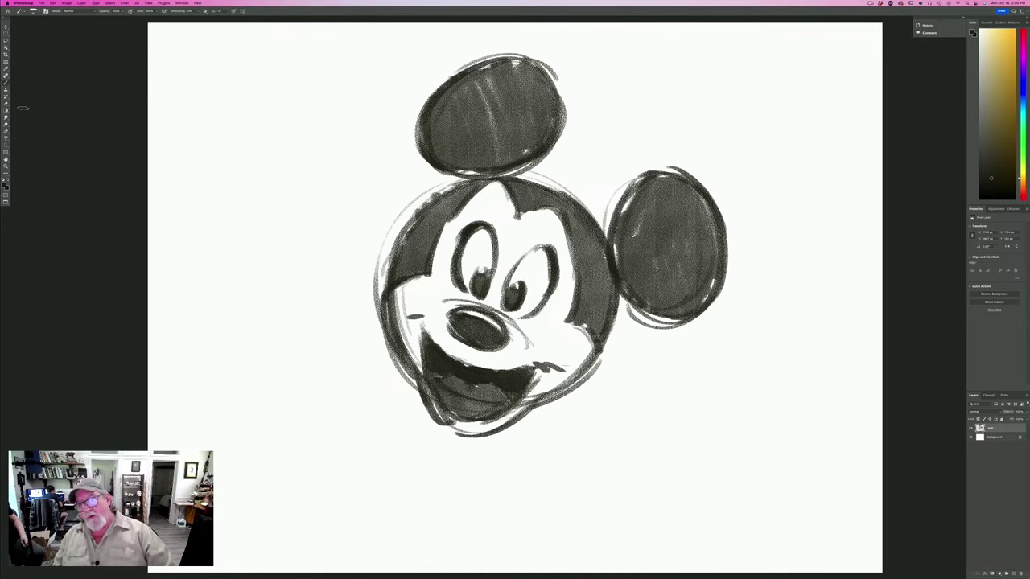
Strengthen the contours of the Mickey Mouse sketch around the hairline, the muzzle and the side ear.
{"action": "left_click_drag", "start_coordinate": [629, 193], "coordinate": [613, 256]}
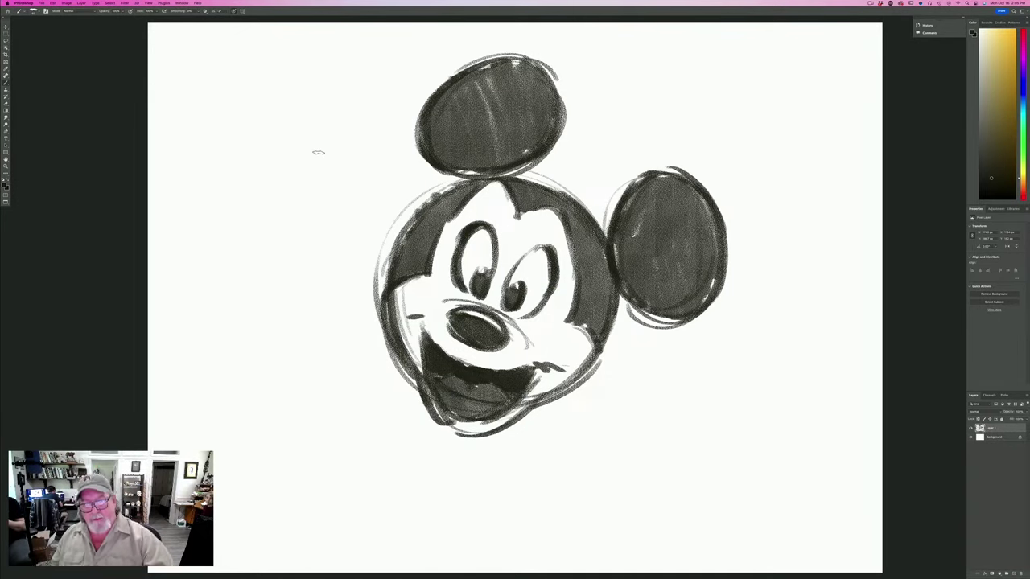
{"action": "mouse_move", "coordinate": [528, 348]}
{"action": "left_mouse_down"}
{"action": "mouse_move", "coordinate": [491, 309]}
{"action": "mouse_move", "coordinate": [434, 307]}
{"action": "left_mouse_up"}
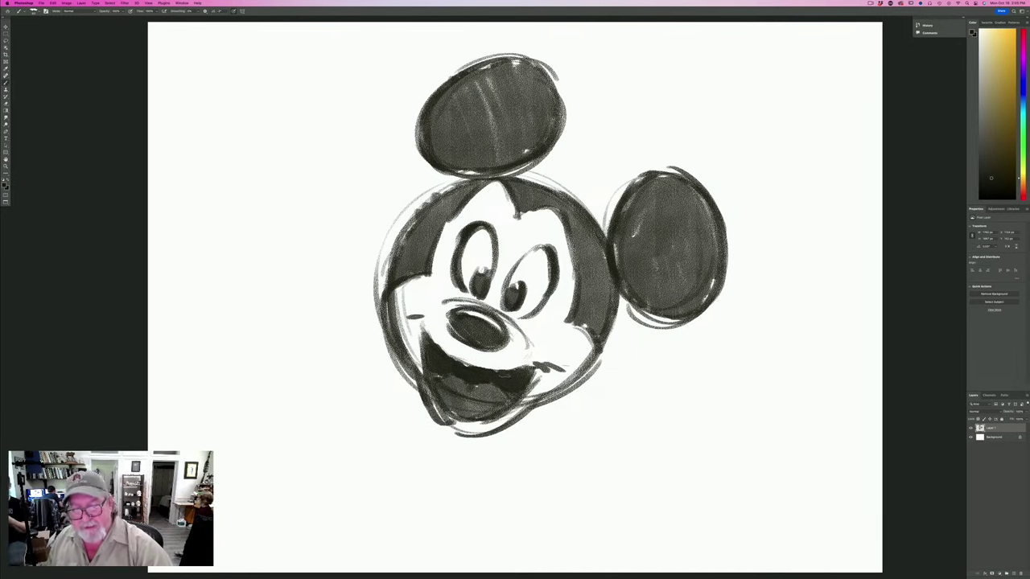
{"action": "left_click_drag", "start_coordinate": [437, 306], "coordinate": [427, 321]}
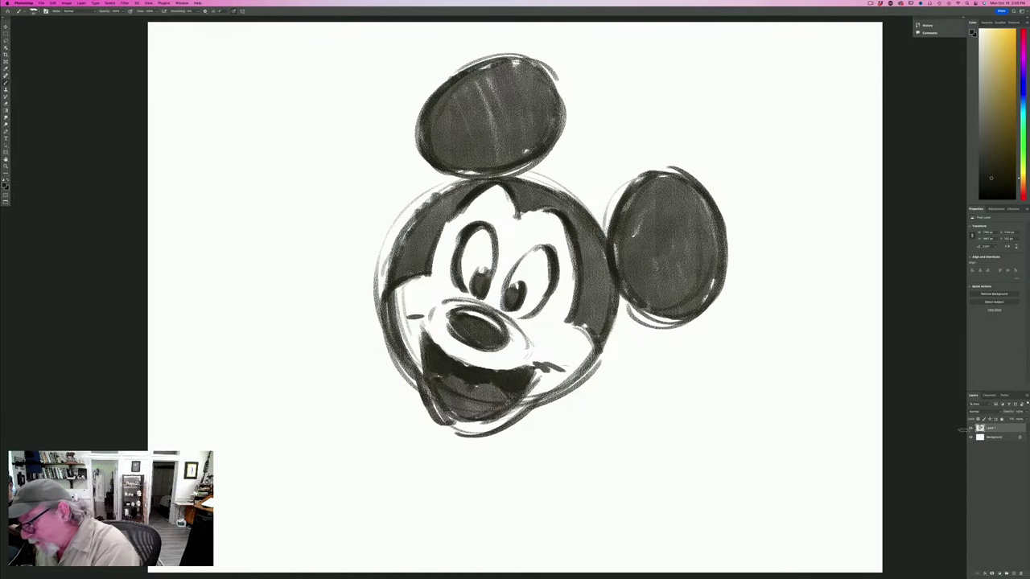
Hide Layer 1 with the Mickey Mouse sketch and add a new empty layer above it.
{"action": "left_click", "coordinate": [970, 428]}
{"action": "left_click", "coordinate": [1007, 572]}
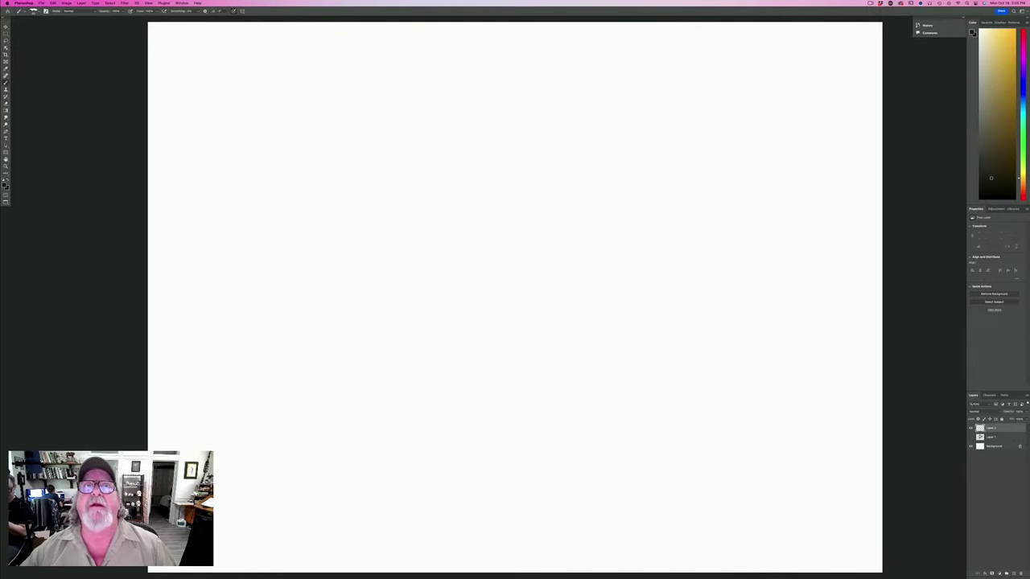
{"action": "key", "text": "Tab"}
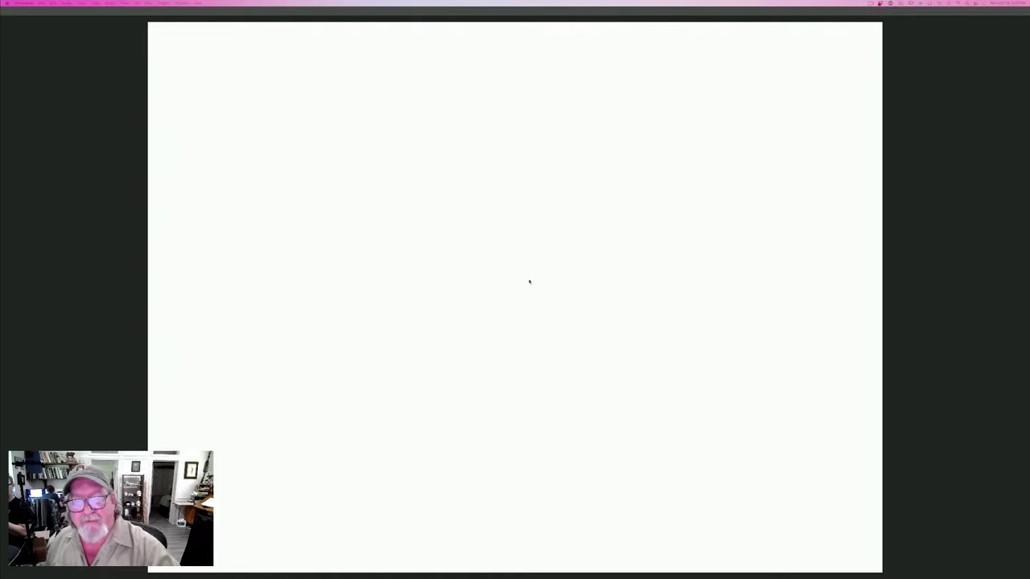
{"action": "key", "text": "Tab"}
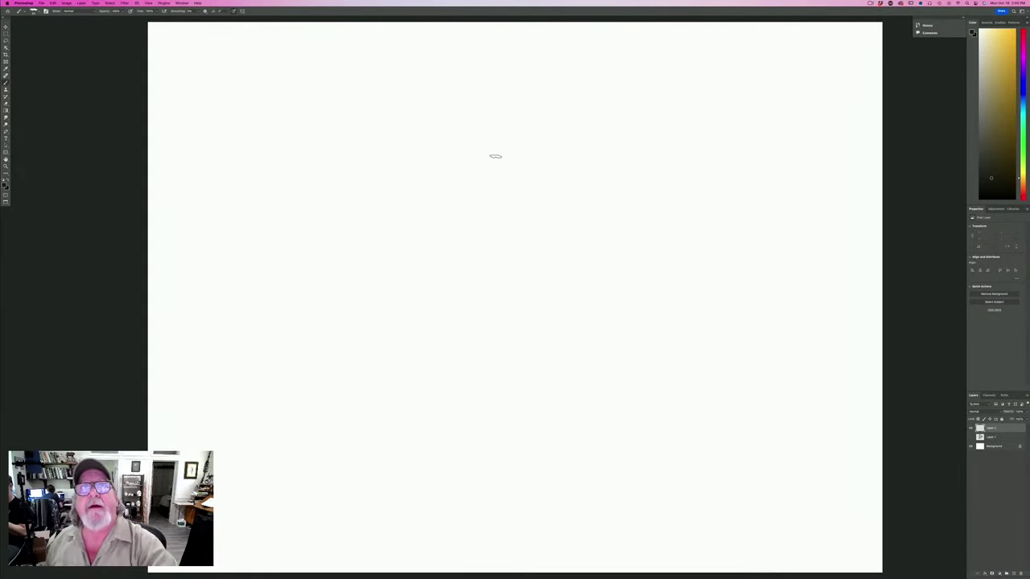
Sketch a loose head circle above the canvas centre and draw a boxy, angled nose with bridge lines inside it.
{"action": "mouse_move", "coordinate": [495, 156]}
{"action": "left_mouse_down"}
{"action": "mouse_move", "coordinate": [547, 166]}
{"action": "mouse_move", "coordinate": [603, 236]}
{"action": "mouse_move", "coordinate": [588, 225]}
{"action": "mouse_move", "coordinate": [569, 314]}
{"action": "mouse_move", "coordinate": [501, 330]}
{"action": "mouse_move", "coordinate": [449, 154]}
{"action": "left_mouse_up"}
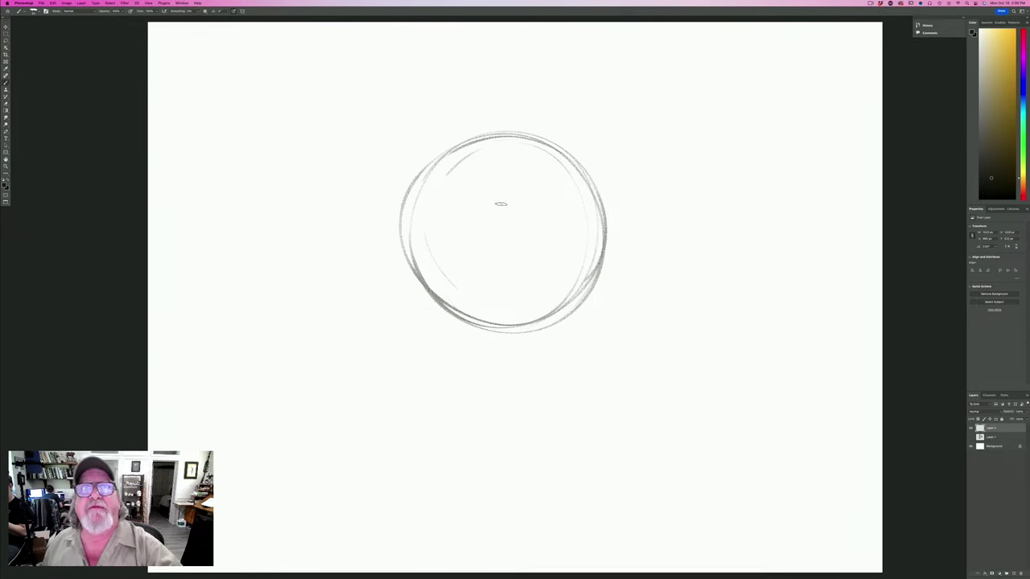
{"action": "left_click_drag", "start_coordinate": [464, 204], "coordinate": [434, 233]}
{"action": "mouse_move", "coordinate": [505, 202]}
{"action": "left_mouse_down"}
{"action": "mouse_move", "coordinate": [497, 230]}
{"action": "mouse_move", "coordinate": [428, 247]}
{"action": "mouse_move", "coordinate": [435, 262]}
{"action": "mouse_move", "coordinate": [449, 244]}
{"action": "mouse_move", "coordinate": [498, 236]}
{"action": "left_mouse_up"}
{"action": "mouse_move", "coordinate": [460, 265]}
{"action": "left_mouse_down"}
{"action": "mouse_move", "coordinate": [501, 238]}
{"action": "mouse_move", "coordinate": [457, 265]}
{"action": "left_mouse_up"}
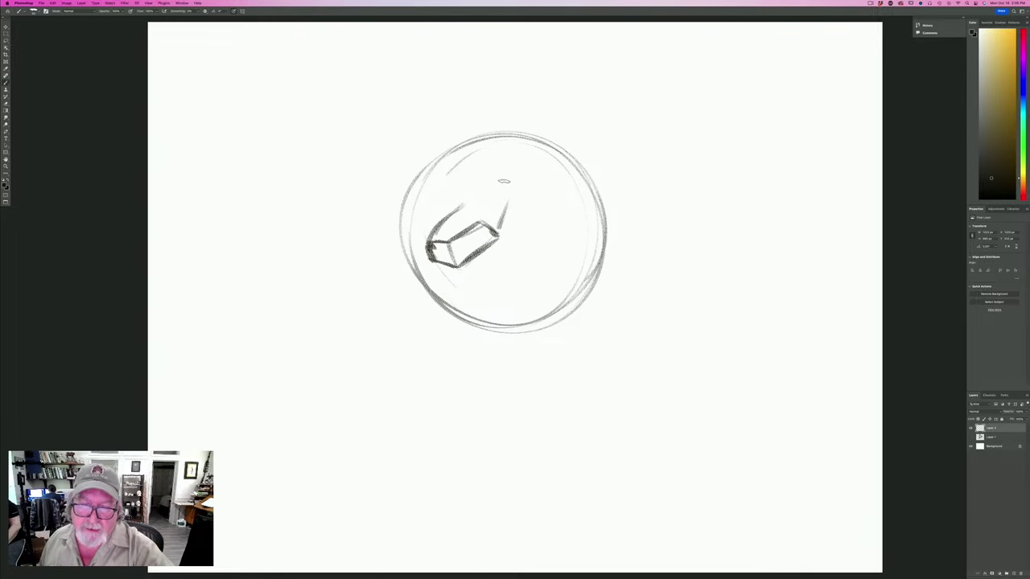
Sketch both brow lines, then shade the nose and add the upper-lip strokes beneath it.
{"action": "left_click_drag", "start_coordinate": [507, 190], "coordinate": [505, 159]}
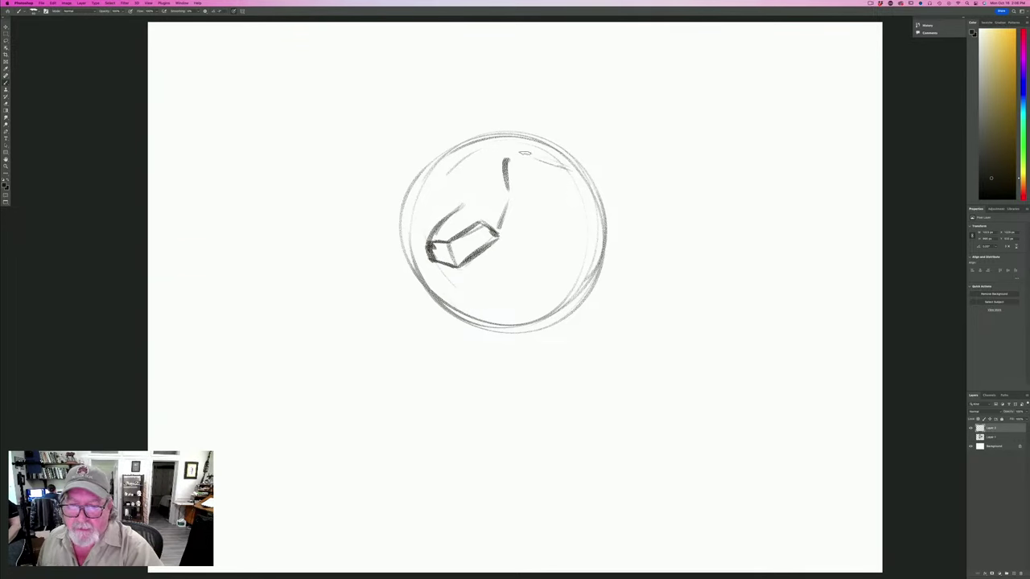
{"action": "mouse_move", "coordinate": [567, 167]}
{"action": "left_mouse_down"}
{"action": "mouse_move", "coordinate": [504, 160]}
{"action": "mouse_move", "coordinate": [568, 166]}
{"action": "left_mouse_up"}
{"action": "mouse_move", "coordinate": [451, 176]}
{"action": "left_mouse_down"}
{"action": "mouse_move", "coordinate": [461, 205]}
{"action": "mouse_move", "coordinate": [420, 200]}
{"action": "left_mouse_up"}
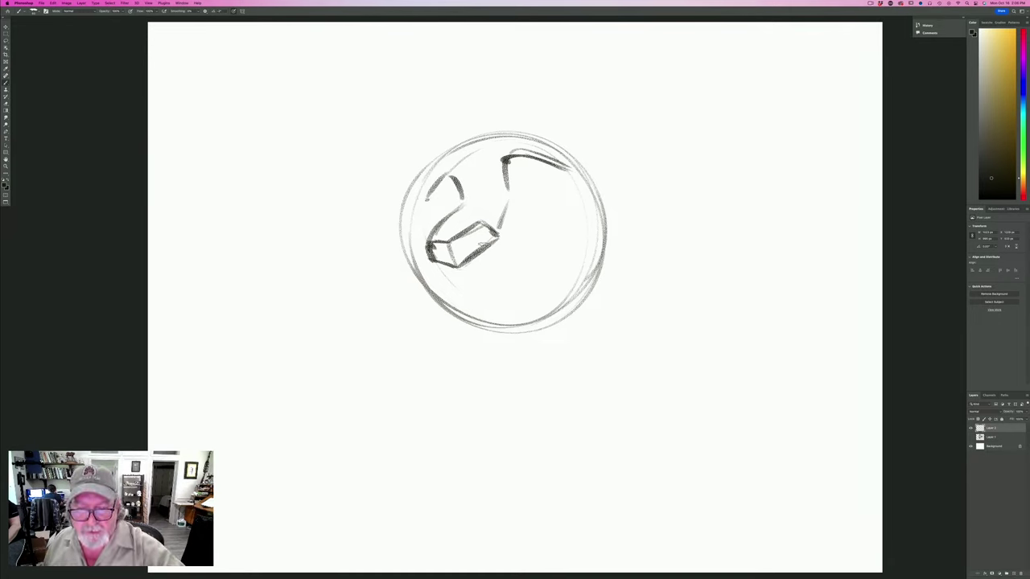
{"action": "left_click_drag", "start_coordinate": [486, 246], "coordinate": [449, 262]}
{"action": "mouse_move", "coordinate": [487, 229]}
{"action": "left_mouse_down"}
{"action": "mouse_move", "coordinate": [476, 249]}
{"action": "mouse_move", "coordinate": [442, 264]}
{"action": "mouse_move", "coordinate": [418, 255]}
{"action": "mouse_move", "coordinate": [436, 306]}
{"action": "mouse_move", "coordinate": [462, 287]}
{"action": "left_mouse_up"}
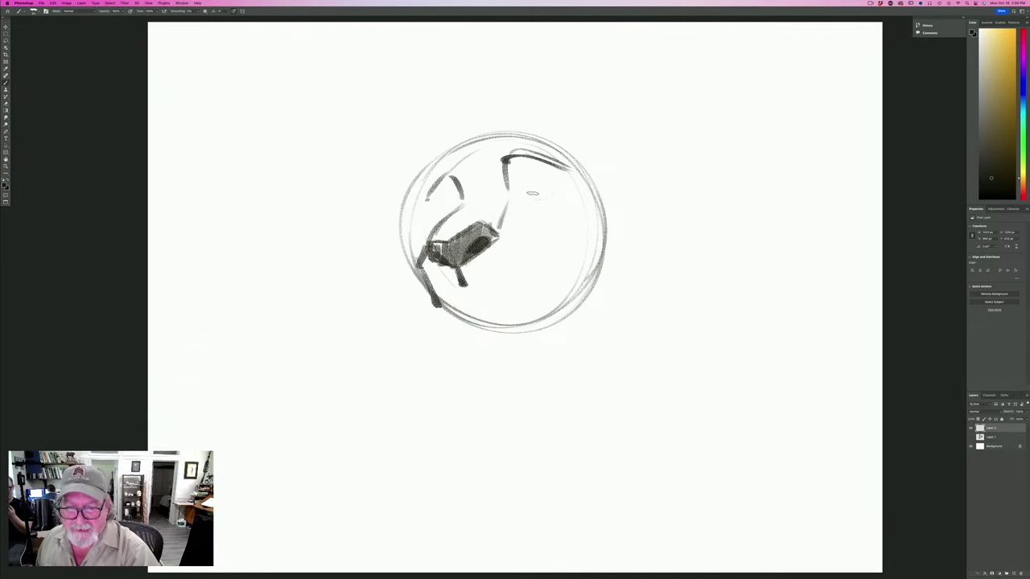
Draw the two half-lidded eyes with dark pupils and thicken both eyebrows.
{"action": "mouse_move", "coordinate": [552, 195]}
{"action": "left_mouse_down"}
{"action": "mouse_move", "coordinate": [524, 198]}
{"action": "mouse_move", "coordinate": [536, 185]}
{"action": "mouse_move", "coordinate": [518, 190]}
{"action": "mouse_move", "coordinate": [523, 172]}
{"action": "mouse_move", "coordinate": [560, 180]}
{"action": "mouse_move", "coordinate": [529, 188]}
{"action": "mouse_move", "coordinate": [552, 191]}
{"action": "left_mouse_up"}
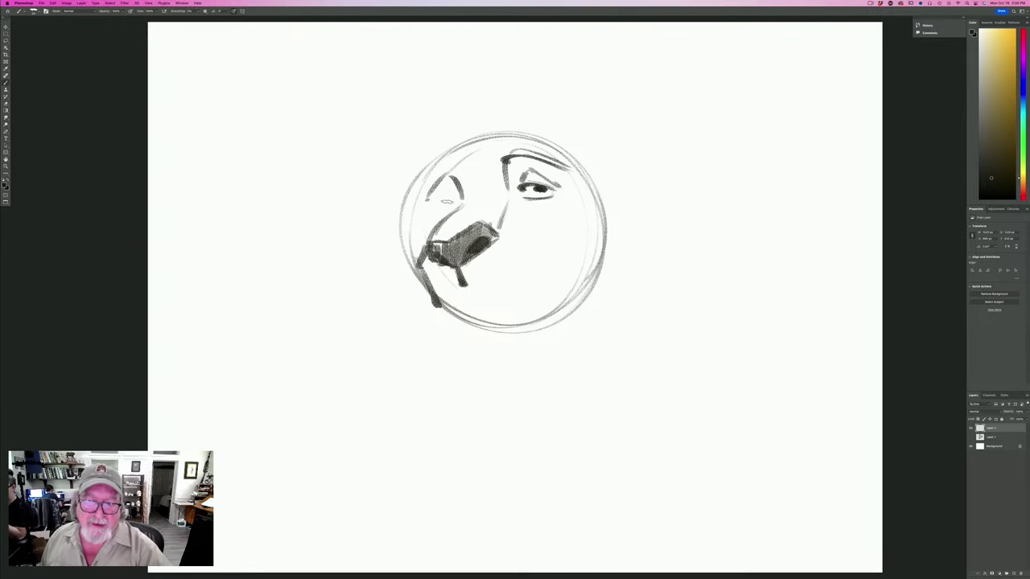
{"action": "left_click_drag", "start_coordinate": [446, 201], "coordinate": [460, 198]}
{"action": "mouse_move", "coordinate": [525, 192]}
{"action": "left_mouse_down"}
{"action": "mouse_move", "coordinate": [516, 201]}
{"action": "mouse_move", "coordinate": [531, 185]}
{"action": "left_mouse_up"}
{"action": "mouse_move", "coordinate": [443, 198]}
{"action": "left_mouse_down"}
{"action": "mouse_move", "coordinate": [458, 201]}
{"action": "mouse_move", "coordinate": [452, 193]}
{"action": "left_mouse_up"}
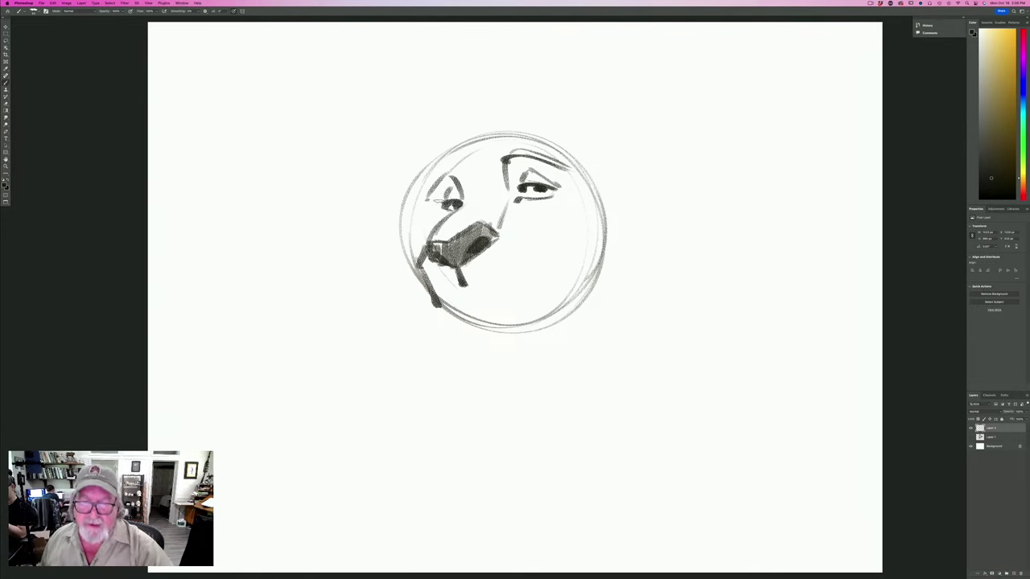
{"action": "mouse_move", "coordinate": [454, 172]}
{"action": "left_mouse_down"}
{"action": "mouse_move", "coordinate": [432, 189]}
{"action": "mouse_move", "coordinate": [440, 172]}
{"action": "left_mouse_up"}
{"action": "left_click_drag", "start_coordinate": [508, 158], "coordinate": [568, 164]}
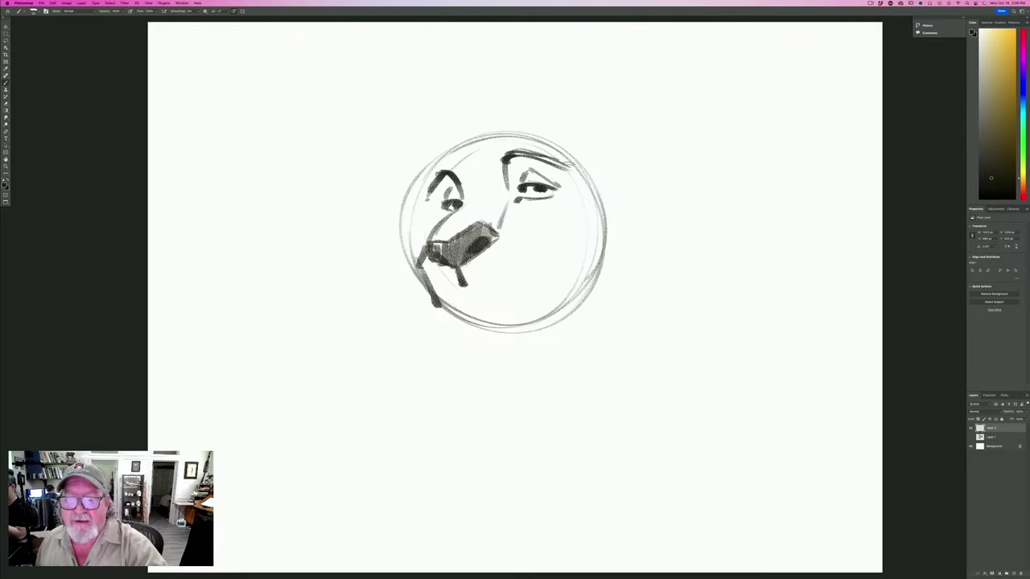
Outline the swept-back lion's mane above the head and sketch the mouth line with the cheek crease.
{"action": "mouse_move", "coordinate": [491, 151]}
{"action": "left_mouse_down"}
{"action": "mouse_move", "coordinate": [493, 161]}
{"action": "mouse_move", "coordinate": [429, 86]}
{"action": "mouse_move", "coordinate": [475, 40]}
{"action": "mouse_move", "coordinate": [638, 115]}
{"action": "mouse_move", "coordinate": [671, 195]}
{"action": "left_mouse_up"}
{"action": "left_click_drag", "start_coordinate": [679, 157], "coordinate": [690, 241]}
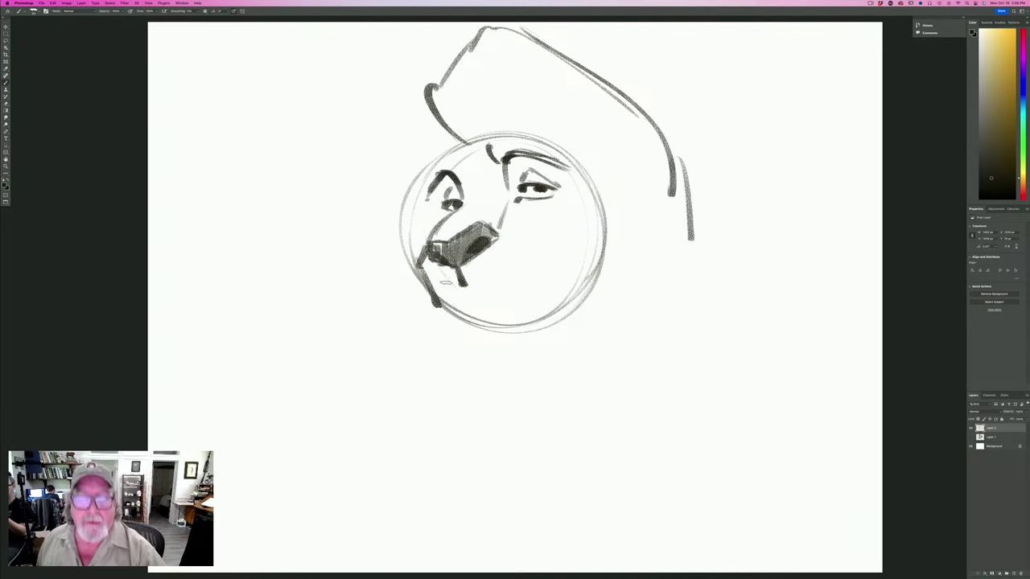
{"action": "mouse_move", "coordinate": [461, 283]}
{"action": "left_mouse_down"}
{"action": "mouse_move", "coordinate": [437, 302]}
{"action": "mouse_move", "coordinate": [515, 291]}
{"action": "left_mouse_up"}
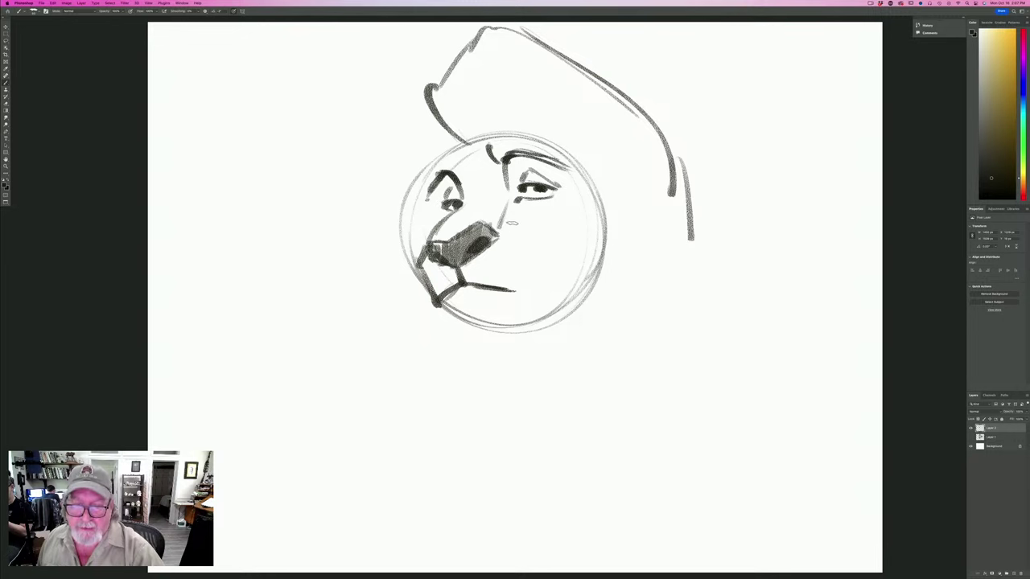
{"action": "mouse_move", "coordinate": [503, 231]}
{"action": "left_mouse_down"}
{"action": "mouse_move", "coordinate": [514, 222]}
{"action": "mouse_move", "coordinate": [546, 257]}
{"action": "mouse_move", "coordinate": [531, 288]}
{"action": "left_mouse_up"}
{"action": "left_click_drag", "start_coordinate": [548, 254], "coordinate": [530, 292]}
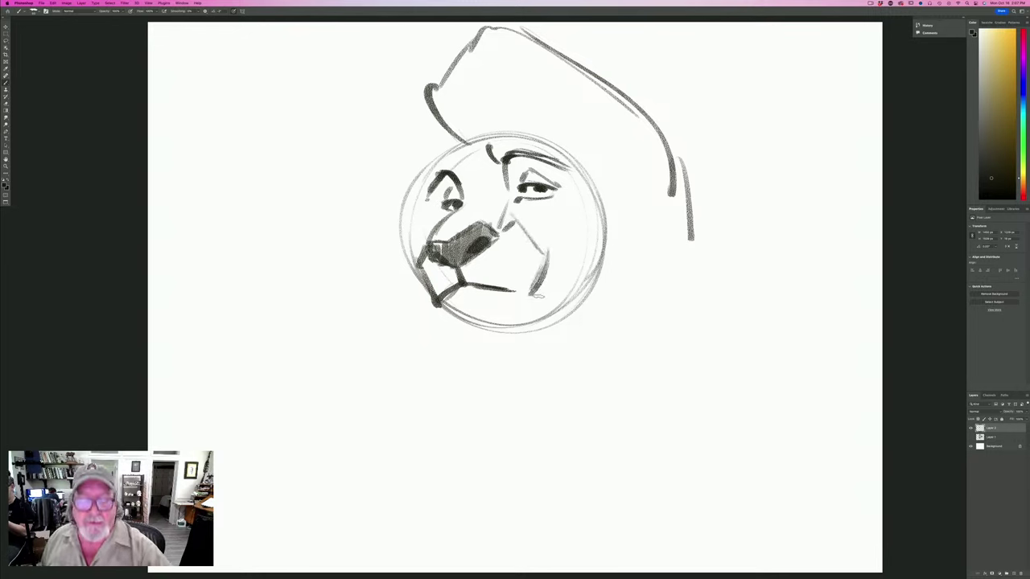
Draw the square chin and jaw below the circle and extend the mouth into a smile at the cheek.
{"action": "mouse_move", "coordinate": [441, 299]}
{"action": "left_mouse_down"}
{"action": "mouse_move", "coordinate": [430, 307]}
{"action": "mouse_move", "coordinate": [437, 357]}
{"action": "left_mouse_up"}
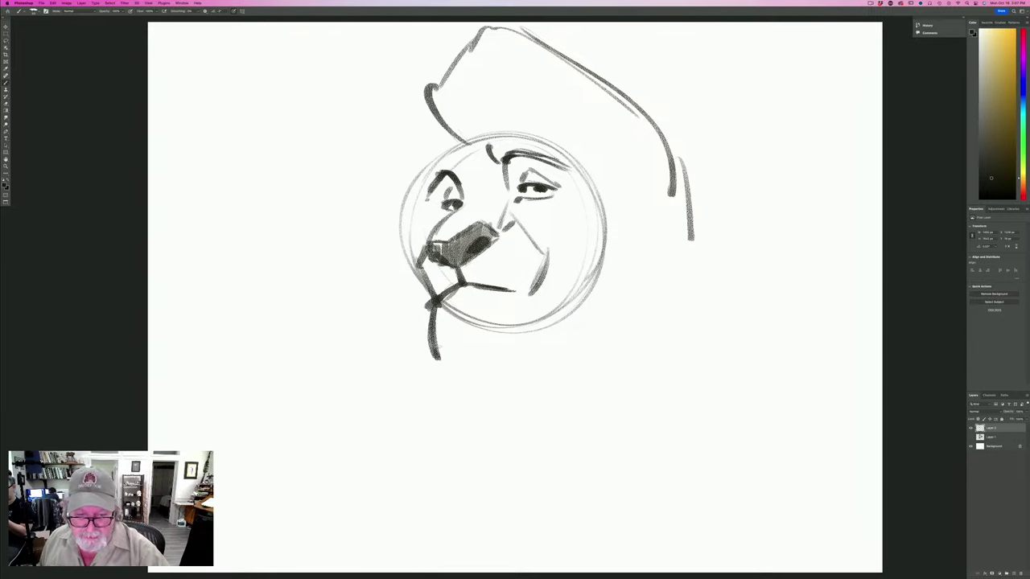
{"action": "mouse_move", "coordinate": [433, 317]}
{"action": "left_mouse_down"}
{"action": "mouse_move", "coordinate": [429, 372]}
{"action": "mouse_move", "coordinate": [539, 356]}
{"action": "left_mouse_up"}
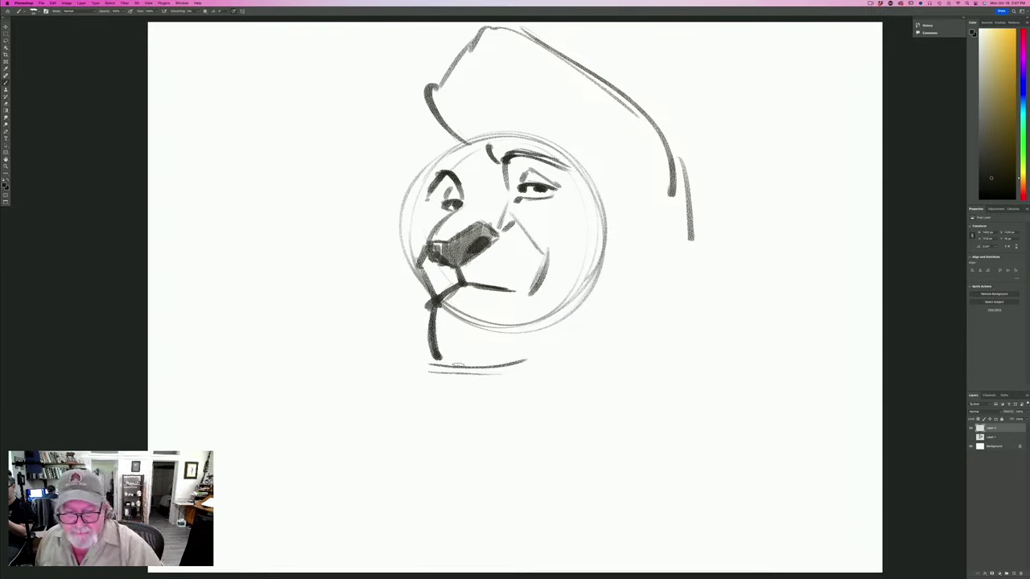
{"action": "mouse_move", "coordinate": [437, 367]}
{"action": "left_mouse_down"}
{"action": "mouse_move", "coordinate": [548, 352]}
{"action": "mouse_move", "coordinate": [442, 375]}
{"action": "left_mouse_up"}
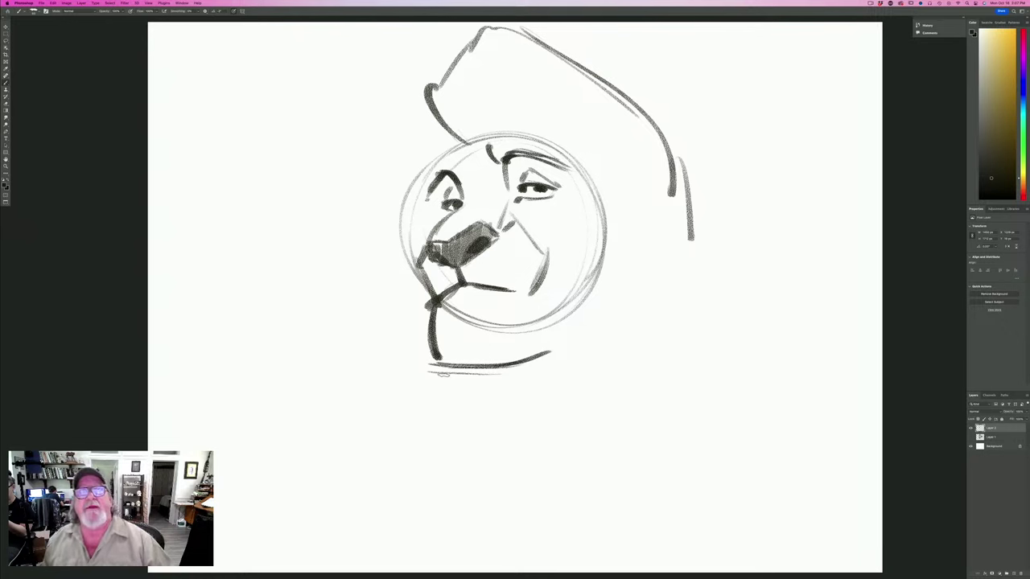
{"action": "left_click_drag", "start_coordinate": [513, 290], "coordinate": [548, 264]}
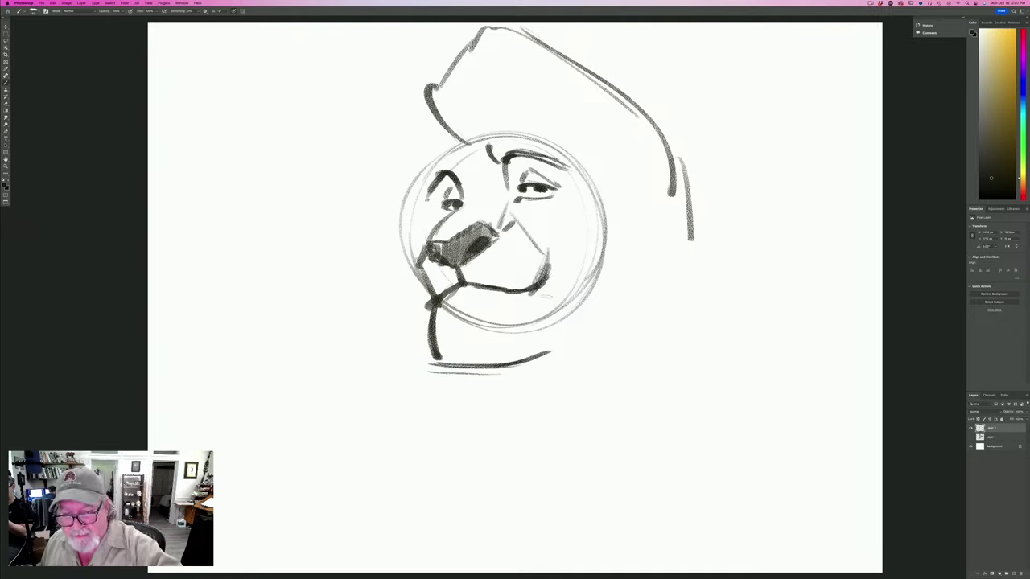
{"action": "left_click_drag", "start_coordinate": [553, 308], "coordinate": [552, 337]}
{"action": "left_click_drag", "start_coordinate": [552, 285], "coordinate": [556, 351]}
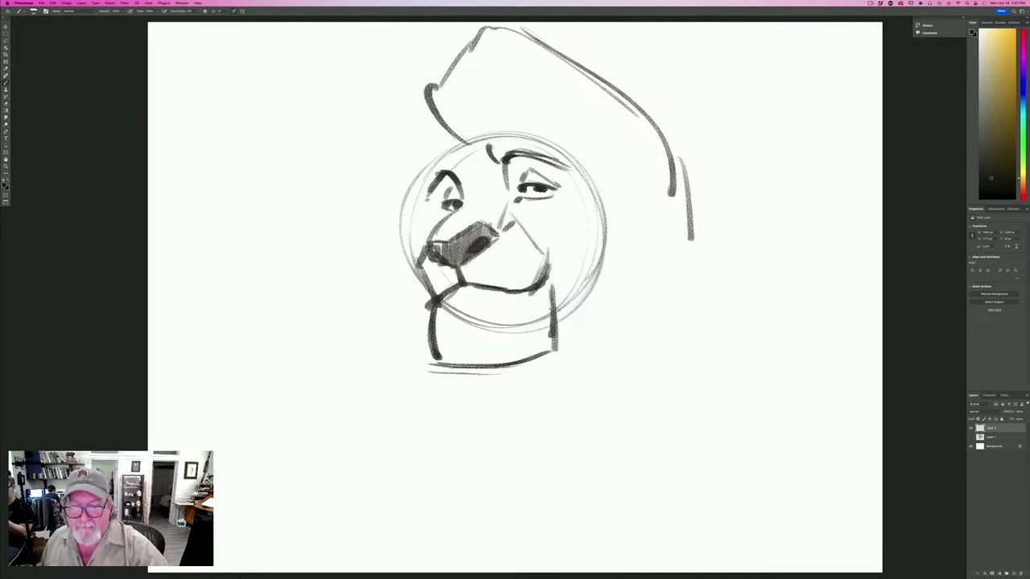
Sketch the jagged cheek fur on both sides of the lion's jaw.
{"action": "mouse_move", "coordinate": [553, 303]}
{"action": "left_mouse_down"}
{"action": "mouse_move", "coordinate": [558, 346]}
{"action": "mouse_move", "coordinate": [597, 305]}
{"action": "mouse_move", "coordinate": [608, 324]}
{"action": "left_mouse_up"}
{"action": "mouse_move", "coordinate": [589, 169]}
{"action": "left_mouse_down"}
{"action": "mouse_move", "coordinate": [623, 225]}
{"action": "mouse_move", "coordinate": [604, 332]}
{"action": "left_mouse_up"}
{"action": "left_click_drag", "start_coordinate": [624, 241], "coordinate": [600, 338]}
{"action": "left_click_drag", "start_coordinate": [619, 273], "coordinate": [607, 315]}
{"action": "left_click_drag", "start_coordinate": [629, 251], "coordinate": [610, 294]}
{"action": "left_click_drag", "start_coordinate": [627, 228], "coordinate": [608, 240]}
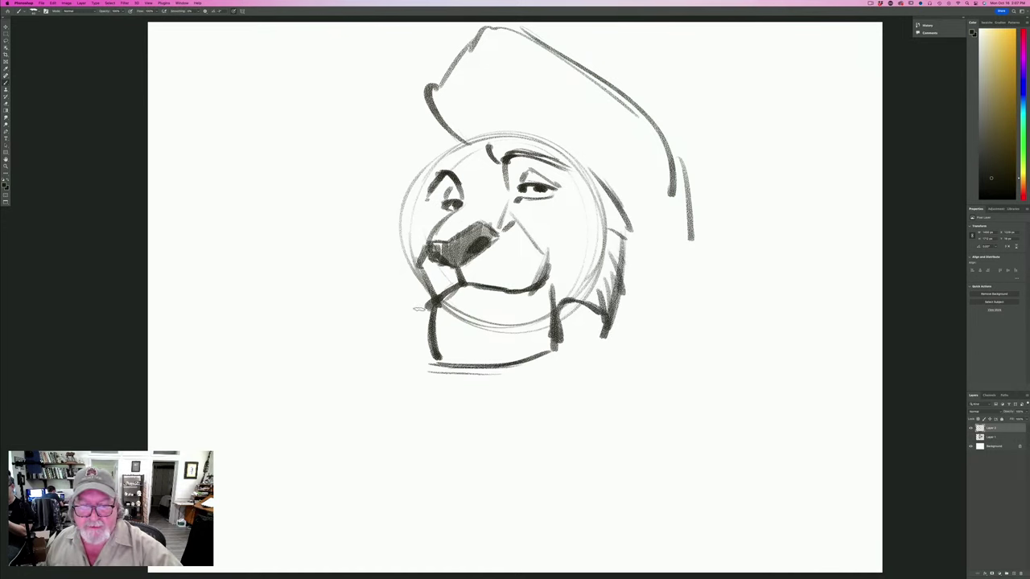
{"action": "left_click_drag", "start_coordinate": [422, 310], "coordinate": [398, 343]}
{"action": "left_click_drag", "start_coordinate": [405, 227], "coordinate": [399, 333]}
{"action": "left_click_drag", "start_coordinate": [418, 290], "coordinate": [410, 294]}
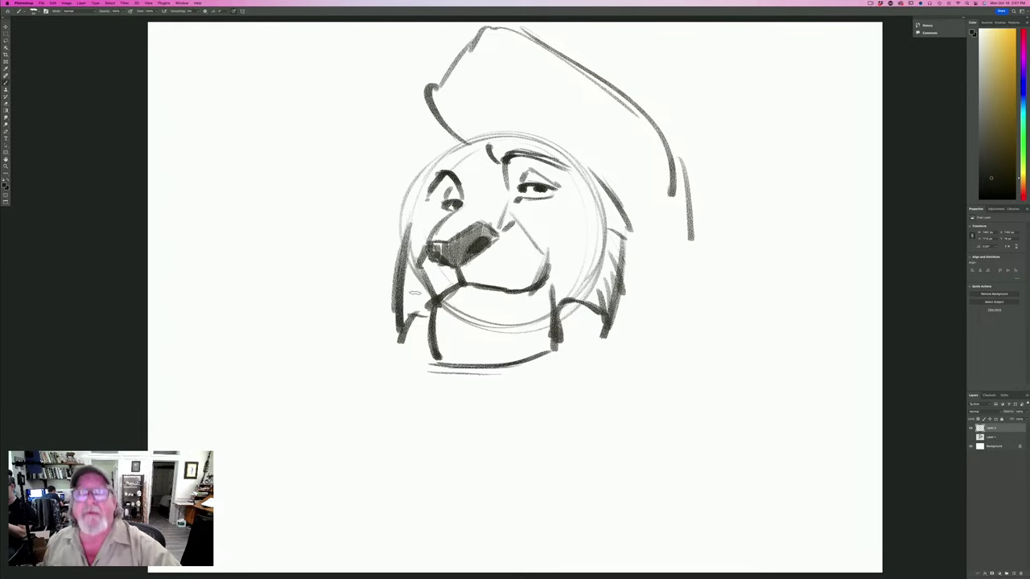
Draw the peaked hairline across the forehead and add a rounded ear on the right slope of the mane.
{"action": "mouse_move", "coordinate": [613, 180]}
{"action": "left_mouse_down"}
{"action": "mouse_move", "coordinate": [564, 145]}
{"action": "mouse_move", "coordinate": [486, 142]}
{"action": "mouse_move", "coordinate": [507, 100]}
{"action": "mouse_move", "coordinate": [609, 178]}
{"action": "mouse_move", "coordinate": [652, 238]}
{"action": "left_mouse_up"}
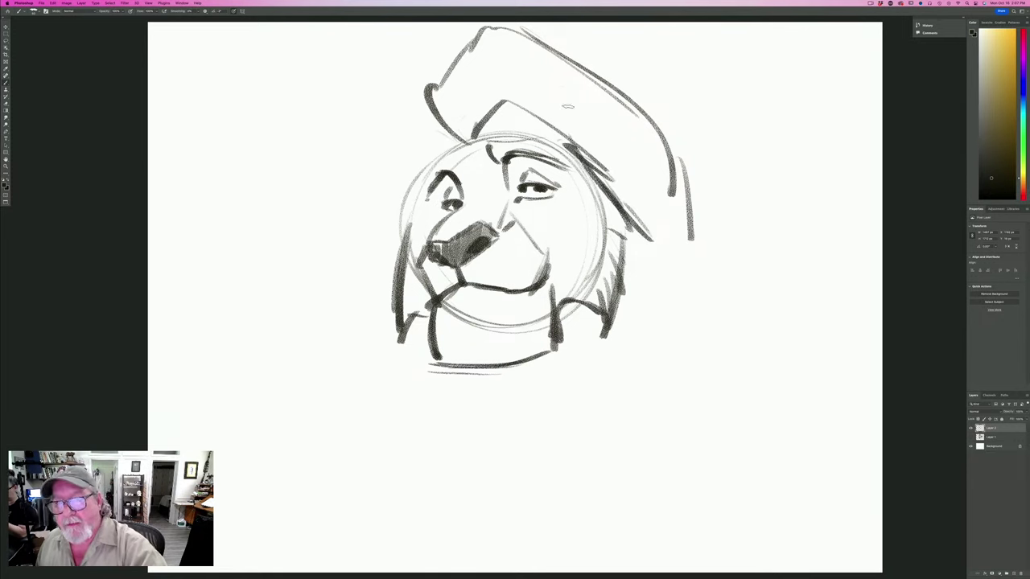
{"action": "mouse_move", "coordinate": [651, 177]}
{"action": "left_mouse_down"}
{"action": "mouse_move", "coordinate": [616, 125]}
{"action": "mouse_move", "coordinate": [703, 233]}
{"action": "left_mouse_up"}
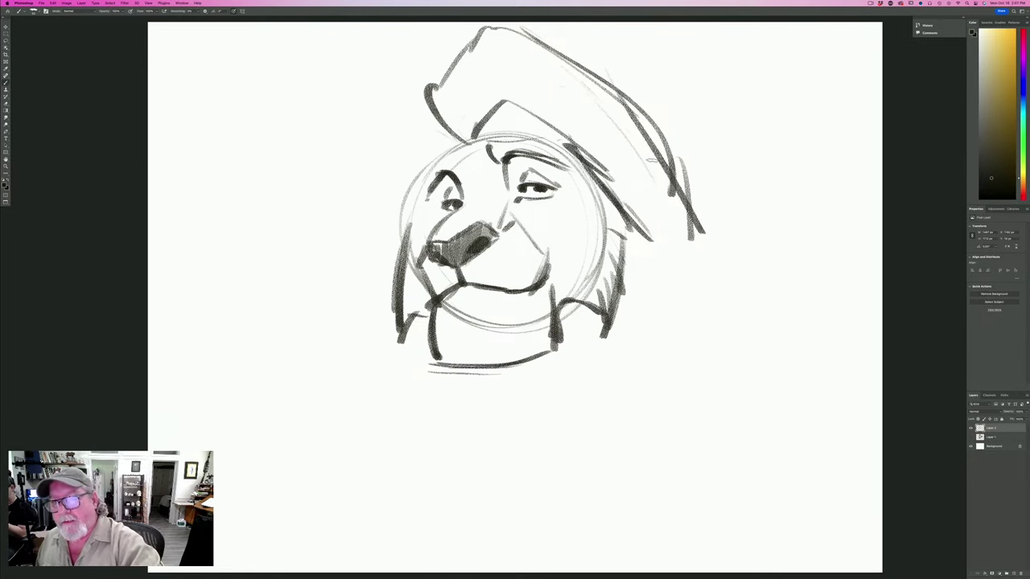
{"action": "mouse_move", "coordinate": [619, 112]}
{"action": "left_mouse_down"}
{"action": "mouse_move", "coordinate": [651, 90]}
{"action": "mouse_move", "coordinate": [670, 166]}
{"action": "left_mouse_up"}
{"action": "left_click_drag", "start_coordinate": [642, 90], "coordinate": [680, 167]}
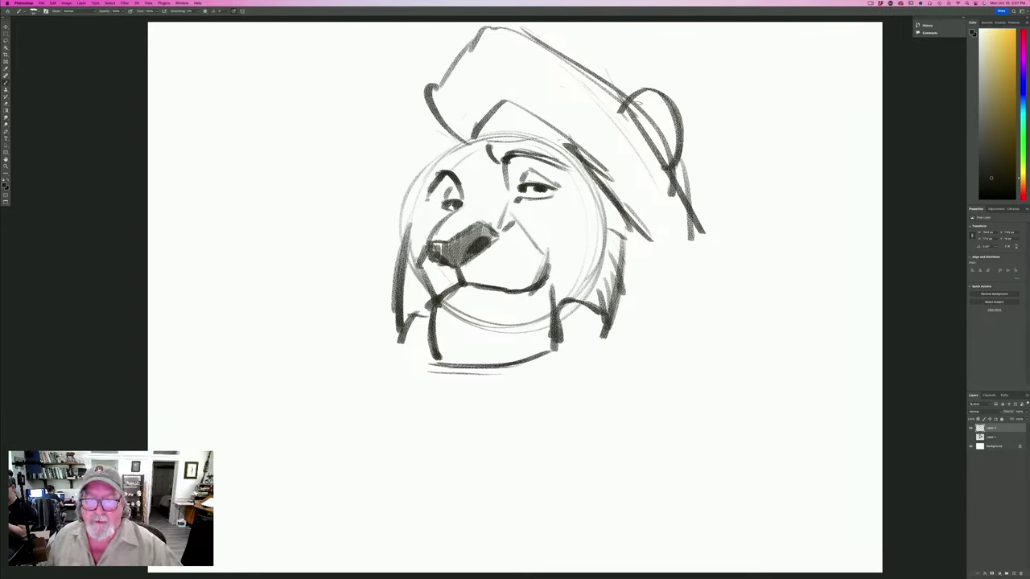
Darken the forehead hairline and the front and upper contours of the mane.
{"action": "mouse_move", "coordinate": [475, 138]}
{"action": "left_mouse_down"}
{"action": "mouse_move", "coordinate": [512, 100]}
{"action": "mouse_move", "coordinate": [613, 186]}
{"action": "left_mouse_up"}
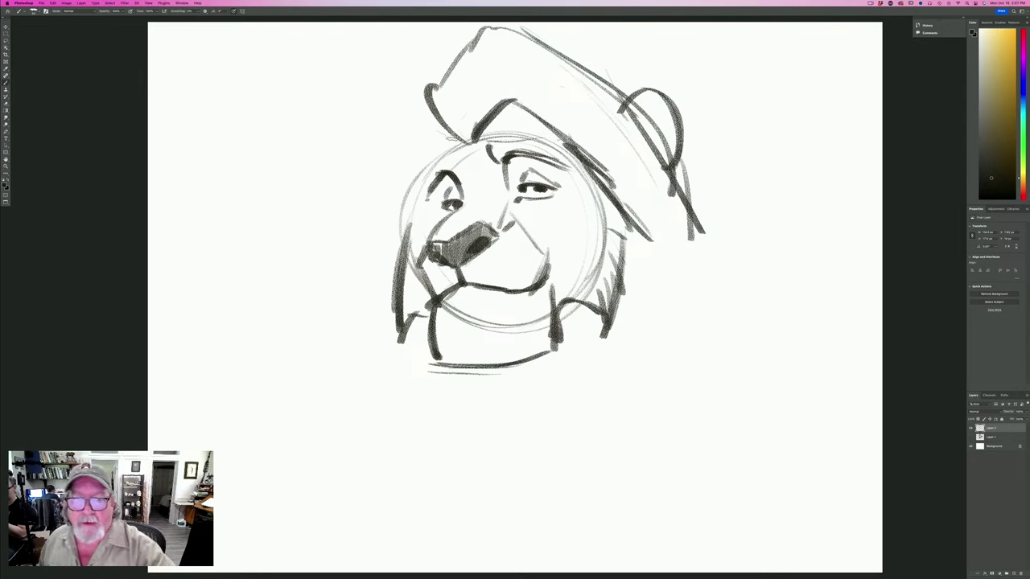
{"action": "left_click_drag", "start_coordinate": [425, 100], "coordinate": [473, 147]}
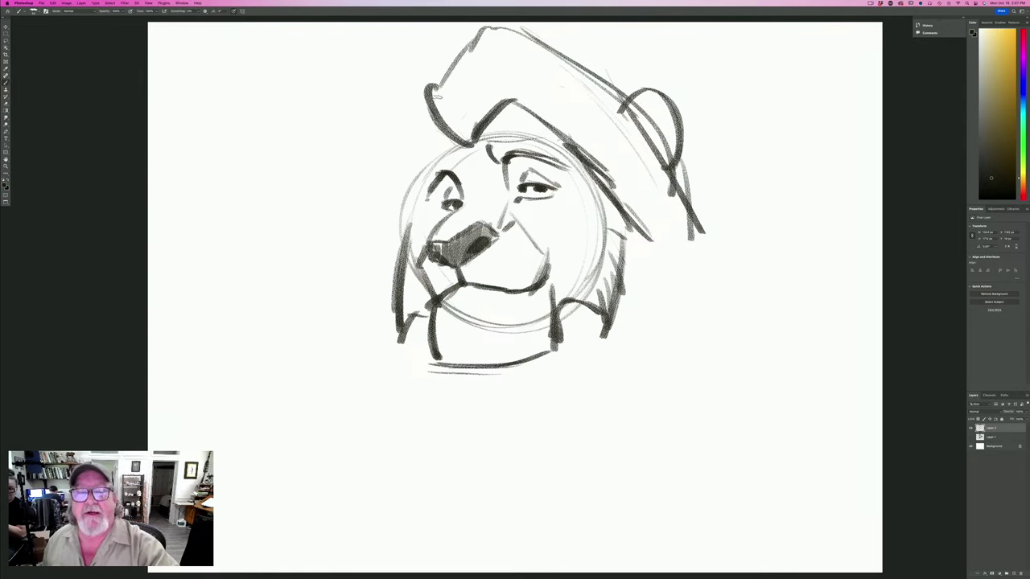
{"action": "mouse_move", "coordinate": [435, 95]}
{"action": "left_mouse_down"}
{"action": "mouse_move", "coordinate": [495, 29]}
{"action": "mouse_move", "coordinate": [646, 119]}
{"action": "left_mouse_up"}
{"action": "left_click_drag", "start_coordinate": [657, 156], "coordinate": [674, 209]}
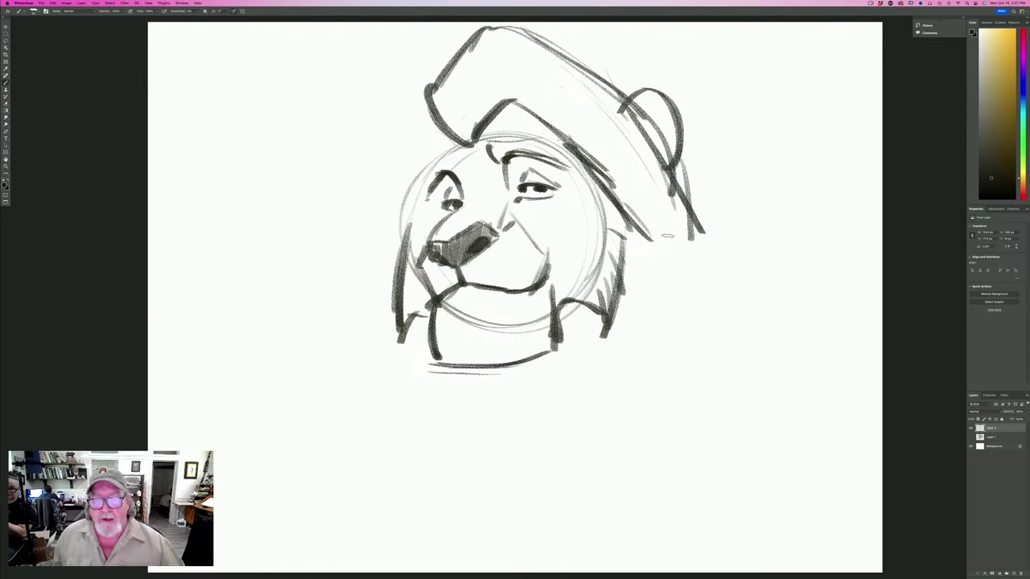
Draw the left side of the mane as long angular locks running from the forehead down past the chin.
{"action": "mouse_move", "coordinate": [435, 138]}
{"action": "left_mouse_down"}
{"action": "mouse_move", "coordinate": [467, 151]}
{"action": "mouse_move", "coordinate": [430, 167]}
{"action": "mouse_move", "coordinate": [418, 191]}
{"action": "left_mouse_up"}
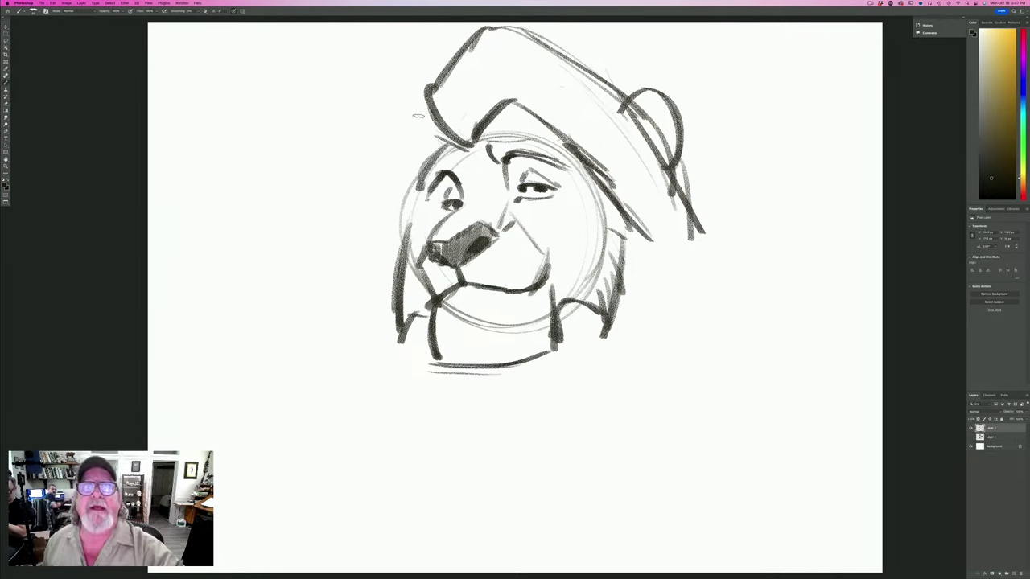
{"action": "mouse_move", "coordinate": [451, 136]}
{"action": "left_mouse_down"}
{"action": "mouse_move", "coordinate": [410, 103]}
{"action": "mouse_move", "coordinate": [382, 129]}
{"action": "mouse_move", "coordinate": [372, 148]}
{"action": "mouse_move", "coordinate": [387, 225]}
{"action": "mouse_move", "coordinate": [368, 278]}
{"action": "left_mouse_up"}
{"action": "left_click_drag", "start_coordinate": [387, 222], "coordinate": [359, 317]}
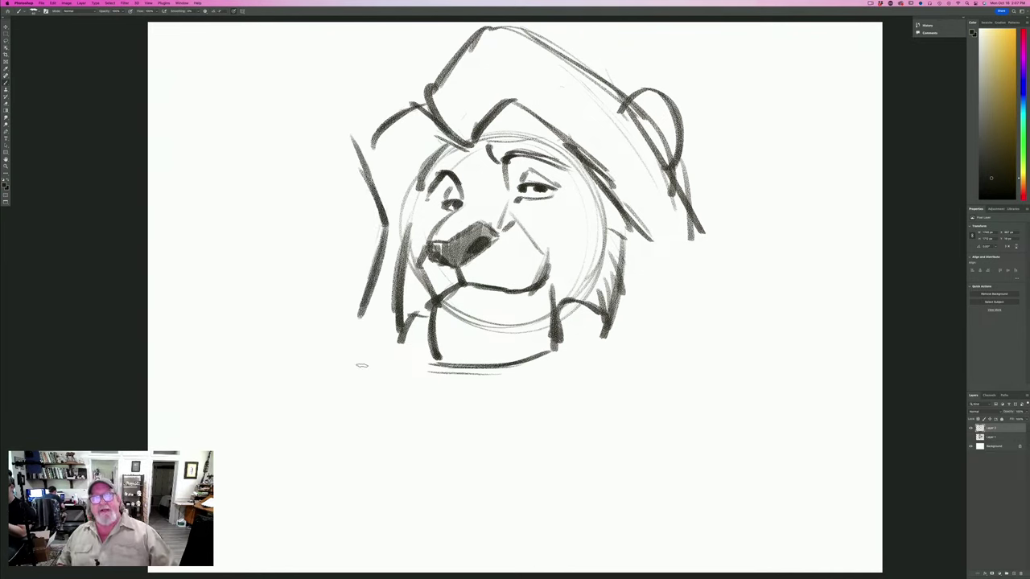
{"action": "mouse_move", "coordinate": [386, 224]}
{"action": "left_mouse_down"}
{"action": "mouse_move", "coordinate": [354, 345]}
{"action": "mouse_move", "coordinate": [374, 440]}
{"action": "left_mouse_up"}
{"action": "left_click_drag", "start_coordinate": [358, 347], "coordinate": [366, 386]}
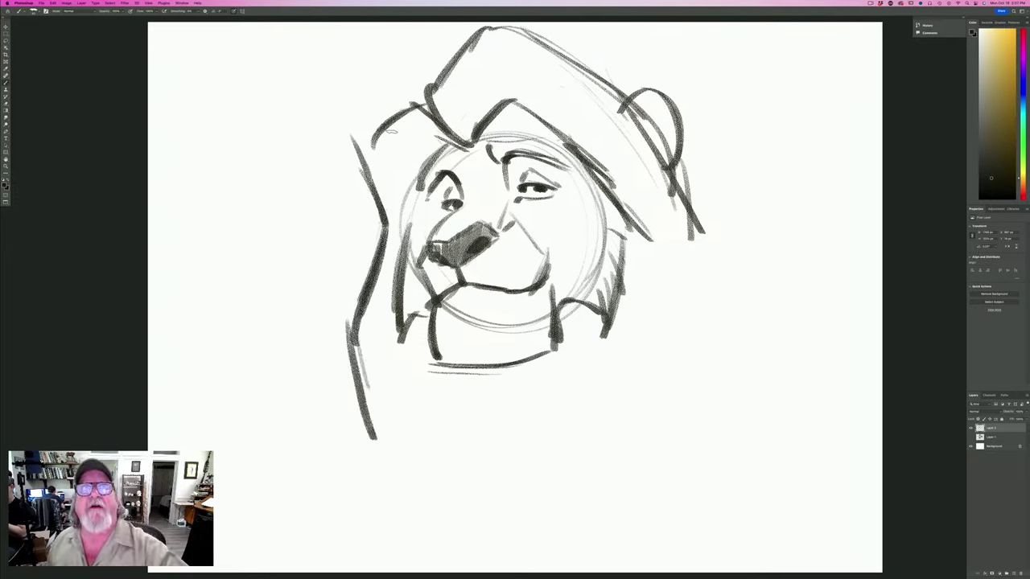
{"action": "mouse_move", "coordinate": [415, 103]}
{"action": "left_mouse_down"}
{"action": "mouse_move", "coordinate": [372, 156]}
{"action": "mouse_move", "coordinate": [441, 146]}
{"action": "mouse_move", "coordinate": [386, 173]}
{"action": "mouse_move", "coordinate": [397, 265]}
{"action": "left_mouse_up"}
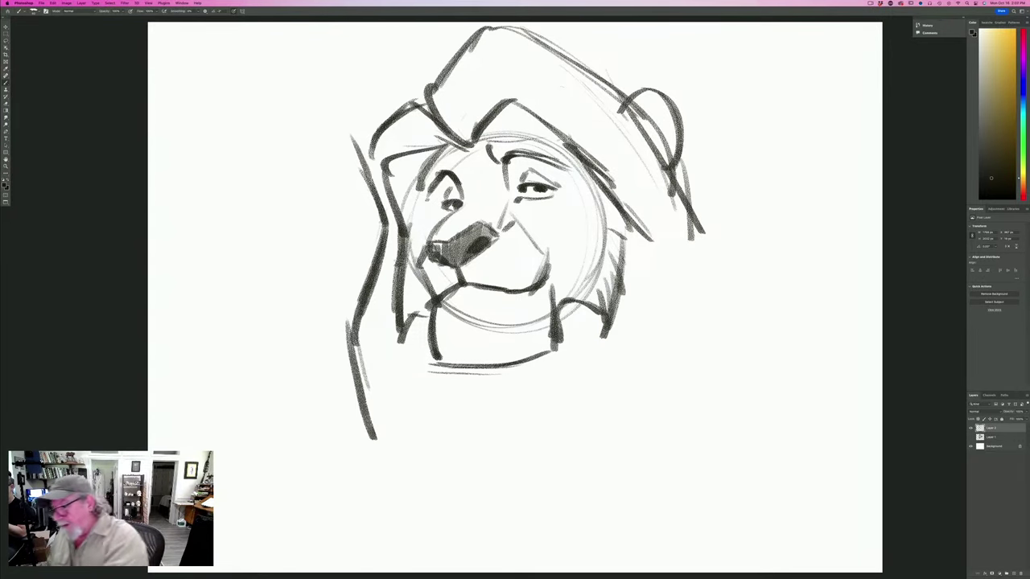
Hide Layer 2 with the lion sketch and show Layer 1 with the Mickey Mouse sketch again.
{"action": "left_click", "coordinate": [970, 428]}
{"action": "left_click", "coordinate": [970, 437]}
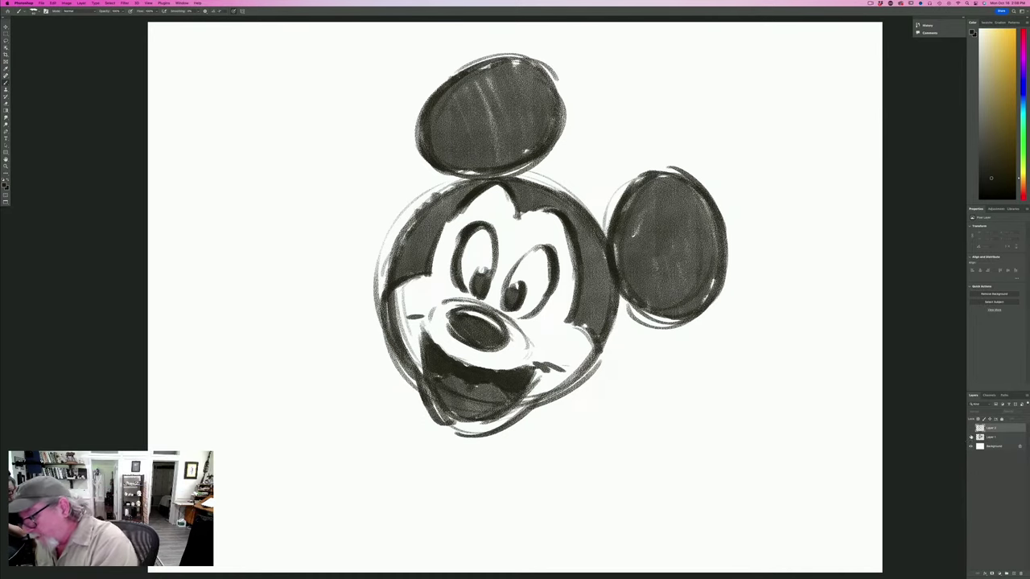
Hide Layer 1, show Layer 2 with the lion sketch again, and shade the areas around both of the lion's eyes grey.
{"action": "left_click", "coordinate": [971, 437]}
{"action": "left_click", "coordinate": [970, 428]}
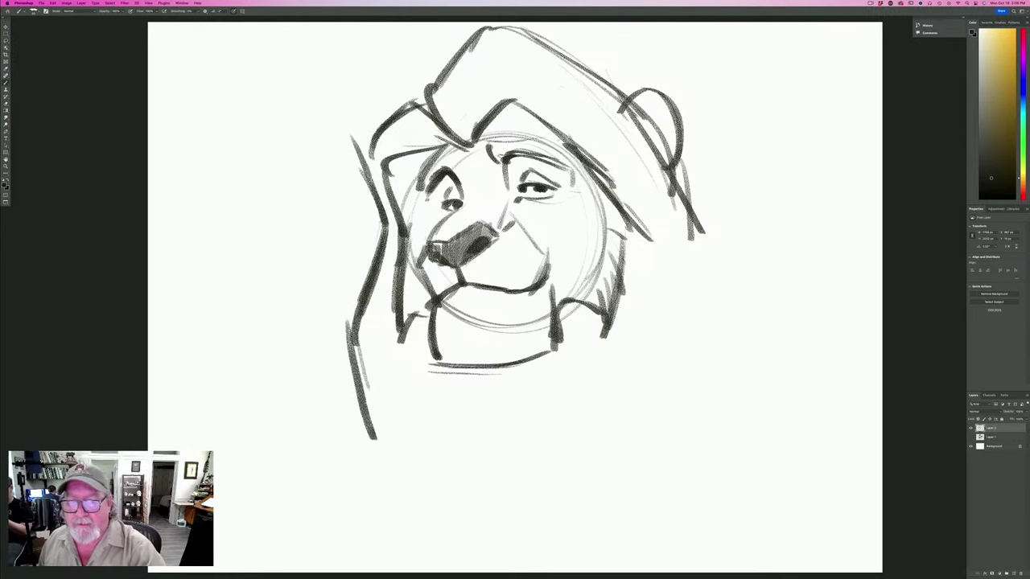
{"action": "mouse_move", "coordinate": [507, 156]}
{"action": "left_mouse_down"}
{"action": "mouse_move", "coordinate": [566, 166]}
{"action": "mouse_move", "coordinate": [573, 182]}
{"action": "mouse_move", "coordinate": [512, 164]}
{"action": "mouse_move", "coordinate": [502, 191]}
{"action": "mouse_move", "coordinate": [441, 196]}
{"action": "mouse_move", "coordinate": [427, 211]}
{"action": "left_mouse_up"}
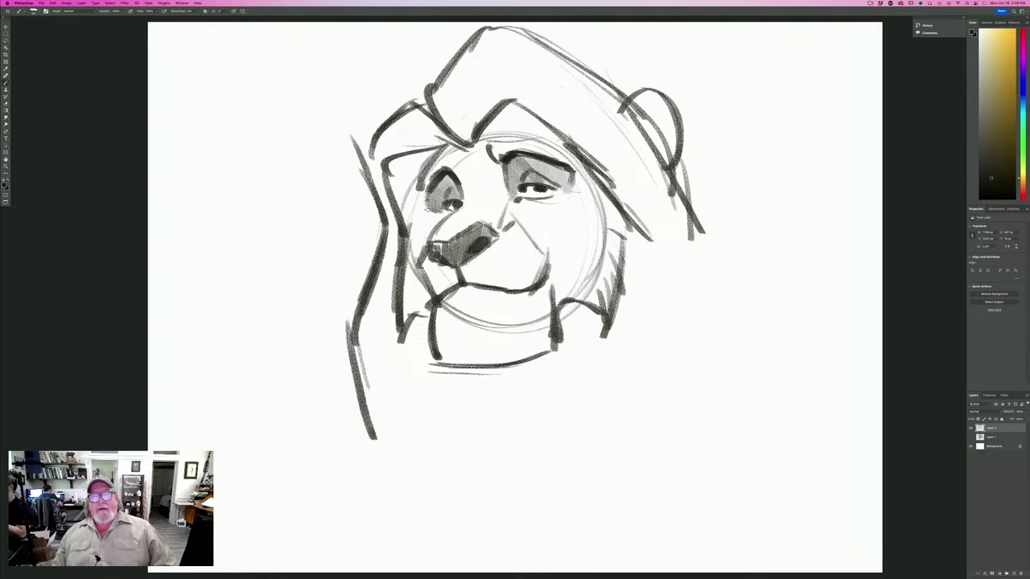
Fill the undersides of the hairline in dark grey above the right brow and beside the left eye.
{"action": "mouse_move", "coordinate": [486, 139]}
{"action": "left_mouse_down"}
{"action": "mouse_move", "coordinate": [519, 132]}
{"action": "mouse_move", "coordinate": [568, 144]}
{"action": "mouse_move", "coordinate": [515, 106]}
{"action": "mouse_move", "coordinate": [494, 104]}
{"action": "mouse_move", "coordinate": [481, 137]}
{"action": "mouse_move", "coordinate": [595, 178]}
{"action": "mouse_move", "coordinate": [619, 201]}
{"action": "left_mouse_up"}
{"action": "mouse_move", "coordinate": [426, 151]}
{"action": "left_mouse_down"}
{"action": "mouse_move", "coordinate": [384, 190]}
{"action": "mouse_move", "coordinate": [401, 217]}
{"action": "mouse_move", "coordinate": [425, 166]}
{"action": "left_mouse_up"}
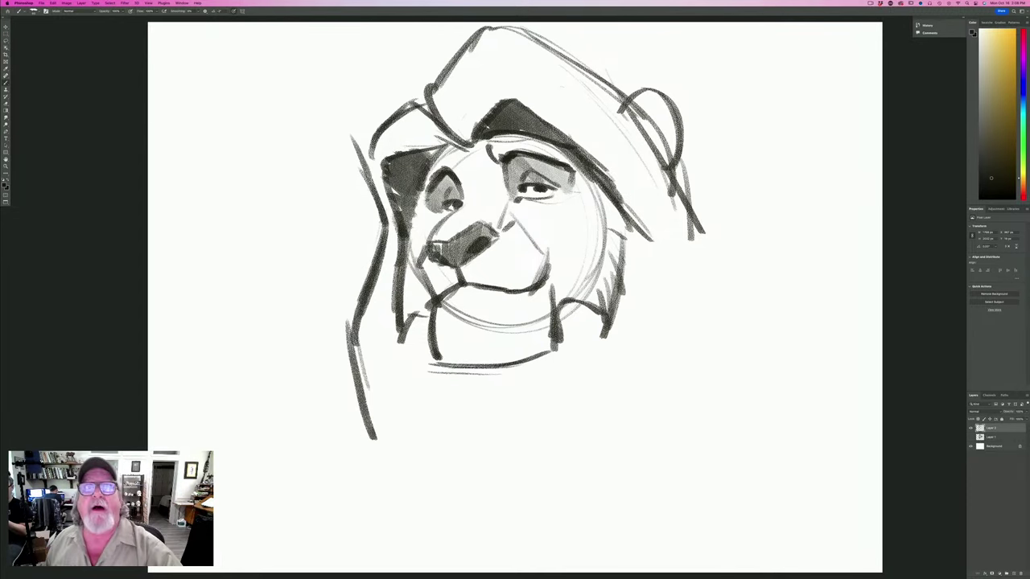
{"action": "mouse_move", "coordinate": [409, 193]}
{"action": "left_mouse_down"}
{"action": "mouse_move", "coordinate": [421, 212]}
{"action": "mouse_move", "coordinate": [407, 241]}
{"action": "mouse_move", "coordinate": [415, 206]}
{"action": "mouse_move", "coordinate": [393, 179]}
{"action": "mouse_move", "coordinate": [403, 225]}
{"action": "left_mouse_up"}
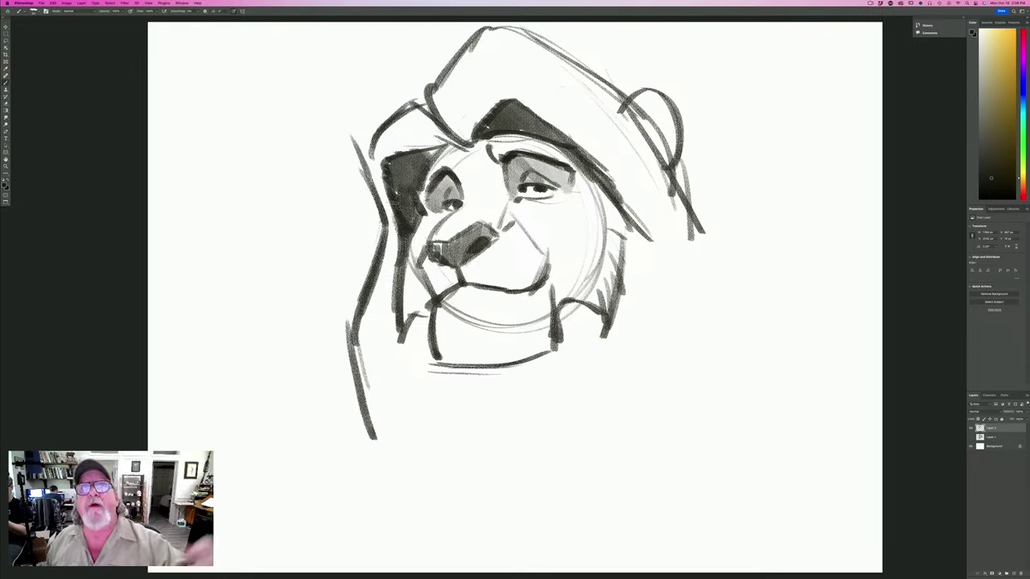
Draw flowing hair strands across the top of the mane and extend its outer contour down the right side past the chin.
{"action": "mouse_move", "coordinate": [449, 119]}
{"action": "left_mouse_down"}
{"action": "mouse_move", "coordinate": [486, 30]}
{"action": "mouse_move", "coordinate": [522, 77]}
{"action": "mouse_move", "coordinate": [556, 67]}
{"action": "left_mouse_up"}
{"action": "left_click_drag", "start_coordinate": [517, 107], "coordinate": [581, 102]}
{"action": "left_click_drag", "start_coordinate": [549, 119], "coordinate": [701, 206]}
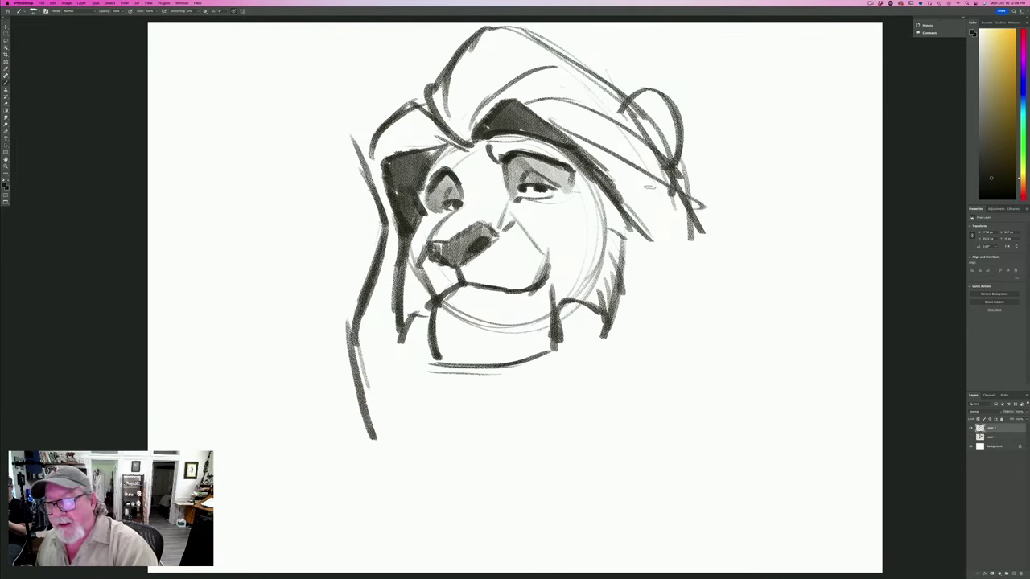
{"action": "left_click_drag", "start_coordinate": [642, 187], "coordinate": [690, 237]}
{"action": "left_click_drag", "start_coordinate": [627, 199], "coordinate": [693, 268]}
{"action": "mouse_move", "coordinate": [658, 150]}
{"action": "left_mouse_down"}
{"action": "mouse_move", "coordinate": [747, 211]}
{"action": "mouse_move", "coordinate": [736, 419]}
{"action": "mouse_move", "coordinate": [699, 441]}
{"action": "left_mouse_up"}
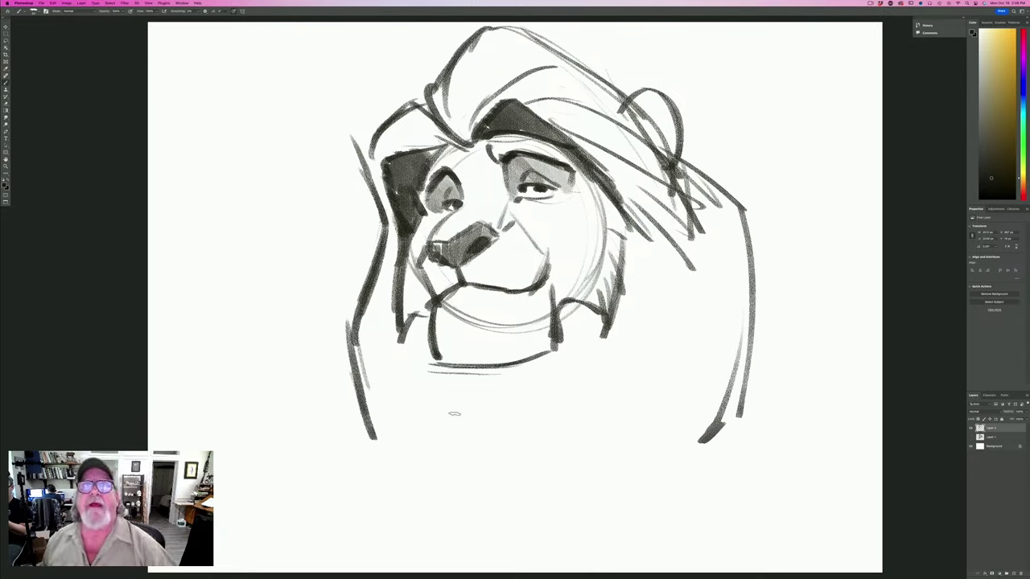
Draw the lower mane as long curved locks sweeping from the right side down to the left beneath the chin.
{"action": "left_click_drag", "start_coordinate": [604, 337], "coordinate": [601, 359]}
{"action": "left_click_drag", "start_coordinate": [594, 315], "coordinate": [591, 369]}
{"action": "mouse_move", "coordinate": [505, 409]}
{"action": "left_mouse_down"}
{"action": "mouse_move", "coordinate": [583, 360]}
{"action": "mouse_move", "coordinate": [439, 457]}
{"action": "left_mouse_up"}
{"action": "left_click_drag", "start_coordinate": [538, 399], "coordinate": [566, 387]}
{"action": "left_click_drag", "start_coordinate": [606, 385], "coordinate": [457, 457]}
{"action": "mouse_move", "coordinate": [680, 369]}
{"action": "left_mouse_down"}
{"action": "mouse_move", "coordinate": [483, 465]}
{"action": "mouse_move", "coordinate": [431, 519]}
{"action": "left_mouse_up"}
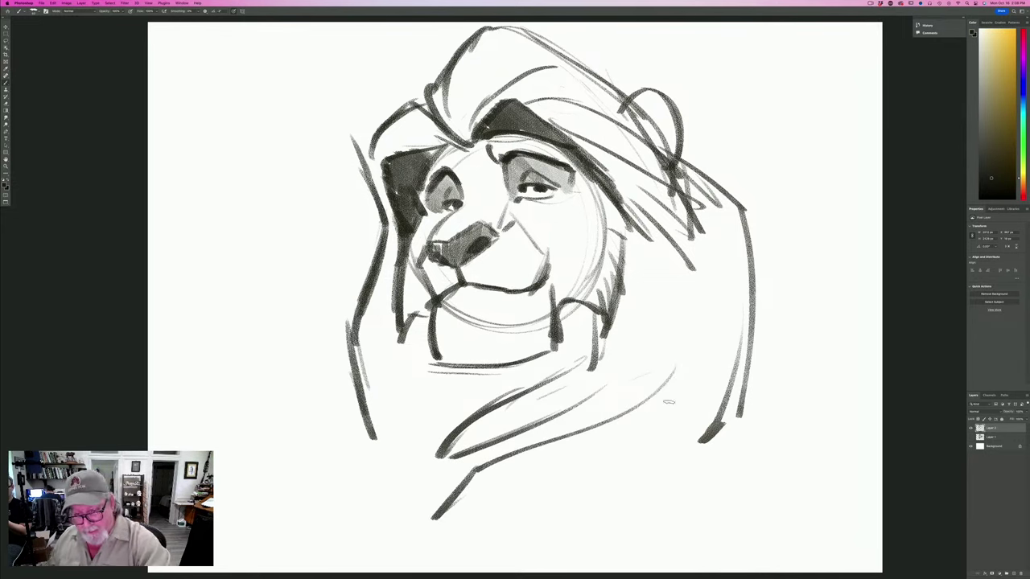
{"action": "left_click_drag", "start_coordinate": [676, 401], "coordinate": [543, 505]}
{"action": "left_click_drag", "start_coordinate": [724, 388], "coordinate": [547, 525]}
Draw the left edge of the beard with fur along the left cheek, and shade the beard under the jaw dark grey.
{"action": "mouse_move", "coordinate": [452, 385]}
{"action": "left_mouse_down"}
{"action": "mouse_move", "coordinate": [459, 420]}
{"action": "mouse_move", "coordinate": [411, 350]}
{"action": "left_mouse_up"}
{"action": "mouse_move", "coordinate": [417, 266]}
{"action": "left_mouse_down"}
{"action": "mouse_move", "coordinate": [394, 296]}
{"action": "mouse_move", "coordinate": [396, 318]}
{"action": "mouse_move", "coordinate": [464, 433]}
{"action": "left_mouse_up"}
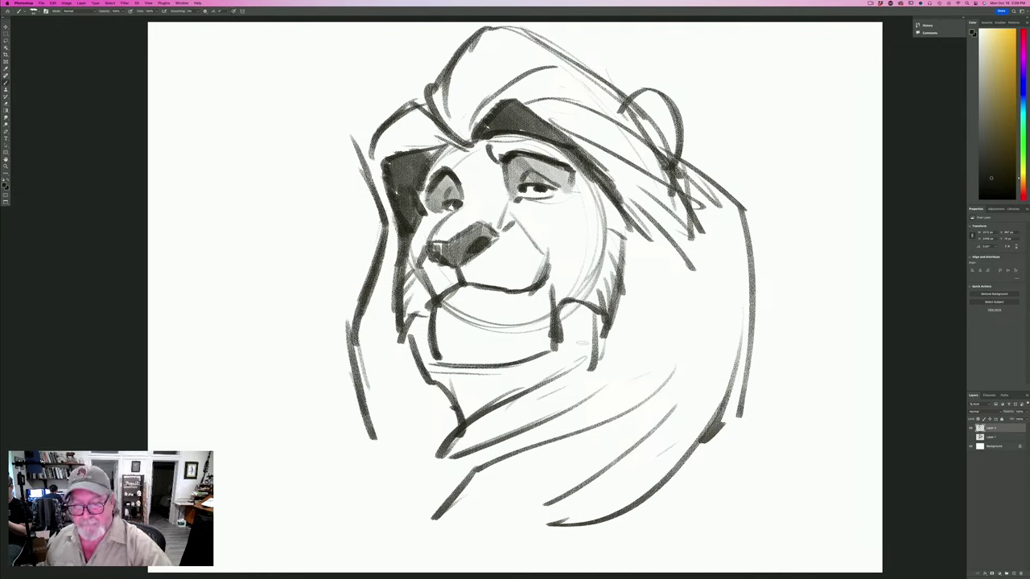
{"action": "mouse_move", "coordinate": [580, 307]}
{"action": "left_mouse_down"}
{"action": "mouse_move", "coordinate": [595, 346]}
{"action": "mouse_move", "coordinate": [491, 410]}
{"action": "mouse_move", "coordinate": [442, 378]}
{"action": "mouse_move", "coordinate": [409, 325]}
{"action": "mouse_move", "coordinate": [515, 370]}
{"action": "mouse_move", "coordinate": [482, 378]}
{"action": "mouse_move", "coordinate": [441, 447]}
{"action": "mouse_move", "coordinate": [390, 317]}
{"action": "left_mouse_up"}
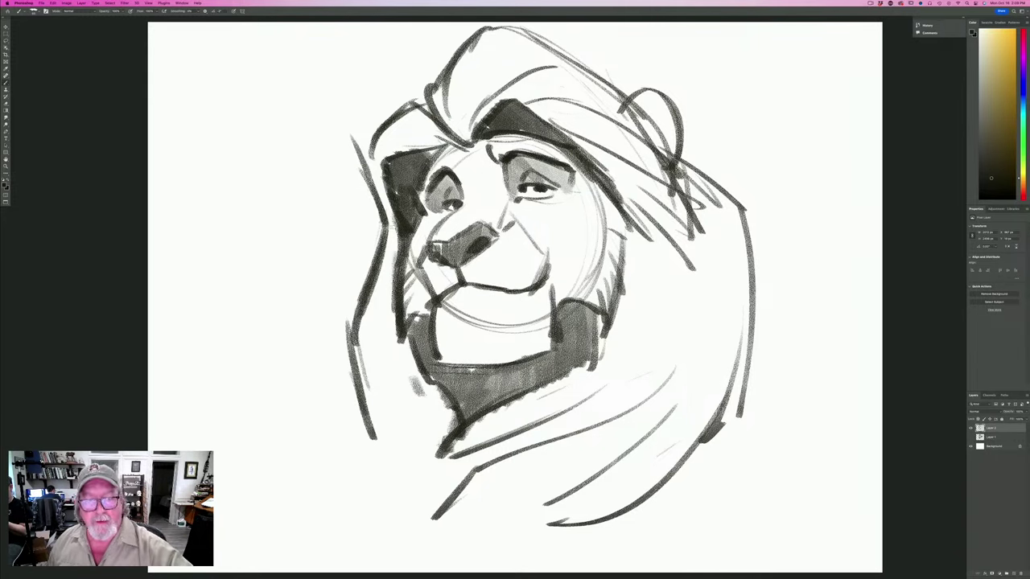
Shade the whole mane with grey hatching that follows the hair, from the left locks over the crown and down the right side.
{"action": "mouse_move", "coordinate": [388, 222]}
{"action": "left_mouse_down"}
{"action": "mouse_move", "coordinate": [370, 362]}
{"action": "mouse_move", "coordinate": [418, 443]}
{"action": "mouse_move", "coordinate": [423, 491]}
{"action": "left_mouse_up"}
{"action": "mouse_move", "coordinate": [416, 117]}
{"action": "left_mouse_down"}
{"action": "mouse_move", "coordinate": [421, 131]}
{"action": "mouse_move", "coordinate": [375, 169]}
{"action": "mouse_move", "coordinate": [388, 232]}
{"action": "left_mouse_up"}
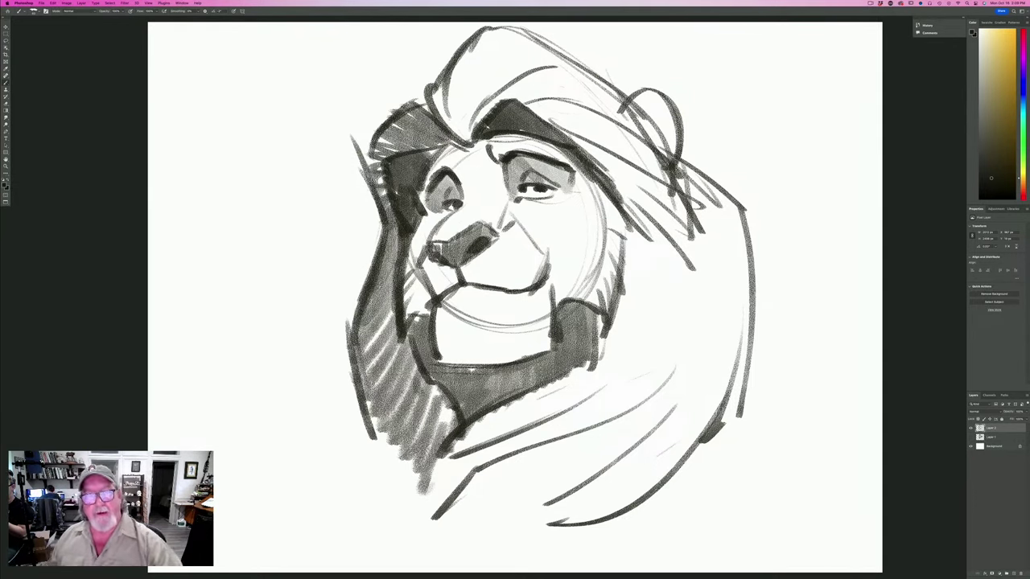
{"action": "mouse_move", "coordinate": [422, 105]}
{"action": "left_mouse_down"}
{"action": "mouse_move", "coordinate": [430, 84]}
{"action": "mouse_move", "coordinate": [438, 93]}
{"action": "mouse_move", "coordinate": [498, 33]}
{"action": "mouse_move", "coordinate": [604, 80]}
{"action": "mouse_move", "coordinate": [580, 104]}
{"action": "mouse_move", "coordinate": [619, 108]}
{"action": "mouse_move", "coordinate": [595, 97]}
{"action": "mouse_move", "coordinate": [644, 132]}
{"action": "mouse_move", "coordinate": [736, 242]}
{"action": "mouse_move", "coordinate": [712, 278]}
{"action": "mouse_move", "coordinate": [724, 341]}
{"action": "mouse_move", "coordinate": [692, 435]}
{"action": "mouse_move", "coordinate": [619, 502]}
{"action": "mouse_move", "coordinate": [559, 519]}
{"action": "left_mouse_up"}
{"action": "mouse_move", "coordinate": [590, 407]}
{"action": "left_mouse_down"}
{"action": "mouse_move", "coordinate": [535, 495]}
{"action": "mouse_move", "coordinate": [467, 491]}
{"action": "mouse_move", "coordinate": [434, 523]}
{"action": "left_mouse_up"}
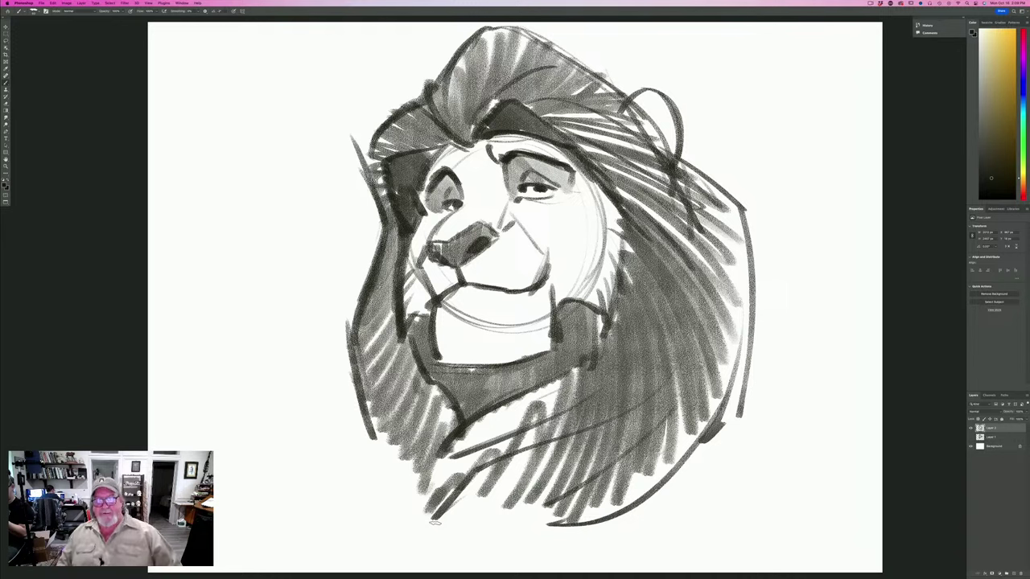
Erase the construction circle across the lion's chin and right cheek, and add short fur strokes along the right cheek.
{"action": "mouse_move", "coordinate": [533, 305]}
{"action": "left_mouse_down"}
{"action": "mouse_move", "coordinate": [527, 342]}
{"action": "mouse_move", "coordinate": [504, 315]}
{"action": "mouse_move", "coordinate": [475, 341]}
{"action": "mouse_move", "coordinate": [461, 312]}
{"action": "mouse_move", "coordinate": [449, 324]}
{"action": "mouse_move", "coordinate": [478, 324]}
{"action": "left_mouse_up"}
{"action": "mouse_move", "coordinate": [587, 197]}
{"action": "left_mouse_down"}
{"action": "mouse_move", "coordinate": [601, 246]}
{"action": "mouse_move", "coordinate": [585, 276]}
{"action": "left_mouse_up"}
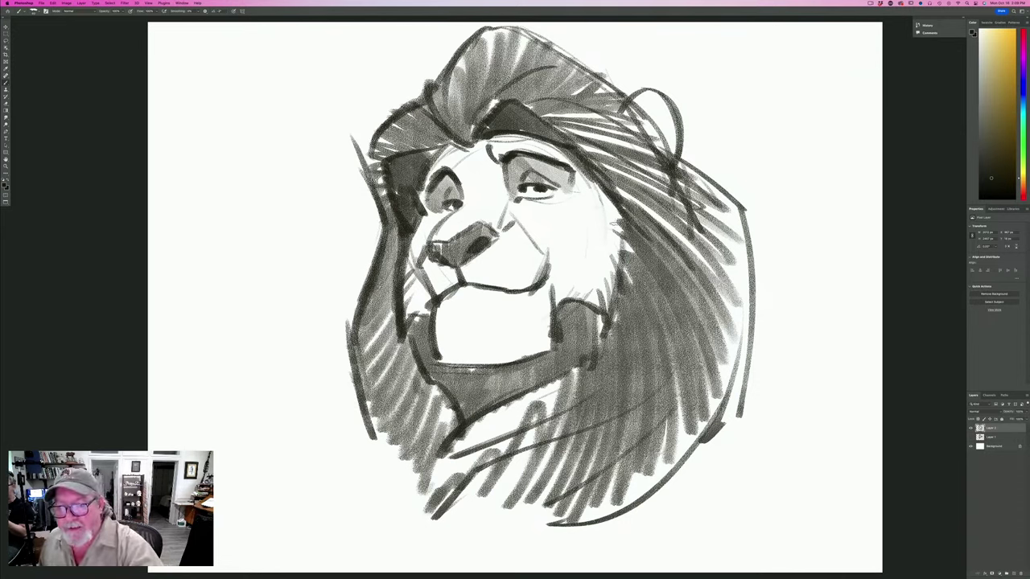
{"action": "left_click_drag", "start_coordinate": [617, 225], "coordinate": [597, 208]}
{"action": "mouse_move", "coordinate": [621, 232]}
{"action": "left_mouse_down"}
{"action": "mouse_move", "coordinate": [599, 216]}
{"action": "mouse_move", "coordinate": [603, 233]}
{"action": "left_mouse_up"}
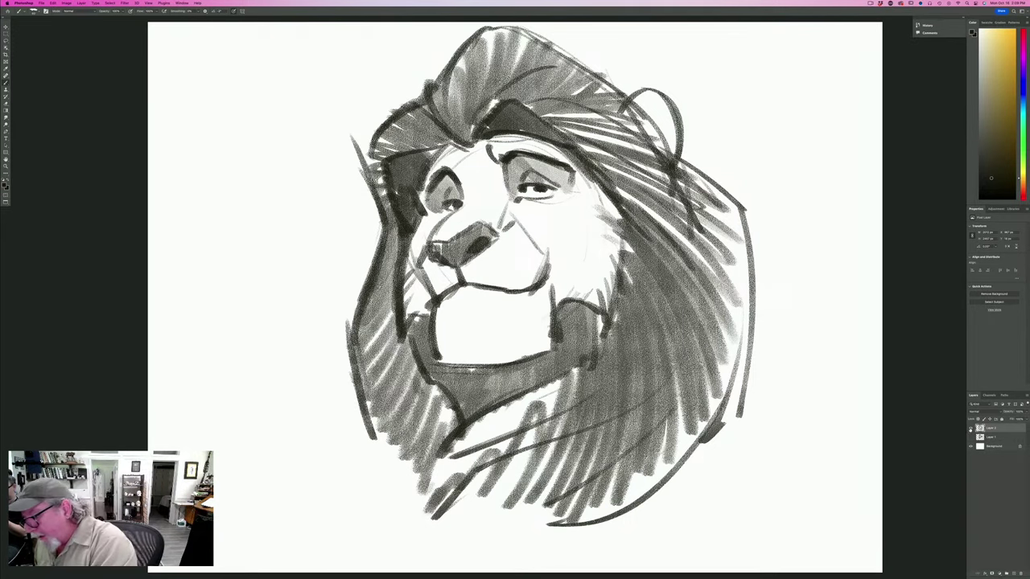
Hide Layer 2 with the lion sketch and add a new empty layer above it.
{"action": "left_click", "coordinate": [970, 428]}
{"action": "left_click", "coordinate": [1013, 573]}
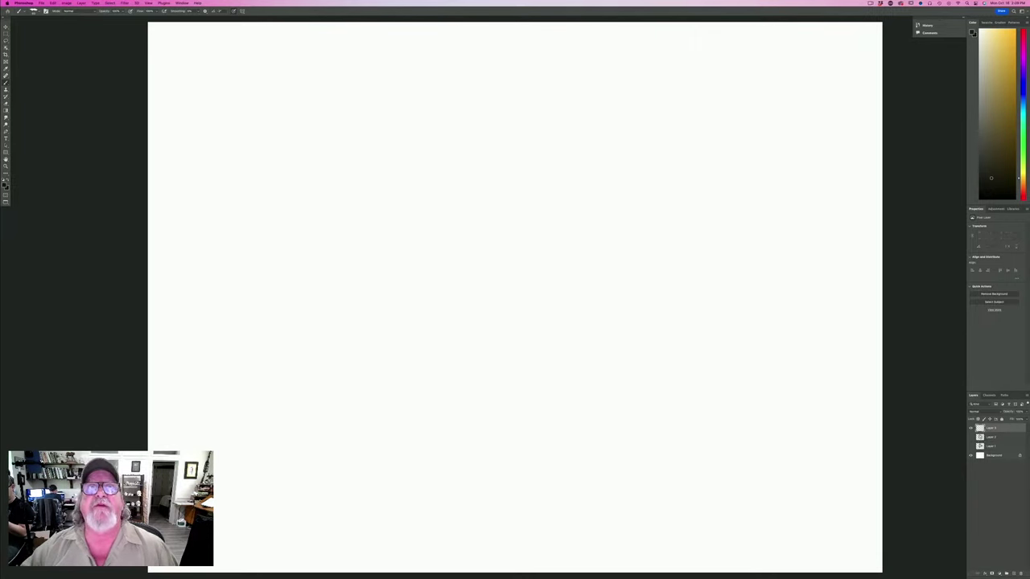
{"action": "key", "text": "Tab"}
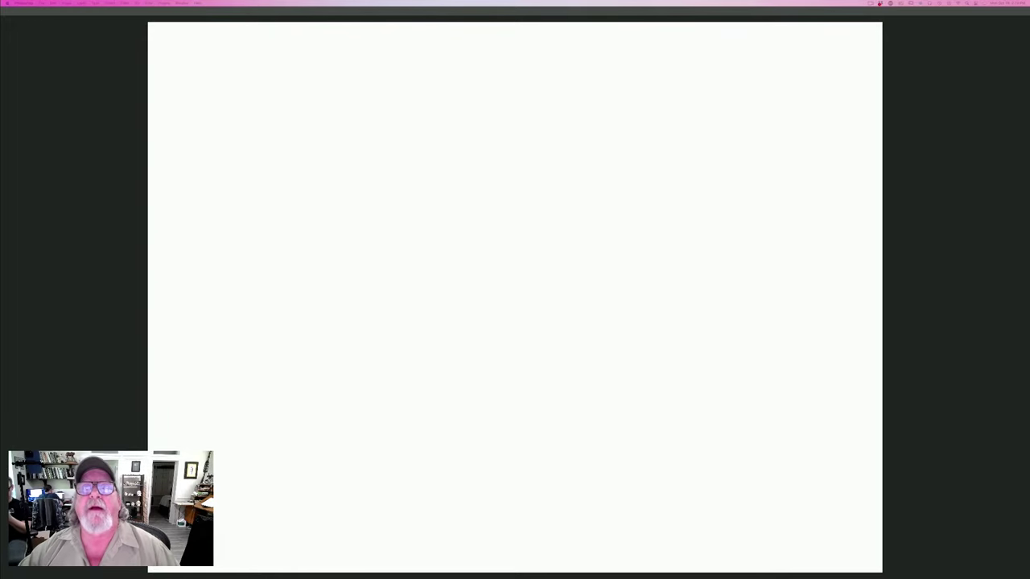
{"action": "key", "text": "Tab"}
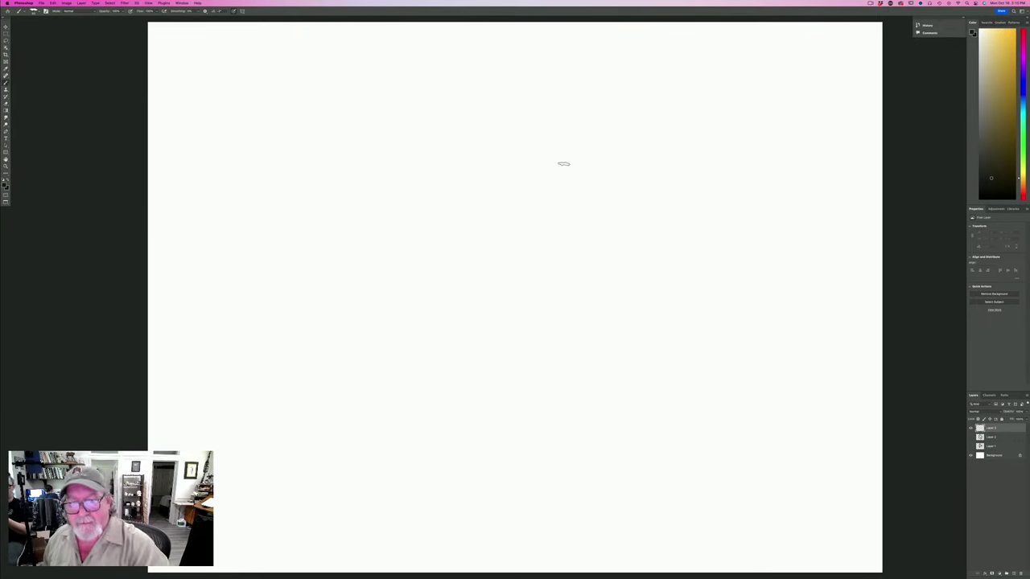
Sketch a circle with a small protruding muzzle at its lower left, and erase the circle's lower arc around the muzzle.
{"action": "mouse_move", "coordinate": [437, 157]}
{"action": "left_mouse_down"}
{"action": "mouse_move", "coordinate": [590, 239]}
{"action": "mouse_move", "coordinate": [592, 269]}
{"action": "mouse_move", "coordinate": [563, 307]}
{"action": "mouse_move", "coordinate": [584, 287]}
{"action": "mouse_move", "coordinate": [427, 185]}
{"action": "mouse_move", "coordinate": [511, 156]}
{"action": "mouse_move", "coordinate": [563, 144]}
{"action": "mouse_move", "coordinate": [419, 189]}
{"action": "mouse_move", "coordinate": [395, 265]}
{"action": "mouse_move", "coordinate": [496, 347]}
{"action": "mouse_move", "coordinate": [402, 265]}
{"action": "mouse_move", "coordinate": [374, 320]}
{"action": "mouse_move", "coordinate": [439, 311]}
{"action": "left_mouse_up"}
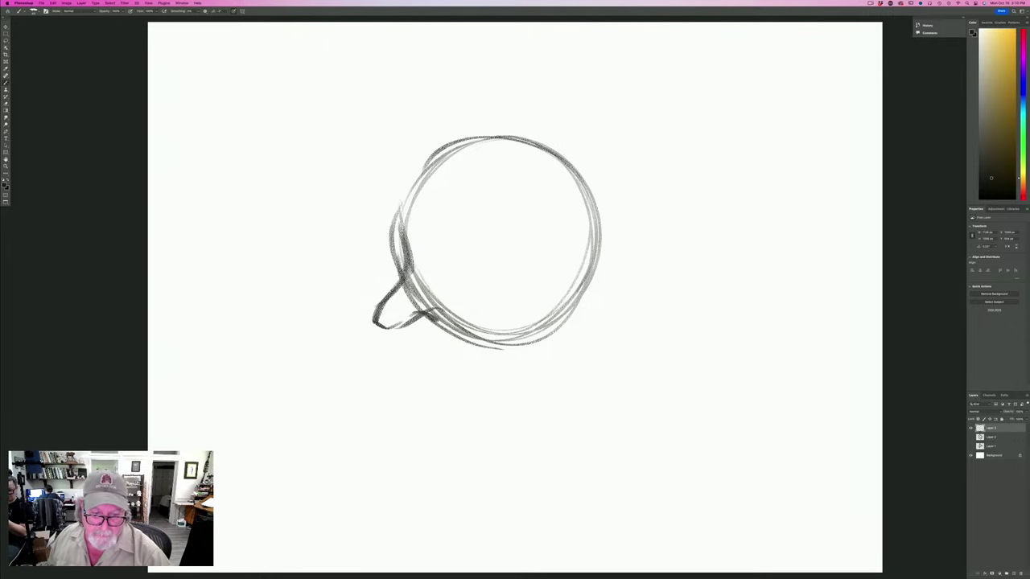
{"action": "left_click_drag", "start_coordinate": [373, 322], "coordinate": [407, 342]}
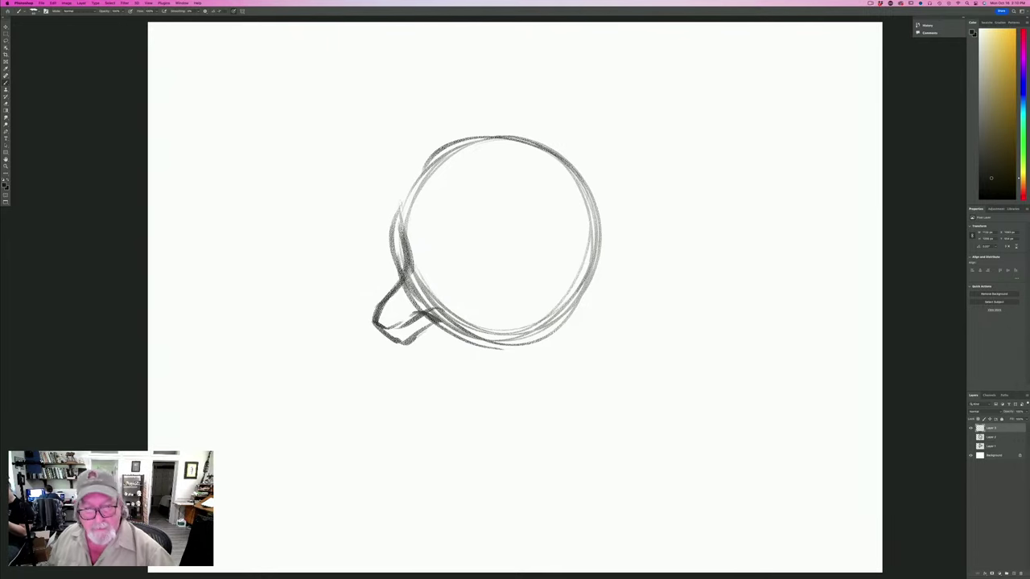
{"action": "mouse_move", "coordinate": [434, 270]}
{"action": "left_mouse_down"}
{"action": "mouse_move", "coordinate": [418, 283]}
{"action": "mouse_move", "coordinate": [434, 302]}
{"action": "mouse_move", "coordinate": [480, 306]}
{"action": "mouse_move", "coordinate": [527, 336]}
{"action": "mouse_move", "coordinate": [449, 349]}
{"action": "mouse_move", "coordinate": [448, 303]}
{"action": "mouse_move", "coordinate": [448, 317]}
{"action": "mouse_move", "coordinate": [411, 290]}
{"action": "left_mouse_up"}
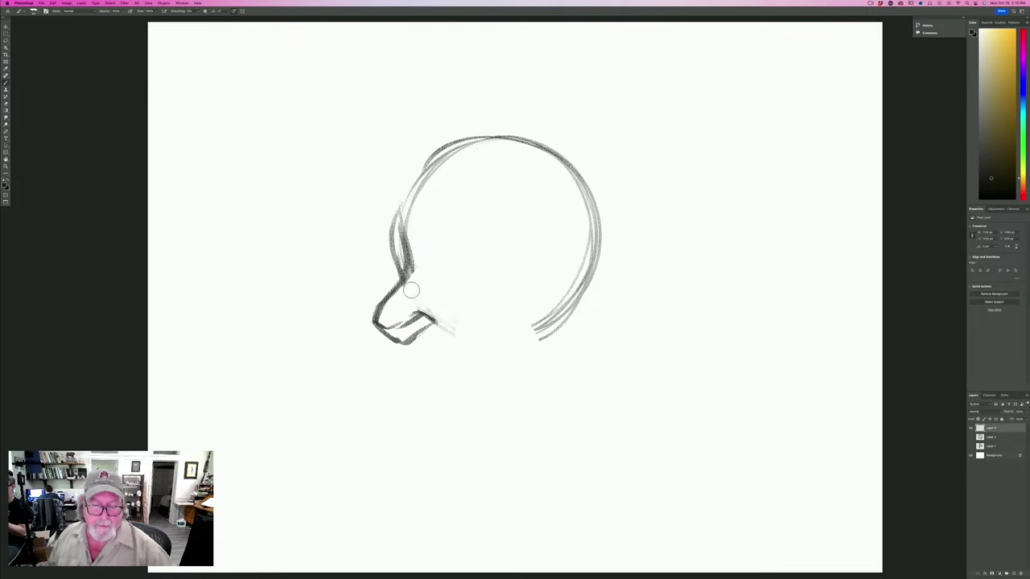
Shade the lion cub's nose, and draw the smiling mouth line and the rounded chin below it.
{"action": "mouse_move", "coordinate": [381, 329]}
{"action": "left_mouse_down"}
{"action": "mouse_move", "coordinate": [401, 343]}
{"action": "mouse_move", "coordinate": [431, 325]}
{"action": "mouse_move", "coordinate": [423, 315]}
{"action": "mouse_move", "coordinate": [407, 335]}
{"action": "mouse_move", "coordinate": [387, 330]}
{"action": "mouse_move", "coordinate": [414, 351]}
{"action": "mouse_move", "coordinate": [401, 354]}
{"action": "mouse_move", "coordinate": [443, 361]}
{"action": "mouse_move", "coordinate": [474, 346]}
{"action": "mouse_move", "coordinate": [484, 327]}
{"action": "left_mouse_up"}
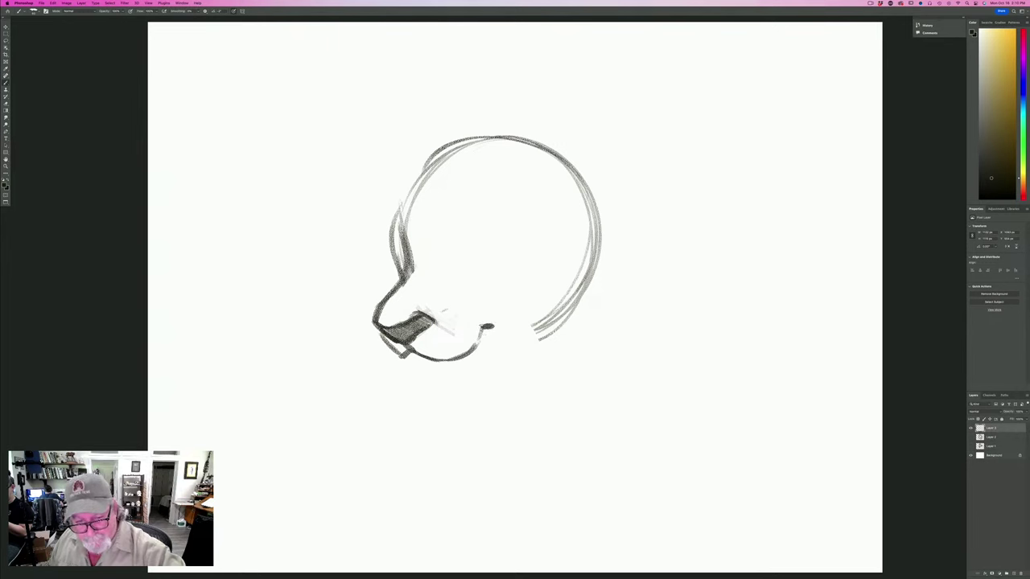
{"action": "mouse_move", "coordinate": [406, 359]}
{"action": "left_mouse_down"}
{"action": "mouse_move", "coordinate": [435, 390]}
{"action": "mouse_move", "coordinate": [485, 374]}
{"action": "mouse_move", "coordinate": [491, 344]}
{"action": "left_mouse_up"}
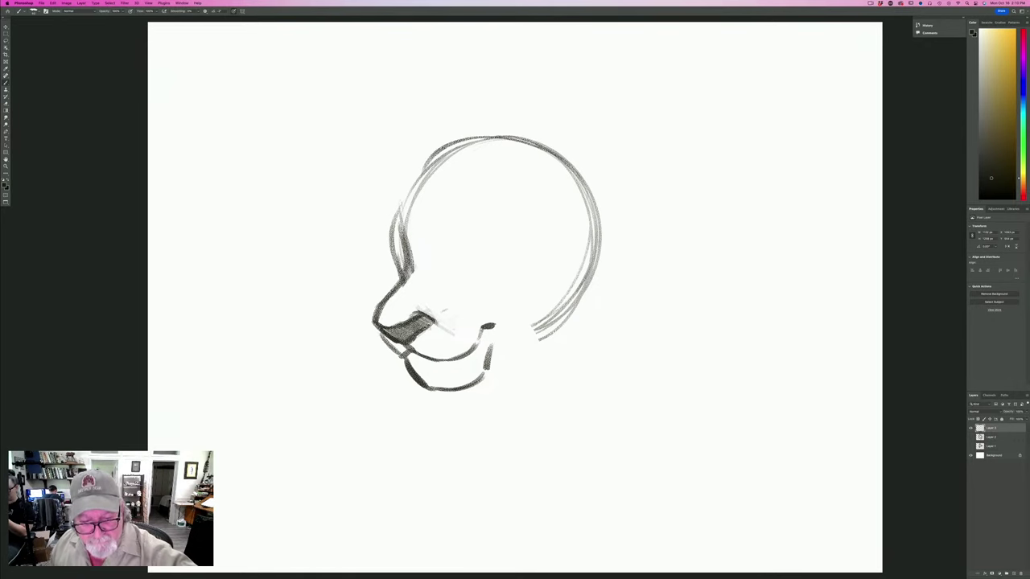
{"action": "left_click_drag", "start_coordinate": [432, 322], "coordinate": [407, 342]}
Draw the cub's large near eye with its iris, pupil and eyebrow, and darken the far eye socket's edge.
{"action": "mouse_move", "coordinate": [509, 272]}
{"action": "left_mouse_down"}
{"action": "mouse_move", "coordinate": [466, 286]}
{"action": "mouse_move", "coordinate": [481, 238]}
{"action": "mouse_move", "coordinate": [513, 261]}
{"action": "mouse_move", "coordinate": [491, 237]}
{"action": "mouse_move", "coordinate": [509, 241]}
{"action": "mouse_move", "coordinate": [486, 241]}
{"action": "mouse_move", "coordinate": [518, 250]}
{"action": "mouse_move", "coordinate": [521, 233]}
{"action": "left_mouse_up"}
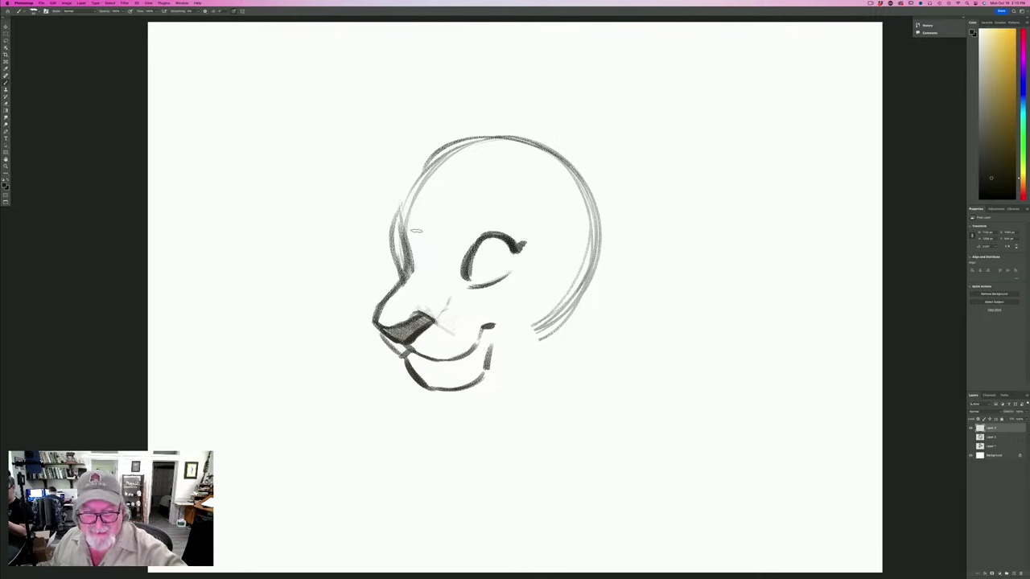
{"action": "mouse_move", "coordinate": [402, 227]}
{"action": "left_mouse_down"}
{"action": "mouse_move", "coordinate": [402, 260]}
{"action": "mouse_move", "coordinate": [394, 230]}
{"action": "left_mouse_up"}
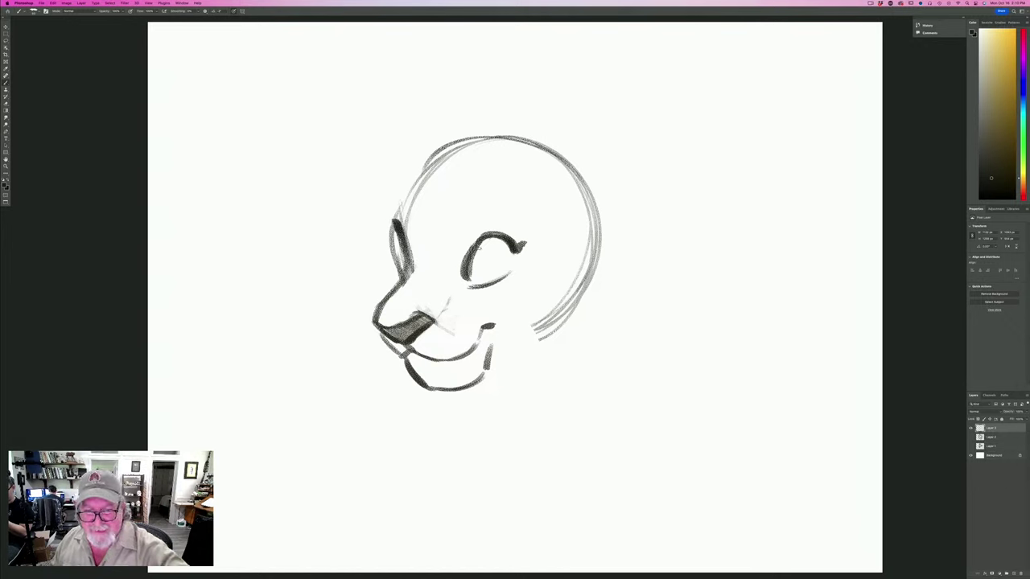
{"action": "mouse_move", "coordinate": [471, 241]}
{"action": "left_mouse_down"}
{"action": "mouse_move", "coordinate": [458, 288]}
{"action": "mouse_move", "coordinate": [532, 246]}
{"action": "mouse_move", "coordinate": [510, 208]}
{"action": "mouse_move", "coordinate": [483, 197]}
{"action": "mouse_move", "coordinate": [534, 218]}
{"action": "left_mouse_up"}
{"action": "left_click_drag", "start_coordinate": [457, 207], "coordinate": [451, 268]}
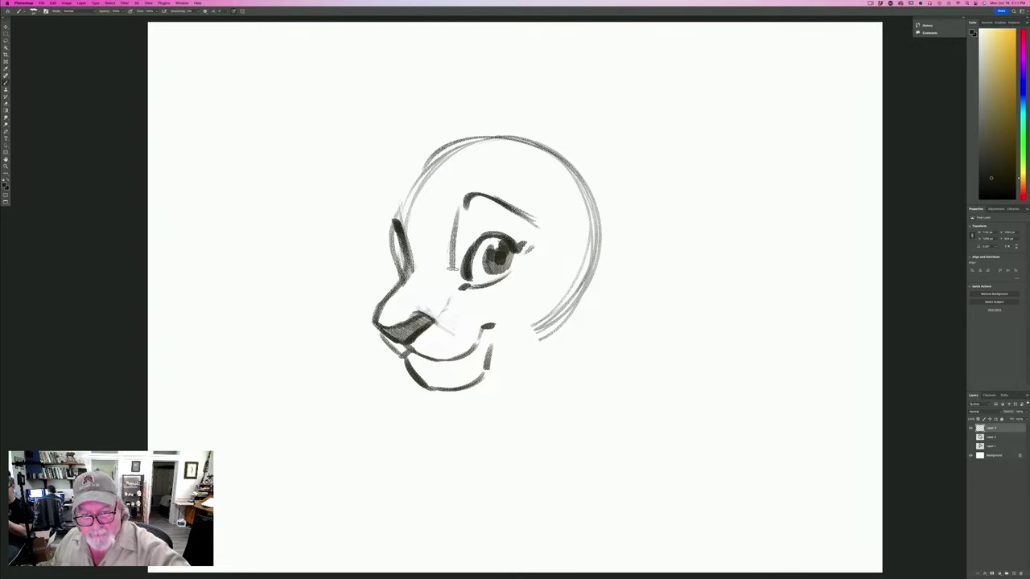
{"action": "mouse_move", "coordinate": [528, 247]}
{"action": "left_mouse_down"}
{"action": "mouse_move", "coordinate": [544, 243]}
{"action": "mouse_move", "coordinate": [501, 283]}
{"action": "left_mouse_up"}
Darken the top of the head, add a large rounded ear with inner fur at the right, and outline the cheek below it.
{"action": "left_click_drag", "start_coordinate": [402, 228], "coordinate": [400, 210]}
{"action": "mouse_move", "coordinate": [448, 154]}
{"action": "left_mouse_down"}
{"action": "mouse_move", "coordinate": [399, 195]}
{"action": "mouse_move", "coordinate": [502, 139]}
{"action": "mouse_move", "coordinate": [581, 174]}
{"action": "mouse_move", "coordinate": [436, 156]}
{"action": "mouse_move", "coordinate": [594, 176]}
{"action": "mouse_move", "coordinate": [672, 172]}
{"action": "mouse_move", "coordinate": [600, 305]}
{"action": "mouse_move", "coordinate": [667, 268]}
{"action": "mouse_move", "coordinate": [662, 167]}
{"action": "mouse_move", "coordinate": [676, 200]}
{"action": "left_mouse_up"}
{"action": "mouse_move", "coordinate": [600, 240]}
{"action": "left_mouse_down"}
{"action": "mouse_move", "coordinate": [664, 197]}
{"action": "mouse_move", "coordinate": [619, 287]}
{"action": "mouse_move", "coordinate": [593, 283]}
{"action": "left_mouse_up"}
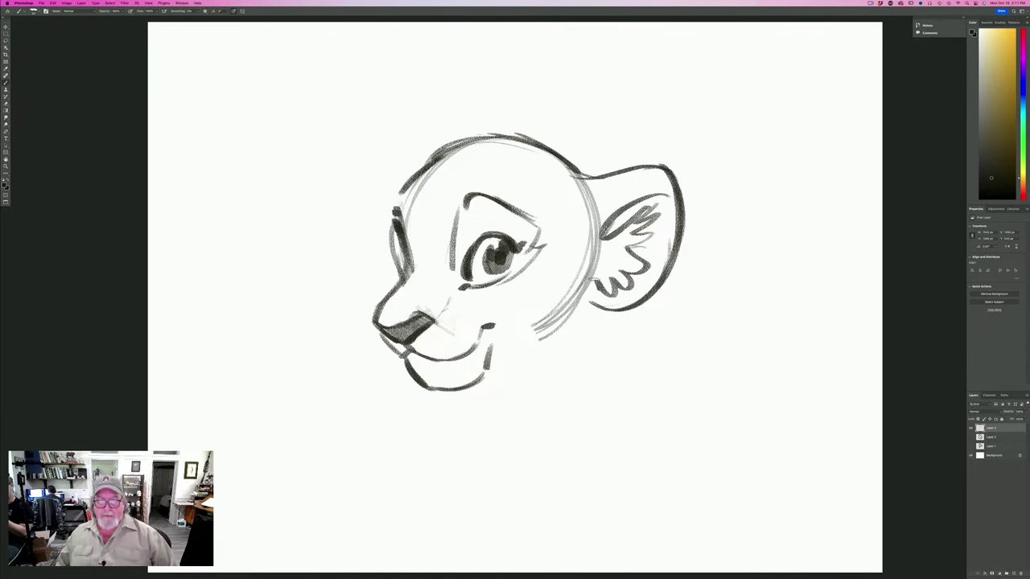
{"action": "mouse_move", "coordinate": [595, 225]}
{"action": "left_mouse_down"}
{"action": "mouse_move", "coordinate": [605, 299]}
{"action": "mouse_move", "coordinate": [563, 335]}
{"action": "left_mouse_up"}
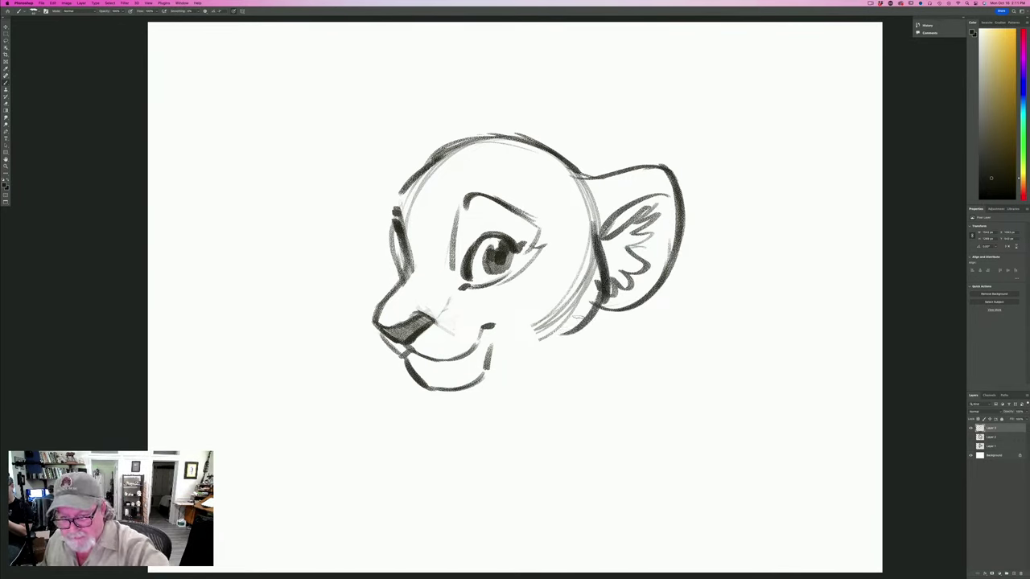
{"action": "left_click_drag", "start_coordinate": [602, 296], "coordinate": [536, 349]}
{"action": "left_click_drag", "start_coordinate": [584, 325], "coordinate": [536, 349]}
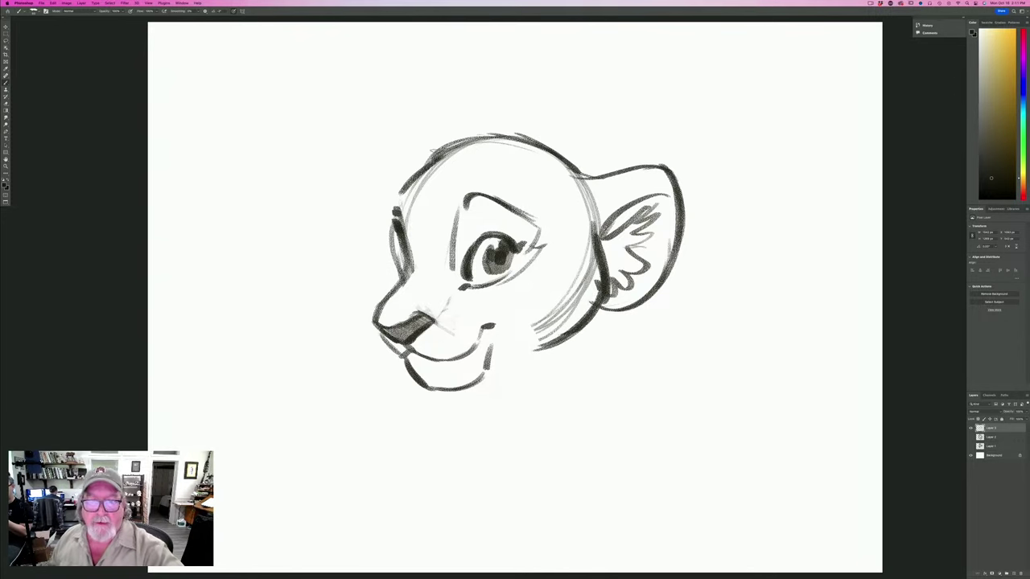
Add the small pointed far ear on the forehead and erase leftover construction lines beside the bridge of the nose and along the cheek.
{"action": "mouse_move", "coordinate": [441, 150]}
{"action": "left_mouse_down"}
{"action": "mouse_move", "coordinate": [415, 125]}
{"action": "mouse_move", "coordinate": [408, 172]}
{"action": "left_mouse_up"}
{"action": "left_click_drag", "start_coordinate": [416, 127], "coordinate": [433, 154]}
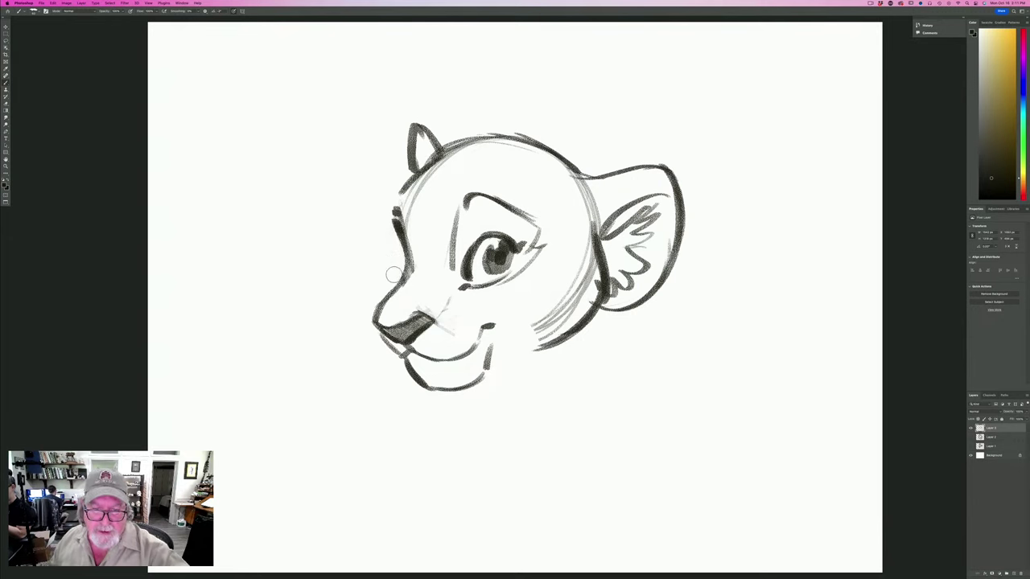
{"action": "mouse_move", "coordinate": [581, 251]}
{"action": "left_mouse_down"}
{"action": "mouse_move", "coordinate": [573, 307]}
{"action": "mouse_move", "coordinate": [551, 306]}
{"action": "mouse_move", "coordinate": [519, 361]}
{"action": "left_mouse_up"}
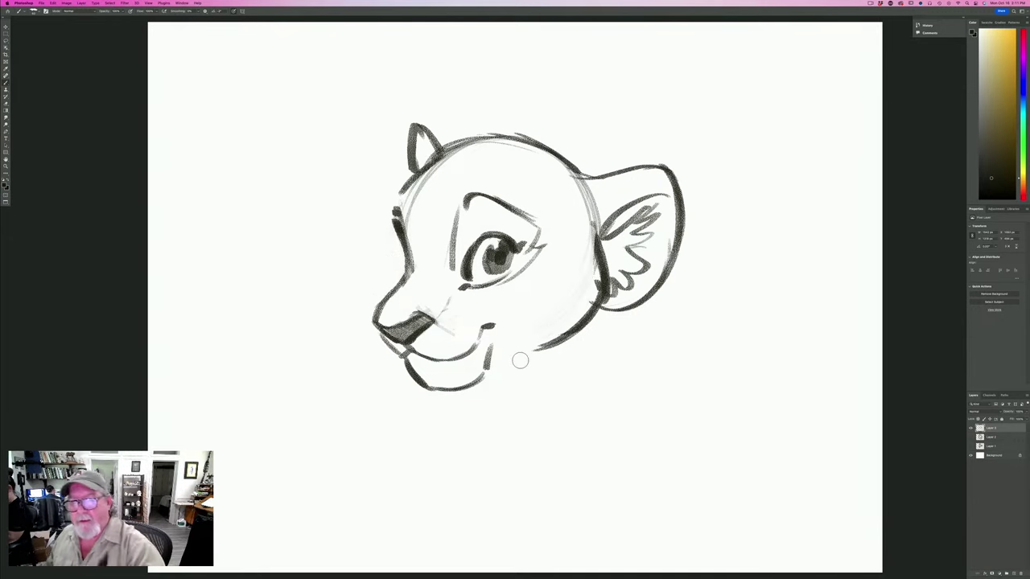
{"action": "mouse_move", "coordinate": [580, 184]}
{"action": "left_mouse_down"}
{"action": "mouse_move", "coordinate": [575, 195]}
{"action": "mouse_move", "coordinate": [596, 225]}
{"action": "left_mouse_up"}
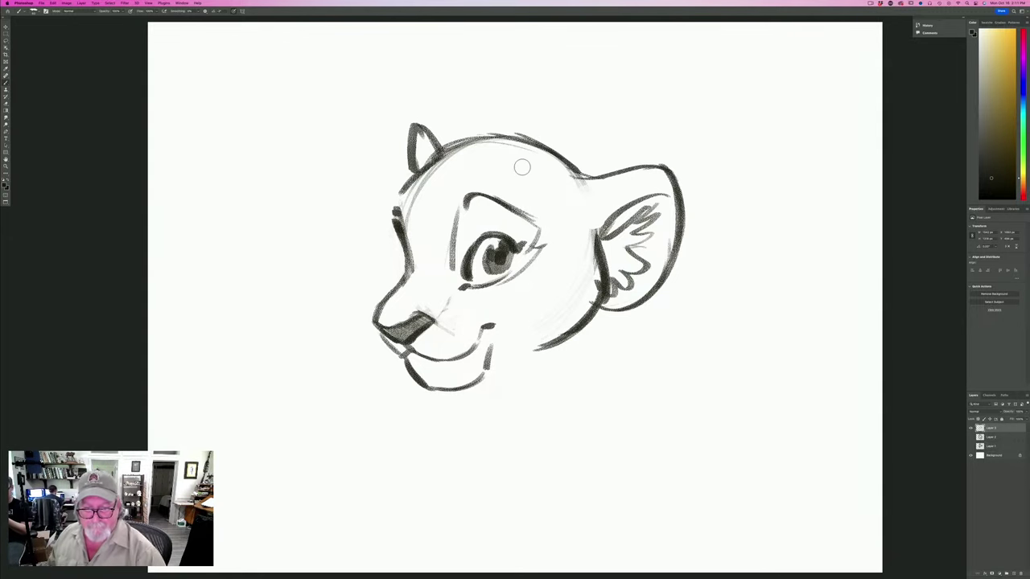
Draw the muzzle crease around the mouth corner, refine the near eye and cheek contour, and add the throat line behind the chin.
{"action": "mouse_move", "coordinate": [443, 319]}
{"action": "left_mouse_down"}
{"action": "mouse_move", "coordinate": [486, 317]}
{"action": "mouse_move", "coordinate": [493, 341]}
{"action": "left_mouse_up"}
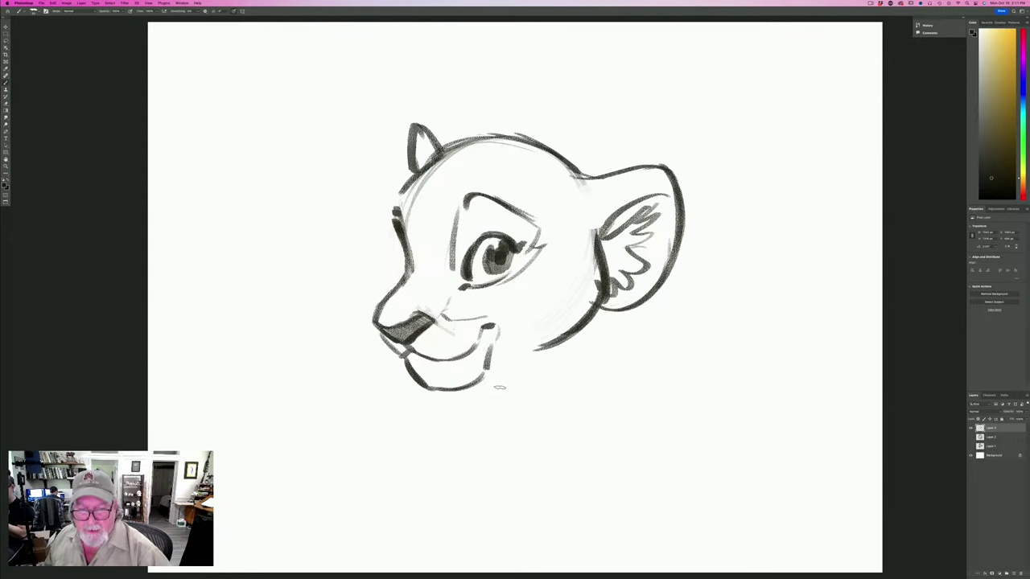
{"action": "left_click_drag", "start_coordinate": [512, 251], "coordinate": [505, 275]}
{"action": "mouse_move", "coordinate": [602, 281]}
{"action": "left_mouse_down"}
{"action": "mouse_move", "coordinate": [527, 351]}
{"action": "mouse_move", "coordinate": [587, 328]}
{"action": "mouse_move", "coordinate": [569, 341]}
{"action": "left_mouse_up"}
{"action": "left_click_drag", "start_coordinate": [488, 353], "coordinate": [552, 366]}
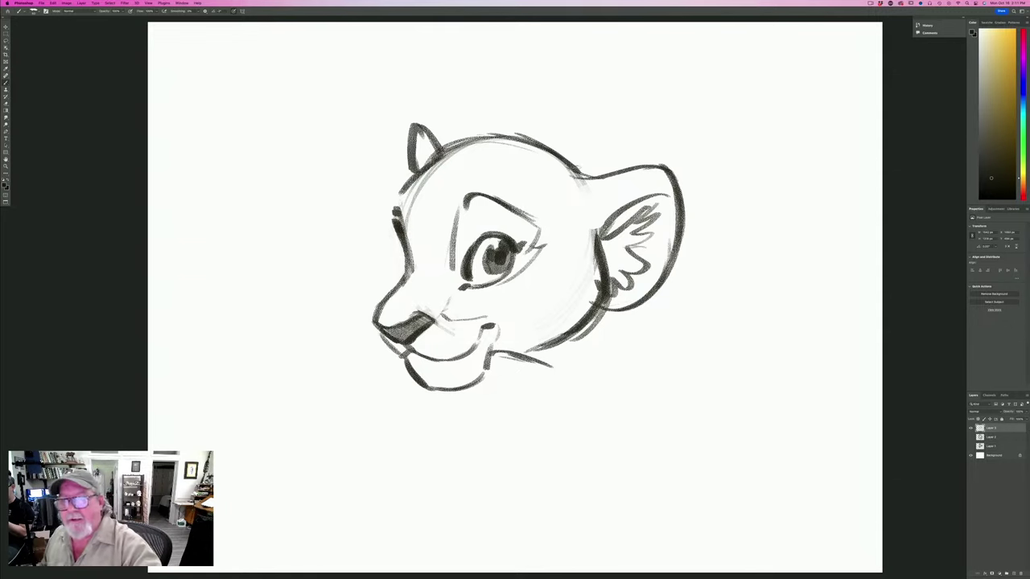
Sketch an outer contour arching over the large ear and down behind it, with a short stroke below the cheek.
{"action": "mouse_move", "coordinate": [581, 158]}
{"action": "left_mouse_down"}
{"action": "mouse_move", "coordinate": [679, 155]}
{"action": "mouse_move", "coordinate": [720, 219]}
{"action": "left_mouse_up"}
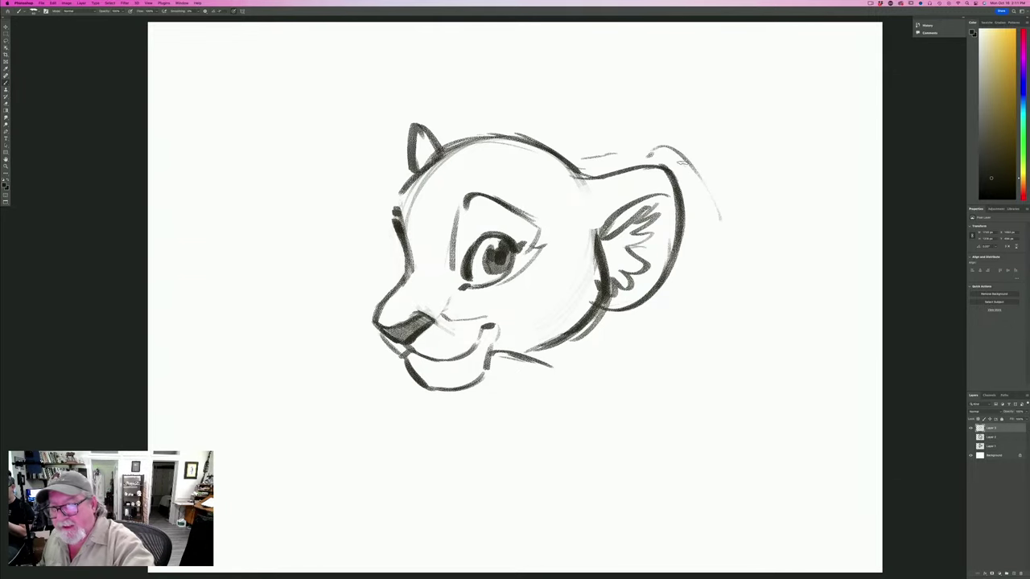
{"action": "left_click_drag", "start_coordinate": [682, 162], "coordinate": [705, 186]}
{"action": "mouse_move", "coordinate": [613, 158]}
{"action": "left_mouse_down"}
{"action": "mouse_move", "coordinate": [680, 157]}
{"action": "mouse_move", "coordinate": [718, 208]}
{"action": "mouse_move", "coordinate": [574, 160]}
{"action": "left_mouse_up"}
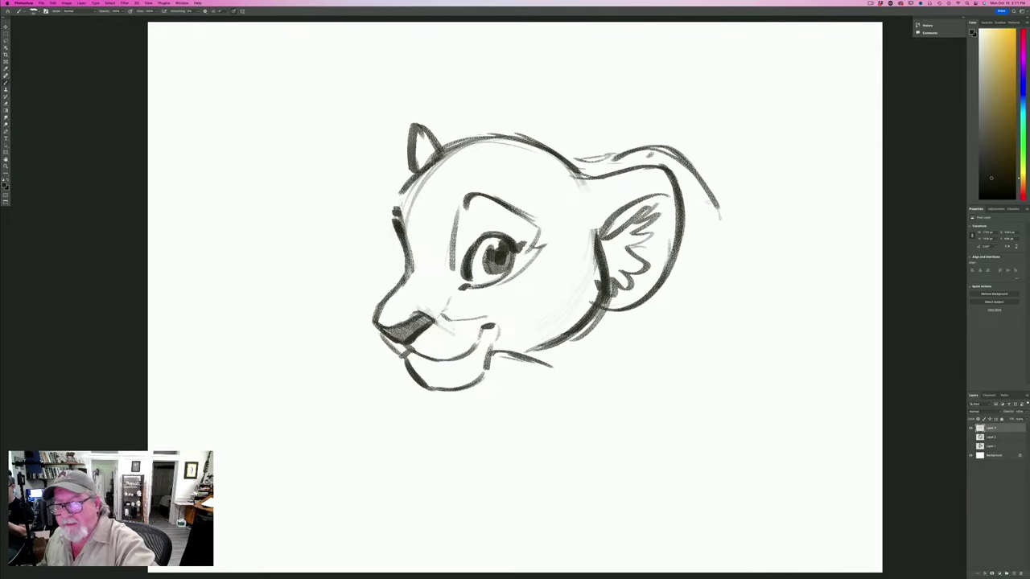
{"action": "left_click_drag", "start_coordinate": [534, 372], "coordinate": [579, 356]}
{"action": "left_click_drag", "start_coordinate": [724, 206], "coordinate": [720, 367]}
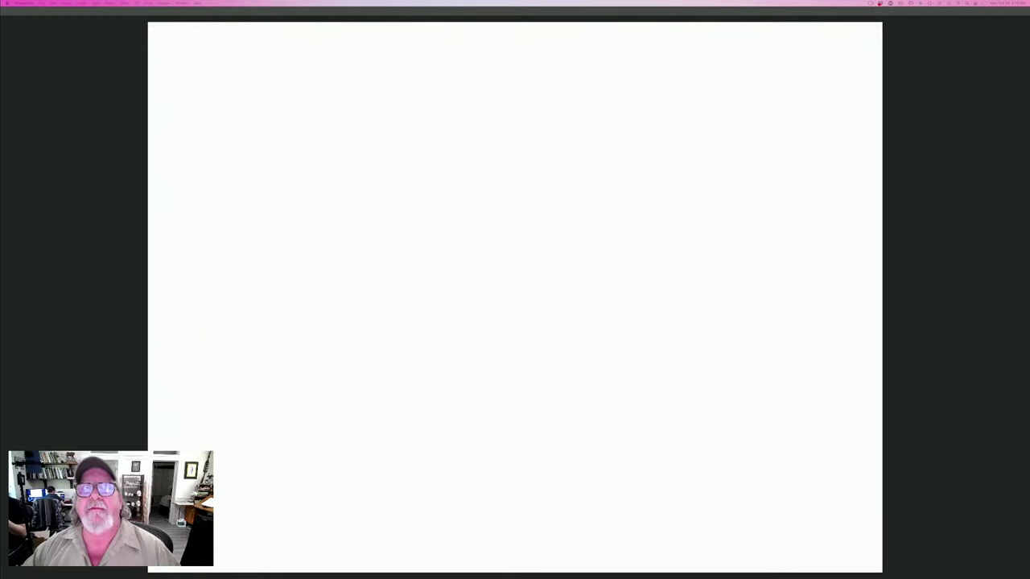
Show the hidden interface panels and sketch a large head circle with a hair tuft at the crown on the blank layer.
{"action": "key", "text": "Tab"}
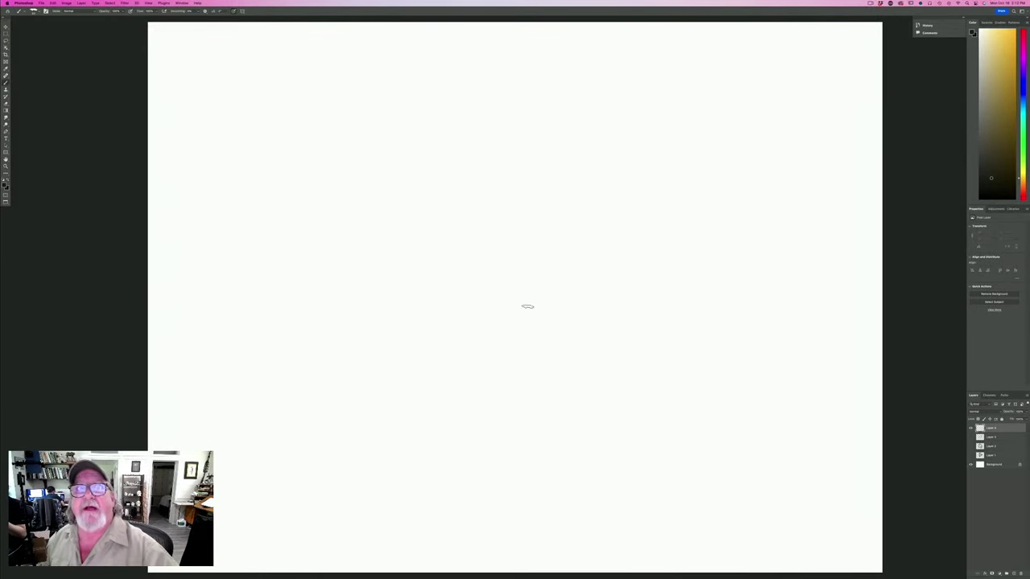
{"action": "mouse_move", "coordinate": [435, 238]}
{"action": "left_mouse_down"}
{"action": "mouse_move", "coordinate": [568, 149]}
{"action": "mouse_move", "coordinate": [415, 188]}
{"action": "mouse_move", "coordinate": [604, 271]}
{"action": "mouse_move", "coordinate": [442, 148]}
{"action": "mouse_move", "coordinate": [564, 328]}
{"action": "mouse_move", "coordinate": [447, 150]}
{"action": "mouse_move", "coordinate": [500, 352]}
{"action": "mouse_move", "coordinate": [536, 127]}
{"action": "mouse_move", "coordinate": [572, 147]}
{"action": "mouse_move", "coordinate": [483, 309]}
{"action": "mouse_move", "coordinate": [522, 194]}
{"action": "mouse_move", "coordinate": [575, 154]}
{"action": "mouse_move", "coordinate": [523, 109]}
{"action": "left_mouse_up"}
{"action": "mouse_move", "coordinate": [444, 155]}
{"action": "left_mouse_down"}
{"action": "mouse_move", "coordinate": [528, 105]}
{"action": "mouse_move", "coordinate": [519, 95]}
{"action": "mouse_move", "coordinate": [483, 111]}
{"action": "mouse_move", "coordinate": [493, 124]}
{"action": "mouse_move", "coordinate": [453, 159]}
{"action": "left_mouse_up"}
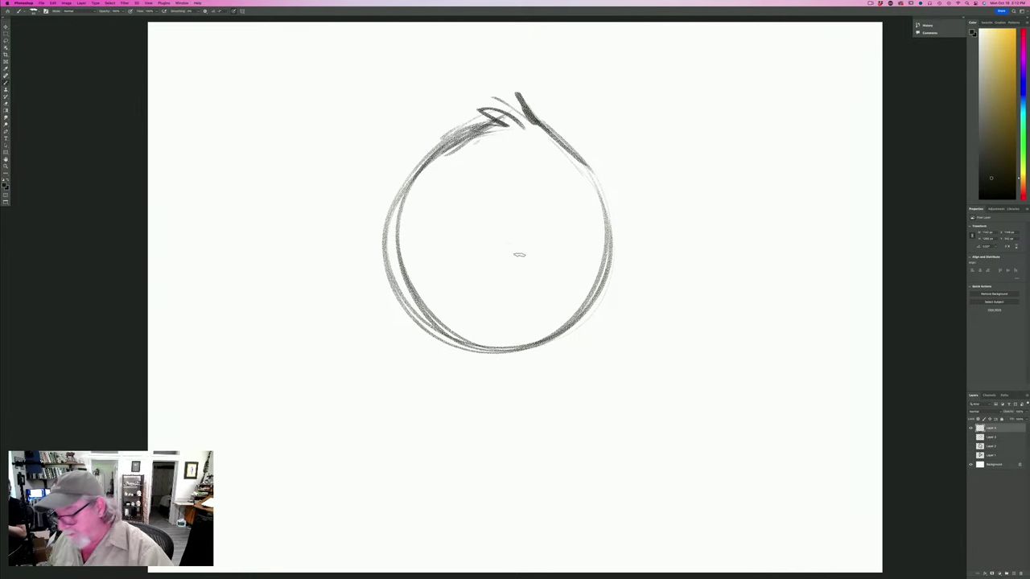
Draw the nose low in the circle with a bridge arc, a dark shaded tip, side edges and a short line down to the upper lip.
{"action": "left_click_drag", "start_coordinate": [519, 255], "coordinate": [473, 245]}
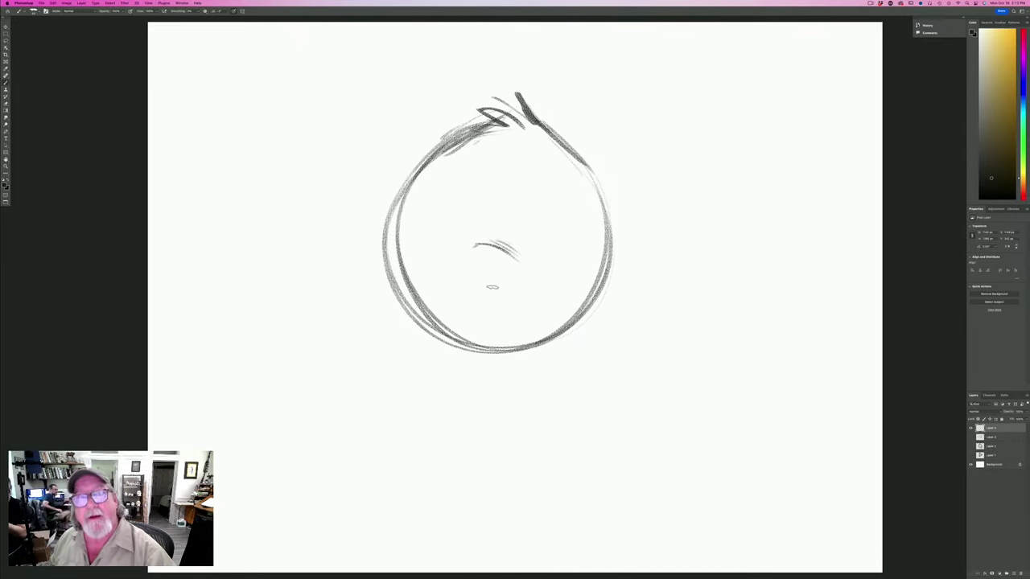
{"action": "mouse_move", "coordinate": [519, 286]}
{"action": "left_mouse_down"}
{"action": "mouse_move", "coordinate": [454, 262]}
{"action": "mouse_move", "coordinate": [519, 286]}
{"action": "left_mouse_up"}
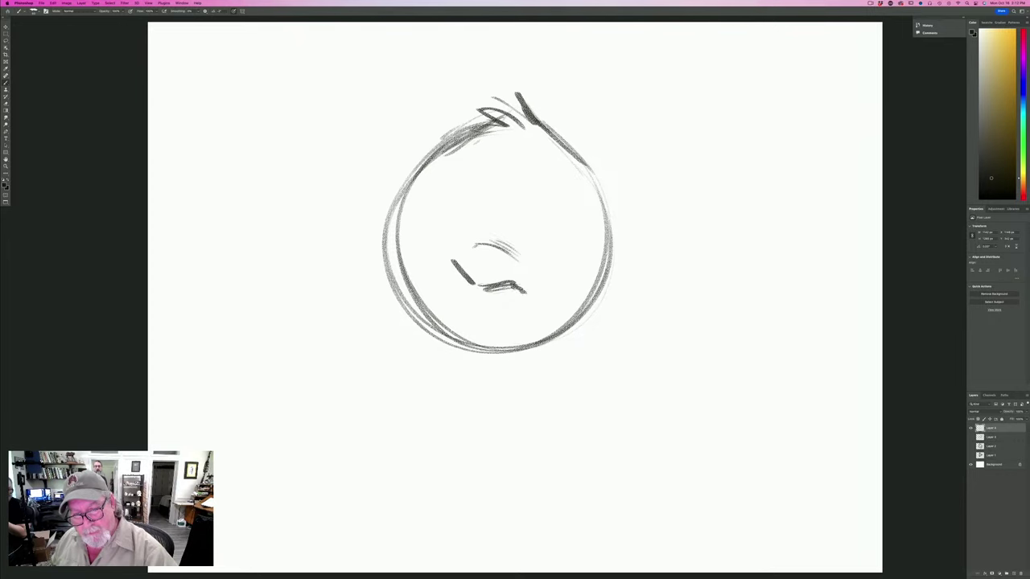
{"action": "mouse_move", "coordinate": [445, 269]}
{"action": "left_mouse_down"}
{"action": "mouse_move", "coordinate": [454, 261]}
{"action": "mouse_move", "coordinate": [467, 307]}
{"action": "mouse_move", "coordinate": [521, 295]}
{"action": "mouse_move", "coordinate": [462, 320]}
{"action": "mouse_move", "coordinate": [430, 310]}
{"action": "mouse_move", "coordinate": [476, 326]}
{"action": "left_mouse_up"}
{"action": "mouse_move", "coordinate": [519, 287]}
{"action": "left_mouse_down"}
{"action": "mouse_move", "coordinate": [479, 299]}
{"action": "mouse_move", "coordinate": [451, 278]}
{"action": "left_mouse_up"}
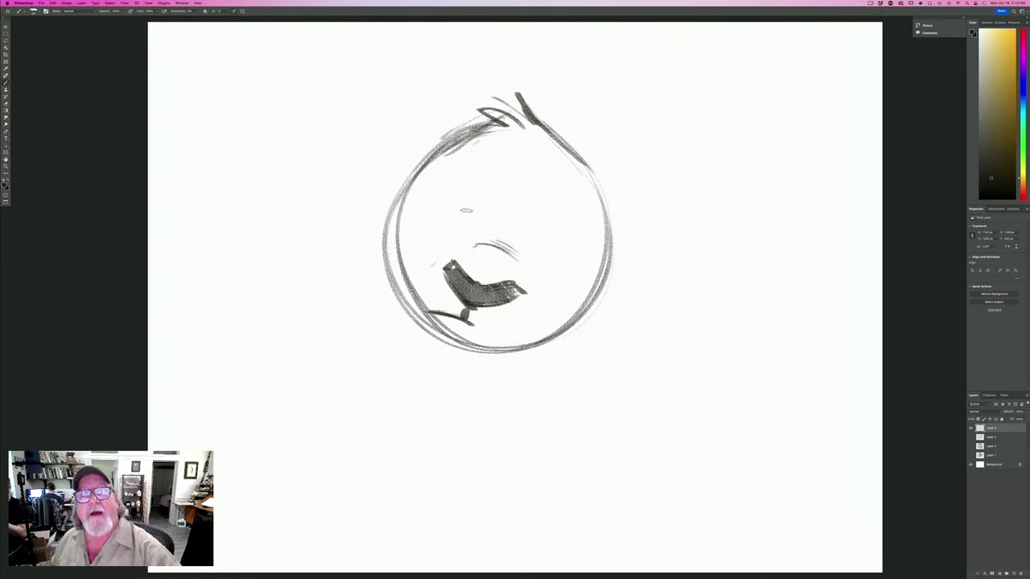
{"action": "left_click_drag", "start_coordinate": [523, 270], "coordinate": [524, 298]}
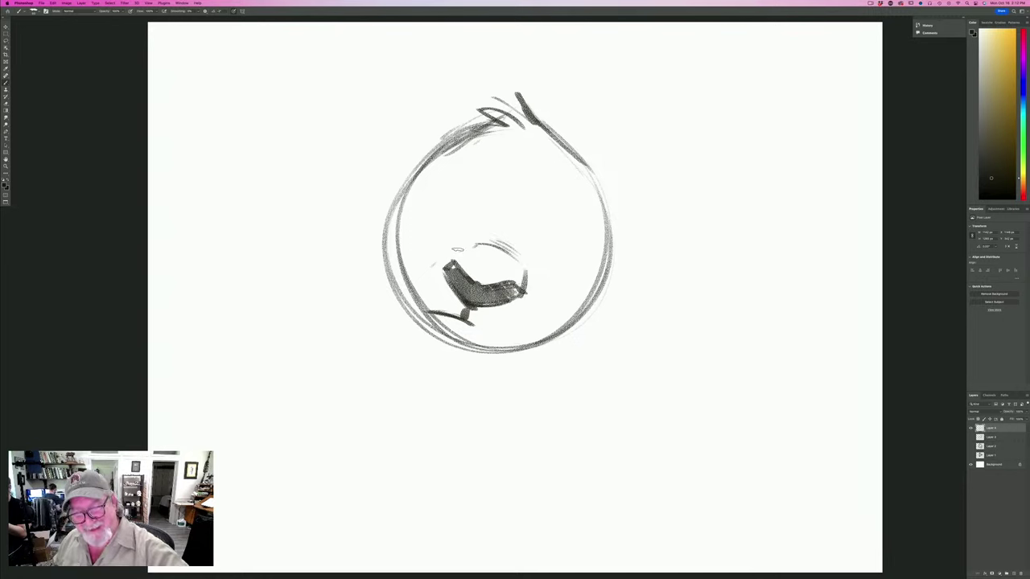
{"action": "left_click_drag", "start_coordinate": [471, 243], "coordinate": [447, 262]}
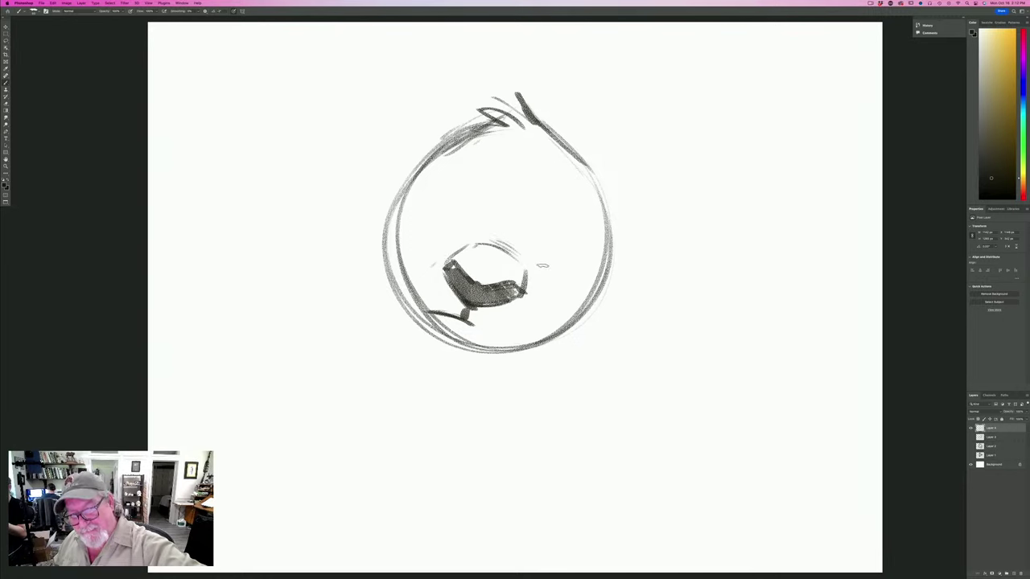
Outline two oval eyes on either side of the nose and darken the brow and cheek contours along the circle's sides.
{"action": "mouse_move", "coordinate": [538, 265]}
{"action": "left_mouse_down"}
{"action": "mouse_move", "coordinate": [575, 239]}
{"action": "mouse_move", "coordinate": [579, 276]}
{"action": "mouse_move", "coordinate": [592, 240]}
{"action": "mouse_move", "coordinate": [589, 270]}
{"action": "mouse_move", "coordinate": [554, 283]}
{"action": "mouse_move", "coordinate": [590, 239]}
{"action": "mouse_move", "coordinate": [573, 281]}
{"action": "mouse_move", "coordinate": [586, 256]}
{"action": "left_mouse_up"}
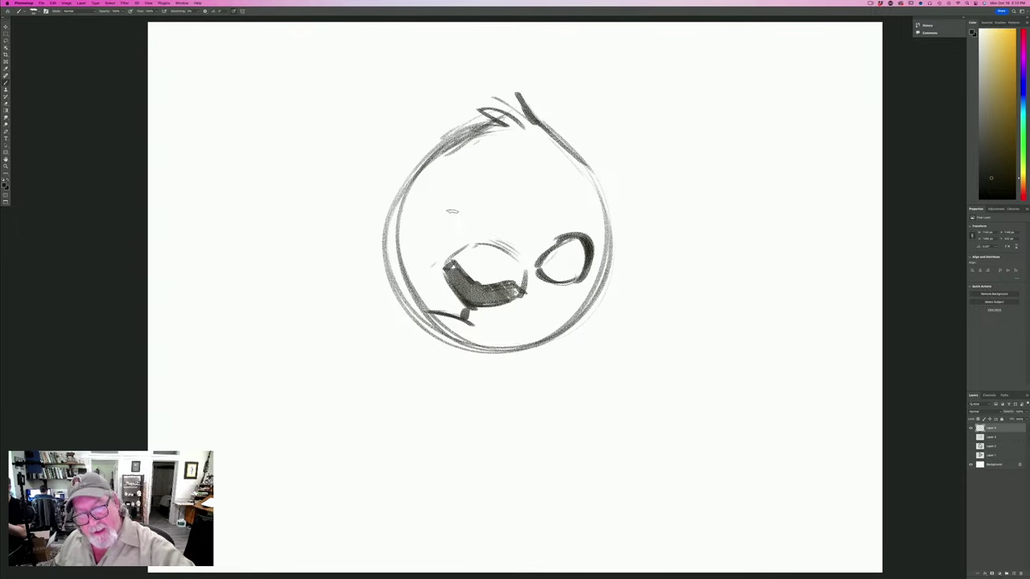
{"action": "mouse_move", "coordinate": [455, 187]}
{"action": "left_mouse_down"}
{"action": "mouse_move", "coordinate": [464, 228]}
{"action": "mouse_move", "coordinate": [460, 201]}
{"action": "mouse_move", "coordinate": [436, 190]}
{"action": "mouse_move", "coordinate": [458, 188]}
{"action": "mouse_move", "coordinate": [425, 207]}
{"action": "mouse_move", "coordinate": [452, 239]}
{"action": "mouse_move", "coordinate": [437, 209]}
{"action": "left_mouse_up"}
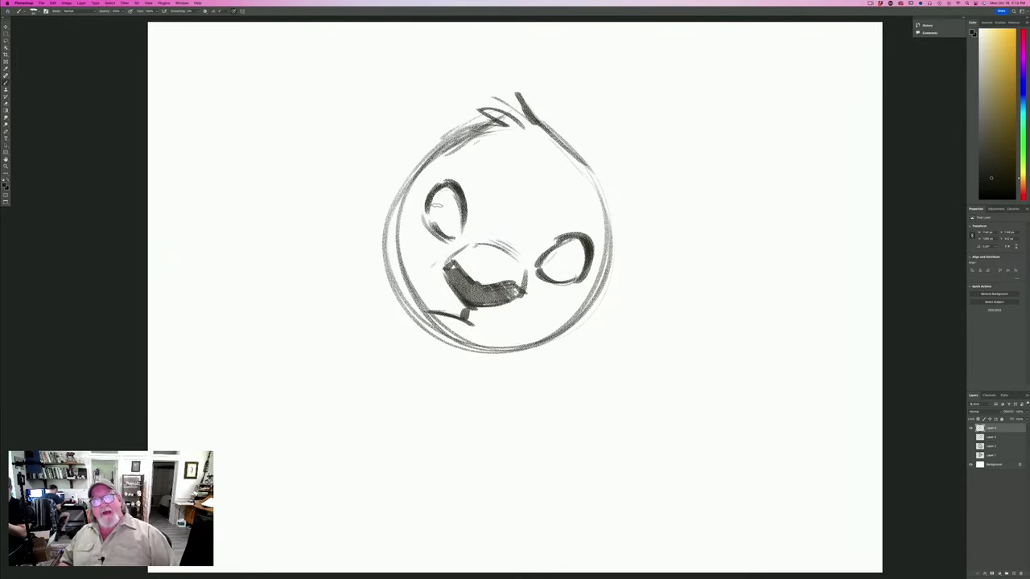
{"action": "mouse_move", "coordinate": [428, 161]}
{"action": "left_mouse_down"}
{"action": "mouse_move", "coordinate": [414, 208]}
{"action": "mouse_move", "coordinate": [385, 233]}
{"action": "left_mouse_up"}
{"action": "mouse_move", "coordinate": [419, 198]}
{"action": "left_mouse_down"}
{"action": "mouse_move", "coordinate": [386, 233]}
{"action": "mouse_move", "coordinate": [402, 306]}
{"action": "left_mouse_up"}
{"action": "mouse_move", "coordinate": [606, 262]}
{"action": "left_mouse_down"}
{"action": "mouse_move", "coordinate": [590, 315]}
{"action": "mouse_move", "coordinate": [499, 350]}
{"action": "left_mouse_up"}
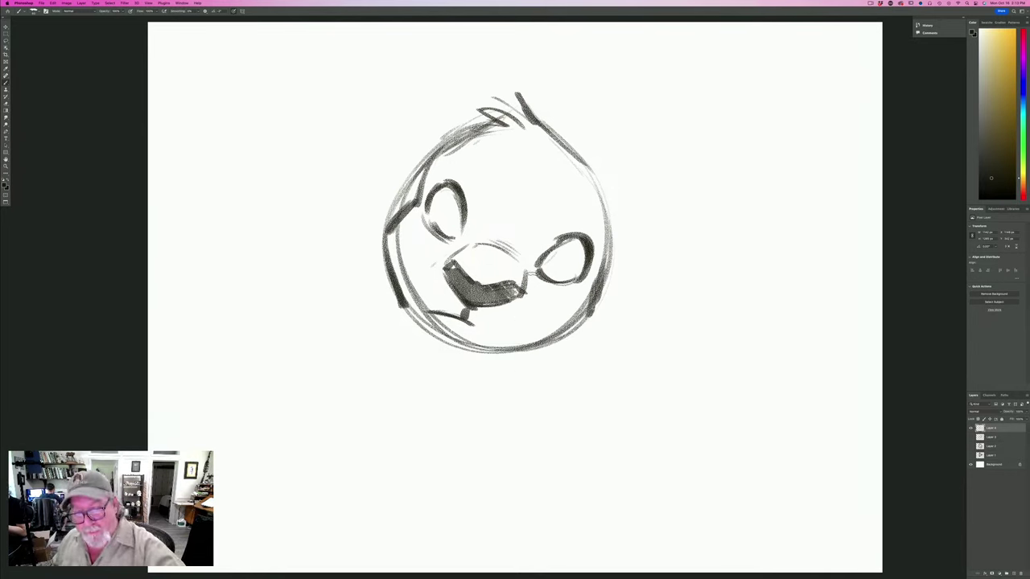
Draw the muzzle's side lines down from the nose and fill both eyes with shaded irises and dark pupils.
{"action": "left_click_drag", "start_coordinate": [531, 270], "coordinate": [527, 337]}
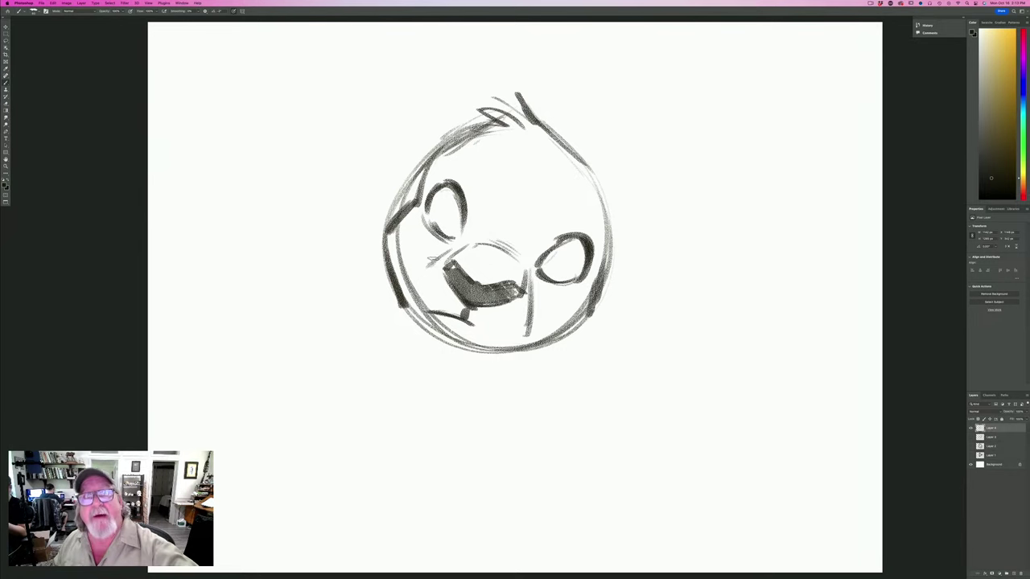
{"action": "mouse_move", "coordinate": [451, 250]}
{"action": "left_mouse_down"}
{"action": "mouse_move", "coordinate": [425, 266]}
{"action": "mouse_move", "coordinate": [414, 305]}
{"action": "mouse_move", "coordinate": [414, 257]}
{"action": "left_mouse_up"}
{"action": "mouse_move", "coordinate": [447, 205]}
{"action": "left_mouse_down"}
{"action": "mouse_move", "coordinate": [439, 211]}
{"action": "mouse_move", "coordinate": [451, 229]}
{"action": "mouse_move", "coordinate": [451, 206]}
{"action": "left_mouse_up"}
{"action": "mouse_move", "coordinate": [558, 249]}
{"action": "left_mouse_down"}
{"action": "mouse_move", "coordinate": [563, 273]}
{"action": "mouse_move", "coordinate": [547, 266]}
{"action": "mouse_move", "coordinate": [571, 253]}
{"action": "mouse_move", "coordinate": [555, 277]}
{"action": "mouse_move", "coordinate": [552, 256]}
{"action": "mouse_move", "coordinate": [555, 268]}
{"action": "mouse_move", "coordinate": [568, 251]}
{"action": "mouse_move", "coordinate": [554, 251]}
{"action": "left_mouse_up"}
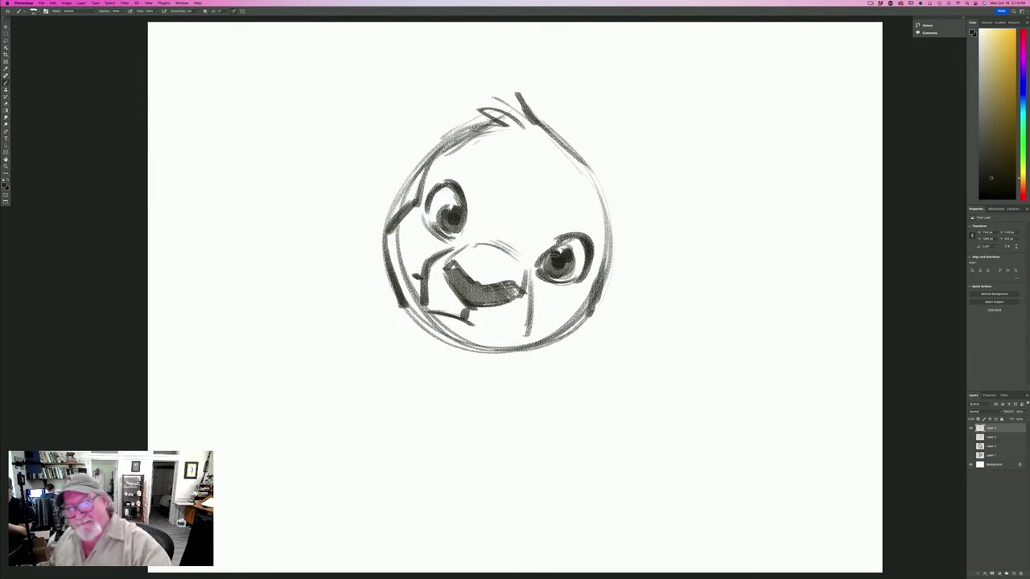
Add a curved brow above each eye and light lines along both sides of the nose bridge.
{"action": "mouse_move", "coordinate": [604, 211]}
{"action": "left_mouse_down"}
{"action": "mouse_move", "coordinate": [609, 240]}
{"action": "mouse_move", "coordinate": [576, 206]}
{"action": "mouse_move", "coordinate": [605, 217]}
{"action": "left_mouse_up"}
{"action": "mouse_move", "coordinate": [475, 163]}
{"action": "left_mouse_down"}
{"action": "mouse_move", "coordinate": [455, 152]}
{"action": "mouse_move", "coordinate": [438, 165]}
{"action": "mouse_move", "coordinate": [479, 171]}
{"action": "mouse_move", "coordinate": [438, 166]}
{"action": "left_mouse_up"}
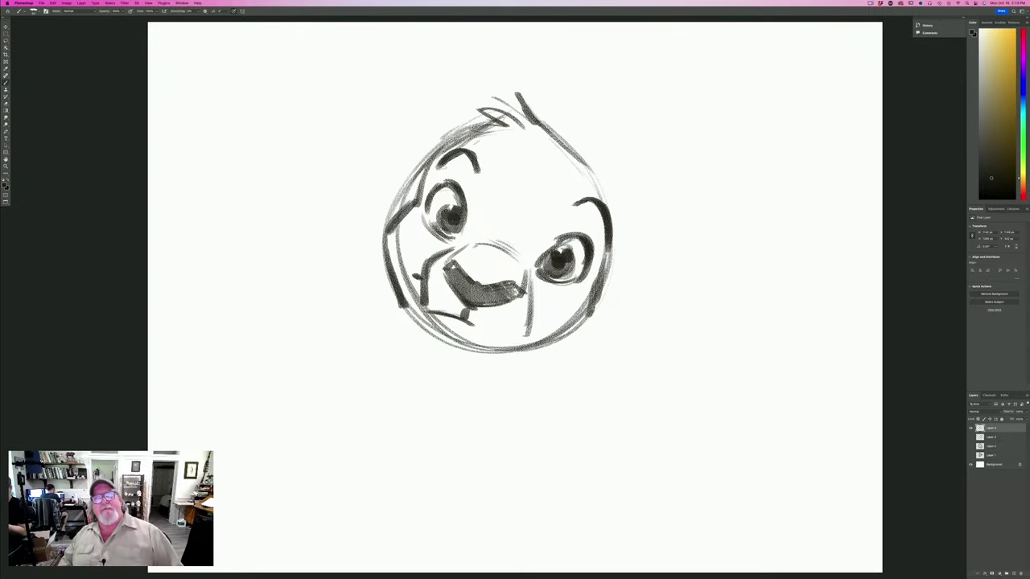
{"action": "left_click_drag", "start_coordinate": [561, 207], "coordinate": [533, 259]}
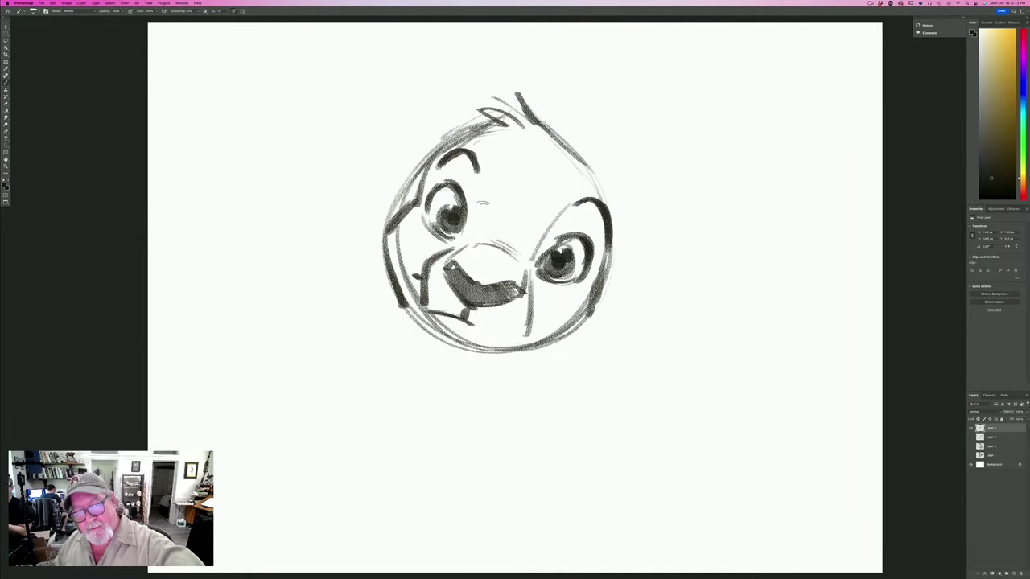
{"action": "left_click_drag", "start_coordinate": [484, 181], "coordinate": [475, 227]}
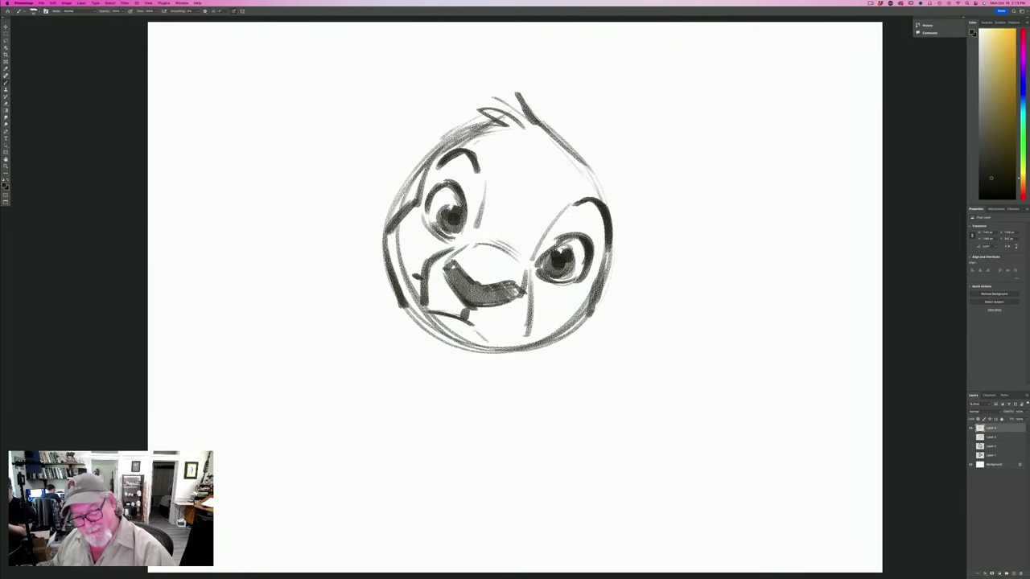
Draw the mouth curve and its dark opening beneath the nose, then add the rounded chin and lower jaw below the circle.
{"action": "mouse_move", "coordinate": [469, 324]}
{"action": "left_mouse_down"}
{"action": "mouse_move", "coordinate": [505, 347]}
{"action": "mouse_move", "coordinate": [559, 317]}
{"action": "left_mouse_up"}
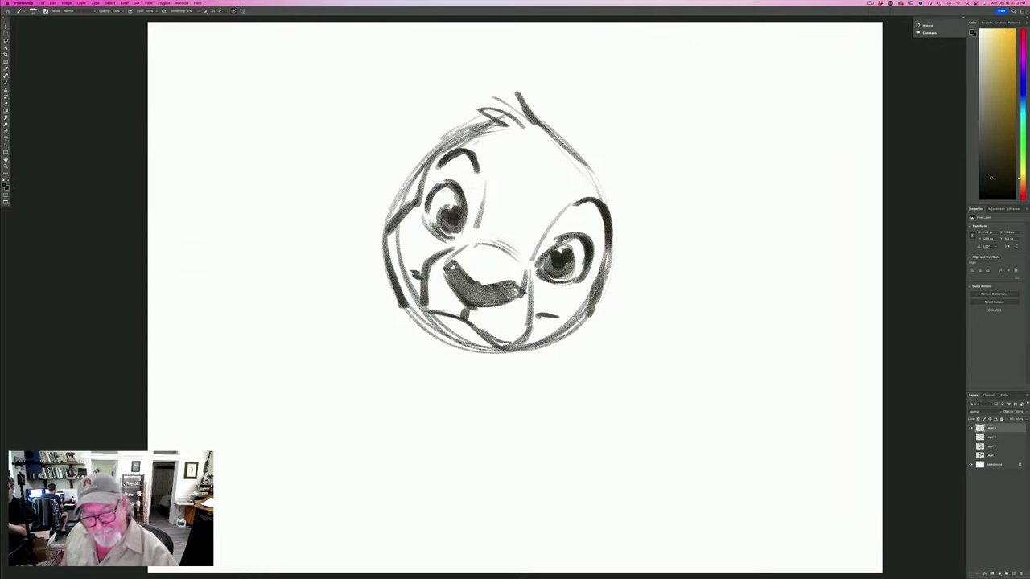
{"action": "mouse_move", "coordinate": [453, 335]}
{"action": "left_mouse_down"}
{"action": "mouse_move", "coordinate": [436, 322]}
{"action": "mouse_move", "coordinate": [480, 343]}
{"action": "mouse_move", "coordinate": [448, 320]}
{"action": "mouse_move", "coordinate": [475, 330]}
{"action": "left_mouse_up"}
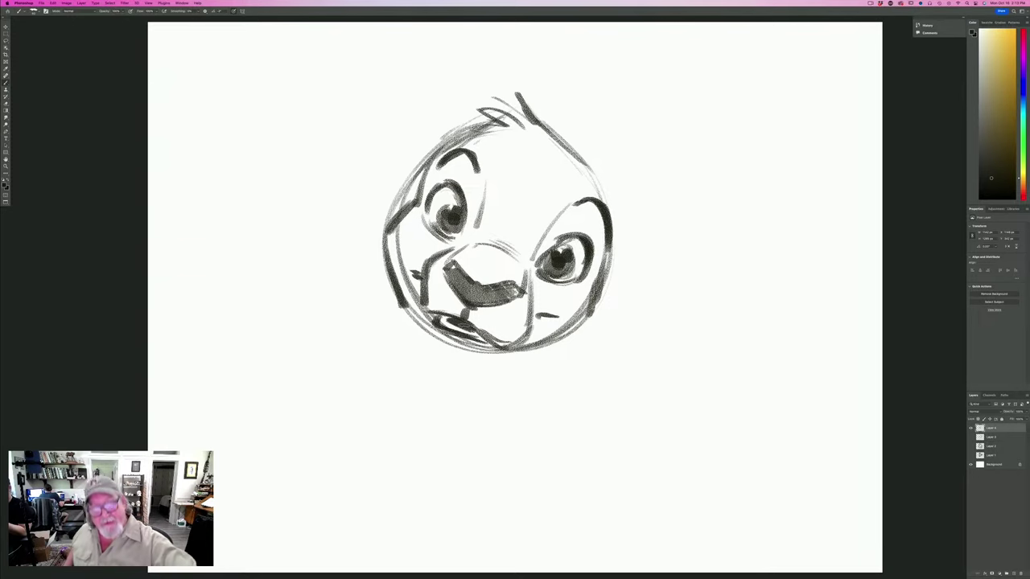
{"action": "mouse_move", "coordinate": [426, 316]}
{"action": "left_mouse_down"}
{"action": "mouse_move", "coordinate": [403, 325]}
{"action": "mouse_move", "coordinate": [403, 336]}
{"action": "mouse_move", "coordinate": [425, 374]}
{"action": "mouse_move", "coordinate": [472, 390]}
{"action": "left_mouse_up"}
{"action": "mouse_move", "coordinate": [522, 354]}
{"action": "left_mouse_down"}
{"action": "mouse_move", "coordinate": [448, 389]}
{"action": "mouse_move", "coordinate": [470, 393]}
{"action": "left_mouse_up"}
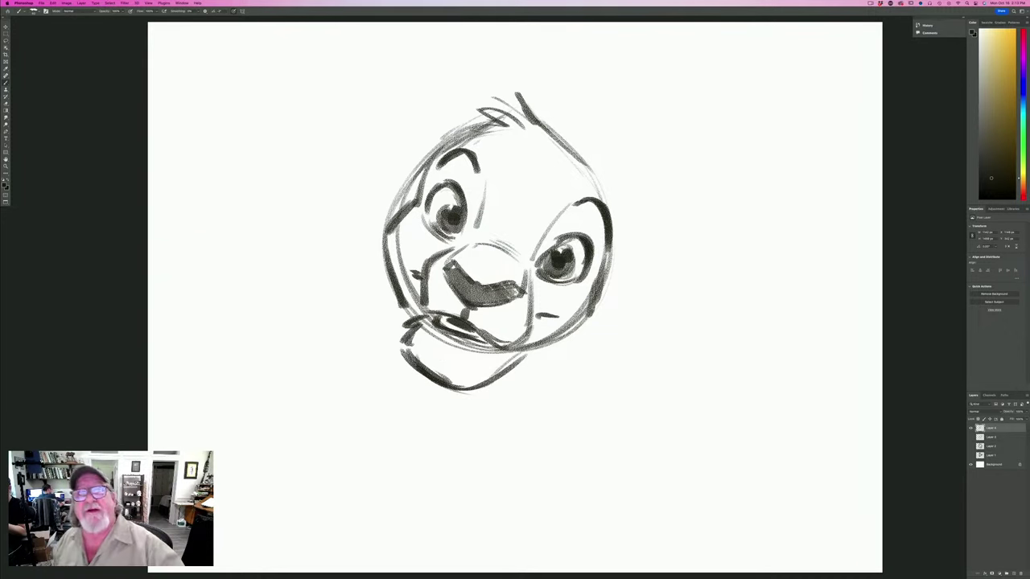
Define the lower cheek edge and draw a large rounded ear on each side of the head.
{"action": "mouse_move", "coordinate": [603, 280]}
{"action": "left_mouse_down"}
{"action": "mouse_move", "coordinate": [591, 325]}
{"action": "mouse_move", "coordinate": [519, 367]}
{"action": "left_mouse_up"}
{"action": "mouse_move", "coordinate": [610, 196]}
{"action": "left_mouse_down"}
{"action": "mouse_move", "coordinate": [694, 210]}
{"action": "mouse_move", "coordinate": [682, 296]}
{"action": "left_mouse_up"}
{"action": "mouse_move", "coordinate": [584, 341]}
{"action": "left_mouse_down"}
{"action": "mouse_move", "coordinate": [684, 297]}
{"action": "mouse_move", "coordinate": [640, 192]}
{"action": "mouse_move", "coordinate": [608, 331]}
{"action": "mouse_move", "coordinate": [611, 320]}
{"action": "left_mouse_up"}
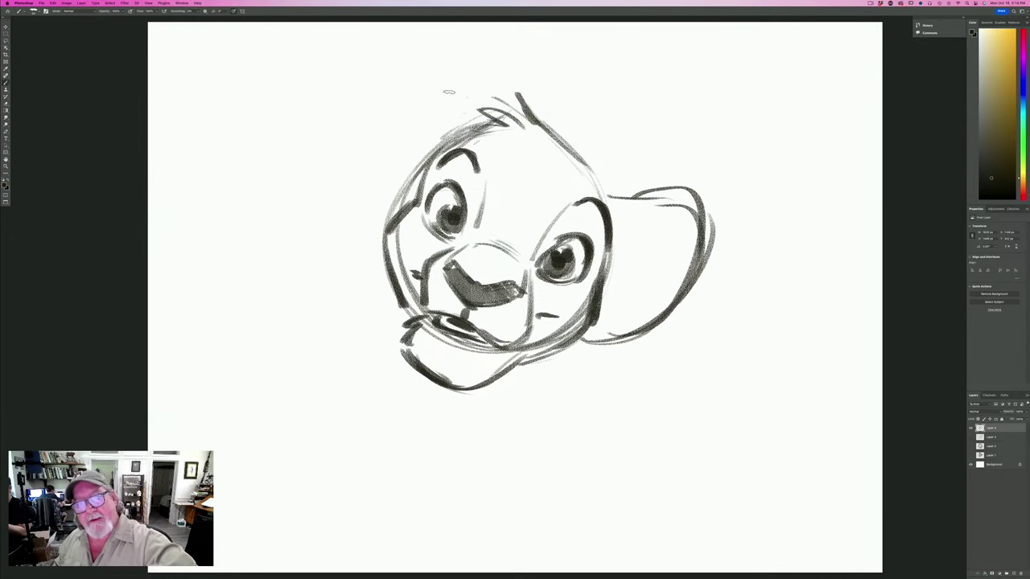
{"action": "mouse_move", "coordinate": [444, 95]}
{"action": "left_mouse_down"}
{"action": "mouse_move", "coordinate": [465, 117]}
{"action": "mouse_move", "coordinate": [385, 65]}
{"action": "mouse_move", "coordinate": [349, 175]}
{"action": "left_mouse_up"}
{"action": "left_click_drag", "start_coordinate": [341, 168], "coordinate": [364, 222]}
{"action": "left_click_drag", "start_coordinate": [344, 185], "coordinate": [372, 236]}
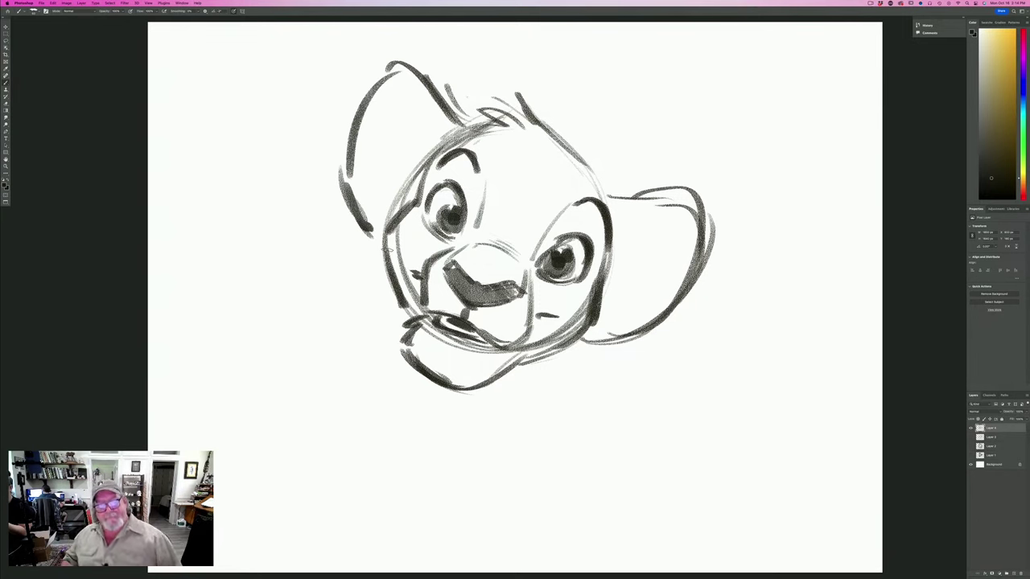
Add inner-edge lines and jagged fur strokes inside both ears.
{"action": "mouse_move", "coordinate": [404, 191]}
{"action": "left_mouse_down"}
{"action": "mouse_move", "coordinate": [410, 95]}
{"action": "mouse_move", "coordinate": [413, 147]}
{"action": "left_mouse_up"}
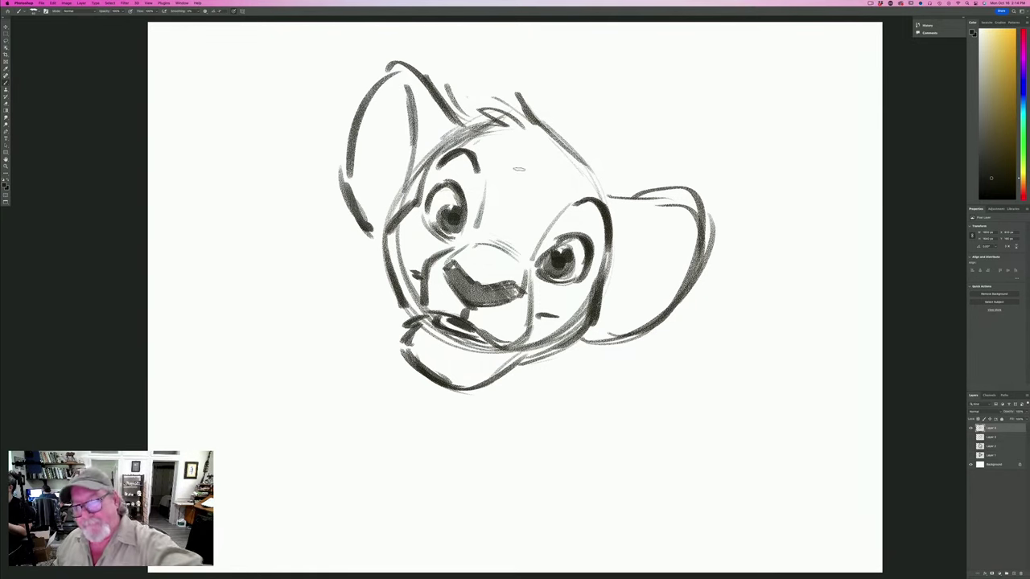
{"action": "left_click_drag", "start_coordinate": [685, 216], "coordinate": [611, 285]}
{"action": "mouse_move", "coordinate": [674, 235]}
{"action": "left_mouse_down"}
{"action": "mouse_move", "coordinate": [661, 235]}
{"action": "mouse_move", "coordinate": [616, 310]}
{"action": "left_mouse_up"}
{"action": "left_click_drag", "start_coordinate": [392, 106], "coordinate": [372, 169]}
Erase leftover circle lines around the mouth and lower cheek, and darken the nose and the crown's edge with extra hair strokes.
{"action": "left_click_drag", "start_coordinate": [439, 336], "coordinate": [494, 348]}
{"action": "left_click_drag", "start_coordinate": [494, 348], "coordinate": [436, 347]}
{"action": "left_click_drag", "start_coordinate": [582, 298], "coordinate": [533, 348]}
{"action": "left_click_drag", "start_coordinate": [533, 348], "coordinate": [572, 321]}
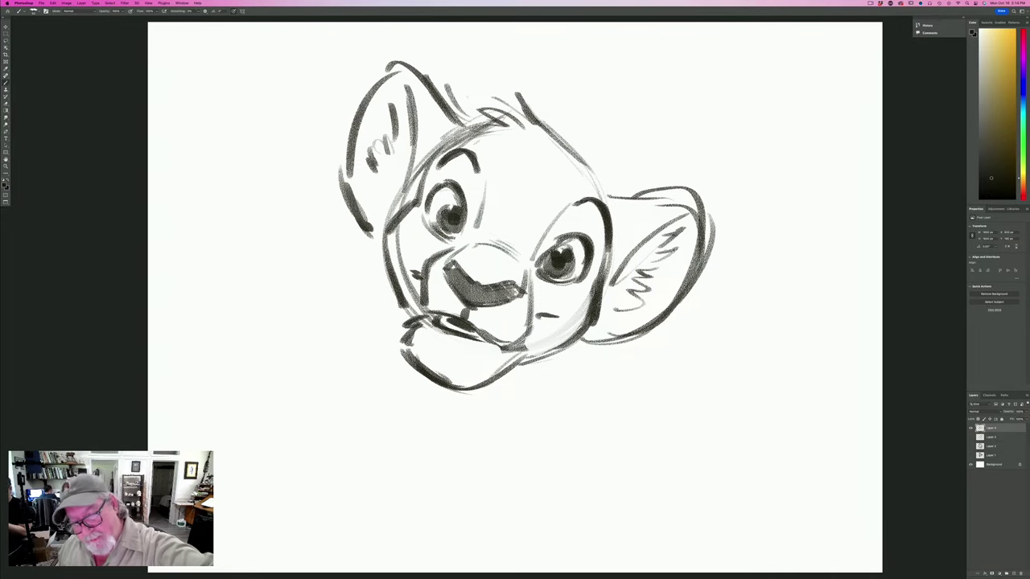
{"action": "left_click_drag", "start_coordinate": [453, 278], "coordinate": [455, 296]}
{"action": "mouse_move", "coordinate": [570, 206]}
{"action": "left_mouse_down"}
{"action": "mouse_move", "coordinate": [596, 181]}
{"action": "mouse_move", "coordinate": [547, 108]}
{"action": "mouse_move", "coordinate": [541, 127]}
{"action": "left_mouse_up"}
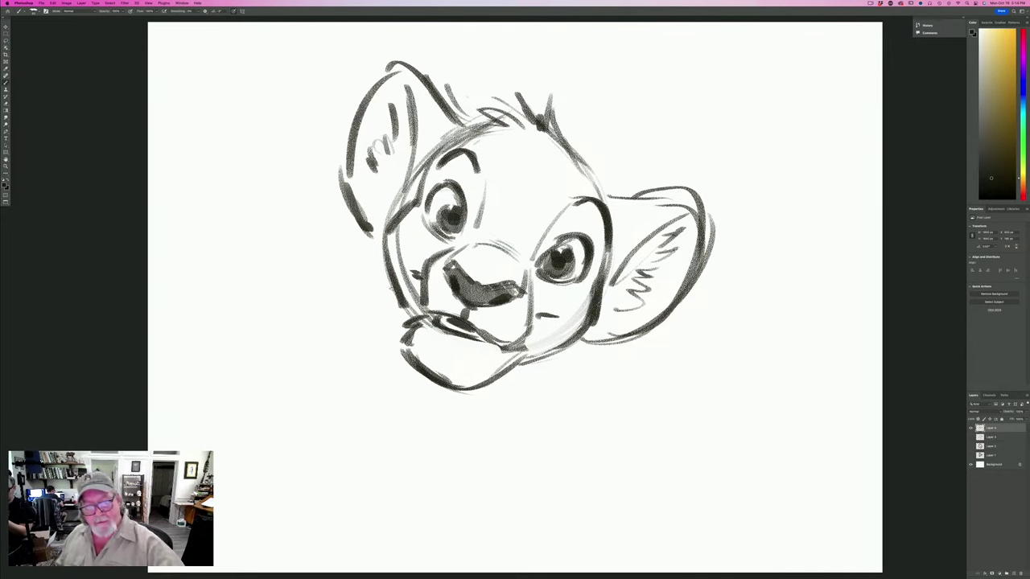
Sketch the neck below the chin, an arched chest and foreleg line, and the shoulder contour behind the head.
{"action": "left_click_drag", "start_coordinate": [423, 378], "coordinate": [439, 444]}
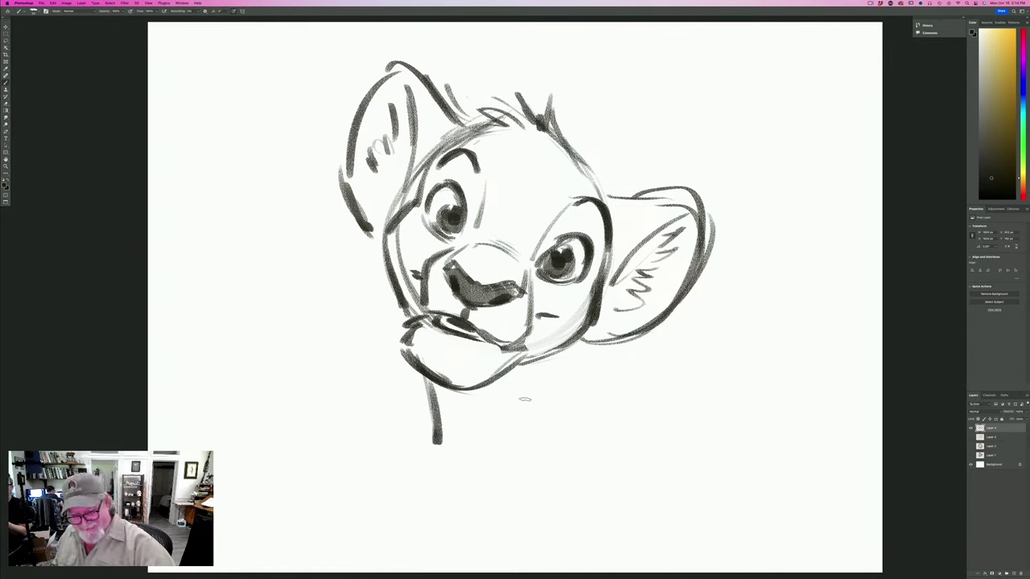
{"action": "left_click_drag", "start_coordinate": [555, 369], "coordinate": [502, 452]}
{"action": "left_click_drag", "start_coordinate": [455, 413], "coordinate": [527, 493]}
{"action": "left_click_drag", "start_coordinate": [510, 435], "coordinate": [529, 496]}
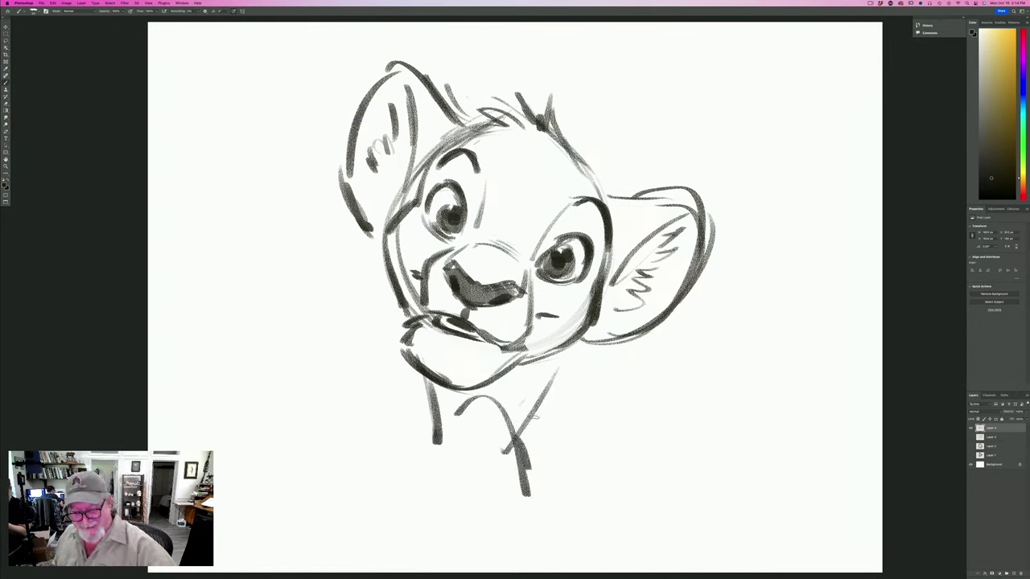
{"action": "left_click_drag", "start_coordinate": [573, 345], "coordinate": [628, 438]}
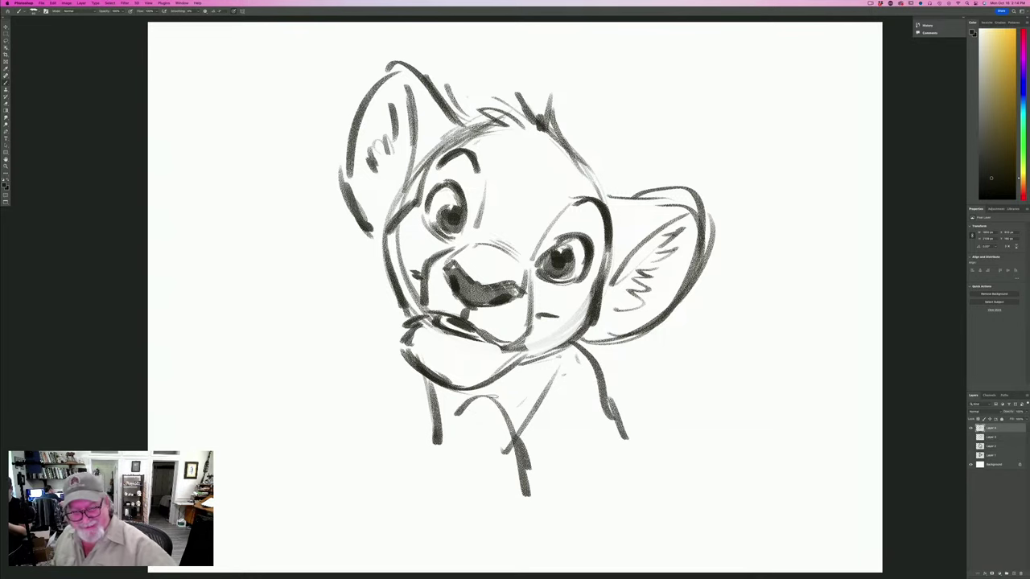
Thicken the front of the neck, add jagged chest fur, and extend the back line down from the shoulder.
{"action": "left_click_drag", "start_coordinate": [412, 369], "coordinate": [409, 486]}
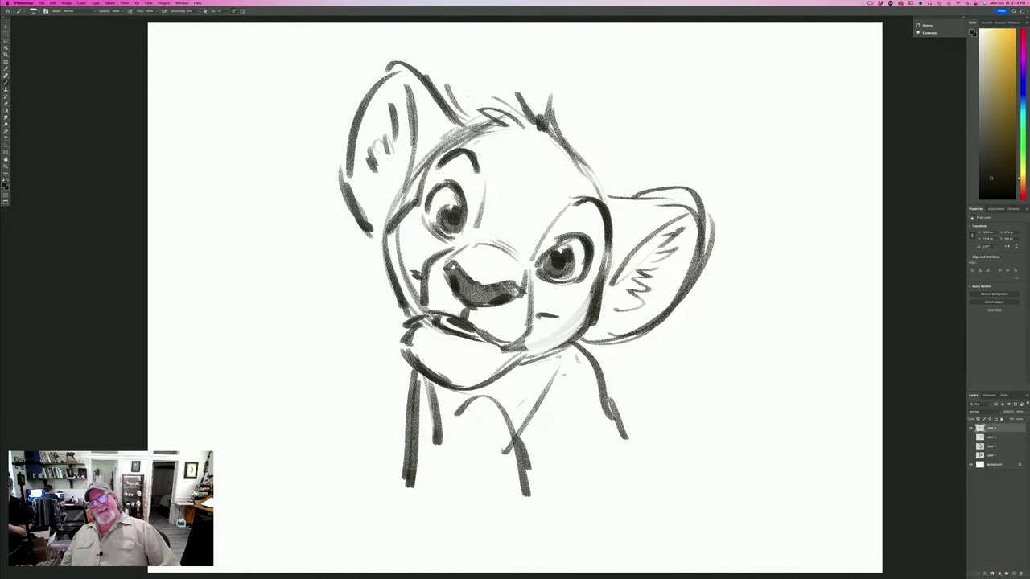
{"action": "mouse_move", "coordinate": [413, 375]}
{"action": "left_mouse_down"}
{"action": "mouse_move", "coordinate": [406, 504]}
{"action": "mouse_move", "coordinate": [444, 462]}
{"action": "left_mouse_up"}
{"action": "mouse_move", "coordinate": [450, 409]}
{"action": "left_mouse_down"}
{"action": "mouse_move", "coordinate": [434, 456]}
{"action": "mouse_move", "coordinate": [444, 503]}
{"action": "left_mouse_up"}
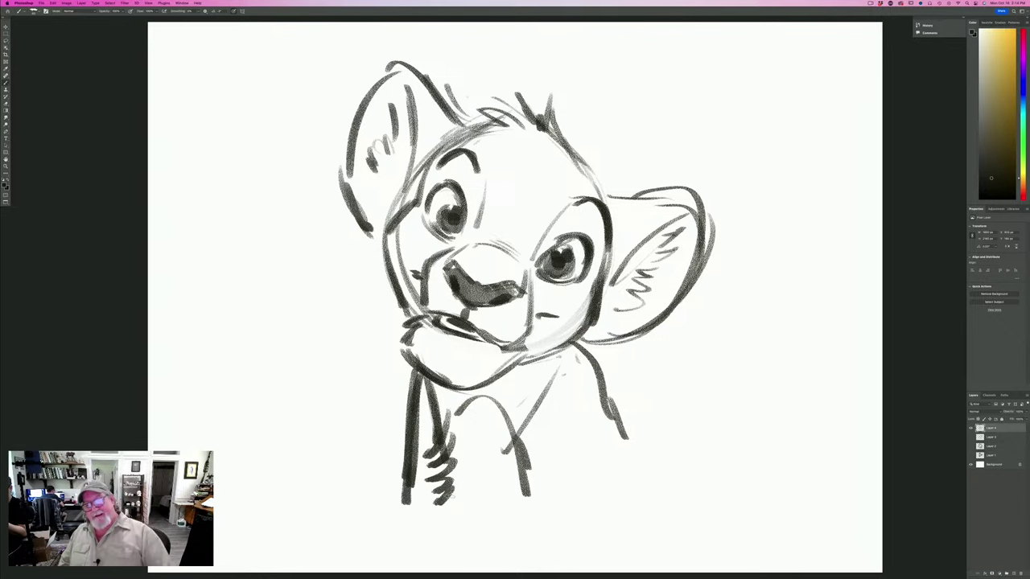
{"action": "left_click_drag", "start_coordinate": [610, 417], "coordinate": [665, 481]}
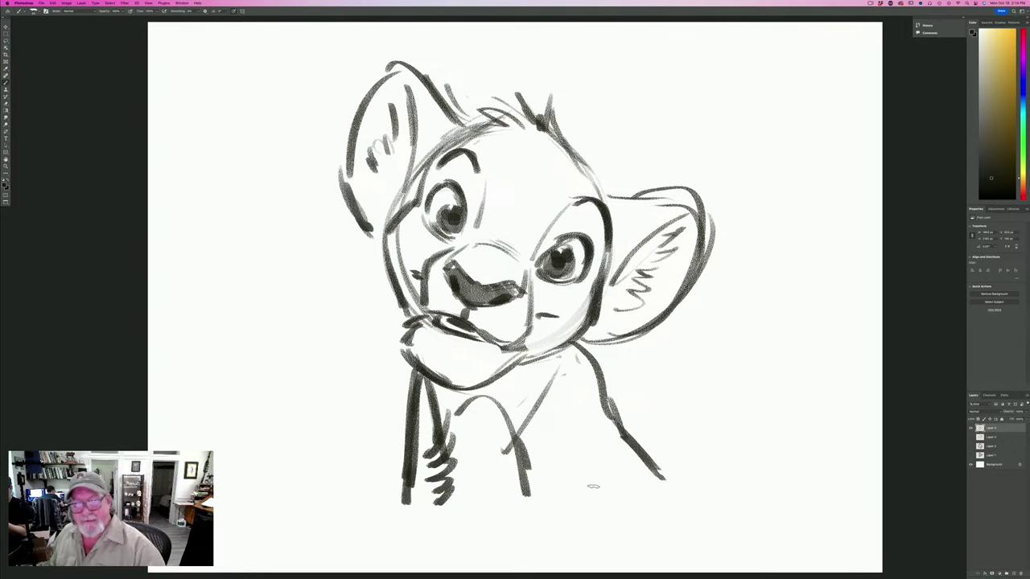
Hide the finished cub layer, add a new layer, and sketch a basic head circle on it.
{"action": "left_click", "coordinate": [970, 428]}
{"action": "left_click", "coordinate": [1006, 574]}
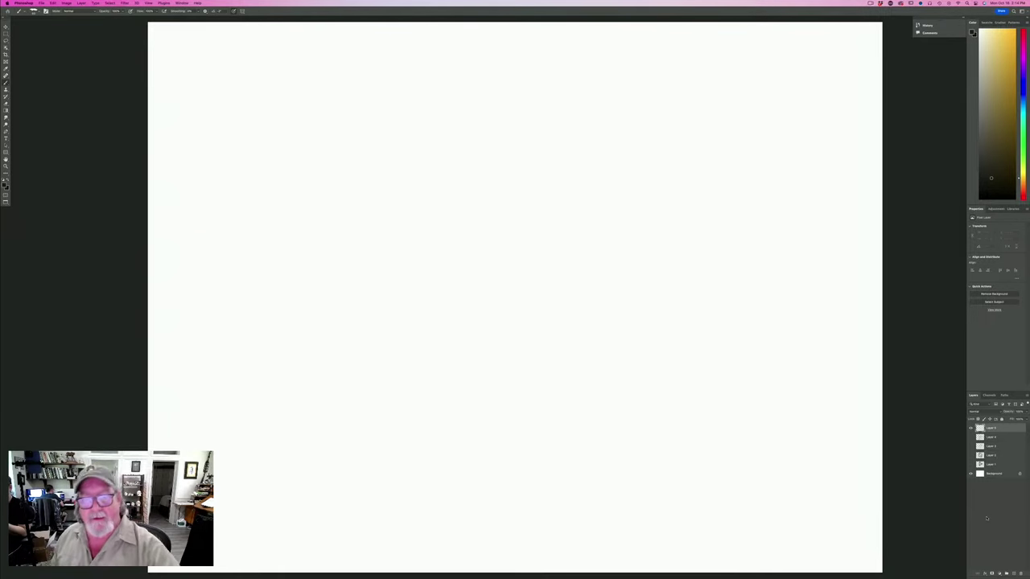
{"action": "mouse_move", "coordinate": [440, 241]}
{"action": "left_mouse_down"}
{"action": "mouse_move", "coordinate": [443, 174]}
{"action": "mouse_move", "coordinate": [472, 149]}
{"action": "mouse_move", "coordinate": [528, 147]}
{"action": "mouse_move", "coordinate": [578, 219]}
{"action": "mouse_move", "coordinate": [568, 183]}
{"action": "mouse_move", "coordinate": [490, 138]}
{"action": "mouse_move", "coordinate": [471, 141]}
{"action": "left_mouse_up"}
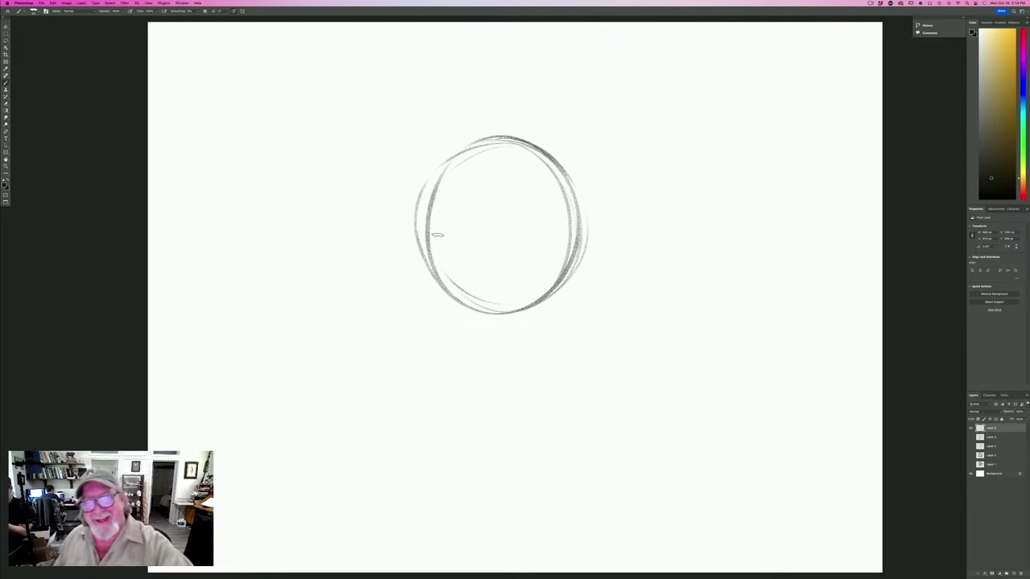
Draw two tall, narrow eye loops on the circle's upper-right edge and a broad rounded bill projecting from its lower right.
{"action": "mouse_move", "coordinate": [553, 242]}
{"action": "left_mouse_down"}
{"action": "mouse_move", "coordinate": [559, 149]}
{"action": "mouse_move", "coordinate": [544, 133]}
{"action": "mouse_move", "coordinate": [517, 169]}
{"action": "left_mouse_up"}
{"action": "mouse_move", "coordinate": [548, 130]}
{"action": "left_mouse_down"}
{"action": "mouse_move", "coordinate": [586, 177]}
{"action": "mouse_move", "coordinate": [575, 256]}
{"action": "mouse_move", "coordinate": [671, 278]}
{"action": "mouse_move", "coordinate": [659, 298]}
{"action": "mouse_move", "coordinate": [577, 345]}
{"action": "left_mouse_up"}
{"action": "left_click_drag", "start_coordinate": [647, 320], "coordinate": [544, 328]}
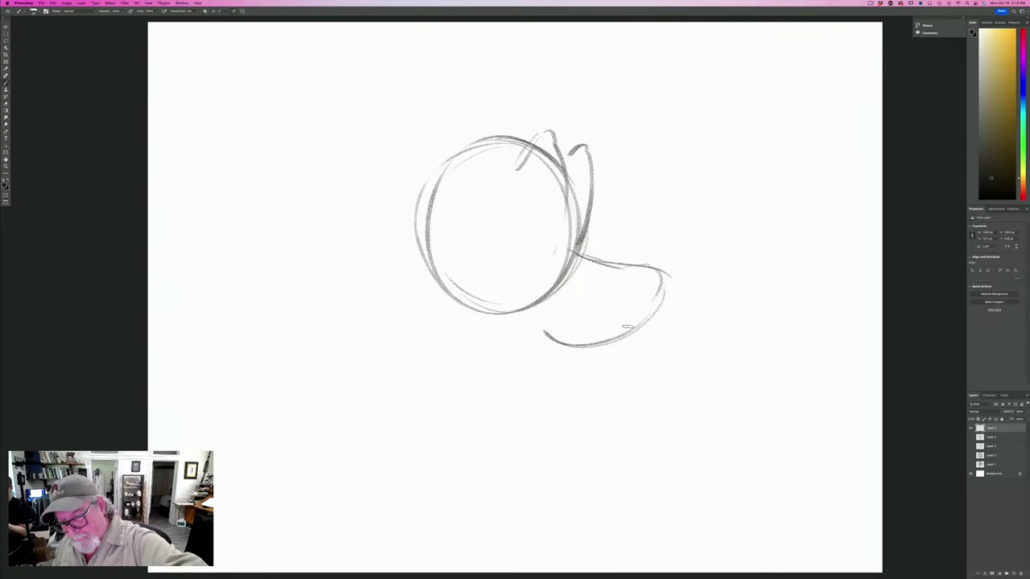
{"action": "left_click_drag", "start_coordinate": [603, 342], "coordinate": [538, 328]}
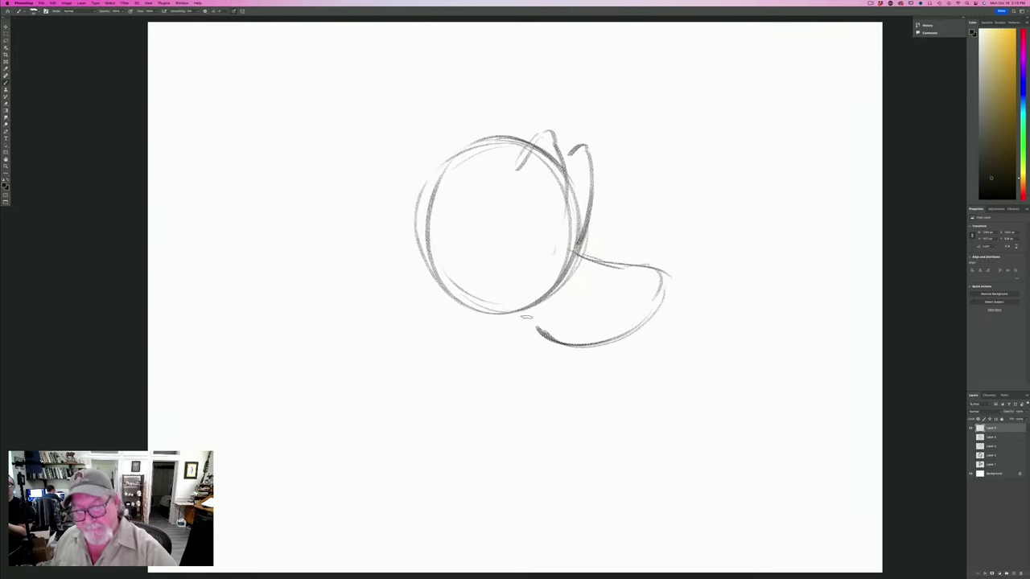
Draw the mouth line from inside the circle toward the bill, with a short crease at its corner and a cheek arc above.
{"action": "mouse_move", "coordinate": [480, 251]}
{"action": "left_mouse_down"}
{"action": "mouse_move", "coordinate": [515, 315]}
{"action": "mouse_move", "coordinate": [495, 251]}
{"action": "mouse_move", "coordinate": [506, 254]}
{"action": "left_mouse_up"}
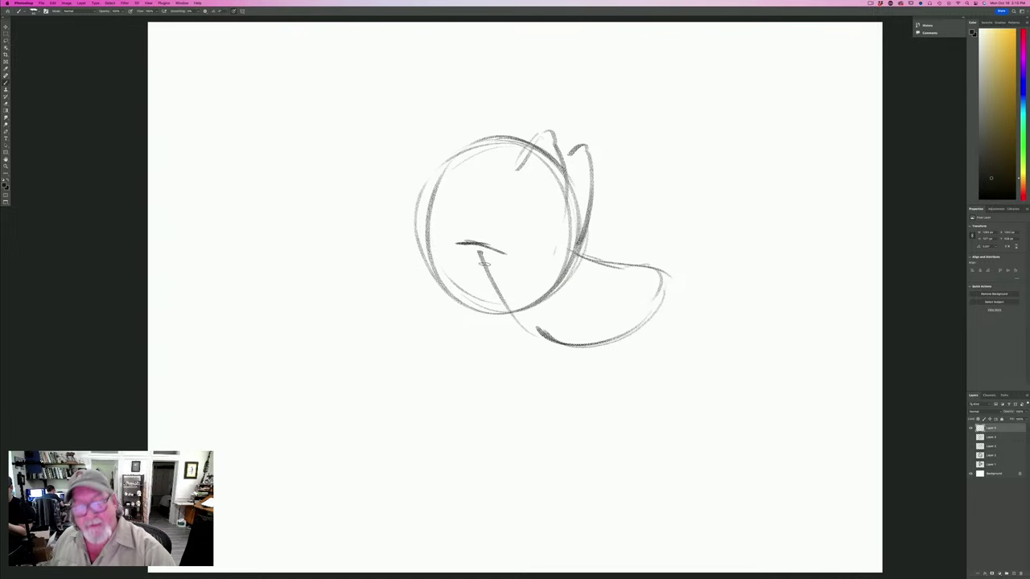
{"action": "left_click_drag", "start_coordinate": [481, 219], "coordinate": [520, 251]}
{"action": "left_click_drag", "start_coordinate": [454, 224], "coordinate": [499, 229]}
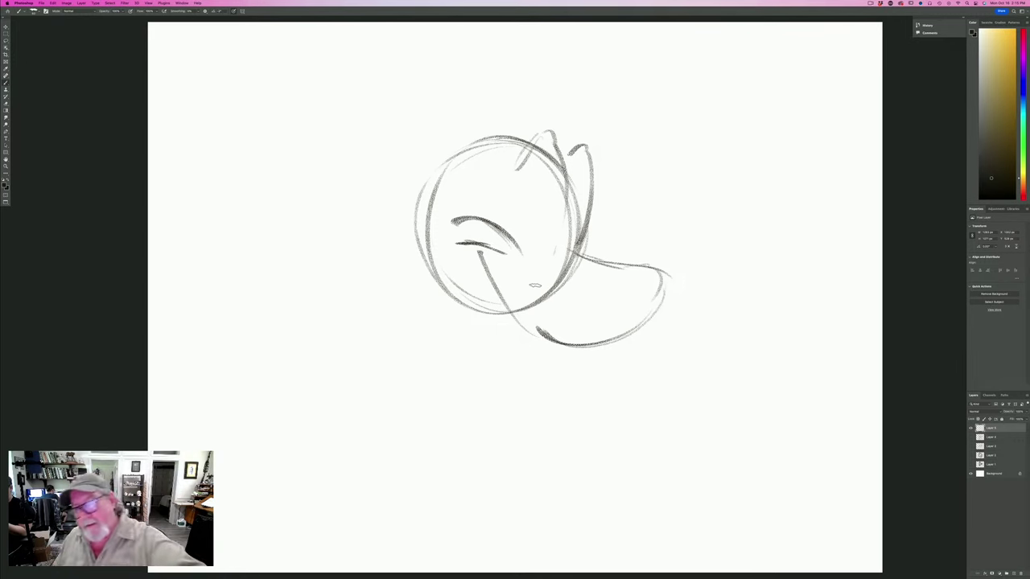
Draw and fill an oval nose at the muzzle tip, add wrinkles on the bridge, and darken the muzzle's underside with a small far-side lip.
{"action": "mouse_move", "coordinate": [658, 306]}
{"action": "left_mouse_down"}
{"action": "mouse_move", "coordinate": [681, 275]}
{"action": "mouse_move", "coordinate": [629, 308]}
{"action": "mouse_move", "coordinate": [682, 277]}
{"action": "mouse_move", "coordinate": [630, 281]}
{"action": "mouse_move", "coordinate": [643, 304]}
{"action": "mouse_move", "coordinate": [628, 290]}
{"action": "mouse_move", "coordinate": [635, 272]}
{"action": "mouse_move", "coordinate": [679, 277]}
{"action": "left_mouse_up"}
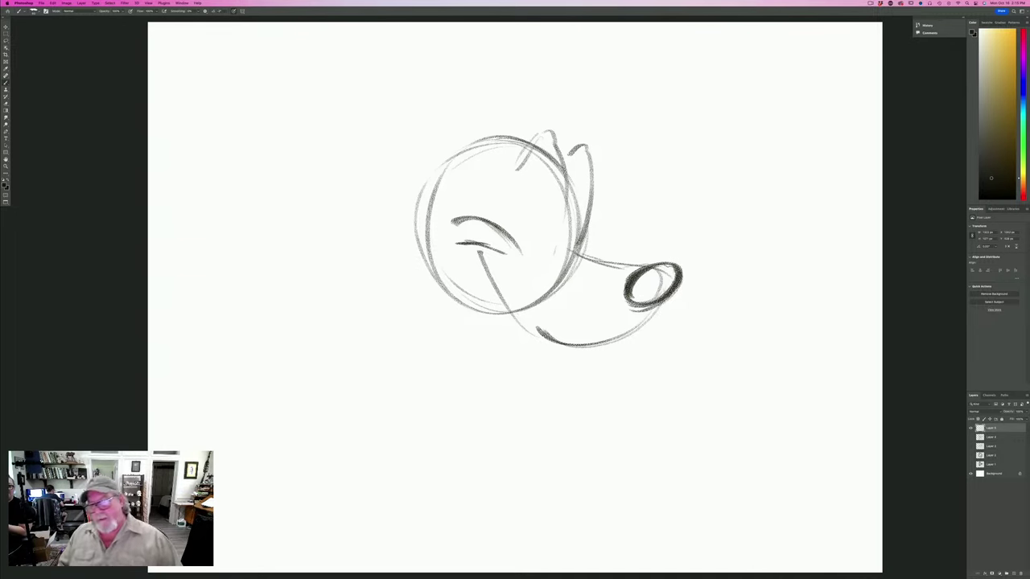
{"action": "mouse_move", "coordinate": [669, 278]}
{"action": "left_mouse_down"}
{"action": "mouse_move", "coordinate": [648, 284]}
{"action": "mouse_move", "coordinate": [674, 274]}
{"action": "mouse_move", "coordinate": [662, 296]}
{"action": "left_mouse_up"}
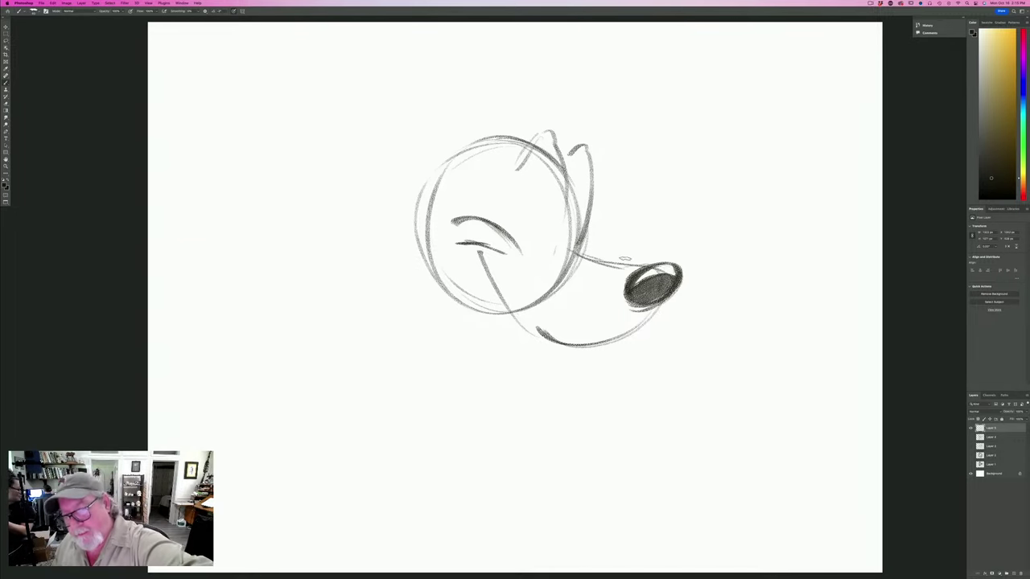
{"action": "mouse_move", "coordinate": [641, 263]}
{"action": "left_mouse_down"}
{"action": "mouse_move", "coordinate": [583, 281]}
{"action": "mouse_move", "coordinate": [595, 262]}
{"action": "mouse_move", "coordinate": [563, 274]}
{"action": "mouse_move", "coordinate": [561, 242]}
{"action": "left_mouse_up"}
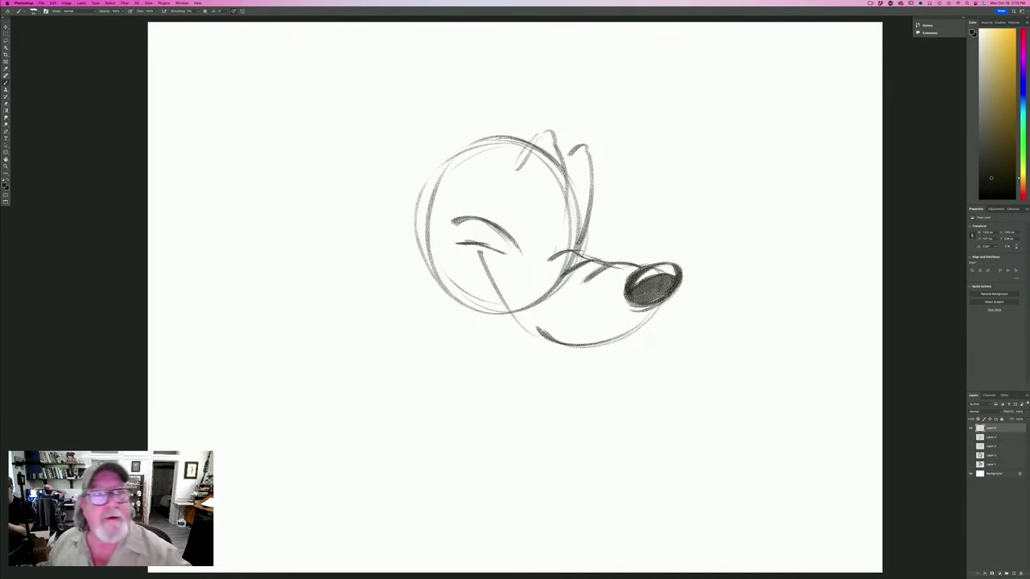
{"action": "mouse_move", "coordinate": [655, 306]}
{"action": "left_mouse_down"}
{"action": "mouse_move", "coordinate": [592, 341]}
{"action": "mouse_move", "coordinate": [675, 316]}
{"action": "mouse_move", "coordinate": [666, 331]}
{"action": "mouse_move", "coordinate": [558, 348]}
{"action": "left_mouse_up"}
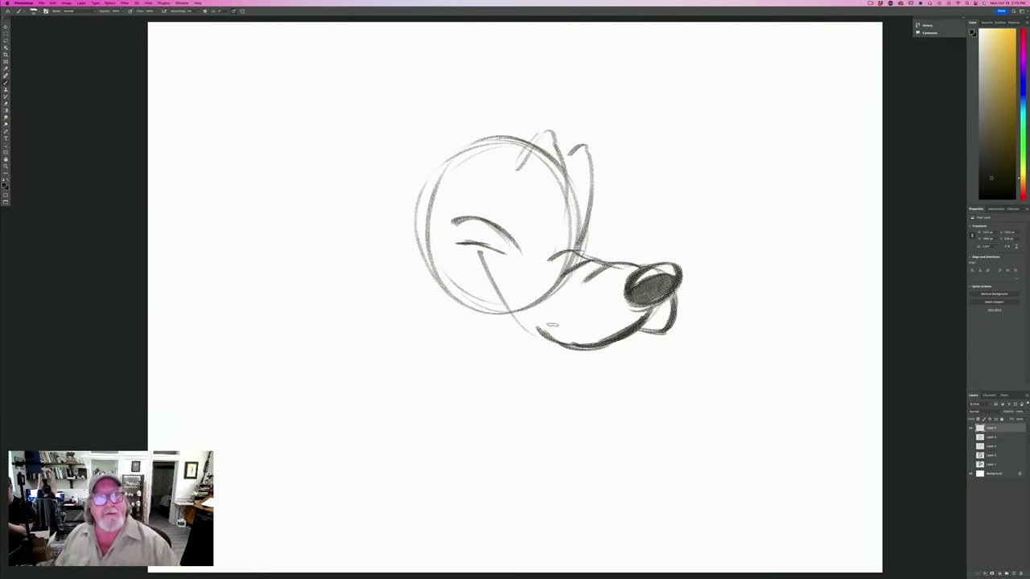
Outline the two tall, narrow eyes above the muzzle bridge with darker strokes.
{"action": "left_click_drag", "start_coordinate": [564, 168], "coordinate": [568, 252]}
{"action": "mouse_move", "coordinate": [565, 176]}
{"action": "left_mouse_down"}
{"action": "mouse_move", "coordinate": [567, 250]}
{"action": "mouse_move", "coordinate": [571, 213]}
{"action": "left_mouse_up"}
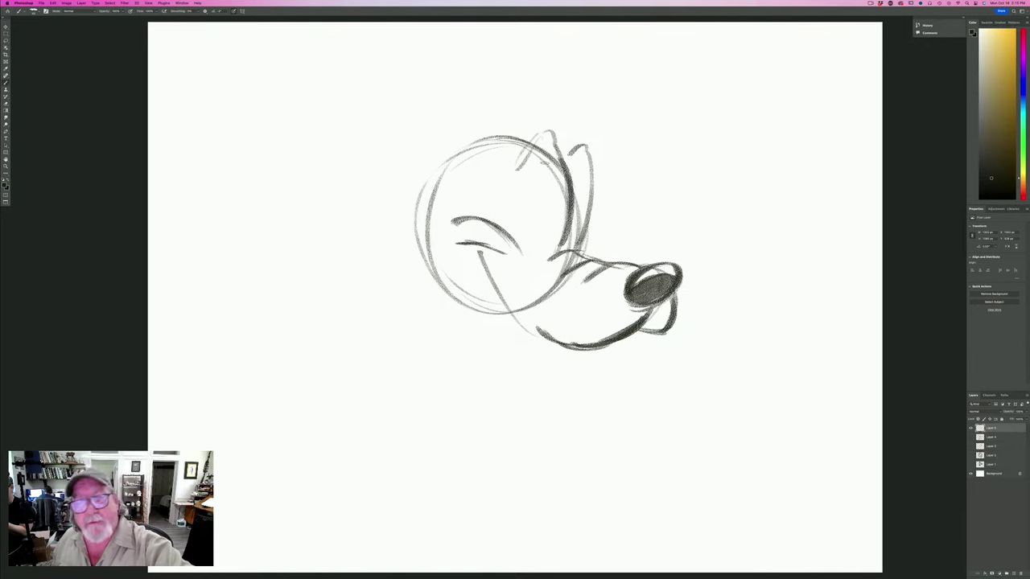
{"action": "mouse_move", "coordinate": [561, 165]}
{"action": "left_mouse_down"}
{"action": "mouse_move", "coordinate": [533, 182]}
{"action": "mouse_move", "coordinate": [521, 204]}
{"action": "mouse_move", "coordinate": [528, 246]}
{"action": "mouse_move", "coordinate": [518, 211]}
{"action": "left_mouse_up"}
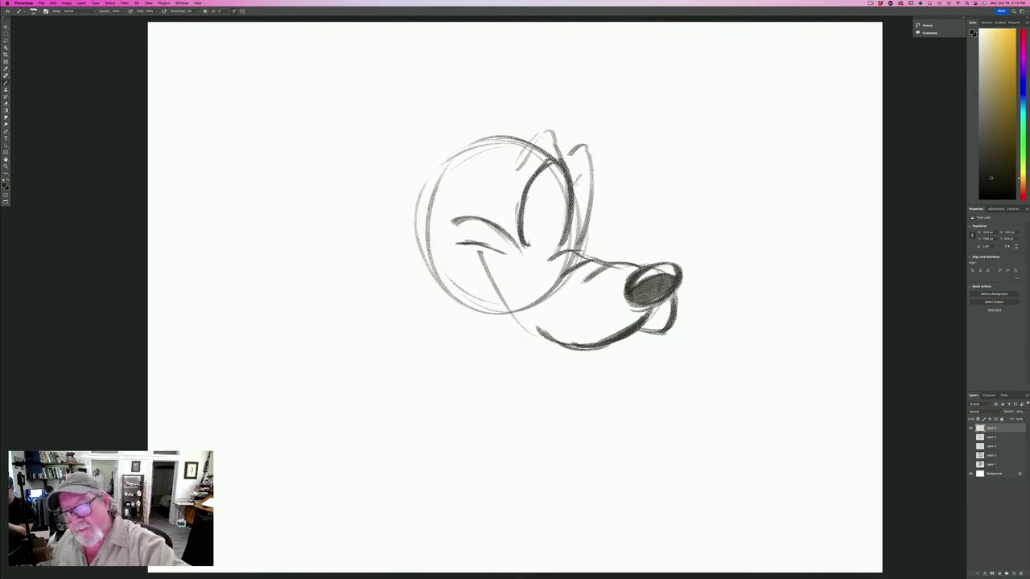
{"action": "mouse_move", "coordinate": [576, 176]}
{"action": "left_mouse_down"}
{"action": "mouse_move", "coordinate": [594, 216]}
{"action": "mouse_move", "coordinate": [591, 241]}
{"action": "mouse_move", "coordinate": [581, 166]}
{"action": "mouse_move", "coordinate": [586, 177]}
{"action": "left_mouse_up"}
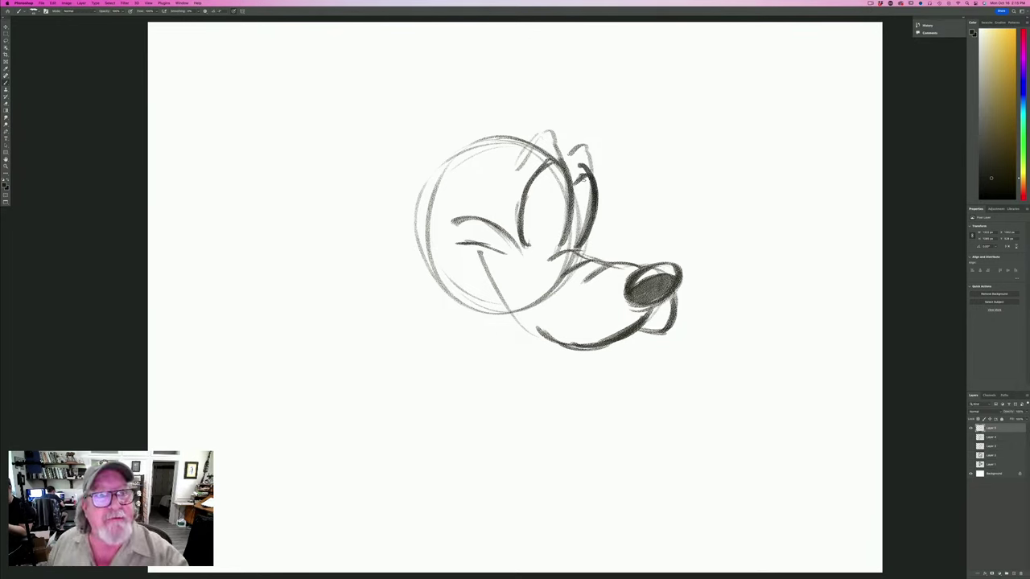
Accent the cheek and mouth-corner creases, add a rounded bump on top of the head, and fill dark pupils low in both eyes.
{"action": "left_click_drag", "start_coordinate": [515, 236], "coordinate": [529, 269]}
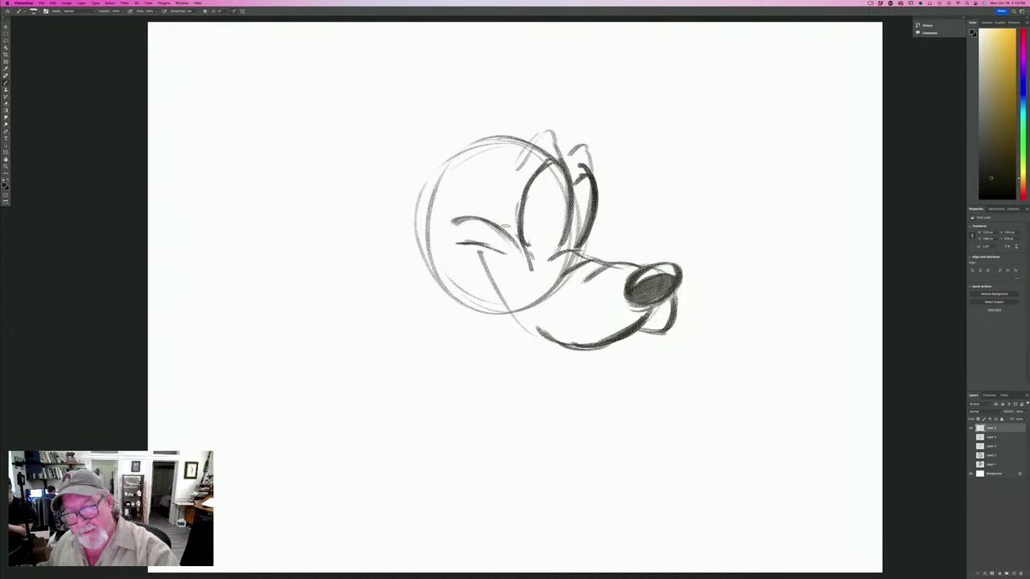
{"action": "left_click_drag", "start_coordinate": [470, 246], "coordinate": [500, 255]}
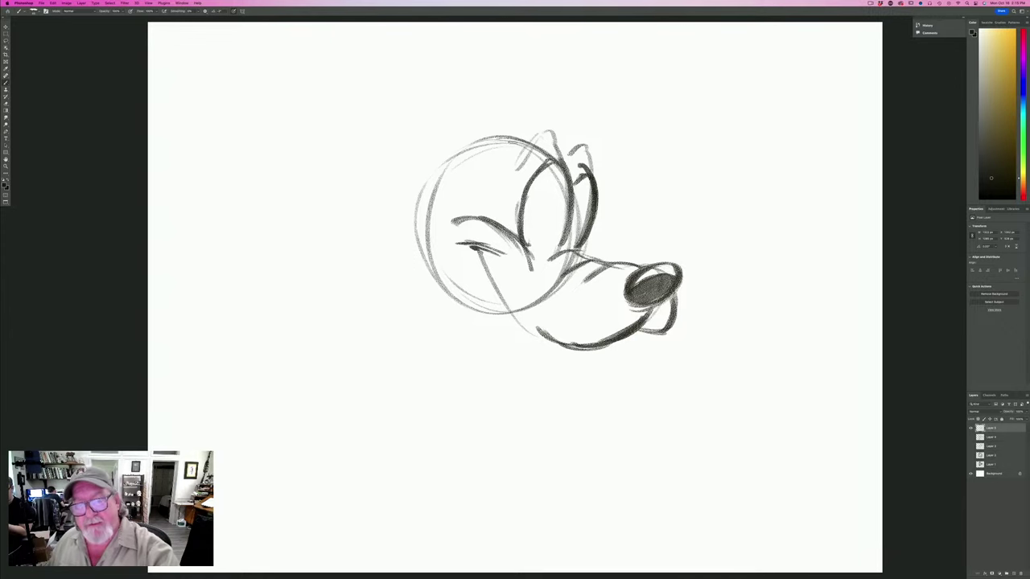
{"action": "mouse_move", "coordinate": [508, 135]}
{"action": "left_mouse_down"}
{"action": "mouse_move", "coordinate": [483, 111]}
{"action": "mouse_move", "coordinate": [451, 147]}
{"action": "left_mouse_up"}
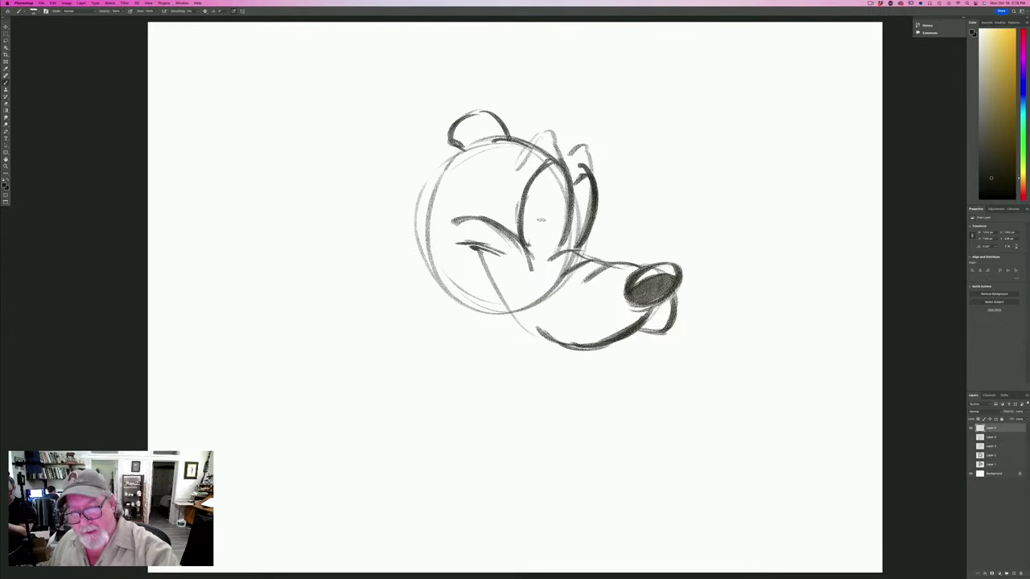
{"action": "mouse_move", "coordinate": [538, 216]}
{"action": "left_mouse_down"}
{"action": "mouse_move", "coordinate": [529, 245]}
{"action": "mouse_move", "coordinate": [570, 243]}
{"action": "left_mouse_up"}
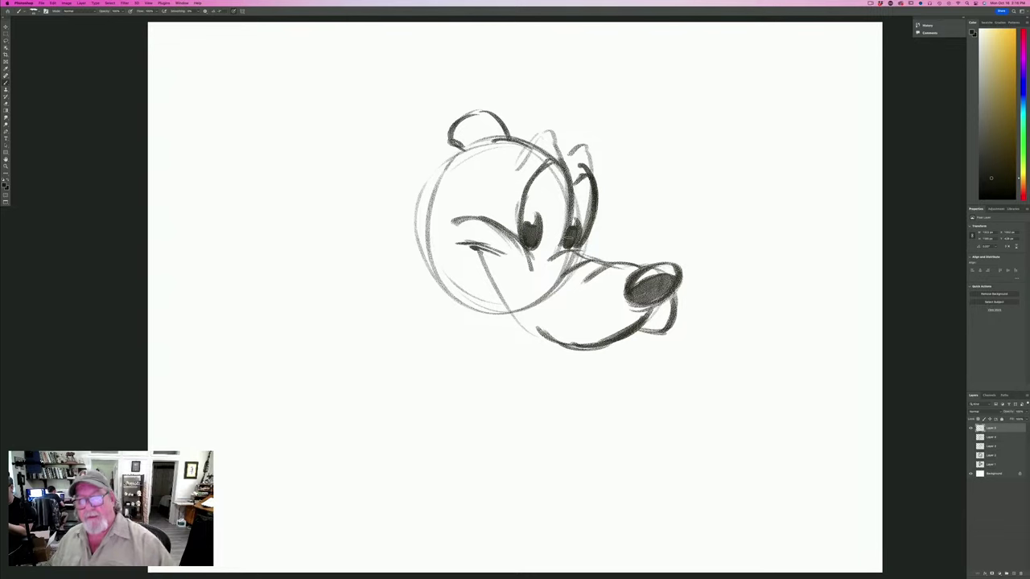
Darken the smile line from the mouth corner under the muzzle, and draw the long, open lower jaw hanging below it.
{"action": "mouse_move", "coordinate": [463, 243]}
{"action": "left_mouse_down"}
{"action": "mouse_move", "coordinate": [497, 252]}
{"action": "mouse_move", "coordinate": [492, 288]}
{"action": "mouse_move", "coordinate": [565, 341]}
{"action": "left_mouse_up"}
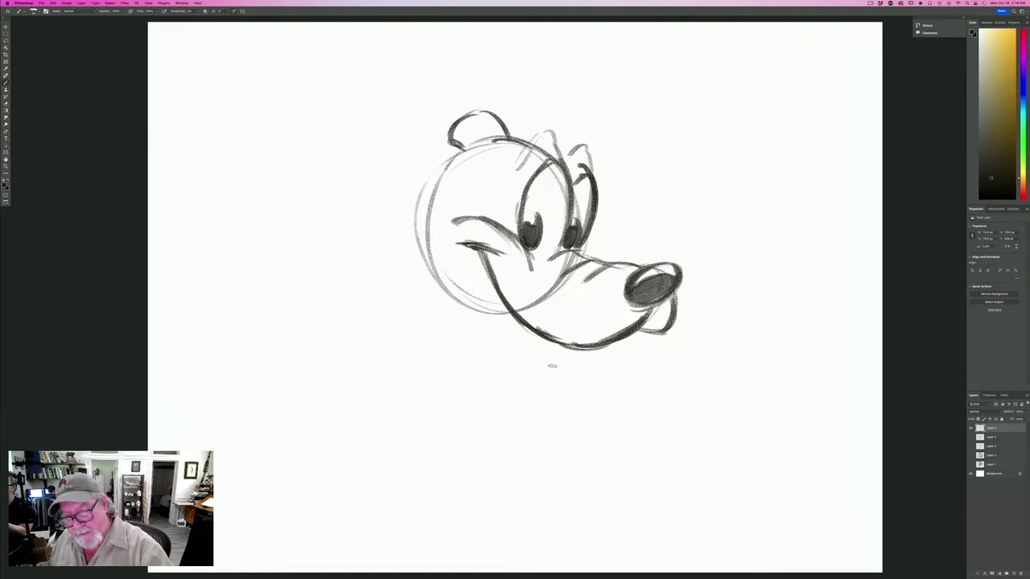
{"action": "left_click_drag", "start_coordinate": [559, 348], "coordinate": [532, 404]}
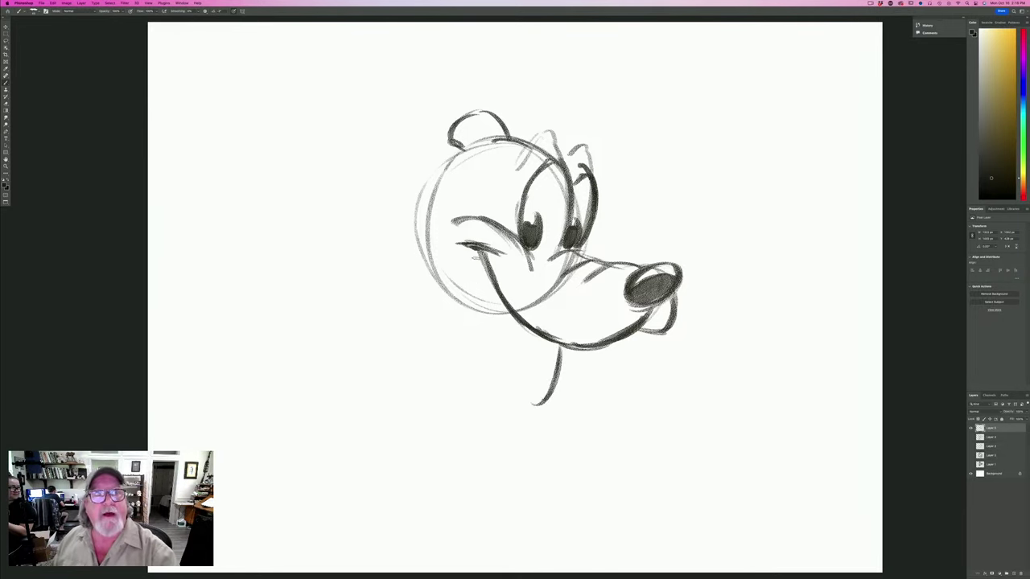
{"action": "mouse_move", "coordinate": [480, 253]}
{"action": "left_mouse_down"}
{"action": "mouse_move", "coordinate": [517, 400]}
{"action": "mouse_move", "coordinate": [557, 363]}
{"action": "mouse_move", "coordinate": [531, 405]}
{"action": "left_mouse_up"}
{"action": "left_click_drag", "start_coordinate": [560, 350], "coordinate": [537, 416]}
{"action": "left_click_drag", "start_coordinate": [556, 375], "coordinate": [520, 420]}
{"action": "left_click_drag", "start_coordinate": [499, 380], "coordinate": [508, 412]}
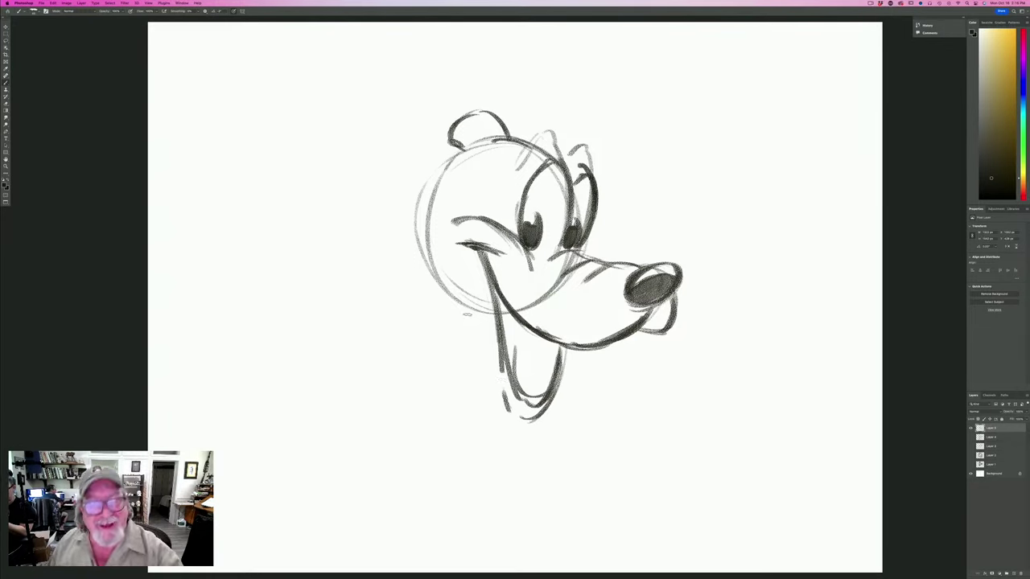
Draw the cheek crease and the curved back of the jaw, sweeping down from the head circle to the chin.
{"action": "mouse_move", "coordinate": [442, 240]}
{"action": "left_mouse_down"}
{"action": "mouse_move", "coordinate": [467, 277]}
{"action": "mouse_move", "coordinate": [451, 279]}
{"action": "mouse_move", "coordinate": [451, 349]}
{"action": "left_mouse_up"}
{"action": "mouse_move", "coordinate": [447, 281]}
{"action": "left_mouse_down"}
{"action": "mouse_move", "coordinate": [433, 370]}
{"action": "mouse_move", "coordinate": [500, 397]}
{"action": "mouse_move", "coordinate": [488, 393]}
{"action": "left_mouse_up"}
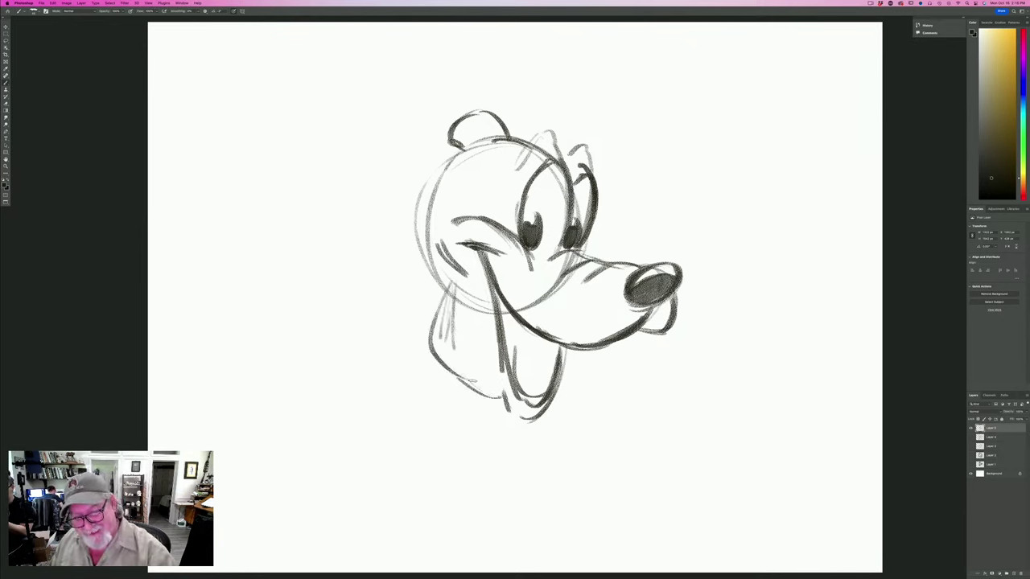
{"action": "left_click_drag", "start_coordinate": [447, 289], "coordinate": [483, 394]}
{"action": "left_click_drag", "start_coordinate": [445, 351], "coordinate": [504, 403]}
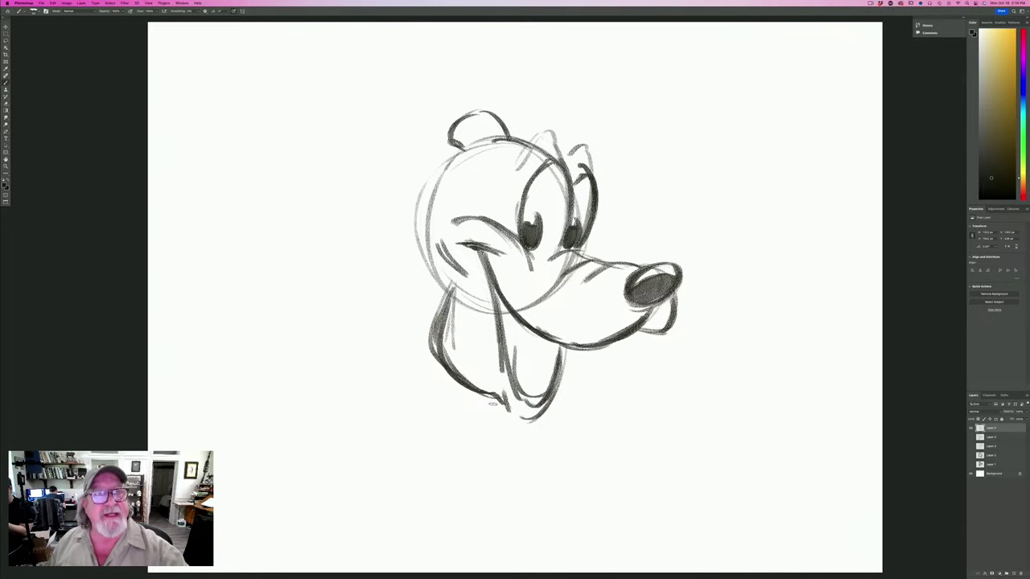
{"action": "left_click_drag", "start_coordinate": [442, 248], "coordinate": [428, 281]}
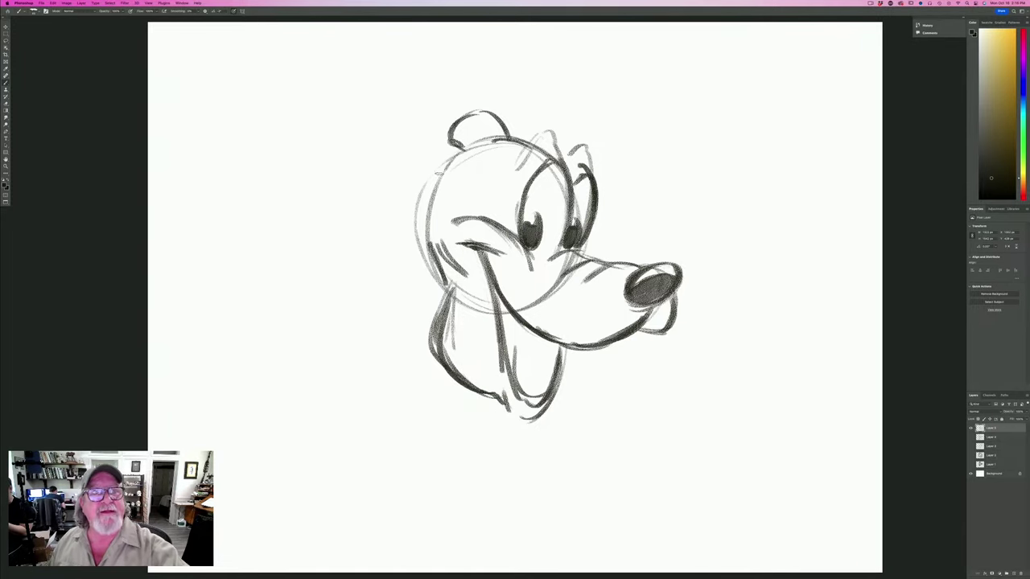
Darken the back of the skull, then draw a long, drooping ear from the side of the head and fill it solid dark.
{"action": "left_click_drag", "start_coordinate": [447, 161], "coordinate": [478, 144]}
{"action": "mouse_move", "coordinate": [441, 181]}
{"action": "left_mouse_down"}
{"action": "mouse_move", "coordinate": [473, 150]}
{"action": "mouse_move", "coordinate": [429, 254]}
{"action": "left_mouse_up"}
{"action": "left_click_drag", "start_coordinate": [439, 201], "coordinate": [428, 241]}
{"action": "mouse_move", "coordinate": [462, 185]}
{"action": "left_mouse_down"}
{"action": "mouse_move", "coordinate": [493, 182]}
{"action": "mouse_move", "coordinate": [378, 439]}
{"action": "mouse_move", "coordinate": [436, 232]}
{"action": "mouse_move", "coordinate": [452, 214]}
{"action": "left_mouse_up"}
{"action": "mouse_move", "coordinate": [453, 216]}
{"action": "left_mouse_down"}
{"action": "mouse_move", "coordinate": [394, 331]}
{"action": "mouse_move", "coordinate": [402, 439]}
{"action": "mouse_move", "coordinate": [386, 424]}
{"action": "left_mouse_up"}
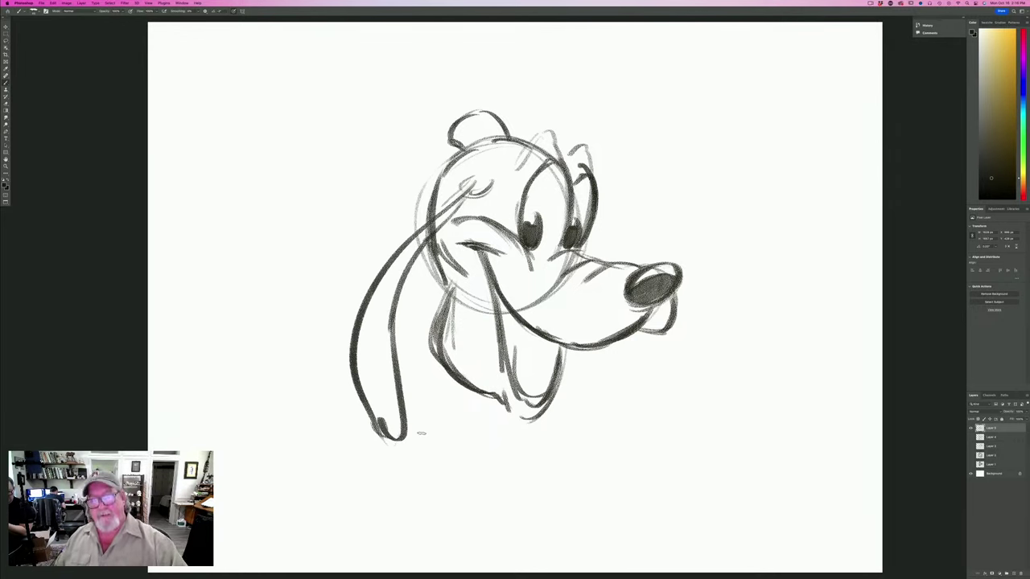
{"action": "mouse_move", "coordinate": [465, 194]}
{"action": "left_mouse_down"}
{"action": "mouse_move", "coordinate": [380, 286]}
{"action": "mouse_move", "coordinate": [368, 375]}
{"action": "mouse_move", "coordinate": [384, 421]}
{"action": "mouse_move", "coordinate": [407, 425]}
{"action": "left_mouse_up"}
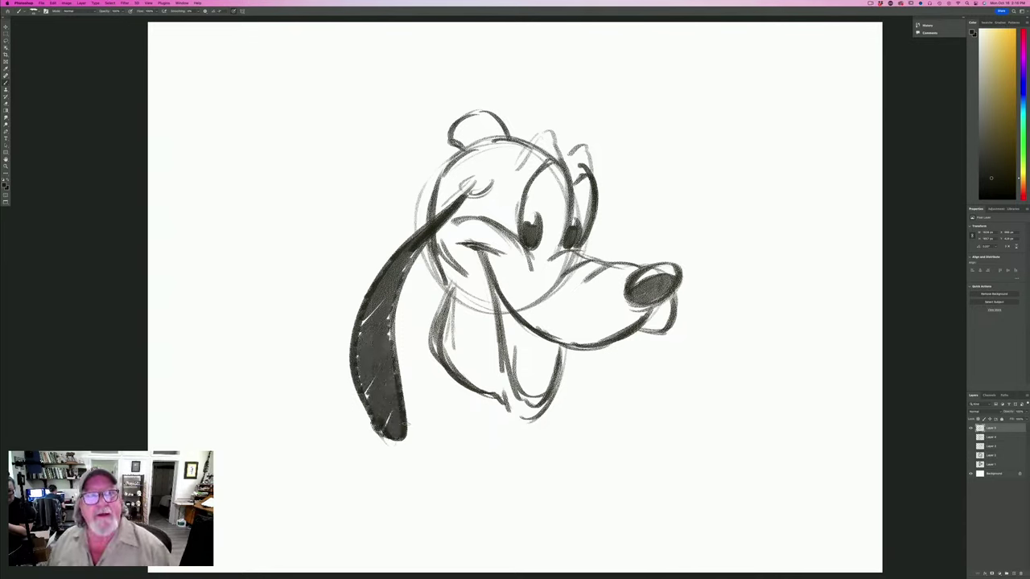
Shade the inside of the open mouth beneath the muzzle, leaving the tongue area light.
{"action": "left_click_drag", "start_coordinate": [529, 330], "coordinate": [541, 391]}
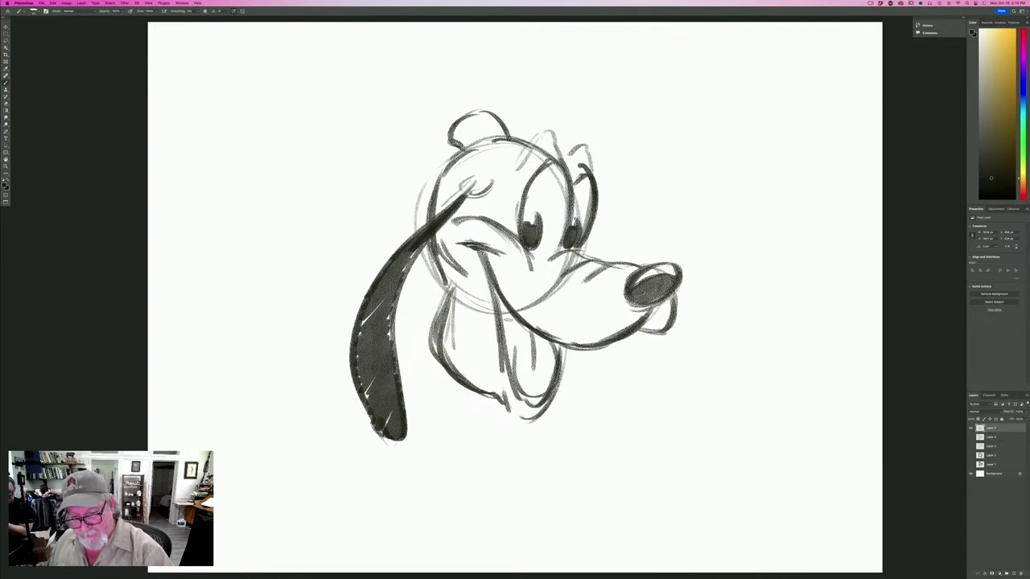
{"action": "left_click_drag", "start_coordinate": [506, 315], "coordinate": [512, 359]}
{"action": "left_click_drag", "start_coordinate": [552, 345], "coordinate": [557, 351]}
{"action": "left_click_drag", "start_coordinate": [499, 294], "coordinate": [510, 351]}
{"action": "mouse_move", "coordinate": [521, 333]}
{"action": "left_mouse_down"}
{"action": "mouse_move", "coordinate": [530, 337]}
{"action": "mouse_move", "coordinate": [513, 362]}
{"action": "mouse_move", "coordinate": [553, 356]}
{"action": "mouse_move", "coordinate": [550, 369]}
{"action": "left_mouse_up"}
{"action": "mouse_move", "coordinate": [509, 314]}
{"action": "left_mouse_down"}
{"action": "mouse_move", "coordinate": [539, 367]}
{"action": "mouse_move", "coordinate": [510, 363]}
{"action": "left_mouse_up"}
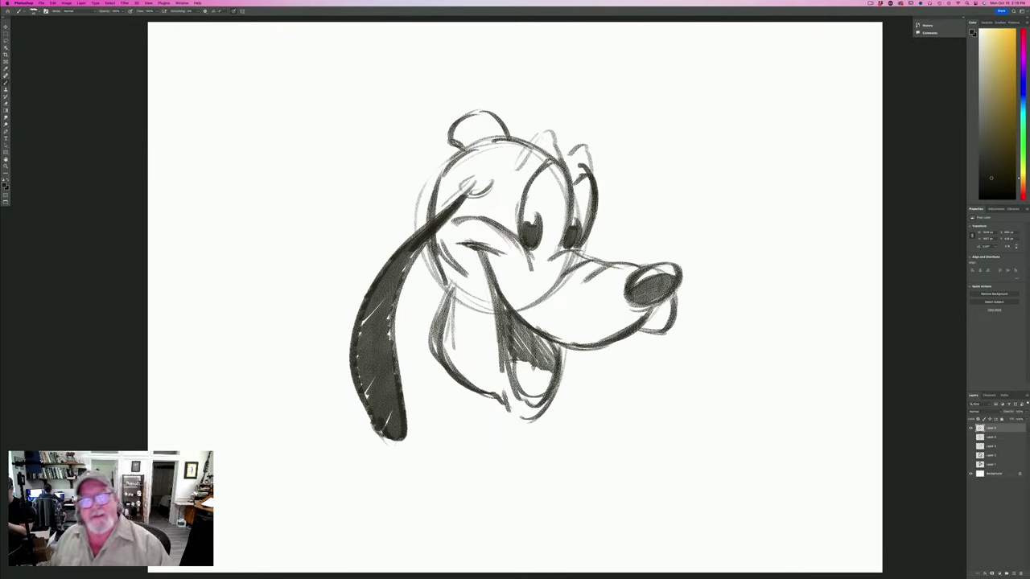
Draw and fill the far ear hanging below the muzzle, and darken the peaked brows above both eyes.
{"action": "mouse_move", "coordinate": [615, 352]}
{"action": "left_mouse_down"}
{"action": "mouse_move", "coordinate": [640, 402]}
{"action": "mouse_move", "coordinate": [605, 389]}
{"action": "left_mouse_up"}
{"action": "mouse_move", "coordinate": [593, 357]}
{"action": "left_mouse_down"}
{"action": "mouse_move", "coordinate": [585, 388]}
{"action": "mouse_move", "coordinate": [617, 402]}
{"action": "mouse_move", "coordinate": [600, 371]}
{"action": "mouse_move", "coordinate": [640, 414]}
{"action": "left_mouse_up"}
{"action": "left_click_drag", "start_coordinate": [580, 354], "coordinate": [609, 391]}
{"action": "left_click_drag", "start_coordinate": [555, 136], "coordinate": [547, 159]}
{"action": "mouse_move", "coordinate": [513, 190]}
{"action": "left_mouse_down"}
{"action": "mouse_move", "coordinate": [551, 133]}
{"action": "mouse_move", "coordinate": [568, 169]}
{"action": "mouse_move", "coordinate": [591, 146]}
{"action": "mouse_move", "coordinate": [596, 193]}
{"action": "left_mouse_up"}
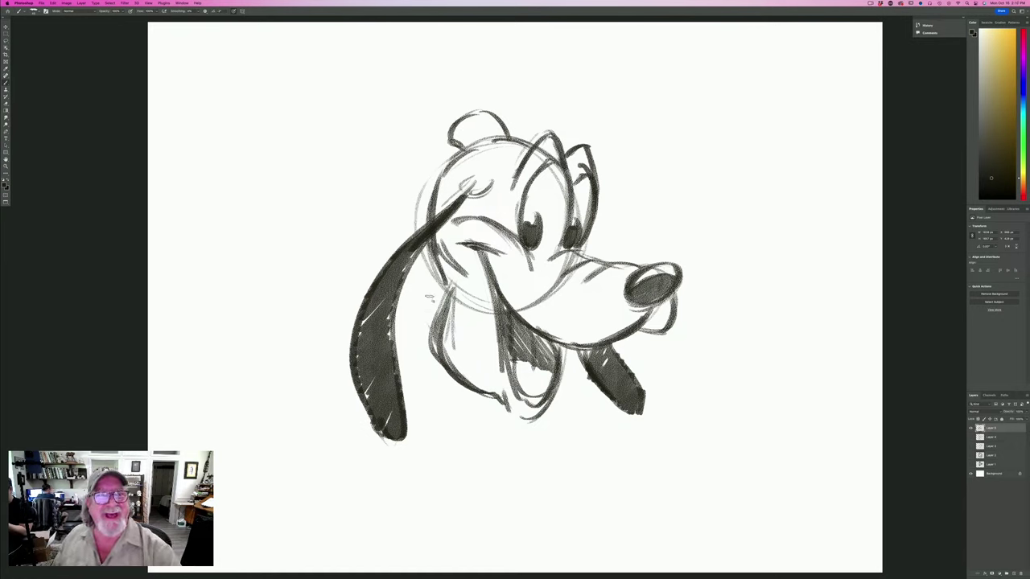
Thicken the jaw's back edge and chin, then sketch the collar and the neck lines running down from it.
{"action": "mouse_move", "coordinate": [436, 266]}
{"action": "left_mouse_down"}
{"action": "mouse_move", "coordinate": [423, 330]}
{"action": "mouse_move", "coordinate": [417, 320]}
{"action": "mouse_move", "coordinate": [397, 361]}
{"action": "mouse_move", "coordinate": [489, 420]}
{"action": "left_mouse_up"}
{"action": "left_click_drag", "start_coordinate": [462, 388], "coordinate": [523, 417]}
{"action": "left_click_drag", "start_coordinate": [531, 425], "coordinate": [515, 465]}
{"action": "left_click_drag", "start_coordinate": [457, 423], "coordinate": [509, 463]}
{"action": "mouse_move", "coordinate": [429, 394]}
{"action": "left_mouse_down"}
{"action": "mouse_move", "coordinate": [483, 442]}
{"action": "mouse_move", "coordinate": [492, 552]}
{"action": "left_mouse_up"}
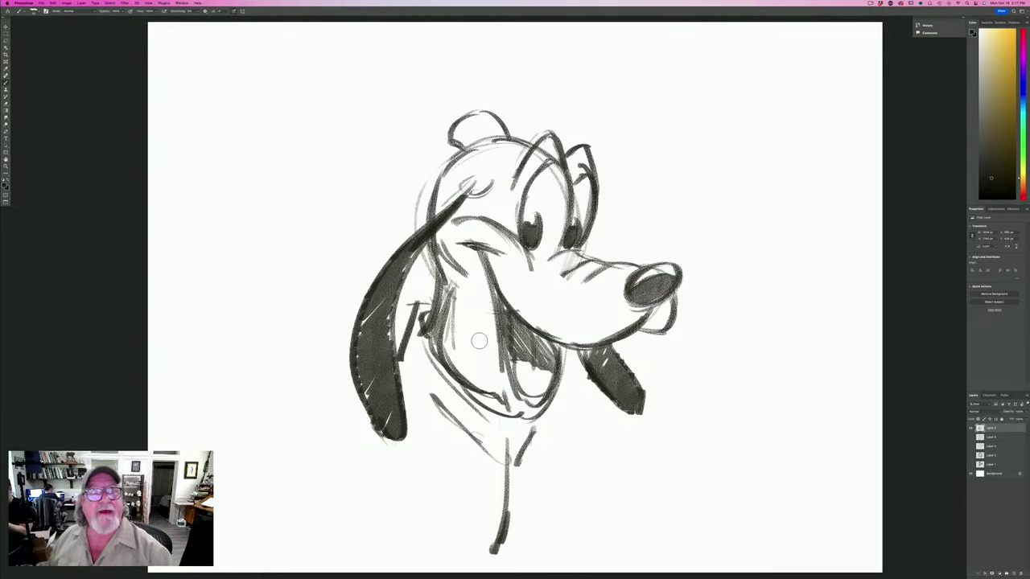
{"action": "mouse_move", "coordinate": [439, 234]}
{"action": "left_mouse_down"}
{"action": "mouse_move", "coordinate": [457, 285]}
{"action": "mouse_move", "coordinate": [450, 351]}
{"action": "left_mouse_up"}
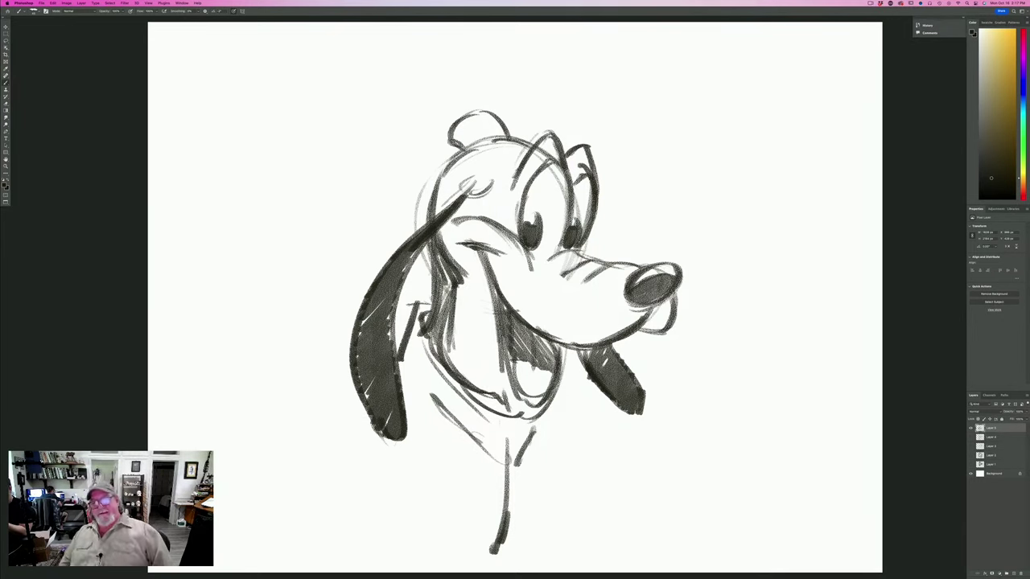
Darken the bump on the head and the inner jaw line, and clean up the heavy strokes behind the jaw.
{"action": "left_click_drag", "start_coordinate": [451, 134], "coordinate": [463, 151]}
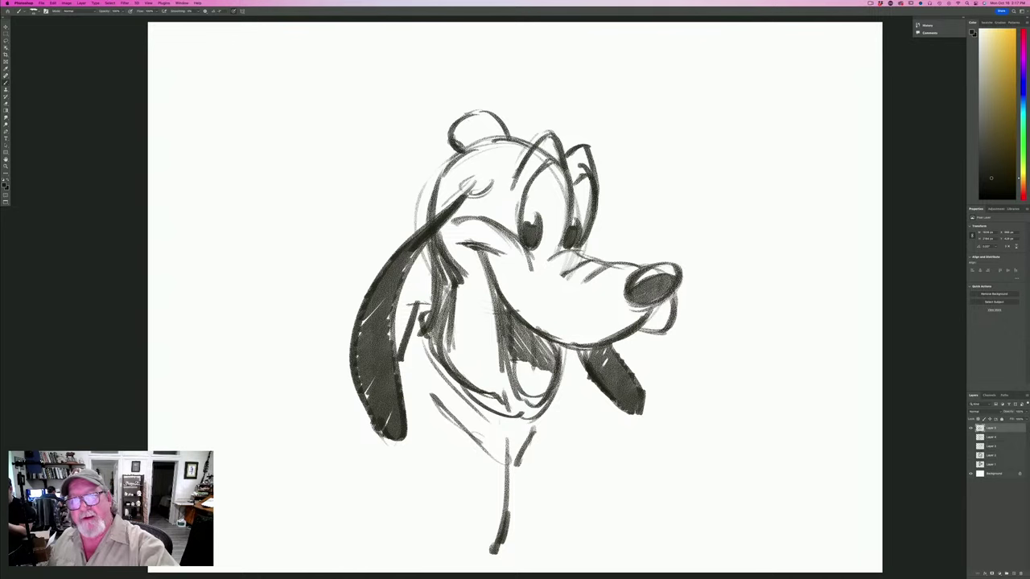
{"action": "left_click_drag", "start_coordinate": [469, 114], "coordinate": [506, 137]}
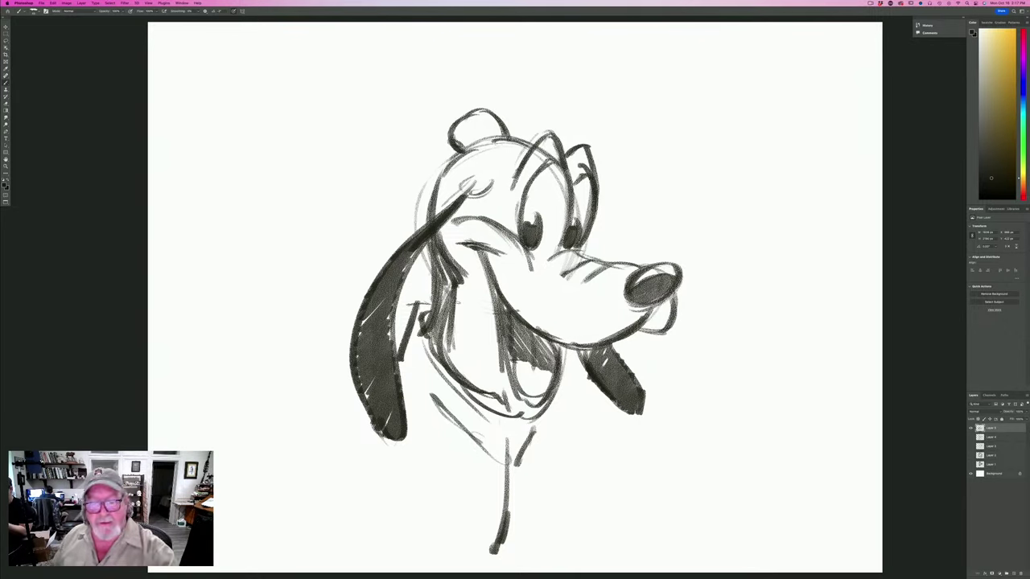
{"action": "mouse_move", "coordinate": [458, 269]}
{"action": "left_mouse_down"}
{"action": "mouse_move", "coordinate": [452, 365]}
{"action": "mouse_move", "coordinate": [502, 396]}
{"action": "left_mouse_up"}
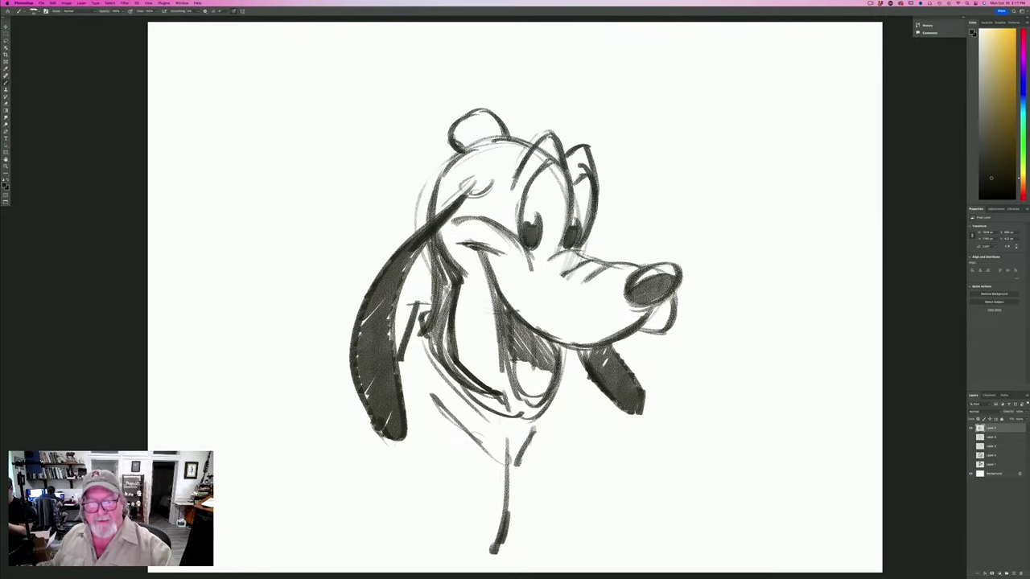
{"action": "left_click_drag", "start_coordinate": [436, 251], "coordinate": [417, 333]}
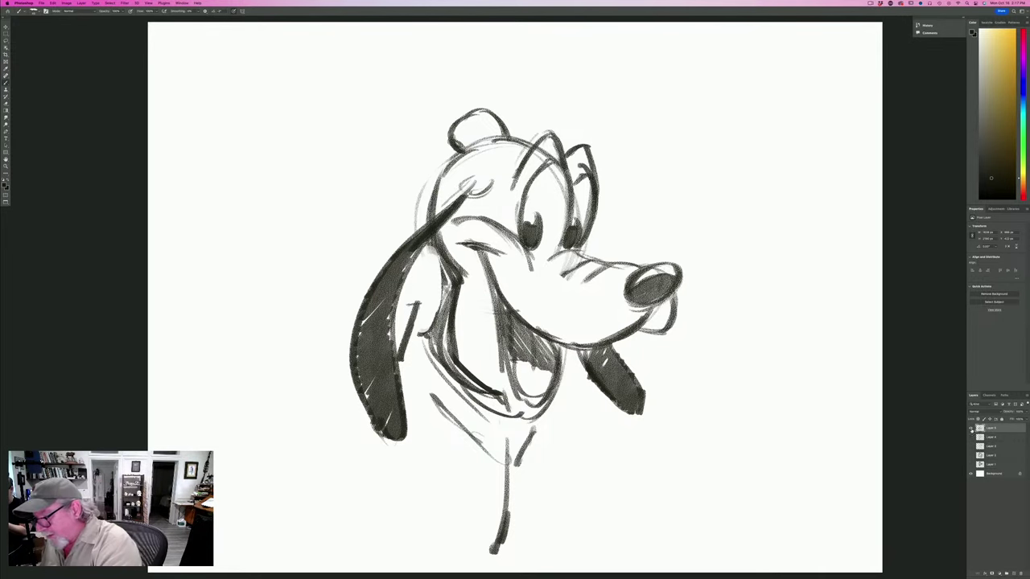
Hide the finished dog layer, add a new layer, and loosely sketch a large rounded head shape with a darker right side.
{"action": "left_click", "coordinate": [971, 428]}
{"action": "left_click", "coordinate": [1013, 574]}
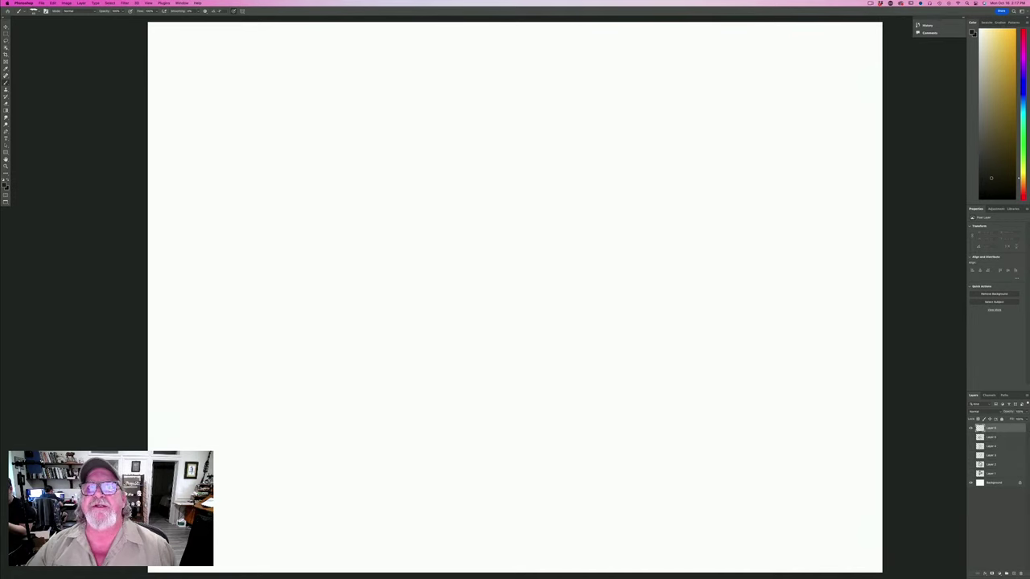
{"action": "key", "text": "Tab"}
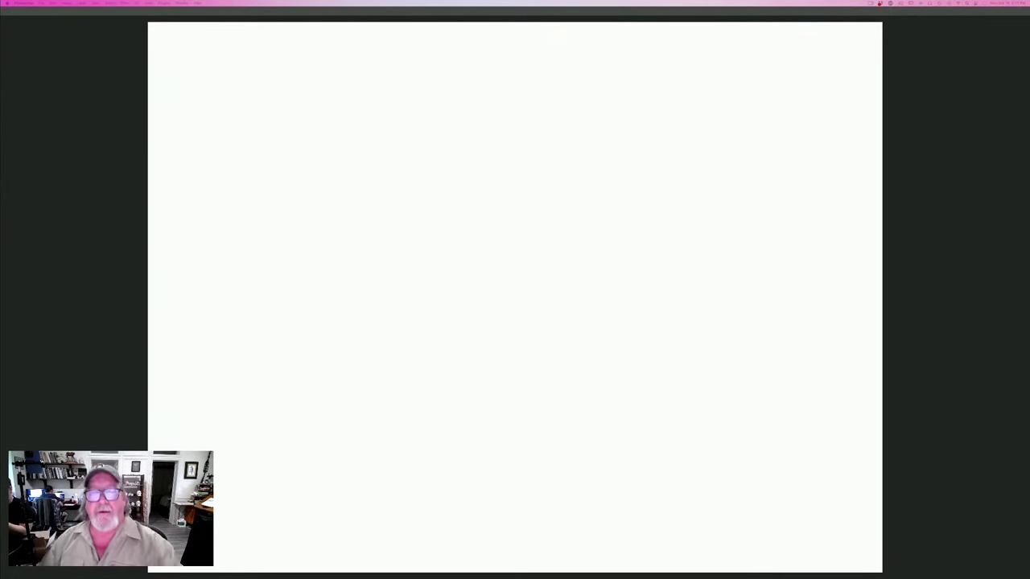
{"action": "key", "text": "Tab"}
{"action": "mouse_move", "coordinate": [617, 199]}
{"action": "left_mouse_down"}
{"action": "mouse_move", "coordinate": [458, 301]}
{"action": "mouse_move", "coordinate": [550, 340]}
{"action": "left_mouse_up"}
{"action": "mouse_move", "coordinate": [619, 275]}
{"action": "left_mouse_down"}
{"action": "mouse_move", "coordinate": [475, 126]}
{"action": "mouse_move", "coordinate": [405, 201]}
{"action": "left_mouse_up"}
{"action": "left_click_drag", "start_coordinate": [419, 214], "coordinate": [456, 224]}
{"action": "left_click_drag", "start_coordinate": [600, 179], "coordinate": [610, 282]}
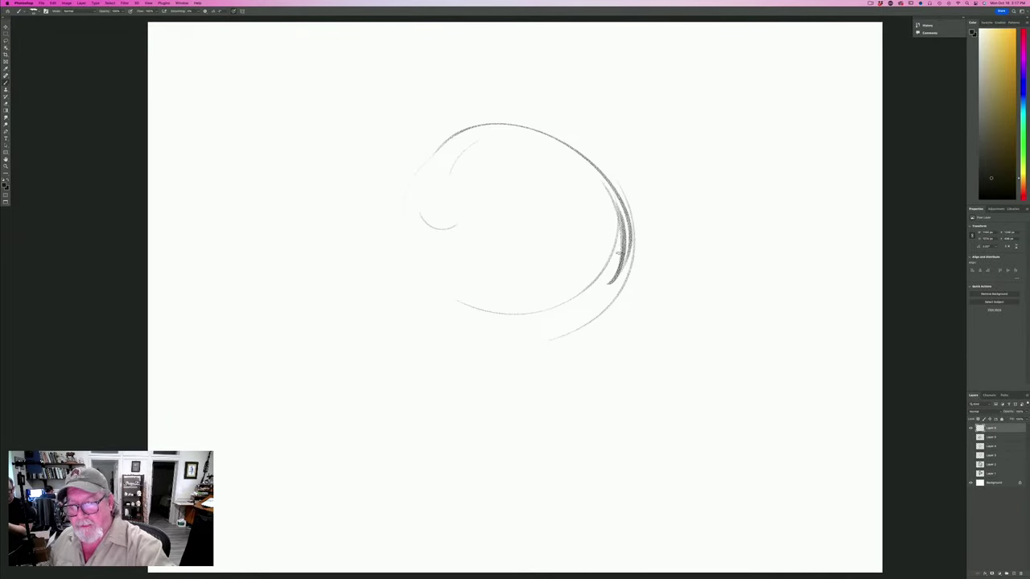
Firm up the head's crown and sides, and close it with a flattened base line across the bottom.
{"action": "mouse_move", "coordinate": [598, 194]}
{"action": "left_mouse_down"}
{"action": "mouse_move", "coordinate": [449, 154]}
{"action": "mouse_move", "coordinate": [416, 284]}
{"action": "left_mouse_up"}
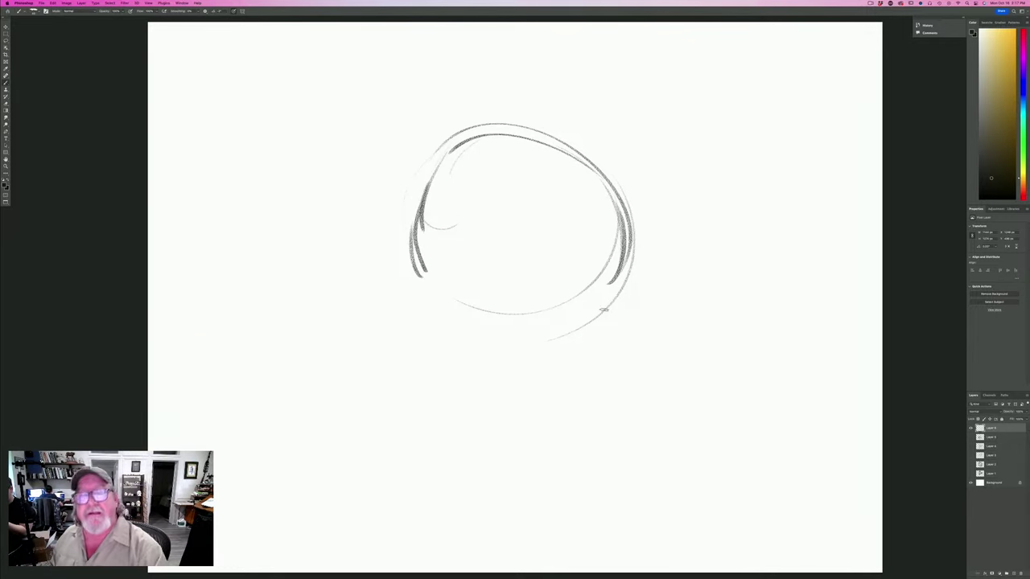
{"action": "left_click_drag", "start_coordinate": [600, 306], "coordinate": [446, 302]}
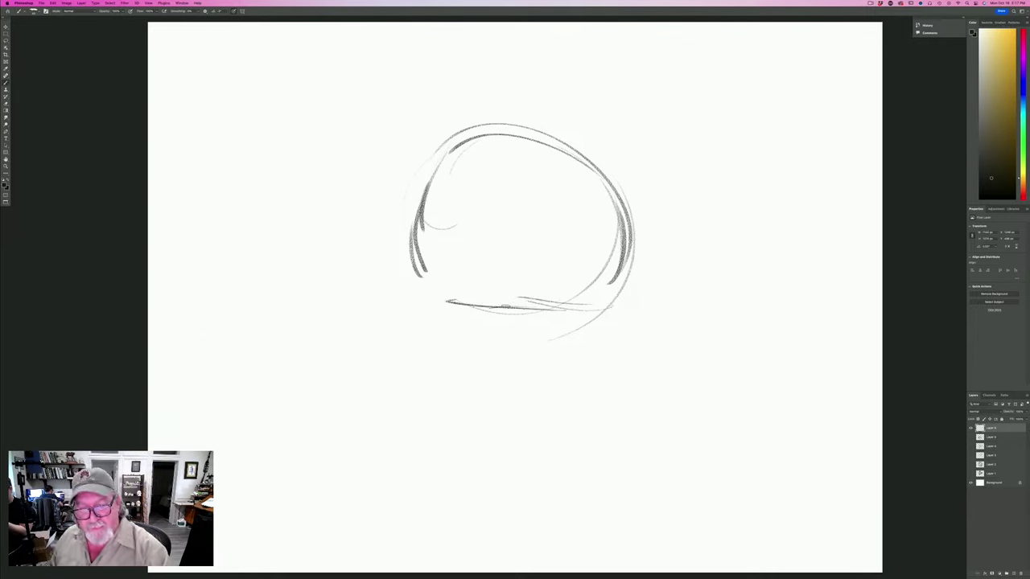
{"action": "mouse_move", "coordinate": [417, 262]}
{"action": "left_mouse_down"}
{"action": "mouse_move", "coordinate": [415, 276]}
{"action": "mouse_move", "coordinate": [450, 295]}
{"action": "mouse_move", "coordinate": [605, 301]}
{"action": "left_mouse_up"}
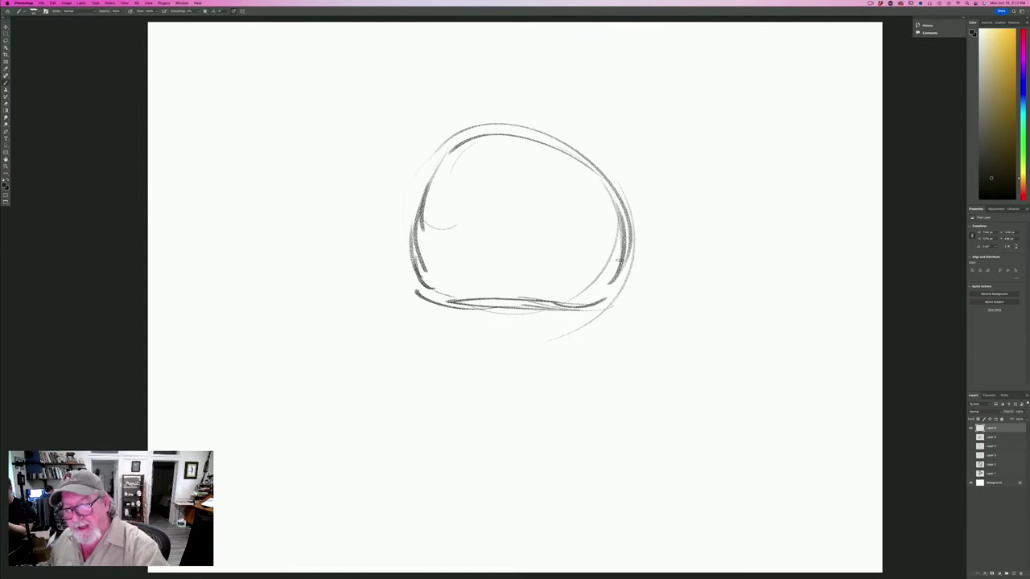
{"action": "left_click_drag", "start_coordinate": [622, 244], "coordinate": [608, 305]}
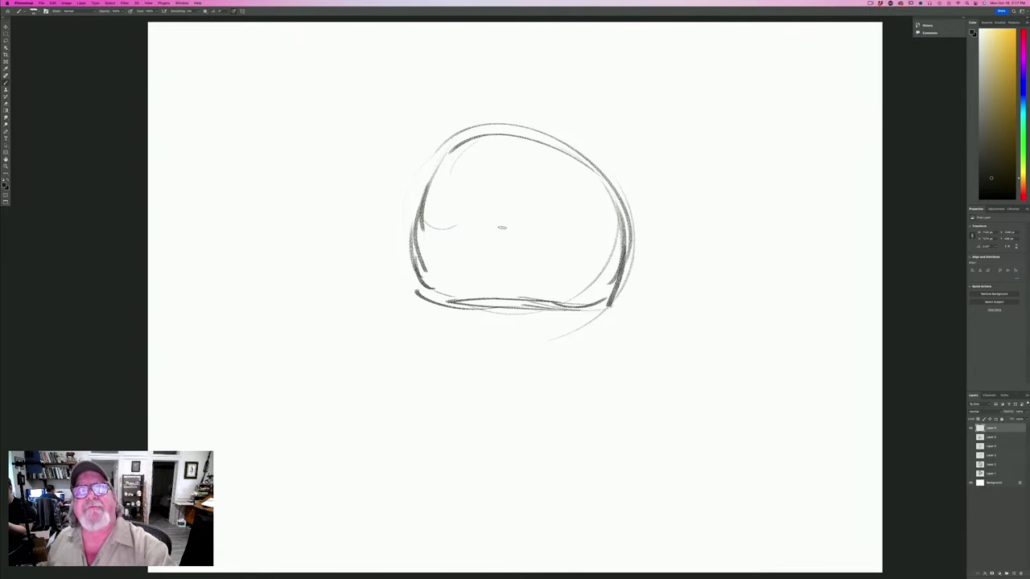
Draw a large round nose in the middle of the head, shade it dark with hatching, and add short arcs above it.
{"action": "mouse_move", "coordinate": [547, 216]}
{"action": "left_mouse_down"}
{"action": "mouse_move", "coordinate": [553, 252]}
{"action": "mouse_move", "coordinate": [534, 268]}
{"action": "mouse_move", "coordinate": [549, 212]}
{"action": "mouse_move", "coordinate": [551, 231]}
{"action": "mouse_move", "coordinate": [501, 213]}
{"action": "mouse_move", "coordinate": [510, 264]}
{"action": "mouse_move", "coordinate": [539, 263]}
{"action": "left_mouse_up"}
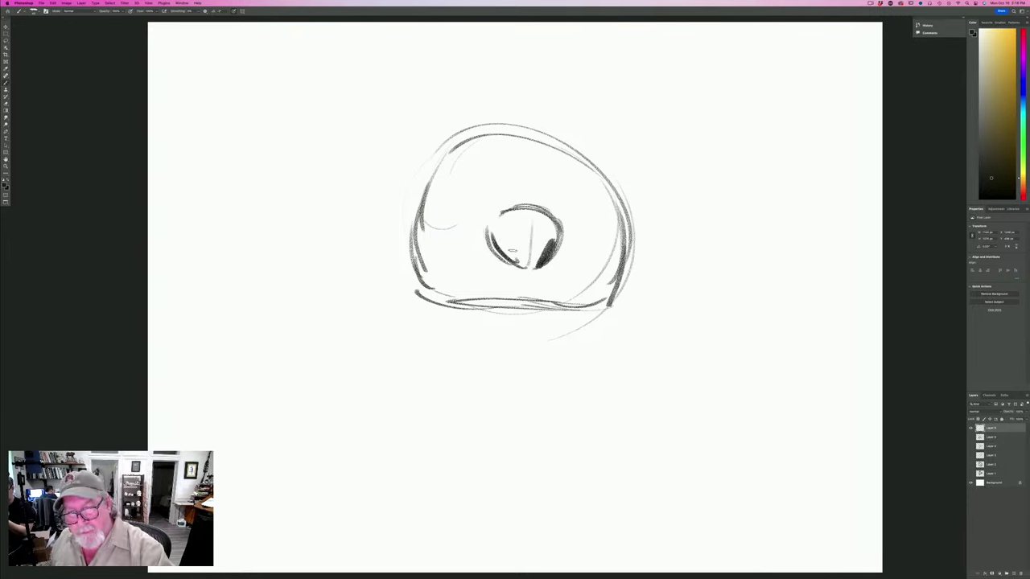
{"action": "left_click_drag", "start_coordinate": [502, 235], "coordinate": [523, 265]}
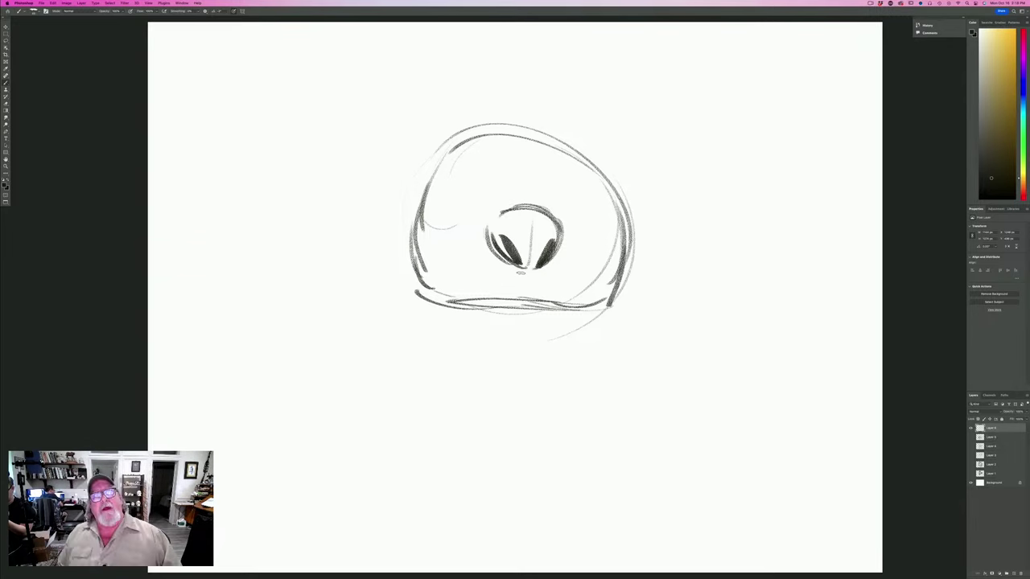
{"action": "left_click_drag", "start_coordinate": [555, 235], "coordinate": [538, 267]}
{"action": "left_click_drag", "start_coordinate": [561, 217], "coordinate": [563, 232]}
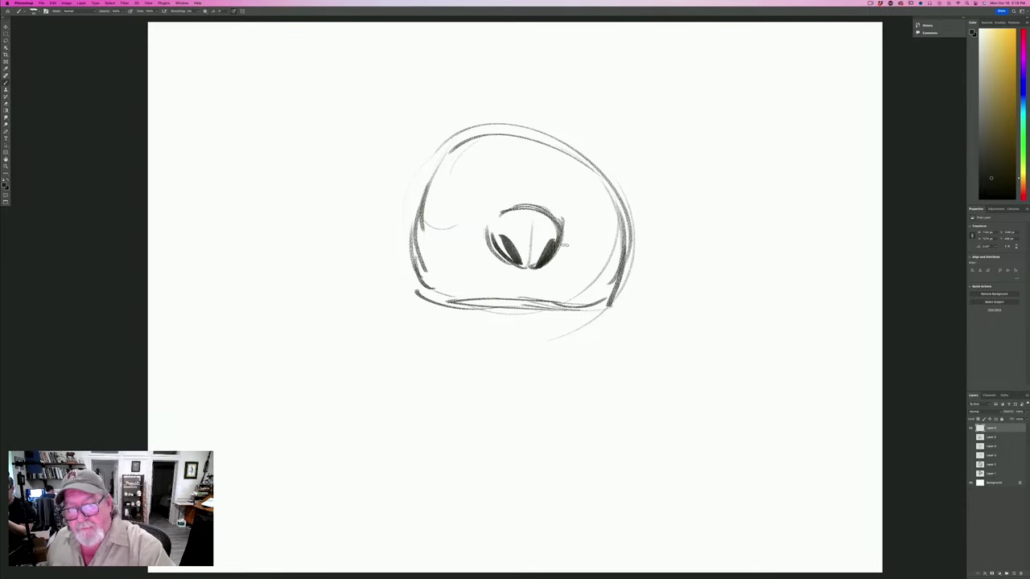
{"action": "mouse_move", "coordinate": [515, 210]}
{"action": "left_mouse_down"}
{"action": "mouse_move", "coordinate": [559, 225]}
{"action": "mouse_move", "coordinate": [538, 267]}
{"action": "mouse_move", "coordinate": [516, 266]}
{"action": "mouse_move", "coordinate": [494, 241]}
{"action": "mouse_move", "coordinate": [515, 260]}
{"action": "left_mouse_up"}
{"action": "left_click_drag", "start_coordinate": [534, 220], "coordinate": [529, 269]}
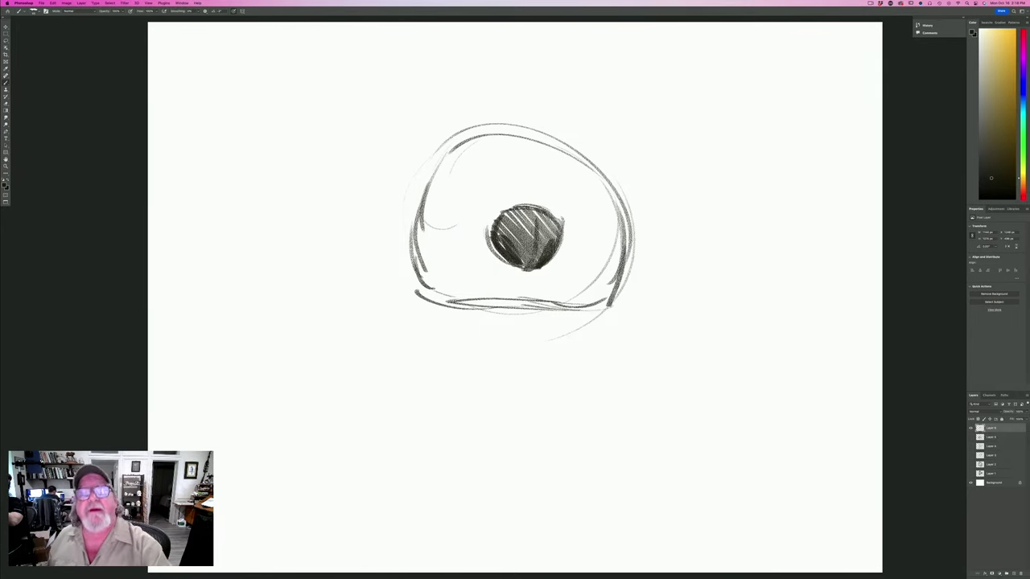
{"action": "mouse_move", "coordinate": [561, 215]}
{"action": "left_mouse_down"}
{"action": "mouse_move", "coordinate": [527, 195]}
{"action": "mouse_move", "coordinate": [507, 197]}
{"action": "mouse_move", "coordinate": [560, 208]}
{"action": "left_mouse_up"}
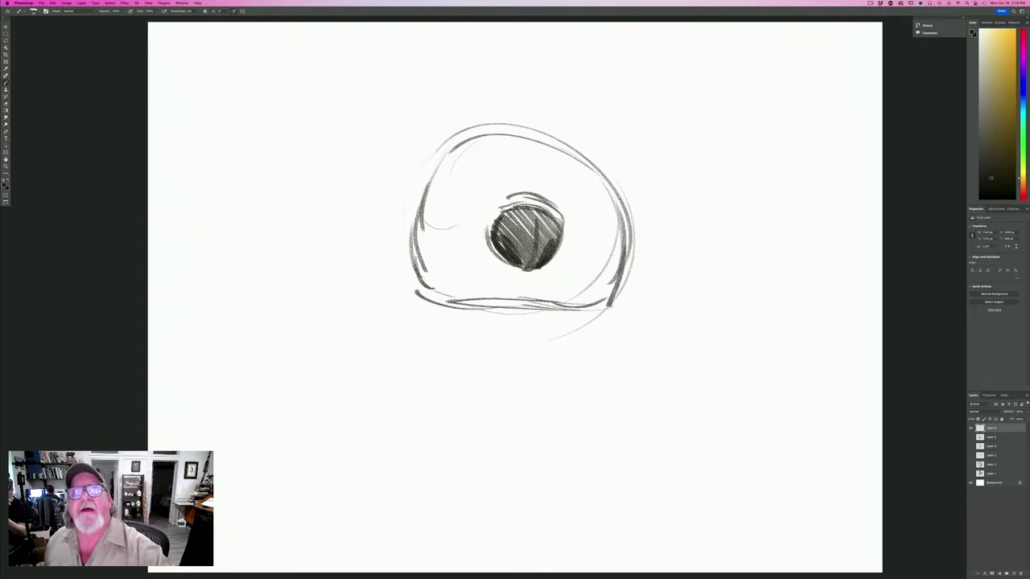
Sketch a wide mouth across the lower head beneath a small dot under the nose, and fill it with pointed zigzag teeth.
{"action": "left_click", "coordinate": [526, 278]}
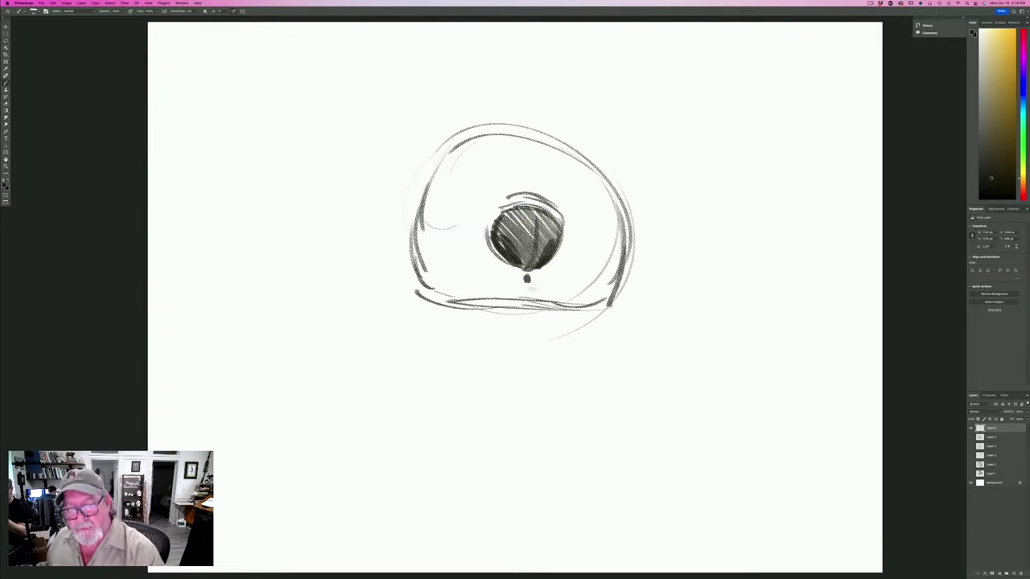
{"action": "mouse_move", "coordinate": [533, 284]}
{"action": "left_mouse_down"}
{"action": "mouse_move", "coordinate": [612, 288]}
{"action": "mouse_move", "coordinate": [430, 274]}
{"action": "left_mouse_up"}
{"action": "mouse_move", "coordinate": [611, 296]}
{"action": "left_mouse_down"}
{"action": "mouse_move", "coordinate": [447, 294]}
{"action": "mouse_move", "coordinate": [435, 280]}
{"action": "mouse_move", "coordinate": [450, 284]}
{"action": "left_mouse_up"}
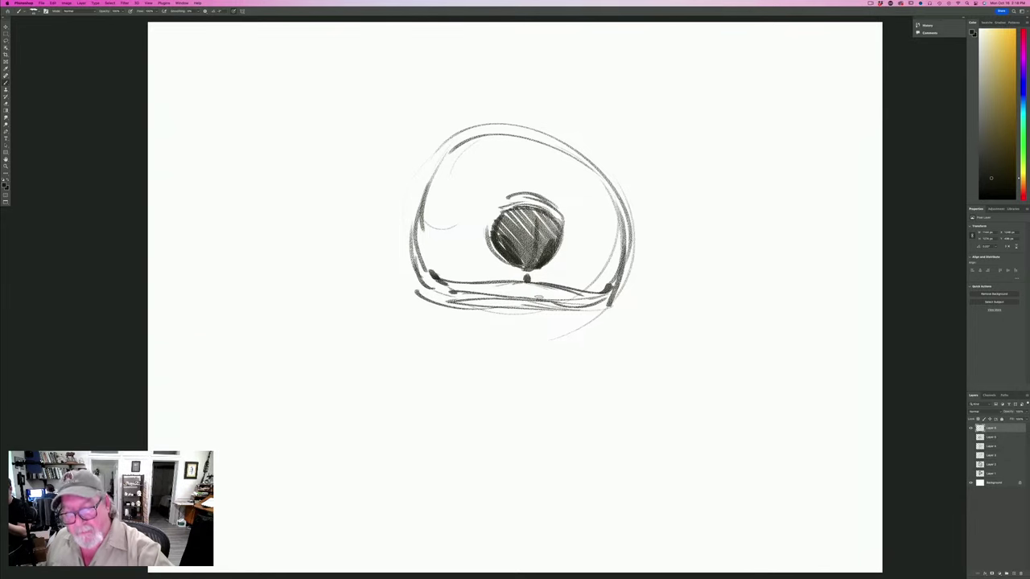
{"action": "mouse_move", "coordinate": [527, 283]}
{"action": "left_mouse_down"}
{"action": "mouse_move", "coordinate": [539, 299]}
{"action": "mouse_move", "coordinate": [516, 297]}
{"action": "mouse_move", "coordinate": [527, 282]}
{"action": "mouse_move", "coordinate": [465, 284]}
{"action": "left_mouse_up"}
{"action": "mouse_move", "coordinate": [540, 290]}
{"action": "left_mouse_down"}
{"action": "mouse_move", "coordinate": [596, 300]}
{"action": "mouse_move", "coordinate": [582, 287]}
{"action": "left_mouse_up"}
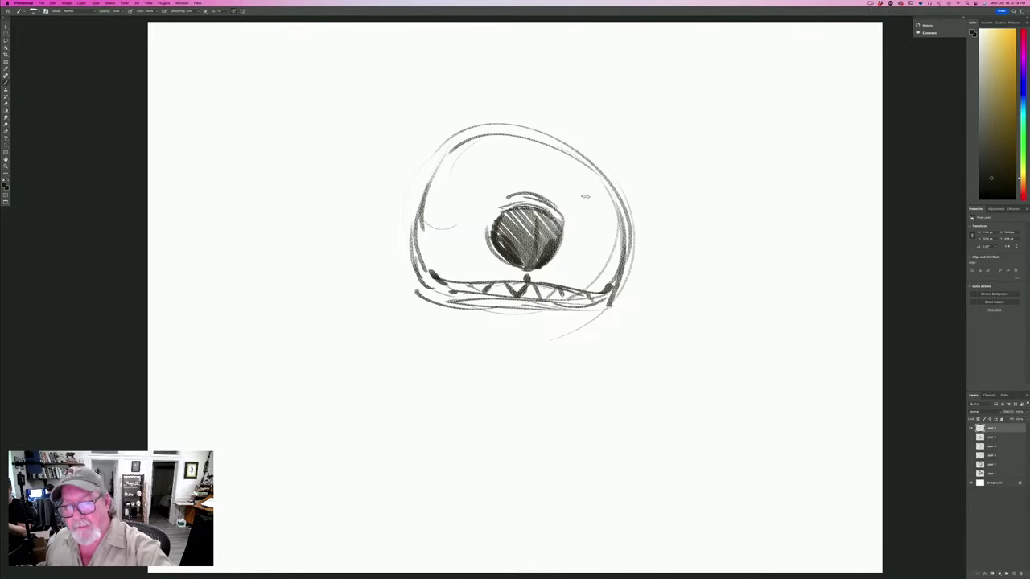
Outline an upright oval eye on each side of the nose, and widen the head with a heavier left cheek line.
{"action": "mouse_move", "coordinate": [583, 206]}
{"action": "left_mouse_down"}
{"action": "mouse_move", "coordinate": [576, 240]}
{"action": "mouse_move", "coordinate": [603, 191]}
{"action": "mouse_move", "coordinate": [613, 222]}
{"action": "mouse_move", "coordinate": [597, 251]}
{"action": "mouse_move", "coordinate": [574, 239]}
{"action": "left_mouse_up"}
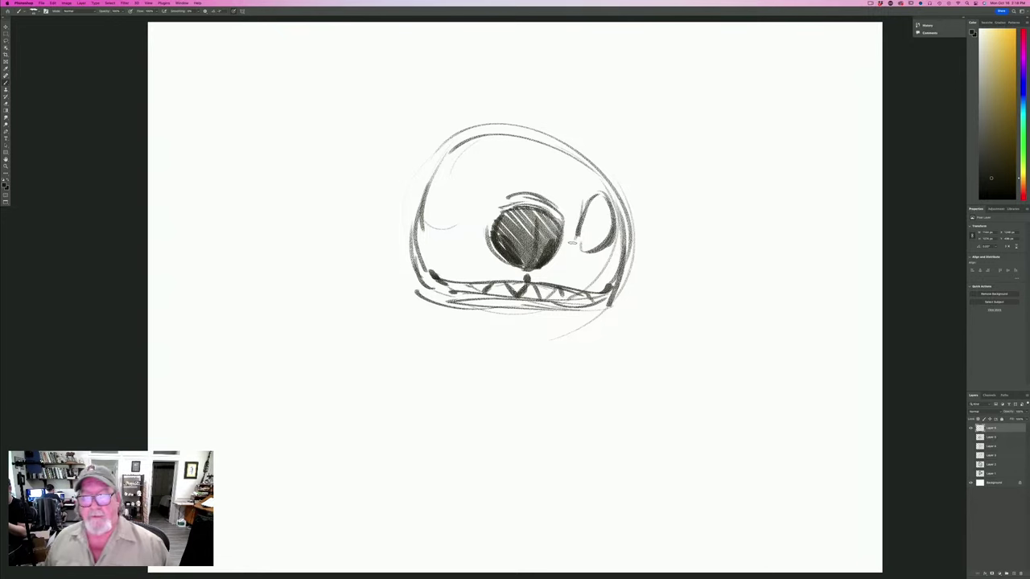
{"action": "mouse_move", "coordinate": [465, 185]}
{"action": "left_mouse_down"}
{"action": "mouse_move", "coordinate": [475, 227]}
{"action": "mouse_move", "coordinate": [475, 216]}
{"action": "left_mouse_up"}
{"action": "mouse_move", "coordinate": [448, 179]}
{"action": "left_mouse_down"}
{"action": "mouse_move", "coordinate": [432, 208]}
{"action": "mouse_move", "coordinate": [455, 240]}
{"action": "left_mouse_up"}
{"action": "mouse_move", "coordinate": [468, 204]}
{"action": "left_mouse_down"}
{"action": "mouse_move", "coordinate": [471, 232]}
{"action": "mouse_move", "coordinate": [436, 229]}
{"action": "left_mouse_up"}
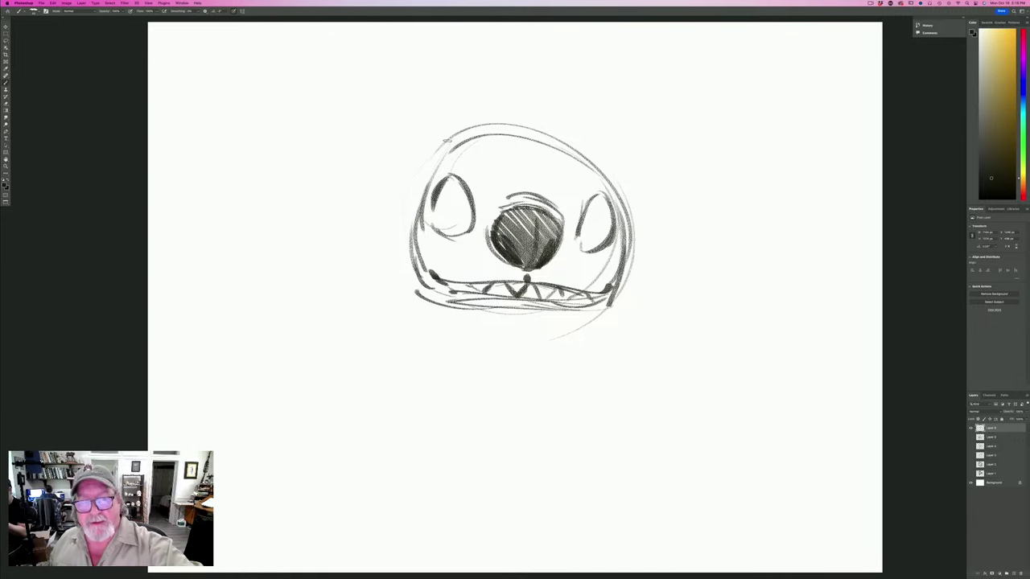
{"action": "mouse_move", "coordinate": [452, 138]}
{"action": "left_mouse_down"}
{"action": "mouse_move", "coordinate": [400, 206]}
{"action": "mouse_move", "coordinate": [391, 270]}
{"action": "mouse_move", "coordinate": [413, 273]}
{"action": "left_mouse_up"}
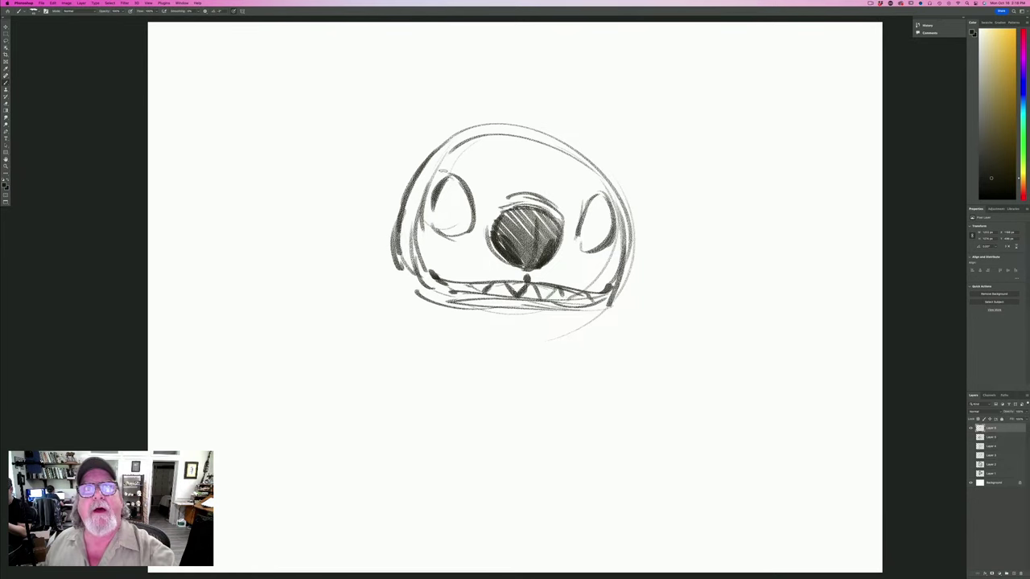
{"action": "mouse_move", "coordinate": [463, 180]}
{"action": "left_mouse_down"}
{"action": "mouse_move", "coordinate": [439, 177]}
{"action": "mouse_move", "coordinate": [429, 223]}
{"action": "mouse_move", "coordinate": [467, 233]}
{"action": "left_mouse_up"}
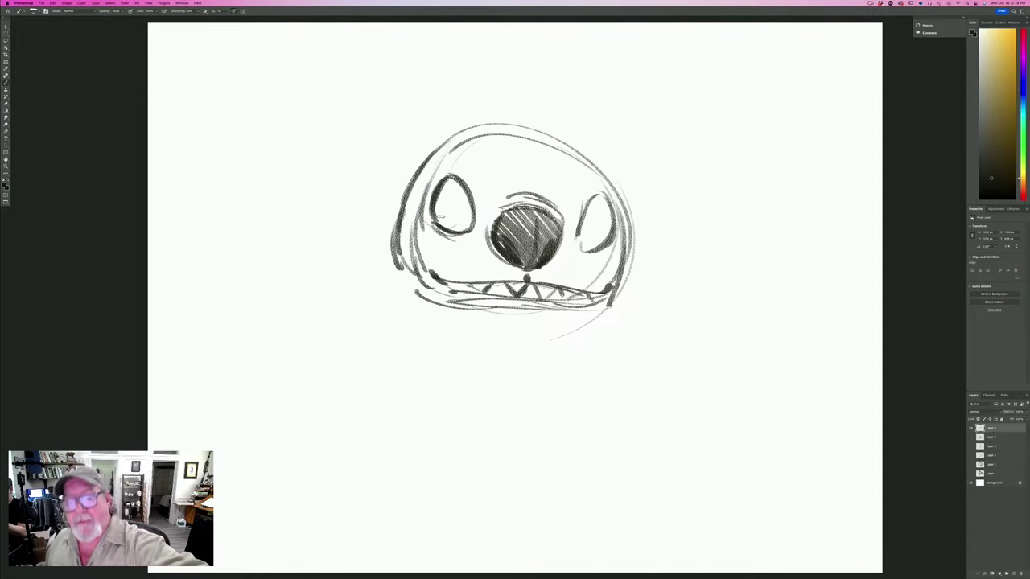
{"action": "mouse_move", "coordinate": [578, 240]}
{"action": "left_mouse_down"}
{"action": "mouse_move", "coordinate": [612, 246]}
{"action": "mouse_move", "coordinate": [608, 196]}
{"action": "left_mouse_up"}
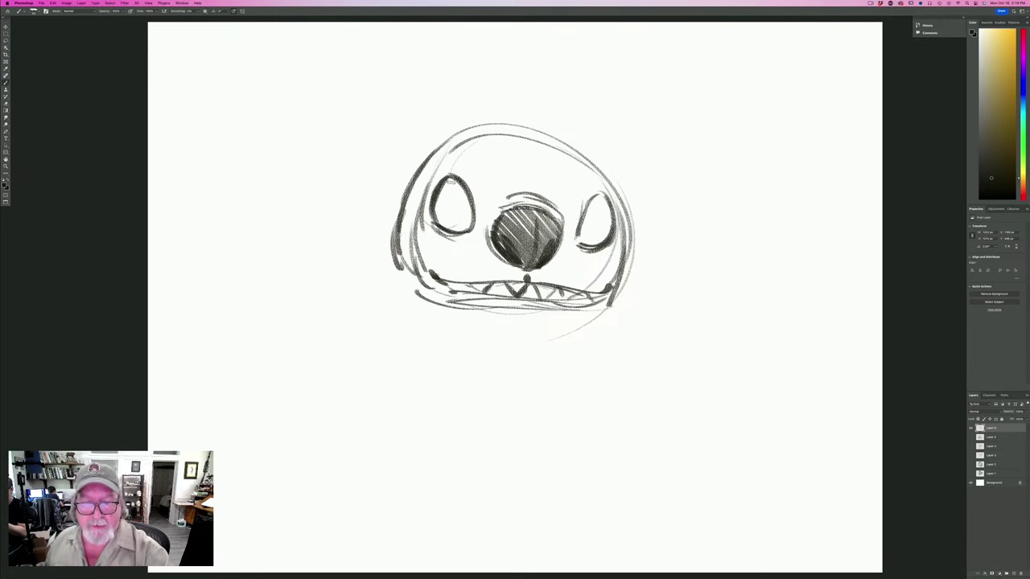
Shade both eyes dark, leaving a small white highlight near the top of each.
{"action": "mouse_move", "coordinate": [460, 178]}
{"action": "left_mouse_down"}
{"action": "mouse_move", "coordinate": [442, 190]}
{"action": "mouse_move", "coordinate": [458, 227]}
{"action": "mouse_move", "coordinate": [434, 225]}
{"action": "left_mouse_up"}
{"action": "left_click_drag", "start_coordinate": [466, 179], "coordinate": [438, 225]}
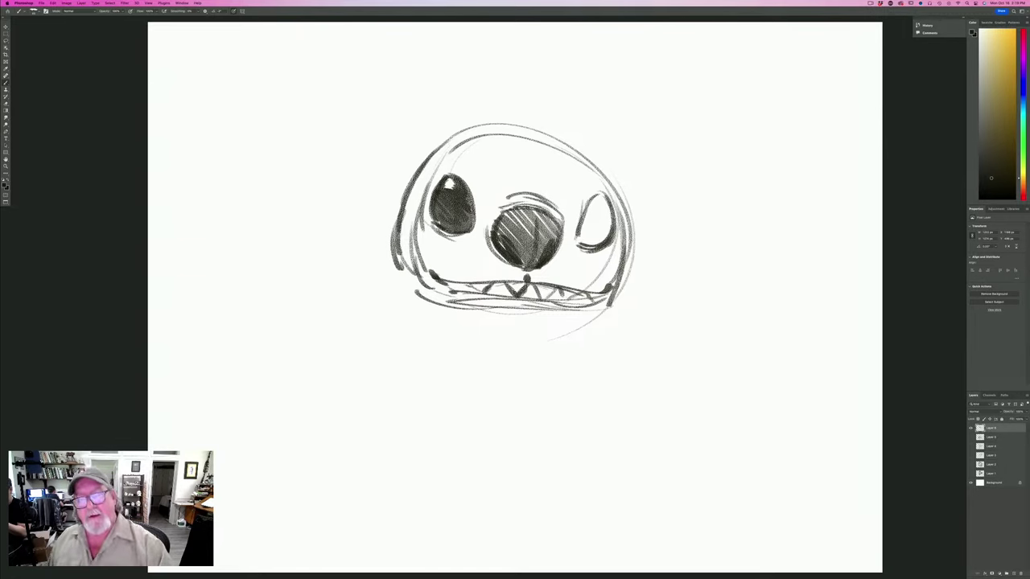
{"action": "mouse_move", "coordinate": [602, 197]}
{"action": "left_mouse_down"}
{"action": "mouse_move", "coordinate": [592, 205]}
{"action": "mouse_move", "coordinate": [600, 245]}
{"action": "mouse_move", "coordinate": [579, 242]}
{"action": "mouse_move", "coordinate": [580, 233]}
{"action": "left_mouse_up"}
{"action": "left_click_drag", "start_coordinate": [606, 201], "coordinate": [584, 240]}
{"action": "left_click_drag", "start_coordinate": [592, 224], "coordinate": [582, 238]}
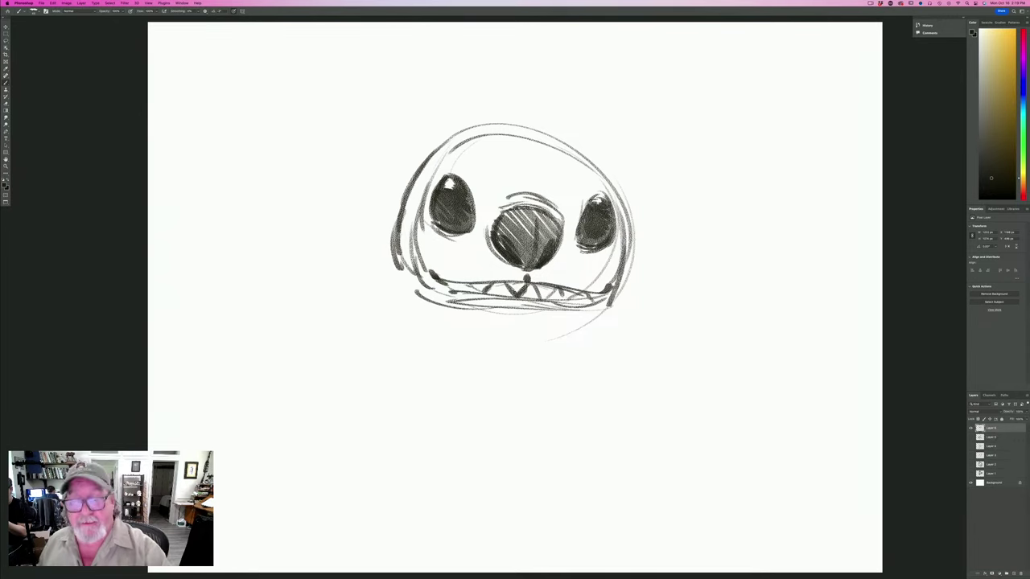
Draw a tall curved patch outline around each eye, running from beside the nose up to the head's edge.
{"action": "mouse_move", "coordinate": [537, 209]}
{"action": "left_mouse_down"}
{"action": "mouse_move", "coordinate": [558, 227]}
{"action": "mouse_move", "coordinate": [500, 214]}
{"action": "mouse_move", "coordinate": [547, 219]}
{"action": "mouse_move", "coordinate": [571, 239]}
{"action": "left_mouse_up"}
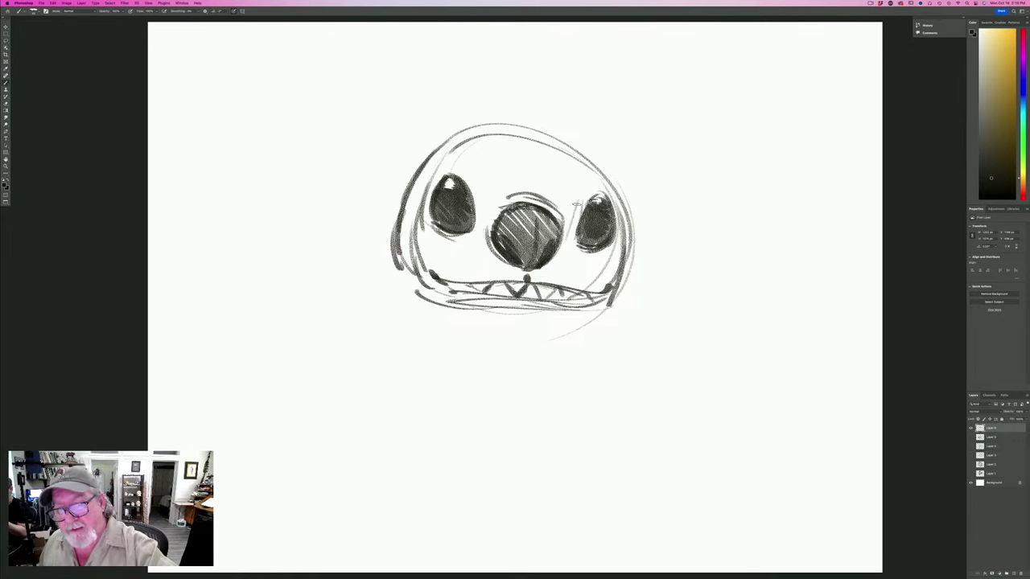
{"action": "left_click_drag", "start_coordinate": [580, 177], "coordinate": [573, 232]}
{"action": "mouse_move", "coordinate": [580, 179]}
{"action": "left_mouse_down"}
{"action": "mouse_move", "coordinate": [605, 180]}
{"action": "mouse_move", "coordinate": [624, 207]}
{"action": "mouse_move", "coordinate": [612, 185]}
{"action": "left_mouse_up"}
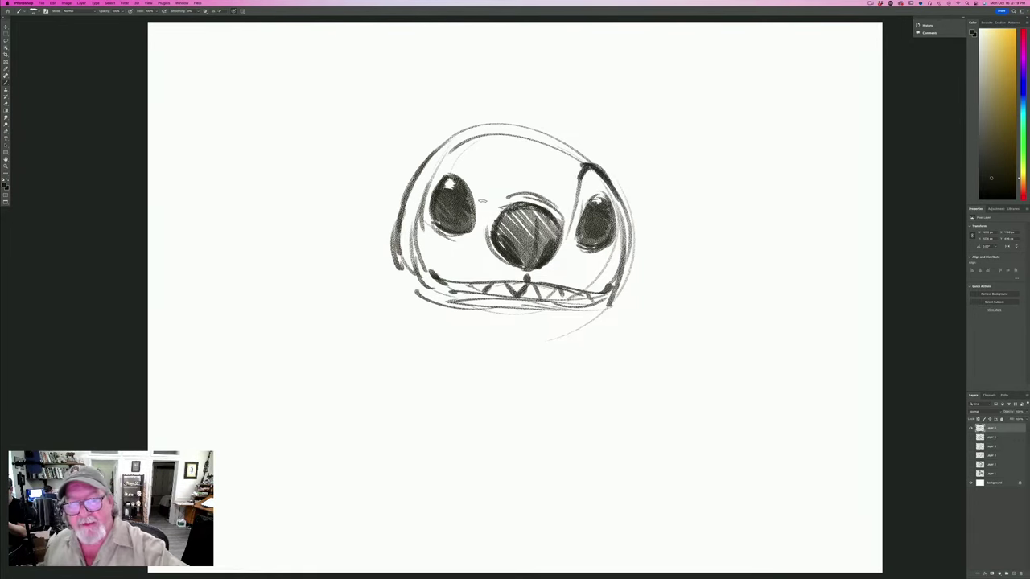
{"action": "mouse_move", "coordinate": [486, 225]}
{"action": "left_mouse_down"}
{"action": "mouse_move", "coordinate": [479, 148]}
{"action": "mouse_move", "coordinate": [487, 202]}
{"action": "left_mouse_up"}
{"action": "mouse_move", "coordinate": [478, 141]}
{"action": "left_mouse_down"}
{"action": "mouse_move", "coordinate": [445, 150]}
{"action": "mouse_move", "coordinate": [420, 188]}
{"action": "left_mouse_up"}
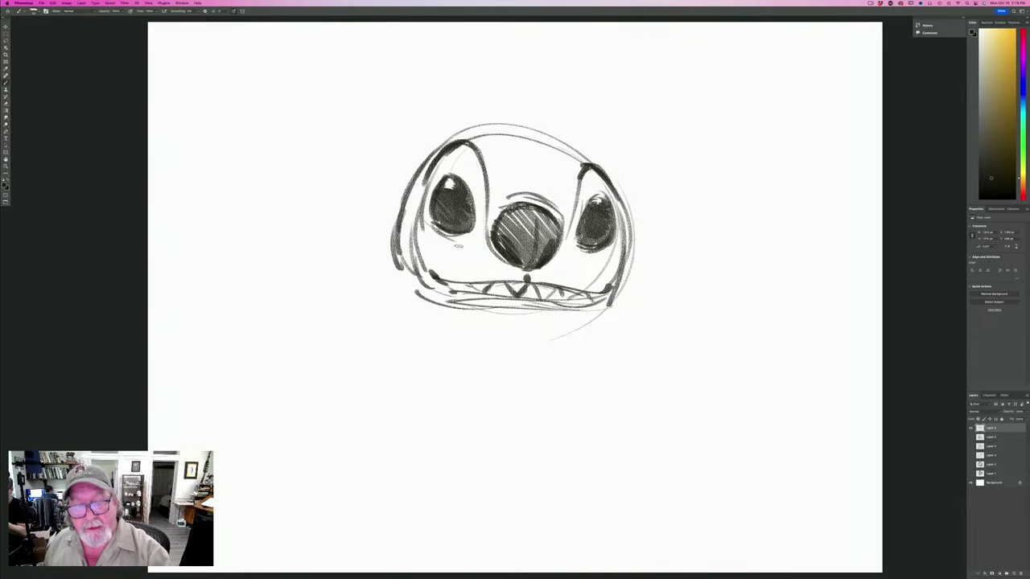
Add curved crease lines beneath both eyes.
{"action": "left_click_drag", "start_coordinate": [449, 249], "coordinate": [471, 248]}
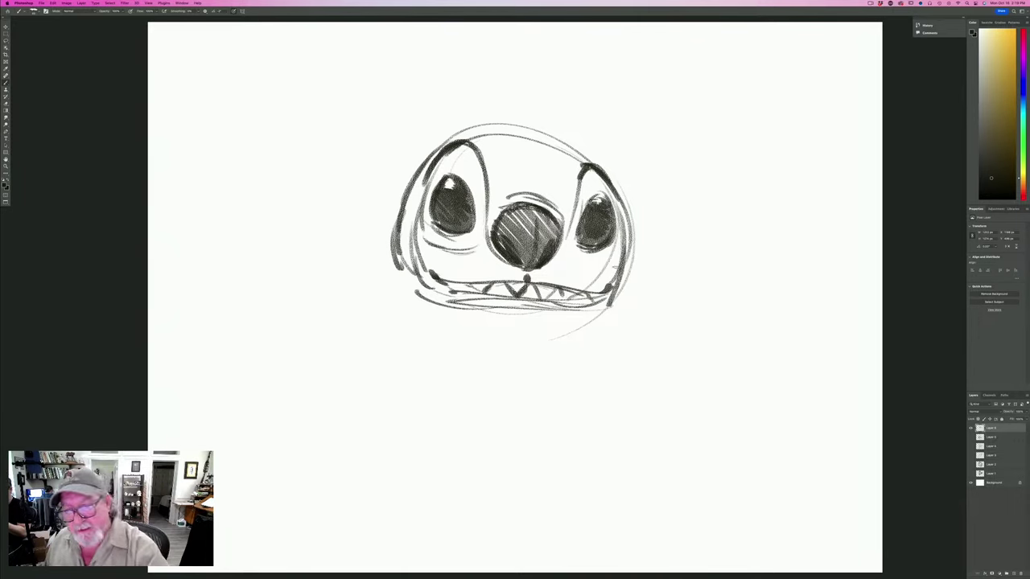
{"action": "left_click_drag", "start_coordinate": [621, 256], "coordinate": [582, 262]}
{"action": "left_click_drag", "start_coordinate": [611, 257], "coordinate": [576, 264]}
{"action": "left_click_drag", "start_coordinate": [581, 266], "coordinate": [574, 270]}
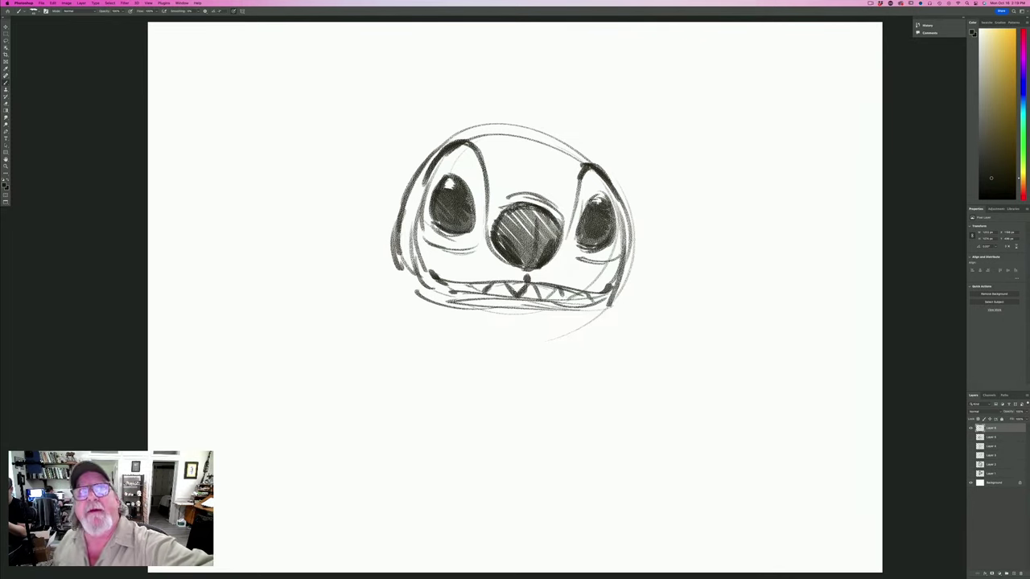
Darken both mouth corners and draw a heavier lower jaw line curving beneath the teeth.
{"action": "left_click_drag", "start_coordinate": [605, 306], "coordinate": [563, 313]}
{"action": "left_click_drag", "start_coordinate": [617, 290], "coordinate": [613, 291]}
{"action": "left_click_drag", "start_coordinate": [431, 278], "coordinate": [416, 268]}
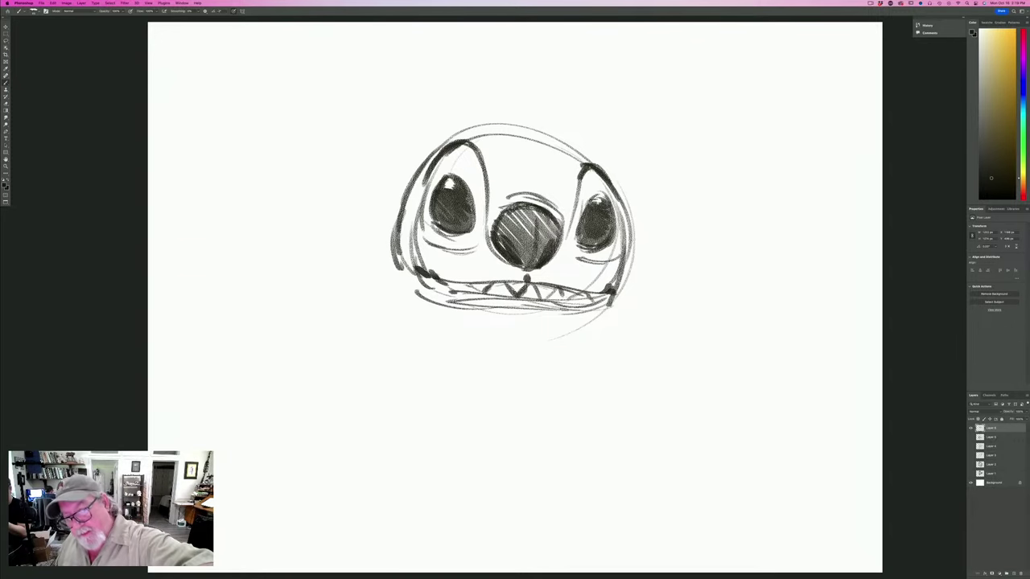
{"action": "left_click_drag", "start_coordinate": [599, 308], "coordinate": [478, 312]}
{"action": "mouse_move", "coordinate": [547, 310]}
{"action": "left_mouse_down"}
{"action": "mouse_move", "coordinate": [447, 310]}
{"action": "mouse_move", "coordinate": [404, 279]}
{"action": "left_mouse_up"}
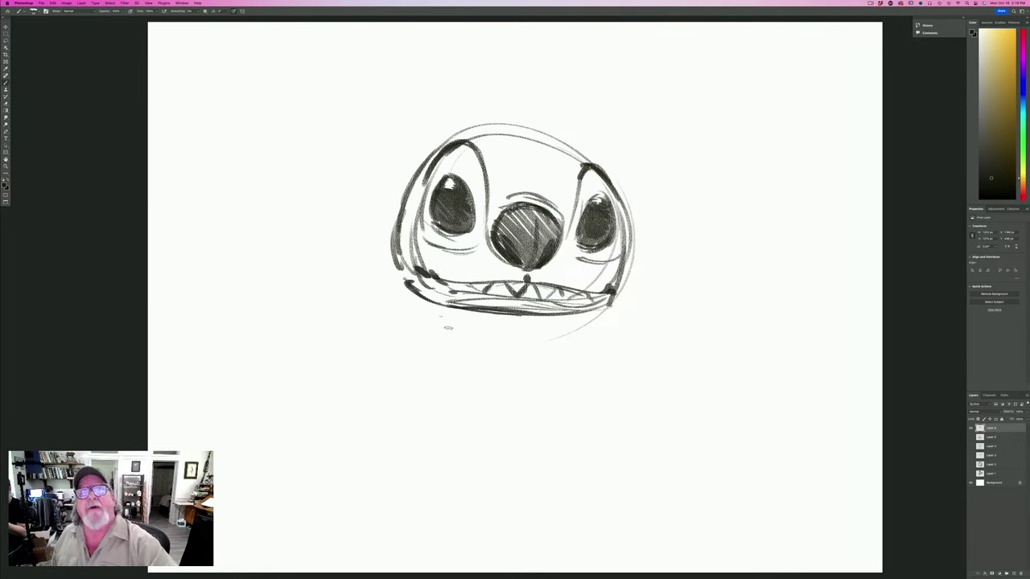
Thicken the outer contours of the right and left cheeks down to the mouth corners.
{"action": "left_click_drag", "start_coordinate": [628, 246], "coordinate": [631, 278]}
{"action": "left_click_drag", "start_coordinate": [634, 221], "coordinate": [619, 291]}
{"action": "left_click_drag", "start_coordinate": [623, 201], "coordinate": [634, 243]}
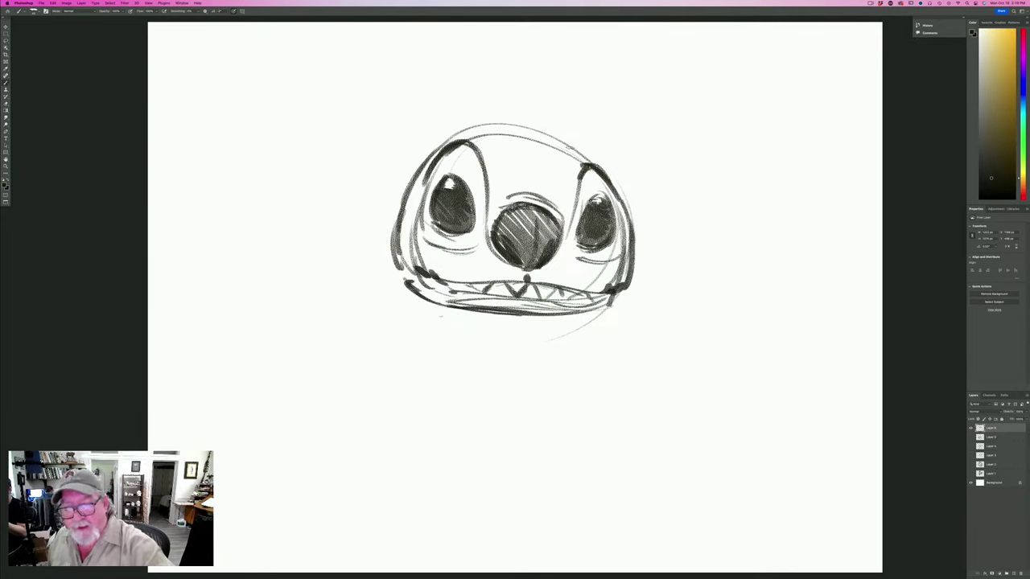
{"action": "left_click_drag", "start_coordinate": [613, 184], "coordinate": [622, 203]}
{"action": "left_click_drag", "start_coordinate": [405, 198], "coordinate": [391, 268]}
{"action": "left_click_drag", "start_coordinate": [401, 243], "coordinate": [389, 271]}
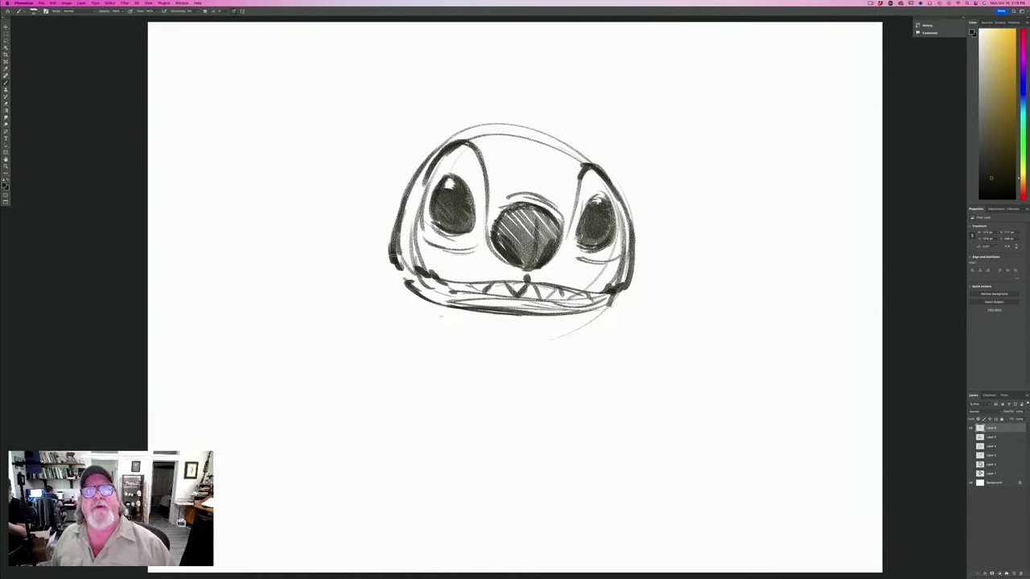
Sketch a spiky tuft of hair on top of the head and firm up the crown line beside it.
{"action": "mouse_move", "coordinate": [490, 131]}
{"action": "left_mouse_down"}
{"action": "mouse_move", "coordinate": [513, 98]}
{"action": "mouse_move", "coordinate": [507, 123]}
{"action": "left_mouse_up"}
{"action": "mouse_move", "coordinate": [513, 124]}
{"action": "left_mouse_down"}
{"action": "mouse_move", "coordinate": [534, 115]}
{"action": "mouse_move", "coordinate": [516, 129]}
{"action": "left_mouse_up"}
{"action": "left_click_drag", "start_coordinate": [518, 128], "coordinate": [559, 143]}
{"action": "left_click_drag", "start_coordinate": [537, 139], "coordinate": [569, 154]}
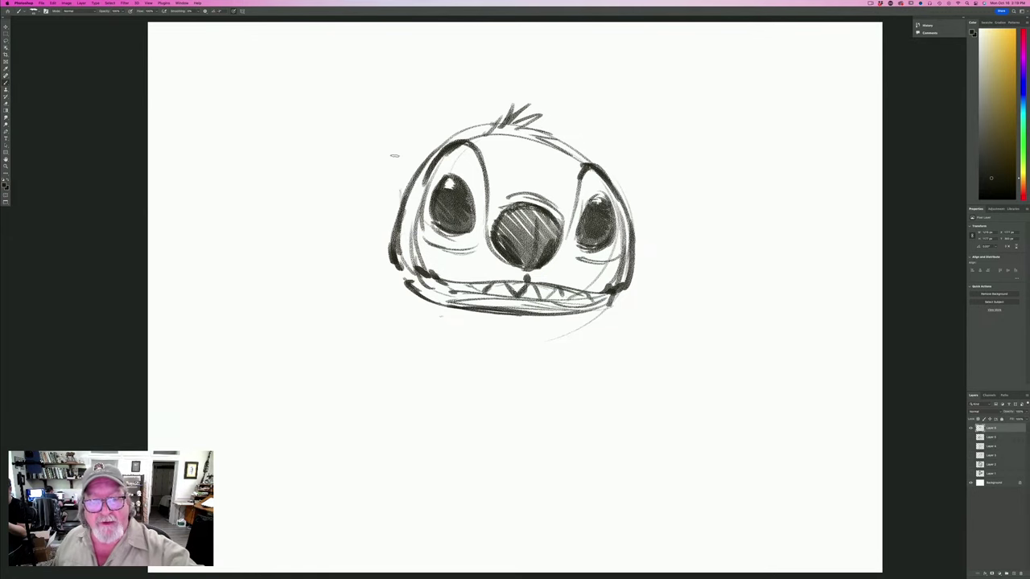
Sketch a tall, upright left ear rising from the side of the head, with a triangular notch near its tip.
{"action": "mouse_move", "coordinate": [383, 136]}
{"action": "left_mouse_down"}
{"action": "mouse_move", "coordinate": [402, 200]}
{"action": "mouse_move", "coordinate": [350, 211]}
{"action": "mouse_move", "coordinate": [384, 243]}
{"action": "left_mouse_up"}
{"action": "mouse_move", "coordinate": [370, 191]}
{"action": "left_mouse_down"}
{"action": "mouse_move", "coordinate": [380, 47]}
{"action": "mouse_move", "coordinate": [359, 24]}
{"action": "left_mouse_up"}
{"action": "mouse_move", "coordinate": [374, 58]}
{"action": "left_mouse_down"}
{"action": "mouse_move", "coordinate": [347, 28]}
{"action": "mouse_move", "coordinate": [300, 119]}
{"action": "mouse_move", "coordinate": [317, 165]}
{"action": "mouse_move", "coordinate": [372, 205]}
{"action": "left_mouse_up"}
{"action": "mouse_move", "coordinate": [334, 50]}
{"action": "left_mouse_down"}
{"action": "mouse_move", "coordinate": [319, 68]}
{"action": "mouse_move", "coordinate": [341, 73]}
{"action": "left_mouse_up"}
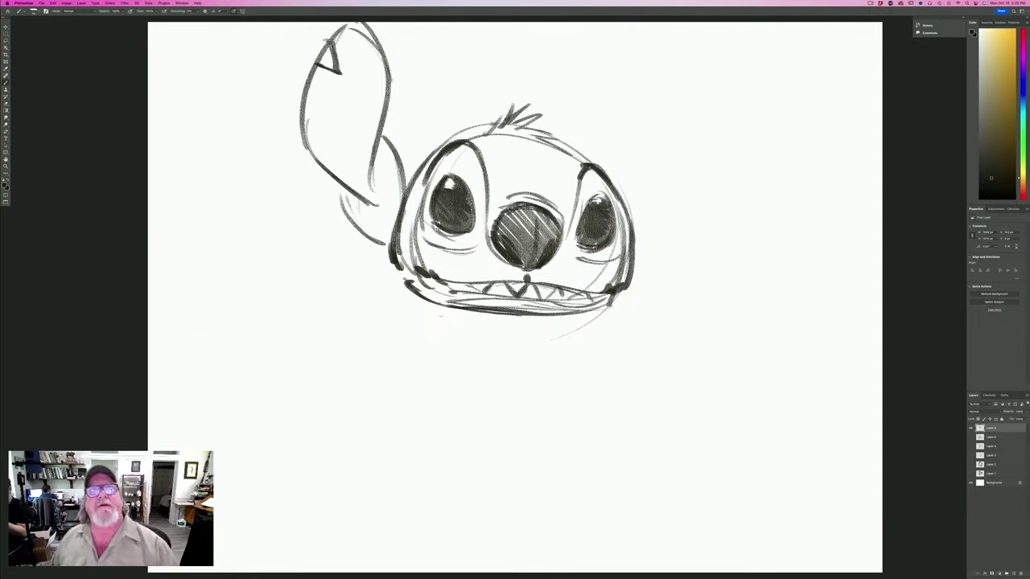
Darken the left ear's edges and base folds, and sketch a small round tag hanging below the chin.
{"action": "mouse_move", "coordinate": [383, 118]}
{"action": "left_mouse_down"}
{"action": "mouse_move", "coordinate": [404, 198]}
{"action": "mouse_move", "coordinate": [372, 167]}
{"action": "mouse_move", "coordinate": [388, 78]}
{"action": "mouse_move", "coordinate": [355, 24]}
{"action": "mouse_move", "coordinate": [326, 56]}
{"action": "mouse_move", "coordinate": [341, 71]}
{"action": "mouse_move", "coordinate": [301, 137]}
{"action": "mouse_move", "coordinate": [362, 198]}
{"action": "left_mouse_up"}
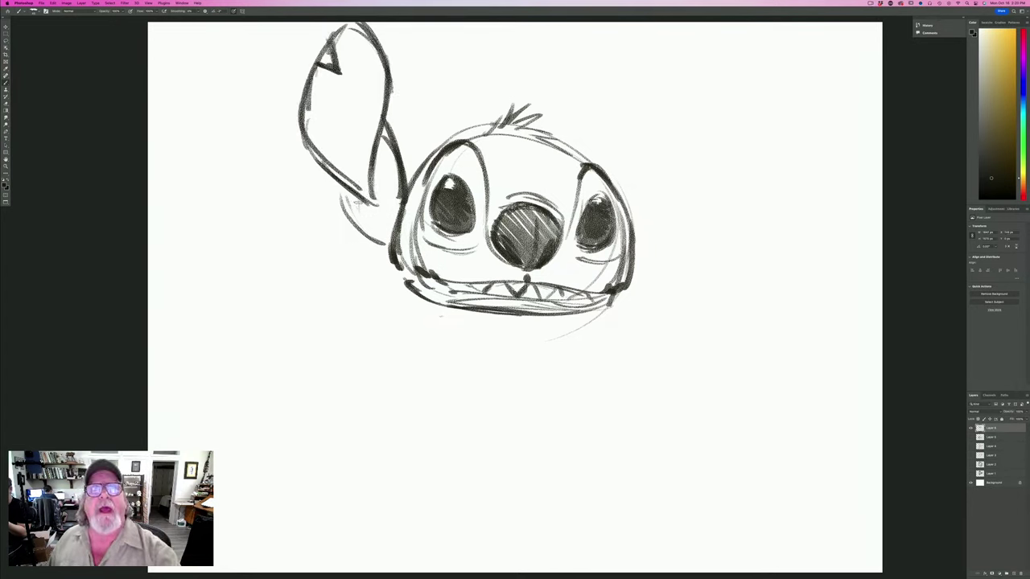
{"action": "left_click_drag", "start_coordinate": [366, 159], "coordinate": [390, 225]}
{"action": "mouse_move", "coordinate": [366, 191]}
{"action": "left_mouse_down"}
{"action": "mouse_move", "coordinate": [388, 243]}
{"action": "mouse_move", "coordinate": [379, 229]}
{"action": "left_mouse_up"}
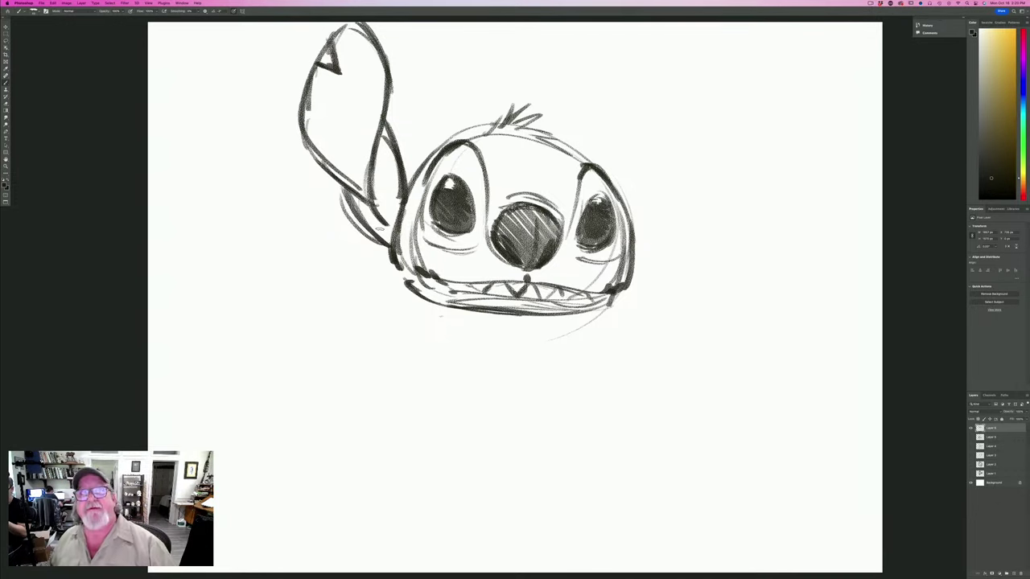
{"action": "mouse_move", "coordinate": [549, 329]}
{"action": "left_mouse_down"}
{"action": "mouse_move", "coordinate": [480, 332]}
{"action": "mouse_move", "coordinate": [529, 325]}
{"action": "mouse_move", "coordinate": [530, 351]}
{"action": "mouse_move", "coordinate": [544, 368]}
{"action": "mouse_move", "coordinate": [515, 372]}
{"action": "left_mouse_up"}
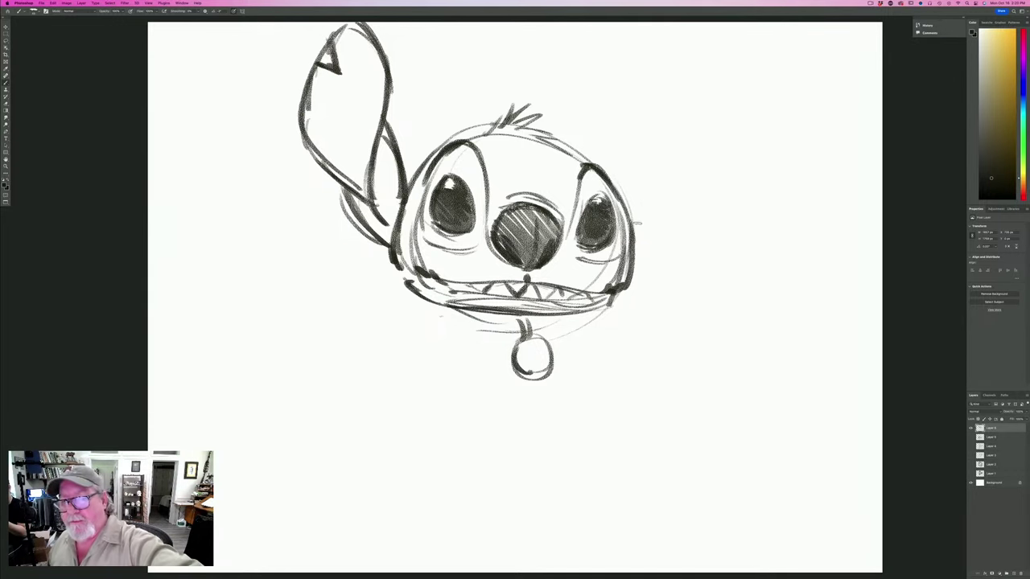
Sketch a long, pointed right ear angling up and outward from the head, and darken its upper edge and inner fold.
{"action": "mouse_move", "coordinate": [632, 223]}
{"action": "left_mouse_down"}
{"action": "mouse_move", "coordinate": [652, 179]}
{"action": "mouse_move", "coordinate": [698, 137]}
{"action": "left_mouse_up"}
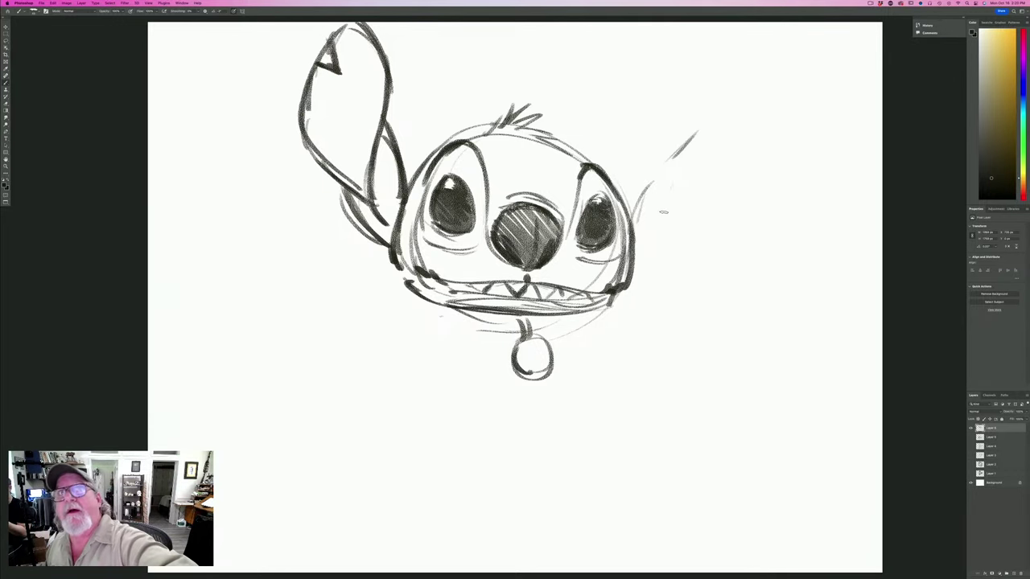
{"action": "mouse_move", "coordinate": [652, 222]}
{"action": "left_mouse_down"}
{"action": "mouse_move", "coordinate": [681, 192]}
{"action": "mouse_move", "coordinate": [707, 118]}
{"action": "left_mouse_up"}
{"action": "mouse_move", "coordinate": [689, 170]}
{"action": "left_mouse_down"}
{"action": "mouse_move", "coordinate": [710, 117]}
{"action": "mouse_move", "coordinate": [745, 77]}
{"action": "mouse_move", "coordinate": [733, 190]}
{"action": "mouse_move", "coordinate": [655, 239]}
{"action": "left_mouse_up"}
{"action": "left_click_drag", "start_coordinate": [736, 195], "coordinate": [648, 249]}
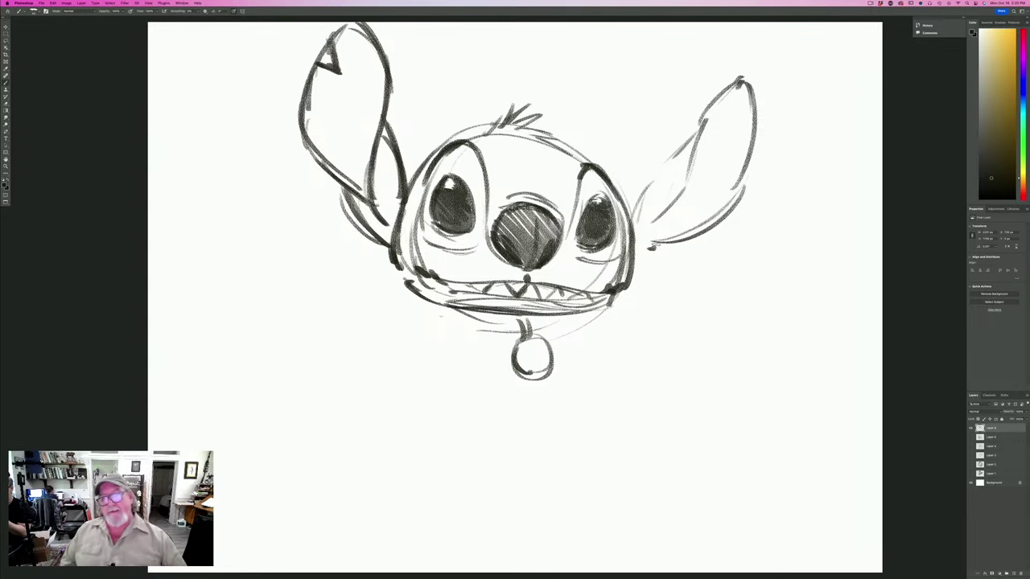
{"action": "mouse_move", "coordinate": [705, 112]}
{"action": "left_mouse_down"}
{"action": "mouse_move", "coordinate": [745, 64]}
{"action": "mouse_move", "coordinate": [757, 172]}
{"action": "left_mouse_up"}
{"action": "left_click_drag", "start_coordinate": [721, 97], "coordinate": [684, 189]}
{"action": "mouse_move", "coordinate": [702, 129]}
{"action": "left_mouse_down"}
{"action": "mouse_move", "coordinate": [645, 186]}
{"action": "mouse_move", "coordinate": [627, 224]}
{"action": "left_mouse_up"}
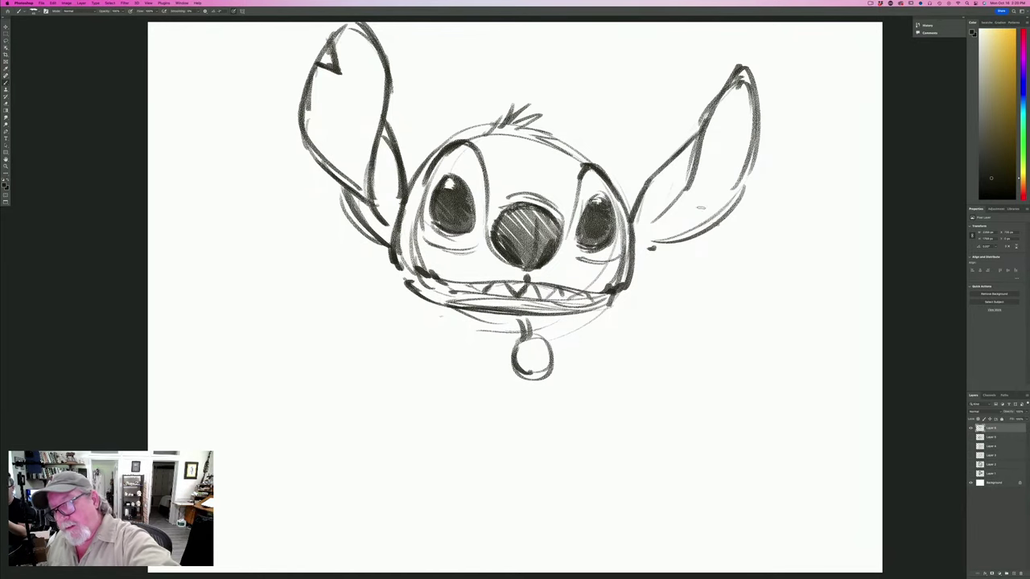
Cut a triangular notch into the right ear's lower edge and join the ear's base to the head.
{"action": "left_click_drag", "start_coordinate": [692, 223], "coordinate": [717, 227]}
{"action": "mouse_move", "coordinate": [698, 208]}
{"action": "left_mouse_down"}
{"action": "mouse_move", "coordinate": [687, 240]}
{"action": "mouse_move", "coordinate": [718, 225]}
{"action": "left_mouse_up"}
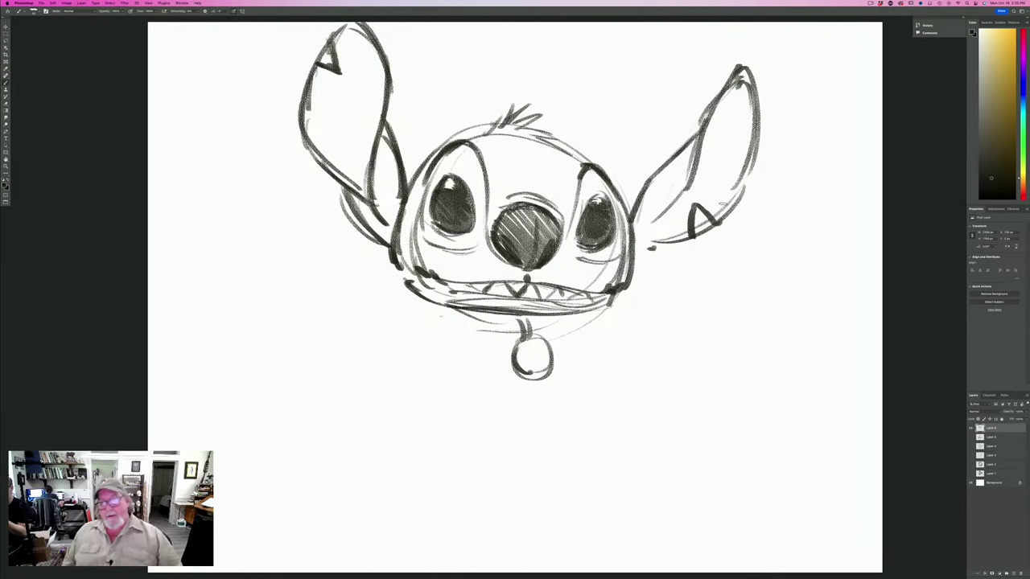
{"action": "left_click_drag", "start_coordinate": [688, 234], "coordinate": [669, 238]}
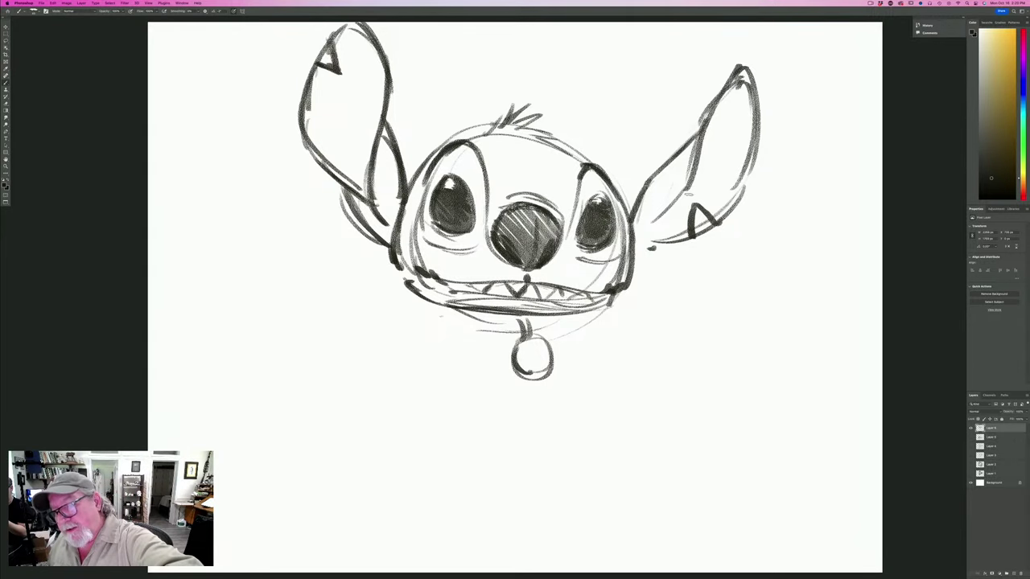
{"action": "mouse_move", "coordinate": [685, 193]}
{"action": "left_mouse_down"}
{"action": "mouse_move", "coordinate": [636, 241]}
{"action": "mouse_move", "coordinate": [638, 259]}
{"action": "left_mouse_up"}
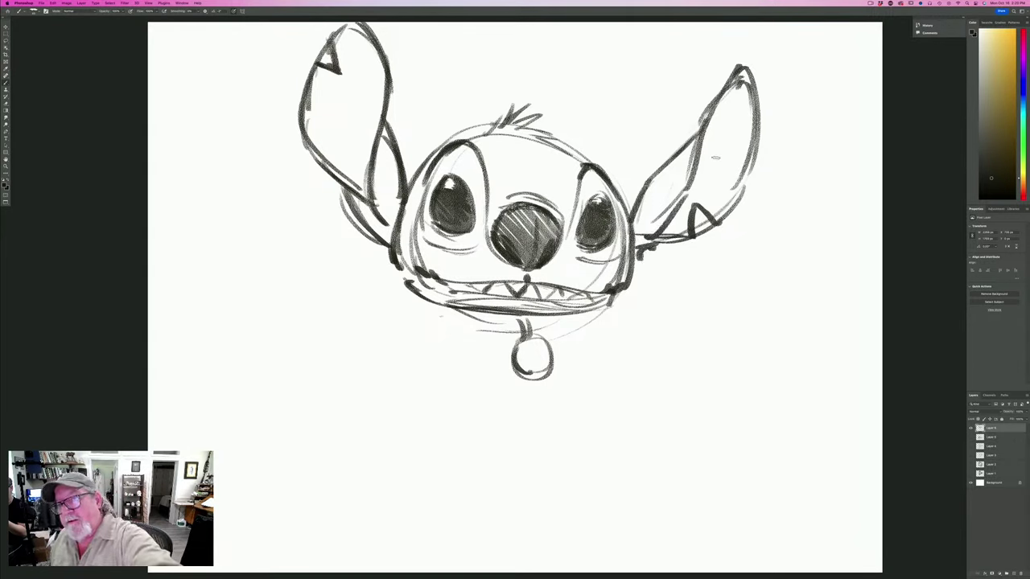
Shade the insides of both ears with dense diagonal hatching, leaving the triangular notches unshaded.
{"action": "left_click_drag", "start_coordinate": [749, 79], "coordinate": [699, 214]}
{"action": "mouse_move", "coordinate": [716, 153]}
{"action": "left_mouse_down"}
{"action": "mouse_move", "coordinate": [693, 214]}
{"action": "mouse_move", "coordinate": [656, 242]}
{"action": "left_mouse_up"}
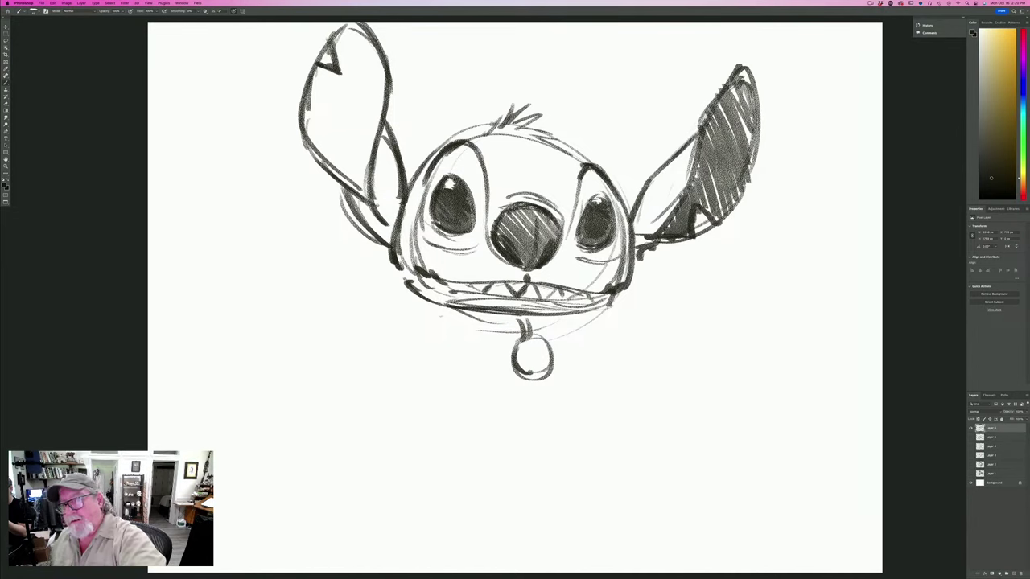
{"action": "mouse_move", "coordinate": [378, 26]}
{"action": "left_mouse_down"}
{"action": "mouse_move", "coordinate": [356, 58]}
{"action": "mouse_move", "coordinate": [373, 78]}
{"action": "mouse_move", "coordinate": [316, 140]}
{"action": "mouse_move", "coordinate": [326, 177]}
{"action": "mouse_move", "coordinate": [370, 225]}
{"action": "left_mouse_up"}
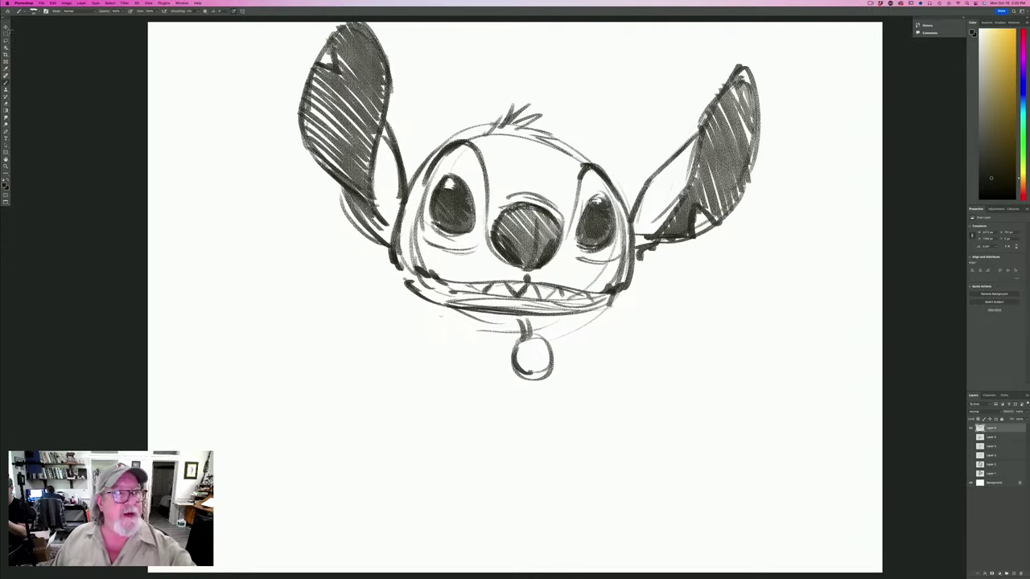
Move the Stitch sketch down the canvas and sketch the neck sides, a curved shoulder line and a body line below it.
{"action": "left_click", "coordinate": [6, 26]}
{"action": "left_click_drag", "start_coordinate": [381, 322], "coordinate": [381, 354]}
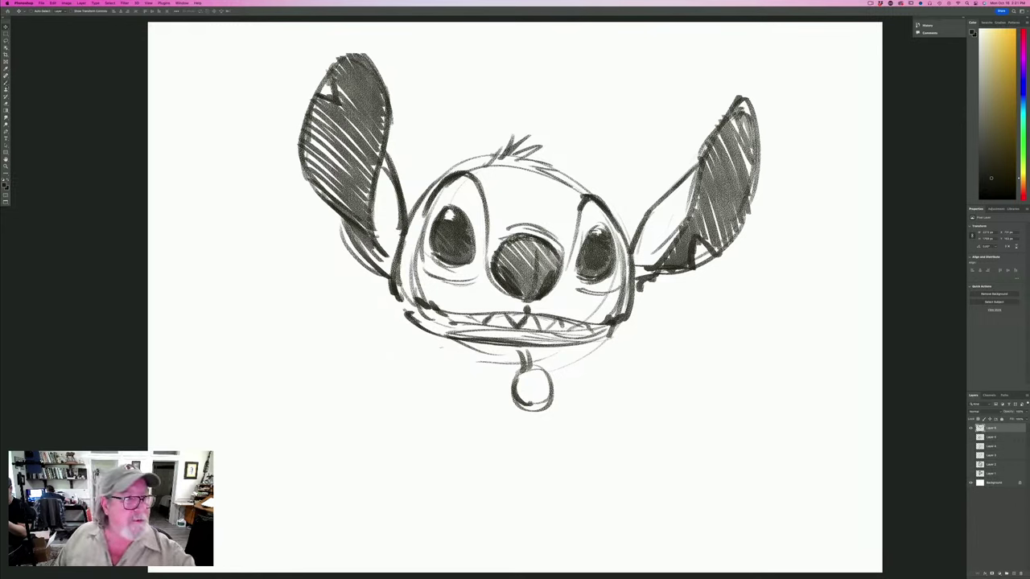
{"action": "key", "text": "b"}
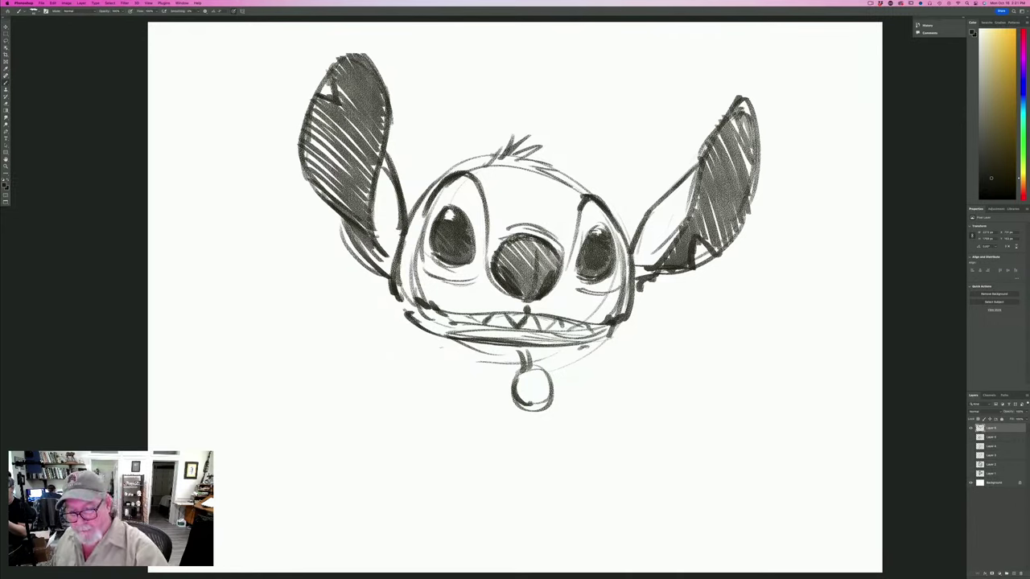
{"action": "mouse_move", "coordinate": [568, 345]}
{"action": "left_mouse_down"}
{"action": "mouse_move", "coordinate": [584, 382]}
{"action": "mouse_move", "coordinate": [589, 371]}
{"action": "left_mouse_up"}
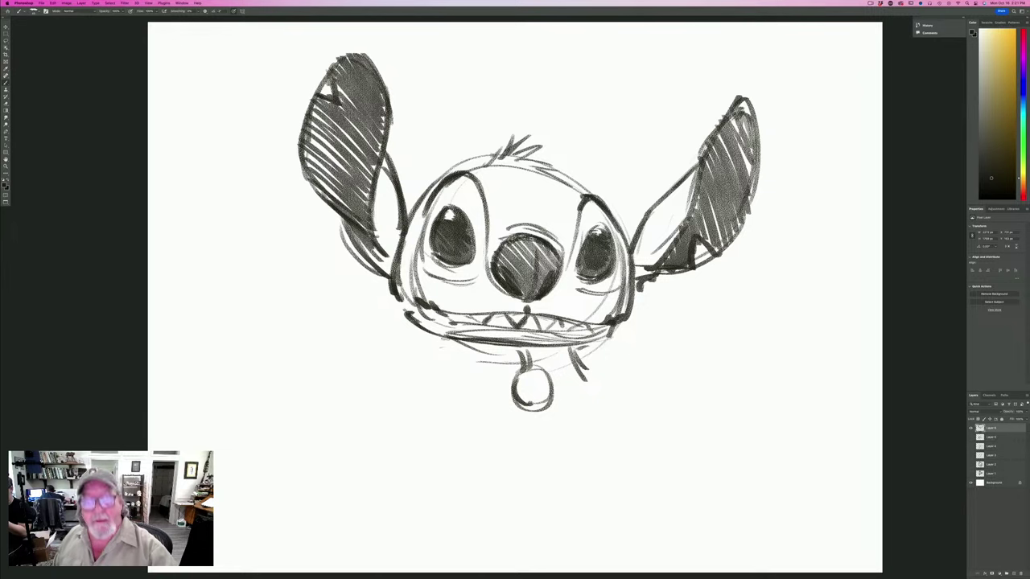
{"action": "mouse_move", "coordinate": [441, 338]}
{"action": "left_mouse_down"}
{"action": "mouse_move", "coordinate": [447, 370]}
{"action": "mouse_move", "coordinate": [405, 468]}
{"action": "mouse_move", "coordinate": [419, 484]}
{"action": "left_mouse_up"}
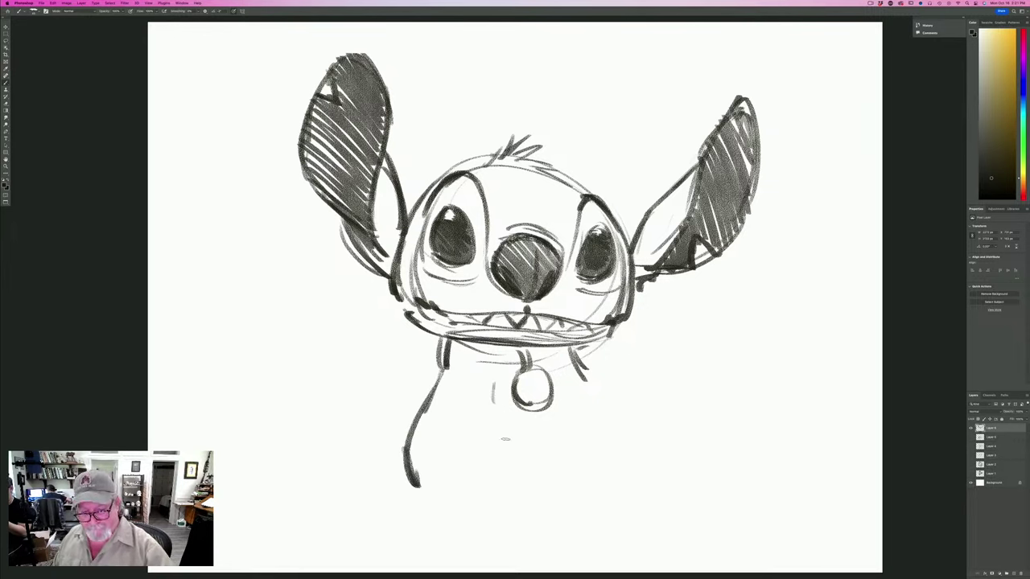
{"action": "left_click_drag", "start_coordinate": [495, 402], "coordinate": [500, 483]}
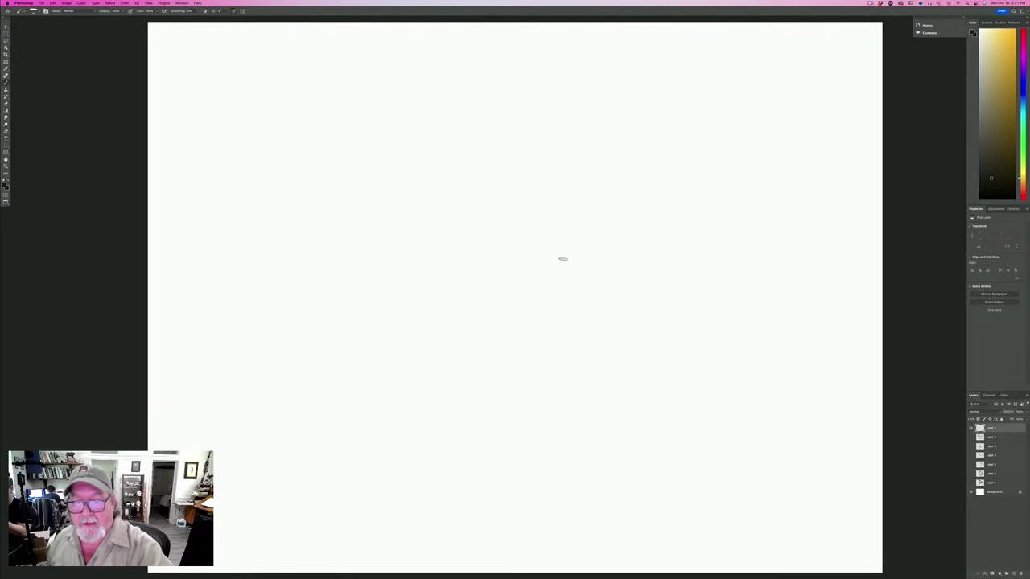
Sketch a light head circle on the empty layer, and add a three-quarter face contour with a full cheek and pointed chin.
{"action": "left_click_drag", "start_coordinate": [471, 141], "coordinate": [571, 269]}
{"action": "mouse_move", "coordinate": [439, 156]}
{"action": "left_mouse_down"}
{"action": "mouse_move", "coordinate": [534, 294]}
{"action": "mouse_move", "coordinate": [579, 267]}
{"action": "left_mouse_up"}
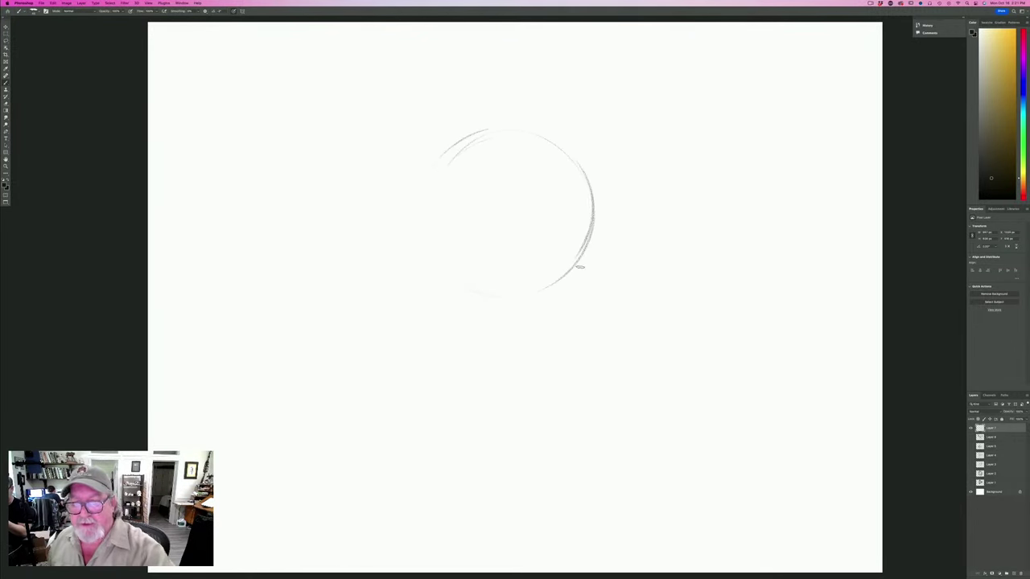
{"action": "mouse_move", "coordinate": [568, 171]}
{"action": "left_mouse_down"}
{"action": "mouse_move", "coordinate": [582, 204]}
{"action": "mouse_move", "coordinate": [518, 130]}
{"action": "left_mouse_up"}
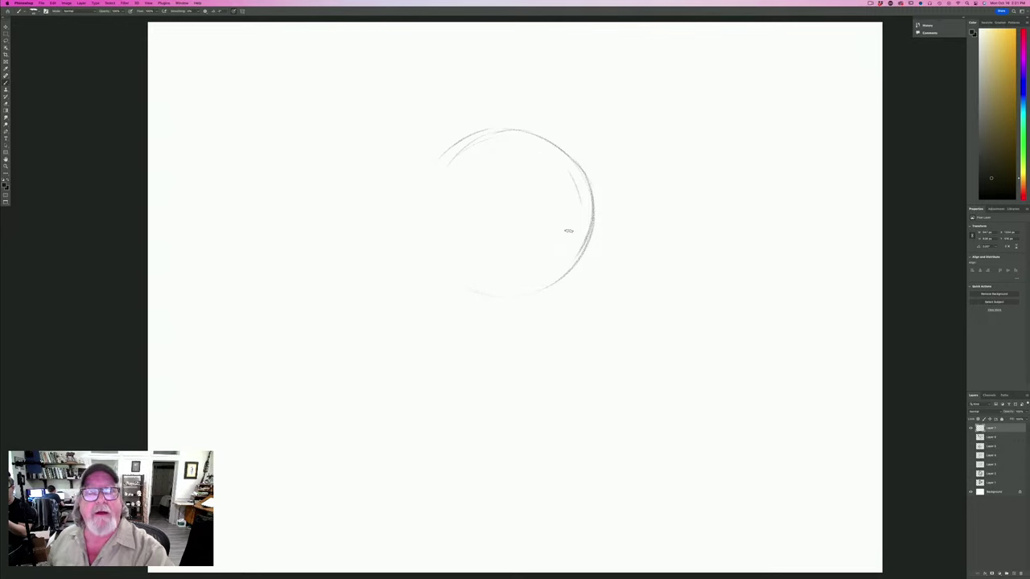
{"action": "mouse_move", "coordinate": [592, 191]}
{"action": "left_mouse_down"}
{"action": "mouse_move", "coordinate": [574, 273]}
{"action": "mouse_move", "coordinate": [586, 271]}
{"action": "mouse_move", "coordinate": [590, 289]}
{"action": "mouse_move", "coordinate": [532, 349]}
{"action": "mouse_move", "coordinate": [513, 355]}
{"action": "mouse_move", "coordinate": [436, 291]}
{"action": "mouse_move", "coordinate": [500, 345]}
{"action": "left_mouse_up"}
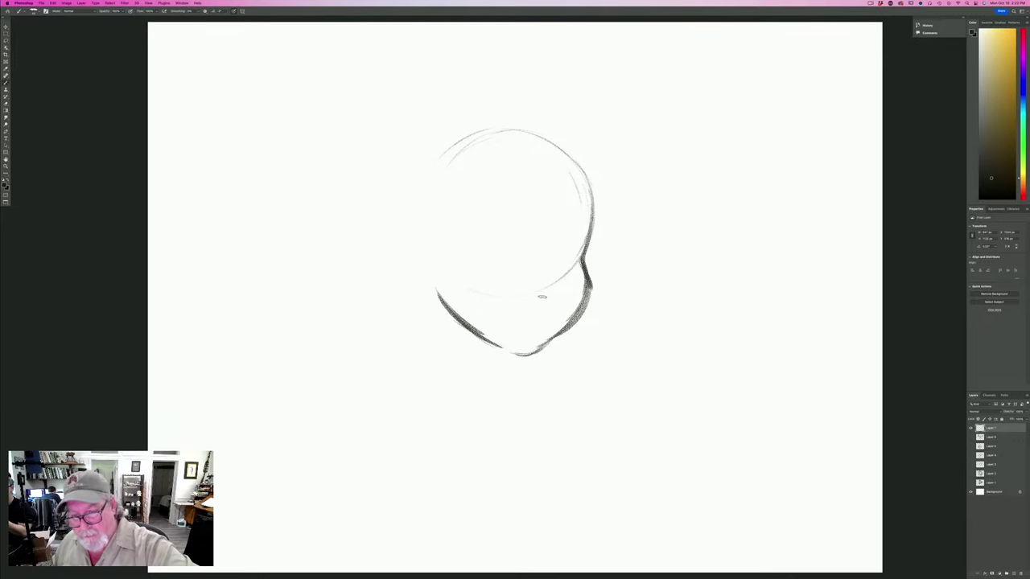
Sketch two small nostrils and a pair of almond-shaped eyes looking sideways, with dark pupils, upper lids and lid creases.
{"action": "mouse_move", "coordinate": [539, 298]}
{"action": "left_mouse_down"}
{"action": "mouse_move", "coordinate": [554, 288]}
{"action": "mouse_move", "coordinate": [532, 288]}
{"action": "left_mouse_up"}
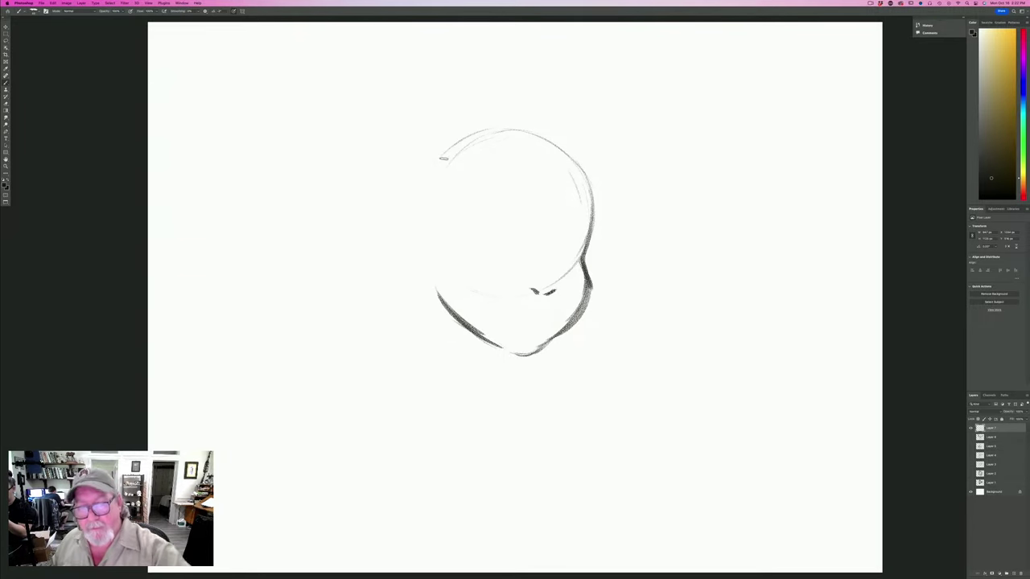
{"action": "left_click_drag", "start_coordinate": [490, 252], "coordinate": [515, 259]}
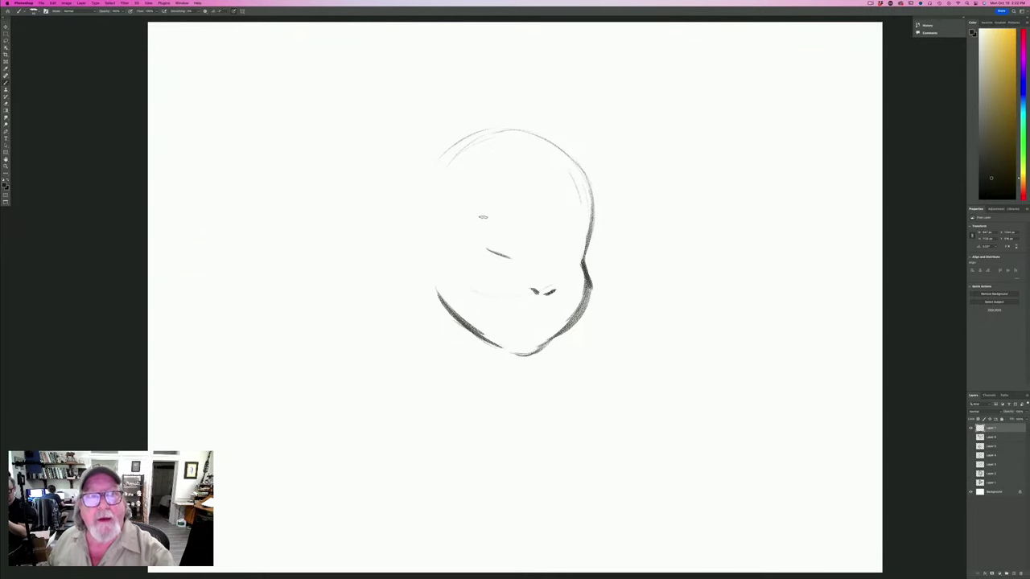
{"action": "mouse_move", "coordinate": [488, 234]}
{"action": "left_mouse_down"}
{"action": "mouse_move", "coordinate": [518, 242]}
{"action": "mouse_move", "coordinate": [500, 219]}
{"action": "mouse_move", "coordinate": [516, 228]}
{"action": "mouse_move", "coordinate": [511, 255]}
{"action": "mouse_move", "coordinate": [582, 244]}
{"action": "mouse_move", "coordinate": [586, 255]}
{"action": "mouse_move", "coordinate": [583, 230]}
{"action": "left_mouse_up"}
{"action": "left_click_drag", "start_coordinate": [567, 263], "coordinate": [575, 261]}
{"action": "mouse_move", "coordinate": [507, 244]}
{"action": "left_mouse_down"}
{"action": "mouse_move", "coordinate": [517, 252]}
{"action": "mouse_move", "coordinate": [486, 237]}
{"action": "left_mouse_up"}
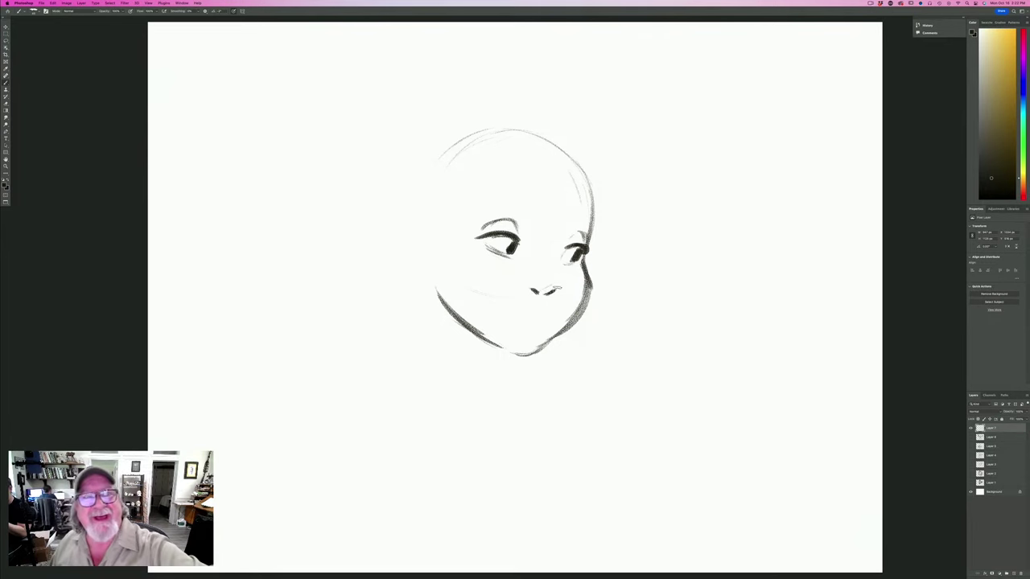
Sketch full lips below the nostrils, with dark shading between them and accented corners.
{"action": "mouse_move", "coordinate": [524, 306]}
{"action": "left_mouse_down"}
{"action": "mouse_move", "coordinate": [549, 305]}
{"action": "mouse_move", "coordinate": [508, 310]}
{"action": "left_mouse_up"}
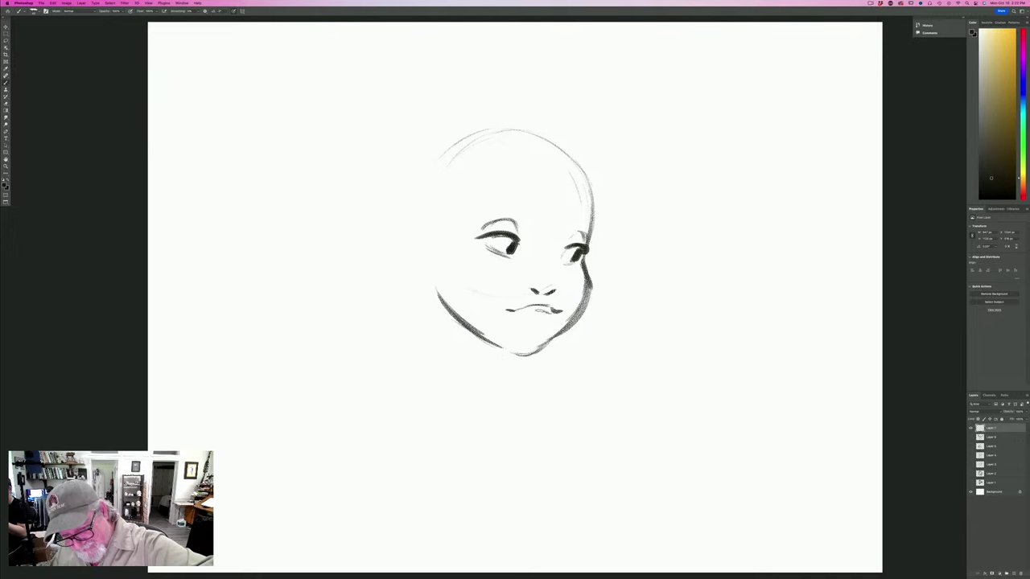
{"action": "mouse_move", "coordinate": [539, 312]}
{"action": "left_mouse_down"}
{"action": "mouse_move", "coordinate": [510, 311]}
{"action": "mouse_move", "coordinate": [550, 314]}
{"action": "mouse_move", "coordinate": [511, 316]}
{"action": "mouse_move", "coordinate": [525, 327]}
{"action": "mouse_move", "coordinate": [512, 326]}
{"action": "left_mouse_up"}
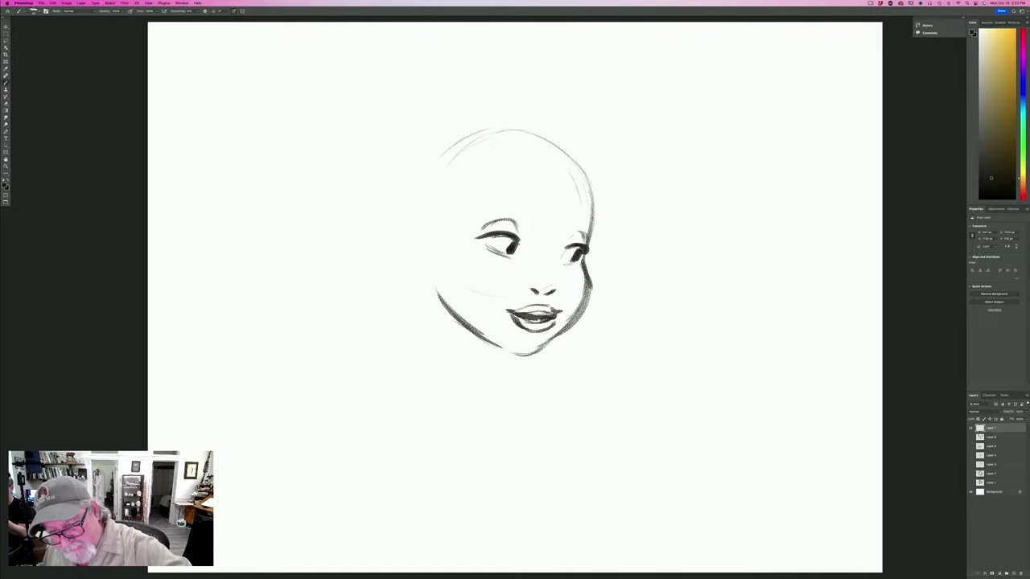
{"action": "left_click_drag", "start_coordinate": [503, 308], "coordinate": [513, 310]}
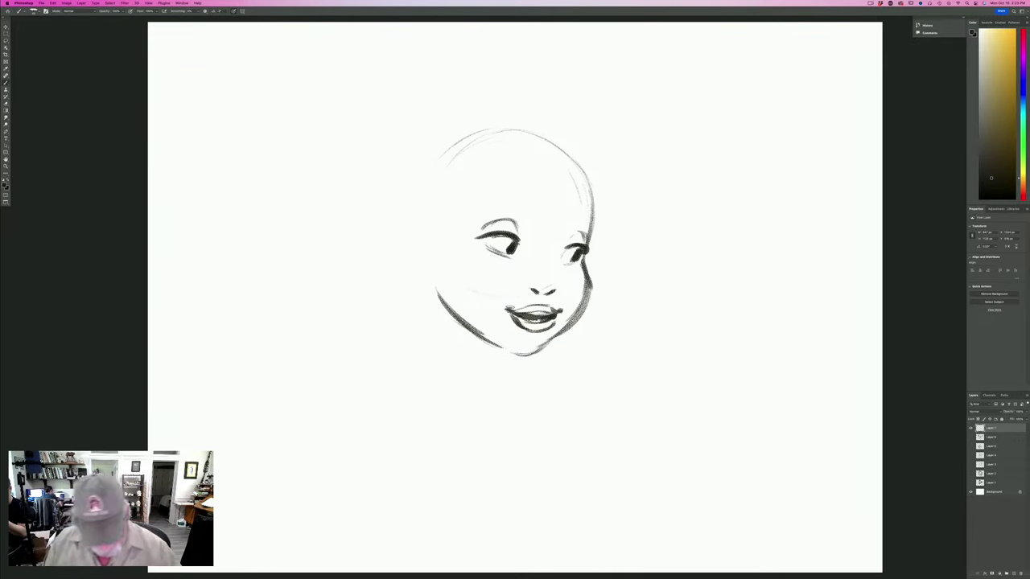
Undo the latest mouth strokes, including the dark shading, and redraw the lower lip's outline.
{"action": "key", "text": "super+z"}
{"action": "key", "text": "super+z"}
{"action": "key", "text": "super+z"}
{"action": "key", "text": "super+z"}
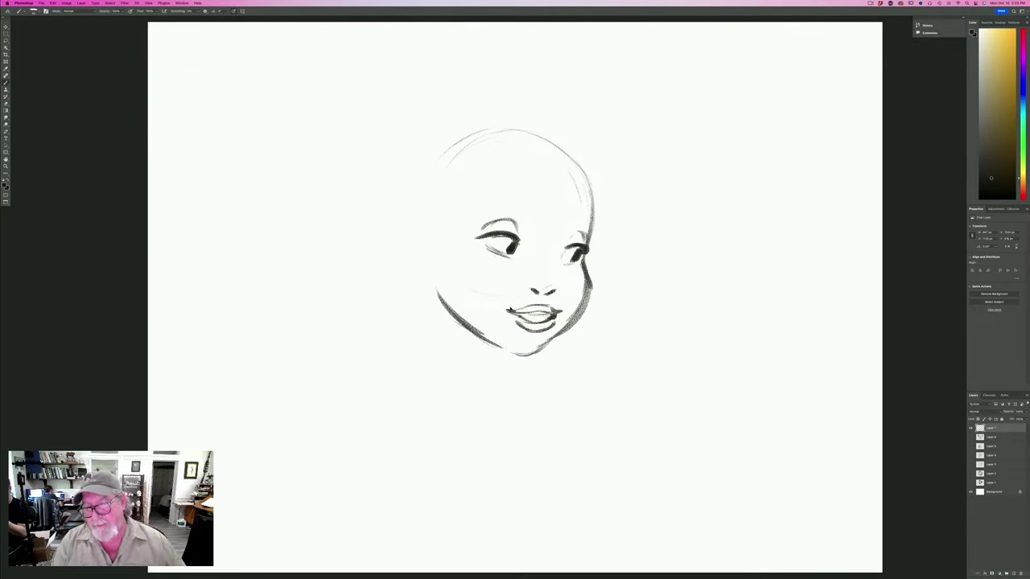
{"action": "key", "text": "super+z"}
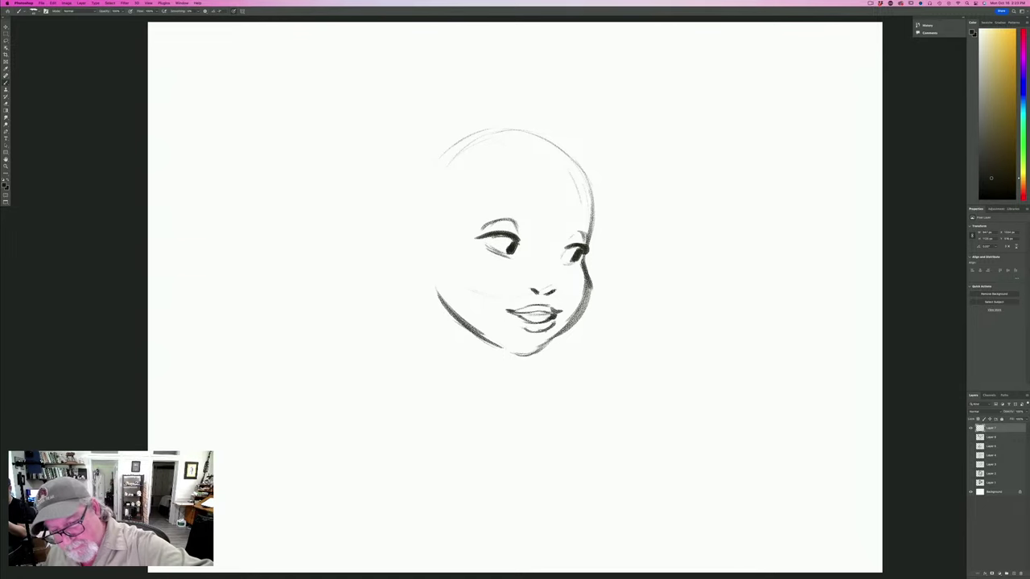
{"action": "left_click_drag", "start_coordinate": [542, 330], "coordinate": [516, 324]}
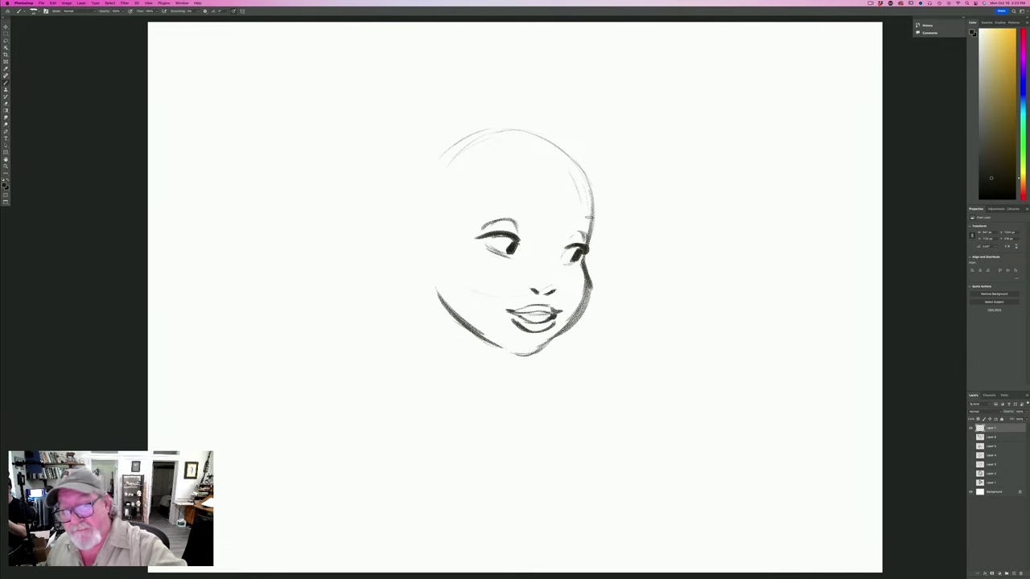
Sketch both arched eyebrows and a hairline sweeping from a peak above the forehead to both sides of the face.
{"action": "mouse_move", "coordinate": [588, 217]}
{"action": "left_mouse_down"}
{"action": "mouse_move", "coordinate": [591, 206]}
{"action": "mouse_move", "coordinate": [592, 219]}
{"action": "mouse_move", "coordinate": [525, 194]}
{"action": "mouse_move", "coordinate": [481, 208]}
{"action": "left_mouse_up"}
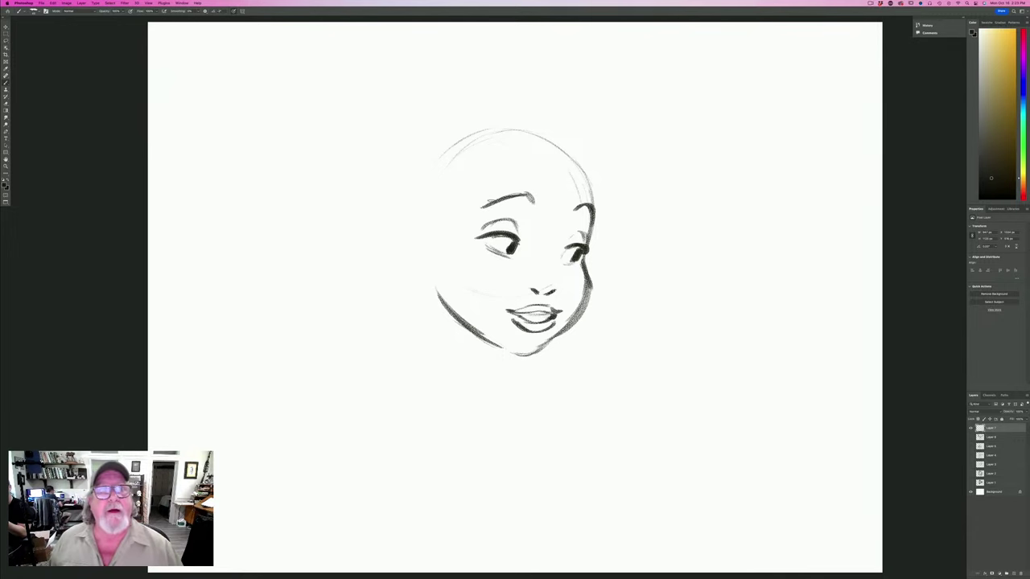
{"action": "mouse_move", "coordinate": [550, 155]}
{"action": "left_mouse_down"}
{"action": "mouse_move", "coordinate": [590, 185]}
{"action": "mouse_move", "coordinate": [596, 208]}
{"action": "left_mouse_up"}
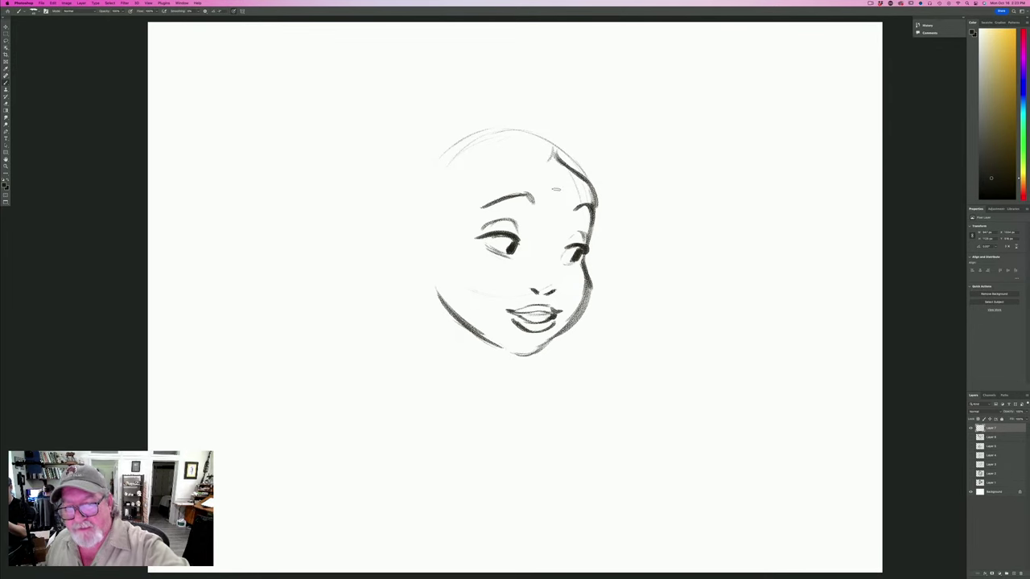
{"action": "left_click_drag", "start_coordinate": [557, 147], "coordinate": [496, 166]}
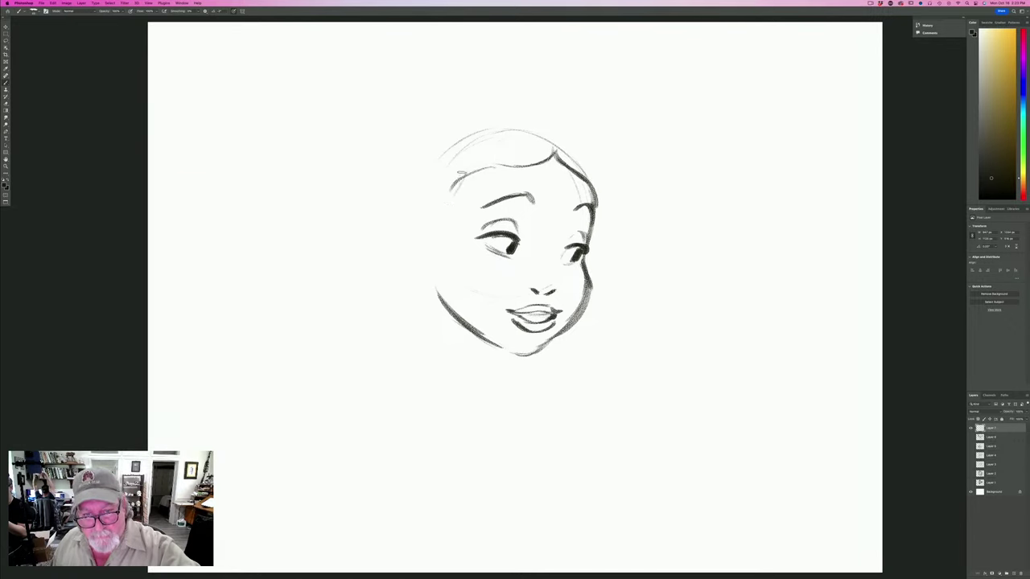
{"action": "left_click_drag", "start_coordinate": [460, 172], "coordinate": [432, 220]}
{"action": "left_click_drag", "start_coordinate": [460, 174], "coordinate": [497, 164]}
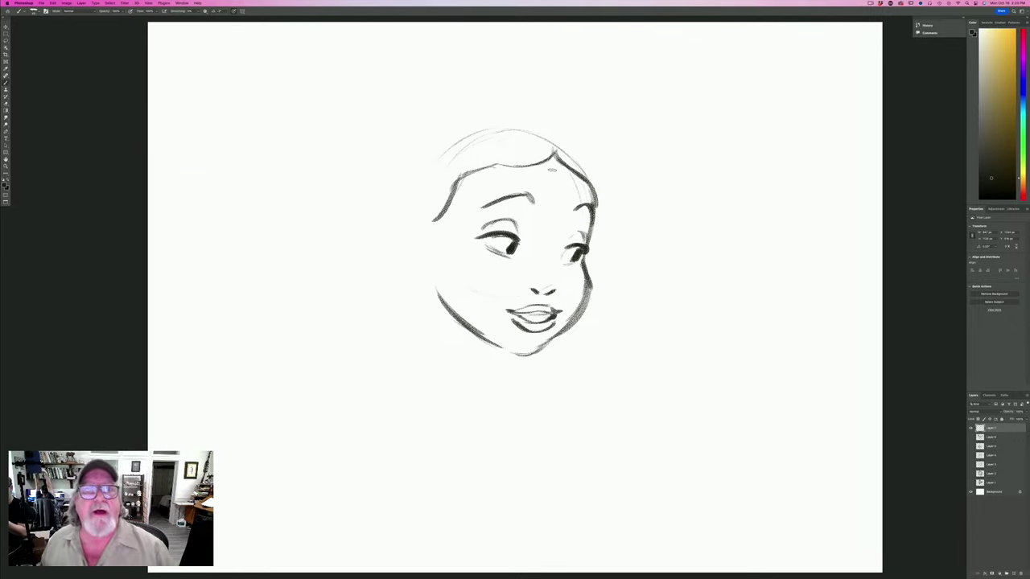
Sketch a two-looped bow with a round knot above the hairline peak, and darken the far cheek and jaw contour.
{"action": "mouse_move", "coordinate": [556, 154]}
{"action": "left_mouse_down"}
{"action": "mouse_move", "coordinate": [544, 122]}
{"action": "mouse_move", "coordinate": [531, 123]}
{"action": "mouse_move", "coordinate": [554, 141]}
{"action": "mouse_move", "coordinate": [582, 122]}
{"action": "mouse_move", "coordinate": [600, 140]}
{"action": "mouse_move", "coordinate": [595, 166]}
{"action": "mouse_move", "coordinate": [482, 102]}
{"action": "mouse_move", "coordinate": [539, 139]}
{"action": "mouse_move", "coordinate": [482, 113]}
{"action": "mouse_move", "coordinate": [521, 138]}
{"action": "left_mouse_up"}
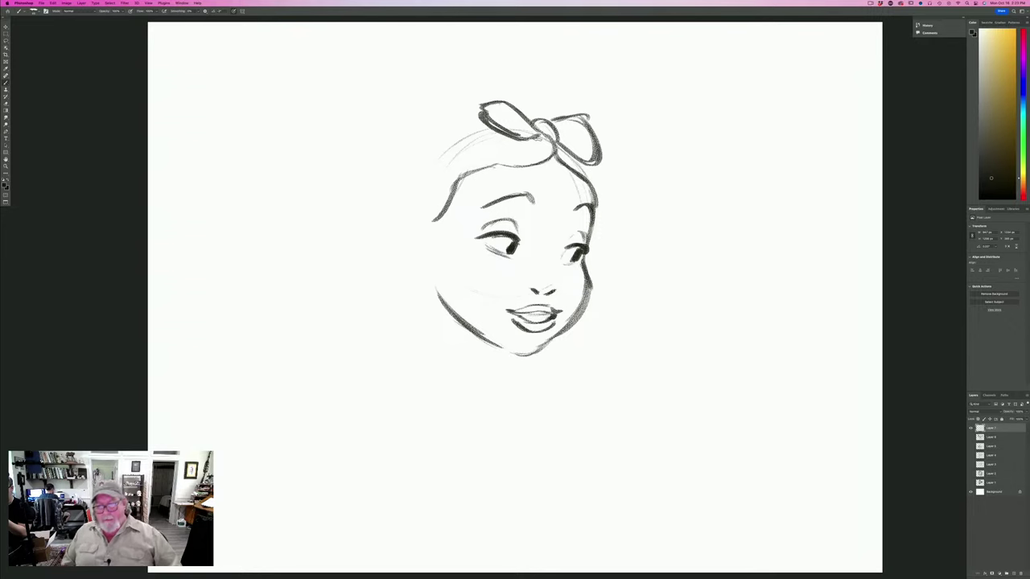
{"action": "mouse_move", "coordinate": [589, 278]}
{"action": "left_mouse_down"}
{"action": "mouse_move", "coordinate": [578, 319]}
{"action": "mouse_move", "coordinate": [546, 345]}
{"action": "left_mouse_up"}
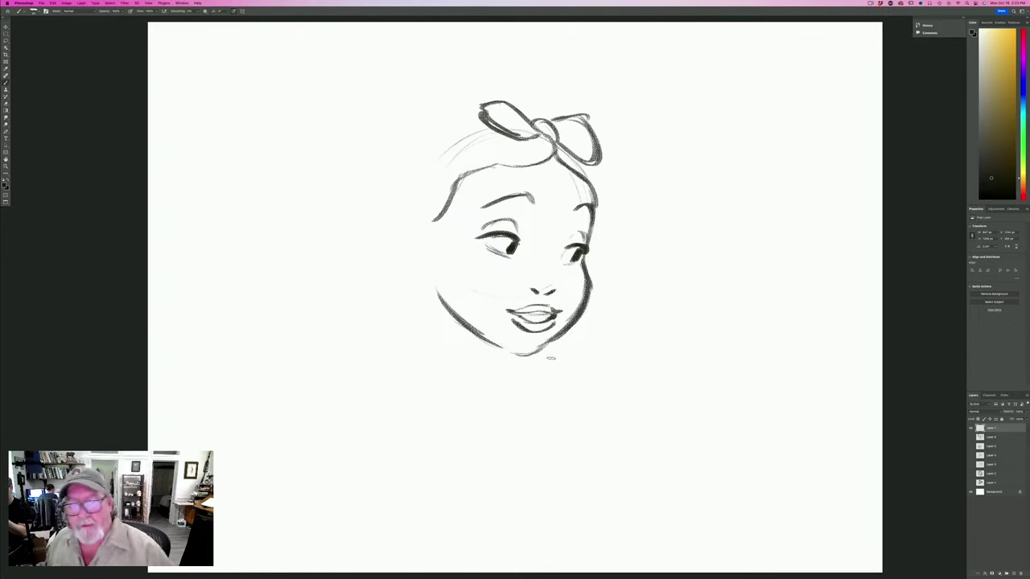
Free Transform the girl's head to enlarge it slightly, and reposition it toward the canvas centre.
{"action": "left_click", "coordinate": [53, 3]}
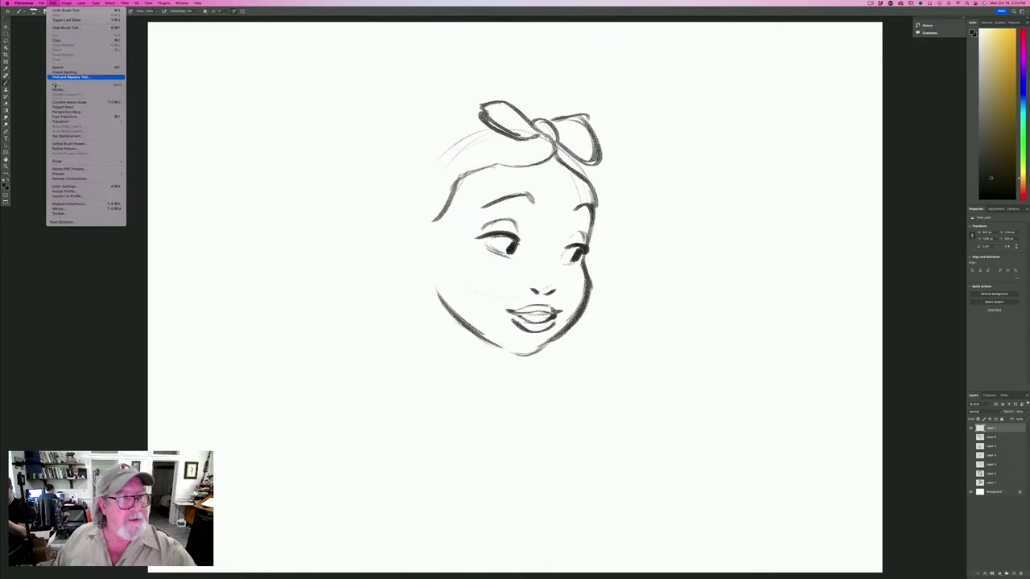
{"action": "left_click", "coordinate": [72, 118]}
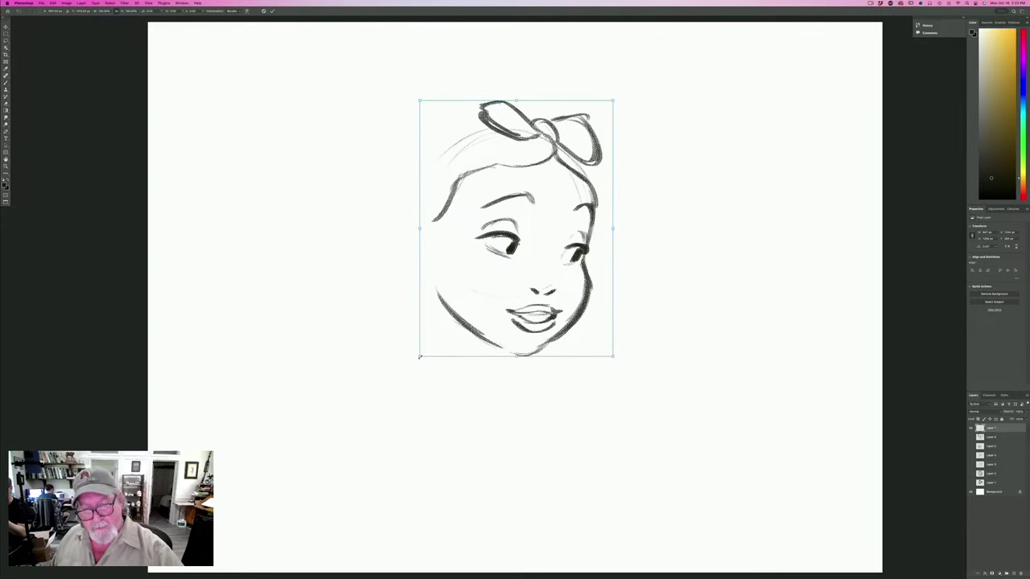
{"action": "left_click_drag", "start_coordinate": [420, 356], "coordinate": [400, 381]}
{"action": "left_click_drag", "start_coordinate": [432, 342], "coordinate": [447, 337]}
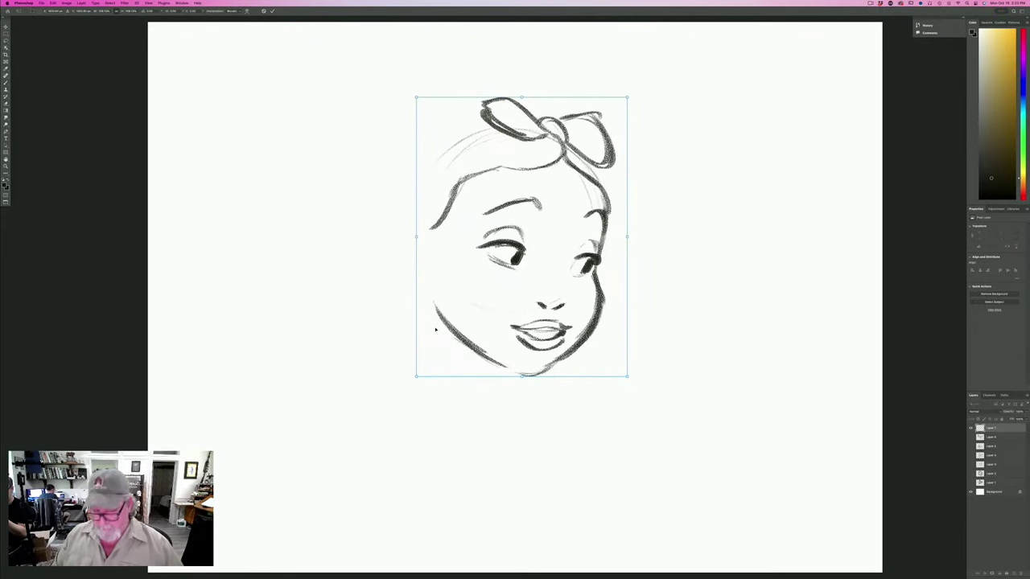
{"action": "key", "text": "Return"}
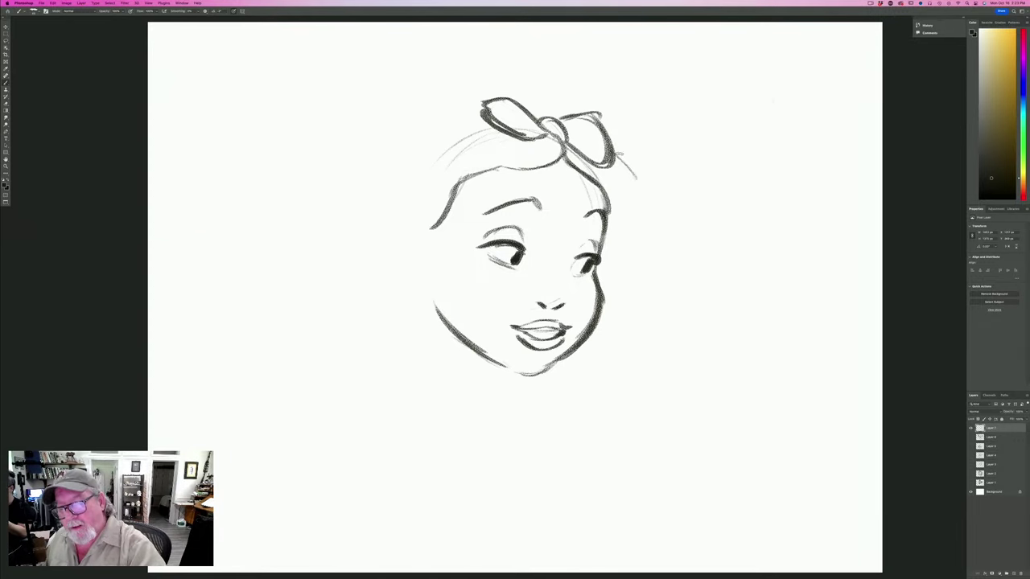
Sketch a rounded hair curve beside the bow on the face's far side, undo the stray inner stroke and darken the curve.
{"action": "right_click", "coordinate": [618, 219]}
{"action": "key", "text": "Return"}
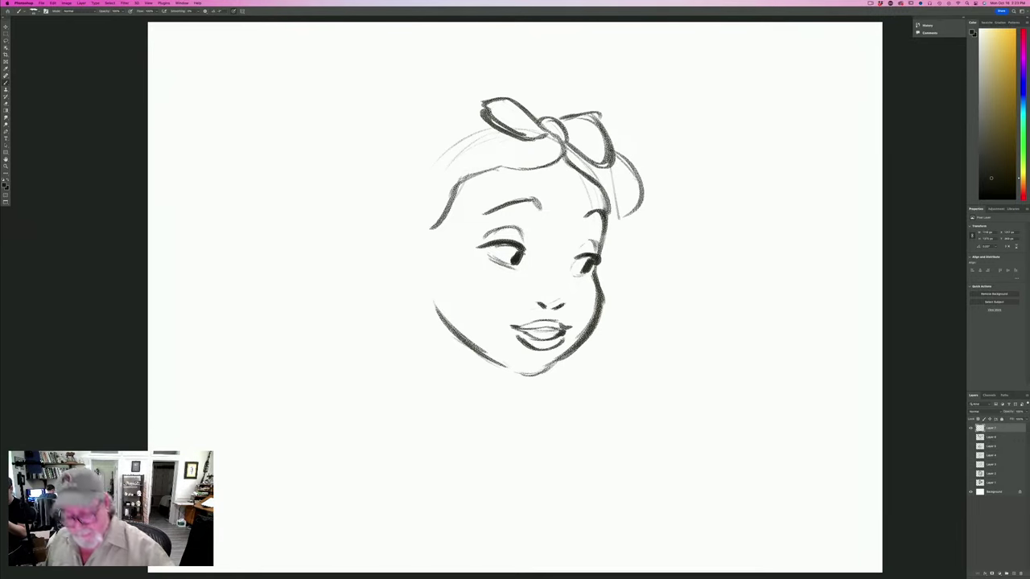
{"action": "key", "text": "super+z"}
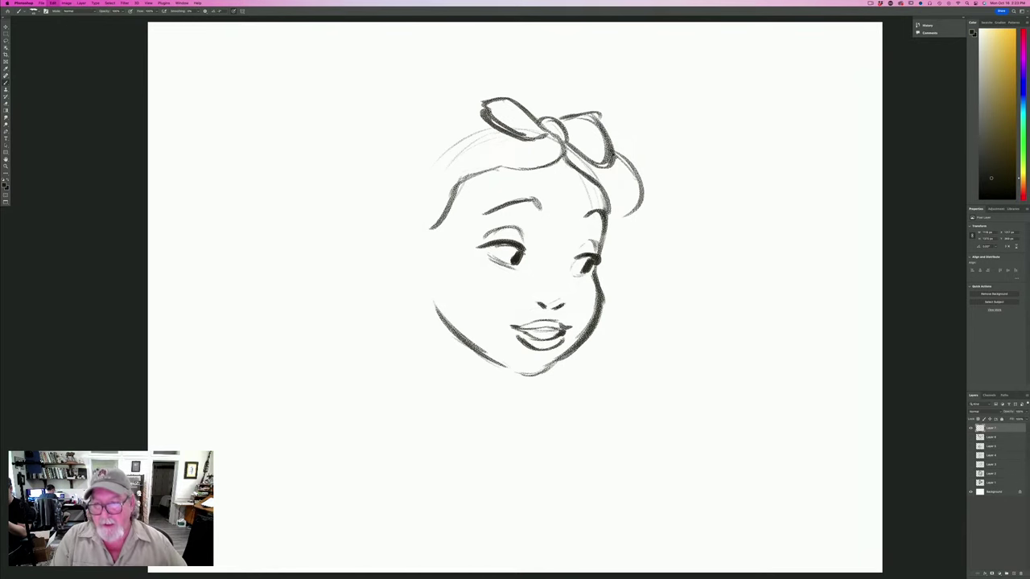
{"action": "mouse_move", "coordinate": [613, 151]}
{"action": "left_mouse_down"}
{"action": "mouse_move", "coordinate": [641, 180]}
{"action": "mouse_move", "coordinate": [644, 205]}
{"action": "mouse_move", "coordinate": [619, 225]}
{"action": "left_mouse_up"}
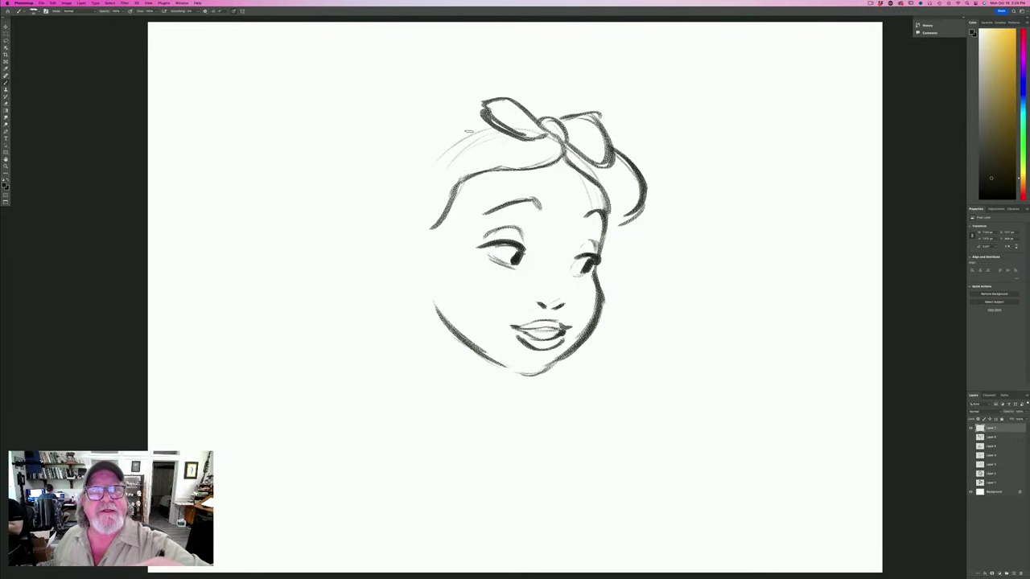
Sketch hair strands sweeping back from the bow, with a wide outer contour and an inner accent line.
{"action": "mouse_move", "coordinate": [487, 129]}
{"action": "left_mouse_down"}
{"action": "mouse_move", "coordinate": [439, 151]}
{"action": "mouse_move", "coordinate": [440, 161]}
{"action": "mouse_move", "coordinate": [439, 149]}
{"action": "left_mouse_up"}
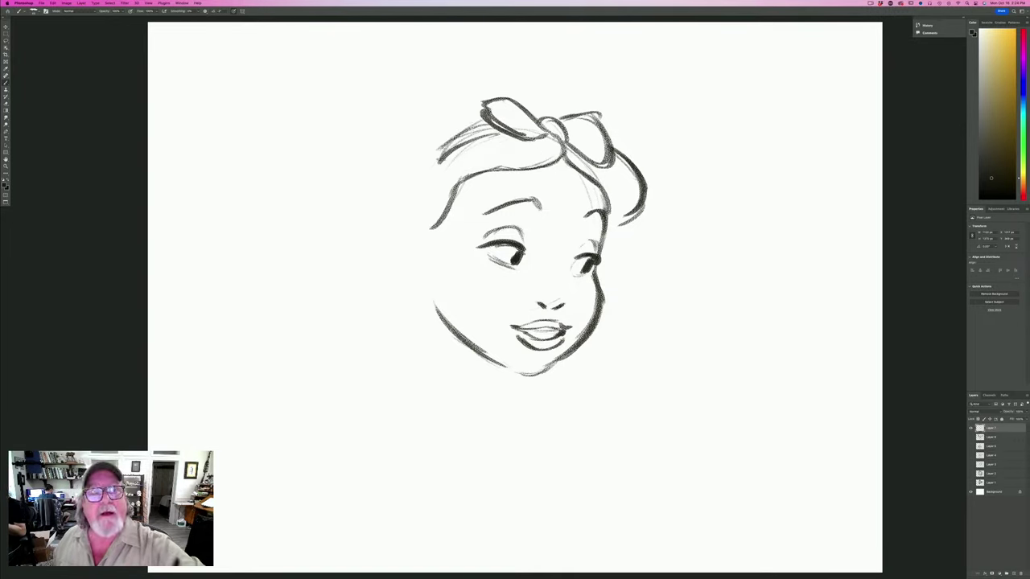
{"action": "mouse_move", "coordinate": [515, 101]}
{"action": "left_mouse_down"}
{"action": "mouse_move", "coordinate": [420, 94]}
{"action": "mouse_move", "coordinate": [387, 144]}
{"action": "left_mouse_up"}
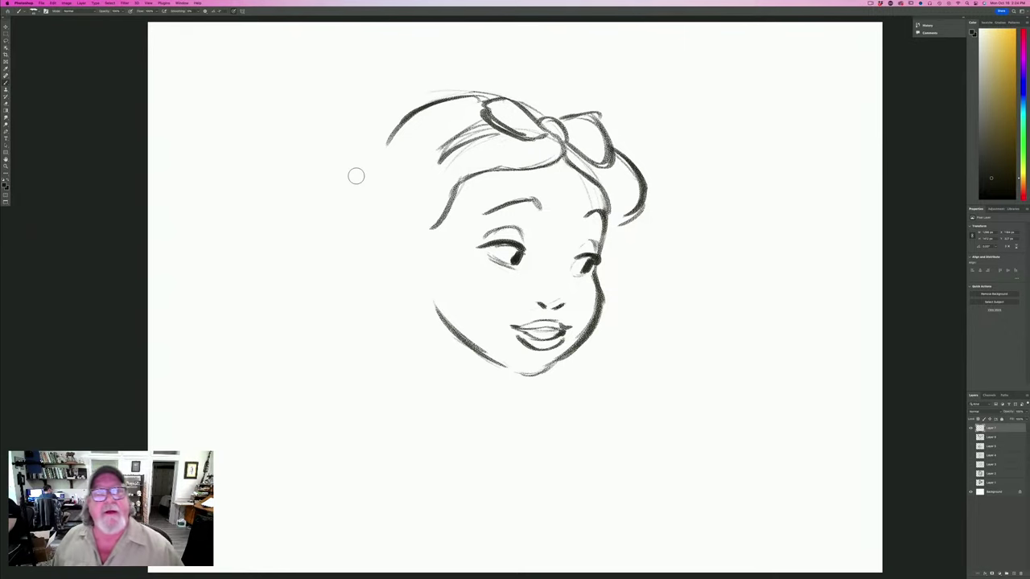
{"action": "left_click_drag", "start_coordinate": [483, 98], "coordinate": [406, 120]}
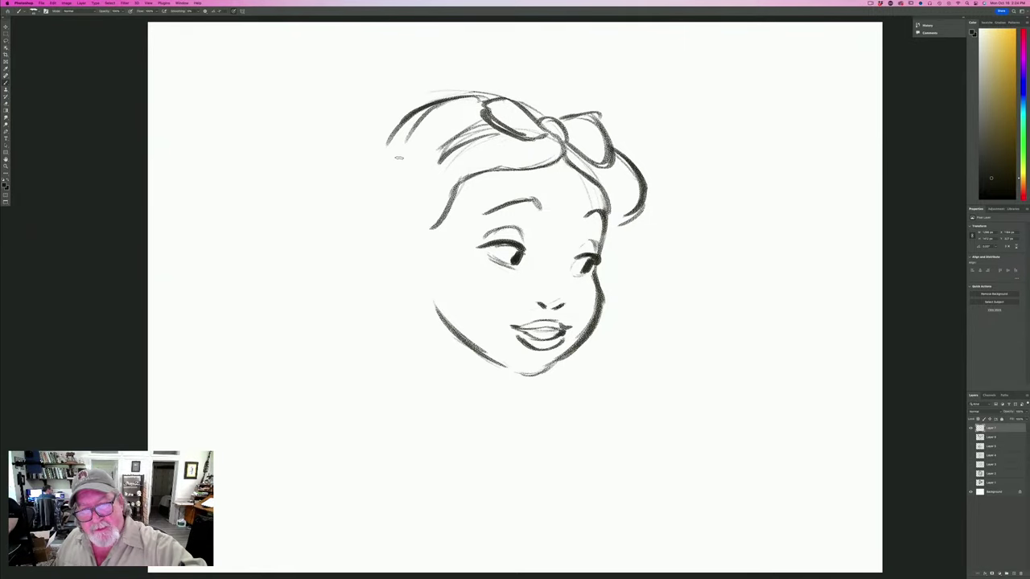
Extend the inner hair contour downward at the back of the crown and erase the redundant outer stroke beside it.
{"action": "left_click_drag", "start_coordinate": [406, 121], "coordinate": [398, 159]}
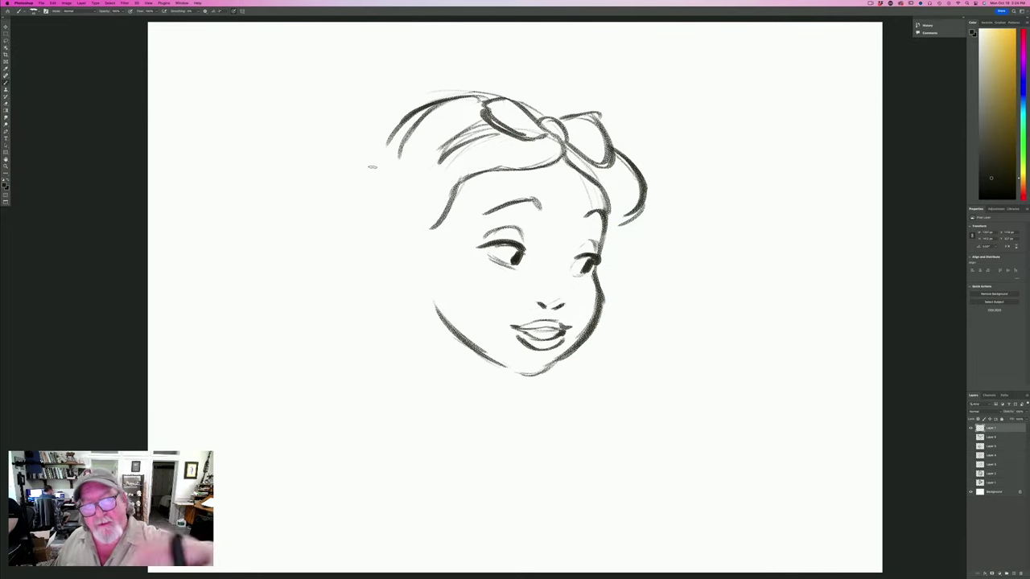
{"action": "key", "text": "e"}
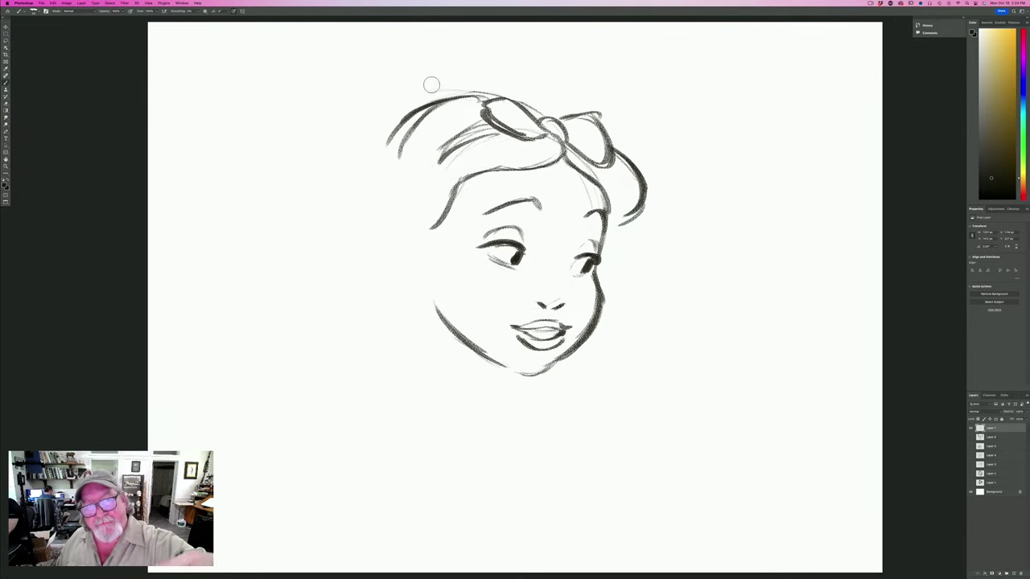
{"action": "left_click_drag", "start_coordinate": [430, 85], "coordinate": [409, 105]}
{"action": "left_click_drag", "start_coordinate": [409, 105], "coordinate": [366, 156]}
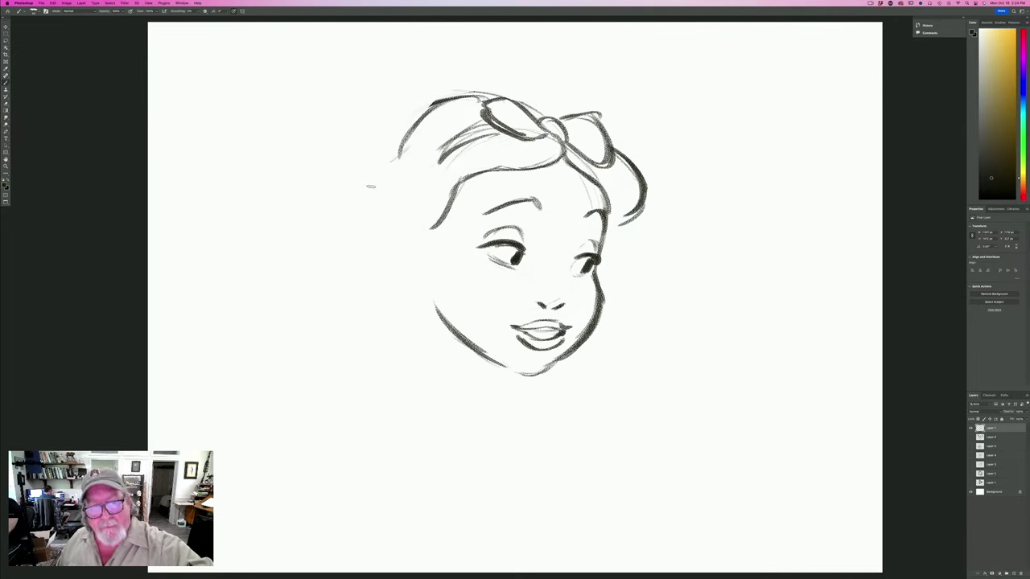
Sketch the back of the hair as two overlapping rounded curves, with a thick lower edge sweeping in toward the neck.
{"action": "mouse_move", "coordinate": [402, 155]}
{"action": "left_mouse_down"}
{"action": "mouse_move", "coordinate": [378, 183]}
{"action": "mouse_move", "coordinate": [362, 238]}
{"action": "left_mouse_up"}
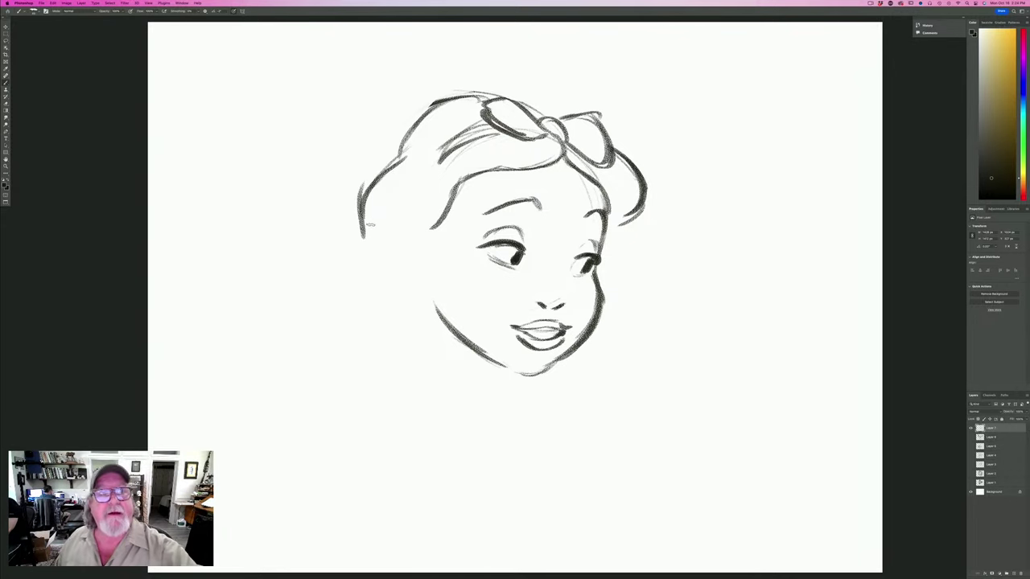
{"action": "mouse_move", "coordinate": [384, 203]}
{"action": "left_mouse_down"}
{"action": "mouse_move", "coordinate": [349, 255]}
{"action": "mouse_move", "coordinate": [349, 297]}
{"action": "mouse_move", "coordinate": [376, 305]}
{"action": "left_mouse_up"}
{"action": "left_click_drag", "start_coordinate": [377, 304], "coordinate": [407, 319]}
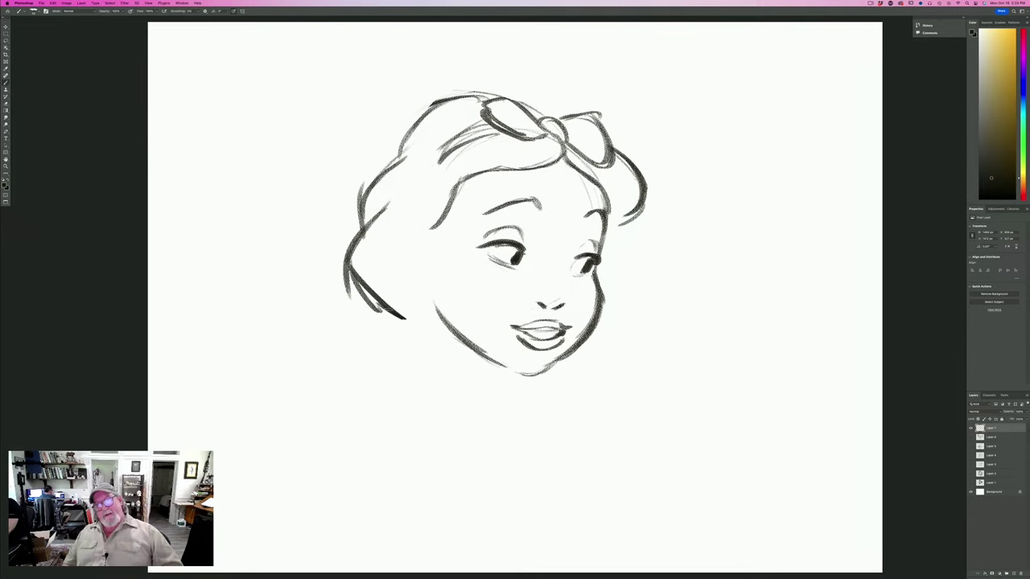
{"action": "left_click_drag", "start_coordinate": [361, 286], "coordinate": [407, 318]}
{"action": "left_click_drag", "start_coordinate": [394, 305], "coordinate": [407, 318]}
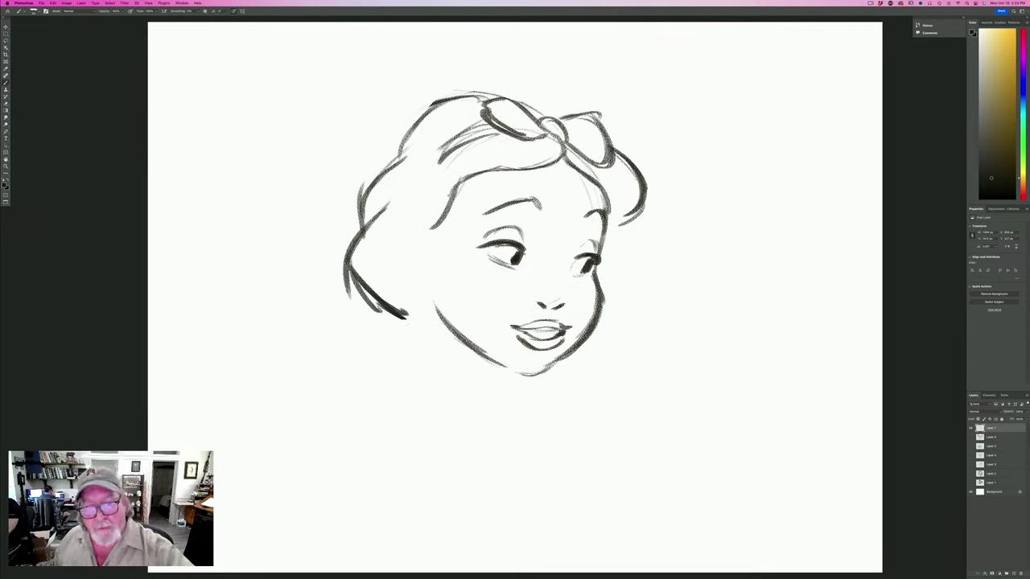
Continue the hairline down past the near cheek and draw the back of the neck below the hair.
{"action": "left_click_drag", "start_coordinate": [460, 177], "coordinate": [438, 242]}
{"action": "mouse_move", "coordinate": [438, 241]}
{"action": "left_mouse_down"}
{"action": "mouse_move", "coordinate": [411, 283]}
{"action": "mouse_move", "coordinate": [409, 366]}
{"action": "left_mouse_up"}
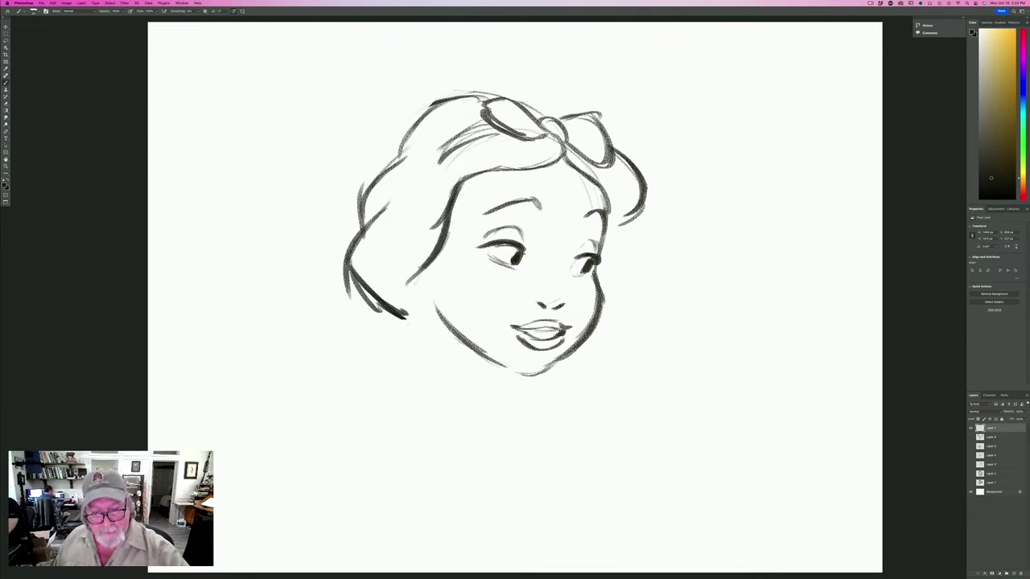
{"action": "left_click_drag", "start_coordinate": [413, 283], "coordinate": [406, 367]}
{"action": "mouse_move", "coordinate": [392, 308]}
{"action": "left_mouse_down"}
{"action": "mouse_move", "coordinate": [409, 325]}
{"action": "mouse_move", "coordinate": [464, 341]}
{"action": "left_mouse_up"}
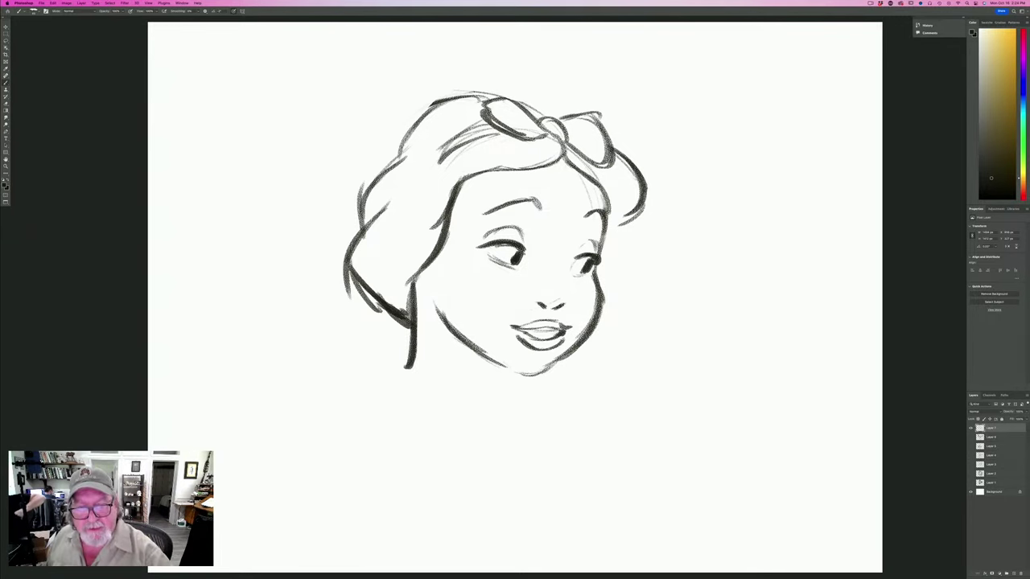
Thicken the cheek-side hairline and the outer and lower contours at the back of the hair.
{"action": "mouse_move", "coordinate": [460, 178]}
{"action": "left_mouse_down"}
{"action": "mouse_move", "coordinate": [436, 262]}
{"action": "mouse_move", "coordinate": [400, 293]}
{"action": "left_mouse_up"}
{"action": "left_click_drag", "start_coordinate": [369, 185], "coordinate": [363, 235]}
{"action": "mouse_move", "coordinate": [375, 217]}
{"action": "left_mouse_down"}
{"action": "mouse_move", "coordinate": [352, 258]}
{"action": "mouse_move", "coordinate": [394, 320]}
{"action": "left_mouse_up"}
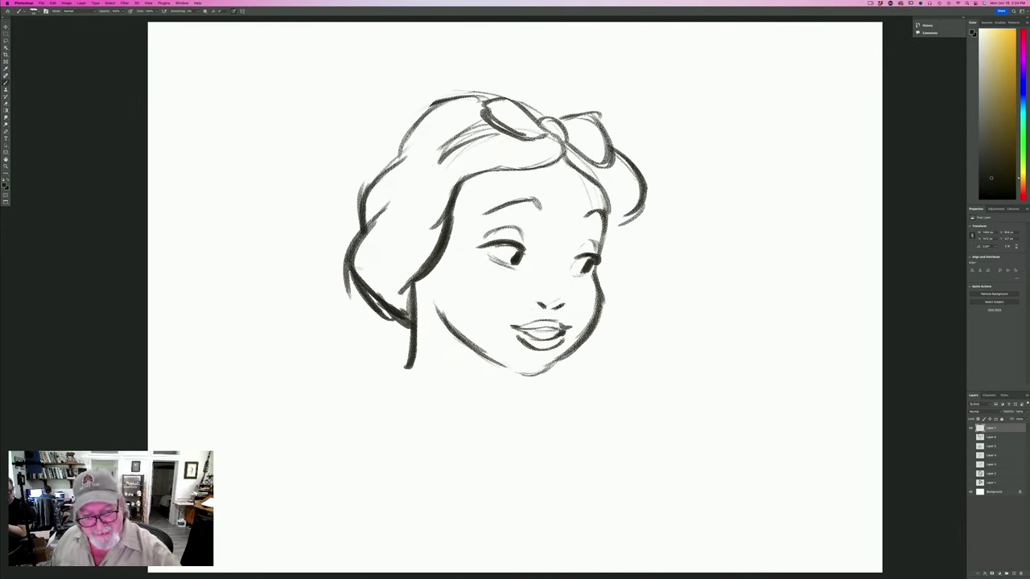
{"action": "left_click_drag", "start_coordinate": [354, 271], "coordinate": [409, 330]}
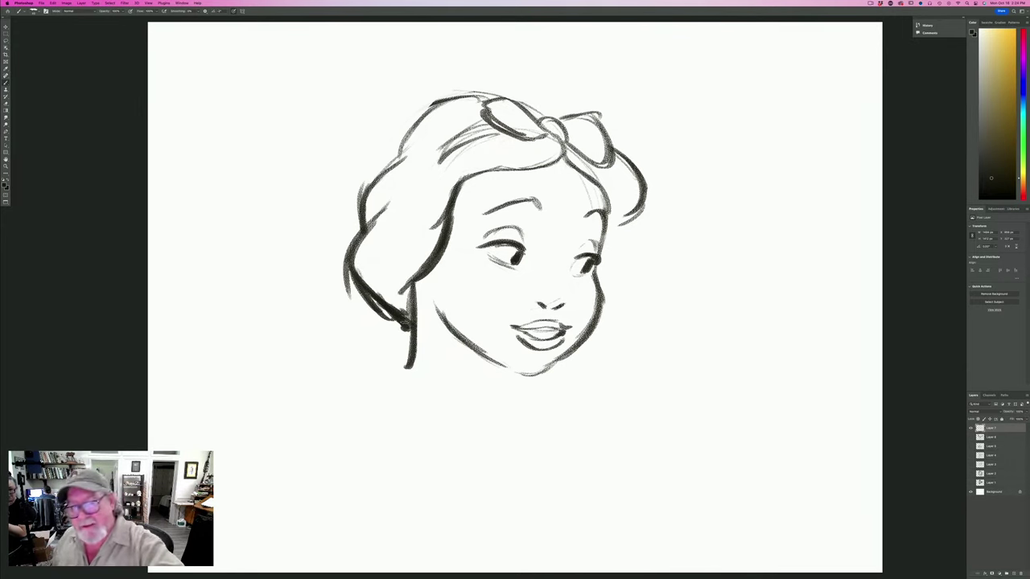
Sketch a curved lock of hair beside the far jaw, and darken the opening between the lips.
{"action": "mouse_move", "coordinate": [629, 218]}
{"action": "left_mouse_down"}
{"action": "mouse_move", "coordinate": [608, 240]}
{"action": "mouse_move", "coordinate": [608, 333]}
{"action": "mouse_move", "coordinate": [554, 378]}
{"action": "mouse_move", "coordinate": [567, 371]}
{"action": "left_mouse_up"}
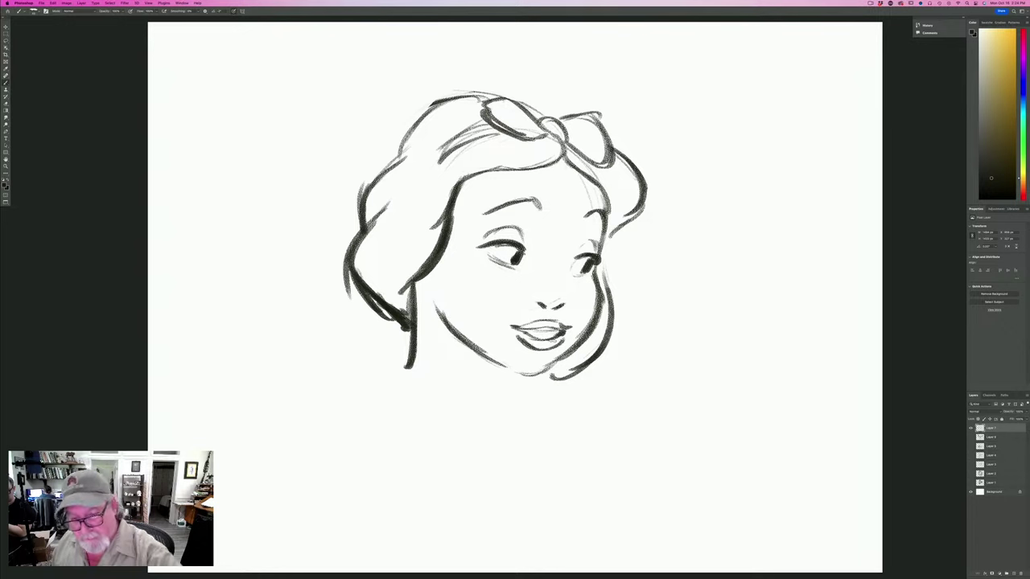
{"action": "left_click_drag", "start_coordinate": [557, 330], "coordinate": [521, 331]}
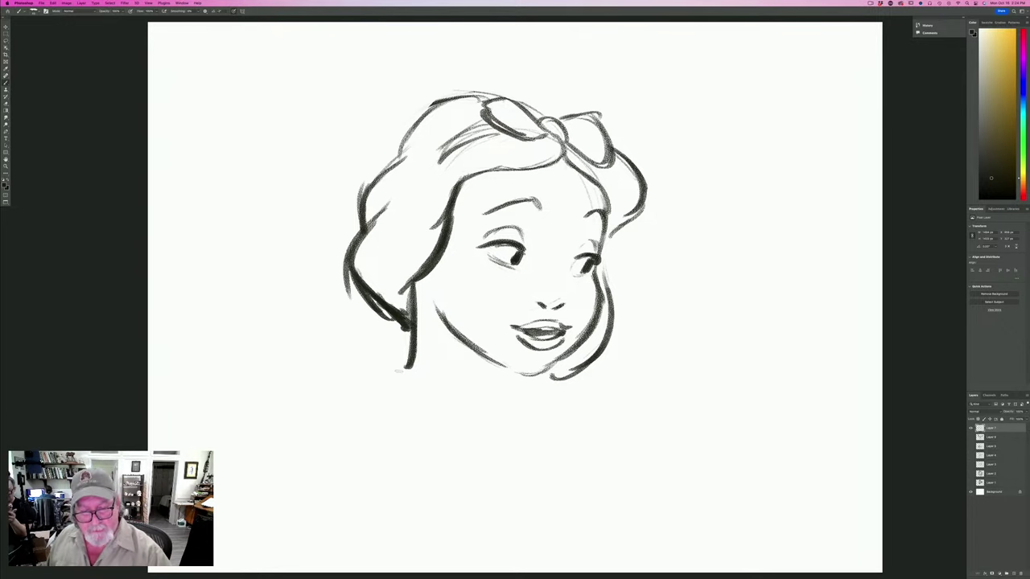
Extend the back of the neck into a curve sweeping outward toward the shoulder.
{"action": "left_click_drag", "start_coordinate": [411, 352], "coordinate": [367, 409]}
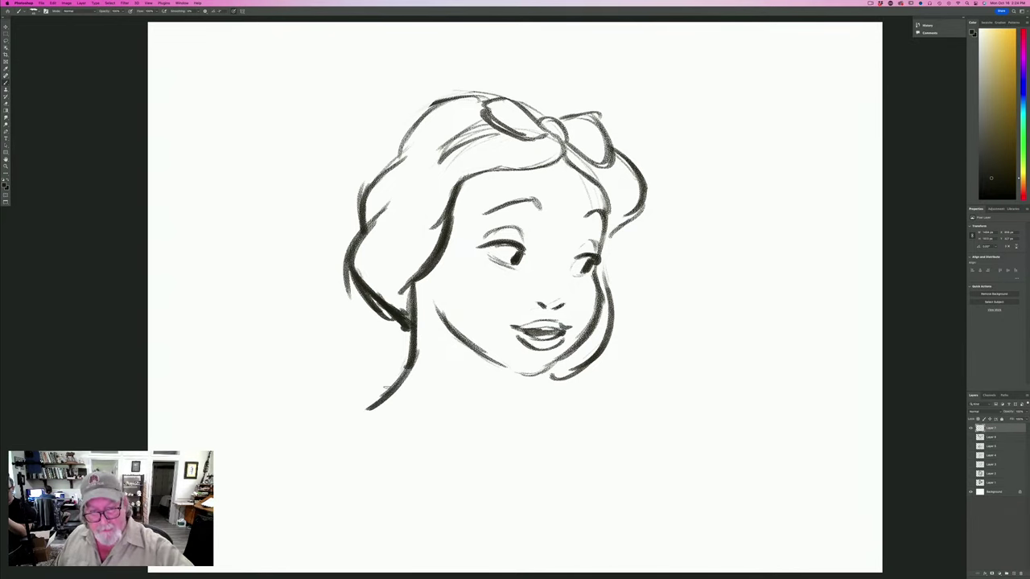
{"action": "left_click", "coordinate": [241, 10]}
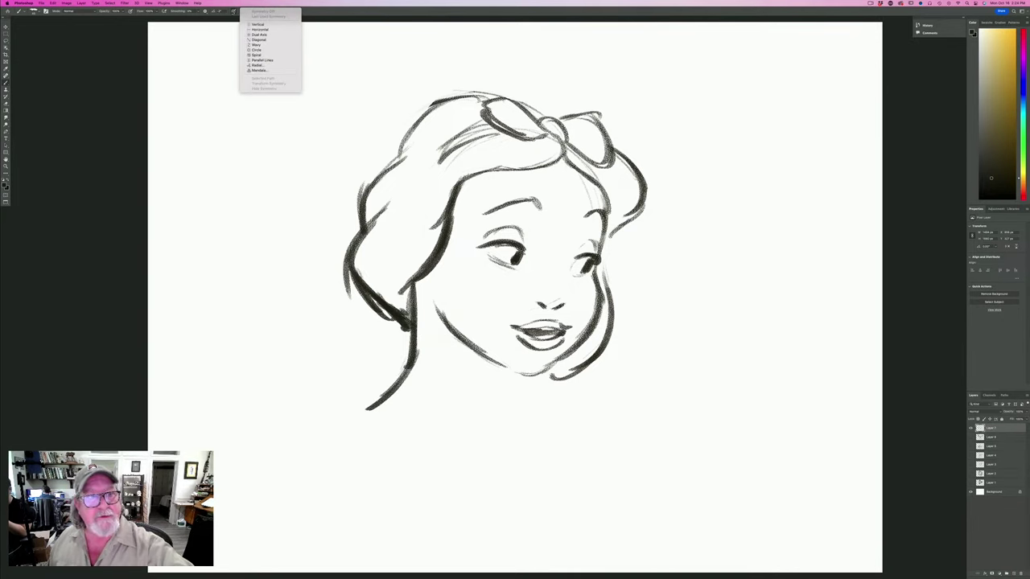
{"action": "left_click", "coordinate": [232, 11]}
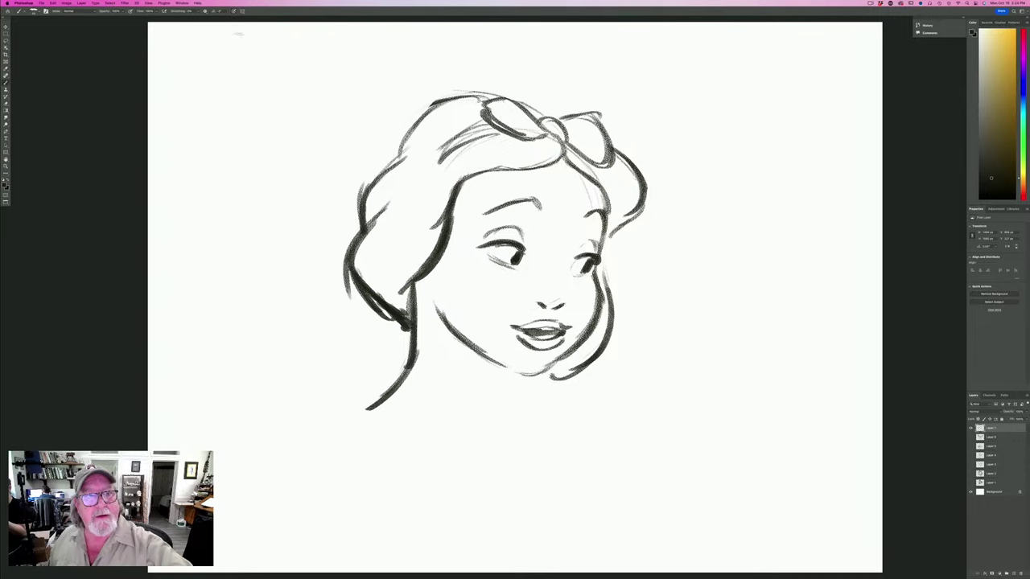
Shade the hair dark on both sides of the face, leaving the bow and a thin headband strip white.
{"action": "mouse_move", "coordinate": [622, 185]}
{"action": "left_mouse_down"}
{"action": "mouse_move", "coordinate": [634, 193]}
{"action": "mouse_move", "coordinate": [618, 217]}
{"action": "mouse_move", "coordinate": [576, 161]}
{"action": "mouse_move", "coordinate": [613, 171]}
{"action": "mouse_move", "coordinate": [618, 185]}
{"action": "mouse_move", "coordinate": [599, 334]}
{"action": "mouse_move", "coordinate": [575, 366]}
{"action": "mouse_move", "coordinate": [555, 372]}
{"action": "left_mouse_up"}
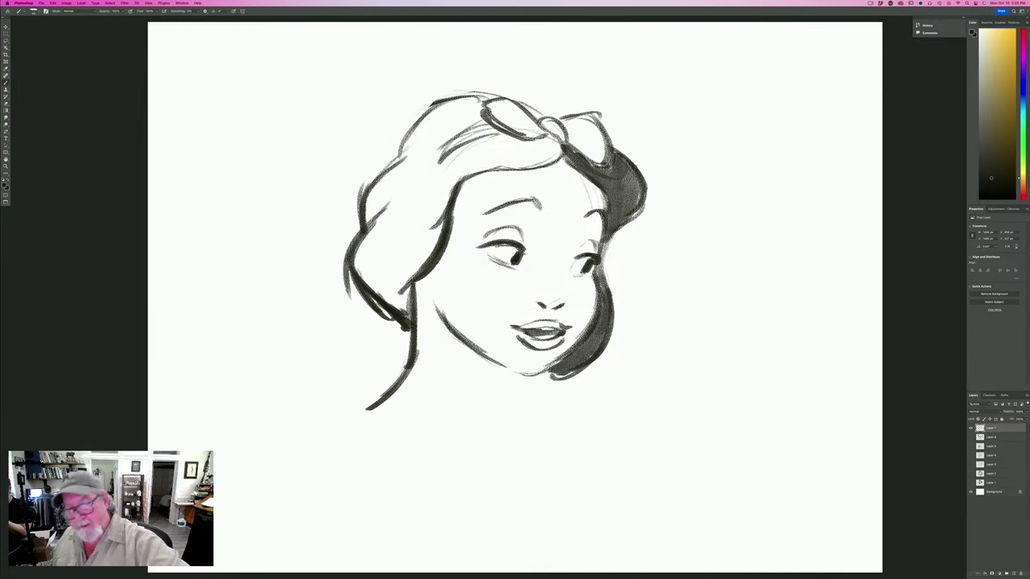
{"action": "left_click_drag", "start_coordinate": [562, 138], "coordinate": [439, 174]}
{"action": "mouse_move", "coordinate": [482, 103]}
{"action": "left_mouse_down"}
{"action": "mouse_move", "coordinate": [415, 137]}
{"action": "mouse_move", "coordinate": [434, 173]}
{"action": "mouse_move", "coordinate": [376, 235]}
{"action": "mouse_move", "coordinate": [391, 256]}
{"action": "mouse_move", "coordinate": [374, 298]}
{"action": "mouse_move", "coordinate": [412, 346]}
{"action": "left_mouse_up"}
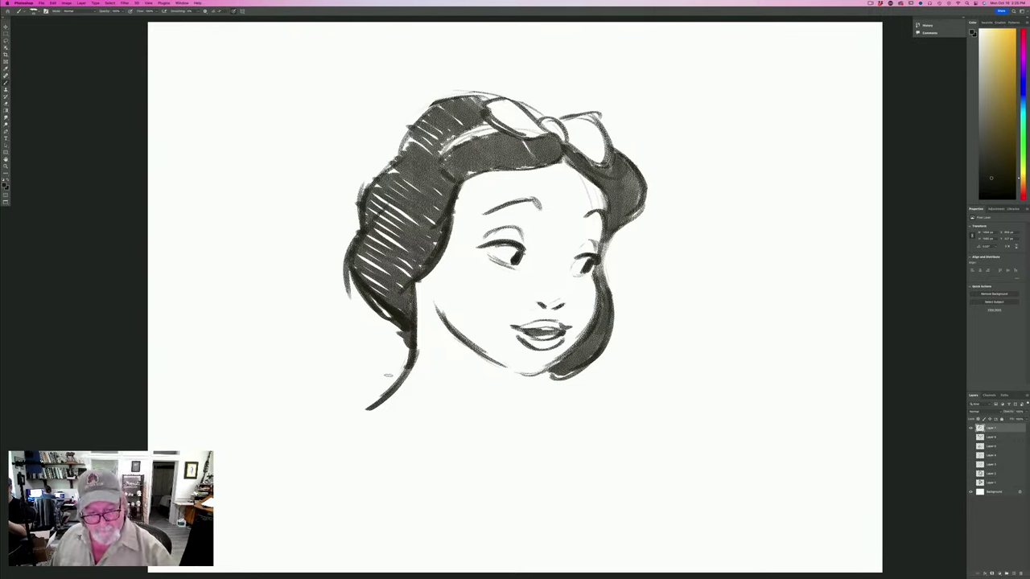
Sketch the near shoulder and a rounded neckline curving up on the far side, and add neck lines below the chin and hair.
{"action": "mouse_move", "coordinate": [378, 404]}
{"action": "left_mouse_down"}
{"action": "mouse_move", "coordinate": [333, 439]}
{"action": "mouse_move", "coordinate": [459, 457]}
{"action": "mouse_move", "coordinate": [545, 441]}
{"action": "left_mouse_up"}
{"action": "left_click_drag", "start_coordinate": [551, 402], "coordinate": [537, 481]}
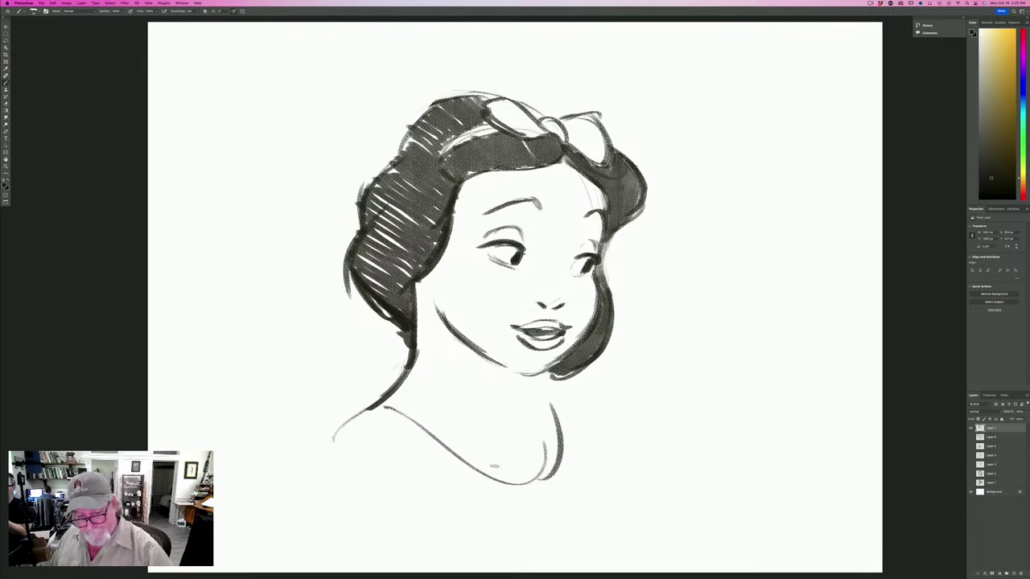
{"action": "mouse_move", "coordinate": [385, 407]}
{"action": "left_mouse_down"}
{"action": "mouse_move", "coordinate": [484, 481]}
{"action": "mouse_move", "coordinate": [475, 464]}
{"action": "mouse_move", "coordinate": [531, 482]}
{"action": "left_mouse_up"}
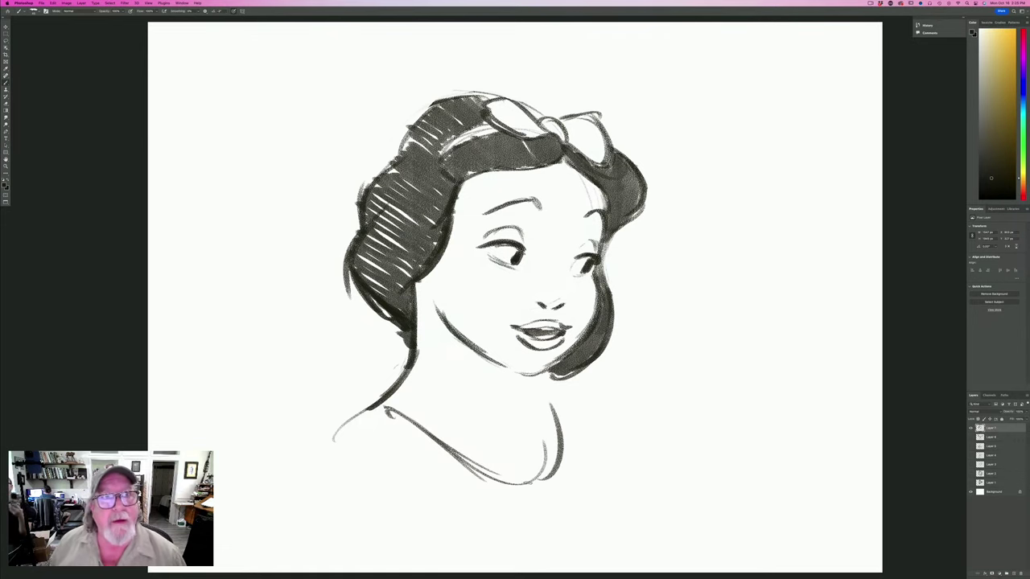
{"action": "mouse_move", "coordinate": [522, 377]}
{"action": "left_mouse_down"}
{"action": "mouse_move", "coordinate": [523, 396]}
{"action": "mouse_move", "coordinate": [552, 410]}
{"action": "left_mouse_up"}
{"action": "left_click_drag", "start_coordinate": [419, 317], "coordinate": [402, 399]}
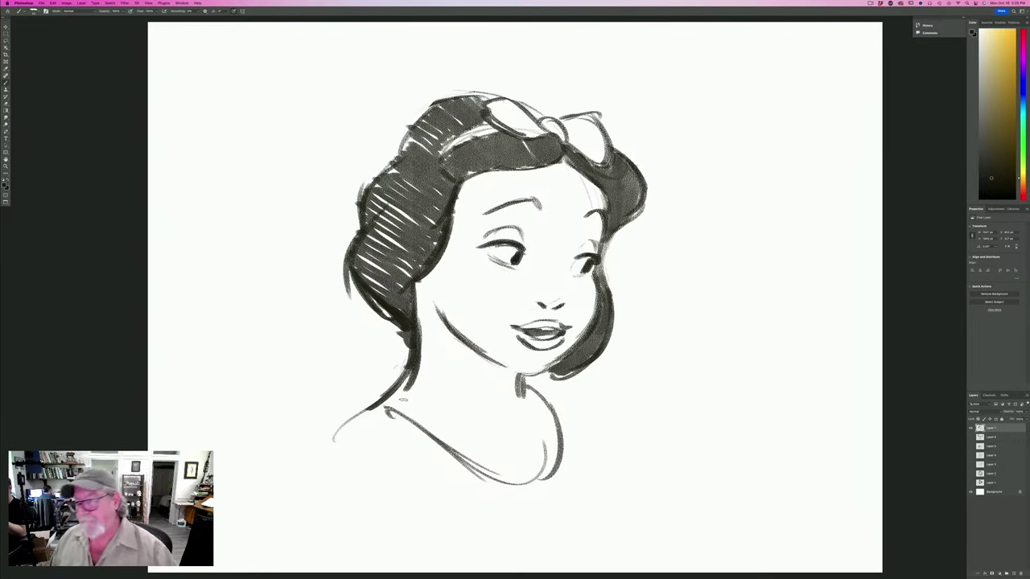
Hide the girl's layer, add a new layer and sketch a loose circle for the next head.
{"action": "left_click", "coordinate": [970, 428]}
{"action": "left_click", "coordinate": [1013, 574]}
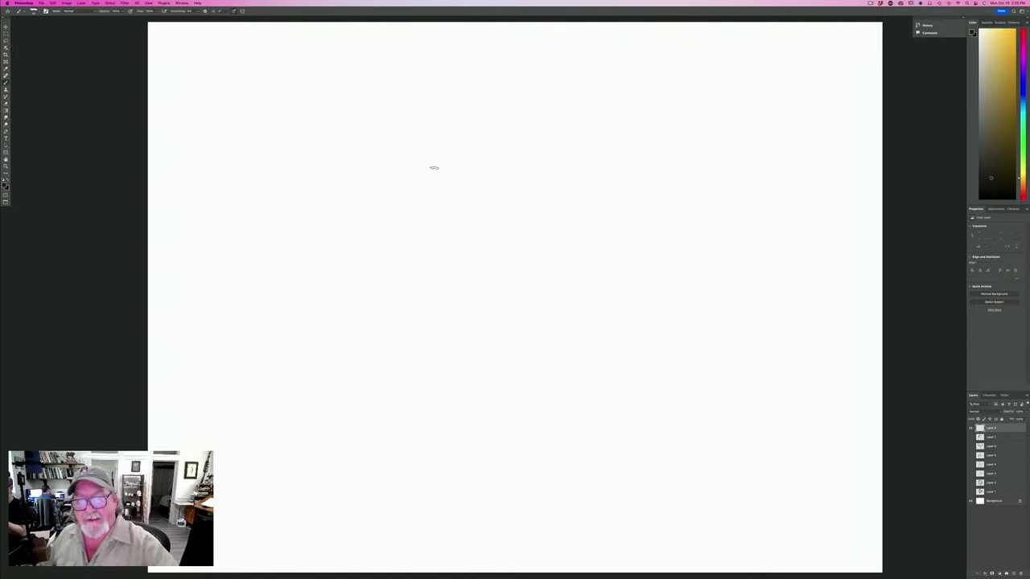
{"action": "left_click_drag", "start_coordinate": [576, 272], "coordinate": [595, 190]}
{"action": "mouse_move", "coordinate": [555, 145]}
{"action": "left_mouse_down"}
{"action": "mouse_move", "coordinate": [542, 134]}
{"action": "mouse_move", "coordinate": [571, 161]}
{"action": "mouse_move", "coordinate": [597, 229]}
{"action": "mouse_move", "coordinate": [508, 142]}
{"action": "mouse_move", "coordinate": [478, 145]}
{"action": "left_mouse_up"}
Draw the far brow, cheek and pointed chin contour below the circle, and join it to the near side with a slanting jaw line.
{"action": "mouse_move", "coordinate": [576, 263]}
{"action": "left_mouse_down"}
{"action": "mouse_move", "coordinate": [594, 310]}
{"action": "mouse_move", "coordinate": [547, 349]}
{"action": "mouse_move", "coordinate": [566, 344]}
{"action": "left_mouse_up"}
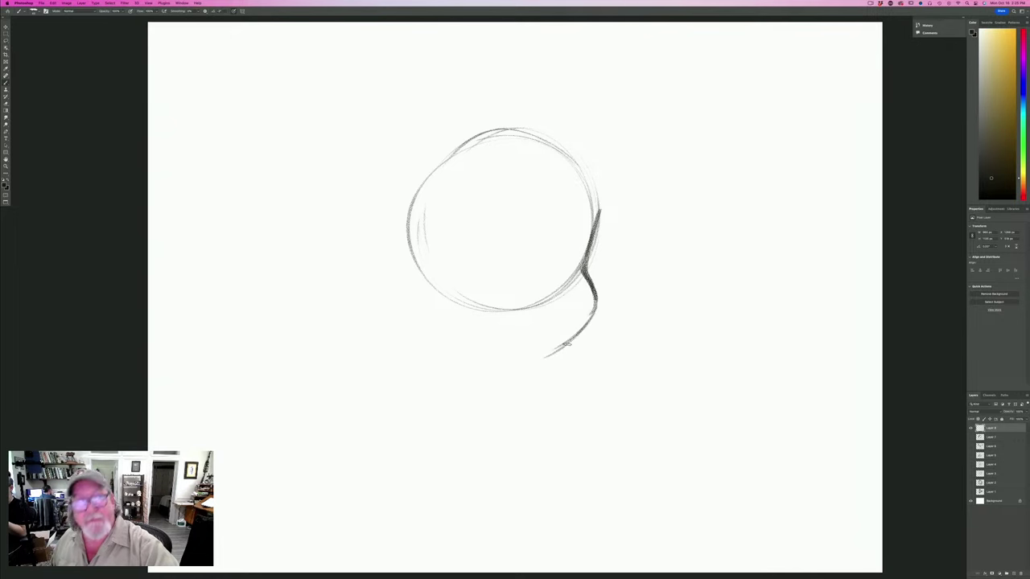
{"action": "mouse_move", "coordinate": [594, 305]}
{"action": "left_mouse_down"}
{"action": "mouse_move", "coordinate": [529, 369]}
{"action": "mouse_move", "coordinate": [506, 370]}
{"action": "left_mouse_up"}
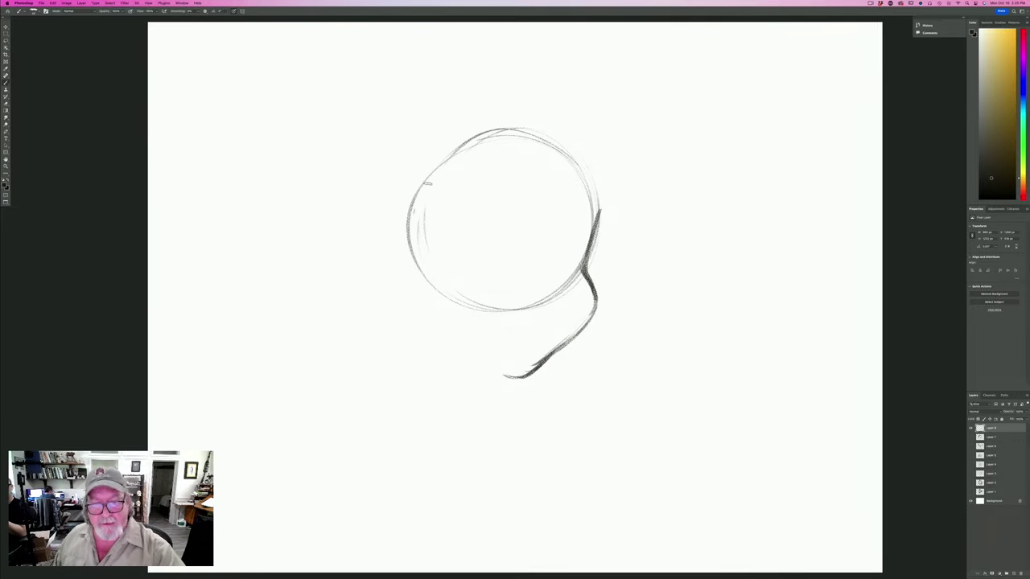
{"action": "mouse_move", "coordinate": [426, 192]}
{"action": "left_mouse_down"}
{"action": "mouse_move", "coordinate": [434, 294]}
{"action": "mouse_move", "coordinate": [476, 349]}
{"action": "left_mouse_up"}
{"action": "left_click_drag", "start_coordinate": [422, 281], "coordinate": [482, 354]}
{"action": "left_click_drag", "start_coordinate": [442, 318], "coordinate": [503, 373]}
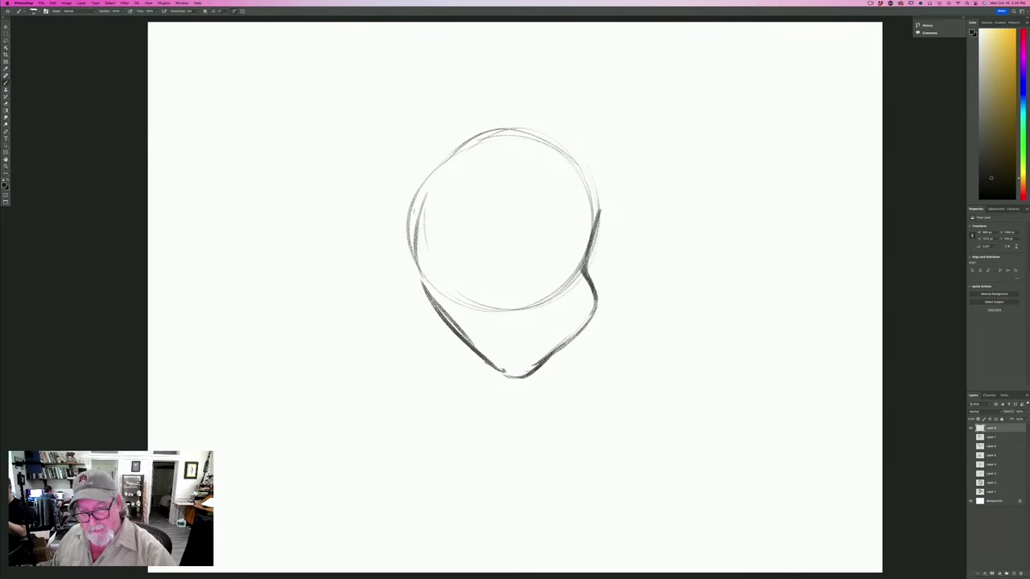
Erase the circle's lower arc inside the face and return to the Brush tool.
{"action": "key", "text": "e"}
{"action": "mouse_move", "coordinate": [563, 267]}
{"action": "left_mouse_down"}
{"action": "mouse_move", "coordinate": [552, 310]}
{"action": "mouse_move", "coordinate": [466, 282]}
{"action": "mouse_move", "coordinate": [455, 307]}
{"action": "left_mouse_up"}
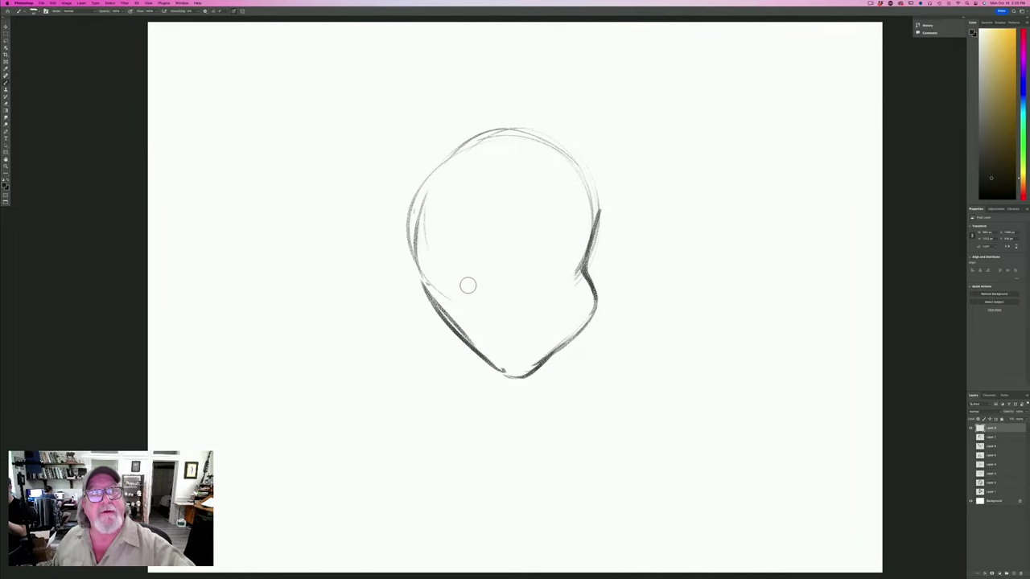
{"action": "key", "text": "b"}
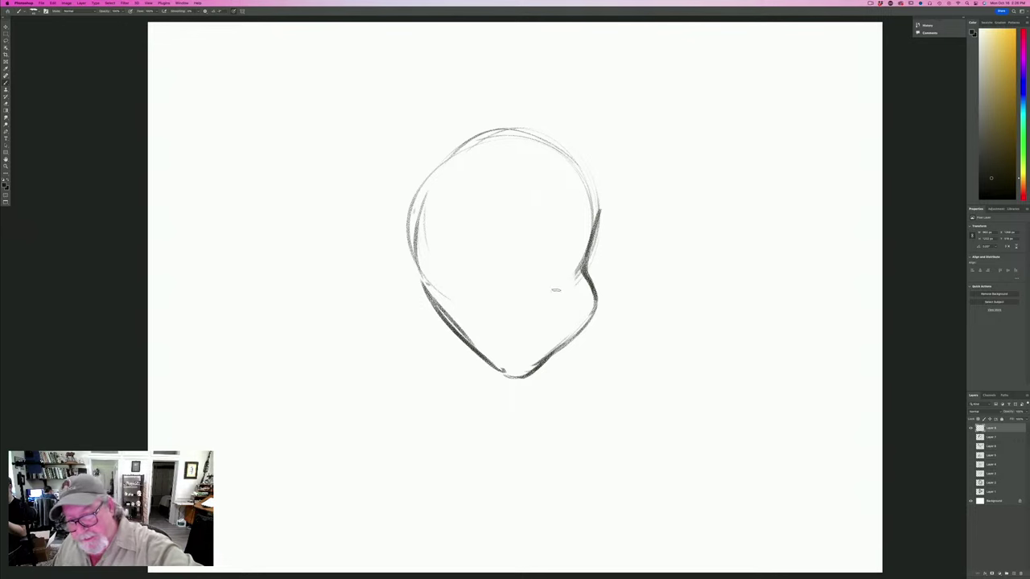
Sketch the nose near the far cheek with short dark strokes for the underside, nostrils and tip.
{"action": "left_click_drag", "start_coordinate": [568, 292], "coordinate": [552, 302]}
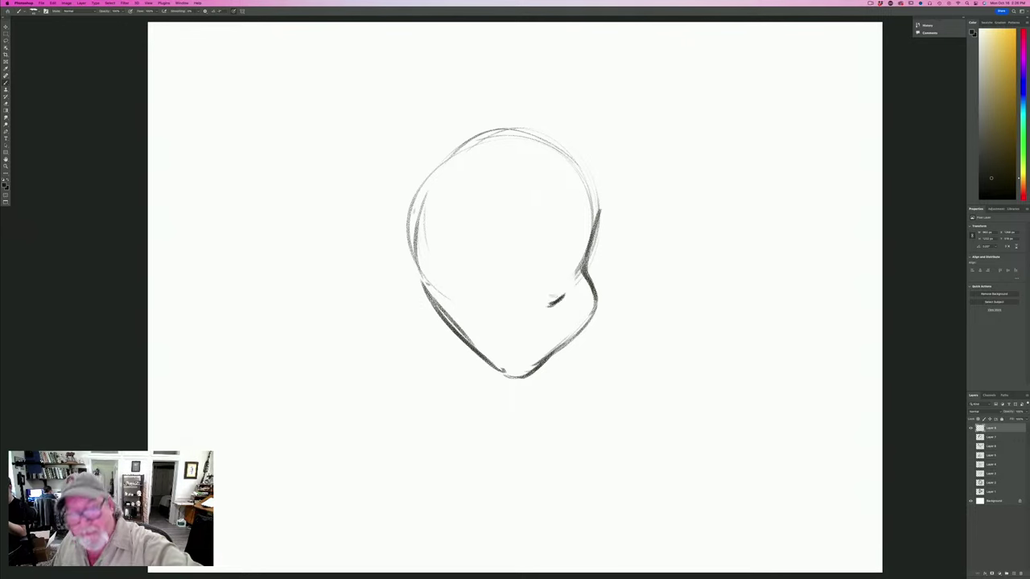
{"action": "left_click_drag", "start_coordinate": [543, 298], "coordinate": [537, 299]}
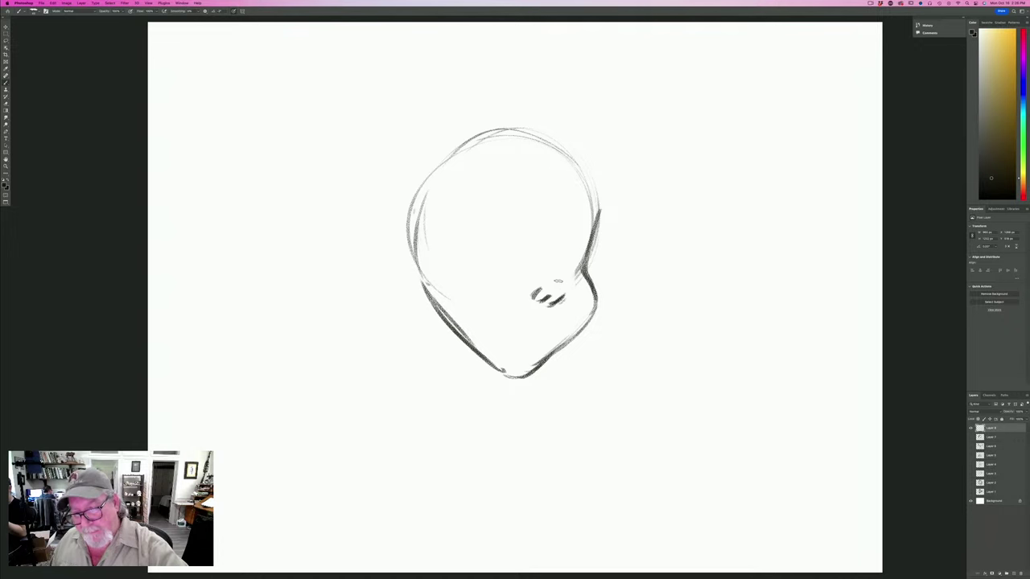
{"action": "left_click_drag", "start_coordinate": [557, 279], "coordinate": [562, 290]}
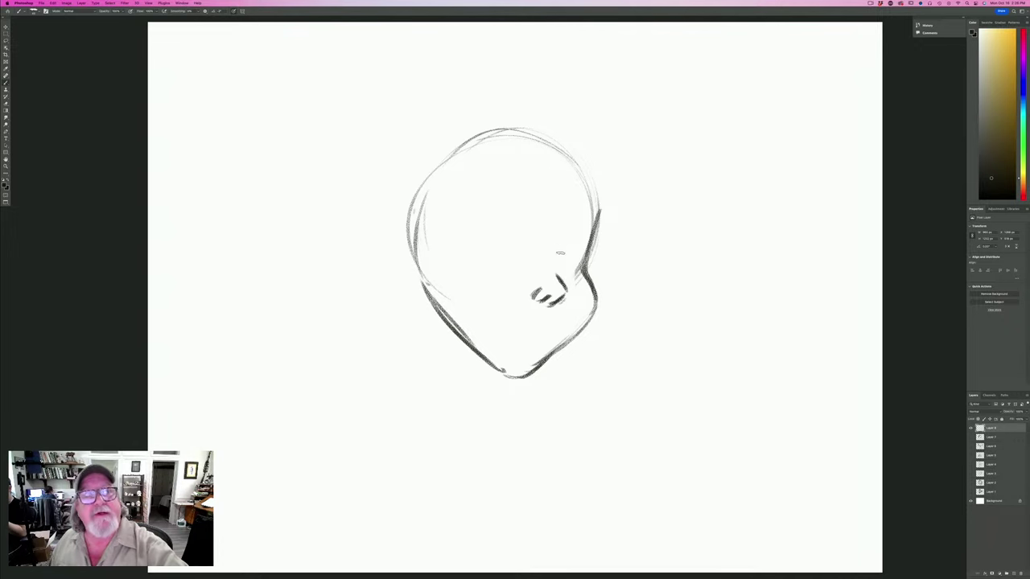
Draw the curved bridge of the nose and add bushy eyebrows, a short far one and a large arched near one.
{"action": "left_click_drag", "start_coordinate": [578, 222], "coordinate": [555, 260]}
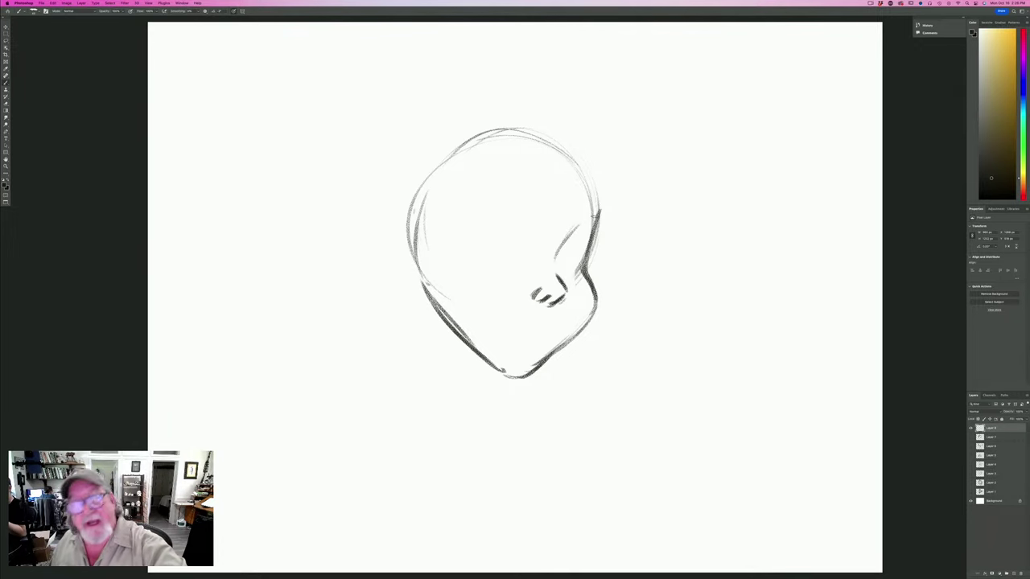
{"action": "mouse_move", "coordinate": [603, 219]}
{"action": "left_mouse_down"}
{"action": "mouse_move", "coordinate": [580, 226]}
{"action": "mouse_move", "coordinate": [602, 206]}
{"action": "mouse_move", "coordinate": [578, 225]}
{"action": "mouse_move", "coordinate": [595, 211]}
{"action": "left_mouse_up"}
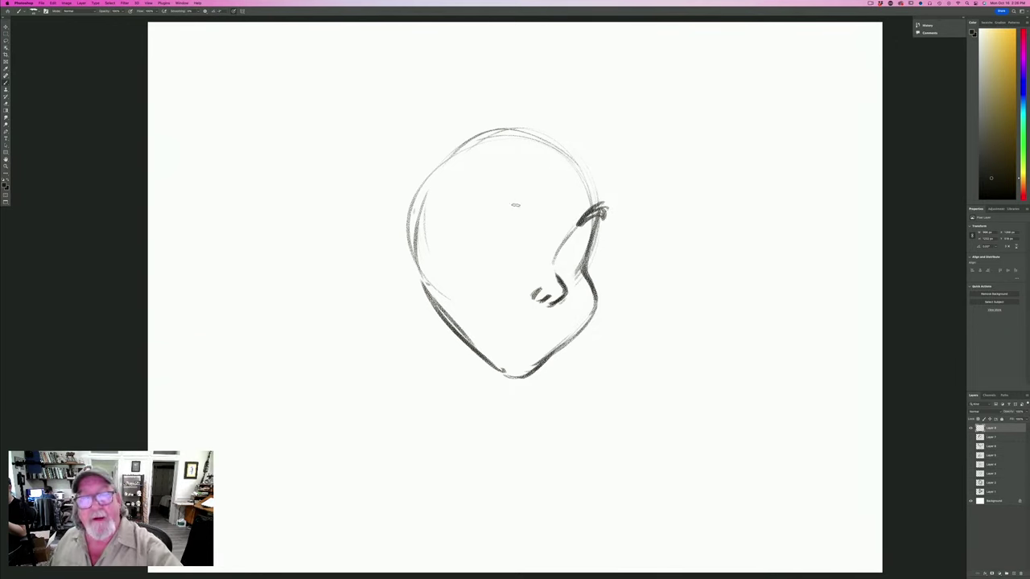
{"action": "mouse_move", "coordinate": [507, 190]}
{"action": "left_mouse_down"}
{"action": "mouse_move", "coordinate": [489, 193]}
{"action": "mouse_move", "coordinate": [471, 219]}
{"action": "mouse_move", "coordinate": [525, 208]}
{"action": "mouse_move", "coordinate": [492, 173]}
{"action": "mouse_move", "coordinate": [471, 214]}
{"action": "mouse_move", "coordinate": [523, 207]}
{"action": "mouse_move", "coordinate": [482, 176]}
{"action": "mouse_move", "coordinate": [473, 210]}
{"action": "left_mouse_up"}
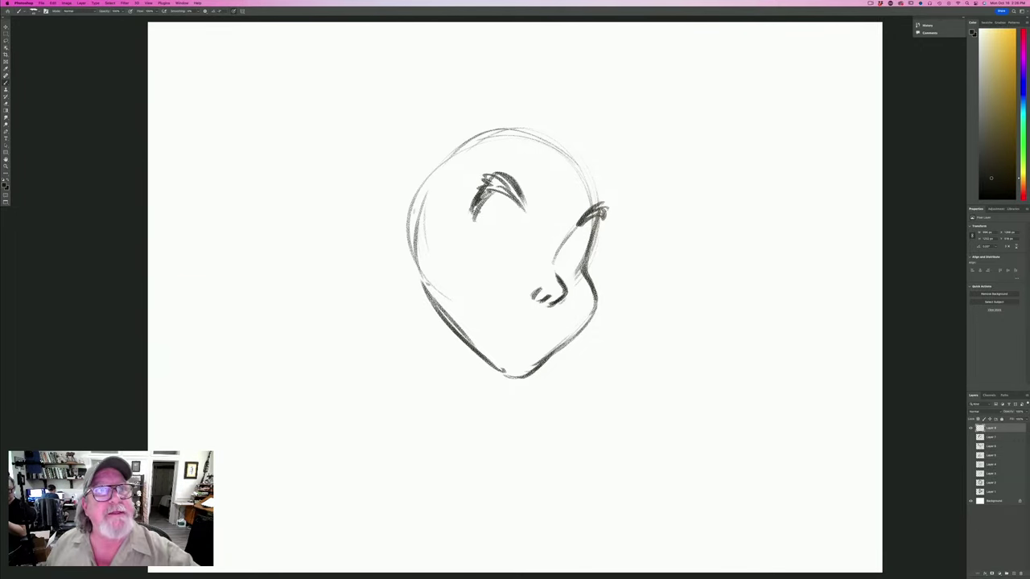
Sketch an open smiling mouth under the nose, with a corner crease, an upper lip line and a thick lower edge.
{"action": "left_click_drag", "start_coordinate": [556, 303], "coordinate": [563, 317]}
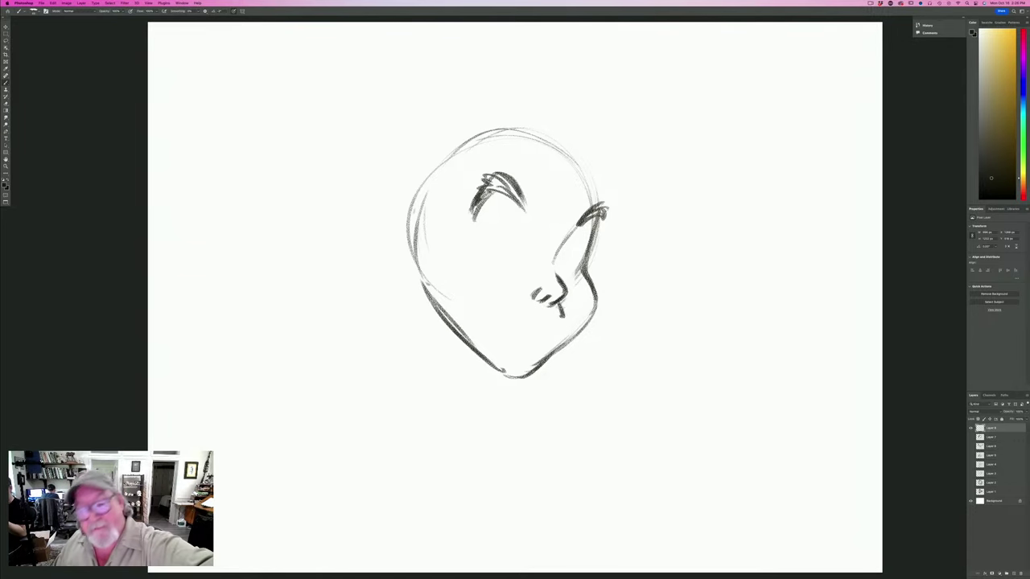
{"action": "left_click_drag", "start_coordinate": [528, 313], "coordinate": [559, 317]}
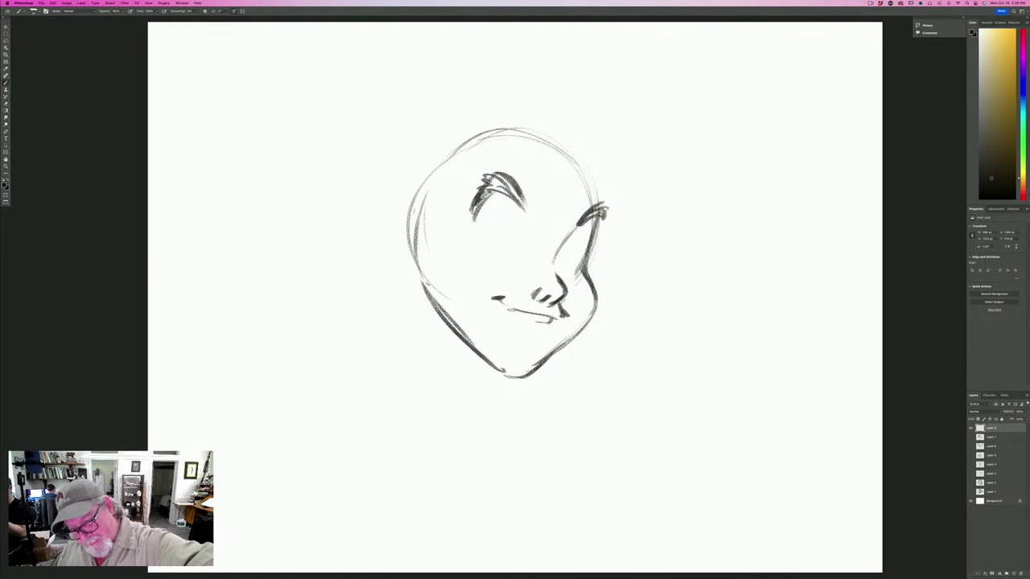
{"action": "mouse_move", "coordinate": [508, 309]}
{"action": "left_mouse_down"}
{"action": "mouse_move", "coordinate": [548, 322]}
{"action": "mouse_move", "coordinate": [527, 336]}
{"action": "mouse_move", "coordinate": [539, 330]}
{"action": "left_mouse_up"}
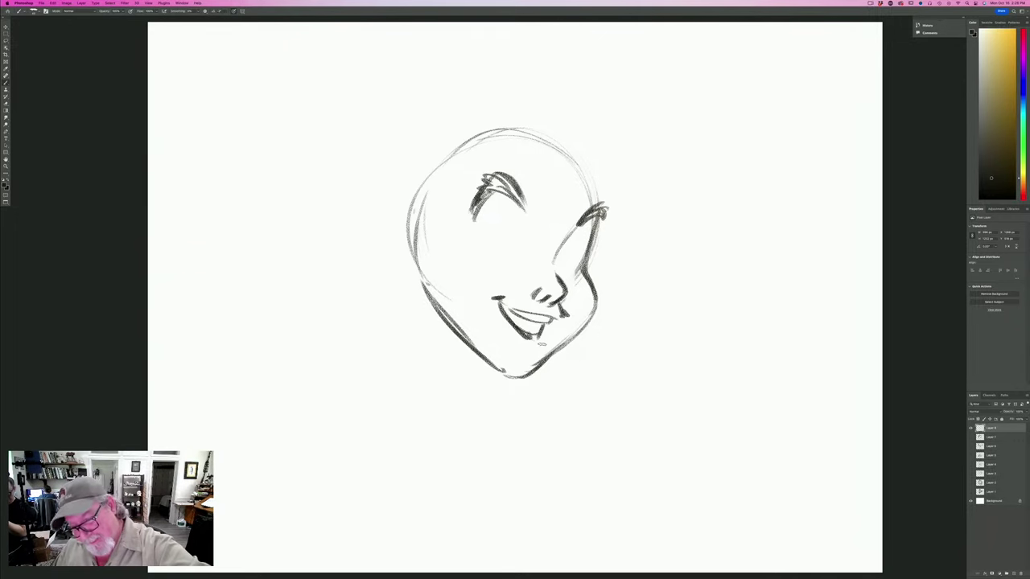
Add the lower lip line and draw both eyes with large dark pupils and thick upper lash lines.
{"action": "left_click_drag", "start_coordinate": [545, 343], "coordinate": [510, 343]}
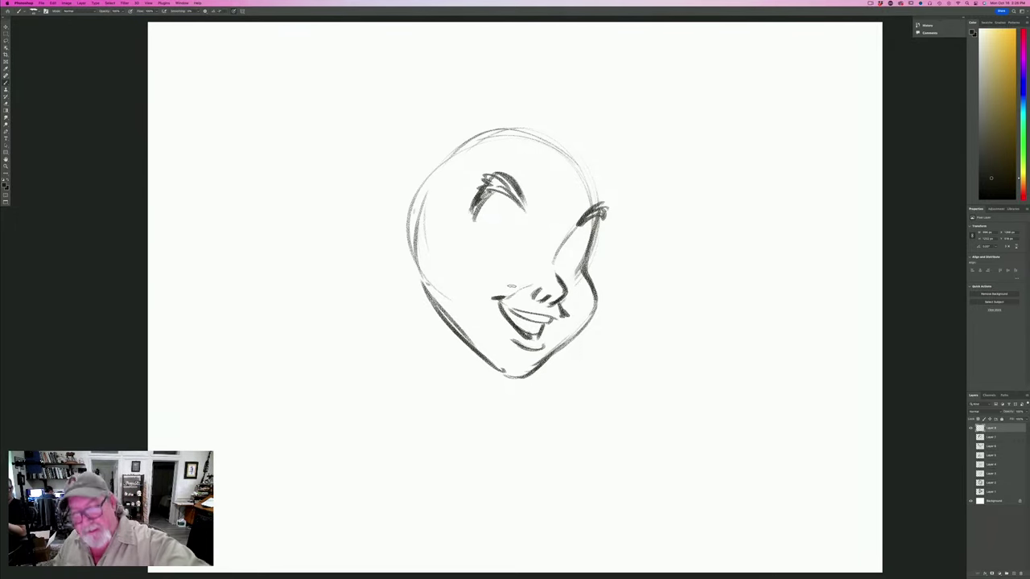
{"action": "mouse_move", "coordinate": [575, 248]}
{"action": "left_mouse_down"}
{"action": "mouse_move", "coordinate": [593, 245]}
{"action": "mouse_move", "coordinate": [581, 271]}
{"action": "mouse_move", "coordinate": [591, 262]}
{"action": "left_mouse_up"}
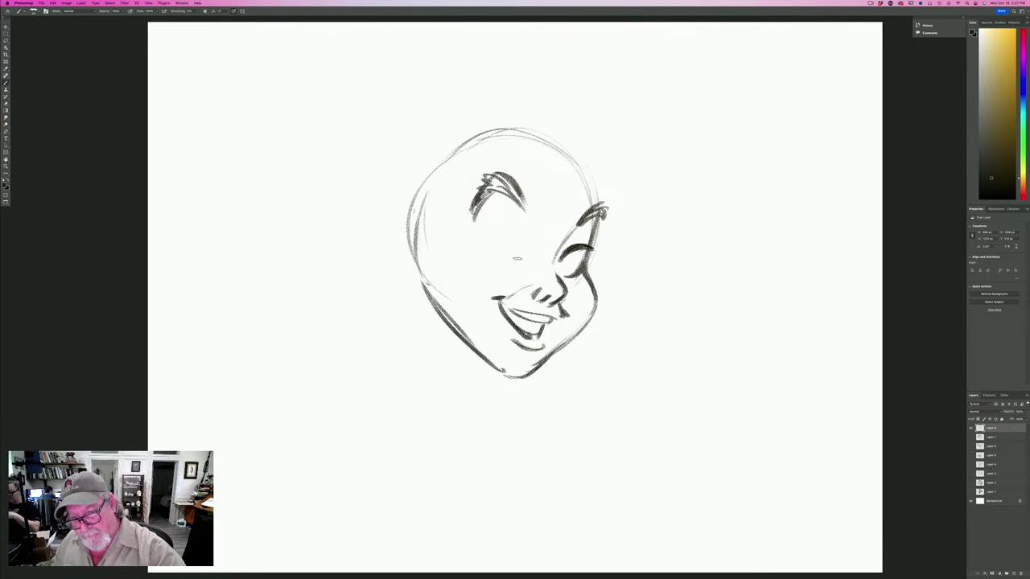
{"action": "left_click_drag", "start_coordinate": [508, 230], "coordinate": [516, 250]}
{"action": "mouse_move", "coordinate": [493, 222]}
{"action": "left_mouse_down"}
{"action": "mouse_move", "coordinate": [515, 237]}
{"action": "mouse_move", "coordinate": [523, 263]}
{"action": "mouse_move", "coordinate": [511, 230]}
{"action": "mouse_move", "coordinate": [492, 241]}
{"action": "mouse_move", "coordinate": [527, 255]}
{"action": "mouse_move", "coordinate": [498, 224]}
{"action": "left_mouse_up"}
{"action": "key", "text": "b"}
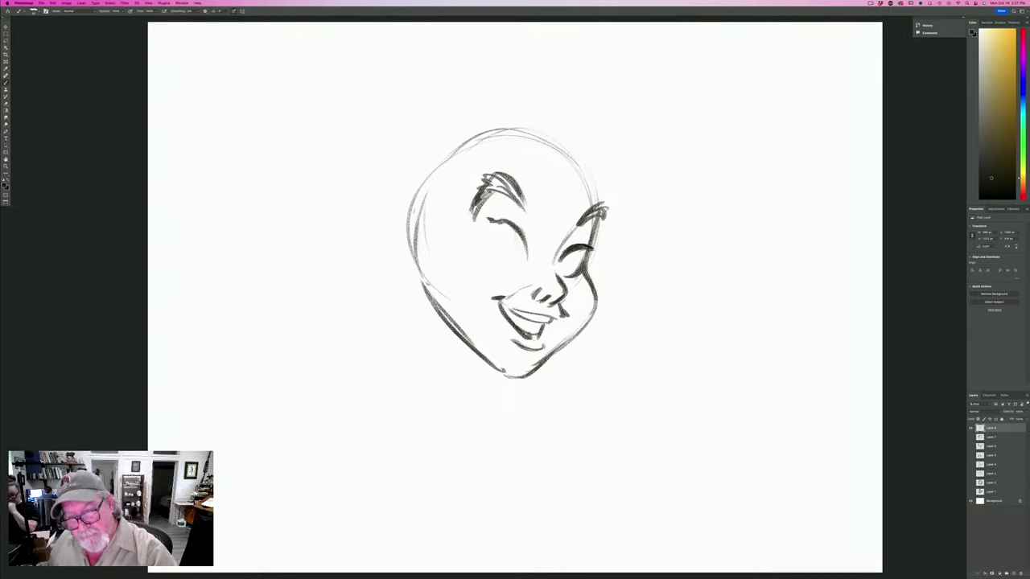
{"action": "mouse_move", "coordinate": [502, 223]}
{"action": "left_mouse_down"}
{"action": "mouse_move", "coordinate": [519, 230]}
{"action": "mouse_move", "coordinate": [526, 258]}
{"action": "mouse_move", "coordinate": [488, 255]}
{"action": "mouse_move", "coordinate": [509, 257]}
{"action": "mouse_move", "coordinate": [497, 254]}
{"action": "left_mouse_up"}
{"action": "left_click_drag", "start_coordinate": [571, 253], "coordinate": [559, 272]}
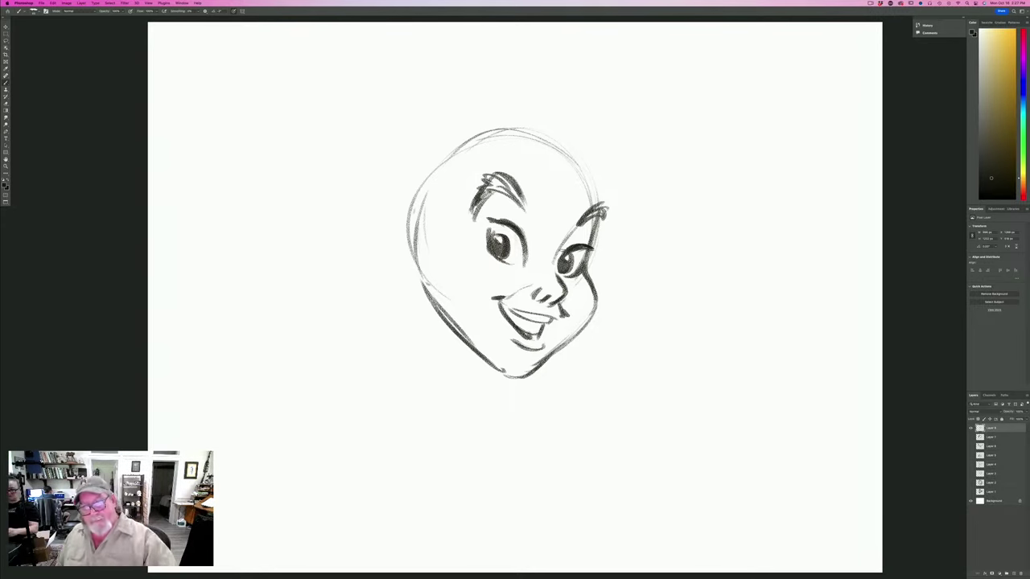
{"action": "left_click_drag", "start_coordinate": [489, 222], "coordinate": [520, 239]}
{"action": "left_click_drag", "start_coordinate": [486, 221], "coordinate": [520, 239]}
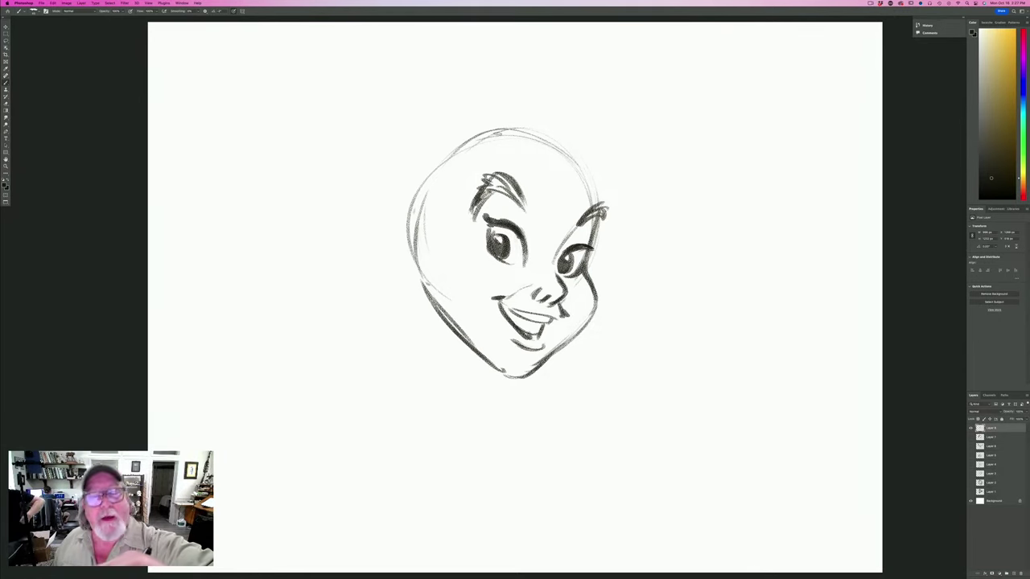
Outline the hair over the top of the head, rising to a peaked front that falls in pointed strands at the far eyebrow.
{"action": "mouse_move", "coordinate": [499, 130]}
{"action": "left_mouse_down"}
{"action": "mouse_move", "coordinate": [448, 153]}
{"action": "mouse_move", "coordinate": [507, 128]}
{"action": "mouse_move", "coordinate": [572, 129]}
{"action": "left_mouse_up"}
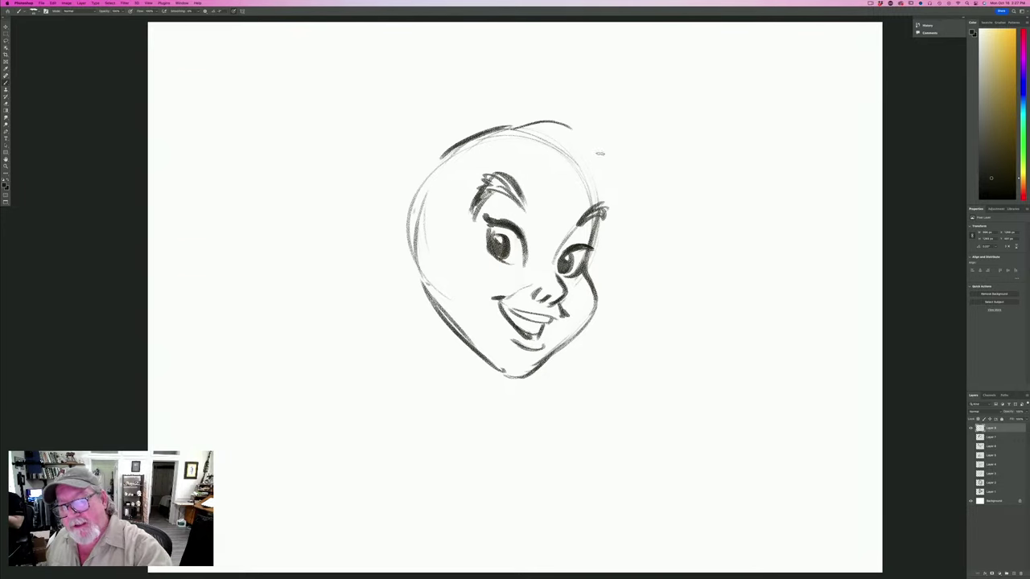
{"action": "mouse_move", "coordinate": [616, 178]}
{"action": "left_mouse_down"}
{"action": "mouse_move", "coordinate": [602, 143]}
{"action": "mouse_move", "coordinate": [573, 121]}
{"action": "mouse_move", "coordinate": [529, 128]}
{"action": "left_mouse_up"}
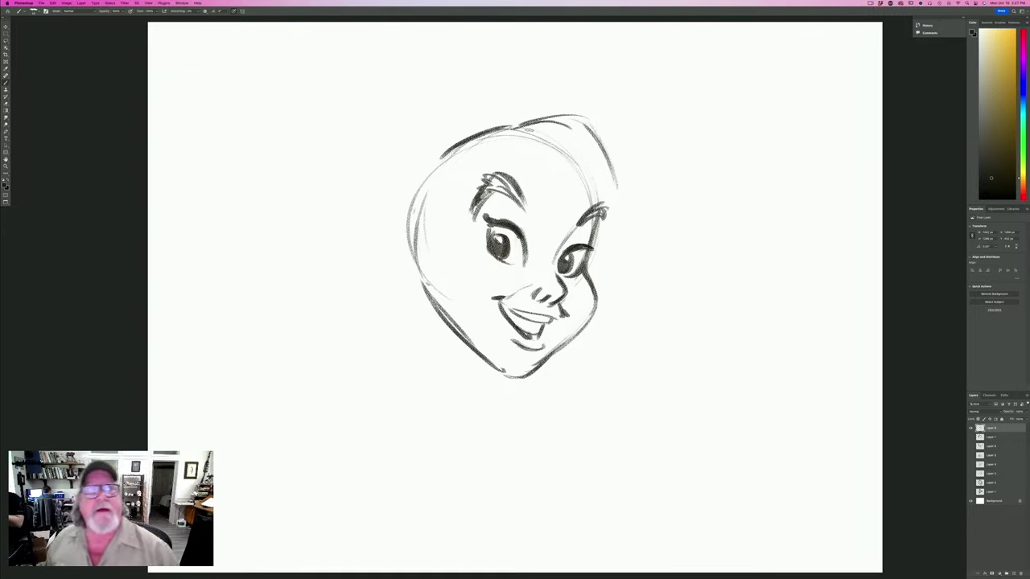
{"action": "mouse_move", "coordinate": [611, 171]}
{"action": "left_mouse_down"}
{"action": "mouse_move", "coordinate": [605, 208]}
{"action": "mouse_move", "coordinate": [566, 215]}
{"action": "mouse_move", "coordinate": [573, 190]}
{"action": "mouse_move", "coordinate": [552, 215]}
{"action": "left_mouse_up"}
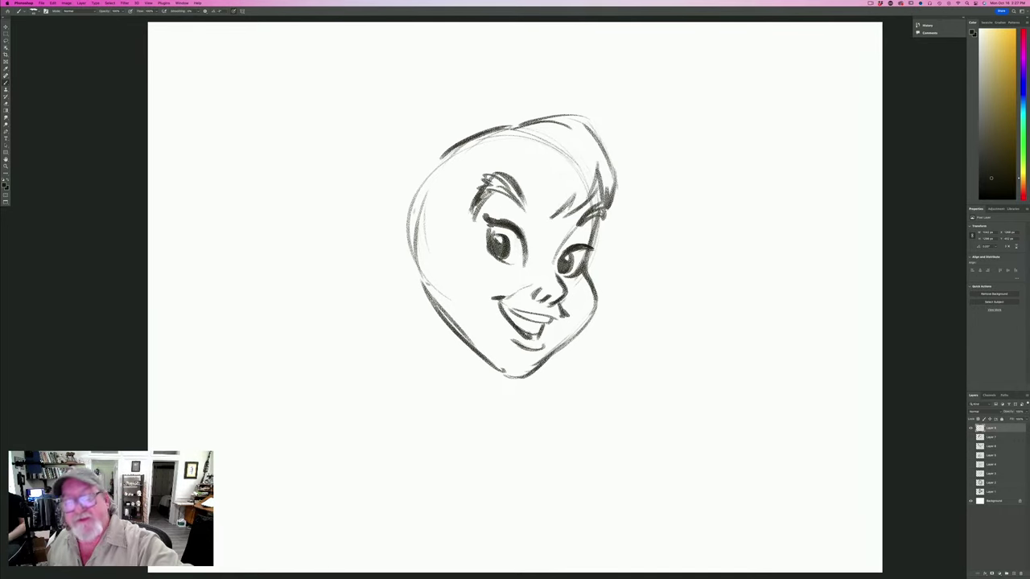
{"action": "mouse_move", "coordinate": [545, 117]}
{"action": "left_mouse_down"}
{"action": "mouse_move", "coordinate": [616, 157]}
{"action": "mouse_move", "coordinate": [618, 177]}
{"action": "left_mouse_up"}
{"action": "mouse_move", "coordinate": [618, 176]}
{"action": "left_mouse_down"}
{"action": "mouse_move", "coordinate": [594, 120]}
{"action": "mouse_move", "coordinate": [556, 120]}
{"action": "left_mouse_up"}
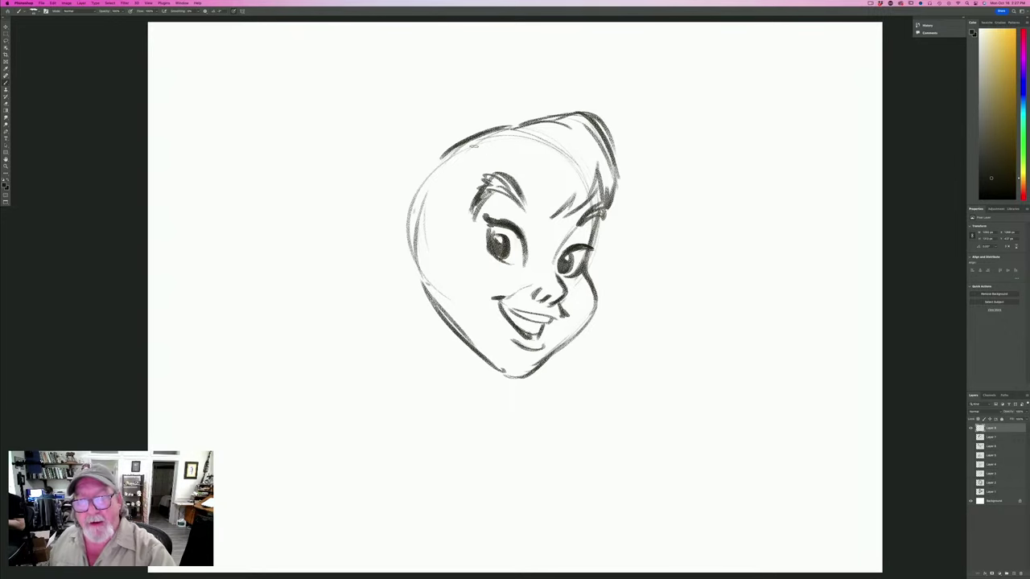
Draw the near hairline across the forehead, ending in jagged pointed bangs between the eyebrows.
{"action": "mouse_move", "coordinate": [479, 143]}
{"action": "left_mouse_down"}
{"action": "mouse_move", "coordinate": [519, 167]}
{"action": "mouse_move", "coordinate": [541, 197]}
{"action": "left_mouse_up"}
{"action": "left_click_drag", "start_coordinate": [523, 161], "coordinate": [538, 224]}
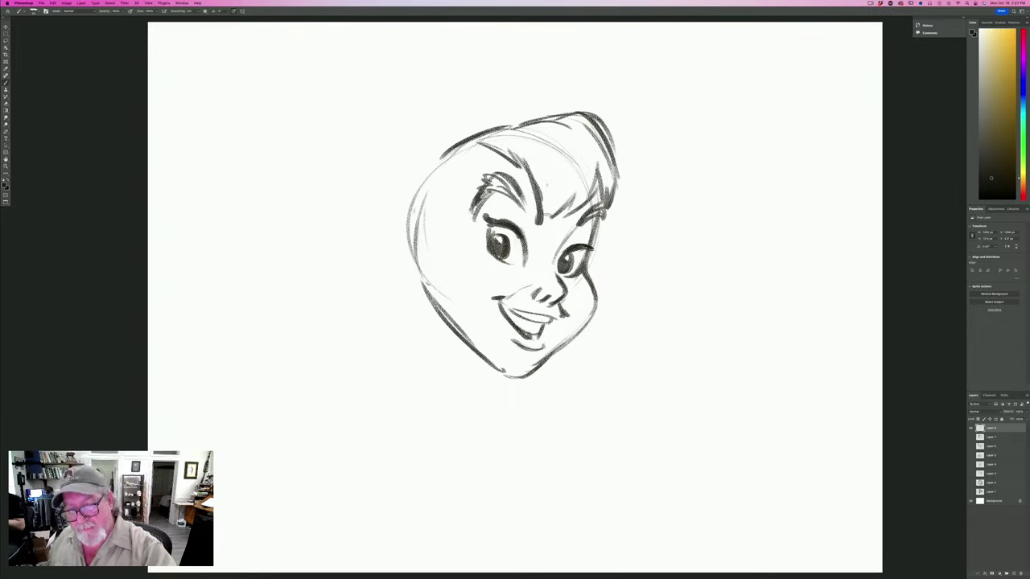
{"action": "left_click_drag", "start_coordinate": [554, 186], "coordinate": [542, 229]}
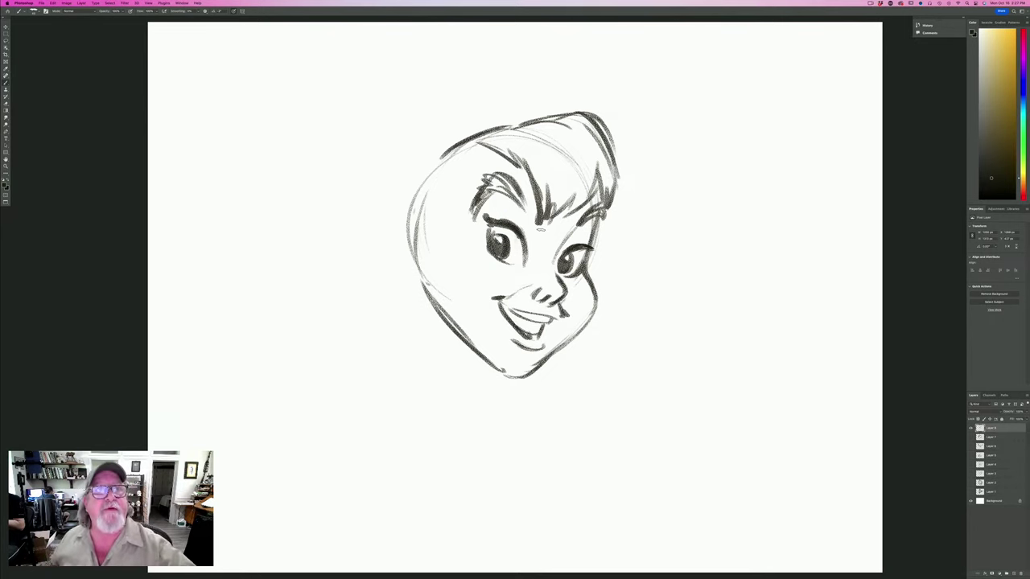
Draw the near sideburn and a large pointed ear, and fill the hair with dark hatching.
{"action": "mouse_move", "coordinate": [473, 145]}
{"action": "left_mouse_down"}
{"action": "mouse_move", "coordinate": [480, 192]}
{"action": "mouse_move", "coordinate": [428, 235]}
{"action": "left_mouse_up"}
{"action": "mouse_move", "coordinate": [486, 135]}
{"action": "left_mouse_down"}
{"action": "mouse_move", "coordinate": [419, 201]}
{"action": "mouse_move", "coordinate": [432, 248]}
{"action": "left_mouse_up"}
{"action": "mouse_move", "coordinate": [400, 185]}
{"action": "left_mouse_down"}
{"action": "mouse_move", "coordinate": [432, 246]}
{"action": "mouse_move", "coordinate": [388, 184]}
{"action": "mouse_move", "coordinate": [406, 268]}
{"action": "mouse_move", "coordinate": [435, 276]}
{"action": "left_mouse_up"}
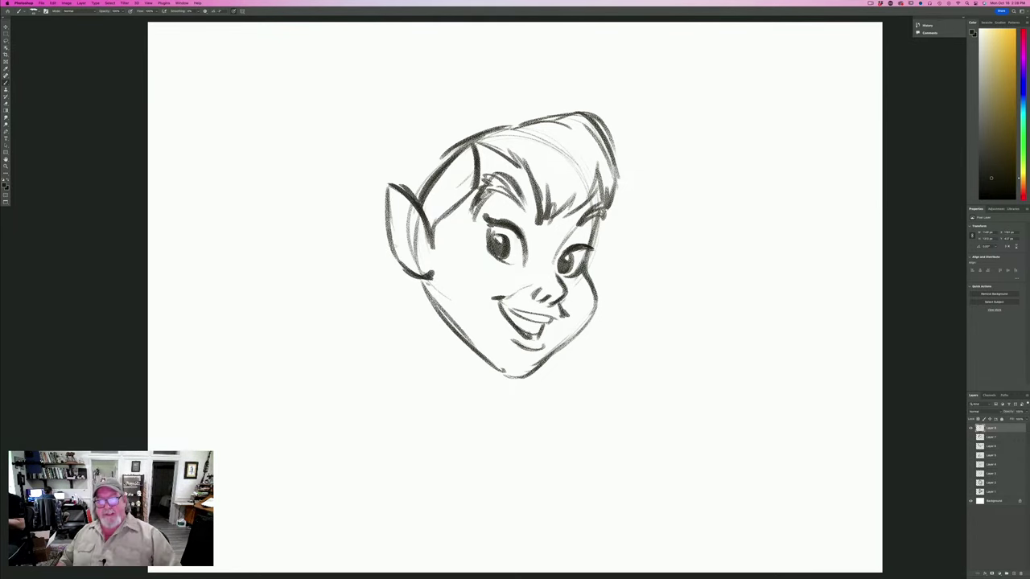
{"action": "left_click_drag", "start_coordinate": [400, 208], "coordinate": [426, 262]}
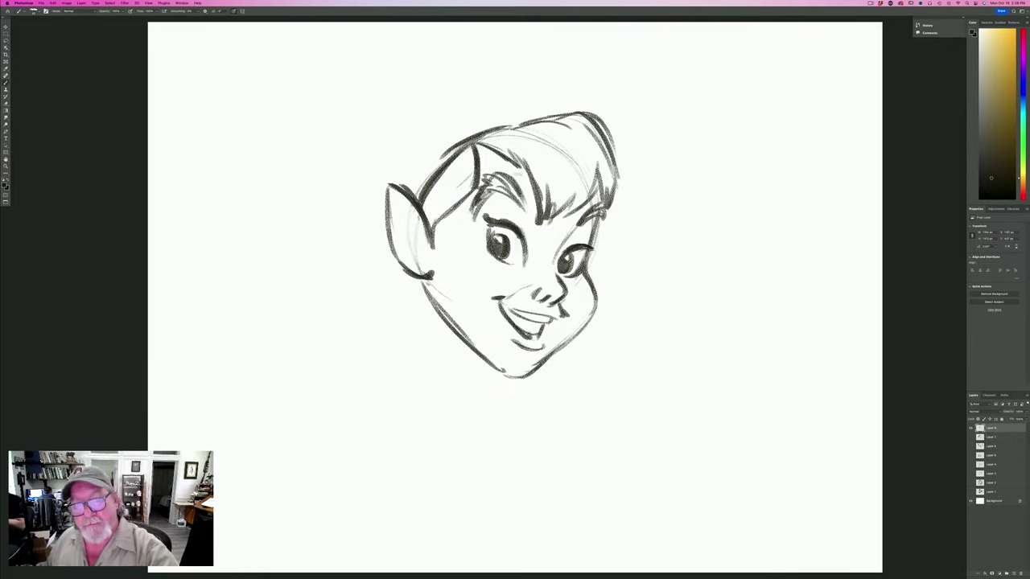
{"action": "mouse_move", "coordinate": [604, 169]}
{"action": "left_mouse_down"}
{"action": "mouse_move", "coordinate": [611, 184]}
{"action": "mouse_move", "coordinate": [581, 114]}
{"action": "mouse_move", "coordinate": [547, 201]}
{"action": "mouse_move", "coordinate": [523, 137]}
{"action": "mouse_move", "coordinate": [507, 209]}
{"action": "mouse_move", "coordinate": [483, 141]}
{"action": "mouse_move", "coordinate": [426, 225]}
{"action": "left_mouse_up"}
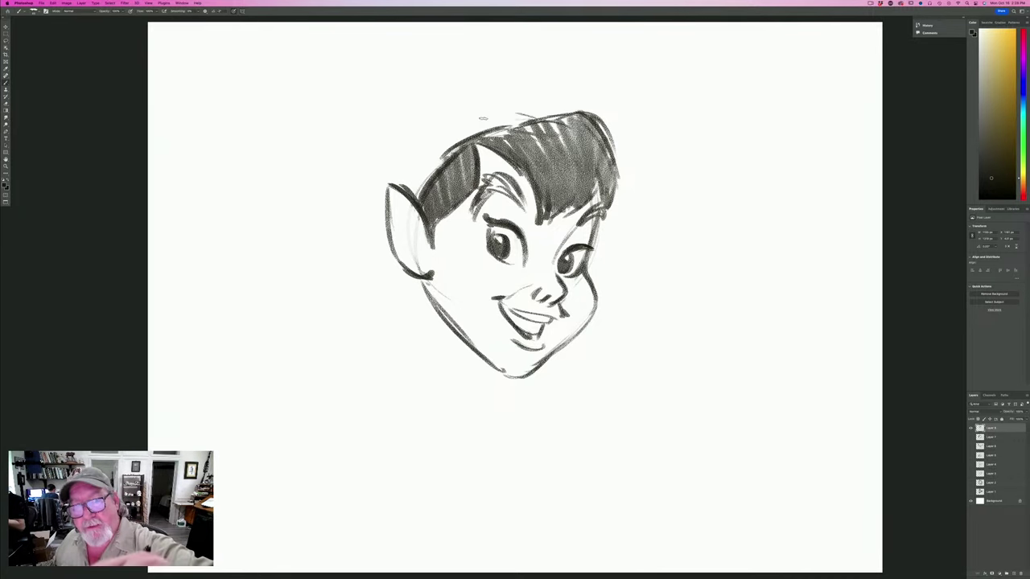
Sketch a pointed hat behind the hair, with a curved brim, a raised peak and a long back edge down to the ear.
{"action": "mouse_move", "coordinate": [527, 115]}
{"action": "left_mouse_down"}
{"action": "mouse_move", "coordinate": [488, 116]}
{"action": "mouse_move", "coordinate": [411, 175]}
{"action": "left_mouse_up"}
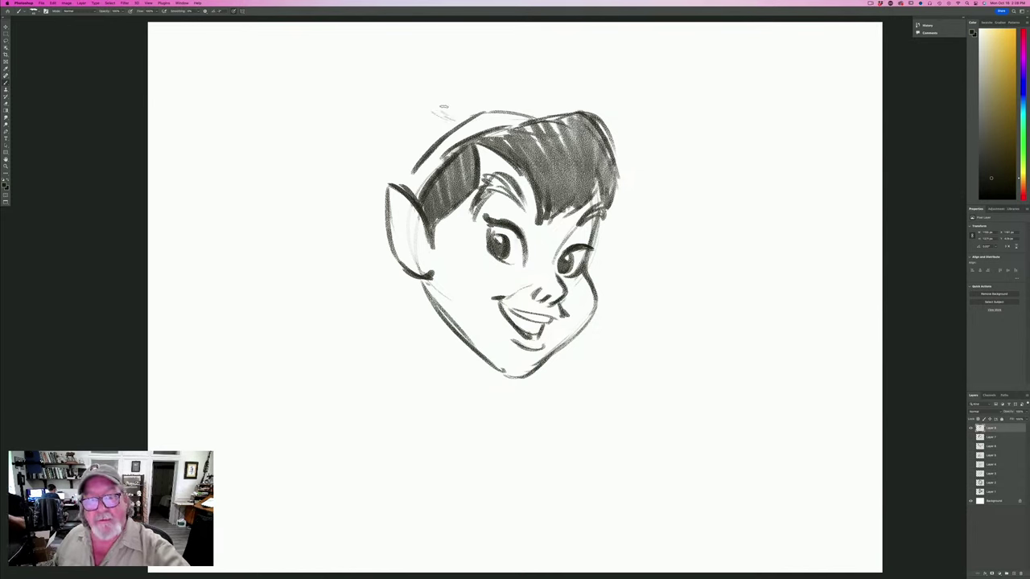
{"action": "mouse_move", "coordinate": [457, 120]}
{"action": "left_mouse_down"}
{"action": "mouse_move", "coordinate": [409, 83]}
{"action": "mouse_move", "coordinate": [392, 85]}
{"action": "mouse_move", "coordinate": [383, 134]}
{"action": "left_mouse_up"}
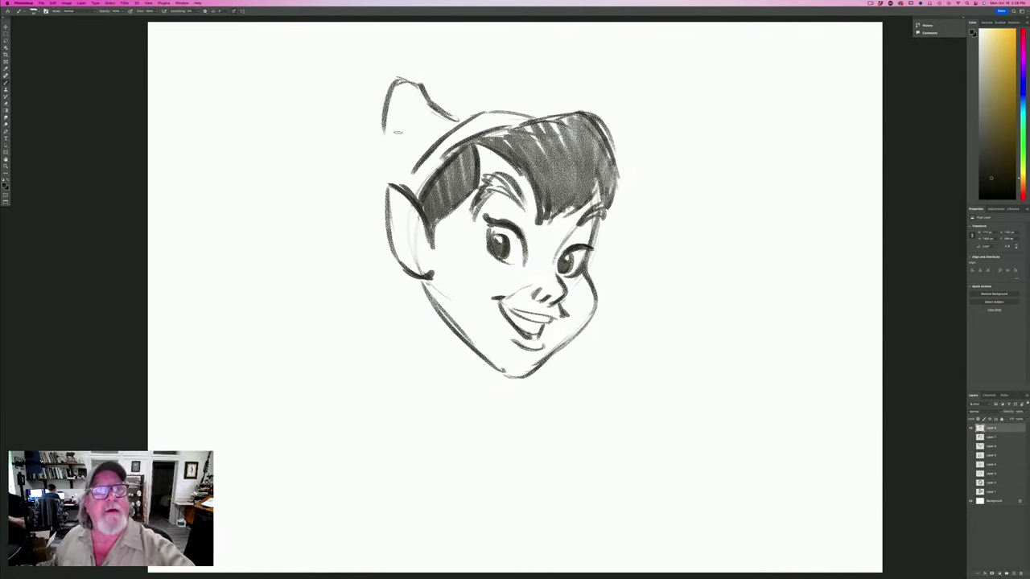
{"action": "left_click_drag", "start_coordinate": [393, 83], "coordinate": [374, 221]}
{"action": "left_click_drag", "start_coordinate": [373, 161], "coordinate": [385, 237]}
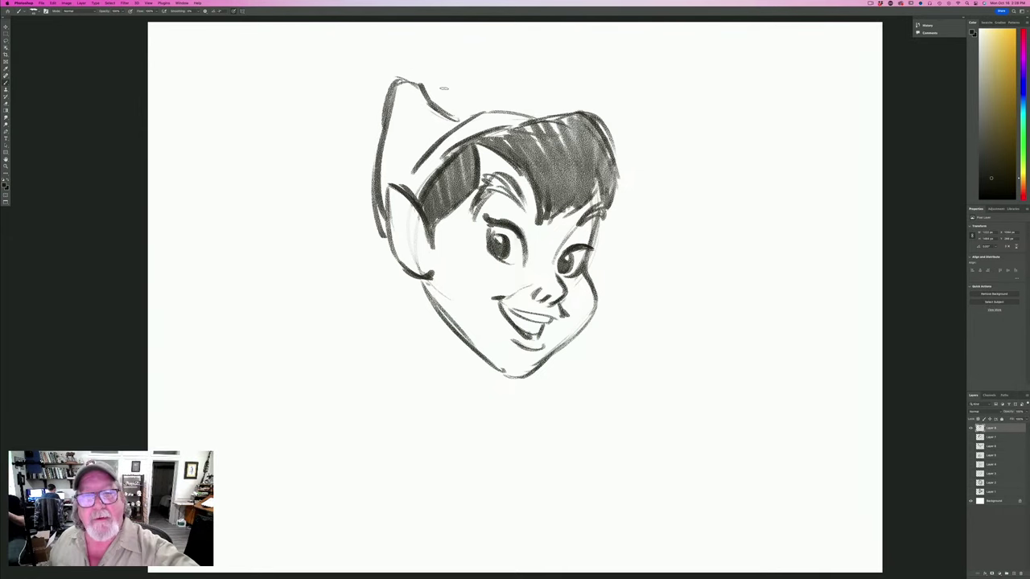
Move the head sketch slightly down and to the right on the canvas, and return to the Brush tool.
{"action": "key", "text": "v"}
{"action": "left_click_drag", "start_coordinate": [368, 279], "coordinate": [387, 329]}
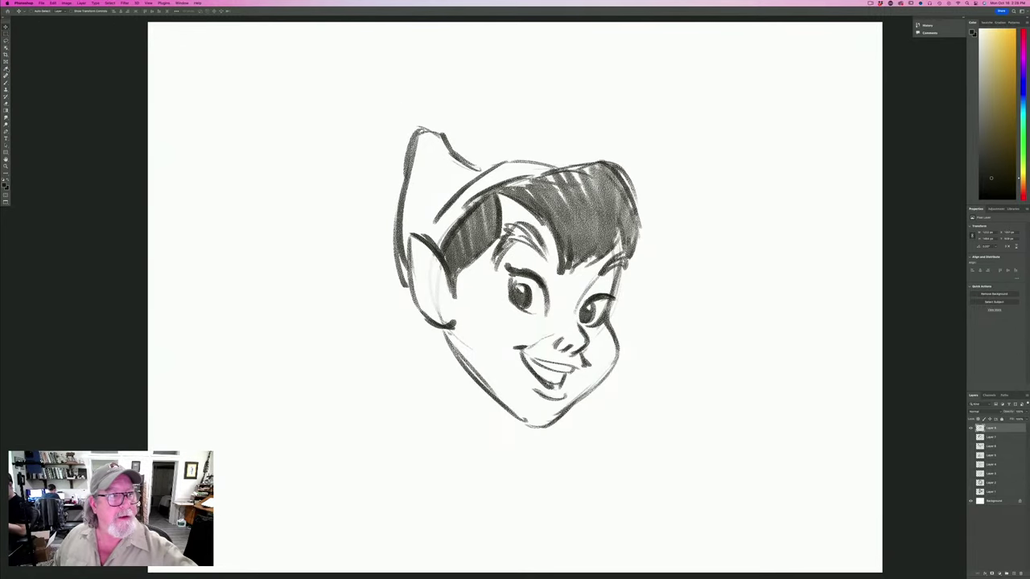
{"action": "left_click", "coordinate": [8, 83]}
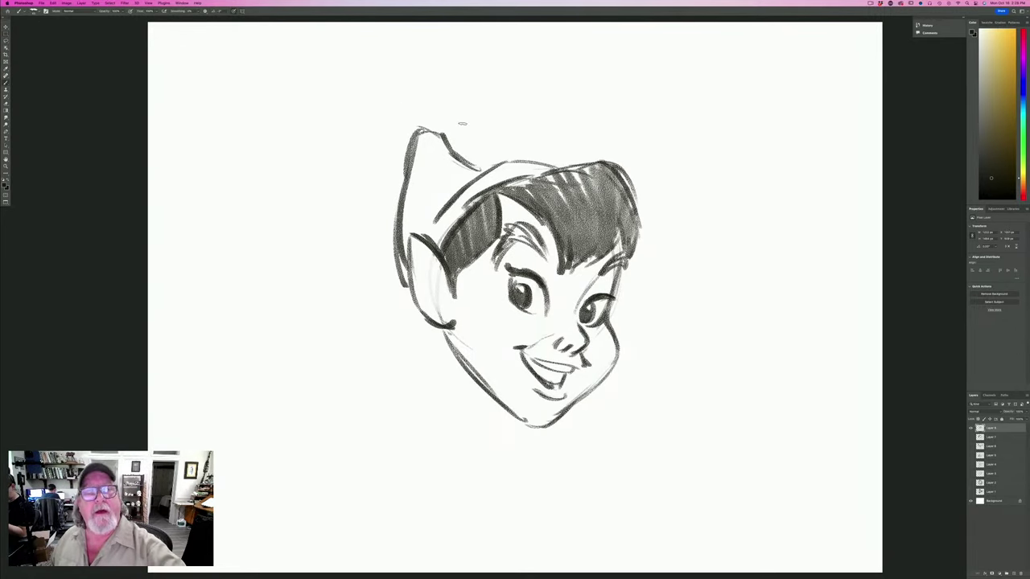
Draw a long pointed feather rising from the hat's brim past its peak, with a few hatch marks near the tip.
{"action": "mouse_move", "coordinate": [483, 164]}
{"action": "left_mouse_down"}
{"action": "mouse_move", "coordinate": [382, 55]}
{"action": "mouse_move", "coordinate": [413, 112]}
{"action": "left_mouse_up"}
{"action": "left_click_drag", "start_coordinate": [408, 76], "coordinate": [418, 96]}
{"action": "left_click_drag", "start_coordinate": [419, 86], "coordinate": [428, 99]}
{"action": "left_click_drag", "start_coordinate": [436, 97], "coordinate": [439, 110]}
{"action": "left_click_drag", "start_coordinate": [394, 86], "coordinate": [432, 130]}
{"action": "left_click_drag", "start_coordinate": [397, 101], "coordinate": [428, 129]}
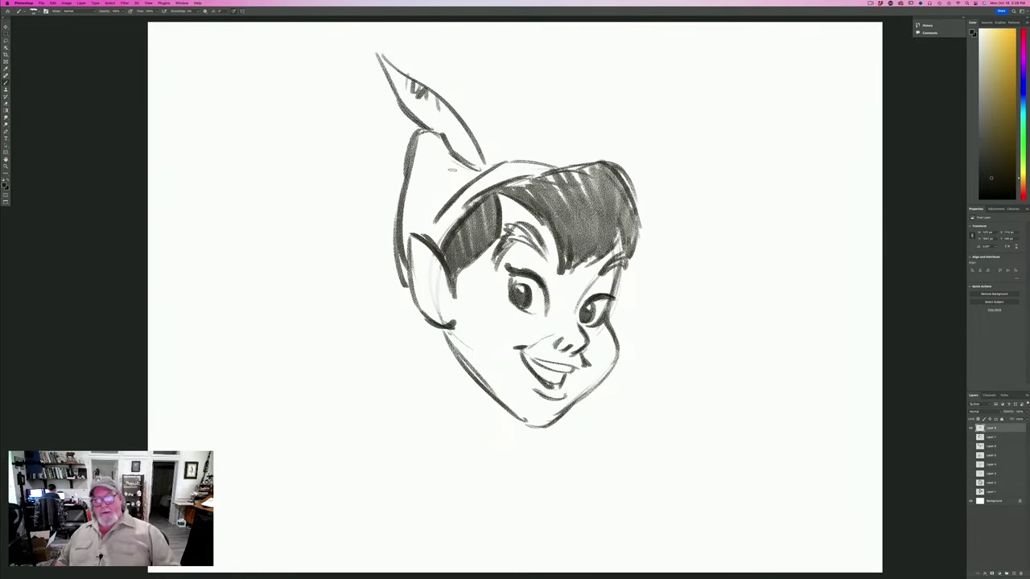
Add dark shaded hair at the nape behind the ear, and draw the inner fold lines of the ear.
{"action": "mouse_move", "coordinate": [408, 275]}
{"action": "left_mouse_down"}
{"action": "mouse_move", "coordinate": [409, 347]}
{"action": "mouse_move", "coordinate": [450, 380]}
{"action": "left_mouse_up"}
{"action": "left_click_drag", "start_coordinate": [420, 363], "coordinate": [440, 367]}
{"action": "mouse_move", "coordinate": [453, 371]}
{"action": "left_mouse_down"}
{"action": "mouse_move", "coordinate": [416, 316]}
{"action": "mouse_move", "coordinate": [414, 344]}
{"action": "left_mouse_up"}
{"action": "left_click_drag", "start_coordinate": [417, 251], "coordinate": [442, 299]}
{"action": "left_click_drag", "start_coordinate": [431, 283], "coordinate": [435, 304]}
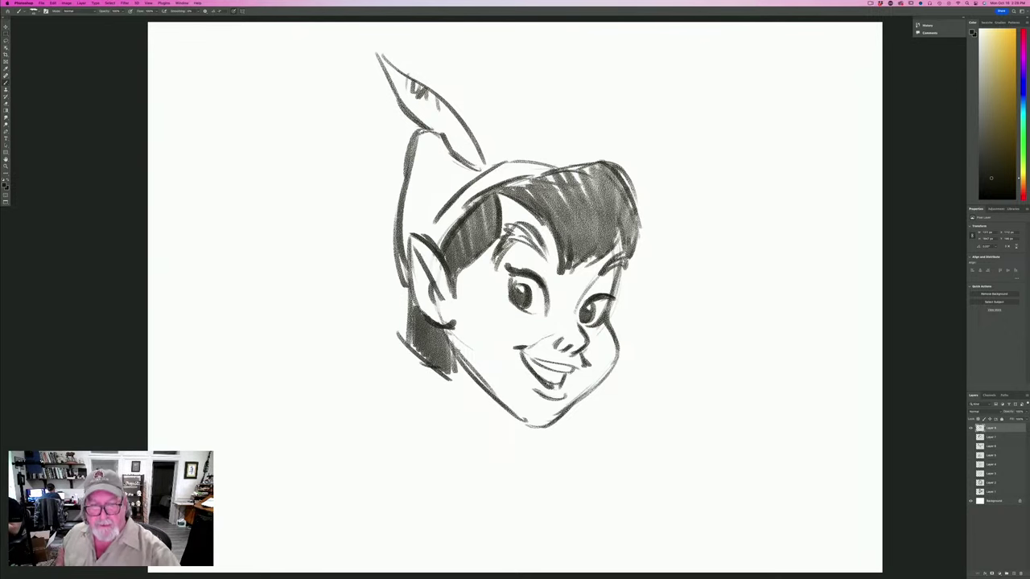
Fill the hat's feather with dark diagonal hatching from base to tip.
{"action": "left_click_drag", "start_coordinate": [487, 172], "coordinate": [441, 105]}
{"action": "left_click_drag", "start_coordinate": [450, 150], "coordinate": [418, 79]}
{"action": "mouse_move", "coordinate": [438, 130]}
{"action": "left_mouse_down"}
{"action": "mouse_move", "coordinate": [404, 71]}
{"action": "mouse_move", "coordinate": [380, 60]}
{"action": "left_mouse_up"}
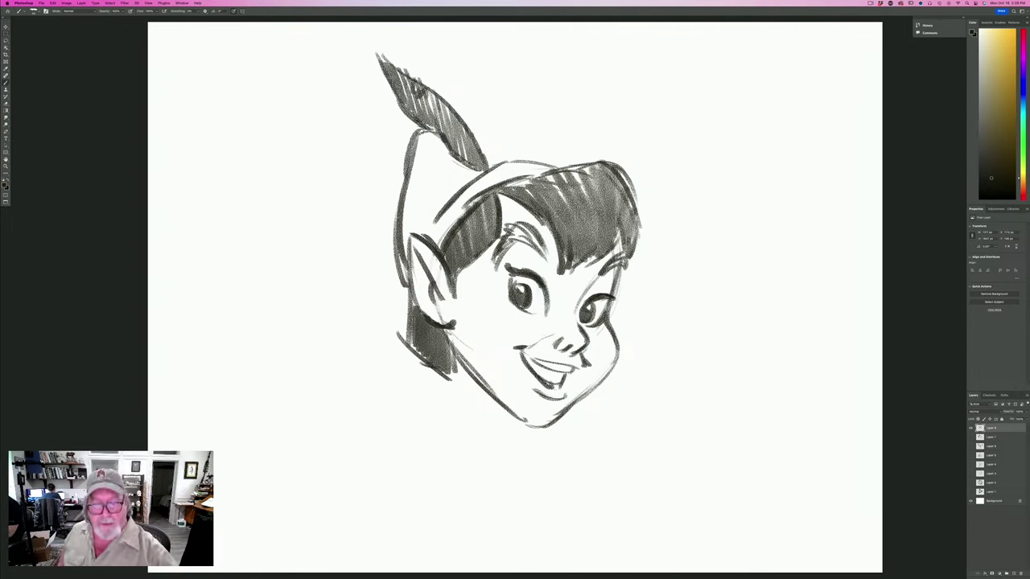
Draw the back of the neck running into a thick diagonal neckline, and darken the inside of the mouth.
{"action": "left_click_drag", "start_coordinate": [452, 336], "coordinate": [452, 399]}
{"action": "mouse_move", "coordinate": [456, 362]}
{"action": "left_mouse_down"}
{"action": "mouse_move", "coordinate": [452, 432]}
{"action": "mouse_move", "coordinate": [547, 520]}
{"action": "left_mouse_up"}
{"action": "left_click_drag", "start_coordinate": [492, 470], "coordinate": [528, 510]}
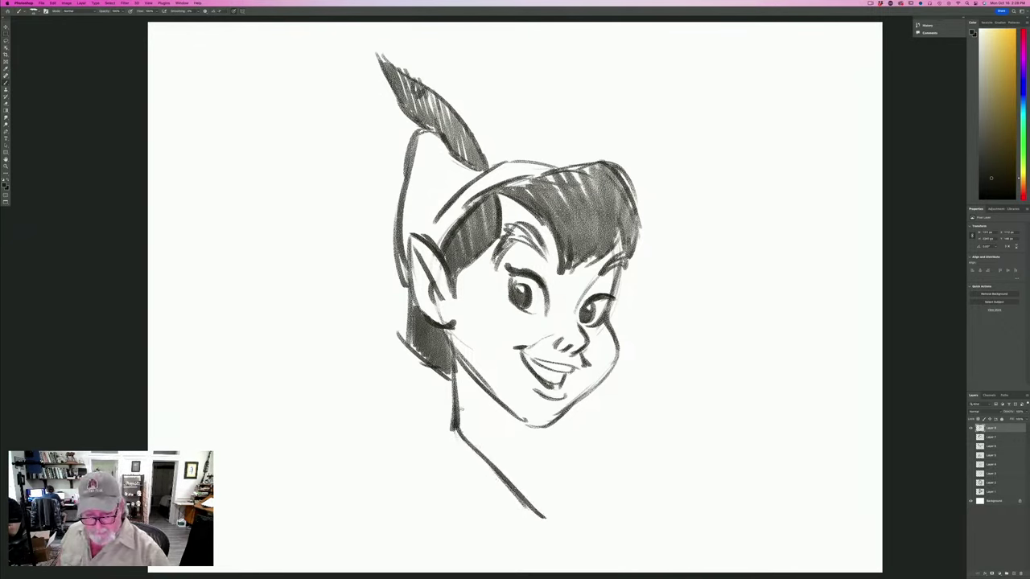
{"action": "left_click_drag", "start_coordinate": [453, 428], "coordinate": [499, 479]}
{"action": "left_click_drag", "start_coordinate": [494, 477], "coordinate": [547, 529]}
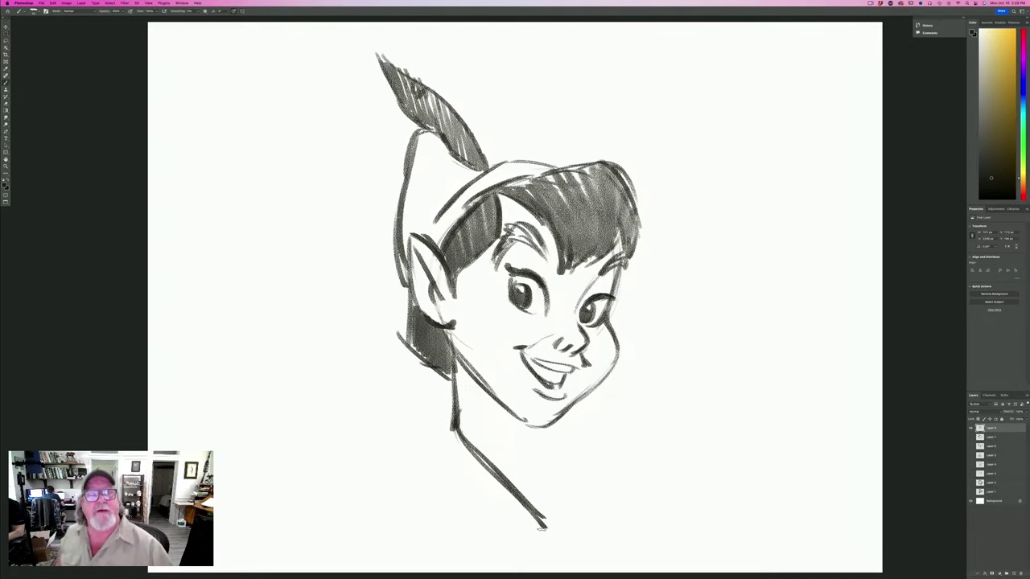
{"action": "left_click_drag", "start_coordinate": [563, 379], "coordinate": [526, 358]}
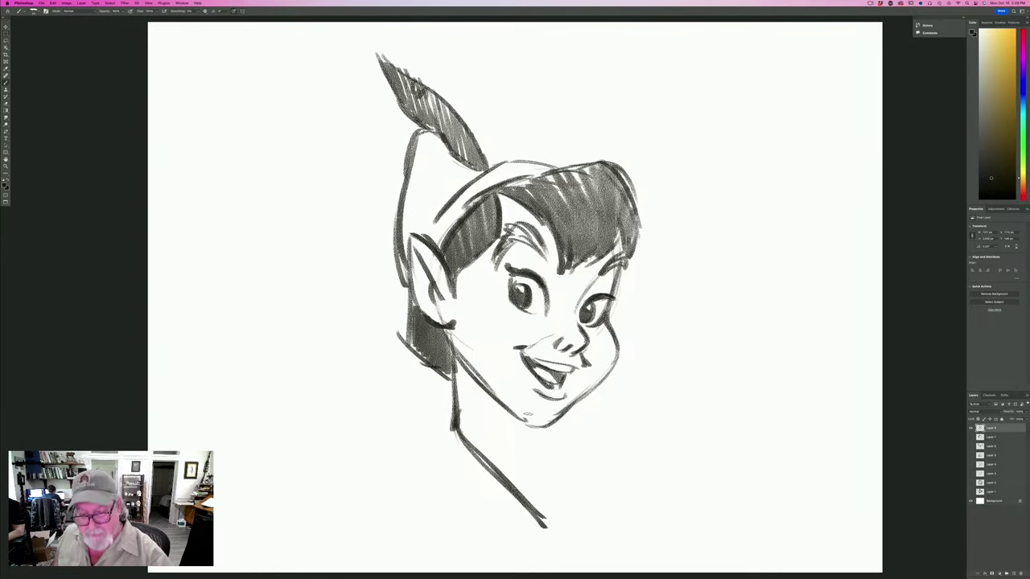
Draw the front of the neck, close the V-shaped neckline, and add pointed collar flaps on both sides.
{"action": "left_click_drag", "start_coordinate": [532, 427], "coordinate": [576, 528]}
{"action": "left_click_drag", "start_coordinate": [556, 465], "coordinate": [573, 537]}
{"action": "left_click_drag", "start_coordinate": [489, 461], "coordinate": [570, 548]}
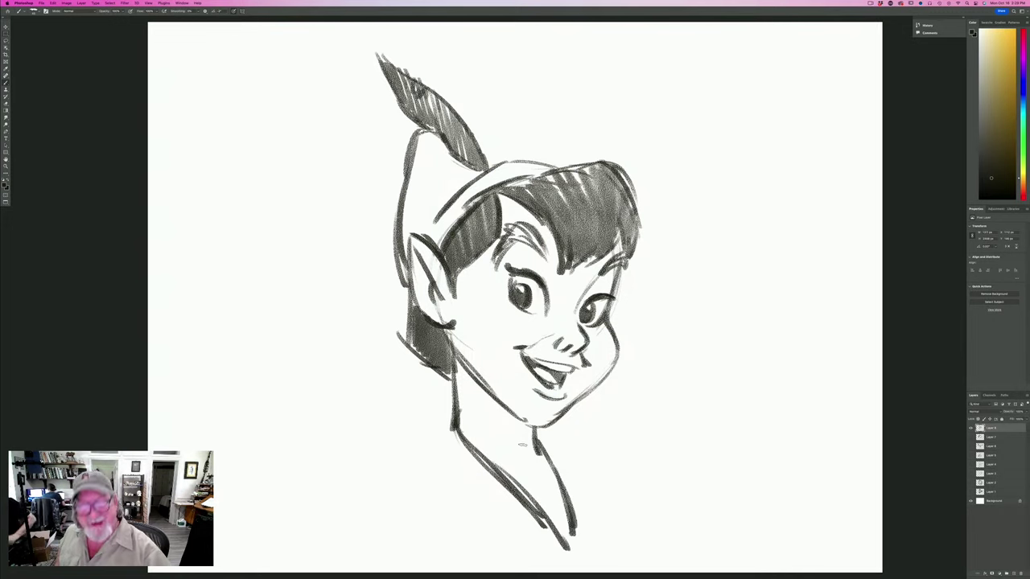
{"action": "mouse_move", "coordinate": [530, 478]}
{"action": "left_mouse_down"}
{"action": "mouse_move", "coordinate": [485, 506]}
{"action": "mouse_move", "coordinate": [476, 539]}
{"action": "left_mouse_up"}
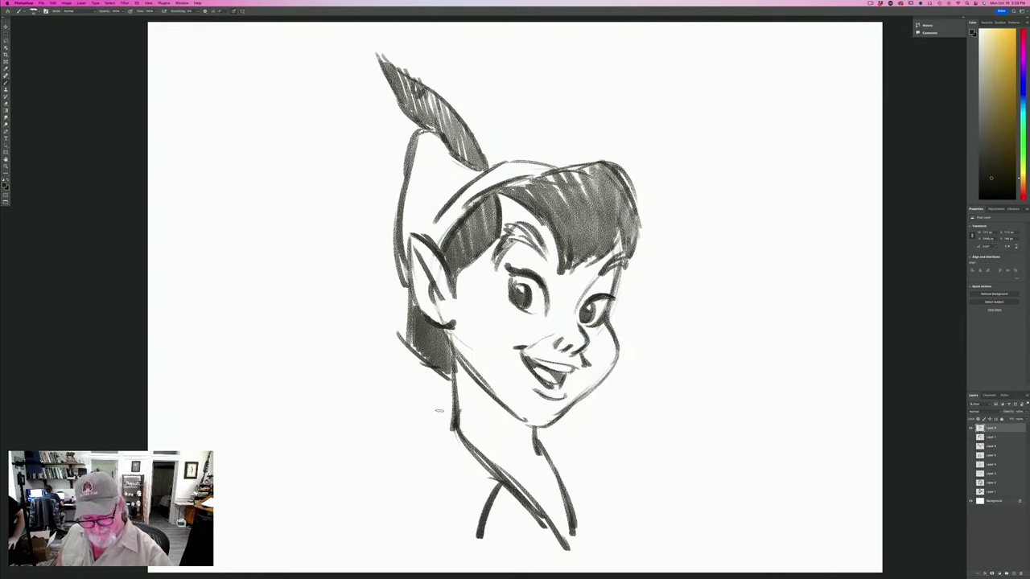
{"action": "left_click_drag", "start_coordinate": [441, 411], "coordinate": [474, 540]}
{"action": "left_click_drag", "start_coordinate": [558, 468], "coordinate": [575, 490]}
{"action": "left_click_drag", "start_coordinate": [547, 431], "coordinate": [596, 491]}
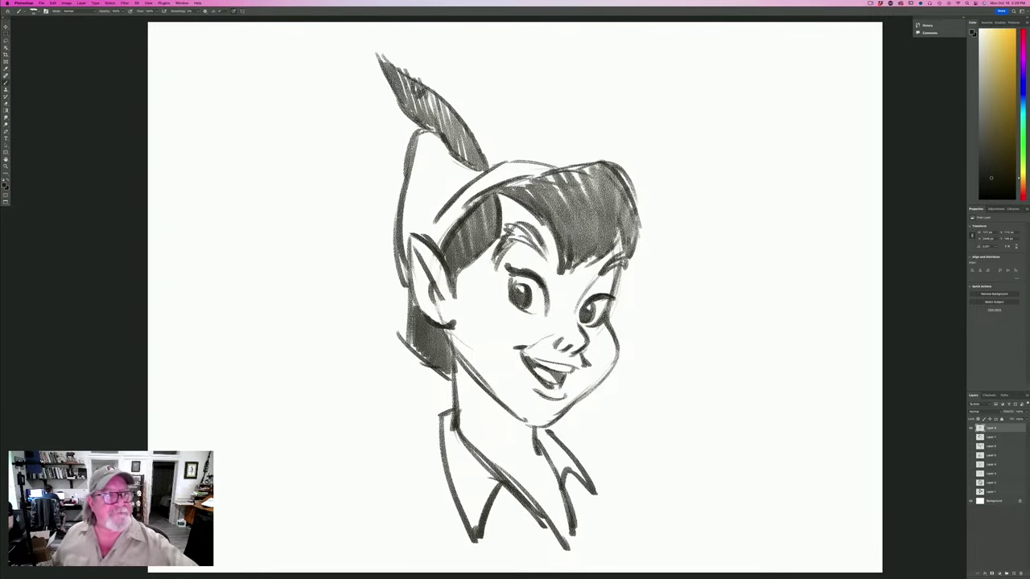
Fill in both eyebrows darker and strengthen the near jaw line from the ear to the chin.
{"action": "mouse_move", "coordinate": [544, 249]}
{"action": "left_mouse_down"}
{"action": "mouse_move", "coordinate": [522, 229]}
{"action": "mouse_move", "coordinate": [494, 261]}
{"action": "left_mouse_up"}
{"action": "mouse_move", "coordinate": [603, 269]}
{"action": "left_mouse_down"}
{"action": "mouse_move", "coordinate": [626, 259]}
{"action": "mouse_move", "coordinate": [620, 280]}
{"action": "left_mouse_up"}
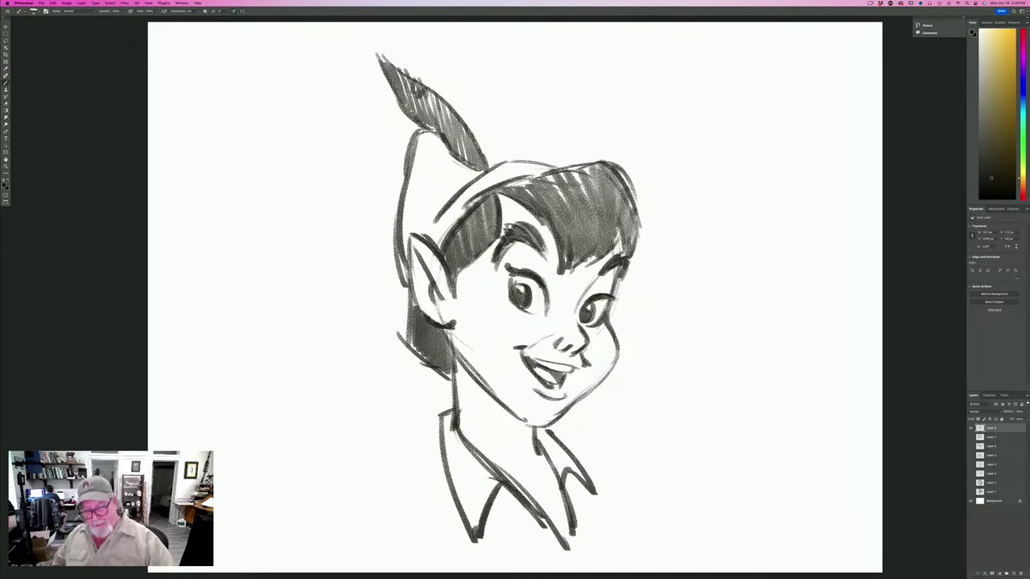
{"action": "mouse_move", "coordinate": [547, 426]}
{"action": "left_mouse_down"}
{"action": "mouse_move", "coordinate": [529, 425]}
{"action": "mouse_move", "coordinate": [456, 358]}
{"action": "left_mouse_up"}
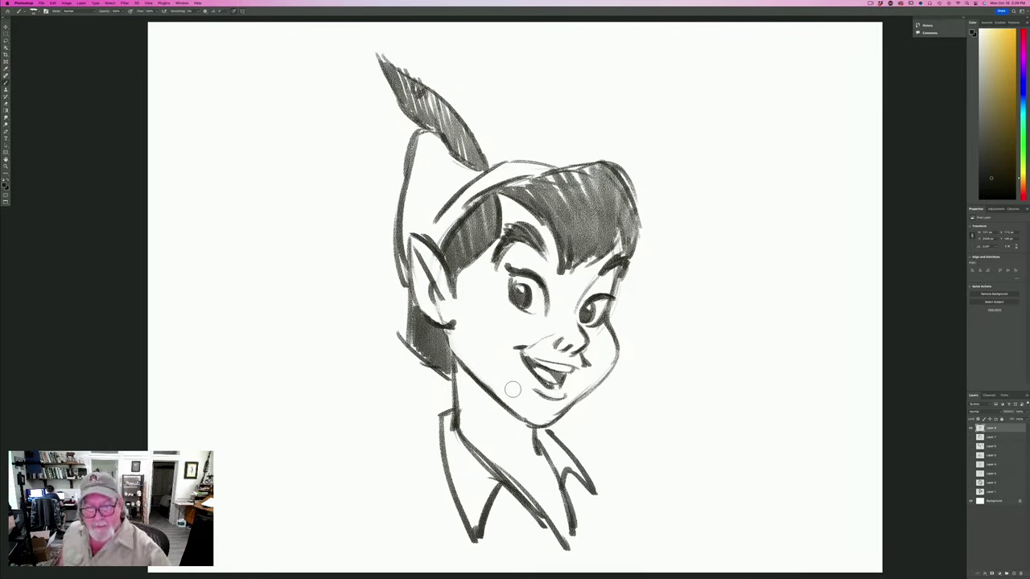
{"action": "left_click_drag", "start_coordinate": [452, 323], "coordinate": [479, 385]}
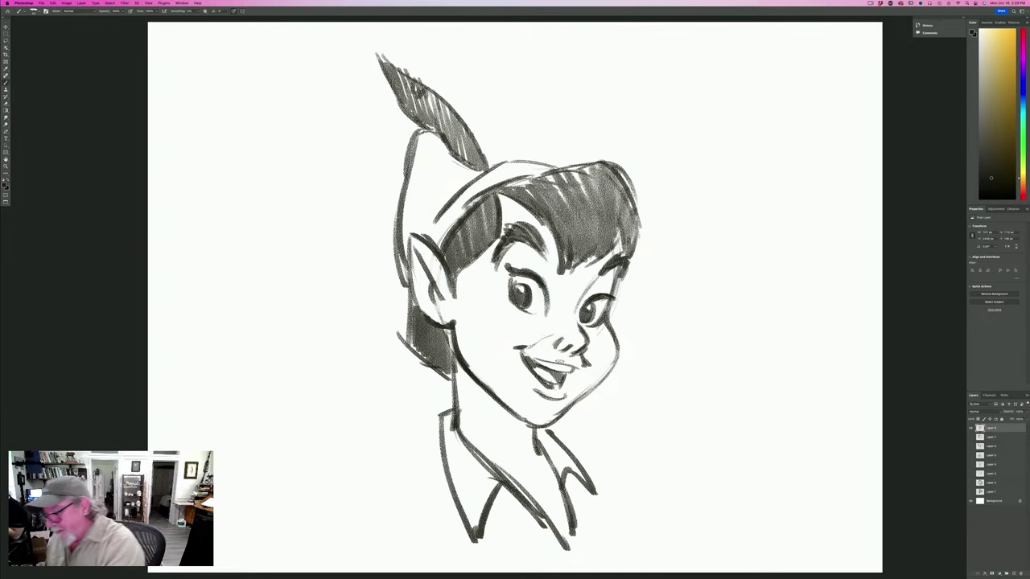
Hide the finished character's layer and add a new empty layer above it.
{"action": "left_click", "coordinate": [970, 427]}
{"action": "left_click", "coordinate": [1012, 573]}
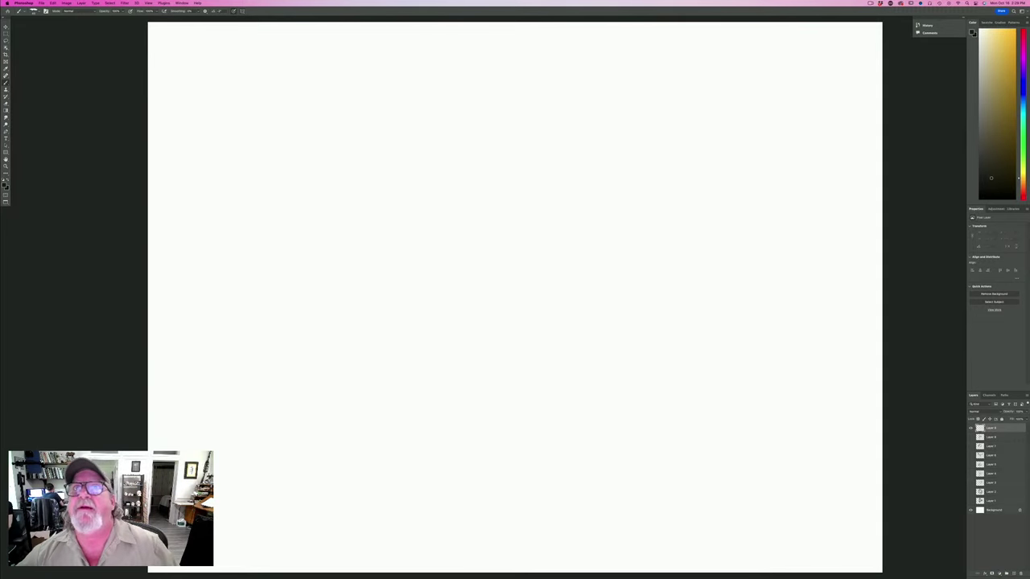
{"action": "key", "text": "Tab"}
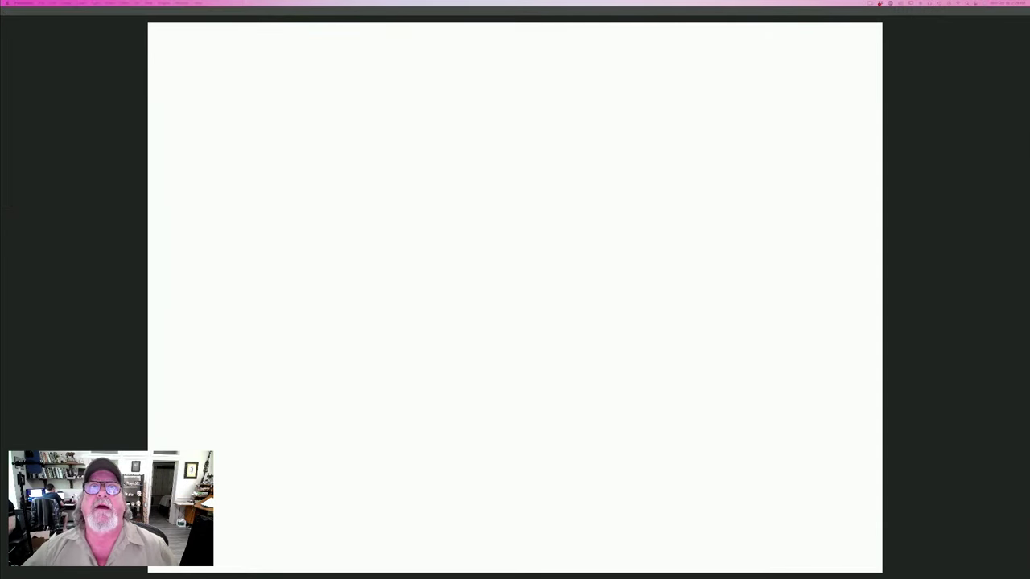
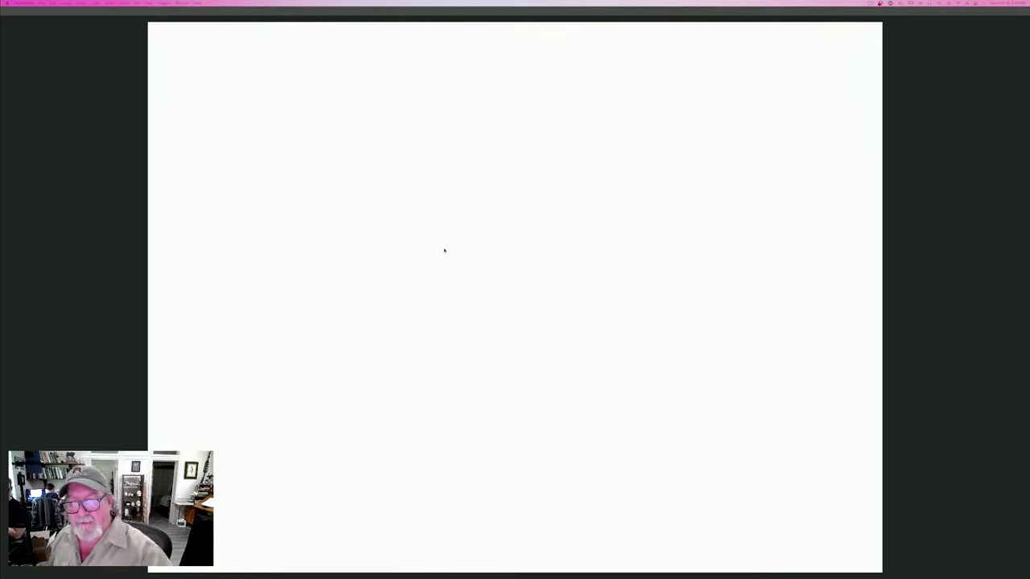
{"action": "key", "text": "Tab"}
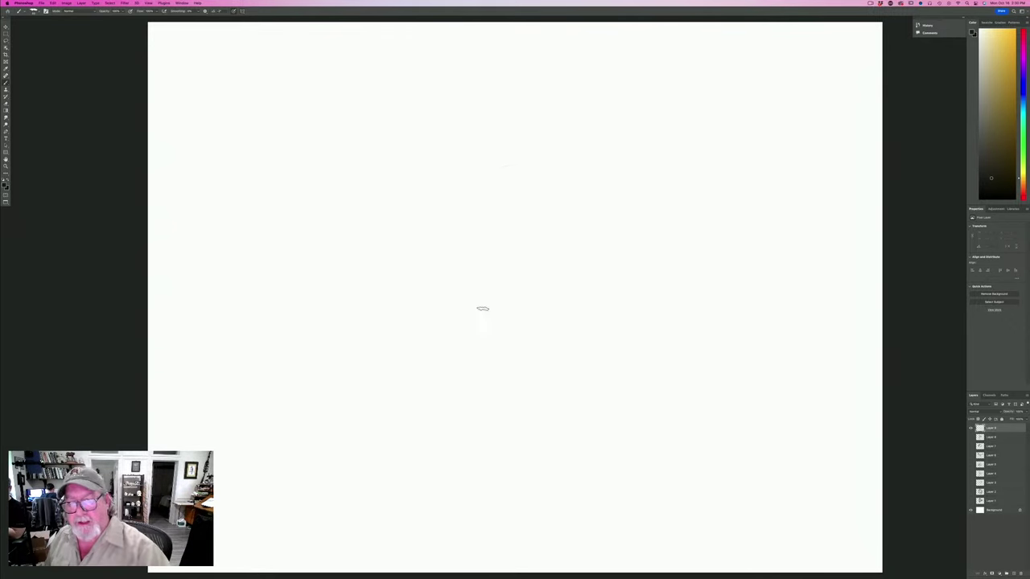
Sketch a large loose circle for a duck's head, lighten its lower edge, and draw a wavy upper bill across it with an upturned tip.
{"action": "mouse_move", "coordinate": [502, 167]}
{"action": "left_mouse_down"}
{"action": "mouse_move", "coordinate": [430, 274]}
{"action": "mouse_move", "coordinate": [416, 257]}
{"action": "mouse_move", "coordinate": [532, 342]}
{"action": "mouse_move", "coordinate": [525, 213]}
{"action": "mouse_move", "coordinate": [418, 220]}
{"action": "mouse_move", "coordinate": [434, 314]}
{"action": "mouse_move", "coordinate": [474, 338]}
{"action": "mouse_move", "coordinate": [592, 295]}
{"action": "mouse_move", "coordinate": [603, 222]}
{"action": "mouse_move", "coordinate": [524, 180]}
{"action": "left_mouse_up"}
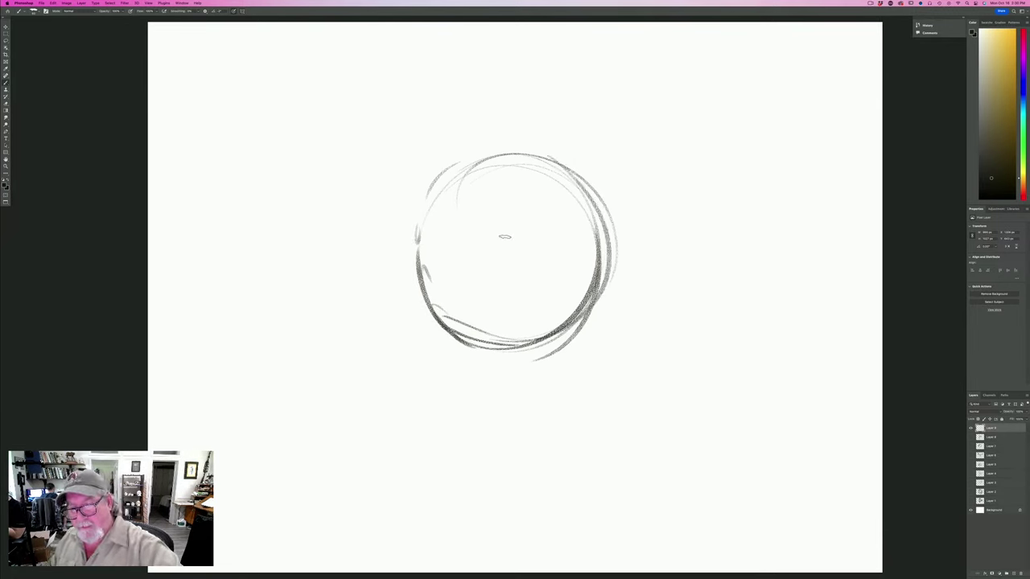
{"action": "key", "text": "e"}
{"action": "mouse_move", "coordinate": [596, 266]}
{"action": "left_mouse_down"}
{"action": "mouse_move", "coordinate": [563, 338]}
{"action": "mouse_move", "coordinate": [542, 324]}
{"action": "mouse_move", "coordinate": [574, 297]}
{"action": "mouse_move", "coordinate": [514, 315]}
{"action": "mouse_move", "coordinate": [585, 303]}
{"action": "mouse_move", "coordinate": [483, 330]}
{"action": "mouse_move", "coordinate": [437, 315]}
{"action": "mouse_move", "coordinate": [439, 326]}
{"action": "left_mouse_up"}
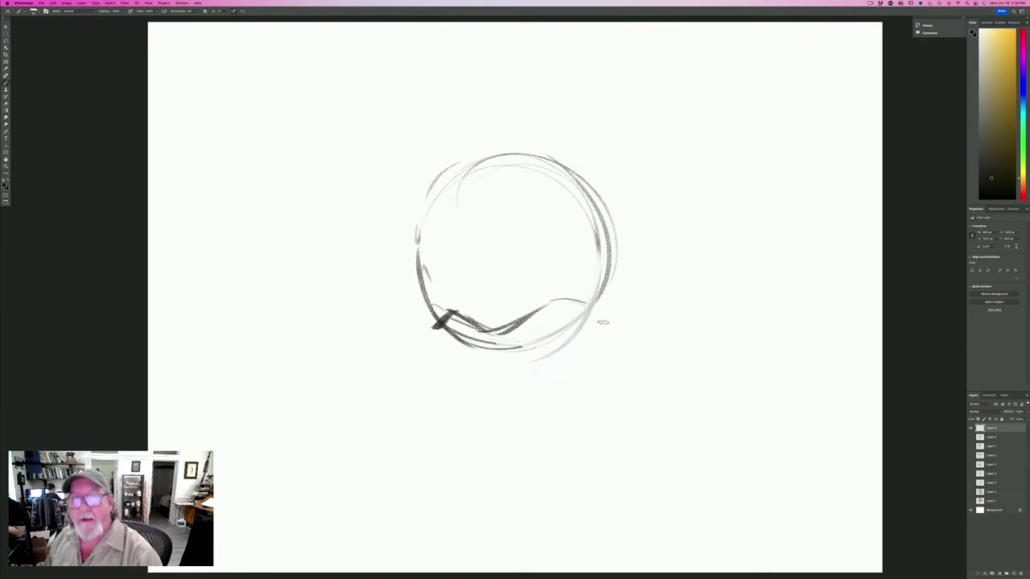
{"action": "mouse_move", "coordinate": [576, 300]}
{"action": "left_mouse_down"}
{"action": "mouse_move", "coordinate": [619, 309]}
{"action": "mouse_move", "coordinate": [567, 296]}
{"action": "mouse_move", "coordinate": [539, 313]}
{"action": "mouse_move", "coordinate": [621, 311]}
{"action": "mouse_move", "coordinate": [595, 321]}
{"action": "mouse_move", "coordinate": [648, 302]}
{"action": "mouse_move", "coordinate": [660, 311]}
{"action": "mouse_move", "coordinate": [653, 324]}
{"action": "mouse_move", "coordinate": [558, 351]}
{"action": "left_mouse_up"}
{"action": "mouse_move", "coordinate": [618, 330]}
{"action": "left_mouse_down"}
{"action": "mouse_move", "coordinate": [548, 357]}
{"action": "mouse_move", "coordinate": [493, 351]}
{"action": "left_mouse_up"}
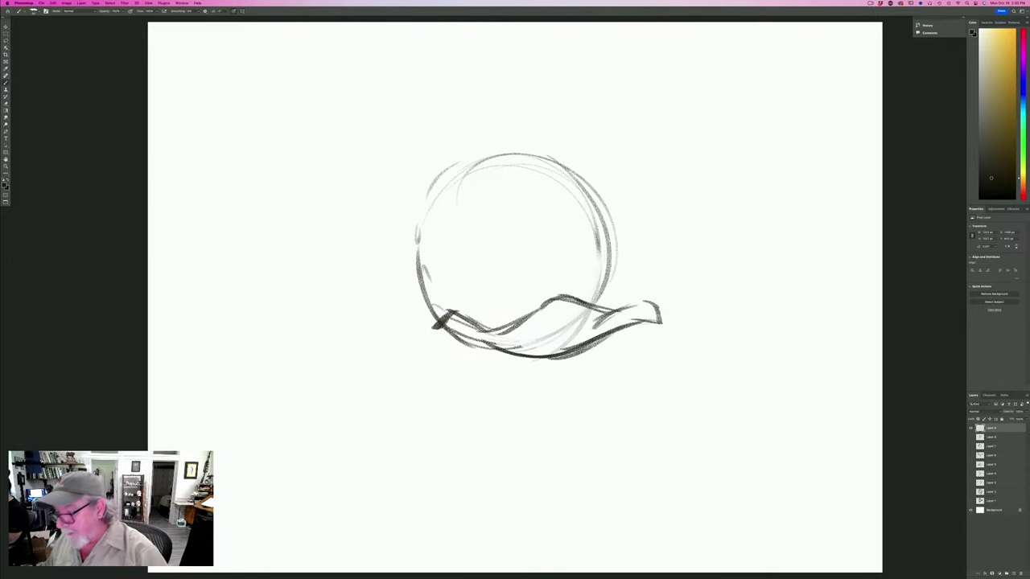
Draw the lower bill curving beneath the upper one, with a darkened mouth corner and a small bump beside the bill's far side.
{"action": "left_click_drag", "start_coordinate": [449, 326], "coordinate": [509, 350]}
{"action": "left_click_drag", "start_coordinate": [601, 289], "coordinate": [643, 336]}
{"action": "mouse_move", "coordinate": [641, 336]}
{"action": "left_mouse_down"}
{"action": "mouse_move", "coordinate": [603, 356]}
{"action": "mouse_move", "coordinate": [522, 367]}
{"action": "left_mouse_up"}
{"action": "left_click_drag", "start_coordinate": [615, 346], "coordinate": [483, 354]}
{"action": "mouse_move", "coordinate": [436, 321]}
{"action": "left_mouse_down"}
{"action": "mouse_move", "coordinate": [428, 329]}
{"action": "mouse_move", "coordinate": [492, 359]}
{"action": "left_mouse_up"}
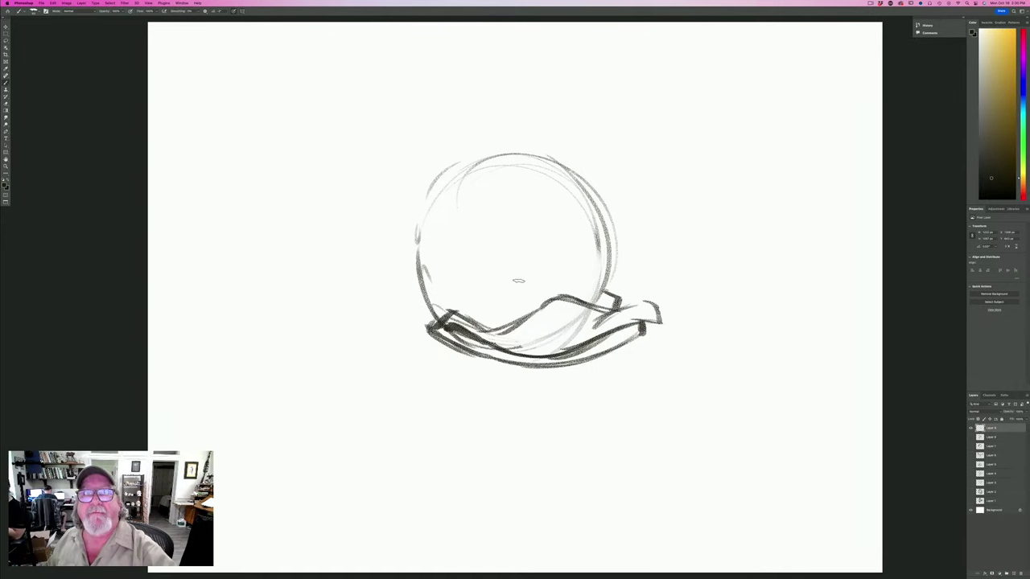
Draw the outlines of two tall eyes above the bill, with angry slanted brow lines meeting over the bridge.
{"action": "left_click_drag", "start_coordinate": [539, 304], "coordinate": [537, 249]}
{"action": "mouse_move", "coordinate": [528, 243]}
{"action": "left_mouse_down"}
{"action": "mouse_move", "coordinate": [531, 262]}
{"action": "mouse_move", "coordinate": [573, 288]}
{"action": "left_mouse_up"}
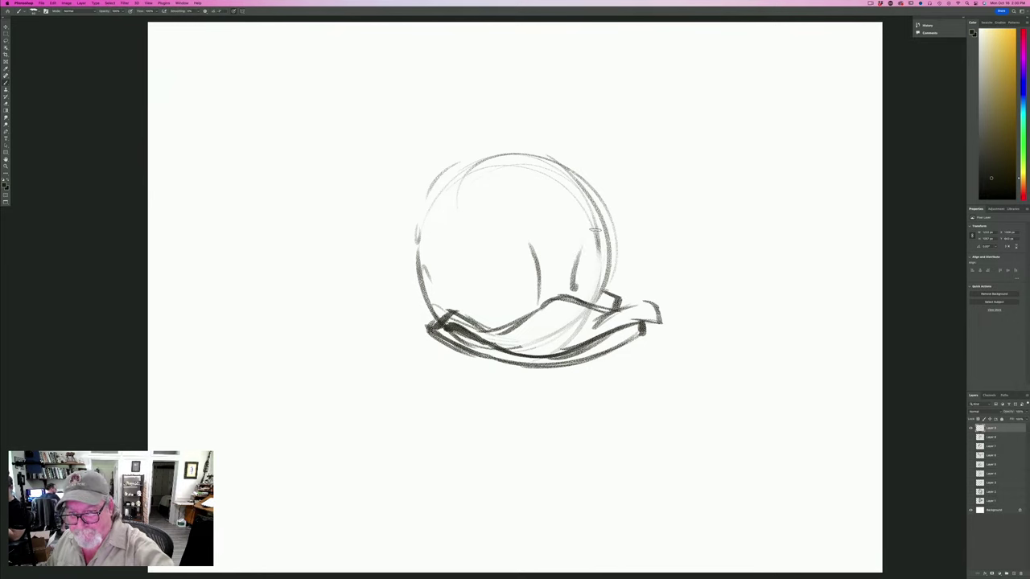
{"action": "mouse_move", "coordinate": [604, 229]}
{"action": "left_mouse_down"}
{"action": "mouse_move", "coordinate": [582, 241]}
{"action": "mouse_move", "coordinate": [576, 224]}
{"action": "mouse_move", "coordinate": [573, 244]}
{"action": "mouse_move", "coordinate": [540, 245]}
{"action": "mouse_move", "coordinate": [488, 218]}
{"action": "mouse_move", "coordinate": [537, 245]}
{"action": "mouse_move", "coordinate": [551, 233]}
{"action": "left_mouse_up"}
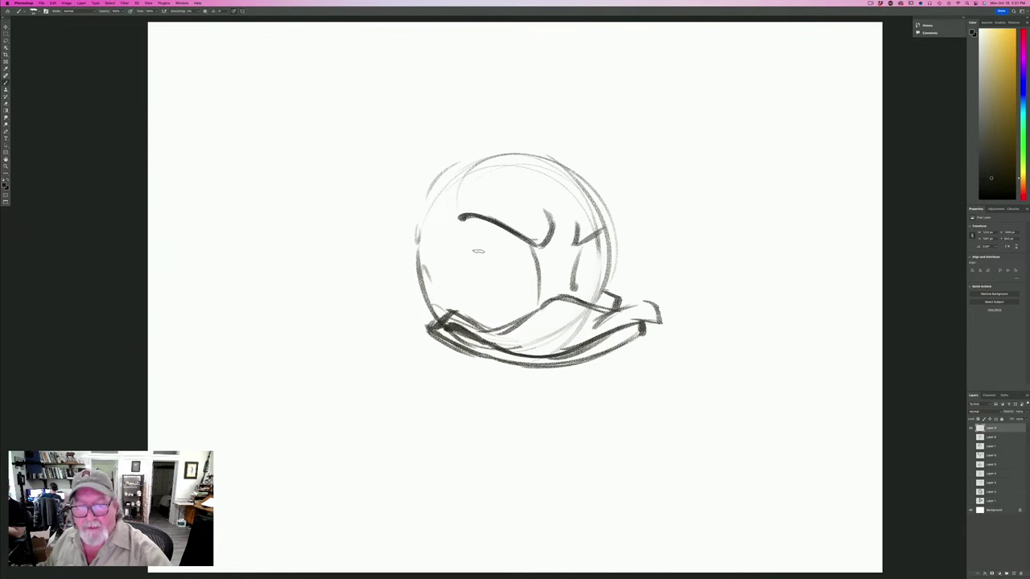
{"action": "mouse_move", "coordinate": [483, 232]}
{"action": "left_mouse_down"}
{"action": "mouse_move", "coordinate": [475, 270]}
{"action": "mouse_move", "coordinate": [492, 324]}
{"action": "left_mouse_up"}
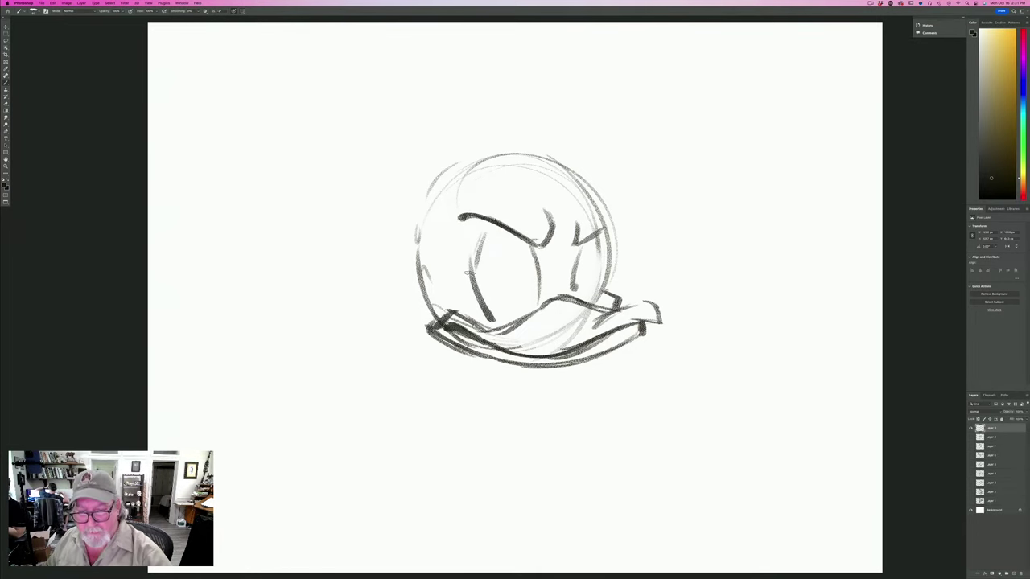
{"action": "left_click_drag", "start_coordinate": [471, 270], "coordinate": [497, 327]}
{"action": "left_click_drag", "start_coordinate": [576, 248], "coordinate": [572, 298]}
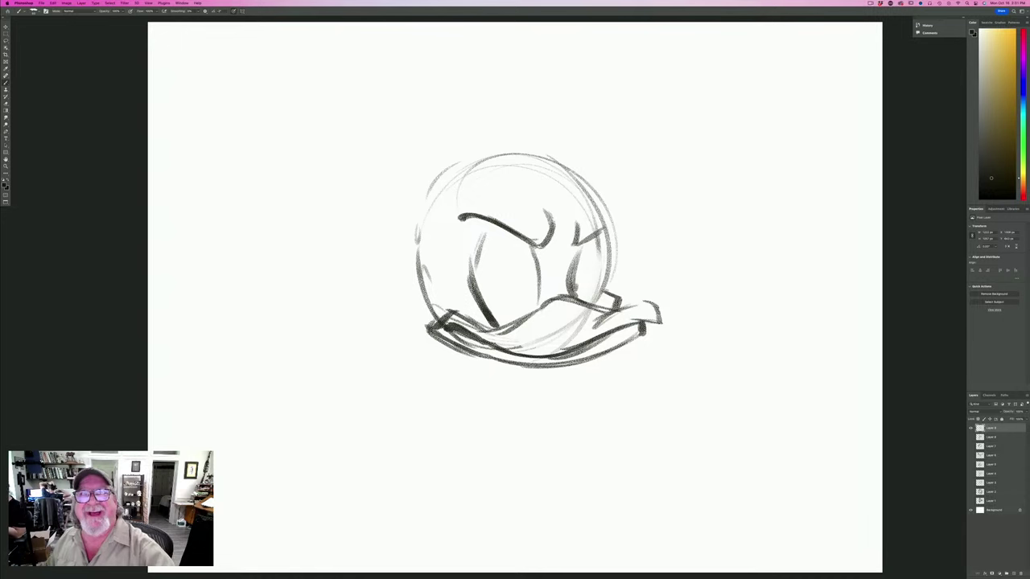
{"action": "left_click_drag", "start_coordinate": [605, 232], "coordinate": [595, 292]}
{"action": "mouse_move", "coordinate": [605, 243]}
{"action": "left_mouse_down"}
{"action": "mouse_move", "coordinate": [590, 300]}
{"action": "mouse_move", "coordinate": [600, 232]}
{"action": "left_mouse_up"}
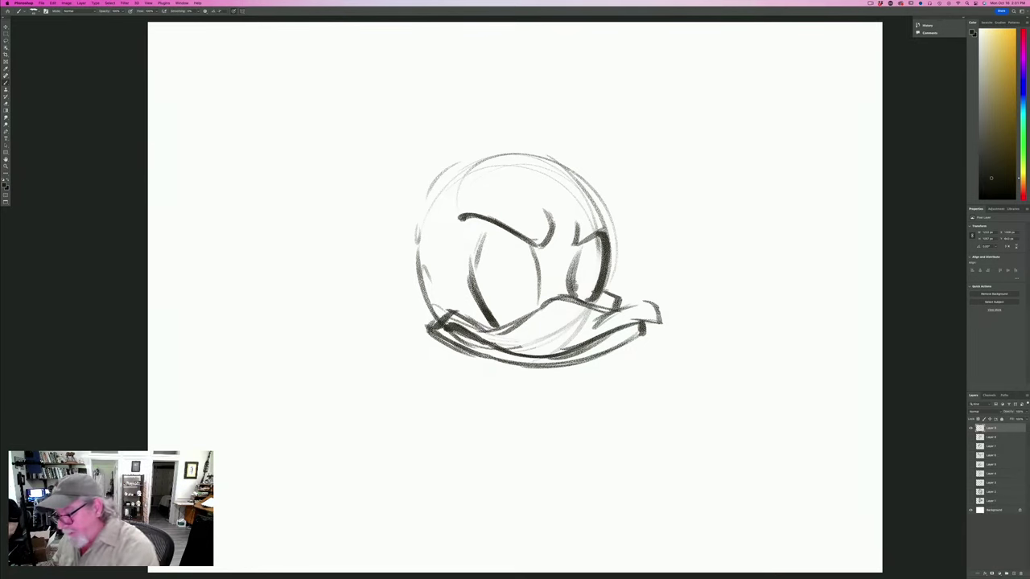
Review the earlier character drawings one at a time from Layer 1 to Layer 8, ending on the duck's layer.
{"action": "left_click", "coordinate": [970, 428]}
{"action": "left_click", "coordinate": [970, 501]}
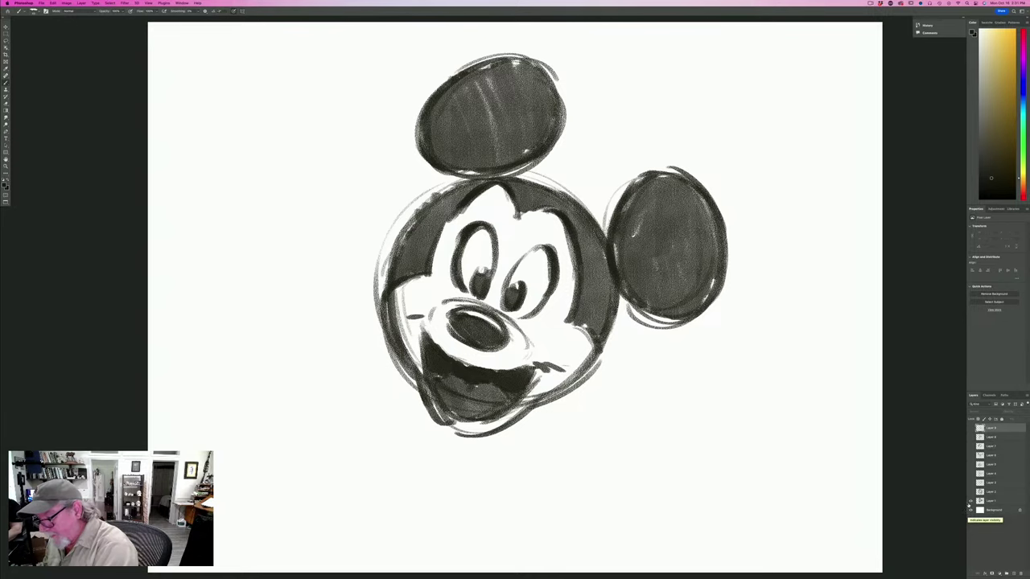
{"action": "left_click", "coordinate": [970, 500]}
{"action": "left_click", "coordinate": [970, 500]}
{"action": "left_click", "coordinate": [969, 501]}
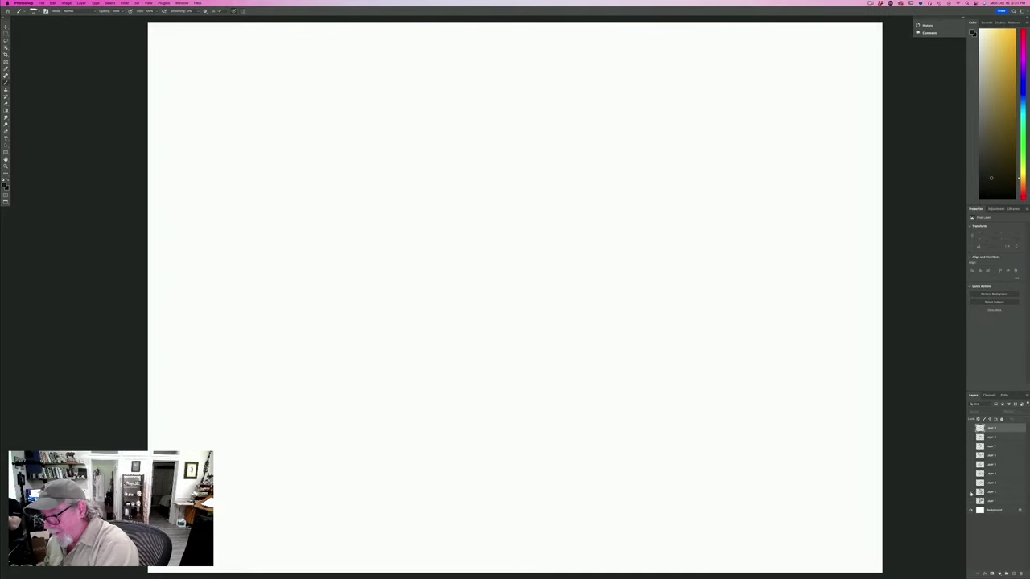
{"action": "left_click", "coordinate": [970, 491]}
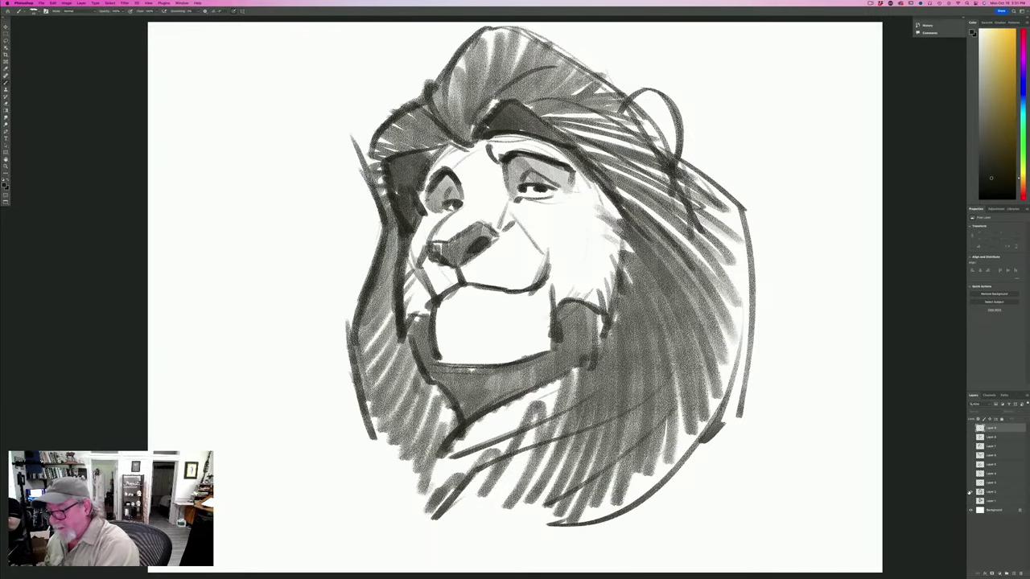
{"action": "left_click", "coordinate": [970, 492]}
{"action": "left_click", "coordinate": [969, 483]}
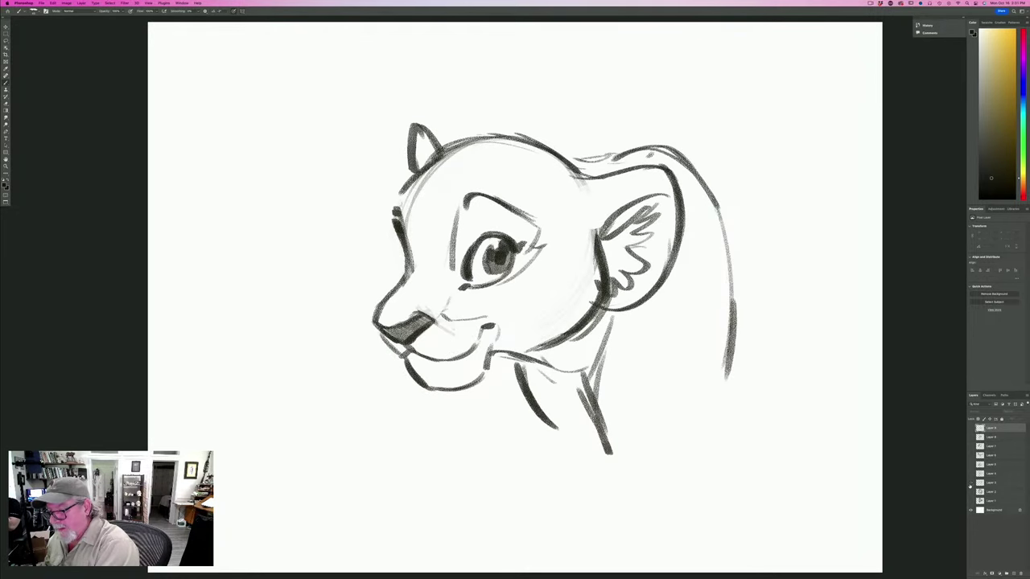
{"action": "left_click", "coordinate": [969, 483]}
{"action": "left_click", "coordinate": [969, 474]}
{"action": "left_click", "coordinate": [969, 474]}
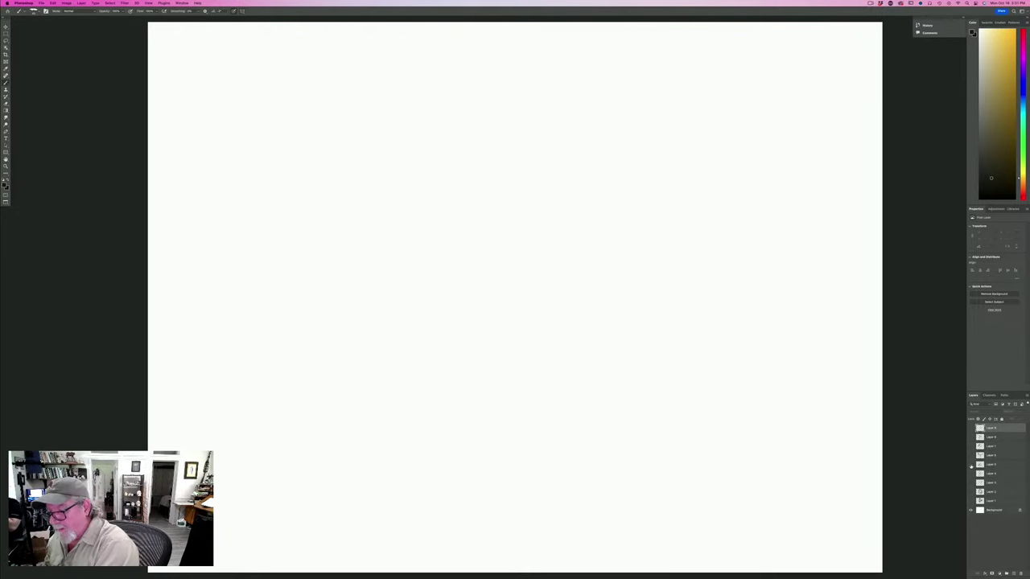
{"action": "left_click", "coordinate": [969, 465]}
{"action": "left_click", "coordinate": [969, 465]}
{"action": "left_click", "coordinate": [970, 455]}
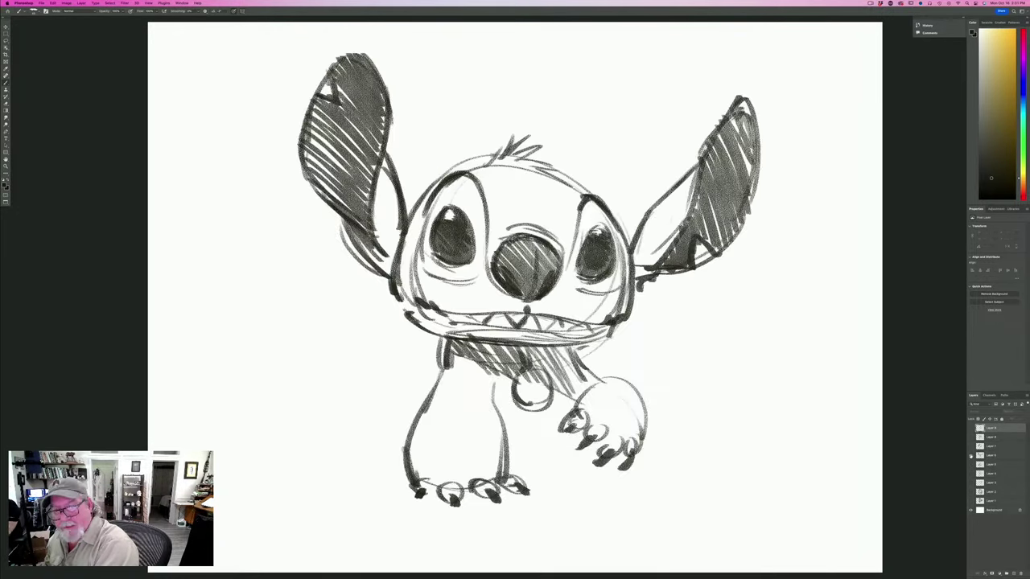
{"action": "left_click", "coordinate": [970, 455]}
{"action": "left_click", "coordinate": [970, 447]}
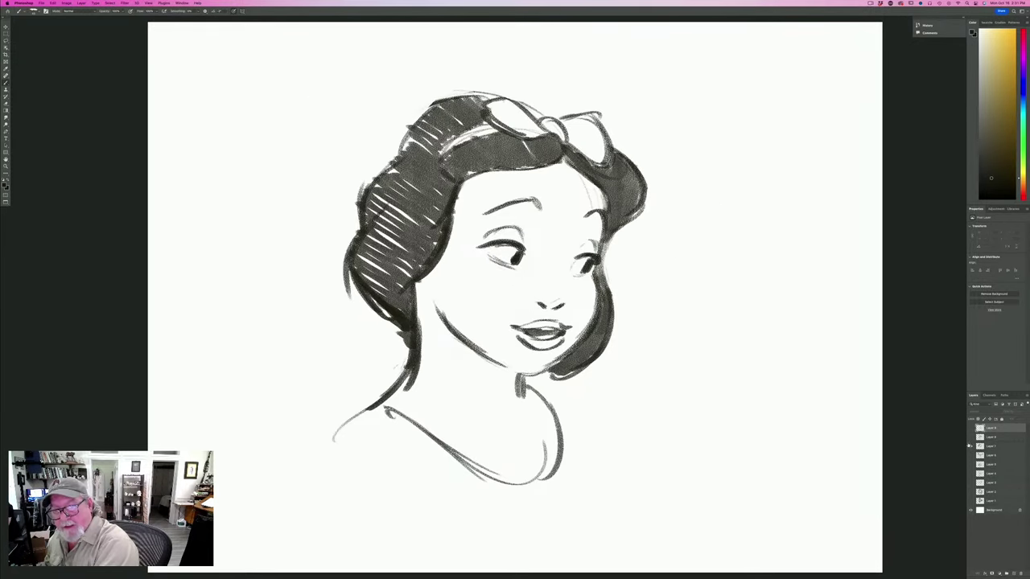
{"action": "left_click", "coordinate": [970, 446]}
{"action": "left_click", "coordinate": [969, 438]}
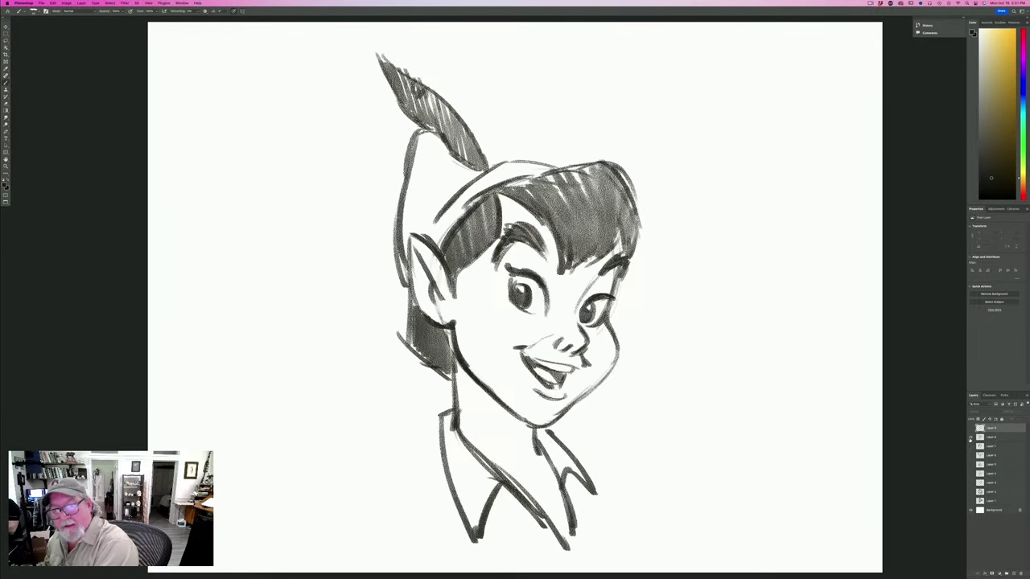
{"action": "left_click", "coordinate": [969, 437]}
{"action": "left_click", "coordinate": [969, 429]}
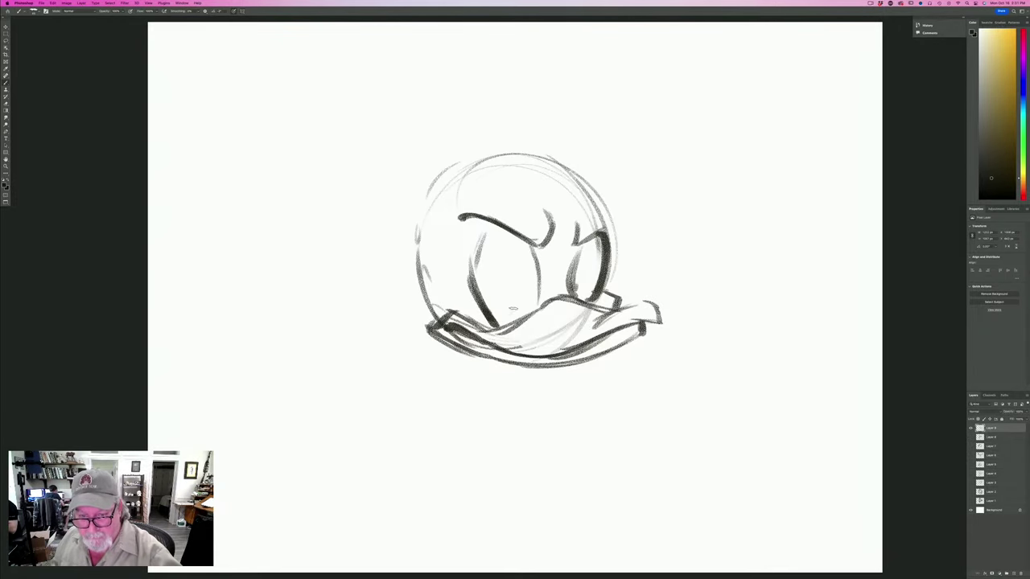
Fill in dark oval pupils with small highlights in both eyes, and outline the near eyebrow as a thick shape.
{"action": "mouse_move", "coordinate": [502, 277]}
{"action": "left_mouse_down"}
{"action": "mouse_move", "coordinate": [504, 319]}
{"action": "mouse_move", "coordinate": [494, 319]}
{"action": "mouse_move", "coordinate": [499, 285]}
{"action": "mouse_move", "coordinate": [508, 311]}
{"action": "mouse_move", "coordinate": [492, 291]}
{"action": "mouse_move", "coordinate": [492, 302]}
{"action": "left_mouse_up"}
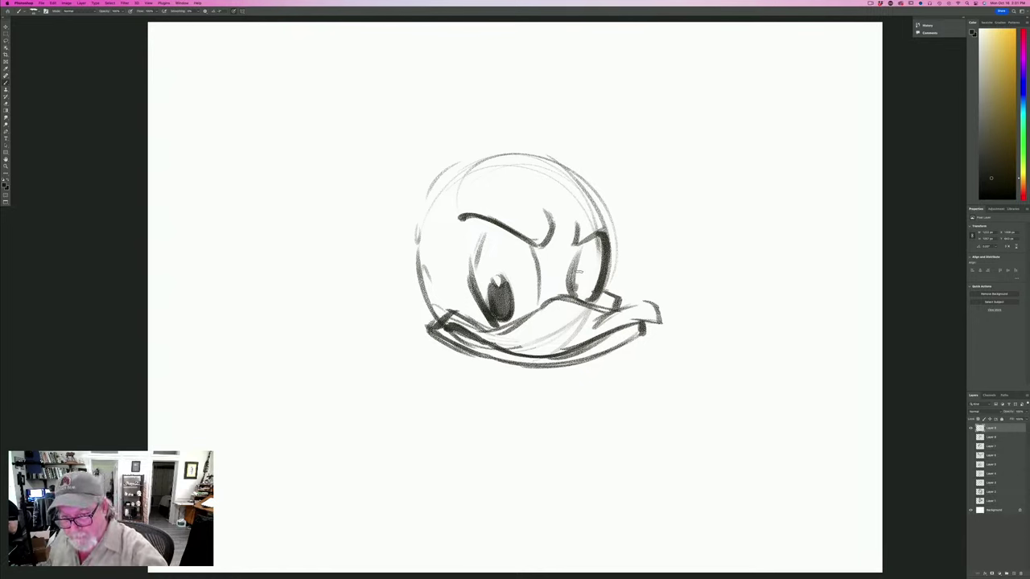
{"action": "mouse_move", "coordinate": [578, 272]}
{"action": "left_mouse_down"}
{"action": "mouse_move", "coordinate": [583, 295]}
{"action": "mouse_move", "coordinate": [576, 275]}
{"action": "mouse_move", "coordinate": [573, 294]}
{"action": "left_mouse_up"}
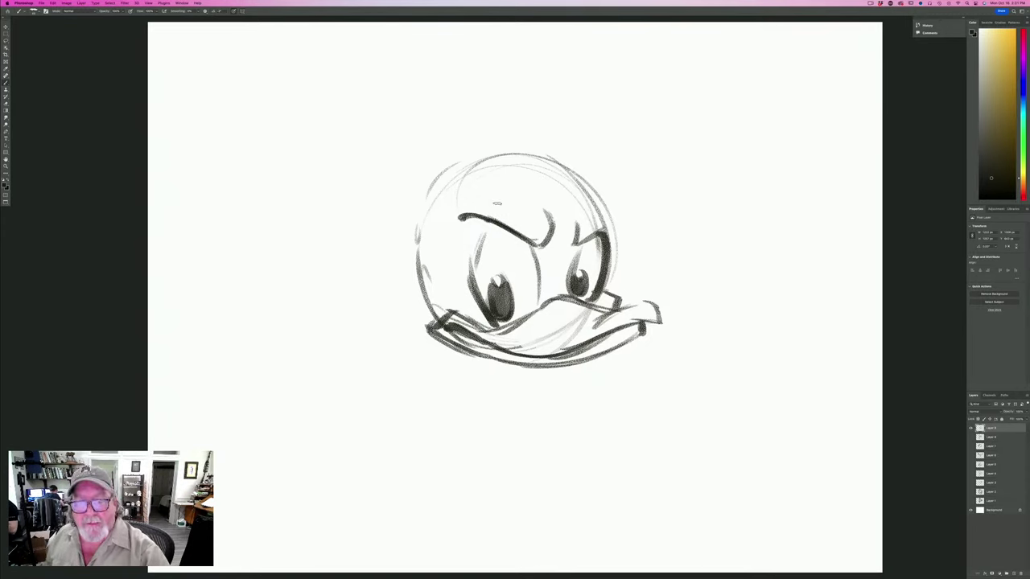
{"action": "mouse_move", "coordinate": [512, 210]}
{"action": "left_mouse_down"}
{"action": "mouse_move", "coordinate": [468, 194]}
{"action": "mouse_move", "coordinate": [457, 224]}
{"action": "mouse_move", "coordinate": [481, 196]}
{"action": "left_mouse_up"}
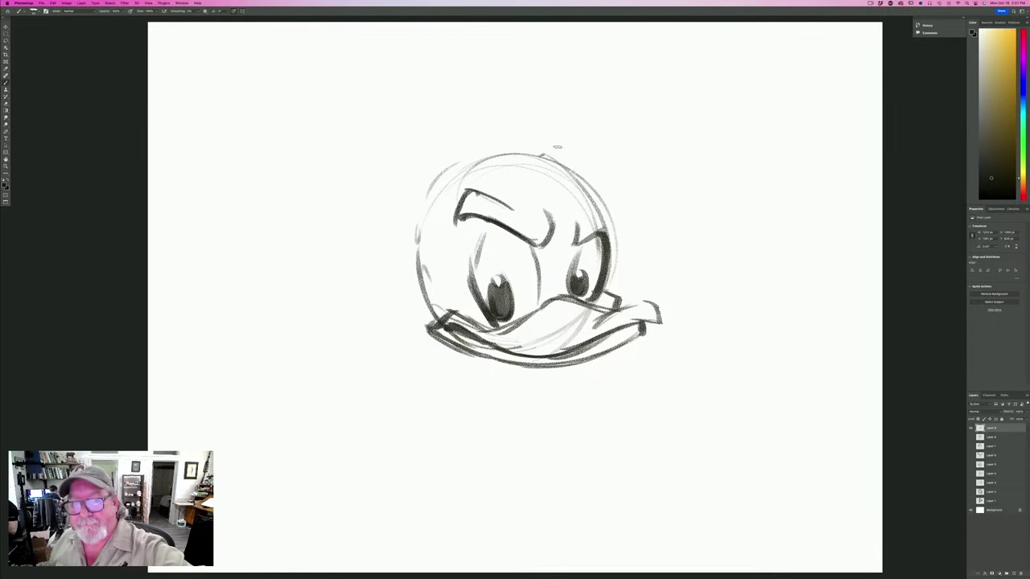
Add feathery tufts on both sides of the duck's head, and strengthen the crown and back of the head.
{"action": "mouse_move", "coordinate": [530, 166]}
{"action": "left_mouse_down"}
{"action": "mouse_move", "coordinate": [562, 139]}
{"action": "mouse_move", "coordinate": [598, 145]}
{"action": "mouse_move", "coordinate": [602, 181]}
{"action": "mouse_move", "coordinate": [571, 201]}
{"action": "left_mouse_up"}
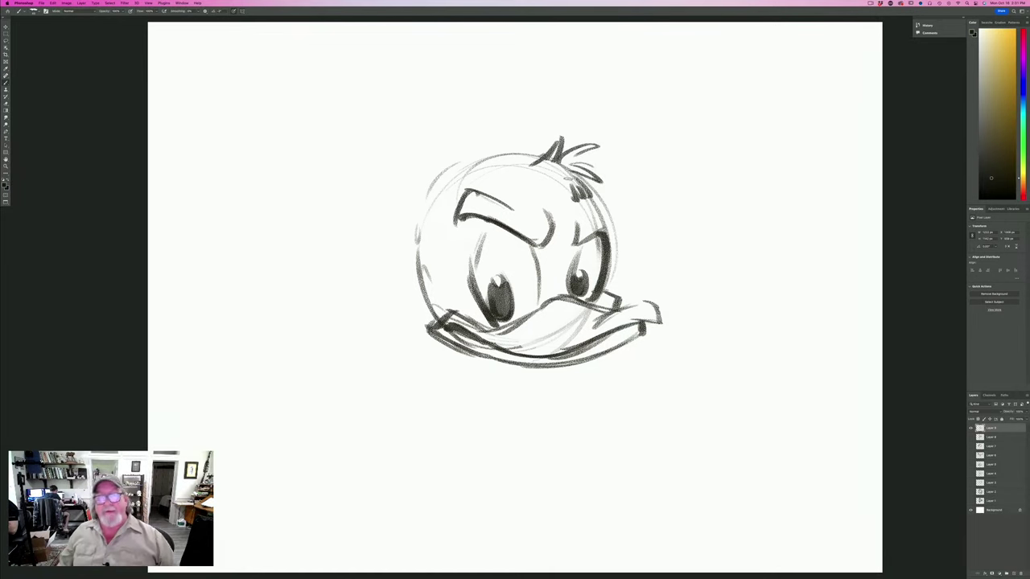
{"action": "left_click_drag", "start_coordinate": [474, 164], "coordinate": [515, 152]}
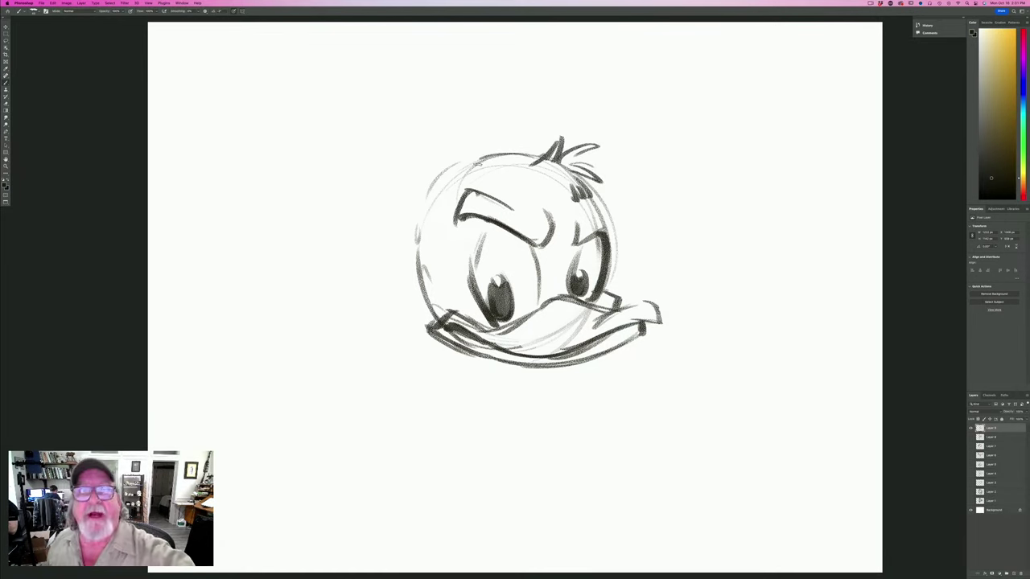
{"action": "mouse_move", "coordinate": [442, 190]}
{"action": "left_mouse_down"}
{"action": "mouse_move", "coordinate": [452, 158]}
{"action": "mouse_move", "coordinate": [423, 158]}
{"action": "mouse_move", "coordinate": [427, 185]}
{"action": "mouse_move", "coordinate": [439, 190]}
{"action": "mouse_move", "coordinate": [428, 313]}
{"action": "mouse_move", "coordinate": [437, 306]}
{"action": "left_mouse_up"}
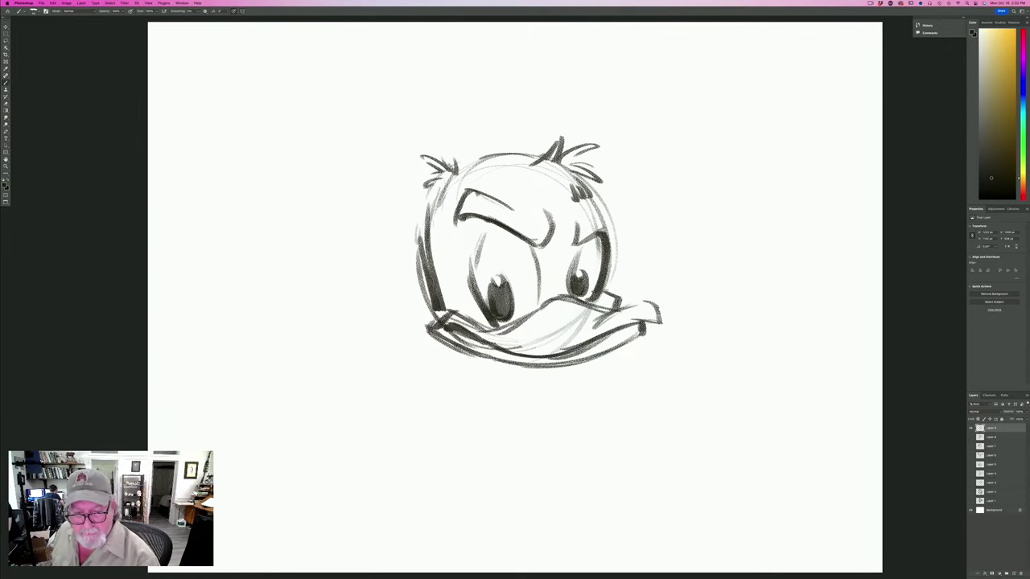
Darken the underside of the lower bill and strengthen the inner edges of both eyes.
{"action": "left_click_drag", "start_coordinate": [447, 344], "coordinate": [544, 371]}
{"action": "mouse_move", "coordinate": [648, 335]}
{"action": "left_mouse_down"}
{"action": "mouse_move", "coordinate": [584, 363]}
{"action": "mouse_move", "coordinate": [523, 368]}
{"action": "left_mouse_up"}
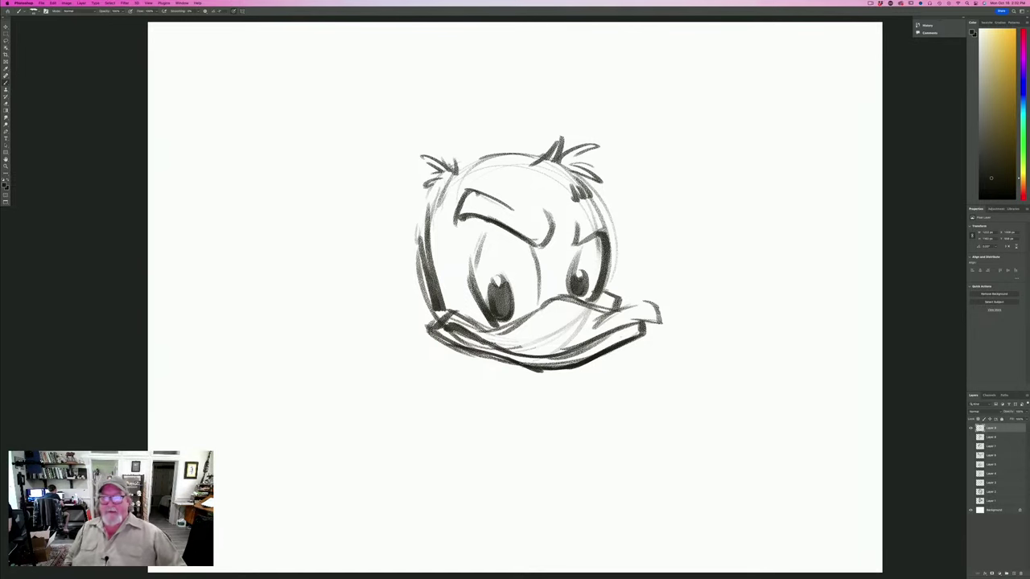
{"action": "left_click_drag", "start_coordinate": [578, 248], "coordinate": [568, 287]}
{"action": "left_click_drag", "start_coordinate": [534, 252], "coordinate": [537, 304]}
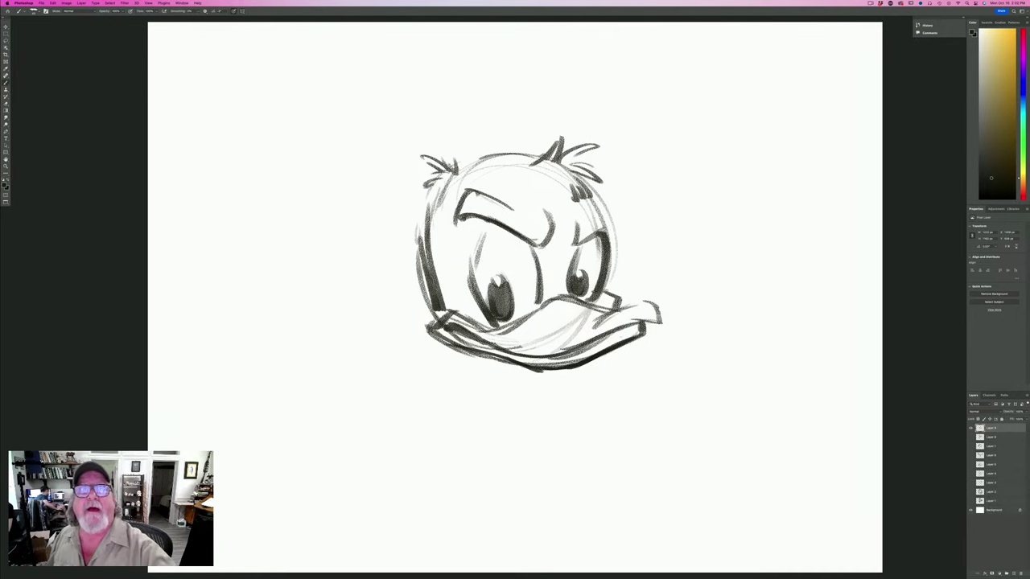
Draw a puffy sailor cap tilted over the head, with a curved band and a dark two-tailed ribbon hanging from its far side.
{"action": "left_click_drag", "start_coordinate": [478, 147], "coordinate": [547, 148]}
{"action": "mouse_move", "coordinate": [483, 142]}
{"action": "left_mouse_down"}
{"action": "mouse_move", "coordinate": [460, 129]}
{"action": "mouse_move", "coordinate": [460, 103]}
{"action": "mouse_move", "coordinate": [561, 94]}
{"action": "mouse_move", "coordinate": [591, 132]}
{"action": "left_mouse_up"}
{"action": "left_click_drag", "start_coordinate": [452, 146], "coordinate": [500, 70]}
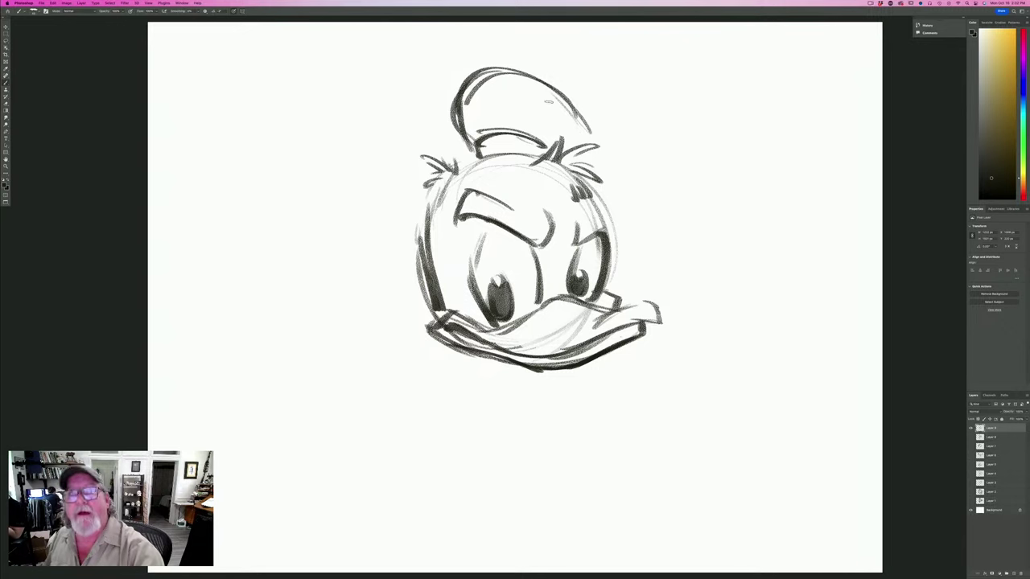
{"action": "mouse_move", "coordinate": [579, 117]}
{"action": "left_mouse_down"}
{"action": "mouse_move", "coordinate": [602, 159]}
{"action": "mouse_move", "coordinate": [636, 175]}
{"action": "mouse_move", "coordinate": [640, 201]}
{"action": "mouse_move", "coordinate": [605, 178]}
{"action": "mouse_move", "coordinate": [676, 237]}
{"action": "left_mouse_up"}
{"action": "left_click_drag", "start_coordinate": [621, 208], "coordinate": [643, 255]}
{"action": "left_click_drag", "start_coordinate": [666, 220], "coordinate": [646, 254]}
{"action": "mouse_move", "coordinate": [638, 195]}
{"action": "left_mouse_down"}
{"action": "mouse_move", "coordinate": [674, 235]}
{"action": "mouse_move", "coordinate": [632, 199]}
{"action": "mouse_move", "coordinate": [643, 254]}
{"action": "left_mouse_up"}
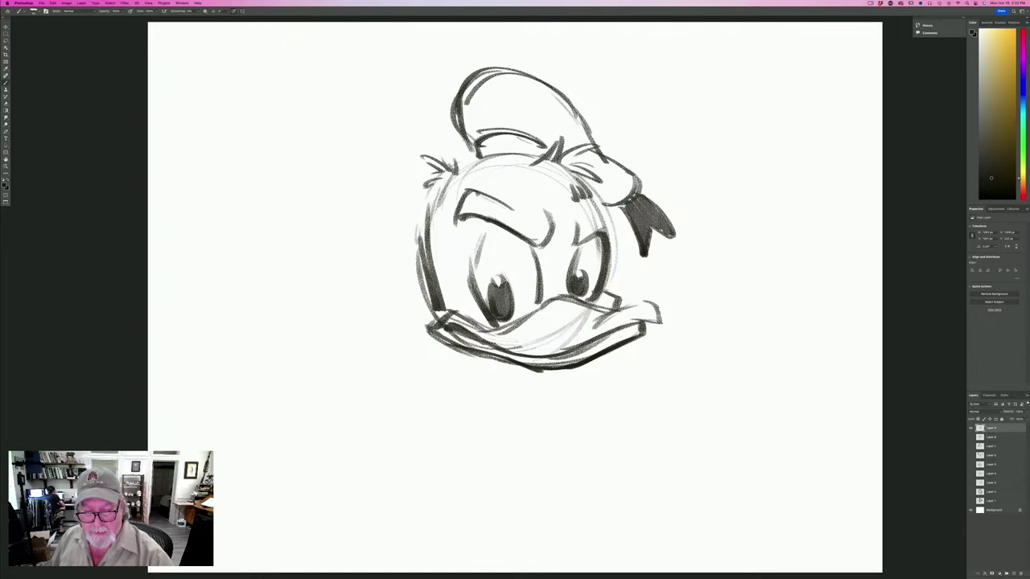
Draw the back line of the neck, and darken the cap band, head outline and tip of the upper bill.
{"action": "mouse_move", "coordinate": [494, 361]}
{"action": "left_mouse_down"}
{"action": "mouse_move", "coordinate": [521, 384]}
{"action": "mouse_move", "coordinate": [510, 441]}
{"action": "left_mouse_up"}
{"action": "left_click_drag", "start_coordinate": [495, 362], "coordinate": [511, 435]}
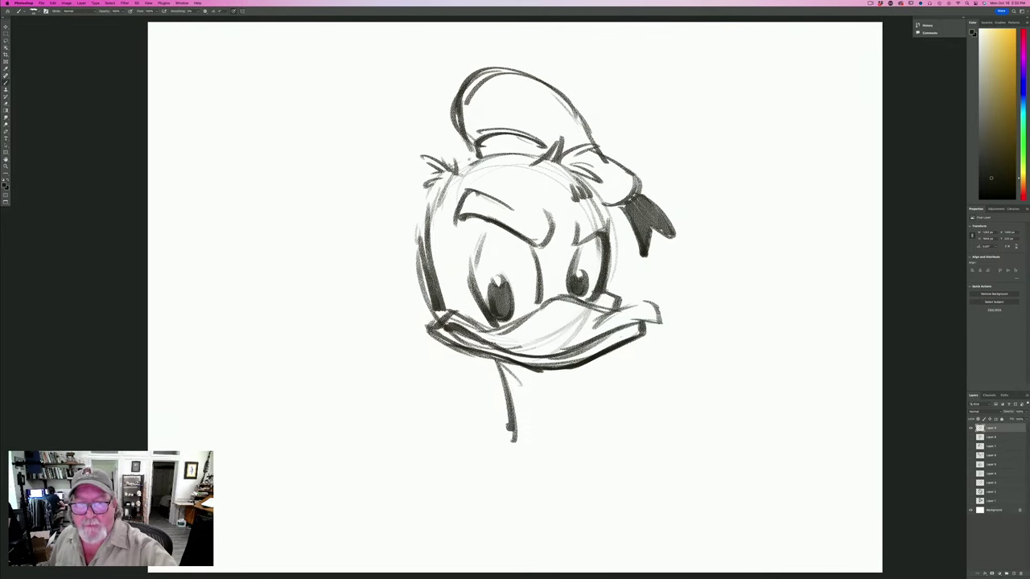
{"action": "left_click_drag", "start_coordinate": [478, 160], "coordinate": [454, 172]}
{"action": "left_click_drag", "start_coordinate": [421, 225], "coordinate": [432, 266]}
{"action": "mouse_move", "coordinate": [545, 137]}
{"action": "left_mouse_down"}
{"action": "mouse_move", "coordinate": [518, 151]}
{"action": "mouse_move", "coordinate": [478, 143]}
{"action": "mouse_move", "coordinate": [475, 161]}
{"action": "left_mouse_up"}
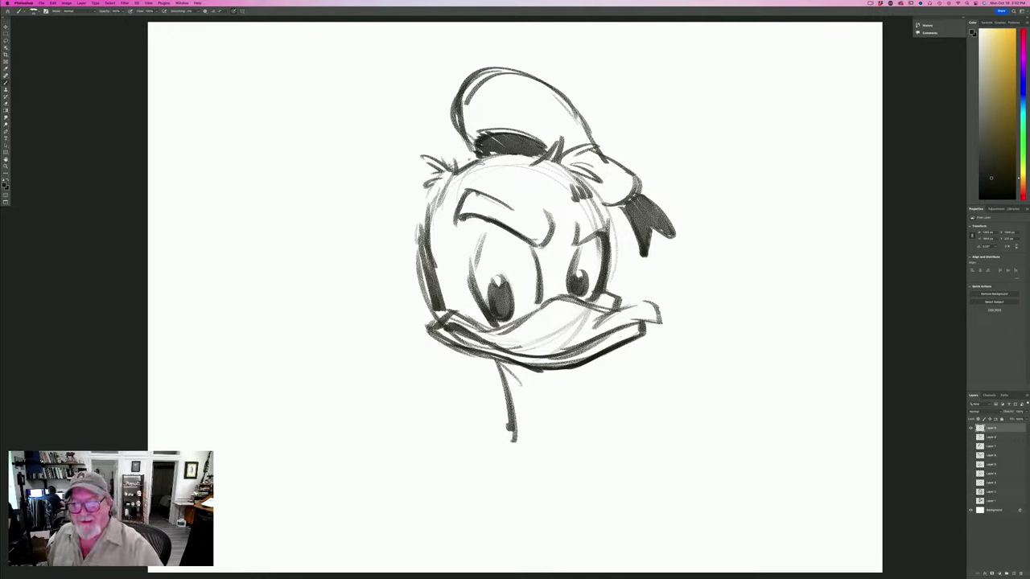
{"action": "mouse_move", "coordinate": [632, 304]}
{"action": "left_mouse_down"}
{"action": "mouse_move", "coordinate": [661, 317]}
{"action": "mouse_move", "coordinate": [615, 323]}
{"action": "mouse_move", "coordinate": [596, 312]}
{"action": "left_mouse_up"}
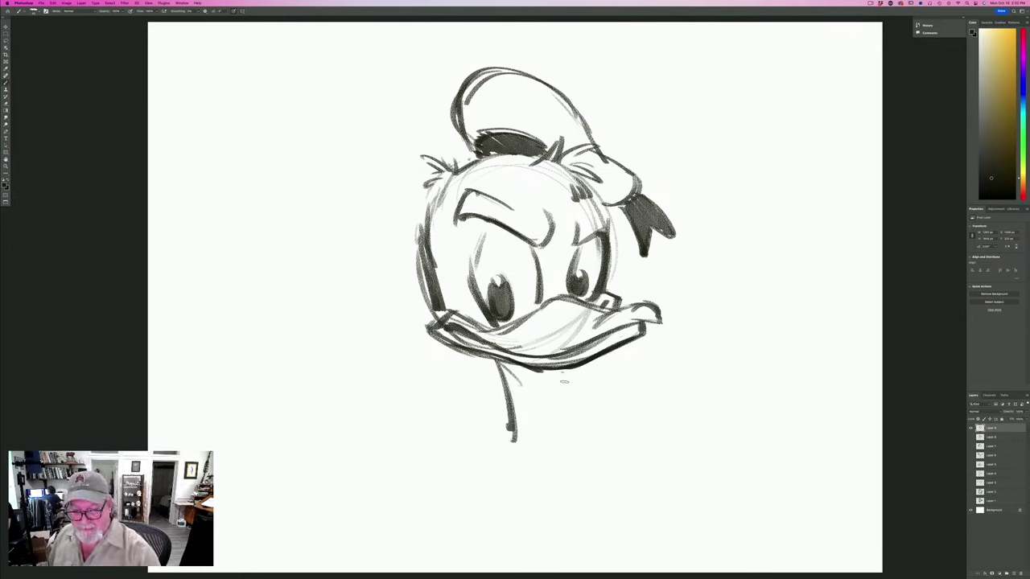
Draw the front of the duck's neck, and add curved collar lines around its base.
{"action": "left_click_drag", "start_coordinate": [562, 373], "coordinate": [573, 418]}
{"action": "left_click_drag", "start_coordinate": [497, 414], "coordinate": [584, 456]}
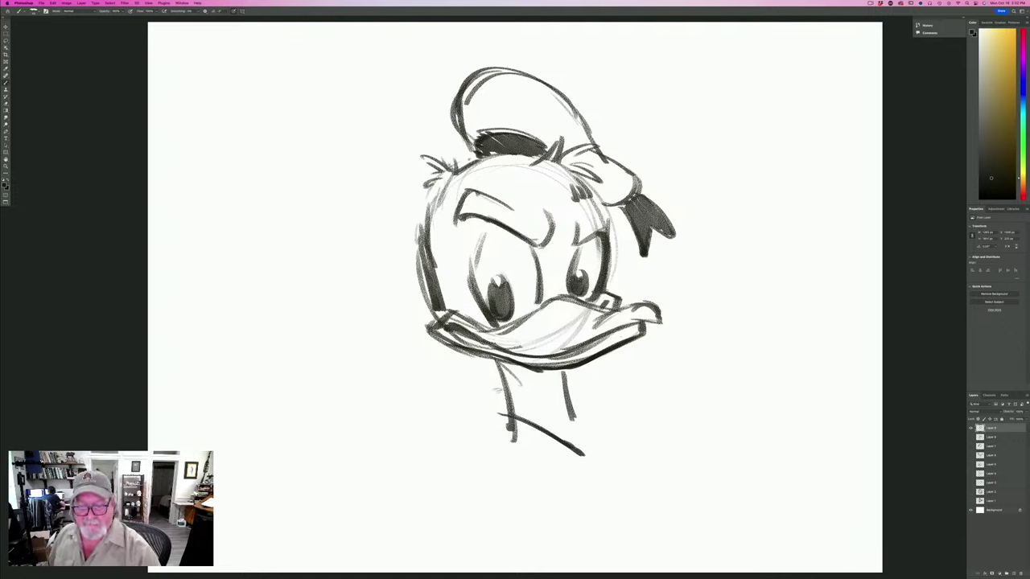
{"action": "mouse_move", "coordinate": [502, 384]}
{"action": "left_mouse_down"}
{"action": "mouse_move", "coordinate": [481, 409]}
{"action": "mouse_move", "coordinate": [489, 441]}
{"action": "left_mouse_up"}
{"action": "left_click_drag", "start_coordinate": [568, 391], "coordinate": [613, 443]}
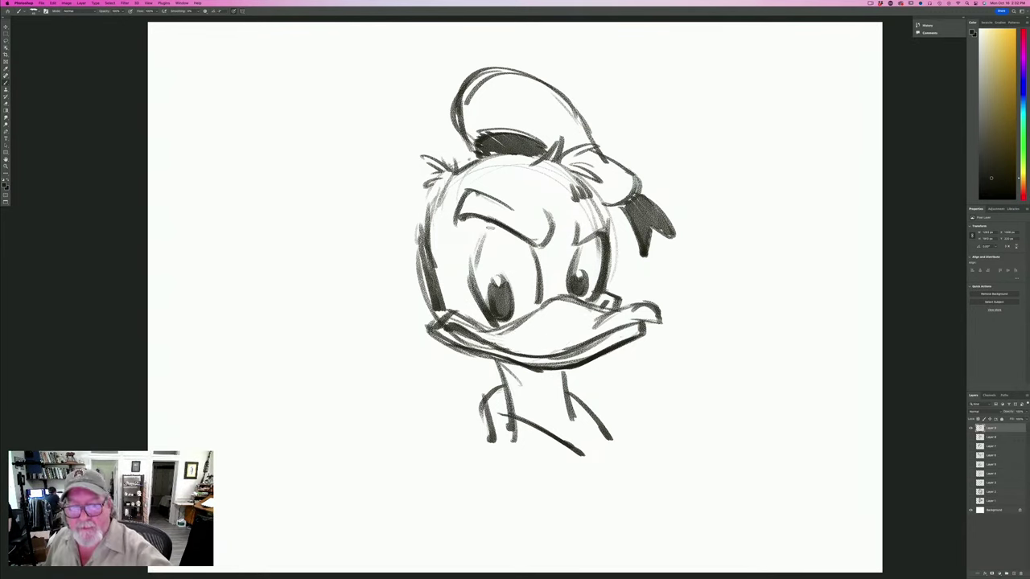
Strengthen the near eye's outline and the frown lines between the brows.
{"action": "mouse_move", "coordinate": [488, 230]}
{"action": "left_mouse_down"}
{"action": "mouse_move", "coordinate": [475, 285]}
{"action": "mouse_move", "coordinate": [488, 307]}
{"action": "left_mouse_up"}
{"action": "left_click_drag", "start_coordinate": [531, 251], "coordinate": [539, 287]}
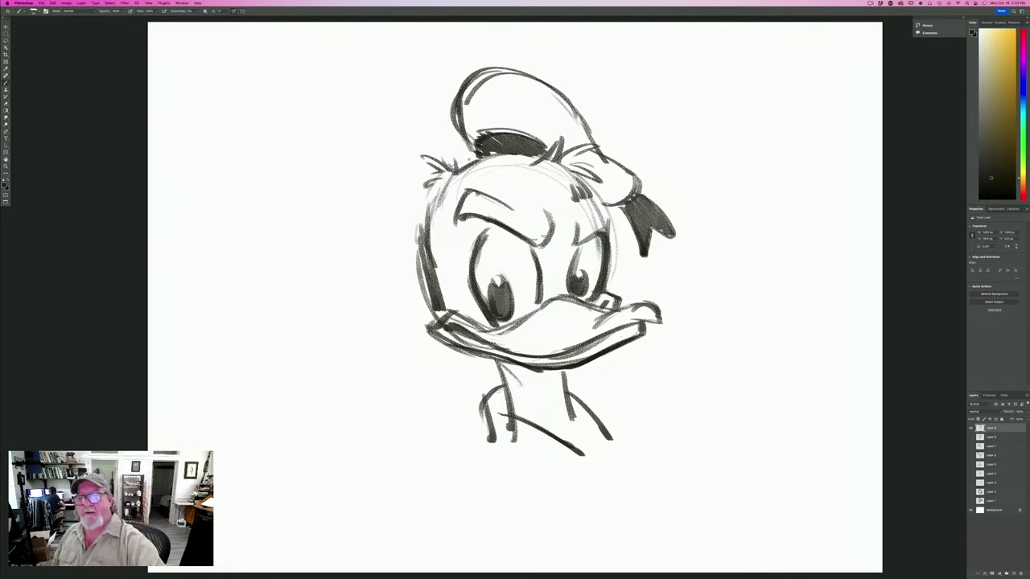
{"action": "mouse_move", "coordinate": [552, 210]}
{"action": "left_mouse_down"}
{"action": "mouse_move", "coordinate": [553, 246]}
{"action": "mouse_move", "coordinate": [575, 251]}
{"action": "left_mouse_up"}
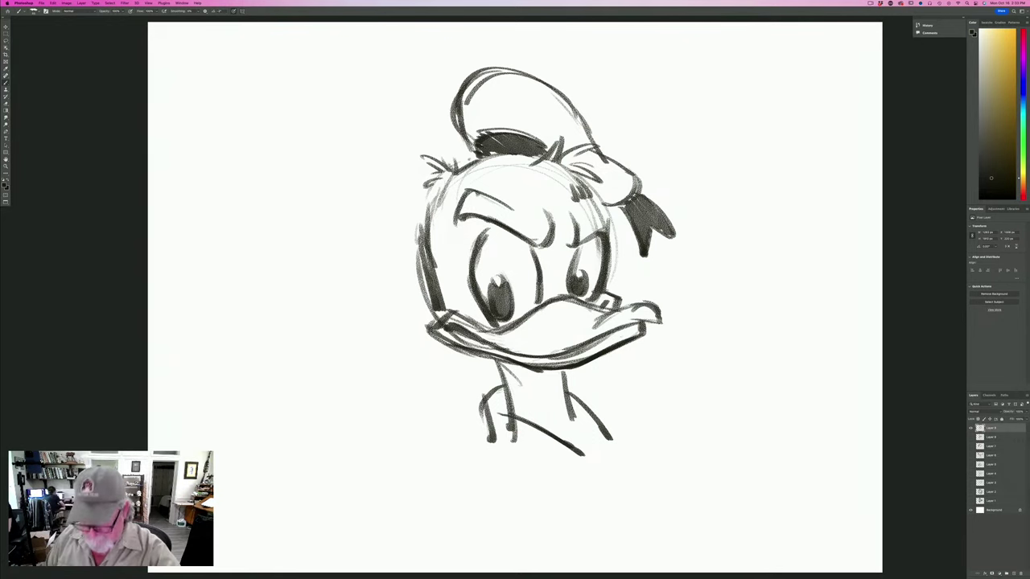
Shade the duck's sailor cap and the puffy fold behind its band in mid-grey.
{"action": "mouse_move", "coordinate": [626, 178]}
{"action": "left_mouse_down"}
{"action": "mouse_move", "coordinate": [615, 193]}
{"action": "mouse_move", "coordinate": [586, 161]}
{"action": "mouse_move", "coordinate": [573, 112]}
{"action": "mouse_move", "coordinate": [563, 121]}
{"action": "mouse_move", "coordinate": [519, 96]}
{"action": "mouse_move", "coordinate": [465, 113]}
{"action": "left_mouse_up"}
{"action": "key", "text": "super+z"}
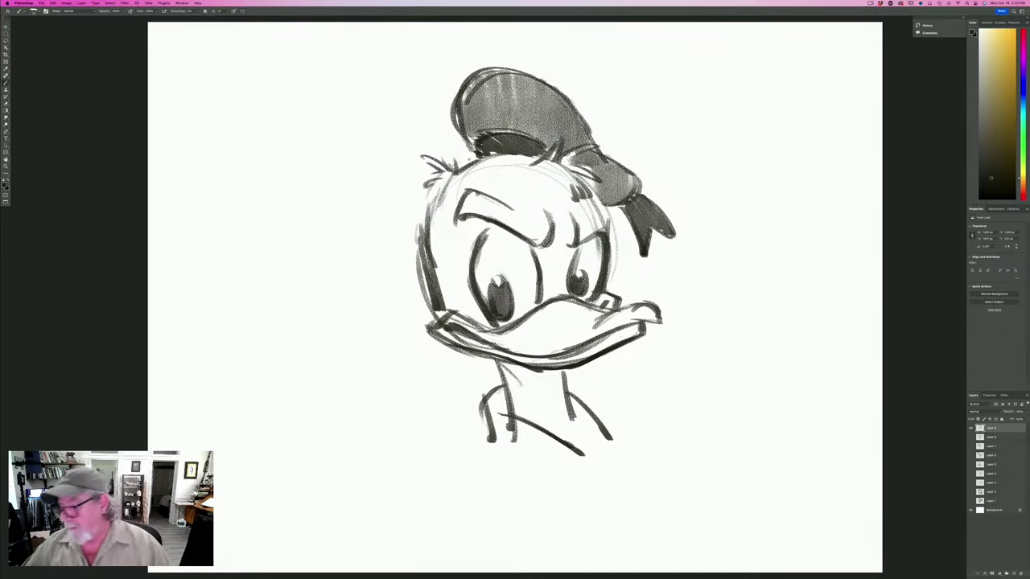
Hide the duck sketch's layer and add a new empty layer above it for the next character.
{"action": "left_click", "coordinate": [970, 428]}
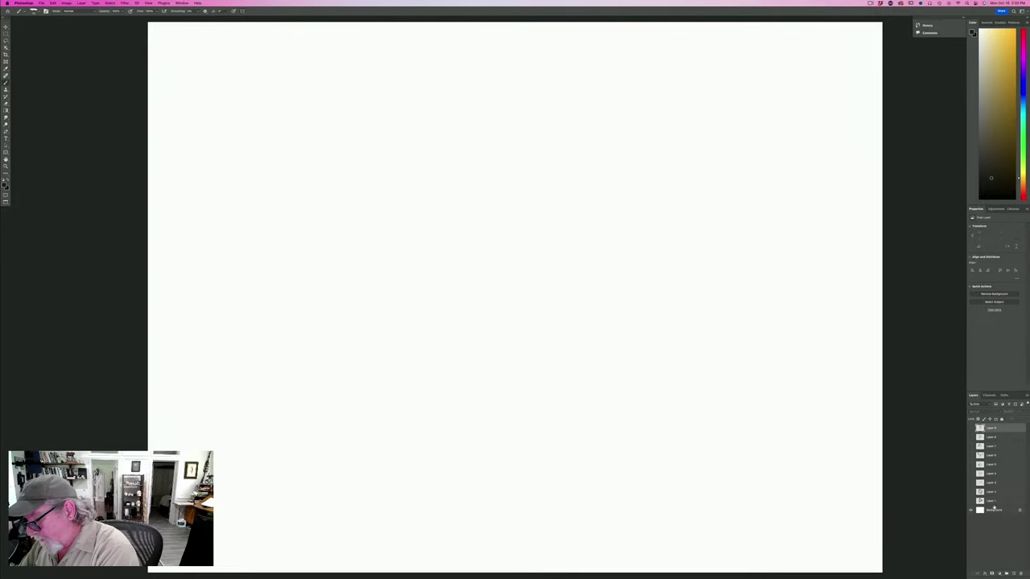
{"action": "left_click", "coordinate": [1013, 573]}
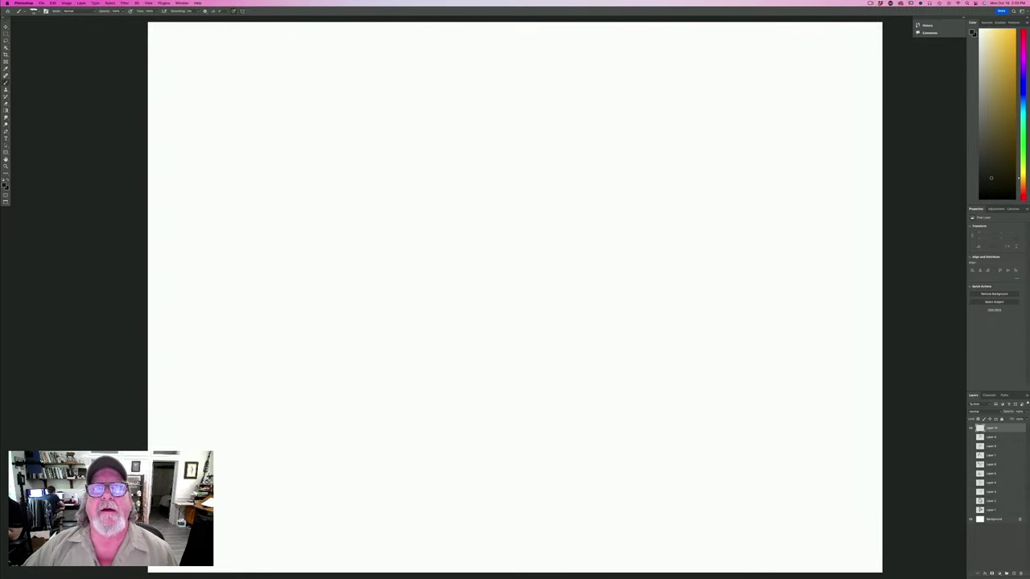
{"action": "key", "text": "Tab"}
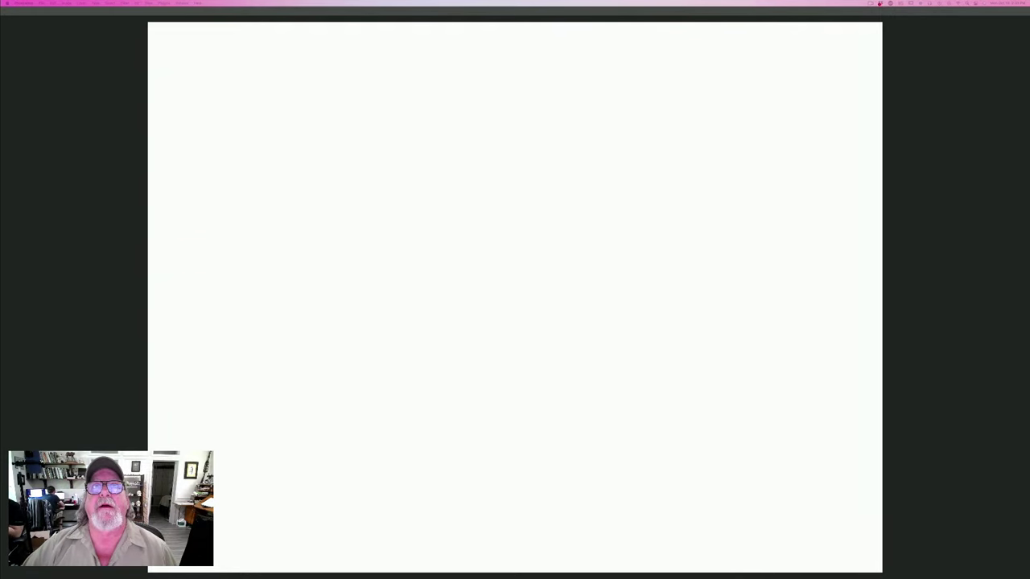
{"action": "key", "text": "Tab"}
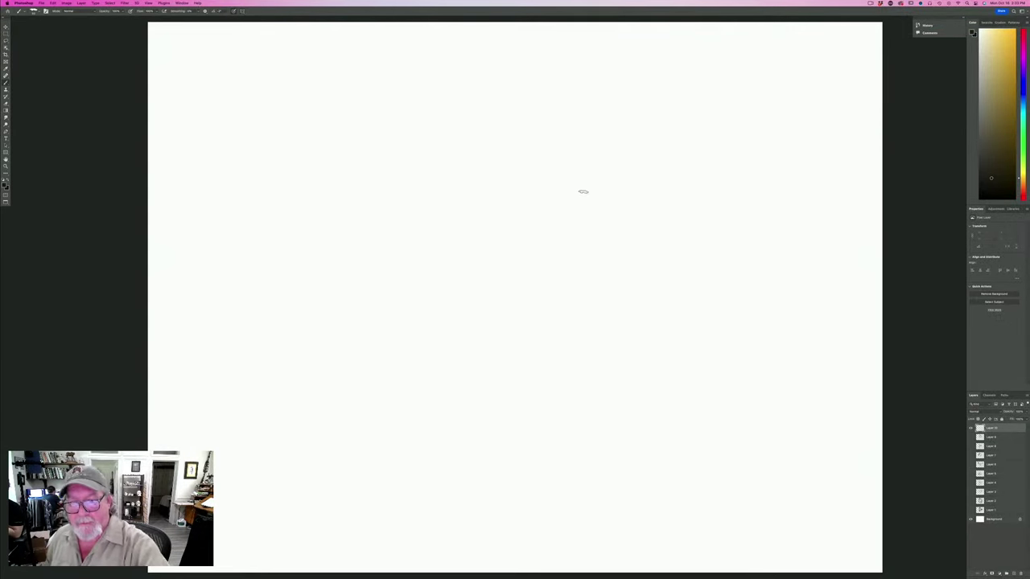
Sketch a loose head circle with a cheek bump on its far side, a jaw curve below and a faint muzzle guideline.
{"action": "mouse_move", "coordinate": [575, 269]}
{"action": "left_mouse_down"}
{"action": "mouse_move", "coordinate": [498, 158]}
{"action": "mouse_move", "coordinate": [488, 258]}
{"action": "mouse_move", "coordinate": [572, 162]}
{"action": "mouse_move", "coordinate": [474, 234]}
{"action": "mouse_move", "coordinate": [598, 256]}
{"action": "mouse_move", "coordinate": [499, 262]}
{"action": "left_mouse_up"}
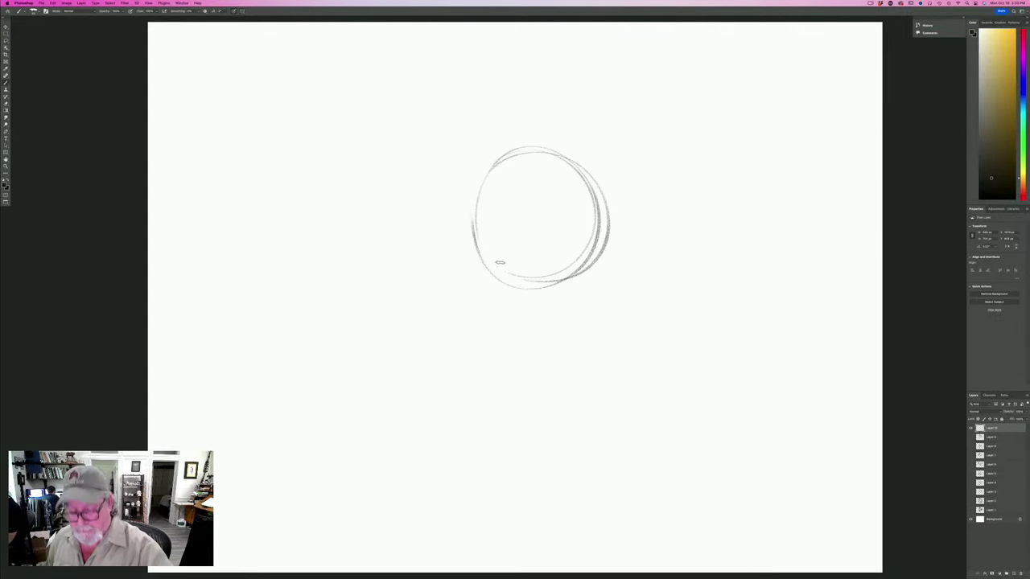
{"action": "mouse_move", "coordinate": [593, 181]}
{"action": "left_mouse_down"}
{"action": "mouse_move", "coordinate": [526, 147]}
{"action": "mouse_move", "coordinate": [469, 218]}
{"action": "mouse_move", "coordinate": [471, 205]}
{"action": "mouse_move", "coordinate": [487, 275]}
{"action": "left_mouse_up"}
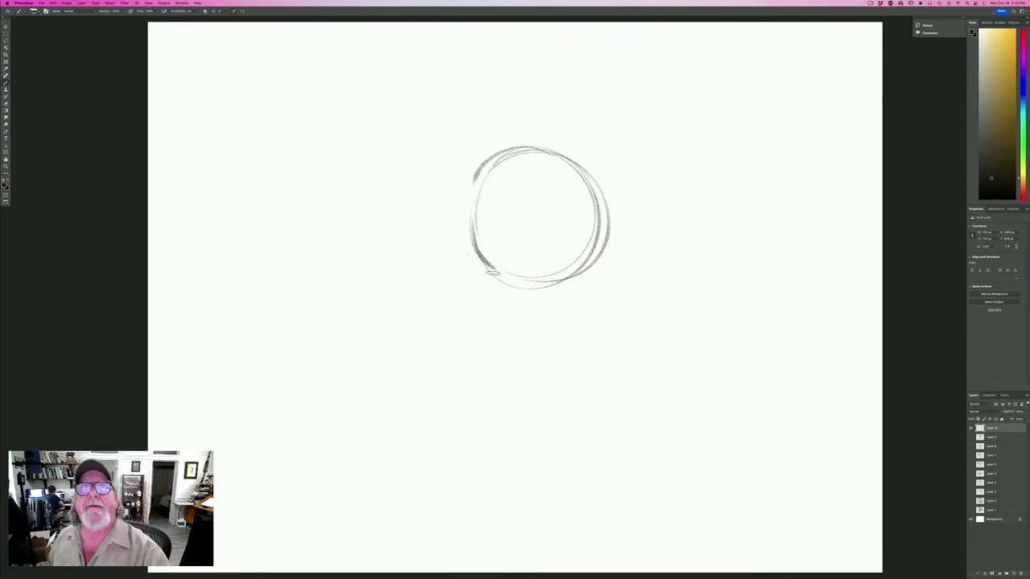
{"action": "mouse_move", "coordinate": [551, 149]}
{"action": "left_mouse_down"}
{"action": "mouse_move", "coordinate": [596, 239]}
{"action": "mouse_move", "coordinate": [601, 208]}
{"action": "mouse_move", "coordinate": [591, 215]}
{"action": "mouse_move", "coordinate": [605, 208]}
{"action": "mouse_move", "coordinate": [593, 219]}
{"action": "mouse_move", "coordinate": [592, 280]}
{"action": "mouse_move", "coordinate": [604, 256]}
{"action": "mouse_move", "coordinate": [605, 283]}
{"action": "mouse_move", "coordinate": [563, 354]}
{"action": "mouse_move", "coordinate": [486, 333]}
{"action": "left_mouse_up"}
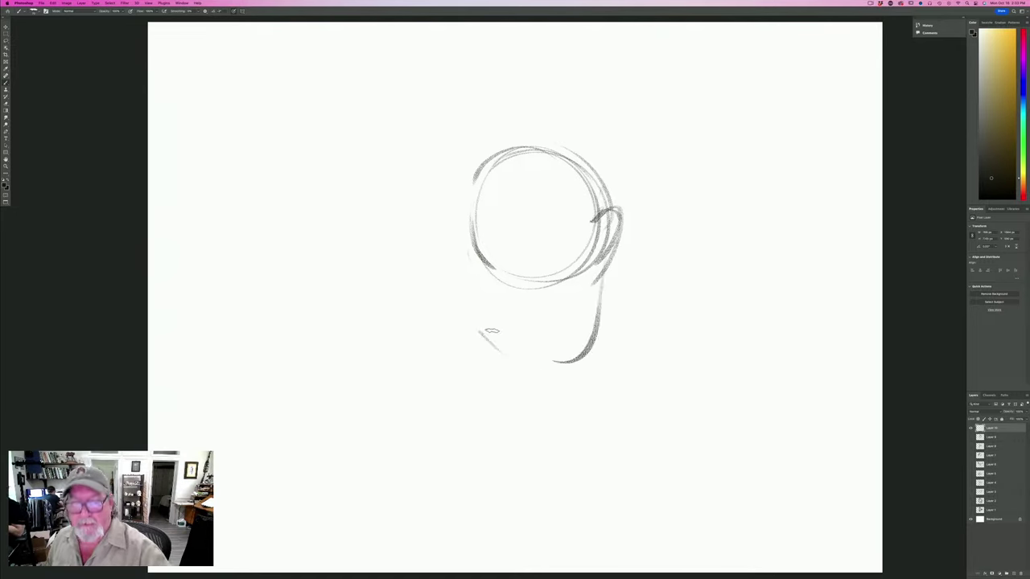
{"action": "left_click_drag", "start_coordinate": [507, 257], "coordinate": [565, 241]}
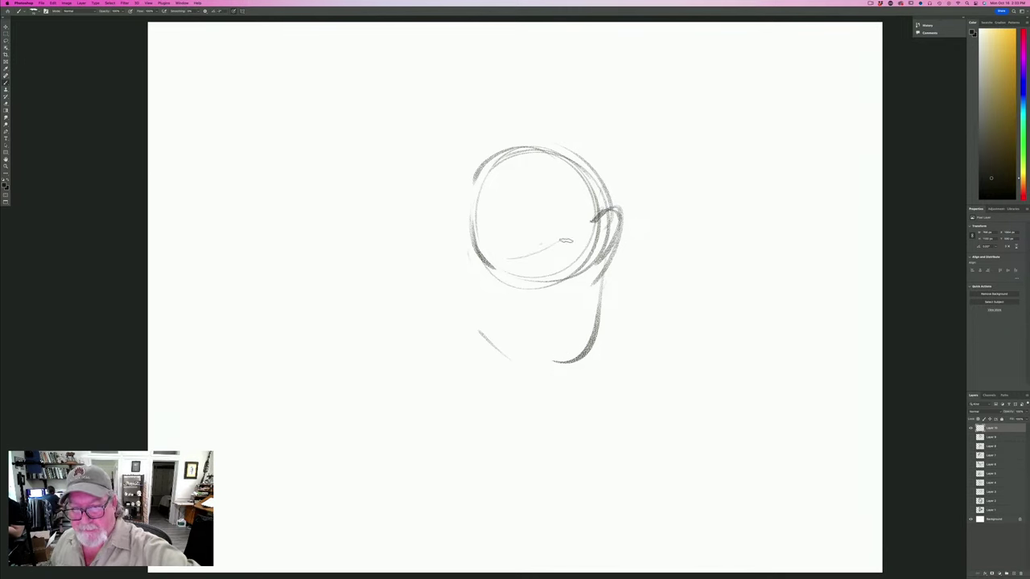
Rough in a long muzzle with an oval nose at its tip, and draw the smile line curving up to the cheek.
{"action": "mouse_move", "coordinate": [491, 262]}
{"action": "left_mouse_down"}
{"action": "mouse_move", "coordinate": [429, 268]}
{"action": "mouse_move", "coordinate": [412, 325]}
{"action": "mouse_move", "coordinate": [425, 320]}
{"action": "mouse_move", "coordinate": [410, 324]}
{"action": "mouse_move", "coordinate": [445, 316]}
{"action": "mouse_move", "coordinate": [443, 295]}
{"action": "mouse_move", "coordinate": [486, 320]}
{"action": "left_mouse_up"}
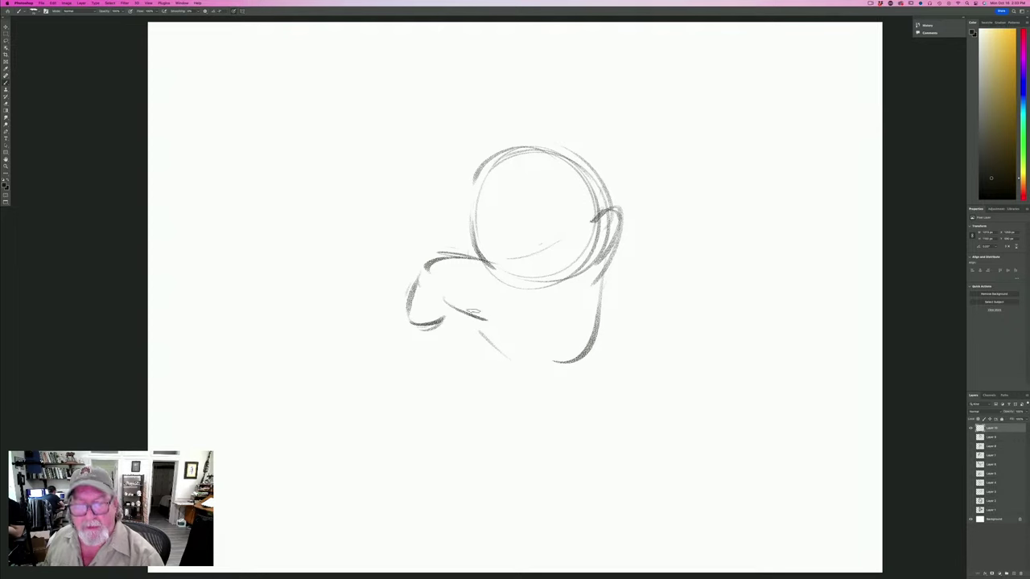
{"action": "mouse_move", "coordinate": [432, 246]}
{"action": "left_mouse_down"}
{"action": "mouse_move", "coordinate": [448, 265]}
{"action": "mouse_move", "coordinate": [415, 240]}
{"action": "mouse_move", "coordinate": [435, 286]}
{"action": "mouse_move", "coordinate": [442, 270]}
{"action": "mouse_move", "coordinate": [413, 233]}
{"action": "mouse_move", "coordinate": [436, 265]}
{"action": "left_mouse_up"}
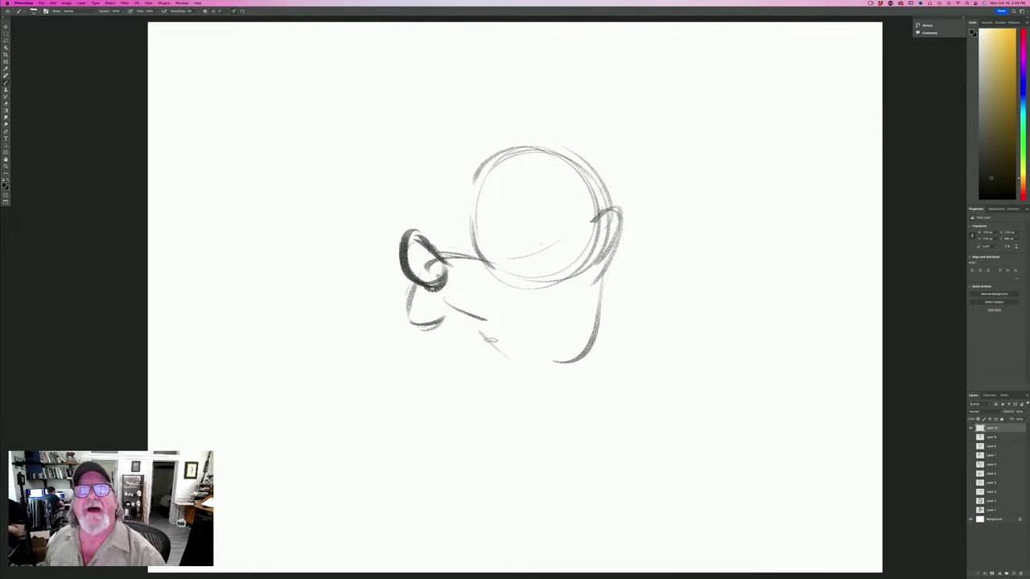
{"action": "mouse_move", "coordinate": [609, 227]}
{"action": "left_mouse_down"}
{"action": "mouse_move", "coordinate": [585, 235]}
{"action": "mouse_move", "coordinate": [540, 308]}
{"action": "left_mouse_up"}
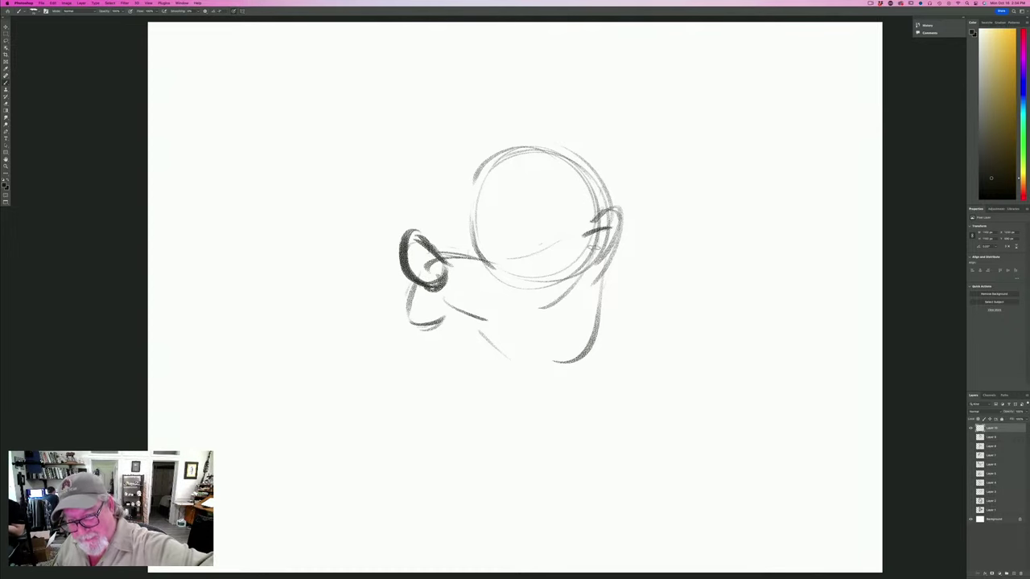
{"action": "mouse_move", "coordinate": [589, 266]}
{"action": "left_mouse_down"}
{"action": "mouse_move", "coordinate": [511, 314]}
{"action": "mouse_move", "coordinate": [452, 314]}
{"action": "left_mouse_up"}
{"action": "mouse_move", "coordinate": [529, 313]}
{"action": "left_mouse_down"}
{"action": "mouse_move", "coordinate": [598, 253]}
{"action": "mouse_move", "coordinate": [601, 228]}
{"action": "mouse_move", "coordinate": [592, 235]}
{"action": "left_mouse_up"}
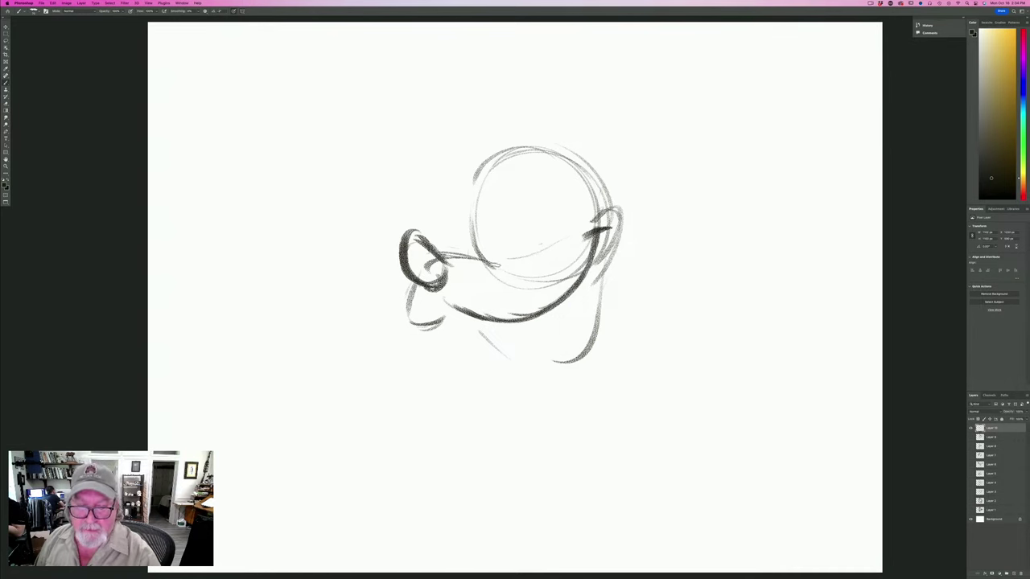
Darken the top line of the muzzle with a crease below the eyes, and fill the nose black around a small highlight.
{"action": "mouse_move", "coordinate": [439, 256]}
{"action": "left_mouse_down"}
{"action": "mouse_move", "coordinate": [512, 278]}
{"action": "mouse_move", "coordinate": [533, 273]}
{"action": "mouse_move", "coordinate": [509, 262]}
{"action": "mouse_move", "coordinate": [551, 259]}
{"action": "left_mouse_up"}
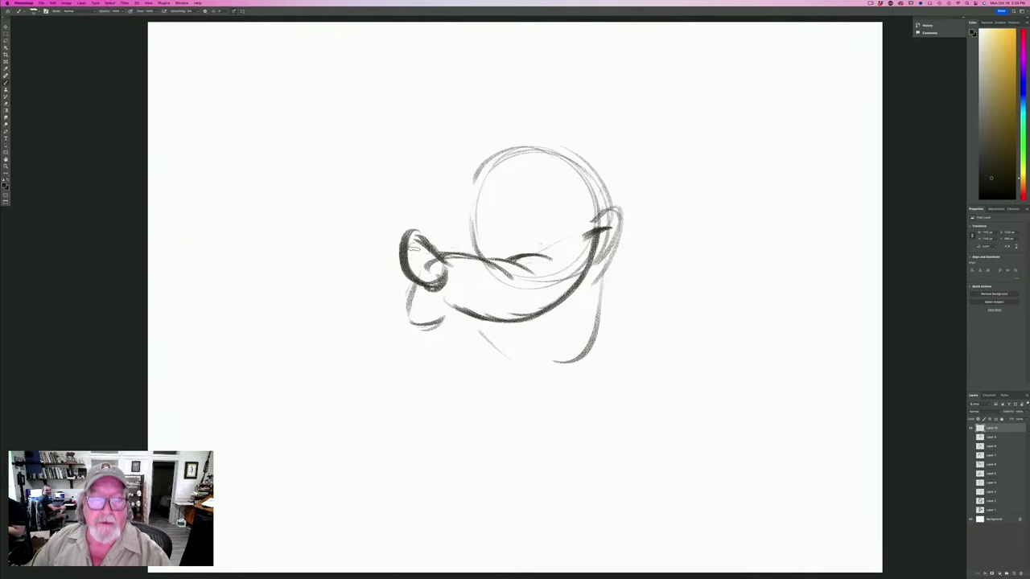
{"action": "mouse_move", "coordinate": [434, 261]}
{"action": "left_mouse_down"}
{"action": "mouse_move", "coordinate": [425, 273]}
{"action": "mouse_move", "coordinate": [406, 266]}
{"action": "left_mouse_up"}
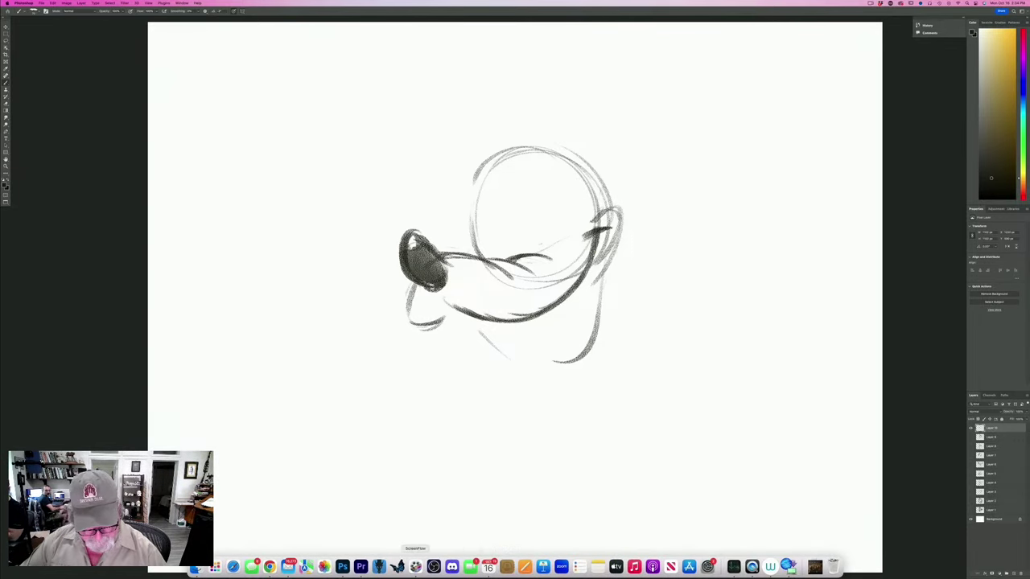
{"action": "left_click", "coordinate": [415, 567]}
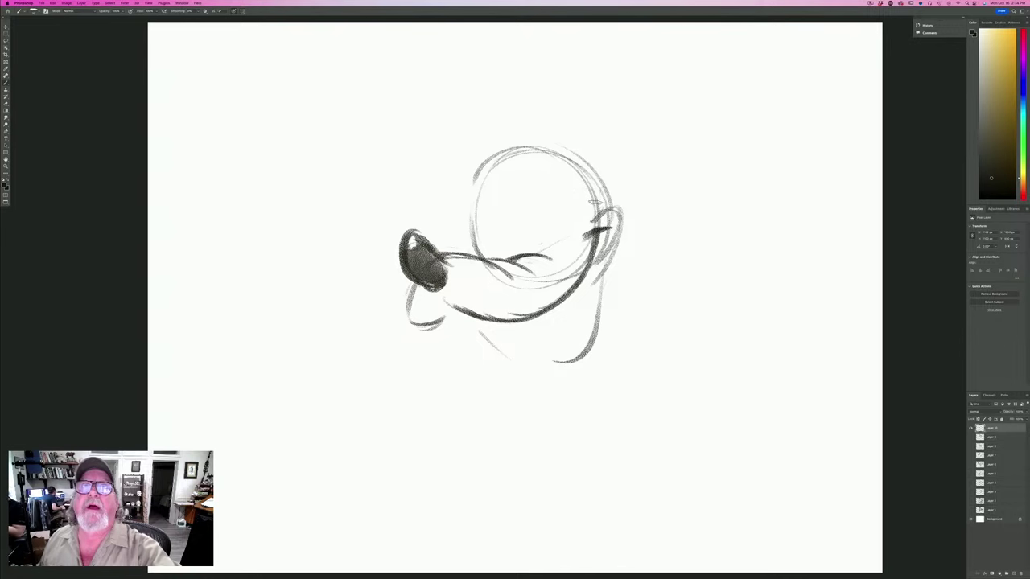
Darken the raised cheek, and draw two tall oval eyes above the muzzle with low dark pupils and arched brows.
{"action": "left_click_drag", "start_coordinate": [616, 234], "coordinate": [593, 220]}
{"action": "mouse_move", "coordinate": [569, 225]}
{"action": "left_mouse_down"}
{"action": "mouse_move", "coordinate": [586, 210]}
{"action": "mouse_move", "coordinate": [558, 247]}
{"action": "mouse_move", "coordinate": [614, 211]}
{"action": "left_mouse_up"}
{"action": "left_click_drag", "start_coordinate": [509, 198], "coordinate": [521, 248]}
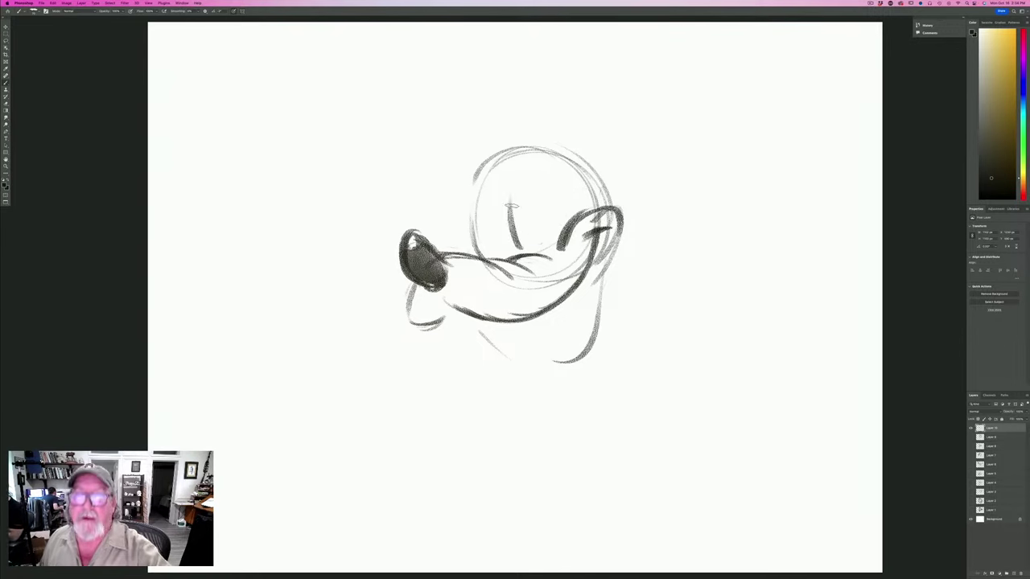
{"action": "mouse_move", "coordinate": [555, 195]}
{"action": "left_mouse_down"}
{"action": "mouse_move", "coordinate": [532, 170]}
{"action": "mouse_move", "coordinate": [513, 171]}
{"action": "mouse_move", "coordinate": [516, 242]}
{"action": "mouse_move", "coordinate": [560, 196]}
{"action": "mouse_move", "coordinate": [553, 251]}
{"action": "left_mouse_up"}
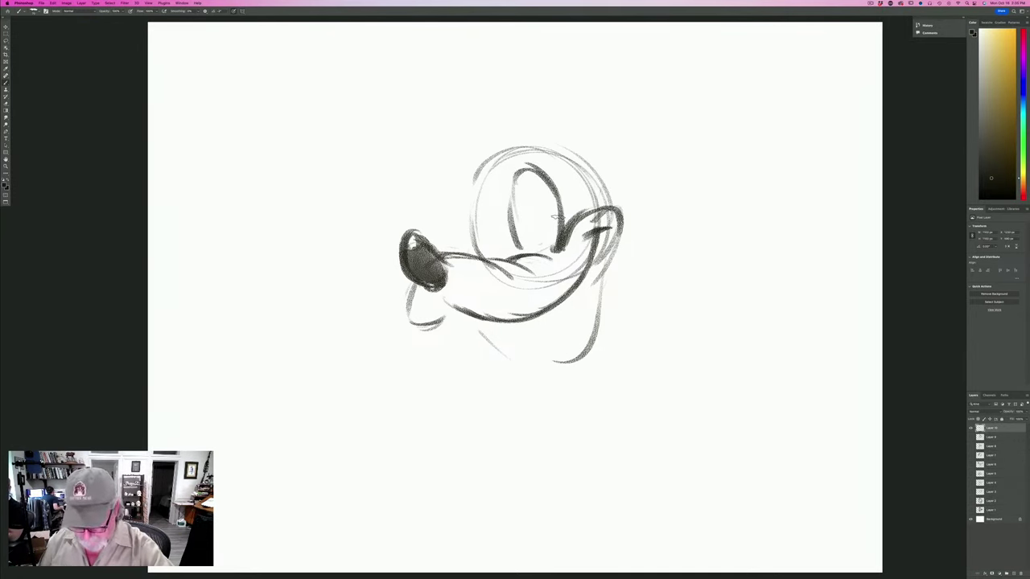
{"action": "mouse_move", "coordinate": [558, 209]}
{"action": "left_mouse_down"}
{"action": "mouse_move", "coordinate": [539, 170]}
{"action": "mouse_move", "coordinate": [519, 181]}
{"action": "mouse_move", "coordinate": [513, 228]}
{"action": "mouse_move", "coordinate": [523, 250]}
{"action": "left_mouse_up"}
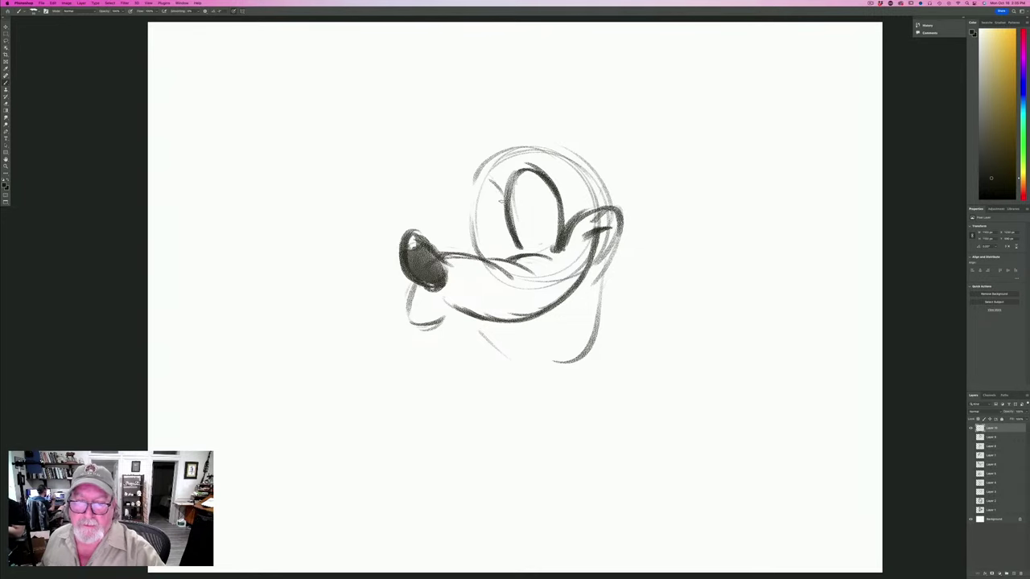
{"action": "mouse_move", "coordinate": [502, 201]}
{"action": "left_mouse_down"}
{"action": "mouse_move", "coordinate": [479, 204]}
{"action": "mouse_move", "coordinate": [491, 255]}
{"action": "mouse_move", "coordinate": [480, 191]}
{"action": "mouse_move", "coordinate": [502, 179]}
{"action": "mouse_move", "coordinate": [568, 191]}
{"action": "mouse_move", "coordinate": [515, 142]}
{"action": "mouse_move", "coordinate": [505, 167]}
{"action": "mouse_move", "coordinate": [475, 182]}
{"action": "left_mouse_up"}
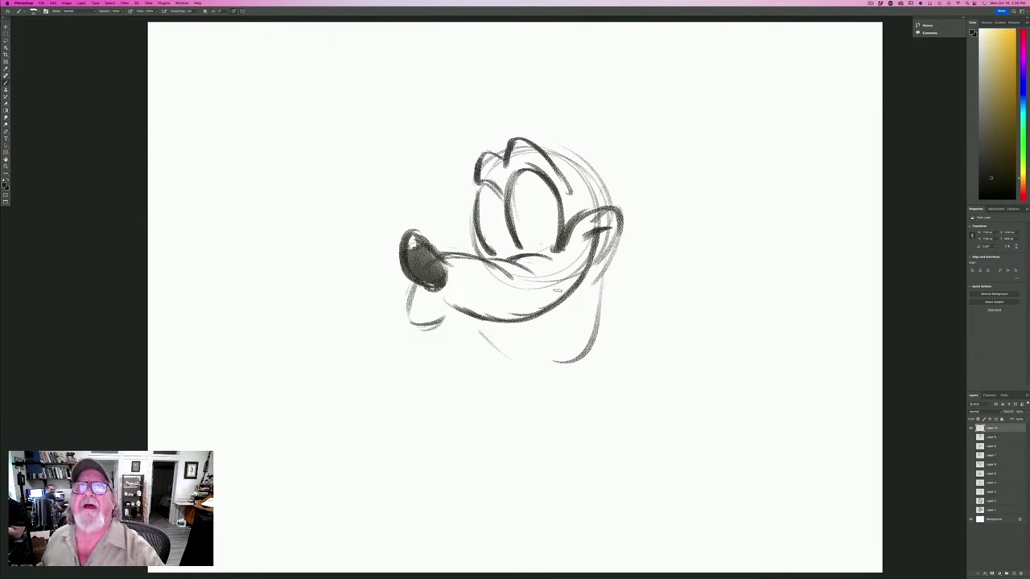
{"action": "mouse_move", "coordinate": [551, 239]}
{"action": "left_mouse_down"}
{"action": "mouse_move", "coordinate": [553, 211]}
{"action": "mouse_move", "coordinate": [555, 234]}
{"action": "mouse_move", "coordinate": [552, 218]}
{"action": "mouse_move", "coordinate": [508, 235]}
{"action": "left_mouse_up"}
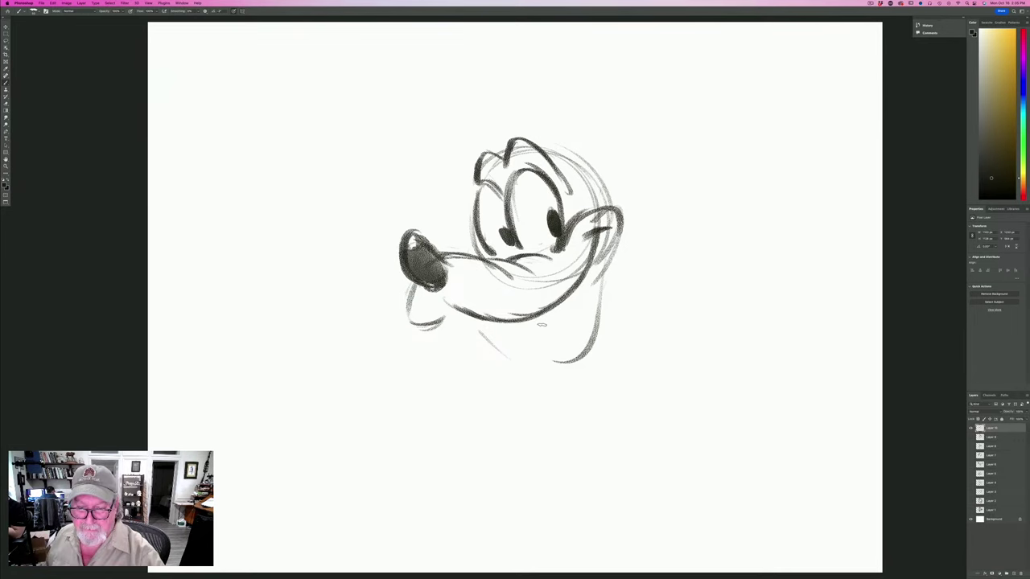
Draw two separated buck teeth under the smile line, and darken the muzzle's rounded front lip below the nose.
{"action": "mouse_move", "coordinate": [541, 324]}
{"action": "left_mouse_down"}
{"action": "mouse_move", "coordinate": [507, 341]}
{"action": "mouse_move", "coordinate": [535, 320]}
{"action": "mouse_move", "coordinate": [539, 336]}
{"action": "left_mouse_up"}
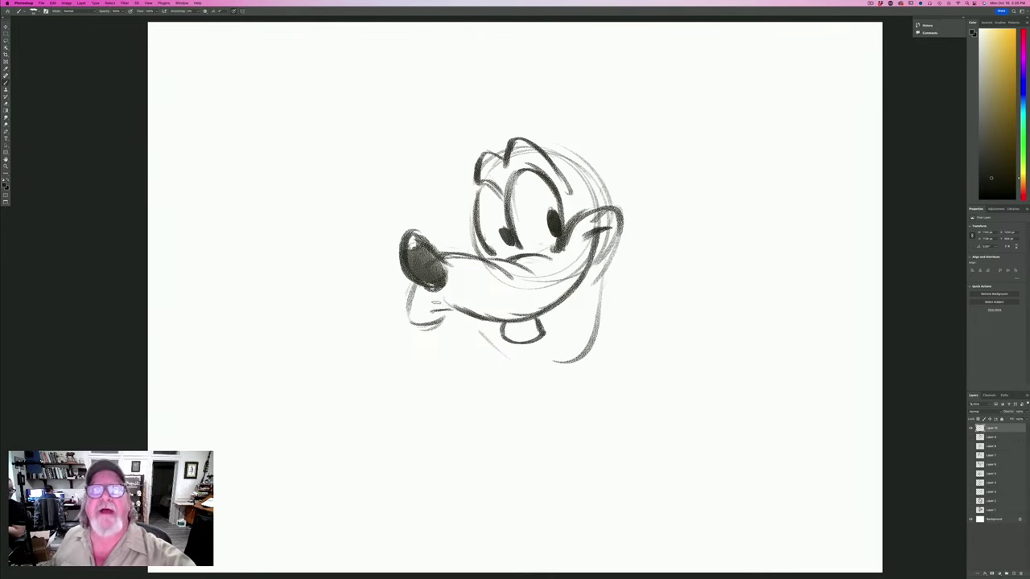
{"action": "left_click_drag", "start_coordinate": [452, 312], "coordinate": [414, 326]}
{"action": "mouse_move", "coordinate": [415, 286]}
{"action": "left_mouse_down"}
{"action": "mouse_move", "coordinate": [408, 315]}
{"action": "mouse_move", "coordinate": [457, 317]}
{"action": "mouse_move", "coordinate": [468, 331]}
{"action": "mouse_move", "coordinate": [439, 336]}
{"action": "left_mouse_up"}
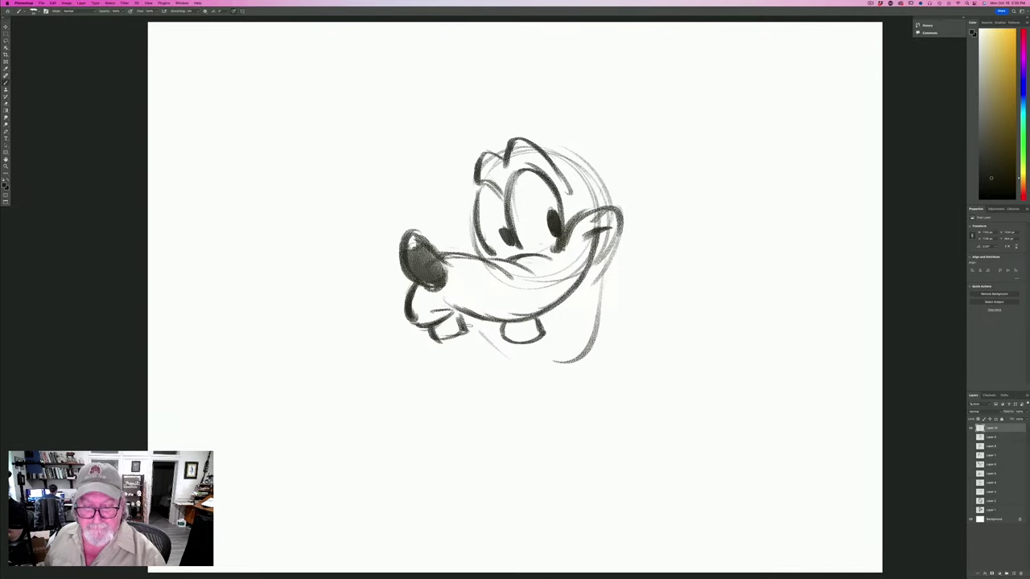
Draw the heavy lower jaw curving from the front teeth around the chin and up to the cheek.
{"action": "left_click_drag", "start_coordinate": [483, 334], "coordinate": [555, 371]}
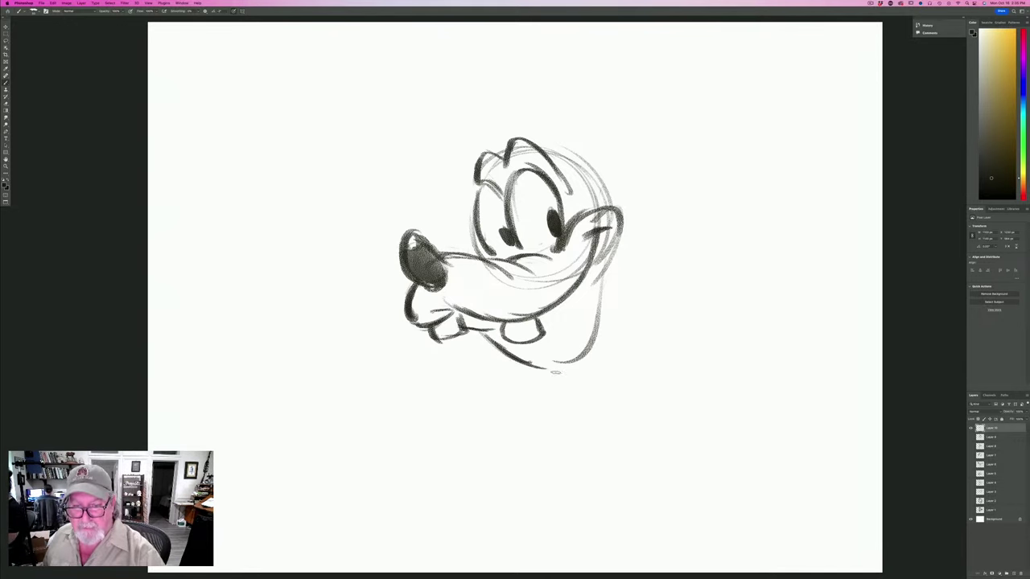
{"action": "left_click_drag", "start_coordinate": [608, 278], "coordinate": [589, 358]}
{"action": "left_click_drag", "start_coordinate": [605, 322], "coordinate": [547, 357]}
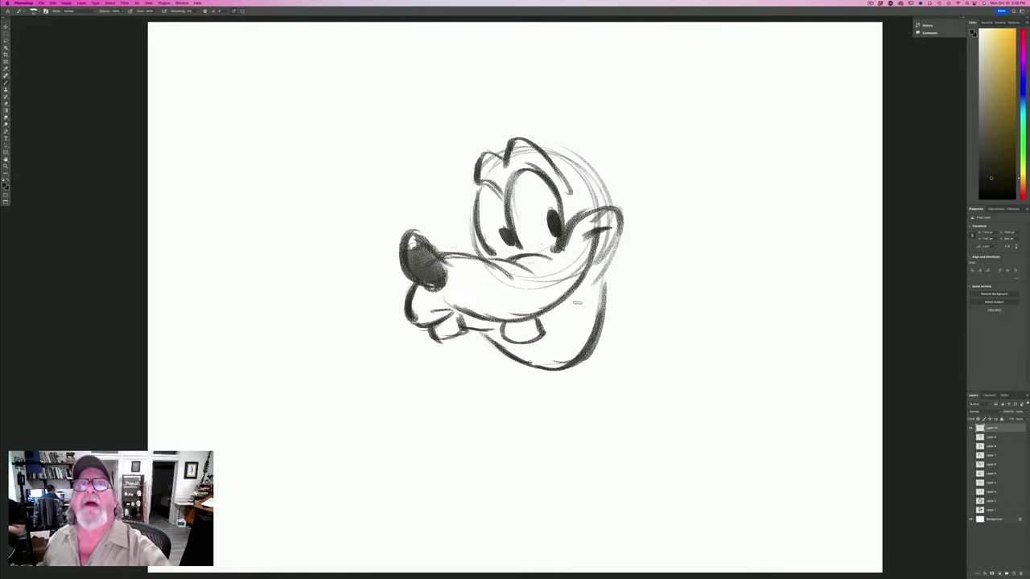
Darken the back of the head and the cheek's outer edge, and add hat side lines rising from the crown.
{"action": "left_click_drag", "start_coordinate": [584, 168], "coordinate": [599, 204]}
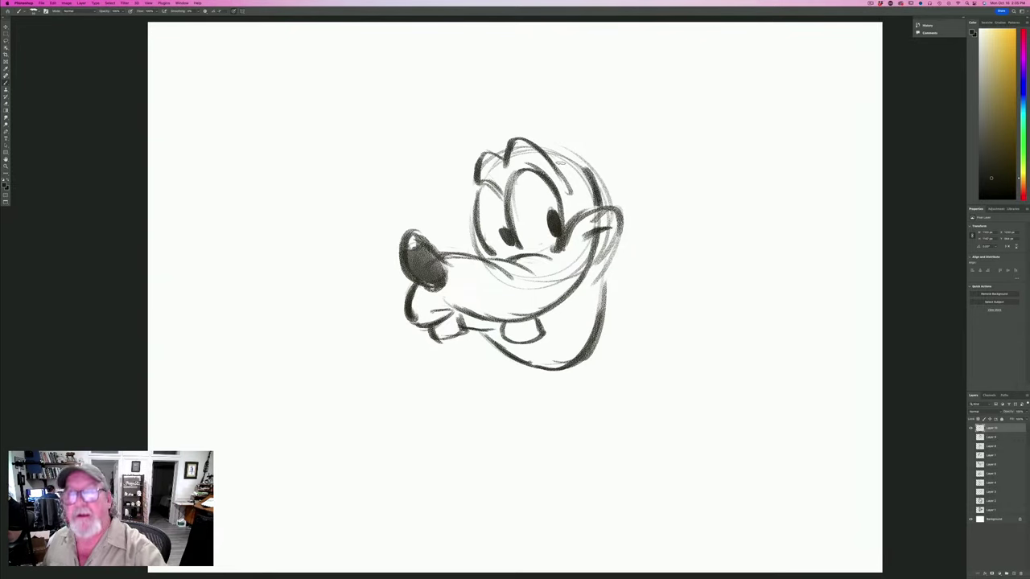
{"action": "left_click_drag", "start_coordinate": [548, 153], "coordinate": [590, 173]}
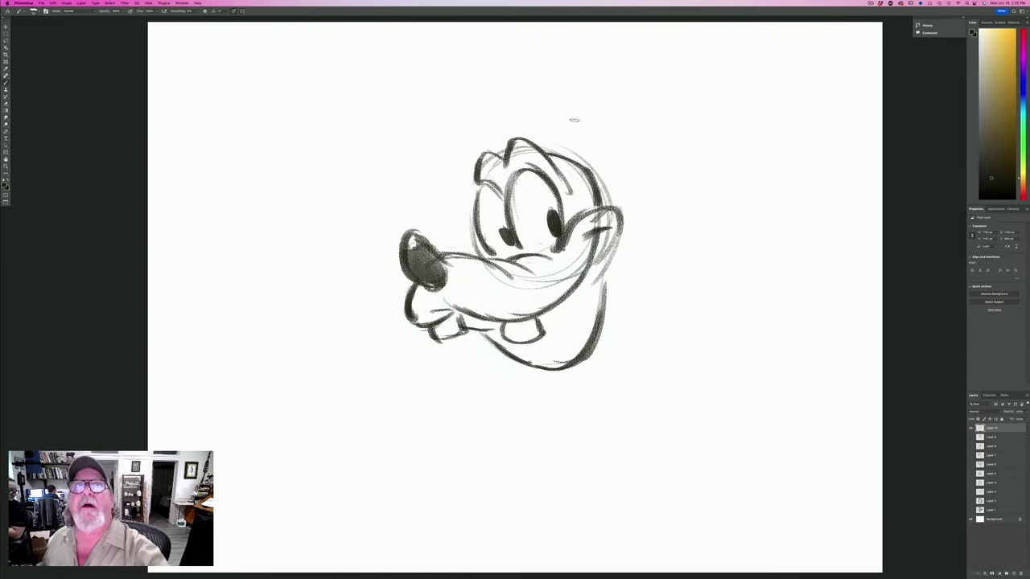
{"action": "mouse_move", "coordinate": [572, 110]}
{"action": "left_mouse_down"}
{"action": "mouse_move", "coordinate": [592, 190]}
{"action": "mouse_move", "coordinate": [585, 166]}
{"action": "left_mouse_up"}
{"action": "left_click_drag", "start_coordinate": [577, 147], "coordinate": [601, 272]}
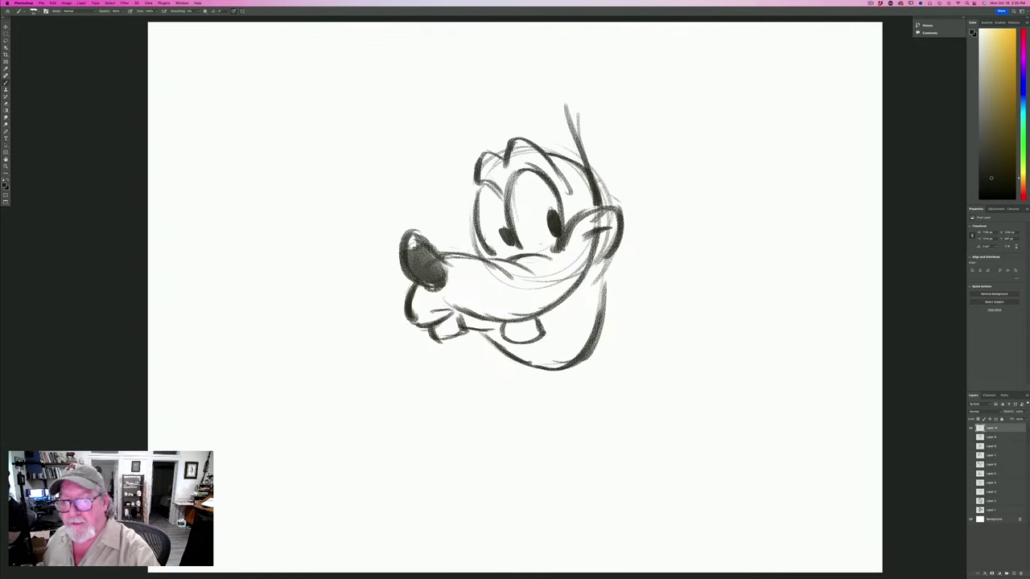
Draw a long drooping ear from the back of the head, widening at its end, and fill it black.
{"action": "mouse_move", "coordinate": [597, 181]}
{"action": "left_mouse_down"}
{"action": "mouse_move", "coordinate": [649, 221]}
{"action": "mouse_move", "coordinate": [692, 346]}
{"action": "mouse_move", "coordinate": [661, 266]}
{"action": "mouse_move", "coordinate": [673, 347]}
{"action": "mouse_move", "coordinate": [697, 303]}
{"action": "left_mouse_up"}
{"action": "mouse_move", "coordinate": [673, 354]}
{"action": "left_mouse_down"}
{"action": "mouse_move", "coordinate": [695, 311]}
{"action": "mouse_move", "coordinate": [666, 241]}
{"action": "mouse_move", "coordinate": [600, 185]}
{"action": "left_mouse_up"}
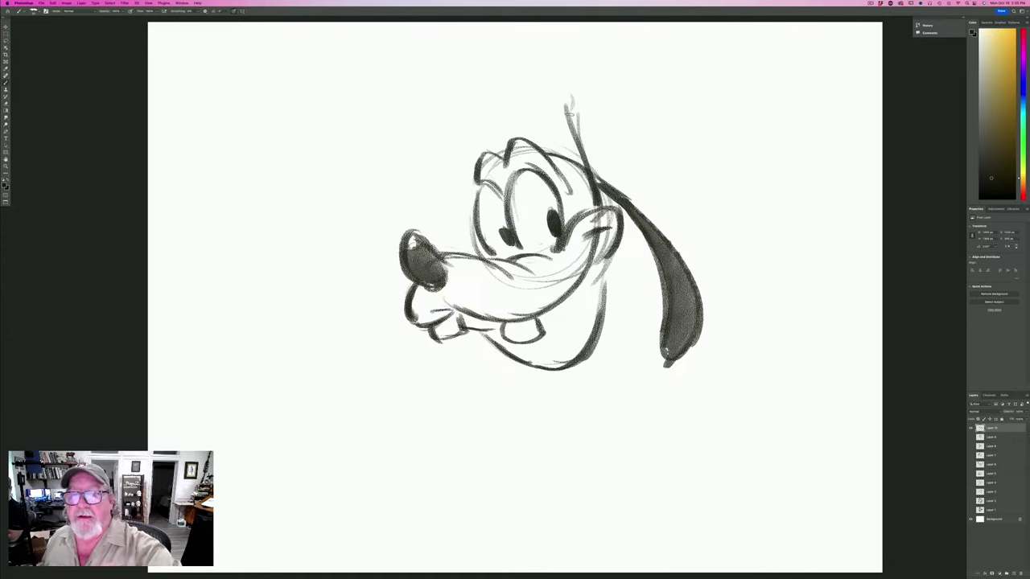
Draw a tall crumpled hat above the brows with a bulging band, a rounded peak and curved strands in front.
{"action": "mouse_move", "coordinate": [540, 91]}
{"action": "left_mouse_down"}
{"action": "mouse_move", "coordinate": [574, 96]}
{"action": "mouse_move", "coordinate": [568, 111]}
{"action": "mouse_move", "coordinate": [469, 160]}
{"action": "left_mouse_up"}
{"action": "left_click_drag", "start_coordinate": [485, 127], "coordinate": [495, 123]}
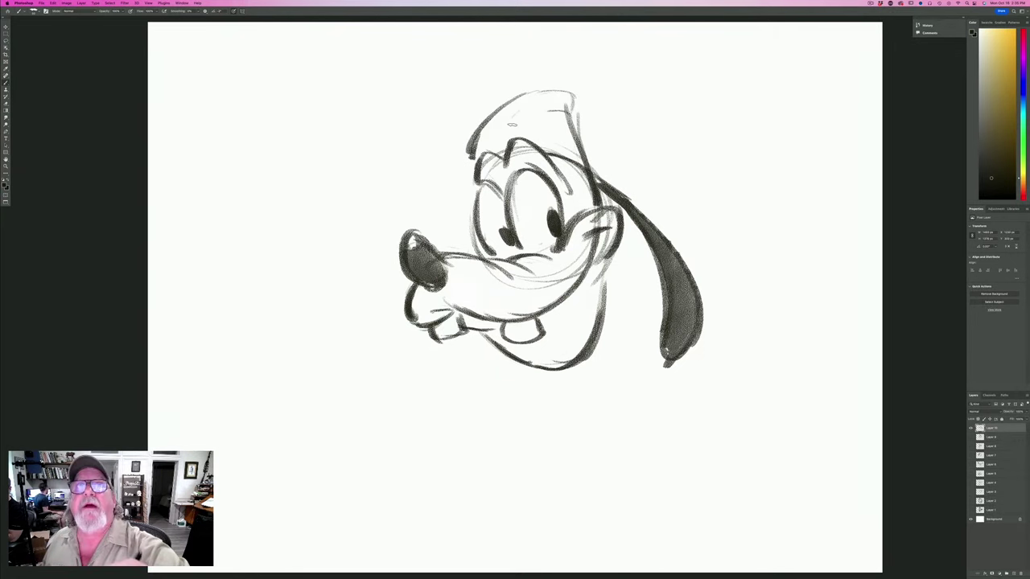
{"action": "left_click_drag", "start_coordinate": [438, 86], "coordinate": [508, 138]}
{"action": "mouse_move", "coordinate": [454, 113]}
{"action": "left_mouse_down"}
{"action": "mouse_move", "coordinate": [480, 125]}
{"action": "mouse_move", "coordinate": [452, 113]}
{"action": "left_mouse_up"}
{"action": "left_click_drag", "start_coordinate": [466, 143], "coordinate": [431, 159]}
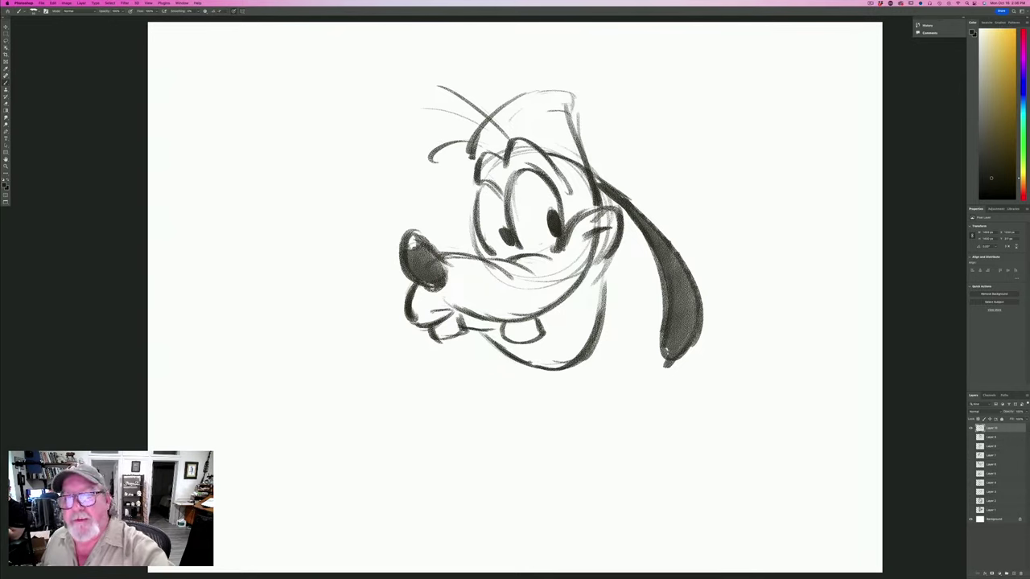
{"action": "mouse_move", "coordinate": [572, 110]}
{"action": "left_mouse_down"}
{"action": "mouse_move", "coordinate": [569, 121]}
{"action": "mouse_move", "coordinate": [538, 81]}
{"action": "mouse_move", "coordinate": [509, 106]}
{"action": "mouse_move", "coordinate": [518, 74]}
{"action": "mouse_move", "coordinate": [544, 90]}
{"action": "mouse_move", "coordinate": [522, 40]}
{"action": "mouse_move", "coordinate": [448, 100]}
{"action": "mouse_move", "coordinate": [474, 121]}
{"action": "mouse_move", "coordinate": [444, 118]}
{"action": "mouse_move", "coordinate": [481, 114]}
{"action": "mouse_move", "coordinate": [491, 131]}
{"action": "left_mouse_up"}
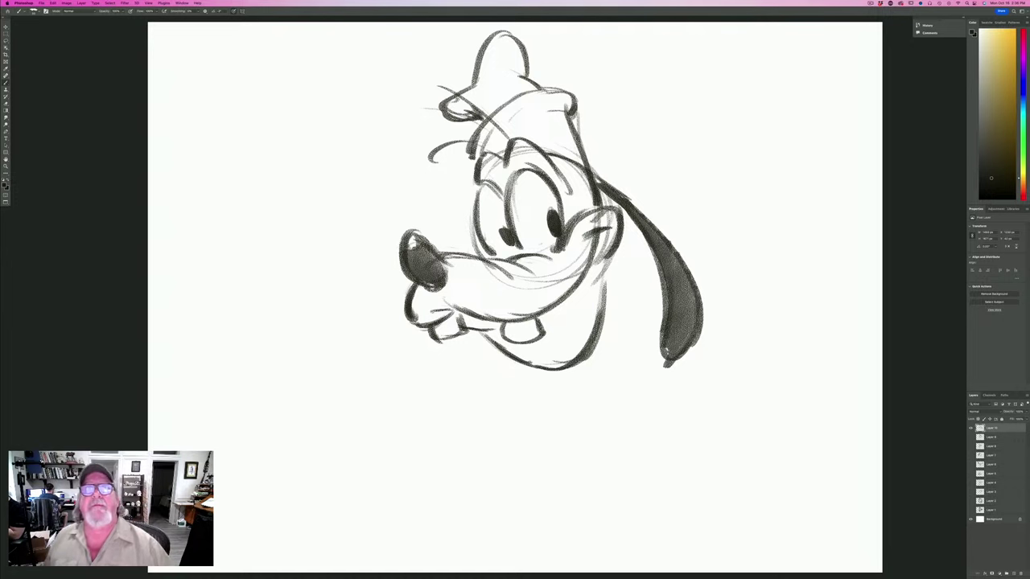
Draw both sides of the neck below the jaw, and add the slanted front edge of the collar.
{"action": "mouse_move", "coordinate": [583, 364]}
{"action": "left_mouse_down"}
{"action": "mouse_move", "coordinate": [568, 409]}
{"action": "mouse_move", "coordinate": [572, 387]}
{"action": "left_mouse_up"}
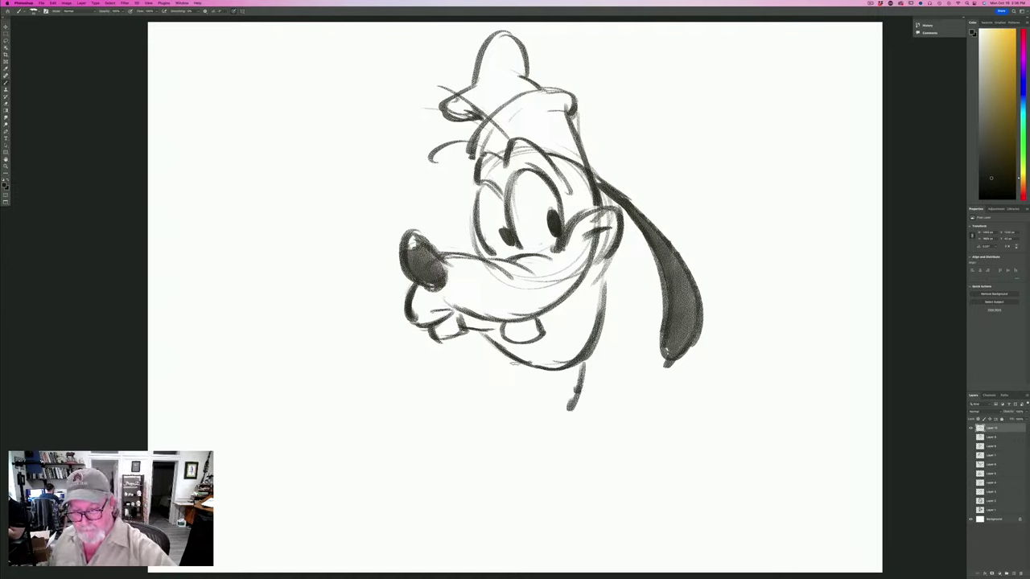
{"action": "left_click_drag", "start_coordinate": [514, 364], "coordinate": [505, 391]}
{"action": "left_click_drag", "start_coordinate": [561, 373], "coordinate": [489, 392]}
{"action": "left_click_drag", "start_coordinate": [489, 393], "coordinate": [561, 372]}
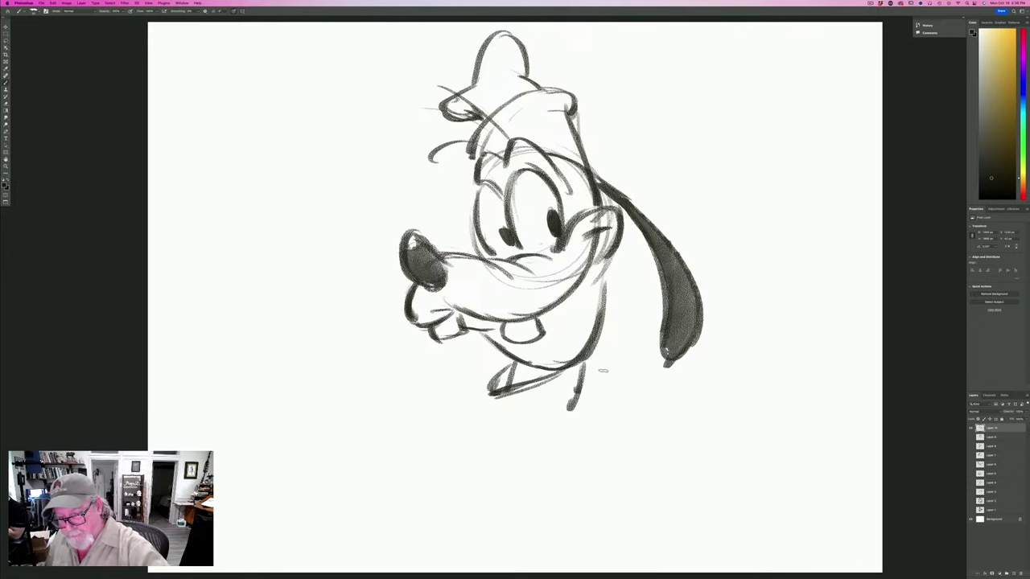
Draw the back of the collar and a shoulder line curving out and down from the neck.
{"action": "left_click_drag", "start_coordinate": [582, 383], "coordinate": [632, 441]}
{"action": "left_click_drag", "start_coordinate": [634, 367], "coordinate": [637, 438]}
{"action": "left_click_drag", "start_coordinate": [619, 375], "coordinate": [555, 395]}
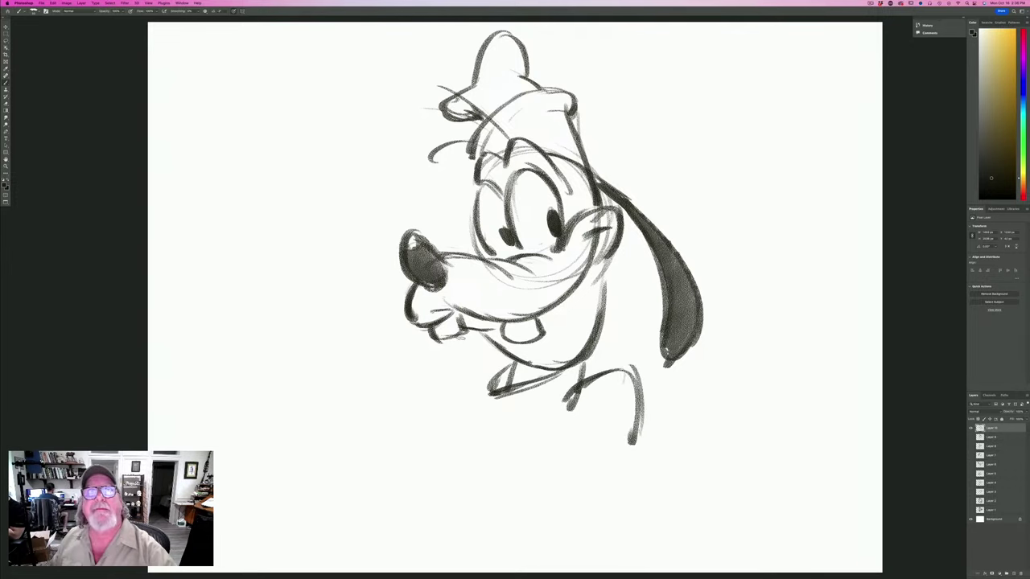
Draw the front shoulder line curving down from the collar, and fill the nose and the head area around the eyes black.
{"action": "left_click_drag", "start_coordinate": [470, 376], "coordinate": [442, 404]}
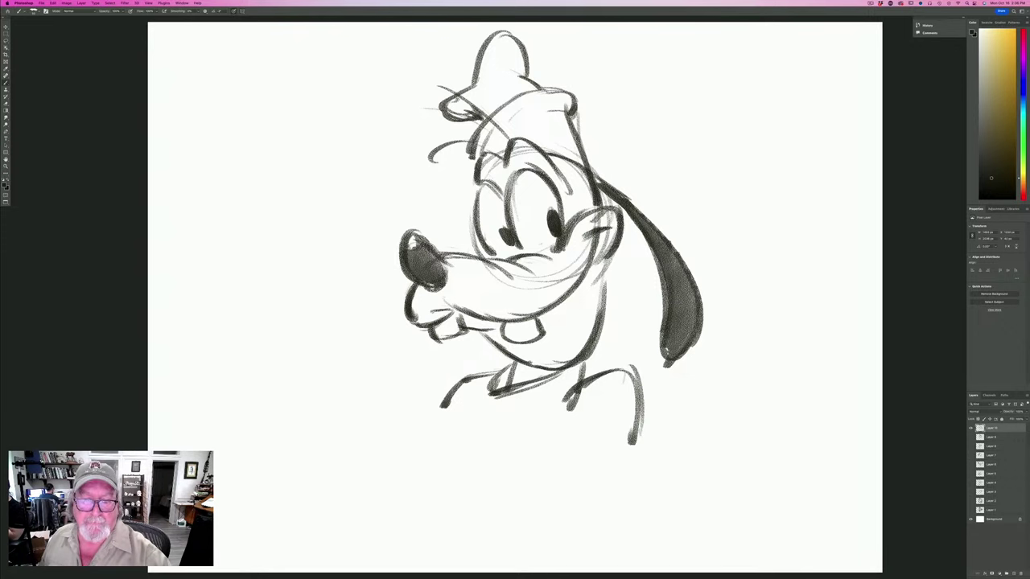
{"action": "mouse_move", "coordinate": [423, 243]}
{"action": "left_mouse_down"}
{"action": "mouse_move", "coordinate": [442, 278]}
{"action": "mouse_move", "coordinate": [421, 248]}
{"action": "mouse_move", "coordinate": [412, 256]}
{"action": "mouse_move", "coordinate": [433, 282]}
{"action": "left_mouse_up"}
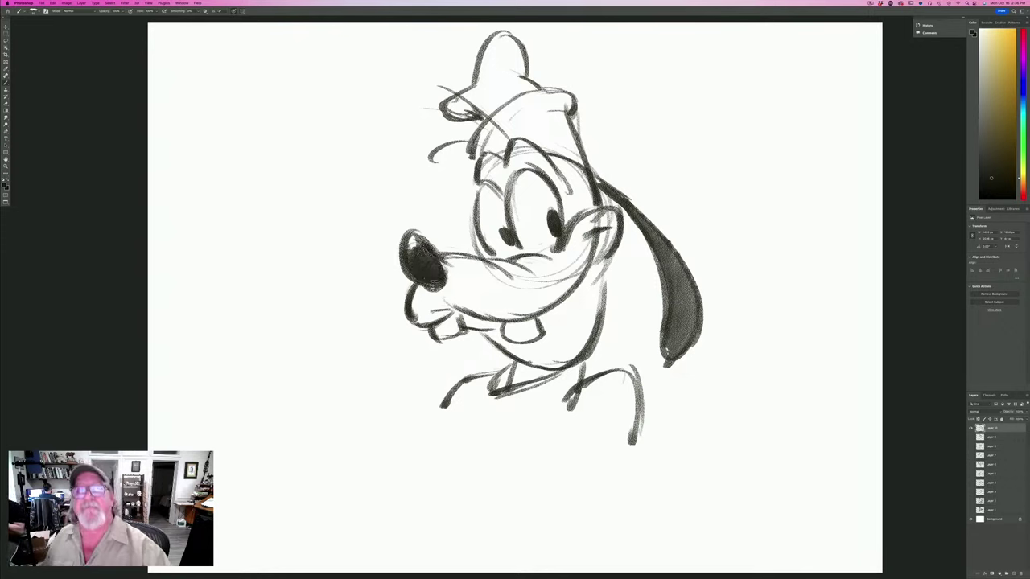
{"action": "mouse_move", "coordinate": [603, 188]}
{"action": "left_mouse_down"}
{"action": "mouse_move", "coordinate": [587, 176]}
{"action": "mouse_move", "coordinate": [580, 203]}
{"action": "mouse_move", "coordinate": [584, 170]}
{"action": "mouse_move", "coordinate": [572, 207]}
{"action": "left_mouse_up"}
{"action": "mouse_move", "coordinate": [576, 165]}
{"action": "left_mouse_down"}
{"action": "mouse_move", "coordinate": [565, 227]}
{"action": "mouse_move", "coordinate": [559, 159]}
{"action": "mouse_move", "coordinate": [537, 194]}
{"action": "mouse_move", "coordinate": [534, 164]}
{"action": "mouse_move", "coordinate": [563, 189]}
{"action": "mouse_move", "coordinate": [531, 149]}
{"action": "mouse_move", "coordinate": [512, 156]}
{"action": "mouse_move", "coordinate": [487, 190]}
{"action": "mouse_move", "coordinate": [476, 158]}
{"action": "mouse_move", "coordinate": [541, 173]}
{"action": "mouse_move", "coordinate": [511, 167]}
{"action": "left_mouse_up"}
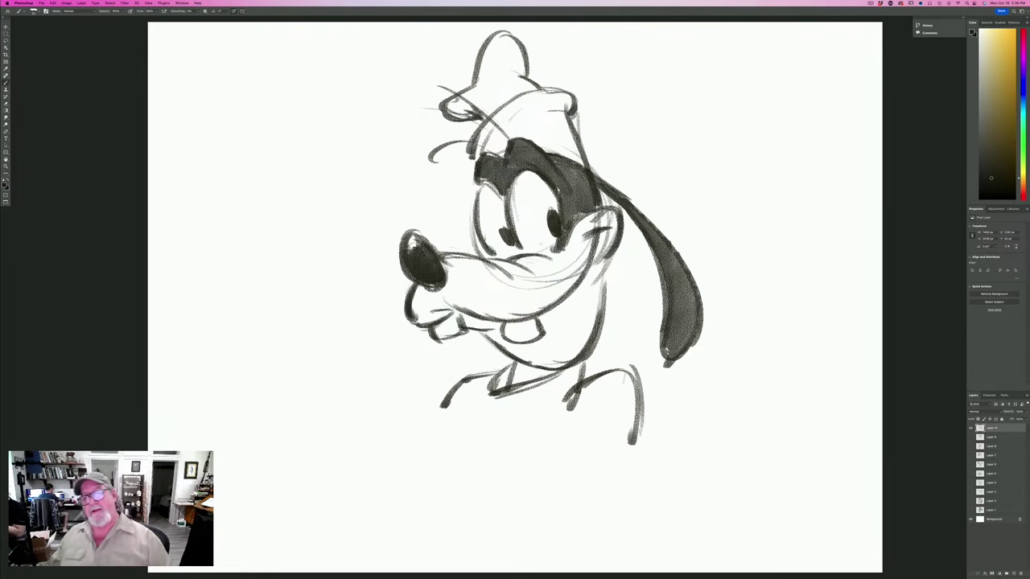
Thicken the jaw and chin outline, and fill the hat's band black.
{"action": "left_click_drag", "start_coordinate": [605, 267], "coordinate": [576, 366]}
{"action": "left_click_drag", "start_coordinate": [475, 330], "coordinate": [525, 365]}
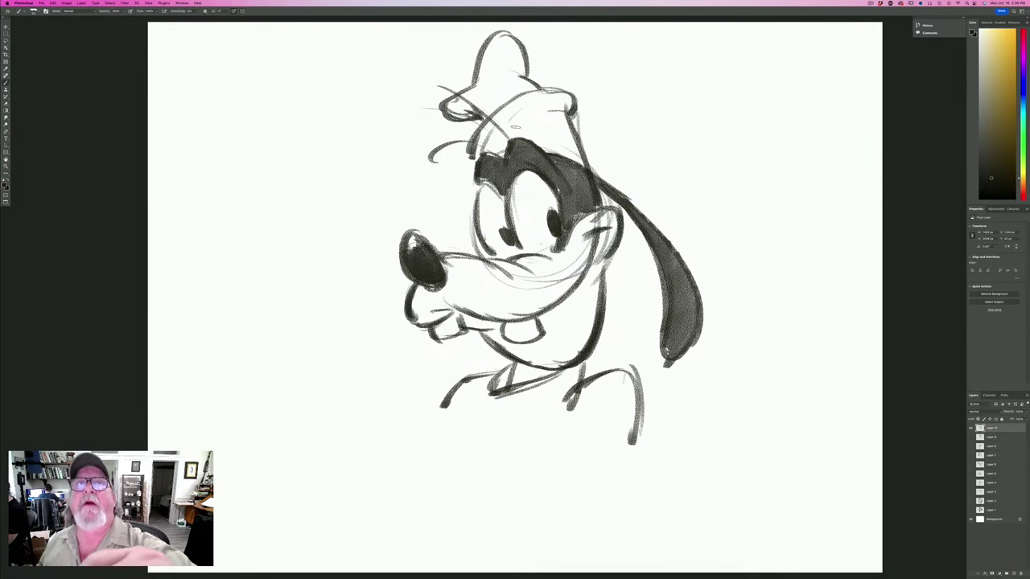
{"action": "left_click_drag", "start_coordinate": [488, 104], "coordinate": [523, 90]}
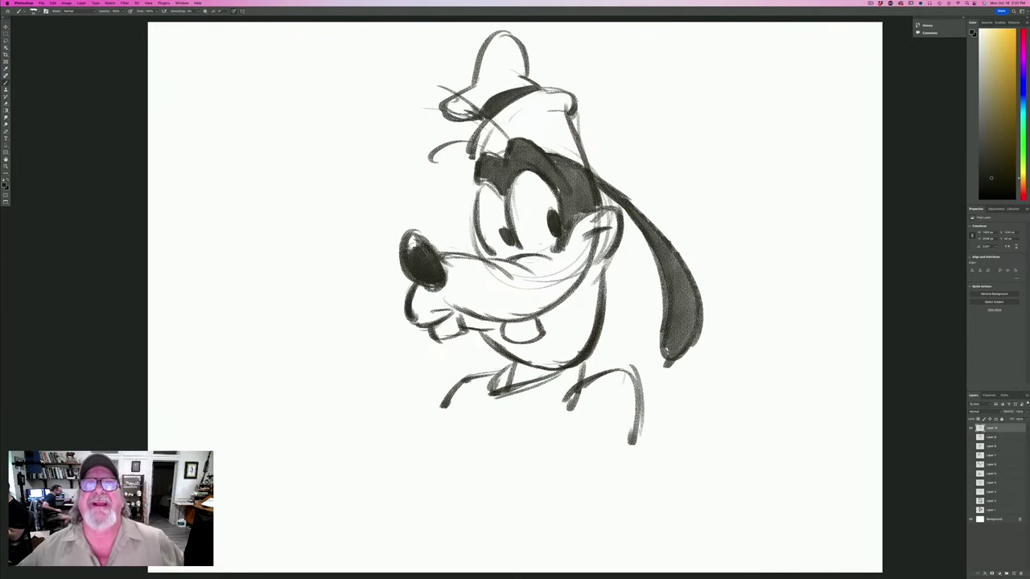
Hide the finished Goofy sketch layer and add a new empty layer above it.
{"action": "key", "text": "Tab"}
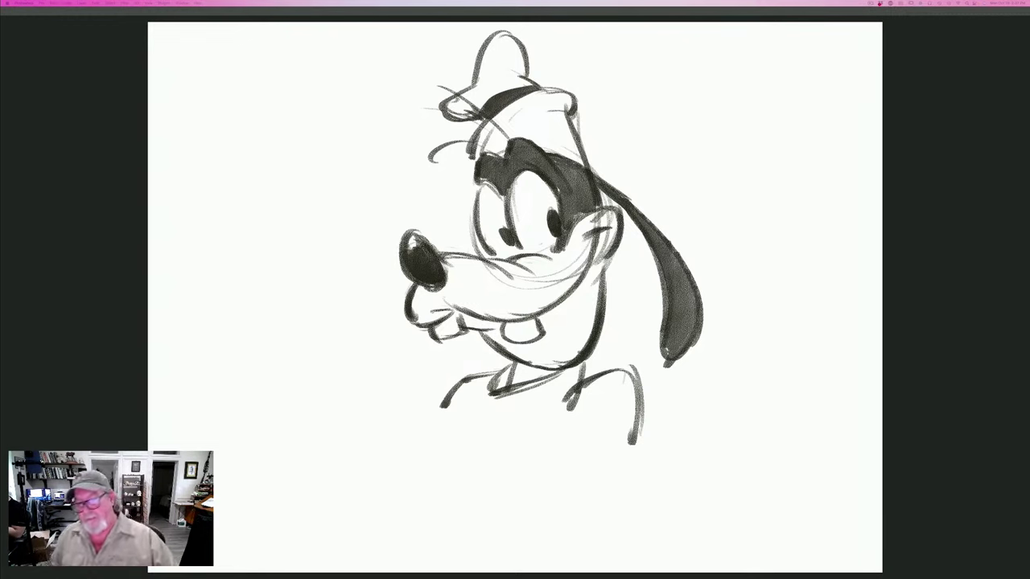
{"action": "key", "text": "Tab"}
{"action": "left_click", "coordinate": [969, 428]}
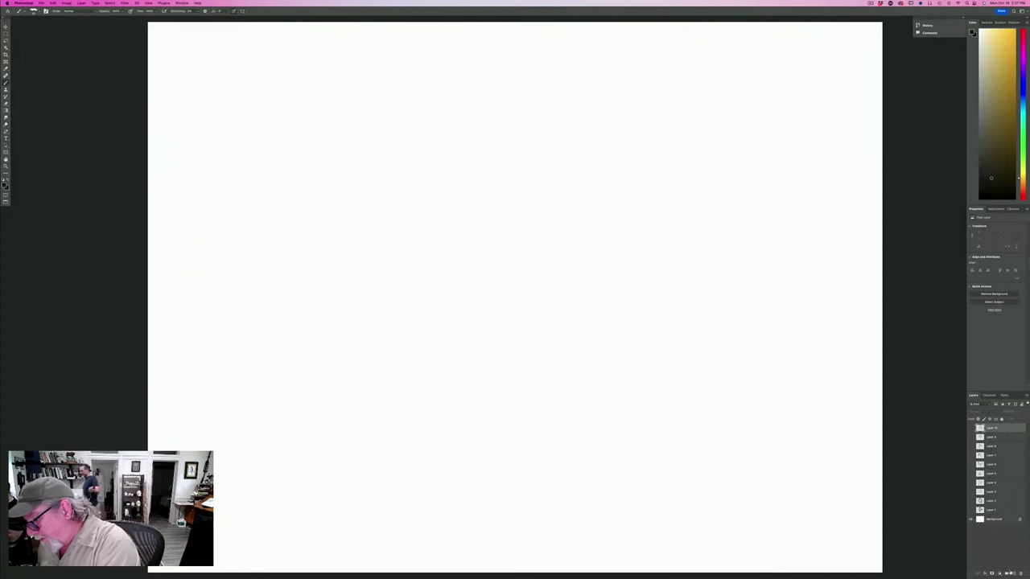
{"action": "left_click", "coordinate": [1005, 574]}
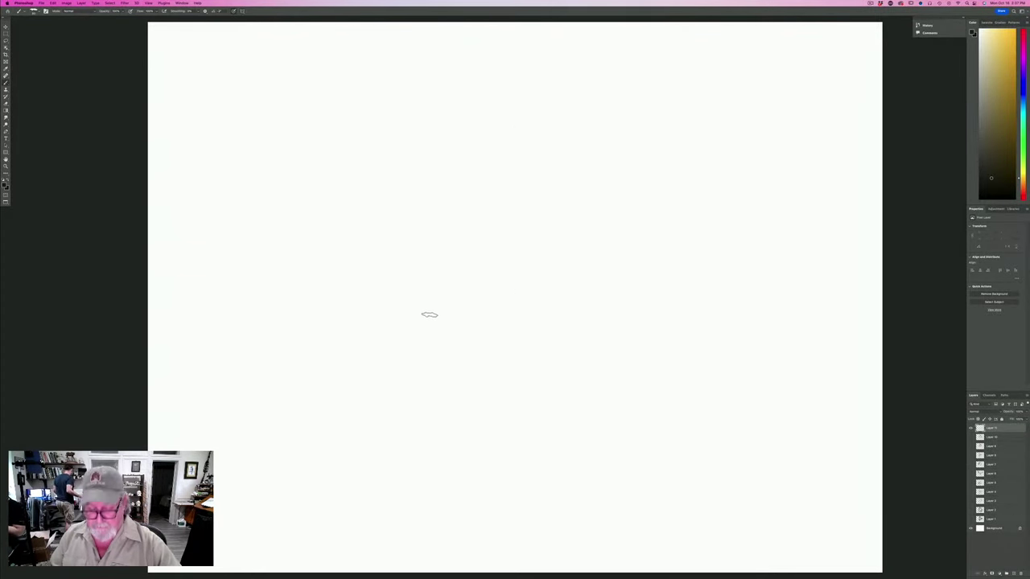
Sketch light construction lines for a new face: a slanted brow line and two sides tapering down to a narrow chin.
{"action": "mouse_move", "coordinate": [438, 210]}
{"action": "left_mouse_down"}
{"action": "mouse_move", "coordinate": [609, 189]}
{"action": "mouse_move", "coordinate": [541, 431]}
{"action": "left_mouse_up"}
{"action": "mouse_move", "coordinate": [479, 391]}
{"action": "left_mouse_down"}
{"action": "mouse_move", "coordinate": [418, 282]}
{"action": "mouse_move", "coordinate": [475, 381]}
{"action": "mouse_move", "coordinate": [492, 423]}
{"action": "left_mouse_up"}
{"action": "left_click_drag", "start_coordinate": [430, 314], "coordinate": [497, 444]}
{"action": "left_click_drag", "start_coordinate": [394, 296], "coordinate": [446, 375]}
{"action": "left_click_drag", "start_coordinate": [394, 259], "coordinate": [441, 245]}
{"action": "left_click_drag", "start_coordinate": [576, 189], "coordinate": [423, 226]}
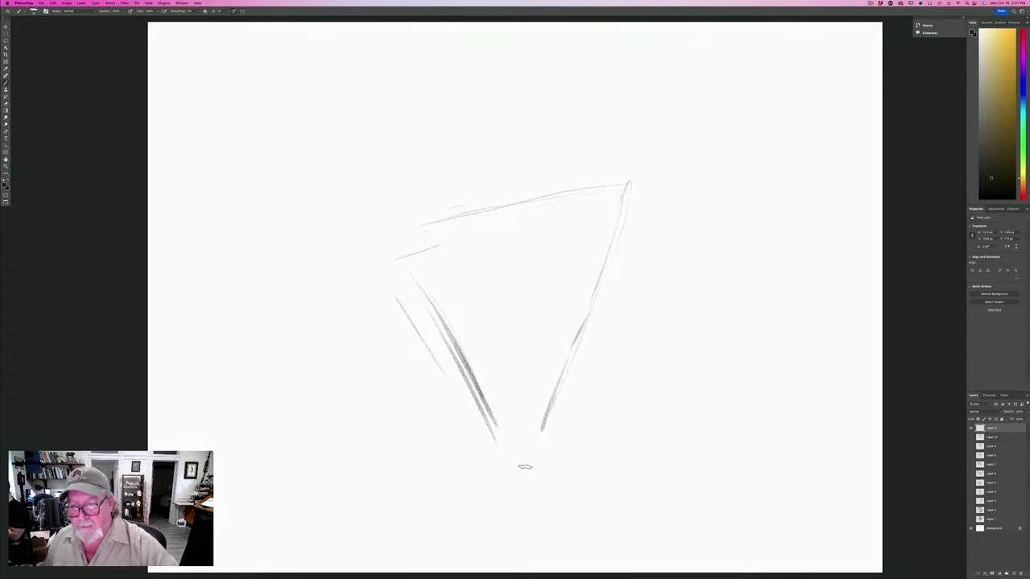
Draw the heavy brow ridges as two rounded lobes meeting above the nose, with a frowning lower edge.
{"action": "left_click_drag", "start_coordinate": [521, 207], "coordinate": [515, 171]}
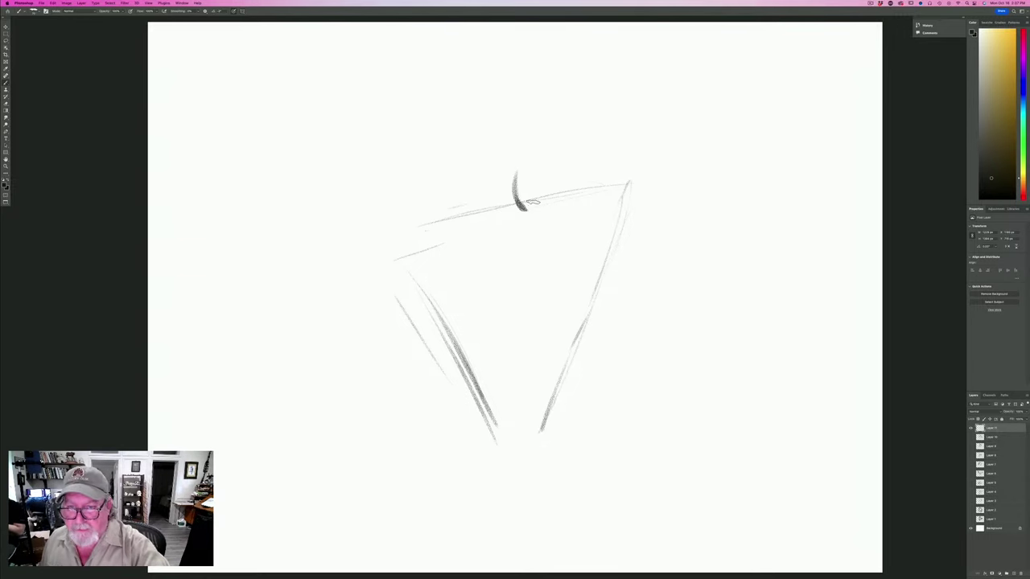
{"action": "mouse_move", "coordinate": [593, 187]}
{"action": "left_mouse_down"}
{"action": "mouse_move", "coordinate": [523, 215]}
{"action": "mouse_move", "coordinate": [522, 168]}
{"action": "mouse_move", "coordinate": [490, 217]}
{"action": "mouse_move", "coordinate": [488, 191]}
{"action": "mouse_move", "coordinate": [490, 215]}
{"action": "mouse_move", "coordinate": [454, 218]}
{"action": "mouse_move", "coordinate": [460, 225]}
{"action": "mouse_move", "coordinate": [411, 225]}
{"action": "left_mouse_up"}
{"action": "left_click_drag", "start_coordinate": [522, 166], "coordinate": [636, 183]}
{"action": "left_click_drag", "start_coordinate": [467, 163], "coordinate": [483, 175]}
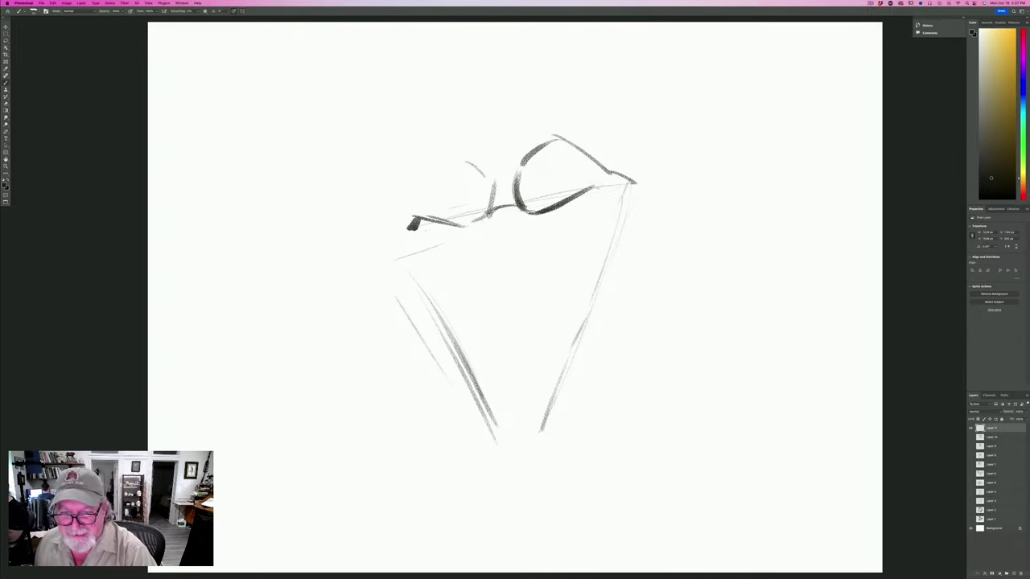
{"action": "left_click_drag", "start_coordinate": [518, 214], "coordinate": [619, 193]}
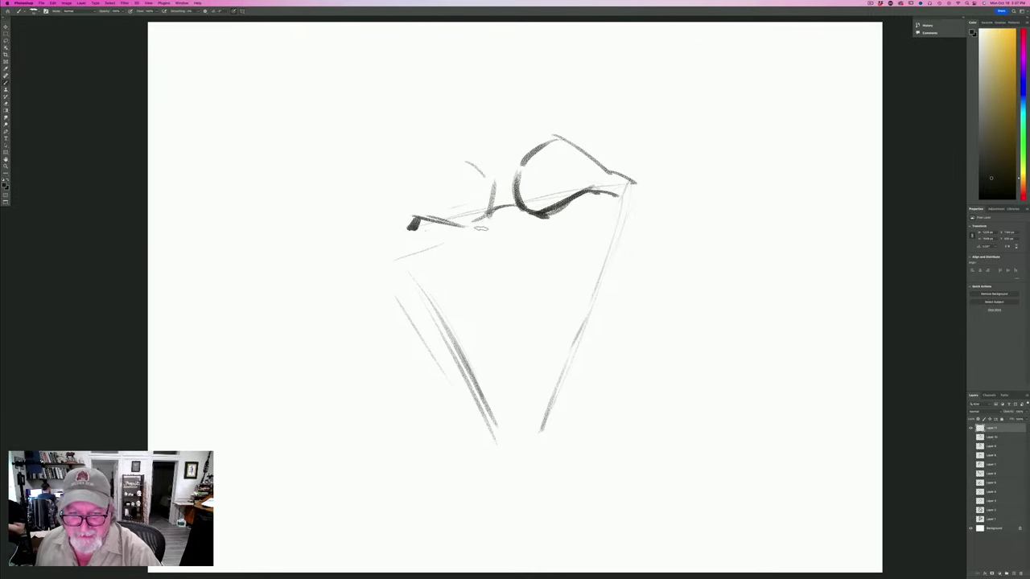
Draw the wrinkled nose bridge with fanned creases, and outline a broad animal nose with flared nostrils below it.
{"action": "mouse_move", "coordinate": [487, 219]}
{"action": "left_mouse_down"}
{"action": "mouse_move", "coordinate": [473, 243]}
{"action": "mouse_move", "coordinate": [485, 288]}
{"action": "left_mouse_up"}
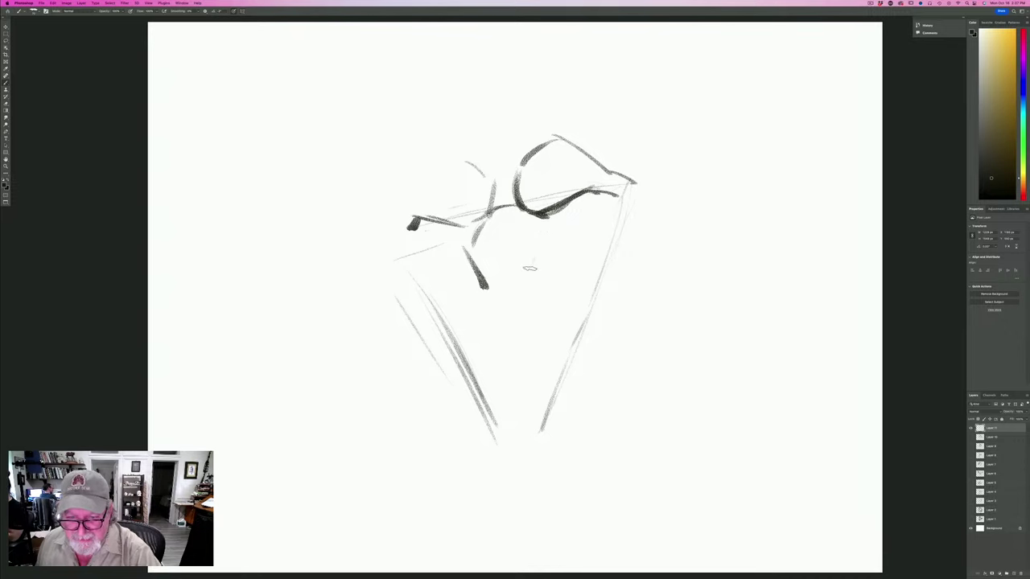
{"action": "mouse_move", "coordinate": [541, 238]}
{"action": "left_mouse_down"}
{"action": "mouse_move", "coordinate": [534, 267]}
{"action": "mouse_move", "coordinate": [518, 272]}
{"action": "left_mouse_up"}
{"action": "mouse_move", "coordinate": [513, 224]}
{"action": "left_mouse_down"}
{"action": "mouse_move", "coordinate": [504, 273]}
{"action": "mouse_move", "coordinate": [487, 278]}
{"action": "mouse_move", "coordinate": [500, 288]}
{"action": "mouse_move", "coordinate": [478, 285]}
{"action": "left_mouse_up"}
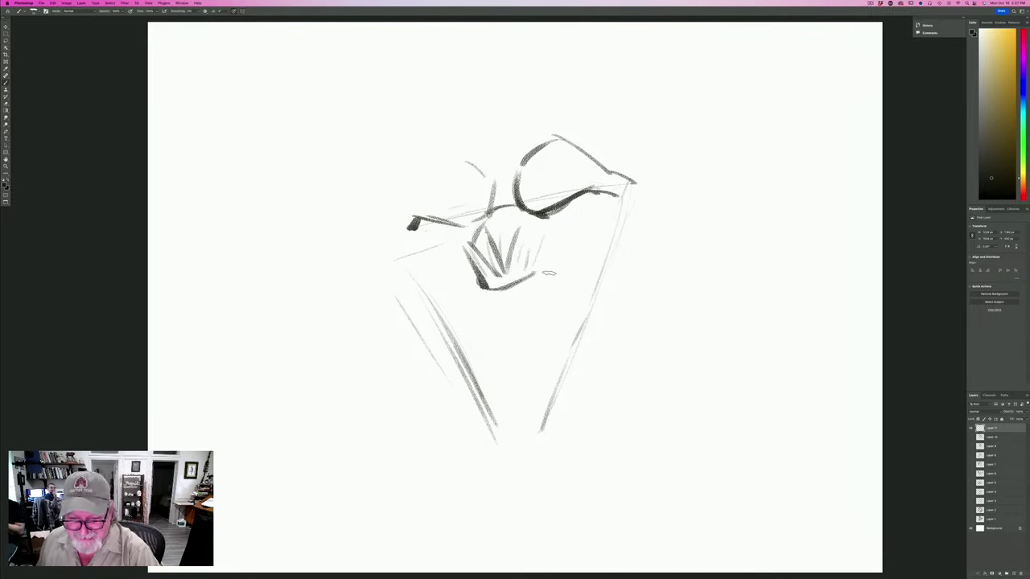
{"action": "mouse_move", "coordinate": [552, 269]}
{"action": "left_mouse_down"}
{"action": "mouse_move", "coordinate": [468, 288]}
{"action": "mouse_move", "coordinate": [509, 294]}
{"action": "left_mouse_up"}
{"action": "mouse_move", "coordinate": [531, 270]}
{"action": "left_mouse_down"}
{"action": "mouse_move", "coordinate": [518, 272]}
{"action": "mouse_move", "coordinate": [561, 294]}
{"action": "mouse_move", "coordinate": [489, 305]}
{"action": "mouse_move", "coordinate": [470, 291]}
{"action": "mouse_move", "coordinate": [511, 325]}
{"action": "left_mouse_up"}
{"action": "mouse_move", "coordinate": [478, 294]}
{"action": "left_mouse_down"}
{"action": "mouse_move", "coordinate": [494, 327]}
{"action": "mouse_move", "coordinate": [465, 294]}
{"action": "mouse_move", "coordinate": [500, 325]}
{"action": "left_mouse_up"}
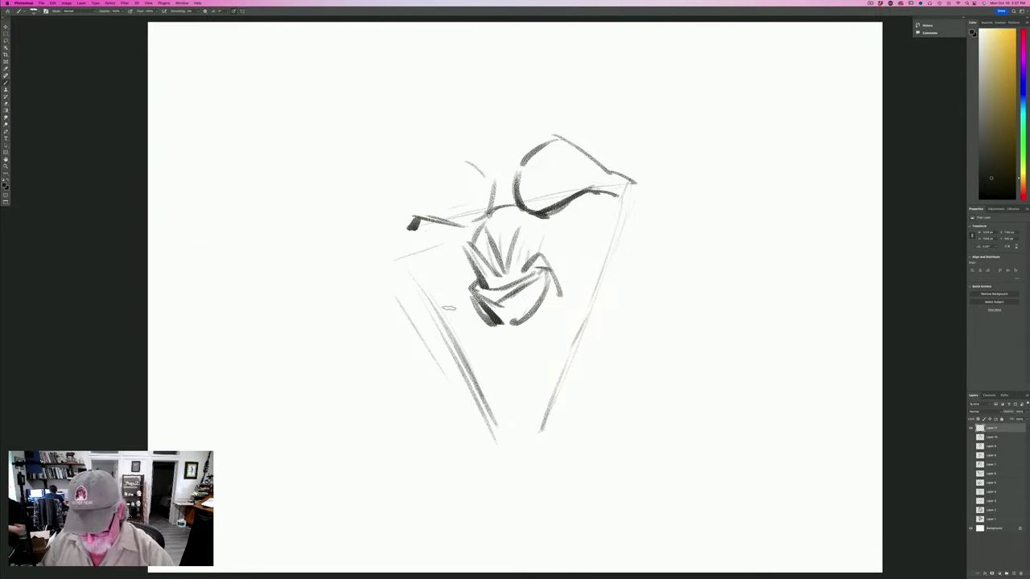
Draw the lower lids and dark pupils of both narrowed eyes beneath the brows.
{"action": "left_click_drag", "start_coordinate": [586, 207], "coordinate": [547, 222]}
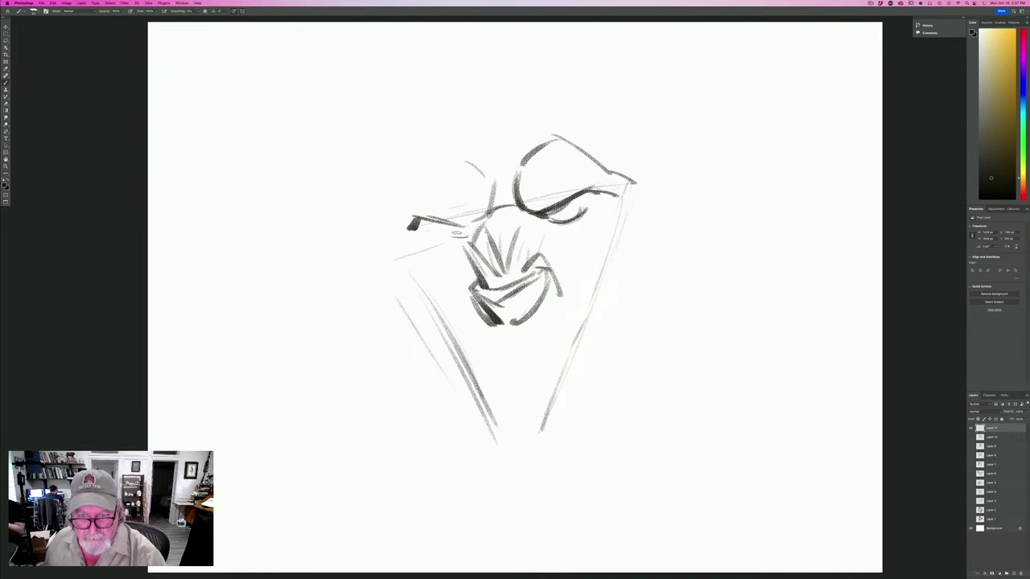
{"action": "mouse_move", "coordinate": [439, 232]}
{"action": "left_mouse_down"}
{"action": "mouse_move", "coordinate": [468, 236]}
{"action": "mouse_move", "coordinate": [438, 222]}
{"action": "left_mouse_up"}
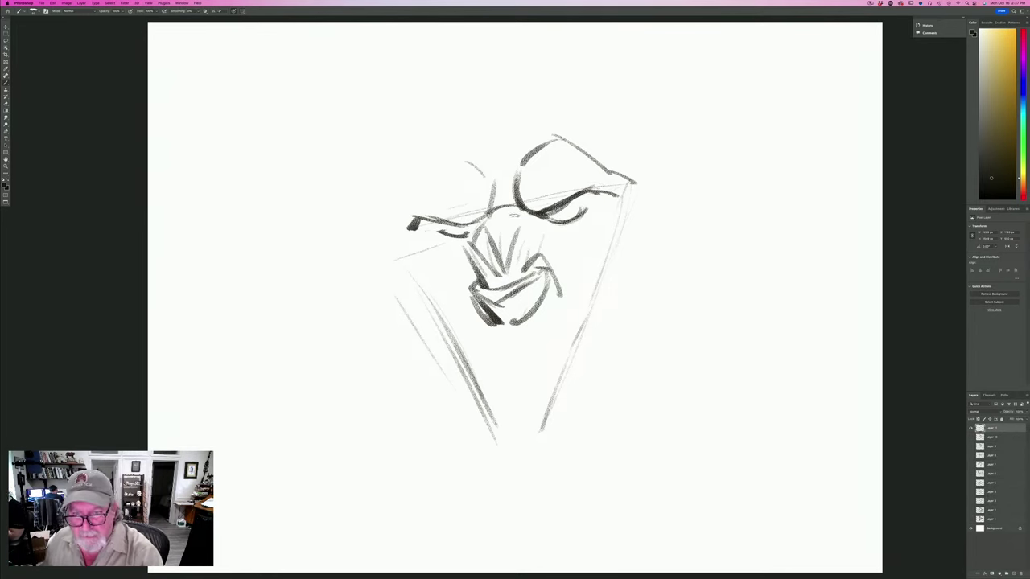
{"action": "left_click_drag", "start_coordinate": [558, 209], "coordinate": [566, 214]}
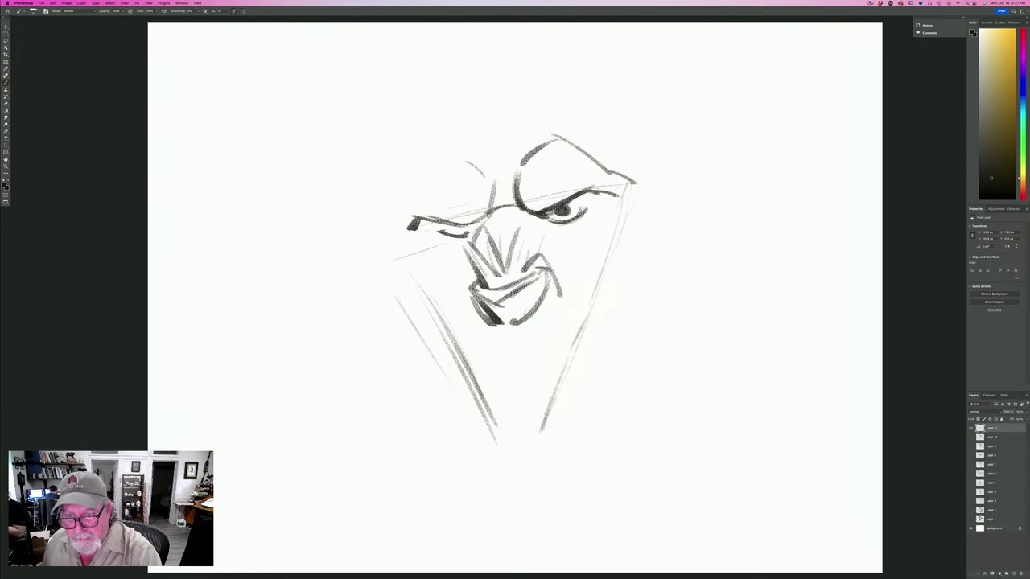
{"action": "left_click_drag", "start_coordinate": [473, 224], "coordinate": [453, 229]}
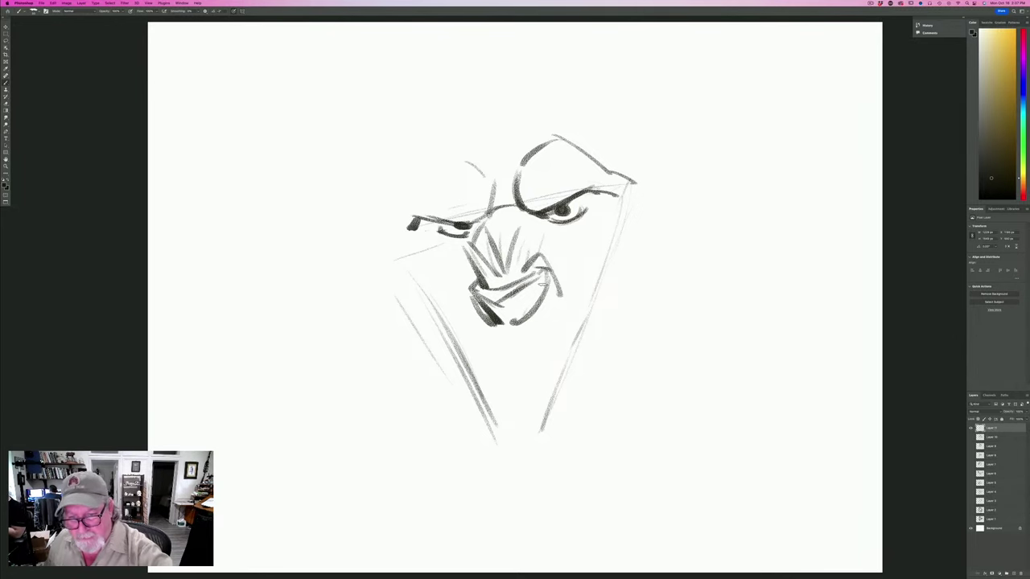
Shade the nose dark, and draw the wide mouth with two upward tusks and a curved lower lip.
{"action": "mouse_move", "coordinate": [543, 283]}
{"action": "left_mouse_down"}
{"action": "mouse_move", "coordinate": [527, 313]}
{"action": "mouse_move", "coordinate": [491, 302]}
{"action": "mouse_move", "coordinate": [522, 316]}
{"action": "mouse_move", "coordinate": [535, 296]}
{"action": "mouse_move", "coordinate": [505, 330]}
{"action": "mouse_move", "coordinate": [473, 295]}
{"action": "mouse_move", "coordinate": [503, 327]}
{"action": "mouse_move", "coordinate": [479, 330]}
{"action": "mouse_move", "coordinate": [479, 346]}
{"action": "mouse_move", "coordinate": [457, 344]}
{"action": "mouse_move", "coordinate": [453, 313]}
{"action": "mouse_move", "coordinate": [440, 343]}
{"action": "mouse_move", "coordinate": [462, 315]}
{"action": "left_mouse_up"}
{"action": "mouse_move", "coordinate": [539, 337]}
{"action": "left_mouse_down"}
{"action": "mouse_move", "coordinate": [550, 305]}
{"action": "mouse_move", "coordinate": [561, 337]}
{"action": "mouse_move", "coordinate": [552, 307]}
{"action": "mouse_move", "coordinate": [504, 342]}
{"action": "mouse_move", "coordinate": [450, 347]}
{"action": "left_mouse_up"}
{"action": "mouse_move", "coordinate": [568, 328]}
{"action": "left_mouse_down"}
{"action": "mouse_move", "coordinate": [579, 322]}
{"action": "mouse_move", "coordinate": [583, 331]}
{"action": "mouse_move", "coordinate": [555, 352]}
{"action": "mouse_move", "coordinate": [476, 364]}
{"action": "left_mouse_up"}
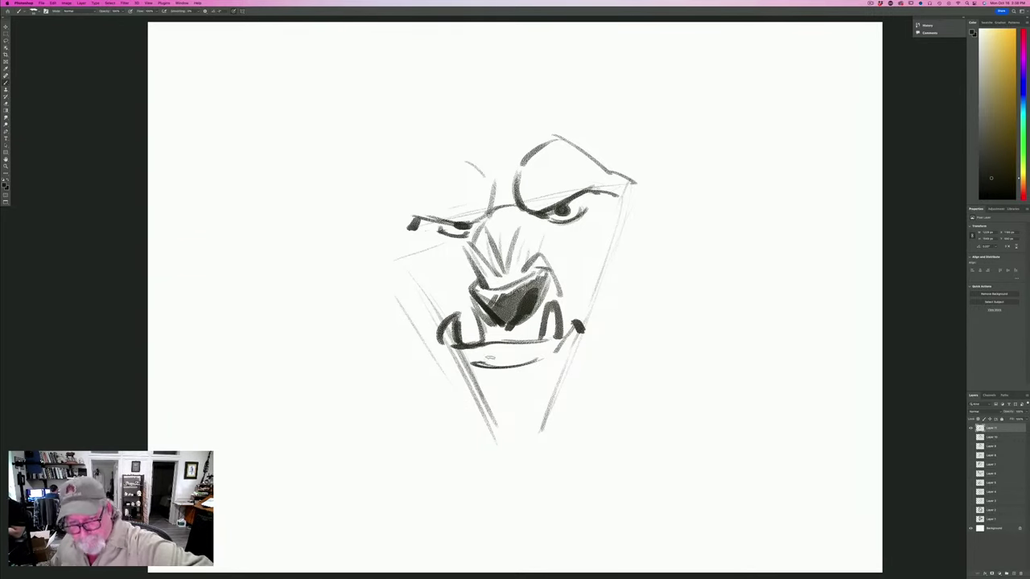
Draw the pointed bearded chin below the mouth, and the angular outline of the cheek fur on the right of the face.
{"action": "mouse_move", "coordinate": [456, 315]}
{"action": "left_mouse_down"}
{"action": "mouse_move", "coordinate": [442, 359]}
{"action": "mouse_move", "coordinate": [486, 368]}
{"action": "mouse_move", "coordinate": [447, 428]}
{"action": "left_mouse_up"}
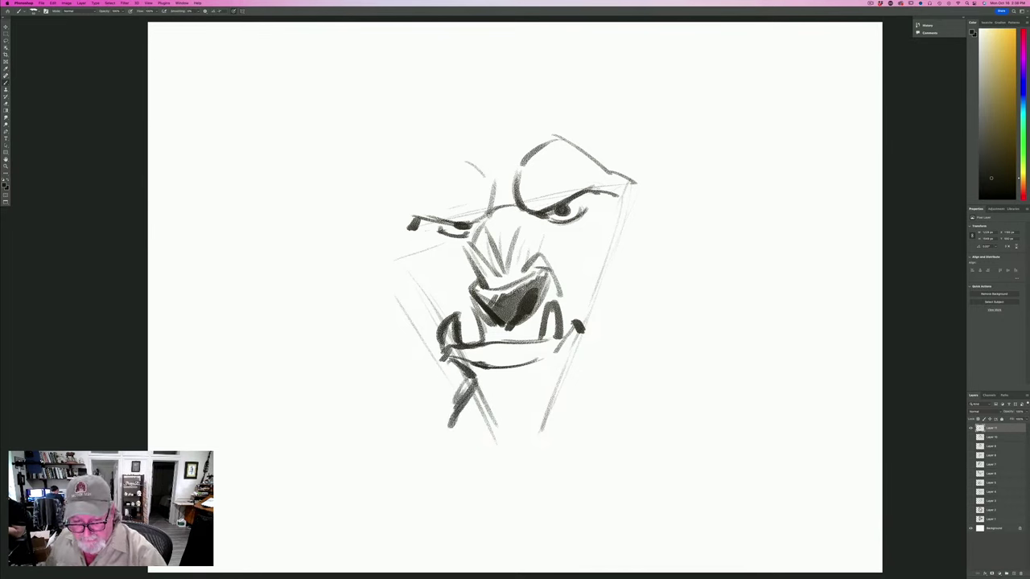
{"action": "left_click_drag", "start_coordinate": [471, 386], "coordinate": [484, 491]}
{"action": "mouse_move", "coordinate": [574, 337]}
{"action": "left_mouse_down"}
{"action": "mouse_move", "coordinate": [568, 404]}
{"action": "mouse_move", "coordinate": [497, 493]}
{"action": "left_mouse_up"}
{"action": "left_click_drag", "start_coordinate": [488, 372], "coordinate": [465, 400]}
{"action": "left_click_drag", "start_coordinate": [522, 364], "coordinate": [530, 384]}
{"action": "mouse_move", "coordinate": [531, 393]}
{"action": "left_mouse_down"}
{"action": "mouse_move", "coordinate": [555, 375]}
{"action": "mouse_move", "coordinate": [550, 395]}
{"action": "mouse_move", "coordinate": [615, 347]}
{"action": "mouse_move", "coordinate": [640, 310]}
{"action": "left_mouse_up"}
{"action": "mouse_move", "coordinate": [626, 209]}
{"action": "left_mouse_down"}
{"action": "mouse_move", "coordinate": [653, 330]}
{"action": "mouse_move", "coordinate": [560, 422]}
{"action": "left_mouse_up"}
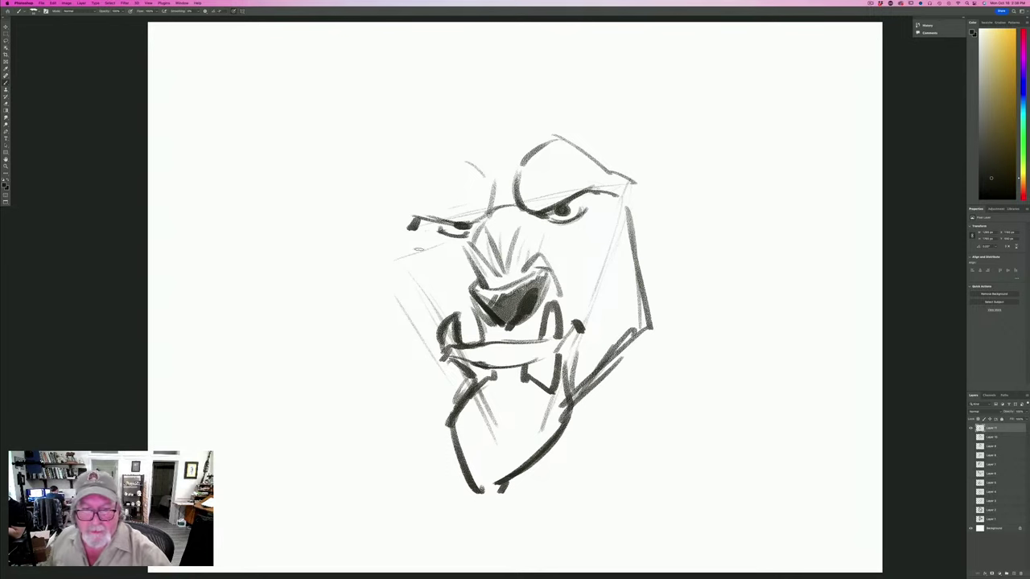
Outline both cheeks from the eyes toward the mouth, and add folds under the eyes and darker shading in the nose.
{"action": "mouse_move", "coordinate": [407, 228]}
{"action": "left_mouse_down"}
{"action": "mouse_move", "coordinate": [410, 270]}
{"action": "mouse_move", "coordinate": [438, 306]}
{"action": "left_mouse_up"}
{"action": "mouse_move", "coordinate": [598, 199]}
{"action": "left_mouse_down"}
{"action": "mouse_move", "coordinate": [605, 220]}
{"action": "mouse_move", "coordinate": [581, 339]}
{"action": "left_mouse_up"}
{"action": "mouse_move", "coordinate": [536, 221]}
{"action": "left_mouse_down"}
{"action": "mouse_move", "coordinate": [560, 237]}
{"action": "mouse_move", "coordinate": [552, 227]}
{"action": "mouse_move", "coordinate": [580, 227]}
{"action": "left_mouse_up"}
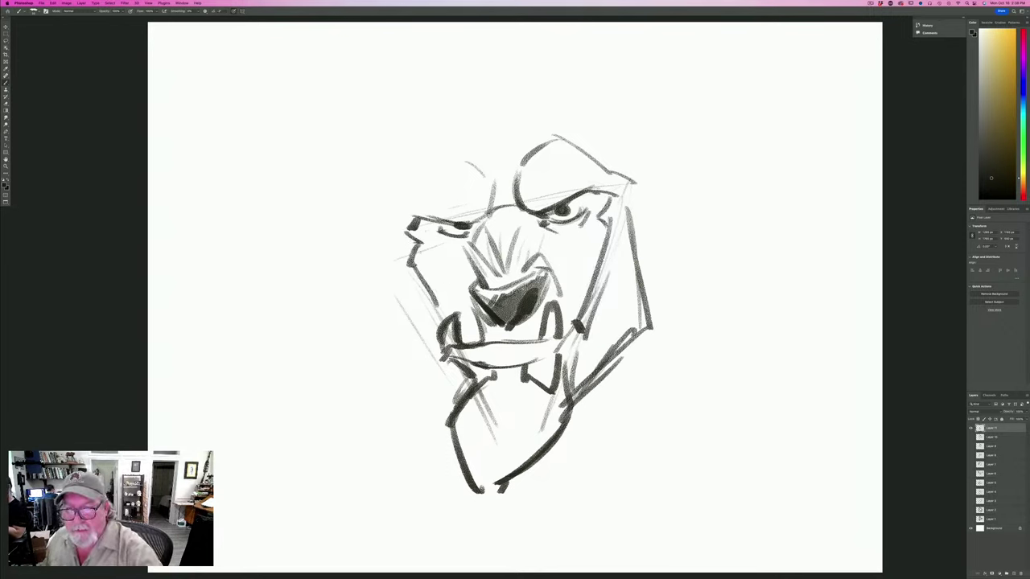
{"action": "left_click_drag", "start_coordinate": [463, 240], "coordinate": [438, 243]}
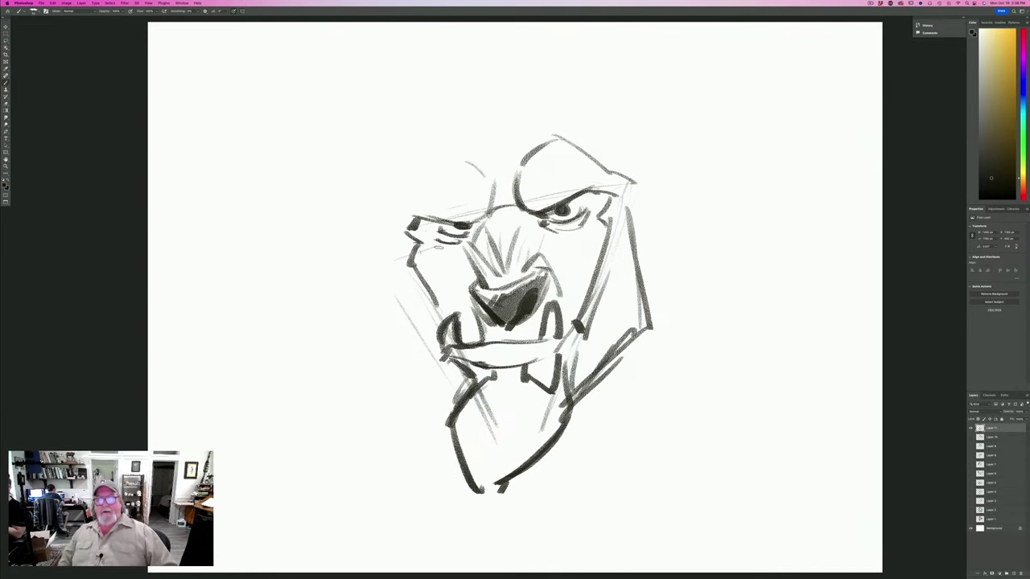
{"action": "mouse_move", "coordinate": [475, 291]}
{"action": "left_mouse_down"}
{"action": "mouse_move", "coordinate": [494, 310]}
{"action": "mouse_move", "coordinate": [483, 293]}
{"action": "left_mouse_up"}
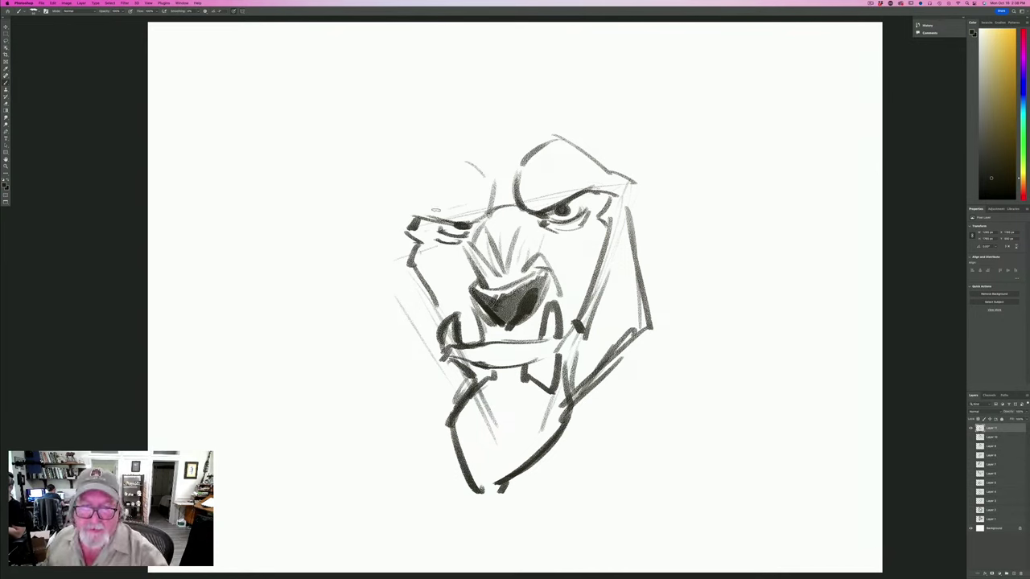
Outline the shaggy upper edges of both brows and bring their outer ends to points beside the eyes.
{"action": "mouse_move", "coordinate": [465, 151]}
{"action": "left_mouse_down"}
{"action": "mouse_move", "coordinate": [481, 172]}
{"action": "mouse_move", "coordinate": [430, 164]}
{"action": "mouse_move", "coordinate": [415, 201]}
{"action": "mouse_move", "coordinate": [383, 230]}
{"action": "left_mouse_up"}
{"action": "left_click_drag", "start_coordinate": [383, 231], "coordinate": [407, 242]}
{"action": "mouse_move", "coordinate": [529, 155]}
{"action": "left_mouse_down"}
{"action": "mouse_move", "coordinate": [568, 136]}
{"action": "mouse_move", "coordinate": [608, 167]}
{"action": "left_mouse_up"}
{"action": "left_click_drag", "start_coordinate": [637, 182], "coordinate": [616, 204]}
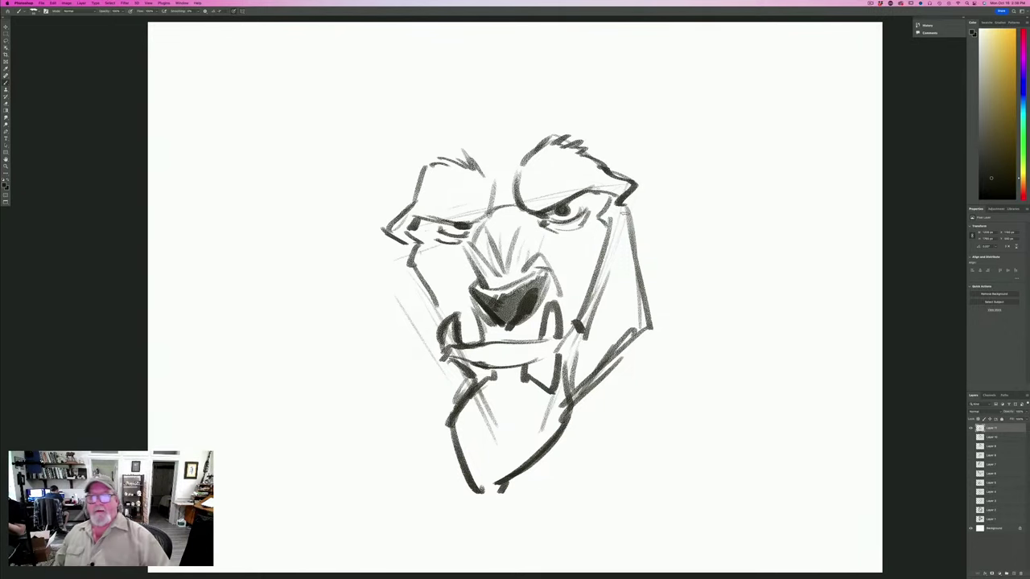
Outline the fur on the left of the face and hatch the side fur dark on both cheeks.
{"action": "mouse_move", "coordinate": [392, 246]}
{"action": "left_mouse_down"}
{"action": "mouse_move", "coordinate": [407, 357]}
{"action": "mouse_move", "coordinate": [447, 393]}
{"action": "left_mouse_up"}
{"action": "left_click_drag", "start_coordinate": [632, 206], "coordinate": [597, 361]}
{"action": "left_click_drag", "start_coordinate": [597, 307], "coordinate": [569, 388]}
{"action": "mouse_move", "coordinate": [419, 262]}
{"action": "left_mouse_down"}
{"action": "mouse_move", "coordinate": [413, 335]}
{"action": "mouse_move", "coordinate": [455, 394]}
{"action": "left_mouse_up"}
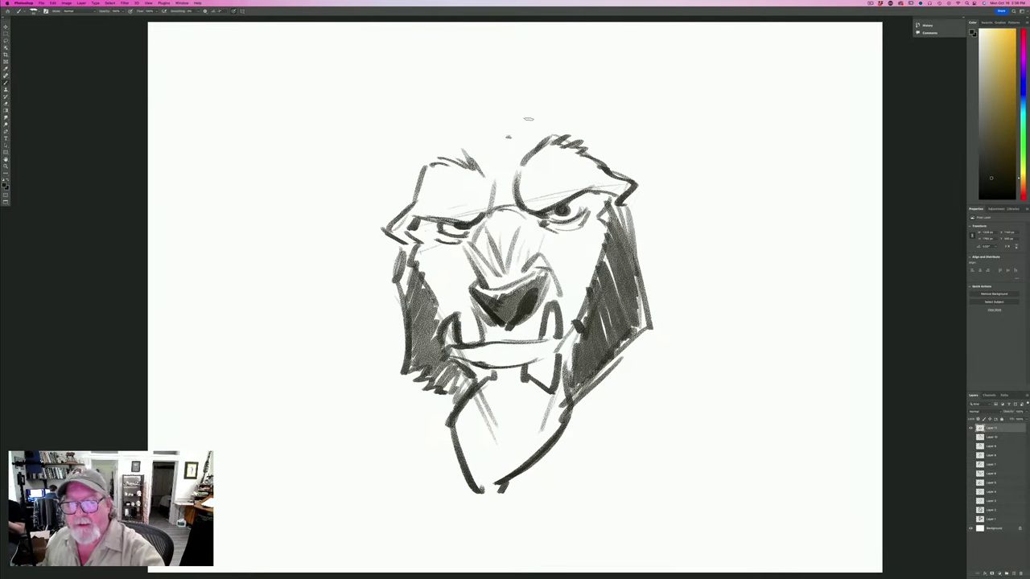
Draw the two-lobed top of the forehead with a dip in the middle, and start a small horn curve above it.
{"action": "left_click_drag", "start_coordinate": [508, 137], "coordinate": [528, 118]}
{"action": "left_click_drag", "start_coordinate": [537, 114], "coordinate": [615, 150]}
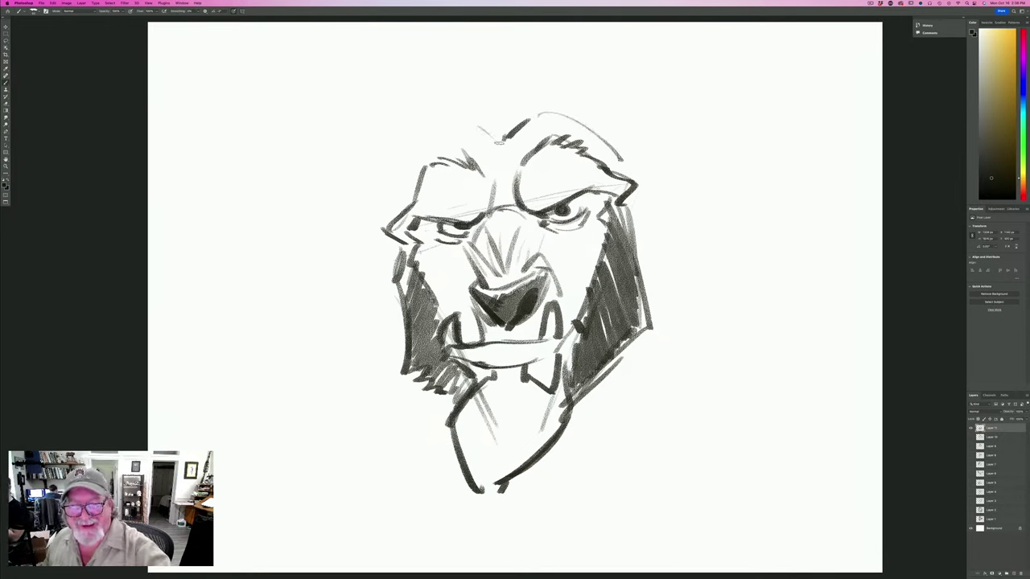
{"action": "mouse_move", "coordinate": [503, 141]}
{"action": "left_mouse_down"}
{"action": "mouse_move", "coordinate": [438, 138]}
{"action": "mouse_move", "coordinate": [412, 178]}
{"action": "left_mouse_up"}
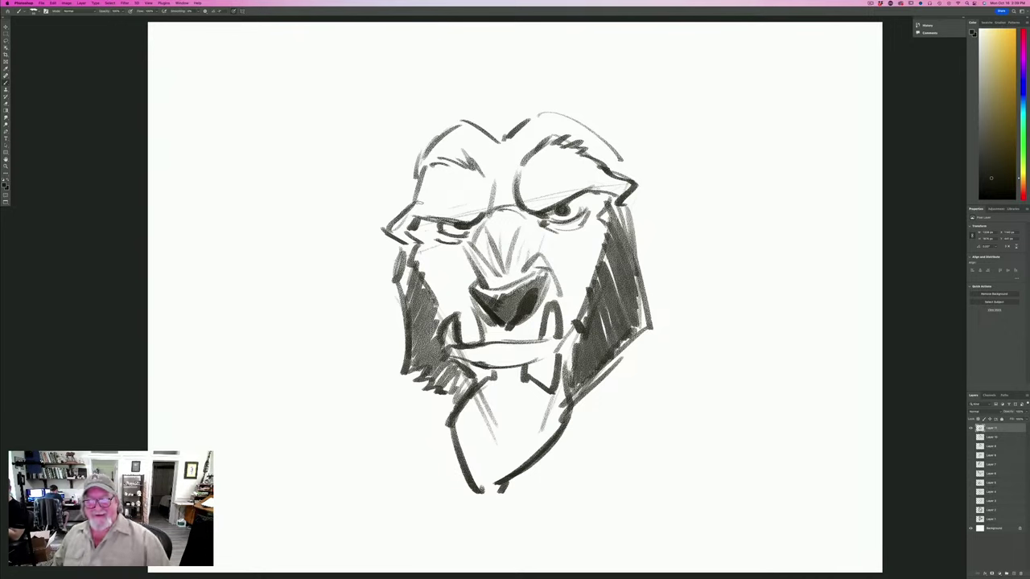
{"action": "left_click_drag", "start_coordinate": [456, 83], "coordinate": [470, 101]}
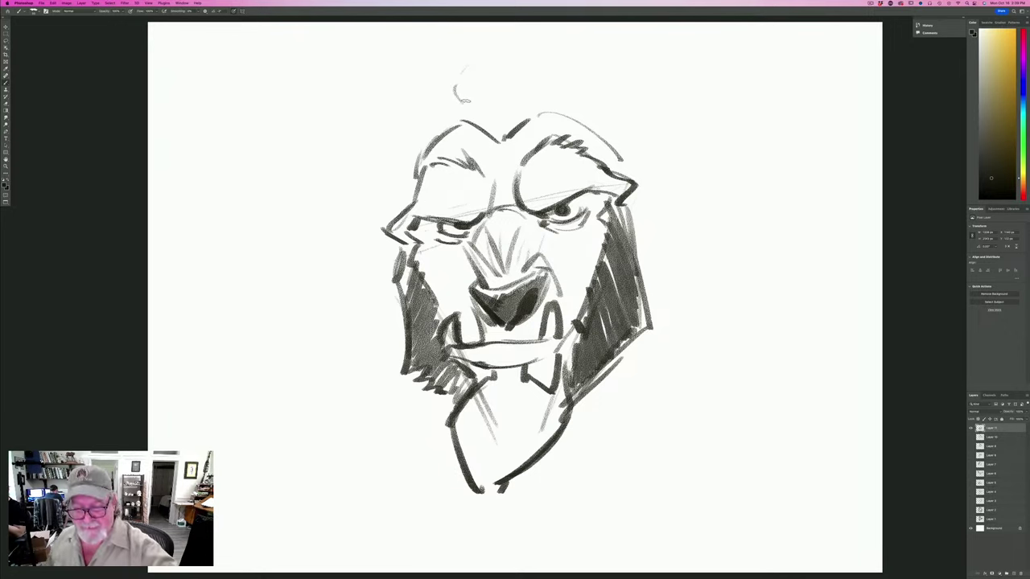
Move the whole beast sketch straight down to make room above the head.
{"action": "key", "text": "v"}
{"action": "left_click_drag", "start_coordinate": [303, 320], "coordinate": [303, 350]}
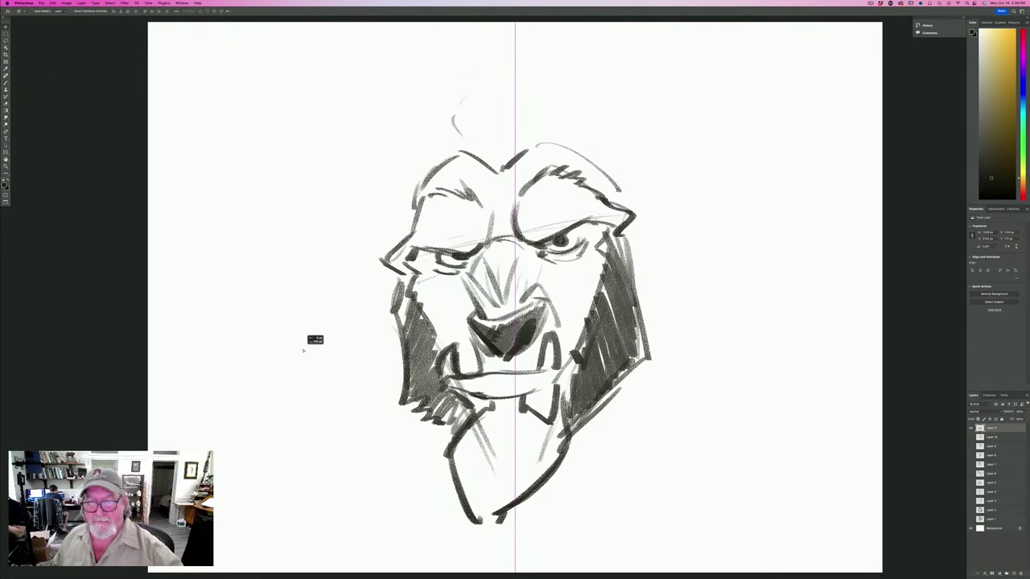
Sketch a swept tuft of hair rising from the top of the beast's head with the Brush tool.
{"action": "key", "text": "b"}
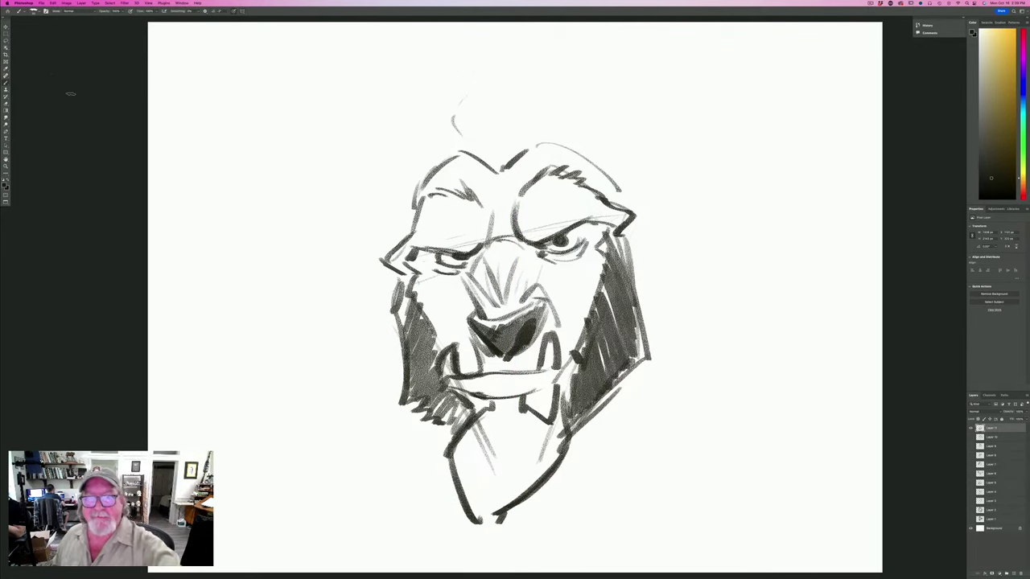
{"action": "mouse_move", "coordinate": [481, 75]}
{"action": "left_mouse_down"}
{"action": "mouse_move", "coordinate": [450, 114]}
{"action": "mouse_move", "coordinate": [480, 153]}
{"action": "left_mouse_up"}
{"action": "mouse_move", "coordinate": [485, 78]}
{"action": "left_mouse_down"}
{"action": "mouse_move", "coordinate": [482, 139]}
{"action": "mouse_move", "coordinate": [496, 142]}
{"action": "mouse_move", "coordinate": [458, 117]}
{"action": "mouse_move", "coordinate": [515, 60]}
{"action": "mouse_move", "coordinate": [554, 97]}
{"action": "left_mouse_up"}
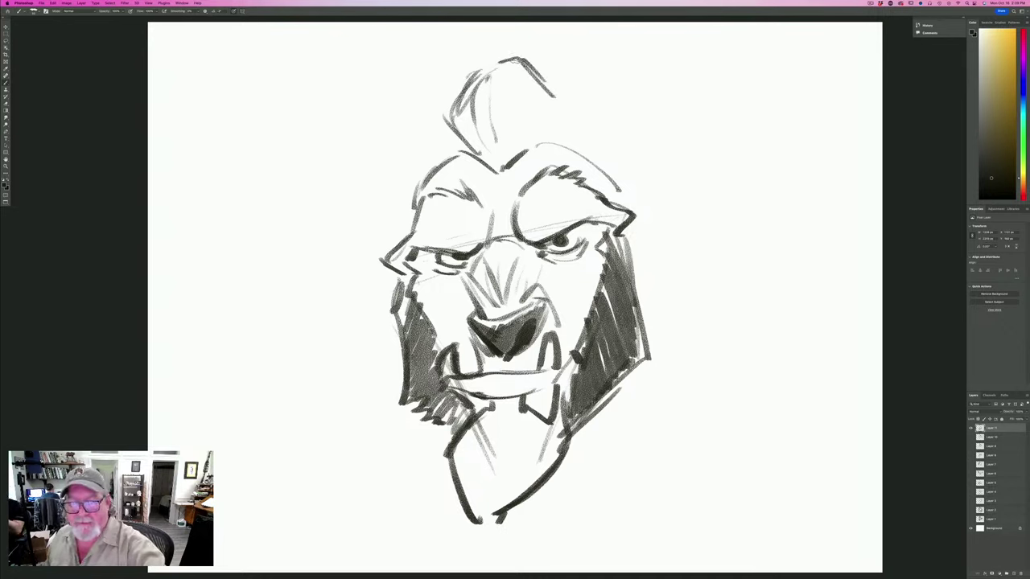
{"action": "left_click_drag", "start_coordinate": [465, 74], "coordinate": [431, 148]}
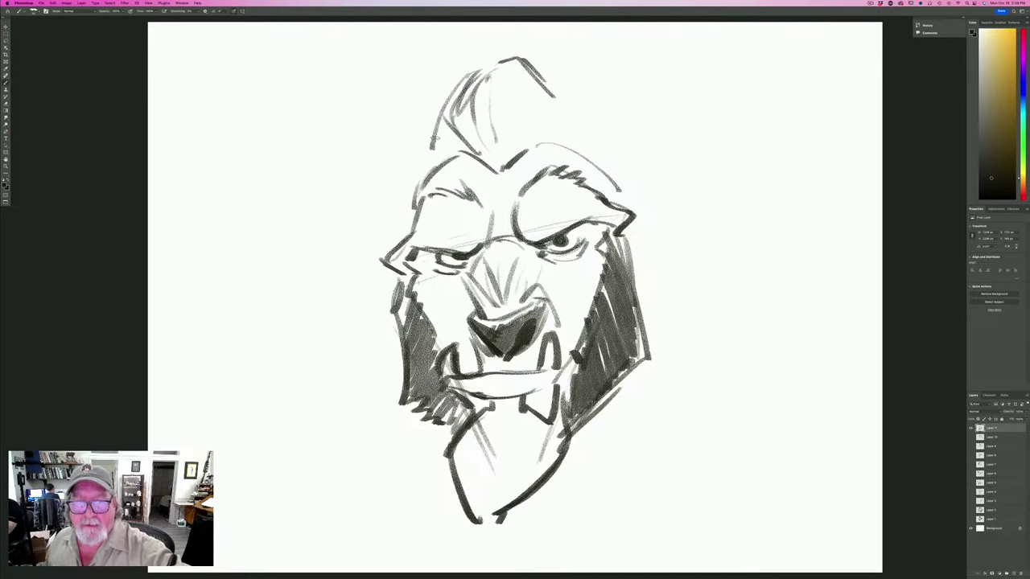
{"action": "mouse_move", "coordinate": [549, 79]}
{"action": "left_mouse_down"}
{"action": "mouse_move", "coordinate": [577, 72]}
{"action": "mouse_move", "coordinate": [564, 94]}
{"action": "left_mouse_up"}
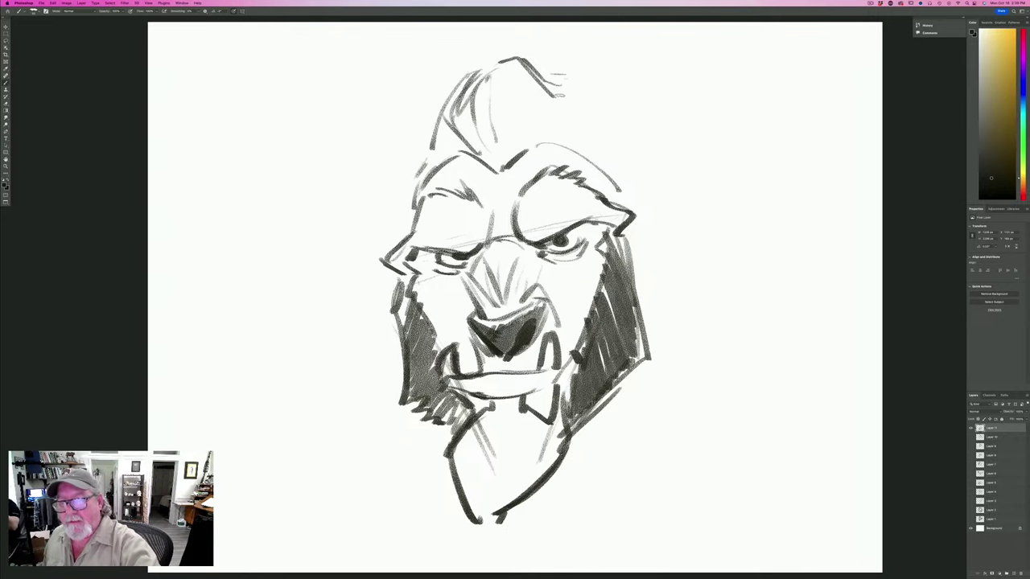
Outline a rounded horn base on each side of the head, above the brows.
{"action": "mouse_move", "coordinate": [567, 135]}
{"action": "left_mouse_down"}
{"action": "mouse_move", "coordinate": [602, 98]}
{"action": "mouse_move", "coordinate": [627, 193]}
{"action": "left_mouse_up"}
{"action": "mouse_move", "coordinate": [656, 135]}
{"action": "left_mouse_down"}
{"action": "mouse_move", "coordinate": [595, 97]}
{"action": "mouse_move", "coordinate": [574, 136]}
{"action": "mouse_move", "coordinate": [633, 192]}
{"action": "left_mouse_up"}
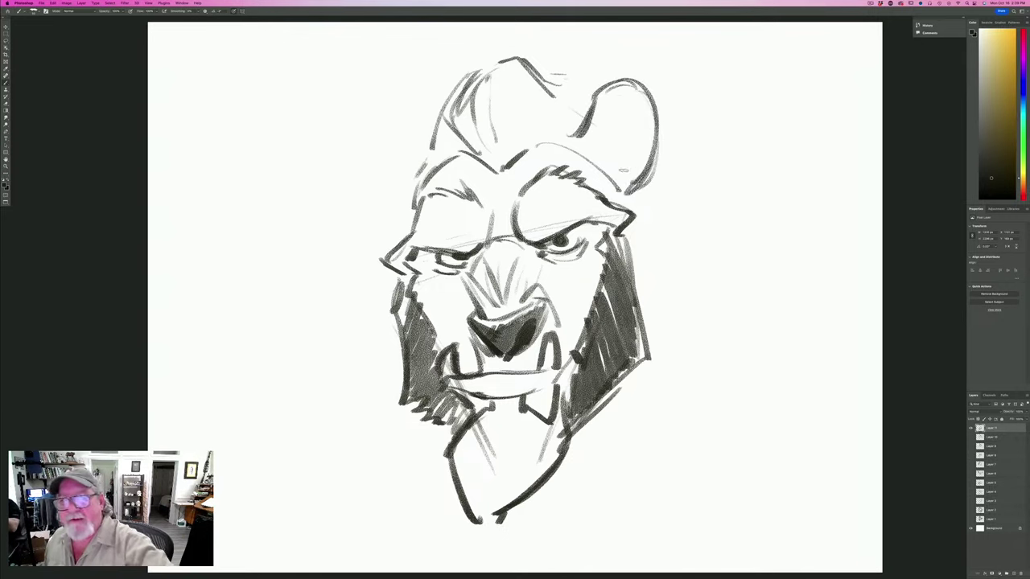
{"action": "mouse_move", "coordinate": [421, 137]}
{"action": "left_mouse_down"}
{"action": "mouse_move", "coordinate": [408, 132]}
{"action": "mouse_move", "coordinate": [420, 153]}
{"action": "left_mouse_up"}
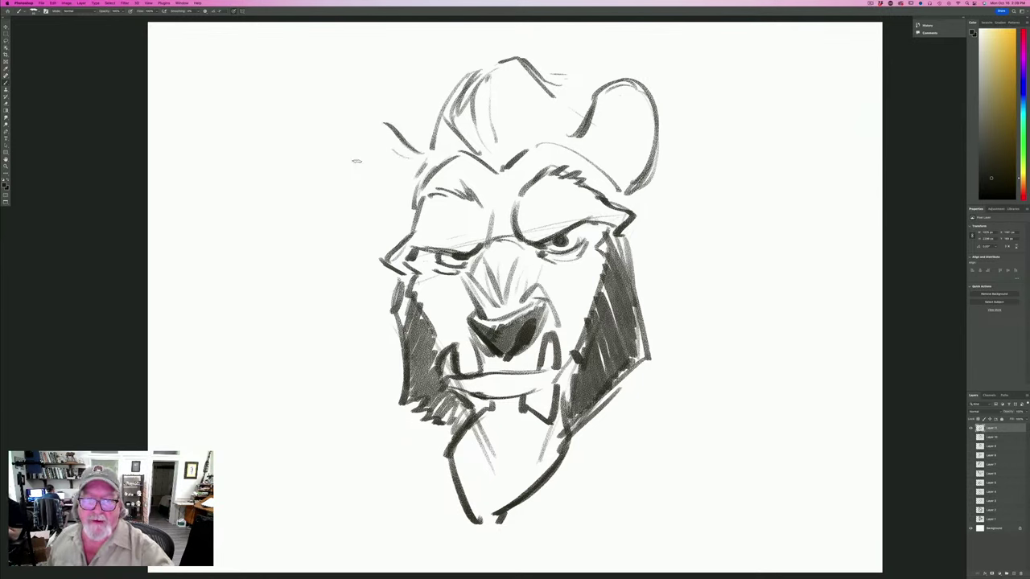
{"action": "mouse_move", "coordinate": [356, 161]}
{"action": "left_mouse_down"}
{"action": "mouse_move", "coordinate": [366, 131]}
{"action": "mouse_move", "coordinate": [399, 225]}
{"action": "left_mouse_up"}
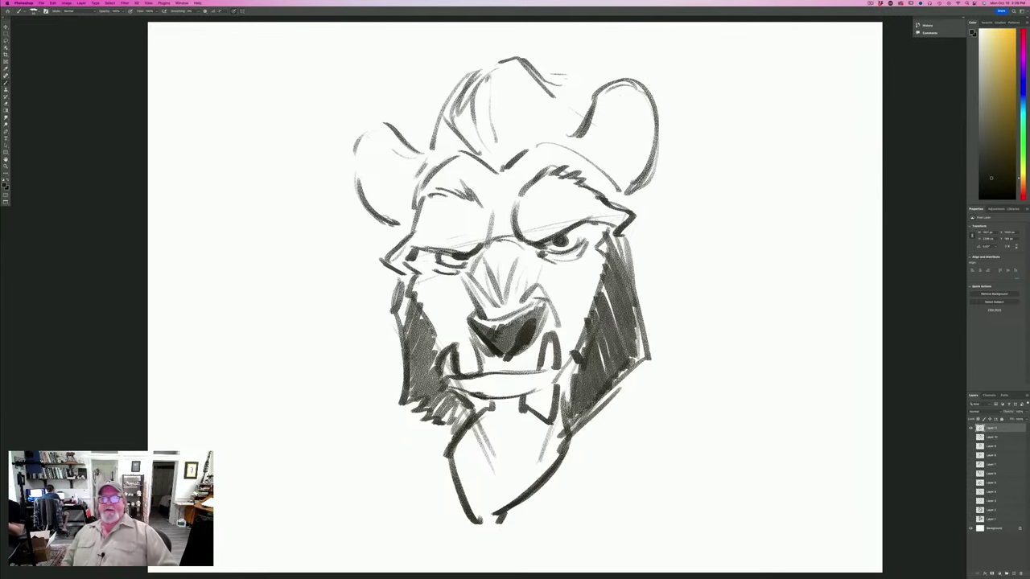
Draw curved, pointed horn tips and inner contours over the rounded bases on both sides of the head.
{"action": "left_click_drag", "start_coordinate": [619, 98], "coordinate": [621, 116]}
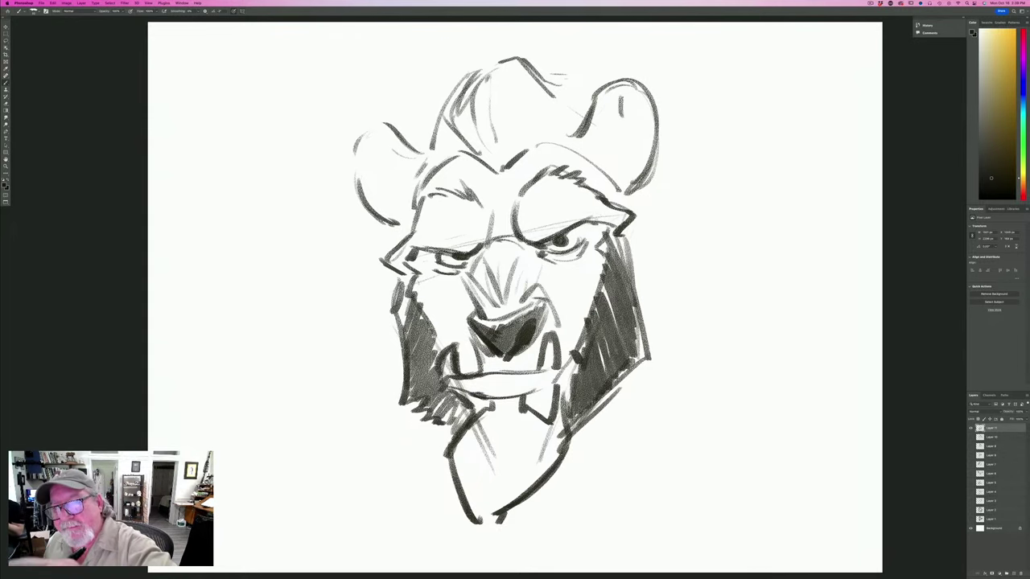
{"action": "mouse_move", "coordinate": [629, 62]}
{"action": "left_mouse_down"}
{"action": "mouse_move", "coordinate": [618, 109]}
{"action": "mouse_move", "coordinate": [605, 117]}
{"action": "mouse_move", "coordinate": [637, 130]}
{"action": "mouse_move", "coordinate": [624, 185]}
{"action": "left_mouse_up"}
{"action": "mouse_move", "coordinate": [369, 158]}
{"action": "left_mouse_down"}
{"action": "mouse_move", "coordinate": [346, 110]}
{"action": "mouse_move", "coordinate": [369, 159]}
{"action": "left_mouse_up"}
{"action": "mouse_move", "coordinate": [351, 112]}
{"action": "left_mouse_down"}
{"action": "mouse_move", "coordinate": [382, 155]}
{"action": "mouse_move", "coordinate": [420, 177]}
{"action": "left_mouse_up"}
{"action": "left_click_drag", "start_coordinate": [377, 170], "coordinate": [404, 222]}
{"action": "left_click_drag", "start_coordinate": [359, 174], "coordinate": [388, 218]}
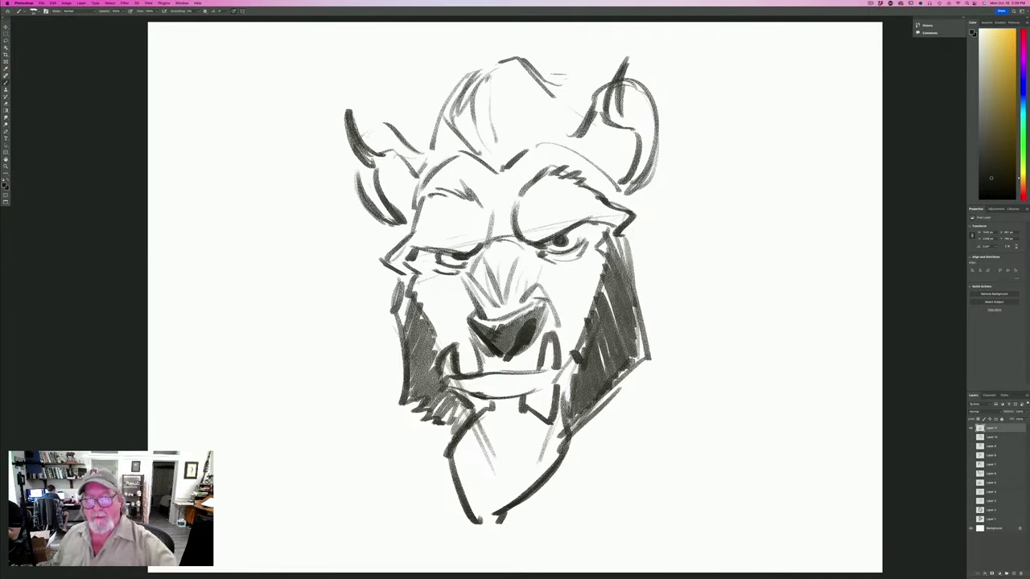
Darken the right brow ridge and sketch pointed, drooping ears below both horns.
{"action": "left_click_drag", "start_coordinate": [616, 198], "coordinate": [549, 148]}
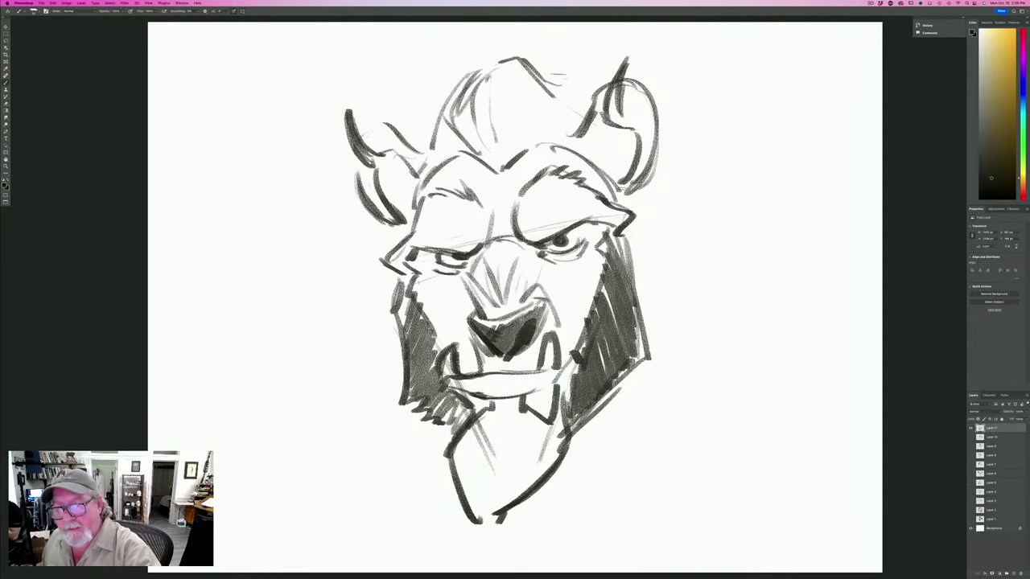
{"action": "mouse_move", "coordinate": [633, 191]}
{"action": "left_mouse_down"}
{"action": "mouse_move", "coordinate": [736, 231]}
{"action": "mouse_move", "coordinate": [692, 254]}
{"action": "mouse_move", "coordinate": [668, 251]}
{"action": "left_mouse_up"}
{"action": "left_click_drag", "start_coordinate": [638, 211], "coordinate": [744, 243]}
{"action": "mouse_move", "coordinate": [402, 227]}
{"action": "left_mouse_down"}
{"action": "mouse_move", "coordinate": [343, 283]}
{"action": "mouse_move", "coordinate": [390, 298]}
{"action": "mouse_move", "coordinate": [344, 290]}
{"action": "left_mouse_up"}
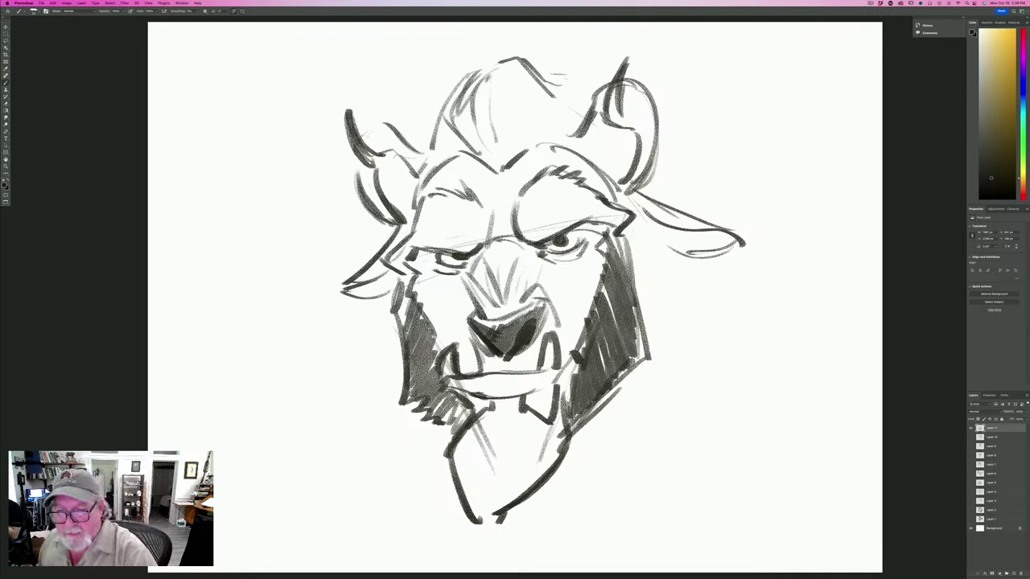
Sketch the large curved mane outline around both sides of the face, sweeping in beneath the beard.
{"action": "left_click_drag", "start_coordinate": [634, 209], "coordinate": [777, 349]}
{"action": "mouse_move", "coordinate": [698, 270]}
{"action": "left_mouse_down"}
{"action": "mouse_move", "coordinate": [756, 367]}
{"action": "mouse_move", "coordinate": [619, 481]}
{"action": "mouse_move", "coordinate": [559, 492]}
{"action": "left_mouse_up"}
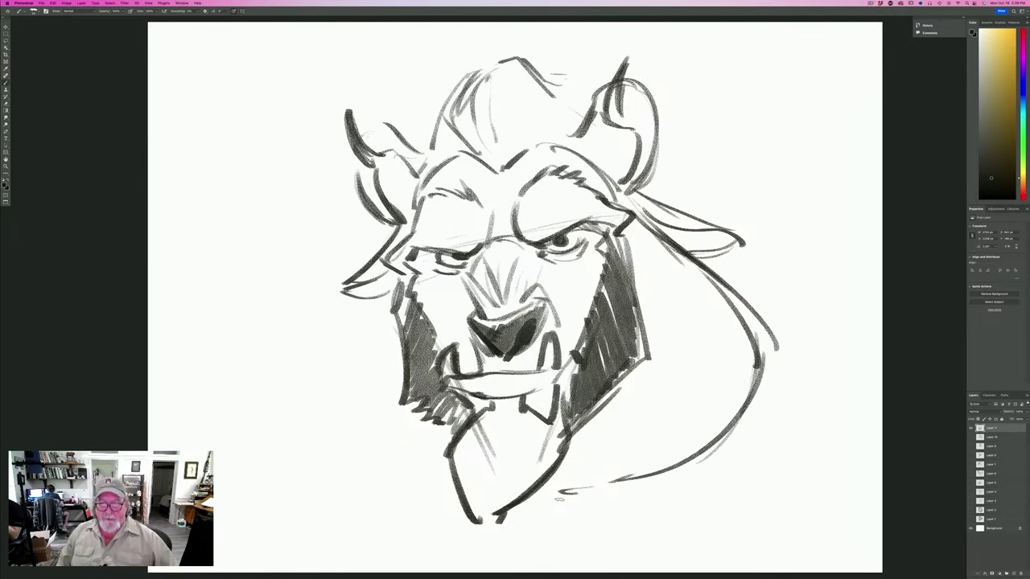
{"action": "mouse_move", "coordinate": [382, 280]}
{"action": "left_mouse_down"}
{"action": "mouse_move", "coordinate": [344, 332]}
{"action": "mouse_move", "coordinate": [329, 386]}
{"action": "left_mouse_up"}
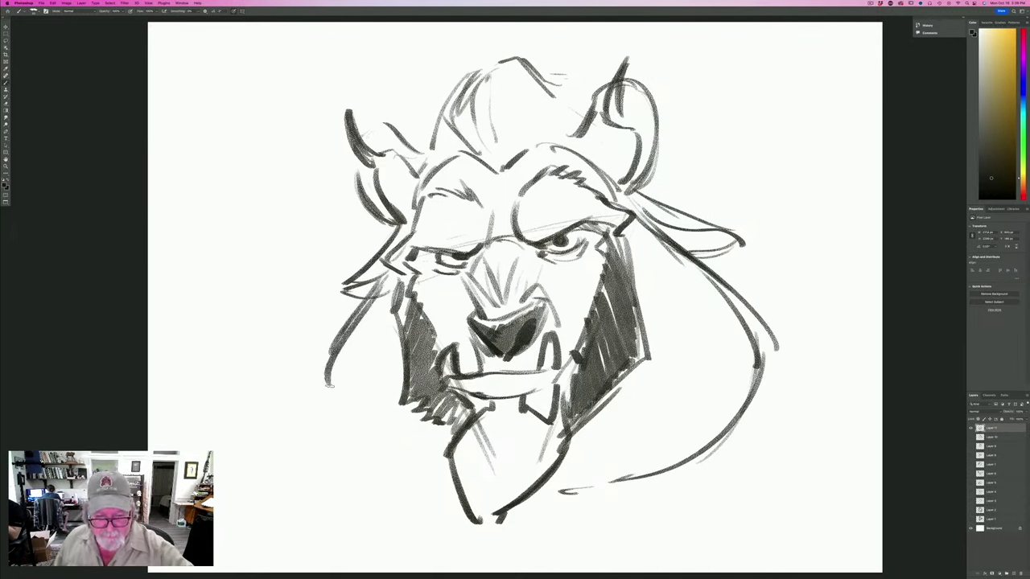
{"action": "mouse_move", "coordinate": [332, 344]}
{"action": "left_mouse_down"}
{"action": "mouse_move", "coordinate": [321, 438]}
{"action": "mouse_move", "coordinate": [425, 490]}
{"action": "left_mouse_up"}
{"action": "left_click_drag", "start_coordinate": [362, 438], "coordinate": [448, 484]}
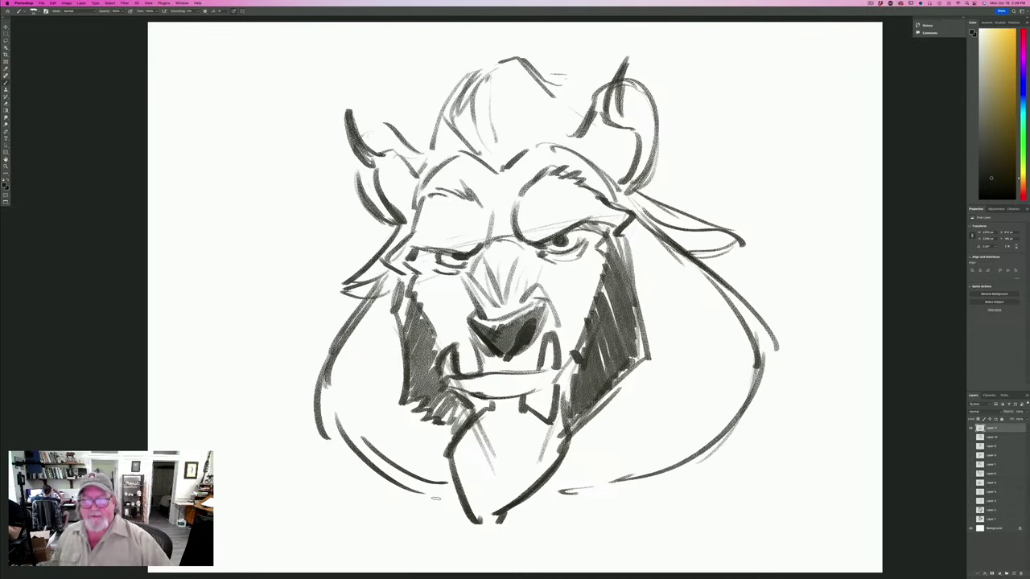
Add a hair flick to the head tuft and sweeping arcs for the hunched back behind the right ear.
{"action": "left_click_drag", "start_coordinate": [552, 74], "coordinate": [576, 60]}
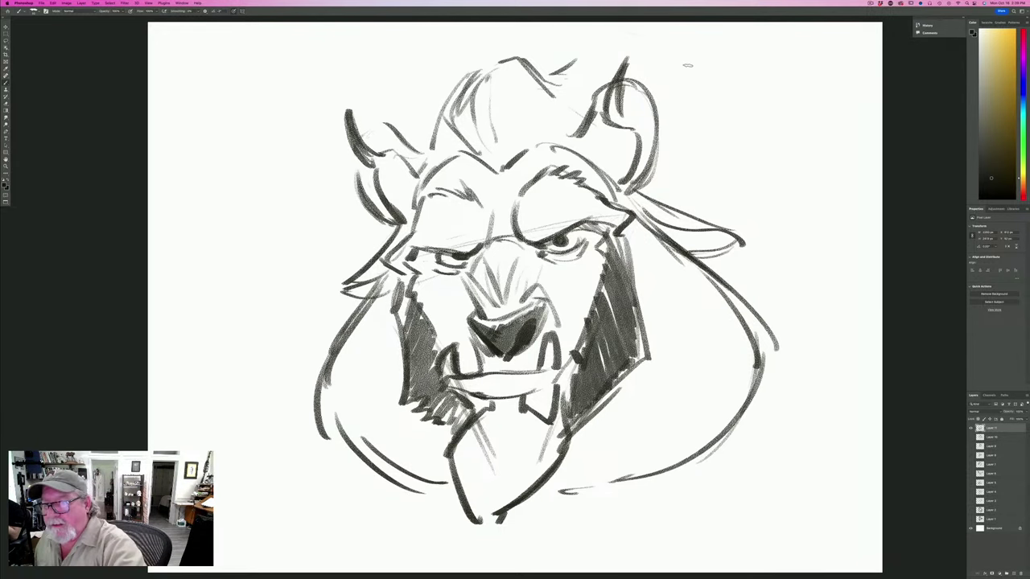
{"action": "left_click_drag", "start_coordinate": [690, 70], "coordinate": [764, 113]}
{"action": "left_click_drag", "start_coordinate": [689, 104], "coordinate": [790, 354]}
{"action": "left_click_drag", "start_coordinate": [851, 270], "coordinate": [737, 434]}
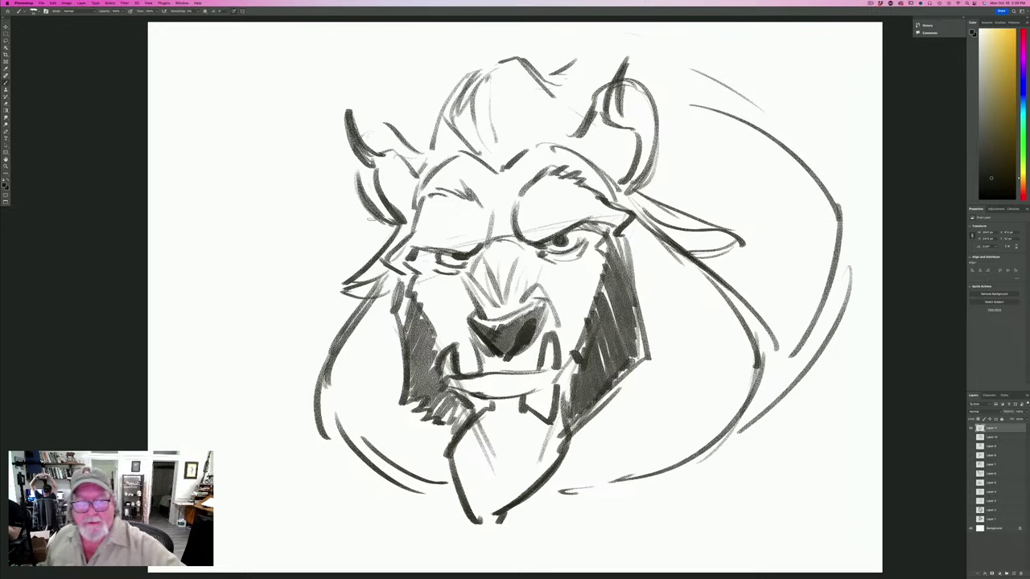
Add short fur strokes beside the left ear and reinforce the left eyebrow and the bridge of the nose.
{"action": "left_click_drag", "start_coordinate": [374, 216], "coordinate": [353, 251]}
{"action": "mouse_move", "coordinate": [376, 228]}
{"action": "left_mouse_down"}
{"action": "mouse_move", "coordinate": [344, 271]}
{"action": "mouse_move", "coordinate": [322, 280]}
{"action": "left_mouse_up"}
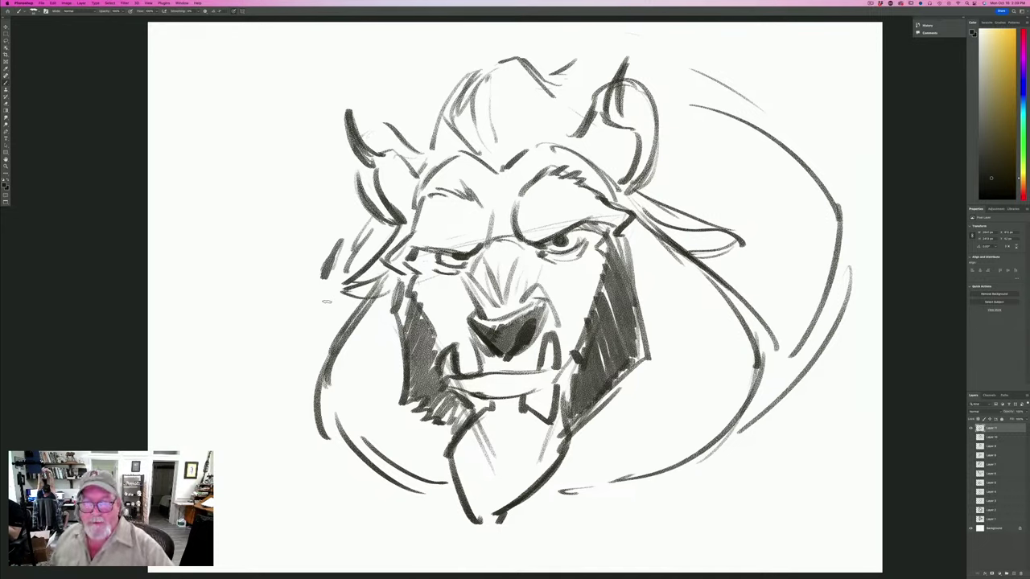
{"action": "left_click_drag", "start_coordinate": [485, 185], "coordinate": [418, 208]}
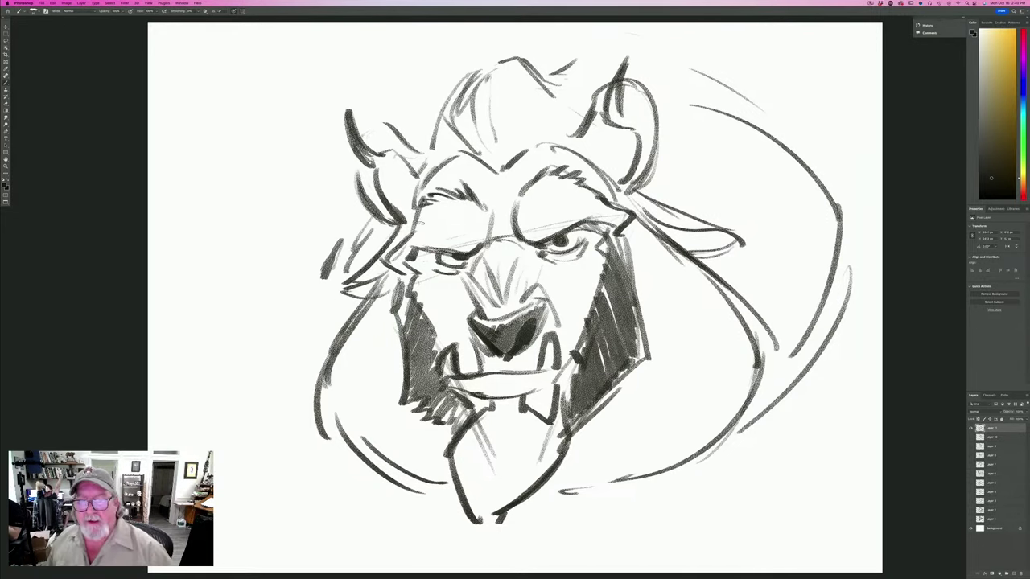
{"action": "left_click_drag", "start_coordinate": [543, 270], "coordinate": [521, 289]}
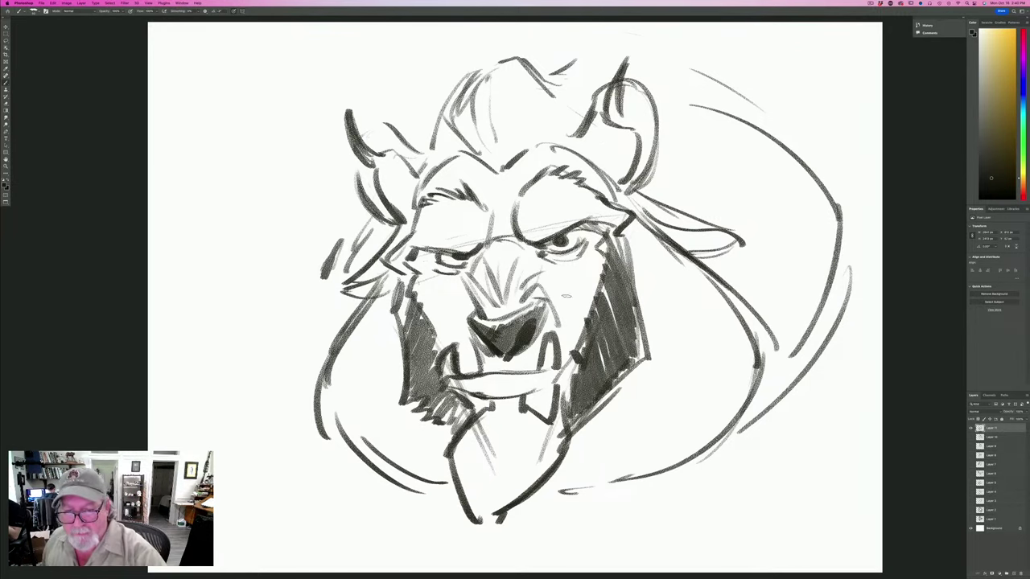
Hide the finished beast sketch layer, add a new blank layer above it and hide the interface panels.
{"action": "left_click", "coordinate": [971, 428]}
{"action": "left_click", "coordinate": [1007, 574]}
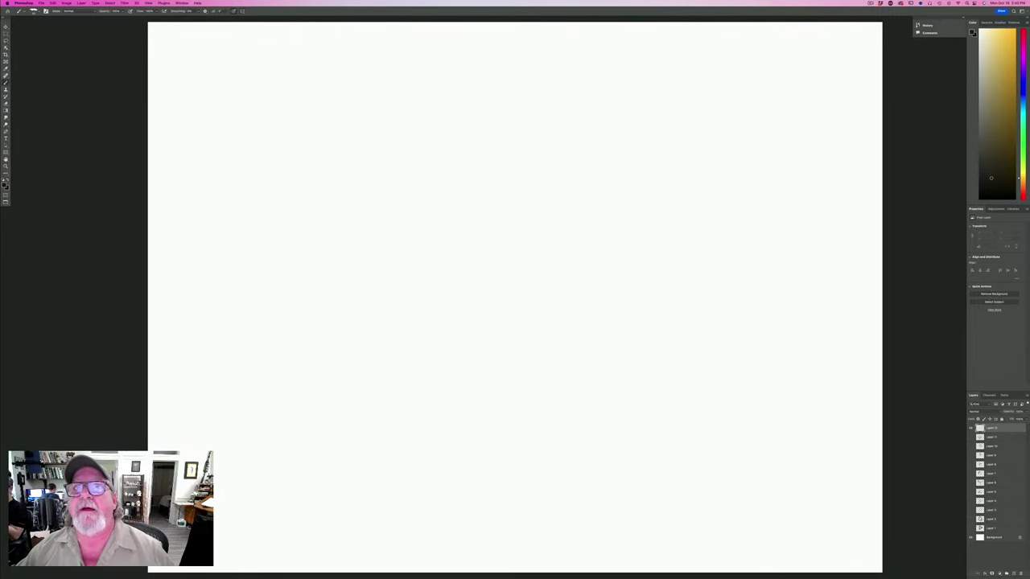
{"action": "key", "text": "Tab"}
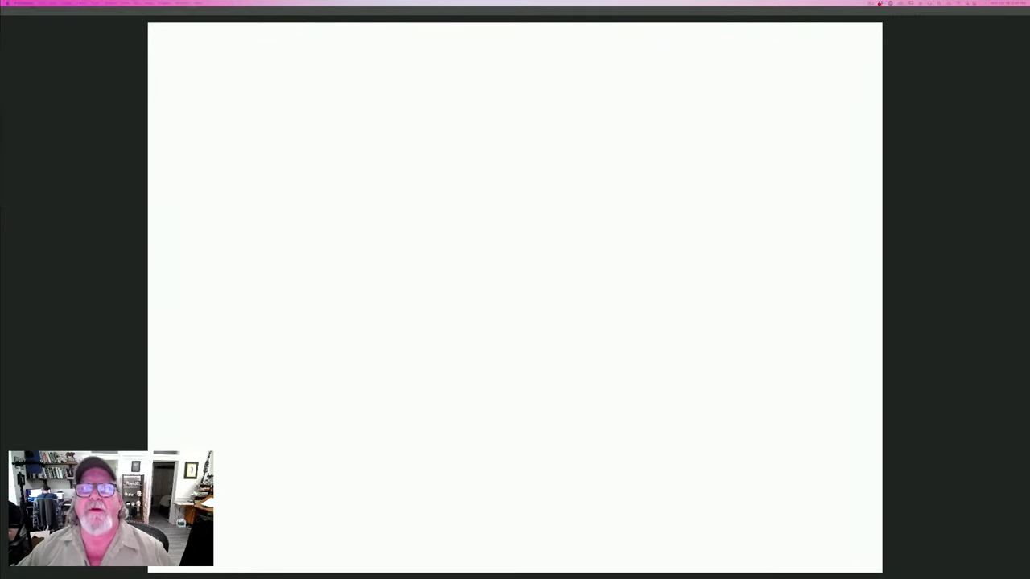
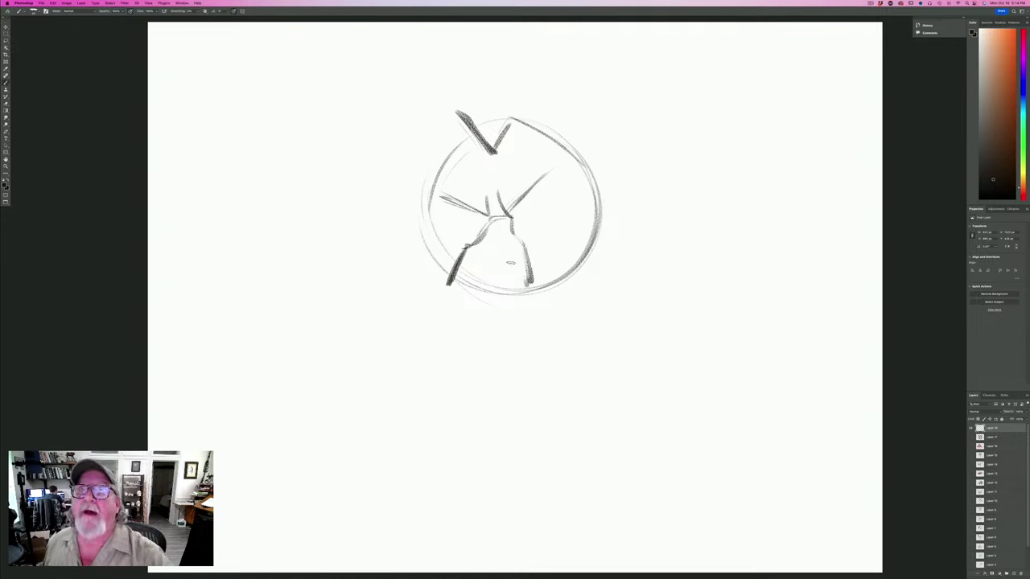
Draw the V-shaped underside of the new character's nose and shade it with heavy dark strokes.
{"action": "left_click_drag", "start_coordinate": [525, 276], "coordinate": [480, 305]}
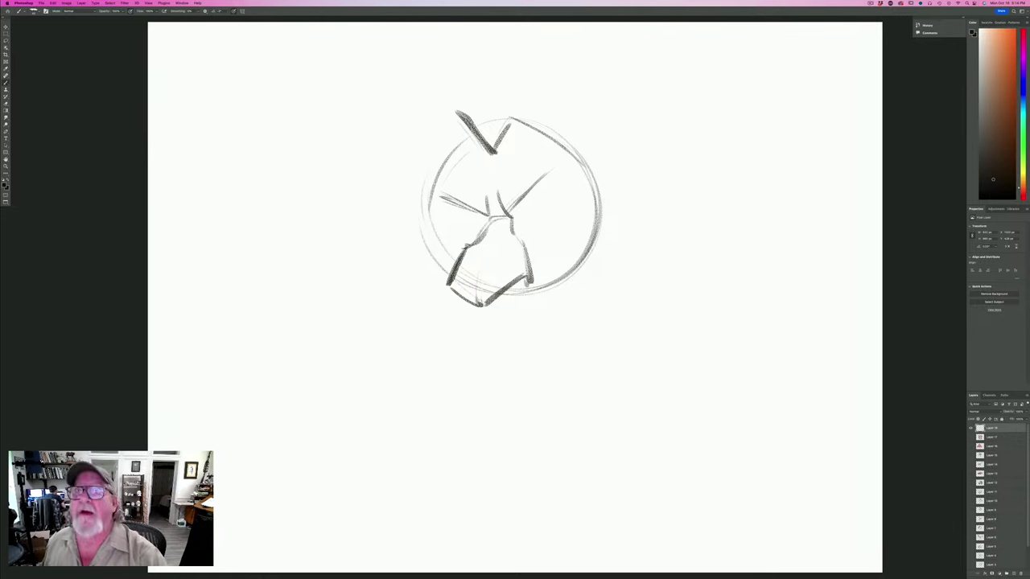
{"action": "mouse_move", "coordinate": [533, 277]}
{"action": "left_mouse_down"}
{"action": "mouse_move", "coordinate": [518, 305]}
{"action": "mouse_move", "coordinate": [523, 296]}
{"action": "mouse_move", "coordinate": [490, 312]}
{"action": "left_mouse_up"}
{"action": "mouse_move", "coordinate": [444, 286]}
{"action": "left_mouse_down"}
{"action": "mouse_move", "coordinate": [489, 317]}
{"action": "mouse_move", "coordinate": [474, 309]}
{"action": "left_mouse_up"}
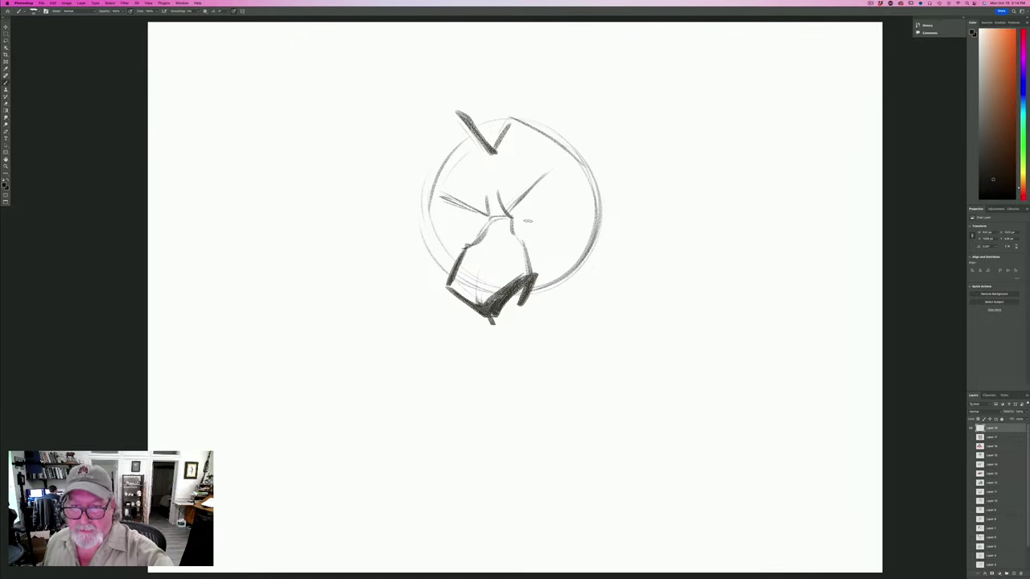
Sketch the upper and lower lids of both eyes beneath the slanted brow lines.
{"action": "mouse_move", "coordinate": [518, 219]}
{"action": "left_mouse_down"}
{"action": "mouse_move", "coordinate": [552, 199]}
{"action": "mouse_move", "coordinate": [514, 219]}
{"action": "mouse_move", "coordinate": [533, 194]}
{"action": "mouse_move", "coordinate": [554, 193]}
{"action": "left_mouse_up"}
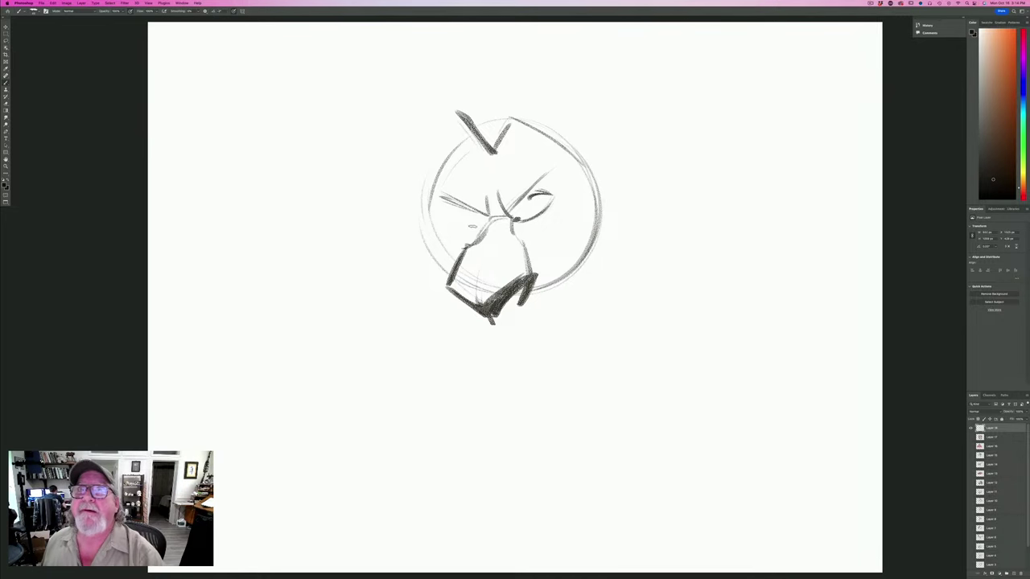
{"action": "mouse_move", "coordinate": [464, 228]}
{"action": "left_mouse_down"}
{"action": "mouse_move", "coordinate": [482, 225]}
{"action": "mouse_move", "coordinate": [446, 217]}
{"action": "mouse_move", "coordinate": [483, 224]}
{"action": "left_mouse_up"}
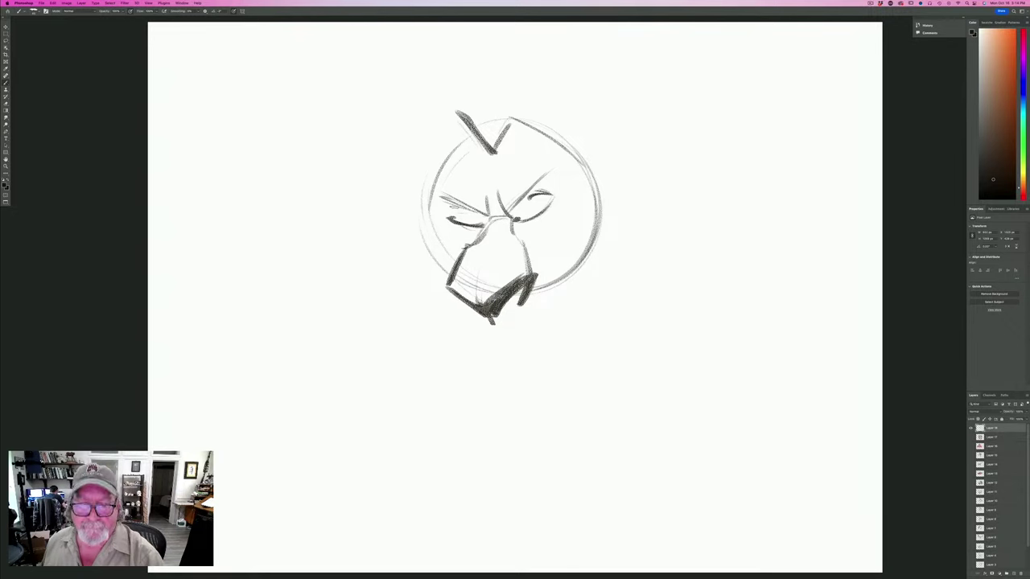
{"action": "mouse_move", "coordinate": [454, 208]}
{"action": "left_mouse_down"}
{"action": "mouse_move", "coordinate": [481, 214]}
{"action": "mouse_move", "coordinate": [465, 211]}
{"action": "left_mouse_up"}
{"action": "left_click_drag", "start_coordinate": [530, 196], "coordinate": [518, 209]}
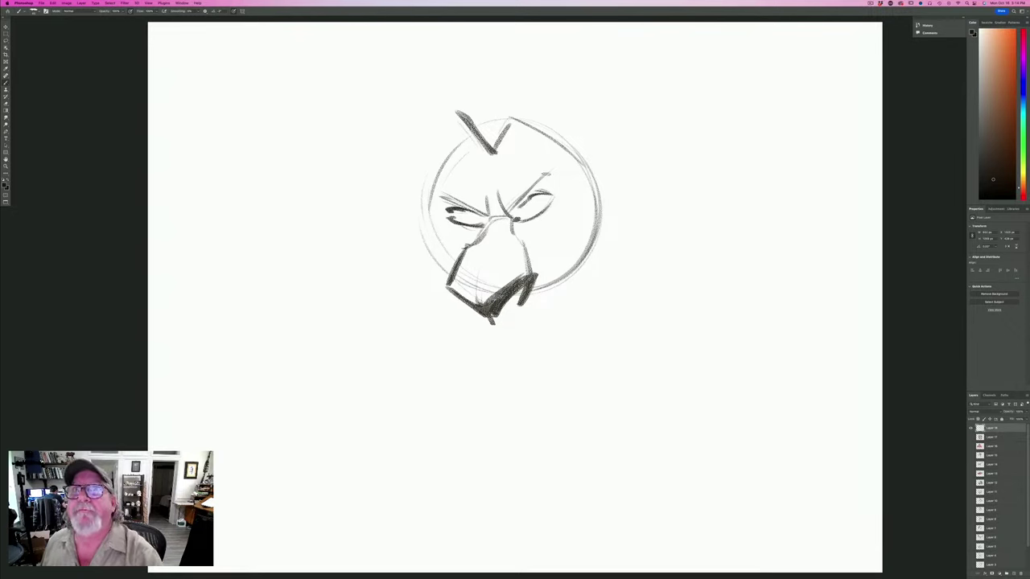
Thicken both slanted brows with dark strokes and add a short angled line at each outer end.
{"action": "left_click_drag", "start_coordinate": [569, 190], "coordinate": [558, 166]}
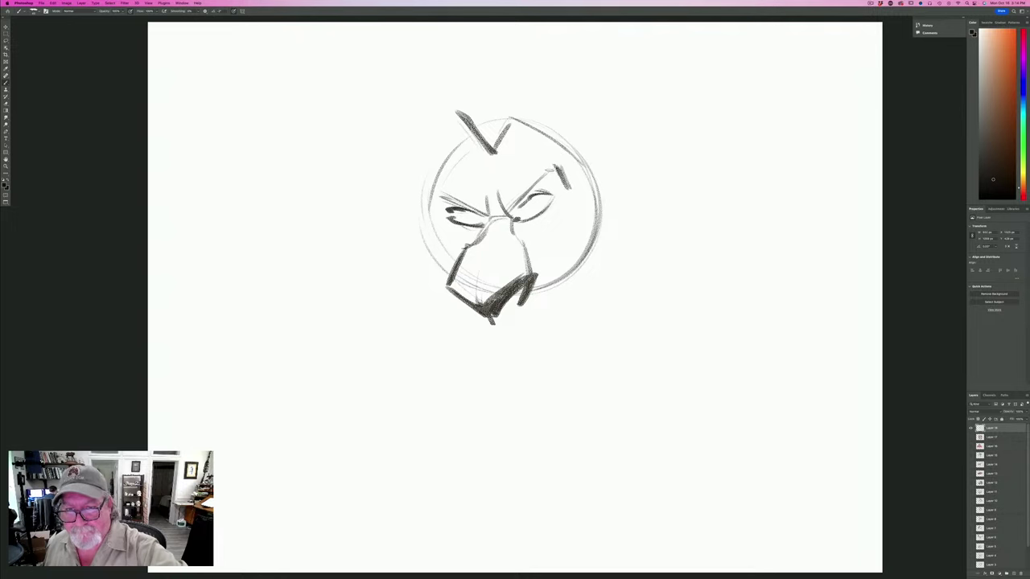
{"action": "left_click_drag", "start_coordinate": [508, 209], "coordinate": [552, 169]}
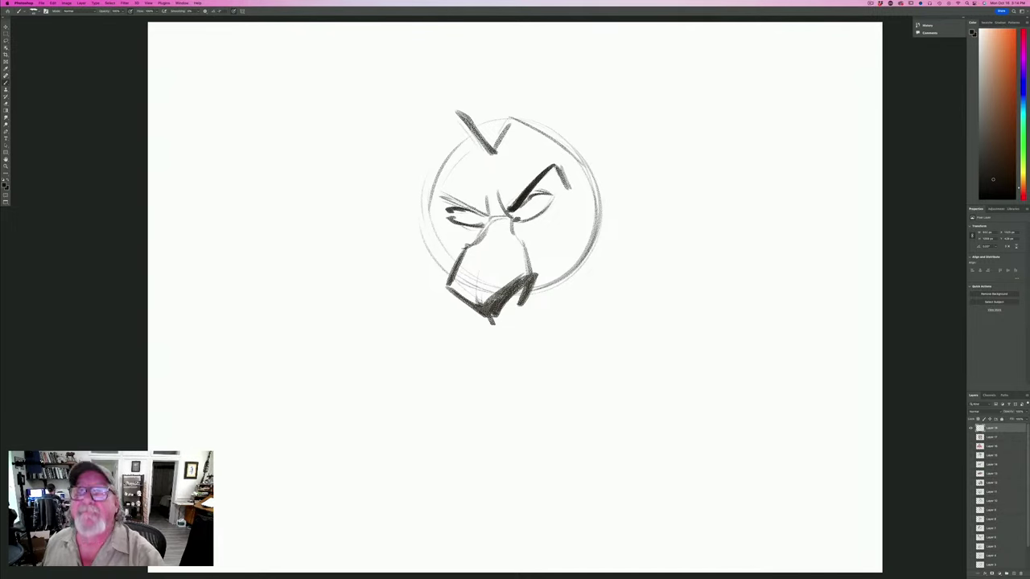
{"action": "mouse_move", "coordinate": [487, 218]}
{"action": "left_mouse_down"}
{"action": "mouse_move", "coordinate": [426, 193]}
{"action": "mouse_move", "coordinate": [439, 205]}
{"action": "left_mouse_up"}
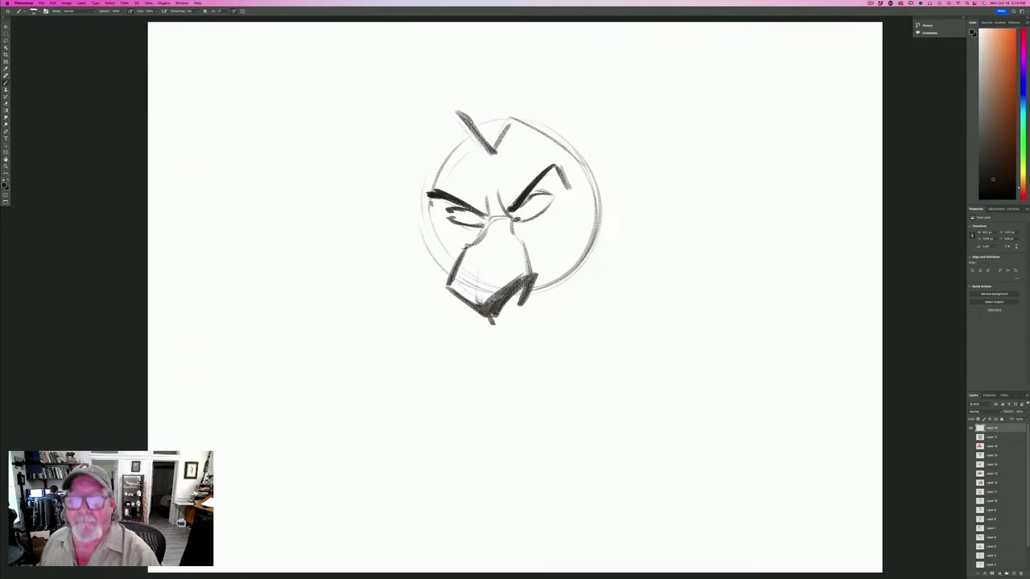
Add pupils to both eyes, darken the lids and contour the outer corners and lower edges of the eye sockets.
{"action": "mouse_move", "coordinate": [515, 209]}
{"action": "left_mouse_down"}
{"action": "mouse_move", "coordinate": [534, 217]}
{"action": "mouse_move", "coordinate": [457, 222]}
{"action": "mouse_move", "coordinate": [540, 204]}
{"action": "left_mouse_up"}
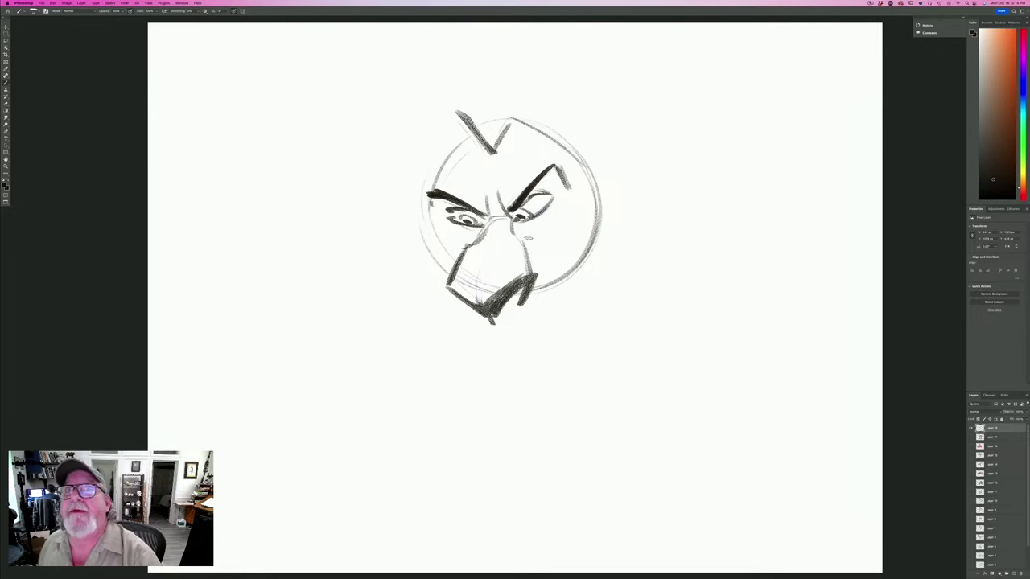
{"action": "left_click_drag", "start_coordinate": [565, 169], "coordinate": [576, 198]}
{"action": "left_click_drag", "start_coordinate": [567, 201], "coordinate": [516, 227]}
{"action": "mouse_move", "coordinate": [446, 226]}
{"action": "left_mouse_down"}
{"action": "mouse_move", "coordinate": [475, 230]}
{"action": "mouse_move", "coordinate": [475, 211]}
{"action": "left_mouse_up"}
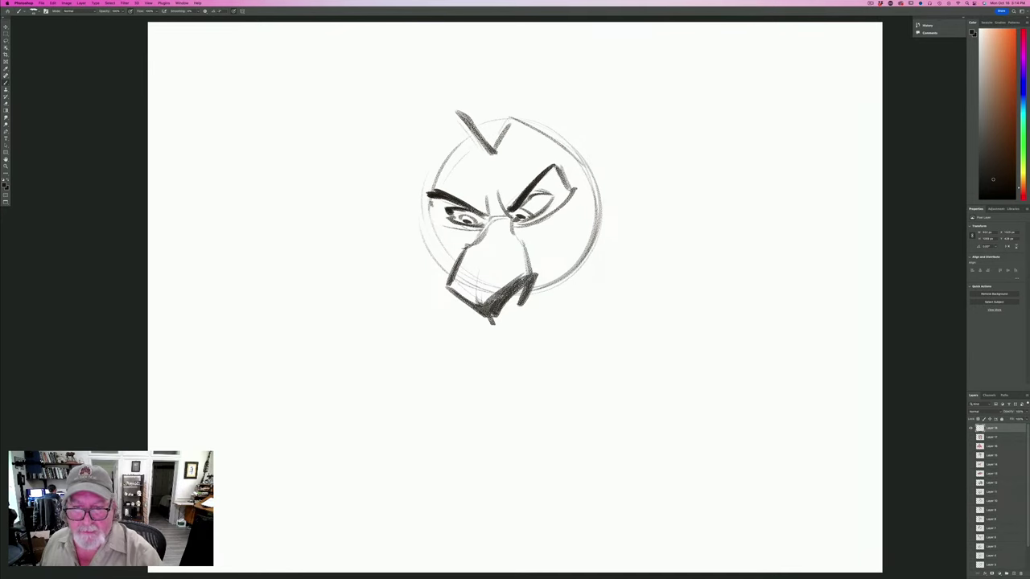
{"action": "left_click_drag", "start_coordinate": [550, 191], "coordinate": [529, 198]}
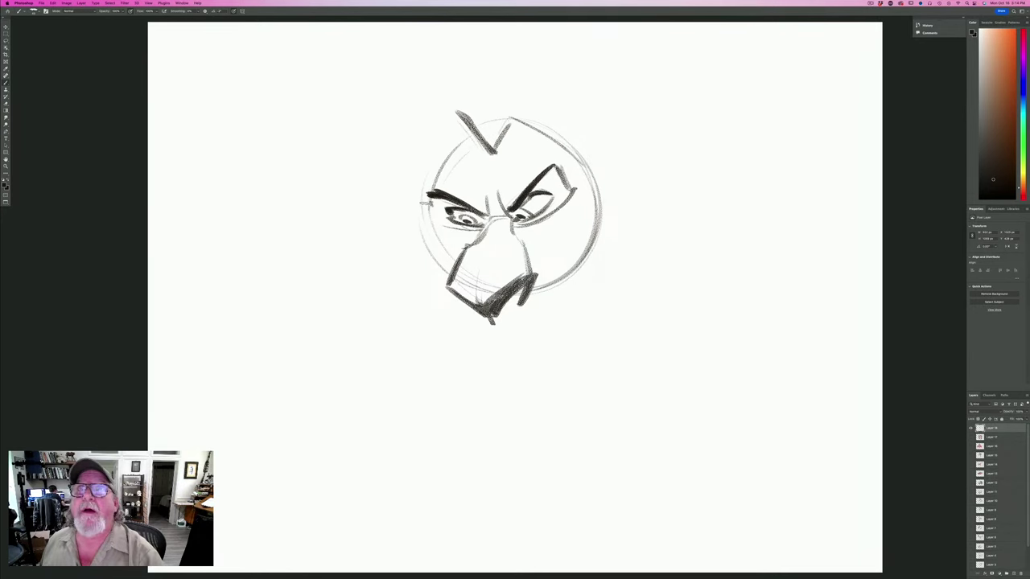
{"action": "mouse_move", "coordinate": [419, 198]}
{"action": "left_mouse_down"}
{"action": "mouse_move", "coordinate": [454, 228]}
{"action": "mouse_move", "coordinate": [439, 214]}
{"action": "left_mouse_up"}
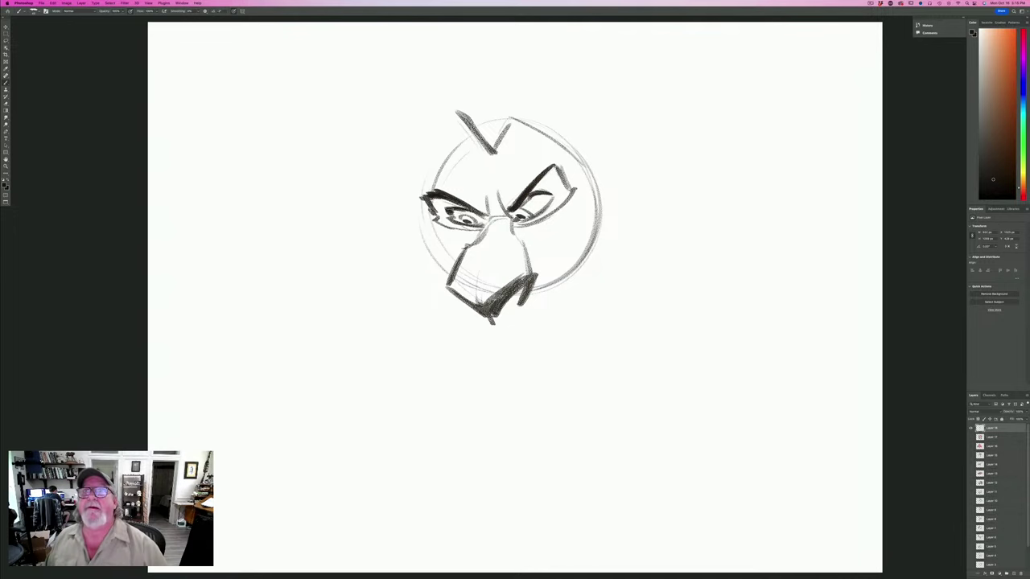
Draw the line beneath the nose, the curved cheek tufts on both sides, and the muzzle and jaw around the mouth.
{"action": "left_click_drag", "start_coordinate": [488, 315], "coordinate": [495, 336]}
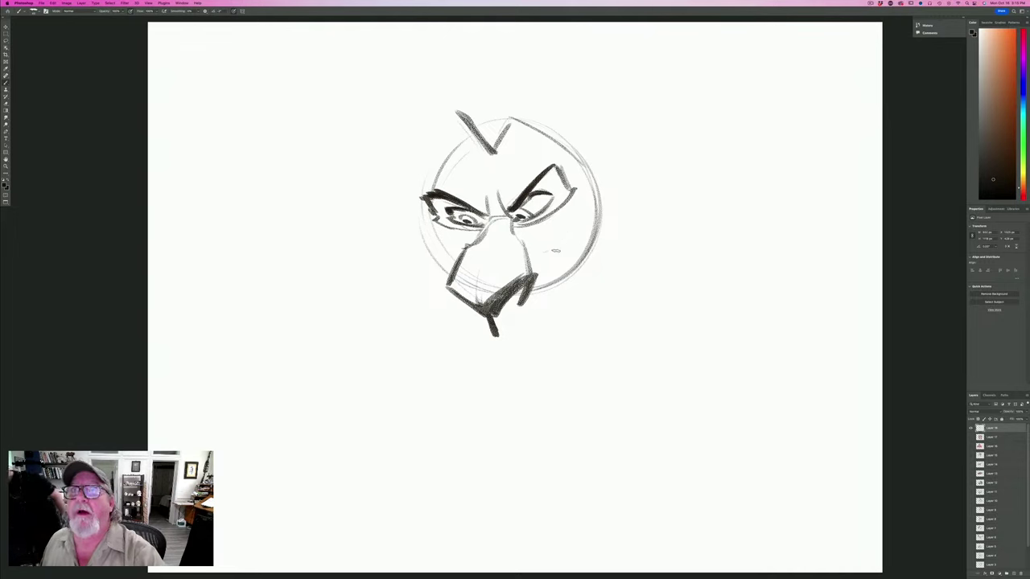
{"action": "mouse_move", "coordinate": [578, 238]}
{"action": "left_mouse_down"}
{"action": "mouse_move", "coordinate": [559, 293]}
{"action": "mouse_move", "coordinate": [611, 254]}
{"action": "left_mouse_up"}
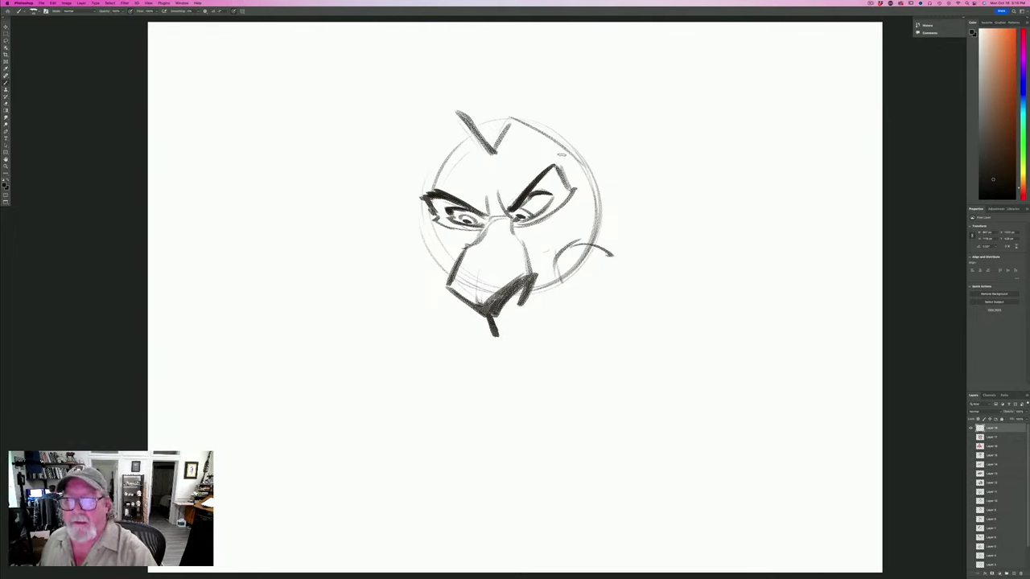
{"action": "mouse_move", "coordinate": [563, 149]}
{"action": "left_mouse_down"}
{"action": "mouse_move", "coordinate": [618, 235]}
{"action": "mouse_move", "coordinate": [615, 262]}
{"action": "left_mouse_up"}
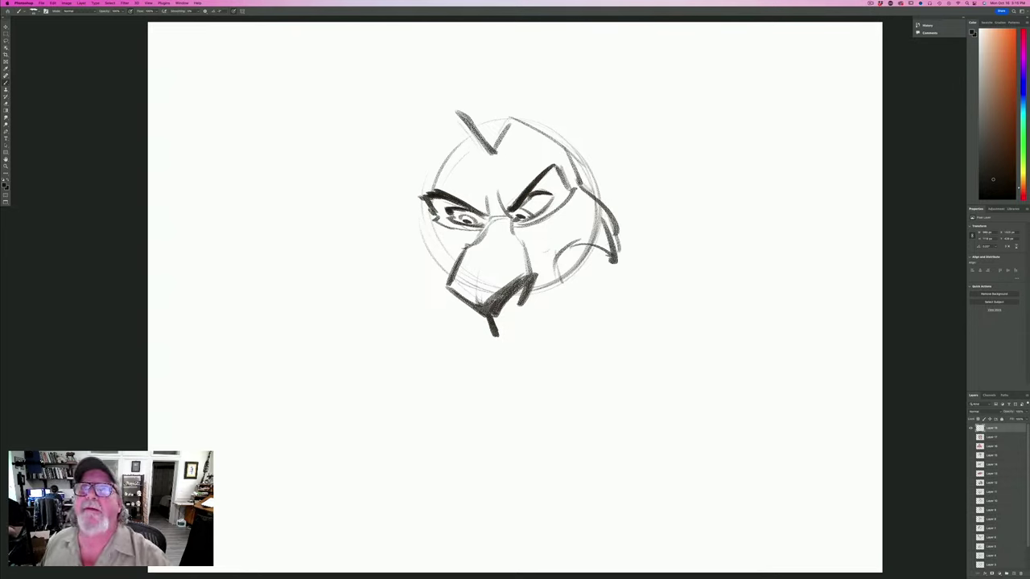
{"action": "mouse_move", "coordinate": [421, 195]}
{"action": "left_mouse_down"}
{"action": "mouse_move", "coordinate": [437, 218]}
{"action": "mouse_move", "coordinate": [424, 229]}
{"action": "mouse_move", "coordinate": [420, 277]}
{"action": "mouse_move", "coordinate": [450, 270]}
{"action": "mouse_move", "coordinate": [452, 259]}
{"action": "mouse_move", "coordinate": [447, 304]}
{"action": "mouse_move", "coordinate": [481, 362]}
{"action": "left_mouse_up"}
{"action": "mouse_move", "coordinate": [452, 318]}
{"action": "left_mouse_down"}
{"action": "mouse_move", "coordinate": [482, 365]}
{"action": "mouse_move", "coordinate": [469, 362]}
{"action": "mouse_move", "coordinate": [530, 344]}
{"action": "mouse_move", "coordinate": [483, 360]}
{"action": "left_mouse_up"}
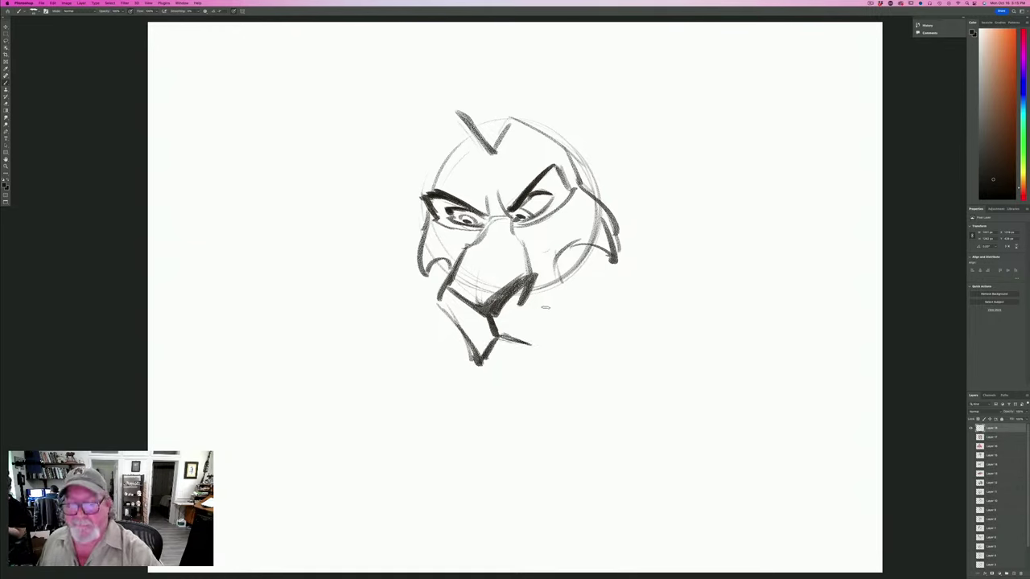
{"action": "mouse_move", "coordinate": [555, 312]}
{"action": "left_mouse_down"}
{"action": "mouse_move", "coordinate": [533, 339]}
{"action": "mouse_move", "coordinate": [588, 342]}
{"action": "mouse_move", "coordinate": [583, 354]}
{"action": "left_mouse_up"}
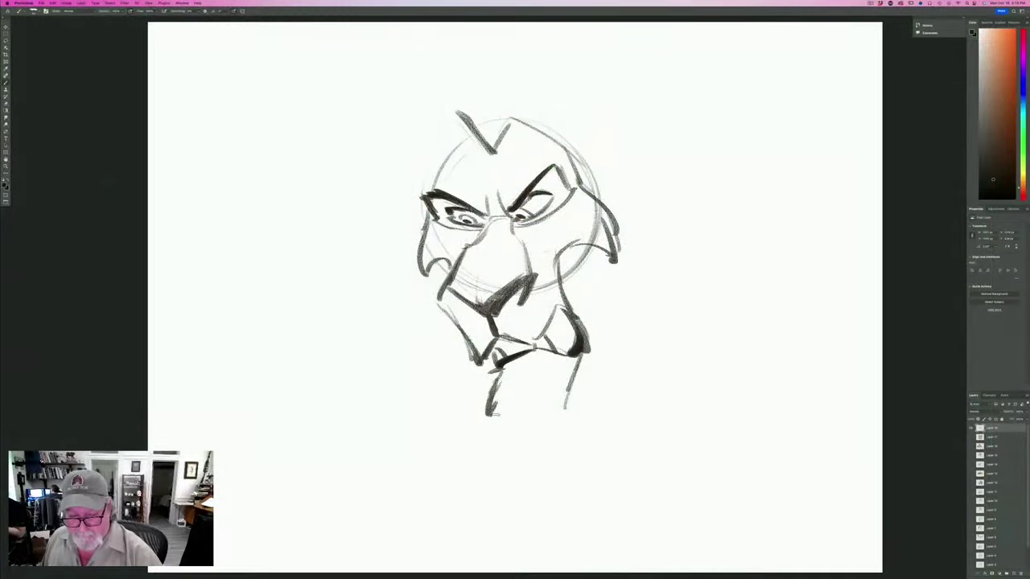
Sketch a pointed, furry beard below the chin with short tapered strokes along its lower edge.
{"action": "mouse_move", "coordinate": [505, 400]}
{"action": "left_mouse_down"}
{"action": "mouse_move", "coordinate": [499, 435]}
{"action": "mouse_move", "coordinate": [533, 448]}
{"action": "left_mouse_up"}
{"action": "left_click_drag", "start_coordinate": [563, 393], "coordinate": [568, 444]}
{"action": "mouse_move", "coordinate": [550, 408]}
{"action": "left_mouse_down"}
{"action": "mouse_move", "coordinate": [557, 444]}
{"action": "mouse_move", "coordinate": [575, 457]}
{"action": "left_mouse_up"}
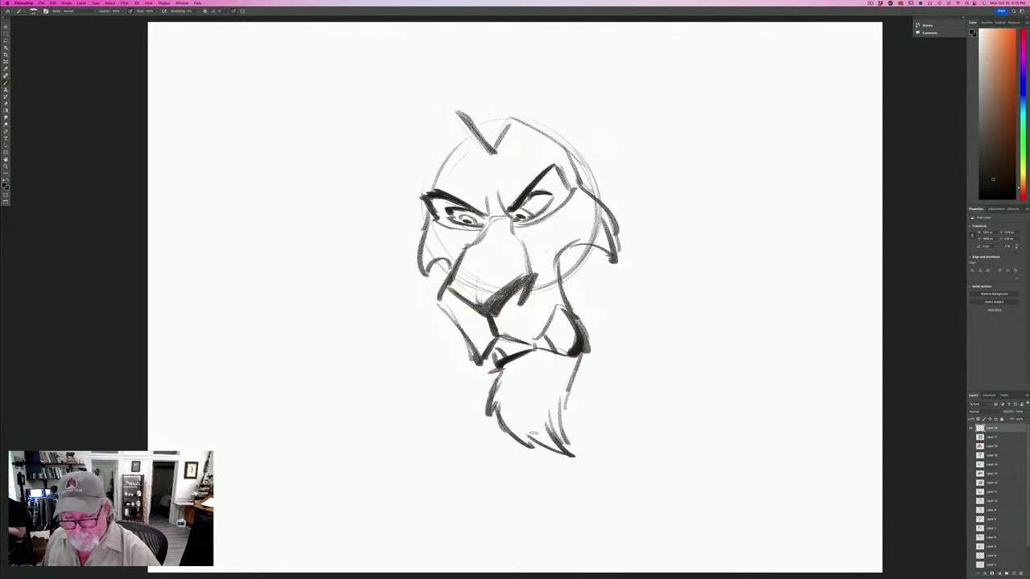
{"action": "left_click_drag", "start_coordinate": [521, 434], "coordinate": [538, 447]}
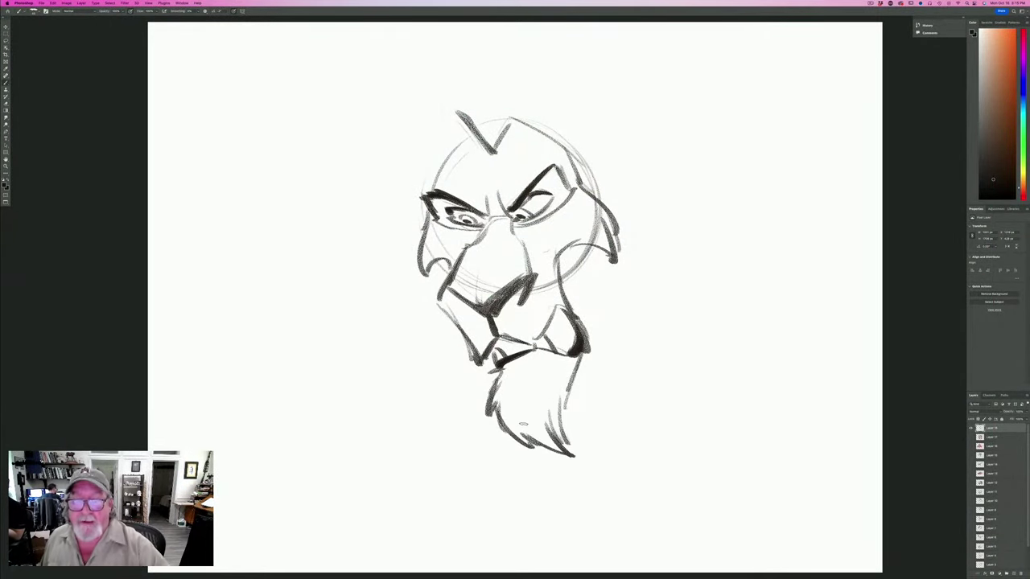
Darken the underside of the nose and draw a scar running above and below the right-hand eye.
{"action": "mouse_move", "coordinate": [531, 279]}
{"action": "left_mouse_down"}
{"action": "mouse_move", "coordinate": [523, 298]}
{"action": "mouse_move", "coordinate": [478, 309]}
{"action": "mouse_move", "coordinate": [488, 314]}
{"action": "left_mouse_up"}
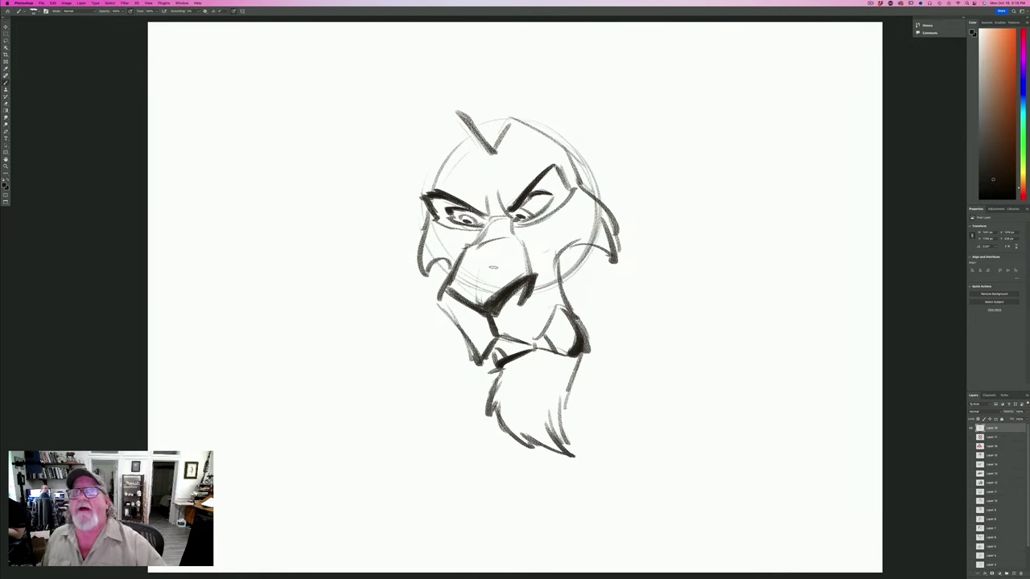
{"action": "left_click_drag", "start_coordinate": [524, 151], "coordinate": [542, 167]}
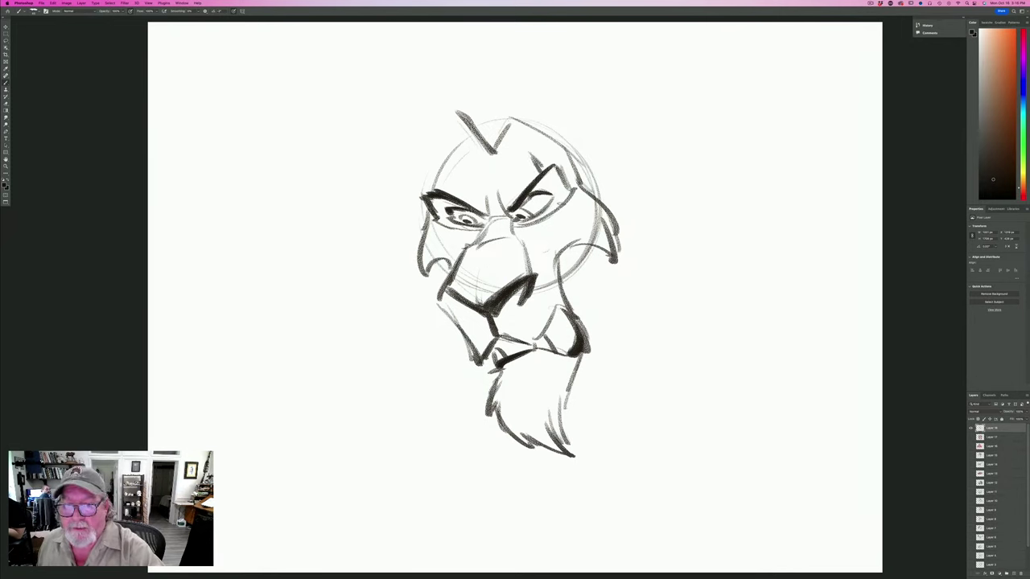
{"action": "left_click_drag", "start_coordinate": [563, 203], "coordinate": [563, 235]}
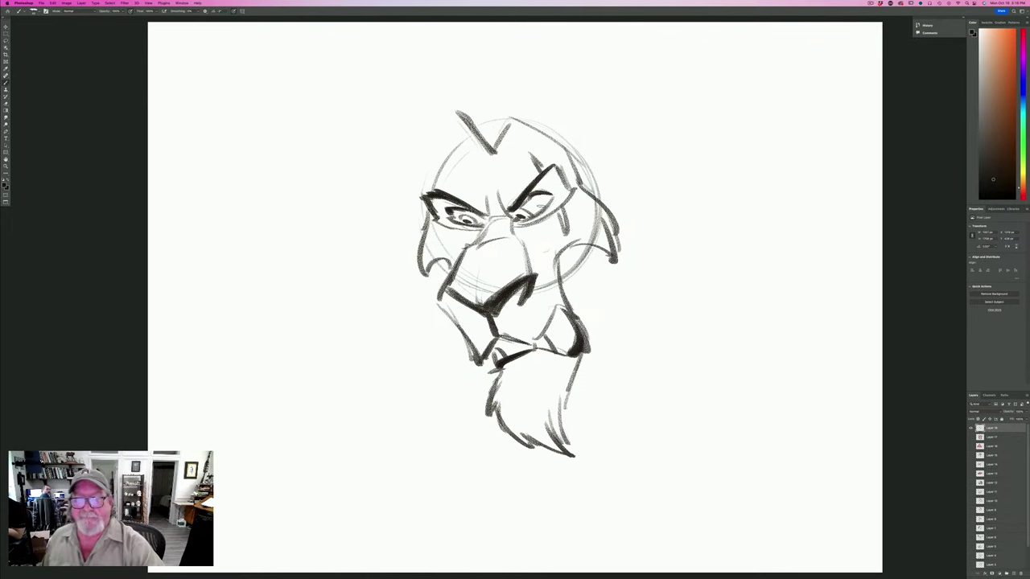
Outline the swept-back mane over the head and down both sides, and add a rounded ear on each side.
{"action": "mouse_move", "coordinate": [469, 128]}
{"action": "left_mouse_down"}
{"action": "mouse_move", "coordinate": [454, 105]}
{"action": "mouse_move", "coordinate": [507, 39]}
{"action": "mouse_move", "coordinate": [585, 48]}
{"action": "mouse_move", "coordinate": [683, 123]}
{"action": "mouse_move", "coordinate": [686, 283]}
{"action": "mouse_move", "coordinate": [713, 240]}
{"action": "mouse_move", "coordinate": [681, 370]}
{"action": "left_mouse_up"}
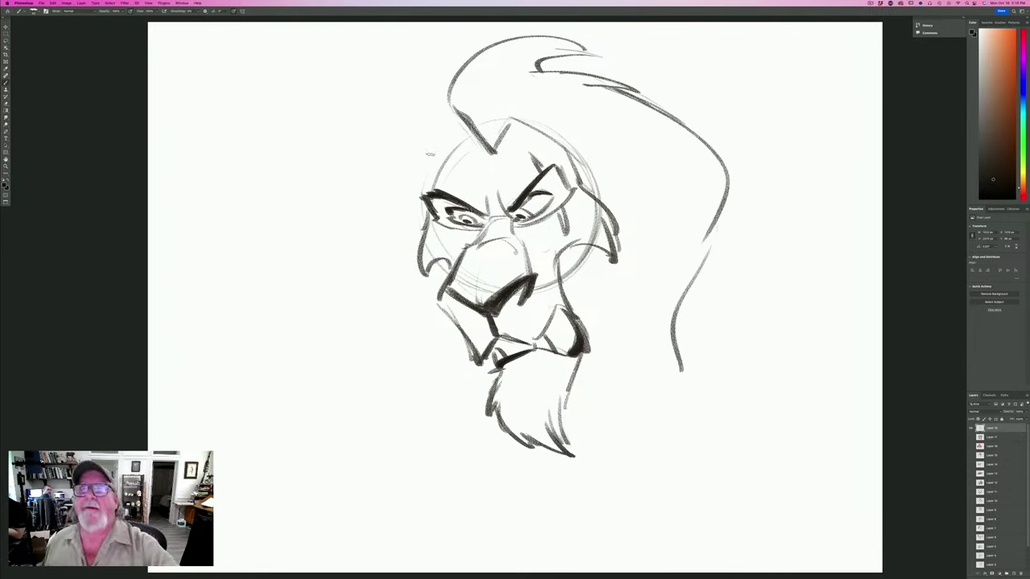
{"action": "mouse_move", "coordinate": [456, 116]}
{"action": "left_mouse_down"}
{"action": "mouse_move", "coordinate": [420, 137]}
{"action": "mouse_move", "coordinate": [414, 175]}
{"action": "left_mouse_up"}
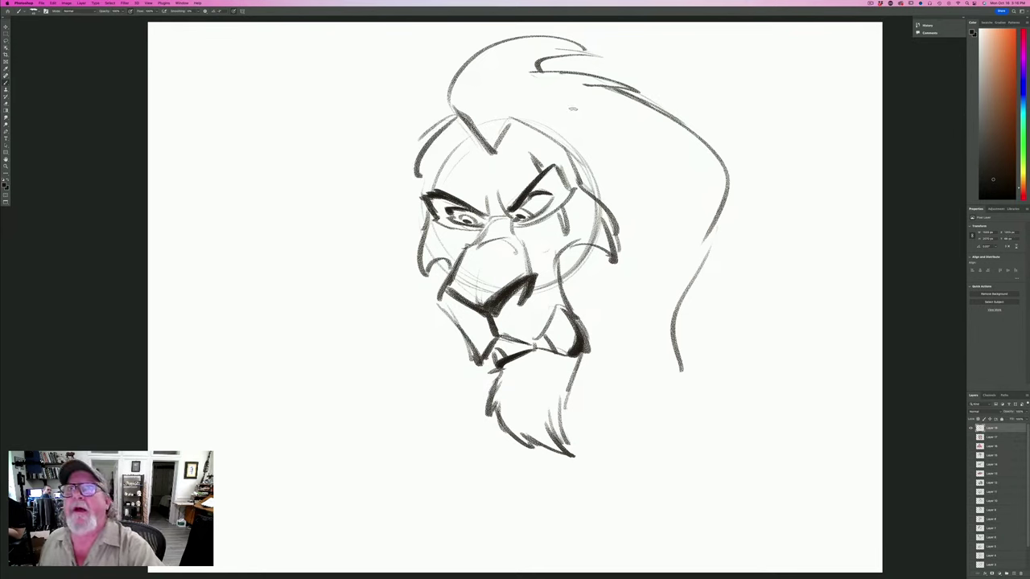
{"action": "mouse_move", "coordinate": [571, 107]}
{"action": "left_mouse_down"}
{"action": "mouse_move", "coordinate": [622, 147]}
{"action": "mouse_move", "coordinate": [638, 197]}
{"action": "mouse_move", "coordinate": [641, 243]}
{"action": "left_mouse_up"}
{"action": "mouse_move", "coordinate": [615, 140]}
{"action": "left_mouse_down"}
{"action": "mouse_move", "coordinate": [681, 162]}
{"action": "mouse_move", "coordinate": [653, 213]}
{"action": "mouse_move", "coordinate": [663, 150]}
{"action": "mouse_move", "coordinate": [626, 141]}
{"action": "mouse_move", "coordinate": [665, 202]}
{"action": "left_mouse_up"}
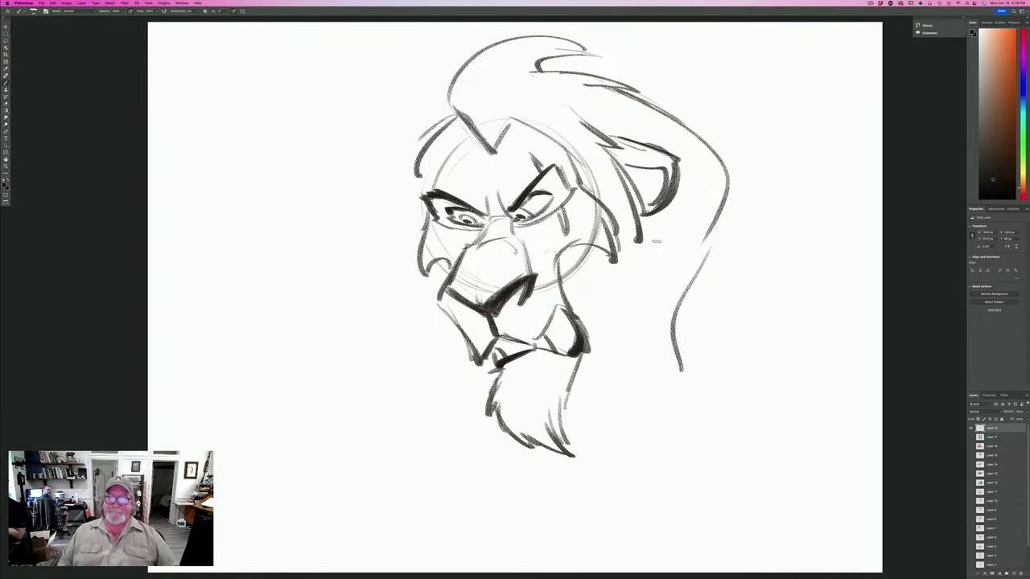
{"action": "mouse_move", "coordinate": [417, 133]}
{"action": "left_mouse_down"}
{"action": "mouse_move", "coordinate": [397, 173]}
{"action": "mouse_move", "coordinate": [385, 176]}
{"action": "mouse_move", "coordinate": [405, 203]}
{"action": "mouse_move", "coordinate": [395, 237]}
{"action": "mouse_move", "coordinate": [414, 330]}
{"action": "mouse_move", "coordinate": [396, 342]}
{"action": "mouse_move", "coordinate": [370, 407]}
{"action": "left_mouse_up"}
{"action": "mouse_move", "coordinate": [379, 170]}
{"action": "left_mouse_down"}
{"action": "mouse_move", "coordinate": [407, 168]}
{"action": "mouse_move", "coordinate": [364, 200]}
{"action": "mouse_move", "coordinate": [388, 228]}
{"action": "left_mouse_up"}
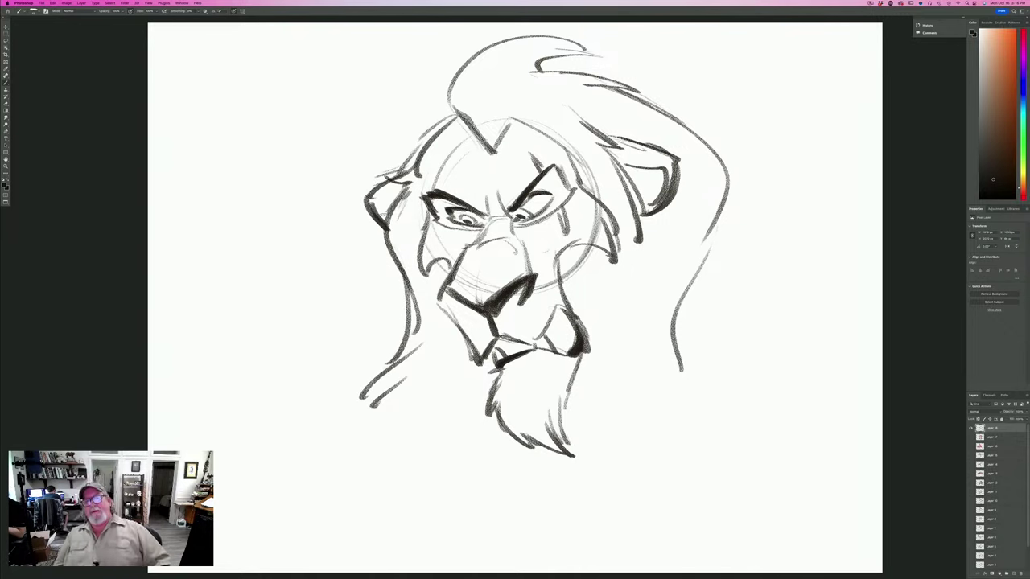
Extend the right-hand mane outline downward and finish its lower end with ragged, tapered fur tufts.
{"action": "mouse_move", "coordinate": [682, 320]}
{"action": "left_mouse_down"}
{"action": "mouse_move", "coordinate": [674, 360]}
{"action": "mouse_move", "coordinate": [700, 479]}
{"action": "left_mouse_up"}
{"action": "mouse_move", "coordinate": [686, 412]}
{"action": "left_mouse_down"}
{"action": "mouse_move", "coordinate": [694, 483]}
{"action": "mouse_move", "coordinate": [692, 473]}
{"action": "left_mouse_up"}
{"action": "left_click_drag", "start_coordinate": [678, 431], "coordinate": [657, 496]}
{"action": "left_click_drag", "start_coordinate": [677, 467], "coordinate": [666, 503]}
{"action": "left_click_drag", "start_coordinate": [687, 444], "coordinate": [658, 538]}
{"action": "left_click_drag", "start_coordinate": [665, 504], "coordinate": [607, 561]}
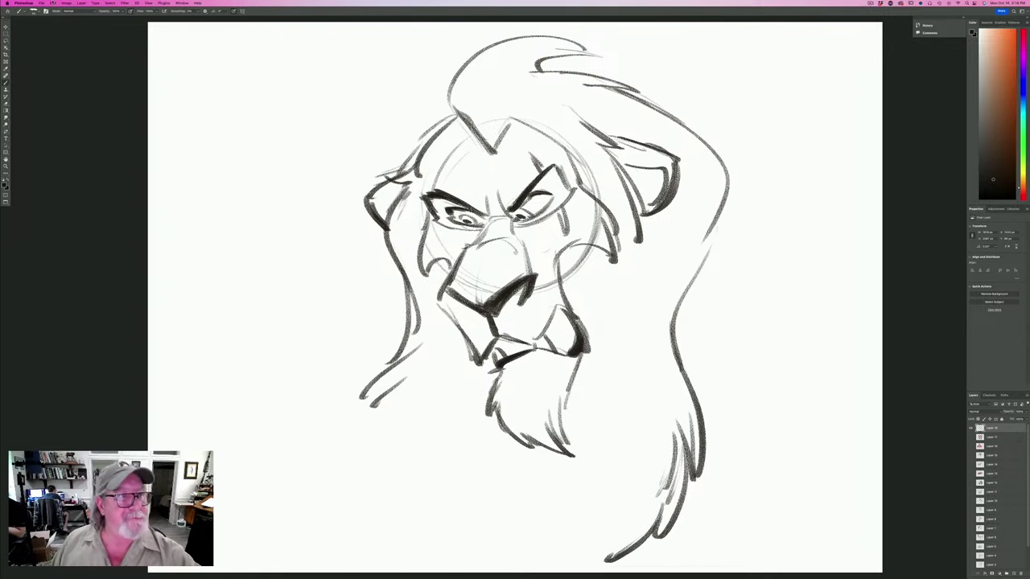
Scale the lion sketch down to about three quarters of its size and reposition it near the canvas's upper middle.
{"action": "left_click", "coordinate": [52, 2]}
{"action": "left_click", "coordinate": [80, 115]}
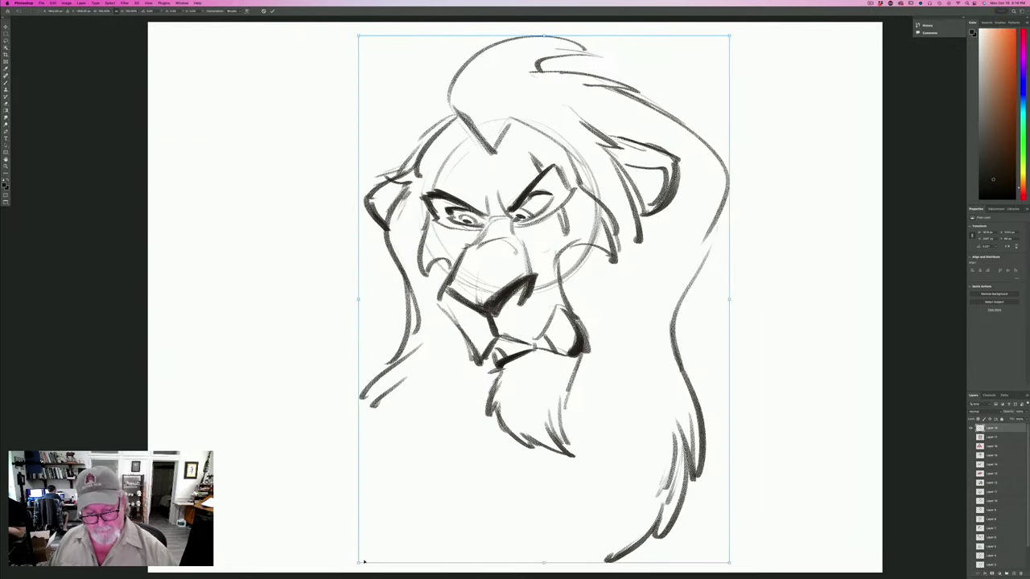
{"action": "left_click_drag", "start_coordinate": [358, 563], "coordinate": [456, 424]}
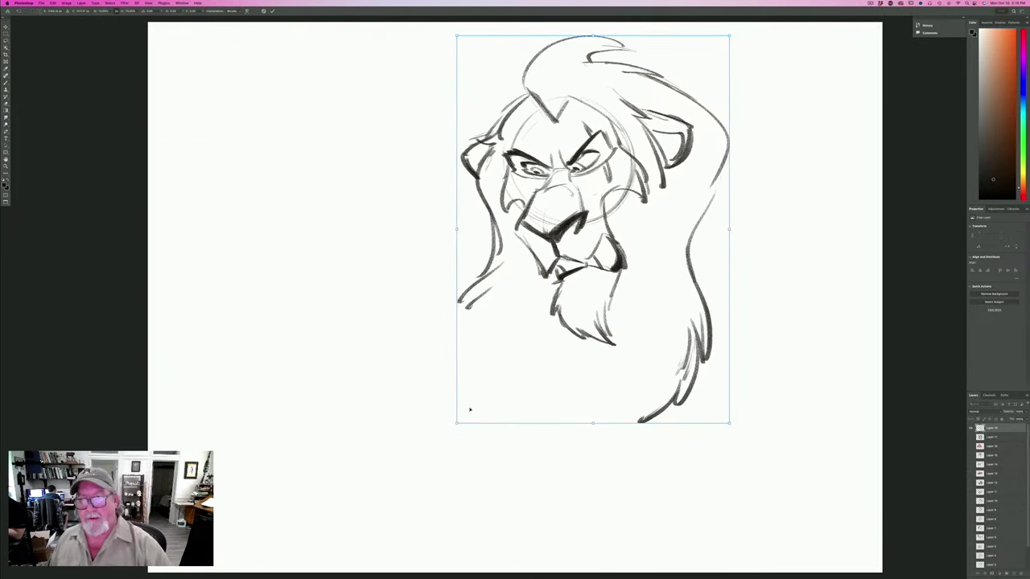
{"action": "left_click_drag", "start_coordinate": [467, 353], "coordinate": [425, 356]}
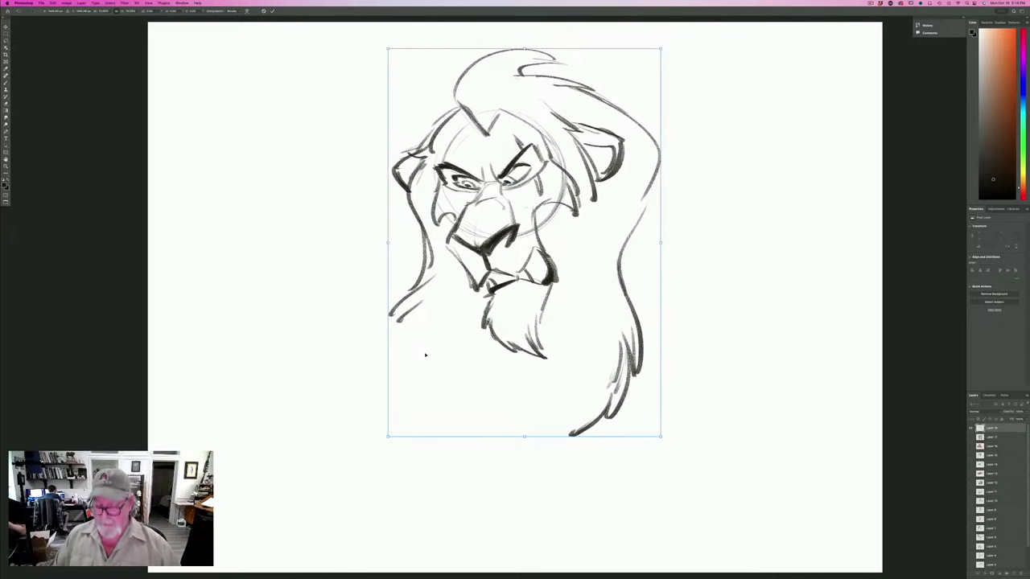
{"action": "key", "text": "Return"}
Continue the left-hand mane into shoulder tufts and draw the chest edge curving down to a lower point.
{"action": "mouse_move", "coordinate": [426, 263]}
{"action": "left_mouse_down"}
{"action": "mouse_move", "coordinate": [395, 303]}
{"action": "mouse_move", "coordinate": [370, 300]}
{"action": "mouse_move", "coordinate": [373, 343]}
{"action": "mouse_move", "coordinate": [346, 341]}
{"action": "mouse_move", "coordinate": [340, 359]}
{"action": "mouse_move", "coordinate": [369, 362]}
{"action": "left_mouse_up"}
{"action": "mouse_move", "coordinate": [392, 356]}
{"action": "left_mouse_down"}
{"action": "mouse_move", "coordinate": [383, 359]}
{"action": "mouse_move", "coordinate": [409, 386]}
{"action": "left_mouse_up"}
{"action": "mouse_move", "coordinate": [414, 358]}
{"action": "left_mouse_down"}
{"action": "mouse_move", "coordinate": [417, 379]}
{"action": "mouse_move", "coordinate": [486, 439]}
{"action": "left_mouse_up"}
{"action": "mouse_move", "coordinate": [452, 378]}
{"action": "left_mouse_down"}
{"action": "mouse_move", "coordinate": [484, 438]}
{"action": "mouse_move", "coordinate": [466, 489]}
{"action": "left_mouse_up"}
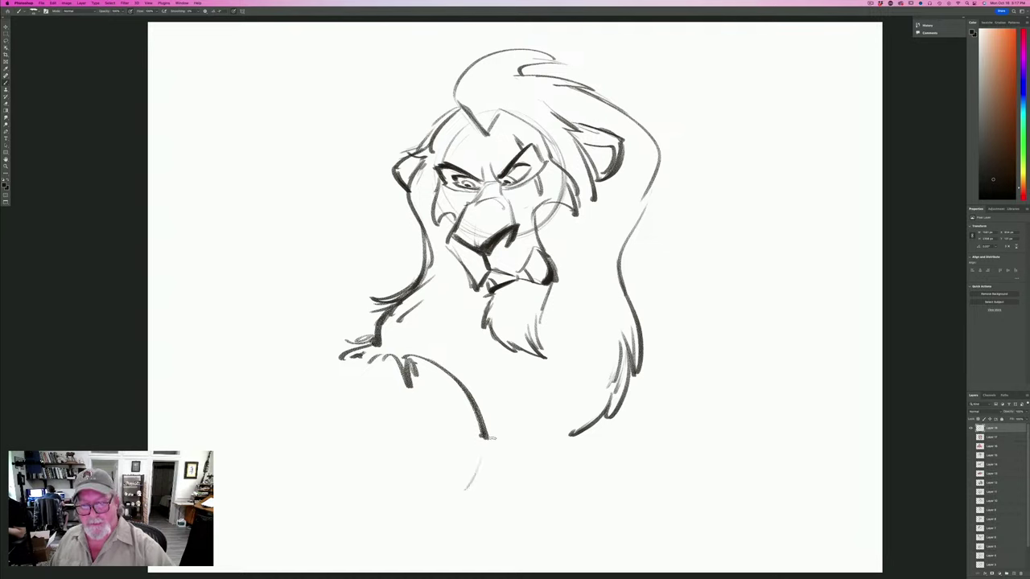
{"action": "left_click_drag", "start_coordinate": [491, 439], "coordinate": [444, 519]}
{"action": "left_click_drag", "start_coordinate": [483, 462], "coordinate": [446, 518]}
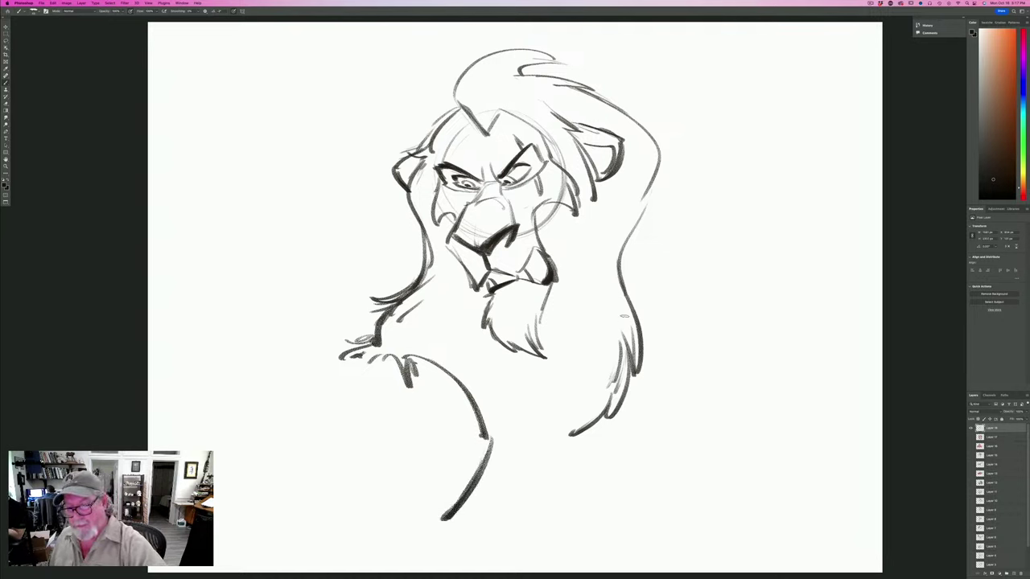
Add fur tufts along the right-hand mane, close its lower edge, and draw the outer leg lines on both sides.
{"action": "mouse_move", "coordinate": [625, 318]}
{"action": "left_mouse_down"}
{"action": "mouse_move", "coordinate": [674, 380]}
{"action": "mouse_move", "coordinate": [626, 407]}
{"action": "mouse_move", "coordinate": [604, 436]}
{"action": "left_mouse_up"}
{"action": "mouse_move", "coordinate": [620, 387]}
{"action": "left_mouse_down"}
{"action": "mouse_move", "coordinate": [570, 475]}
{"action": "mouse_move", "coordinate": [473, 522]}
{"action": "left_mouse_up"}
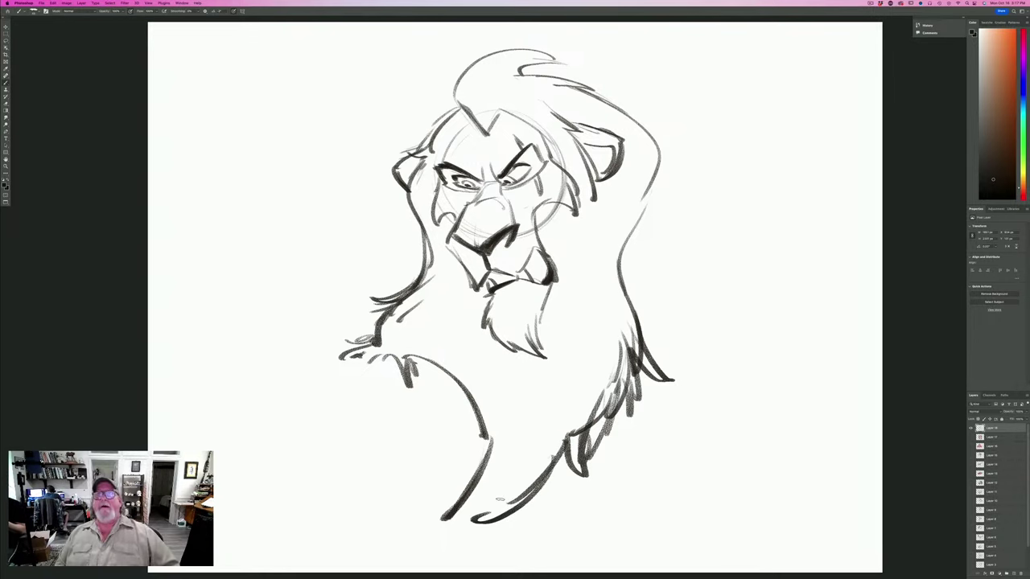
{"action": "left_click_drag", "start_coordinate": [619, 414], "coordinate": [584, 545]}
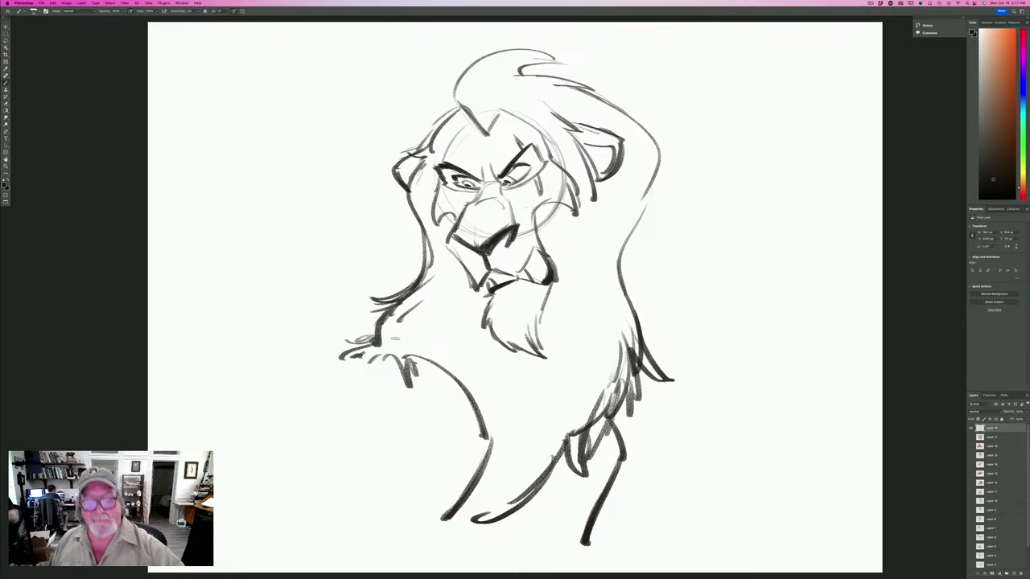
{"action": "mouse_move", "coordinate": [386, 338]}
{"action": "left_mouse_down"}
{"action": "mouse_move", "coordinate": [379, 390]}
{"action": "mouse_move", "coordinate": [362, 400]}
{"action": "left_mouse_up"}
{"action": "mouse_move", "coordinate": [380, 358]}
{"action": "left_mouse_down"}
{"action": "mouse_move", "coordinate": [364, 416]}
{"action": "mouse_move", "coordinate": [306, 485]}
{"action": "left_mouse_up"}
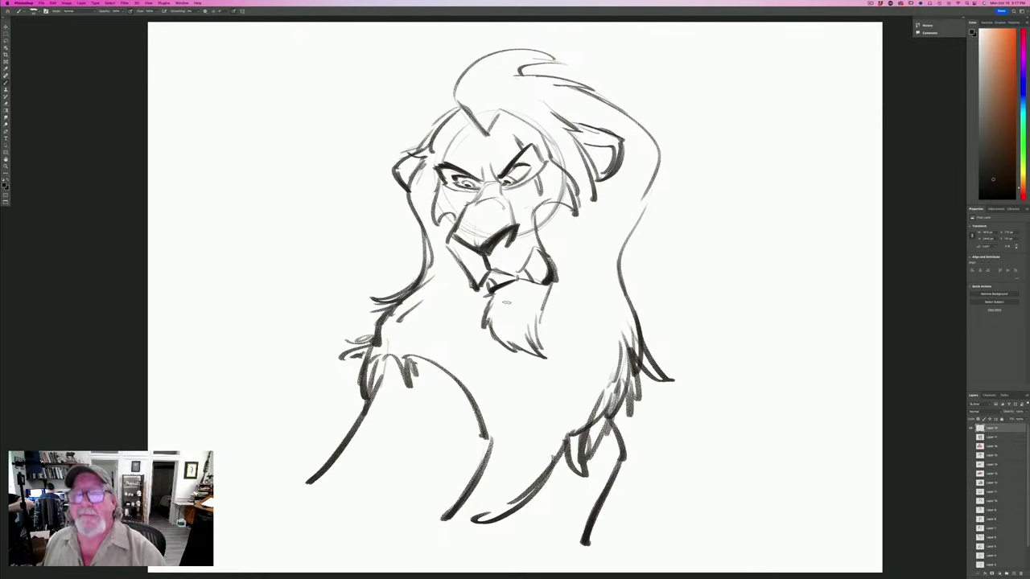
Draw long thin whiskers on both sides of the muzzle and darken the outer end of the right-hand brow.
{"action": "mouse_move", "coordinate": [531, 222]}
{"action": "left_mouse_down"}
{"action": "mouse_move", "coordinate": [572, 214]}
{"action": "mouse_move", "coordinate": [602, 225]}
{"action": "left_mouse_up"}
{"action": "mouse_move", "coordinate": [539, 240]}
{"action": "left_mouse_down"}
{"action": "mouse_move", "coordinate": [616, 259]}
{"action": "mouse_move", "coordinate": [609, 286]}
{"action": "left_mouse_up"}
{"action": "left_click_drag", "start_coordinate": [463, 242], "coordinate": [380, 240]}
{"action": "mouse_move", "coordinate": [455, 259]}
{"action": "left_mouse_down"}
{"action": "mouse_move", "coordinate": [409, 264]}
{"action": "mouse_move", "coordinate": [439, 322]}
{"action": "left_mouse_up"}
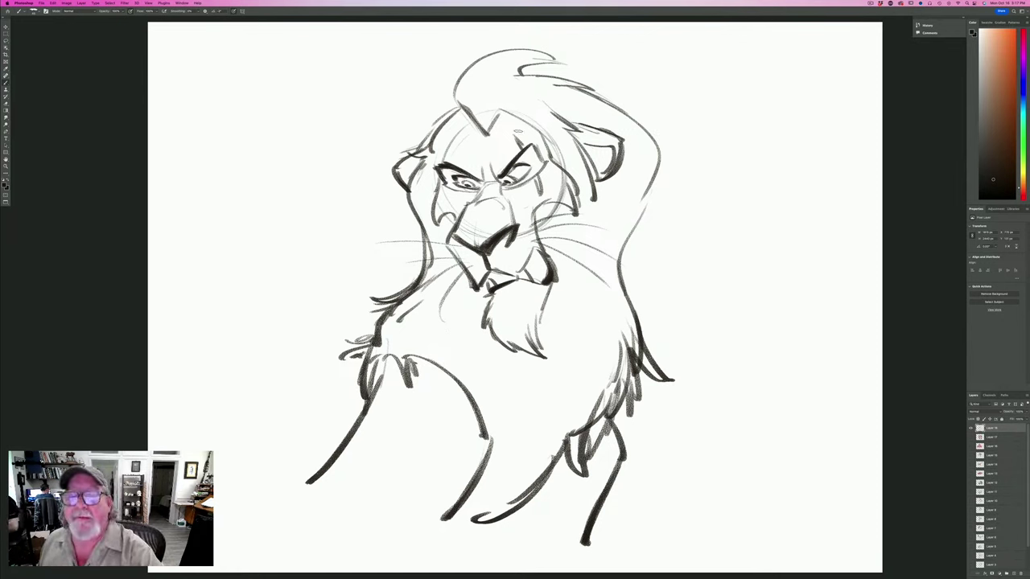
{"action": "mouse_move", "coordinate": [532, 144]}
{"action": "left_mouse_down"}
{"action": "mouse_move", "coordinate": [543, 159]}
{"action": "mouse_move", "coordinate": [525, 153]}
{"action": "left_mouse_up"}
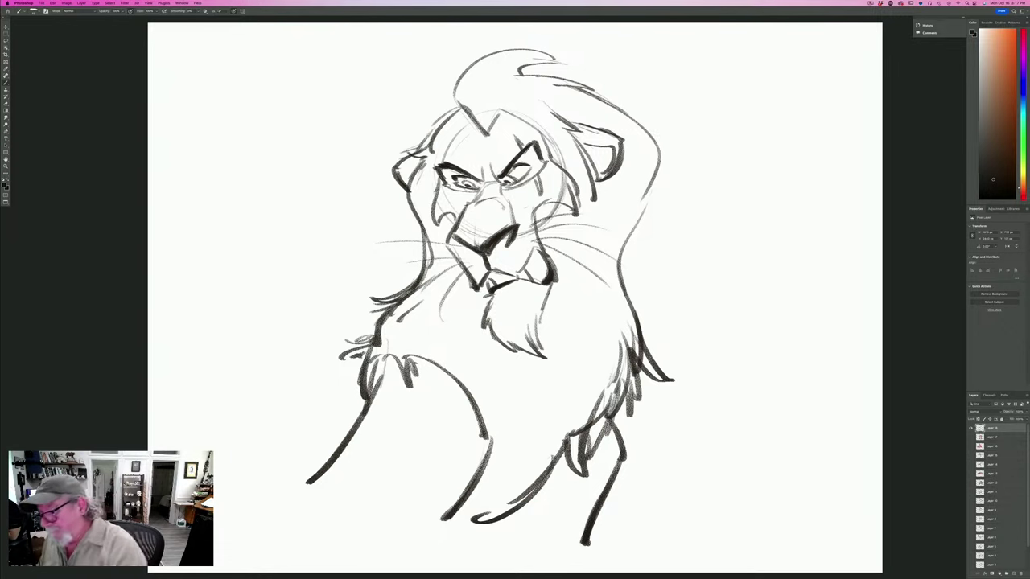
Add a new layer beneath the line drawing and fill the mane and mouth interior with dark brush strokes.
{"action": "left_click", "coordinate": [989, 436]}
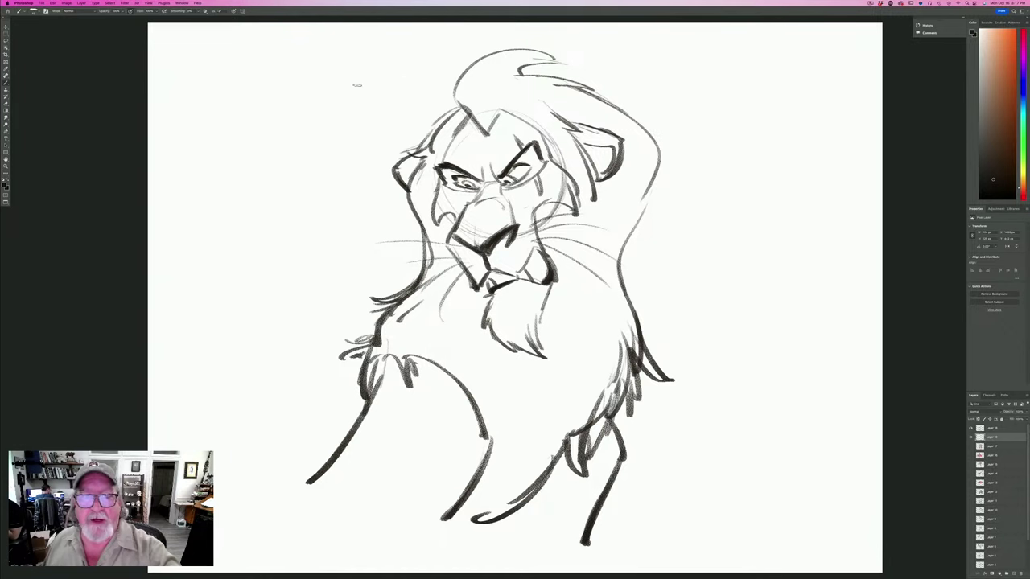
{"action": "mouse_move", "coordinate": [465, 111]}
{"action": "left_mouse_down"}
{"action": "mouse_move", "coordinate": [444, 147]}
{"action": "mouse_move", "coordinate": [414, 162]}
{"action": "mouse_move", "coordinate": [431, 217]}
{"action": "mouse_move", "coordinate": [414, 189]}
{"action": "mouse_move", "coordinate": [441, 242]}
{"action": "mouse_move", "coordinate": [447, 225]}
{"action": "mouse_move", "coordinate": [431, 273]}
{"action": "mouse_move", "coordinate": [450, 269]}
{"action": "mouse_move", "coordinate": [471, 291]}
{"action": "mouse_move", "coordinate": [487, 288]}
{"action": "mouse_move", "coordinate": [483, 311]}
{"action": "mouse_move", "coordinate": [403, 324]}
{"action": "mouse_move", "coordinate": [379, 344]}
{"action": "mouse_move", "coordinate": [374, 370]}
{"action": "mouse_move", "coordinate": [362, 353]}
{"action": "mouse_move", "coordinate": [439, 322]}
{"action": "mouse_move", "coordinate": [462, 346]}
{"action": "mouse_move", "coordinate": [523, 350]}
{"action": "mouse_move", "coordinate": [547, 374]}
{"action": "mouse_move", "coordinate": [555, 418]}
{"action": "mouse_move", "coordinate": [531, 439]}
{"action": "mouse_move", "coordinate": [504, 409]}
{"action": "mouse_move", "coordinate": [489, 514]}
{"action": "mouse_move", "coordinate": [473, 515]}
{"action": "mouse_move", "coordinate": [515, 386]}
{"action": "mouse_move", "coordinate": [563, 435]}
{"action": "mouse_move", "coordinate": [551, 289]}
{"action": "mouse_move", "coordinate": [547, 366]}
{"action": "mouse_move", "coordinate": [575, 426]}
{"action": "mouse_move", "coordinate": [599, 443]}
{"action": "mouse_move", "coordinate": [623, 322]}
{"action": "mouse_move", "coordinate": [643, 305]}
{"action": "mouse_move", "coordinate": [588, 257]}
{"action": "mouse_move", "coordinate": [573, 379]}
{"action": "mouse_move", "coordinate": [559, 314]}
{"action": "mouse_move", "coordinate": [552, 354]}
{"action": "mouse_move", "coordinate": [560, 282]}
{"action": "mouse_move", "coordinate": [542, 219]}
{"action": "mouse_move", "coordinate": [547, 207]}
{"action": "mouse_move", "coordinate": [572, 217]}
{"action": "mouse_move", "coordinate": [567, 267]}
{"action": "mouse_move", "coordinate": [595, 201]}
{"action": "left_mouse_up"}
{"action": "mouse_move", "coordinate": [599, 241]}
{"action": "left_mouse_down"}
{"action": "mouse_move", "coordinate": [573, 141]}
{"action": "mouse_move", "coordinate": [556, 122]}
{"action": "mouse_move", "coordinate": [523, 95]}
{"action": "mouse_move", "coordinate": [491, 99]}
{"action": "mouse_move", "coordinate": [487, 127]}
{"action": "mouse_move", "coordinate": [458, 98]}
{"action": "mouse_move", "coordinate": [471, 79]}
{"action": "mouse_move", "coordinate": [507, 66]}
{"action": "mouse_move", "coordinate": [519, 95]}
{"action": "mouse_move", "coordinate": [547, 58]}
{"action": "mouse_move", "coordinate": [500, 56]}
{"action": "mouse_move", "coordinate": [458, 95]}
{"action": "mouse_move", "coordinate": [544, 105]}
{"action": "mouse_move", "coordinate": [523, 81]}
{"action": "mouse_move", "coordinate": [587, 80]}
{"action": "mouse_move", "coordinate": [656, 145]}
{"action": "mouse_move", "coordinate": [563, 93]}
{"action": "mouse_move", "coordinate": [611, 128]}
{"action": "mouse_move", "coordinate": [563, 121]}
{"action": "mouse_move", "coordinate": [555, 107]}
{"action": "mouse_move", "coordinate": [631, 150]}
{"action": "mouse_move", "coordinate": [651, 177]}
{"action": "mouse_move", "coordinate": [640, 211]}
{"action": "mouse_move", "coordinate": [611, 208]}
{"action": "mouse_move", "coordinate": [605, 189]}
{"action": "mouse_move", "coordinate": [608, 241]}
{"action": "mouse_move", "coordinate": [632, 218]}
{"action": "mouse_move", "coordinate": [635, 261]}
{"action": "mouse_move", "coordinate": [605, 277]}
{"action": "mouse_move", "coordinate": [614, 298]}
{"action": "left_mouse_up"}
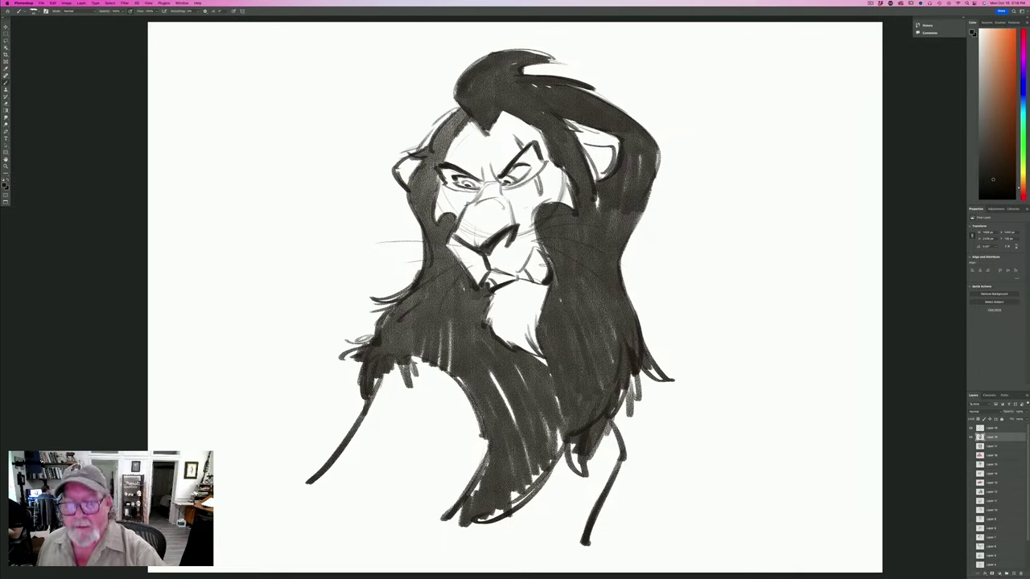
{"action": "mouse_move", "coordinate": [540, 263]}
{"action": "left_mouse_down"}
{"action": "mouse_move", "coordinate": [544, 274]}
{"action": "mouse_move", "coordinate": [532, 256]}
{"action": "mouse_move", "coordinate": [530, 281]}
{"action": "mouse_move", "coordinate": [491, 275]}
{"action": "left_mouse_up"}
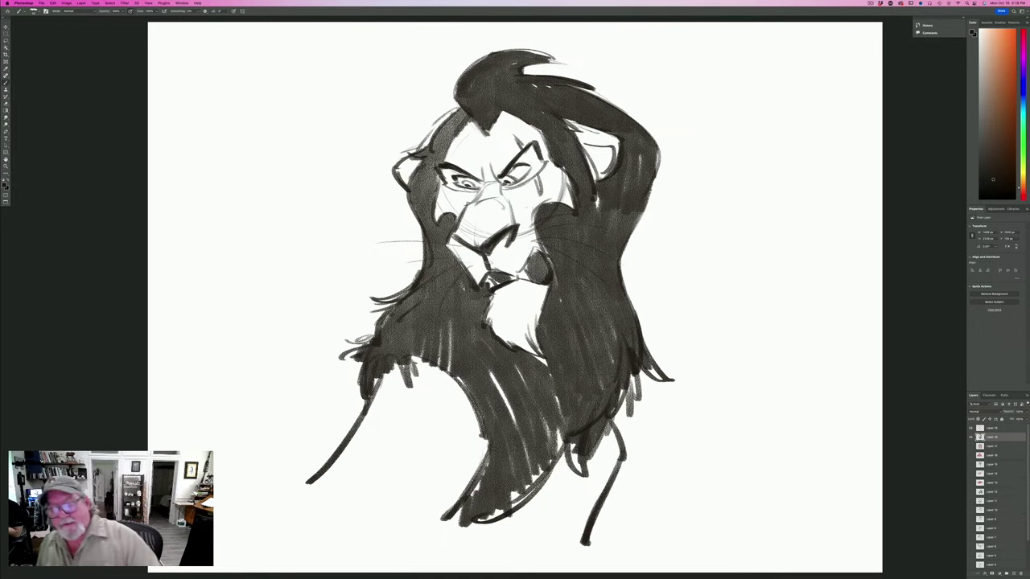
Merge the lion's line layer and dark fill layer into a single layer.
{"action": "left_click", "coordinate": [994, 428]}
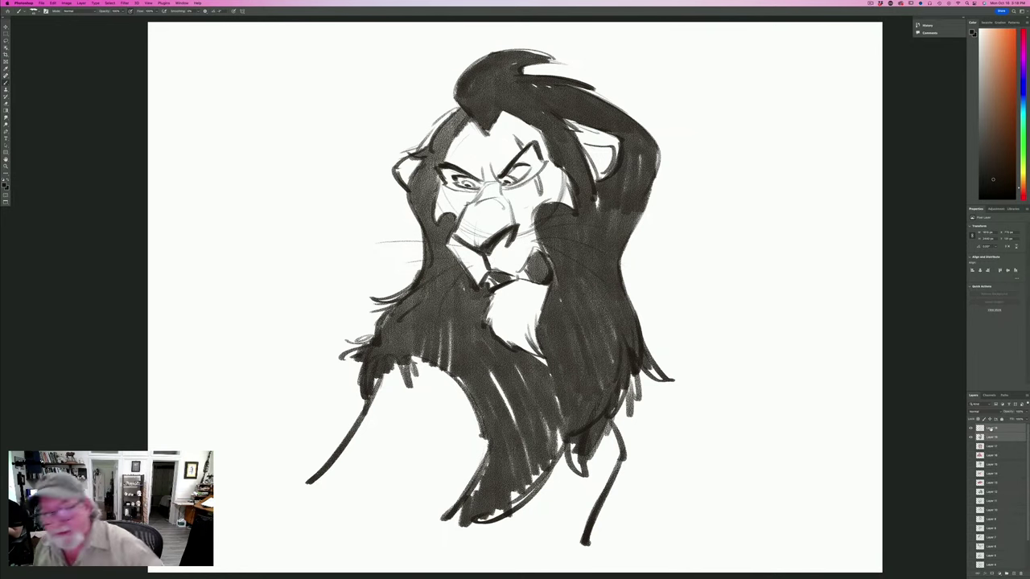
{"action": "left_click", "coordinate": [81, 3]}
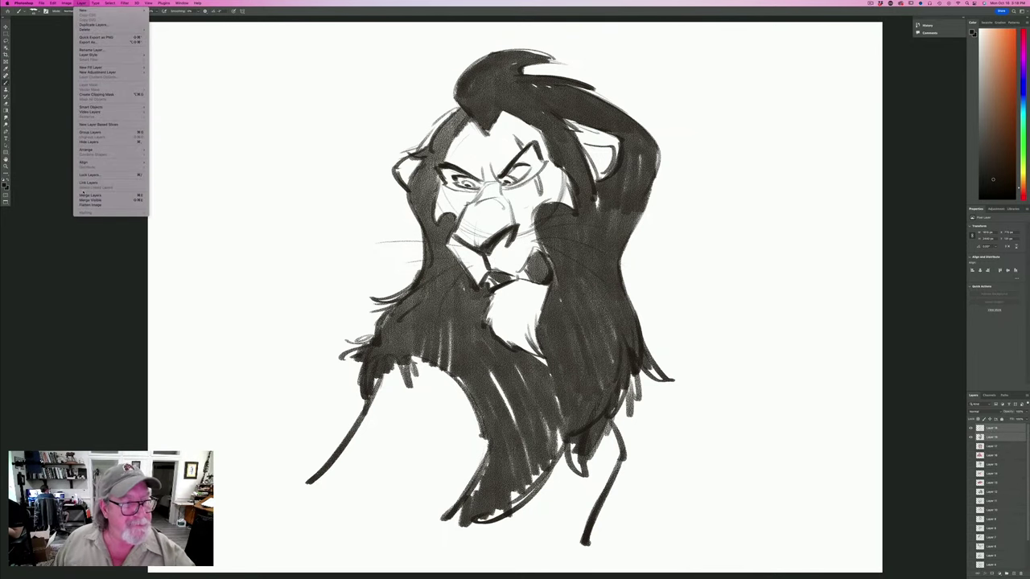
{"action": "left_click", "coordinate": [90, 196]}
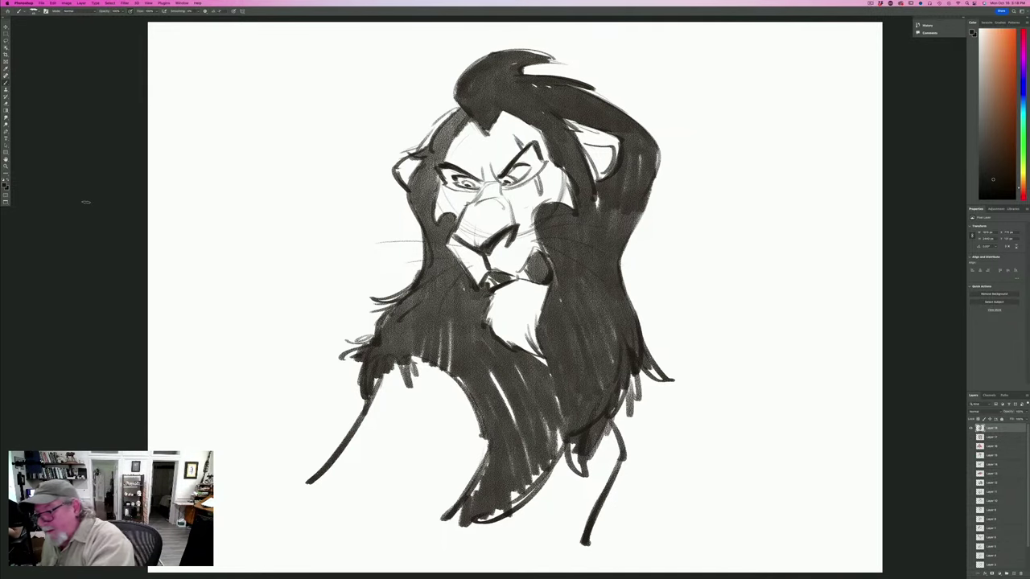
Hide the lion layer and review the earlier tiger, clownfish, dog and fox drawings by showing one layer at a time.
{"action": "left_click", "coordinate": [970, 428]}
{"action": "left_click", "coordinate": [970, 445]}
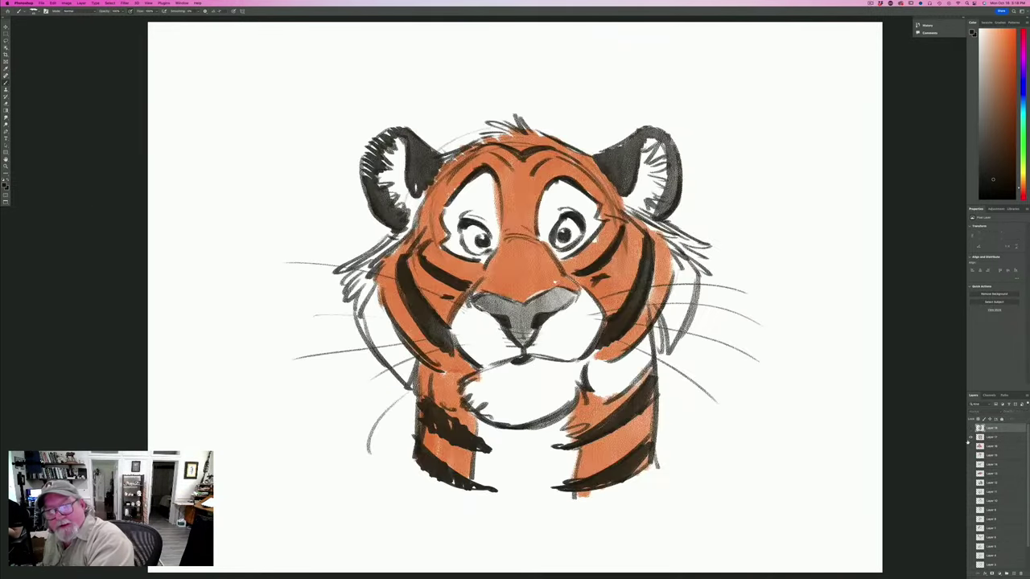
{"action": "left_click", "coordinate": [970, 437]}
{"action": "left_click", "coordinate": [970, 446]}
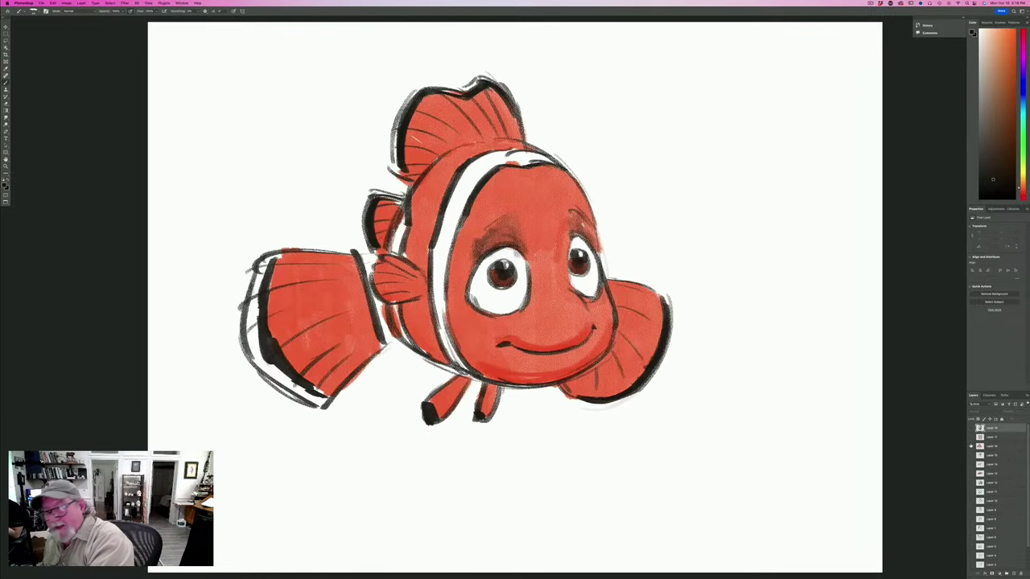
{"action": "left_click", "coordinate": [970, 447]}
{"action": "left_click", "coordinate": [970, 455]}
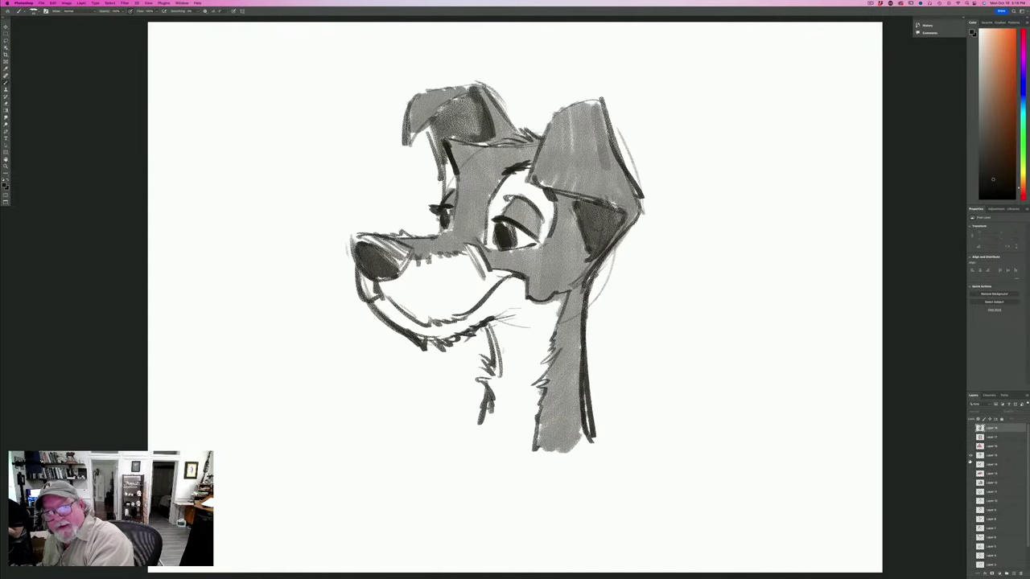
{"action": "left_click", "coordinate": [970, 455]}
{"action": "left_click", "coordinate": [970, 464]}
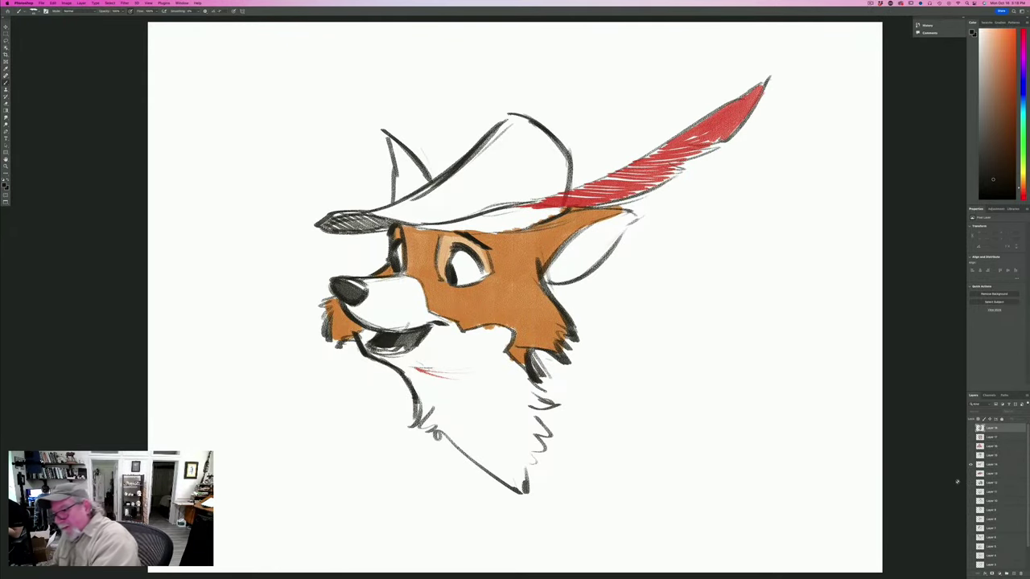
Review the red car, spaniel, duck and feather-capped boy drawings by showing one layer at a time.
{"action": "left_click", "coordinate": [970, 464]}
{"action": "left_click", "coordinate": [970, 473]}
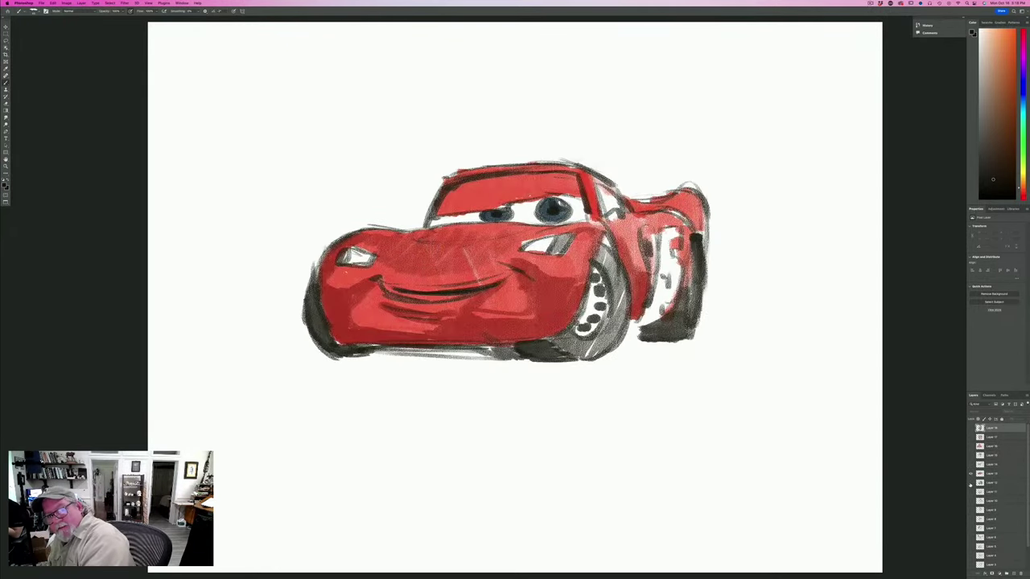
{"action": "left_click", "coordinate": [970, 473]}
{"action": "left_click", "coordinate": [970, 482]}
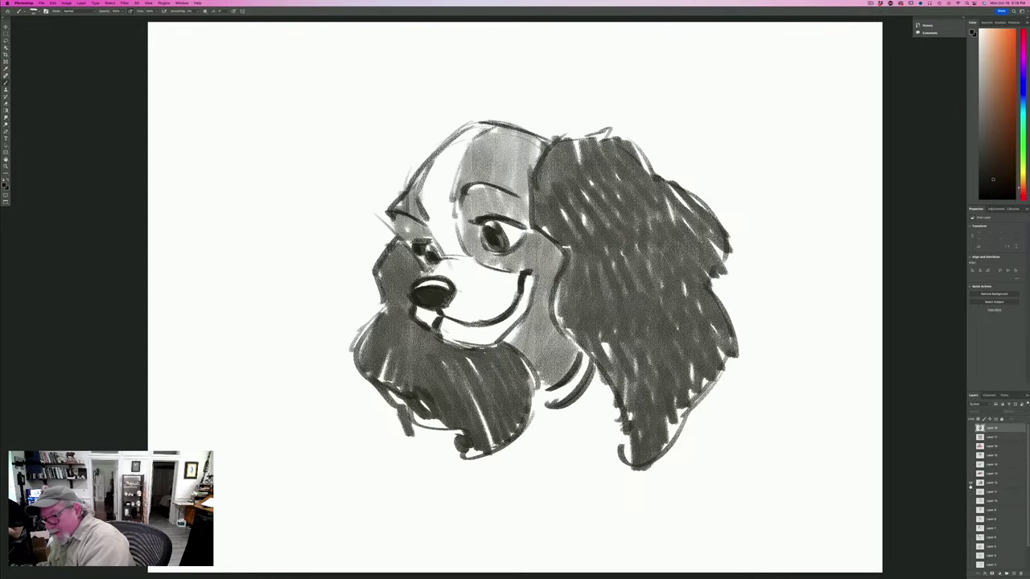
{"action": "left_click", "coordinate": [970, 482]}
{"action": "left_click", "coordinate": [970, 492]}
{"action": "left_click", "coordinate": [970, 491]}
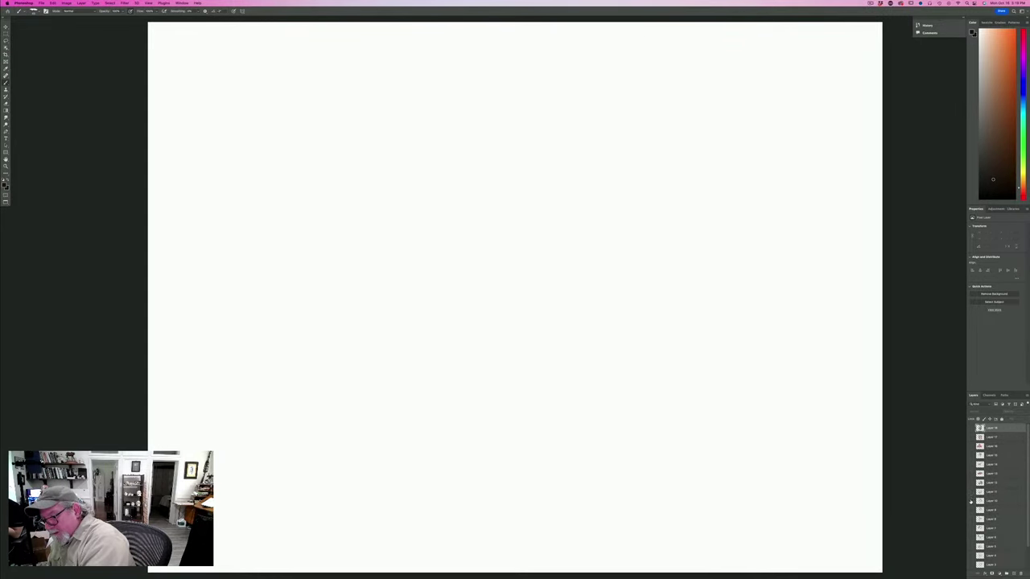
{"action": "left_click", "coordinate": [971, 500]}
{"action": "left_click", "coordinate": [971, 501]}
{"action": "left_click", "coordinate": [971, 510]}
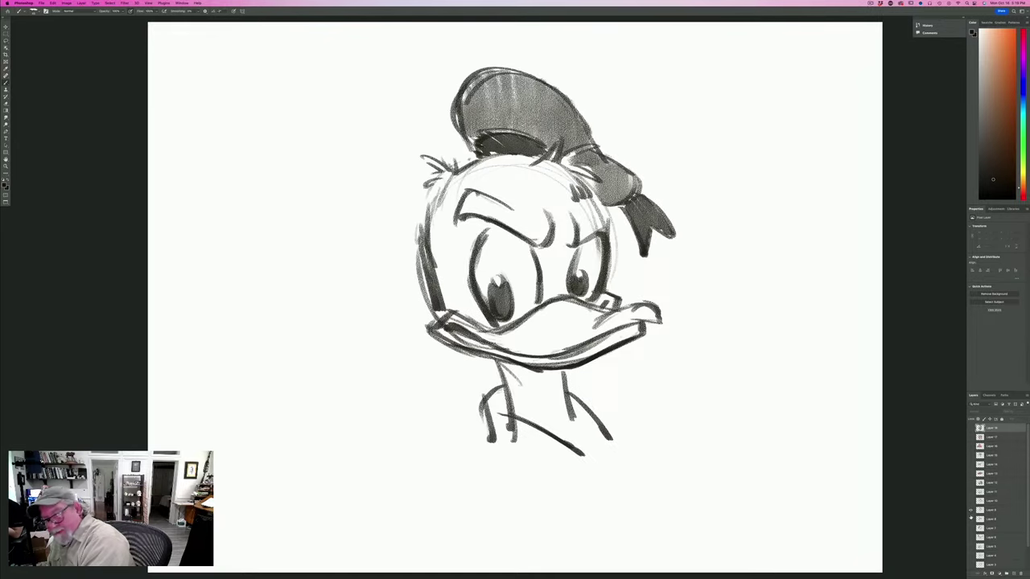
{"action": "left_click", "coordinate": [970, 510]}
{"action": "left_click", "coordinate": [970, 519]}
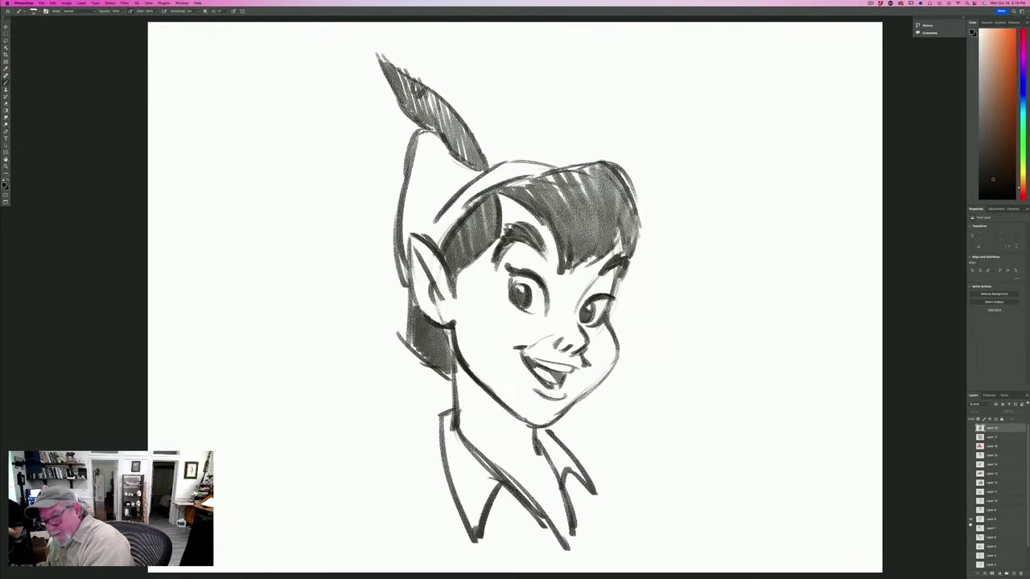
Review the black-haired girl, big-eared alien, long-eared hound and two lion cub drawings one layer at a time.
{"action": "left_click", "coordinate": [970, 519]}
{"action": "left_click", "coordinate": [970, 528]}
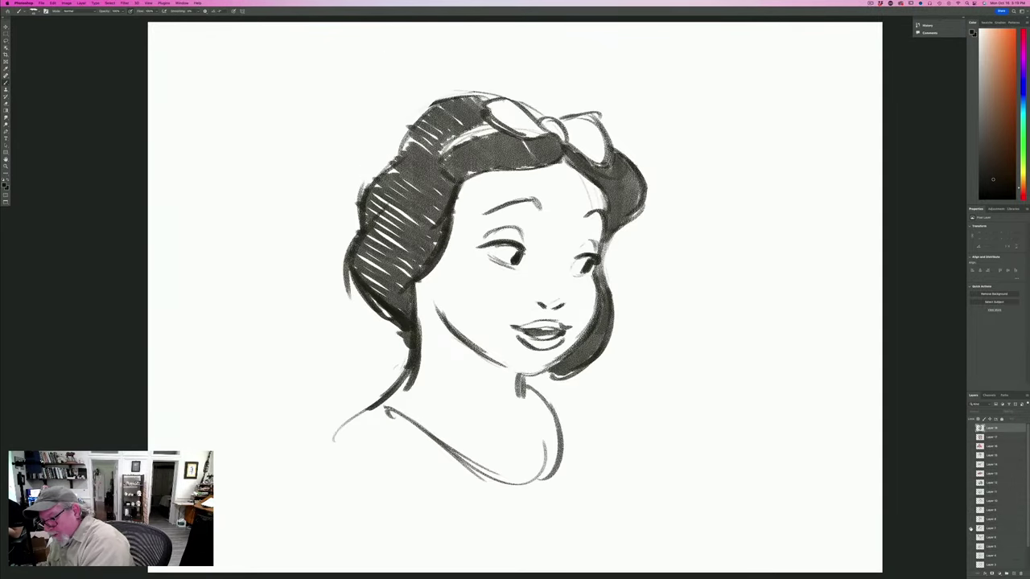
{"action": "left_click", "coordinate": [970, 528]}
{"action": "left_click", "coordinate": [970, 536]}
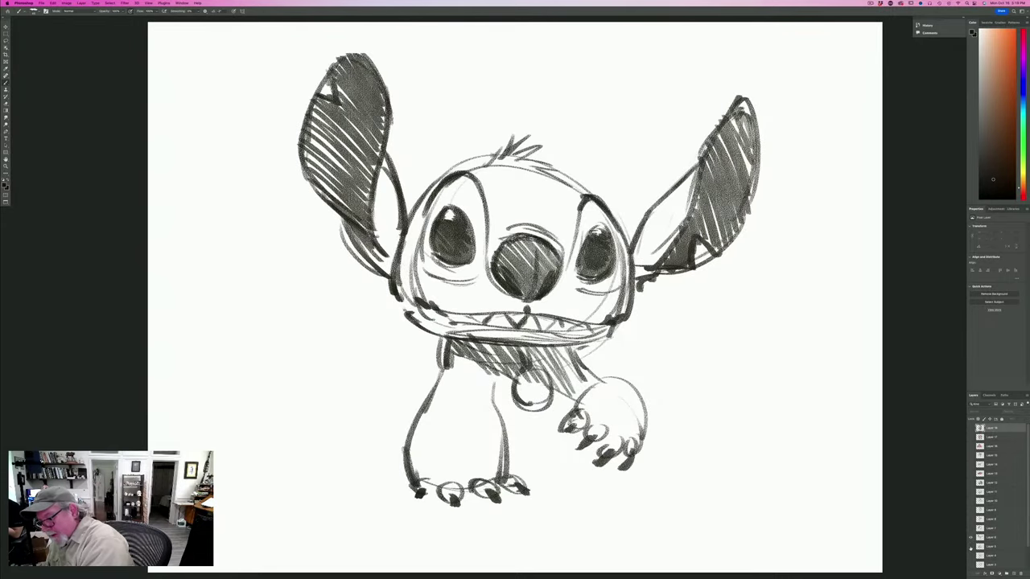
{"action": "left_click", "coordinate": [970, 537]}
{"action": "left_click", "coordinate": [970, 547]}
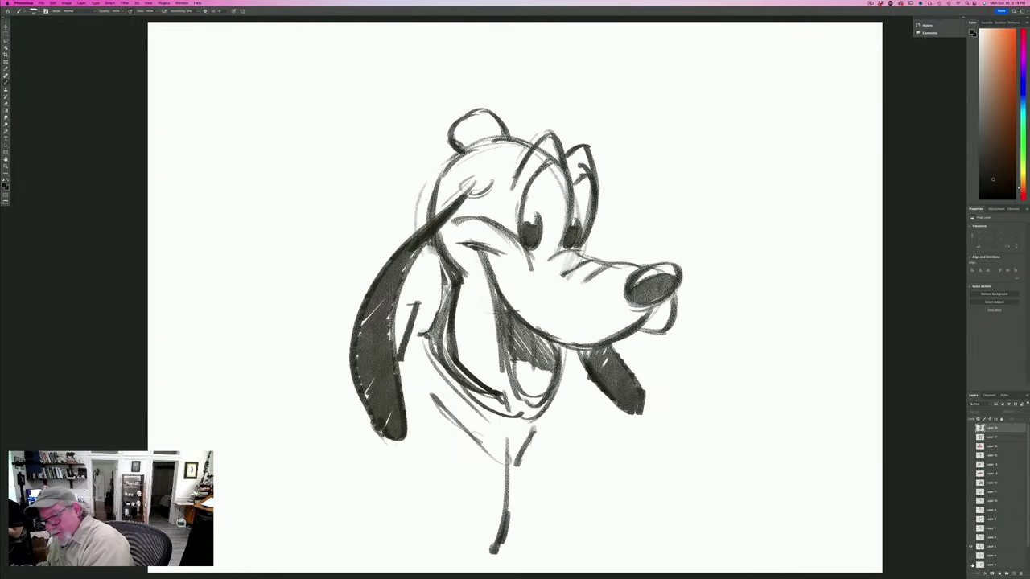
{"action": "left_click", "coordinate": [970, 546]}
{"action": "left_click", "coordinate": [970, 555]}
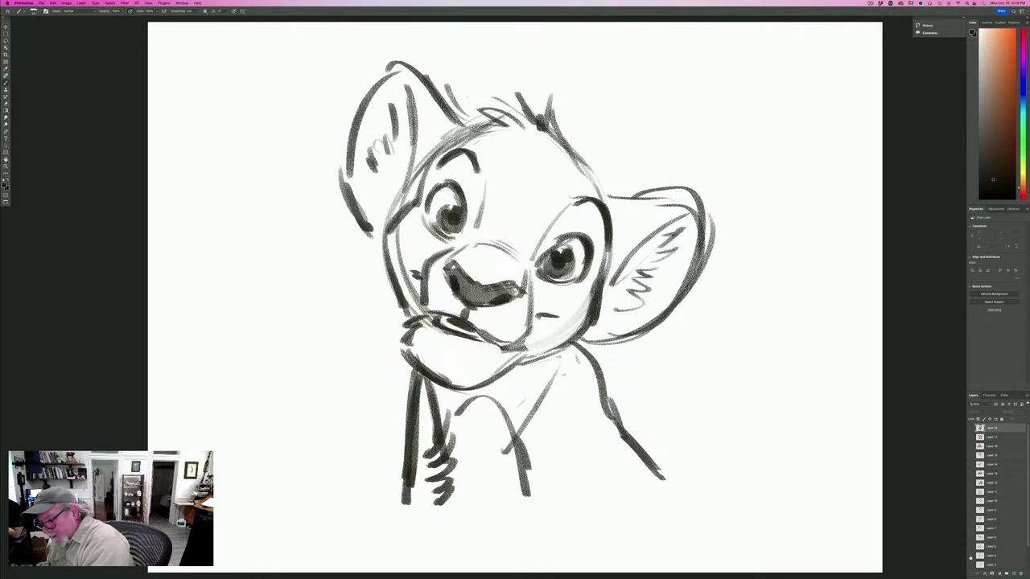
{"action": "left_click", "coordinate": [970, 555]}
{"action": "left_click", "coordinate": [970, 564]}
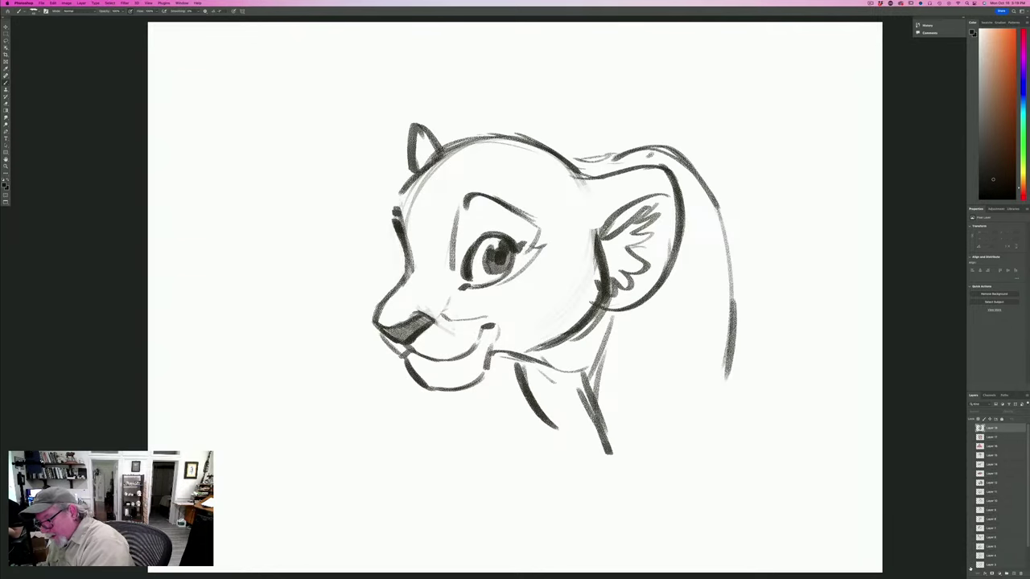
{"action": "left_click", "coordinate": [970, 564]}
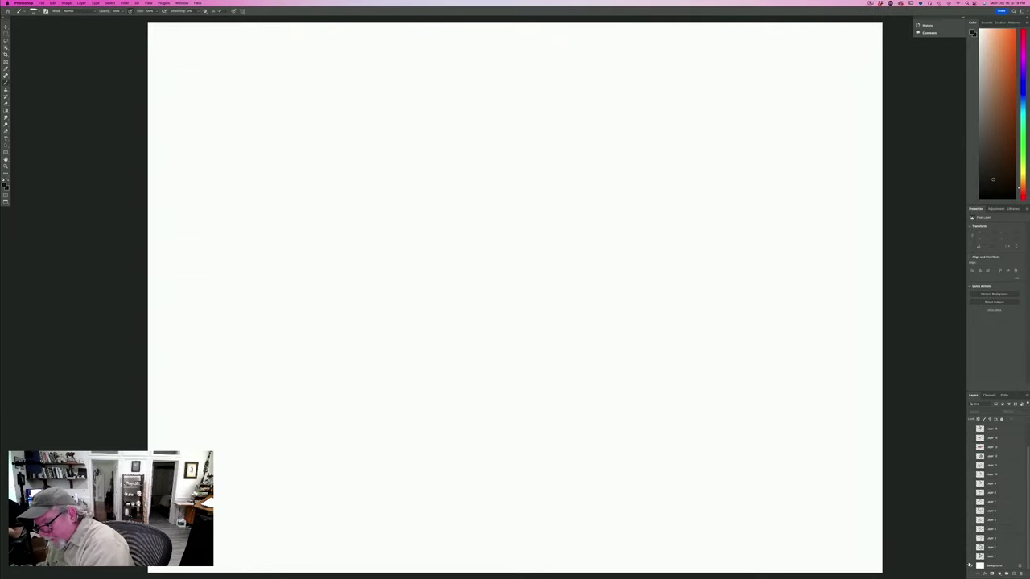
Review the large-maned lion, the mouse and the newest dark-maned lion drawing one at a time, leaving every sketch layer hidden.
{"action": "left_click", "coordinate": [971, 547]}
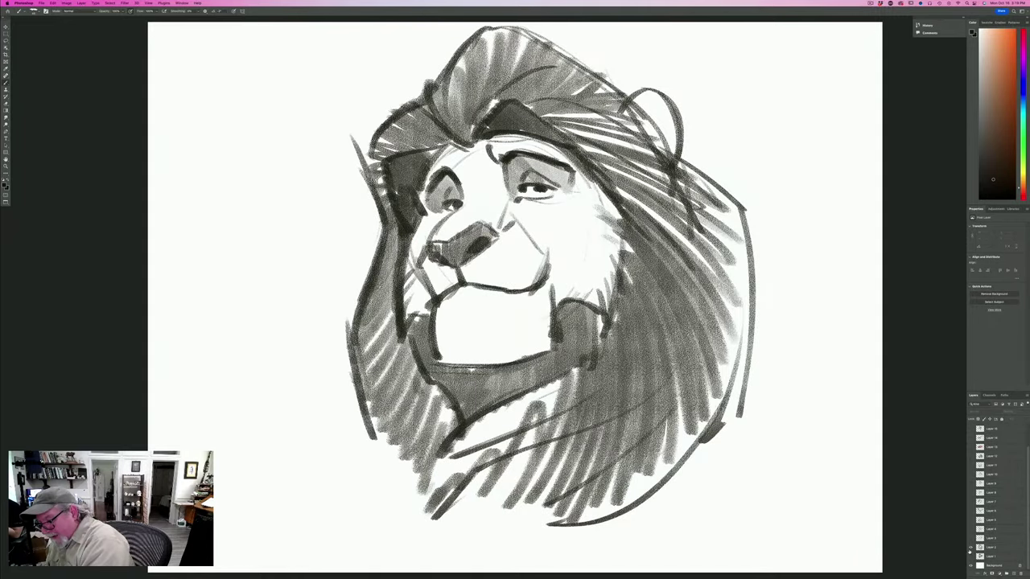
{"action": "left_click", "coordinate": [970, 547]}
{"action": "left_click", "coordinate": [970, 556]}
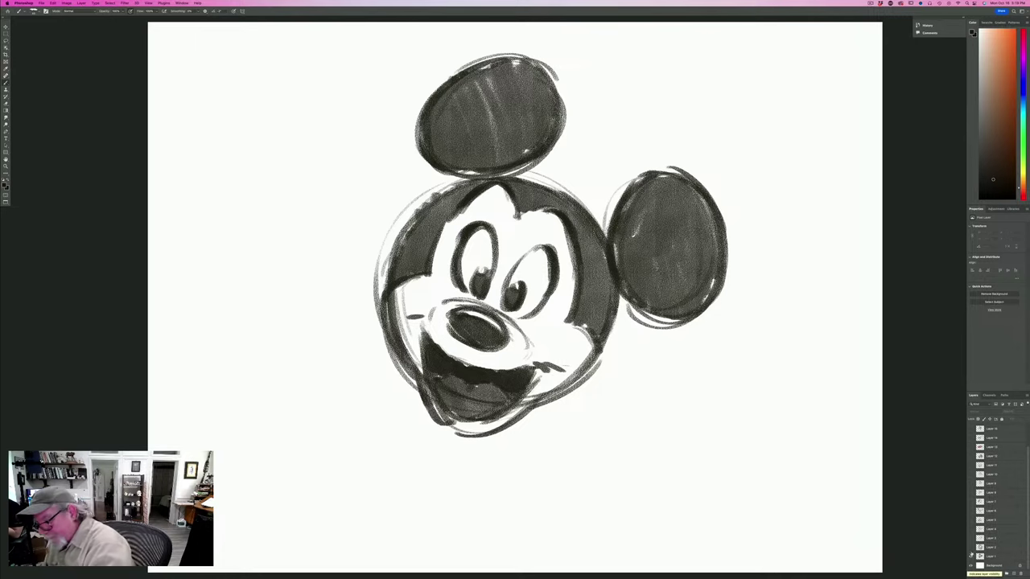
{"action": "left_click", "coordinate": [970, 556]}
{"action": "scroll", "coordinate": [1022, 507], "scroll_direction": "up", "scroll_amount": 3}
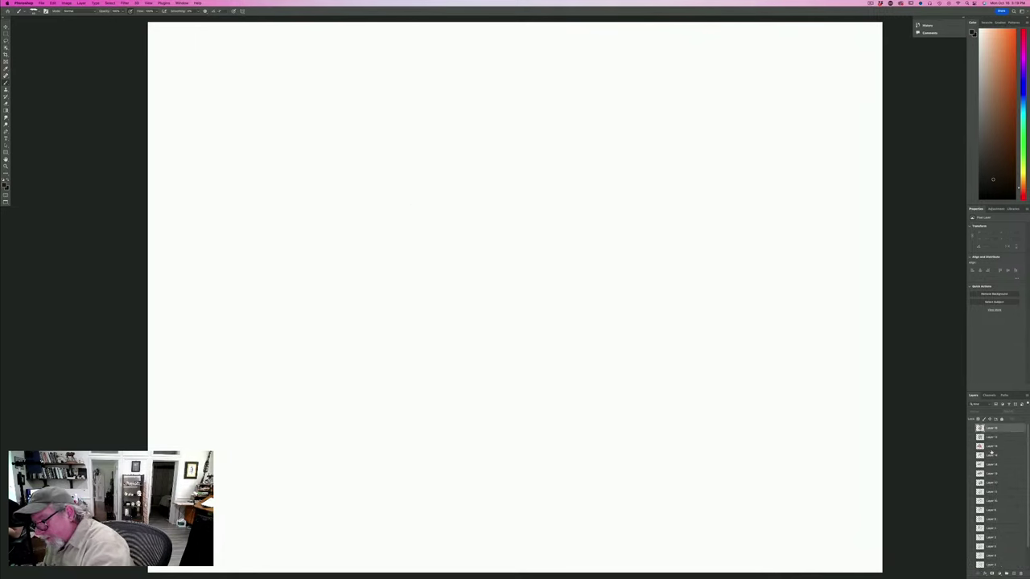
{"action": "left_click", "coordinate": [970, 428]}
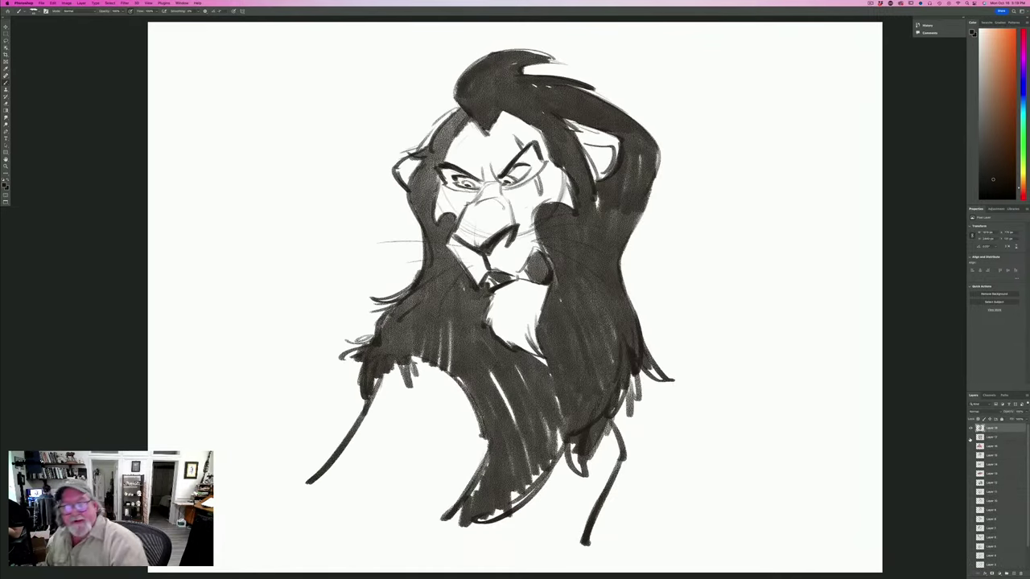
{"action": "left_click", "coordinate": [970, 430]}
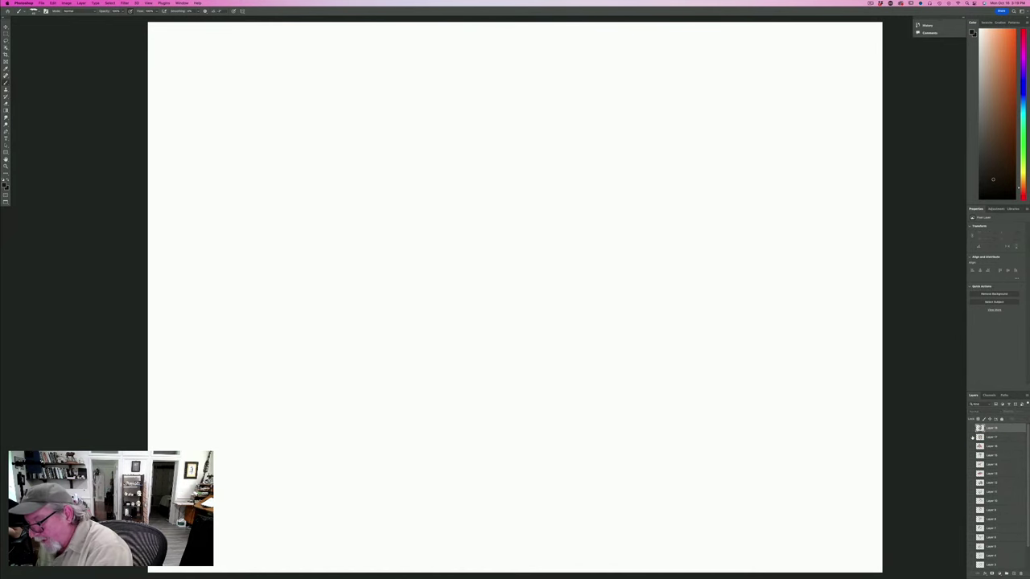
Add a new layer on top and sketch a curved brow arc with a short vertical stroke for the far eye socket.
{"action": "left_click", "coordinate": [1011, 572]}
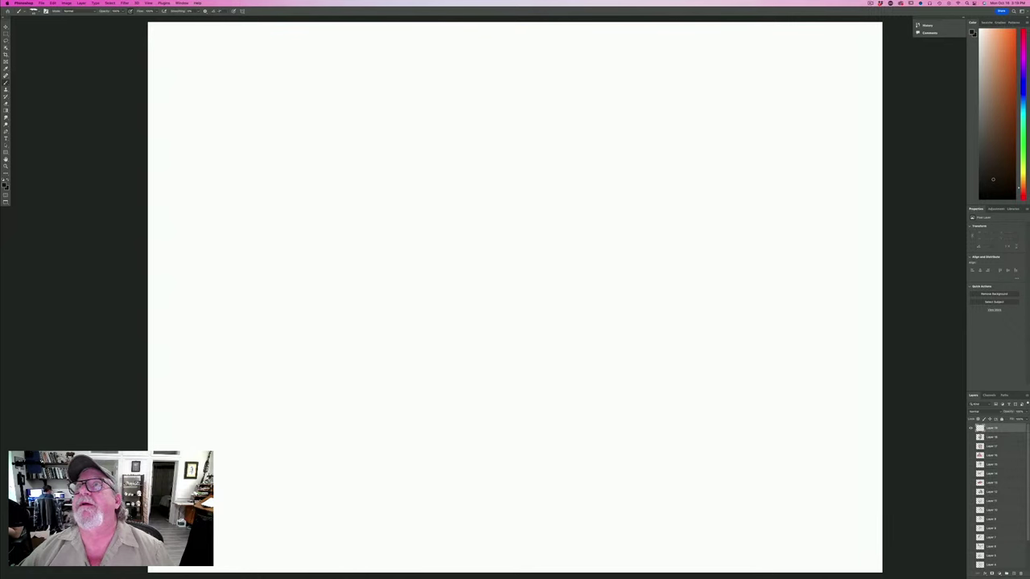
{"action": "key", "text": "Tab"}
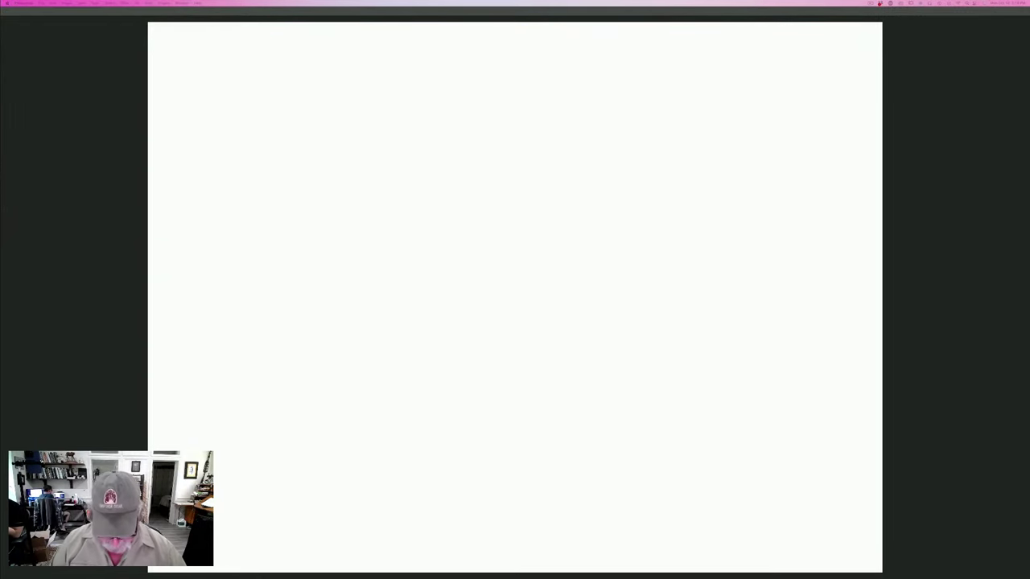
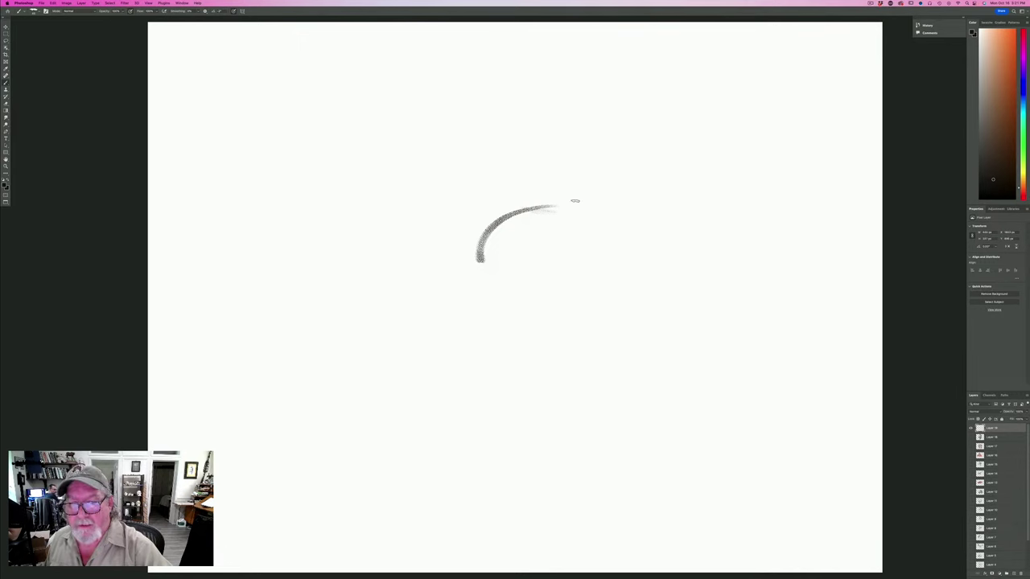
{"action": "left_click_drag", "start_coordinate": [589, 201], "coordinate": [588, 267]}
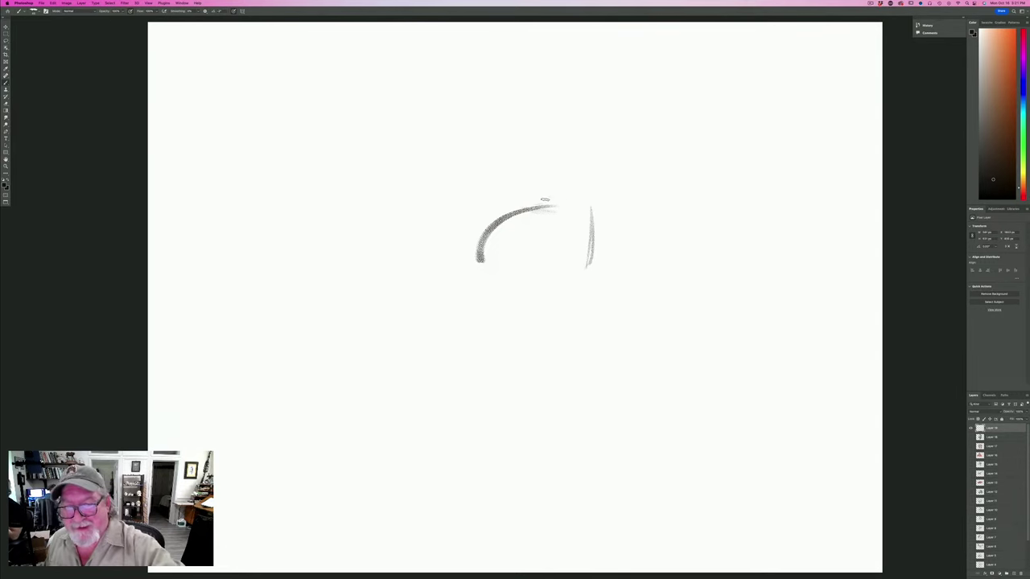
{"action": "mouse_move", "coordinate": [572, 199]}
{"action": "left_mouse_down"}
{"action": "mouse_move", "coordinate": [478, 255]}
{"action": "mouse_move", "coordinate": [478, 239]}
{"action": "mouse_move", "coordinate": [481, 262]}
{"action": "mouse_move", "coordinate": [499, 233]}
{"action": "mouse_move", "coordinate": [485, 259]}
{"action": "left_mouse_up"}
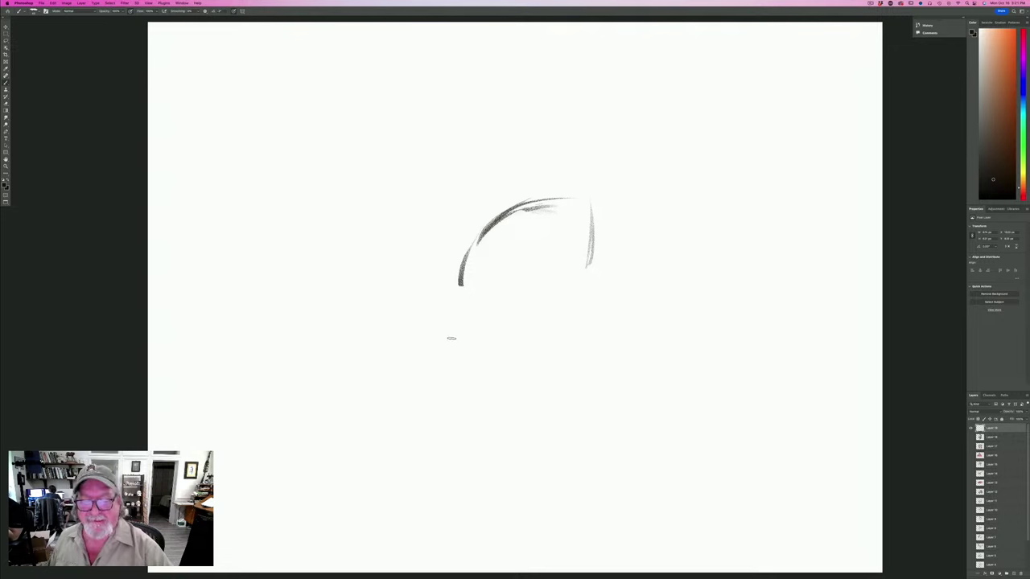
Draw the tall rounded outline of the head, from the forehead around the back down to the slanted lower edge.
{"action": "mouse_move", "coordinate": [336, 225]}
{"action": "left_mouse_down"}
{"action": "mouse_move", "coordinate": [402, 310]}
{"action": "mouse_move", "coordinate": [430, 320]}
{"action": "left_mouse_up"}
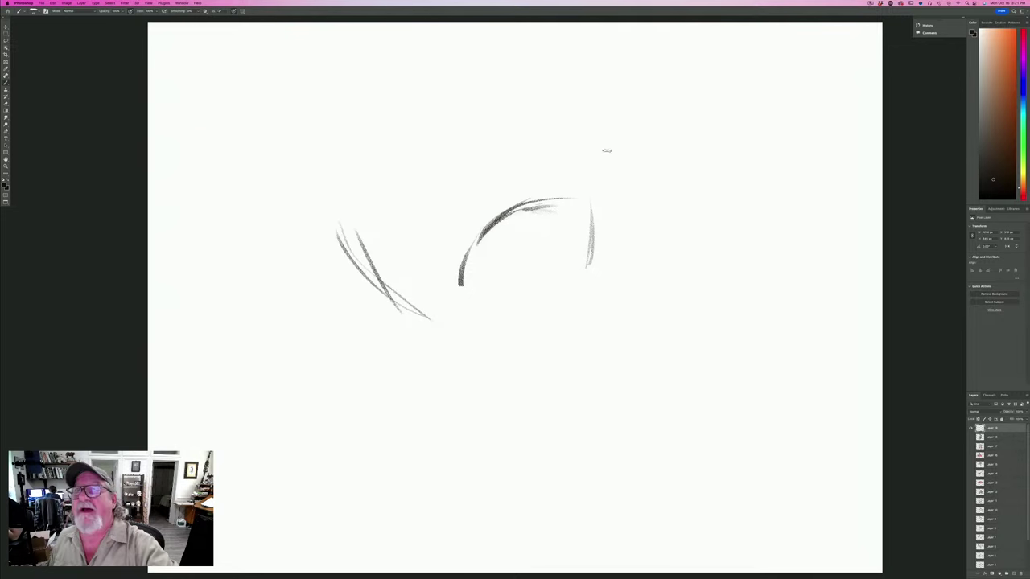
{"action": "mouse_move", "coordinate": [597, 213]}
{"action": "left_mouse_down"}
{"action": "mouse_move", "coordinate": [595, 99]}
{"action": "mouse_move", "coordinate": [608, 101]}
{"action": "mouse_move", "coordinate": [532, 30]}
{"action": "left_mouse_up"}
{"action": "left_click_drag", "start_coordinate": [465, 55], "coordinate": [388, 161]}
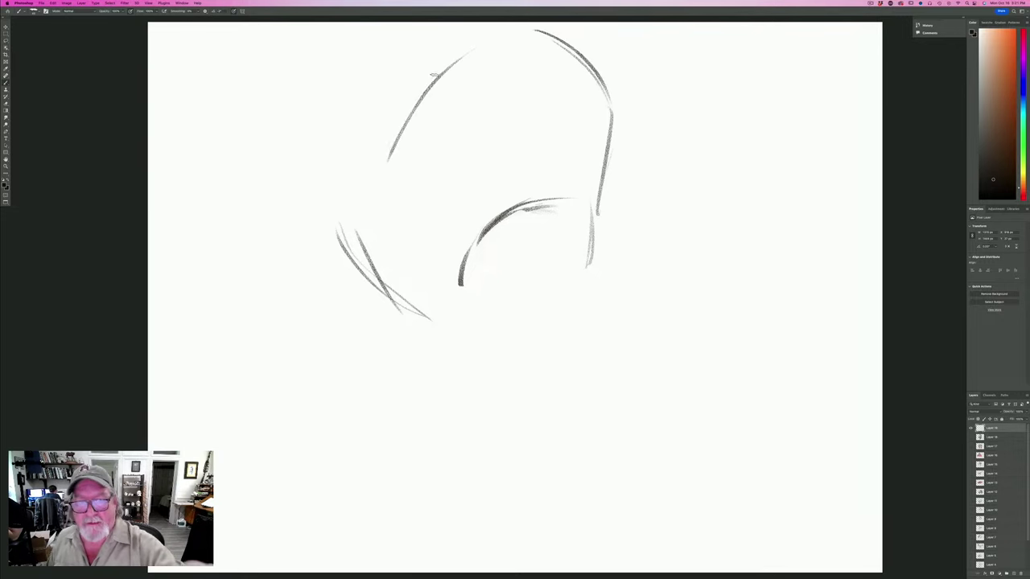
{"action": "left_click_drag", "start_coordinate": [434, 58], "coordinate": [343, 230]}
{"action": "mouse_move", "coordinate": [476, 37]}
{"action": "left_mouse_down"}
{"action": "mouse_move", "coordinate": [359, 166]}
{"action": "mouse_move", "coordinate": [352, 202]}
{"action": "left_mouse_up"}
{"action": "mouse_move", "coordinate": [399, 91]}
{"action": "left_mouse_down"}
{"action": "mouse_move", "coordinate": [354, 217]}
{"action": "mouse_move", "coordinate": [381, 272]}
{"action": "mouse_move", "coordinate": [444, 326]}
{"action": "left_mouse_up"}
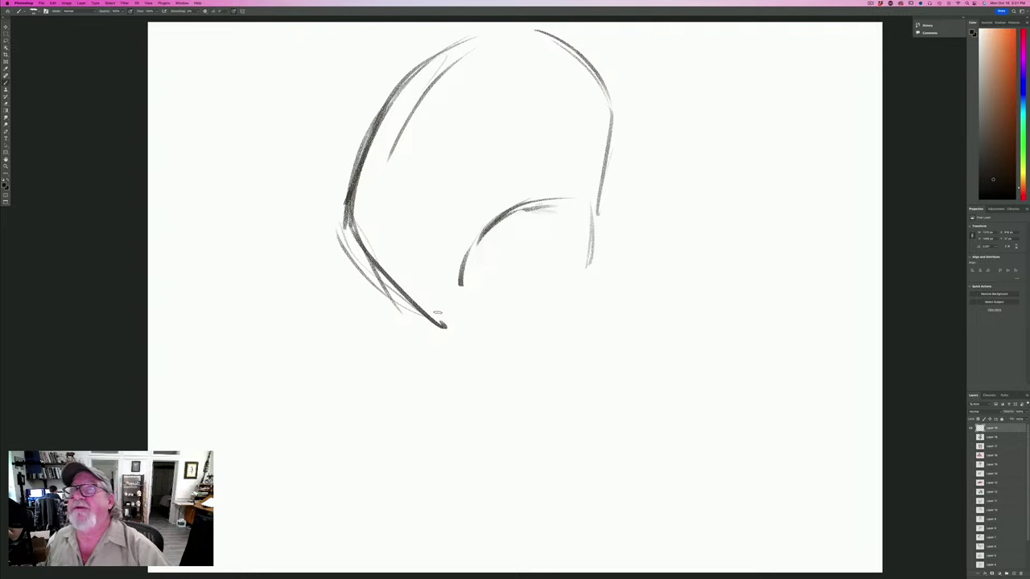
Draw the pointed hooked nose with its nostril, a crease running down the cheek and short frown lines between the eyes.
{"action": "mouse_move", "coordinate": [594, 193]}
{"action": "left_mouse_down"}
{"action": "mouse_move", "coordinate": [584, 259]}
{"action": "mouse_move", "coordinate": [618, 274]}
{"action": "mouse_move", "coordinate": [633, 313]}
{"action": "mouse_move", "coordinate": [629, 322]}
{"action": "mouse_move", "coordinate": [573, 299]}
{"action": "mouse_move", "coordinate": [595, 283]}
{"action": "mouse_move", "coordinate": [631, 323]}
{"action": "mouse_move", "coordinate": [579, 299]}
{"action": "mouse_move", "coordinate": [605, 313]}
{"action": "left_mouse_up"}
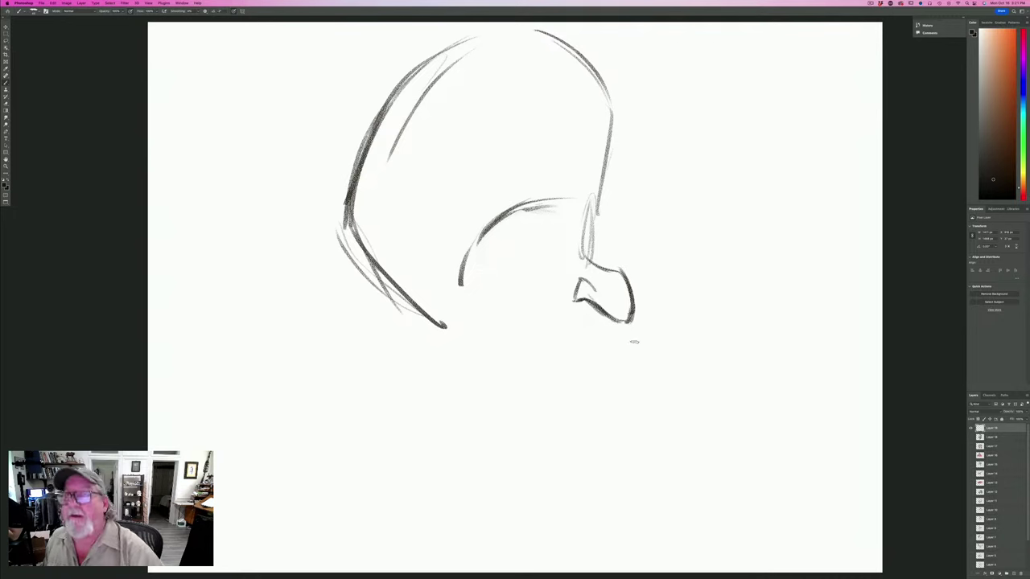
{"action": "left_click_drag", "start_coordinate": [578, 278], "coordinate": [551, 354]}
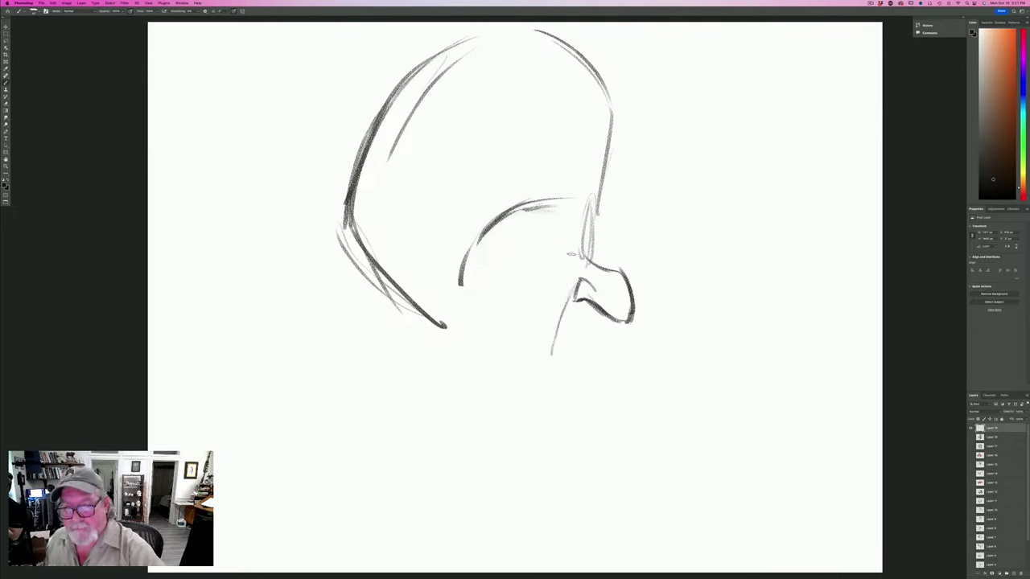
{"action": "left_click_drag", "start_coordinate": [576, 235], "coordinate": [580, 258]}
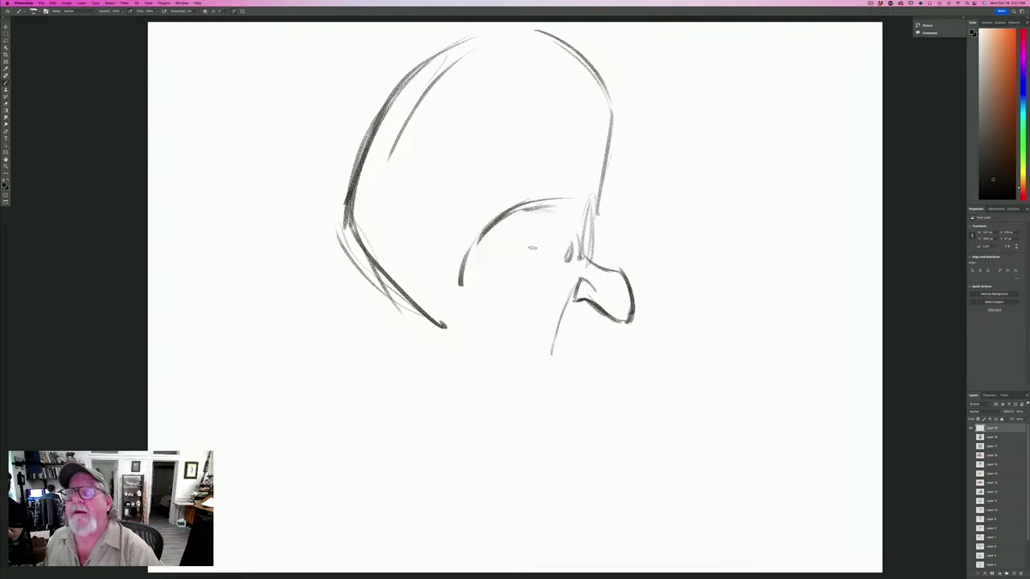
Draw the near eye with a heavy slanted upper lid, dark corners, lower lid and a crease beneath it.
{"action": "mouse_move", "coordinate": [515, 235]}
{"action": "left_mouse_down"}
{"action": "mouse_move", "coordinate": [560, 257]}
{"action": "mouse_move", "coordinate": [486, 232]}
{"action": "mouse_move", "coordinate": [553, 256]}
{"action": "left_mouse_up"}
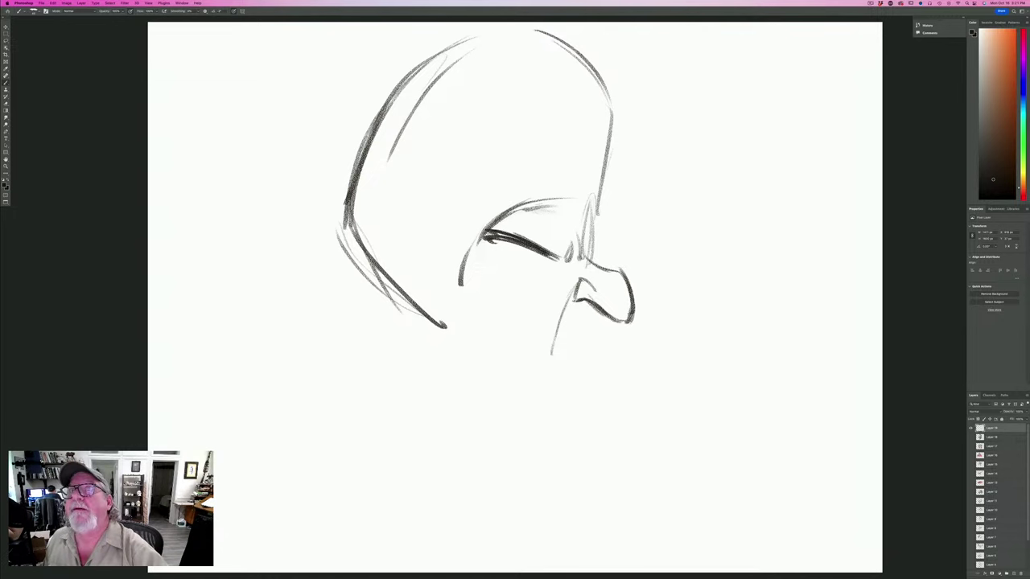
{"action": "left_click_drag", "start_coordinate": [483, 235], "coordinate": [488, 264]}
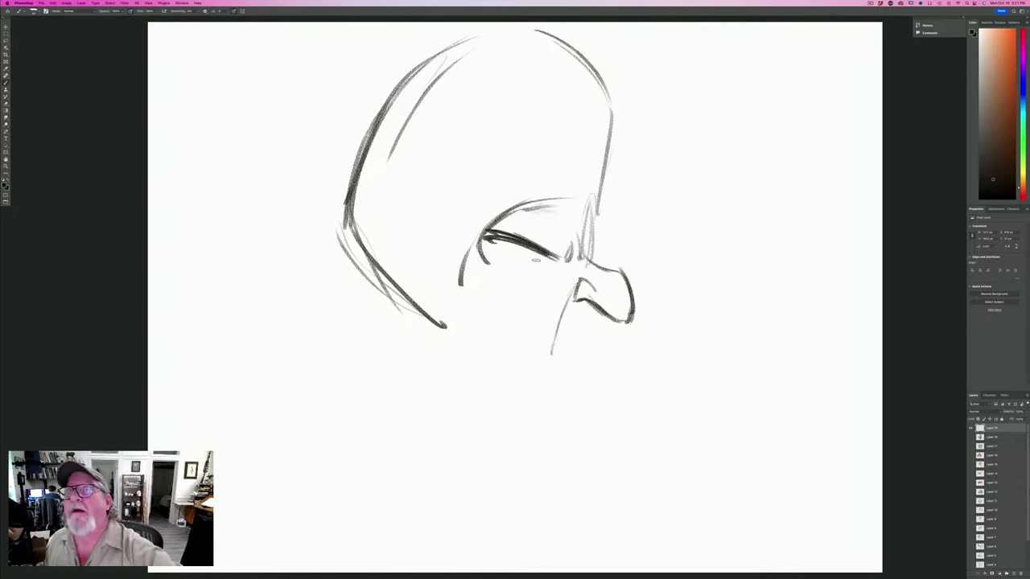
{"action": "left_click_drag", "start_coordinate": [561, 268], "coordinate": [500, 280]}
{"action": "mouse_move", "coordinate": [565, 263]}
{"action": "left_mouse_down"}
{"action": "mouse_move", "coordinate": [480, 257]}
{"action": "mouse_move", "coordinate": [509, 273]}
{"action": "mouse_move", "coordinate": [496, 264]}
{"action": "left_mouse_up"}
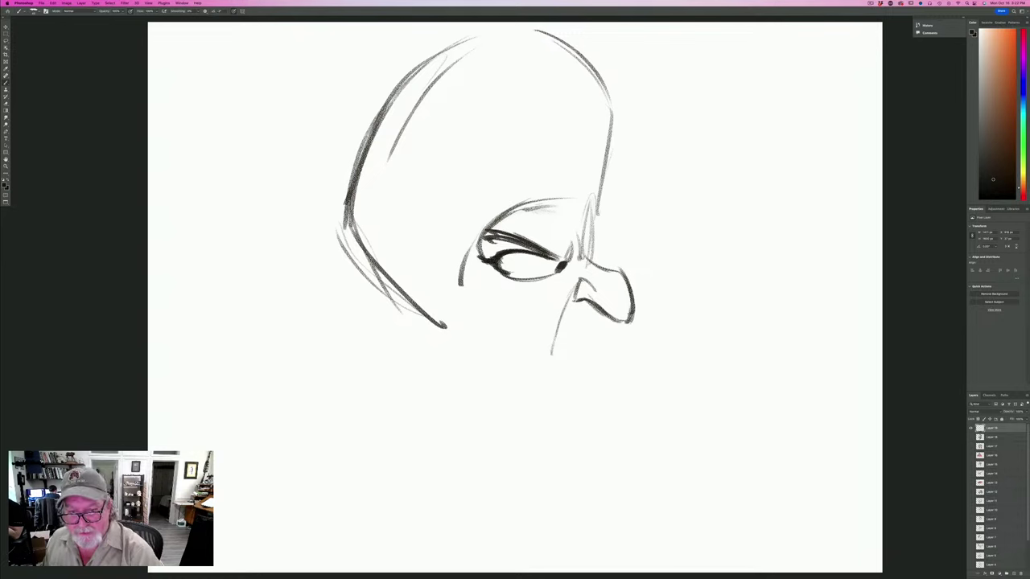
{"action": "left_click", "coordinate": [535, 176]}
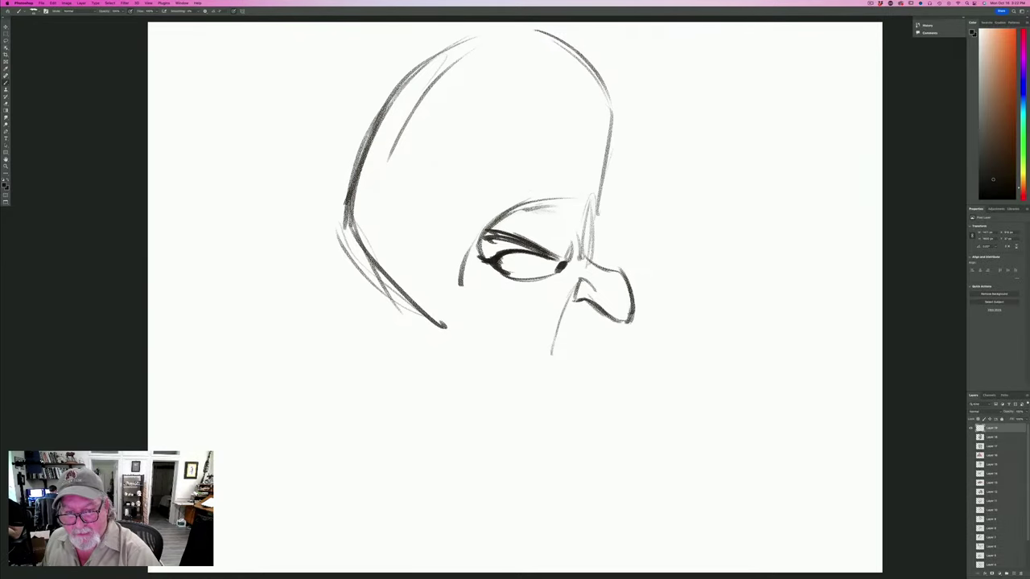
{"action": "mouse_move", "coordinate": [531, 278]}
{"action": "left_mouse_down"}
{"action": "mouse_move", "coordinate": [510, 273]}
{"action": "mouse_move", "coordinate": [503, 287]}
{"action": "left_mouse_up"}
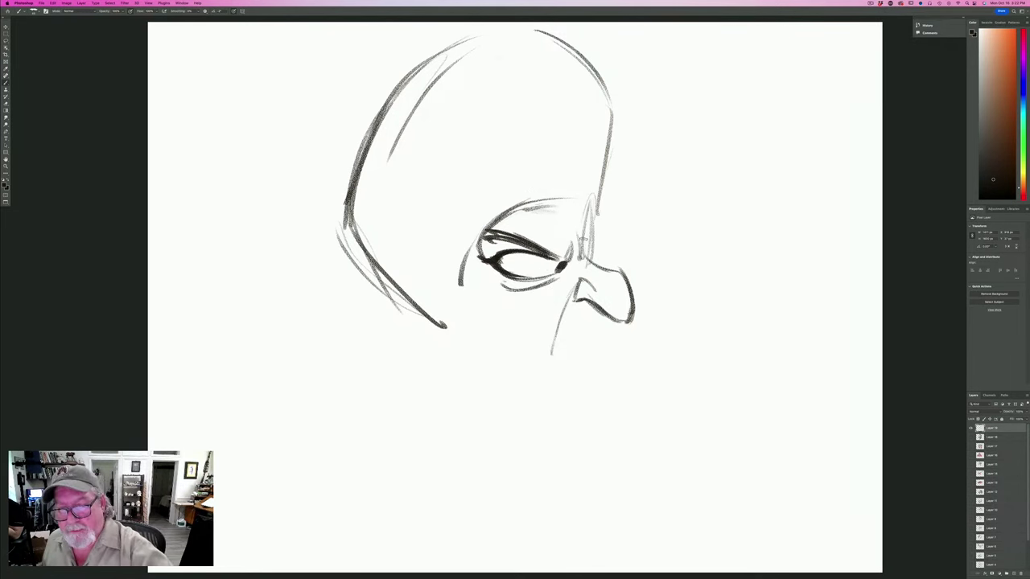
Draw the narrow far eye with its lash and dark inner corner, and the upper lip and frowning mouth line below the nose.
{"action": "left_click_drag", "start_coordinate": [597, 224], "coordinate": [584, 241]}
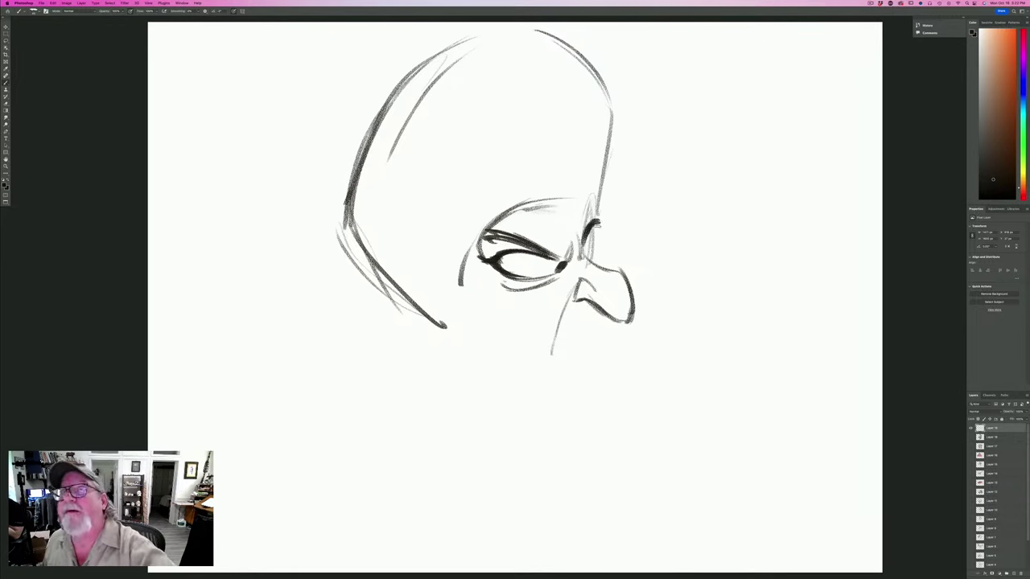
{"action": "mouse_move", "coordinate": [610, 206]}
{"action": "left_mouse_down"}
{"action": "mouse_move", "coordinate": [589, 262]}
{"action": "mouse_move", "coordinate": [590, 249]}
{"action": "left_mouse_up"}
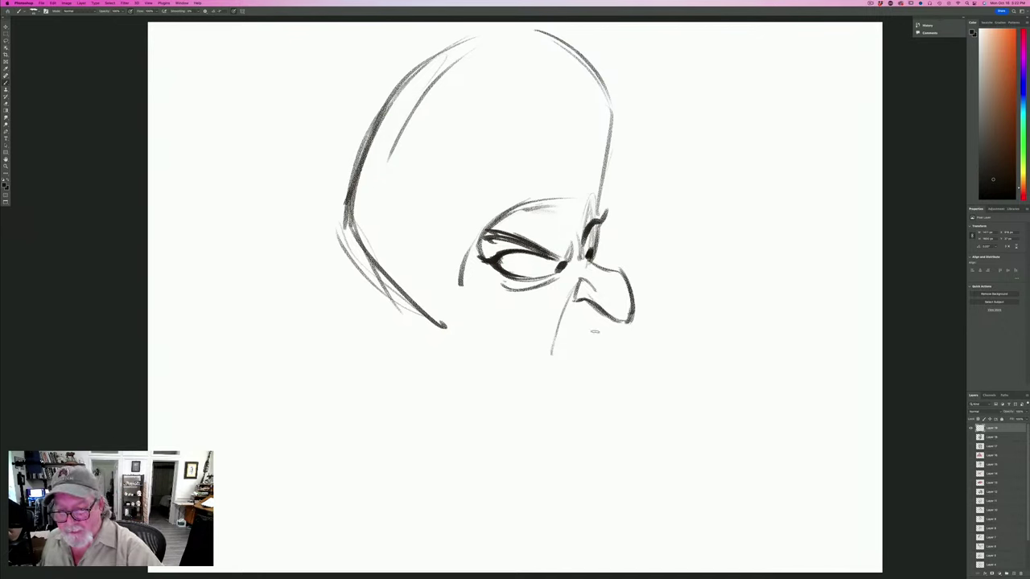
{"action": "mouse_move", "coordinate": [592, 320]}
{"action": "left_mouse_down"}
{"action": "mouse_move", "coordinate": [604, 349]}
{"action": "mouse_move", "coordinate": [618, 355]}
{"action": "mouse_move", "coordinate": [555, 353]}
{"action": "mouse_move", "coordinate": [532, 372]}
{"action": "left_mouse_up"}
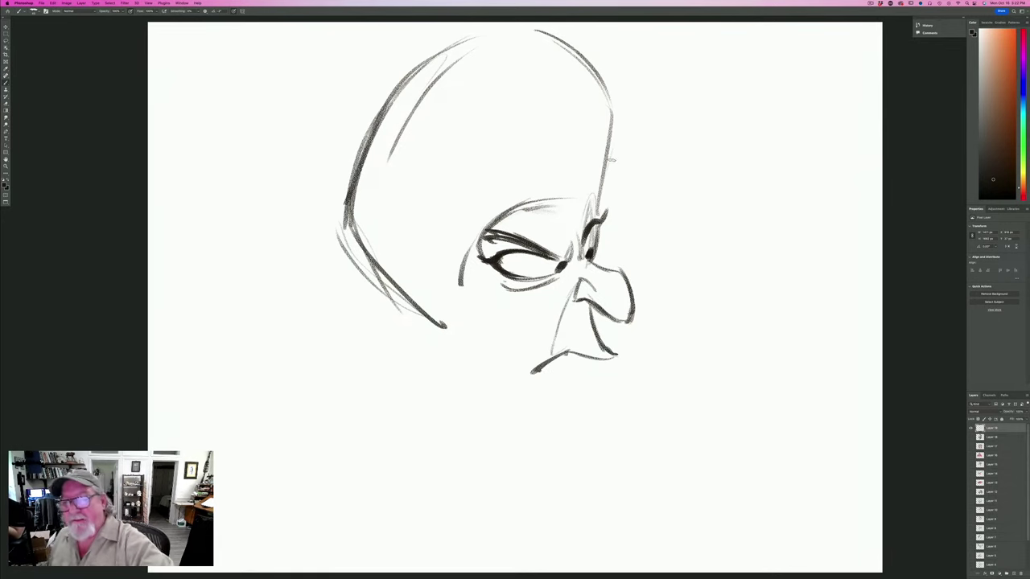
Darken the nostril and frown line, draw a pointed brow above the far eye, and thicken the near brow into a heavy slanted shape.
{"action": "left_click_drag", "start_coordinate": [602, 174], "coordinate": [592, 317]}
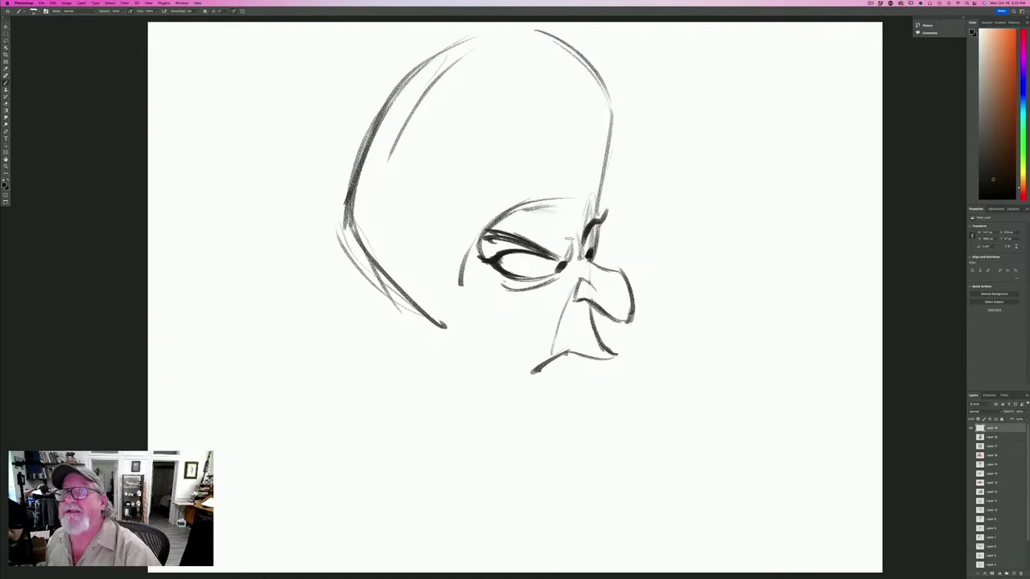
{"action": "mouse_move", "coordinate": [583, 279]}
{"action": "left_mouse_down"}
{"action": "mouse_move", "coordinate": [594, 289]}
{"action": "mouse_move", "coordinate": [580, 279]}
{"action": "mouse_move", "coordinate": [576, 303]}
{"action": "left_mouse_up"}
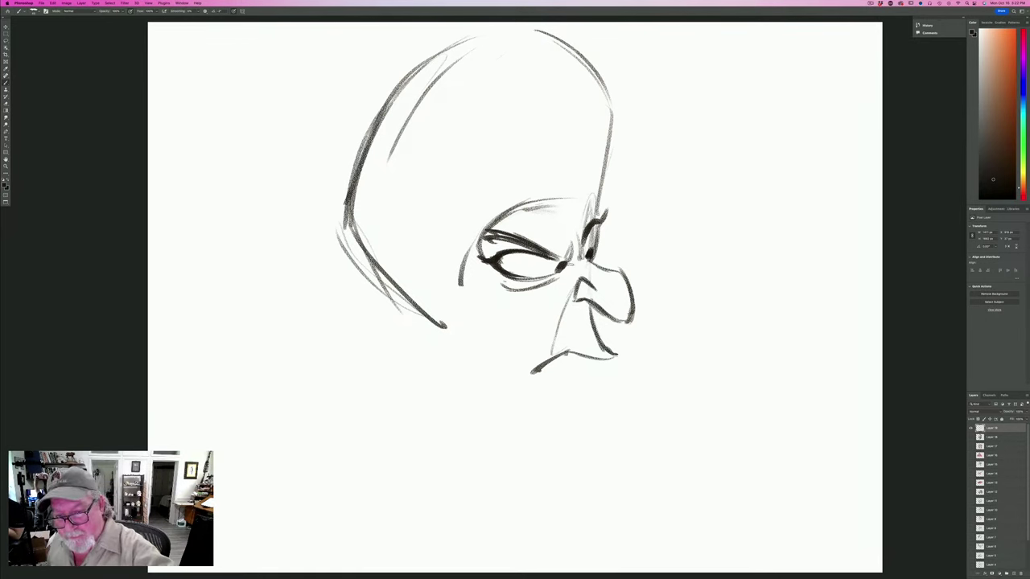
{"action": "left_click_drag", "start_coordinate": [567, 231], "coordinate": [572, 264]}
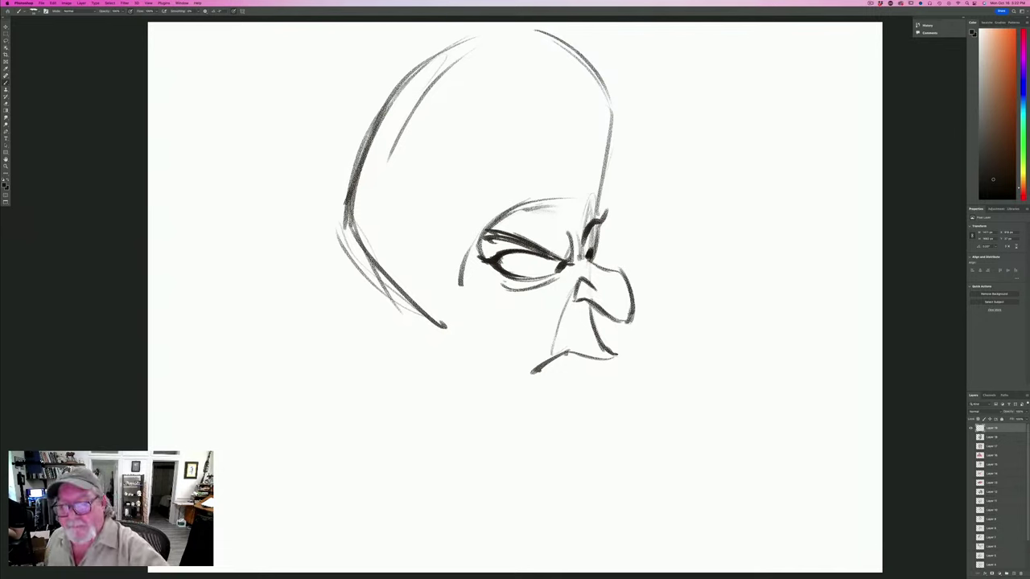
{"action": "mouse_move", "coordinate": [584, 240]}
{"action": "left_mouse_down"}
{"action": "mouse_move", "coordinate": [588, 258]}
{"action": "mouse_move", "coordinate": [632, 293]}
{"action": "left_mouse_up"}
{"action": "mouse_move", "coordinate": [598, 214]}
{"action": "left_mouse_down"}
{"action": "mouse_move", "coordinate": [595, 181]}
{"action": "mouse_move", "coordinate": [597, 213]}
{"action": "mouse_move", "coordinate": [587, 211]}
{"action": "mouse_move", "coordinate": [582, 245]}
{"action": "left_mouse_up"}
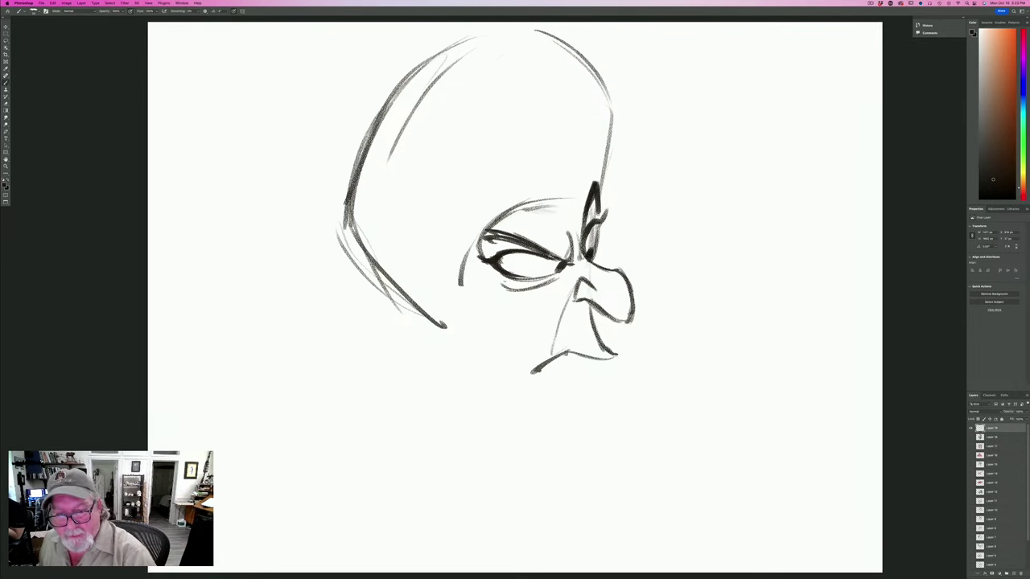
{"action": "mouse_move", "coordinate": [501, 235]}
{"action": "left_mouse_down"}
{"action": "mouse_move", "coordinate": [554, 257]}
{"action": "mouse_move", "coordinate": [478, 232]}
{"action": "mouse_move", "coordinate": [486, 263]}
{"action": "mouse_move", "coordinate": [470, 245]}
{"action": "left_mouse_up"}
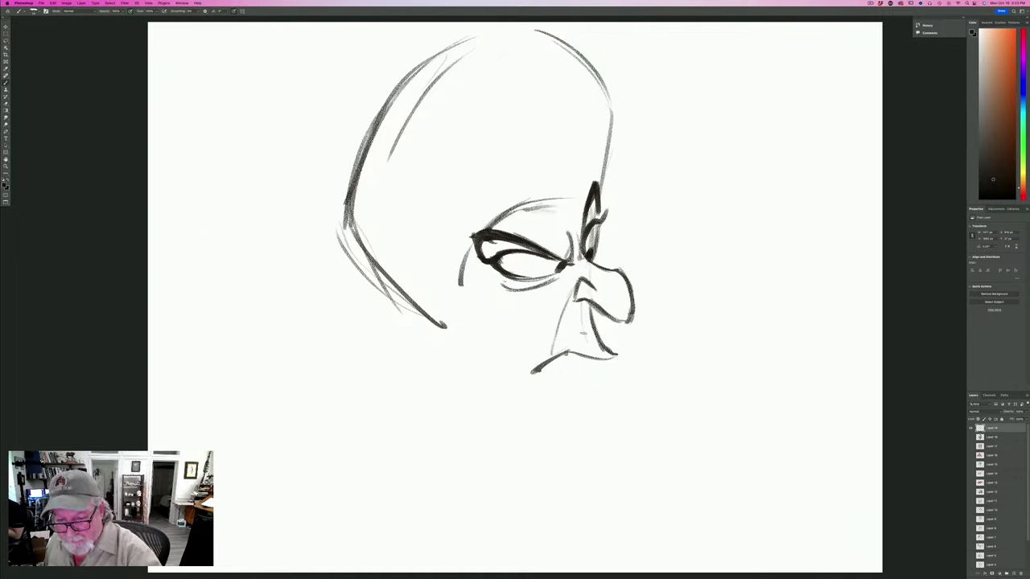
Draw the moustache as dark strokes under the nose, extending it into an angular droop around the near corner of the mouth.
{"action": "left_click_drag", "start_coordinate": [582, 305], "coordinate": [588, 347]}
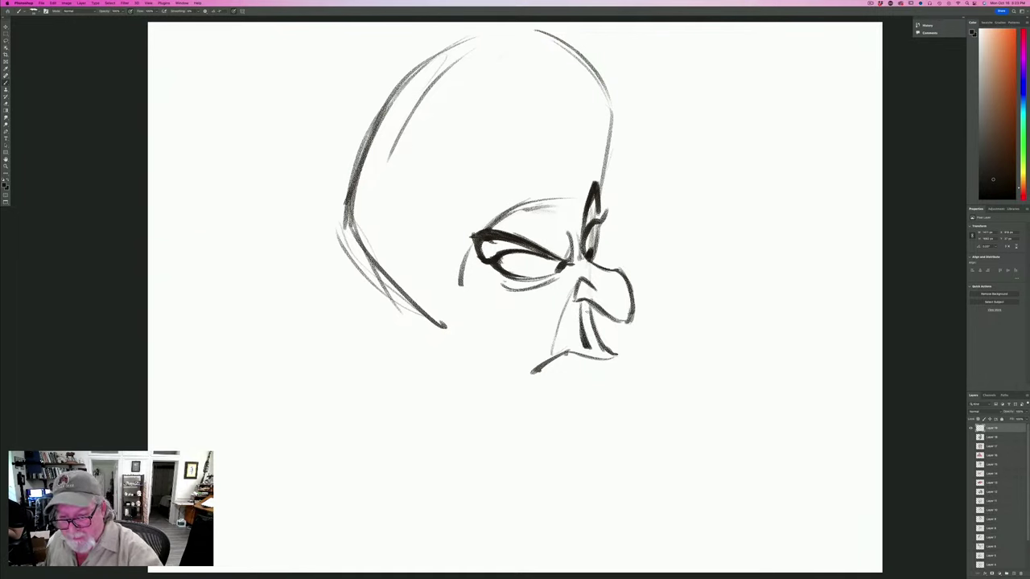
{"action": "left_click_drag", "start_coordinate": [588, 309], "coordinate": [601, 348]}
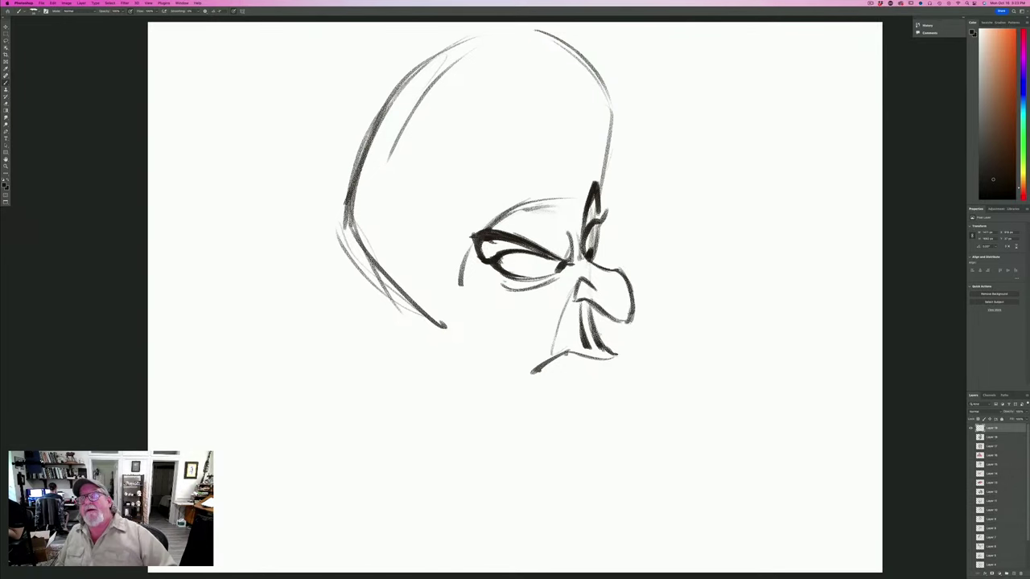
{"action": "mouse_move", "coordinate": [584, 341]}
{"action": "left_mouse_down"}
{"action": "mouse_move", "coordinate": [527, 355]}
{"action": "mouse_move", "coordinate": [518, 379]}
{"action": "left_mouse_up"}
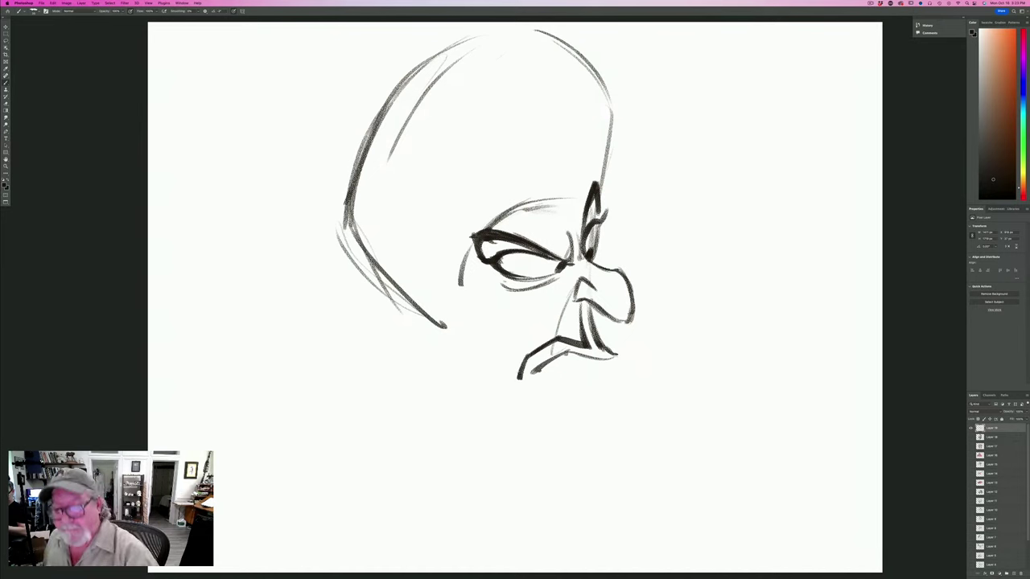
Draw the lower lip and chin profile, the underside of the chin, the cheekbone crease and the hollow cheek line down to the jaw.
{"action": "mouse_move", "coordinate": [616, 355]}
{"action": "left_mouse_down"}
{"action": "mouse_move", "coordinate": [592, 372]}
{"action": "mouse_move", "coordinate": [610, 419]}
{"action": "left_mouse_up"}
{"action": "left_click_drag", "start_coordinate": [596, 420], "coordinate": [601, 421]}
{"action": "left_click_drag", "start_coordinate": [528, 396], "coordinate": [578, 420]}
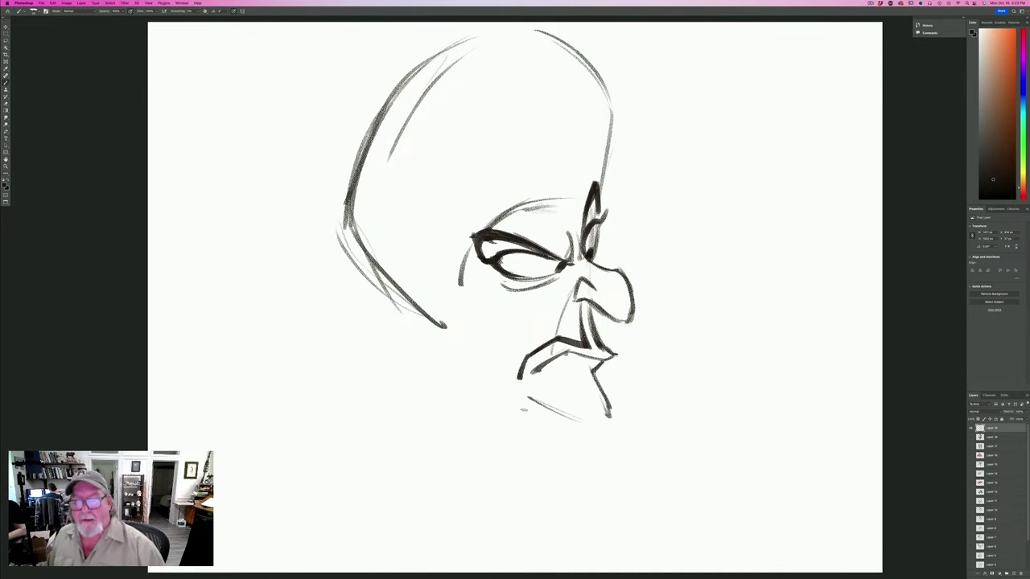
{"action": "left_click_drag", "start_coordinate": [470, 272], "coordinate": [519, 320]}
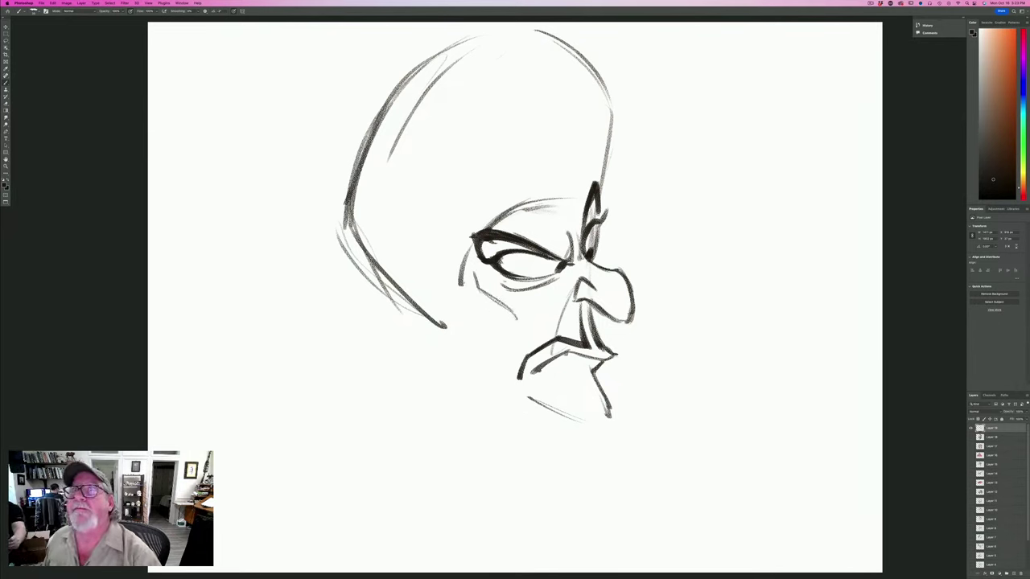
{"action": "mouse_move", "coordinate": [475, 295]}
{"action": "left_mouse_down"}
{"action": "mouse_move", "coordinate": [497, 320]}
{"action": "mouse_move", "coordinate": [517, 394]}
{"action": "mouse_move", "coordinate": [547, 378]}
{"action": "mouse_move", "coordinate": [525, 394]}
{"action": "mouse_move", "coordinate": [584, 421]}
{"action": "left_mouse_up"}
Draw a pointed goatee under the chin ending in a thin curled tip, and fill its body with solid black.
{"action": "mouse_move", "coordinate": [531, 394]}
{"action": "left_mouse_down"}
{"action": "mouse_move", "coordinate": [586, 422]}
{"action": "mouse_move", "coordinate": [609, 417]}
{"action": "mouse_move", "coordinate": [561, 417]}
{"action": "mouse_move", "coordinate": [597, 416]}
{"action": "mouse_move", "coordinate": [634, 436]}
{"action": "mouse_move", "coordinate": [610, 453]}
{"action": "mouse_move", "coordinate": [655, 476]}
{"action": "left_mouse_up"}
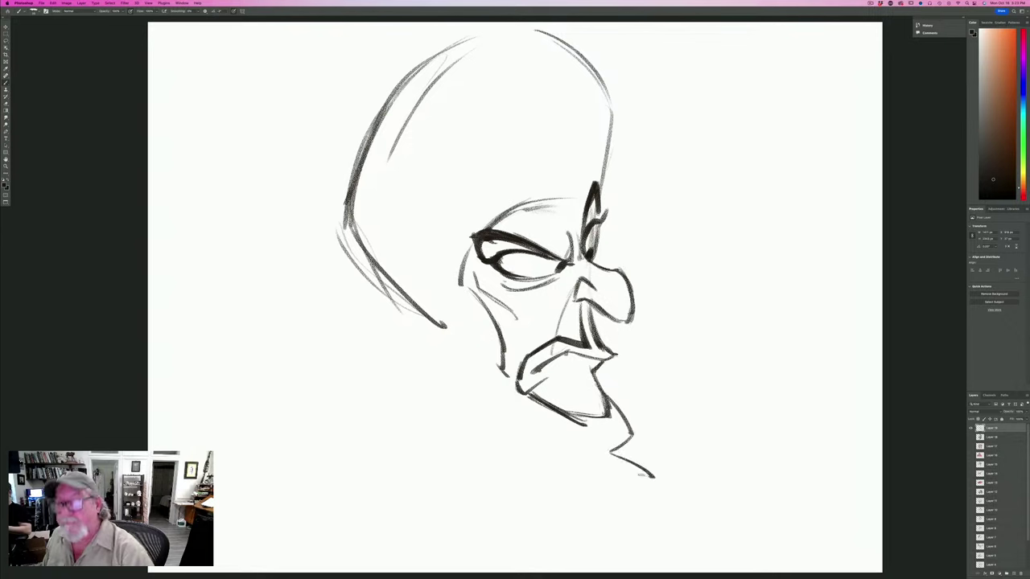
{"action": "left_click_drag", "start_coordinate": [631, 428], "coordinate": [610, 457]}
{"action": "mouse_move", "coordinate": [573, 423]}
{"action": "left_mouse_down"}
{"action": "mouse_move", "coordinate": [608, 442]}
{"action": "mouse_move", "coordinate": [602, 460]}
{"action": "mouse_move", "coordinate": [645, 474]}
{"action": "mouse_move", "coordinate": [649, 488]}
{"action": "mouse_move", "coordinate": [628, 473]}
{"action": "mouse_move", "coordinate": [617, 484]}
{"action": "mouse_move", "coordinate": [648, 478]}
{"action": "mouse_move", "coordinate": [605, 455]}
{"action": "mouse_move", "coordinate": [625, 430]}
{"action": "mouse_move", "coordinate": [603, 457]}
{"action": "left_mouse_up"}
{"action": "mouse_move", "coordinate": [624, 424]}
{"action": "left_mouse_down"}
{"action": "mouse_move", "coordinate": [605, 449]}
{"action": "mouse_move", "coordinate": [608, 426]}
{"action": "mouse_move", "coordinate": [591, 438]}
{"action": "mouse_move", "coordinate": [554, 422]}
{"action": "left_mouse_up"}
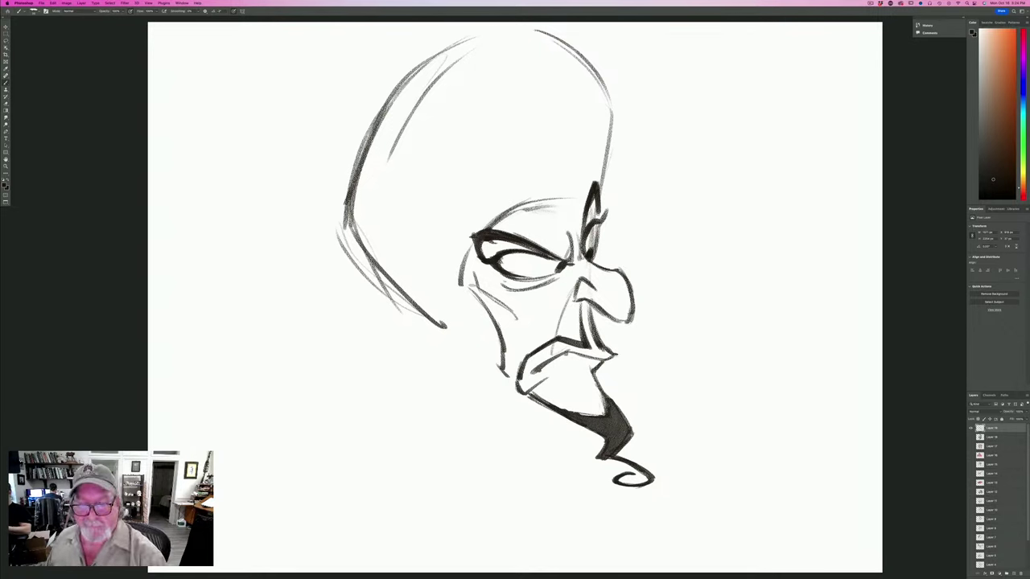
Darken the cheekbone crease, add temple lines beside the near eye, and sweep a long curve from there down to the near shoulder.
{"action": "left_click_drag", "start_coordinate": [476, 268], "coordinate": [515, 314]}
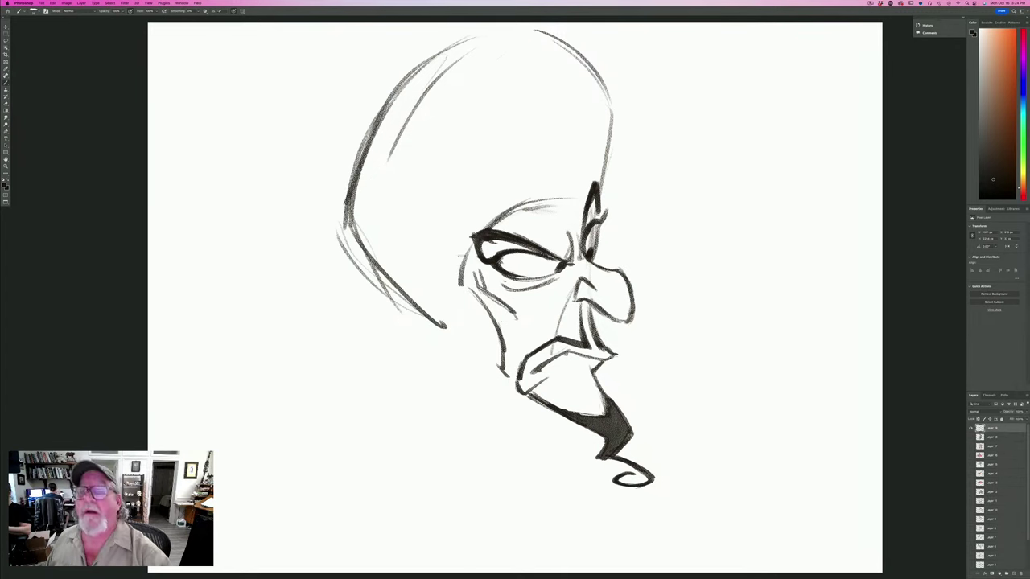
{"action": "mouse_move", "coordinate": [465, 239]}
{"action": "left_mouse_down"}
{"action": "mouse_move", "coordinate": [475, 302]}
{"action": "mouse_move", "coordinate": [468, 288]}
{"action": "left_mouse_up"}
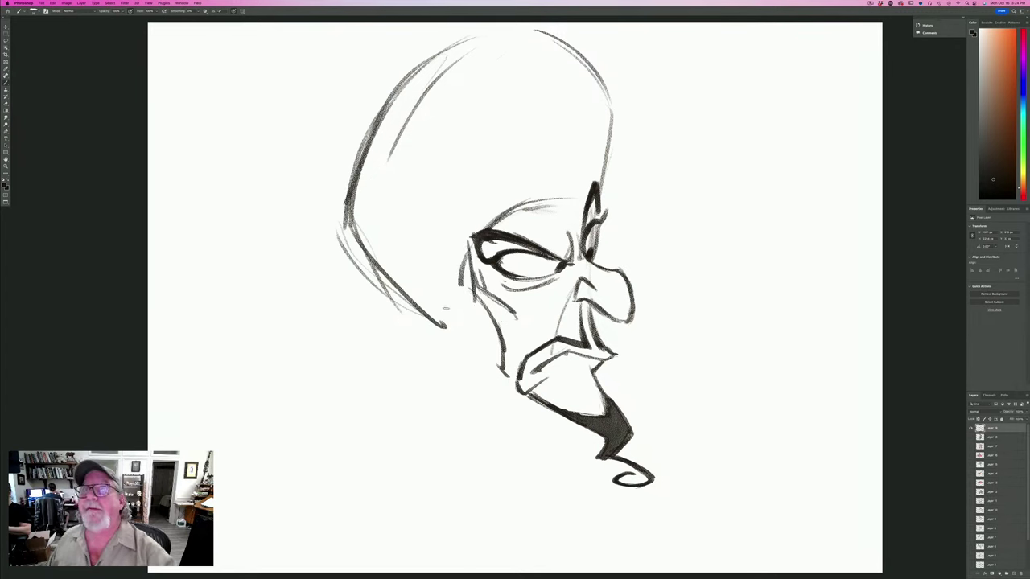
{"action": "mouse_move", "coordinate": [468, 240]}
{"action": "left_mouse_down"}
{"action": "mouse_move", "coordinate": [448, 341]}
{"action": "mouse_move", "coordinate": [292, 467]}
{"action": "left_mouse_up"}
{"action": "left_click_drag", "start_coordinate": [438, 380], "coordinate": [280, 465]}
Strengthen the slanted lower back edge of the headdress with heavy strokes, extending it to a small point at the back.
{"action": "left_click_drag", "start_coordinate": [431, 327], "coordinate": [445, 332]}
{"action": "left_click_drag", "start_coordinate": [317, 188], "coordinate": [420, 319]}
{"action": "left_click_drag", "start_coordinate": [350, 228], "coordinate": [449, 333]}
{"action": "left_click_drag", "start_coordinate": [333, 205], "coordinate": [428, 323]}
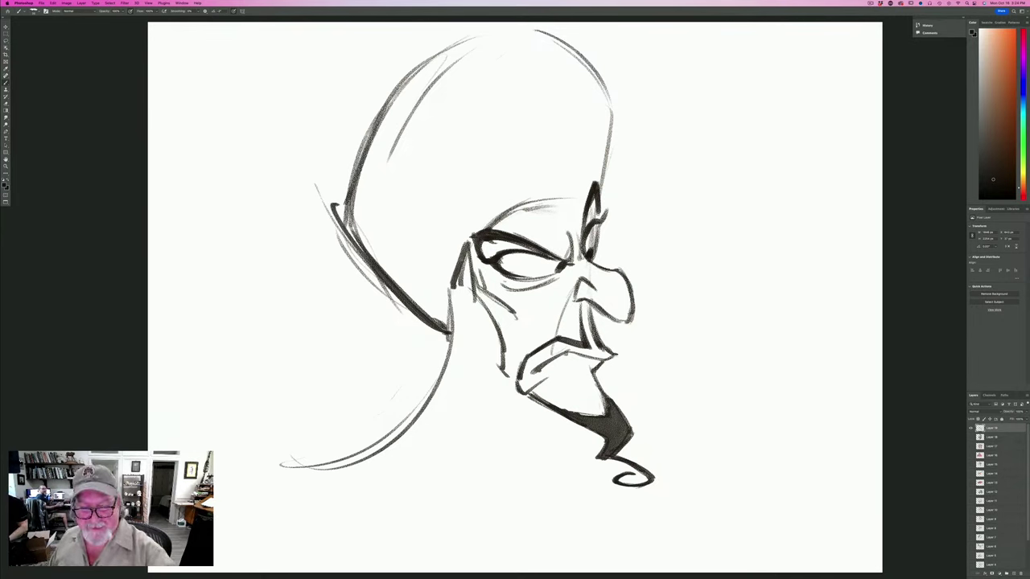
Draw the front edge of the hanging headcloth as a long line from the temple to the canvas bottom, with short fold lines.
{"action": "left_click_drag", "start_coordinate": [462, 273], "coordinate": [464, 332]}
{"action": "left_click_drag", "start_coordinate": [459, 285], "coordinate": [461, 311]}
{"action": "mouse_move", "coordinate": [469, 244]}
{"action": "left_mouse_down"}
{"action": "mouse_move", "coordinate": [481, 445]}
{"action": "mouse_move", "coordinate": [463, 570]}
{"action": "left_mouse_up"}
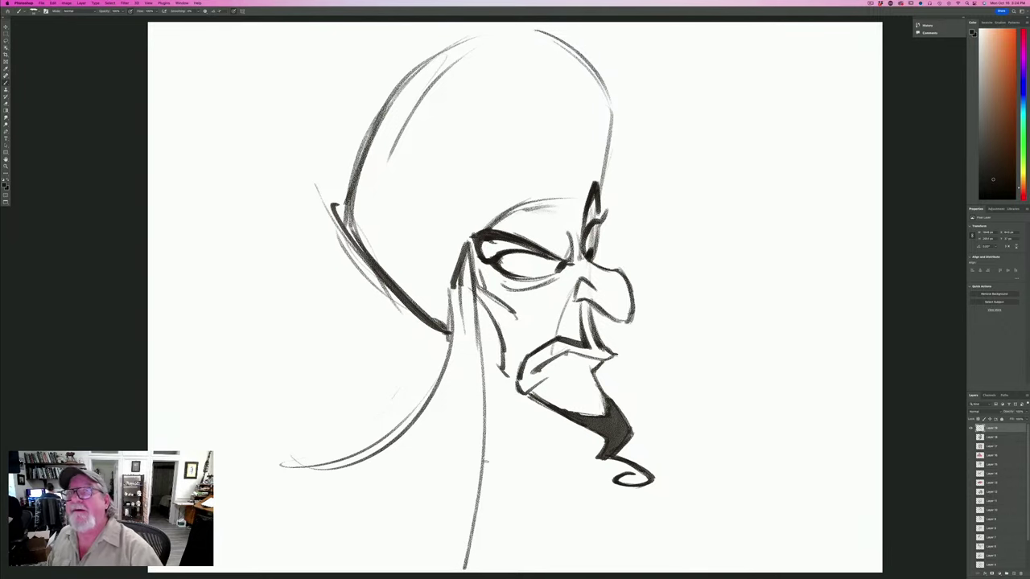
Draw the far shoulder as a curve from beside the mouth up to a tall pointed tip and down its outer edge.
{"action": "mouse_move", "coordinate": [622, 367]}
{"action": "left_mouse_down"}
{"action": "mouse_move", "coordinate": [613, 357]}
{"action": "mouse_move", "coordinate": [636, 374]}
{"action": "mouse_move", "coordinate": [747, 313]}
{"action": "mouse_move", "coordinate": [658, 381]}
{"action": "mouse_move", "coordinate": [674, 381]}
{"action": "left_mouse_up"}
{"action": "mouse_move", "coordinate": [746, 315]}
{"action": "left_mouse_down"}
{"action": "mouse_move", "coordinate": [750, 278]}
{"action": "mouse_move", "coordinate": [746, 310]}
{"action": "left_mouse_up"}
{"action": "mouse_move", "coordinate": [750, 270]}
{"action": "left_mouse_down"}
{"action": "mouse_move", "coordinate": [759, 260]}
{"action": "mouse_move", "coordinate": [789, 316]}
{"action": "mouse_move", "coordinate": [738, 516]}
{"action": "left_mouse_up"}
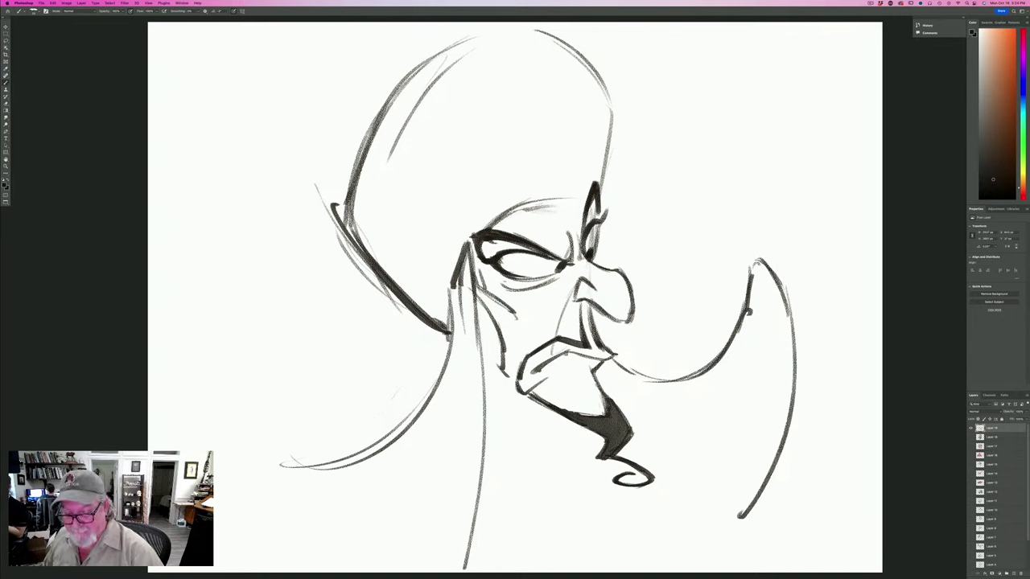
Add the neck line below the goatee, the inner curve of the far shoulder piece, and long folds in the hanging headcloth.
{"action": "left_click_drag", "start_coordinate": [586, 428], "coordinate": [602, 519]}
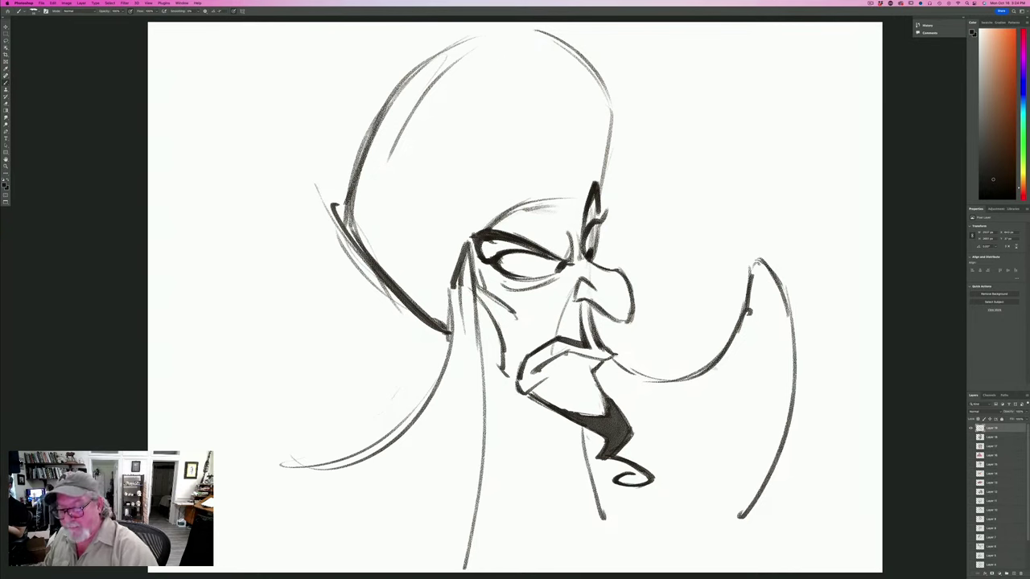
{"action": "left_click_drag", "start_coordinate": [714, 369], "coordinate": [671, 523]}
{"action": "left_click_drag", "start_coordinate": [719, 414], "coordinate": [641, 554]}
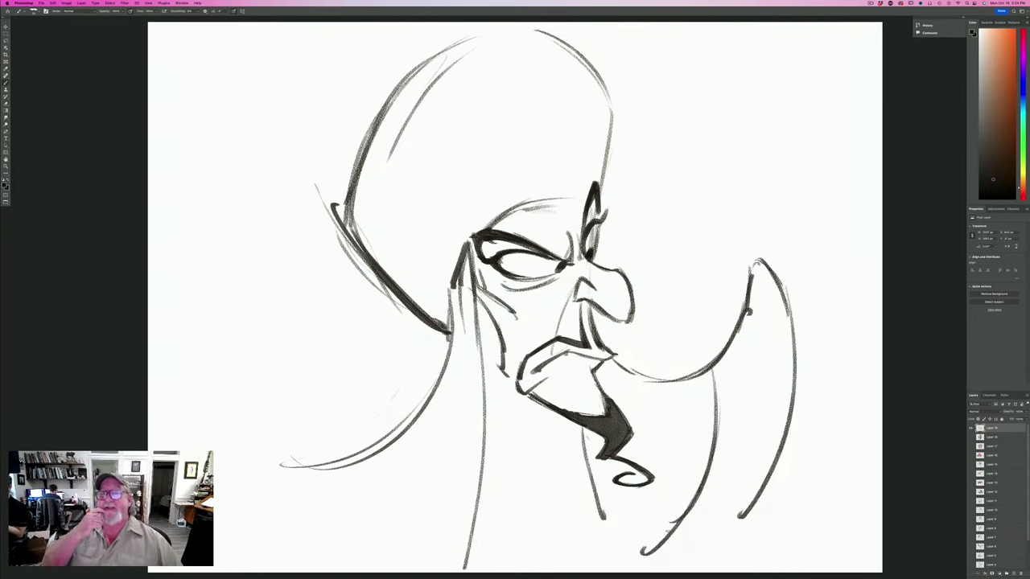
{"action": "left_click_drag", "start_coordinate": [465, 362], "coordinate": [438, 523]}
{"action": "mouse_move", "coordinate": [440, 479]}
{"action": "left_mouse_down"}
{"action": "mouse_move", "coordinate": [416, 542]}
{"action": "mouse_move", "coordinate": [403, 550]}
{"action": "left_mouse_up"}
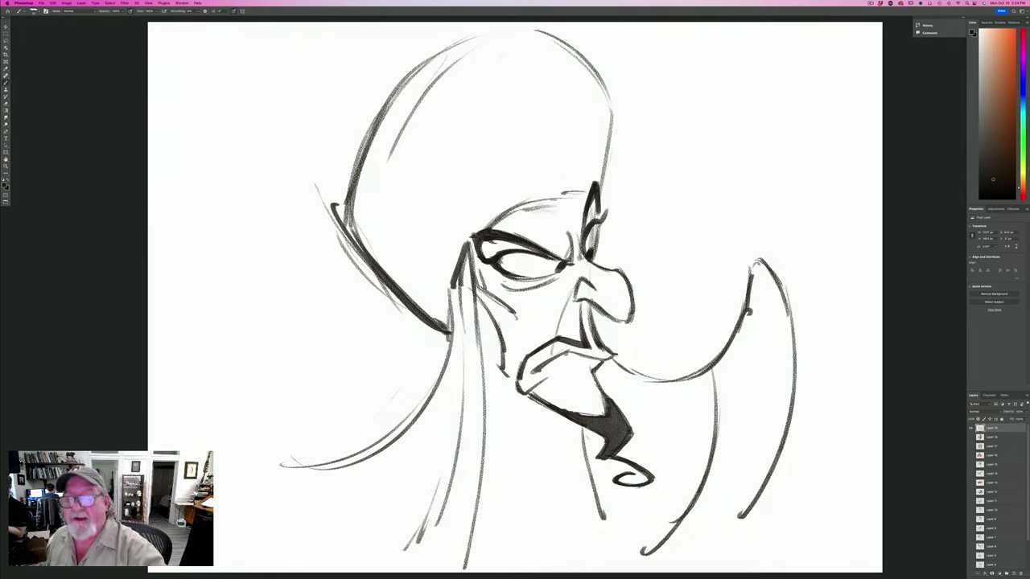
Draw an oval jewel with a dark centre on the turban's forehead and fold lines fanning upward from it.
{"action": "mouse_move", "coordinate": [555, 141]}
{"action": "left_mouse_down"}
{"action": "mouse_move", "coordinate": [573, 197]}
{"action": "mouse_move", "coordinate": [548, 179]}
{"action": "mouse_move", "coordinate": [574, 161]}
{"action": "mouse_move", "coordinate": [549, 143]}
{"action": "mouse_move", "coordinate": [552, 204]}
{"action": "mouse_move", "coordinate": [573, 203]}
{"action": "mouse_move", "coordinate": [574, 143]}
{"action": "mouse_move", "coordinate": [545, 146]}
{"action": "mouse_move", "coordinate": [570, 200]}
{"action": "mouse_move", "coordinate": [554, 157]}
{"action": "mouse_move", "coordinate": [574, 198]}
{"action": "mouse_move", "coordinate": [571, 164]}
{"action": "mouse_move", "coordinate": [556, 150]}
{"action": "mouse_move", "coordinate": [553, 189]}
{"action": "mouse_move", "coordinate": [564, 199]}
{"action": "mouse_move", "coordinate": [566, 155]}
{"action": "mouse_move", "coordinate": [558, 195]}
{"action": "left_mouse_up"}
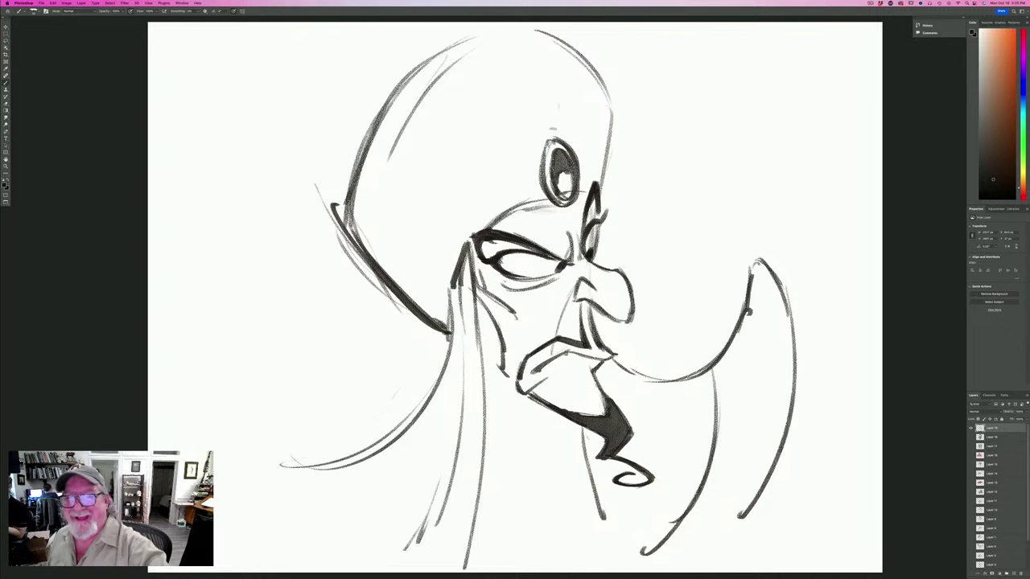
{"action": "left_click_drag", "start_coordinate": [525, 25], "coordinate": [552, 130]}
{"action": "left_click_drag", "start_coordinate": [592, 69], "coordinate": [562, 140]}
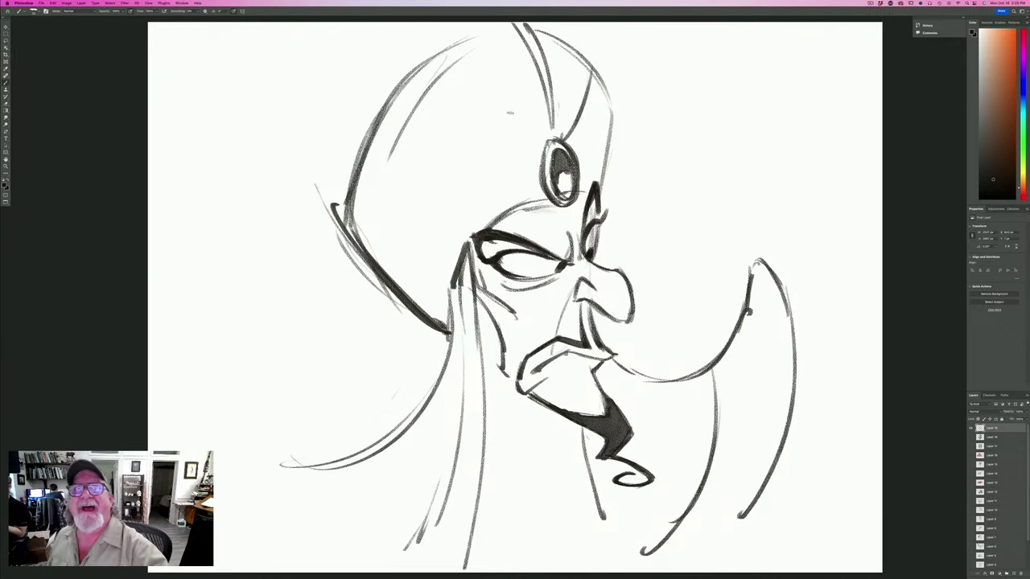
{"action": "left_click_drag", "start_coordinate": [447, 71], "coordinate": [531, 134]}
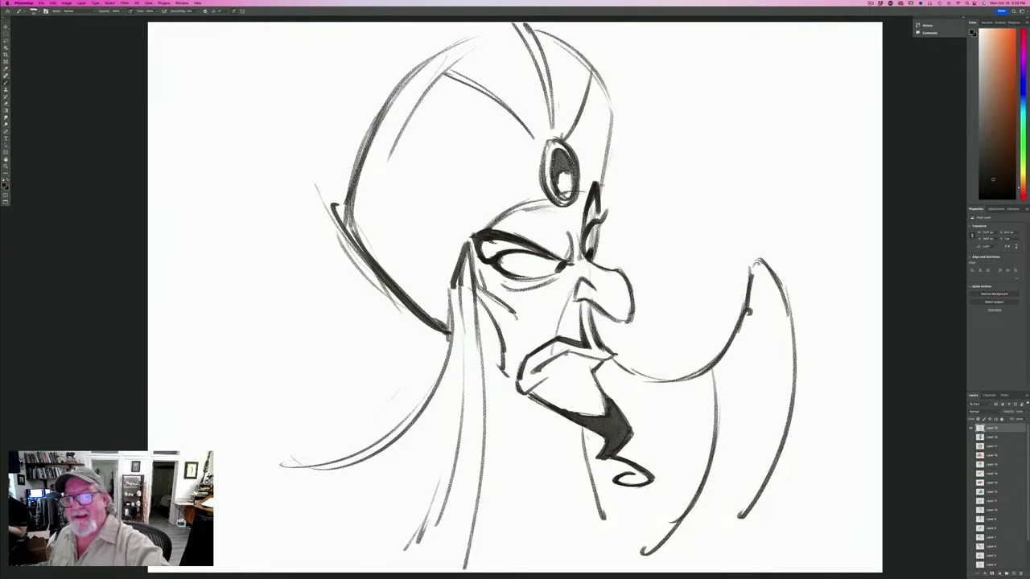
Strengthen the turban's outline along the front, across the crown and down the back.
{"action": "left_click_drag", "start_coordinate": [615, 95], "coordinate": [600, 196]}
{"action": "left_click_drag", "start_coordinate": [570, 44], "coordinate": [612, 104]}
{"action": "left_click_drag", "start_coordinate": [521, 24], "coordinate": [617, 108]}
{"action": "mouse_move", "coordinate": [437, 46]}
{"action": "left_mouse_down"}
{"action": "mouse_move", "coordinate": [354, 235]}
{"action": "mouse_move", "coordinate": [403, 298]}
{"action": "left_mouse_up"}
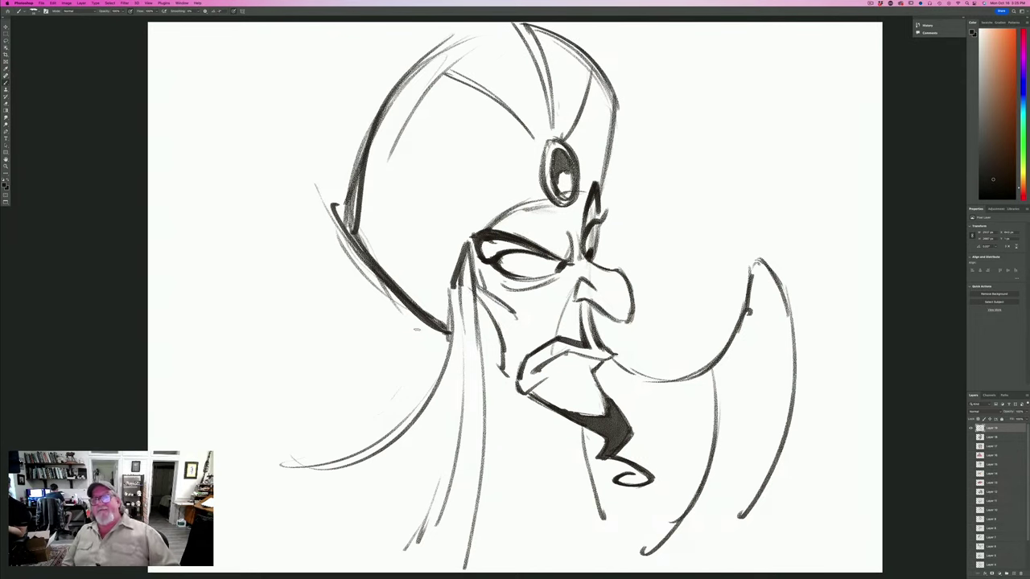
Add the collar line under the jaw, the near shoulder's curled tip with its cape edge and folds, and darken the far shoulder curve.
{"action": "mouse_move", "coordinate": [560, 415]}
{"action": "left_mouse_down"}
{"action": "mouse_move", "coordinate": [533, 447]}
{"action": "mouse_move", "coordinate": [529, 483]}
{"action": "left_mouse_up"}
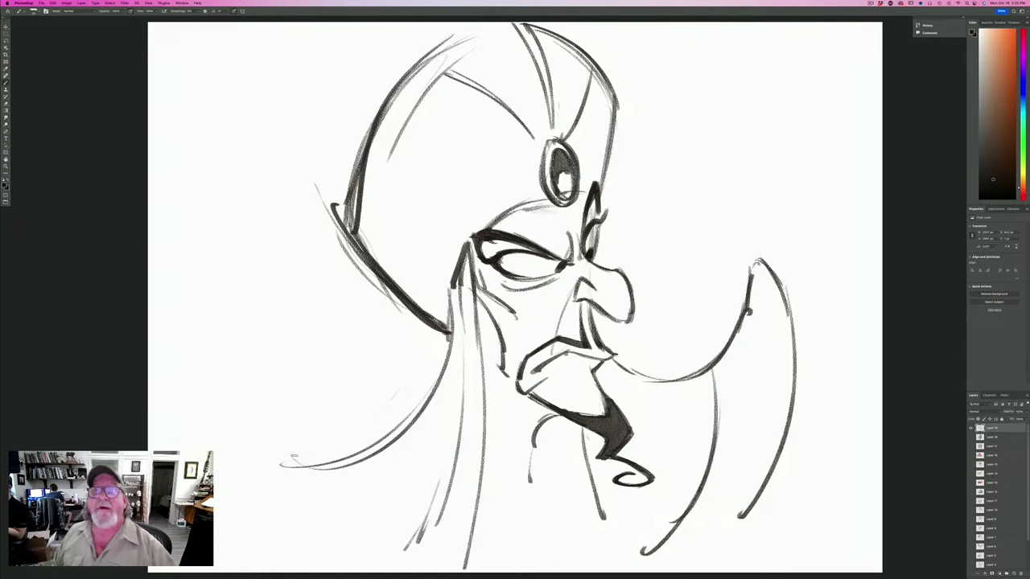
{"action": "mouse_move", "coordinate": [276, 462]}
{"action": "left_mouse_down"}
{"action": "mouse_move", "coordinate": [222, 448]}
{"action": "mouse_move", "coordinate": [198, 396]}
{"action": "left_mouse_up"}
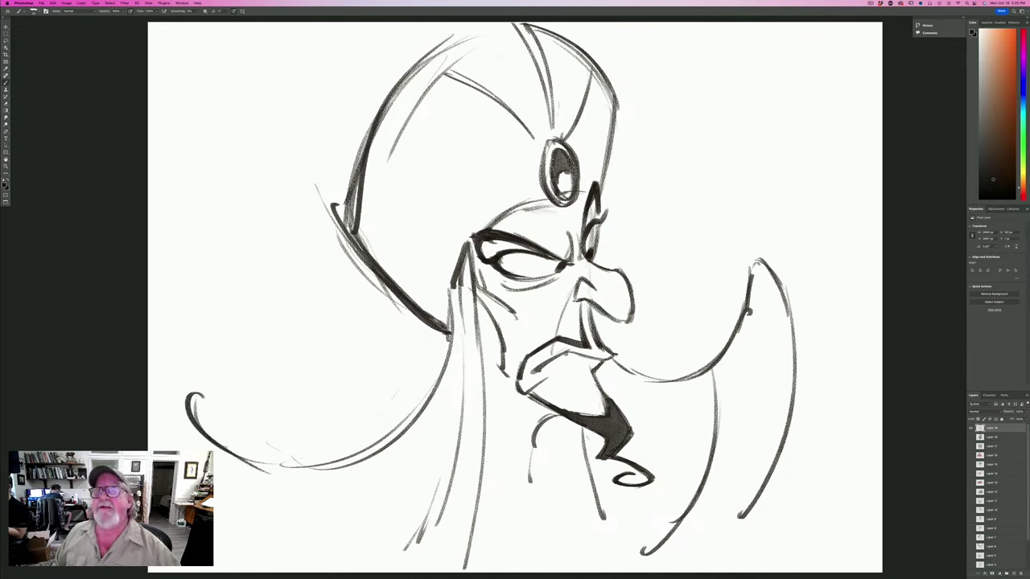
{"action": "left_click_drag", "start_coordinate": [206, 434], "coordinate": [328, 555]}
{"action": "left_click_drag", "start_coordinate": [298, 509], "coordinate": [338, 553]}
{"action": "left_click_drag", "start_coordinate": [335, 493], "coordinate": [361, 522]}
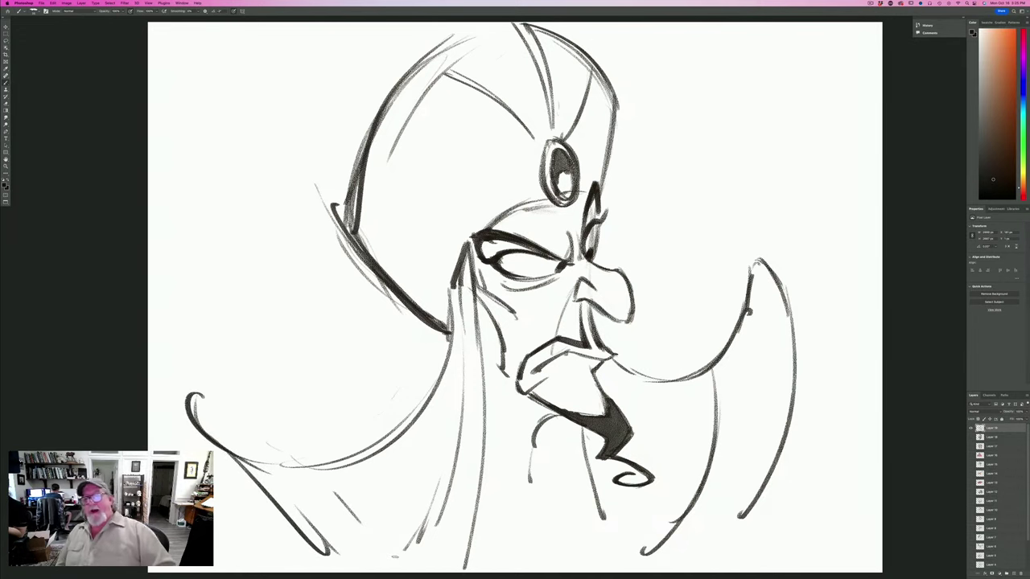
{"action": "left_click_drag", "start_coordinate": [632, 374], "coordinate": [692, 381]}
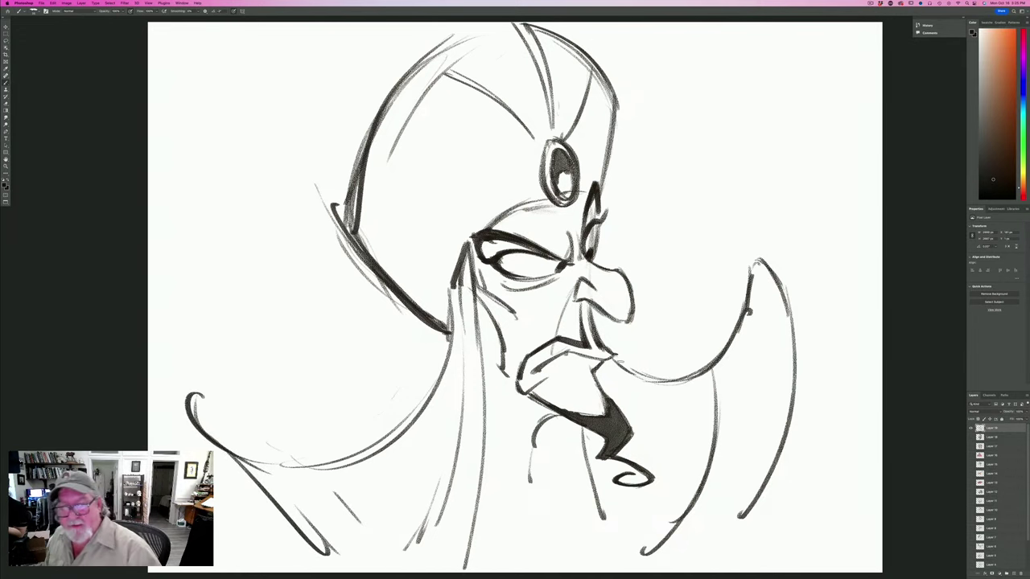
Scale the whole drawing down with Free Transform so there is empty canvas around the figure.
{"action": "left_click", "coordinate": [53, 3]}
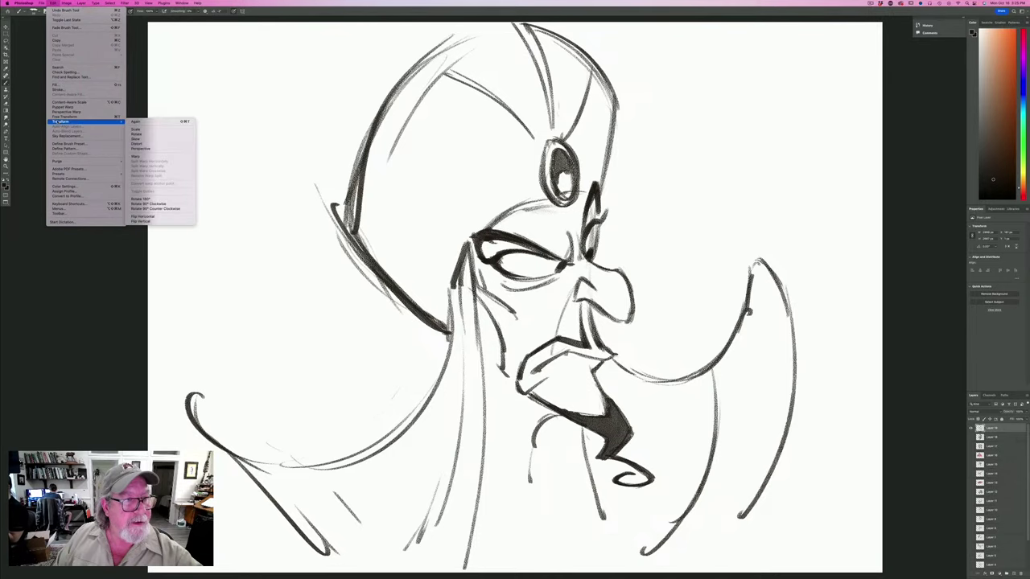
{"action": "left_click", "coordinate": [64, 117]}
{"action": "mouse_move", "coordinate": [185, 23]}
{"action": "left_mouse_down"}
{"action": "mouse_move", "coordinate": [218, 40]}
{"action": "mouse_move", "coordinate": [338, 159]}
{"action": "mouse_move", "coordinate": [346, 180]}
{"action": "mouse_move", "coordinate": [335, 197]}
{"action": "left_mouse_up"}
{"action": "key", "text": "Return"}
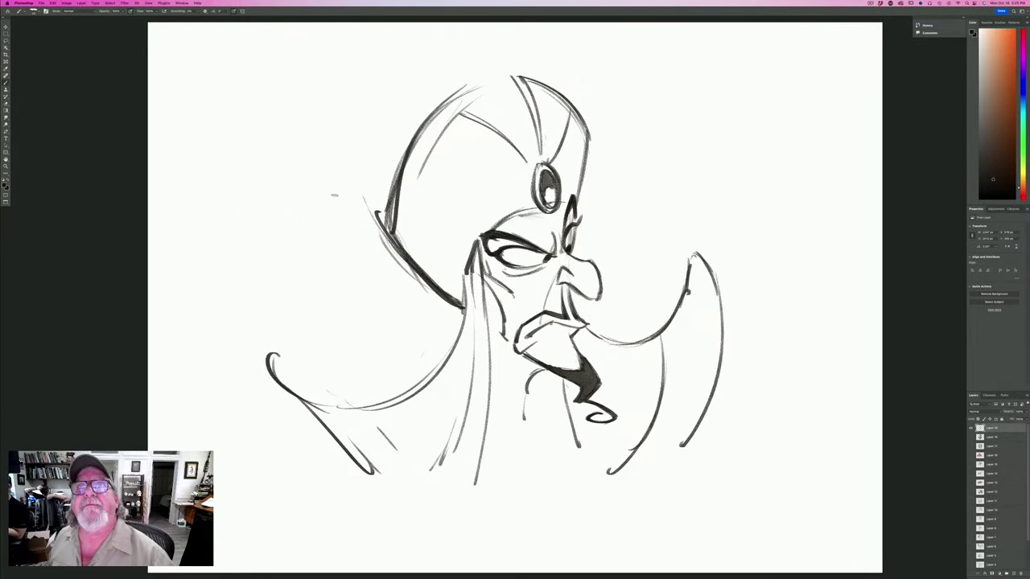
Draw a tall pointed feather rising from the jewel above the turban, with a split edge and darkened inner strokes.
{"action": "left_click_drag", "start_coordinate": [521, 66], "coordinate": [533, 111]}
{"action": "left_click_drag", "start_coordinate": [506, 34], "coordinate": [537, 127]}
{"action": "mouse_move", "coordinate": [473, 23]}
{"action": "left_mouse_down"}
{"action": "mouse_move", "coordinate": [524, 61]}
{"action": "mouse_move", "coordinate": [495, 66]}
{"action": "mouse_move", "coordinate": [541, 151]}
{"action": "left_mouse_up"}
{"action": "left_click_drag", "start_coordinate": [494, 40], "coordinate": [539, 143]}
{"action": "left_click_drag", "start_coordinate": [529, 96], "coordinate": [542, 151]}
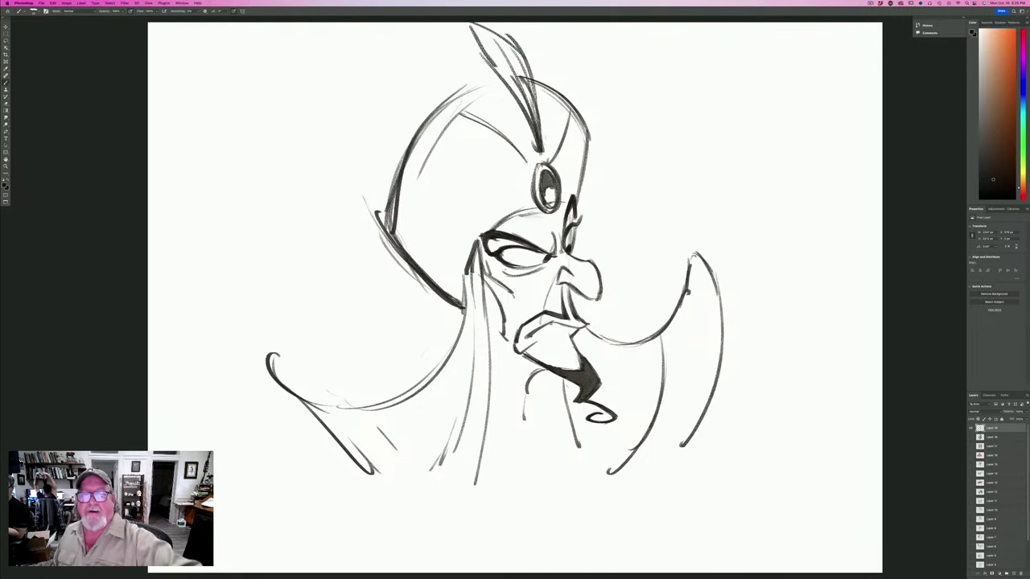
Darken the back outline of the turban and add bolder folds around the crown and beside the jewel.
{"action": "mouse_move", "coordinate": [495, 71]}
{"action": "left_mouse_down"}
{"action": "mouse_move", "coordinate": [439, 115]}
{"action": "mouse_move", "coordinate": [415, 154]}
{"action": "left_mouse_up"}
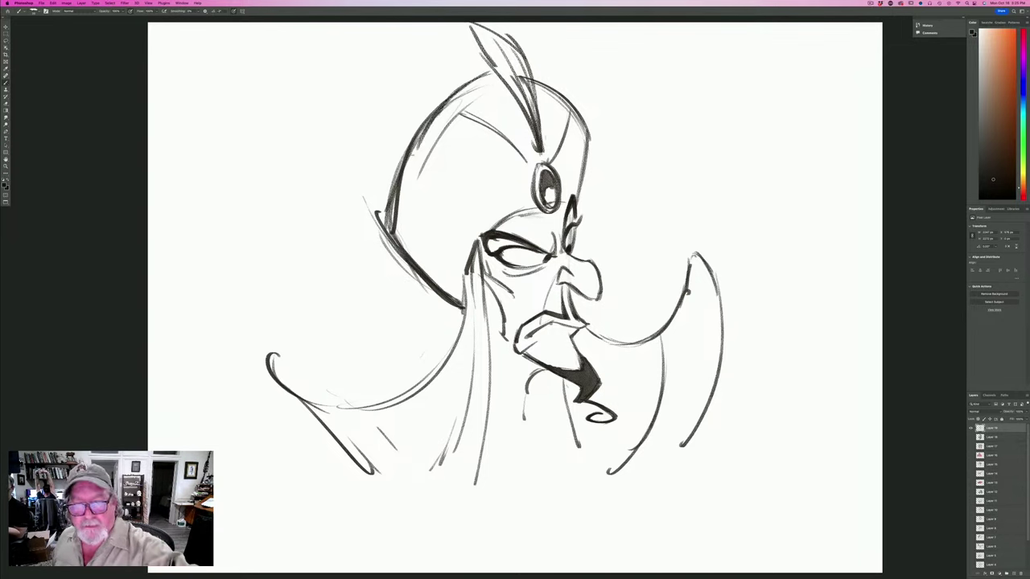
{"action": "left_click_drag", "start_coordinate": [436, 119], "coordinate": [392, 228]}
{"action": "left_click_drag", "start_coordinate": [533, 183], "coordinate": [483, 117]}
{"action": "mouse_move", "coordinate": [473, 109]}
{"action": "left_mouse_down"}
{"action": "mouse_move", "coordinate": [434, 148]}
{"action": "mouse_move", "coordinate": [409, 222]}
{"action": "left_mouse_up"}
{"action": "mouse_move", "coordinate": [487, 144]}
{"action": "left_mouse_down"}
{"action": "mouse_move", "coordinate": [467, 133]}
{"action": "mouse_move", "coordinate": [410, 221]}
{"action": "mouse_move", "coordinate": [531, 179]}
{"action": "mouse_move", "coordinate": [579, 120]}
{"action": "mouse_move", "coordinate": [590, 136]}
{"action": "left_mouse_up"}
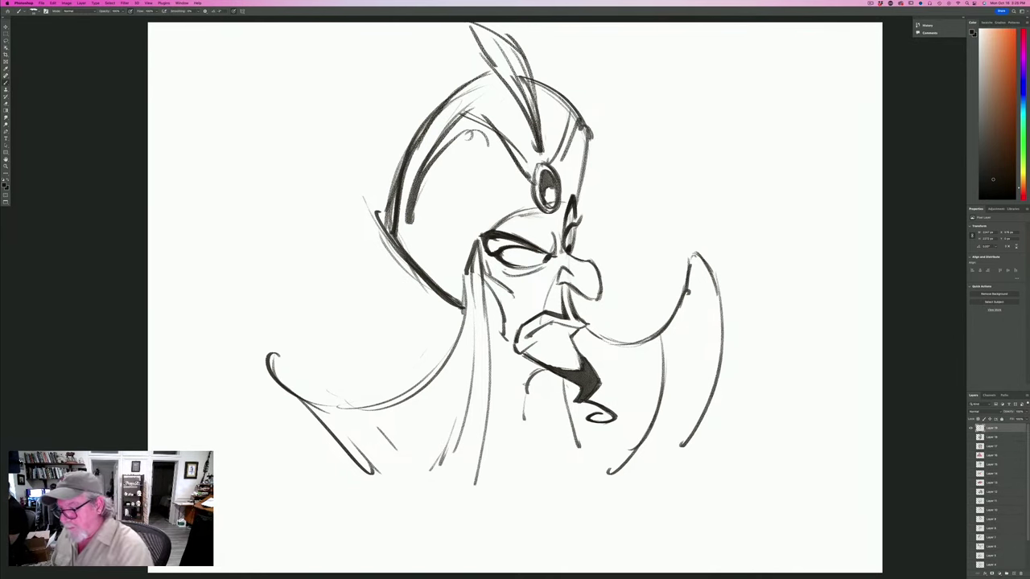
Toggle the visibility of the current drawing's layer and the layer beneath it to compare the two character heads.
{"action": "left_click", "coordinate": [970, 428]}
{"action": "left_click", "coordinate": [969, 429]}
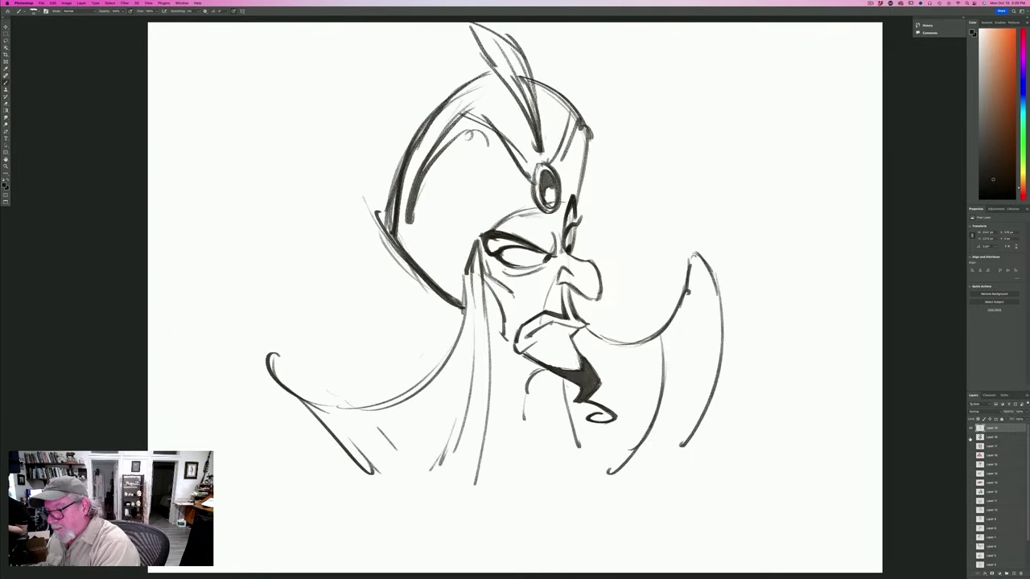
{"action": "left_click", "coordinate": [970, 436]}
{"action": "left_click", "coordinate": [969, 429]}
{"action": "left_click", "coordinate": [969, 437]}
{"action": "left_click", "coordinate": [969, 428]}
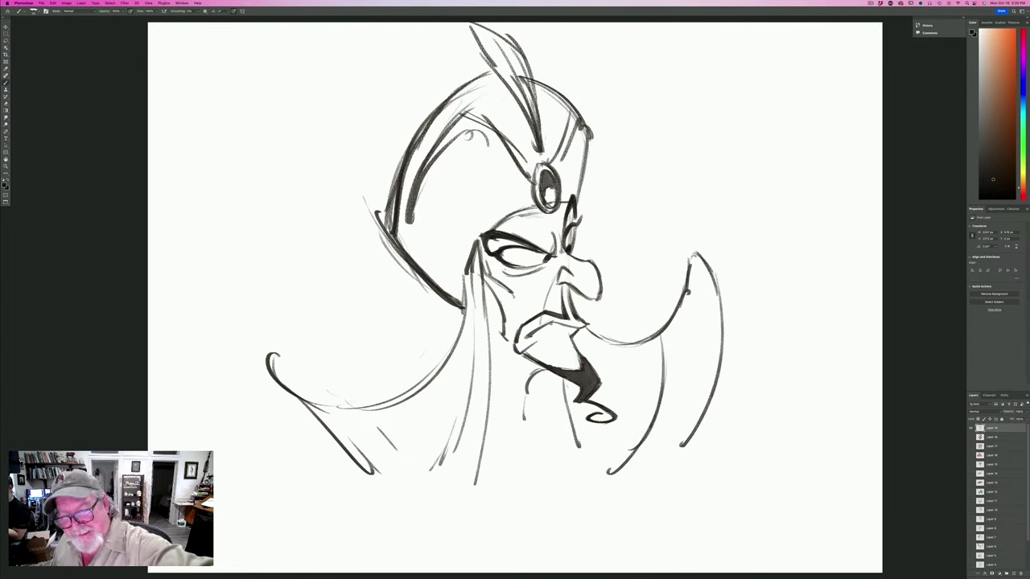
Darken the long drape falling beside the villain's face and the curve of his back shoulder and collar.
{"action": "left_click_drag", "start_coordinate": [486, 239], "coordinate": [471, 507]}
{"action": "mouse_move", "coordinate": [467, 272]}
{"action": "left_mouse_down"}
{"action": "mouse_move", "coordinate": [455, 349]}
{"action": "mouse_move", "coordinate": [418, 391]}
{"action": "left_mouse_up"}
{"action": "left_click_drag", "start_coordinate": [460, 328], "coordinate": [388, 403]}
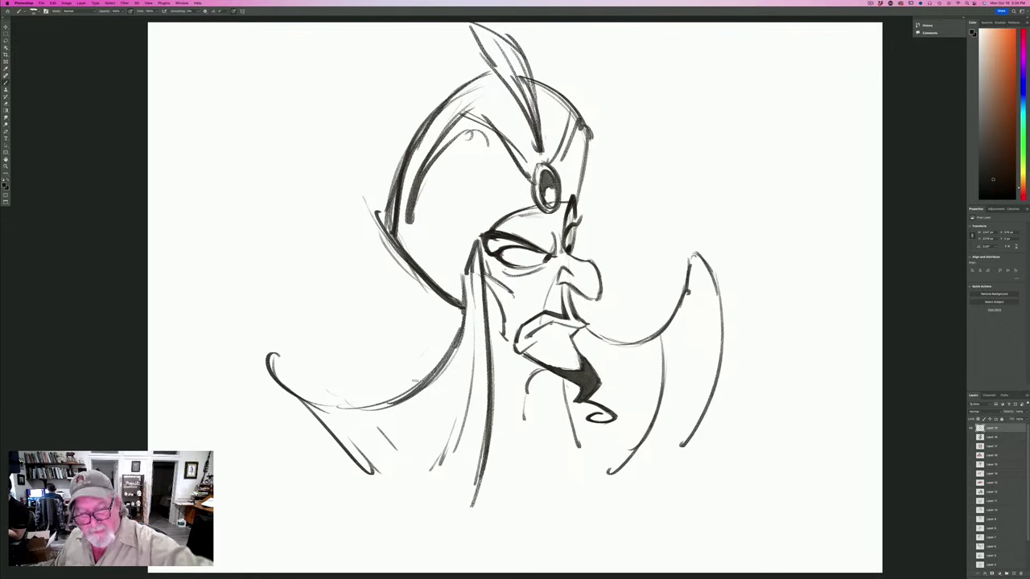
{"action": "left_click_drag", "start_coordinate": [295, 384], "coordinate": [358, 406]}
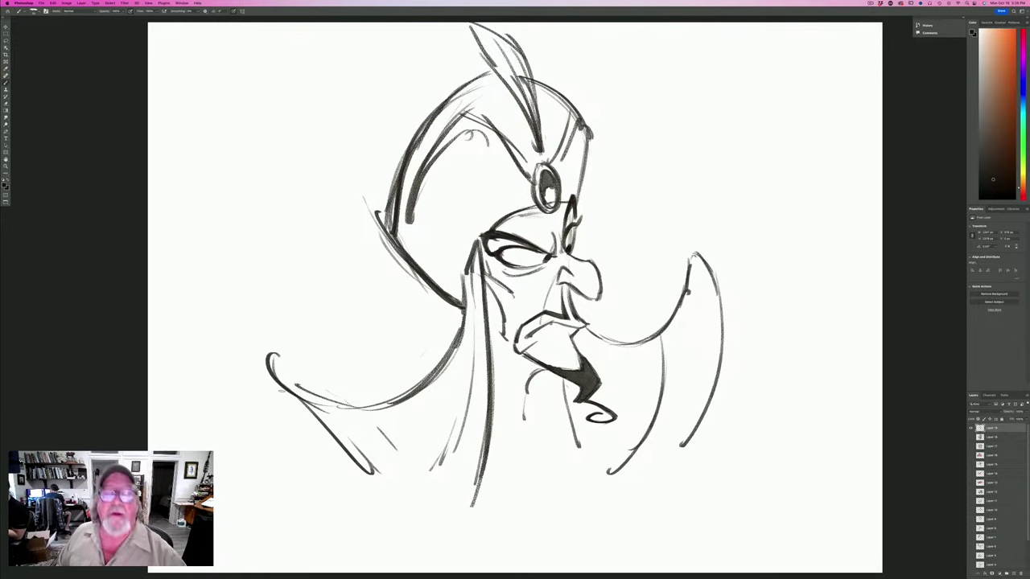
Add a pointed outer edge to both ends of the villain's collar and shade the turban with dense dark hatching.
{"action": "mouse_move", "coordinate": [341, 448]}
{"action": "left_mouse_down"}
{"action": "mouse_move", "coordinate": [266, 358]}
{"action": "mouse_move", "coordinate": [268, 329]}
{"action": "mouse_move", "coordinate": [261, 349]}
{"action": "mouse_move", "coordinate": [283, 467]}
{"action": "left_mouse_up"}
{"action": "left_click_drag", "start_coordinate": [242, 401], "coordinate": [284, 479]}
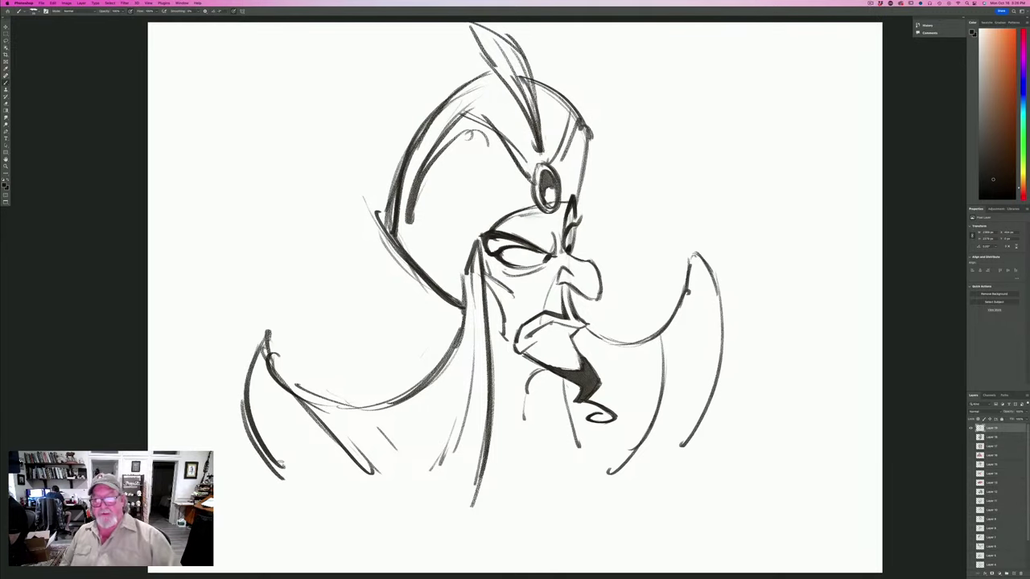
{"action": "mouse_move", "coordinate": [697, 253]}
{"action": "left_mouse_down"}
{"action": "mouse_move", "coordinate": [684, 455]}
{"action": "mouse_move", "coordinate": [664, 474]}
{"action": "left_mouse_up"}
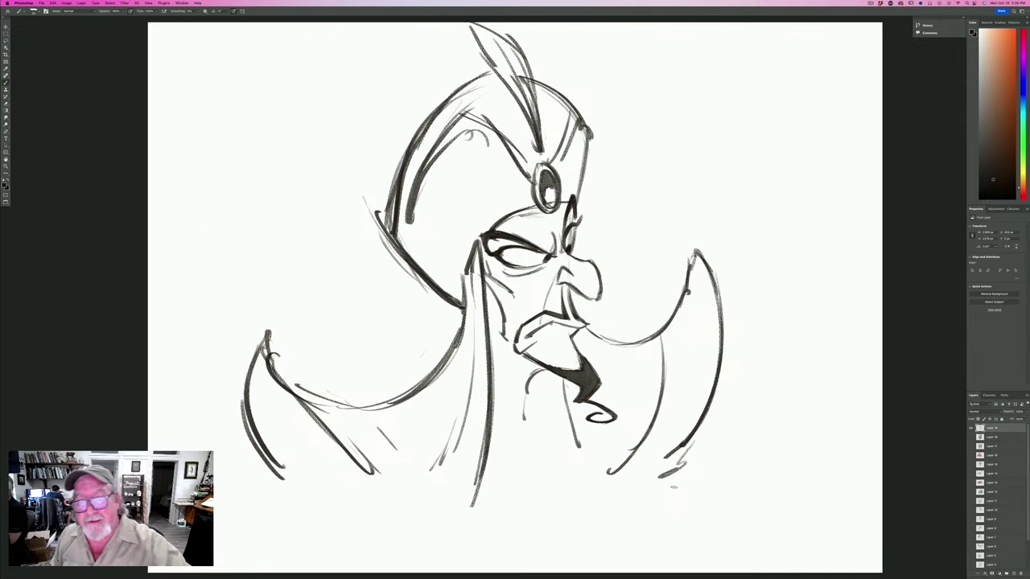
{"action": "mouse_move", "coordinate": [590, 134]}
{"action": "left_mouse_down"}
{"action": "mouse_move", "coordinate": [579, 201]}
{"action": "mouse_move", "coordinate": [577, 133]}
{"action": "mouse_move", "coordinate": [568, 193]}
{"action": "mouse_move", "coordinate": [563, 153]}
{"action": "mouse_move", "coordinate": [558, 193]}
{"action": "mouse_move", "coordinate": [555, 104]}
{"action": "mouse_move", "coordinate": [545, 164]}
{"action": "mouse_move", "coordinate": [538, 89]}
{"action": "mouse_move", "coordinate": [521, 151]}
{"action": "mouse_move", "coordinate": [507, 88]}
{"action": "mouse_move", "coordinate": [482, 153]}
{"action": "mouse_move", "coordinate": [459, 88]}
{"action": "mouse_move", "coordinate": [418, 157]}
{"action": "mouse_move", "coordinate": [399, 242]}
{"action": "mouse_move", "coordinate": [528, 206]}
{"action": "mouse_move", "coordinate": [507, 152]}
{"action": "mouse_move", "coordinate": [481, 137]}
{"action": "mouse_move", "coordinate": [418, 290]}
{"action": "mouse_move", "coordinate": [414, 273]}
{"action": "left_mouse_up"}
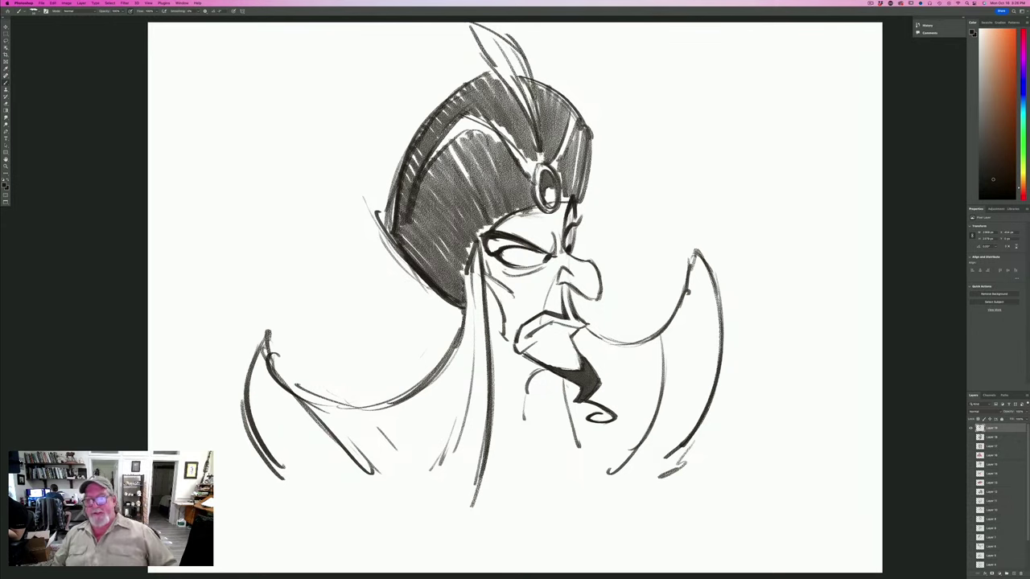
Hide the villain drawing and add a new blank layer for the next character.
{"action": "left_click", "coordinate": [970, 431]}
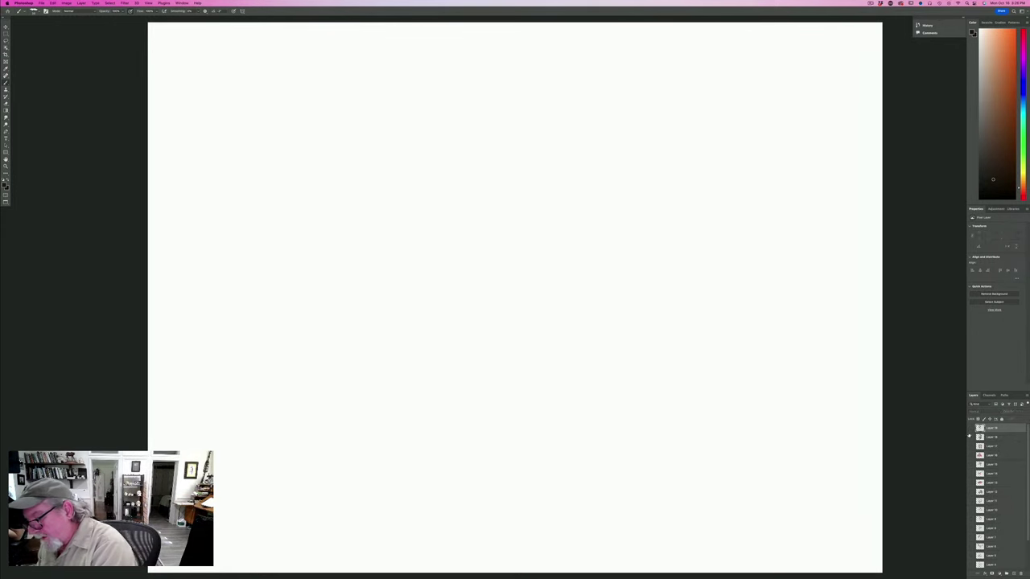
{"action": "left_click", "coordinate": [1013, 575]}
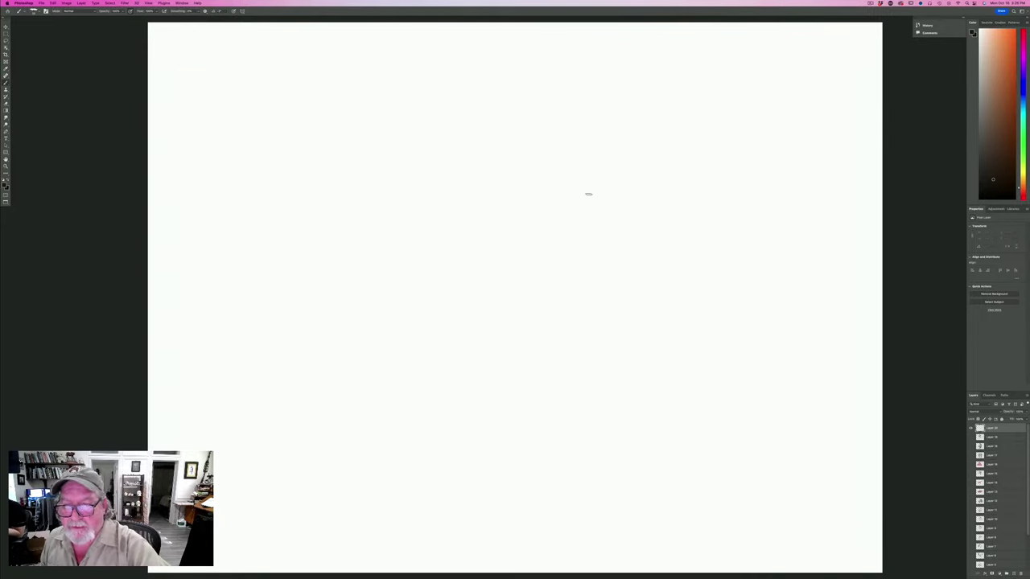
{"action": "left_click", "coordinate": [584, 233]}
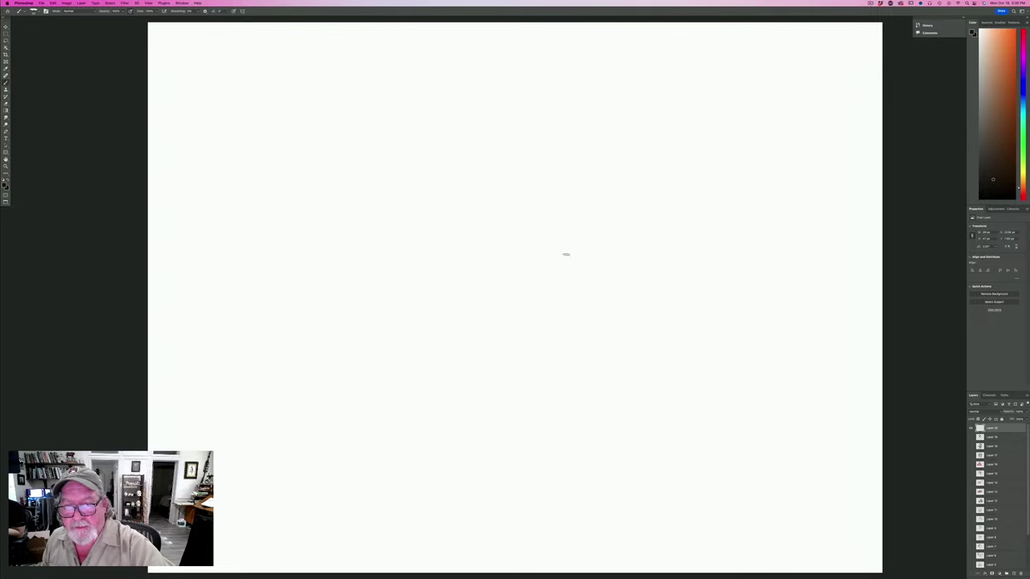
Rough in a new head in light strokes, with a sloping forehead, short brow, protruding muzzle, rounded heavy jaw and straight back.
{"action": "left_click_drag", "start_coordinate": [583, 191], "coordinate": [476, 149]}
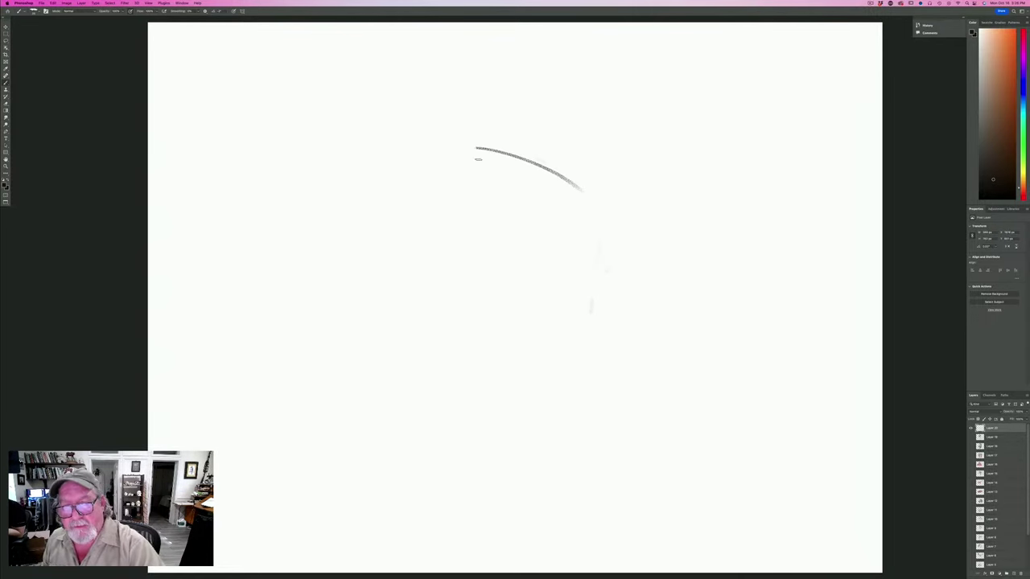
{"action": "mouse_move", "coordinate": [592, 206]}
{"action": "left_mouse_down"}
{"action": "mouse_move", "coordinate": [576, 298]}
{"action": "mouse_move", "coordinate": [584, 325]}
{"action": "left_mouse_up"}
{"action": "left_click_drag", "start_coordinate": [434, 202], "coordinate": [439, 174]}
{"action": "left_click_drag", "start_coordinate": [597, 226], "coordinate": [589, 275]}
{"action": "mouse_move", "coordinate": [600, 205]}
{"action": "left_mouse_down"}
{"action": "mouse_move", "coordinate": [605, 308]}
{"action": "mouse_move", "coordinate": [634, 312]}
{"action": "mouse_move", "coordinate": [651, 341]}
{"action": "left_mouse_up"}
{"action": "mouse_move", "coordinate": [634, 302]}
{"action": "left_mouse_down"}
{"action": "mouse_move", "coordinate": [655, 417]}
{"action": "mouse_move", "coordinate": [571, 438]}
{"action": "mouse_move", "coordinate": [498, 435]}
{"action": "mouse_move", "coordinate": [432, 366]}
{"action": "left_mouse_up"}
{"action": "mouse_move", "coordinate": [427, 147]}
{"action": "left_mouse_down"}
{"action": "mouse_move", "coordinate": [414, 305]}
{"action": "mouse_move", "coordinate": [400, 333]}
{"action": "left_mouse_up"}
Sketch a round knob shape with a banded base on top of the new head.
{"action": "mouse_move", "coordinate": [492, 148]}
{"action": "left_mouse_down"}
{"action": "mouse_move", "coordinate": [452, 137]}
{"action": "mouse_move", "coordinate": [491, 129]}
{"action": "left_mouse_up"}
{"action": "mouse_move", "coordinate": [452, 117]}
{"action": "left_mouse_down"}
{"action": "mouse_move", "coordinate": [481, 114]}
{"action": "mouse_move", "coordinate": [457, 116]}
{"action": "left_mouse_up"}
{"action": "mouse_move", "coordinate": [481, 97]}
{"action": "left_mouse_down"}
{"action": "mouse_move", "coordinate": [488, 148]}
{"action": "mouse_move", "coordinate": [459, 80]}
{"action": "mouse_move", "coordinate": [410, 121]}
{"action": "mouse_move", "coordinate": [434, 129]}
{"action": "left_mouse_up"}
{"action": "left_click_drag", "start_coordinate": [475, 85], "coordinate": [433, 128]}
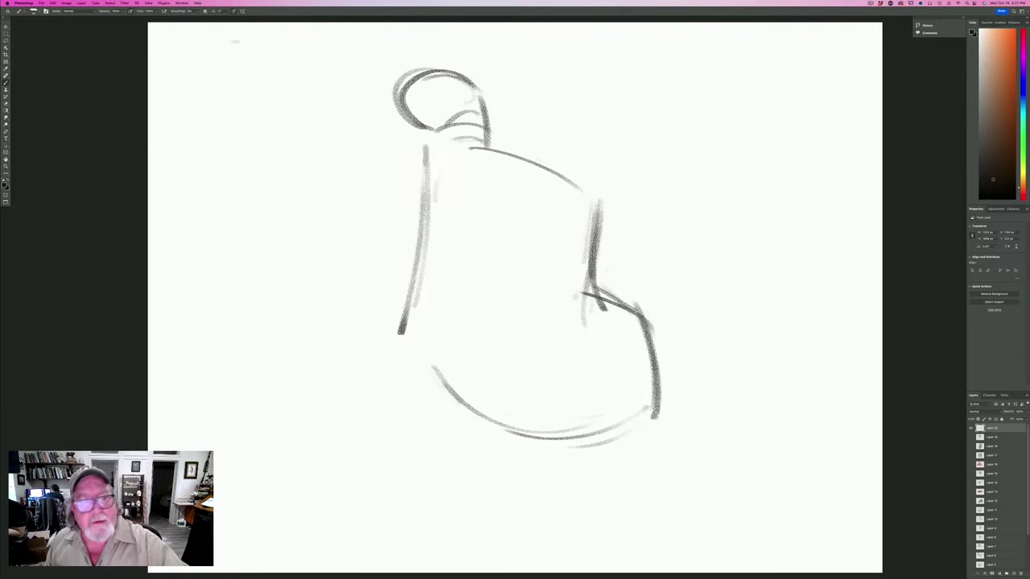
Draw the small rounded nose with its cheek crease and the downturned mouth, and ink the heavy chin and jaw.
{"action": "mouse_move", "coordinate": [561, 265]}
{"action": "left_mouse_down"}
{"action": "mouse_move", "coordinate": [589, 264]}
{"action": "mouse_move", "coordinate": [595, 288]}
{"action": "left_mouse_up"}
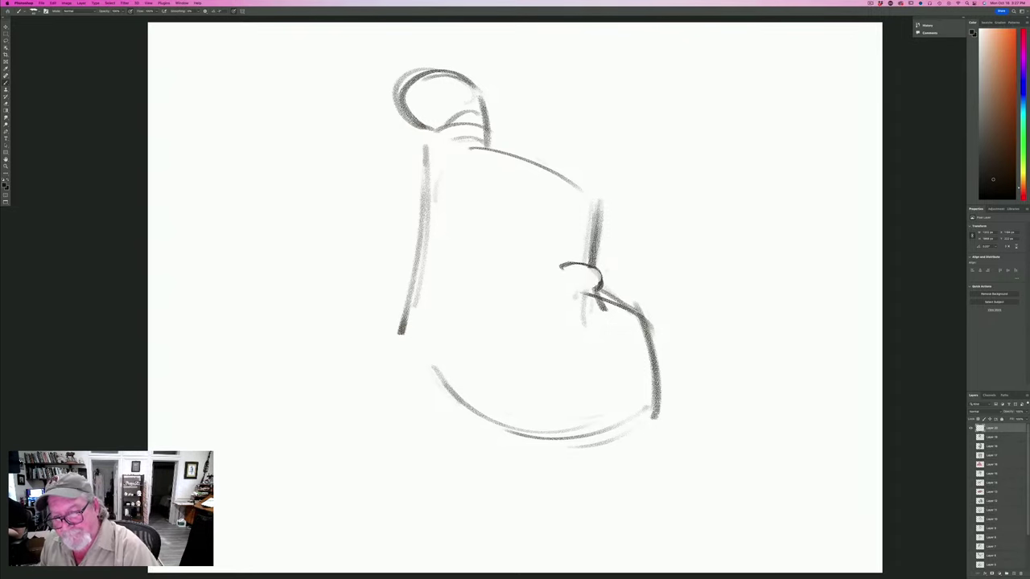
{"action": "mouse_move", "coordinate": [599, 278]}
{"action": "left_mouse_down"}
{"action": "mouse_move", "coordinate": [576, 273]}
{"action": "mouse_move", "coordinate": [576, 289]}
{"action": "mouse_move", "coordinate": [558, 282]}
{"action": "mouse_move", "coordinate": [591, 264]}
{"action": "mouse_move", "coordinate": [563, 267]}
{"action": "mouse_move", "coordinate": [604, 308]}
{"action": "mouse_move", "coordinate": [563, 315]}
{"action": "left_mouse_up"}
{"action": "mouse_move", "coordinate": [627, 307]}
{"action": "left_mouse_down"}
{"action": "mouse_move", "coordinate": [545, 321]}
{"action": "mouse_move", "coordinate": [589, 299]}
{"action": "mouse_move", "coordinate": [630, 303]}
{"action": "left_mouse_up"}
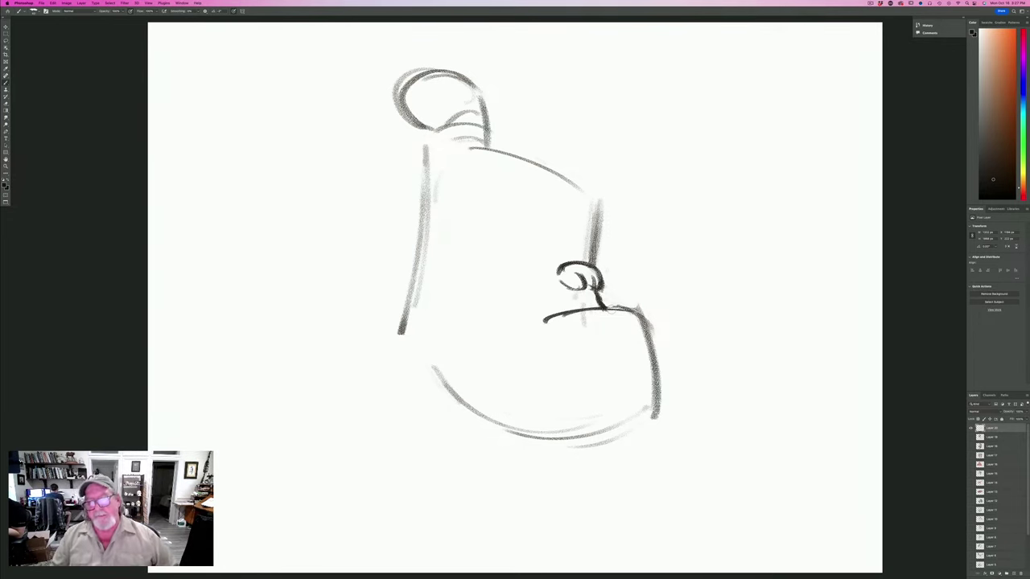
{"action": "mouse_move", "coordinate": [572, 256]}
{"action": "left_mouse_down"}
{"action": "mouse_move", "coordinate": [551, 264]}
{"action": "mouse_move", "coordinate": [530, 327]}
{"action": "mouse_move", "coordinate": [550, 319]}
{"action": "left_mouse_up"}
{"action": "mouse_move", "coordinate": [639, 314]}
{"action": "left_mouse_down"}
{"action": "mouse_move", "coordinate": [674, 386]}
{"action": "mouse_move", "coordinate": [625, 428]}
{"action": "left_mouse_up"}
{"action": "mouse_move", "coordinate": [670, 388]}
{"action": "left_mouse_down"}
{"action": "mouse_move", "coordinate": [576, 442]}
{"action": "mouse_move", "coordinate": [548, 436]}
{"action": "left_mouse_up"}
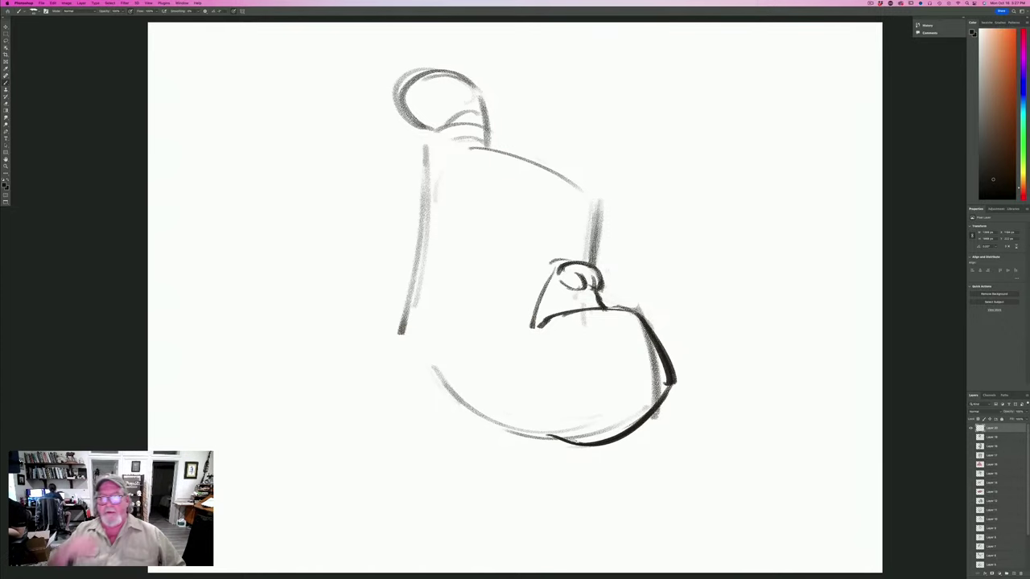
Draw two slanted shapes above the nose, fill them solid dark, and add the crease between them and the nose.
{"action": "mouse_move", "coordinate": [564, 220]}
{"action": "left_mouse_down"}
{"action": "mouse_move", "coordinate": [561, 254]}
{"action": "mouse_move", "coordinate": [573, 256]}
{"action": "mouse_move", "coordinate": [490, 232]}
{"action": "mouse_move", "coordinate": [519, 194]}
{"action": "mouse_move", "coordinate": [501, 196]}
{"action": "mouse_move", "coordinate": [487, 232]}
{"action": "left_mouse_up"}
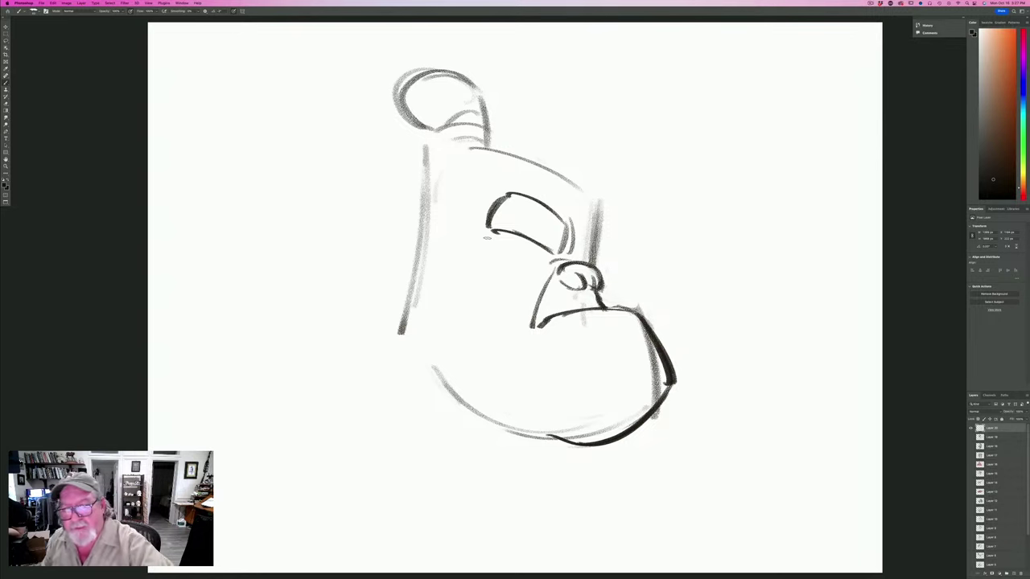
{"action": "mouse_move", "coordinate": [579, 225]}
{"action": "left_mouse_down"}
{"action": "mouse_move", "coordinate": [608, 208]}
{"action": "mouse_move", "coordinate": [578, 251]}
{"action": "left_mouse_up"}
{"action": "mouse_move", "coordinate": [608, 211]}
{"action": "left_mouse_down"}
{"action": "mouse_move", "coordinate": [603, 246]}
{"action": "mouse_move", "coordinate": [555, 243]}
{"action": "mouse_move", "coordinate": [550, 253]}
{"action": "left_mouse_up"}
{"action": "mouse_move", "coordinate": [553, 213]}
{"action": "left_mouse_down"}
{"action": "mouse_move", "coordinate": [541, 242]}
{"action": "mouse_move", "coordinate": [523, 198]}
{"action": "mouse_move", "coordinate": [508, 236]}
{"action": "mouse_move", "coordinate": [492, 211]}
{"action": "mouse_move", "coordinate": [486, 228]}
{"action": "mouse_move", "coordinate": [585, 251]}
{"action": "left_mouse_up"}
{"action": "left_click_drag", "start_coordinate": [586, 214], "coordinate": [610, 243]}
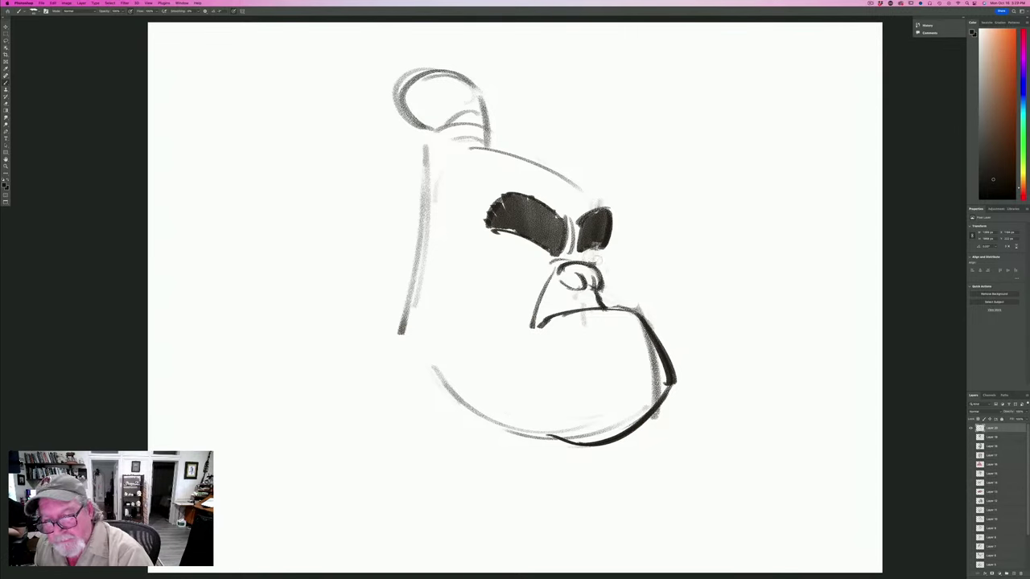
{"action": "mouse_move", "coordinate": [549, 258]}
{"action": "left_mouse_down"}
{"action": "mouse_move", "coordinate": [498, 268]}
{"action": "mouse_move", "coordinate": [492, 235]}
{"action": "mouse_move", "coordinate": [533, 274]}
{"action": "mouse_move", "coordinate": [582, 254]}
{"action": "mouse_move", "coordinate": [587, 262]}
{"action": "left_mouse_up"}
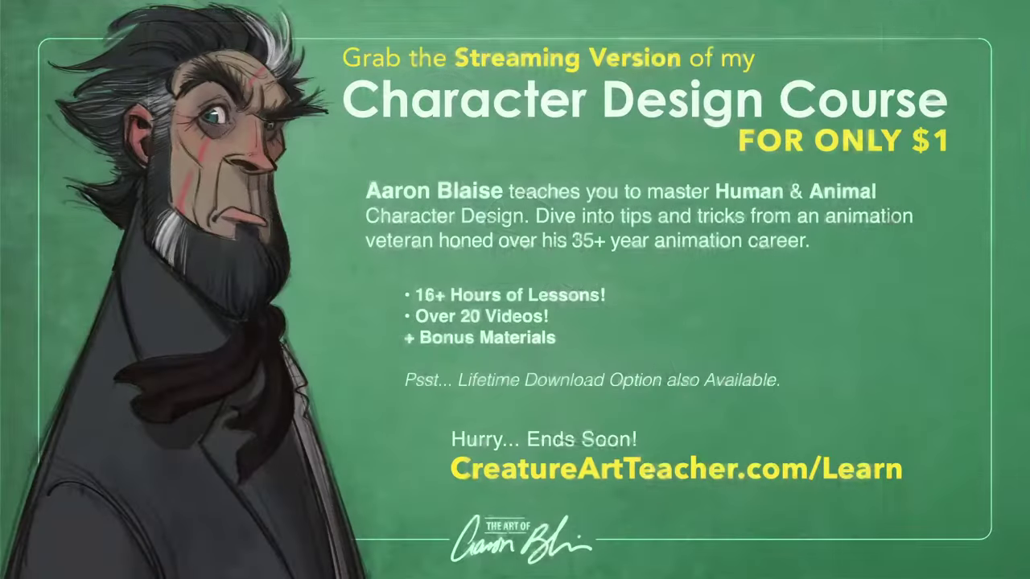
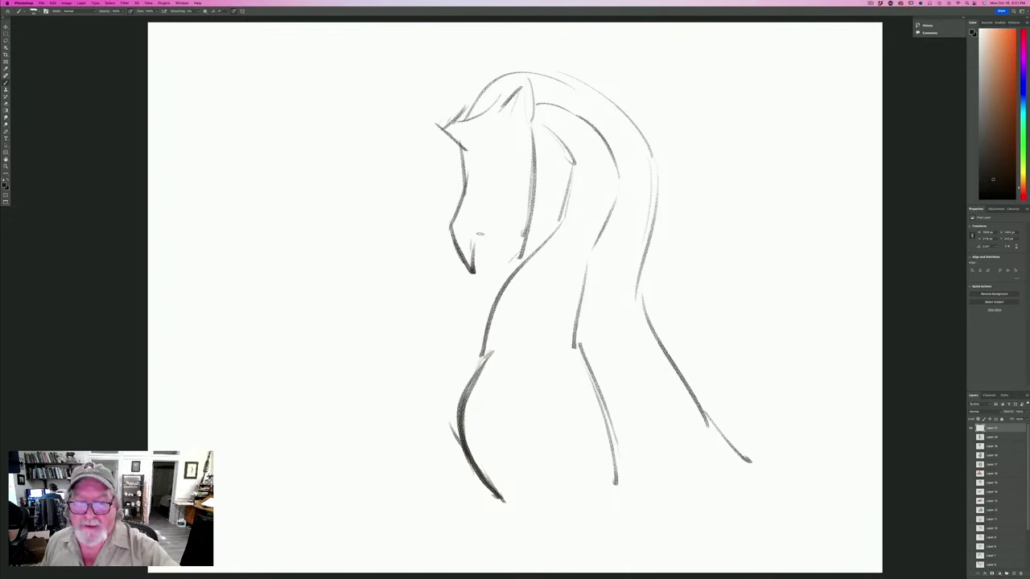
Sketch the dragon's open mouth and lower jaw, a slanted eye, and the curved horns rising from its forehead.
{"action": "left_click_drag", "start_coordinate": [475, 246], "coordinate": [494, 207]}
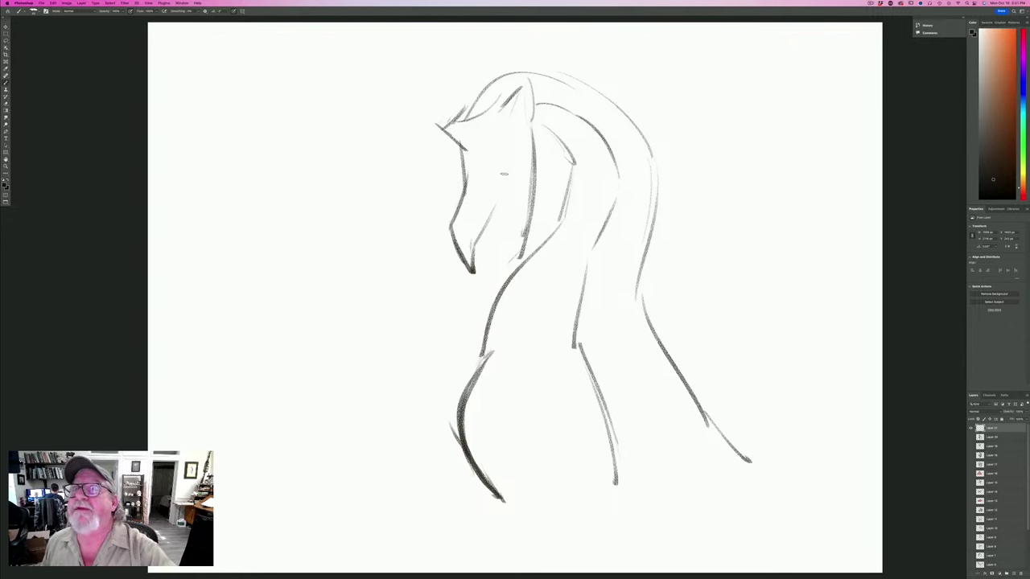
{"action": "left_click_drag", "start_coordinate": [518, 150], "coordinate": [515, 166]}
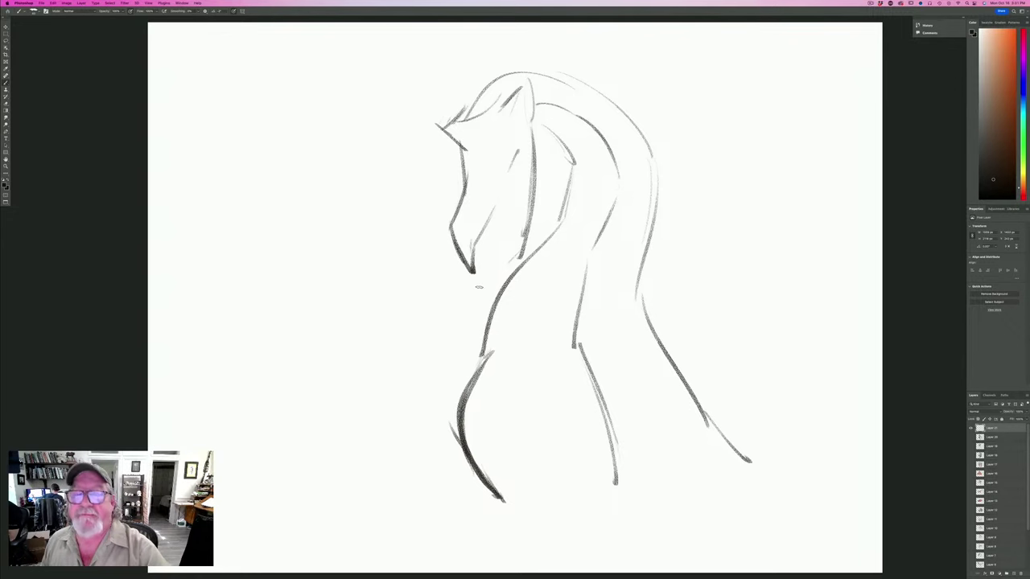
{"action": "mouse_move", "coordinate": [530, 170]}
{"action": "left_mouse_down"}
{"action": "mouse_move", "coordinate": [515, 256]}
{"action": "mouse_move", "coordinate": [522, 226]}
{"action": "mouse_move", "coordinate": [520, 267]}
{"action": "left_mouse_up"}
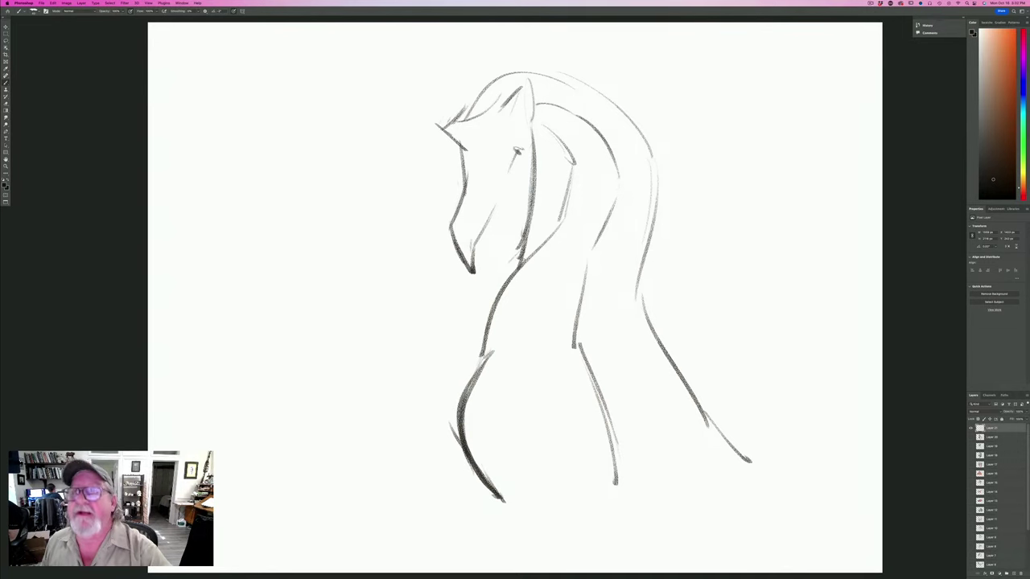
{"action": "left_click_drag", "start_coordinate": [498, 207], "coordinate": [507, 257]}
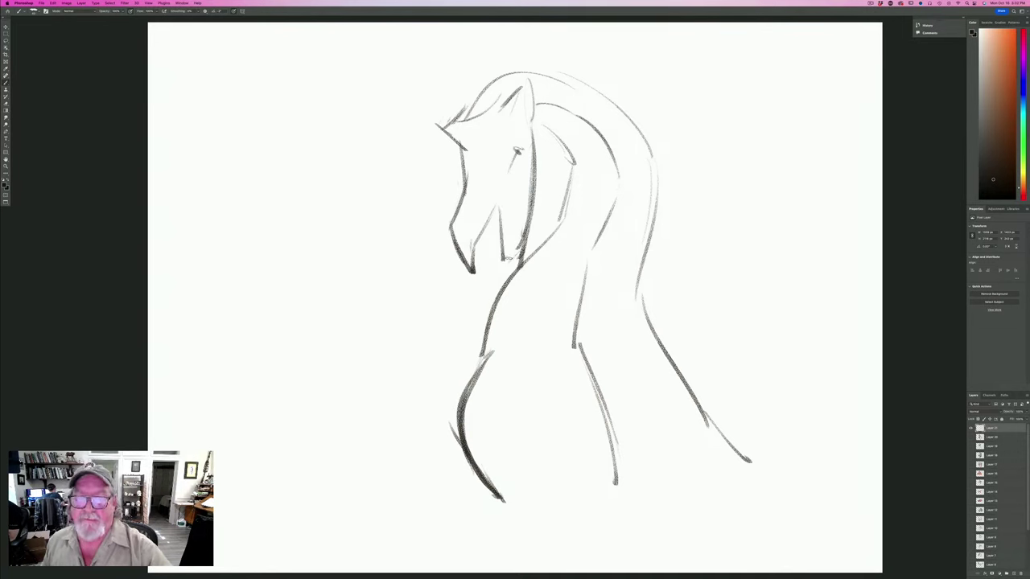
{"action": "mouse_move", "coordinate": [486, 147]}
{"action": "left_mouse_down"}
{"action": "mouse_move", "coordinate": [506, 121]}
{"action": "mouse_move", "coordinate": [476, 155]}
{"action": "mouse_move", "coordinate": [494, 142]}
{"action": "mouse_move", "coordinate": [433, 124]}
{"action": "mouse_move", "coordinate": [454, 128]}
{"action": "mouse_move", "coordinate": [443, 95]}
{"action": "mouse_move", "coordinate": [448, 44]}
{"action": "mouse_move", "coordinate": [471, 68]}
{"action": "mouse_move", "coordinate": [473, 98]}
{"action": "mouse_move", "coordinate": [489, 85]}
{"action": "mouse_move", "coordinate": [473, 103]}
{"action": "left_mouse_up"}
{"action": "left_click_drag", "start_coordinate": [503, 64], "coordinate": [508, 28]}
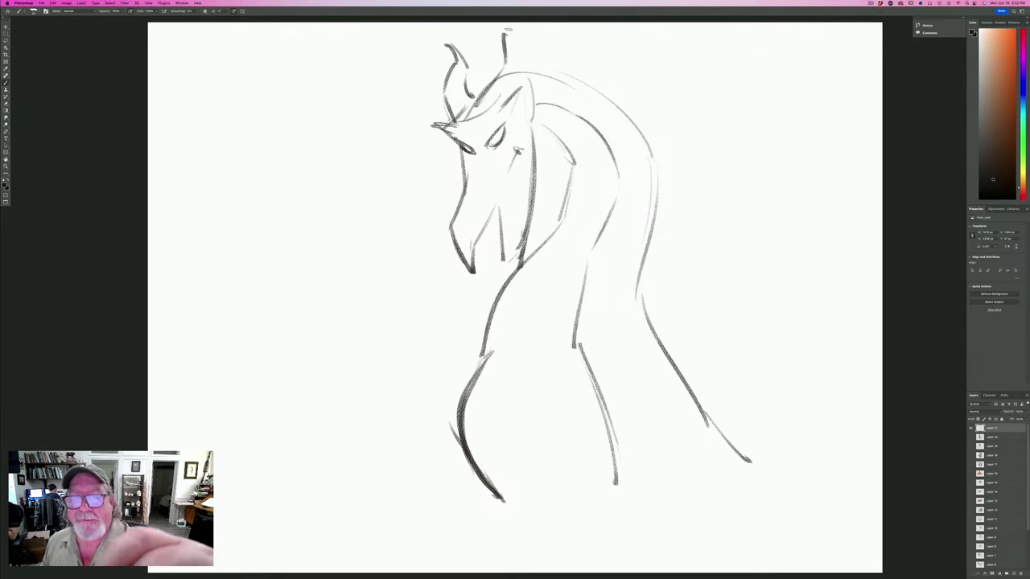
Move the dragon drawing down and slightly left to free space above the horns, and return to the Brush tool.
{"action": "left_click", "coordinate": [6, 27]}
{"action": "left_click_drag", "start_coordinate": [298, 327], "coordinate": [289, 338]}
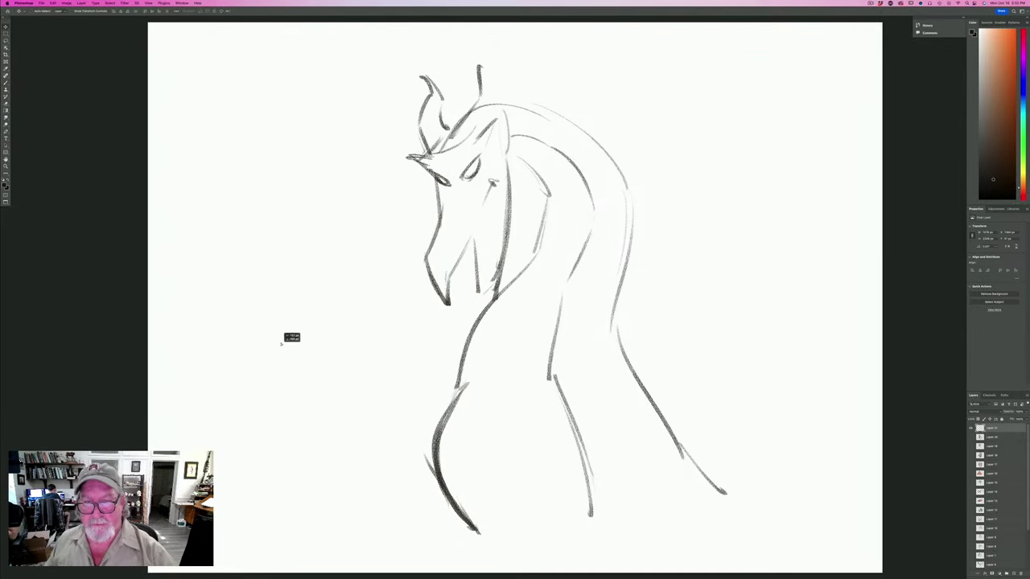
{"action": "key", "text": "b"}
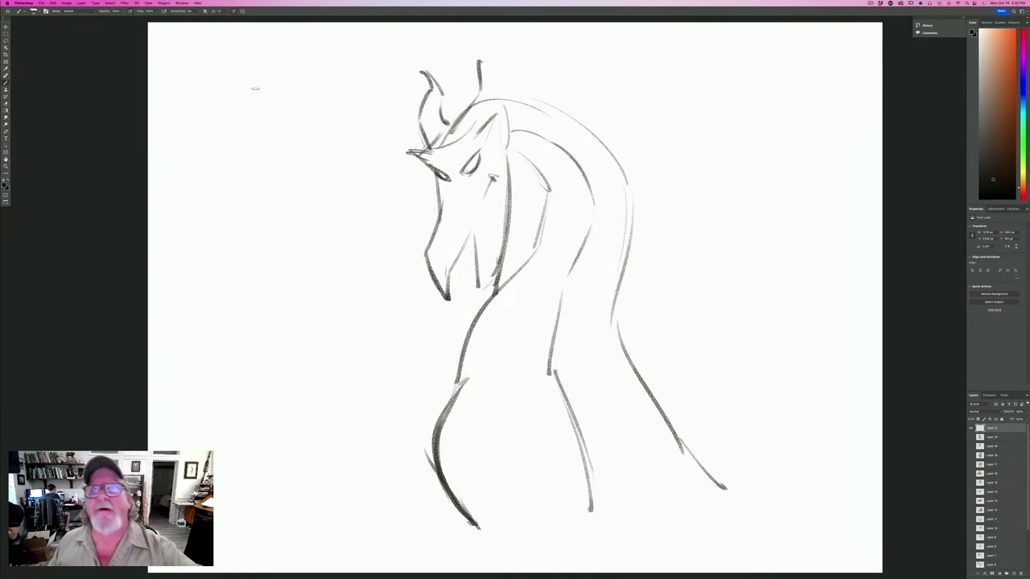
Complete the dragon's near horn and add short spikes and long curved spines down the back of the neck.
{"action": "mouse_move", "coordinate": [477, 61]}
{"action": "left_mouse_down"}
{"action": "mouse_move", "coordinate": [492, 34]}
{"action": "mouse_move", "coordinate": [476, 61]}
{"action": "mouse_move", "coordinate": [476, 96]}
{"action": "left_mouse_up"}
{"action": "mouse_move", "coordinate": [496, 33]}
{"action": "left_mouse_down"}
{"action": "mouse_move", "coordinate": [504, 106]}
{"action": "mouse_move", "coordinate": [523, 95]}
{"action": "mouse_move", "coordinate": [567, 106]}
{"action": "mouse_move", "coordinate": [563, 114]}
{"action": "mouse_move", "coordinate": [650, 105]}
{"action": "mouse_move", "coordinate": [689, 114]}
{"action": "mouse_move", "coordinate": [607, 129]}
{"action": "mouse_move", "coordinate": [609, 141]}
{"action": "mouse_move", "coordinate": [740, 207]}
{"action": "mouse_move", "coordinate": [706, 187]}
{"action": "mouse_move", "coordinate": [626, 172]}
{"action": "mouse_move", "coordinate": [714, 283]}
{"action": "mouse_move", "coordinate": [640, 214]}
{"action": "mouse_move", "coordinate": [659, 309]}
{"action": "mouse_move", "coordinate": [626, 248]}
{"action": "mouse_move", "coordinate": [618, 282]}
{"action": "left_mouse_up"}
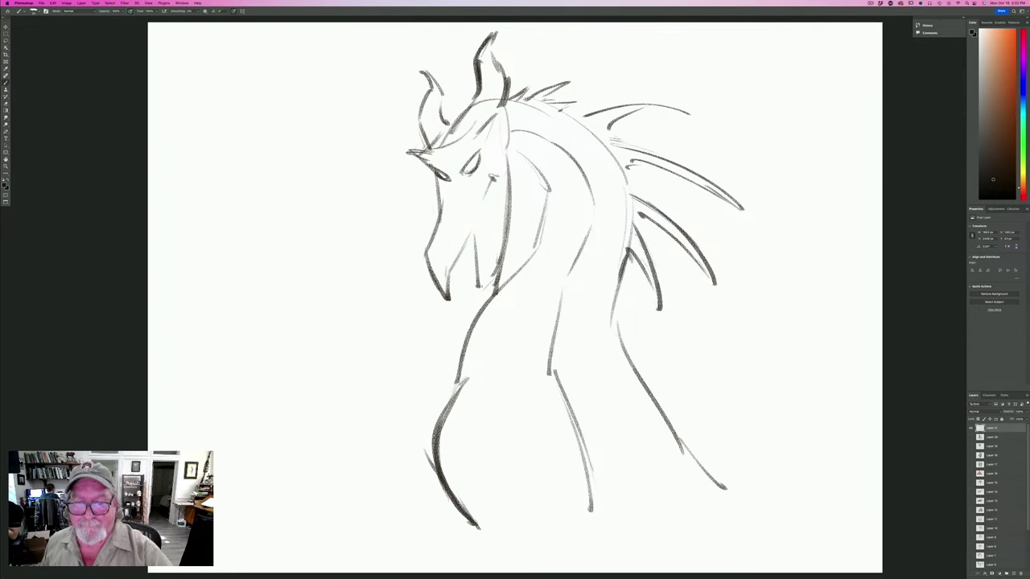
Define the inside of the dragon's open mouth and draw rows of jagged teeth along the lower jaw.
{"action": "left_click_drag", "start_coordinate": [479, 288], "coordinate": [477, 237]}
{"action": "mouse_move", "coordinate": [483, 181]}
{"action": "left_mouse_down"}
{"action": "mouse_move", "coordinate": [492, 180]}
{"action": "mouse_move", "coordinate": [469, 220]}
{"action": "left_mouse_up"}
{"action": "mouse_move", "coordinate": [458, 257]}
{"action": "left_mouse_down"}
{"action": "mouse_move", "coordinate": [480, 207]}
{"action": "mouse_move", "coordinate": [498, 208]}
{"action": "mouse_move", "coordinate": [497, 175]}
{"action": "mouse_move", "coordinate": [494, 241]}
{"action": "left_mouse_up"}
{"action": "left_click_drag", "start_coordinate": [495, 193], "coordinate": [488, 287]}
{"action": "left_click_drag", "start_coordinate": [473, 223], "coordinate": [477, 280]}
{"action": "left_click_drag", "start_coordinate": [495, 191], "coordinate": [489, 286]}
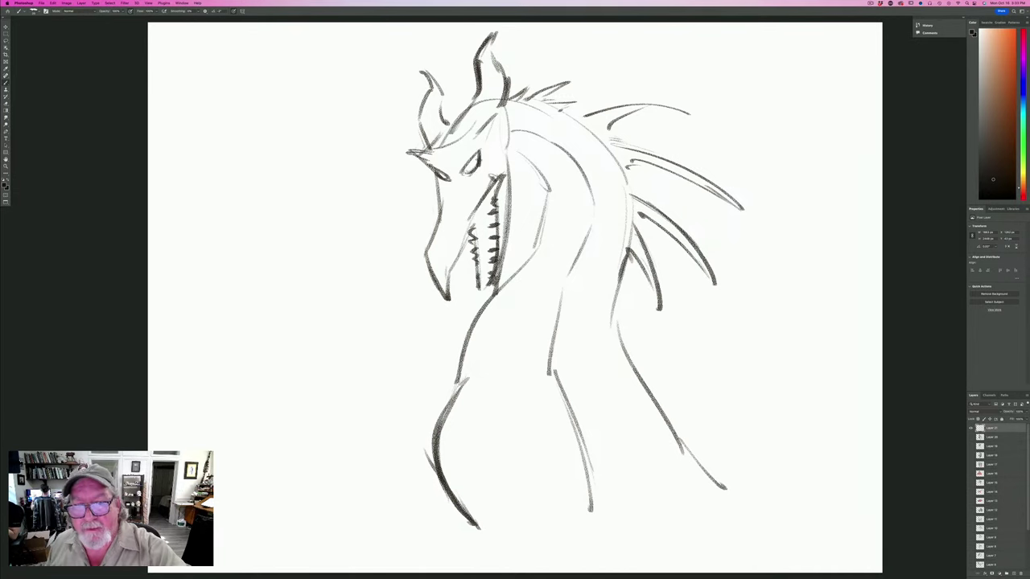
Darken the dragon's scowling eye, add the nostrils with a bump on the snout, and draw the upper teeth.
{"action": "left_click_drag", "start_coordinate": [479, 153], "coordinate": [465, 171]}
{"action": "mouse_move", "coordinate": [451, 245]}
{"action": "left_mouse_down"}
{"action": "mouse_move", "coordinate": [446, 259]}
{"action": "mouse_move", "coordinate": [441, 241]}
{"action": "mouse_move", "coordinate": [420, 259]}
{"action": "mouse_move", "coordinate": [429, 263]}
{"action": "mouse_move", "coordinate": [421, 246]}
{"action": "mouse_move", "coordinate": [414, 260]}
{"action": "left_mouse_up"}
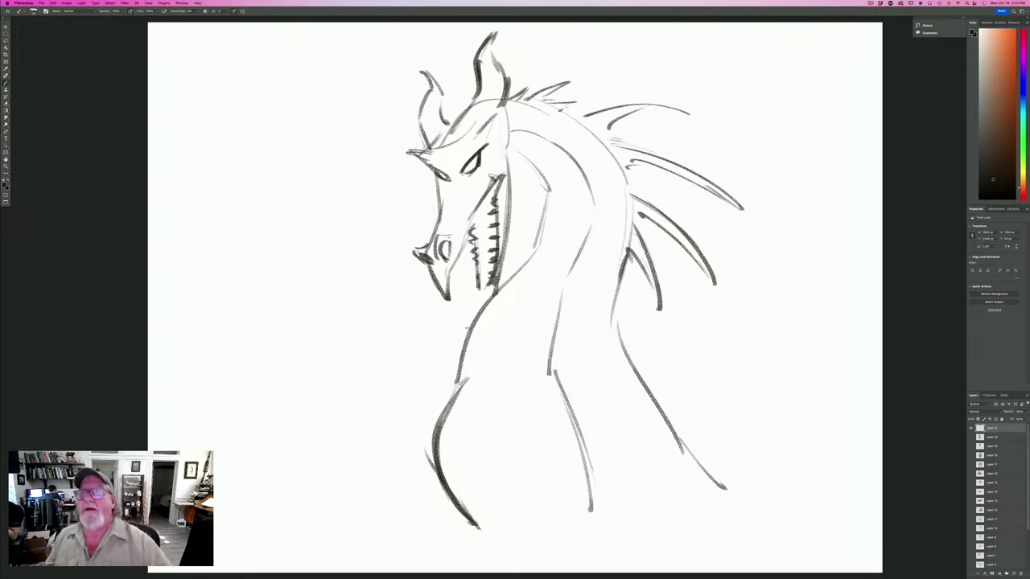
{"action": "mouse_move", "coordinate": [465, 264]}
{"action": "left_mouse_down"}
{"action": "mouse_move", "coordinate": [445, 281]}
{"action": "mouse_move", "coordinate": [460, 253]}
{"action": "mouse_move", "coordinate": [453, 279]}
{"action": "left_mouse_up"}
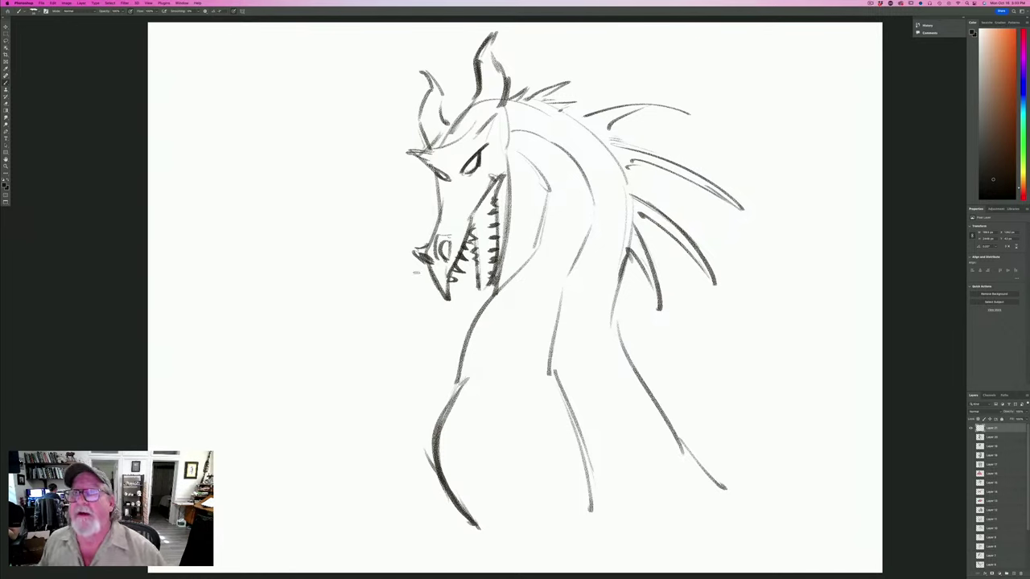
Thicken the outer edge of the dragon's lower jaw from the mouth corner to the chin.
{"action": "mouse_move", "coordinate": [519, 153]}
{"action": "left_mouse_down"}
{"action": "mouse_move", "coordinate": [507, 176]}
{"action": "mouse_move", "coordinate": [506, 228]}
{"action": "left_mouse_up"}
{"action": "left_click_drag", "start_coordinate": [510, 176], "coordinate": [505, 232]}
{"action": "left_click_drag", "start_coordinate": [508, 231], "coordinate": [486, 293]}
Draw curved horizontal belly plates across the dragon's throat, neck and chest, from behind the jaw to the bottom of the chest.
{"action": "mouse_move", "coordinate": [523, 137]}
{"action": "left_mouse_down"}
{"action": "mouse_move", "coordinate": [515, 153]}
{"action": "mouse_move", "coordinate": [527, 157]}
{"action": "left_mouse_up"}
{"action": "left_click_drag", "start_coordinate": [553, 146], "coordinate": [537, 163]}
{"action": "mouse_move", "coordinate": [566, 156]}
{"action": "left_mouse_down"}
{"action": "mouse_move", "coordinate": [550, 168]}
{"action": "mouse_move", "coordinate": [581, 184]}
{"action": "mouse_move", "coordinate": [592, 216]}
{"action": "left_mouse_up"}
{"action": "mouse_move", "coordinate": [539, 231]}
{"action": "left_mouse_down"}
{"action": "mouse_move", "coordinate": [579, 235]}
{"action": "mouse_move", "coordinate": [571, 264]}
{"action": "left_mouse_up"}
{"action": "mouse_move", "coordinate": [517, 256]}
{"action": "left_mouse_down"}
{"action": "mouse_move", "coordinate": [542, 260]}
{"action": "mouse_move", "coordinate": [561, 277]}
{"action": "mouse_move", "coordinate": [554, 285]}
{"action": "left_mouse_up"}
{"action": "left_click_drag", "start_coordinate": [488, 307], "coordinate": [550, 311]}
{"action": "left_click_drag", "start_coordinate": [473, 332], "coordinate": [539, 327]}
{"action": "left_click_drag", "start_coordinate": [499, 351], "coordinate": [541, 346]}
{"action": "left_click_drag", "start_coordinate": [465, 354], "coordinate": [502, 348]}
{"action": "mouse_move", "coordinate": [533, 368]}
{"action": "left_mouse_down"}
{"action": "mouse_move", "coordinate": [468, 372]}
{"action": "mouse_move", "coordinate": [482, 384]}
{"action": "left_mouse_up"}
{"action": "left_click_drag", "start_coordinate": [552, 400], "coordinate": [447, 416]}
{"action": "left_click_drag", "start_coordinate": [560, 423], "coordinate": [445, 441]}
{"action": "left_click_drag", "start_coordinate": [579, 454], "coordinate": [454, 470]}
{"action": "left_click_drag", "start_coordinate": [587, 474], "coordinate": [460, 497]}
{"action": "left_click_drag", "start_coordinate": [586, 492], "coordinate": [473, 520]}
{"action": "left_click_drag", "start_coordinate": [594, 518], "coordinate": [512, 545]}
{"action": "left_click_drag", "start_coordinate": [577, 548], "coordinate": [498, 546]}
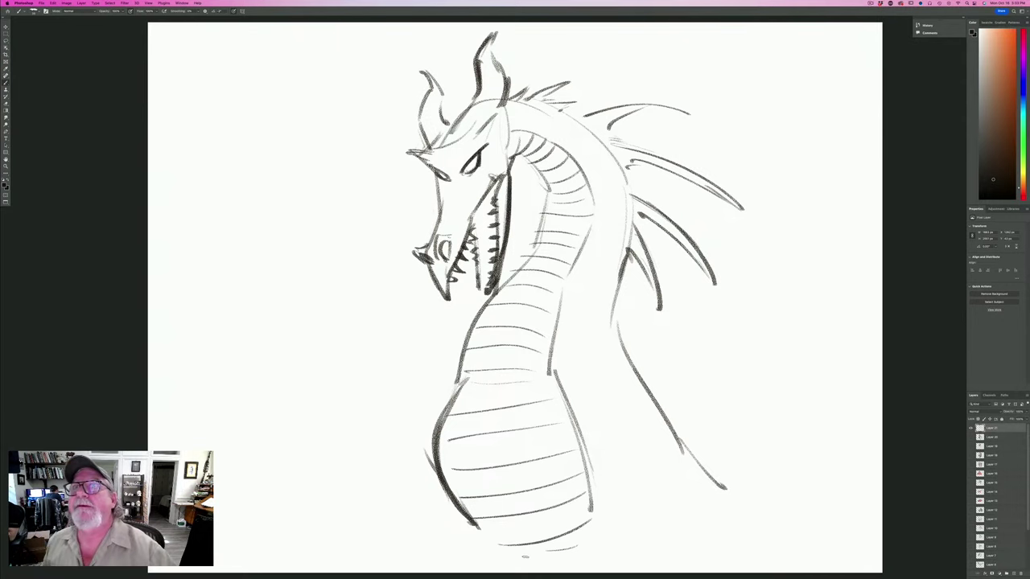
Ink the outlines of both horns and the short spikes at the top of the dragon's neck with bolder strokes.
{"action": "left_click_drag", "start_coordinate": [495, 32], "coordinate": [481, 48]}
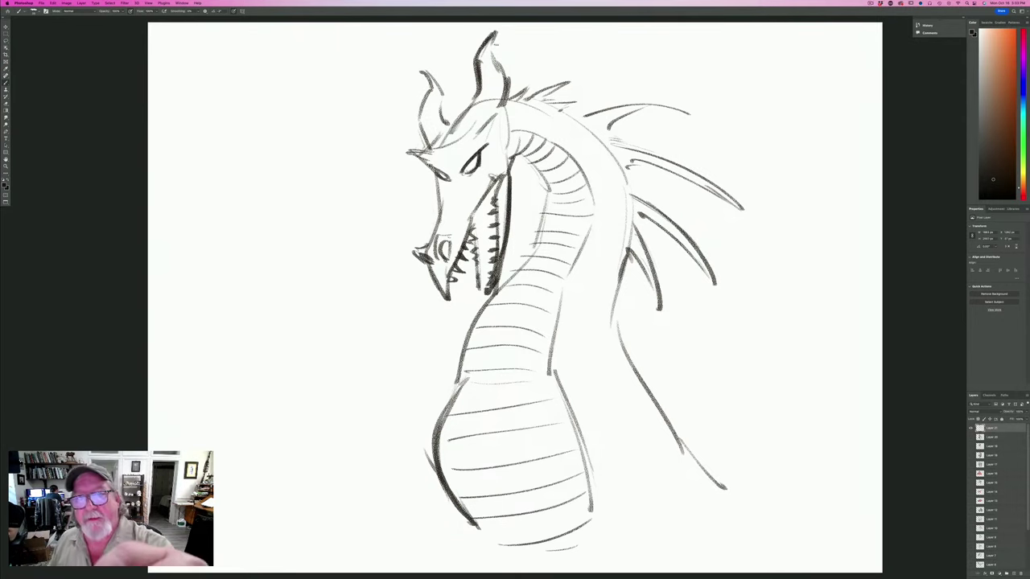
{"action": "mouse_move", "coordinate": [493, 30]}
{"action": "left_mouse_down"}
{"action": "mouse_move", "coordinate": [506, 97]}
{"action": "mouse_move", "coordinate": [499, 111]}
{"action": "mouse_move", "coordinate": [442, 122]}
{"action": "mouse_move", "coordinate": [430, 74]}
{"action": "mouse_move", "coordinate": [420, 114]}
{"action": "mouse_move", "coordinate": [429, 148]}
{"action": "left_mouse_up"}
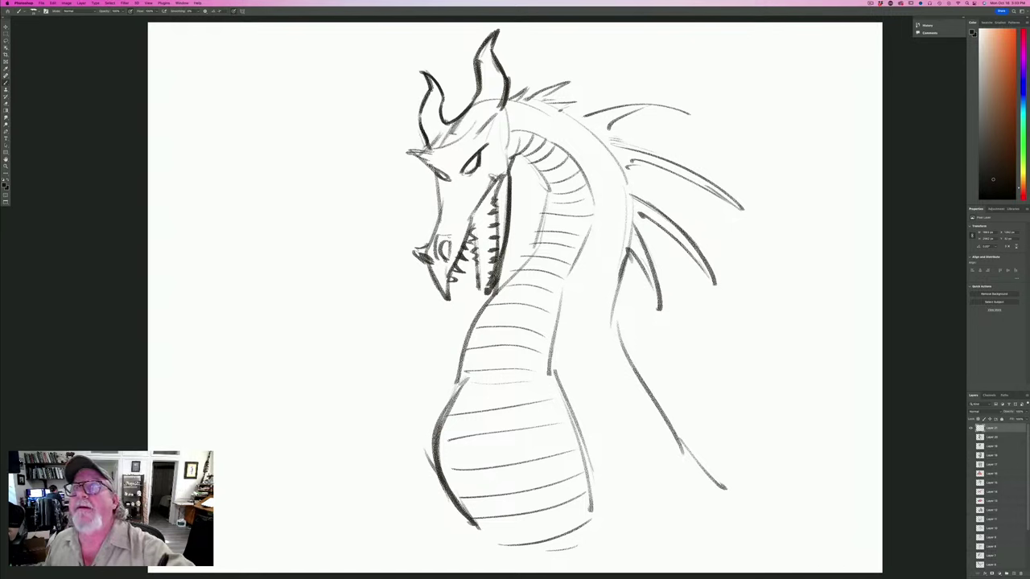
{"action": "mouse_move", "coordinate": [513, 98]}
{"action": "left_mouse_down"}
{"action": "mouse_move", "coordinate": [528, 84]}
{"action": "mouse_move", "coordinate": [519, 98]}
{"action": "mouse_move", "coordinate": [560, 85]}
{"action": "left_mouse_up"}
{"action": "left_click_drag", "start_coordinate": [546, 102], "coordinate": [580, 101]}
{"action": "left_click_drag", "start_coordinate": [561, 115], "coordinate": [573, 112]}
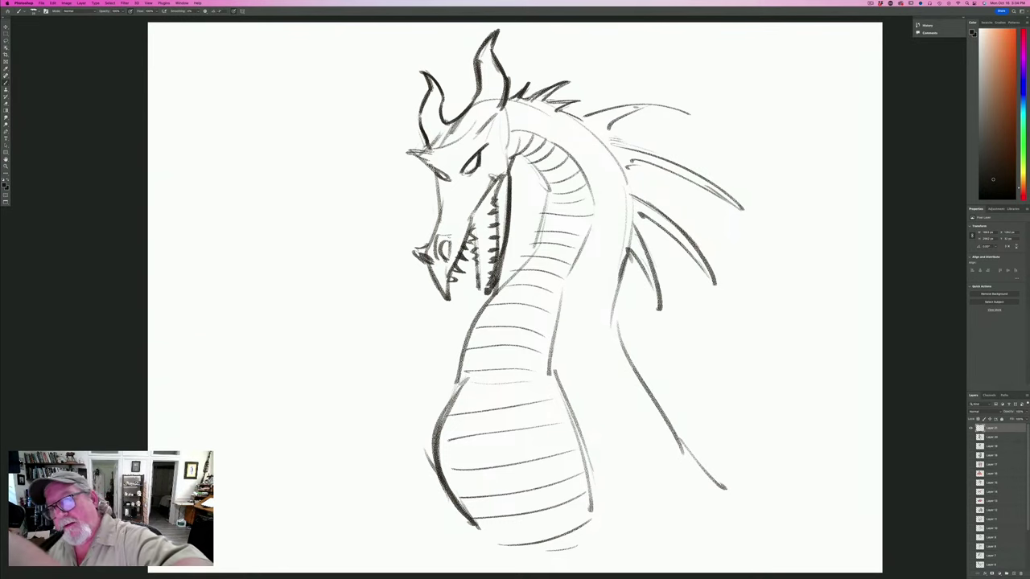
Ink the long curved spines along the back of the dragon's neck and the upper back contour below them.
{"action": "left_click_drag", "start_coordinate": [637, 110], "coordinate": [663, 105]}
{"action": "left_click_drag", "start_coordinate": [586, 125], "coordinate": [635, 104]}
{"action": "left_click_drag", "start_coordinate": [590, 119], "coordinate": [649, 106]}
{"action": "mouse_move", "coordinate": [604, 135]}
{"action": "left_mouse_down"}
{"action": "mouse_move", "coordinate": [724, 190]}
{"action": "mouse_move", "coordinate": [750, 218]}
{"action": "mouse_move", "coordinate": [694, 182]}
{"action": "mouse_move", "coordinate": [626, 165]}
{"action": "mouse_move", "coordinate": [632, 195]}
{"action": "mouse_move", "coordinate": [711, 265]}
{"action": "left_mouse_up"}
{"action": "mouse_move", "coordinate": [684, 234]}
{"action": "left_mouse_down"}
{"action": "mouse_move", "coordinate": [716, 286]}
{"action": "mouse_move", "coordinate": [644, 214]}
{"action": "mouse_move", "coordinate": [629, 215]}
{"action": "mouse_move", "coordinate": [661, 301]}
{"action": "mouse_move", "coordinate": [658, 325]}
{"action": "mouse_move", "coordinate": [624, 250]}
{"action": "mouse_move", "coordinate": [615, 349]}
{"action": "mouse_move", "coordinate": [649, 391]}
{"action": "left_mouse_up"}
Extend the dragon's lower back line and add two dark diagonal fold strokes between the back and the chest.
{"action": "mouse_move", "coordinate": [622, 346]}
{"action": "left_mouse_down"}
{"action": "mouse_move", "coordinate": [689, 466]}
{"action": "mouse_move", "coordinate": [736, 500]}
{"action": "left_mouse_up"}
{"action": "left_click_drag", "start_coordinate": [624, 390], "coordinate": [682, 505]}
{"action": "left_click_drag", "start_coordinate": [586, 423], "coordinate": [612, 487]}
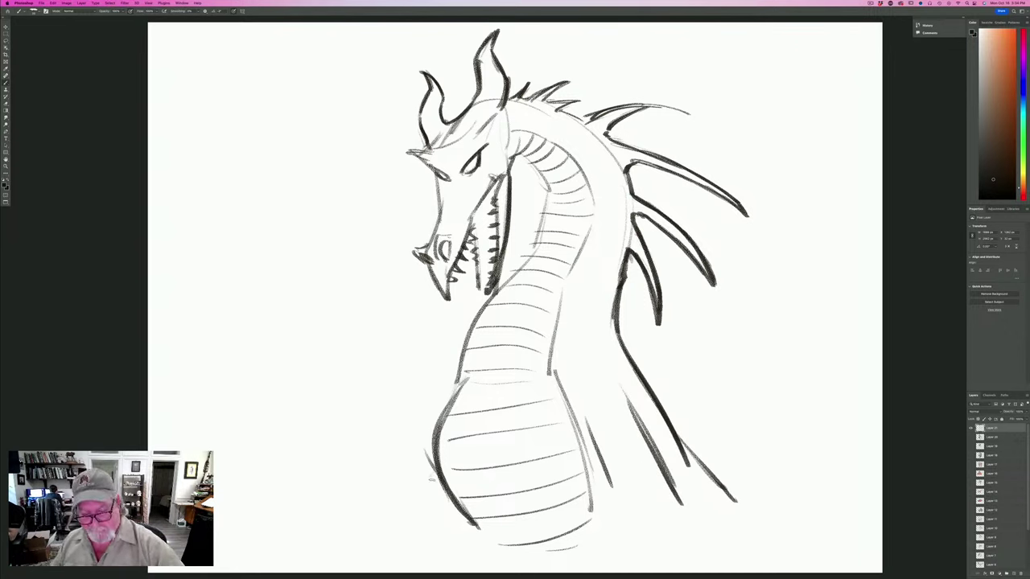
Ink the front contour of the dragon's throat and chest with bolder strokes and add a short jagged limb line beside the lower chest.
{"action": "left_click_drag", "start_coordinate": [439, 467], "coordinate": [409, 547]}
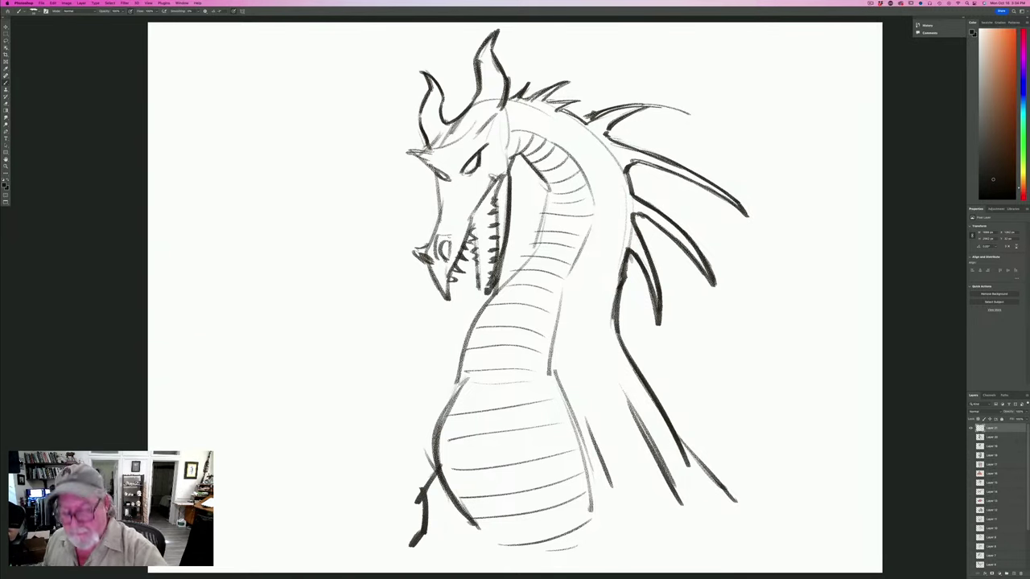
{"action": "mouse_move", "coordinate": [548, 187]}
{"action": "left_mouse_down"}
{"action": "mouse_move", "coordinate": [534, 248]}
{"action": "mouse_move", "coordinate": [470, 341]}
{"action": "left_mouse_up"}
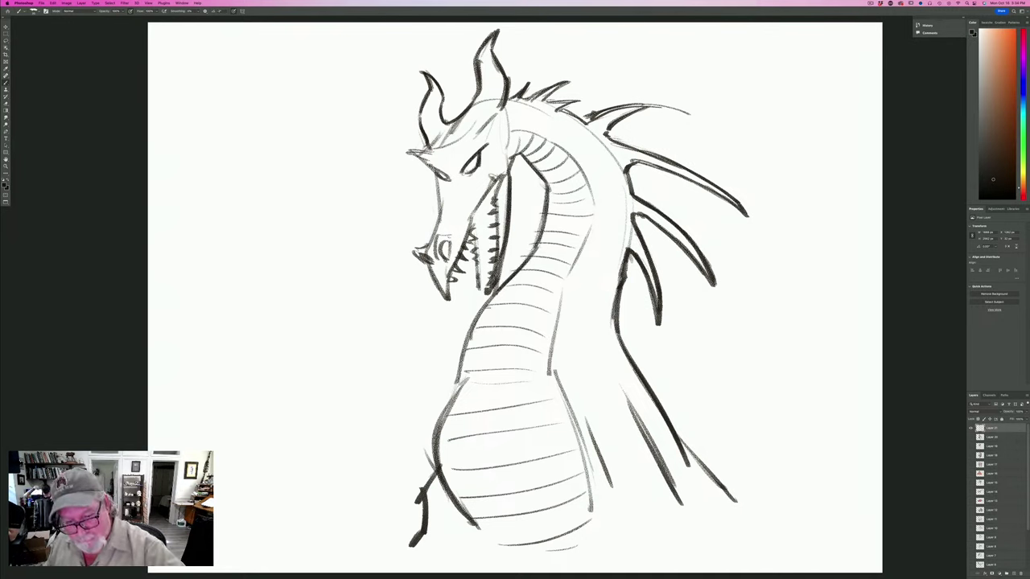
{"action": "mouse_move", "coordinate": [488, 303]}
{"action": "left_mouse_down"}
{"action": "mouse_move", "coordinate": [435, 452]}
{"action": "mouse_move", "coordinate": [439, 489]}
{"action": "left_mouse_up"}
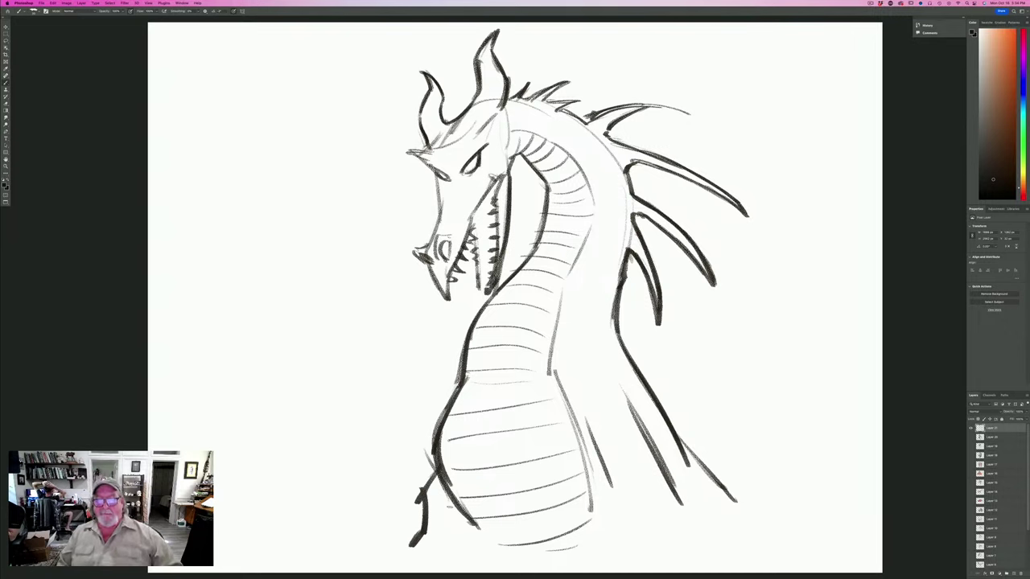
Darken the front edge of the dragon's snout and its brow spike, and add short curved strokes behind the cheek.
{"action": "mouse_move", "coordinate": [436, 173]}
{"action": "left_mouse_down"}
{"action": "mouse_move", "coordinate": [426, 251]}
{"action": "mouse_move", "coordinate": [447, 295]}
{"action": "left_mouse_up"}
{"action": "mouse_move", "coordinate": [507, 148]}
{"action": "left_mouse_down"}
{"action": "mouse_move", "coordinate": [503, 117]}
{"action": "mouse_move", "coordinate": [513, 114]}
{"action": "mouse_move", "coordinate": [519, 146]}
{"action": "mouse_move", "coordinate": [536, 145]}
{"action": "left_mouse_up"}
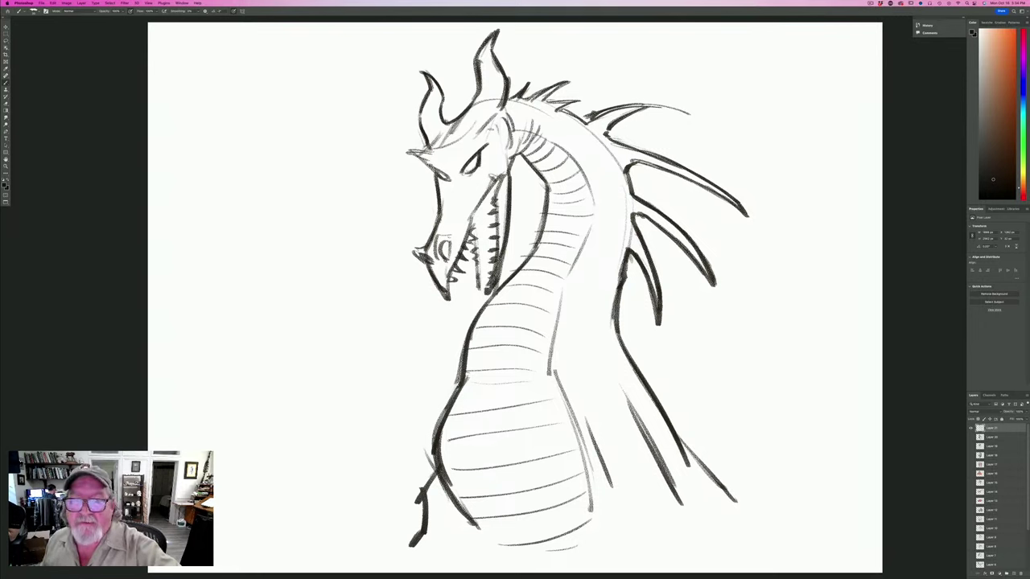
{"action": "mouse_move", "coordinate": [427, 144]}
{"action": "left_mouse_down"}
{"action": "mouse_move", "coordinate": [410, 153]}
{"action": "mouse_move", "coordinate": [428, 161]}
{"action": "left_mouse_up"}
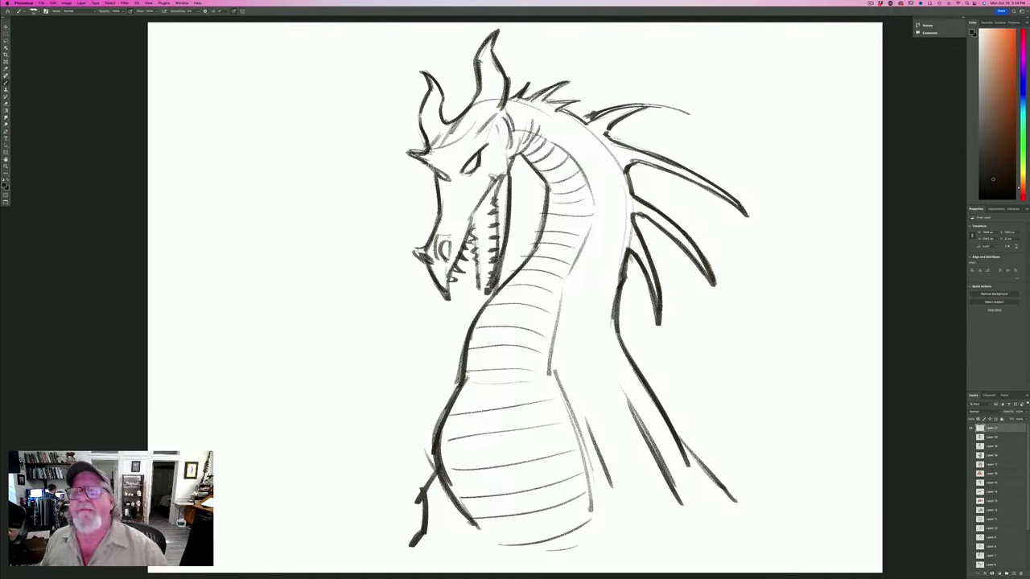
Draw curved ridge lines across both of the dragon's horns from base to tip.
{"action": "mouse_move", "coordinate": [484, 120]}
{"action": "left_mouse_down"}
{"action": "mouse_move", "coordinate": [464, 103]}
{"action": "mouse_move", "coordinate": [480, 93]}
{"action": "left_mouse_up"}
{"action": "mouse_move", "coordinate": [503, 87]}
{"action": "left_mouse_down"}
{"action": "mouse_move", "coordinate": [475, 84]}
{"action": "mouse_move", "coordinate": [483, 71]}
{"action": "left_mouse_up"}
{"action": "left_click_drag", "start_coordinate": [494, 69], "coordinate": [481, 62]}
{"action": "left_click_drag", "start_coordinate": [439, 136], "coordinate": [426, 83]}
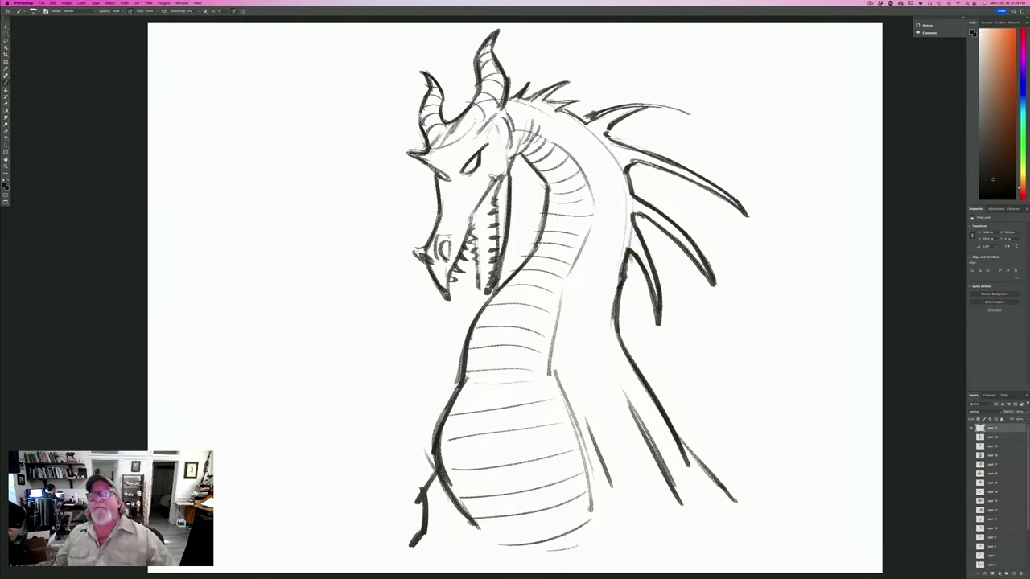
Draw two wavy smoke trails rising from the dragon's snout to the upper canvas and darken both nostril outlines.
{"action": "mouse_move", "coordinate": [421, 267]}
{"action": "left_mouse_down"}
{"action": "mouse_move", "coordinate": [406, 263]}
{"action": "mouse_move", "coordinate": [388, 165]}
{"action": "mouse_move", "coordinate": [333, 31]}
{"action": "left_mouse_up"}
{"action": "mouse_move", "coordinate": [367, 71]}
{"action": "left_mouse_down"}
{"action": "mouse_move", "coordinate": [408, 263]}
{"action": "mouse_move", "coordinate": [350, 234]}
{"action": "mouse_move", "coordinate": [251, 45]}
{"action": "left_mouse_up"}
{"action": "mouse_move", "coordinate": [314, 102]}
{"action": "left_mouse_down"}
{"action": "mouse_move", "coordinate": [305, 166]}
{"action": "mouse_move", "coordinate": [320, 202]}
{"action": "mouse_move", "coordinate": [369, 261]}
{"action": "mouse_move", "coordinate": [412, 268]}
{"action": "left_mouse_up"}
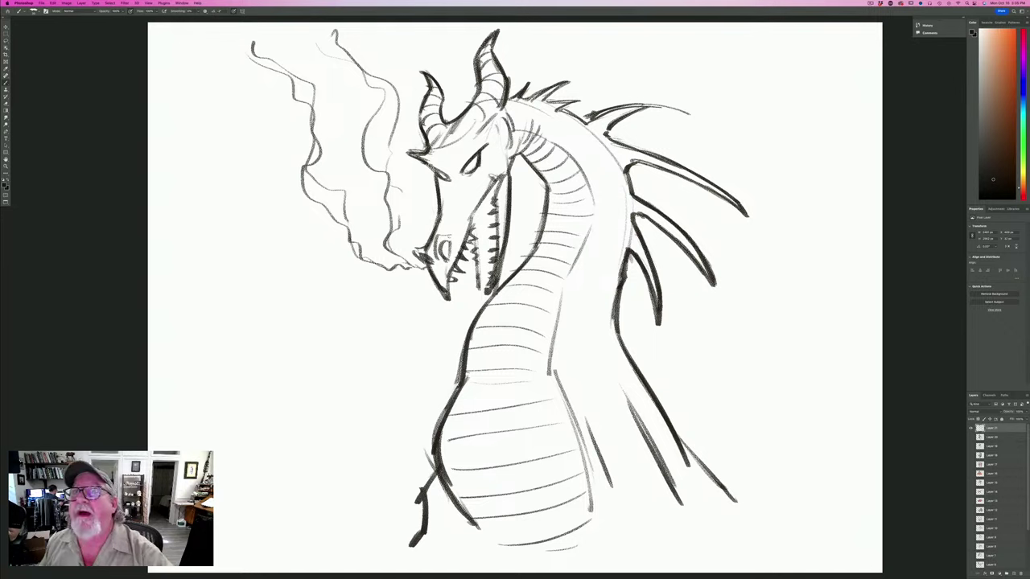
{"action": "left_click_drag", "start_coordinate": [442, 243], "coordinate": [447, 257]}
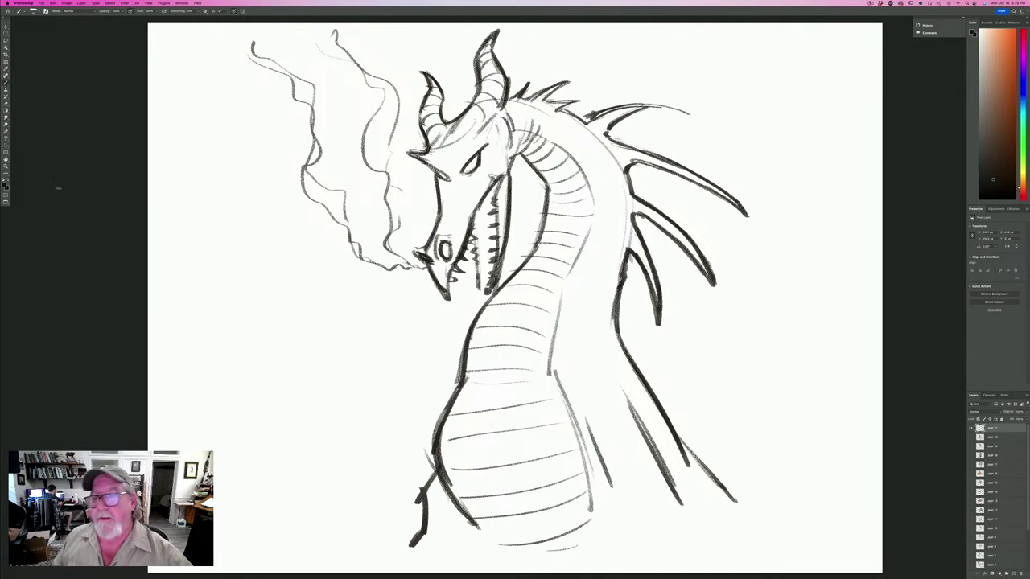
Add a layer beneath the dragon's line art and paint the neck, back spines, body and lower jaw near-black.
{"action": "key", "text": "alt+["}
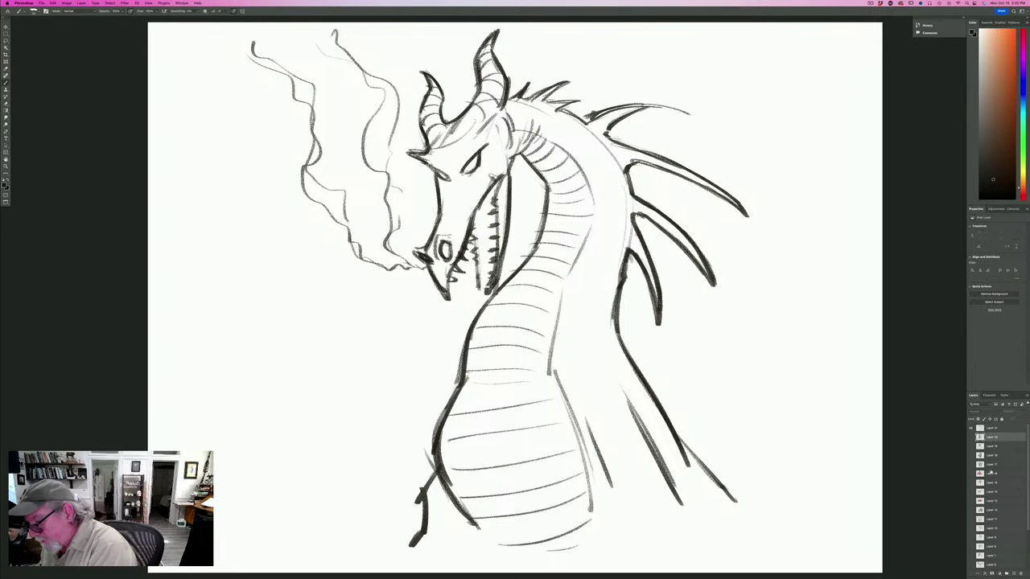
{"action": "left_click", "coordinate": [1012, 574]}
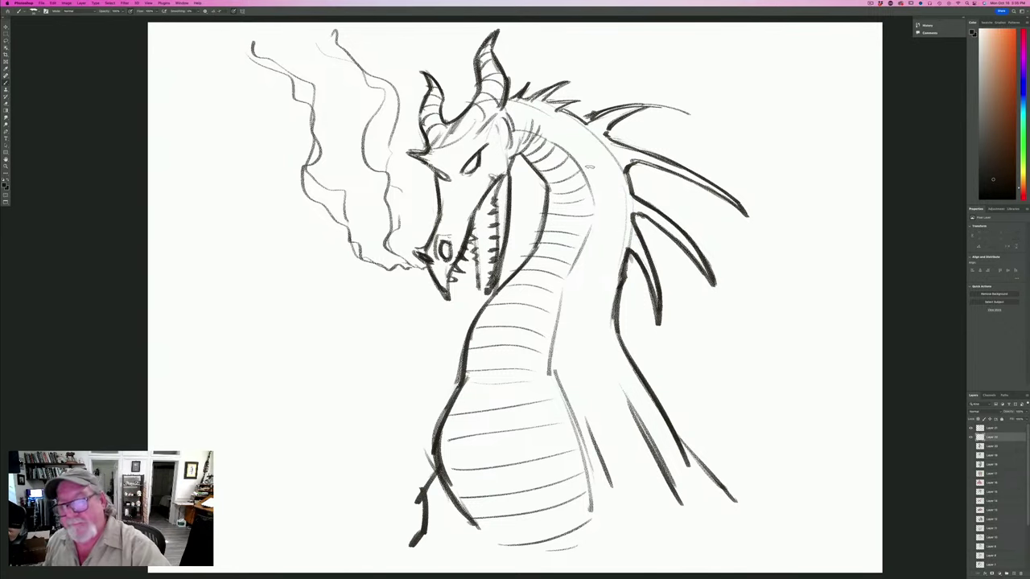
{"action": "left_click_drag", "start_coordinate": [596, 159], "coordinate": [605, 203]}
{"action": "mouse_move", "coordinate": [609, 261]}
{"action": "left_mouse_down"}
{"action": "mouse_move", "coordinate": [570, 280]}
{"action": "mouse_move", "coordinate": [556, 356]}
{"action": "mouse_move", "coordinate": [601, 299]}
{"action": "mouse_move", "coordinate": [633, 390]}
{"action": "mouse_move", "coordinate": [722, 515]}
{"action": "mouse_move", "coordinate": [592, 345]}
{"action": "mouse_move", "coordinate": [604, 410]}
{"action": "mouse_move", "coordinate": [575, 369]}
{"action": "mouse_move", "coordinate": [606, 504]}
{"action": "mouse_move", "coordinate": [562, 352]}
{"action": "left_mouse_up"}
{"action": "mouse_move", "coordinate": [583, 491]}
{"action": "left_mouse_down"}
{"action": "mouse_move", "coordinate": [574, 354]}
{"action": "mouse_move", "coordinate": [587, 382]}
{"action": "mouse_move", "coordinate": [623, 233]}
{"action": "mouse_move", "coordinate": [595, 282]}
{"action": "mouse_move", "coordinate": [567, 282]}
{"action": "mouse_move", "coordinate": [563, 338]}
{"action": "mouse_move", "coordinate": [604, 161]}
{"action": "mouse_move", "coordinate": [659, 296]}
{"action": "mouse_move", "coordinate": [628, 246]}
{"action": "mouse_move", "coordinate": [636, 201]}
{"action": "mouse_move", "coordinate": [684, 238]}
{"action": "mouse_move", "coordinate": [704, 270]}
{"action": "mouse_move", "coordinate": [607, 157]}
{"action": "mouse_move", "coordinate": [688, 153]}
{"action": "mouse_move", "coordinate": [736, 206]}
{"action": "mouse_move", "coordinate": [591, 132]}
{"action": "mouse_move", "coordinate": [593, 149]}
{"action": "mouse_move", "coordinate": [608, 116]}
{"action": "mouse_move", "coordinate": [640, 109]}
{"action": "mouse_move", "coordinate": [591, 124]}
{"action": "mouse_move", "coordinate": [597, 197]}
{"action": "mouse_move", "coordinate": [535, 121]}
{"action": "mouse_move", "coordinate": [581, 117]}
{"action": "mouse_move", "coordinate": [531, 95]}
{"action": "mouse_move", "coordinate": [511, 101]}
{"action": "mouse_move", "coordinate": [530, 117]}
{"action": "mouse_move", "coordinate": [515, 121]}
{"action": "mouse_move", "coordinate": [547, 137]}
{"action": "mouse_move", "coordinate": [497, 120]}
{"action": "mouse_move", "coordinate": [508, 141]}
{"action": "mouse_move", "coordinate": [495, 265]}
{"action": "left_mouse_up"}
Fill the dragon's head, horns, brow and snout with near-black, leaving the eyes and nostrils unpainted.
{"action": "mouse_move", "coordinate": [500, 135]}
{"action": "left_mouse_down"}
{"action": "mouse_move", "coordinate": [476, 198]}
{"action": "mouse_move", "coordinate": [480, 178]}
{"action": "mouse_move", "coordinate": [460, 193]}
{"action": "mouse_move", "coordinate": [449, 166]}
{"action": "mouse_move", "coordinate": [494, 135]}
{"action": "mouse_move", "coordinate": [492, 93]}
{"action": "left_mouse_up"}
{"action": "mouse_move", "coordinate": [467, 137]}
{"action": "left_mouse_down"}
{"action": "mouse_move", "coordinate": [492, 37]}
{"action": "mouse_move", "coordinate": [504, 84]}
{"action": "mouse_move", "coordinate": [436, 143]}
{"action": "mouse_move", "coordinate": [431, 134]}
{"action": "left_mouse_up"}
{"action": "mouse_move", "coordinate": [436, 90]}
{"action": "left_mouse_down"}
{"action": "mouse_move", "coordinate": [433, 131]}
{"action": "mouse_move", "coordinate": [427, 77]}
{"action": "mouse_move", "coordinate": [421, 120]}
{"action": "mouse_move", "coordinate": [467, 165]}
{"action": "mouse_move", "coordinate": [431, 150]}
{"action": "mouse_move", "coordinate": [452, 174]}
{"action": "mouse_move", "coordinate": [410, 151]}
{"action": "left_mouse_up"}
{"action": "mouse_move", "coordinate": [451, 178]}
{"action": "left_mouse_down"}
{"action": "mouse_move", "coordinate": [463, 198]}
{"action": "mouse_move", "coordinate": [442, 197]}
{"action": "mouse_move", "coordinate": [436, 179]}
{"action": "mouse_move", "coordinate": [462, 212]}
{"action": "mouse_move", "coordinate": [449, 249]}
{"action": "left_mouse_up"}
{"action": "mouse_move", "coordinate": [450, 196]}
{"action": "left_mouse_down"}
{"action": "mouse_move", "coordinate": [434, 245]}
{"action": "mouse_move", "coordinate": [433, 280]}
{"action": "mouse_move", "coordinate": [444, 279]}
{"action": "mouse_move", "coordinate": [430, 287]}
{"action": "mouse_move", "coordinate": [449, 293]}
{"action": "left_mouse_up"}
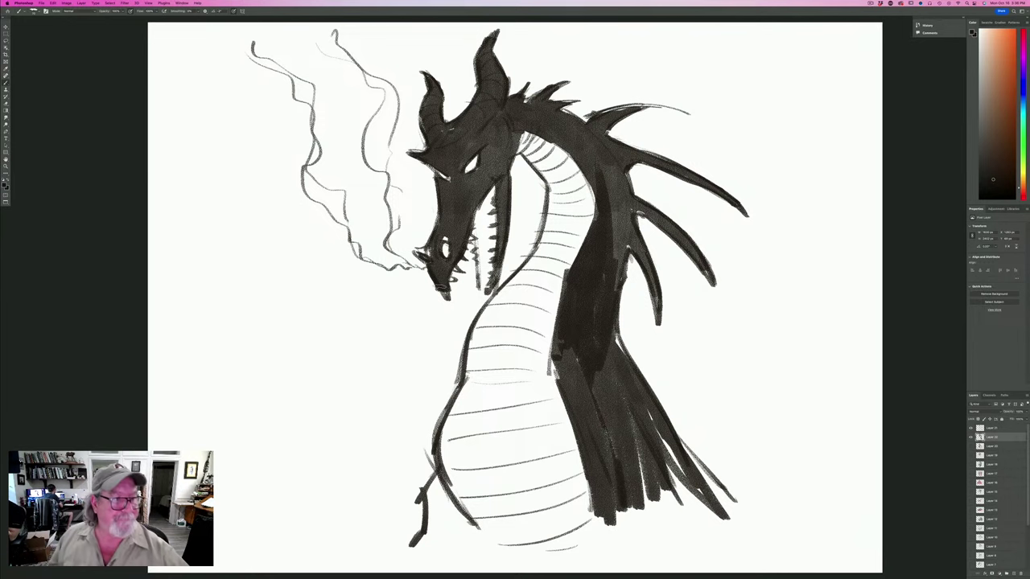
Set the foreground color to dark purple and fill the dragon's belly plates from throat to lower chest.
{"action": "left_click", "coordinate": [5, 185]}
{"action": "left_click", "coordinate": [108, 269]}
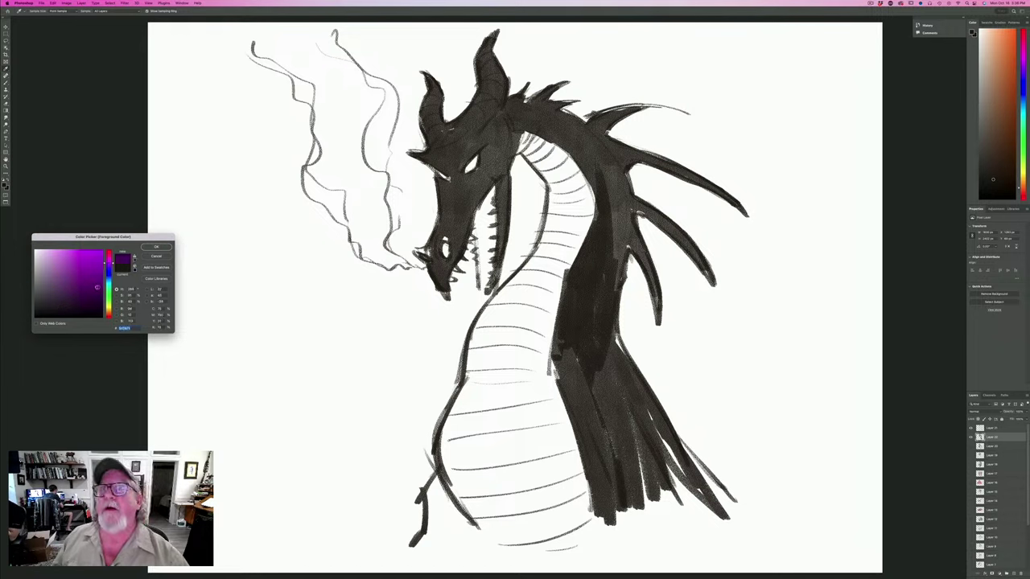
{"action": "left_click", "coordinate": [157, 246]}
{"action": "mouse_move", "coordinate": [531, 145]}
{"action": "left_mouse_down"}
{"action": "mouse_move", "coordinate": [541, 165]}
{"action": "mouse_move", "coordinate": [523, 143]}
{"action": "mouse_move", "coordinate": [536, 139]}
{"action": "mouse_move", "coordinate": [568, 159]}
{"action": "mouse_move", "coordinate": [587, 190]}
{"action": "mouse_move", "coordinate": [537, 147]}
{"action": "mouse_move", "coordinate": [567, 202]}
{"action": "mouse_move", "coordinate": [587, 215]}
{"action": "mouse_move", "coordinate": [593, 201]}
{"action": "mouse_move", "coordinate": [578, 266]}
{"action": "mouse_move", "coordinate": [563, 195]}
{"action": "mouse_move", "coordinate": [539, 265]}
{"action": "mouse_move", "coordinate": [514, 285]}
{"action": "mouse_move", "coordinate": [547, 310]}
{"action": "mouse_move", "coordinate": [539, 345]}
{"action": "mouse_move", "coordinate": [495, 338]}
{"action": "mouse_move", "coordinate": [491, 306]}
{"action": "mouse_move", "coordinate": [466, 370]}
{"action": "mouse_move", "coordinate": [486, 394]}
{"action": "mouse_move", "coordinate": [519, 378]}
{"action": "mouse_move", "coordinate": [530, 330]}
{"action": "mouse_move", "coordinate": [567, 427]}
{"action": "mouse_move", "coordinate": [580, 515]}
{"action": "mouse_move", "coordinate": [551, 402]}
{"action": "mouse_move", "coordinate": [527, 535]}
{"action": "mouse_move", "coordinate": [507, 395]}
{"action": "mouse_move", "coordinate": [474, 535]}
{"action": "mouse_move", "coordinate": [459, 394]}
{"action": "mouse_move", "coordinate": [451, 442]}
{"action": "mouse_move", "coordinate": [440, 410]}
{"action": "mouse_move", "coordinate": [467, 515]}
{"action": "left_mouse_up"}
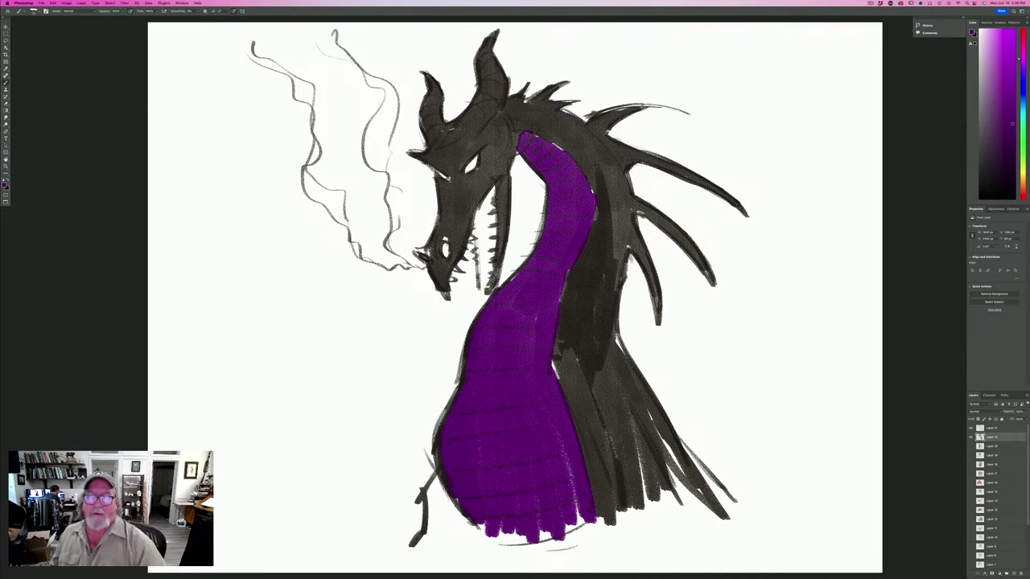
Set the foreground color to golden orange and fill the inside of the dragon's mouth between the teeth.
{"action": "left_click", "coordinate": [5, 185]}
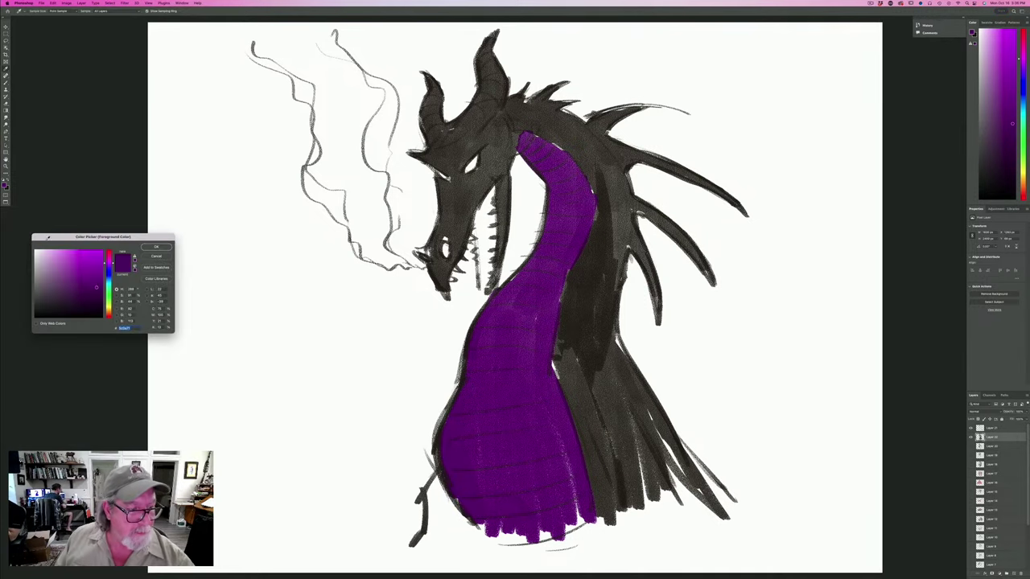
{"action": "left_click", "coordinate": [108, 310]}
{"action": "left_click", "coordinate": [108, 311]}
{"action": "left_click", "coordinate": [98, 253]}
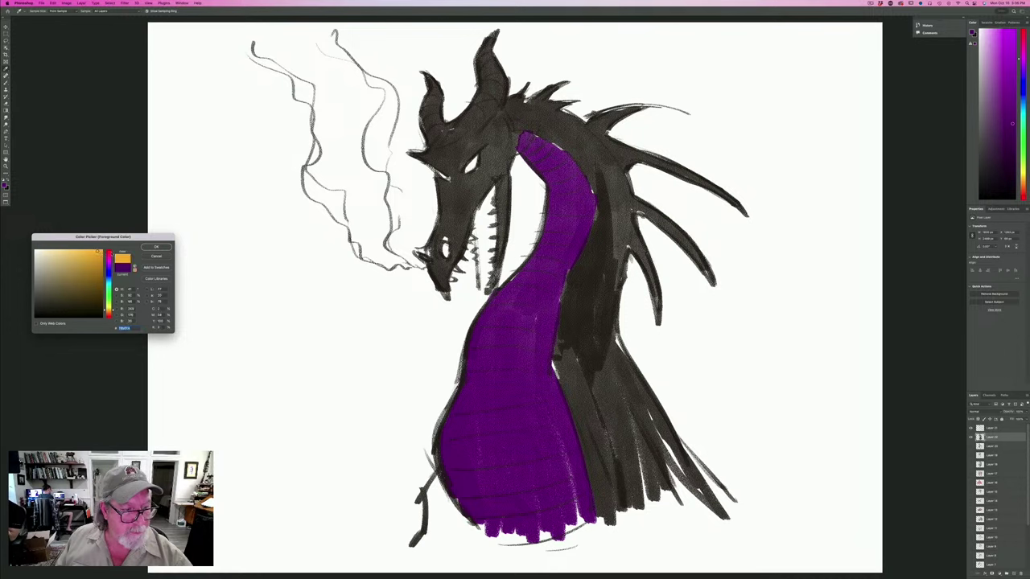
{"action": "left_click", "coordinate": [156, 247]}
{"action": "mouse_move", "coordinate": [492, 190]}
{"action": "left_mouse_down"}
{"action": "mouse_move", "coordinate": [479, 219]}
{"action": "mouse_move", "coordinate": [485, 285]}
{"action": "left_mouse_up"}
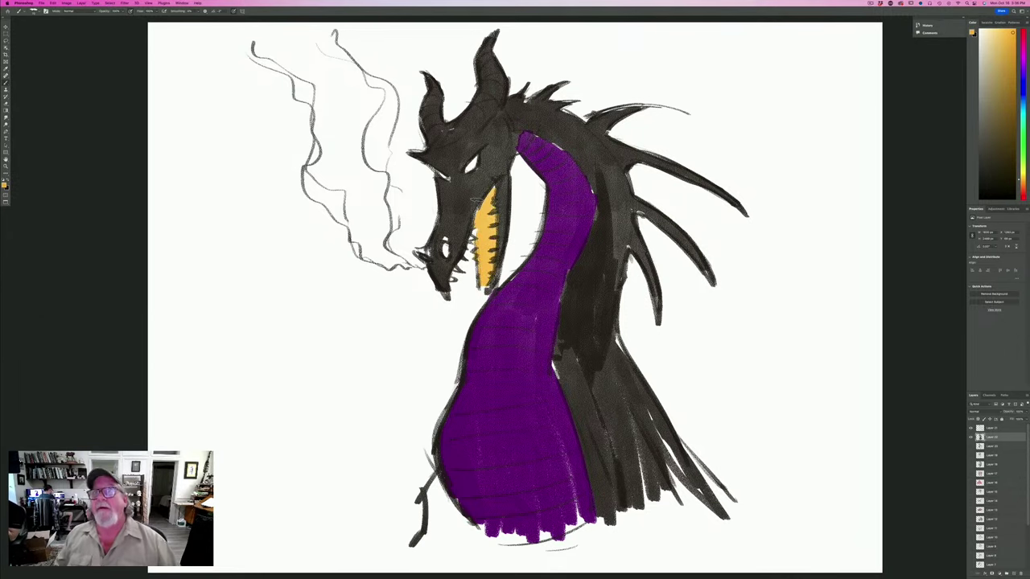
Set the foreground color to bright green and paint both of the dragon's eyes.
{"action": "left_click", "coordinate": [5, 185]}
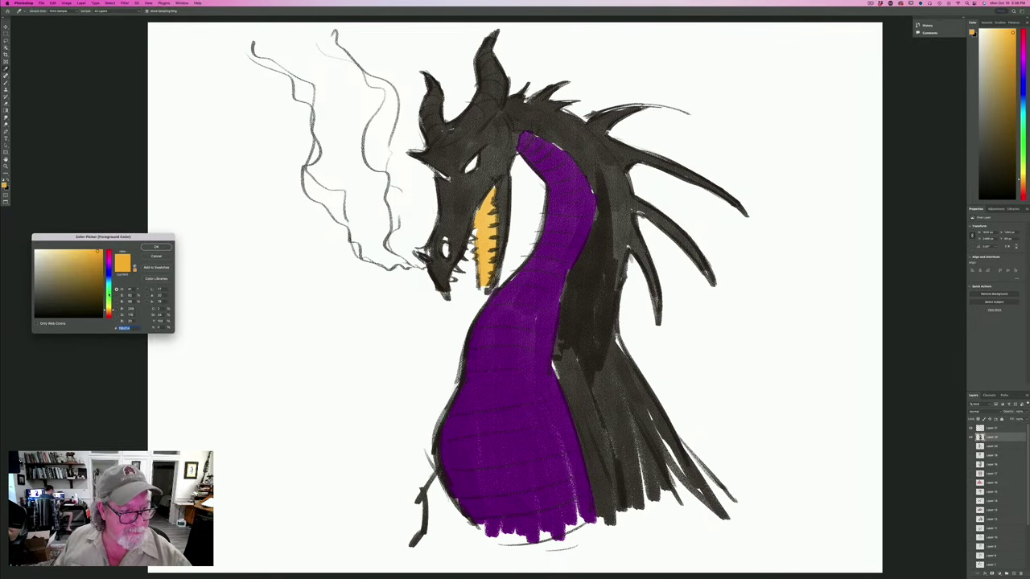
{"action": "left_click_drag", "start_coordinate": [108, 295], "coordinate": [106, 301]}
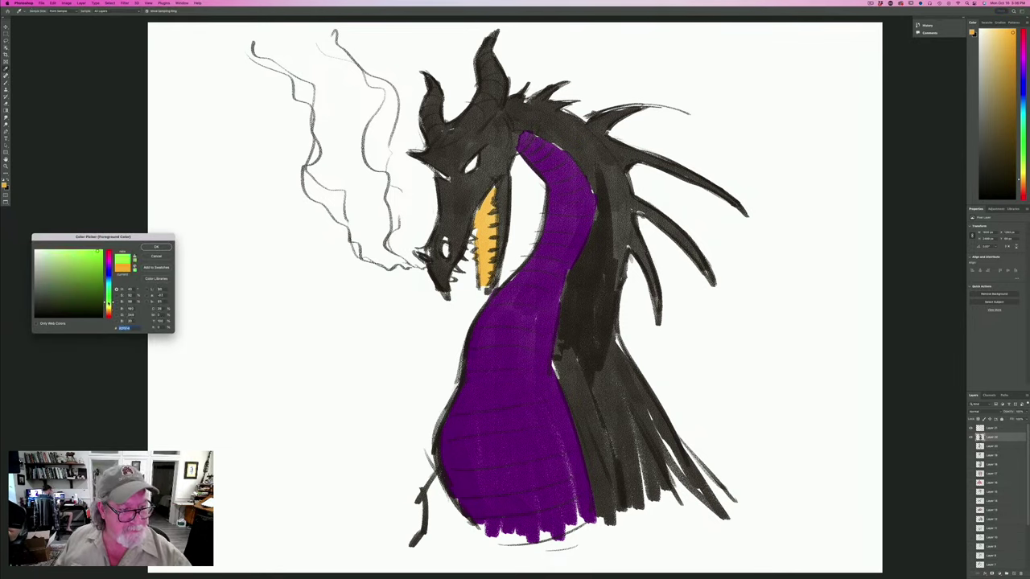
{"action": "left_click", "coordinate": [156, 246]}
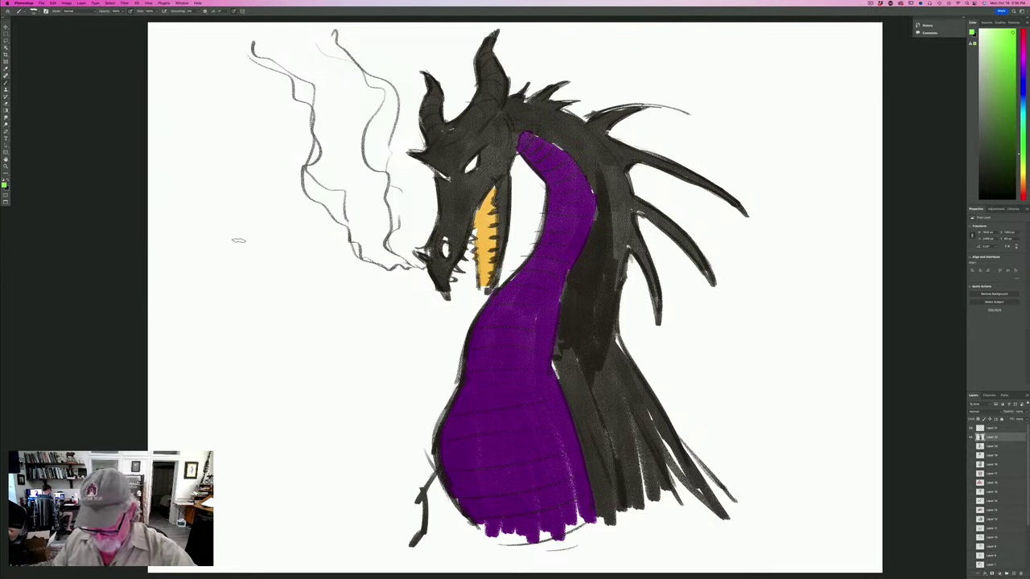
{"action": "left_click_drag", "start_coordinate": [475, 160], "coordinate": [466, 170]}
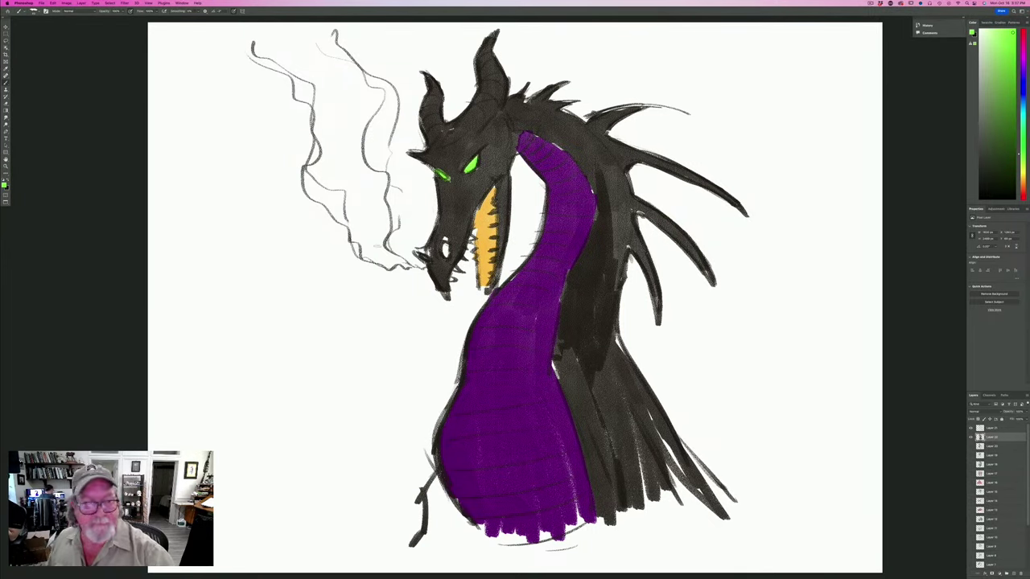
Set the foreground color to a light golden orange and paint both of the dragon's nostrils.
{"action": "left_click", "coordinate": [4, 185]}
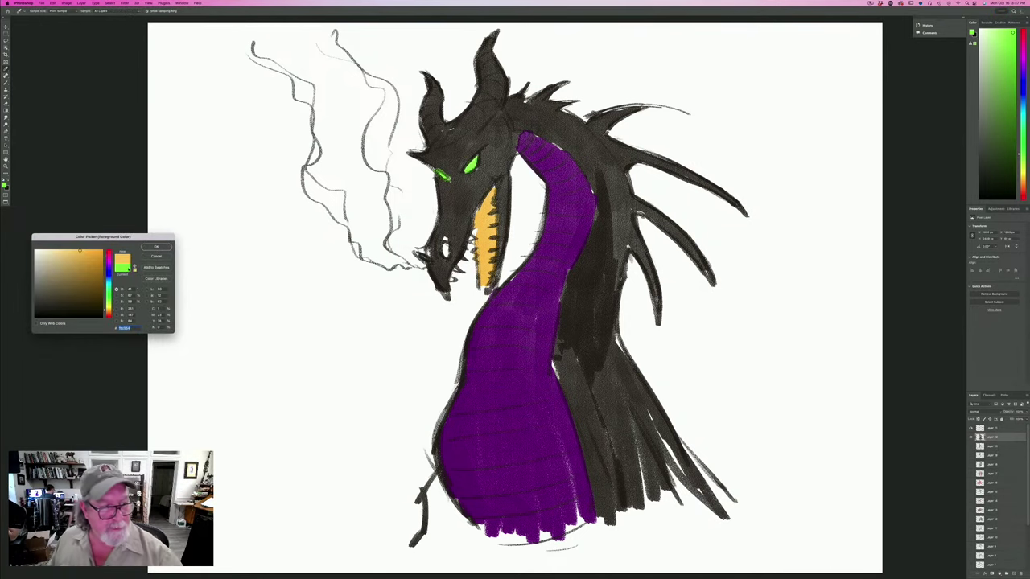
{"action": "left_click", "coordinate": [149, 247]}
{"action": "mouse_move", "coordinate": [445, 245]}
{"action": "left_mouse_down"}
{"action": "mouse_move", "coordinate": [446, 255]}
{"action": "mouse_move", "coordinate": [424, 256]}
{"action": "left_mouse_up"}
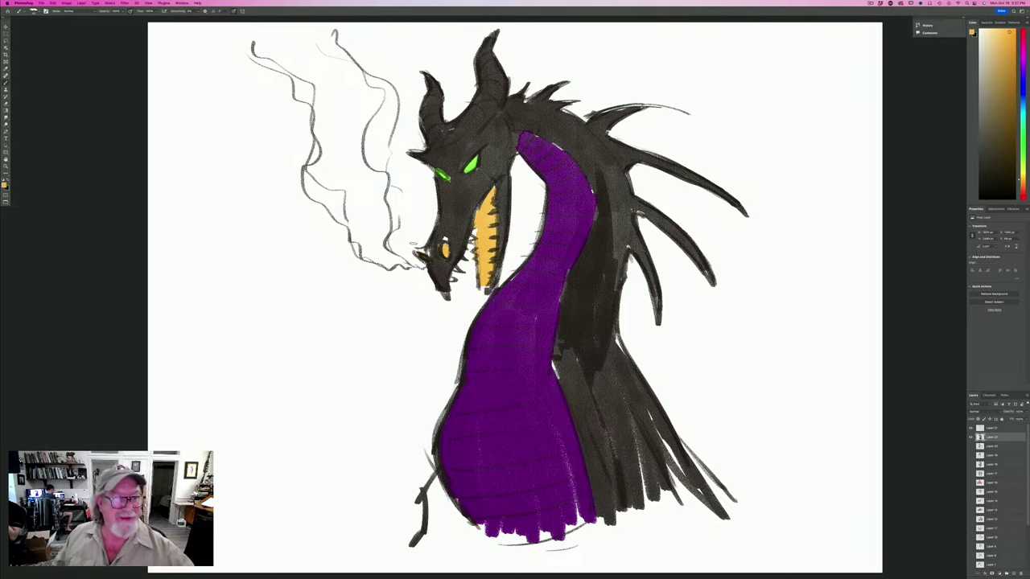
Set the foreground color to turquoise and paint loose strokes along both smoke trails rising from the snout.
{"action": "left_click", "coordinate": [5, 185]}
{"action": "left_click", "coordinate": [107, 283]}
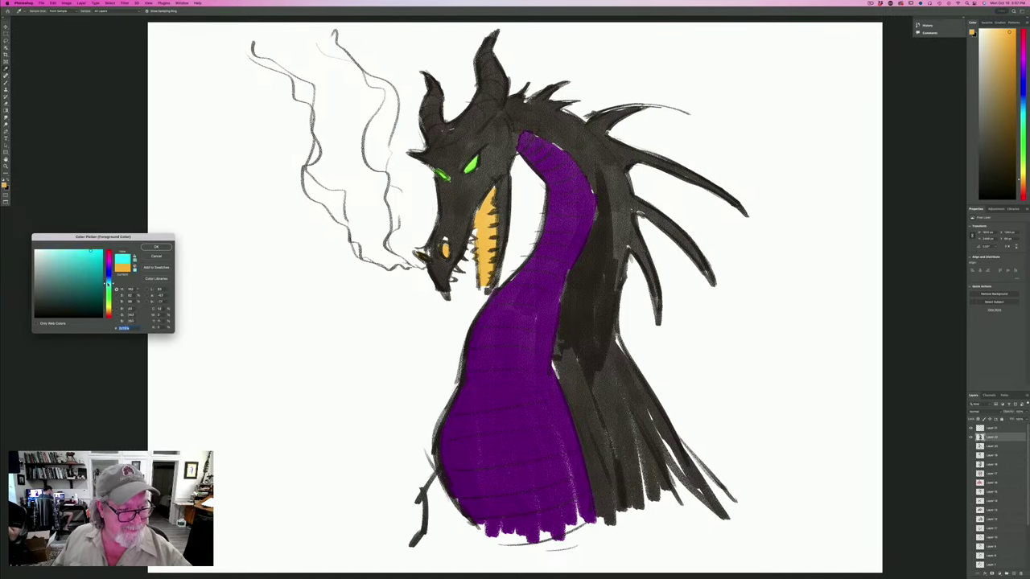
{"action": "left_click", "coordinate": [156, 247]}
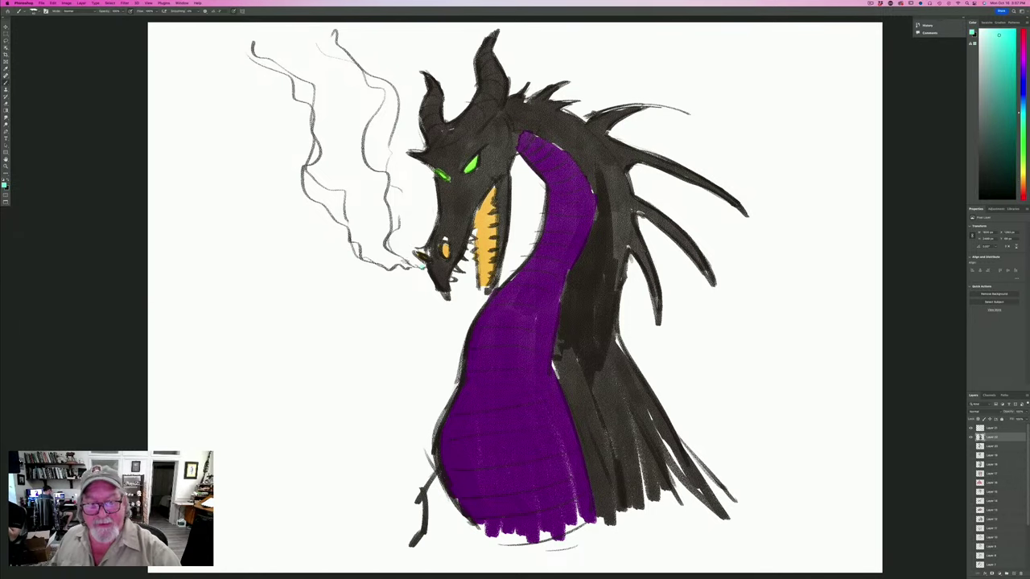
{"action": "mouse_move", "coordinate": [414, 264]}
{"action": "left_mouse_down"}
{"action": "mouse_move", "coordinate": [356, 63]}
{"action": "mouse_move", "coordinate": [384, 187]}
{"action": "mouse_move", "coordinate": [354, 262]}
{"action": "mouse_move", "coordinate": [273, 73]}
{"action": "mouse_move", "coordinate": [386, 269]}
{"action": "left_mouse_up"}
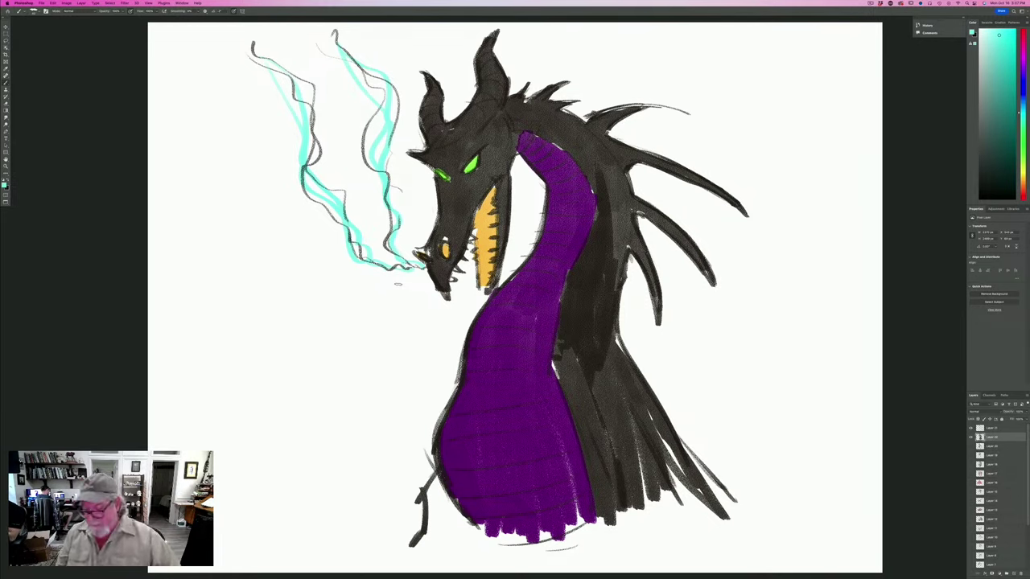
Merge the dragon's line and color layers into one and hide the result beneath a new empty layer.
{"action": "left_click", "coordinate": [986, 429]}
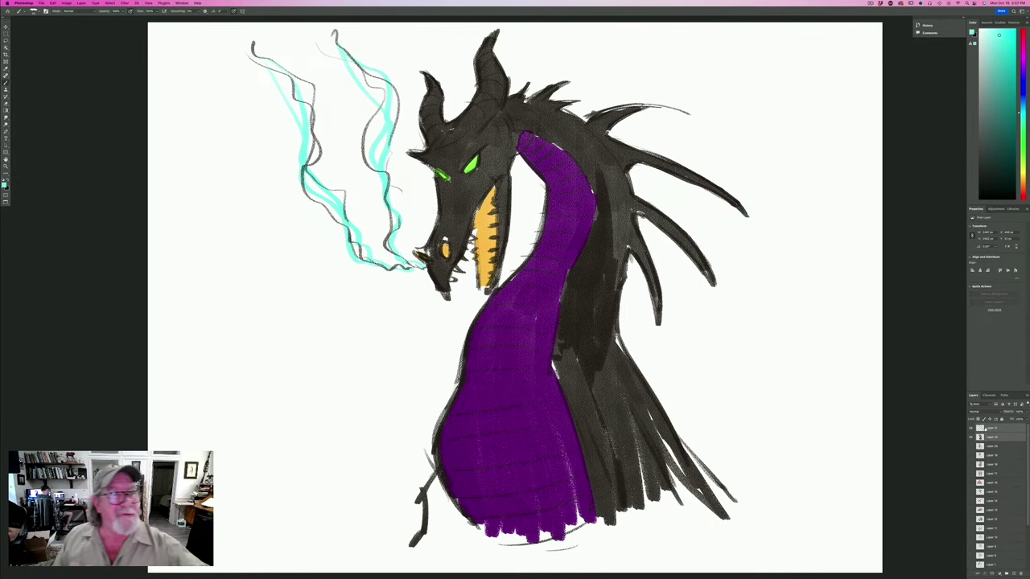
{"action": "left_click", "coordinate": [82, 4]}
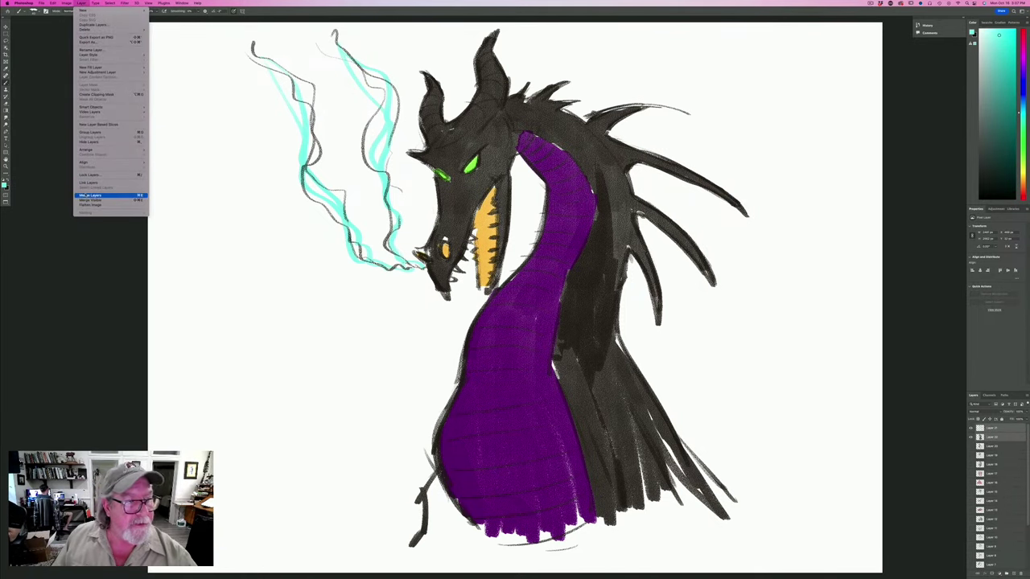
{"action": "left_click", "coordinate": [87, 197]}
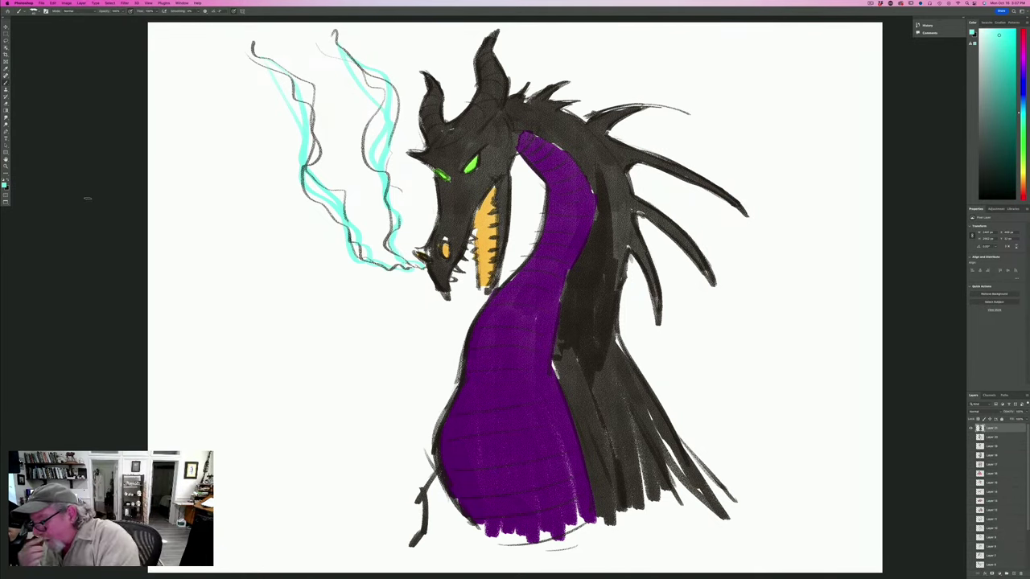
{"action": "left_click", "coordinate": [970, 428]}
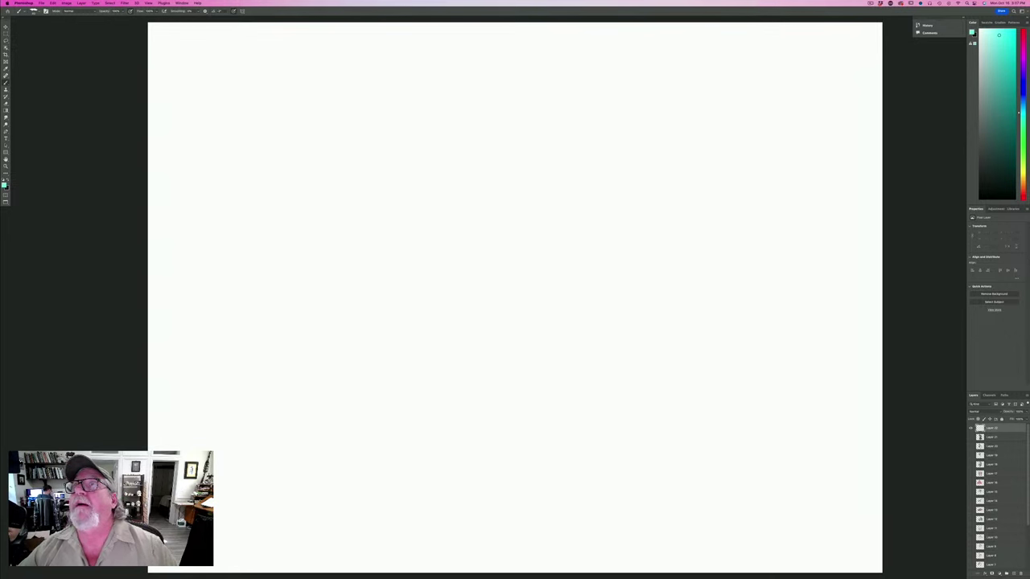
{"action": "key", "text": "Tab"}
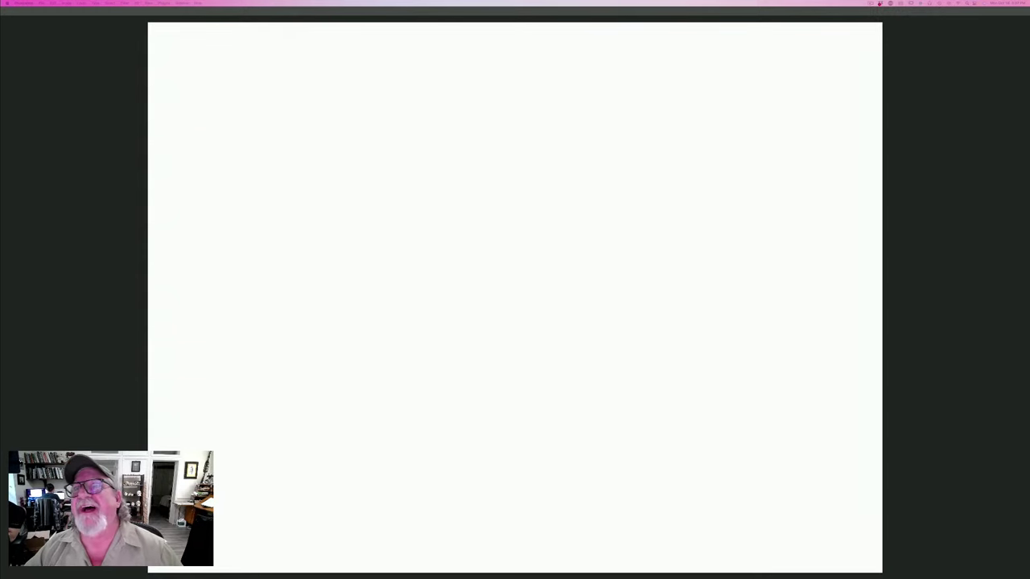
{"action": "key", "text": "Tab"}
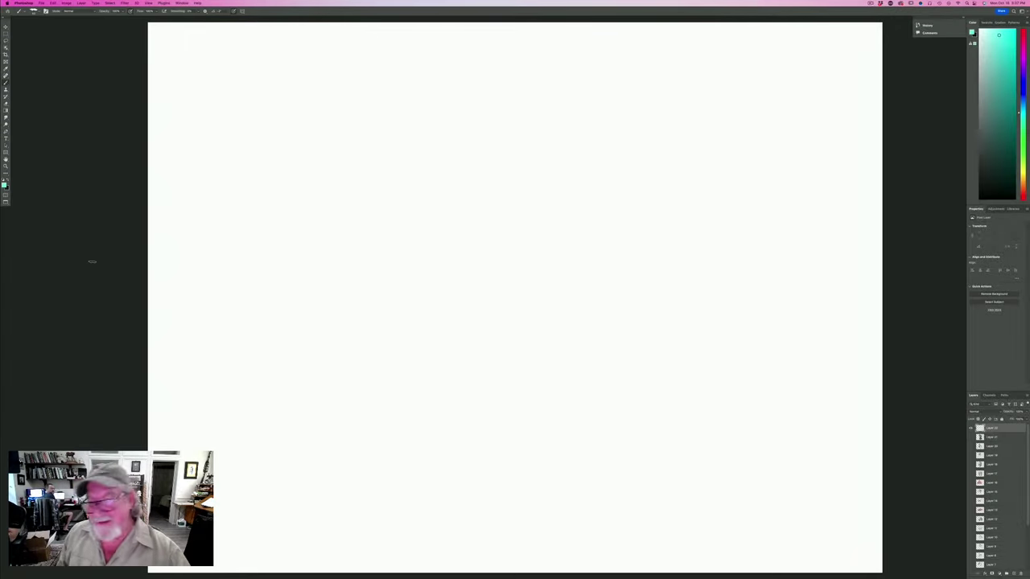
Set the foreground color to near-black and sketch light guide strokes for both sides of the head and the top of the muzzle.
{"action": "left_click", "coordinate": [4, 184]}
{"action": "left_click", "coordinate": [109, 314]}
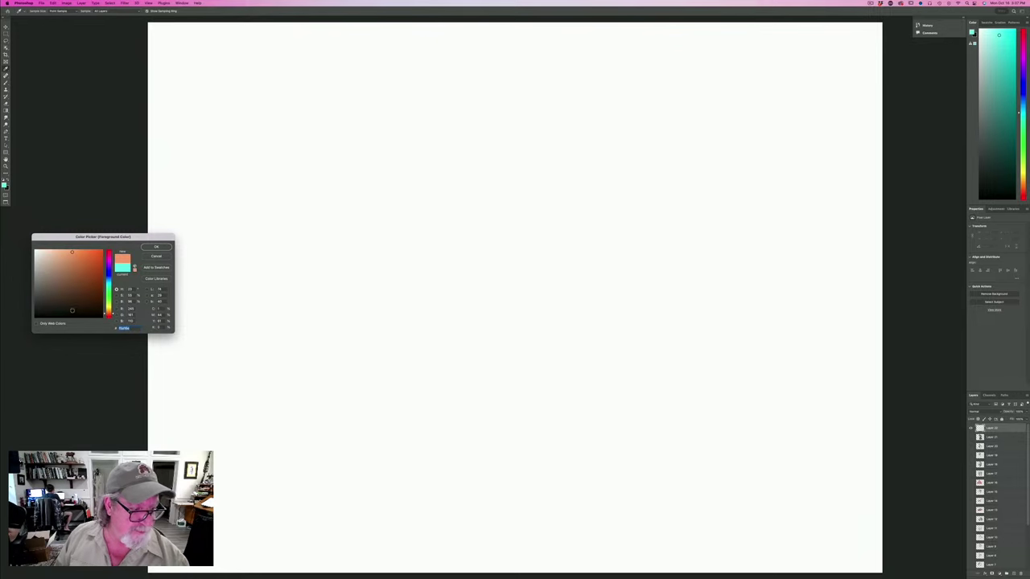
{"action": "key", "text": "Return"}
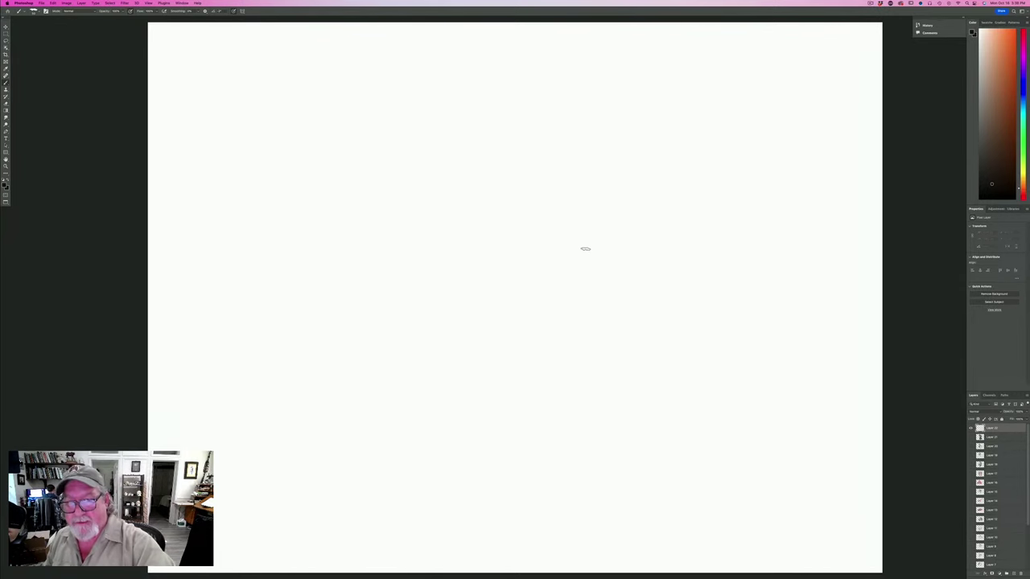
{"action": "left_click_drag", "start_coordinate": [572, 255], "coordinate": [589, 174]}
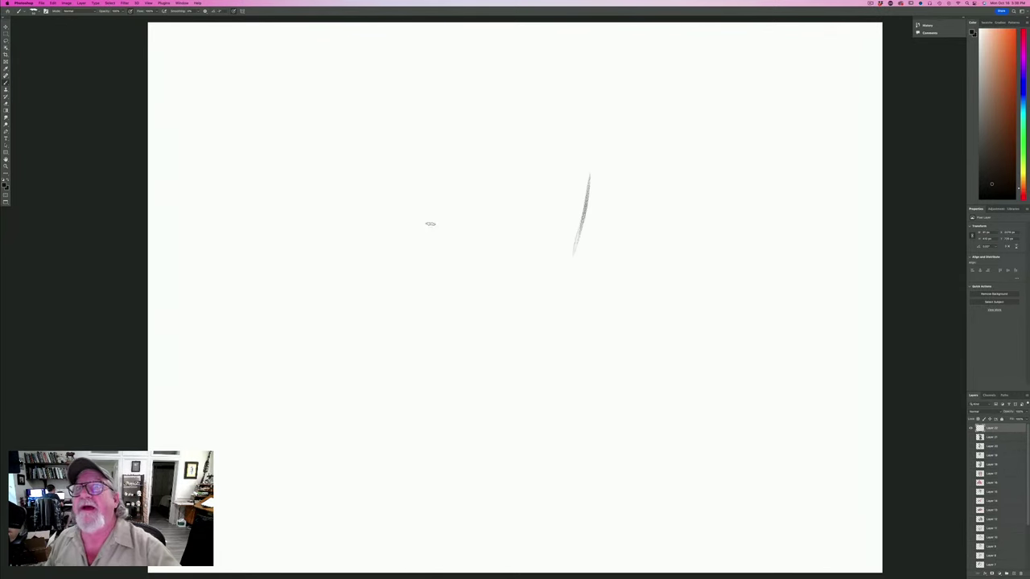
{"action": "mouse_move", "coordinate": [404, 187]}
{"action": "left_mouse_down"}
{"action": "mouse_move", "coordinate": [433, 274]}
{"action": "mouse_move", "coordinate": [404, 278]}
{"action": "left_mouse_up"}
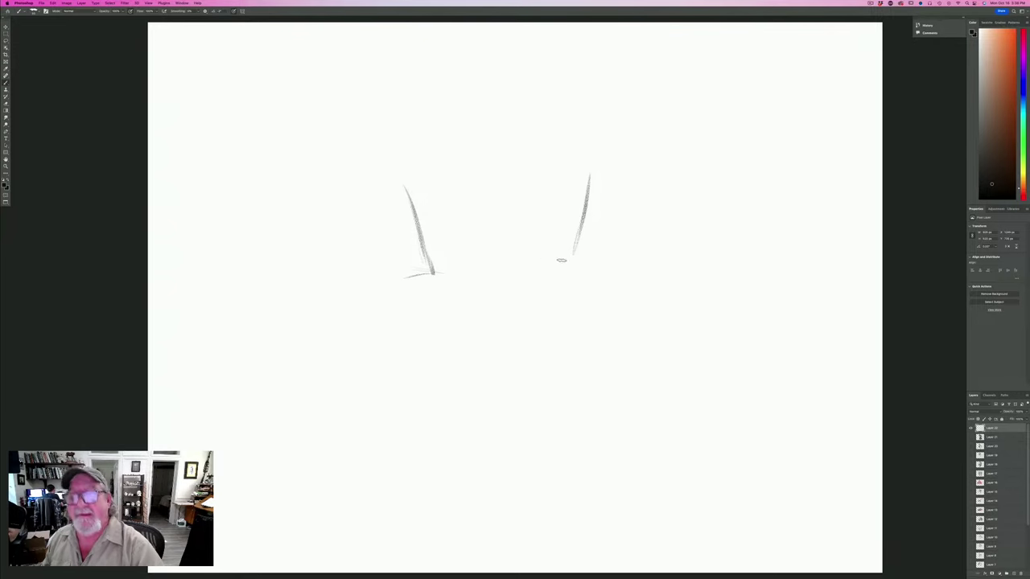
{"action": "mouse_move", "coordinate": [568, 266]}
{"action": "left_mouse_down"}
{"action": "mouse_move", "coordinate": [508, 267]}
{"action": "mouse_move", "coordinate": [489, 280]}
{"action": "left_mouse_up"}
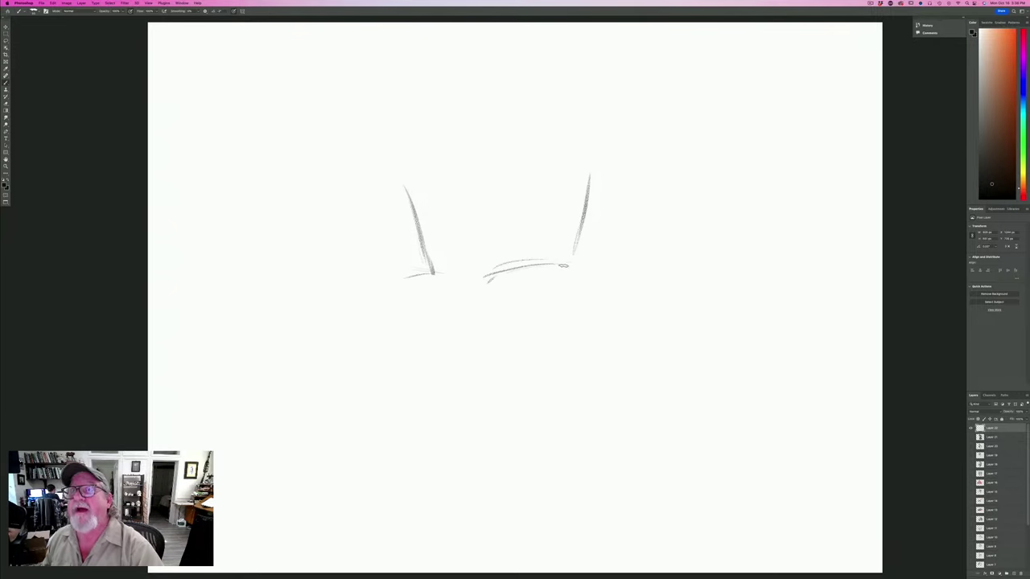
{"action": "left_click_drag", "start_coordinate": [591, 257], "coordinate": [535, 260]}
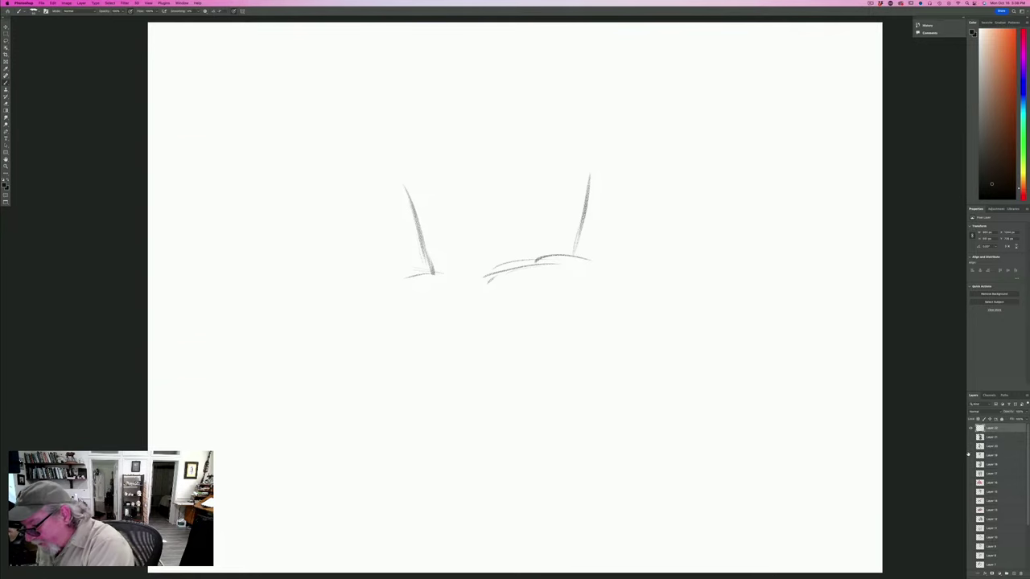
Draw a large oval nose at the front of the muzzle and fill it in solid black.
{"action": "left_click", "coordinate": [970, 456]}
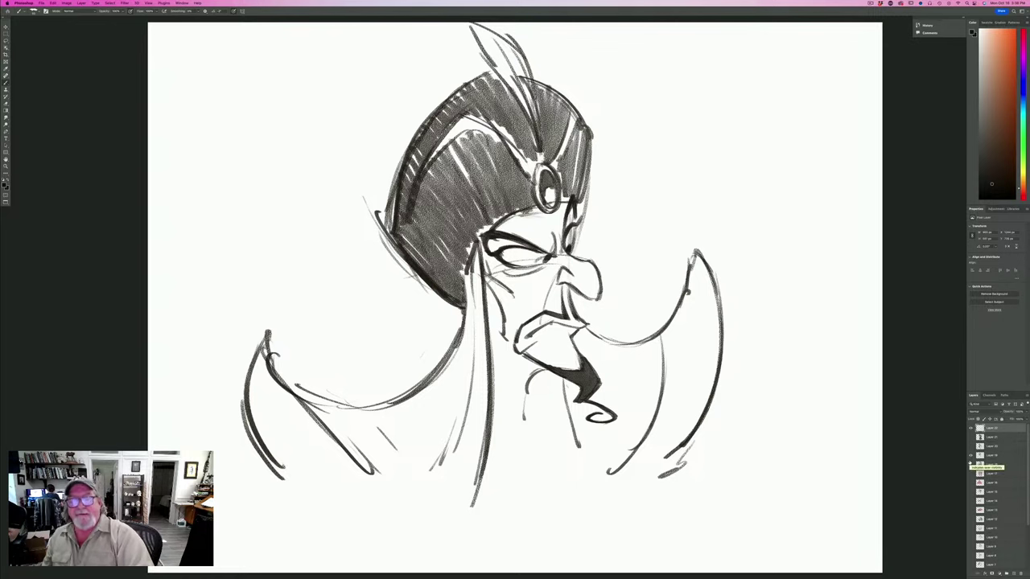
{"action": "left_click", "coordinate": [970, 457]}
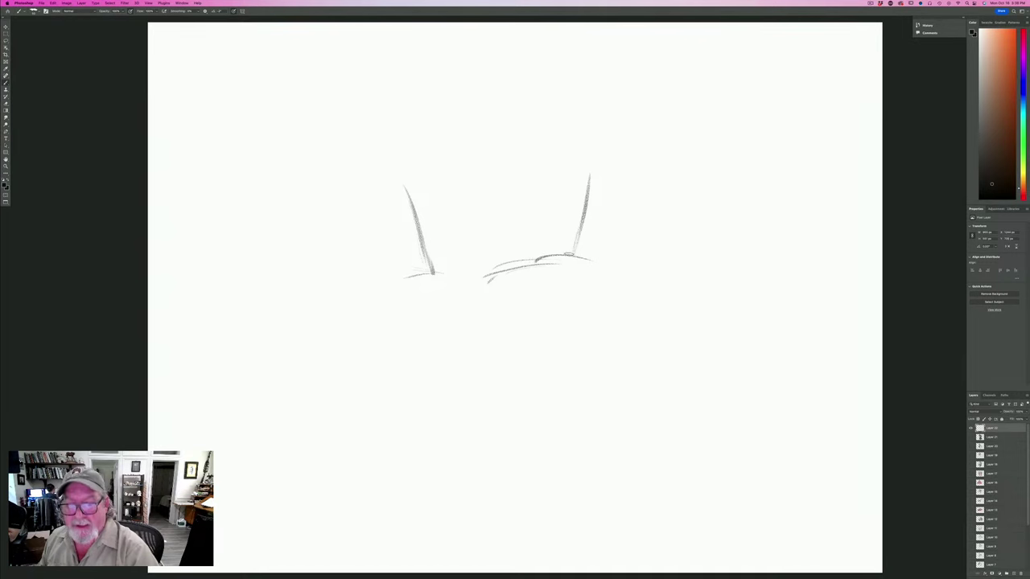
{"action": "mouse_move", "coordinate": [567, 255]}
{"action": "left_mouse_down"}
{"action": "mouse_move", "coordinate": [515, 269]}
{"action": "mouse_move", "coordinate": [587, 265]}
{"action": "mouse_move", "coordinate": [592, 277]}
{"action": "left_mouse_up"}
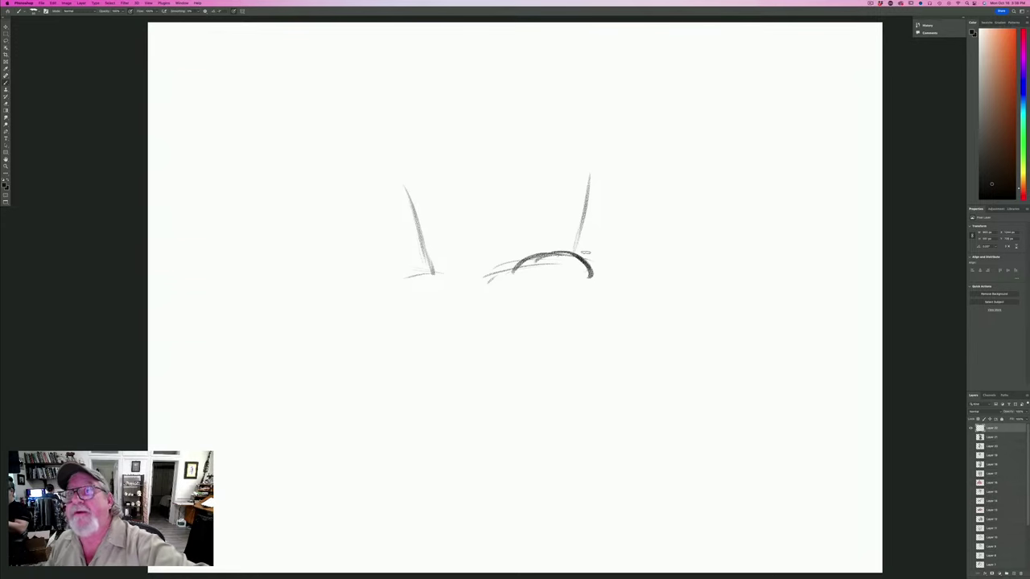
{"action": "mouse_move", "coordinate": [588, 256]}
{"action": "left_mouse_down"}
{"action": "mouse_move", "coordinate": [554, 299]}
{"action": "mouse_move", "coordinate": [529, 300]}
{"action": "left_mouse_up"}
{"action": "left_click_drag", "start_coordinate": [582, 276], "coordinate": [521, 297]}
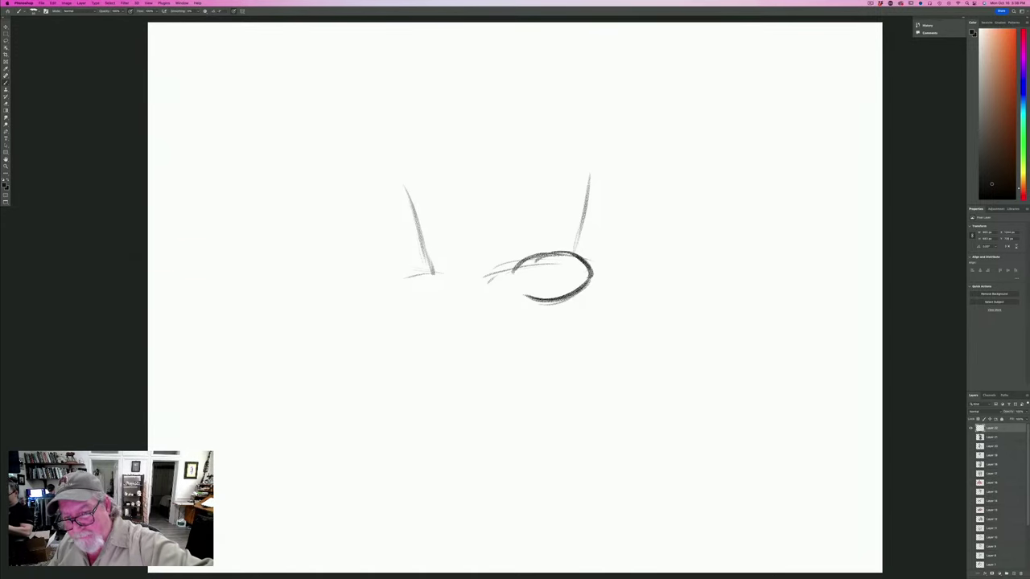
{"action": "mouse_move", "coordinate": [573, 255]}
{"action": "left_mouse_down"}
{"action": "mouse_move", "coordinate": [523, 258]}
{"action": "mouse_move", "coordinate": [523, 294]}
{"action": "mouse_move", "coordinate": [543, 299]}
{"action": "mouse_move", "coordinate": [580, 270]}
{"action": "mouse_move", "coordinate": [537, 265]}
{"action": "mouse_move", "coordinate": [551, 277]}
{"action": "mouse_move", "coordinate": [521, 283]}
{"action": "mouse_move", "coordinate": [517, 265]}
{"action": "left_mouse_up"}
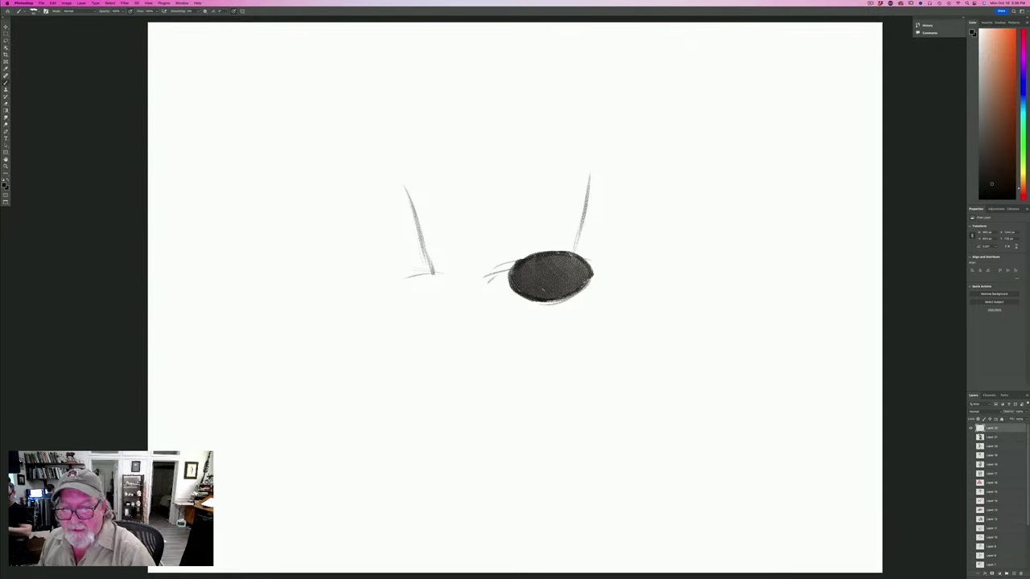
{"action": "mouse_move", "coordinate": [547, 299]}
{"action": "left_mouse_down"}
{"action": "mouse_move", "coordinate": [588, 281]}
{"action": "mouse_move", "coordinate": [533, 270]}
{"action": "mouse_move", "coordinate": [583, 269]}
{"action": "mouse_move", "coordinate": [531, 286]}
{"action": "mouse_move", "coordinate": [527, 275]}
{"action": "left_mouse_up"}
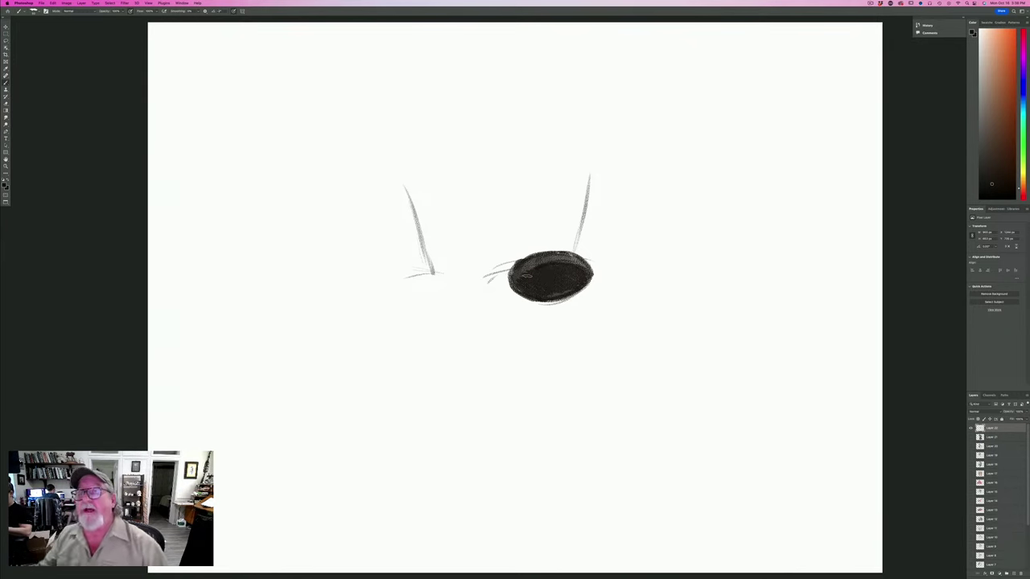
Draw the top of the muzzle, a short mouth-corner crease and a wide curved smile line beneath the nose.
{"action": "mouse_move", "coordinate": [593, 272]}
{"action": "left_mouse_down"}
{"action": "mouse_move", "coordinate": [600, 293]}
{"action": "mouse_move", "coordinate": [563, 327]}
{"action": "mouse_move", "coordinate": [535, 330]}
{"action": "left_mouse_up"}
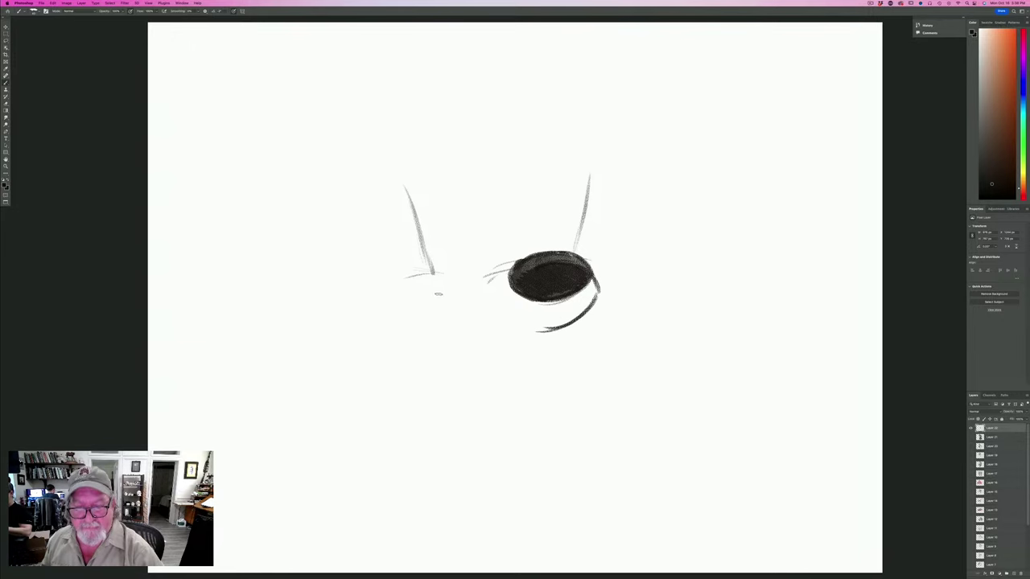
{"action": "mouse_move", "coordinate": [437, 294]}
{"action": "left_mouse_down"}
{"action": "mouse_move", "coordinate": [413, 293]}
{"action": "mouse_move", "coordinate": [449, 294]}
{"action": "left_mouse_up"}
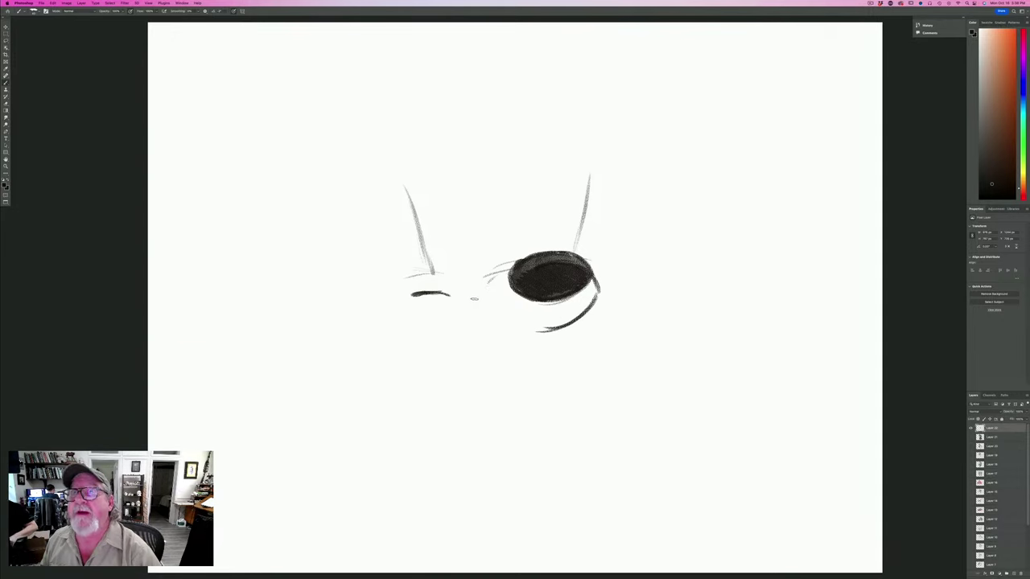
{"action": "mouse_move", "coordinate": [515, 264]}
{"action": "left_mouse_down"}
{"action": "mouse_move", "coordinate": [470, 283]}
{"action": "mouse_move", "coordinate": [465, 322]}
{"action": "mouse_move", "coordinate": [559, 329]}
{"action": "left_mouse_up"}
{"action": "left_click_drag", "start_coordinate": [471, 325], "coordinate": [550, 332]}
{"action": "left_click_drag", "start_coordinate": [461, 319], "coordinate": [494, 330]}
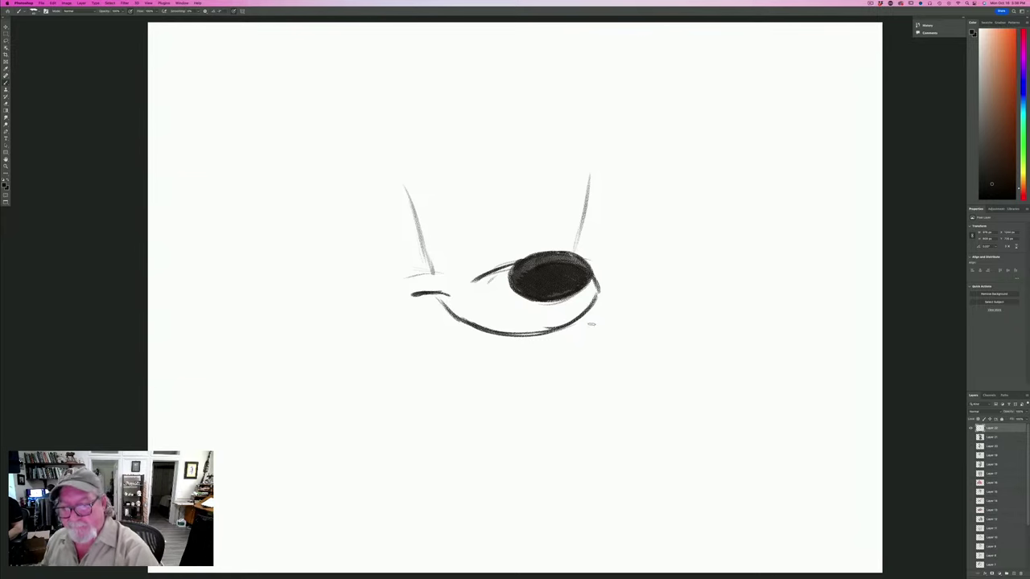
Add two separated square teeth under the smile line and a curved lower lip below them.
{"action": "left_click_drag", "start_coordinate": [592, 314], "coordinate": [554, 341]}
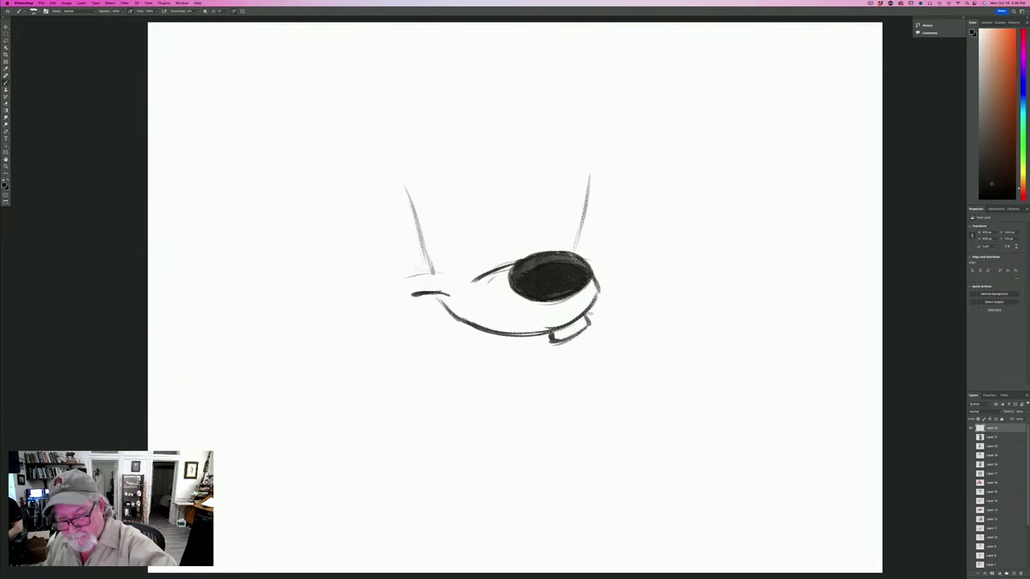
{"action": "mouse_move", "coordinate": [490, 336]}
{"action": "left_mouse_down"}
{"action": "mouse_move", "coordinate": [501, 345]}
{"action": "mouse_move", "coordinate": [465, 333]}
{"action": "left_mouse_up"}
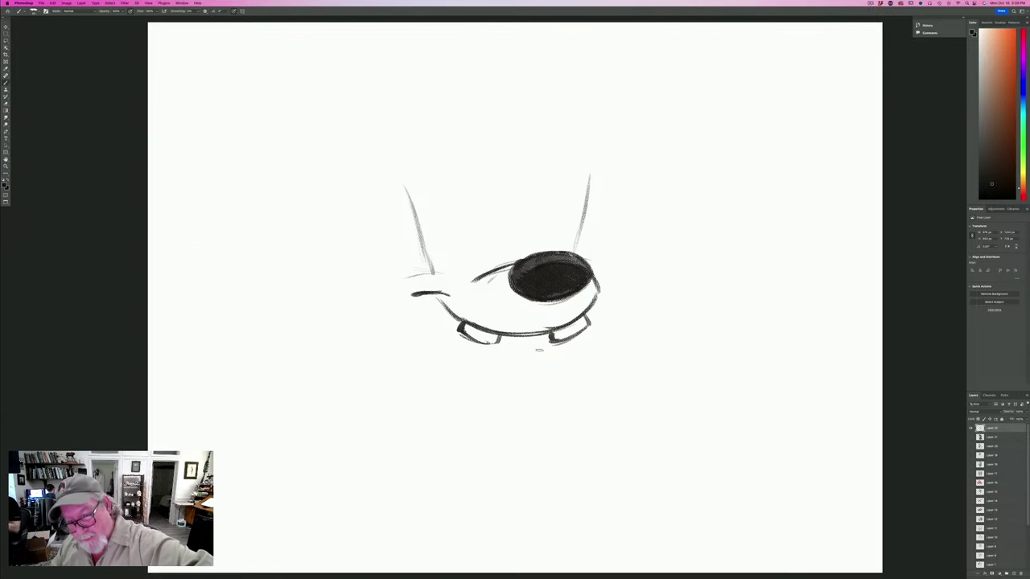
{"action": "left_click_drag", "start_coordinate": [560, 344], "coordinate": [507, 354]}
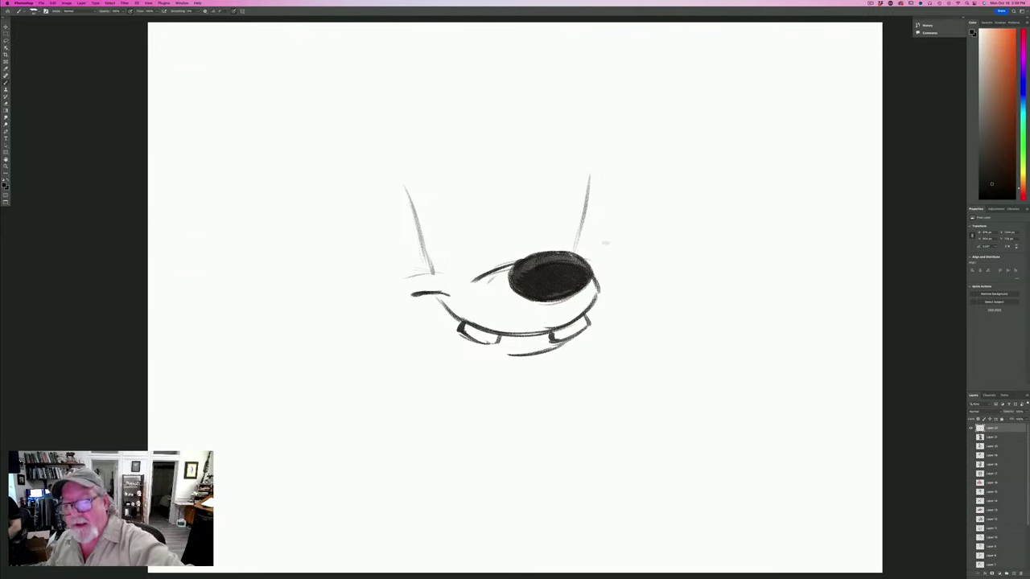
Draw rounded cheeks at both ends of the smile and a tapered chin below the mouth.
{"action": "mouse_move", "coordinate": [586, 251]}
{"action": "left_mouse_down"}
{"action": "mouse_move", "coordinate": [604, 293]}
{"action": "mouse_move", "coordinate": [612, 272]}
{"action": "left_mouse_up"}
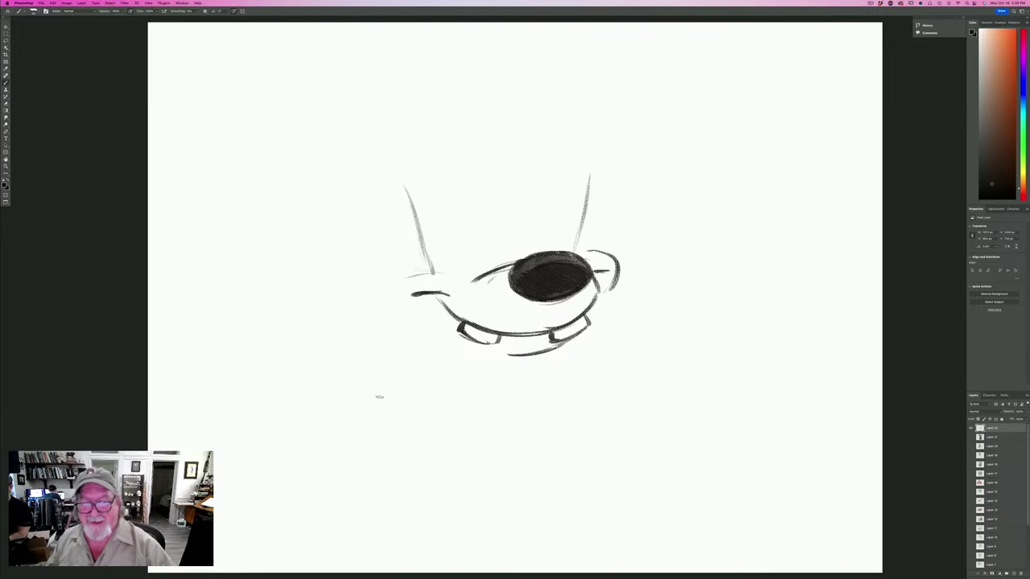
{"action": "mouse_move", "coordinate": [452, 275]}
{"action": "left_mouse_down"}
{"action": "mouse_move", "coordinate": [407, 275]}
{"action": "mouse_move", "coordinate": [394, 292]}
{"action": "mouse_move", "coordinate": [390, 282]}
{"action": "mouse_move", "coordinate": [425, 331]}
{"action": "left_mouse_up"}
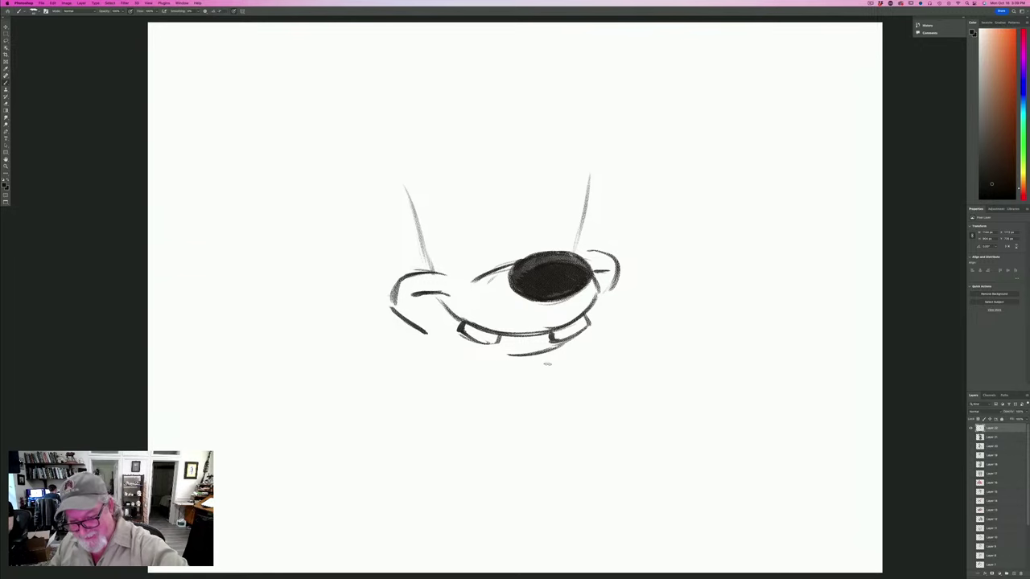
{"action": "mouse_move", "coordinate": [547, 364]}
{"action": "left_mouse_down"}
{"action": "mouse_move", "coordinate": [517, 391]}
{"action": "mouse_move", "coordinate": [485, 399]}
{"action": "left_mouse_up"}
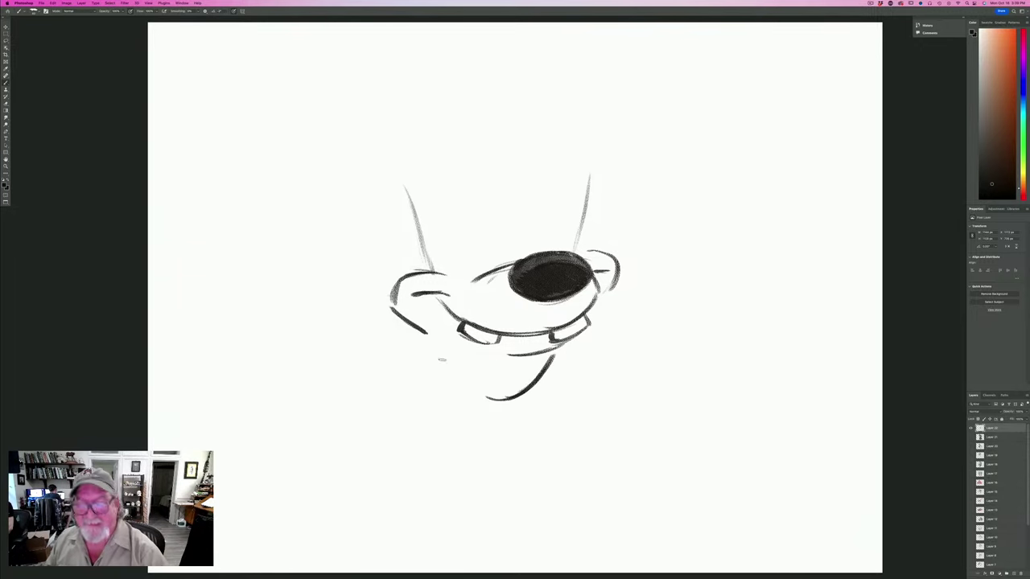
{"action": "mouse_move", "coordinate": [616, 279]}
{"action": "left_mouse_down"}
{"action": "mouse_move", "coordinate": [597, 299]}
{"action": "mouse_move", "coordinate": [596, 288]}
{"action": "mouse_move", "coordinate": [582, 319]}
{"action": "left_mouse_up"}
{"action": "mouse_move", "coordinate": [421, 336]}
{"action": "left_mouse_down"}
{"action": "mouse_move", "coordinate": [439, 370]}
{"action": "mouse_move", "coordinate": [481, 398]}
{"action": "left_mouse_up"}
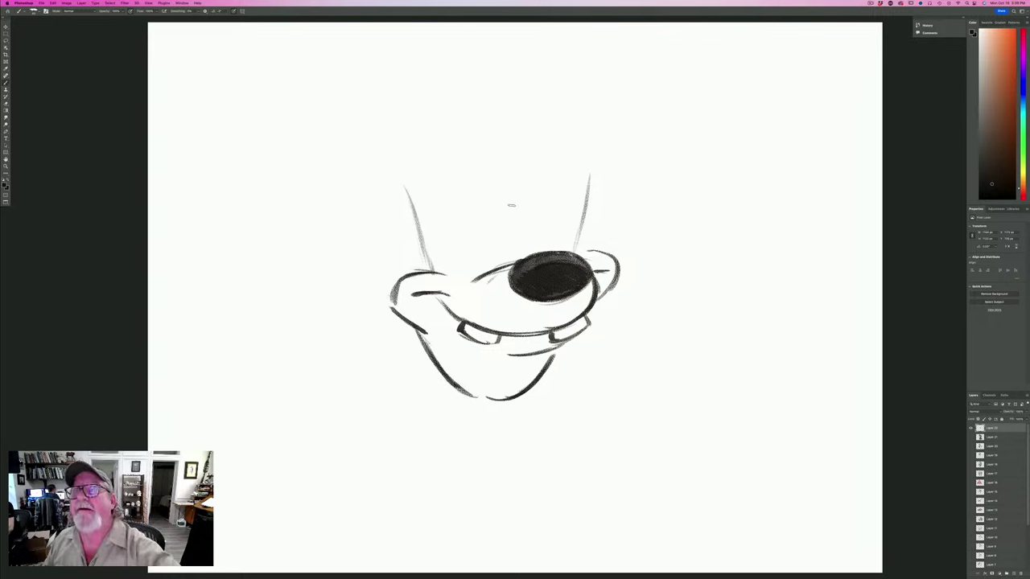
Draw the near eye as a tall oval, erasing and redrawing its inner edge, with a slanted brow line and lower lid crease.
{"action": "left_click_drag", "start_coordinate": [507, 191], "coordinate": [511, 254]}
{"action": "left_click_drag", "start_coordinate": [513, 213], "coordinate": [516, 260]}
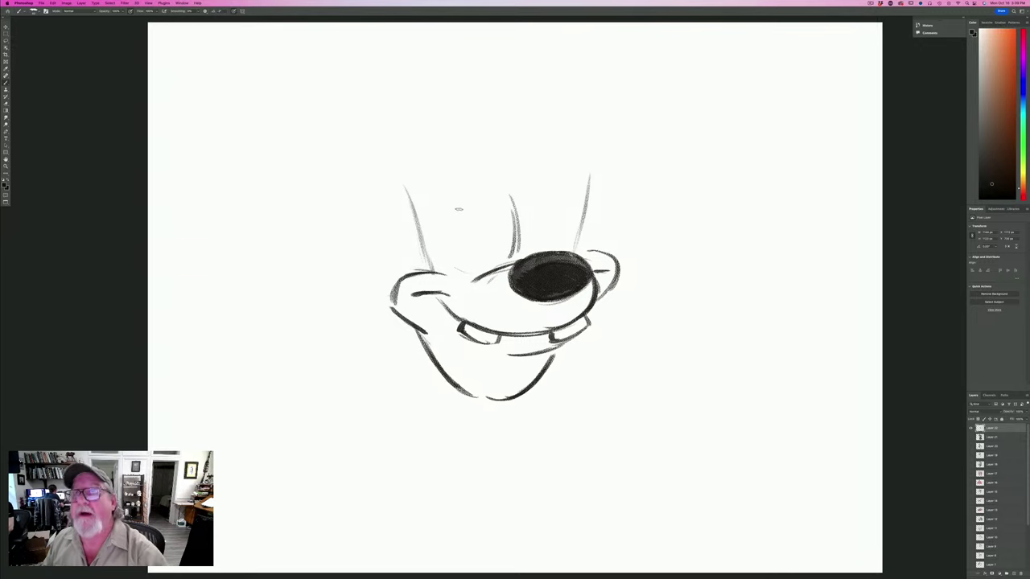
{"action": "left_click_drag", "start_coordinate": [455, 221], "coordinate": [462, 254]}
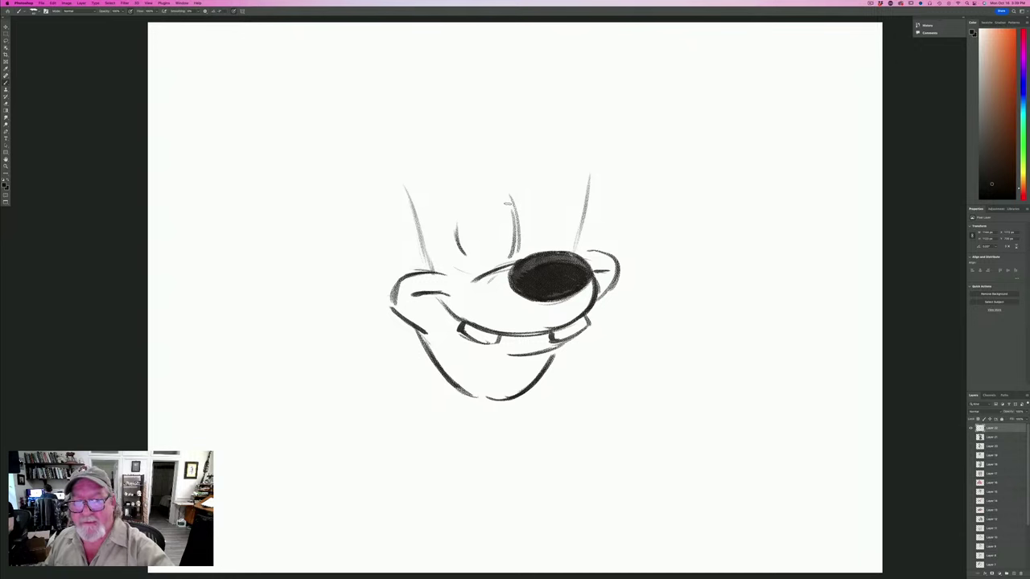
{"action": "key", "text": "super+z"}
{"action": "key", "text": "super+z"}
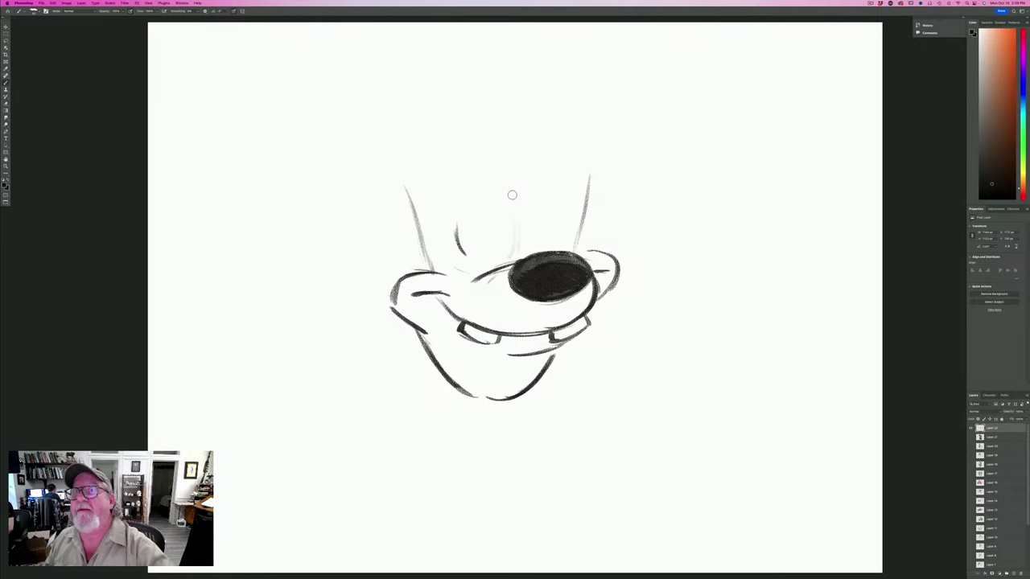
{"action": "left_click_drag", "start_coordinate": [517, 201], "coordinate": [517, 256]}
{"action": "left_click_drag", "start_coordinate": [512, 196], "coordinate": [525, 221]}
{"action": "mouse_move", "coordinate": [492, 170]}
{"action": "left_mouse_down"}
{"action": "mouse_move", "coordinate": [518, 202]}
{"action": "mouse_move", "coordinate": [510, 164]}
{"action": "mouse_move", "coordinate": [458, 190]}
{"action": "mouse_move", "coordinate": [455, 233]}
{"action": "mouse_move", "coordinate": [499, 262]}
{"action": "mouse_move", "coordinate": [451, 253]}
{"action": "mouse_move", "coordinate": [468, 264]}
{"action": "left_mouse_up"}
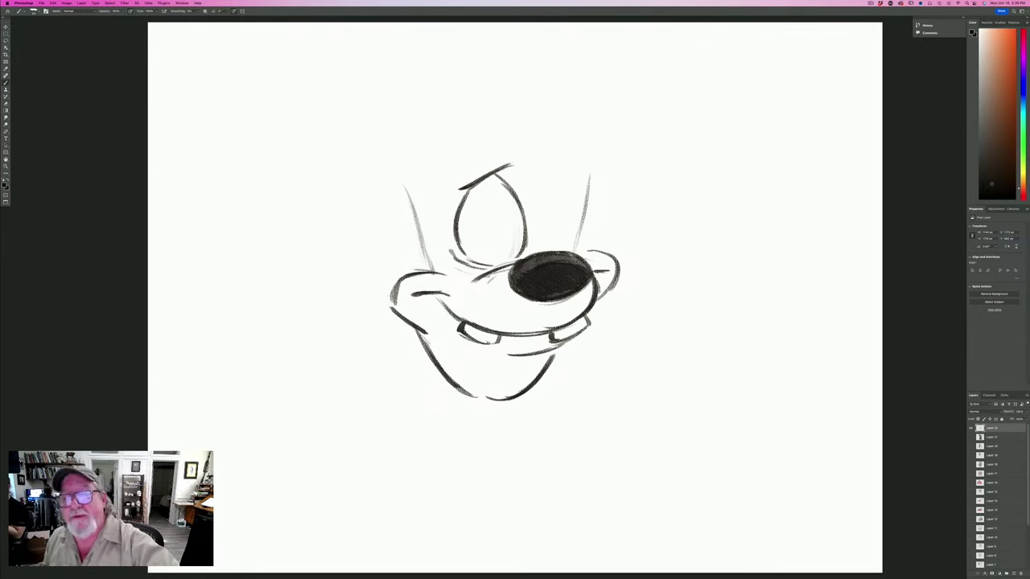
Draw the far eye as a tall oval beside the near one and paint a solid black oval pupil in each eye.
{"action": "left_click_drag", "start_coordinate": [529, 165], "coordinate": [517, 191]}
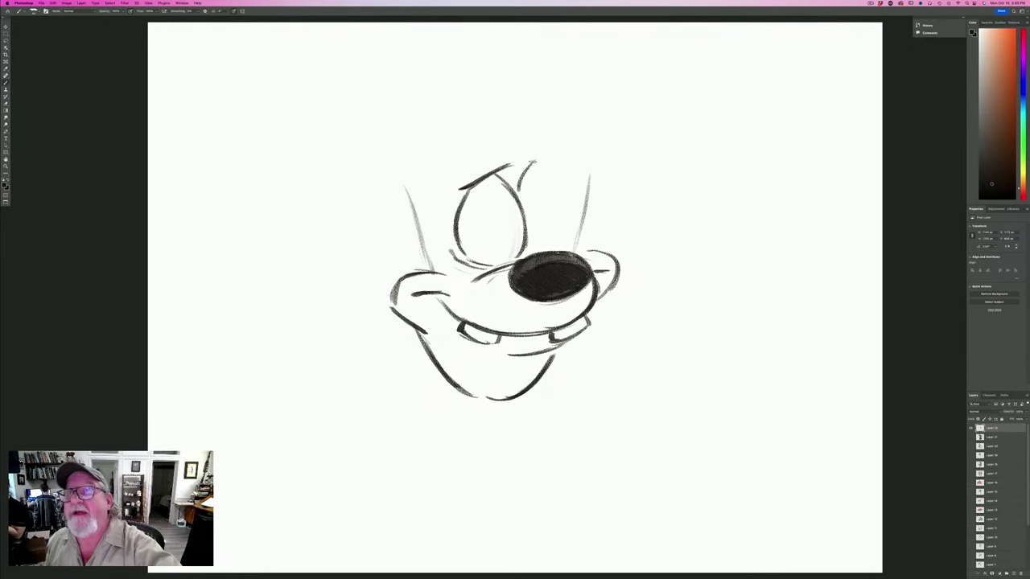
{"action": "mouse_move", "coordinate": [544, 154]}
{"action": "left_mouse_down"}
{"action": "mouse_move", "coordinate": [567, 174]}
{"action": "mouse_move", "coordinate": [539, 153]}
{"action": "mouse_move", "coordinate": [562, 175]}
{"action": "mouse_move", "coordinate": [573, 238]}
{"action": "left_mouse_up"}
{"action": "mouse_move", "coordinate": [574, 194]}
{"action": "left_mouse_down"}
{"action": "mouse_move", "coordinate": [560, 247]}
{"action": "mouse_move", "coordinate": [573, 171]}
{"action": "mouse_move", "coordinate": [541, 148]}
{"action": "left_mouse_up"}
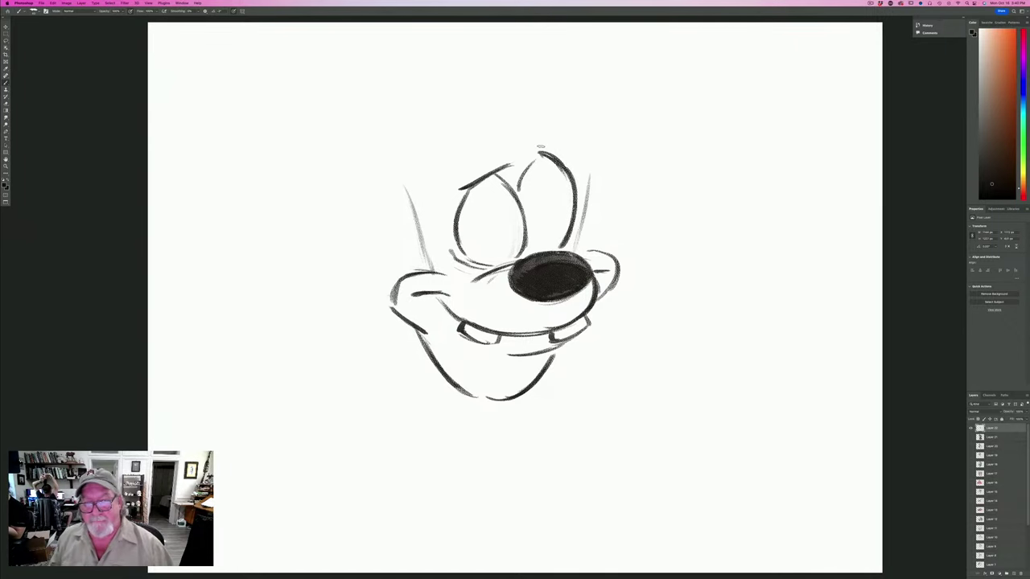
{"action": "mouse_move", "coordinate": [507, 235]}
{"action": "left_mouse_down"}
{"action": "mouse_move", "coordinate": [507, 216]}
{"action": "mouse_move", "coordinate": [494, 235]}
{"action": "mouse_move", "coordinate": [509, 238]}
{"action": "mouse_move", "coordinate": [494, 215]}
{"action": "left_mouse_up"}
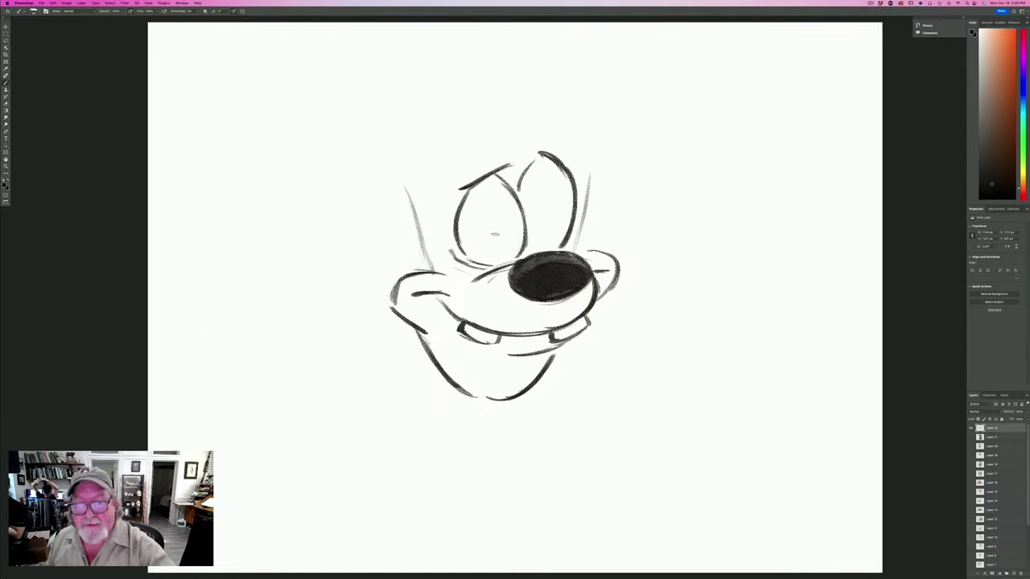
{"action": "mouse_move", "coordinate": [493, 240]}
{"action": "left_mouse_down"}
{"action": "mouse_move", "coordinate": [487, 222]}
{"action": "mouse_move", "coordinate": [482, 238]}
{"action": "mouse_move", "coordinate": [492, 219]}
{"action": "mouse_move", "coordinate": [483, 242]}
{"action": "mouse_move", "coordinate": [488, 232]}
{"action": "mouse_move", "coordinate": [534, 233]}
{"action": "mouse_move", "coordinate": [538, 215]}
{"action": "mouse_move", "coordinate": [536, 230]}
{"action": "left_mouse_up"}
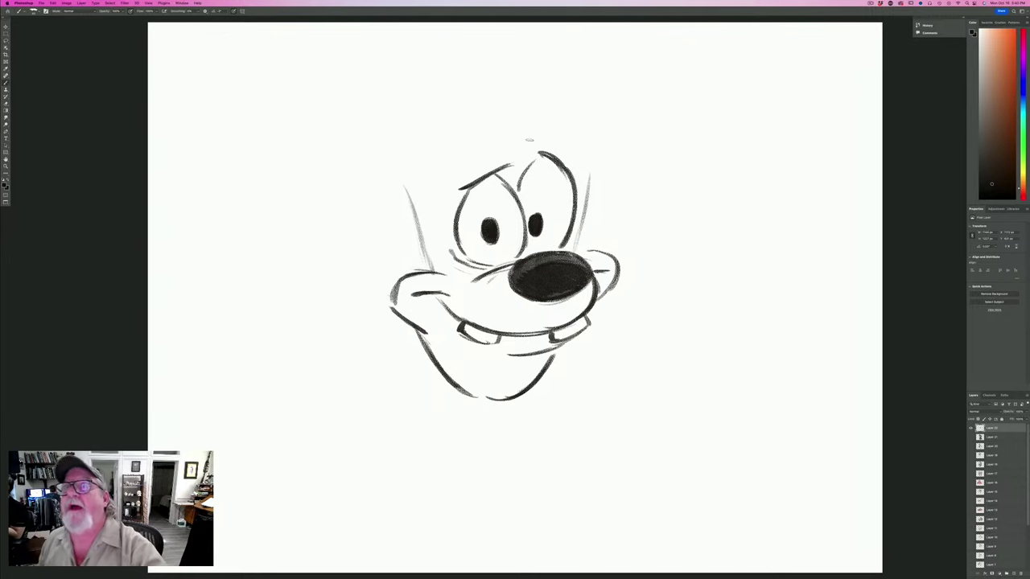
Add brow creases above both eyes and outline the side of the head and the double-arched forehead.
{"action": "mouse_move", "coordinate": [553, 146]}
{"action": "left_mouse_down"}
{"action": "mouse_move", "coordinate": [578, 175]}
{"action": "mouse_move", "coordinate": [570, 161]}
{"action": "left_mouse_up"}
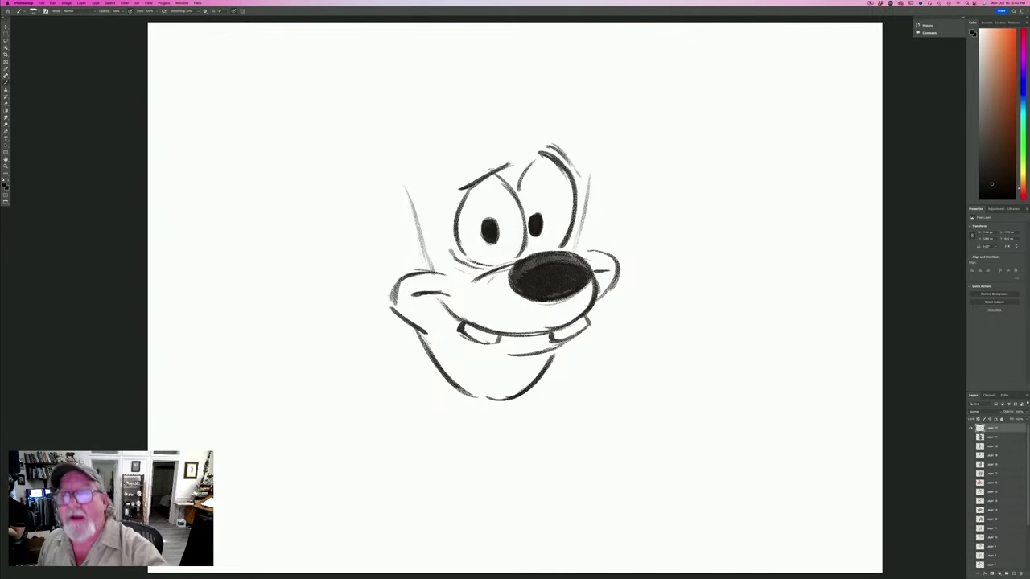
{"action": "left_click_drag", "start_coordinate": [504, 159], "coordinate": [473, 174]}
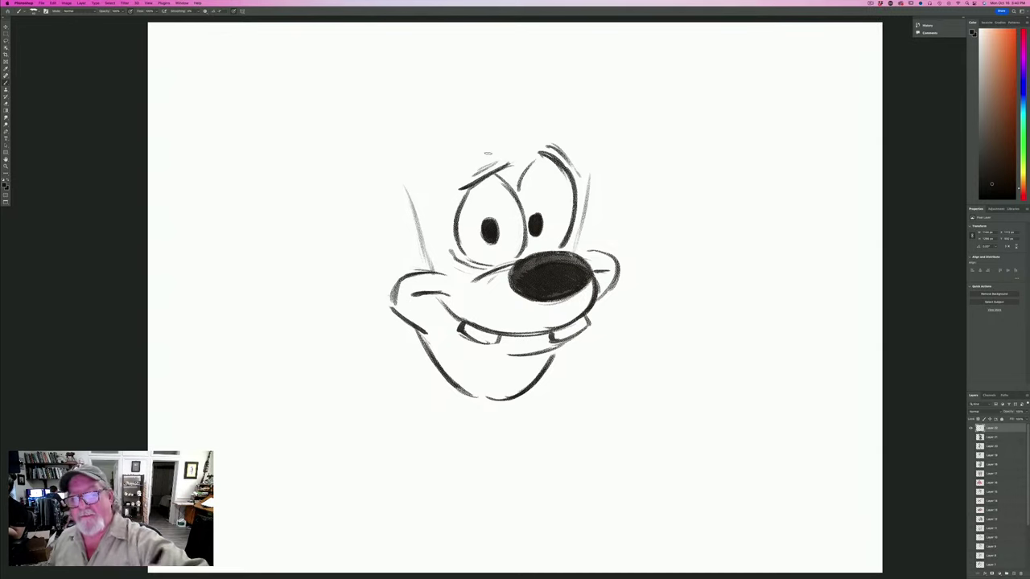
{"action": "mouse_move", "coordinate": [409, 201]}
{"action": "left_mouse_down"}
{"action": "mouse_move", "coordinate": [425, 269]}
{"action": "mouse_move", "coordinate": [421, 259]}
{"action": "left_mouse_up"}
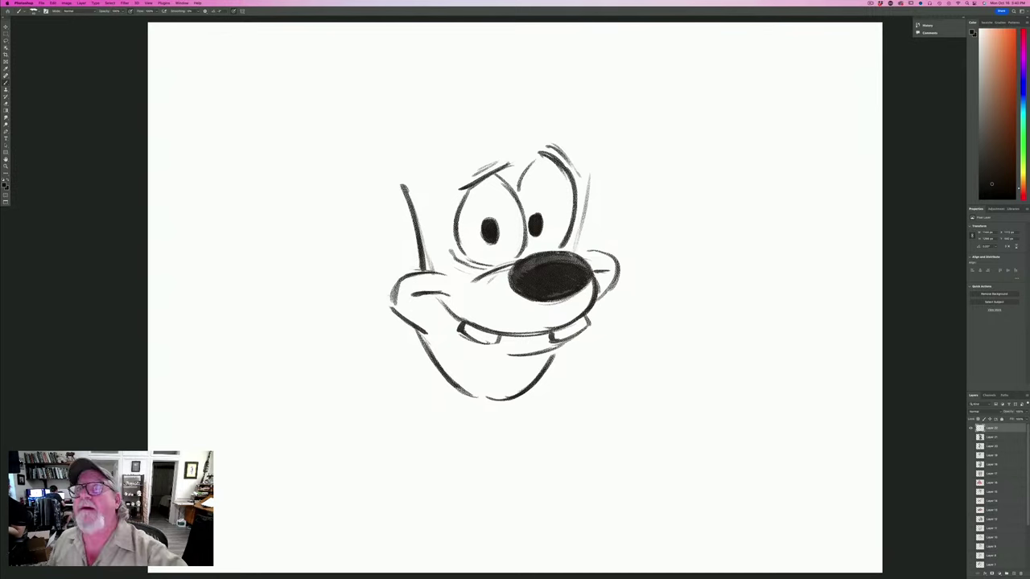
{"action": "left_click_drag", "start_coordinate": [436, 197], "coordinate": [444, 269]}
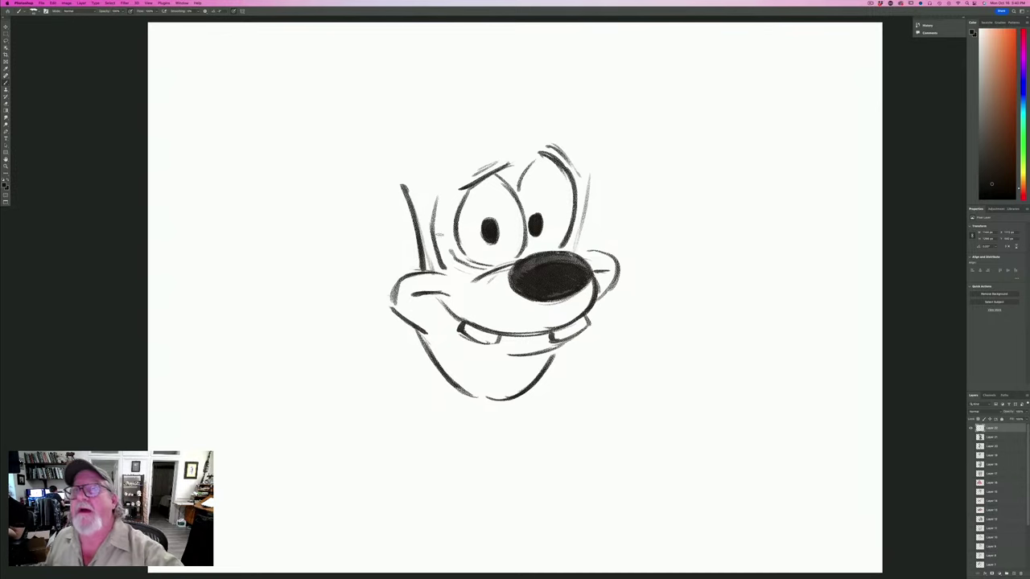
{"action": "mouse_move", "coordinate": [542, 119]}
{"action": "left_mouse_down"}
{"action": "mouse_move", "coordinate": [524, 139]}
{"action": "mouse_move", "coordinate": [593, 179]}
{"action": "mouse_move", "coordinate": [541, 118]}
{"action": "mouse_move", "coordinate": [441, 190]}
{"action": "left_mouse_up"}
{"action": "left_click_drag", "start_coordinate": [488, 135], "coordinate": [434, 202]}
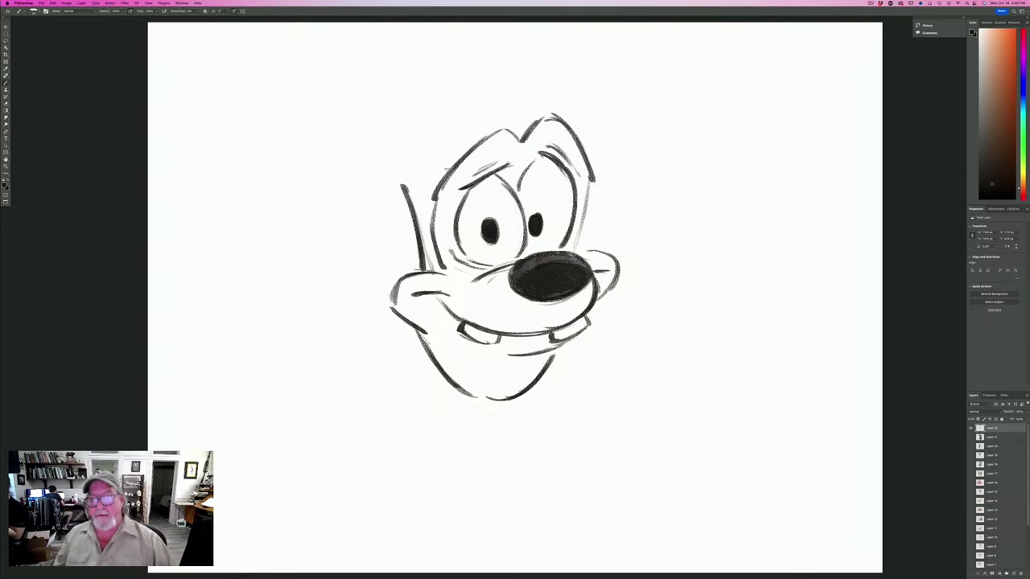
Darken the far side of the face and draw a spiky hair tuft with a thick back hair edge behind the near eye.
{"action": "left_click_drag", "start_coordinate": [575, 143], "coordinate": [586, 206]}
{"action": "left_click_drag", "start_coordinate": [588, 171], "coordinate": [577, 243]}
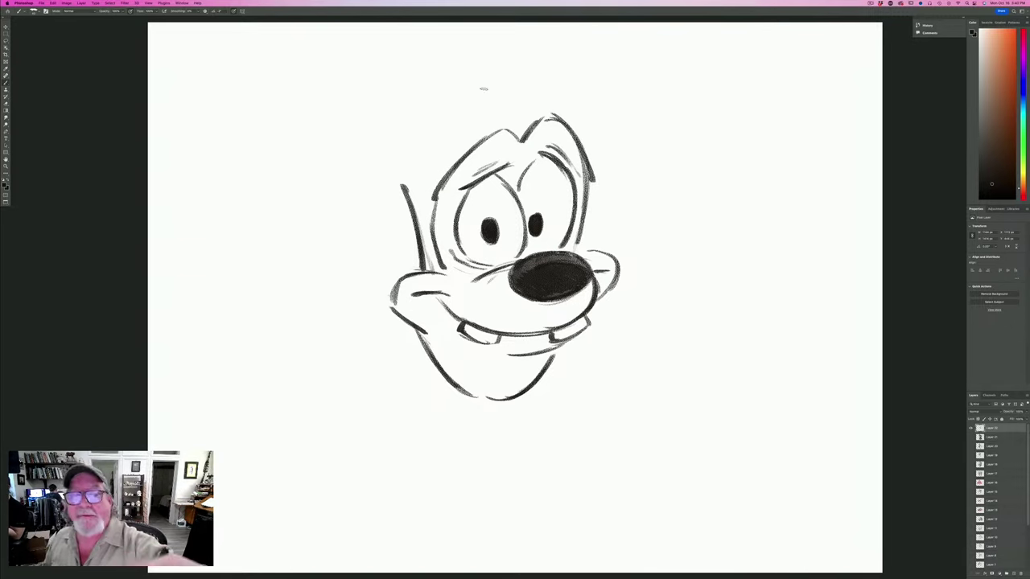
{"action": "left_click_drag", "start_coordinate": [465, 107], "coordinate": [434, 148]}
{"action": "mouse_move", "coordinate": [432, 95]}
{"action": "left_mouse_down"}
{"action": "mouse_move", "coordinate": [433, 144]}
{"action": "mouse_move", "coordinate": [415, 142]}
{"action": "mouse_move", "coordinate": [424, 145]}
{"action": "left_mouse_up"}
{"action": "mouse_move", "coordinate": [381, 114]}
{"action": "left_mouse_down"}
{"action": "mouse_move", "coordinate": [424, 147]}
{"action": "mouse_move", "coordinate": [410, 160]}
{"action": "mouse_move", "coordinate": [412, 212]}
{"action": "left_mouse_up"}
{"action": "left_click_drag", "start_coordinate": [396, 166], "coordinate": [420, 224]}
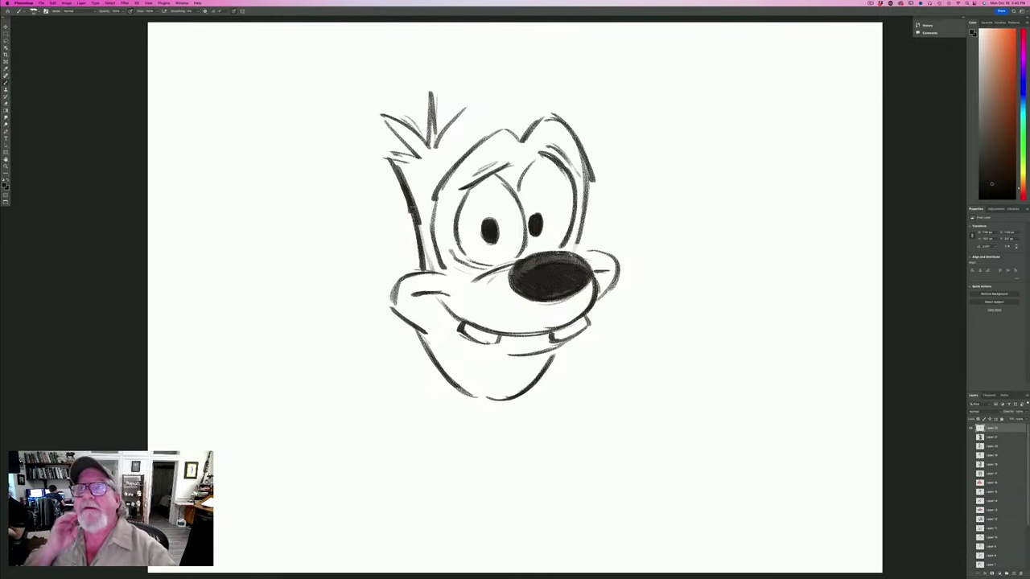
Outline the hair with a large arc over the forehead, ending in pointed locks that hang beside the far eye.
{"action": "mouse_move", "coordinate": [439, 118]}
{"action": "left_mouse_down"}
{"action": "mouse_move", "coordinate": [458, 95]}
{"action": "mouse_move", "coordinate": [592, 62]}
{"action": "mouse_move", "coordinate": [589, 74]}
{"action": "mouse_move", "coordinate": [655, 167]}
{"action": "left_mouse_up"}
{"action": "left_click_drag", "start_coordinate": [623, 125], "coordinate": [644, 189]}
{"action": "left_click_drag", "start_coordinate": [642, 171], "coordinate": [624, 233]}
{"action": "left_click_drag", "start_coordinate": [608, 182], "coordinate": [621, 230]}
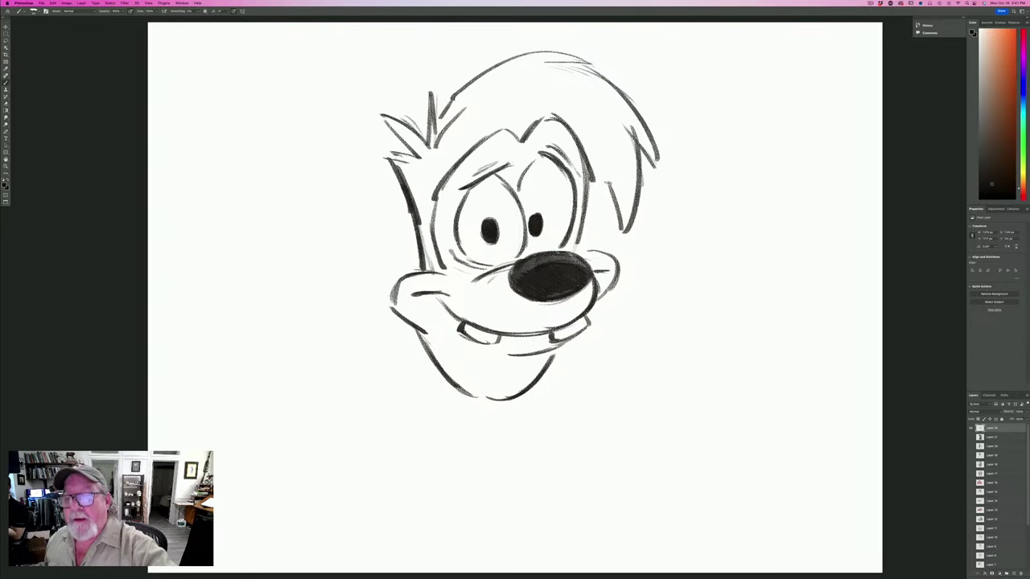
{"action": "left_click_drag", "start_coordinate": [597, 159], "coordinate": [612, 189]}
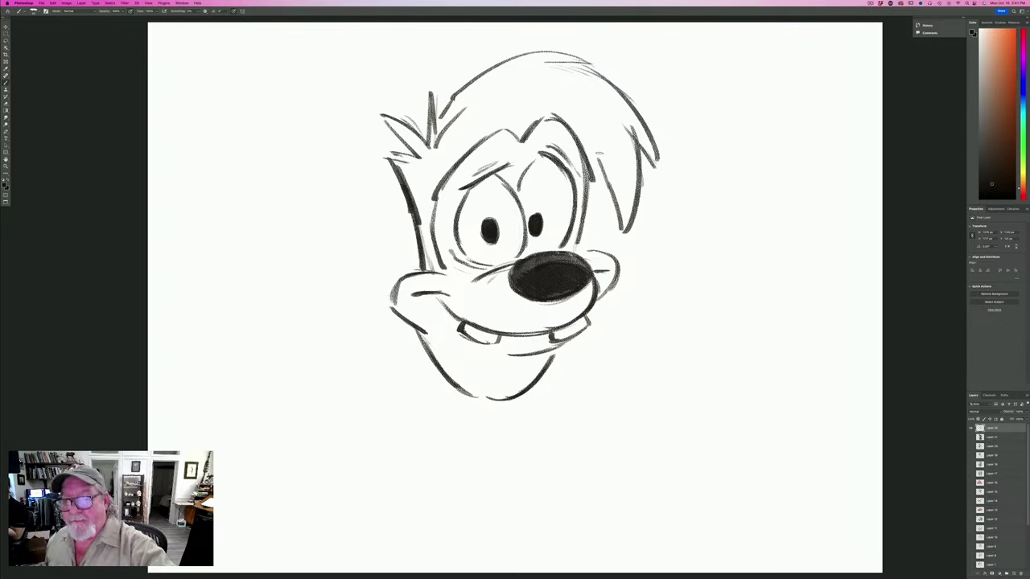
{"action": "mouse_move", "coordinate": [599, 153]}
{"action": "left_mouse_down"}
{"action": "mouse_move", "coordinate": [602, 202]}
{"action": "mouse_move", "coordinate": [589, 202]}
{"action": "left_mouse_up"}
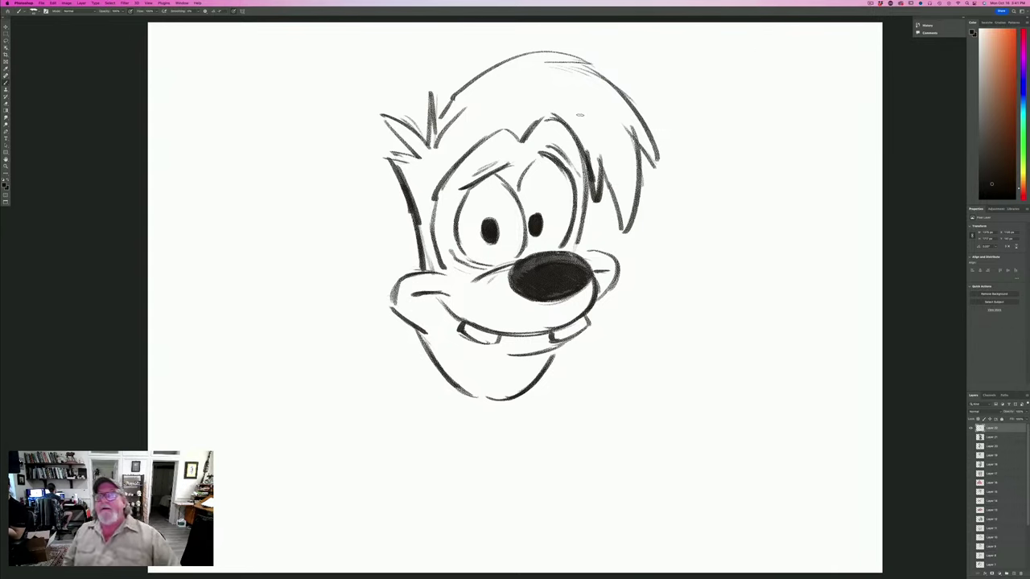
Add short spikes to the back tuft and fill the whole hair shape with solid black, down to the near cheek.
{"action": "left_click_drag", "start_coordinate": [382, 162], "coordinate": [402, 190]}
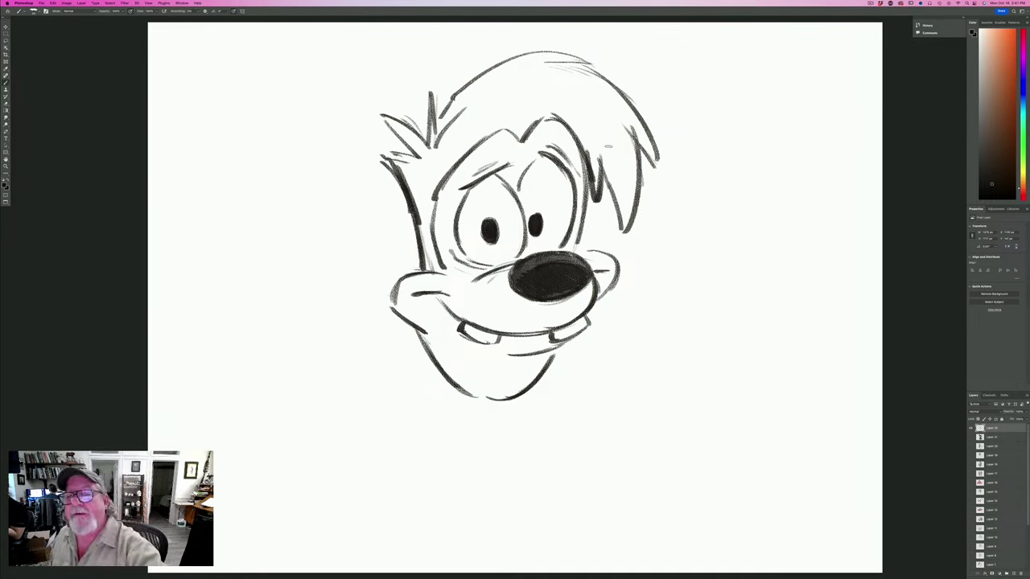
{"action": "mouse_move", "coordinate": [473, 78]}
{"action": "left_mouse_down"}
{"action": "mouse_move", "coordinate": [555, 52]}
{"action": "mouse_move", "coordinate": [621, 90]}
{"action": "mouse_move", "coordinate": [653, 155]}
{"action": "left_mouse_up"}
{"action": "mouse_move", "coordinate": [619, 93]}
{"action": "left_mouse_down"}
{"action": "mouse_move", "coordinate": [658, 164]}
{"action": "mouse_move", "coordinate": [640, 150]}
{"action": "mouse_move", "coordinate": [633, 217]}
{"action": "mouse_move", "coordinate": [618, 230]}
{"action": "mouse_move", "coordinate": [603, 142]}
{"action": "mouse_move", "coordinate": [594, 219]}
{"action": "mouse_move", "coordinate": [585, 137]}
{"action": "mouse_move", "coordinate": [596, 193]}
{"action": "mouse_move", "coordinate": [563, 100]}
{"action": "left_mouse_up"}
{"action": "mouse_move", "coordinate": [581, 165]}
{"action": "left_mouse_down"}
{"action": "mouse_move", "coordinate": [629, 89]}
{"action": "mouse_move", "coordinate": [555, 66]}
{"action": "mouse_move", "coordinate": [575, 92]}
{"action": "mouse_move", "coordinate": [555, 121]}
{"action": "mouse_move", "coordinate": [541, 65]}
{"action": "mouse_move", "coordinate": [531, 113]}
{"action": "mouse_move", "coordinate": [559, 130]}
{"action": "mouse_move", "coordinate": [526, 130]}
{"action": "mouse_move", "coordinate": [517, 76]}
{"action": "mouse_move", "coordinate": [506, 132]}
{"action": "mouse_move", "coordinate": [483, 101]}
{"action": "mouse_move", "coordinate": [523, 56]}
{"action": "mouse_move", "coordinate": [587, 61]}
{"action": "mouse_move", "coordinate": [555, 60]}
{"action": "left_mouse_up"}
{"action": "mouse_move", "coordinate": [482, 74]}
{"action": "left_mouse_down"}
{"action": "mouse_move", "coordinate": [507, 129]}
{"action": "mouse_move", "coordinate": [463, 155]}
{"action": "mouse_move", "coordinate": [492, 117]}
{"action": "mouse_move", "coordinate": [479, 89]}
{"action": "mouse_move", "coordinate": [466, 145]}
{"action": "mouse_move", "coordinate": [455, 89]}
{"action": "mouse_move", "coordinate": [438, 145]}
{"action": "mouse_move", "coordinate": [431, 121]}
{"action": "mouse_move", "coordinate": [435, 160]}
{"action": "mouse_move", "coordinate": [458, 178]}
{"action": "mouse_move", "coordinate": [430, 137]}
{"action": "mouse_move", "coordinate": [391, 121]}
{"action": "mouse_move", "coordinate": [418, 161]}
{"action": "left_mouse_up"}
{"action": "mouse_move", "coordinate": [433, 179]}
{"action": "left_mouse_down"}
{"action": "mouse_move", "coordinate": [395, 157]}
{"action": "mouse_move", "coordinate": [419, 161]}
{"action": "mouse_move", "coordinate": [389, 158]}
{"action": "mouse_move", "coordinate": [435, 225]}
{"action": "mouse_move", "coordinate": [436, 269]}
{"action": "mouse_move", "coordinate": [426, 272]}
{"action": "mouse_move", "coordinate": [444, 272]}
{"action": "left_mouse_up"}
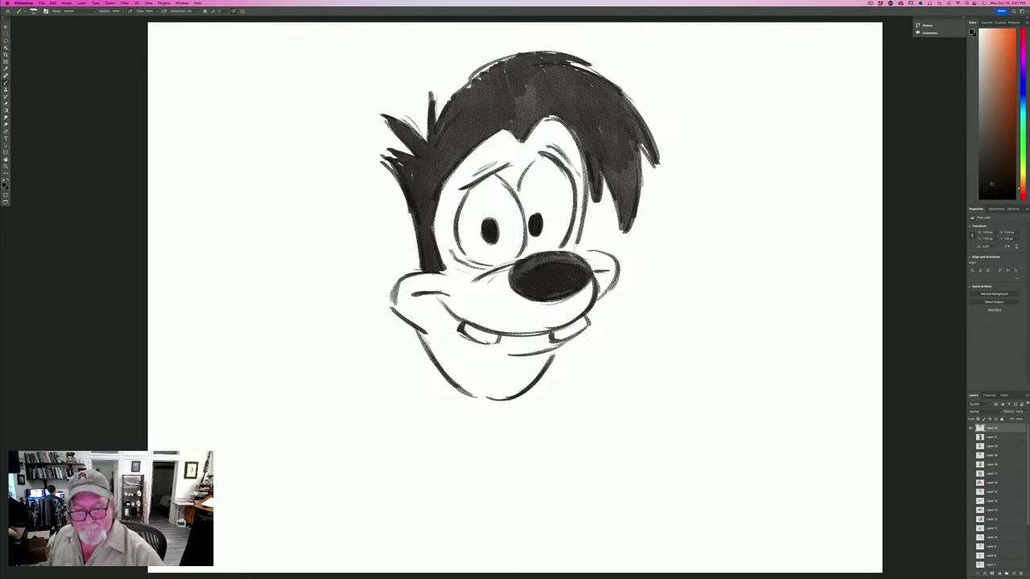
Close the chin contour, thicken the back hair edge and draw the two lines of the neck below the jaw.
{"action": "left_click_drag", "start_coordinate": [443, 367], "coordinate": [492, 397]}
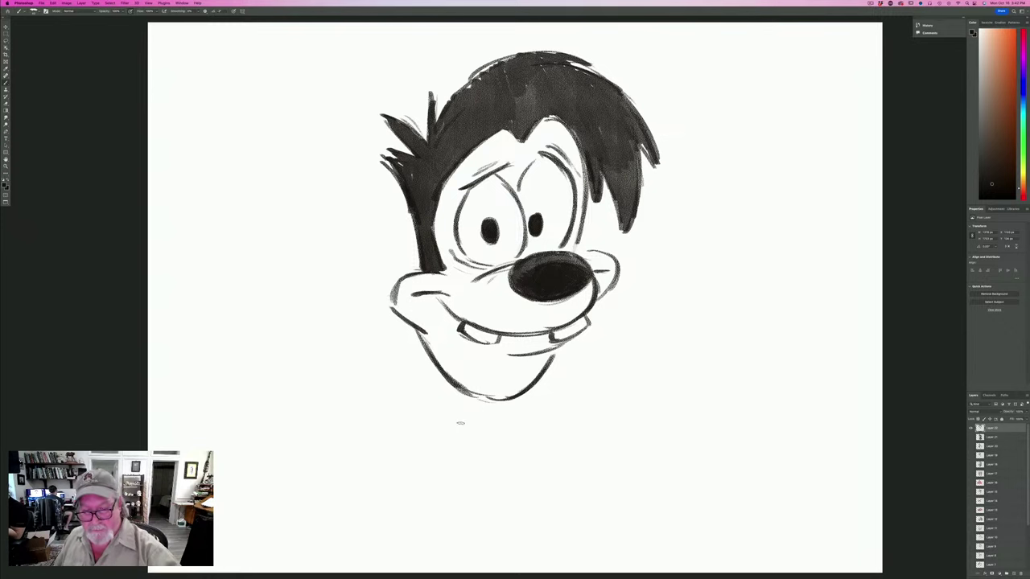
{"action": "mouse_move", "coordinate": [406, 208]}
{"action": "left_mouse_down"}
{"action": "mouse_move", "coordinate": [420, 259]}
{"action": "mouse_move", "coordinate": [416, 238]}
{"action": "left_mouse_up"}
{"action": "left_click_drag", "start_coordinate": [441, 375], "coordinate": [444, 421]}
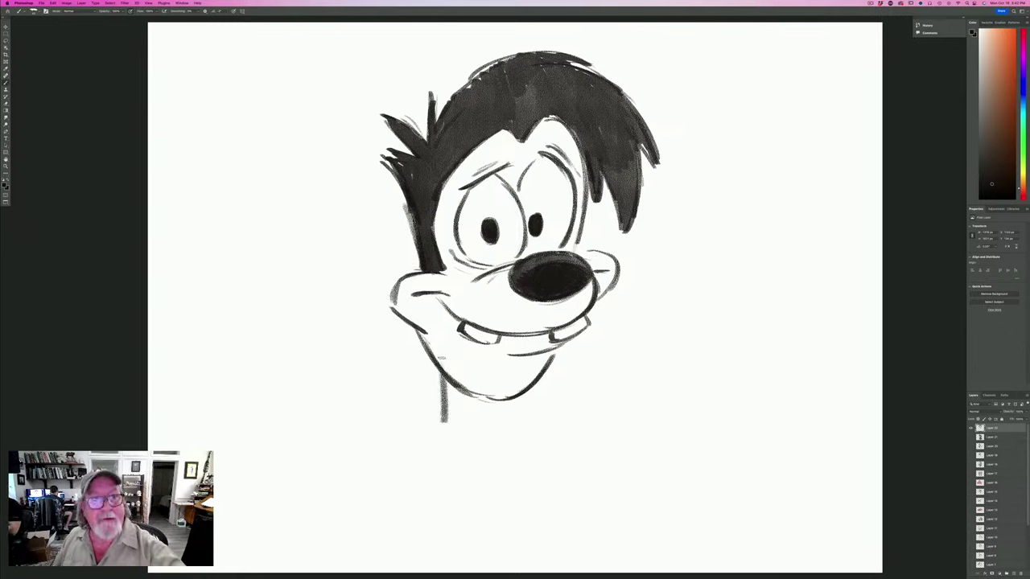
{"action": "left_click_drag", "start_coordinate": [444, 375], "coordinate": [443, 424]}
{"action": "left_click_drag", "start_coordinate": [503, 403], "coordinate": [496, 452]}
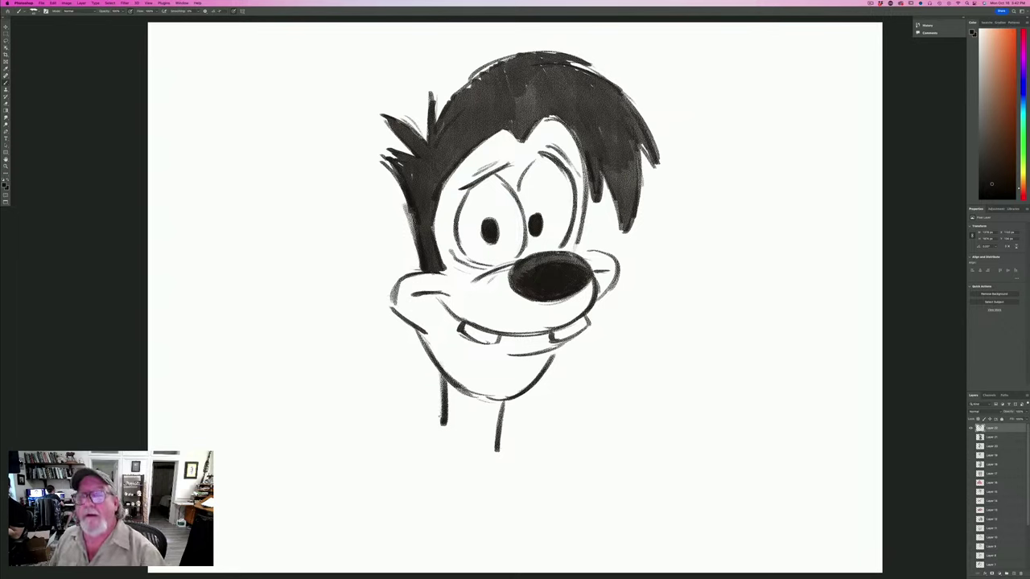
Draw a wide turned-up collar around the base of the neck with a curved double lower edge, and touch up the sideburn.
{"action": "mouse_move", "coordinate": [435, 416]}
{"action": "left_mouse_down"}
{"action": "mouse_move", "coordinate": [506, 455]}
{"action": "mouse_move", "coordinate": [443, 419]}
{"action": "left_mouse_up"}
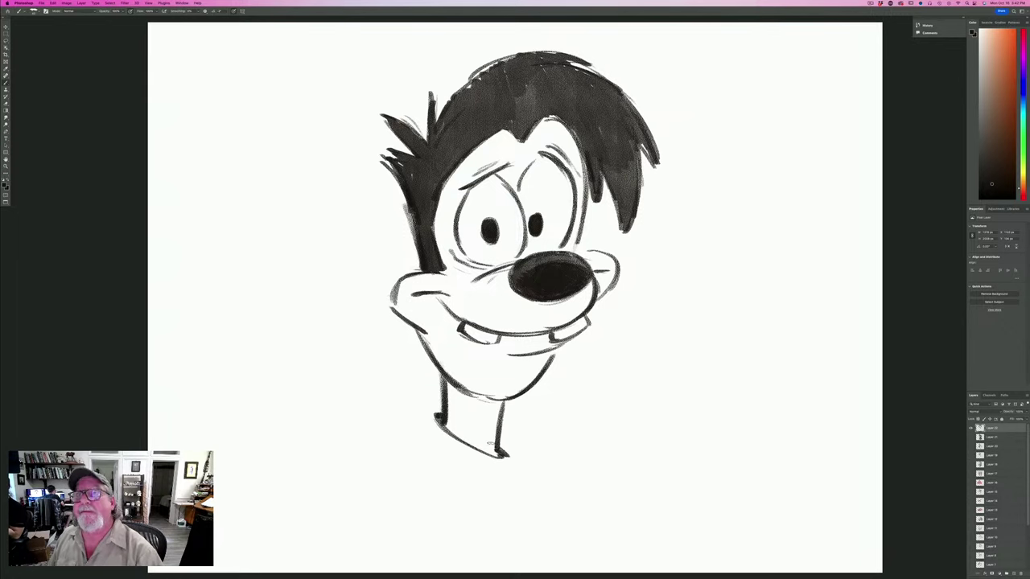
{"action": "left_click_drag", "start_coordinate": [505, 444], "coordinate": [512, 487]}
{"action": "mouse_move", "coordinate": [435, 407]}
{"action": "left_mouse_down"}
{"action": "mouse_move", "coordinate": [420, 452]}
{"action": "mouse_move", "coordinate": [495, 499]}
{"action": "left_mouse_up"}
{"action": "left_click_drag", "start_coordinate": [428, 447], "coordinate": [505, 490]}
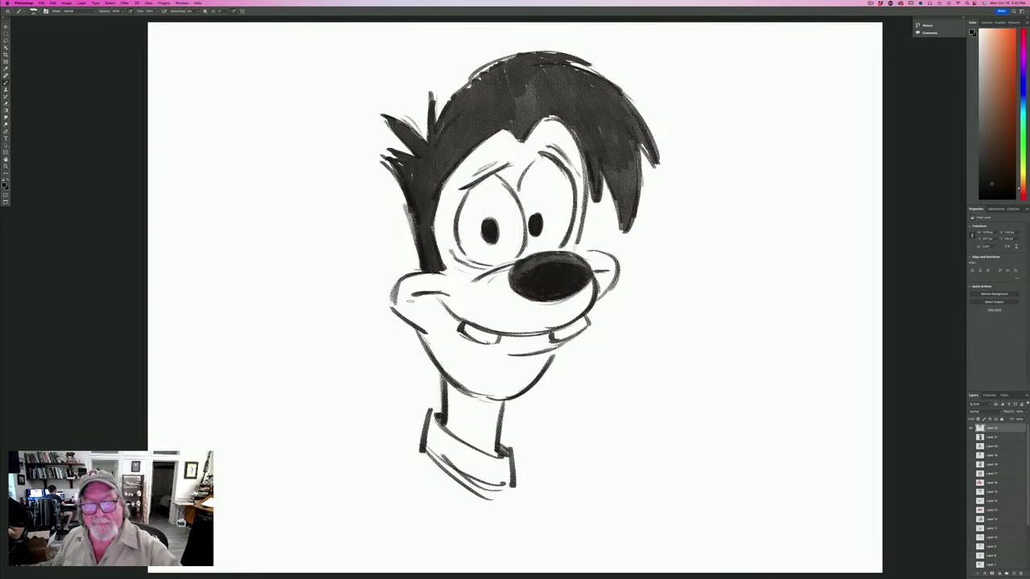
{"action": "left_click_drag", "start_coordinate": [414, 226], "coordinate": [420, 271]}
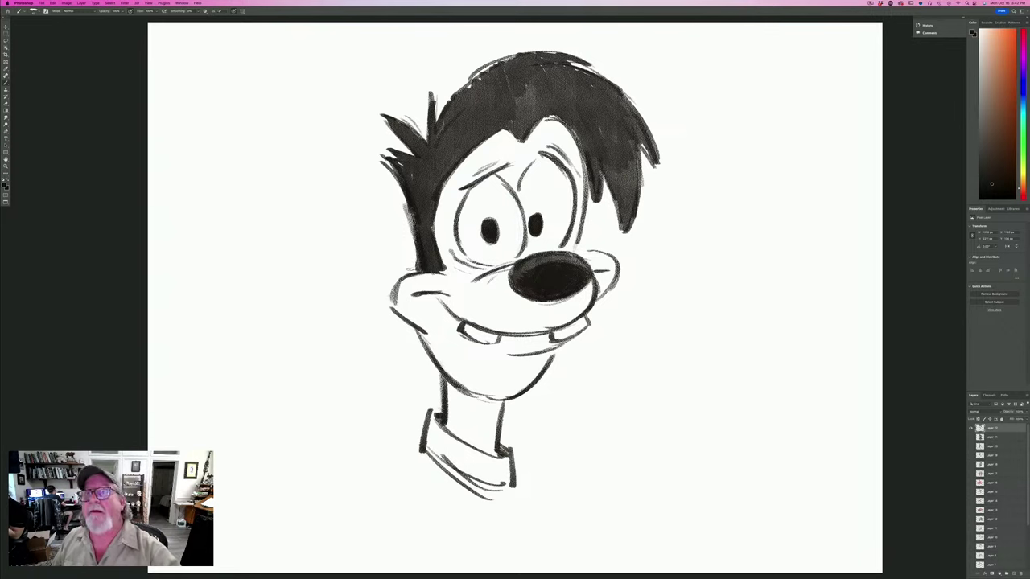
Draw long drooping ears hanging below both cheeks, fill them solid black, and reinforce the hair and face edges.
{"action": "mouse_move", "coordinate": [397, 328]}
{"action": "left_mouse_down"}
{"action": "mouse_move", "coordinate": [391, 384]}
{"action": "mouse_move", "coordinate": [402, 430]}
{"action": "left_mouse_up"}
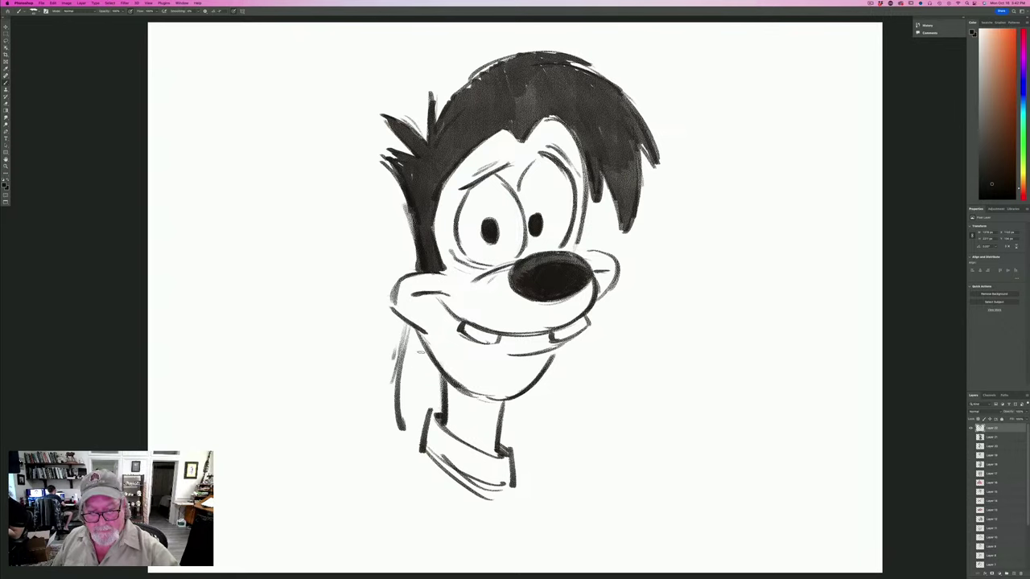
{"action": "mouse_move", "coordinate": [420, 348]}
{"action": "left_mouse_down"}
{"action": "mouse_move", "coordinate": [407, 423]}
{"action": "mouse_move", "coordinate": [409, 330]}
{"action": "mouse_move", "coordinate": [417, 337]}
{"action": "left_mouse_up"}
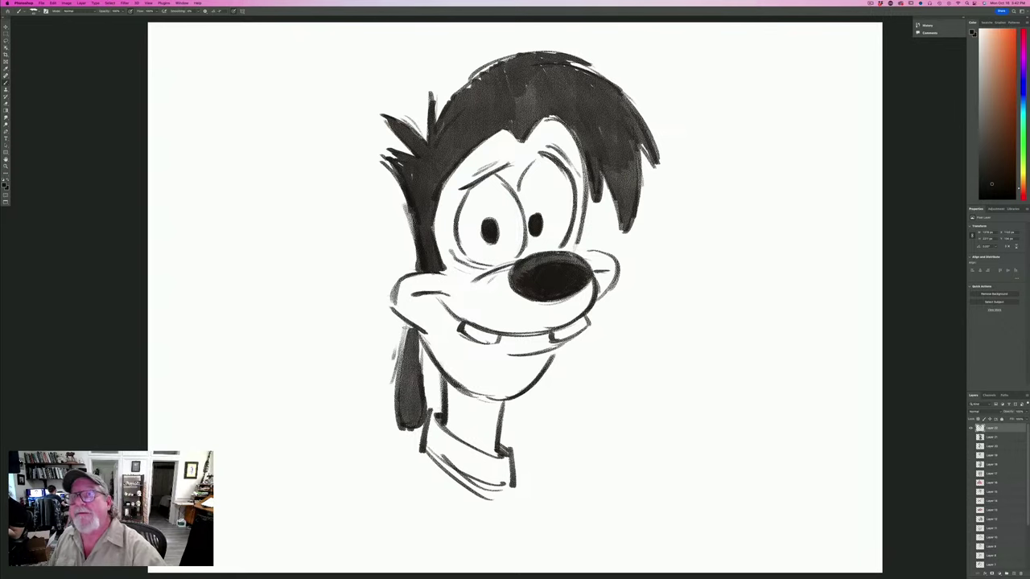
{"action": "mouse_move", "coordinate": [569, 344]}
{"action": "left_mouse_down"}
{"action": "mouse_move", "coordinate": [581, 439]}
{"action": "mouse_move", "coordinate": [552, 436]}
{"action": "mouse_move", "coordinate": [572, 426]}
{"action": "mouse_move", "coordinate": [558, 349]}
{"action": "mouse_move", "coordinate": [562, 447]}
{"action": "left_mouse_up"}
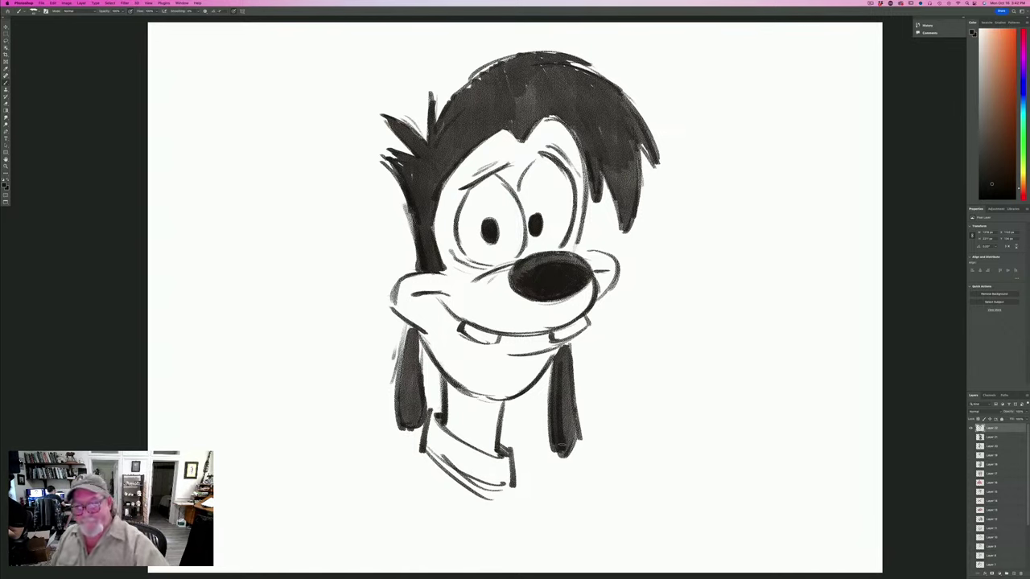
{"action": "mouse_move", "coordinate": [568, 340]}
{"action": "left_mouse_down"}
{"action": "mouse_move", "coordinate": [555, 411]}
{"action": "mouse_move", "coordinate": [562, 435]}
{"action": "left_mouse_up"}
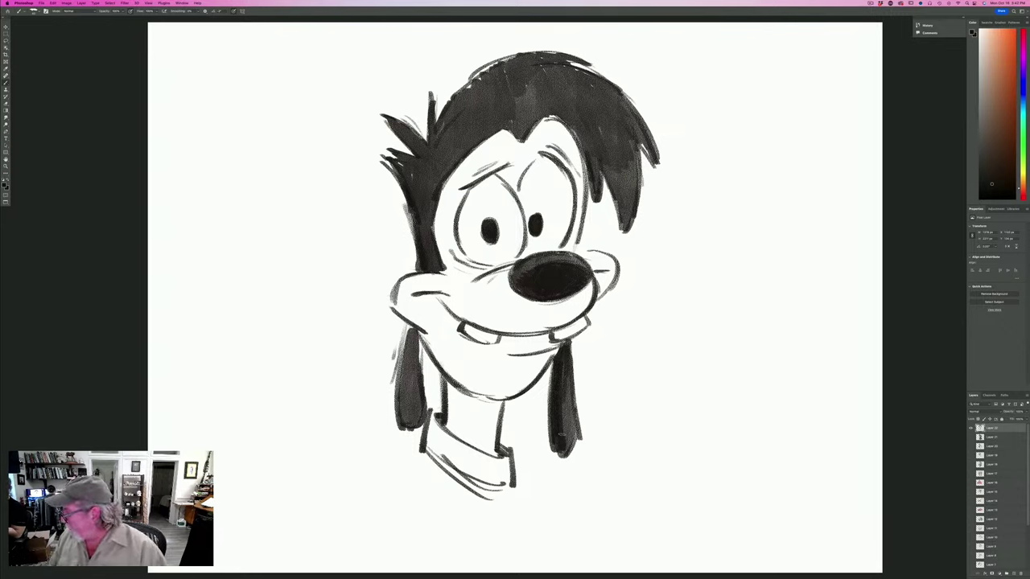
{"action": "left_click_drag", "start_coordinate": [584, 160], "coordinate": [578, 246]}
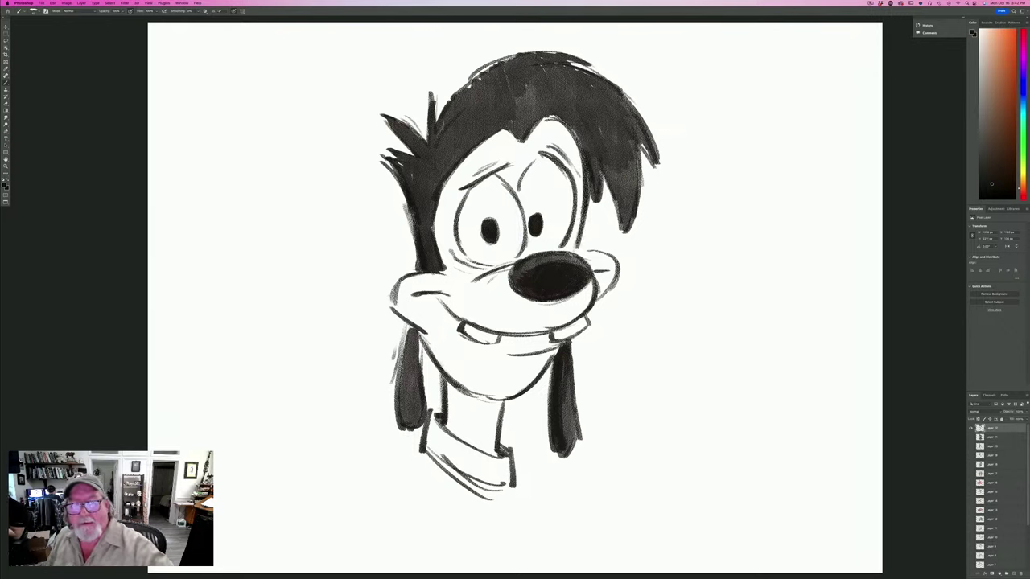
{"action": "left_click_drag", "start_coordinate": [405, 199], "coordinate": [418, 275]}
{"action": "left_click_drag", "start_coordinate": [409, 323], "coordinate": [404, 423]}
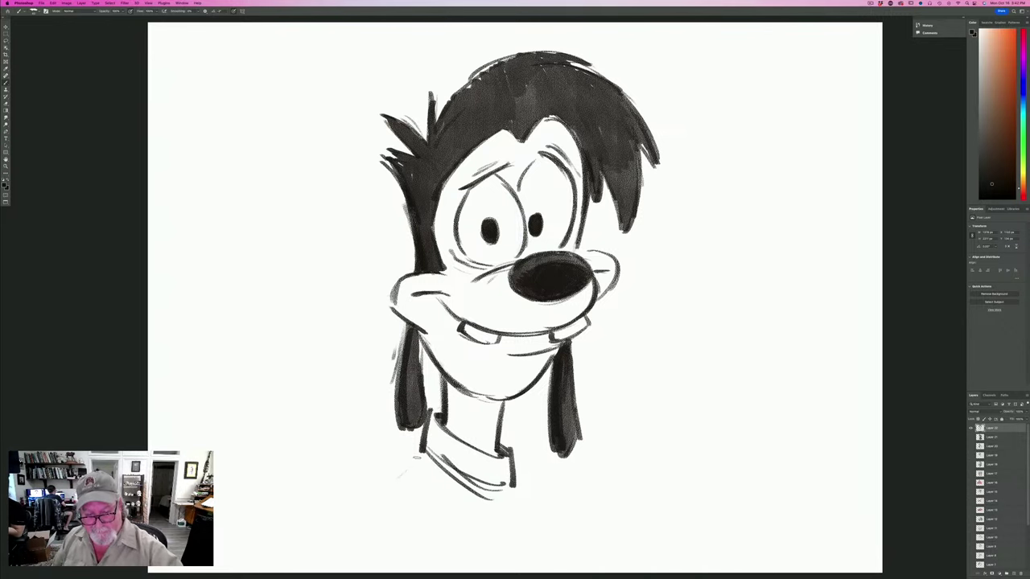
Draw sloping shoulder lines out from both ends of the collar and a short arm line inside the far shoulder.
{"action": "left_click_drag", "start_coordinate": [420, 452], "coordinate": [364, 498]}
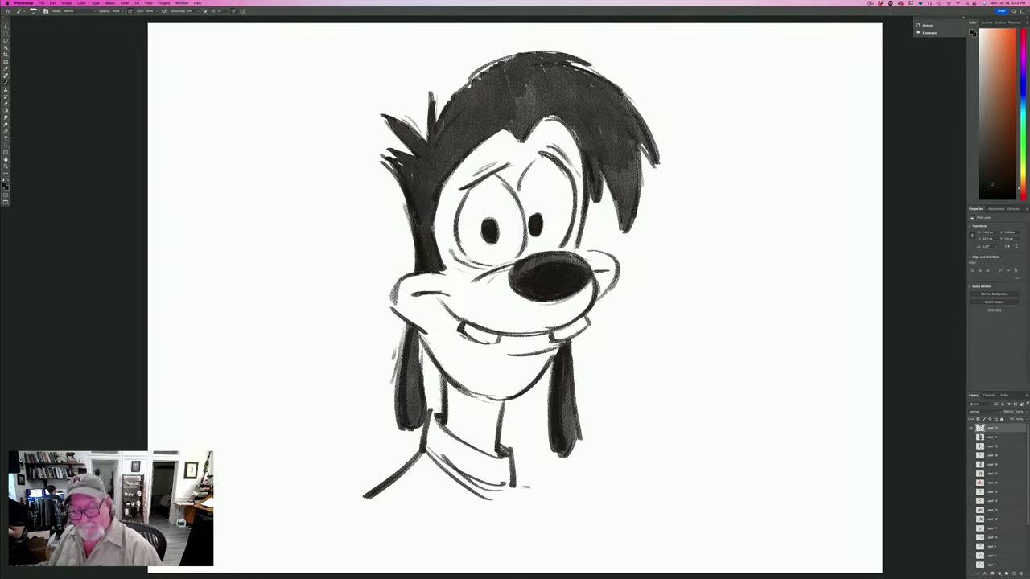
{"action": "left_click_drag", "start_coordinate": [515, 482], "coordinate": [549, 550]}
{"action": "left_click_drag", "start_coordinate": [520, 498], "coordinate": [526, 555]}
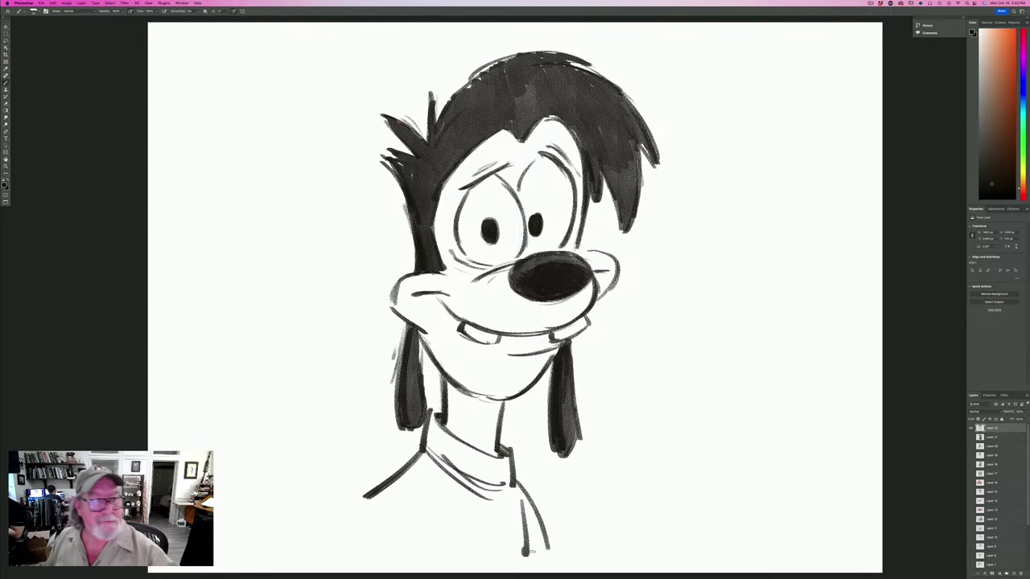
Paint the face and neck light peach on a new layer beneath the line art, leaving the eyes and teeth white.
{"action": "left_click", "coordinate": [5, 184]}
{"action": "left_click", "coordinate": [70, 255]}
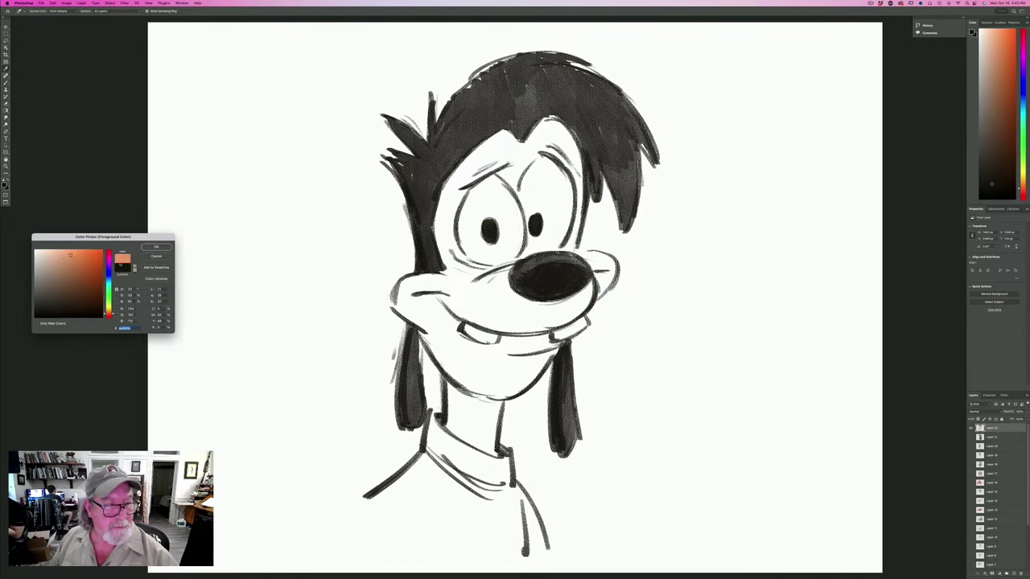
{"action": "left_click", "coordinate": [157, 247]}
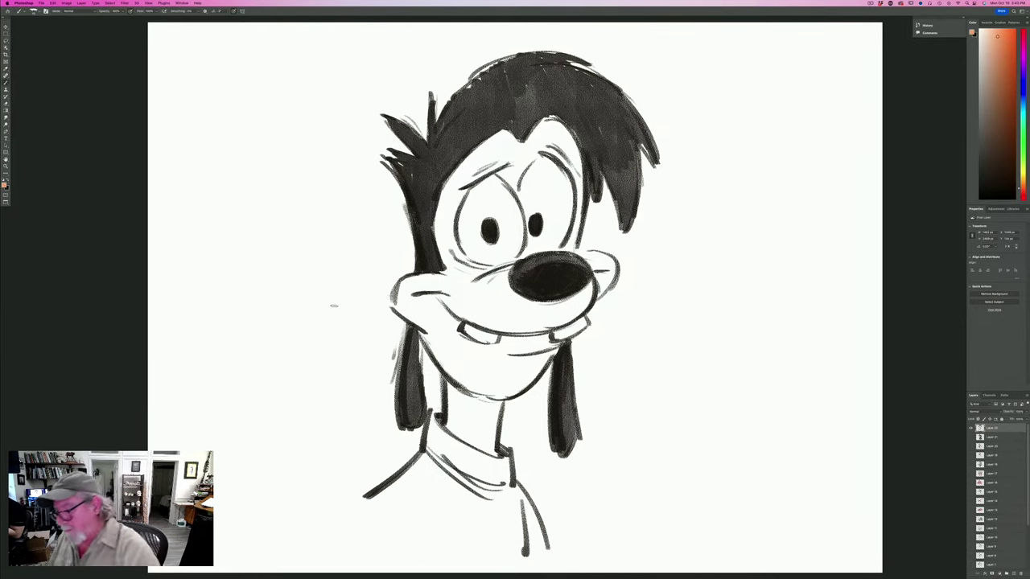
{"action": "left_click", "coordinate": [987, 438]}
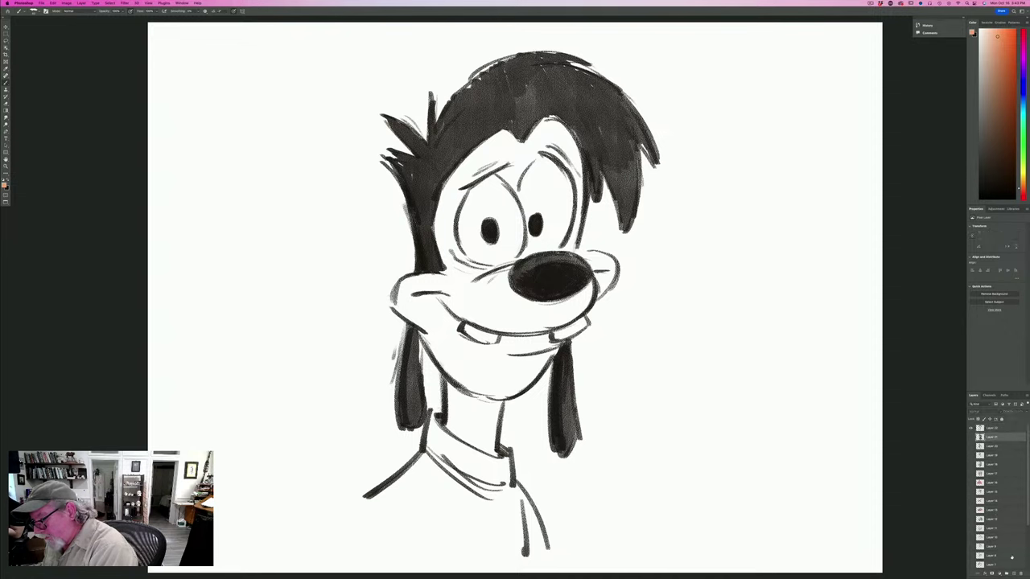
{"action": "left_click", "coordinate": [1011, 573]}
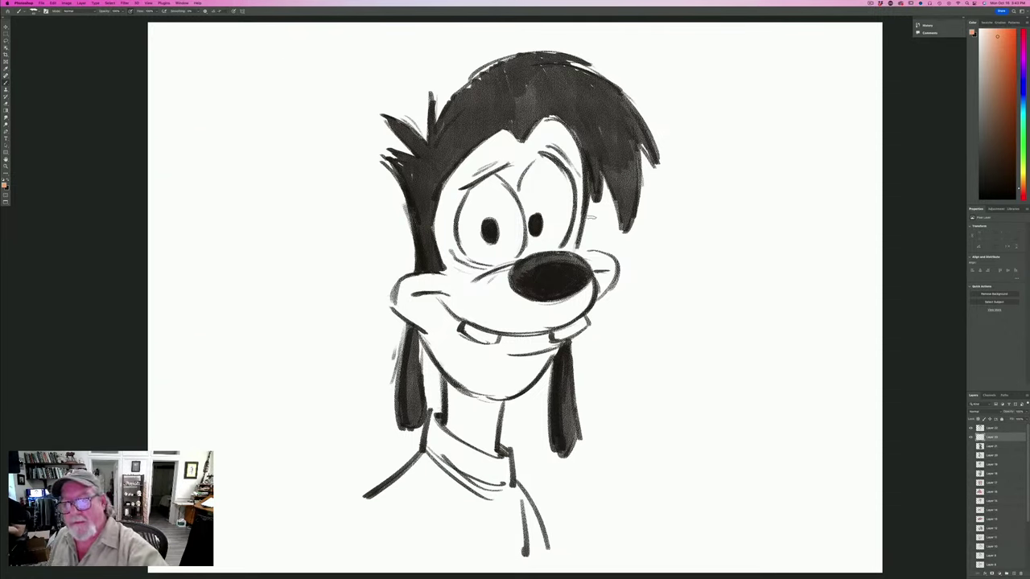
{"action": "left_click_drag", "start_coordinate": [582, 169], "coordinate": [567, 250]}
{"action": "mouse_move", "coordinate": [575, 151]}
{"action": "left_mouse_down"}
{"action": "mouse_move", "coordinate": [555, 123]}
{"action": "mouse_move", "coordinate": [515, 145]}
{"action": "mouse_move", "coordinate": [505, 172]}
{"action": "mouse_move", "coordinate": [466, 180]}
{"action": "mouse_move", "coordinate": [450, 196]}
{"action": "mouse_move", "coordinate": [444, 253]}
{"action": "mouse_move", "coordinate": [456, 268]}
{"action": "mouse_move", "coordinate": [508, 271]}
{"action": "mouse_move", "coordinate": [519, 309]}
{"action": "mouse_move", "coordinate": [586, 259]}
{"action": "mouse_move", "coordinate": [610, 283]}
{"action": "mouse_move", "coordinate": [581, 310]}
{"action": "mouse_move", "coordinate": [545, 326]}
{"action": "mouse_move", "coordinate": [505, 310]}
{"action": "mouse_move", "coordinate": [486, 286]}
{"action": "mouse_move", "coordinate": [480, 304]}
{"action": "mouse_move", "coordinate": [396, 297]}
{"action": "mouse_move", "coordinate": [451, 359]}
{"action": "mouse_move", "coordinate": [511, 337]}
{"action": "mouse_move", "coordinate": [465, 317]}
{"action": "mouse_move", "coordinate": [551, 344]}
{"action": "mouse_move", "coordinate": [503, 386]}
{"action": "mouse_move", "coordinate": [478, 362]}
{"action": "mouse_move", "coordinate": [454, 374]}
{"action": "mouse_move", "coordinate": [449, 398]}
{"action": "mouse_move", "coordinate": [466, 432]}
{"action": "mouse_move", "coordinate": [490, 398]}
{"action": "mouse_move", "coordinate": [481, 451]}
{"action": "mouse_move", "coordinate": [467, 452]}
{"action": "mouse_move", "coordinate": [442, 427]}
{"action": "mouse_move", "coordinate": [467, 437]}
{"action": "left_mouse_up"}
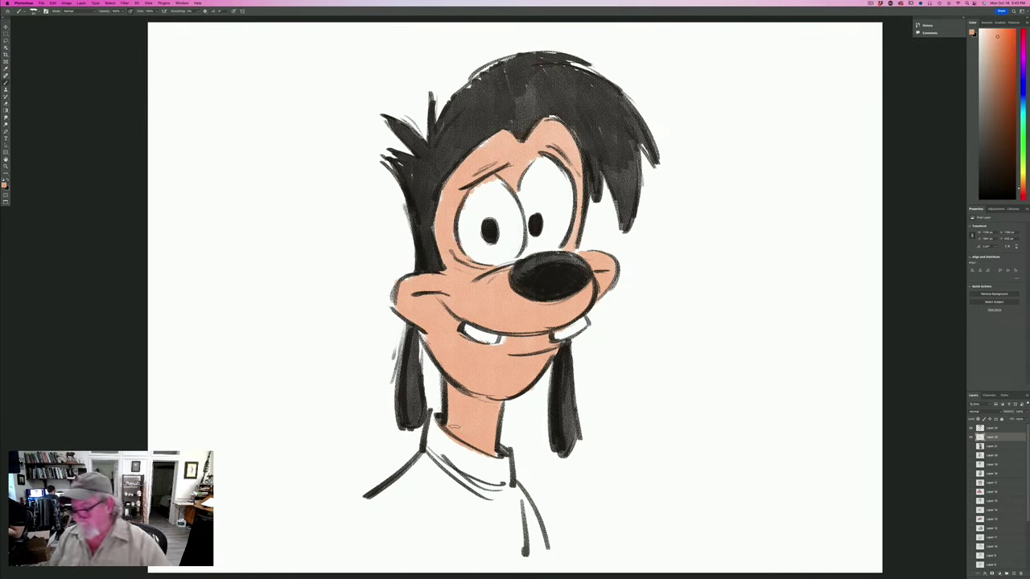
Merge the dog character's line art and color layers into one layer and hide it.
{"action": "left_click", "coordinate": [988, 430]}
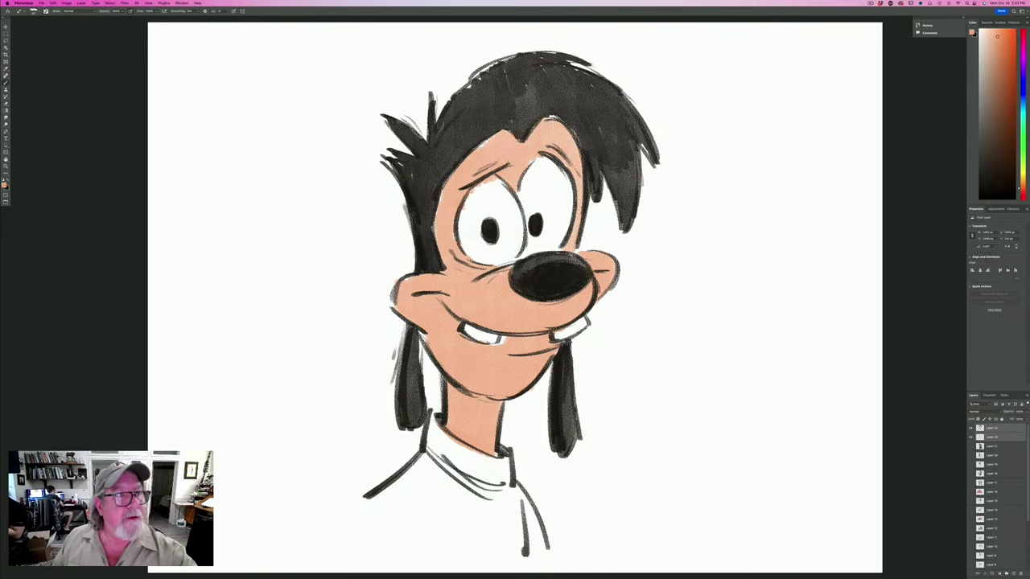
{"action": "left_click", "coordinate": [79, 3]}
{"action": "left_click", "coordinate": [120, 196]}
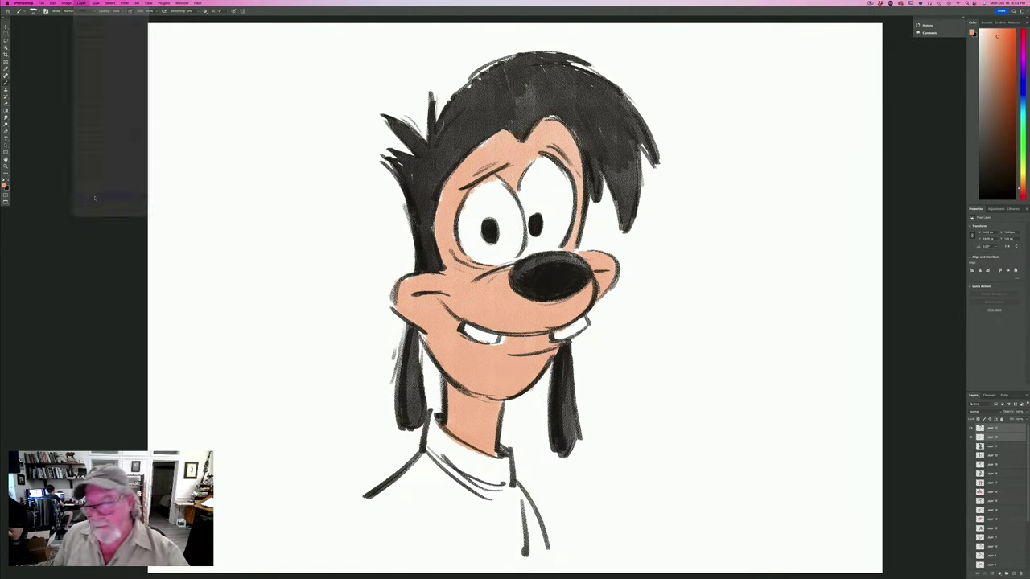
{"action": "left_click", "coordinate": [970, 428]}
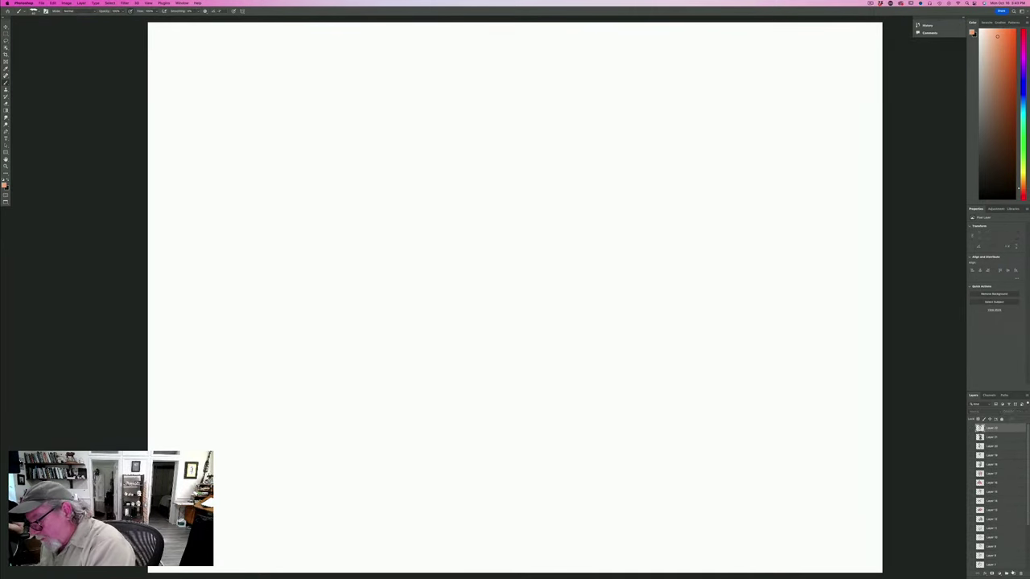
Add a new empty layer above the hidden dog drawing and set the foreground color to near-black.
{"action": "left_click", "coordinate": [1012, 574]}
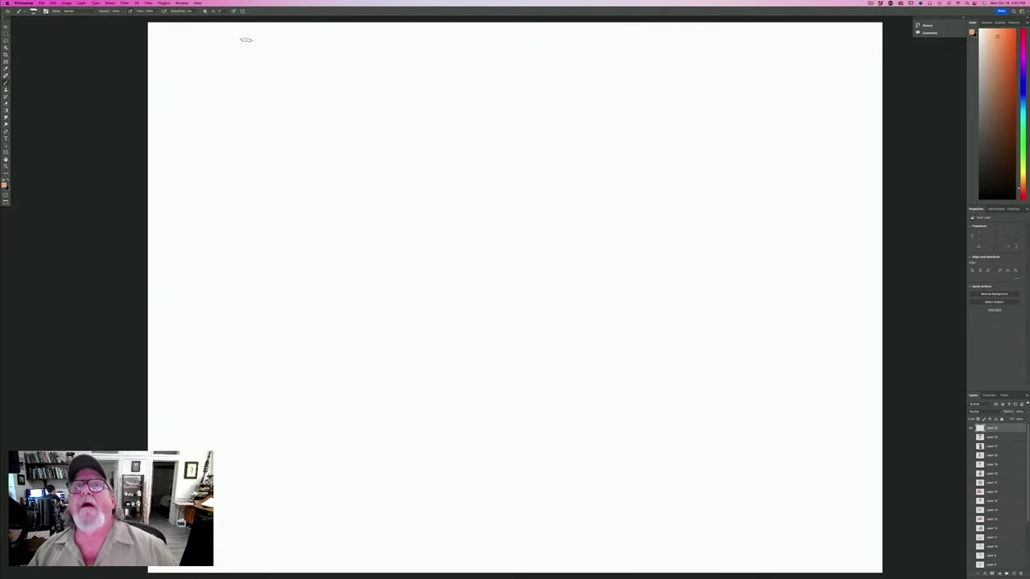
{"action": "key", "text": "Tab"}
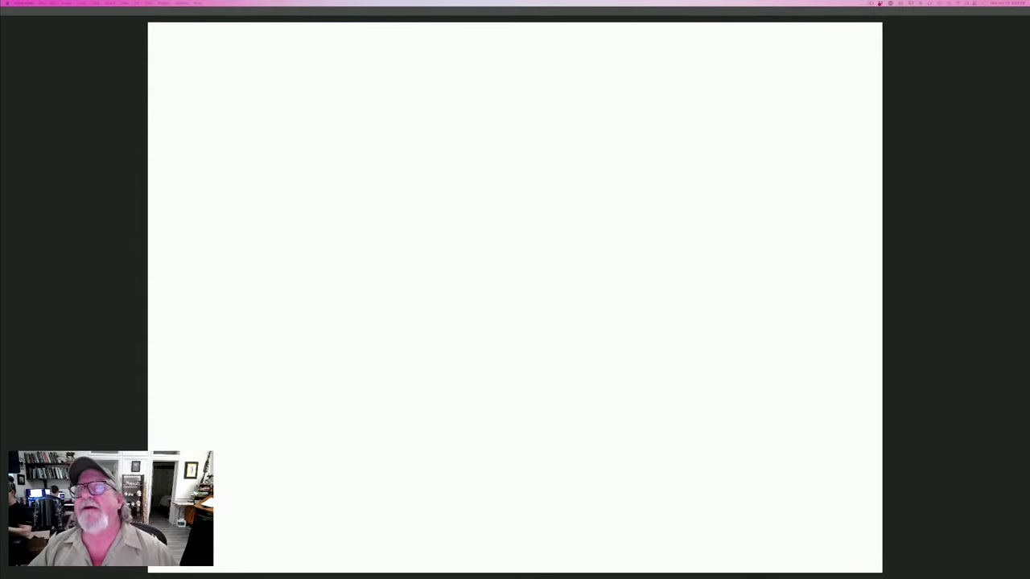
{"action": "key", "text": "Tab"}
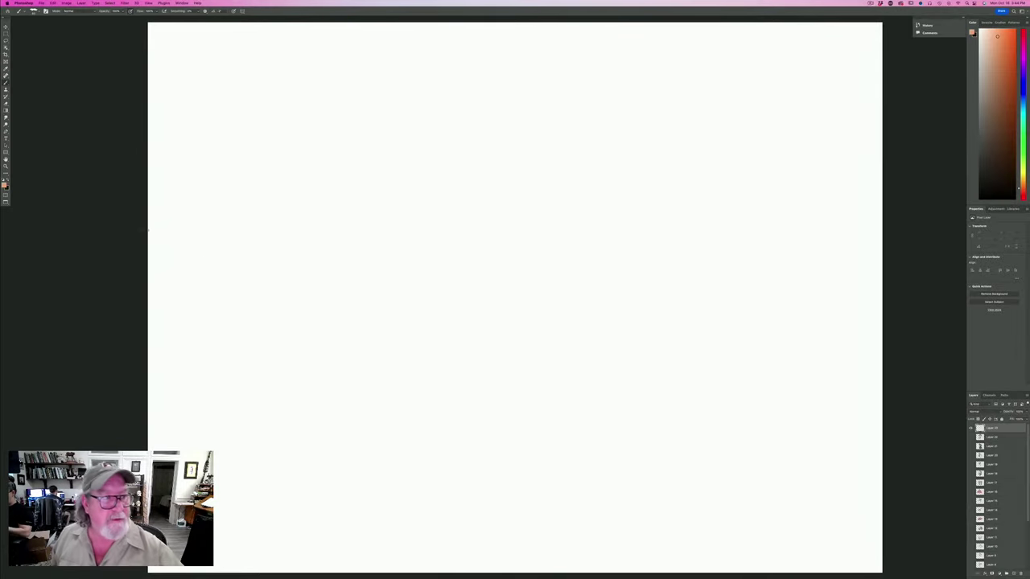
{"action": "left_click", "coordinate": [5, 183]}
{"action": "left_click", "coordinate": [64, 303]}
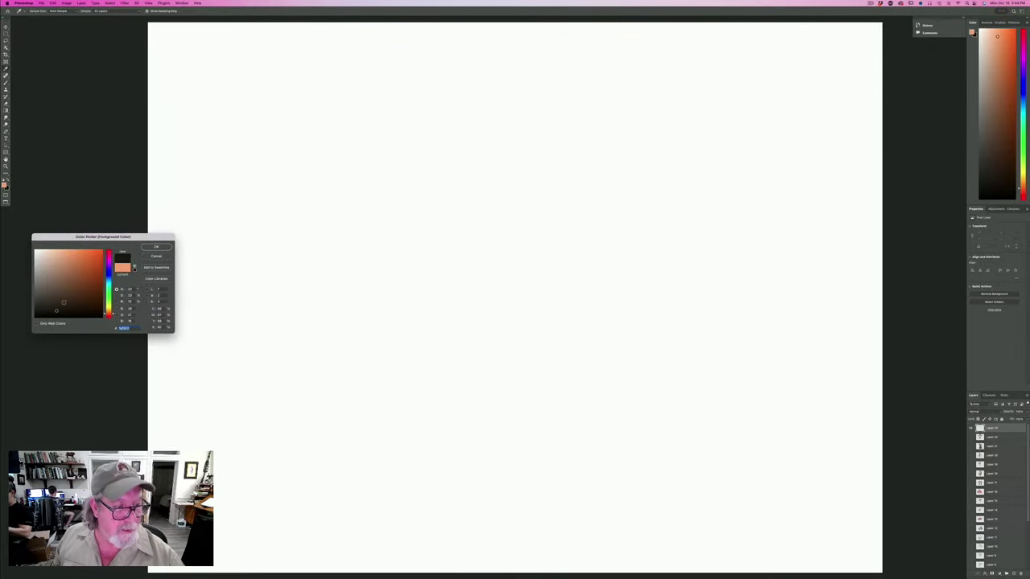
{"action": "left_click", "coordinate": [156, 247]}
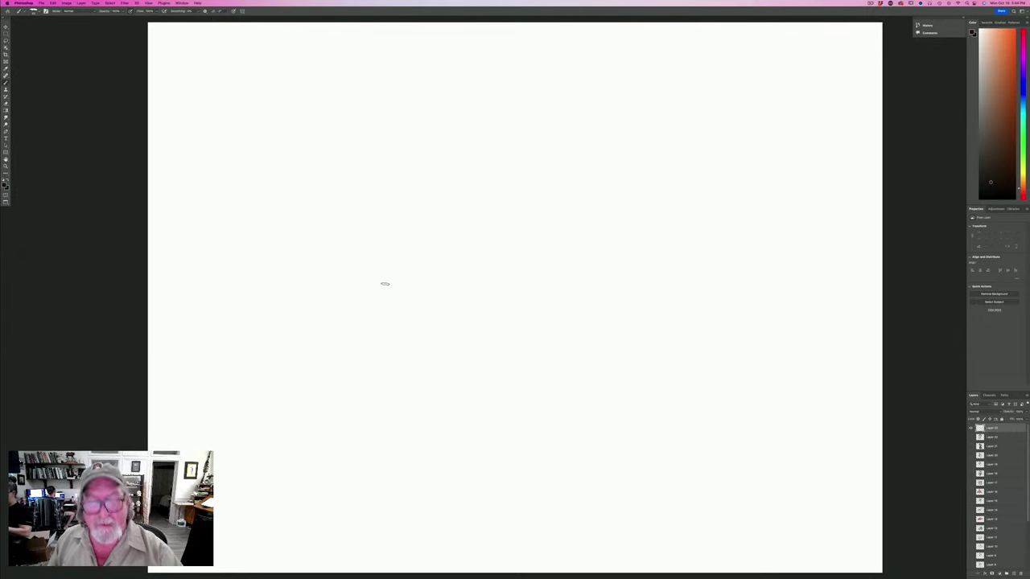
Sketch a light, tilted oval as the head construction guide in the upper middle of the canvas.
{"action": "left_click_drag", "start_coordinate": [483, 140], "coordinate": [472, 144]}
{"action": "left_click_drag", "start_coordinate": [463, 234], "coordinate": [507, 252]}
{"action": "left_click_drag", "start_coordinate": [567, 219], "coordinate": [453, 236]}
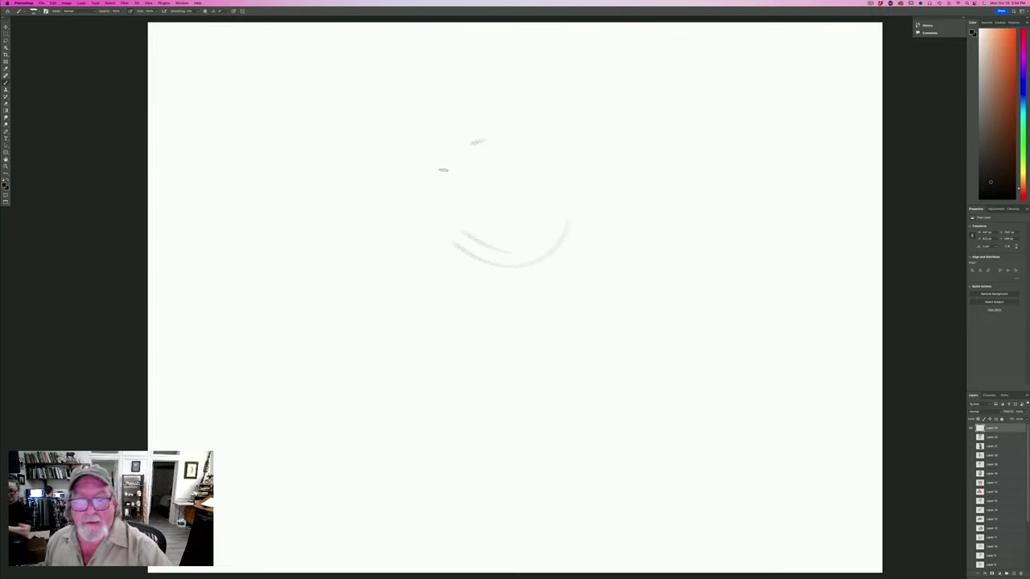
{"action": "left_click_drag", "start_coordinate": [445, 169], "coordinate": [430, 187]}
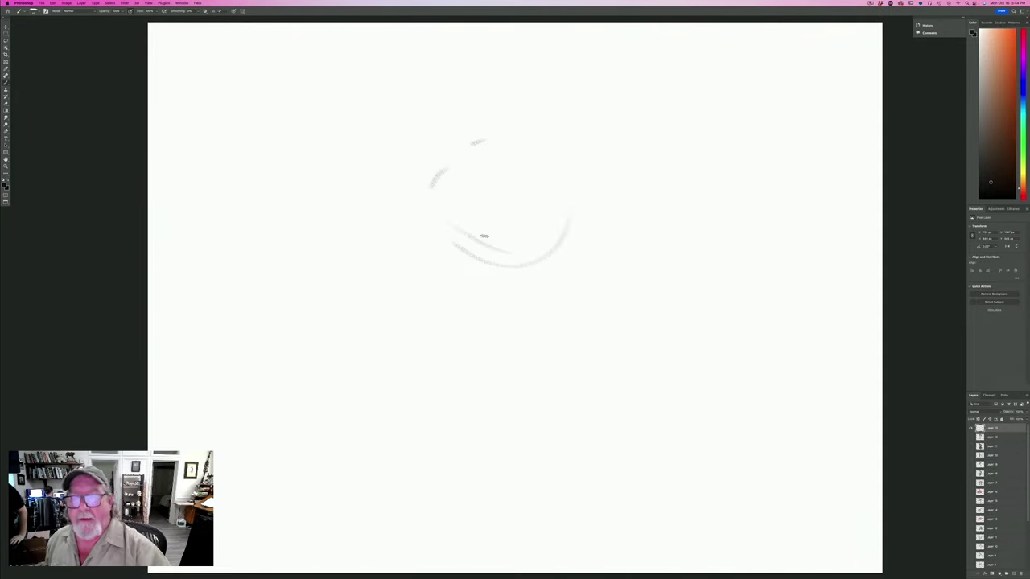
{"action": "mouse_move", "coordinate": [483, 237]}
{"action": "left_mouse_down"}
{"action": "mouse_move", "coordinate": [439, 177]}
{"action": "mouse_move", "coordinate": [489, 133]}
{"action": "mouse_move", "coordinate": [426, 201]}
{"action": "left_mouse_up"}
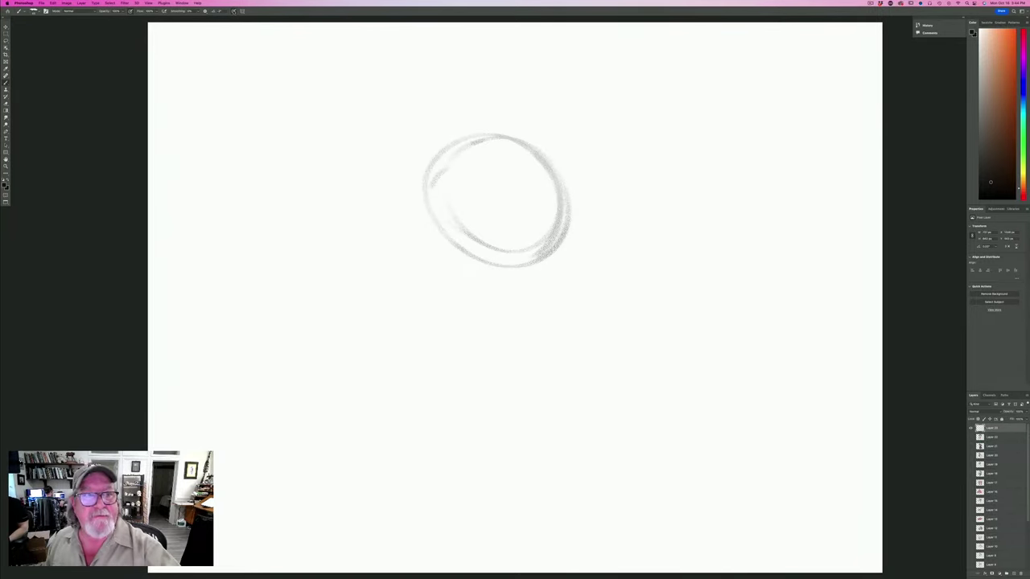
Outline the narrow far eye and large round near eye inside the oval, and extend a long arched muzzle line from the far eye.
{"action": "left_click_drag", "start_coordinate": [504, 135], "coordinate": [559, 169]}
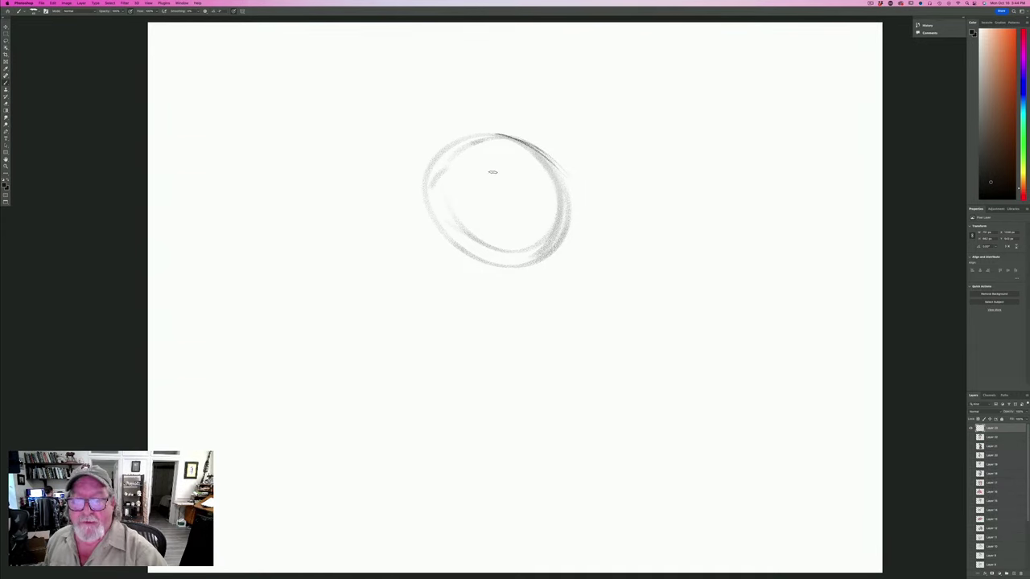
{"action": "mouse_move", "coordinate": [504, 150]}
{"action": "left_mouse_down"}
{"action": "mouse_move", "coordinate": [524, 173]}
{"action": "mouse_move", "coordinate": [560, 177]}
{"action": "mouse_move", "coordinate": [515, 145]}
{"action": "left_mouse_up"}
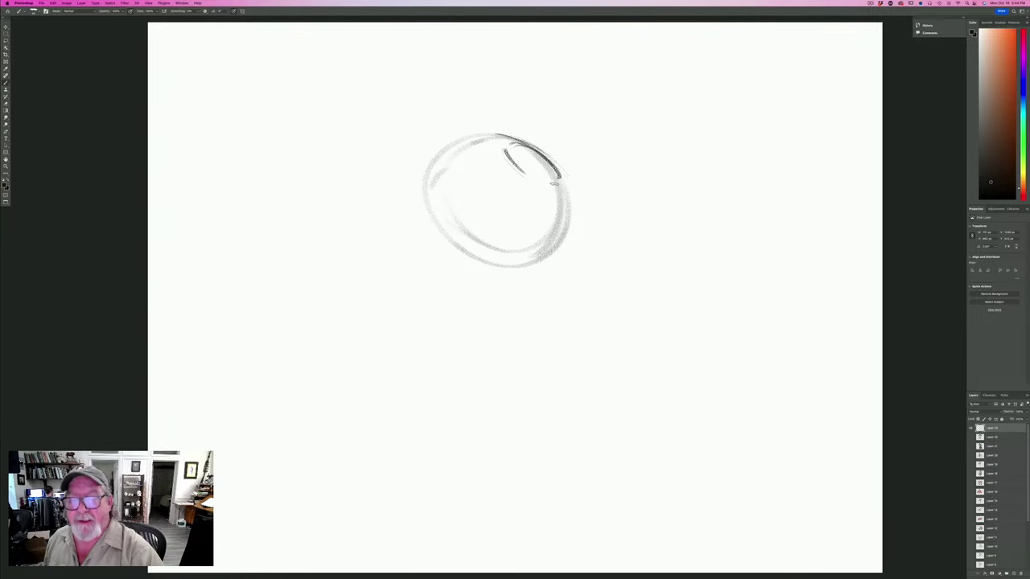
{"action": "left_click_drag", "start_coordinate": [506, 148], "coordinate": [529, 176]}
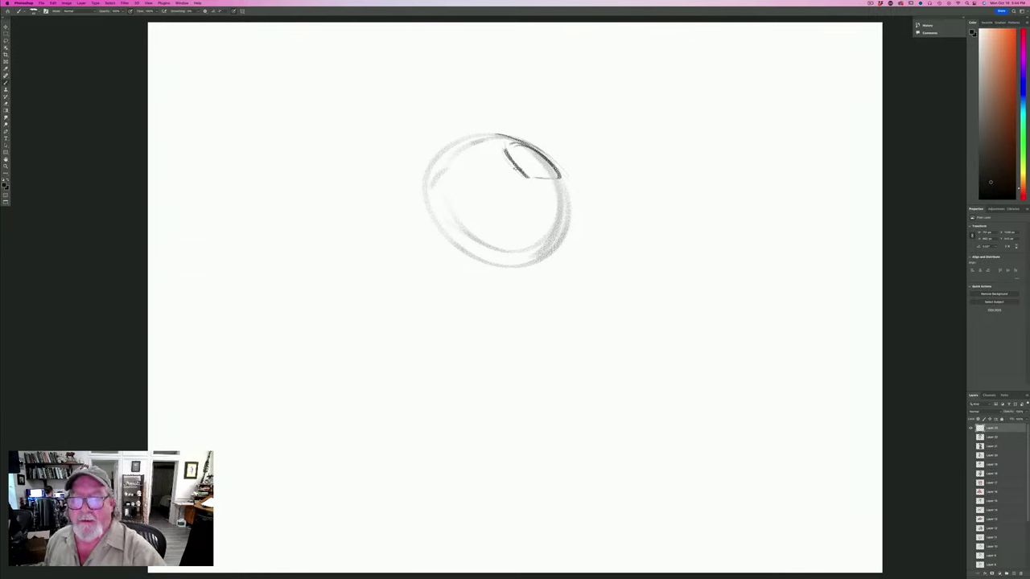
{"action": "mouse_move", "coordinate": [475, 156]}
{"action": "left_mouse_down"}
{"action": "mouse_move", "coordinate": [507, 184]}
{"action": "mouse_move", "coordinate": [487, 152]}
{"action": "mouse_move", "coordinate": [506, 164]}
{"action": "mouse_move", "coordinate": [509, 192]}
{"action": "mouse_move", "coordinate": [498, 207]}
{"action": "mouse_move", "coordinate": [500, 193]}
{"action": "mouse_move", "coordinate": [490, 199]}
{"action": "mouse_move", "coordinate": [504, 185]}
{"action": "mouse_move", "coordinate": [473, 210]}
{"action": "left_mouse_up"}
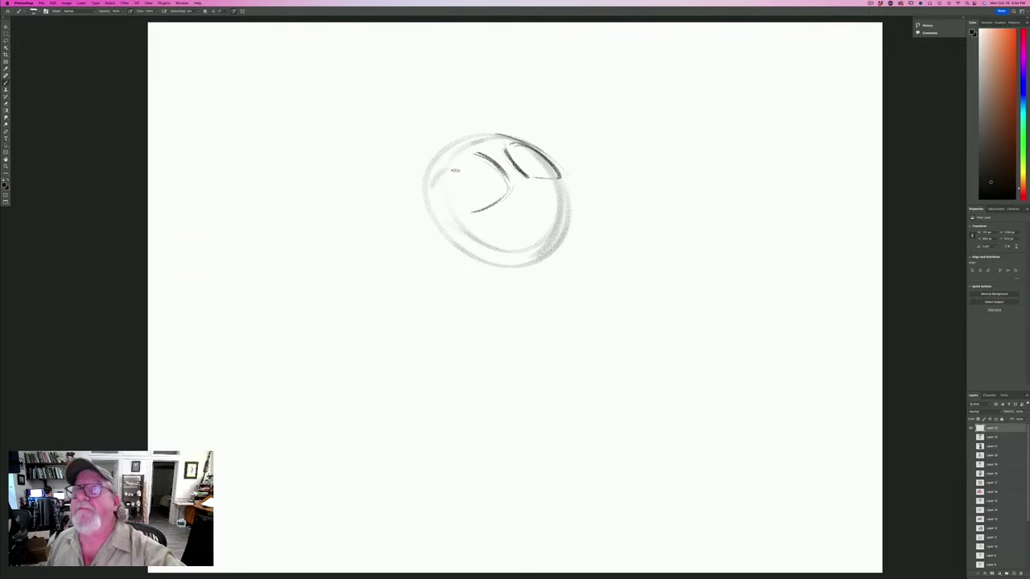
{"action": "mouse_move", "coordinate": [437, 172]}
{"action": "left_mouse_down"}
{"action": "mouse_move", "coordinate": [444, 198]}
{"action": "mouse_move", "coordinate": [462, 154]}
{"action": "mouse_move", "coordinate": [496, 168]}
{"action": "mouse_move", "coordinate": [455, 156]}
{"action": "mouse_move", "coordinate": [444, 185]}
{"action": "mouse_move", "coordinate": [463, 211]}
{"action": "mouse_move", "coordinate": [524, 182]}
{"action": "mouse_move", "coordinate": [690, 197]}
{"action": "left_mouse_up"}
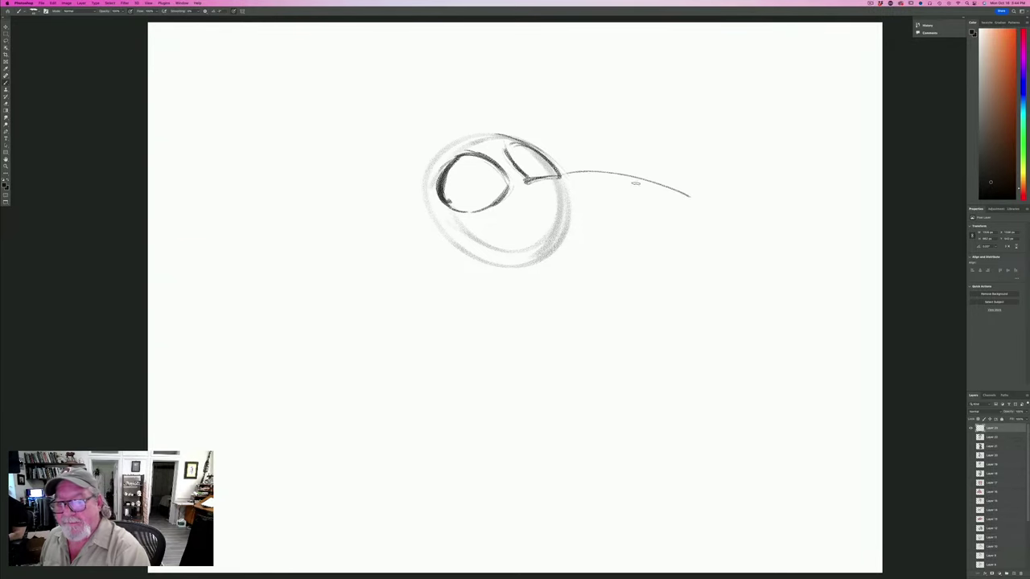
{"action": "left_click_drag", "start_coordinate": [560, 175], "coordinate": [683, 201]}
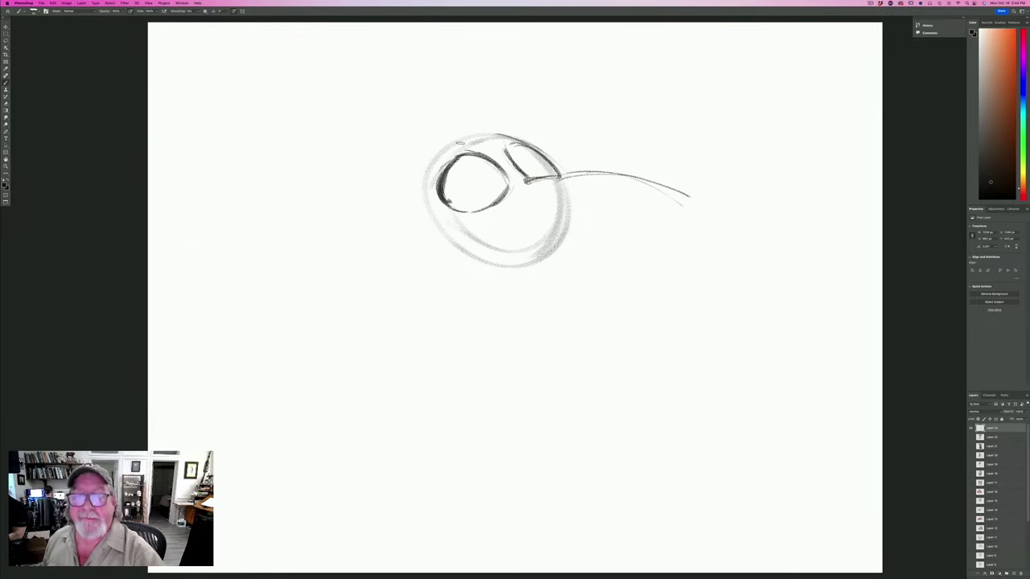
Draw brow ridges over both eyes, add dark pupils with small highlights, and define the near eye's lower lid.
{"action": "mouse_move", "coordinate": [483, 148]}
{"action": "left_mouse_down"}
{"action": "mouse_move", "coordinate": [530, 151]}
{"action": "mouse_move", "coordinate": [463, 138]}
{"action": "mouse_move", "coordinate": [423, 190]}
{"action": "left_mouse_up"}
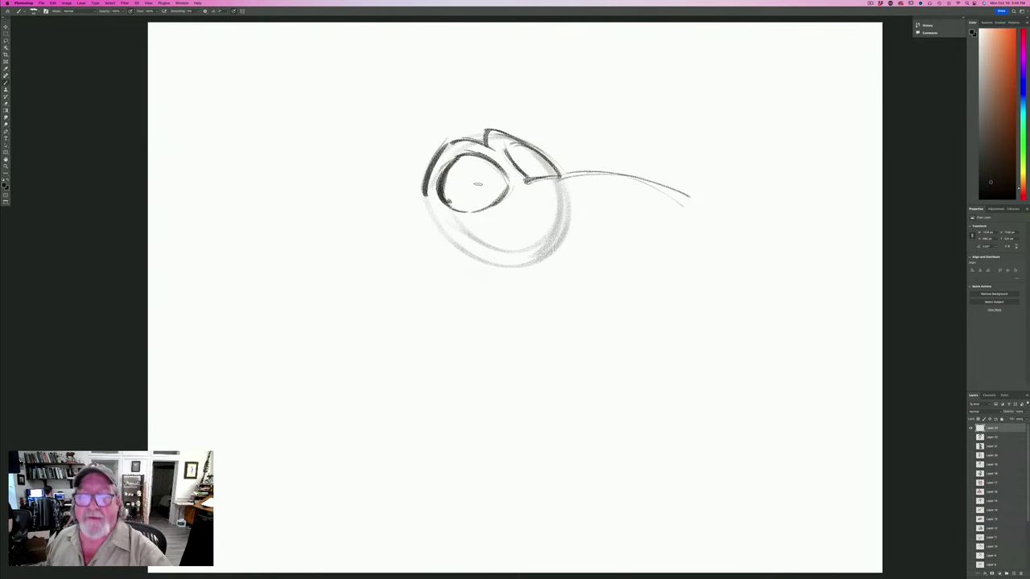
{"action": "mouse_move", "coordinate": [492, 196]}
{"action": "left_mouse_down"}
{"action": "mouse_move", "coordinate": [479, 183]}
{"action": "mouse_move", "coordinate": [465, 195]}
{"action": "mouse_move", "coordinate": [483, 202]}
{"action": "mouse_move", "coordinate": [482, 189]}
{"action": "mouse_move", "coordinate": [486, 201]}
{"action": "mouse_move", "coordinate": [470, 190]}
{"action": "mouse_move", "coordinate": [463, 204]}
{"action": "mouse_move", "coordinate": [481, 179]}
{"action": "mouse_move", "coordinate": [534, 175]}
{"action": "left_mouse_up"}
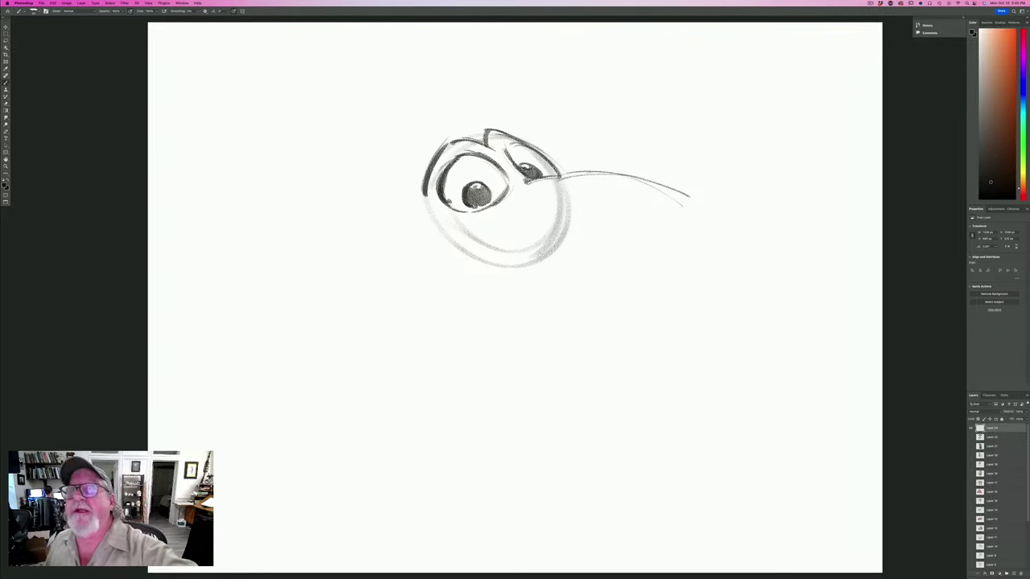
{"action": "left_click_drag", "start_coordinate": [509, 195], "coordinate": [444, 218]}
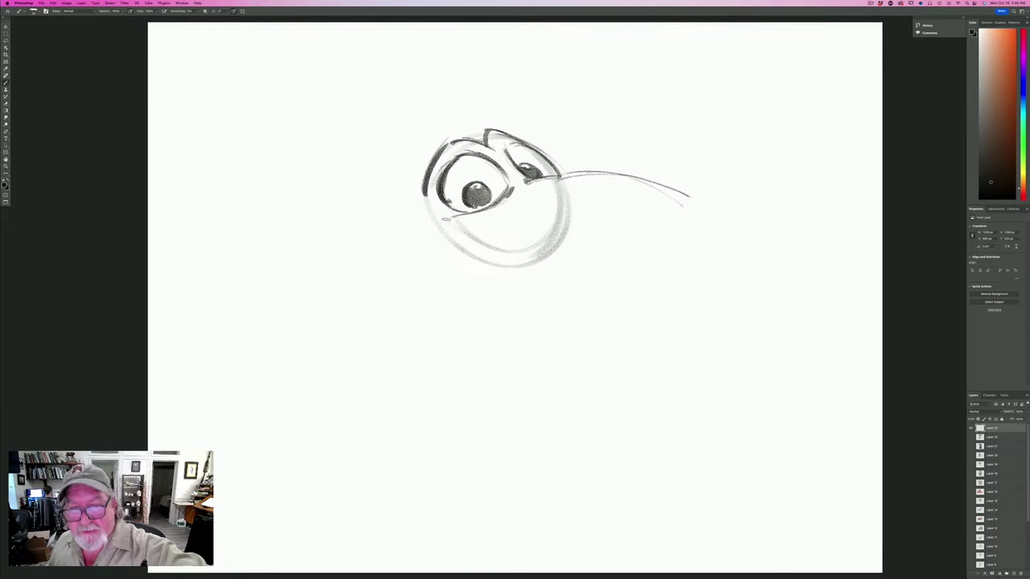
Draw a large pointed ear extending back and down from behind the near eye.
{"action": "mouse_move", "coordinate": [431, 161]}
{"action": "left_mouse_down"}
{"action": "mouse_move", "coordinate": [425, 202]}
{"action": "mouse_move", "coordinate": [444, 143]}
{"action": "left_mouse_up"}
{"action": "mouse_move", "coordinate": [420, 198]}
{"action": "left_mouse_down"}
{"action": "mouse_move", "coordinate": [321, 219]}
{"action": "mouse_move", "coordinate": [344, 259]}
{"action": "mouse_move", "coordinate": [391, 282]}
{"action": "mouse_move", "coordinate": [414, 274]}
{"action": "left_mouse_up"}
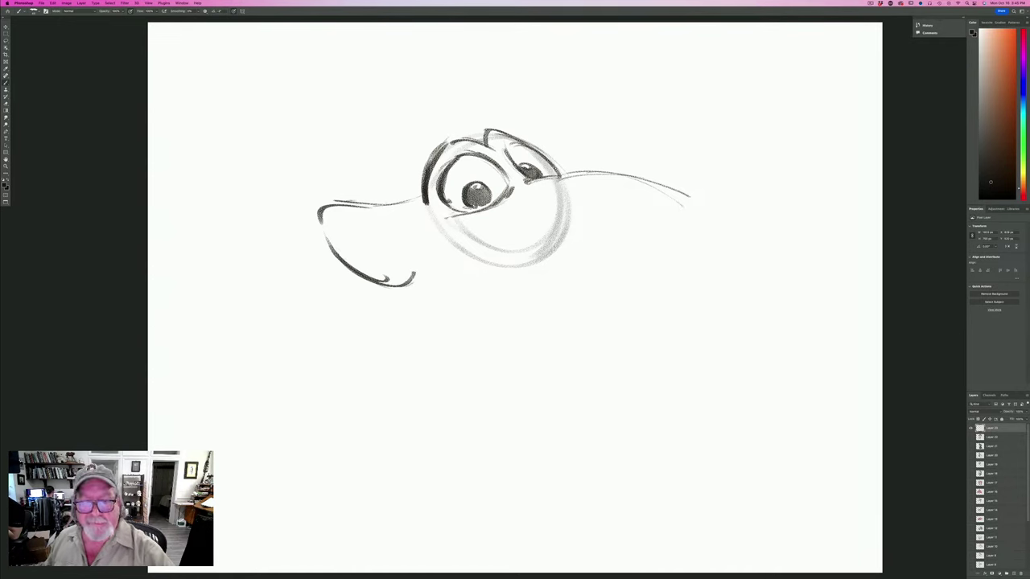
{"action": "left_click_drag", "start_coordinate": [425, 216], "coordinate": [413, 289]}
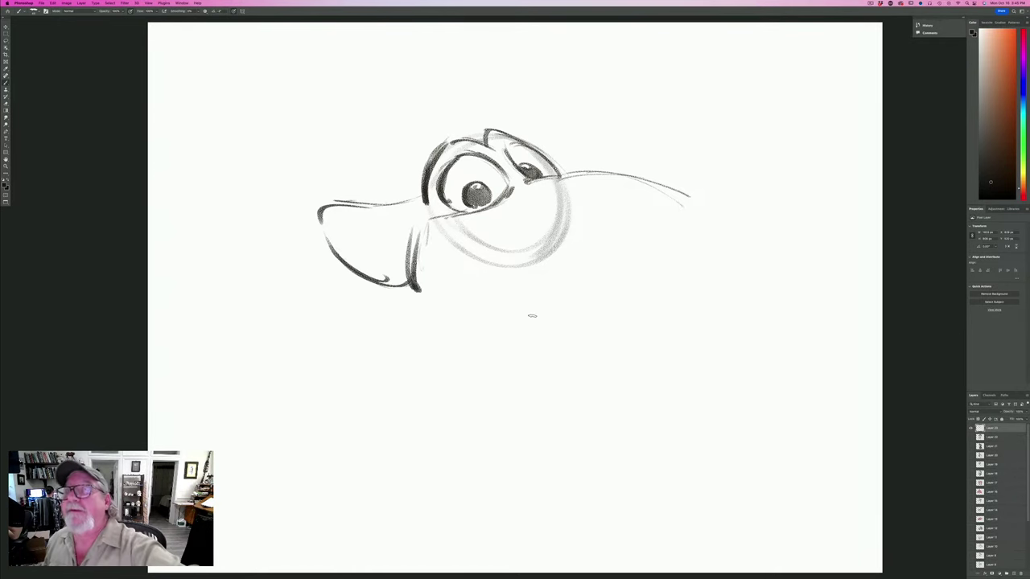
Curve the end of the muzzle downward, place a big oval nose on its tip, and accent the brow between the eyes.
{"action": "left_click_drag", "start_coordinate": [682, 207], "coordinate": [632, 275]}
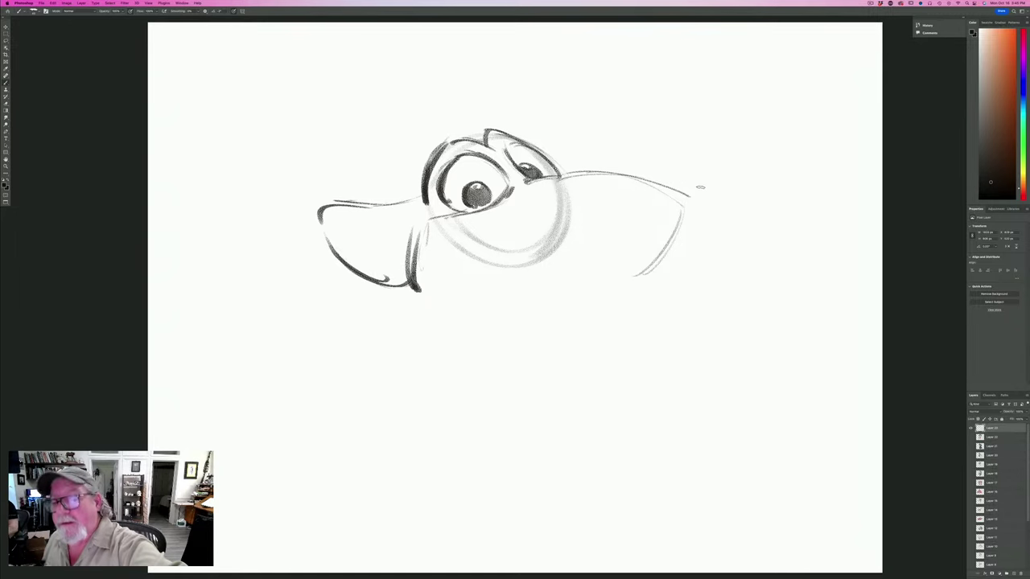
{"action": "mouse_move", "coordinate": [713, 194]}
{"action": "left_mouse_down"}
{"action": "mouse_move", "coordinate": [656, 197]}
{"action": "mouse_move", "coordinate": [661, 235]}
{"action": "mouse_move", "coordinate": [652, 205]}
{"action": "left_mouse_up"}
{"action": "mouse_move", "coordinate": [735, 202]}
{"action": "left_mouse_down"}
{"action": "mouse_move", "coordinate": [698, 244]}
{"action": "mouse_move", "coordinate": [730, 209]}
{"action": "mouse_move", "coordinate": [669, 188]}
{"action": "mouse_move", "coordinate": [655, 239]}
{"action": "left_mouse_up"}
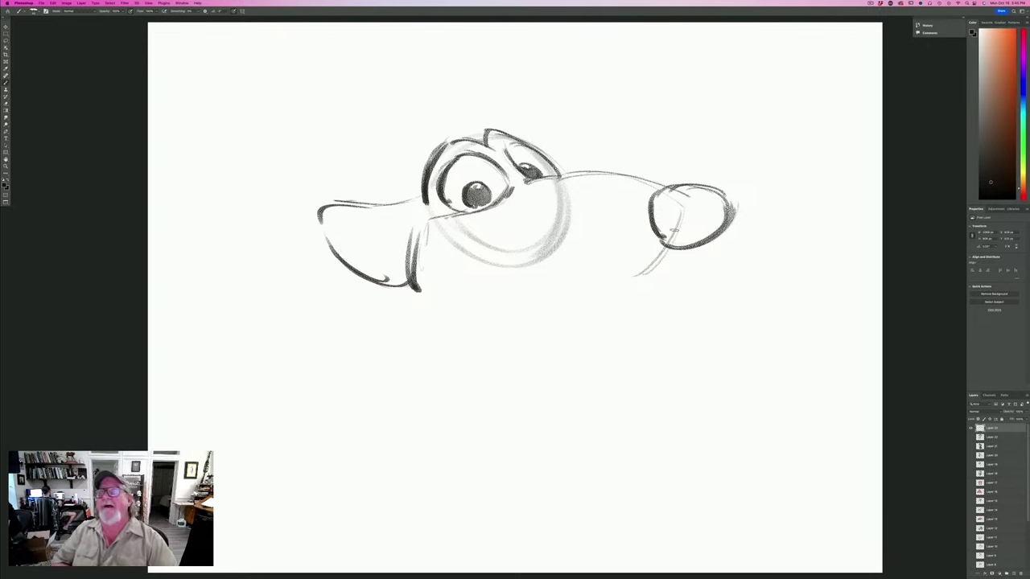
{"action": "left_click_drag", "start_coordinate": [443, 143], "coordinate": [421, 181]}
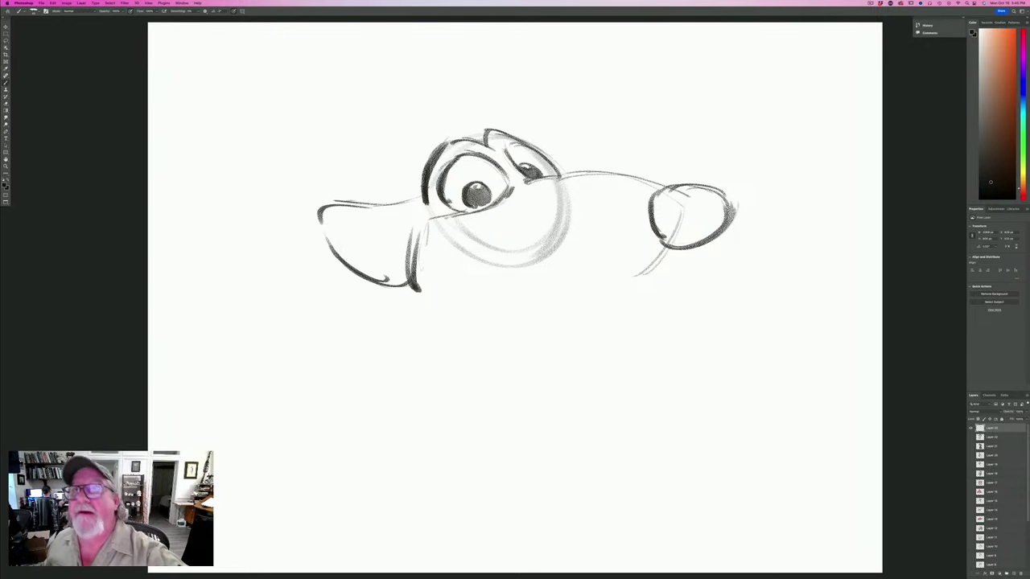
{"action": "mouse_move", "coordinate": [474, 136]}
{"action": "left_mouse_down"}
{"action": "mouse_move", "coordinate": [483, 131]}
{"action": "mouse_move", "coordinate": [474, 138]}
{"action": "left_mouse_up"}
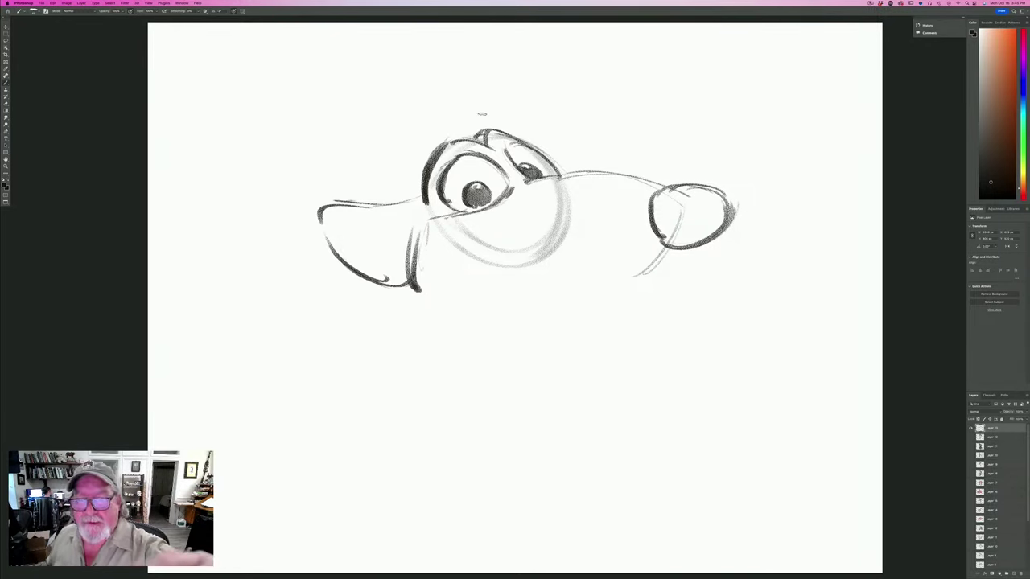
Draw the sweeping upper lip line from the cheek to the underside of the nose, thickening it near the nose.
{"action": "left_click_drag", "start_coordinate": [464, 262], "coordinate": [497, 274]}
{"action": "mouse_move", "coordinate": [672, 249]}
{"action": "left_mouse_down"}
{"action": "mouse_move", "coordinate": [632, 291]}
{"action": "mouse_move", "coordinate": [553, 296]}
{"action": "left_mouse_up"}
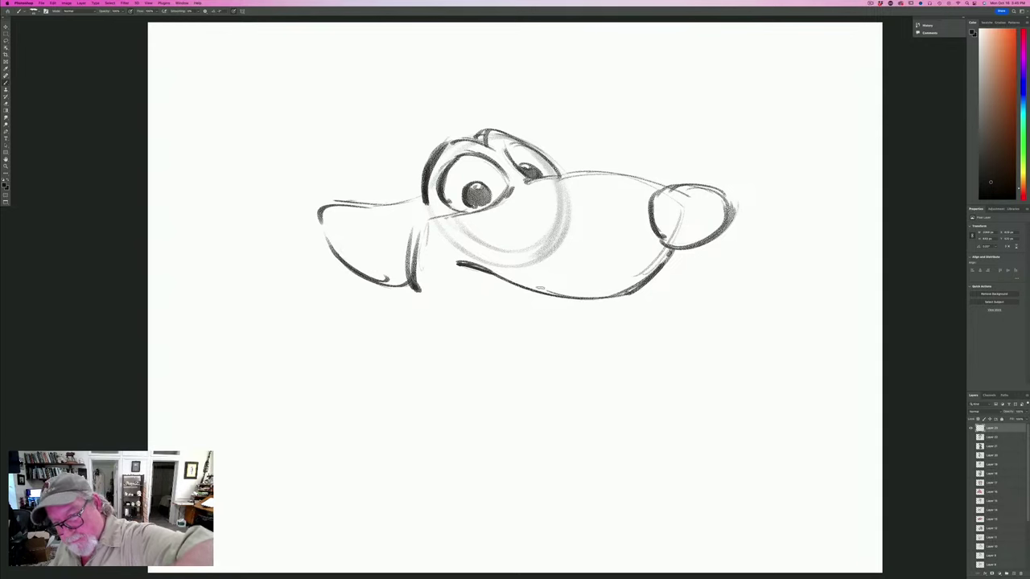
{"action": "mouse_move", "coordinate": [672, 251]}
{"action": "left_mouse_down"}
{"action": "mouse_move", "coordinate": [622, 289]}
{"action": "mouse_move", "coordinate": [571, 299]}
{"action": "left_mouse_up"}
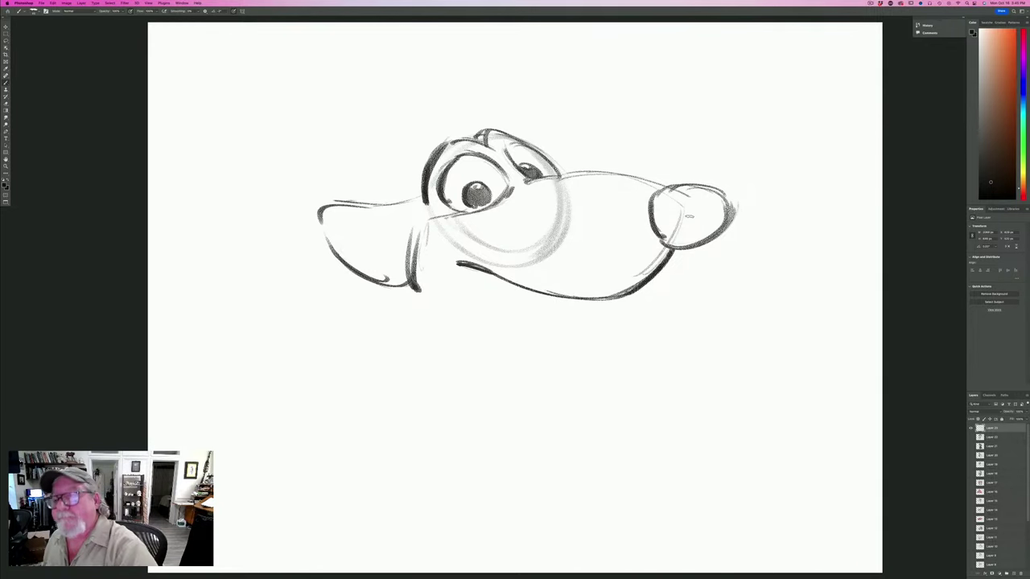
Shade the nose with hatching, leaving a highlight in its upper part, and darken the pupils.
{"action": "mouse_move", "coordinate": [682, 189]}
{"action": "left_mouse_down"}
{"action": "mouse_move", "coordinate": [684, 227]}
{"action": "mouse_move", "coordinate": [708, 228]}
{"action": "left_mouse_up"}
{"action": "left_click_drag", "start_coordinate": [719, 219], "coordinate": [697, 238]}
{"action": "left_click_drag", "start_coordinate": [703, 224], "coordinate": [663, 244]}
{"action": "left_click_drag", "start_coordinate": [666, 195], "coordinate": [655, 232]}
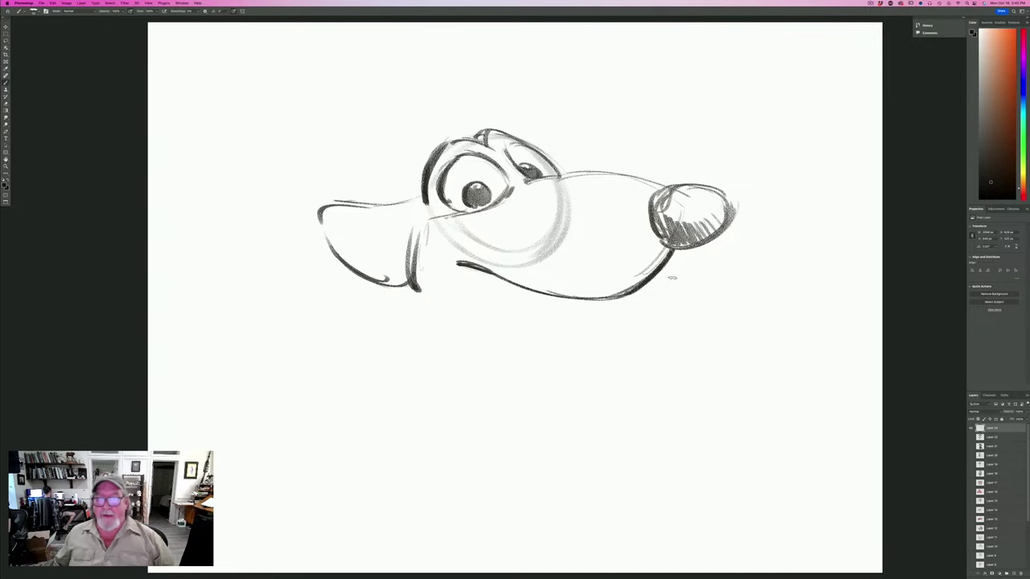
{"action": "left_click_drag", "start_coordinate": [481, 194], "coordinate": [477, 193]}
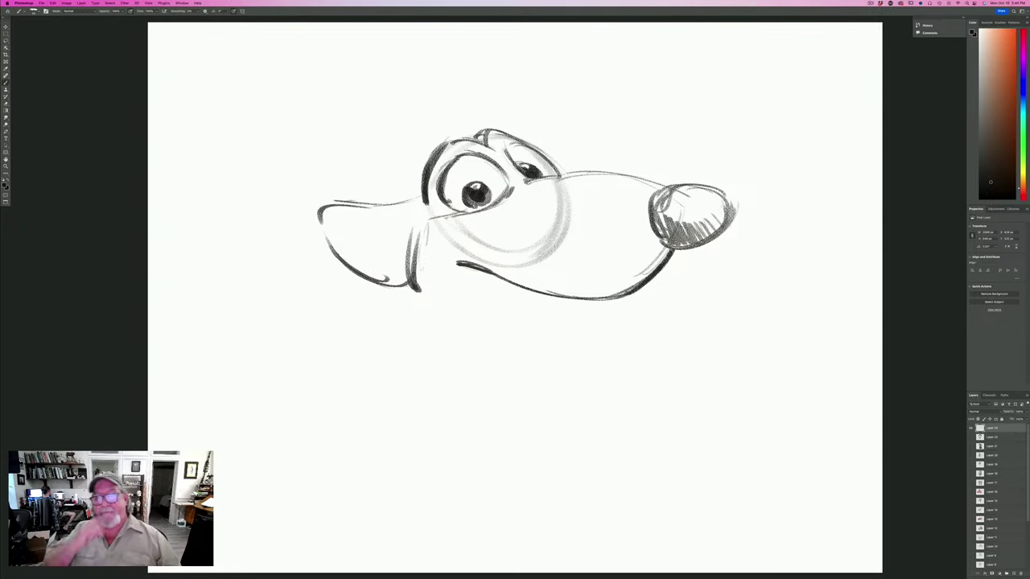
Draw the open mouth beneath the lip with a corner crease and a protruding front tooth, and fill its interior dark.
{"action": "mouse_move", "coordinate": [476, 257]}
{"action": "left_mouse_down"}
{"action": "mouse_move", "coordinate": [447, 268]}
{"action": "mouse_move", "coordinate": [477, 272]}
{"action": "left_mouse_up"}
{"action": "mouse_move", "coordinate": [587, 299]}
{"action": "left_mouse_down"}
{"action": "mouse_move", "coordinate": [574, 323]}
{"action": "mouse_move", "coordinate": [550, 320]}
{"action": "mouse_move", "coordinate": [552, 300]}
{"action": "mouse_move", "coordinate": [520, 290]}
{"action": "left_mouse_up"}
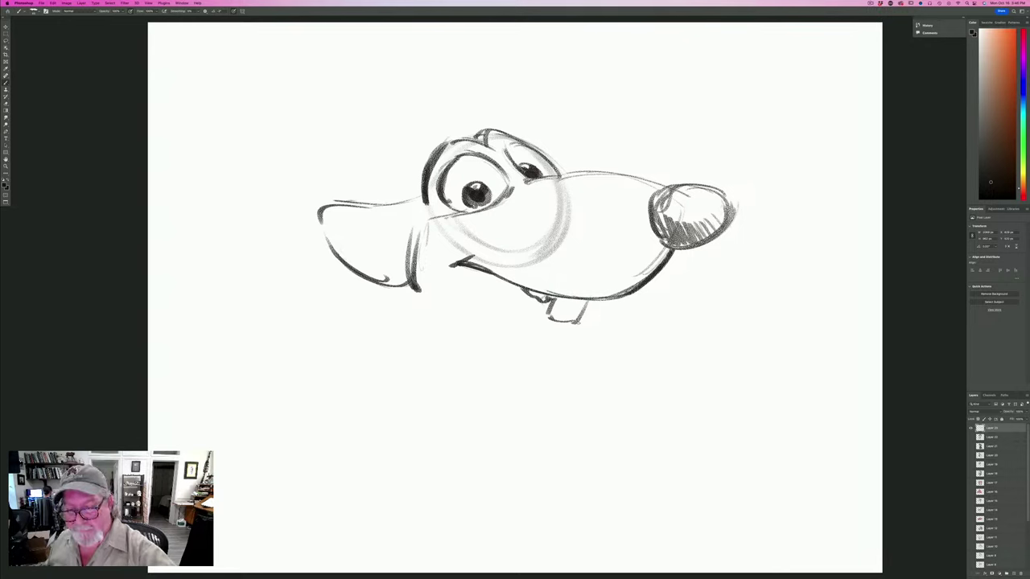
{"action": "left_click_drag", "start_coordinate": [584, 309], "coordinate": [572, 325]}
{"action": "mouse_move", "coordinate": [483, 276]}
{"action": "left_mouse_down"}
{"action": "mouse_move", "coordinate": [534, 317]}
{"action": "mouse_move", "coordinate": [573, 325]}
{"action": "mouse_move", "coordinate": [473, 268]}
{"action": "left_mouse_up"}
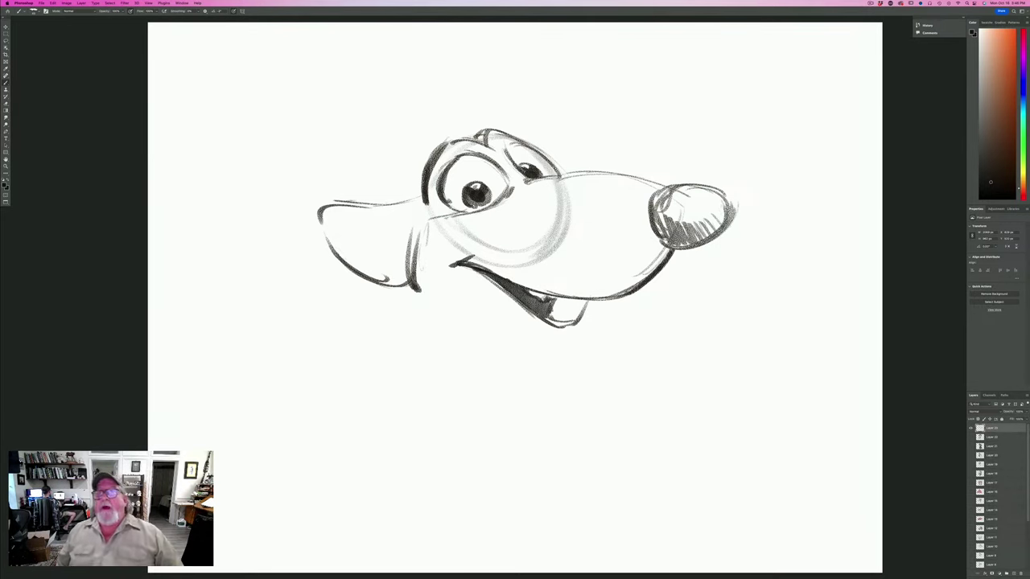
Add the ear's folded inner edge and short hatching where it meets the head.
{"action": "mouse_move", "coordinate": [420, 193]}
{"action": "left_mouse_down"}
{"action": "mouse_move", "coordinate": [391, 203]}
{"action": "mouse_move", "coordinate": [384, 234]}
{"action": "mouse_move", "coordinate": [324, 211]}
{"action": "left_mouse_up"}
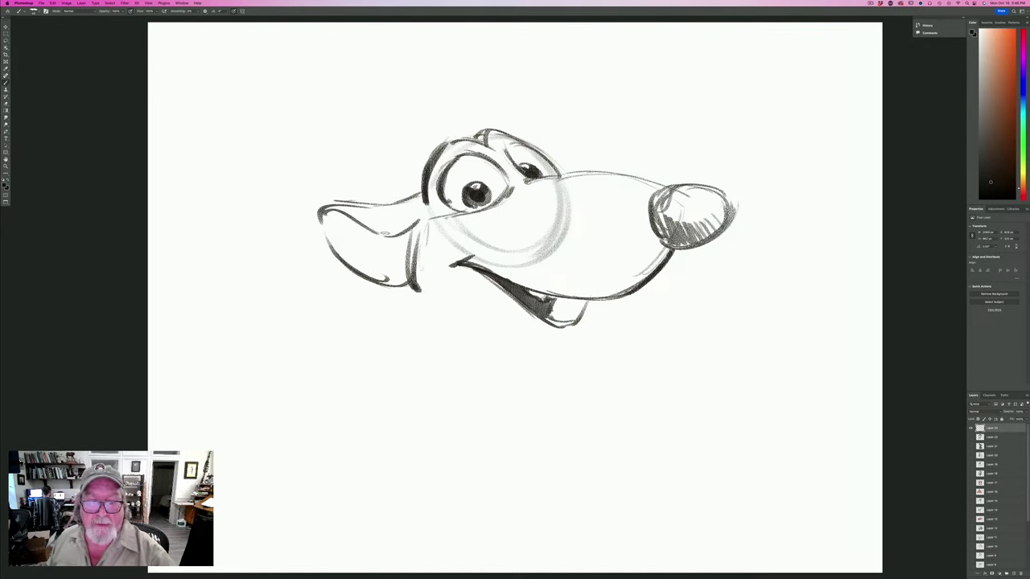
{"action": "mouse_move", "coordinate": [417, 242]}
{"action": "left_mouse_down"}
{"action": "mouse_move", "coordinate": [415, 230]}
{"action": "mouse_move", "coordinate": [403, 238]}
{"action": "mouse_move", "coordinate": [407, 285]}
{"action": "left_mouse_up"}
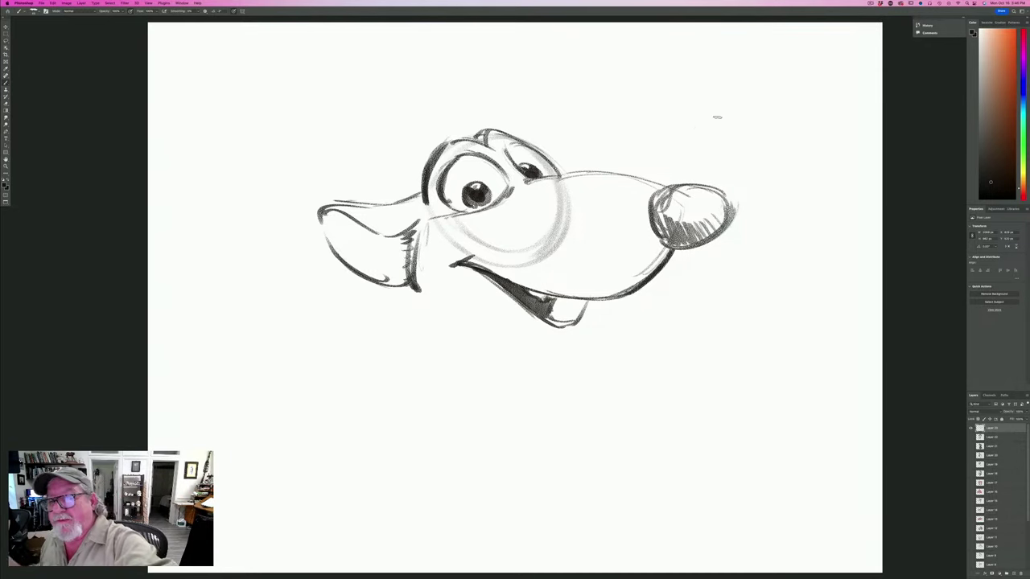
Add long whiskers fanning up and out behind the nose and sweeping down across the near side of the muzzle.
{"action": "mouse_move", "coordinate": [675, 177]}
{"action": "left_mouse_down"}
{"action": "mouse_move", "coordinate": [734, 119]}
{"action": "mouse_move", "coordinate": [764, 112]}
{"action": "left_mouse_up"}
{"action": "left_click_drag", "start_coordinate": [720, 181], "coordinate": [762, 148]}
{"action": "left_click_drag", "start_coordinate": [722, 183], "coordinate": [762, 178]}
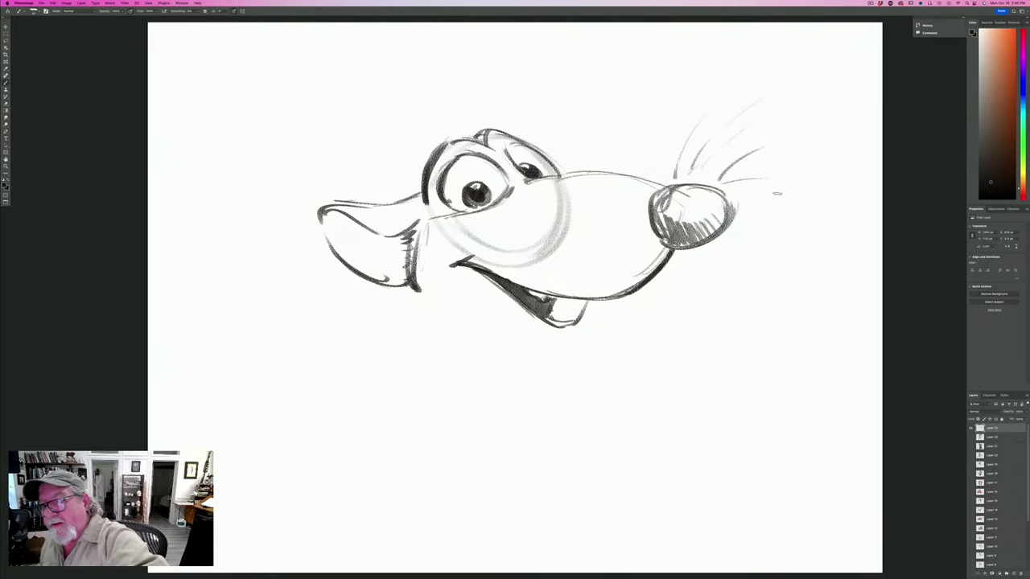
{"action": "mouse_move", "coordinate": [580, 230]}
{"action": "left_mouse_down"}
{"action": "mouse_move", "coordinate": [511, 259]}
{"action": "mouse_move", "coordinate": [462, 302]}
{"action": "left_mouse_up"}
{"action": "mouse_move", "coordinate": [603, 230]}
{"action": "left_mouse_down"}
{"action": "mouse_move", "coordinate": [509, 280]}
{"action": "mouse_move", "coordinate": [486, 372]}
{"action": "left_mouse_up"}
{"action": "left_click_drag", "start_coordinate": [600, 258], "coordinate": [549, 349]}
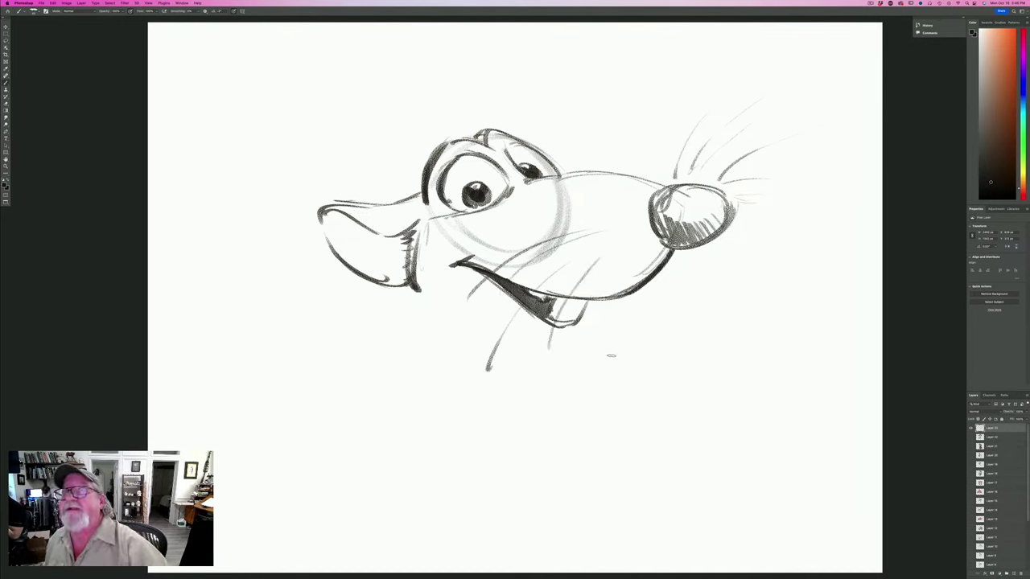
Draw the pointed lower jaw around the underside of the open mouth.
{"action": "mouse_move", "coordinate": [581, 308]}
{"action": "left_mouse_down"}
{"action": "mouse_move", "coordinate": [563, 323]}
{"action": "mouse_move", "coordinate": [547, 320]}
{"action": "mouse_move", "coordinate": [581, 337]}
{"action": "mouse_move", "coordinate": [573, 345]}
{"action": "left_mouse_up"}
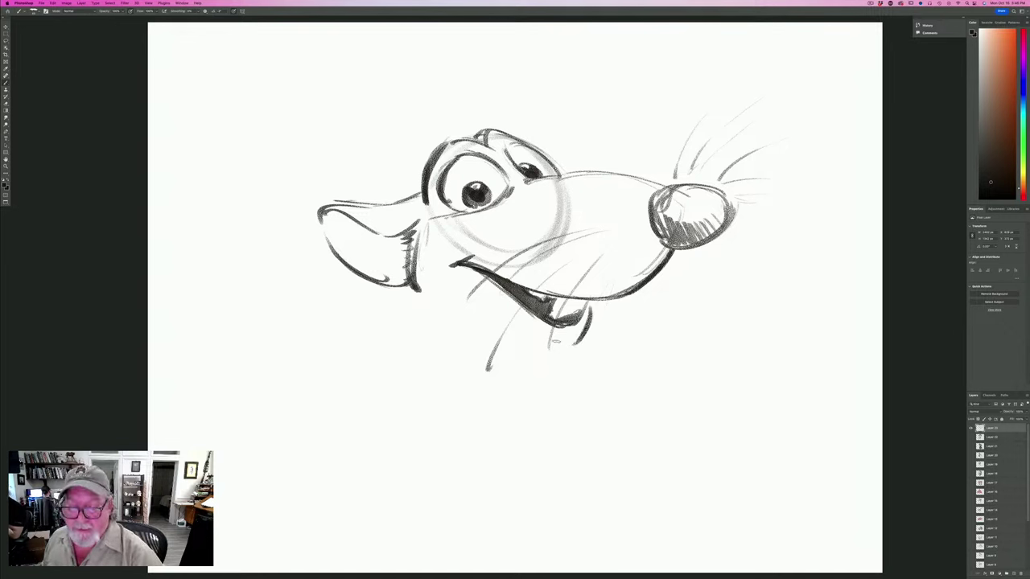
{"action": "left_click_drag", "start_coordinate": [508, 310], "coordinate": [555, 351]}
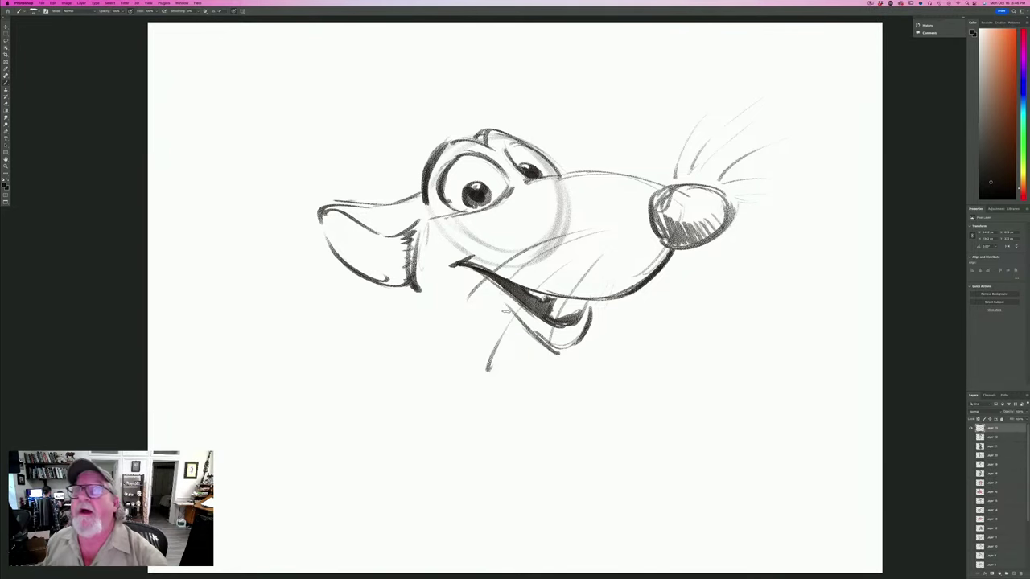
Rotate the head drawing slightly counterclockwise with Free Transform and shift it a little up and back.
{"action": "left_click", "coordinate": [52, 4]}
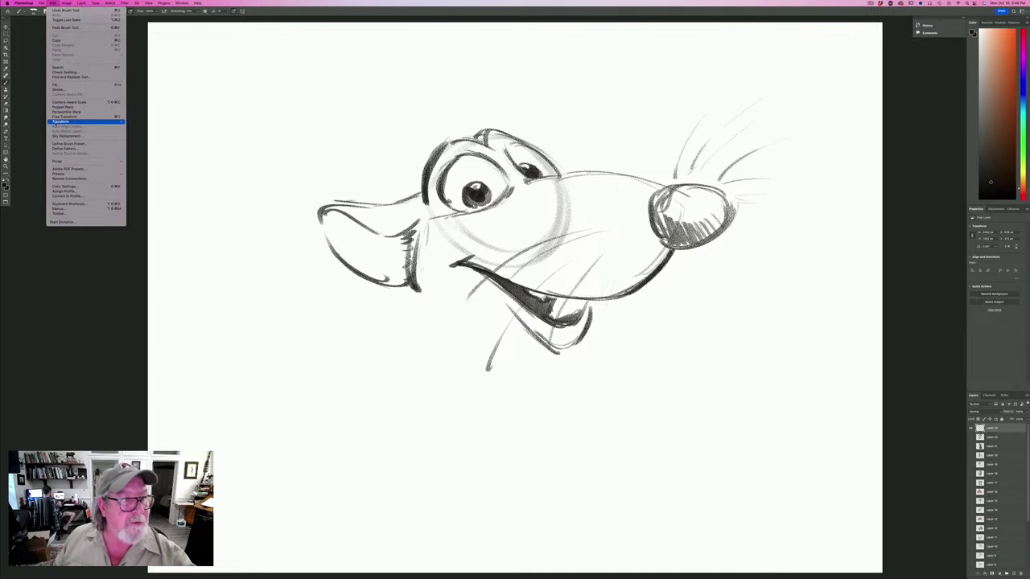
{"action": "left_click", "coordinate": [65, 117]}
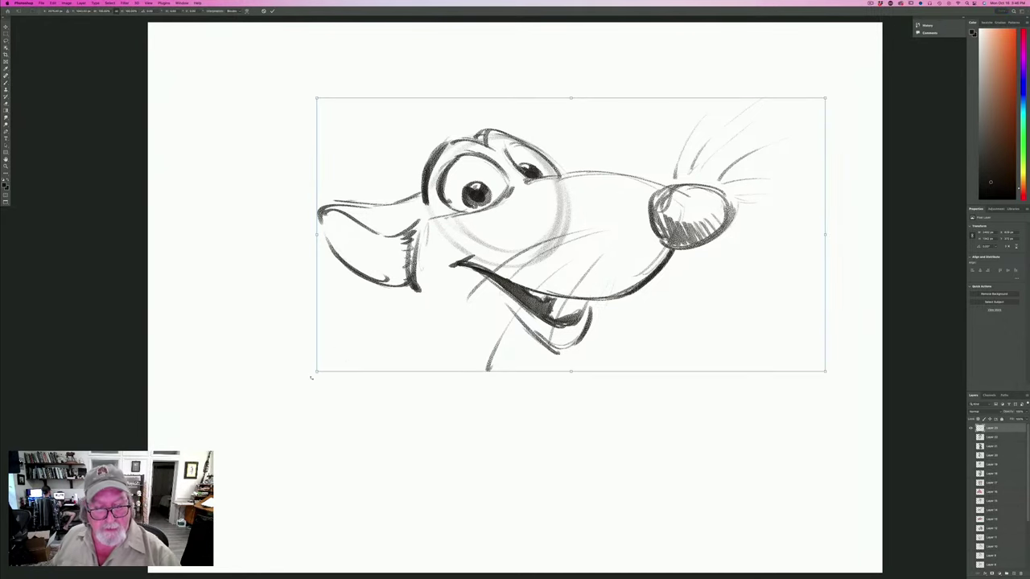
{"action": "left_click_drag", "start_coordinate": [318, 374], "coordinate": [337, 414]}
{"action": "left_click_drag", "start_coordinate": [399, 340], "coordinate": [389, 323]}
{"action": "key", "text": "Return"}
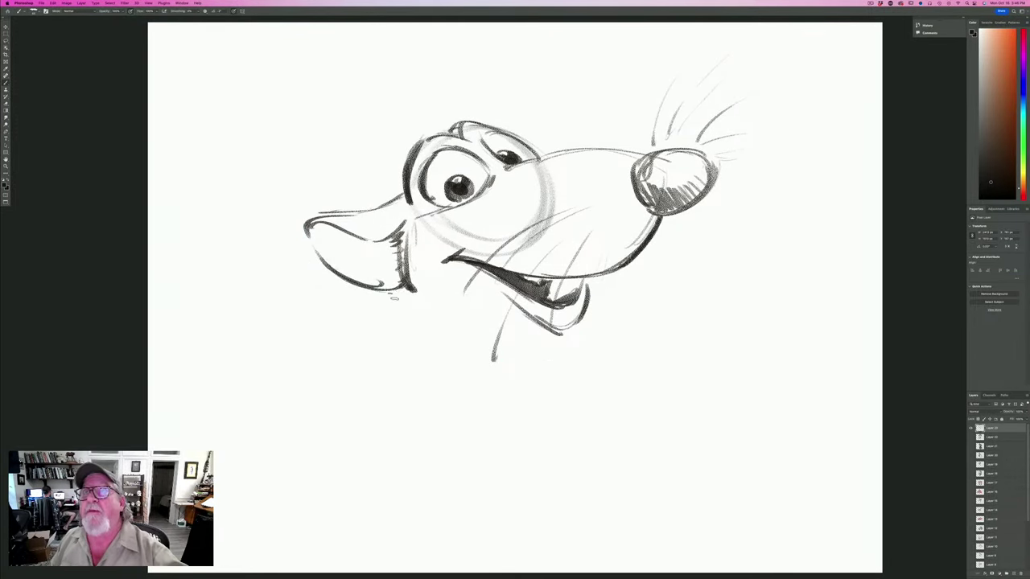
Draw the back of the neck as a long, thick curve sweeping down from beneath the ear, with short fur strokes at its start.
{"action": "mouse_move", "coordinate": [394, 290]}
{"action": "left_mouse_down"}
{"action": "mouse_move", "coordinate": [327, 402]}
{"action": "mouse_move", "coordinate": [295, 497]}
{"action": "left_mouse_up"}
{"action": "left_click_drag", "start_coordinate": [347, 373], "coordinate": [295, 502]}
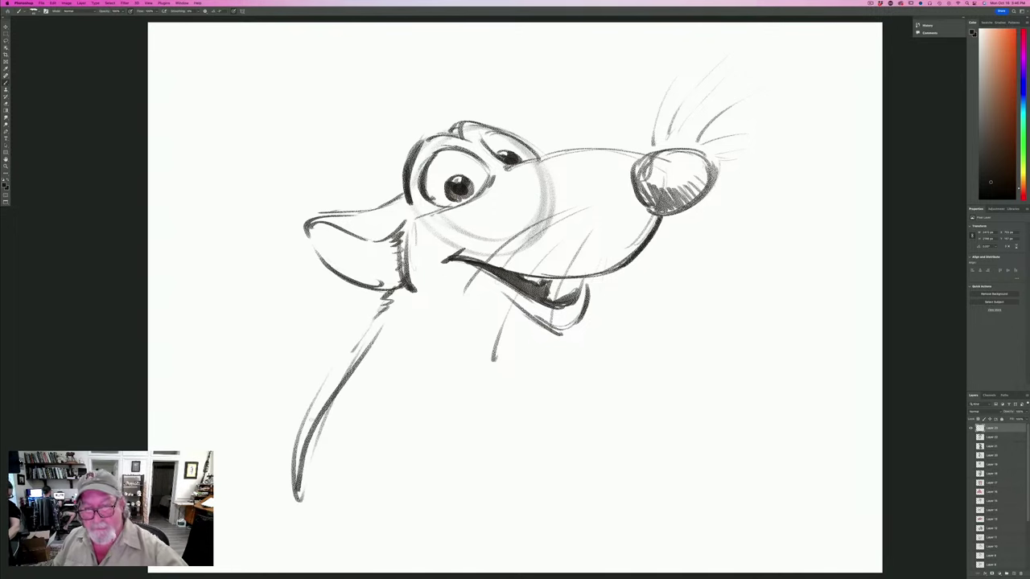
{"action": "left_click_drag", "start_coordinate": [378, 312], "coordinate": [310, 468]}
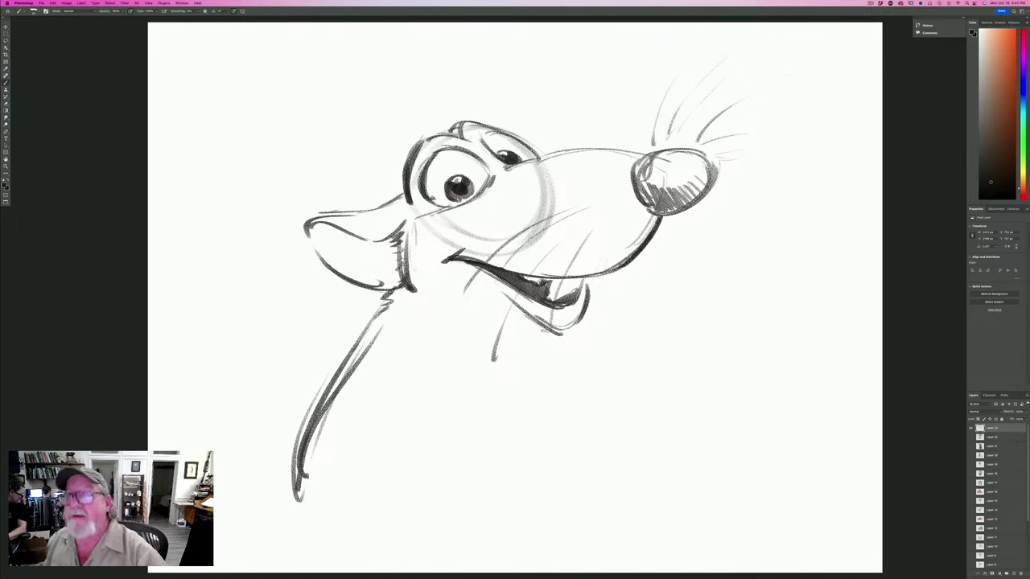
Rough in the shoulder folds below the jaw and the upper and lower contours of an outstretched far arm bending up at the wrist.
{"action": "left_click_drag", "start_coordinate": [562, 329], "coordinate": [545, 342]}
{"action": "mouse_move", "coordinate": [486, 323]}
{"action": "left_mouse_down"}
{"action": "mouse_move", "coordinate": [438, 311]}
{"action": "mouse_move", "coordinate": [431, 325]}
{"action": "left_mouse_up"}
{"action": "left_click_drag", "start_coordinate": [400, 321], "coordinate": [460, 355]}
{"action": "left_click_drag", "start_coordinate": [555, 339], "coordinate": [588, 348]}
{"action": "mouse_move", "coordinate": [691, 307]}
{"action": "left_mouse_down"}
{"action": "mouse_move", "coordinate": [657, 339]}
{"action": "mouse_move", "coordinate": [565, 342]}
{"action": "left_mouse_up"}
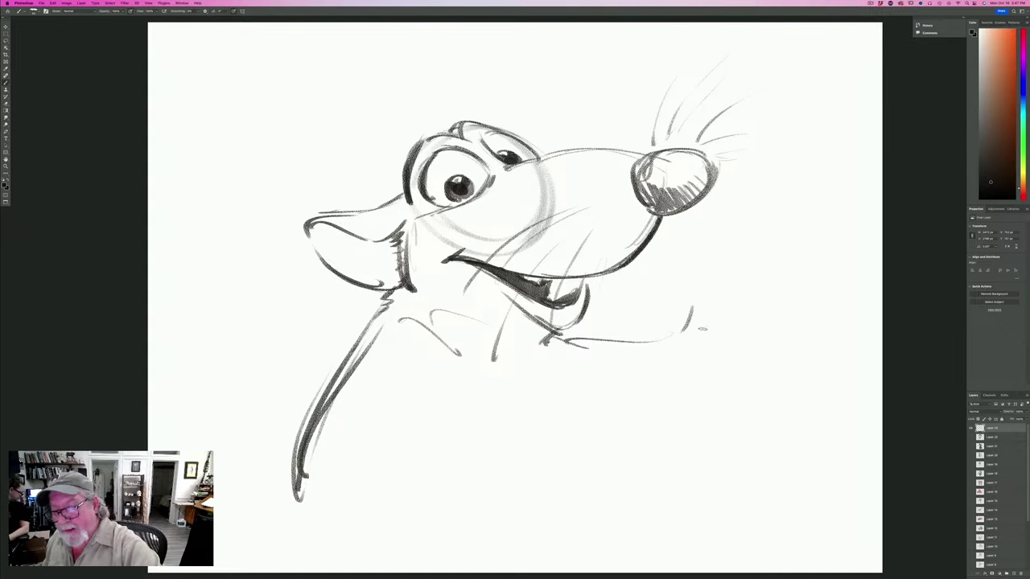
{"action": "left_click_drag", "start_coordinate": [703, 336], "coordinate": [677, 377]}
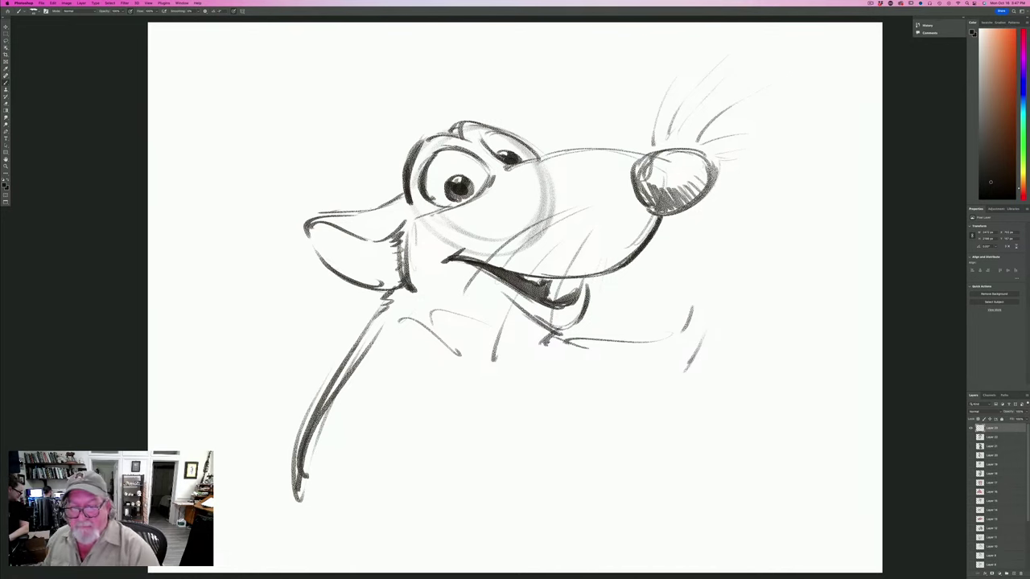
{"action": "mouse_move", "coordinate": [555, 330]}
{"action": "left_mouse_down"}
{"action": "mouse_move", "coordinate": [668, 340]}
{"action": "mouse_move", "coordinate": [657, 344]}
{"action": "left_mouse_up"}
{"action": "left_click_drag", "start_coordinate": [653, 389], "coordinate": [560, 432]}
{"action": "left_click_drag", "start_coordinate": [616, 407], "coordinate": [556, 439]}
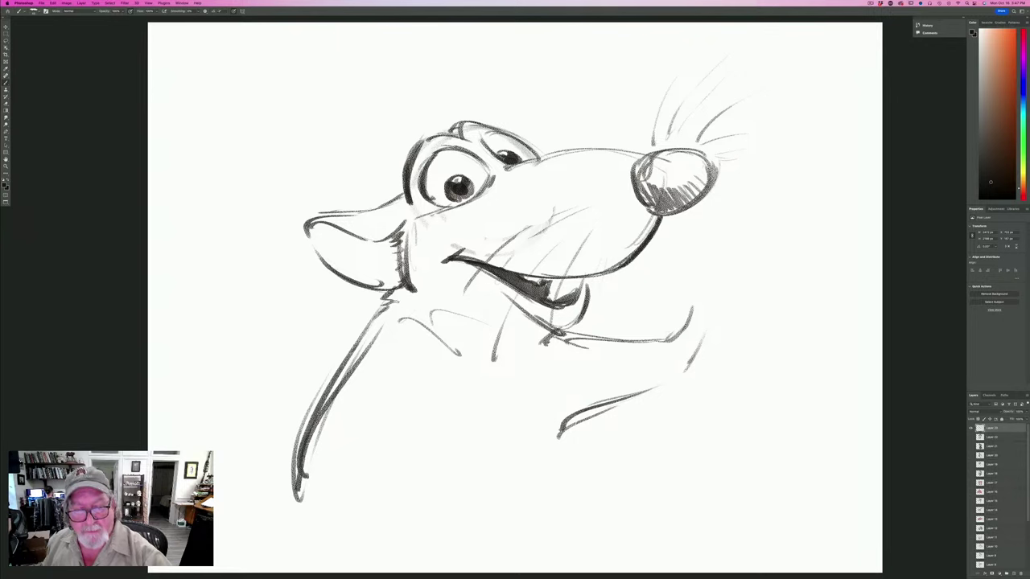
Reinforce the back of the neck and throat folds, and draw the near shoulder and upper arm curving down to the wrist.
{"action": "left_click_drag", "start_coordinate": [395, 293], "coordinate": [333, 414]}
{"action": "left_click_drag", "start_coordinate": [375, 358], "coordinate": [334, 416]}
{"action": "left_click_drag", "start_coordinate": [424, 320], "coordinate": [464, 352]}
{"action": "left_click_drag", "start_coordinate": [431, 325], "coordinate": [492, 348]}
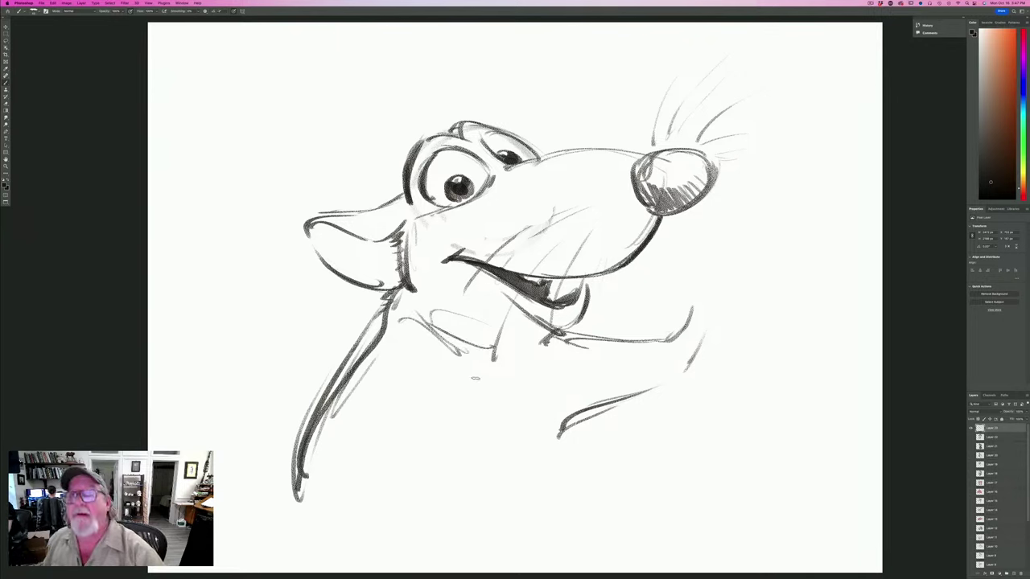
{"action": "mouse_move", "coordinate": [400, 347]}
{"action": "left_mouse_down"}
{"action": "mouse_move", "coordinate": [375, 465]}
{"action": "mouse_move", "coordinate": [420, 480]}
{"action": "left_mouse_up"}
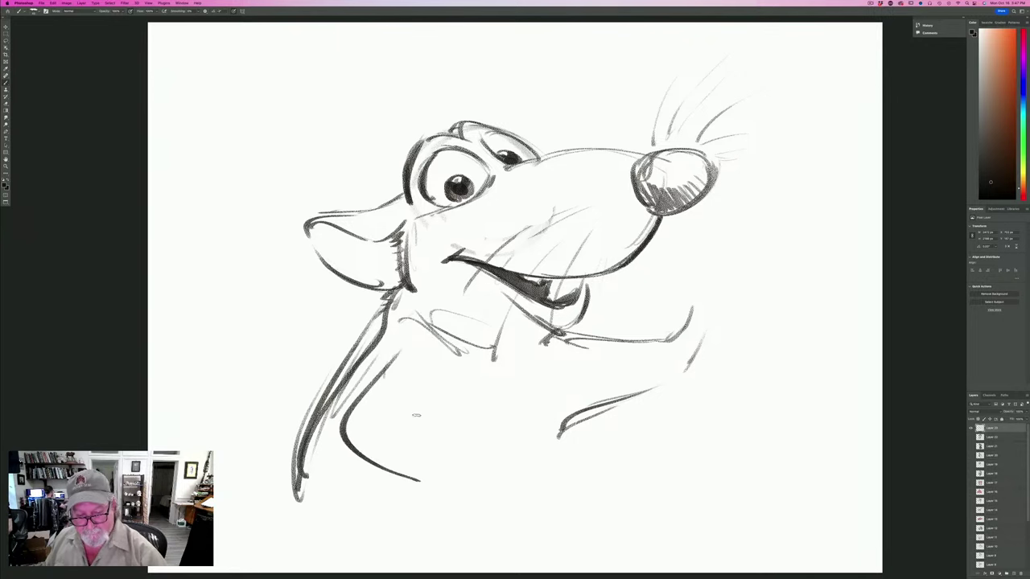
{"action": "left_click_drag", "start_coordinate": [414, 414], "coordinate": [451, 460]}
{"action": "left_click_drag", "start_coordinate": [441, 464], "coordinate": [473, 530]}
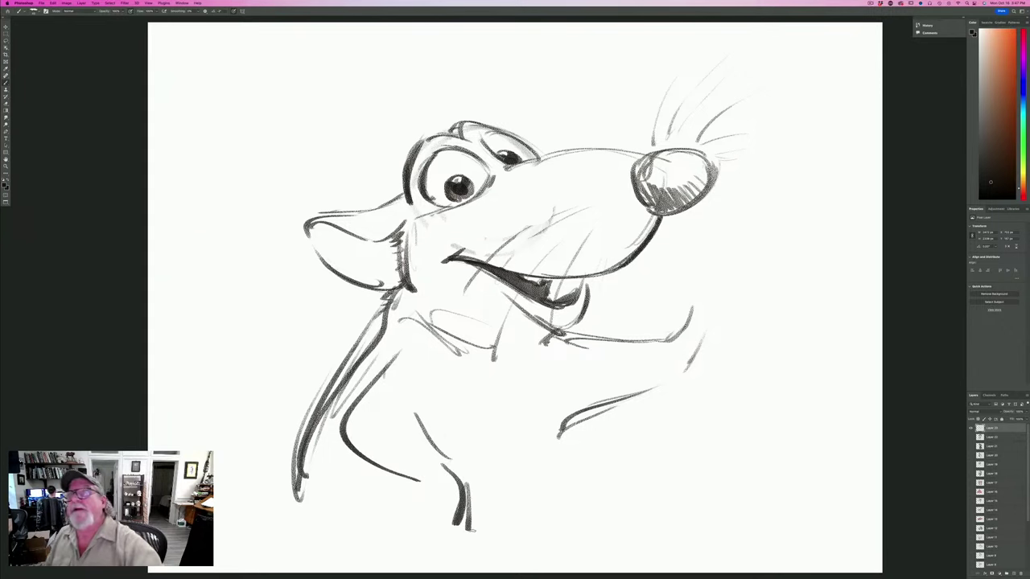
Draw the raised open hand with spread fingers and darken the wrist and fur tuft of the outstretched arm.
{"action": "mouse_move", "coordinate": [693, 316]}
{"action": "left_mouse_down"}
{"action": "mouse_move", "coordinate": [689, 269]}
{"action": "mouse_move", "coordinate": [674, 338]}
{"action": "left_mouse_up"}
{"action": "left_click_drag", "start_coordinate": [678, 337], "coordinate": [626, 346]}
{"action": "mouse_move", "coordinate": [652, 391]}
{"action": "left_mouse_down"}
{"action": "mouse_move", "coordinate": [696, 382]}
{"action": "mouse_move", "coordinate": [702, 364]}
{"action": "mouse_move", "coordinate": [684, 371]}
{"action": "left_mouse_up"}
{"action": "mouse_move", "coordinate": [681, 267]}
{"action": "left_mouse_down"}
{"action": "mouse_move", "coordinate": [693, 302]}
{"action": "mouse_move", "coordinate": [737, 232]}
{"action": "mouse_move", "coordinate": [761, 259]}
{"action": "mouse_move", "coordinate": [734, 275]}
{"action": "mouse_move", "coordinate": [787, 250]}
{"action": "mouse_move", "coordinate": [748, 293]}
{"action": "mouse_move", "coordinate": [793, 305]}
{"action": "mouse_move", "coordinate": [735, 311]}
{"action": "mouse_move", "coordinate": [716, 328]}
{"action": "left_mouse_up"}
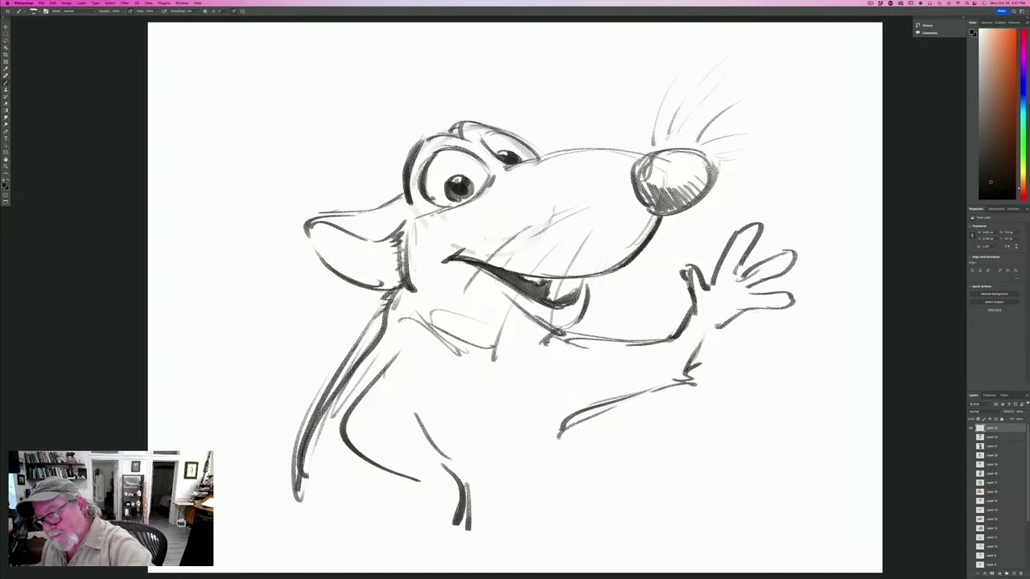
{"action": "left_click_drag", "start_coordinate": [727, 293], "coordinate": [680, 370]}
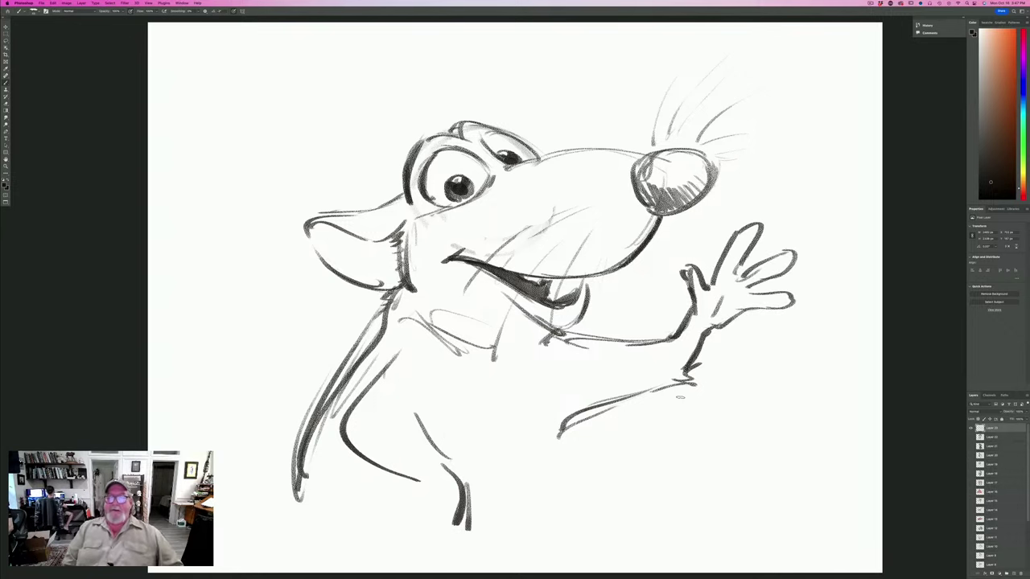
Add a chest crease beneath the chin, darken the lower jaw line, and flick a few fine hairs above the brow.
{"action": "left_click_drag", "start_coordinate": [547, 338], "coordinate": [529, 362]}
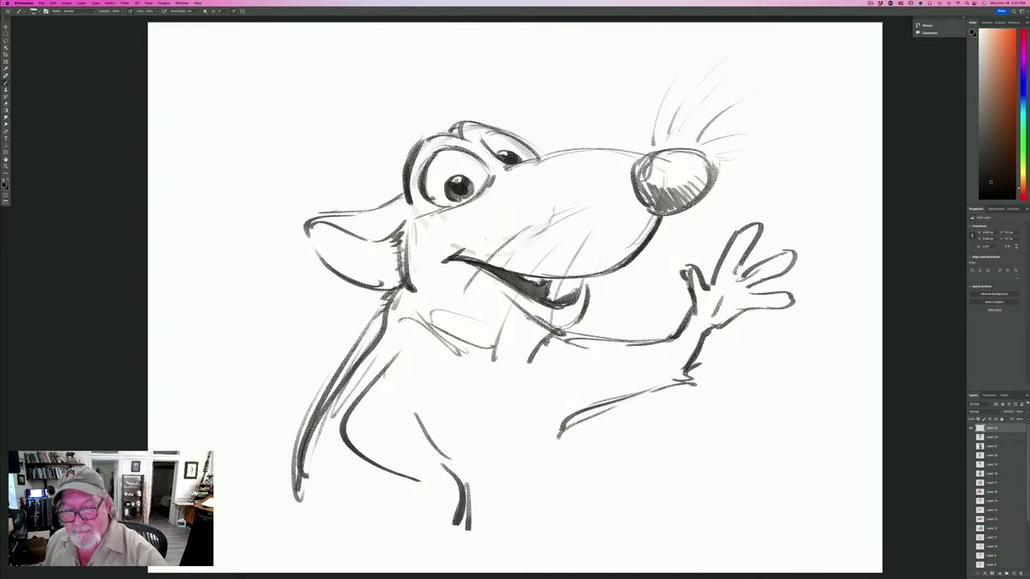
{"action": "left_click_drag", "start_coordinate": [527, 323], "coordinate": [518, 326]}
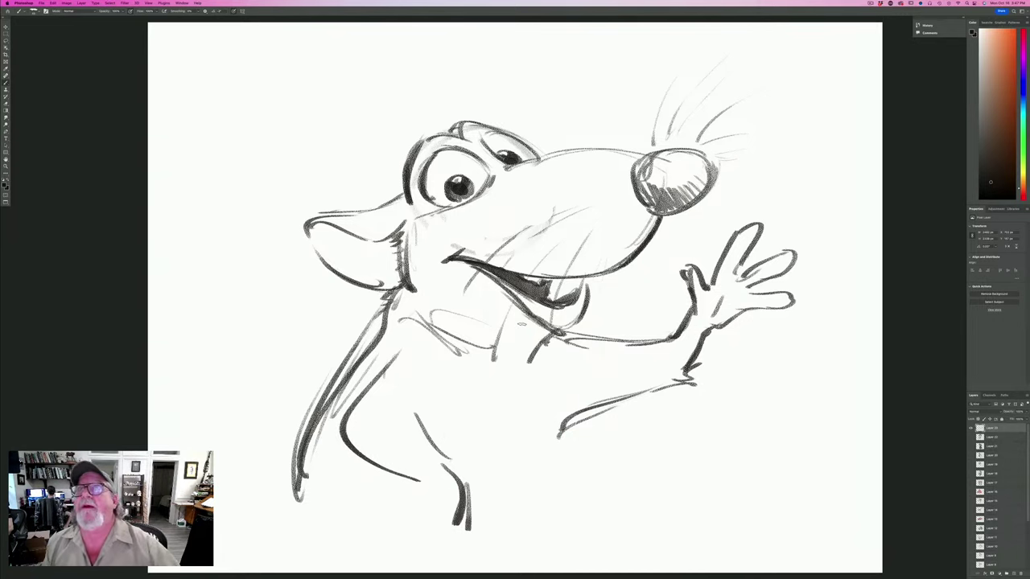
{"action": "mouse_move", "coordinate": [446, 131]}
{"action": "left_mouse_down"}
{"action": "mouse_move", "coordinate": [430, 114]}
{"action": "mouse_move", "coordinate": [409, 126]}
{"action": "left_mouse_up"}
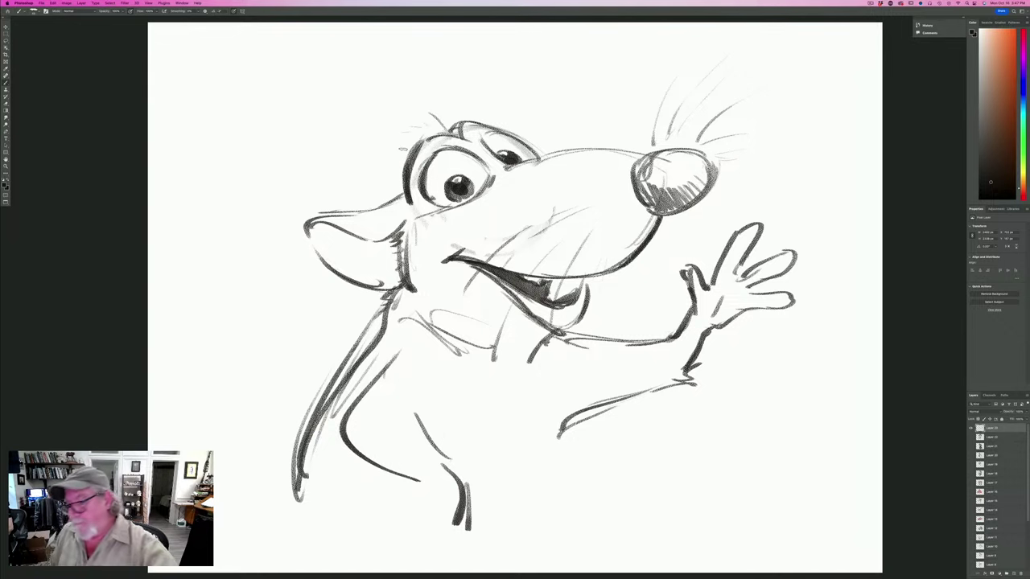
Add a new empty layer directly beneath the rat's line drawing for the color.
{"action": "left_click", "coordinate": [991, 437]}
{"action": "left_click", "coordinate": [1012, 571]}
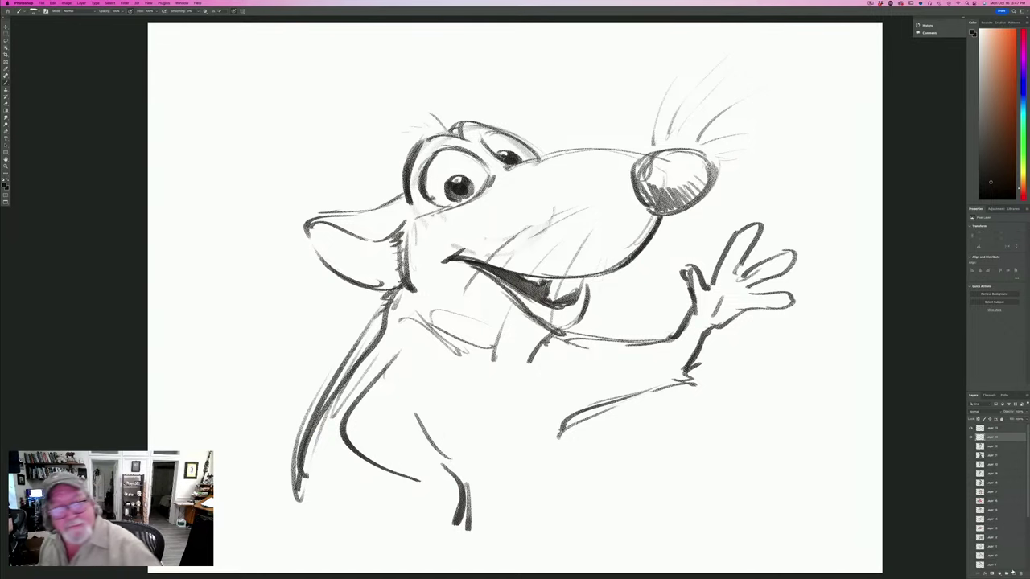
{"action": "left_click", "coordinate": [7, 188]}
{"action": "left_click", "coordinate": [110, 278]}
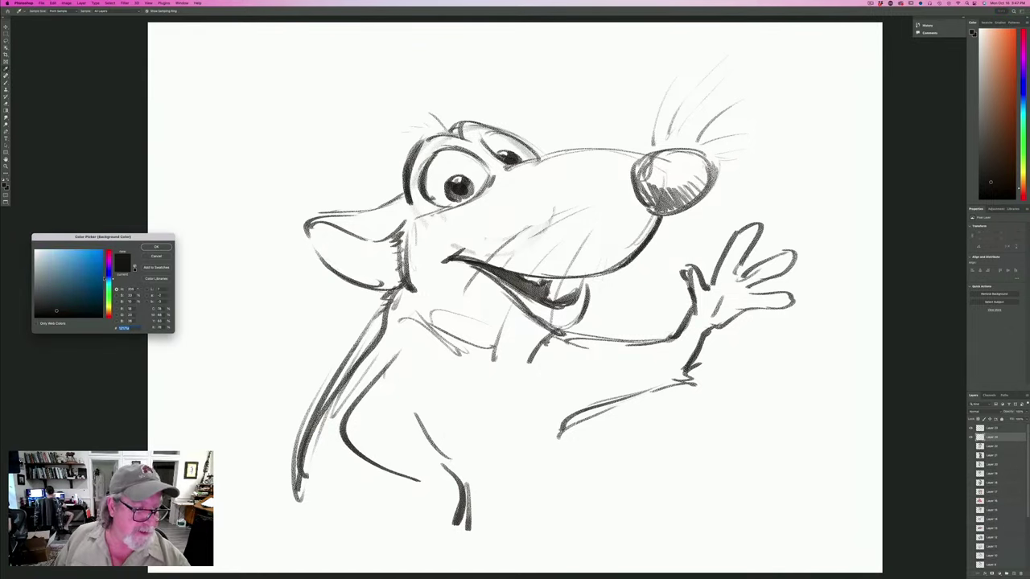
{"action": "left_click_drag", "start_coordinate": [109, 279], "coordinate": [51, 277]}
{"action": "left_click", "coordinate": [156, 247]}
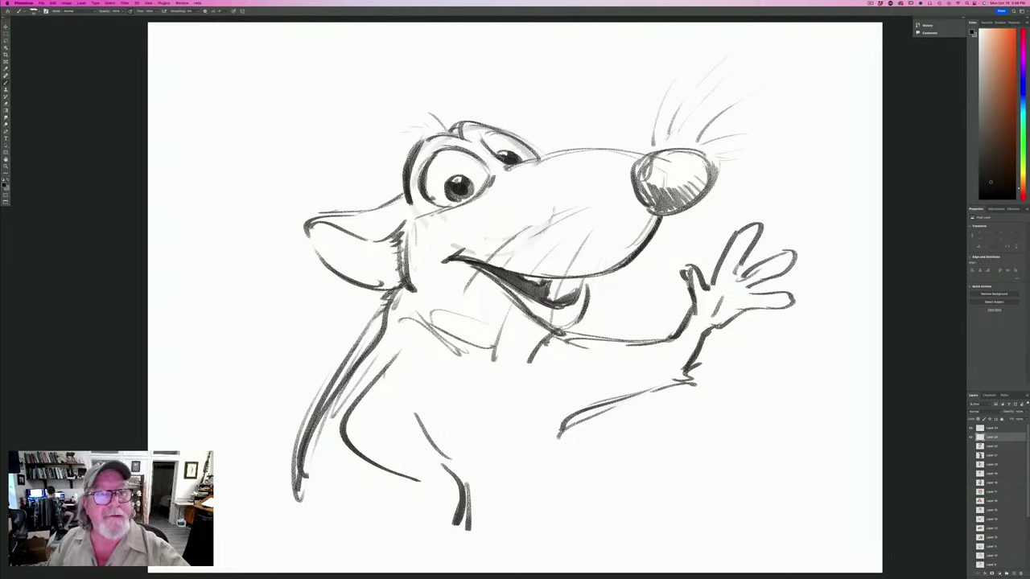
{"action": "mouse_move", "coordinate": [650, 214]}
{"action": "left_mouse_down"}
{"action": "mouse_move", "coordinate": [621, 256]}
{"action": "mouse_move", "coordinate": [632, 221]}
{"action": "left_mouse_up"}
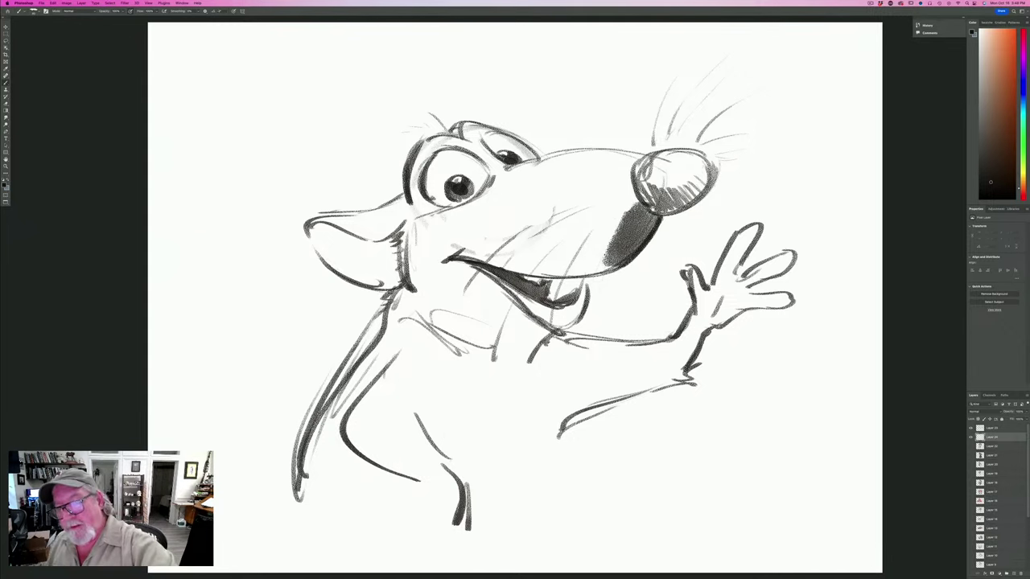
Replace the dark muzzle stroke with a muted slate blue foreground color, filling the rat's head, neck, body and outstretched arm.
{"action": "left_click", "coordinate": [5, 184]}
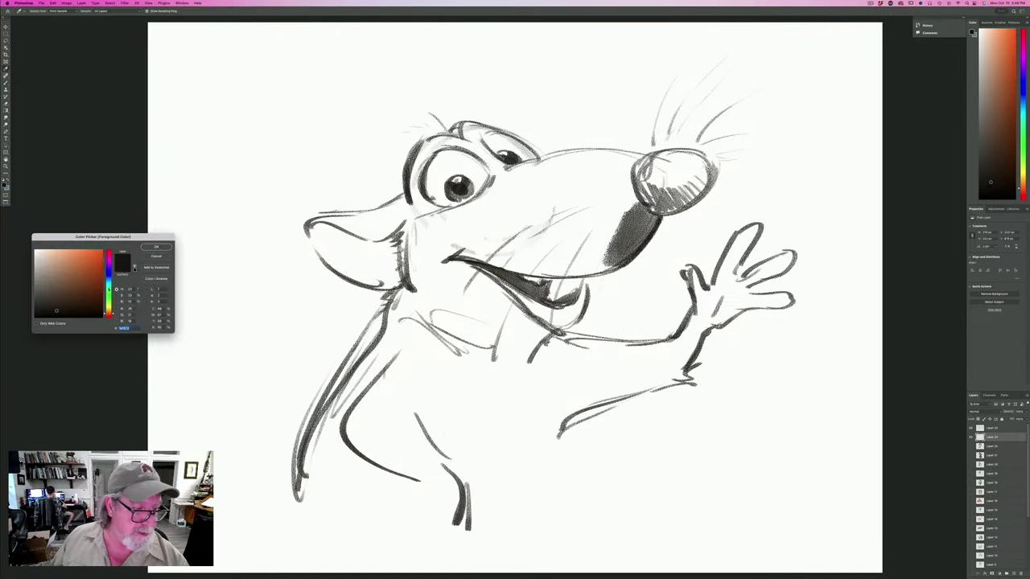
{"action": "left_click", "coordinate": [109, 278]}
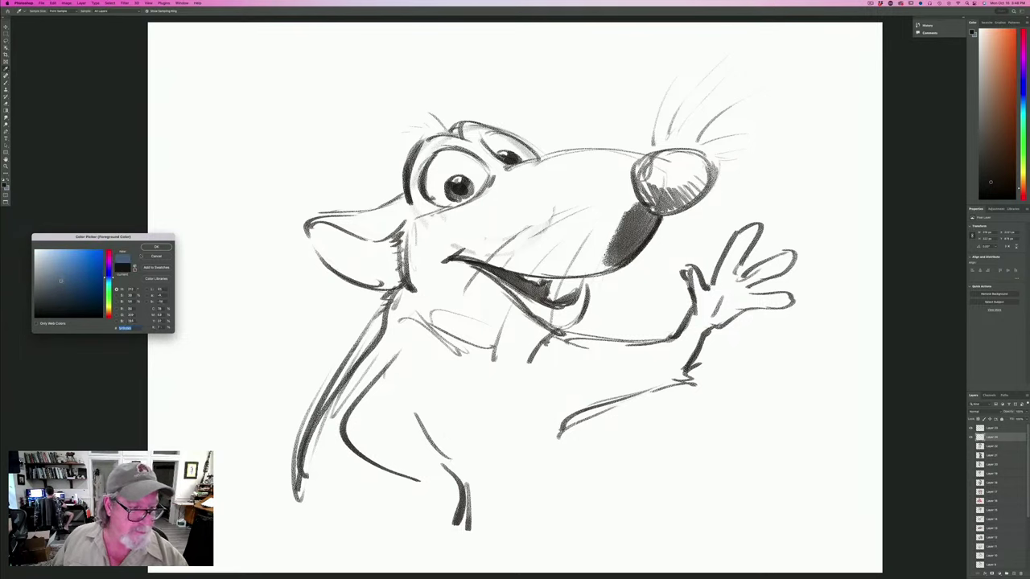
{"action": "left_click", "coordinate": [156, 246]}
{"action": "key", "text": "super+z"}
{"action": "mouse_move", "coordinate": [643, 218]}
{"action": "left_mouse_down"}
{"action": "mouse_move", "coordinate": [624, 248]}
{"action": "mouse_move", "coordinate": [633, 198]}
{"action": "mouse_move", "coordinate": [623, 165]}
{"action": "mouse_move", "coordinate": [611, 202]}
{"action": "mouse_move", "coordinate": [583, 157]}
{"action": "mouse_move", "coordinate": [555, 156]}
{"action": "mouse_move", "coordinate": [624, 242]}
{"action": "mouse_move", "coordinate": [603, 259]}
{"action": "mouse_move", "coordinate": [597, 219]}
{"action": "mouse_move", "coordinate": [563, 164]}
{"action": "mouse_move", "coordinate": [555, 173]}
{"action": "mouse_move", "coordinate": [524, 161]}
{"action": "mouse_move", "coordinate": [541, 217]}
{"action": "mouse_move", "coordinate": [515, 193]}
{"action": "mouse_move", "coordinate": [503, 173]}
{"action": "mouse_move", "coordinate": [563, 253]}
{"action": "mouse_move", "coordinate": [595, 270]}
{"action": "mouse_move", "coordinate": [541, 271]}
{"action": "mouse_move", "coordinate": [515, 256]}
{"action": "mouse_move", "coordinate": [481, 178]}
{"action": "mouse_move", "coordinate": [474, 225]}
{"action": "mouse_move", "coordinate": [454, 205]}
{"action": "mouse_move", "coordinate": [508, 205]}
{"action": "left_mouse_up"}
{"action": "mouse_move", "coordinate": [492, 161]}
{"action": "left_mouse_down"}
{"action": "mouse_move", "coordinate": [456, 125]}
{"action": "mouse_move", "coordinate": [424, 141]}
{"action": "mouse_move", "coordinate": [407, 176]}
{"action": "mouse_move", "coordinate": [417, 211]}
{"action": "mouse_move", "coordinate": [408, 254]}
{"action": "mouse_move", "coordinate": [416, 274]}
{"action": "mouse_move", "coordinate": [544, 333]}
{"action": "mouse_move", "coordinate": [528, 354]}
{"action": "mouse_move", "coordinate": [379, 366]}
{"action": "mouse_move", "coordinate": [356, 394]}
{"action": "mouse_move", "coordinate": [477, 370]}
{"action": "mouse_move", "coordinate": [434, 392]}
{"action": "mouse_move", "coordinate": [468, 394]}
{"action": "mouse_move", "coordinate": [560, 350]}
{"action": "mouse_move", "coordinate": [617, 354]}
{"action": "mouse_move", "coordinate": [605, 356]}
{"action": "mouse_move", "coordinate": [682, 336]}
{"action": "mouse_move", "coordinate": [677, 366]}
{"action": "mouse_move", "coordinate": [686, 354]}
{"action": "mouse_move", "coordinate": [589, 399]}
{"action": "mouse_move", "coordinate": [637, 378]}
{"action": "mouse_move", "coordinate": [629, 369]}
{"action": "mouse_move", "coordinate": [613, 386]}
{"action": "mouse_move", "coordinate": [593, 382]}
{"action": "mouse_move", "coordinate": [545, 418]}
{"action": "mouse_move", "coordinate": [528, 411]}
{"action": "mouse_move", "coordinate": [545, 439]}
{"action": "mouse_move", "coordinate": [488, 450]}
{"action": "mouse_move", "coordinate": [438, 485]}
{"action": "mouse_move", "coordinate": [372, 436]}
{"action": "mouse_move", "coordinate": [364, 474]}
{"action": "mouse_move", "coordinate": [325, 509]}
{"action": "left_mouse_up"}
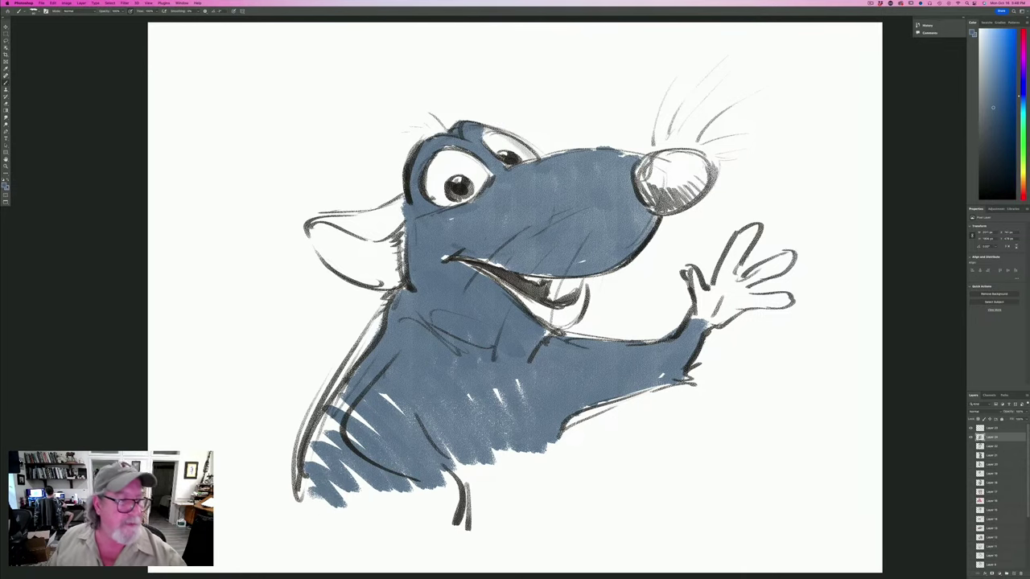
Choose a soft pink foreground color and fill the rat's ear, nose, raised hand, lower mouth and near wrist.
{"action": "left_click", "coordinate": [5, 185]}
{"action": "left_click_drag", "start_coordinate": [109, 316], "coordinate": [109, 316]}
{"action": "left_click", "coordinate": [67, 256]}
{"action": "left_click", "coordinate": [156, 247]}
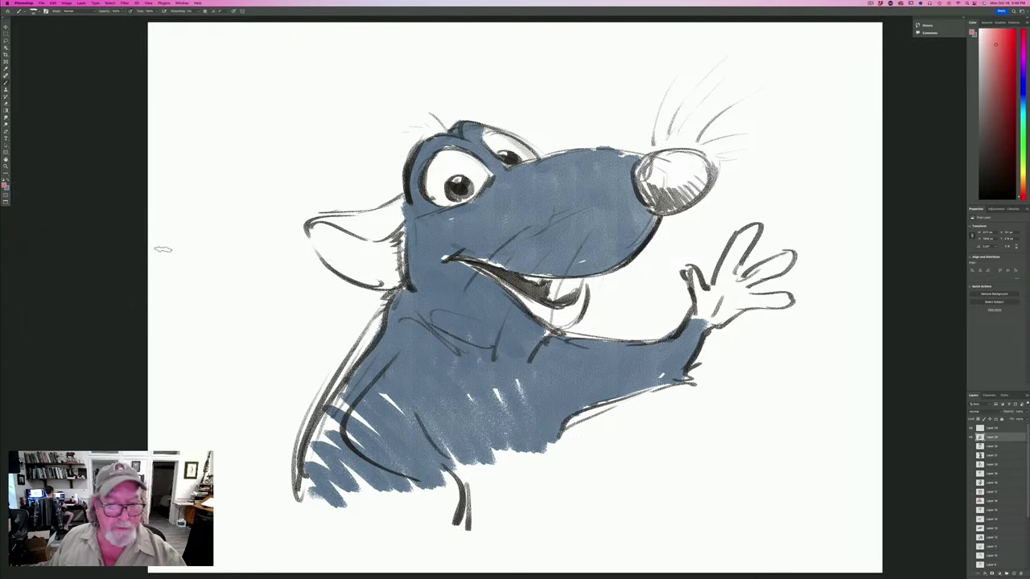
{"action": "mouse_move", "coordinate": [399, 206]}
{"action": "left_mouse_down"}
{"action": "mouse_move", "coordinate": [393, 257]}
{"action": "mouse_move", "coordinate": [388, 241]}
{"action": "mouse_move", "coordinate": [372, 278]}
{"action": "mouse_move", "coordinate": [343, 242]}
{"action": "mouse_move", "coordinate": [313, 238]}
{"action": "left_mouse_up"}
{"action": "mouse_move", "coordinate": [711, 160]}
{"action": "left_mouse_down"}
{"action": "mouse_move", "coordinate": [662, 193]}
{"action": "mouse_move", "coordinate": [640, 173]}
{"action": "left_mouse_up"}
{"action": "mouse_move", "coordinate": [778, 282]}
{"action": "left_mouse_down"}
{"action": "mouse_move", "coordinate": [740, 300]}
{"action": "mouse_move", "coordinate": [771, 264]}
{"action": "mouse_move", "coordinate": [732, 291]}
{"action": "mouse_move", "coordinate": [747, 239]}
{"action": "mouse_move", "coordinate": [719, 304]}
{"action": "mouse_move", "coordinate": [691, 277]}
{"action": "left_mouse_up"}
{"action": "mouse_move", "coordinate": [569, 296]}
{"action": "left_mouse_down"}
{"action": "mouse_move", "coordinate": [583, 308]}
{"action": "mouse_move", "coordinate": [555, 320]}
{"action": "mouse_move", "coordinate": [493, 278]}
{"action": "left_mouse_up"}
{"action": "left_click_drag", "start_coordinate": [379, 249], "coordinate": [394, 251]}
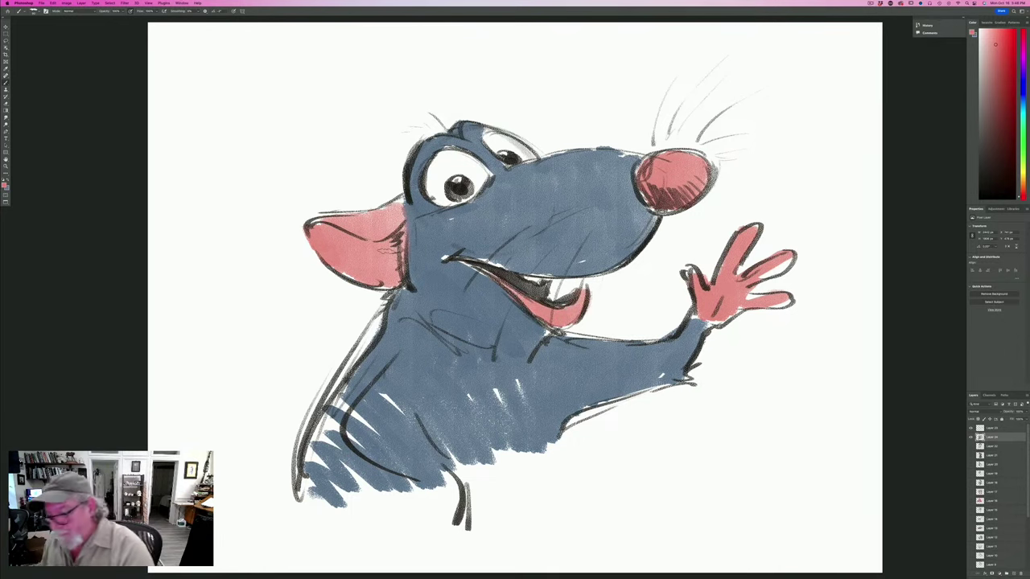
{"action": "key", "text": "super+z"}
{"action": "mouse_move", "coordinate": [434, 494]}
{"action": "left_mouse_down"}
{"action": "mouse_move", "coordinate": [447, 515]}
{"action": "mouse_move", "coordinate": [442, 530]}
{"action": "mouse_move", "coordinate": [427, 499]}
{"action": "mouse_move", "coordinate": [435, 524]}
{"action": "left_mouse_up"}
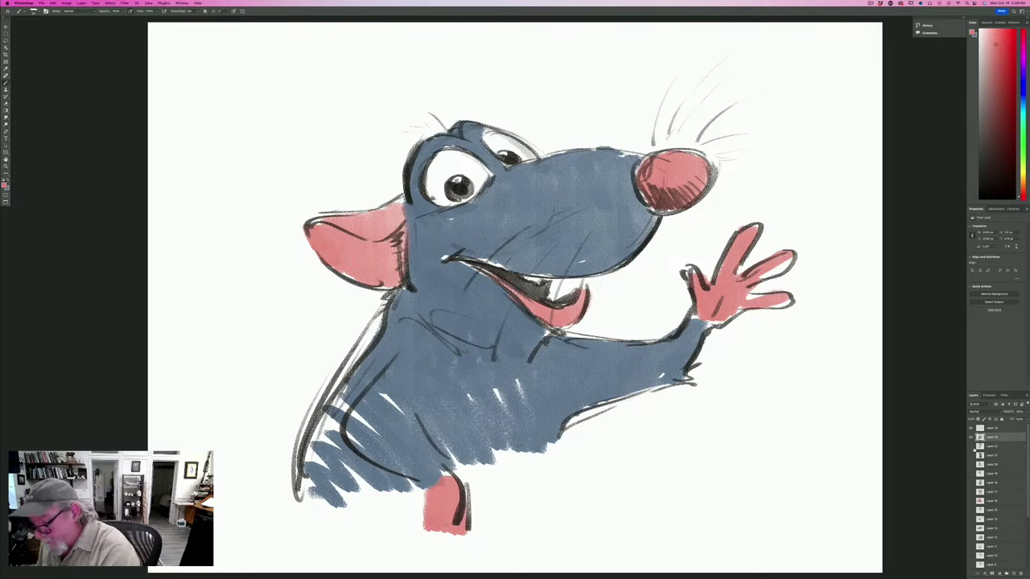
Merge the rat's line and color layers into one layer, and hide both that layer and the interface panels.
{"action": "left_click", "coordinate": [989, 428]}
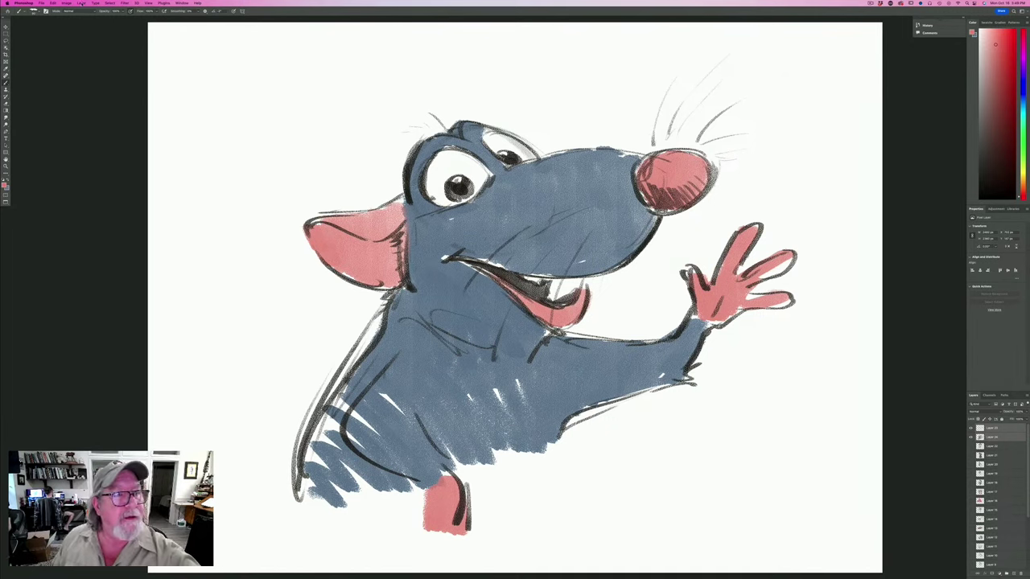
{"action": "left_click", "coordinate": [80, 4]}
{"action": "left_click", "coordinate": [86, 196]}
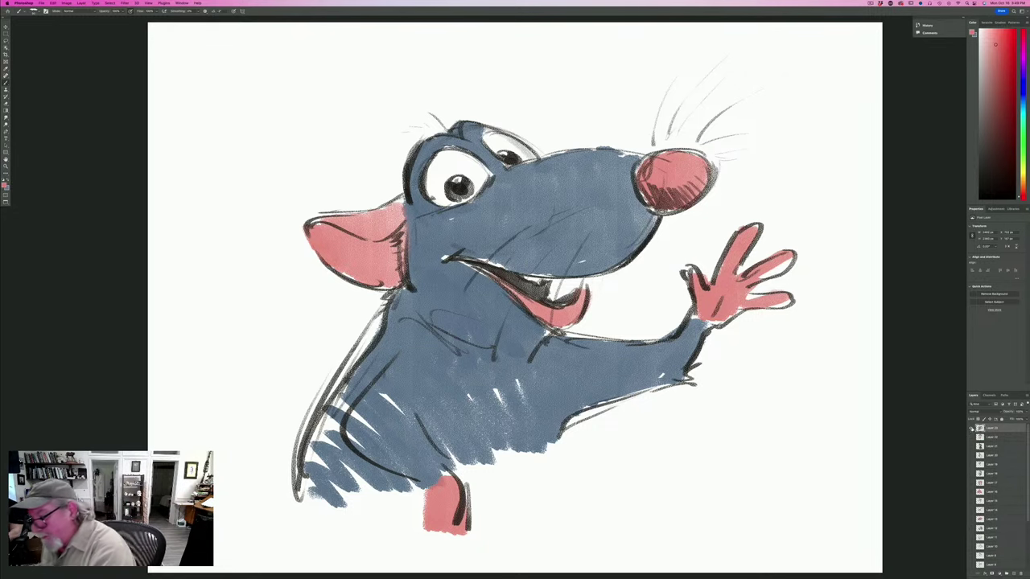
{"action": "left_click", "coordinate": [969, 429], "text": "alt"}
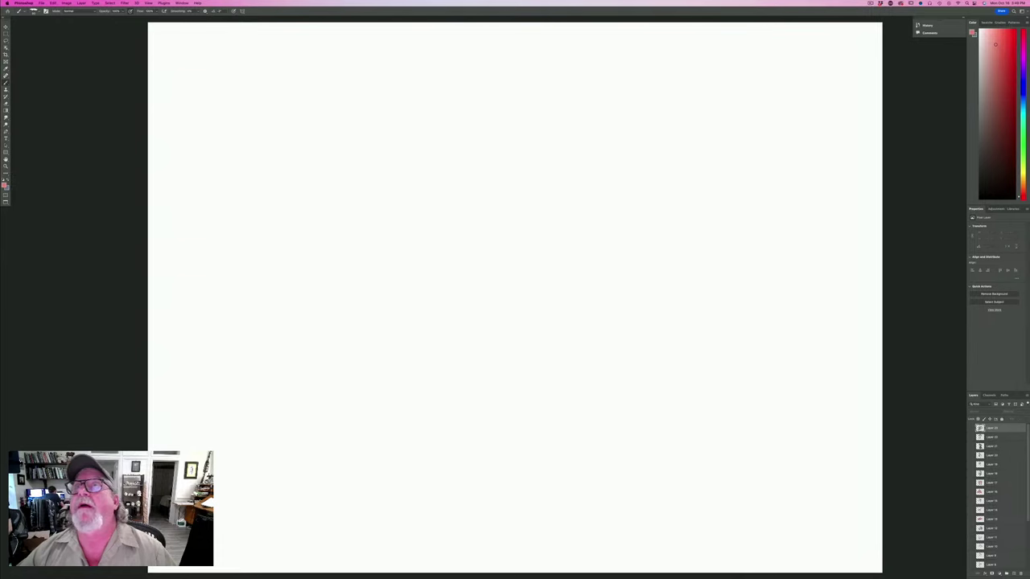
{"action": "key", "text": "Tab"}
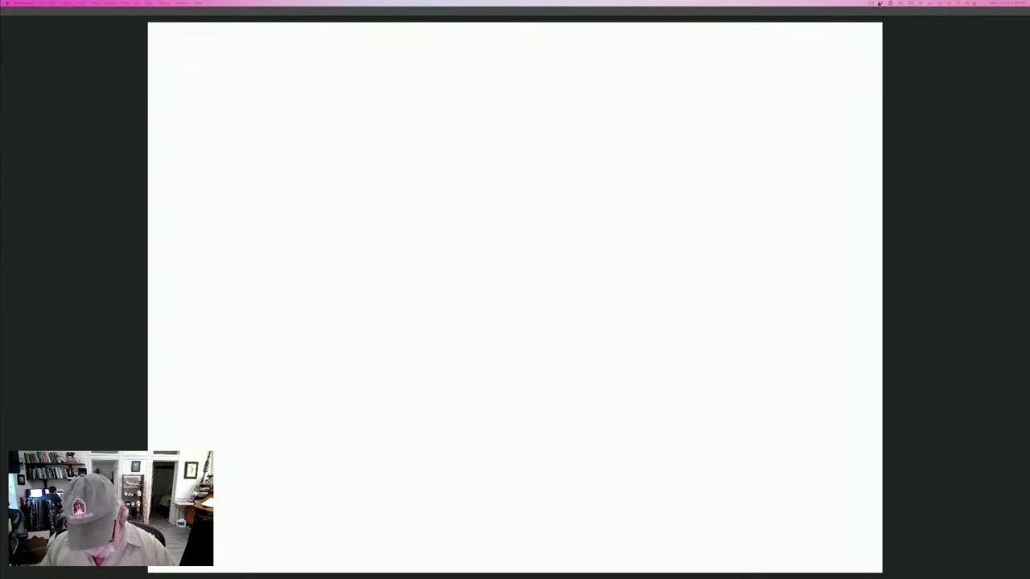
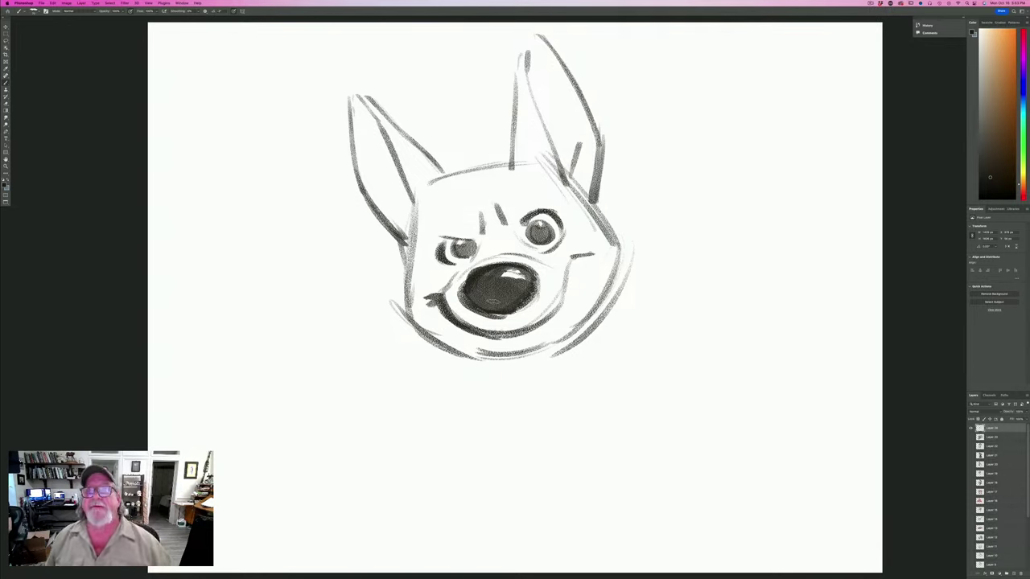
Darken the dog's cheek and jaw outlines, thicken the upper rim of the wide eye, and add a brow line between the eyes.
{"action": "mouse_move", "coordinate": [566, 334]}
{"action": "left_mouse_down"}
{"action": "mouse_move", "coordinate": [614, 254]}
{"action": "mouse_move", "coordinate": [552, 349]}
{"action": "left_mouse_up"}
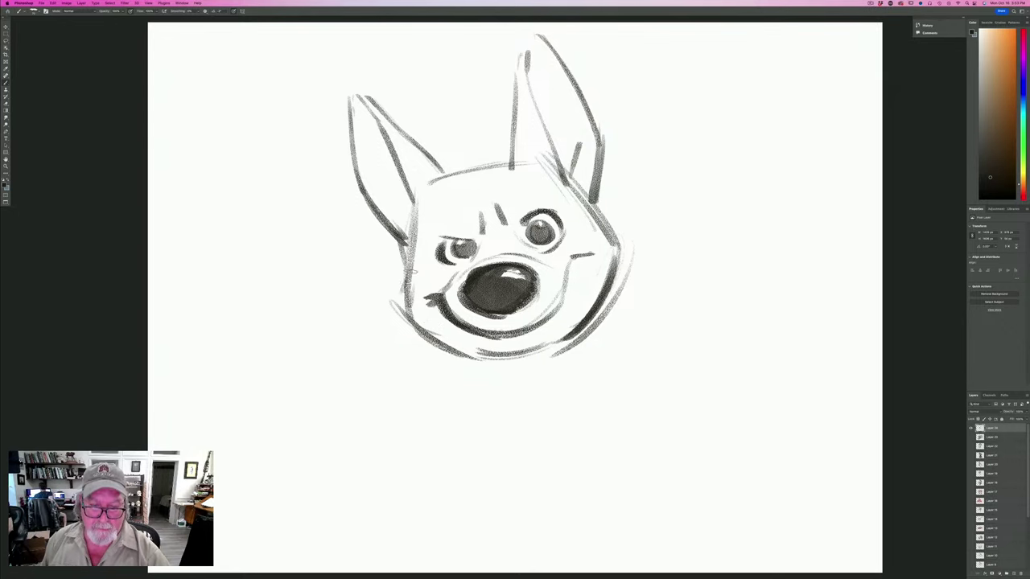
{"action": "mouse_move", "coordinate": [409, 270]}
{"action": "left_mouse_down"}
{"action": "mouse_move", "coordinate": [416, 329]}
{"action": "mouse_move", "coordinate": [455, 356]}
{"action": "left_mouse_up"}
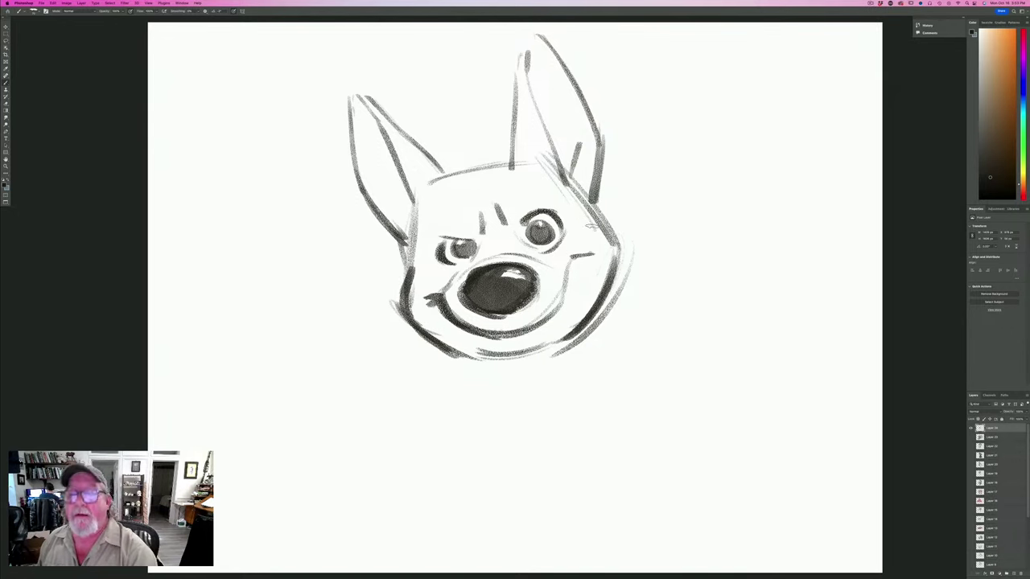
{"action": "left_click_drag", "start_coordinate": [597, 214], "coordinate": [616, 281]}
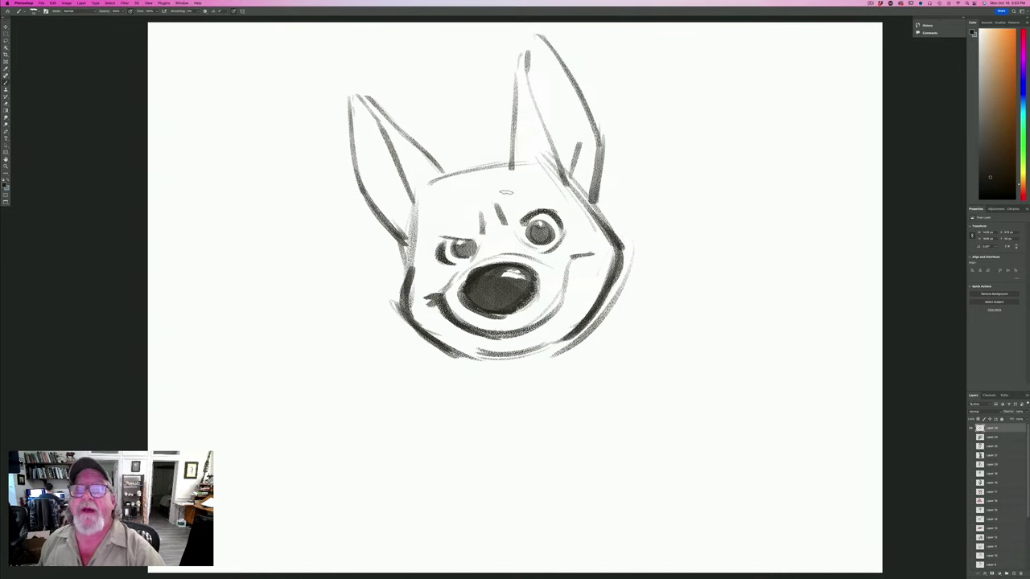
{"action": "mouse_move", "coordinate": [559, 215]}
{"action": "left_mouse_down"}
{"action": "mouse_move", "coordinate": [535, 210]}
{"action": "mouse_move", "coordinate": [519, 222]}
{"action": "left_mouse_up"}
{"action": "left_click_drag", "start_coordinate": [445, 236], "coordinate": [511, 235]}
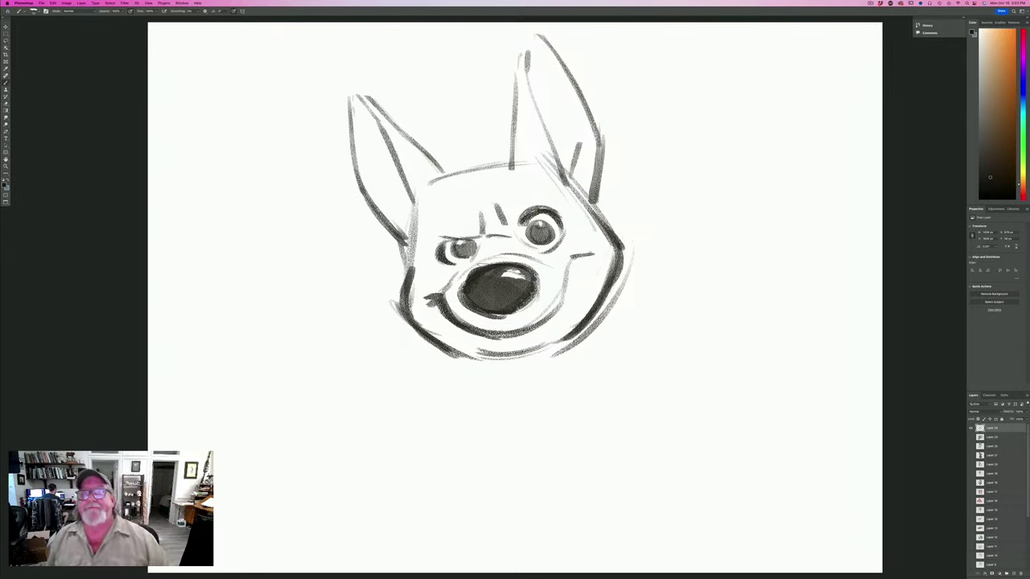
Draw a furry neck ruff below the dog's jaw and thicken its lower edge with bold curved strokes.
{"action": "left_click_drag", "start_coordinate": [604, 301], "coordinate": [613, 321]}
{"action": "left_click_drag", "start_coordinate": [609, 312], "coordinate": [581, 371]}
{"action": "mouse_move", "coordinate": [437, 346]}
{"action": "left_mouse_down"}
{"action": "mouse_move", "coordinate": [434, 370]}
{"action": "mouse_move", "coordinate": [491, 396]}
{"action": "left_mouse_up"}
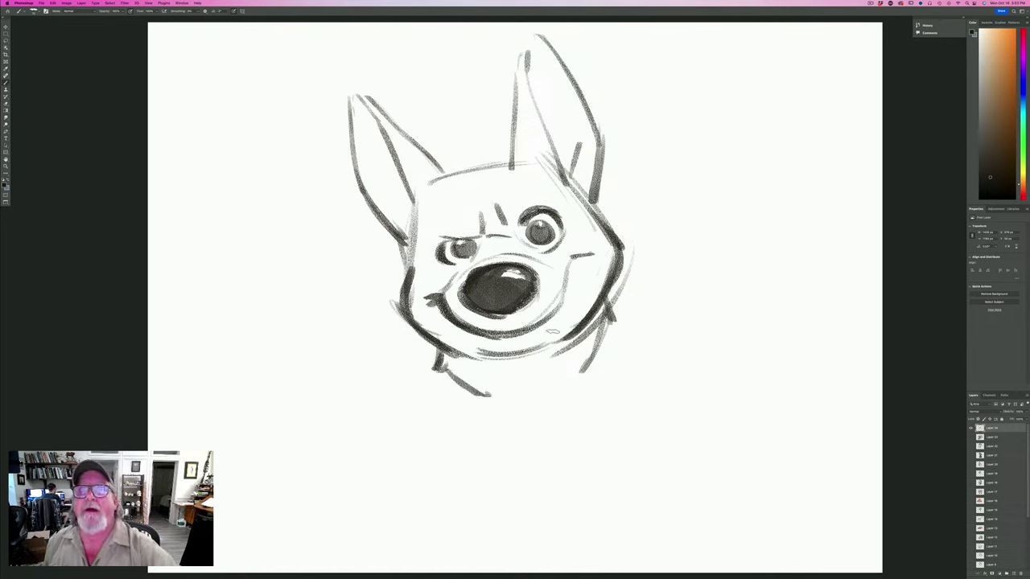
{"action": "mouse_move", "coordinate": [584, 356]}
{"action": "left_mouse_down"}
{"action": "mouse_move", "coordinate": [555, 390]}
{"action": "mouse_move", "coordinate": [469, 404]}
{"action": "left_mouse_up"}
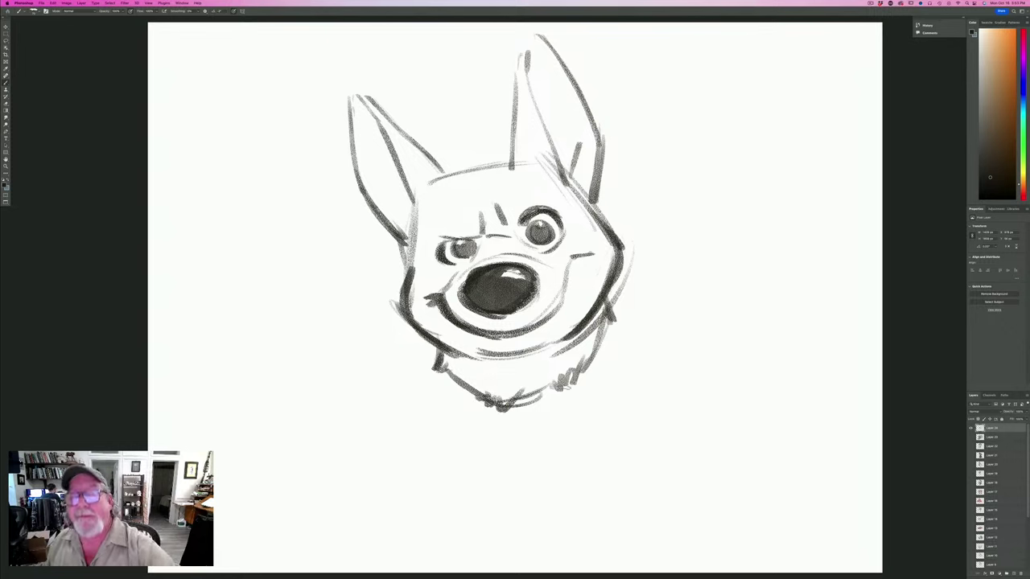
{"action": "left_click_drag", "start_coordinate": [602, 342], "coordinate": [519, 405]}
{"action": "left_click_drag", "start_coordinate": [581, 367], "coordinate": [485, 408]}
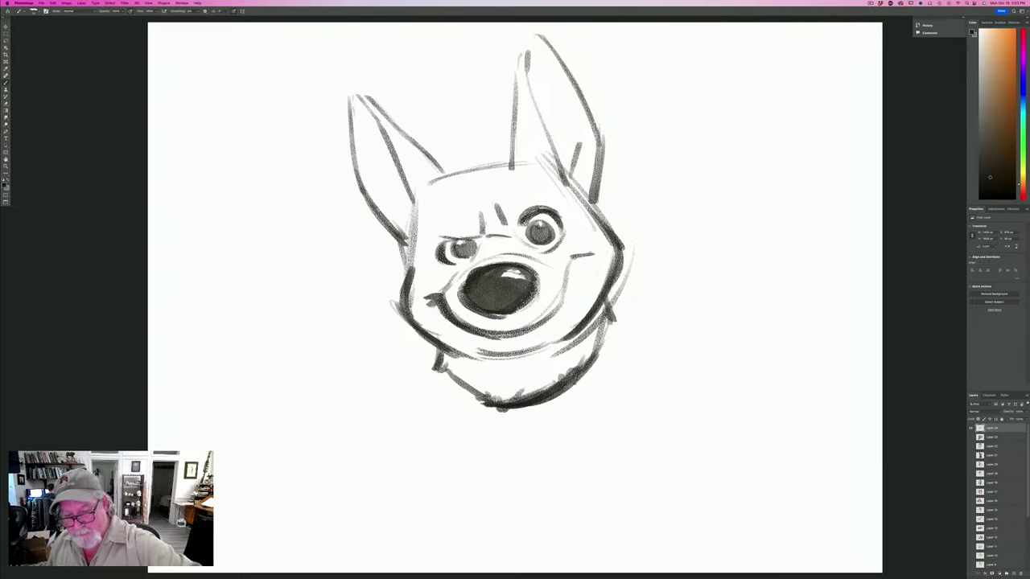
{"action": "left_click_drag", "start_coordinate": [447, 377], "coordinate": [493, 405]}
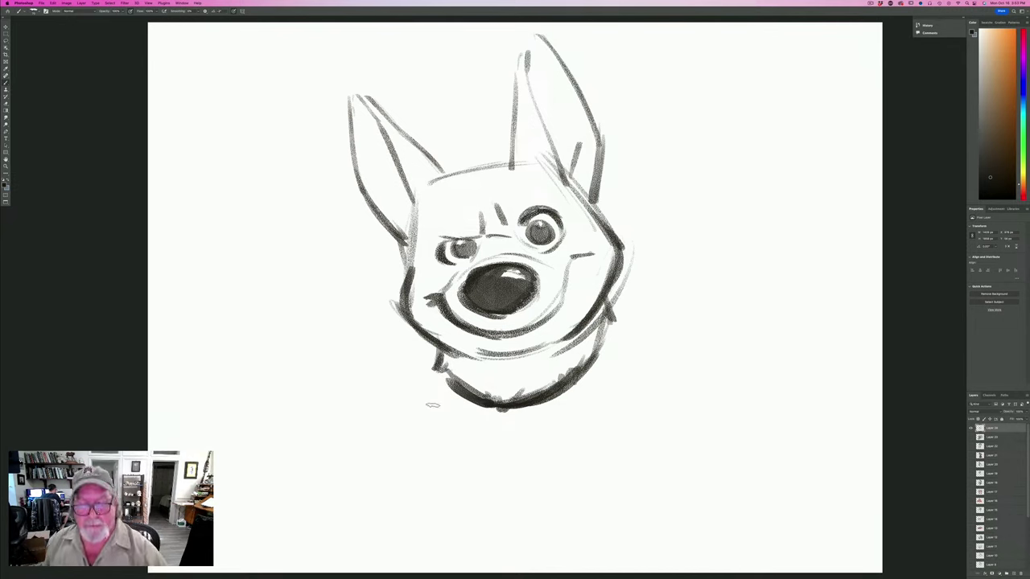
Draw the dog's front chest line down from the neck ruff and a long curved back line sloping to the rump.
{"action": "left_click_drag", "start_coordinate": [436, 386], "coordinate": [449, 499]}
{"action": "left_click_drag", "start_coordinate": [438, 426], "coordinate": [461, 519]}
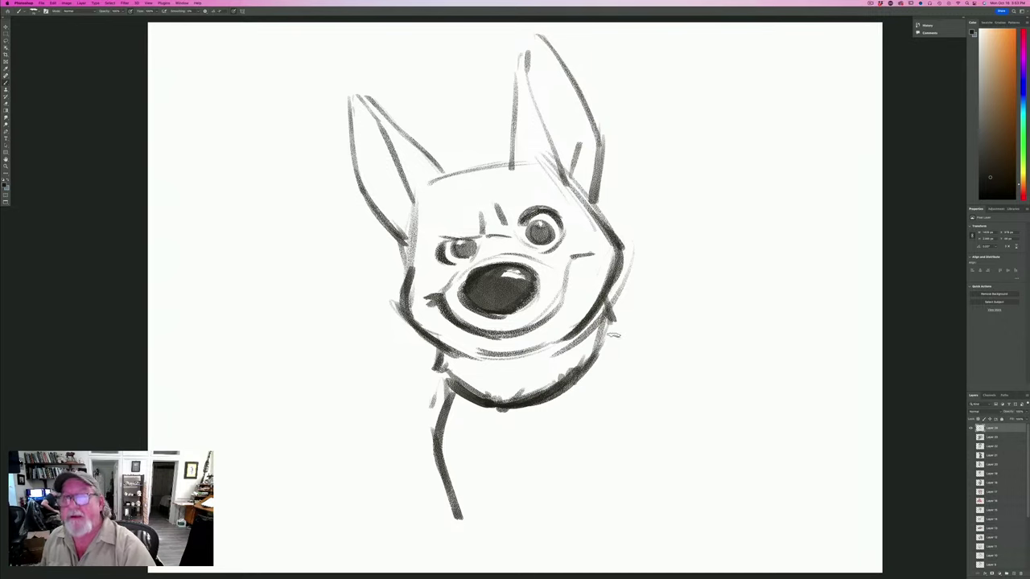
{"action": "mouse_move", "coordinate": [614, 334]}
{"action": "left_mouse_down"}
{"action": "mouse_move", "coordinate": [636, 336]}
{"action": "mouse_move", "coordinate": [804, 460]}
{"action": "mouse_move", "coordinate": [803, 475]}
{"action": "left_mouse_up"}
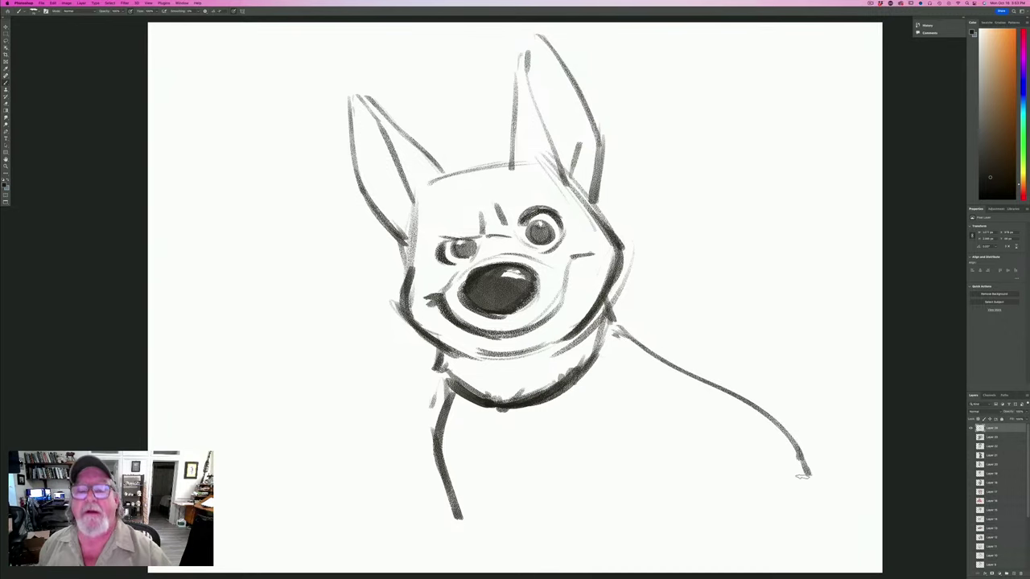
Reinforce the outline across the crown of the dog's head and down both sides of the forehead.
{"action": "left_click_drag", "start_coordinate": [509, 161], "coordinate": [454, 179]}
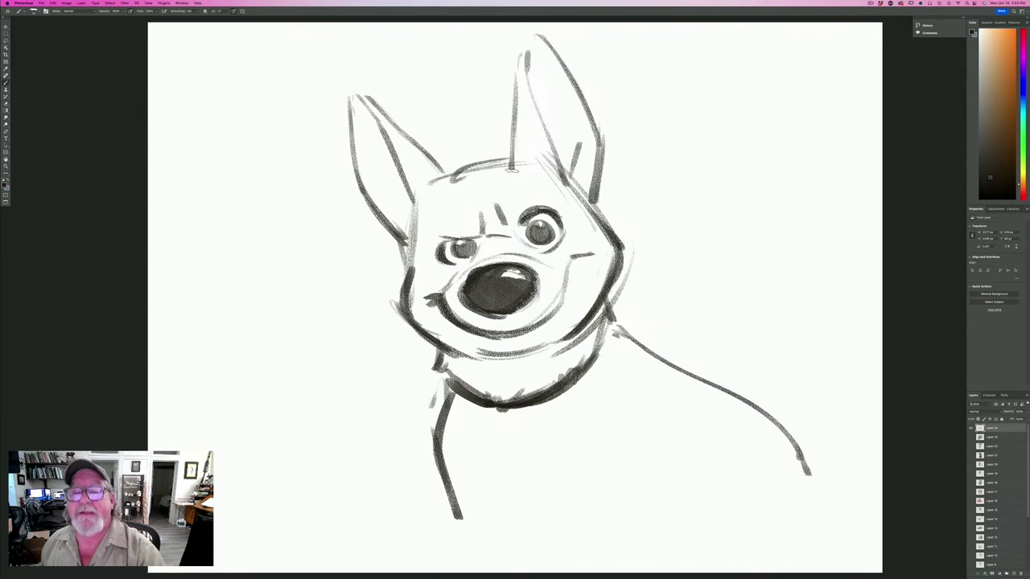
{"action": "left_click_drag", "start_coordinate": [521, 161], "coordinate": [582, 208]}
{"action": "mouse_move", "coordinate": [434, 180]}
{"action": "left_mouse_down"}
{"action": "mouse_move", "coordinate": [421, 193]}
{"action": "mouse_move", "coordinate": [415, 251]}
{"action": "left_mouse_up"}
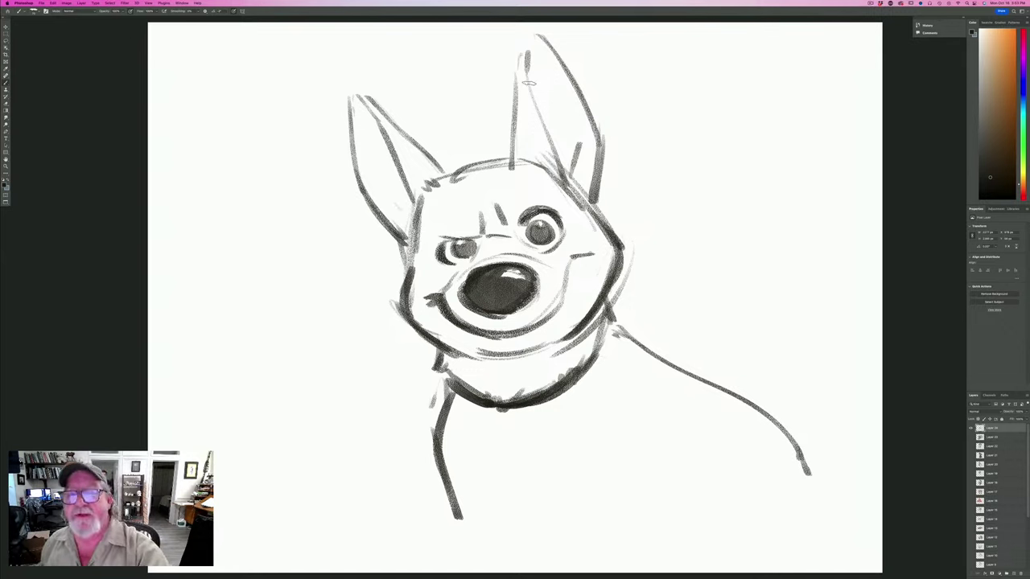
Strengthen the inner folds and tip of the dog's taller ear, and shade the inside of the smaller ear.
{"action": "left_click_drag", "start_coordinate": [527, 69], "coordinate": [568, 183]}
{"action": "left_click_drag", "start_coordinate": [562, 89], "coordinate": [578, 178]}
{"action": "left_click_drag", "start_coordinate": [527, 35], "coordinate": [514, 78]}
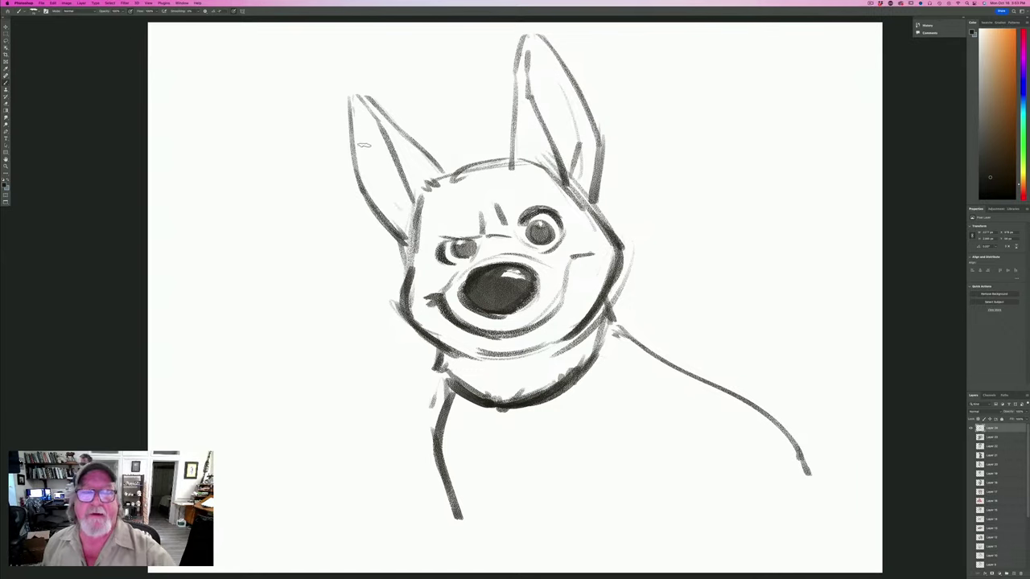
{"action": "mouse_move", "coordinate": [370, 152]}
{"action": "left_mouse_down"}
{"action": "mouse_move", "coordinate": [404, 211]}
{"action": "mouse_move", "coordinate": [399, 172]}
{"action": "mouse_move", "coordinate": [374, 145]}
{"action": "left_mouse_up"}
{"action": "left_click_drag", "start_coordinate": [385, 180], "coordinate": [361, 133]}
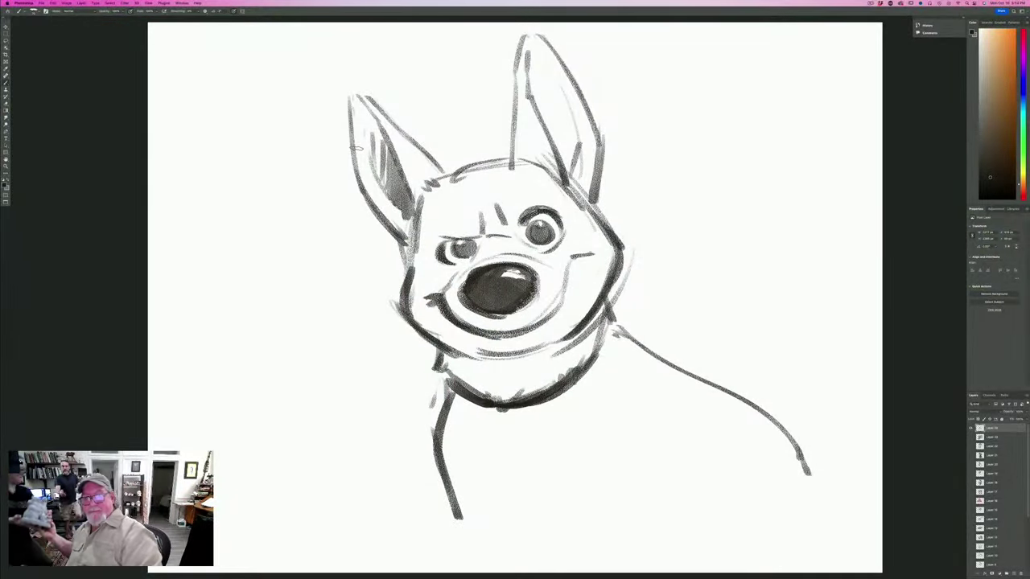
Draw the dog's curved chest contour and shoulder, and extend the front leg lines down below the body.
{"action": "mouse_move", "coordinate": [465, 416]}
{"action": "left_mouse_down"}
{"action": "mouse_move", "coordinate": [473, 442]}
{"action": "mouse_move", "coordinate": [561, 510]}
{"action": "left_mouse_up"}
{"action": "left_click_drag", "start_coordinate": [487, 492], "coordinate": [555, 513]}
{"action": "mouse_move", "coordinate": [479, 476]}
{"action": "left_mouse_down"}
{"action": "mouse_move", "coordinate": [560, 516]}
{"action": "mouse_move", "coordinate": [578, 510]}
{"action": "left_mouse_up"}
{"action": "mouse_move", "coordinate": [629, 402]}
{"action": "left_mouse_down"}
{"action": "mouse_move", "coordinate": [641, 470]}
{"action": "mouse_move", "coordinate": [668, 488]}
{"action": "mouse_move", "coordinate": [686, 545]}
{"action": "left_mouse_up"}
{"action": "left_click_drag", "start_coordinate": [574, 508], "coordinate": [607, 547]}
{"action": "mouse_move", "coordinate": [507, 521]}
{"action": "left_mouse_down"}
{"action": "mouse_move", "coordinate": [527, 512]}
{"action": "mouse_move", "coordinate": [518, 550]}
{"action": "left_mouse_up"}
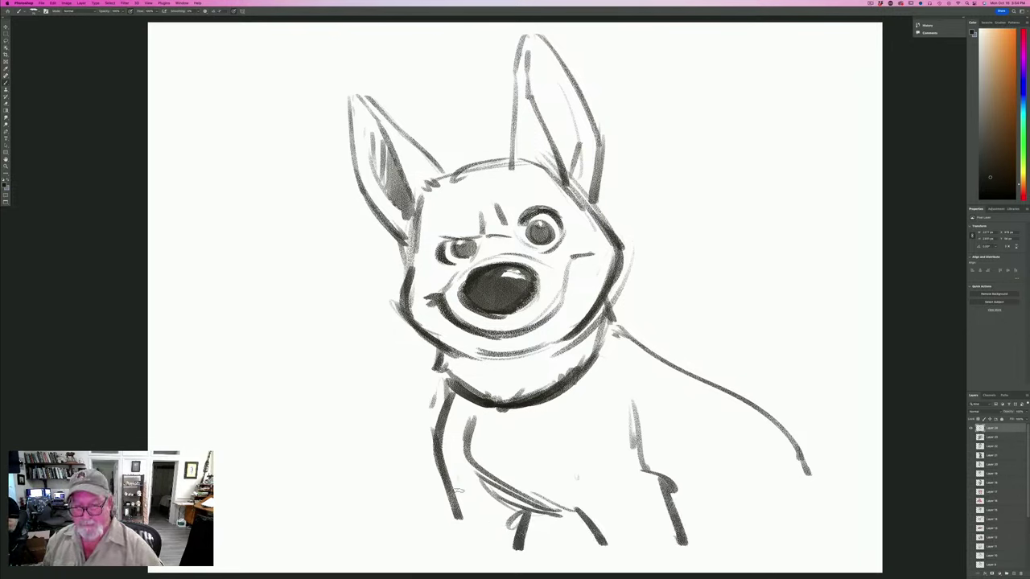
{"action": "left_click_drag", "start_coordinate": [453, 480], "coordinate": [473, 544]}
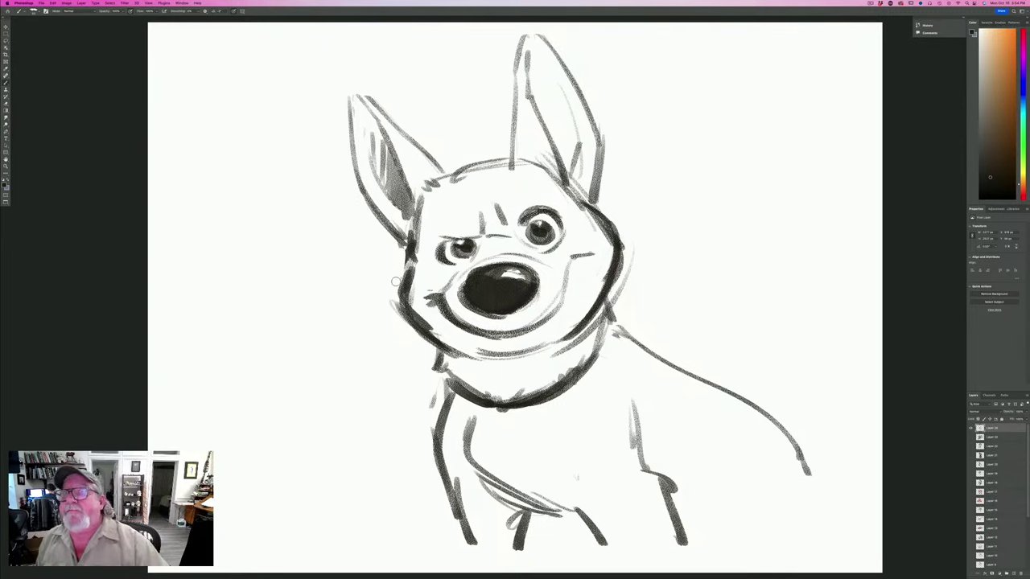
Draw a tall, pointed, curved tail rising from the dog's rump, and shift the whole sketch slightly up and left.
{"action": "mouse_move", "coordinate": [753, 396]}
{"action": "left_mouse_down"}
{"action": "mouse_move", "coordinate": [802, 280]}
{"action": "mouse_move", "coordinate": [854, 359]}
{"action": "mouse_move", "coordinate": [845, 313]}
{"action": "mouse_move", "coordinate": [763, 405]}
{"action": "left_mouse_up"}
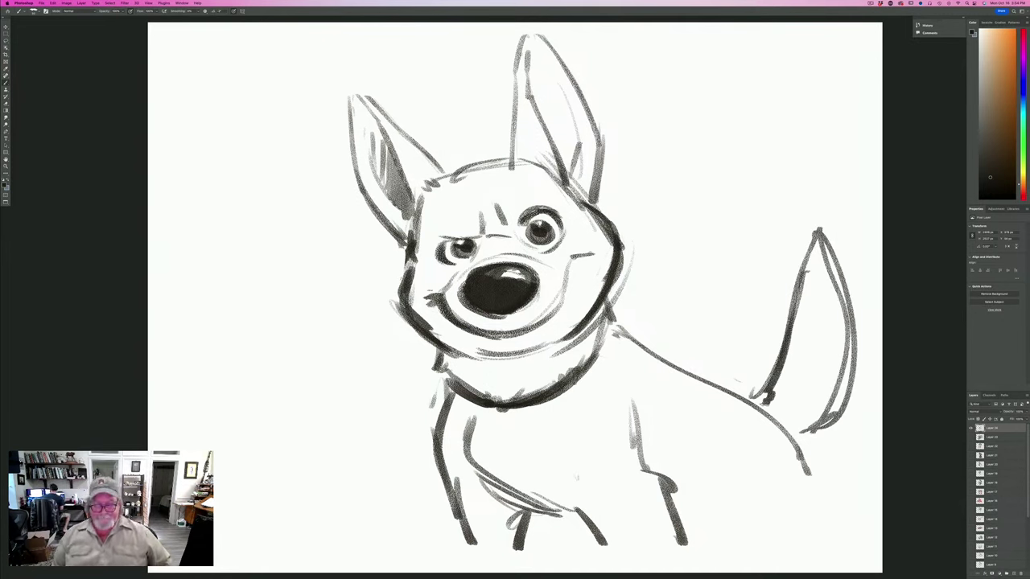
{"action": "key", "text": "v"}
{"action": "left_click_drag", "start_coordinate": [306, 407], "coordinate": [269, 387]}
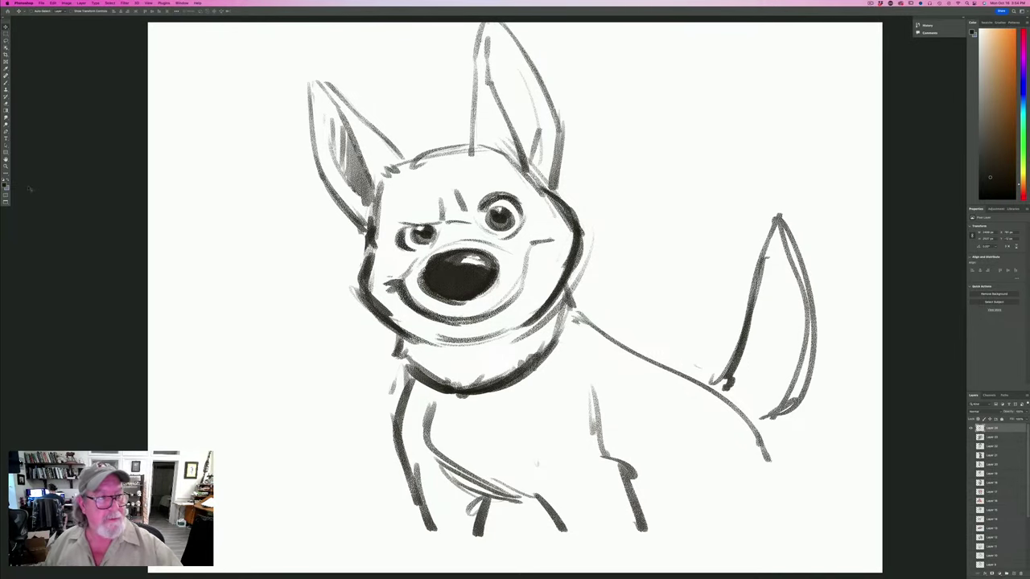
Draw a bold black lightning bolt on the dog's flank and paint a red collar along the ruff's lower edge.
{"action": "key", "text": "b"}
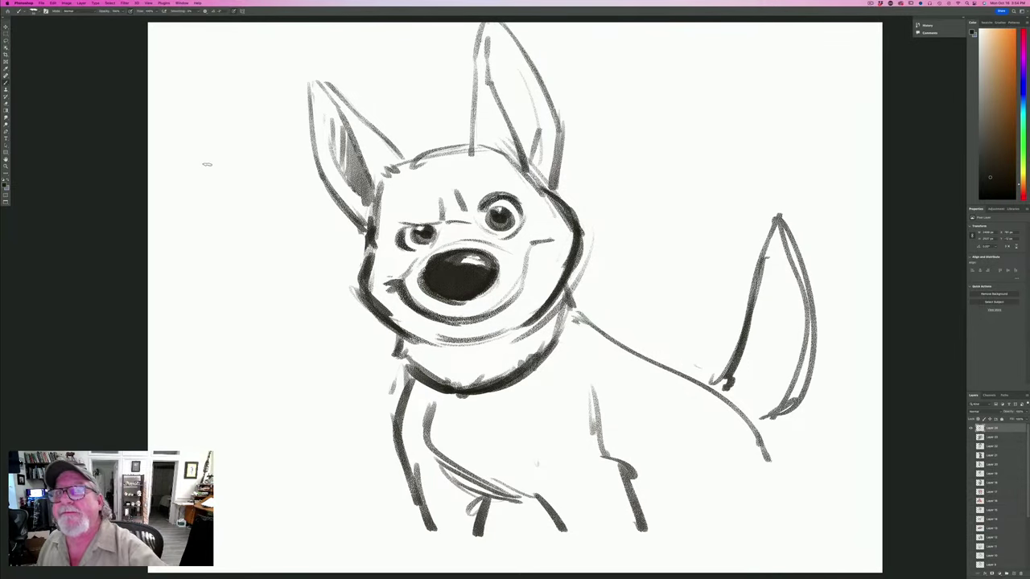
{"action": "mouse_move", "coordinate": [605, 407]}
{"action": "left_mouse_down"}
{"action": "mouse_move", "coordinate": [674, 394]}
{"action": "mouse_move", "coordinate": [655, 416]}
{"action": "mouse_move", "coordinate": [700, 411]}
{"action": "mouse_move", "coordinate": [721, 424]}
{"action": "left_mouse_up"}
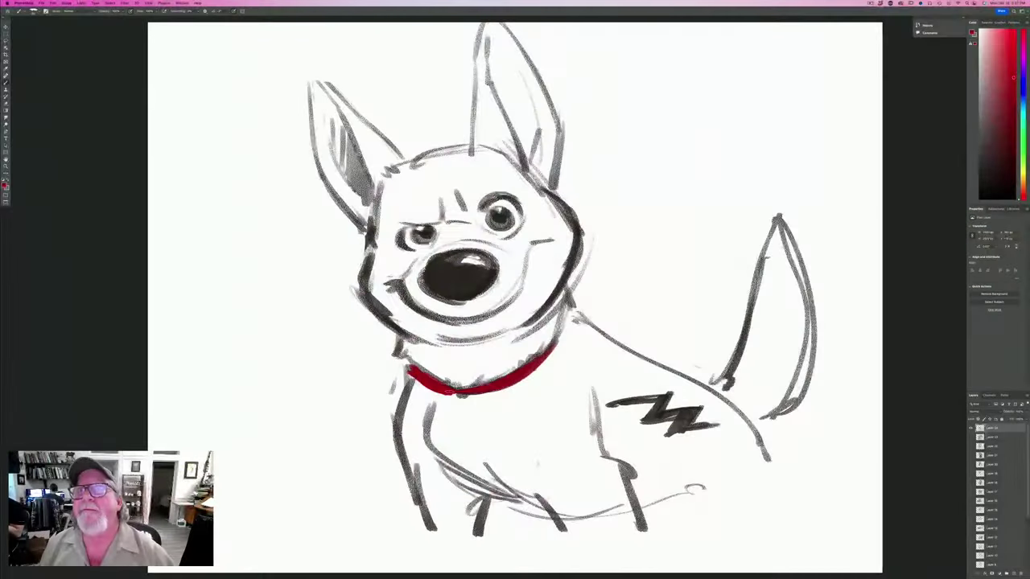
Choose a golden yellow foreground color and paint an oval tag hanging below the dog's red collar.
{"action": "left_click", "coordinate": [4, 185]}
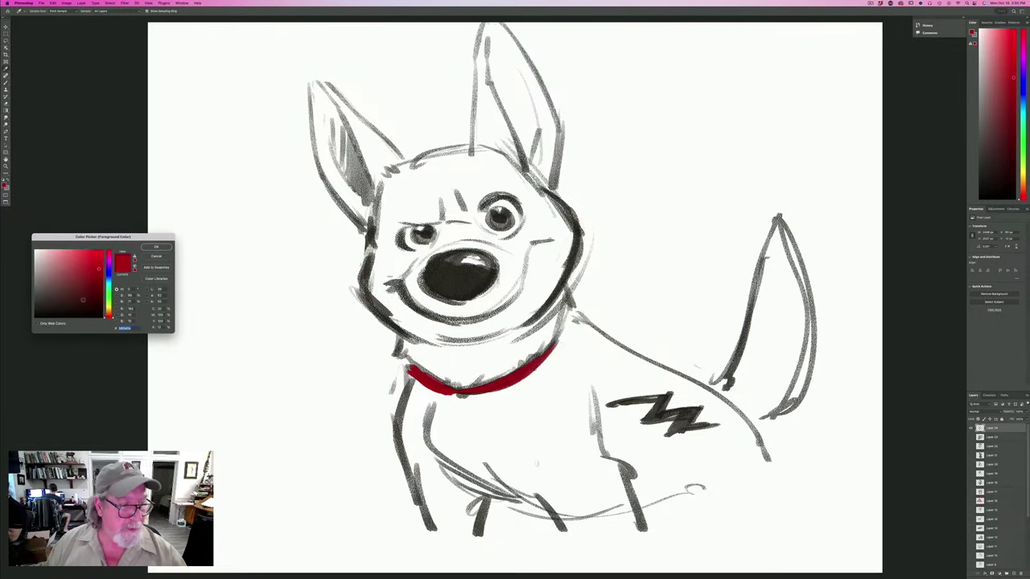
{"action": "left_click", "coordinate": [109, 310]}
{"action": "left_click", "coordinate": [81, 269]}
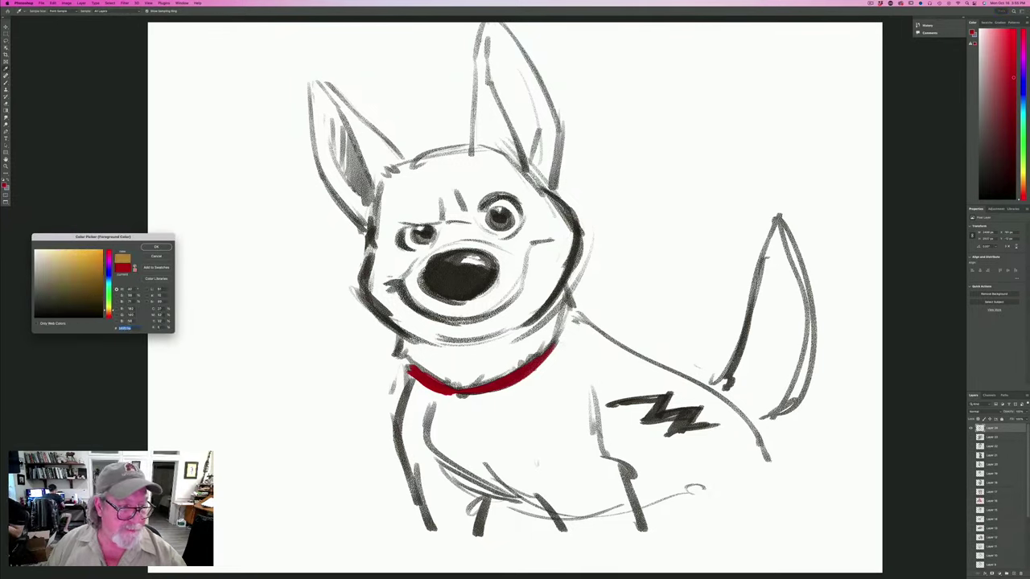
{"action": "left_click", "coordinate": [84, 262]}
{"action": "left_click", "coordinate": [156, 247]}
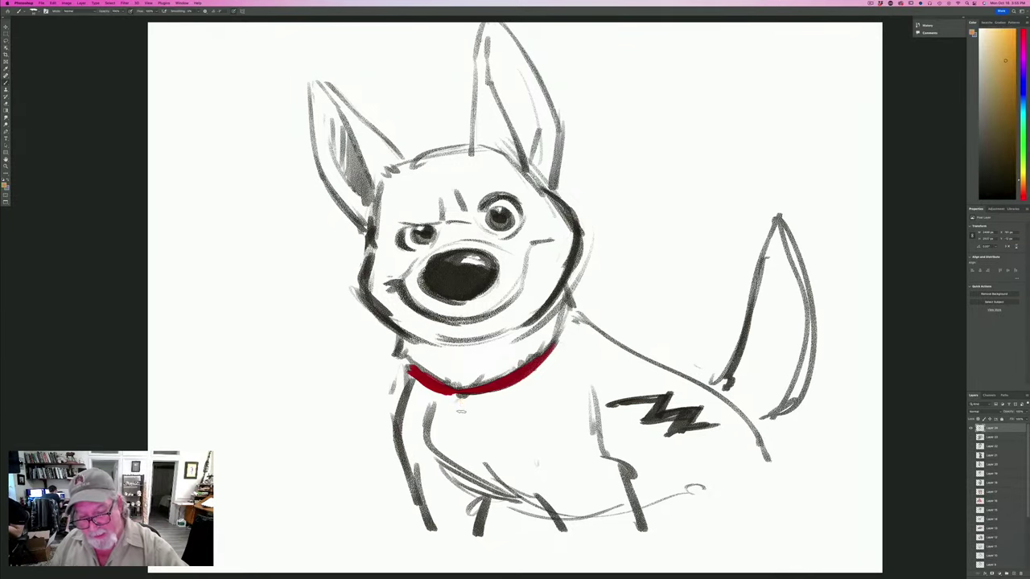
{"action": "mouse_move", "coordinate": [461, 404]}
{"action": "left_mouse_down"}
{"action": "mouse_move", "coordinate": [448, 416]}
{"action": "mouse_move", "coordinate": [452, 408]}
{"action": "left_mouse_up"}
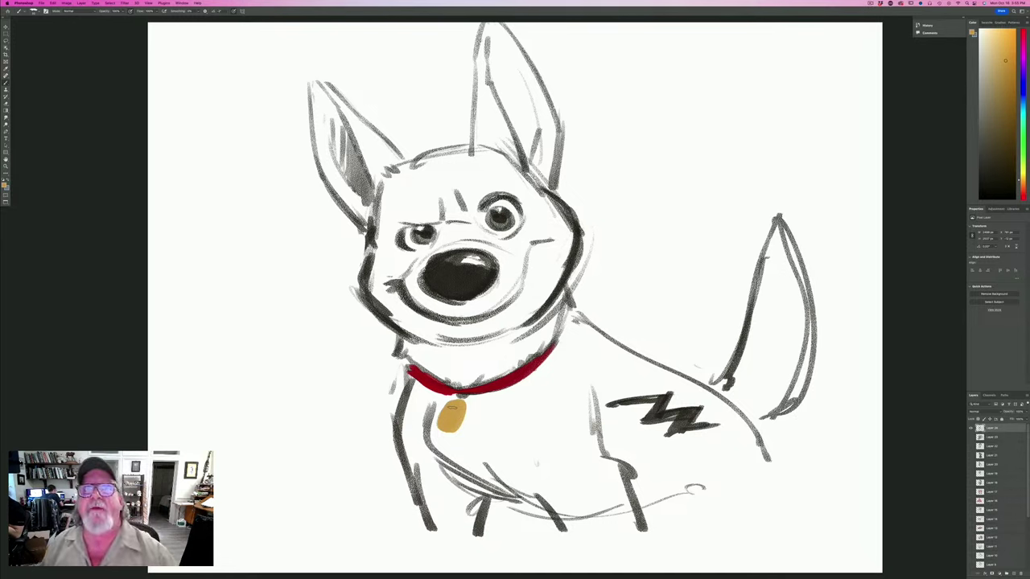
Choose a muted red foreground color and fill the insides of both dog ears with hatched strokes.
{"action": "left_click", "coordinate": [4, 185]}
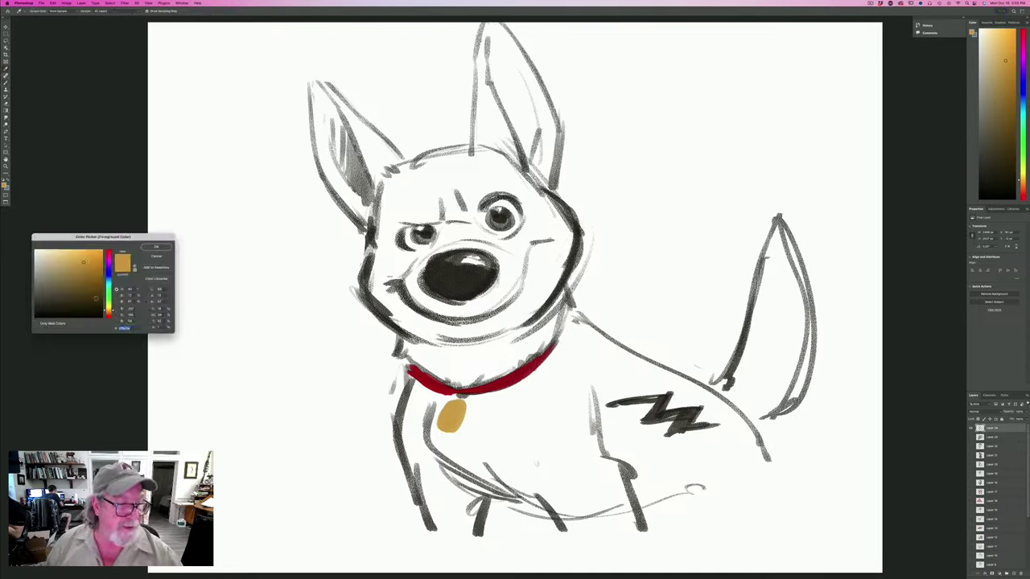
{"action": "left_click", "coordinate": [108, 313]}
{"action": "left_click_drag", "start_coordinate": [109, 315], "coordinate": [110, 317]}
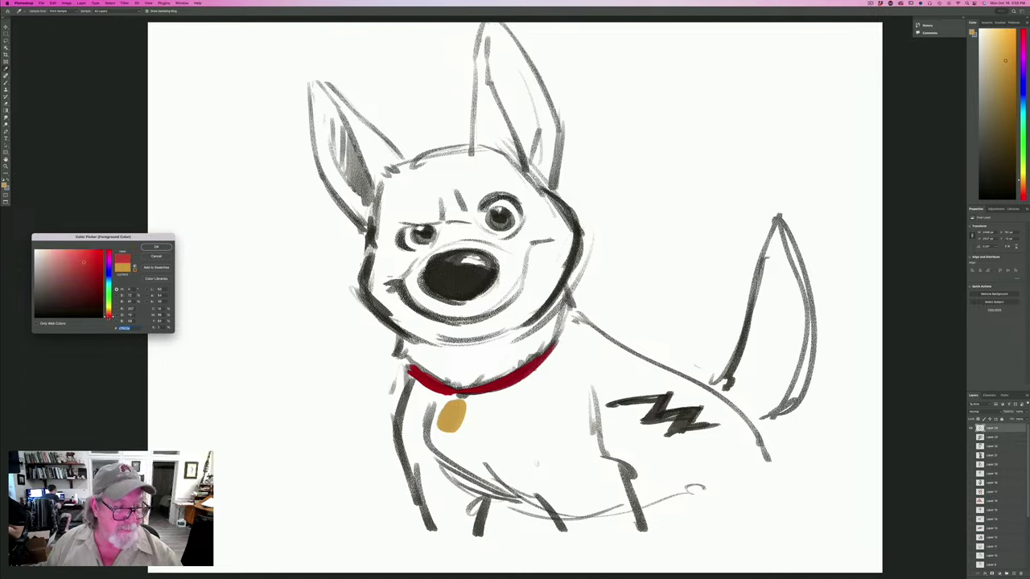
{"action": "left_click", "coordinate": [156, 246]}
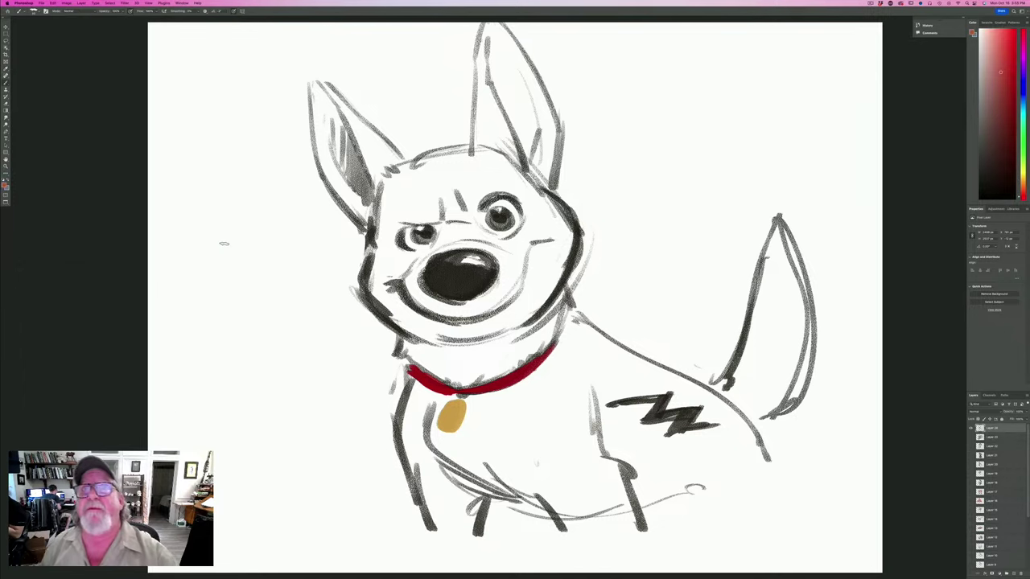
{"action": "mouse_move", "coordinate": [489, 32]}
{"action": "left_mouse_down"}
{"action": "mouse_move", "coordinate": [490, 81]}
{"action": "mouse_move", "coordinate": [499, 71]}
{"action": "mouse_move", "coordinate": [500, 88]}
{"action": "mouse_move", "coordinate": [514, 74]}
{"action": "mouse_move", "coordinate": [512, 109]}
{"action": "mouse_move", "coordinate": [535, 149]}
{"action": "left_mouse_up"}
{"action": "mouse_move", "coordinate": [330, 109]}
{"action": "left_mouse_down"}
{"action": "mouse_move", "coordinate": [344, 146]}
{"action": "mouse_move", "coordinate": [323, 113]}
{"action": "mouse_move", "coordinate": [327, 155]}
{"action": "mouse_move", "coordinate": [354, 193]}
{"action": "left_mouse_up"}
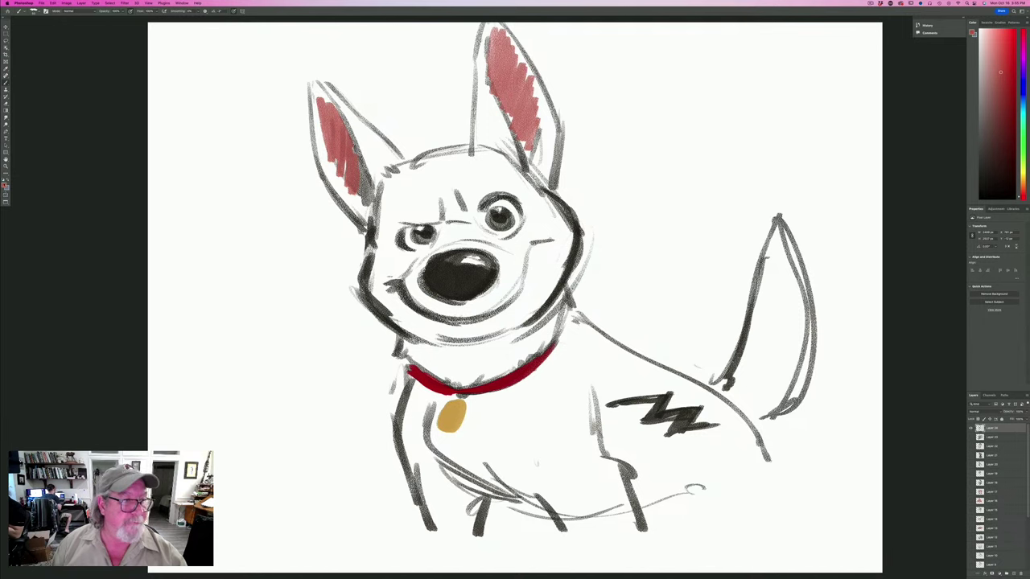
Set the foreground color to a near-black shade.
{"action": "left_click", "coordinate": [5, 185]}
{"action": "left_click", "coordinate": [56, 308]}
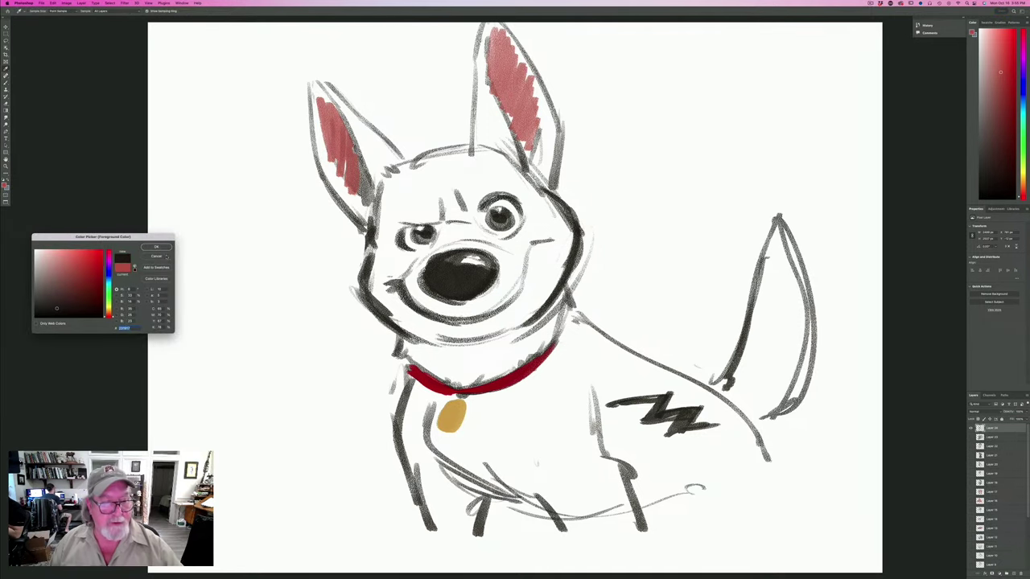
{"action": "left_click", "coordinate": [156, 246]}
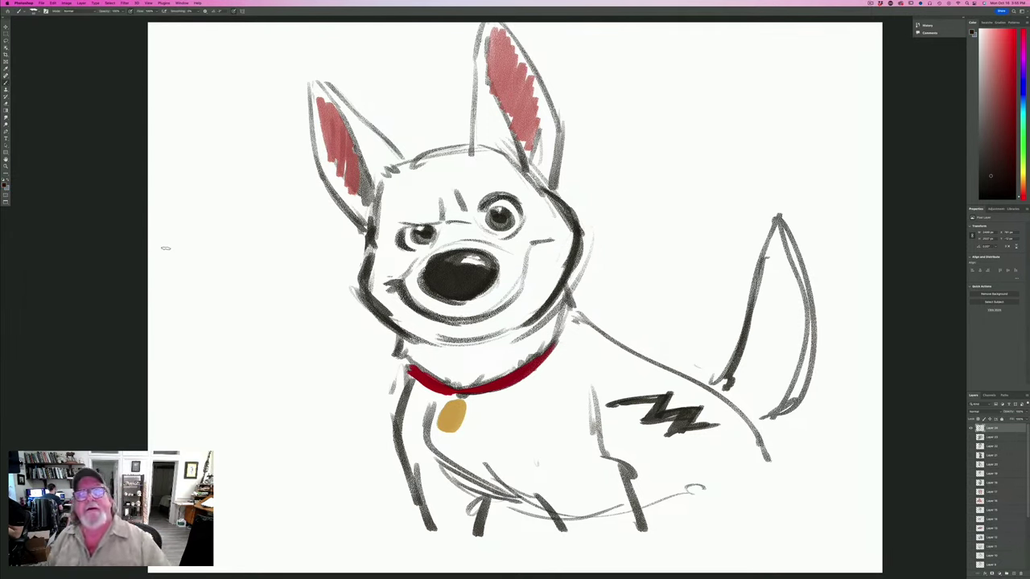
Hide the finished dog layer and add a new empty layer above it.
{"action": "left_click", "coordinate": [970, 428]}
{"action": "left_click", "coordinate": [1008, 573]}
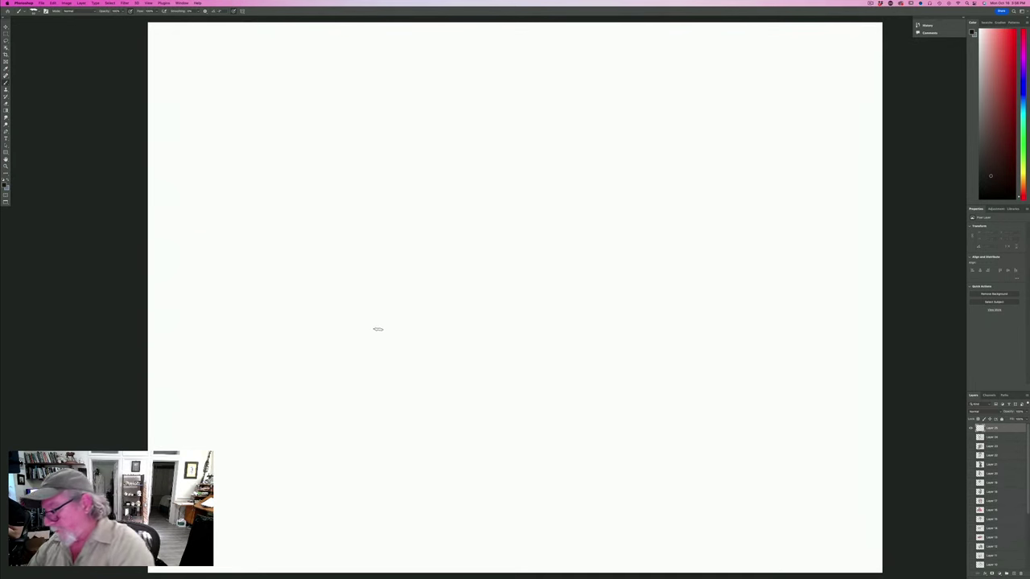
Review the earliest finished sketches by showing and hiding Layer 1 through Layer 7 one at a time.
{"action": "mouse_move", "coordinate": [1025, 512]}
{"action": "left_mouse_down"}
{"action": "mouse_move", "coordinate": [1025, 523]}
{"action": "mouse_move", "coordinate": [1025, 508]}
{"action": "left_mouse_up"}
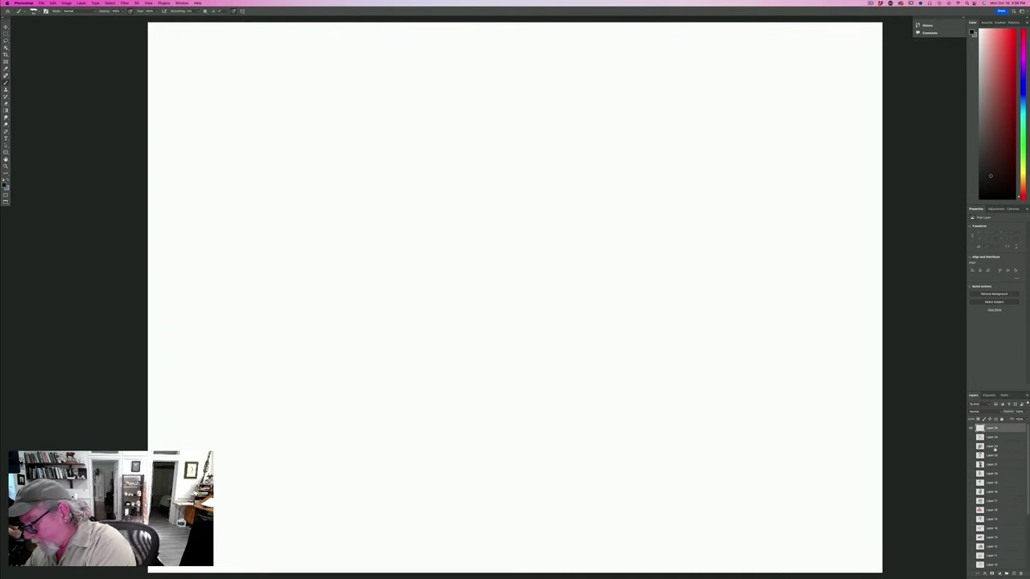
{"action": "scroll", "coordinate": [998, 495], "scroll_direction": "down", "scroll_amount": 5}
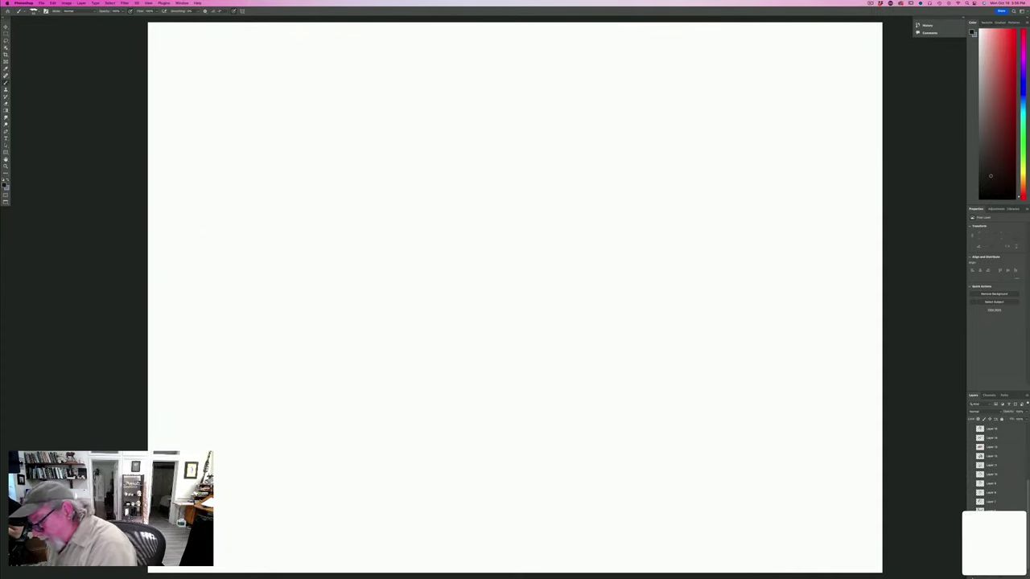
{"action": "left_click", "coordinate": [970, 557]}
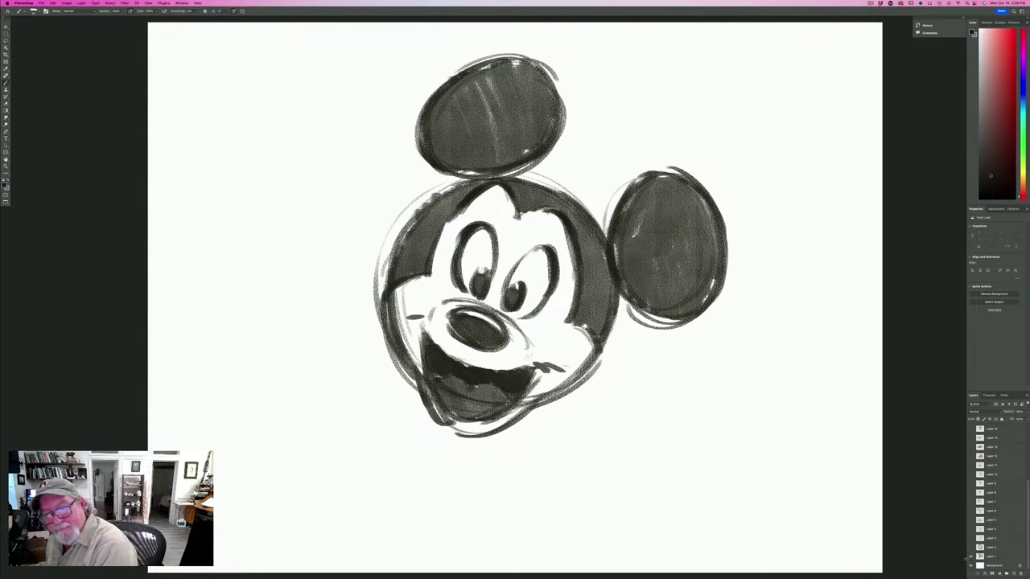
{"action": "left_click", "coordinate": [970, 557]}
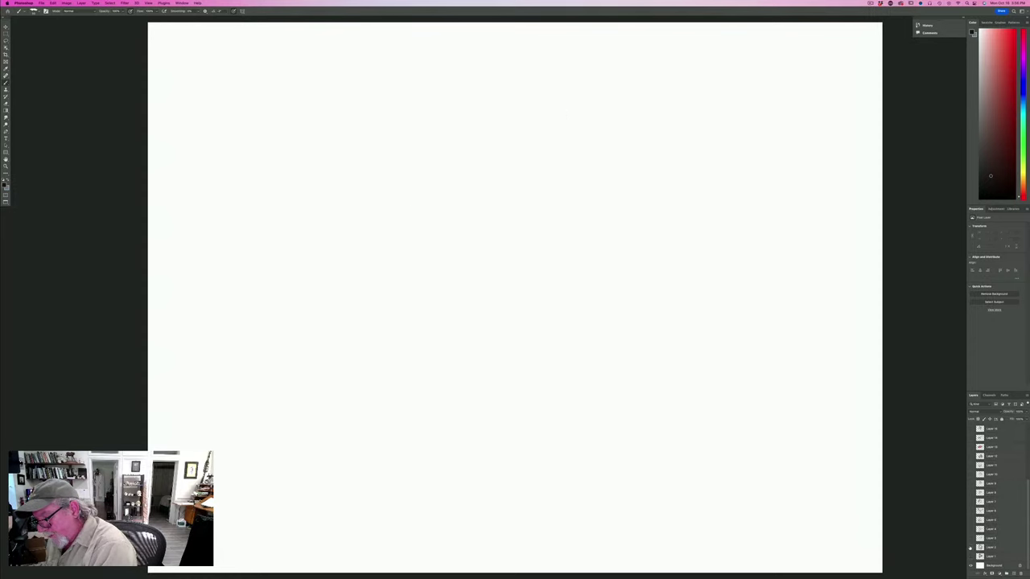
{"action": "left_click", "coordinate": [970, 548]}
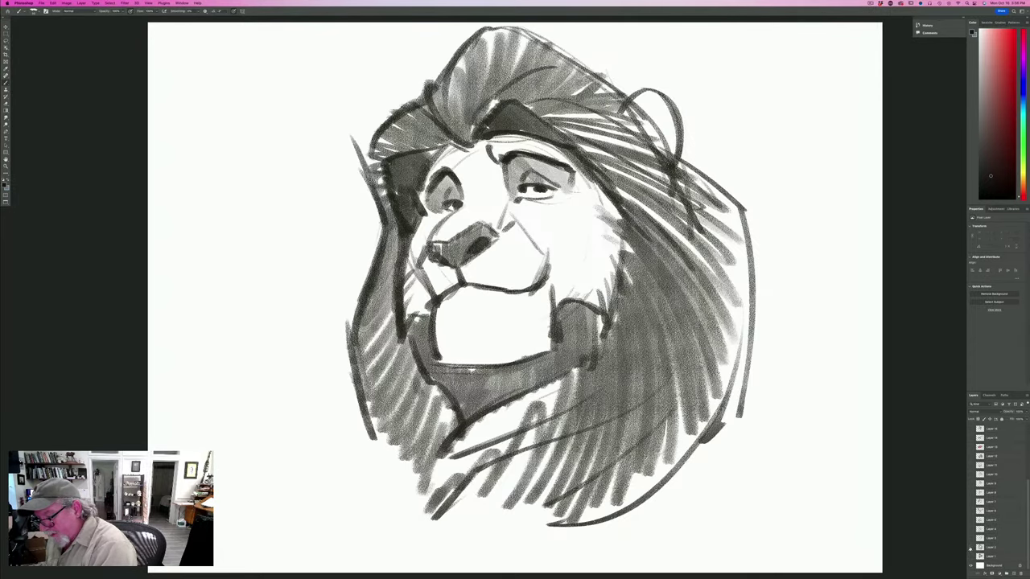
{"action": "left_click", "coordinate": [971, 548]}
{"action": "left_click", "coordinate": [971, 539]}
{"action": "left_click", "coordinate": [970, 539]}
{"action": "left_click", "coordinate": [970, 530]}
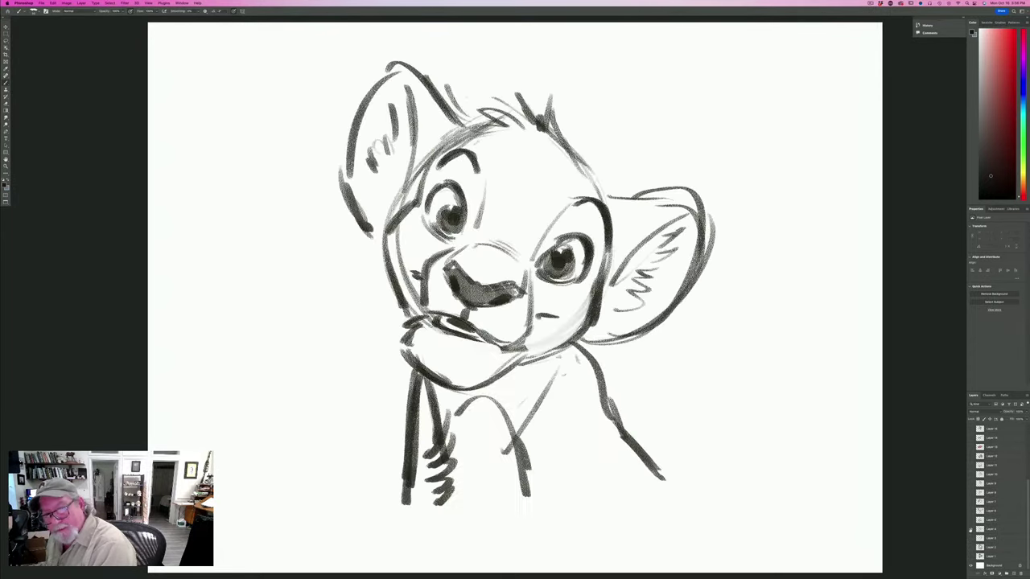
{"action": "left_click", "coordinate": [970, 530]}
{"action": "left_click", "coordinate": [970, 521]}
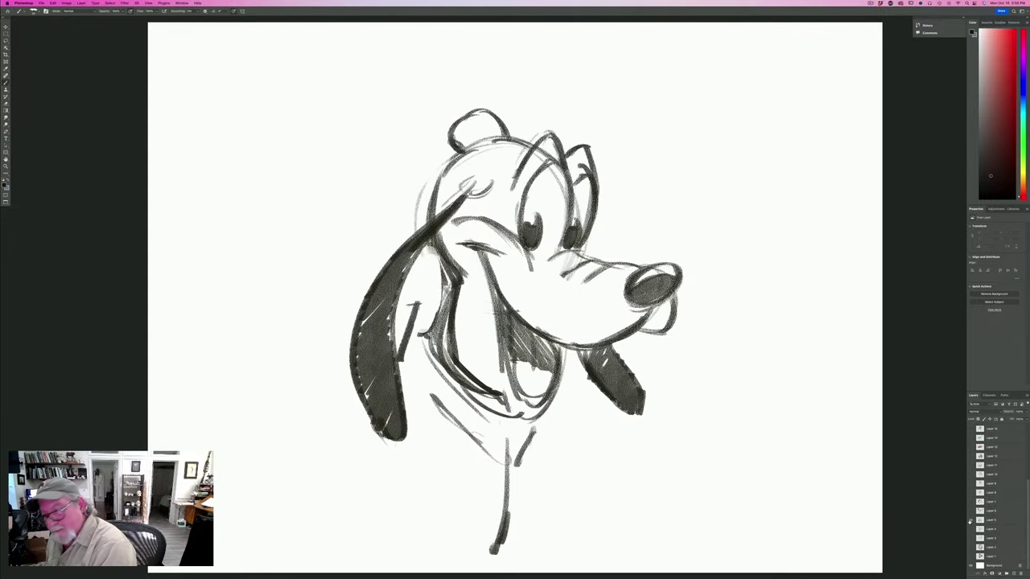
{"action": "left_click", "coordinate": [970, 521]}
{"action": "left_click", "coordinate": [970, 511]}
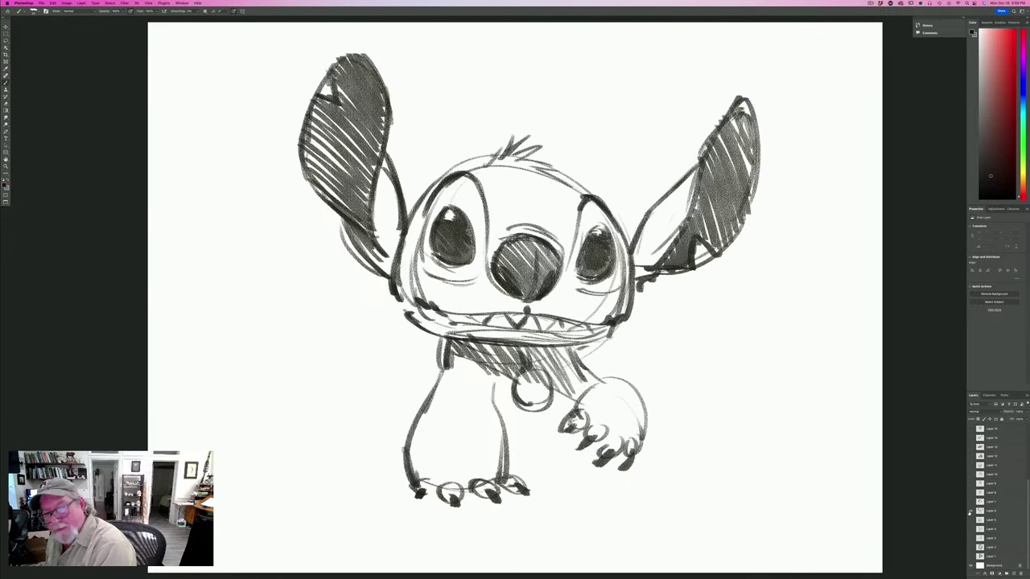
{"action": "left_click", "coordinate": [970, 511]}
{"action": "left_click", "coordinate": [970, 502]}
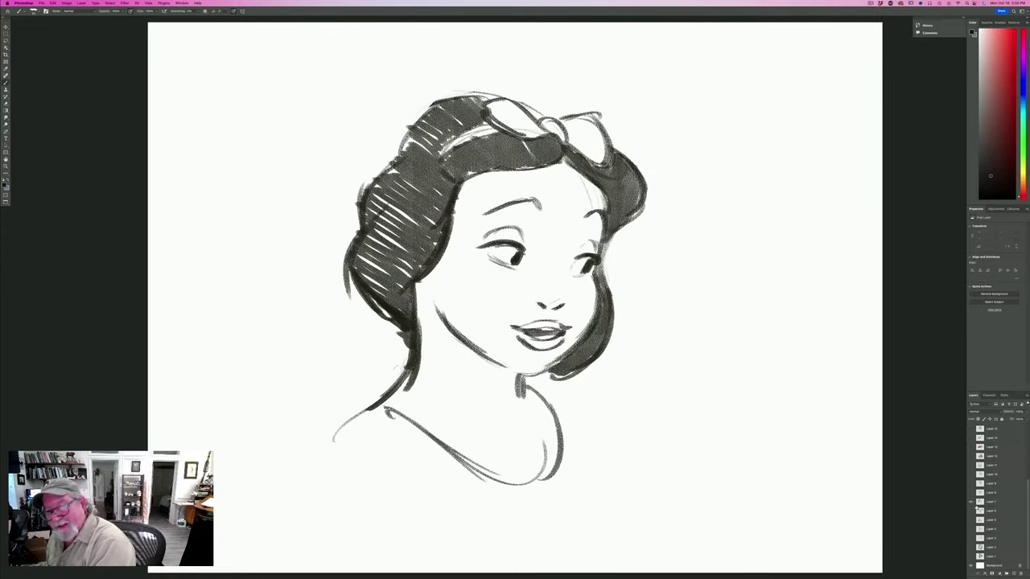
{"action": "left_click", "coordinate": [970, 503]}
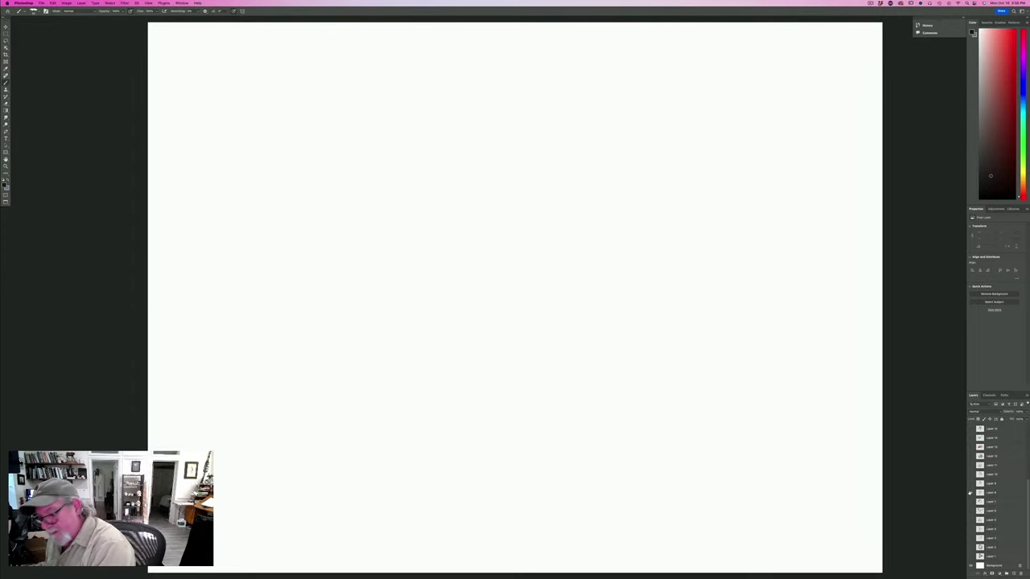
Continue reviewing the finished sketches by showing and hiding Layer 8 through Layer 14 one at a time.
{"action": "left_click", "coordinate": [971, 494]}
{"action": "left_click", "coordinate": [970, 494]}
{"action": "left_click", "coordinate": [970, 485]}
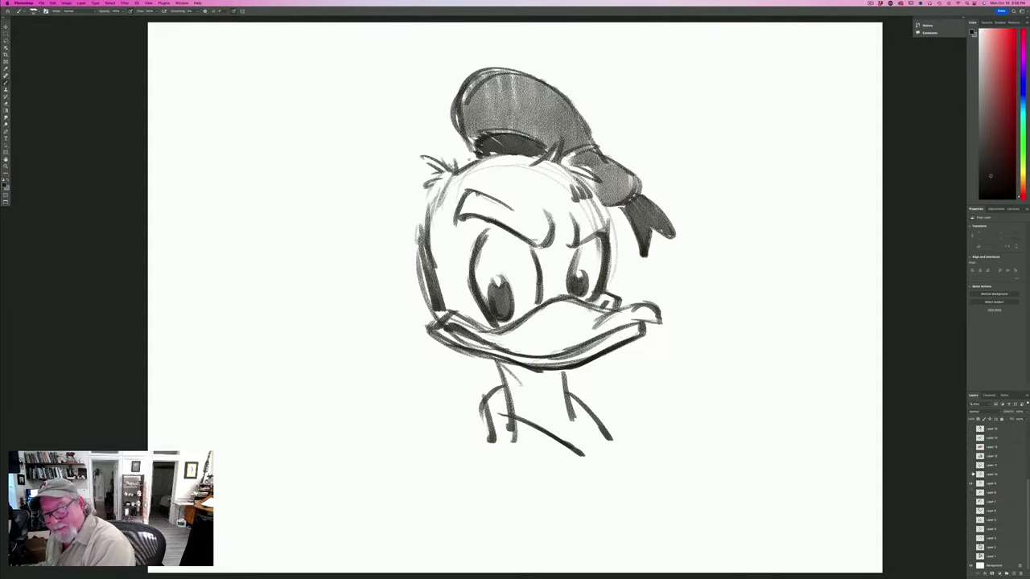
{"action": "left_click", "coordinate": [970, 484]}
{"action": "left_click", "coordinate": [970, 475]}
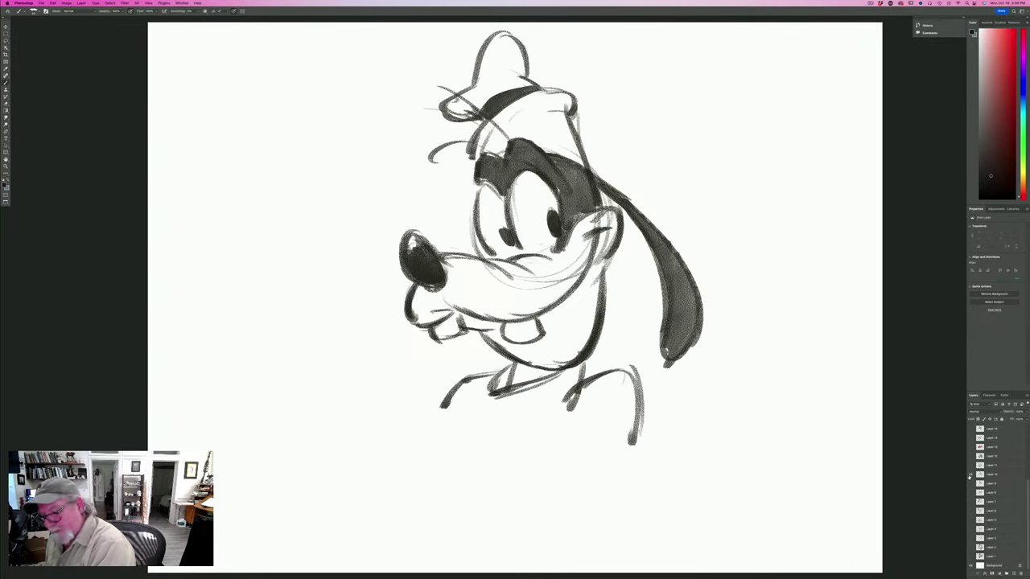
{"action": "left_click", "coordinate": [970, 476]}
{"action": "left_click", "coordinate": [970, 466]}
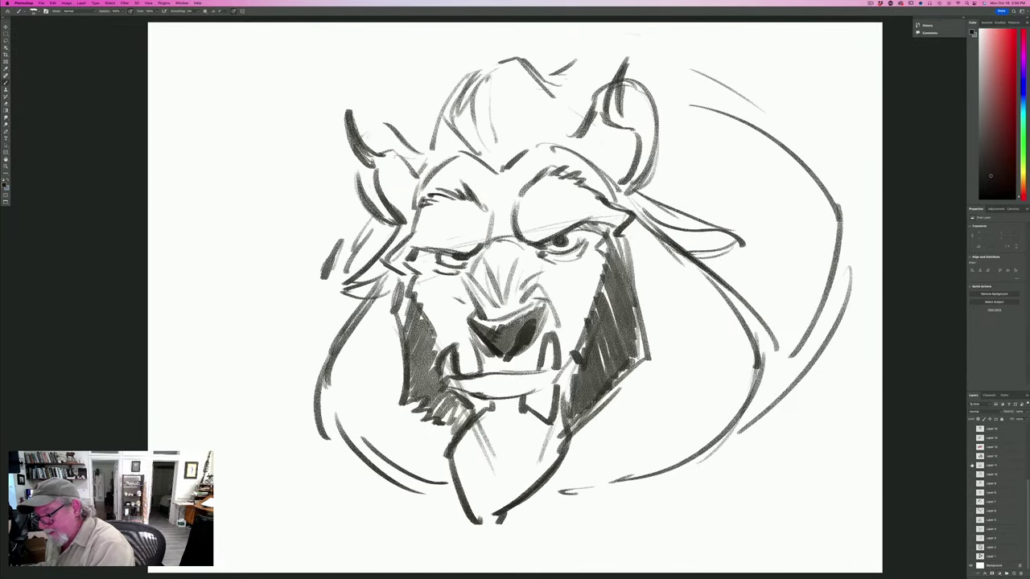
{"action": "left_click", "coordinate": [971, 466]}
{"action": "left_click", "coordinate": [970, 457]}
{"action": "left_click", "coordinate": [970, 457]}
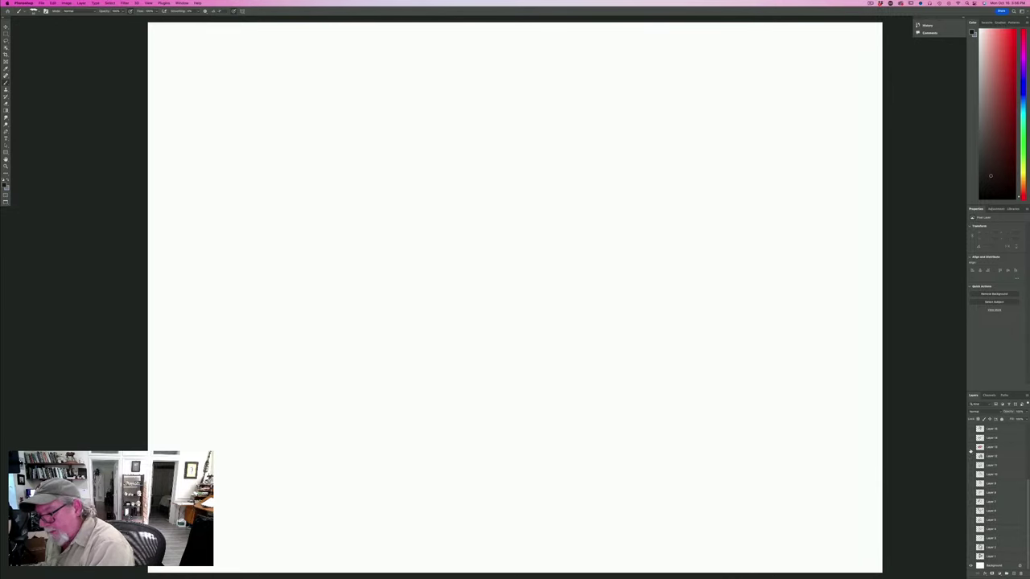
{"action": "left_click", "coordinate": [970, 448]}
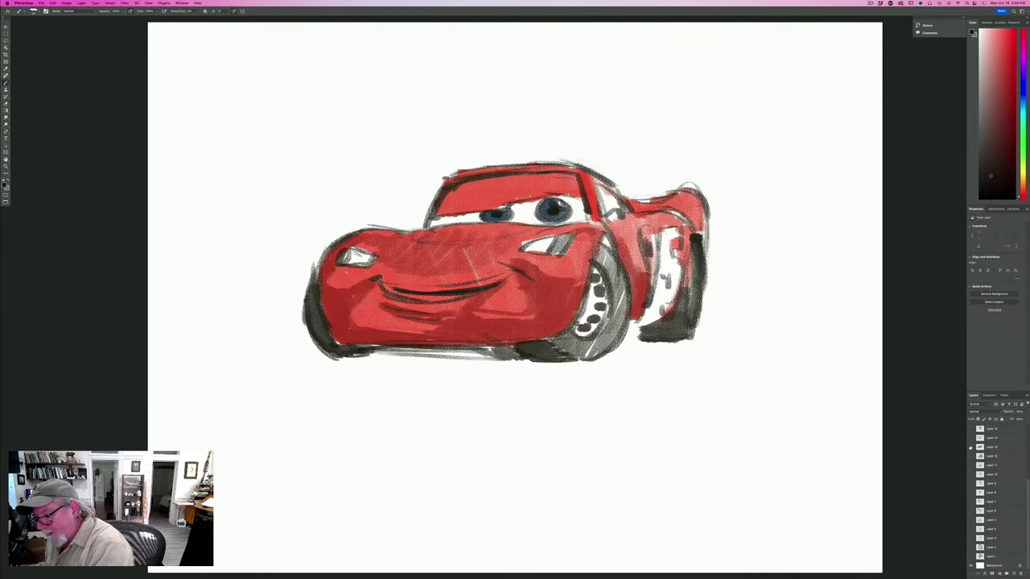
{"action": "left_click", "coordinate": [970, 448]}
{"action": "left_click", "coordinate": [970, 439]}
{"action": "left_click", "coordinate": [970, 438]}
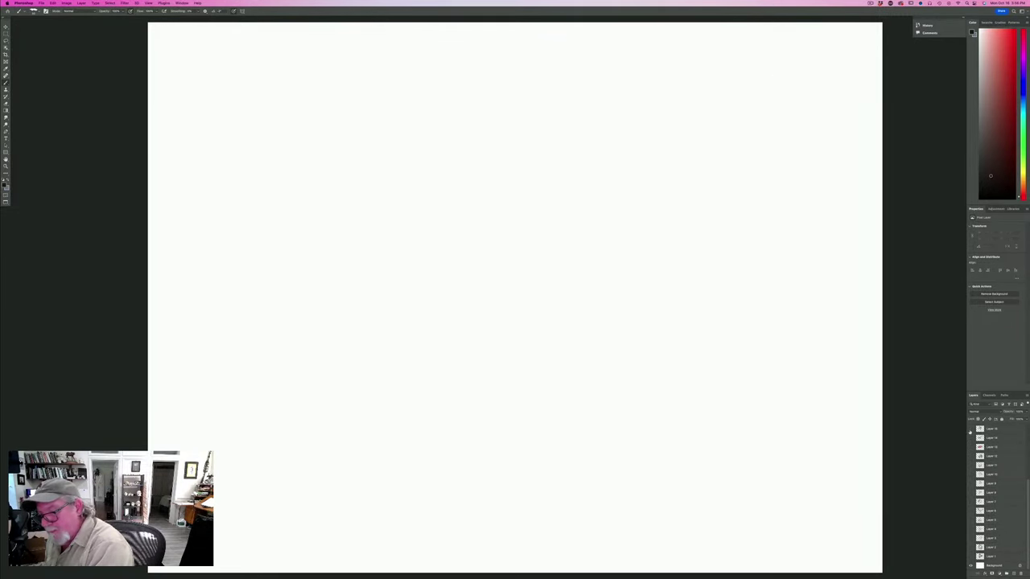
Review the character sketches on Layer 12 and Layers 15 to 18 by showing and hiding them one at a time.
{"action": "left_click", "coordinate": [970, 429]}
{"action": "left_click", "coordinate": [970, 429]}
{"action": "scroll", "coordinate": [970, 430], "scroll_direction": "up", "scroll_amount": 5}
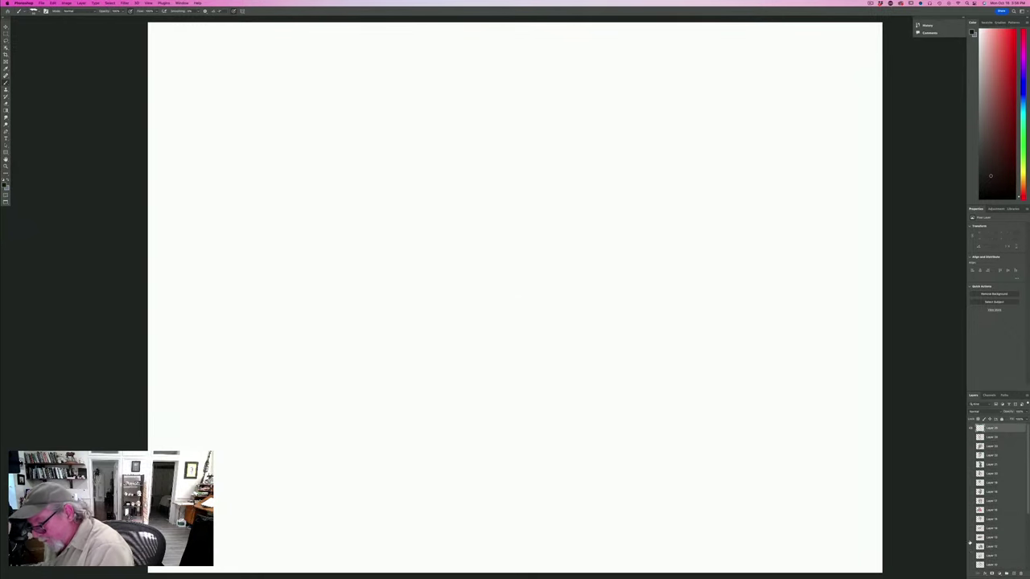
{"action": "left_click", "coordinate": [970, 547]}
{"action": "left_click", "coordinate": [970, 547]}
{"action": "left_click", "coordinate": [970, 519]}
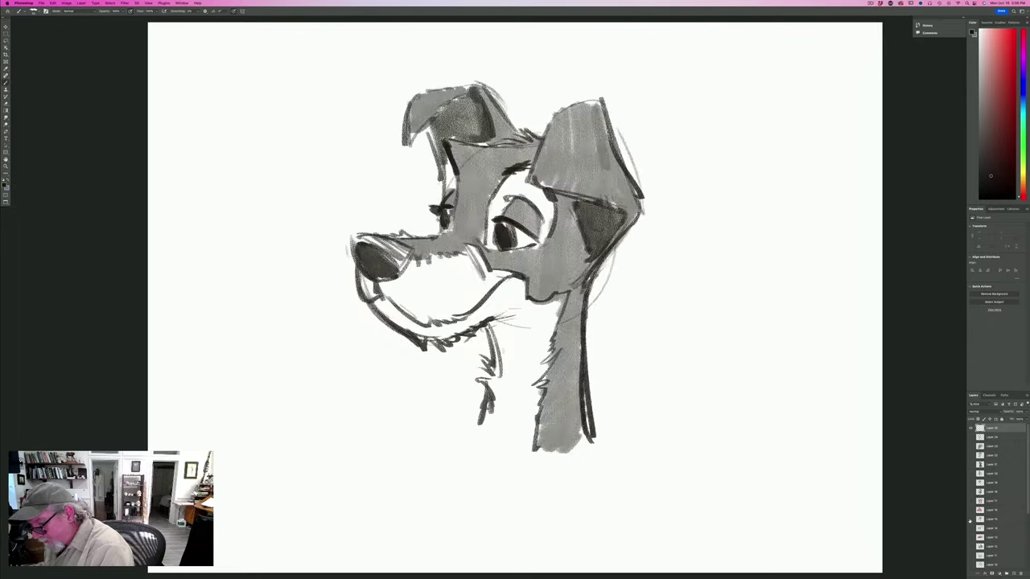
{"action": "left_click", "coordinate": [970, 519]}
{"action": "left_click", "coordinate": [971, 510]}
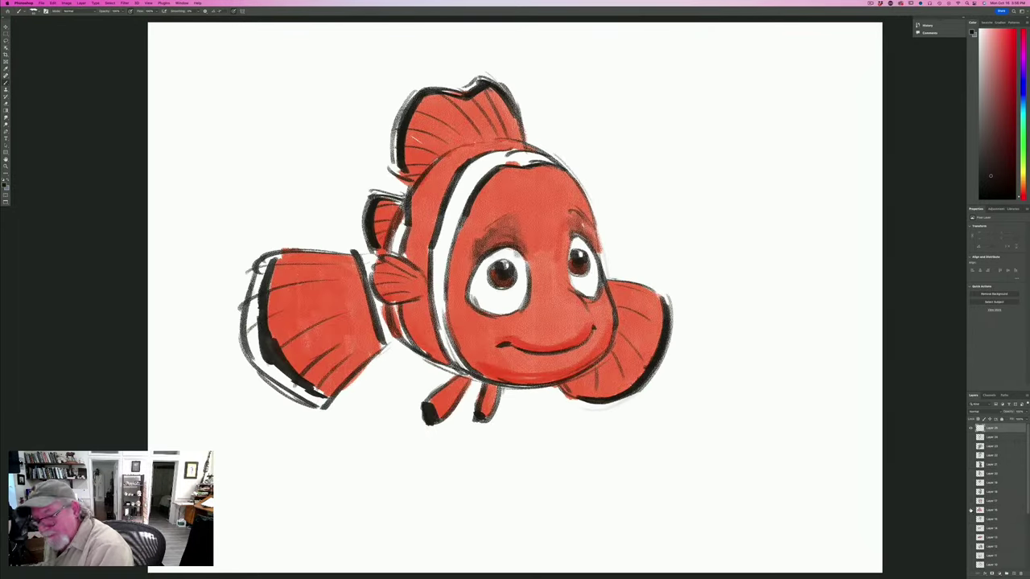
{"action": "left_click", "coordinate": [970, 511]}
{"action": "left_click", "coordinate": [971, 502]}
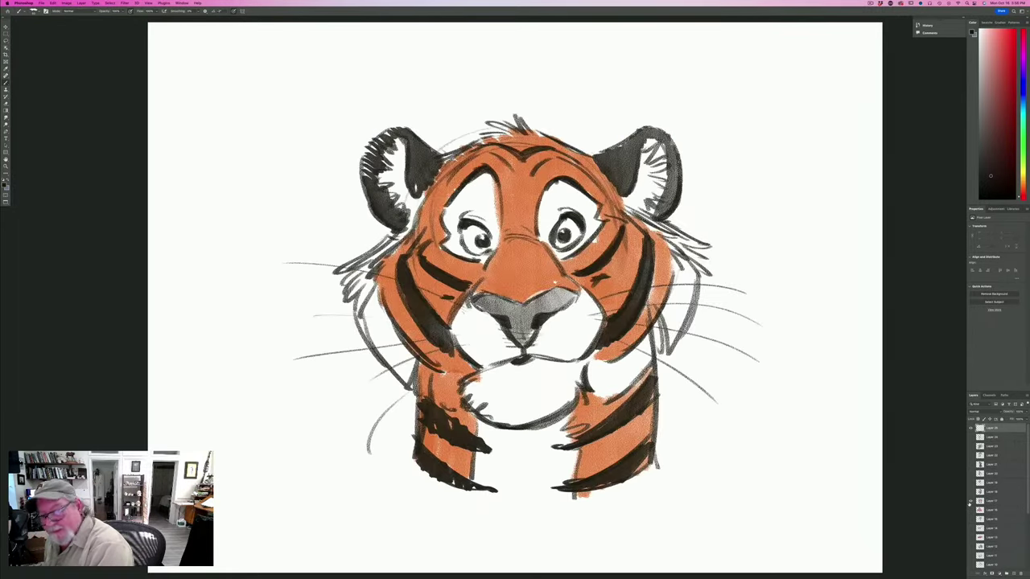
{"action": "left_click", "coordinate": [971, 502]}
{"action": "left_click", "coordinate": [970, 492]}
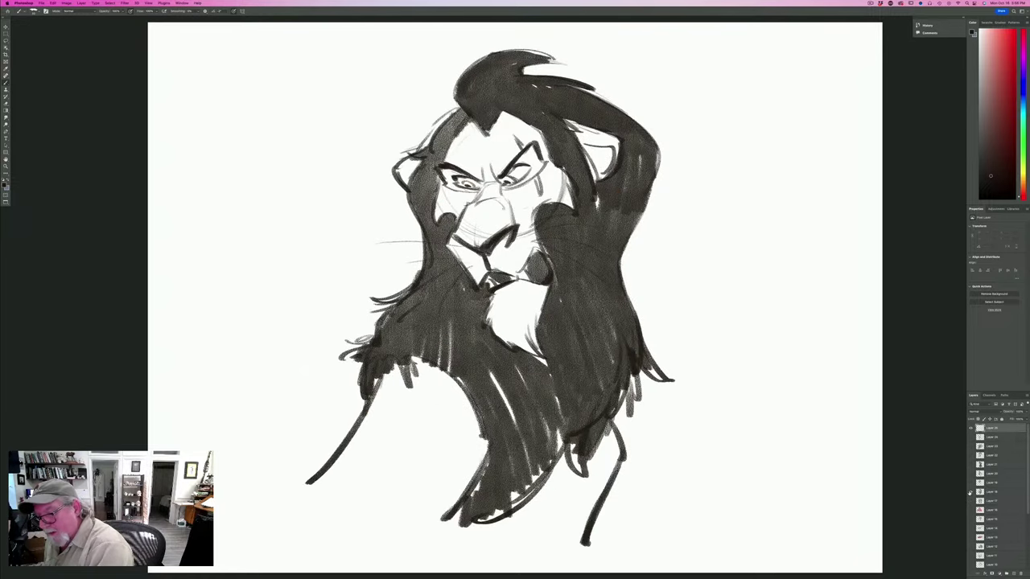
{"action": "left_click", "coordinate": [971, 492]}
Review the remaining character sketches on Layers 19 to 24 one at a time, hiding each again to leave the canvas blank.
{"action": "left_click", "coordinate": [970, 482]}
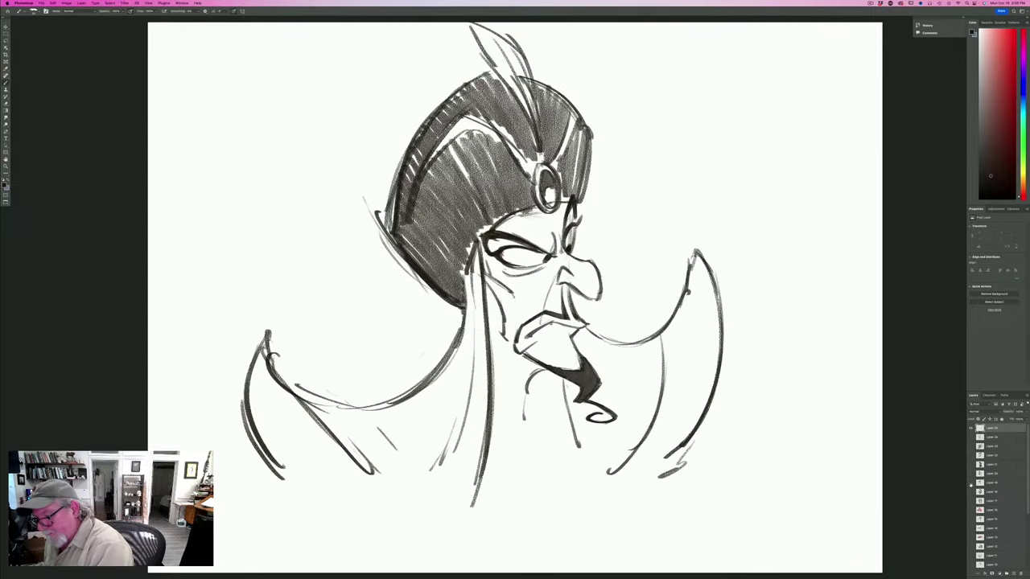
{"action": "left_click", "coordinate": [970, 483]}
{"action": "left_click", "coordinate": [970, 473]}
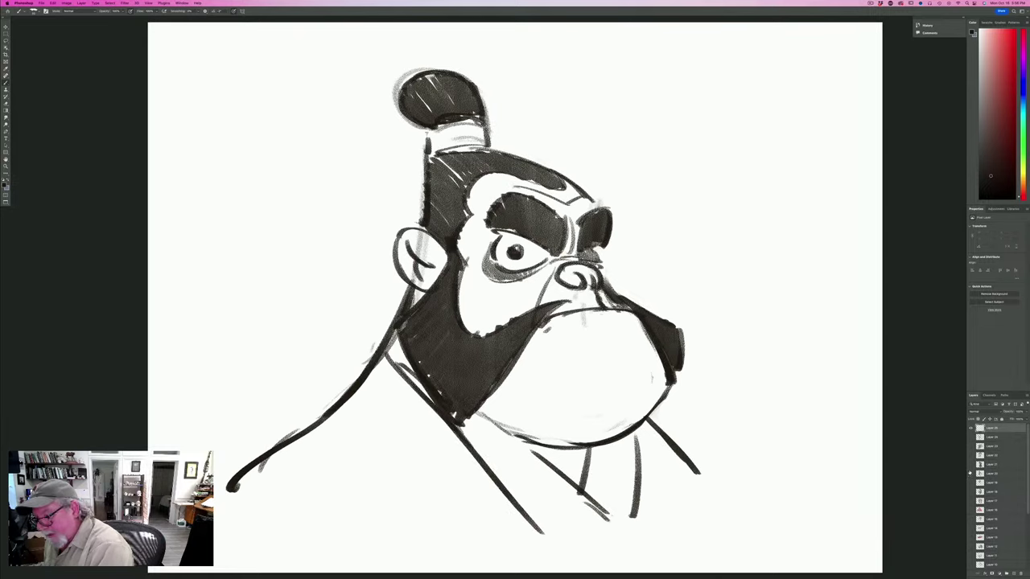
{"action": "left_click", "coordinate": [970, 474]}
{"action": "left_click", "coordinate": [970, 464]}
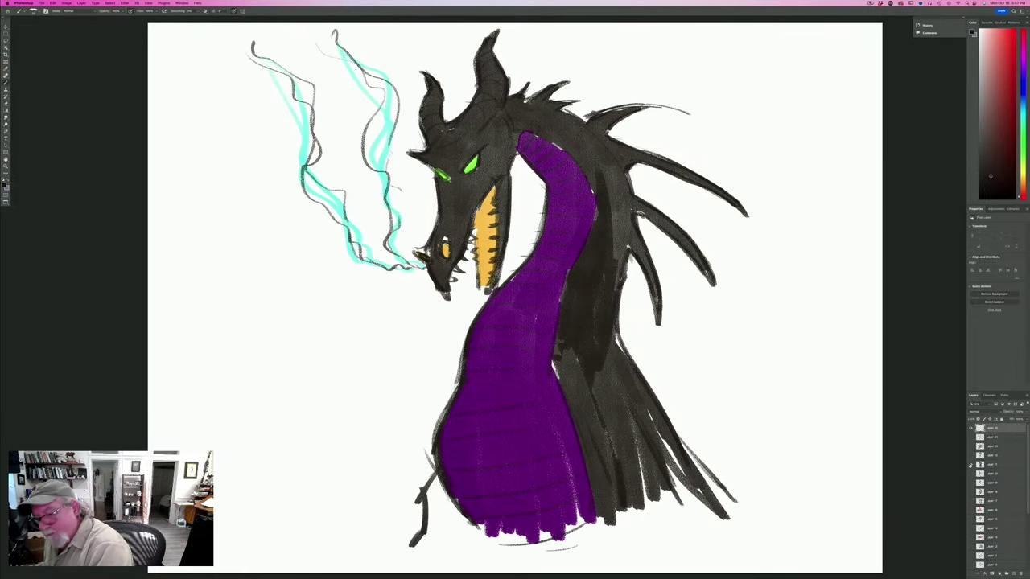
{"action": "left_click", "coordinate": [970, 464]}
{"action": "left_click", "coordinate": [970, 455]}
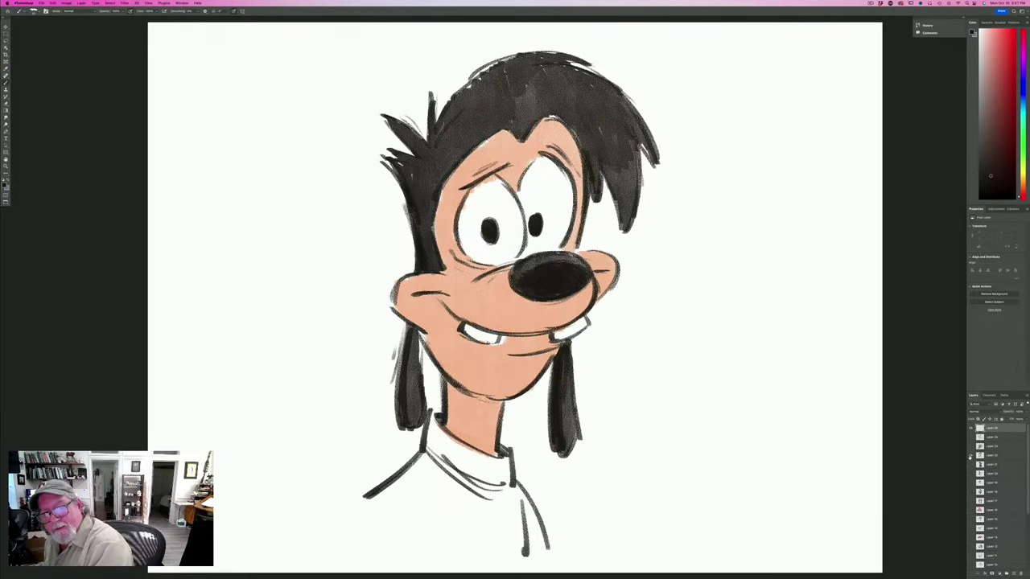
{"action": "left_click", "coordinate": [971, 455]}
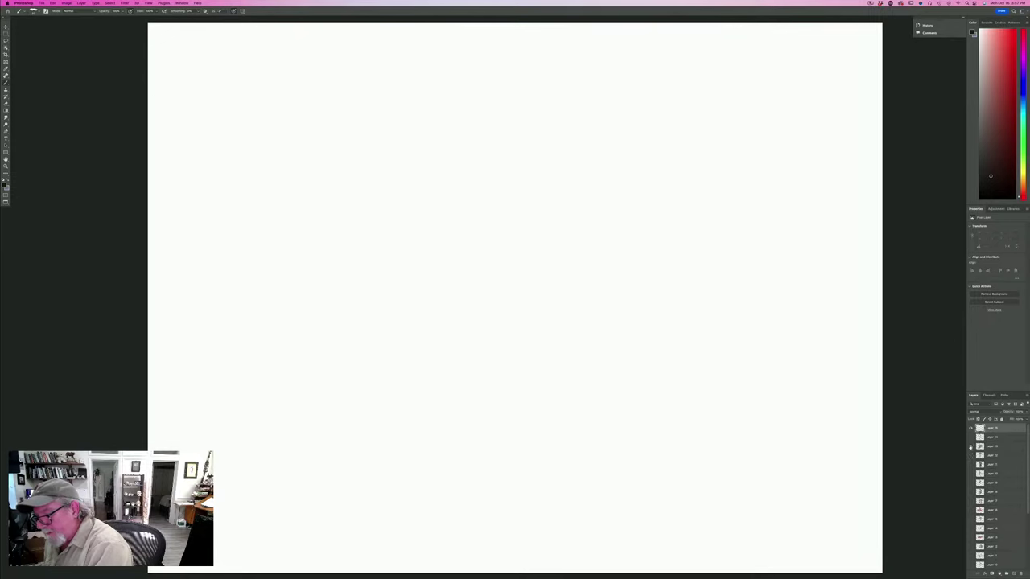
{"action": "left_click", "coordinate": [970, 447]}
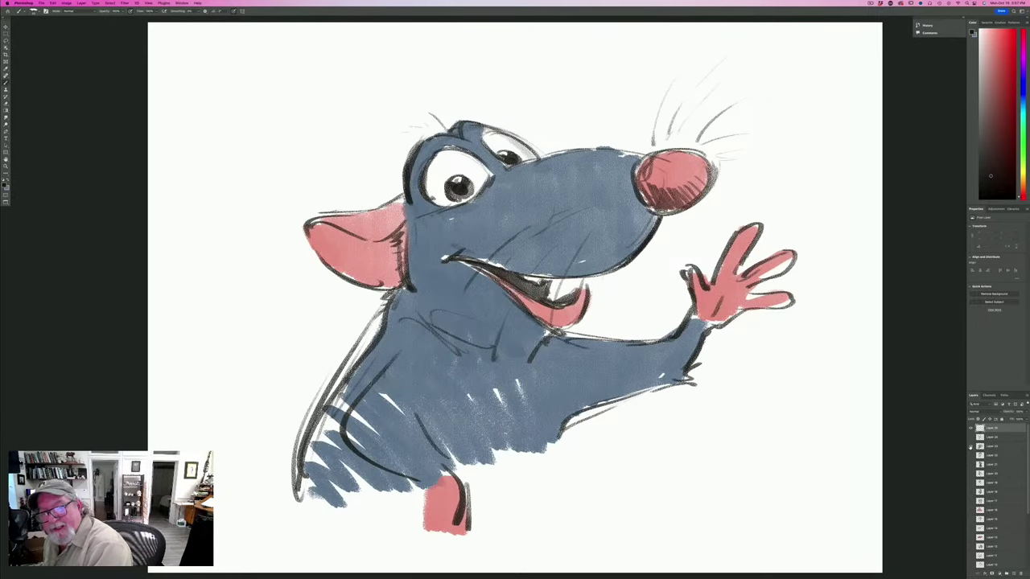
{"action": "left_click", "coordinate": [970, 447]}
{"action": "left_click", "coordinate": [970, 437]}
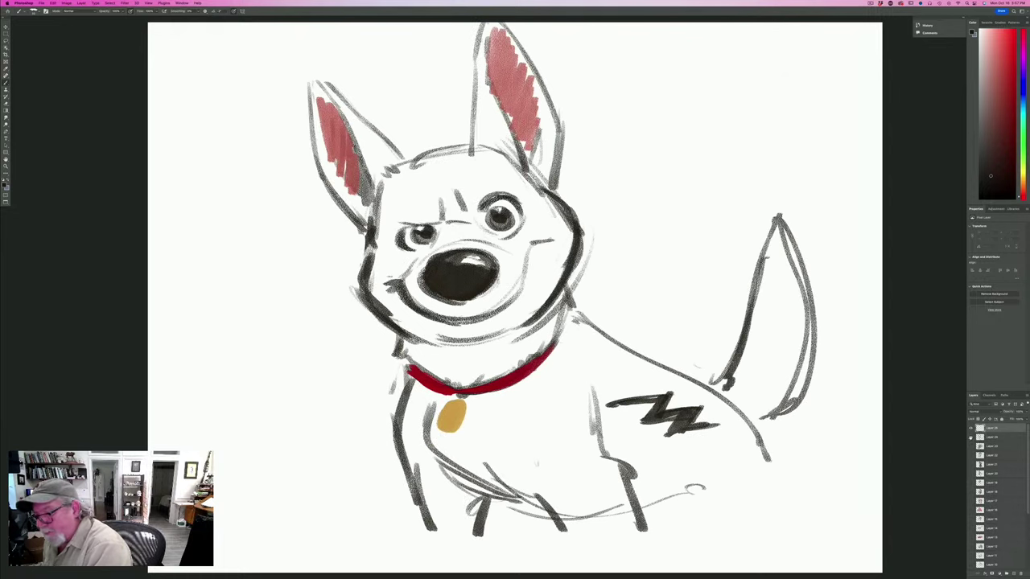
{"action": "left_click", "coordinate": [971, 438]}
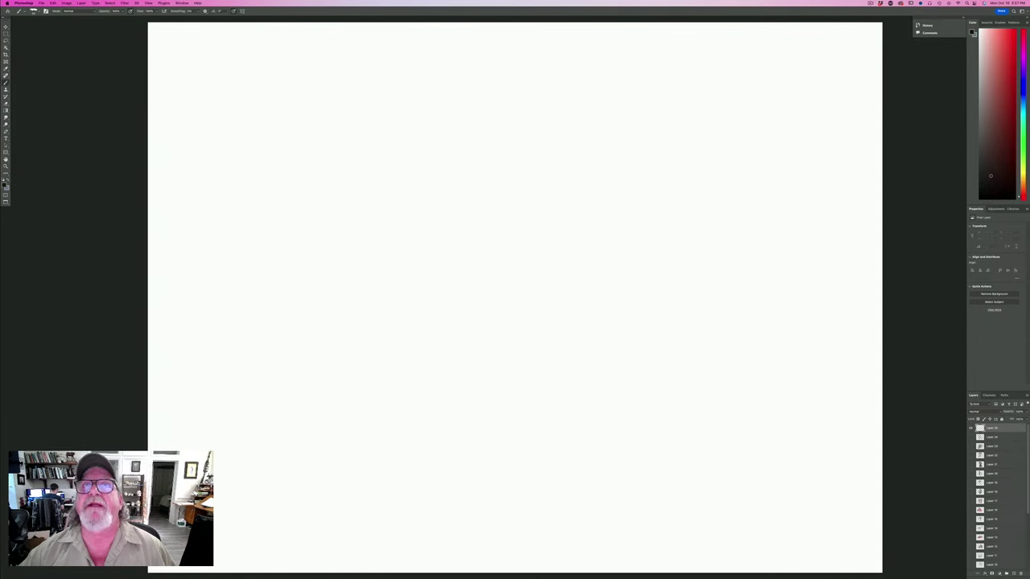
{"action": "key", "text": "Tab"}
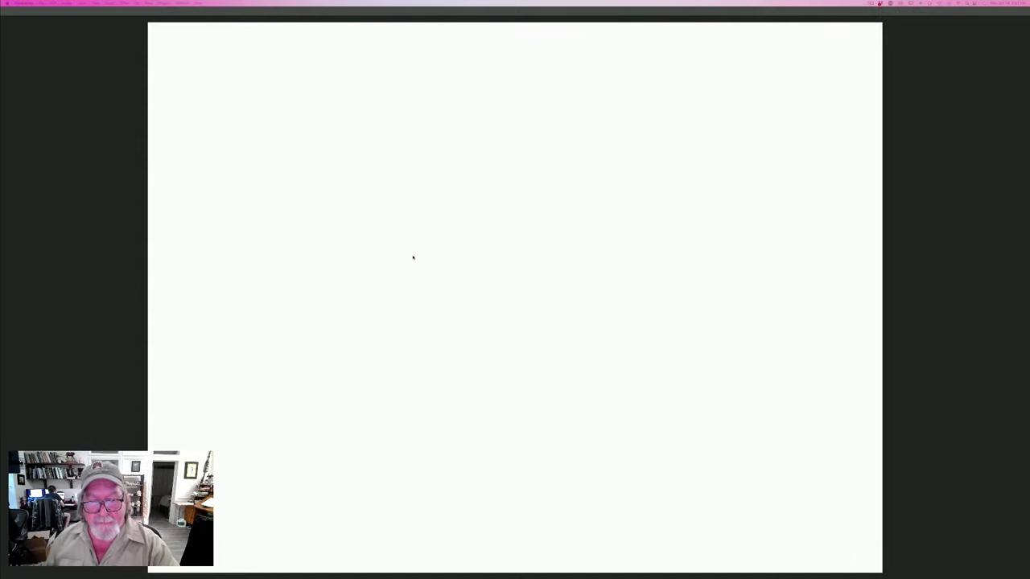
{"action": "key", "text": "Tab"}
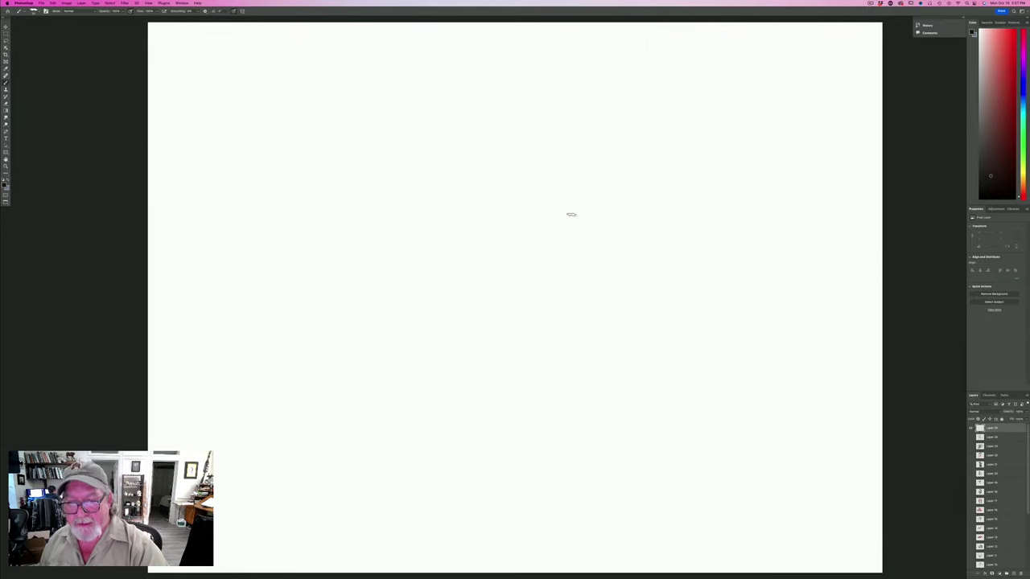
Sketch the elephant's head outline near the canvas centre, with a rounded cranium, brow, bulging far cheek and curved jaw.
{"action": "mouse_move", "coordinate": [560, 208]}
{"action": "left_mouse_down"}
{"action": "mouse_move", "coordinate": [576, 229]}
{"action": "mouse_move", "coordinate": [566, 218]}
{"action": "left_mouse_up"}
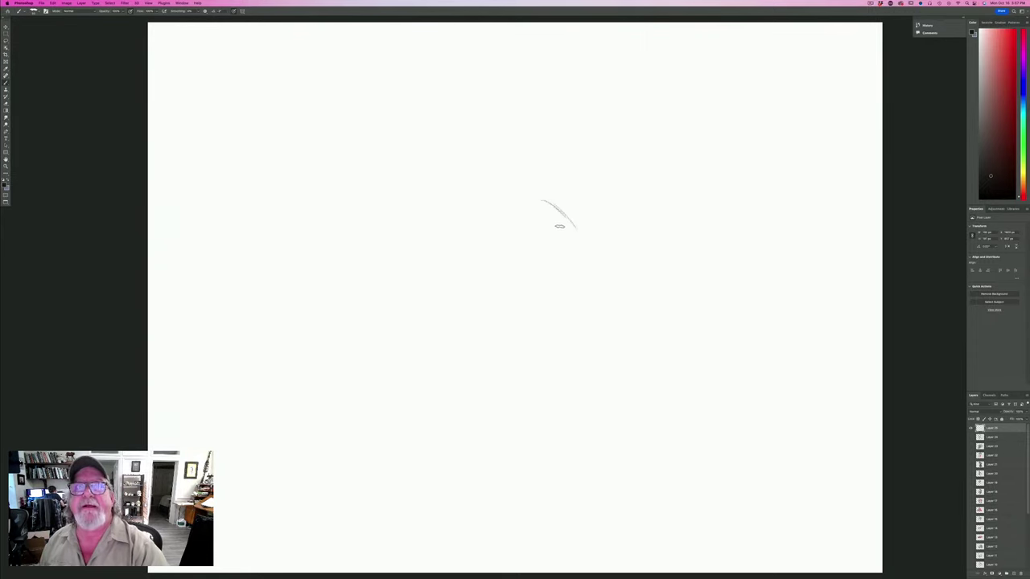
{"action": "left_click_drag", "start_coordinate": [517, 188], "coordinate": [368, 253]}
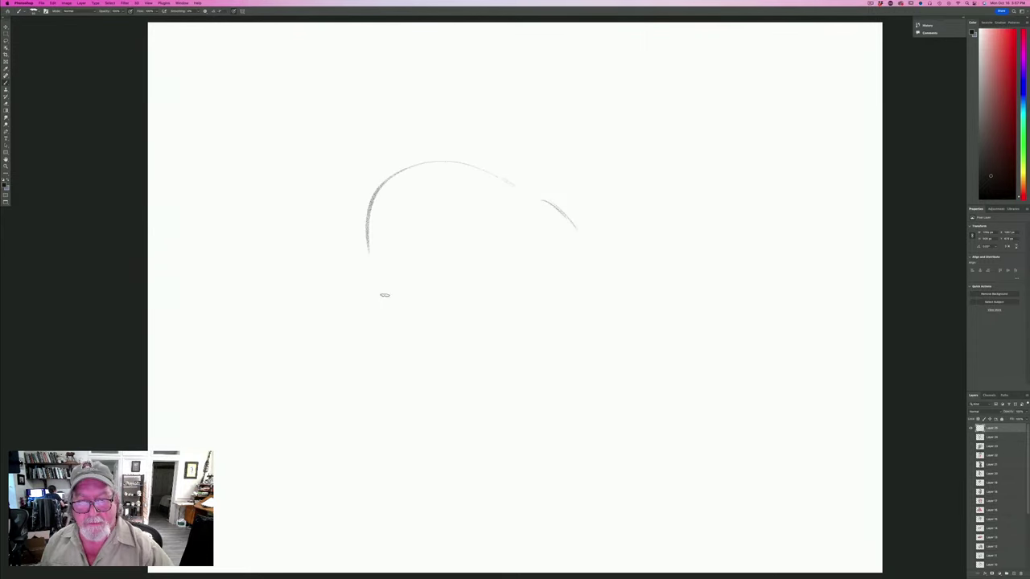
{"action": "mouse_move", "coordinate": [393, 306]}
{"action": "left_mouse_down"}
{"action": "mouse_move", "coordinate": [494, 171]}
{"action": "mouse_move", "coordinate": [529, 219]}
{"action": "mouse_move", "coordinate": [554, 203]}
{"action": "mouse_move", "coordinate": [600, 261]}
{"action": "left_mouse_up"}
{"action": "mouse_move", "coordinate": [585, 225]}
{"action": "left_mouse_down"}
{"action": "mouse_move", "coordinate": [605, 267]}
{"action": "mouse_move", "coordinate": [618, 266]}
{"action": "mouse_move", "coordinate": [608, 339]}
{"action": "left_mouse_up"}
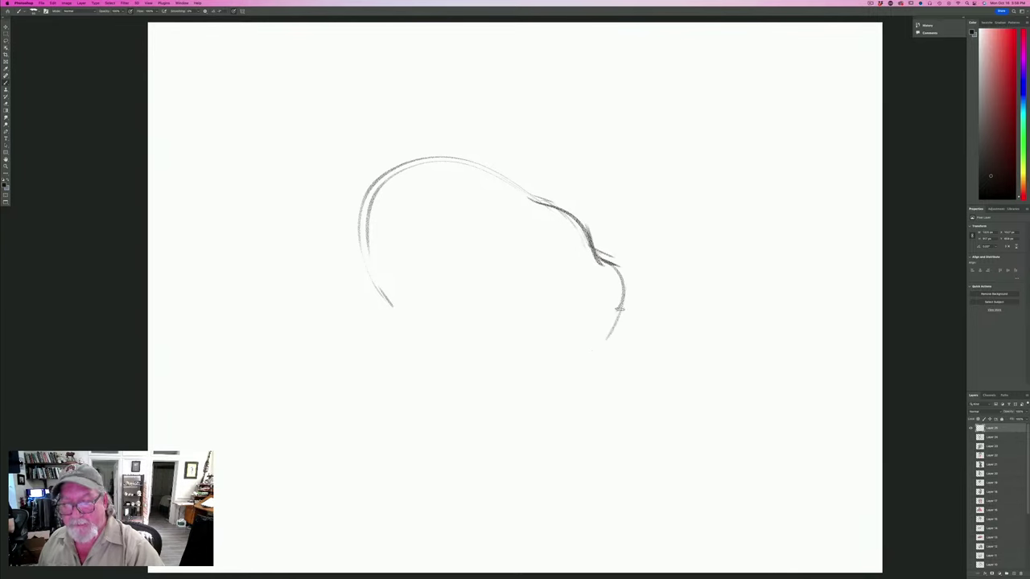
{"action": "mouse_move", "coordinate": [551, 392]}
{"action": "left_mouse_down"}
{"action": "mouse_move", "coordinate": [434, 356]}
{"action": "mouse_move", "coordinate": [554, 378]}
{"action": "mouse_move", "coordinate": [448, 361]}
{"action": "left_mouse_up"}
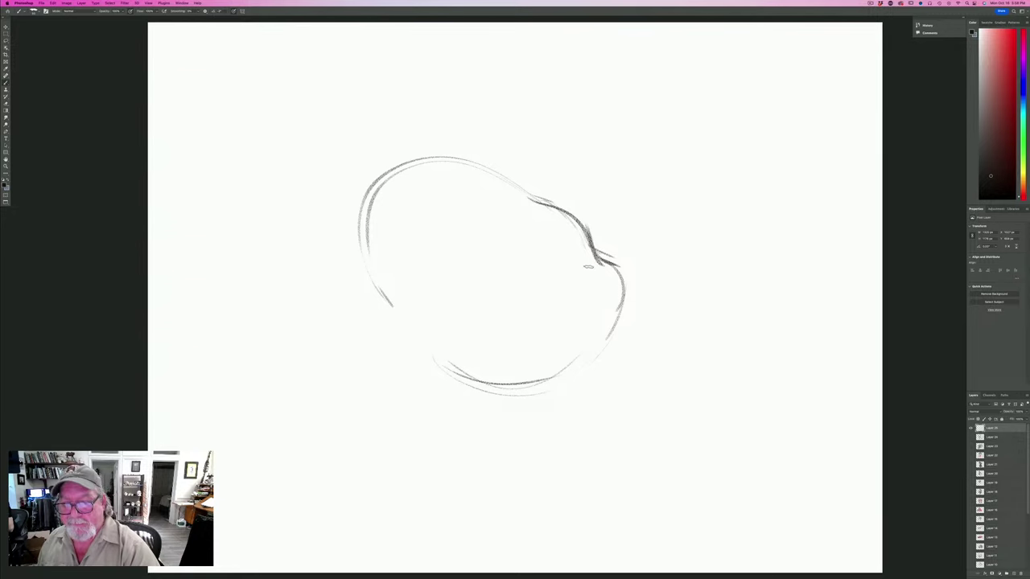
Sketch the narrow oval far eye below the brow, reinforce the back of the head and add a short line extending from it.
{"action": "left_click_drag", "start_coordinate": [588, 267], "coordinate": [578, 243]}
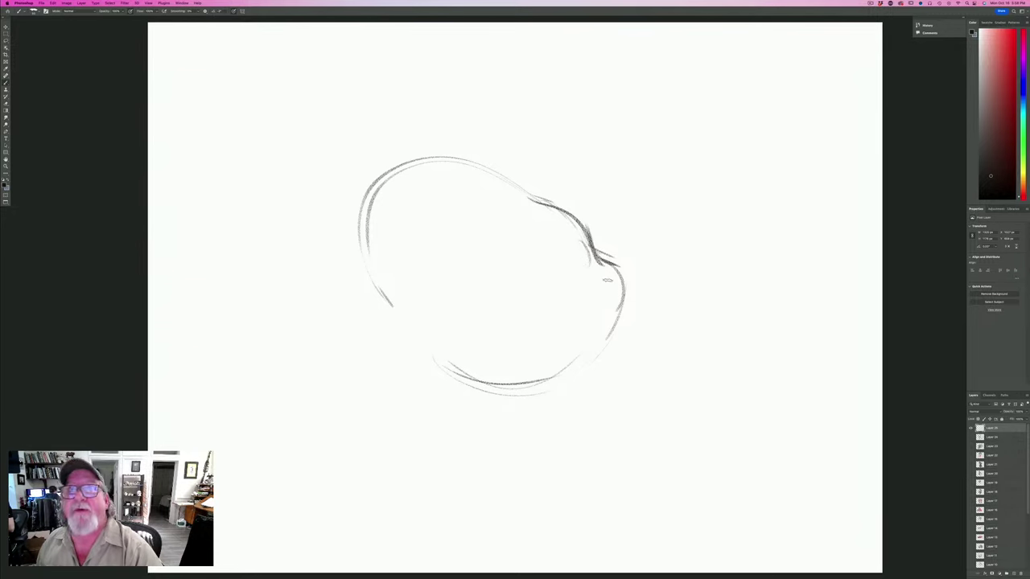
{"action": "mouse_move", "coordinate": [584, 292]}
{"action": "left_mouse_down"}
{"action": "mouse_move", "coordinate": [591, 261]}
{"action": "mouse_move", "coordinate": [592, 293]}
{"action": "mouse_move", "coordinate": [582, 293]}
{"action": "mouse_move", "coordinate": [579, 238]}
{"action": "left_mouse_up"}
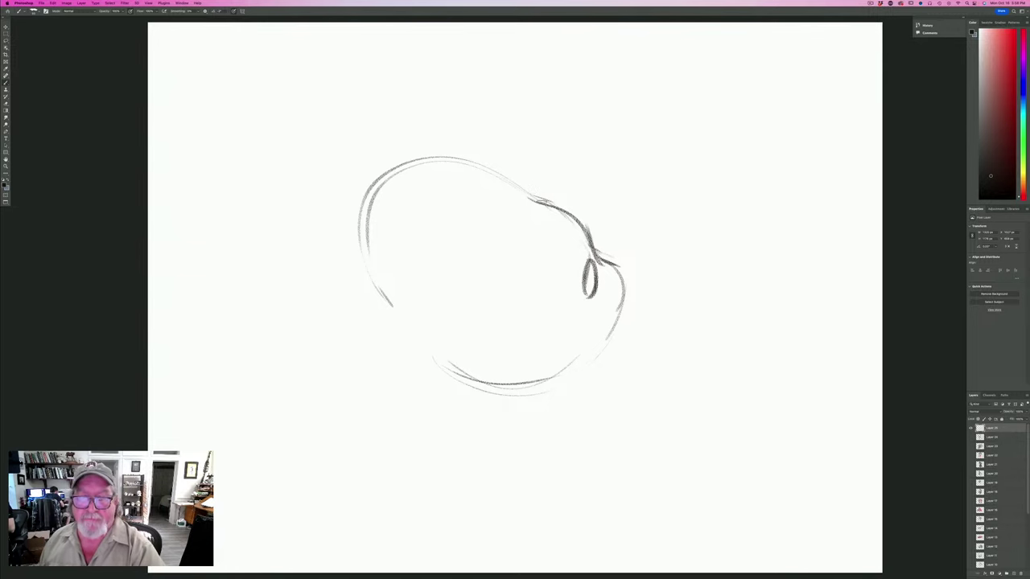
{"action": "mouse_move", "coordinate": [511, 179]}
{"action": "left_mouse_down"}
{"action": "mouse_move", "coordinate": [384, 187]}
{"action": "mouse_move", "coordinate": [397, 317]}
{"action": "mouse_move", "coordinate": [326, 315]}
{"action": "left_mouse_up"}
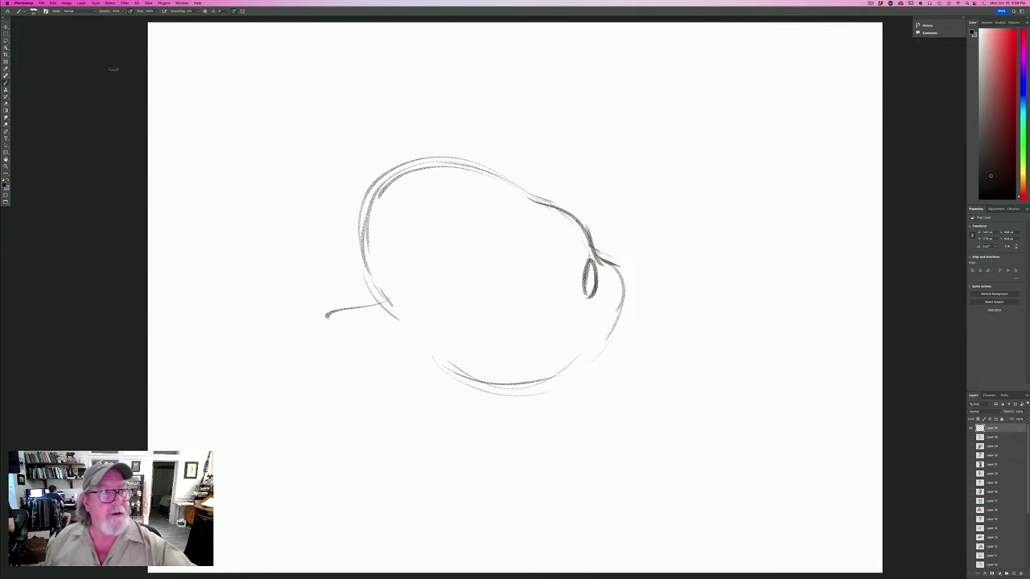
Scale the head sketch down proportionally and reposition it in the upper middle of the canvas.
{"action": "left_click", "coordinate": [52, 3]}
{"action": "left_click", "coordinate": [64, 117]}
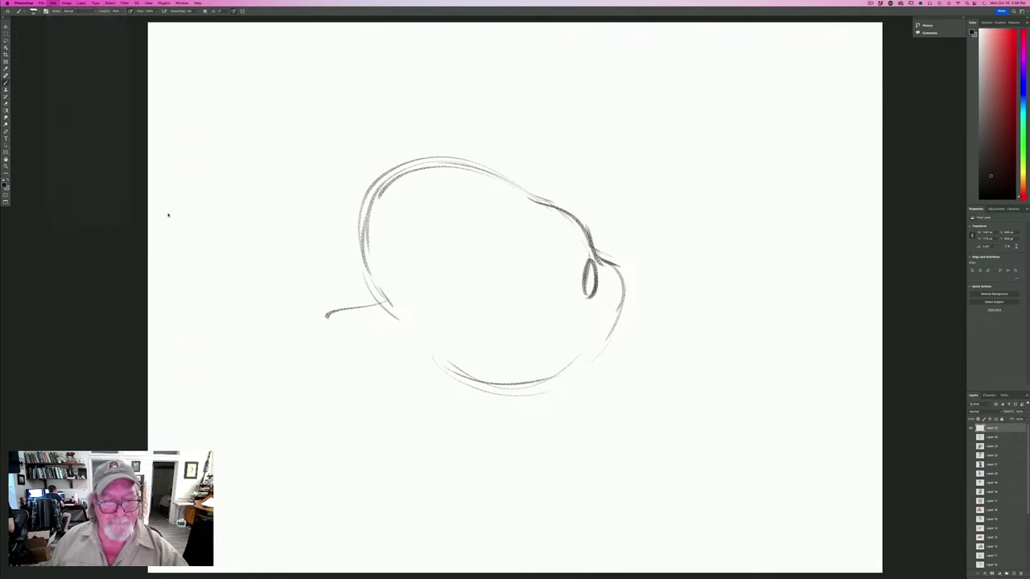
{"action": "left_click_drag", "start_coordinate": [325, 396], "coordinate": [391, 340]}
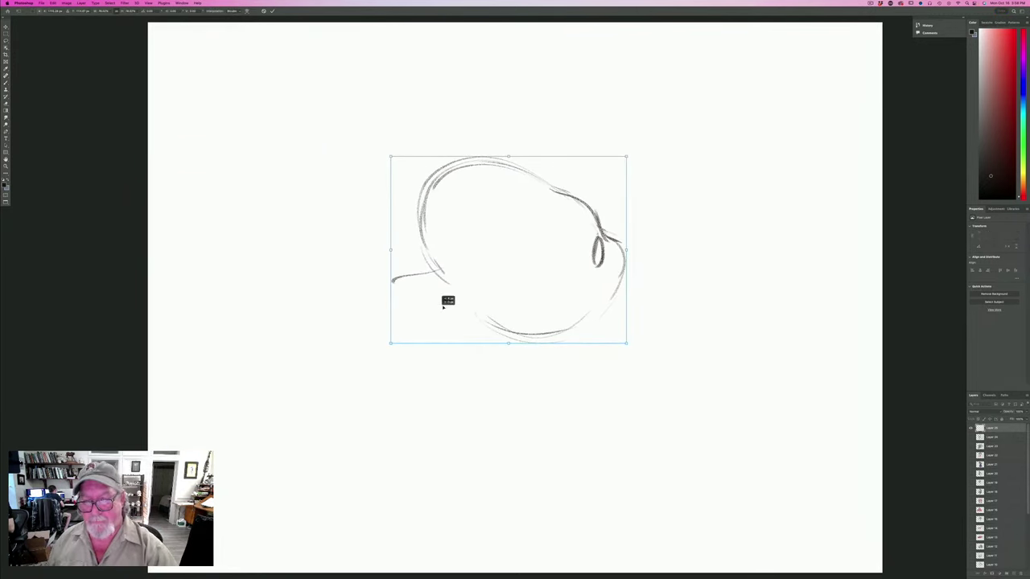
{"action": "mouse_move", "coordinate": [441, 305]}
{"action": "left_mouse_down"}
{"action": "mouse_move", "coordinate": [459, 287]}
{"action": "mouse_move", "coordinate": [450, 311]}
{"action": "left_mouse_up"}
{"action": "key", "text": "Return"}
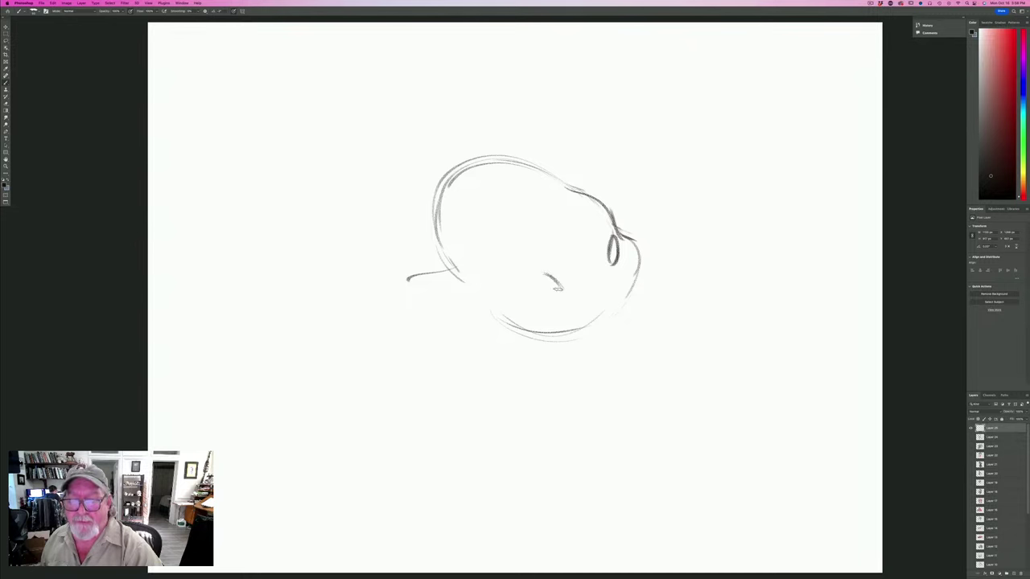
Draw the near eye with lids and a dark pupil, shade the far eye and add a short curve beneath it.
{"action": "mouse_move", "coordinate": [562, 289]}
{"action": "left_mouse_down"}
{"action": "mouse_move", "coordinate": [529, 276]}
{"action": "mouse_move", "coordinate": [539, 294]}
{"action": "mouse_move", "coordinate": [559, 298]}
{"action": "mouse_move", "coordinate": [535, 301]}
{"action": "mouse_move", "coordinate": [555, 296]}
{"action": "mouse_move", "coordinate": [543, 294]}
{"action": "left_mouse_up"}
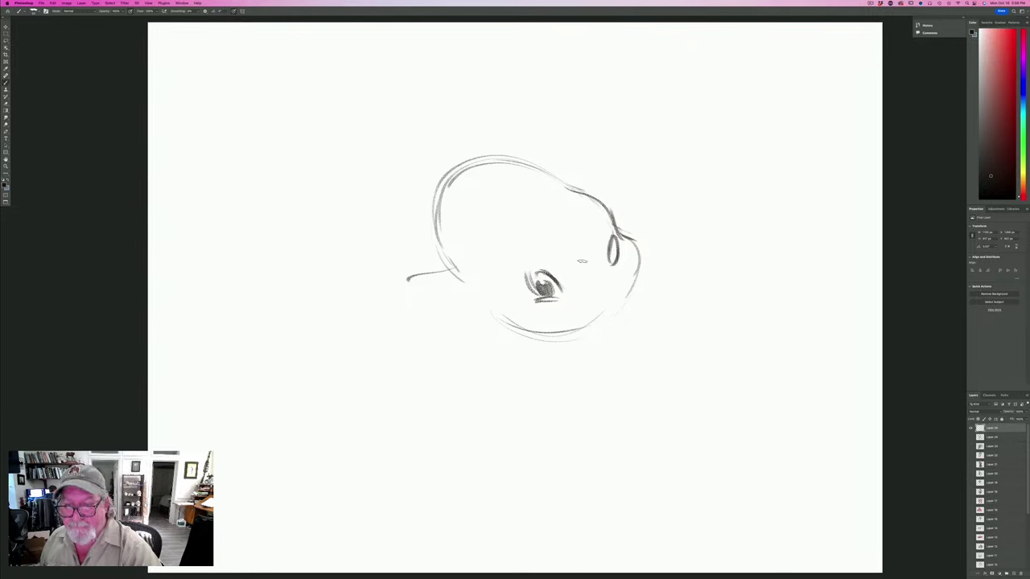
{"action": "left_click_drag", "start_coordinate": [611, 248], "coordinate": [612, 263]}
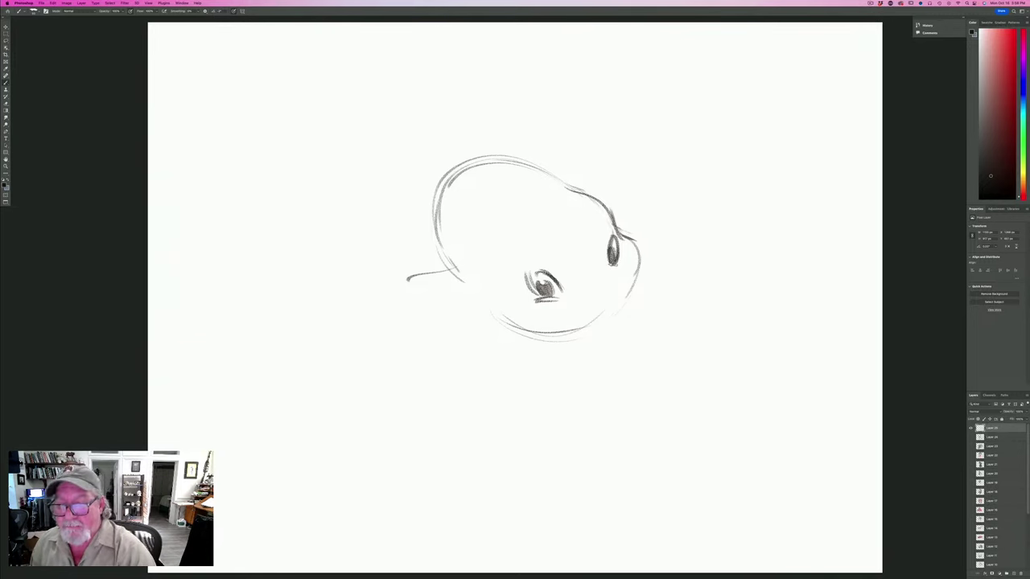
{"action": "left_click_drag", "start_coordinate": [610, 262], "coordinate": [625, 274]}
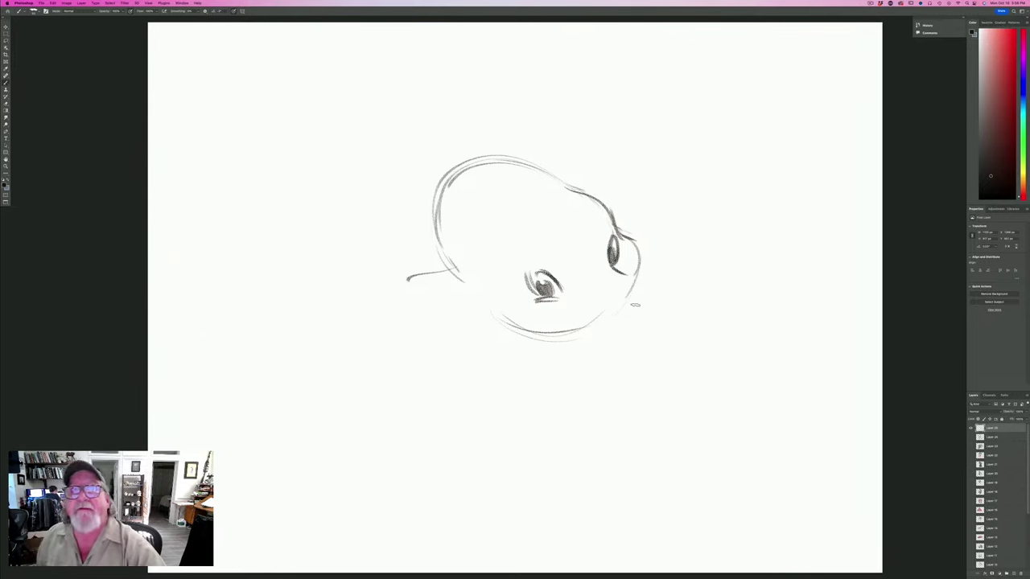
Draw a raised trunk extending from the face with a dark nostril at its tip, erasing the cheek contour that crosses it.
{"action": "left_click_drag", "start_coordinate": [631, 274], "coordinate": [694, 257]}
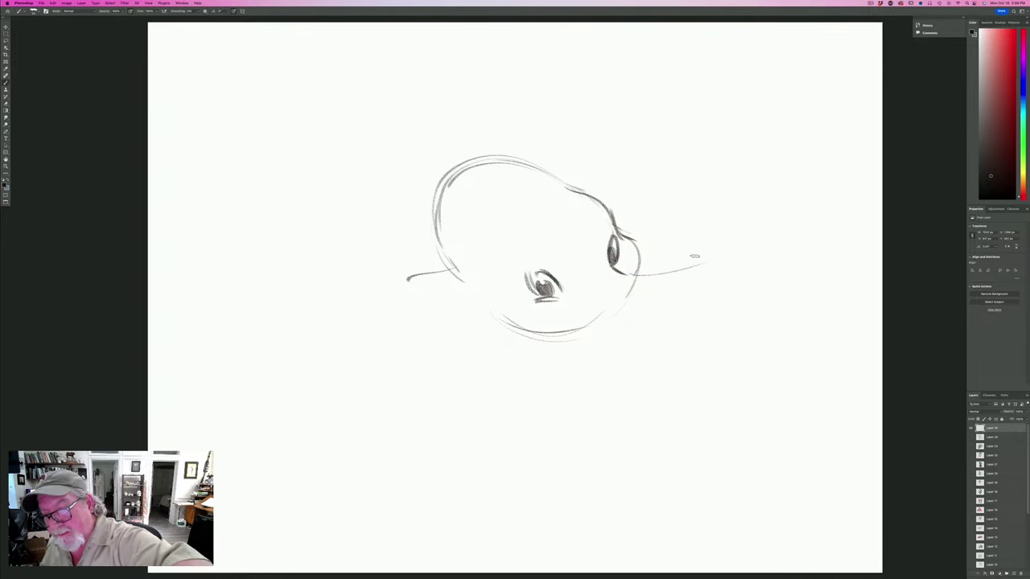
{"action": "left_click_drag", "start_coordinate": [630, 294], "coordinate": [601, 319]}
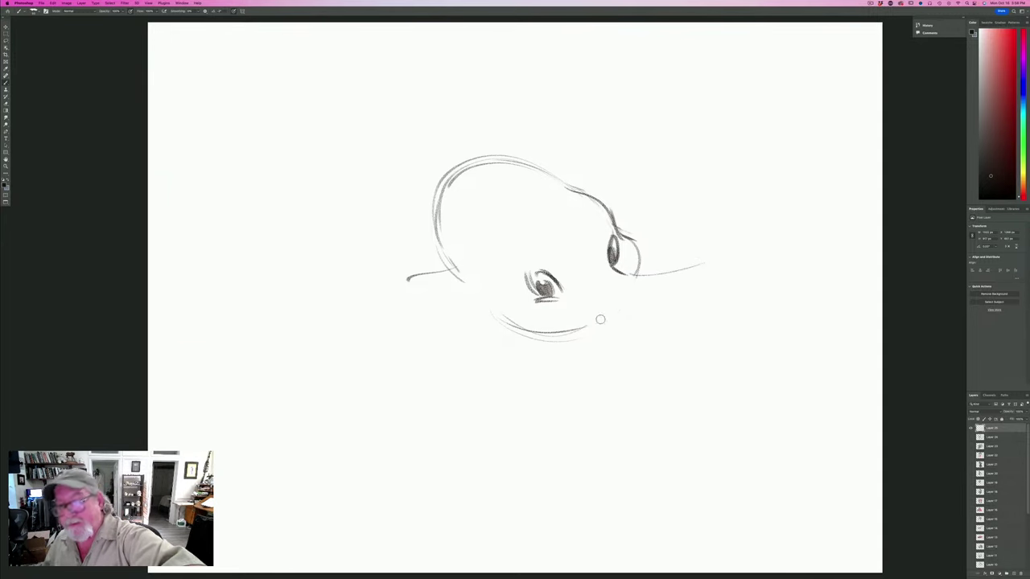
{"action": "mouse_move", "coordinate": [695, 265]}
{"action": "left_mouse_down"}
{"action": "mouse_move", "coordinate": [729, 269]}
{"action": "mouse_move", "coordinate": [621, 326]}
{"action": "left_mouse_up"}
{"action": "mouse_move", "coordinate": [684, 298]}
{"action": "left_mouse_down"}
{"action": "mouse_move", "coordinate": [613, 329]}
{"action": "mouse_move", "coordinate": [571, 325]}
{"action": "left_mouse_up"}
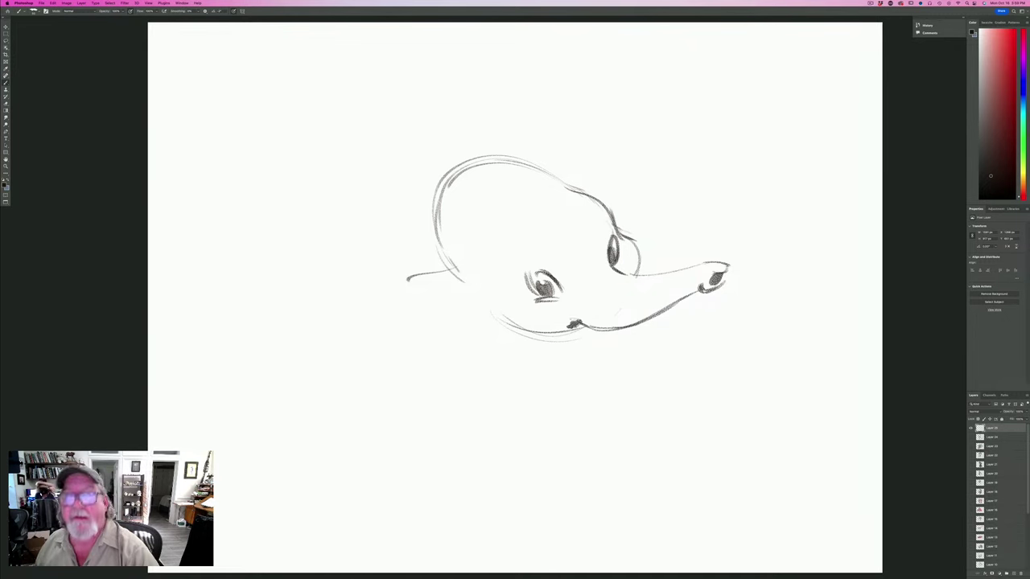
Add short eyebrow marks above both eyes and curved wrinkles across the base of the trunk.
{"action": "left_click_drag", "start_coordinate": [503, 246], "coordinate": [498, 262]}
{"action": "left_click_drag", "start_coordinate": [592, 202], "coordinate": [608, 210]}
{"action": "key", "text": "super+z"}
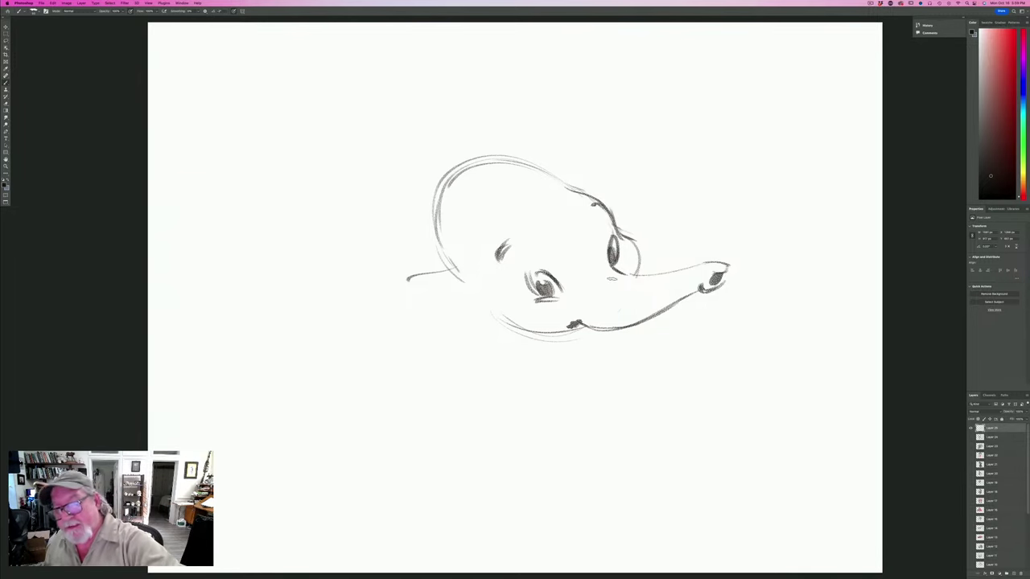
{"action": "mouse_move", "coordinate": [590, 298]}
{"action": "left_mouse_down"}
{"action": "mouse_move", "coordinate": [598, 275]}
{"action": "mouse_move", "coordinate": [580, 285]}
{"action": "mouse_move", "coordinate": [592, 259]}
{"action": "mouse_move", "coordinate": [616, 297]}
{"action": "left_mouse_up"}
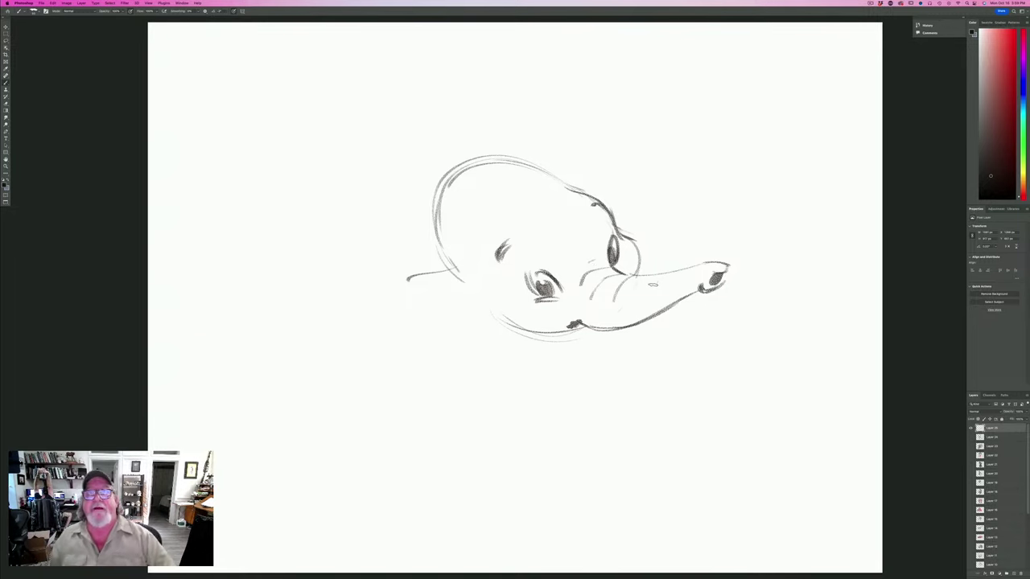
Draw the open mouth and lower jaw beneath the trunk, and darken the far cheek contour beside the far eye.
{"action": "mouse_move", "coordinate": [615, 332]}
{"action": "left_mouse_down"}
{"action": "mouse_move", "coordinate": [606, 343]}
{"action": "mouse_move", "coordinate": [606, 331]}
{"action": "mouse_move", "coordinate": [576, 328]}
{"action": "mouse_move", "coordinate": [604, 348]}
{"action": "mouse_move", "coordinate": [613, 331]}
{"action": "mouse_move", "coordinate": [580, 326]}
{"action": "mouse_move", "coordinate": [613, 338]}
{"action": "mouse_move", "coordinate": [595, 359]}
{"action": "mouse_move", "coordinate": [549, 341]}
{"action": "mouse_move", "coordinate": [559, 341]}
{"action": "mouse_move", "coordinate": [548, 350]}
{"action": "mouse_move", "coordinate": [579, 346]}
{"action": "mouse_move", "coordinate": [521, 349]}
{"action": "left_mouse_up"}
{"action": "left_click_drag", "start_coordinate": [473, 315], "coordinate": [521, 347]}
{"action": "left_click_drag", "start_coordinate": [552, 303], "coordinate": [563, 300]}
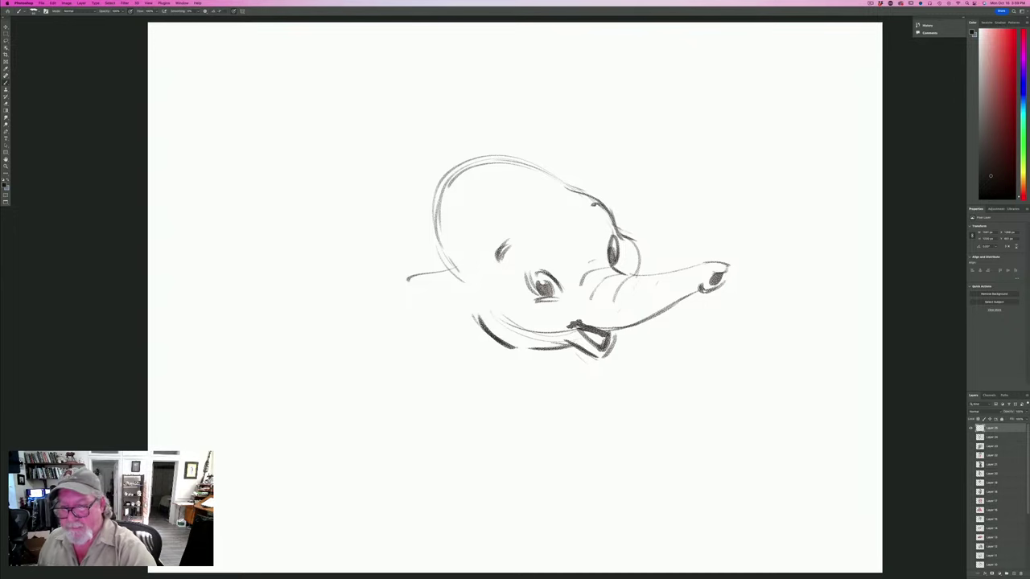
{"action": "left_click_drag", "start_coordinate": [618, 236], "coordinate": [632, 278]}
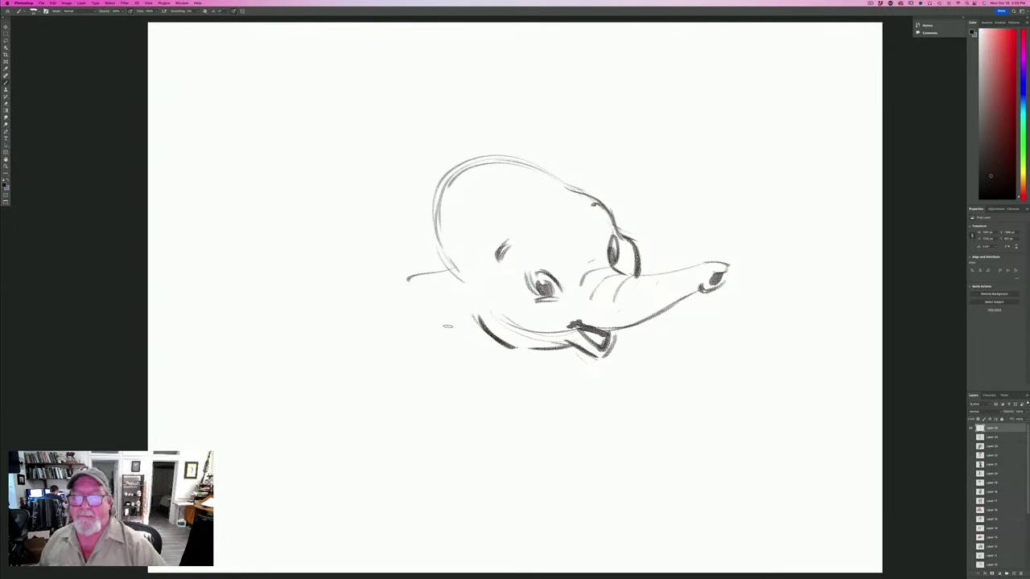
Draw the curved band and upturned brim of a small hat on the crown of the elephant's head.
{"action": "mouse_move", "coordinate": [516, 165]}
{"action": "left_mouse_down"}
{"action": "mouse_move", "coordinate": [489, 198]}
{"action": "mouse_move", "coordinate": [440, 193]}
{"action": "left_mouse_up"}
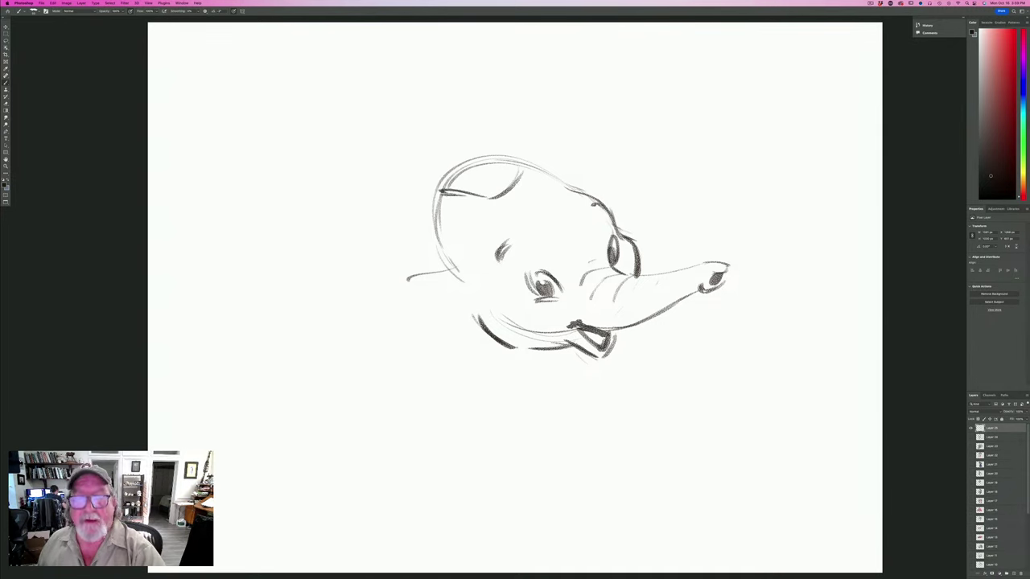
{"action": "mouse_move", "coordinate": [521, 164]}
{"action": "left_mouse_down"}
{"action": "mouse_move", "coordinate": [490, 127]}
{"action": "mouse_move", "coordinate": [503, 143]}
{"action": "mouse_move", "coordinate": [492, 153]}
{"action": "mouse_move", "coordinate": [503, 149]}
{"action": "mouse_move", "coordinate": [507, 142]}
{"action": "mouse_move", "coordinate": [435, 171]}
{"action": "left_mouse_up"}
{"action": "mouse_move", "coordinate": [504, 141]}
{"action": "left_mouse_down"}
{"action": "mouse_move", "coordinate": [422, 177]}
{"action": "mouse_move", "coordinate": [429, 238]}
{"action": "left_mouse_up"}
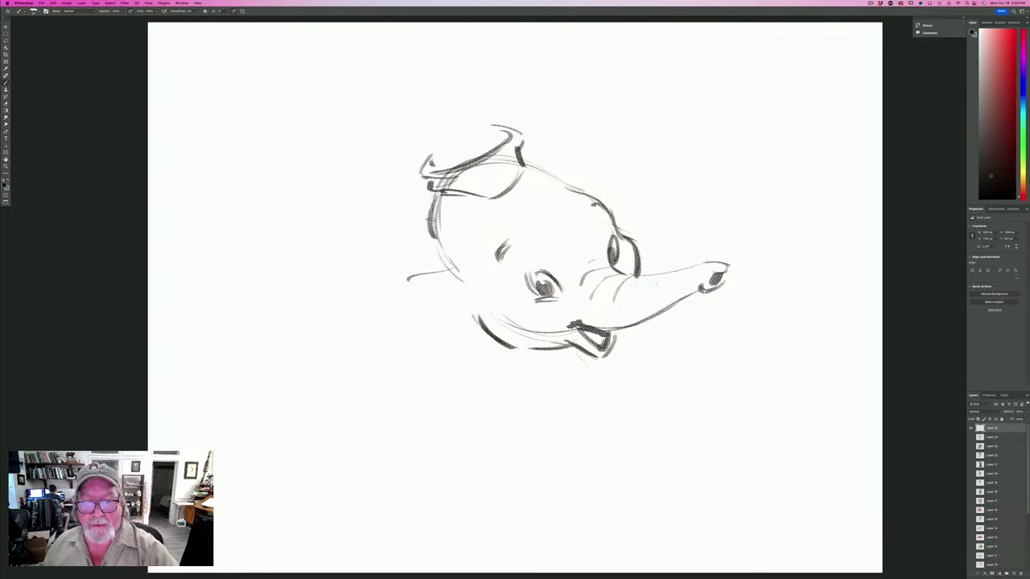
Darken the back of the head and draw the near ear's long outer edge sweeping back and down from it.
{"action": "left_click_drag", "start_coordinate": [435, 203], "coordinate": [426, 237]}
{"action": "mouse_move", "coordinate": [433, 260]}
{"action": "left_mouse_down"}
{"action": "mouse_move", "coordinate": [443, 262]}
{"action": "mouse_move", "coordinate": [453, 237]}
{"action": "mouse_move", "coordinate": [460, 246]}
{"action": "left_mouse_up"}
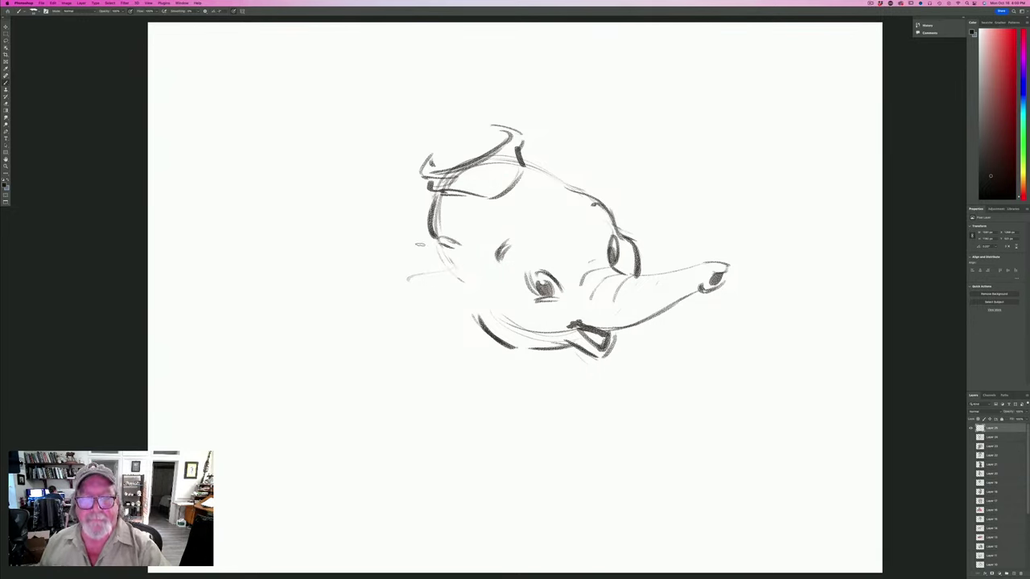
{"action": "mouse_move", "coordinate": [434, 241]}
{"action": "left_mouse_down"}
{"action": "mouse_move", "coordinate": [391, 244]}
{"action": "mouse_move", "coordinate": [273, 297]}
{"action": "mouse_move", "coordinate": [259, 328]}
{"action": "left_mouse_up"}
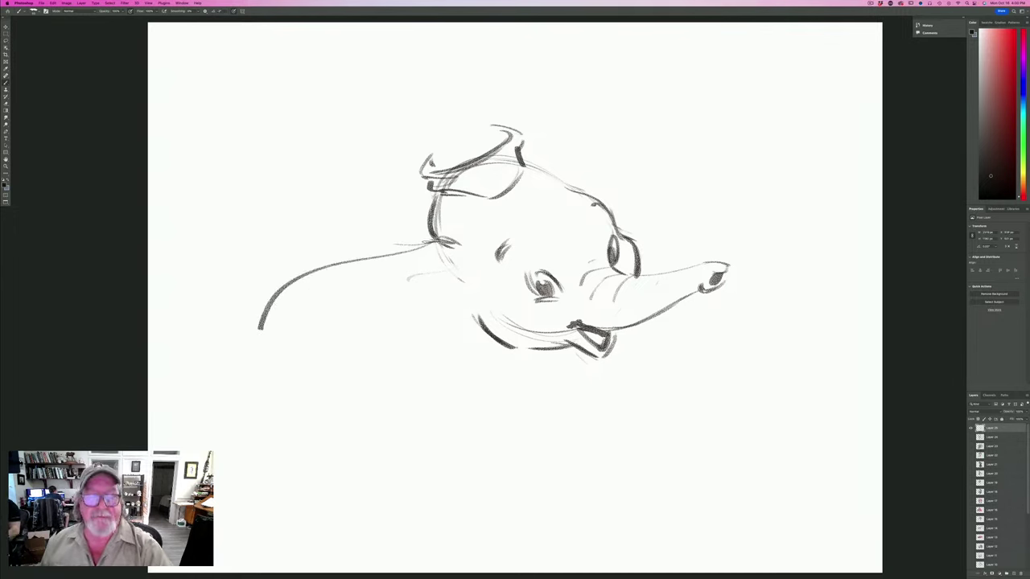
{"action": "mouse_move", "coordinate": [402, 245]}
{"action": "left_mouse_down"}
{"action": "mouse_move", "coordinate": [366, 253]}
{"action": "mouse_move", "coordinate": [255, 331]}
{"action": "mouse_move", "coordinate": [247, 408]}
{"action": "left_mouse_up"}
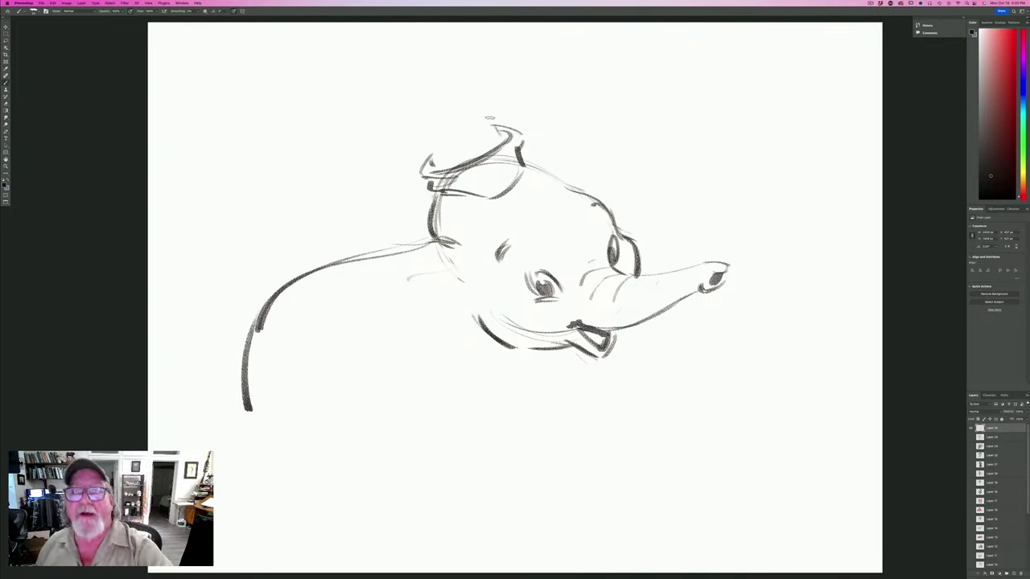
Draw the hat's floppy pointed crown folding backward, and strengthen the forehead contour from the brim to the far brow.
{"action": "mouse_move", "coordinate": [473, 101]}
{"action": "left_mouse_down"}
{"action": "mouse_move", "coordinate": [496, 129]}
{"action": "mouse_move", "coordinate": [420, 94]}
{"action": "mouse_move", "coordinate": [400, 97]}
{"action": "mouse_move", "coordinate": [446, 119]}
{"action": "mouse_move", "coordinate": [428, 161]}
{"action": "mouse_move", "coordinate": [427, 238]}
{"action": "left_mouse_up"}
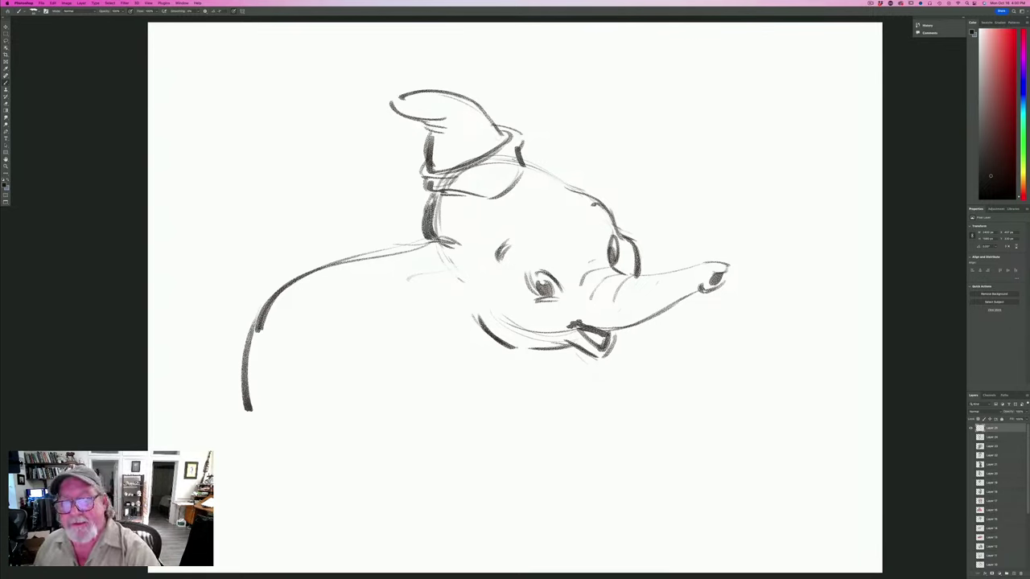
{"action": "mouse_move", "coordinate": [528, 165]}
{"action": "left_mouse_down"}
{"action": "mouse_move", "coordinate": [603, 200]}
{"action": "mouse_move", "coordinate": [612, 225]}
{"action": "left_mouse_up"}
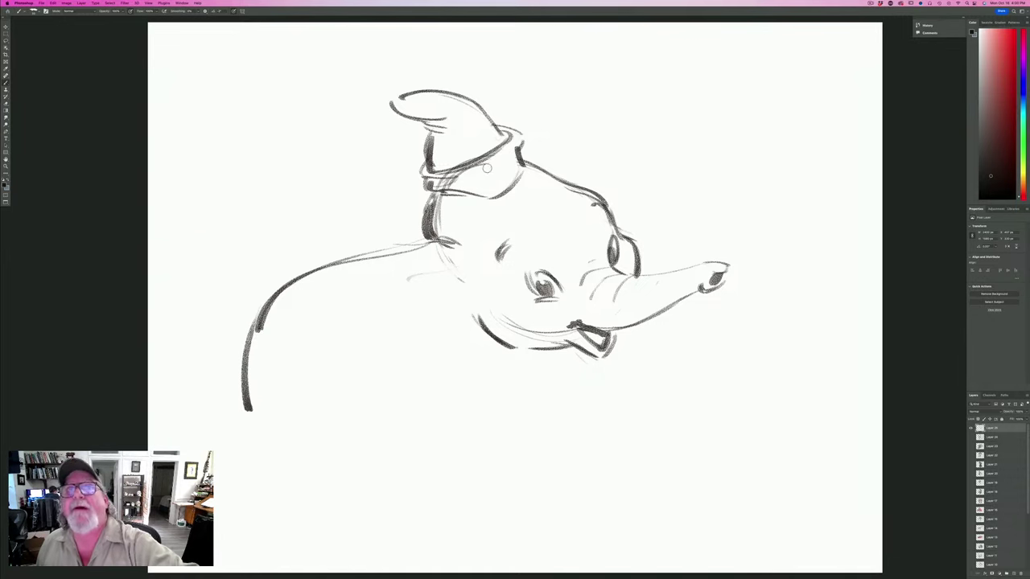
Draw the large raised far ear behind the head, with a notched outer edge continuing below the trunk.
{"action": "left_click_drag", "start_coordinate": [525, 161], "coordinate": [539, 127]}
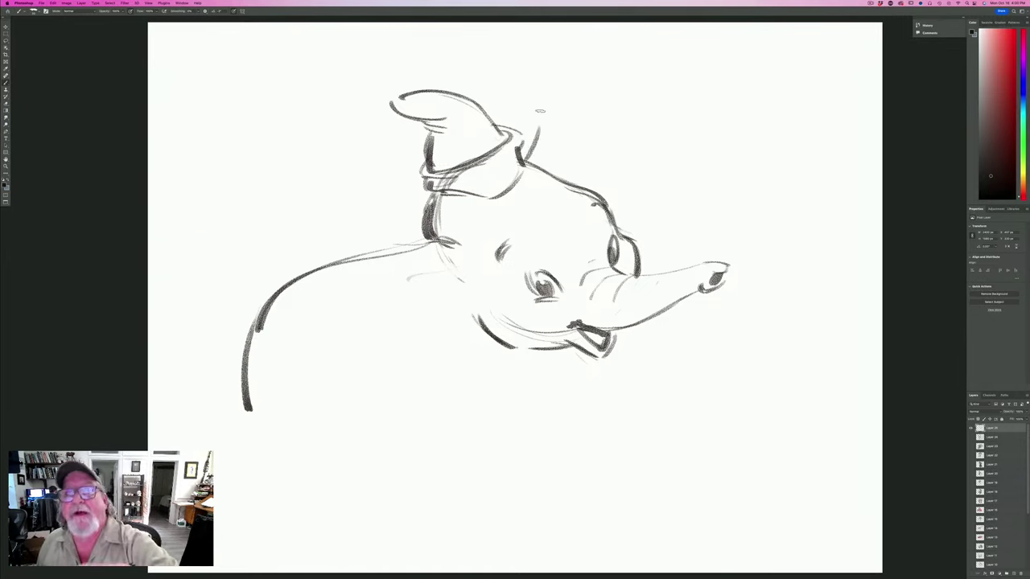
{"action": "left_click_drag", "start_coordinate": [576, 48], "coordinate": [525, 159]}
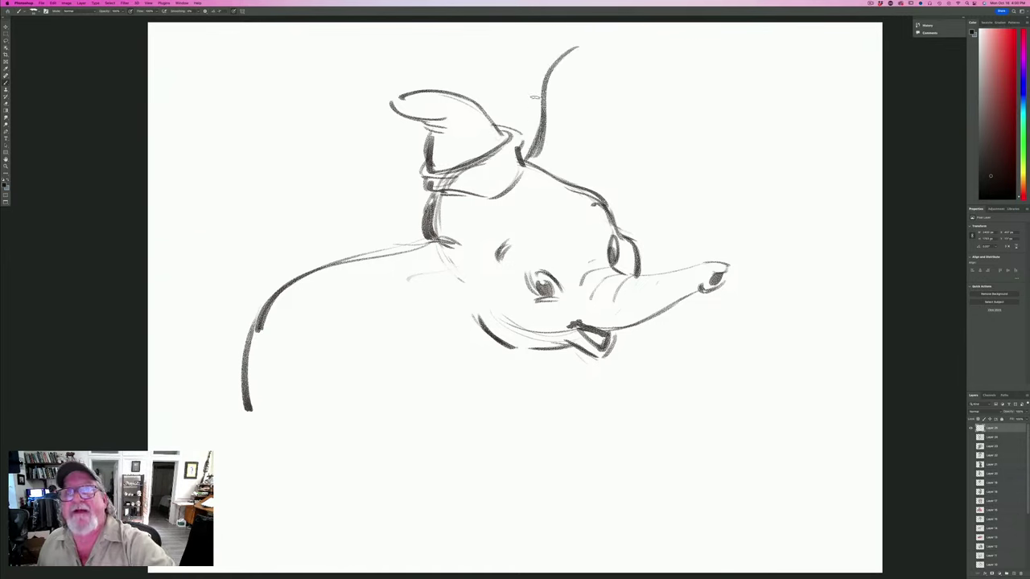
{"action": "left_click_drag", "start_coordinate": [579, 46], "coordinate": [673, 122]}
{"action": "mouse_move", "coordinate": [621, 50]}
{"action": "left_mouse_down"}
{"action": "mouse_move", "coordinate": [682, 155]}
{"action": "mouse_move", "coordinate": [659, 186]}
{"action": "mouse_move", "coordinate": [674, 265]}
{"action": "left_mouse_up"}
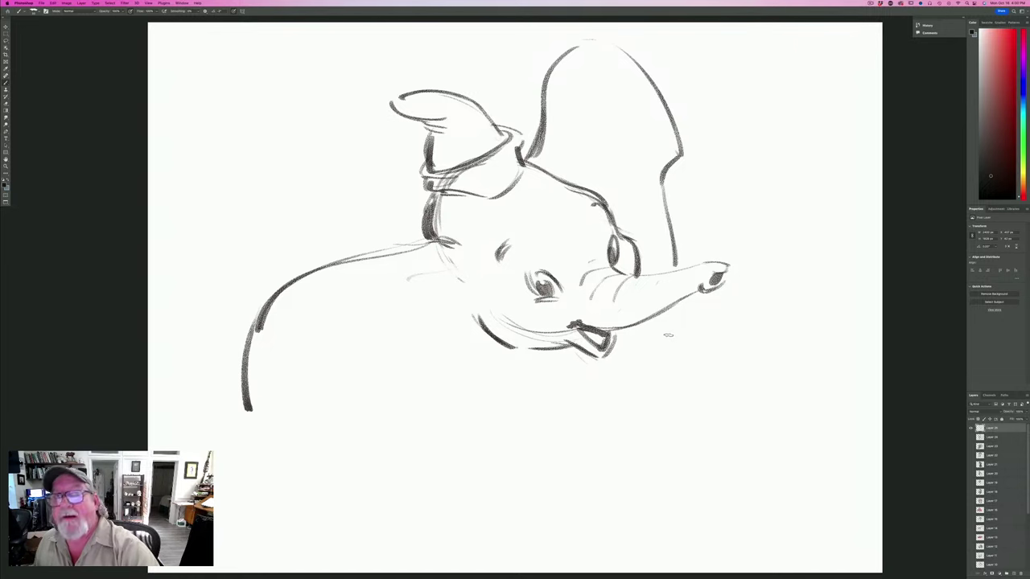
{"action": "left_click_drag", "start_coordinate": [671, 315], "coordinate": [633, 415]}
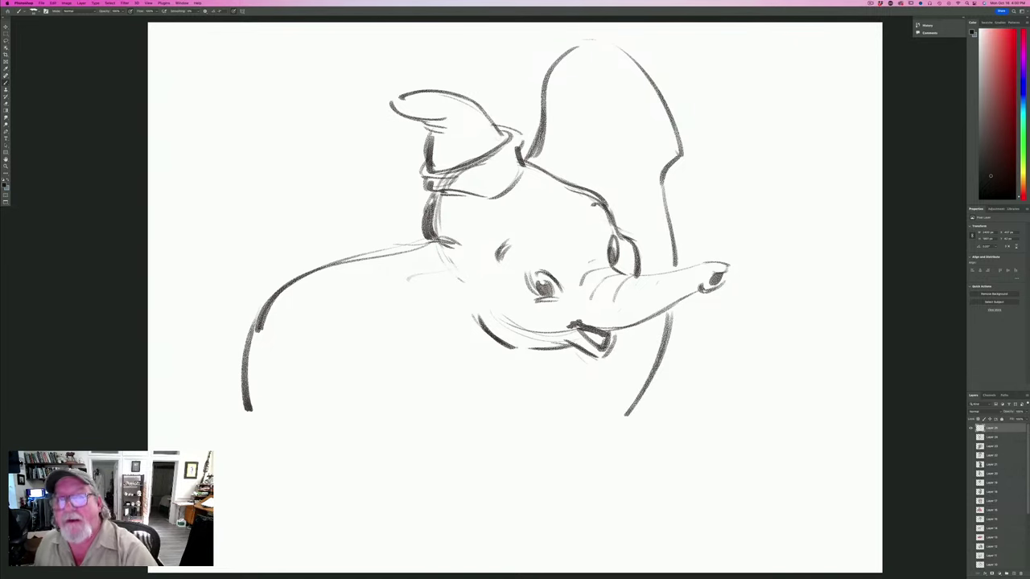
Draw a zigzag collar edge beneath the chin and define the near cheek contour from the ear base to the jaw.
{"action": "mouse_move", "coordinate": [608, 345]}
{"action": "left_mouse_down"}
{"action": "mouse_move", "coordinate": [619, 356]}
{"action": "mouse_move", "coordinate": [608, 378]}
{"action": "mouse_move", "coordinate": [581, 368]}
{"action": "mouse_move", "coordinate": [555, 397]}
{"action": "mouse_move", "coordinate": [519, 364]}
{"action": "mouse_move", "coordinate": [486, 391]}
{"action": "left_mouse_up"}
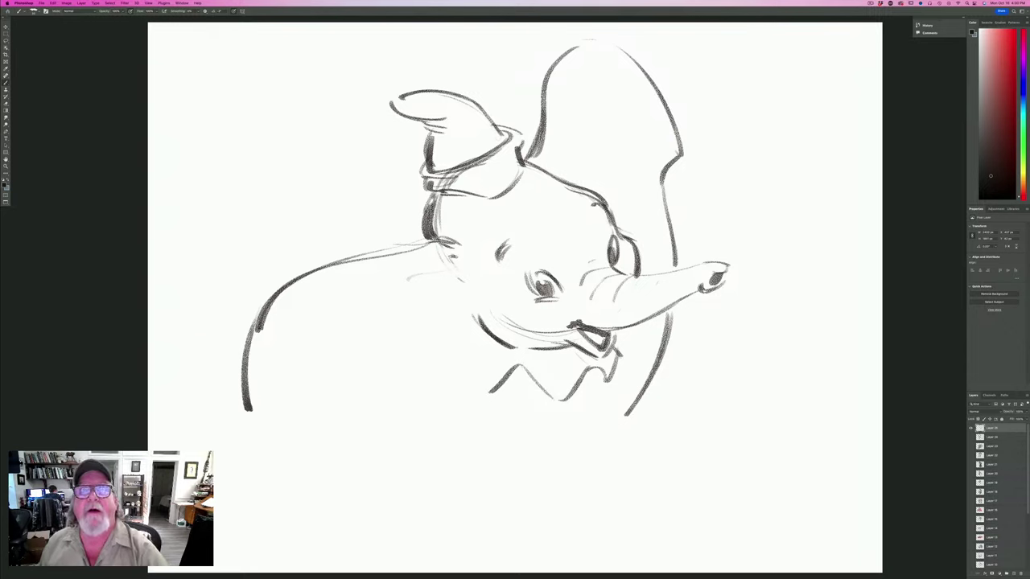
{"action": "mouse_move", "coordinate": [455, 256]}
{"action": "left_mouse_down"}
{"action": "mouse_move", "coordinate": [417, 274]}
{"action": "mouse_move", "coordinate": [491, 339]}
{"action": "left_mouse_up"}
{"action": "mouse_move", "coordinate": [462, 291]}
{"action": "left_mouse_down"}
{"action": "mouse_move", "coordinate": [488, 325]}
{"action": "mouse_move", "coordinate": [466, 357]}
{"action": "left_mouse_up"}
Draw the near ear's front edge sweeping down from the jaw and an inner fold line parallel to its outer edge.
{"action": "left_click_drag", "start_coordinate": [485, 320], "coordinate": [463, 365]}
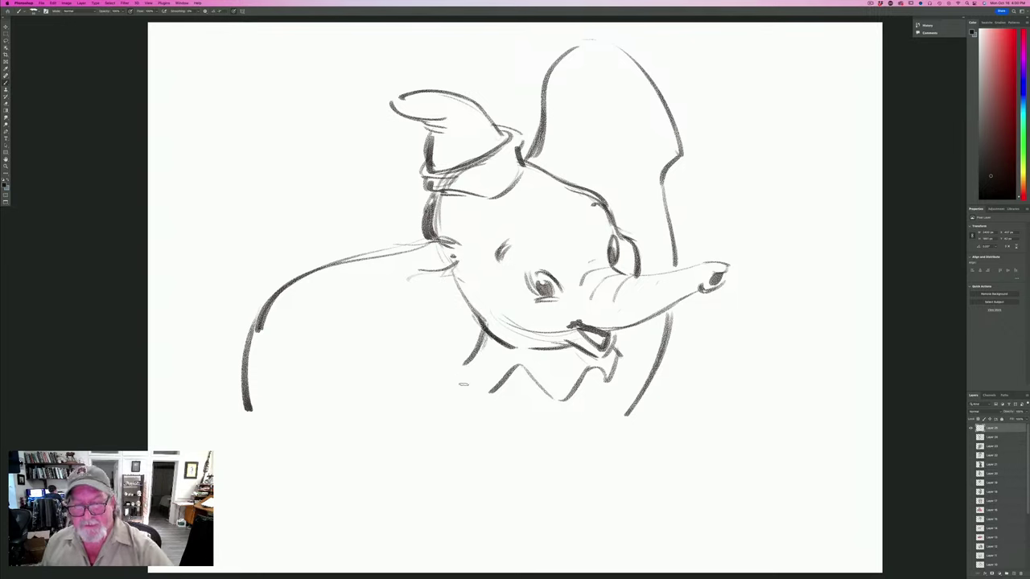
{"action": "mouse_move", "coordinate": [486, 331]}
{"action": "left_mouse_down"}
{"action": "mouse_move", "coordinate": [439, 399]}
{"action": "mouse_move", "coordinate": [362, 452]}
{"action": "left_mouse_up"}
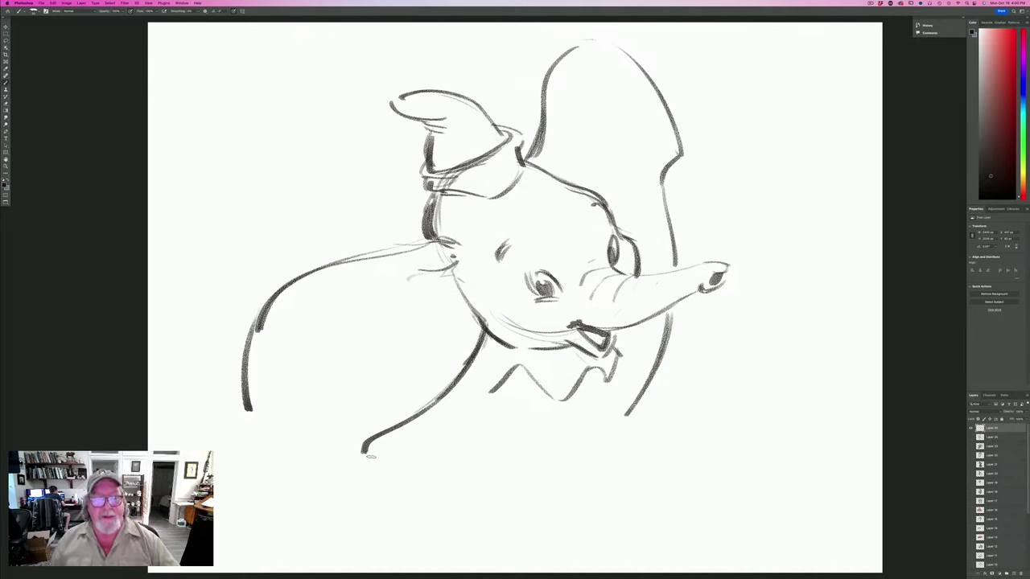
{"action": "mouse_move", "coordinate": [392, 276]}
{"action": "left_mouse_down"}
{"action": "mouse_move", "coordinate": [314, 285]}
{"action": "mouse_move", "coordinate": [253, 390]}
{"action": "mouse_move", "coordinate": [255, 423]}
{"action": "left_mouse_up"}
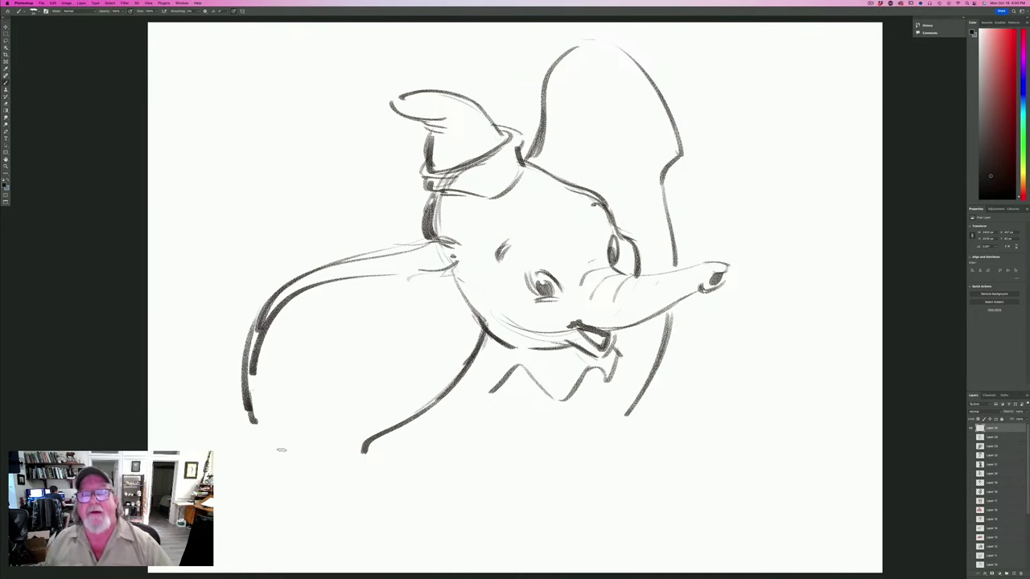
Complete the ruffled collar with a near-side point and a parallel inner zigzag, and draw the body's front line down the foreleg.
{"action": "left_click_drag", "start_coordinate": [491, 394], "coordinate": [457, 374]}
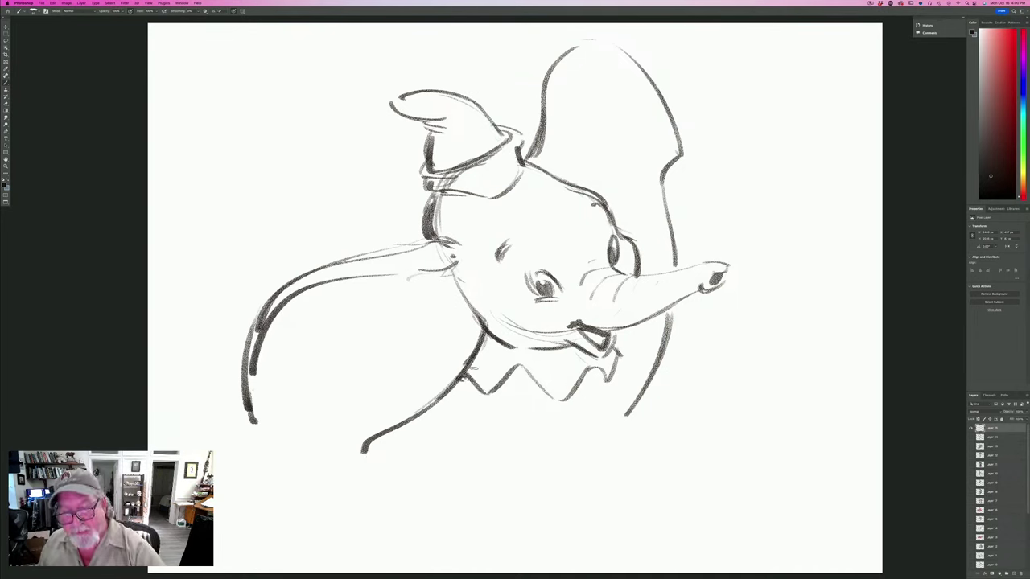
{"action": "mouse_move", "coordinate": [576, 362]}
{"action": "left_mouse_down"}
{"action": "mouse_move", "coordinate": [540, 372]}
{"action": "mouse_move", "coordinate": [510, 358]}
{"action": "mouse_move", "coordinate": [471, 363]}
{"action": "mouse_move", "coordinate": [594, 360]}
{"action": "mouse_move", "coordinate": [600, 421]}
{"action": "mouse_move", "coordinate": [575, 481]}
{"action": "left_mouse_up"}
{"action": "left_click_drag", "start_coordinate": [604, 375], "coordinate": [568, 486]}
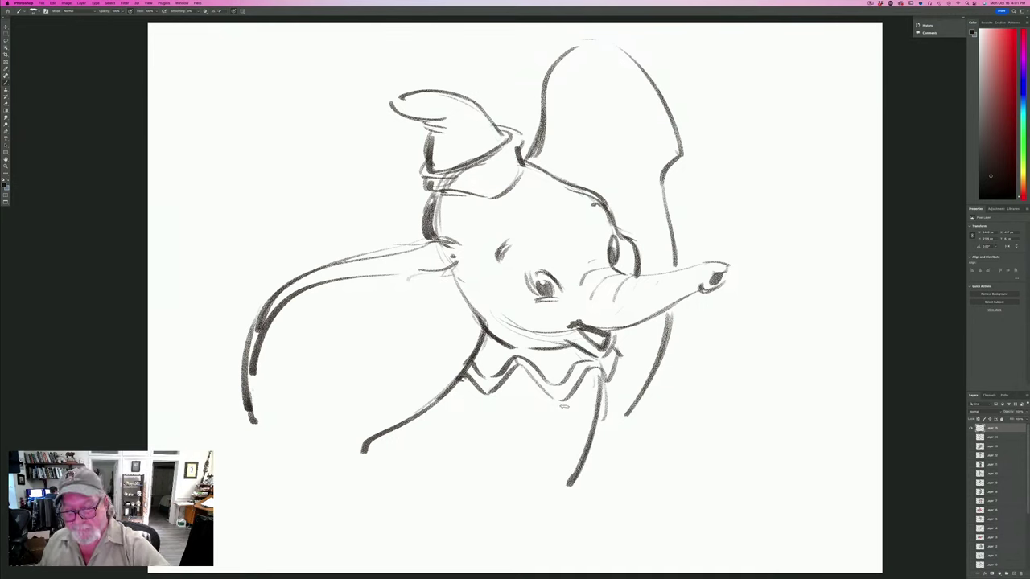
Draw the curved belly line and complete both stubby legs with flared, rounded feet.
{"action": "left_click_drag", "start_coordinate": [563, 407], "coordinate": [459, 452]}
{"action": "left_click_drag", "start_coordinate": [492, 421], "coordinate": [437, 477]}
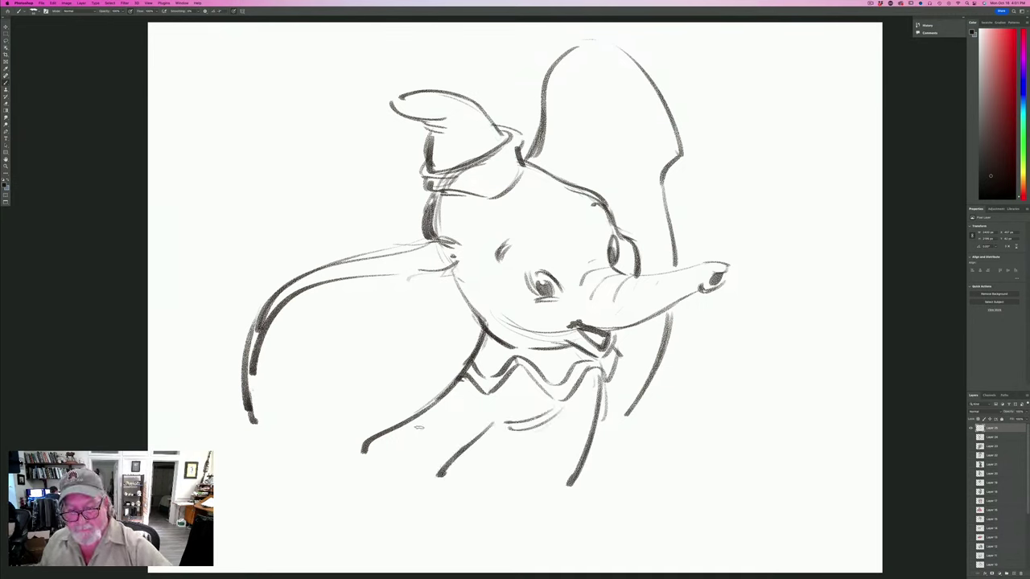
{"action": "mouse_move", "coordinate": [418, 416]}
{"action": "left_mouse_down"}
{"action": "mouse_move", "coordinate": [407, 476]}
{"action": "mouse_move", "coordinate": [380, 492]}
{"action": "left_mouse_up"}
{"action": "mouse_move", "coordinate": [451, 475]}
{"action": "left_mouse_down"}
{"action": "mouse_move", "coordinate": [395, 496]}
{"action": "mouse_move", "coordinate": [438, 502]}
{"action": "left_mouse_up"}
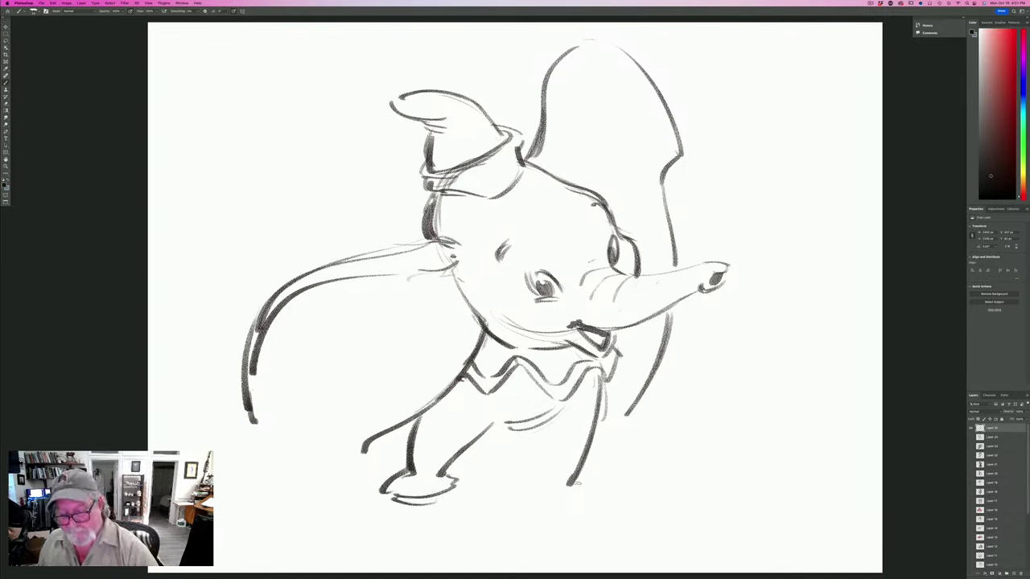
{"action": "mouse_move", "coordinate": [573, 482]}
{"action": "left_mouse_down"}
{"action": "mouse_move", "coordinate": [593, 499]}
{"action": "mouse_move", "coordinate": [527, 507]}
{"action": "left_mouse_up"}
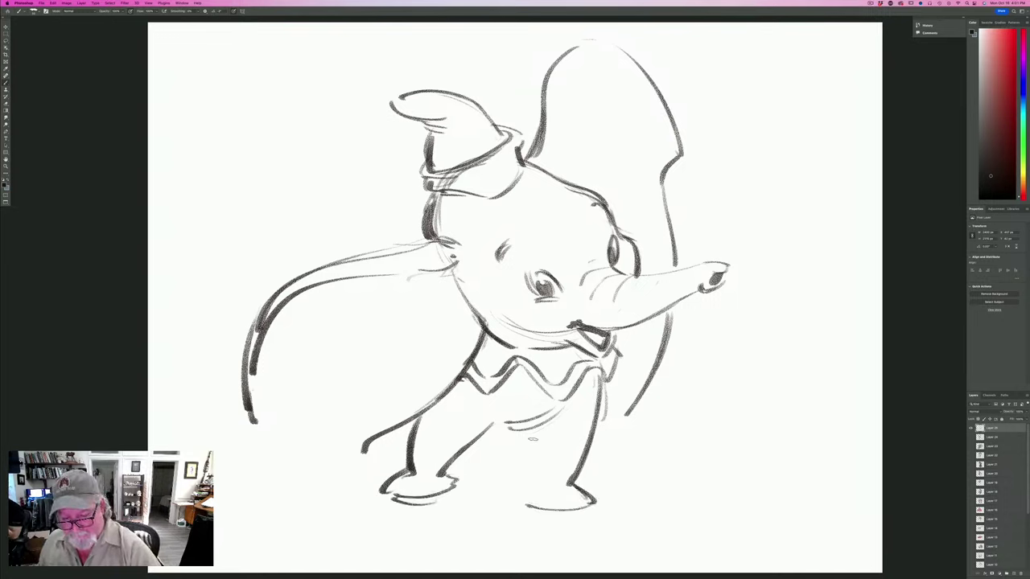
{"action": "left_click_drag", "start_coordinate": [532, 435], "coordinate": [531, 499]}
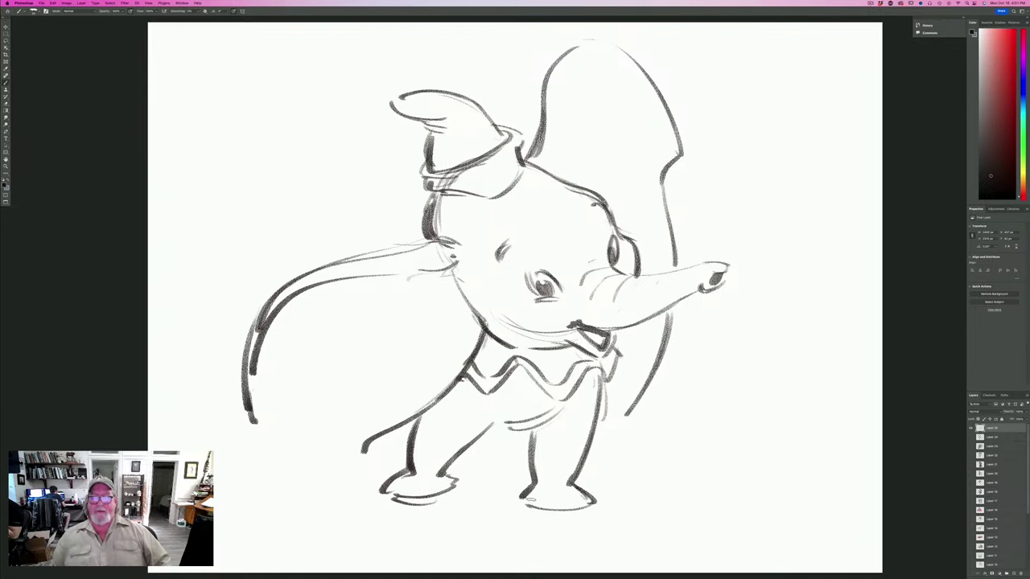
Add lashes to the near eye and darken the upper lids of both eyes.
{"action": "left_click_drag", "start_coordinate": [518, 269], "coordinate": [532, 290]}
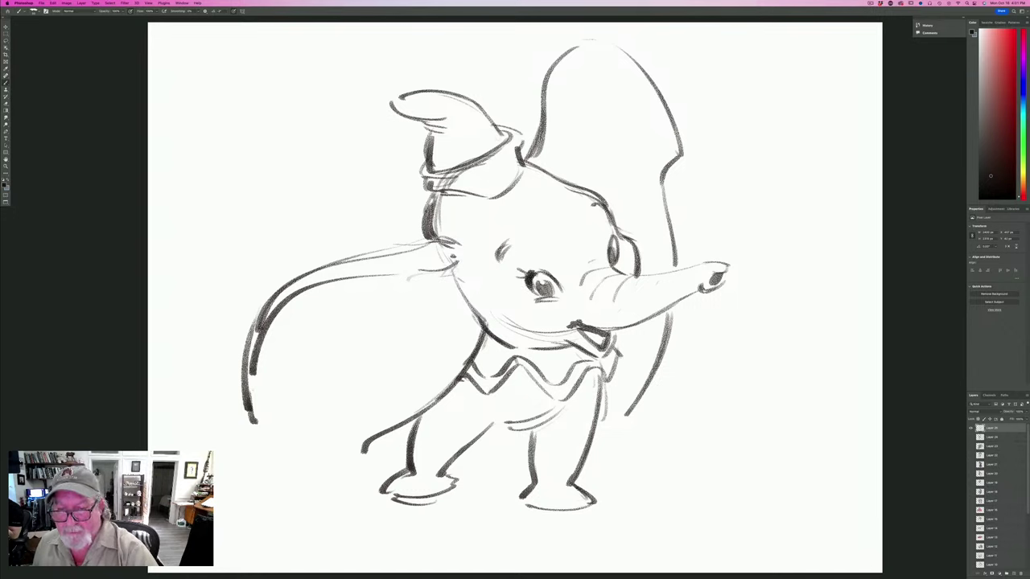
{"action": "left_click_drag", "start_coordinate": [610, 246], "coordinate": [618, 236]}
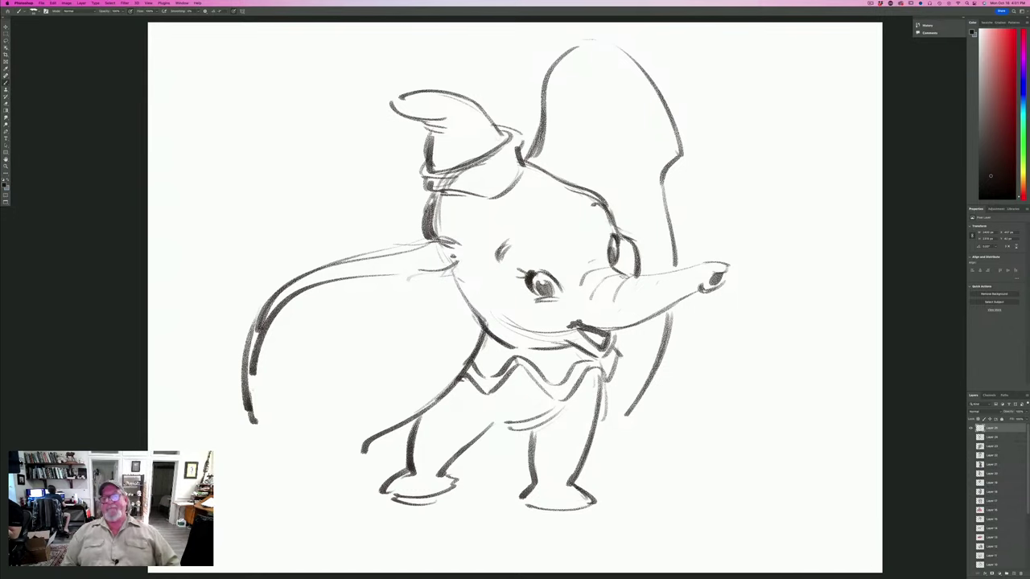
Extend the far ear's lower edge toward the foreleg, and close the near ear with a wavy bottom edge and folded front rim.
{"action": "left_click_drag", "start_coordinate": [665, 325], "coordinate": [612, 432]}
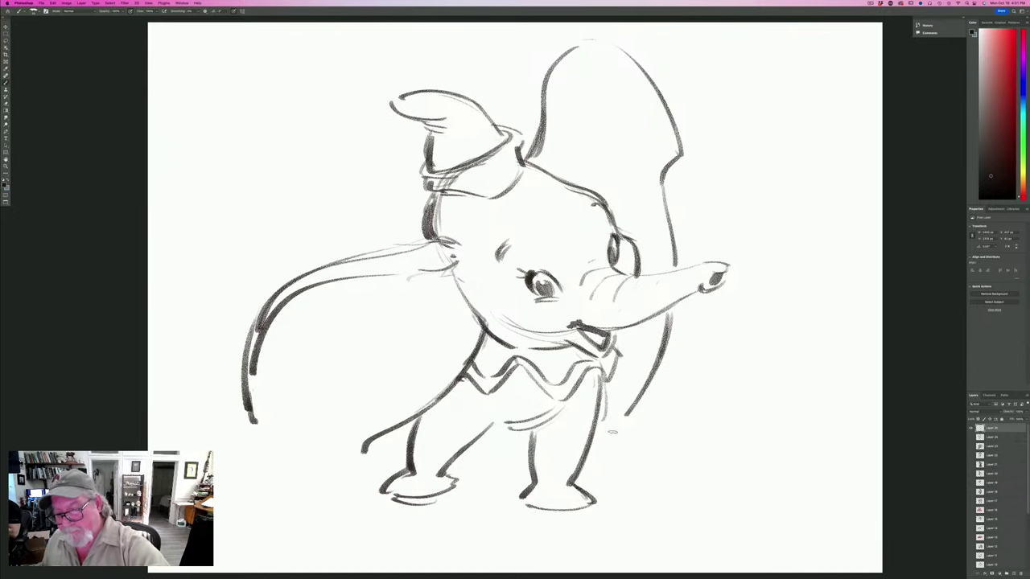
{"action": "left_click_drag", "start_coordinate": [660, 357], "coordinate": [609, 433]}
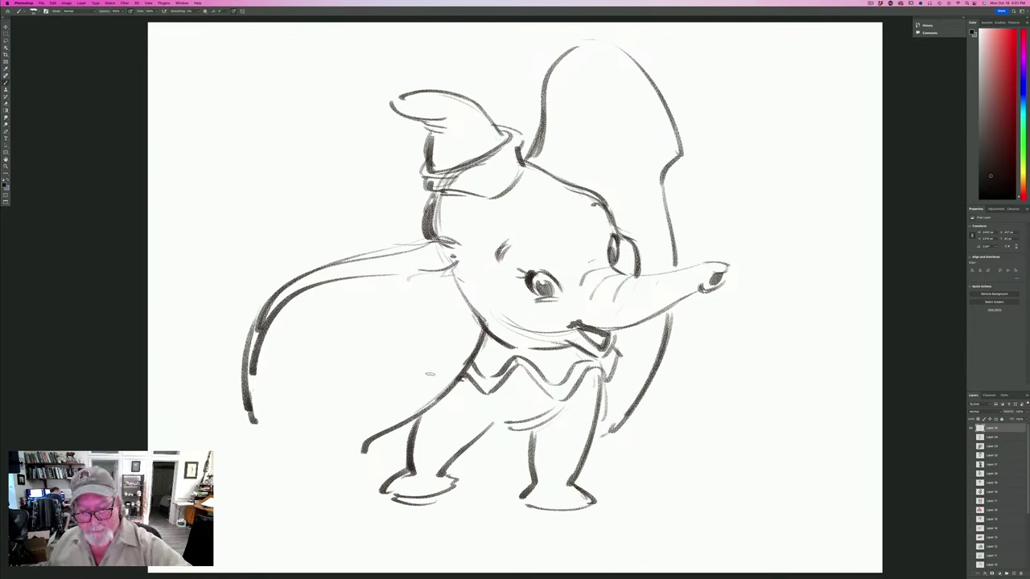
{"action": "left_click_drag", "start_coordinate": [432, 372], "coordinate": [378, 421]}
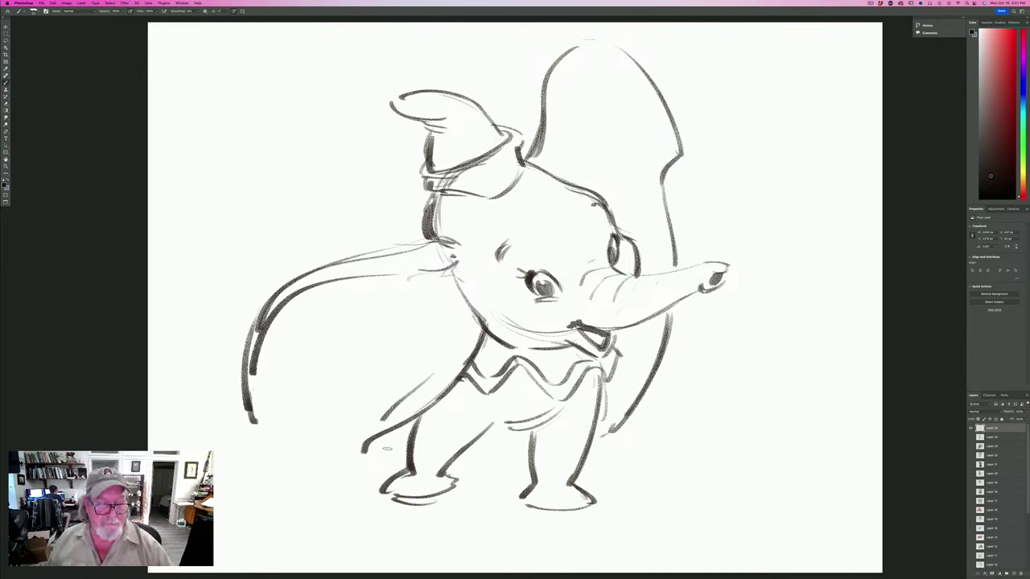
{"action": "left_click_drag", "start_coordinate": [243, 408], "coordinate": [354, 482]}
{"action": "left_click_drag", "start_coordinate": [394, 449], "coordinate": [344, 483]}
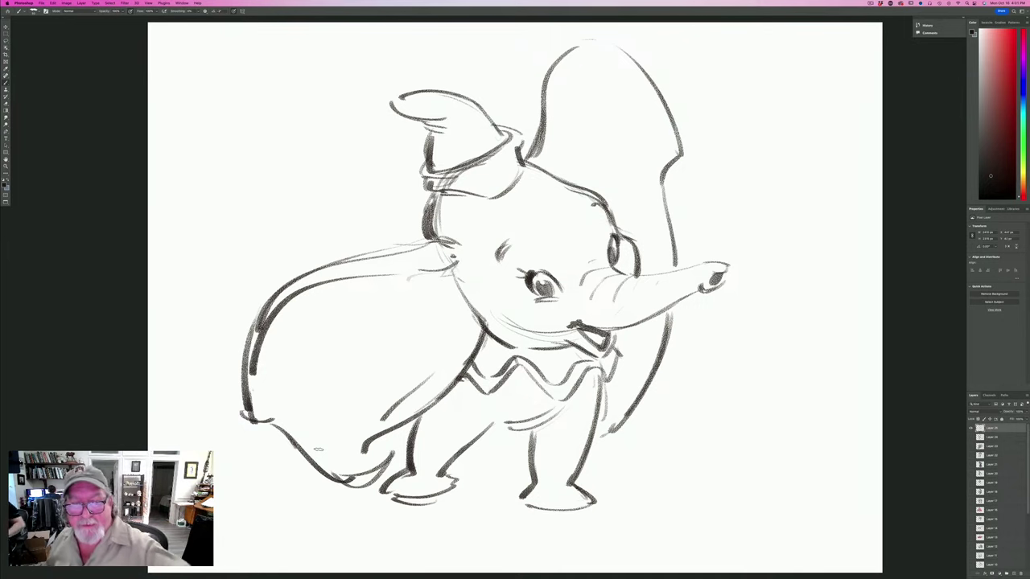
Darken the near ear's inner fold, its upper outer edge and the back of the head.
{"action": "left_click_drag", "start_coordinate": [452, 257], "coordinate": [317, 294]}
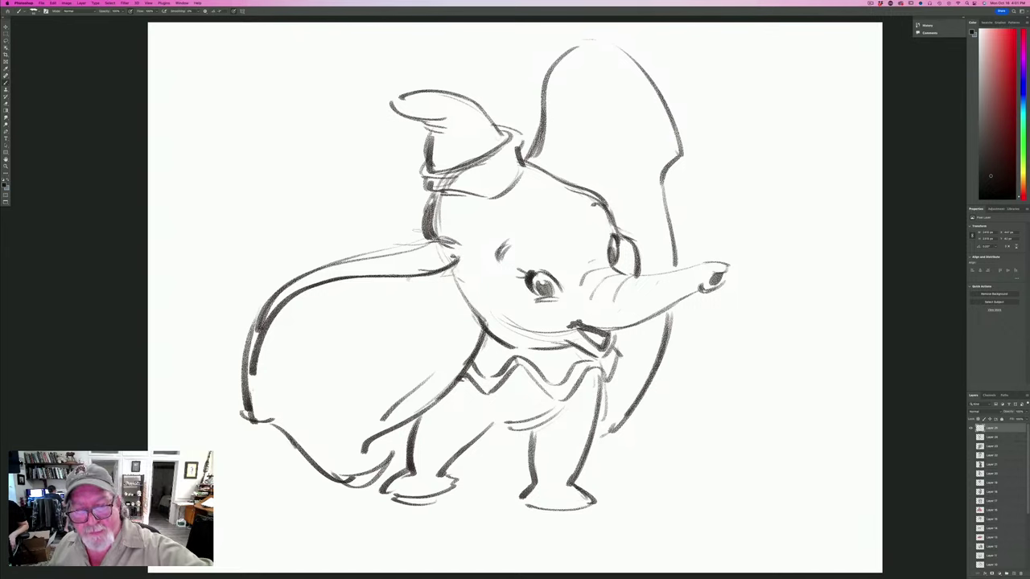
{"action": "left_click_drag", "start_coordinate": [434, 198], "coordinate": [426, 240]}
{"action": "mouse_move", "coordinate": [432, 241]}
{"action": "left_mouse_down"}
{"action": "mouse_move", "coordinate": [305, 270]}
{"action": "mouse_move", "coordinate": [254, 330]}
{"action": "mouse_move", "coordinate": [248, 363]}
{"action": "left_mouse_up"}
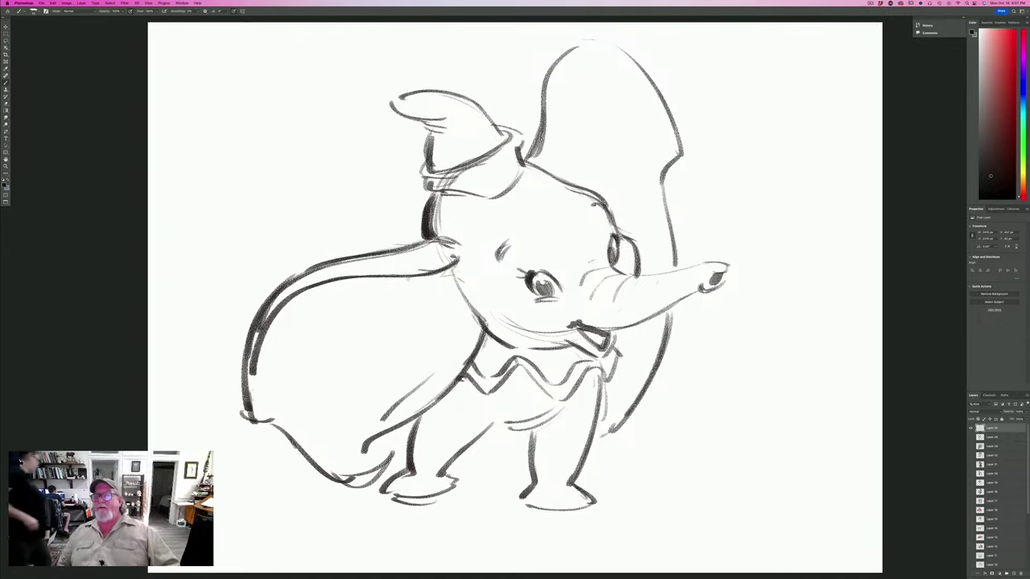
Draw a thick inner fold line along the far ear's back edge and add lashes above the far eye.
{"action": "left_click_drag", "start_coordinate": [583, 48], "coordinate": [553, 149]}
{"action": "left_click_drag", "start_coordinate": [559, 98], "coordinate": [547, 166]}
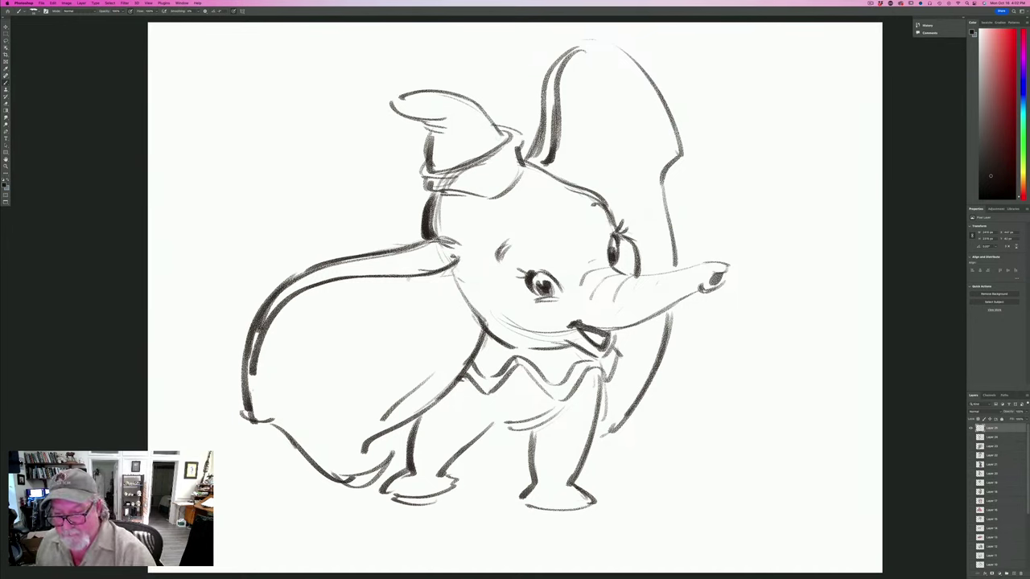
Darken the trunk, mouth and brow contours, and erase the stray construction lines across the cheek and hat band.
{"action": "left_click_drag", "start_coordinate": [713, 263], "coordinate": [621, 276]}
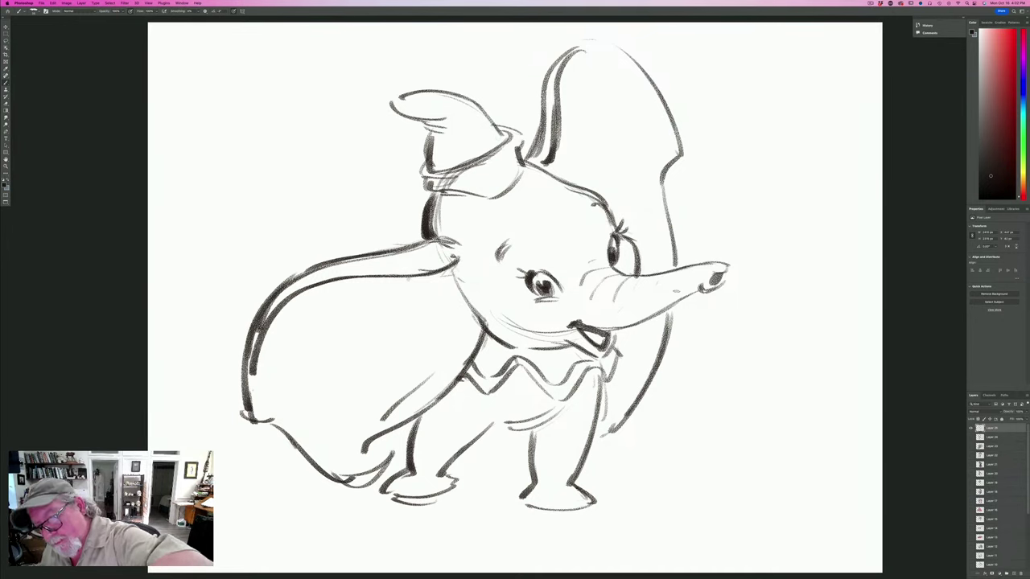
{"action": "mouse_move", "coordinate": [697, 292]}
{"action": "left_mouse_down"}
{"action": "mouse_move", "coordinate": [635, 322]}
{"action": "mouse_move", "coordinate": [584, 327]}
{"action": "mouse_move", "coordinate": [601, 354]}
{"action": "mouse_move", "coordinate": [566, 340]}
{"action": "mouse_move", "coordinate": [533, 354]}
{"action": "left_mouse_up"}
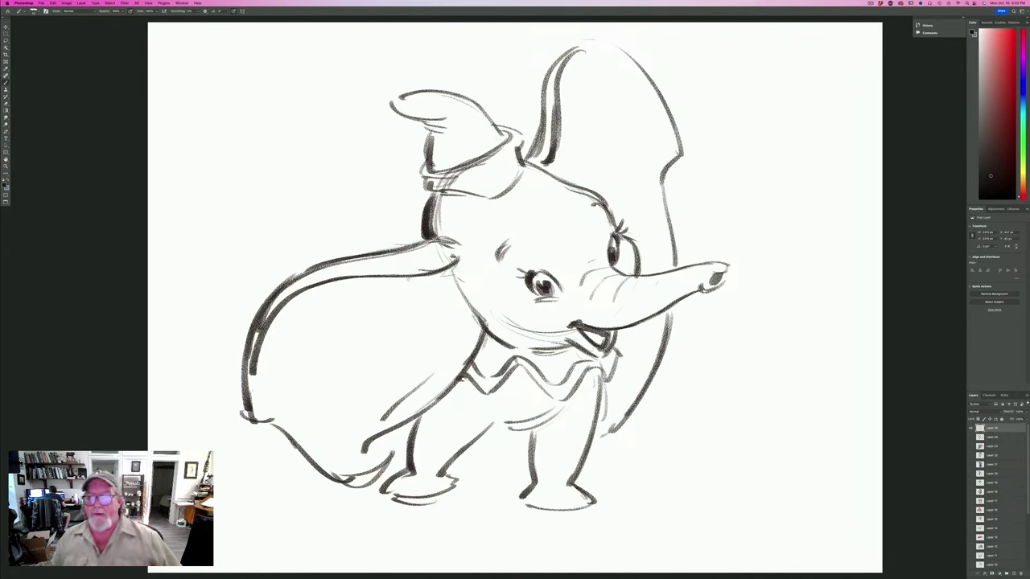
{"action": "left_click_drag", "start_coordinate": [504, 240], "coordinate": [496, 261]}
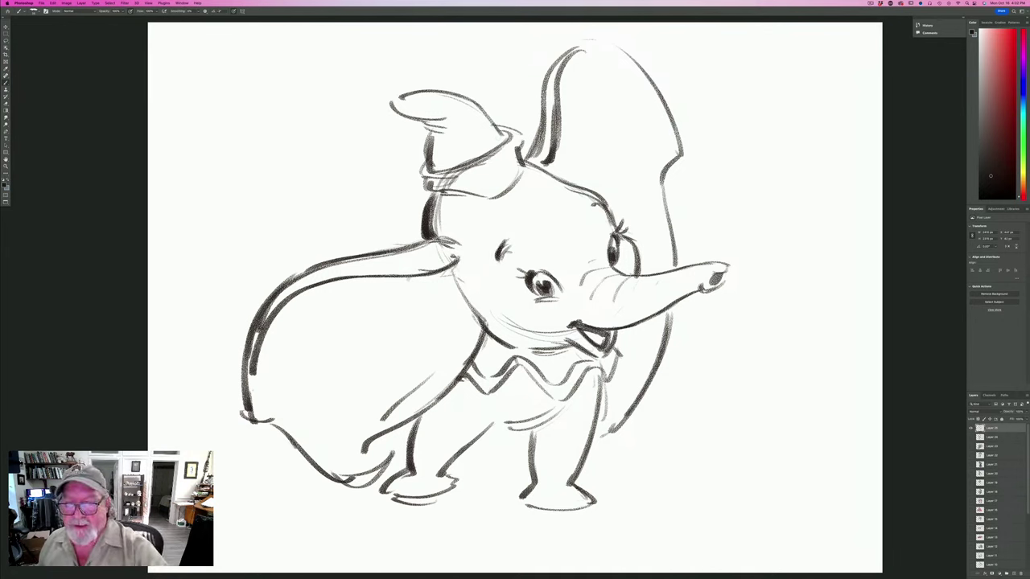
{"action": "left_click_drag", "start_coordinate": [589, 195], "coordinate": [612, 212]}
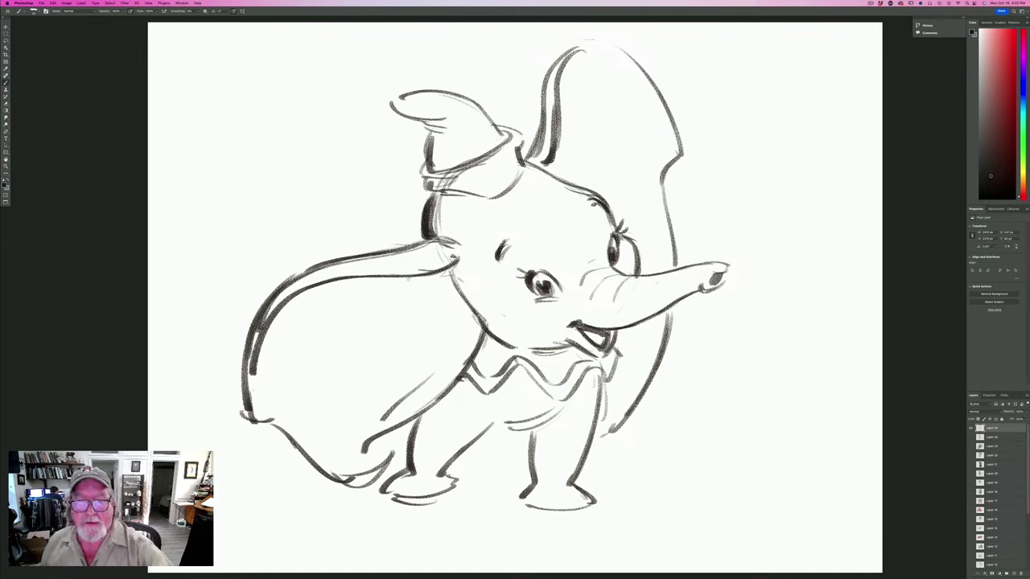
{"action": "left_click_drag", "start_coordinate": [437, 225], "coordinate": [431, 185]}
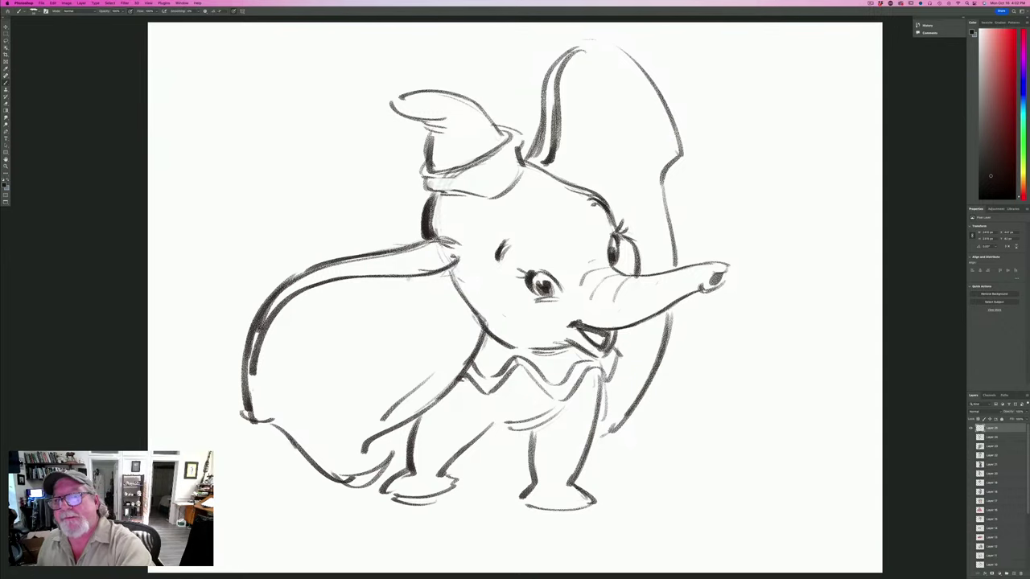
Draw the missing top edge of the far ear and darken its upper outer curve.
{"action": "left_click_drag", "start_coordinate": [568, 52], "coordinate": [657, 96]}
{"action": "left_click_drag", "start_coordinate": [601, 41], "coordinate": [681, 142]}
{"action": "left_click_drag", "start_coordinate": [567, 57], "coordinate": [646, 84]}
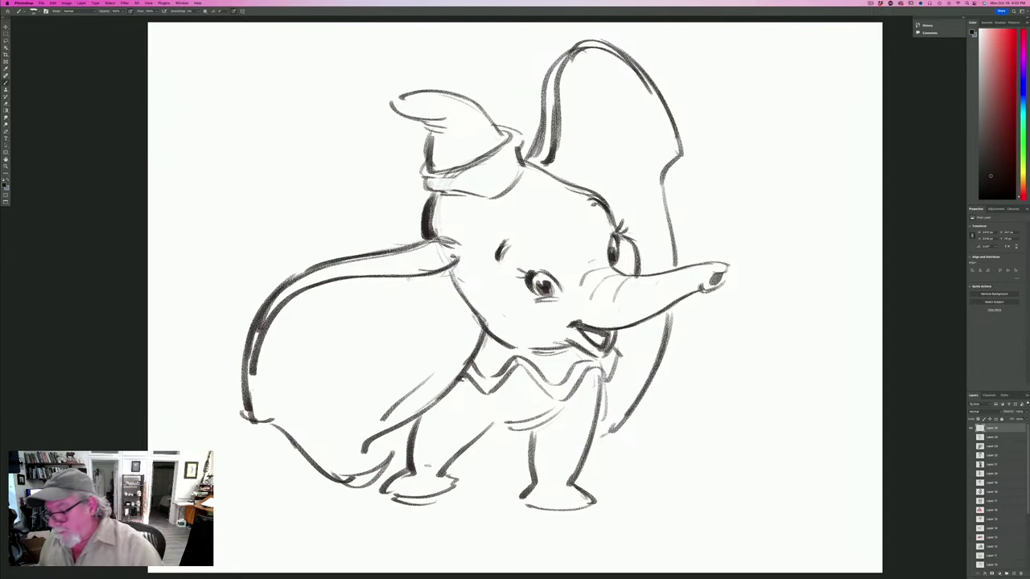
Add a new layer beneath the elephant line art and set the foreground colour to a muted blue-grey.
{"action": "left_click", "coordinate": [992, 437]}
{"action": "left_click", "coordinate": [1015, 572]}
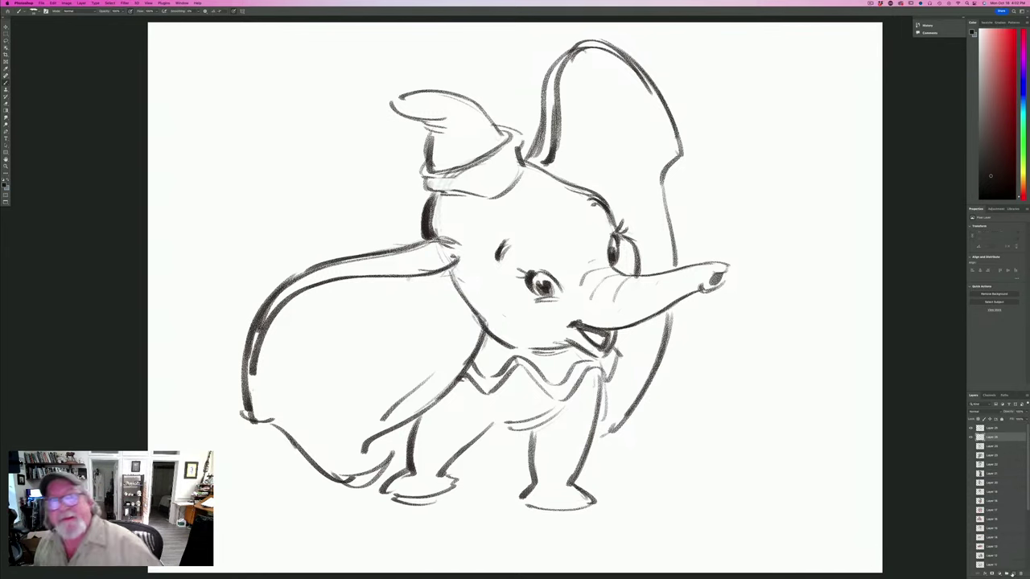
{"action": "left_click", "coordinate": [7, 186]}
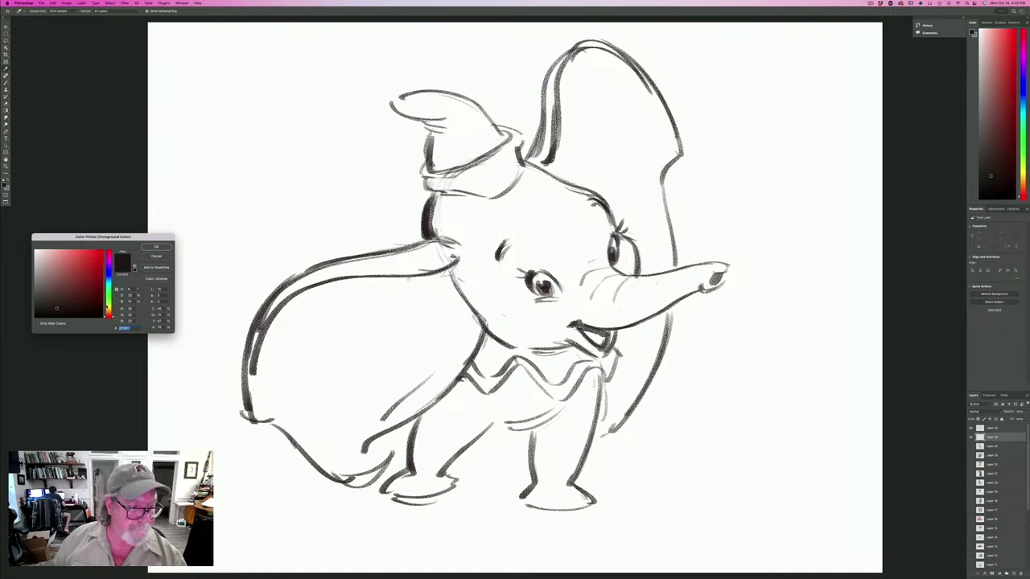
{"action": "left_click", "coordinate": [109, 281]}
{"action": "left_click", "coordinate": [46, 285]}
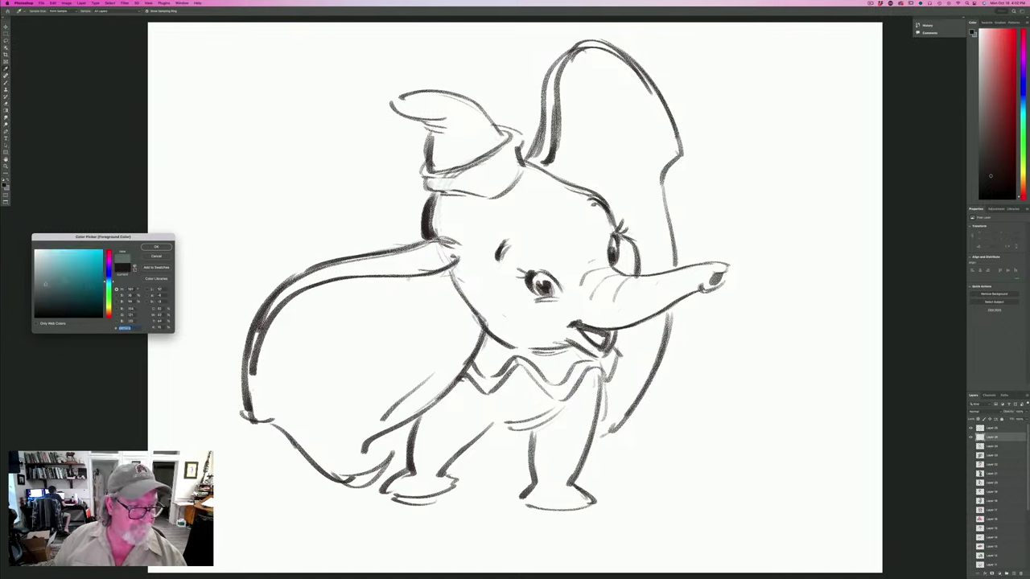
{"action": "left_click", "coordinate": [108, 277]}
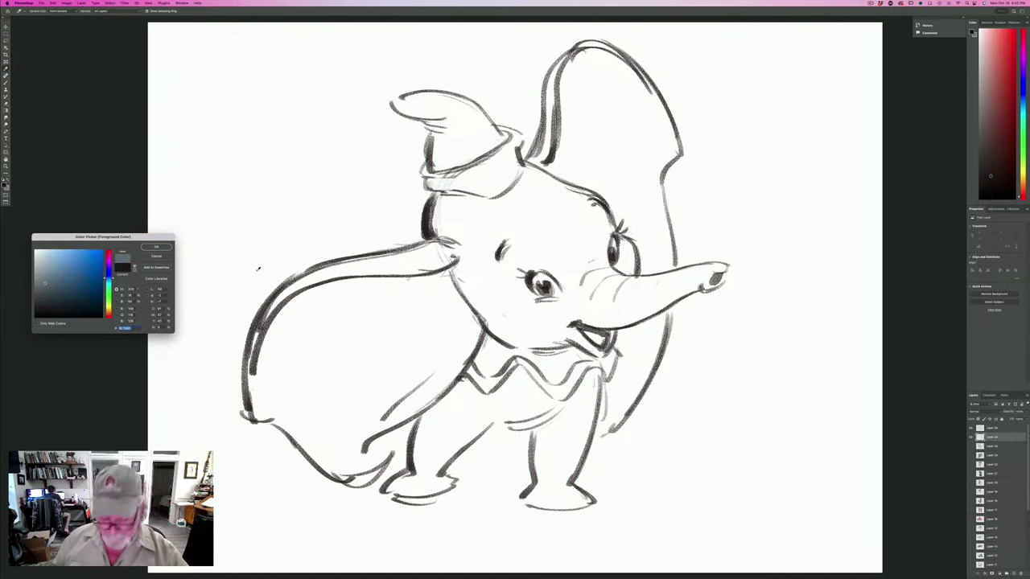
{"action": "left_click", "coordinate": [154, 247]}
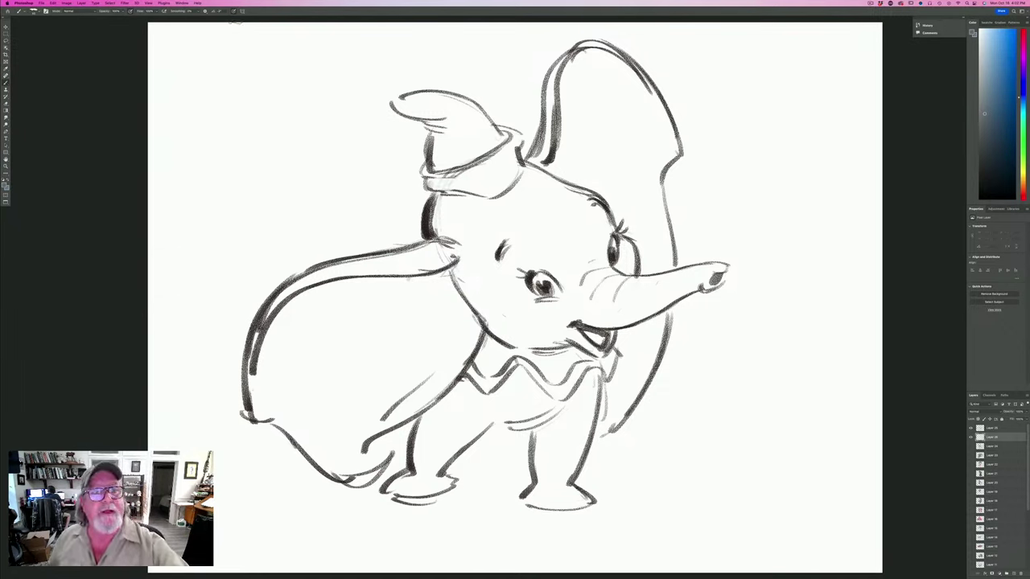
Paint the elephant's head, trunk, upper ear rims, body and legs in flat blue-grey, leaving the hat and collar unpainted.
{"action": "mouse_move", "coordinate": [487, 265]}
{"action": "left_mouse_down"}
{"action": "mouse_move", "coordinate": [470, 298]}
{"action": "mouse_move", "coordinate": [463, 282]}
{"action": "mouse_move", "coordinate": [507, 330]}
{"action": "mouse_move", "coordinate": [527, 269]}
{"action": "mouse_move", "coordinate": [575, 342]}
{"action": "mouse_move", "coordinate": [507, 338]}
{"action": "mouse_move", "coordinate": [575, 338]}
{"action": "mouse_move", "coordinate": [607, 357]}
{"action": "mouse_move", "coordinate": [616, 315]}
{"action": "mouse_move", "coordinate": [580, 297]}
{"action": "mouse_move", "coordinate": [549, 302]}
{"action": "mouse_move", "coordinate": [586, 305]}
{"action": "mouse_move", "coordinate": [544, 259]}
{"action": "mouse_move", "coordinate": [519, 263]}
{"action": "left_mouse_up"}
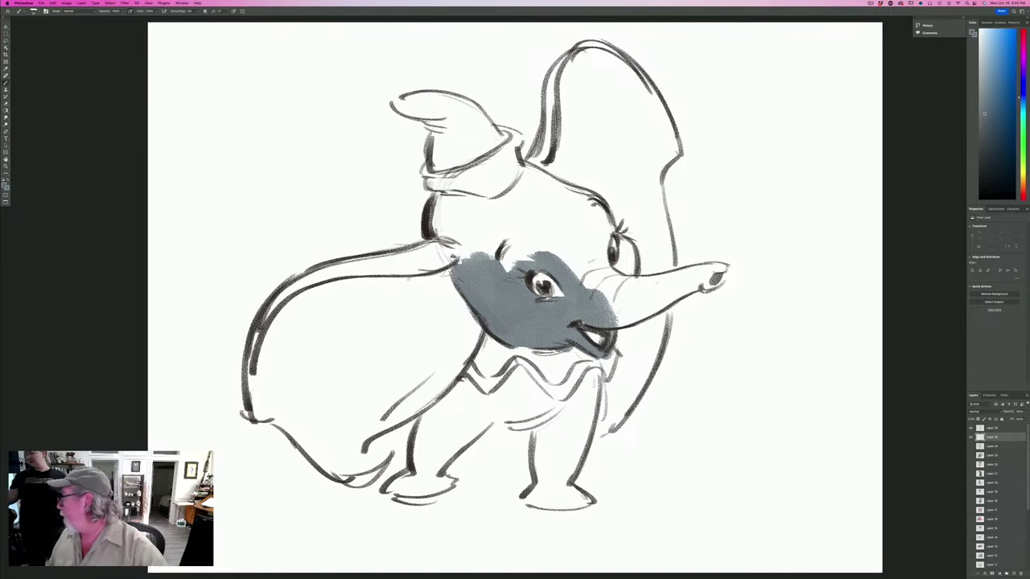
{"action": "mouse_move", "coordinate": [499, 263]}
{"action": "left_mouse_down"}
{"action": "mouse_move", "coordinate": [522, 229]}
{"action": "mouse_move", "coordinate": [536, 246]}
{"action": "mouse_move", "coordinate": [493, 213]}
{"action": "mouse_move", "coordinate": [458, 241]}
{"action": "mouse_move", "coordinate": [438, 214]}
{"action": "mouse_move", "coordinate": [487, 204]}
{"action": "mouse_move", "coordinate": [534, 176]}
{"action": "mouse_move", "coordinate": [531, 211]}
{"action": "mouse_move", "coordinate": [559, 251]}
{"action": "mouse_move", "coordinate": [573, 189]}
{"action": "mouse_move", "coordinate": [591, 265]}
{"action": "mouse_move", "coordinate": [607, 201]}
{"action": "mouse_move", "coordinate": [611, 274]}
{"action": "mouse_move", "coordinate": [631, 241]}
{"action": "mouse_move", "coordinate": [619, 281]}
{"action": "mouse_move", "coordinate": [592, 302]}
{"action": "mouse_move", "coordinate": [663, 294]}
{"action": "mouse_move", "coordinate": [619, 322]}
{"action": "mouse_move", "coordinate": [605, 290]}
{"action": "mouse_move", "coordinate": [728, 267]}
{"action": "mouse_move", "coordinate": [716, 286]}
{"action": "mouse_move", "coordinate": [671, 302]}
{"action": "mouse_move", "coordinate": [696, 279]}
{"action": "left_mouse_up"}
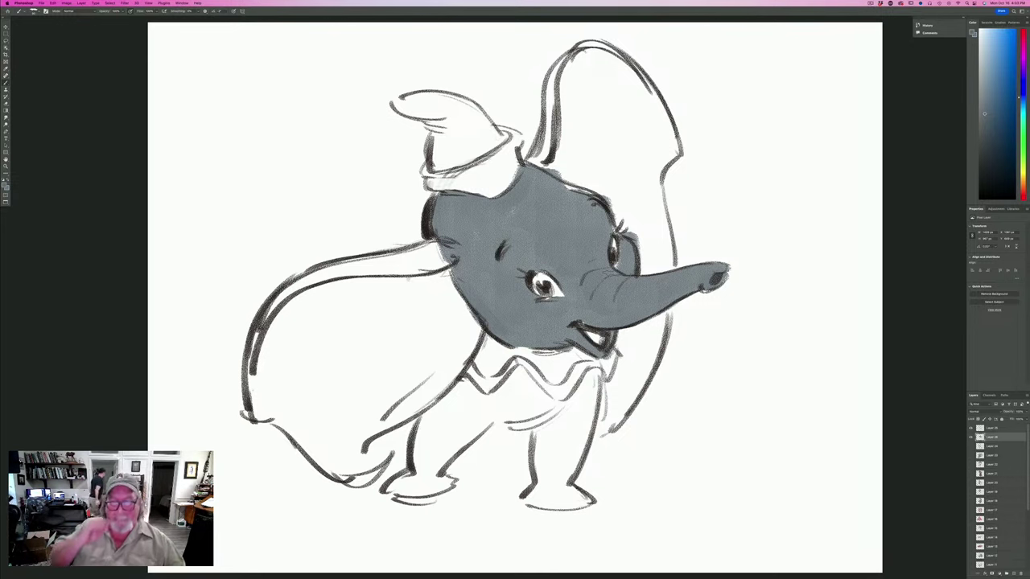
{"action": "mouse_move", "coordinate": [435, 243]}
{"action": "left_mouse_down"}
{"action": "mouse_move", "coordinate": [441, 257]}
{"action": "mouse_move", "coordinate": [318, 271]}
{"action": "mouse_move", "coordinate": [283, 294]}
{"action": "mouse_move", "coordinate": [249, 338]}
{"action": "mouse_move", "coordinate": [258, 412]}
{"action": "left_mouse_up"}
{"action": "left_click_drag", "start_coordinate": [565, 50], "coordinate": [537, 160]}
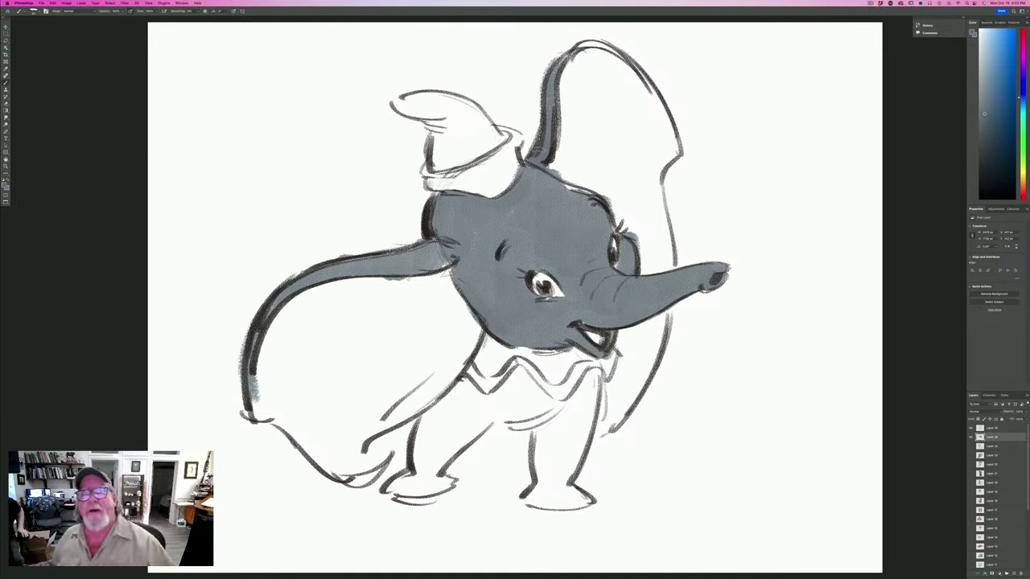
{"action": "mouse_move", "coordinate": [582, 393]}
{"action": "left_mouse_down"}
{"action": "mouse_move", "coordinate": [570, 465]}
{"action": "mouse_move", "coordinate": [573, 394]}
{"action": "mouse_move", "coordinate": [553, 443]}
{"action": "mouse_move", "coordinate": [547, 406]}
{"action": "mouse_move", "coordinate": [547, 482]}
{"action": "mouse_move", "coordinate": [586, 501]}
{"action": "mouse_move", "coordinate": [534, 499]}
{"action": "left_mouse_up"}
{"action": "mouse_move", "coordinate": [547, 417]}
{"action": "left_mouse_down"}
{"action": "mouse_move", "coordinate": [531, 399]}
{"action": "mouse_move", "coordinate": [476, 407]}
{"action": "mouse_move", "coordinate": [444, 435]}
{"action": "left_mouse_up"}
{"action": "mouse_move", "coordinate": [462, 386]}
{"action": "left_mouse_down"}
{"action": "mouse_move", "coordinate": [414, 486]}
{"action": "mouse_move", "coordinate": [431, 499]}
{"action": "left_mouse_up"}
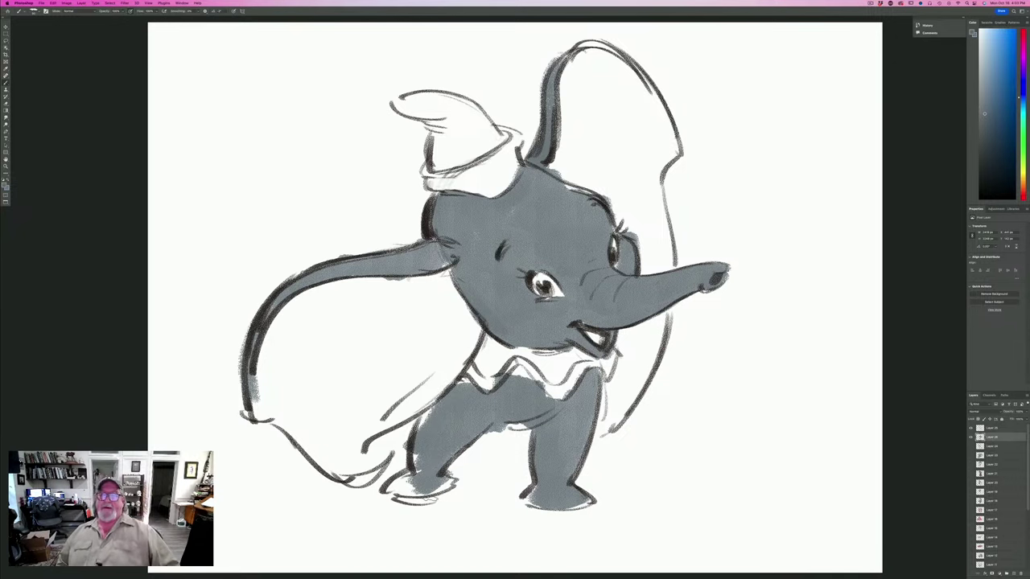
Set the foreground colour to coral pink and fill the insides of both ears, including the far ear's part below the trunk.
{"action": "left_click", "coordinate": [5, 184]}
{"action": "left_click_drag", "start_coordinate": [109, 278], "coordinate": [109, 315]}
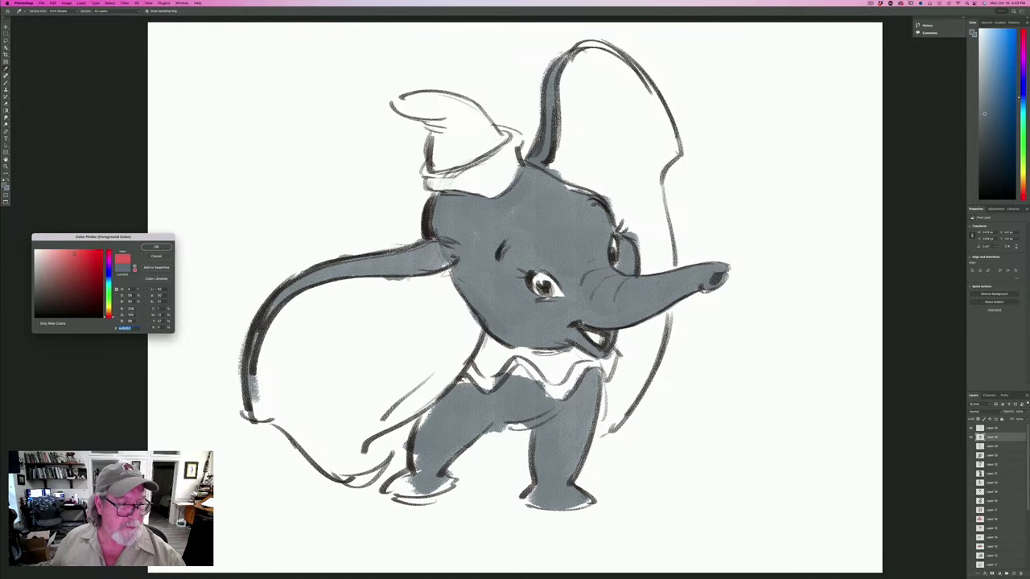
{"action": "left_click", "coordinate": [155, 247]}
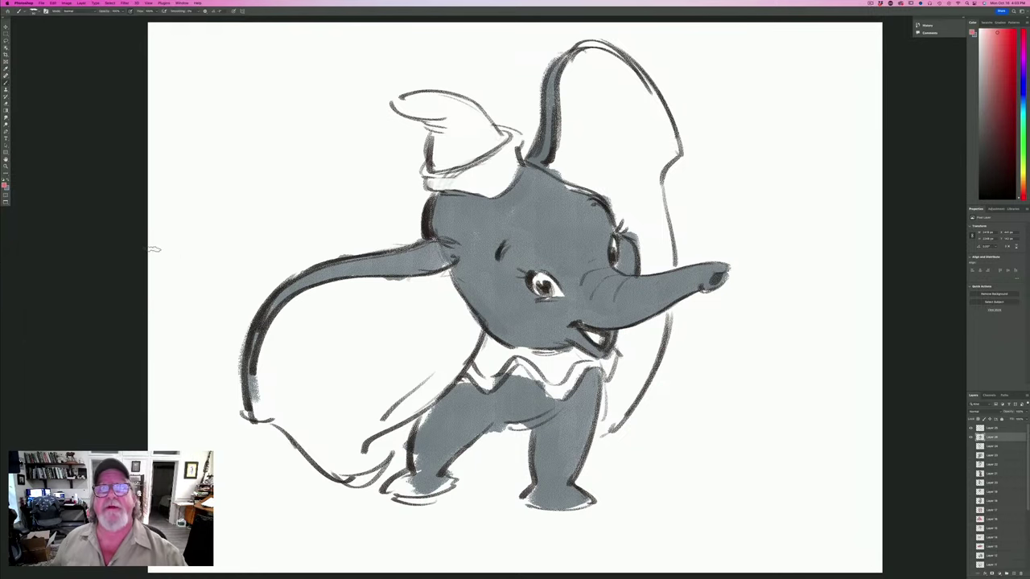
{"action": "mouse_move", "coordinate": [444, 280]}
{"action": "left_mouse_down"}
{"action": "mouse_move", "coordinate": [476, 330]}
{"action": "mouse_move", "coordinate": [413, 400]}
{"action": "left_mouse_up"}
{"action": "mouse_move", "coordinate": [410, 358]}
{"action": "left_mouse_down"}
{"action": "mouse_move", "coordinate": [362, 418]}
{"action": "mouse_move", "coordinate": [370, 442]}
{"action": "mouse_move", "coordinate": [357, 468]}
{"action": "mouse_move", "coordinate": [344, 427]}
{"action": "mouse_move", "coordinate": [331, 453]}
{"action": "mouse_move", "coordinate": [299, 412]}
{"action": "mouse_move", "coordinate": [267, 412]}
{"action": "mouse_move", "coordinate": [263, 362]}
{"action": "mouse_move", "coordinate": [275, 406]}
{"action": "mouse_move", "coordinate": [297, 334]}
{"action": "mouse_move", "coordinate": [327, 366]}
{"action": "mouse_move", "coordinate": [349, 434]}
{"action": "mouse_move", "coordinate": [387, 302]}
{"action": "mouse_move", "coordinate": [408, 300]}
{"action": "mouse_move", "coordinate": [424, 346]}
{"action": "mouse_move", "coordinate": [430, 277]}
{"action": "mouse_move", "coordinate": [333, 282]}
{"action": "mouse_move", "coordinate": [282, 328]}
{"action": "mouse_move", "coordinate": [318, 304]}
{"action": "mouse_move", "coordinate": [327, 327]}
{"action": "mouse_move", "coordinate": [347, 321]}
{"action": "mouse_move", "coordinate": [387, 283]}
{"action": "mouse_move", "coordinate": [394, 320]}
{"action": "mouse_move", "coordinate": [422, 292]}
{"action": "left_mouse_up"}
{"action": "mouse_move", "coordinate": [577, 117]}
{"action": "left_mouse_down"}
{"action": "mouse_move", "coordinate": [563, 153]}
{"action": "mouse_move", "coordinate": [567, 96]}
{"action": "mouse_move", "coordinate": [583, 64]}
{"action": "mouse_move", "coordinate": [675, 148]}
{"action": "mouse_move", "coordinate": [635, 173]}
{"action": "mouse_move", "coordinate": [603, 177]}
{"action": "mouse_move", "coordinate": [591, 166]}
{"action": "mouse_move", "coordinate": [573, 181]}
{"action": "mouse_move", "coordinate": [613, 207]}
{"action": "mouse_move", "coordinate": [652, 270]}
{"action": "left_mouse_up"}
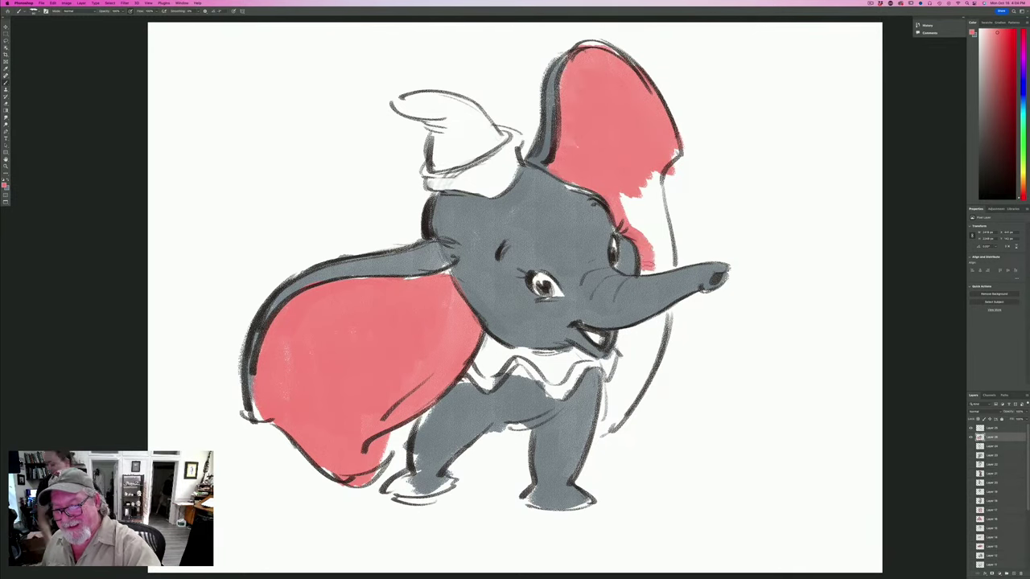
{"action": "mouse_move", "coordinate": [658, 197]}
{"action": "left_mouse_down"}
{"action": "mouse_move", "coordinate": [657, 262]}
{"action": "mouse_move", "coordinate": [617, 192]}
{"action": "mouse_move", "coordinate": [644, 166]}
{"action": "mouse_move", "coordinate": [669, 149]}
{"action": "left_mouse_up"}
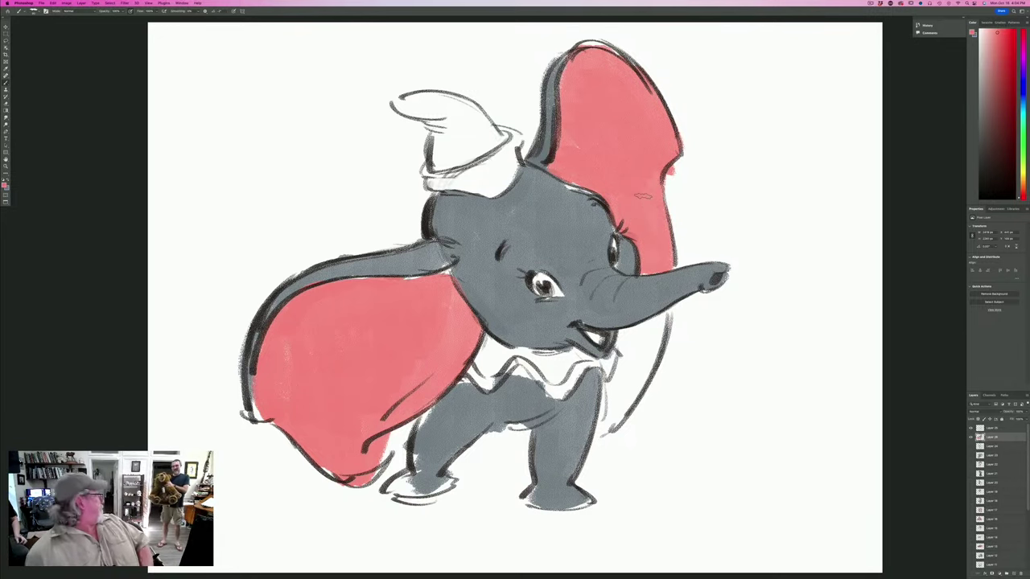
{"action": "mouse_move", "coordinate": [667, 318]}
{"action": "left_mouse_down"}
{"action": "mouse_move", "coordinate": [644, 346]}
{"action": "mouse_move", "coordinate": [619, 334]}
{"action": "mouse_move", "coordinate": [616, 348]}
{"action": "mouse_move", "coordinate": [644, 366]}
{"action": "mouse_move", "coordinate": [607, 426]}
{"action": "mouse_move", "coordinate": [608, 382]}
{"action": "mouse_move", "coordinate": [602, 438]}
{"action": "left_mouse_up"}
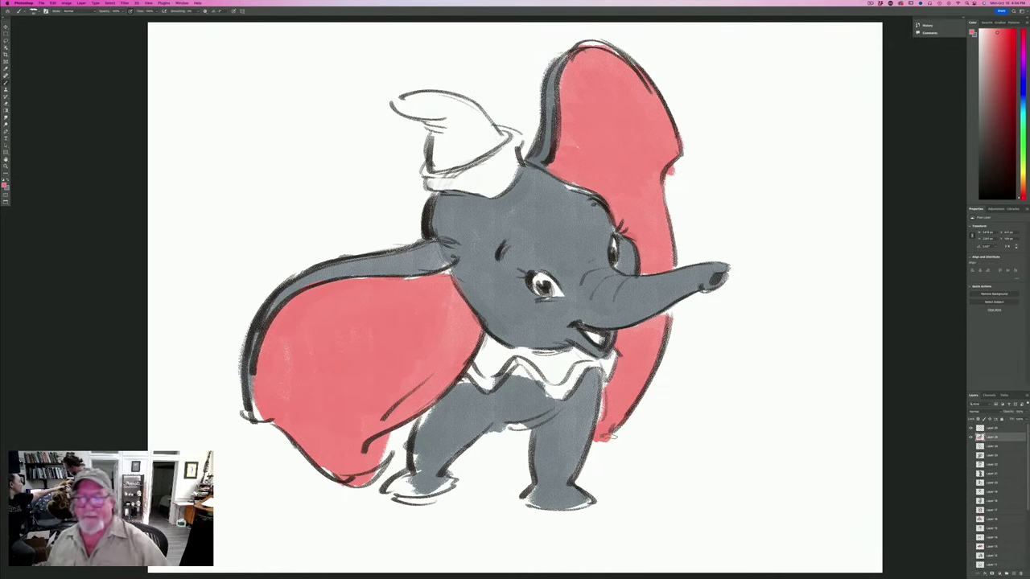
Set the foreground colour to golden yellow and fill the whole hat, including its brim.
{"action": "left_click", "coordinate": [7, 183]}
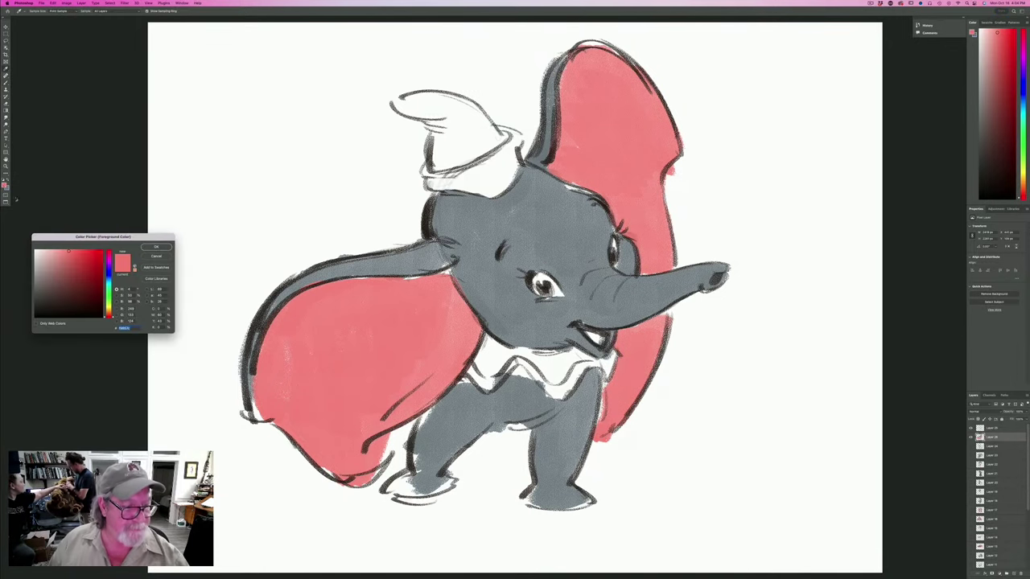
{"action": "left_click_drag", "start_coordinate": [110, 315], "coordinate": [109, 311]}
{"action": "left_click", "coordinate": [144, 247]}
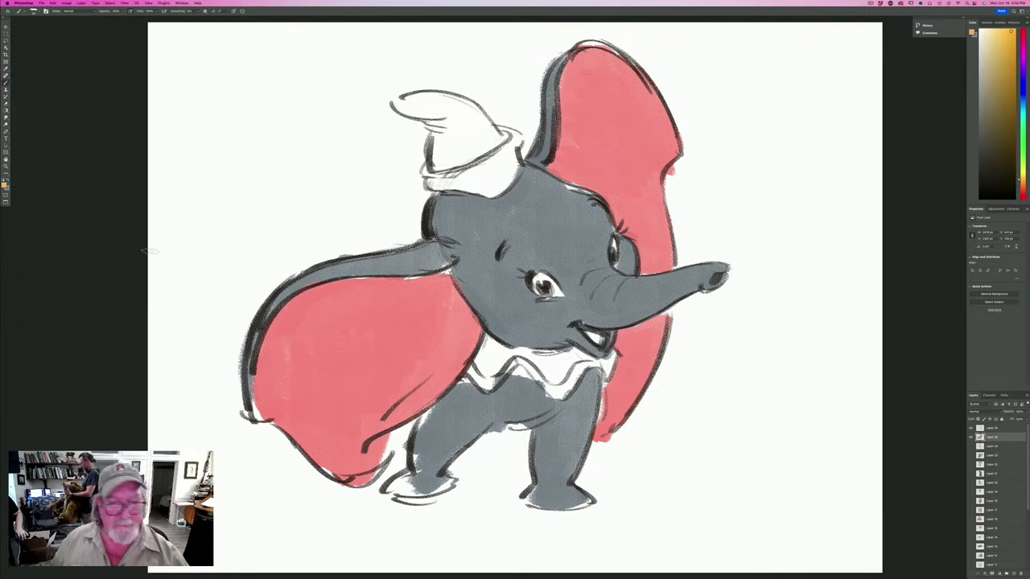
{"action": "mouse_move", "coordinate": [494, 131]}
{"action": "left_mouse_down"}
{"action": "mouse_move", "coordinate": [488, 185]}
{"action": "mouse_move", "coordinate": [483, 153]}
{"action": "mouse_move", "coordinate": [474, 177]}
{"action": "mouse_move", "coordinate": [455, 161]}
{"action": "mouse_move", "coordinate": [438, 173]}
{"action": "mouse_move", "coordinate": [439, 117]}
{"action": "mouse_move", "coordinate": [466, 125]}
{"action": "mouse_move", "coordinate": [442, 121]}
{"action": "mouse_move", "coordinate": [450, 104]}
{"action": "mouse_move", "coordinate": [398, 102]}
{"action": "left_mouse_up"}
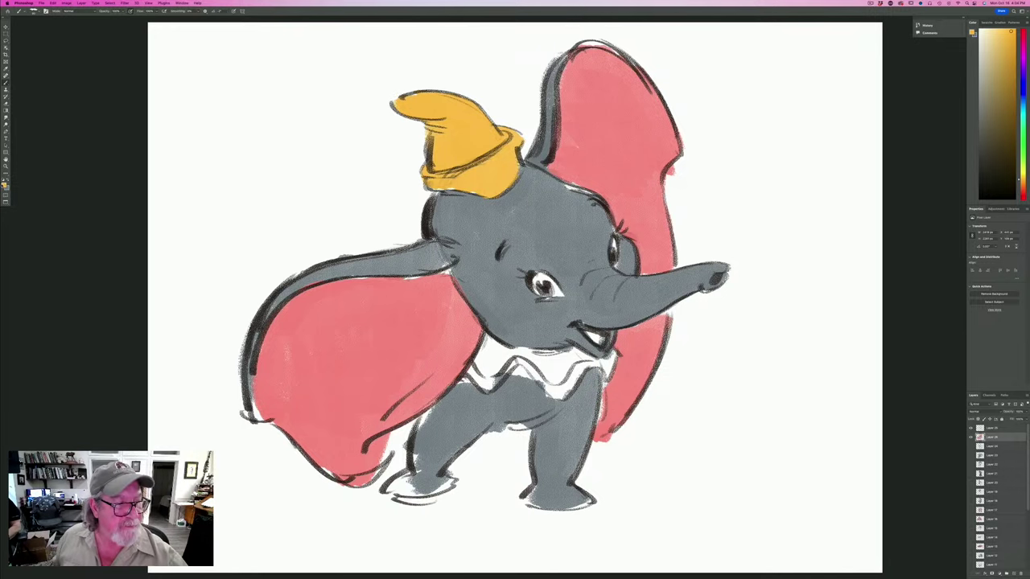
Set the foreground colour to bright red and fill the zigzag collar.
{"action": "left_click", "coordinate": [5, 183]}
{"action": "left_click", "coordinate": [109, 316]}
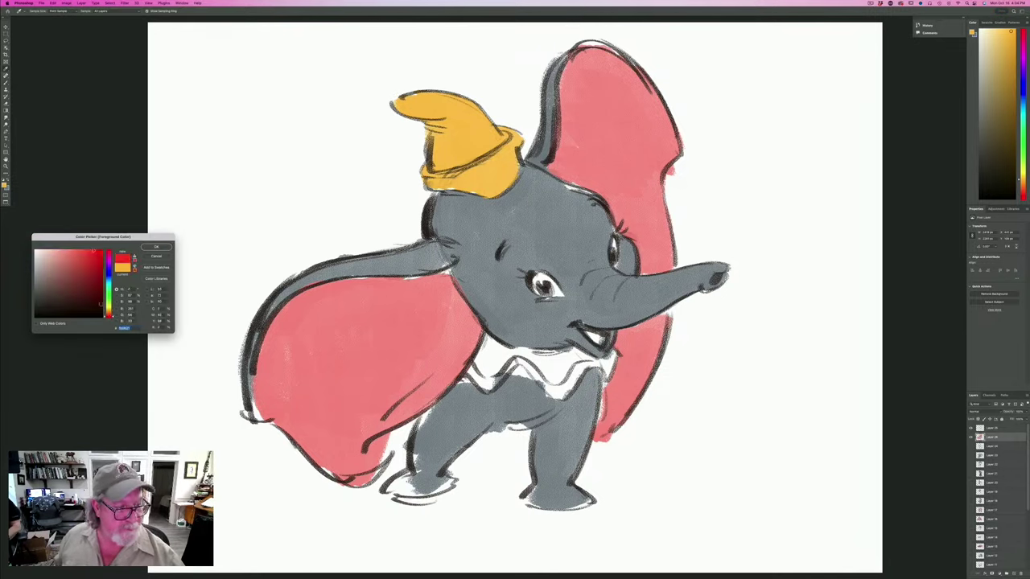
{"action": "left_click", "coordinate": [156, 247]}
{"action": "mouse_move", "coordinate": [600, 360]}
{"action": "left_mouse_down"}
{"action": "mouse_move", "coordinate": [613, 362]}
{"action": "mouse_move", "coordinate": [588, 359]}
{"action": "mouse_move", "coordinate": [547, 394]}
{"action": "mouse_move", "coordinate": [511, 354]}
{"action": "mouse_move", "coordinate": [474, 379]}
{"action": "mouse_move", "coordinate": [481, 341]}
{"action": "left_mouse_up"}
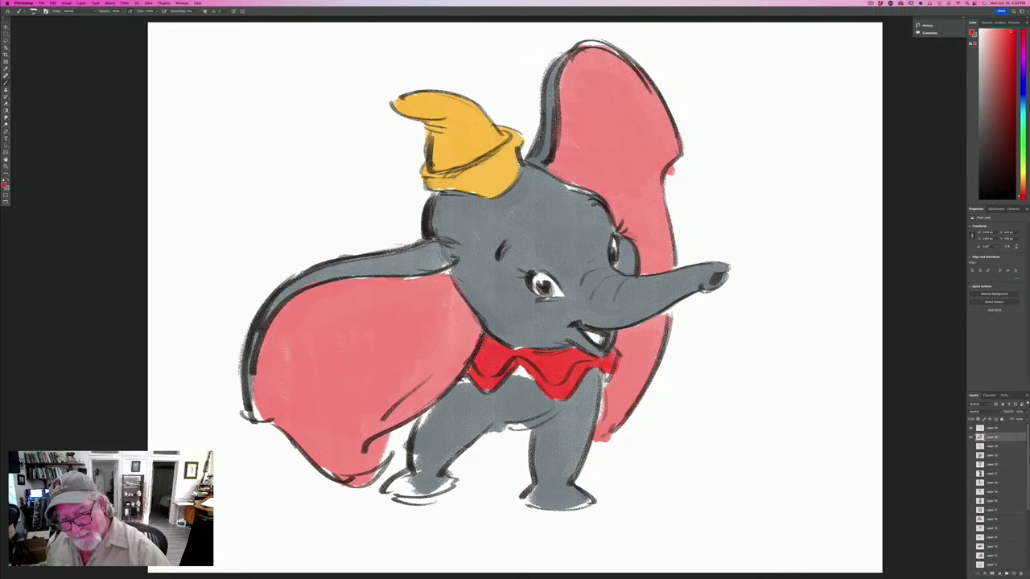
Sample the hat's yellow as the foreground colour and paint a wavy stripe along the red collar.
{"action": "left_click", "coordinate": [4, 185]}
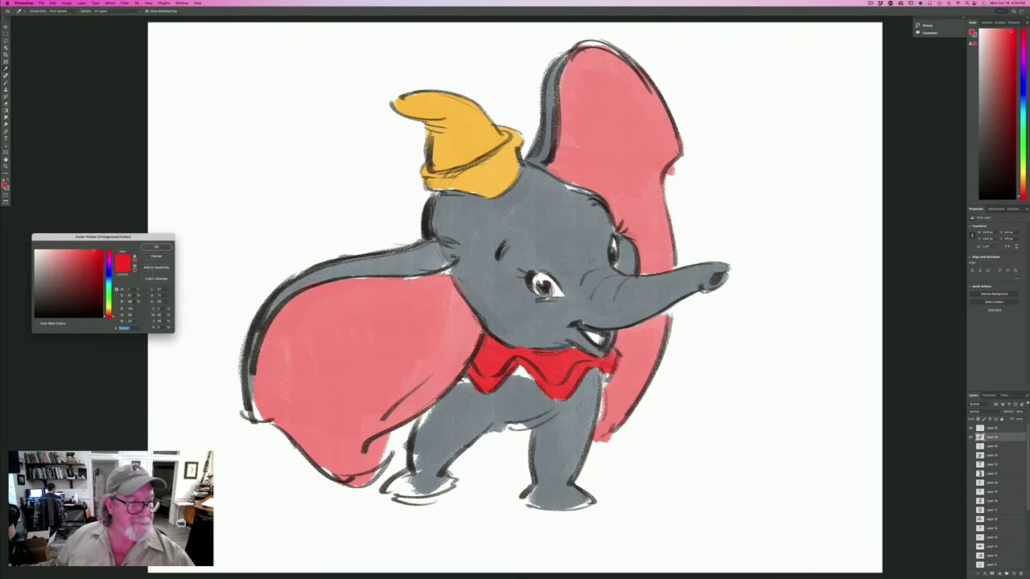
{"action": "left_click", "coordinate": [439, 153]}
{"action": "left_click", "coordinate": [157, 247]}
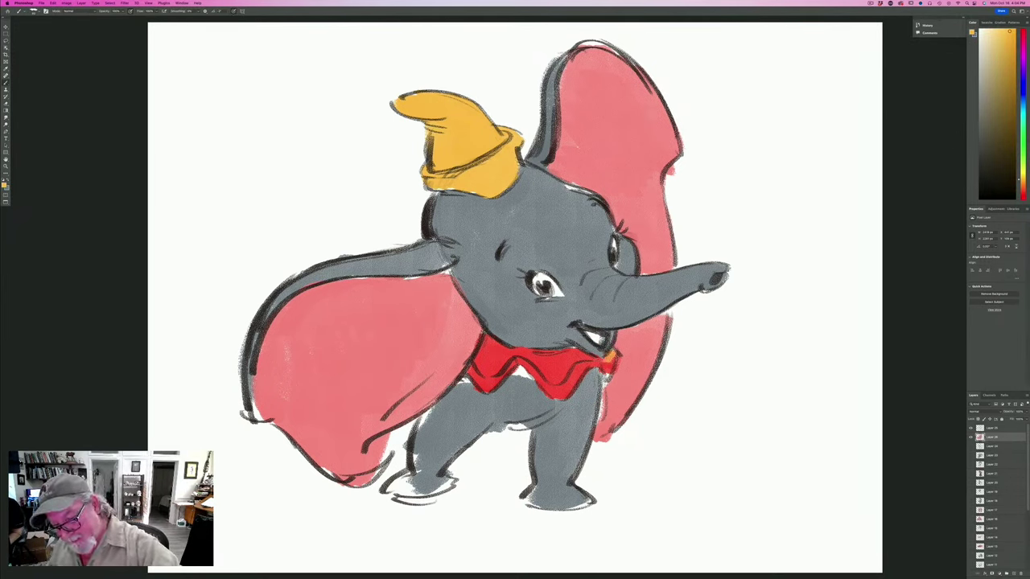
{"action": "mouse_move", "coordinate": [563, 380]}
{"action": "left_mouse_down"}
{"action": "mouse_move", "coordinate": [587, 360]}
{"action": "mouse_move", "coordinate": [487, 366]}
{"action": "left_mouse_up"}
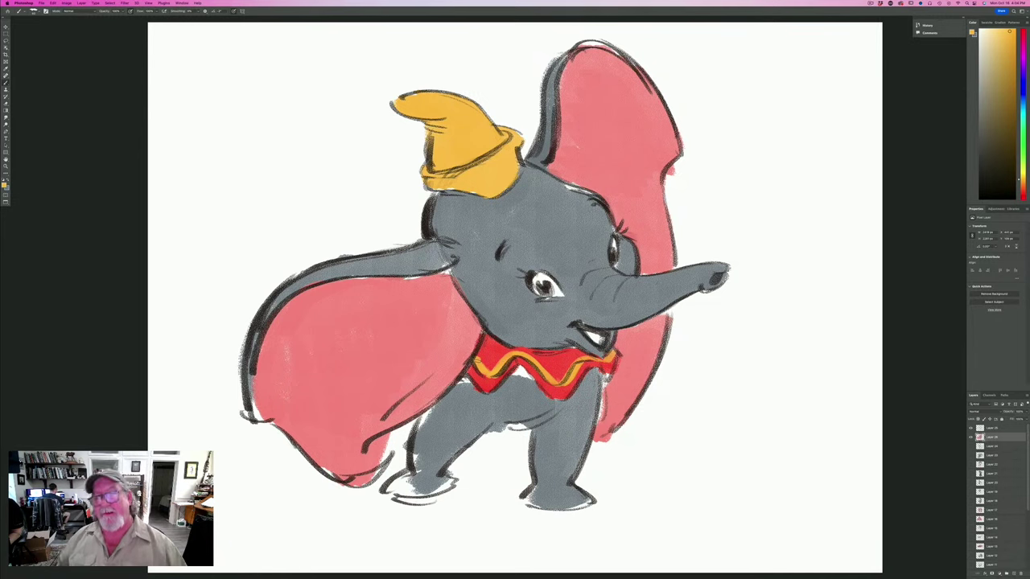
Set the foreground colour to light blue.
{"action": "left_click", "coordinate": [5, 183]}
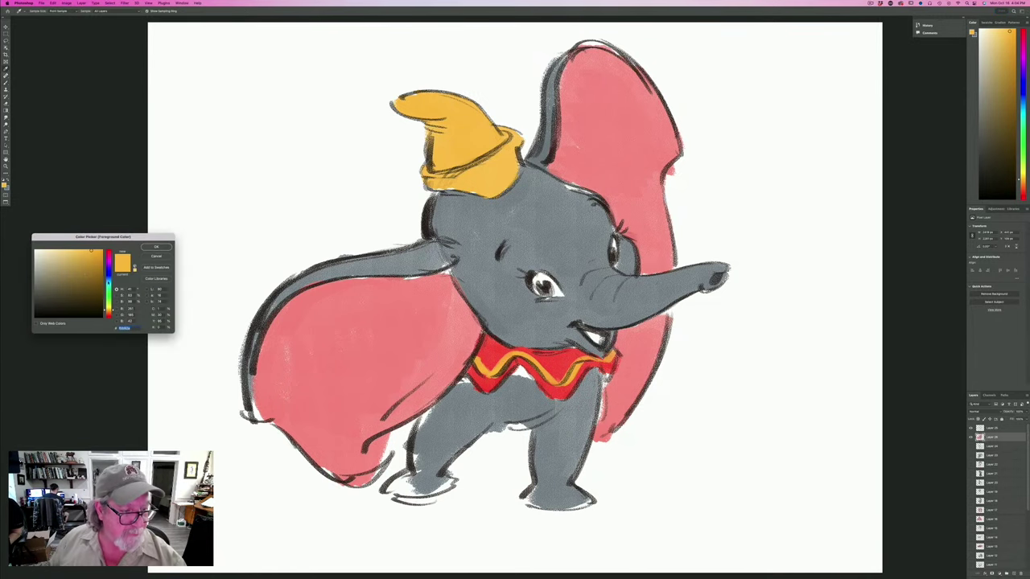
{"action": "left_click_drag", "start_coordinate": [108, 280], "coordinate": [109, 278]}
{"action": "left_click", "coordinate": [156, 246]}
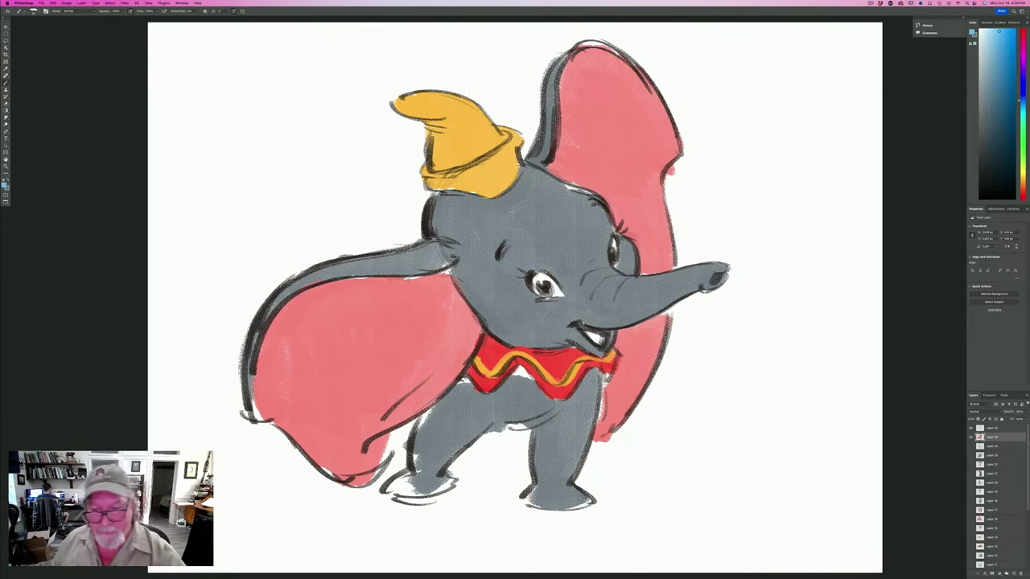
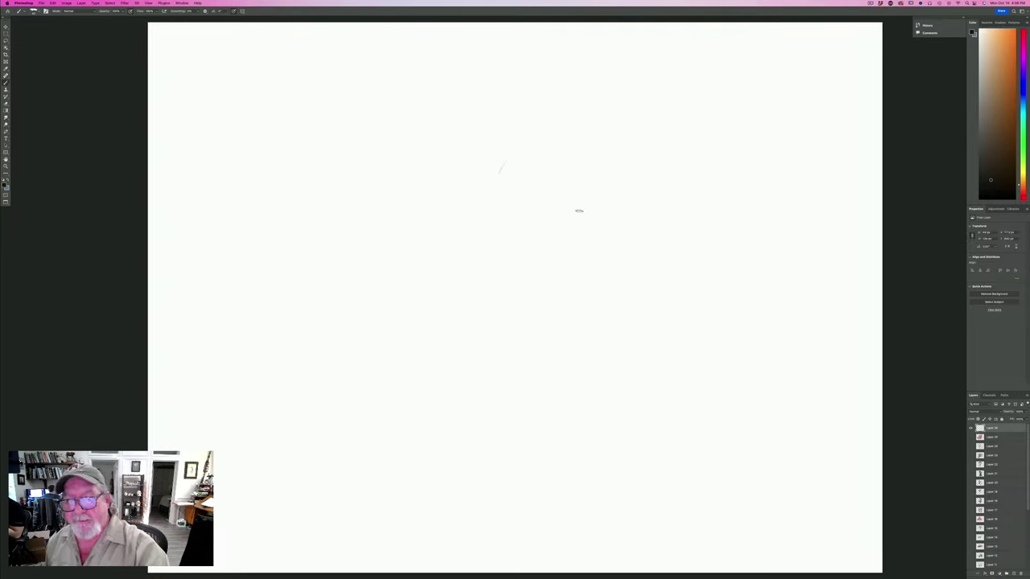
Sketch a light construction circle for a new head in the upper middle of the blank canvas.
{"action": "left_click_drag", "start_coordinate": [471, 185], "coordinate": [490, 162]}
{"action": "left_click_drag", "start_coordinate": [491, 285], "coordinate": [448, 236]}
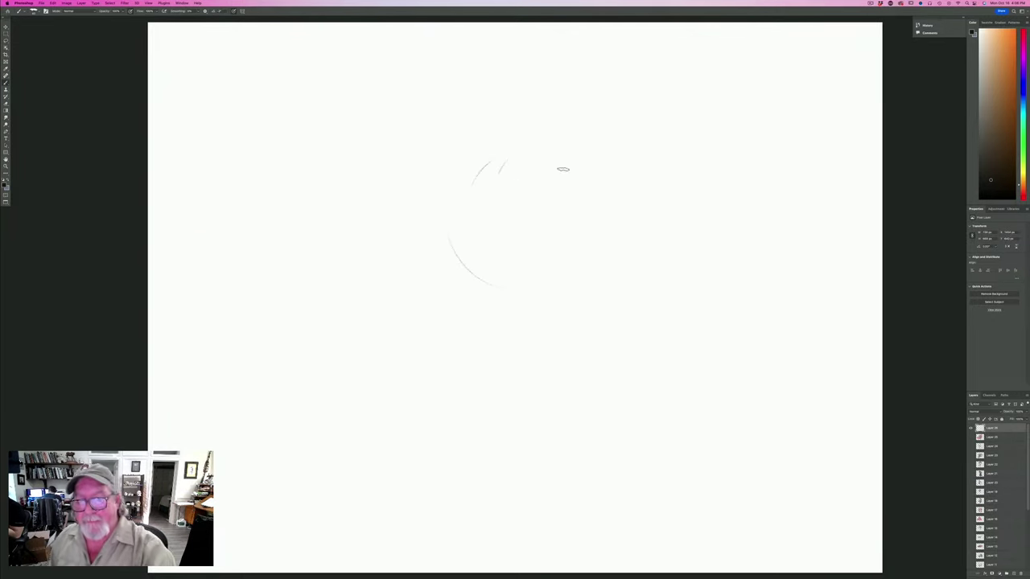
{"action": "mouse_move", "coordinate": [480, 175]}
{"action": "left_mouse_down"}
{"action": "mouse_move", "coordinate": [499, 154]}
{"action": "mouse_move", "coordinate": [596, 258]}
{"action": "mouse_move", "coordinate": [502, 158]}
{"action": "left_mouse_up"}
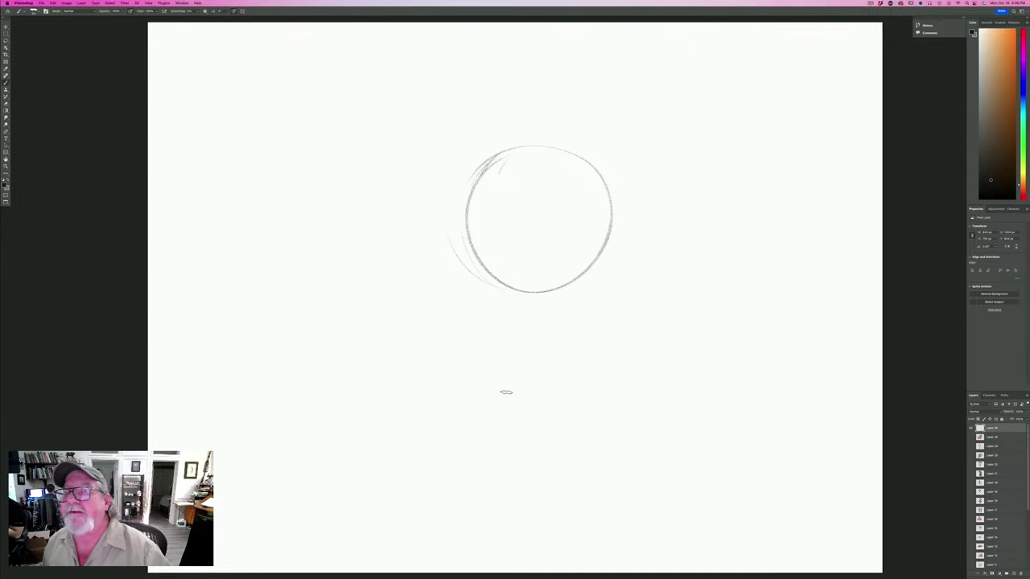
Sketch the crown above the circle, the slanted side contours, an angular cheek line and a short lower jaw curve.
{"action": "mouse_move", "coordinate": [575, 153]}
{"action": "left_mouse_down"}
{"action": "mouse_move", "coordinate": [497, 143]}
{"action": "mouse_move", "coordinate": [464, 193]}
{"action": "mouse_move", "coordinate": [458, 235]}
{"action": "mouse_move", "coordinate": [464, 197]}
{"action": "left_mouse_up"}
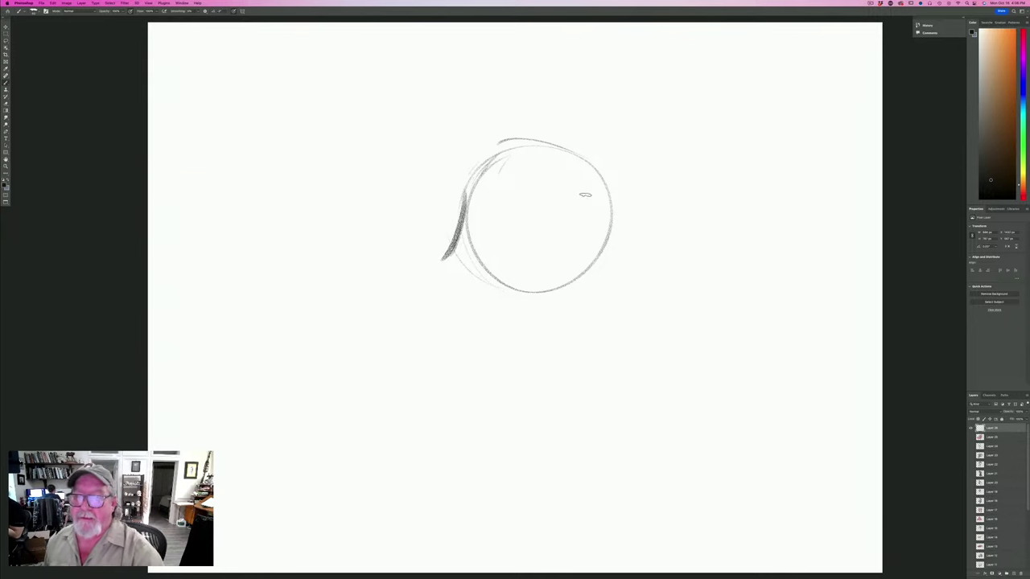
{"action": "mouse_move", "coordinate": [625, 197]}
{"action": "left_mouse_down"}
{"action": "mouse_move", "coordinate": [602, 166]}
{"action": "mouse_move", "coordinate": [632, 209]}
{"action": "left_mouse_up"}
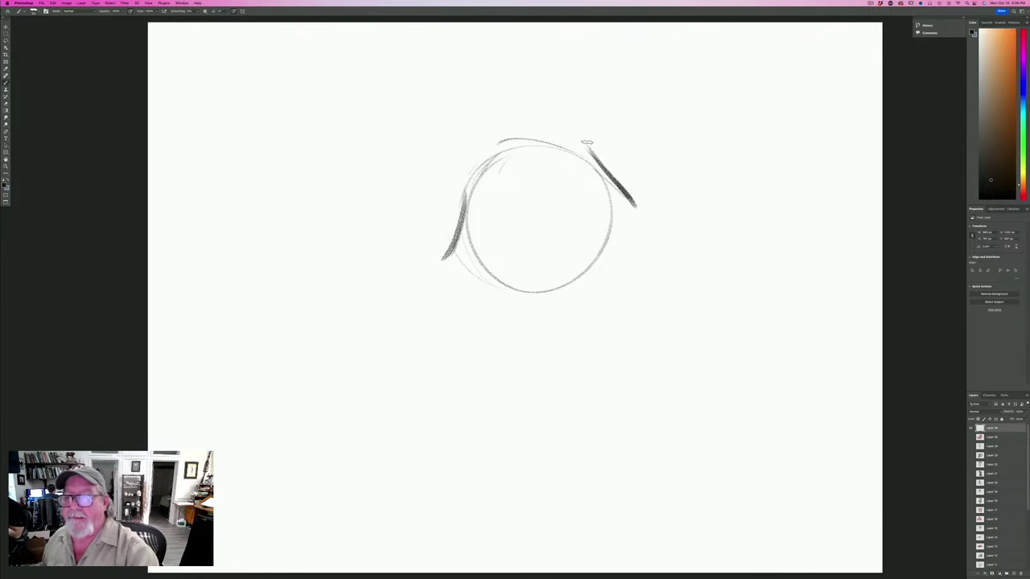
{"action": "mouse_move", "coordinate": [588, 145]}
{"action": "left_mouse_down"}
{"action": "mouse_move", "coordinate": [637, 215]}
{"action": "mouse_move", "coordinate": [605, 292]}
{"action": "left_mouse_up"}
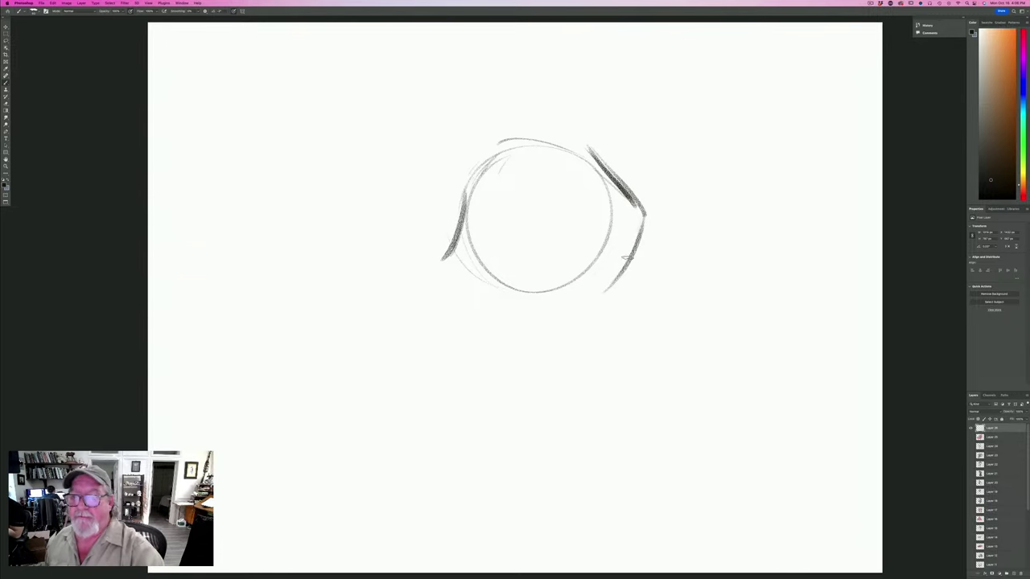
{"action": "left_click_drag", "start_coordinate": [643, 217], "coordinate": [592, 304]}
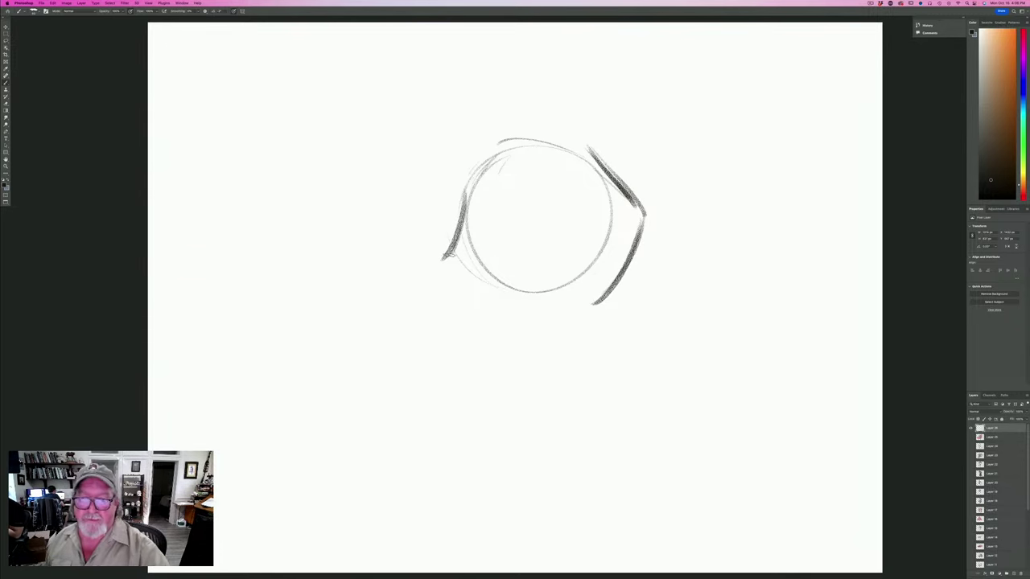
{"action": "left_click_drag", "start_coordinate": [449, 267], "coordinate": [485, 315]}
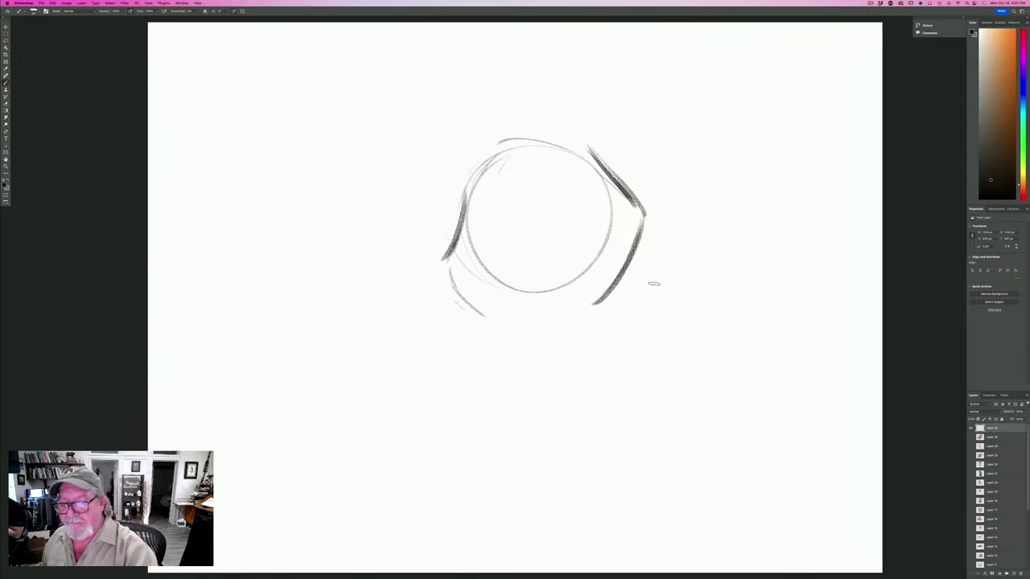
Draw a long thick line down from the cheek corner and shorter flaring lines below the jaw on the opposite side.
{"action": "mouse_move", "coordinate": [664, 342]}
{"action": "left_mouse_down"}
{"action": "mouse_move", "coordinate": [640, 224]}
{"action": "mouse_move", "coordinate": [664, 418]}
{"action": "left_mouse_up"}
{"action": "left_click_drag", "start_coordinate": [643, 266], "coordinate": [666, 428]}
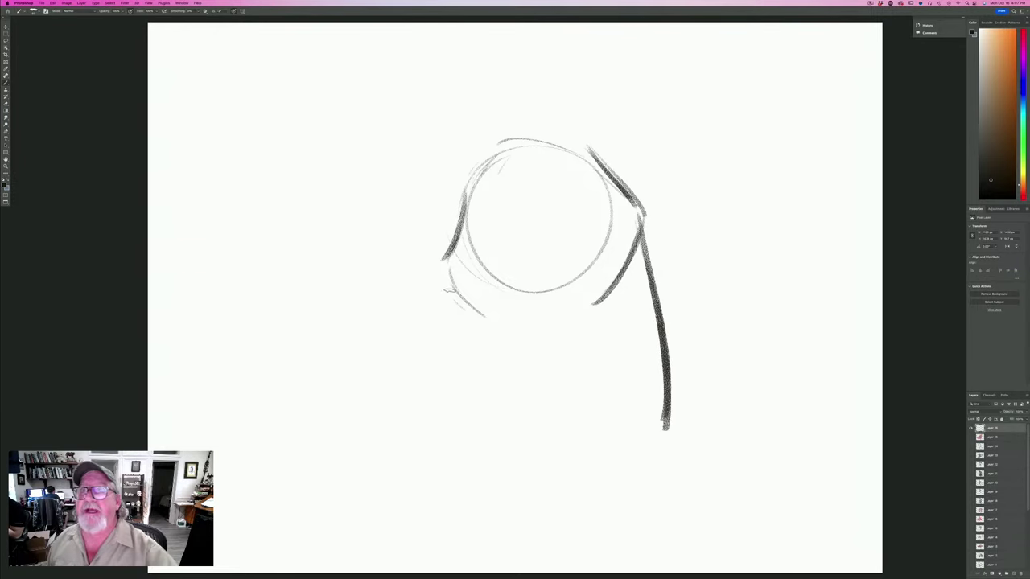
{"action": "left_click_drag", "start_coordinate": [465, 316], "coordinate": [438, 400]}
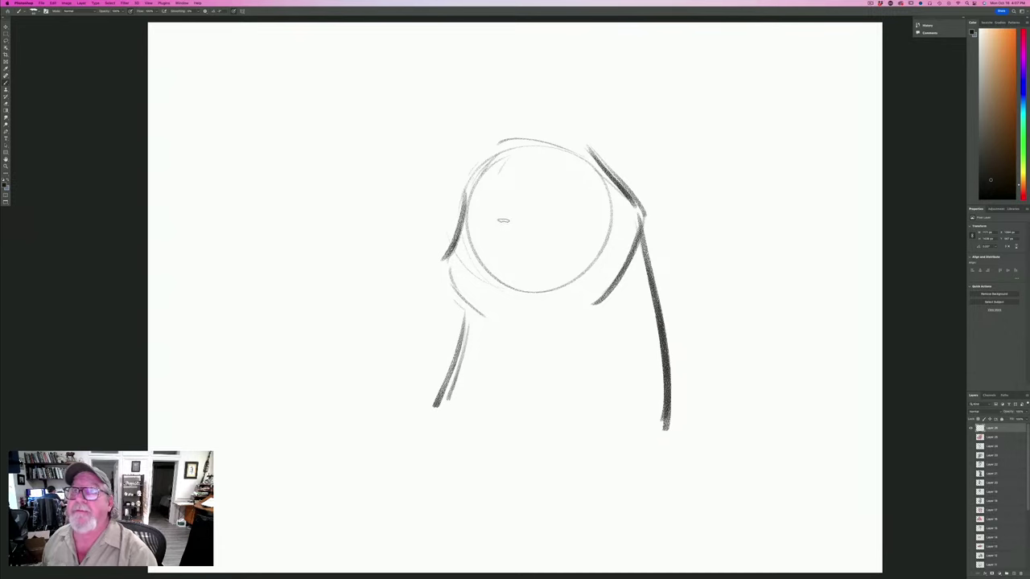
Sketch the muzzle's upper arc and upper lip, then the thick curved smile line ending in a small open mouth below.
{"action": "mouse_move", "coordinate": [492, 223]}
{"action": "left_mouse_down"}
{"action": "mouse_move", "coordinate": [547, 226]}
{"action": "mouse_move", "coordinate": [477, 240]}
{"action": "mouse_move", "coordinate": [452, 270]}
{"action": "mouse_move", "coordinate": [491, 308]}
{"action": "mouse_move", "coordinate": [457, 287]}
{"action": "mouse_move", "coordinate": [506, 318]}
{"action": "mouse_move", "coordinate": [563, 313]}
{"action": "left_mouse_up"}
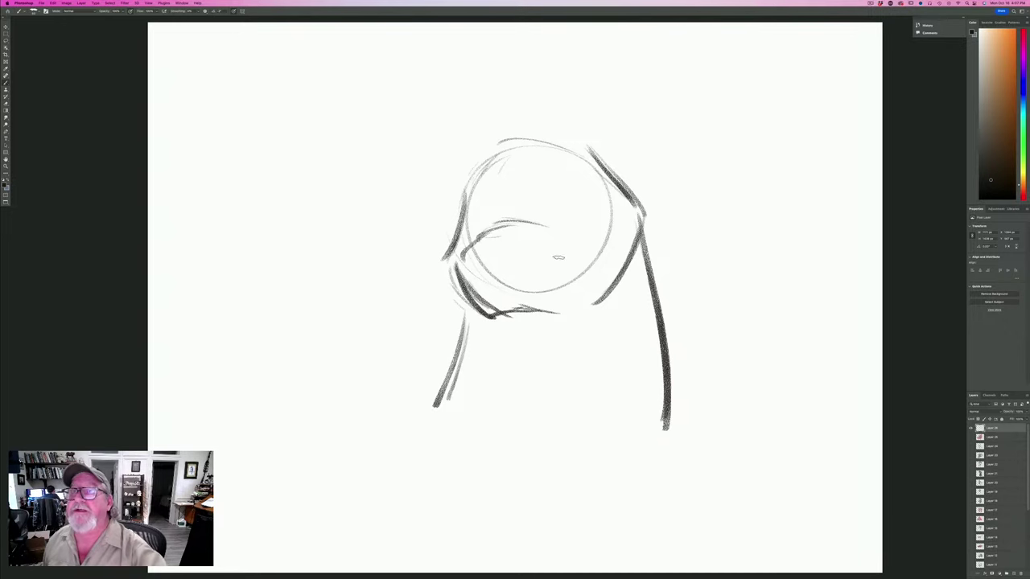
{"action": "mouse_move", "coordinate": [605, 251]}
{"action": "left_mouse_down"}
{"action": "mouse_move", "coordinate": [561, 309]}
{"action": "mouse_move", "coordinate": [597, 243]}
{"action": "mouse_move", "coordinate": [572, 297]}
{"action": "left_mouse_up"}
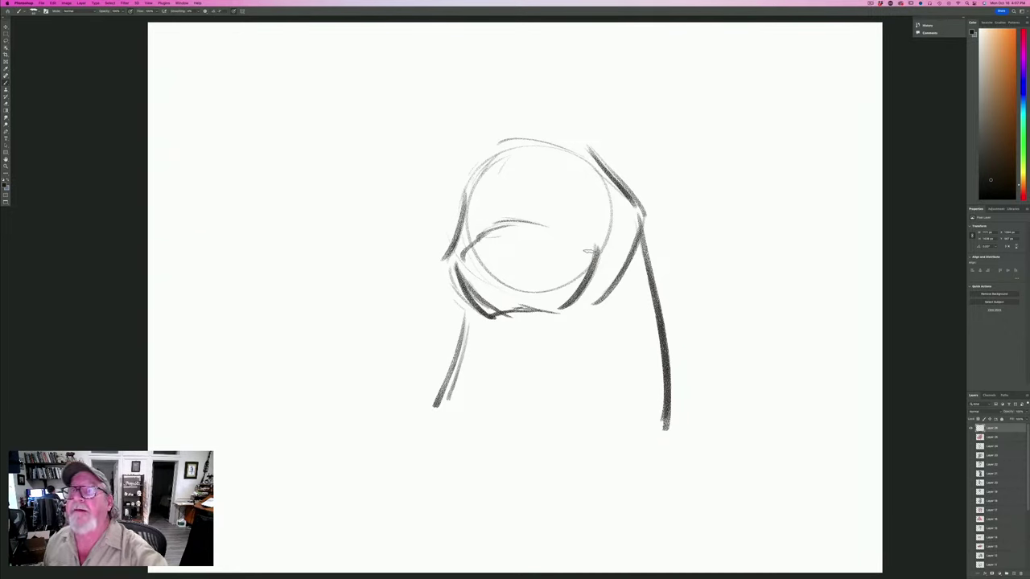
{"action": "mouse_move", "coordinate": [580, 230]}
{"action": "left_mouse_down"}
{"action": "mouse_move", "coordinate": [592, 256]}
{"action": "mouse_move", "coordinate": [593, 224]}
{"action": "mouse_move", "coordinate": [590, 275]}
{"action": "mouse_move", "coordinate": [568, 304]}
{"action": "left_mouse_up"}
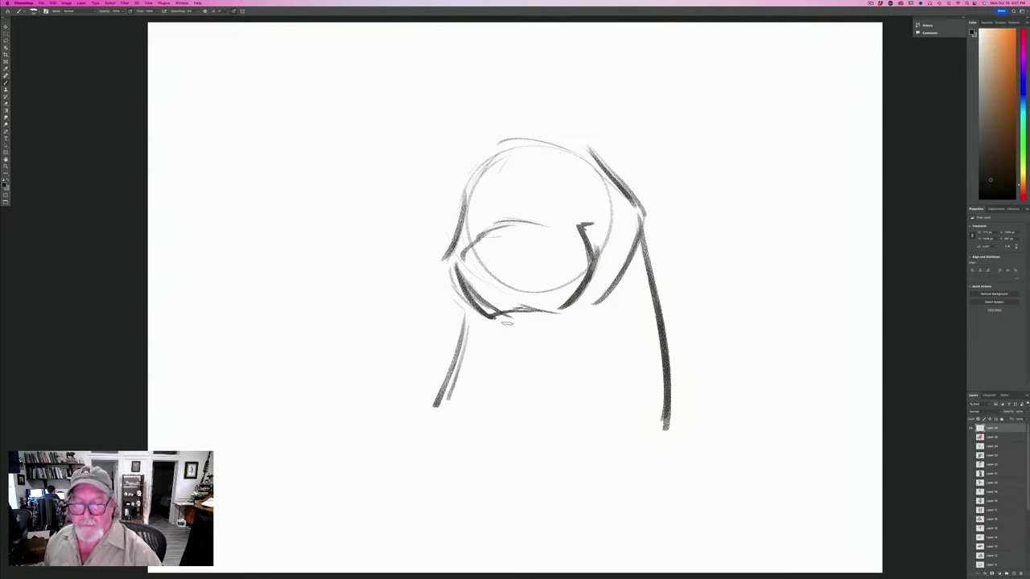
{"action": "left_click_drag", "start_coordinate": [508, 317], "coordinate": [515, 338]}
{"action": "left_click_drag", "start_coordinate": [572, 306], "coordinate": [526, 339]}
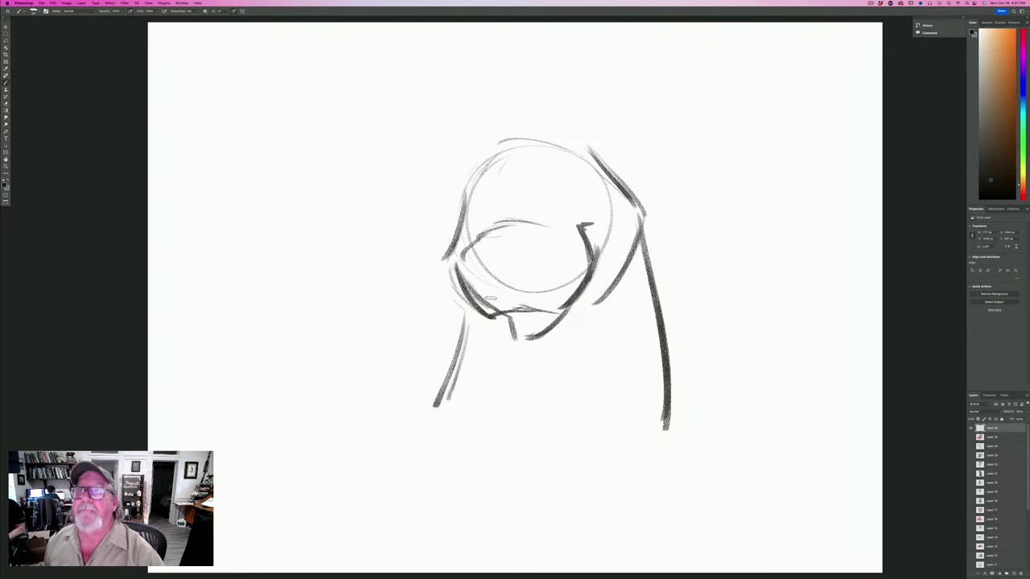
Outline a large rounded nose on the muzzle with a short line joining it to the upper lip.
{"action": "mouse_move", "coordinate": [534, 240]}
{"action": "left_mouse_down"}
{"action": "mouse_move", "coordinate": [475, 246]}
{"action": "mouse_move", "coordinate": [465, 274]}
{"action": "mouse_move", "coordinate": [497, 292]}
{"action": "left_mouse_up"}
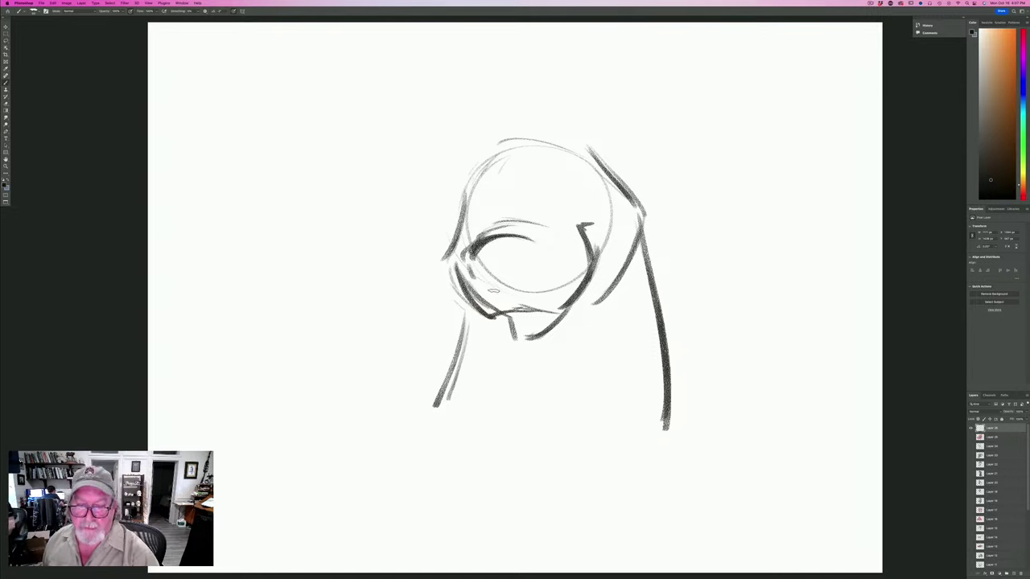
{"action": "mouse_move", "coordinate": [465, 262]}
{"action": "left_mouse_down"}
{"action": "mouse_move", "coordinate": [512, 288]}
{"action": "mouse_move", "coordinate": [534, 248]}
{"action": "mouse_move", "coordinate": [507, 286]}
{"action": "left_mouse_up"}
{"action": "mouse_move", "coordinate": [540, 252]}
{"action": "left_mouse_down"}
{"action": "mouse_move", "coordinate": [506, 287]}
{"action": "mouse_move", "coordinate": [501, 344]}
{"action": "mouse_move", "coordinate": [547, 336]}
{"action": "left_mouse_up"}
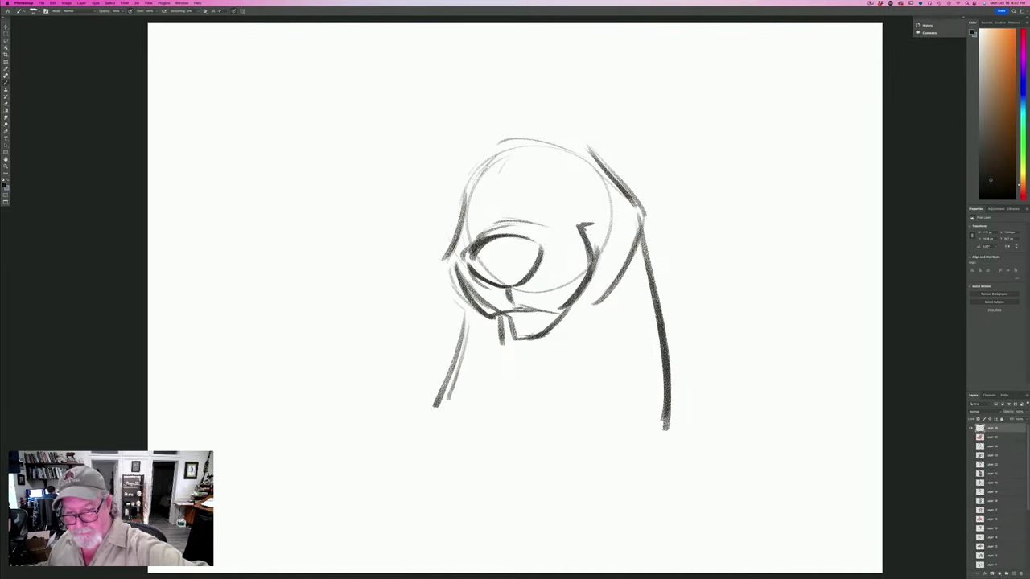
Draw the outer lower jaw as a second curve running parallel beneath the open mouth up to the smile corner.
{"action": "left_click_drag", "start_coordinate": [594, 228], "coordinate": [580, 321]}
{"action": "mouse_move", "coordinate": [595, 268]}
{"action": "left_mouse_down"}
{"action": "mouse_move", "coordinate": [580, 319]}
{"action": "mouse_move", "coordinate": [537, 346]}
{"action": "left_mouse_up"}
{"action": "mouse_move", "coordinate": [581, 318]}
{"action": "left_mouse_down"}
{"action": "mouse_move", "coordinate": [509, 348]}
{"action": "mouse_move", "coordinate": [544, 344]}
{"action": "mouse_move", "coordinate": [499, 351]}
{"action": "left_mouse_up"}
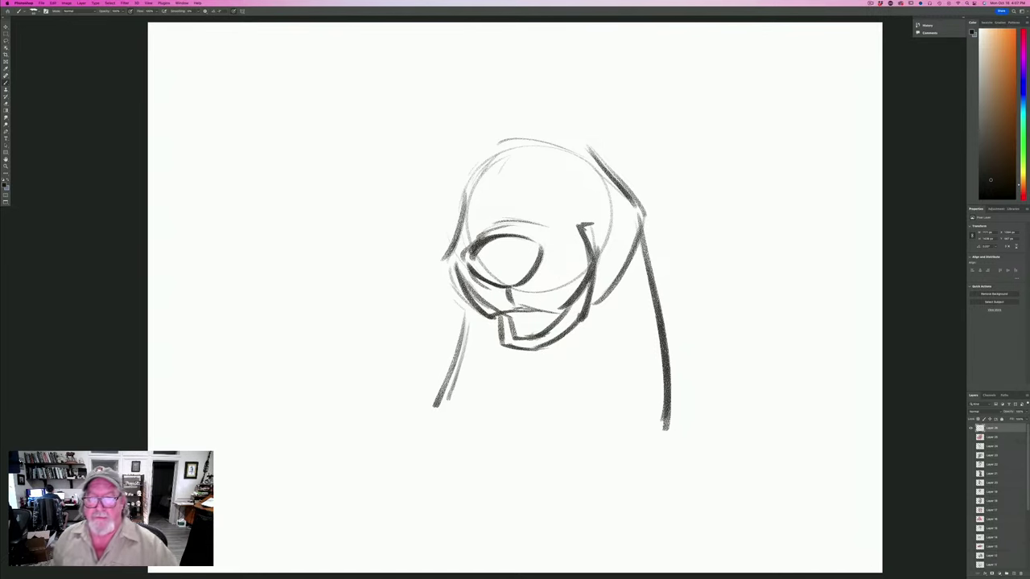
Thicken the nose outline and fill the nose with dark shading.
{"action": "mouse_move", "coordinate": [483, 252]}
{"action": "left_mouse_down"}
{"action": "mouse_move", "coordinate": [468, 275]}
{"action": "mouse_move", "coordinate": [493, 282]}
{"action": "left_mouse_up"}
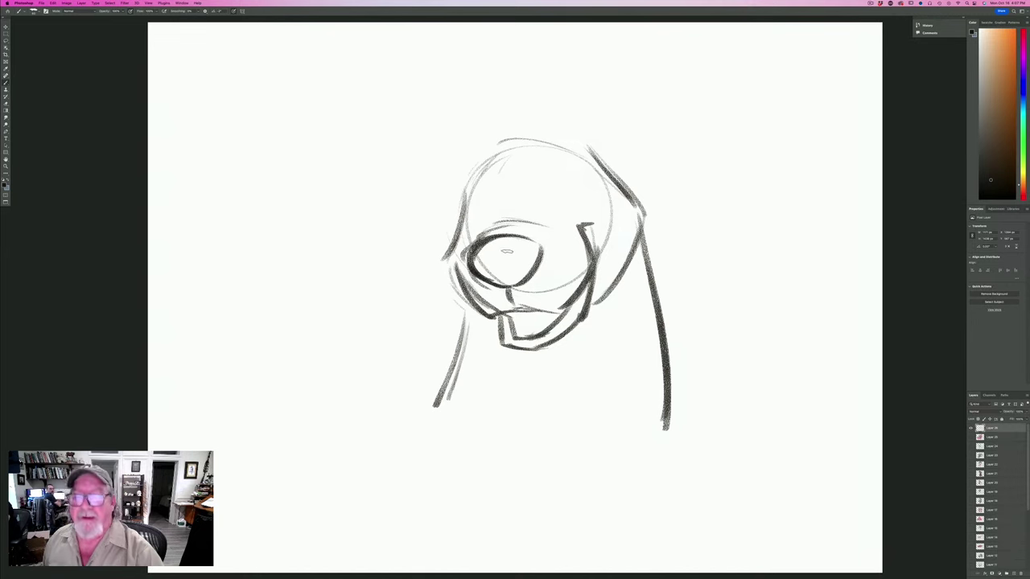
{"action": "mouse_move", "coordinate": [538, 245]}
{"action": "left_mouse_down"}
{"action": "mouse_move", "coordinate": [511, 253]}
{"action": "mouse_move", "coordinate": [484, 281]}
{"action": "left_mouse_up"}
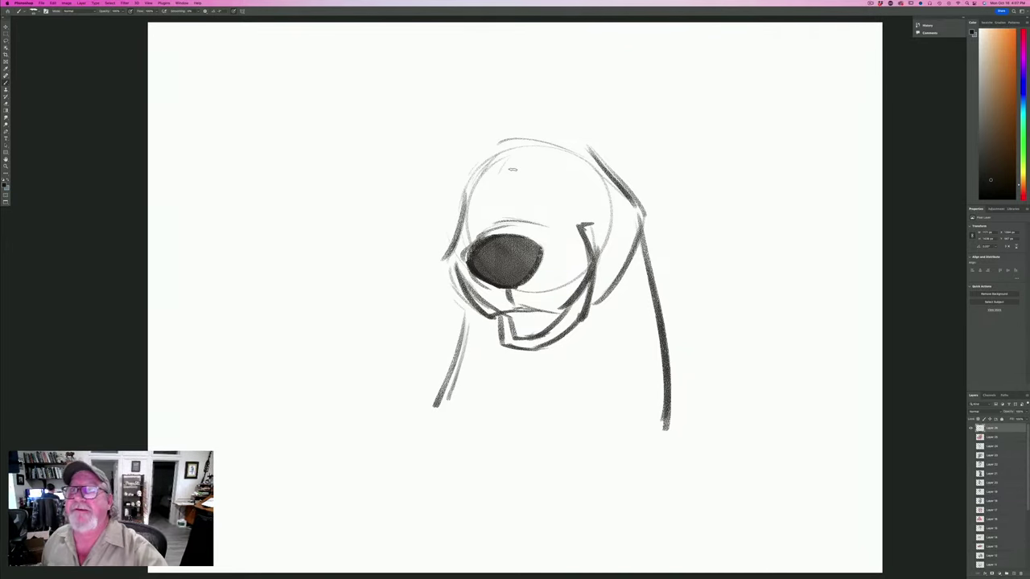
Draw two tall oval eyes above the muzzle with raised eyebrows, and add cheek creases at the smile corner.
{"action": "mouse_move", "coordinate": [525, 203]}
{"action": "left_mouse_down"}
{"action": "mouse_move", "coordinate": [526, 217]}
{"action": "mouse_move", "coordinate": [519, 194]}
{"action": "mouse_move", "coordinate": [533, 188]}
{"action": "mouse_move", "coordinate": [545, 212]}
{"action": "mouse_move", "coordinate": [576, 203]}
{"action": "left_mouse_up"}
{"action": "left_click_drag", "start_coordinate": [578, 239], "coordinate": [593, 254]}
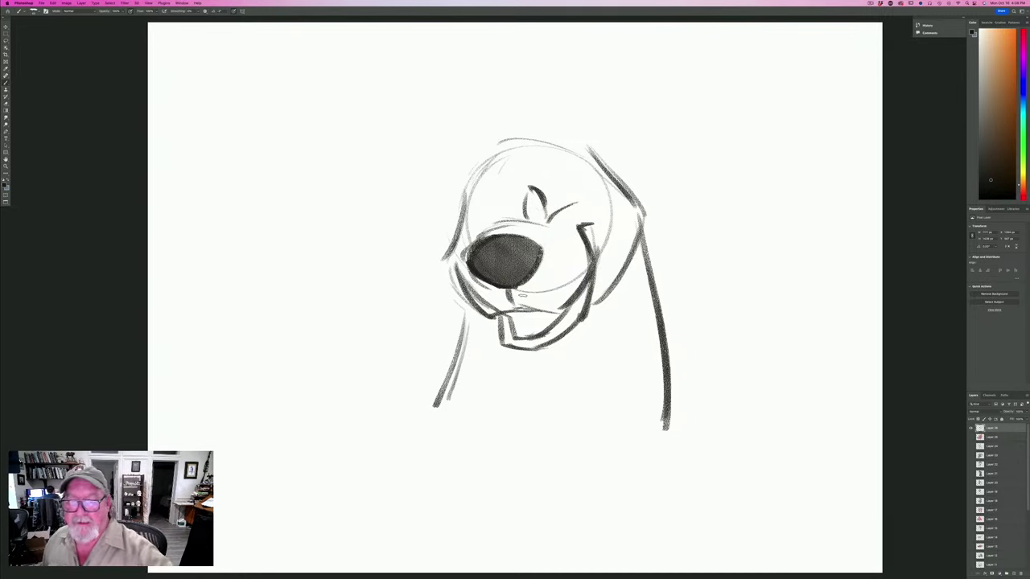
{"action": "mouse_move", "coordinate": [540, 219]}
{"action": "left_mouse_down"}
{"action": "mouse_move", "coordinate": [594, 223]}
{"action": "mouse_move", "coordinate": [607, 253]}
{"action": "left_mouse_up"}
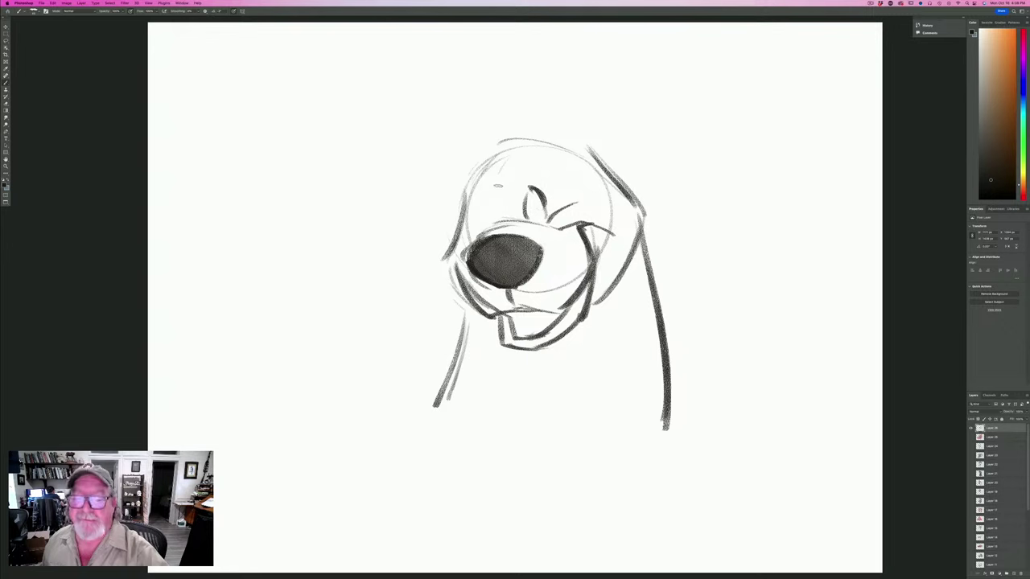
{"action": "mouse_move", "coordinate": [492, 206]}
{"action": "left_mouse_down"}
{"action": "mouse_move", "coordinate": [504, 215]}
{"action": "mouse_move", "coordinate": [499, 193]}
{"action": "mouse_move", "coordinate": [493, 222]}
{"action": "left_mouse_up"}
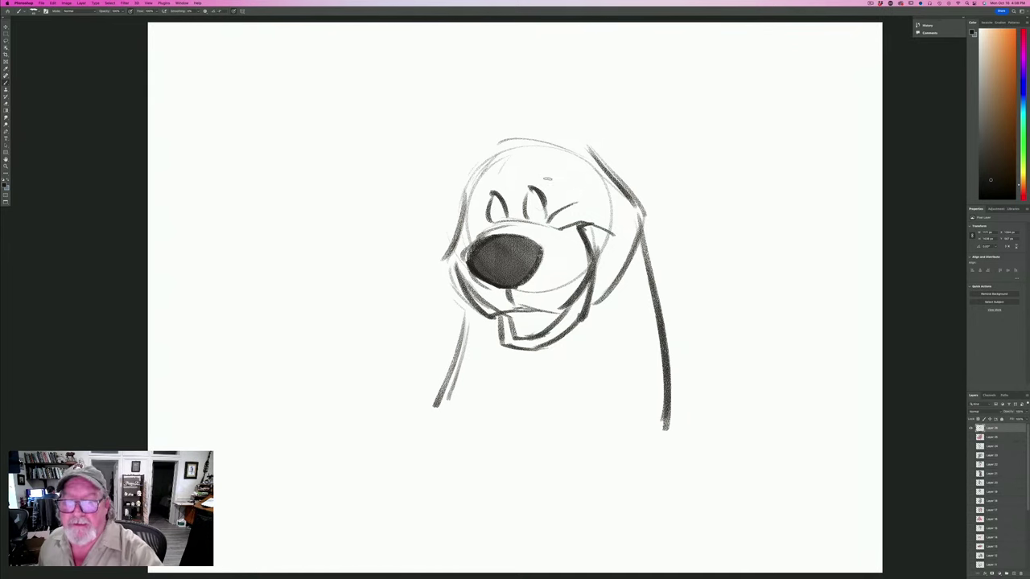
{"action": "mouse_move", "coordinate": [547, 178]}
{"action": "left_mouse_down"}
{"action": "mouse_move", "coordinate": [525, 163]}
{"action": "mouse_move", "coordinate": [534, 166]}
{"action": "mouse_move", "coordinate": [488, 171]}
{"action": "mouse_move", "coordinate": [477, 189]}
{"action": "mouse_move", "coordinate": [498, 169]}
{"action": "mouse_move", "coordinate": [479, 195]}
{"action": "left_mouse_up"}
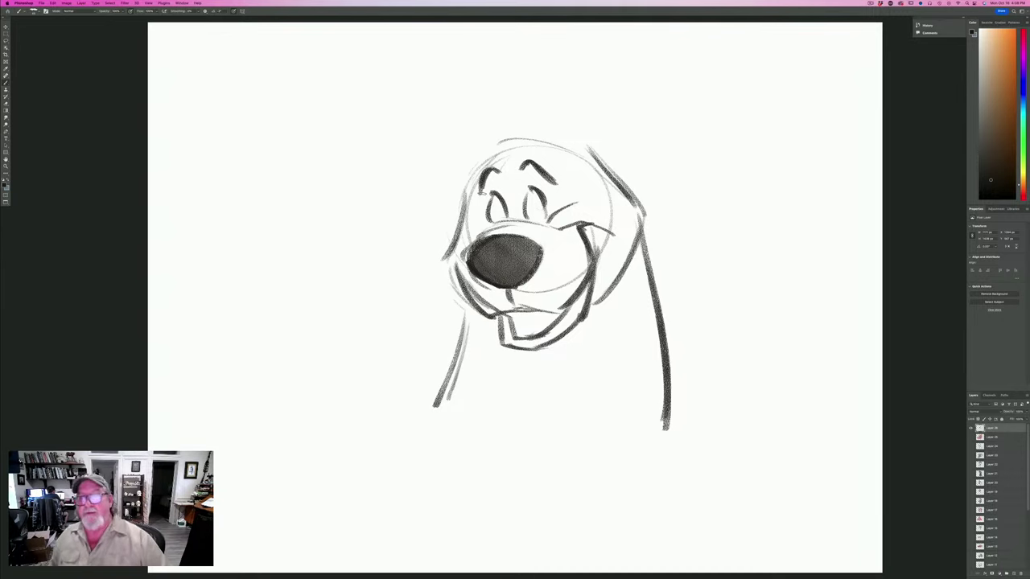
Add a tongue and dark shading inside the open mouth, and fill in the pupils at the base of both eyes.
{"action": "left_click_drag", "start_coordinate": [550, 320], "coordinate": [541, 322]}
{"action": "mouse_move", "coordinate": [520, 328]}
{"action": "left_mouse_down"}
{"action": "mouse_move", "coordinate": [510, 316]}
{"action": "mouse_move", "coordinate": [531, 330]}
{"action": "left_mouse_up"}
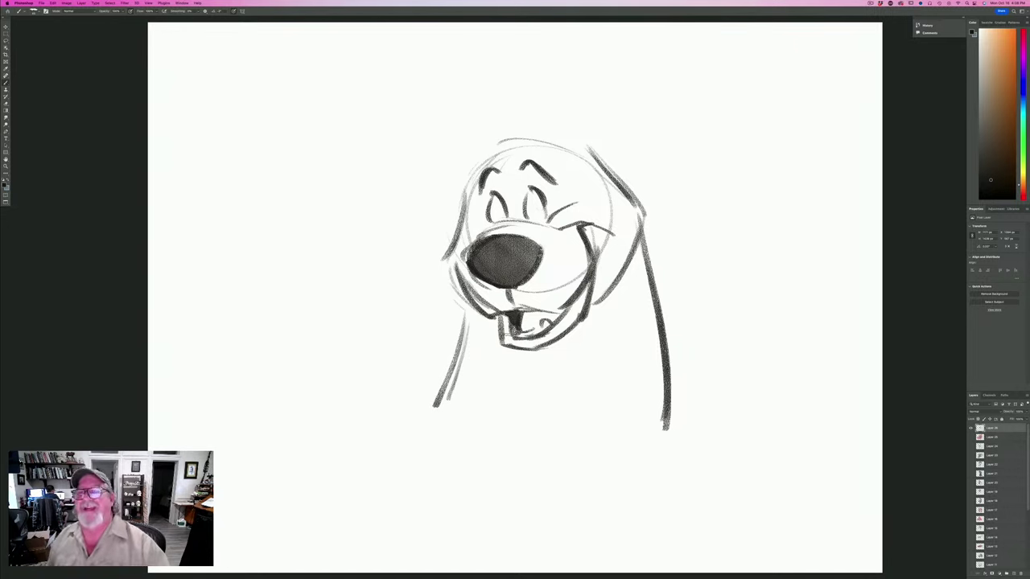
{"action": "mouse_move", "coordinate": [528, 211]}
{"action": "left_mouse_down"}
{"action": "mouse_move", "coordinate": [532, 221]}
{"action": "mouse_move", "coordinate": [495, 225]}
{"action": "mouse_move", "coordinate": [460, 193]}
{"action": "mouse_move", "coordinate": [444, 256]}
{"action": "mouse_move", "coordinate": [452, 288]}
{"action": "mouse_move", "coordinate": [448, 275]}
{"action": "mouse_move", "coordinate": [464, 293]}
{"action": "mouse_move", "coordinate": [460, 280]}
{"action": "left_mouse_up"}
Thicken the far side contour of the face and the adjoining edge of the muzzle.
{"action": "mouse_move", "coordinate": [459, 280]}
{"action": "left_mouse_down"}
{"action": "mouse_move", "coordinate": [481, 310]}
{"action": "mouse_move", "coordinate": [473, 304]}
{"action": "left_mouse_up"}
{"action": "left_click_drag", "start_coordinate": [485, 332], "coordinate": [489, 335]}
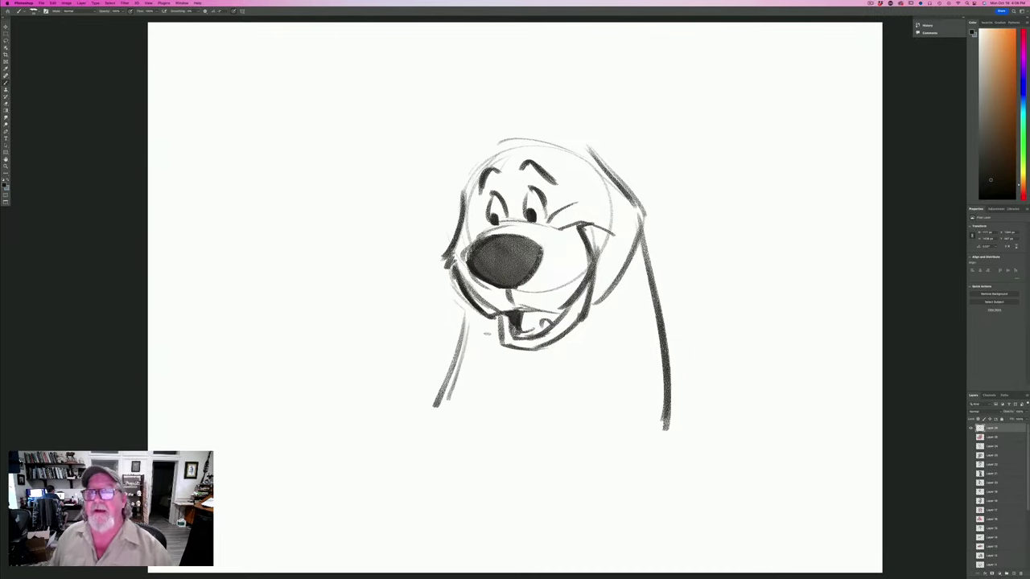
{"action": "left_click_drag", "start_coordinate": [457, 255], "coordinate": [483, 304]}
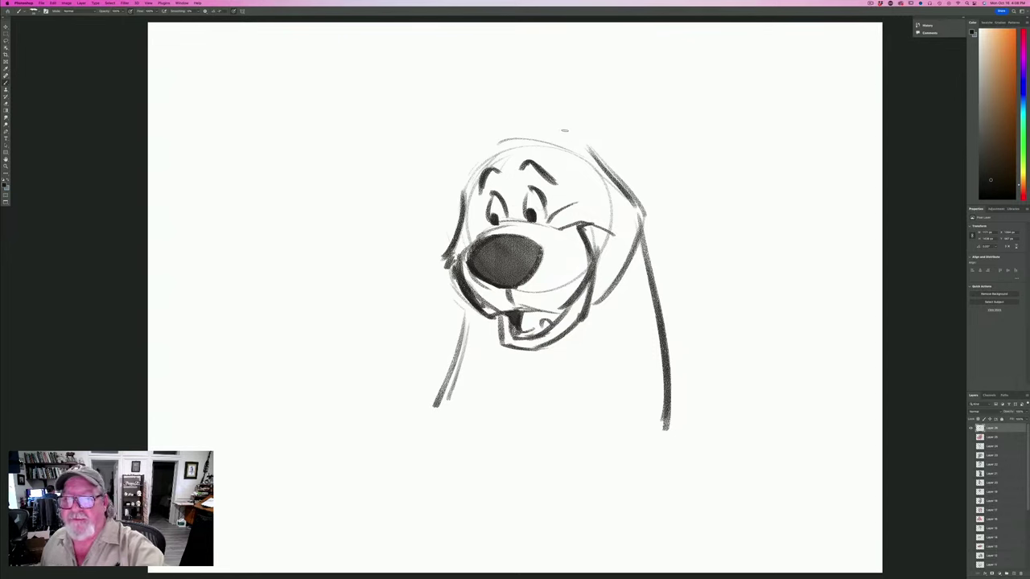
Draw a rounded ear on top of the head above the cheek, with an inner rim and short fur strokes inside.
{"action": "left_click_drag", "start_coordinate": [565, 122], "coordinate": [553, 135]}
{"action": "left_click_drag", "start_coordinate": [573, 100], "coordinate": [555, 135]}
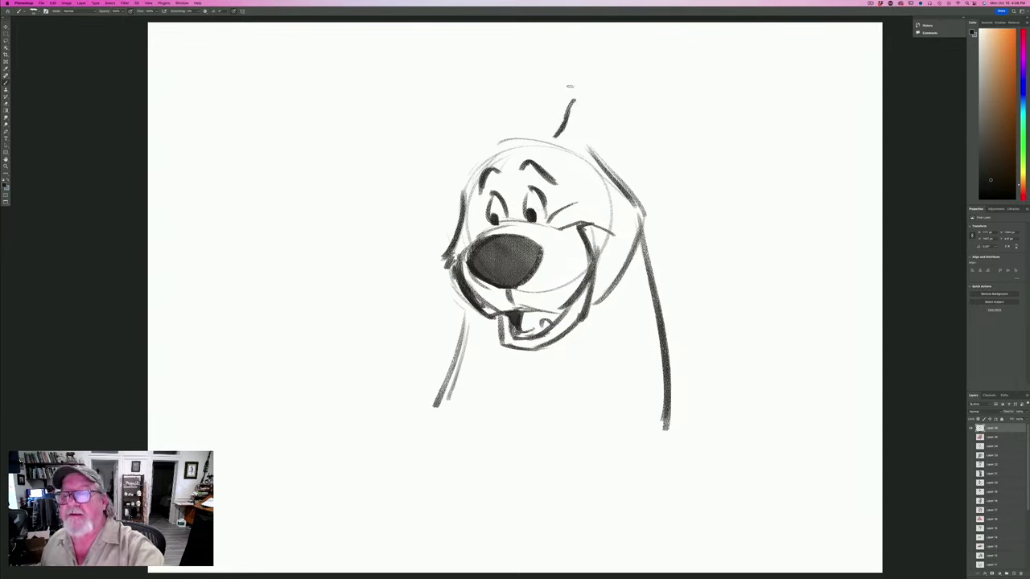
{"action": "mouse_move", "coordinate": [599, 99]}
{"action": "left_mouse_down"}
{"action": "mouse_move", "coordinate": [632, 125]}
{"action": "mouse_move", "coordinate": [629, 161]}
{"action": "mouse_move", "coordinate": [597, 166]}
{"action": "left_mouse_up"}
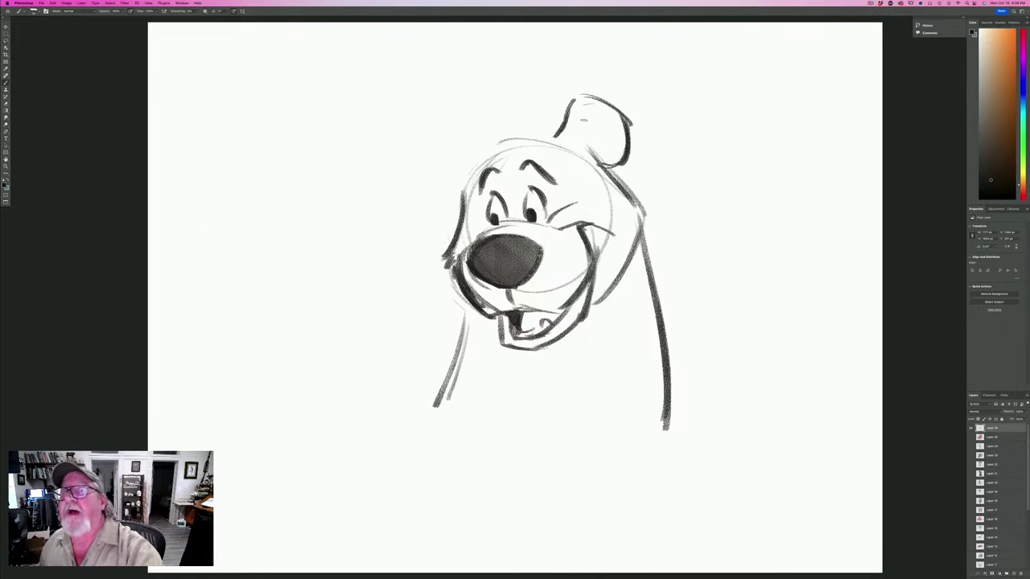
{"action": "left_click_drag", "start_coordinate": [582, 106], "coordinate": [592, 155]}
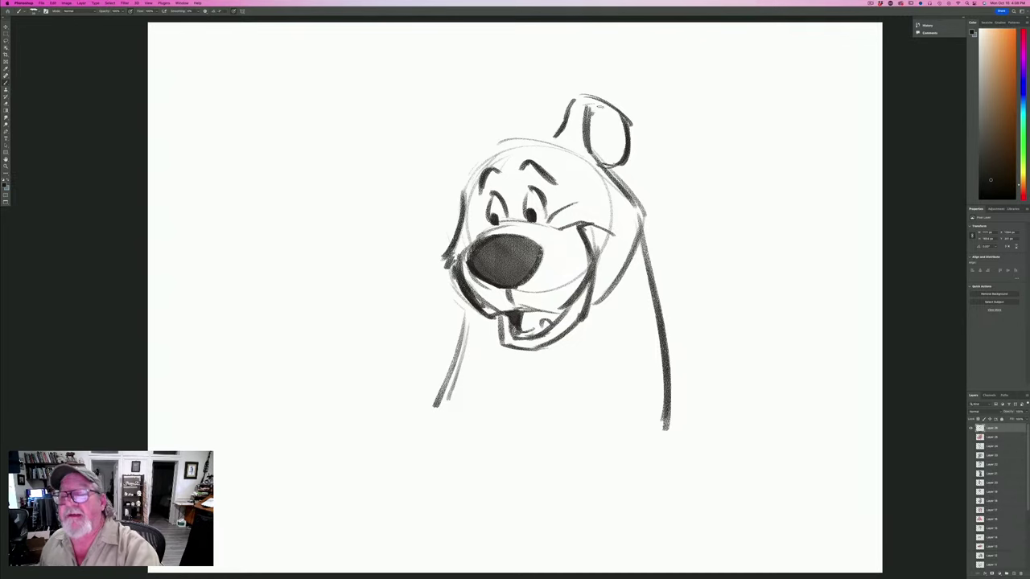
{"action": "left_click_drag", "start_coordinate": [595, 106], "coordinate": [617, 156]}
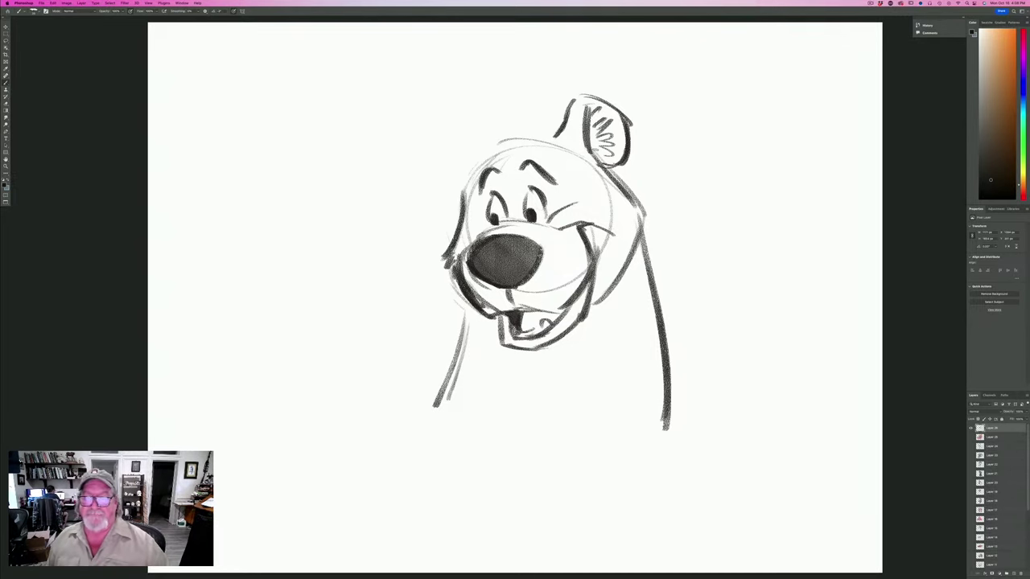
Sketch shaggy hair tufts along the crown and far side of the head, with pointed bangs over the forehead.
{"action": "mouse_move", "coordinate": [558, 122]}
{"action": "left_mouse_down"}
{"action": "mouse_move", "coordinate": [542, 134]}
{"action": "mouse_move", "coordinate": [558, 115]}
{"action": "mouse_move", "coordinate": [538, 108]}
{"action": "mouse_move", "coordinate": [518, 130]}
{"action": "mouse_move", "coordinate": [495, 126]}
{"action": "mouse_move", "coordinate": [443, 149]}
{"action": "mouse_move", "coordinate": [455, 201]}
{"action": "left_mouse_up"}
{"action": "left_click_drag", "start_coordinate": [486, 156], "coordinate": [460, 197]}
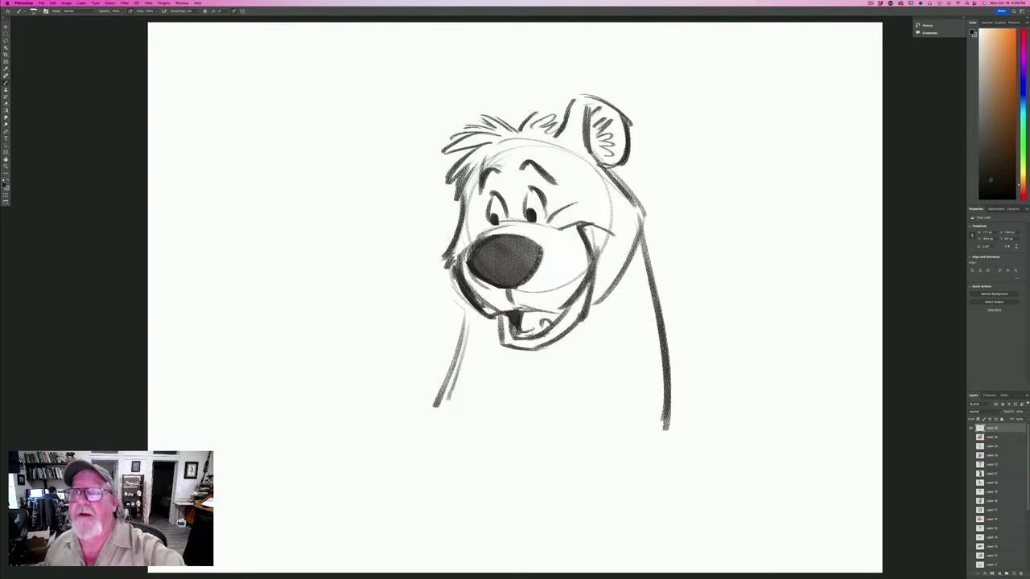
{"action": "mouse_move", "coordinate": [507, 144]}
{"action": "left_mouse_down"}
{"action": "mouse_move", "coordinate": [499, 190]}
{"action": "mouse_move", "coordinate": [521, 174]}
{"action": "mouse_move", "coordinate": [509, 193]}
{"action": "left_mouse_up"}
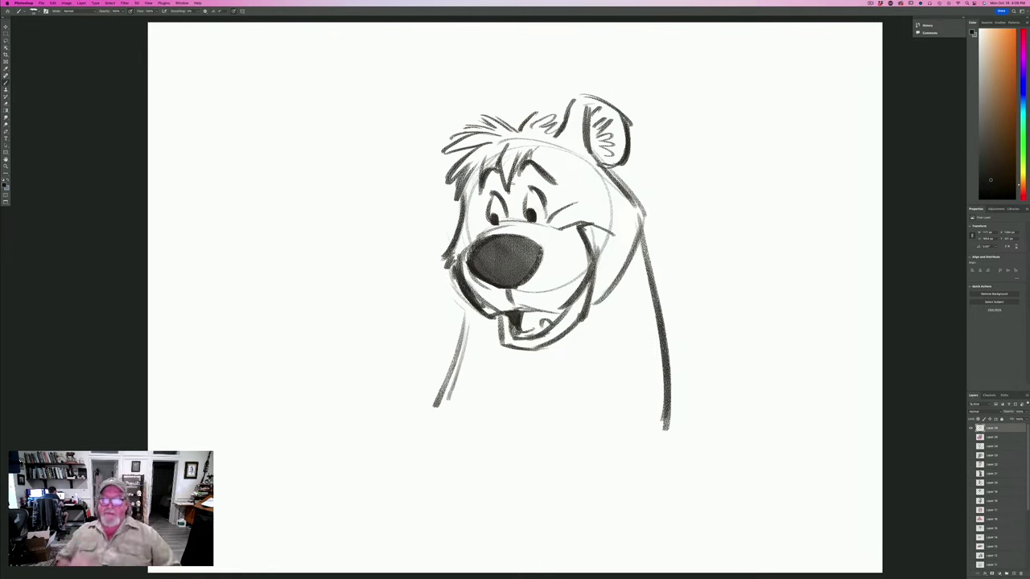
Darken the nose with dense diagonal hatching and strengthen the neck line below the muzzle's far side.
{"action": "left_click_drag", "start_coordinate": [473, 272], "coordinate": [498, 288]}
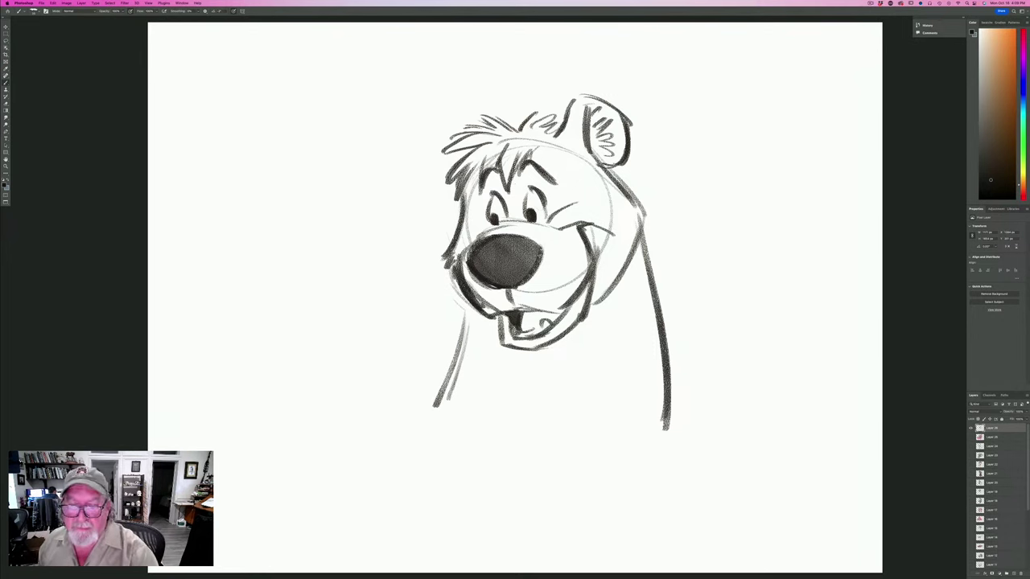
{"action": "mouse_move", "coordinate": [537, 248]}
{"action": "left_mouse_down"}
{"action": "mouse_move", "coordinate": [498, 237]}
{"action": "mouse_move", "coordinate": [534, 241]}
{"action": "mouse_move", "coordinate": [516, 278]}
{"action": "left_mouse_up"}
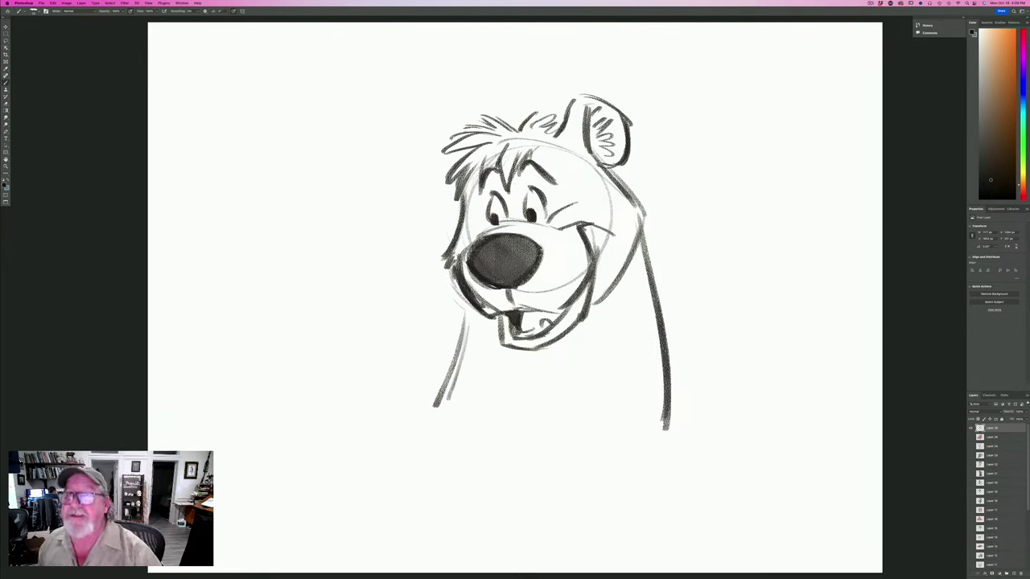
{"action": "left_click_drag", "start_coordinate": [486, 244], "coordinate": [526, 242]}
{"action": "mouse_move", "coordinate": [478, 251]}
{"action": "left_mouse_down"}
{"action": "mouse_move", "coordinate": [521, 245]}
{"action": "mouse_move", "coordinate": [478, 285]}
{"action": "left_mouse_up"}
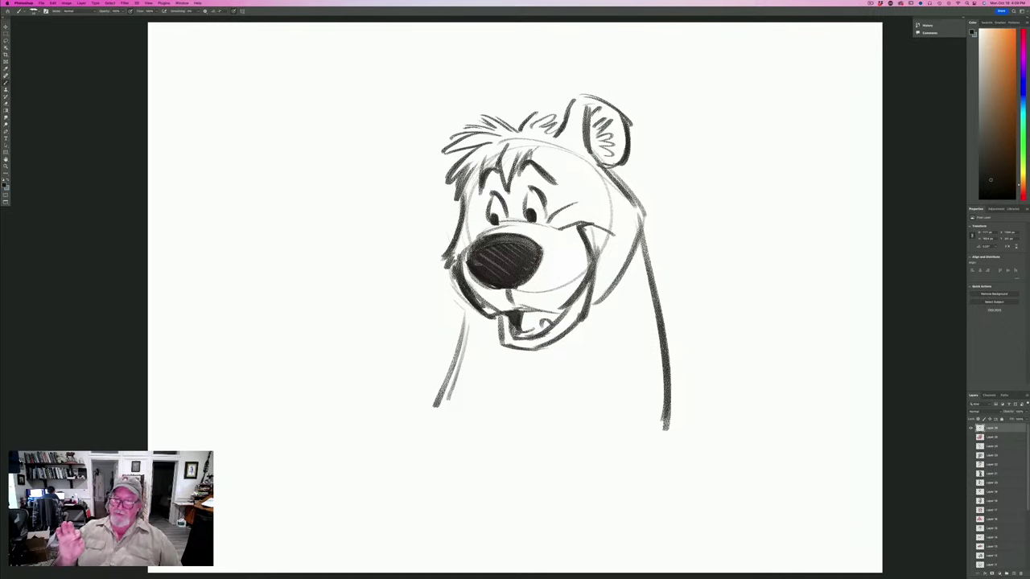
{"action": "left_click_drag", "start_coordinate": [467, 304], "coordinate": [440, 383]}
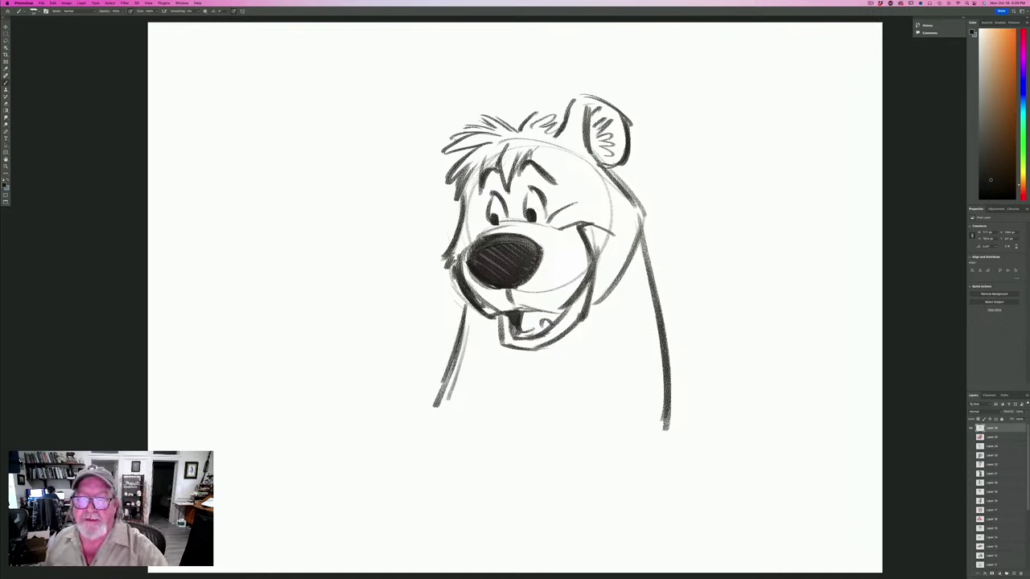
Draw the far ear behind the hair tufts with inner ear strokes, and reinforce the muzzle's upper line beneath the eyes.
{"action": "mouse_move", "coordinate": [460, 141]}
{"action": "left_mouse_down"}
{"action": "mouse_move", "coordinate": [436, 128]}
{"action": "mouse_move", "coordinate": [425, 173]}
{"action": "left_mouse_up"}
{"action": "mouse_move", "coordinate": [431, 135]}
{"action": "left_mouse_down"}
{"action": "mouse_move", "coordinate": [427, 185]}
{"action": "mouse_move", "coordinate": [457, 208]}
{"action": "left_mouse_up"}
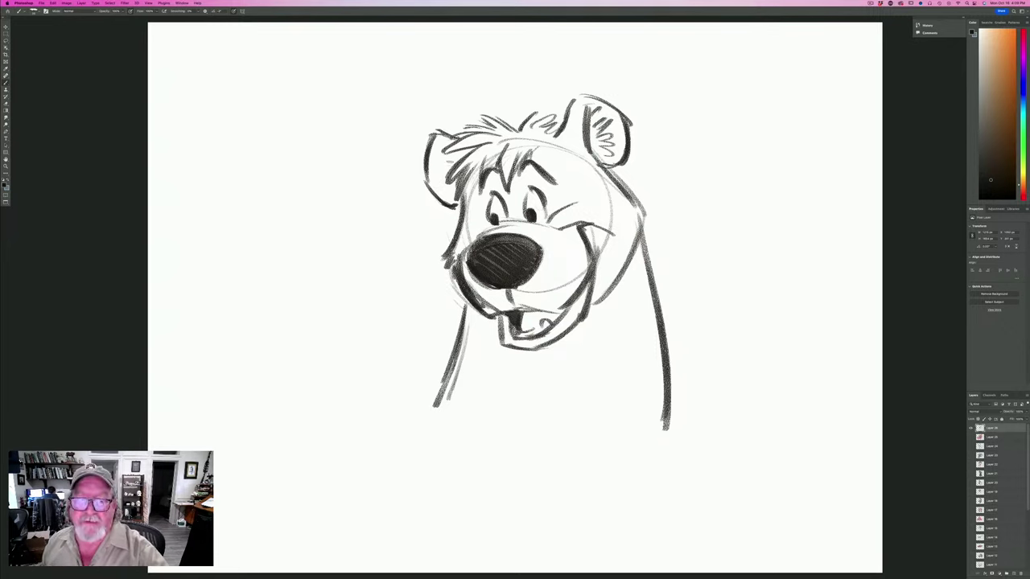
{"action": "left_click_drag", "start_coordinate": [456, 167], "coordinate": [434, 151]}
{"action": "left_click_drag", "start_coordinate": [457, 165], "coordinate": [431, 148]}
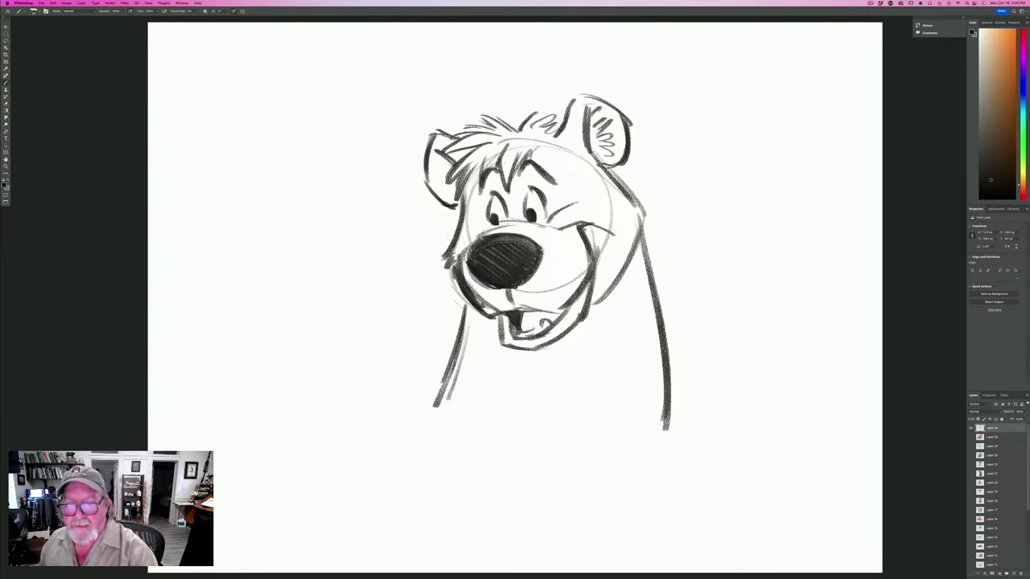
{"action": "left_click_drag", "start_coordinate": [503, 222], "coordinate": [550, 229]}
Extend both neck lines outward and down into sloping shoulders, thickening the long line below the cheek side.
{"action": "left_click_drag", "start_coordinate": [444, 394], "coordinate": [392, 453]}
{"action": "left_click_drag", "start_coordinate": [673, 392], "coordinate": [687, 429]}
{"action": "left_click_drag", "start_coordinate": [672, 358], "coordinate": [709, 456]}
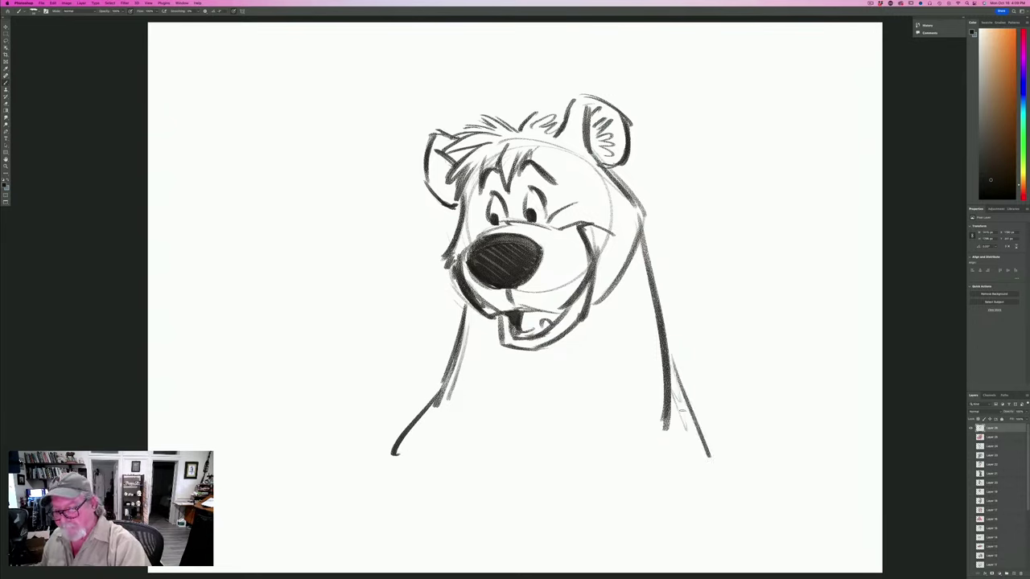
{"action": "left_click_drag", "start_coordinate": [669, 378], "coordinate": [715, 517]}
{"action": "left_click_drag", "start_coordinate": [672, 410], "coordinate": [705, 488]}
Draw a large arch across the lower body between the shoulders, and continue the far shoulder contour down past it.
{"action": "left_click_drag", "start_coordinate": [373, 477], "coordinate": [572, 533]}
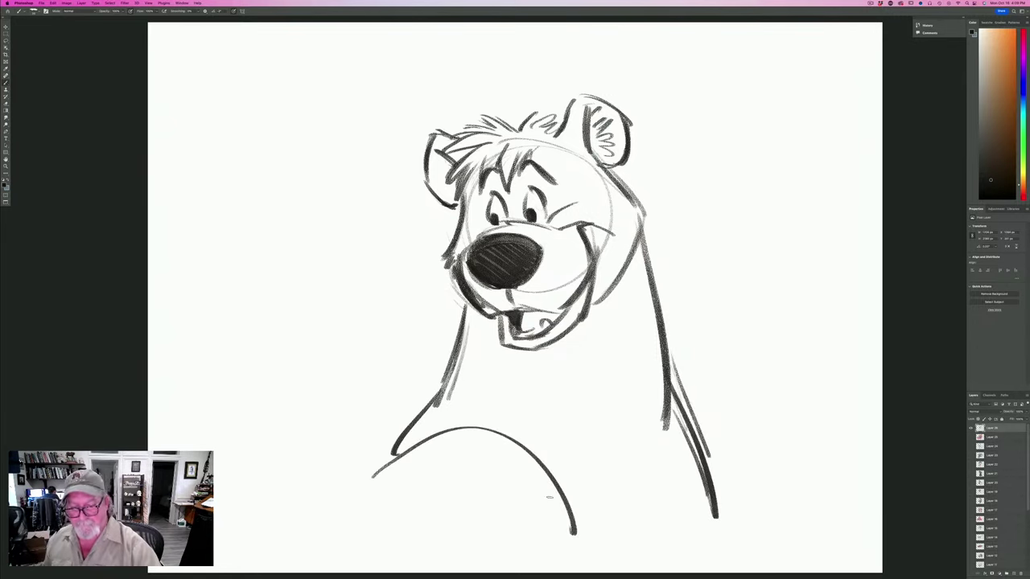
{"action": "left_click_drag", "start_coordinate": [531, 448], "coordinate": [555, 481]}
{"action": "left_click_drag", "start_coordinate": [412, 465], "coordinate": [532, 448]}
{"action": "left_click_drag", "start_coordinate": [393, 456], "coordinate": [375, 477]}
{"action": "left_click_drag", "start_coordinate": [414, 430], "coordinate": [372, 502]}
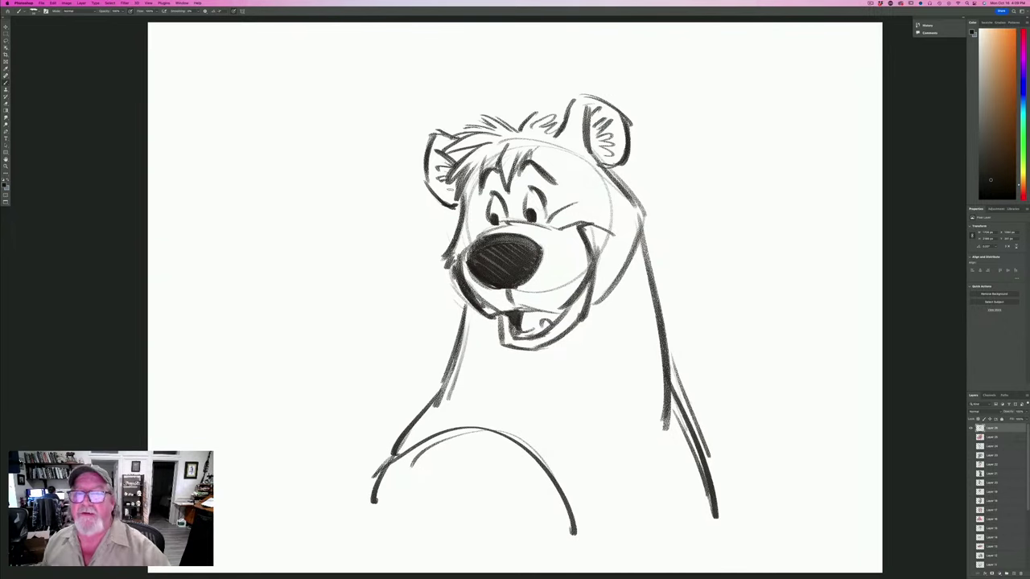
Set the foreground colour to a medium warm grey and shade the inside of the near ear.
{"action": "left_click", "coordinate": [6, 184]}
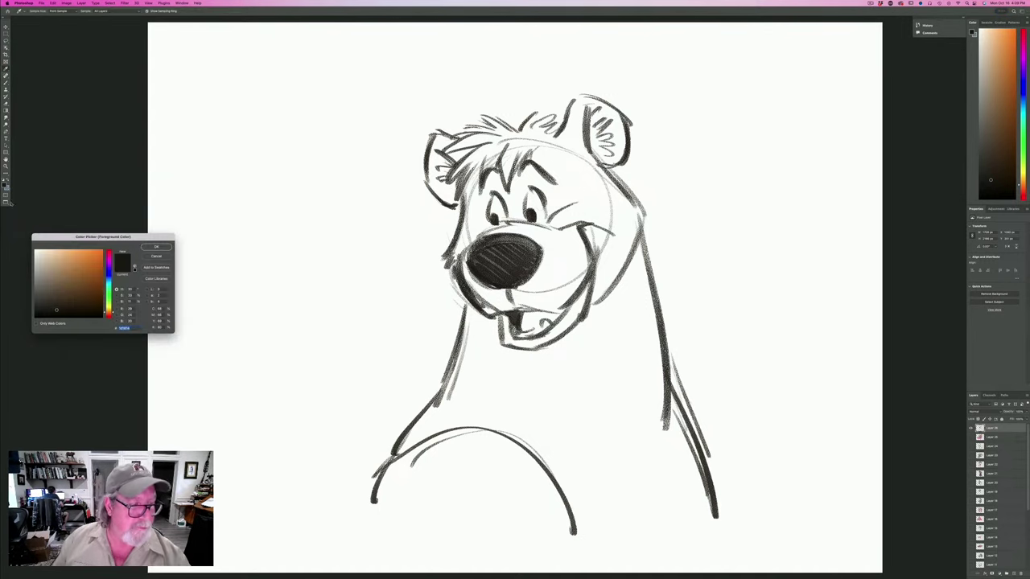
{"action": "left_click", "coordinate": [43, 287]}
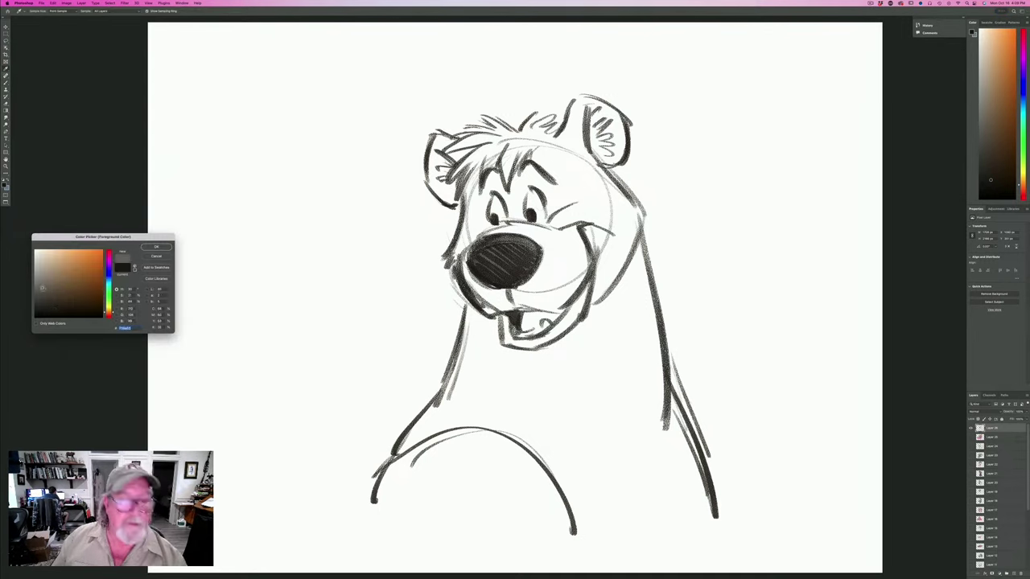
{"action": "left_click", "coordinate": [156, 246]}
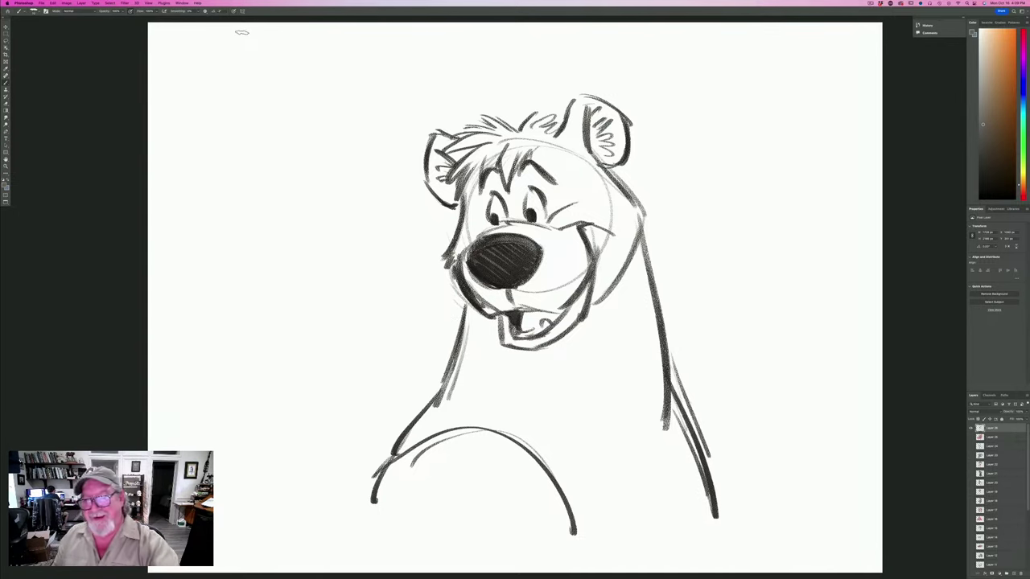
{"action": "left_click_drag", "start_coordinate": [619, 142], "coordinate": [585, 126]}
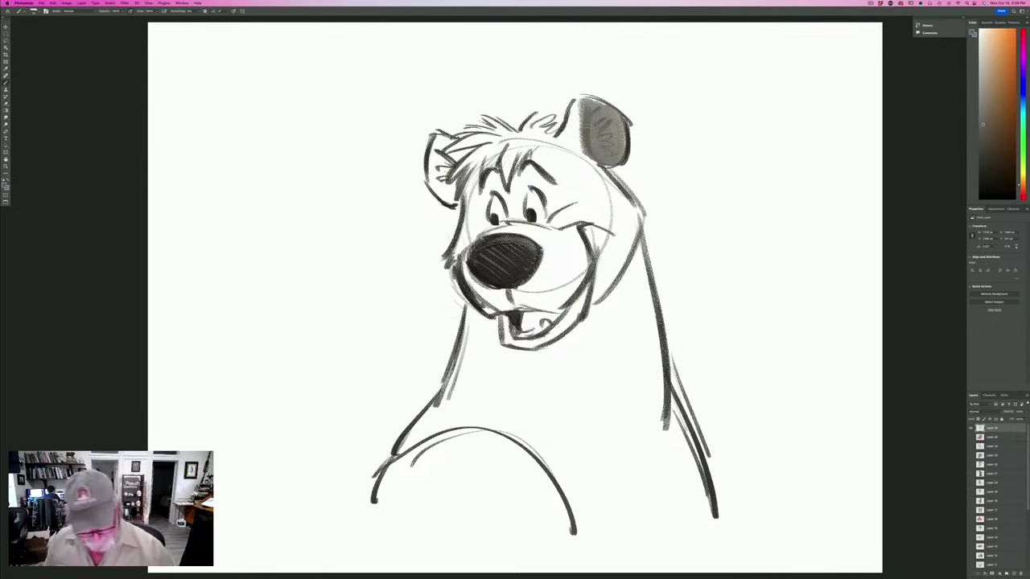
Undo the ear shading, and paint the bear's head, neck and shoulders warm grey on a separate layer beneath the line drawing.
{"action": "key", "text": "ctrl+z"}
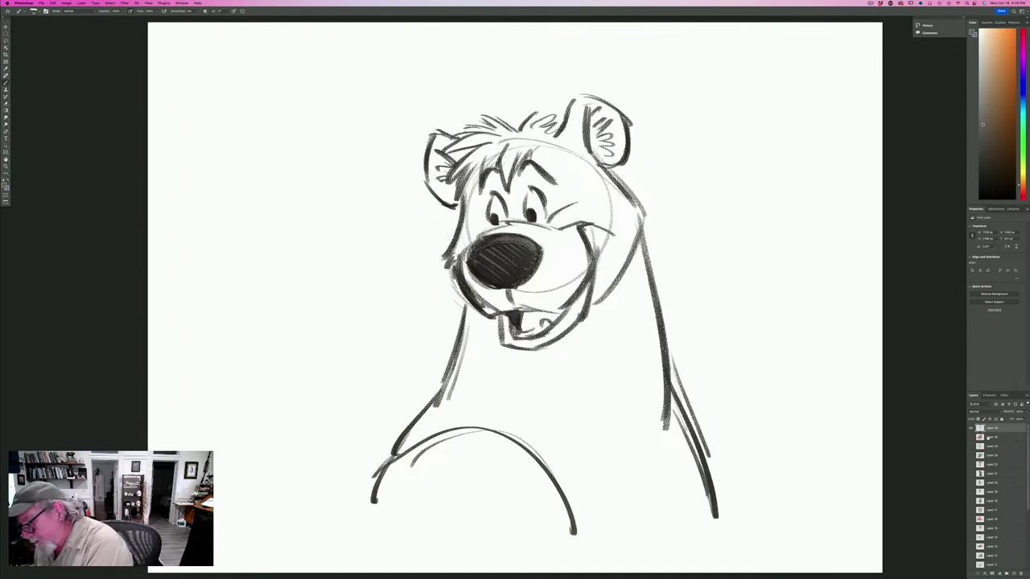
{"action": "left_click", "coordinate": [987, 437]}
{"action": "mouse_move", "coordinate": [617, 125]}
{"action": "left_mouse_down"}
{"action": "mouse_move", "coordinate": [619, 157]}
{"action": "mouse_move", "coordinate": [595, 109]}
{"action": "mouse_move", "coordinate": [570, 103]}
{"action": "mouse_move", "coordinate": [564, 137]}
{"action": "mouse_move", "coordinate": [591, 161]}
{"action": "mouse_move", "coordinate": [551, 153]}
{"action": "mouse_move", "coordinate": [522, 120]}
{"action": "mouse_move", "coordinate": [515, 141]}
{"action": "mouse_move", "coordinate": [440, 148]}
{"action": "mouse_move", "coordinate": [454, 165]}
{"action": "mouse_move", "coordinate": [434, 181]}
{"action": "mouse_move", "coordinate": [434, 197]}
{"action": "mouse_move", "coordinate": [475, 250]}
{"action": "mouse_move", "coordinate": [495, 228]}
{"action": "mouse_move", "coordinate": [478, 164]}
{"action": "mouse_move", "coordinate": [519, 213]}
{"action": "mouse_move", "coordinate": [487, 179]}
{"action": "mouse_move", "coordinate": [537, 182]}
{"action": "mouse_move", "coordinate": [556, 222]}
{"action": "mouse_move", "coordinate": [535, 148]}
{"action": "mouse_move", "coordinate": [571, 205]}
{"action": "mouse_move", "coordinate": [611, 193]}
{"action": "mouse_move", "coordinate": [635, 209]}
{"action": "mouse_move", "coordinate": [619, 281]}
{"action": "mouse_move", "coordinate": [595, 241]}
{"action": "mouse_move", "coordinate": [568, 222]}
{"action": "left_mouse_up"}
{"action": "mouse_move", "coordinate": [619, 285]}
{"action": "left_mouse_down"}
{"action": "mouse_move", "coordinate": [596, 323]}
{"action": "mouse_move", "coordinate": [624, 282]}
{"action": "mouse_move", "coordinate": [651, 346]}
{"action": "mouse_move", "coordinate": [665, 427]}
{"action": "mouse_move", "coordinate": [648, 370]}
{"action": "mouse_move", "coordinate": [623, 402]}
{"action": "mouse_move", "coordinate": [579, 338]}
{"action": "mouse_move", "coordinate": [544, 359]}
{"action": "mouse_move", "coordinate": [519, 350]}
{"action": "mouse_move", "coordinate": [510, 359]}
{"action": "mouse_move", "coordinate": [474, 317]}
{"action": "mouse_move", "coordinate": [459, 371]}
{"action": "mouse_move", "coordinate": [523, 402]}
{"action": "mouse_move", "coordinate": [563, 382]}
{"action": "mouse_move", "coordinate": [656, 455]}
{"action": "mouse_move", "coordinate": [612, 378]}
{"action": "mouse_move", "coordinate": [628, 467]}
{"action": "mouse_move", "coordinate": [459, 402]}
{"action": "mouse_move", "coordinate": [402, 447]}
{"action": "mouse_move", "coordinate": [394, 467]}
{"action": "mouse_move", "coordinate": [547, 499]}
{"action": "mouse_move", "coordinate": [451, 453]}
{"action": "mouse_move", "coordinate": [440, 499]}
{"action": "left_mouse_up"}
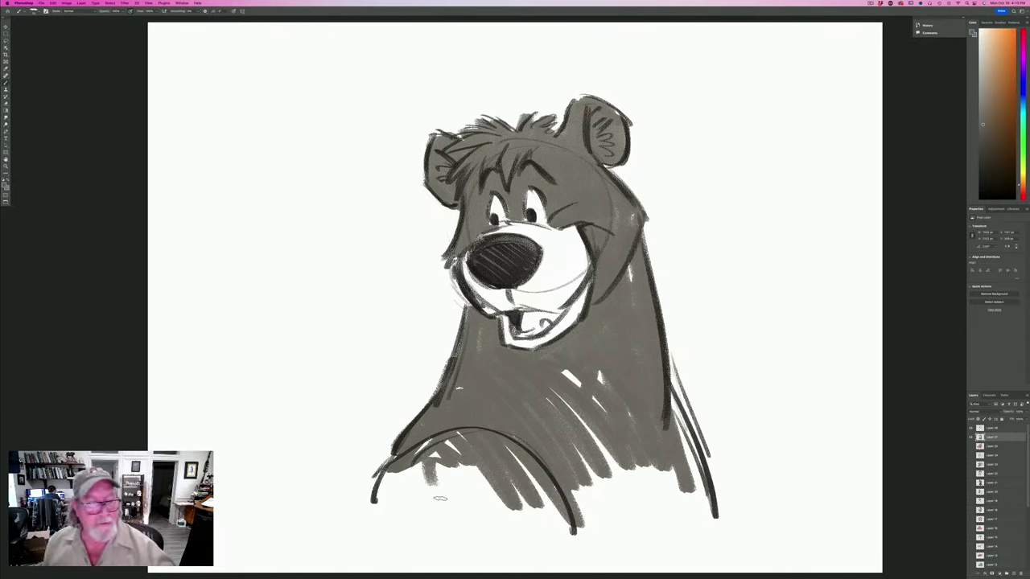
Set the foreground colour to a muted pinkish tan and fill the bear's muzzle and lower jaw around the mouth.
{"action": "left_click", "coordinate": [4, 183]}
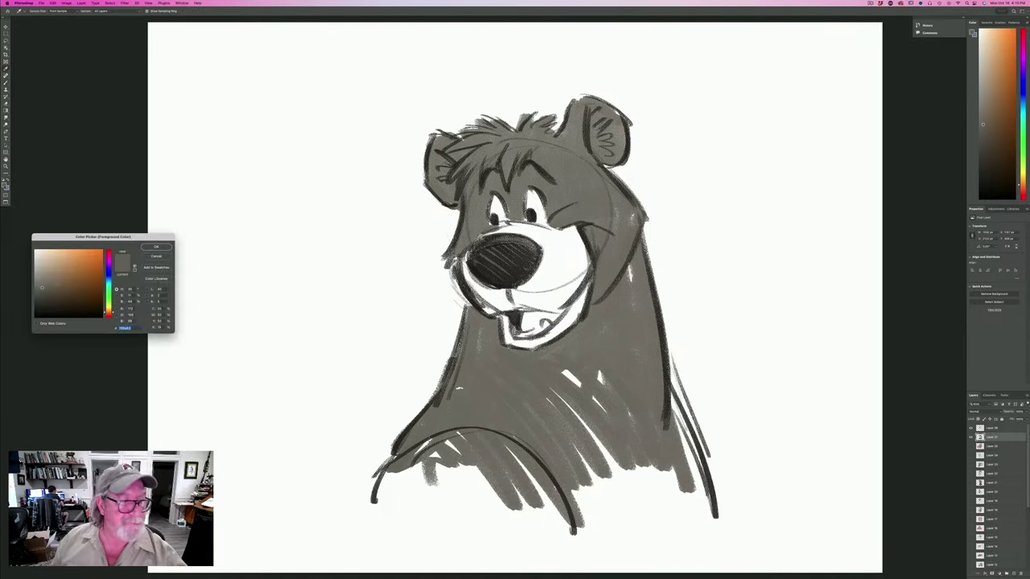
{"action": "left_click_drag", "start_coordinate": [107, 312], "coordinate": [108, 314]}
{"action": "left_click", "coordinate": [54, 275]}
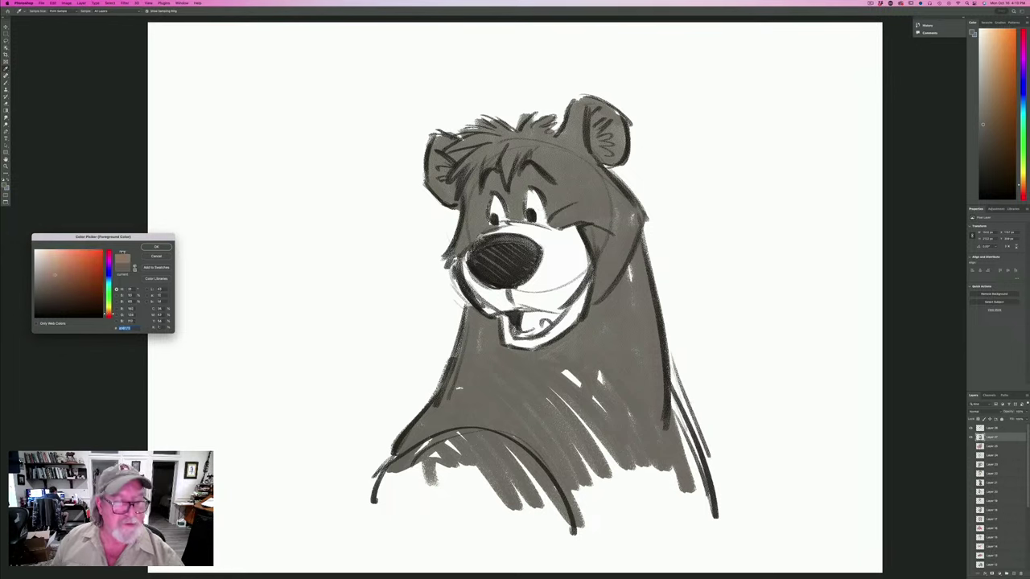
{"action": "left_click", "coordinate": [156, 247]}
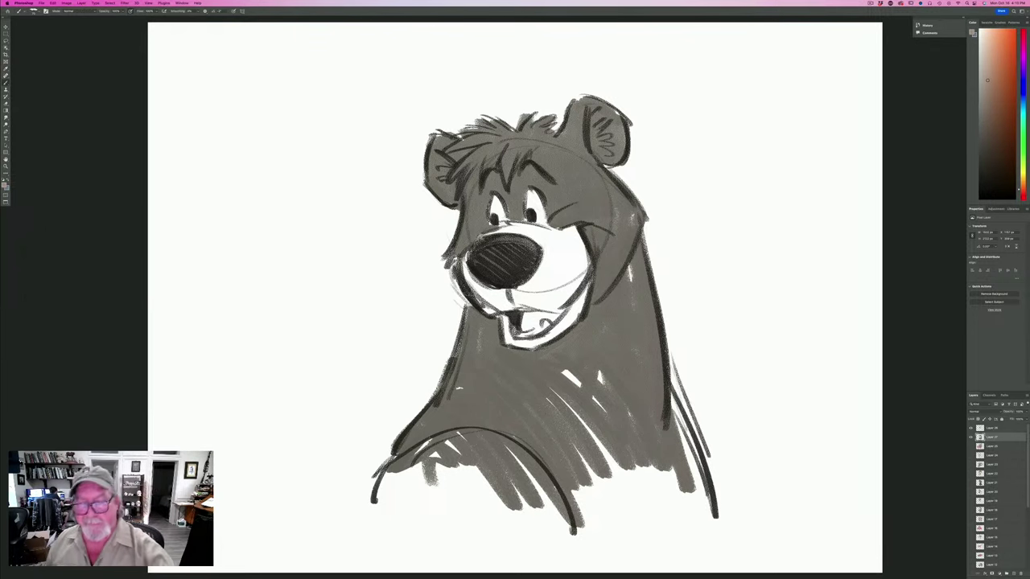
{"action": "mouse_move", "coordinate": [574, 247]}
{"action": "left_mouse_down"}
{"action": "mouse_move", "coordinate": [578, 303]}
{"action": "mouse_move", "coordinate": [563, 326]}
{"action": "mouse_move", "coordinate": [525, 344]}
{"action": "mouse_move", "coordinate": [507, 337]}
{"action": "mouse_move", "coordinate": [501, 312]}
{"action": "mouse_move", "coordinate": [452, 253]}
{"action": "left_mouse_up"}
{"action": "mouse_move", "coordinate": [491, 299]}
{"action": "left_mouse_down"}
{"action": "mouse_move", "coordinate": [568, 281]}
{"action": "mouse_move", "coordinate": [558, 236]}
{"action": "mouse_move", "coordinate": [534, 274]}
{"action": "mouse_move", "coordinate": [568, 232]}
{"action": "mouse_move", "coordinate": [515, 227]}
{"action": "mouse_move", "coordinate": [473, 240]}
{"action": "left_mouse_up"}
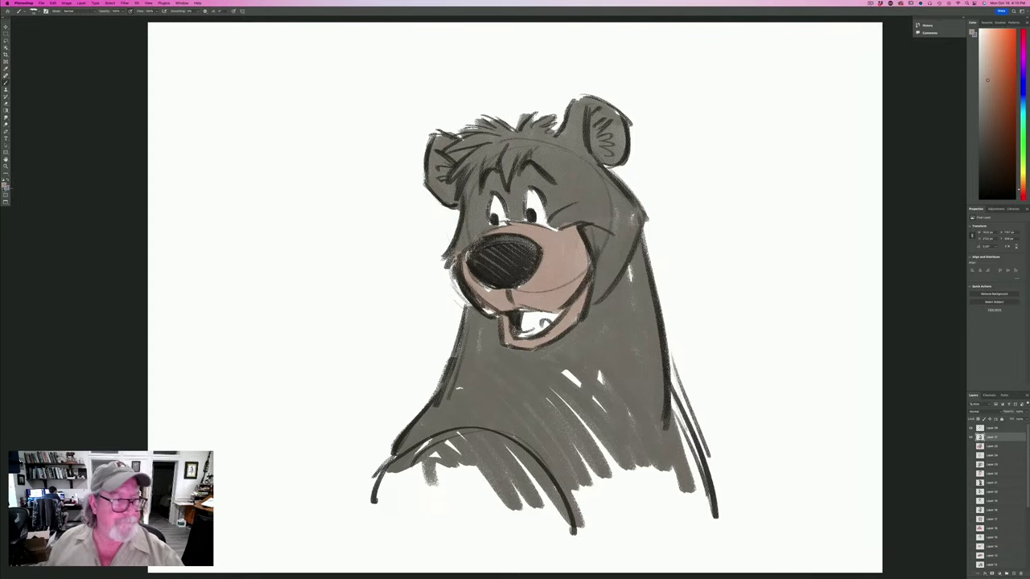
Set the foreground colour to a medium red and paint the tongue inside the bear's open mouth.
{"action": "left_click", "coordinate": [6, 185]}
{"action": "left_click_drag", "start_coordinate": [108, 314], "coordinate": [109, 316]}
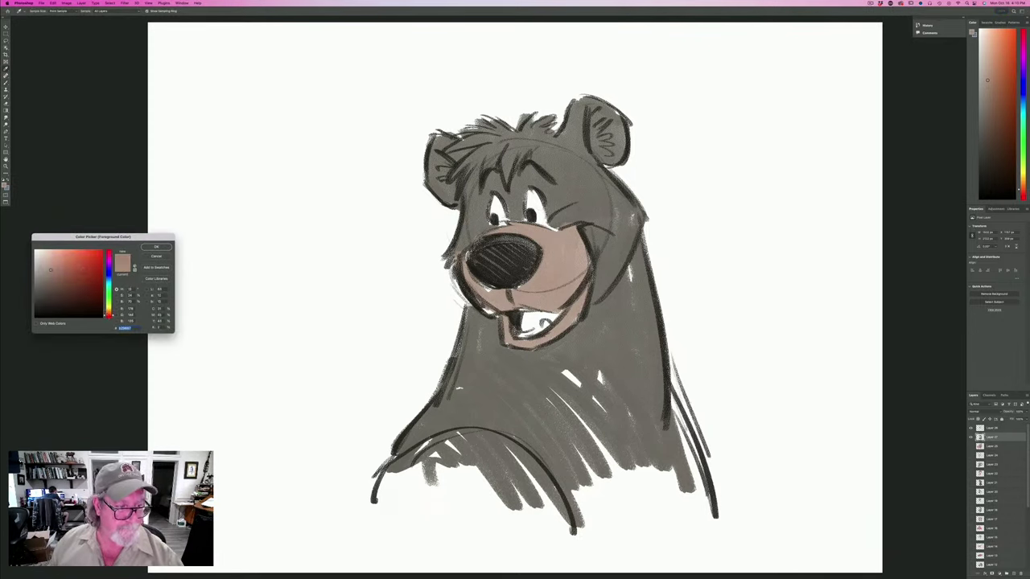
{"action": "left_click", "coordinate": [79, 266]}
{"action": "left_click", "coordinate": [156, 247]}
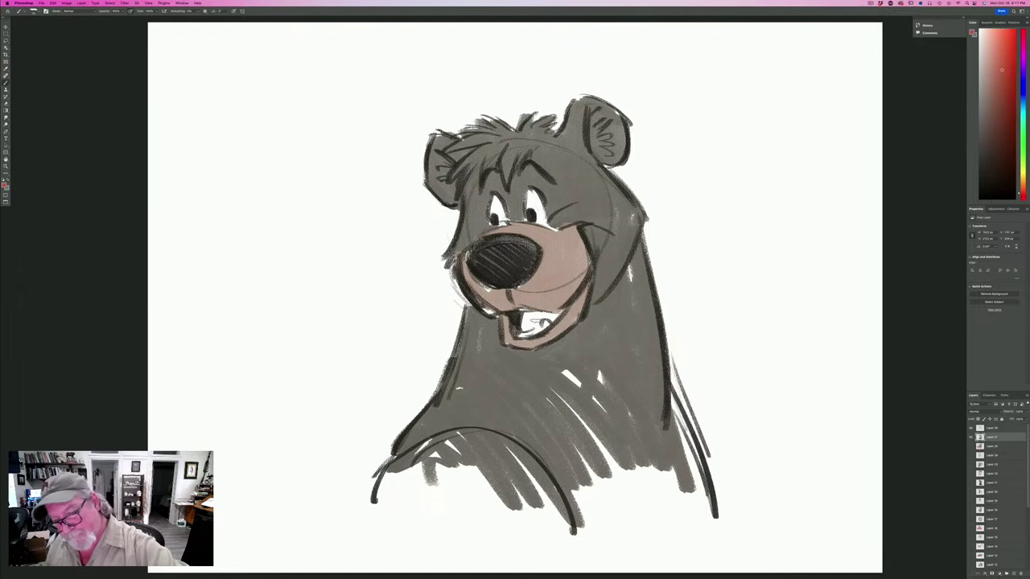
{"action": "mouse_move", "coordinate": [531, 324]}
{"action": "left_mouse_down"}
{"action": "mouse_move", "coordinate": [547, 320]}
{"action": "mouse_move", "coordinate": [533, 328]}
{"action": "mouse_move", "coordinate": [524, 315]}
{"action": "left_mouse_up"}
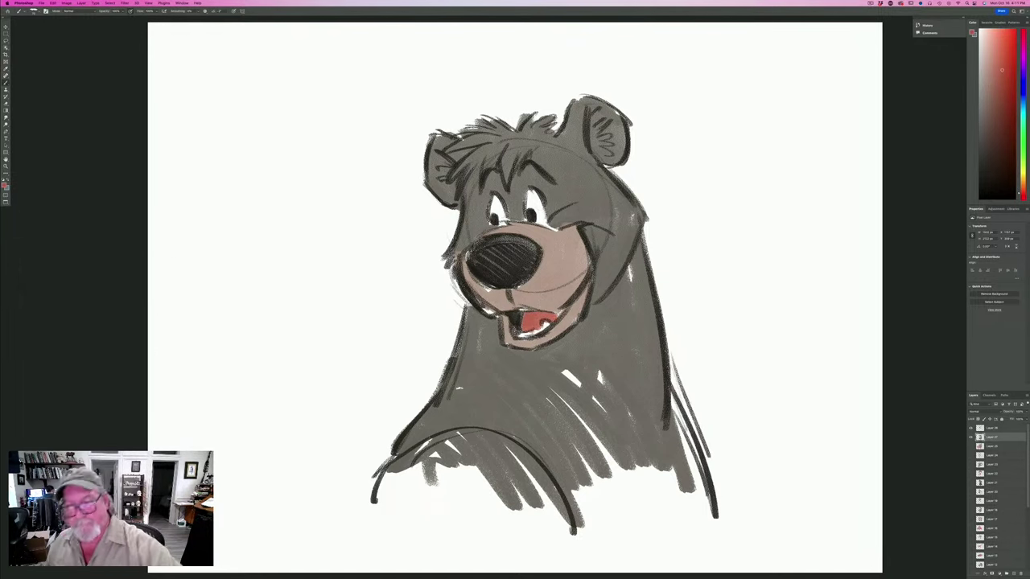
Change the foreground colour to a muted greyish brown and paint the belly area under the large arch with loose strokes.
{"action": "left_click", "coordinate": [5, 185]}
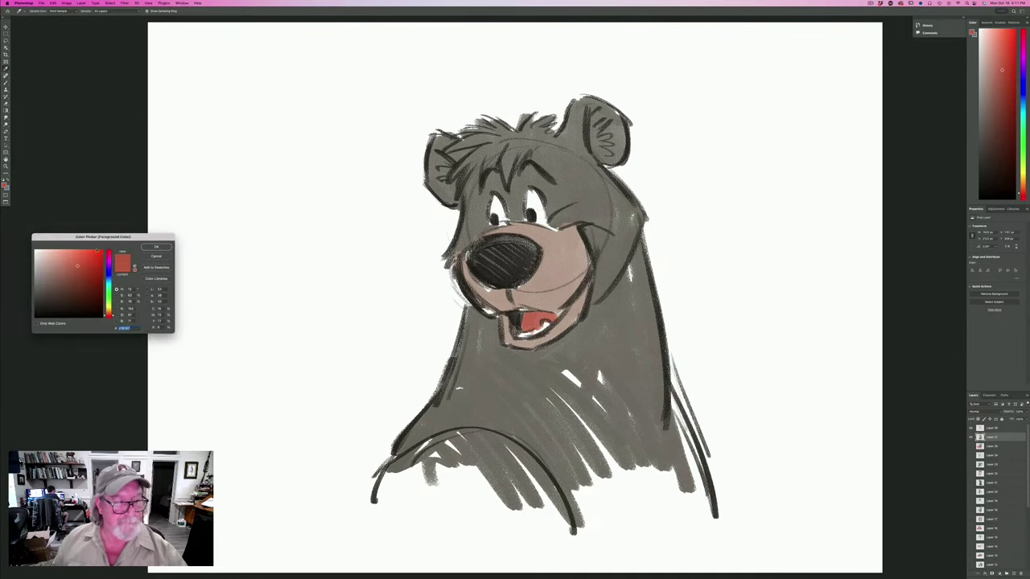
{"action": "left_click", "coordinate": [555, 266]}
{"action": "left_click", "coordinate": [49, 268]}
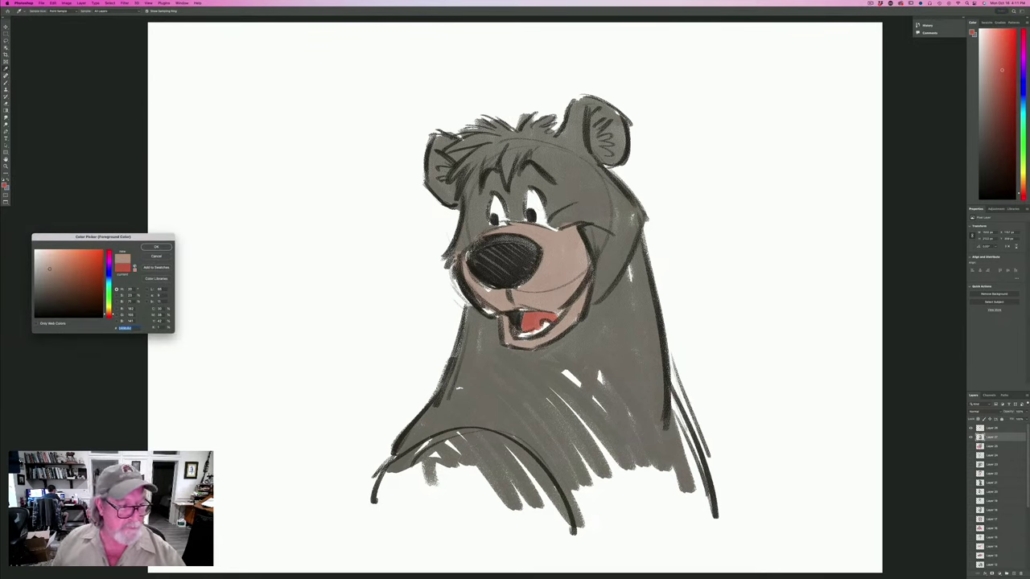
{"action": "left_click", "coordinate": [47, 275]}
{"action": "left_click", "coordinate": [156, 247]}
{"action": "mouse_move", "coordinate": [527, 455]}
{"action": "left_mouse_down"}
{"action": "mouse_move", "coordinate": [563, 515]}
{"action": "mouse_move", "coordinate": [502, 443]}
{"action": "left_mouse_up"}
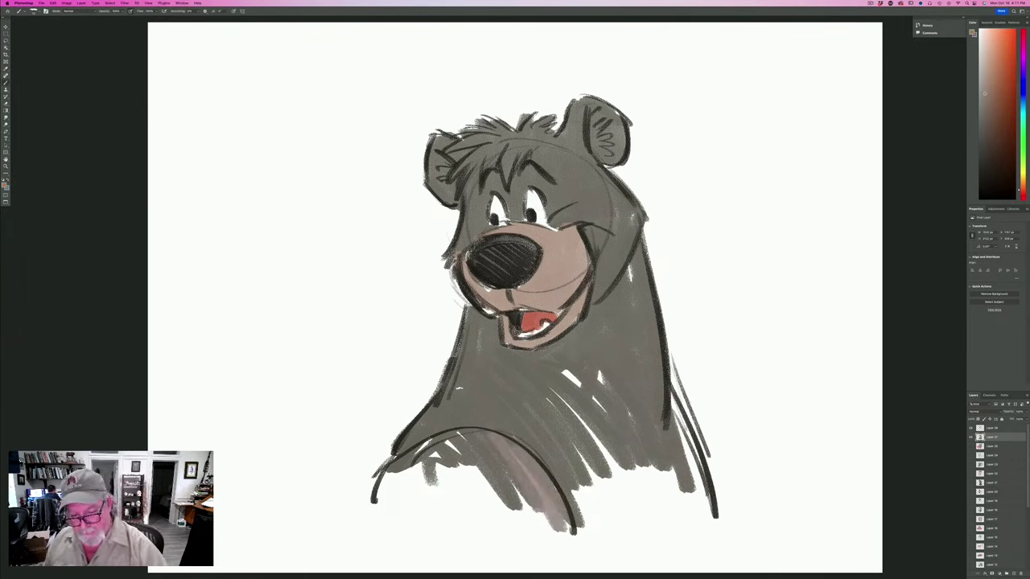
{"action": "mouse_move", "coordinate": [531, 475]}
{"action": "left_mouse_down"}
{"action": "mouse_move", "coordinate": [474, 499]}
{"action": "mouse_move", "coordinate": [426, 491]}
{"action": "mouse_move", "coordinate": [400, 521]}
{"action": "left_mouse_up"}
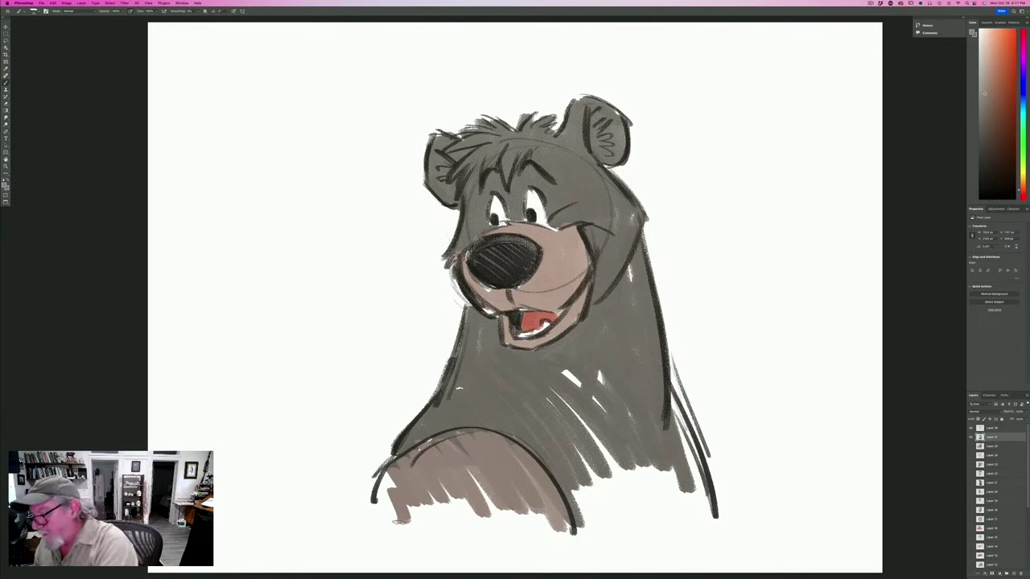
Merge the bear's line and colour layers into one, hide the merged layer, and hide the interface panels around the blank canvas.
{"action": "left_click", "coordinate": [989, 429]}
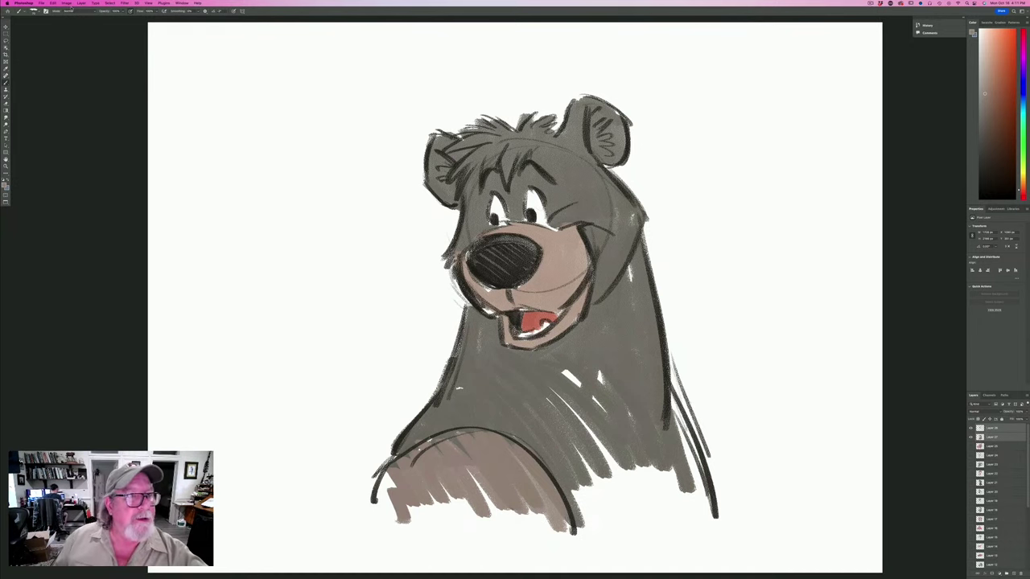
{"action": "left_click", "coordinate": [81, 3]}
{"action": "left_click", "coordinate": [90, 196]}
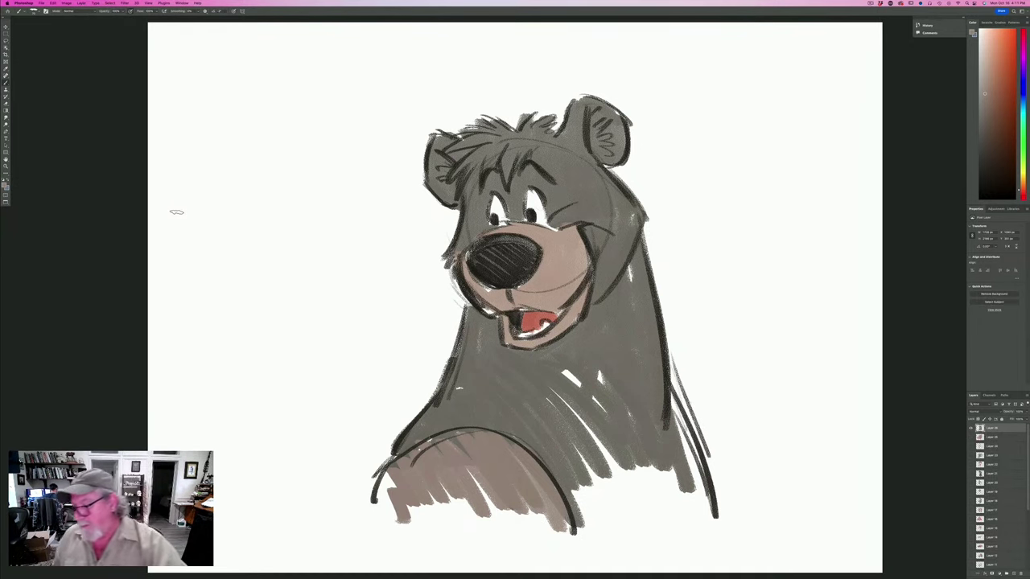
{"action": "left_click", "coordinate": [971, 428]}
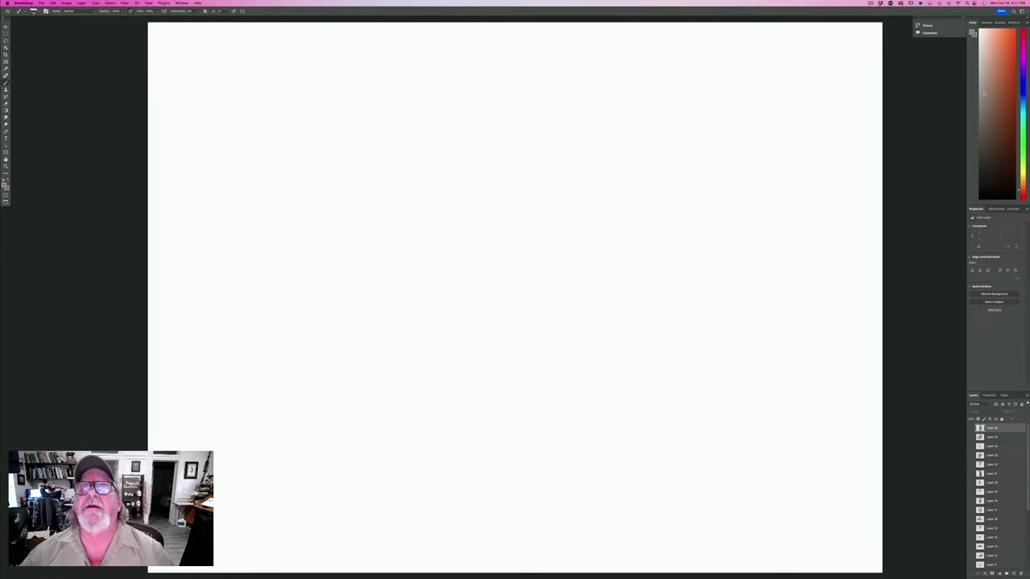
{"action": "key", "text": "Tab"}
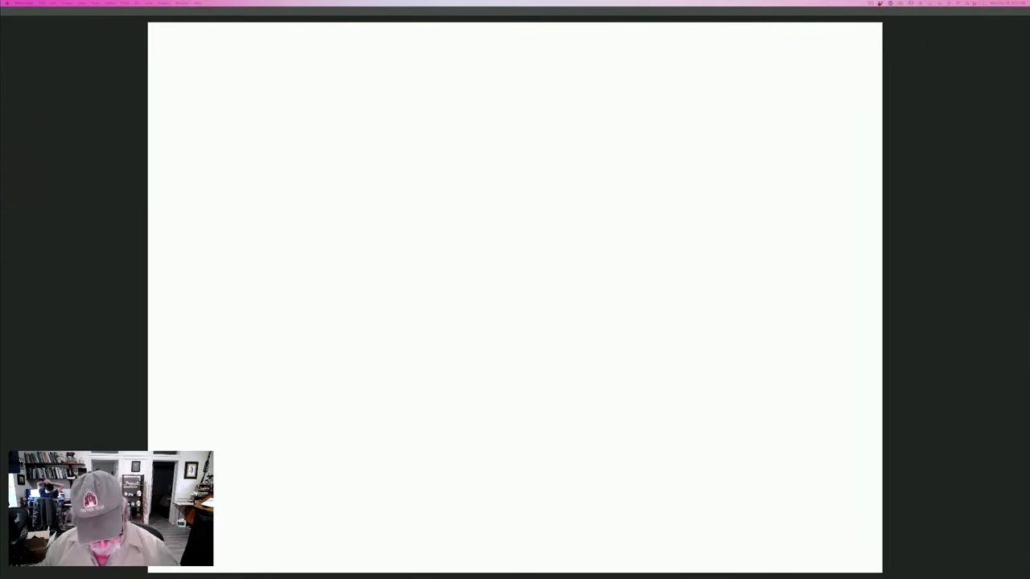
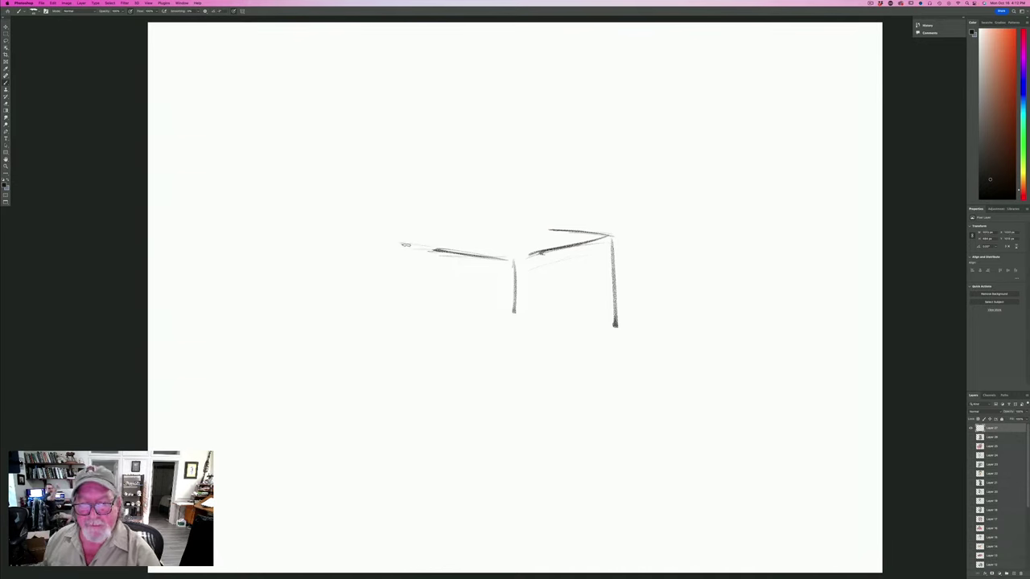
Darken the robot body's top edge, and draw thick vertical lines for the box's front corner and far side.
{"action": "mouse_move", "coordinate": [399, 244]}
{"action": "left_mouse_down"}
{"action": "mouse_move", "coordinate": [492, 254]}
{"action": "mouse_move", "coordinate": [509, 269]}
{"action": "mouse_move", "coordinate": [503, 259]}
{"action": "mouse_move", "coordinate": [512, 322]}
{"action": "left_mouse_up"}
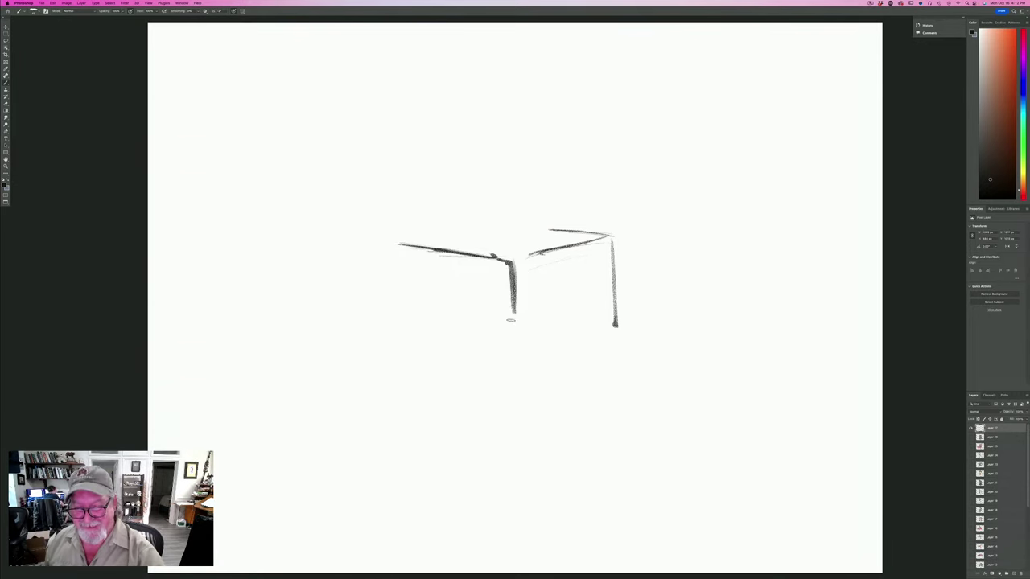
{"action": "mouse_move", "coordinate": [513, 261]}
{"action": "left_mouse_down"}
{"action": "mouse_move", "coordinate": [508, 345]}
{"action": "mouse_move", "coordinate": [516, 338]}
{"action": "left_mouse_up"}
{"action": "left_click_drag", "start_coordinate": [611, 232], "coordinate": [612, 324]}
{"action": "left_click_drag", "start_coordinate": [512, 259], "coordinate": [510, 349]}
{"action": "left_click_drag", "start_coordinate": [510, 272], "coordinate": [510, 352]}
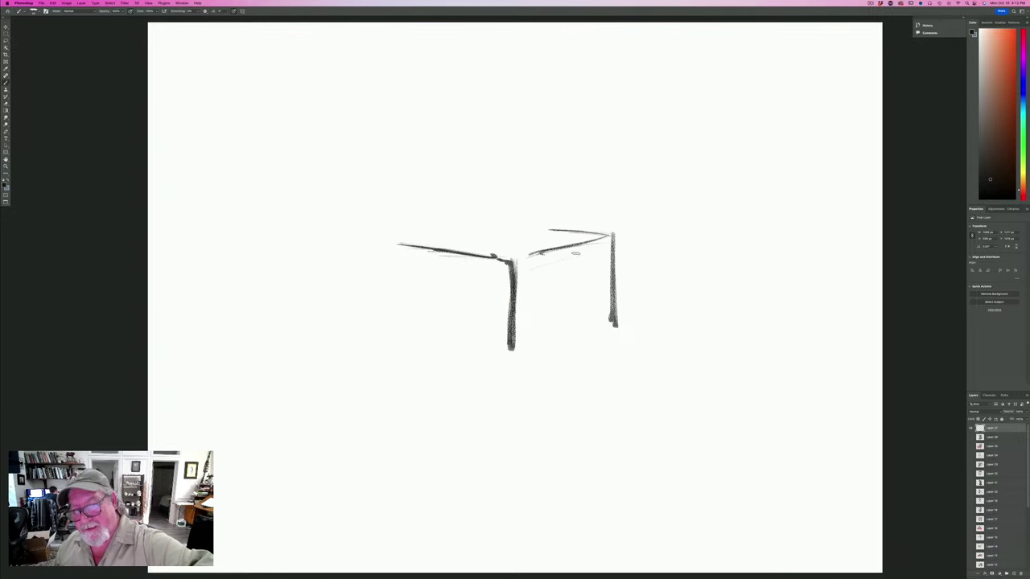
Add a rounded band below the box's top edge, an oval neck base on top, and the bent neck's side lines.
{"action": "mouse_move", "coordinate": [588, 247]}
{"action": "left_mouse_down"}
{"action": "mouse_move", "coordinate": [515, 266]}
{"action": "mouse_move", "coordinate": [596, 258]}
{"action": "mouse_move", "coordinate": [521, 278]}
{"action": "mouse_move", "coordinate": [588, 263]}
{"action": "mouse_move", "coordinate": [547, 263]}
{"action": "mouse_move", "coordinate": [513, 206]}
{"action": "mouse_move", "coordinate": [547, 238]}
{"action": "mouse_move", "coordinate": [476, 234]}
{"action": "mouse_move", "coordinate": [545, 240]}
{"action": "mouse_move", "coordinate": [495, 242]}
{"action": "left_mouse_up"}
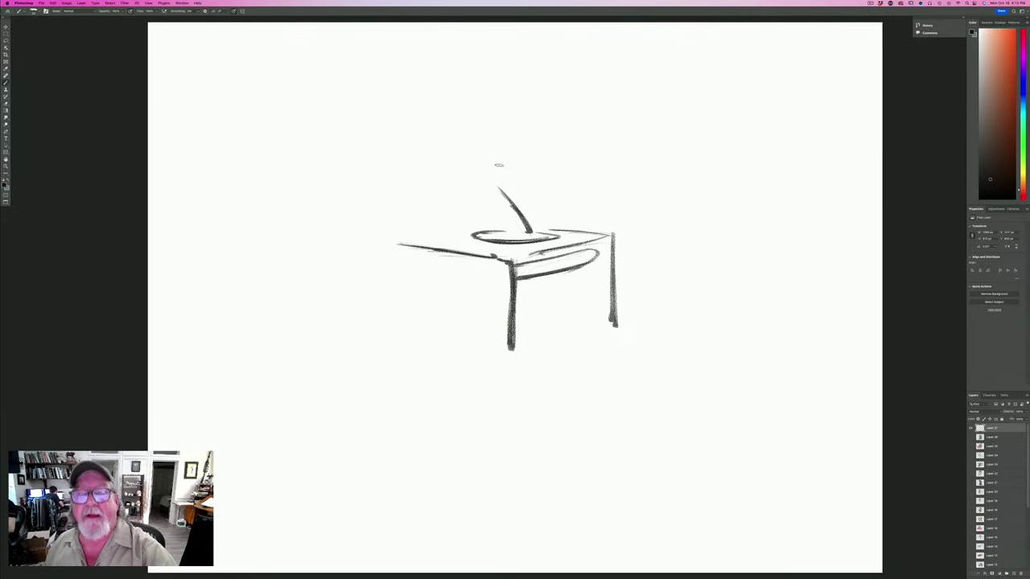
{"action": "mouse_move", "coordinate": [513, 168]}
{"action": "left_mouse_down"}
{"action": "mouse_move", "coordinate": [502, 189]}
{"action": "mouse_move", "coordinate": [527, 230]}
{"action": "mouse_move", "coordinate": [498, 234]}
{"action": "mouse_move", "coordinate": [484, 212]}
{"action": "left_mouse_up"}
{"action": "left_click_drag", "start_coordinate": [480, 174], "coordinate": [478, 206]}
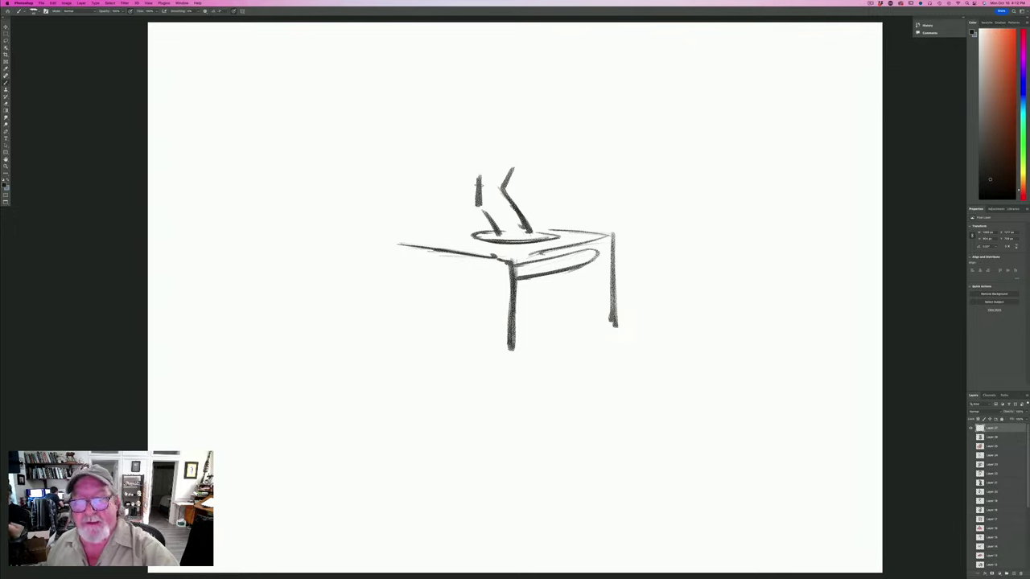
Outline two rounded, binocular-like eye housings above the neck, meeting at the centre and drooping outward.
{"action": "left_click_drag", "start_coordinate": [487, 119], "coordinate": [488, 151]}
{"action": "left_click_drag", "start_coordinate": [502, 102], "coordinate": [548, 122]}
{"action": "mouse_move", "coordinate": [509, 108]}
{"action": "left_mouse_down"}
{"action": "mouse_move", "coordinate": [560, 134]}
{"action": "mouse_move", "coordinate": [533, 183]}
{"action": "mouse_move", "coordinate": [503, 159]}
{"action": "mouse_move", "coordinate": [537, 178]}
{"action": "left_mouse_up"}
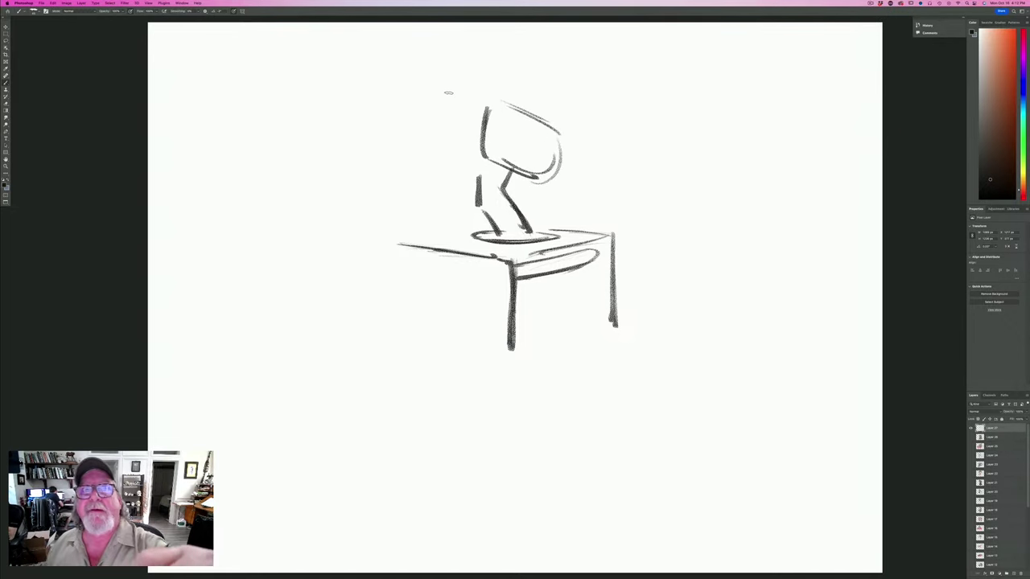
{"action": "mouse_move", "coordinate": [478, 103]}
{"action": "left_mouse_down"}
{"action": "mouse_move", "coordinate": [480, 121]}
{"action": "mouse_move", "coordinate": [450, 107]}
{"action": "mouse_move", "coordinate": [435, 112]}
{"action": "mouse_move", "coordinate": [475, 98]}
{"action": "left_mouse_up"}
{"action": "left_click_drag", "start_coordinate": [460, 153], "coordinate": [426, 168]}
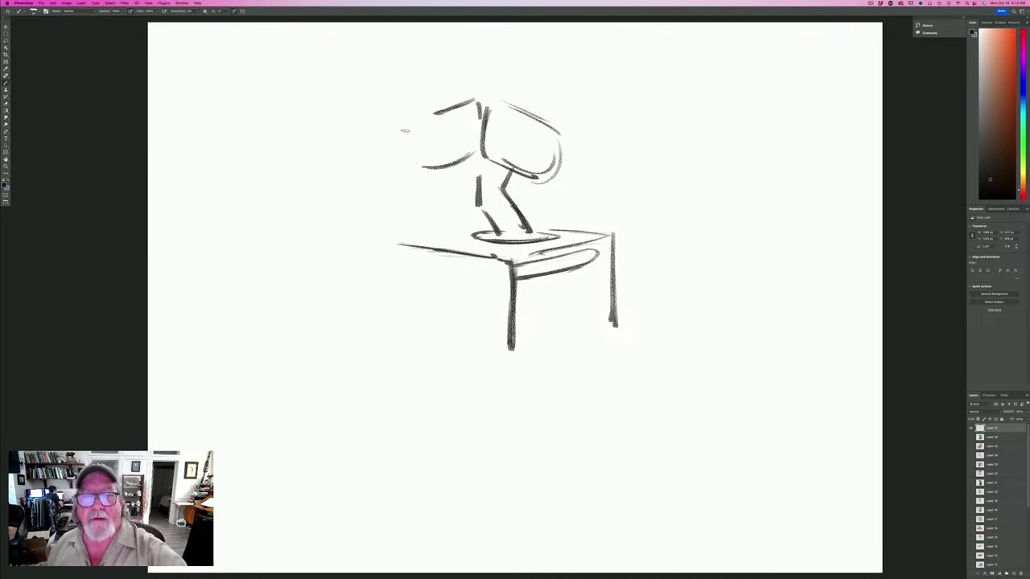
{"action": "mouse_move", "coordinate": [404, 131]}
{"action": "left_mouse_down"}
{"action": "mouse_move", "coordinate": [418, 119]}
{"action": "mouse_move", "coordinate": [415, 161]}
{"action": "left_mouse_up"}
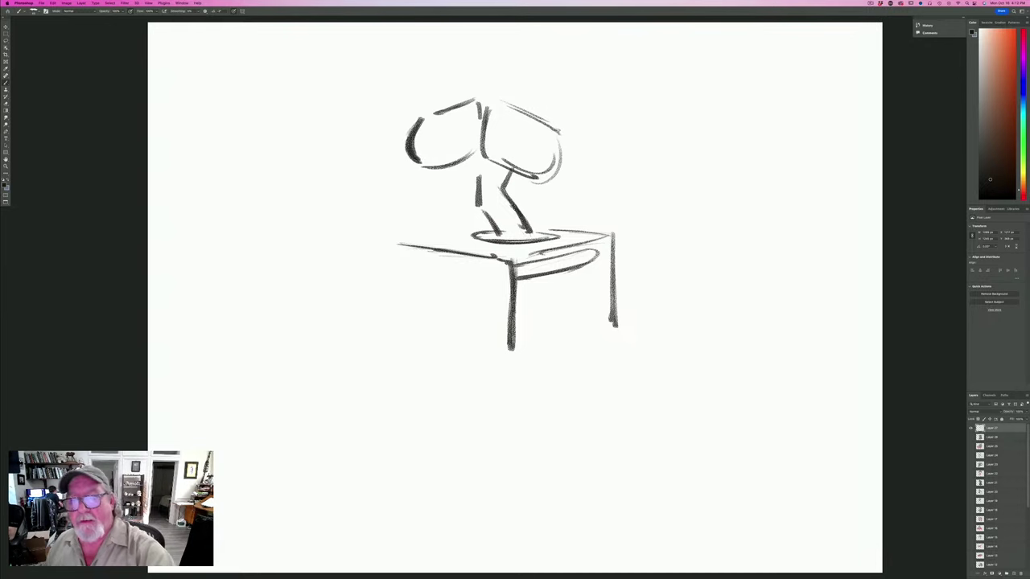
Thicken the outer rims and reinforce the edges of both eye housings, adding a light curve behind the nearer one.
{"action": "left_click_drag", "start_coordinate": [560, 131], "coordinate": [555, 185]}
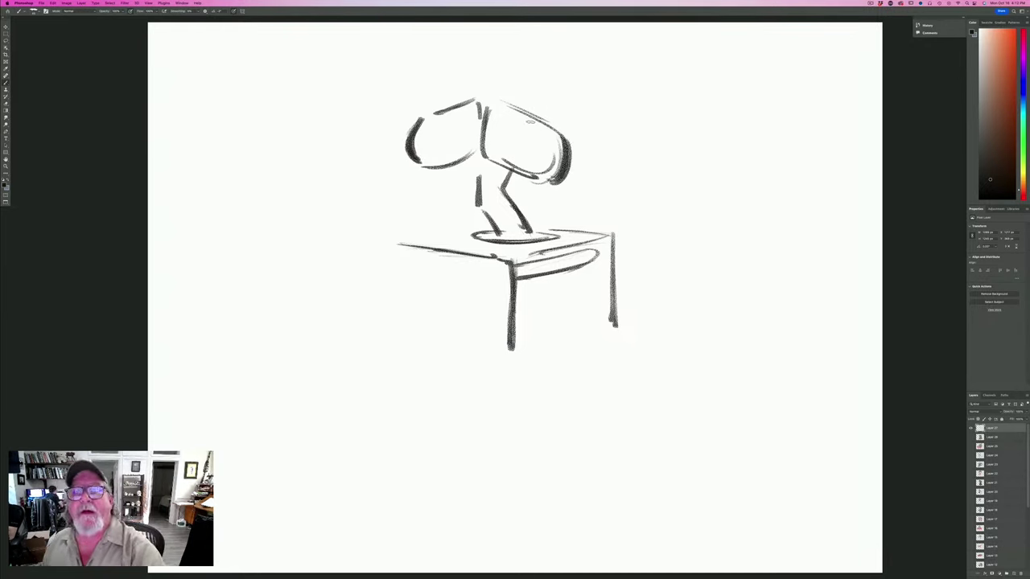
{"action": "mouse_move", "coordinate": [554, 129]}
{"action": "left_mouse_down"}
{"action": "mouse_move", "coordinate": [494, 99]}
{"action": "mouse_move", "coordinate": [492, 127]}
{"action": "left_mouse_up"}
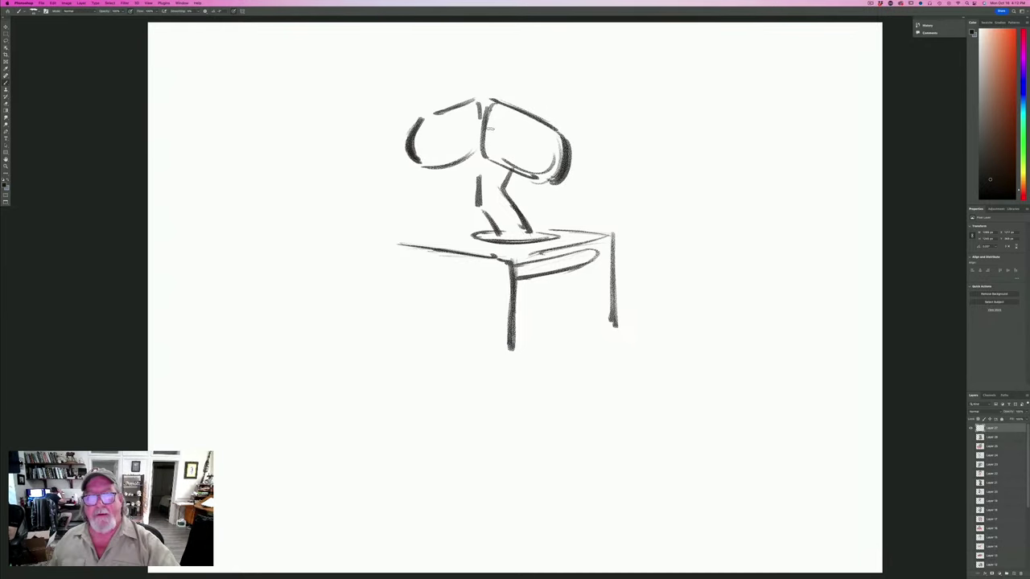
{"action": "mouse_move", "coordinate": [405, 153]}
{"action": "left_mouse_down"}
{"action": "mouse_move", "coordinate": [415, 169]}
{"action": "mouse_move", "coordinate": [444, 169]}
{"action": "left_mouse_up"}
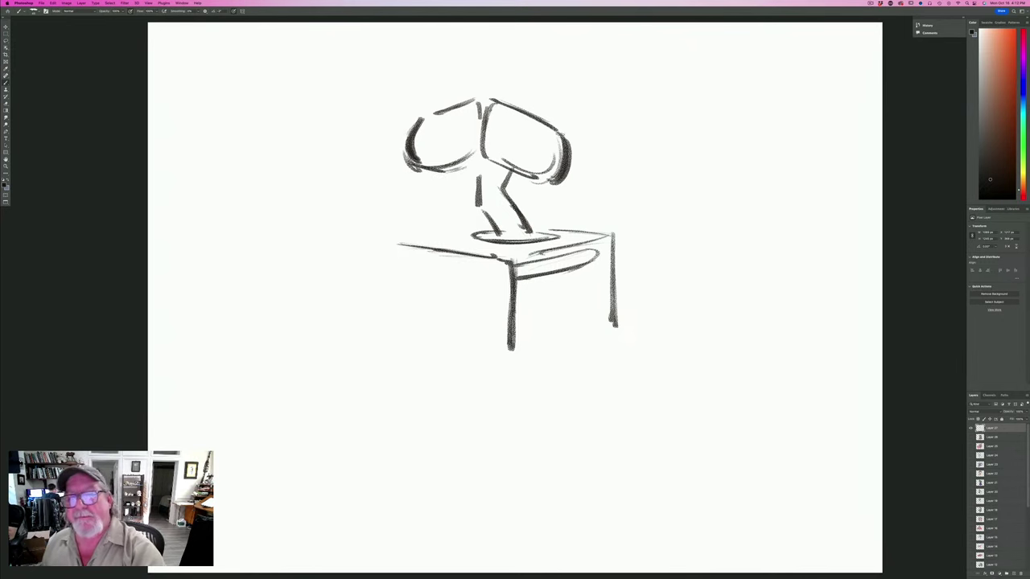
{"action": "mouse_move", "coordinate": [556, 123]}
{"action": "left_mouse_down"}
{"action": "mouse_move", "coordinate": [574, 163]}
{"action": "mouse_move", "coordinate": [577, 146]}
{"action": "left_mouse_up"}
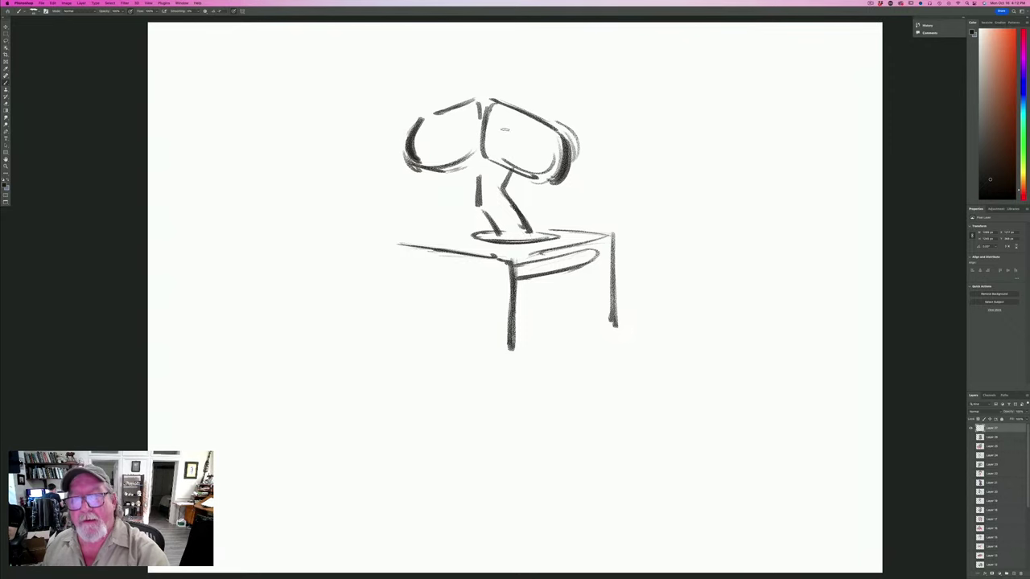
Draw a thick-rimmed round lens in each eye housing and shade both lenses dark.
{"action": "mouse_move", "coordinate": [504, 129]}
{"action": "left_mouse_down"}
{"action": "mouse_move", "coordinate": [535, 152]}
{"action": "mouse_move", "coordinate": [499, 137]}
{"action": "mouse_move", "coordinate": [510, 127]}
{"action": "mouse_move", "coordinate": [516, 152]}
{"action": "mouse_move", "coordinate": [438, 121]}
{"action": "mouse_move", "coordinate": [441, 152]}
{"action": "mouse_move", "coordinate": [458, 118]}
{"action": "mouse_move", "coordinate": [469, 129]}
{"action": "mouse_move", "coordinate": [437, 147]}
{"action": "mouse_move", "coordinate": [505, 147]}
{"action": "mouse_move", "coordinate": [505, 137]}
{"action": "mouse_move", "coordinate": [515, 151]}
{"action": "left_mouse_up"}
{"action": "left_click_drag", "start_coordinate": [450, 118], "coordinate": [442, 149]}
{"action": "left_click_drag", "start_coordinate": [448, 119], "coordinate": [448, 147]}
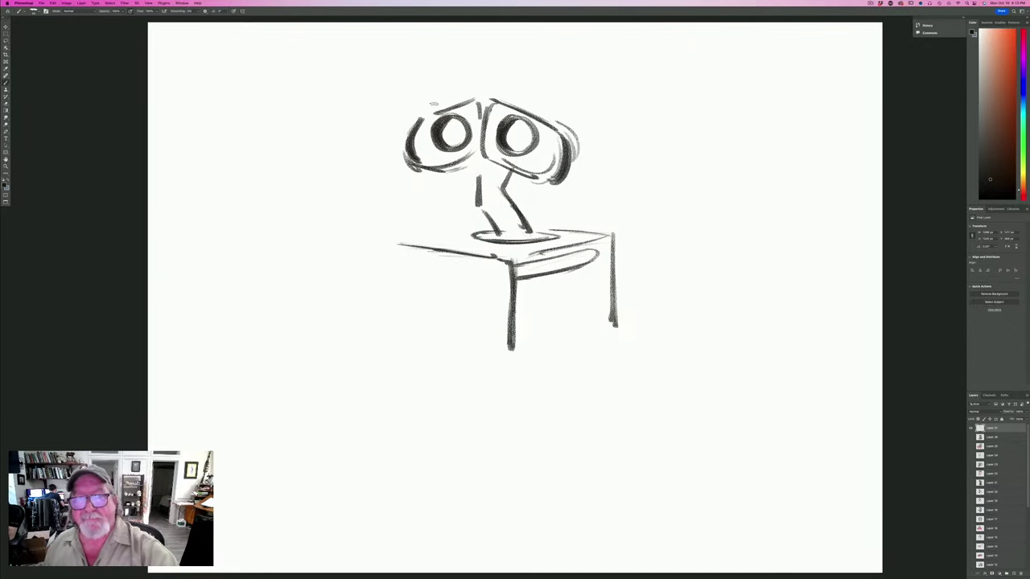
{"action": "mouse_move", "coordinate": [525, 141]}
{"action": "left_mouse_down"}
{"action": "mouse_move", "coordinate": [531, 132]}
{"action": "mouse_move", "coordinate": [460, 138]}
{"action": "mouse_move", "coordinate": [452, 121]}
{"action": "mouse_move", "coordinate": [445, 143]}
{"action": "left_mouse_up"}
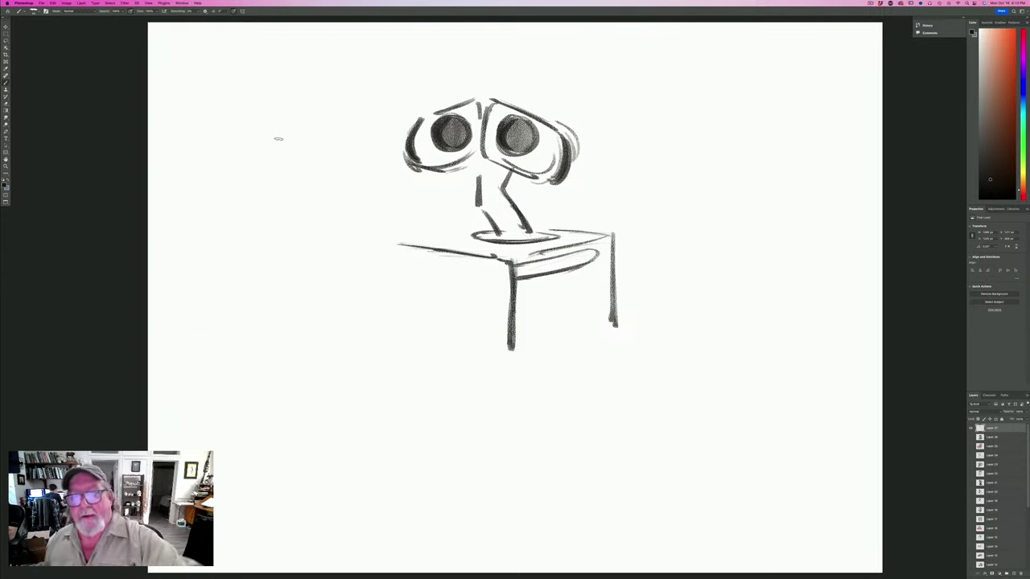
Add dark bands to the neck, shade the joint beneath the eyes, and strengthen the inner and outer eye housing rims.
{"action": "mouse_move", "coordinate": [519, 233]}
{"action": "left_mouse_down"}
{"action": "mouse_move", "coordinate": [503, 222]}
{"action": "mouse_move", "coordinate": [515, 211]}
{"action": "mouse_move", "coordinate": [486, 203]}
{"action": "mouse_move", "coordinate": [495, 186]}
{"action": "mouse_move", "coordinate": [481, 191]}
{"action": "mouse_move", "coordinate": [485, 168]}
{"action": "mouse_move", "coordinate": [481, 177]}
{"action": "mouse_move", "coordinate": [470, 159]}
{"action": "mouse_move", "coordinate": [479, 179]}
{"action": "left_mouse_up"}
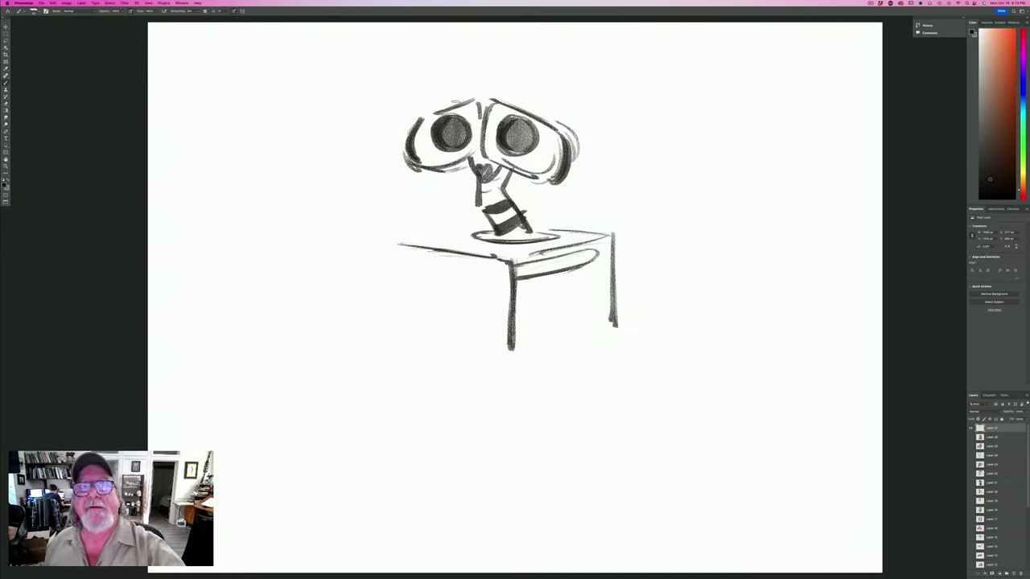
{"action": "mouse_move", "coordinate": [466, 104]}
{"action": "left_mouse_down"}
{"action": "mouse_move", "coordinate": [489, 126]}
{"action": "mouse_move", "coordinate": [487, 156]}
{"action": "mouse_move", "coordinate": [511, 166]}
{"action": "left_mouse_up"}
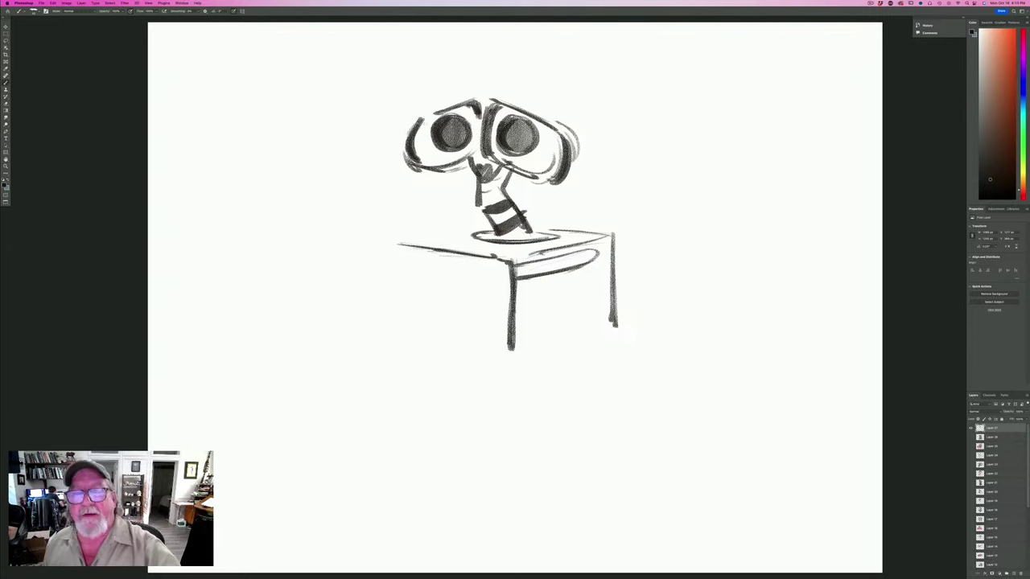
{"action": "mouse_move", "coordinate": [435, 116]}
{"action": "left_mouse_down"}
{"action": "mouse_move", "coordinate": [412, 136]}
{"action": "mouse_move", "coordinate": [434, 166]}
{"action": "left_mouse_up"}
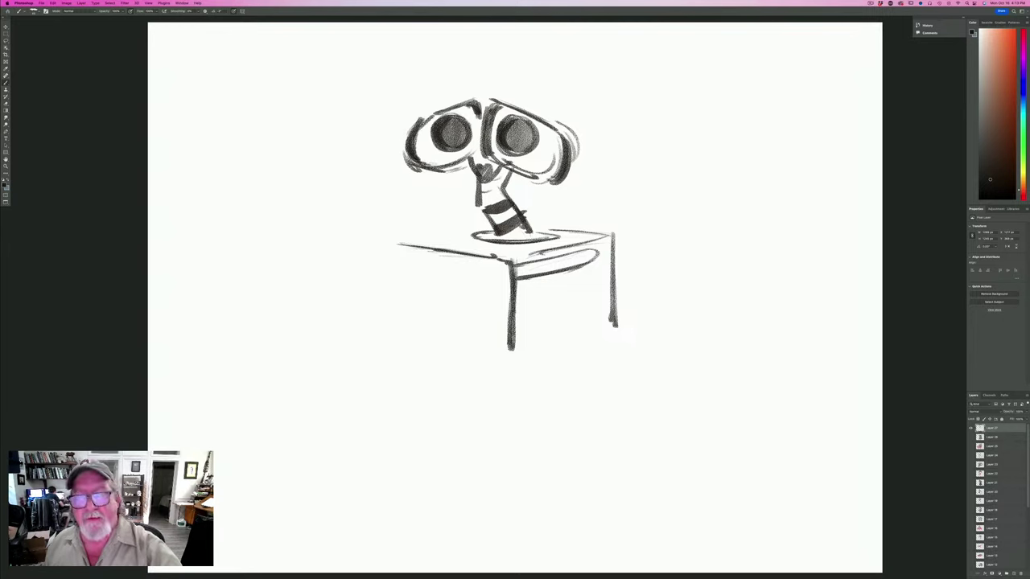
{"action": "left_click_drag", "start_coordinate": [560, 145], "coordinate": [545, 175]}
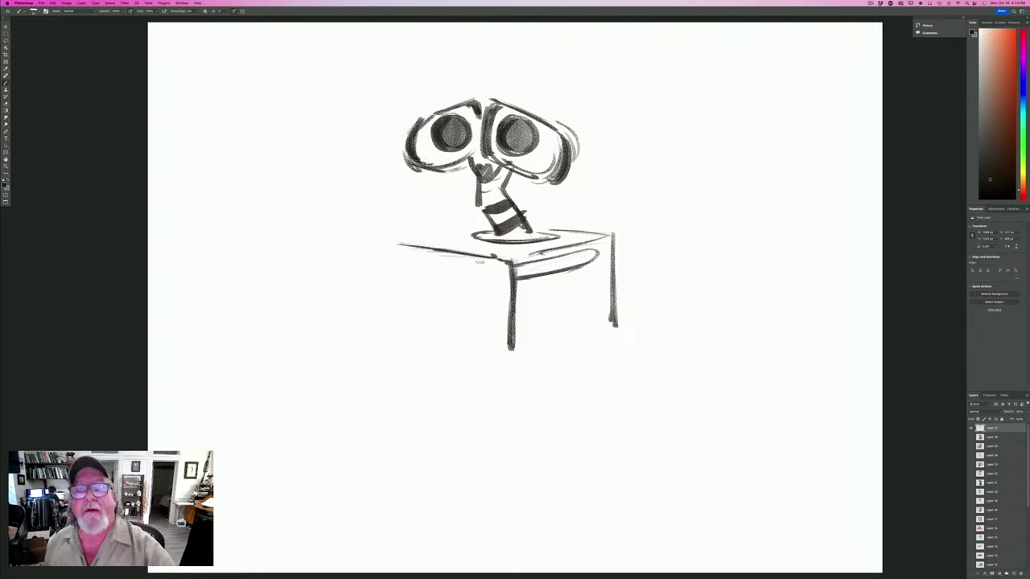
Outline the near track beside the body as a slanted tread edge and an angular, pointed side face.
{"action": "mouse_move", "coordinate": [603, 232]}
{"action": "left_mouse_down"}
{"action": "mouse_move", "coordinate": [605, 322]}
{"action": "mouse_move", "coordinate": [588, 319]}
{"action": "mouse_move", "coordinate": [524, 386]}
{"action": "left_mouse_up"}
{"action": "left_click_drag", "start_coordinate": [635, 339], "coordinate": [577, 416]}
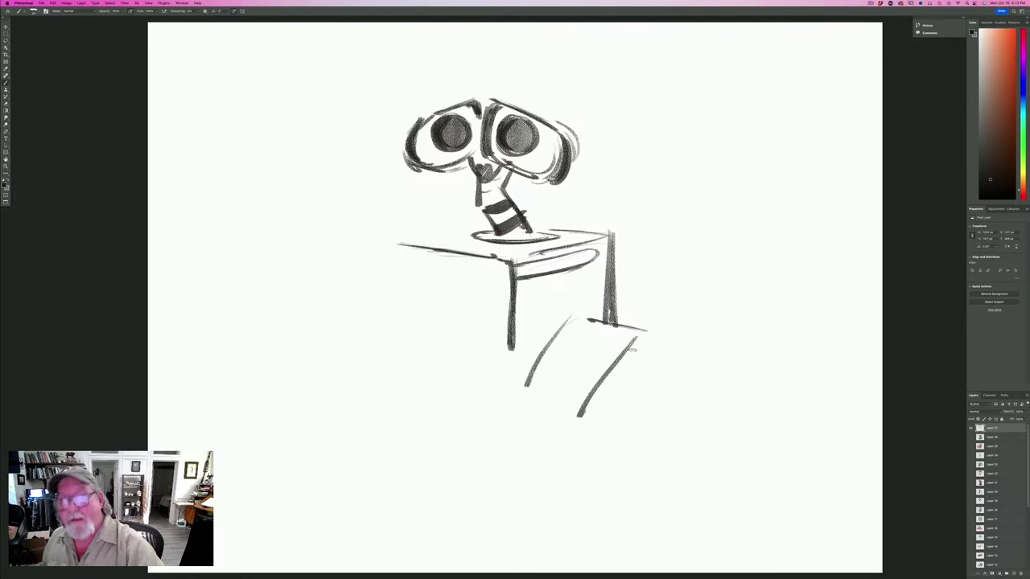
{"action": "mouse_move", "coordinate": [643, 329]}
{"action": "left_mouse_down"}
{"action": "mouse_move", "coordinate": [667, 381]}
{"action": "mouse_move", "coordinate": [640, 435]}
{"action": "left_mouse_up"}
{"action": "left_click_drag", "start_coordinate": [665, 386], "coordinate": [636, 438]}
{"action": "mouse_move", "coordinate": [578, 402]}
{"action": "left_mouse_down"}
{"action": "mouse_move", "coordinate": [579, 453]}
{"action": "mouse_move", "coordinate": [591, 471]}
{"action": "mouse_move", "coordinate": [642, 436]}
{"action": "left_mouse_up"}
{"action": "left_click_drag", "start_coordinate": [593, 473], "coordinate": [648, 431]}
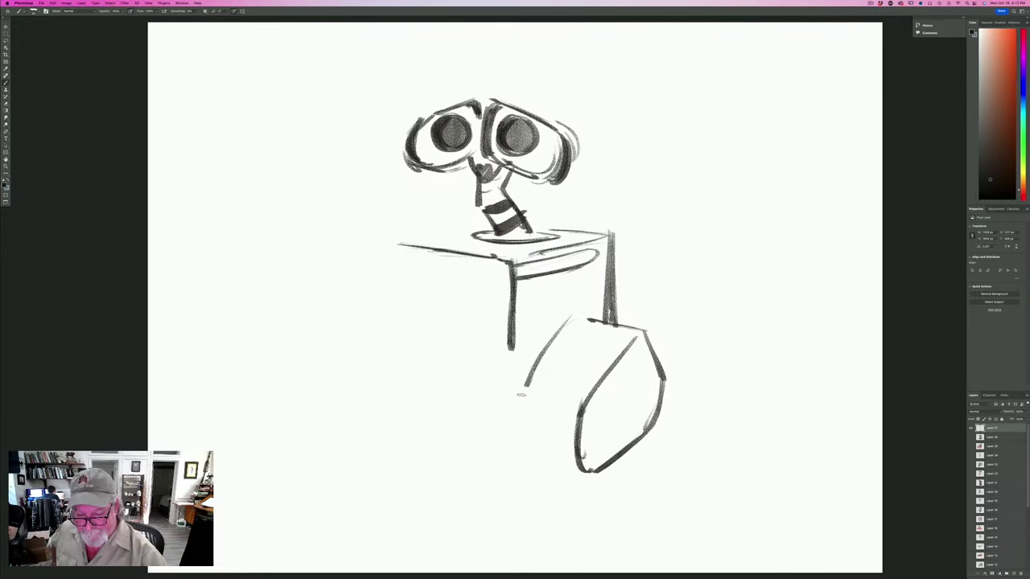
Close the near track's front edge and hatch the tread with rows of crosswise lines down to the ground.
{"action": "mouse_move", "coordinate": [521, 395]}
{"action": "left_mouse_down"}
{"action": "mouse_move", "coordinate": [515, 449]}
{"action": "mouse_move", "coordinate": [538, 464]}
{"action": "mouse_move", "coordinate": [523, 457]}
{"action": "left_mouse_up"}
{"action": "mouse_move", "coordinate": [525, 458]}
{"action": "left_mouse_down"}
{"action": "mouse_move", "coordinate": [568, 473]}
{"action": "mouse_move", "coordinate": [555, 463]}
{"action": "left_mouse_up"}
{"action": "mouse_move", "coordinate": [584, 323]}
{"action": "left_mouse_down"}
{"action": "mouse_move", "coordinate": [629, 344]}
{"action": "mouse_move", "coordinate": [552, 354]}
{"action": "left_mouse_up"}
{"action": "left_click_drag", "start_coordinate": [612, 349], "coordinate": [539, 371]}
{"action": "left_click_drag", "start_coordinate": [595, 365], "coordinate": [535, 390]}
{"action": "left_click_drag", "start_coordinate": [579, 373], "coordinate": [521, 394]}
{"action": "left_click_drag", "start_coordinate": [579, 393], "coordinate": [519, 415]}
{"action": "left_click_drag", "start_coordinate": [584, 414], "coordinate": [521, 436]}
{"action": "mouse_move", "coordinate": [582, 431]}
{"action": "left_mouse_down"}
{"action": "mouse_move", "coordinate": [519, 449]}
{"action": "mouse_move", "coordinate": [528, 455]}
{"action": "left_mouse_up"}
{"action": "left_click_drag", "start_coordinate": [565, 455], "coordinate": [521, 462]}
{"action": "left_click_drag", "start_coordinate": [565, 473], "coordinate": [540, 459]}
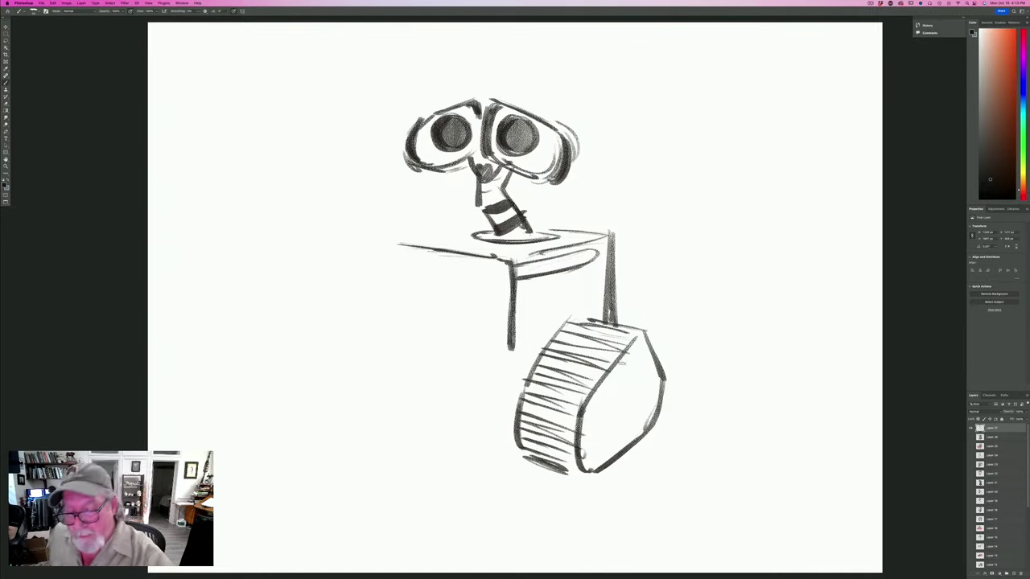
Draw two oval wheels on the near track's side face and a small dark oval at its upper corner.
{"action": "mouse_move", "coordinate": [651, 416]}
{"action": "left_mouse_down"}
{"action": "mouse_move", "coordinate": [642, 431]}
{"action": "mouse_move", "coordinate": [647, 368]}
{"action": "mouse_move", "coordinate": [632, 427]}
{"action": "mouse_move", "coordinate": [627, 418]}
{"action": "left_mouse_up"}
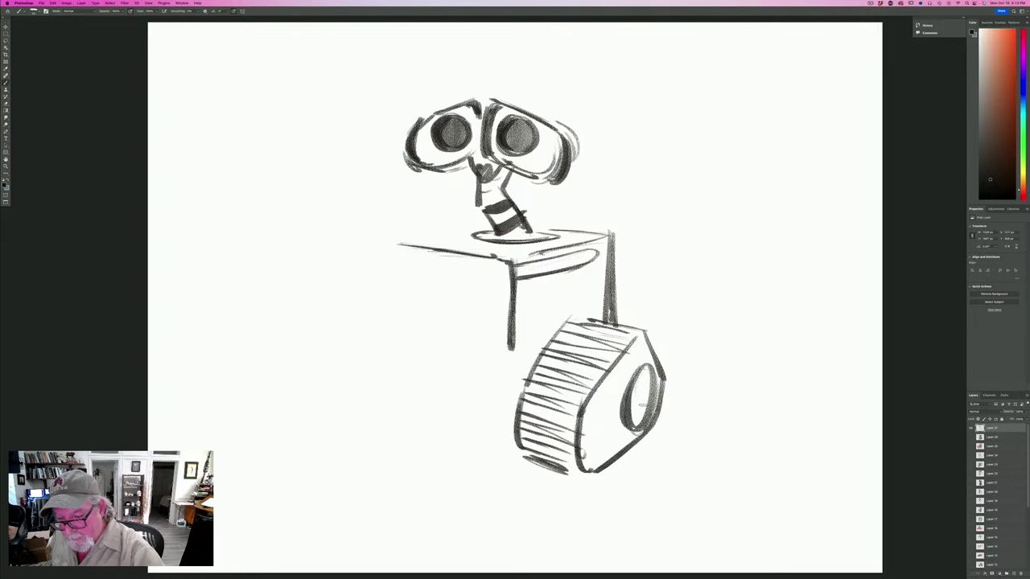
{"action": "left_click_drag", "start_coordinate": [646, 367], "coordinate": [634, 426]}
{"action": "left_click_drag", "start_coordinate": [649, 368], "coordinate": [637, 415]}
{"action": "mouse_move", "coordinate": [643, 358]}
{"action": "left_mouse_down"}
{"action": "mouse_move", "coordinate": [639, 394]}
{"action": "mouse_move", "coordinate": [635, 367]}
{"action": "mouse_move", "coordinate": [596, 450]}
{"action": "left_mouse_up"}
{"action": "left_click_drag", "start_coordinate": [616, 396], "coordinate": [589, 449]}
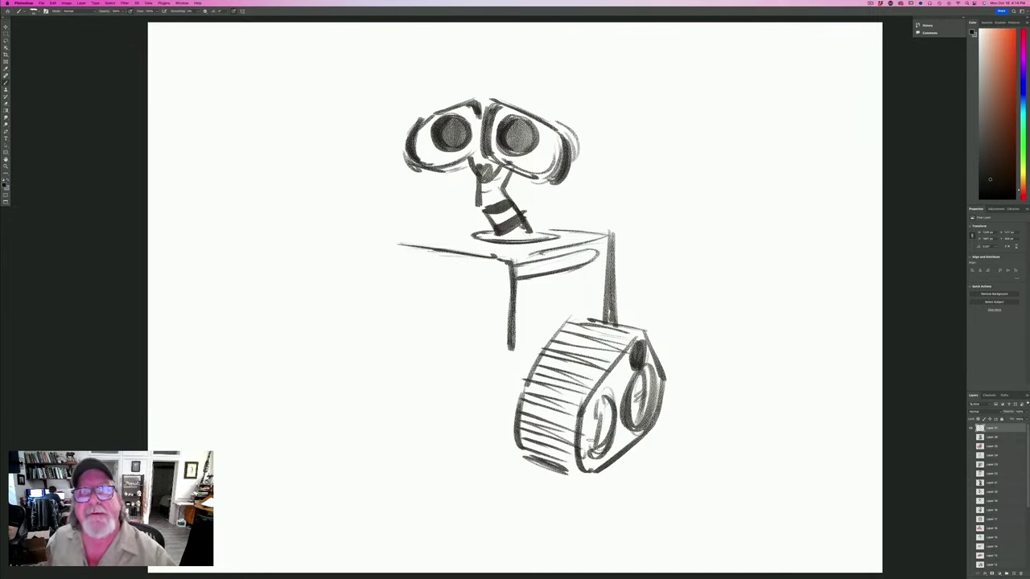
Outline the near arm reaching forward from the track across the body, with a thick cuff at its end.
{"action": "mouse_move", "coordinate": [481, 313]}
{"action": "left_mouse_down"}
{"action": "mouse_move", "coordinate": [543, 354]}
{"action": "mouse_move", "coordinate": [521, 396]}
{"action": "mouse_move", "coordinate": [534, 397]}
{"action": "left_mouse_up"}
{"action": "left_click_drag", "start_coordinate": [475, 351], "coordinate": [526, 391]}
{"action": "left_click_drag", "start_coordinate": [478, 314], "coordinate": [473, 354]}
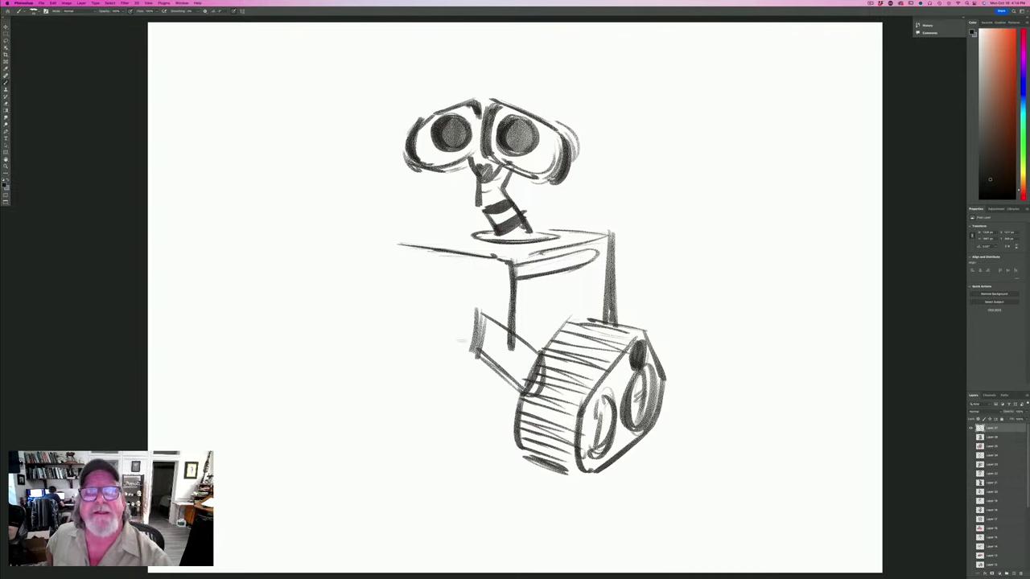
Draw the near hand's curved wrist and two blocky fingers with dark, rounded tips in front of the body.
{"action": "left_click_drag", "start_coordinate": [464, 303], "coordinate": [470, 325]}
{"action": "mouse_move", "coordinate": [449, 286]}
{"action": "left_mouse_down"}
{"action": "mouse_move", "coordinate": [468, 302]}
{"action": "mouse_move", "coordinate": [462, 317]}
{"action": "mouse_move", "coordinate": [426, 309]}
{"action": "left_mouse_up"}
{"action": "mouse_move", "coordinate": [446, 285]}
{"action": "left_mouse_down"}
{"action": "mouse_move", "coordinate": [420, 289]}
{"action": "mouse_move", "coordinate": [404, 344]}
{"action": "left_mouse_up"}
{"action": "mouse_move", "coordinate": [436, 285]}
{"action": "left_mouse_down"}
{"action": "mouse_move", "coordinate": [422, 308]}
{"action": "mouse_move", "coordinate": [427, 325]}
{"action": "left_mouse_up"}
{"action": "left_click_drag", "start_coordinate": [425, 315], "coordinate": [425, 339]}
{"action": "mouse_move", "coordinate": [405, 311]}
{"action": "left_mouse_down"}
{"action": "mouse_move", "coordinate": [435, 325]}
{"action": "mouse_move", "coordinate": [427, 336]}
{"action": "left_mouse_up"}
{"action": "mouse_move", "coordinate": [410, 317]}
{"action": "left_mouse_down"}
{"action": "mouse_move", "coordinate": [423, 344]}
{"action": "mouse_move", "coordinate": [404, 342]}
{"action": "left_mouse_up"}
{"action": "left_click_drag", "start_coordinate": [420, 328], "coordinate": [405, 349]}
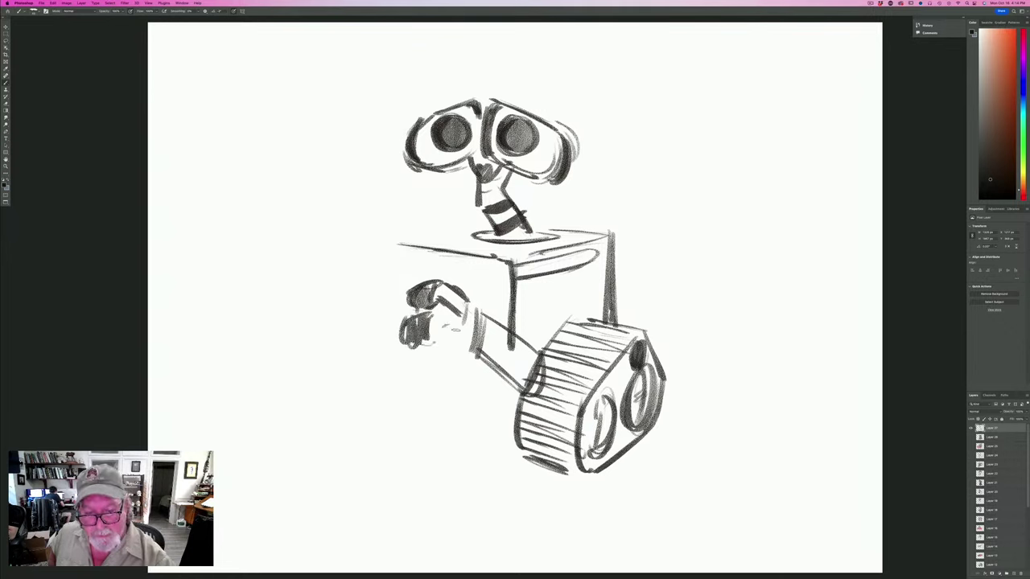
Add the near hand's thumb with a rounded tip and darken the cuff and lower edge of the arm.
{"action": "left_click_drag", "start_coordinate": [440, 314], "coordinate": [465, 331]}
{"action": "left_click_drag", "start_coordinate": [462, 328], "coordinate": [446, 347]}
{"action": "left_click_drag", "start_coordinate": [426, 333], "coordinate": [448, 351]}
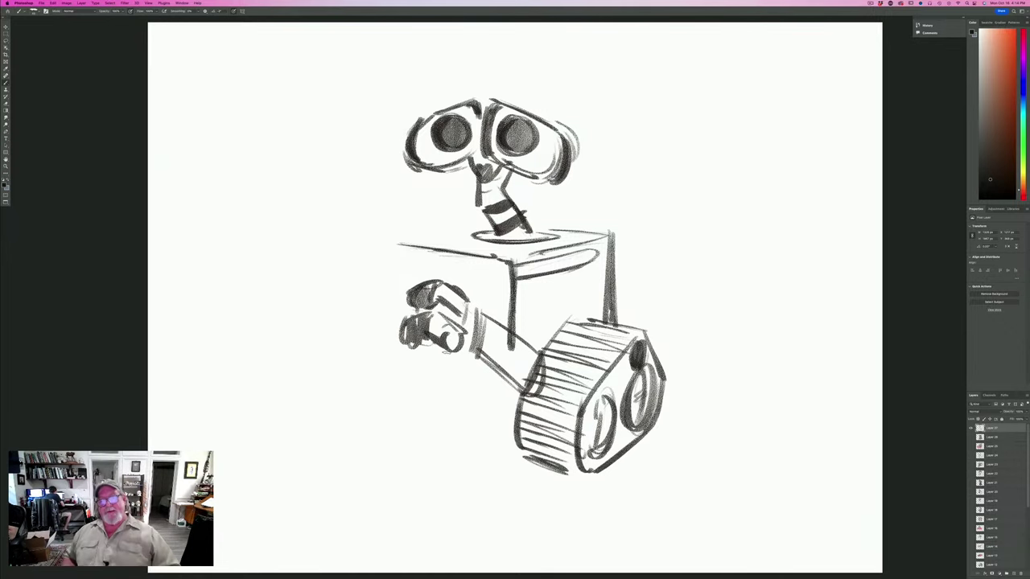
{"action": "mouse_move", "coordinate": [474, 317]}
{"action": "left_mouse_down"}
{"action": "mouse_move", "coordinate": [476, 358]}
{"action": "mouse_move", "coordinate": [521, 396]}
{"action": "mouse_move", "coordinate": [534, 362]}
{"action": "mouse_move", "coordinate": [528, 377]}
{"action": "mouse_move", "coordinate": [511, 343]}
{"action": "mouse_move", "coordinate": [510, 372]}
{"action": "left_mouse_up"}
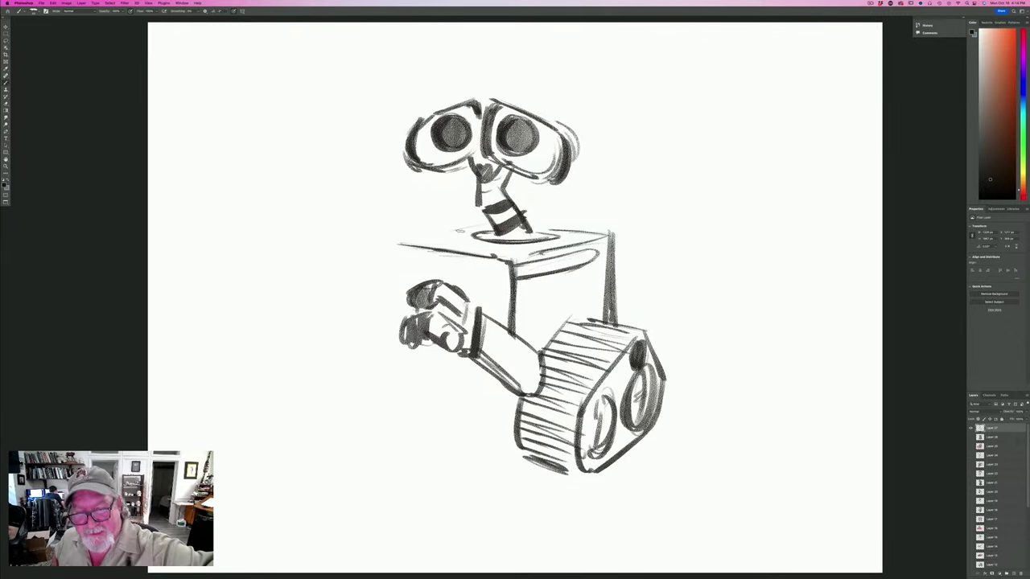
Complete the box body's back and far side edges, and outline the far arm angled up and outward.
{"action": "mouse_move", "coordinate": [480, 226]}
{"action": "left_mouse_down"}
{"action": "mouse_move", "coordinate": [402, 240]}
{"action": "mouse_move", "coordinate": [403, 293]}
{"action": "left_mouse_up"}
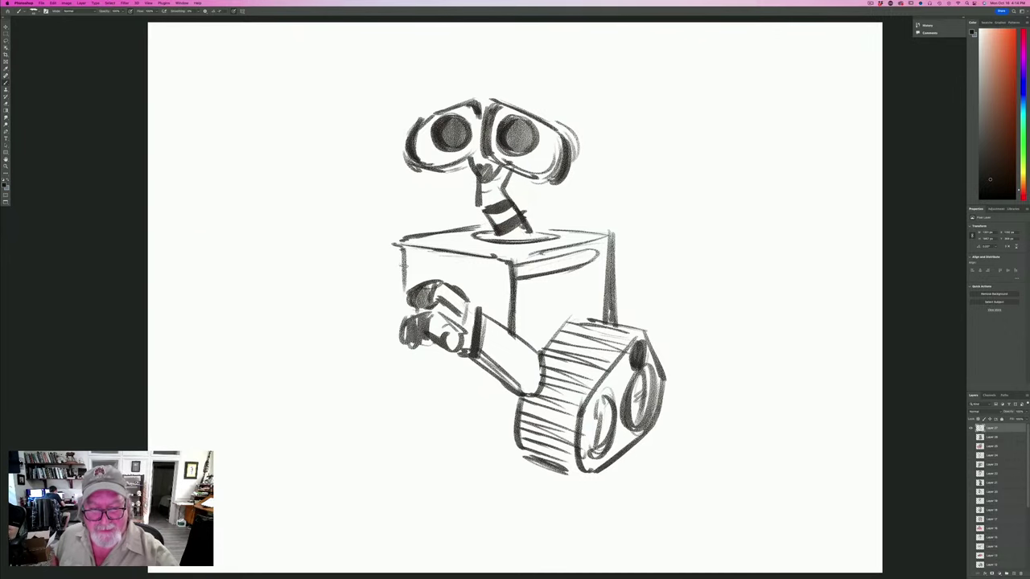
{"action": "left_click_drag", "start_coordinate": [401, 253], "coordinate": [404, 316]}
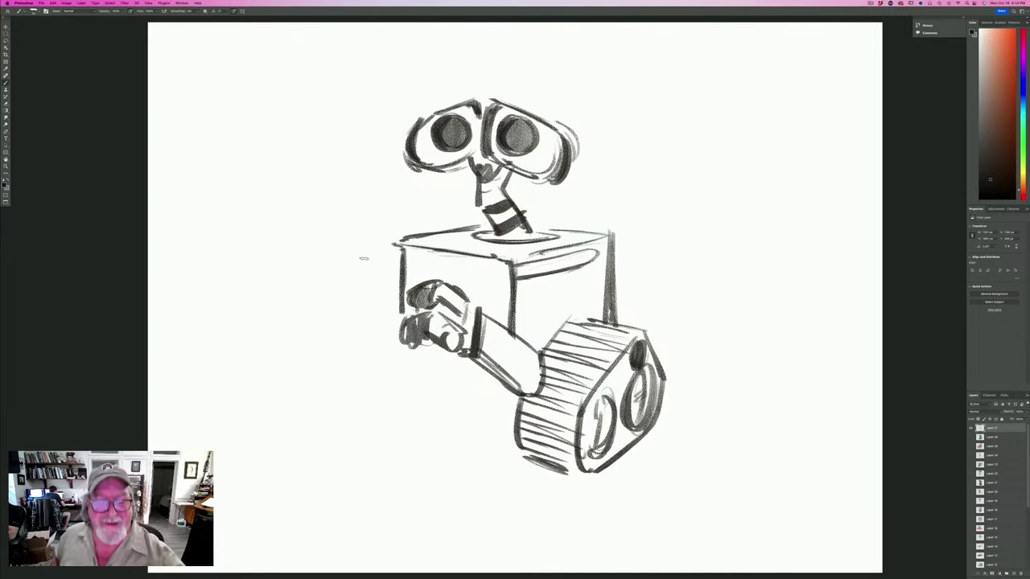
{"action": "mouse_move", "coordinate": [371, 246]}
{"action": "left_mouse_down"}
{"action": "mouse_move", "coordinate": [397, 278]}
{"action": "mouse_move", "coordinate": [373, 242]}
{"action": "mouse_move", "coordinate": [354, 278]}
{"action": "mouse_move", "coordinate": [393, 321]}
{"action": "left_mouse_up"}
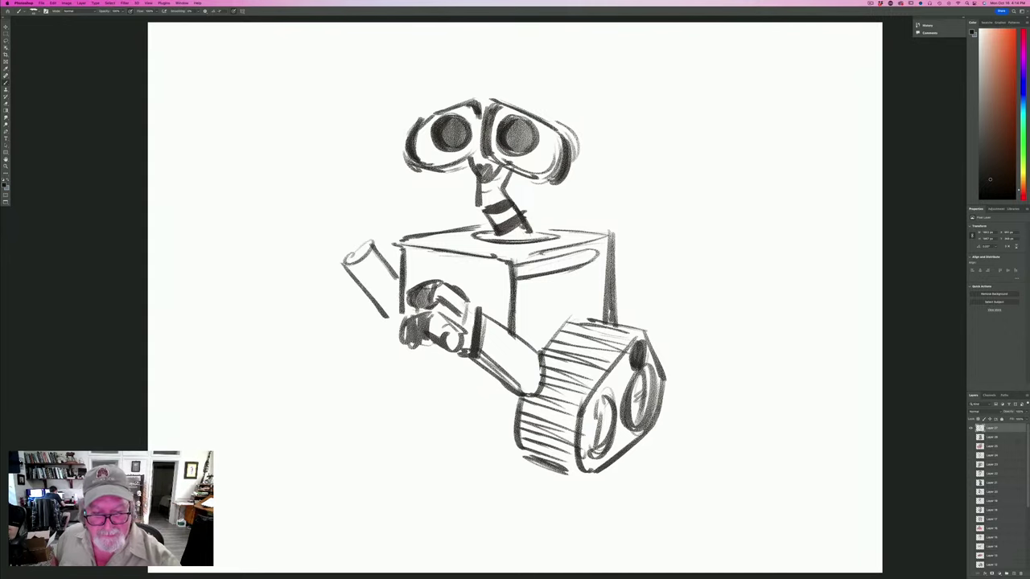
{"action": "mouse_move", "coordinate": [343, 265]}
{"action": "left_mouse_down"}
{"action": "mouse_move", "coordinate": [399, 332]}
{"action": "mouse_move", "coordinate": [388, 325]}
{"action": "left_mouse_up"}
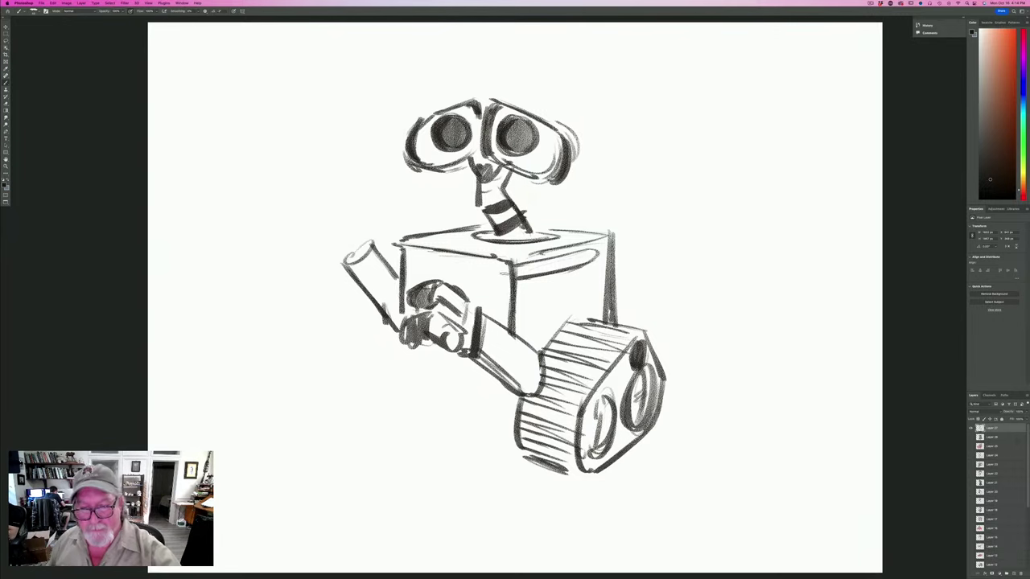
Shade the front face of the box body grey around the hand and darken the neck's oval base.
{"action": "mouse_move", "coordinate": [509, 265]}
{"action": "left_mouse_down"}
{"action": "mouse_move", "coordinate": [501, 323]}
{"action": "mouse_move", "coordinate": [483, 259]}
{"action": "mouse_move", "coordinate": [470, 314]}
{"action": "mouse_move", "coordinate": [452, 322]}
{"action": "mouse_move", "coordinate": [434, 265]}
{"action": "mouse_move", "coordinate": [404, 266]}
{"action": "mouse_move", "coordinate": [402, 310]}
{"action": "mouse_move", "coordinate": [412, 283]}
{"action": "left_mouse_up"}
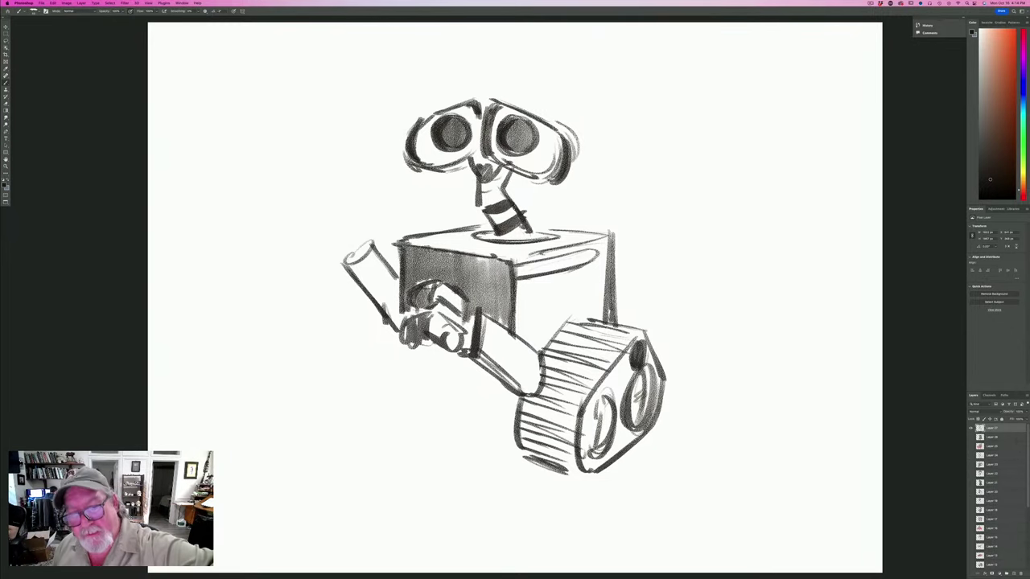
{"action": "left_click_drag", "start_coordinate": [505, 235], "coordinate": [422, 237]}
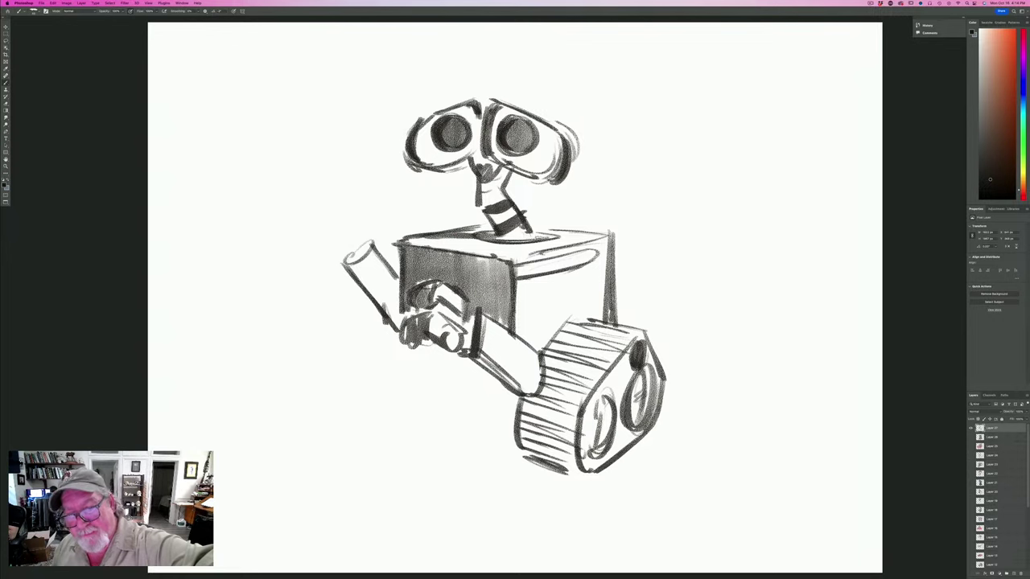
{"action": "left_click_drag", "start_coordinate": [555, 235], "coordinate": [533, 237]}
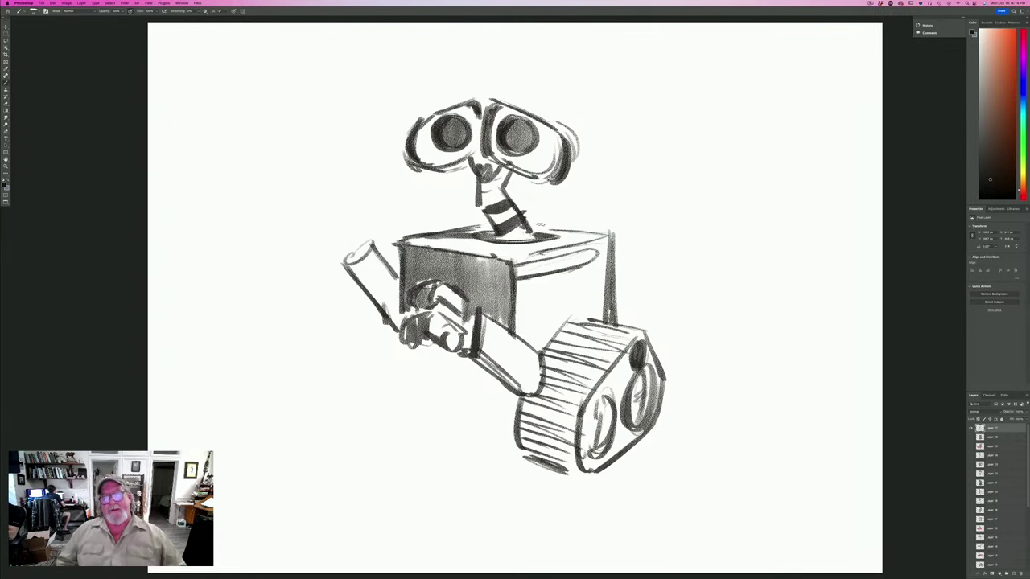
Shade the upper part of both eye housings so a dark band crosses the lenses.
{"action": "mouse_move", "coordinate": [563, 155]}
{"action": "left_mouse_down"}
{"action": "mouse_move", "coordinate": [492, 119]}
{"action": "mouse_move", "coordinate": [526, 115]}
{"action": "mouse_move", "coordinate": [488, 105]}
{"action": "left_mouse_up"}
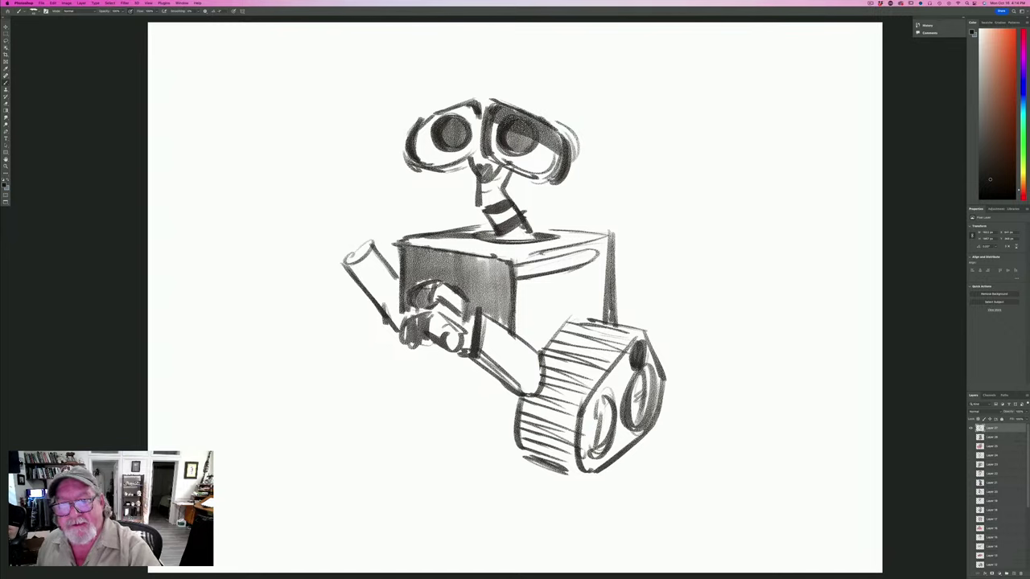
{"action": "mouse_move", "coordinate": [531, 134]}
{"action": "left_mouse_down"}
{"action": "mouse_move", "coordinate": [510, 114]}
{"action": "mouse_move", "coordinate": [415, 138]}
{"action": "left_mouse_up"}
{"action": "mouse_move", "coordinate": [474, 111]}
{"action": "left_mouse_down"}
{"action": "mouse_move", "coordinate": [418, 132]}
{"action": "mouse_move", "coordinate": [475, 128]}
{"action": "mouse_move", "coordinate": [475, 148]}
{"action": "mouse_move", "coordinate": [458, 154]}
{"action": "mouse_move", "coordinate": [463, 128]}
{"action": "mouse_move", "coordinate": [457, 154]}
{"action": "left_mouse_up"}
{"action": "mouse_move", "coordinate": [470, 113]}
{"action": "left_mouse_down"}
{"action": "mouse_move", "coordinate": [460, 138]}
{"action": "mouse_move", "coordinate": [469, 135]}
{"action": "left_mouse_up"}
{"action": "left_click_drag", "start_coordinate": [481, 136], "coordinate": [444, 166]}
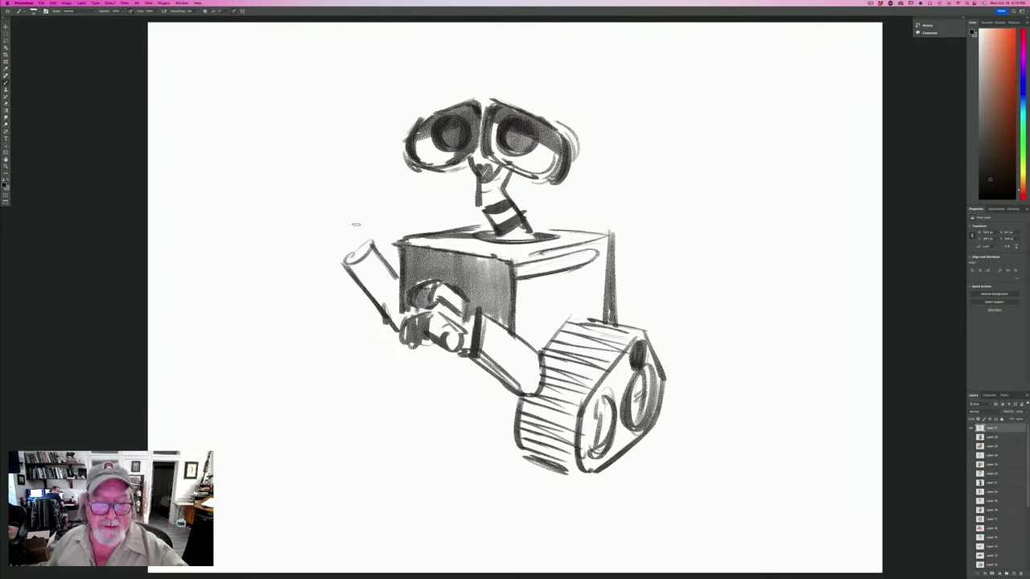
Draw the raised far hand with a narrow wrist, a boxy palm and blocky fingers pointing outward.
{"action": "mouse_move", "coordinate": [354, 225]}
{"action": "left_mouse_down"}
{"action": "mouse_move", "coordinate": [368, 245]}
{"action": "mouse_move", "coordinate": [355, 255]}
{"action": "left_mouse_up"}
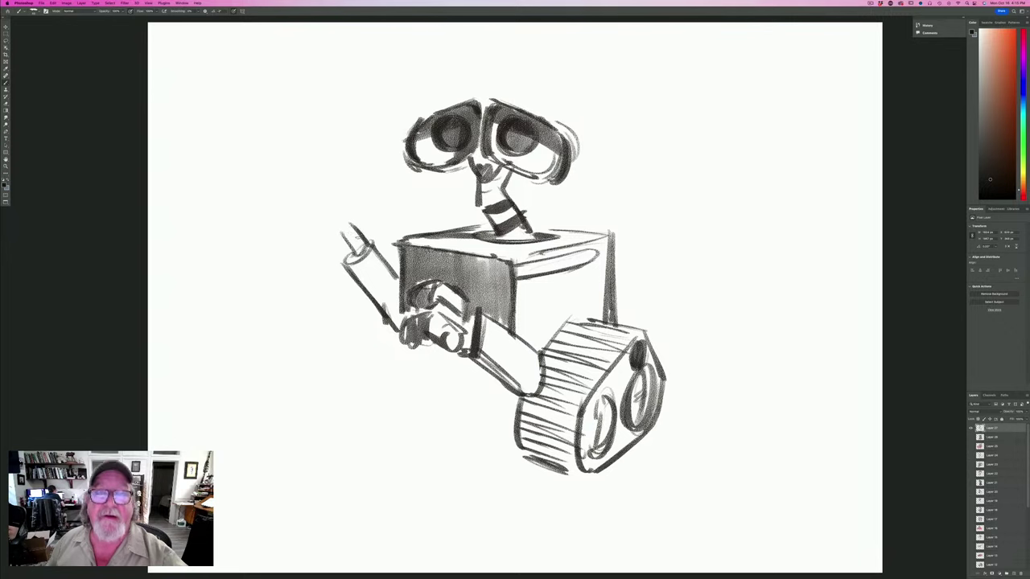
{"action": "mouse_move", "coordinate": [350, 212]}
{"action": "left_mouse_down"}
{"action": "mouse_move", "coordinate": [337, 224]}
{"action": "mouse_move", "coordinate": [353, 208]}
{"action": "mouse_move", "coordinate": [347, 223]}
{"action": "left_mouse_up"}
{"action": "mouse_move", "coordinate": [309, 193]}
{"action": "left_mouse_down"}
{"action": "mouse_move", "coordinate": [347, 213]}
{"action": "mouse_move", "coordinate": [340, 229]}
{"action": "left_mouse_up"}
{"action": "mouse_move", "coordinate": [340, 228]}
{"action": "left_mouse_down"}
{"action": "mouse_move", "coordinate": [310, 218]}
{"action": "mouse_move", "coordinate": [339, 230]}
{"action": "left_mouse_up"}
{"action": "left_click_drag", "start_coordinate": [308, 193], "coordinate": [306, 209]}
{"action": "mouse_move", "coordinate": [301, 194]}
{"action": "left_mouse_down"}
{"action": "mouse_move", "coordinate": [323, 210]}
{"action": "mouse_move", "coordinate": [351, 208]}
{"action": "left_mouse_up"}
{"action": "left_click_drag", "start_coordinate": [298, 180], "coordinate": [351, 208]}
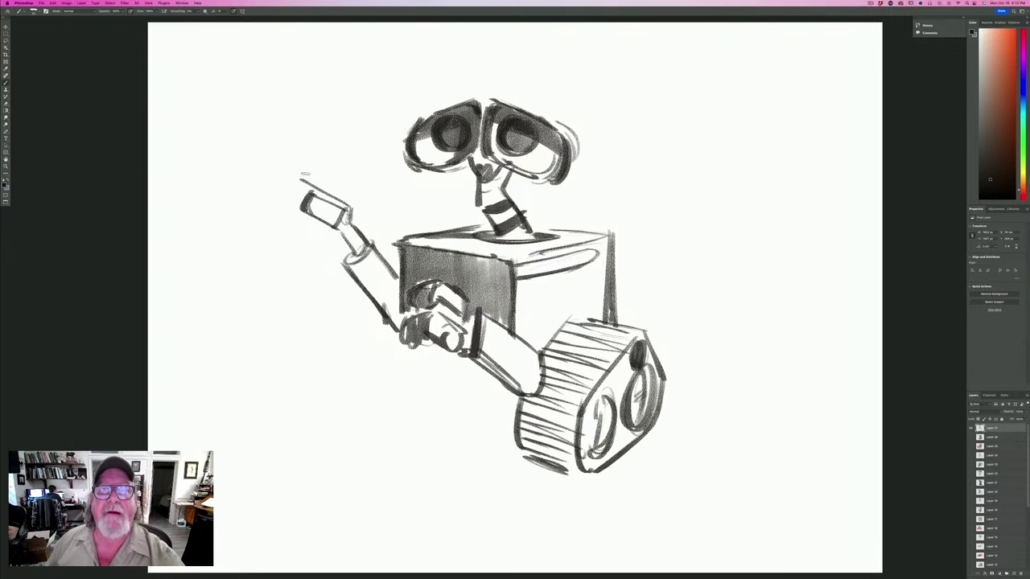
{"action": "left_click_drag", "start_coordinate": [295, 175], "coordinate": [275, 208]}
{"action": "left_click_drag", "start_coordinate": [270, 209], "coordinate": [351, 250]}
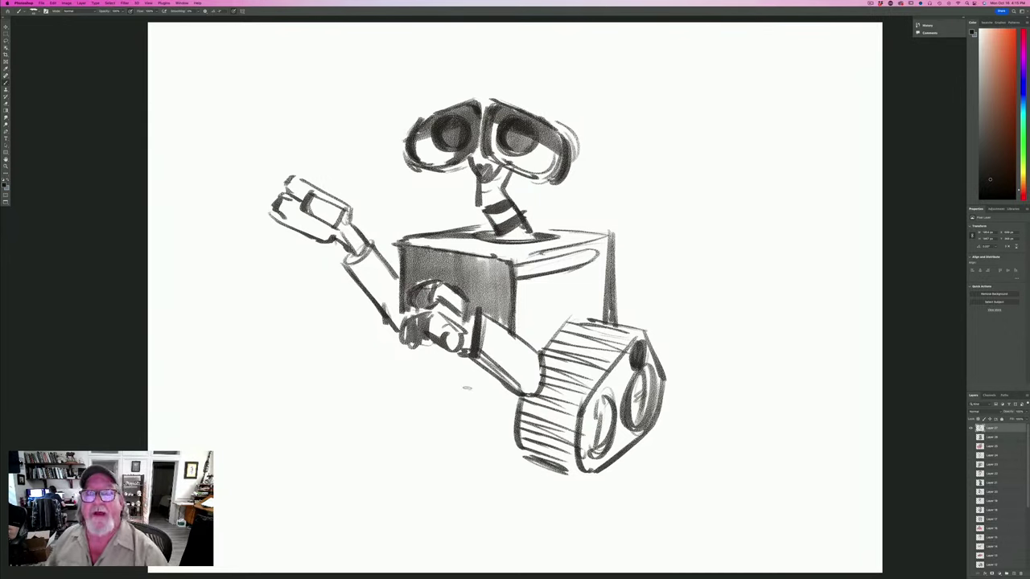
Draw the lower edges of the box body and the ground line of the far track beneath it.
{"action": "mouse_move", "coordinate": [480, 387]}
{"action": "left_mouse_down"}
{"action": "mouse_move", "coordinate": [515, 399]}
{"action": "mouse_move", "coordinate": [415, 374]}
{"action": "left_mouse_up"}
{"action": "mouse_move", "coordinate": [406, 351]}
{"action": "left_mouse_down"}
{"action": "mouse_move", "coordinate": [403, 370]}
{"action": "mouse_move", "coordinate": [491, 397]}
{"action": "left_mouse_up"}
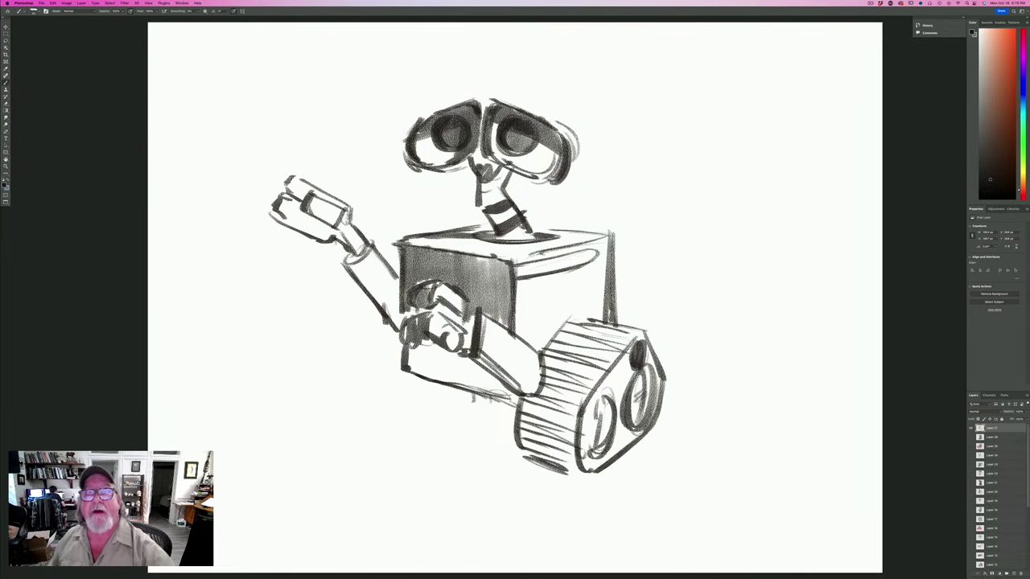
{"action": "mouse_move", "coordinate": [478, 391]}
{"action": "left_mouse_down"}
{"action": "mouse_move", "coordinate": [482, 406]}
{"action": "mouse_move", "coordinate": [486, 396]}
{"action": "mouse_move", "coordinate": [418, 428]}
{"action": "left_mouse_up"}
{"action": "left_click_drag", "start_coordinate": [474, 412], "coordinate": [417, 429]}
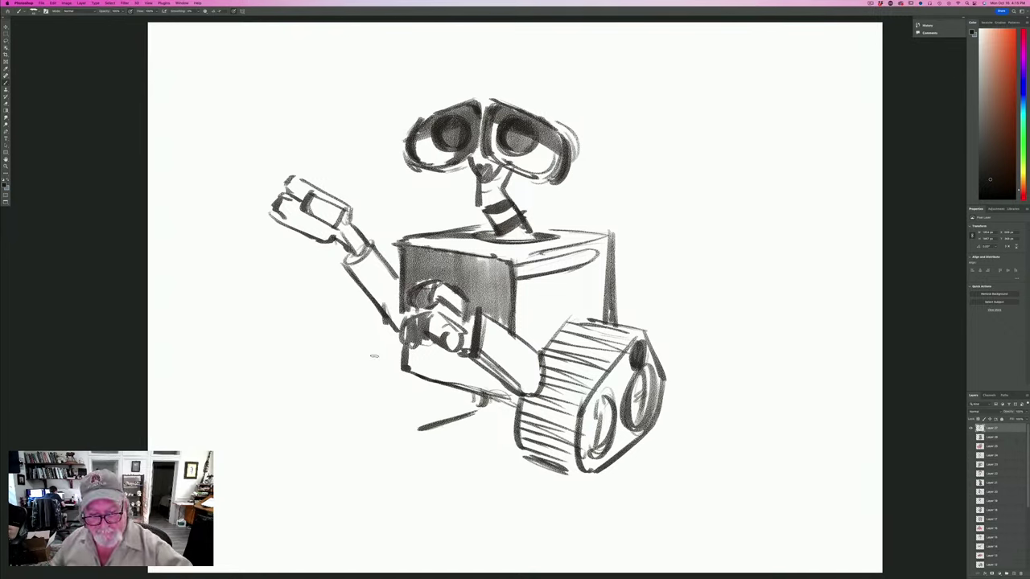
Outline the far track's curved tread behind the body and hatch it with crosswise tread lines.
{"action": "mouse_move", "coordinate": [394, 338]}
{"action": "left_mouse_down"}
{"action": "mouse_move", "coordinate": [362, 368]}
{"action": "mouse_move", "coordinate": [395, 379]}
{"action": "mouse_move", "coordinate": [393, 420]}
{"action": "mouse_move", "coordinate": [403, 428]}
{"action": "left_mouse_up"}
{"action": "mouse_move", "coordinate": [395, 334]}
{"action": "left_mouse_down"}
{"action": "mouse_move", "coordinate": [357, 371]}
{"action": "mouse_move", "coordinate": [354, 406]}
{"action": "mouse_move", "coordinate": [380, 426]}
{"action": "mouse_move", "coordinate": [411, 427]}
{"action": "left_mouse_up"}
{"action": "mouse_move", "coordinate": [360, 401]}
{"action": "left_mouse_down"}
{"action": "mouse_move", "coordinate": [392, 409]}
{"action": "mouse_move", "coordinate": [397, 381]}
{"action": "left_mouse_up"}
{"action": "mouse_move", "coordinate": [372, 360]}
{"action": "left_mouse_down"}
{"action": "mouse_move", "coordinate": [403, 369]}
{"action": "mouse_move", "coordinate": [401, 355]}
{"action": "left_mouse_up"}
{"action": "left_click_drag", "start_coordinate": [391, 339], "coordinate": [404, 344]}
Shade the far track and lower body dark, and tone the body's near side and the near track lightly.
{"action": "left_click", "coordinate": [242, 12]}
{"action": "left_click", "coordinate": [237, 43]}
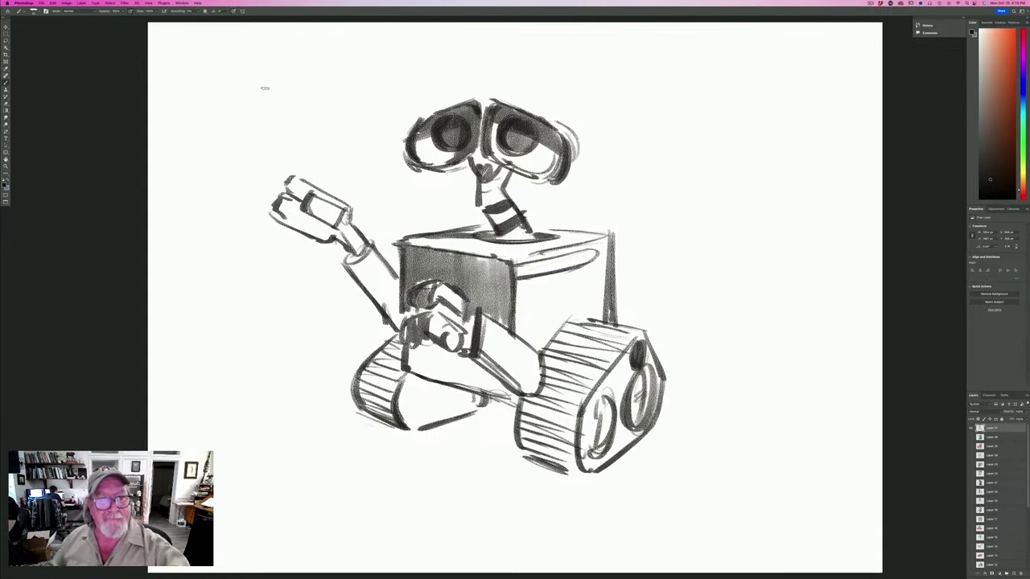
{"action": "mouse_move", "coordinate": [480, 395]}
{"action": "left_mouse_down"}
{"action": "mouse_move", "coordinate": [399, 403]}
{"action": "mouse_move", "coordinate": [386, 354]}
{"action": "mouse_move", "coordinate": [377, 386]}
{"action": "mouse_move", "coordinate": [361, 390]}
{"action": "mouse_move", "coordinate": [434, 402]}
{"action": "mouse_move", "coordinate": [505, 390]}
{"action": "mouse_move", "coordinate": [430, 354]}
{"action": "mouse_move", "coordinate": [415, 372]}
{"action": "mouse_move", "coordinate": [473, 385]}
{"action": "left_mouse_up"}
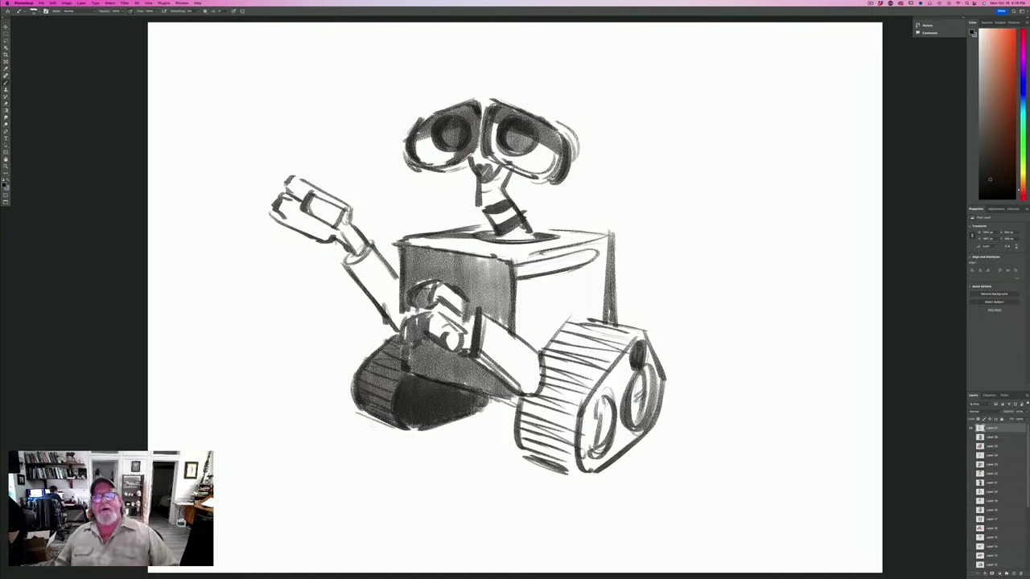
{"action": "mouse_move", "coordinate": [599, 290]}
{"action": "left_mouse_down"}
{"action": "mouse_move", "coordinate": [587, 311]}
{"action": "mouse_move", "coordinate": [555, 287]}
{"action": "mouse_move", "coordinate": [543, 325]}
{"action": "mouse_move", "coordinate": [615, 337]}
{"action": "mouse_move", "coordinate": [579, 330]}
{"action": "mouse_move", "coordinate": [551, 358]}
{"action": "mouse_move", "coordinate": [583, 380]}
{"action": "mouse_move", "coordinate": [555, 398]}
{"action": "mouse_move", "coordinate": [547, 422]}
{"action": "mouse_move", "coordinate": [563, 462]}
{"action": "mouse_move", "coordinate": [519, 446]}
{"action": "left_mouse_up"}
{"action": "mouse_move", "coordinate": [634, 342]}
{"action": "left_mouse_down"}
{"action": "mouse_move", "coordinate": [587, 407]}
{"action": "mouse_move", "coordinate": [595, 468]}
{"action": "left_mouse_up"}
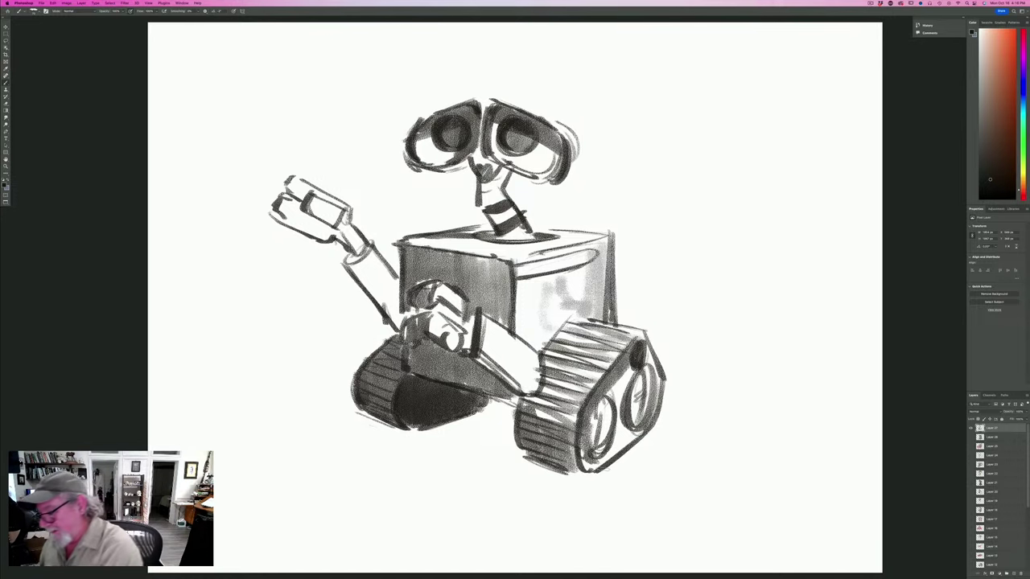
Add a new layer beneath the robot sketch and set the foreground colour to a muted tan orange.
{"action": "left_click", "coordinate": [993, 437]}
{"action": "left_click", "coordinate": [1012, 572]}
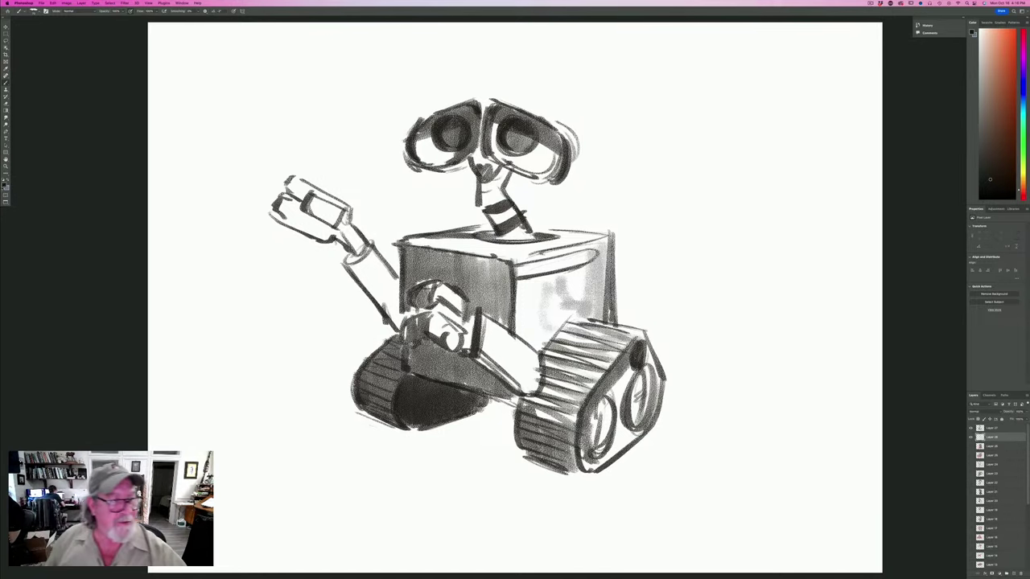
{"action": "left_click", "coordinate": [5, 185]}
{"action": "left_click", "coordinate": [109, 312]}
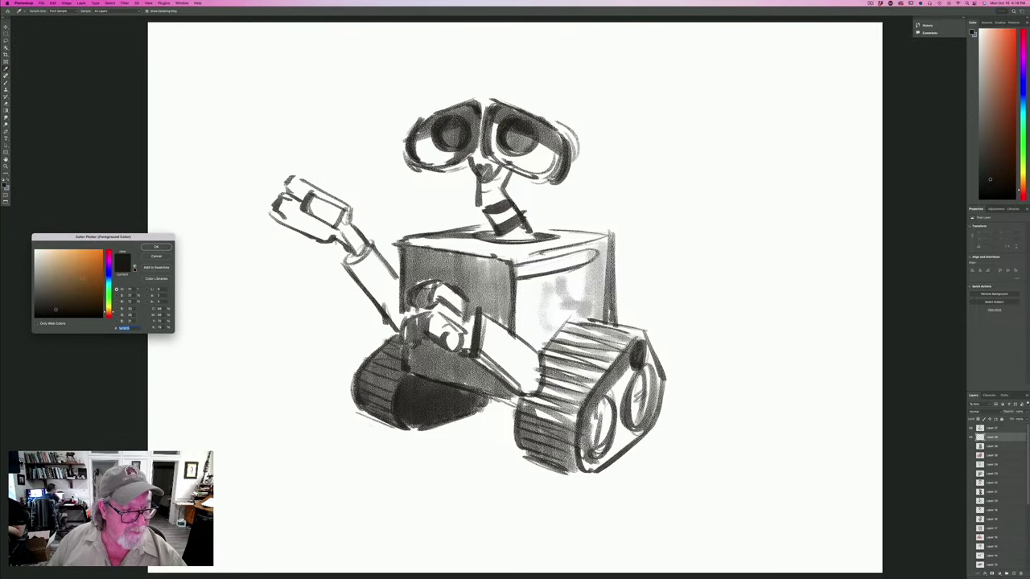
{"action": "left_click", "coordinate": [74, 267]}
{"action": "left_click", "coordinate": [156, 247]}
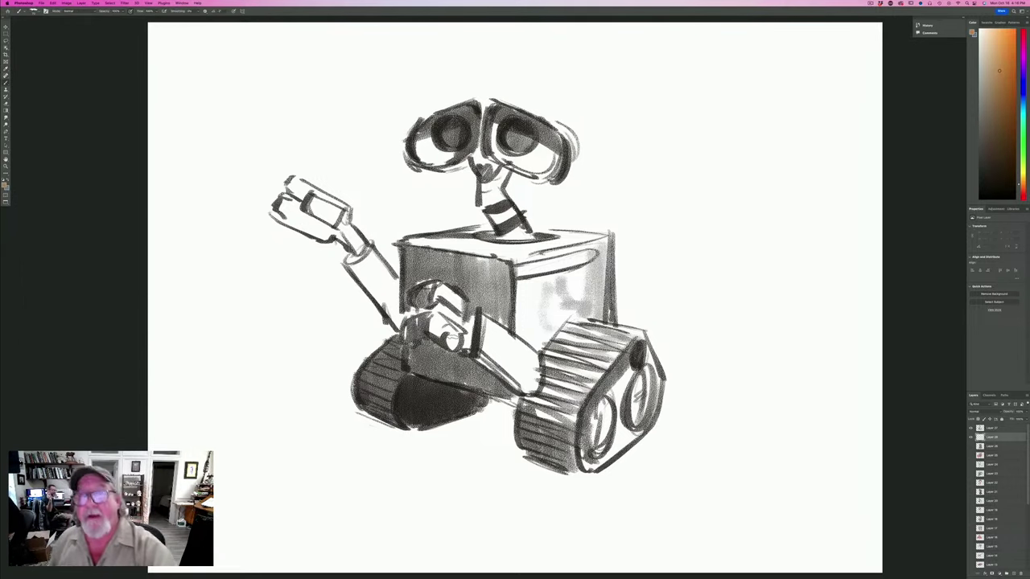
Paint the body's near side and top and both arms tan orange, leaving light stripes on the near arm.
{"action": "mouse_move", "coordinate": [600, 263]}
{"action": "left_mouse_down"}
{"action": "mouse_move", "coordinate": [594, 286]}
{"action": "mouse_move", "coordinate": [519, 306]}
{"action": "left_mouse_up"}
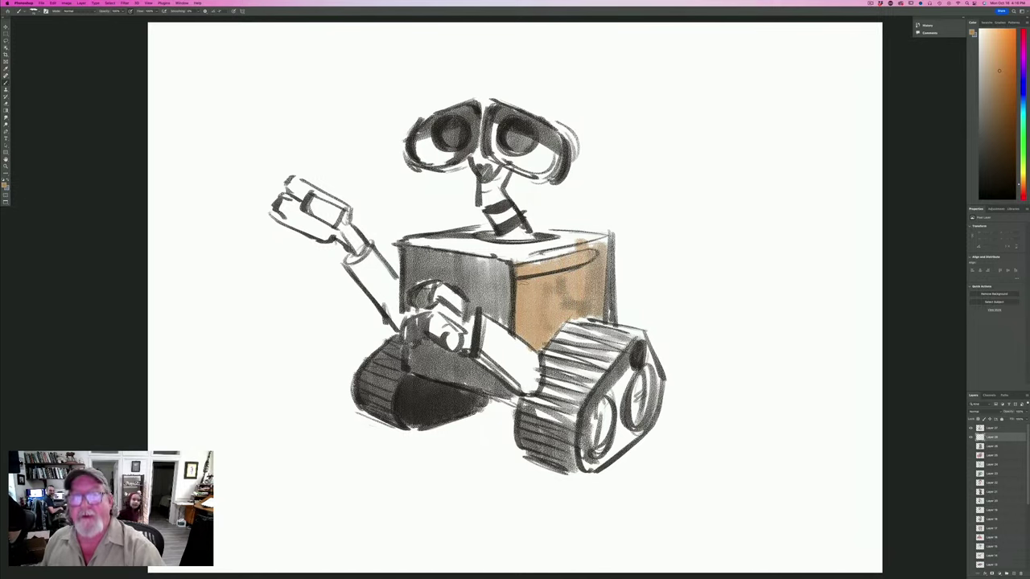
{"action": "mouse_move", "coordinate": [563, 258]}
{"action": "left_mouse_down"}
{"action": "mouse_move", "coordinate": [538, 267]}
{"action": "mouse_move", "coordinate": [603, 249]}
{"action": "mouse_move", "coordinate": [531, 256]}
{"action": "mouse_move", "coordinate": [525, 271]}
{"action": "left_mouse_up"}
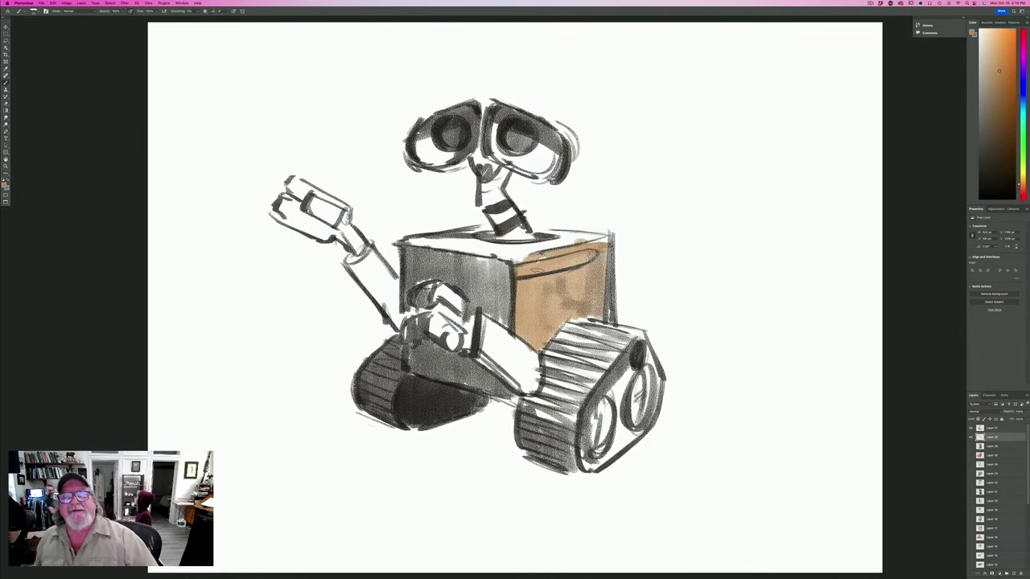
{"action": "mouse_move", "coordinate": [529, 348]}
{"action": "left_mouse_down"}
{"action": "mouse_move", "coordinate": [532, 378]}
{"action": "mouse_move", "coordinate": [516, 383]}
{"action": "mouse_move", "coordinate": [493, 356]}
{"action": "mouse_move", "coordinate": [483, 364]}
{"action": "left_mouse_up"}
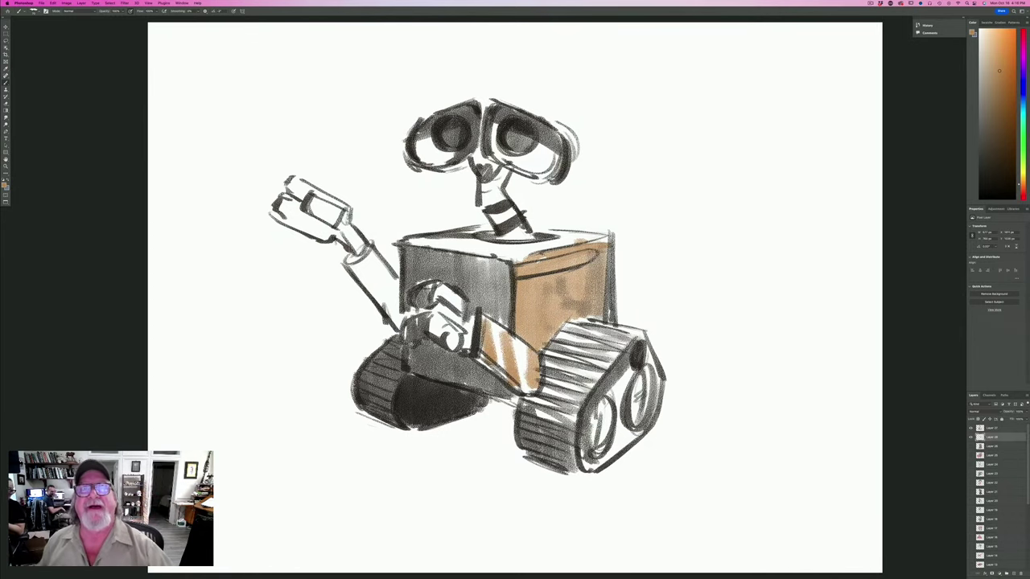
{"action": "left_click_drag", "start_coordinate": [394, 316], "coordinate": [346, 261]}
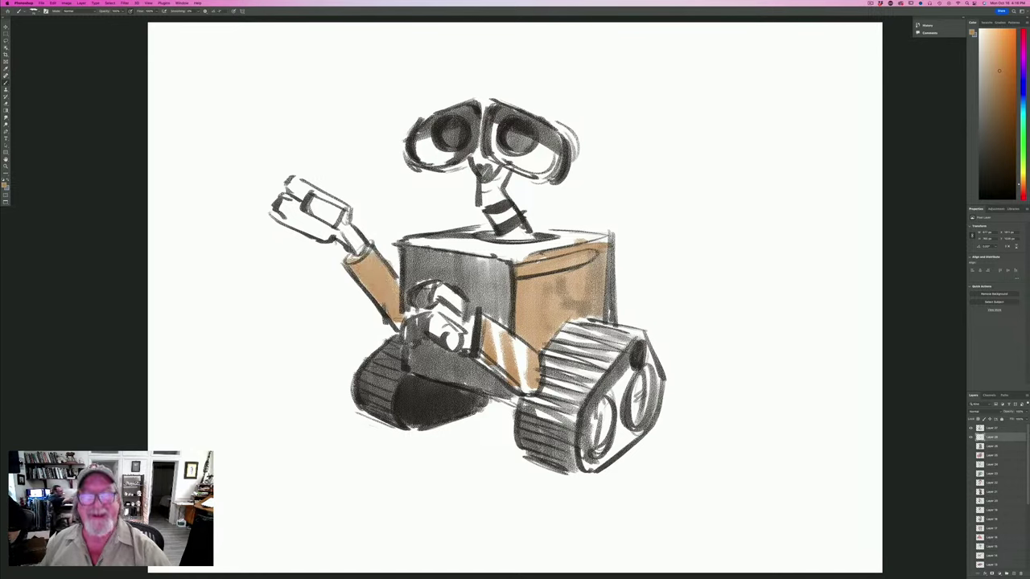
{"action": "left_click_drag", "start_coordinate": [568, 239], "coordinate": [417, 248]}
Set the foreground colour to a golden yellow and paint the robot body's top and the neck with it.
{"action": "left_click", "coordinate": [5, 185]}
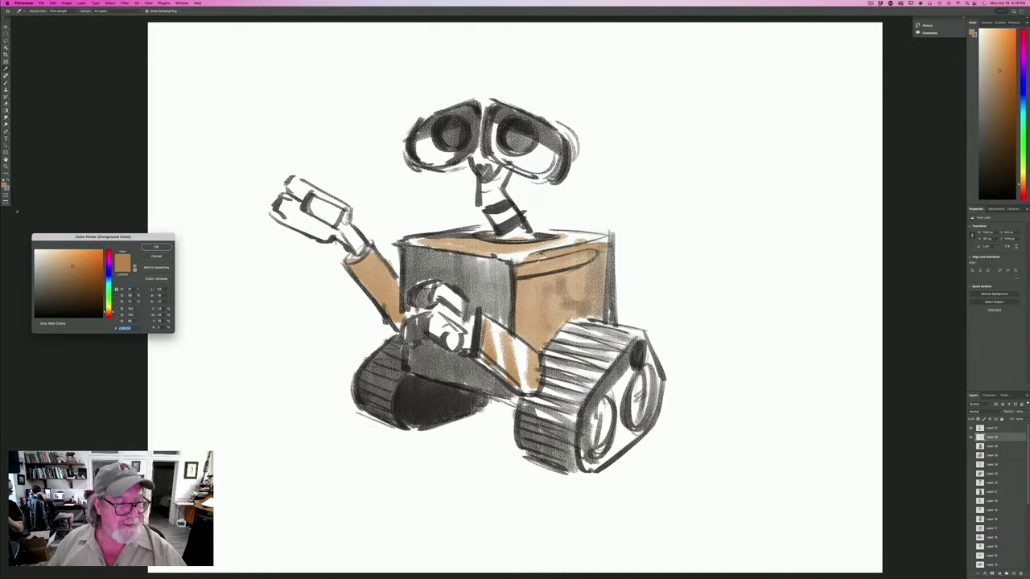
{"action": "left_click", "coordinate": [108, 310]}
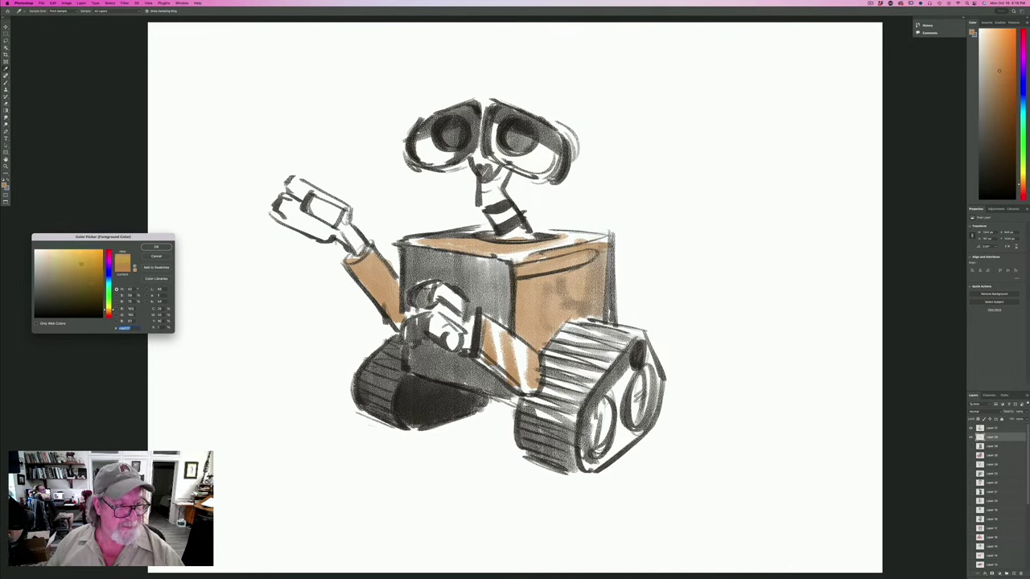
{"action": "key", "text": "Return"}
{"action": "mouse_move", "coordinate": [512, 253]}
{"action": "left_mouse_down"}
{"action": "mouse_move", "coordinate": [576, 238]}
{"action": "mouse_move", "coordinate": [423, 243]}
{"action": "left_mouse_up"}
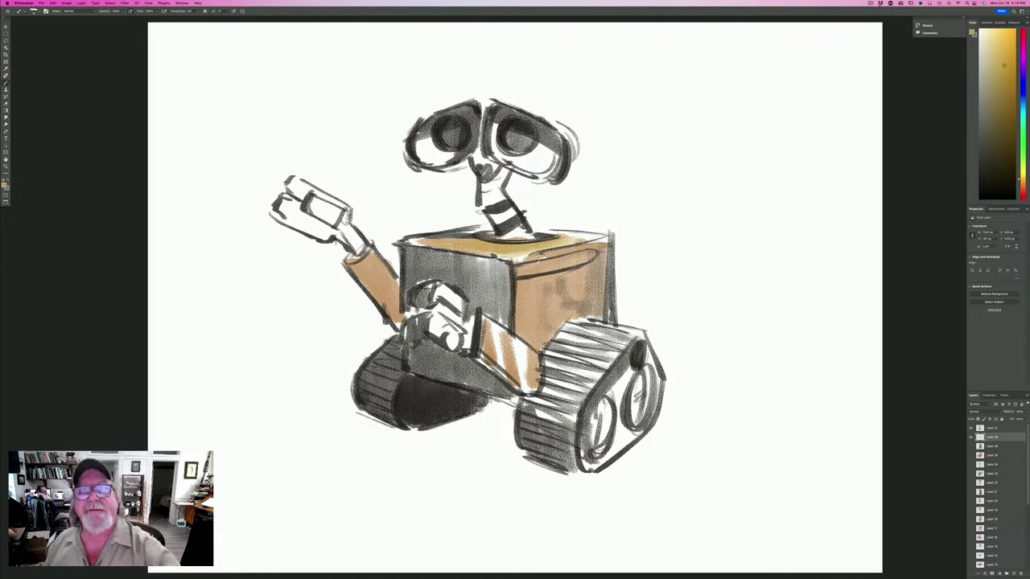
{"action": "mouse_move", "coordinate": [482, 216]}
{"action": "left_mouse_down"}
{"action": "mouse_move", "coordinate": [508, 190]}
{"action": "mouse_move", "coordinate": [493, 170]}
{"action": "mouse_move", "coordinate": [488, 198]}
{"action": "left_mouse_up"}
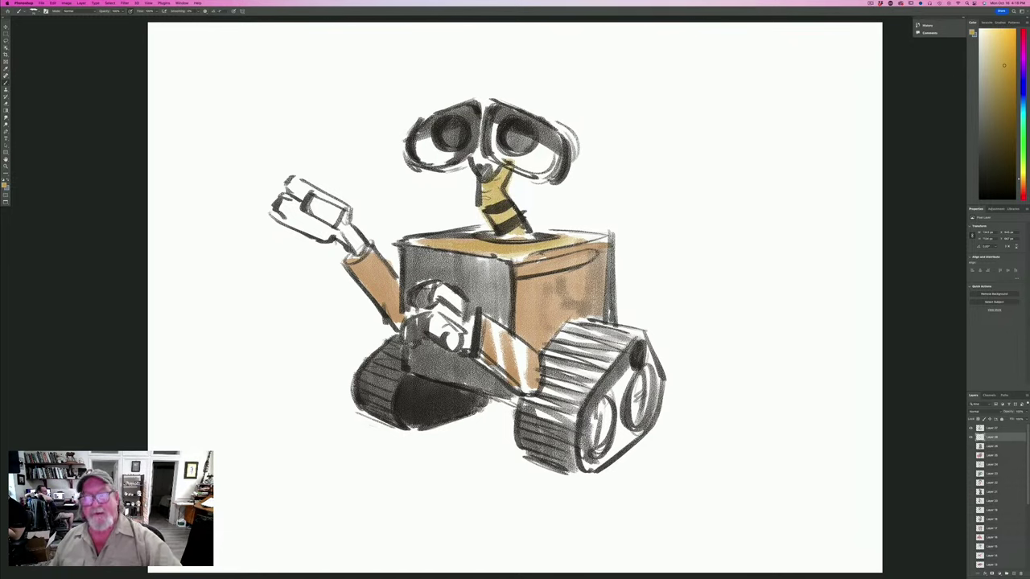
Set the foreground colour to an orange-red and brush rusty streaks over the body's near side.
{"action": "left_click", "coordinate": [5, 184]}
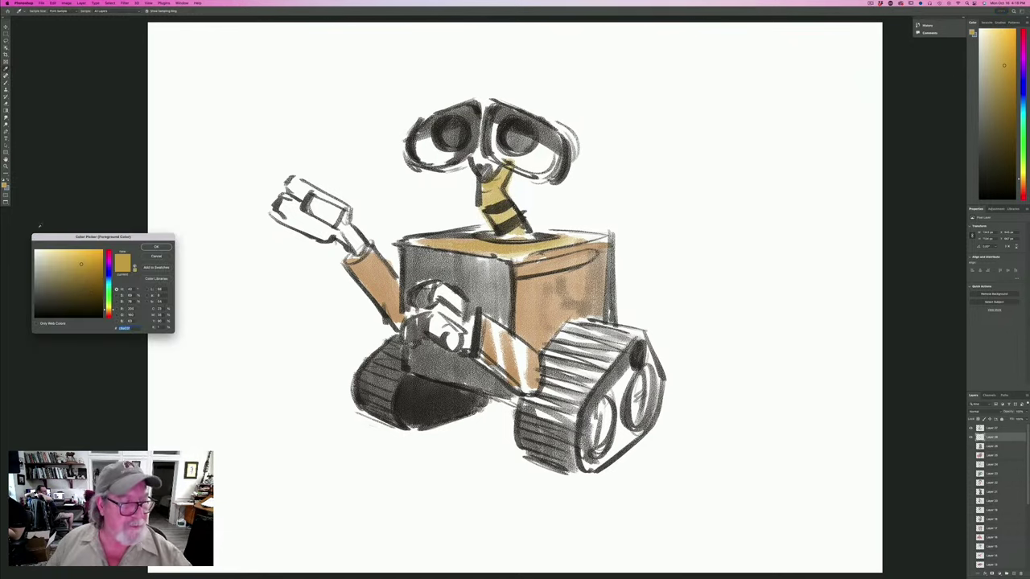
{"action": "left_click", "coordinate": [109, 314]}
{"action": "left_click", "coordinate": [92, 262]}
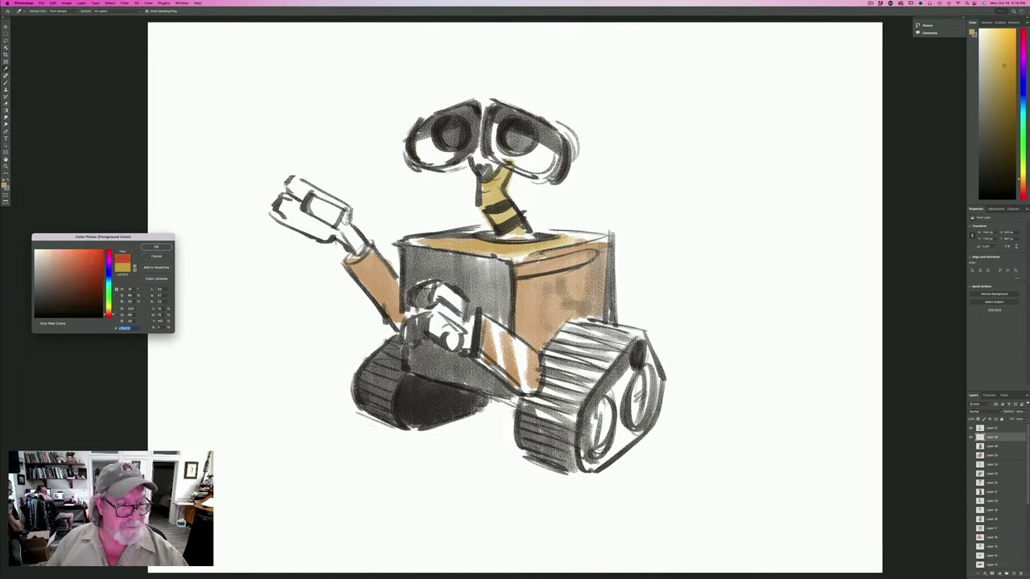
{"action": "left_click", "coordinate": [156, 248]}
{"action": "mouse_move", "coordinate": [603, 244]}
{"action": "left_mouse_down"}
{"action": "mouse_move", "coordinate": [600, 313]}
{"action": "mouse_move", "coordinate": [547, 323]}
{"action": "mouse_move", "coordinate": [532, 346]}
{"action": "left_mouse_up"}
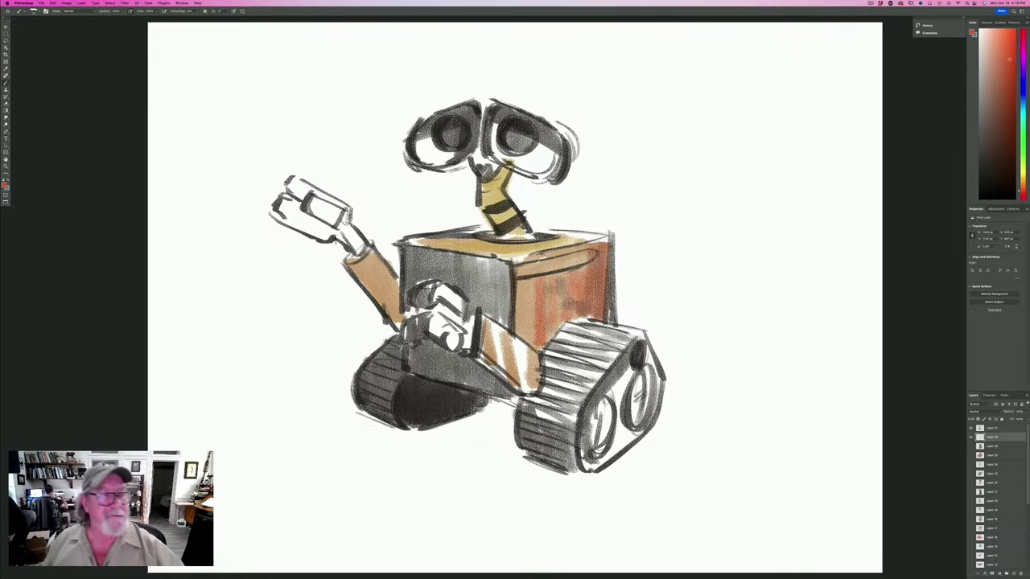
Set the foreground colour to a dark reddish brown and paint diagonal bands across the near arm.
{"action": "left_click", "coordinate": [4, 185]}
{"action": "left_click", "coordinate": [63, 293]}
{"action": "left_click", "coordinate": [155, 248]}
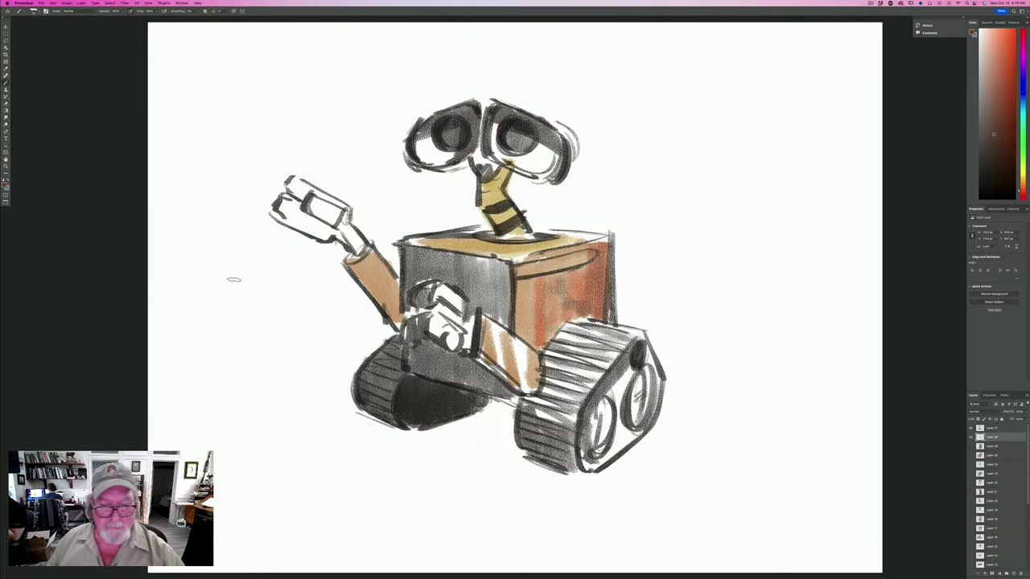
{"action": "left_click_drag", "start_coordinate": [499, 330], "coordinate": [522, 384]}
{"action": "left_click_drag", "start_coordinate": [520, 345], "coordinate": [537, 396]}
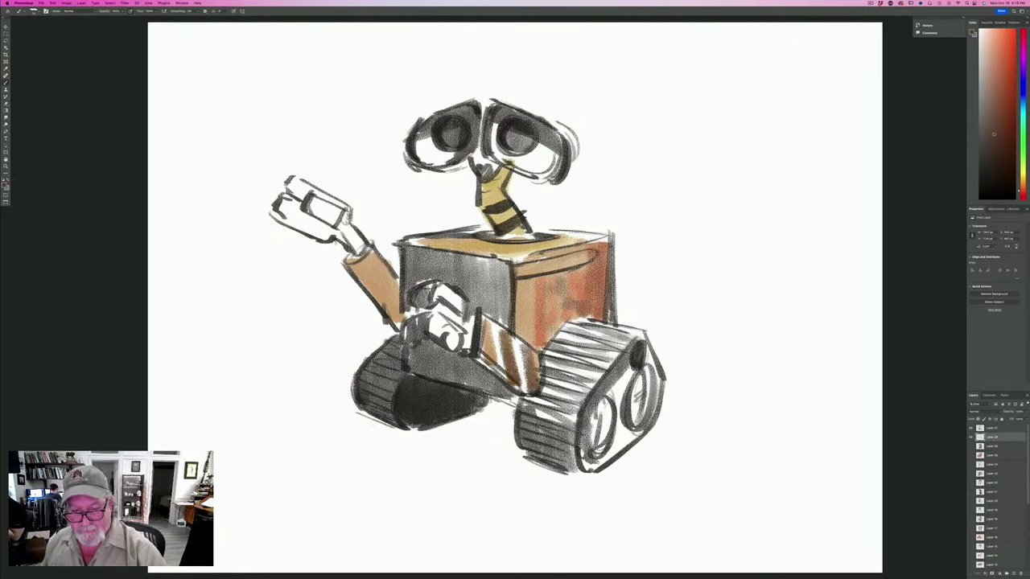
{"action": "left_click_drag", "start_coordinate": [480, 320], "coordinate": [495, 374]}
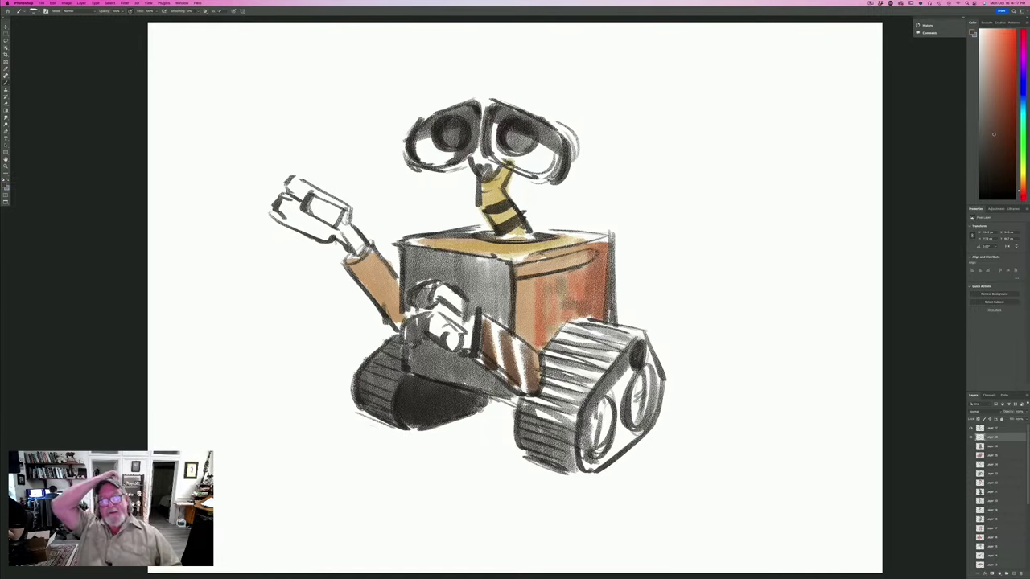
Set the foreground colour to a light pinkish grey and fill the pale areas of both eye housings and the joint between them.
{"action": "left_click", "coordinate": [6, 184]}
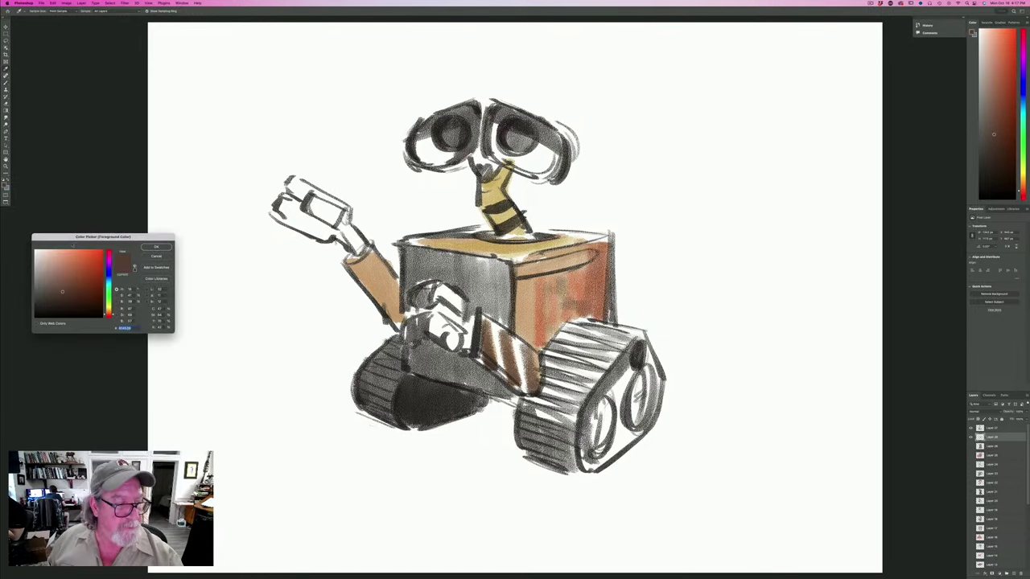
{"action": "key", "text": "Return"}
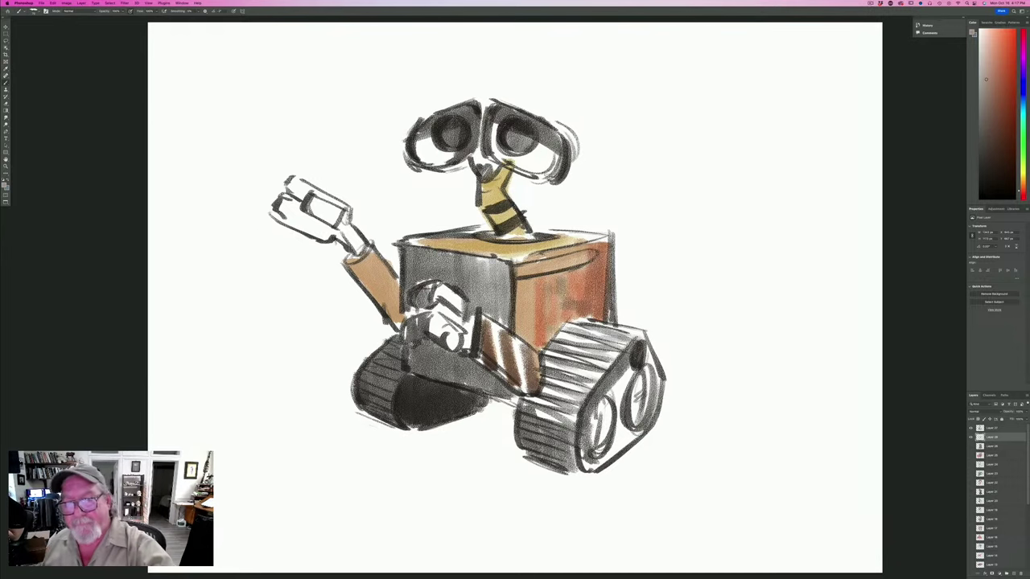
{"action": "mouse_move", "coordinate": [555, 132]}
{"action": "left_mouse_down"}
{"action": "mouse_move", "coordinate": [541, 173]}
{"action": "mouse_move", "coordinate": [522, 174]}
{"action": "mouse_move", "coordinate": [499, 151]}
{"action": "mouse_move", "coordinate": [494, 124]}
{"action": "mouse_move", "coordinate": [465, 160]}
{"action": "mouse_move", "coordinate": [427, 172]}
{"action": "left_mouse_up"}
{"action": "left_click_drag", "start_coordinate": [438, 133], "coordinate": [416, 164]}
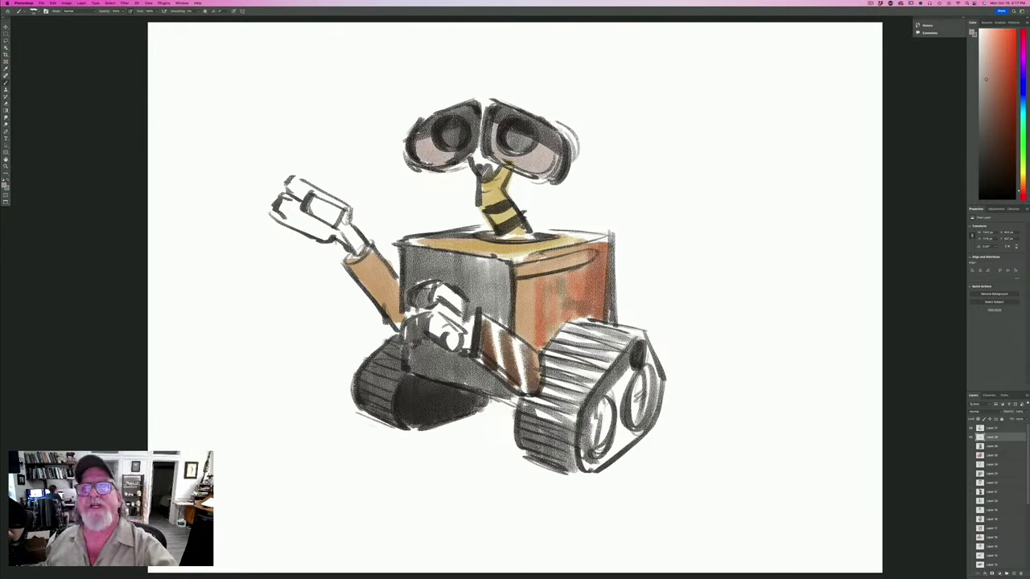
{"action": "mouse_move", "coordinate": [483, 159]}
{"action": "left_mouse_down"}
{"action": "mouse_move", "coordinate": [473, 156]}
{"action": "mouse_move", "coordinate": [474, 166]}
{"action": "left_mouse_up"}
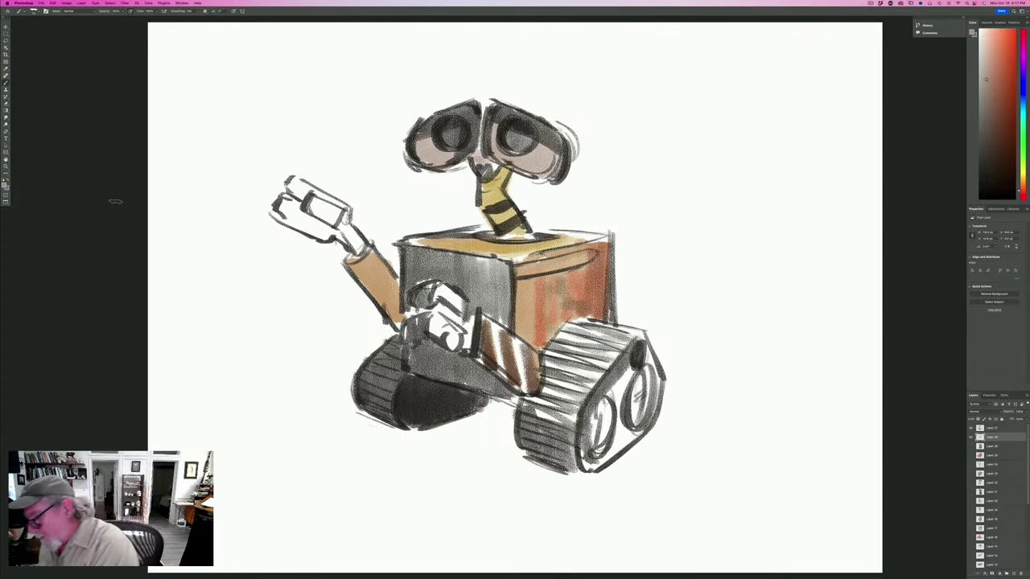
Set the foreground colour to a dark greyish brown and shade the upper neck and both gripper hands, leaving light highlights.
{"action": "left_click", "coordinate": [5, 182]}
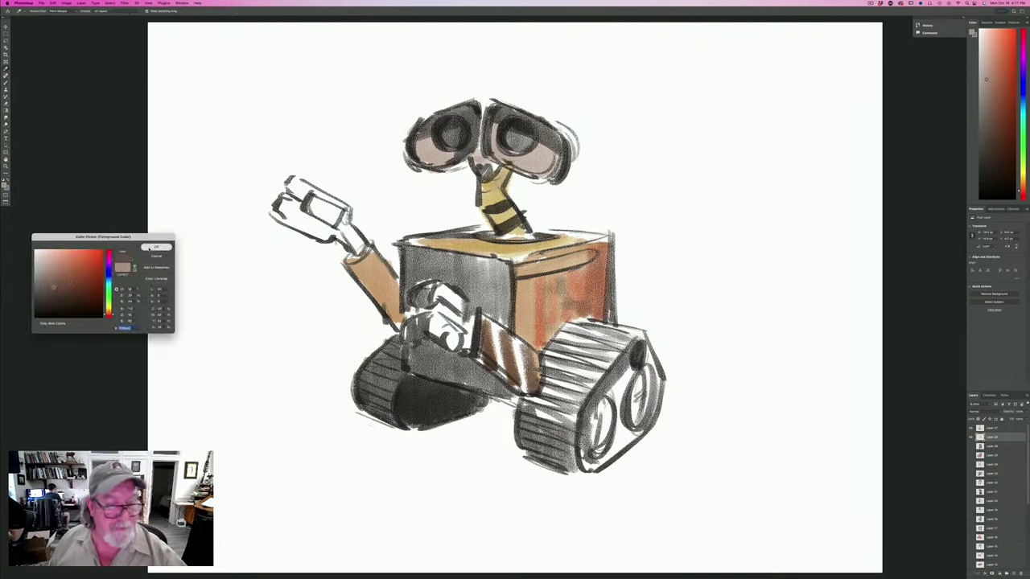
{"action": "left_click", "coordinate": [156, 246]}
{"action": "mouse_move", "coordinate": [499, 170]}
{"action": "left_mouse_down"}
{"action": "mouse_move", "coordinate": [483, 208]}
{"action": "mouse_move", "coordinate": [489, 174]}
{"action": "mouse_move", "coordinate": [476, 162]}
{"action": "left_mouse_up"}
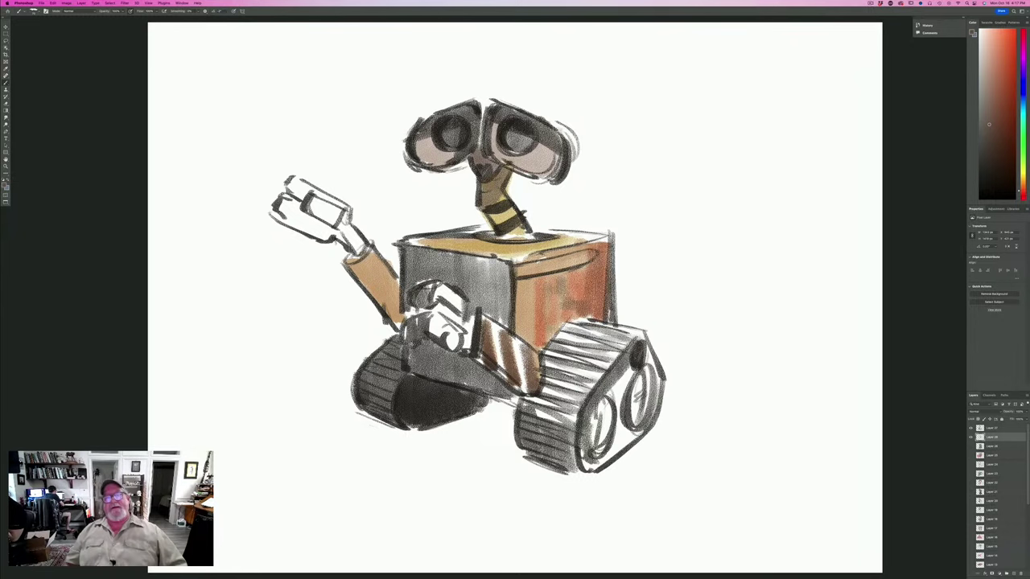
{"action": "left_click_drag", "start_coordinate": [306, 228], "coordinate": [335, 231]}
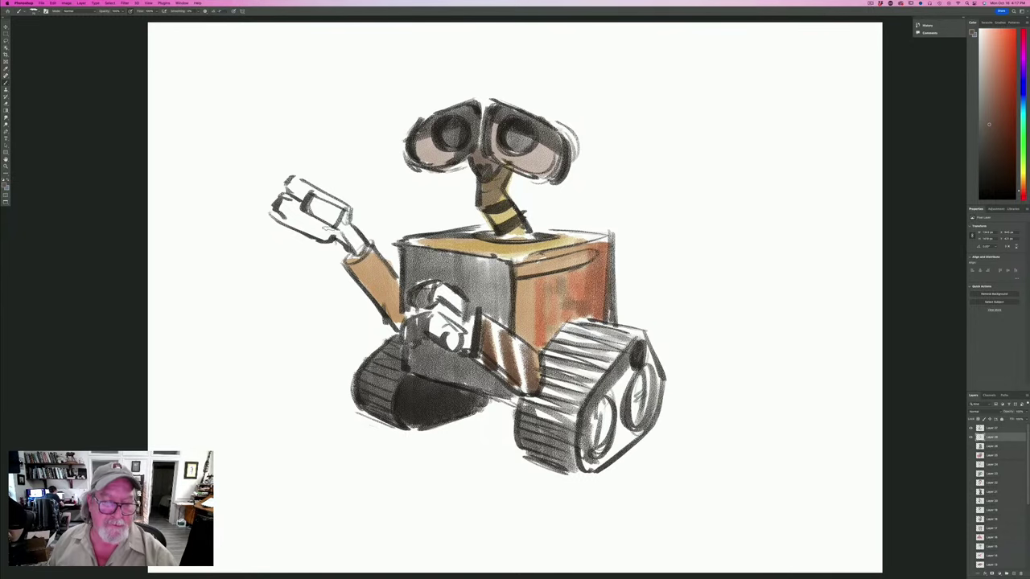
{"action": "mouse_move", "coordinate": [280, 206]}
{"action": "left_mouse_down"}
{"action": "mouse_move", "coordinate": [341, 235]}
{"action": "mouse_move", "coordinate": [333, 243]}
{"action": "left_mouse_up"}
{"action": "mouse_move", "coordinate": [291, 178]}
{"action": "left_mouse_down"}
{"action": "mouse_move", "coordinate": [346, 211]}
{"action": "mouse_move", "coordinate": [360, 259]}
{"action": "left_mouse_up"}
{"action": "mouse_move", "coordinate": [470, 315]}
{"action": "left_mouse_down"}
{"action": "mouse_move", "coordinate": [443, 350]}
{"action": "mouse_move", "coordinate": [421, 311]}
{"action": "left_mouse_up"}
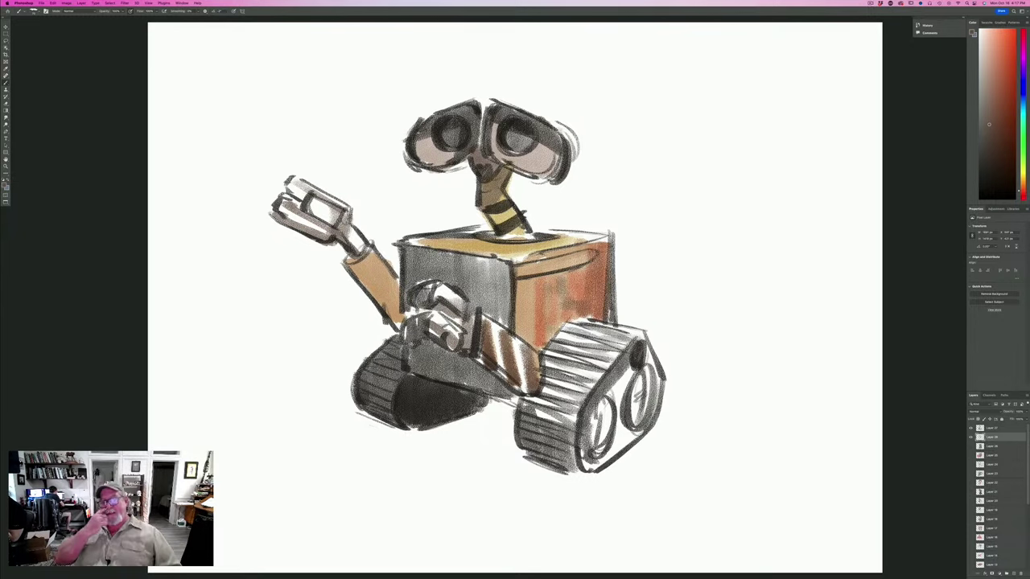
Set the foreground colour to a muted ochre and paint the body's shaded front face and lower section.
{"action": "left_click", "coordinate": [5, 185]}
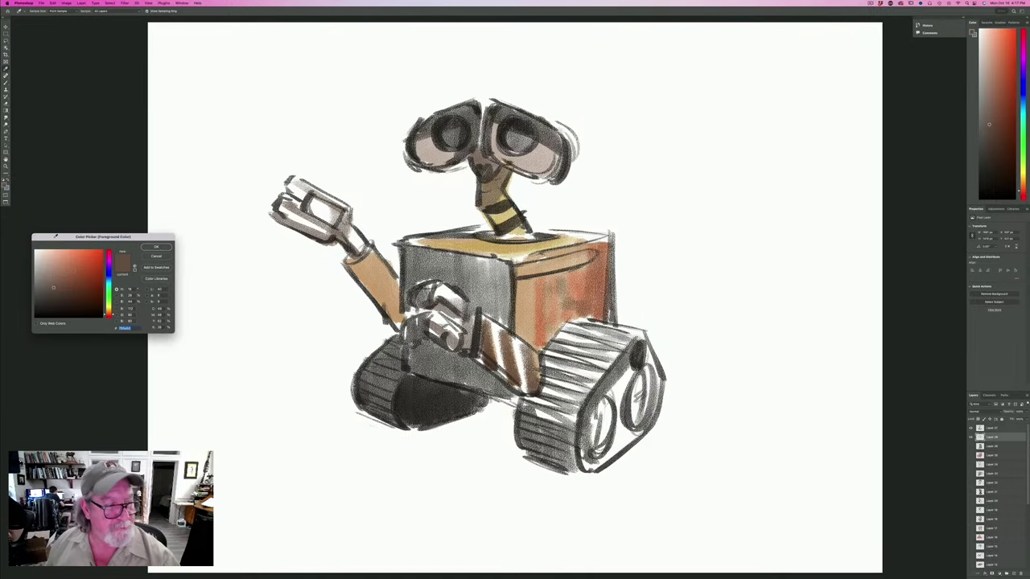
{"action": "left_click_drag", "start_coordinate": [107, 308], "coordinate": [107, 304]}
{"action": "left_click", "coordinate": [70, 273]}
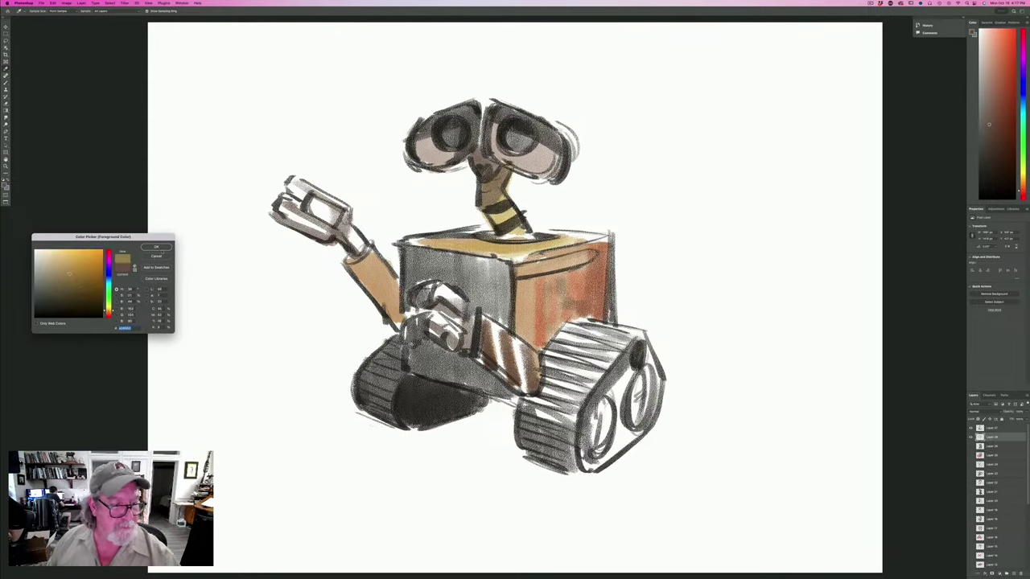
{"action": "left_click", "coordinate": [156, 247]}
{"action": "left_click_drag", "start_coordinate": [503, 262], "coordinate": [495, 324]}
{"action": "left_click_drag", "start_coordinate": [489, 261], "coordinate": [481, 314]}
{"action": "mouse_move", "coordinate": [472, 254]}
{"action": "left_mouse_down"}
{"action": "mouse_move", "coordinate": [470, 308]}
{"action": "mouse_move", "coordinate": [457, 295]}
{"action": "left_mouse_up"}
{"action": "mouse_move", "coordinate": [448, 250]}
{"action": "left_mouse_down"}
{"action": "mouse_move", "coordinate": [445, 286]}
{"action": "mouse_move", "coordinate": [430, 286]}
{"action": "left_mouse_up"}
{"action": "left_click_drag", "start_coordinate": [420, 245], "coordinate": [412, 290]}
{"action": "mouse_move", "coordinate": [405, 253]}
{"action": "left_mouse_down"}
{"action": "mouse_move", "coordinate": [403, 303]}
{"action": "mouse_move", "coordinate": [431, 310]}
{"action": "left_mouse_up"}
{"action": "left_click_drag", "start_coordinate": [506, 384], "coordinate": [492, 395]}
{"action": "mouse_move", "coordinate": [478, 362]}
{"action": "left_mouse_down"}
{"action": "mouse_move", "coordinate": [475, 389]}
{"action": "mouse_move", "coordinate": [458, 383]}
{"action": "left_mouse_up"}
{"action": "mouse_move", "coordinate": [442, 351]}
{"action": "left_mouse_down"}
{"action": "mouse_move", "coordinate": [439, 381]}
{"action": "mouse_move", "coordinate": [428, 378]}
{"action": "left_mouse_up"}
{"action": "mouse_move", "coordinate": [422, 341]}
{"action": "left_mouse_down"}
{"action": "mouse_move", "coordinate": [418, 377]}
{"action": "mouse_move", "coordinate": [409, 372]}
{"action": "left_mouse_up"}
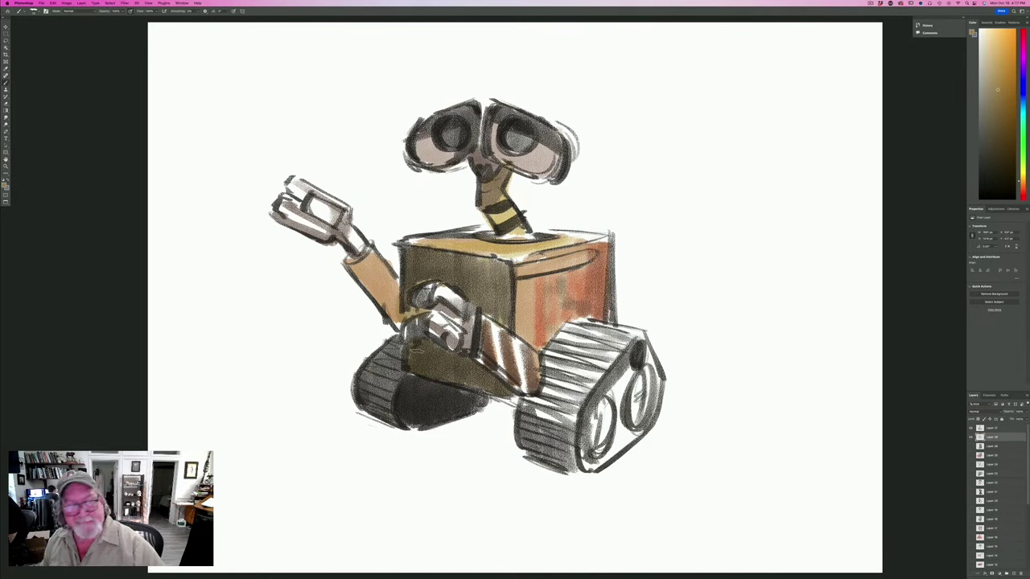
Set the foreground colour to a dark olive grey and paint the near track's wheel side and ribbed tread.
{"action": "left_click", "coordinate": [5, 185]}
{"action": "left_click", "coordinate": [55, 294]}
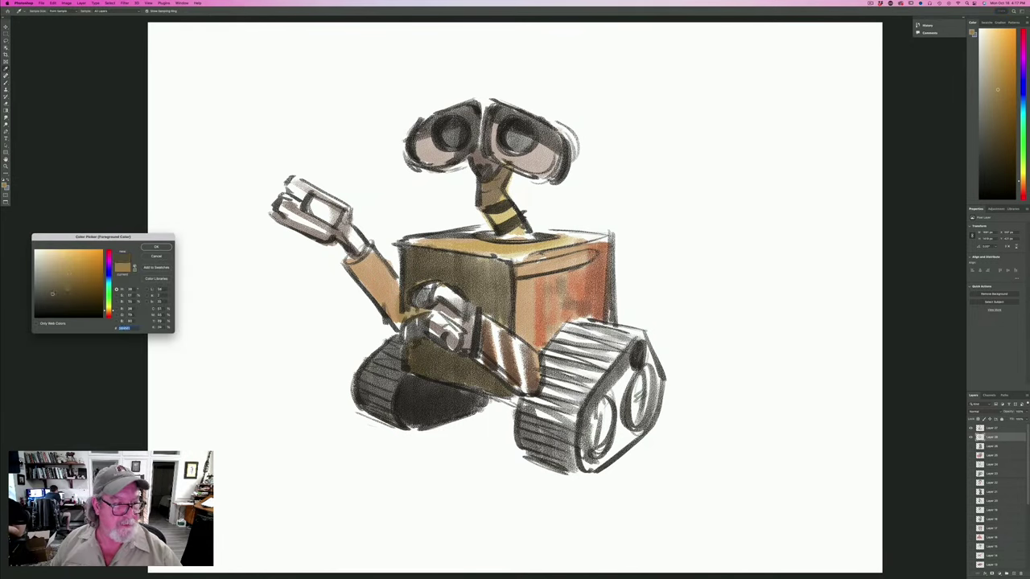
{"action": "left_click", "coordinate": [158, 248]}
{"action": "mouse_move", "coordinate": [653, 362]}
{"action": "left_mouse_down"}
{"action": "mouse_move", "coordinate": [634, 433]}
{"action": "mouse_move", "coordinate": [584, 460]}
{"action": "mouse_move", "coordinate": [623, 358]}
{"action": "mouse_move", "coordinate": [611, 366]}
{"action": "left_mouse_up"}
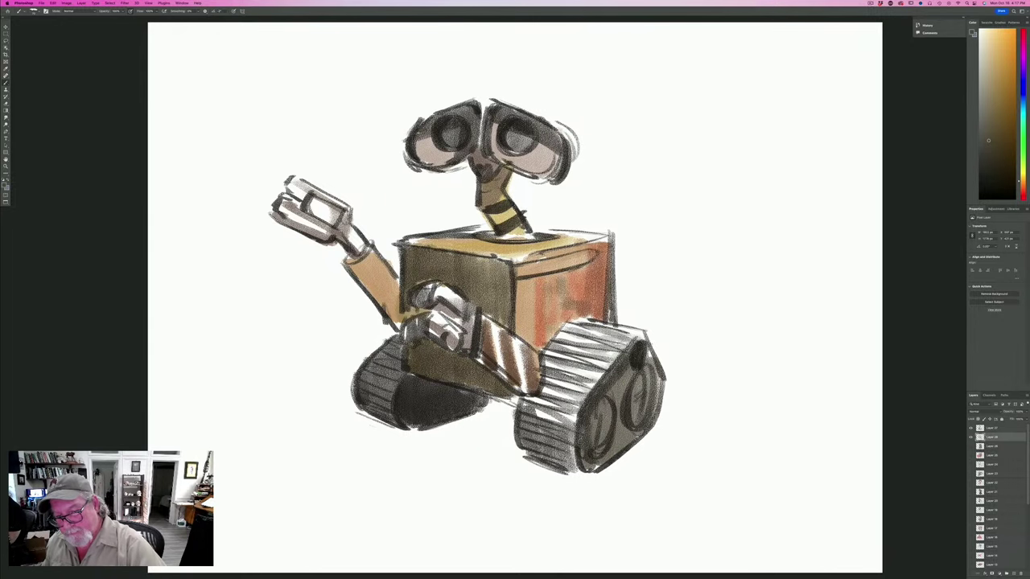
{"action": "mouse_move", "coordinate": [623, 332]}
{"action": "left_mouse_down"}
{"action": "mouse_move", "coordinate": [595, 386]}
{"action": "mouse_move", "coordinate": [563, 406]}
{"action": "left_mouse_up"}
{"action": "mouse_move", "coordinate": [579, 323]}
{"action": "left_mouse_down"}
{"action": "mouse_move", "coordinate": [537, 403]}
{"action": "mouse_move", "coordinate": [560, 452]}
{"action": "left_mouse_up"}
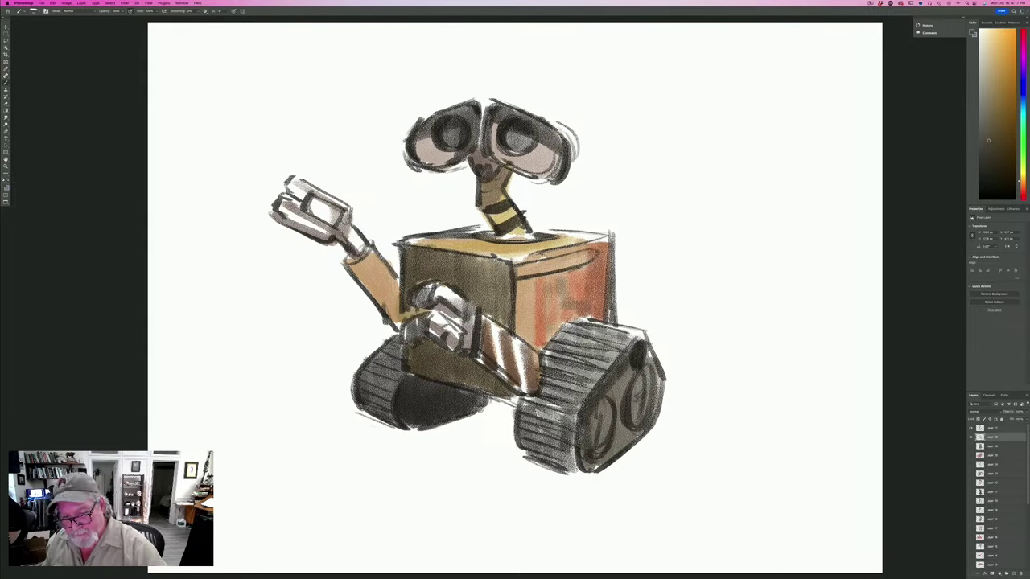
{"action": "left_click_drag", "start_coordinate": [571, 402], "coordinate": [562, 468]}
{"action": "left_click_drag", "start_coordinate": [571, 400], "coordinate": [537, 465]}
{"action": "left_click_drag", "start_coordinate": [547, 393], "coordinate": [516, 454]}
{"action": "mouse_move", "coordinate": [582, 459]}
{"action": "left_mouse_down"}
{"action": "mouse_move", "coordinate": [550, 472]}
{"action": "mouse_move", "coordinate": [570, 471]}
{"action": "left_mouse_up"}
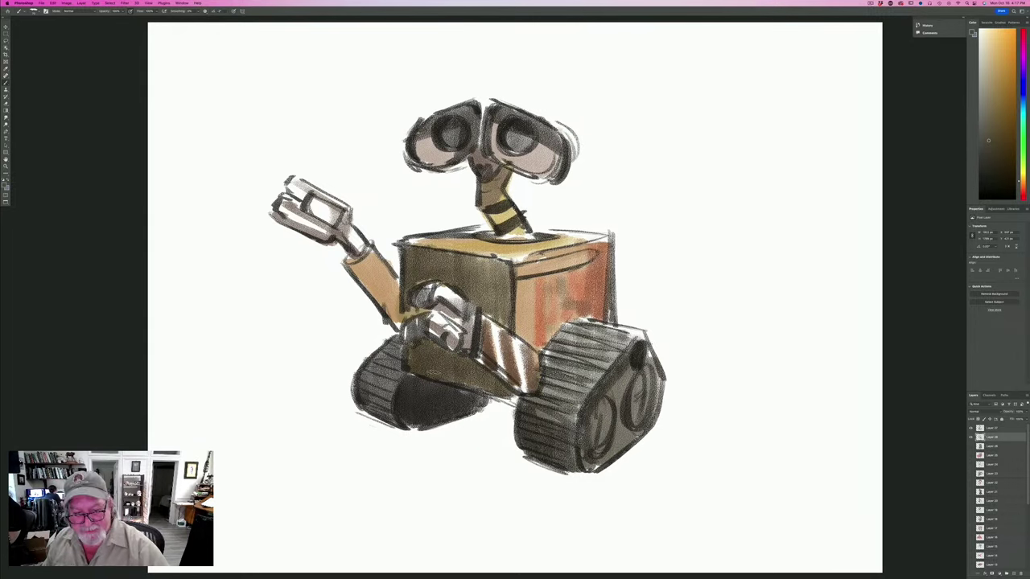
Paint the far track's side and tread with the same dark olive grey.
{"action": "left_click_drag", "start_coordinate": [482, 394], "coordinate": [435, 414]}
{"action": "left_click_drag", "start_coordinate": [434, 378], "coordinate": [401, 423]}
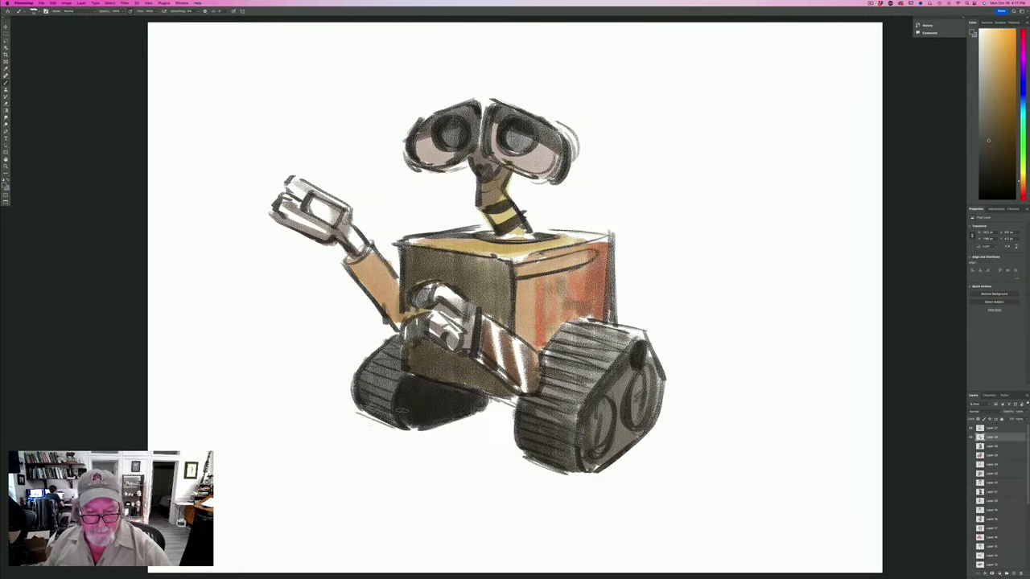
{"action": "mouse_move", "coordinate": [406, 347]}
{"action": "left_mouse_down"}
{"action": "mouse_move", "coordinate": [391, 403]}
{"action": "mouse_move", "coordinate": [360, 417]}
{"action": "left_mouse_up"}
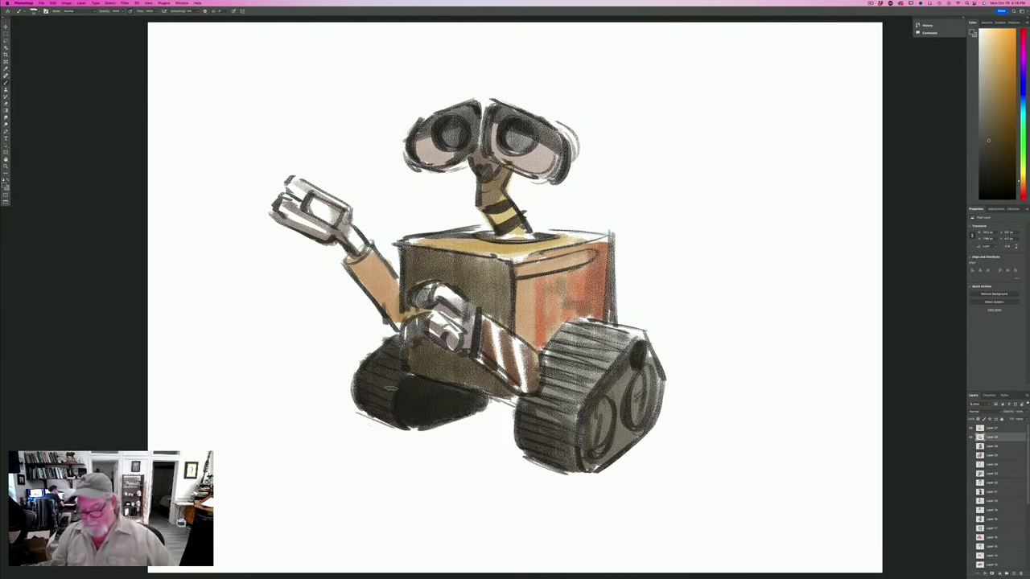
Merge the robot's line and colour layers, and hide the merged layer beneath a new blank layer.
{"action": "left_click", "coordinate": [987, 428], "text": "shift"}
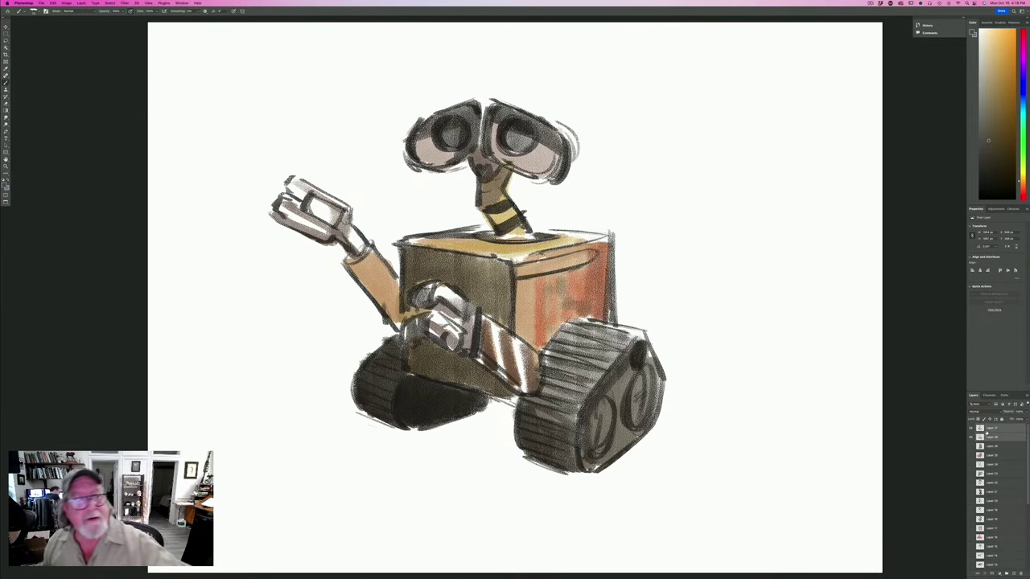
{"action": "left_click", "coordinate": [80, 3]}
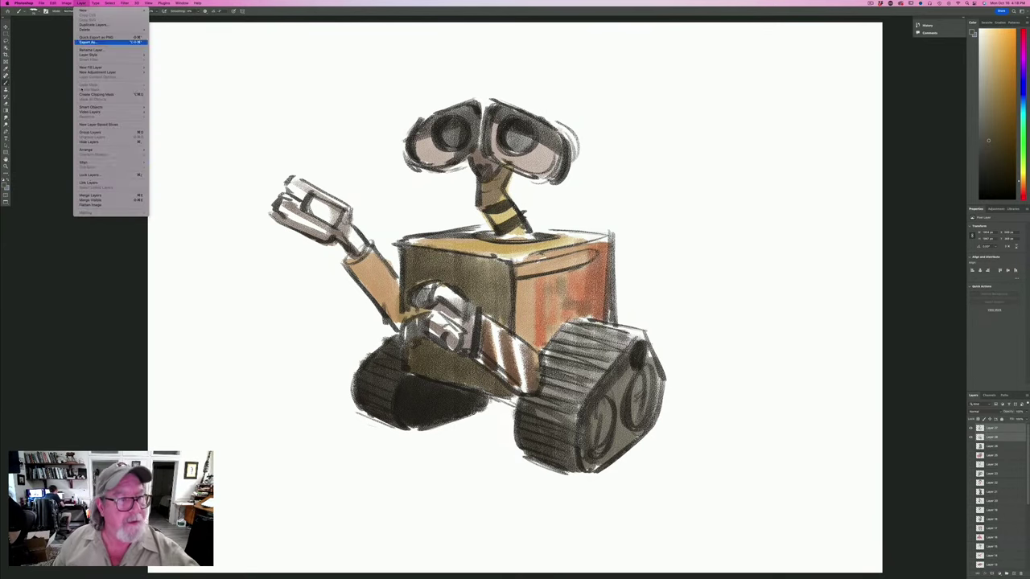
{"action": "left_click", "coordinate": [88, 195]}
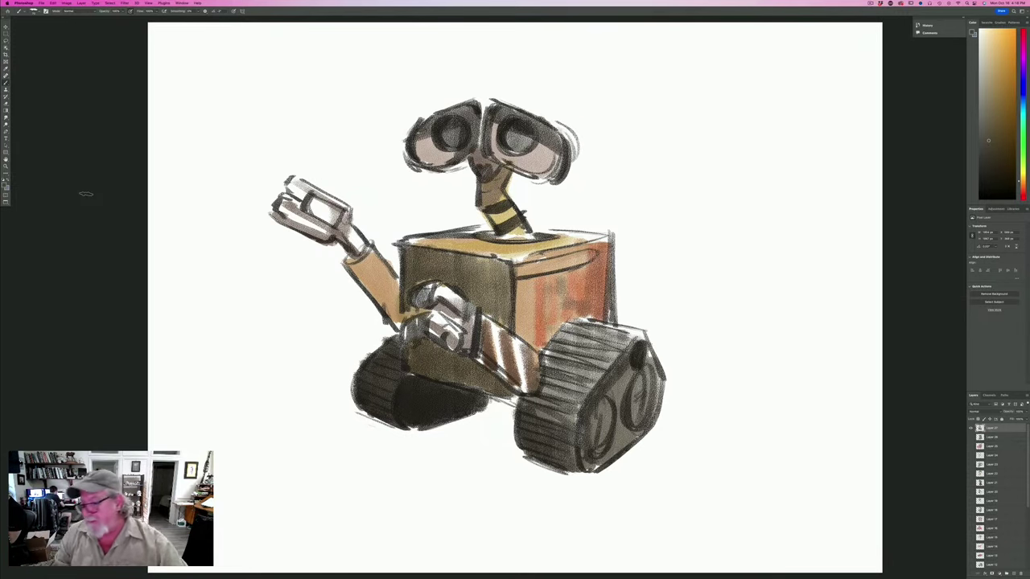
{"action": "left_click", "coordinate": [971, 428]}
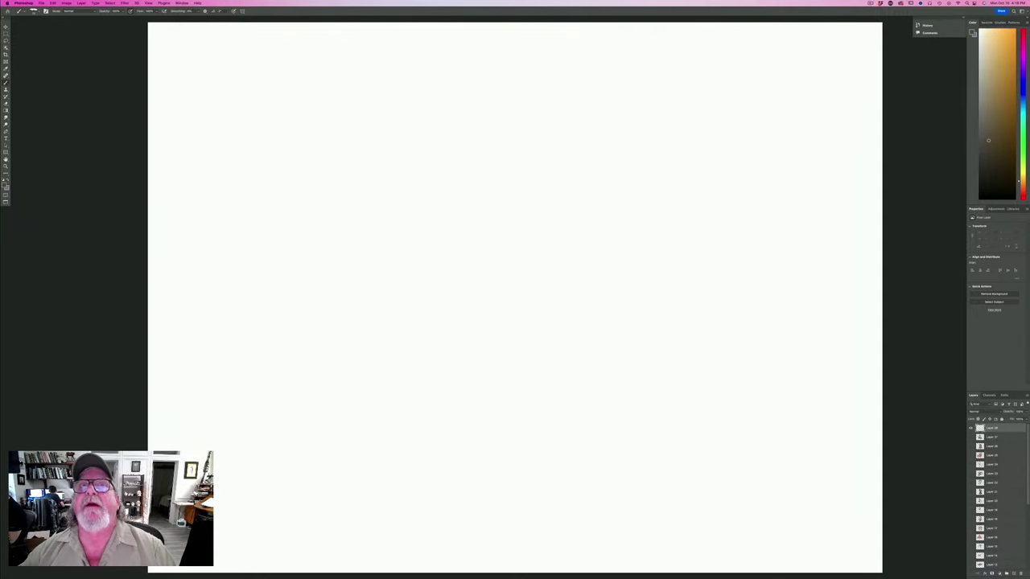
{"action": "key", "text": "Tab"}
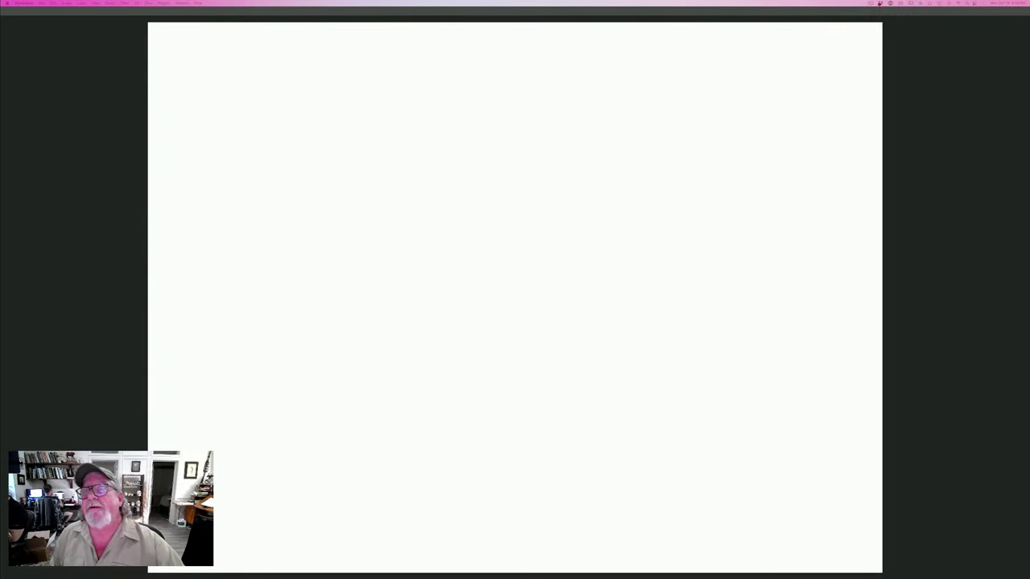
{"action": "key", "text": "Tab"}
Set the foreground colour to a near-black olive and sketch a loose round head with a thick stroke along the cheek.
{"action": "left_click", "coordinate": [4, 185]}
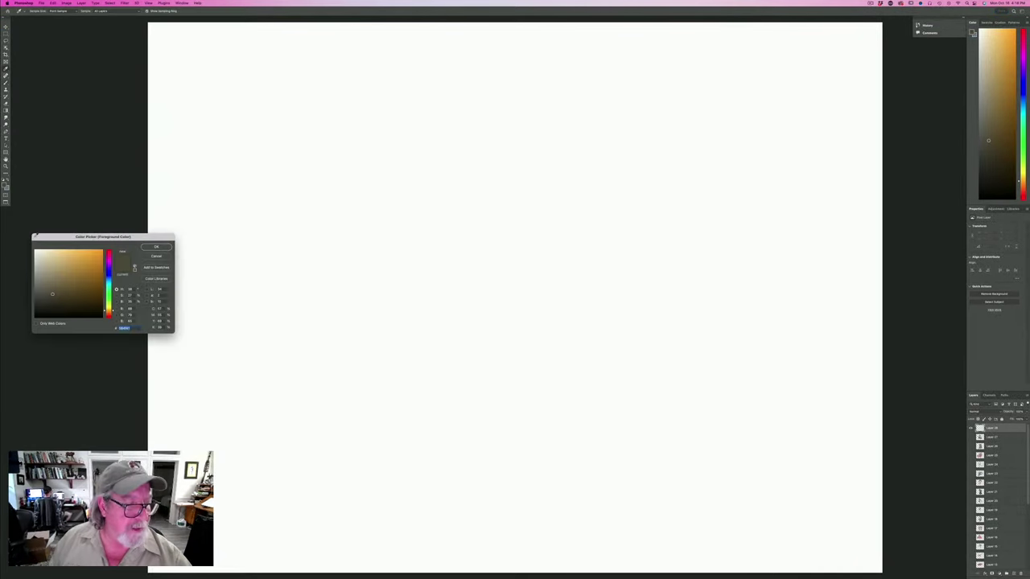
{"action": "left_click", "coordinate": [156, 246]}
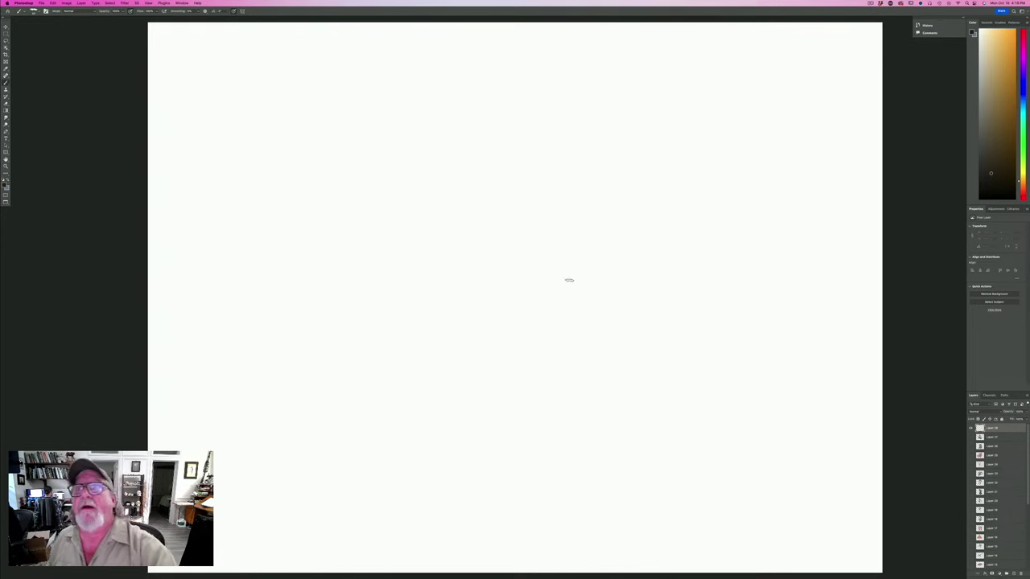
{"action": "mouse_move", "coordinate": [597, 164]}
{"action": "left_mouse_down"}
{"action": "mouse_move", "coordinate": [584, 174]}
{"action": "mouse_move", "coordinate": [616, 250]}
{"action": "mouse_move", "coordinate": [574, 323]}
{"action": "left_mouse_up"}
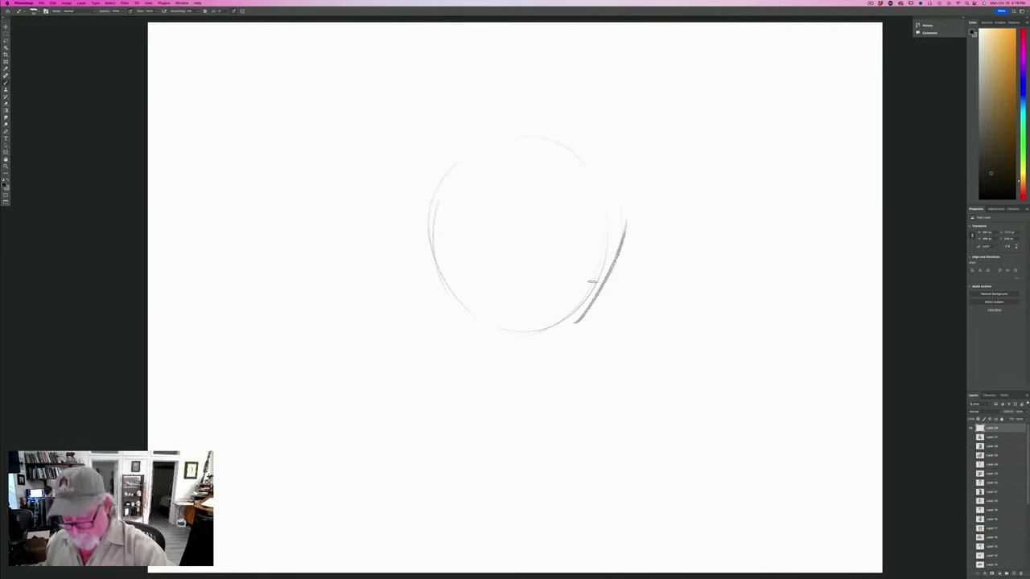
{"action": "left_click_drag", "start_coordinate": [625, 229], "coordinate": [579, 315]}
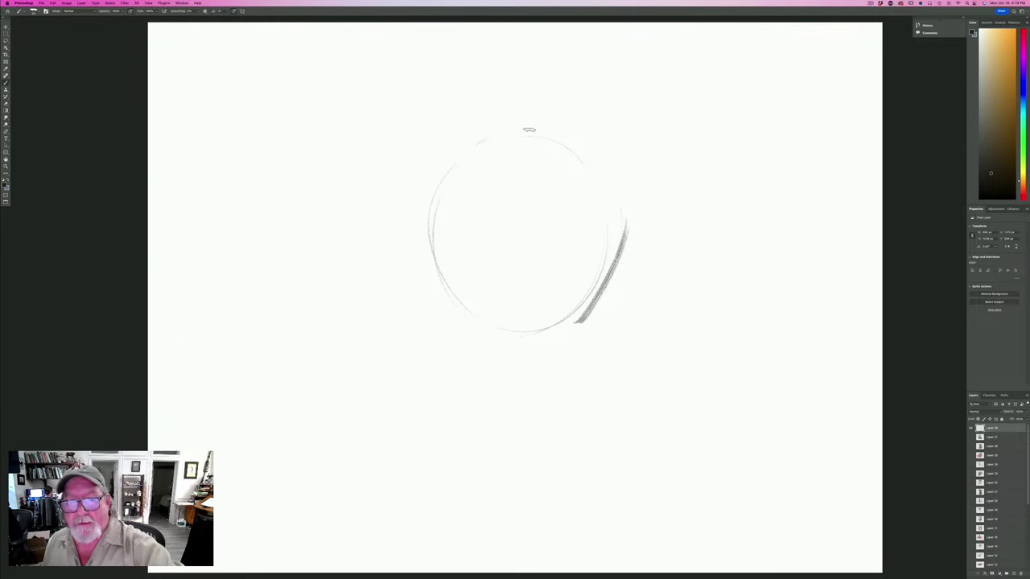
Sketch the forehead and brow profile, a guideline for the eye, and the short muzzle with its underside running into the jaw.
{"action": "mouse_move", "coordinate": [529, 128]}
{"action": "left_mouse_down"}
{"action": "mouse_move", "coordinate": [455, 163]}
{"action": "mouse_move", "coordinate": [439, 205]}
{"action": "mouse_move", "coordinate": [441, 251]}
{"action": "left_mouse_up"}
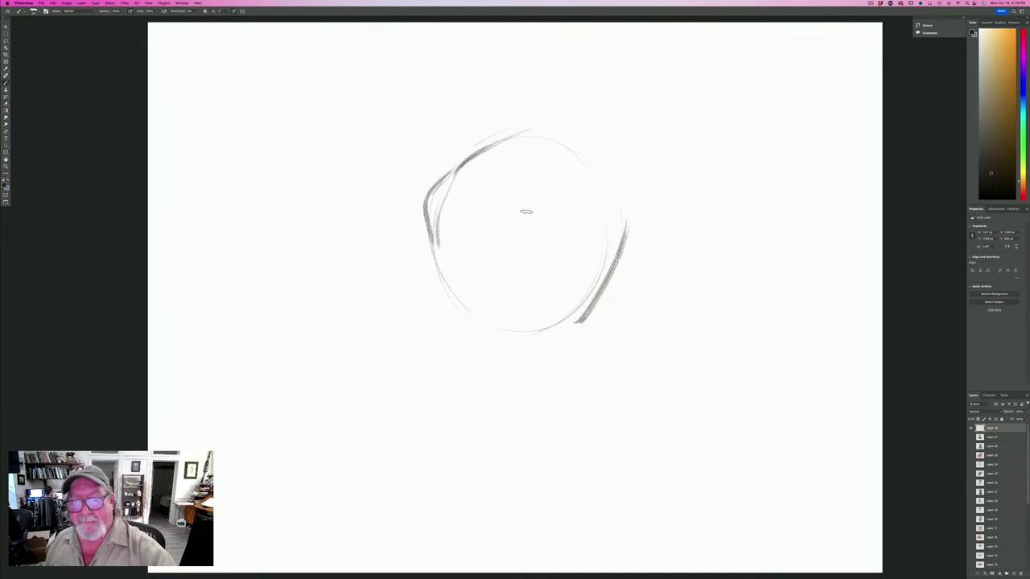
{"action": "left_click_drag", "start_coordinate": [535, 193], "coordinate": [510, 268]}
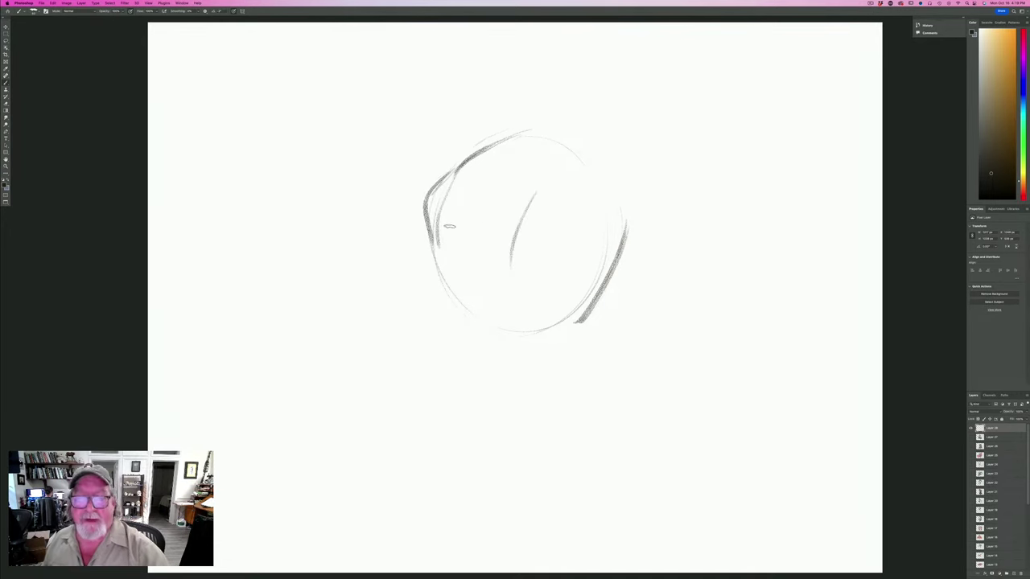
{"action": "mouse_move", "coordinate": [431, 212]}
{"action": "left_mouse_down"}
{"action": "mouse_move", "coordinate": [439, 280]}
{"action": "mouse_move", "coordinate": [425, 309]}
{"action": "mouse_move", "coordinate": [415, 307]}
{"action": "mouse_move", "coordinate": [426, 341]}
{"action": "mouse_move", "coordinate": [413, 333]}
{"action": "mouse_move", "coordinate": [434, 348]}
{"action": "left_mouse_up"}
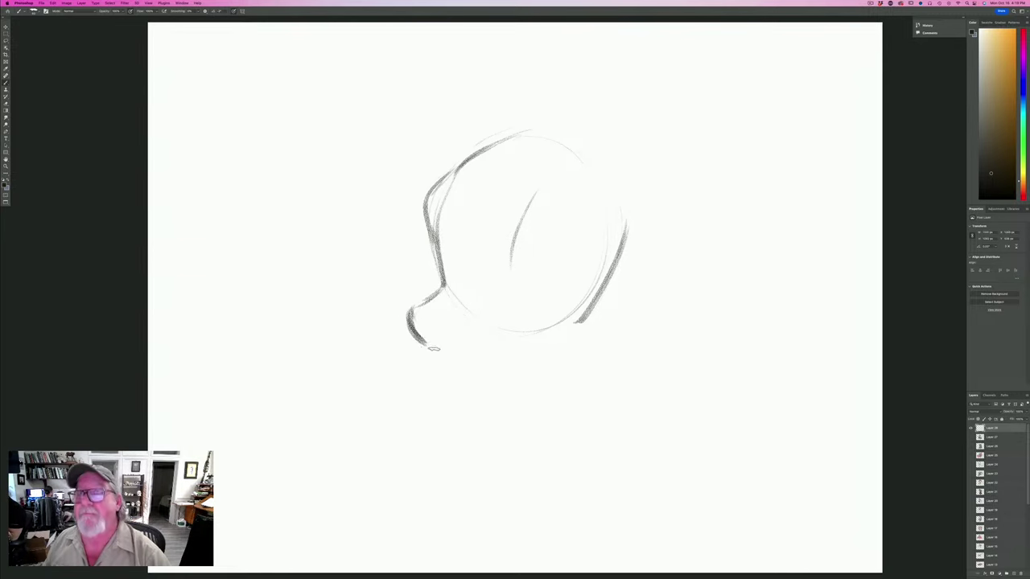
{"action": "mouse_move", "coordinate": [513, 336]}
{"action": "left_mouse_down"}
{"action": "mouse_move", "coordinate": [434, 347]}
{"action": "mouse_move", "coordinate": [571, 325]}
{"action": "mouse_move", "coordinate": [502, 338]}
{"action": "left_mouse_up"}
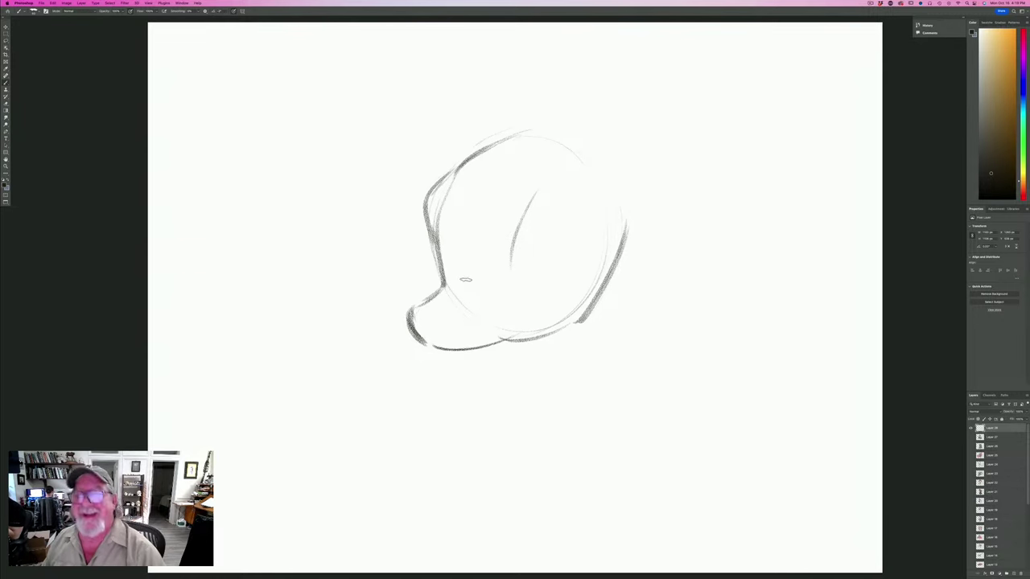
Rough in the eye's lower lid and arched upper outline, and strengthen the line inside the brow.
{"action": "left_click_drag", "start_coordinate": [508, 288], "coordinate": [538, 284]}
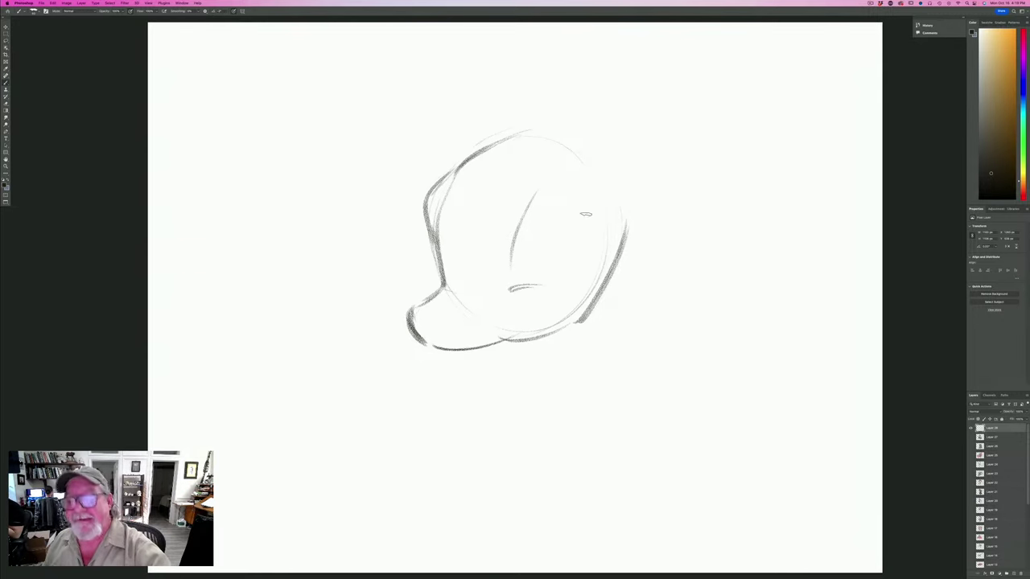
{"action": "mouse_move", "coordinate": [585, 214]}
{"action": "left_mouse_down"}
{"action": "mouse_move", "coordinate": [563, 179]}
{"action": "mouse_move", "coordinate": [586, 215]}
{"action": "mouse_move", "coordinate": [547, 178]}
{"action": "mouse_move", "coordinate": [591, 225]}
{"action": "left_mouse_up"}
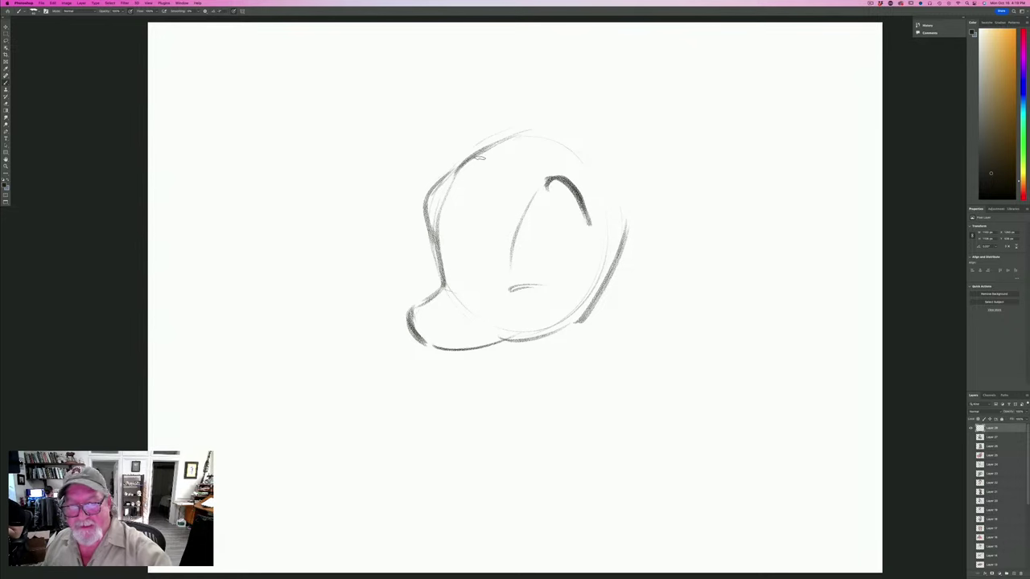
{"action": "left_click_drag", "start_coordinate": [455, 164], "coordinate": [429, 225]}
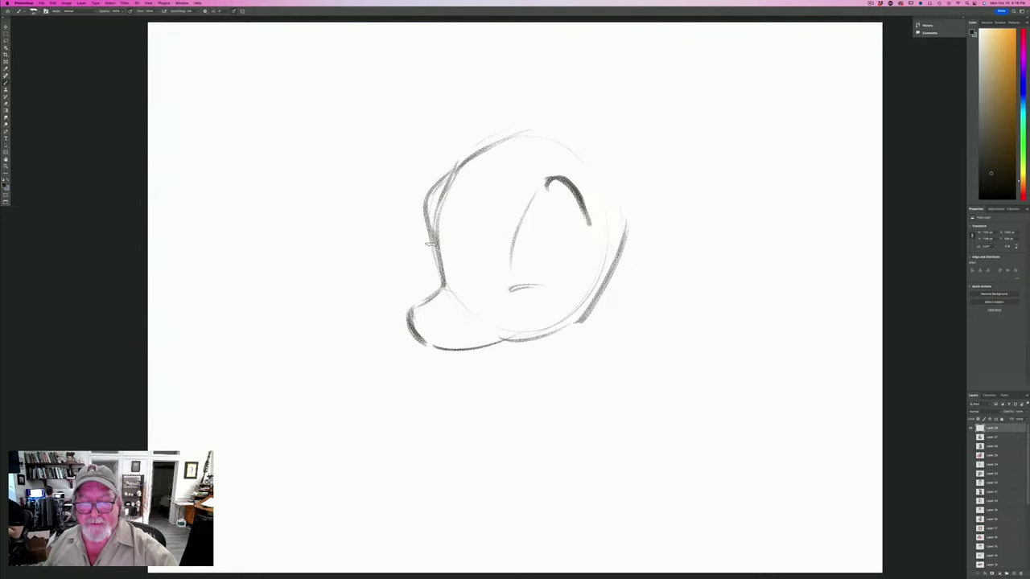
Outline the nose and mouth at the muzzle's tip and fill the nose dark, leaving a small light nostril.
{"action": "mouse_move", "coordinate": [452, 308]}
{"action": "left_mouse_down"}
{"action": "mouse_move", "coordinate": [425, 303]}
{"action": "mouse_move", "coordinate": [408, 316]}
{"action": "mouse_move", "coordinate": [463, 321]}
{"action": "mouse_move", "coordinate": [414, 325]}
{"action": "mouse_move", "coordinate": [427, 303]}
{"action": "mouse_move", "coordinate": [411, 304]}
{"action": "left_mouse_up"}
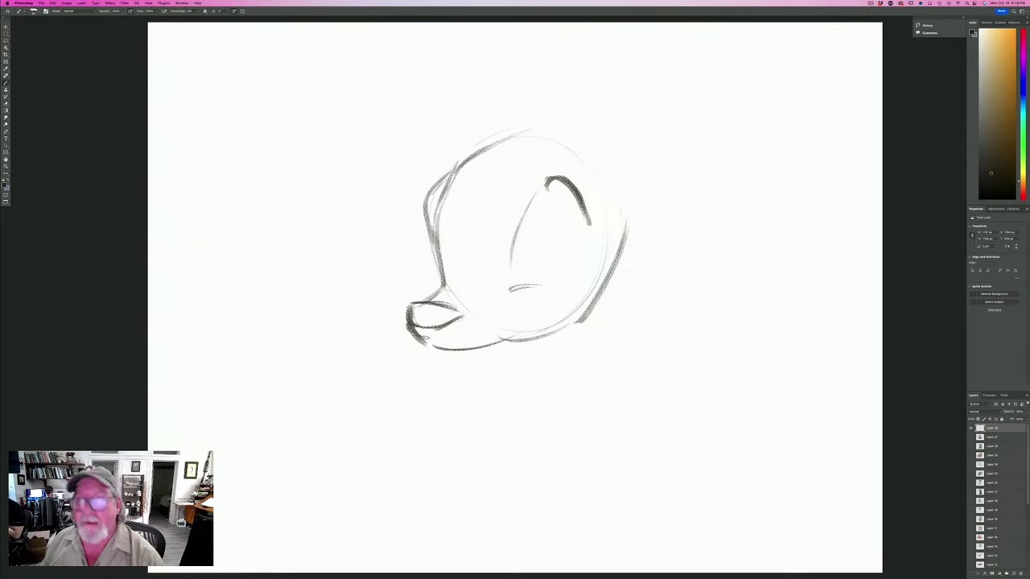
{"action": "mouse_move", "coordinate": [407, 332]}
{"action": "left_mouse_down"}
{"action": "mouse_move", "coordinate": [457, 335]}
{"action": "mouse_move", "coordinate": [449, 314]}
{"action": "mouse_move", "coordinate": [523, 301]}
{"action": "mouse_move", "coordinate": [494, 327]}
{"action": "mouse_move", "coordinate": [437, 334]}
{"action": "mouse_move", "coordinate": [488, 332]}
{"action": "left_mouse_up"}
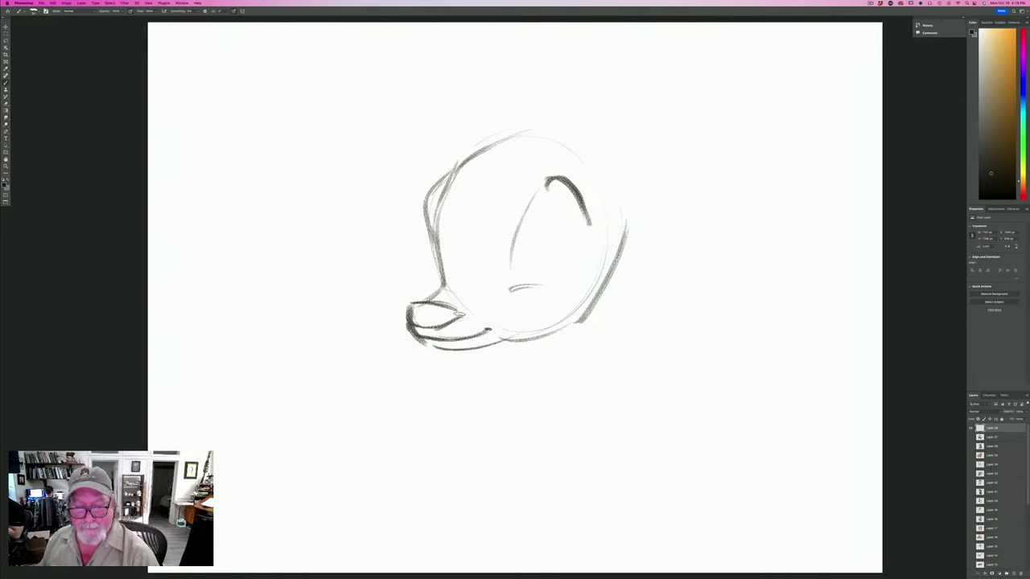
{"action": "left_click_drag", "start_coordinate": [459, 317], "coordinate": [506, 334]}
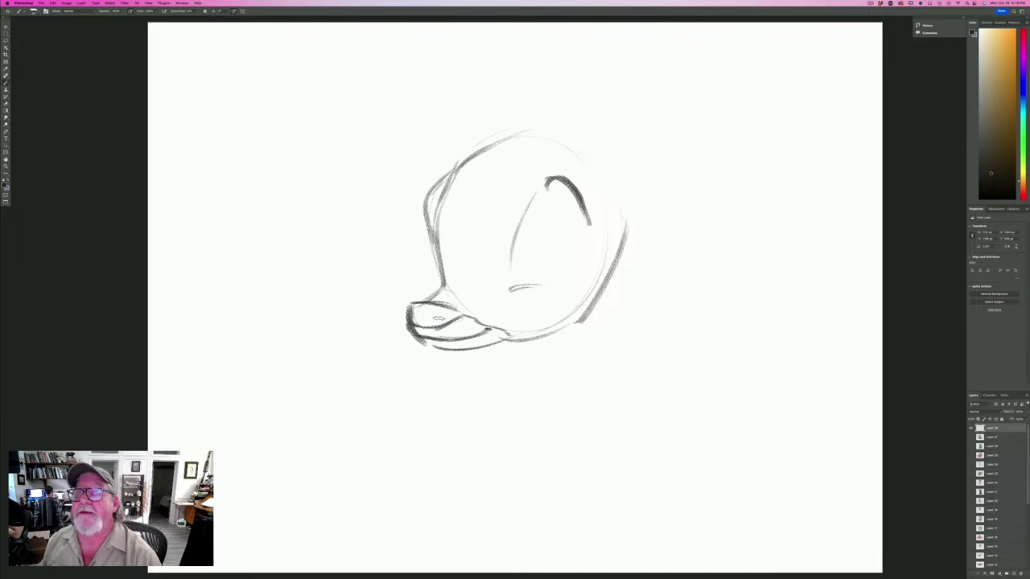
{"action": "mouse_move", "coordinate": [444, 318]}
{"action": "left_mouse_down"}
{"action": "mouse_move", "coordinate": [458, 320]}
{"action": "mouse_move", "coordinate": [411, 322]}
{"action": "mouse_move", "coordinate": [423, 304]}
{"action": "mouse_move", "coordinate": [408, 296]}
{"action": "left_mouse_up"}
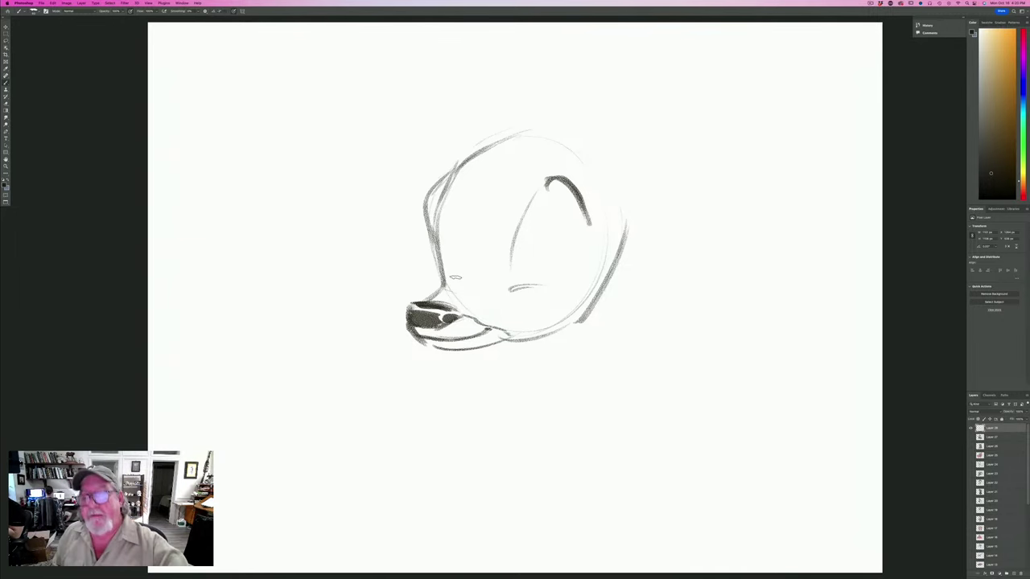
{"action": "mouse_move", "coordinate": [526, 264]}
{"action": "left_mouse_down"}
{"action": "mouse_move", "coordinate": [543, 228]}
{"action": "mouse_move", "coordinate": [526, 267]}
{"action": "left_mouse_up"}
{"action": "mouse_move", "coordinate": [537, 225]}
{"action": "left_mouse_down"}
{"action": "mouse_move", "coordinate": [523, 282]}
{"action": "mouse_move", "coordinate": [544, 224]}
{"action": "mouse_move", "coordinate": [576, 235]}
{"action": "left_mouse_up"}
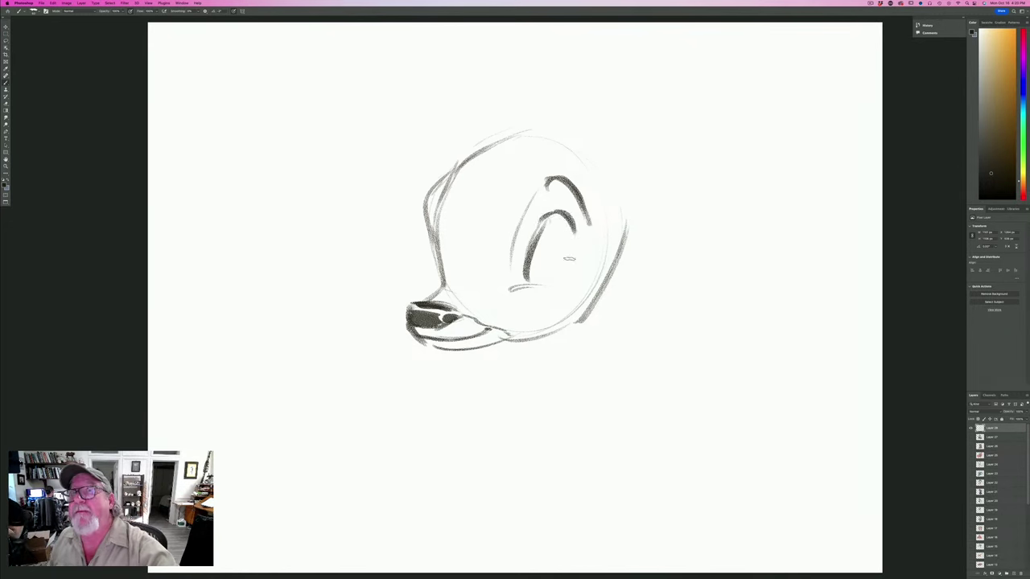
{"action": "left_click_drag", "start_coordinate": [553, 282], "coordinate": [578, 240]}
{"action": "left_click_drag", "start_coordinate": [578, 240], "coordinate": [553, 281]}
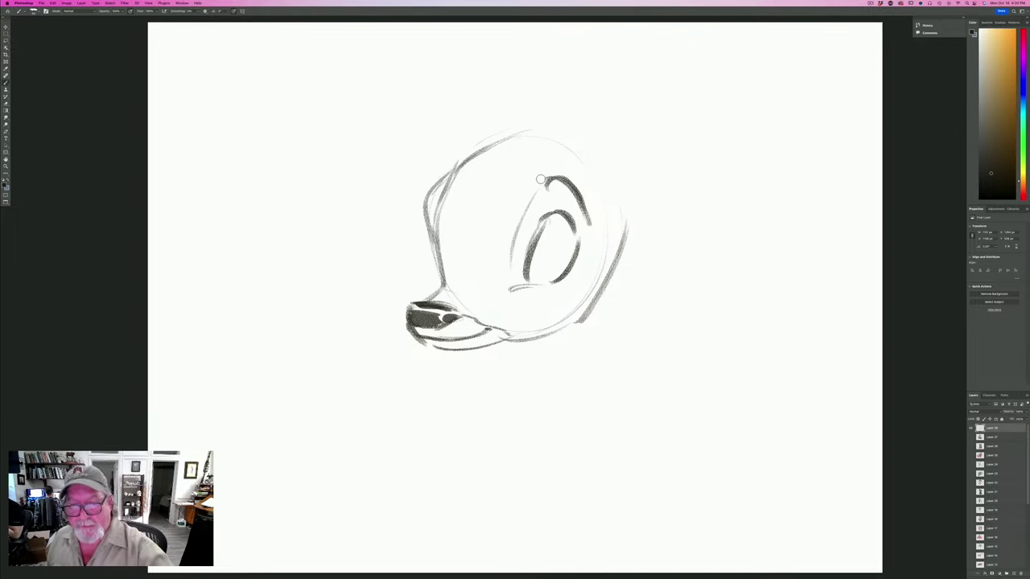
{"action": "mouse_move", "coordinate": [561, 210]}
{"action": "left_mouse_down"}
{"action": "mouse_move", "coordinate": [572, 276]}
{"action": "mouse_move", "coordinate": [555, 217]}
{"action": "mouse_move", "coordinate": [564, 263]}
{"action": "mouse_move", "coordinate": [555, 236]}
{"action": "mouse_move", "coordinate": [533, 276]}
{"action": "mouse_move", "coordinate": [543, 212]}
{"action": "mouse_move", "coordinate": [560, 218]}
{"action": "mouse_move", "coordinate": [566, 276]}
{"action": "left_mouse_up"}
{"action": "right_click", "coordinate": [568, 240]}
{"action": "left_click", "coordinate": [555, 218]}
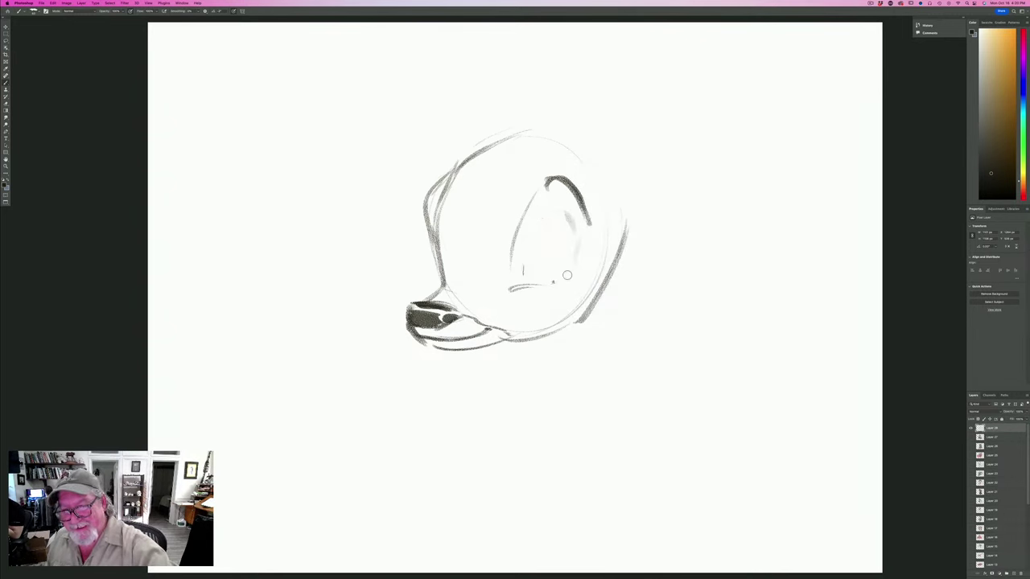
Erase the rough eye outline, redraw its inner corner and curved lower lid nearer the muzzle, and refine the line at the mouth.
{"action": "key", "text": "b"}
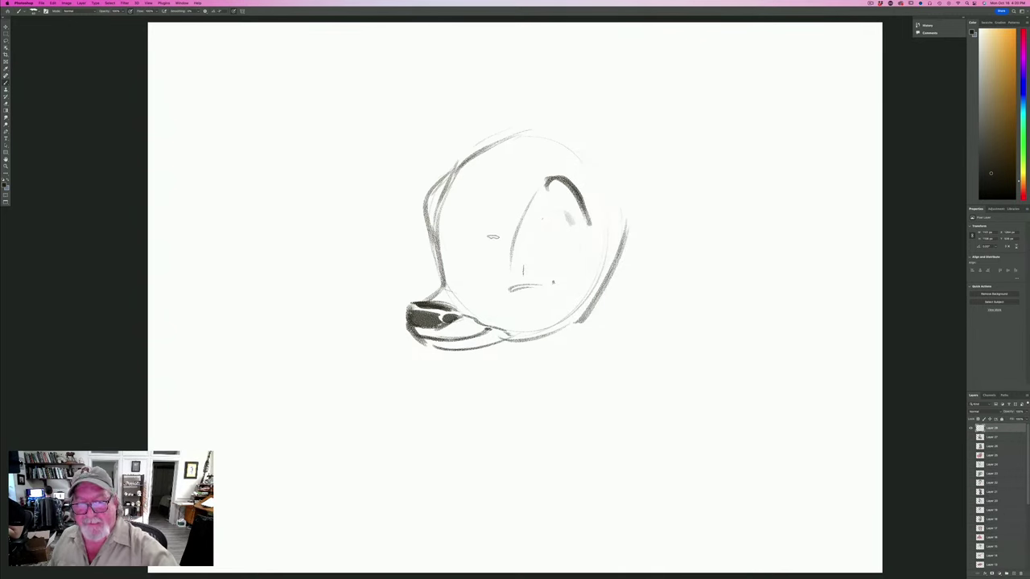
{"action": "mouse_move", "coordinate": [490, 274]}
{"action": "left_mouse_down"}
{"action": "mouse_move", "coordinate": [487, 292]}
{"action": "mouse_move", "coordinate": [517, 286]}
{"action": "left_mouse_up"}
{"action": "left_click_drag", "start_coordinate": [569, 214], "coordinate": [561, 239]}
{"action": "mouse_move", "coordinate": [555, 179]}
{"action": "left_mouse_down"}
{"action": "mouse_move", "coordinate": [589, 224]}
{"action": "mouse_move", "coordinate": [519, 253]}
{"action": "mouse_move", "coordinate": [546, 287]}
{"action": "mouse_move", "coordinate": [505, 270]}
{"action": "left_mouse_up"}
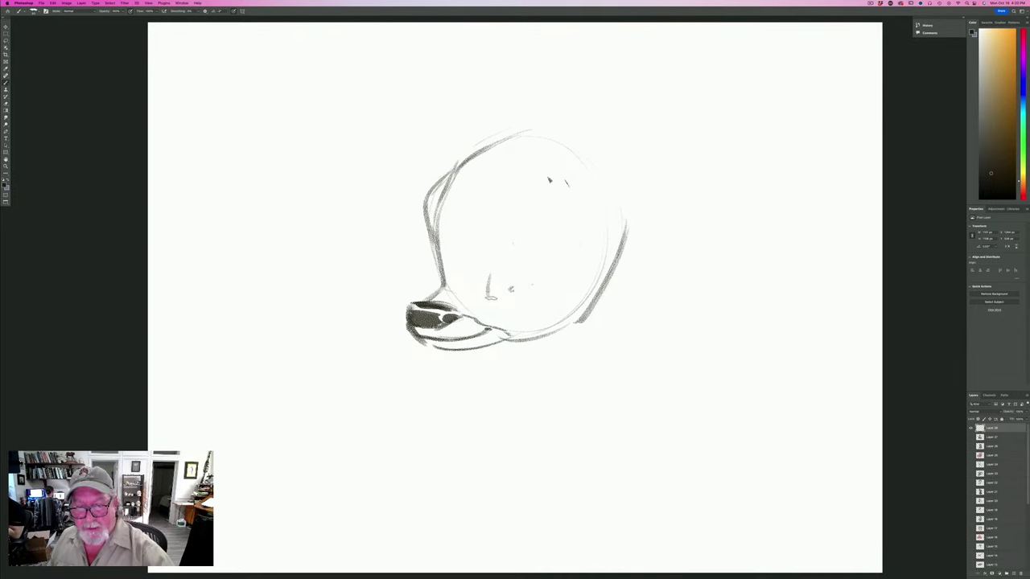
{"action": "mouse_move", "coordinate": [496, 295]}
{"action": "left_mouse_down"}
{"action": "mouse_move", "coordinate": [513, 288]}
{"action": "mouse_move", "coordinate": [552, 303]}
{"action": "left_mouse_up"}
{"action": "left_click_drag", "start_coordinate": [477, 306], "coordinate": [486, 308]}
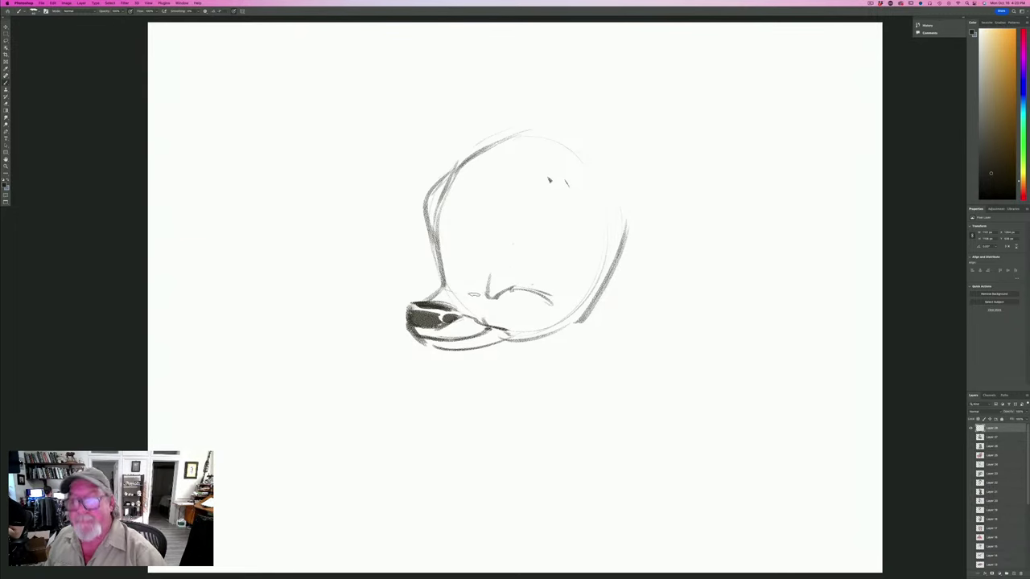
Draw a tall oval iris resting on the lower lid, with a thick double line along its rear edge.
{"action": "left_click_drag", "start_coordinate": [554, 267], "coordinate": [552, 287]}
{"action": "left_click_drag", "start_coordinate": [559, 226], "coordinate": [555, 270]}
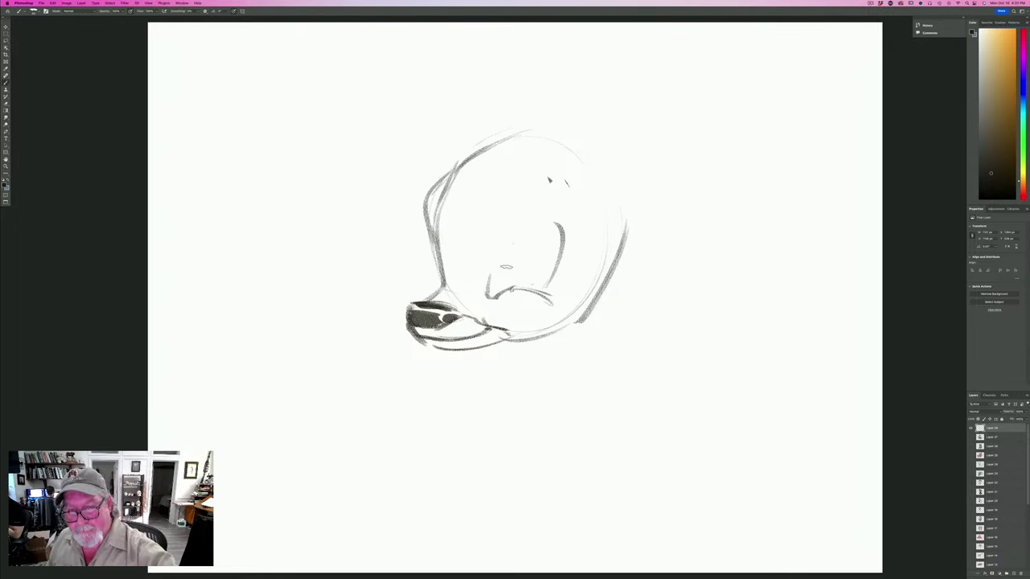
{"action": "left_click_drag", "start_coordinate": [516, 232], "coordinate": [506, 286]}
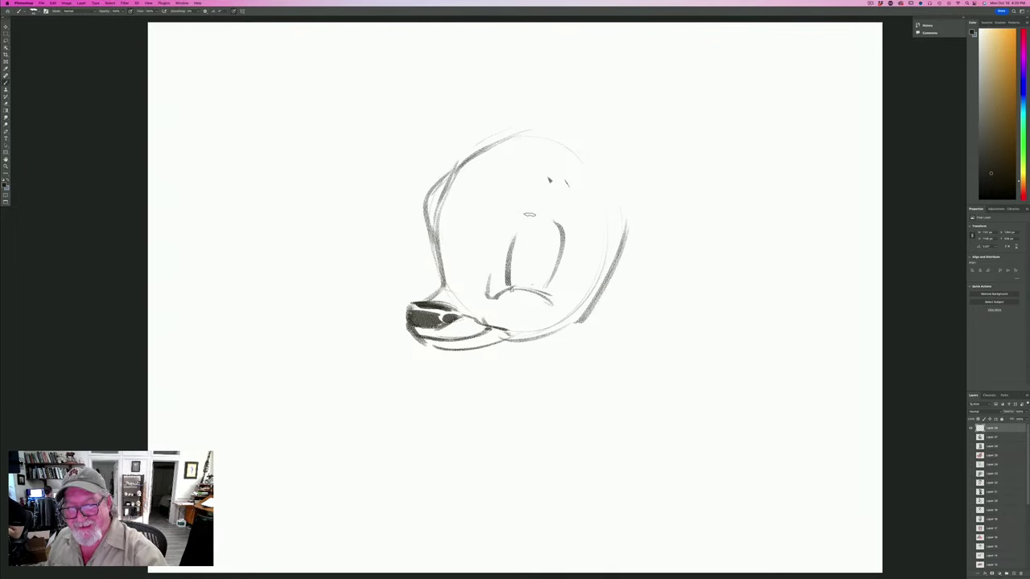
{"action": "mouse_move", "coordinate": [516, 225]}
{"action": "left_mouse_down"}
{"action": "mouse_move", "coordinate": [552, 214]}
{"action": "mouse_move", "coordinate": [556, 275]}
{"action": "mouse_move", "coordinate": [534, 289]}
{"action": "left_mouse_up"}
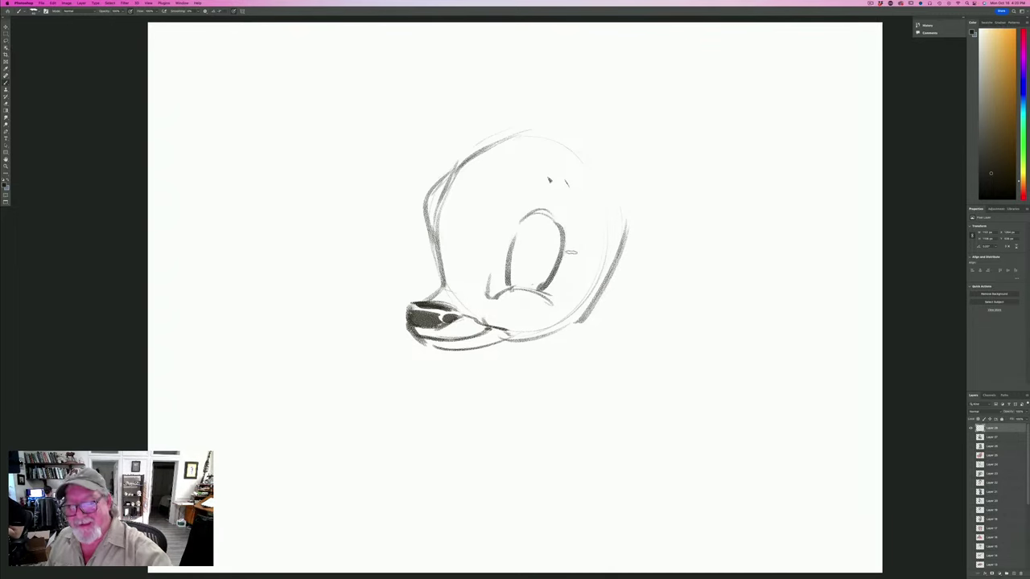
{"action": "left_click_drag", "start_coordinate": [570, 253], "coordinate": [550, 291]}
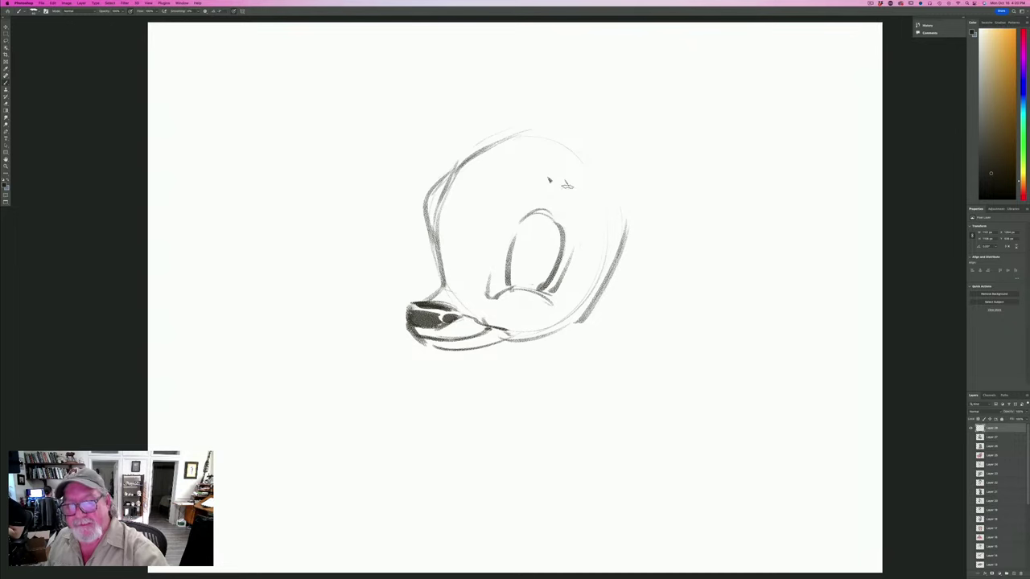
Draw the tall arched eye outline around the iris, darken the forehead profile, and add a filled pupil at the lower front.
{"action": "mouse_move", "coordinate": [540, 168]}
{"action": "left_mouse_down"}
{"action": "mouse_move", "coordinate": [576, 224]}
{"action": "mouse_move", "coordinate": [567, 198]}
{"action": "mouse_move", "coordinate": [497, 234]}
{"action": "mouse_move", "coordinate": [488, 266]}
{"action": "left_mouse_up"}
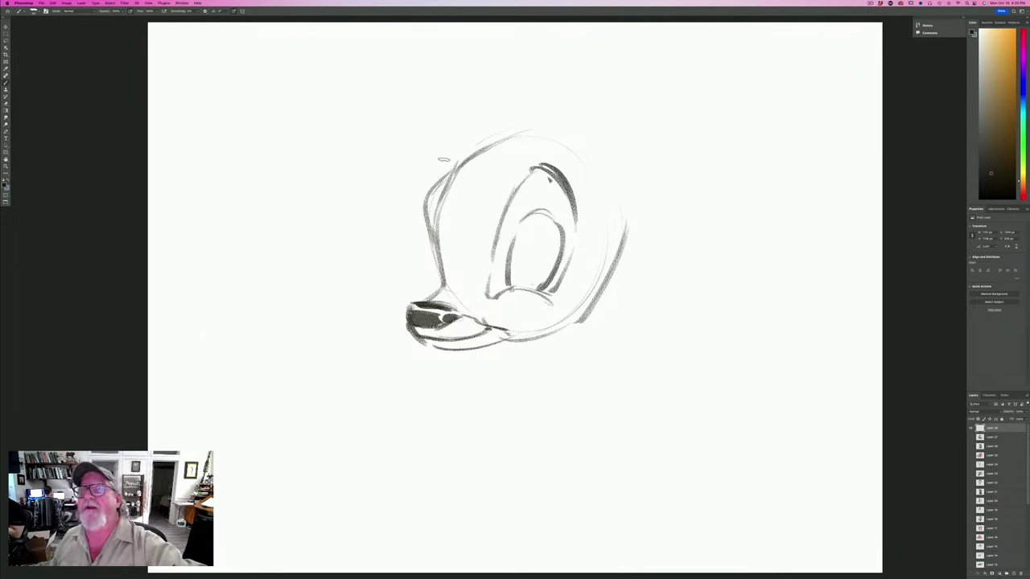
{"action": "mouse_move", "coordinate": [480, 147]}
{"action": "left_mouse_down"}
{"action": "mouse_move", "coordinate": [434, 173]}
{"action": "mouse_move", "coordinate": [436, 300]}
{"action": "left_mouse_up"}
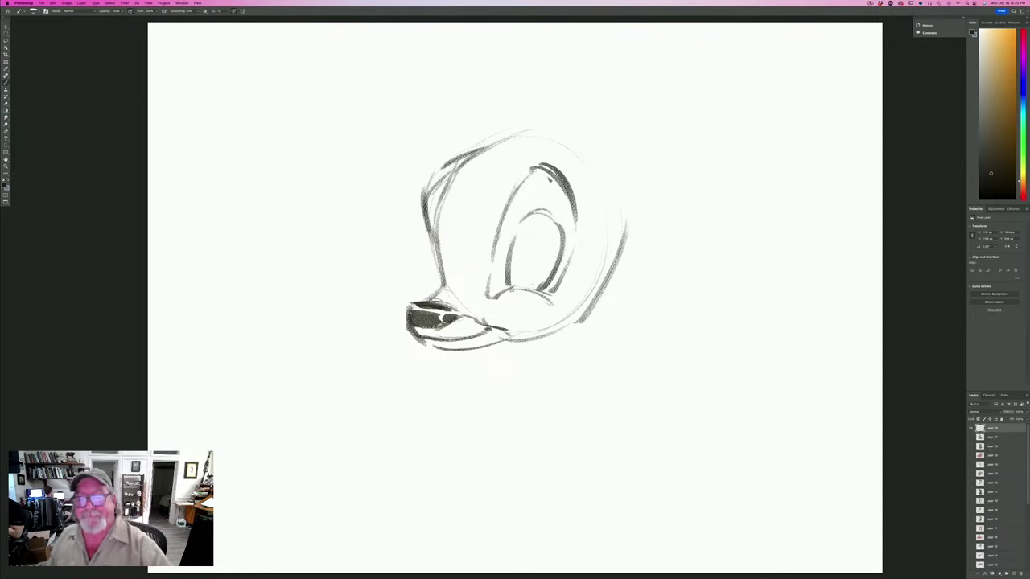
{"action": "mouse_move", "coordinate": [518, 248]}
{"action": "left_mouse_down"}
{"action": "mouse_move", "coordinate": [531, 282]}
{"action": "mouse_move", "coordinate": [515, 269]}
{"action": "mouse_move", "coordinate": [514, 280]}
{"action": "mouse_move", "coordinate": [517, 259]}
{"action": "mouse_move", "coordinate": [523, 285]}
{"action": "mouse_move", "coordinate": [513, 279]}
{"action": "mouse_move", "coordinate": [524, 274]}
{"action": "left_mouse_up"}
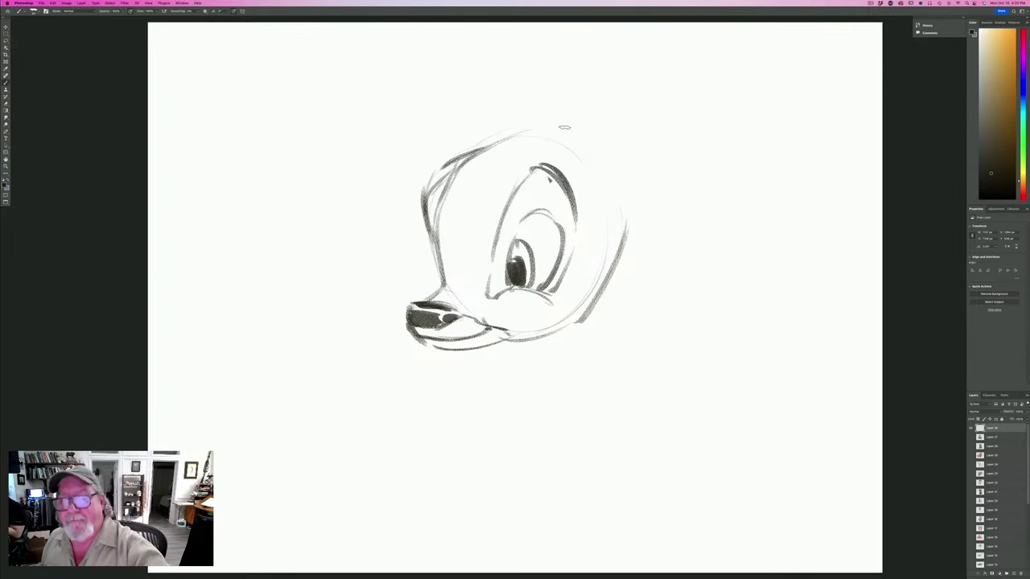
Draw a jagged tuft of hair across the top of the head and darken the jaw and cheek lines.
{"action": "mouse_move", "coordinate": [597, 143]}
{"action": "left_mouse_down"}
{"action": "mouse_move", "coordinate": [571, 106]}
{"action": "mouse_move", "coordinate": [595, 145]}
{"action": "mouse_move", "coordinate": [521, 113]}
{"action": "mouse_move", "coordinate": [495, 125]}
{"action": "mouse_move", "coordinate": [474, 164]}
{"action": "left_mouse_up"}
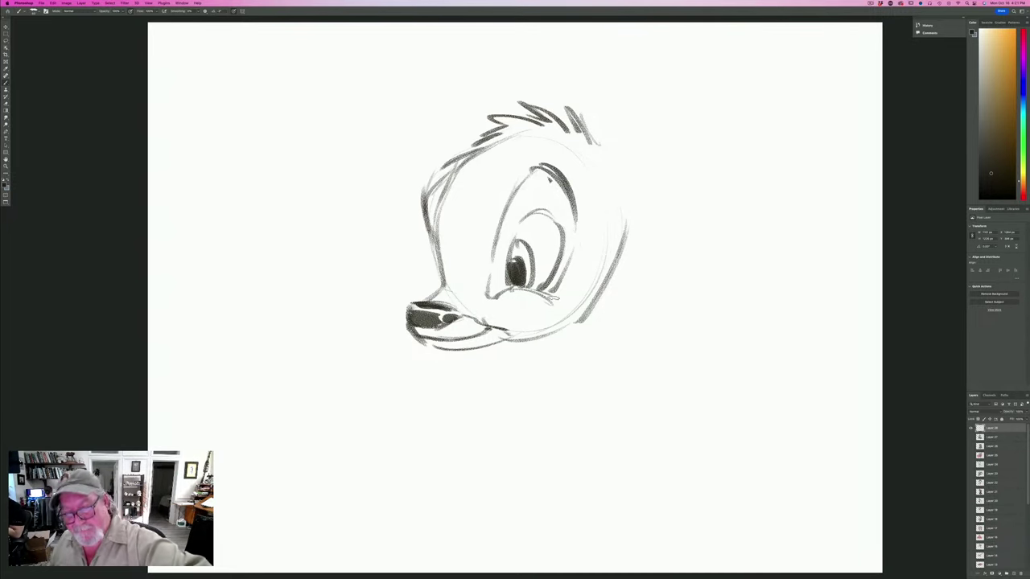
{"action": "left_click_drag", "start_coordinate": [574, 323], "coordinate": [507, 340]}
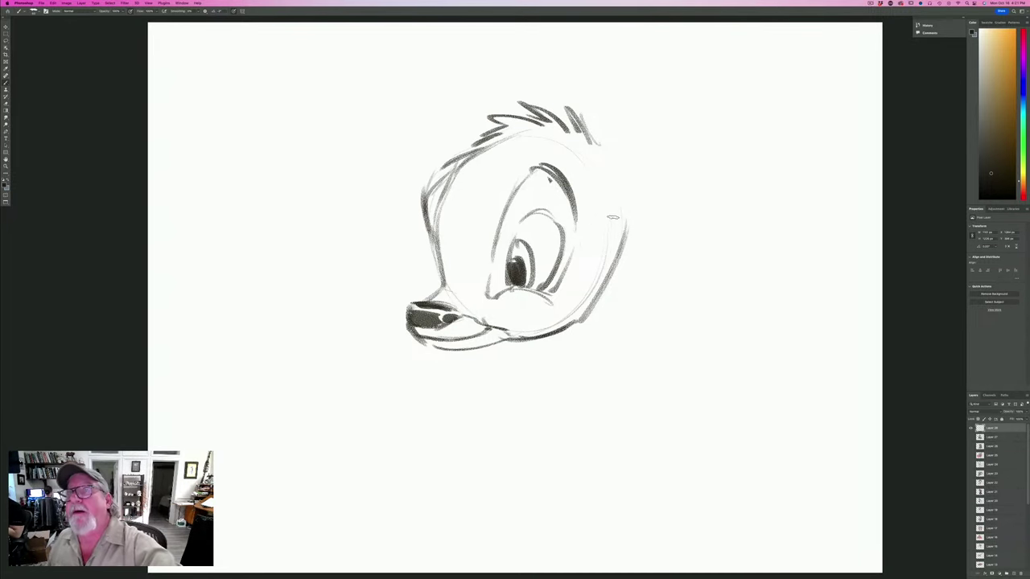
{"action": "left_click_drag", "start_coordinate": [619, 229], "coordinate": [566, 318]}
{"action": "left_click_drag", "start_coordinate": [605, 275], "coordinate": [577, 315]}
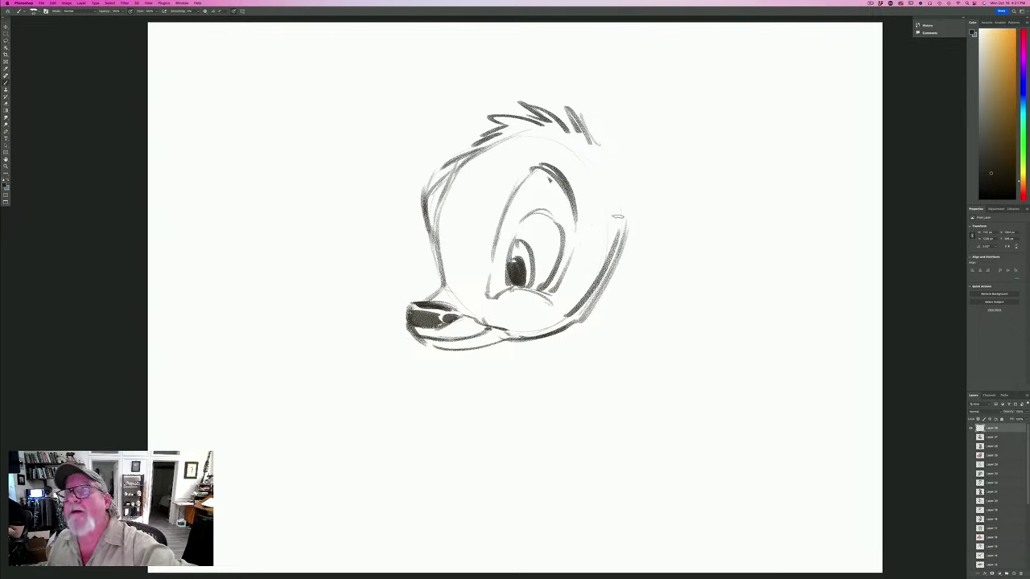
Draw a large pointed ear behind the head, with a small fur tuft at its base and an inner fold outline.
{"action": "left_click_drag", "start_coordinate": [628, 212], "coordinate": [626, 227]}
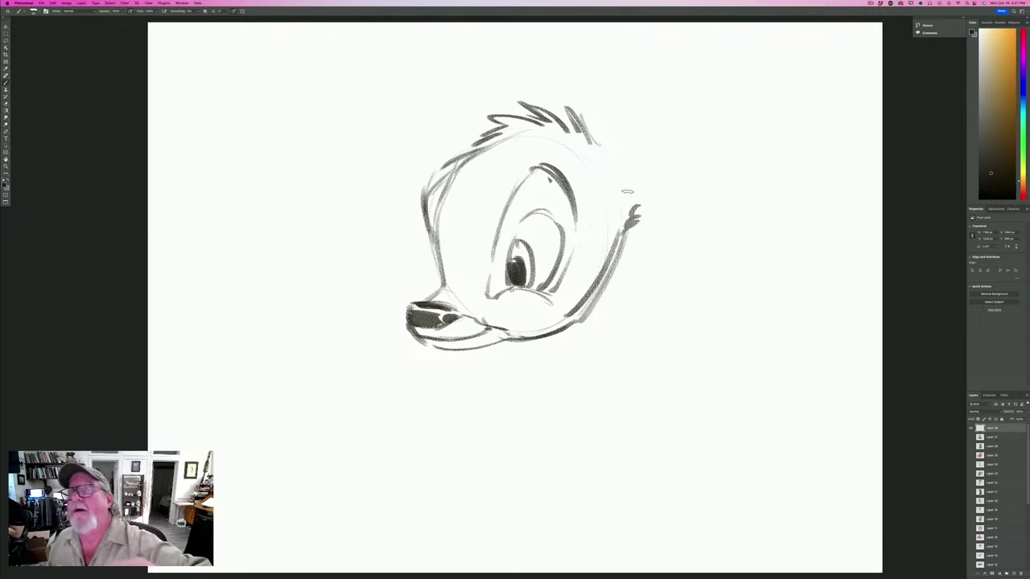
{"action": "mouse_move", "coordinate": [615, 127]}
{"action": "left_mouse_down"}
{"action": "mouse_move", "coordinate": [590, 151]}
{"action": "mouse_move", "coordinate": [675, 107]}
{"action": "mouse_move", "coordinate": [722, 144]}
{"action": "mouse_move", "coordinate": [632, 230]}
{"action": "left_mouse_up"}
{"action": "left_click_drag", "start_coordinate": [698, 191], "coordinate": [650, 221]}
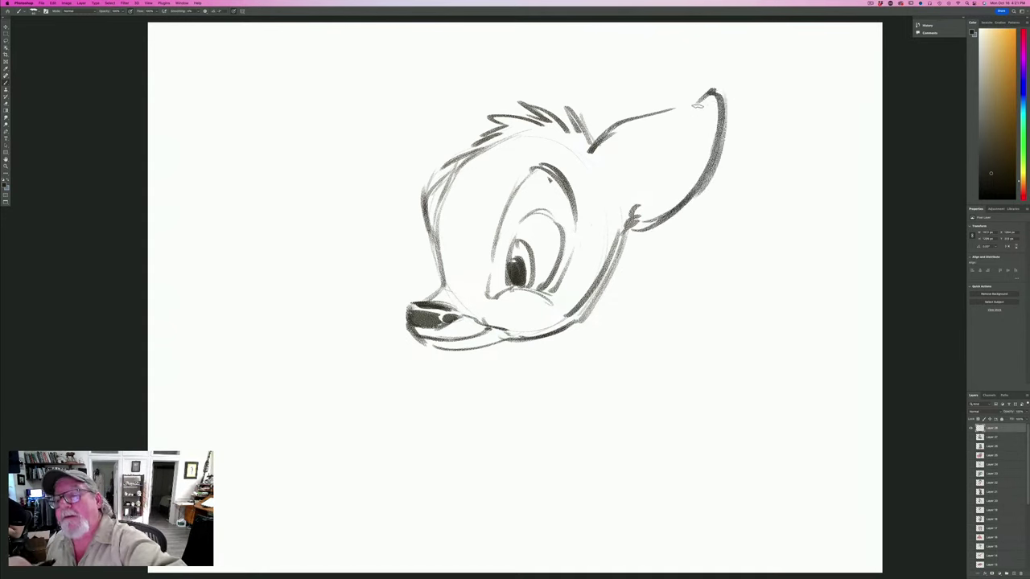
{"action": "mouse_move", "coordinate": [715, 92]}
{"action": "left_mouse_down"}
{"action": "mouse_move", "coordinate": [667, 138]}
{"action": "mouse_move", "coordinate": [661, 208]}
{"action": "left_mouse_up"}
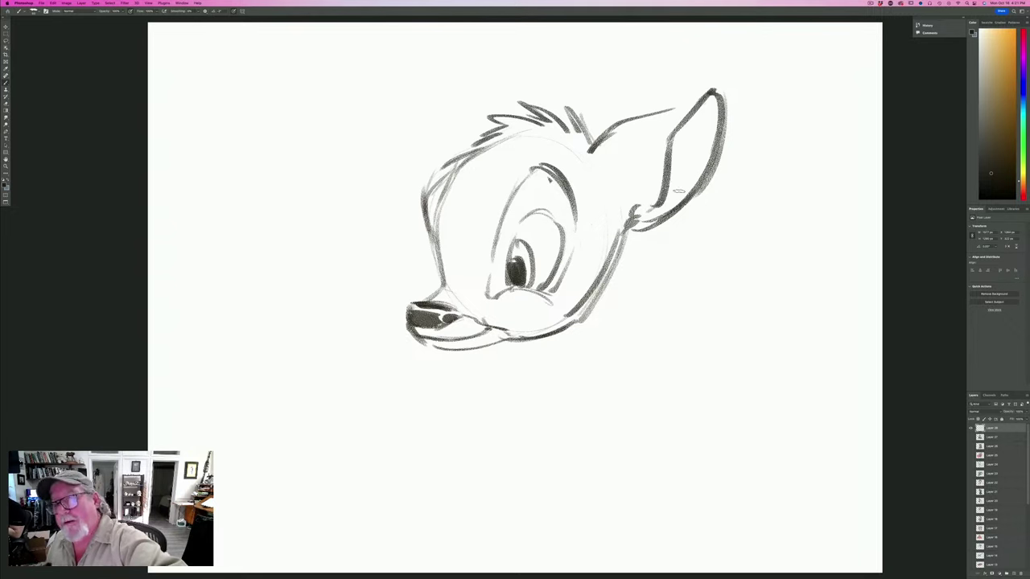
{"action": "left_click_drag", "start_coordinate": [708, 158], "coordinate": [653, 205]}
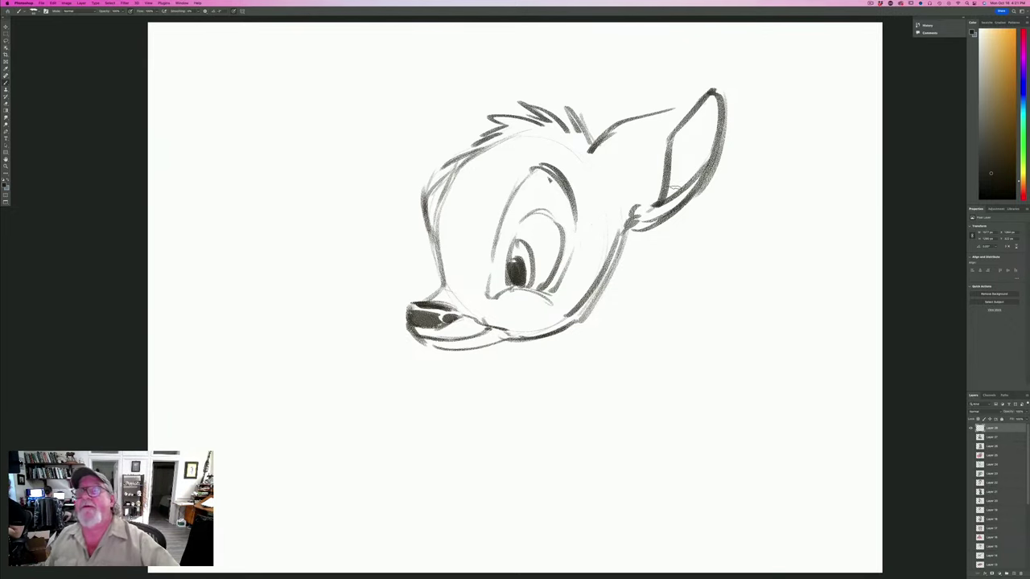
Draw the far ear above the forehead, add fur strokes below the near ear, and darken the jaw, forehead and eye arch lines.
{"action": "mouse_move", "coordinate": [521, 111]}
{"action": "left_mouse_down"}
{"action": "mouse_move", "coordinate": [475, 58]}
{"action": "mouse_move", "coordinate": [446, 55]}
{"action": "mouse_move", "coordinate": [436, 120]}
{"action": "mouse_move", "coordinate": [447, 153]}
{"action": "left_mouse_up"}
{"action": "left_click_drag", "start_coordinate": [437, 109], "coordinate": [448, 151]}
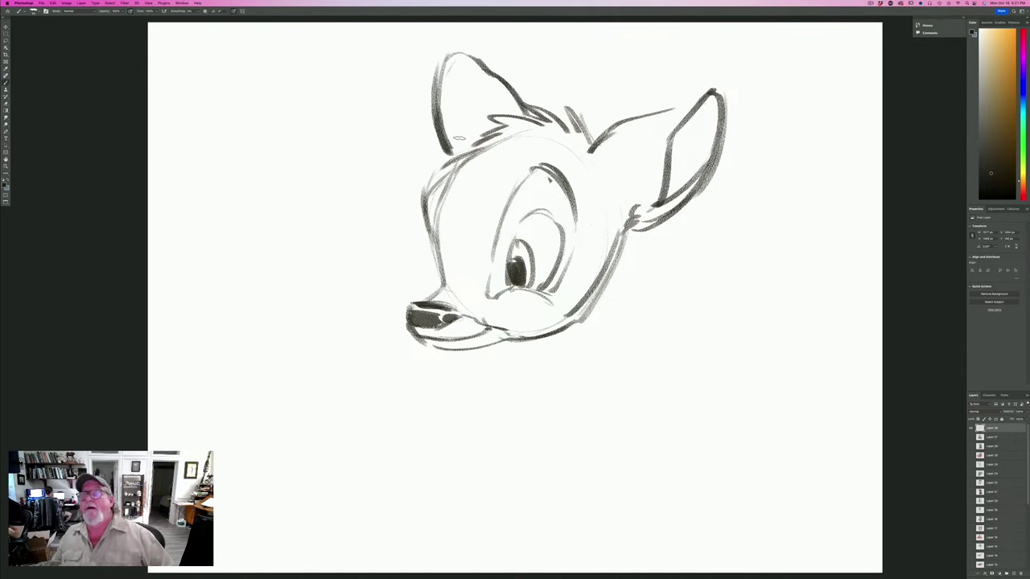
{"action": "left_click_drag", "start_coordinate": [644, 231], "coordinate": [575, 323]}
{"action": "mouse_move", "coordinate": [618, 270]}
{"action": "left_mouse_down"}
{"action": "mouse_move", "coordinate": [579, 318]}
{"action": "mouse_move", "coordinate": [550, 331]}
{"action": "left_mouse_up"}
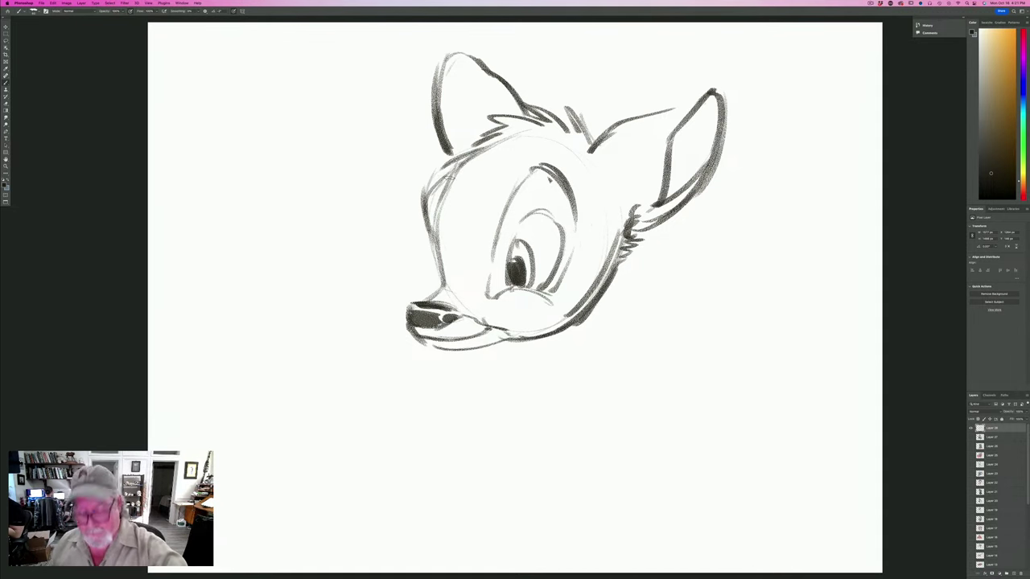
{"action": "mouse_move", "coordinate": [457, 170]}
{"action": "left_mouse_down"}
{"action": "mouse_move", "coordinate": [445, 188]}
{"action": "mouse_move", "coordinate": [441, 278]}
{"action": "left_mouse_up"}
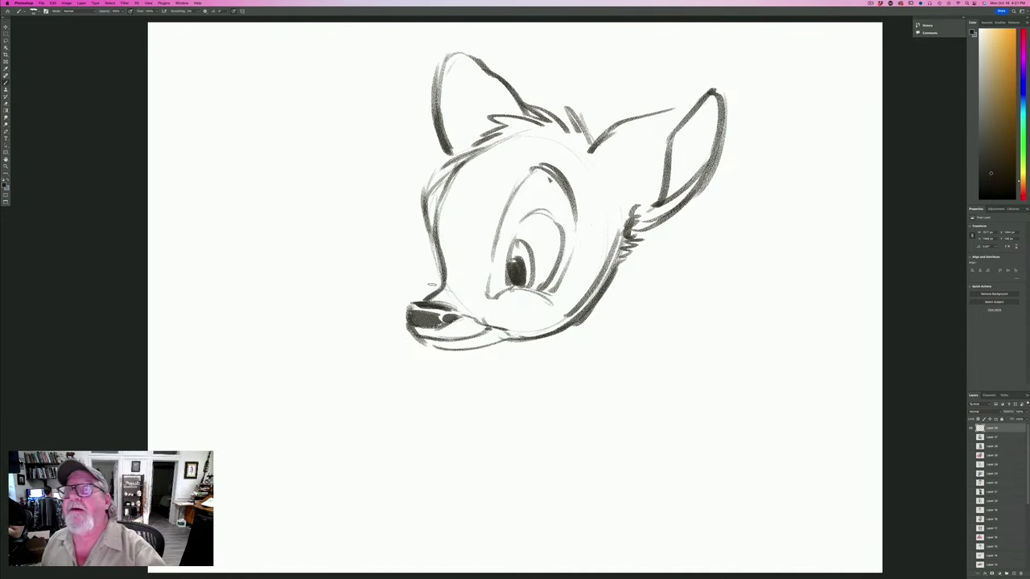
{"action": "mouse_move", "coordinate": [538, 169]}
{"action": "left_mouse_down"}
{"action": "mouse_move", "coordinate": [558, 175]}
{"action": "mouse_move", "coordinate": [572, 214]}
{"action": "left_mouse_up"}
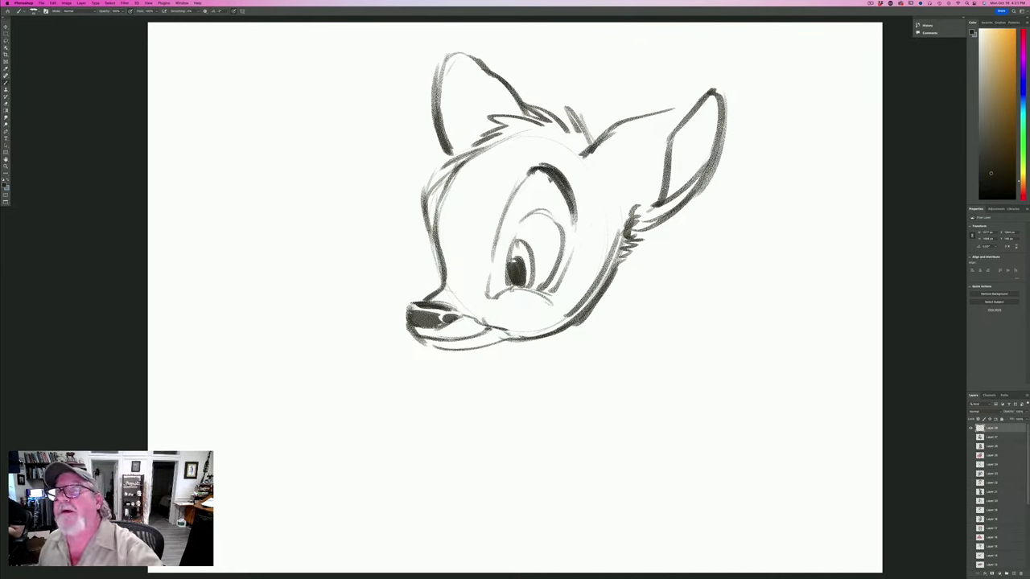
Draw the two neck lines below the head and a curved back line extending behind the nose.
{"action": "left_click_drag", "start_coordinate": [591, 314], "coordinate": [537, 414]}
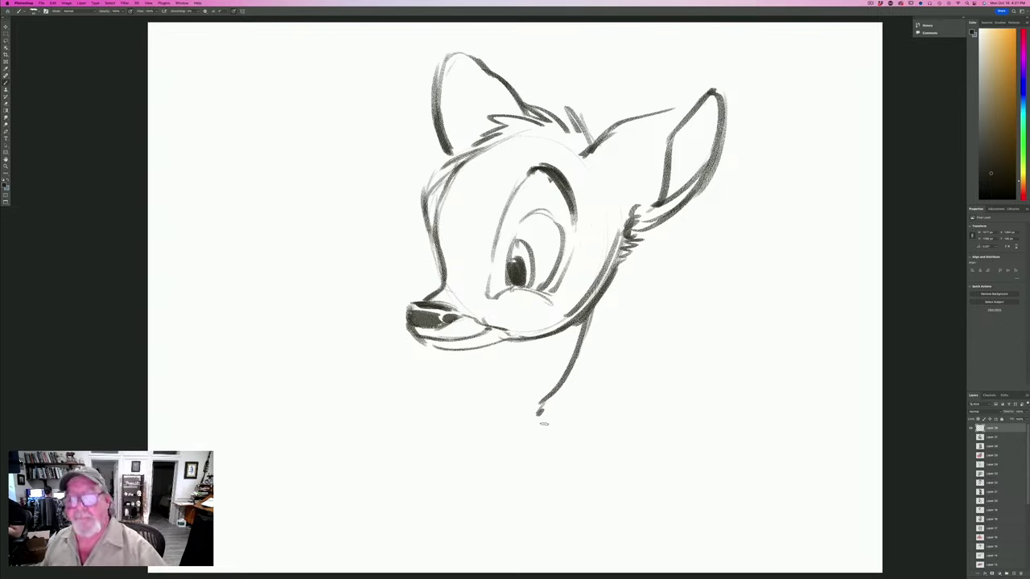
{"action": "left_click_drag", "start_coordinate": [478, 350], "coordinate": [507, 449]}
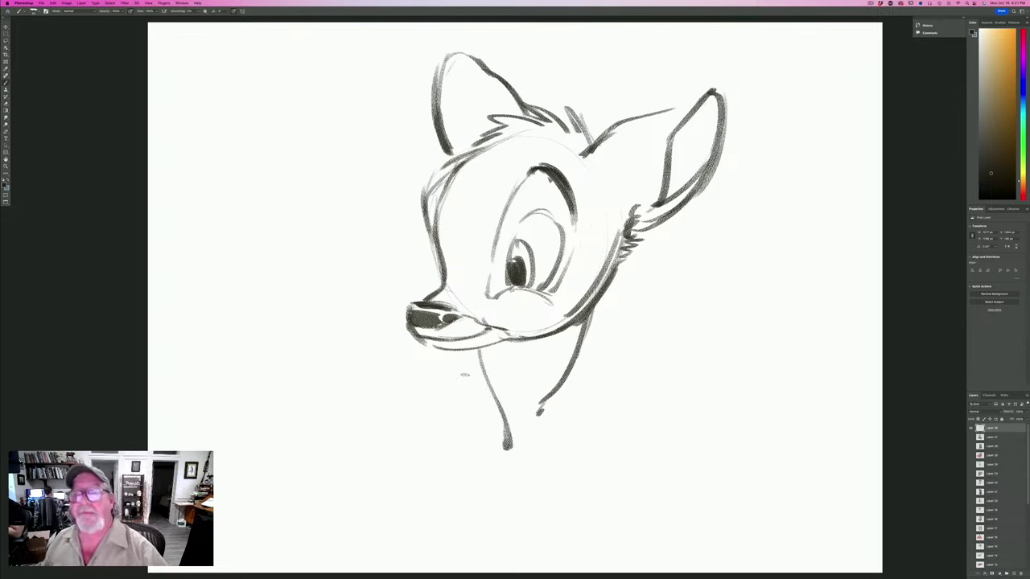
{"action": "mouse_move", "coordinate": [423, 286]}
{"action": "left_mouse_down"}
{"action": "mouse_move", "coordinate": [336, 271]}
{"action": "mouse_move", "coordinate": [278, 314]}
{"action": "left_mouse_up"}
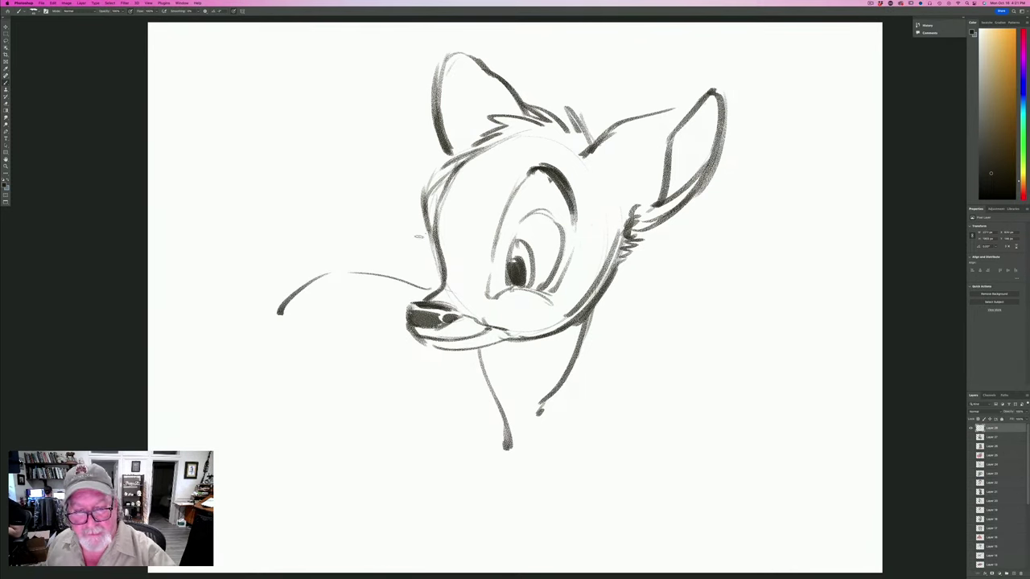
Add far-eye lashes, a heavy upper eyelid and muzzle lines, and darken the forehead, hair tuft and near ear's upper edge.
{"action": "left_click_drag", "start_coordinate": [427, 237], "coordinate": [405, 233]}
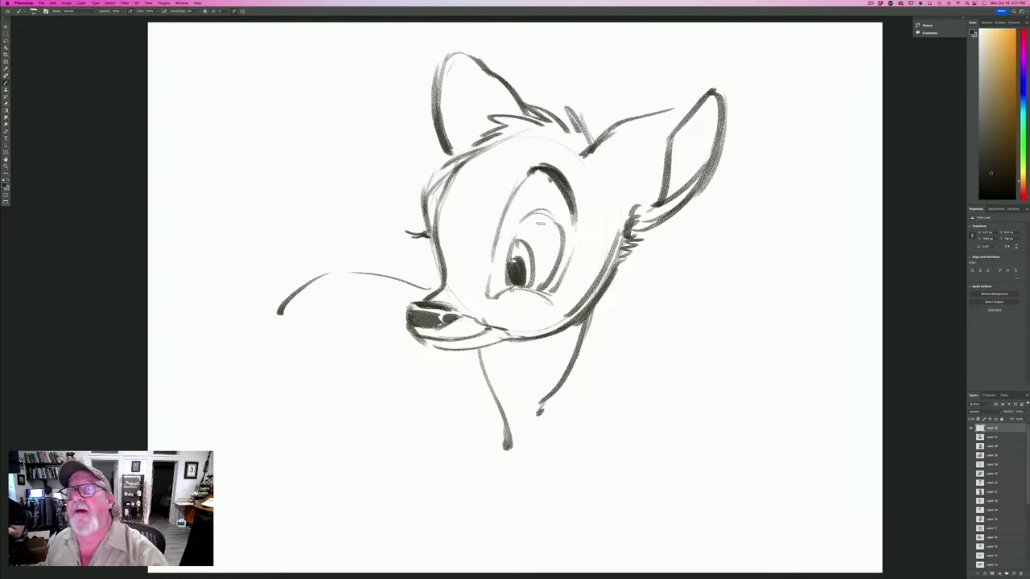
{"action": "mouse_move", "coordinate": [548, 215]}
{"action": "left_mouse_down"}
{"action": "mouse_move", "coordinate": [571, 238]}
{"action": "mouse_move", "coordinate": [557, 228]}
{"action": "mouse_move", "coordinate": [512, 235]}
{"action": "mouse_move", "coordinate": [512, 277]}
{"action": "left_mouse_up"}
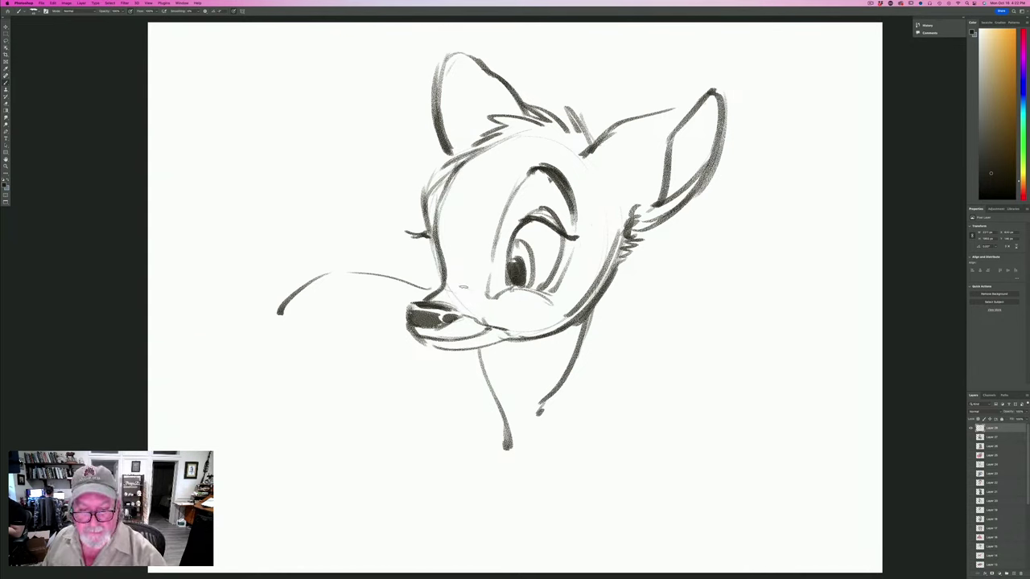
{"action": "mouse_move", "coordinate": [449, 285]}
{"action": "left_mouse_down"}
{"action": "mouse_move", "coordinate": [475, 293]}
{"action": "mouse_move", "coordinate": [449, 289]}
{"action": "left_mouse_up"}
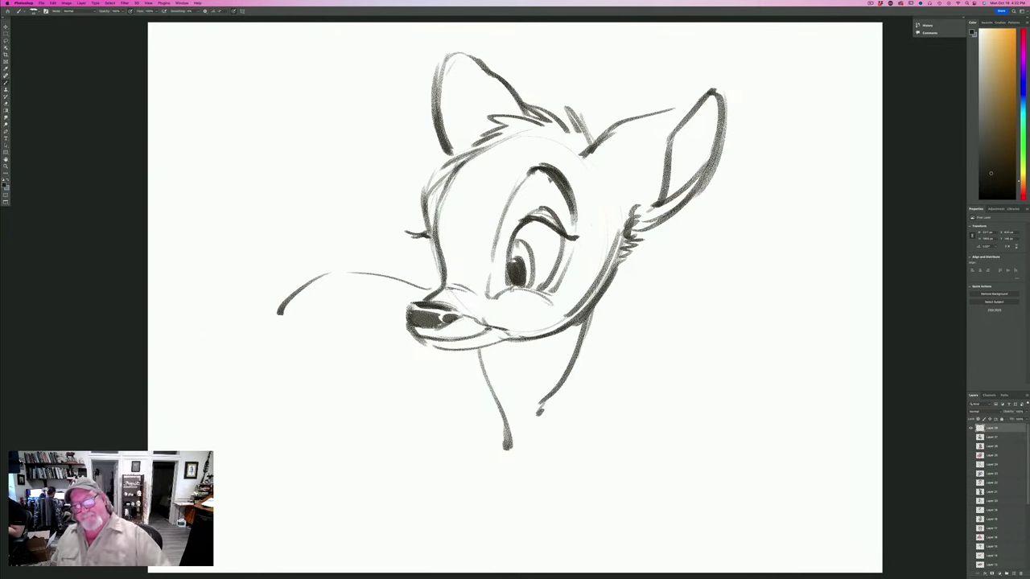
{"action": "mouse_move", "coordinate": [481, 329]}
{"action": "left_mouse_down"}
{"action": "mouse_move", "coordinate": [495, 331]}
{"action": "mouse_move", "coordinate": [423, 337]}
{"action": "left_mouse_up"}
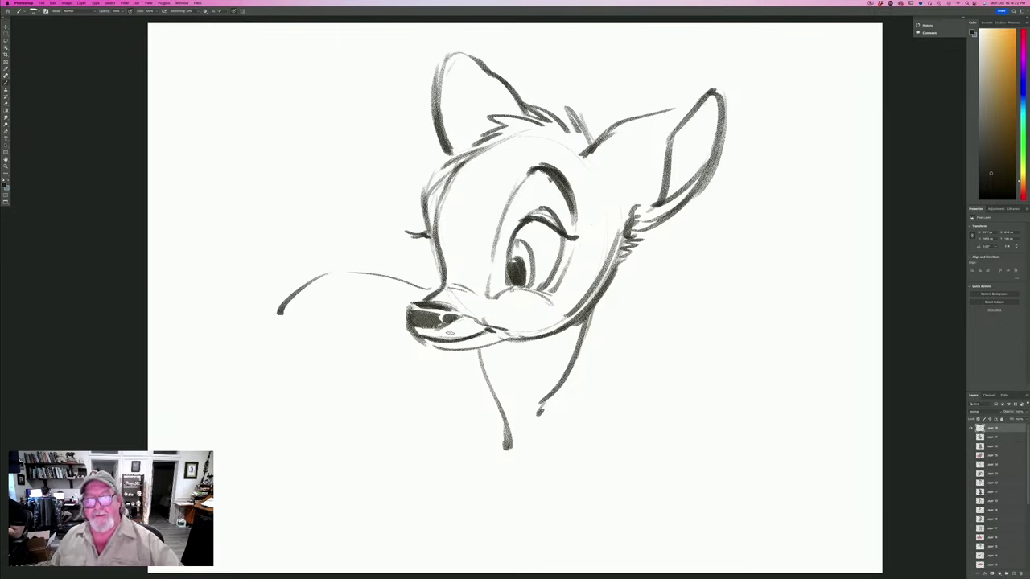
{"action": "mouse_move", "coordinate": [456, 162]}
{"action": "left_mouse_down"}
{"action": "mouse_move", "coordinate": [431, 178]}
{"action": "mouse_move", "coordinate": [425, 219]}
{"action": "left_mouse_up"}
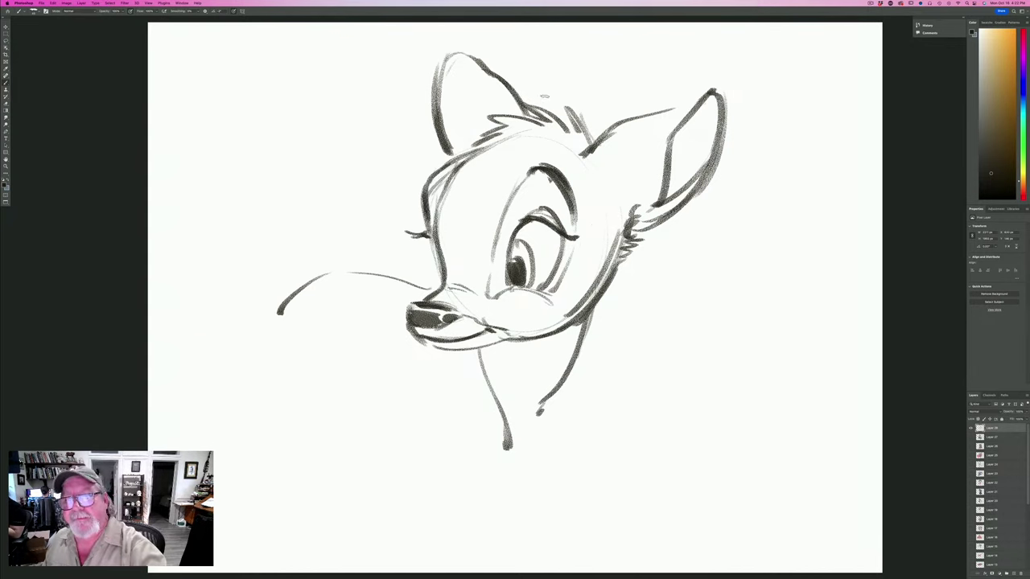
{"action": "mouse_move", "coordinate": [564, 108]}
{"action": "left_mouse_down"}
{"action": "mouse_move", "coordinate": [571, 131]}
{"action": "mouse_move", "coordinate": [594, 141]}
{"action": "left_mouse_up"}
{"action": "left_click_drag", "start_coordinate": [695, 97], "coordinate": [611, 146]}
Darken the cheek fur, extend the chest into a foreleg, and lengthen the back line down around the rump.
{"action": "mouse_move", "coordinate": [642, 234]}
{"action": "left_mouse_down"}
{"action": "mouse_move", "coordinate": [530, 412]}
{"action": "mouse_move", "coordinate": [537, 543]}
{"action": "left_mouse_up"}
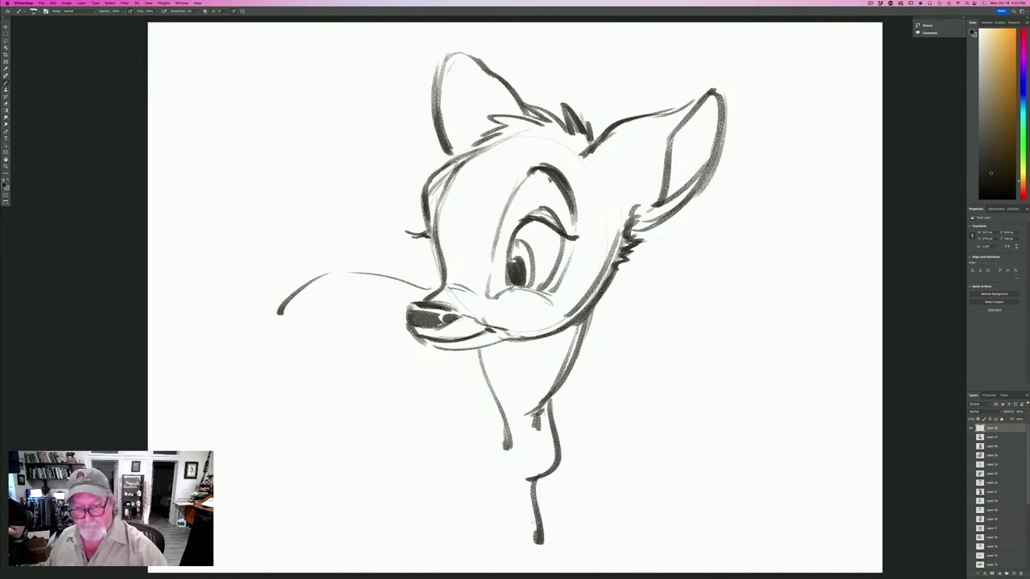
{"action": "left_click_drag", "start_coordinate": [527, 490], "coordinate": [535, 542]}
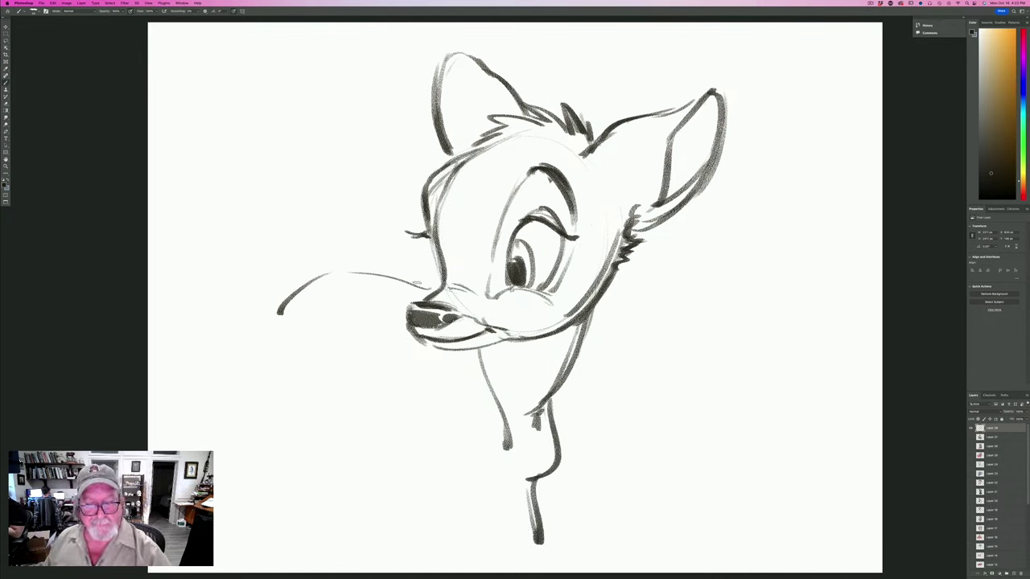
{"action": "mouse_move", "coordinate": [428, 288]}
{"action": "left_mouse_down"}
{"action": "mouse_move", "coordinate": [332, 277]}
{"action": "mouse_move", "coordinate": [338, 268]}
{"action": "mouse_move", "coordinate": [246, 339]}
{"action": "left_mouse_up"}
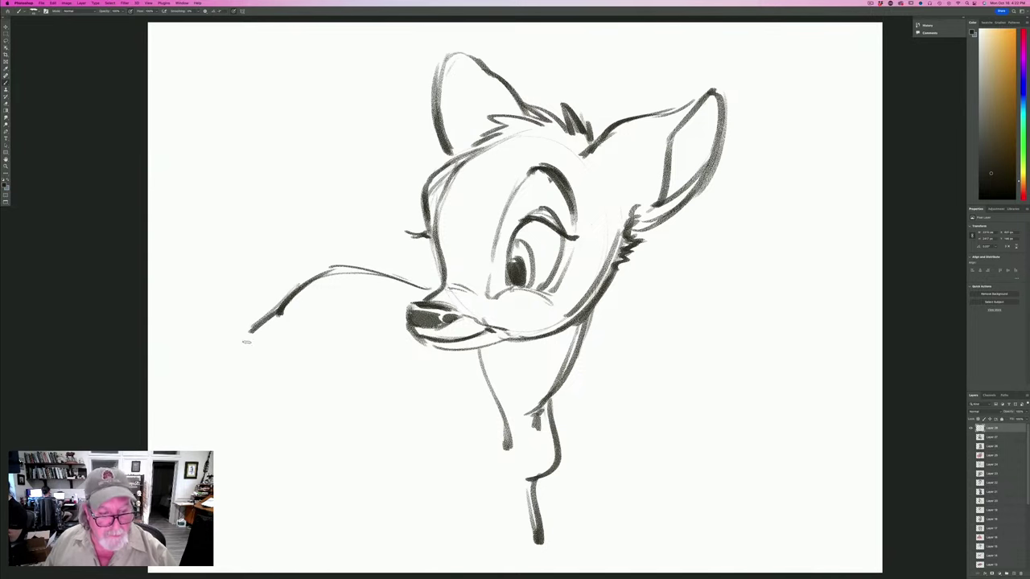
{"action": "mouse_move", "coordinate": [277, 309]}
{"action": "left_mouse_down"}
{"action": "mouse_move", "coordinate": [241, 347]}
{"action": "mouse_move", "coordinate": [251, 371]}
{"action": "left_mouse_up"}
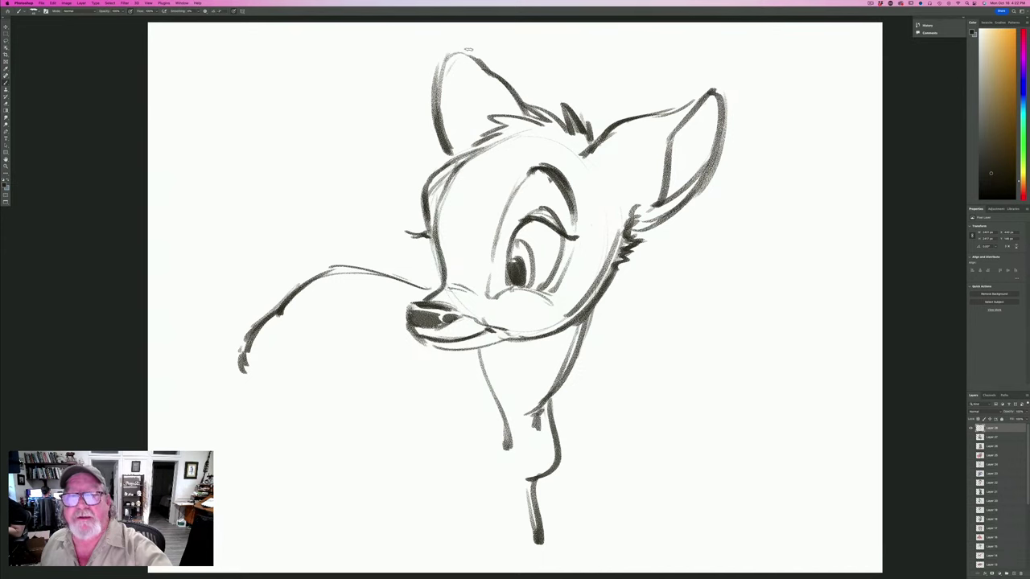
Fill both ear tips with black, and outline the lower edge of the dark fur cap across the forehead and behind the eye.
{"action": "mouse_move", "coordinate": [468, 49]}
{"action": "left_mouse_down"}
{"action": "mouse_move", "coordinate": [436, 61]}
{"action": "mouse_move", "coordinate": [439, 108]}
{"action": "left_mouse_up"}
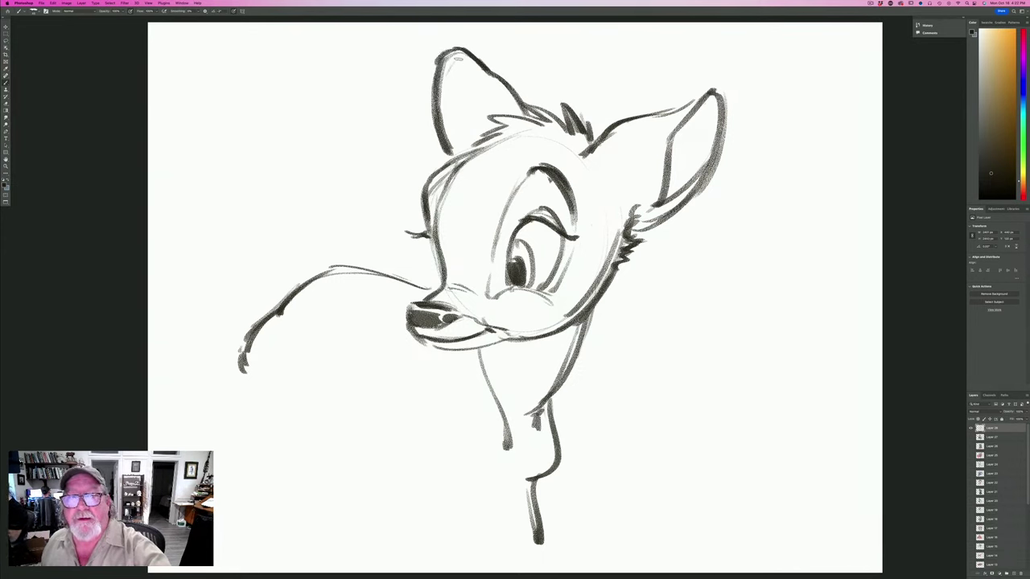
{"action": "mouse_move", "coordinate": [481, 70]}
{"action": "left_mouse_down"}
{"action": "mouse_move", "coordinate": [452, 57]}
{"action": "mouse_move", "coordinate": [437, 90]}
{"action": "mouse_move", "coordinate": [455, 50]}
{"action": "mouse_move", "coordinate": [433, 97]}
{"action": "left_mouse_up"}
{"action": "left_click_drag", "start_coordinate": [465, 56], "coordinate": [486, 74]}
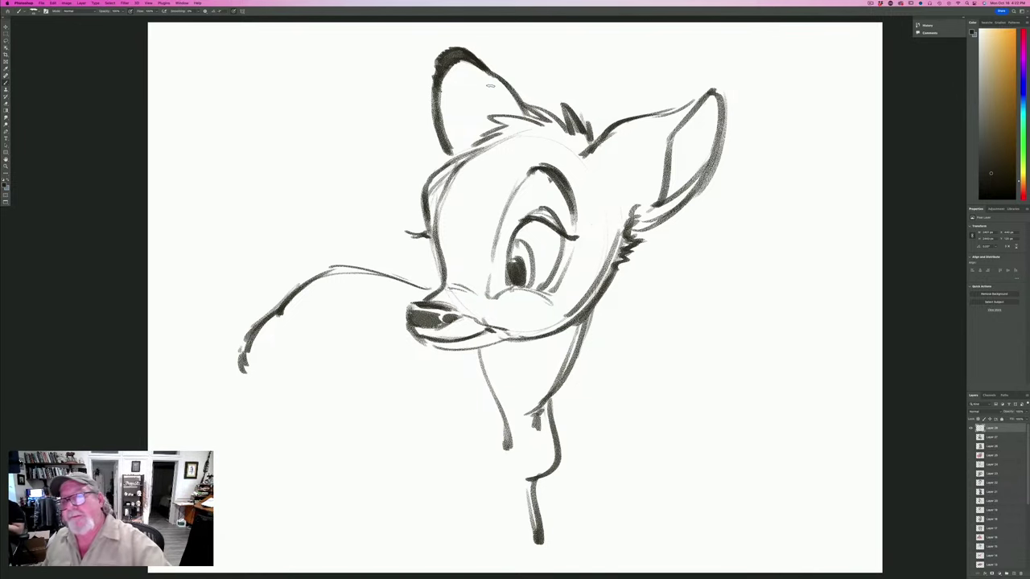
{"action": "left_click_drag", "start_coordinate": [698, 115], "coordinate": [714, 139]}
{"action": "mouse_move", "coordinate": [715, 93]}
{"action": "left_mouse_down"}
{"action": "mouse_move", "coordinate": [720, 127]}
{"action": "mouse_move", "coordinate": [691, 115]}
{"action": "mouse_move", "coordinate": [722, 129]}
{"action": "mouse_move", "coordinate": [716, 84]}
{"action": "mouse_move", "coordinate": [721, 130]}
{"action": "mouse_move", "coordinate": [716, 114]}
{"action": "mouse_move", "coordinate": [666, 138]}
{"action": "left_mouse_up"}
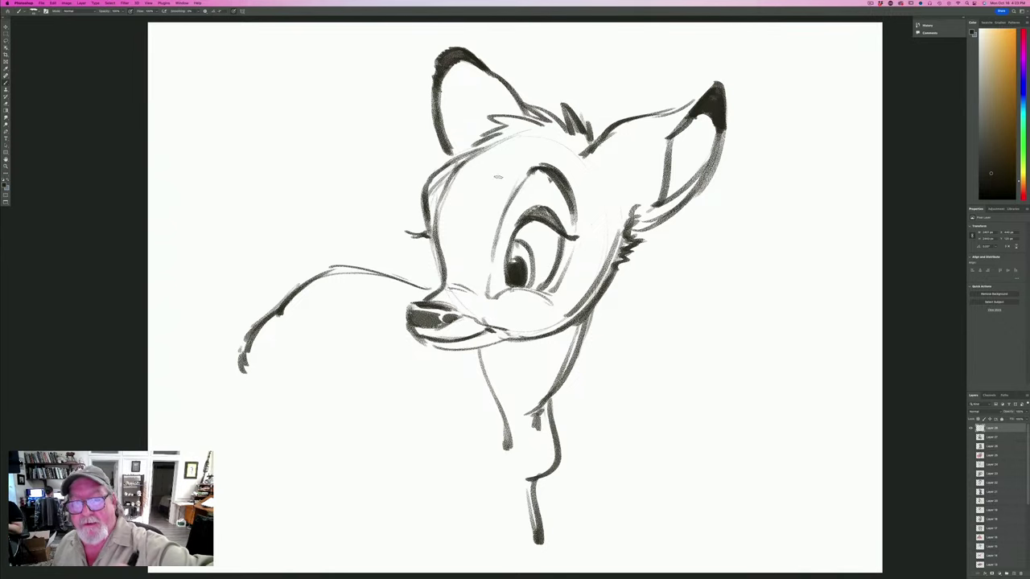
{"action": "mouse_move", "coordinate": [523, 169]}
{"action": "left_mouse_down"}
{"action": "mouse_move", "coordinate": [452, 193]}
{"action": "mouse_move", "coordinate": [460, 160]}
{"action": "left_mouse_up"}
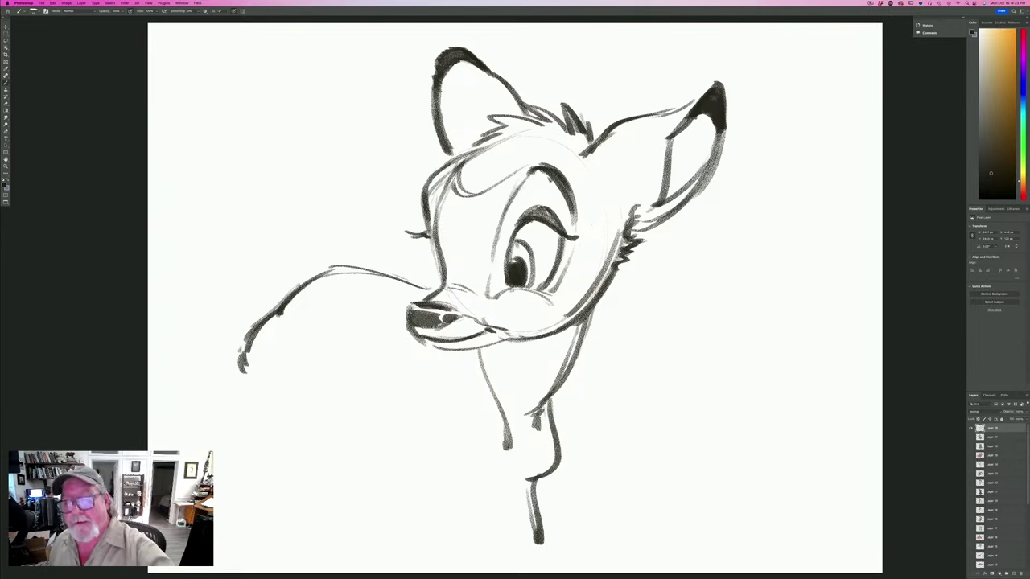
{"action": "left_click_drag", "start_coordinate": [581, 216], "coordinate": [645, 215]}
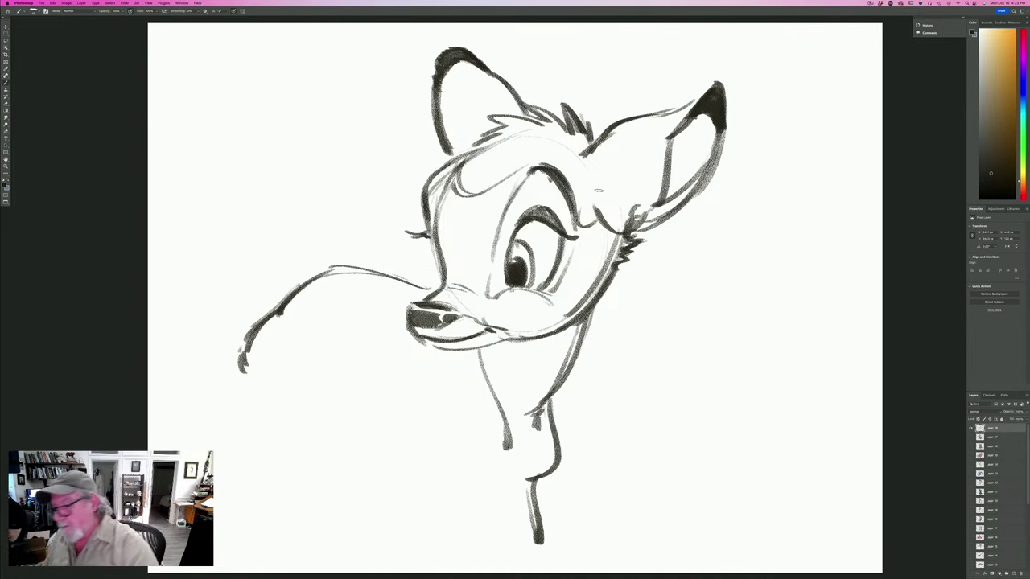
On the layer beneath the line art, paint both ears and the top of the head in a deep reddish brown.
{"action": "left_click", "coordinate": [992, 438]}
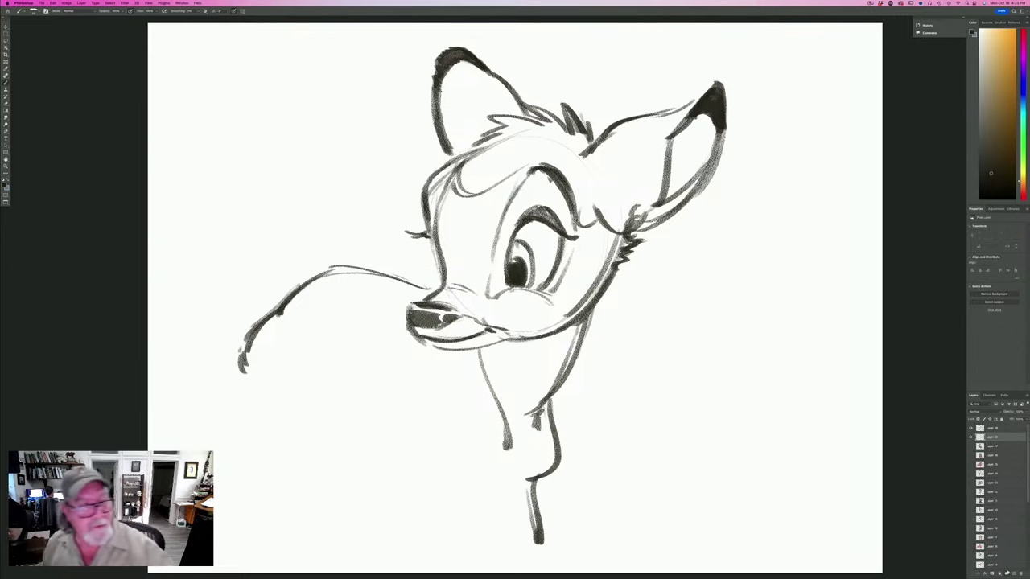
{"action": "left_click", "coordinate": [5, 184]}
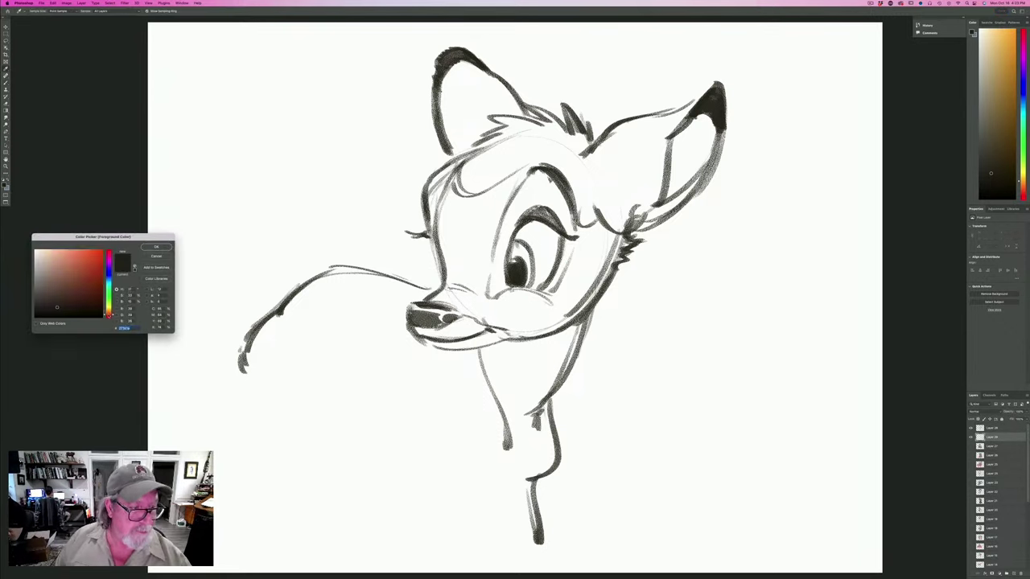
{"action": "left_click_drag", "start_coordinate": [109, 316], "coordinate": [109, 312]}
{"action": "left_click", "coordinate": [89, 278]}
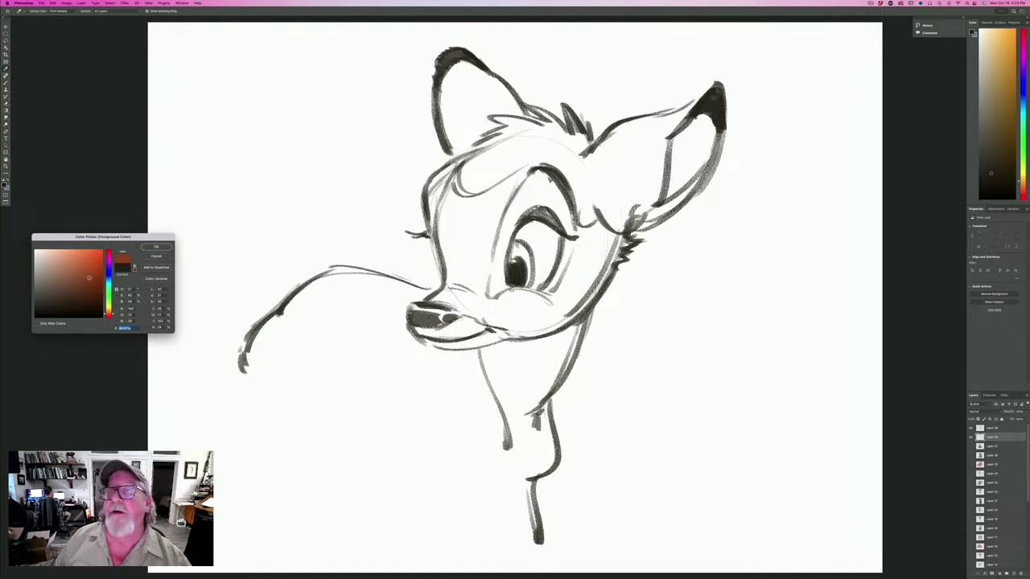
{"action": "left_click_drag", "start_coordinate": [109, 314], "coordinate": [108, 313]}
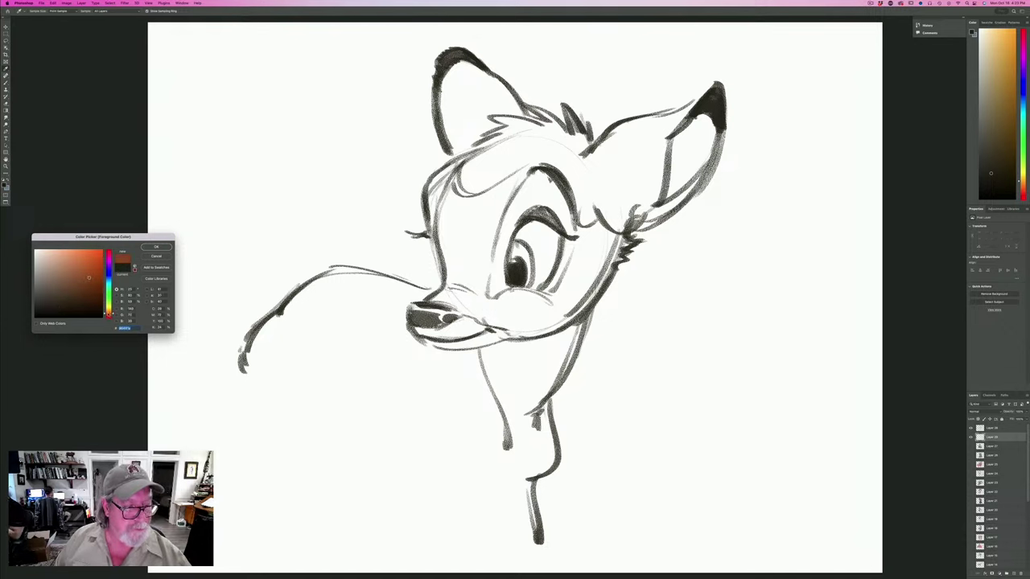
{"action": "left_click", "coordinate": [96, 282]}
{"action": "left_click", "coordinate": [152, 247]}
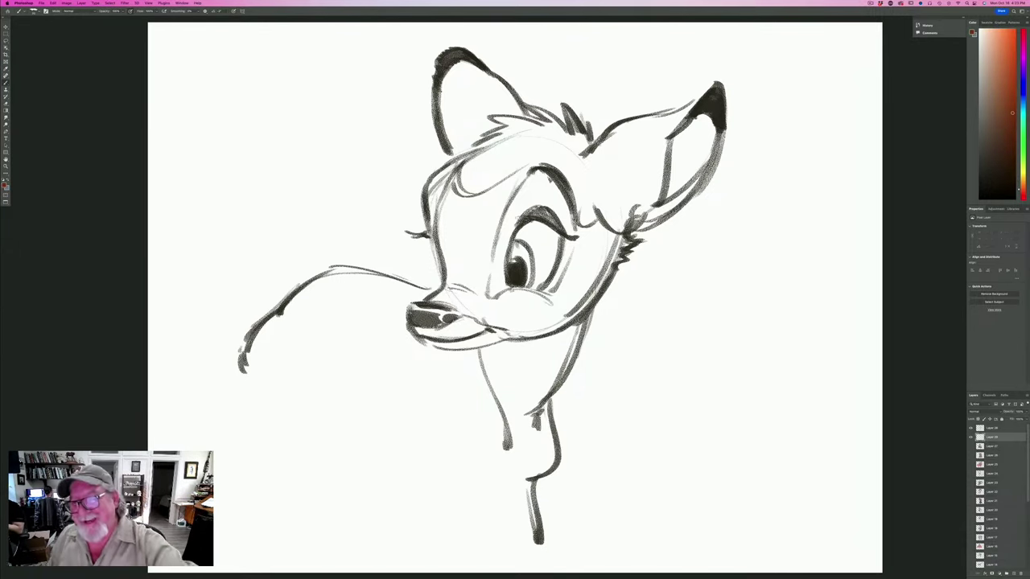
{"action": "mouse_move", "coordinate": [695, 101]}
{"action": "left_mouse_down"}
{"action": "mouse_move", "coordinate": [640, 141]}
{"action": "mouse_move", "coordinate": [619, 129]}
{"action": "mouse_move", "coordinate": [596, 149]}
{"action": "mouse_move", "coordinate": [596, 173]}
{"action": "left_mouse_up"}
{"action": "mouse_move", "coordinate": [640, 146]}
{"action": "left_mouse_down"}
{"action": "mouse_move", "coordinate": [668, 210]}
{"action": "mouse_move", "coordinate": [688, 191]}
{"action": "mouse_move", "coordinate": [635, 215]}
{"action": "mouse_move", "coordinate": [579, 161]}
{"action": "mouse_move", "coordinate": [567, 205]}
{"action": "left_mouse_up"}
{"action": "mouse_move", "coordinate": [568, 157]}
{"action": "left_mouse_down"}
{"action": "mouse_move", "coordinate": [581, 141]}
{"action": "mouse_move", "coordinate": [555, 128]}
{"action": "mouse_move", "coordinate": [527, 149]}
{"action": "mouse_move", "coordinate": [499, 129]}
{"action": "mouse_move", "coordinate": [456, 185]}
{"action": "mouse_move", "coordinate": [483, 193]}
{"action": "mouse_move", "coordinate": [511, 181]}
{"action": "left_mouse_up"}
{"action": "mouse_move", "coordinate": [493, 100]}
{"action": "left_mouse_down"}
{"action": "mouse_move", "coordinate": [496, 129]}
{"action": "mouse_move", "coordinate": [483, 80]}
{"action": "mouse_move", "coordinate": [463, 97]}
{"action": "mouse_move", "coordinate": [447, 145]}
{"action": "left_mouse_up"}
{"action": "mouse_move", "coordinate": [447, 74]}
{"action": "left_mouse_down"}
{"action": "mouse_move", "coordinate": [441, 129]}
{"action": "mouse_move", "coordinate": [453, 160]}
{"action": "left_mouse_up"}
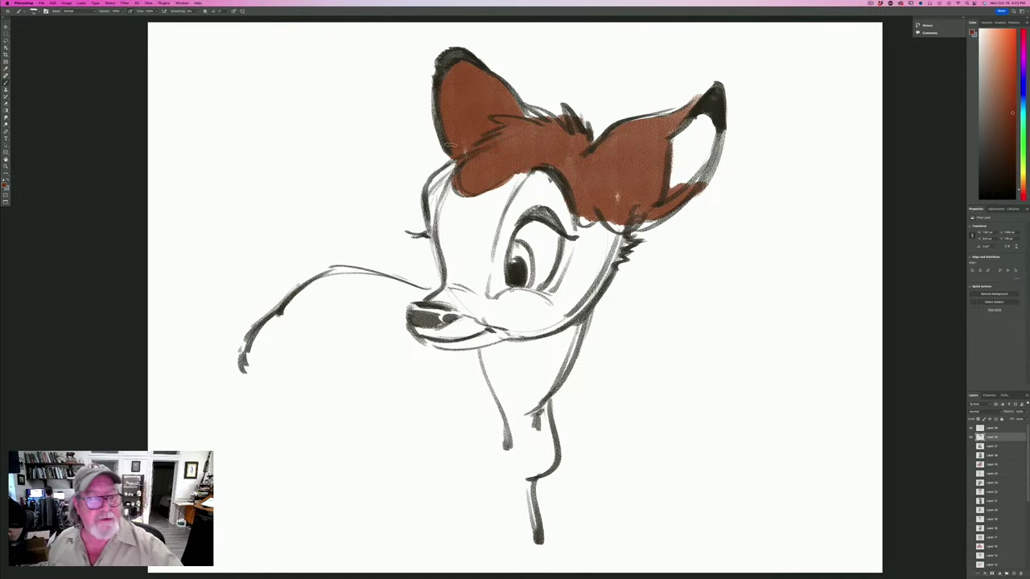
Paint the face, cheek, neck and foreleg in a slightly lighter brown, leaving the eye surround and muzzle unpainted.
{"action": "left_click", "coordinate": [5, 184]}
{"action": "left_click", "coordinate": [77, 276]}
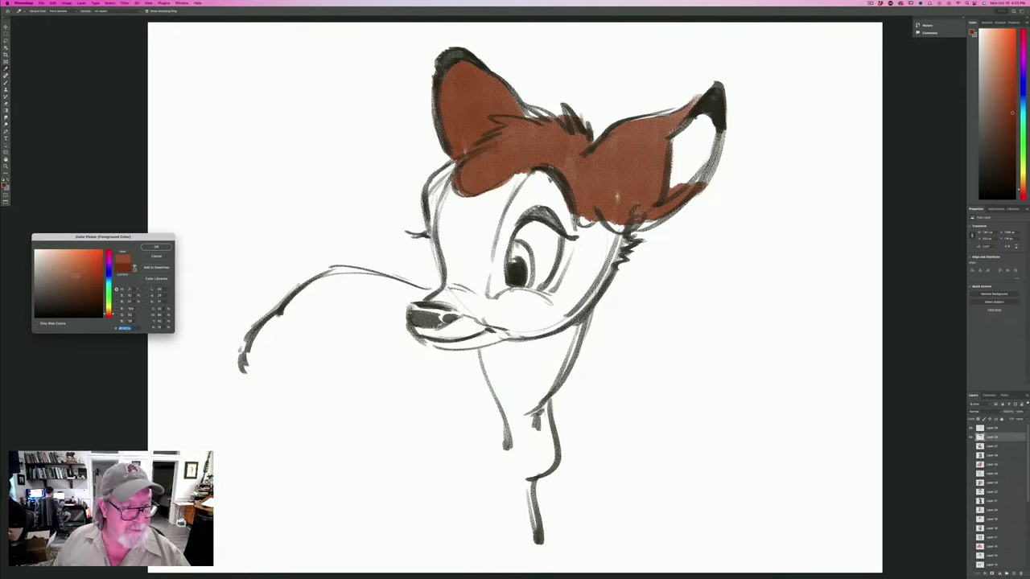
{"action": "left_click", "coordinate": [157, 246]}
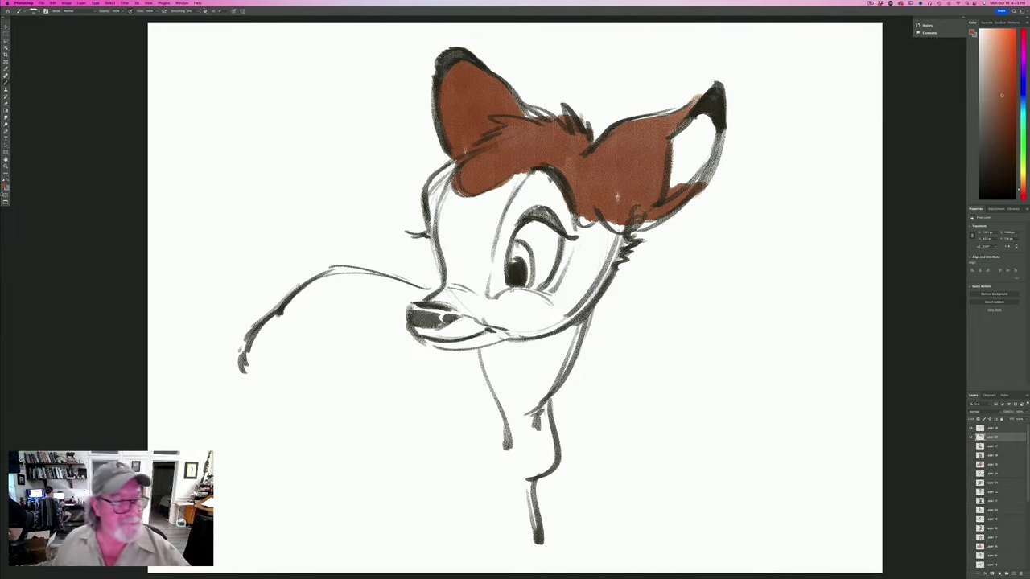
{"action": "left_click", "coordinate": [5, 186]}
{"action": "left_click", "coordinate": [83, 276]}
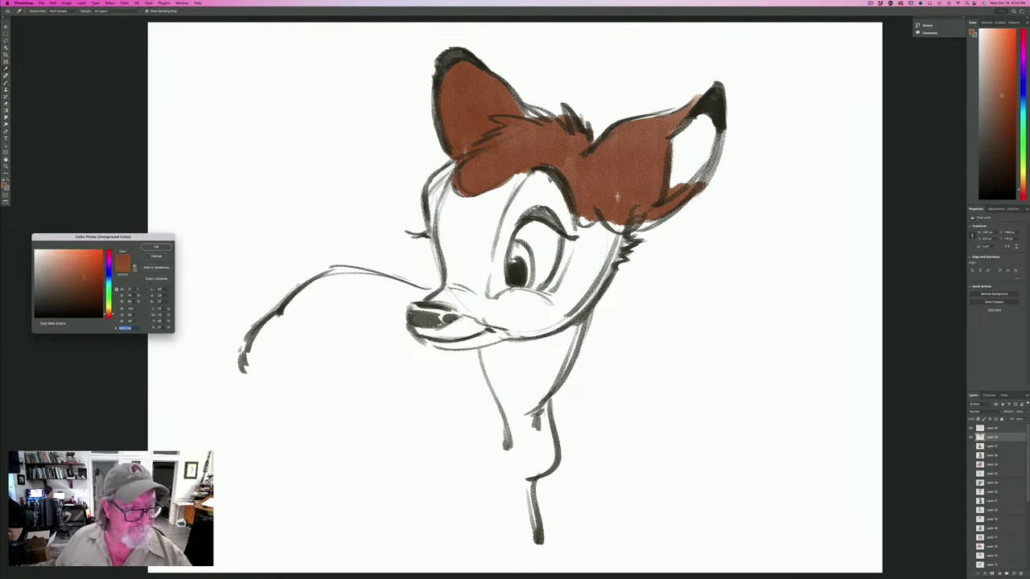
{"action": "left_click", "coordinate": [156, 247]}
{"action": "mouse_move", "coordinate": [612, 242]}
{"action": "left_mouse_down"}
{"action": "mouse_move", "coordinate": [576, 302]}
{"action": "mouse_move", "coordinate": [581, 222]}
{"action": "mouse_move", "coordinate": [554, 311]}
{"action": "mouse_move", "coordinate": [503, 331]}
{"action": "mouse_move", "coordinate": [435, 297]}
{"action": "mouse_move", "coordinate": [475, 258]}
{"action": "mouse_move", "coordinate": [483, 274]}
{"action": "mouse_move", "coordinate": [442, 217]}
{"action": "mouse_move", "coordinate": [457, 193]}
{"action": "mouse_move", "coordinate": [475, 222]}
{"action": "mouse_move", "coordinate": [524, 177]}
{"action": "left_mouse_up"}
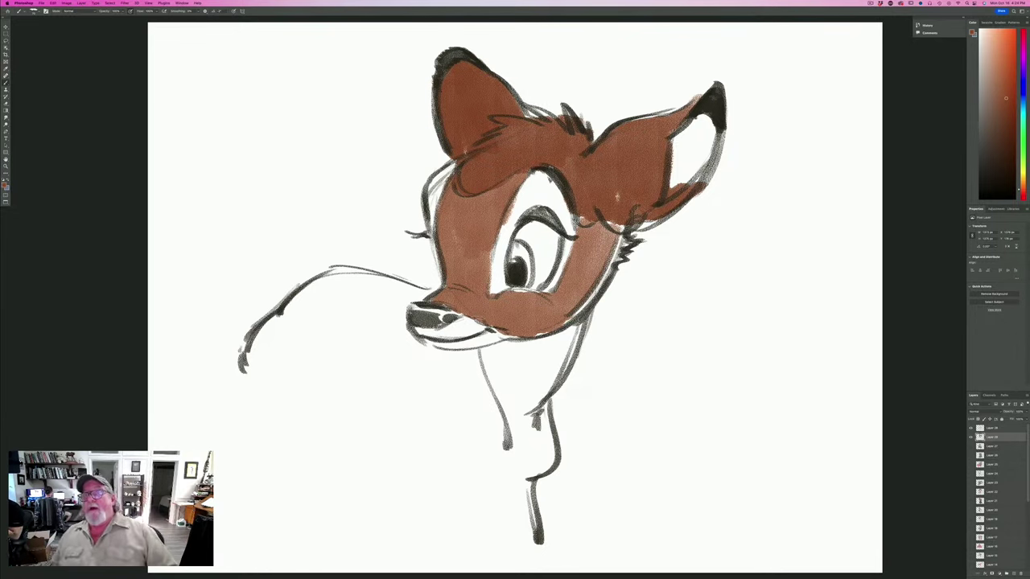
{"action": "mouse_move", "coordinate": [509, 344]}
{"action": "left_mouse_down"}
{"action": "mouse_move", "coordinate": [514, 374]}
{"action": "mouse_move", "coordinate": [494, 346]}
{"action": "mouse_move", "coordinate": [479, 378]}
{"action": "mouse_move", "coordinate": [507, 414]}
{"action": "mouse_move", "coordinate": [543, 419]}
{"action": "mouse_move", "coordinate": [531, 541]}
{"action": "left_mouse_up"}
{"action": "left_click_drag", "start_coordinate": [456, 356], "coordinate": [431, 350]}
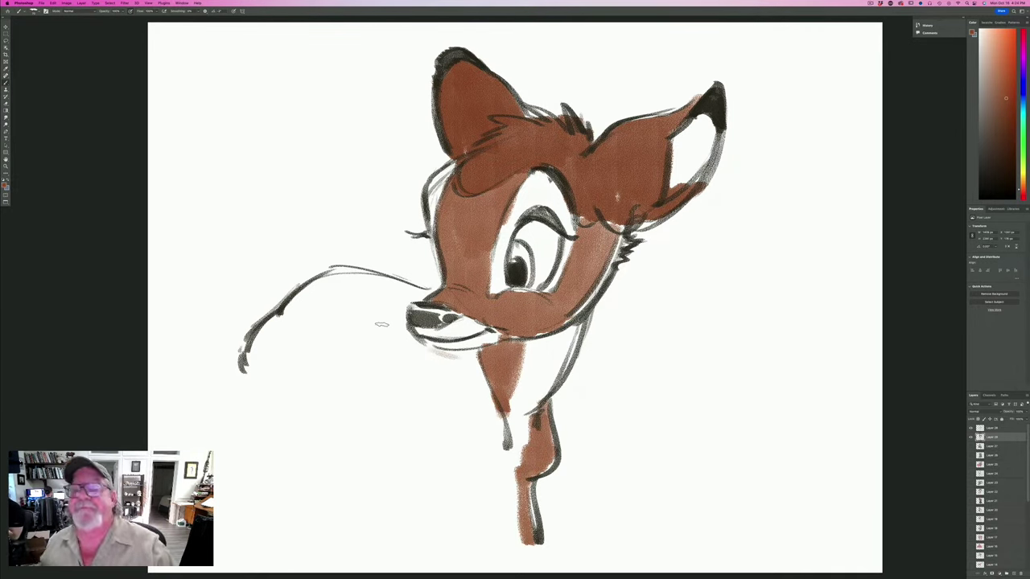
Fill the eye surround, the far brow area and the muzzle with a pale tan.
{"action": "left_click", "coordinate": [6, 185]}
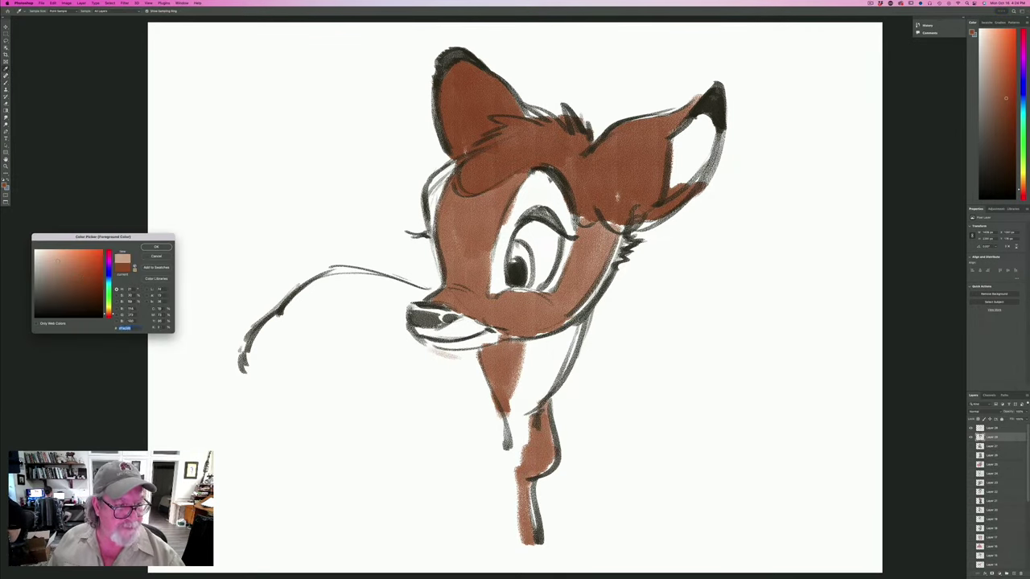
{"action": "left_click", "coordinate": [157, 246]}
{"action": "mouse_move", "coordinate": [565, 273]}
{"action": "left_mouse_down"}
{"action": "mouse_move", "coordinate": [568, 208]}
{"action": "mouse_move", "coordinate": [547, 179]}
{"action": "mouse_move", "coordinate": [524, 195]}
{"action": "mouse_move", "coordinate": [505, 235]}
{"action": "mouse_move", "coordinate": [492, 295]}
{"action": "left_mouse_up"}
{"action": "left_click_drag", "start_coordinate": [451, 166], "coordinate": [429, 228]}
{"action": "mouse_move", "coordinate": [473, 327]}
{"action": "left_mouse_down"}
{"action": "mouse_move", "coordinate": [494, 339]}
{"action": "mouse_move", "coordinate": [470, 325]}
{"action": "mouse_move", "coordinate": [444, 339]}
{"action": "mouse_move", "coordinate": [415, 333]}
{"action": "mouse_move", "coordinate": [494, 336]}
{"action": "mouse_move", "coordinate": [482, 336]}
{"action": "left_mouse_up"}
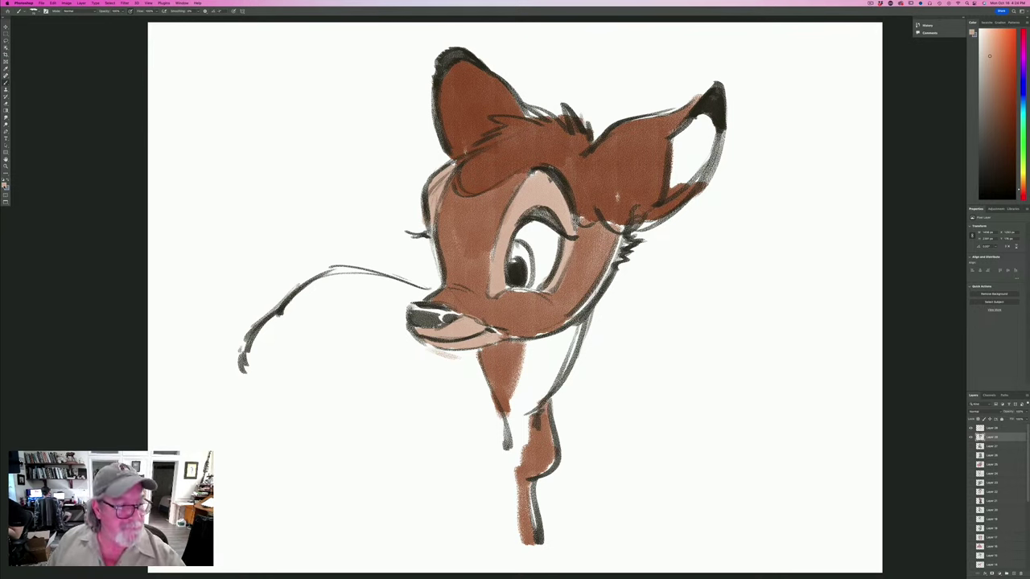
Paint the inside of the fawn's near ear in a muted rosy pink on the colour layer.
{"action": "left_click", "coordinate": [5, 184]}
{"action": "left_click_drag", "start_coordinate": [108, 315], "coordinate": [108, 317]}
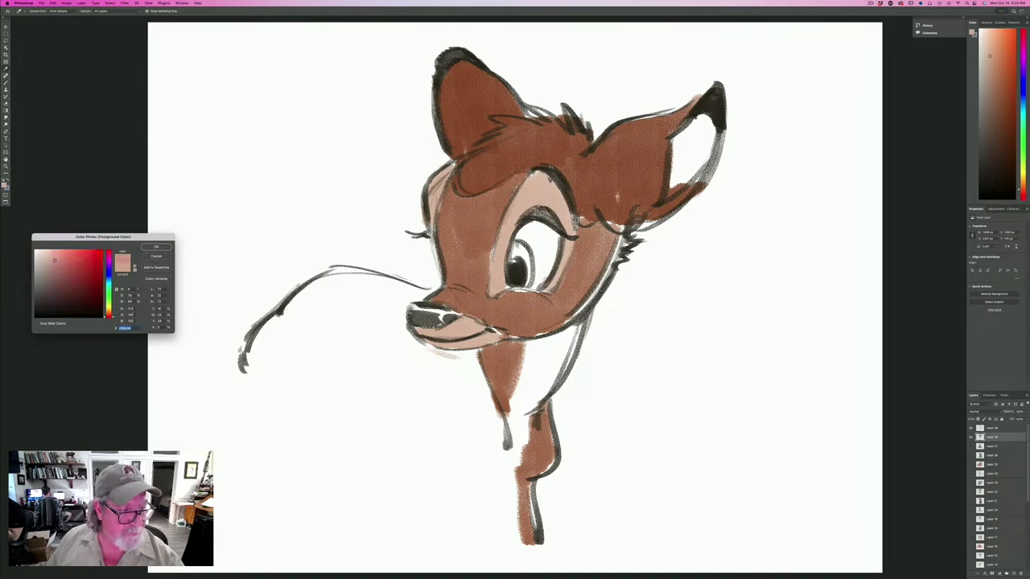
{"action": "left_click", "coordinate": [156, 246]}
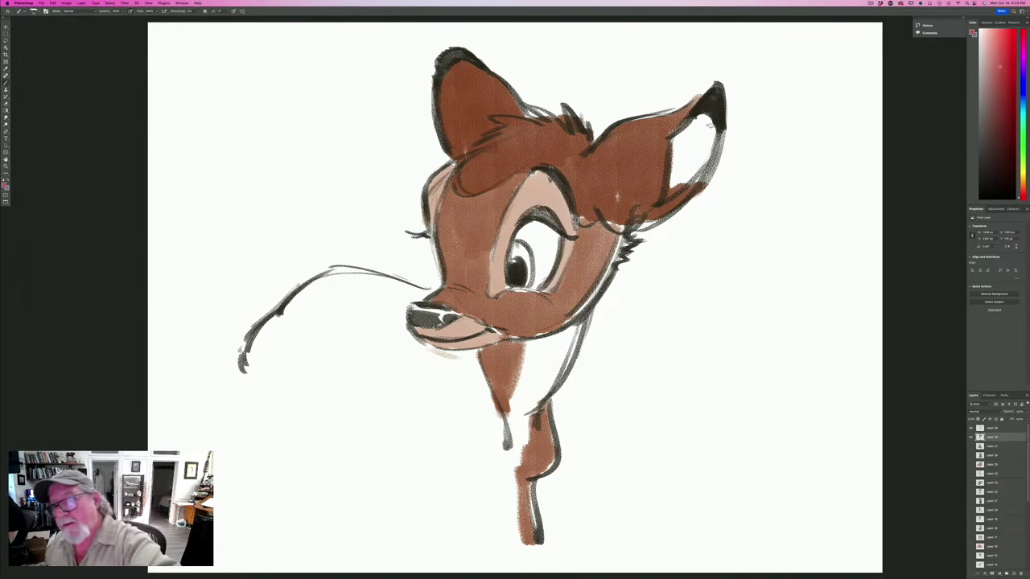
{"action": "mouse_move", "coordinate": [709, 126]}
{"action": "left_mouse_down"}
{"action": "mouse_move", "coordinate": [684, 178]}
{"action": "mouse_move", "coordinate": [694, 129]}
{"action": "mouse_move", "coordinate": [674, 179]}
{"action": "left_mouse_up"}
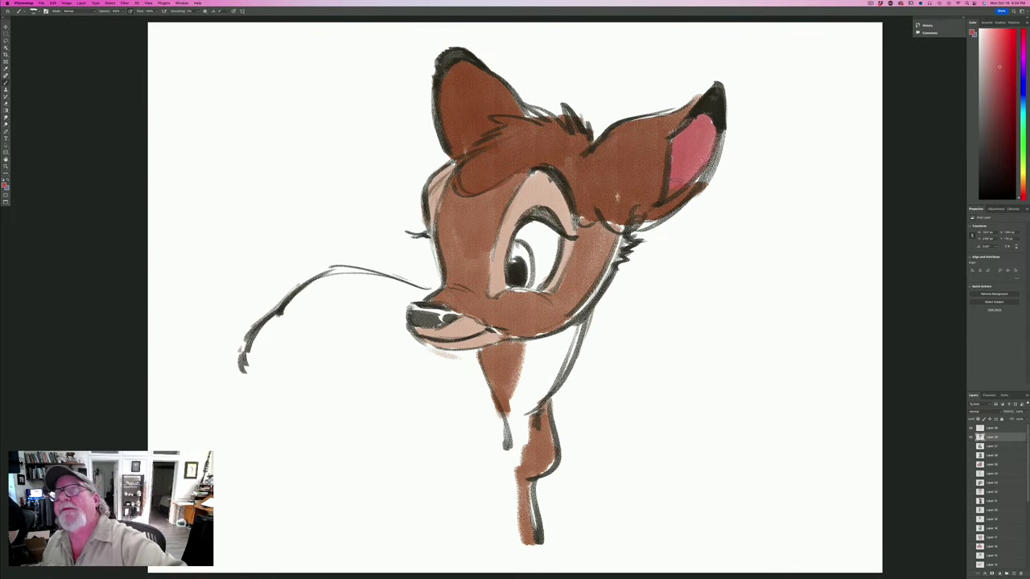
Fill the iris around the fawn's pupil with a bright orange.
{"action": "left_click", "coordinate": [4, 184]}
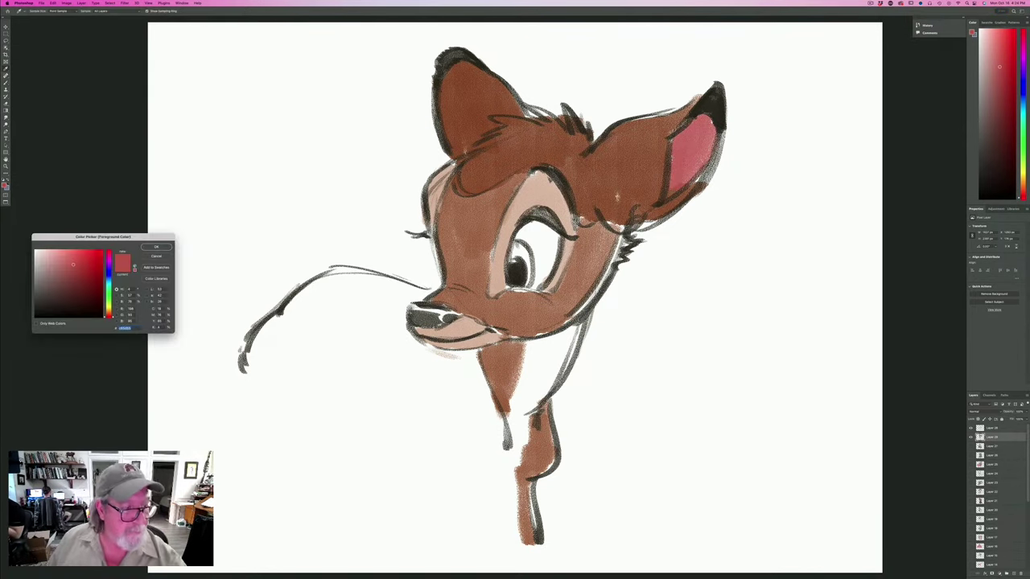
{"action": "left_click_drag", "start_coordinate": [109, 315], "coordinate": [108, 311]}
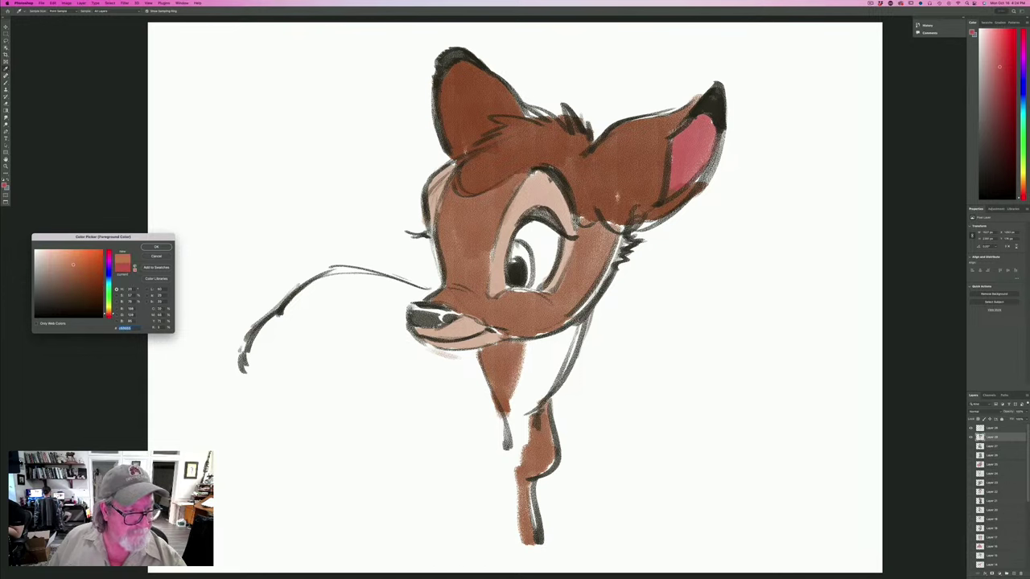
{"action": "left_click", "coordinate": [165, 248]}
{"action": "mouse_move", "coordinate": [531, 256]}
{"action": "left_mouse_down"}
{"action": "mouse_move", "coordinate": [530, 265]}
{"action": "mouse_move", "coordinate": [515, 250]}
{"action": "left_mouse_up"}
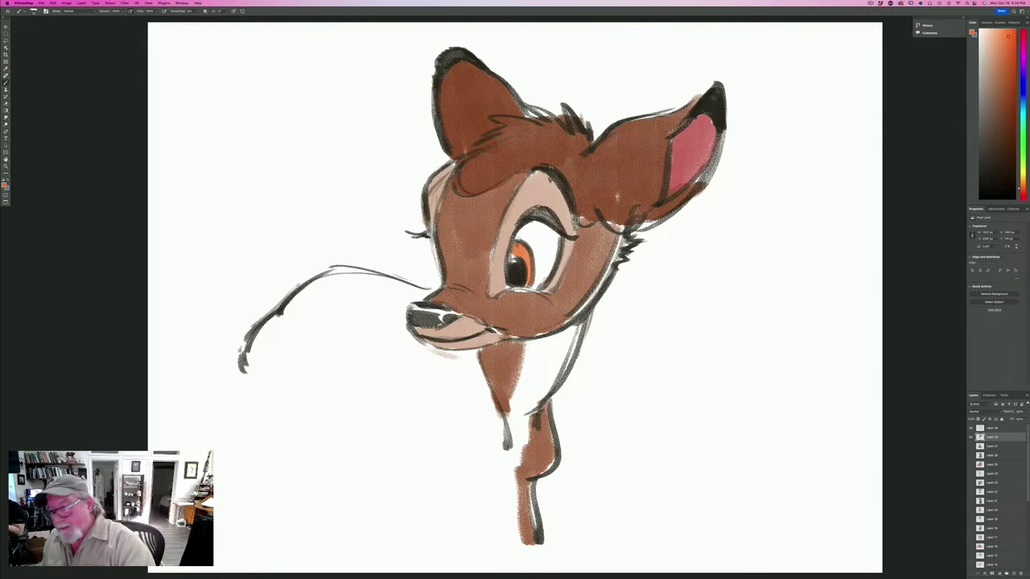
Merge the fawn's line art layer and colour layer into a single layer.
{"action": "left_click", "coordinate": [991, 427], "text": "shift"}
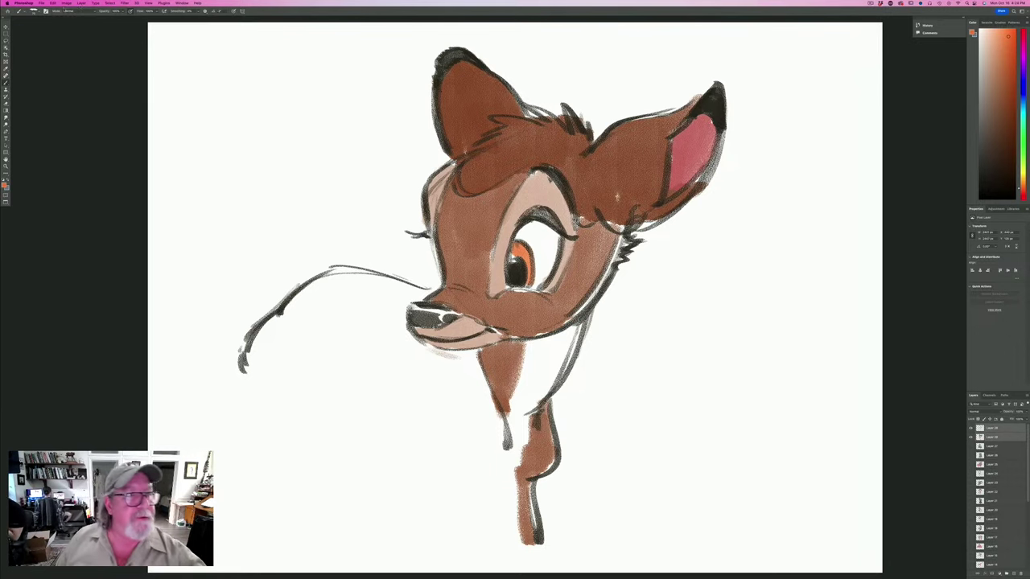
{"action": "left_click", "coordinate": [81, 2]}
{"action": "left_click", "coordinate": [83, 196]}
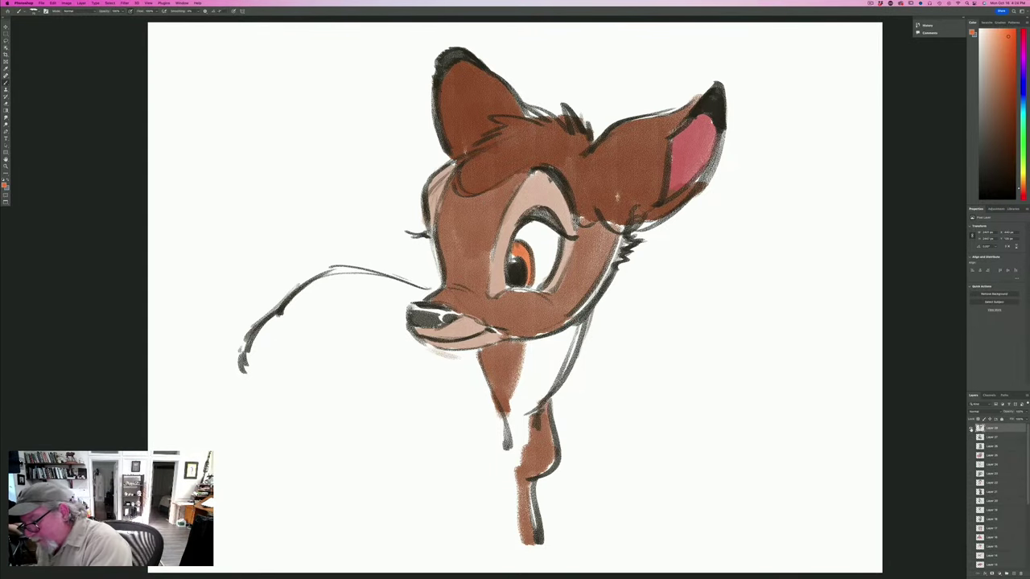
Hide the merged fawn layer and add a new empty layer above it for a fresh drawing.
{"action": "left_click", "coordinate": [971, 428]}
{"action": "left_click", "coordinate": [1013, 573]}
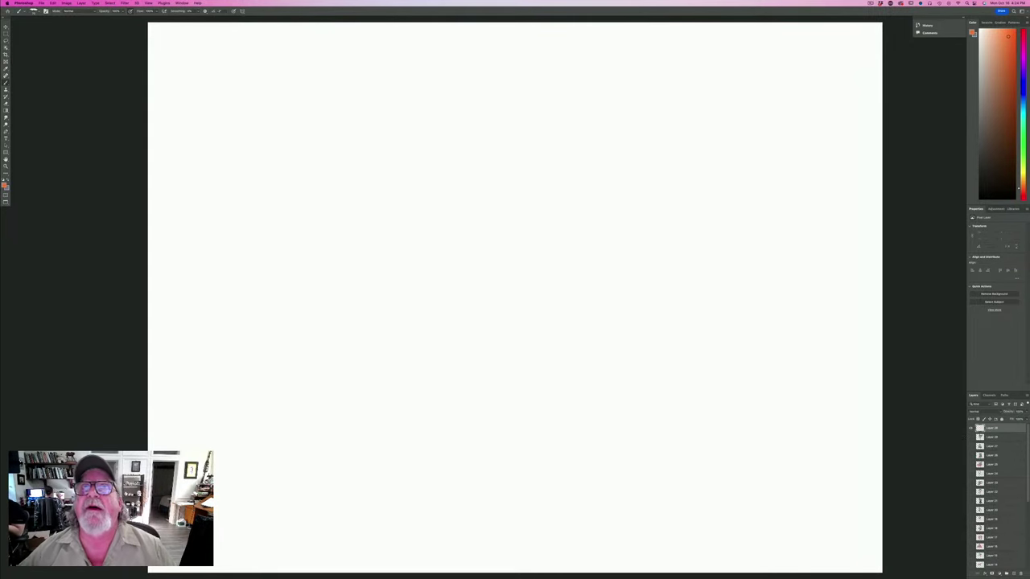
{"action": "key", "text": "Tab"}
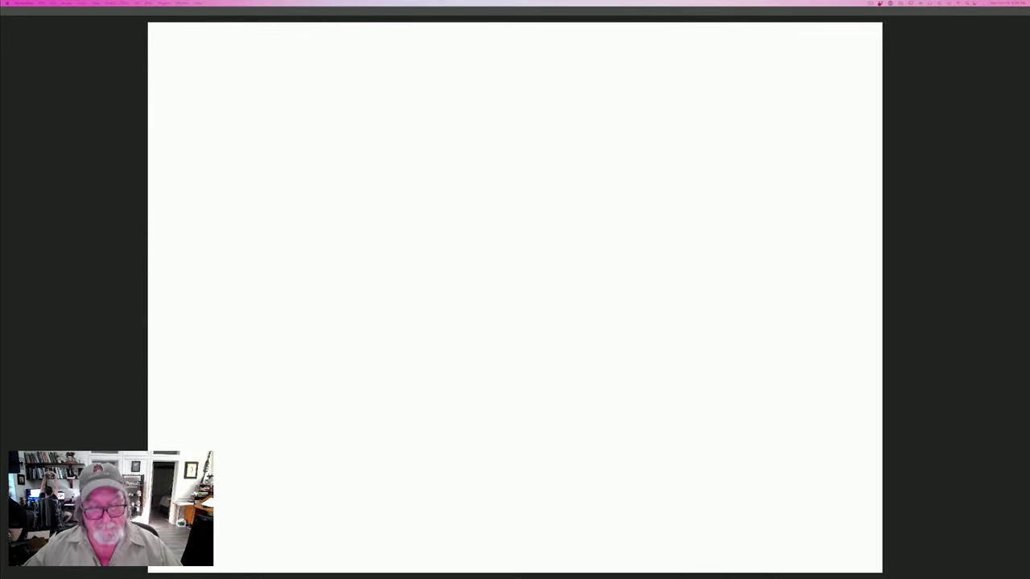
{"action": "key", "text": "Tab"}
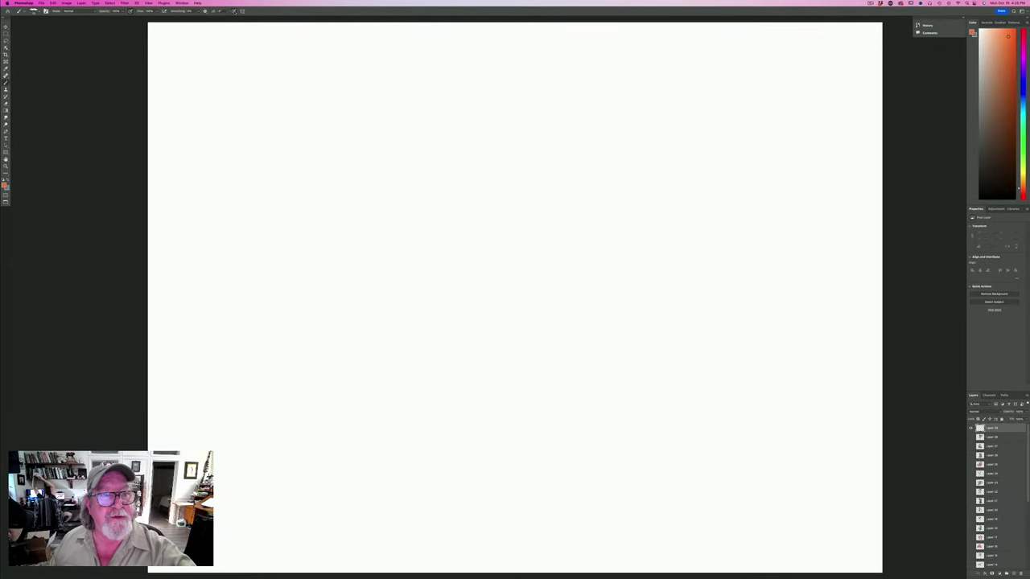
With a near-black foreground colour, sketch a loose circle for a new character's head in the upper middle of the canvas.
{"action": "left_click", "coordinate": [5, 185]}
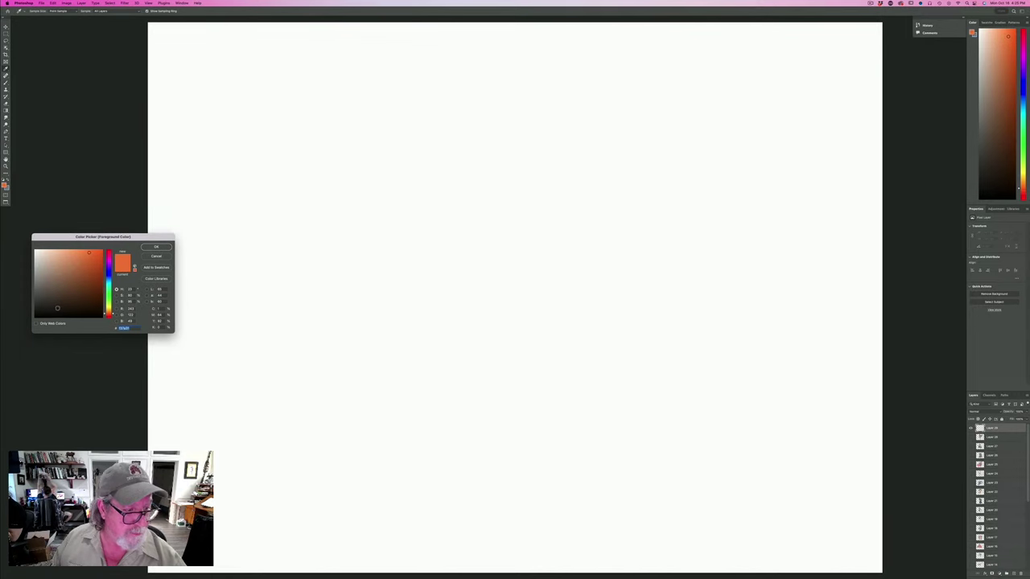
{"action": "left_click", "coordinate": [57, 309]}
{"action": "left_click", "coordinate": [156, 247]}
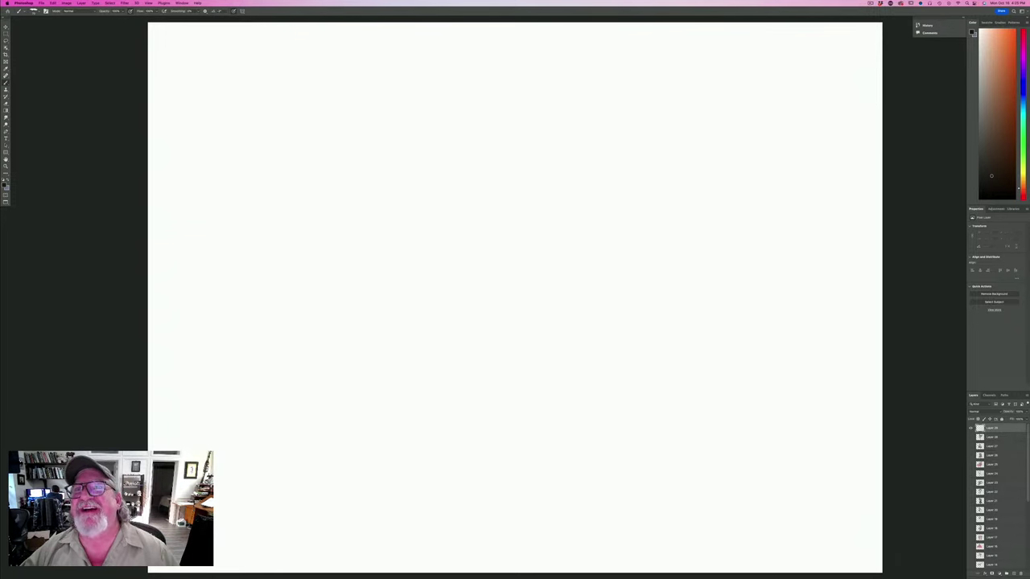
{"action": "key", "text": "Tab"}
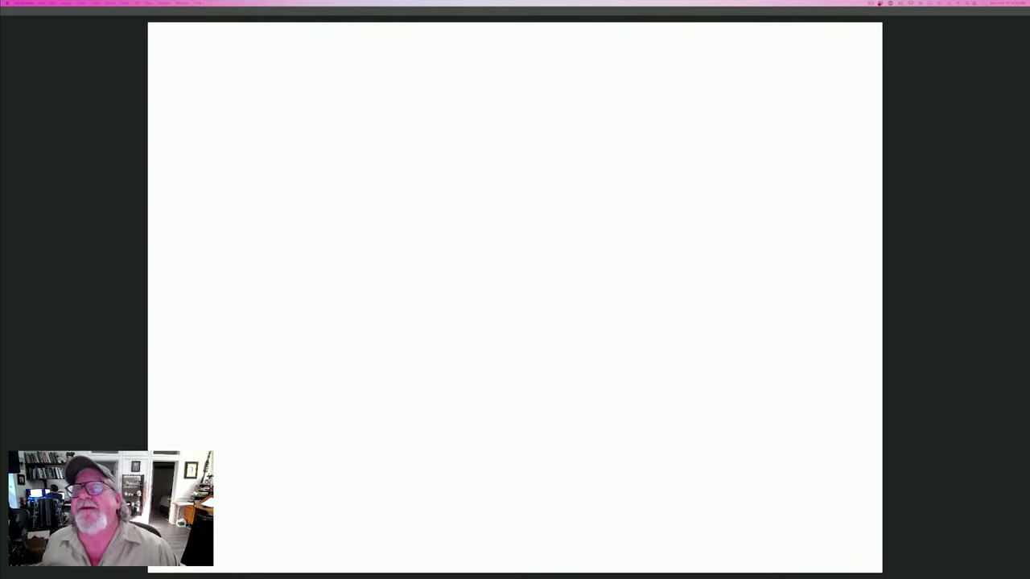
{"action": "key", "text": "Tab"}
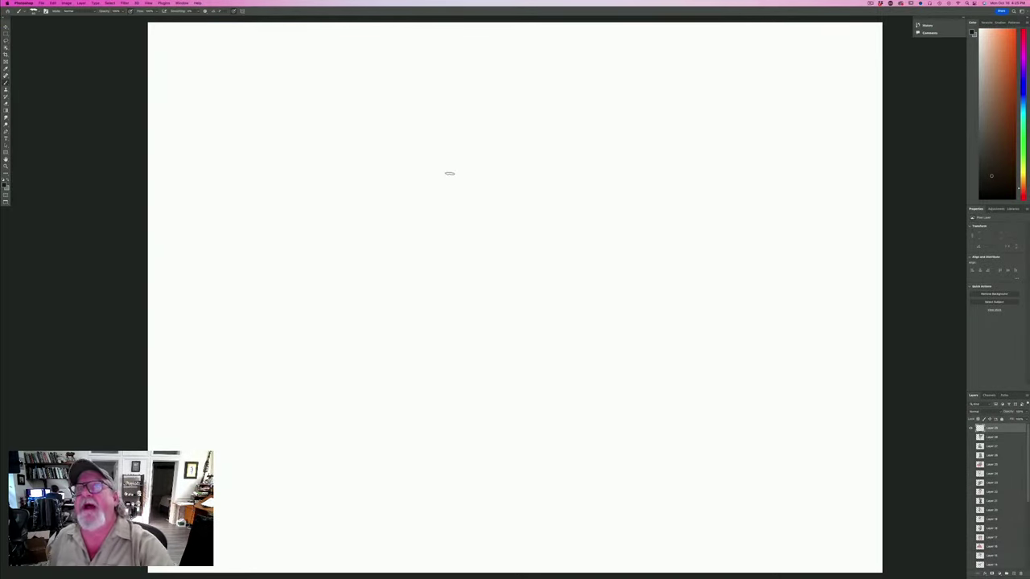
{"action": "mouse_move", "coordinate": [534, 162]}
{"action": "left_mouse_down"}
{"action": "mouse_move", "coordinate": [443, 184]}
{"action": "mouse_move", "coordinate": [531, 152]}
{"action": "mouse_move", "coordinate": [522, 250]}
{"action": "mouse_move", "coordinate": [541, 179]}
{"action": "left_mouse_up"}
{"action": "left_click_drag", "start_coordinate": [454, 183], "coordinate": [444, 207]}
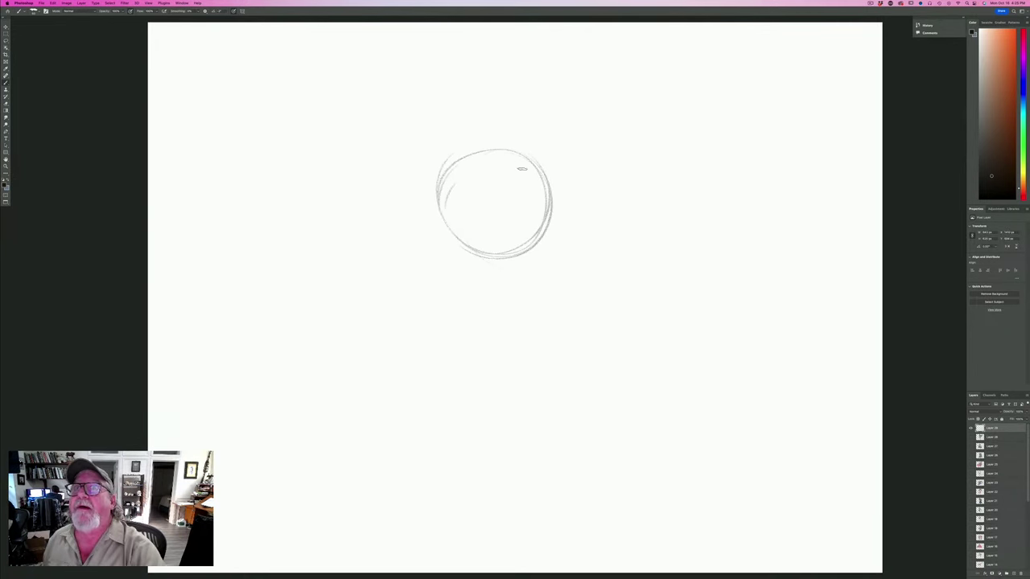
Sketch angry slanted brow lines and two eye shapes inside the head circle, and start the snout's upper line.
{"action": "mouse_move", "coordinate": [514, 159]}
{"action": "left_mouse_down"}
{"action": "mouse_move", "coordinate": [474, 189]}
{"action": "mouse_move", "coordinate": [492, 145]}
{"action": "mouse_move", "coordinate": [527, 154]}
{"action": "mouse_move", "coordinate": [517, 138]}
{"action": "mouse_move", "coordinate": [510, 208]}
{"action": "left_mouse_up"}
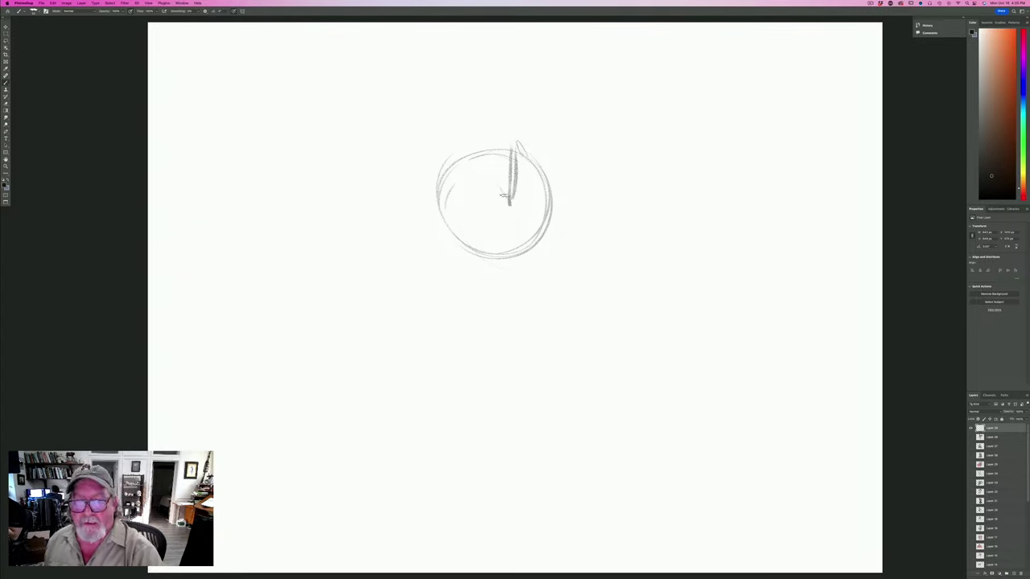
{"action": "left_click_drag", "start_coordinate": [509, 203], "coordinate": [430, 206]}
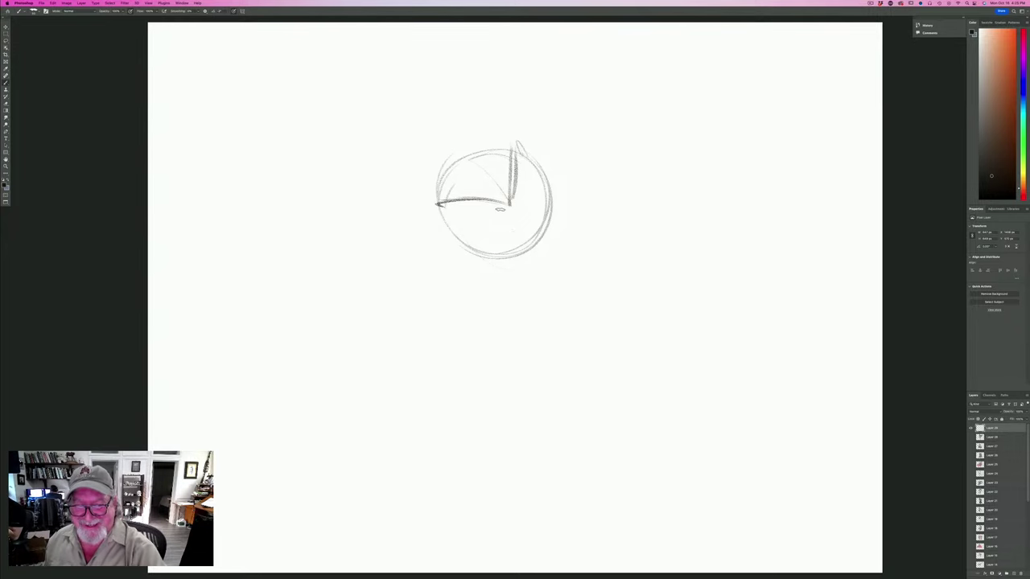
{"action": "mouse_move", "coordinate": [510, 214]}
{"action": "left_mouse_down"}
{"action": "mouse_move", "coordinate": [493, 233]}
{"action": "mouse_move", "coordinate": [474, 239]}
{"action": "mouse_move", "coordinate": [440, 206]}
{"action": "mouse_move", "coordinate": [475, 248]}
{"action": "mouse_move", "coordinate": [447, 215]}
{"action": "mouse_move", "coordinate": [509, 235]}
{"action": "mouse_move", "coordinate": [475, 245]}
{"action": "left_mouse_up"}
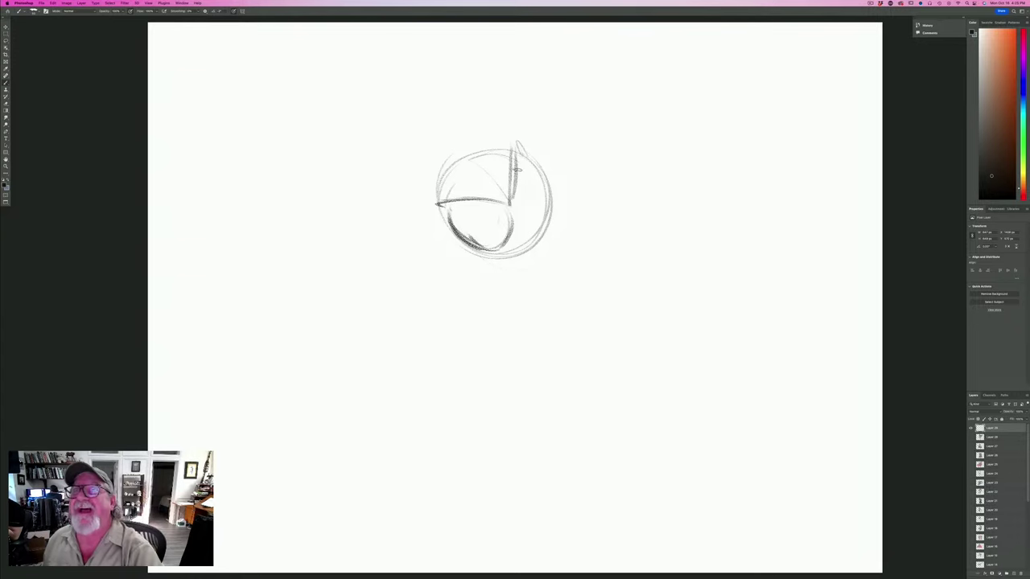
{"action": "mouse_move", "coordinate": [518, 155]}
{"action": "left_mouse_down"}
{"action": "mouse_move", "coordinate": [539, 208]}
{"action": "mouse_move", "coordinate": [505, 264]}
{"action": "left_mouse_up"}
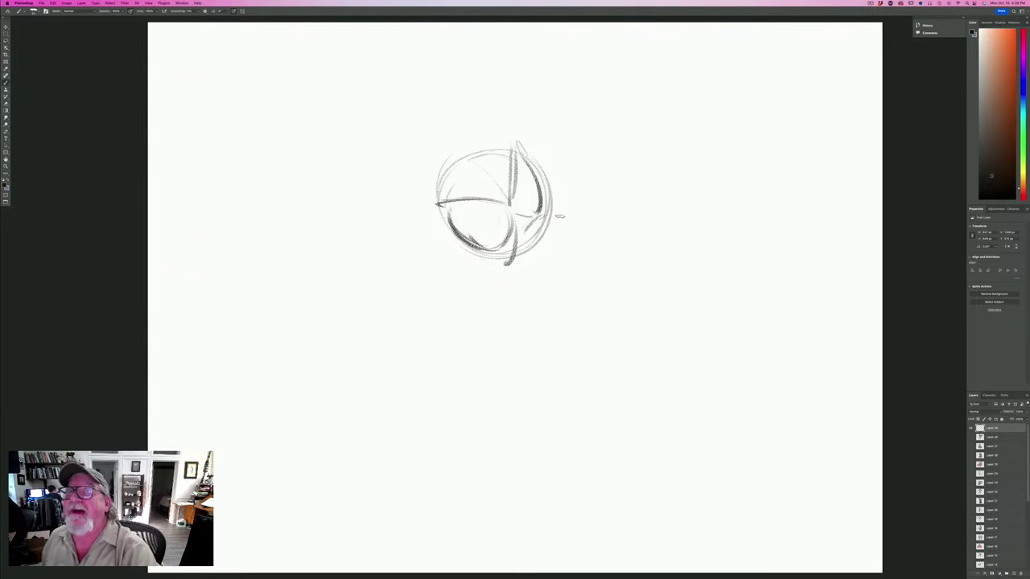
{"action": "left_click_drag", "start_coordinate": [583, 223], "coordinate": [548, 205]}
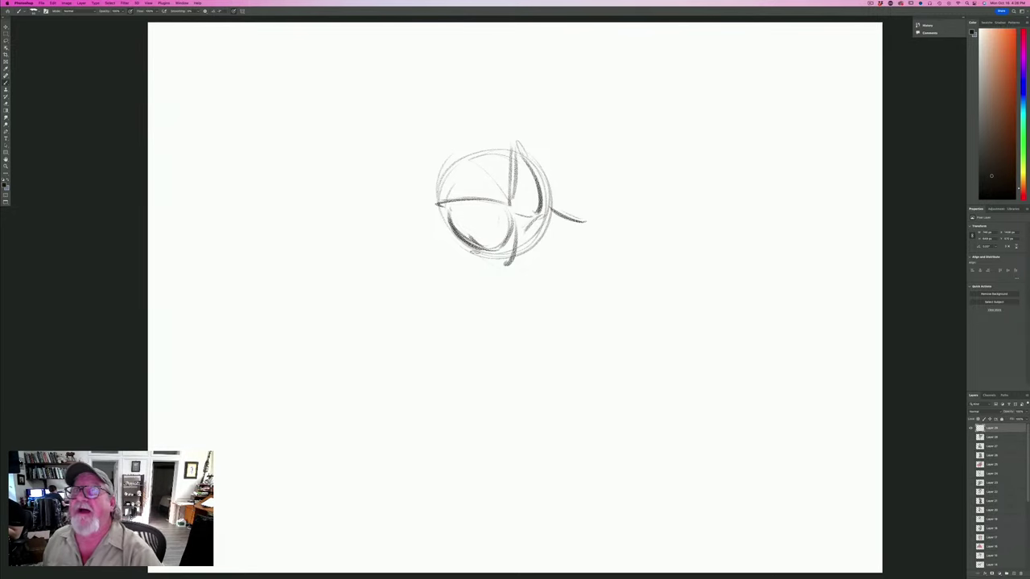
Draw the slanting jaw line below the head, the snout bridge and a large rounded triangular nose at its end.
{"action": "left_click_drag", "start_coordinate": [476, 263], "coordinate": [513, 318]}
{"action": "mouse_move", "coordinate": [535, 225]}
{"action": "left_mouse_down"}
{"action": "mouse_move", "coordinate": [561, 243]}
{"action": "mouse_move", "coordinate": [581, 211]}
{"action": "mouse_move", "coordinate": [633, 247]}
{"action": "left_mouse_up"}
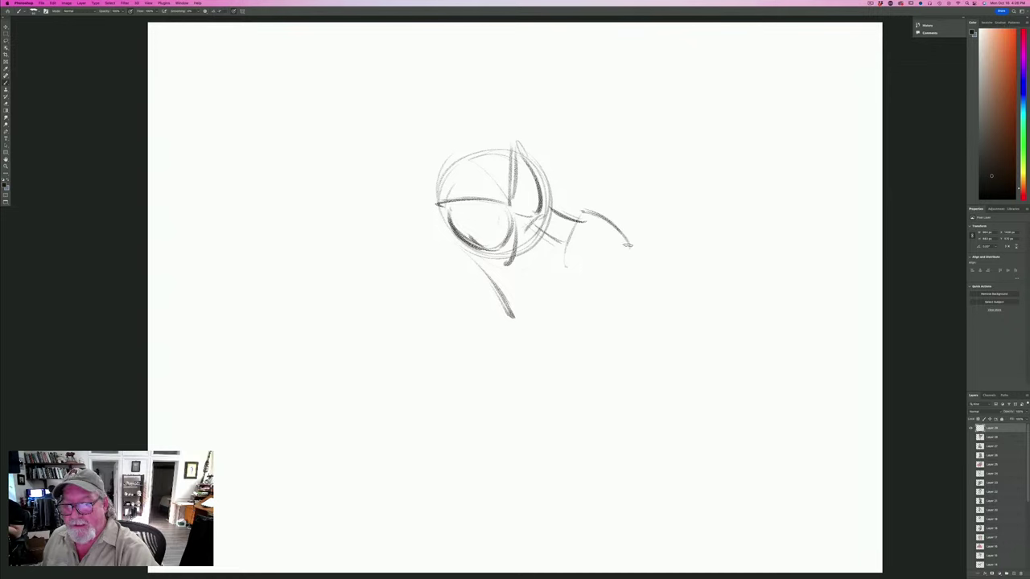
{"action": "left_click_drag", "start_coordinate": [576, 206], "coordinate": [629, 243]}
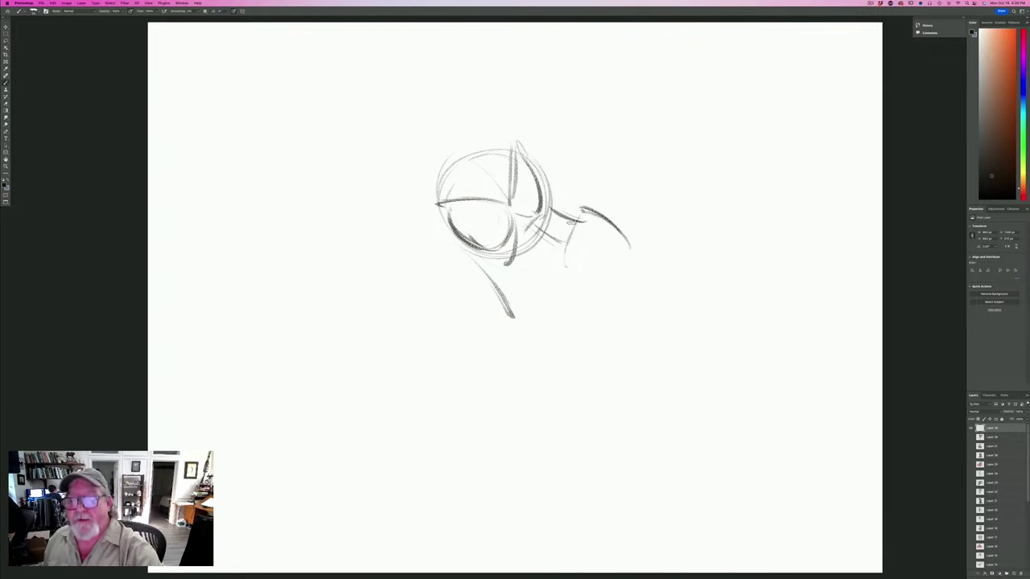
{"action": "mouse_move", "coordinate": [579, 209]}
{"action": "left_mouse_down"}
{"action": "mouse_move", "coordinate": [563, 282]}
{"action": "mouse_move", "coordinate": [625, 255]}
{"action": "left_mouse_up"}
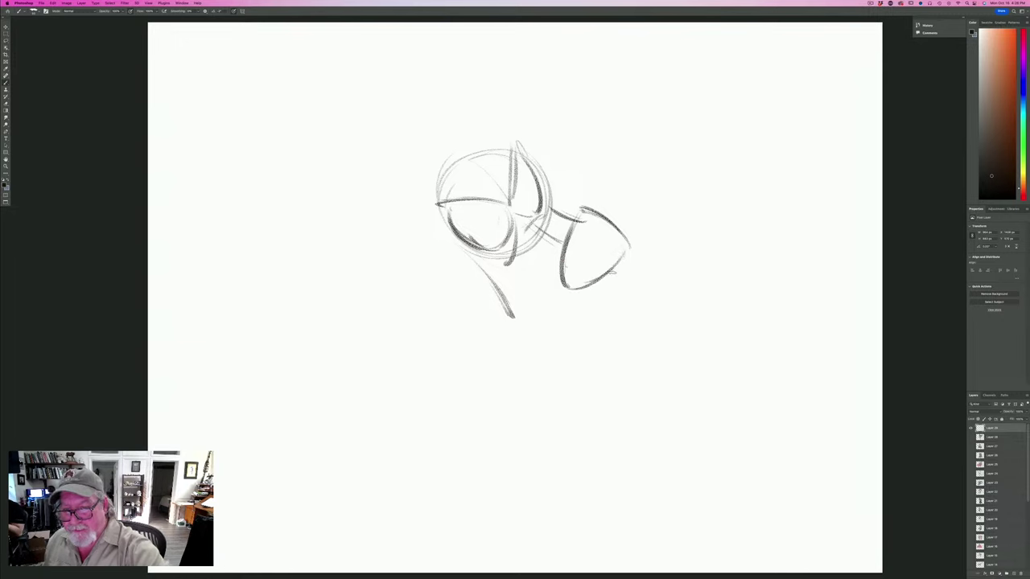
Strengthen the nose outline and add its far edge, a nostril and short jagged strokes along the underside.
{"action": "mouse_move", "coordinate": [565, 286]}
{"action": "left_mouse_down"}
{"action": "mouse_move", "coordinate": [624, 258]}
{"action": "mouse_move", "coordinate": [625, 241]}
{"action": "mouse_move", "coordinate": [631, 275]}
{"action": "left_mouse_up"}
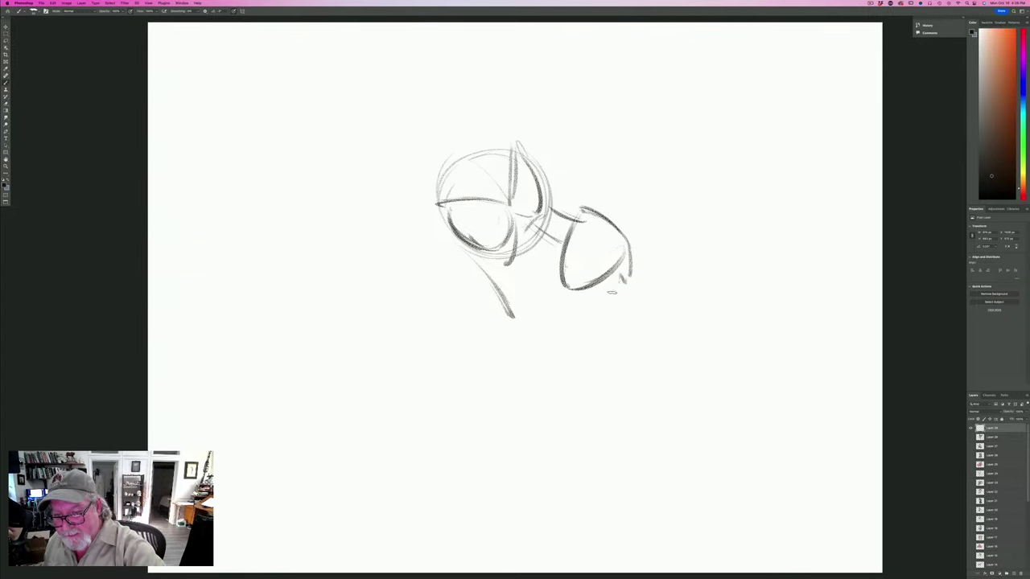
{"action": "left_click_drag", "start_coordinate": [621, 279], "coordinate": [591, 302]}
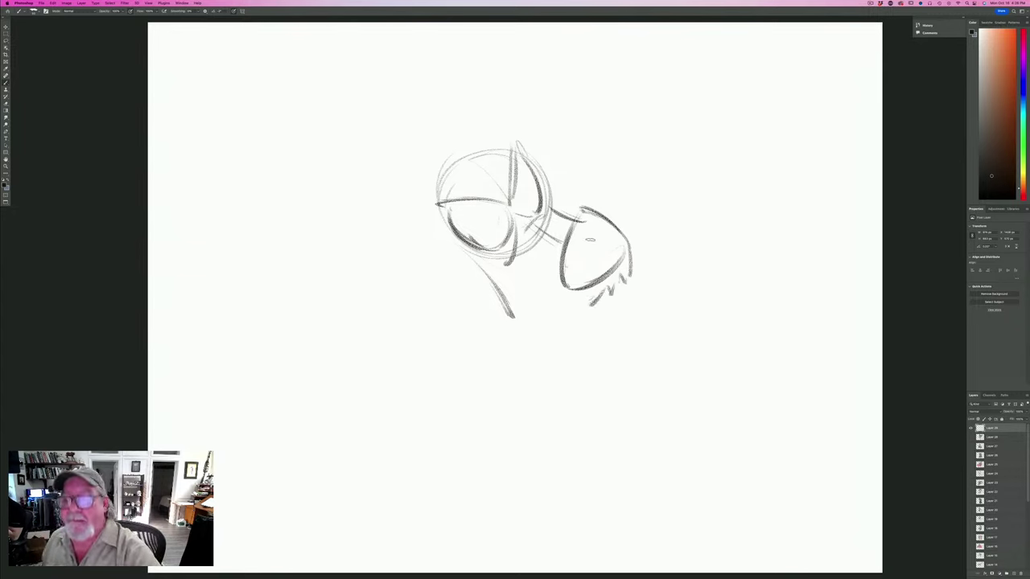
{"action": "mouse_move", "coordinate": [608, 225]}
{"action": "left_mouse_down"}
{"action": "mouse_move", "coordinate": [614, 272]}
{"action": "mouse_move", "coordinate": [576, 256]}
{"action": "mouse_move", "coordinate": [594, 277]}
{"action": "left_mouse_up"}
{"action": "left_click_drag", "start_coordinate": [581, 214], "coordinate": [565, 277]}
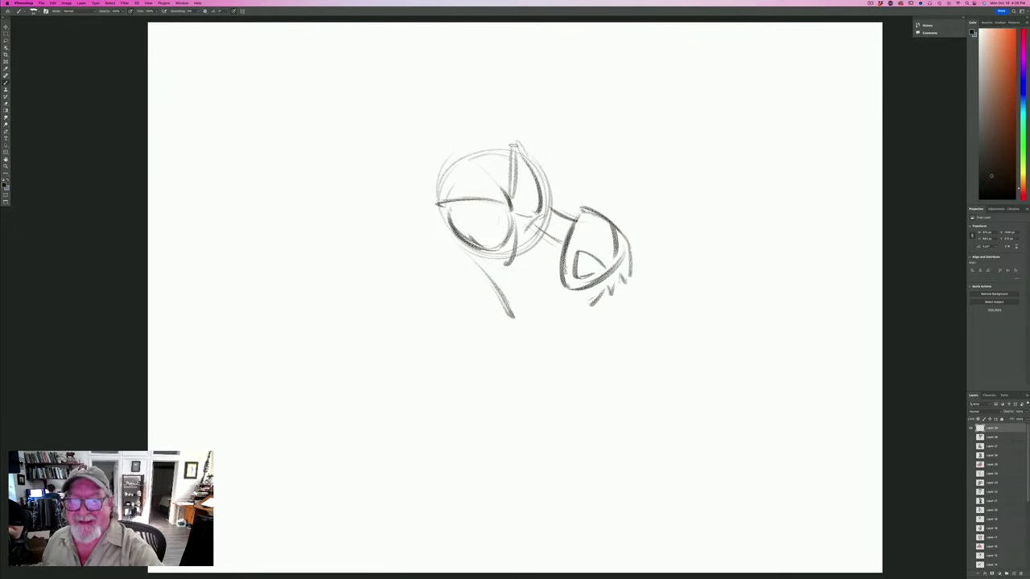
Thicken both brows with pointed outer ends, add small dark pupils, and mark wrinkles across the snout bridge.
{"action": "left_click_drag", "start_coordinate": [518, 145], "coordinate": [513, 179]}
{"action": "left_click_drag", "start_coordinate": [507, 139], "coordinate": [519, 144]}
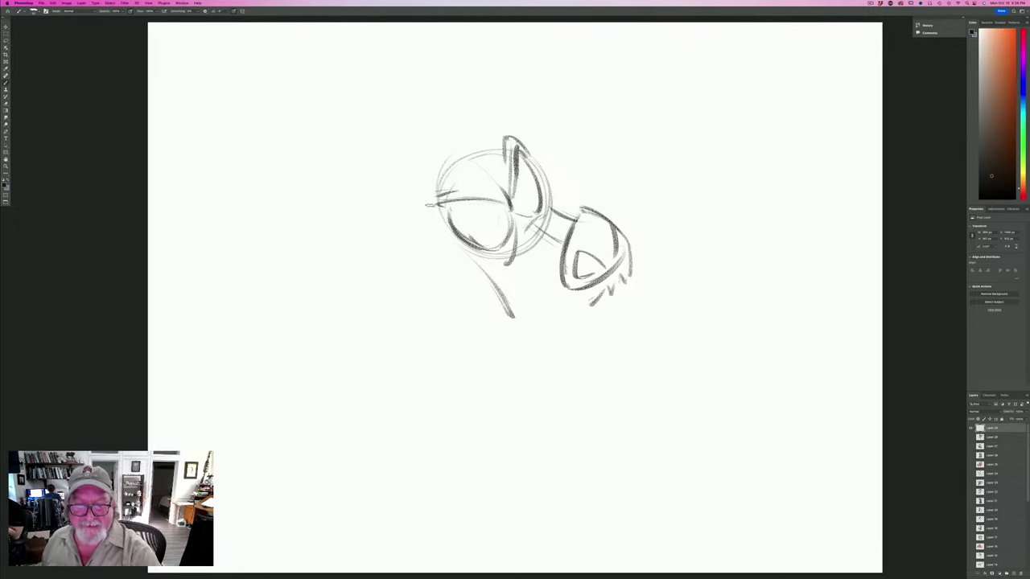
{"action": "mouse_move", "coordinate": [427, 205]}
{"action": "left_mouse_down"}
{"action": "mouse_move", "coordinate": [471, 196]}
{"action": "mouse_move", "coordinate": [500, 217]}
{"action": "left_mouse_up"}
{"action": "left_click_drag", "start_coordinate": [518, 183], "coordinate": [525, 195]}
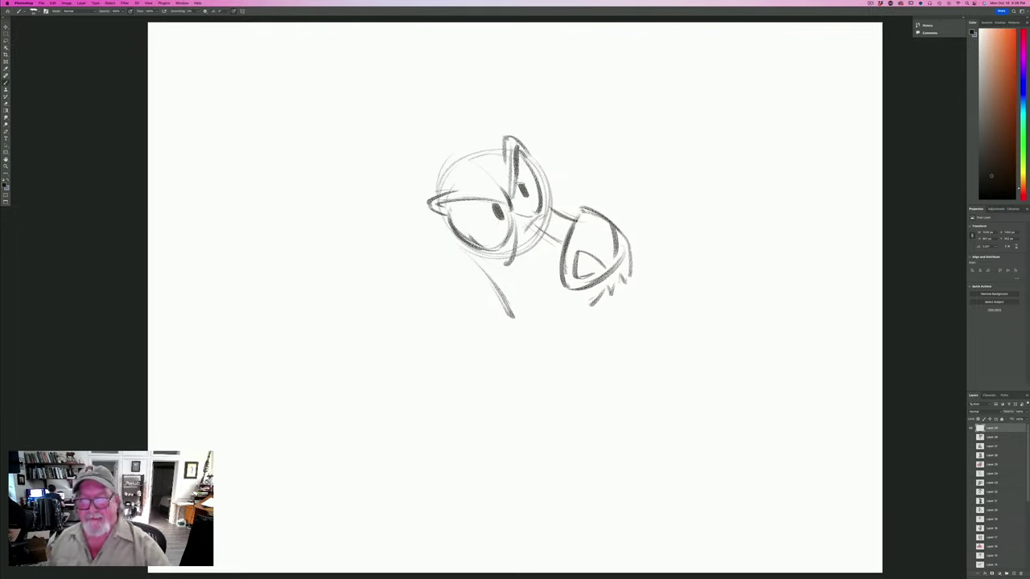
{"action": "mouse_move", "coordinate": [541, 224]}
{"action": "left_mouse_down"}
{"action": "mouse_move", "coordinate": [552, 219]}
{"action": "mouse_move", "coordinate": [532, 254]}
{"action": "left_mouse_up"}
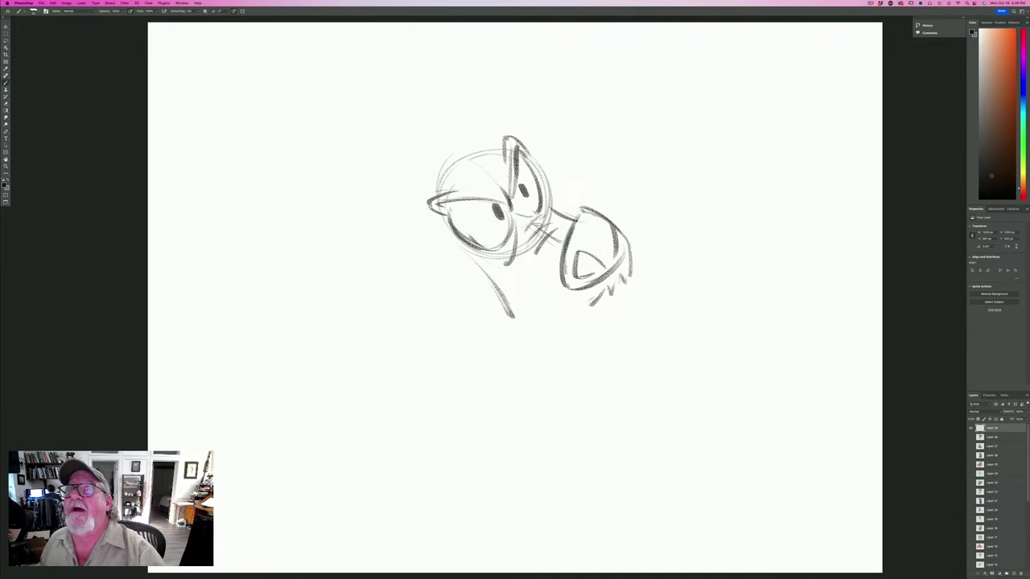
Add jagged fur tufts to the near cheek and beside the far eye, and darken the top curve of the head.
{"action": "mouse_move", "coordinate": [434, 234]}
{"action": "left_mouse_down"}
{"action": "mouse_move", "coordinate": [425, 241]}
{"action": "mouse_move", "coordinate": [438, 253]}
{"action": "mouse_move", "coordinate": [436, 282]}
{"action": "mouse_move", "coordinate": [447, 268]}
{"action": "left_mouse_up"}
{"action": "mouse_move", "coordinate": [457, 263]}
{"action": "left_mouse_down"}
{"action": "mouse_move", "coordinate": [443, 284]}
{"action": "mouse_move", "coordinate": [467, 277]}
{"action": "mouse_move", "coordinate": [502, 303]}
{"action": "left_mouse_up"}
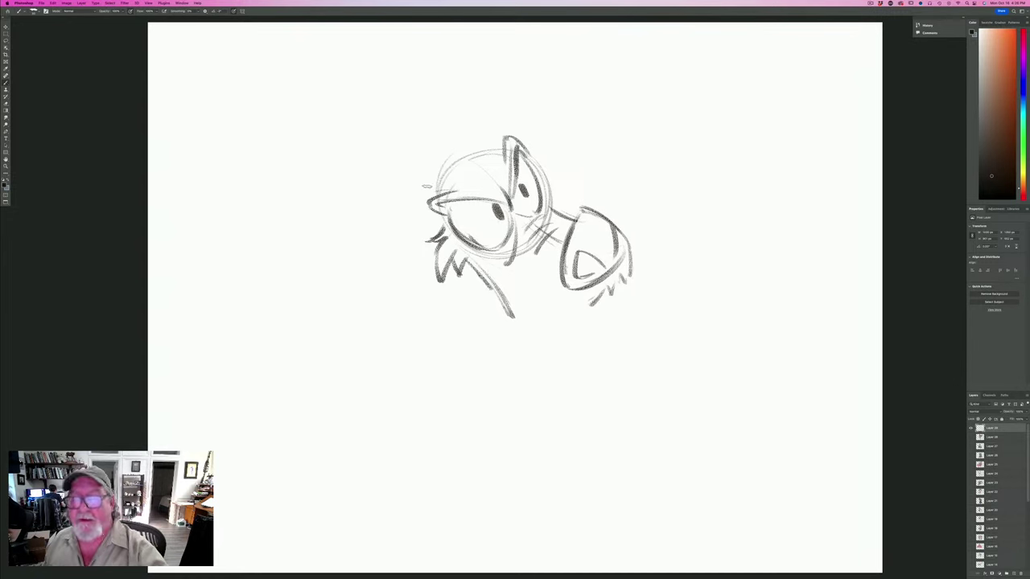
{"action": "left_click_drag", "start_coordinate": [543, 170], "coordinate": [551, 182]}
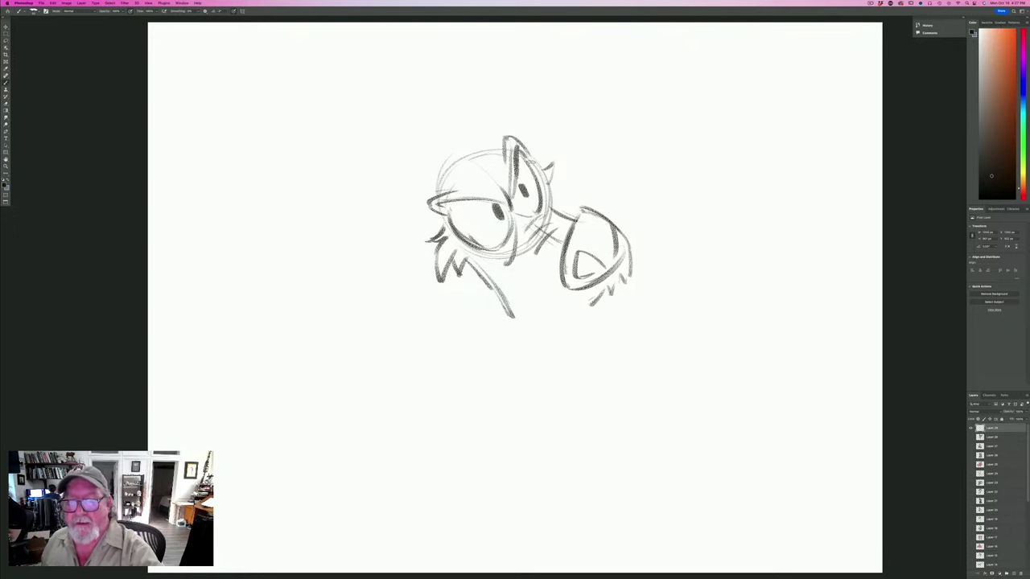
{"action": "left_click_drag", "start_coordinate": [524, 161], "coordinate": [538, 210]}
{"action": "mouse_move", "coordinate": [536, 173]}
{"action": "left_mouse_down"}
{"action": "mouse_move", "coordinate": [554, 165]}
{"action": "mouse_move", "coordinate": [544, 186]}
{"action": "mouse_move", "coordinate": [583, 181]}
{"action": "mouse_move", "coordinate": [550, 200]}
{"action": "left_mouse_up"}
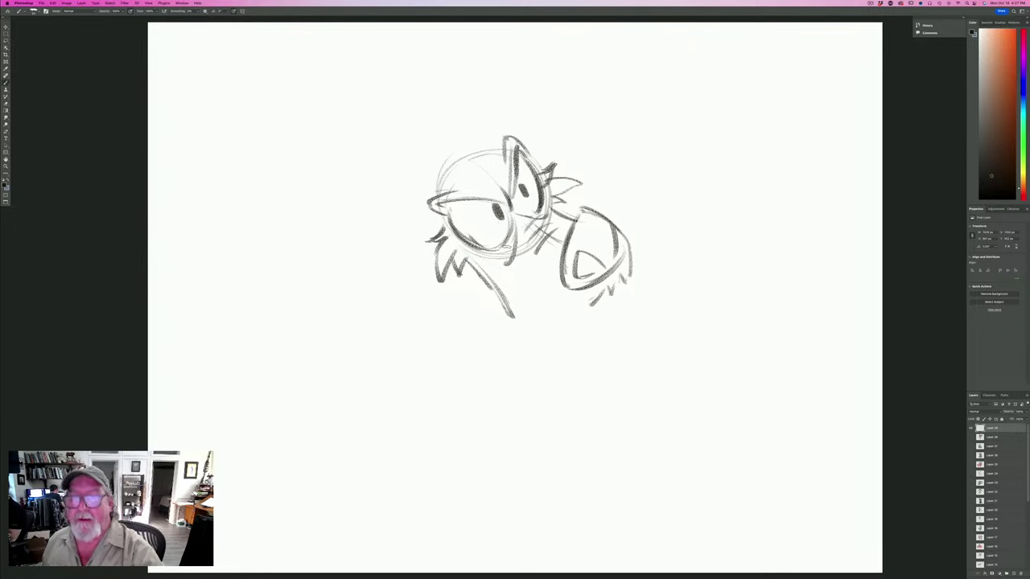
{"action": "mouse_move", "coordinate": [473, 150]}
{"action": "left_mouse_down"}
{"action": "mouse_move", "coordinate": [507, 150]}
{"action": "mouse_move", "coordinate": [440, 188]}
{"action": "left_mouse_up"}
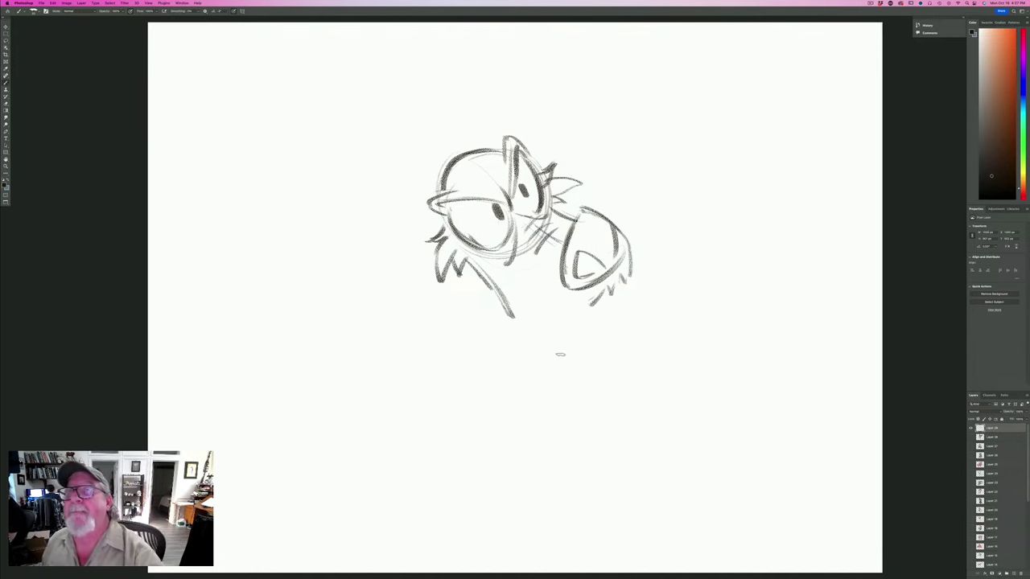
Draw an open mouth below the nose, with a slanted back corner and a lower lip ending in an upturned point.
{"action": "mouse_move", "coordinate": [613, 278]}
{"action": "left_mouse_down"}
{"action": "mouse_move", "coordinate": [593, 296]}
{"action": "mouse_move", "coordinate": [534, 299]}
{"action": "mouse_move", "coordinate": [521, 327]}
{"action": "left_mouse_up"}
{"action": "mouse_move", "coordinate": [618, 276]}
{"action": "left_mouse_down"}
{"action": "mouse_move", "coordinate": [595, 316]}
{"action": "mouse_move", "coordinate": [522, 330]}
{"action": "left_mouse_up"}
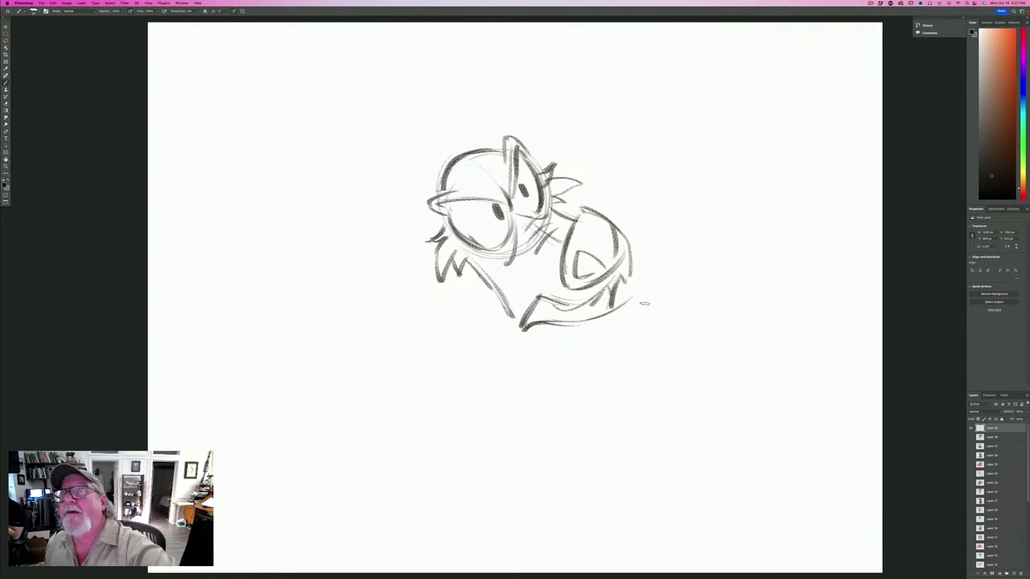
{"action": "mouse_move", "coordinate": [632, 294]}
{"action": "left_mouse_down"}
{"action": "mouse_move", "coordinate": [607, 324]}
{"action": "mouse_move", "coordinate": [616, 312]}
{"action": "mouse_move", "coordinate": [573, 328]}
{"action": "left_mouse_up"}
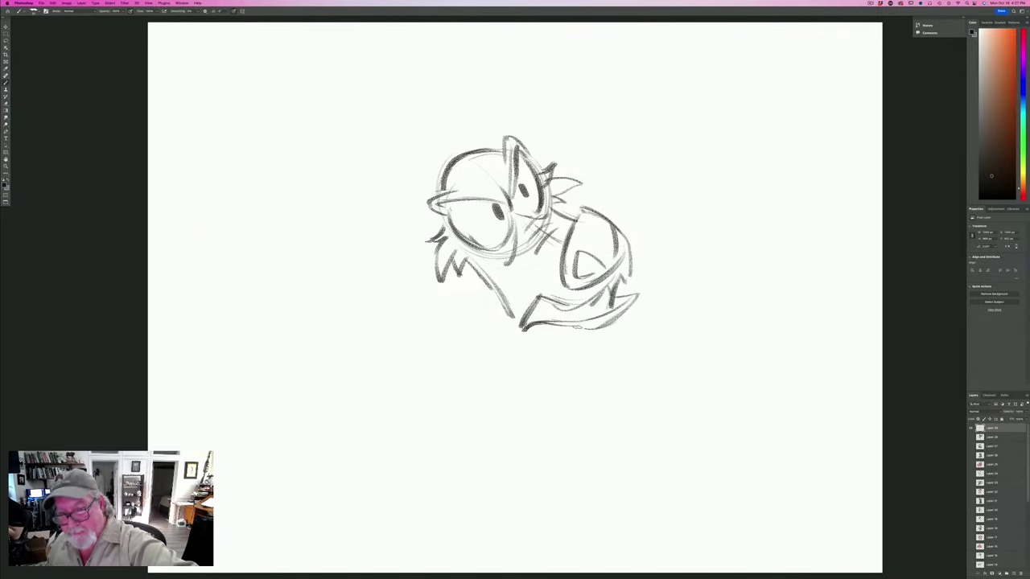
Add the rounded lower jaw beneath the mouth and darken the jaw line from the cheek to the mouth corner.
{"action": "mouse_move", "coordinate": [491, 273]}
{"action": "left_mouse_down"}
{"action": "mouse_move", "coordinate": [525, 338]}
{"action": "mouse_move", "coordinate": [539, 331]}
{"action": "left_mouse_up"}
{"action": "left_click_drag", "start_coordinate": [619, 317], "coordinate": [552, 350]}
{"action": "mouse_move", "coordinate": [510, 307]}
{"action": "left_mouse_down"}
{"action": "mouse_move", "coordinate": [532, 341]}
{"action": "mouse_move", "coordinate": [571, 350]}
{"action": "left_mouse_up"}
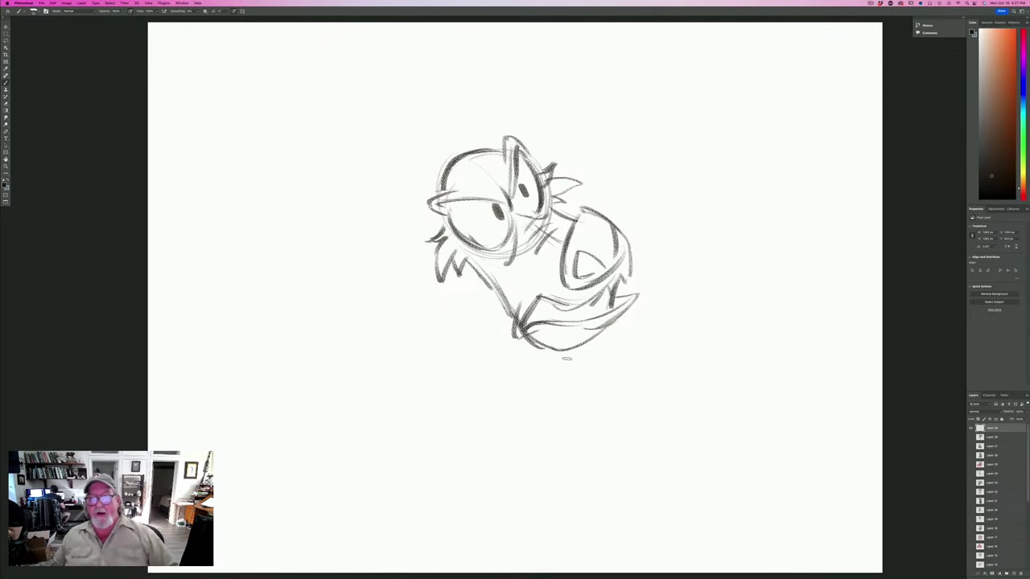
{"action": "left_click_drag", "start_coordinate": [473, 254], "coordinate": [514, 326]}
{"action": "left_click_drag", "start_coordinate": [491, 274], "coordinate": [525, 338]}
{"action": "left_click_drag", "start_coordinate": [531, 344], "coordinate": [550, 356]}
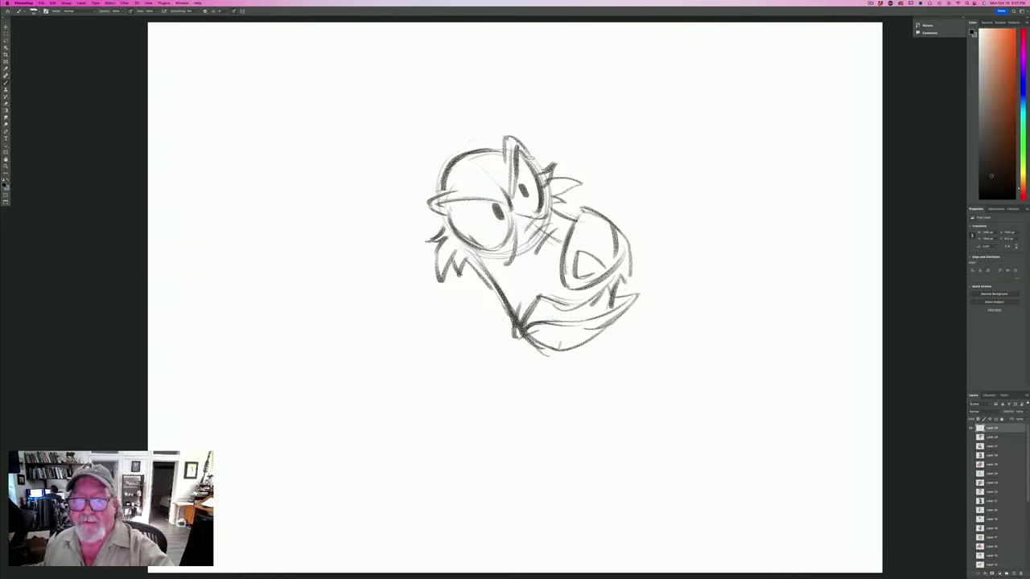
Draw pointed fur tufts above the far brow and at the back of the head, and darken the crown's curve.
{"action": "left_click_drag", "start_coordinate": [531, 158], "coordinate": [505, 134]}
{"action": "mouse_move", "coordinate": [504, 136]}
{"action": "left_mouse_down"}
{"action": "mouse_move", "coordinate": [508, 166]}
{"action": "mouse_move", "coordinate": [459, 121]}
{"action": "left_mouse_up"}
{"action": "left_click_drag", "start_coordinate": [459, 121], "coordinate": [499, 145]}
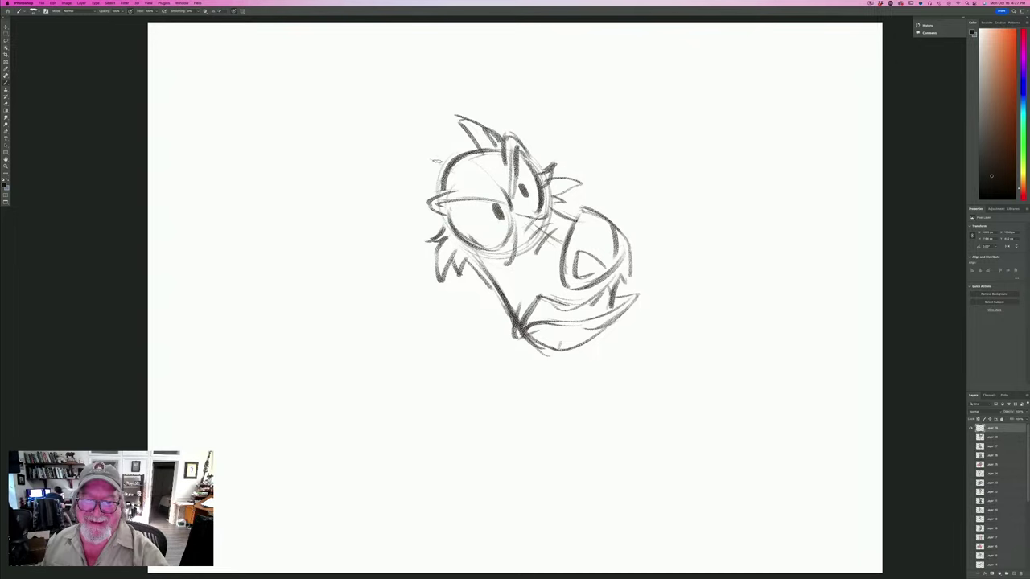
{"action": "mouse_move", "coordinate": [448, 173]}
{"action": "left_mouse_down"}
{"action": "mouse_move", "coordinate": [391, 158]}
{"action": "mouse_move", "coordinate": [417, 174]}
{"action": "left_mouse_up"}
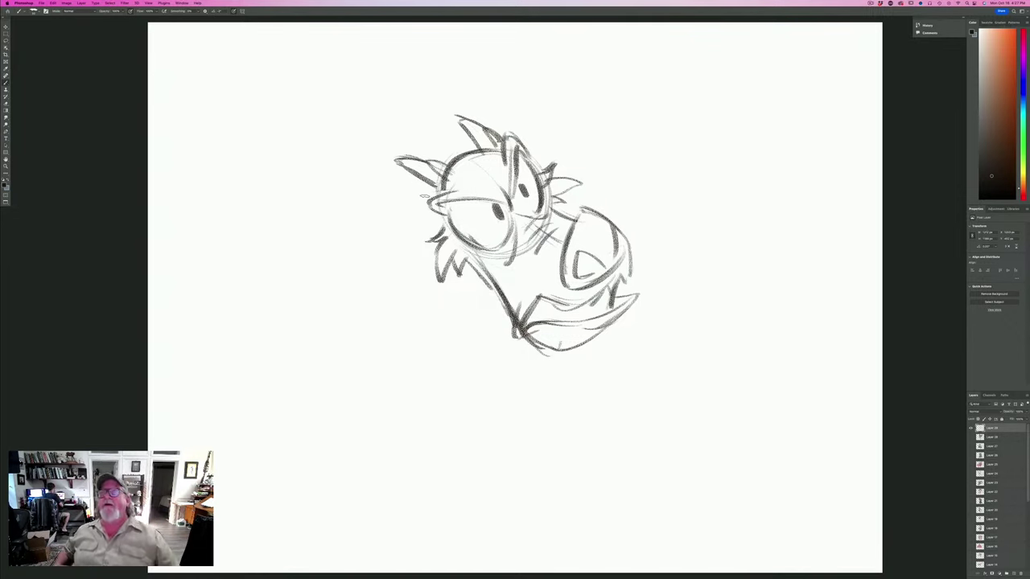
{"action": "left_click_drag", "start_coordinate": [470, 152], "coordinate": [446, 183]}
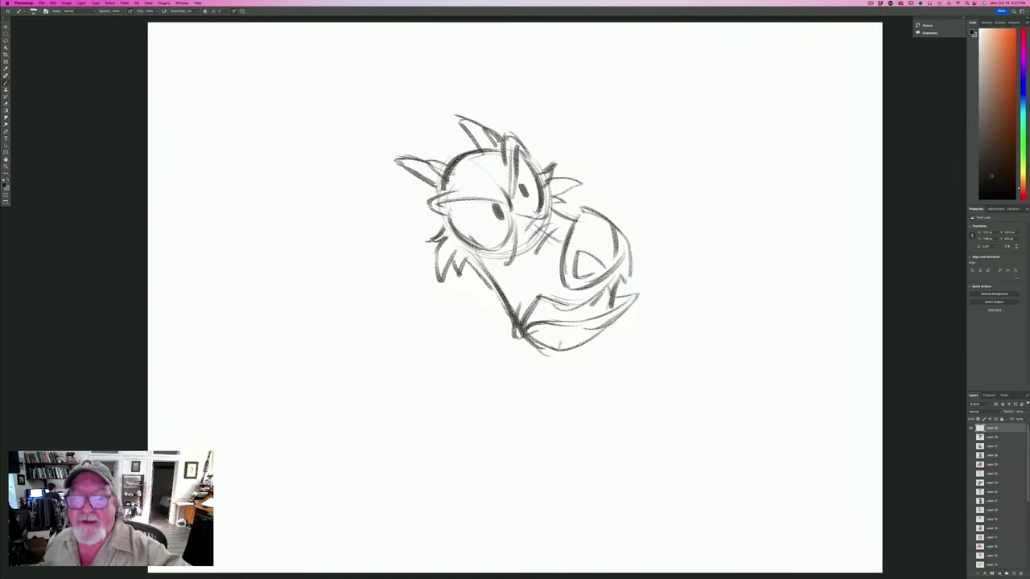
Draw an upright curved far ear above the head and a long near ear sweeping back with a dark drooping tip.
{"action": "mouse_move", "coordinate": [486, 126]}
{"action": "left_mouse_down"}
{"action": "mouse_move", "coordinate": [483, 99]}
{"action": "mouse_move", "coordinate": [503, 82]}
{"action": "mouse_move", "coordinate": [520, 131]}
{"action": "mouse_move", "coordinate": [512, 89]}
{"action": "mouse_move", "coordinate": [456, 62]}
{"action": "left_mouse_up"}
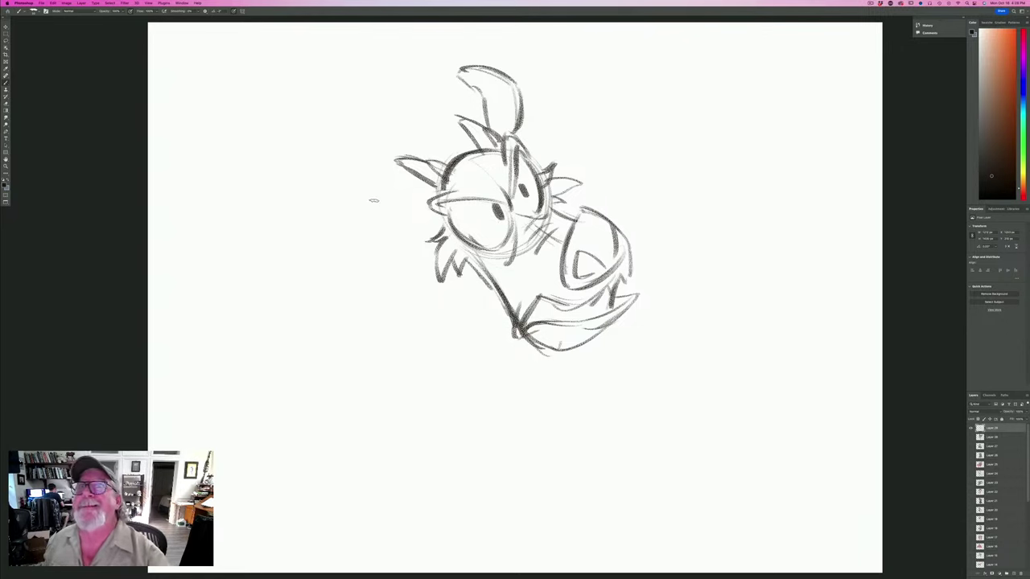
{"action": "mouse_move", "coordinate": [440, 191]}
{"action": "left_mouse_down"}
{"action": "mouse_move", "coordinate": [384, 189]}
{"action": "mouse_move", "coordinate": [300, 211]}
{"action": "left_mouse_up"}
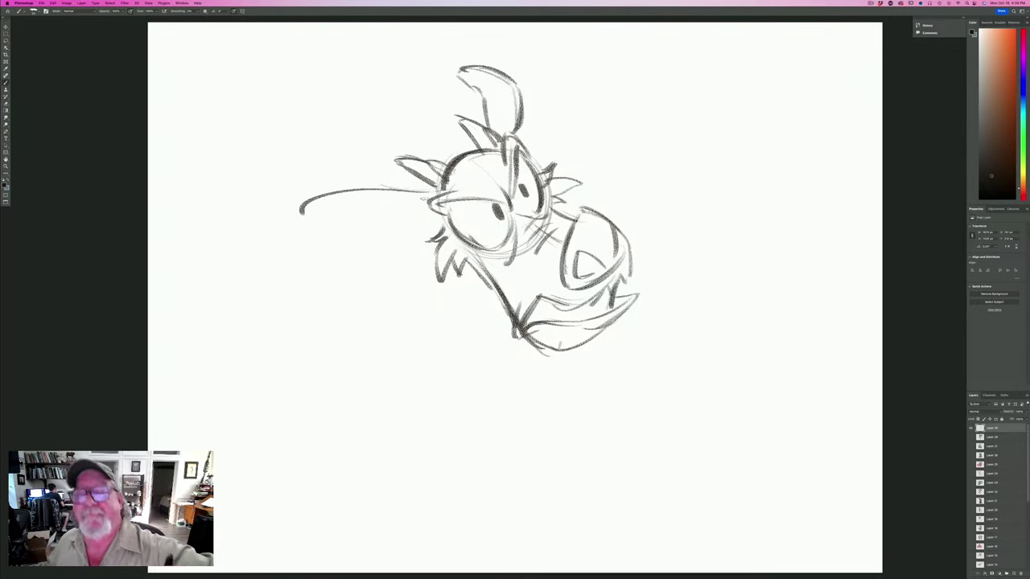
{"action": "left_click_drag", "start_coordinate": [429, 211], "coordinate": [299, 232]}
{"action": "mouse_move", "coordinate": [339, 188]}
{"action": "left_mouse_down"}
{"action": "mouse_move", "coordinate": [295, 244]}
{"action": "mouse_move", "coordinate": [302, 240]}
{"action": "left_mouse_up"}
{"action": "mouse_move", "coordinate": [430, 205]}
{"action": "left_mouse_down"}
{"action": "mouse_move", "coordinate": [323, 218]}
{"action": "mouse_move", "coordinate": [303, 239]}
{"action": "left_mouse_up"}
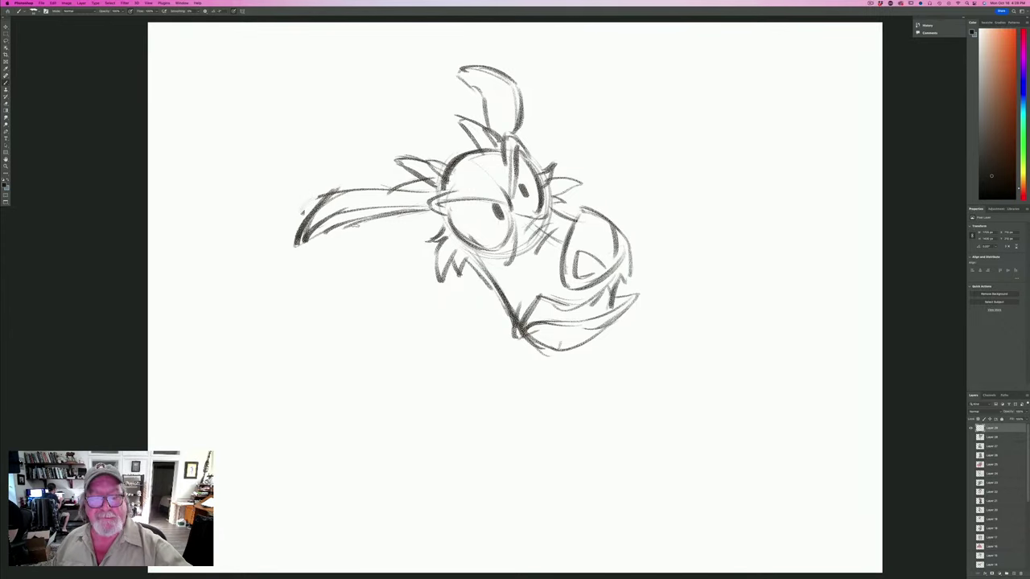
Sketch a tall, slender body with a long curved back line below the near ear and a matching front line.
{"action": "left_click_drag", "start_coordinate": [363, 220], "coordinate": [369, 299]}
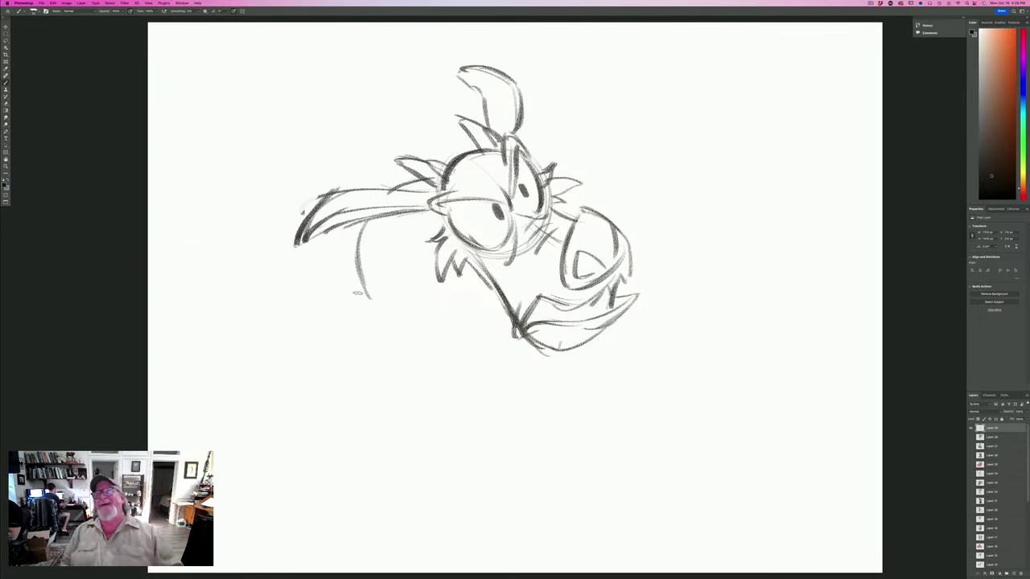
{"action": "mouse_move", "coordinate": [356, 217]}
{"action": "left_mouse_down"}
{"action": "mouse_move", "coordinate": [354, 266]}
{"action": "mouse_move", "coordinate": [393, 518]}
{"action": "left_mouse_up"}
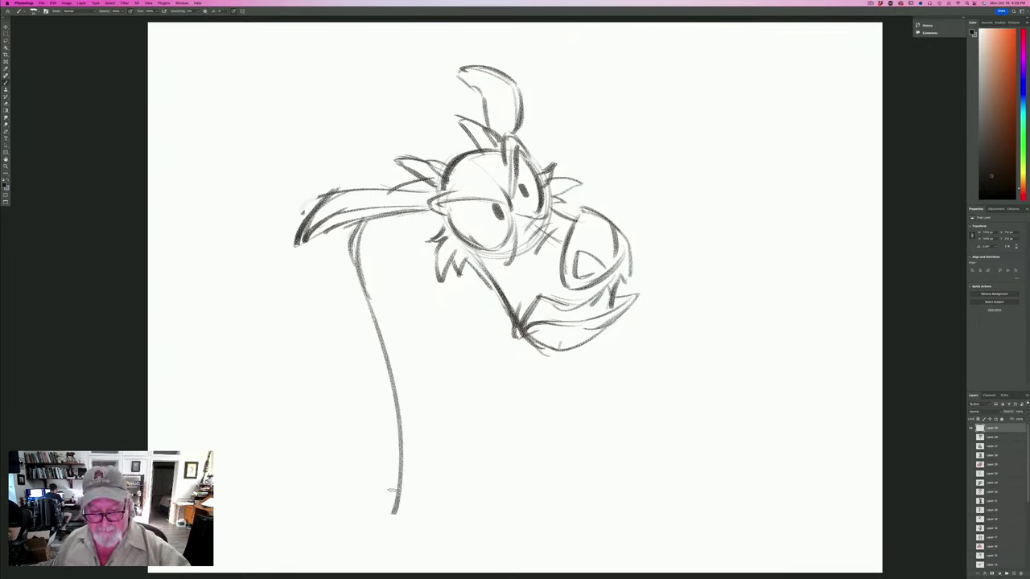
{"action": "left_click_drag", "start_coordinate": [398, 422], "coordinate": [393, 523]}
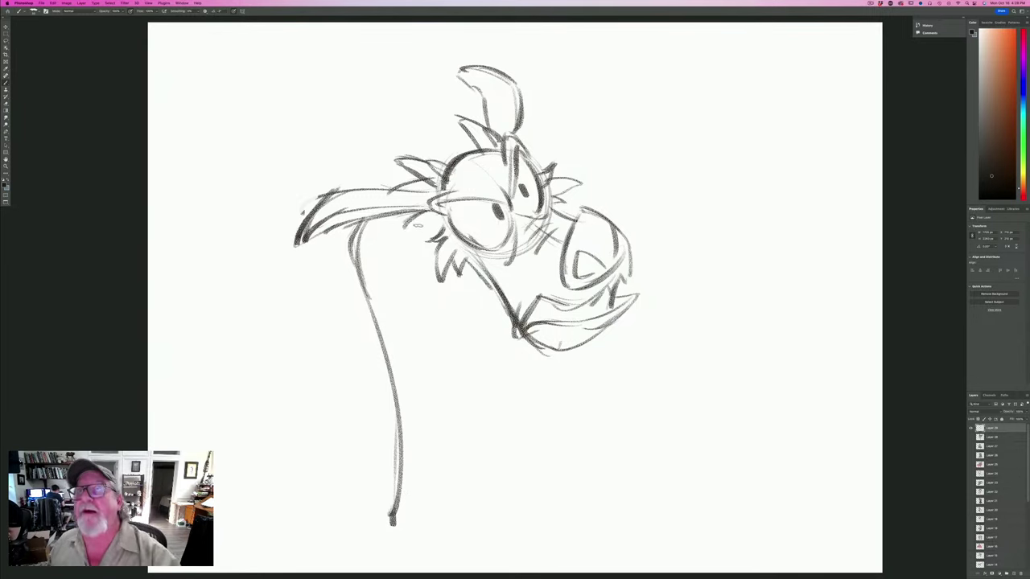
{"action": "mouse_move", "coordinate": [407, 245]}
{"action": "left_mouse_down"}
{"action": "mouse_move", "coordinate": [460, 317]}
{"action": "mouse_move", "coordinate": [462, 450]}
{"action": "left_mouse_up"}
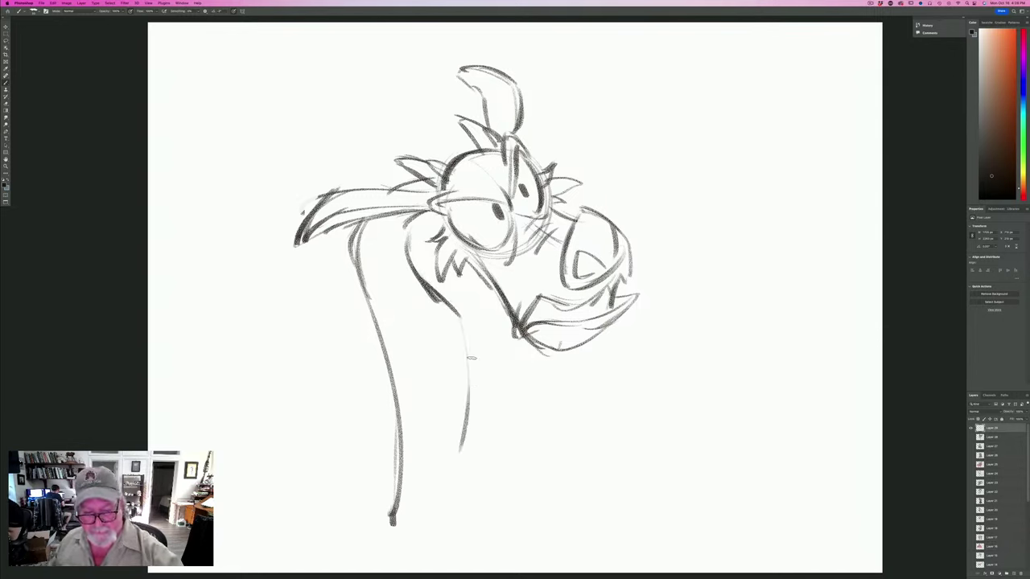
{"action": "left_click_drag", "start_coordinate": [470, 350], "coordinate": [444, 521]}
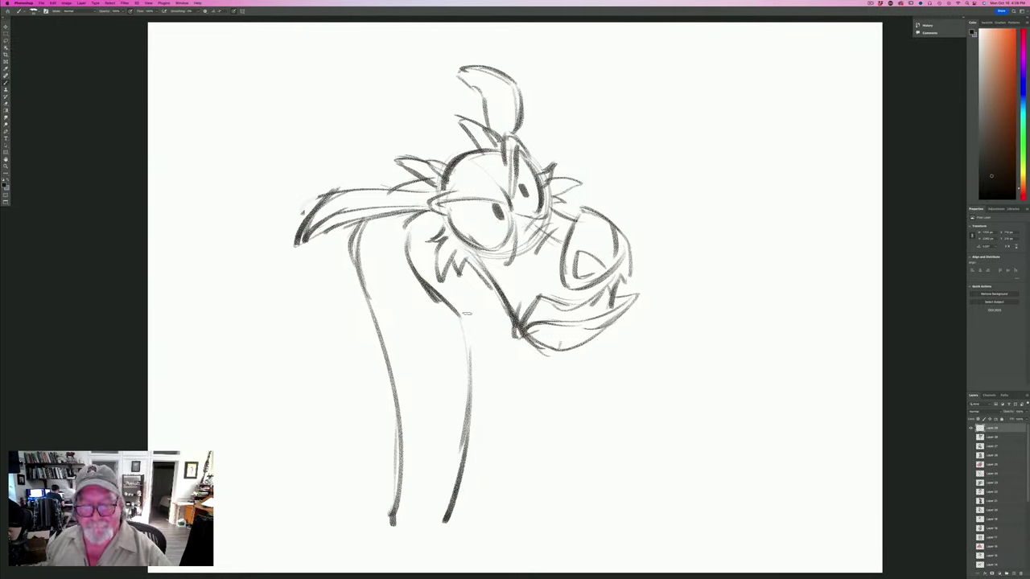
Sketch the far arm slanting down from the neck with faint crossed-forearm guides, and outline the near arm's outer edge.
{"action": "left_click_drag", "start_coordinate": [440, 292], "coordinate": [510, 368]}
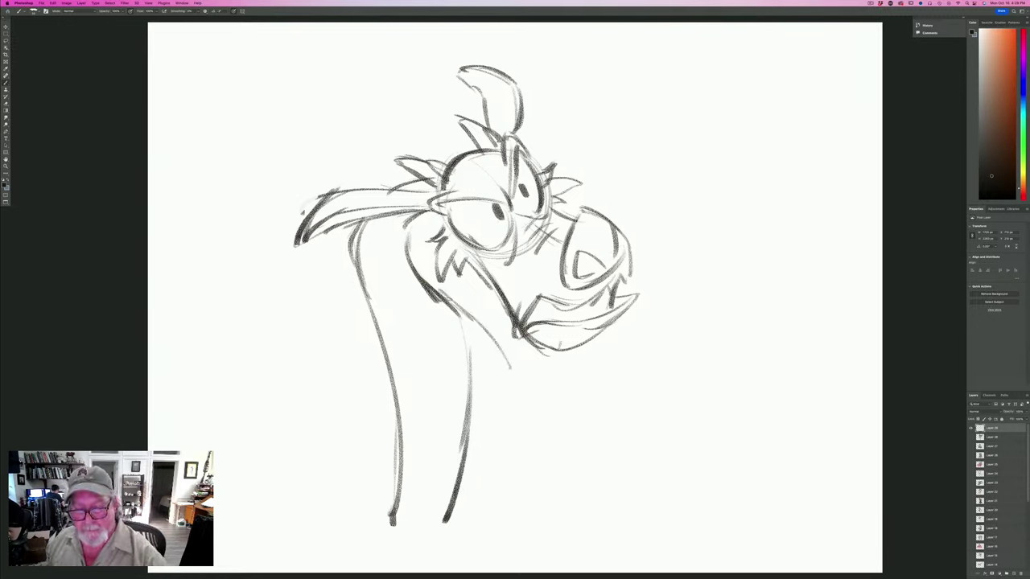
{"action": "mouse_move", "coordinate": [454, 304]}
{"action": "left_mouse_down"}
{"action": "mouse_move", "coordinate": [537, 394]}
{"action": "mouse_move", "coordinate": [486, 396]}
{"action": "mouse_move", "coordinate": [388, 428]}
{"action": "left_mouse_up"}
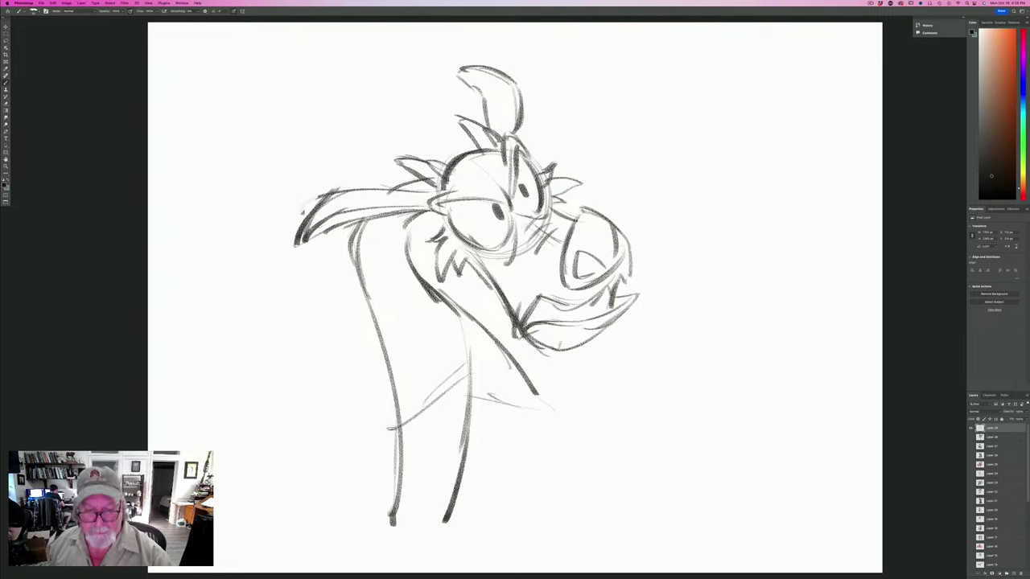
{"action": "left_click_drag", "start_coordinate": [373, 298], "coordinate": [387, 436]}
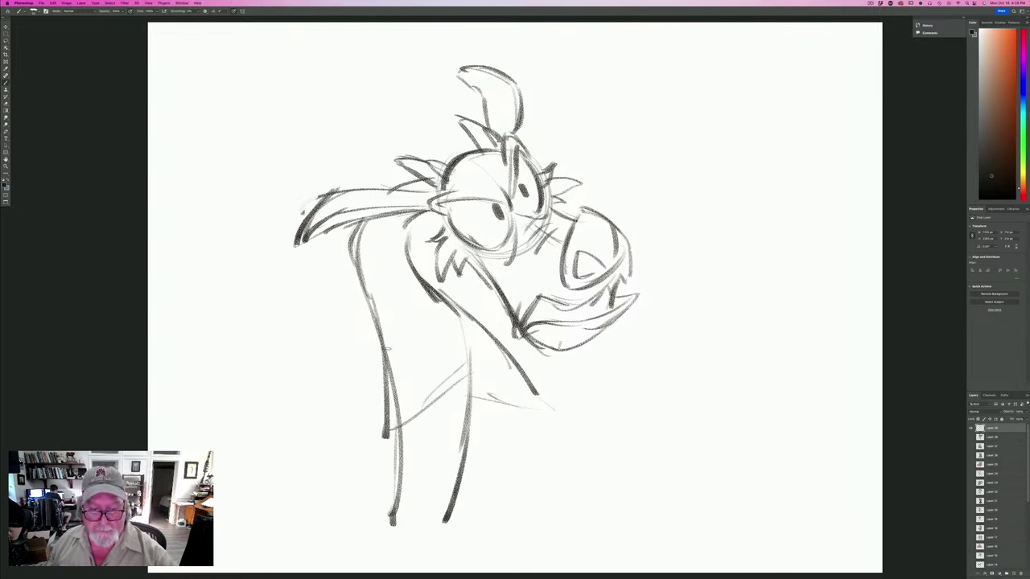
{"action": "left_click_drag", "start_coordinate": [383, 336], "coordinate": [387, 436]}
Outline the near arm's inner edge and shoulder, strengthen the chest line, and extend the far arm to its elbow.
{"action": "mouse_move", "coordinate": [372, 297]}
{"action": "left_mouse_down"}
{"action": "mouse_move", "coordinate": [425, 339]}
{"action": "mouse_move", "coordinate": [416, 326]}
{"action": "mouse_move", "coordinate": [426, 382]}
{"action": "left_mouse_up"}
{"action": "left_click_drag", "start_coordinate": [420, 316], "coordinate": [427, 387]}
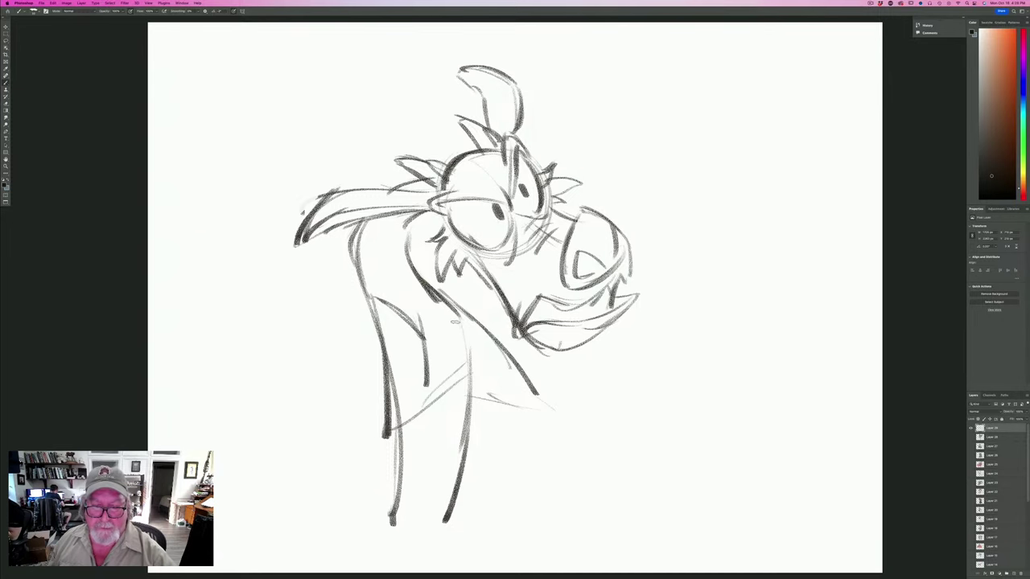
{"action": "left_click_drag", "start_coordinate": [459, 323], "coordinate": [465, 374]}
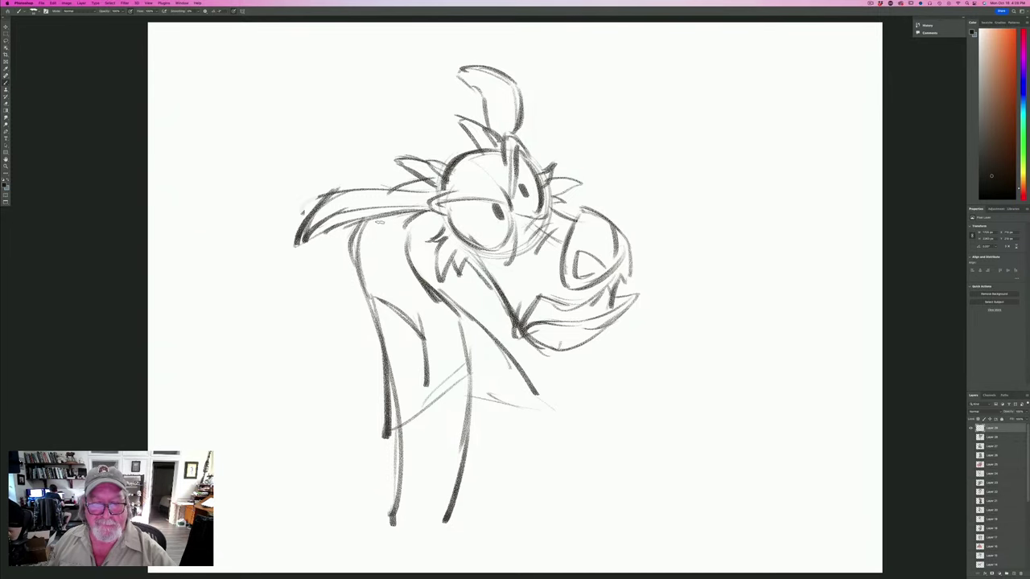
{"action": "left_click_drag", "start_coordinate": [376, 224], "coordinate": [418, 325]}
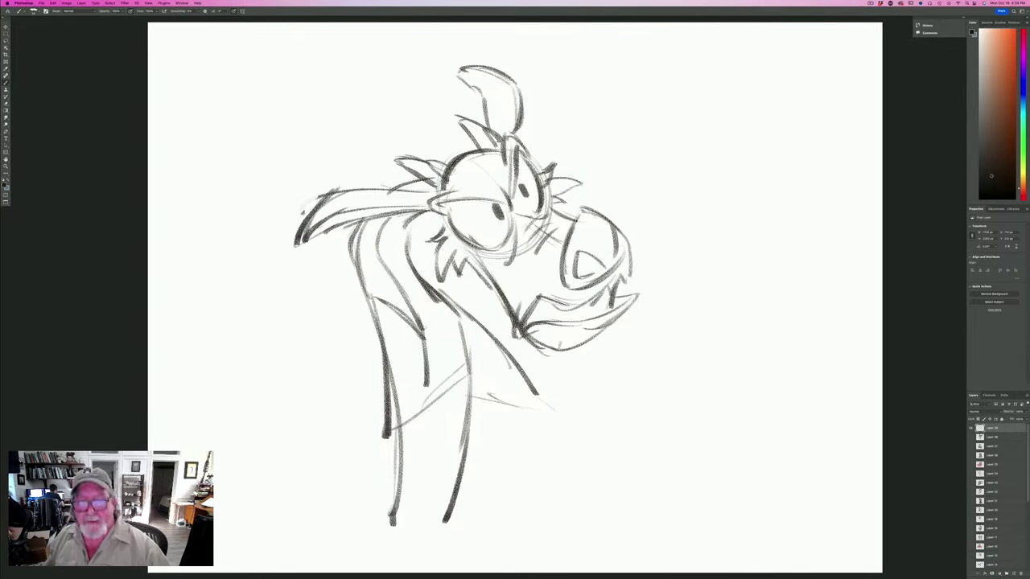
{"action": "left_click_drag", "start_coordinate": [521, 372], "coordinate": [547, 414]}
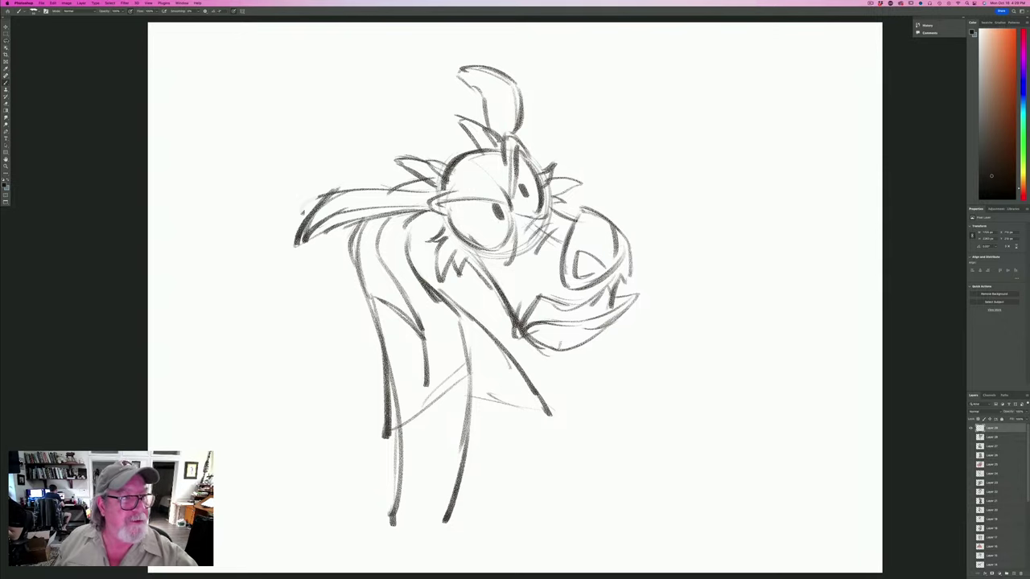
Lasso the whole head with its ears, scale it down slightly, reposition it on the neck, and deselect.
{"action": "key", "text": "l"}
{"action": "mouse_move", "coordinate": [584, 385]}
{"action": "left_mouse_down"}
{"action": "mouse_move", "coordinate": [465, 303]}
{"action": "mouse_move", "coordinate": [415, 226]}
{"action": "mouse_move", "coordinate": [336, 252]}
{"action": "mouse_move", "coordinate": [416, 71]}
{"action": "mouse_move", "coordinate": [668, 191]}
{"action": "mouse_move", "coordinate": [586, 384]}
{"action": "left_mouse_up"}
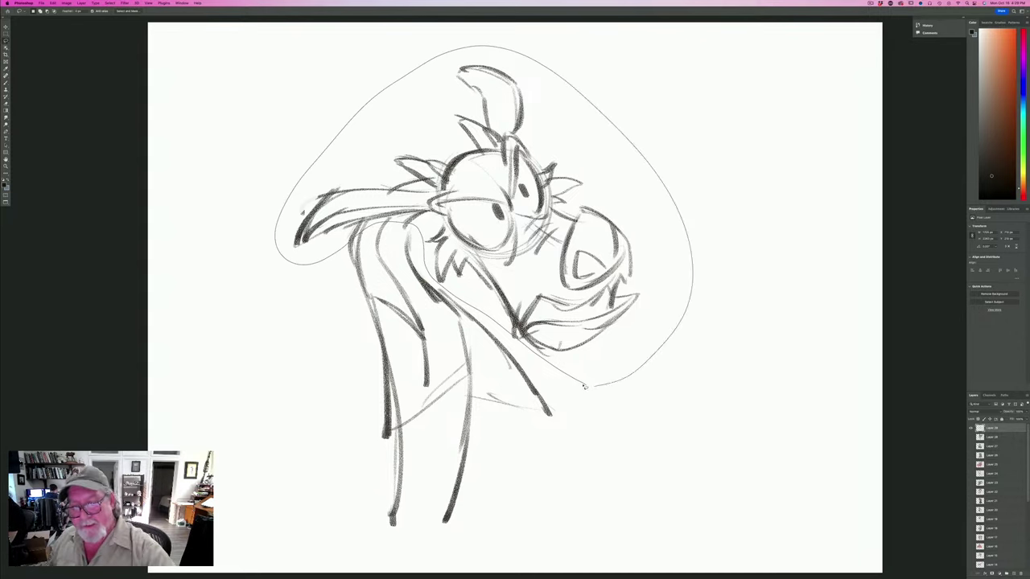
{"action": "left_click", "coordinate": [53, 3]}
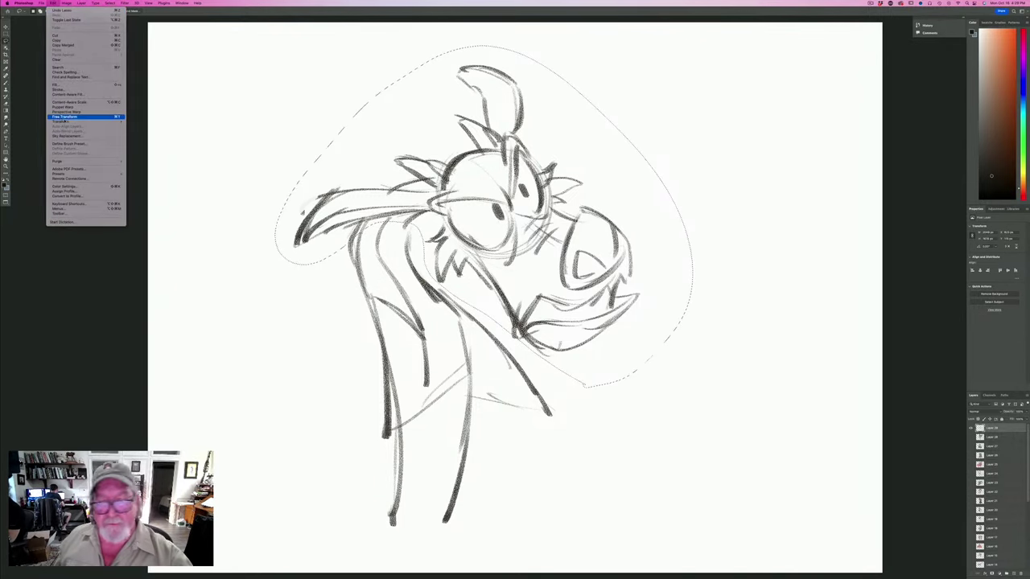
{"action": "left_click", "coordinate": [63, 117]}
{"action": "left_click_drag", "start_coordinate": [687, 382], "coordinate": [651, 351]}
{"action": "left_click_drag", "start_coordinate": [315, 299], "coordinate": [326, 304]}
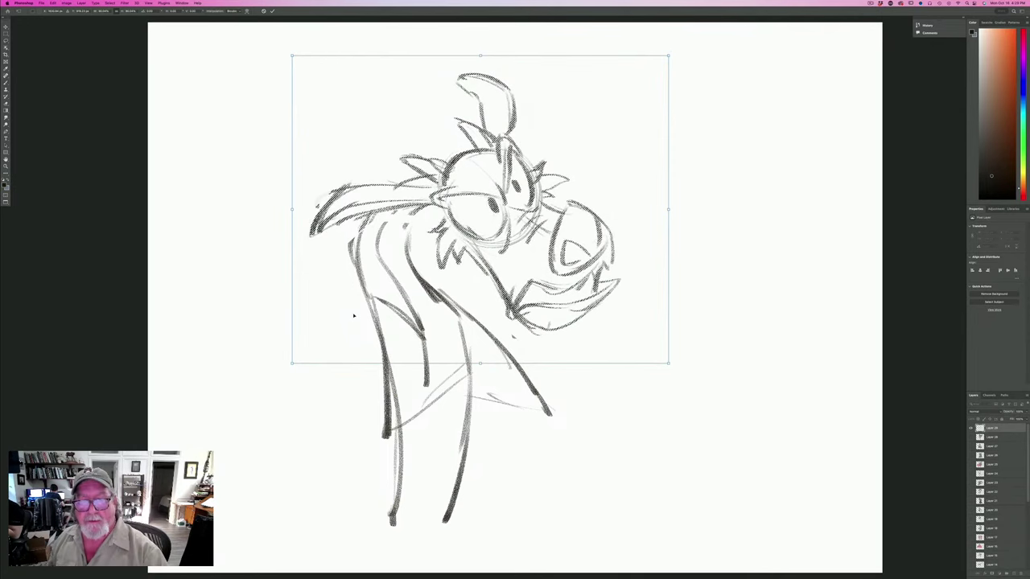
{"action": "left_click_drag", "start_coordinate": [352, 315], "coordinate": [352, 305]}
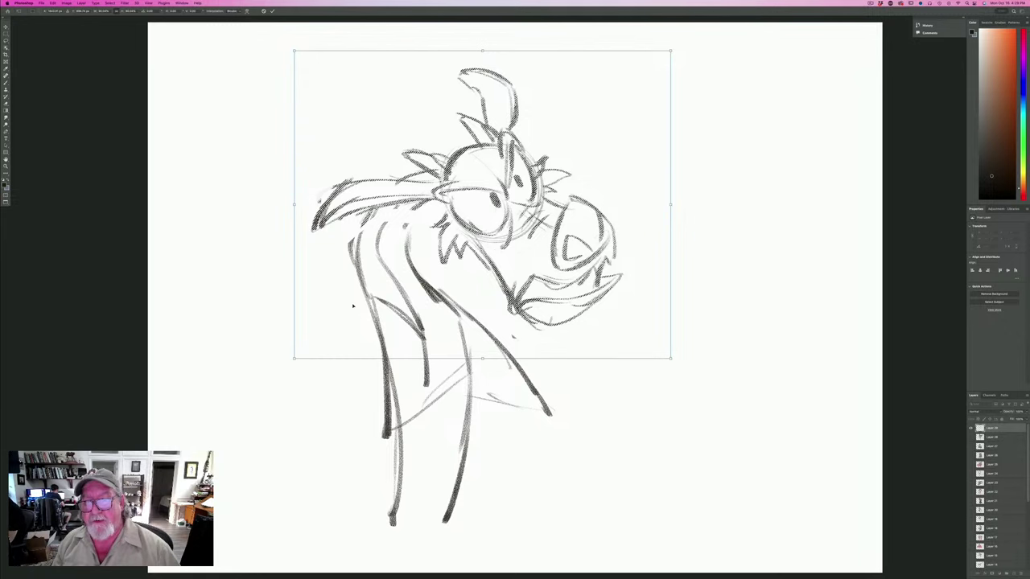
{"action": "key", "text": "Return"}
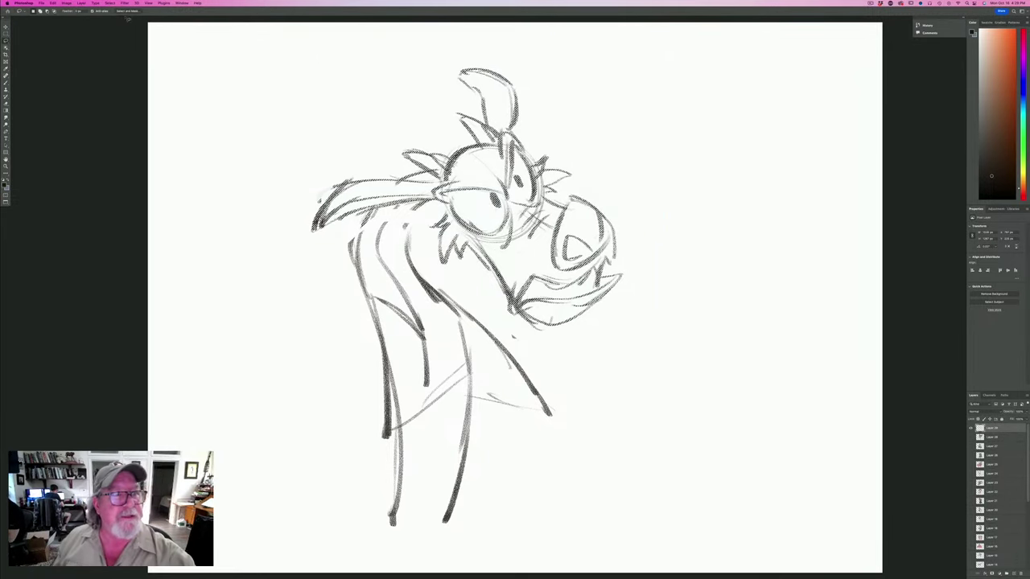
{"action": "left_click", "coordinate": [110, 3]}
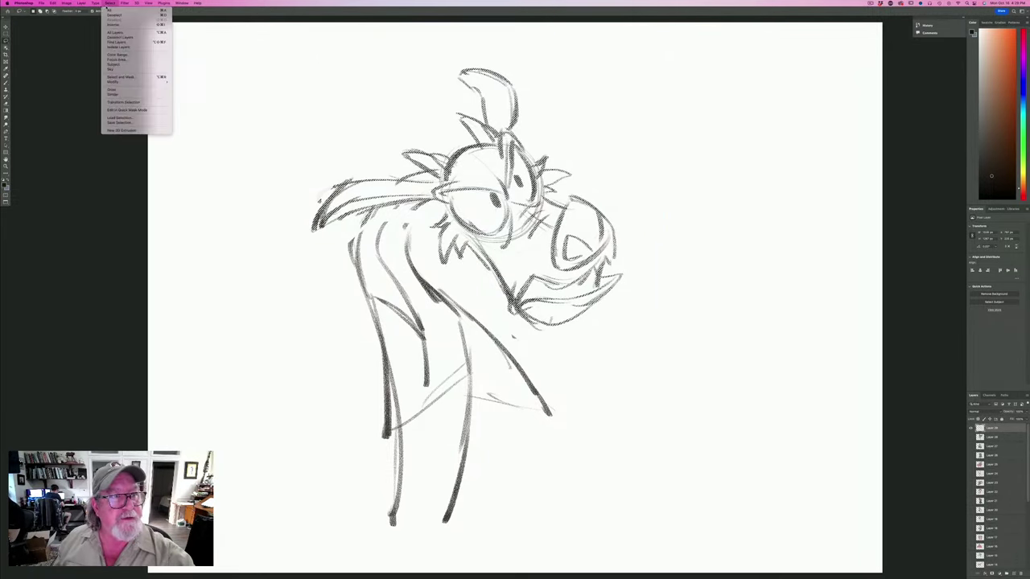
{"action": "left_click", "coordinate": [111, 14]}
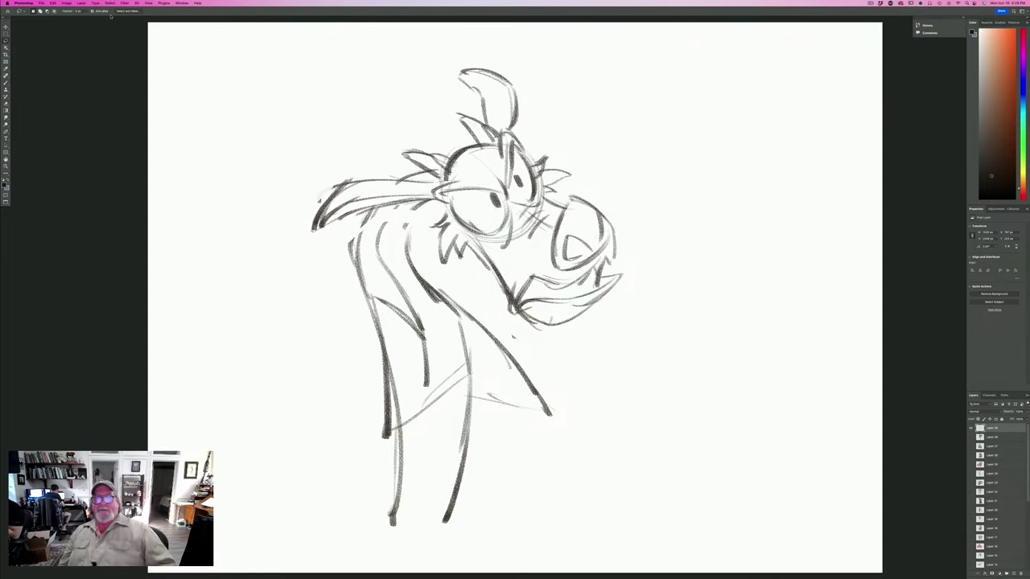
Reconnect the neck to the head with the Brush and draw a forearm crossing the body, ending in short fingers.
{"action": "left_click", "coordinate": [6, 83]}
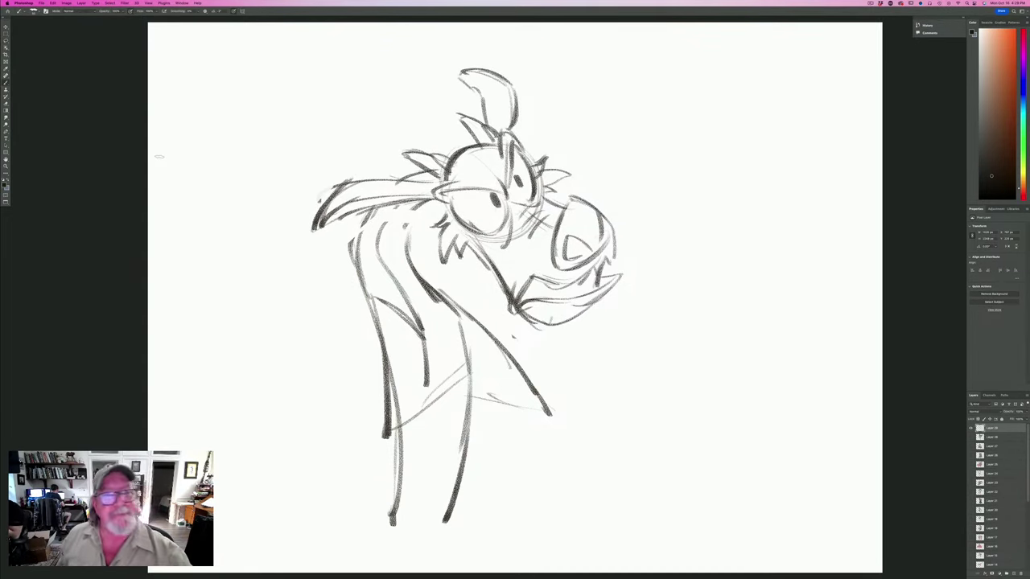
{"action": "mouse_move", "coordinate": [418, 207]}
{"action": "left_mouse_down"}
{"action": "mouse_move", "coordinate": [411, 262]}
{"action": "mouse_move", "coordinate": [463, 367]}
{"action": "mouse_move", "coordinate": [468, 340]}
{"action": "mouse_move", "coordinate": [505, 371]}
{"action": "left_mouse_up"}
{"action": "left_click_drag", "start_coordinate": [503, 338], "coordinate": [466, 369]}
{"action": "mouse_move", "coordinate": [505, 331]}
{"action": "left_mouse_down"}
{"action": "mouse_move", "coordinate": [433, 386]}
{"action": "mouse_move", "coordinate": [506, 375]}
{"action": "mouse_move", "coordinate": [482, 351]}
{"action": "mouse_move", "coordinate": [483, 365]}
{"action": "mouse_move", "coordinate": [412, 423]}
{"action": "left_mouse_up"}
{"action": "left_click_drag", "start_coordinate": [479, 368], "coordinate": [398, 434]}
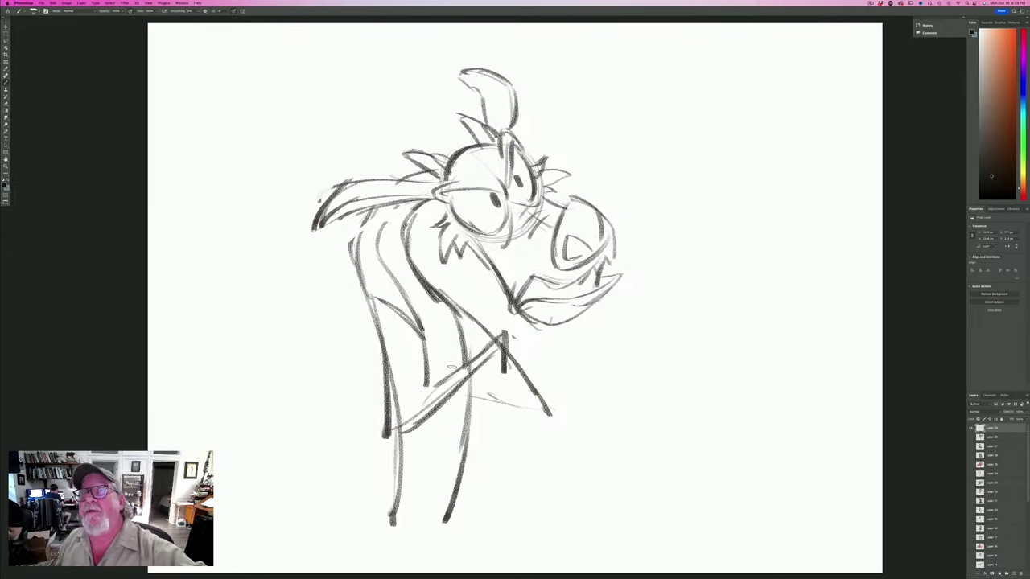
{"action": "left_click_drag", "start_coordinate": [464, 367], "coordinate": [410, 392]}
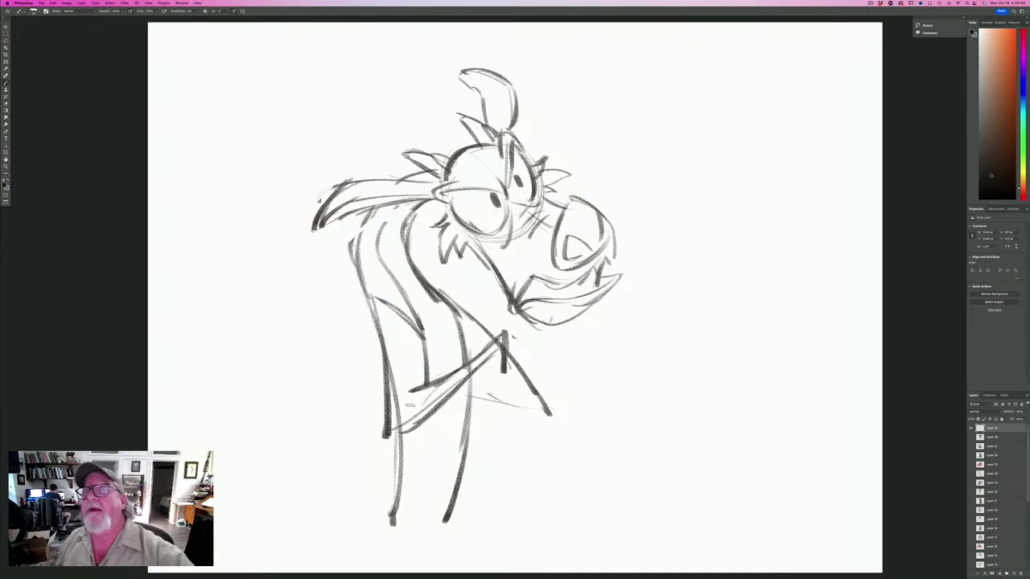
{"action": "mouse_move", "coordinate": [388, 431]}
{"action": "left_mouse_down"}
{"action": "mouse_move", "coordinate": [391, 448]}
{"action": "mouse_move", "coordinate": [402, 444]}
{"action": "left_mouse_up"}
{"action": "mouse_move", "coordinate": [408, 431]}
{"action": "left_mouse_down"}
{"action": "mouse_move", "coordinate": [417, 444]}
{"action": "mouse_move", "coordinate": [423, 436]}
{"action": "mouse_move", "coordinate": [418, 388]}
{"action": "left_mouse_up"}
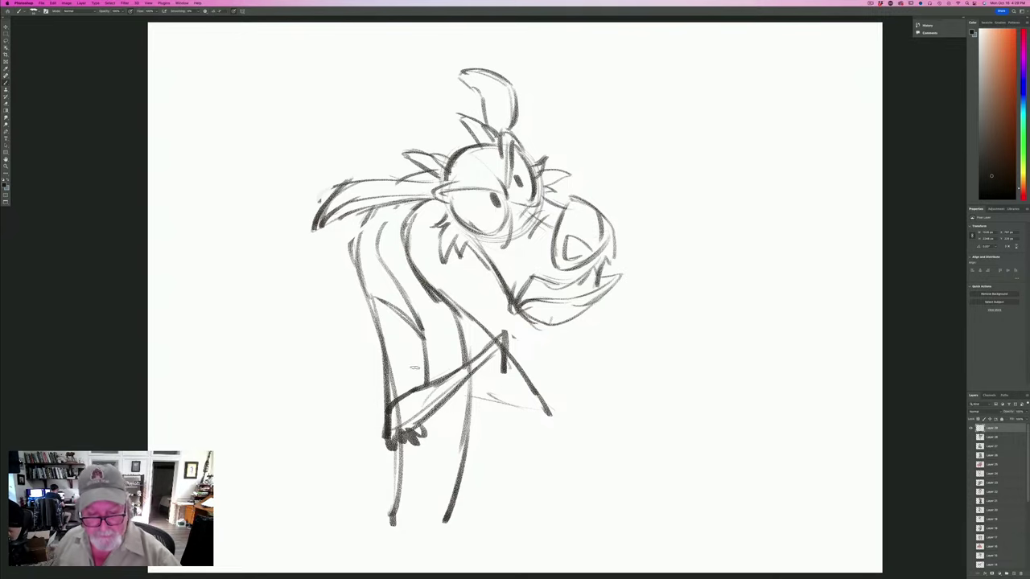
Draw the near arm's elbow crease and drooping dark-tipped hand, and the other crossed forearm with fingers at its end.
{"action": "left_click_drag", "start_coordinate": [423, 341], "coordinate": [442, 373]}
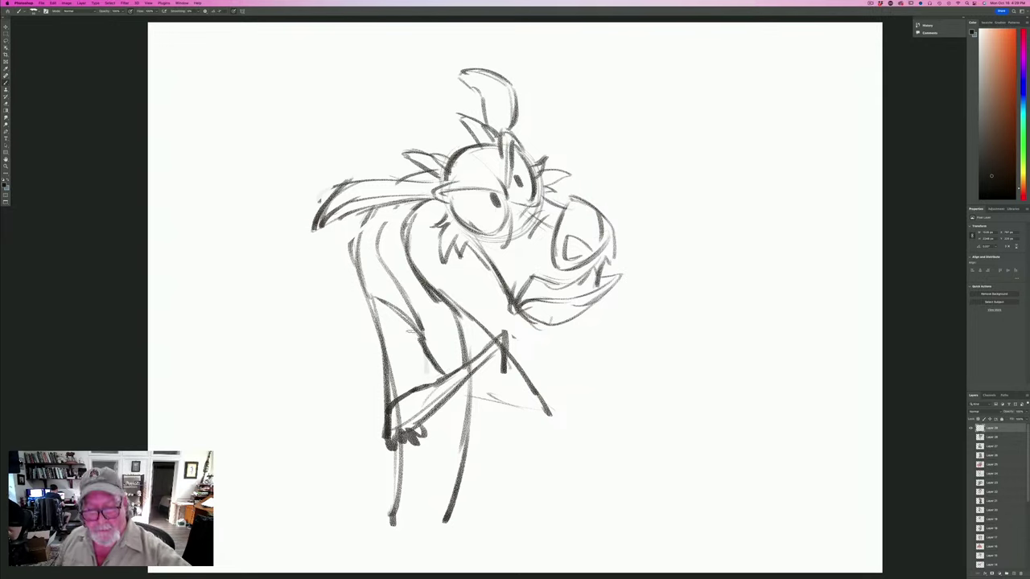
{"action": "mouse_move", "coordinate": [399, 341]}
{"action": "left_mouse_down"}
{"action": "mouse_move", "coordinate": [366, 371]}
{"action": "mouse_move", "coordinate": [379, 401]}
{"action": "mouse_move", "coordinate": [421, 369]}
{"action": "mouse_move", "coordinate": [395, 382]}
{"action": "mouse_move", "coordinate": [389, 405]}
{"action": "mouse_move", "coordinate": [412, 395]}
{"action": "mouse_move", "coordinate": [393, 367]}
{"action": "left_mouse_up"}
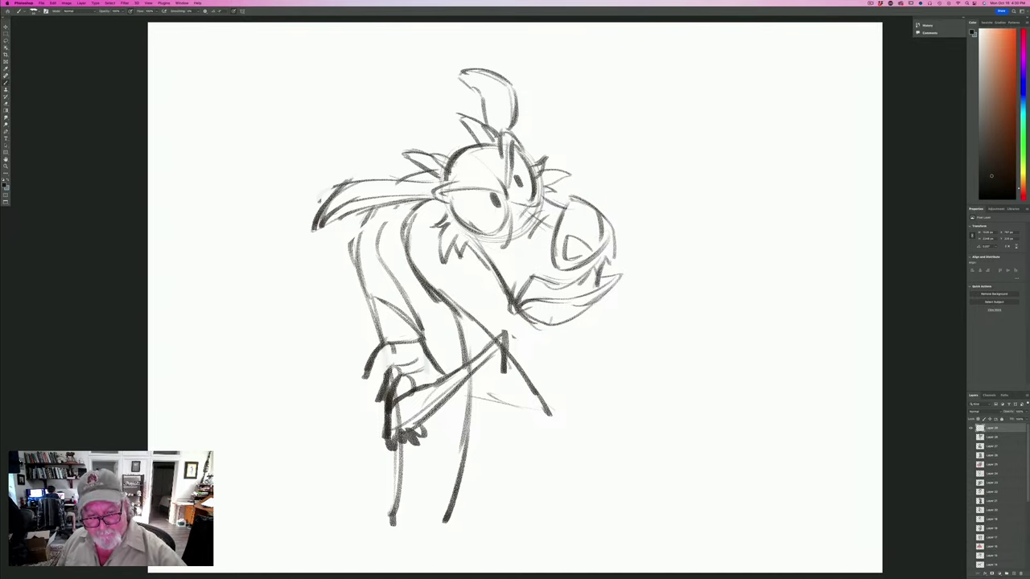
{"action": "left_click_drag", "start_coordinate": [394, 343], "coordinate": [368, 375]}
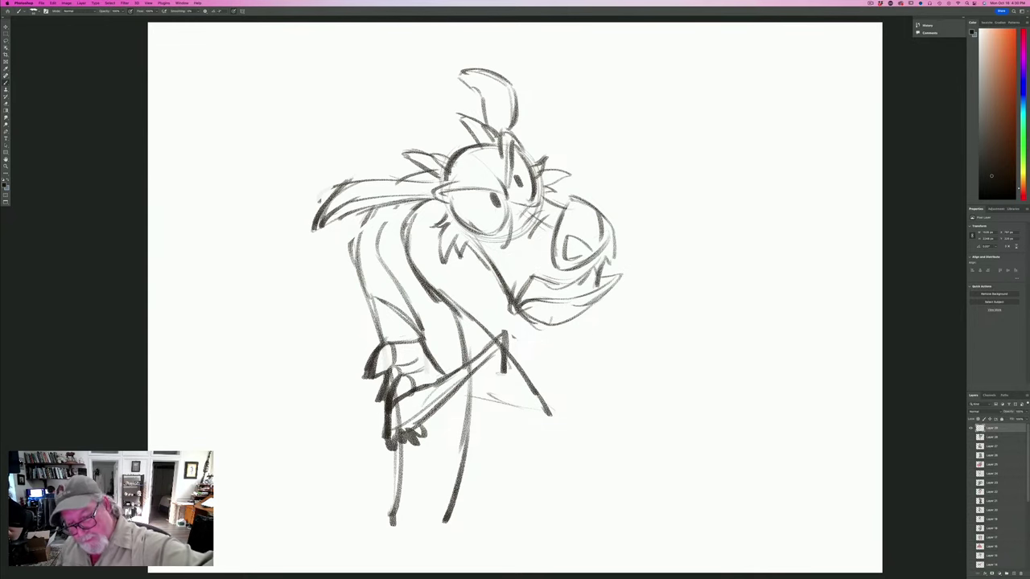
{"action": "mouse_move", "coordinate": [470, 376]}
{"action": "left_mouse_down"}
{"action": "mouse_move", "coordinate": [508, 379]}
{"action": "mouse_move", "coordinate": [537, 419]}
{"action": "mouse_move", "coordinate": [528, 426]}
{"action": "mouse_move", "coordinate": [460, 392]}
{"action": "mouse_move", "coordinate": [531, 410]}
{"action": "left_mouse_up"}
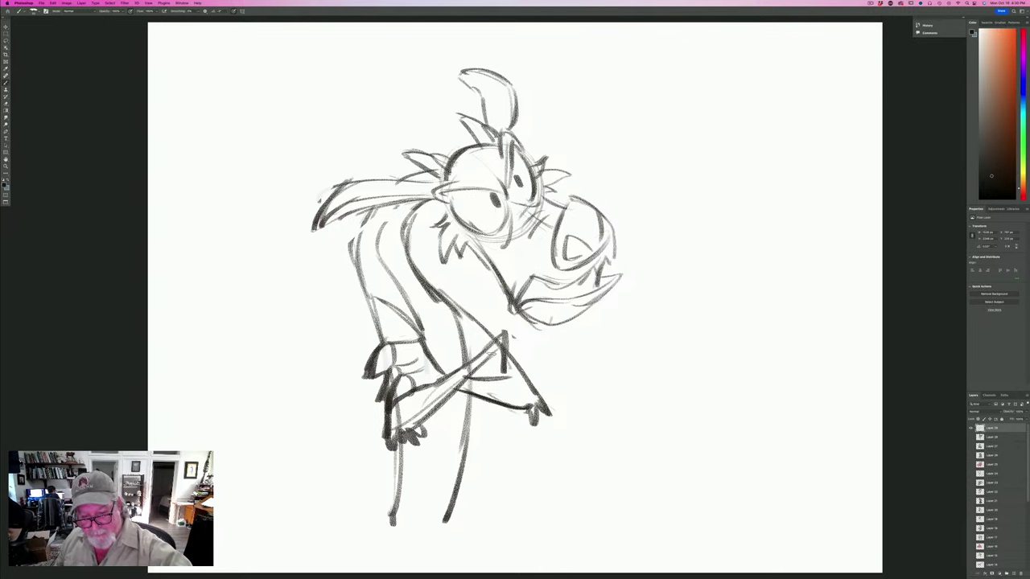
{"action": "left_click_drag", "start_coordinate": [483, 362], "coordinate": [420, 423]}
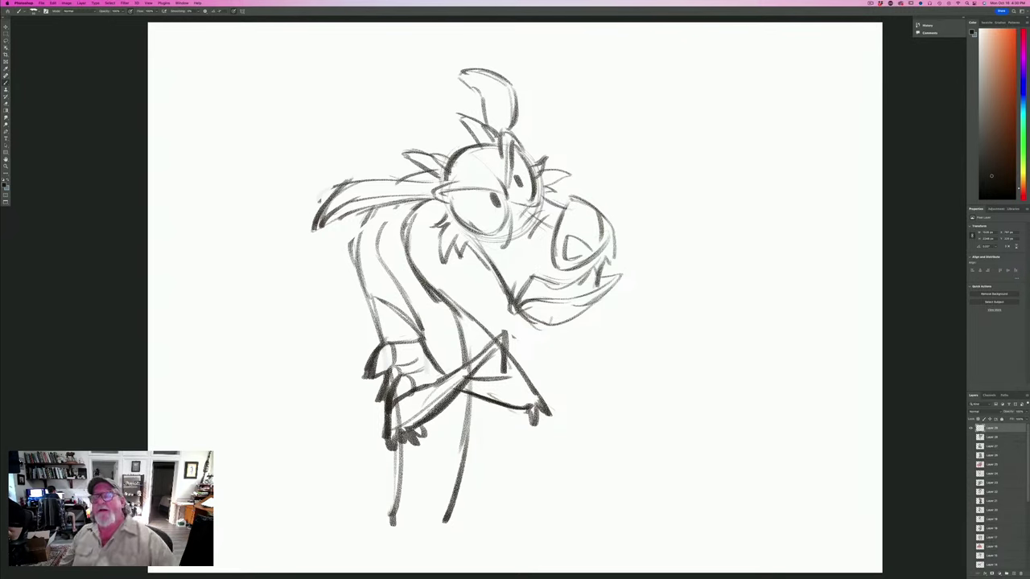
Add construction lines inside the crossed arm's elbow and draw a curved outer contour down the back of the dragon's neck.
{"action": "mouse_move", "coordinate": [463, 349]}
{"action": "left_mouse_down"}
{"action": "mouse_move", "coordinate": [505, 380]}
{"action": "mouse_move", "coordinate": [504, 332]}
{"action": "mouse_move", "coordinate": [506, 379]}
{"action": "mouse_move", "coordinate": [489, 385]}
{"action": "left_mouse_up"}
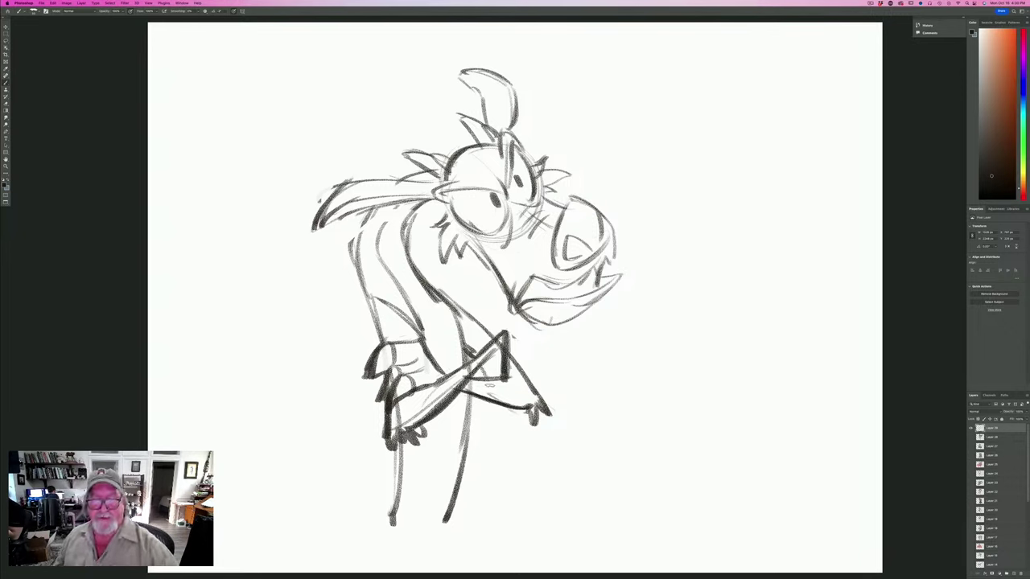
{"action": "mouse_move", "coordinate": [369, 207]}
{"action": "left_mouse_down"}
{"action": "mouse_move", "coordinate": [354, 254]}
{"action": "mouse_move", "coordinate": [374, 284]}
{"action": "left_mouse_up"}
{"action": "mouse_move", "coordinate": [354, 214]}
{"action": "left_mouse_down"}
{"action": "mouse_move", "coordinate": [345, 246]}
{"action": "mouse_move", "coordinate": [373, 341]}
{"action": "left_mouse_up"}
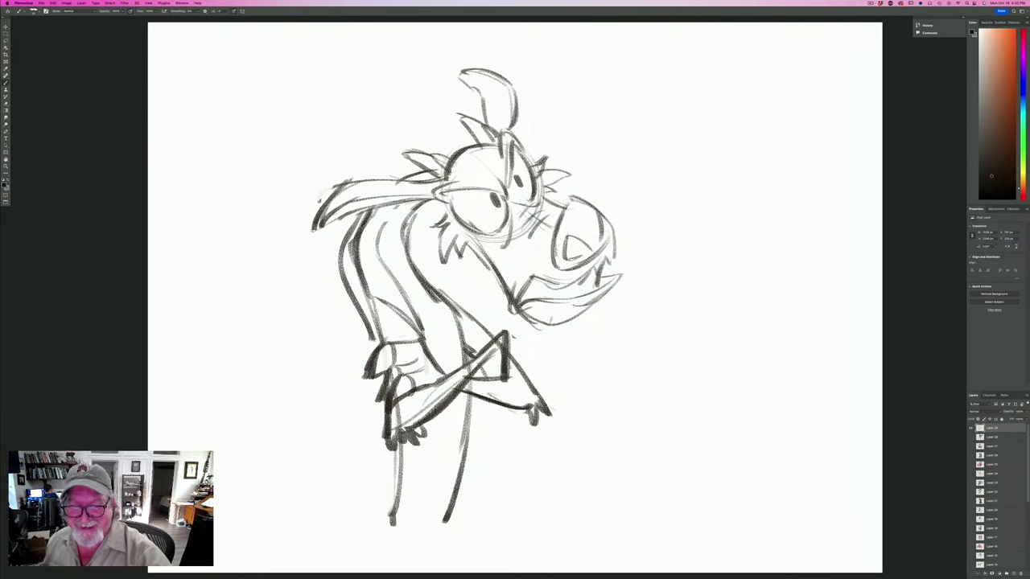
Darken the larger eye's outline and the slanted brow lines above both eyes to give the dragon an angry glare.
{"action": "mouse_move", "coordinate": [475, 228]}
{"action": "left_mouse_down"}
{"action": "mouse_move", "coordinate": [492, 233]}
{"action": "mouse_move", "coordinate": [454, 210]}
{"action": "mouse_move", "coordinate": [481, 230]}
{"action": "left_mouse_up"}
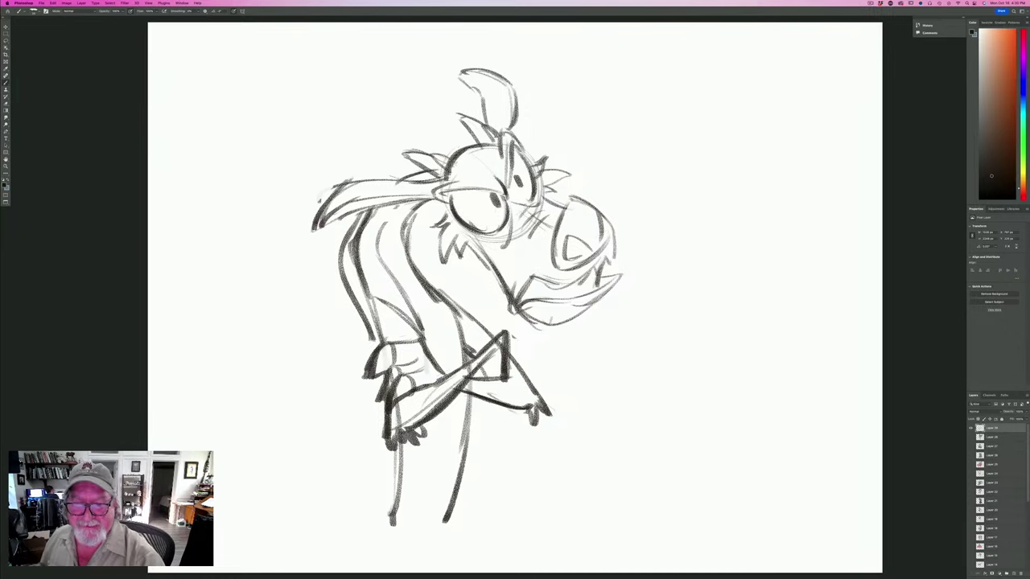
{"action": "left_click_drag", "start_coordinate": [503, 186], "coordinate": [444, 194]}
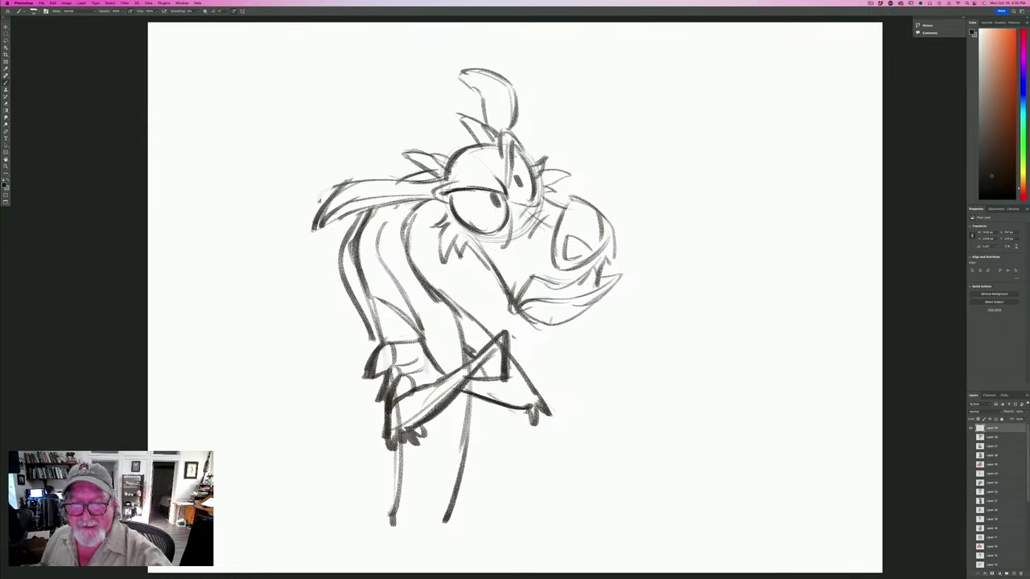
{"action": "left_click_drag", "start_coordinate": [510, 144], "coordinate": [509, 190]}
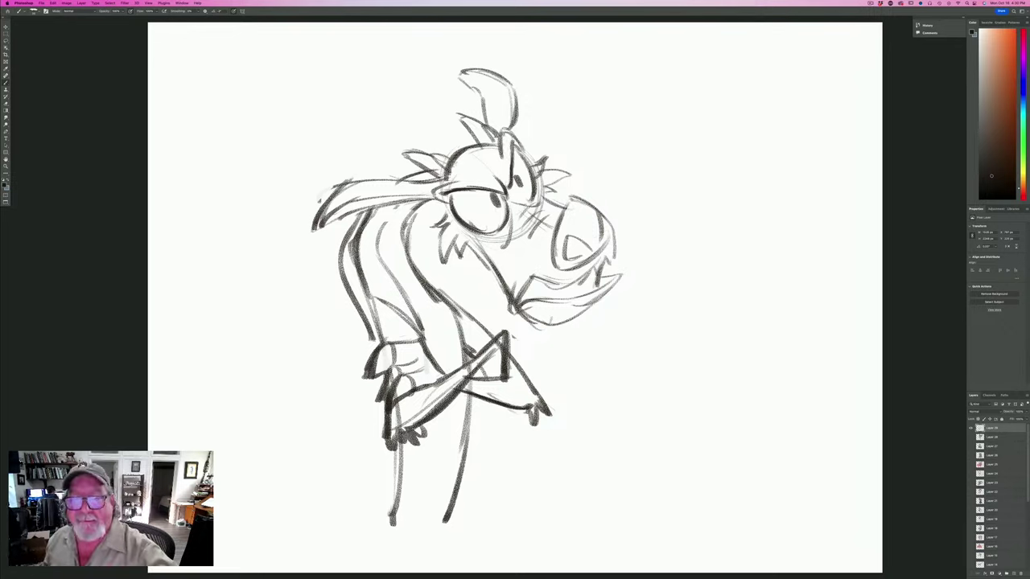
Darken the top of the head and the spiky fur tufts between the two ears.
{"action": "mouse_move", "coordinate": [512, 142]}
{"action": "left_mouse_down"}
{"action": "mouse_move", "coordinate": [511, 164]}
{"action": "mouse_move", "coordinate": [522, 147]}
{"action": "mouse_move", "coordinate": [501, 158]}
{"action": "mouse_move", "coordinate": [470, 151]}
{"action": "mouse_move", "coordinate": [481, 144]}
{"action": "left_mouse_up"}
{"action": "mouse_move", "coordinate": [485, 126]}
{"action": "left_mouse_down"}
{"action": "mouse_move", "coordinate": [500, 134]}
{"action": "mouse_move", "coordinate": [462, 119]}
{"action": "mouse_move", "coordinate": [478, 142]}
{"action": "mouse_move", "coordinate": [432, 155]}
{"action": "mouse_move", "coordinate": [445, 169]}
{"action": "mouse_move", "coordinate": [404, 152]}
{"action": "left_mouse_up"}
{"action": "left_click_drag", "start_coordinate": [404, 152], "coordinate": [437, 177]}
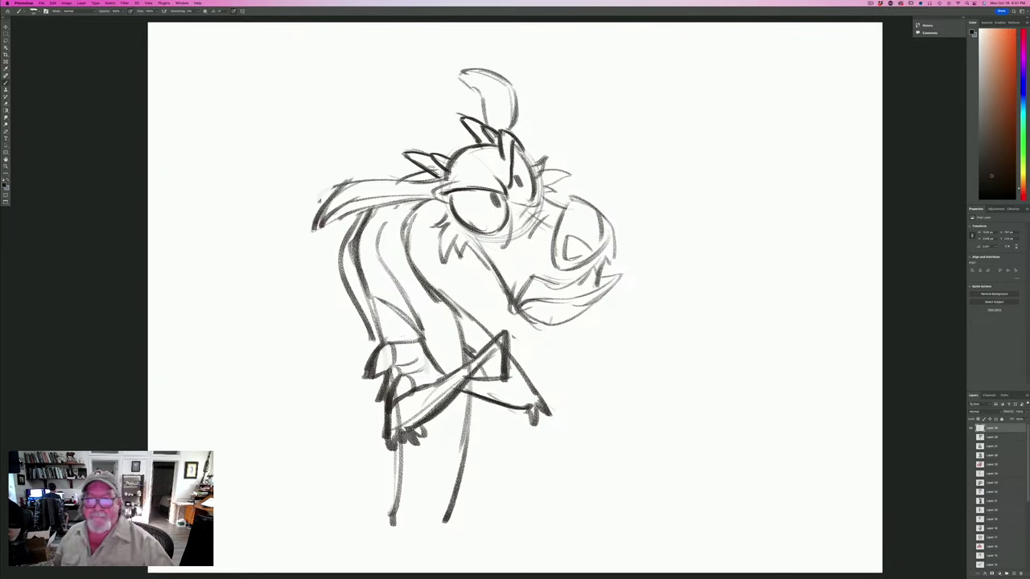
Fill in both pupils, darken the far eye's outline and draw the crease curving down beneath the eyes.
{"action": "mouse_move", "coordinate": [516, 177]}
{"action": "left_mouse_down"}
{"action": "mouse_move", "coordinate": [523, 185]}
{"action": "mouse_move", "coordinate": [495, 203]}
{"action": "left_mouse_up"}
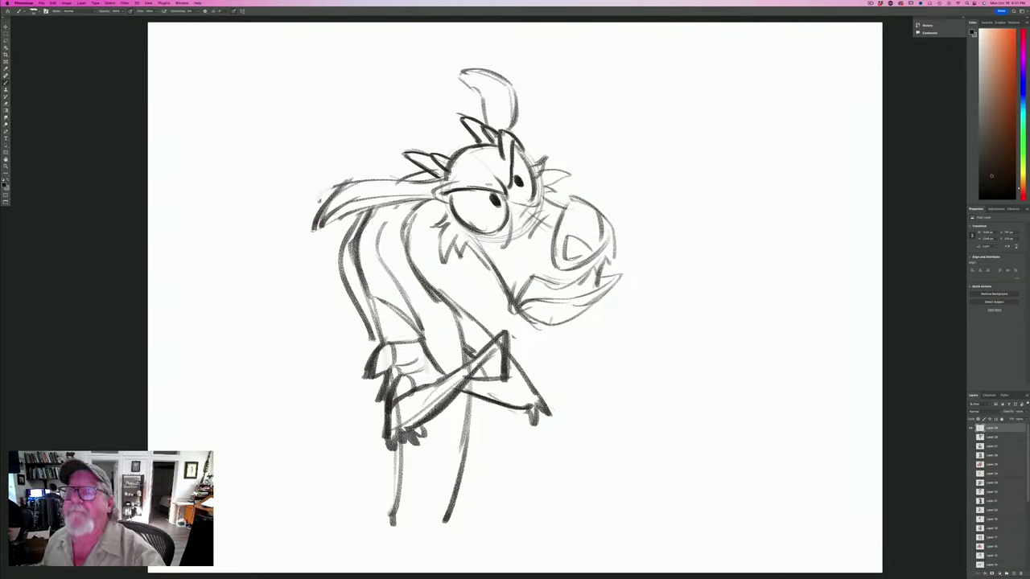
{"action": "left_click_drag", "start_coordinate": [518, 151], "coordinate": [533, 201]}
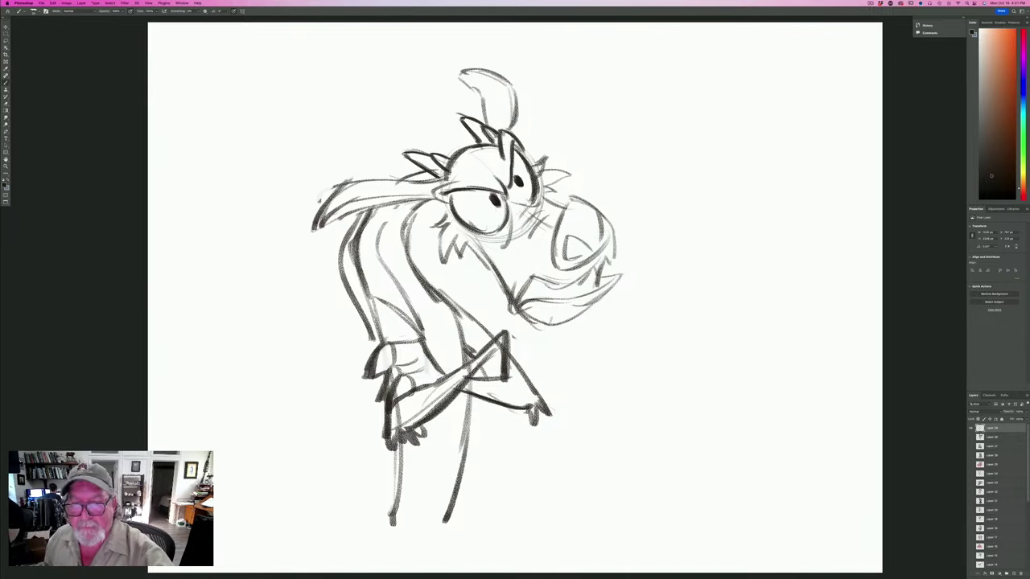
{"action": "left_click_drag", "start_coordinate": [510, 203], "coordinate": [500, 249]}
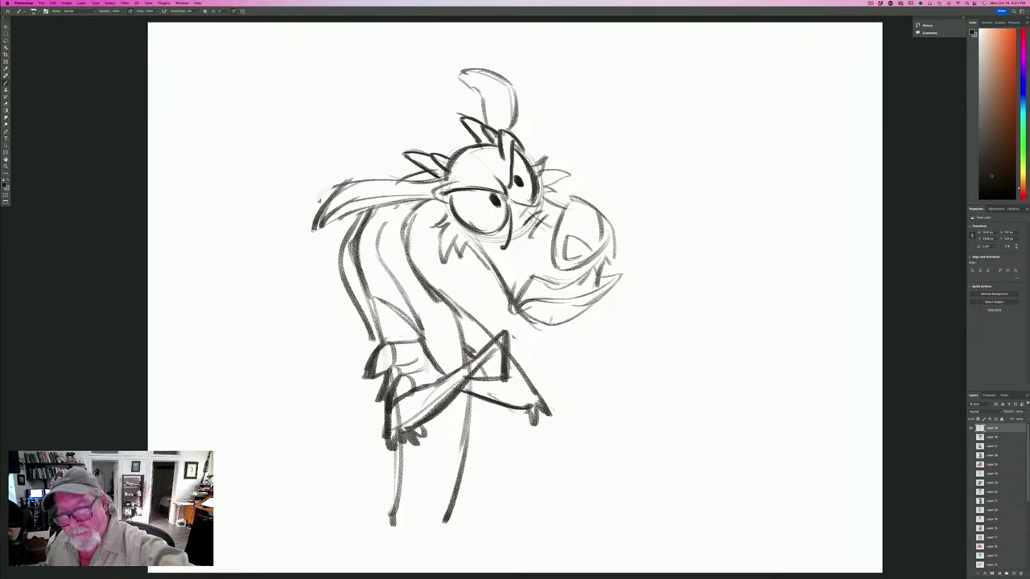
Darken the snout bridge, cheek fur and upper jaw line, and outline the large rounded nose.
{"action": "left_click_drag", "start_coordinate": [539, 195], "coordinate": [565, 207]}
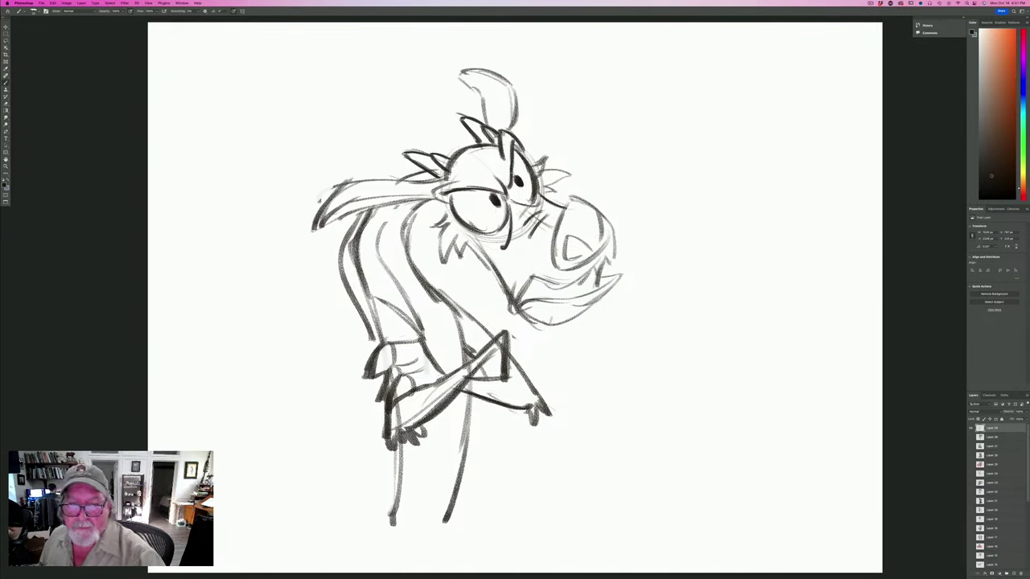
{"action": "mouse_move", "coordinate": [447, 212]}
{"action": "left_mouse_down"}
{"action": "mouse_move", "coordinate": [434, 227]}
{"action": "mouse_move", "coordinate": [441, 241]}
{"action": "mouse_move", "coordinate": [468, 237]}
{"action": "mouse_move", "coordinate": [515, 305]}
{"action": "left_mouse_up"}
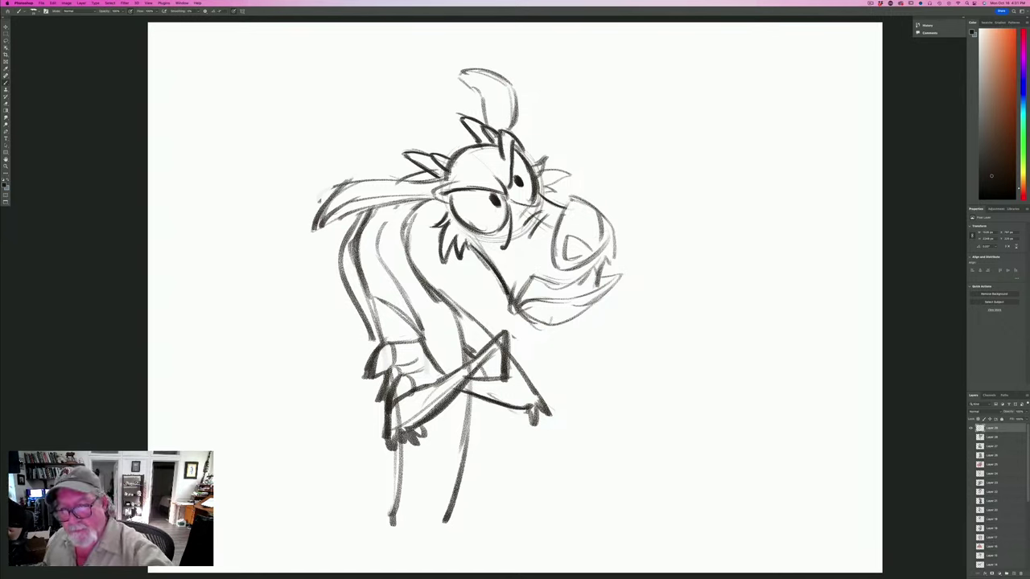
{"action": "left_click_drag", "start_coordinate": [569, 202], "coordinate": [553, 266]}
{"action": "mouse_move", "coordinate": [566, 199]}
{"action": "left_mouse_down"}
{"action": "mouse_move", "coordinate": [604, 216]}
{"action": "mouse_move", "coordinate": [611, 234]}
{"action": "mouse_move", "coordinate": [595, 266]}
{"action": "mouse_move", "coordinate": [560, 268]}
{"action": "left_mouse_up"}
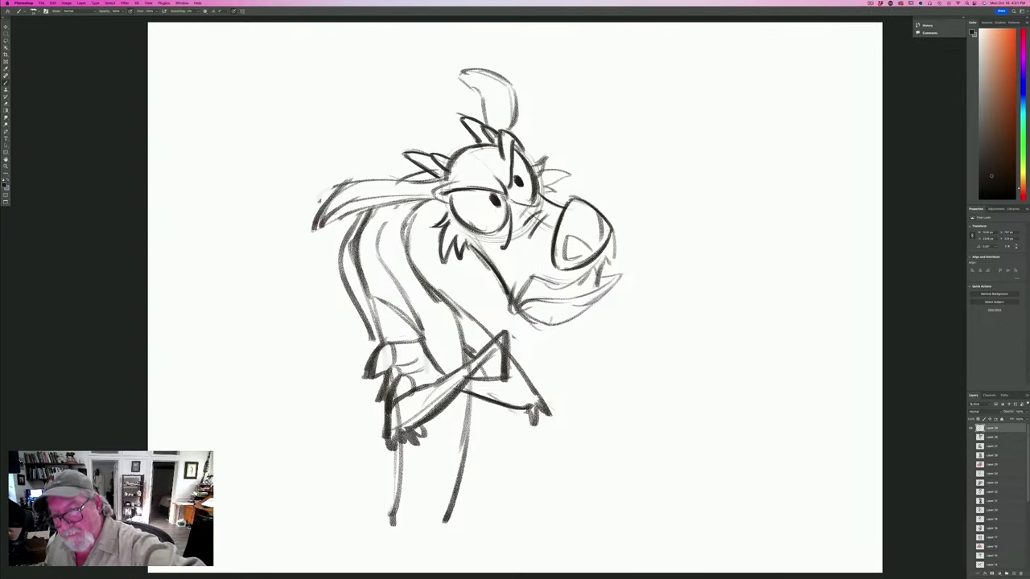
{"action": "left_click_drag", "start_coordinate": [612, 221], "coordinate": [616, 256]}
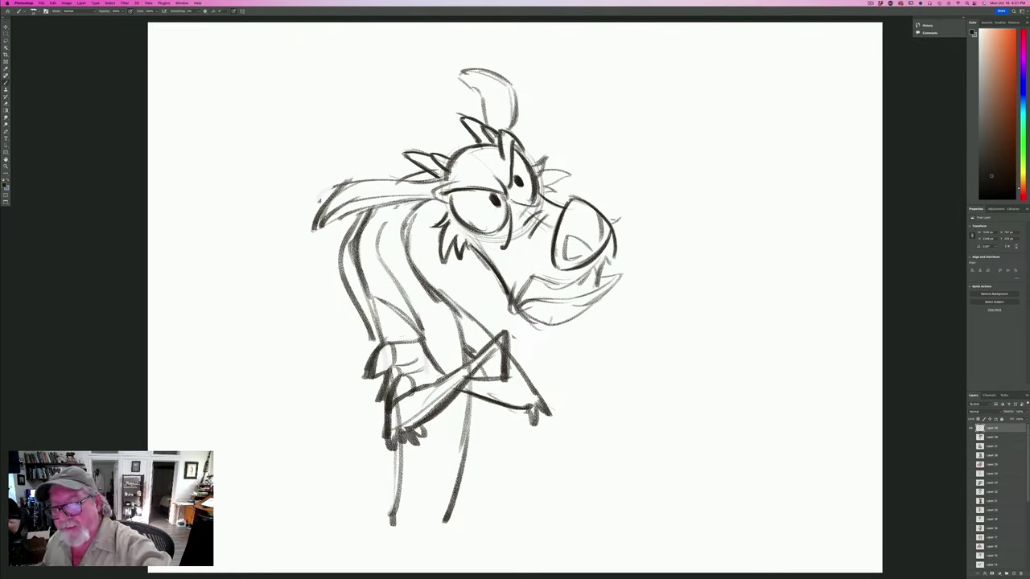
Draw two long whiskers, one curling up from the nose tip and one sweeping back across the jaw, and darken the upper lip.
{"action": "left_click_drag", "start_coordinate": [618, 214], "coordinate": [632, 184]}
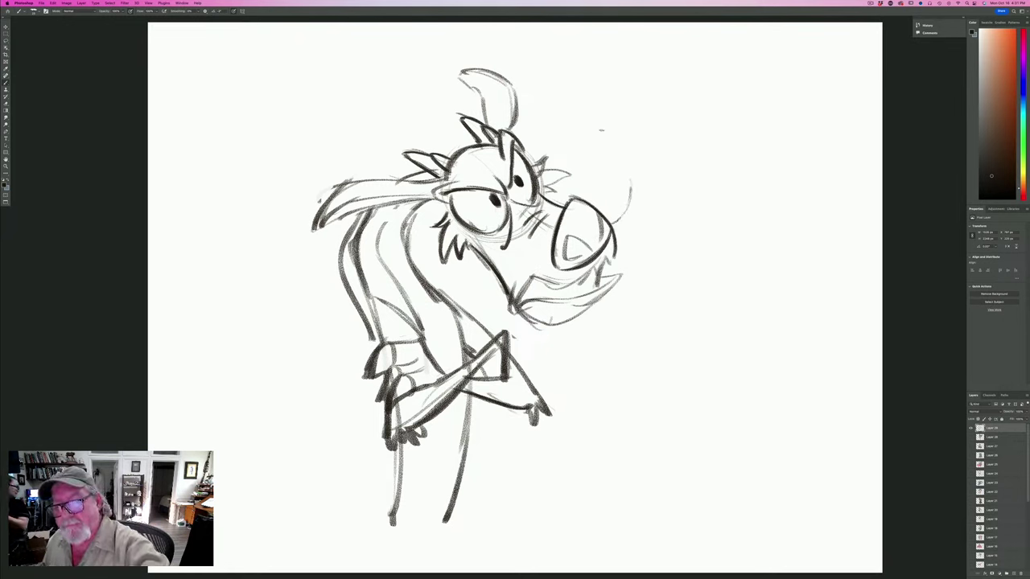
{"action": "mouse_move", "coordinate": [600, 125]}
{"action": "left_mouse_down"}
{"action": "mouse_move", "coordinate": [635, 187]}
{"action": "mouse_move", "coordinate": [612, 257]}
{"action": "mouse_move", "coordinate": [522, 262]}
{"action": "left_mouse_up"}
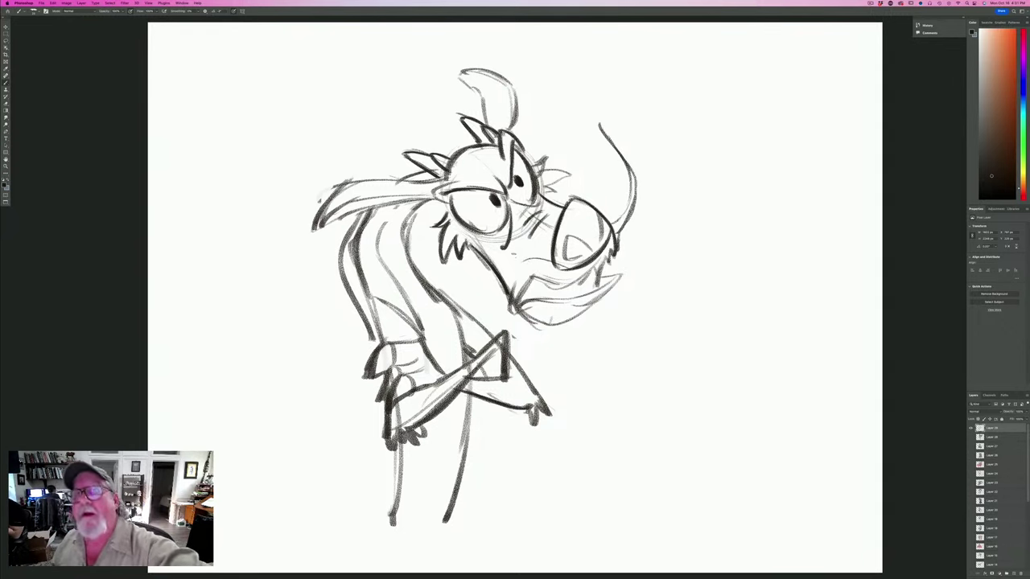
{"action": "mouse_move", "coordinate": [441, 283]}
{"action": "left_mouse_down"}
{"action": "mouse_move", "coordinate": [497, 274]}
{"action": "mouse_move", "coordinate": [457, 277]}
{"action": "left_mouse_up"}
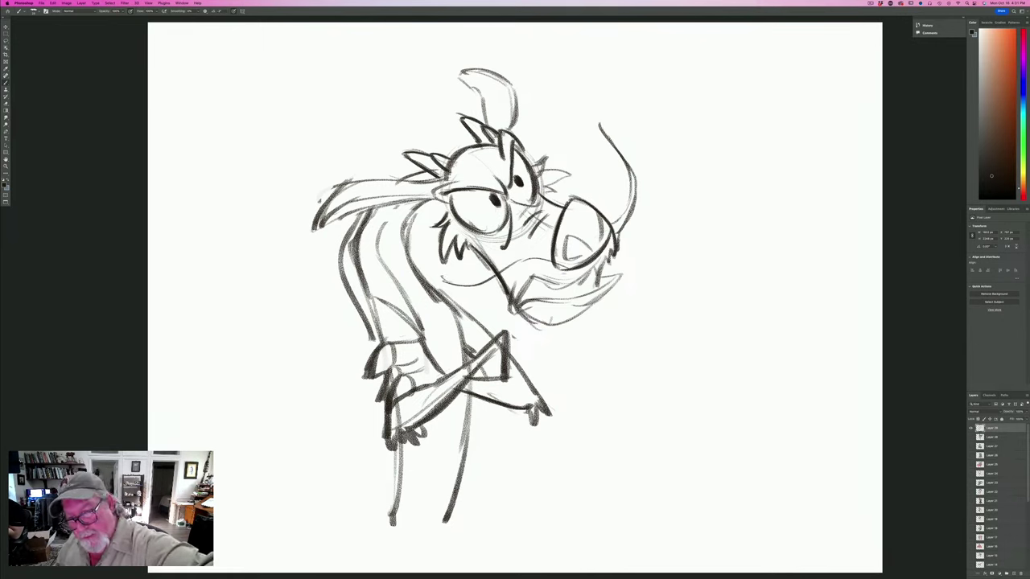
{"action": "mouse_move", "coordinate": [552, 268]}
{"action": "left_mouse_down"}
{"action": "mouse_move", "coordinate": [447, 284]}
{"action": "mouse_move", "coordinate": [428, 256]}
{"action": "mouse_move", "coordinate": [454, 285]}
{"action": "left_mouse_up"}
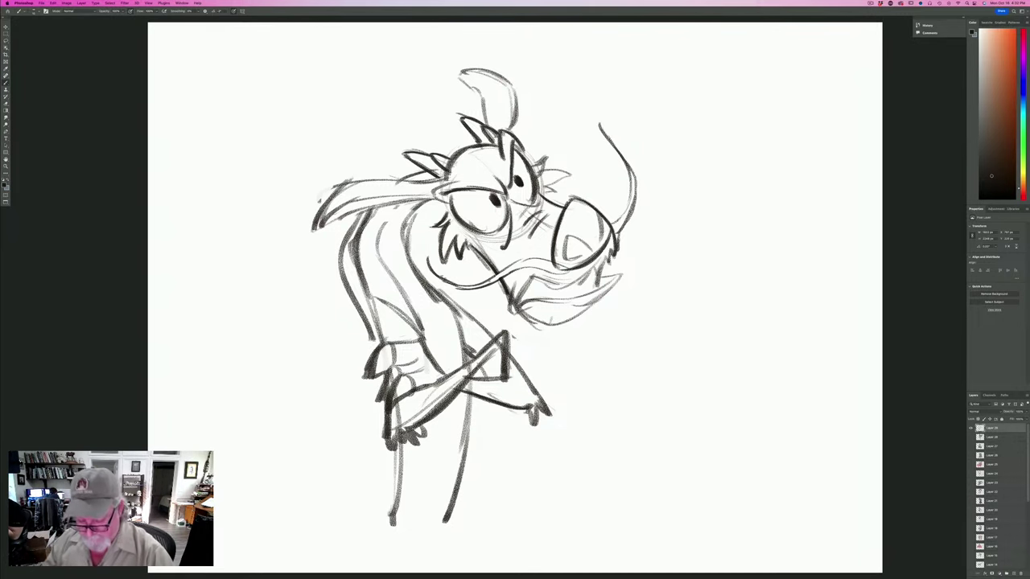
{"action": "left_click_drag", "start_coordinate": [516, 262], "coordinate": [547, 259]}
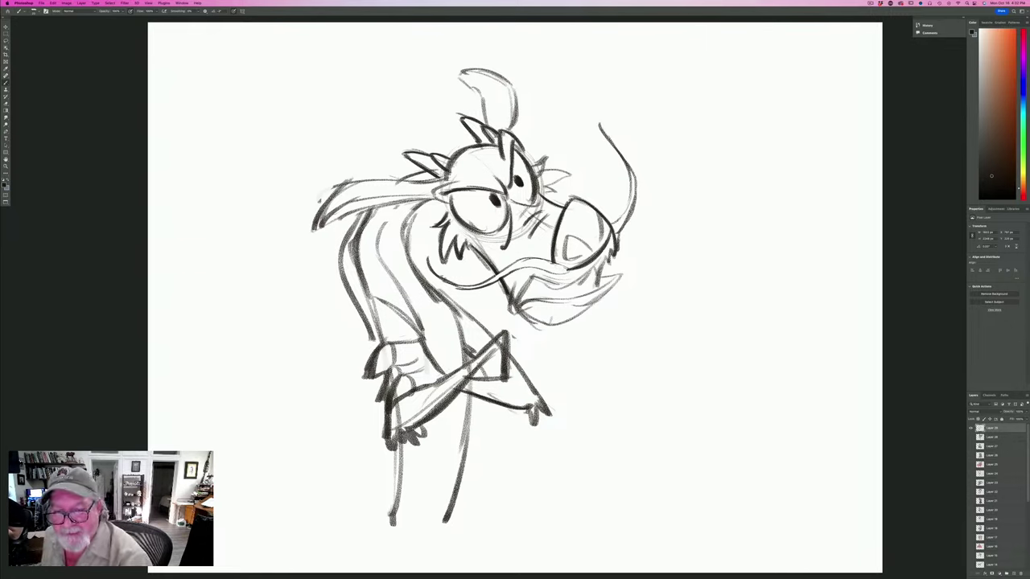
{"action": "left_click_drag", "start_coordinate": [545, 262], "coordinate": [571, 268]}
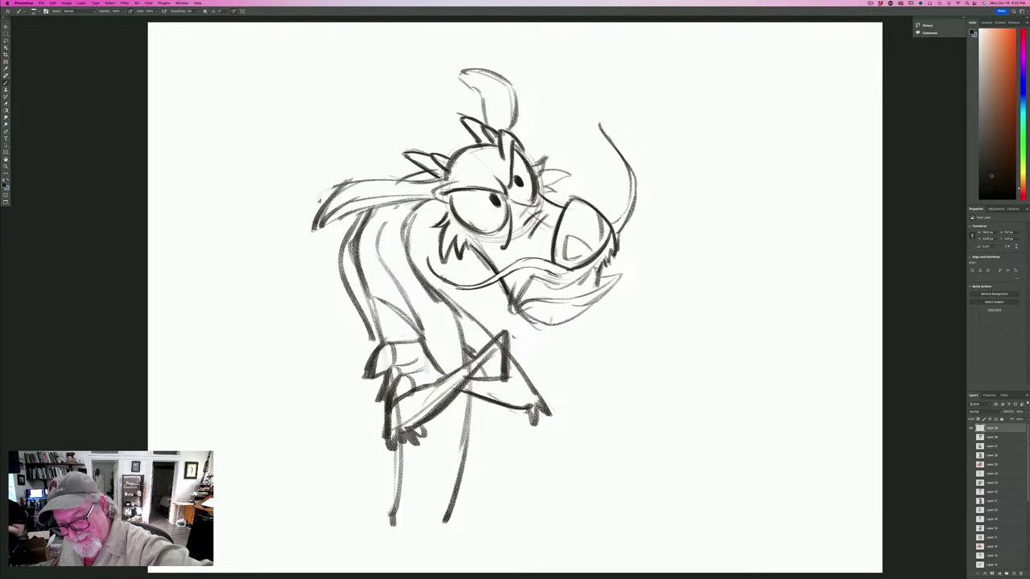
Draw jagged teeth inside the open mouth and darken the lower jaw and mouth corner.
{"action": "left_click_drag", "start_coordinate": [597, 265], "coordinate": [562, 288]}
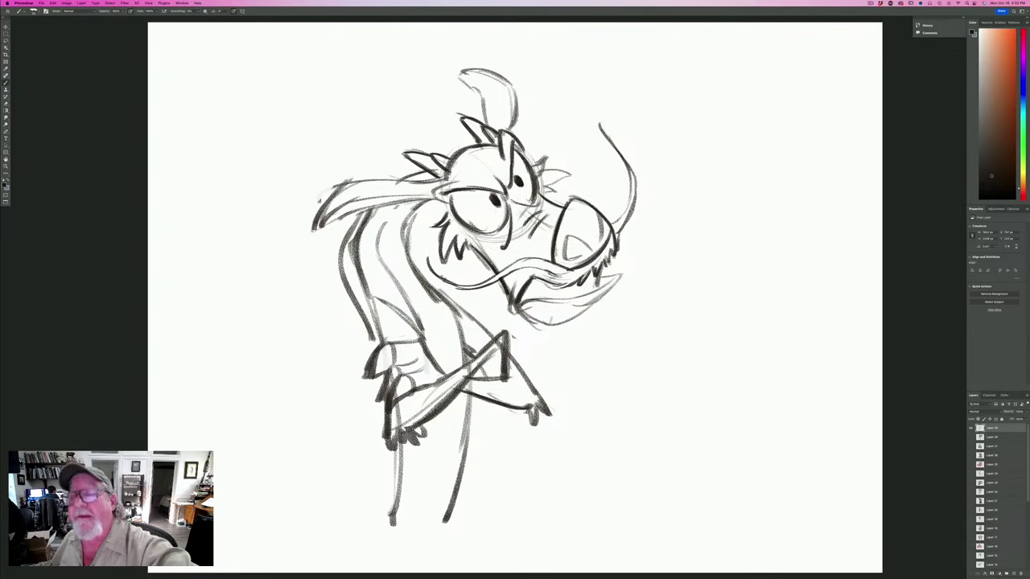
{"action": "left_click_drag", "start_coordinate": [598, 279], "coordinate": [552, 298]}
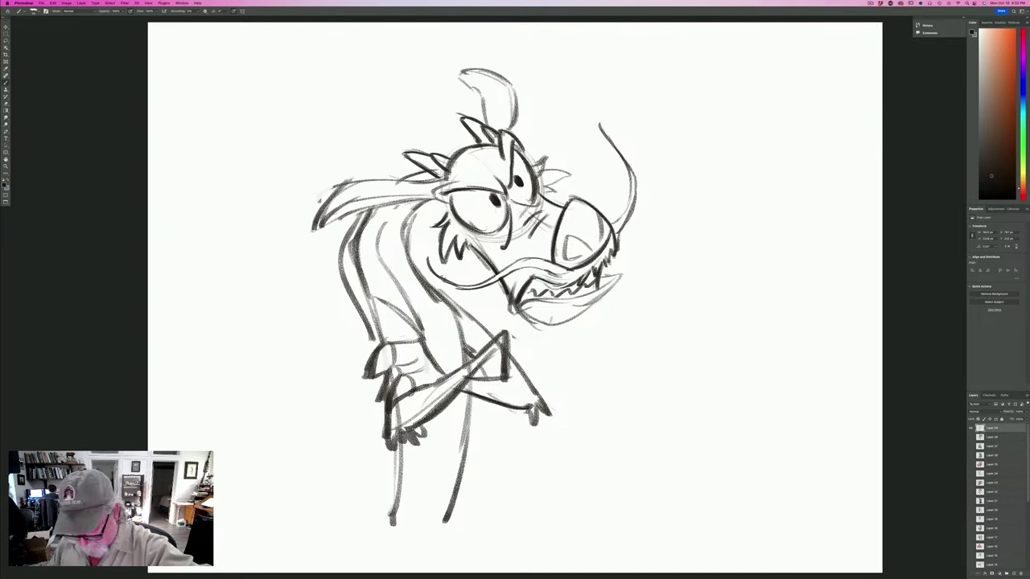
{"action": "left_click_drag", "start_coordinate": [613, 280], "coordinate": [573, 298]}
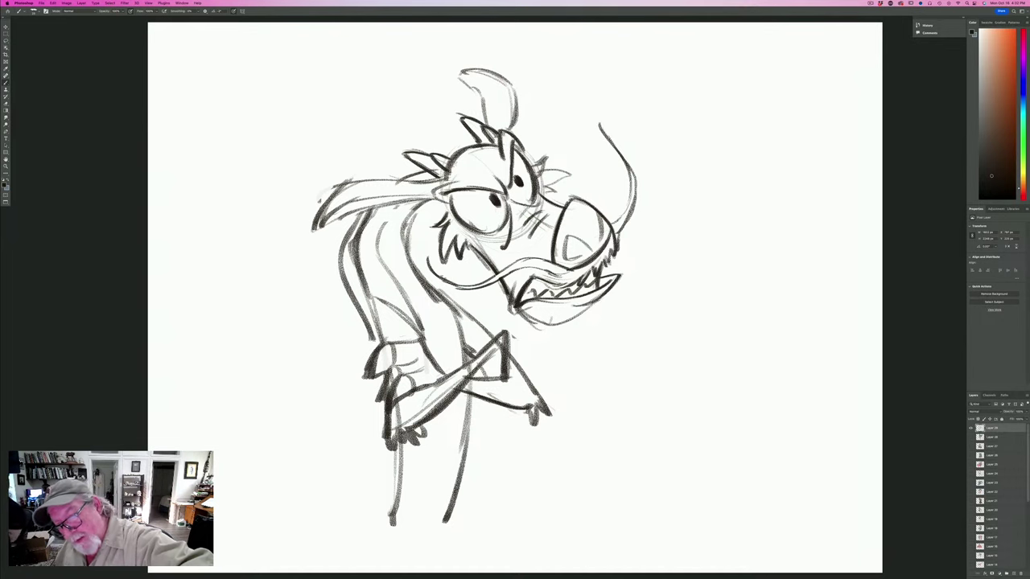
{"action": "mouse_move", "coordinate": [585, 304]}
{"action": "left_mouse_down"}
{"action": "mouse_move", "coordinate": [556, 306]}
{"action": "mouse_move", "coordinate": [562, 321]}
{"action": "mouse_move", "coordinate": [537, 325]}
{"action": "left_mouse_up"}
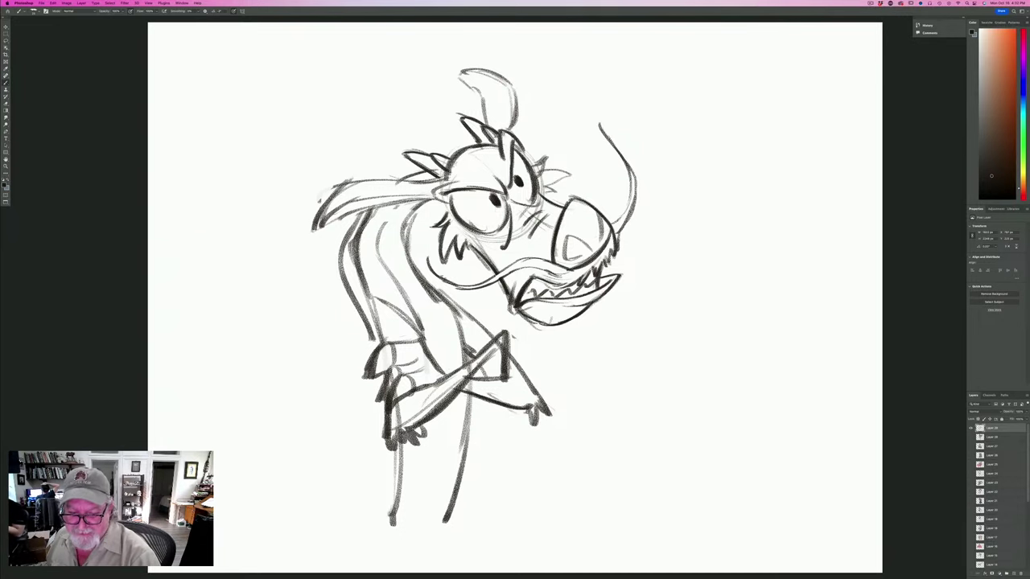
{"action": "left_click_drag", "start_coordinate": [506, 283], "coordinate": [515, 309]}
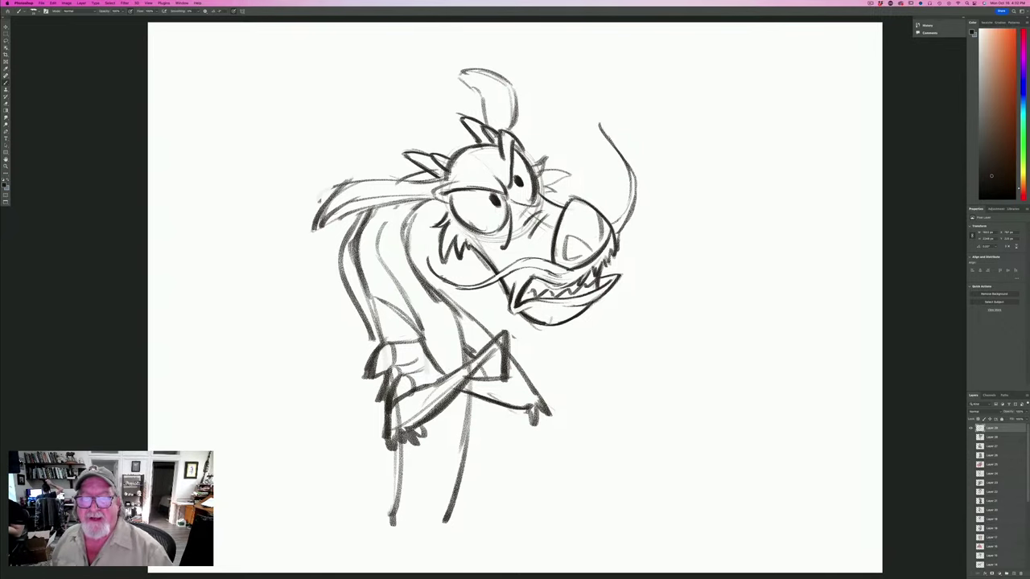
Darken the outlines of both long ears and shade their tips dark.
{"action": "mouse_move", "coordinate": [511, 130]}
{"action": "left_mouse_down"}
{"action": "mouse_move", "coordinate": [514, 98]}
{"action": "mouse_move", "coordinate": [481, 70]}
{"action": "mouse_move", "coordinate": [456, 77]}
{"action": "mouse_move", "coordinate": [474, 90]}
{"action": "mouse_move", "coordinate": [482, 124]}
{"action": "left_mouse_up"}
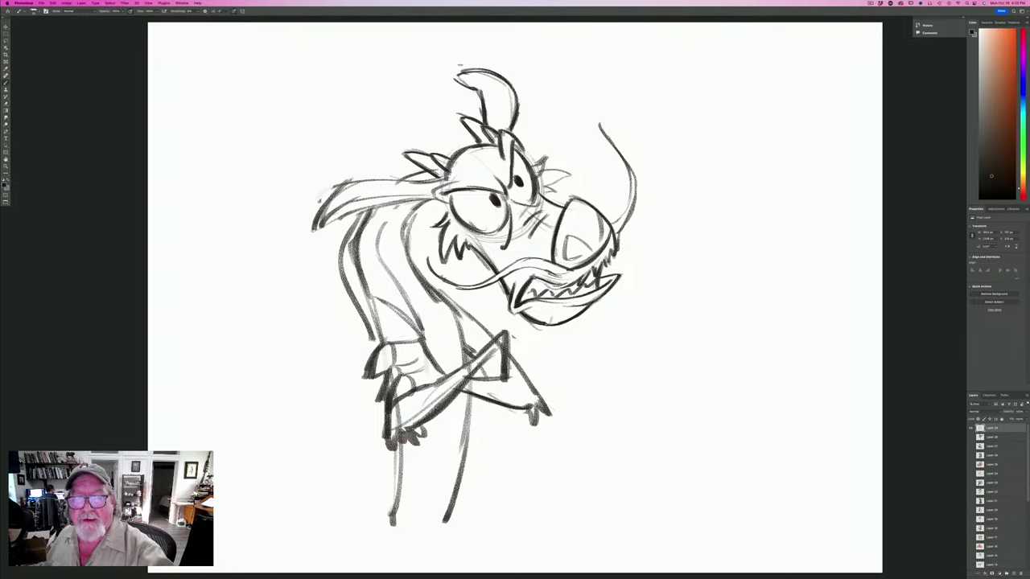
{"action": "mouse_move", "coordinate": [448, 182]}
{"action": "left_mouse_down"}
{"action": "mouse_move", "coordinate": [363, 181]}
{"action": "mouse_move", "coordinate": [320, 218]}
{"action": "left_mouse_up"}
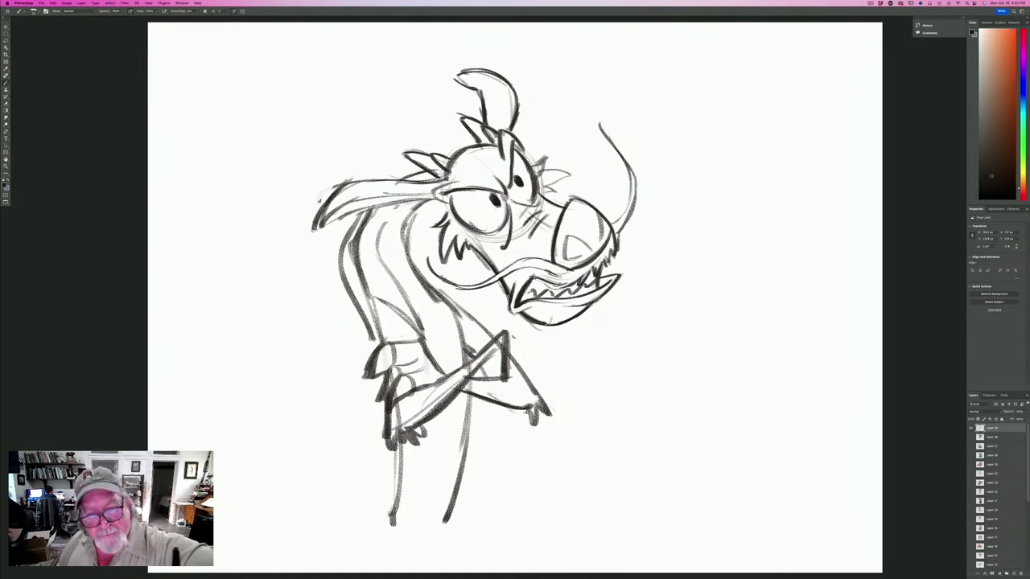
{"action": "mouse_move", "coordinate": [431, 197]}
{"action": "left_mouse_down"}
{"action": "mouse_move", "coordinate": [367, 193]}
{"action": "mouse_move", "coordinate": [320, 224]}
{"action": "left_mouse_up"}
{"action": "mouse_move", "coordinate": [436, 197]}
{"action": "left_mouse_down"}
{"action": "mouse_move", "coordinate": [358, 207]}
{"action": "mouse_move", "coordinate": [320, 225]}
{"action": "left_mouse_up"}
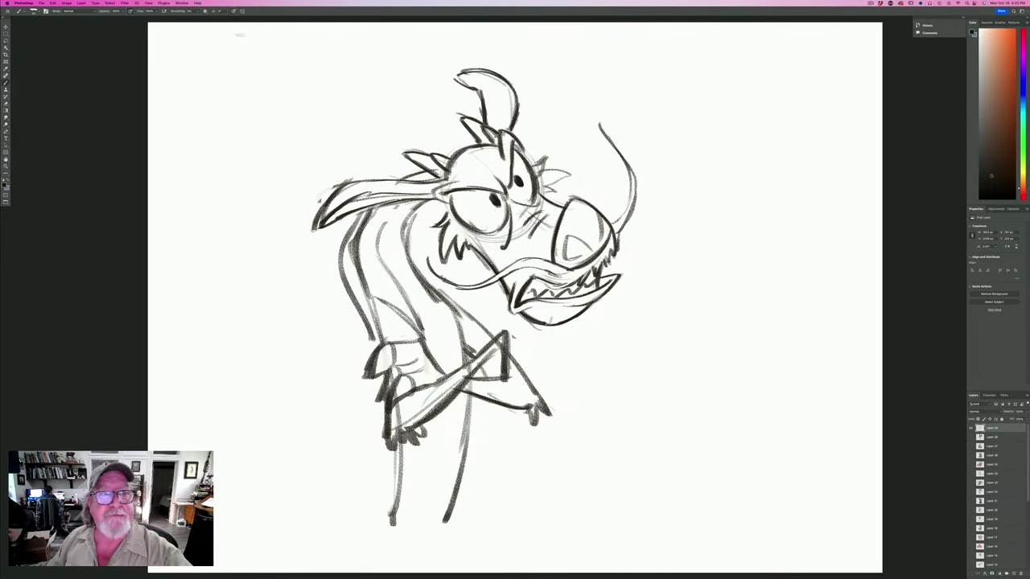
{"action": "mouse_move", "coordinate": [354, 193]}
{"action": "left_mouse_down"}
{"action": "mouse_move", "coordinate": [325, 213]}
{"action": "mouse_move", "coordinate": [342, 189]}
{"action": "mouse_move", "coordinate": [370, 185]}
{"action": "mouse_move", "coordinate": [326, 213]}
{"action": "left_mouse_up"}
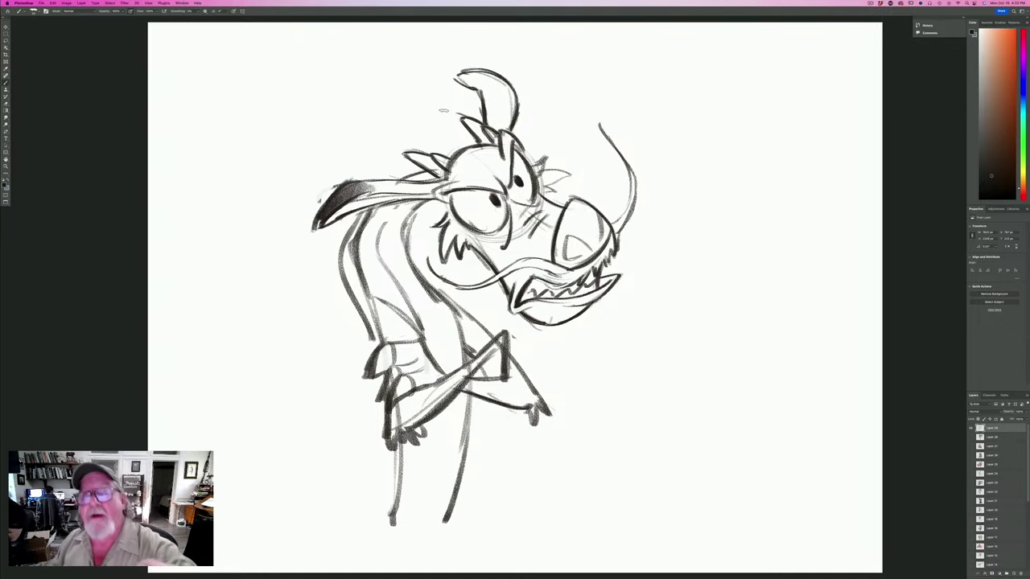
{"action": "mouse_move", "coordinate": [459, 79]}
{"action": "left_mouse_down"}
{"action": "mouse_move", "coordinate": [473, 78]}
{"action": "mouse_move", "coordinate": [499, 104]}
{"action": "left_mouse_up"}
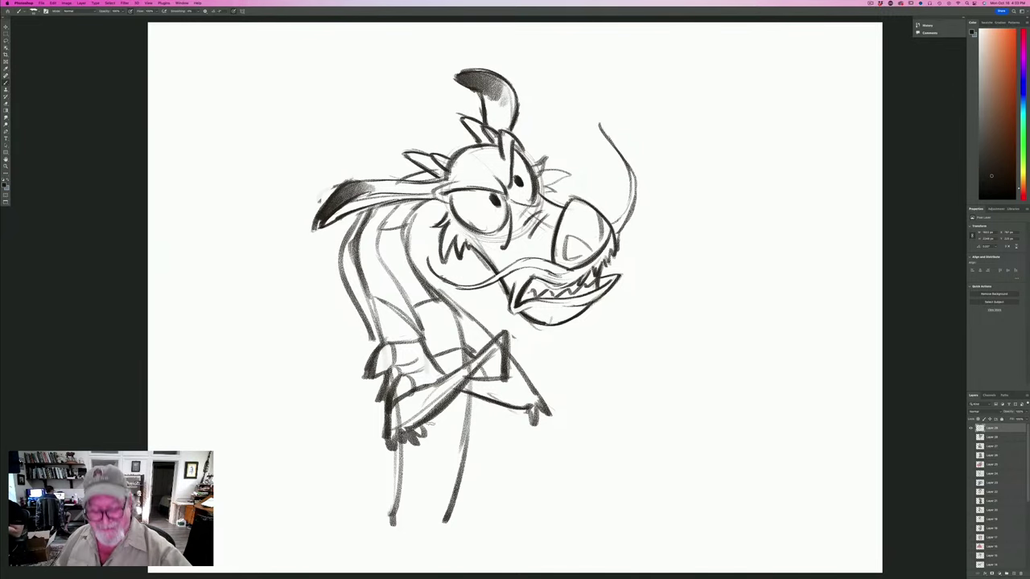
Draw the belly's edge line down the lower body and add curved segment bands across it.
{"action": "left_click_drag", "start_coordinate": [425, 425], "coordinate": [416, 521]}
{"action": "left_click_drag", "start_coordinate": [465, 417], "coordinate": [426, 431]}
{"action": "mouse_move", "coordinate": [453, 470]}
{"action": "left_mouse_down"}
{"action": "mouse_move", "coordinate": [427, 477]}
{"action": "mouse_move", "coordinate": [417, 505]}
{"action": "left_mouse_up"}
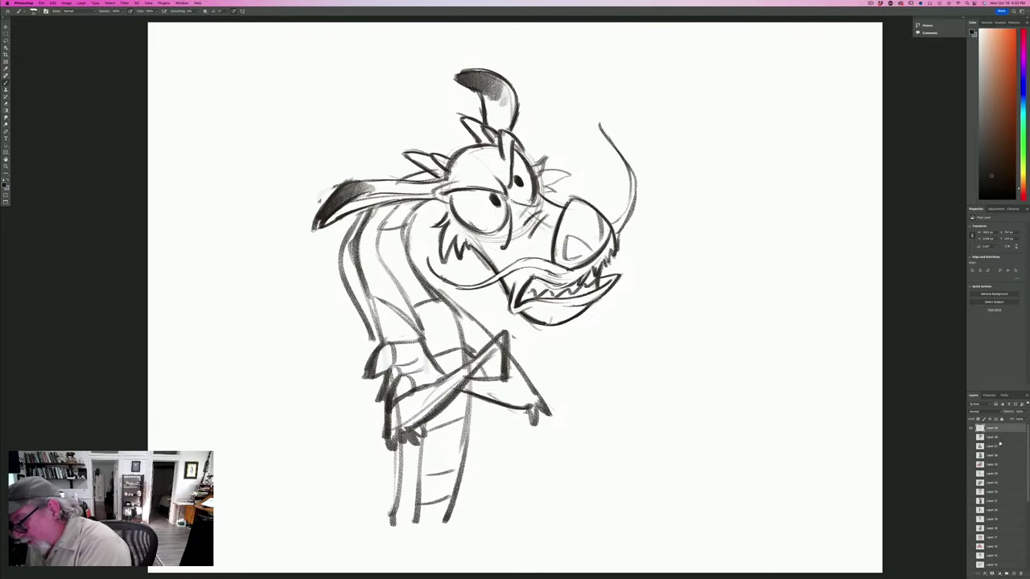
Add new layers beneath the line drawing and set the foreground colour to a reddish orange.
{"action": "left_click", "coordinate": [999, 440]}
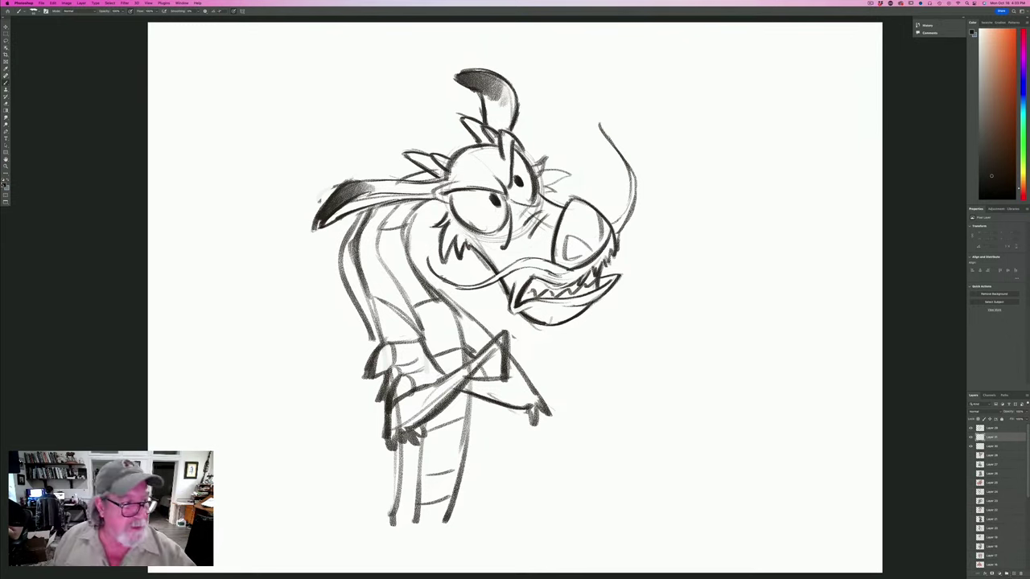
{"action": "left_click", "coordinate": [5, 183]}
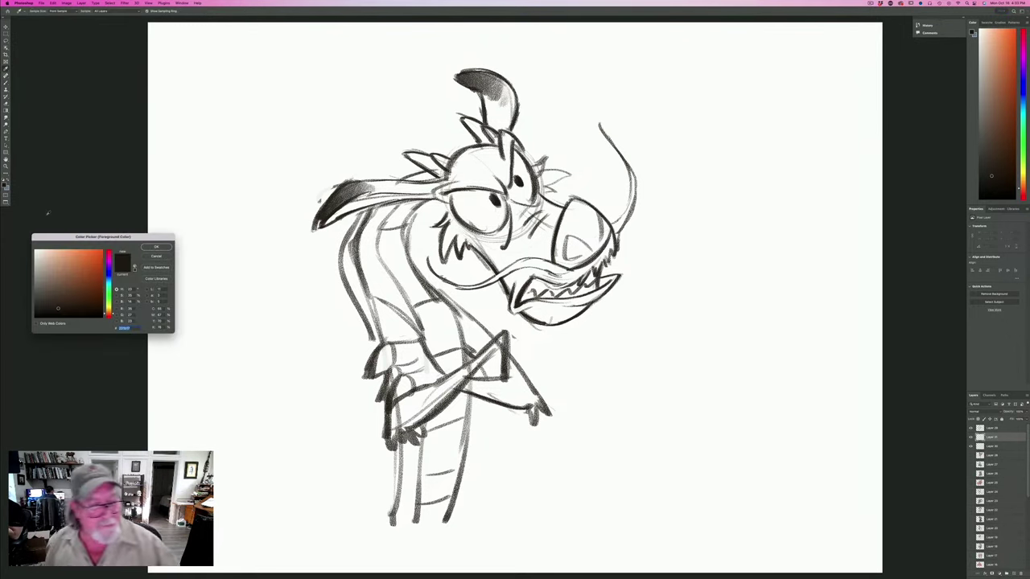
{"action": "left_click_drag", "start_coordinate": [109, 309], "coordinate": [109, 315]}
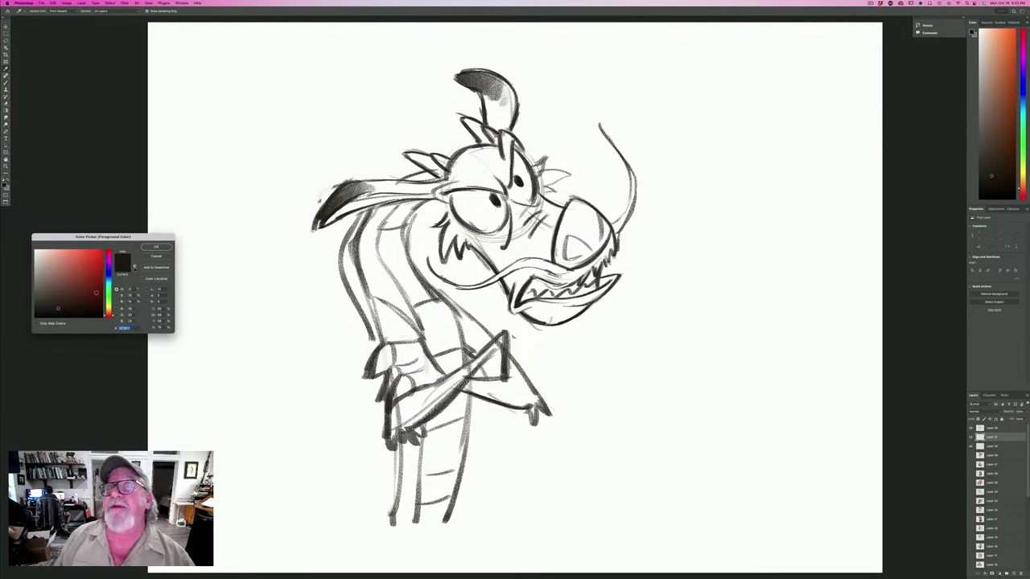
{"action": "left_click_drag", "start_coordinate": [109, 315], "coordinate": [108, 313]}
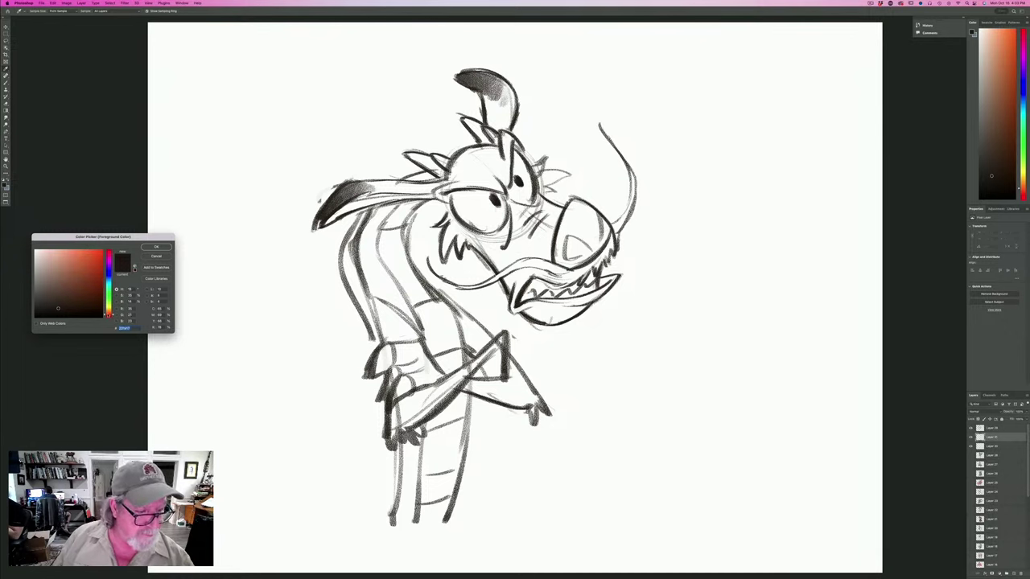
{"action": "key", "text": "Return"}
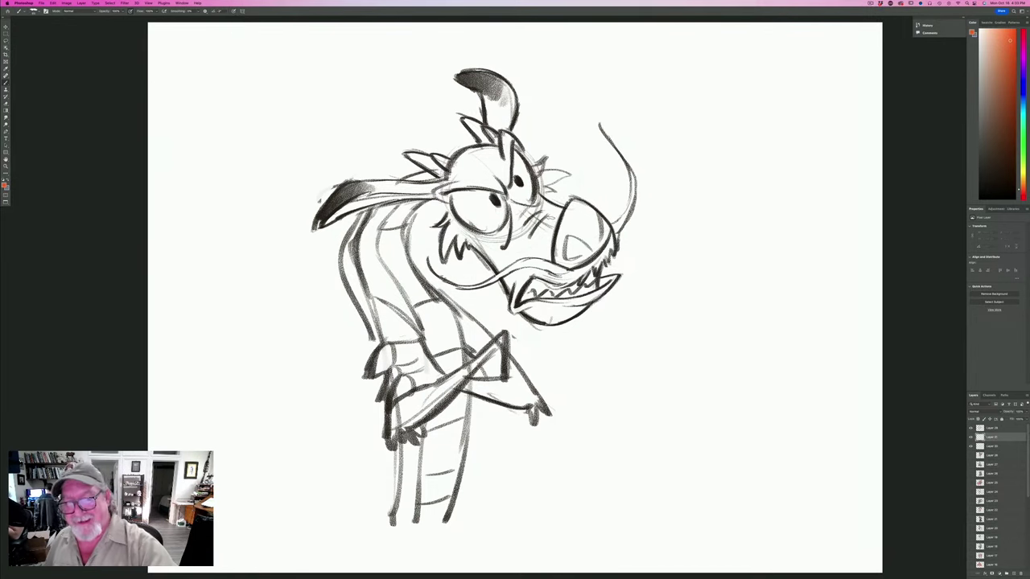
Paint the dragon's cheek, muzzle, upper lip and lower jaw with the reddish orange.
{"action": "mouse_move", "coordinate": [554, 211]}
{"action": "left_mouse_down"}
{"action": "mouse_move", "coordinate": [549, 235]}
{"action": "mouse_move", "coordinate": [542, 204]}
{"action": "mouse_move", "coordinate": [509, 206]}
{"action": "mouse_move", "coordinate": [502, 240]}
{"action": "mouse_move", "coordinate": [484, 239]}
{"action": "mouse_move", "coordinate": [449, 222]}
{"action": "mouse_move", "coordinate": [446, 205]}
{"action": "mouse_move", "coordinate": [449, 251]}
{"action": "mouse_move", "coordinate": [460, 234]}
{"action": "mouse_move", "coordinate": [505, 264]}
{"action": "mouse_move", "coordinate": [524, 216]}
{"action": "mouse_move", "coordinate": [541, 227]}
{"action": "mouse_move", "coordinate": [551, 249]}
{"action": "mouse_move", "coordinate": [522, 249]}
{"action": "mouse_move", "coordinate": [498, 267]}
{"action": "left_mouse_up"}
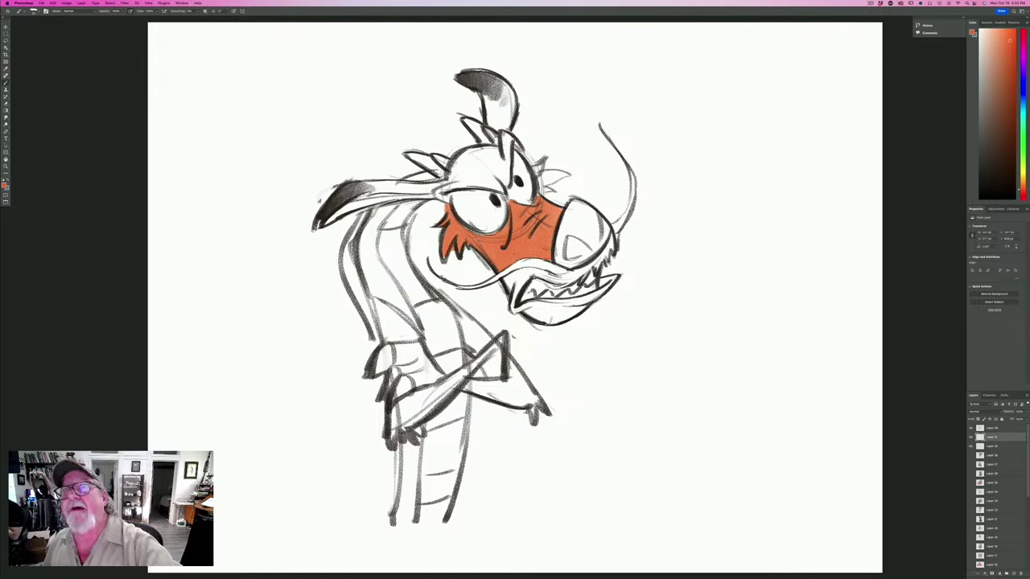
{"action": "mouse_move", "coordinate": [610, 238]}
{"action": "left_mouse_down"}
{"action": "mouse_move", "coordinate": [586, 272]}
{"action": "mouse_move", "coordinate": [512, 282]}
{"action": "mouse_move", "coordinate": [510, 306]}
{"action": "mouse_move", "coordinate": [581, 309]}
{"action": "mouse_move", "coordinate": [616, 275]}
{"action": "left_mouse_up"}
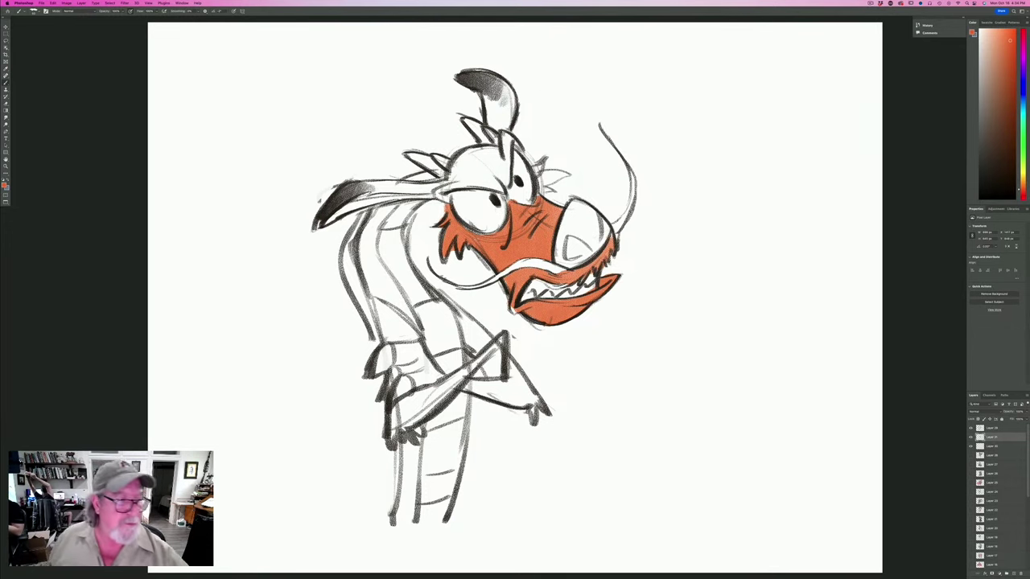
Change the foreground colour to a purer red and paint the lower jaw, mouth corner and upper lip with it.
{"action": "left_click", "coordinate": [4, 185]}
{"action": "left_click_drag", "start_coordinate": [108, 313], "coordinate": [108, 318]}
{"action": "left_click", "coordinate": [146, 247]}
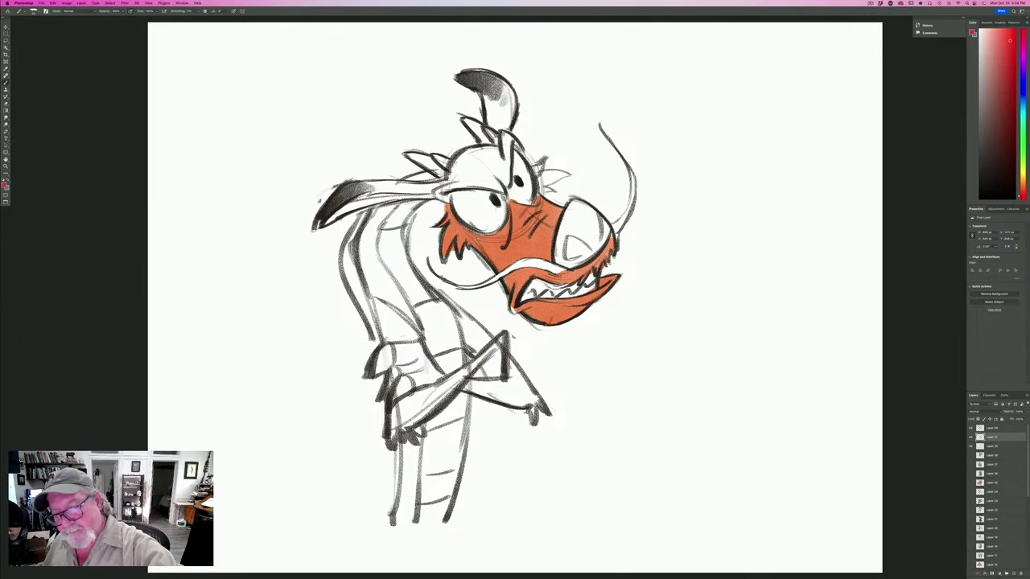
{"action": "mouse_move", "coordinate": [592, 298]}
{"action": "left_mouse_down"}
{"action": "mouse_move", "coordinate": [613, 280]}
{"action": "mouse_move", "coordinate": [552, 320]}
{"action": "mouse_move", "coordinate": [513, 315]}
{"action": "left_mouse_up"}
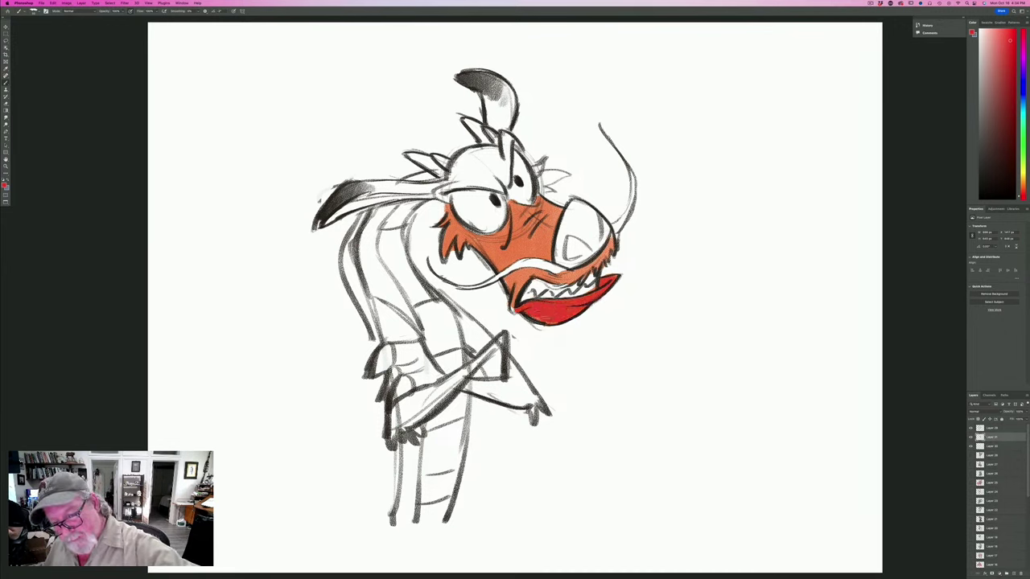
{"action": "mouse_move", "coordinate": [609, 235]}
{"action": "left_mouse_down"}
{"action": "mouse_move", "coordinate": [597, 264]}
{"action": "mouse_move", "coordinate": [564, 280]}
{"action": "mouse_move", "coordinate": [538, 274]}
{"action": "mouse_move", "coordinate": [512, 307]}
{"action": "left_mouse_up"}
{"action": "left_click_drag", "start_coordinate": [520, 269], "coordinate": [505, 283]}
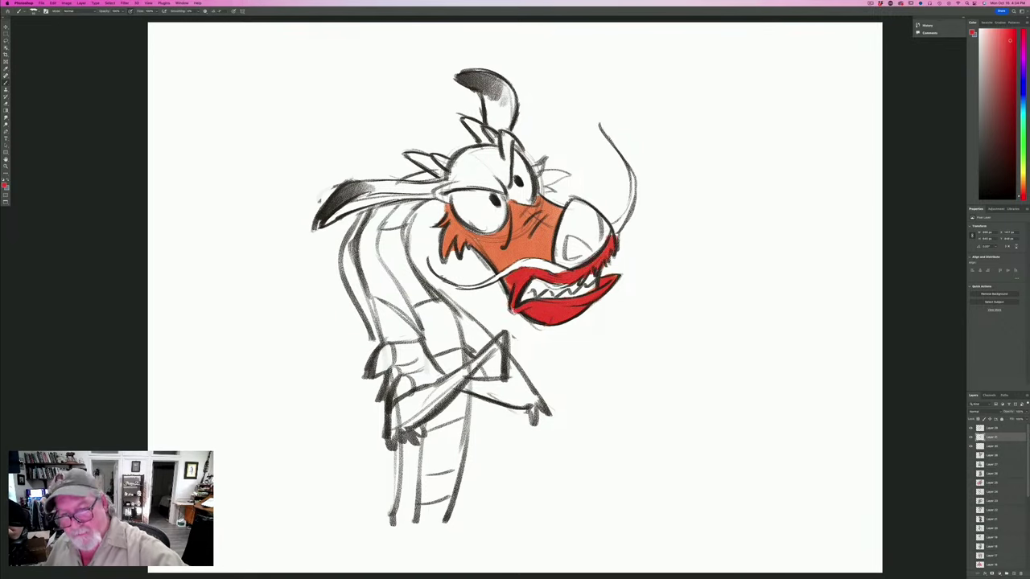
Paint the muzzle, cheek fringe, forehead and the outer surfaces of both ears red.
{"action": "mouse_move", "coordinate": [561, 206]}
{"action": "left_mouse_down"}
{"action": "mouse_move", "coordinate": [547, 256]}
{"action": "mouse_move", "coordinate": [543, 201]}
{"action": "mouse_move", "coordinate": [535, 216]}
{"action": "mouse_move", "coordinate": [507, 203]}
{"action": "mouse_move", "coordinate": [550, 257]}
{"action": "mouse_move", "coordinate": [531, 221]}
{"action": "mouse_move", "coordinate": [513, 250]}
{"action": "mouse_move", "coordinate": [502, 240]}
{"action": "mouse_move", "coordinate": [515, 256]}
{"action": "mouse_move", "coordinate": [495, 235]}
{"action": "mouse_move", "coordinate": [493, 259]}
{"action": "mouse_move", "coordinate": [502, 263]}
{"action": "left_mouse_up"}
{"action": "mouse_move", "coordinate": [496, 263]}
{"action": "left_mouse_down"}
{"action": "mouse_move", "coordinate": [510, 267]}
{"action": "mouse_move", "coordinate": [467, 238]}
{"action": "mouse_move", "coordinate": [476, 233]}
{"action": "mouse_move", "coordinate": [447, 224]}
{"action": "mouse_move", "coordinate": [444, 208]}
{"action": "mouse_move", "coordinate": [441, 250]}
{"action": "mouse_move", "coordinate": [463, 256]}
{"action": "left_mouse_up"}
{"action": "mouse_move", "coordinate": [506, 135]}
{"action": "left_mouse_down"}
{"action": "mouse_move", "coordinate": [509, 162]}
{"action": "mouse_move", "coordinate": [518, 149]}
{"action": "mouse_move", "coordinate": [494, 190]}
{"action": "mouse_move", "coordinate": [468, 183]}
{"action": "mouse_move", "coordinate": [455, 154]}
{"action": "mouse_move", "coordinate": [447, 190]}
{"action": "mouse_move", "coordinate": [439, 180]}
{"action": "mouse_move", "coordinate": [434, 192]}
{"action": "mouse_move", "coordinate": [446, 201]}
{"action": "mouse_move", "coordinate": [389, 185]}
{"action": "mouse_move", "coordinate": [431, 187]}
{"action": "mouse_move", "coordinate": [336, 191]}
{"action": "mouse_move", "coordinate": [319, 229]}
{"action": "left_mouse_up"}
{"action": "mouse_move", "coordinate": [506, 101]}
{"action": "left_mouse_down"}
{"action": "mouse_move", "coordinate": [505, 121]}
{"action": "mouse_move", "coordinate": [492, 89]}
{"action": "mouse_move", "coordinate": [488, 113]}
{"action": "mouse_move", "coordinate": [478, 84]}
{"action": "mouse_move", "coordinate": [460, 78]}
{"action": "mouse_move", "coordinate": [506, 84]}
{"action": "left_mouse_up"}
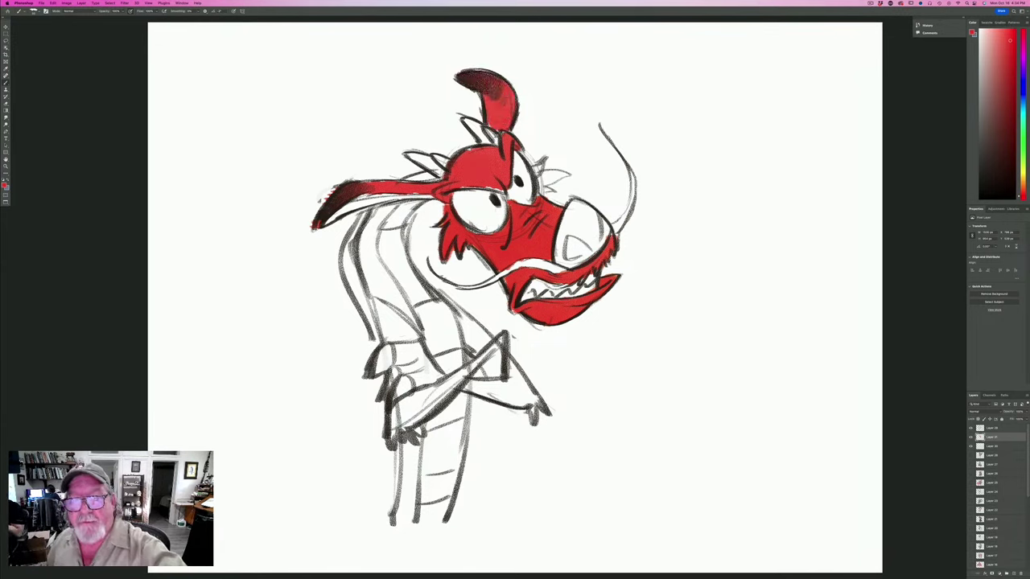
{"action": "left_click_drag", "start_coordinate": [491, 124], "coordinate": [486, 126]}
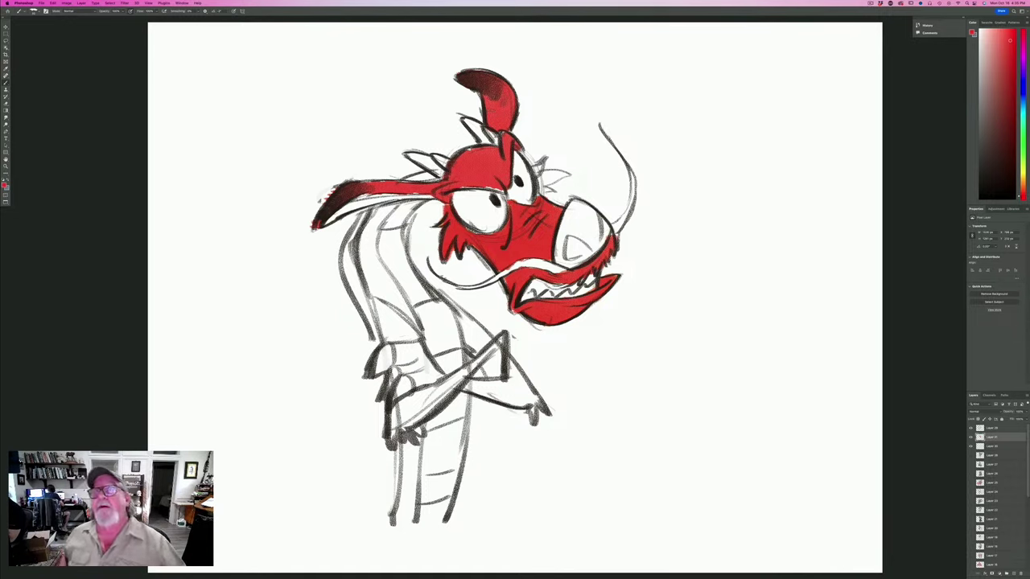
Paint the side of the neck, both crossed arms and the strip of lower body beside the belly red.
{"action": "left_click_drag", "start_coordinate": [393, 206], "coordinate": [375, 229]}
{"action": "mouse_move", "coordinate": [438, 179]}
{"action": "left_mouse_down"}
{"action": "mouse_move", "coordinate": [406, 176]}
{"action": "mouse_move", "coordinate": [360, 251]}
{"action": "mouse_move", "coordinate": [359, 273]}
{"action": "mouse_move", "coordinate": [402, 312]}
{"action": "mouse_move", "coordinate": [406, 330]}
{"action": "mouse_move", "coordinate": [378, 314]}
{"action": "mouse_move", "coordinate": [383, 333]}
{"action": "mouse_move", "coordinate": [415, 348]}
{"action": "mouse_move", "coordinate": [426, 378]}
{"action": "mouse_move", "coordinate": [446, 383]}
{"action": "mouse_move", "coordinate": [430, 403]}
{"action": "mouse_move", "coordinate": [399, 410]}
{"action": "mouse_move", "coordinate": [394, 430]}
{"action": "mouse_move", "coordinate": [392, 398]}
{"action": "mouse_move", "coordinate": [438, 402]}
{"action": "mouse_move", "coordinate": [496, 344]}
{"action": "mouse_move", "coordinate": [502, 370]}
{"action": "mouse_move", "coordinate": [447, 300]}
{"action": "mouse_move", "coordinate": [510, 363]}
{"action": "left_mouse_up"}
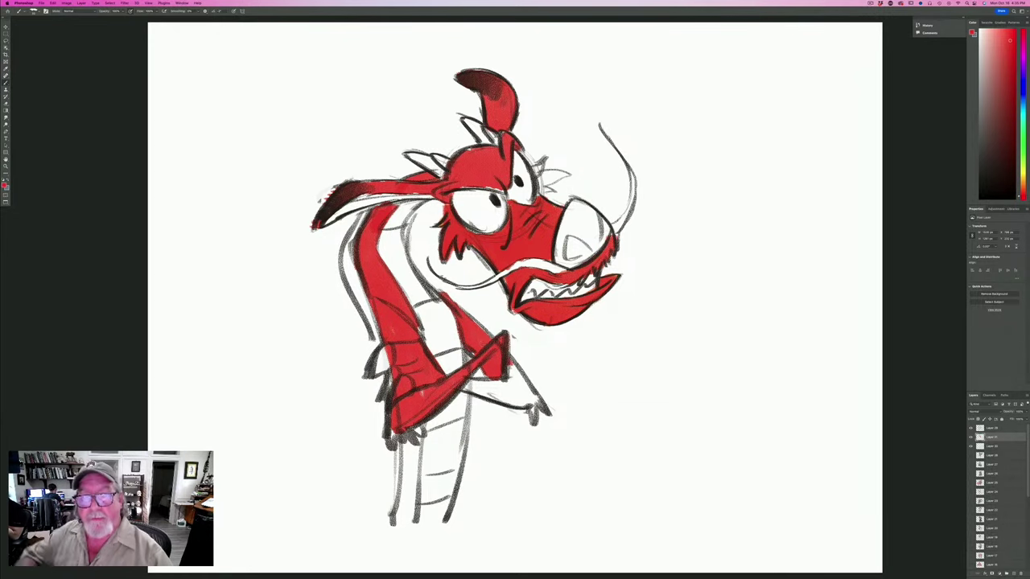
{"action": "mouse_move", "coordinate": [508, 368]}
{"action": "left_mouse_down"}
{"action": "mouse_move", "coordinate": [530, 397]}
{"action": "mouse_move", "coordinate": [481, 393]}
{"action": "left_mouse_up"}
{"action": "left_click_drag", "start_coordinate": [467, 394], "coordinate": [523, 407]}
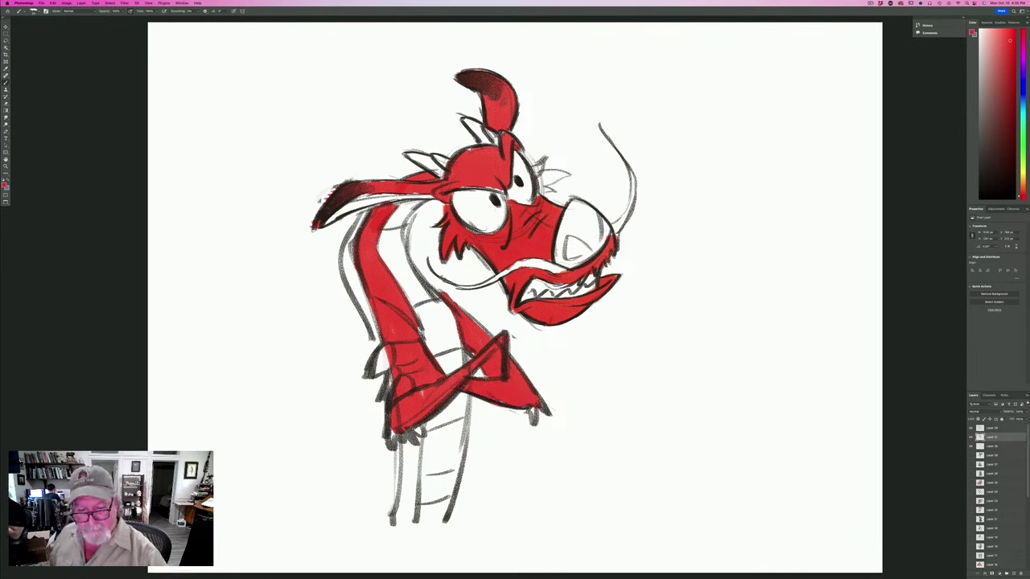
{"action": "mouse_move", "coordinate": [415, 428]}
{"action": "left_mouse_down"}
{"action": "mouse_move", "coordinate": [408, 531]}
{"action": "mouse_move", "coordinate": [396, 524]}
{"action": "mouse_move", "coordinate": [417, 429]}
{"action": "left_mouse_up"}
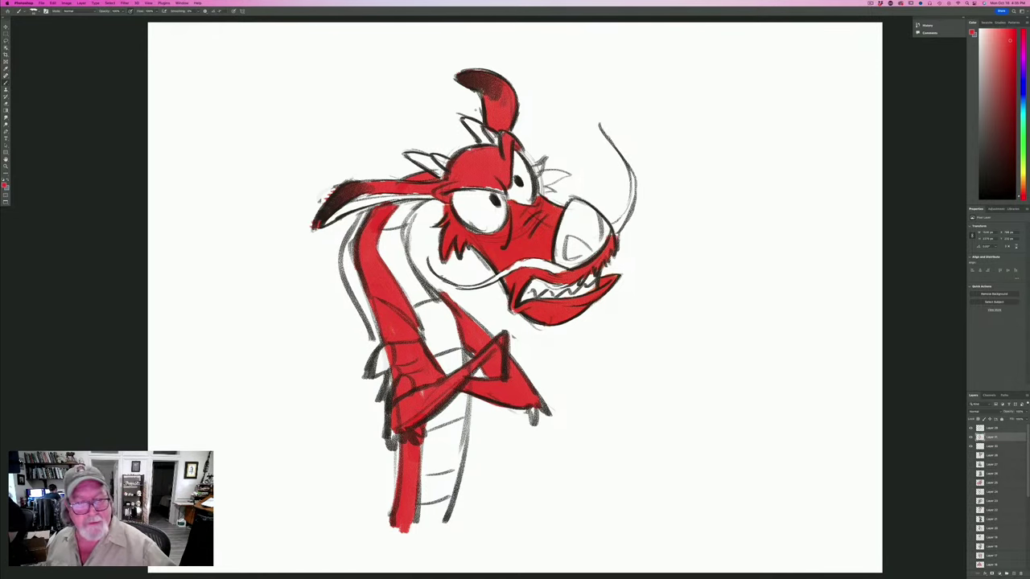
Choose a darker red and paint the nose, the strip down the back of the neck and the tufts beside the arm.
{"action": "left_click", "coordinate": [4, 185]}
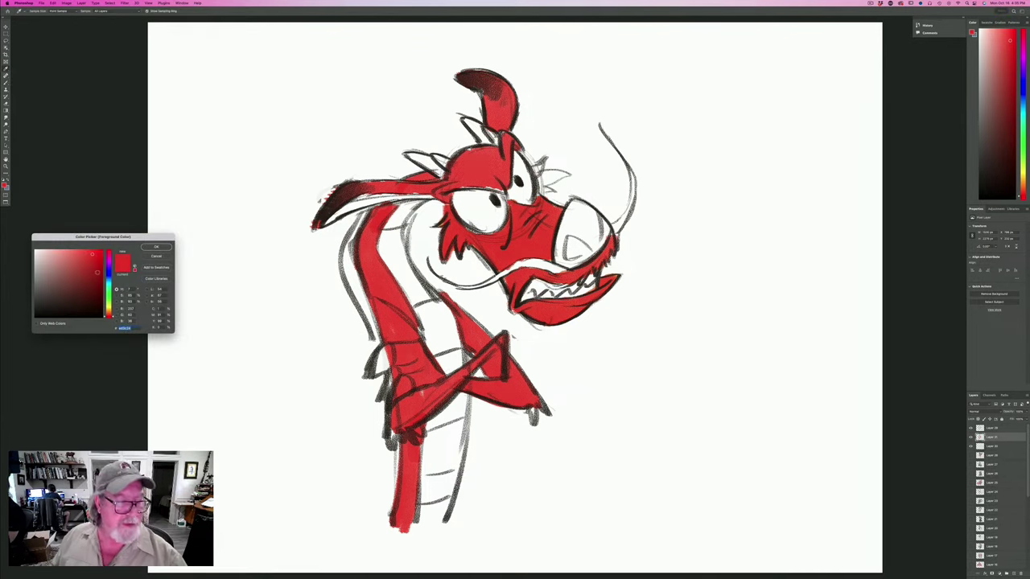
{"action": "left_click", "coordinate": [96, 270]}
{"action": "left_click", "coordinate": [163, 247]}
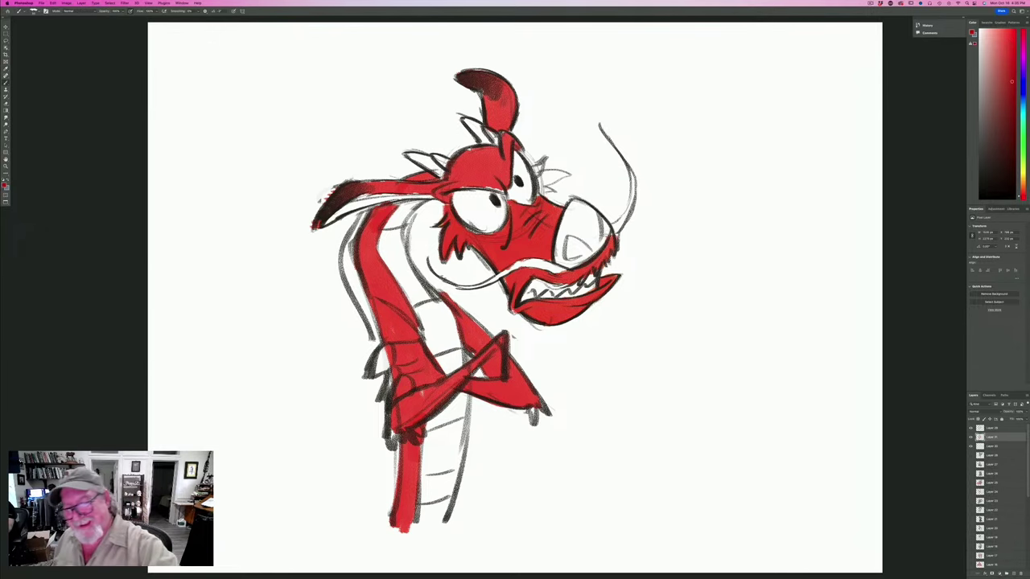
{"action": "mouse_move", "coordinate": [606, 231]}
{"action": "left_mouse_down"}
{"action": "mouse_move", "coordinate": [587, 255]}
{"action": "mouse_move", "coordinate": [587, 243]}
{"action": "mouse_move", "coordinate": [563, 246]}
{"action": "mouse_move", "coordinate": [571, 215]}
{"action": "mouse_move", "coordinate": [602, 219]}
{"action": "left_mouse_up"}
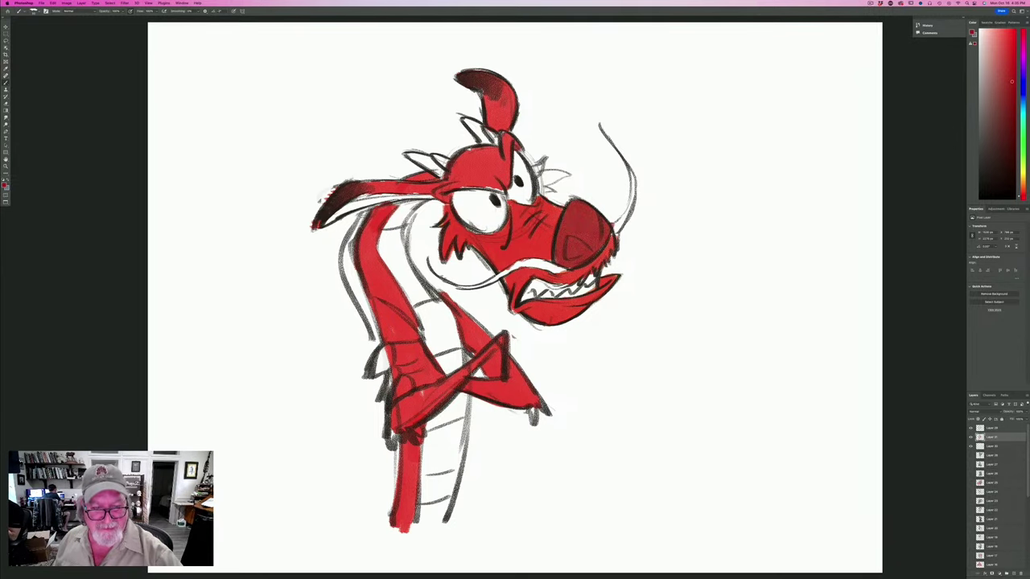
{"action": "mouse_move", "coordinate": [354, 217]}
{"action": "left_mouse_down"}
{"action": "mouse_move", "coordinate": [347, 262]}
{"action": "mouse_move", "coordinate": [383, 366]}
{"action": "mouse_move", "coordinate": [376, 375]}
{"action": "mouse_move", "coordinate": [406, 394]}
{"action": "mouse_move", "coordinate": [388, 396]}
{"action": "left_mouse_up"}
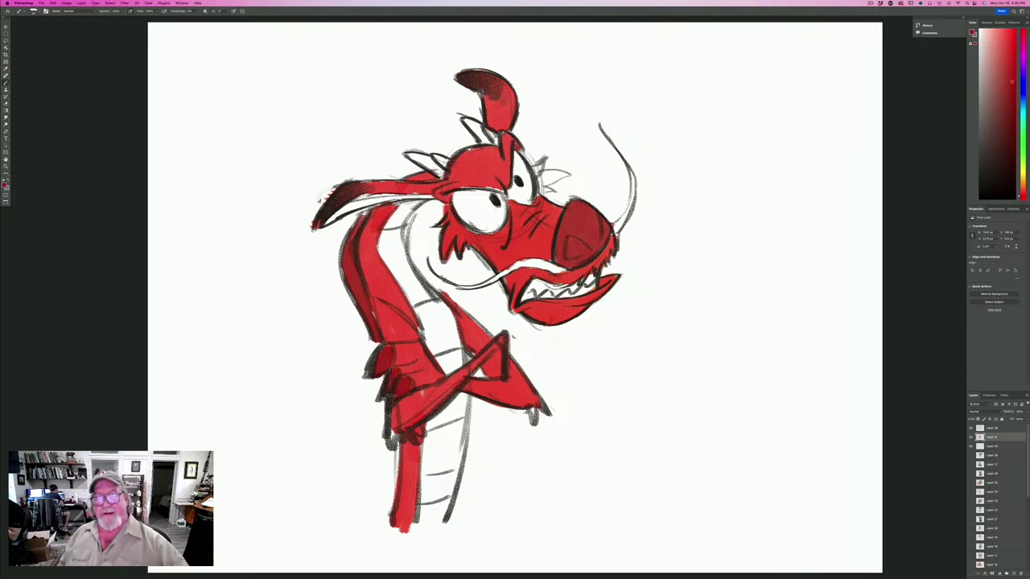
Set the foreground colour back to a brighter red and paint the fur tuft behind the far eye.
{"action": "left_click", "coordinate": [5, 185]}
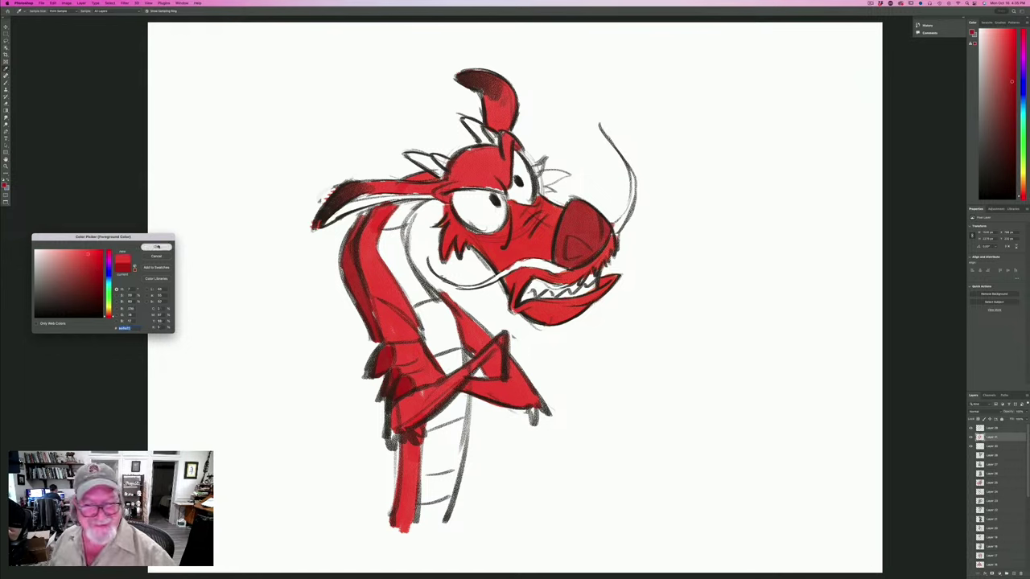
{"action": "left_click", "coordinate": [156, 246]}
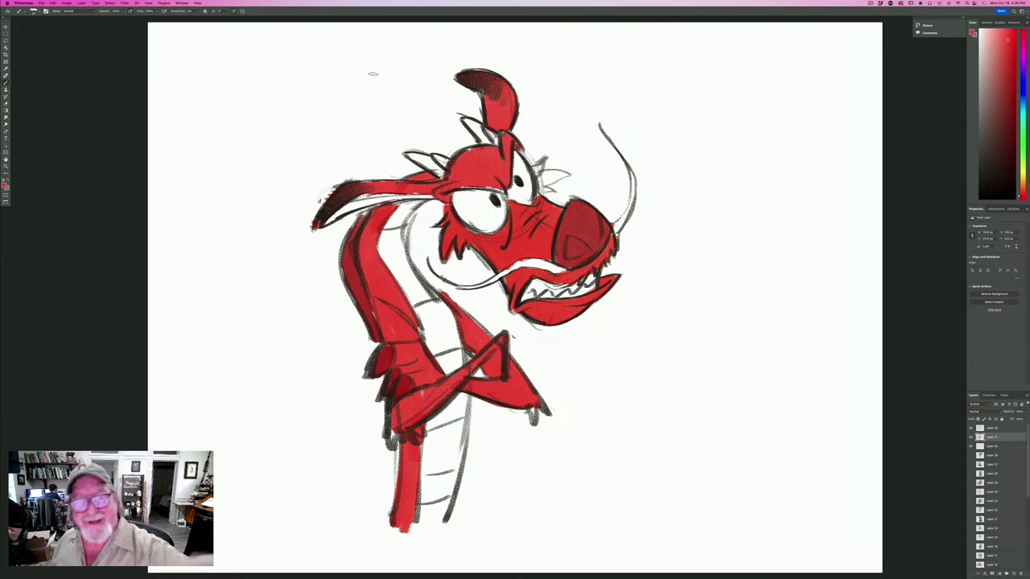
{"action": "mouse_move", "coordinate": [534, 164]}
{"action": "left_mouse_down"}
{"action": "mouse_move", "coordinate": [566, 178]}
{"action": "mouse_move", "coordinate": [542, 194]}
{"action": "left_mouse_up"}
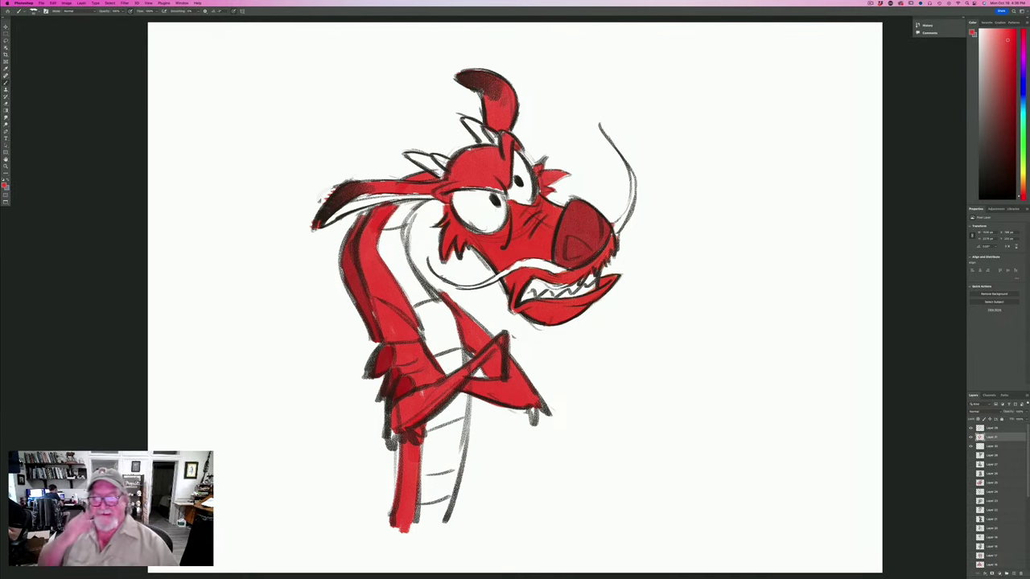
Set the foreground colour to a golden orange and paint the banded belly from throat to base and both long whiskers.
{"action": "left_click", "coordinate": [4, 185]}
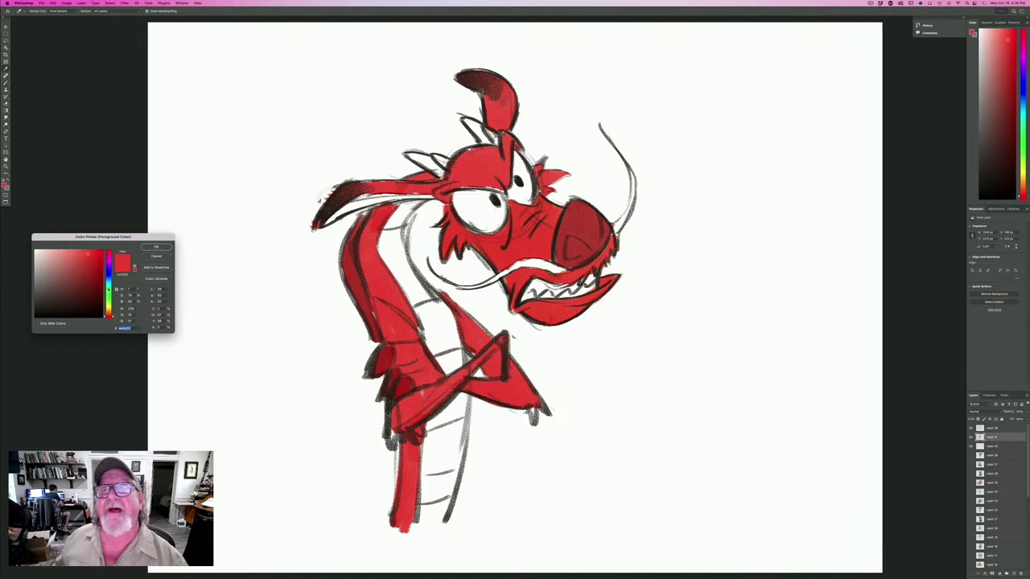
{"action": "left_click_drag", "start_coordinate": [109, 313], "coordinate": [106, 311]}
{"action": "left_click", "coordinate": [85, 252]}
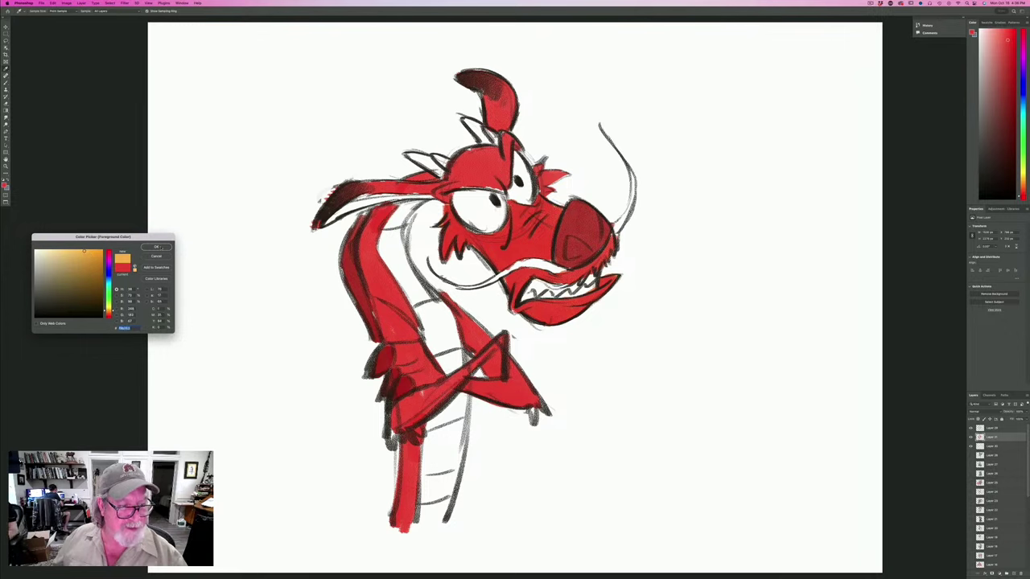
{"action": "left_click", "coordinate": [156, 246]}
{"action": "mouse_move", "coordinate": [396, 206]}
{"action": "left_mouse_down"}
{"action": "mouse_move", "coordinate": [408, 222]}
{"action": "mouse_move", "coordinate": [380, 251]}
{"action": "mouse_move", "coordinate": [398, 250]}
{"action": "mouse_move", "coordinate": [410, 276]}
{"action": "mouse_move", "coordinate": [398, 269]}
{"action": "mouse_move", "coordinate": [447, 318]}
{"action": "mouse_move", "coordinate": [454, 366]}
{"action": "mouse_move", "coordinate": [438, 354]}
{"action": "left_mouse_up"}
{"action": "mouse_move", "coordinate": [429, 309]}
{"action": "left_mouse_down"}
{"action": "mouse_move", "coordinate": [406, 285]}
{"action": "mouse_move", "coordinate": [460, 354]}
{"action": "mouse_move", "coordinate": [443, 370]}
{"action": "mouse_move", "coordinate": [441, 503]}
{"action": "mouse_move", "coordinate": [434, 411]}
{"action": "mouse_move", "coordinate": [423, 526]}
{"action": "left_mouse_up"}
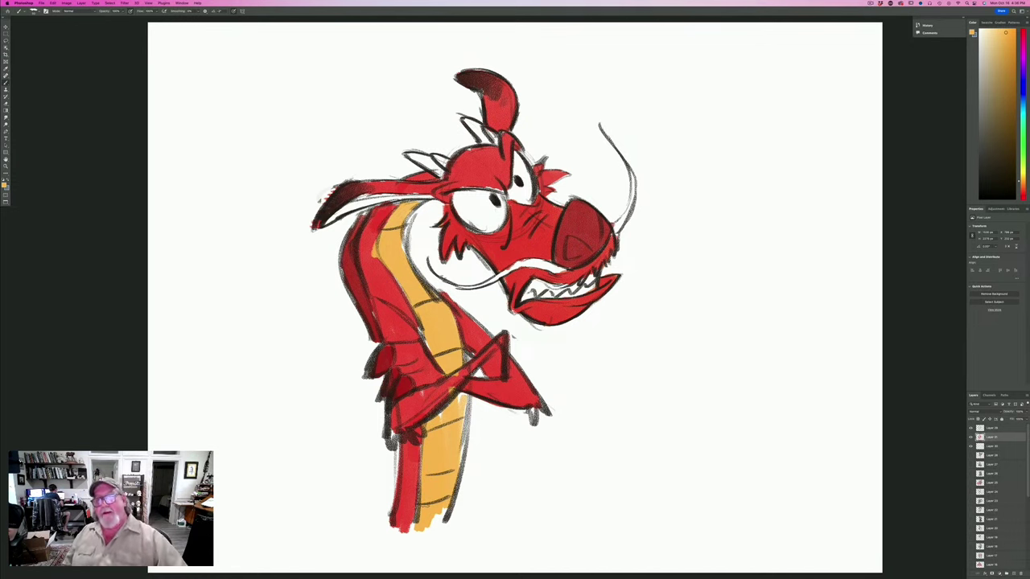
{"action": "mouse_move", "coordinate": [615, 218]}
{"action": "left_mouse_down"}
{"action": "mouse_move", "coordinate": [617, 229]}
{"action": "mouse_move", "coordinate": [634, 166]}
{"action": "mouse_move", "coordinate": [605, 132]}
{"action": "left_mouse_up"}
{"action": "mouse_move", "coordinate": [565, 272]}
{"action": "left_mouse_down"}
{"action": "mouse_move", "coordinate": [526, 262]}
{"action": "mouse_move", "coordinate": [449, 287]}
{"action": "left_mouse_up"}
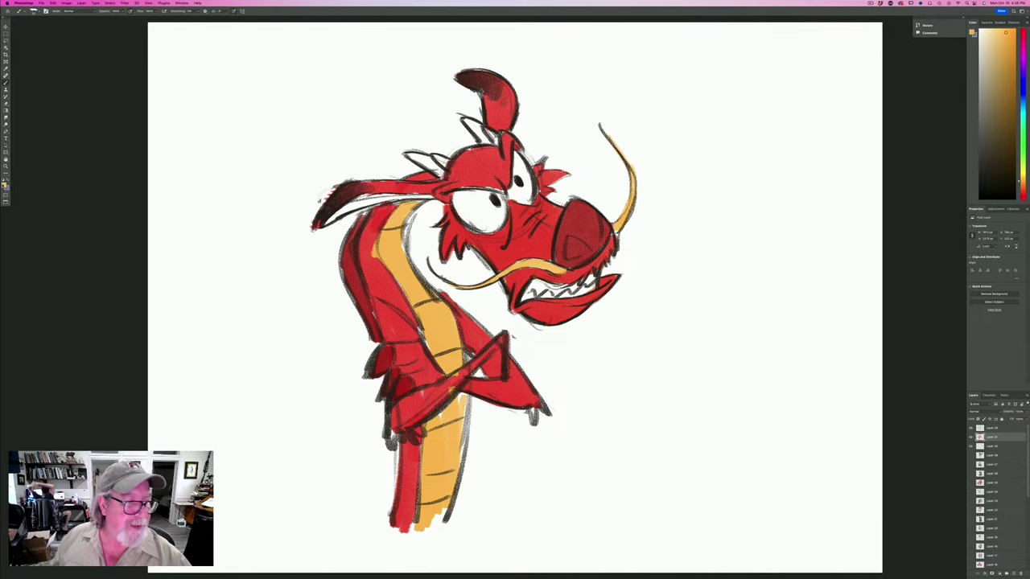
Pick a saturated purple as the foreground colour and paint both pairs of horns with it.
{"action": "left_click", "coordinate": [5, 185]}
{"action": "left_click_drag", "start_coordinate": [108, 275], "coordinate": [107, 266]}
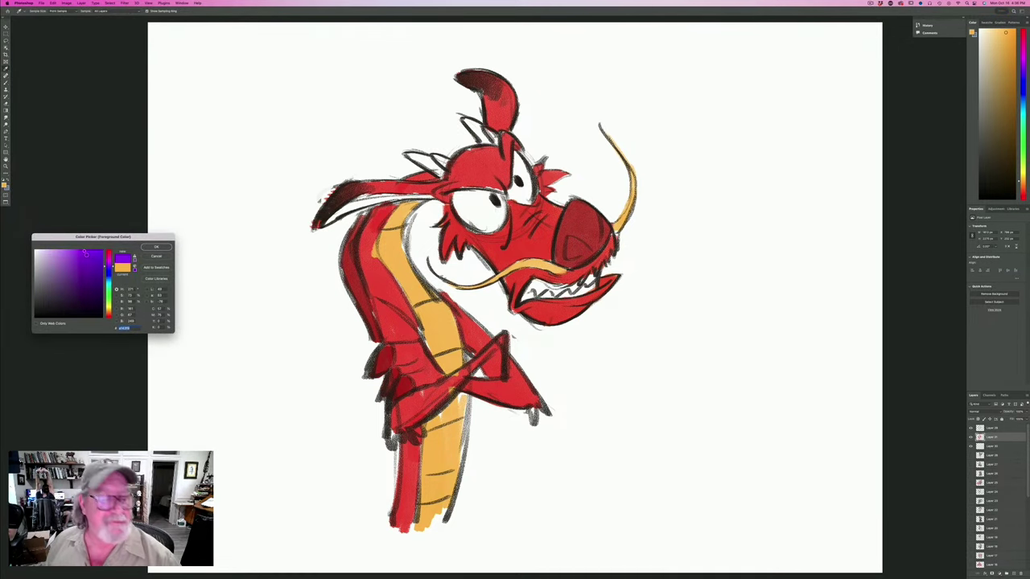
{"action": "left_click_drag", "start_coordinate": [108, 266], "coordinate": [107, 267]}
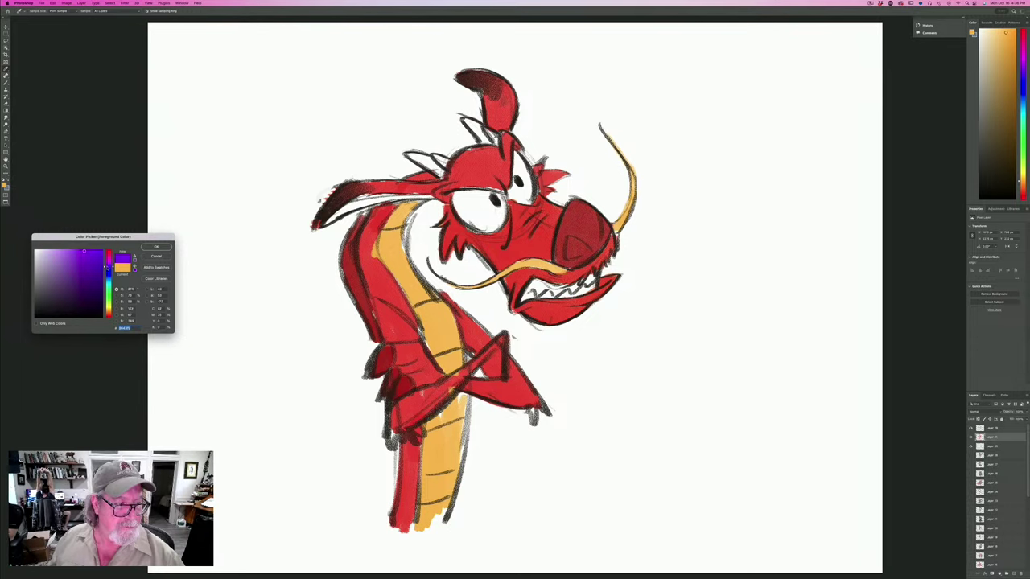
{"action": "left_click", "coordinate": [161, 246]}
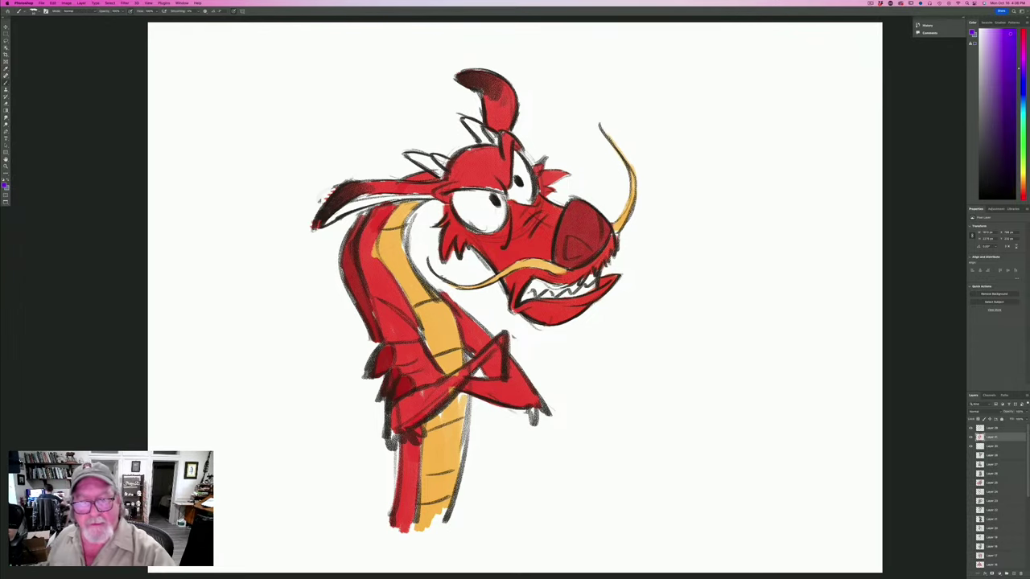
{"action": "mouse_move", "coordinate": [444, 157]}
{"action": "left_mouse_down"}
{"action": "mouse_move", "coordinate": [426, 167]}
{"action": "mouse_move", "coordinate": [409, 155]}
{"action": "left_mouse_up"}
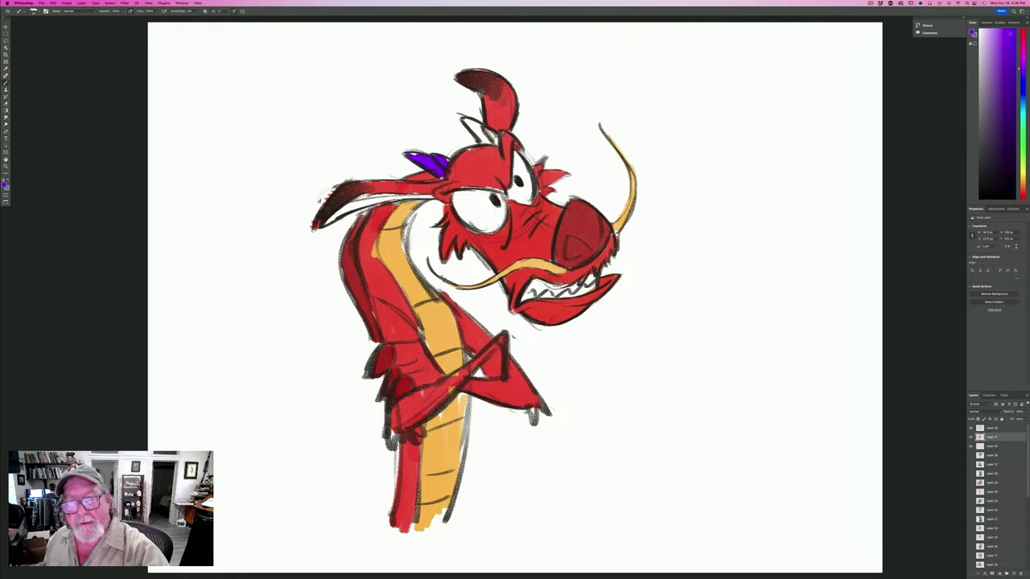
{"action": "mouse_move", "coordinate": [492, 140]}
{"action": "left_mouse_down"}
{"action": "mouse_move", "coordinate": [465, 121]}
{"action": "mouse_move", "coordinate": [486, 142]}
{"action": "mouse_move", "coordinate": [448, 160]}
{"action": "mouse_move", "coordinate": [407, 152]}
{"action": "left_mouse_up"}
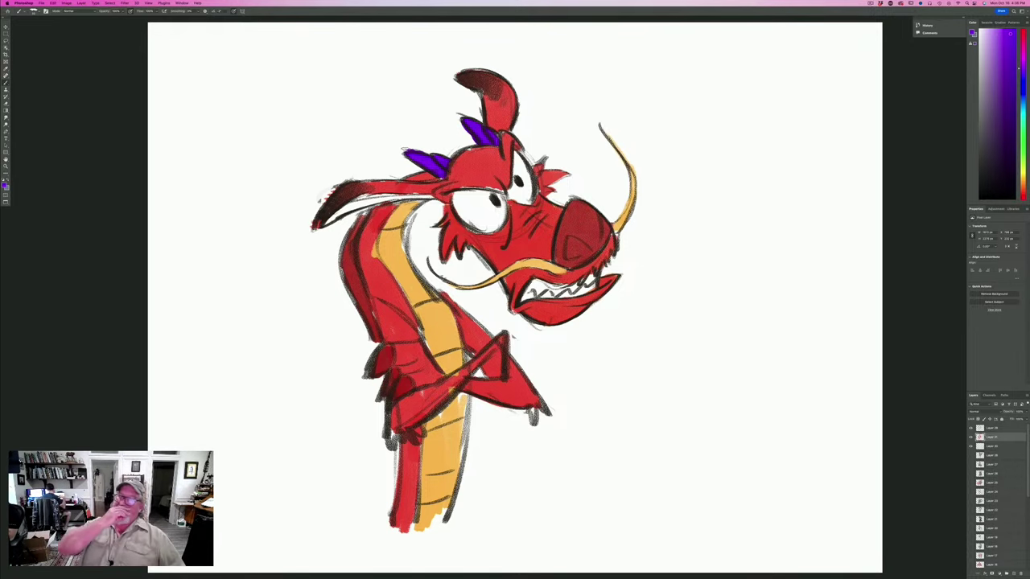
Set the foreground colour to a light pink and paint the inside of the long drooping ear.
{"action": "left_click", "coordinate": [5, 185]}
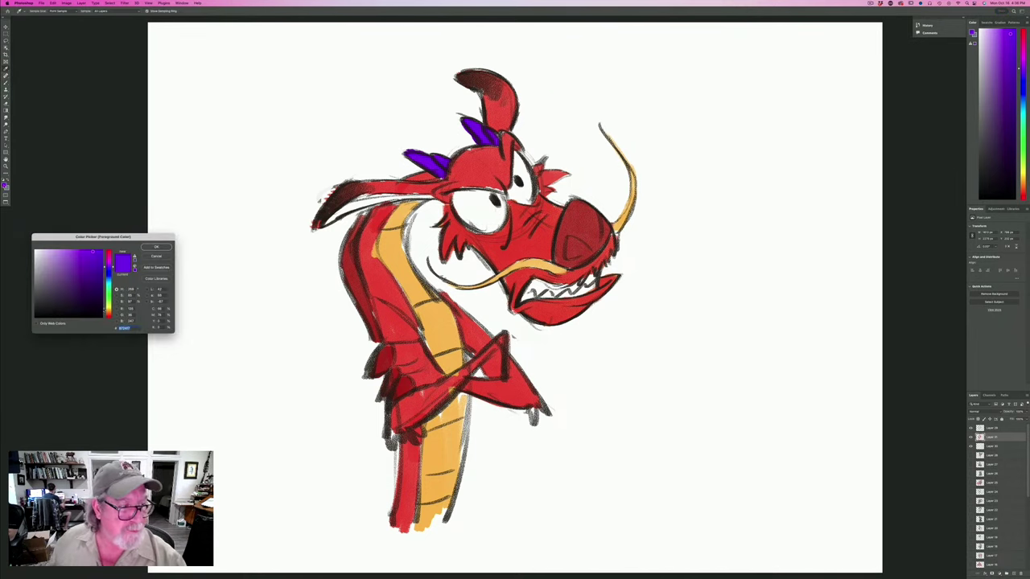
{"action": "left_click", "coordinate": [109, 317]}
{"action": "left_click", "coordinate": [66, 253]}
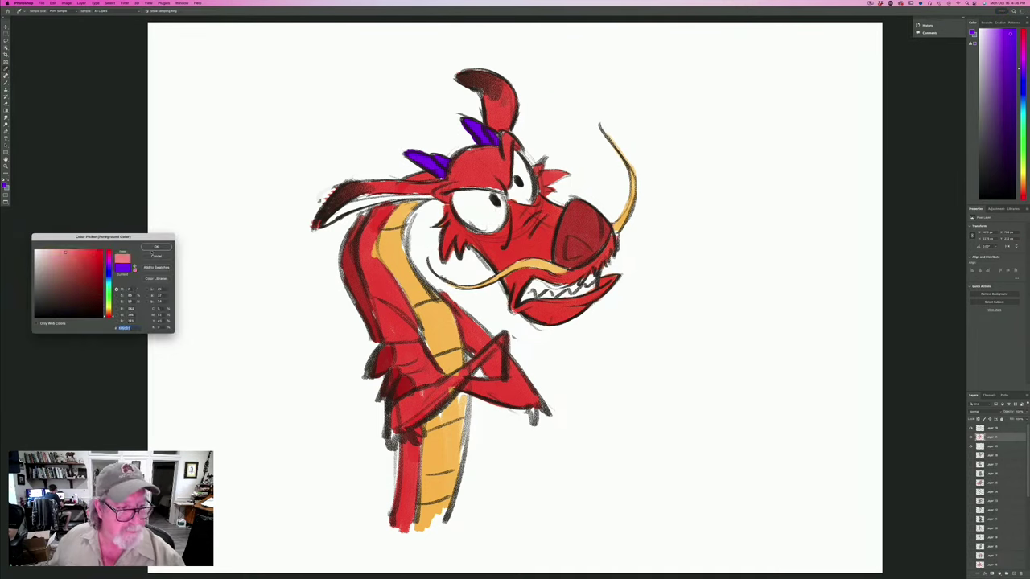
{"action": "left_click", "coordinate": [156, 246]}
{"action": "mouse_move", "coordinate": [426, 198]}
{"action": "left_mouse_down"}
{"action": "mouse_move", "coordinate": [362, 204]}
{"action": "mouse_move", "coordinate": [324, 224]}
{"action": "left_mouse_up"}
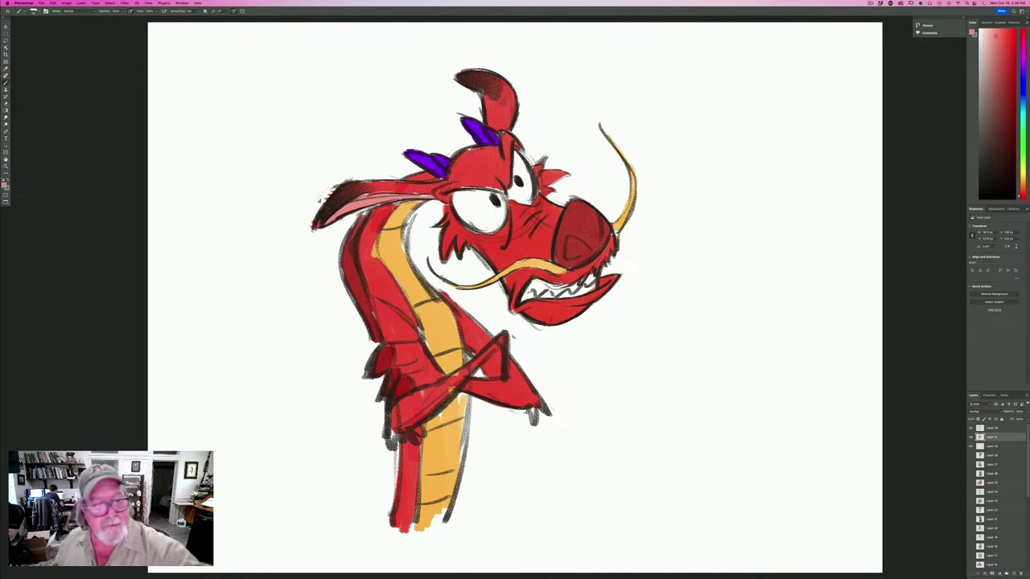
Choose a medium blue as the foreground colour and repaint both pairs of horns with it.
{"action": "left_click", "coordinate": [5, 185]}
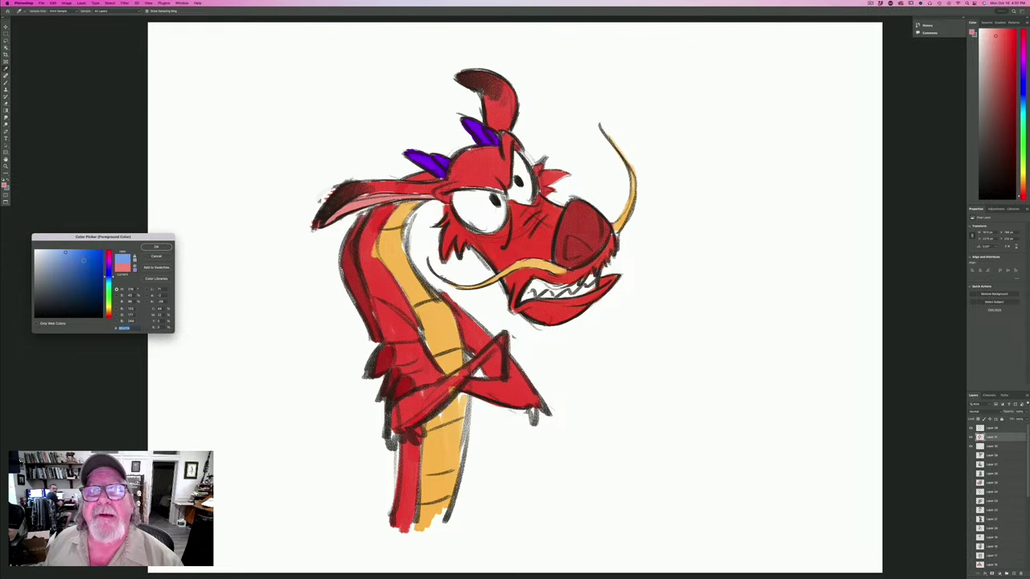
{"action": "left_click", "coordinate": [84, 261]}
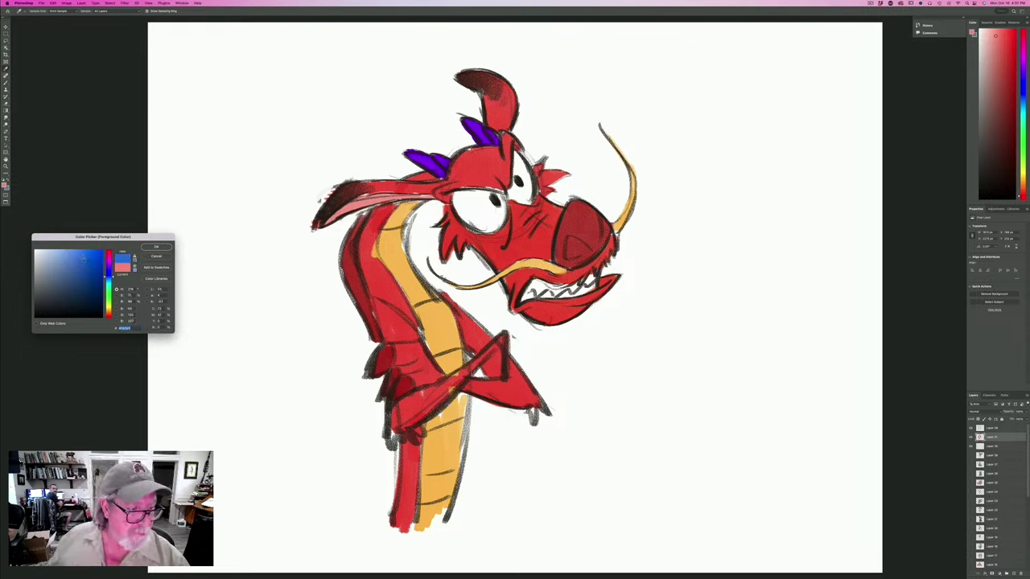
{"action": "left_click", "coordinate": [156, 247]}
{"action": "left_click_drag", "start_coordinate": [484, 129], "coordinate": [486, 134]}
{"action": "left_click_drag", "start_coordinate": [440, 157], "coordinate": [407, 153]}
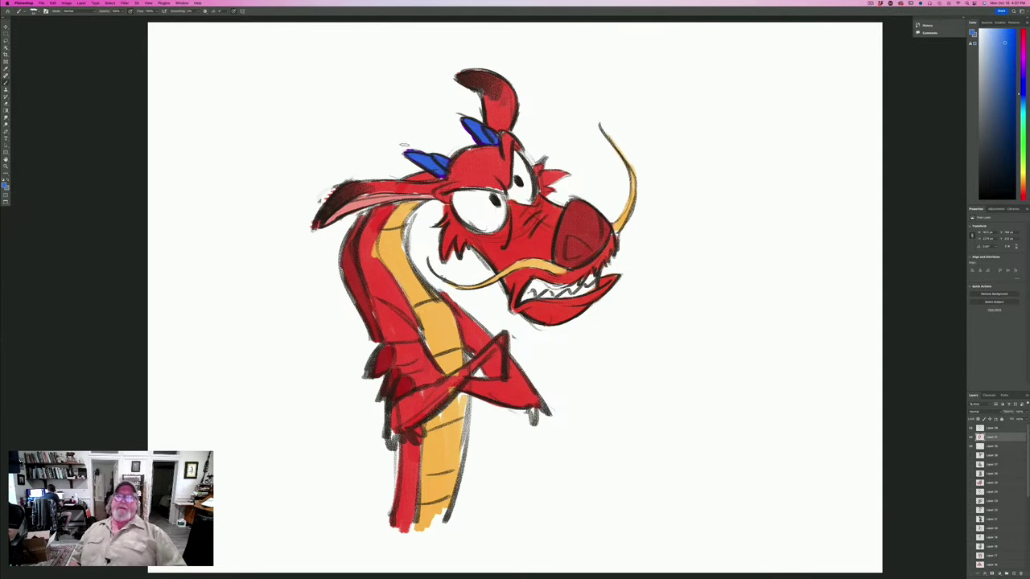
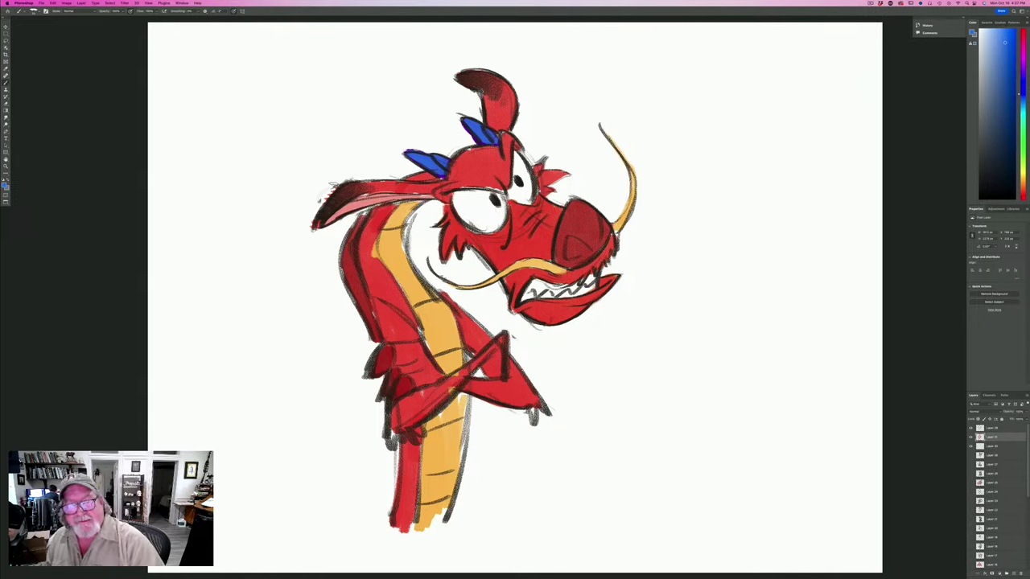
Choose a deep blue-violet as the foreground colour and paint the tips of both pairs of horns with it.
{"action": "left_click", "coordinate": [6, 186]}
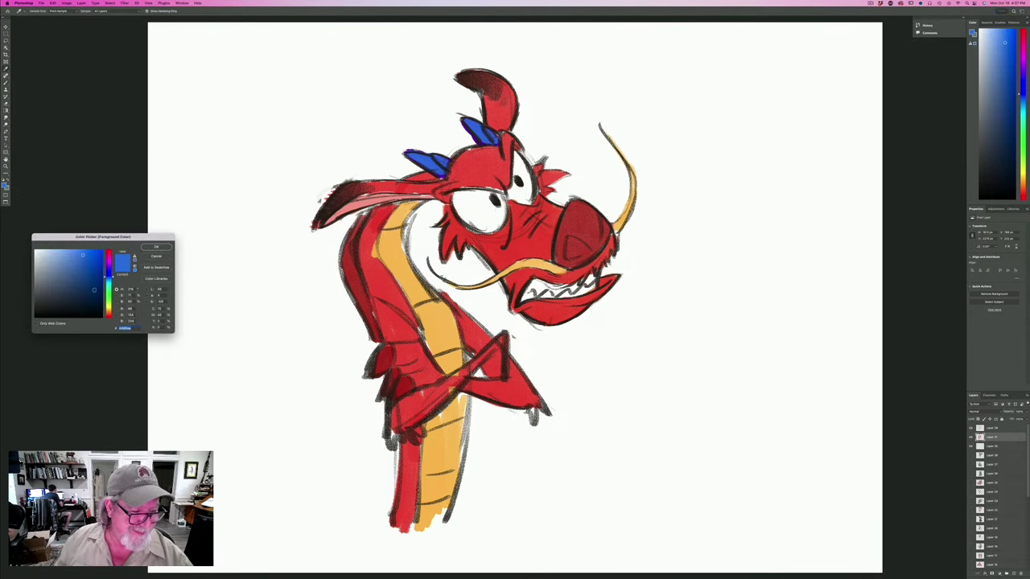
{"action": "left_click_drag", "start_coordinate": [109, 274], "coordinate": [105, 270]}
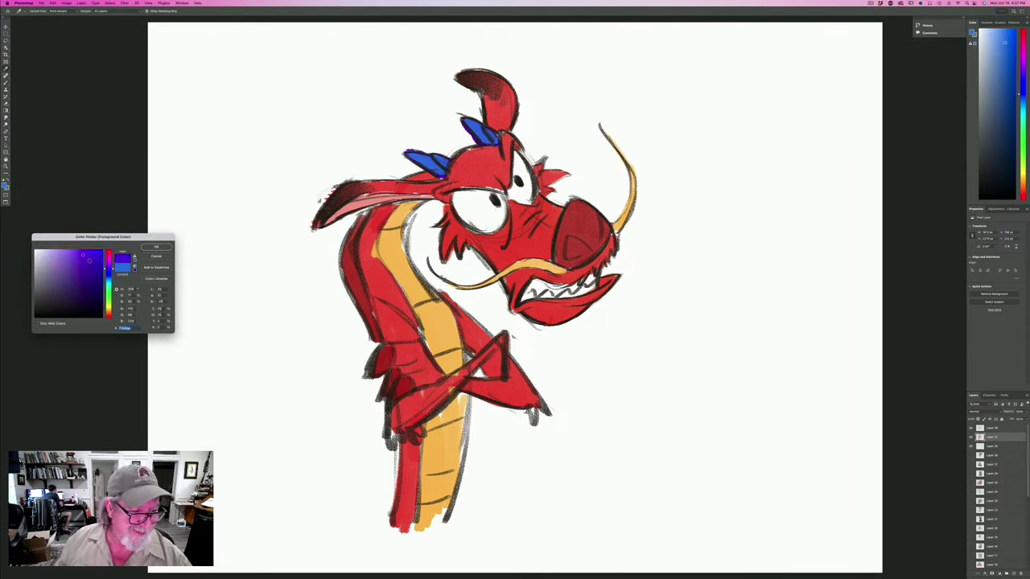
{"action": "left_click", "coordinate": [156, 247]}
{"action": "left_click_drag", "start_coordinate": [465, 124], "coordinate": [484, 127]}
{"action": "mouse_move", "coordinate": [412, 152]}
{"action": "left_mouse_down"}
{"action": "mouse_move", "coordinate": [421, 157]}
{"action": "mouse_move", "coordinate": [409, 154]}
{"action": "left_mouse_up"}
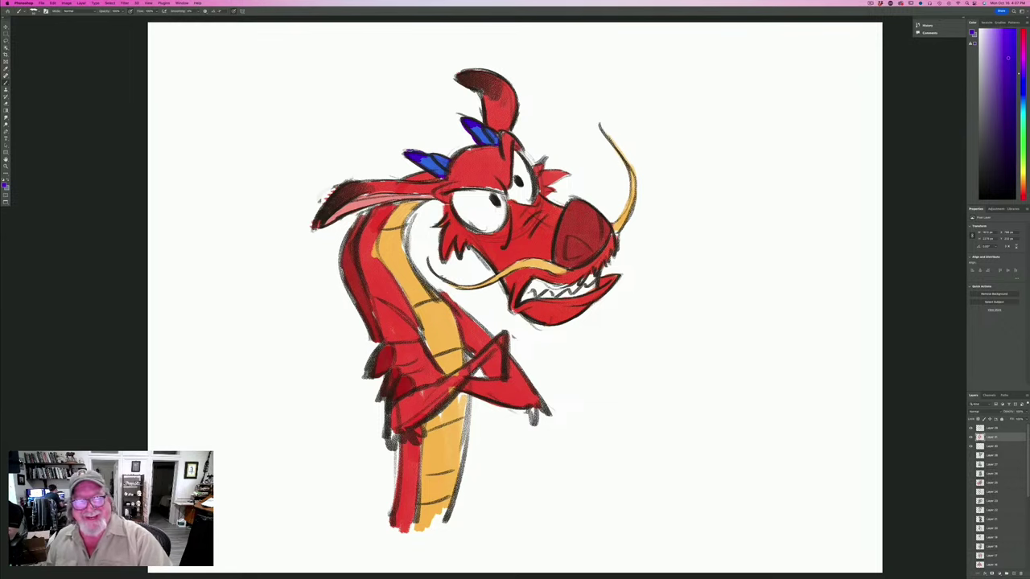
Merge the dragon's line drawing and colour layers into one and shift the whole dragon slightly to the right.
{"action": "left_click", "coordinate": [990, 429]}
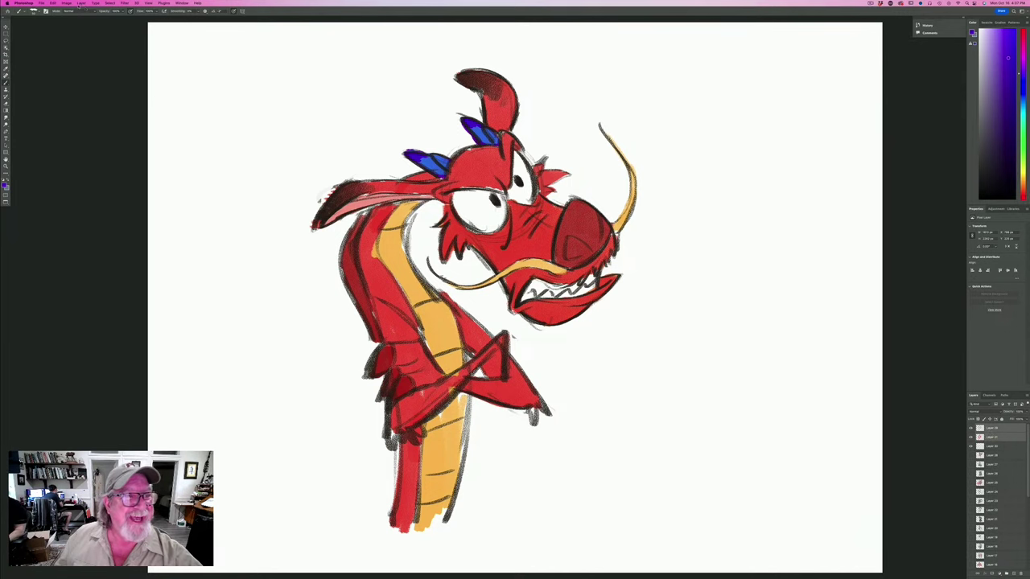
{"action": "left_click", "coordinate": [81, 3]}
{"action": "left_click", "coordinate": [86, 195]}
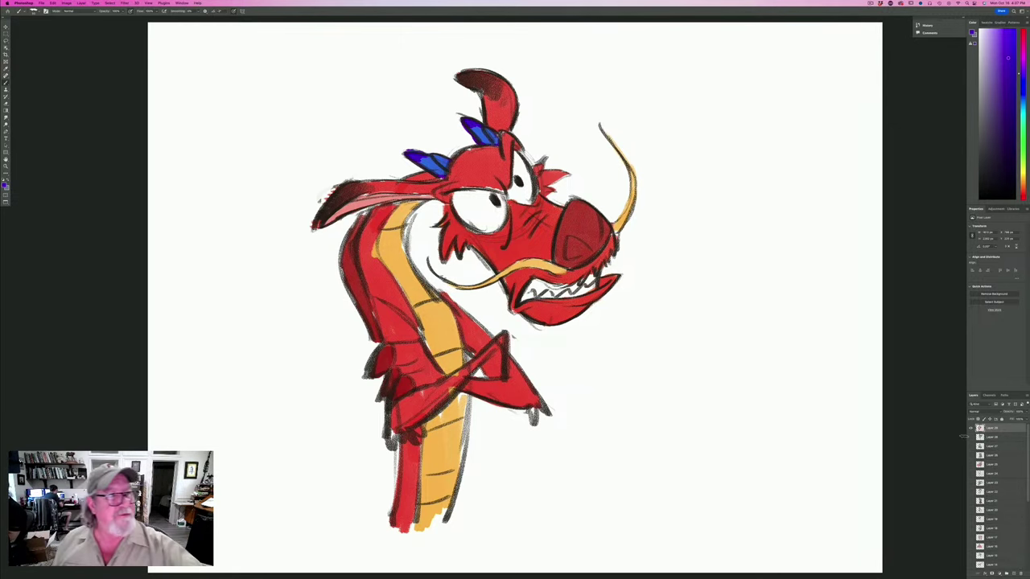
{"action": "key", "text": "v"}
{"action": "left_click_drag", "start_coordinate": [314, 382], "coordinate": [363, 389]}
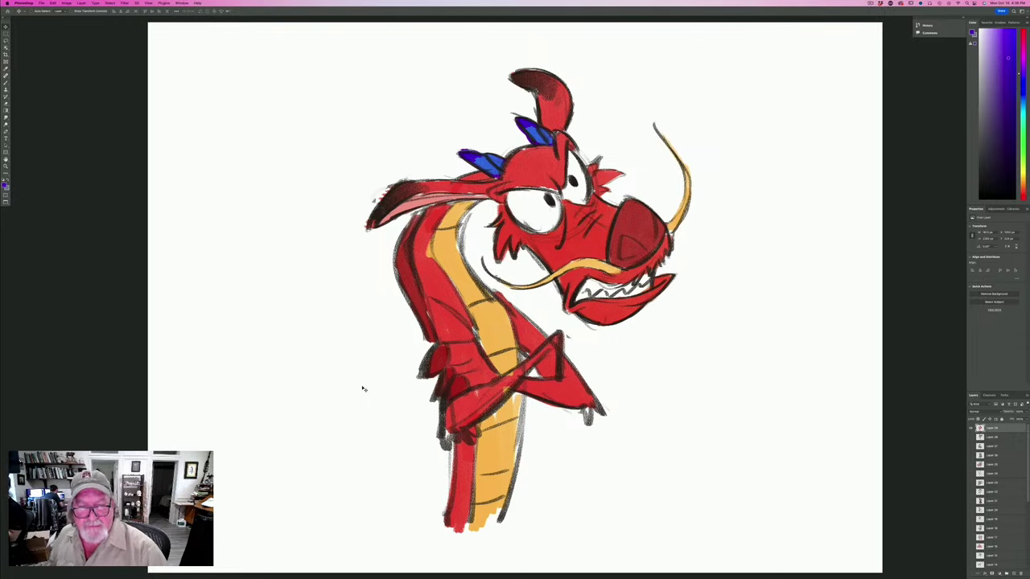
Hide the merged dragon layer and add a new blank layer, with a near-black brown as the foreground colour.
{"action": "left_click", "coordinate": [970, 429]}
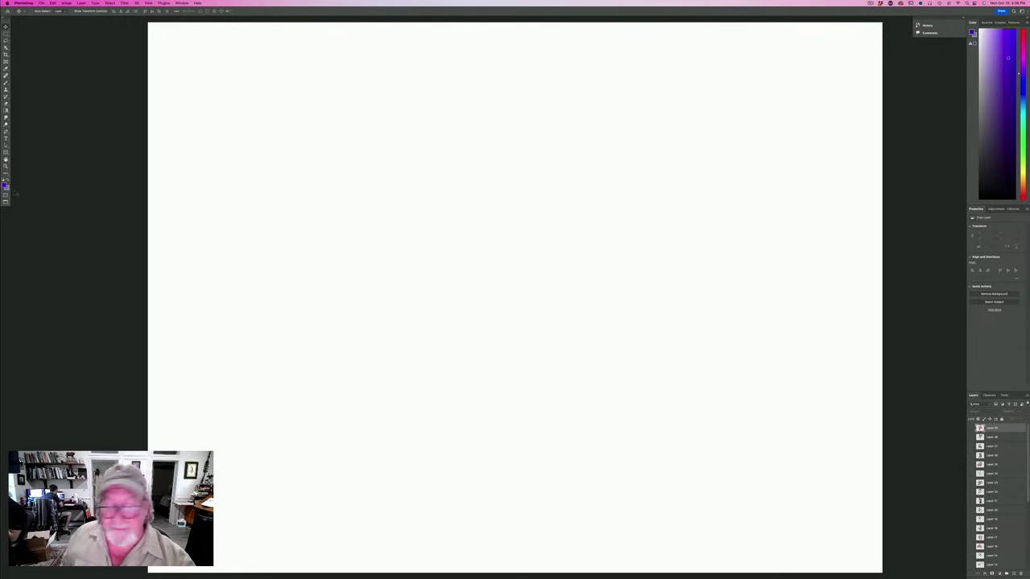
{"action": "left_click", "coordinate": [1014, 573]}
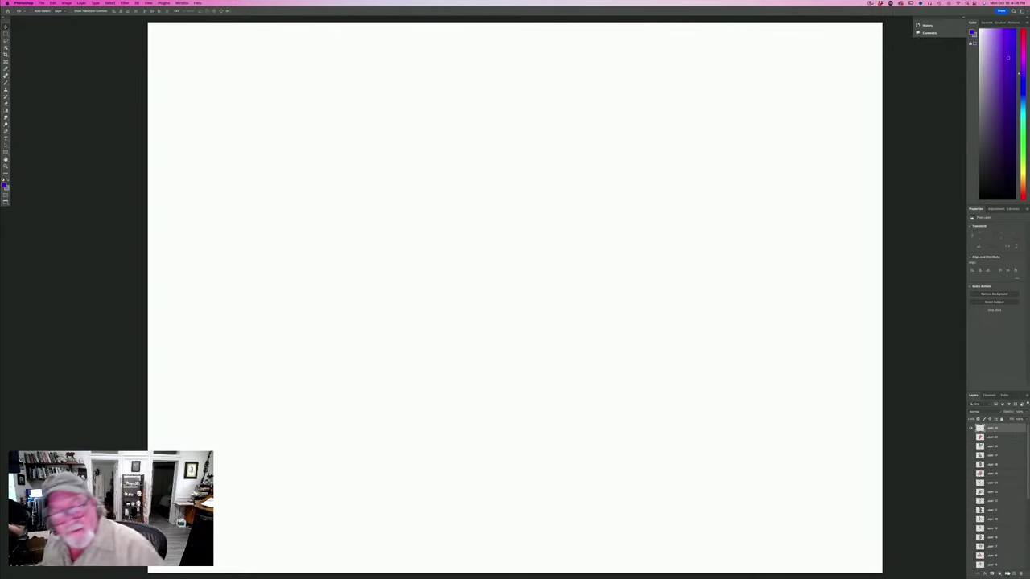
{"action": "left_click", "coordinate": [4, 186]}
{"action": "left_click", "coordinate": [109, 312]}
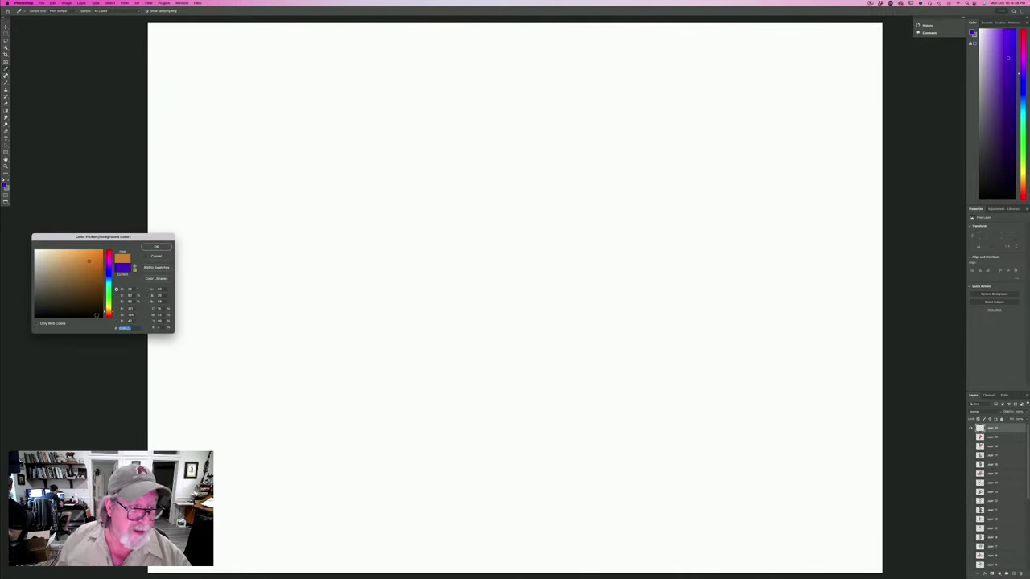
{"action": "left_click", "coordinate": [61, 311]}
{"action": "left_click", "coordinate": [156, 247]}
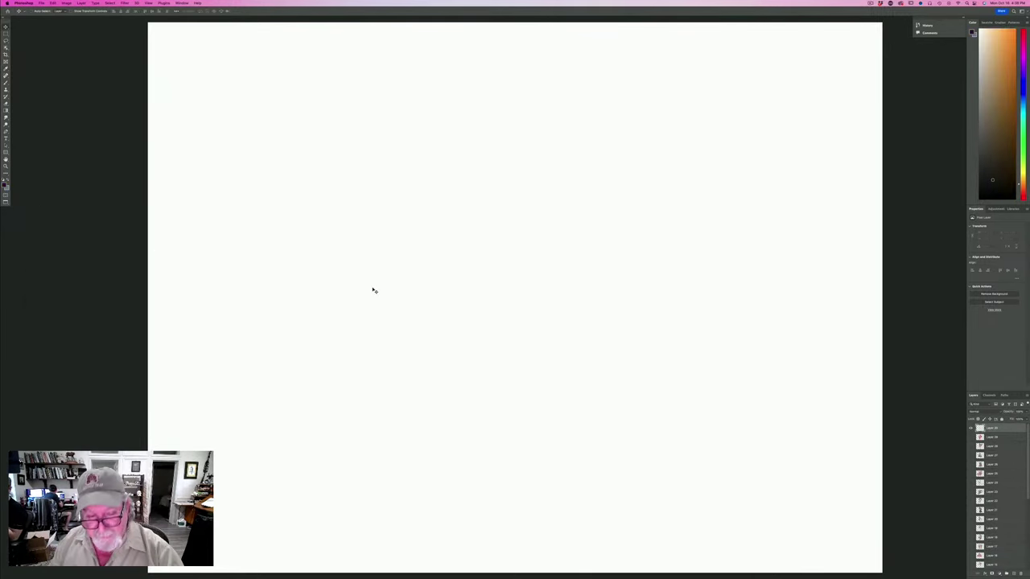
Brush a loose, light construction circle for a new character's head in the upper middle of the canvas.
{"action": "key", "text": "b"}
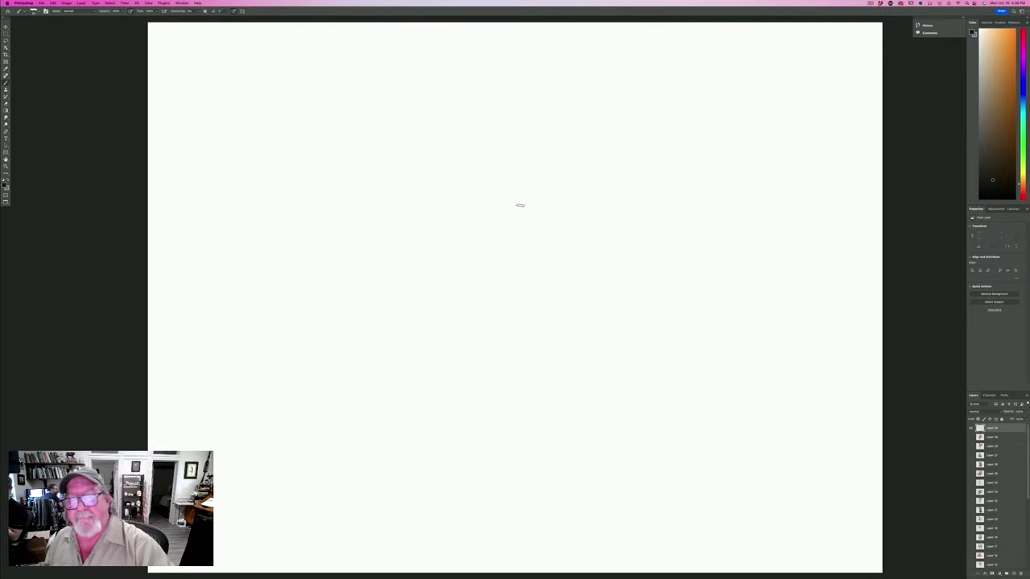
{"action": "mouse_move", "coordinate": [461, 290]}
{"action": "left_mouse_down"}
{"action": "mouse_move", "coordinate": [537, 144]}
{"action": "mouse_move", "coordinate": [453, 288]}
{"action": "mouse_move", "coordinate": [551, 153]}
{"action": "mouse_move", "coordinate": [413, 218]}
{"action": "mouse_move", "coordinate": [496, 304]}
{"action": "left_mouse_up"}
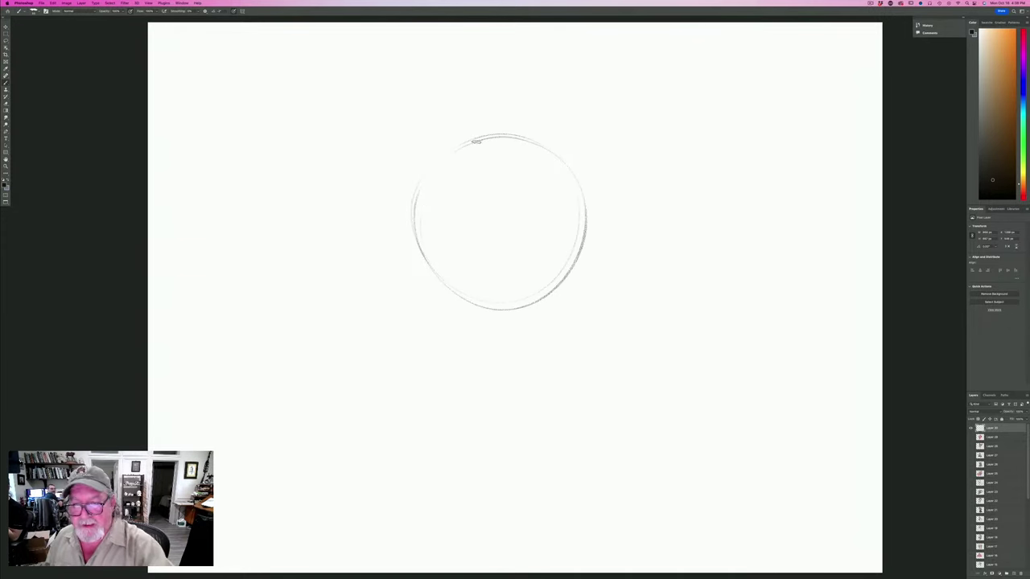
{"action": "mouse_move", "coordinate": [477, 142]}
{"action": "left_mouse_down"}
{"action": "mouse_move", "coordinate": [496, 125]}
{"action": "mouse_move", "coordinate": [514, 130]}
{"action": "mouse_move", "coordinate": [552, 298]}
{"action": "left_mouse_up"}
{"action": "left_click_drag", "start_coordinate": [533, 148], "coordinate": [540, 285]}
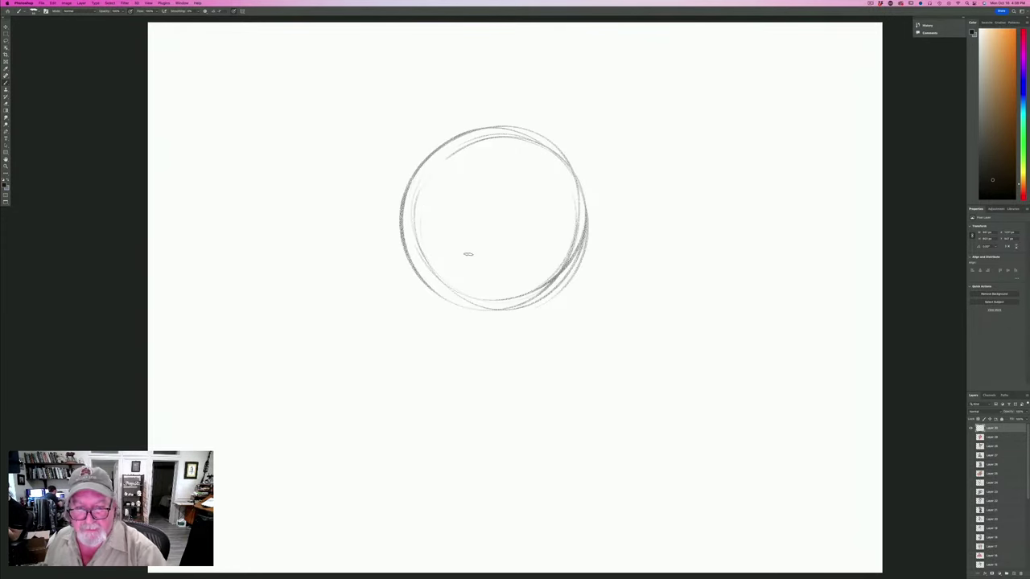
Draw a large shaded nose low in the head circle and sketch the muzzle, mouth line and cheek creases around it.
{"action": "mouse_move", "coordinate": [462, 259]}
{"action": "left_mouse_down"}
{"action": "mouse_move", "coordinate": [488, 266]}
{"action": "mouse_move", "coordinate": [449, 268]}
{"action": "mouse_move", "coordinate": [491, 271]}
{"action": "mouse_move", "coordinate": [494, 251]}
{"action": "mouse_move", "coordinate": [474, 272]}
{"action": "mouse_move", "coordinate": [480, 283]}
{"action": "mouse_move", "coordinate": [460, 267]}
{"action": "mouse_move", "coordinate": [482, 281]}
{"action": "left_mouse_up"}
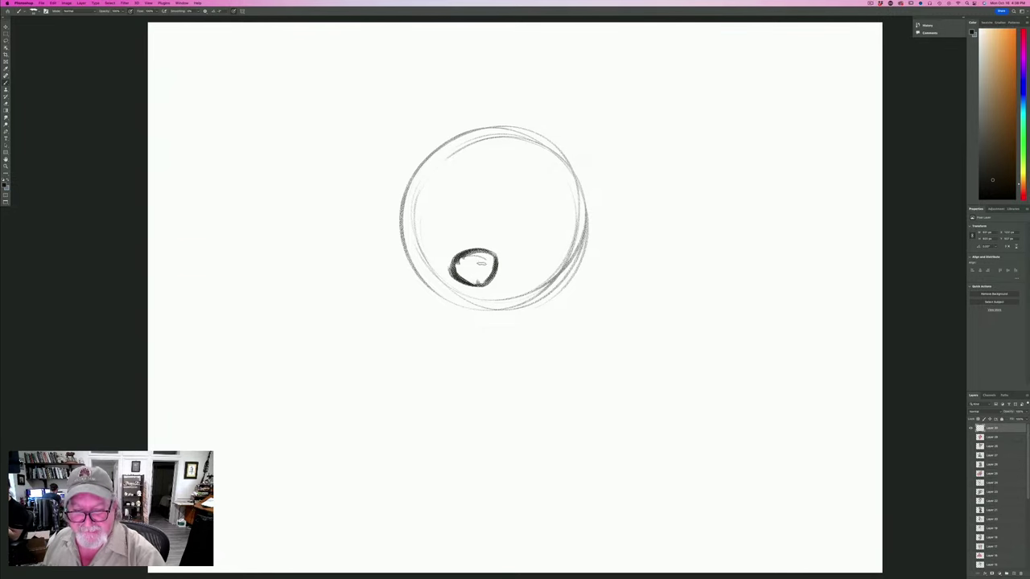
{"action": "mouse_move", "coordinate": [488, 259]}
{"action": "left_mouse_down"}
{"action": "mouse_move", "coordinate": [461, 262]}
{"action": "mouse_move", "coordinate": [493, 278]}
{"action": "mouse_move", "coordinate": [476, 283]}
{"action": "mouse_move", "coordinate": [463, 260]}
{"action": "left_mouse_up"}
{"action": "mouse_move", "coordinate": [486, 227]}
{"action": "left_mouse_down"}
{"action": "mouse_move", "coordinate": [497, 225]}
{"action": "mouse_move", "coordinate": [492, 239]}
{"action": "mouse_move", "coordinate": [463, 243]}
{"action": "left_mouse_up"}
{"action": "mouse_move", "coordinate": [454, 259]}
{"action": "left_mouse_down"}
{"action": "mouse_move", "coordinate": [444, 263]}
{"action": "mouse_move", "coordinate": [469, 238]}
{"action": "mouse_move", "coordinate": [431, 281]}
{"action": "mouse_move", "coordinate": [458, 302]}
{"action": "left_mouse_up"}
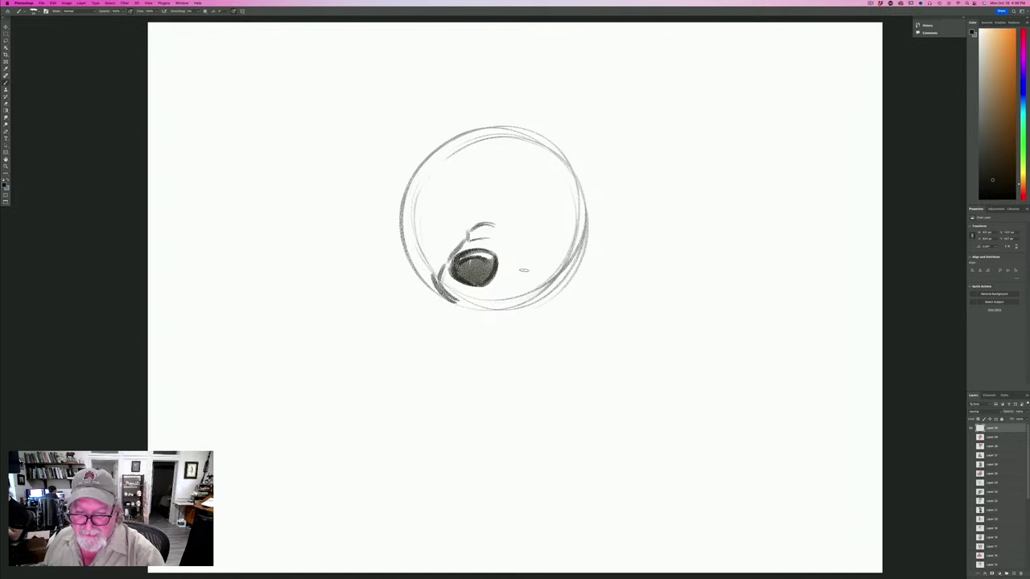
{"action": "mouse_move", "coordinate": [524, 261]}
{"action": "left_mouse_down"}
{"action": "mouse_move", "coordinate": [508, 297]}
{"action": "mouse_move", "coordinate": [459, 302]}
{"action": "left_mouse_up"}
{"action": "mouse_move", "coordinate": [526, 284]}
{"action": "left_mouse_down"}
{"action": "mouse_move", "coordinate": [524, 249]}
{"action": "mouse_move", "coordinate": [536, 244]}
{"action": "left_mouse_up"}
{"action": "left_click_drag", "start_coordinate": [450, 253], "coordinate": [440, 258]}
Draw two wide eyes with thick upper lids above the muzzle and fill in their dark pupils.
{"action": "mouse_move", "coordinate": [533, 218]}
{"action": "left_mouse_down"}
{"action": "mouse_move", "coordinate": [552, 214]}
{"action": "mouse_move", "coordinate": [509, 229]}
{"action": "left_mouse_up"}
{"action": "mouse_move", "coordinate": [531, 185]}
{"action": "left_mouse_down"}
{"action": "mouse_move", "coordinate": [547, 207]}
{"action": "mouse_move", "coordinate": [539, 185]}
{"action": "left_mouse_up"}
{"action": "mouse_move", "coordinate": [431, 235]}
{"action": "left_mouse_down"}
{"action": "mouse_move", "coordinate": [454, 238]}
{"action": "mouse_move", "coordinate": [445, 204]}
{"action": "mouse_move", "coordinate": [455, 211]}
{"action": "left_mouse_up"}
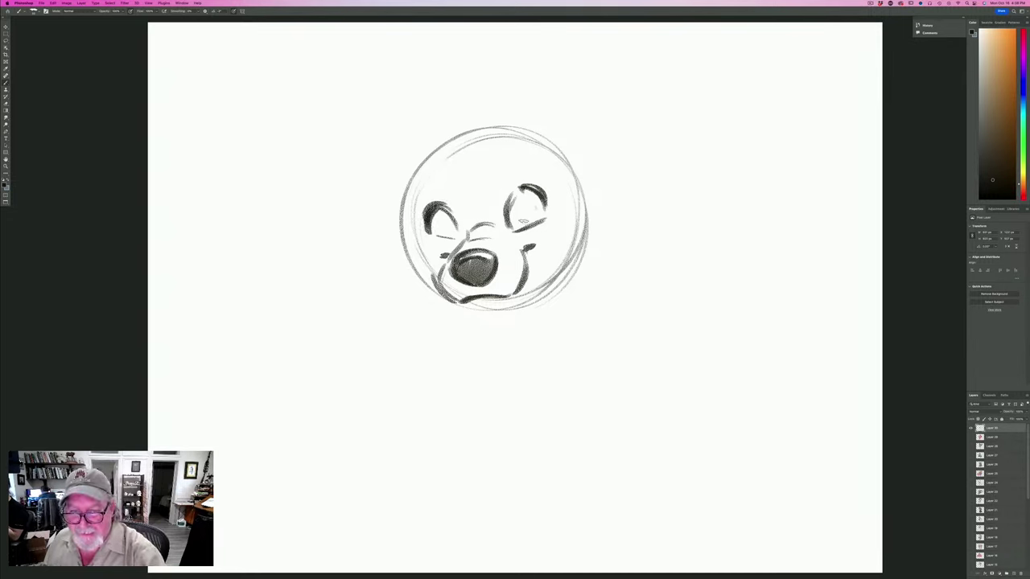
{"action": "mouse_move", "coordinate": [523, 220]}
{"action": "left_mouse_down"}
{"action": "mouse_move", "coordinate": [518, 213]}
{"action": "mouse_move", "coordinate": [538, 212]}
{"action": "mouse_move", "coordinate": [523, 205]}
{"action": "mouse_move", "coordinate": [525, 216]}
{"action": "left_mouse_up"}
{"action": "mouse_move", "coordinate": [433, 222]}
{"action": "left_mouse_down"}
{"action": "mouse_move", "coordinate": [442, 218]}
{"action": "mouse_move", "coordinate": [447, 235]}
{"action": "mouse_move", "coordinate": [455, 215]}
{"action": "mouse_move", "coordinate": [449, 222]}
{"action": "left_mouse_up"}
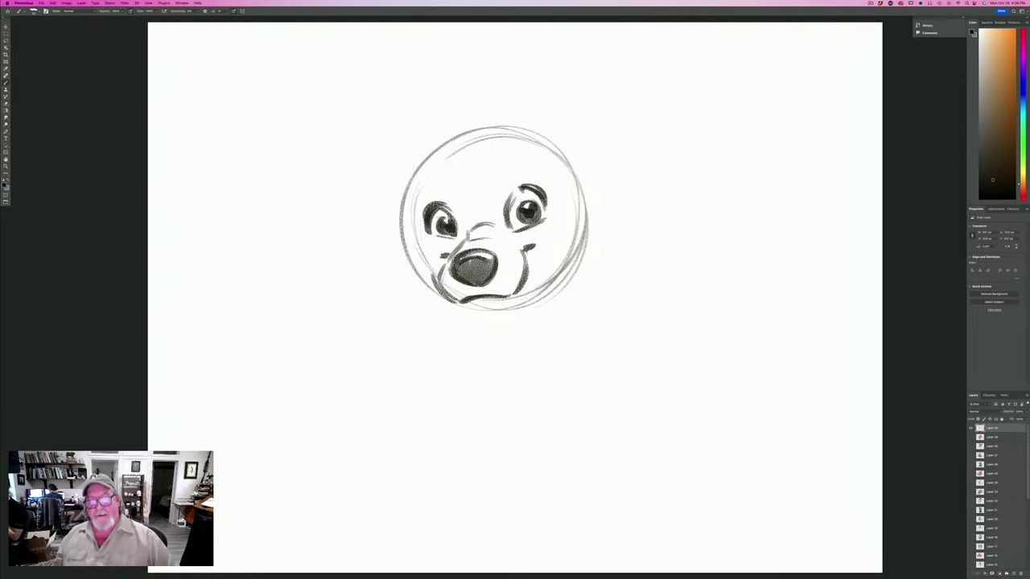
Sketch the open lower jaw with teeth beneath the muzzle and add an arched eyebrow over the right eye.
{"action": "mouse_move", "coordinate": [467, 313]}
{"action": "left_mouse_down"}
{"action": "mouse_move", "coordinate": [486, 331]}
{"action": "mouse_move", "coordinate": [505, 328]}
{"action": "left_mouse_up"}
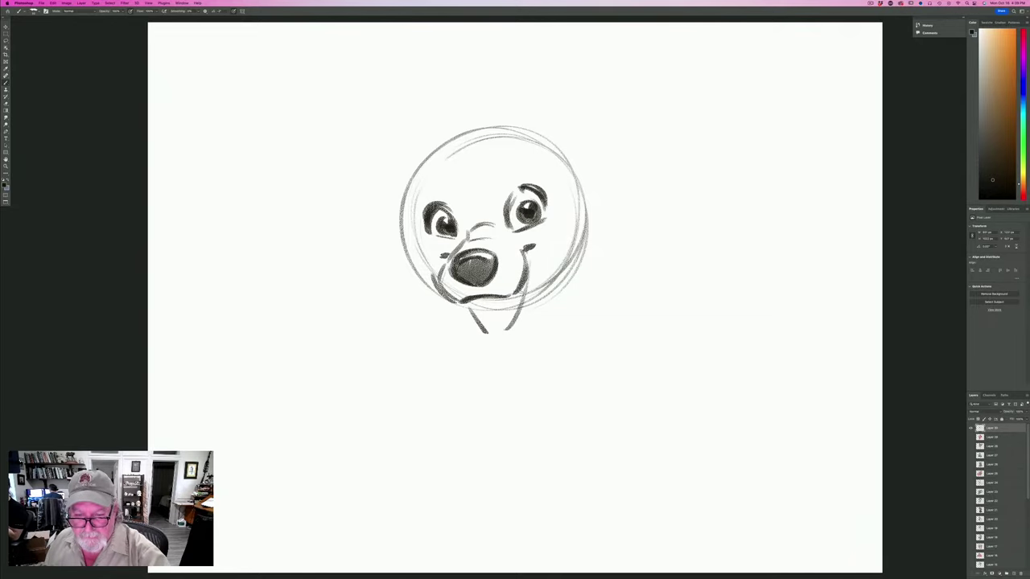
{"action": "left_click_drag", "start_coordinate": [527, 272], "coordinate": [507, 331]}
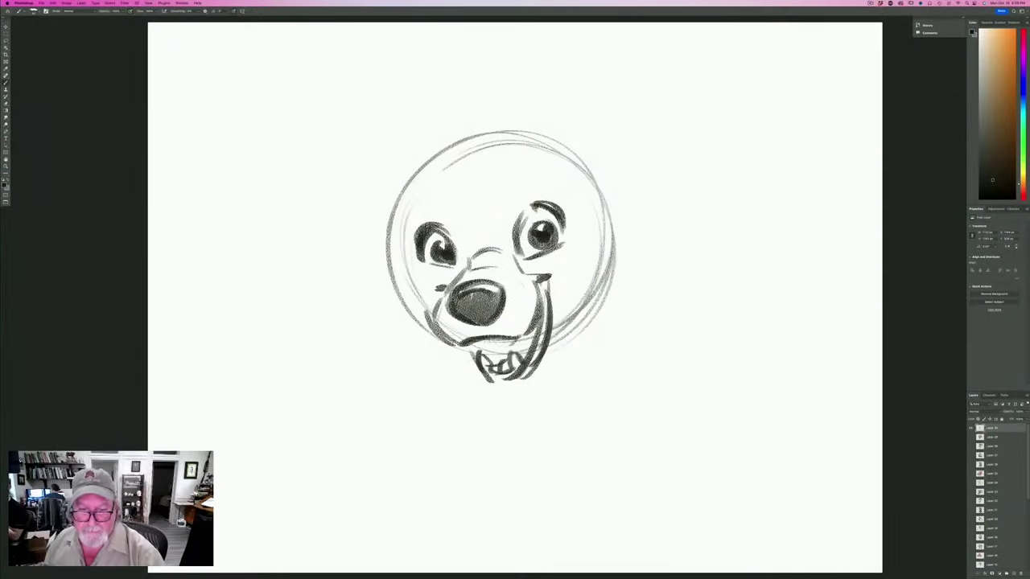
{"action": "mouse_move", "coordinate": [471, 357]}
{"action": "left_mouse_down"}
{"action": "mouse_move", "coordinate": [475, 367]}
{"action": "mouse_move", "coordinate": [523, 368]}
{"action": "mouse_move", "coordinate": [514, 391]}
{"action": "left_mouse_up"}
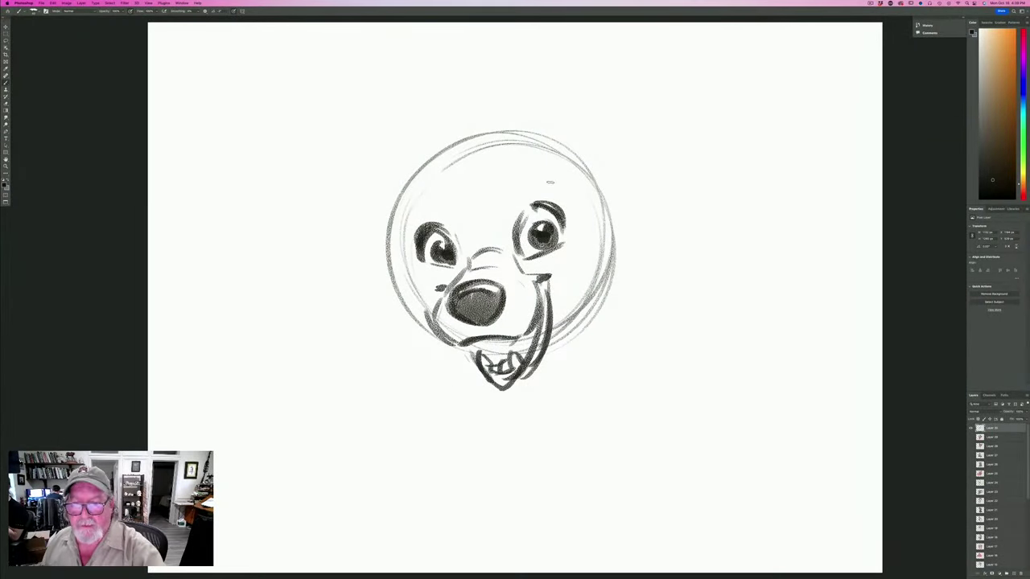
{"action": "mouse_move", "coordinate": [568, 183]}
{"action": "left_mouse_down"}
{"action": "mouse_move", "coordinate": [515, 179]}
{"action": "mouse_move", "coordinate": [571, 184]}
{"action": "left_mouse_up"}
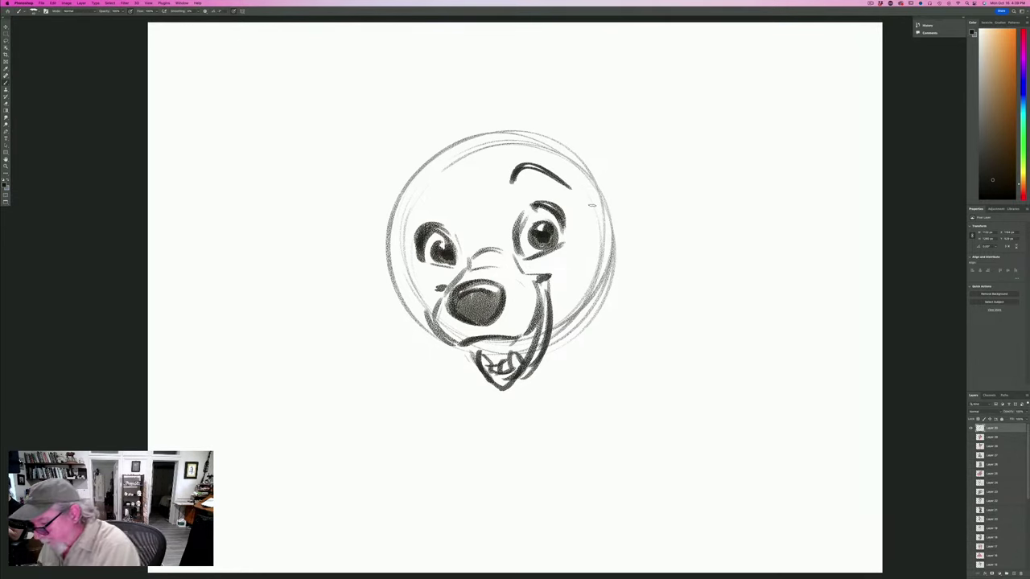
Review the earlier lion cub sketches by showing their layers, and return to the new head sketch alone.
{"action": "left_click_drag", "start_coordinate": [1028, 498], "coordinate": [1028, 566]}
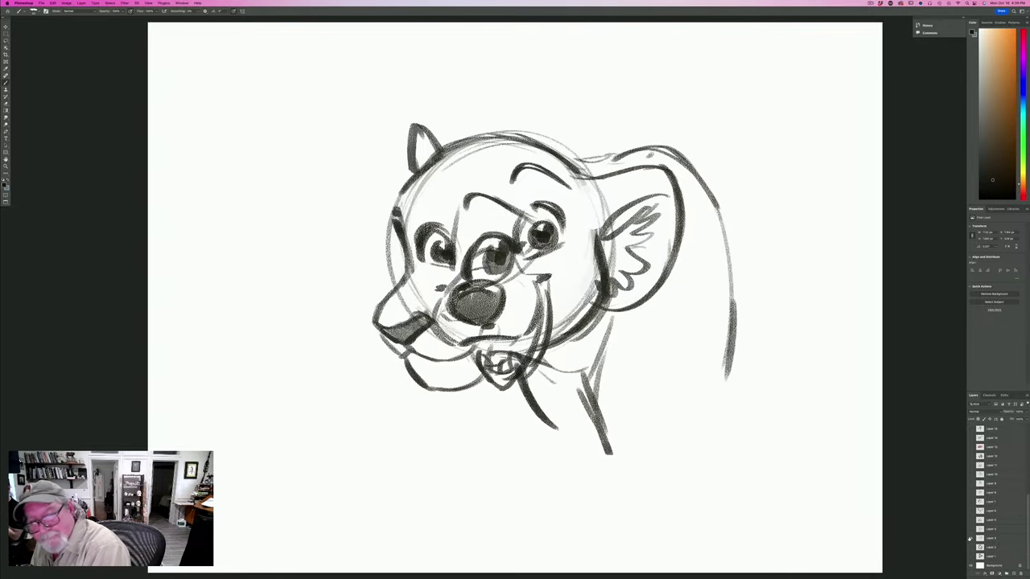
{"action": "left_click", "coordinate": [970, 539]}
{"action": "left_click", "coordinate": [970, 528]}
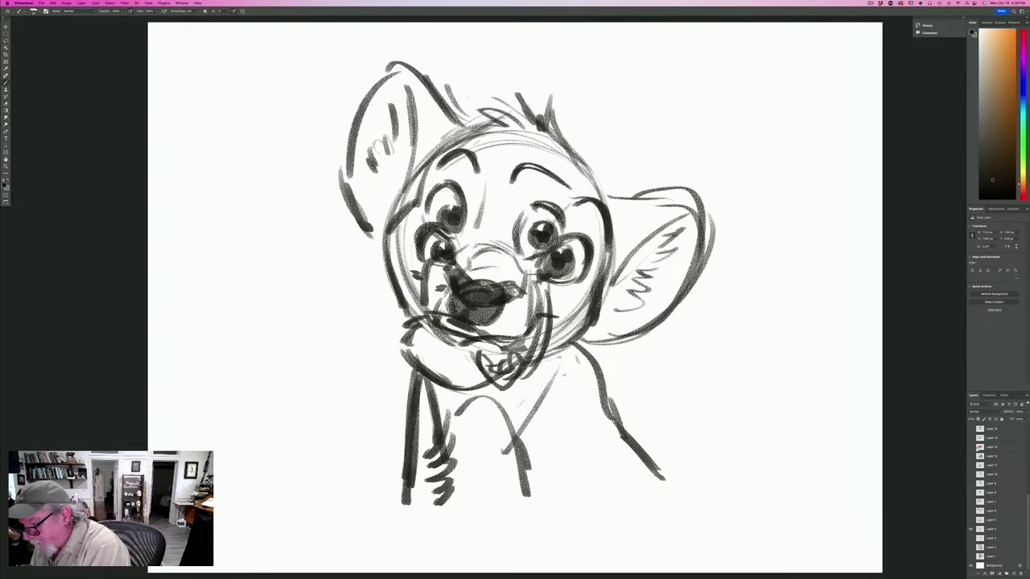
{"action": "scroll", "coordinate": [998, 483], "scroll_direction": "up", "scroll_amount": 5}
{"action": "left_click", "coordinate": [970, 433]}
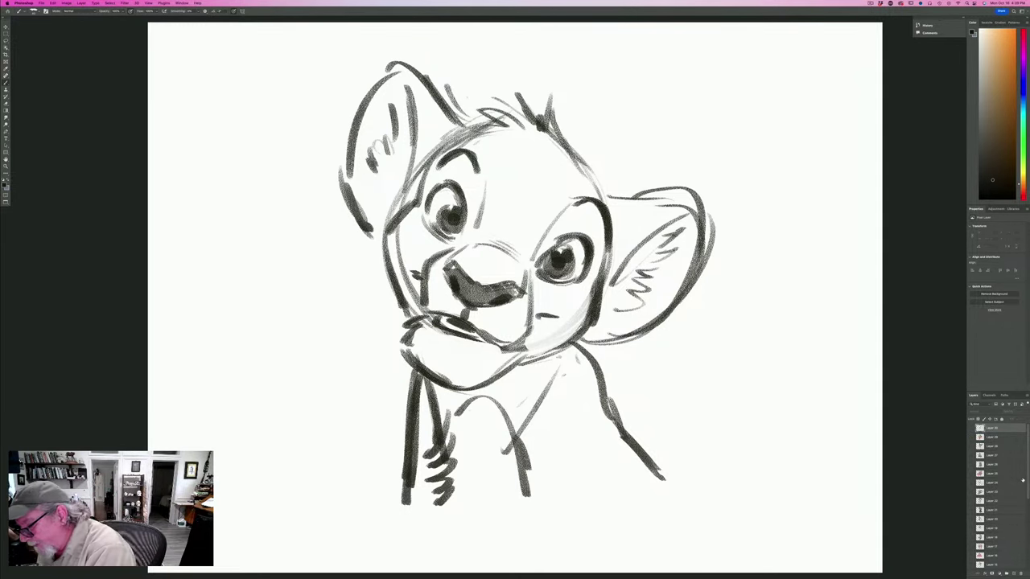
{"action": "left_click_drag", "start_coordinate": [1026, 480], "coordinate": [1025, 563]}
{"action": "left_click", "coordinate": [970, 529]}
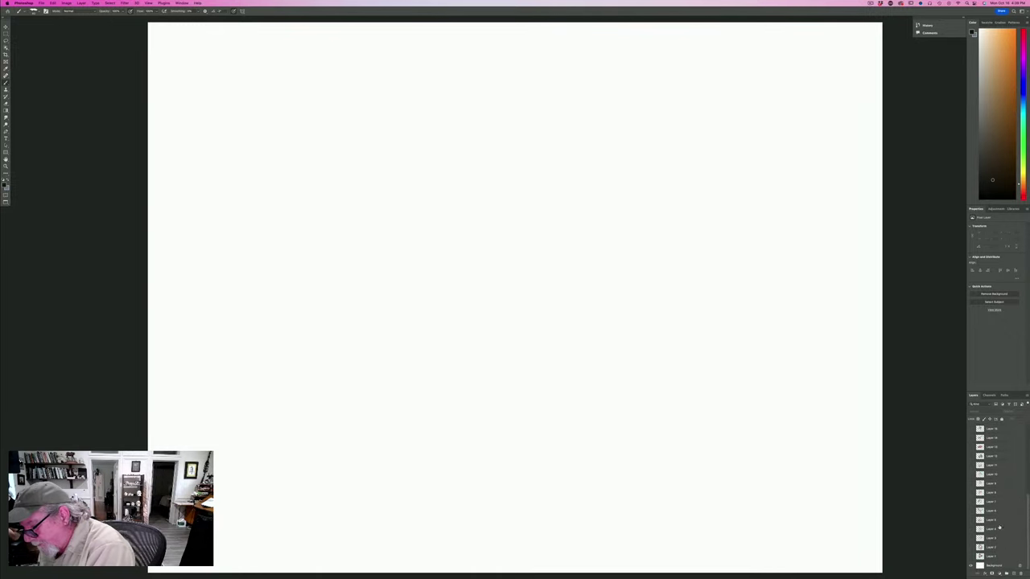
{"action": "left_click_drag", "start_coordinate": [1026, 521], "coordinate": [1020, 434]}
{"action": "left_click", "coordinate": [970, 436]}
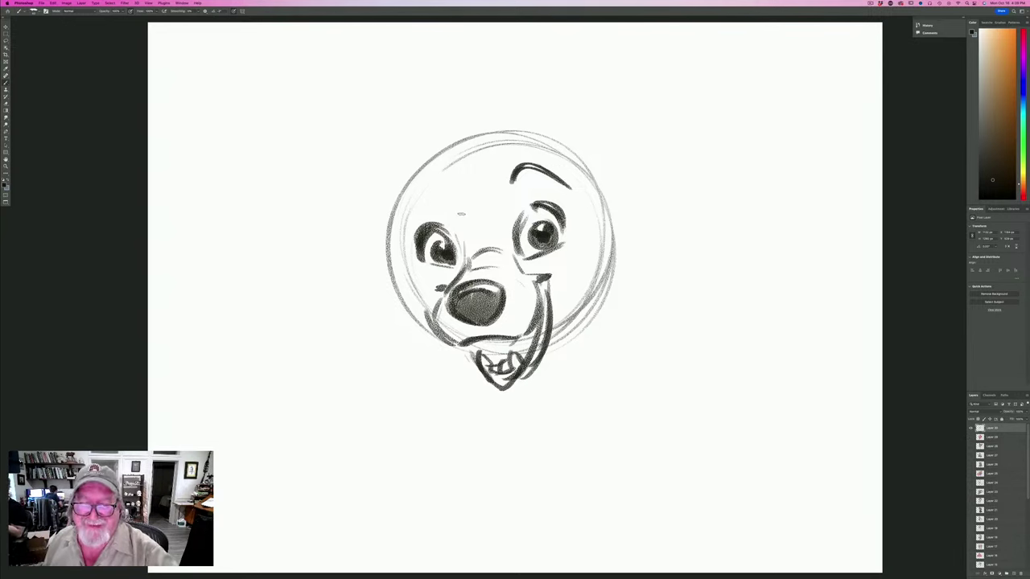
Draw the second eyebrow and the markings around both eyes, and shade the inside of the open mouth.
{"action": "mouse_move", "coordinate": [461, 206]}
{"action": "left_mouse_down"}
{"action": "mouse_move", "coordinate": [441, 185]}
{"action": "mouse_move", "coordinate": [409, 217]}
{"action": "mouse_move", "coordinate": [447, 189]}
{"action": "left_mouse_up"}
{"action": "mouse_move", "coordinate": [513, 184]}
{"action": "left_mouse_down"}
{"action": "mouse_move", "coordinate": [563, 180]}
{"action": "mouse_move", "coordinate": [583, 205]}
{"action": "mouse_move", "coordinate": [577, 234]}
{"action": "mouse_move", "coordinate": [505, 240]}
{"action": "left_mouse_up"}
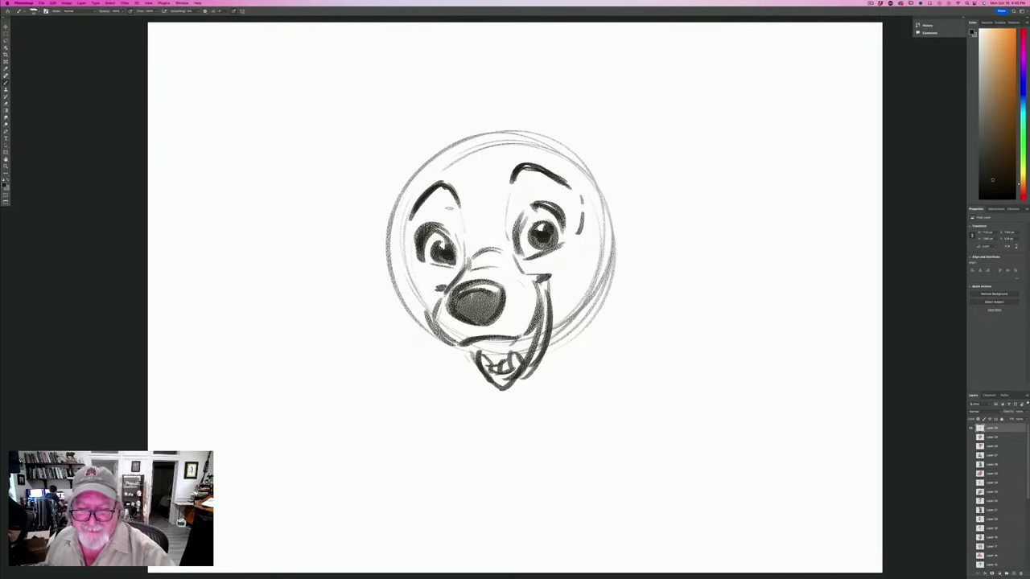
{"action": "mouse_move", "coordinate": [407, 215]}
{"action": "left_mouse_down"}
{"action": "mouse_move", "coordinate": [402, 250]}
{"action": "mouse_move", "coordinate": [430, 273]}
{"action": "left_mouse_up"}
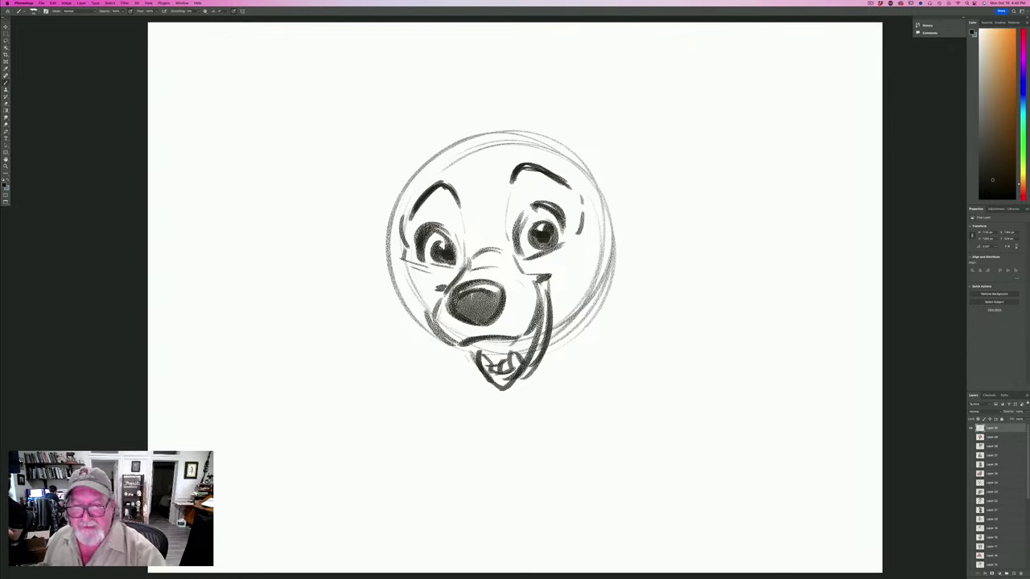
{"action": "left_click_drag", "start_coordinate": [574, 233], "coordinate": [553, 255]}
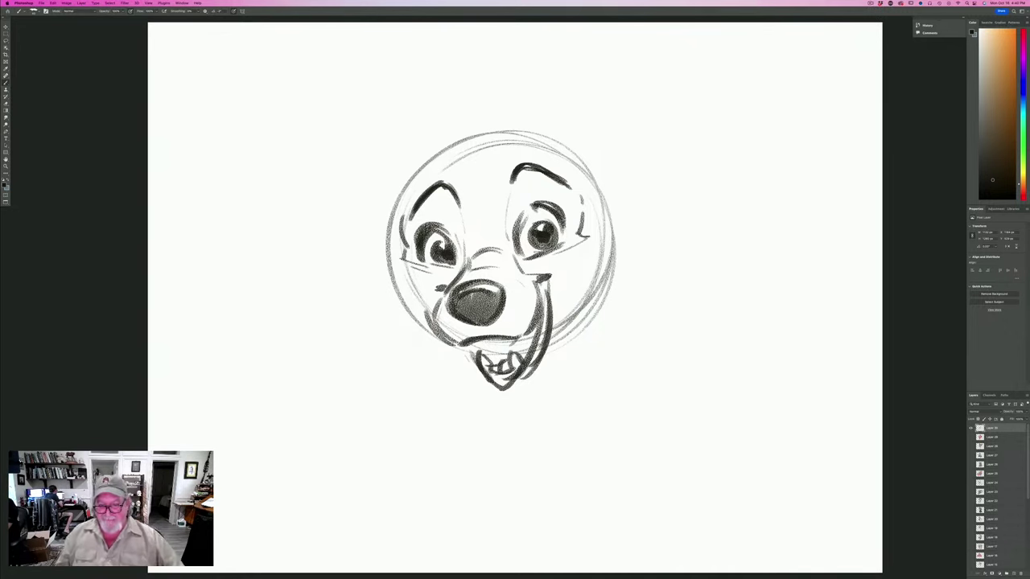
{"action": "left_click_drag", "start_coordinate": [527, 344], "coordinate": [480, 344]}
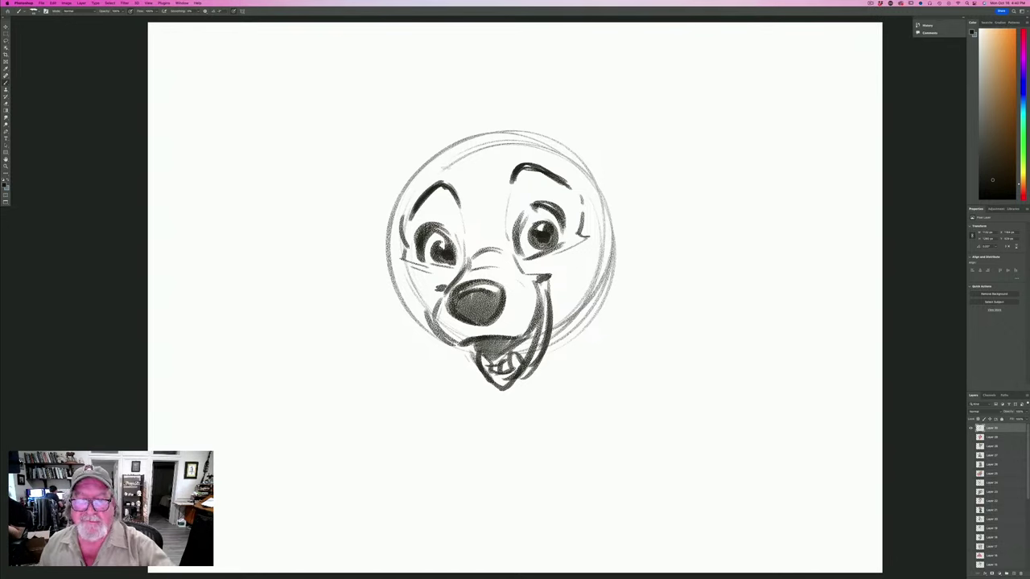
Draw the hair tuft, skull outline and furry cheek contours, and erase the construction circle lines inside the face.
{"action": "mouse_move", "coordinate": [487, 155]}
{"action": "left_mouse_down"}
{"action": "mouse_move", "coordinate": [535, 120]}
{"action": "mouse_move", "coordinate": [467, 117]}
{"action": "mouse_move", "coordinate": [483, 122]}
{"action": "mouse_move", "coordinate": [452, 128]}
{"action": "mouse_move", "coordinate": [409, 190]}
{"action": "left_mouse_up"}
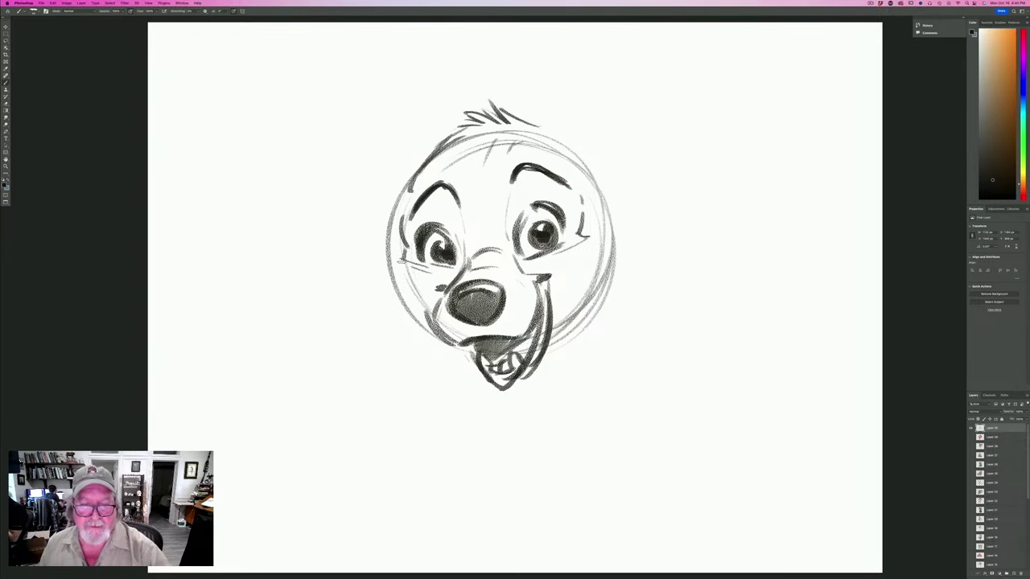
{"action": "mouse_move", "coordinate": [390, 247]}
{"action": "left_mouse_down"}
{"action": "mouse_move", "coordinate": [387, 290]}
{"action": "mouse_move", "coordinate": [452, 362]}
{"action": "mouse_move", "coordinate": [439, 354]}
{"action": "left_mouse_up"}
{"action": "mouse_move", "coordinate": [602, 208]}
{"action": "left_mouse_down"}
{"action": "mouse_move", "coordinate": [648, 234]}
{"action": "mouse_move", "coordinate": [611, 312]}
{"action": "mouse_move", "coordinate": [572, 344]}
{"action": "left_mouse_up"}
{"action": "left_click_drag", "start_coordinate": [626, 278], "coordinate": [556, 356]}
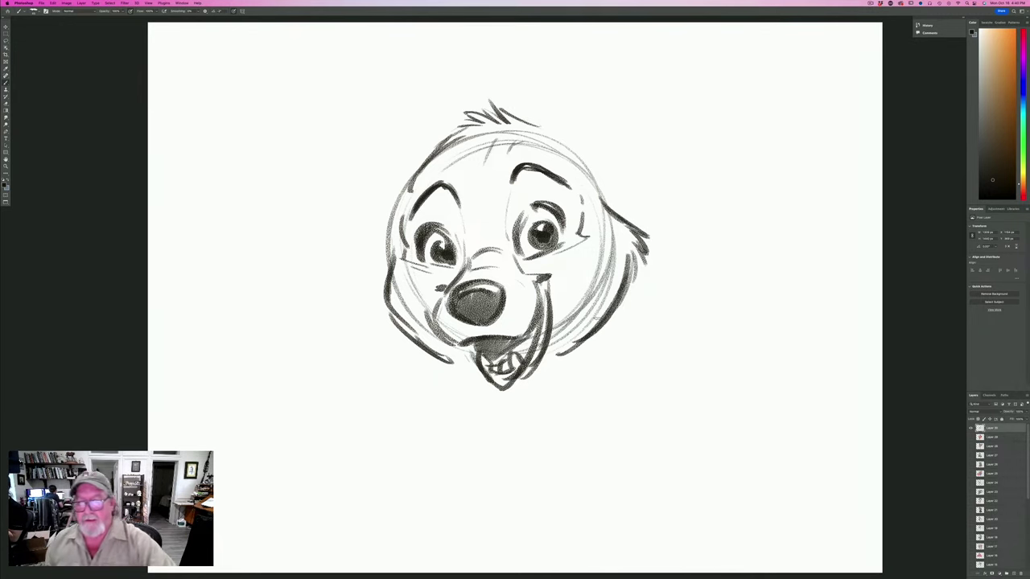
{"action": "mouse_move", "coordinate": [595, 257]}
{"action": "left_mouse_down"}
{"action": "mouse_move", "coordinate": [602, 223]}
{"action": "mouse_move", "coordinate": [611, 277]}
{"action": "mouse_move", "coordinate": [603, 260]}
{"action": "mouse_move", "coordinate": [582, 322]}
{"action": "mouse_move", "coordinate": [580, 309]}
{"action": "mouse_move", "coordinate": [568, 329]}
{"action": "mouse_move", "coordinate": [599, 292]}
{"action": "mouse_move", "coordinate": [578, 318]}
{"action": "left_mouse_up"}
{"action": "mouse_move", "coordinate": [416, 290]}
{"action": "left_mouse_down"}
{"action": "mouse_move", "coordinate": [419, 314]}
{"action": "mouse_move", "coordinate": [399, 288]}
{"action": "left_mouse_up"}
{"action": "mouse_move", "coordinate": [456, 336]}
{"action": "left_mouse_down"}
{"action": "mouse_move", "coordinate": [448, 330]}
{"action": "mouse_move", "coordinate": [461, 343]}
{"action": "left_mouse_up"}
Draw a large rounded ear on each side of the head and add zigzag fur strokes inside both.
{"action": "mouse_move", "coordinate": [579, 145]}
{"action": "left_mouse_down"}
{"action": "mouse_move", "coordinate": [592, 120]}
{"action": "mouse_move", "coordinate": [649, 132]}
{"action": "mouse_move", "coordinate": [665, 217]}
{"action": "mouse_move", "coordinate": [667, 194]}
{"action": "mouse_move", "coordinate": [626, 96]}
{"action": "mouse_move", "coordinate": [639, 94]}
{"action": "mouse_move", "coordinate": [673, 210]}
{"action": "left_mouse_up"}
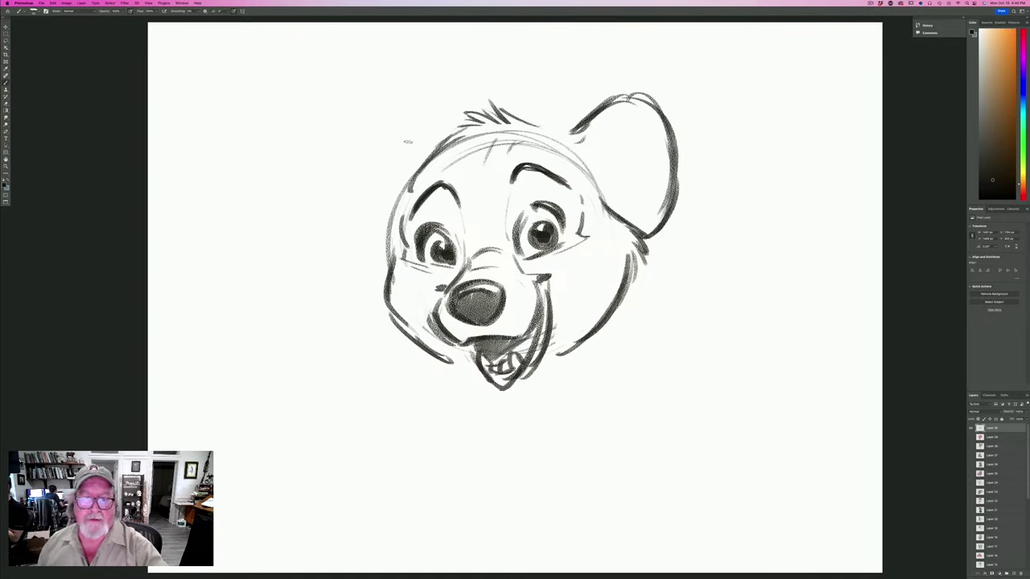
{"action": "mouse_move", "coordinate": [422, 153]}
{"action": "left_mouse_down"}
{"action": "mouse_move", "coordinate": [387, 130]}
{"action": "mouse_move", "coordinate": [354, 143]}
{"action": "mouse_move", "coordinate": [339, 164]}
{"action": "mouse_move", "coordinate": [347, 227]}
{"action": "mouse_move", "coordinate": [389, 266]}
{"action": "left_mouse_up"}
{"action": "left_click_drag", "start_coordinate": [402, 197], "coordinate": [396, 262]}
{"action": "mouse_move", "coordinate": [366, 151]}
{"action": "left_mouse_down"}
{"action": "mouse_move", "coordinate": [394, 198]}
{"action": "mouse_move", "coordinate": [381, 174]}
{"action": "mouse_move", "coordinate": [348, 183]}
{"action": "mouse_move", "coordinate": [351, 210]}
{"action": "mouse_move", "coordinate": [375, 239]}
{"action": "left_mouse_up"}
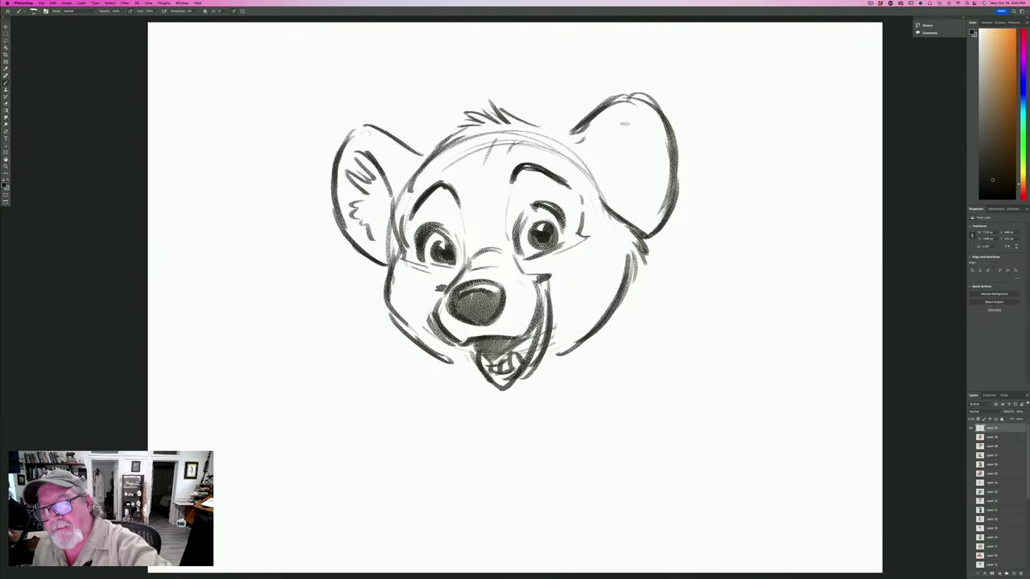
{"action": "mouse_move", "coordinate": [623, 119]}
{"action": "left_mouse_down"}
{"action": "mouse_move", "coordinate": [637, 146]}
{"action": "mouse_move", "coordinate": [661, 142]}
{"action": "mouse_move", "coordinate": [640, 177]}
{"action": "mouse_move", "coordinate": [654, 185]}
{"action": "mouse_move", "coordinate": [630, 221]}
{"action": "left_mouse_up"}
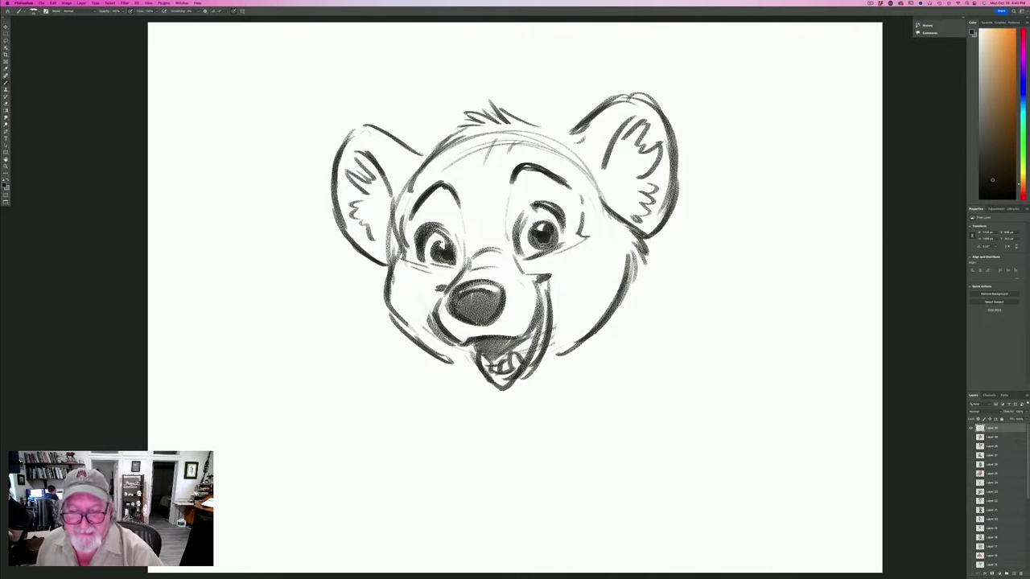
Darken the nose and draw jagged chest fur under the chin, with the neck and shoulder below the larger ear.
{"action": "mouse_move", "coordinate": [499, 293]}
{"action": "left_mouse_down"}
{"action": "mouse_move", "coordinate": [481, 301]}
{"action": "mouse_move", "coordinate": [478, 291]}
{"action": "mouse_move", "coordinate": [452, 320]}
{"action": "mouse_move", "coordinate": [490, 332]}
{"action": "left_mouse_up"}
{"action": "left_click_drag", "start_coordinate": [476, 369], "coordinate": [478, 399]}
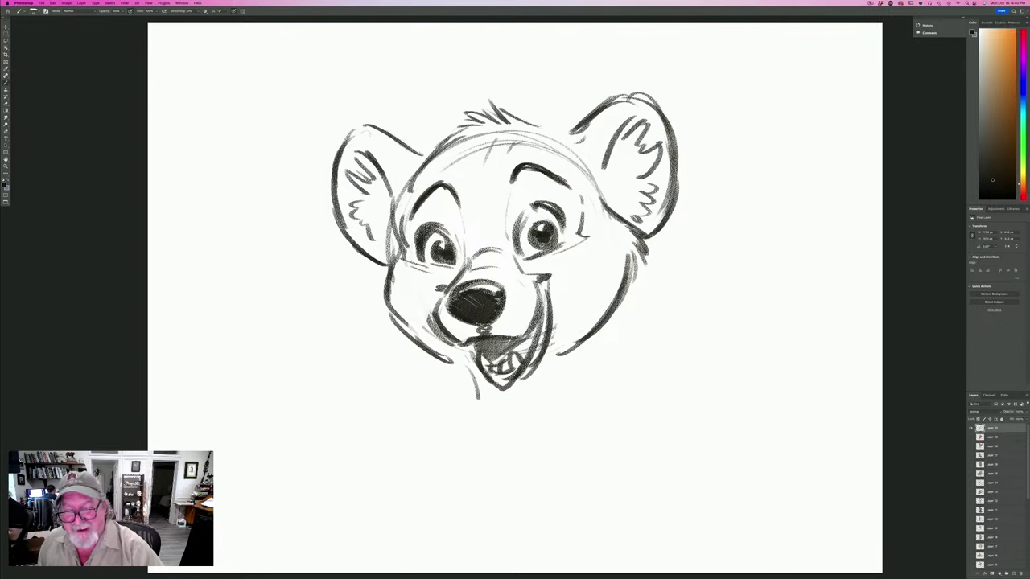
{"action": "left_click_drag", "start_coordinate": [544, 368], "coordinate": [507, 397]}
{"action": "mouse_move", "coordinate": [632, 315]}
{"action": "left_mouse_down"}
{"action": "mouse_move", "coordinate": [628, 278]}
{"action": "mouse_move", "coordinate": [601, 402]}
{"action": "left_mouse_up"}
{"action": "mouse_move", "coordinate": [405, 341]}
{"action": "left_mouse_down"}
{"action": "mouse_move", "coordinate": [425, 397]}
{"action": "mouse_move", "coordinate": [416, 417]}
{"action": "left_mouse_up"}
{"action": "left_click_drag", "start_coordinate": [619, 364], "coordinate": [656, 486]}
{"action": "mouse_move", "coordinate": [554, 409]}
{"action": "left_mouse_down"}
{"action": "mouse_move", "coordinate": [519, 446]}
{"action": "mouse_move", "coordinate": [507, 402]}
{"action": "mouse_move", "coordinate": [459, 428]}
{"action": "mouse_move", "coordinate": [483, 441]}
{"action": "mouse_move", "coordinate": [537, 425]}
{"action": "left_mouse_up"}
{"action": "left_click_drag", "start_coordinate": [547, 413], "coordinate": [507, 502]}
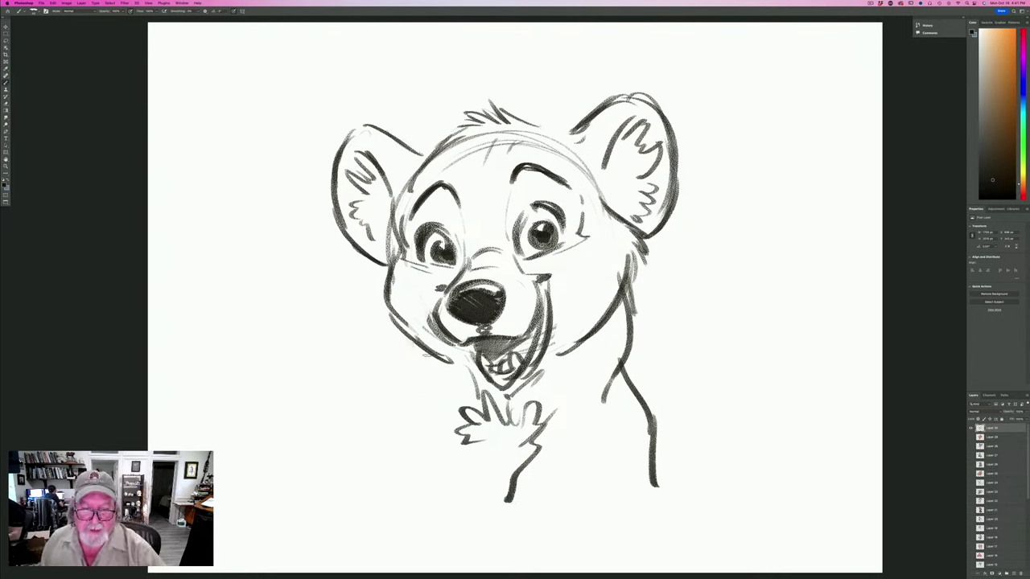
Draw the other side's neck and shoulder lines, and reinforce the outline of the forehead and smaller ear.
{"action": "mouse_move", "coordinate": [412, 338]}
{"action": "left_mouse_down"}
{"action": "mouse_move", "coordinate": [439, 412]}
{"action": "mouse_move", "coordinate": [434, 487]}
{"action": "left_mouse_up"}
{"action": "left_click_drag", "start_coordinate": [438, 412], "coordinate": [473, 478]}
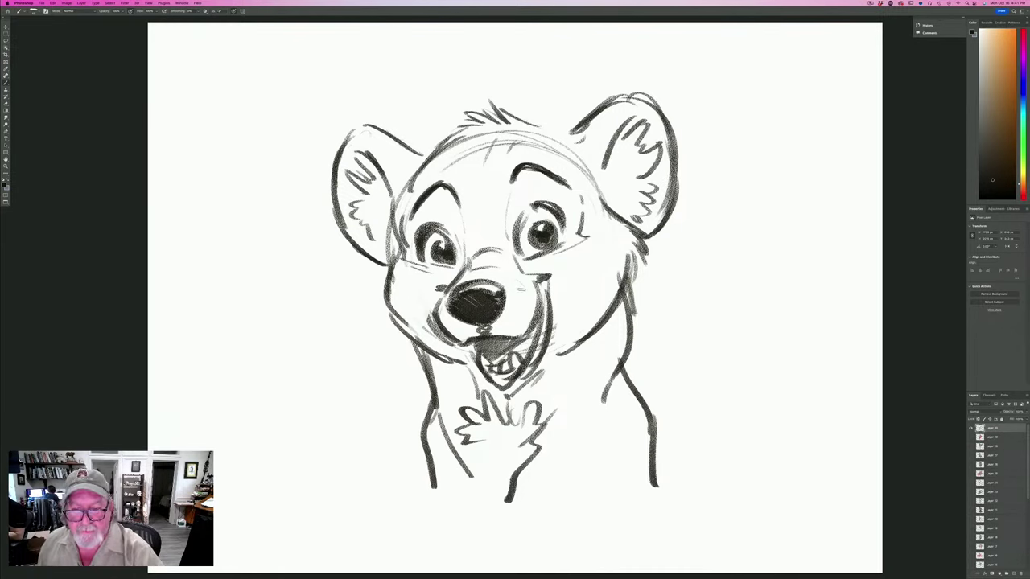
{"action": "mouse_move", "coordinate": [523, 282]}
{"action": "left_mouse_down"}
{"action": "mouse_move", "coordinate": [537, 319]}
{"action": "mouse_move", "coordinate": [518, 335]}
{"action": "left_mouse_up"}
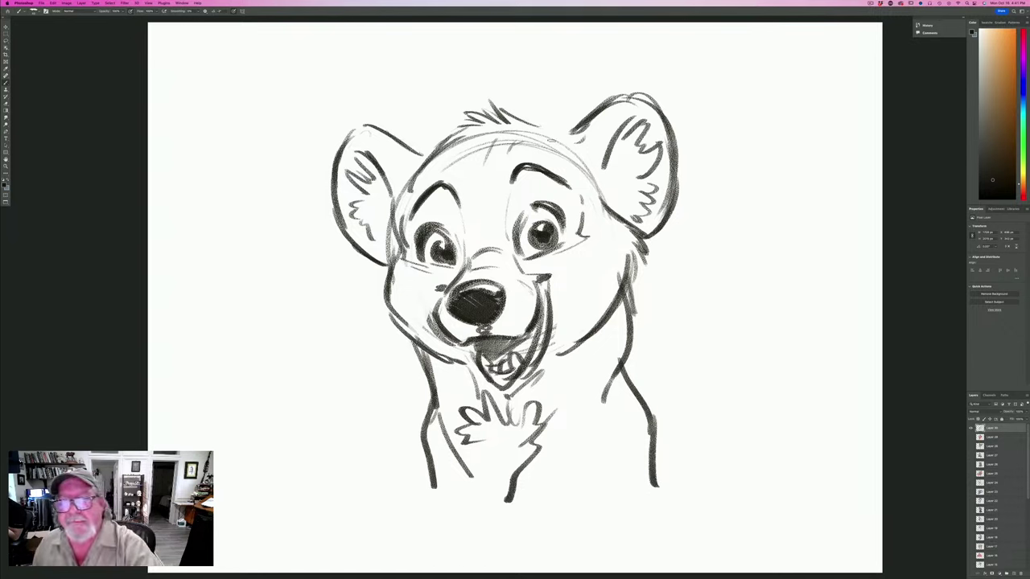
{"action": "mouse_move", "coordinate": [559, 137]}
{"action": "left_mouse_down"}
{"action": "mouse_move", "coordinate": [494, 105]}
{"action": "mouse_move", "coordinate": [455, 117]}
{"action": "mouse_move", "coordinate": [441, 146]}
{"action": "mouse_move", "coordinate": [358, 135]}
{"action": "mouse_move", "coordinate": [372, 261]}
{"action": "mouse_move", "coordinate": [386, 263]}
{"action": "left_mouse_up"}
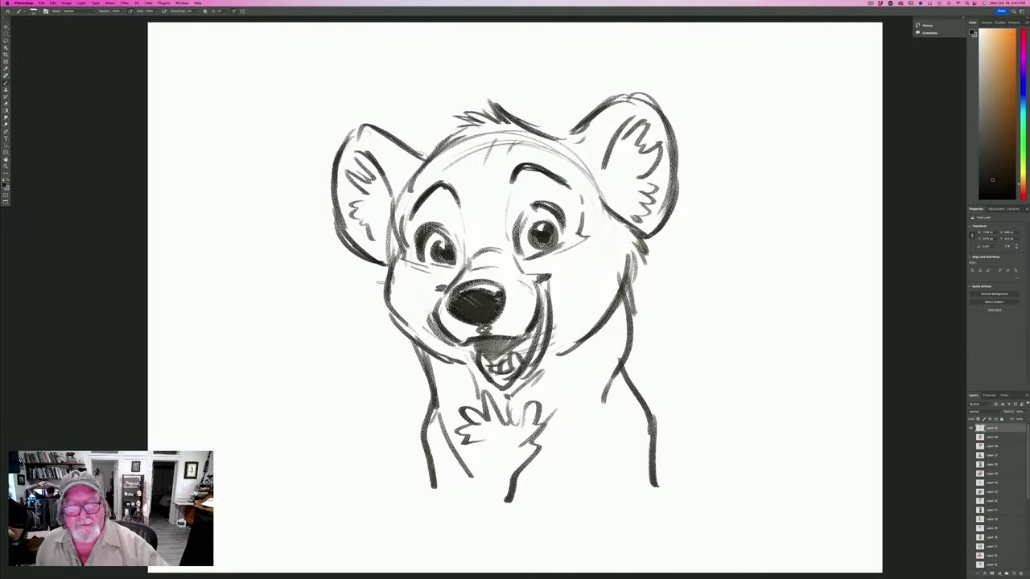
Choose a medium reddish brown as the foreground colour and add a new layer beneath the line sketch.
{"action": "left_click", "coordinate": [5, 182]}
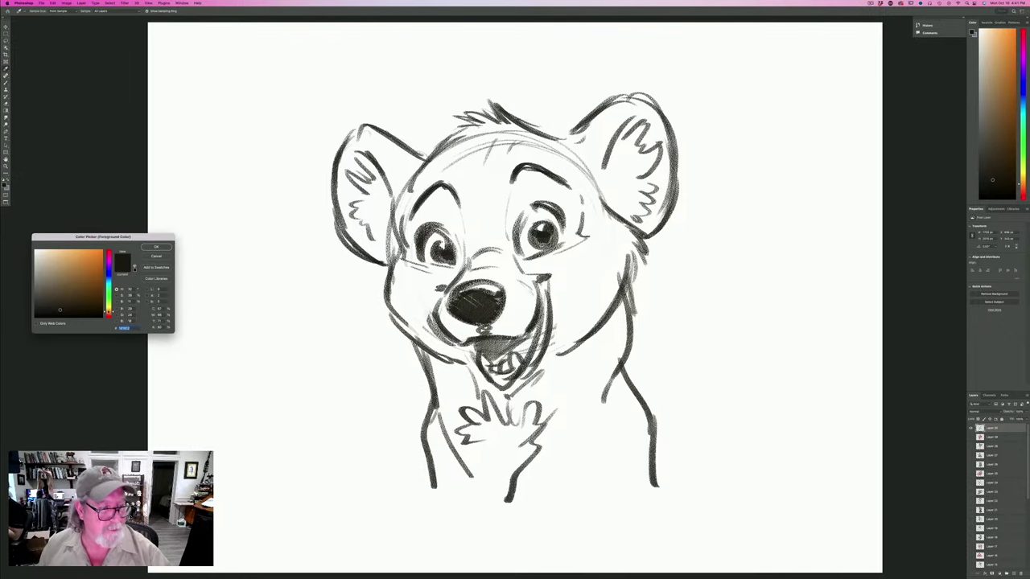
{"action": "left_click_drag", "start_coordinate": [109, 310], "coordinate": [109, 314]}
{"action": "left_click", "coordinate": [77, 279]}
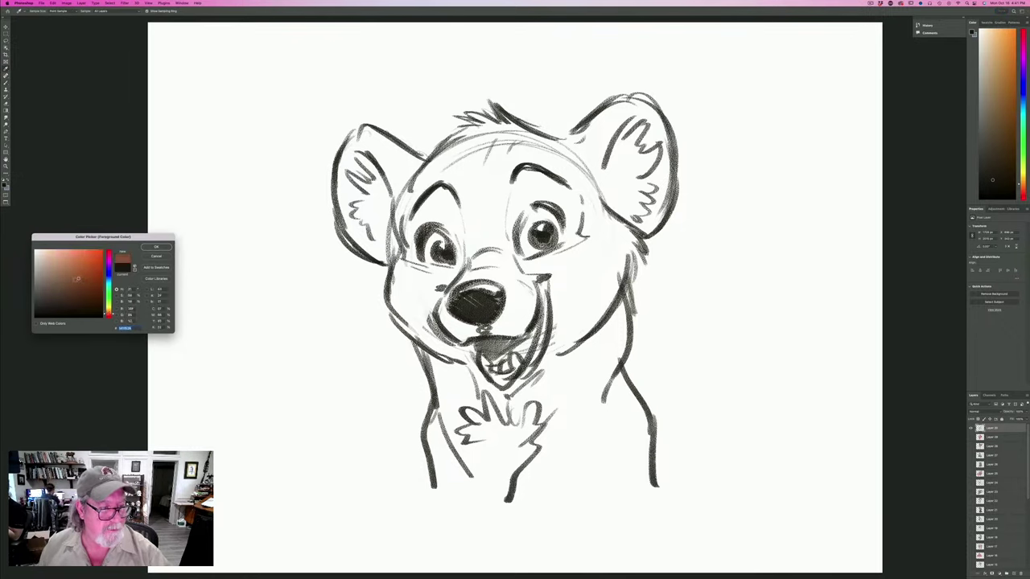
{"action": "left_click", "coordinate": [156, 247]}
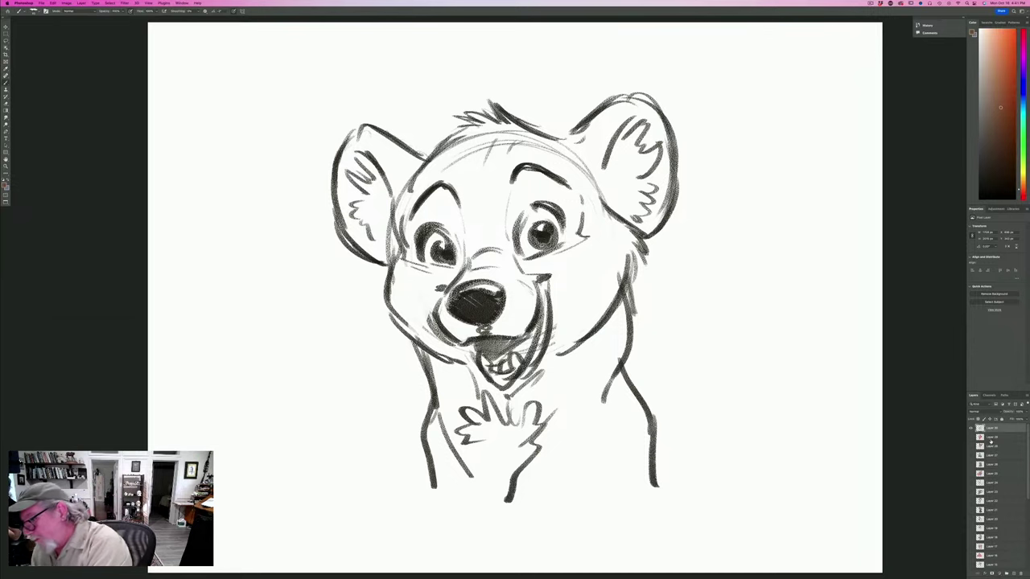
{"action": "left_click", "coordinate": [990, 439]}
{"action": "left_click", "coordinate": [1013, 573]}
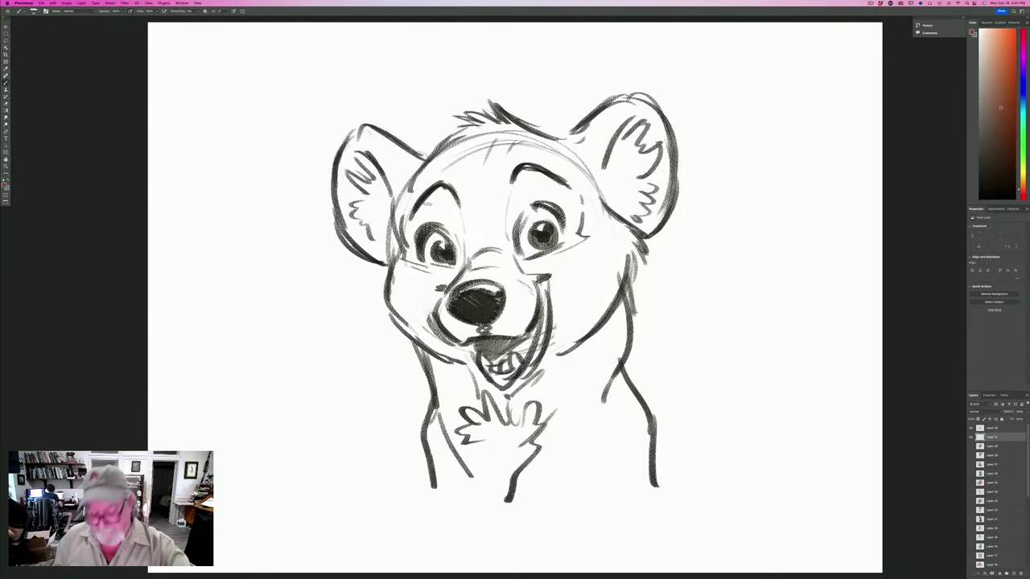
Paint the head, outer ears, neck and body reddish brown, leaving the muzzle, eye patches, inner ears and chest patch white.
{"action": "mouse_move", "coordinate": [615, 112]}
{"action": "left_mouse_down"}
{"action": "mouse_move", "coordinate": [585, 165]}
{"action": "mouse_move", "coordinate": [610, 110]}
{"action": "mouse_move", "coordinate": [631, 105]}
{"action": "mouse_move", "coordinate": [655, 121]}
{"action": "mouse_move", "coordinate": [647, 226]}
{"action": "mouse_move", "coordinate": [647, 121]}
{"action": "mouse_move", "coordinate": [599, 145]}
{"action": "mouse_move", "coordinate": [573, 189]}
{"action": "mouse_move", "coordinate": [527, 152]}
{"action": "mouse_move", "coordinate": [483, 141]}
{"action": "mouse_move", "coordinate": [451, 173]}
{"action": "mouse_move", "coordinate": [391, 157]}
{"action": "mouse_move", "coordinate": [390, 213]}
{"action": "mouse_move", "coordinate": [370, 137]}
{"action": "mouse_move", "coordinate": [342, 201]}
{"action": "mouse_move", "coordinate": [362, 185]}
{"action": "mouse_move", "coordinate": [354, 241]}
{"action": "mouse_move", "coordinate": [391, 242]}
{"action": "mouse_move", "coordinate": [407, 310]}
{"action": "mouse_move", "coordinate": [439, 277]}
{"action": "mouse_move", "coordinate": [427, 314]}
{"action": "mouse_move", "coordinate": [434, 350]}
{"action": "mouse_move", "coordinate": [463, 338]}
{"action": "mouse_move", "coordinate": [475, 390]}
{"action": "mouse_move", "coordinate": [442, 487]}
{"action": "mouse_move", "coordinate": [482, 503]}
{"action": "mouse_move", "coordinate": [530, 438]}
{"action": "mouse_move", "coordinate": [523, 394]}
{"action": "mouse_move", "coordinate": [487, 386]}
{"action": "mouse_move", "coordinate": [523, 415]}
{"action": "mouse_move", "coordinate": [563, 330]}
{"action": "mouse_move", "coordinate": [579, 402]}
{"action": "mouse_move", "coordinate": [613, 344]}
{"action": "mouse_move", "coordinate": [555, 499]}
{"action": "mouse_move", "coordinate": [538, 483]}
{"action": "mouse_move", "coordinate": [648, 374]}
{"action": "mouse_move", "coordinate": [652, 483]}
{"action": "left_mouse_up"}
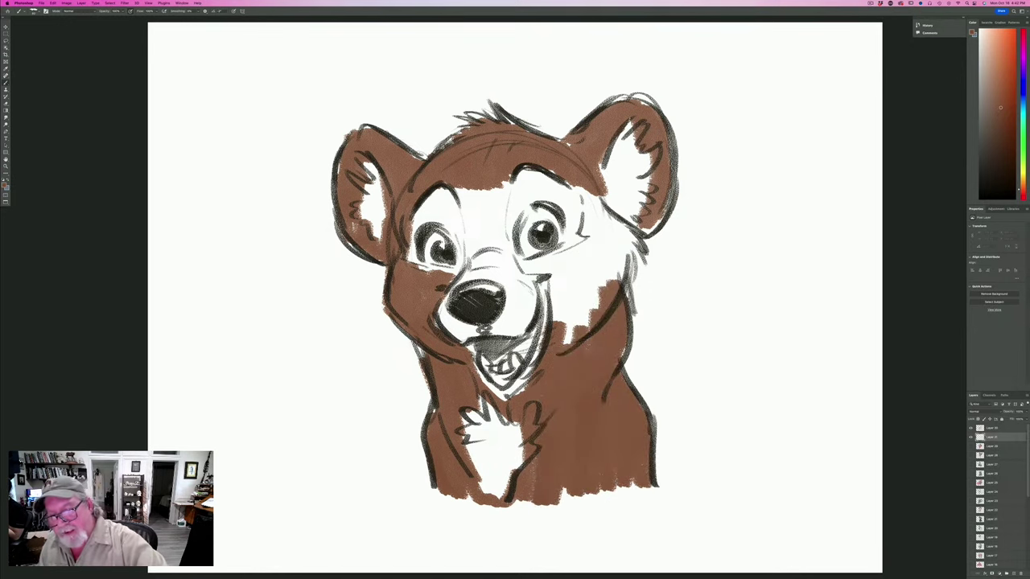
{"action": "mouse_move", "coordinate": [567, 342]}
{"action": "left_mouse_down"}
{"action": "mouse_move", "coordinate": [556, 282]}
{"action": "mouse_move", "coordinate": [579, 297]}
{"action": "left_mouse_up"}
{"action": "mouse_move", "coordinate": [607, 246]}
{"action": "left_mouse_down"}
{"action": "mouse_move", "coordinate": [626, 235]}
{"action": "mouse_move", "coordinate": [632, 274]}
{"action": "mouse_move", "coordinate": [597, 201]}
{"action": "mouse_move", "coordinate": [594, 245]}
{"action": "left_mouse_up"}
{"action": "mouse_move", "coordinate": [569, 185]}
{"action": "left_mouse_down"}
{"action": "mouse_move", "coordinate": [595, 262]}
{"action": "mouse_move", "coordinate": [567, 277]}
{"action": "mouse_move", "coordinate": [519, 267]}
{"action": "mouse_move", "coordinate": [497, 246]}
{"action": "mouse_move", "coordinate": [500, 197]}
{"action": "mouse_move", "coordinate": [487, 251]}
{"action": "mouse_move", "coordinate": [474, 189]}
{"action": "mouse_move", "coordinate": [457, 242]}
{"action": "mouse_move", "coordinate": [483, 254]}
{"action": "mouse_move", "coordinate": [471, 262]}
{"action": "left_mouse_up"}
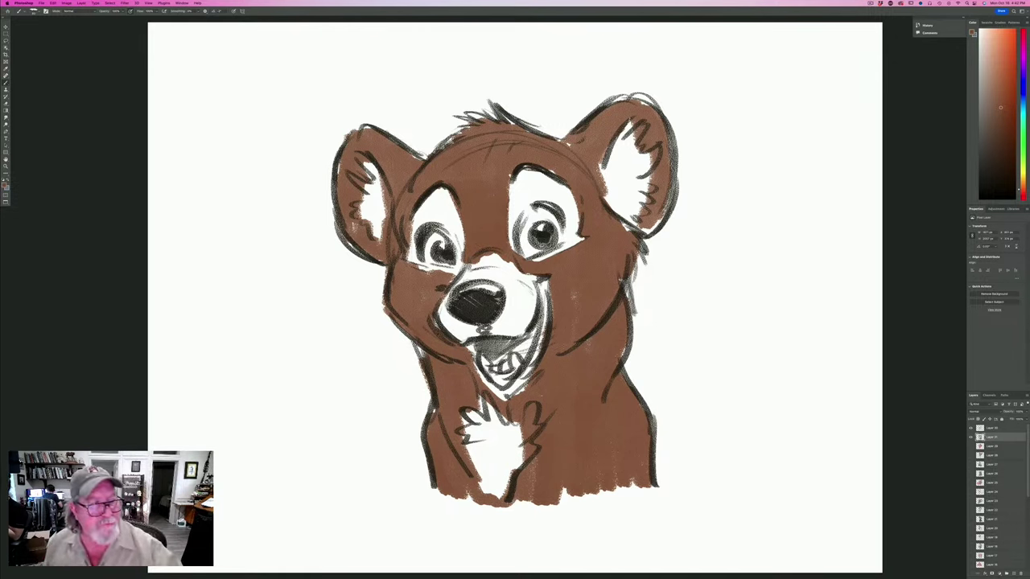
Paint the muzzle and the edge of the lower jaw in a light pinkish brown.
{"action": "left_click", "coordinate": [5, 185]}
{"action": "left_click", "coordinate": [66, 272]}
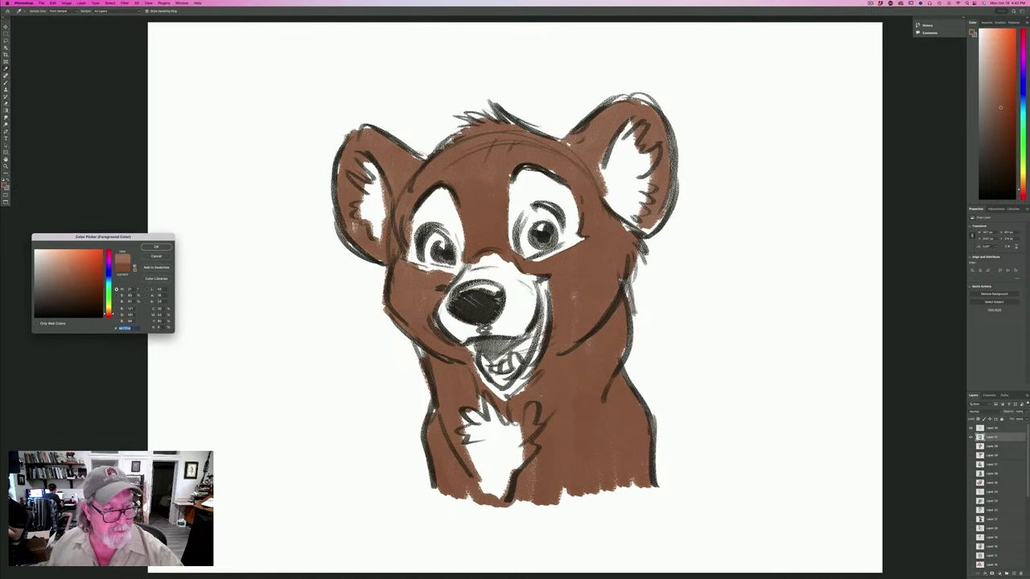
{"action": "left_click", "coordinate": [156, 247]}
{"action": "mouse_move", "coordinate": [531, 282]}
{"action": "left_mouse_down"}
{"action": "mouse_move", "coordinate": [523, 329]}
{"action": "mouse_move", "coordinate": [531, 281]}
{"action": "mouse_move", "coordinate": [509, 326]}
{"action": "mouse_move", "coordinate": [503, 259]}
{"action": "mouse_move", "coordinate": [486, 290]}
{"action": "mouse_move", "coordinate": [471, 273]}
{"action": "mouse_move", "coordinate": [483, 262]}
{"action": "mouse_move", "coordinate": [462, 278]}
{"action": "mouse_move", "coordinate": [513, 331]}
{"action": "mouse_move", "coordinate": [494, 320]}
{"action": "mouse_move", "coordinate": [467, 333]}
{"action": "mouse_move", "coordinate": [443, 303]}
{"action": "left_mouse_up"}
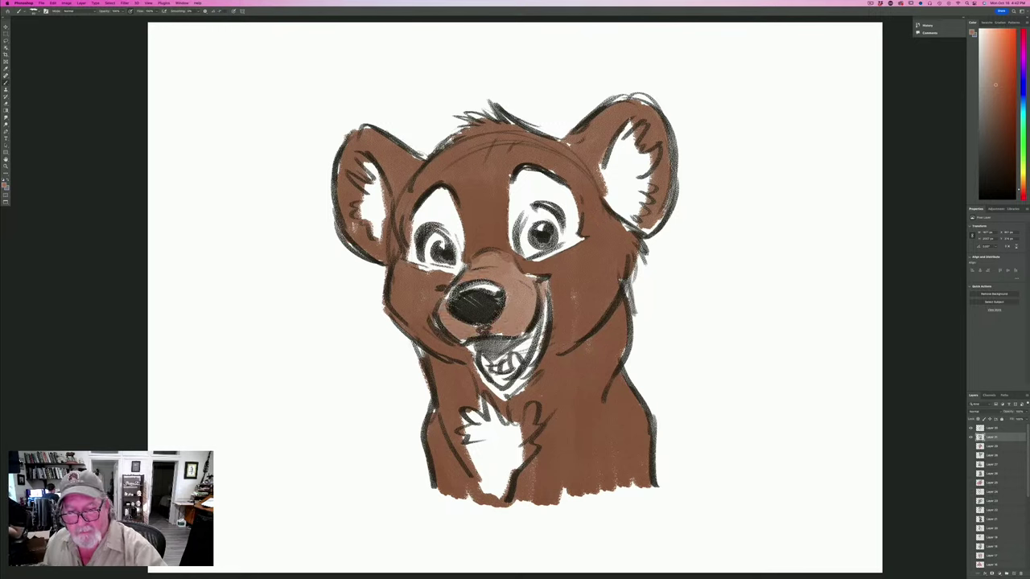
{"action": "left_click_drag", "start_coordinate": [543, 320], "coordinate": [506, 386]}
{"action": "left_click", "coordinate": [4, 184]}
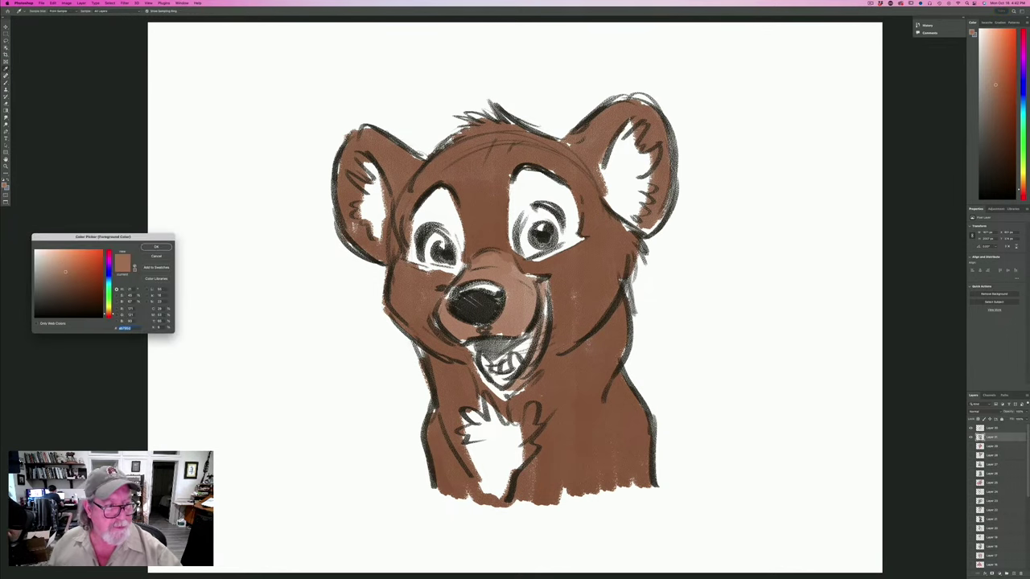
{"action": "left_click", "coordinate": [61, 262]}
{"action": "left_click", "coordinate": [154, 249]}
{"action": "mouse_move", "coordinate": [530, 287]}
{"action": "left_mouse_down"}
{"action": "mouse_move", "coordinate": [522, 325]}
{"action": "mouse_move", "coordinate": [507, 317]}
{"action": "mouse_move", "coordinate": [488, 262]}
{"action": "mouse_move", "coordinate": [472, 273]}
{"action": "mouse_move", "coordinate": [450, 326]}
{"action": "mouse_move", "coordinate": [507, 332]}
{"action": "mouse_move", "coordinate": [518, 368]}
{"action": "left_mouse_up"}
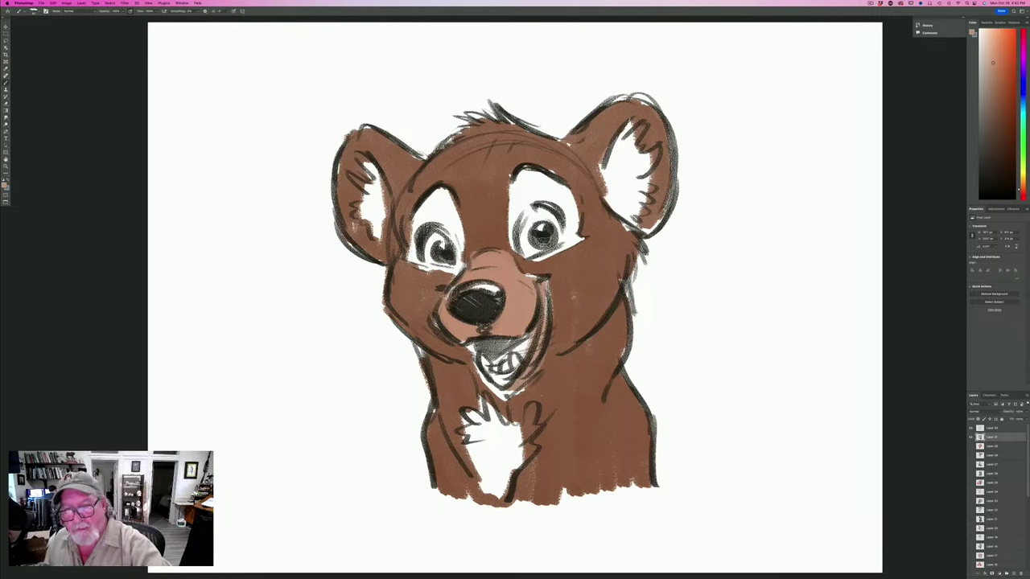
Fill the patches around both eyes and the insides of both ears with the same light brown.
{"action": "mouse_move", "coordinate": [569, 198]}
{"action": "left_mouse_down"}
{"action": "mouse_move", "coordinate": [573, 217]}
{"action": "mouse_move", "coordinate": [550, 190]}
{"action": "mouse_move", "coordinate": [521, 186]}
{"action": "mouse_move", "coordinate": [515, 251]}
{"action": "left_mouse_up"}
{"action": "mouse_move", "coordinate": [442, 190]}
{"action": "left_mouse_down"}
{"action": "mouse_move", "coordinate": [452, 241]}
{"action": "mouse_move", "coordinate": [422, 210]}
{"action": "mouse_move", "coordinate": [417, 267]}
{"action": "left_mouse_up"}
{"action": "left_click_drag", "start_coordinate": [580, 238], "coordinate": [530, 261]}
{"action": "left_click_drag", "start_coordinate": [455, 268], "coordinate": [421, 265]}
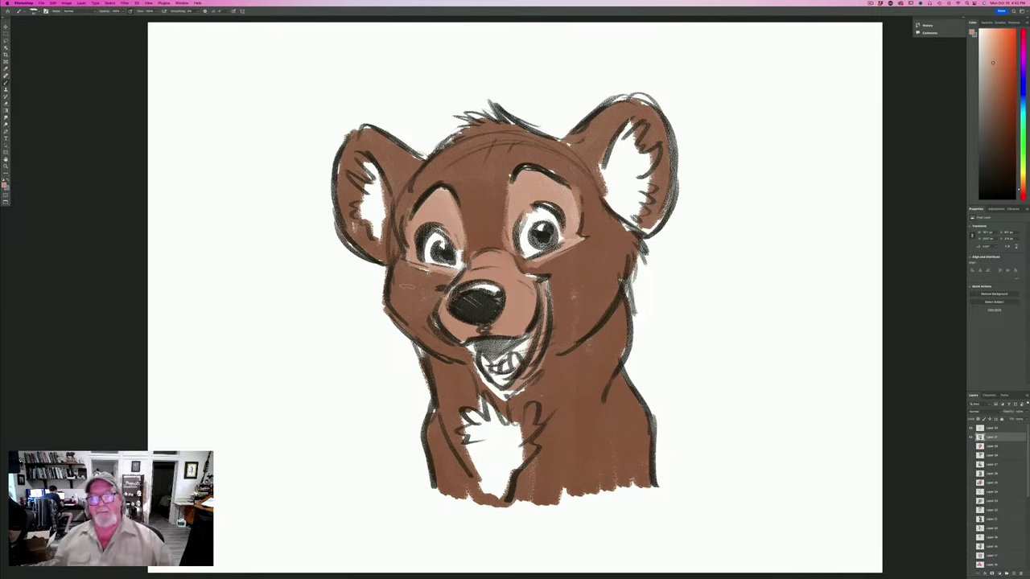
{"action": "mouse_move", "coordinate": [613, 161]}
{"action": "left_mouse_down"}
{"action": "mouse_move", "coordinate": [633, 138]}
{"action": "mouse_move", "coordinate": [635, 219]}
{"action": "left_mouse_up"}
{"action": "mouse_move", "coordinate": [378, 186]}
{"action": "left_mouse_down"}
{"action": "mouse_move", "coordinate": [381, 215]}
{"action": "mouse_move", "coordinate": [367, 189]}
{"action": "mouse_move", "coordinate": [357, 222]}
{"action": "mouse_move", "coordinate": [380, 236]}
{"action": "left_mouse_up"}
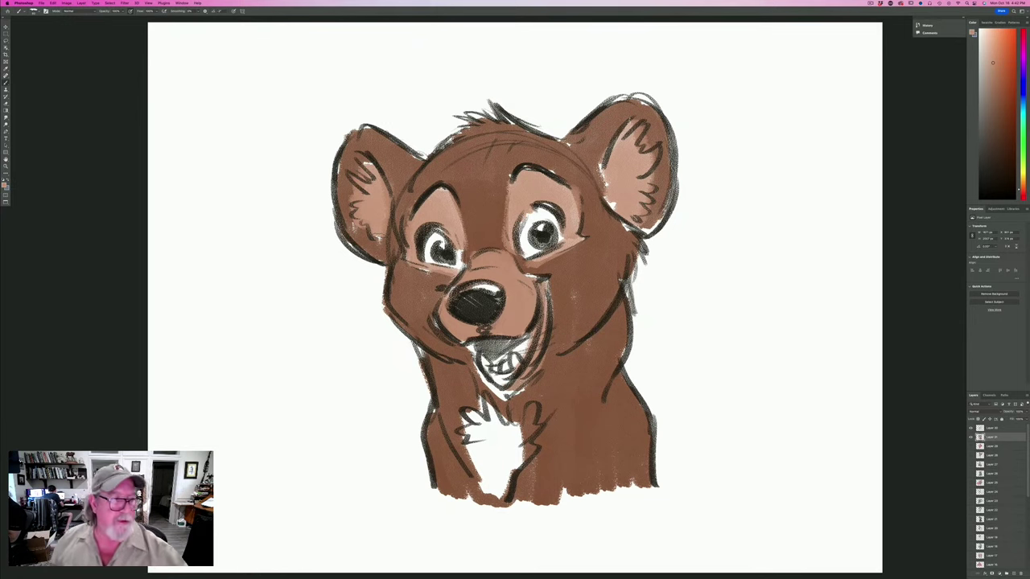
Choose a saturated reddish brown and tint both irises and the dark nose with it.
{"action": "left_click", "coordinate": [4, 184]}
{"action": "left_click", "coordinate": [91, 274]}
{"action": "left_click", "coordinate": [158, 248]}
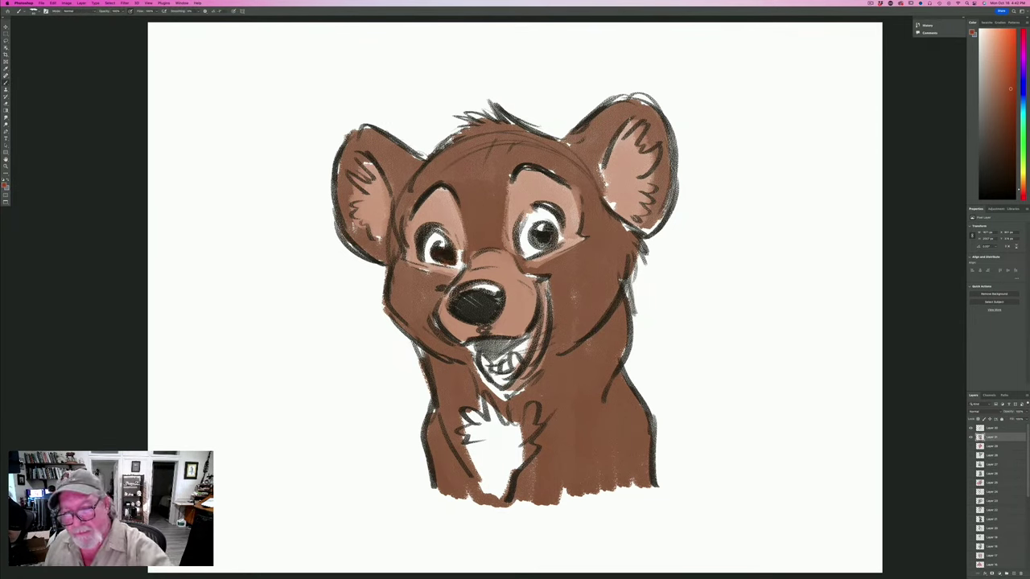
{"action": "left_click_drag", "start_coordinate": [550, 229], "coordinate": [534, 238]}
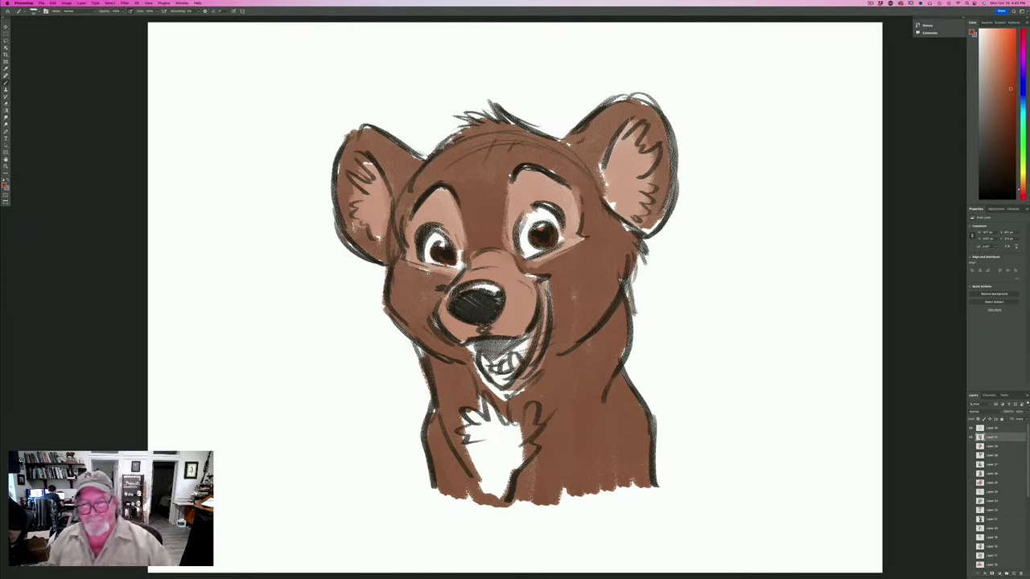
{"action": "mouse_move", "coordinate": [497, 296]}
{"action": "left_mouse_down"}
{"action": "mouse_move", "coordinate": [483, 314]}
{"action": "mouse_move", "coordinate": [457, 306]}
{"action": "left_mouse_up"}
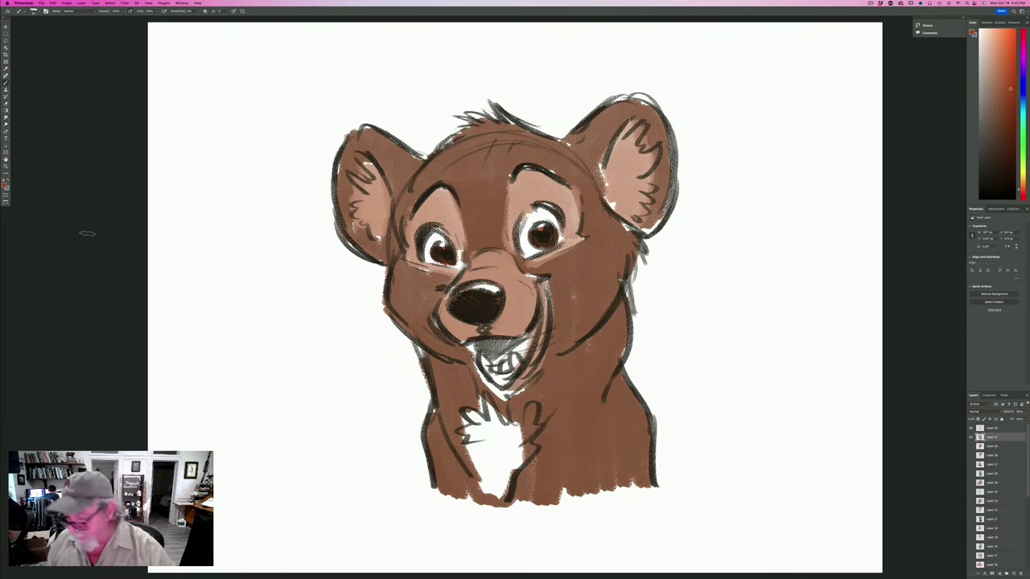
Merge the bear cub's line layer and colour layer into one layer.
{"action": "left_click", "coordinate": [987, 430]}
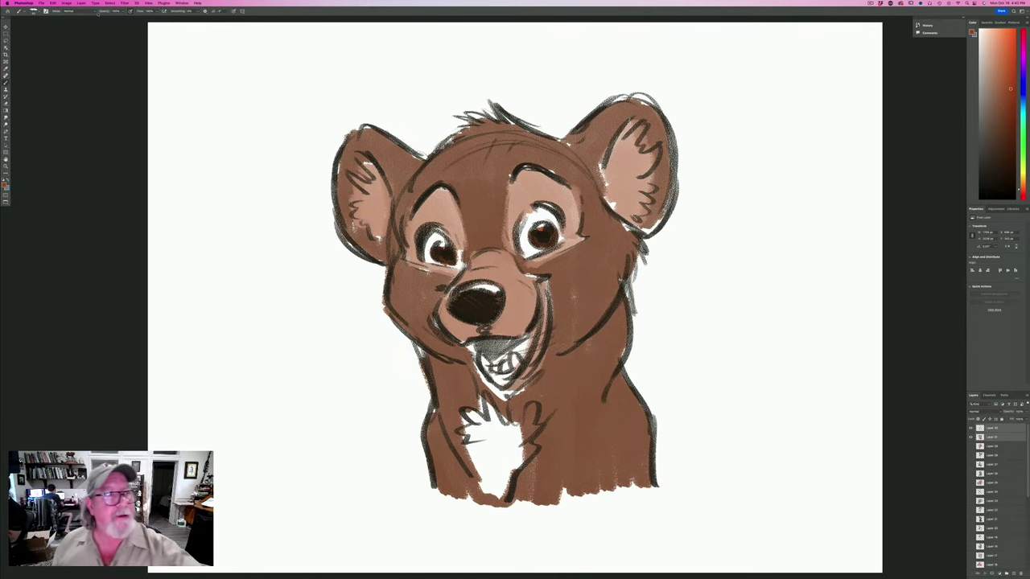
{"action": "left_click", "coordinate": [95, 4]}
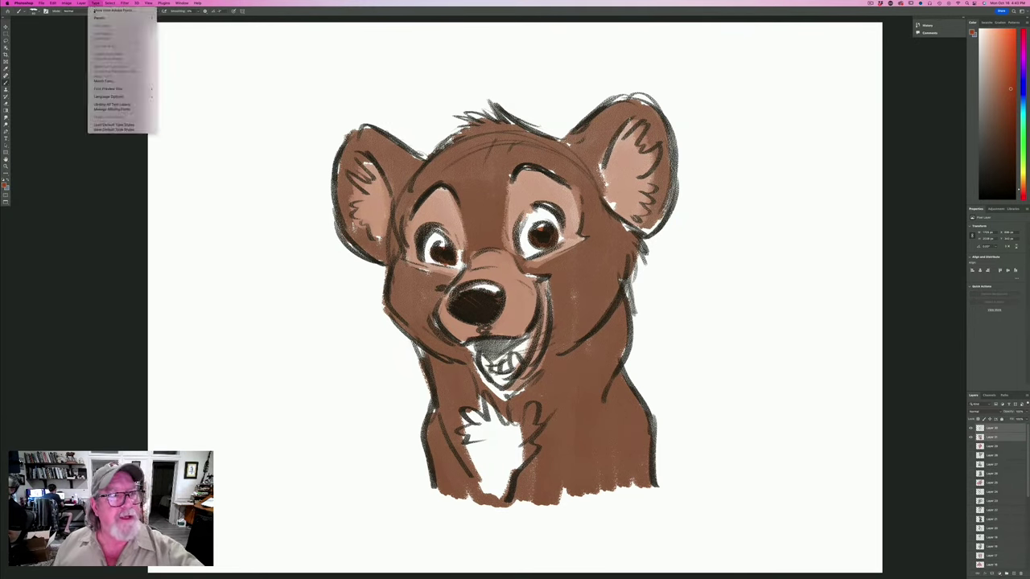
{"action": "mouse_move", "coordinate": [82, 3]}
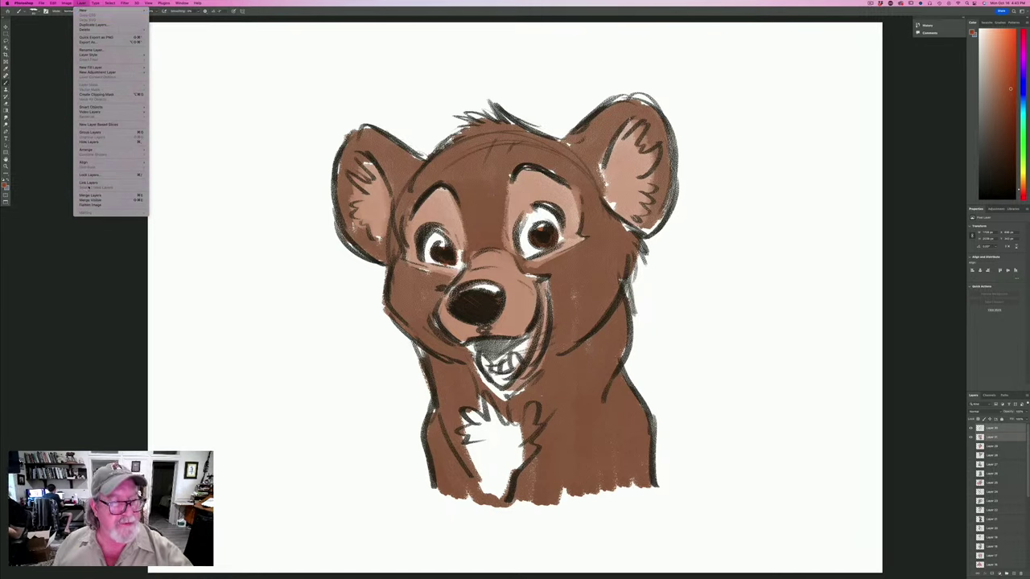
{"action": "left_click", "coordinate": [90, 196]}
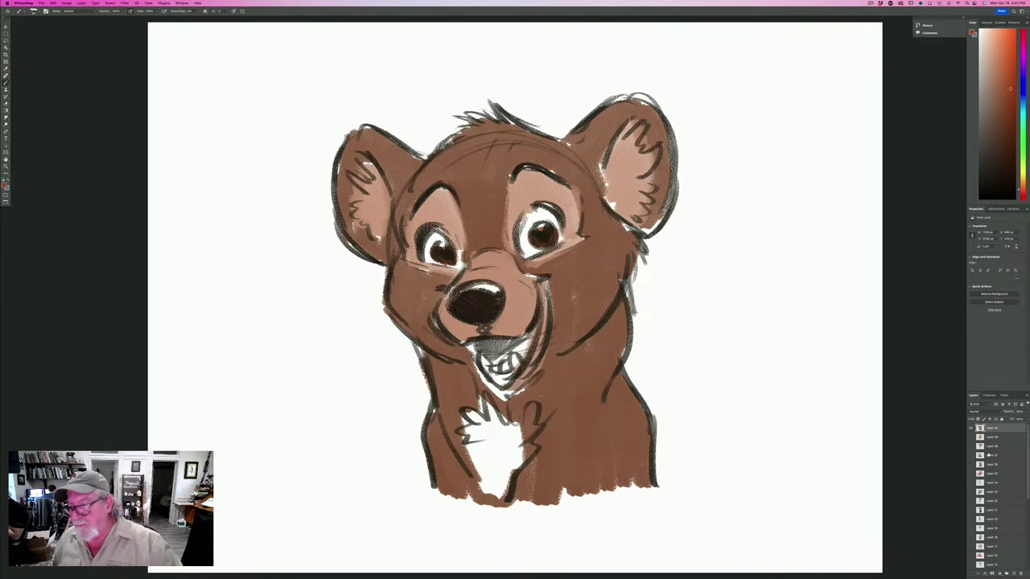
Hide the merged bear cub layer and add a new empty layer above it.
{"action": "left_click", "coordinate": [972, 428]}
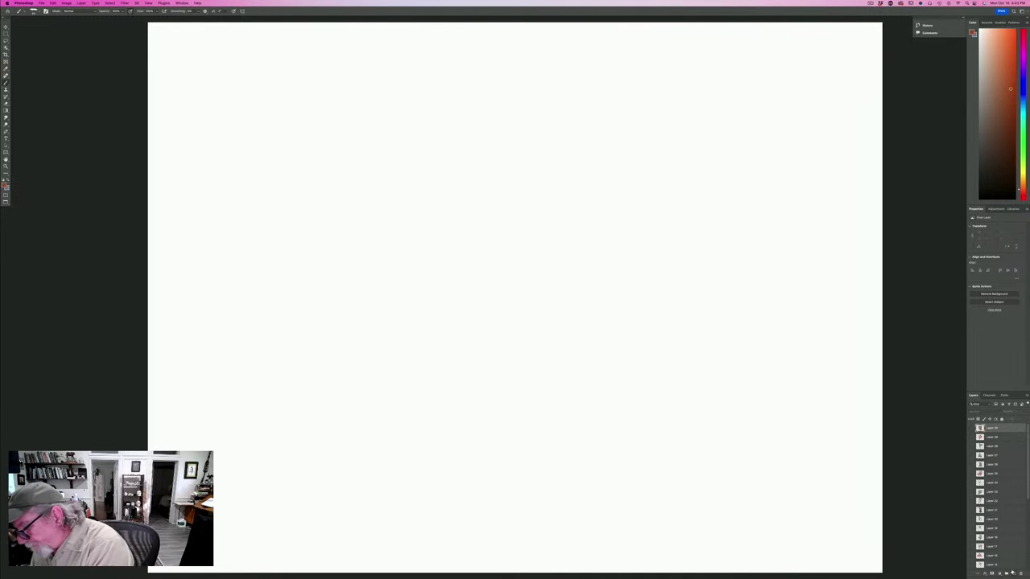
{"action": "left_click", "coordinate": [1013, 573]}
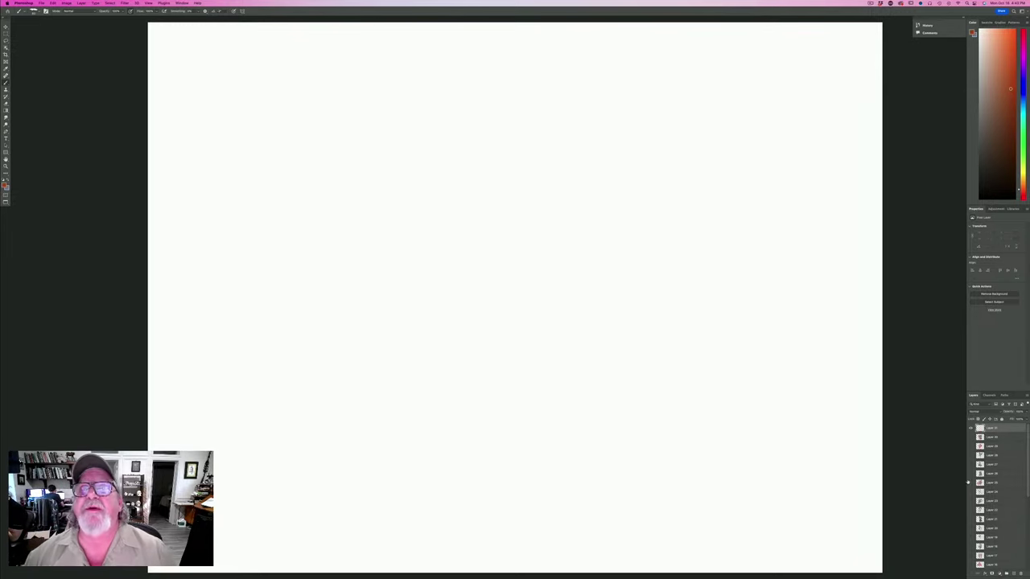
{"action": "key", "text": "Tab"}
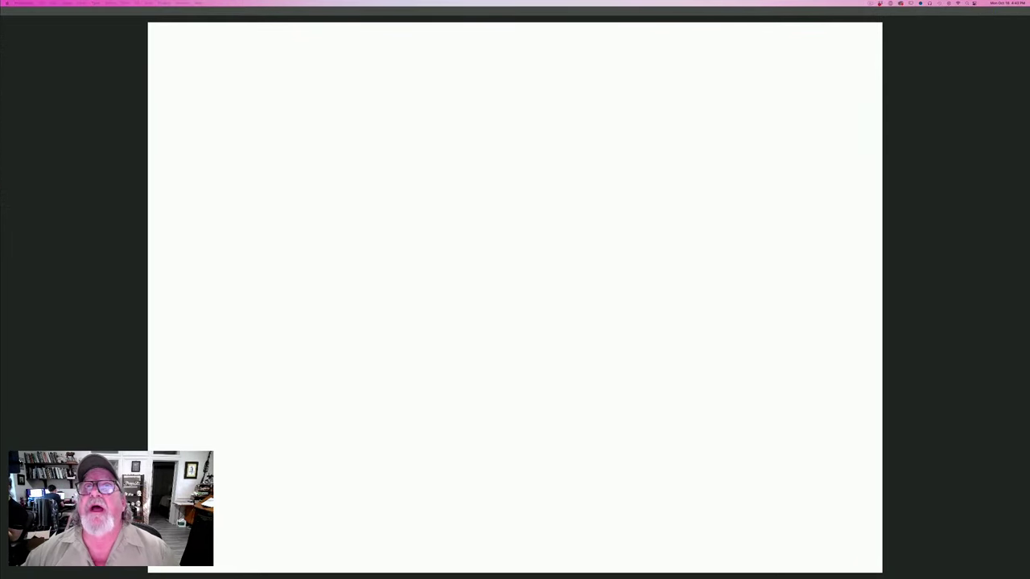
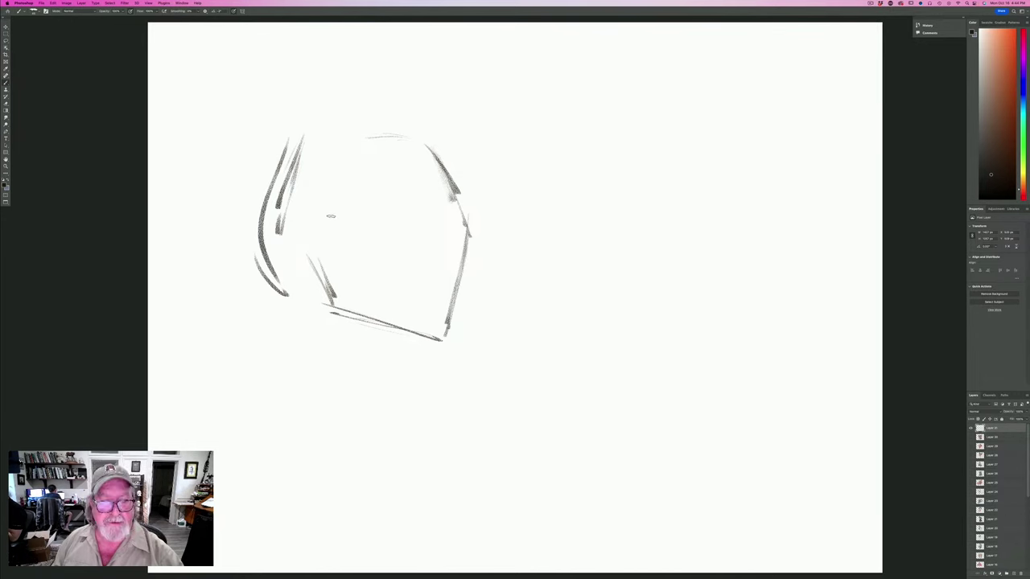
Sketch the ear of the new head, with the neck line and back-of-head contour beneath it.
{"action": "mouse_move", "coordinate": [331, 238]}
{"action": "left_mouse_down"}
{"action": "mouse_move", "coordinate": [325, 207]}
{"action": "mouse_move", "coordinate": [326, 235]}
{"action": "mouse_move", "coordinate": [292, 224]}
{"action": "mouse_move", "coordinate": [299, 264]}
{"action": "mouse_move", "coordinate": [325, 264]}
{"action": "mouse_move", "coordinate": [344, 304]}
{"action": "left_mouse_up"}
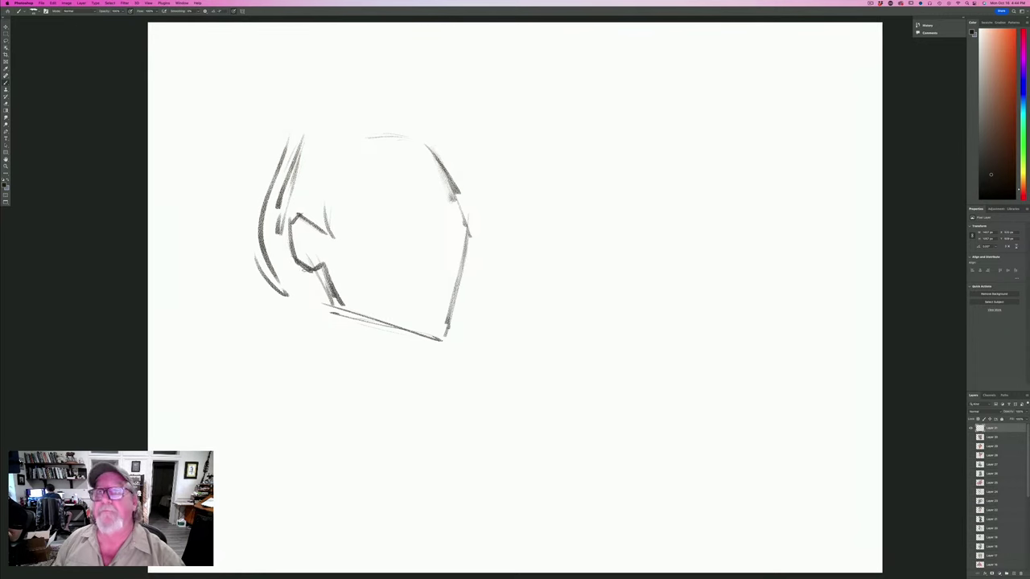
{"action": "left_click_drag", "start_coordinate": [309, 275], "coordinate": [316, 361]}
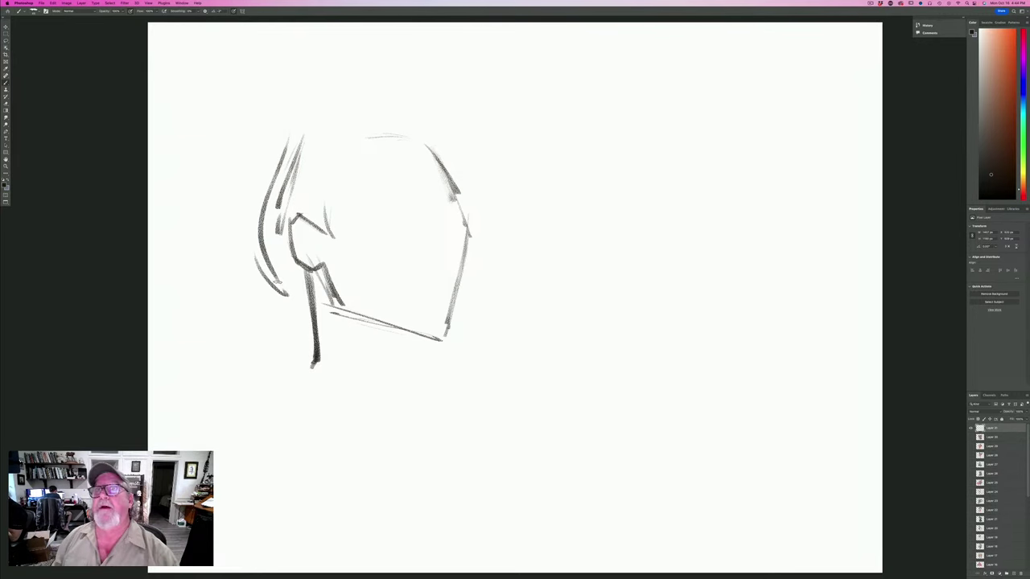
{"action": "mouse_move", "coordinate": [269, 279]}
{"action": "left_mouse_down"}
{"action": "mouse_move", "coordinate": [306, 315]}
{"action": "mouse_move", "coordinate": [279, 285]}
{"action": "left_mouse_up"}
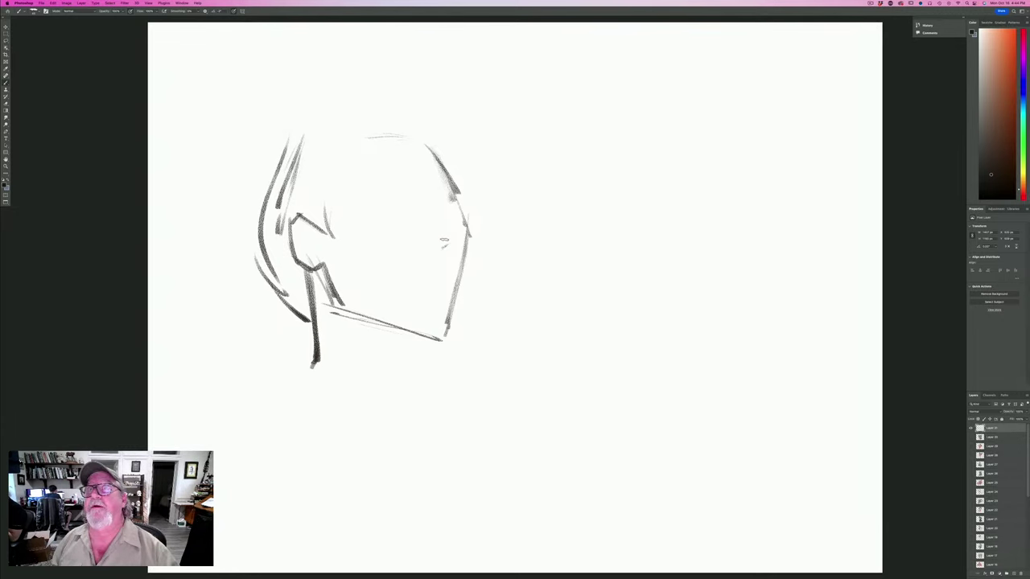
Draw two small narrow eyes, firm up the forehead contour, and sweep a long wavy hair line across the canvas.
{"action": "mouse_move", "coordinate": [443, 240]}
{"action": "left_mouse_down"}
{"action": "mouse_move", "coordinate": [436, 248]}
{"action": "mouse_move", "coordinate": [447, 243]}
{"action": "left_mouse_up"}
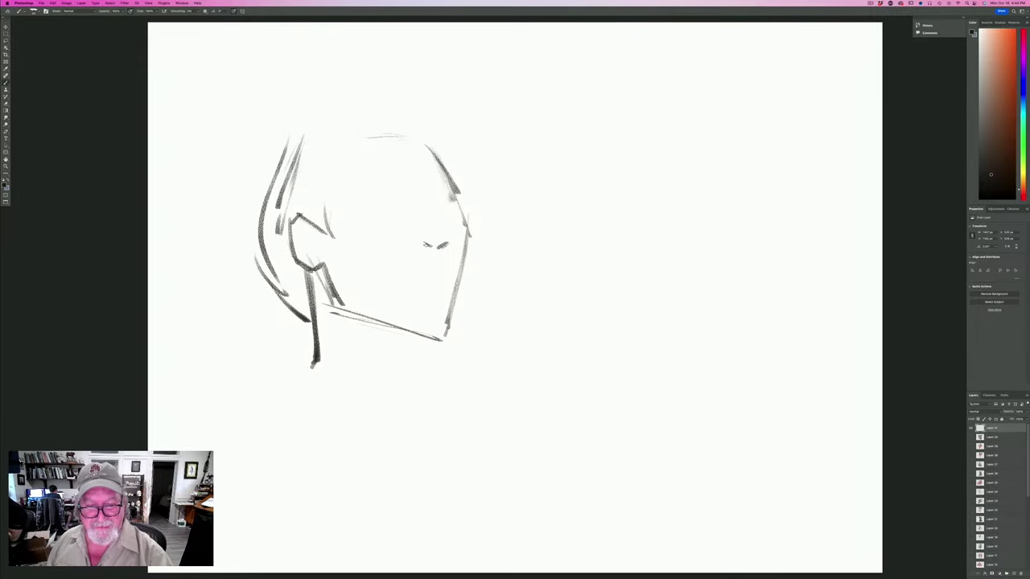
{"action": "left_click_drag", "start_coordinate": [418, 243], "coordinate": [448, 240]}
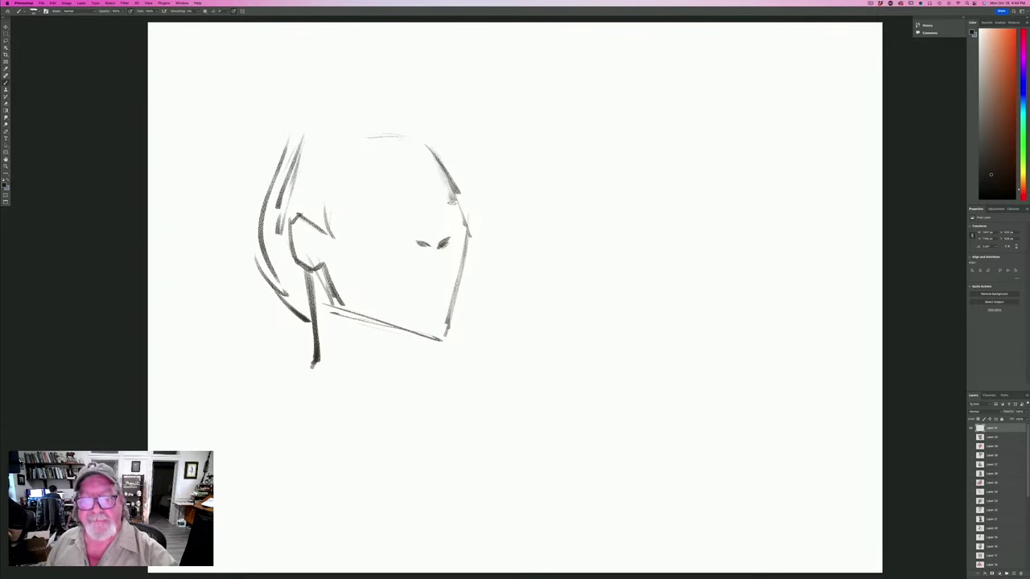
{"action": "mouse_move", "coordinate": [456, 177]}
{"action": "left_mouse_down"}
{"action": "mouse_move", "coordinate": [459, 208]}
{"action": "mouse_move", "coordinate": [426, 142]}
{"action": "left_mouse_up"}
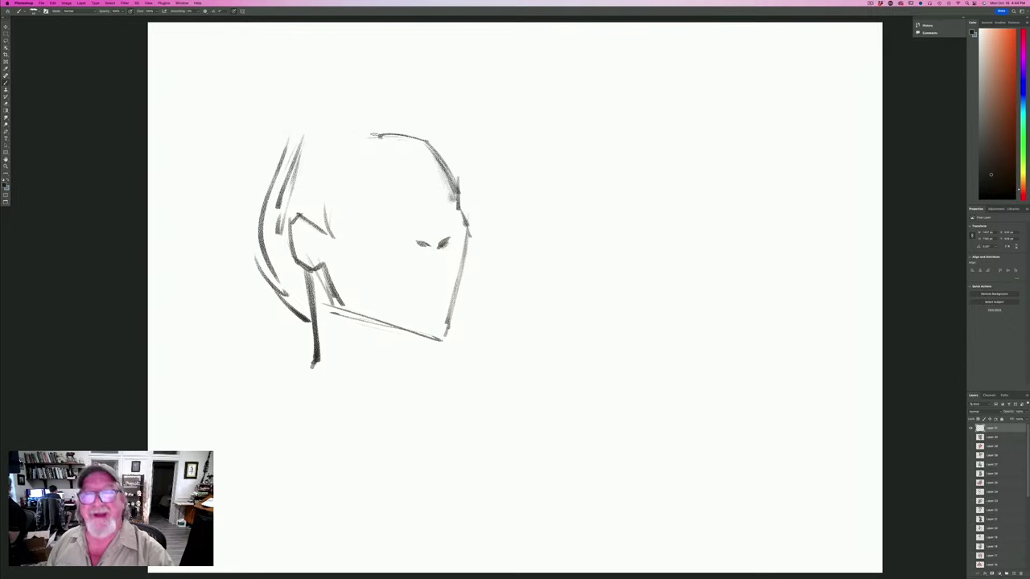
{"action": "mouse_move", "coordinate": [296, 138]}
{"action": "left_mouse_down"}
{"action": "mouse_move", "coordinate": [425, 83]}
{"action": "mouse_move", "coordinate": [556, 62]}
{"action": "mouse_move", "coordinate": [665, 103]}
{"action": "mouse_move", "coordinate": [812, 114]}
{"action": "left_mouse_up"}
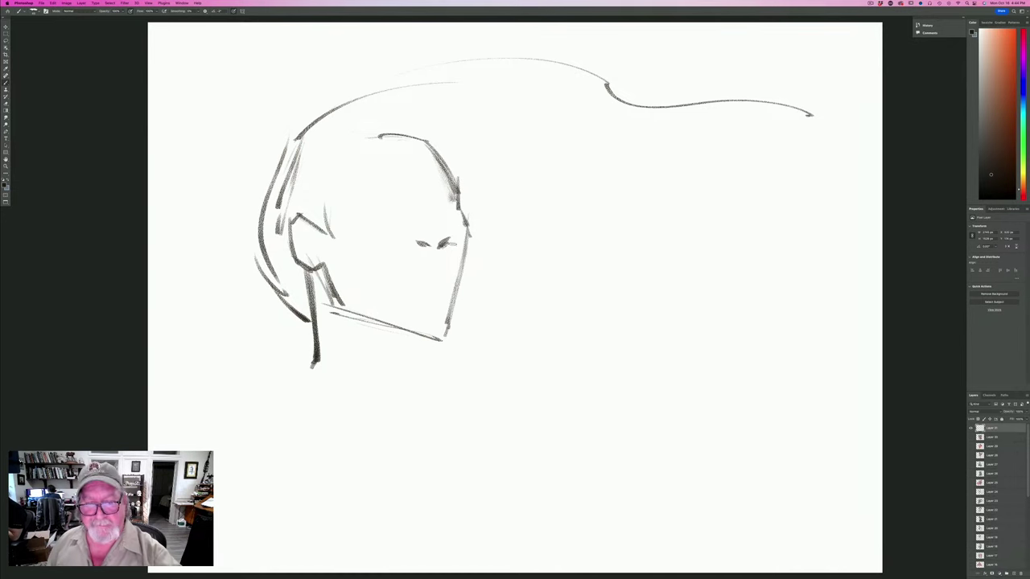
Firm up the face contour from the brow to the chin and along the jaw, and draw the front neck line below it.
{"action": "mouse_move", "coordinate": [456, 211]}
{"action": "left_mouse_down"}
{"action": "mouse_move", "coordinate": [472, 236]}
{"action": "mouse_move", "coordinate": [447, 325]}
{"action": "left_mouse_up"}
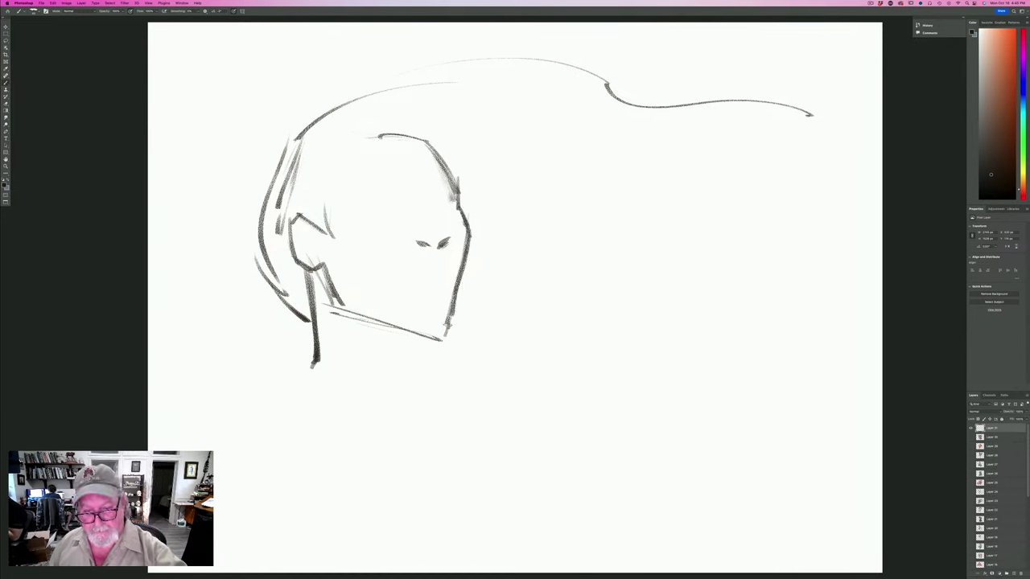
{"action": "mouse_move", "coordinate": [459, 289]}
{"action": "left_mouse_down"}
{"action": "mouse_move", "coordinate": [445, 331]}
{"action": "mouse_move", "coordinate": [335, 313]}
{"action": "left_mouse_up"}
{"action": "left_click_drag", "start_coordinate": [419, 332], "coordinate": [407, 397]}
{"action": "left_click_drag", "start_coordinate": [417, 362], "coordinate": [414, 400]}
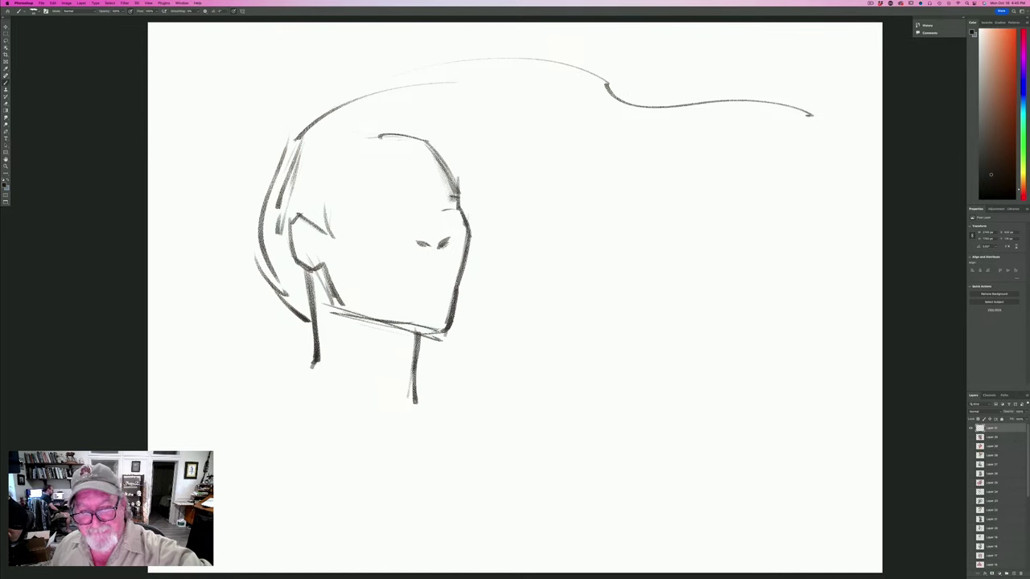
Draw the far eye with a dark iris at the face edge, and outline the almond-shaped near eye.
{"action": "mouse_move", "coordinate": [448, 196]}
{"action": "left_mouse_down"}
{"action": "mouse_move", "coordinate": [464, 197]}
{"action": "mouse_move", "coordinate": [442, 204]}
{"action": "mouse_move", "coordinate": [456, 199]}
{"action": "left_mouse_up"}
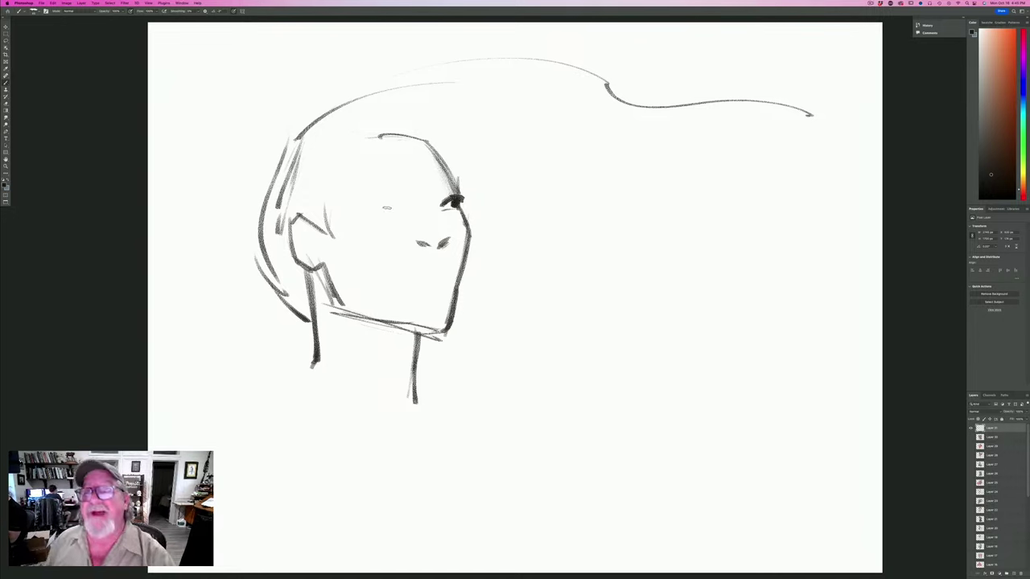
{"action": "left_click_drag", "start_coordinate": [372, 205], "coordinate": [402, 209]}
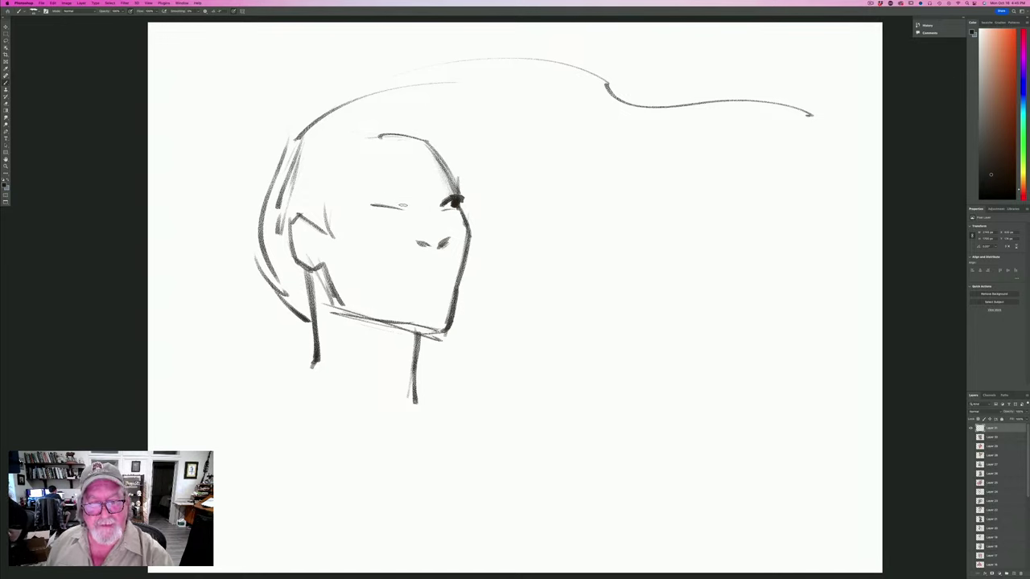
{"action": "mouse_move", "coordinate": [368, 200]}
{"action": "left_mouse_down"}
{"action": "mouse_move", "coordinate": [404, 201]}
{"action": "mouse_move", "coordinate": [393, 195]}
{"action": "left_mouse_up"}
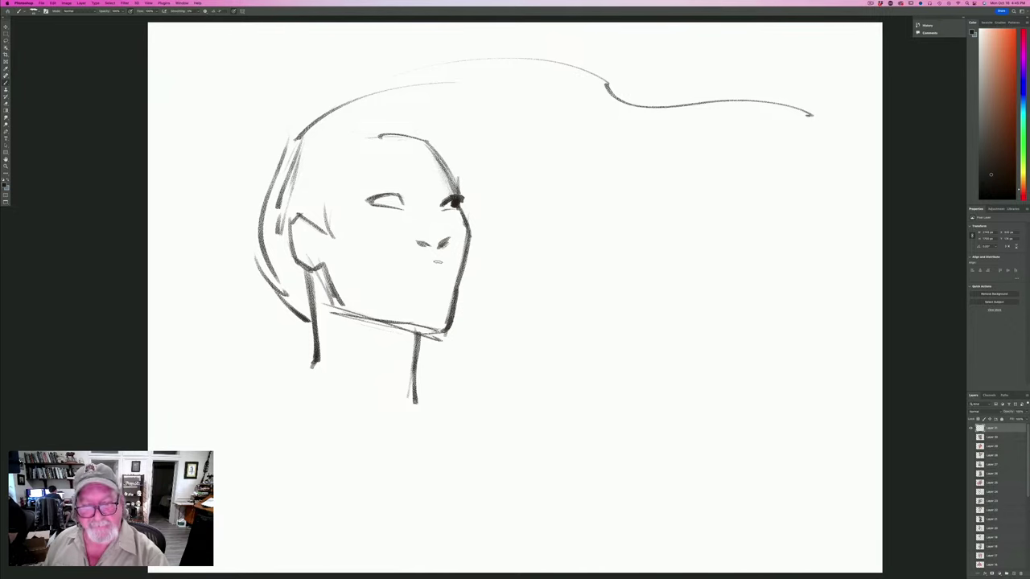
Draw full, slightly parted upper and lower lips beneath the nostrils.
{"action": "mouse_move", "coordinate": [436, 257]}
{"action": "left_mouse_down"}
{"action": "mouse_move", "coordinate": [410, 264]}
{"action": "mouse_move", "coordinate": [443, 265]}
{"action": "mouse_move", "coordinate": [401, 274]}
{"action": "mouse_move", "coordinate": [444, 277]}
{"action": "left_mouse_up"}
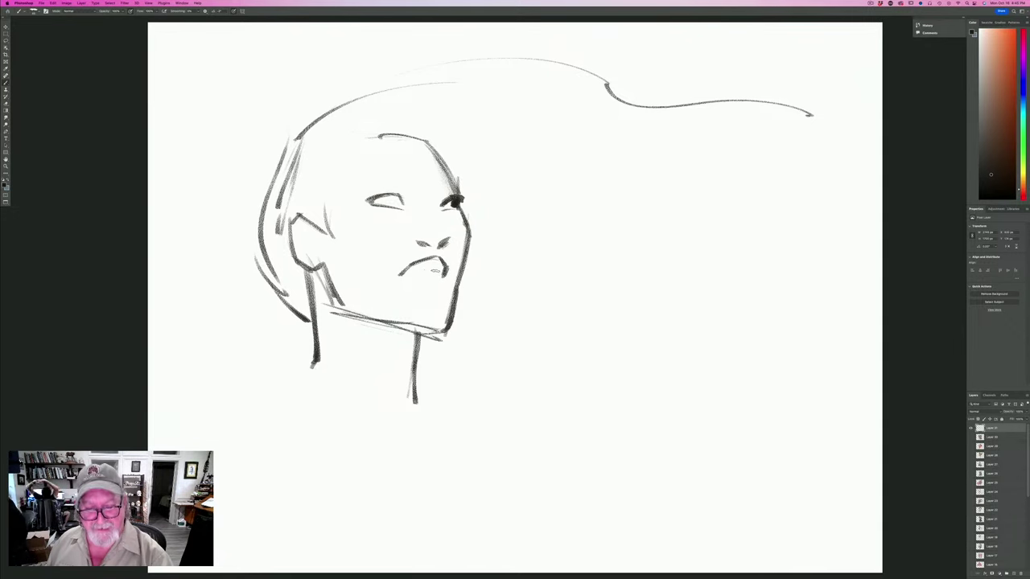
{"action": "left_click_drag", "start_coordinate": [436, 267], "coordinate": [402, 277]}
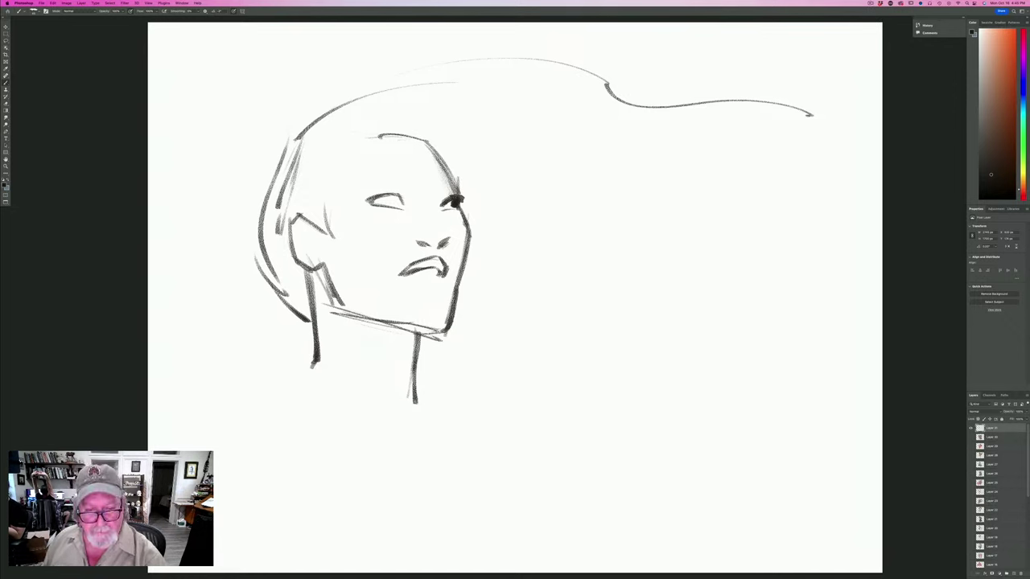
{"action": "left_click_drag", "start_coordinate": [441, 276], "coordinate": [404, 275]}
{"action": "mouse_move", "coordinate": [405, 275]}
{"action": "left_mouse_down"}
{"action": "mouse_move", "coordinate": [441, 277]}
{"action": "mouse_move", "coordinate": [440, 292]}
{"action": "mouse_move", "coordinate": [410, 288]}
{"action": "left_mouse_up"}
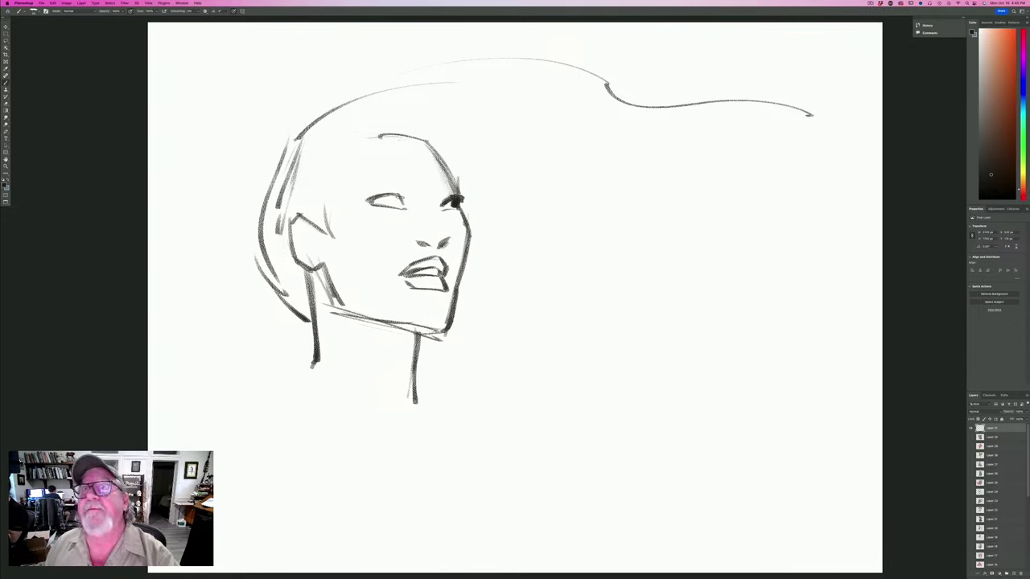
Fill in the near eye's iris and frame the face with two eyebrows and a hairline running from the forehead down to the ear.
{"action": "left_click_drag", "start_coordinate": [396, 193], "coordinate": [402, 206]}
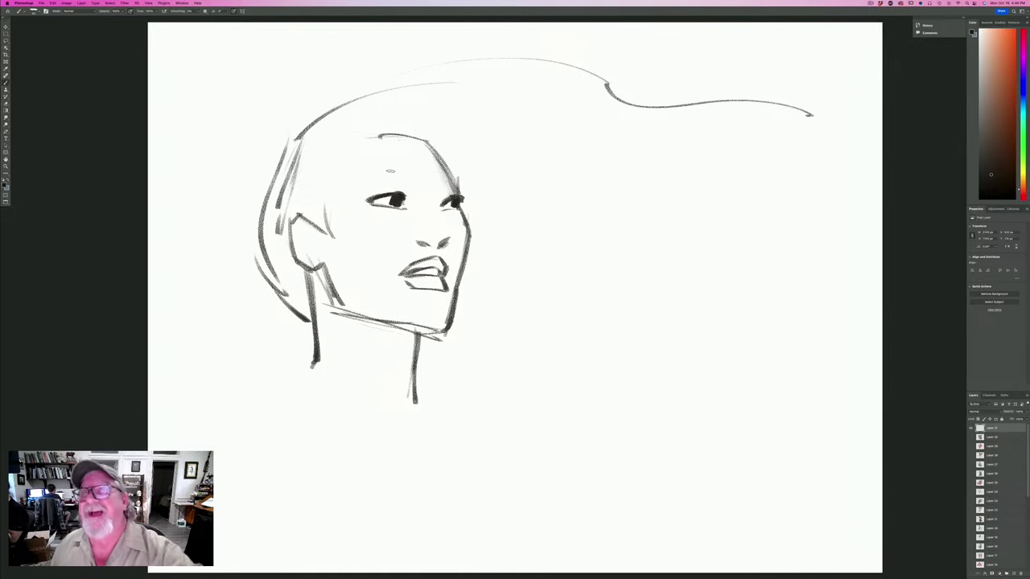
{"action": "mouse_move", "coordinate": [415, 178]}
{"action": "left_mouse_down"}
{"action": "mouse_move", "coordinate": [391, 177]}
{"action": "mouse_move", "coordinate": [444, 177]}
{"action": "mouse_move", "coordinate": [462, 199]}
{"action": "left_mouse_up"}
{"action": "left_click_drag", "start_coordinate": [436, 156], "coordinate": [447, 170]}
{"action": "mouse_move", "coordinate": [326, 188]}
{"action": "left_mouse_down"}
{"action": "mouse_move", "coordinate": [373, 131]}
{"action": "mouse_move", "coordinate": [319, 206]}
{"action": "left_mouse_up"}
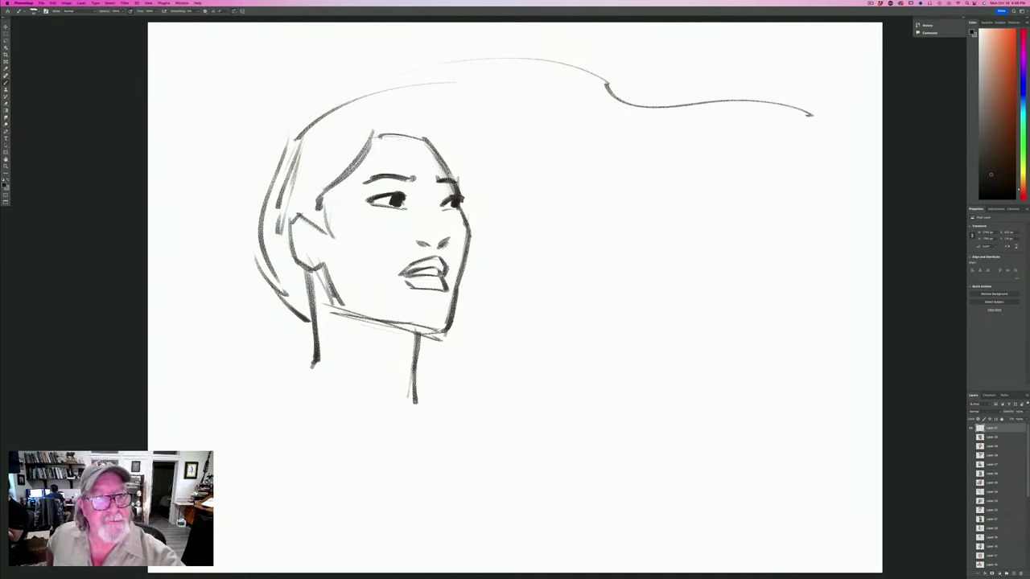
Shade both lips grey and add the inner fold lines of the ear.
{"action": "mouse_move", "coordinate": [438, 260]}
{"action": "left_mouse_down"}
{"action": "mouse_move", "coordinate": [439, 270]}
{"action": "mouse_move", "coordinate": [413, 269]}
{"action": "mouse_move", "coordinate": [444, 286]}
{"action": "mouse_move", "coordinate": [404, 286]}
{"action": "left_mouse_up"}
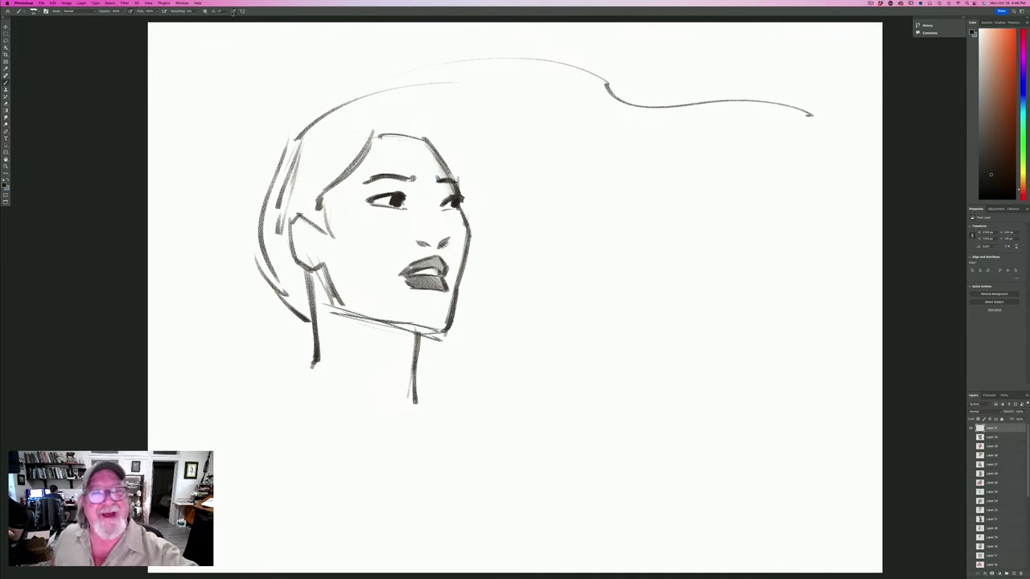
{"action": "mouse_move", "coordinate": [308, 240]}
{"action": "left_mouse_down"}
{"action": "mouse_move", "coordinate": [319, 243]}
{"action": "mouse_move", "coordinate": [306, 255]}
{"action": "left_mouse_up"}
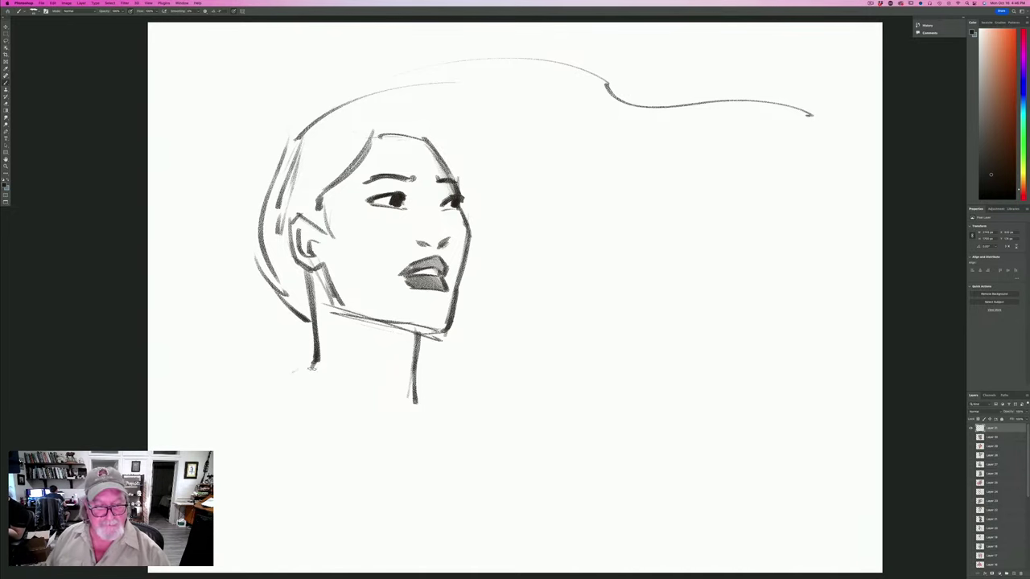
Draw the shoulder lines on both sides of the neck and a diagonal collar edge across the chest.
{"action": "left_click_drag", "start_coordinate": [313, 366], "coordinate": [255, 394]}
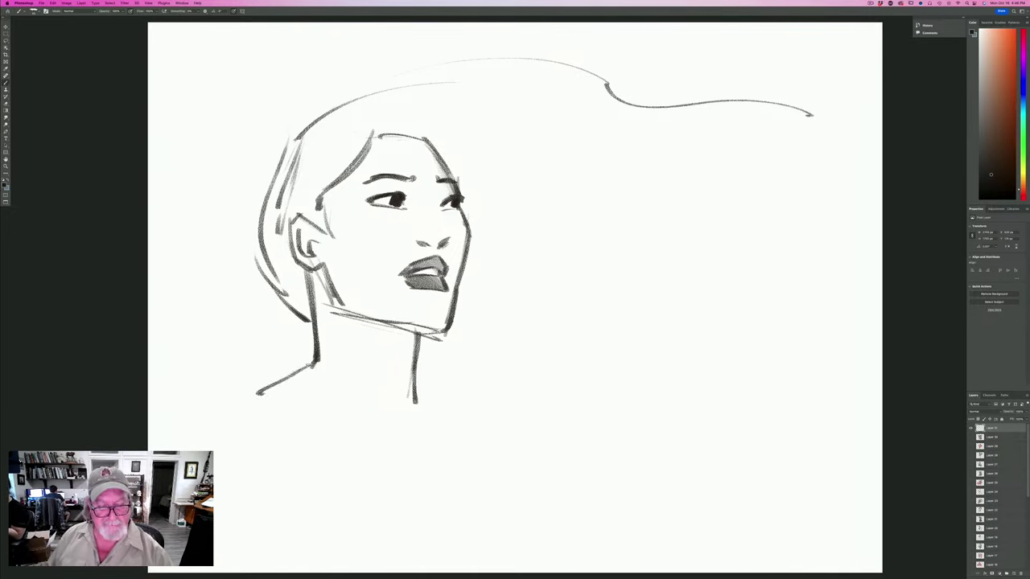
{"action": "left_click_drag", "start_coordinate": [299, 366], "coordinate": [364, 437]}
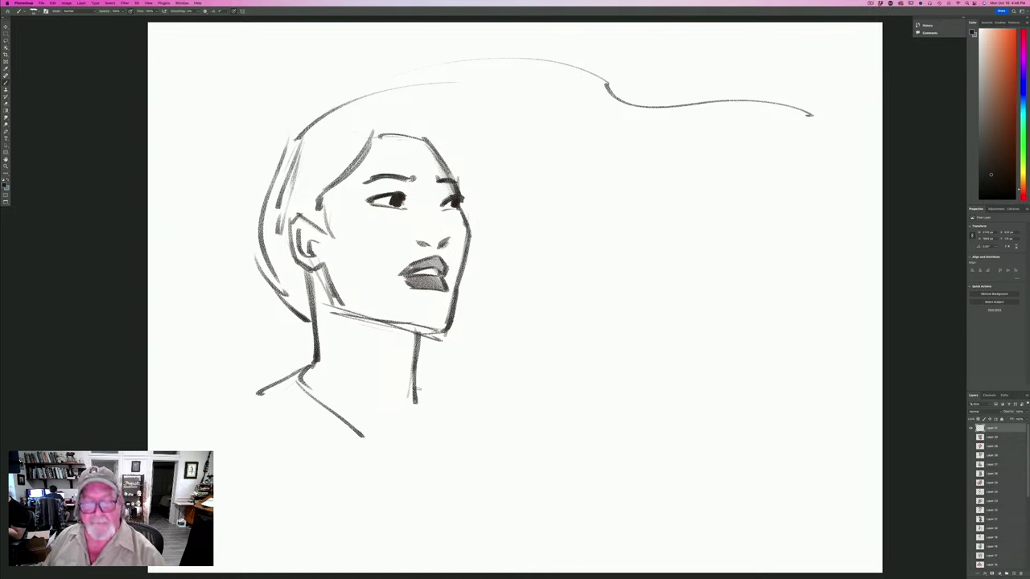
{"action": "left_click_drag", "start_coordinate": [418, 382], "coordinate": [490, 408]}
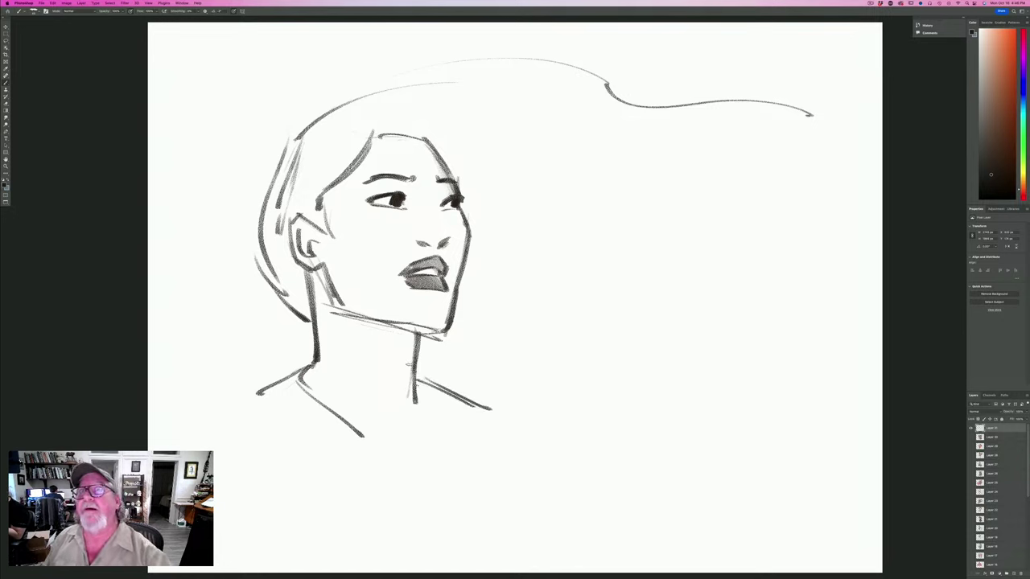
Build the V-shaped collar with a second outer edge on each side, and firm up the jawline near the chin.
{"action": "mouse_move", "coordinate": [418, 378]}
{"action": "left_mouse_down"}
{"action": "mouse_move", "coordinate": [406, 410]}
{"action": "mouse_move", "coordinate": [352, 437]}
{"action": "left_mouse_up"}
{"action": "left_click_drag", "start_coordinate": [304, 383], "coordinate": [347, 438]}
{"action": "mouse_move", "coordinate": [433, 388]}
{"action": "left_mouse_down"}
{"action": "mouse_move", "coordinate": [431, 422]}
{"action": "mouse_move", "coordinate": [363, 456]}
{"action": "left_mouse_up"}
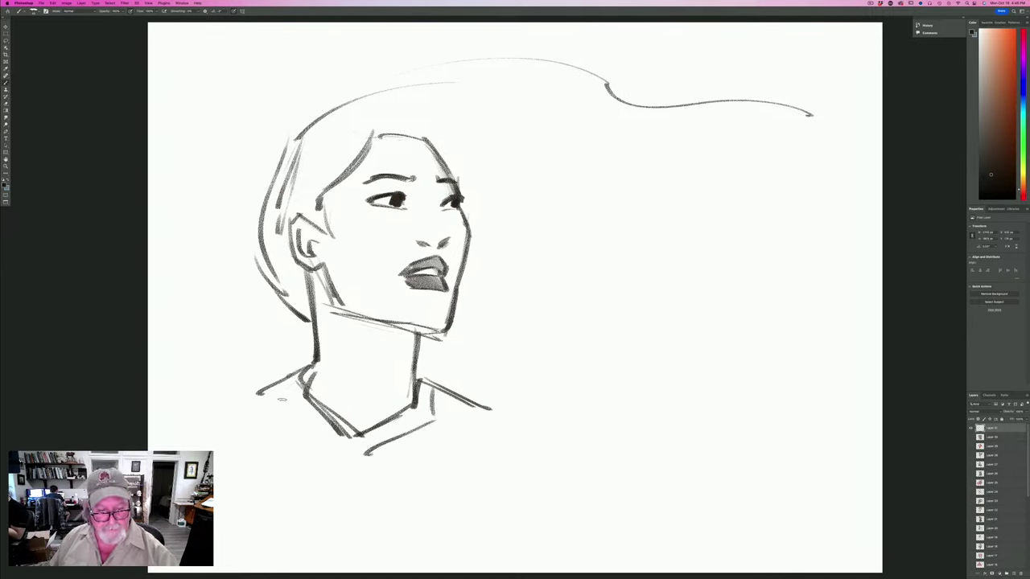
{"action": "left_click_drag", "start_coordinate": [283, 378], "coordinate": [340, 458]}
{"action": "left_click_drag", "start_coordinate": [302, 430], "coordinate": [339, 459]}
{"action": "left_click_drag", "start_coordinate": [279, 415], "coordinate": [325, 451]}
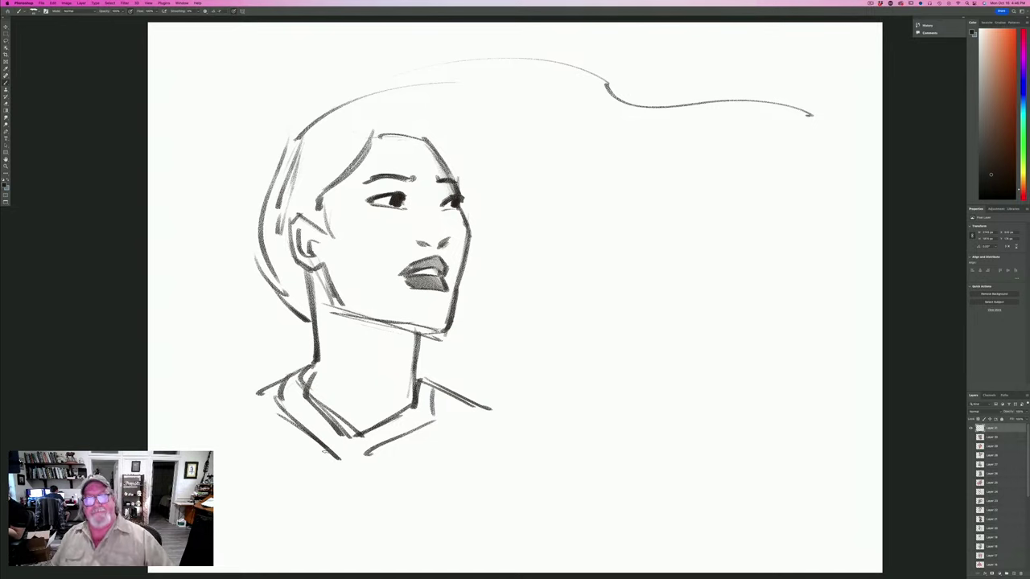
{"action": "left_click_drag", "start_coordinate": [444, 330], "coordinate": [391, 322]}
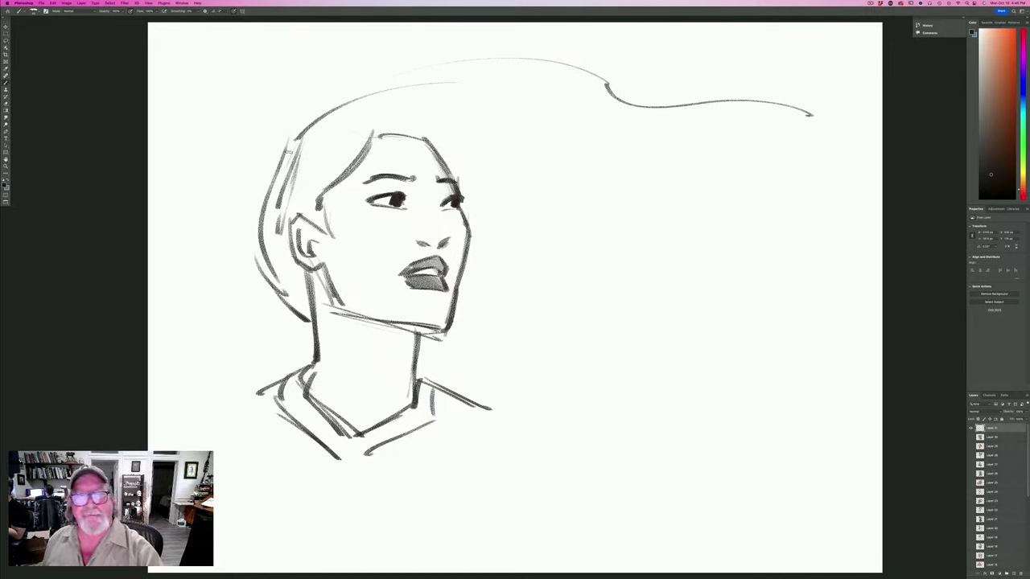
Reinforce the hair's top contour and sweep long windblown strands from the forehead and chin across the canvas.
{"action": "left_click_drag", "start_coordinate": [287, 155], "coordinate": [519, 61]}
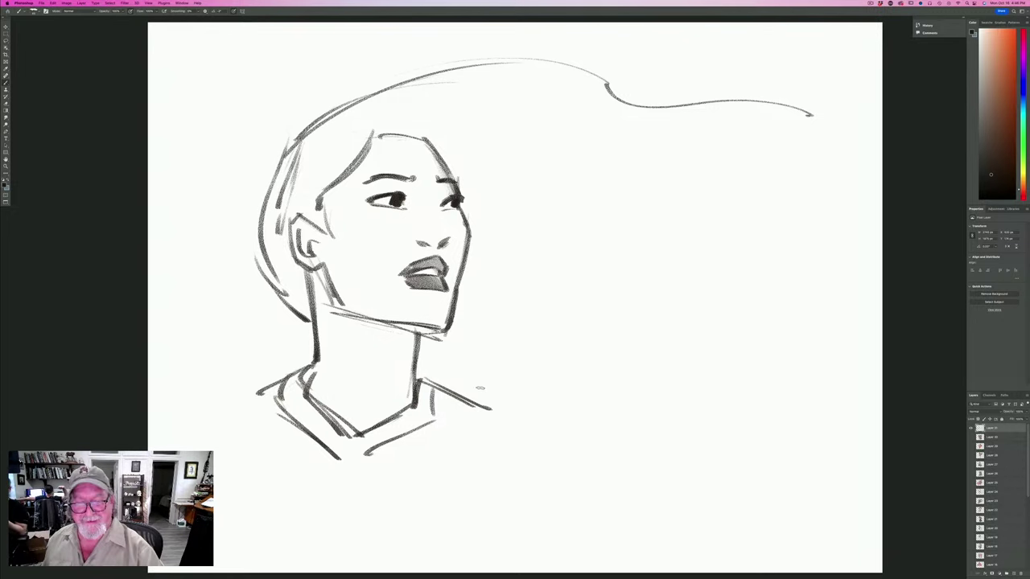
{"action": "left_click_drag", "start_coordinate": [434, 347], "coordinate": [880, 215]}
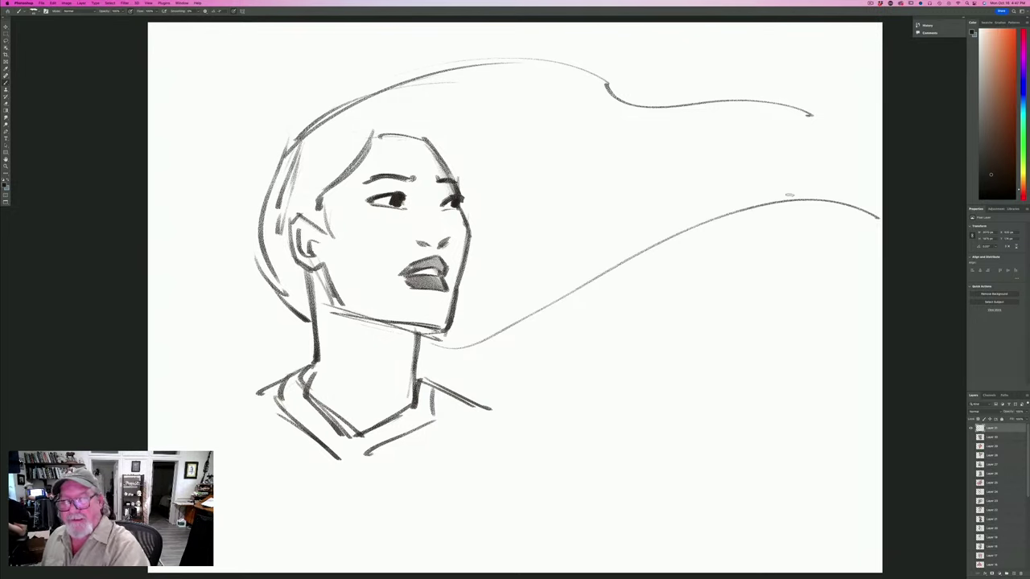
{"action": "left_click_drag", "start_coordinate": [547, 165], "coordinate": [784, 123]}
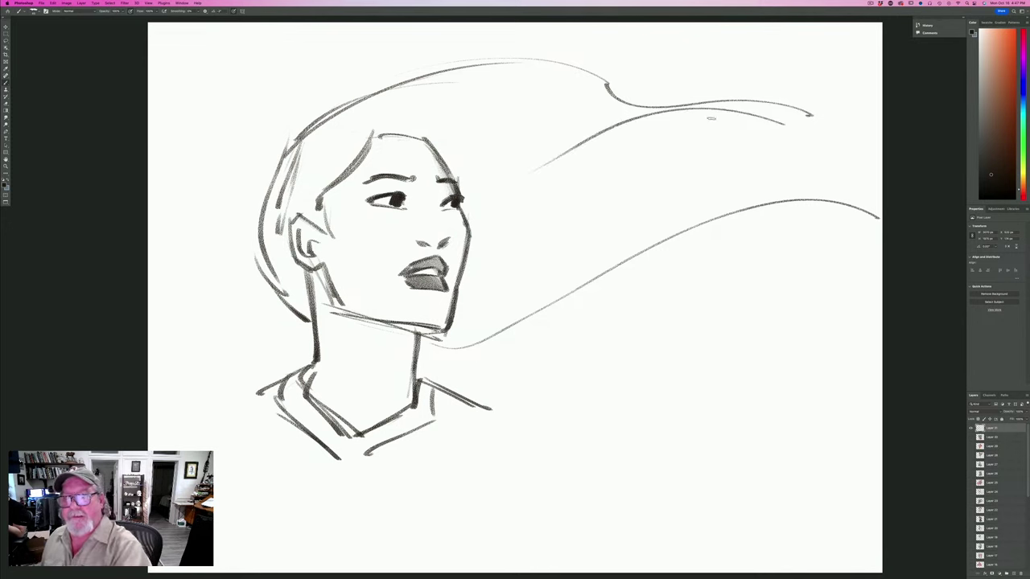
{"action": "left_click_drag", "start_coordinate": [586, 142], "coordinate": [487, 161]}
{"action": "left_click_drag", "start_coordinate": [479, 303], "coordinate": [534, 285]}
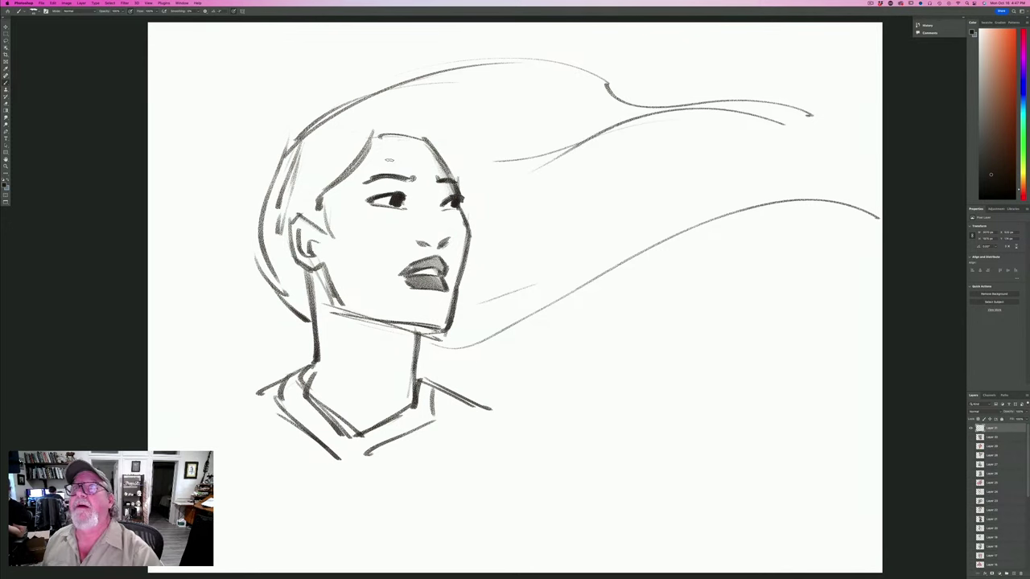
{"action": "left_click_drag", "start_coordinate": [389, 138], "coordinate": [687, 117]}
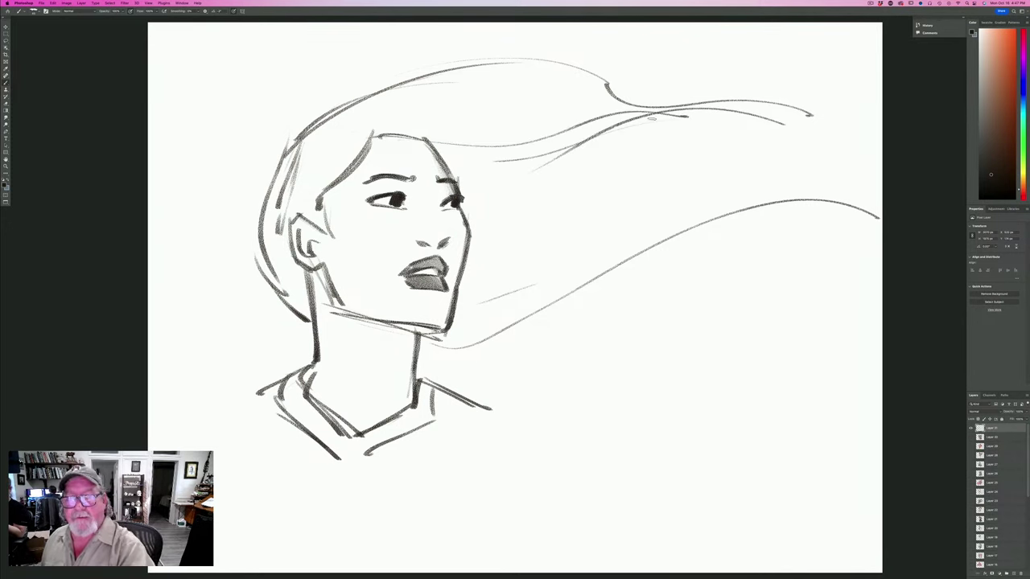
{"action": "mouse_move", "coordinate": [570, 113]}
{"action": "left_mouse_down"}
{"action": "mouse_move", "coordinate": [444, 107]}
{"action": "mouse_move", "coordinate": [349, 150]}
{"action": "left_mouse_up"}
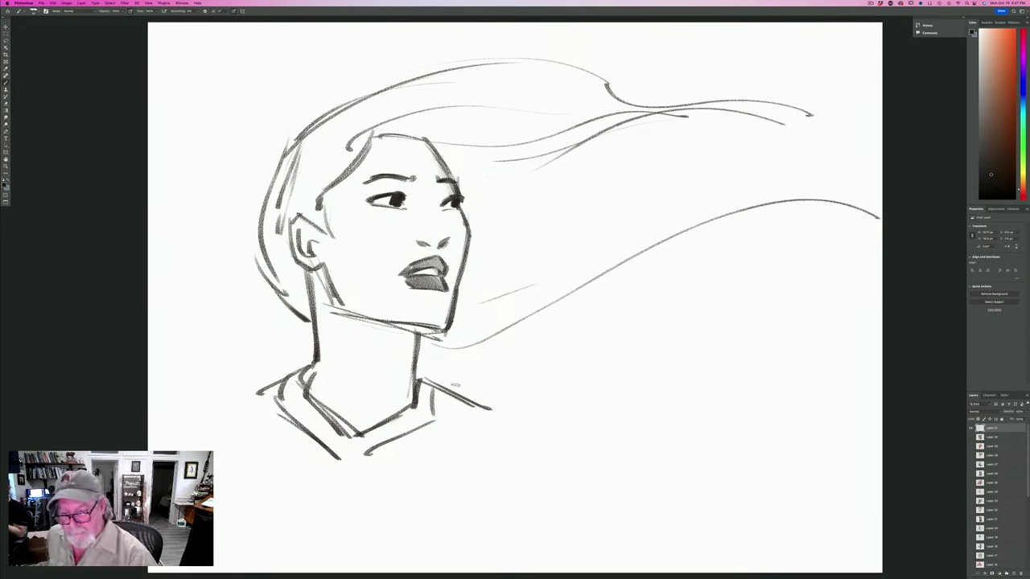
Draw the lower windblown hair strands flowing from the far shoulder, with a long curl and shorter curved ends.
{"action": "mouse_move", "coordinate": [481, 407]}
{"action": "left_mouse_down"}
{"action": "mouse_move", "coordinate": [756, 472]}
{"action": "mouse_move", "coordinate": [760, 487]}
{"action": "left_mouse_up"}
{"action": "mouse_move", "coordinate": [772, 414]}
{"action": "left_mouse_down"}
{"action": "mouse_move", "coordinate": [662, 389]}
{"action": "mouse_move", "coordinate": [524, 394]}
{"action": "mouse_move", "coordinate": [862, 392]}
{"action": "left_mouse_up"}
{"action": "left_click_drag", "start_coordinate": [777, 379], "coordinate": [831, 432]}
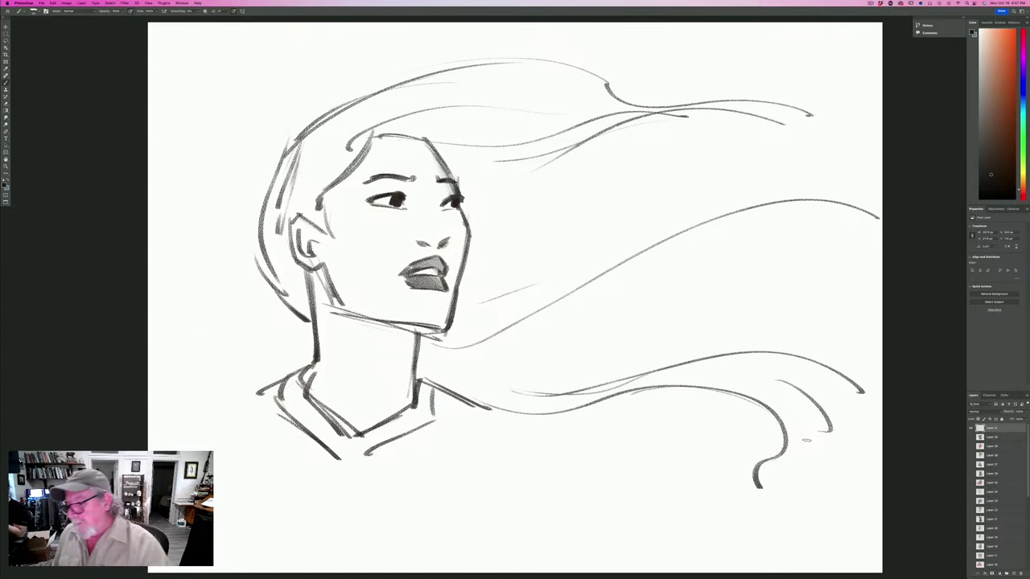
Fade the head sketch by lowering its layer opacity, and add a new empty layer above it as the active layer.
{"action": "left_click", "coordinate": [1022, 413]}
{"action": "left_click", "coordinate": [1012, 419]}
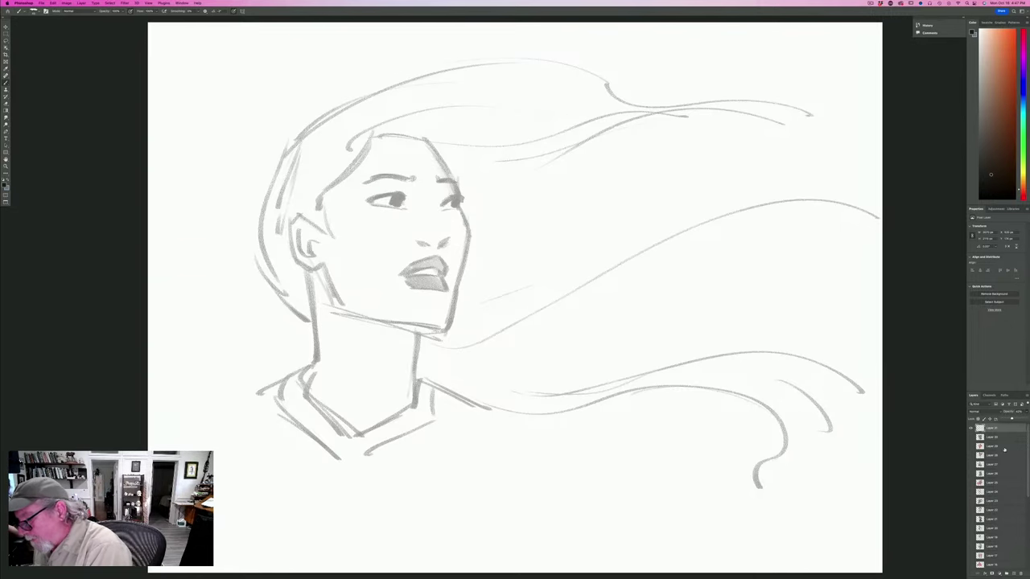
{"action": "left_click", "coordinate": [1012, 573]}
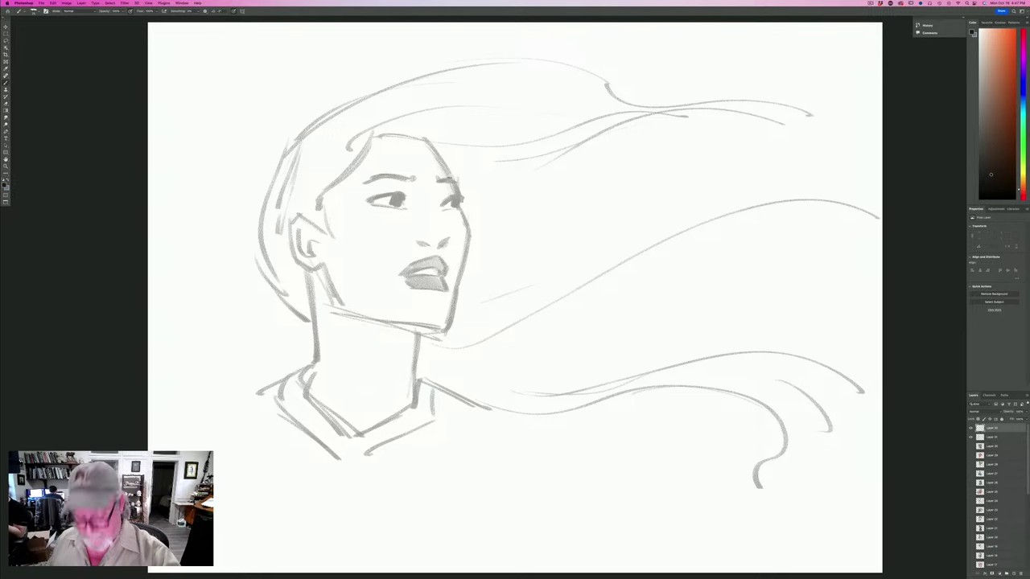
{"action": "left_click", "coordinate": [997, 437]}
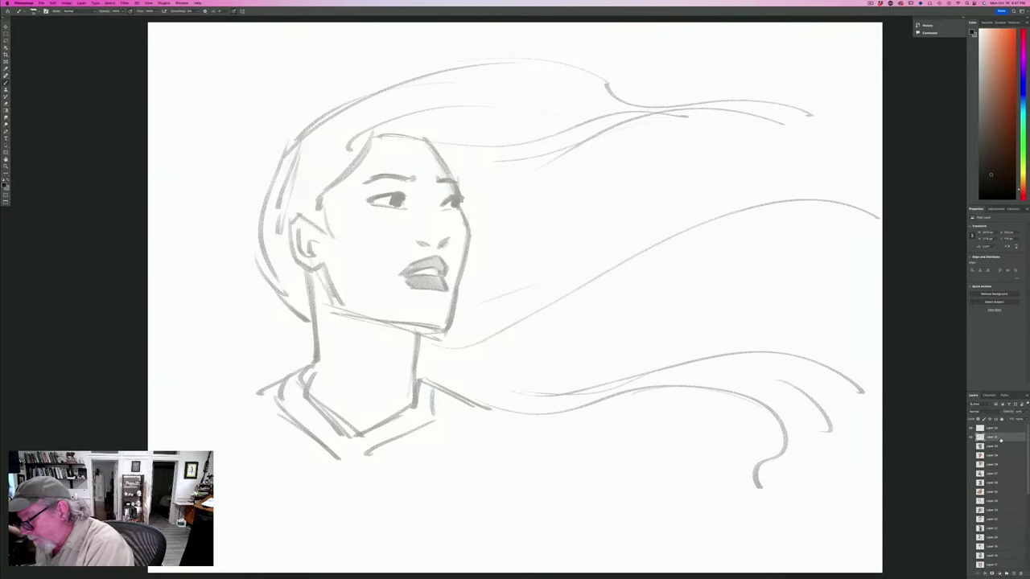
{"action": "left_click_drag", "start_coordinate": [1010, 419], "coordinate": [1006, 419]}
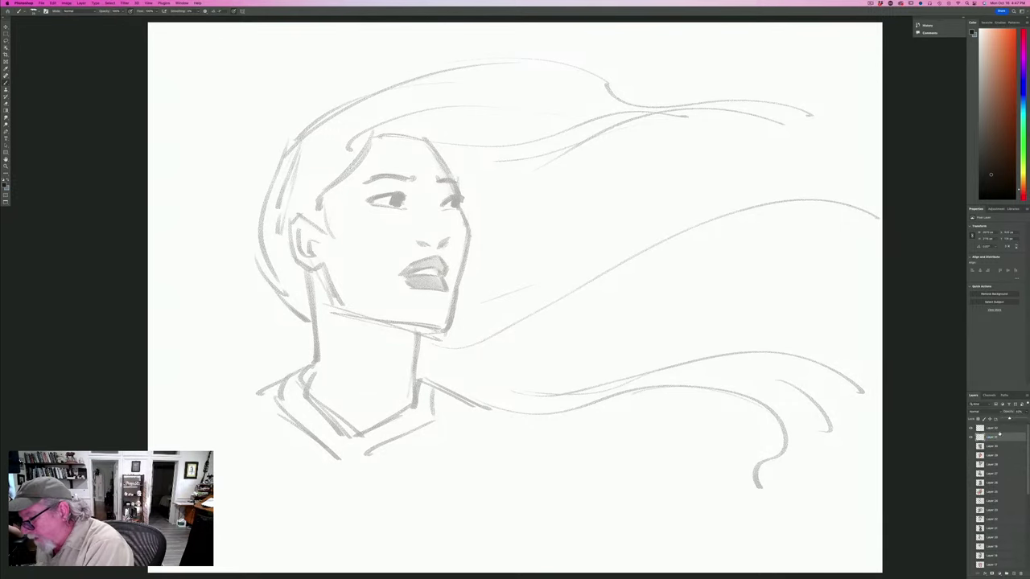
{"action": "left_click", "coordinate": [995, 428]}
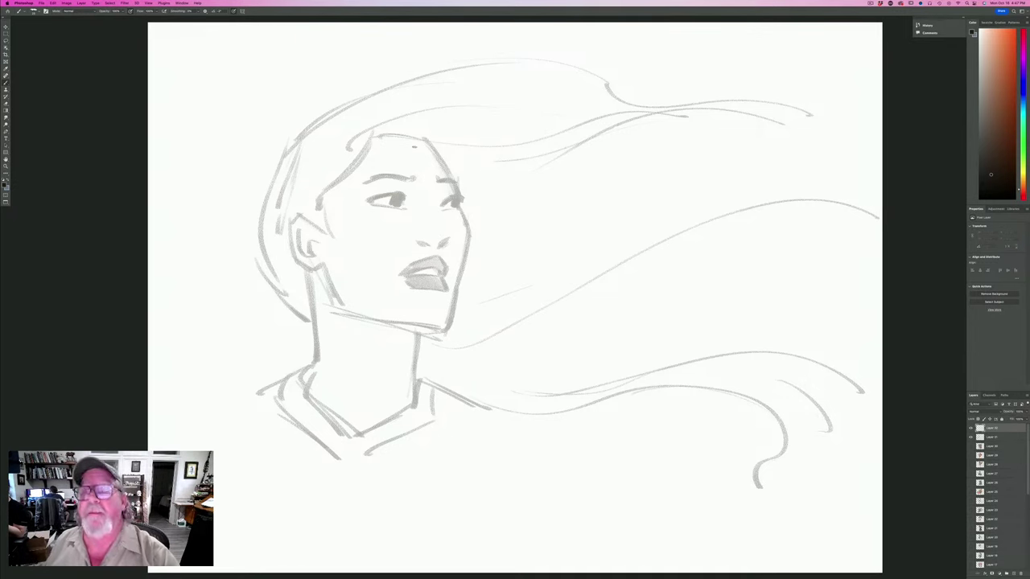
Ink the forehead edge, both eyebrows and the far eye in dark lines over the faded sketch.
{"action": "left_click_drag", "start_coordinate": [438, 155], "coordinate": [454, 179]}
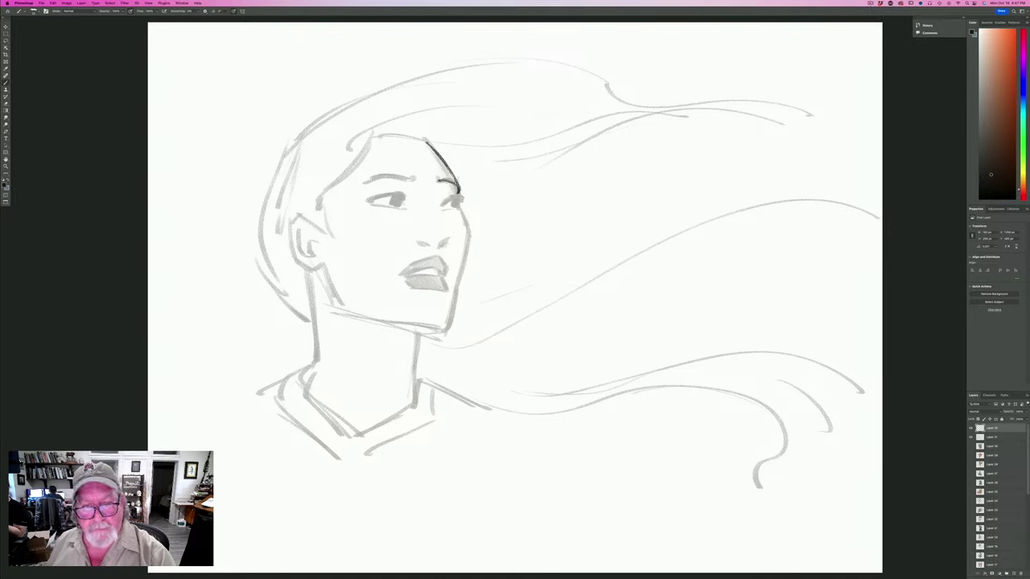
{"action": "left_click_drag", "start_coordinate": [457, 185], "coordinate": [438, 175]}
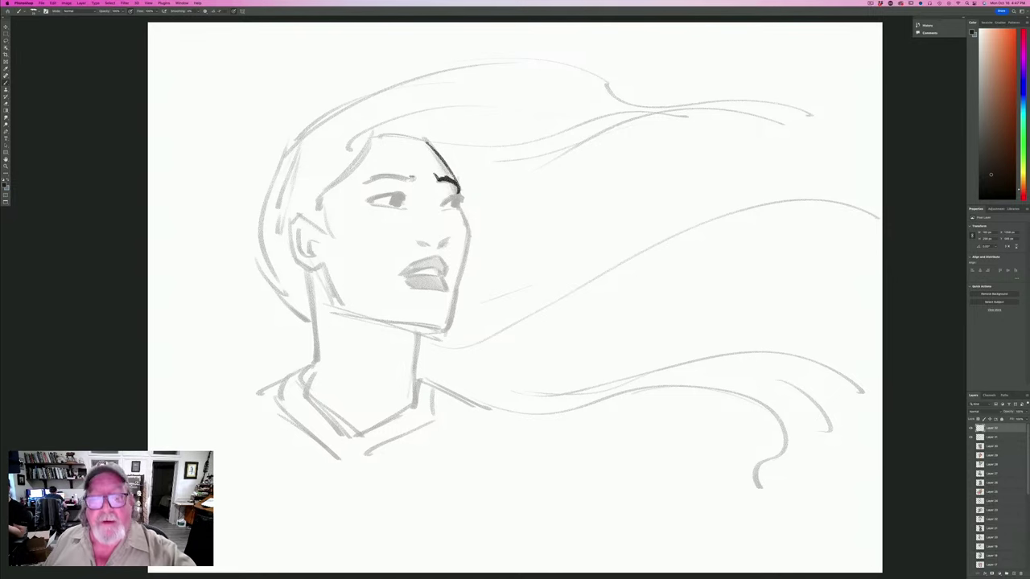
{"action": "mouse_move", "coordinate": [415, 175]}
{"action": "left_mouse_down"}
{"action": "mouse_move", "coordinate": [362, 183]}
{"action": "mouse_move", "coordinate": [405, 179]}
{"action": "mouse_move", "coordinate": [377, 176]}
{"action": "left_mouse_up"}
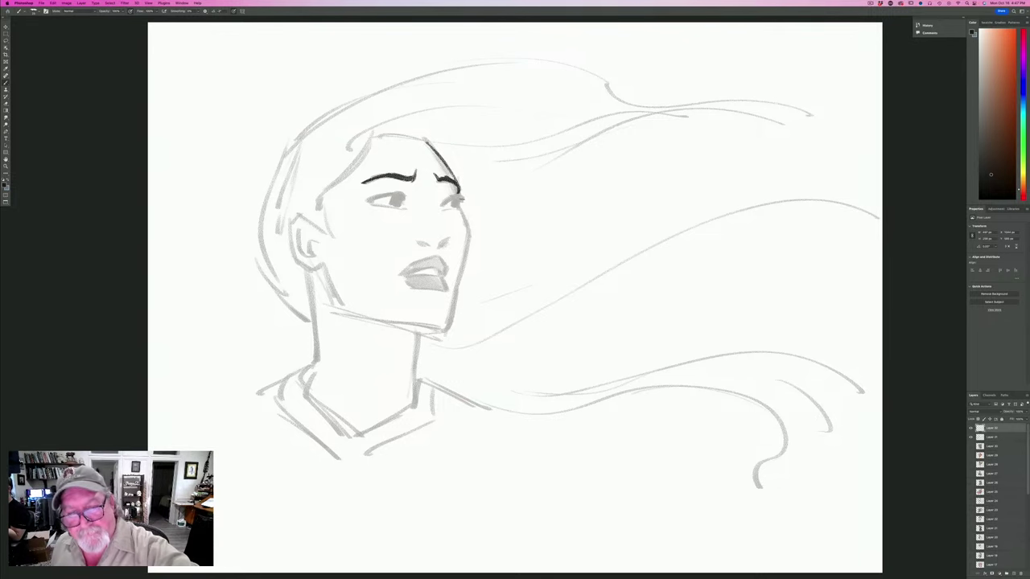
{"action": "mouse_move", "coordinate": [459, 197]}
{"action": "left_mouse_down"}
{"action": "mouse_move", "coordinate": [466, 202]}
{"action": "mouse_move", "coordinate": [442, 206]}
{"action": "mouse_move", "coordinate": [456, 208]}
{"action": "left_mouse_up"}
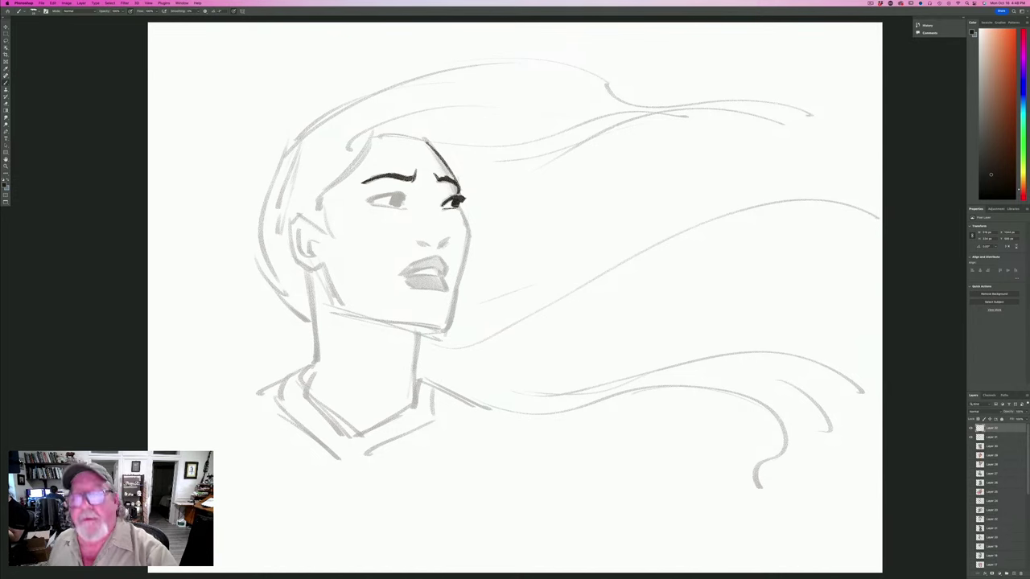
Ink the face contour from the far eye over the cheek down to the chin.
{"action": "mouse_move", "coordinate": [453, 198]}
{"action": "left_mouse_down"}
{"action": "mouse_move", "coordinate": [461, 195]}
{"action": "mouse_move", "coordinate": [469, 238]}
{"action": "mouse_move", "coordinate": [459, 280]}
{"action": "left_mouse_up"}
{"action": "left_click_drag", "start_coordinate": [466, 245], "coordinate": [442, 330]}
{"action": "left_click_drag", "start_coordinate": [450, 322], "coordinate": [440, 330]}
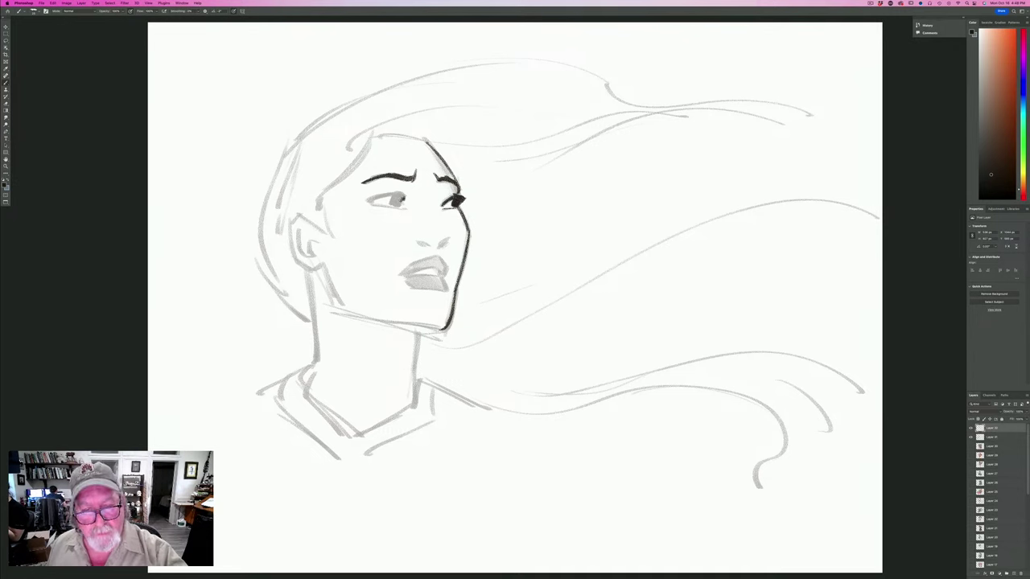
Ink the near eye with a dark upper lid, a filled iris and a thin lower lid line.
{"action": "left_click_drag", "start_coordinate": [404, 195], "coordinate": [373, 198]}
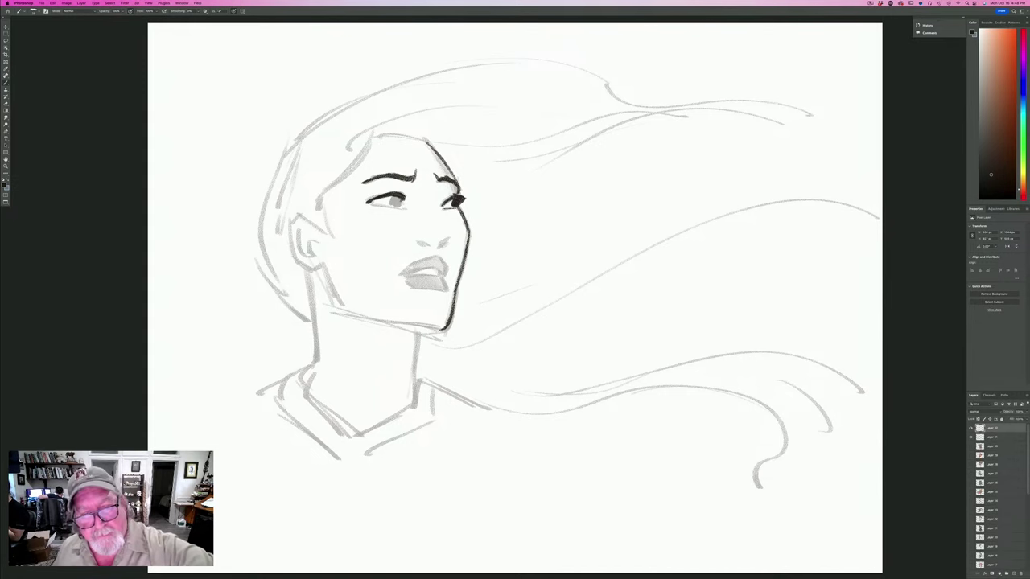
{"action": "left_click_drag", "start_coordinate": [400, 197], "coordinate": [393, 199]}
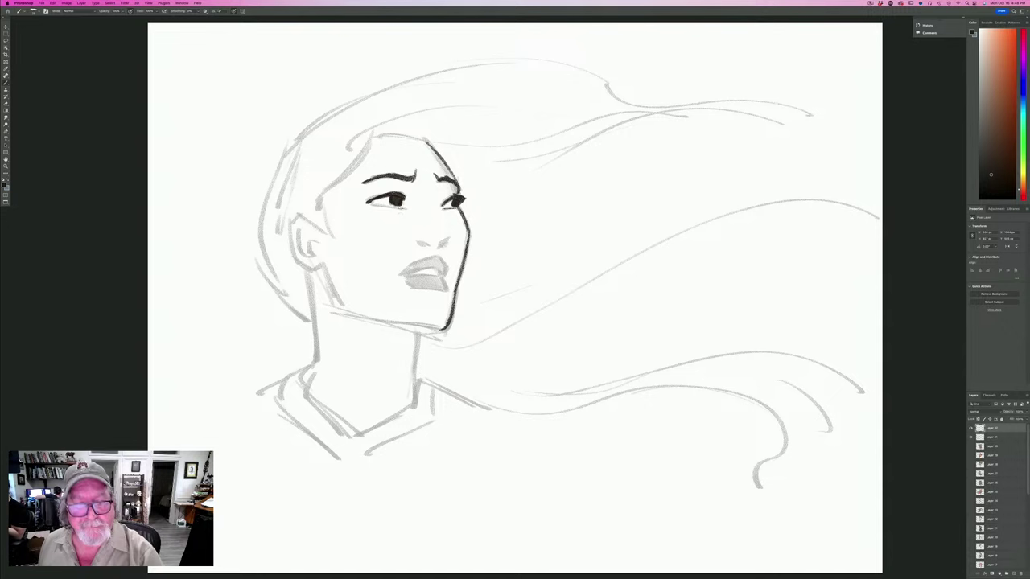
{"action": "left_click_drag", "start_coordinate": [404, 208], "coordinate": [370, 203]}
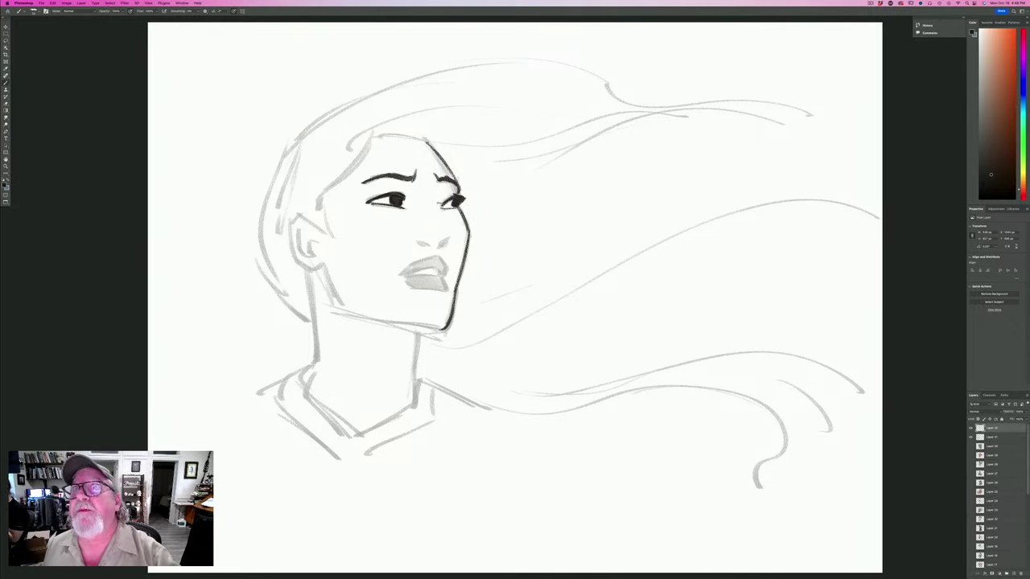
Ink the nostrils and outline the parted upper and lower lips over the faded sketch.
{"action": "left_click_drag", "start_coordinate": [448, 234], "coordinate": [426, 246]}
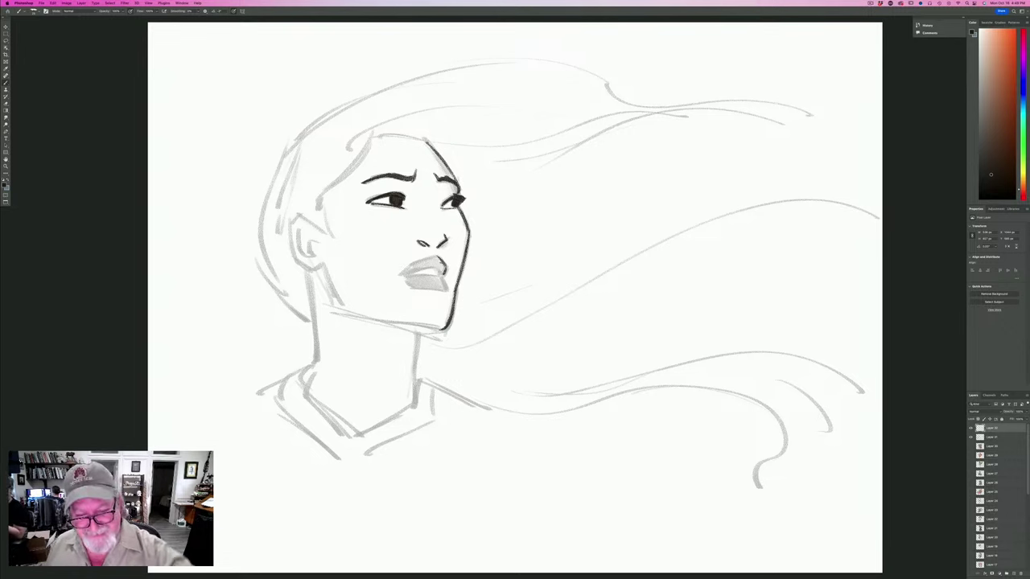
{"action": "left_click_drag", "start_coordinate": [437, 257], "coordinate": [401, 275]}
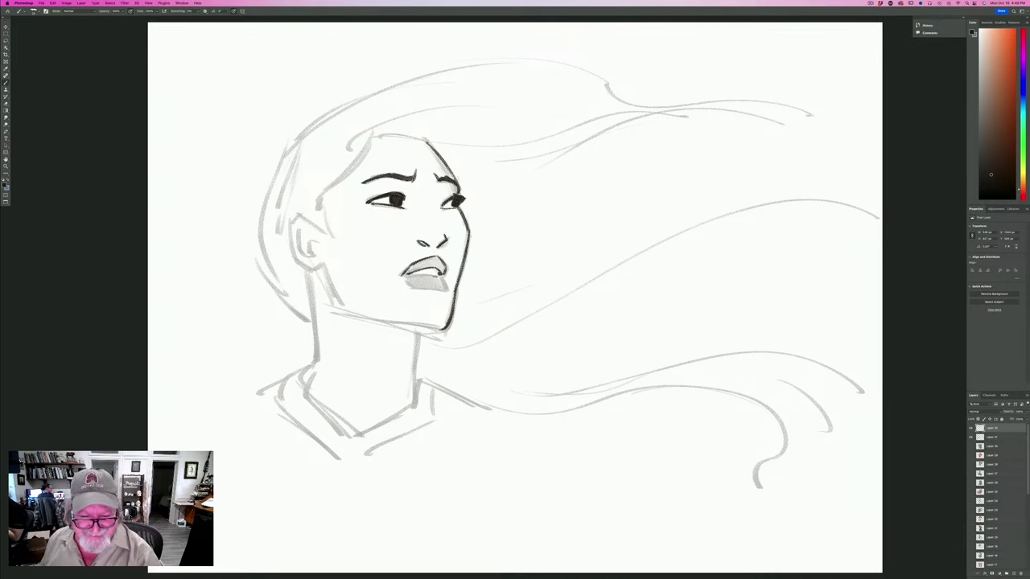
{"action": "mouse_move", "coordinate": [438, 275]}
{"action": "left_mouse_down"}
{"action": "mouse_move", "coordinate": [408, 275]}
{"action": "mouse_move", "coordinate": [446, 288]}
{"action": "mouse_move", "coordinate": [411, 288]}
{"action": "left_mouse_up"}
{"action": "left_click_drag", "start_coordinate": [432, 289], "coordinate": [404, 287]}
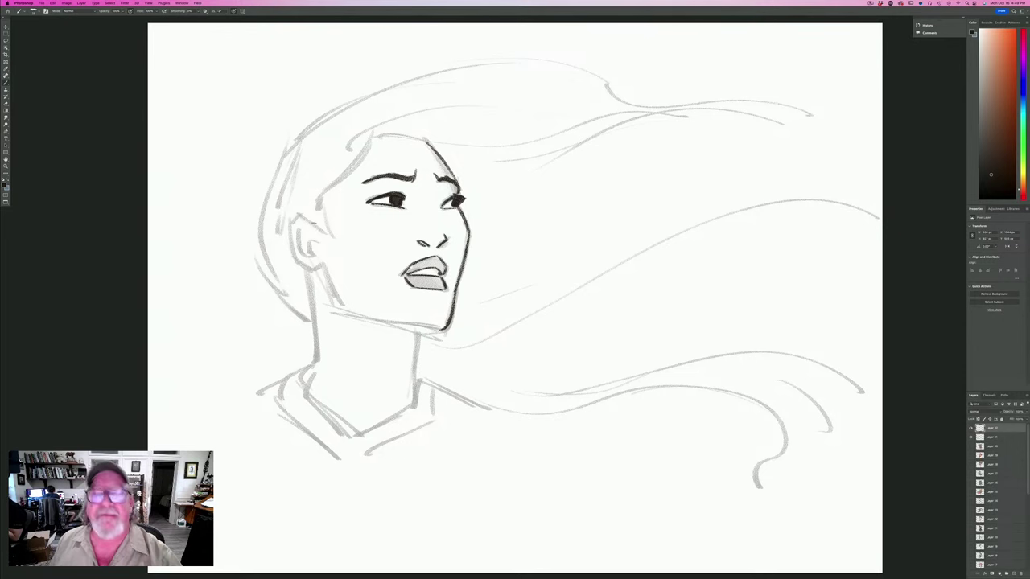
Ink the ear and jawline, continuing down both sides of the neck.
{"action": "mouse_move", "coordinate": [301, 215]}
{"action": "left_mouse_down"}
{"action": "mouse_move", "coordinate": [328, 235]}
{"action": "mouse_move", "coordinate": [288, 222]}
{"action": "mouse_move", "coordinate": [291, 260]}
{"action": "mouse_move", "coordinate": [325, 273]}
{"action": "mouse_move", "coordinate": [308, 257]}
{"action": "left_mouse_up"}
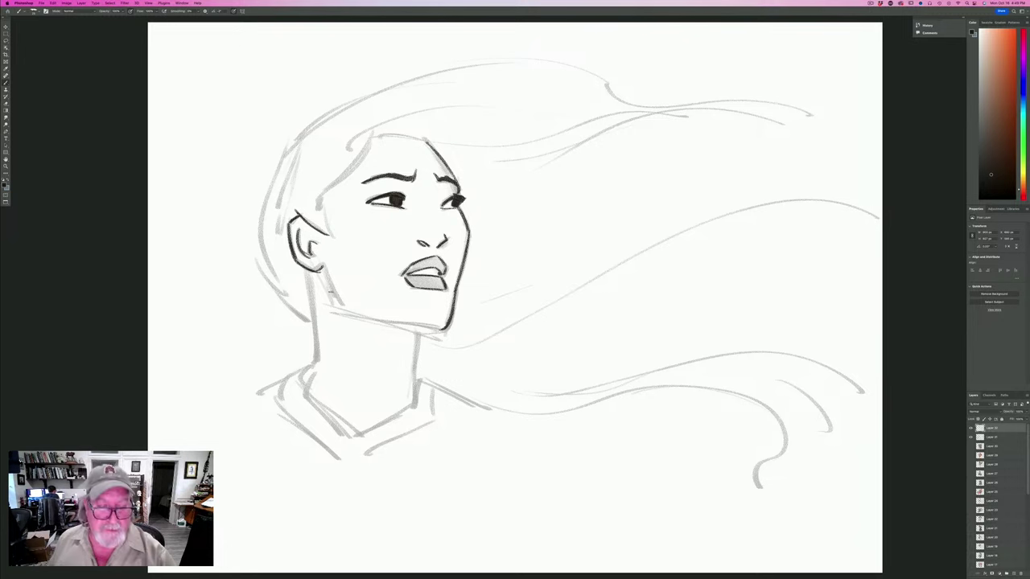
{"action": "mouse_move", "coordinate": [324, 269]}
{"action": "left_mouse_down"}
{"action": "mouse_move", "coordinate": [346, 310]}
{"action": "mouse_move", "coordinate": [431, 327]}
{"action": "mouse_move", "coordinate": [394, 322]}
{"action": "mouse_move", "coordinate": [423, 332]}
{"action": "left_mouse_up"}
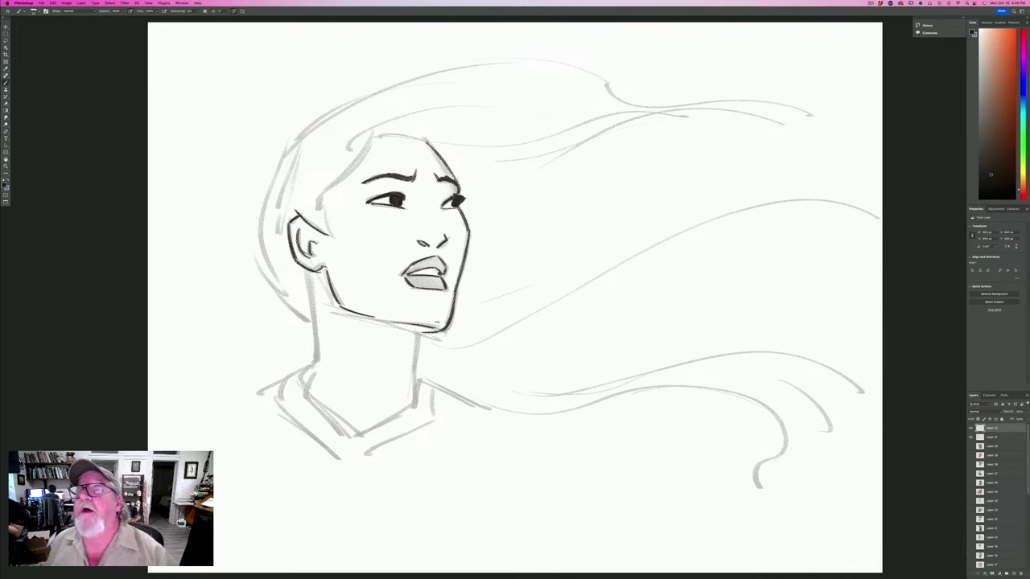
{"action": "left_click_drag", "start_coordinate": [419, 331], "coordinate": [415, 390]}
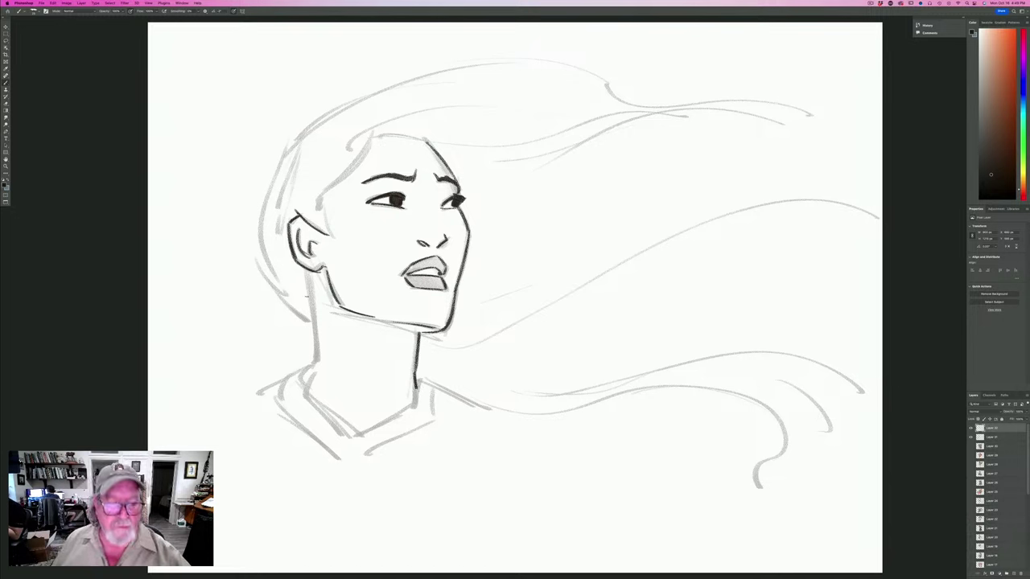
{"action": "left_click_drag", "start_coordinate": [306, 270], "coordinate": [315, 359]}
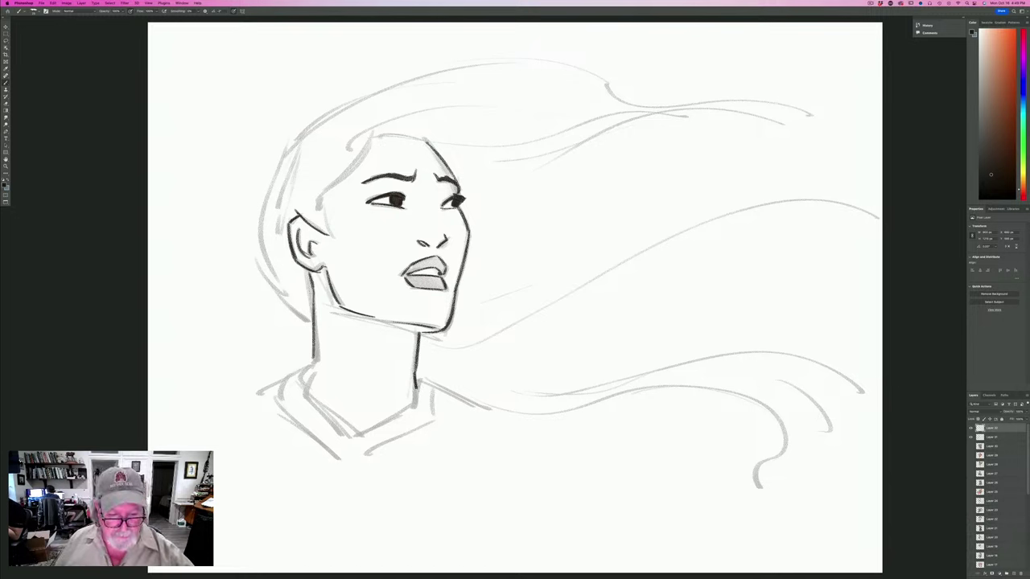
Ink the near side of the collar at the neck base and add a diamond-shaped pendant below the collar's point.
{"action": "mouse_move", "coordinate": [313, 322]}
{"action": "left_mouse_down"}
{"action": "mouse_move", "coordinate": [314, 361]}
{"action": "mouse_move", "coordinate": [301, 385]}
{"action": "mouse_move", "coordinate": [259, 394]}
{"action": "left_mouse_up"}
{"action": "mouse_move", "coordinate": [351, 438]}
{"action": "left_mouse_down"}
{"action": "mouse_move", "coordinate": [359, 477]}
{"action": "mouse_move", "coordinate": [334, 483]}
{"action": "left_mouse_up"}
{"action": "left_click_drag", "start_coordinate": [335, 481], "coordinate": [346, 499]}
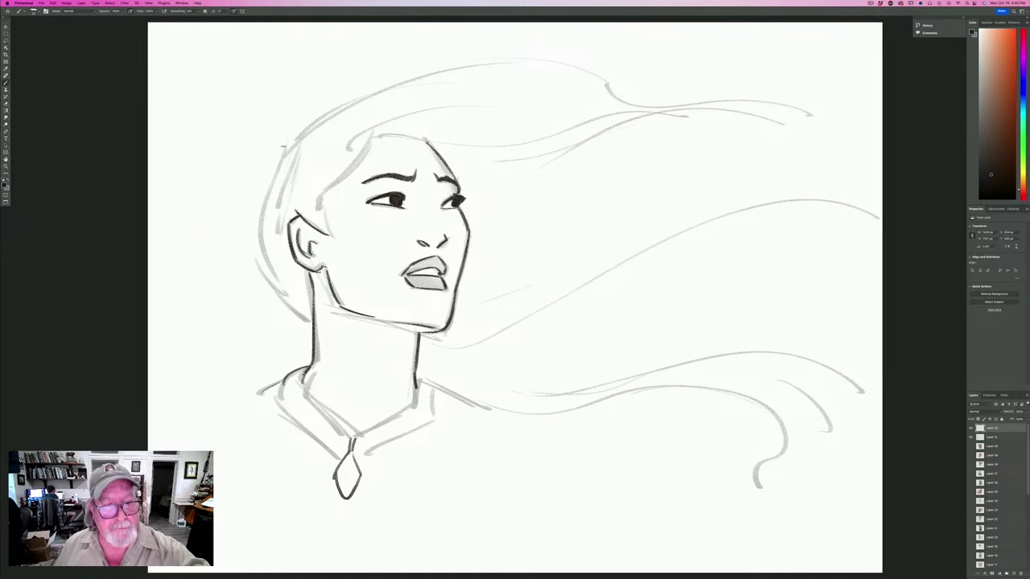
Ink the hair's outer contour and hairline, with the upper and middle windblown strands sweeping away from the face.
{"action": "mouse_move", "coordinate": [283, 147]}
{"action": "left_mouse_down"}
{"action": "mouse_move", "coordinate": [258, 229]}
{"action": "mouse_move", "coordinate": [267, 270]}
{"action": "mouse_move", "coordinate": [310, 326]}
{"action": "left_mouse_up"}
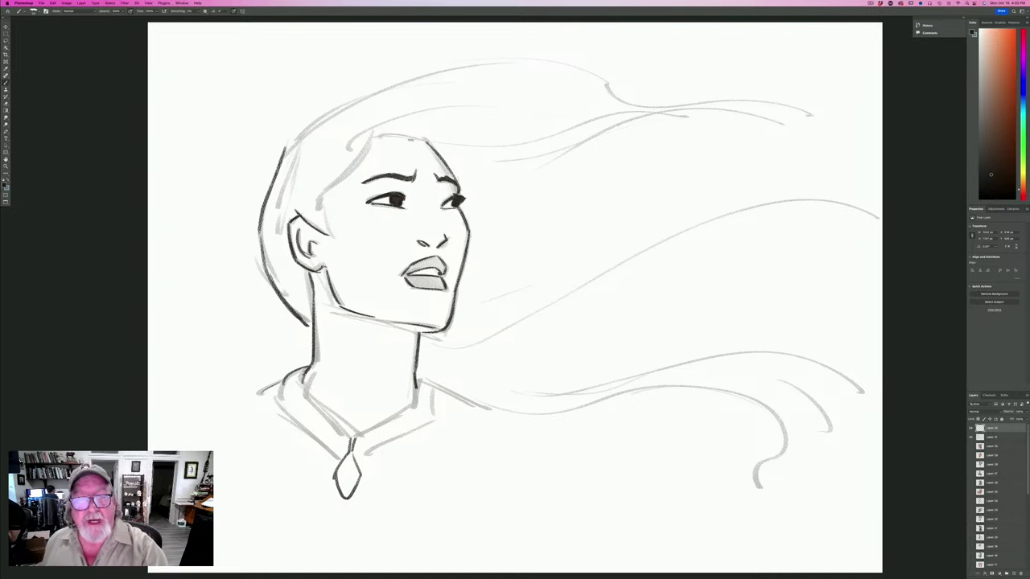
{"action": "mouse_move", "coordinate": [423, 140]}
{"action": "left_mouse_down"}
{"action": "mouse_move", "coordinate": [375, 134]}
{"action": "mouse_move", "coordinate": [323, 193]}
{"action": "mouse_move", "coordinate": [329, 233]}
{"action": "left_mouse_up"}
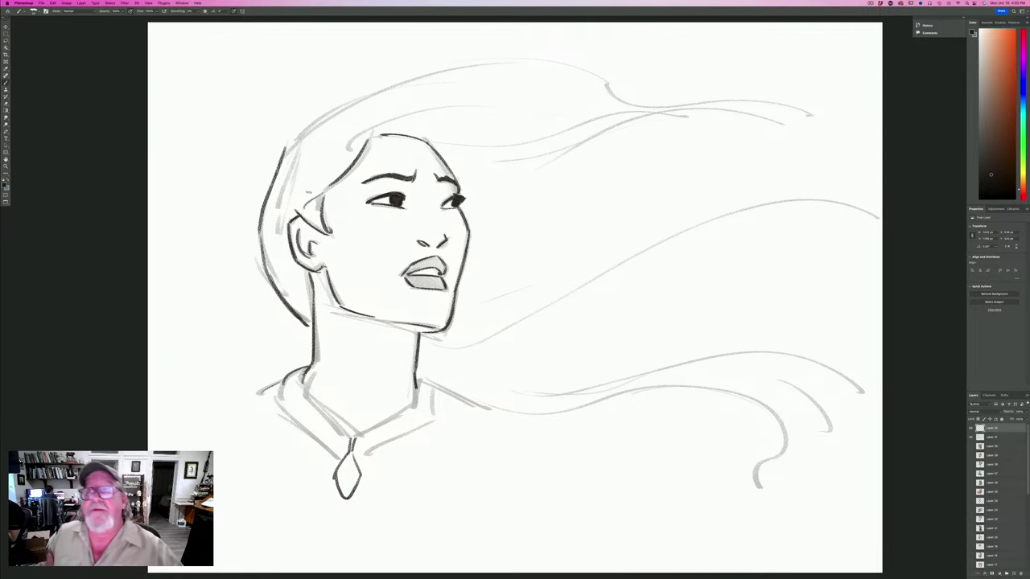
{"action": "mouse_move", "coordinate": [288, 145]}
{"action": "left_mouse_down"}
{"action": "mouse_move", "coordinate": [392, 85]}
{"action": "mouse_move", "coordinate": [569, 71]}
{"action": "mouse_move", "coordinate": [549, 73]}
{"action": "mouse_move", "coordinate": [793, 135]}
{"action": "mouse_move", "coordinate": [812, 115]}
{"action": "mouse_move", "coordinate": [853, 137]}
{"action": "left_mouse_up"}
{"action": "left_click_drag", "start_coordinate": [427, 146], "coordinate": [707, 106]}
{"action": "left_click_drag", "start_coordinate": [509, 158], "coordinate": [782, 133]}
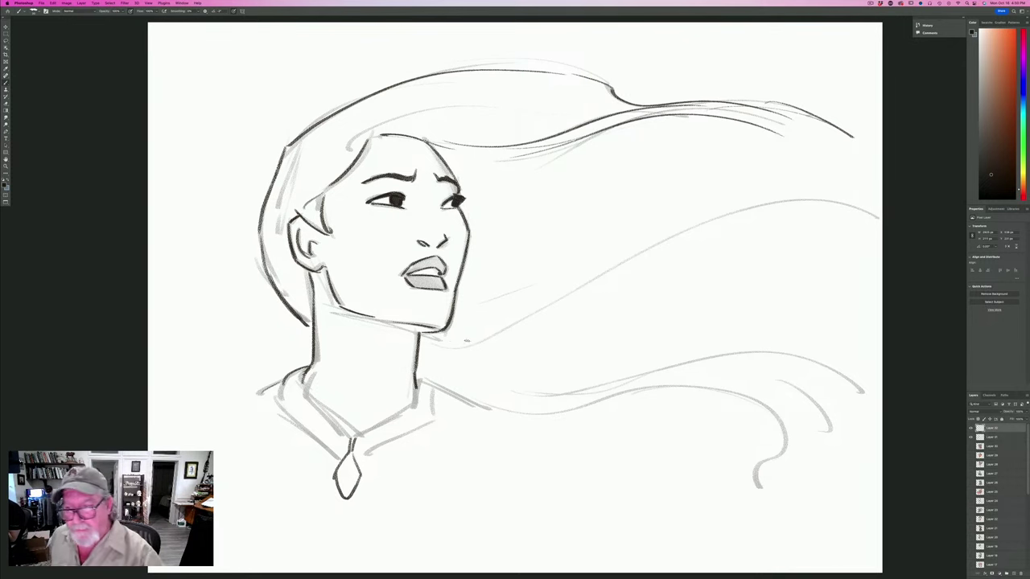
{"action": "mouse_move", "coordinate": [450, 342]}
{"action": "left_mouse_down"}
{"action": "mouse_move", "coordinate": [655, 259]}
{"action": "mouse_move", "coordinate": [879, 239]}
{"action": "left_mouse_up"}
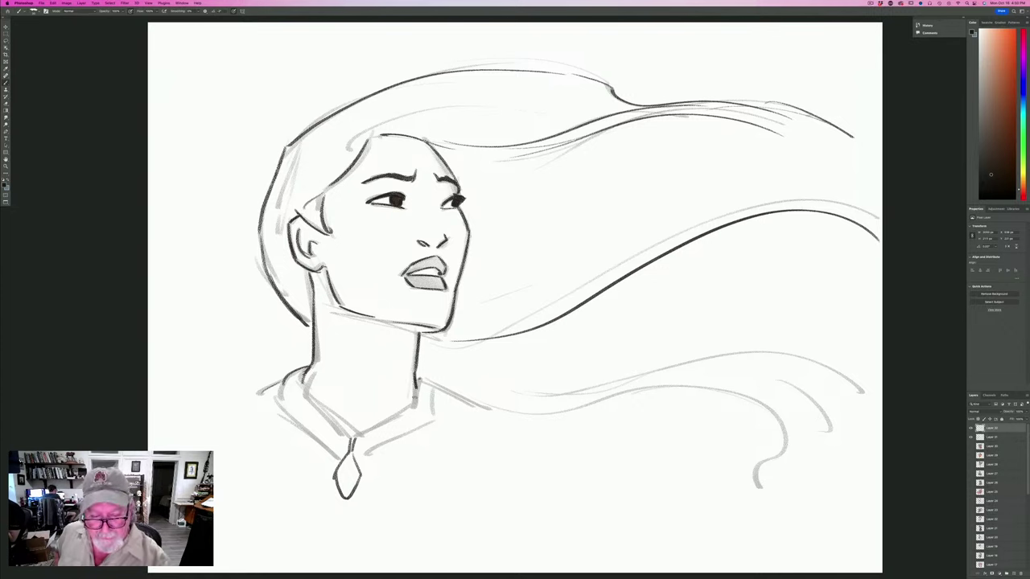
Ink both flaps of the open collar so that they meet above the pendant.
{"action": "mouse_move", "coordinate": [417, 374]}
{"action": "left_mouse_down"}
{"action": "mouse_move", "coordinate": [414, 403]}
{"action": "mouse_move", "coordinate": [443, 390]}
{"action": "mouse_move", "coordinate": [436, 416]}
{"action": "mouse_move", "coordinate": [357, 459]}
{"action": "left_mouse_up"}
{"action": "left_click_drag", "start_coordinate": [412, 406], "coordinate": [356, 439]}
{"action": "mouse_move", "coordinate": [306, 391]}
{"action": "left_mouse_down"}
{"action": "mouse_move", "coordinate": [352, 438]}
{"action": "mouse_move", "coordinate": [325, 443]}
{"action": "mouse_move", "coordinate": [336, 453]}
{"action": "left_mouse_up"}
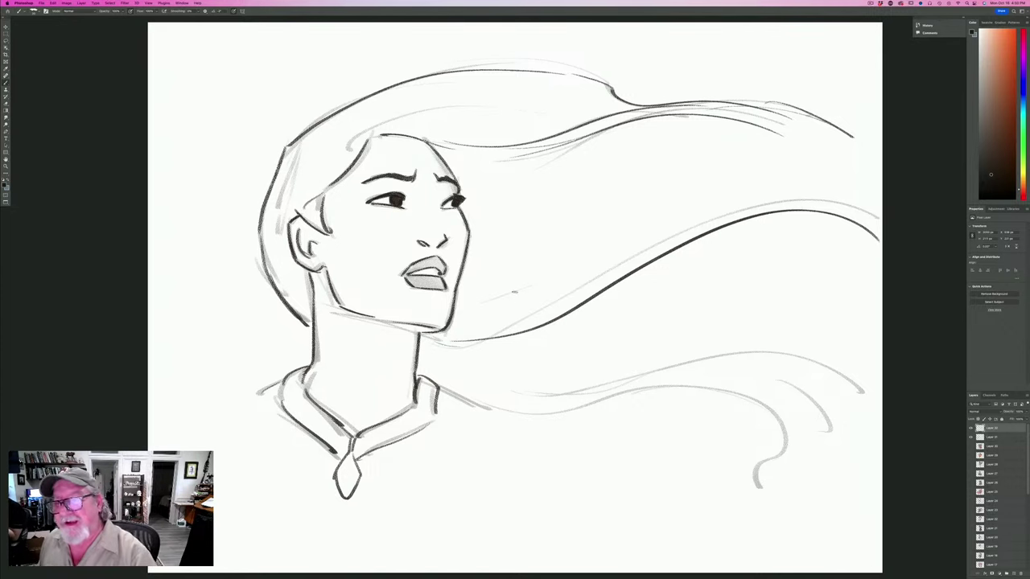
Ink a thin middle hair strand and the long lower strands, ending the lowest one in a curled tip.
{"action": "mouse_move", "coordinate": [591, 239]}
{"action": "left_mouse_down"}
{"action": "mouse_move", "coordinate": [639, 215]}
{"action": "mouse_move", "coordinate": [830, 219]}
{"action": "left_mouse_up"}
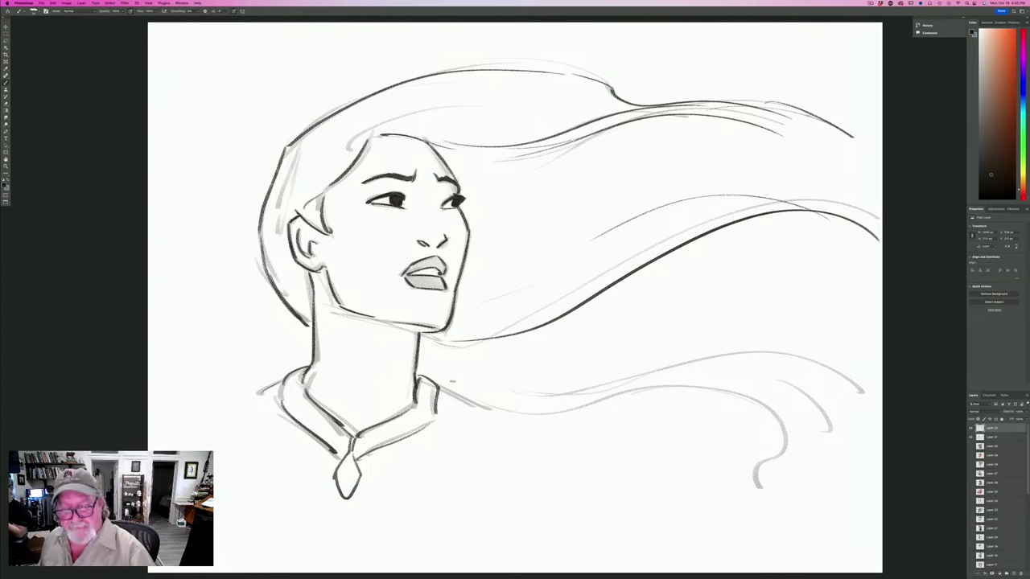
{"action": "mouse_move", "coordinate": [433, 380]}
{"action": "left_mouse_down"}
{"action": "mouse_move", "coordinate": [557, 369]}
{"action": "mouse_move", "coordinate": [871, 302]}
{"action": "mouse_move", "coordinate": [542, 370]}
{"action": "mouse_move", "coordinate": [868, 354]}
{"action": "left_mouse_up"}
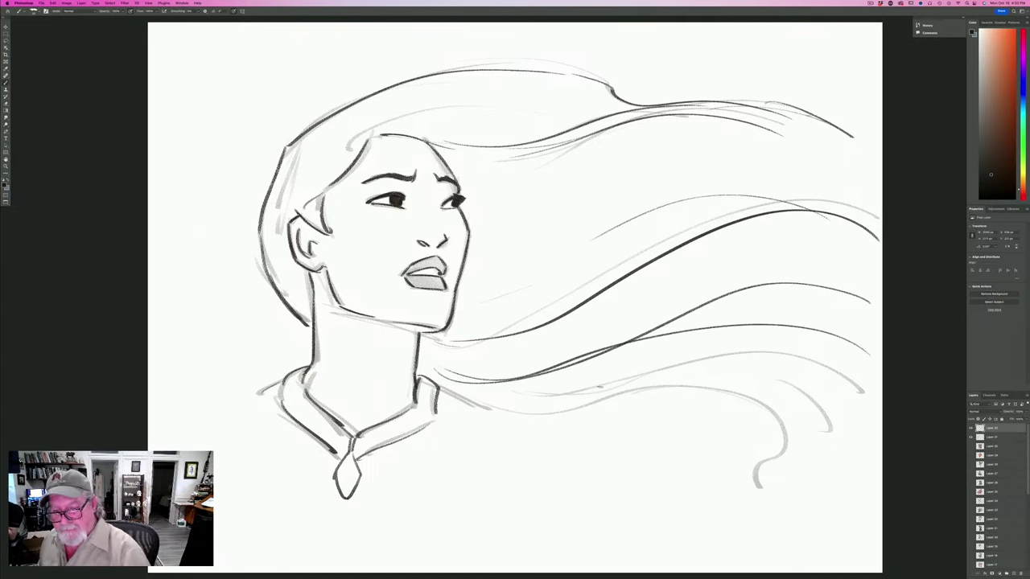
{"action": "mouse_move", "coordinate": [465, 404]}
{"action": "left_mouse_down"}
{"action": "mouse_move", "coordinate": [526, 386]}
{"action": "mouse_move", "coordinate": [860, 418]}
{"action": "left_mouse_up"}
{"action": "mouse_move", "coordinate": [549, 398]}
{"action": "left_mouse_down"}
{"action": "mouse_move", "coordinate": [589, 392]}
{"action": "mouse_move", "coordinate": [781, 473]}
{"action": "mouse_move", "coordinate": [770, 492]}
{"action": "left_mouse_up"}
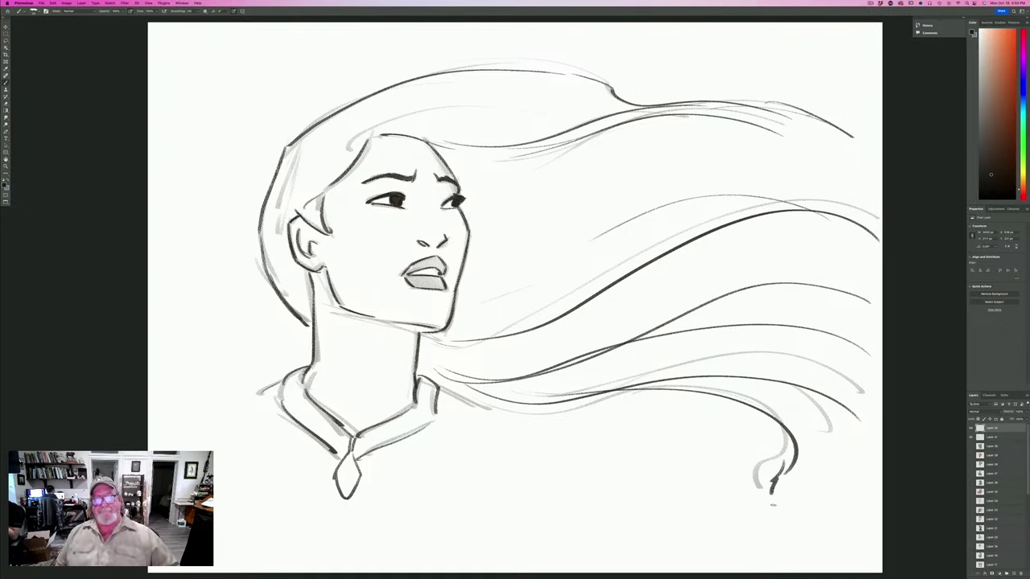
Add a new layer between the faded sketch and the ink layer, and set the foreground color to near-black.
{"action": "left_click", "coordinate": [994, 437]}
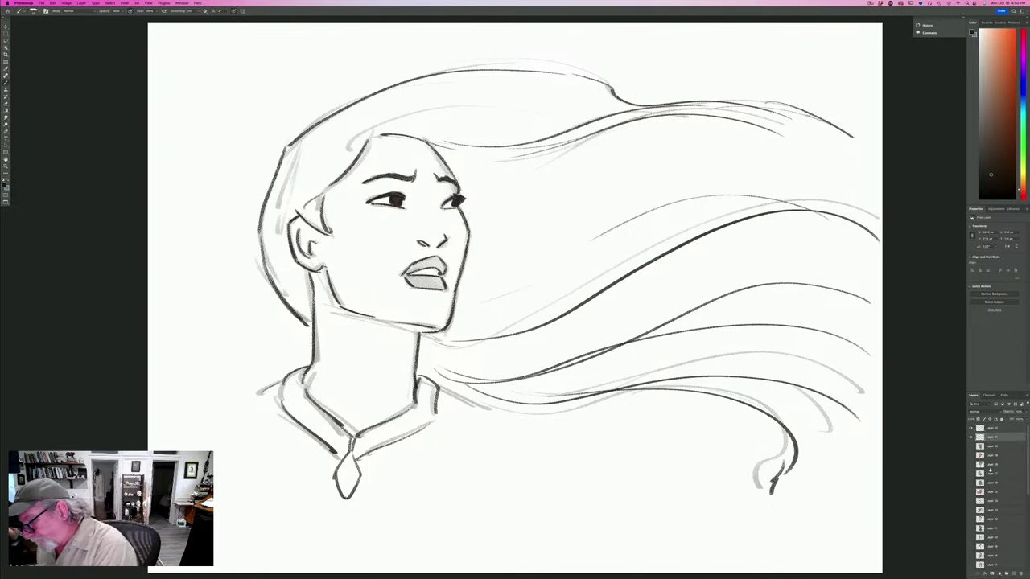
{"action": "left_click", "coordinate": [1013, 574]}
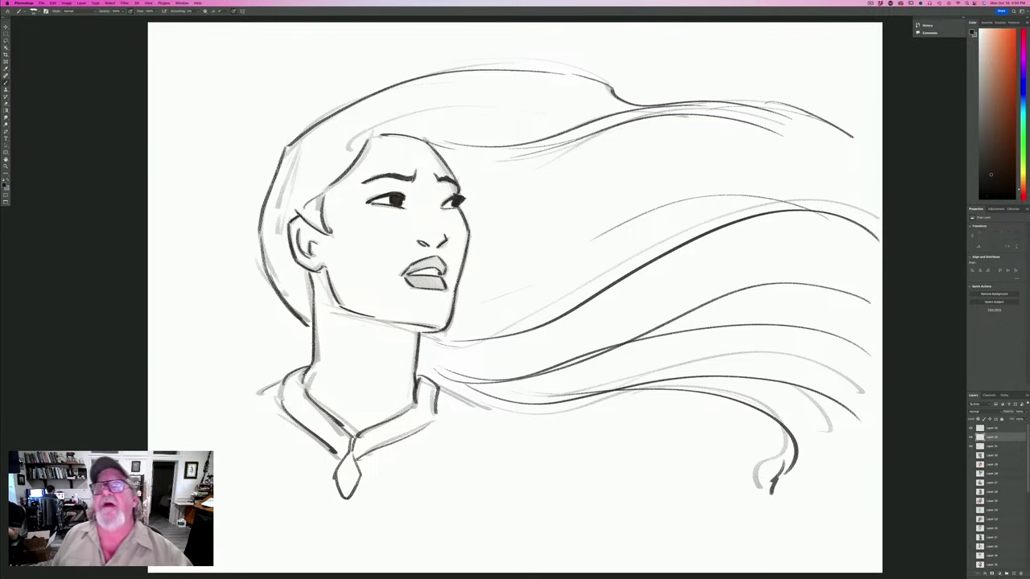
{"action": "left_click", "coordinate": [5, 184]}
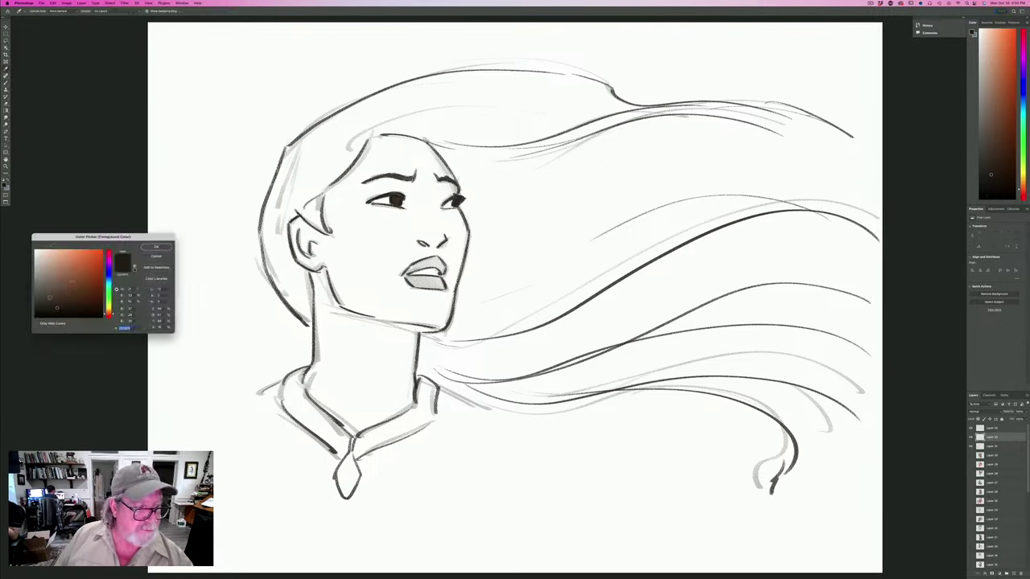
{"action": "left_click_drag", "start_coordinate": [45, 308], "coordinate": [48, 312]}
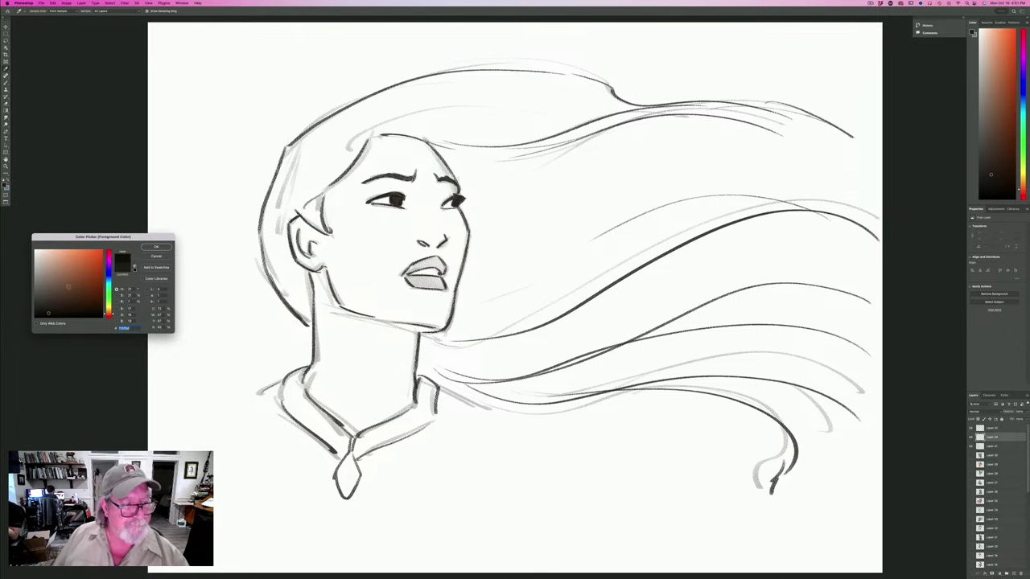
{"action": "key", "text": "Return"}
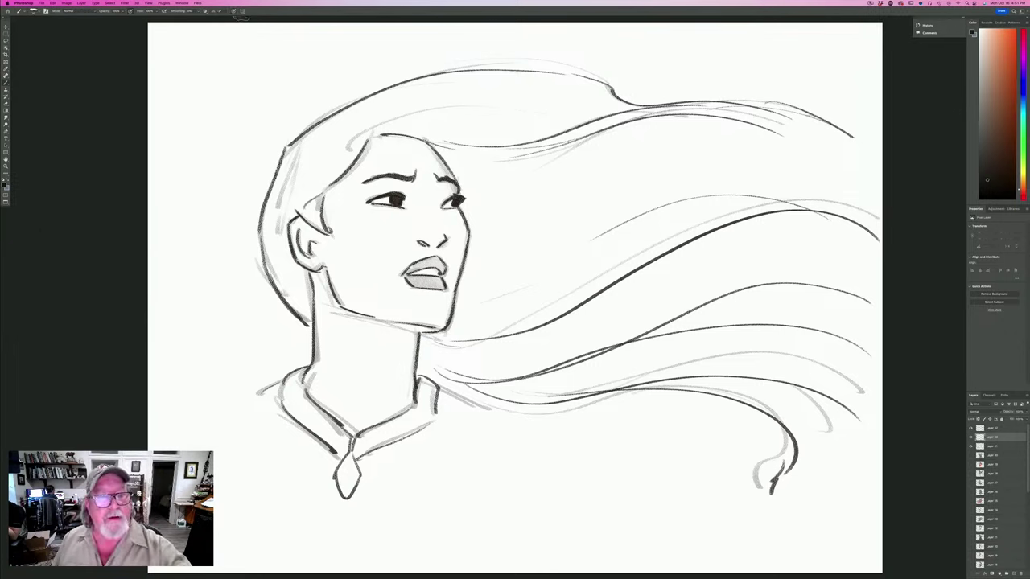
Fill the whole windblown hair mass with broad near-black brush strokes beneath the line art.
{"action": "mouse_move", "coordinate": [318, 159]}
{"action": "left_mouse_down"}
{"action": "mouse_move", "coordinate": [291, 201]}
{"action": "mouse_move", "coordinate": [278, 161]}
{"action": "mouse_move", "coordinate": [317, 193]}
{"action": "mouse_move", "coordinate": [324, 225]}
{"action": "mouse_move", "coordinate": [286, 206]}
{"action": "mouse_move", "coordinate": [273, 221]}
{"action": "mouse_move", "coordinate": [265, 189]}
{"action": "mouse_move", "coordinate": [271, 273]}
{"action": "mouse_move", "coordinate": [304, 277]}
{"action": "mouse_move", "coordinate": [295, 318]}
{"action": "mouse_move", "coordinate": [273, 289]}
{"action": "mouse_move", "coordinate": [310, 153]}
{"action": "mouse_move", "coordinate": [277, 169]}
{"action": "mouse_move", "coordinate": [366, 137]}
{"action": "mouse_move", "coordinate": [370, 104]}
{"action": "mouse_move", "coordinate": [298, 129]}
{"action": "mouse_move", "coordinate": [402, 100]}
{"action": "mouse_move", "coordinate": [426, 105]}
{"action": "mouse_move", "coordinate": [434, 137]}
{"action": "mouse_move", "coordinate": [386, 136]}
{"action": "mouse_move", "coordinate": [442, 133]}
{"action": "mouse_move", "coordinate": [471, 173]}
{"action": "mouse_move", "coordinate": [479, 257]}
{"action": "mouse_move", "coordinate": [467, 298]}
{"action": "mouse_move", "coordinate": [481, 192]}
{"action": "mouse_move", "coordinate": [503, 161]}
{"action": "mouse_move", "coordinate": [454, 112]}
{"action": "mouse_move", "coordinate": [418, 105]}
{"action": "mouse_move", "coordinate": [399, 125]}
{"action": "left_mouse_up"}
{"action": "mouse_move", "coordinate": [426, 92]}
{"action": "left_mouse_down"}
{"action": "mouse_move", "coordinate": [386, 87]}
{"action": "mouse_move", "coordinate": [443, 85]}
{"action": "mouse_move", "coordinate": [447, 101]}
{"action": "mouse_move", "coordinate": [458, 88]}
{"action": "mouse_move", "coordinate": [482, 117]}
{"action": "mouse_move", "coordinate": [465, 74]}
{"action": "mouse_move", "coordinate": [501, 90]}
{"action": "mouse_move", "coordinate": [434, 76]}
{"action": "mouse_move", "coordinate": [540, 76]}
{"action": "mouse_move", "coordinate": [576, 79]}
{"action": "mouse_move", "coordinate": [619, 104]}
{"action": "mouse_move", "coordinate": [556, 127]}
{"action": "mouse_move", "coordinate": [508, 78]}
{"action": "mouse_move", "coordinate": [555, 148]}
{"action": "mouse_move", "coordinate": [483, 165]}
{"action": "mouse_move", "coordinate": [547, 227]}
{"action": "mouse_move", "coordinate": [545, 283]}
{"action": "mouse_move", "coordinate": [503, 354]}
{"action": "mouse_move", "coordinate": [478, 364]}
{"action": "mouse_move", "coordinate": [450, 326]}
{"action": "mouse_move", "coordinate": [422, 341]}
{"action": "mouse_move", "coordinate": [419, 376]}
{"action": "mouse_move", "coordinate": [507, 407]}
{"action": "mouse_move", "coordinate": [541, 326]}
{"action": "mouse_move", "coordinate": [573, 386]}
{"action": "mouse_move", "coordinate": [591, 241]}
{"action": "mouse_move", "coordinate": [624, 141]}
{"action": "mouse_move", "coordinate": [636, 201]}
{"action": "mouse_move", "coordinate": [675, 209]}
{"action": "mouse_move", "coordinate": [728, 171]}
{"action": "mouse_move", "coordinate": [816, 136]}
{"action": "mouse_move", "coordinate": [852, 201]}
{"action": "mouse_move", "coordinate": [837, 257]}
{"action": "mouse_move", "coordinate": [619, 298]}
{"action": "mouse_move", "coordinate": [624, 317]}
{"action": "mouse_move", "coordinate": [563, 398]}
{"action": "mouse_move", "coordinate": [605, 378]}
{"action": "mouse_move", "coordinate": [696, 266]}
{"action": "mouse_move", "coordinate": [736, 254]}
{"action": "mouse_move", "coordinate": [760, 342]}
{"action": "mouse_move", "coordinate": [800, 241]}
{"action": "mouse_move", "coordinate": [844, 354]}
{"action": "mouse_move", "coordinate": [877, 209]}
{"action": "mouse_move", "coordinate": [873, 354]}
{"action": "mouse_move", "coordinate": [837, 458]}
{"action": "mouse_move", "coordinate": [809, 475]}
{"action": "mouse_move", "coordinate": [764, 378]}
{"action": "mouse_move", "coordinate": [720, 386]}
{"action": "left_mouse_up"}
{"action": "mouse_move", "coordinate": [633, 264]}
{"action": "left_mouse_down"}
{"action": "mouse_move", "coordinate": [700, 371]}
{"action": "mouse_move", "coordinate": [660, 378]}
{"action": "mouse_move", "coordinate": [732, 394]}
{"action": "mouse_move", "coordinate": [689, 381]}
{"action": "left_mouse_up"}
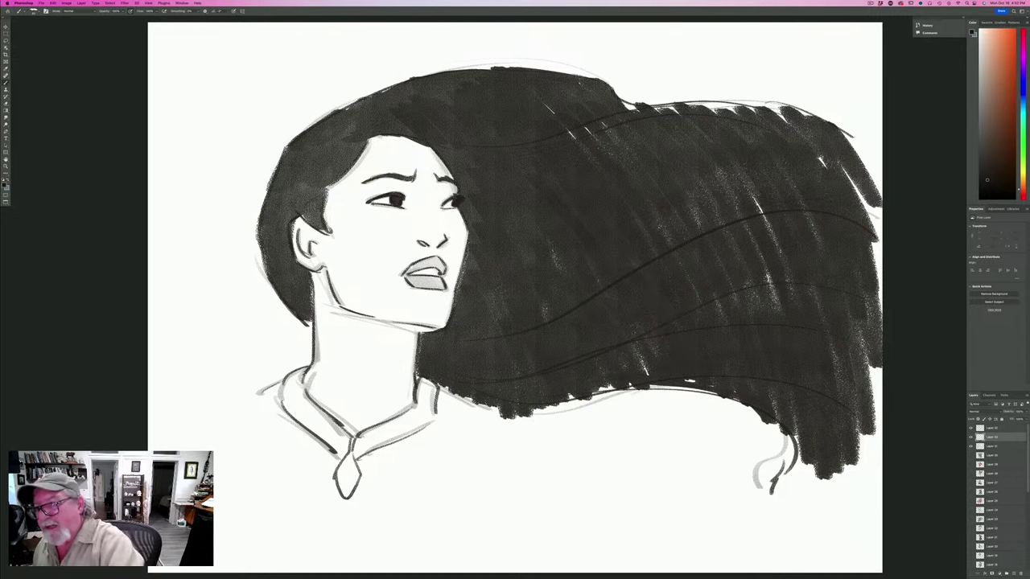
{"action": "mouse_move", "coordinate": [708, 201]}
{"action": "left_mouse_down"}
{"action": "mouse_move", "coordinate": [823, 153]}
{"action": "mouse_move", "coordinate": [865, 334]}
{"action": "mouse_move", "coordinate": [752, 198]}
{"action": "mouse_move", "coordinate": [694, 216]}
{"action": "left_mouse_up"}
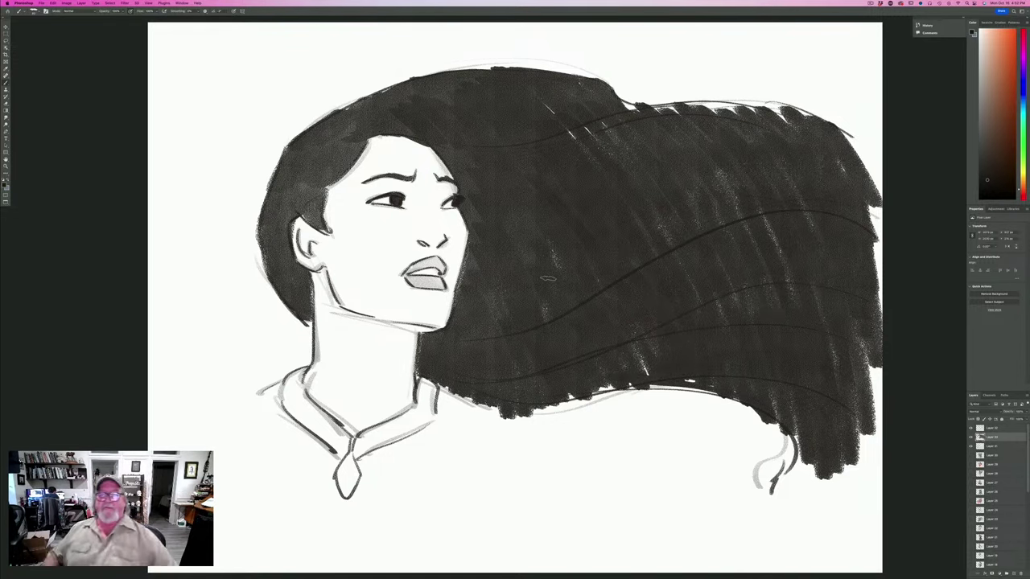
Choose a warm reddish-brown skin color and paint the face, ear, neck and near shoulder, leaving eye whites and teeth unpainted.
{"action": "left_click", "coordinate": [6, 183]}
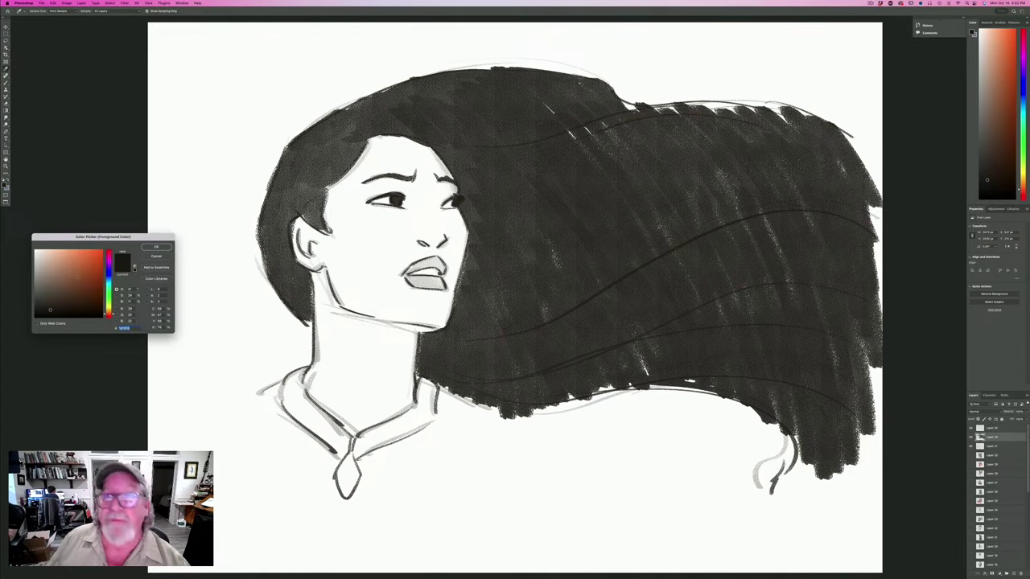
{"action": "left_click", "coordinate": [71, 265]}
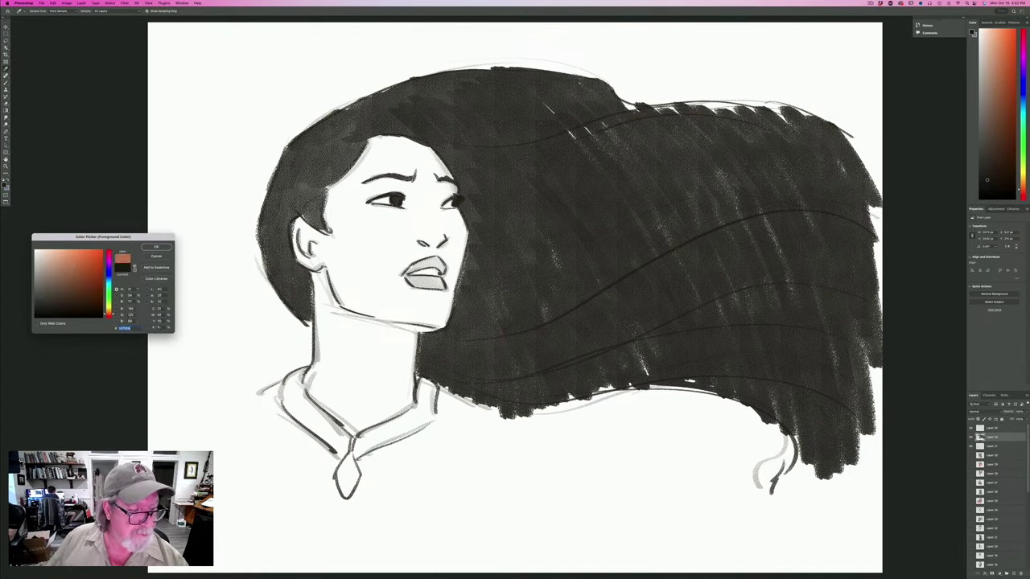
{"action": "key", "text": "Return"}
{"action": "mouse_move", "coordinate": [415, 175]}
{"action": "left_mouse_down"}
{"action": "mouse_move", "coordinate": [420, 231]}
{"action": "mouse_move", "coordinate": [431, 173]}
{"action": "mouse_move", "coordinate": [450, 201]}
{"action": "mouse_move", "coordinate": [449, 192]}
{"action": "mouse_move", "coordinate": [425, 155]}
{"action": "mouse_move", "coordinate": [368, 146]}
{"action": "mouse_move", "coordinate": [336, 193]}
{"action": "mouse_move", "coordinate": [334, 232]}
{"action": "mouse_move", "coordinate": [352, 193]}
{"action": "mouse_move", "coordinate": [375, 177]}
{"action": "mouse_move", "coordinate": [408, 185]}
{"action": "mouse_move", "coordinate": [359, 198]}
{"action": "mouse_move", "coordinate": [354, 218]}
{"action": "mouse_move", "coordinate": [426, 201]}
{"action": "mouse_move", "coordinate": [455, 213]}
{"action": "mouse_move", "coordinate": [462, 235]}
{"action": "mouse_move", "coordinate": [438, 325]}
{"action": "mouse_move", "coordinate": [418, 290]}
{"action": "mouse_move", "coordinate": [390, 277]}
{"action": "mouse_move", "coordinate": [442, 261]}
{"action": "mouse_move", "coordinate": [451, 238]}
{"action": "mouse_move", "coordinate": [435, 222]}
{"action": "mouse_move", "coordinate": [406, 249]}
{"action": "mouse_move", "coordinate": [370, 242]}
{"action": "mouse_move", "coordinate": [403, 214]}
{"action": "mouse_move", "coordinate": [362, 205]}
{"action": "mouse_move", "coordinate": [390, 220]}
{"action": "mouse_move", "coordinate": [407, 206]}
{"action": "mouse_move", "coordinate": [390, 248]}
{"action": "mouse_move", "coordinate": [422, 322]}
{"action": "mouse_move", "coordinate": [362, 241]}
{"action": "mouse_move", "coordinate": [354, 297]}
{"action": "mouse_move", "coordinate": [322, 273]}
{"action": "mouse_move", "coordinate": [299, 222]}
{"action": "mouse_move", "coordinate": [322, 342]}
{"action": "mouse_move", "coordinate": [338, 364]}
{"action": "mouse_move", "coordinate": [399, 374]}
{"action": "mouse_move", "coordinate": [430, 329]}
{"action": "mouse_move", "coordinate": [398, 394]}
{"action": "mouse_move", "coordinate": [370, 407]}
{"action": "mouse_move", "coordinate": [317, 386]}
{"action": "mouse_move", "coordinate": [314, 407]}
{"action": "mouse_move", "coordinate": [274, 399]}
{"action": "mouse_move", "coordinate": [310, 446]}
{"action": "mouse_move", "coordinate": [265, 431]}
{"action": "mouse_move", "coordinate": [253, 470]}
{"action": "mouse_move", "coordinate": [289, 505]}
{"action": "left_mouse_up"}
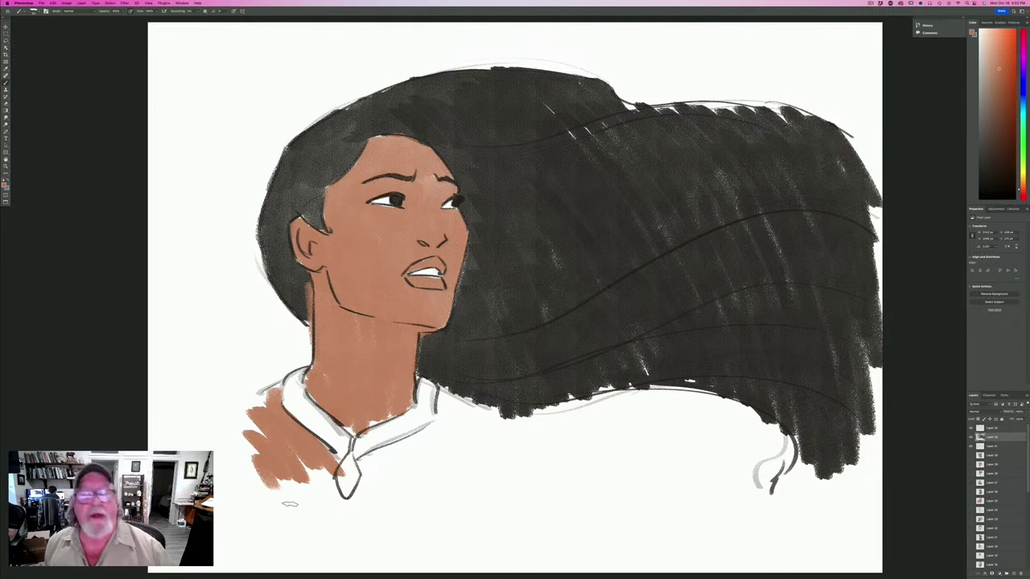
Set the foreground color to a muted red and paint the upper and lower lips.
{"action": "left_click", "coordinate": [5, 184]}
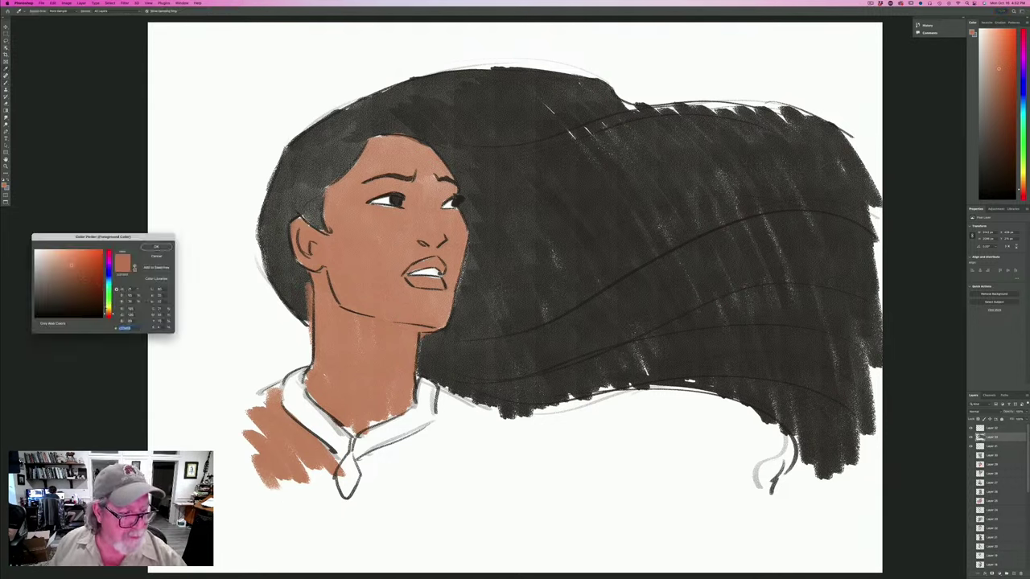
{"action": "left_click_drag", "start_coordinate": [109, 316], "coordinate": [109, 317]}
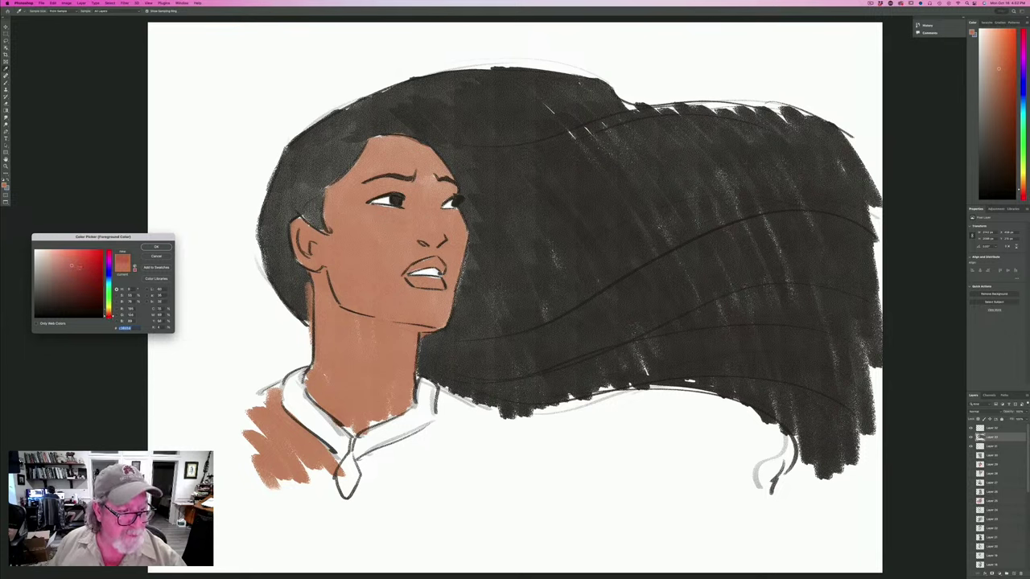
{"action": "left_click", "coordinate": [79, 267]}
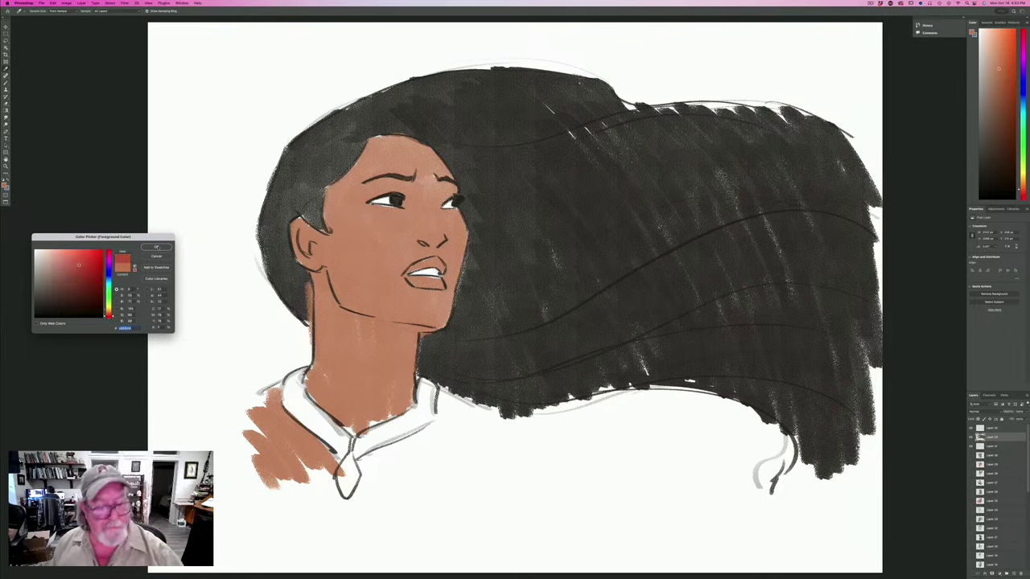
{"action": "left_click", "coordinate": [157, 247]}
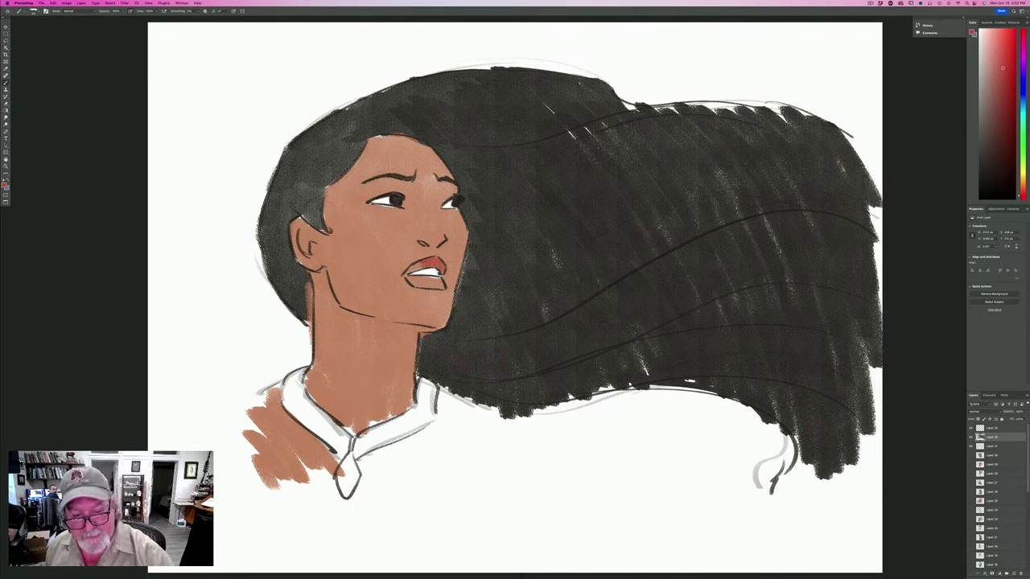
{"action": "left_click_drag", "start_coordinate": [440, 282], "coordinate": [412, 282]}
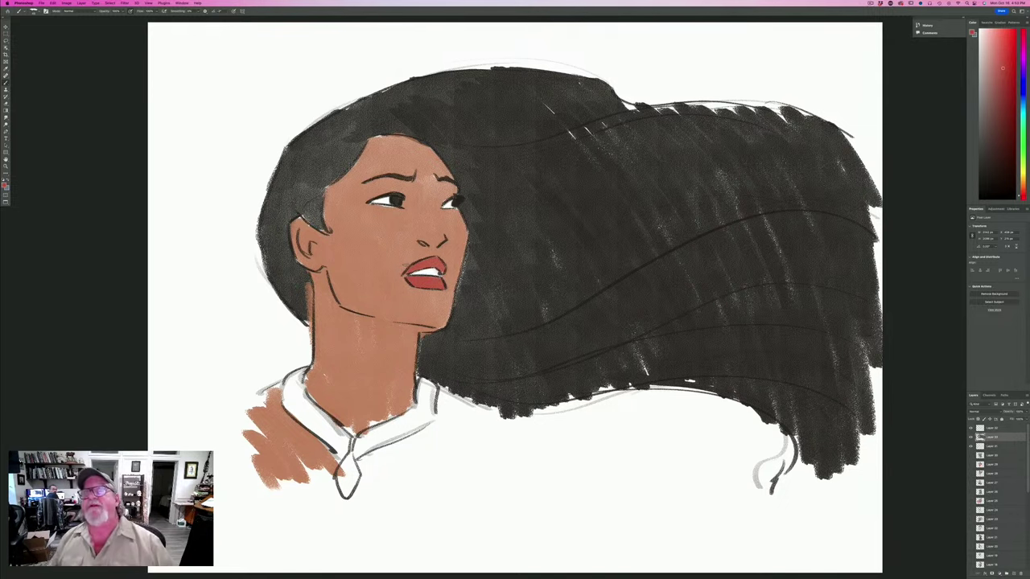
Set the foreground color to a pale pinkish gray and tint the woman's teeth and eye whites.
{"action": "left_click", "coordinate": [6, 186]}
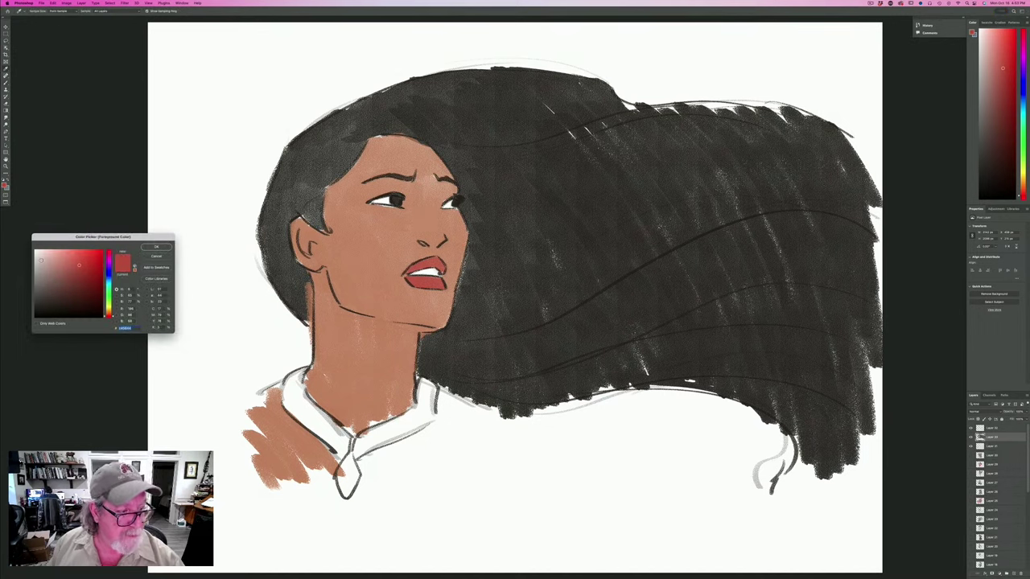
{"action": "left_click", "coordinate": [156, 247]}
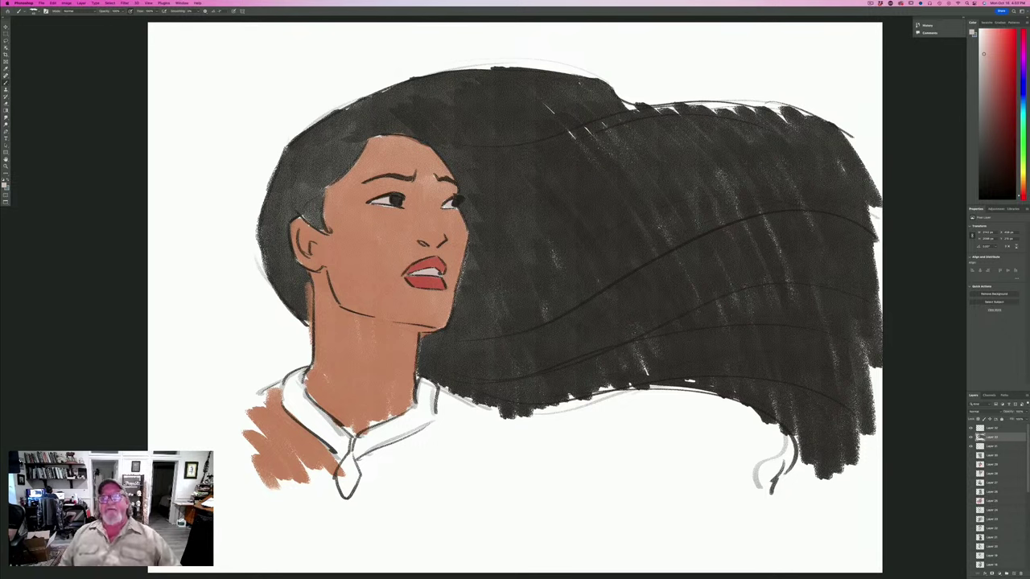
Set the foreground color to a medium teal green and add a new layer above the ink layer.
{"action": "left_click", "coordinate": [5, 183]}
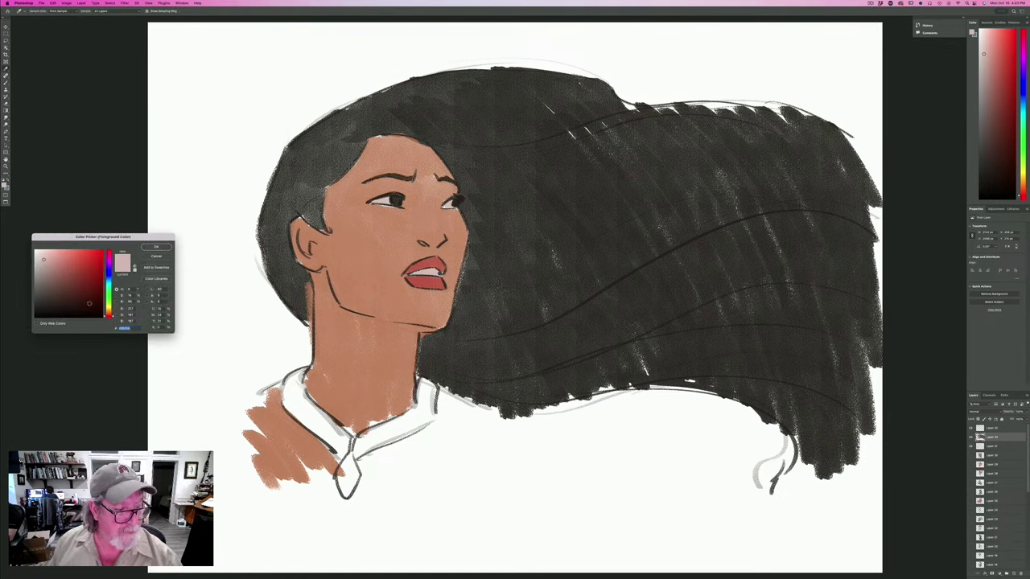
{"action": "left_click_drag", "start_coordinate": [108, 314], "coordinate": [108, 283]}
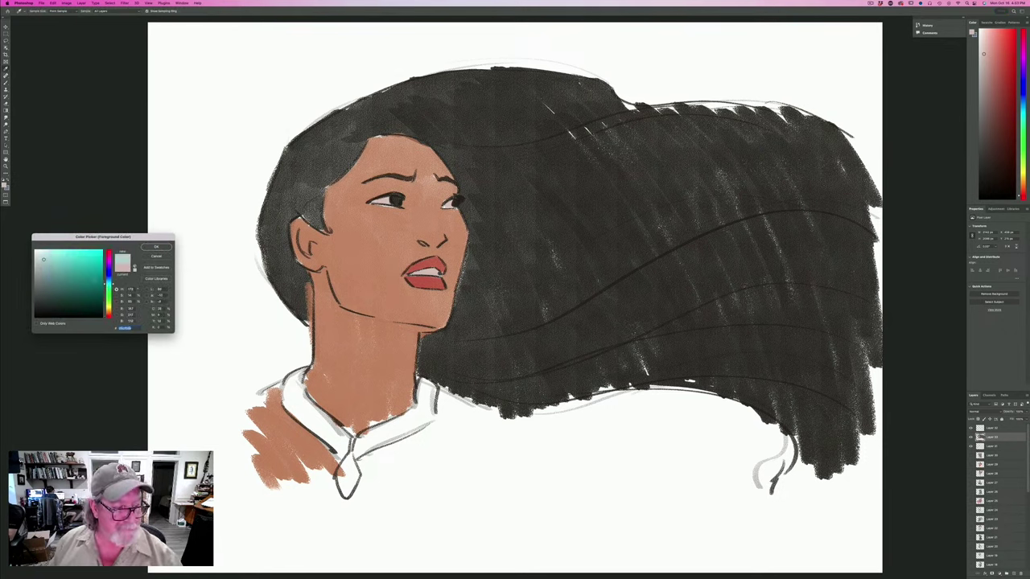
{"action": "left_click", "coordinate": [97, 281]}
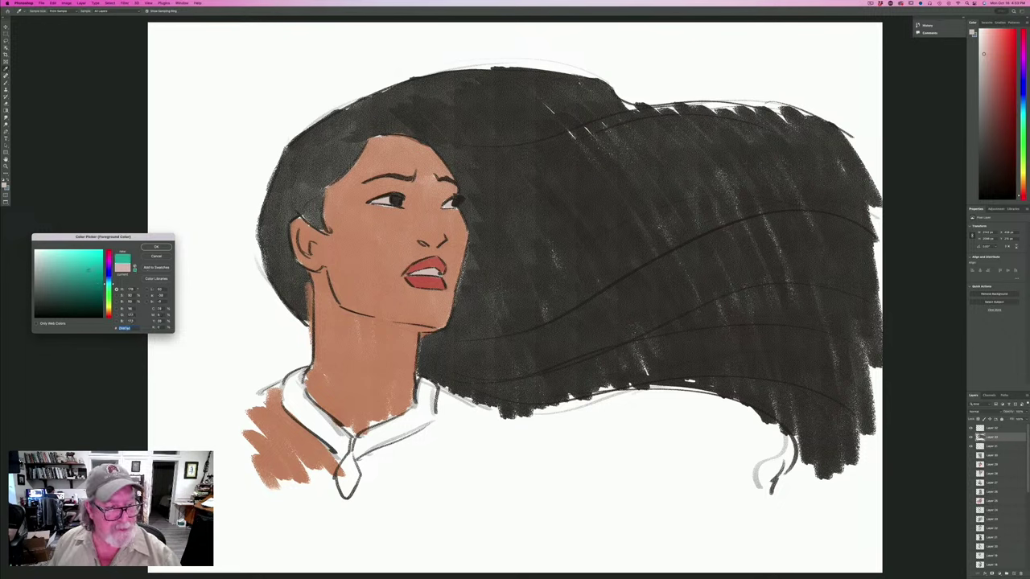
{"action": "left_click", "coordinate": [156, 247]}
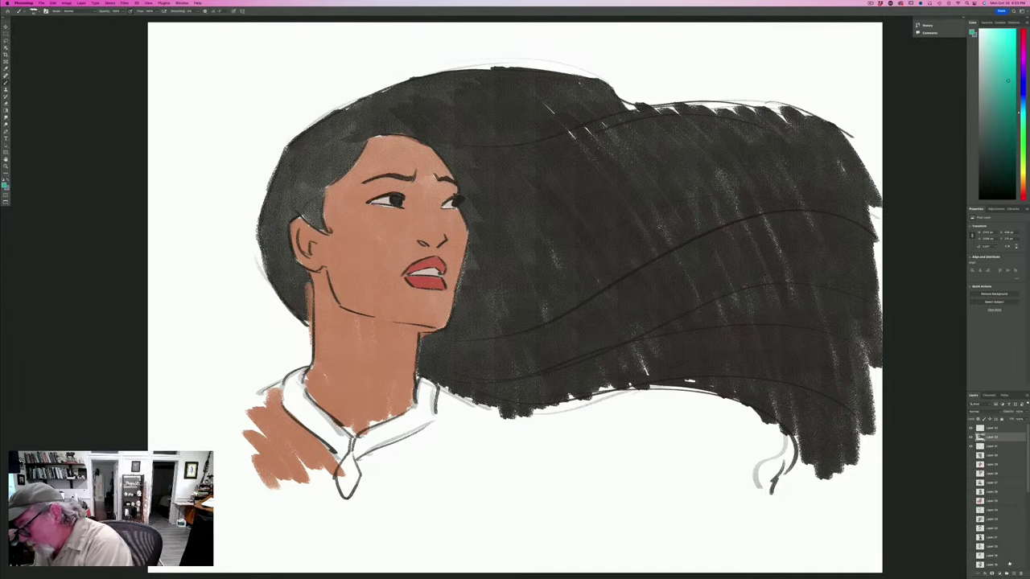
{"action": "left_click", "coordinate": [985, 430]}
{"action": "left_click", "coordinate": [1013, 573]}
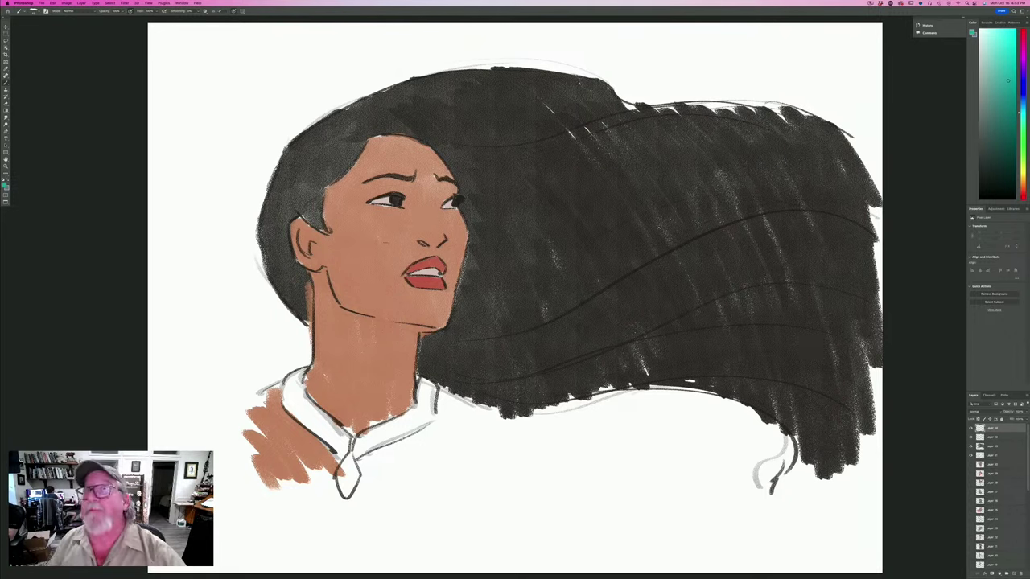
Draw long, thin teal strands following the flow of the windblown hair, from behind the face toward the hair's far end.
{"action": "left_click_drag", "start_coordinate": [452, 338], "coordinate": [816, 216]}
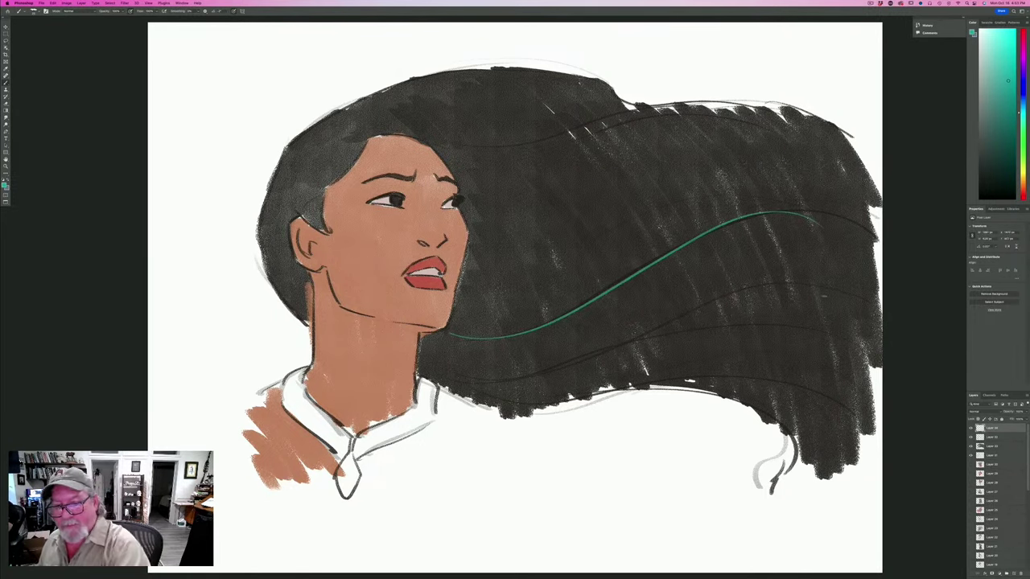
{"action": "left_click_drag", "start_coordinate": [458, 147], "coordinate": [650, 109]}
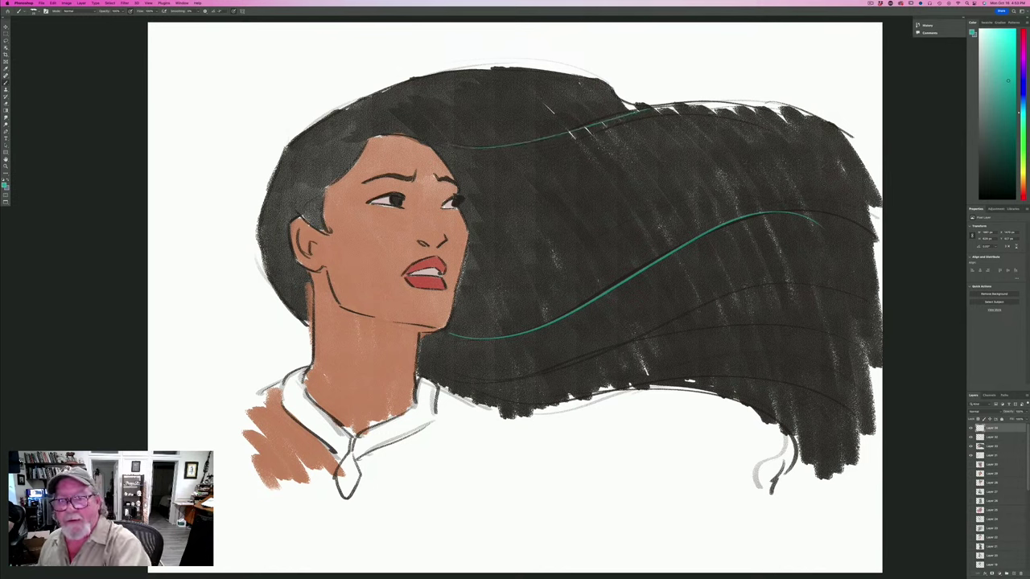
{"action": "left_click_drag", "start_coordinate": [515, 314], "coordinate": [813, 167]}
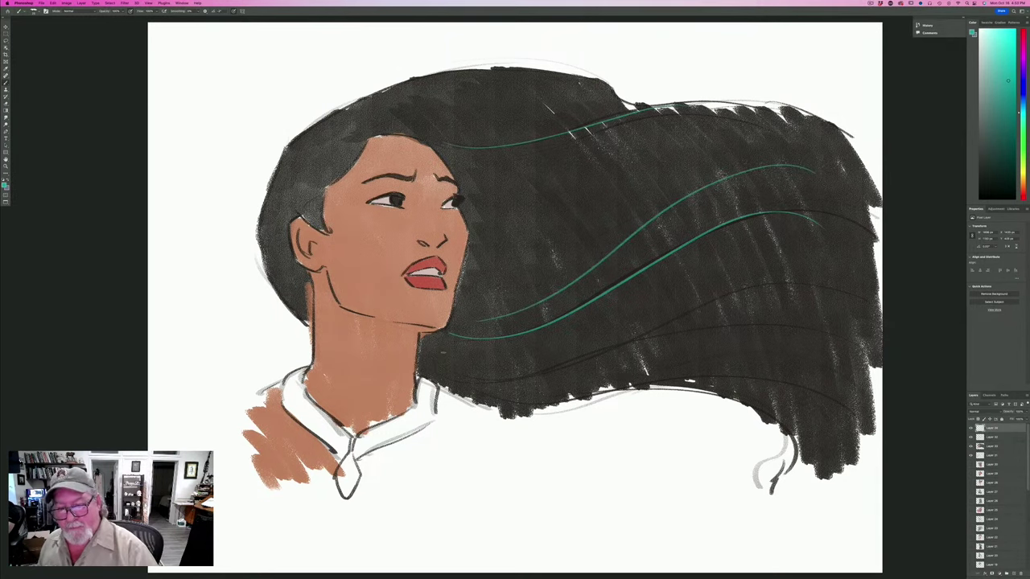
{"action": "mouse_move", "coordinate": [475, 364]}
{"action": "left_mouse_down"}
{"action": "mouse_move", "coordinate": [722, 331]}
{"action": "mouse_move", "coordinate": [827, 406]}
{"action": "left_mouse_up"}
{"action": "mouse_move", "coordinate": [557, 350]}
{"action": "left_mouse_down"}
{"action": "mouse_move", "coordinate": [656, 316]}
{"action": "mouse_move", "coordinate": [851, 300]}
{"action": "left_mouse_up"}
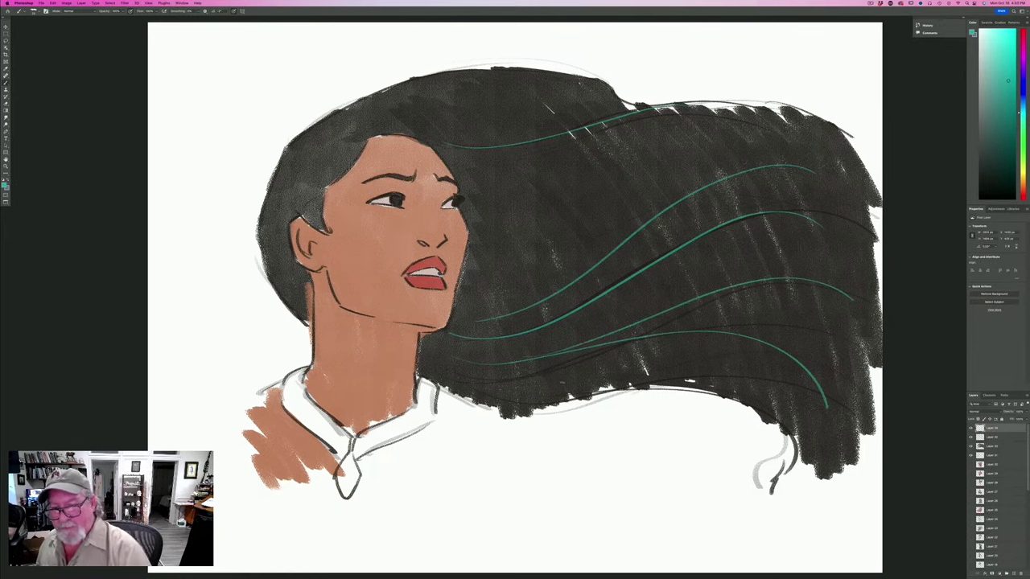
{"action": "mouse_move", "coordinate": [449, 372]}
{"action": "left_mouse_down"}
{"action": "mouse_move", "coordinate": [497, 392]}
{"action": "mouse_move", "coordinate": [771, 408]}
{"action": "mouse_move", "coordinate": [806, 438]}
{"action": "left_mouse_up"}
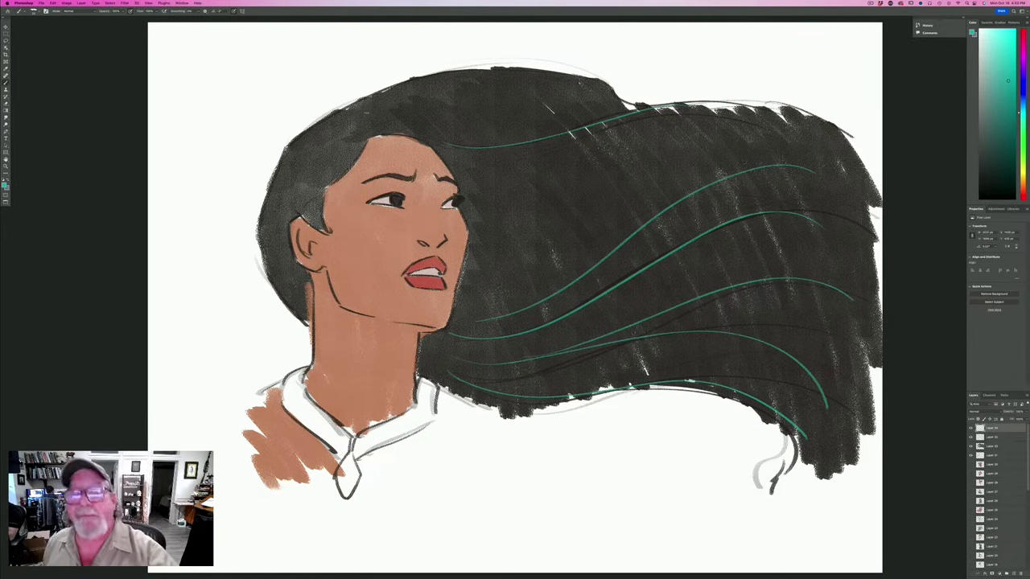
Add curved teal strands along the forehead hairline, above the ear and down the back of the head.
{"action": "left_click_drag", "start_coordinate": [364, 135], "coordinate": [483, 147]}
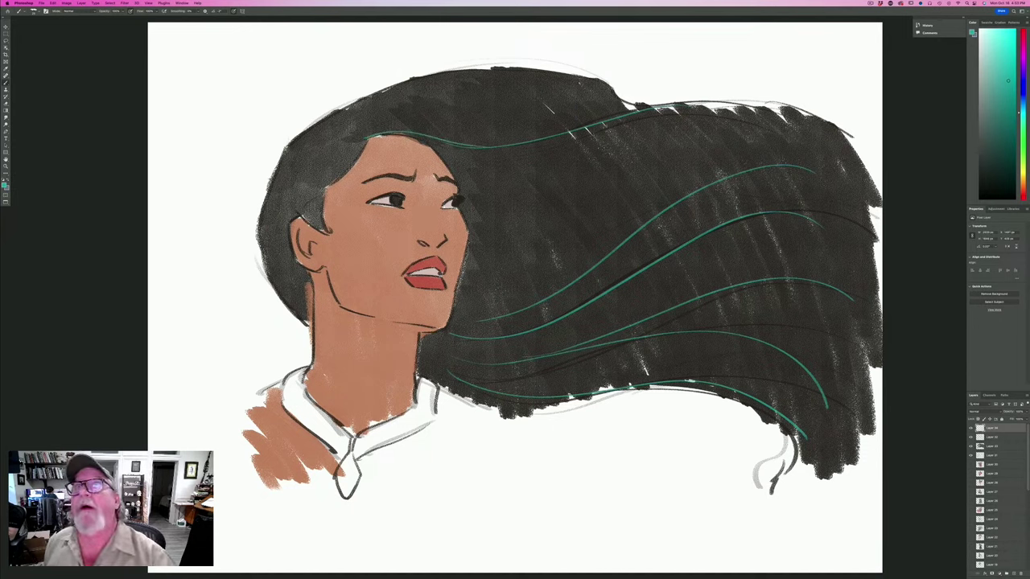
{"action": "left_click_drag", "start_coordinate": [337, 113], "coordinate": [308, 193]}
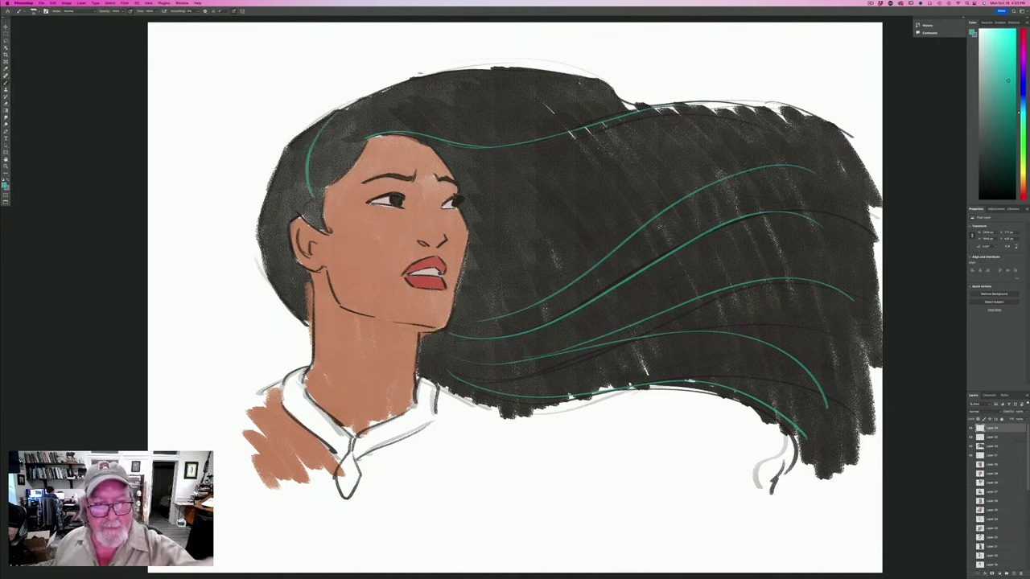
{"action": "left_click_drag", "start_coordinate": [359, 120], "coordinate": [316, 196]}
{"action": "mouse_move", "coordinate": [290, 153]}
{"action": "left_mouse_down"}
{"action": "mouse_move", "coordinate": [275, 227]}
{"action": "mouse_move", "coordinate": [298, 297]}
{"action": "left_mouse_up"}
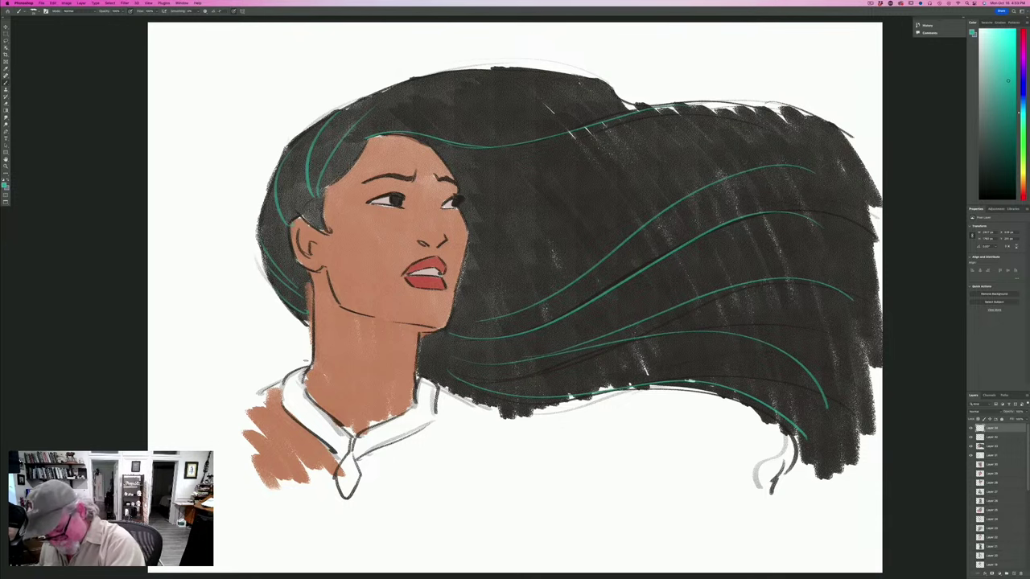
Merge the sketch, color, ink and teal highlight layers of the windblown-hair woman into one layer.
{"action": "left_click", "coordinate": [987, 457], "text": "shift"}
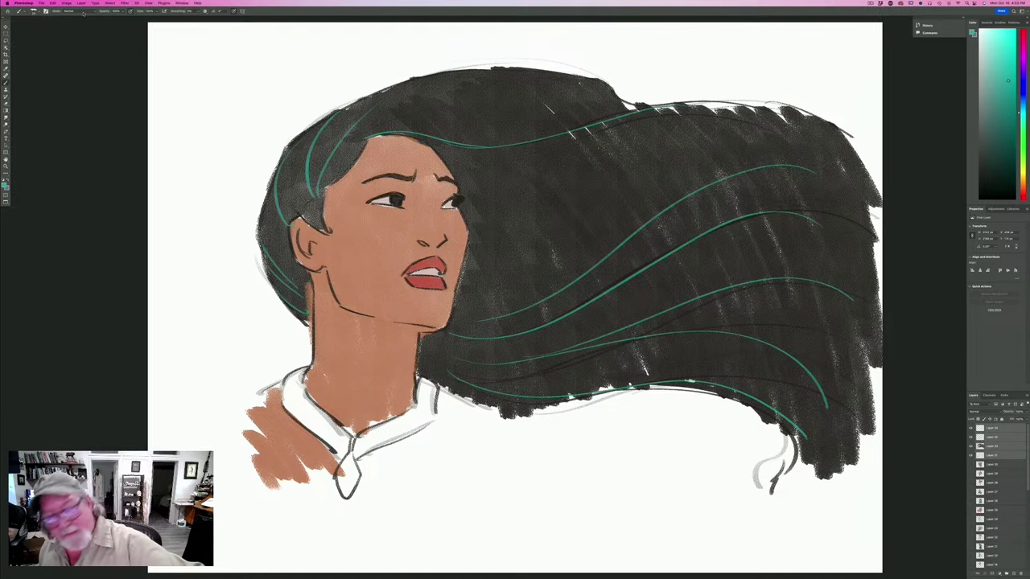
{"action": "left_click", "coordinate": [80, 4]}
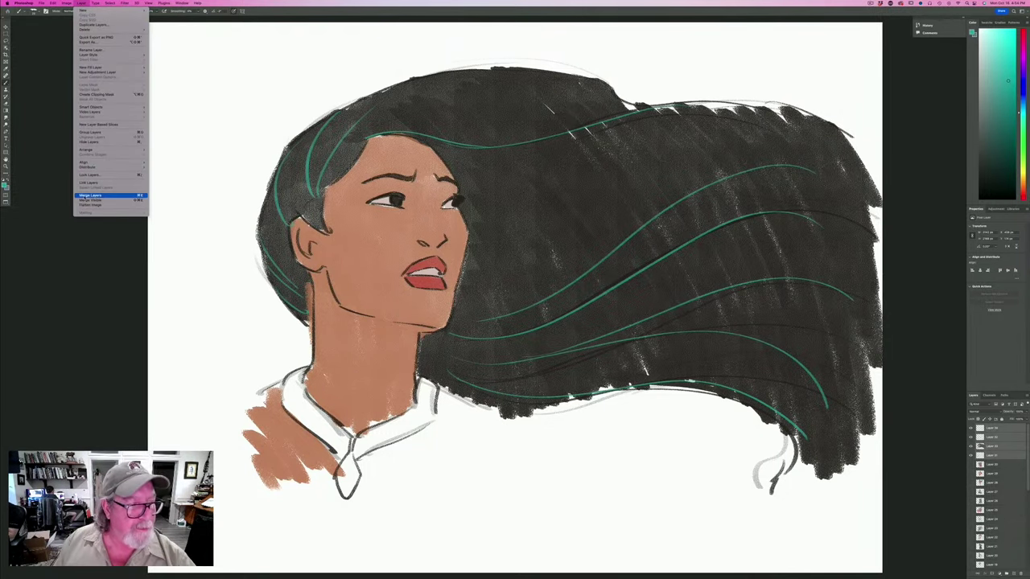
{"action": "left_click", "coordinate": [83, 195]}
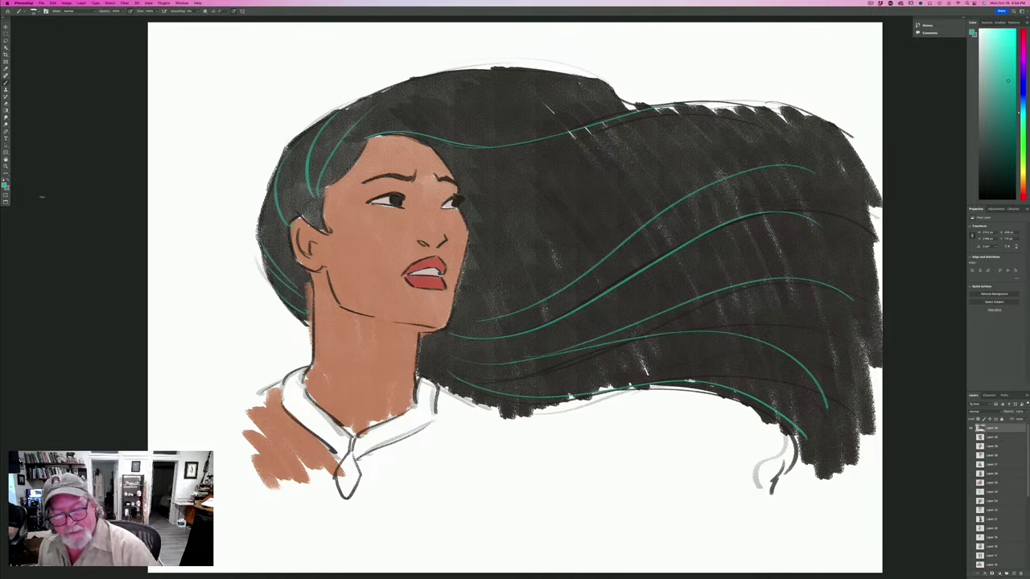
Paint both sides of the collar and the hanging knot at the throat in teal.
{"action": "left_click_drag", "start_coordinate": [429, 388], "coordinate": [432, 415]}
{"action": "mouse_move", "coordinate": [422, 383]}
{"action": "left_mouse_down"}
{"action": "mouse_move", "coordinate": [418, 414]}
{"action": "mouse_move", "coordinate": [354, 448]}
{"action": "mouse_move", "coordinate": [349, 486]}
{"action": "mouse_move", "coordinate": [340, 481]}
{"action": "left_mouse_up"}
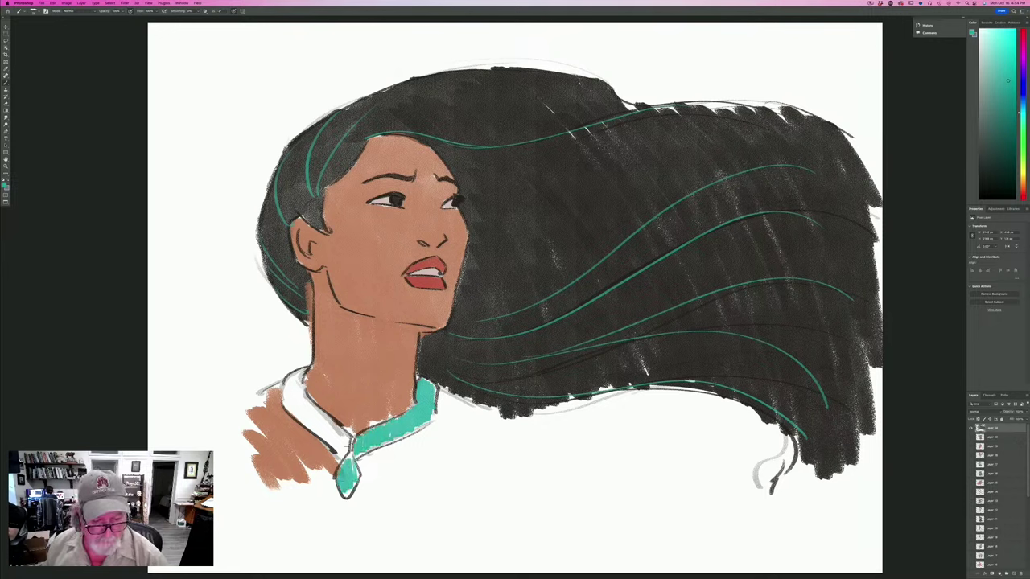
{"action": "mouse_move", "coordinate": [343, 432]}
{"action": "left_mouse_down"}
{"action": "mouse_move", "coordinate": [341, 452]}
{"action": "mouse_move", "coordinate": [290, 402]}
{"action": "mouse_move", "coordinate": [299, 370]}
{"action": "left_mouse_up"}
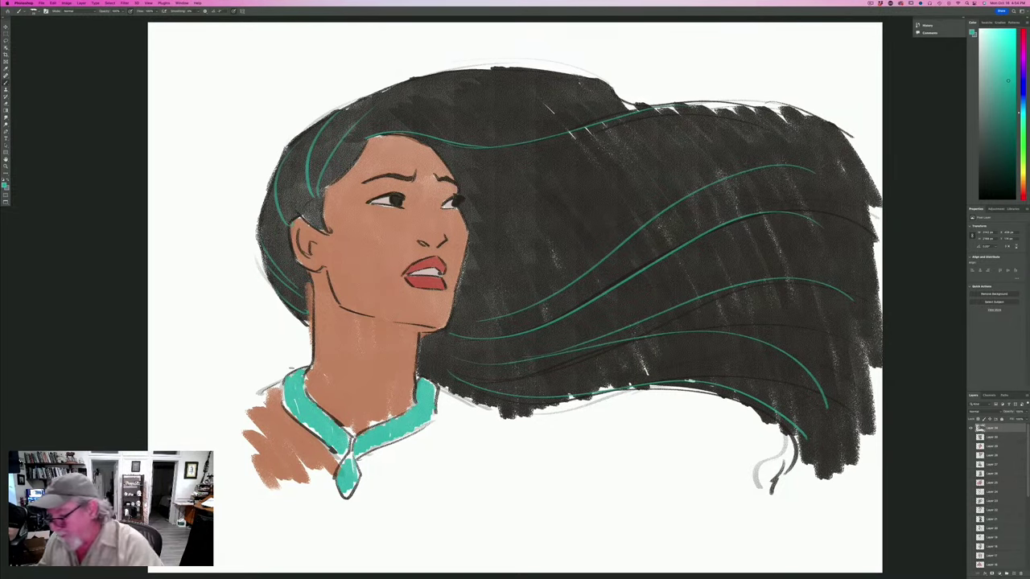
Hide the merged character layer, add a new empty layer, and set the foreground color to near-black.
{"action": "left_click", "coordinate": [970, 428]}
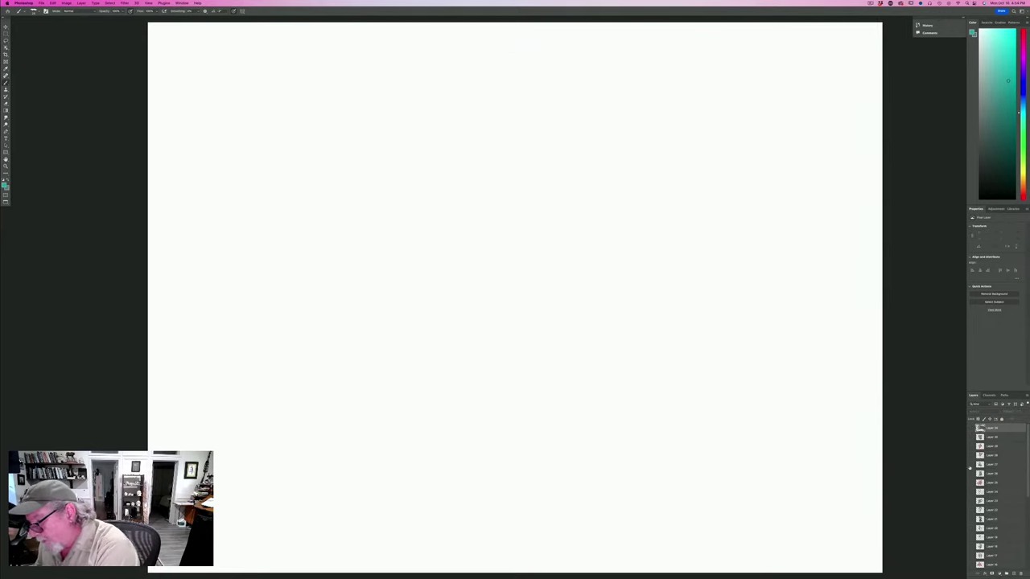
{"action": "left_click", "coordinate": [1013, 575]}
{"action": "left_click", "coordinate": [4, 185]}
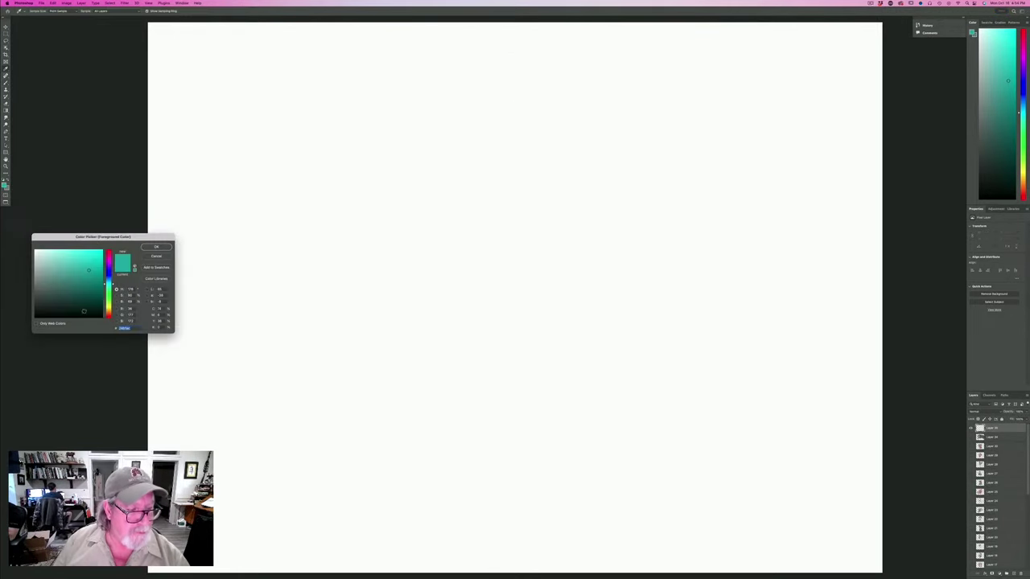
{"action": "left_click", "coordinate": [109, 313]}
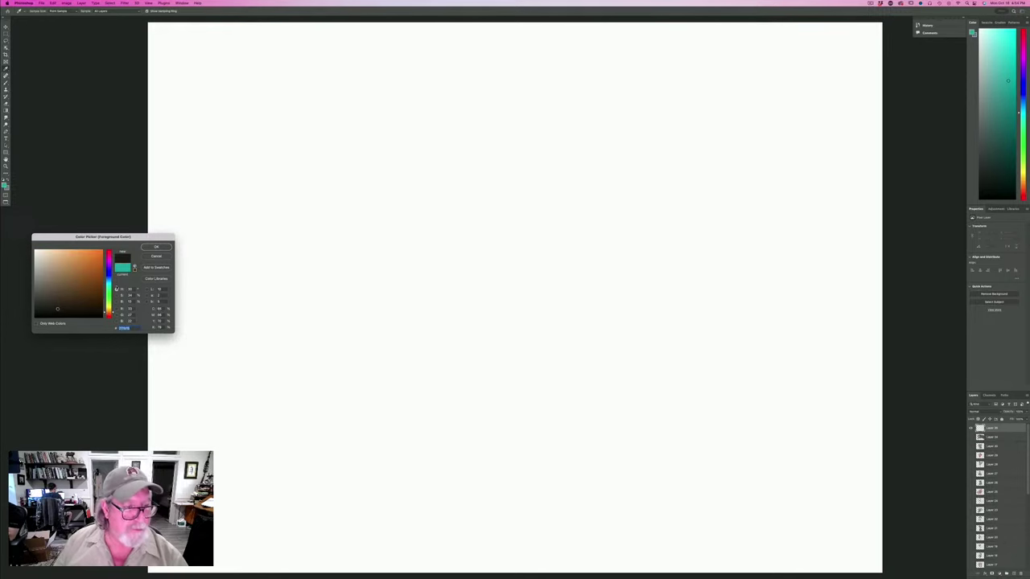
{"action": "key", "text": "Return"}
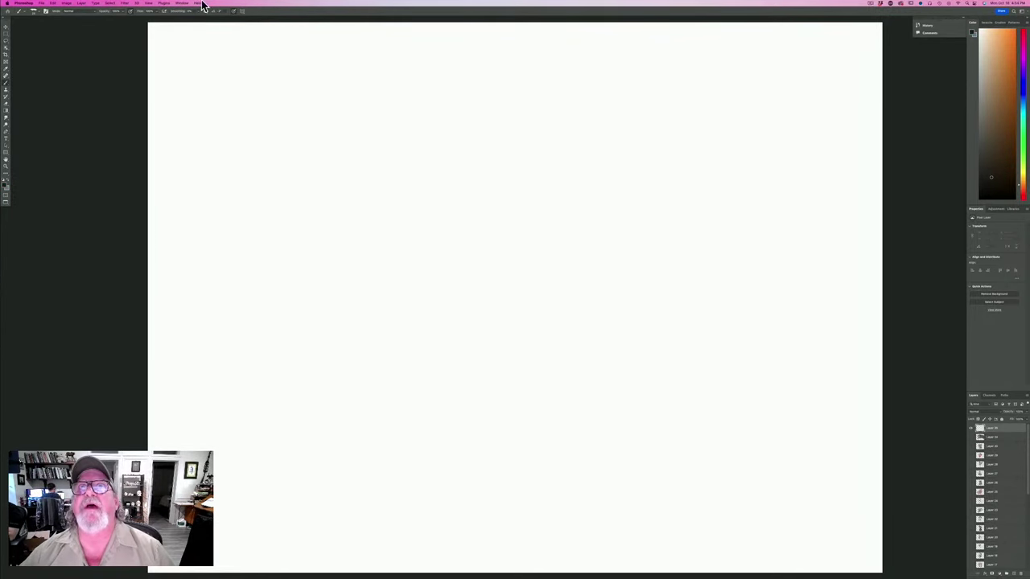
{"action": "key", "text": "Tab"}
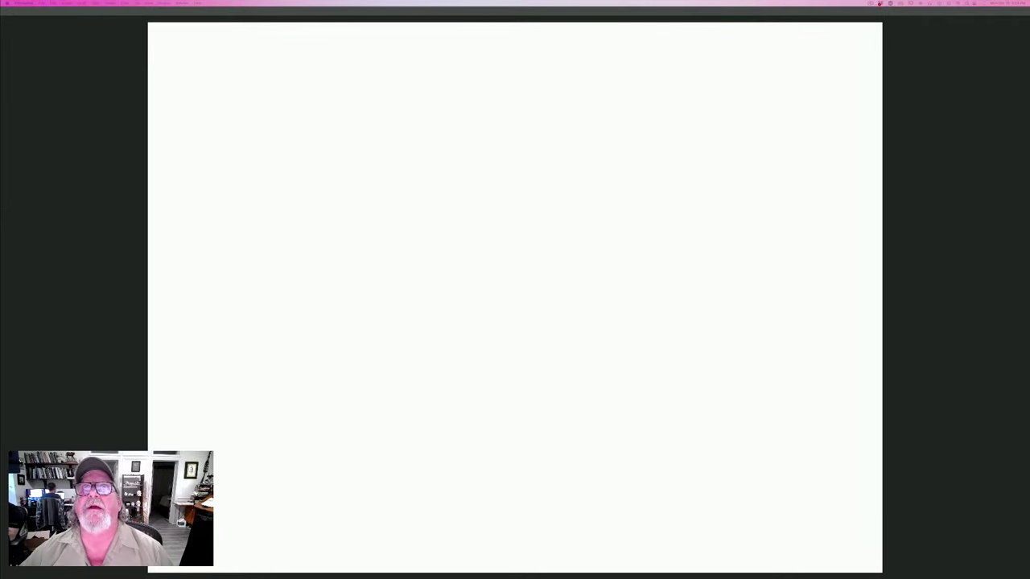
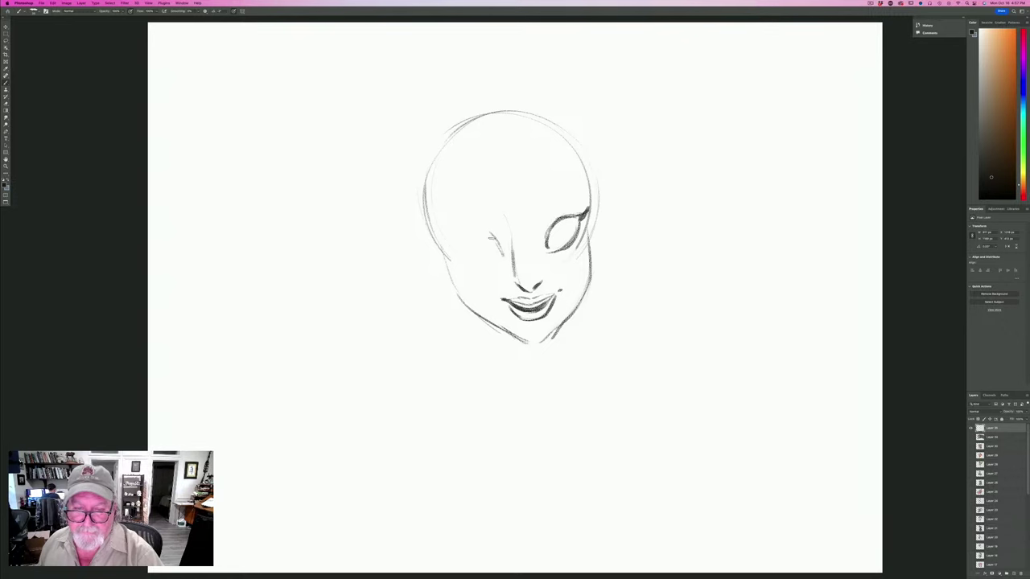
Outline the missing almond-shaped eye on the new face sketch and thicken the upper lids and corners of both eyes.
{"action": "mouse_move", "coordinate": [468, 231]}
{"action": "left_mouse_down"}
{"action": "mouse_move", "coordinate": [496, 236]}
{"action": "mouse_move", "coordinate": [451, 234]}
{"action": "mouse_move", "coordinate": [497, 256]}
{"action": "left_mouse_up"}
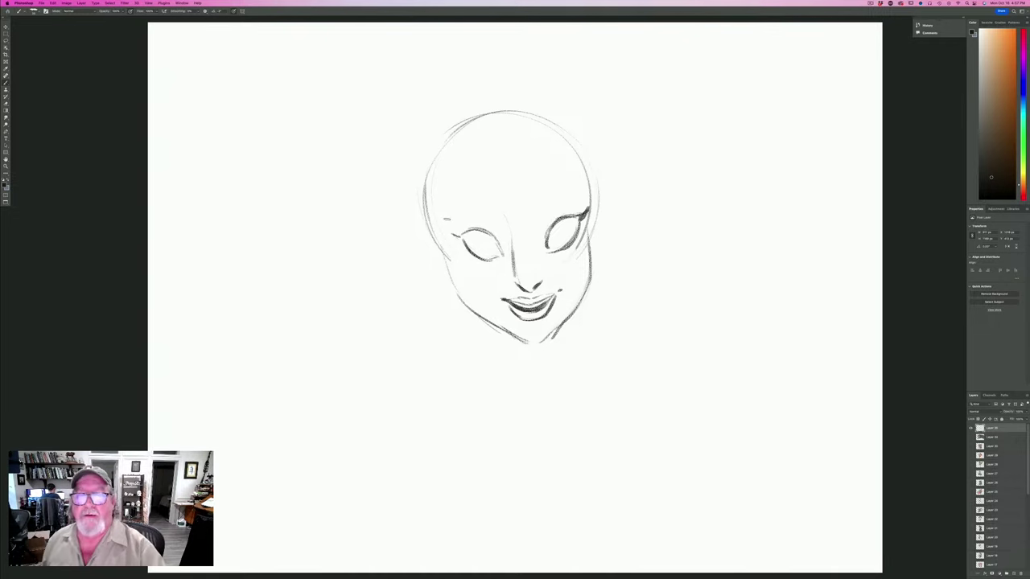
{"action": "mouse_move", "coordinate": [480, 233]}
{"action": "left_mouse_down"}
{"action": "mouse_move", "coordinate": [499, 241]}
{"action": "mouse_move", "coordinate": [462, 234]}
{"action": "left_mouse_up"}
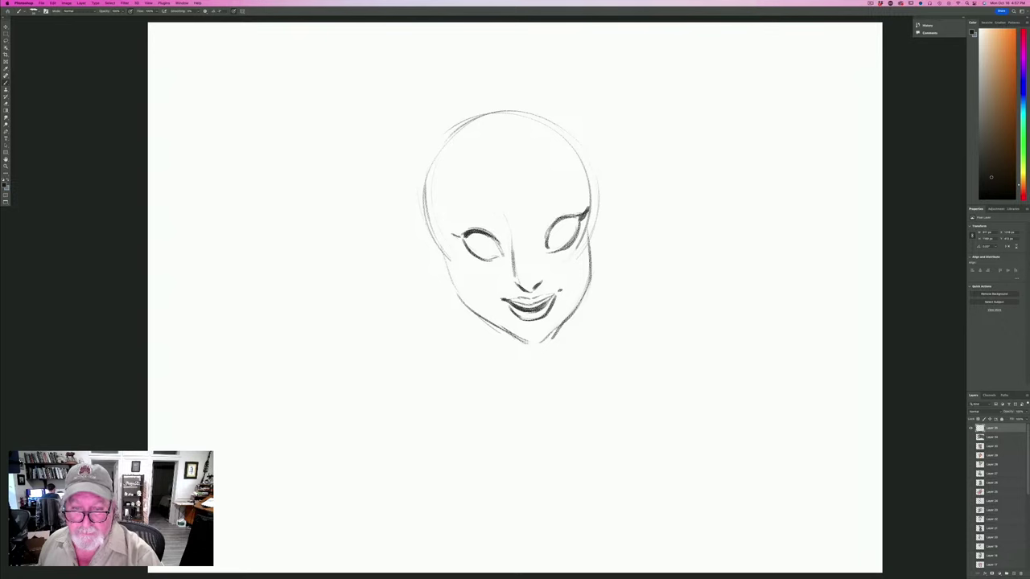
{"action": "left_click_drag", "start_coordinate": [555, 225], "coordinate": [580, 214]}
{"action": "mouse_move", "coordinate": [563, 219]}
{"action": "left_mouse_down"}
{"action": "mouse_move", "coordinate": [576, 212]}
{"action": "mouse_move", "coordinate": [546, 241]}
{"action": "mouse_move", "coordinate": [576, 218]}
{"action": "left_mouse_up"}
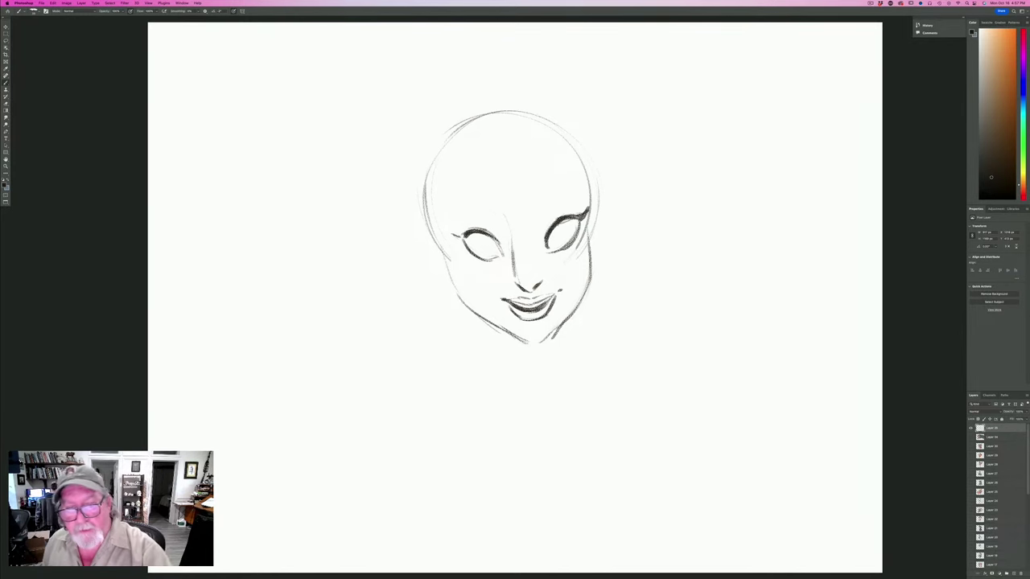
{"action": "left_click_drag", "start_coordinate": [502, 238], "coordinate": [494, 253]}
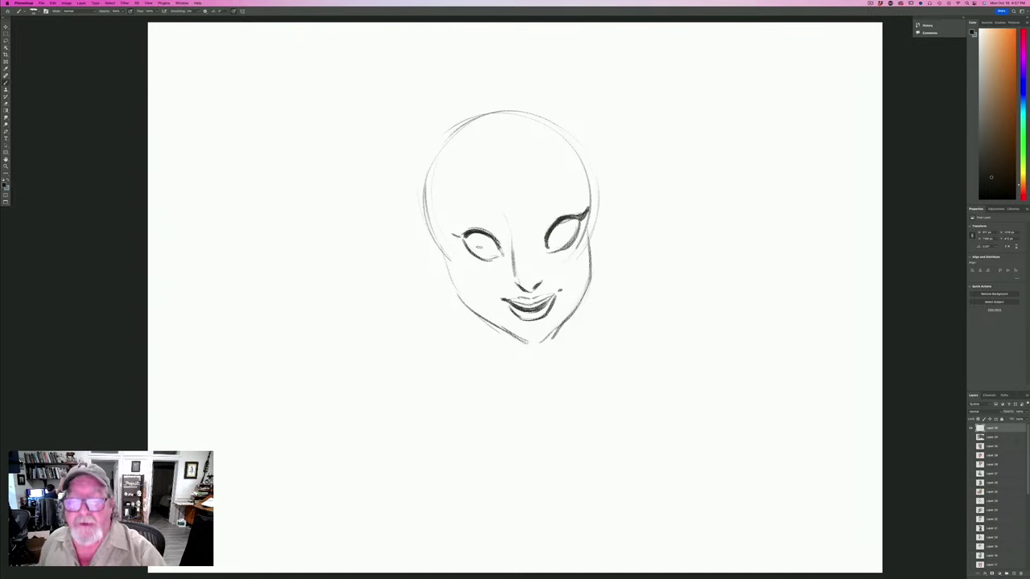
{"action": "left_click_drag", "start_coordinate": [491, 243], "coordinate": [502, 256]}
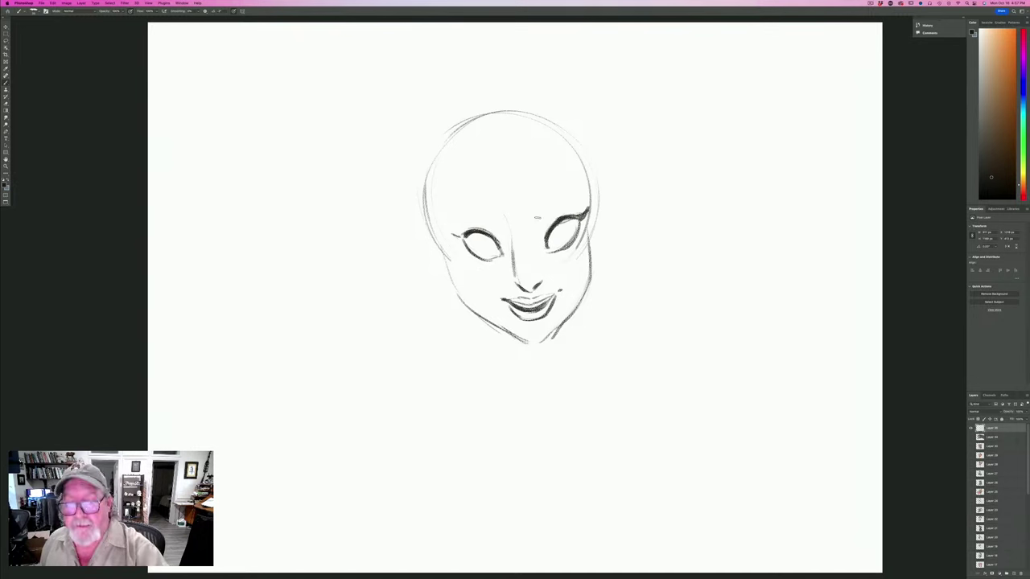
Draw and darken the irises in both eyes, leaving small highlights, and sketch thick dark eyebrows above them.
{"action": "left_click_drag", "start_coordinate": [569, 225], "coordinate": [553, 244]}
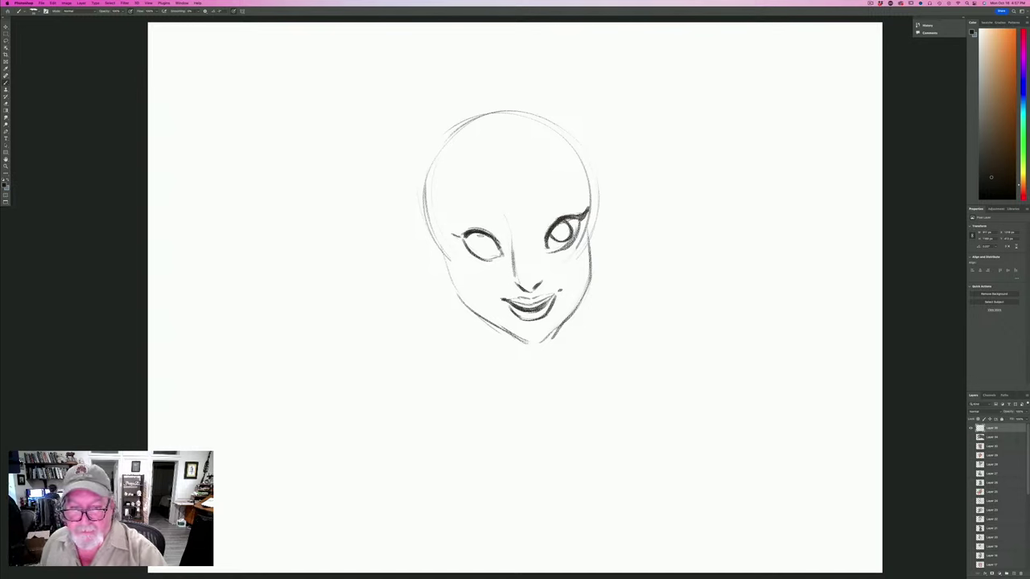
{"action": "mouse_move", "coordinate": [481, 237]}
{"action": "left_mouse_down"}
{"action": "mouse_move", "coordinate": [475, 251]}
{"action": "mouse_move", "coordinate": [497, 254]}
{"action": "mouse_move", "coordinate": [484, 249]}
{"action": "left_mouse_up"}
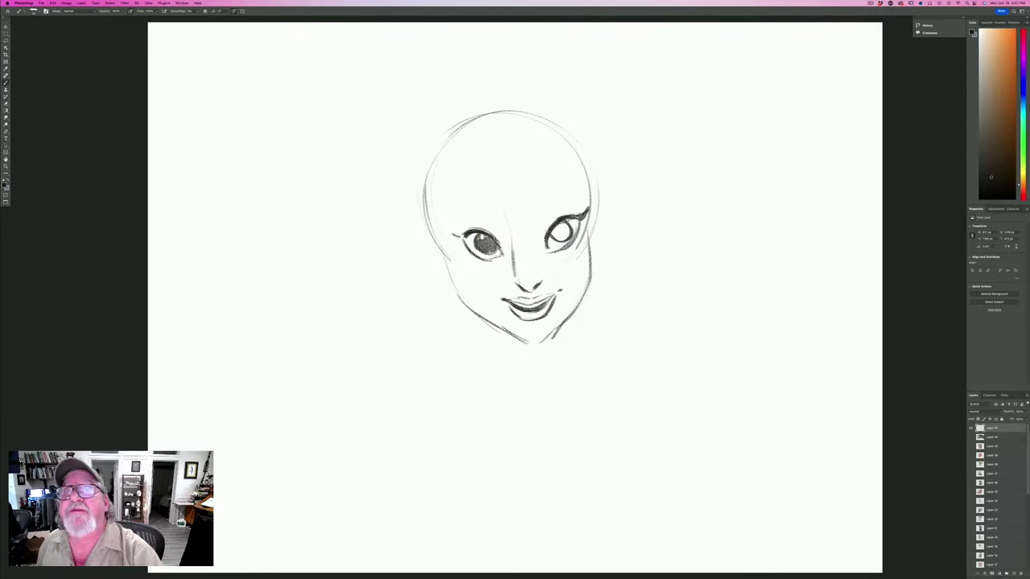
{"action": "mouse_move", "coordinate": [546, 235]}
{"action": "left_mouse_down"}
{"action": "mouse_move", "coordinate": [558, 245]}
{"action": "mouse_move", "coordinate": [565, 230]}
{"action": "mouse_move", "coordinate": [569, 239]}
{"action": "mouse_move", "coordinate": [552, 240]}
{"action": "left_mouse_up"}
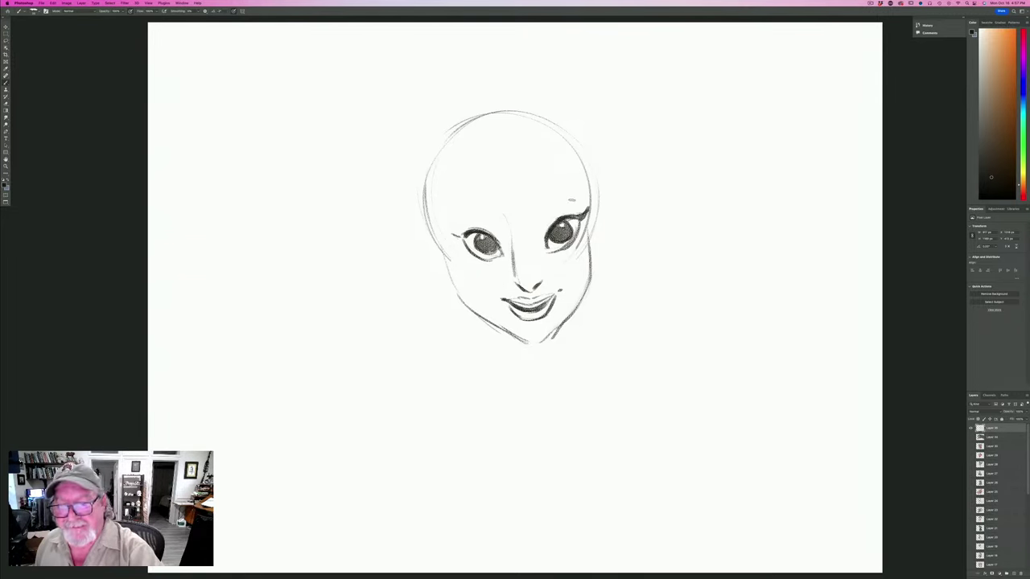
{"action": "mouse_move", "coordinate": [581, 198]}
{"action": "left_mouse_down"}
{"action": "mouse_move", "coordinate": [529, 197]}
{"action": "mouse_move", "coordinate": [543, 190]}
{"action": "mouse_move", "coordinate": [561, 193]}
{"action": "mouse_move", "coordinate": [492, 211]}
{"action": "mouse_move", "coordinate": [493, 201]}
{"action": "mouse_move", "coordinate": [480, 207]}
{"action": "mouse_move", "coordinate": [488, 198]}
{"action": "mouse_move", "coordinate": [453, 213]}
{"action": "mouse_move", "coordinate": [492, 196]}
{"action": "mouse_move", "coordinate": [454, 213]}
{"action": "left_mouse_up"}
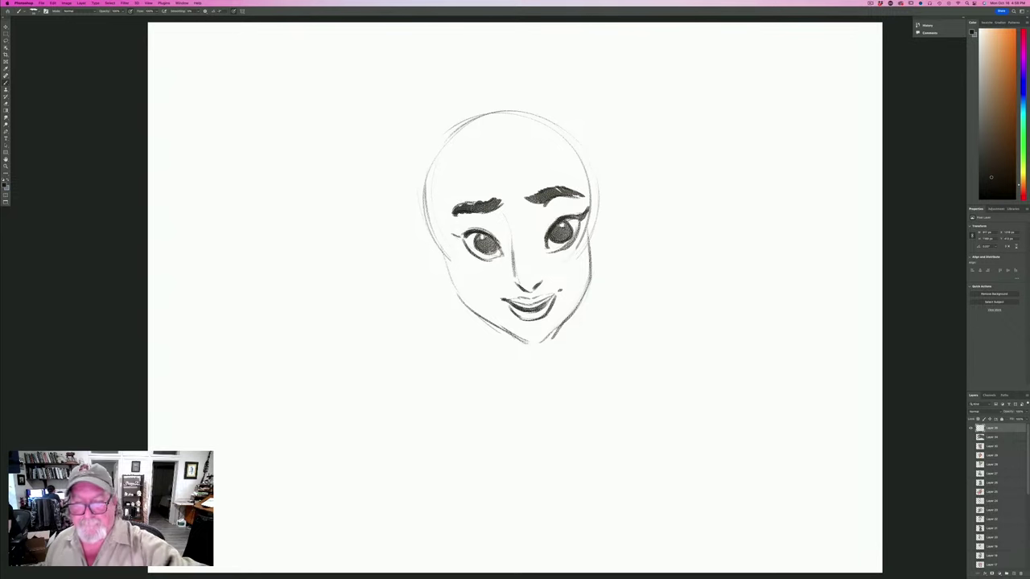
Fill both lips with dark shading and strengthen the cheek, jaw and chin contour of the face sketch.
{"action": "mouse_move", "coordinate": [555, 295]}
{"action": "left_mouse_down"}
{"action": "mouse_move", "coordinate": [508, 300]}
{"action": "mouse_move", "coordinate": [535, 299]}
{"action": "mouse_move", "coordinate": [544, 312]}
{"action": "mouse_move", "coordinate": [527, 319]}
{"action": "mouse_move", "coordinate": [506, 301]}
{"action": "left_mouse_up"}
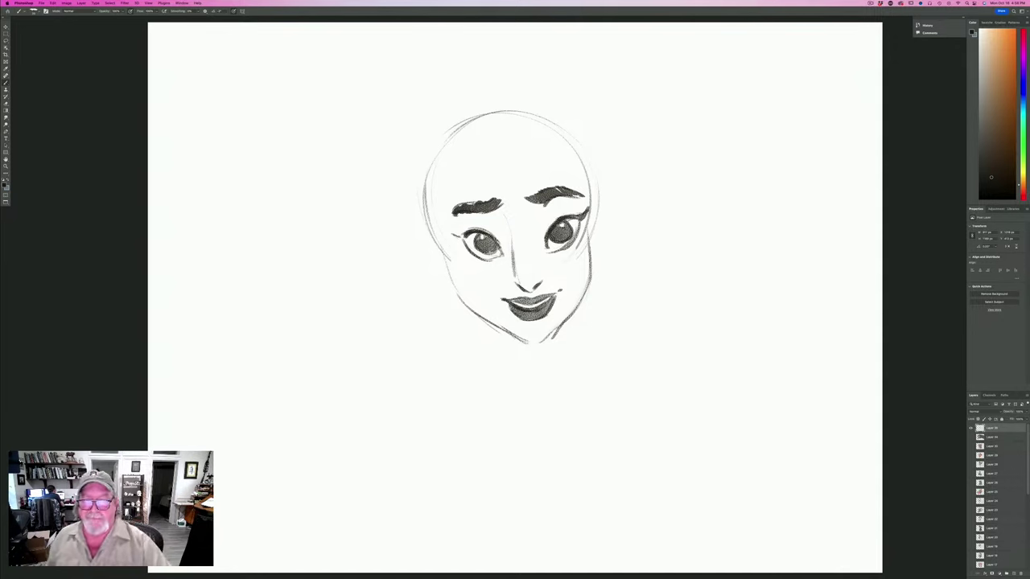
{"action": "mouse_move", "coordinate": [451, 258]}
{"action": "left_mouse_down"}
{"action": "mouse_move", "coordinate": [457, 291]}
{"action": "mouse_move", "coordinate": [476, 312]}
{"action": "mouse_move", "coordinate": [542, 343]}
{"action": "mouse_move", "coordinate": [565, 320]}
{"action": "mouse_move", "coordinate": [590, 259]}
{"action": "left_mouse_up"}
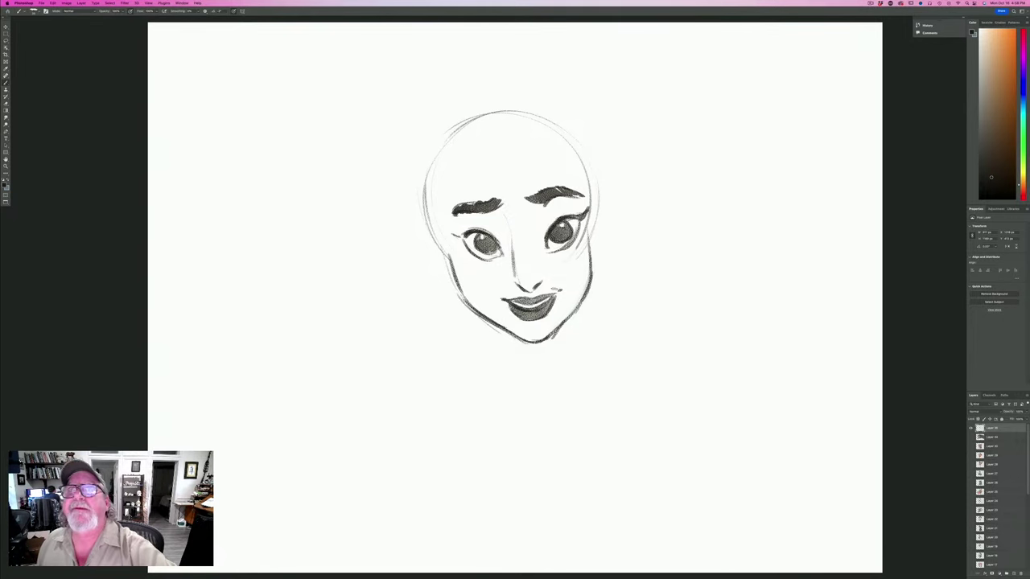
Sketch a curved, pointed inner hair contour beside the cheek on each side of the face.
{"action": "mouse_move", "coordinate": [597, 218]}
{"action": "left_mouse_down"}
{"action": "mouse_move", "coordinate": [643, 255]}
{"action": "mouse_move", "coordinate": [605, 291]}
{"action": "left_mouse_up"}
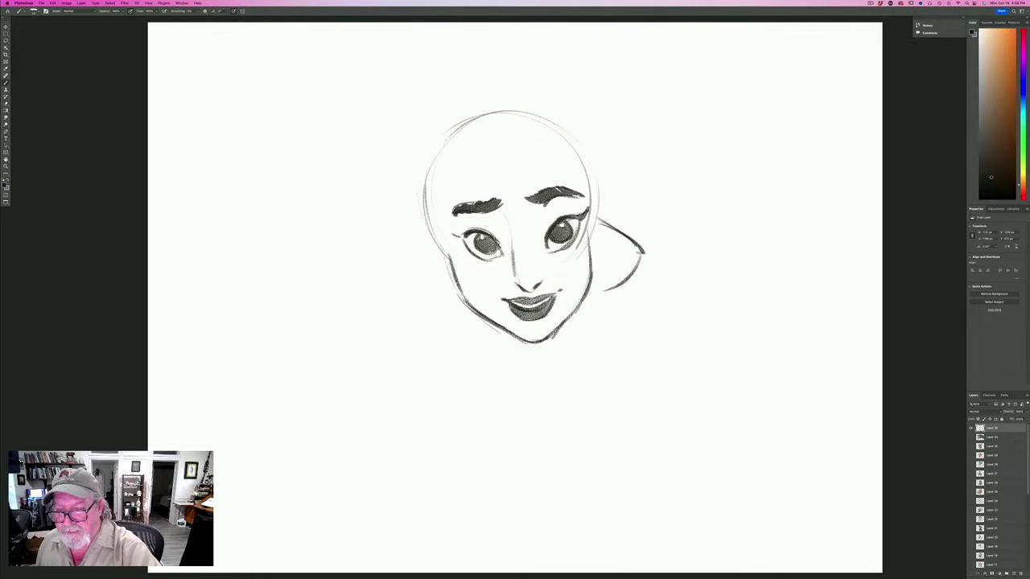
{"action": "left_click_drag", "start_coordinate": [642, 251], "coordinate": [596, 291]}
{"action": "mouse_move", "coordinate": [435, 246]}
{"action": "left_mouse_down"}
{"action": "mouse_move", "coordinate": [414, 292]}
{"action": "mouse_move", "coordinate": [460, 310]}
{"action": "mouse_move", "coordinate": [420, 306]}
{"action": "left_mouse_up"}
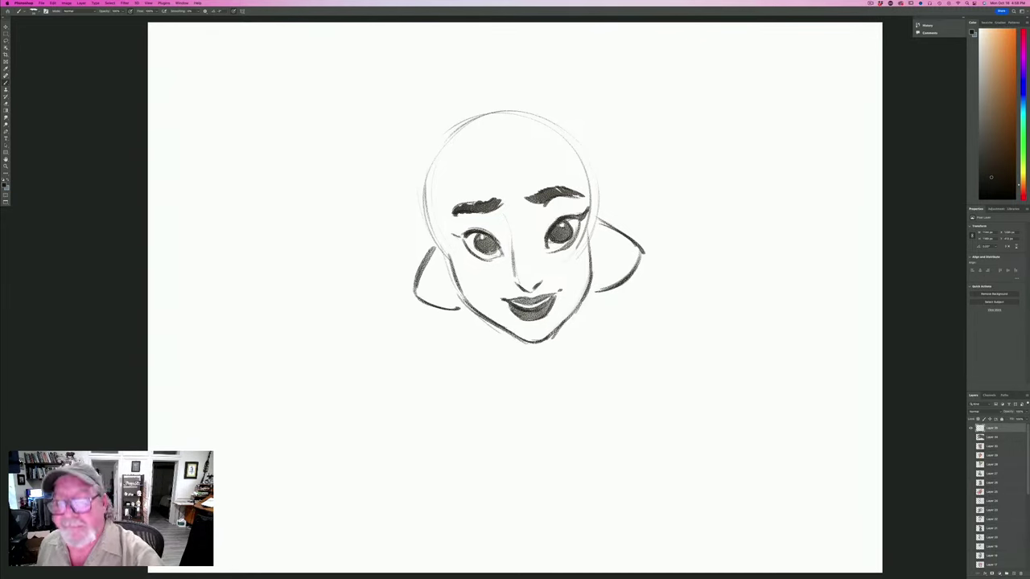
Darken the pupils in both irises and thicken the winged lashes at the outer eye corners.
{"action": "mouse_move", "coordinate": [558, 230]}
{"action": "left_mouse_down"}
{"action": "mouse_move", "coordinate": [571, 227]}
{"action": "mouse_move", "coordinate": [558, 225]}
{"action": "left_mouse_up"}
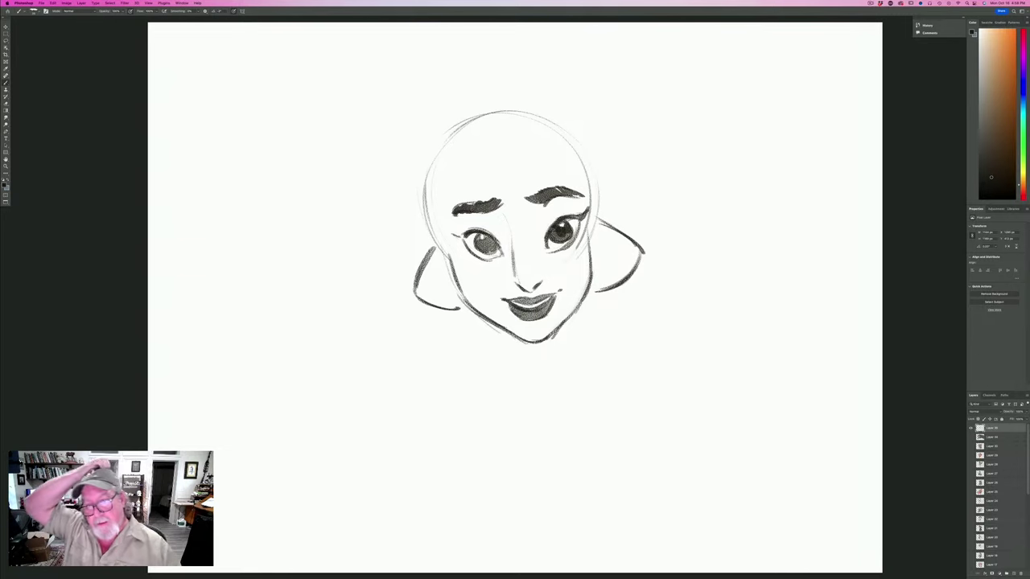
{"action": "mouse_move", "coordinate": [484, 246]}
{"action": "left_mouse_down"}
{"action": "mouse_move", "coordinate": [493, 241]}
{"action": "mouse_move", "coordinate": [485, 236]}
{"action": "left_mouse_up"}
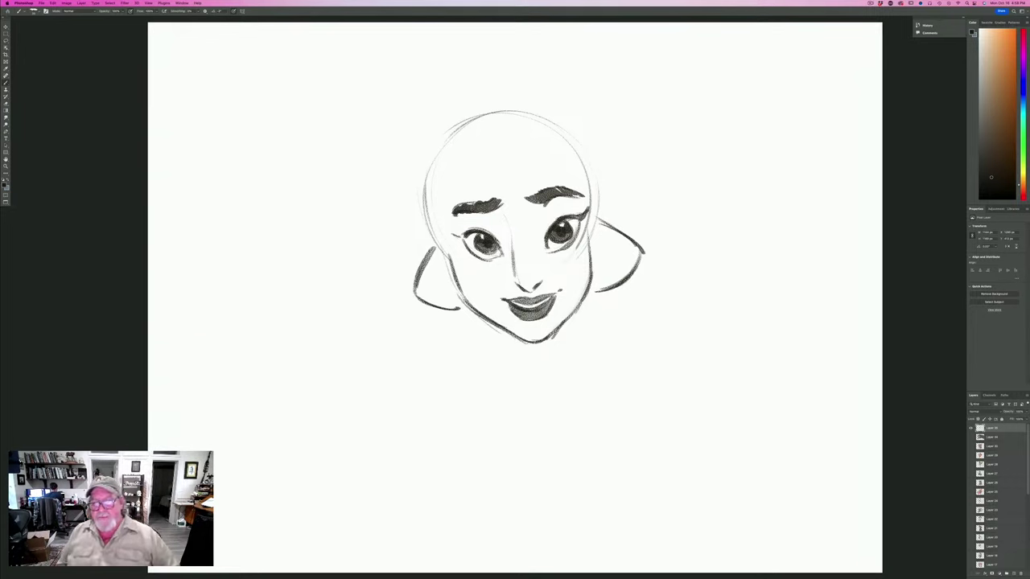
{"action": "left_click_drag", "start_coordinate": [450, 238], "coordinate": [463, 233]}
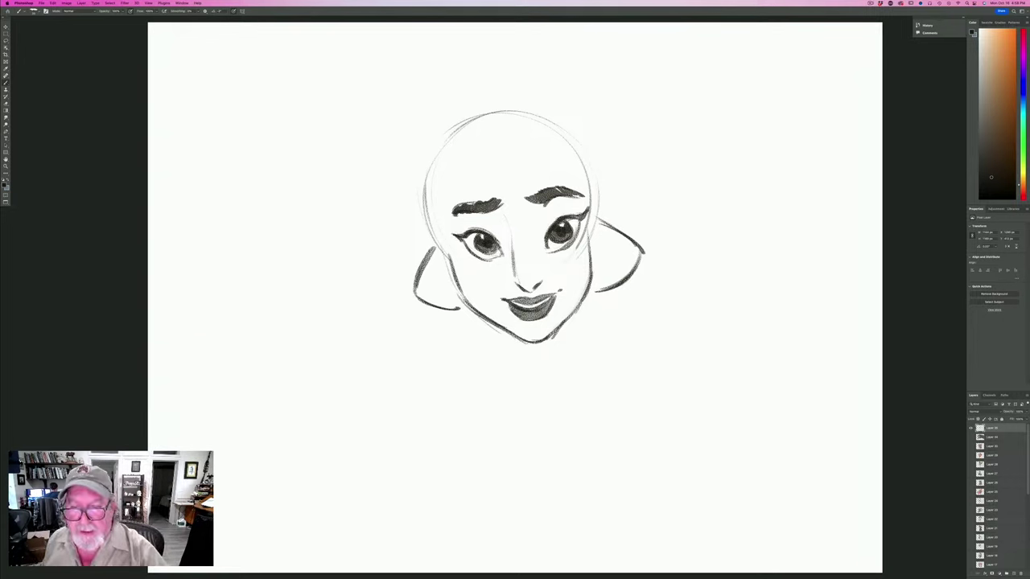
{"action": "left_click_drag", "start_coordinate": [571, 219], "coordinate": [586, 211]}
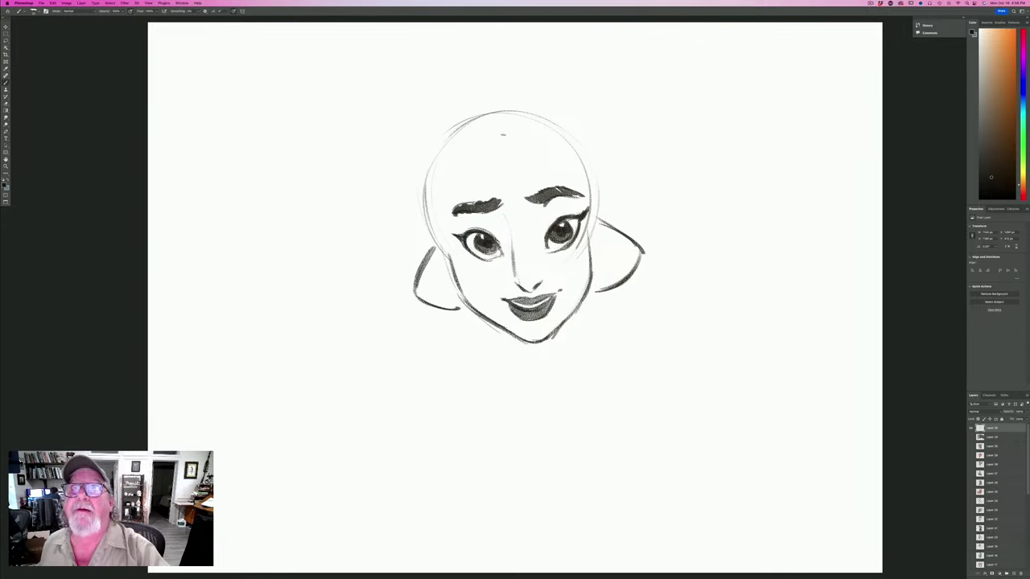
Draw a large oval jewel with a double rim above the forehead and shade it dark, leaving light highlights.
{"action": "left_click_drag", "start_coordinate": [522, 156], "coordinate": [500, 170]}
{"action": "mouse_move", "coordinate": [488, 126]}
{"action": "left_mouse_down"}
{"action": "mouse_move", "coordinate": [495, 168]}
{"action": "mouse_move", "coordinate": [484, 158]}
{"action": "left_mouse_up"}
{"action": "mouse_move", "coordinate": [499, 109]}
{"action": "left_mouse_down"}
{"action": "mouse_move", "coordinate": [527, 138]}
{"action": "mouse_move", "coordinate": [487, 112]}
{"action": "mouse_move", "coordinate": [480, 149]}
{"action": "mouse_move", "coordinate": [495, 167]}
{"action": "mouse_move", "coordinate": [528, 129]}
{"action": "mouse_move", "coordinate": [515, 110]}
{"action": "mouse_move", "coordinate": [491, 107]}
{"action": "mouse_move", "coordinate": [479, 132]}
{"action": "left_mouse_up"}
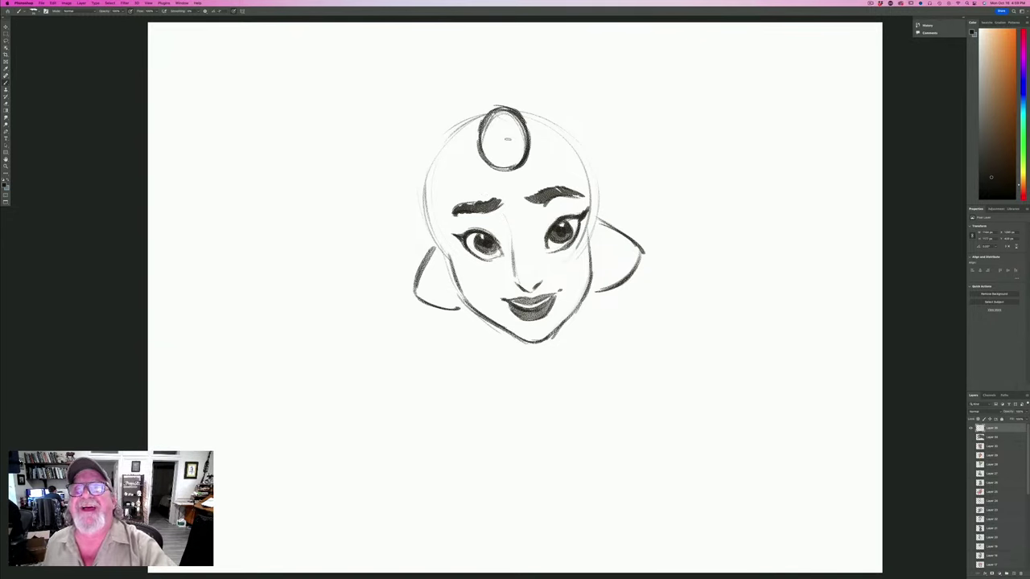
{"action": "mouse_move", "coordinate": [517, 117]}
{"action": "left_mouse_down"}
{"action": "mouse_move", "coordinate": [488, 112]}
{"action": "mouse_move", "coordinate": [487, 149]}
{"action": "mouse_move", "coordinate": [507, 159]}
{"action": "mouse_move", "coordinate": [517, 145]}
{"action": "mouse_move", "coordinate": [507, 157]}
{"action": "left_mouse_up"}
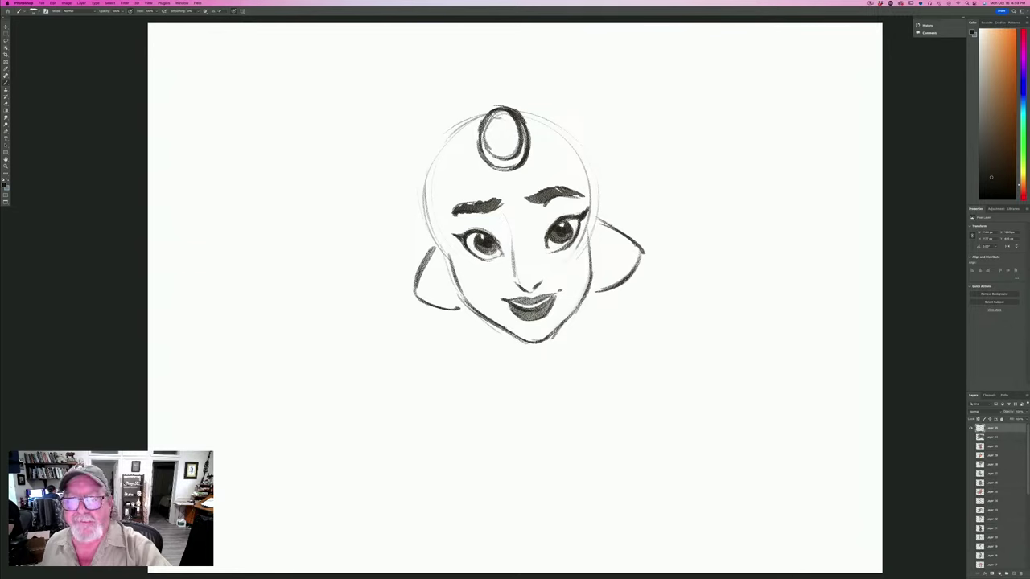
{"action": "left_click_drag", "start_coordinate": [497, 116], "coordinate": [515, 138]}
{"action": "mouse_move", "coordinate": [511, 134]}
{"action": "left_mouse_down"}
{"action": "mouse_move", "coordinate": [492, 126]}
{"action": "mouse_move", "coordinate": [487, 143]}
{"action": "mouse_move", "coordinate": [505, 111]}
{"action": "mouse_move", "coordinate": [485, 149]}
{"action": "mouse_move", "coordinate": [518, 137]}
{"action": "mouse_move", "coordinate": [495, 150]}
{"action": "left_mouse_up"}
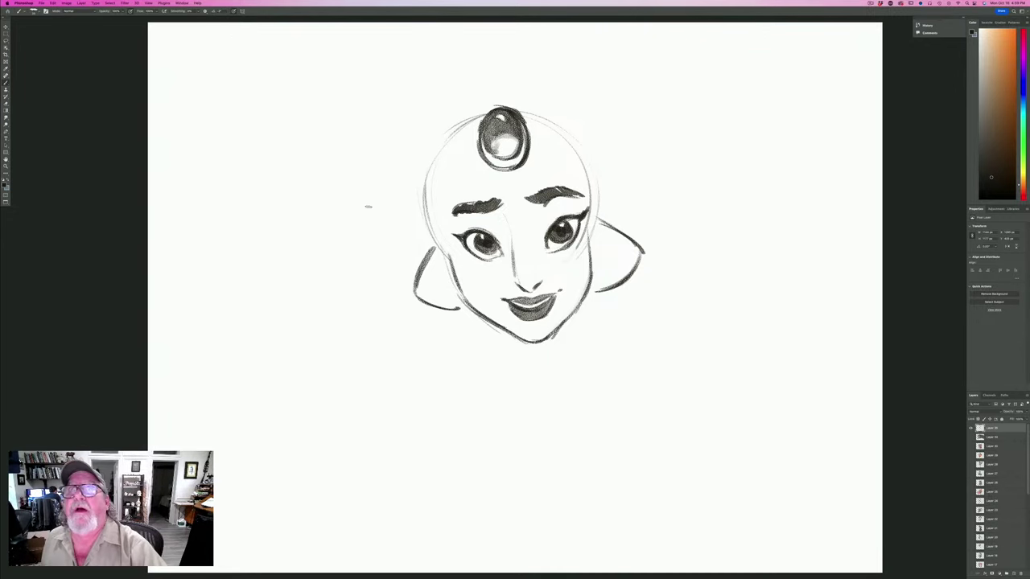
Draw the parted hairline sweeping from below the jewel across both sides of the forehead to the temples.
{"action": "mouse_move", "coordinate": [509, 172]}
{"action": "left_mouse_down"}
{"action": "mouse_move", "coordinate": [605, 203]}
{"action": "mouse_move", "coordinate": [588, 224]}
{"action": "left_mouse_up"}
{"action": "left_click_drag", "start_coordinate": [513, 175], "coordinate": [607, 206]}
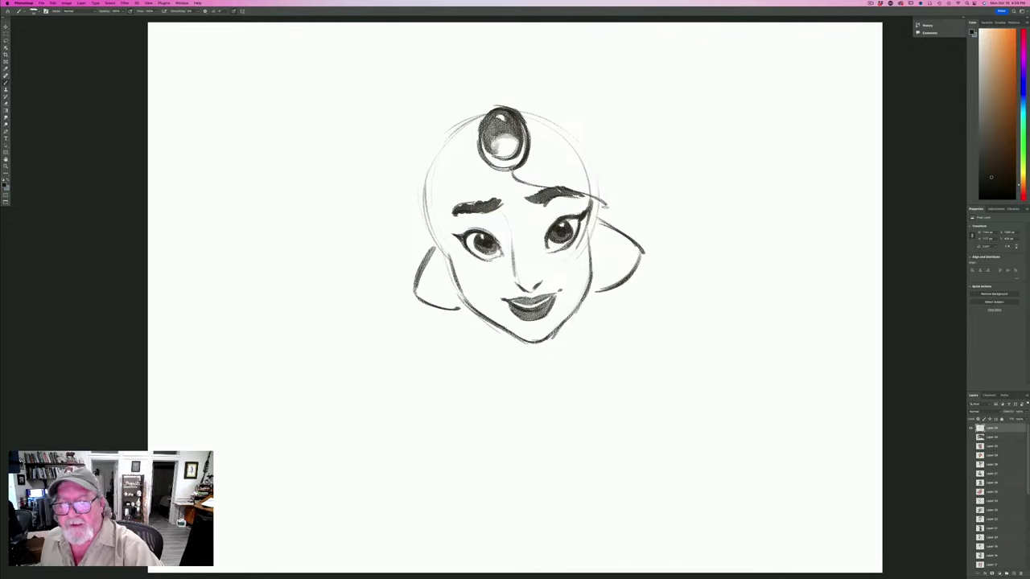
{"action": "mouse_move", "coordinate": [511, 170]}
{"action": "left_mouse_down"}
{"action": "mouse_move", "coordinate": [504, 190]}
{"action": "mouse_move", "coordinate": [416, 231]}
{"action": "left_mouse_up"}
{"action": "mouse_move", "coordinate": [434, 218]}
{"action": "left_mouse_down"}
{"action": "mouse_move", "coordinate": [423, 238]}
{"action": "mouse_move", "coordinate": [444, 242]}
{"action": "mouse_move", "coordinate": [447, 254]}
{"action": "left_mouse_up"}
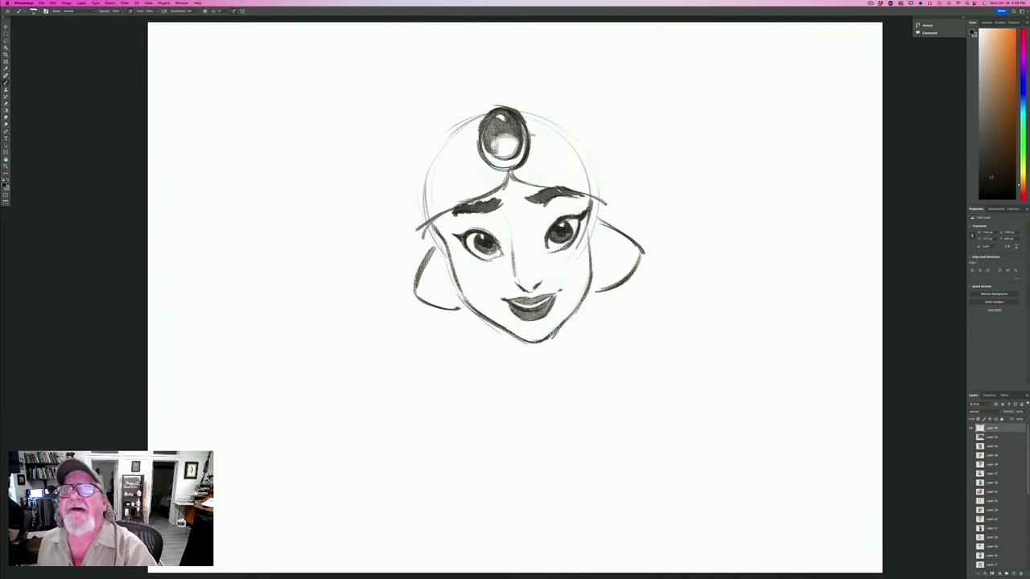
{"action": "mouse_move", "coordinate": [535, 135]}
{"action": "left_mouse_down"}
{"action": "mouse_move", "coordinate": [576, 139]}
{"action": "mouse_move", "coordinate": [710, 278]}
{"action": "left_mouse_up"}
{"action": "left_click_drag", "start_coordinate": [697, 216], "coordinate": [674, 301]}
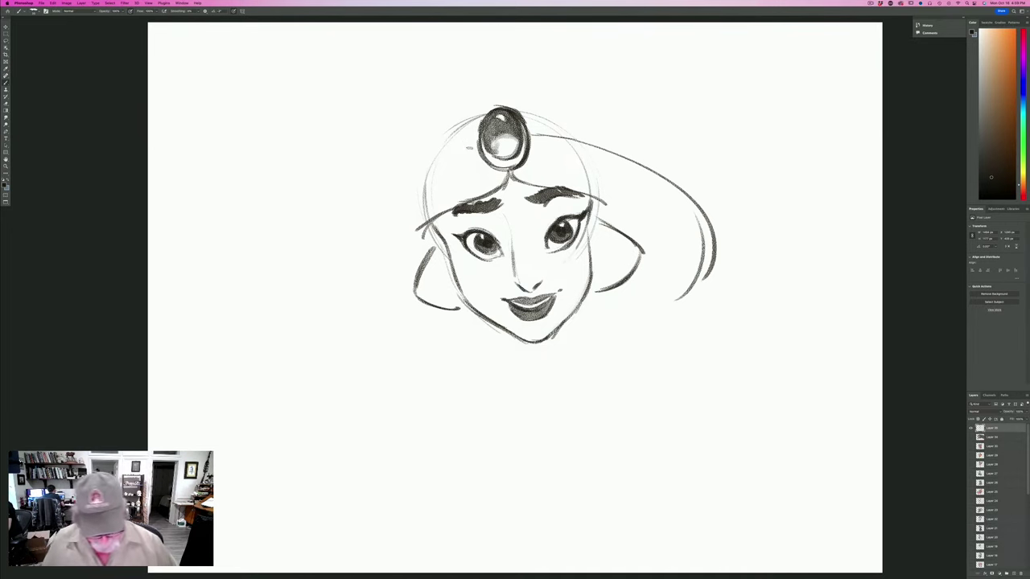
{"action": "key", "text": "super+z"}
{"action": "key", "text": "super+z"}
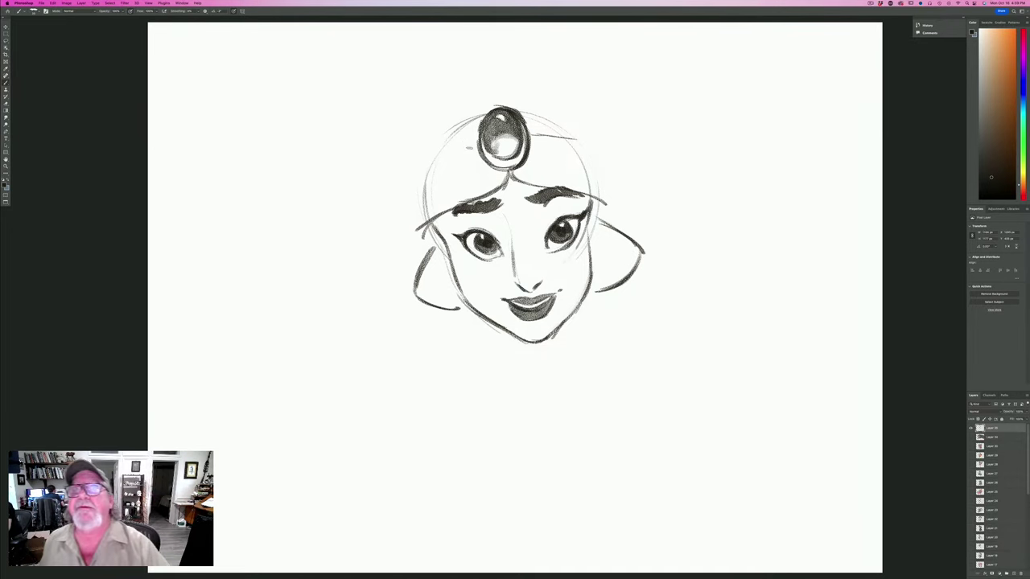
Outline full, rounded hair volumes from the jewel down past the cheeks on both sides of the head.
{"action": "left_click_drag", "start_coordinate": [681, 176], "coordinate": [658, 280]}
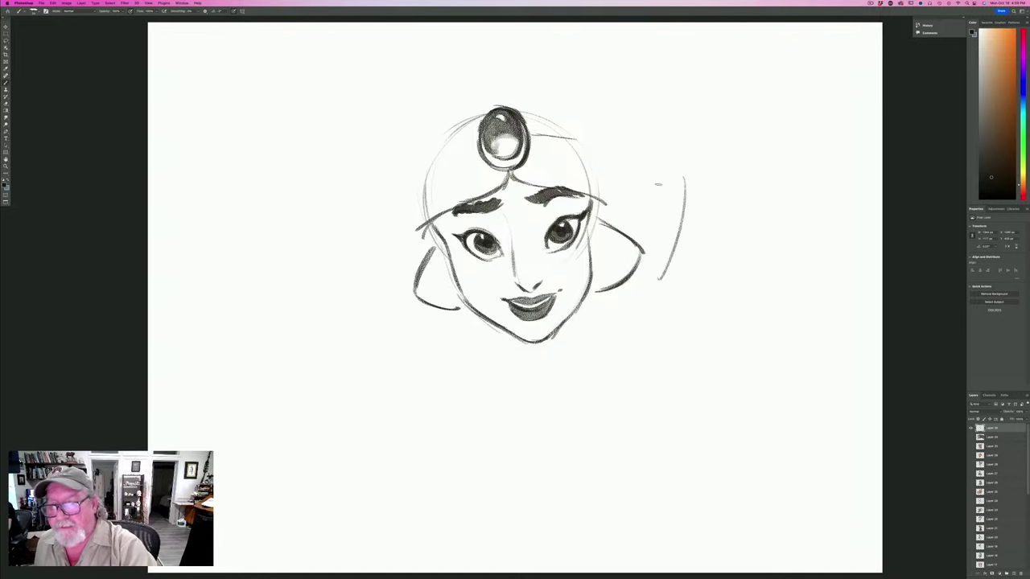
{"action": "mouse_move", "coordinate": [553, 135]}
{"action": "left_mouse_down"}
{"action": "mouse_move", "coordinate": [599, 139]}
{"action": "mouse_move", "coordinate": [684, 223]}
{"action": "mouse_move", "coordinate": [661, 267]}
{"action": "mouse_move", "coordinate": [604, 321]}
{"action": "left_mouse_up"}
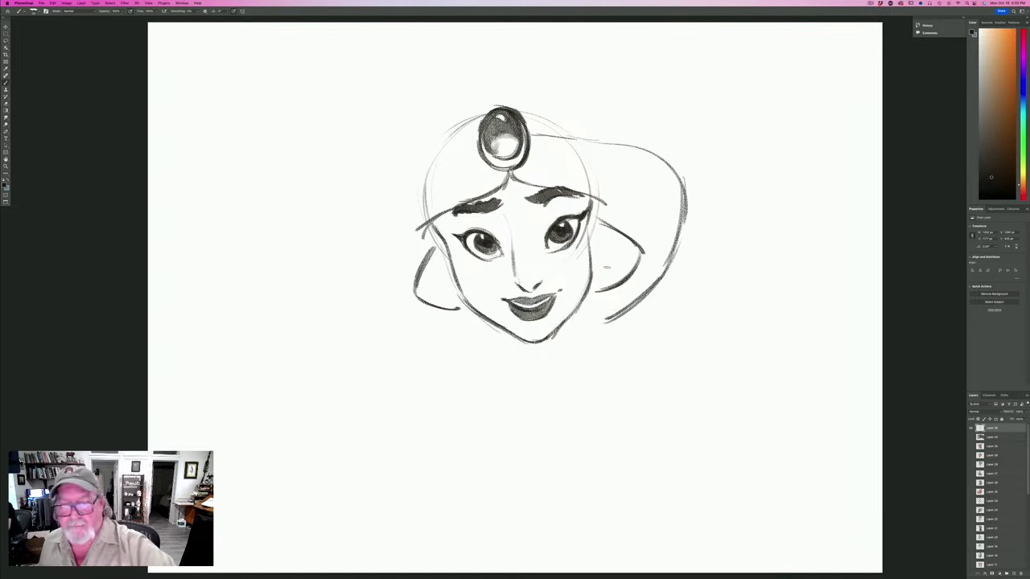
{"action": "mouse_move", "coordinate": [477, 147]}
{"action": "left_mouse_down"}
{"action": "mouse_move", "coordinate": [410, 175]}
{"action": "mouse_move", "coordinate": [362, 230]}
{"action": "mouse_move", "coordinate": [361, 281]}
{"action": "left_mouse_up"}
{"action": "left_click_drag", "start_coordinate": [359, 237], "coordinate": [371, 303]}
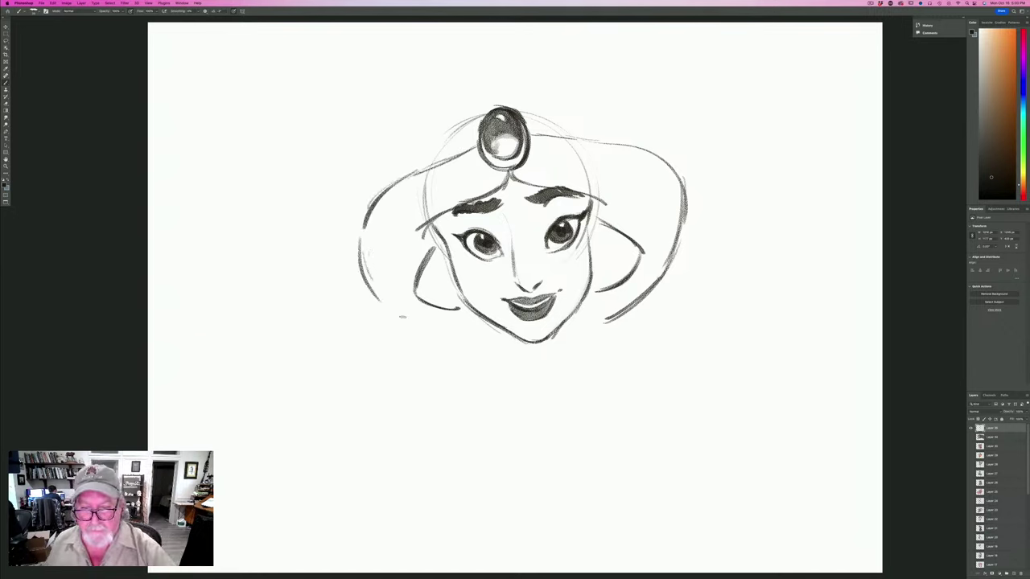
{"action": "left_click_drag", "start_coordinate": [370, 254], "coordinate": [457, 335]}
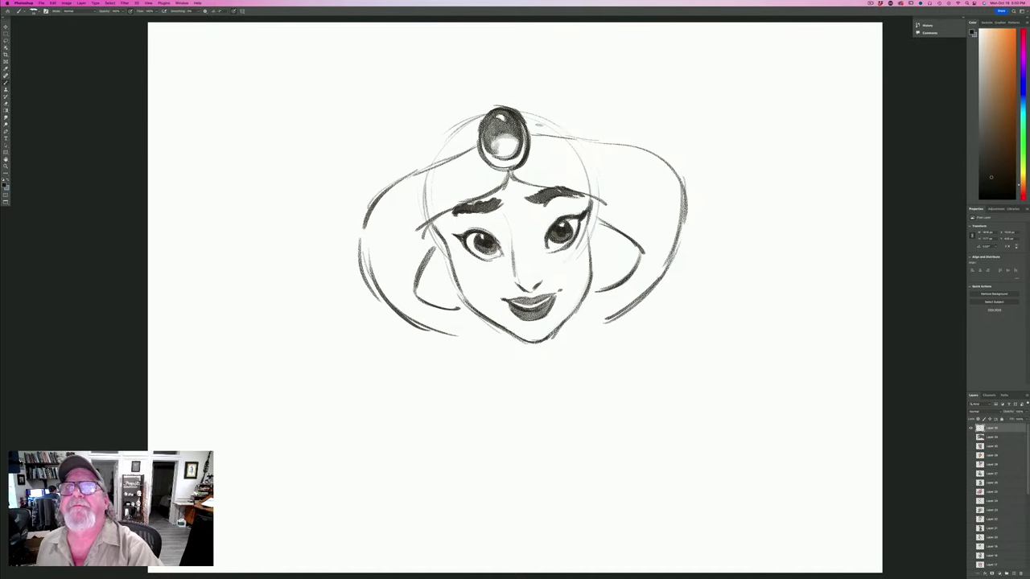
Draw the headband's upper edge and the crown of hair above the jewel, and extend the left hair volume's lower edge.
{"action": "left_click_drag", "start_coordinate": [547, 121], "coordinate": [593, 140]}
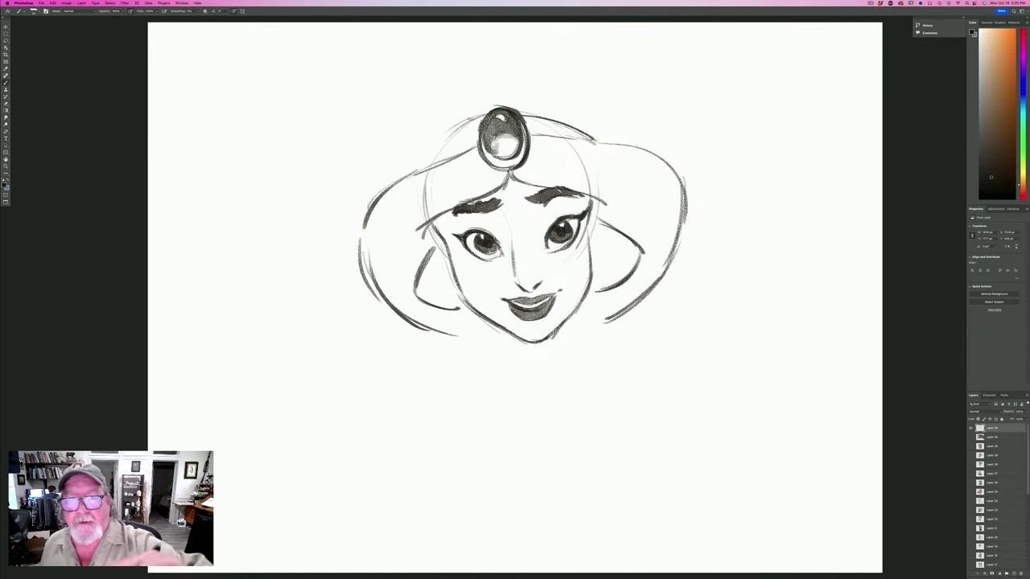
{"action": "left_click_drag", "start_coordinate": [478, 122], "coordinate": [431, 165]}
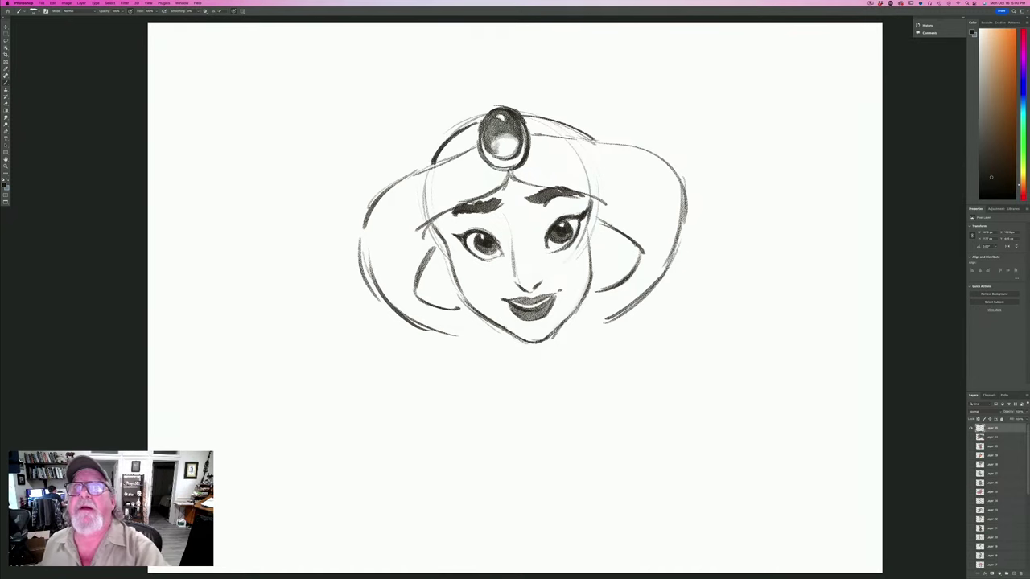
{"action": "mouse_move", "coordinate": [502, 79]}
{"action": "left_mouse_down"}
{"action": "mouse_move", "coordinate": [563, 95]}
{"action": "mouse_move", "coordinate": [597, 133]}
{"action": "mouse_move", "coordinate": [544, 83]}
{"action": "mouse_move", "coordinate": [488, 78]}
{"action": "mouse_move", "coordinate": [455, 95]}
{"action": "mouse_move", "coordinate": [427, 159]}
{"action": "left_mouse_up"}
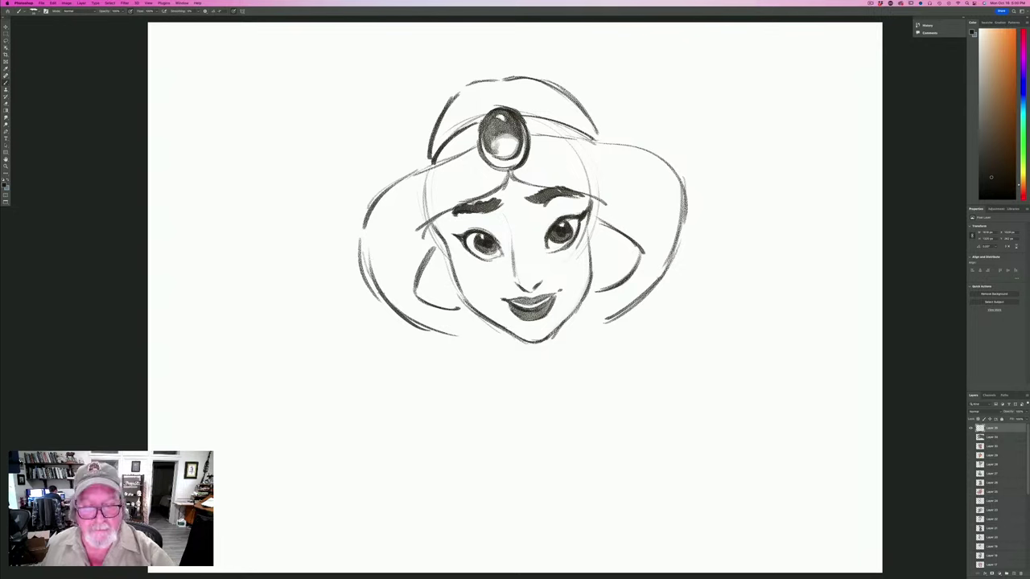
{"action": "mouse_move", "coordinate": [366, 285]}
{"action": "left_mouse_down"}
{"action": "mouse_move", "coordinate": [434, 332]}
{"action": "mouse_move", "coordinate": [480, 343]}
{"action": "left_mouse_up"}
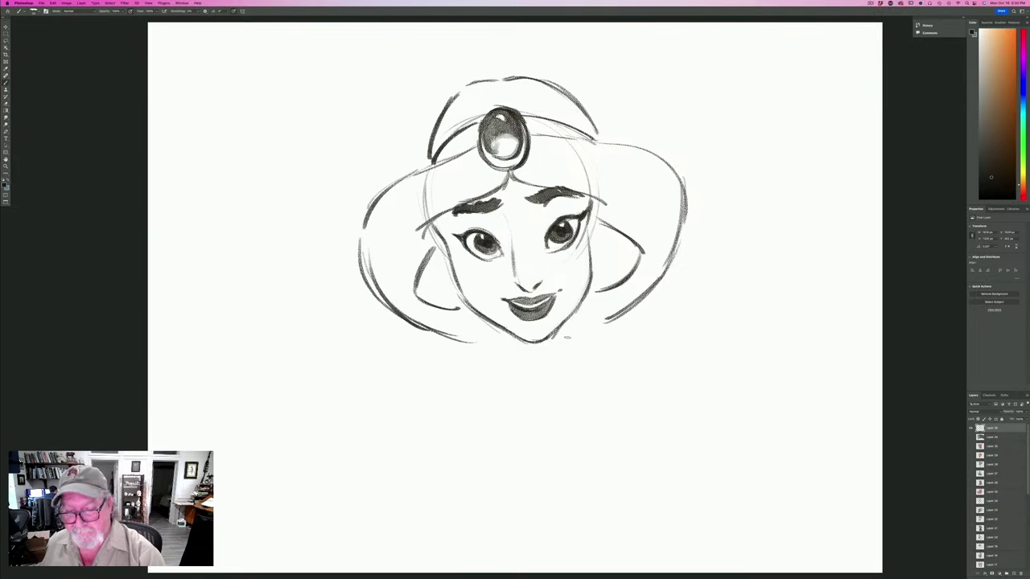
{"action": "left_click_drag", "start_coordinate": [565, 329], "coordinate": [600, 392]}
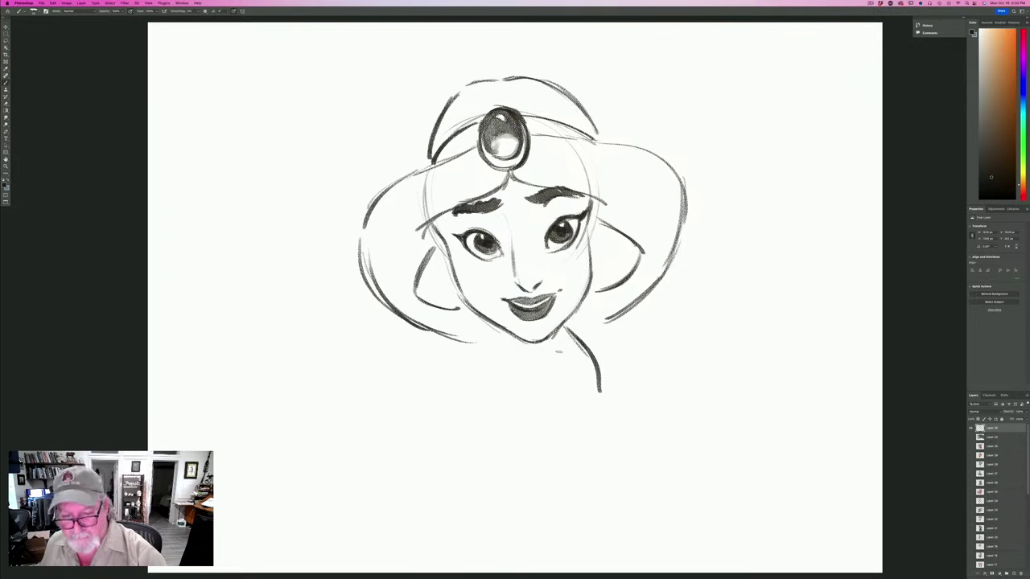
{"action": "left_click_drag", "start_coordinate": [480, 322], "coordinate": [405, 364]}
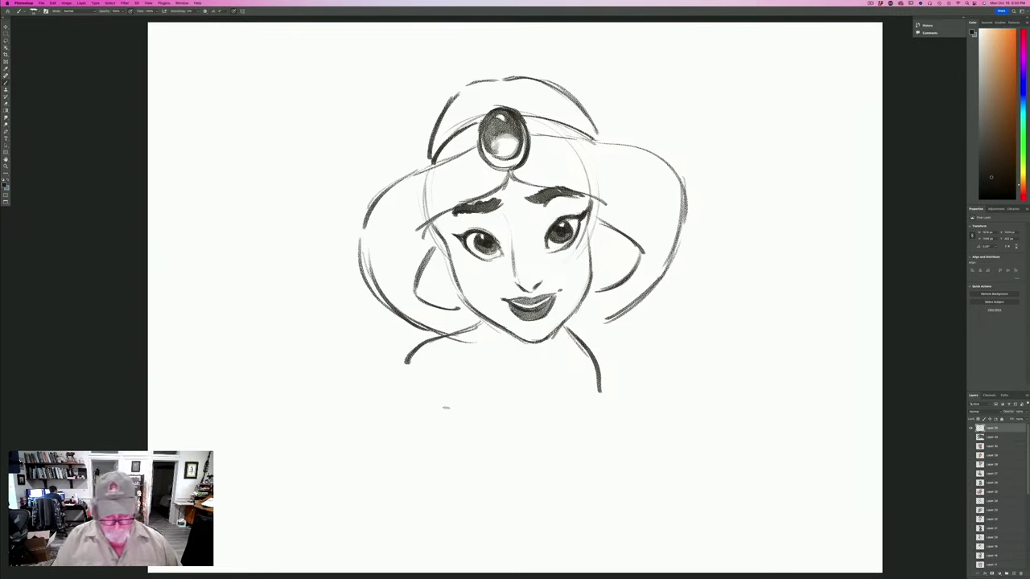
{"action": "key", "text": "super+z"}
{"action": "key", "text": "super+z"}
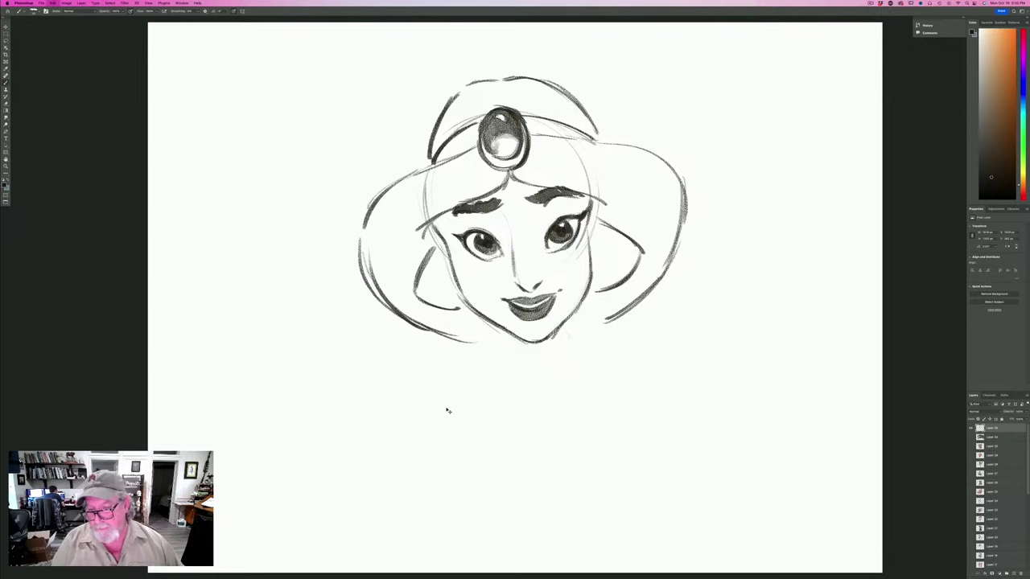
Sketch the neck with a wide pointed necklace below the chin, and outline both sloping shoulders.
{"action": "mouse_move", "coordinate": [473, 343]}
{"action": "left_mouse_down"}
{"action": "mouse_move", "coordinate": [451, 323]}
{"action": "mouse_move", "coordinate": [405, 367]}
{"action": "left_mouse_up"}
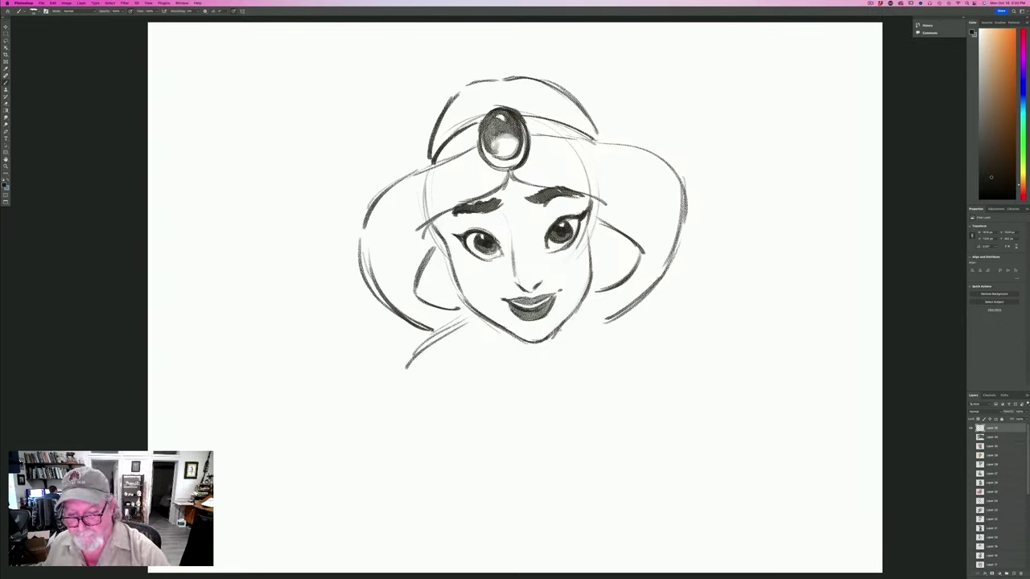
{"action": "left_click_drag", "start_coordinate": [559, 330], "coordinate": [550, 358]}
{"action": "mouse_move", "coordinate": [474, 322]}
{"action": "left_mouse_down"}
{"action": "mouse_move", "coordinate": [543, 368]}
{"action": "mouse_move", "coordinate": [555, 366]}
{"action": "mouse_move", "coordinate": [567, 392]}
{"action": "mouse_move", "coordinate": [491, 357]}
{"action": "mouse_move", "coordinate": [527, 384]}
{"action": "mouse_move", "coordinate": [565, 392]}
{"action": "left_mouse_up"}
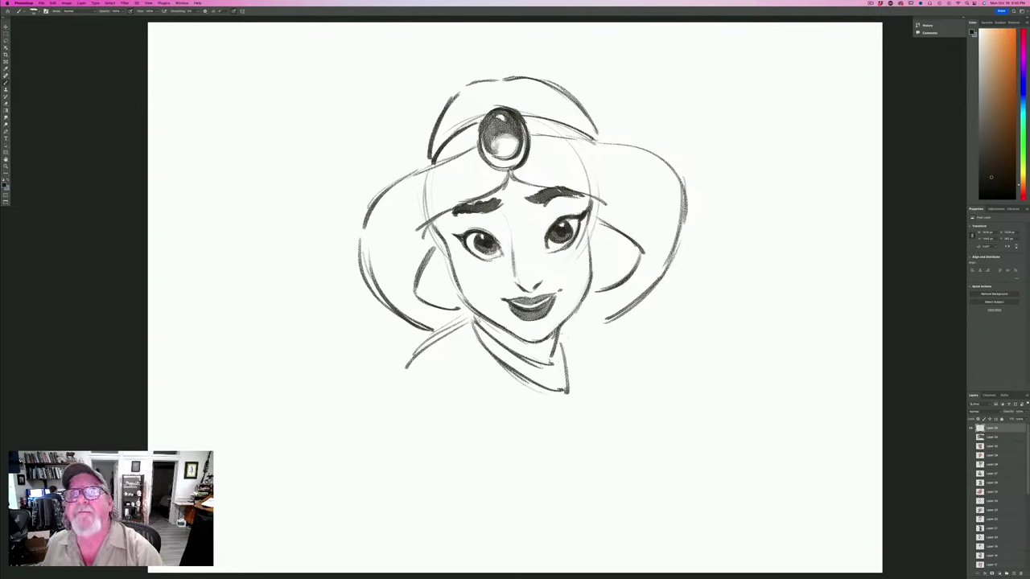
{"action": "mouse_move", "coordinate": [568, 320]}
{"action": "left_mouse_down"}
{"action": "mouse_move", "coordinate": [602, 337]}
{"action": "mouse_move", "coordinate": [609, 394]}
{"action": "left_mouse_up"}
{"action": "left_click_drag", "start_coordinate": [609, 343], "coordinate": [600, 406]}
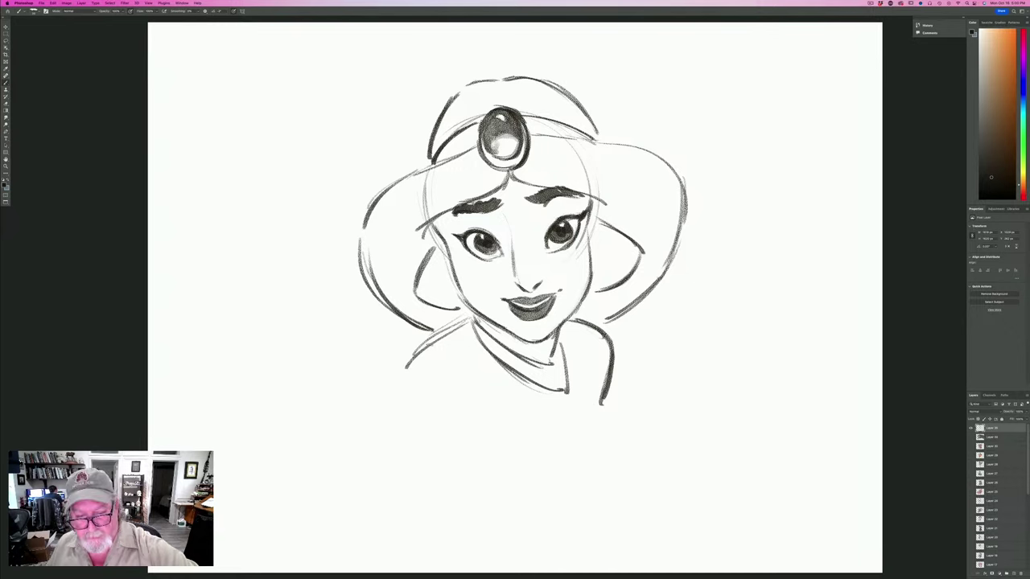
{"action": "left_click_drag", "start_coordinate": [471, 318], "coordinate": [399, 370]}
{"action": "left_click_drag", "start_coordinate": [442, 334], "coordinate": [386, 401]}
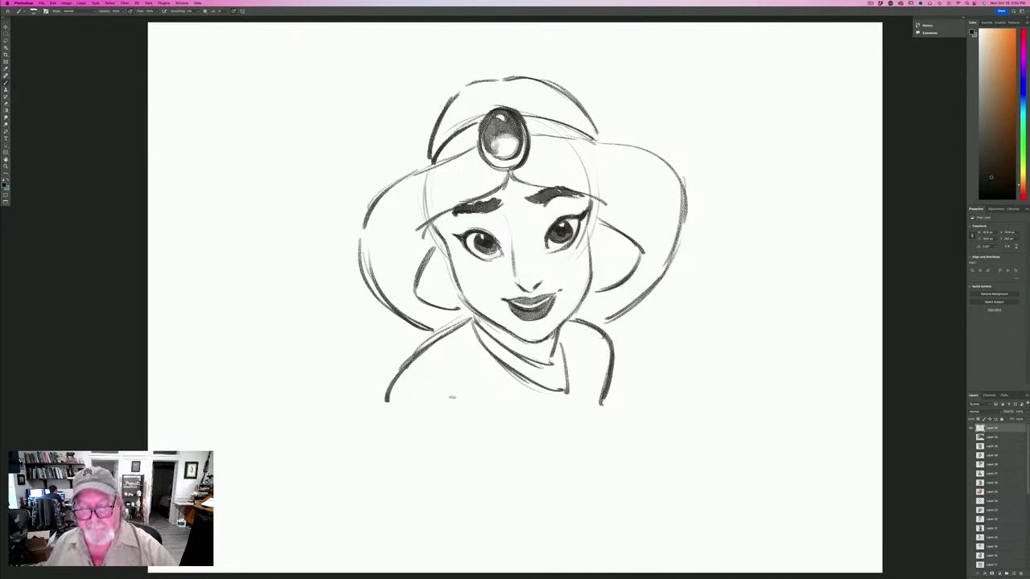
Draw the off-the-shoulder top with draped sleeve bands, neckline and arm contours, and a curved line under the bust.
{"action": "left_click_drag", "start_coordinate": [469, 397], "coordinate": [462, 406]}
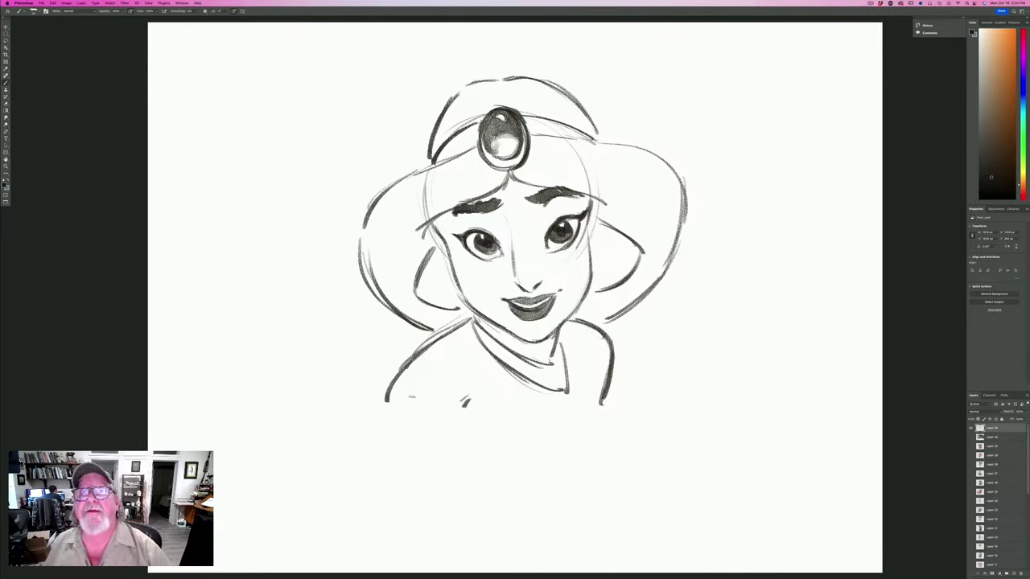
{"action": "mouse_move", "coordinate": [379, 394]}
{"action": "left_mouse_down"}
{"action": "mouse_move", "coordinate": [474, 425]}
{"action": "mouse_move", "coordinate": [378, 391]}
{"action": "mouse_move", "coordinate": [370, 439]}
{"action": "mouse_move", "coordinate": [468, 456]}
{"action": "mouse_move", "coordinate": [470, 443]}
{"action": "mouse_move", "coordinate": [574, 429]}
{"action": "mouse_move", "coordinate": [589, 399]}
{"action": "mouse_move", "coordinate": [627, 443]}
{"action": "left_mouse_up"}
{"action": "mouse_move", "coordinate": [600, 396]}
{"action": "left_mouse_down"}
{"action": "mouse_move", "coordinate": [631, 470]}
{"action": "mouse_move", "coordinate": [592, 488]}
{"action": "left_mouse_up"}
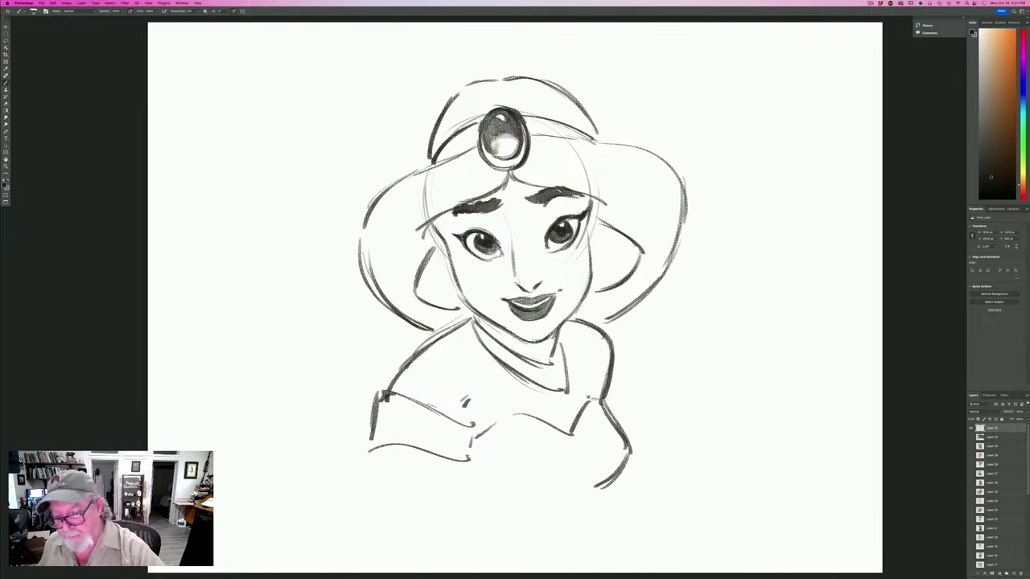
{"action": "mouse_move", "coordinate": [594, 399]}
{"action": "left_mouse_down"}
{"action": "mouse_move", "coordinate": [614, 367]}
{"action": "mouse_move", "coordinate": [617, 410]}
{"action": "left_mouse_up"}
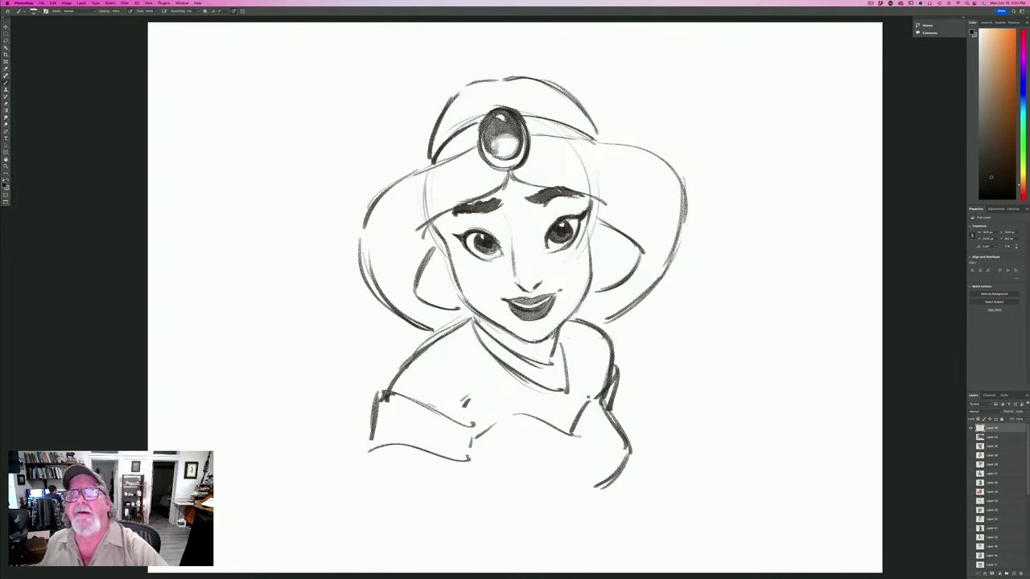
{"action": "mouse_move", "coordinate": [559, 486]}
{"action": "left_mouse_down"}
{"action": "mouse_move", "coordinate": [497, 504]}
{"action": "mouse_move", "coordinate": [486, 488]}
{"action": "left_mouse_up"}
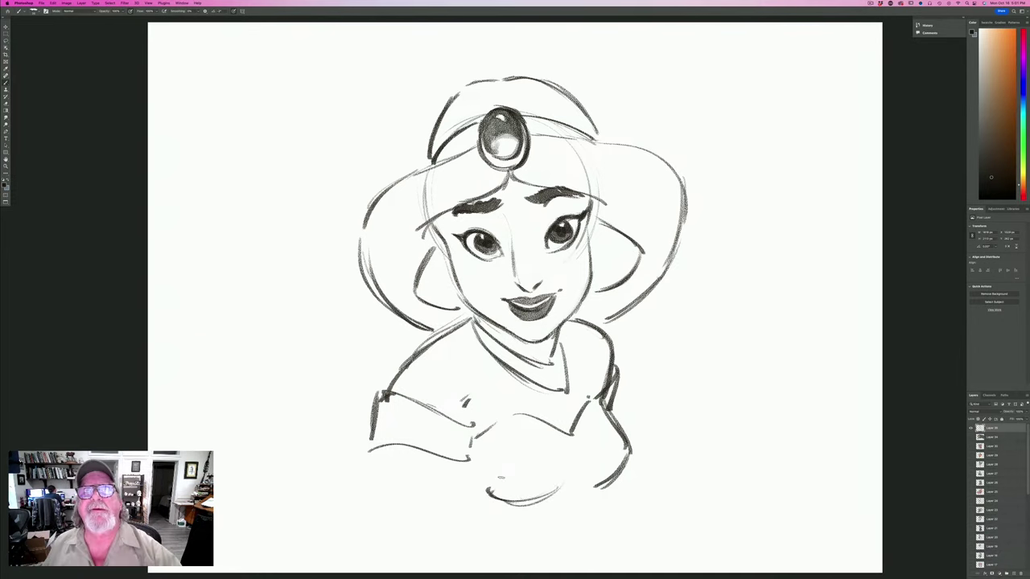
Draw two bulging ponytail segments with a curled tip behind the left shoulder, and darken the left hair contour, right cheek and left earring.
{"action": "mouse_move", "coordinate": [431, 163]}
{"action": "left_mouse_down"}
{"action": "mouse_move", "coordinate": [357, 237]}
{"action": "mouse_move", "coordinate": [378, 306]}
{"action": "mouse_move", "coordinate": [421, 327]}
{"action": "left_mouse_up"}
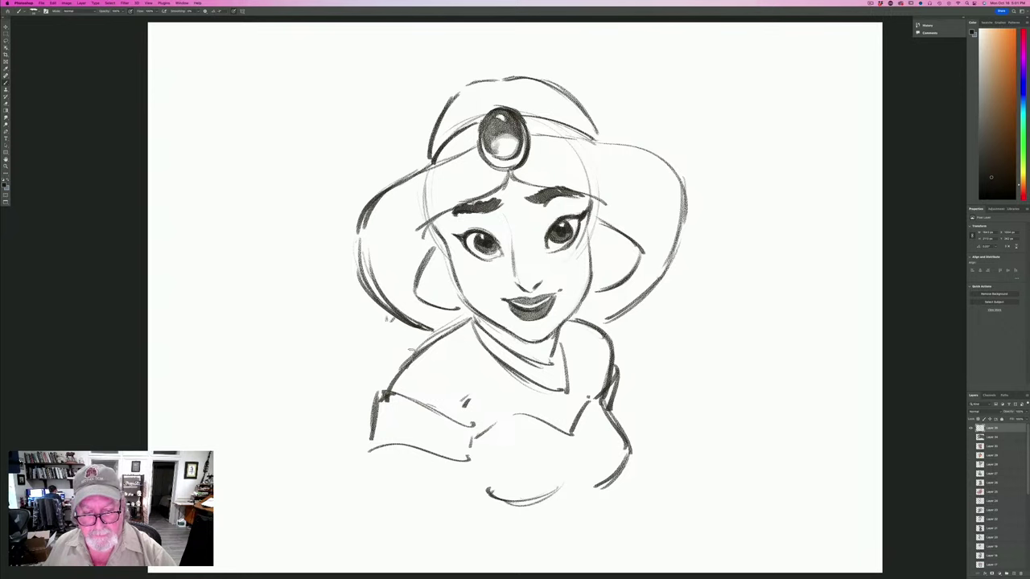
{"action": "left_click_drag", "start_coordinate": [386, 318], "coordinate": [415, 353]}
{"action": "mouse_move", "coordinate": [384, 318]}
{"action": "left_mouse_down"}
{"action": "mouse_move", "coordinate": [347, 394]}
{"action": "mouse_move", "coordinate": [370, 431]}
{"action": "left_mouse_up"}
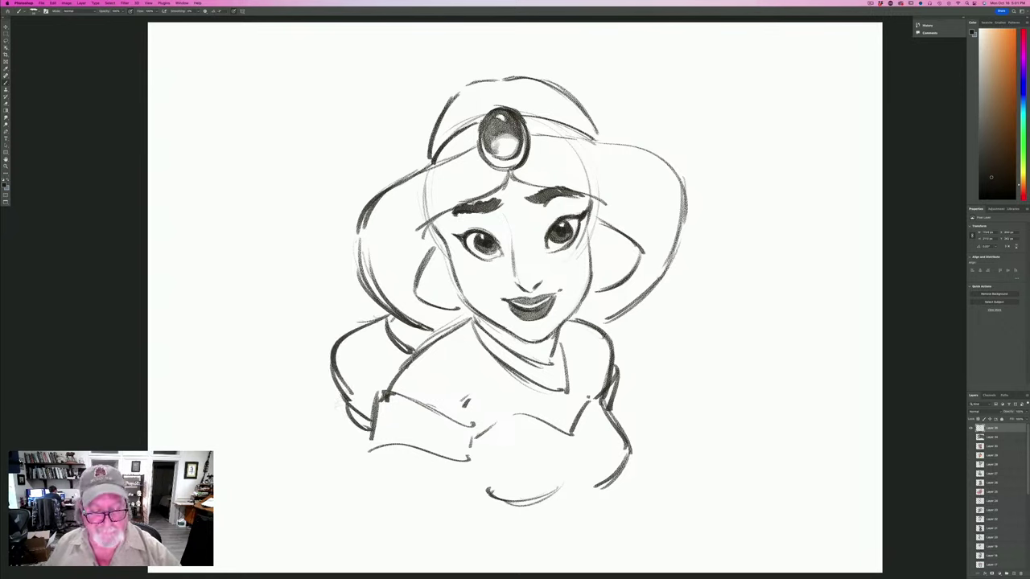
{"action": "mouse_move", "coordinate": [340, 397]}
{"action": "left_mouse_down"}
{"action": "mouse_move", "coordinate": [314, 417]}
{"action": "mouse_move", "coordinate": [291, 508]}
{"action": "mouse_move", "coordinate": [303, 511]}
{"action": "left_mouse_up"}
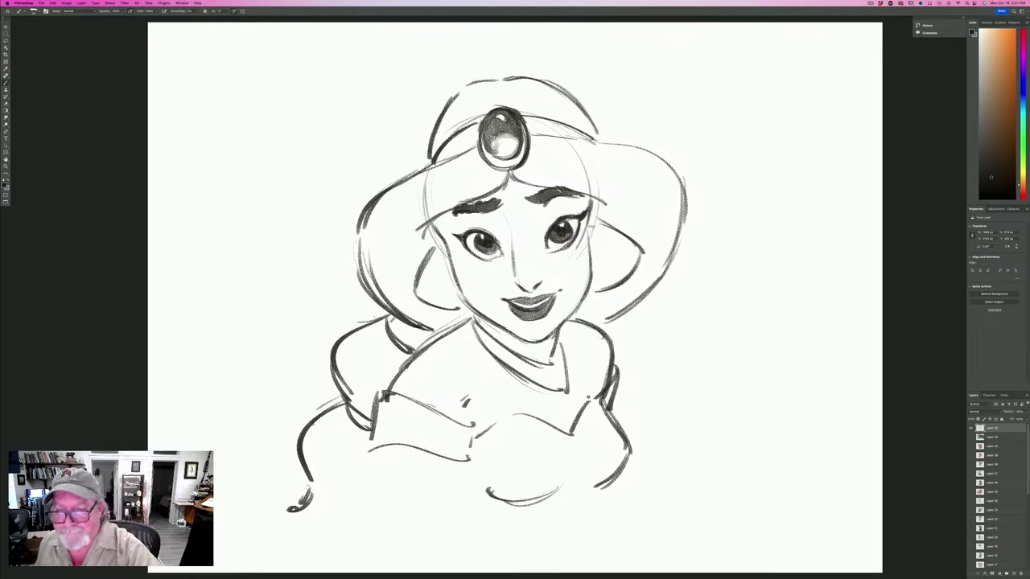
{"action": "mouse_move", "coordinate": [590, 206]}
{"action": "left_mouse_down"}
{"action": "mouse_move", "coordinate": [592, 279]}
{"action": "mouse_move", "coordinate": [571, 316]}
{"action": "left_mouse_up"}
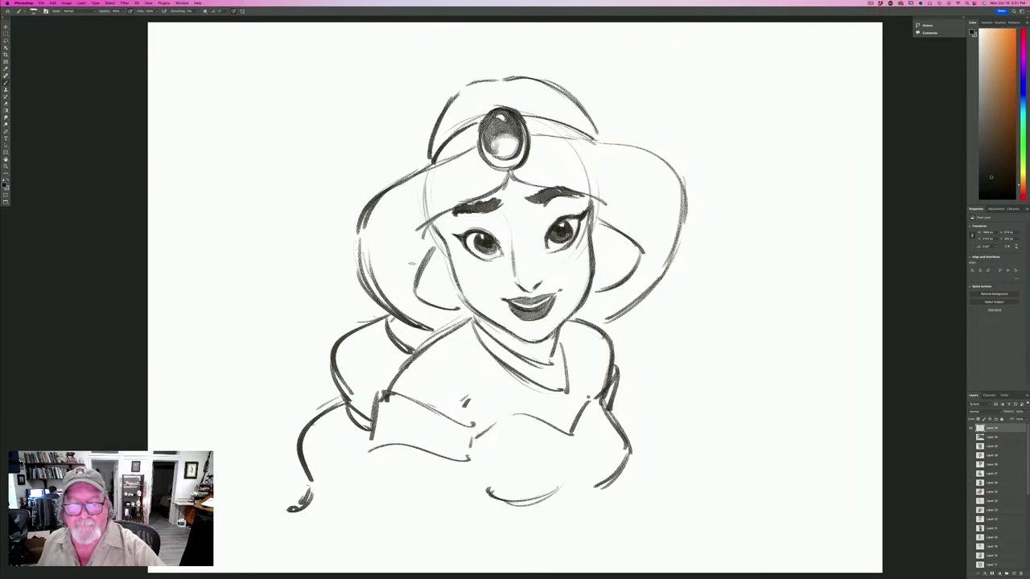
{"action": "mouse_move", "coordinate": [441, 245]}
{"action": "left_mouse_down"}
{"action": "mouse_move", "coordinate": [417, 288]}
{"action": "mouse_move", "coordinate": [425, 299]}
{"action": "left_mouse_up"}
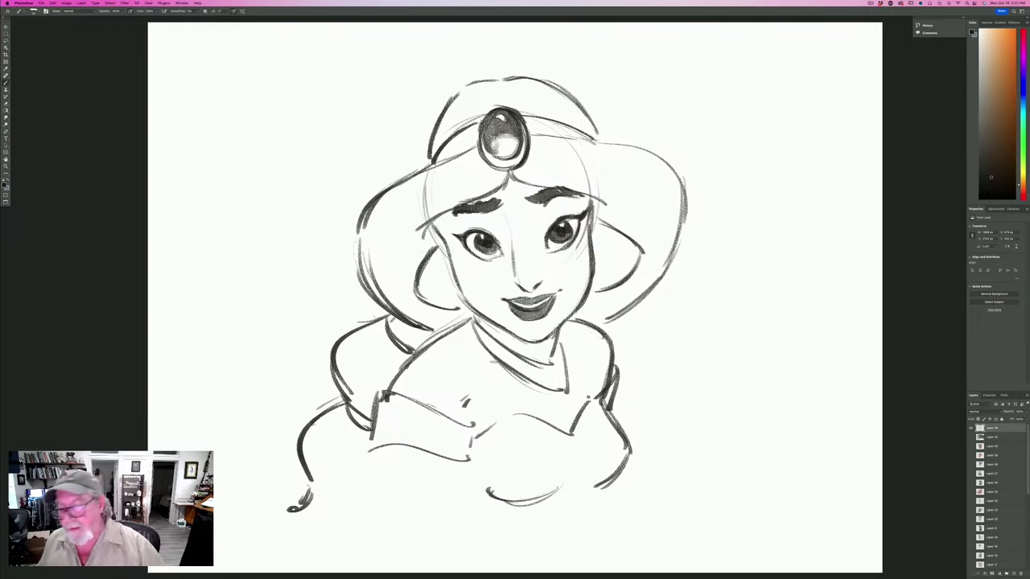
Add a new layer beneath the line drawing and fill the hair right of the jewel with near-black, leaving the earring unpainted.
{"action": "left_click", "coordinate": [992, 438]}
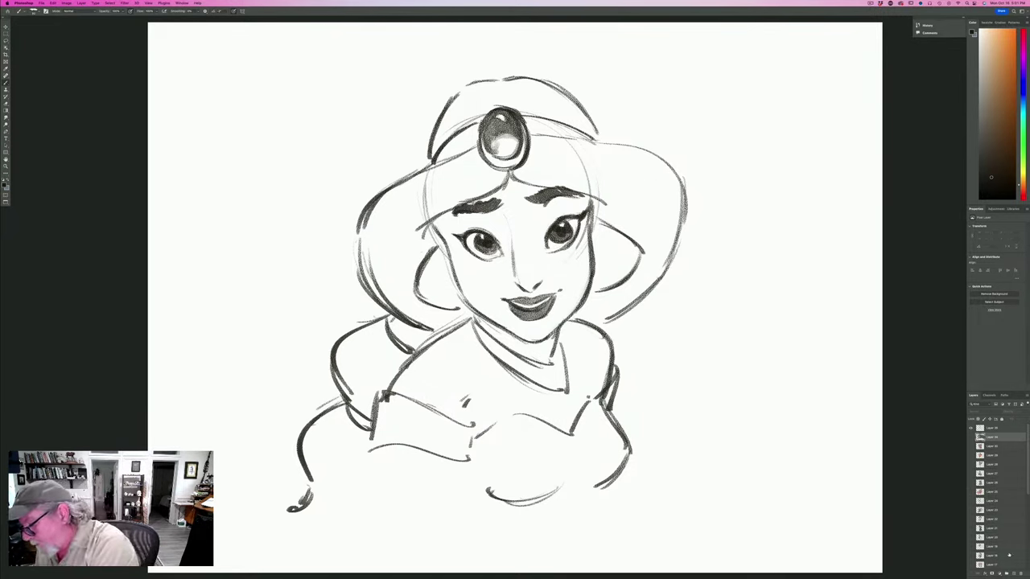
{"action": "left_click", "coordinate": [1005, 572]}
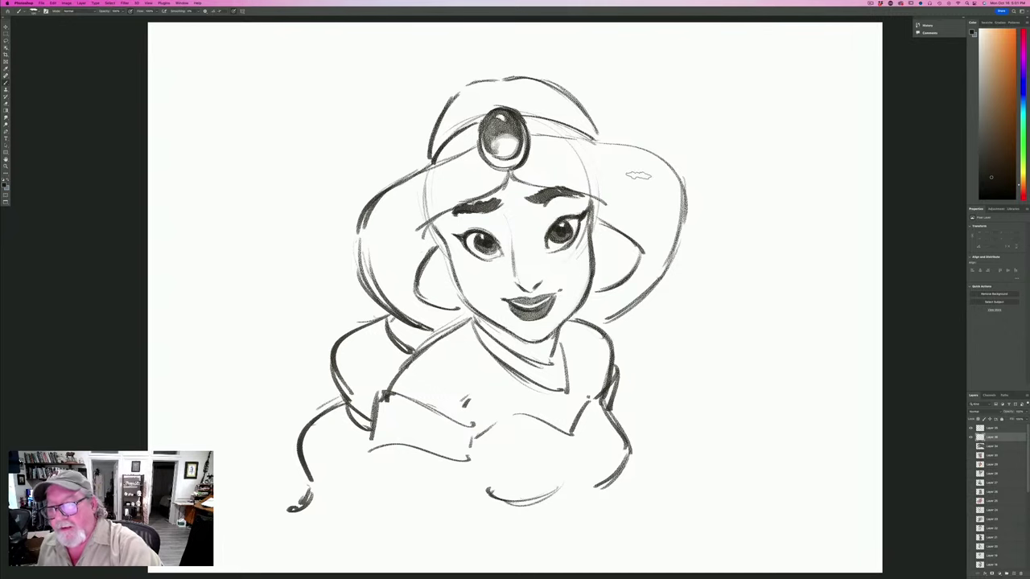
{"action": "mouse_move", "coordinate": [633, 157]}
{"action": "left_mouse_down"}
{"action": "mouse_move", "coordinate": [663, 201]}
{"action": "mouse_move", "coordinate": [676, 189]}
{"action": "left_mouse_up"}
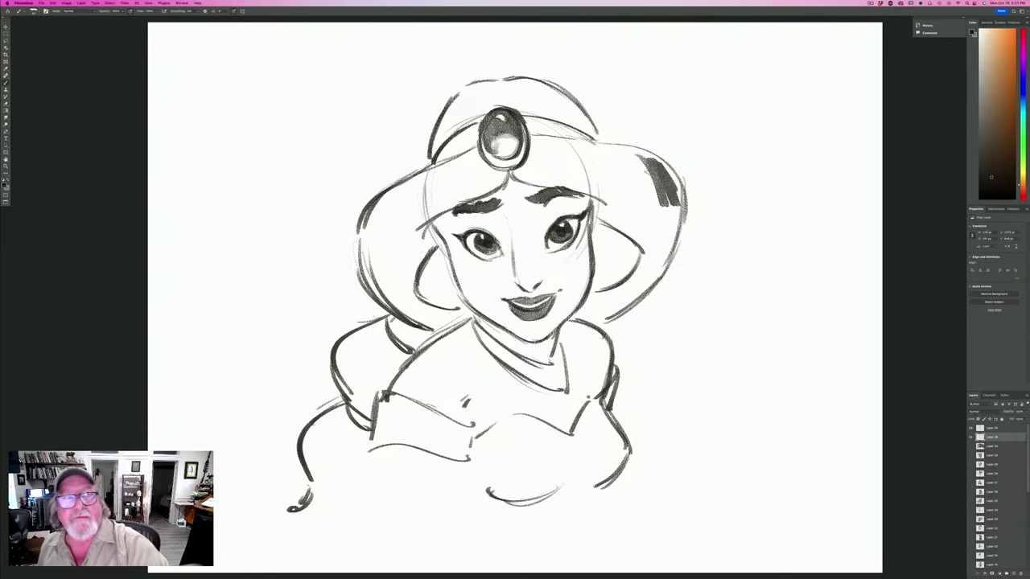
{"action": "key", "text": "super+z"}
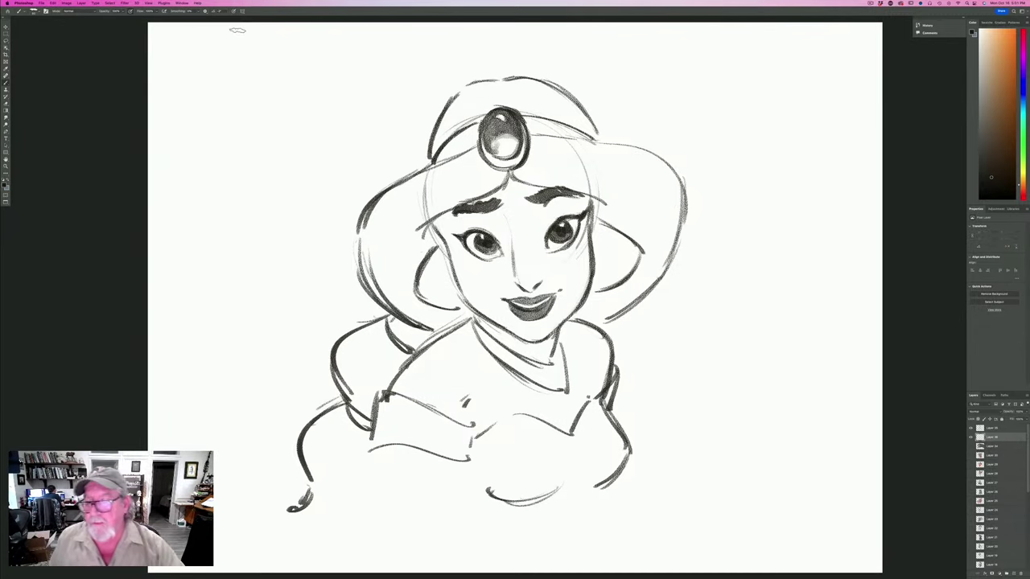
{"action": "mouse_move", "coordinate": [656, 162]}
{"action": "left_mouse_down"}
{"action": "mouse_move", "coordinate": [666, 213]}
{"action": "mouse_move", "coordinate": [643, 161]}
{"action": "mouse_move", "coordinate": [591, 143]}
{"action": "mouse_move", "coordinate": [636, 173]}
{"action": "mouse_move", "coordinate": [611, 181]}
{"action": "mouse_move", "coordinate": [595, 211]}
{"action": "mouse_move", "coordinate": [650, 243]}
{"action": "mouse_move", "coordinate": [644, 195]}
{"action": "mouse_move", "coordinate": [637, 286]}
{"action": "mouse_move", "coordinate": [619, 312]}
{"action": "mouse_move", "coordinate": [592, 298]}
{"action": "mouse_move", "coordinate": [579, 317]}
{"action": "mouse_move", "coordinate": [605, 321]}
{"action": "mouse_move", "coordinate": [626, 309]}
{"action": "left_mouse_up"}
{"action": "mouse_move", "coordinate": [589, 150]}
{"action": "left_mouse_down"}
{"action": "mouse_move", "coordinate": [573, 183]}
{"action": "mouse_move", "coordinate": [518, 180]}
{"action": "left_mouse_up"}
{"action": "mouse_move", "coordinate": [547, 131]}
{"action": "left_mouse_down"}
{"action": "mouse_move", "coordinate": [519, 184]}
{"action": "mouse_move", "coordinate": [525, 173]}
{"action": "left_mouse_up"}
{"action": "mouse_move", "coordinate": [595, 138]}
{"action": "left_mouse_down"}
{"action": "mouse_move", "coordinate": [549, 177]}
{"action": "mouse_move", "coordinate": [528, 177]}
{"action": "left_mouse_up"}
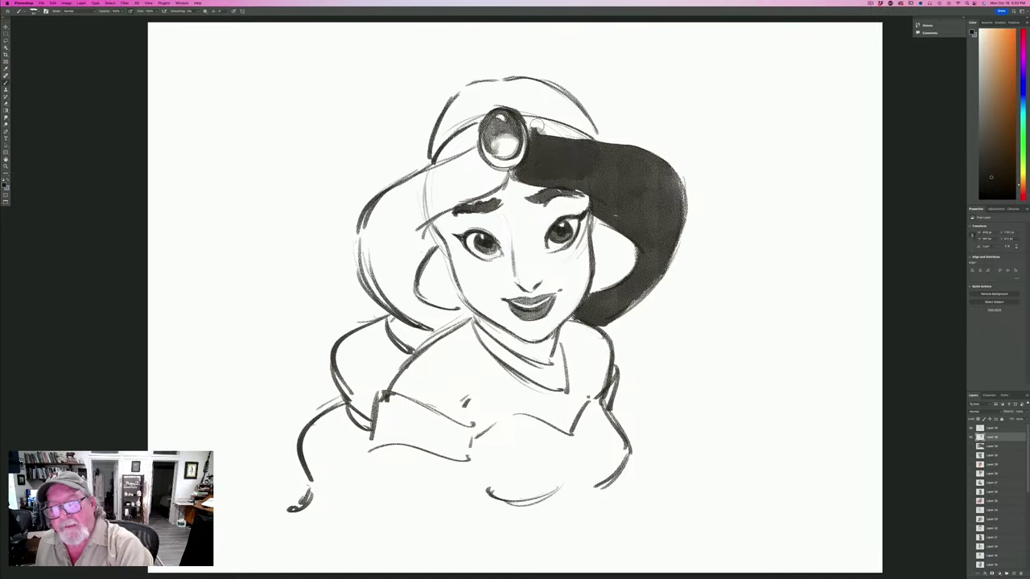
{"action": "left_click_drag", "start_coordinate": [538, 129], "coordinate": [528, 122]}
Fill the hair volume left of the jewel with near-black, keeping the face and the left earring clear.
{"action": "mouse_move", "coordinate": [506, 174]}
{"action": "left_mouse_down"}
{"action": "mouse_move", "coordinate": [487, 186]}
{"action": "mouse_move", "coordinate": [466, 153]}
{"action": "mouse_move", "coordinate": [446, 161]}
{"action": "mouse_move", "coordinate": [482, 201]}
{"action": "mouse_move", "coordinate": [414, 222]}
{"action": "left_mouse_up"}
{"action": "mouse_move", "coordinate": [431, 173]}
{"action": "left_mouse_down"}
{"action": "mouse_move", "coordinate": [401, 219]}
{"action": "mouse_move", "coordinate": [370, 215]}
{"action": "mouse_move", "coordinate": [365, 234]}
{"action": "left_mouse_up"}
{"action": "left_click_drag", "start_coordinate": [428, 193], "coordinate": [365, 260]}
{"action": "mouse_move", "coordinate": [439, 225]}
{"action": "left_mouse_down"}
{"action": "mouse_move", "coordinate": [399, 279]}
{"action": "mouse_move", "coordinate": [408, 253]}
{"action": "mouse_move", "coordinate": [398, 294]}
{"action": "left_mouse_up"}
{"action": "mouse_move", "coordinate": [401, 259]}
{"action": "left_mouse_down"}
{"action": "mouse_move", "coordinate": [383, 296]}
{"action": "mouse_move", "coordinate": [359, 291]}
{"action": "left_mouse_up"}
{"action": "left_click_drag", "start_coordinate": [359, 243], "coordinate": [418, 322]}
Fill the ponytail segments behind the left shoulder and the crown of hair above the headband with near-black.
{"action": "mouse_move", "coordinate": [426, 273]}
{"action": "left_mouse_down"}
{"action": "mouse_move", "coordinate": [412, 320]}
{"action": "mouse_move", "coordinate": [475, 324]}
{"action": "mouse_move", "coordinate": [422, 329]}
{"action": "mouse_move", "coordinate": [406, 354]}
{"action": "mouse_move", "coordinate": [366, 366]}
{"action": "left_mouse_up"}
{"action": "left_click_drag", "start_coordinate": [402, 330], "coordinate": [346, 374]}
{"action": "mouse_move", "coordinate": [347, 337]}
{"action": "left_mouse_down"}
{"action": "mouse_move", "coordinate": [392, 376]}
{"action": "mouse_move", "coordinate": [354, 402]}
{"action": "mouse_move", "coordinate": [315, 484]}
{"action": "left_mouse_up"}
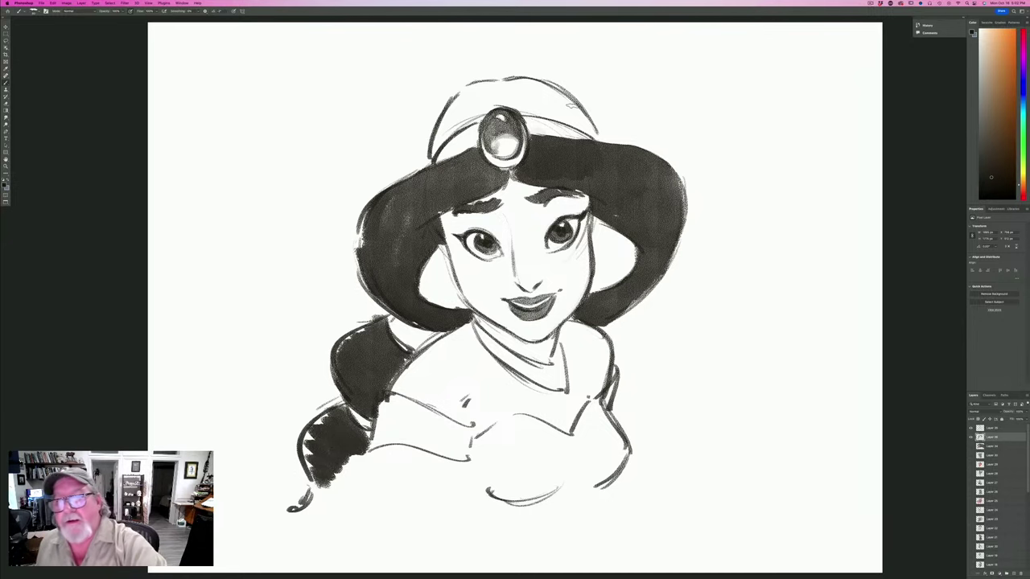
{"action": "mouse_move", "coordinate": [576, 108]}
{"action": "left_mouse_down"}
{"action": "mouse_move", "coordinate": [592, 129]}
{"action": "mouse_move", "coordinate": [553, 95]}
{"action": "mouse_move", "coordinate": [488, 86]}
{"action": "mouse_move", "coordinate": [453, 103]}
{"action": "mouse_move", "coordinate": [470, 118]}
{"action": "mouse_move", "coordinate": [436, 133]}
{"action": "mouse_move", "coordinate": [430, 155]}
{"action": "mouse_move", "coordinate": [599, 136]}
{"action": "left_mouse_up"}
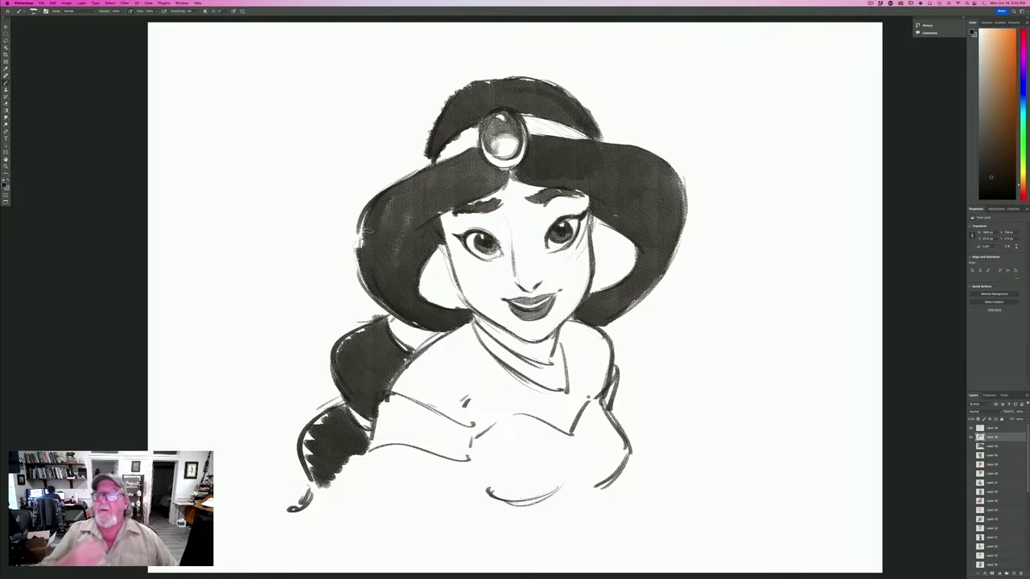
Choose a warm medium-brown skin tone and paint the face, neck, shoulders, chest and the arm below the left sleeve.
{"action": "left_click", "coordinate": [4, 184]}
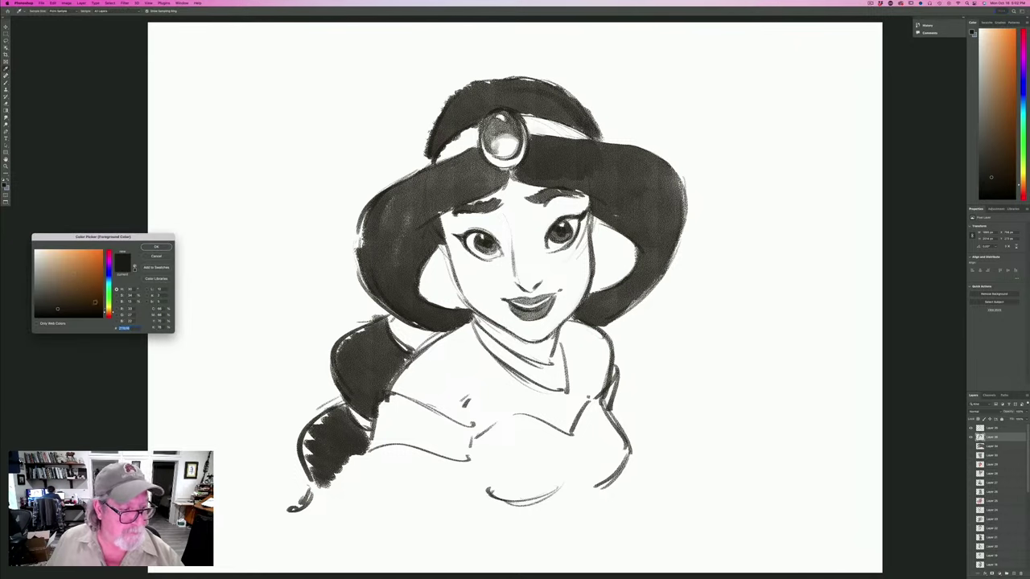
{"action": "left_click", "coordinate": [108, 313]}
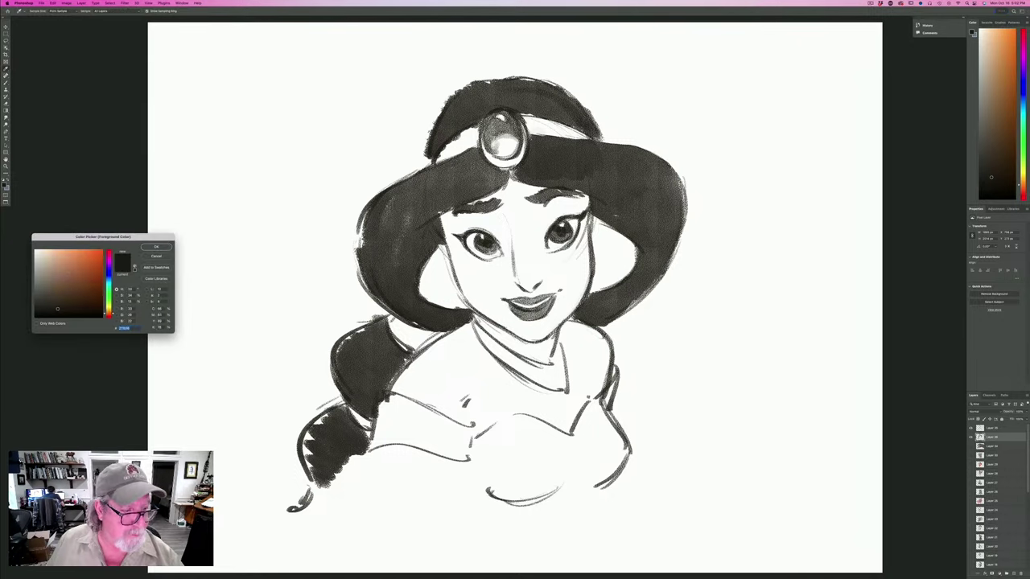
{"action": "left_click", "coordinate": [70, 267]}
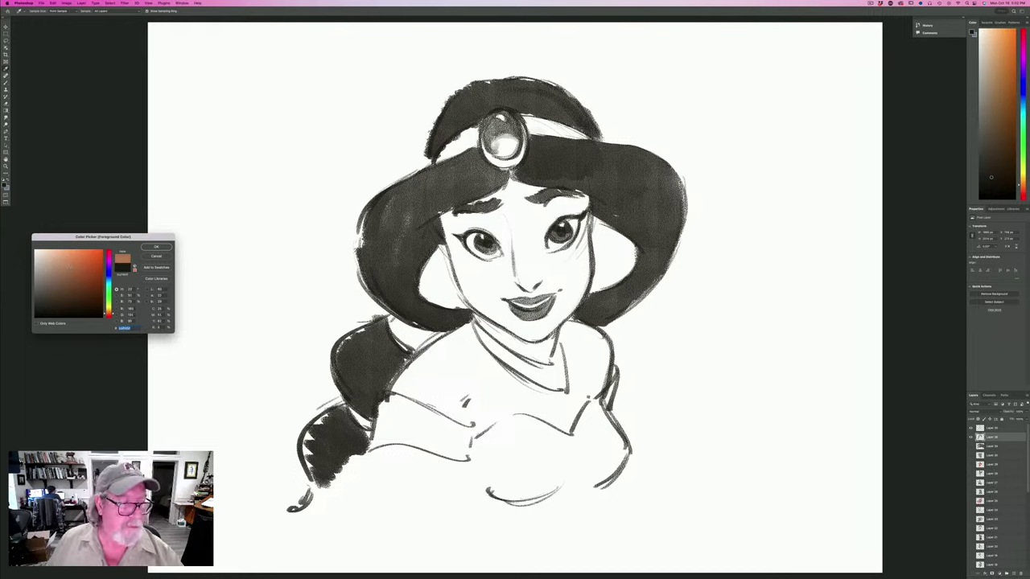
{"action": "key", "text": "Return"}
{"action": "mouse_move", "coordinate": [561, 206]}
{"action": "left_mouse_down"}
{"action": "mouse_move", "coordinate": [584, 211]}
{"action": "mouse_move", "coordinate": [581, 200]}
{"action": "mouse_move", "coordinate": [523, 232]}
{"action": "mouse_move", "coordinate": [547, 193]}
{"action": "mouse_move", "coordinate": [511, 193]}
{"action": "mouse_move", "coordinate": [443, 219]}
{"action": "mouse_move", "coordinate": [487, 215]}
{"action": "mouse_move", "coordinate": [535, 237]}
{"action": "mouse_move", "coordinate": [474, 218]}
{"action": "mouse_move", "coordinate": [444, 233]}
{"action": "mouse_move", "coordinate": [462, 278]}
{"action": "mouse_move", "coordinate": [450, 257]}
{"action": "mouse_move", "coordinate": [499, 269]}
{"action": "mouse_move", "coordinate": [514, 259]}
{"action": "mouse_move", "coordinate": [503, 251]}
{"action": "mouse_move", "coordinate": [546, 256]}
{"action": "mouse_move", "coordinate": [580, 243]}
{"action": "mouse_move", "coordinate": [586, 214]}
{"action": "mouse_move", "coordinate": [584, 290]}
{"action": "mouse_move", "coordinate": [494, 283]}
{"action": "mouse_move", "coordinate": [469, 302]}
{"action": "mouse_move", "coordinate": [516, 330]}
{"action": "mouse_move", "coordinate": [567, 302]}
{"action": "mouse_move", "coordinate": [539, 336]}
{"action": "mouse_move", "coordinate": [540, 362]}
{"action": "left_mouse_up"}
{"action": "mouse_move", "coordinate": [474, 316]}
{"action": "left_mouse_down"}
{"action": "mouse_move", "coordinate": [499, 343]}
{"action": "mouse_move", "coordinate": [532, 320]}
{"action": "left_mouse_up"}
{"action": "mouse_move", "coordinate": [604, 346]}
{"action": "left_mouse_down"}
{"action": "mouse_move", "coordinate": [597, 390]}
{"action": "mouse_move", "coordinate": [581, 330]}
{"action": "mouse_move", "coordinate": [563, 431]}
{"action": "mouse_move", "coordinate": [468, 348]}
{"action": "mouse_move", "coordinate": [469, 331]}
{"action": "mouse_move", "coordinate": [450, 358]}
{"action": "mouse_move", "coordinate": [431, 346]}
{"action": "mouse_move", "coordinate": [402, 382]}
{"action": "mouse_move", "coordinate": [435, 370]}
{"action": "mouse_move", "coordinate": [512, 417]}
{"action": "mouse_move", "coordinate": [475, 434]}
{"action": "left_mouse_up"}
{"action": "left_click_drag", "start_coordinate": [469, 363], "coordinate": [451, 360]}
{"action": "mouse_move", "coordinate": [456, 467]}
{"action": "left_mouse_down"}
{"action": "mouse_move", "coordinate": [455, 484]}
{"action": "mouse_move", "coordinate": [407, 463]}
{"action": "mouse_move", "coordinate": [388, 473]}
{"action": "left_mouse_up"}
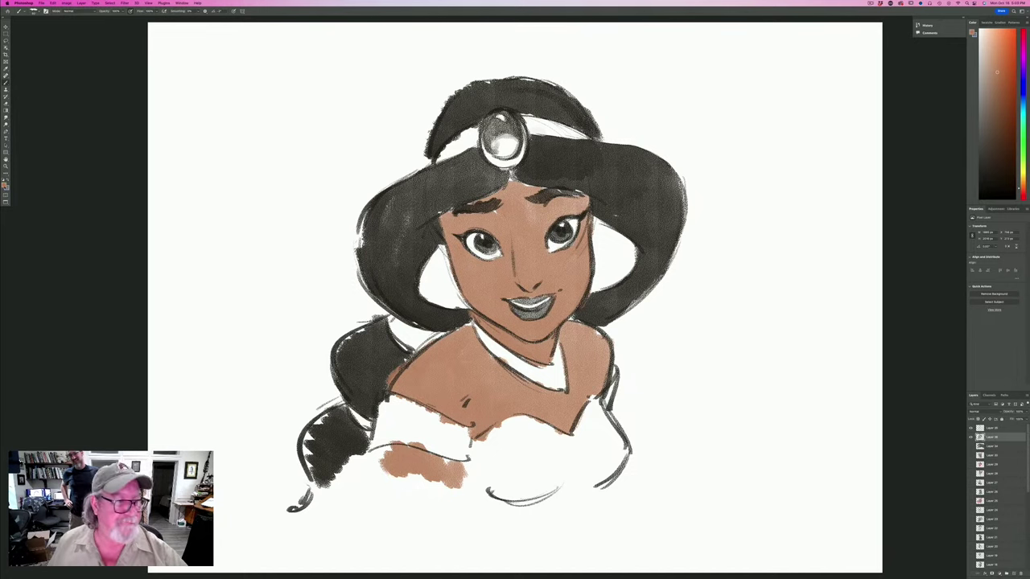
Choose a deeper golden brown and fill both large earrings beside the face.
{"action": "left_click", "coordinate": [4, 185]}
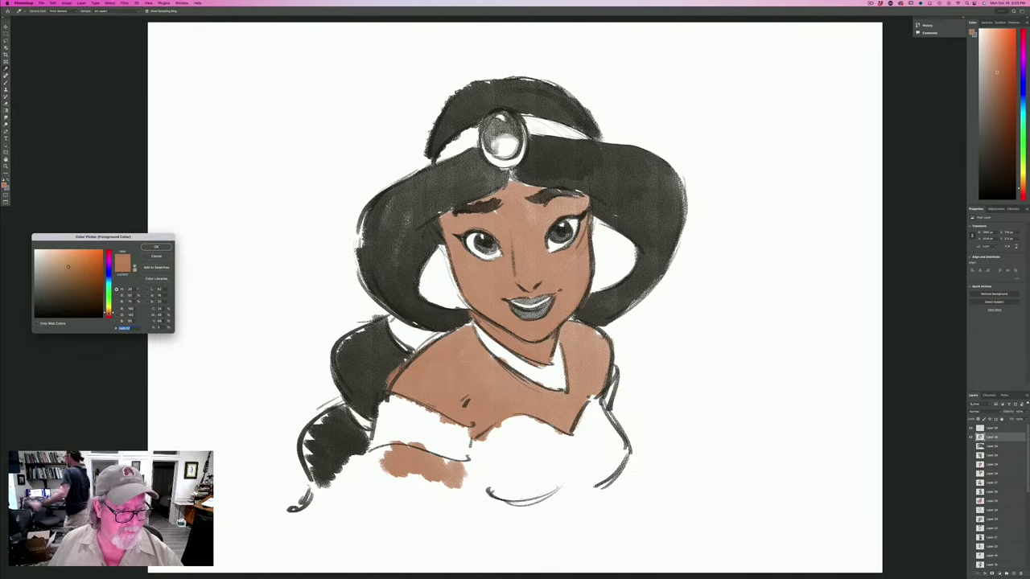
{"action": "left_click", "coordinate": [92, 274]}
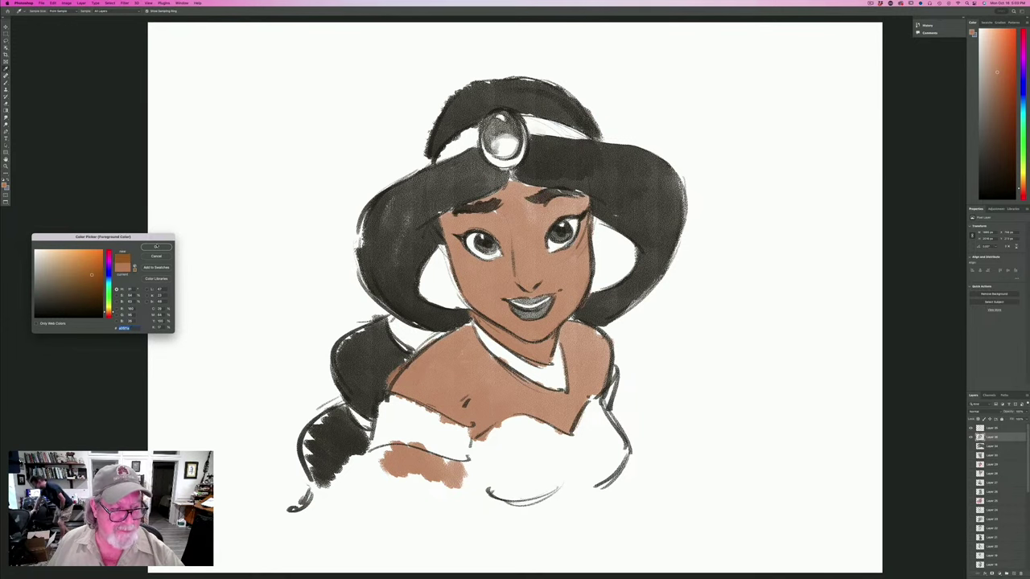
{"action": "left_click", "coordinate": [157, 246]}
{"action": "mouse_move", "coordinate": [442, 248]}
{"action": "left_mouse_down"}
{"action": "mouse_move", "coordinate": [460, 304]}
{"action": "mouse_move", "coordinate": [435, 270]}
{"action": "mouse_move", "coordinate": [432, 298]}
{"action": "mouse_move", "coordinate": [423, 276]}
{"action": "mouse_move", "coordinate": [453, 307]}
{"action": "left_mouse_up"}
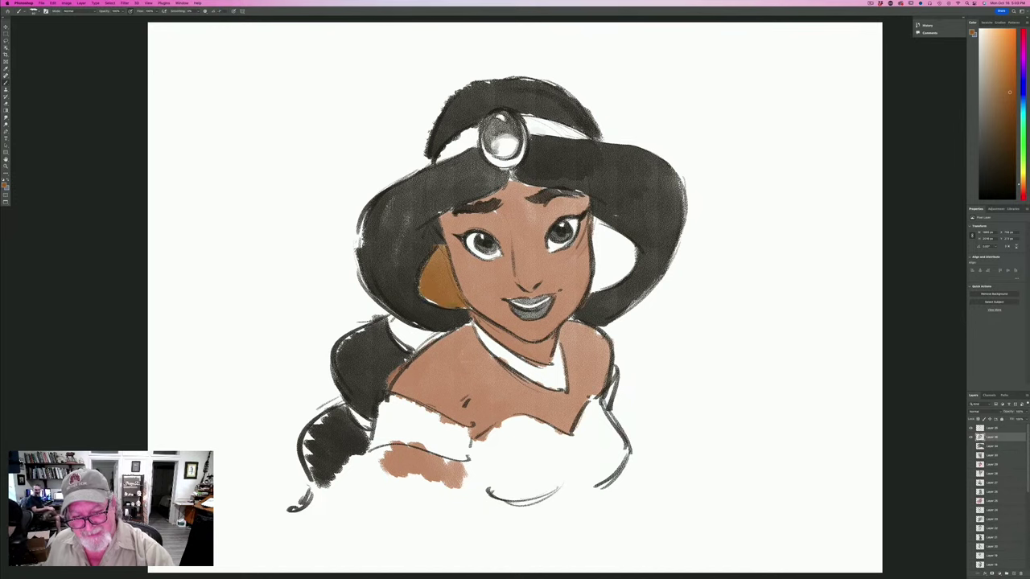
{"action": "mouse_move", "coordinate": [595, 222]}
{"action": "left_mouse_down"}
{"action": "mouse_move", "coordinate": [611, 285]}
{"action": "mouse_move", "coordinate": [631, 257]}
{"action": "mouse_move", "coordinate": [623, 278]}
{"action": "mouse_move", "coordinate": [615, 233]}
{"action": "mouse_move", "coordinate": [594, 211]}
{"action": "left_mouse_up"}
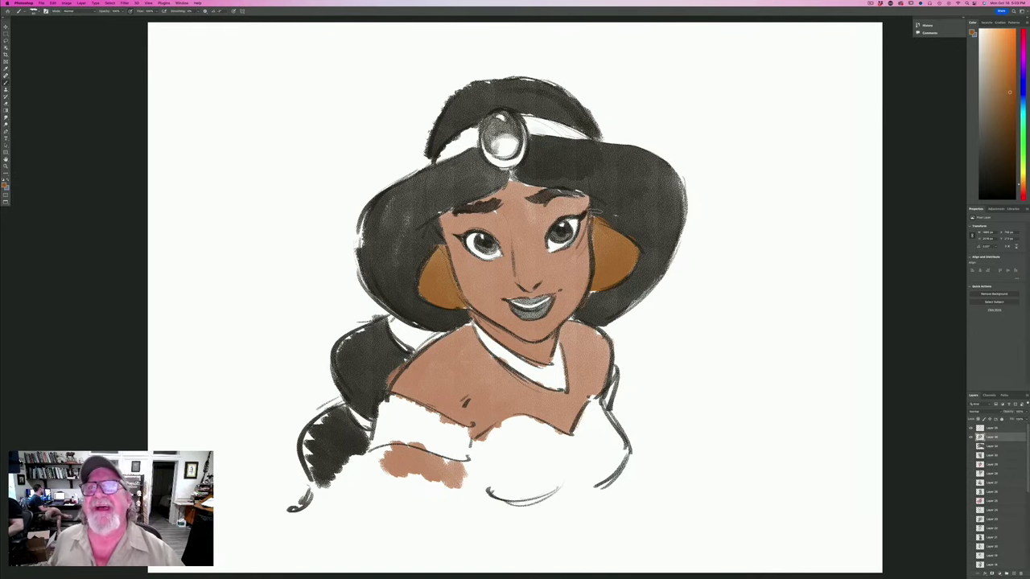
Choose a bright turquoise and fill the off-the-shoulder top and both sides of the headband.
{"action": "left_click", "coordinate": [6, 185]}
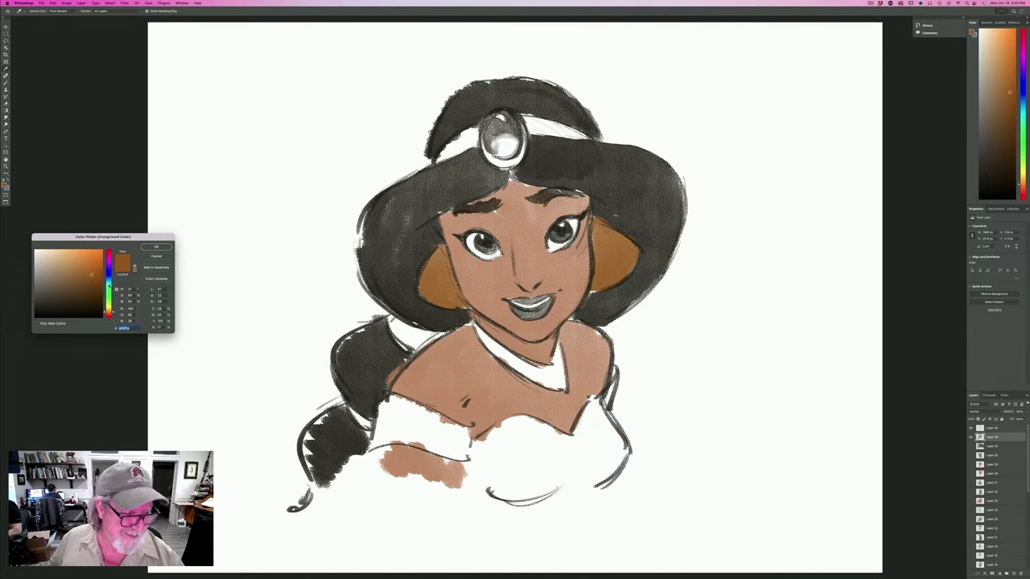
{"action": "left_click_drag", "start_coordinate": [109, 286], "coordinate": [106, 283]}
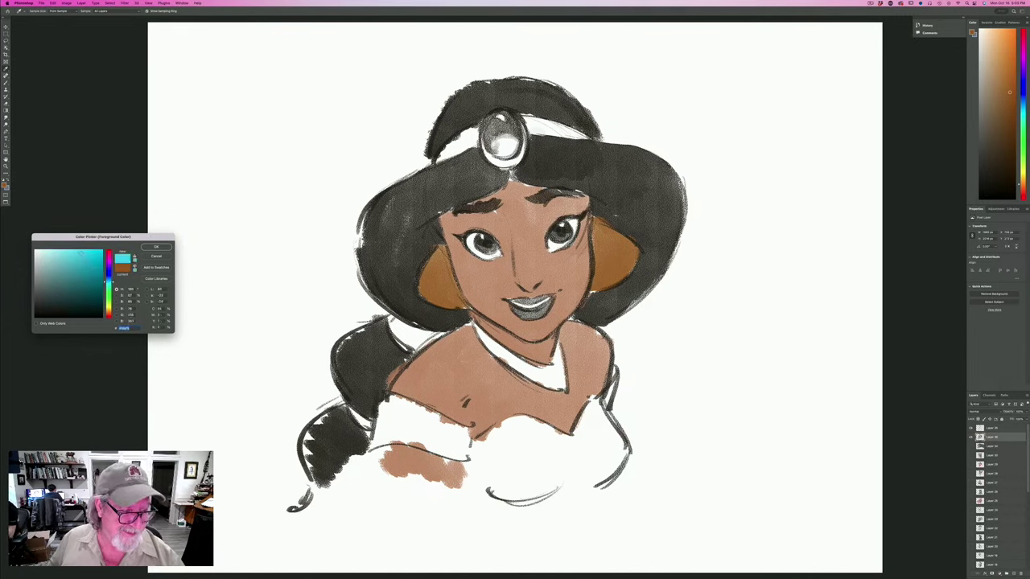
{"action": "left_click", "coordinate": [156, 247]}
{"action": "mouse_move", "coordinate": [611, 414]}
{"action": "left_mouse_down"}
{"action": "mouse_move", "coordinate": [615, 458]}
{"action": "mouse_move", "coordinate": [597, 411]}
{"action": "mouse_move", "coordinate": [591, 475]}
{"action": "mouse_move", "coordinate": [579, 432]}
{"action": "mouse_move", "coordinate": [552, 459]}
{"action": "mouse_move", "coordinate": [511, 418]}
{"action": "mouse_move", "coordinate": [483, 438]}
{"action": "mouse_move", "coordinate": [506, 483]}
{"action": "mouse_move", "coordinate": [524, 457]}
{"action": "mouse_move", "coordinate": [531, 464]}
{"action": "mouse_move", "coordinate": [523, 495]}
{"action": "mouse_move", "coordinate": [523, 427]}
{"action": "mouse_move", "coordinate": [521, 481]}
{"action": "mouse_move", "coordinate": [390, 400]}
{"action": "mouse_move", "coordinate": [380, 426]}
{"action": "mouse_move", "coordinate": [383, 394]}
{"action": "mouse_move", "coordinate": [375, 434]}
{"action": "mouse_move", "coordinate": [466, 457]}
{"action": "mouse_move", "coordinate": [402, 418]}
{"action": "mouse_move", "coordinate": [380, 438]}
{"action": "mouse_move", "coordinate": [389, 436]}
{"action": "left_mouse_up"}
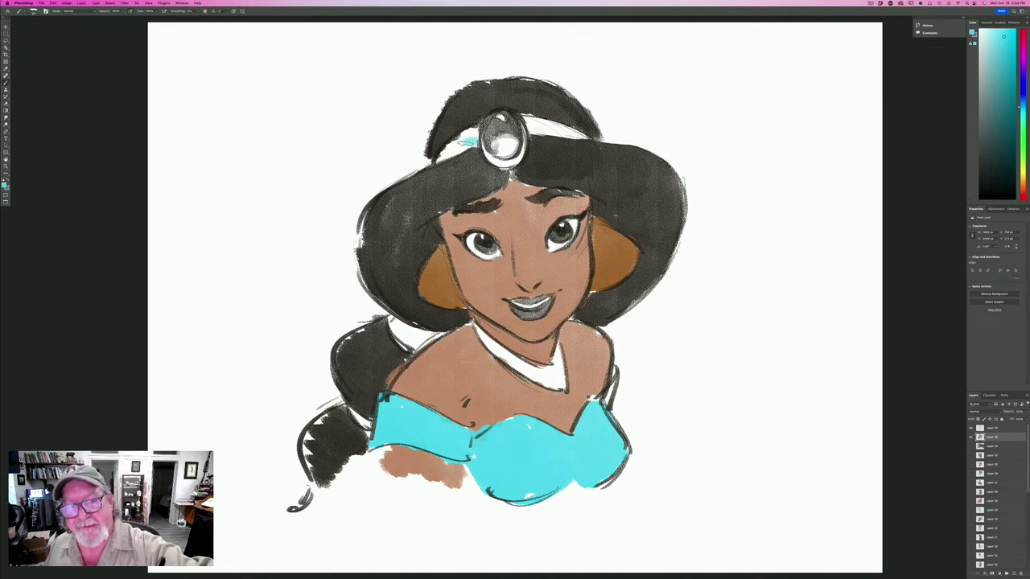
{"action": "mouse_move", "coordinate": [455, 144]}
{"action": "left_mouse_down"}
{"action": "mouse_move", "coordinate": [472, 141]}
{"action": "mouse_move", "coordinate": [449, 150]}
{"action": "mouse_move", "coordinate": [470, 132]}
{"action": "mouse_move", "coordinate": [441, 158]}
{"action": "left_mouse_up"}
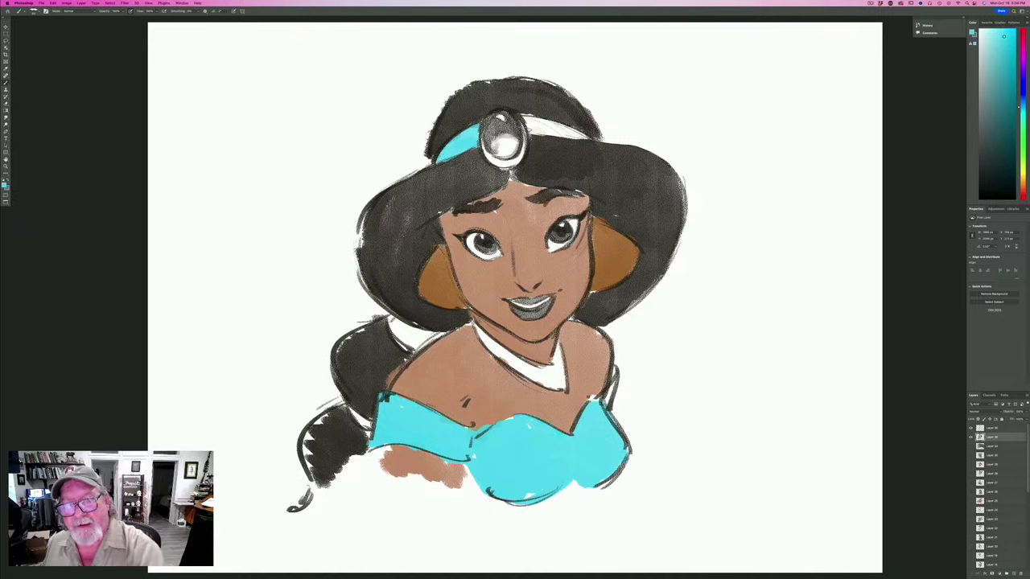
{"action": "mouse_move", "coordinate": [528, 122]}
{"action": "left_mouse_down"}
{"action": "mouse_move", "coordinate": [584, 136]}
{"action": "mouse_move", "coordinate": [533, 129]}
{"action": "left_mouse_up"}
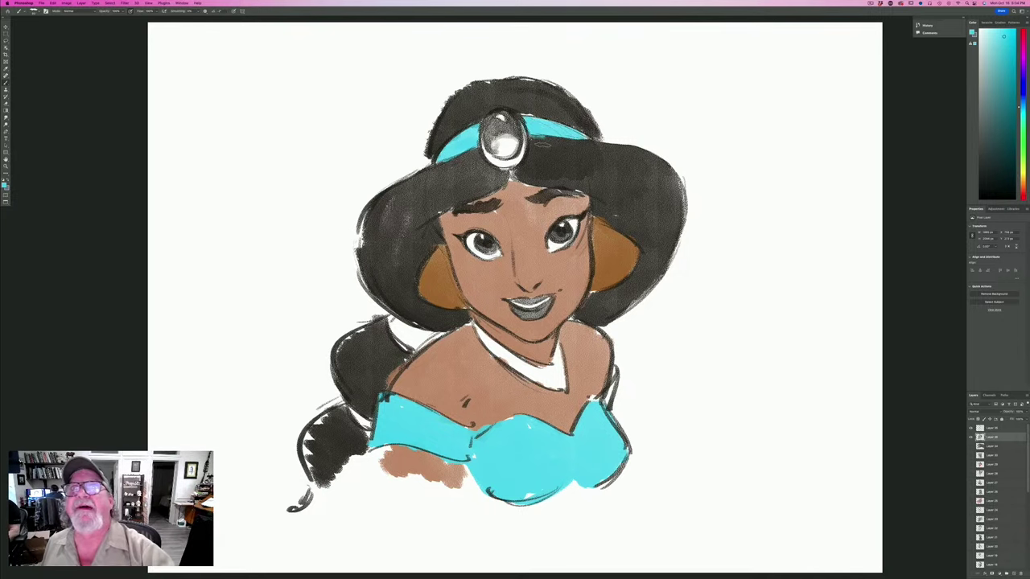
Choose a saturated blue and tint the oval jewel on the headband.
{"action": "left_click", "coordinate": [5, 186]}
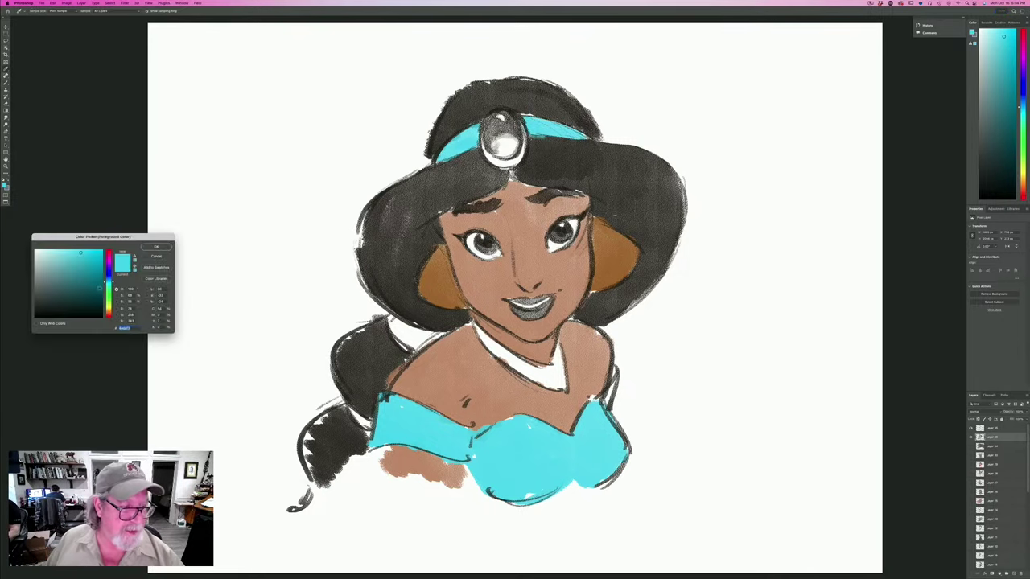
{"action": "left_click", "coordinate": [108, 280]}
{"action": "left_click", "coordinate": [96, 263]}
{"action": "left_click", "coordinate": [156, 247]}
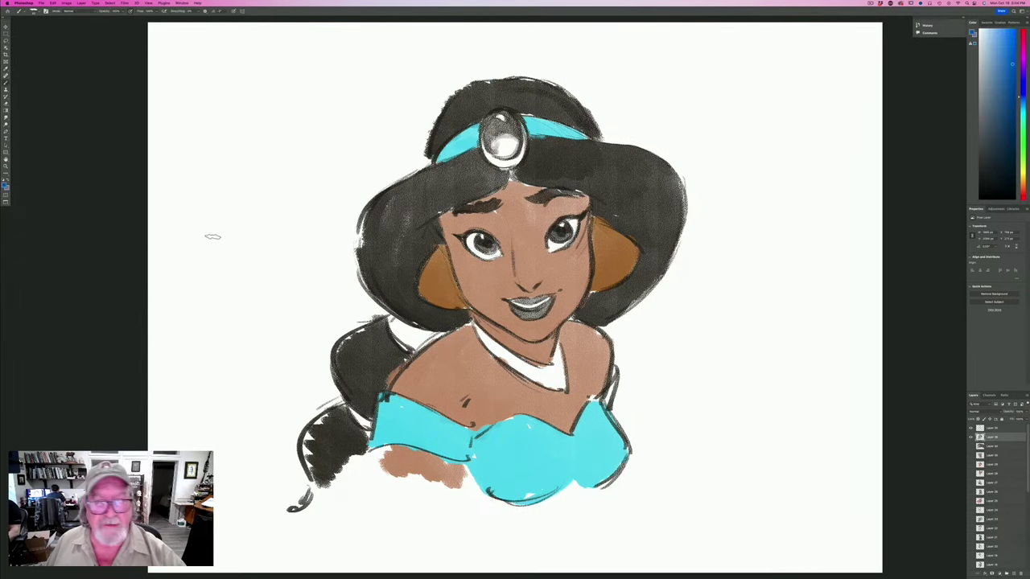
{"action": "mouse_move", "coordinate": [493, 128]}
{"action": "left_mouse_down"}
{"action": "mouse_move", "coordinate": [508, 147]}
{"action": "mouse_move", "coordinate": [494, 124]}
{"action": "left_mouse_up"}
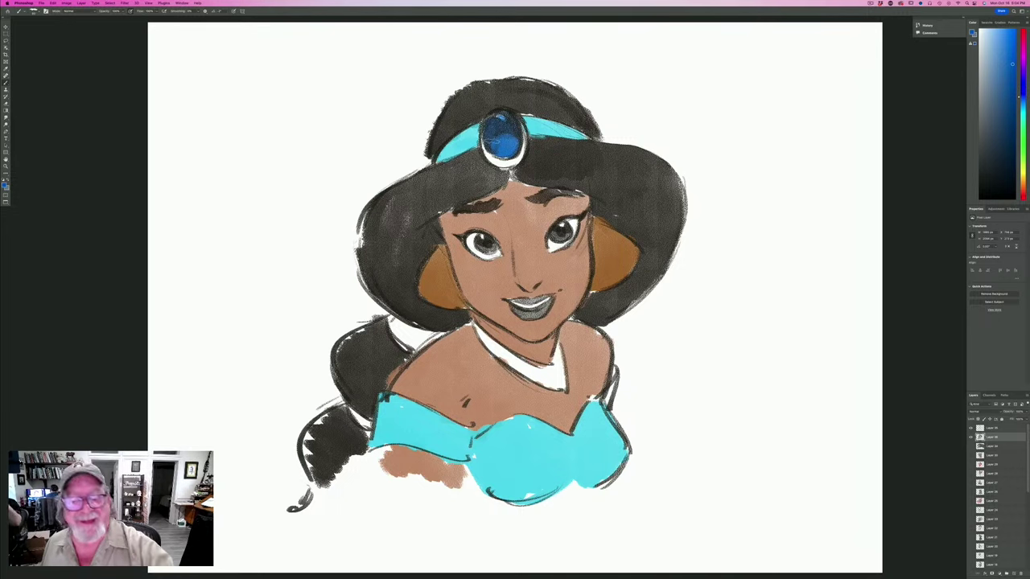
Sample the golden brown from the left earring and color the rim around the jewel.
{"action": "left_click", "coordinate": [5, 184]}
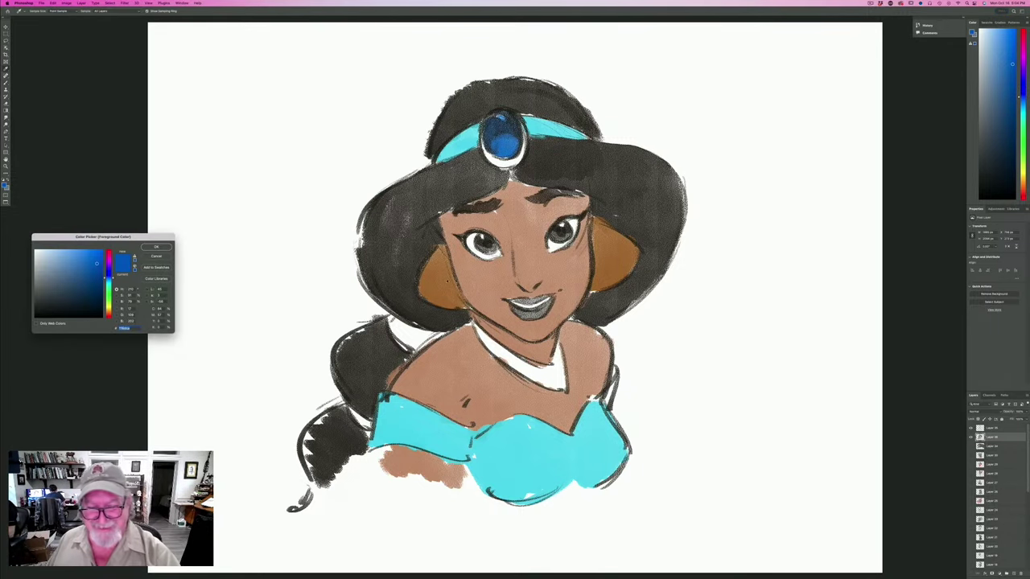
{"action": "left_click", "coordinate": [450, 280]}
{"action": "key", "text": "Return"}
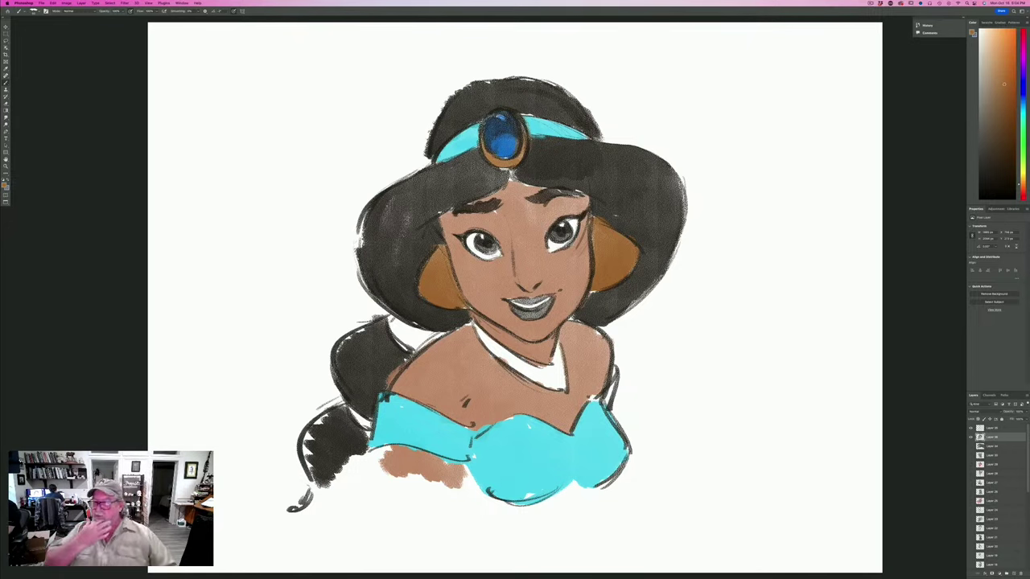
Choose a muted red and paint the lips, leaving the teeth white.
{"action": "left_click", "coordinate": [5, 184]}
{"action": "left_click_drag", "start_coordinate": [109, 311], "coordinate": [108, 316]}
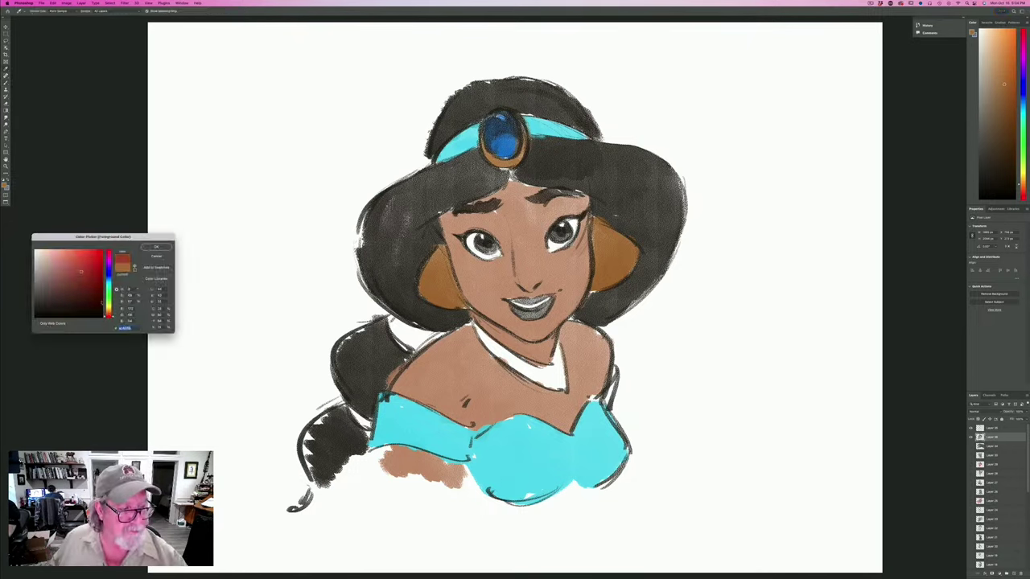
{"action": "key", "text": "Return"}
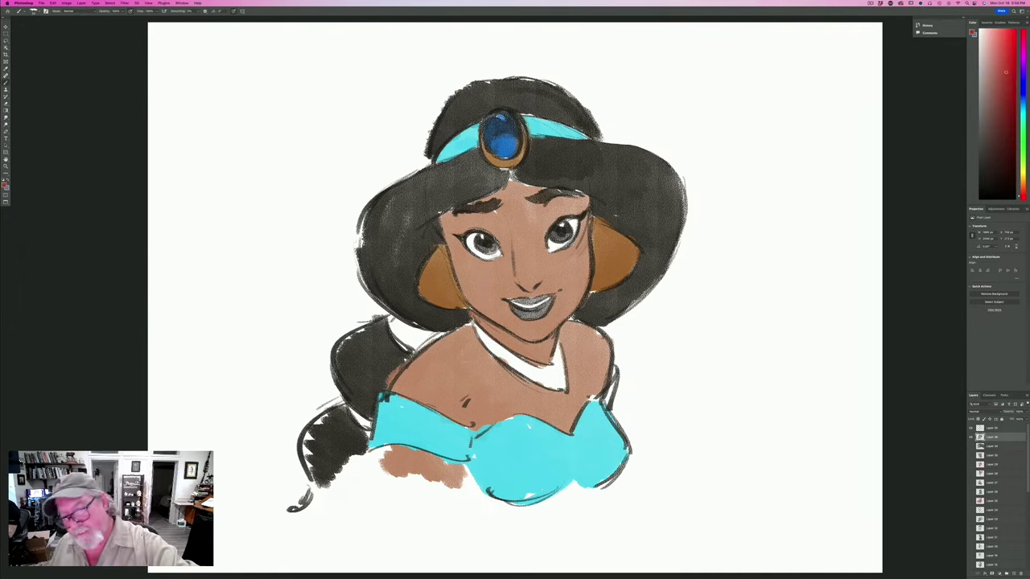
{"action": "mouse_move", "coordinate": [541, 312]}
{"action": "left_mouse_down"}
{"action": "mouse_move", "coordinate": [522, 317]}
{"action": "mouse_move", "coordinate": [522, 299]}
{"action": "mouse_move", "coordinate": [505, 301]}
{"action": "left_mouse_up"}
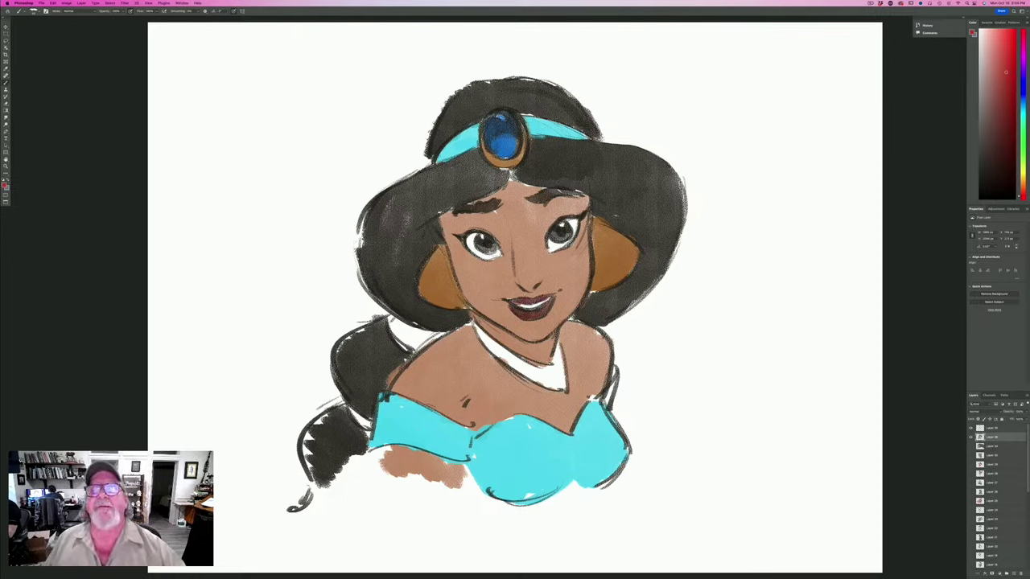
Sample the earring's golden brown again and fill the wide pointed necklace.
{"action": "left_click", "coordinate": [4, 186]}
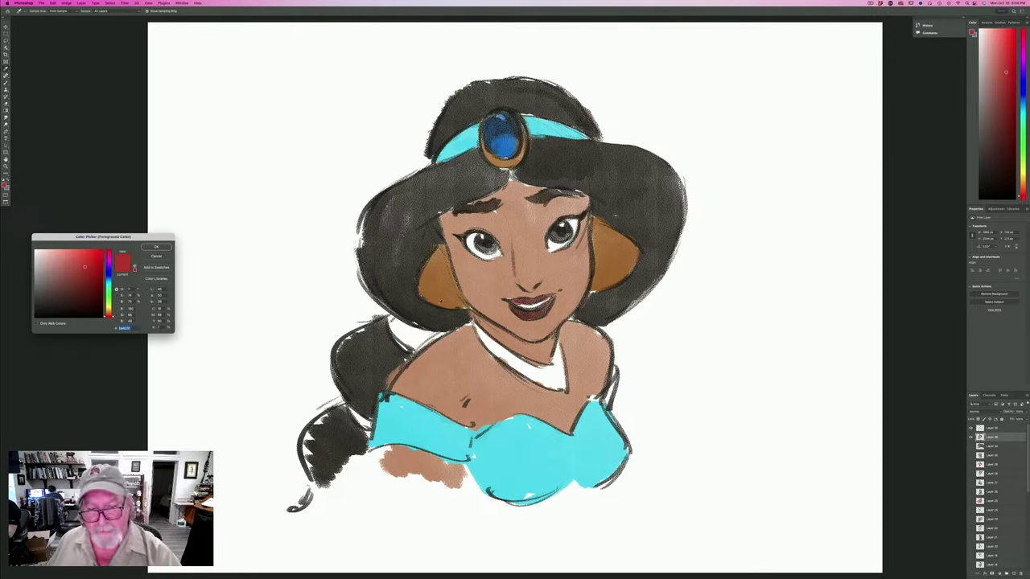
{"action": "left_click", "coordinate": [441, 302]}
{"action": "left_click", "coordinate": [156, 247]}
{"action": "mouse_move", "coordinate": [558, 349]}
{"action": "left_mouse_down"}
{"action": "mouse_move", "coordinate": [561, 384]}
{"action": "mouse_move", "coordinate": [516, 366]}
{"action": "mouse_move", "coordinate": [478, 328]}
{"action": "mouse_move", "coordinate": [497, 355]}
{"action": "left_mouse_up"}
{"action": "left_click_drag", "start_coordinate": [541, 383], "coordinate": [557, 391]}
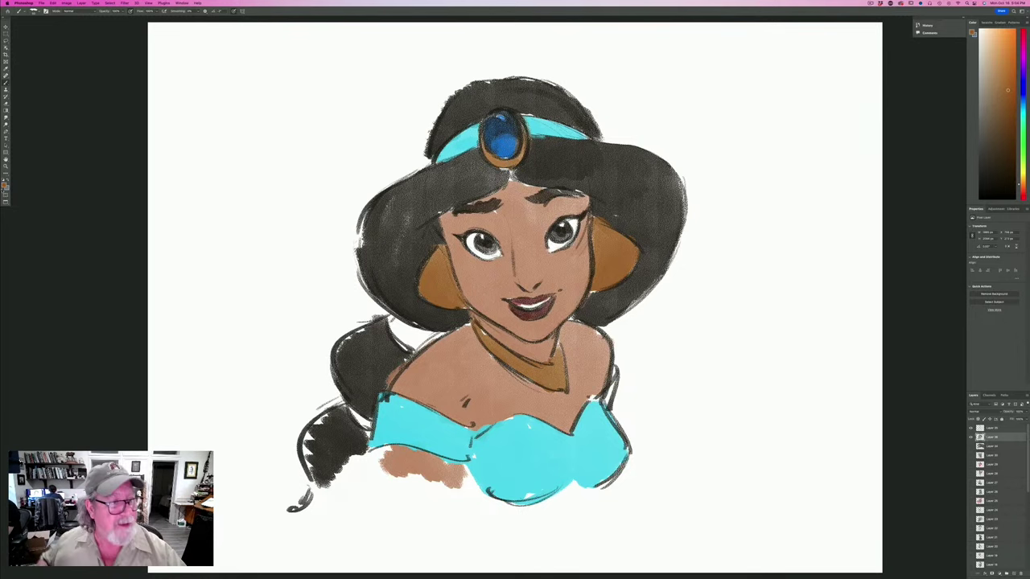
Sample the turquoise from the sleeve, darken it slightly, and paint the two hair bands along the ponytail.
{"action": "left_click", "coordinate": [5, 185]}
{"action": "left_click", "coordinate": [395, 415]}
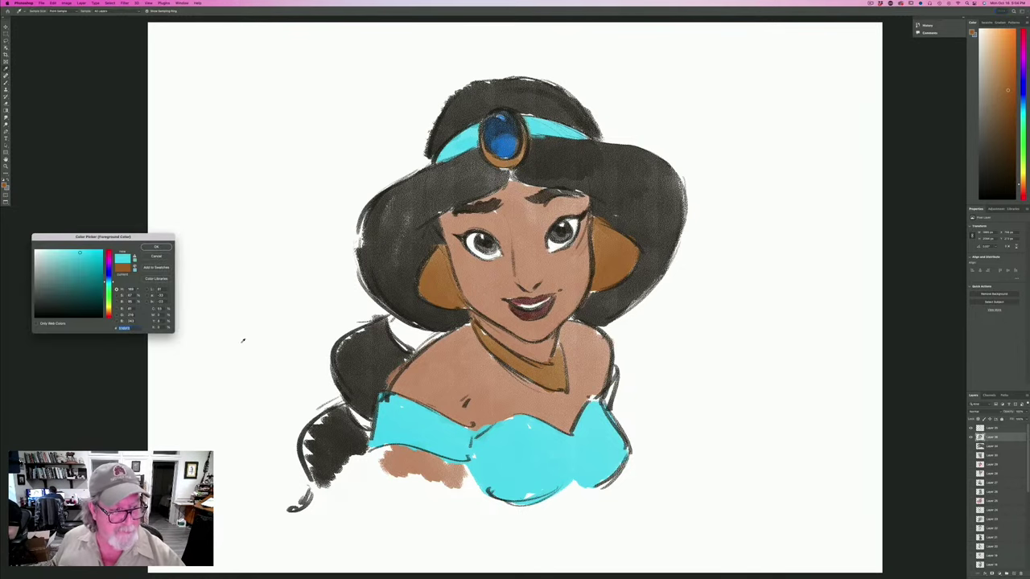
{"action": "left_click", "coordinate": [94, 267]}
{"action": "left_click", "coordinate": [157, 247]}
{"action": "mouse_move", "coordinate": [444, 333]}
{"action": "left_mouse_down"}
{"action": "mouse_move", "coordinate": [420, 348]}
{"action": "mouse_move", "coordinate": [391, 320]}
{"action": "mouse_move", "coordinate": [407, 344]}
{"action": "left_mouse_up"}
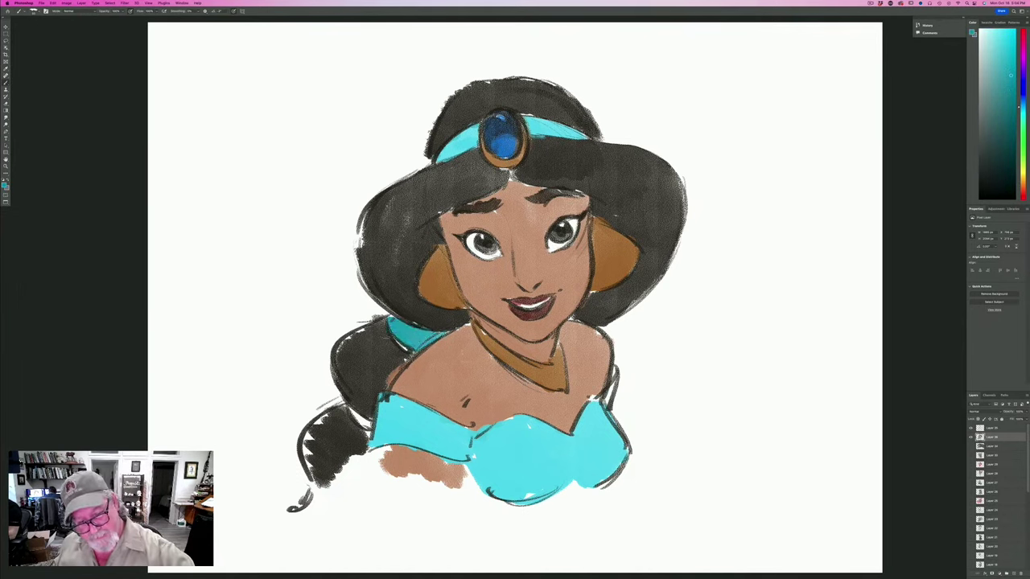
{"action": "mouse_move", "coordinate": [370, 418]}
{"action": "left_mouse_down"}
{"action": "mouse_move", "coordinate": [366, 429]}
{"action": "mouse_move", "coordinate": [346, 404]}
{"action": "left_mouse_up"}
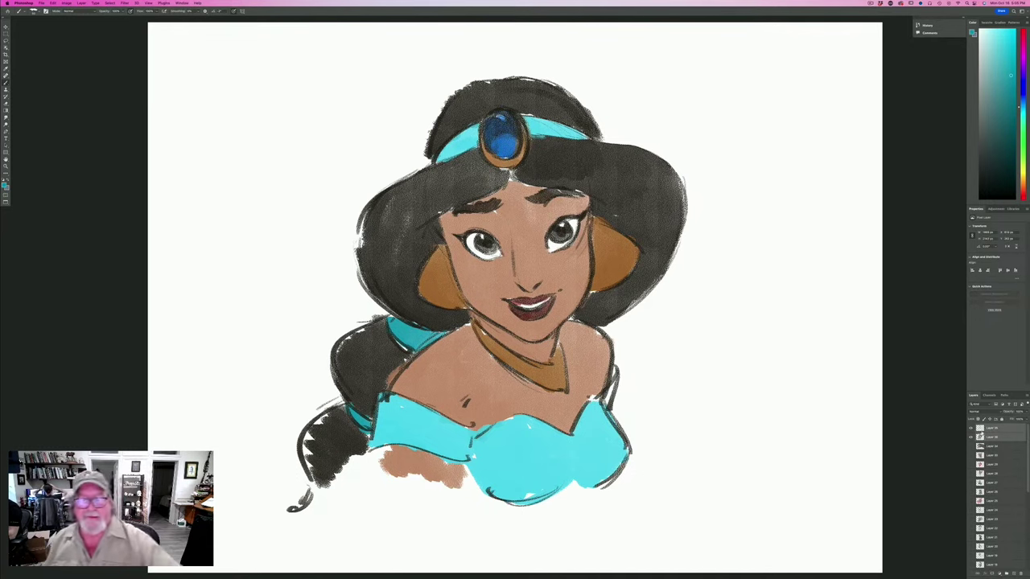
Merge the woman's color and sketch layers into one, and hide the merged layer to clear the canvas.
{"action": "left_click", "coordinate": [81, 3]}
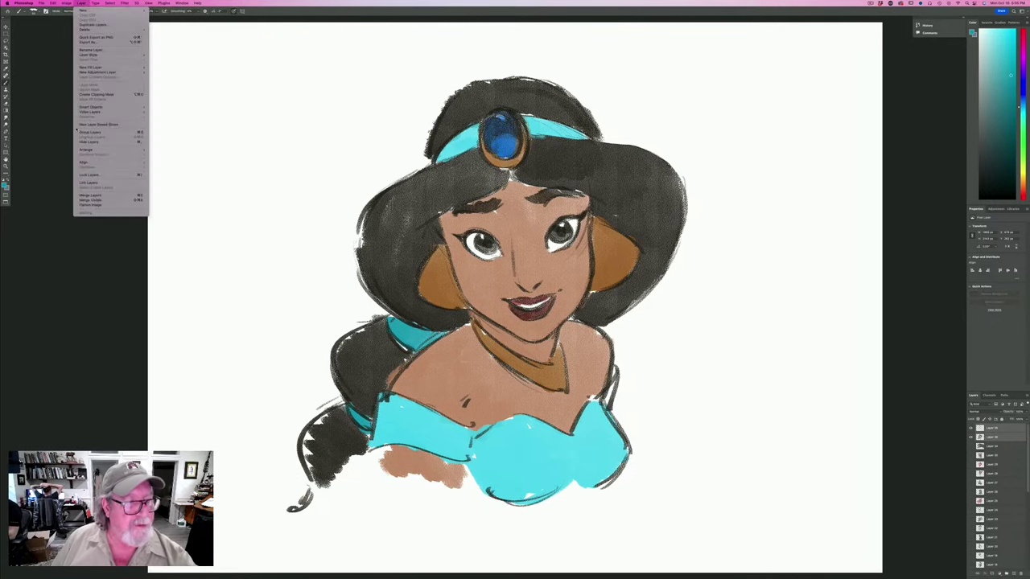
{"action": "left_click", "coordinate": [80, 196]}
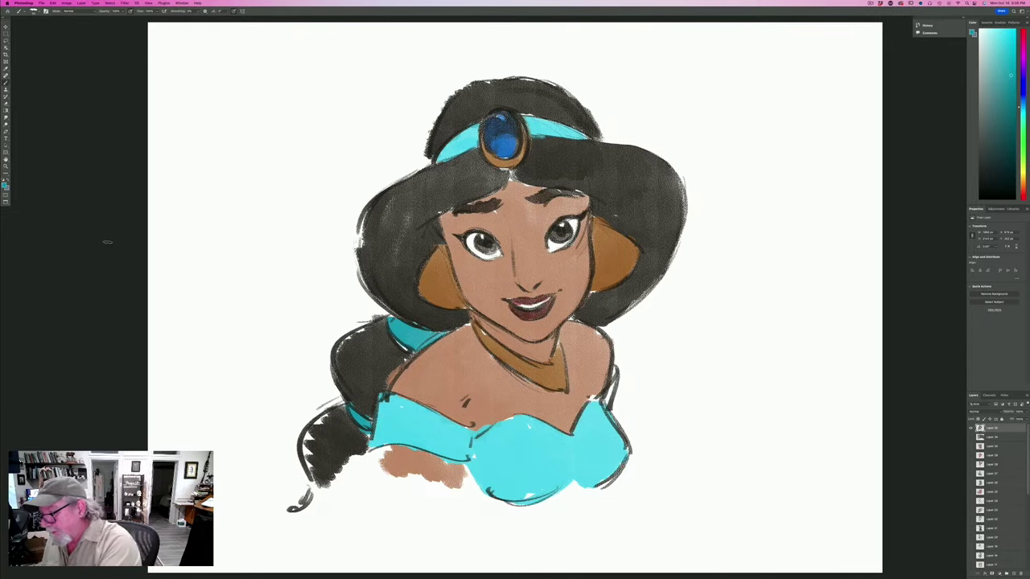
{"action": "left_click", "coordinate": [970, 428]}
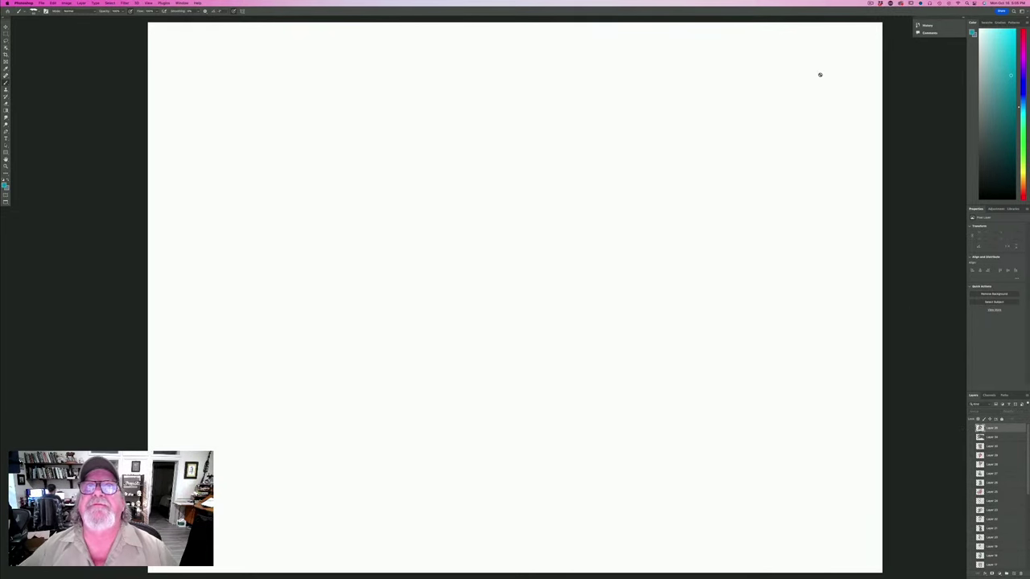
{"action": "key", "text": "Tab"}
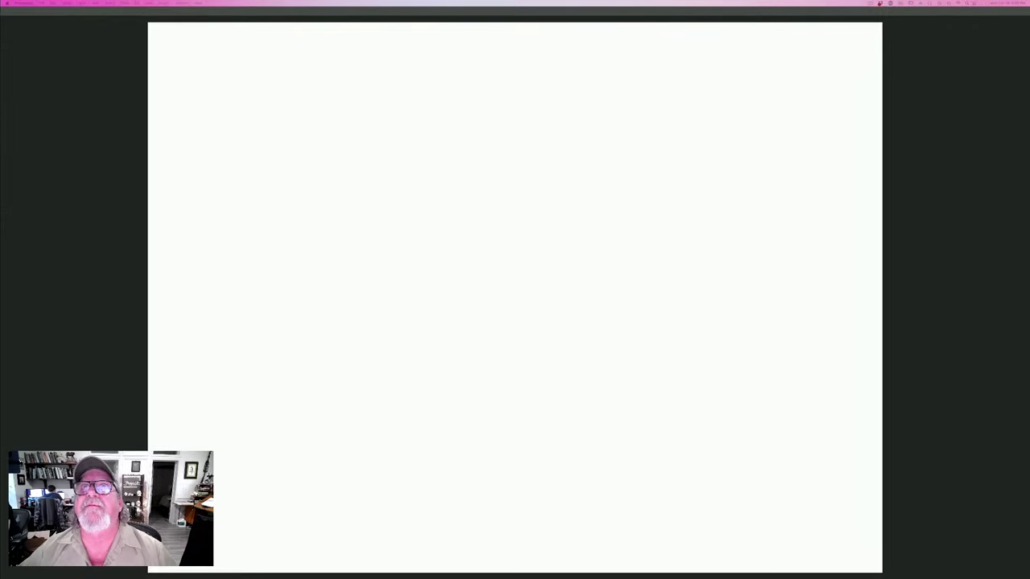
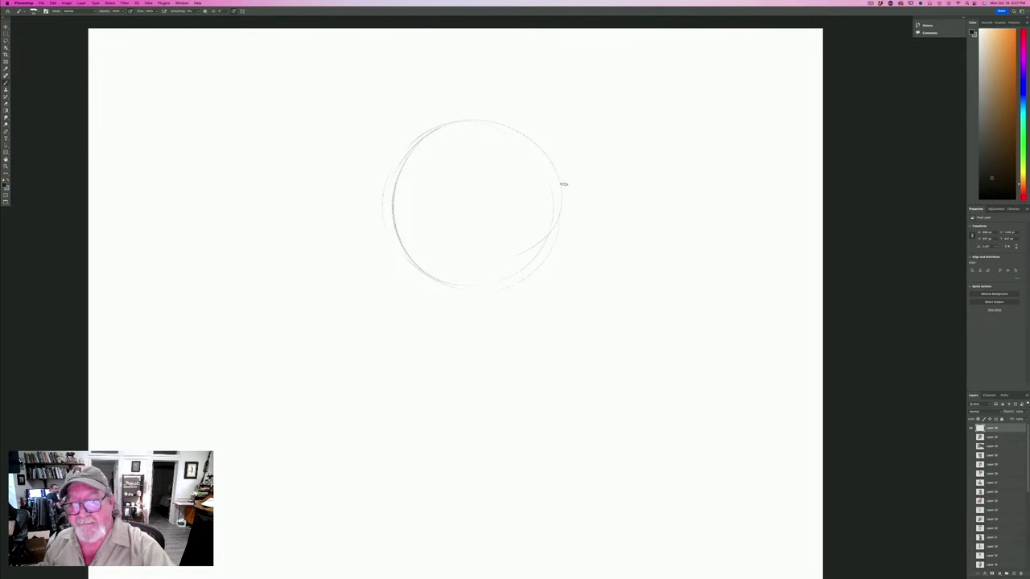
Sketch the cheek and jaw contours beneath the construction circle and outline a wide open smile.
{"action": "mouse_move", "coordinate": [551, 169]}
{"action": "left_mouse_down"}
{"action": "mouse_move", "coordinate": [561, 198]}
{"action": "mouse_move", "coordinate": [553, 282]}
{"action": "mouse_move", "coordinate": [564, 250]}
{"action": "mouse_move", "coordinate": [551, 301]}
{"action": "left_mouse_up"}
{"action": "mouse_move", "coordinate": [554, 235]}
{"action": "left_mouse_down"}
{"action": "mouse_move", "coordinate": [528, 336]}
{"action": "mouse_move", "coordinate": [550, 293]}
{"action": "mouse_move", "coordinate": [520, 347]}
{"action": "mouse_move", "coordinate": [501, 350]}
{"action": "mouse_move", "coordinate": [514, 353]}
{"action": "mouse_move", "coordinate": [447, 322]}
{"action": "left_mouse_up"}
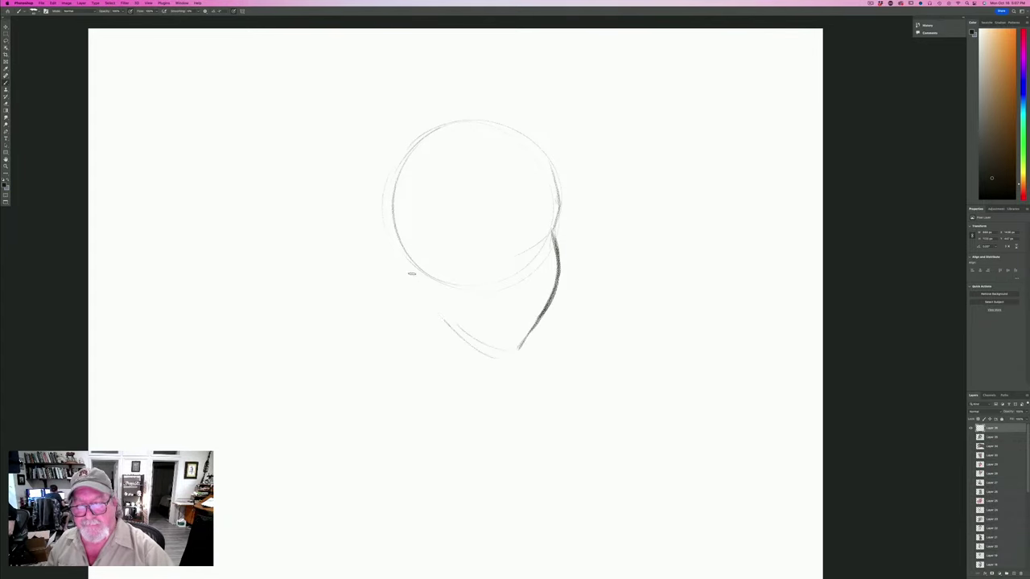
{"action": "left_click_drag", "start_coordinate": [409, 273], "coordinate": [465, 341]}
{"action": "mouse_move", "coordinate": [539, 279]}
{"action": "left_mouse_down"}
{"action": "mouse_move", "coordinate": [464, 274]}
{"action": "mouse_move", "coordinate": [543, 286]}
{"action": "mouse_move", "coordinate": [527, 311]}
{"action": "mouse_move", "coordinate": [507, 310]}
{"action": "mouse_move", "coordinate": [468, 278]}
{"action": "mouse_move", "coordinate": [518, 310]}
{"action": "left_mouse_up"}
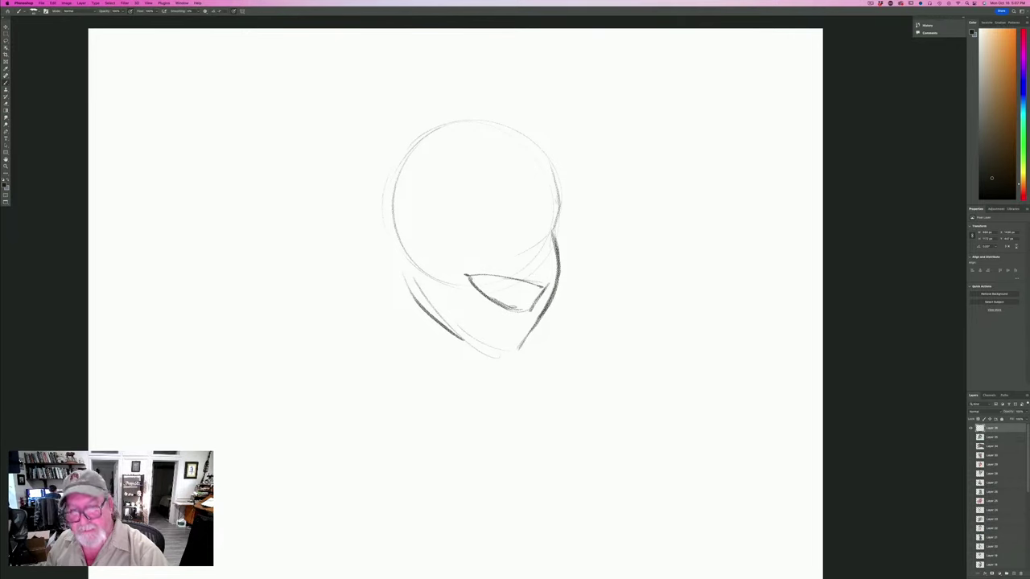
Draw the thick far eyebrow, the inner crease of the near brow, and the nose with a cleanly redrawn bridge.
{"action": "mouse_move", "coordinate": [544, 254]}
{"action": "left_mouse_down"}
{"action": "mouse_move", "coordinate": [530, 268]}
{"action": "mouse_move", "coordinate": [544, 256]}
{"action": "mouse_move", "coordinate": [529, 202]}
{"action": "mouse_move", "coordinate": [557, 199]}
{"action": "mouse_move", "coordinate": [529, 175]}
{"action": "mouse_move", "coordinate": [558, 198]}
{"action": "mouse_move", "coordinate": [523, 169]}
{"action": "mouse_move", "coordinate": [495, 183]}
{"action": "left_mouse_up"}
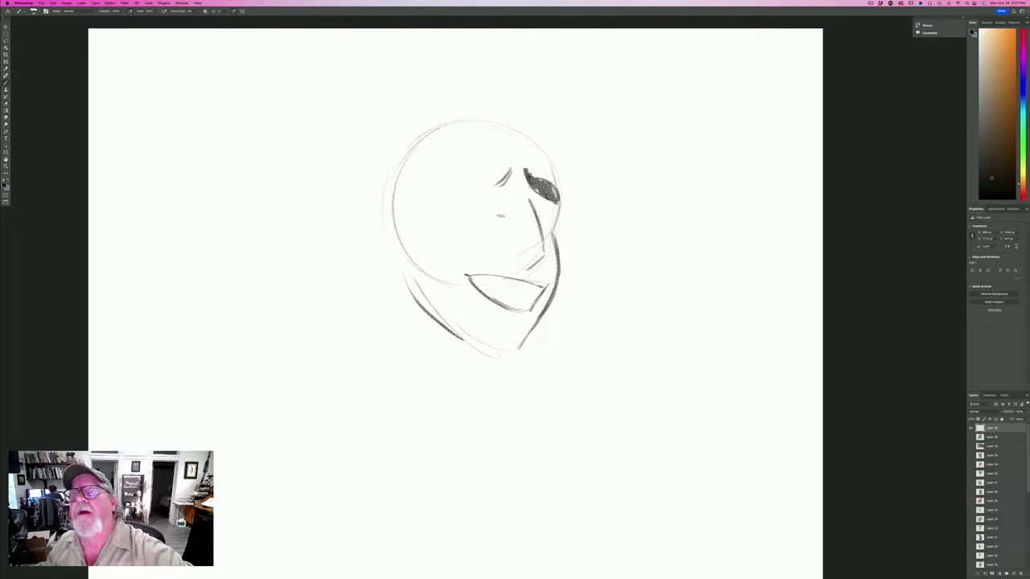
{"action": "mouse_move", "coordinate": [529, 258]}
{"action": "left_mouse_down"}
{"action": "mouse_move", "coordinate": [503, 260]}
{"action": "mouse_move", "coordinate": [507, 252]}
{"action": "mouse_move", "coordinate": [540, 267]}
{"action": "mouse_move", "coordinate": [537, 228]}
{"action": "left_mouse_up"}
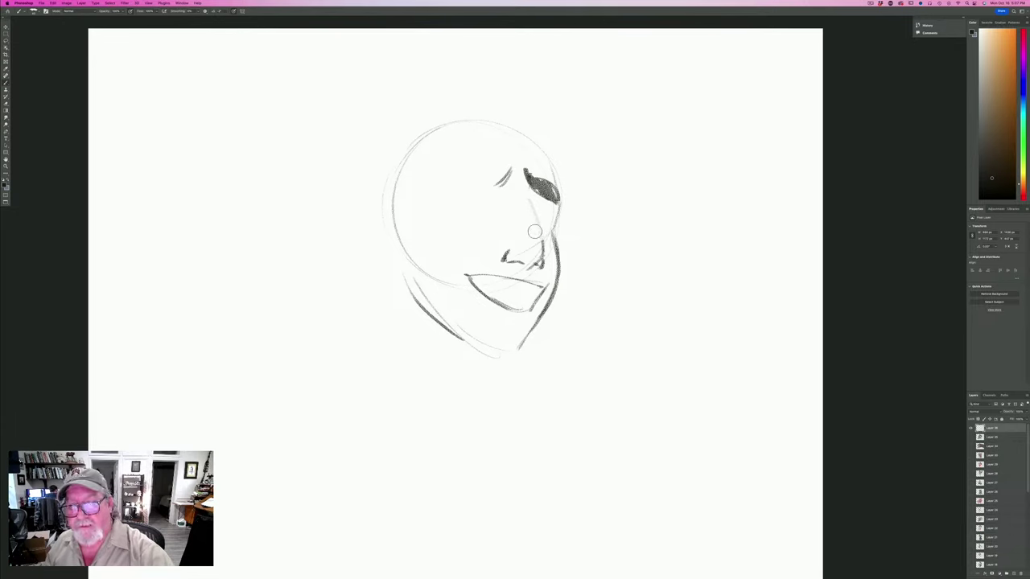
{"action": "left_click_drag", "start_coordinate": [531, 201], "coordinate": [541, 246]}
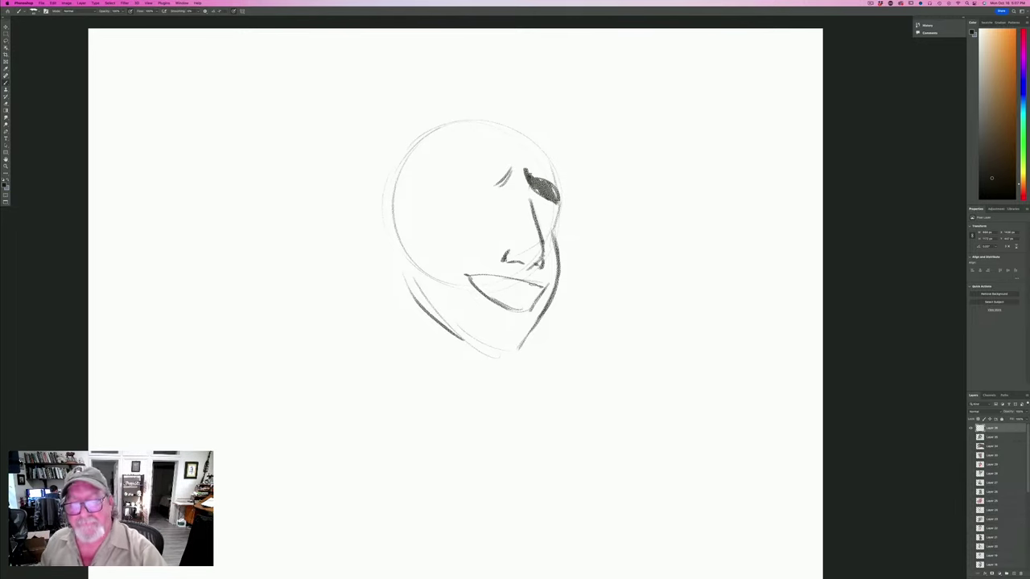
Draw both eyes with dark irises and add a heavy upper lid and crease to the near eye.
{"action": "mouse_move", "coordinate": [484, 234]}
{"action": "left_mouse_down"}
{"action": "mouse_move", "coordinate": [458, 225]}
{"action": "mouse_move", "coordinate": [493, 233]}
{"action": "mouse_move", "coordinate": [461, 208]}
{"action": "mouse_move", "coordinate": [488, 201]}
{"action": "mouse_move", "coordinate": [494, 231]}
{"action": "mouse_move", "coordinate": [456, 217]}
{"action": "left_mouse_up"}
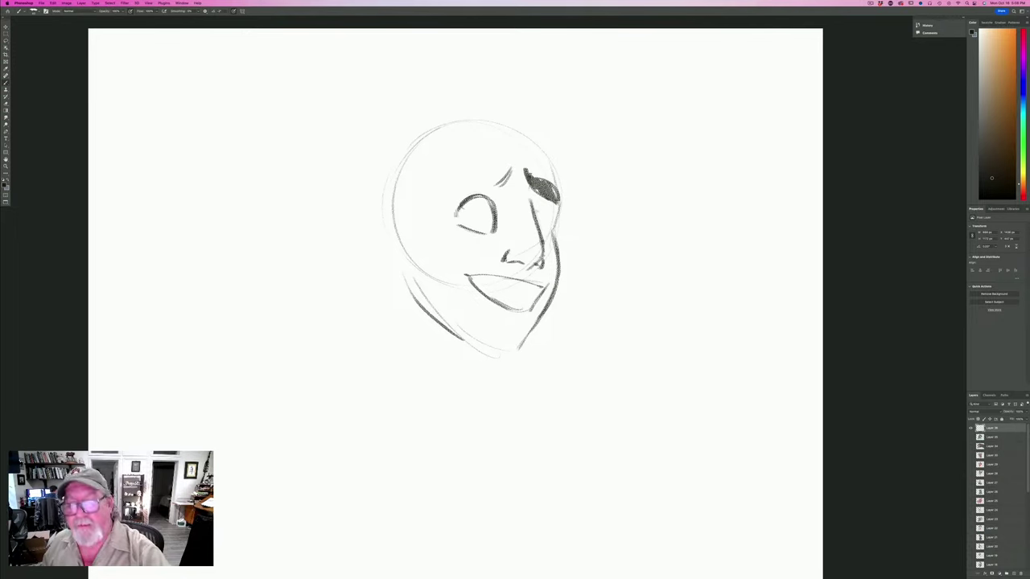
{"action": "mouse_move", "coordinate": [534, 210]}
{"action": "left_mouse_down"}
{"action": "mouse_move", "coordinate": [555, 211]}
{"action": "mouse_move", "coordinate": [553, 243]}
{"action": "left_mouse_up"}
{"action": "mouse_move", "coordinate": [482, 207]}
{"action": "left_mouse_down"}
{"action": "mouse_move", "coordinate": [486, 228]}
{"action": "mouse_move", "coordinate": [480, 204]}
{"action": "mouse_move", "coordinate": [477, 226]}
{"action": "mouse_move", "coordinate": [467, 222]}
{"action": "left_mouse_up"}
{"action": "left_click_drag", "start_coordinate": [543, 219], "coordinate": [542, 238]}
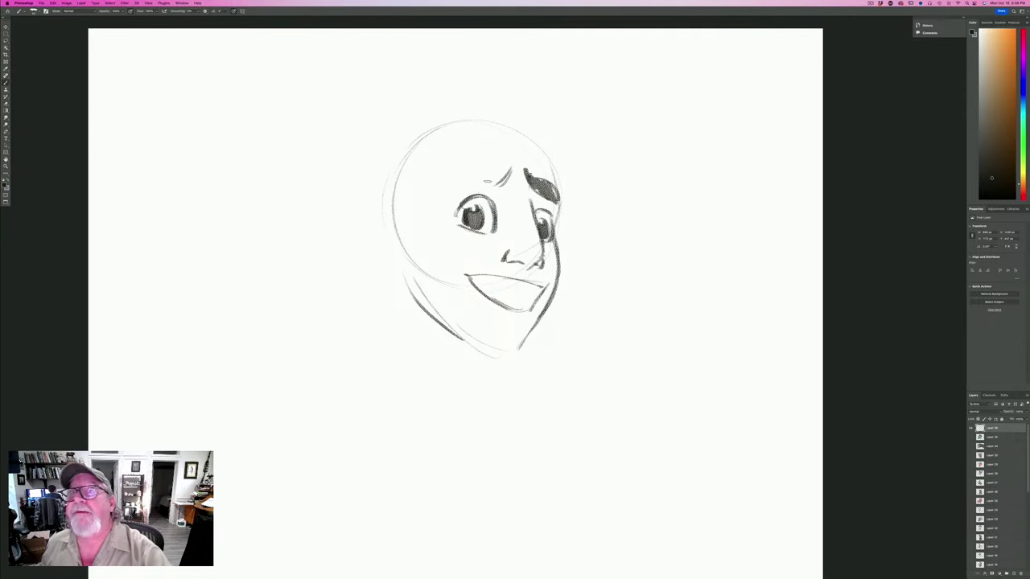
{"action": "mouse_move", "coordinate": [492, 199]}
{"action": "left_mouse_down"}
{"action": "mouse_move", "coordinate": [470, 197]}
{"action": "mouse_move", "coordinate": [453, 214]}
{"action": "mouse_move", "coordinate": [477, 190]}
{"action": "mouse_move", "coordinate": [450, 207]}
{"action": "left_mouse_up"}
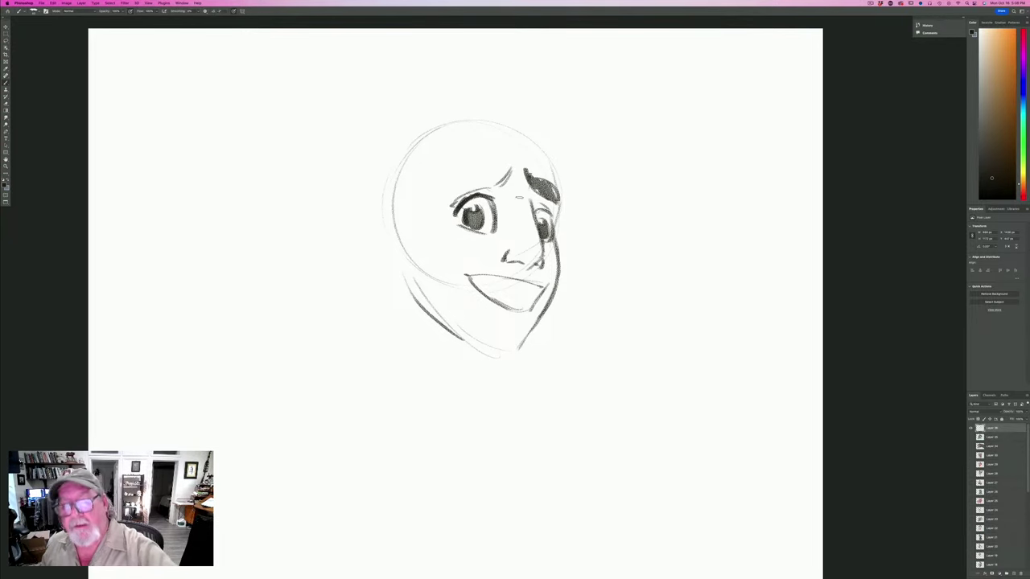
Fill in the thick near eyebrow and darken both corners of the open mouth.
{"action": "mouse_move", "coordinate": [497, 180]}
{"action": "left_mouse_down"}
{"action": "mouse_move", "coordinate": [512, 162]}
{"action": "mouse_move", "coordinate": [452, 188]}
{"action": "left_mouse_up"}
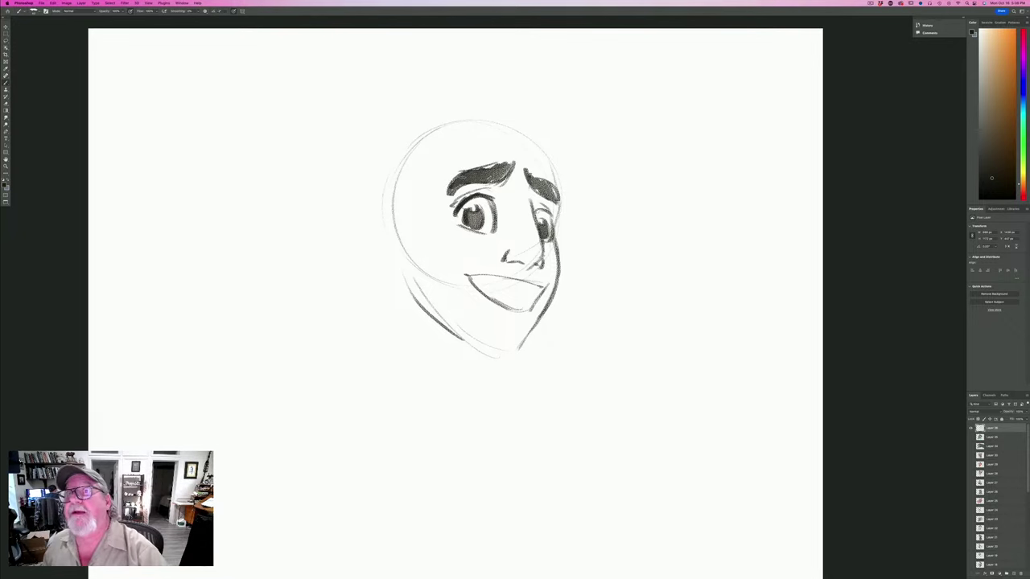
{"action": "left_click_drag", "start_coordinate": [545, 287], "coordinate": [528, 307]}
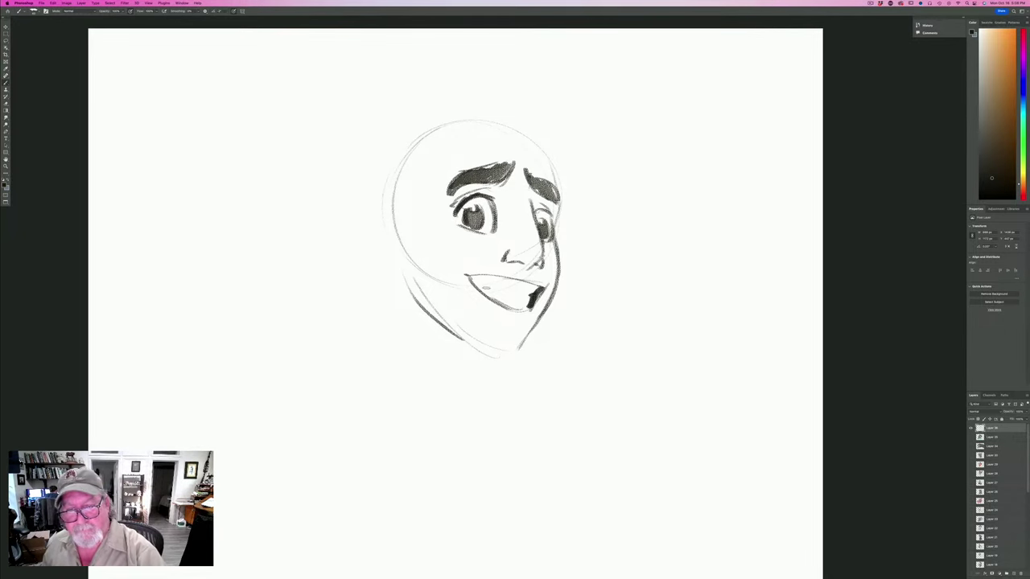
{"action": "mouse_move", "coordinate": [470, 275]}
{"action": "left_mouse_down"}
{"action": "mouse_move", "coordinate": [527, 310]}
{"action": "mouse_move", "coordinate": [497, 301]}
{"action": "left_mouse_up"}
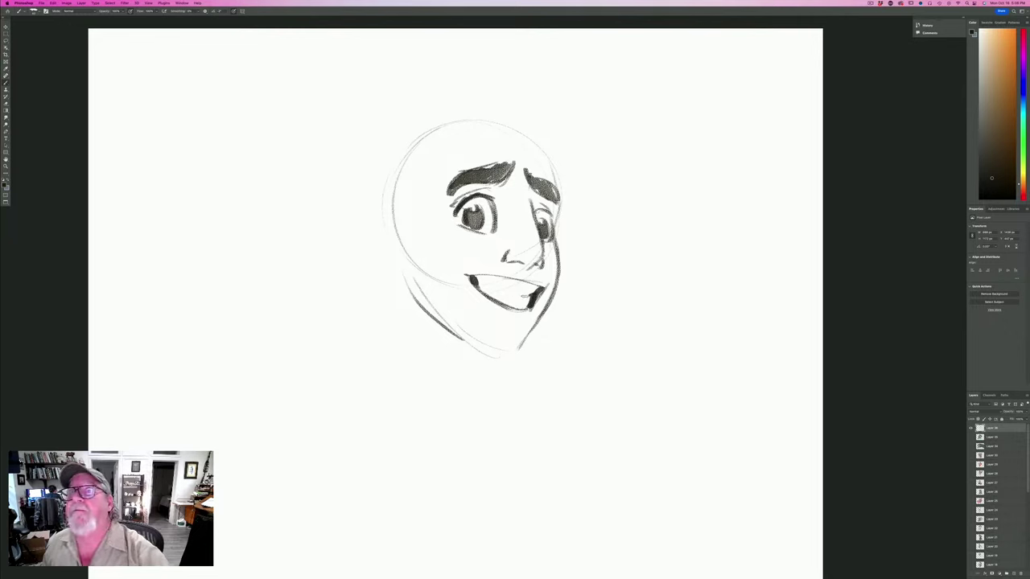
Ink the jaw line, erasing the lower chin and redrawing it slightly higher with a firm angular point.
{"action": "mouse_move", "coordinate": [557, 276]}
{"action": "left_mouse_down"}
{"action": "mouse_move", "coordinate": [513, 357]}
{"action": "mouse_move", "coordinate": [497, 362]}
{"action": "left_mouse_up"}
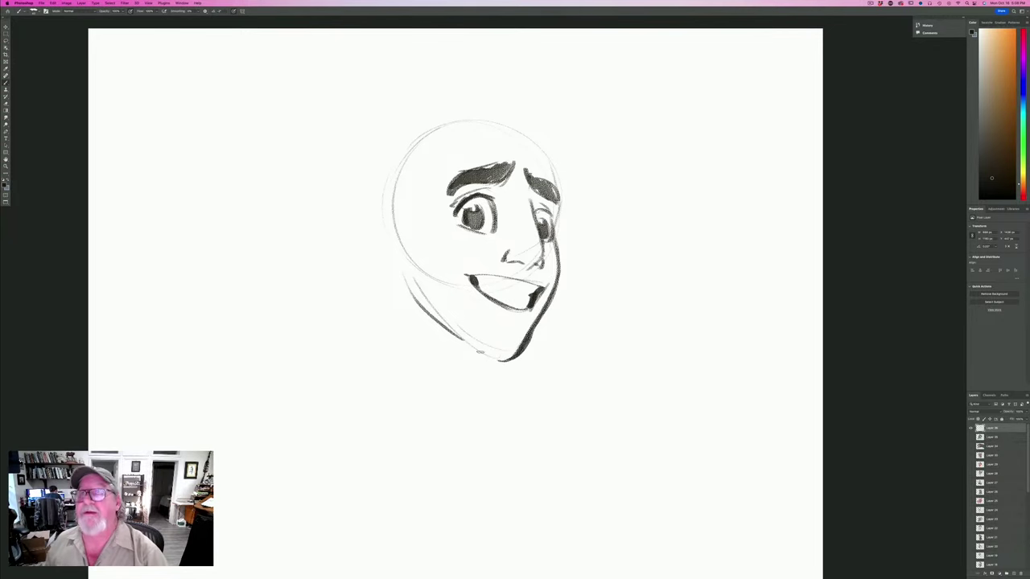
{"action": "mouse_move", "coordinate": [402, 264]}
{"action": "left_mouse_down"}
{"action": "mouse_move", "coordinate": [412, 304]}
{"action": "mouse_move", "coordinate": [408, 297]}
{"action": "mouse_move", "coordinate": [459, 336]}
{"action": "left_mouse_up"}
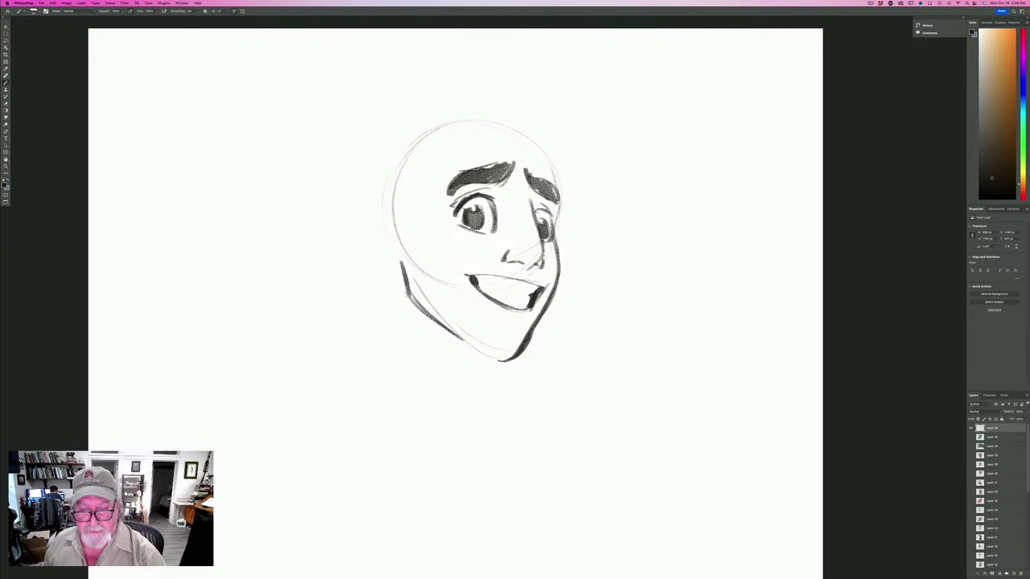
{"action": "left_click_drag", "start_coordinate": [412, 301], "coordinate": [489, 361]}
{"action": "left_click_drag", "start_coordinate": [449, 328], "coordinate": [509, 354]}
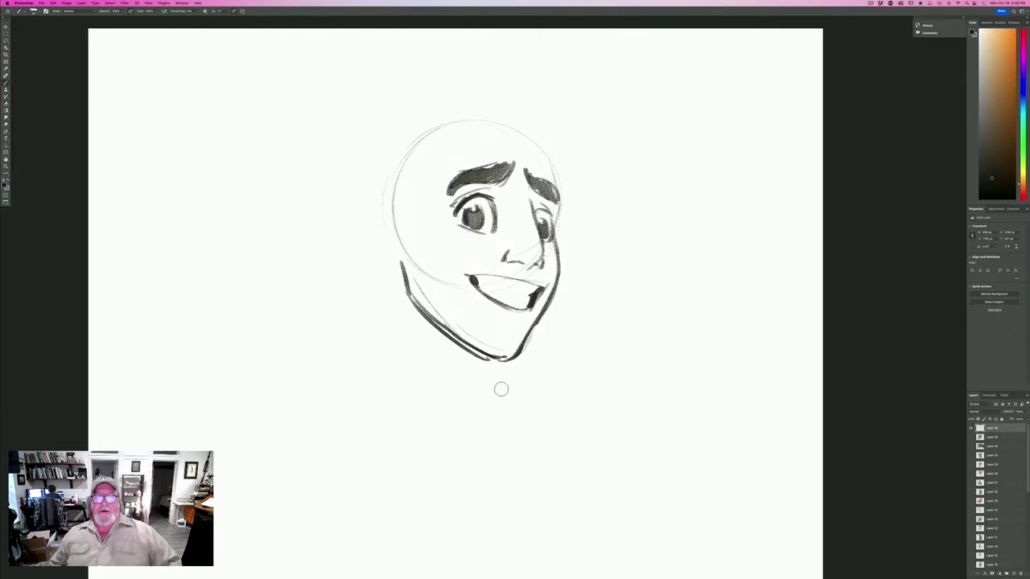
{"action": "mouse_move", "coordinate": [540, 319]}
{"action": "left_mouse_down"}
{"action": "mouse_move", "coordinate": [524, 351]}
{"action": "mouse_move", "coordinate": [494, 359]}
{"action": "mouse_move", "coordinate": [452, 347]}
{"action": "left_mouse_up"}
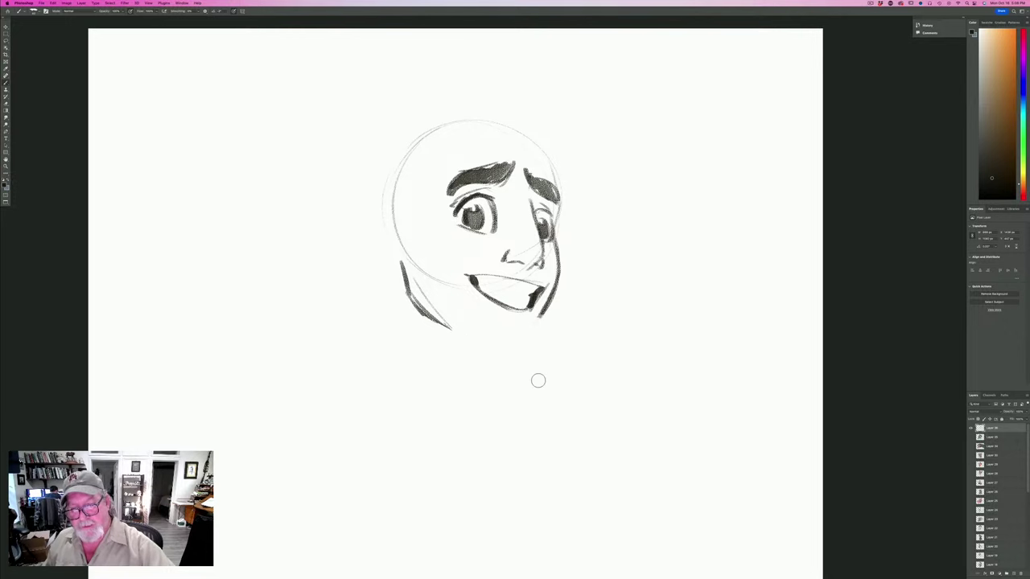
{"action": "mouse_move", "coordinate": [542, 315]}
{"action": "left_mouse_down"}
{"action": "mouse_move", "coordinate": [523, 354]}
{"action": "mouse_move", "coordinate": [492, 357]}
{"action": "mouse_move", "coordinate": [420, 307]}
{"action": "mouse_move", "coordinate": [506, 356]}
{"action": "left_mouse_up"}
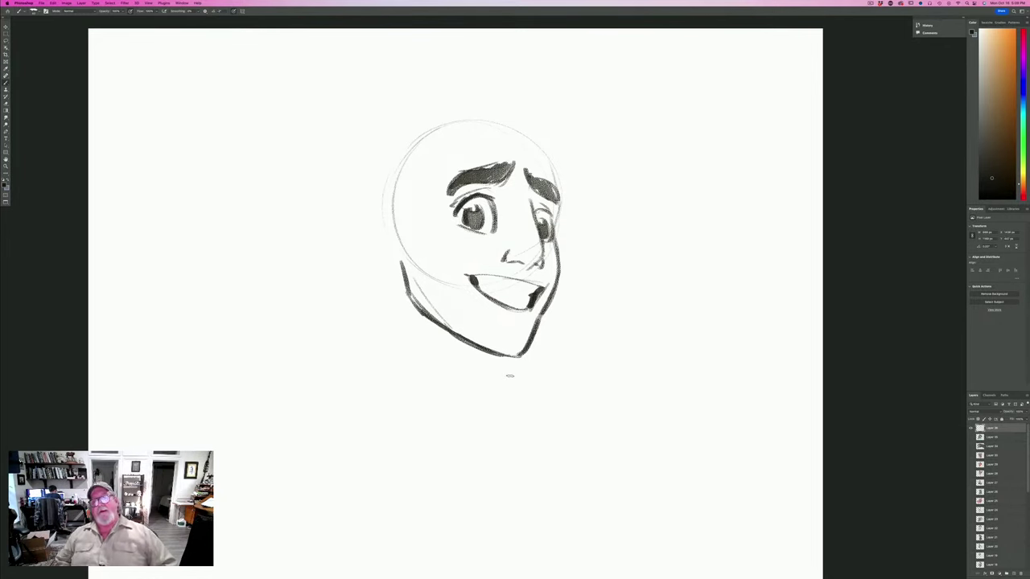
Outline the swept-up hair with its projecting forelock and draw the ear beside the jaw.
{"action": "mouse_move", "coordinate": [556, 151]}
{"action": "left_mouse_down"}
{"action": "mouse_move", "coordinate": [587, 102]}
{"action": "mouse_move", "coordinate": [593, 171]}
{"action": "left_mouse_up"}
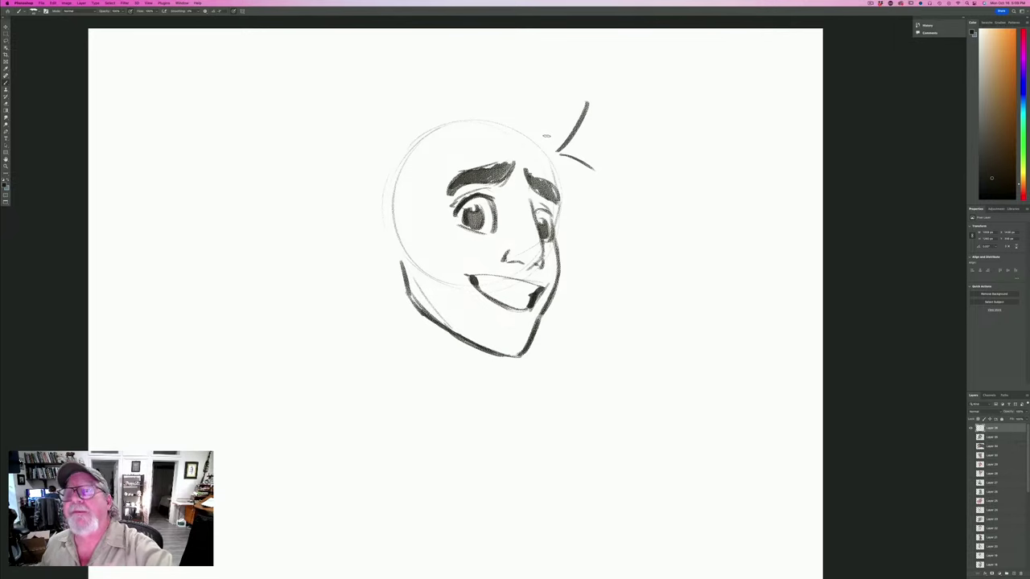
{"action": "mouse_move", "coordinate": [571, 122]}
{"action": "left_mouse_down"}
{"action": "mouse_move", "coordinate": [559, 96]}
{"action": "mouse_move", "coordinate": [532, 80]}
{"action": "mouse_move", "coordinate": [548, 91]}
{"action": "mouse_move", "coordinate": [470, 79]}
{"action": "mouse_move", "coordinate": [444, 106]}
{"action": "left_mouse_up"}
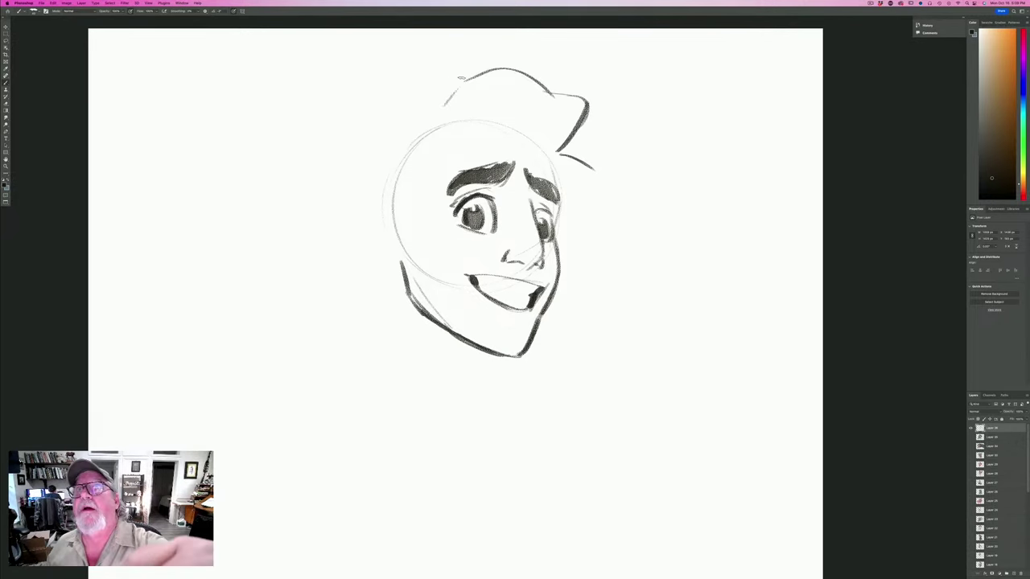
{"action": "mouse_move", "coordinate": [471, 74]}
{"action": "left_mouse_down"}
{"action": "mouse_move", "coordinate": [404, 123]}
{"action": "mouse_move", "coordinate": [375, 169]}
{"action": "left_mouse_up"}
{"action": "mouse_move", "coordinate": [418, 119]}
{"action": "left_mouse_down"}
{"action": "mouse_move", "coordinate": [377, 193]}
{"action": "mouse_move", "coordinate": [407, 244]}
{"action": "mouse_move", "coordinate": [373, 256]}
{"action": "mouse_move", "coordinate": [401, 282]}
{"action": "left_mouse_up"}
{"action": "mouse_move", "coordinate": [366, 260]}
{"action": "left_mouse_down"}
{"action": "mouse_move", "coordinate": [399, 281]}
{"action": "mouse_move", "coordinate": [403, 264]}
{"action": "left_mouse_up"}
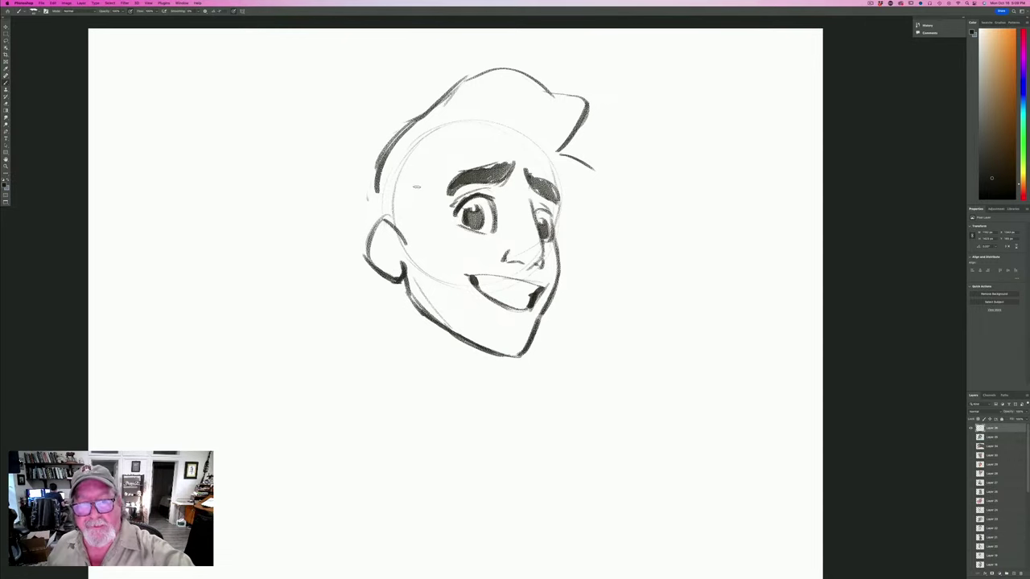
Draw the hairline from the temple down into a pointed sideburn in front of the ear.
{"action": "mouse_move", "coordinate": [439, 165]}
{"action": "left_mouse_down"}
{"action": "mouse_move", "coordinate": [412, 201]}
{"action": "mouse_move", "coordinate": [414, 237]}
{"action": "left_mouse_up"}
{"action": "left_click_drag", "start_coordinate": [419, 198], "coordinate": [412, 254]}
{"action": "mouse_move", "coordinate": [391, 217]}
{"action": "left_mouse_down"}
{"action": "mouse_move", "coordinate": [412, 251]}
{"action": "mouse_move", "coordinate": [410, 239]}
{"action": "left_mouse_up"}
Erase the hair outline at the back of the head and redraw it farther out from the skull.
{"action": "mouse_move", "coordinate": [384, 146]}
{"action": "left_mouse_down"}
{"action": "mouse_move", "coordinate": [384, 171]}
{"action": "mouse_move", "coordinate": [408, 127]}
{"action": "left_mouse_up"}
{"action": "key", "text": "b"}
{"action": "mouse_move", "coordinate": [436, 94]}
{"action": "left_mouse_down"}
{"action": "mouse_move", "coordinate": [394, 121]}
{"action": "mouse_move", "coordinate": [354, 174]}
{"action": "left_mouse_up"}
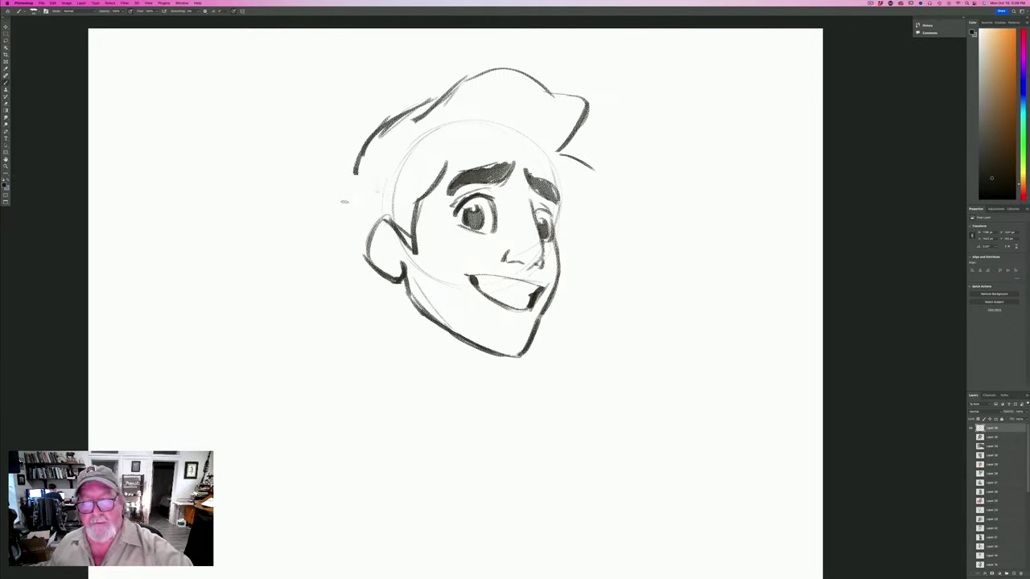
Draw a short neck line below the ear and add the ear's inner folds.
{"action": "mouse_move", "coordinate": [394, 285]}
{"action": "left_mouse_down"}
{"action": "mouse_move", "coordinate": [396, 314]}
{"action": "mouse_move", "coordinate": [394, 286]}
{"action": "left_mouse_up"}
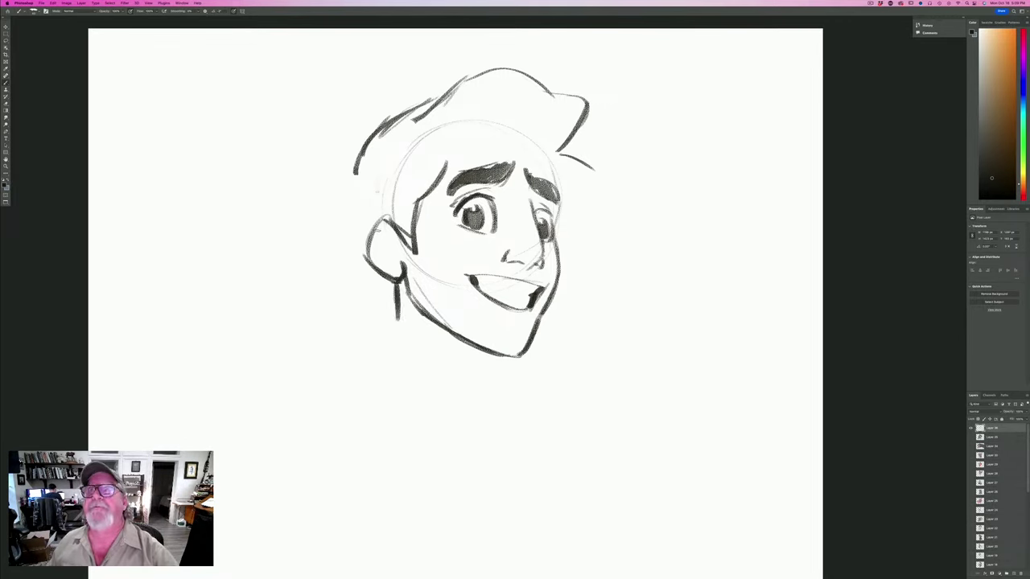
{"action": "mouse_move", "coordinate": [375, 229]}
{"action": "left_mouse_down"}
{"action": "mouse_move", "coordinate": [397, 251]}
{"action": "mouse_move", "coordinate": [388, 262]}
{"action": "left_mouse_up"}
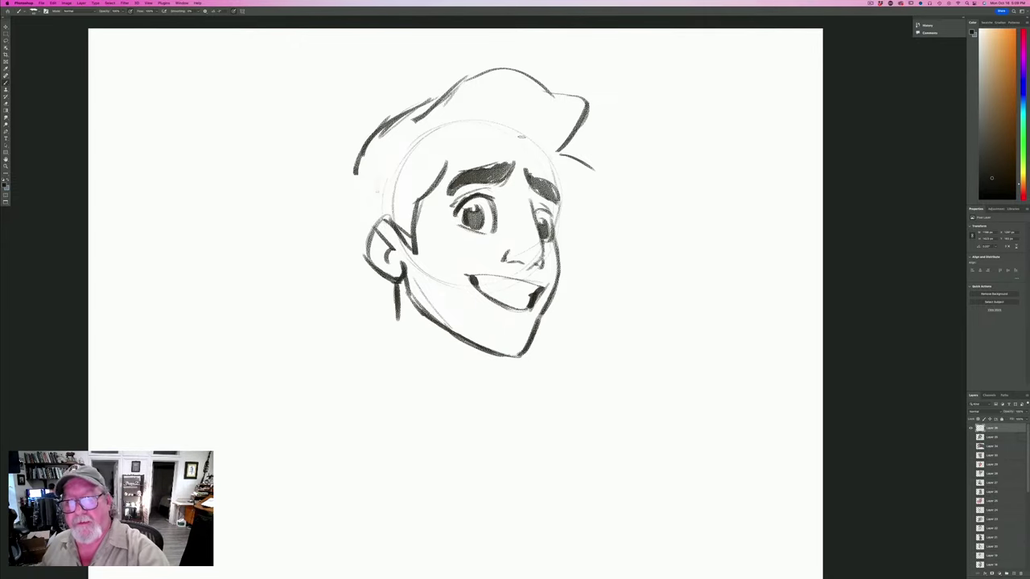
Ink the far forehead contour and draw the forelock's underside with loose strands of bangs above the near eyebrow.
{"action": "mouse_move", "coordinate": [521, 137]}
{"action": "left_mouse_down"}
{"action": "mouse_move", "coordinate": [547, 160]}
{"action": "mouse_move", "coordinate": [558, 196]}
{"action": "left_mouse_up"}
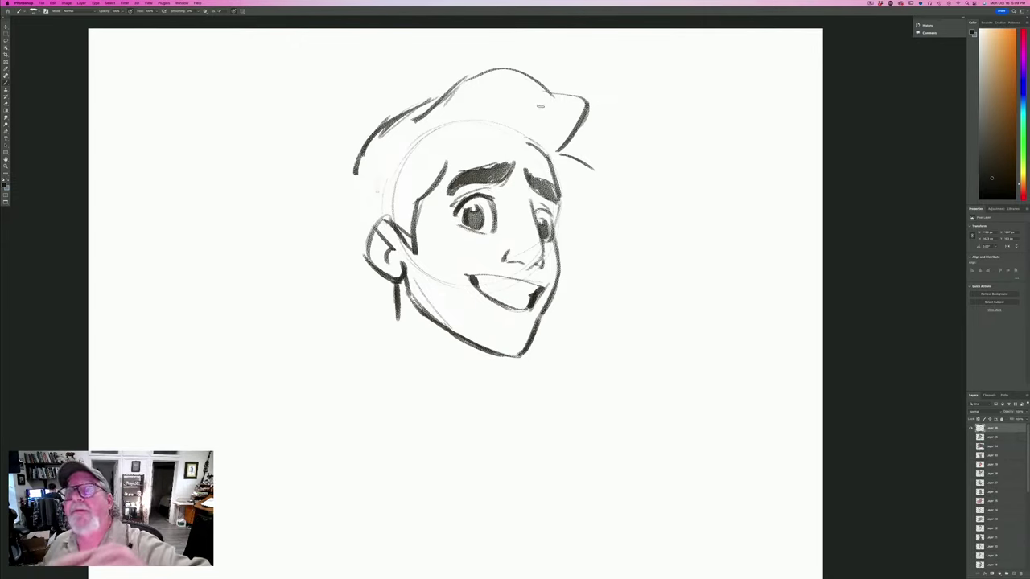
{"action": "left_click_drag", "start_coordinate": [578, 110], "coordinate": [488, 166]}
{"action": "left_click_drag", "start_coordinate": [497, 127], "coordinate": [481, 168]}
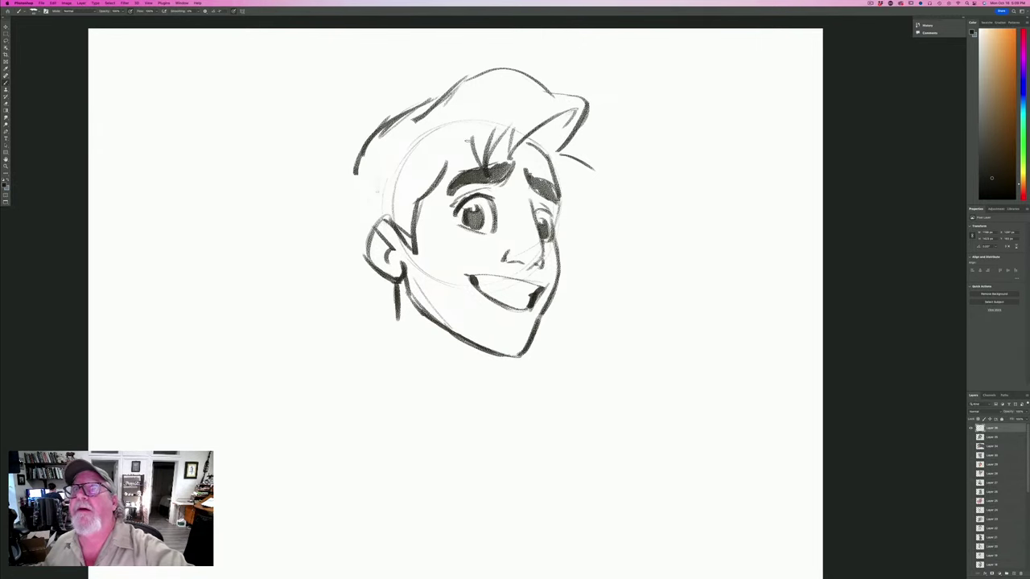
{"action": "left_click_drag", "start_coordinate": [473, 129], "coordinate": [464, 169]}
{"action": "mouse_move", "coordinate": [463, 145]}
{"action": "left_mouse_down"}
{"action": "mouse_move", "coordinate": [451, 174]}
{"action": "mouse_move", "coordinate": [439, 164]}
{"action": "left_mouse_up"}
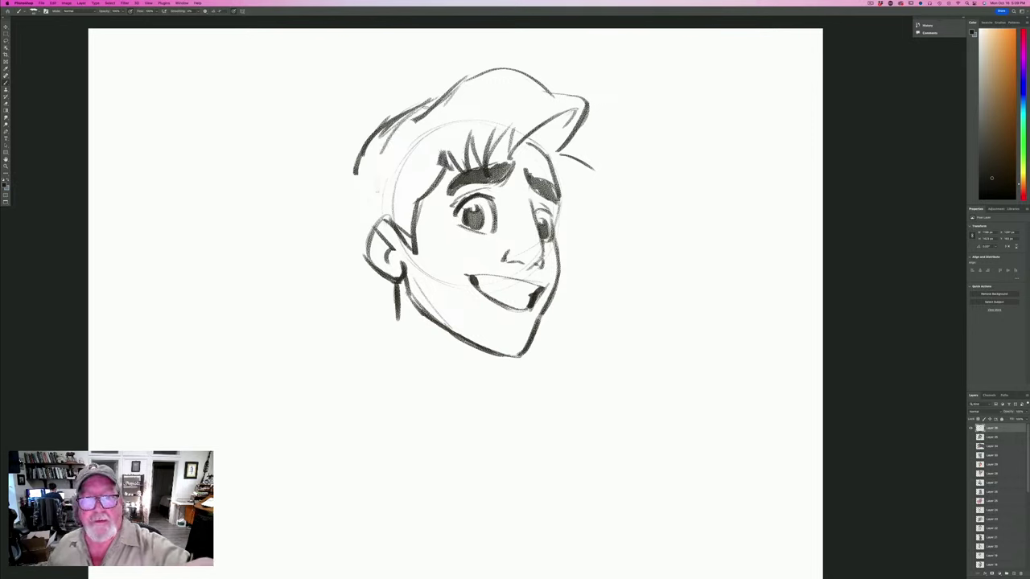
Sketch the curved outline of a small cap on the back of the head behind the hair.
{"action": "left_click_drag", "start_coordinate": [403, 94], "coordinate": [428, 106]}
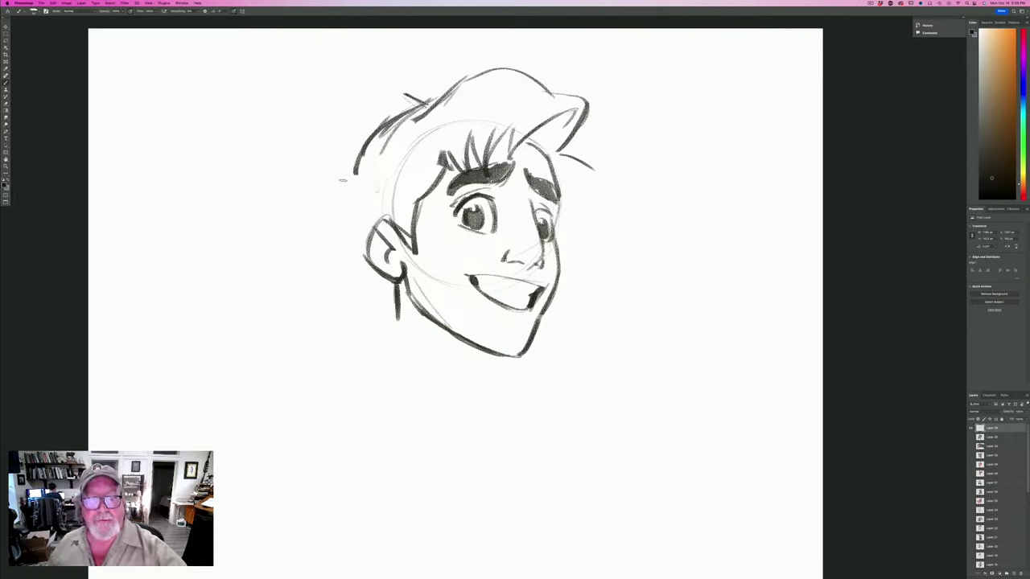
{"action": "left_click_drag", "start_coordinate": [334, 162], "coordinate": [344, 184]}
{"action": "left_click_drag", "start_coordinate": [395, 93], "coordinate": [342, 168]}
{"action": "left_click_drag", "start_coordinate": [362, 123], "coordinate": [340, 171]}
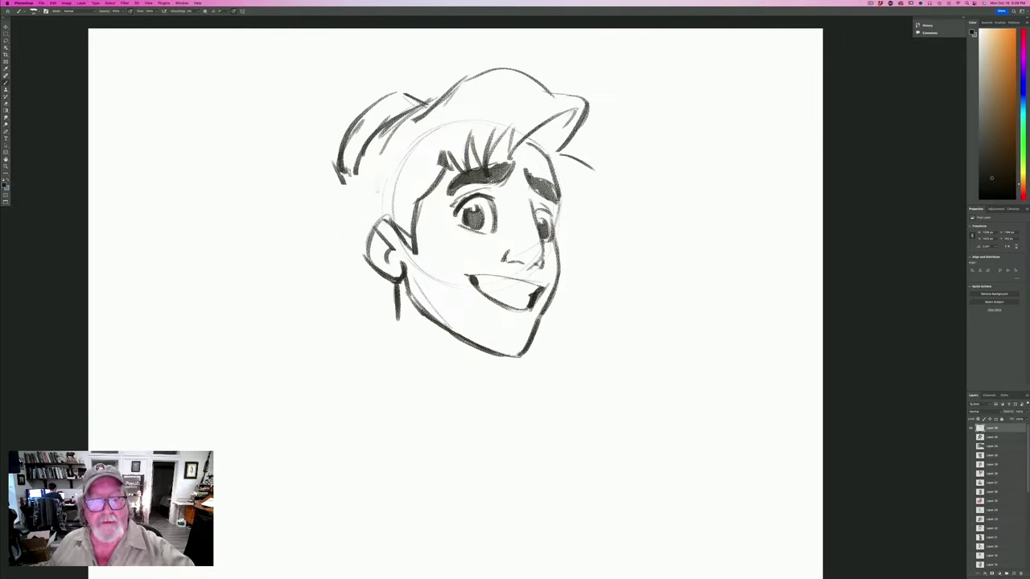
Draw the wavy back hair from under the cap down past the ear, ending in jagged tips at the nape.
{"action": "mouse_move", "coordinate": [350, 161]}
{"action": "left_mouse_down"}
{"action": "mouse_move", "coordinate": [332, 242]}
{"action": "mouse_move", "coordinate": [354, 265]}
{"action": "mouse_move", "coordinate": [333, 304]}
{"action": "left_mouse_up"}
{"action": "left_click_drag", "start_coordinate": [396, 291], "coordinate": [402, 333]}
{"action": "left_click_drag", "start_coordinate": [349, 299], "coordinate": [385, 353]}
{"action": "left_click_drag", "start_coordinate": [375, 317], "coordinate": [386, 342]}
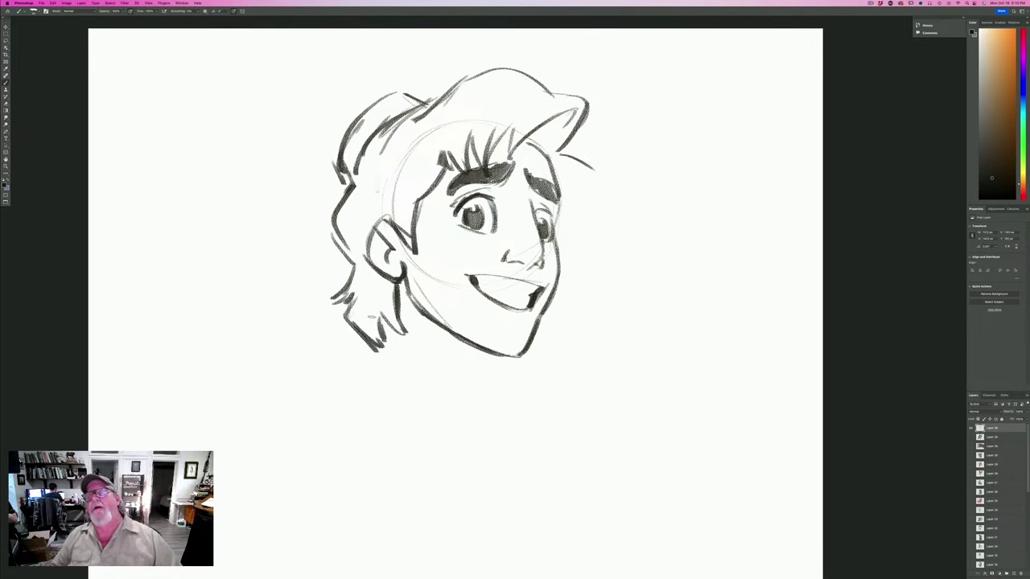
Draw the wavy hair contour beyond the far cheek and the neck's front line below the chin.
{"action": "mouse_move", "coordinate": [565, 155]}
{"action": "left_mouse_down"}
{"action": "mouse_move", "coordinate": [570, 240]}
{"action": "mouse_move", "coordinate": [587, 289]}
{"action": "mouse_move", "coordinate": [492, 414]}
{"action": "left_mouse_up"}
{"action": "left_click_drag", "start_coordinate": [499, 359], "coordinate": [492, 417]}
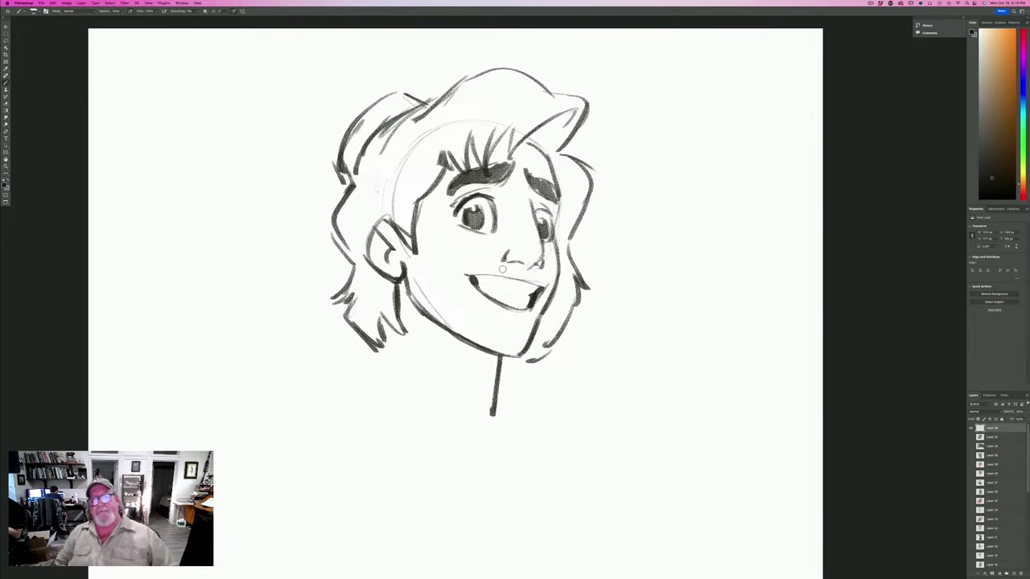
Thicken the cap's outer outline and extend the hair at the nape into heavier, longer jagged tips.
{"action": "mouse_move", "coordinate": [427, 102]}
{"action": "left_mouse_down"}
{"action": "mouse_move", "coordinate": [379, 95]}
{"action": "mouse_move", "coordinate": [346, 128]}
{"action": "mouse_move", "coordinate": [346, 181]}
{"action": "left_mouse_up"}
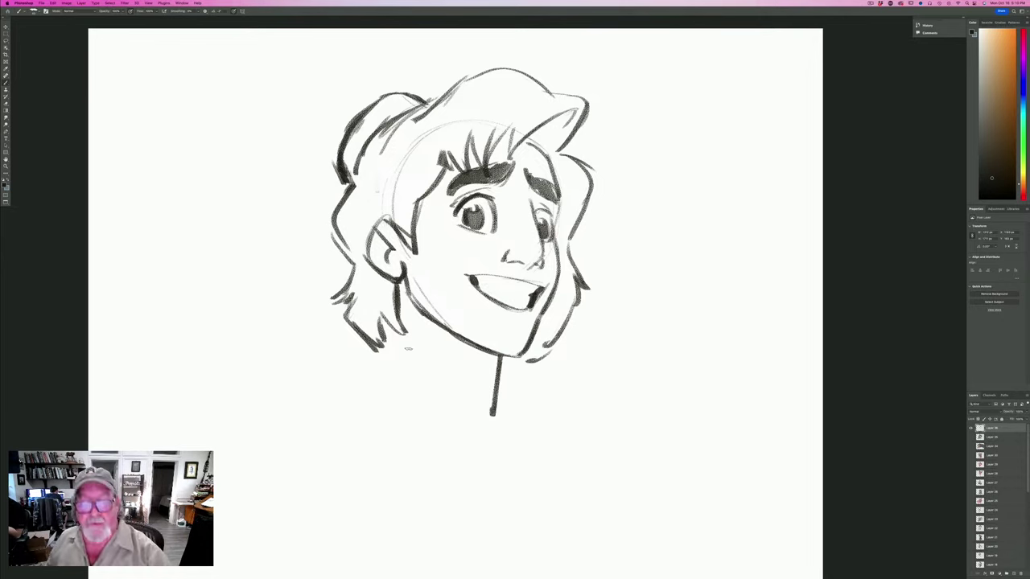
{"action": "left_click_drag", "start_coordinate": [383, 325], "coordinate": [404, 344]}
{"action": "left_click_drag", "start_coordinate": [389, 286], "coordinate": [407, 349]}
{"action": "mouse_move", "coordinate": [382, 322]}
{"action": "left_mouse_down"}
{"action": "mouse_move", "coordinate": [404, 349]}
{"action": "mouse_move", "coordinate": [395, 336]}
{"action": "mouse_move", "coordinate": [393, 364]}
{"action": "left_mouse_up"}
{"action": "left_click_drag", "start_coordinate": [359, 341], "coordinate": [386, 367]}
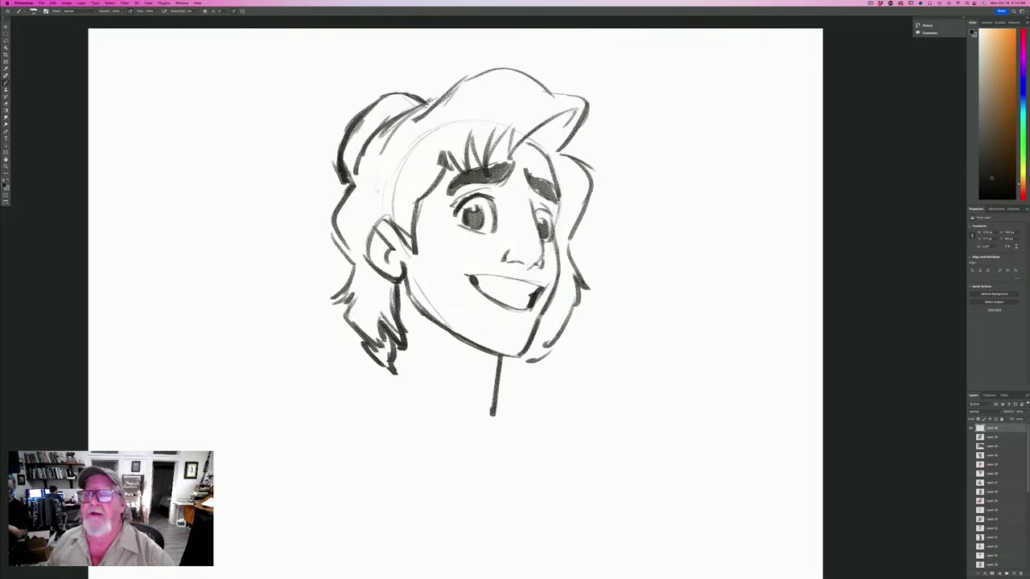
{"action": "left_click_drag", "start_coordinate": [346, 324], "coordinate": [383, 364]}
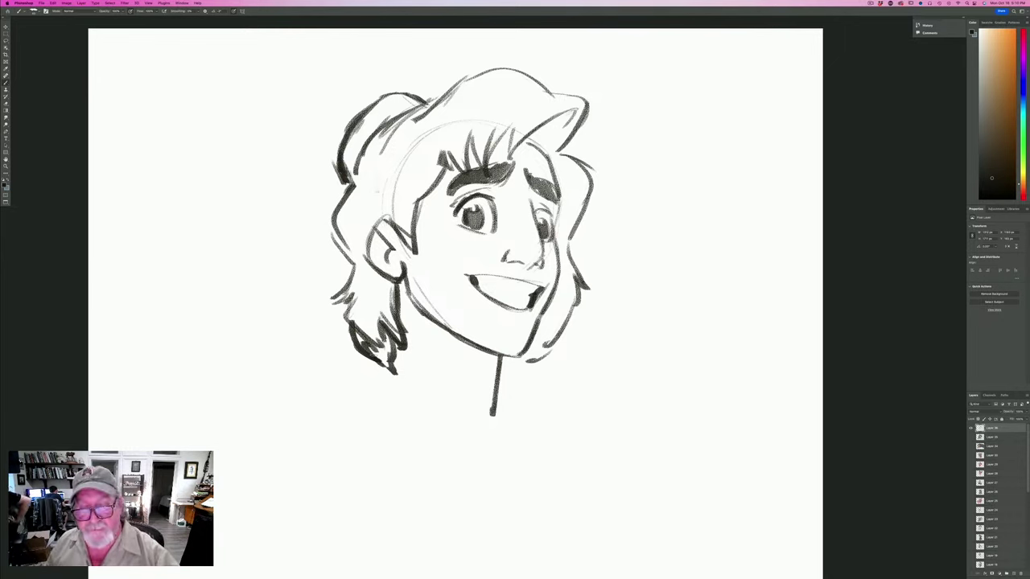
Strengthen the outlines of the ear and of the hair on the far side of the face.
{"action": "left_click_drag", "start_coordinate": [387, 217], "coordinate": [413, 249]}
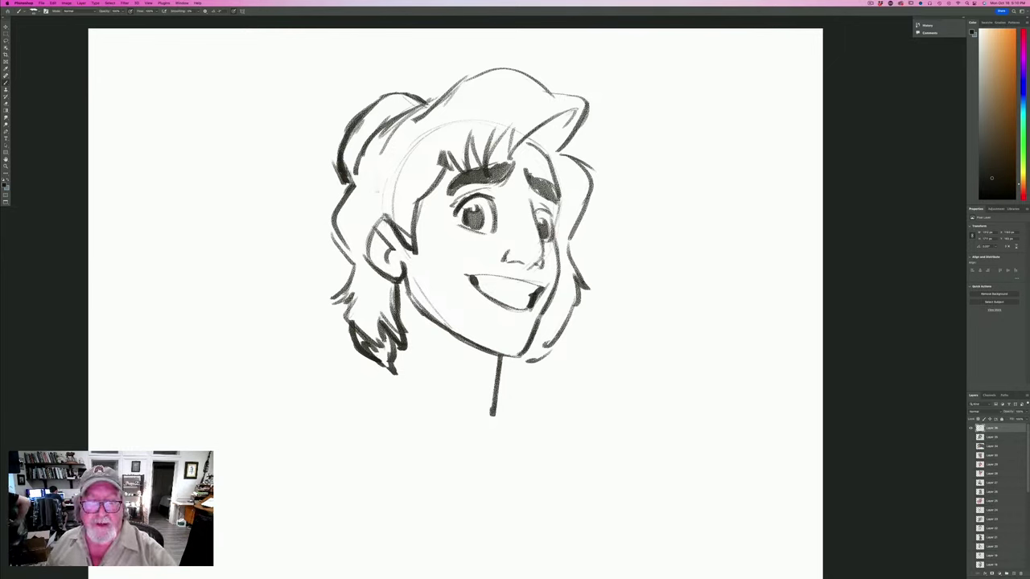
{"action": "mouse_move", "coordinate": [383, 214]}
{"action": "left_mouse_down"}
{"action": "mouse_move", "coordinate": [365, 251]}
{"action": "mouse_move", "coordinate": [373, 257]}
{"action": "left_mouse_up"}
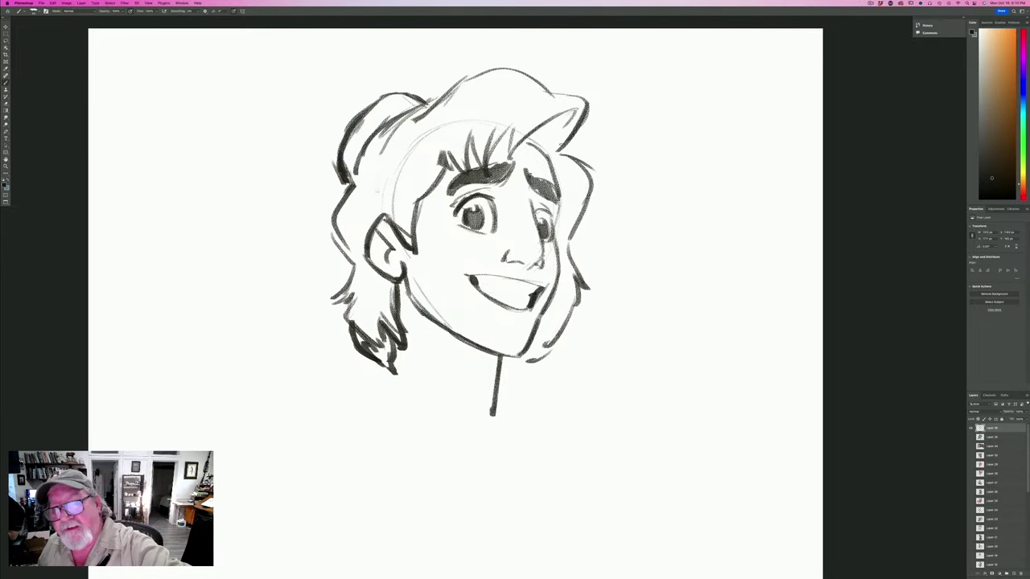
{"action": "left_click_drag", "start_coordinate": [568, 240], "coordinate": [577, 278]}
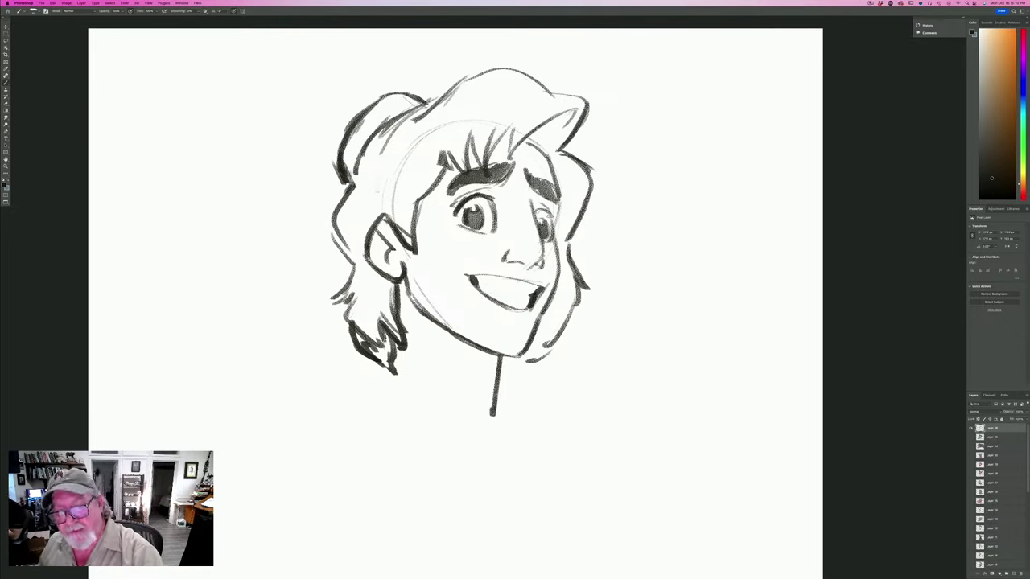
Darken the eyelids and pupils and reinforce the nose contour from the far eyebrow to the nostrils.
{"action": "mouse_move", "coordinate": [554, 218]}
{"action": "left_mouse_down"}
{"action": "mouse_move", "coordinate": [534, 214]}
{"action": "mouse_move", "coordinate": [554, 215]}
{"action": "left_mouse_up"}
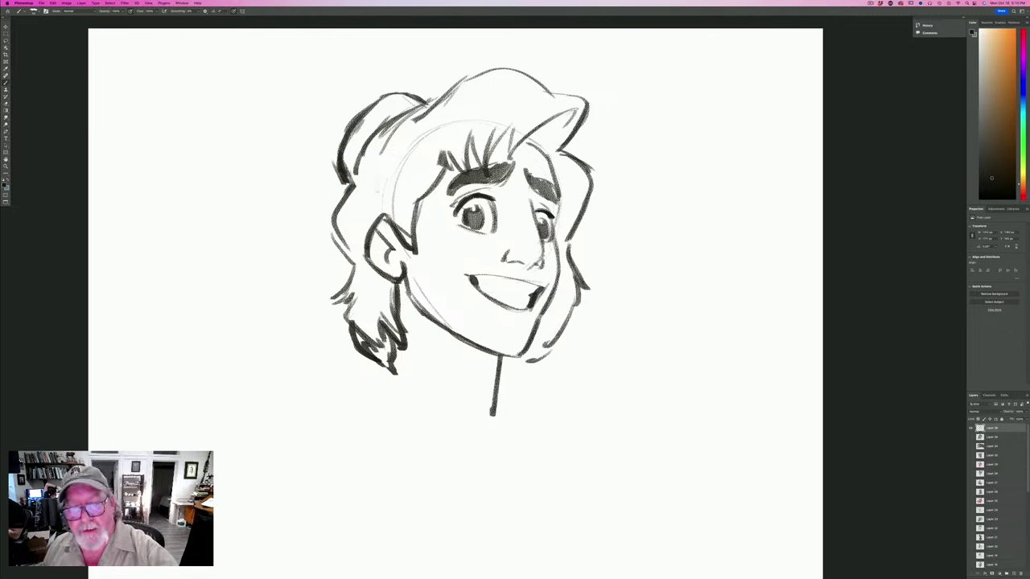
{"action": "mouse_move", "coordinate": [478, 213]}
{"action": "left_mouse_down"}
{"action": "mouse_move", "coordinate": [473, 226]}
{"action": "mouse_move", "coordinate": [467, 213]}
{"action": "left_mouse_up"}
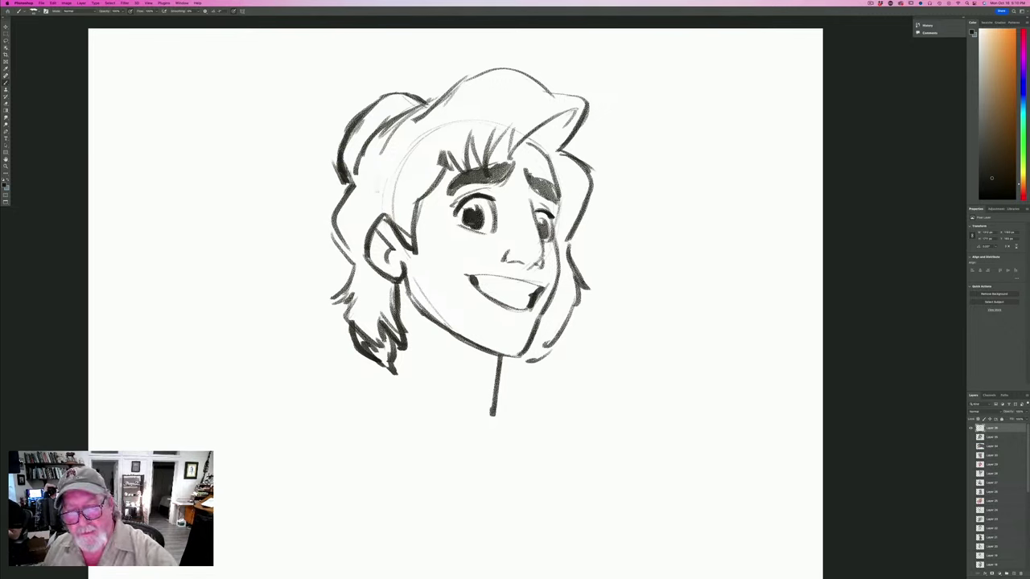
{"action": "mouse_move", "coordinate": [543, 224]}
{"action": "left_mouse_down"}
{"action": "mouse_move", "coordinate": [519, 263]}
{"action": "mouse_move", "coordinate": [539, 266]}
{"action": "left_mouse_up"}
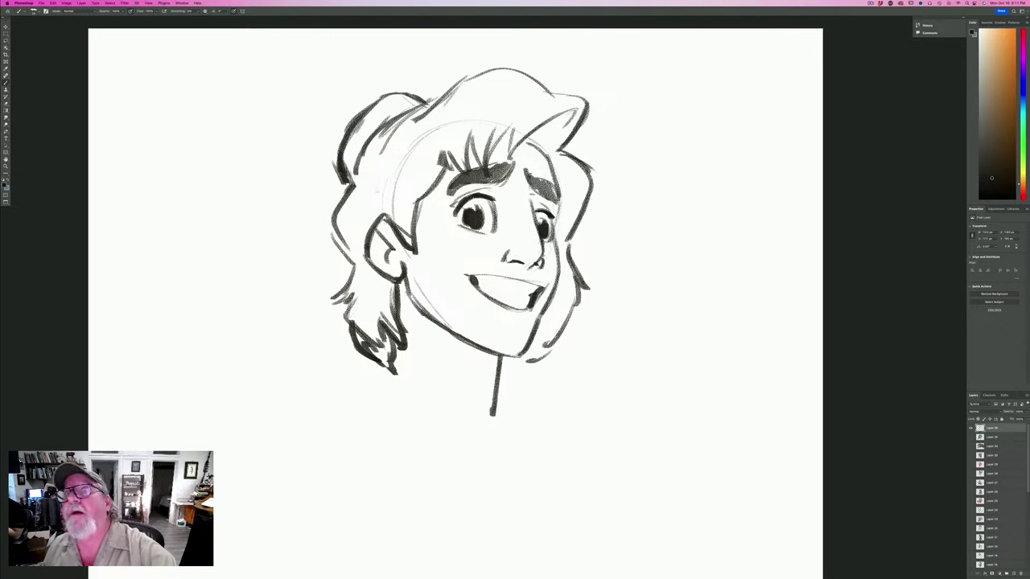
{"action": "left_click_drag", "start_coordinate": [528, 187], "coordinate": [530, 211]}
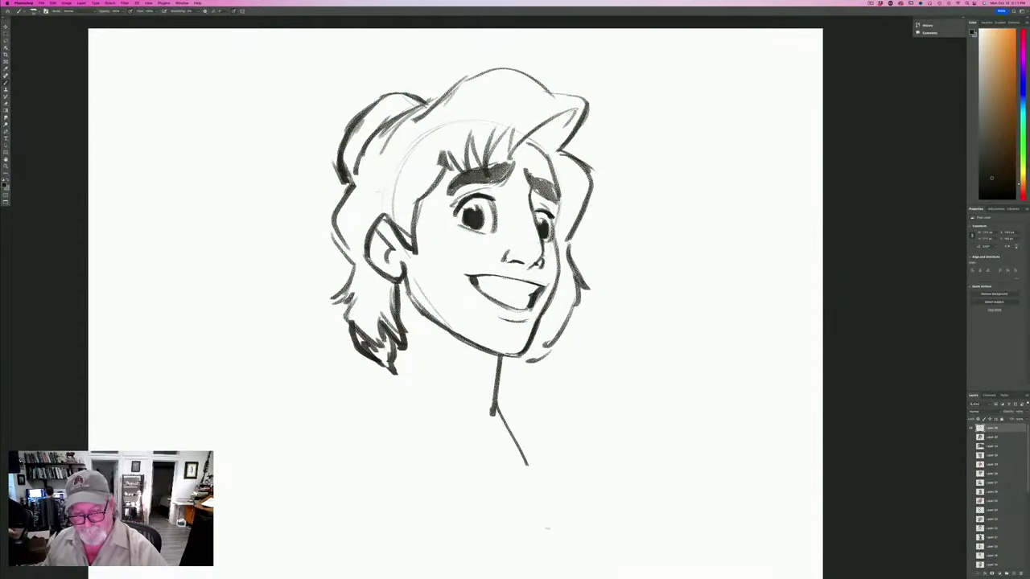
Draw the open vest's two front edges down the chest and the shoulder lines on both sides of the neck.
{"action": "left_click_drag", "start_coordinate": [519, 459], "coordinate": [547, 527]}
{"action": "left_click_drag", "start_coordinate": [498, 388], "coordinate": [552, 405]}
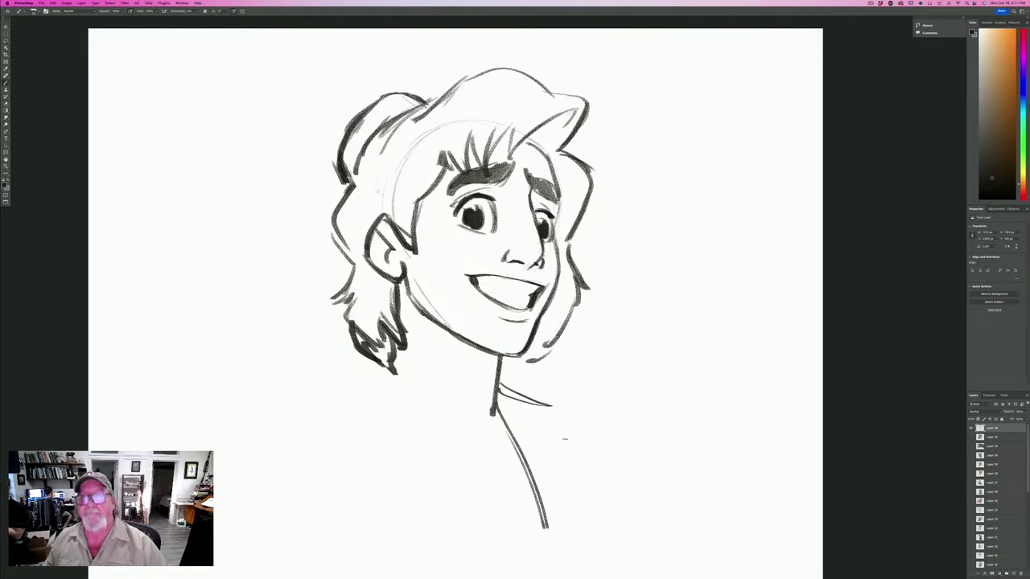
{"action": "left_click_drag", "start_coordinate": [524, 360], "coordinate": [500, 373]}
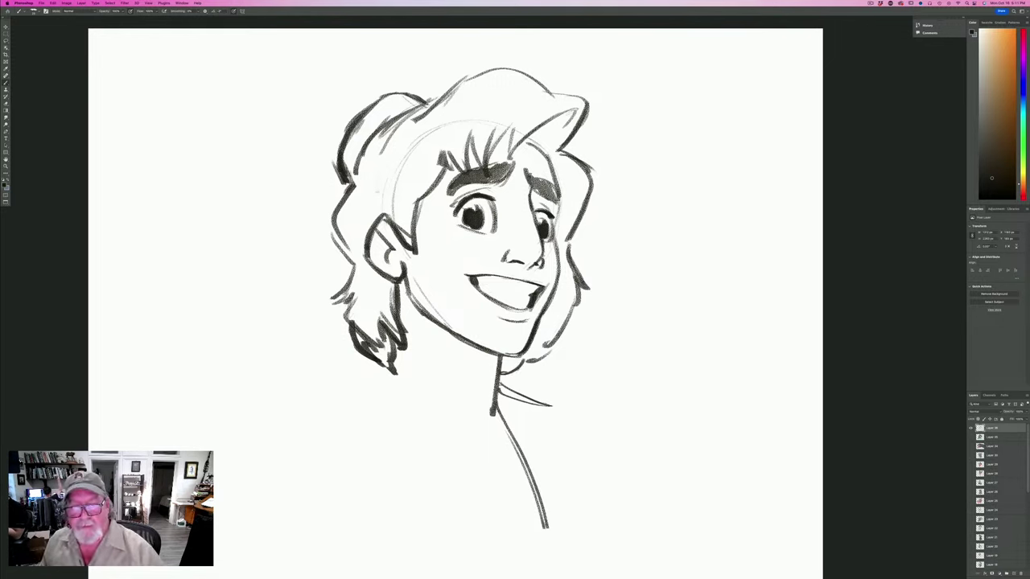
{"action": "mouse_move", "coordinate": [381, 370]}
{"action": "left_mouse_down"}
{"action": "mouse_move", "coordinate": [342, 390]}
{"action": "mouse_move", "coordinate": [386, 395]}
{"action": "mouse_move", "coordinate": [453, 503]}
{"action": "mouse_move", "coordinate": [463, 547]}
{"action": "left_mouse_up"}
{"action": "left_click_drag", "start_coordinate": [420, 441], "coordinate": [462, 555]}
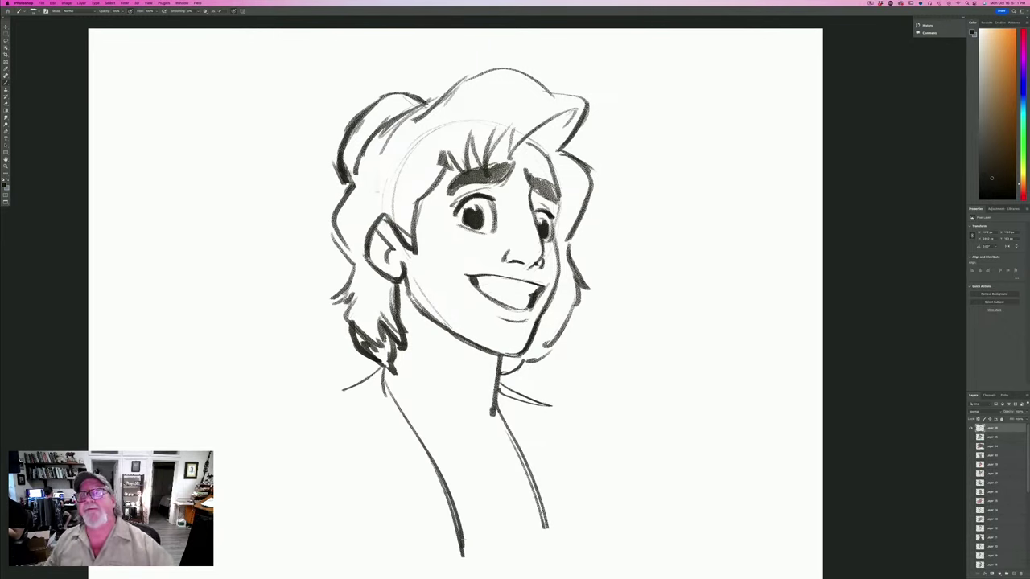
{"action": "left_click_drag", "start_coordinate": [370, 375], "coordinate": [299, 417]}
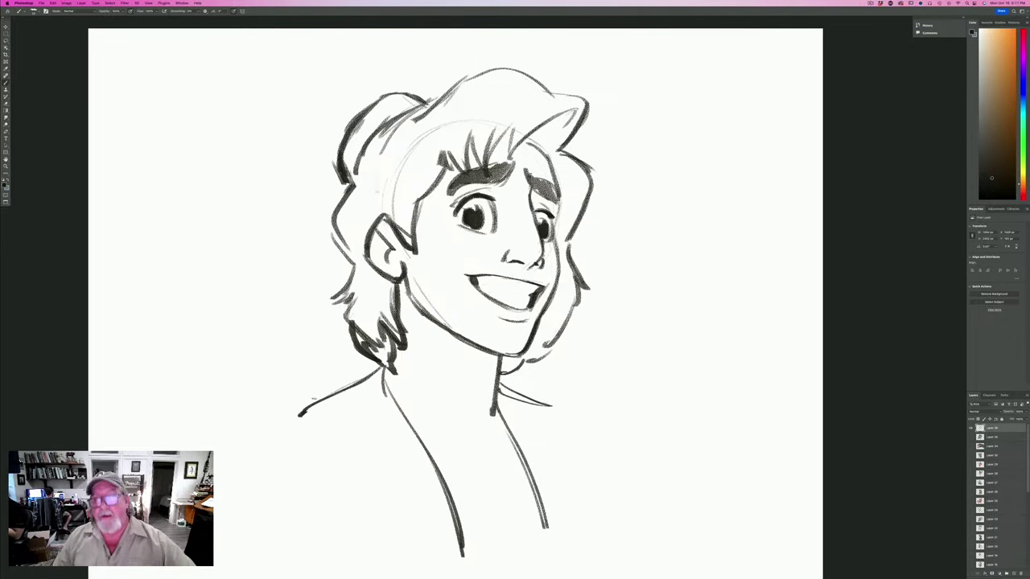
Draw the vest's outer armhole edges on both sides of the torso and thicken the cap's outline.
{"action": "left_click_drag", "start_coordinate": [555, 405], "coordinate": [603, 531]}
{"action": "mouse_move", "coordinate": [294, 425]}
{"action": "left_mouse_down"}
{"action": "mouse_move", "coordinate": [313, 430]}
{"action": "mouse_move", "coordinate": [391, 554]}
{"action": "left_mouse_up"}
{"action": "left_click_drag", "start_coordinate": [323, 443], "coordinate": [384, 546]}
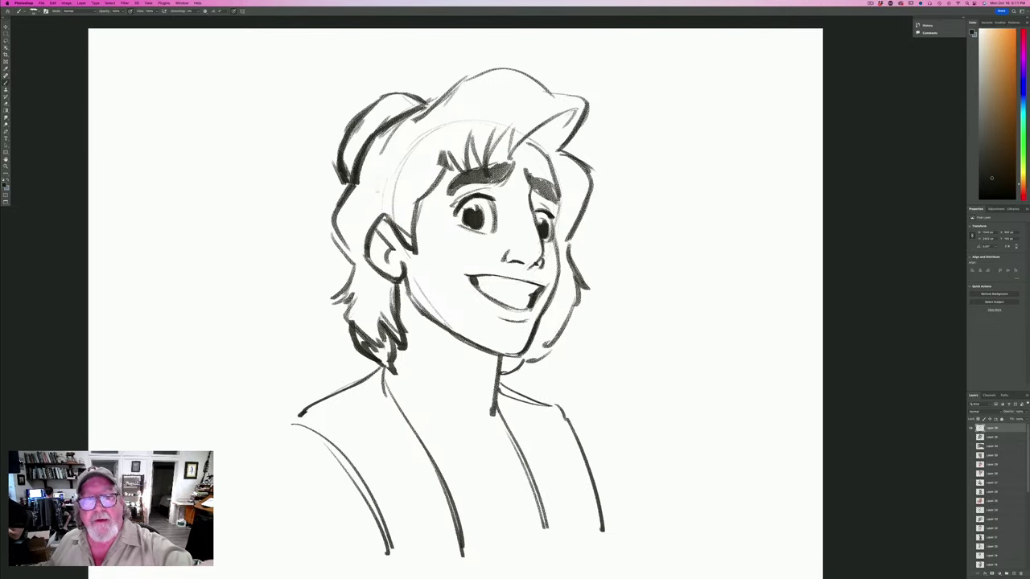
{"action": "left_click_drag", "start_coordinate": [375, 101], "coordinate": [345, 138]}
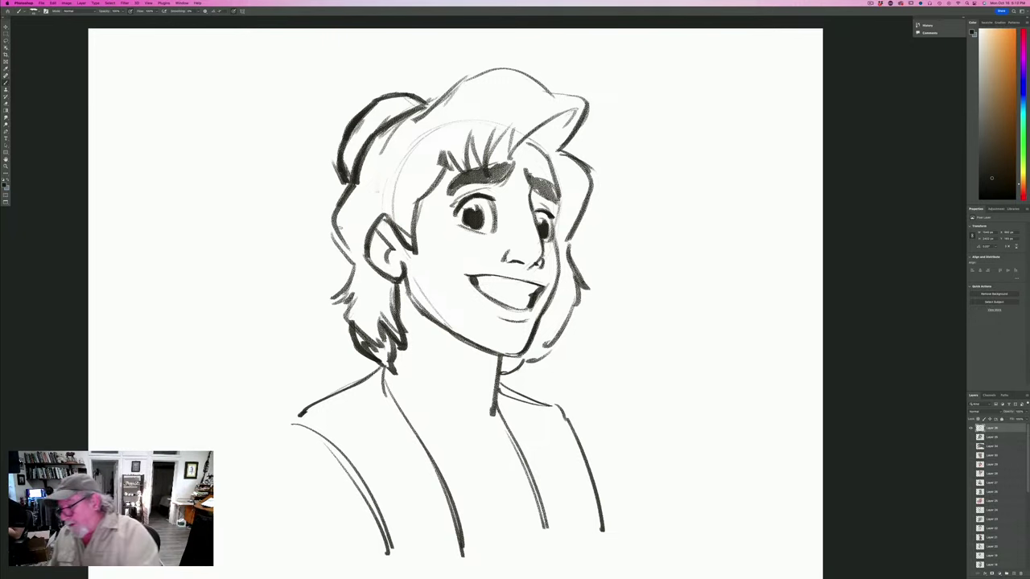
Add a new layer beneath the line art and paint the far-side hair and the forelock's underside dark gray.
{"action": "left_click", "coordinate": [992, 437]}
{"action": "left_click", "coordinate": [1014, 573]}
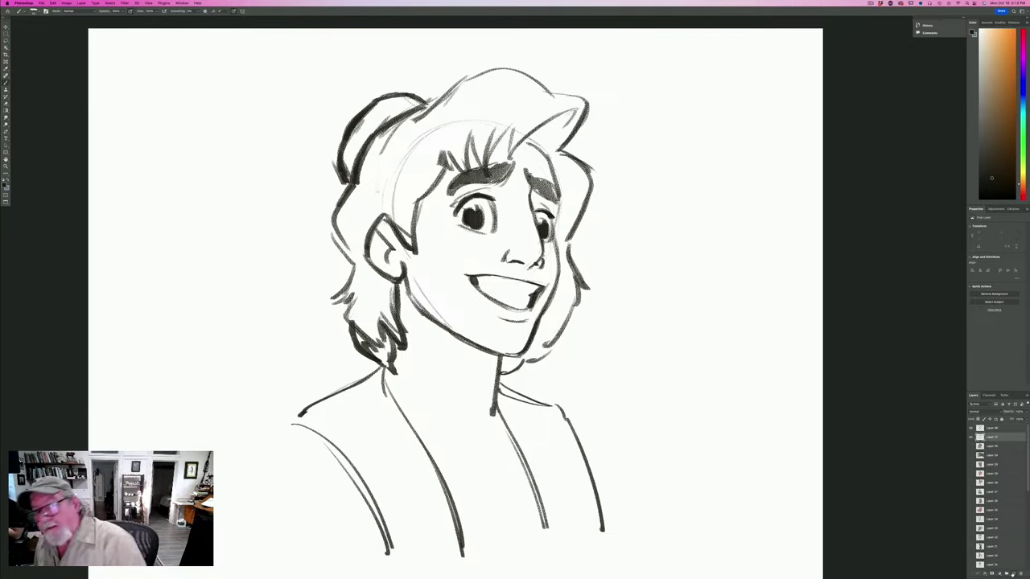
{"action": "left_click_drag", "start_coordinate": [568, 249], "coordinate": [575, 292]}
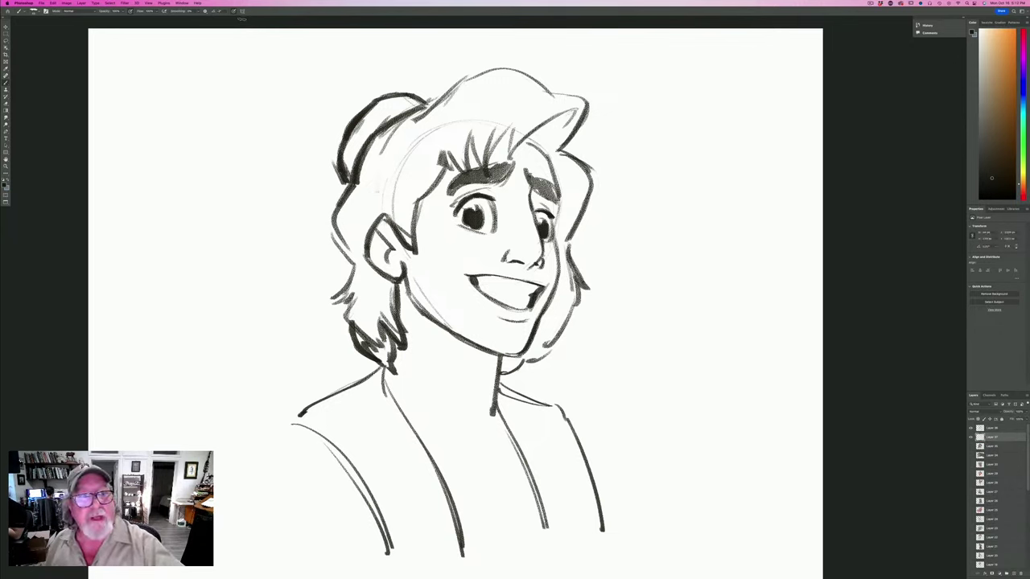
{"action": "mouse_move", "coordinate": [568, 248]}
{"action": "left_mouse_down"}
{"action": "mouse_move", "coordinate": [559, 229]}
{"action": "mouse_move", "coordinate": [558, 238]}
{"action": "left_mouse_up"}
{"action": "mouse_move", "coordinate": [567, 200]}
{"action": "left_mouse_down"}
{"action": "mouse_move", "coordinate": [564, 237]}
{"action": "mouse_move", "coordinate": [573, 243]}
{"action": "left_mouse_up"}
{"action": "mouse_move", "coordinate": [576, 173]}
{"action": "left_mouse_down"}
{"action": "mouse_move", "coordinate": [573, 216]}
{"action": "mouse_move", "coordinate": [558, 202]}
{"action": "left_mouse_up"}
{"action": "mouse_move", "coordinate": [572, 154]}
{"action": "left_mouse_down"}
{"action": "mouse_move", "coordinate": [566, 198]}
{"action": "mouse_move", "coordinate": [576, 189]}
{"action": "mouse_move", "coordinate": [585, 203]}
{"action": "left_mouse_up"}
{"action": "mouse_move", "coordinate": [565, 155]}
{"action": "left_mouse_down"}
{"action": "mouse_move", "coordinate": [555, 169]}
{"action": "mouse_move", "coordinate": [523, 145]}
{"action": "mouse_move", "coordinate": [554, 151]}
{"action": "left_mouse_up"}
{"action": "mouse_move", "coordinate": [581, 109]}
{"action": "left_mouse_down"}
{"action": "mouse_move", "coordinate": [555, 143]}
{"action": "mouse_move", "coordinate": [533, 135]}
{"action": "left_mouse_up"}
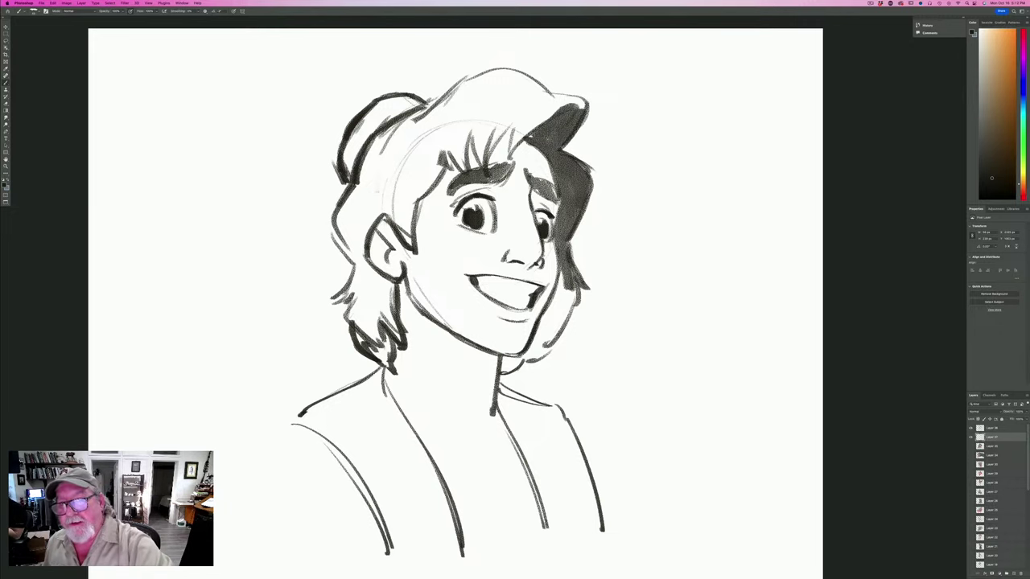
Paint the forelock, crown and bangs above the forehead dark gray.
{"action": "left_click_drag", "start_coordinate": [586, 96], "coordinate": [544, 115]}
{"action": "left_click_drag", "start_coordinate": [555, 94], "coordinate": [528, 124]}
{"action": "mouse_move", "coordinate": [544, 93]}
{"action": "left_mouse_down"}
{"action": "mouse_move", "coordinate": [510, 149]}
{"action": "mouse_move", "coordinate": [503, 128]}
{"action": "left_mouse_up"}
{"action": "left_click_drag", "start_coordinate": [513, 109], "coordinate": [481, 158]}
{"action": "left_click_drag", "start_coordinate": [491, 115], "coordinate": [468, 162]}
{"action": "mouse_move", "coordinate": [481, 114]}
{"action": "left_mouse_down"}
{"action": "mouse_move", "coordinate": [467, 164]}
{"action": "mouse_move", "coordinate": [481, 136]}
{"action": "left_mouse_up"}
{"action": "left_click_drag", "start_coordinate": [504, 92], "coordinate": [486, 119]}
{"action": "mouse_move", "coordinate": [506, 84]}
{"action": "left_mouse_down"}
{"action": "mouse_move", "coordinate": [489, 127]}
{"action": "mouse_move", "coordinate": [500, 103]}
{"action": "mouse_move", "coordinate": [521, 93]}
{"action": "mouse_move", "coordinate": [482, 77]}
{"action": "mouse_move", "coordinate": [465, 98]}
{"action": "left_mouse_up"}
{"action": "mouse_move", "coordinate": [498, 76]}
{"action": "left_mouse_down"}
{"action": "mouse_move", "coordinate": [467, 102]}
{"action": "mouse_move", "coordinate": [478, 132]}
{"action": "left_mouse_up"}
{"action": "mouse_move", "coordinate": [475, 101]}
{"action": "left_mouse_down"}
{"action": "mouse_move", "coordinate": [458, 170]}
{"action": "mouse_move", "coordinate": [449, 172]}
{"action": "left_mouse_up"}
{"action": "left_click_drag", "start_coordinate": [452, 132], "coordinate": [439, 171]}
{"action": "mouse_move", "coordinate": [471, 102]}
{"action": "left_mouse_down"}
{"action": "mouse_move", "coordinate": [447, 138]}
{"action": "mouse_move", "coordinate": [454, 149]}
{"action": "left_mouse_up"}
{"action": "mouse_move", "coordinate": [467, 98]}
{"action": "left_mouse_down"}
{"action": "mouse_move", "coordinate": [453, 140]}
{"action": "mouse_move", "coordinate": [442, 139]}
{"action": "left_mouse_up"}
{"action": "left_click_drag", "start_coordinate": [473, 77], "coordinate": [441, 106]}
Continue the dark gray fill down the side of the head to the sideburn in front of the ear.
{"action": "mouse_move", "coordinate": [441, 102]}
{"action": "left_mouse_down"}
{"action": "mouse_move", "coordinate": [411, 138]}
{"action": "mouse_move", "coordinate": [418, 171]}
{"action": "mouse_move", "coordinate": [400, 246]}
{"action": "left_mouse_up"}
{"action": "left_click_drag", "start_coordinate": [404, 189], "coordinate": [384, 230]}
{"action": "left_click_drag", "start_coordinate": [404, 172], "coordinate": [385, 220]}
{"action": "left_click_drag", "start_coordinate": [413, 164], "coordinate": [394, 216]}
{"action": "mouse_move", "coordinate": [421, 145]}
{"action": "left_mouse_down"}
{"action": "mouse_move", "coordinate": [400, 191]}
{"action": "mouse_move", "coordinate": [394, 178]}
{"action": "left_mouse_up"}
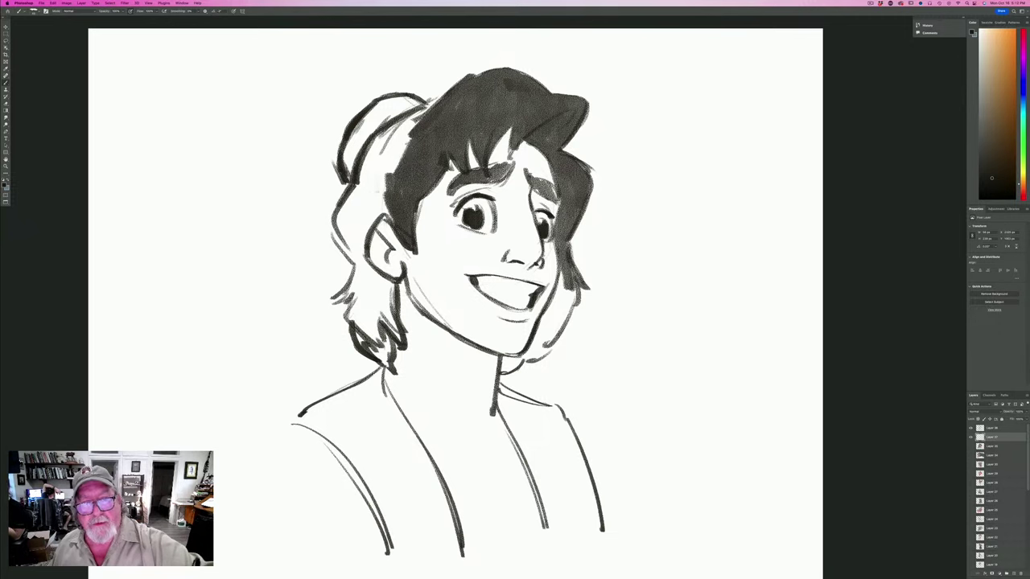
Paint the hair behind the ear down to the nape and the lower hair beyond the far jaw dark gray.
{"action": "mouse_move", "coordinate": [434, 108]}
{"action": "left_mouse_down"}
{"action": "mouse_move", "coordinate": [392, 166]}
{"action": "mouse_move", "coordinate": [388, 132]}
{"action": "mouse_move", "coordinate": [368, 156]}
{"action": "left_mouse_up"}
{"action": "mouse_move", "coordinate": [384, 132]}
{"action": "left_mouse_down"}
{"action": "mouse_move", "coordinate": [362, 176]}
{"action": "mouse_move", "coordinate": [378, 180]}
{"action": "left_mouse_up"}
{"action": "mouse_move", "coordinate": [399, 162]}
{"action": "left_mouse_down"}
{"action": "mouse_move", "coordinate": [381, 203]}
{"action": "mouse_move", "coordinate": [365, 209]}
{"action": "left_mouse_up"}
{"action": "mouse_move", "coordinate": [374, 157]}
{"action": "left_mouse_down"}
{"action": "mouse_move", "coordinate": [355, 217]}
{"action": "mouse_move", "coordinate": [341, 227]}
{"action": "left_mouse_up"}
{"action": "mouse_move", "coordinate": [351, 195]}
{"action": "left_mouse_down"}
{"action": "mouse_move", "coordinate": [336, 227]}
{"action": "mouse_move", "coordinate": [339, 256]}
{"action": "left_mouse_up"}
{"action": "mouse_move", "coordinate": [366, 221]}
{"action": "left_mouse_down"}
{"action": "mouse_move", "coordinate": [336, 273]}
{"action": "mouse_move", "coordinate": [348, 256]}
{"action": "left_mouse_up"}
{"action": "mouse_move", "coordinate": [376, 211]}
{"action": "left_mouse_down"}
{"action": "mouse_move", "coordinate": [351, 249]}
{"action": "mouse_move", "coordinate": [362, 261]}
{"action": "mouse_move", "coordinate": [345, 295]}
{"action": "left_mouse_up"}
{"action": "mouse_move", "coordinate": [362, 270]}
{"action": "left_mouse_down"}
{"action": "mouse_move", "coordinate": [354, 303]}
{"action": "mouse_move", "coordinate": [390, 285]}
{"action": "mouse_move", "coordinate": [394, 335]}
{"action": "mouse_move", "coordinate": [373, 351]}
{"action": "mouse_move", "coordinate": [354, 313]}
{"action": "left_mouse_up"}
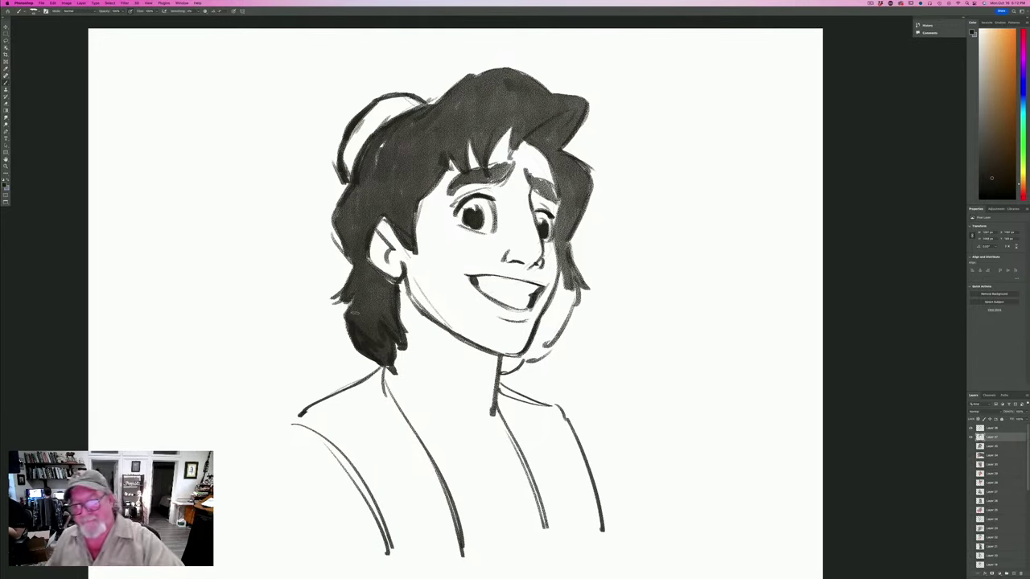
{"action": "left_click_drag", "start_coordinate": [575, 273], "coordinate": [535, 354]}
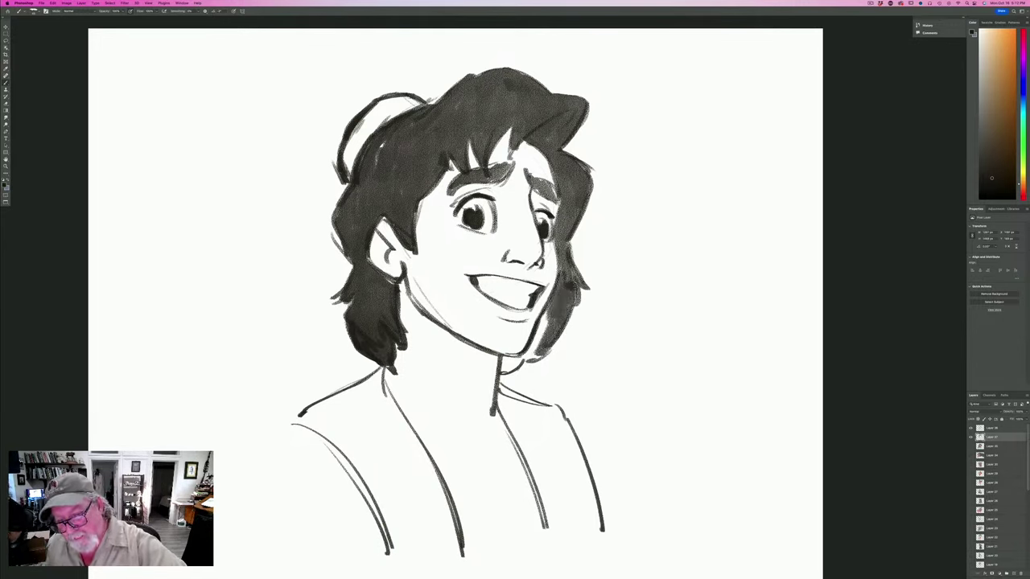
{"action": "mouse_move", "coordinate": [554, 306]}
{"action": "left_mouse_down"}
{"action": "mouse_move", "coordinate": [528, 357]}
{"action": "mouse_move", "coordinate": [506, 367]}
{"action": "left_mouse_up"}
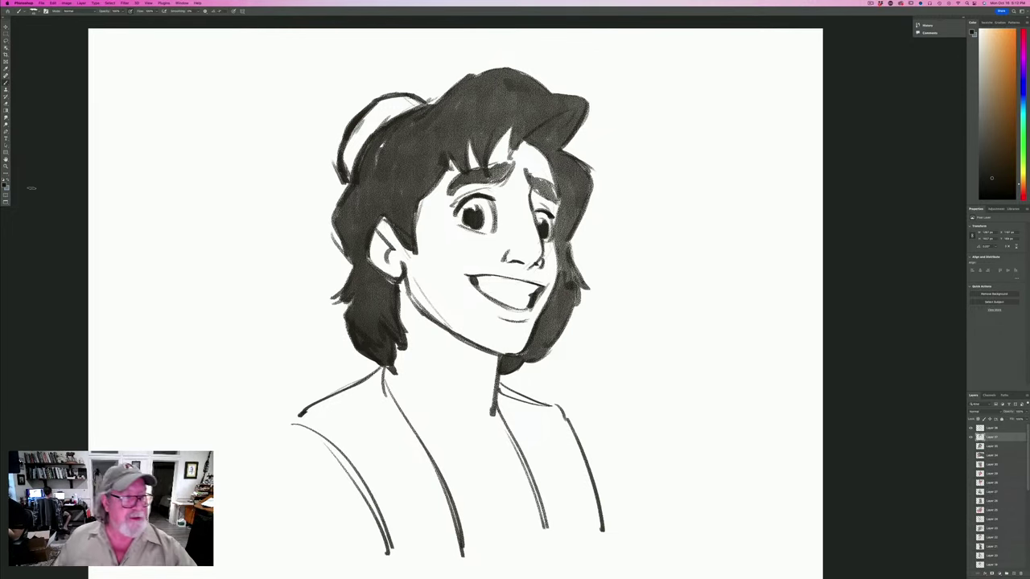
Set the foreground color to a deep red and paint the small cap.
{"action": "left_click", "coordinate": [4, 182]}
{"action": "left_click", "coordinate": [109, 317]}
{"action": "left_click", "coordinate": [96, 278]}
{"action": "left_click", "coordinate": [156, 247]}
{"action": "mouse_move", "coordinate": [418, 104]}
{"action": "left_mouse_down"}
{"action": "mouse_move", "coordinate": [365, 136]}
{"action": "mouse_move", "coordinate": [346, 187]}
{"action": "left_mouse_up"}
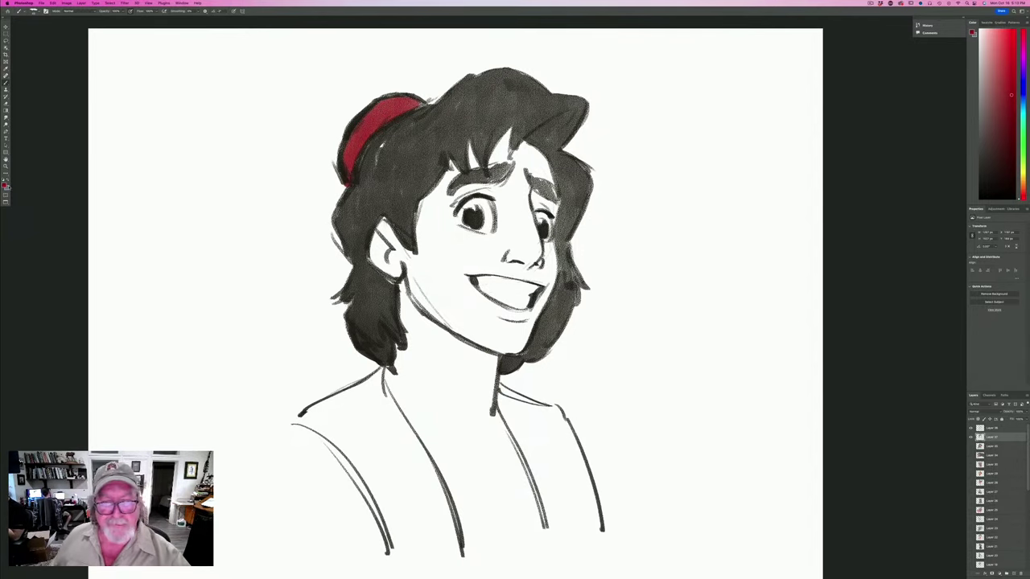
Set the foreground color to a tan skin tone and paint the face and ear, leaving the eyes and teeth white.
{"action": "left_click", "coordinate": [6, 185]}
{"action": "left_click_drag", "start_coordinate": [108, 316], "coordinate": [108, 311]}
{"action": "left_click", "coordinate": [70, 267]}
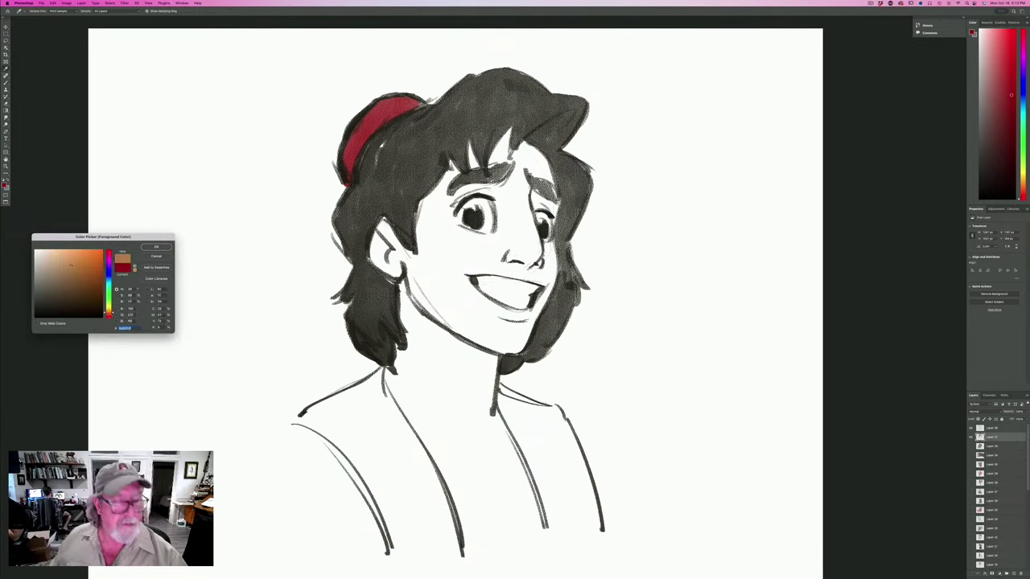
{"action": "left_click", "coordinate": [155, 247]}
{"action": "mouse_move", "coordinate": [540, 156]}
{"action": "left_mouse_down"}
{"action": "mouse_move", "coordinate": [537, 180]}
{"action": "mouse_move", "coordinate": [529, 151]}
{"action": "mouse_move", "coordinate": [502, 157]}
{"action": "mouse_move", "coordinate": [500, 137]}
{"action": "mouse_move", "coordinate": [489, 160]}
{"action": "mouse_move", "coordinate": [537, 205]}
{"action": "mouse_move", "coordinate": [552, 185]}
{"action": "mouse_move", "coordinate": [550, 258]}
{"action": "mouse_move", "coordinate": [539, 246]}
{"action": "mouse_move", "coordinate": [549, 283]}
{"action": "mouse_move", "coordinate": [532, 217]}
{"action": "mouse_move", "coordinate": [523, 241]}
{"action": "mouse_move", "coordinate": [494, 173]}
{"action": "mouse_move", "coordinate": [457, 193]}
{"action": "mouse_move", "coordinate": [487, 175]}
{"action": "mouse_move", "coordinate": [468, 156]}
{"action": "mouse_move", "coordinate": [450, 172]}
{"action": "mouse_move", "coordinate": [451, 214]}
{"action": "mouse_move", "coordinate": [424, 217]}
{"action": "mouse_move", "coordinate": [449, 240]}
{"action": "mouse_move", "coordinate": [496, 238]}
{"action": "mouse_move", "coordinate": [498, 201]}
{"action": "mouse_move", "coordinate": [516, 254]}
{"action": "mouse_move", "coordinate": [547, 286]}
{"action": "mouse_move", "coordinate": [522, 347]}
{"action": "mouse_move", "coordinate": [450, 269]}
{"action": "mouse_move", "coordinate": [379, 230]}
{"action": "mouse_move", "coordinate": [373, 275]}
{"action": "left_mouse_up"}
{"action": "mouse_move", "coordinate": [378, 217]}
{"action": "left_mouse_down"}
{"action": "mouse_move", "coordinate": [457, 269]}
{"action": "mouse_move", "coordinate": [486, 242]}
{"action": "mouse_move", "coordinate": [489, 274]}
{"action": "left_mouse_up"}
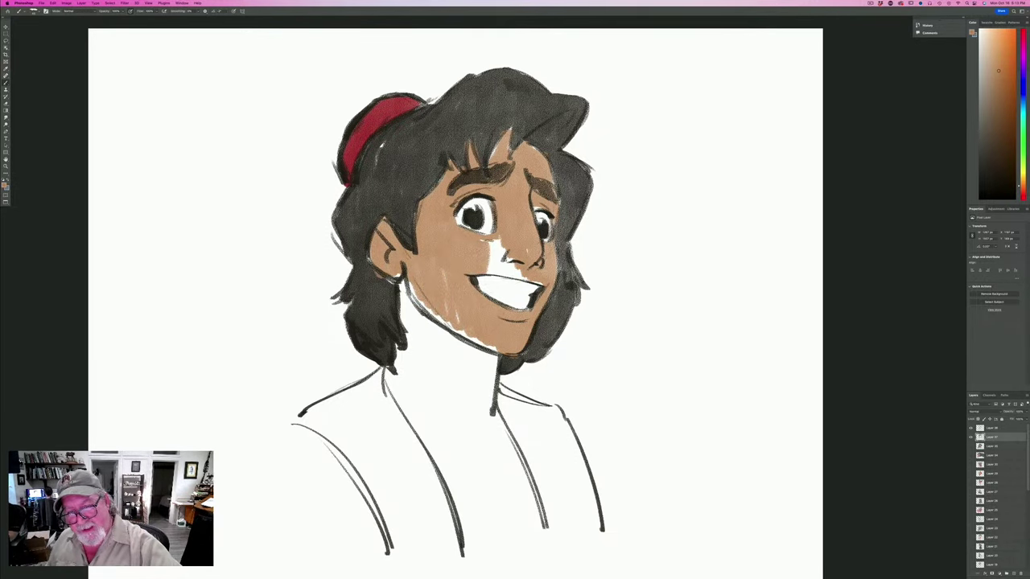
{"action": "mouse_move", "coordinate": [484, 238]}
{"action": "left_mouse_down"}
{"action": "mouse_move", "coordinate": [522, 277]}
{"action": "mouse_move", "coordinate": [542, 277]}
{"action": "left_mouse_up"}
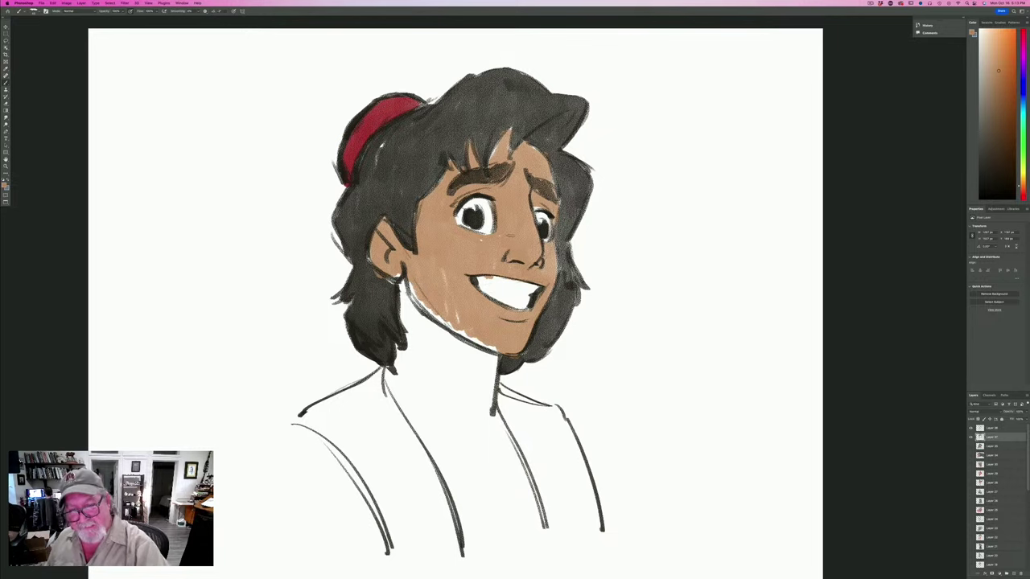
{"action": "left_click_drag", "start_coordinate": [412, 288], "coordinate": [490, 344]}
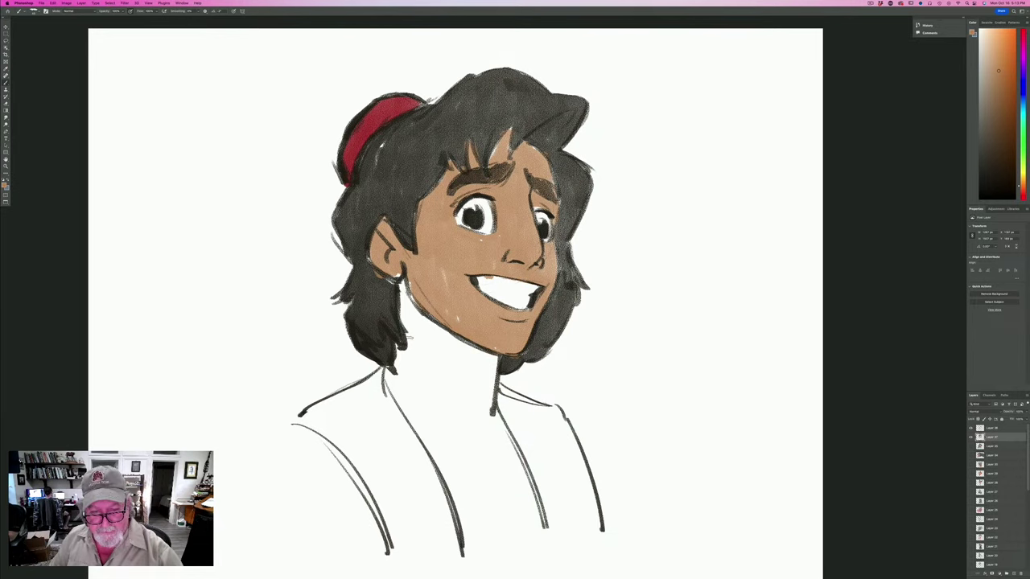
Paint the neck and the bare chest between the vest's edges in the same tan.
{"action": "left_click_drag", "start_coordinate": [403, 280], "coordinate": [408, 348]}
{"action": "mouse_move", "coordinate": [406, 296]}
{"action": "left_mouse_down"}
{"action": "mouse_move", "coordinate": [420, 348]}
{"action": "mouse_move", "coordinate": [452, 337]}
{"action": "mouse_move", "coordinate": [492, 359]}
{"action": "mouse_move", "coordinate": [489, 415]}
{"action": "left_mouse_up"}
{"action": "mouse_move", "coordinate": [459, 416]}
{"action": "left_mouse_down"}
{"action": "mouse_move", "coordinate": [418, 402]}
{"action": "mouse_move", "coordinate": [406, 358]}
{"action": "left_mouse_up"}
{"action": "mouse_move", "coordinate": [450, 430]}
{"action": "left_mouse_down"}
{"action": "mouse_move", "coordinate": [475, 547]}
{"action": "mouse_move", "coordinate": [481, 440]}
{"action": "mouse_move", "coordinate": [534, 524]}
{"action": "left_mouse_up"}
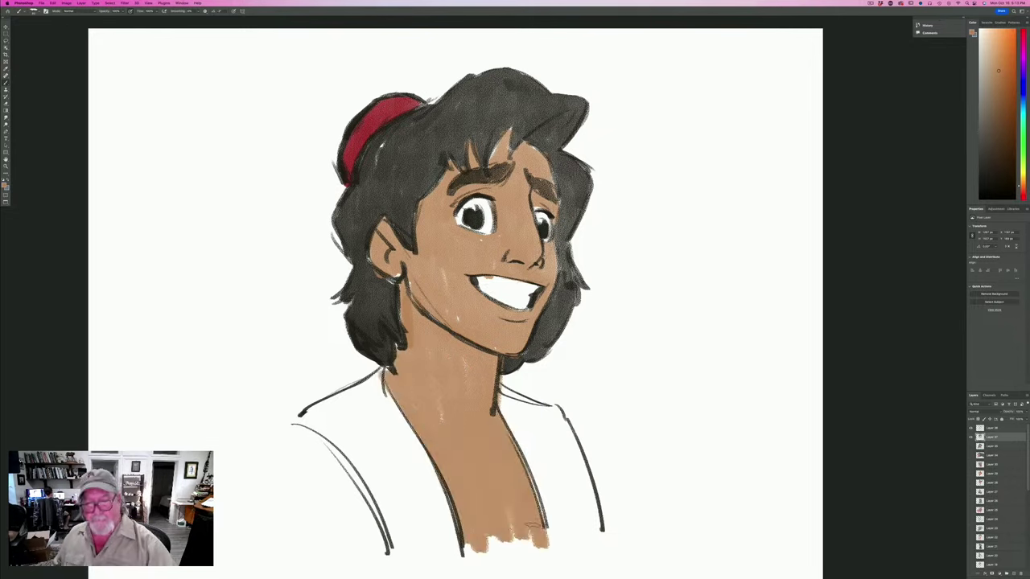
Set the foreground color to purple and paint both sides of the open vest.
{"action": "left_click", "coordinate": [4, 185]}
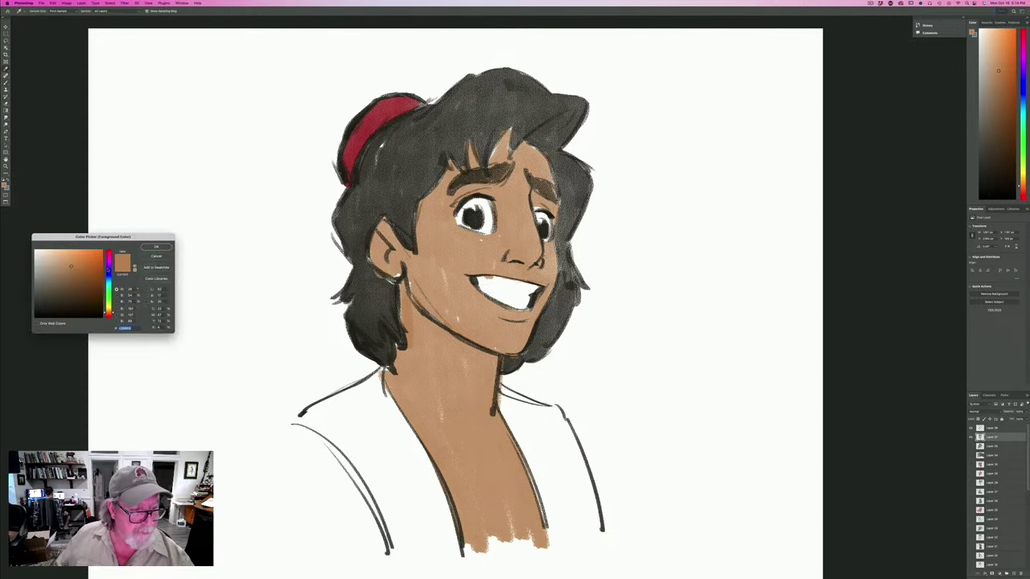
{"action": "left_click", "coordinate": [108, 266]}
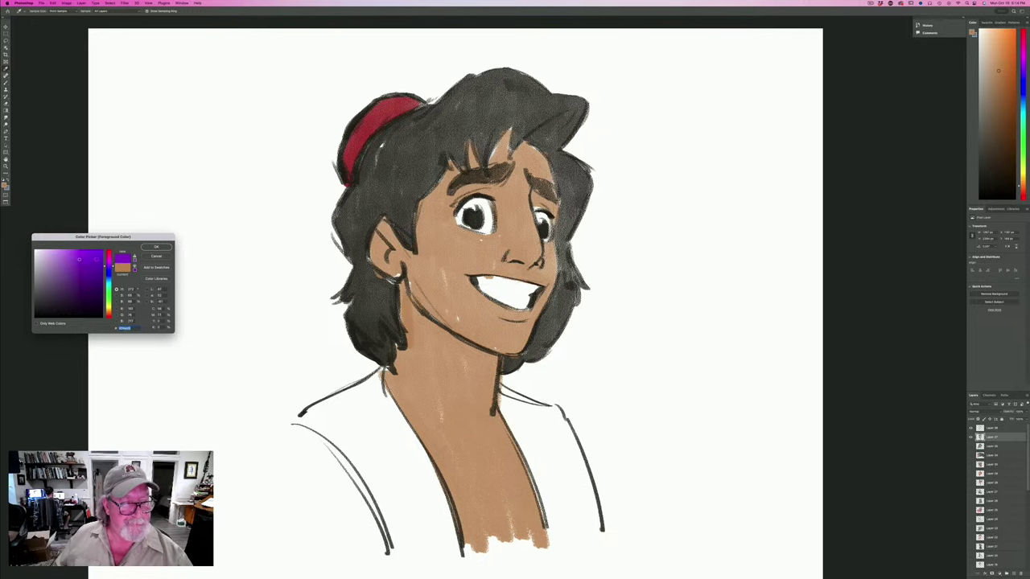
{"action": "left_click", "coordinate": [156, 246]}
{"action": "mouse_move", "coordinate": [375, 384]}
{"action": "left_mouse_down"}
{"action": "mouse_move", "coordinate": [381, 375]}
{"action": "mouse_move", "coordinate": [444, 541]}
{"action": "mouse_move", "coordinate": [351, 423]}
{"action": "mouse_move", "coordinate": [329, 428]}
{"action": "mouse_move", "coordinate": [311, 413]}
{"action": "mouse_move", "coordinate": [383, 375]}
{"action": "left_mouse_up"}
{"action": "mouse_move", "coordinate": [500, 391]}
{"action": "left_mouse_down"}
{"action": "mouse_move", "coordinate": [555, 523]}
{"action": "mouse_move", "coordinate": [567, 418]}
{"action": "mouse_move", "coordinate": [591, 527]}
{"action": "left_mouse_up"}
{"action": "left_click_drag", "start_coordinate": [561, 425], "coordinate": [599, 532]}
{"action": "left_click_drag", "start_coordinate": [600, 533], "coordinate": [557, 415]}
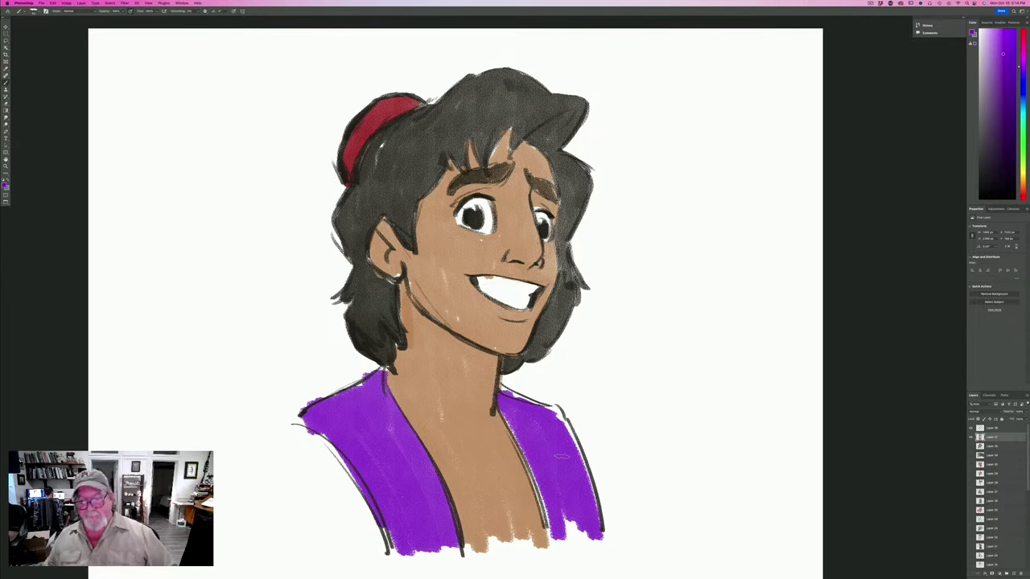
Select the line art layer together with the color layer beneath it.
{"action": "left_click", "coordinate": [987, 428], "text": "shift"}
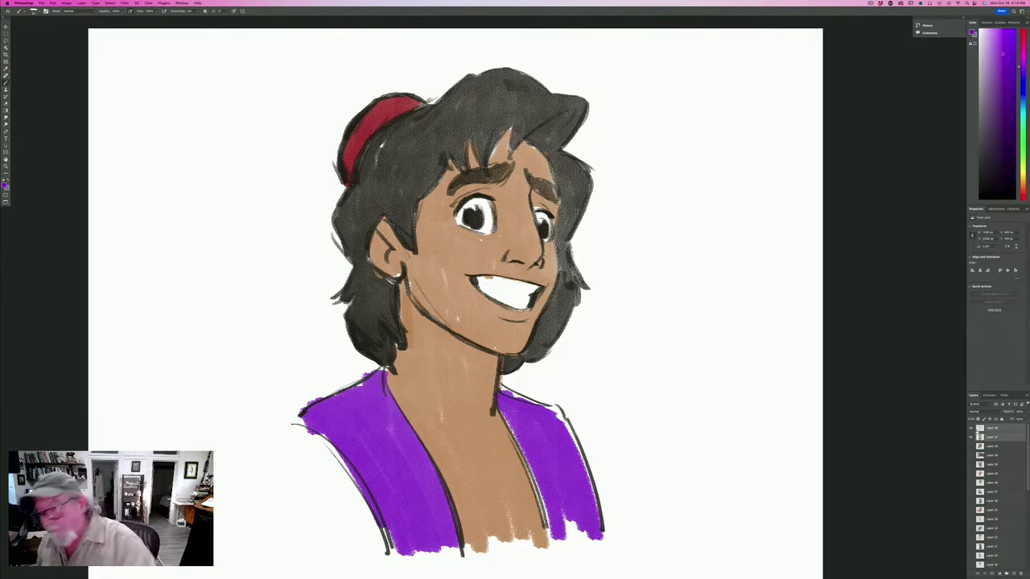
Merge the two selected layers of the Aladdin portrait into one layer and hide it to leave a blank canvas.
{"action": "left_click", "coordinate": [81, 3]}
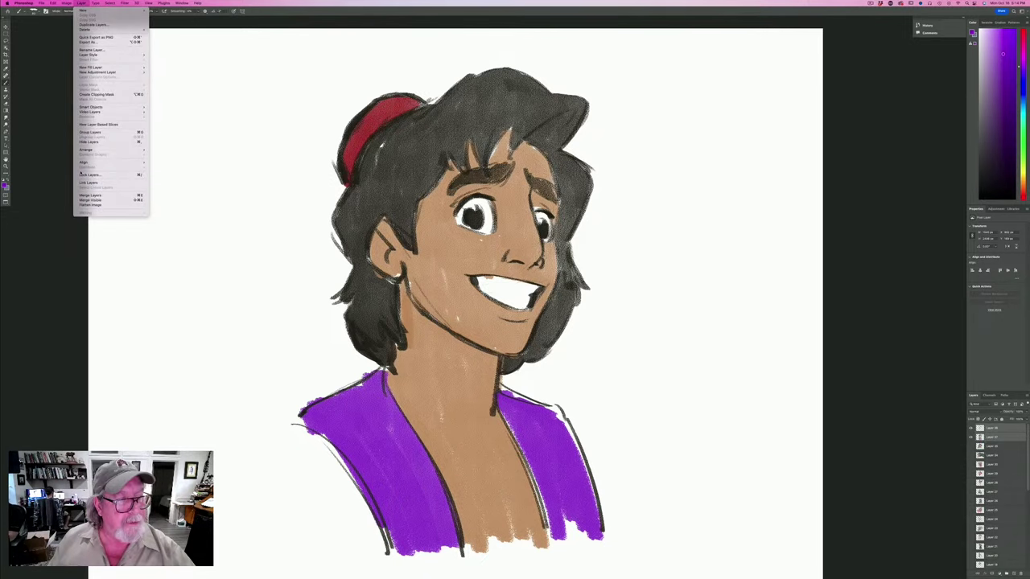
{"action": "left_click", "coordinate": [87, 195]}
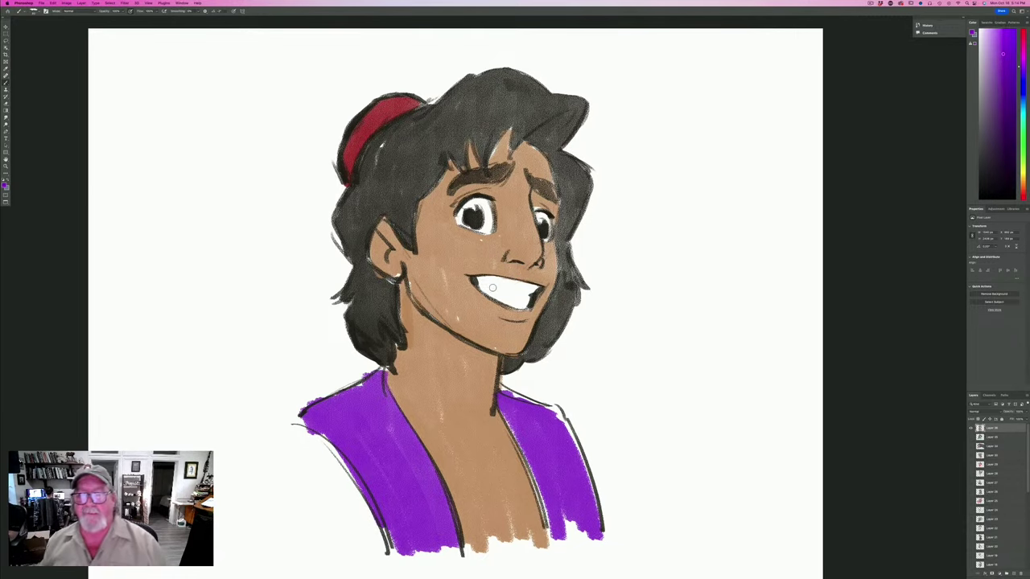
{"action": "scroll", "coordinate": [492, 287], "scroll_direction": "down", "scroll_amount": 3}
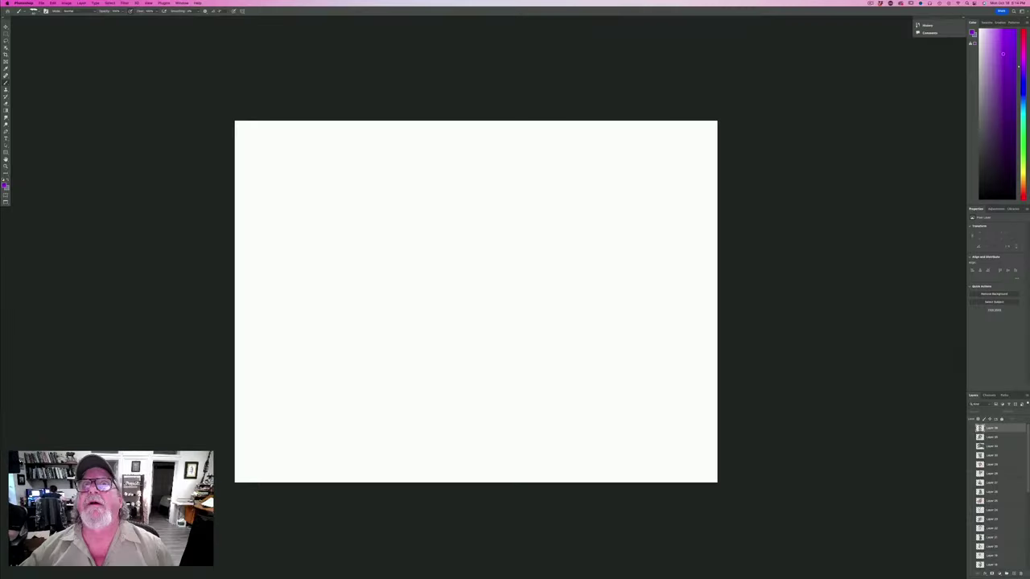
Set the foreground color to a near-black shade with an orange hue.
{"action": "key", "text": "Tab"}
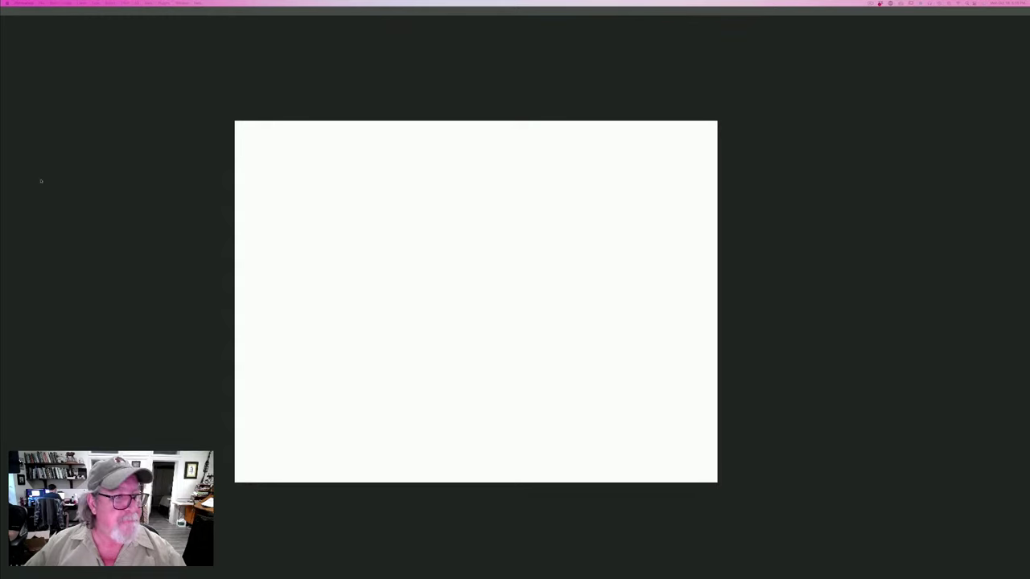
{"action": "key", "text": "Tab"}
{"action": "left_click", "coordinate": [5, 186]}
{"action": "left_click", "coordinate": [52, 310]}
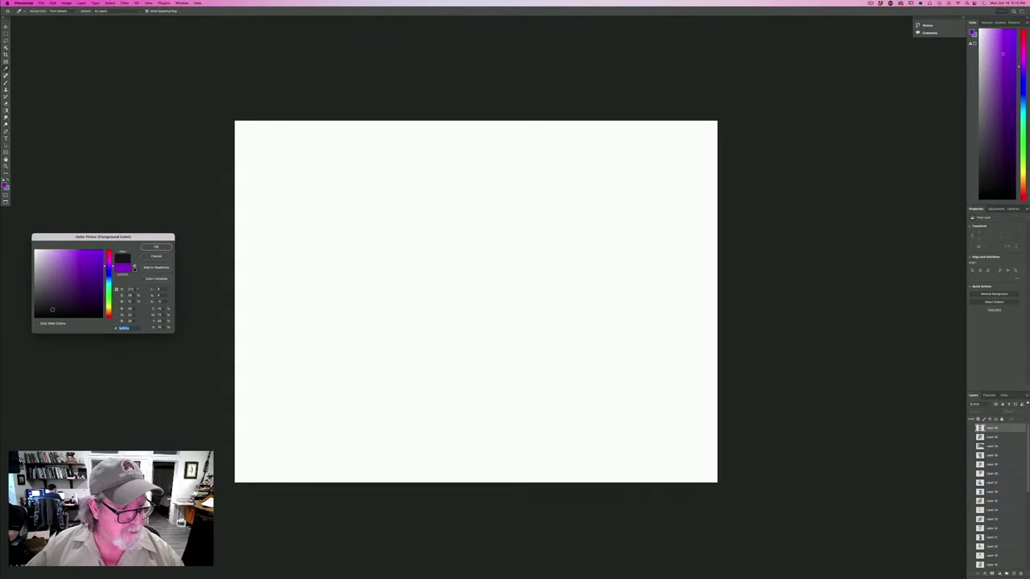
{"action": "left_click", "coordinate": [154, 246]}
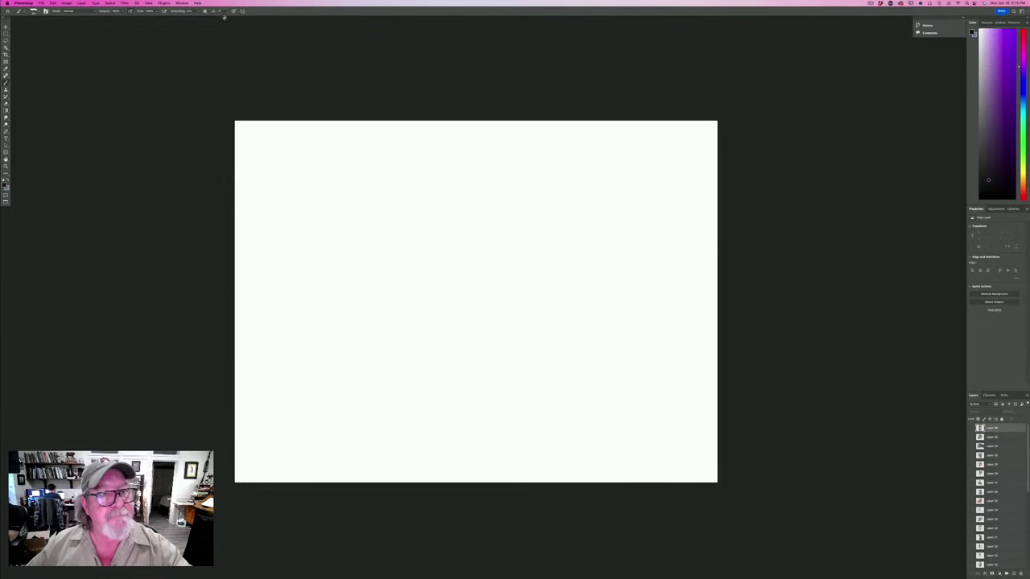
{"action": "left_click", "coordinate": [5, 186]}
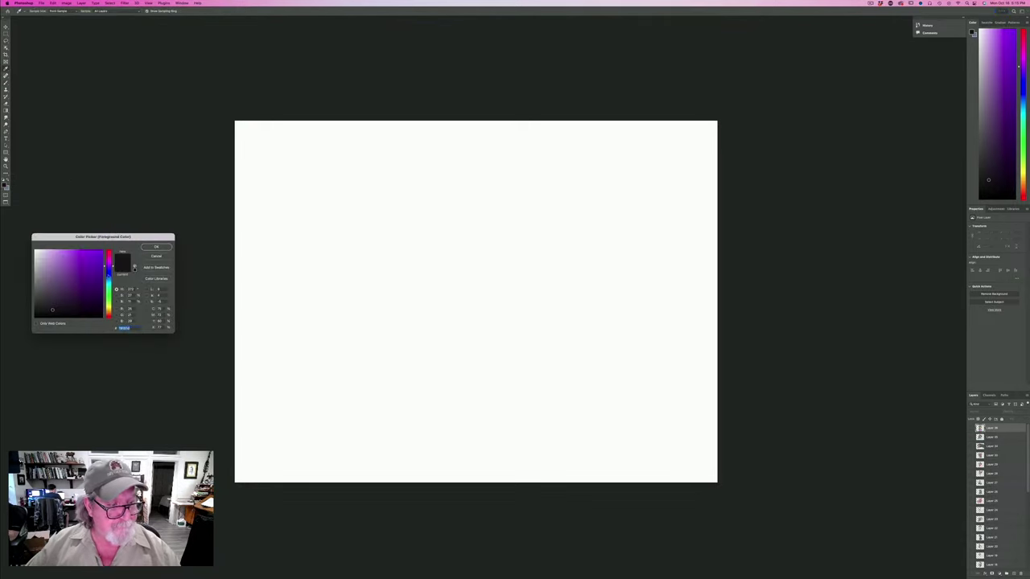
{"action": "left_click", "coordinate": [109, 312]}
{"action": "left_click", "coordinate": [156, 247]}
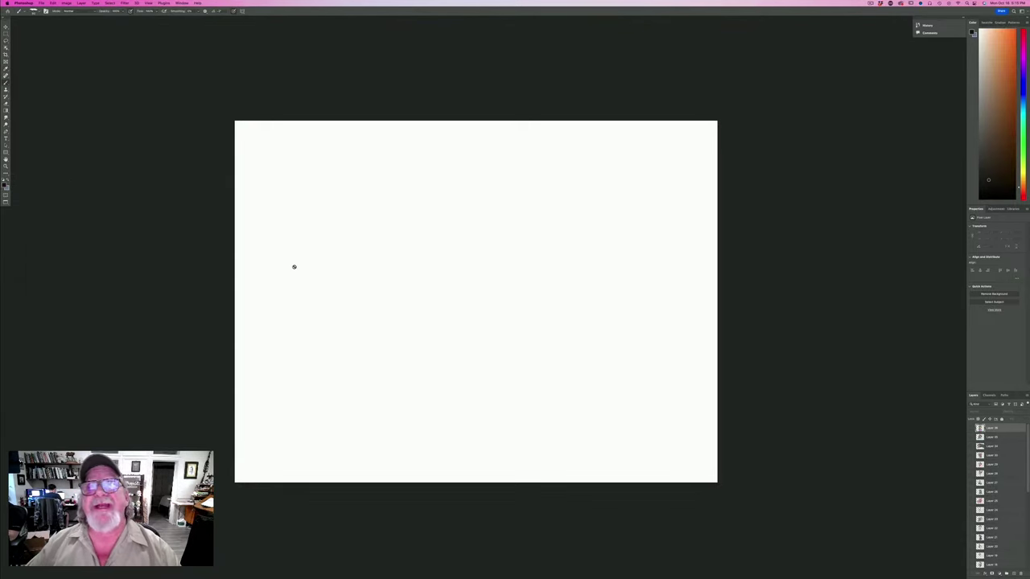
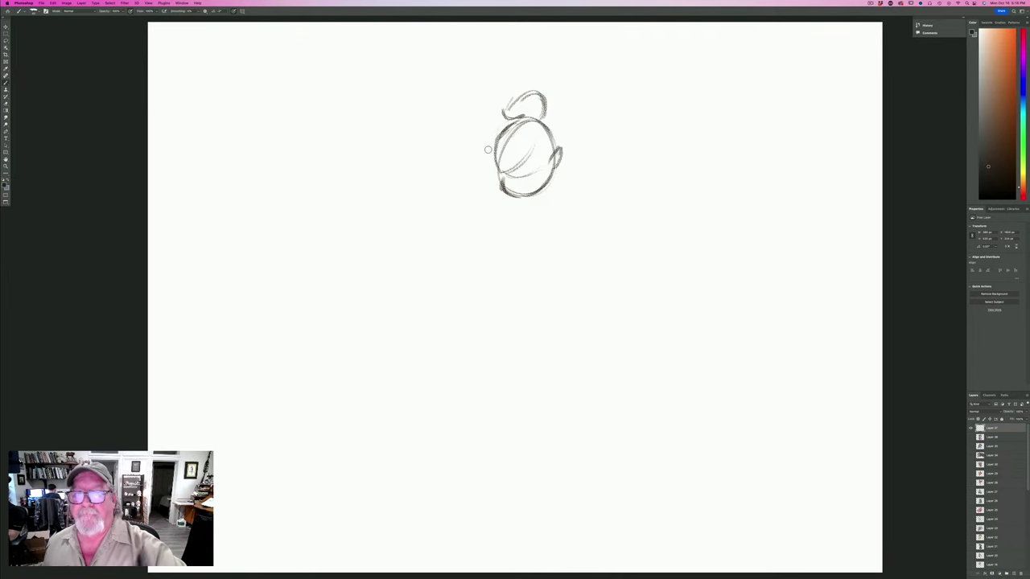
Add the face to the fairy's head, sketching the side hair strands, mouth, nose and eyes.
{"action": "left_click_drag", "start_coordinate": [535, 141], "coordinate": [547, 166]}
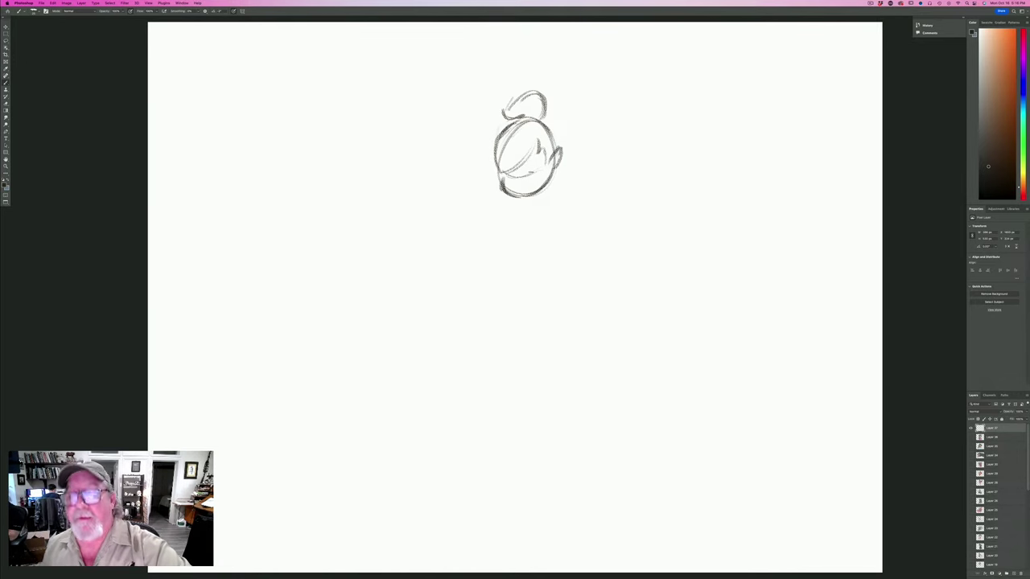
{"action": "left_click_drag", "start_coordinate": [525, 188], "coordinate": [516, 193]}
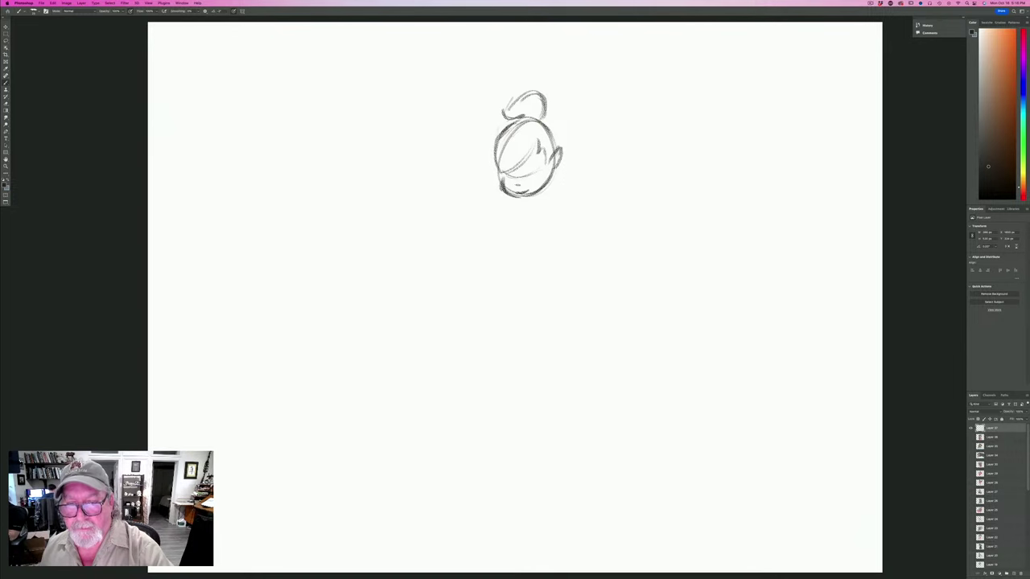
{"action": "left_click_drag", "start_coordinate": [520, 173], "coordinate": [515, 184]}
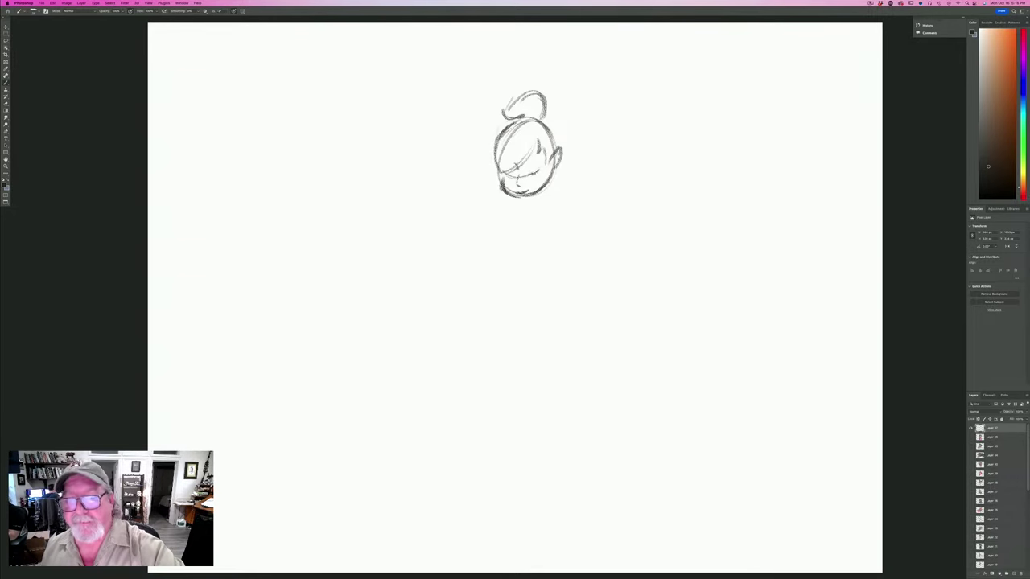
{"action": "left_click_drag", "start_coordinate": [529, 173], "coordinate": [541, 162]}
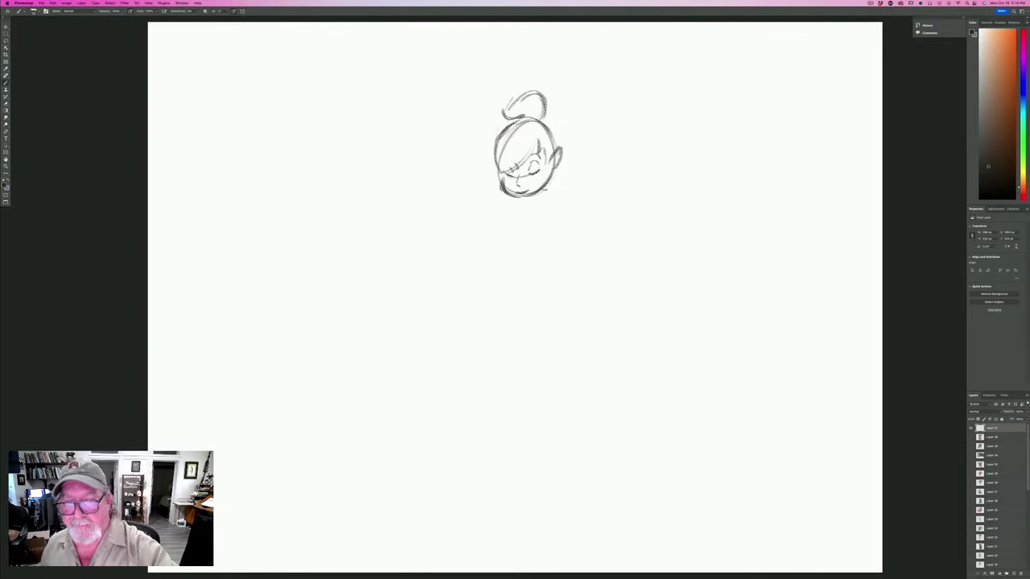
Sketch the fairy's torso below the head with shoulders, a tapered waist, a strapless neckline and flaring hips.
{"action": "left_click_drag", "start_coordinate": [550, 191], "coordinate": [528, 209]}
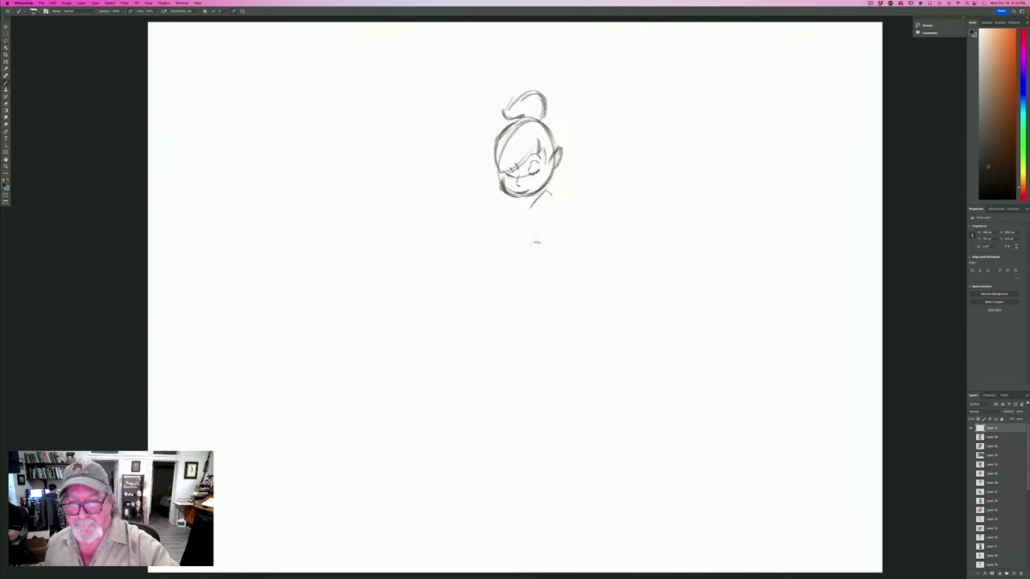
{"action": "left_click_drag", "start_coordinate": [552, 213], "coordinate": [525, 259]}
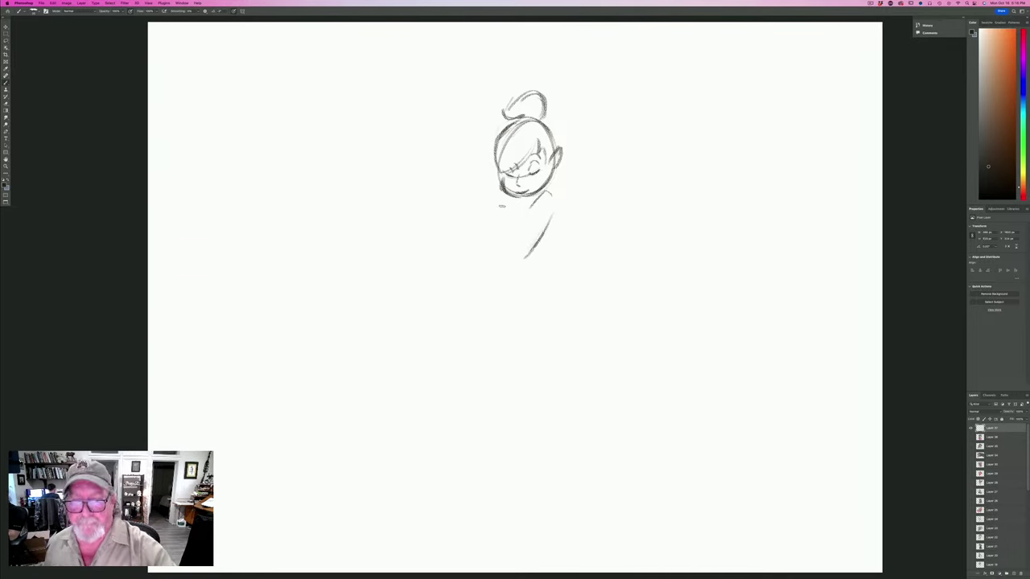
{"action": "mouse_move", "coordinate": [504, 201]}
{"action": "left_mouse_down"}
{"action": "mouse_move", "coordinate": [487, 218]}
{"action": "mouse_move", "coordinate": [498, 260]}
{"action": "left_mouse_up"}
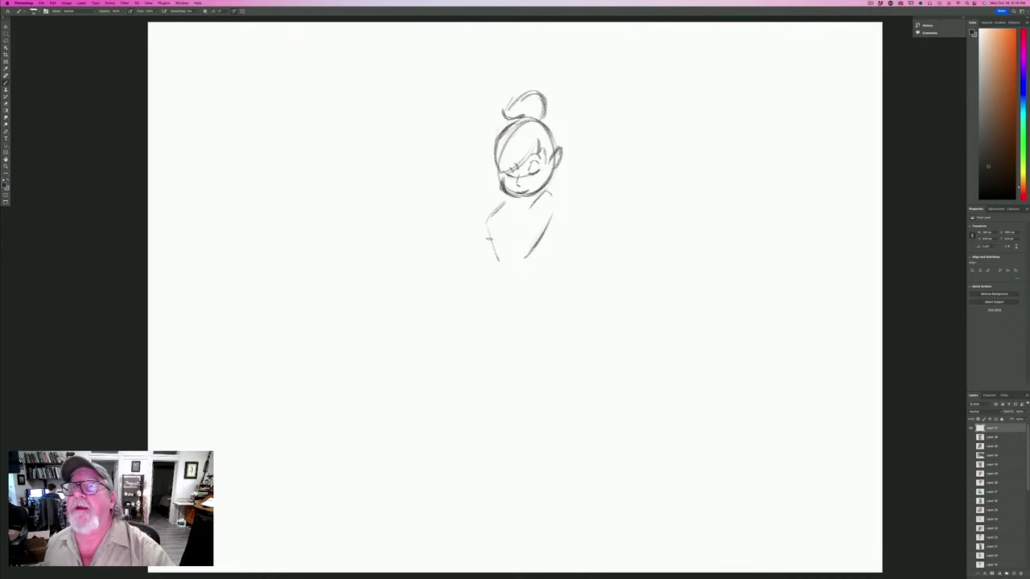
{"action": "left_click_drag", "start_coordinate": [485, 223], "coordinate": [493, 272]}
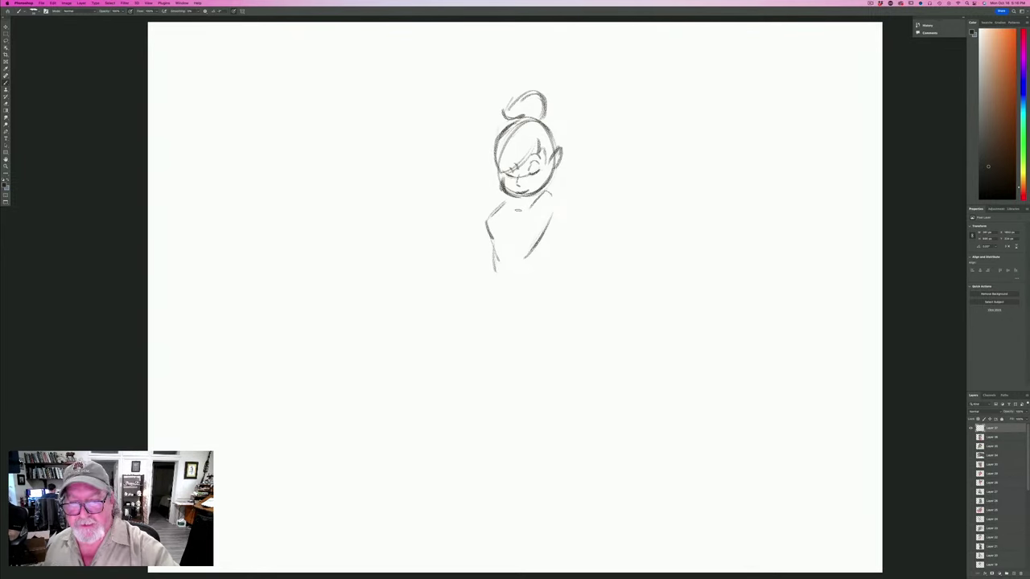
{"action": "mouse_move", "coordinate": [521, 209]}
{"action": "left_mouse_down"}
{"action": "mouse_move", "coordinate": [495, 226]}
{"action": "mouse_move", "coordinate": [524, 210]}
{"action": "mouse_move", "coordinate": [527, 253]}
{"action": "mouse_move", "coordinate": [554, 300]}
{"action": "mouse_move", "coordinate": [533, 269]}
{"action": "mouse_move", "coordinate": [488, 286]}
{"action": "mouse_move", "coordinate": [480, 306]}
{"action": "left_mouse_up"}
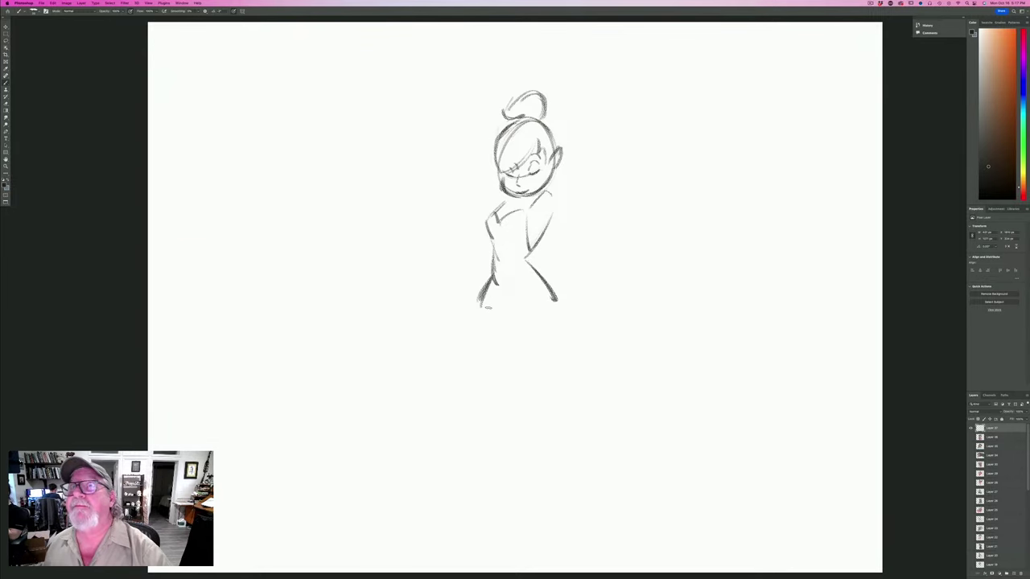
Sketch the fairy's back thigh, the inner edge of the front thigh and the pointed zigzag hem of the dress.
{"action": "left_click_drag", "start_coordinate": [490, 346], "coordinate": [500, 366]}
{"action": "left_click_drag", "start_coordinate": [480, 306], "coordinate": [505, 379]}
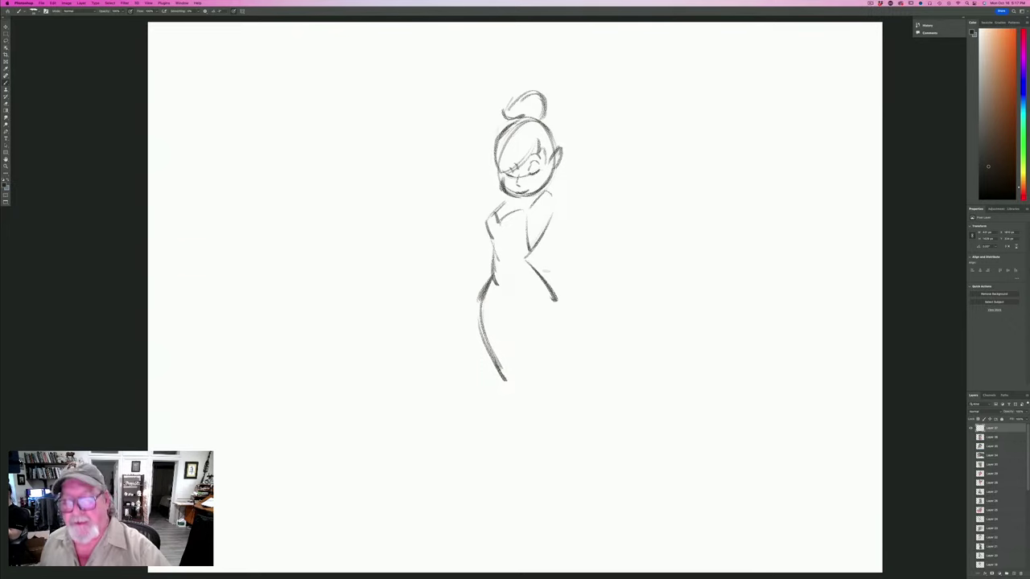
{"action": "mouse_move", "coordinate": [544, 278]}
{"action": "left_mouse_down"}
{"action": "mouse_move", "coordinate": [562, 310]}
{"action": "mouse_move", "coordinate": [539, 316]}
{"action": "mouse_move", "coordinate": [519, 295]}
{"action": "mouse_move", "coordinate": [500, 321]}
{"action": "mouse_move", "coordinate": [471, 311]}
{"action": "mouse_move", "coordinate": [509, 378]}
{"action": "left_mouse_up"}
{"action": "left_click_drag", "start_coordinate": [502, 320], "coordinate": [519, 383]}
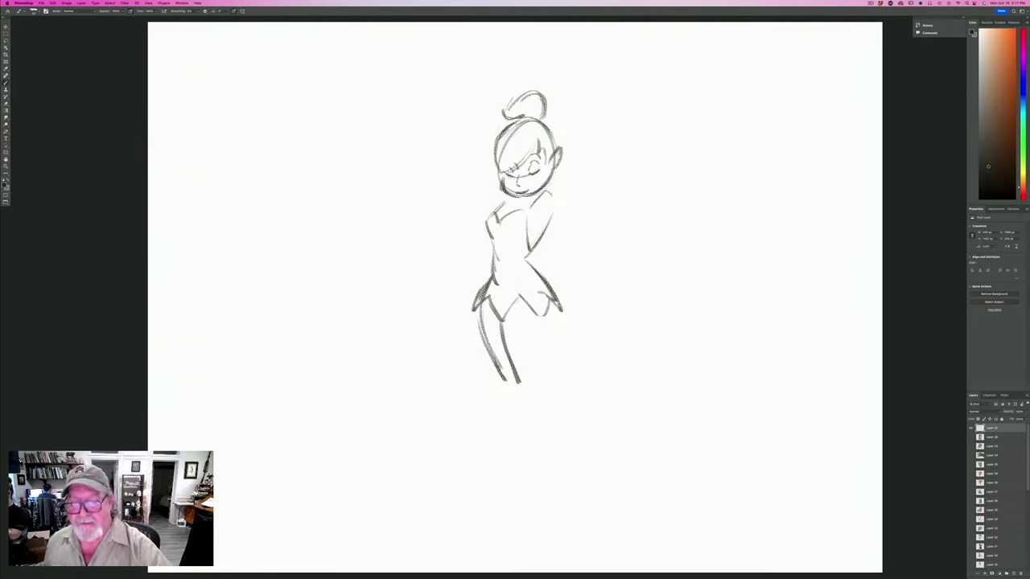
Complete the front leg from the dress hem through the knee and calf down to a narrow ankle.
{"action": "left_click_drag", "start_coordinate": [547, 288], "coordinate": [547, 346]}
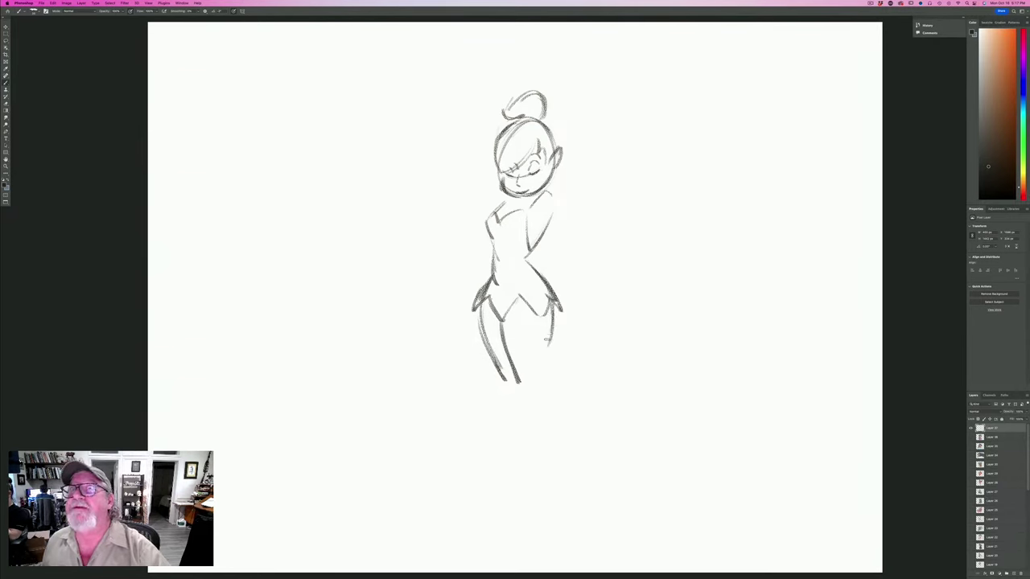
{"action": "mouse_move", "coordinate": [553, 304]}
{"action": "left_mouse_down"}
{"action": "mouse_move", "coordinate": [539, 380]}
{"action": "mouse_move", "coordinate": [547, 404]}
{"action": "left_mouse_up"}
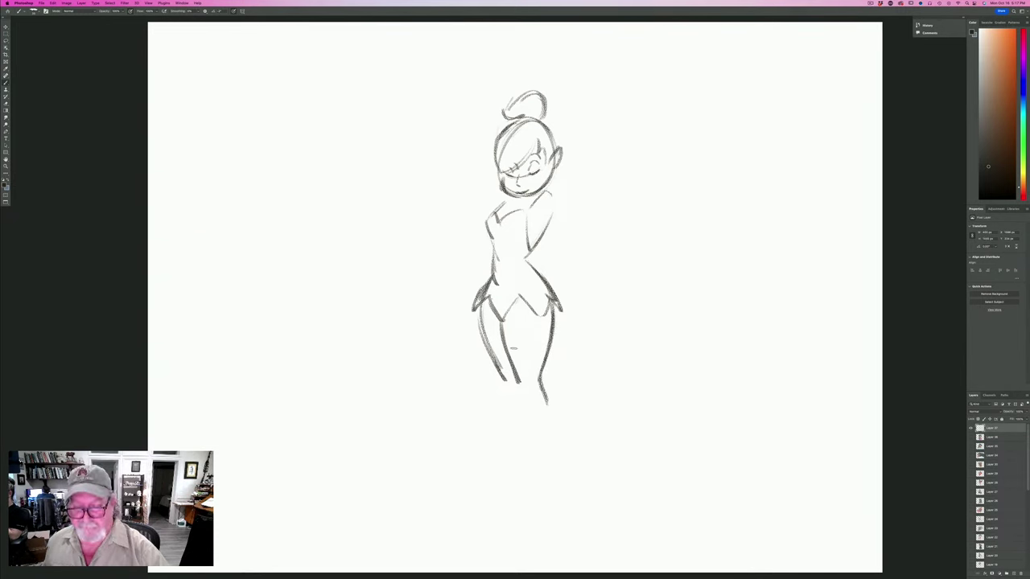
{"action": "left_click_drag", "start_coordinate": [514, 369], "coordinate": [522, 455]}
{"action": "left_click_drag", "start_coordinate": [518, 401], "coordinate": [519, 461]}
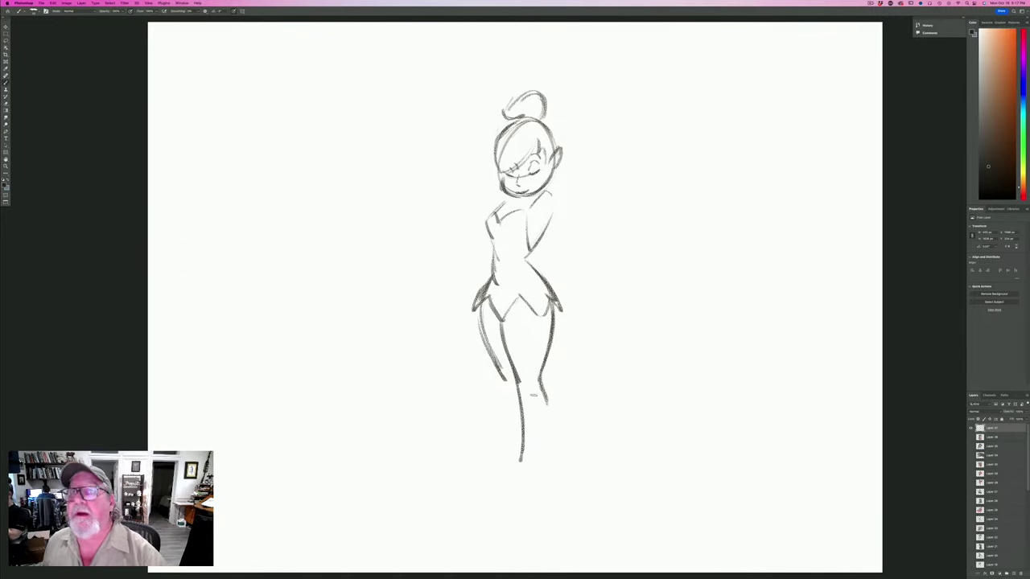
{"action": "left_click_drag", "start_coordinate": [547, 391], "coordinate": [533, 465]}
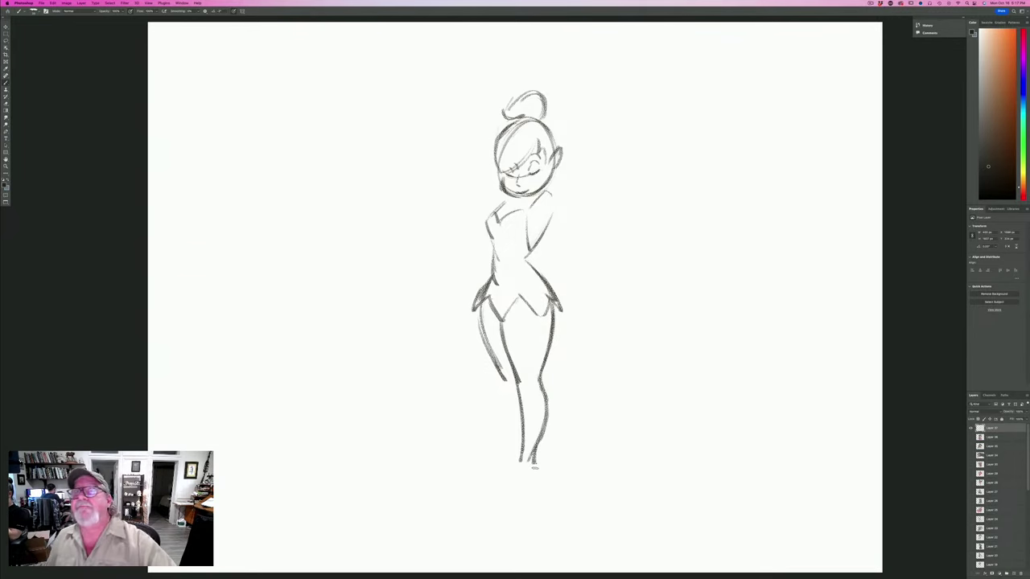
Sketch both of the fairy's arms raised beside the head, the near one bent sharply at the elbow.
{"action": "left_click_drag", "start_coordinate": [547, 192], "coordinate": [563, 200]}
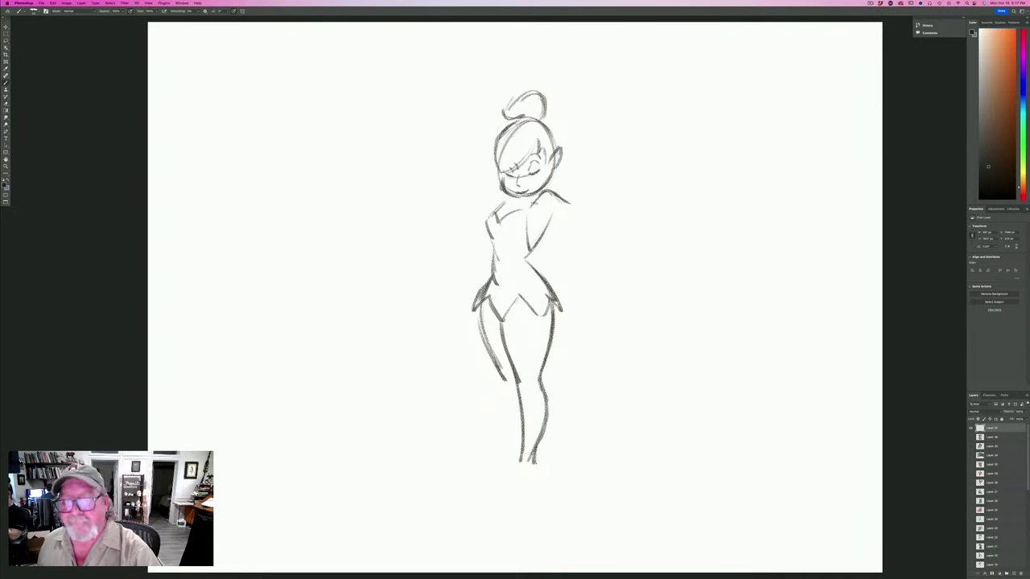
{"action": "left_click_drag", "start_coordinate": [550, 214], "coordinate": [581, 224]}
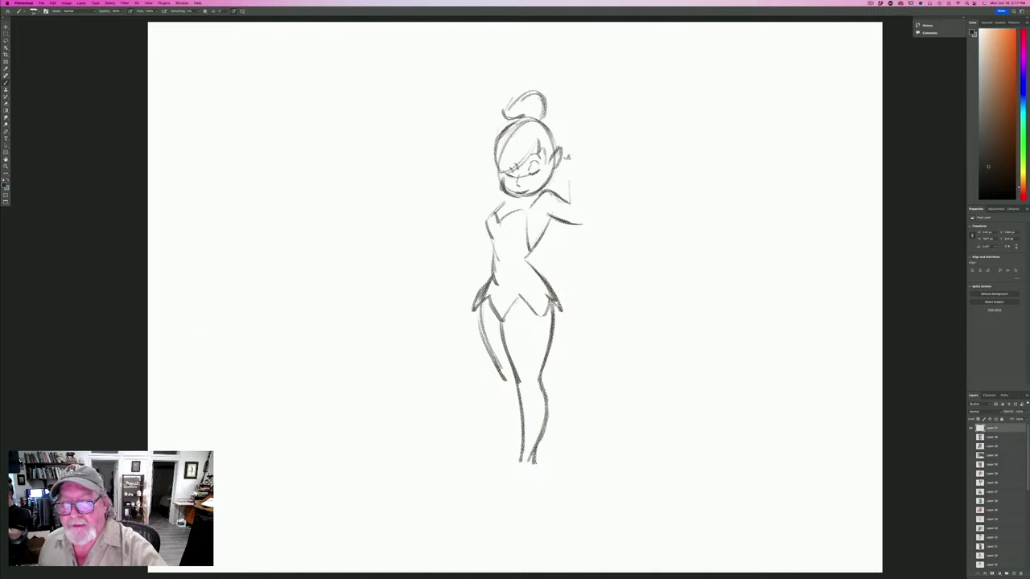
{"action": "left_click_drag", "start_coordinate": [567, 159], "coordinate": [569, 206]}
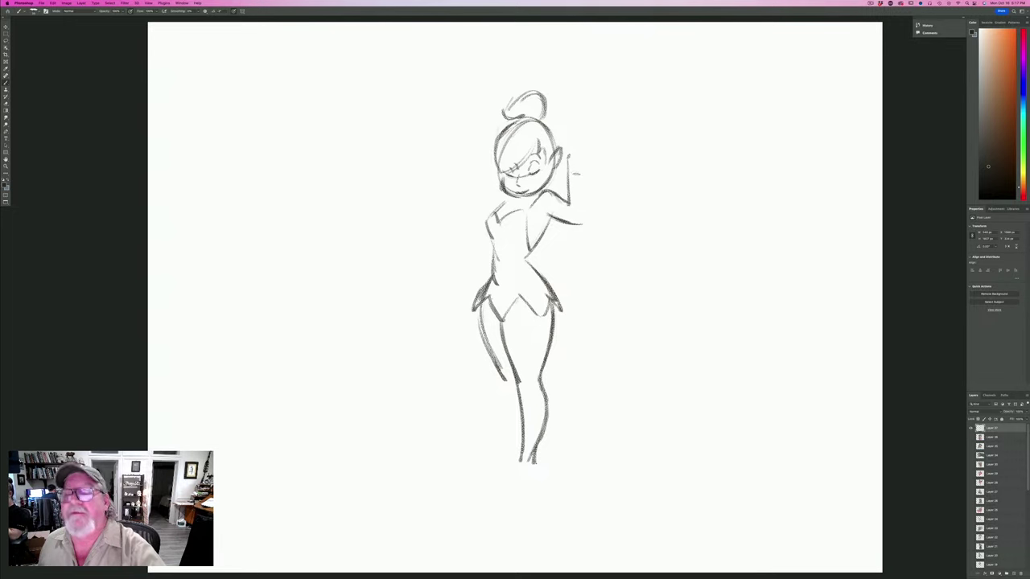
{"action": "left_click_drag", "start_coordinate": [576, 160], "coordinate": [585, 224]}
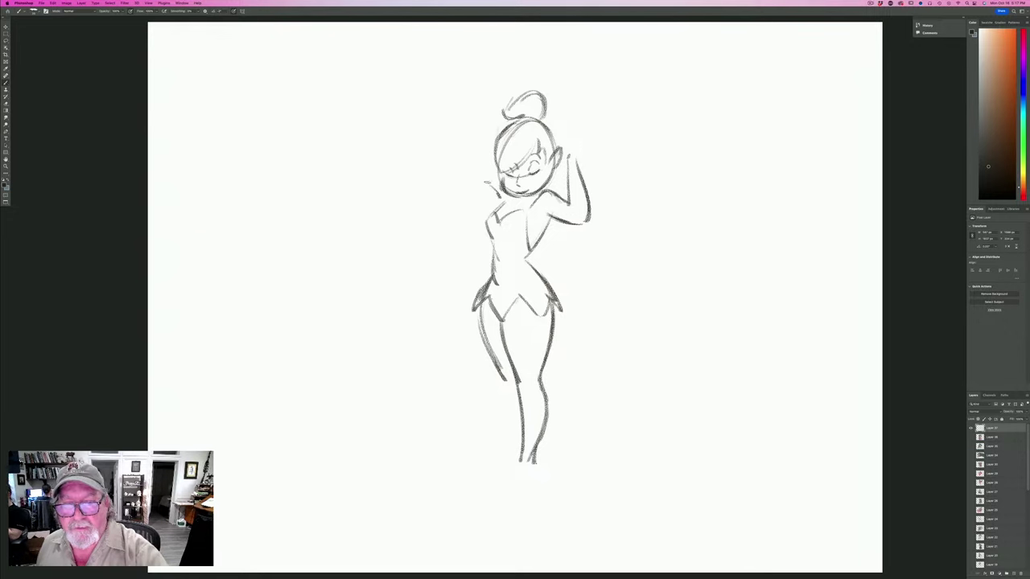
{"action": "mouse_move", "coordinate": [500, 195]}
{"action": "left_mouse_down"}
{"action": "mouse_move", "coordinate": [479, 171]}
{"action": "mouse_move", "coordinate": [486, 127]}
{"action": "mouse_move", "coordinate": [483, 167]}
{"action": "left_mouse_up"}
{"action": "left_click_drag", "start_coordinate": [485, 129], "coordinate": [479, 111]}
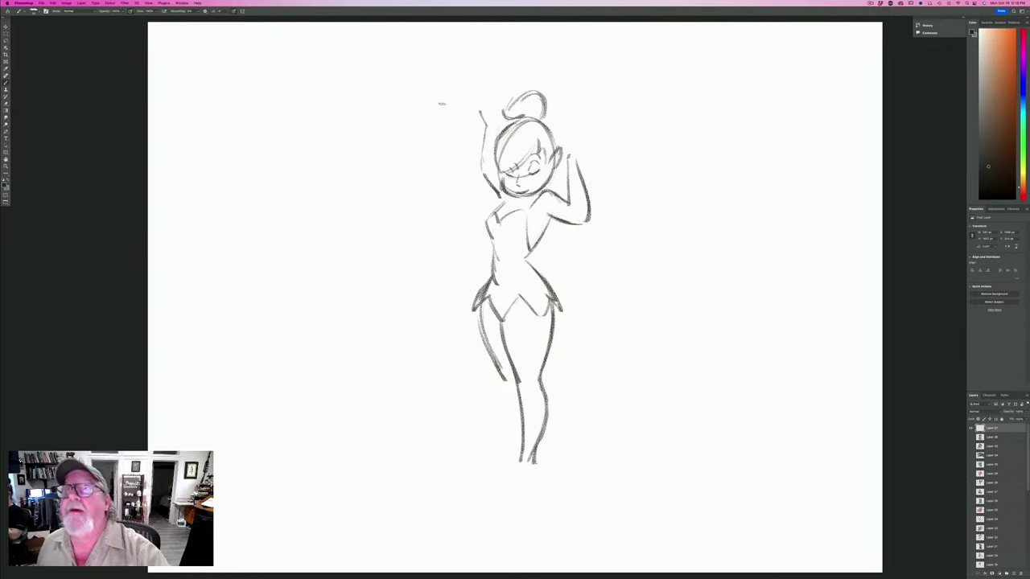
Sketch two long pointed upper wings and a rounded lower wing, moving the whole drawing down to make room above it.
{"action": "mouse_move", "coordinate": [573, 150]}
{"action": "left_mouse_down"}
{"action": "mouse_move", "coordinate": [612, 117]}
{"action": "mouse_move", "coordinate": [673, 97]}
{"action": "mouse_move", "coordinate": [603, 200]}
{"action": "mouse_move", "coordinate": [575, 272]}
{"action": "mouse_move", "coordinate": [554, 241]}
{"action": "left_mouse_up"}
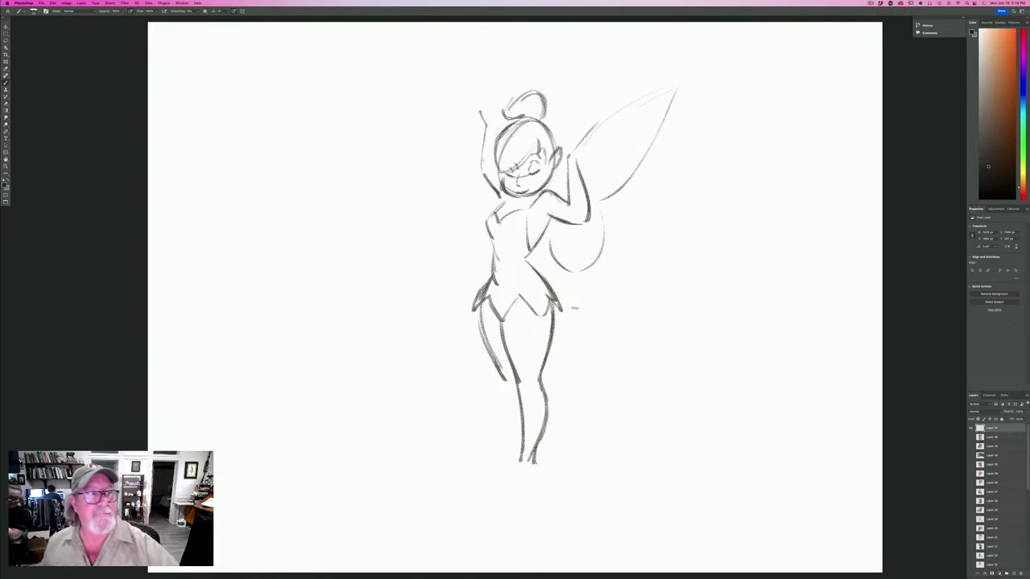
{"action": "key", "text": "v"}
{"action": "mouse_move", "coordinate": [336, 387]}
{"action": "left_mouse_down"}
{"action": "mouse_move", "coordinate": [334, 413]}
{"action": "mouse_move", "coordinate": [336, 404]}
{"action": "left_mouse_up"}
{"action": "key", "text": "b"}
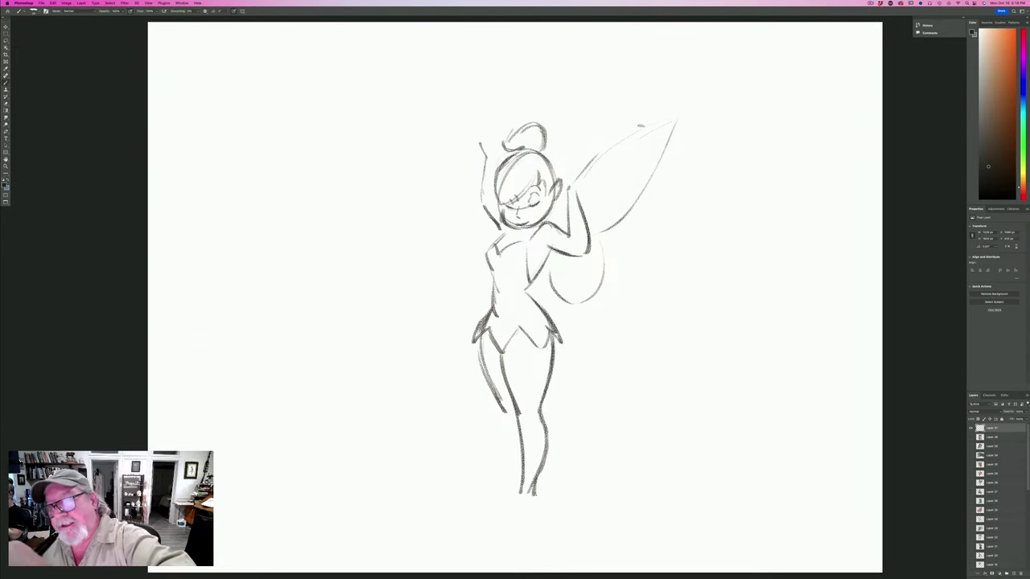
{"action": "mouse_move", "coordinate": [613, 146]}
{"action": "left_mouse_down"}
{"action": "mouse_move", "coordinate": [690, 93]}
{"action": "mouse_move", "coordinate": [662, 158]}
{"action": "left_mouse_up"}
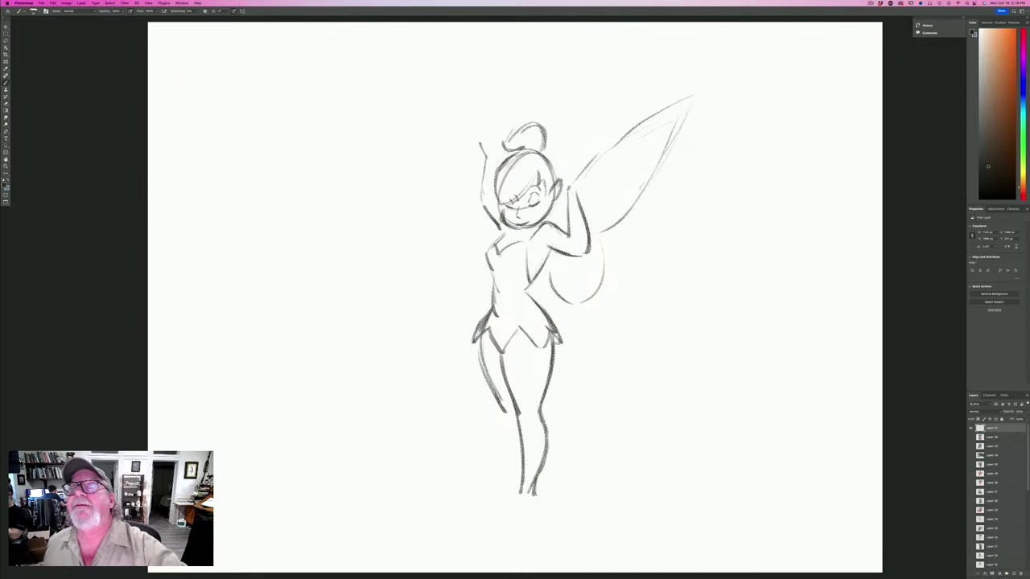
{"action": "mouse_move", "coordinate": [486, 127]}
{"action": "left_mouse_down"}
{"action": "mouse_move", "coordinate": [488, 44]}
{"action": "mouse_move", "coordinate": [515, 105]}
{"action": "left_mouse_up"}
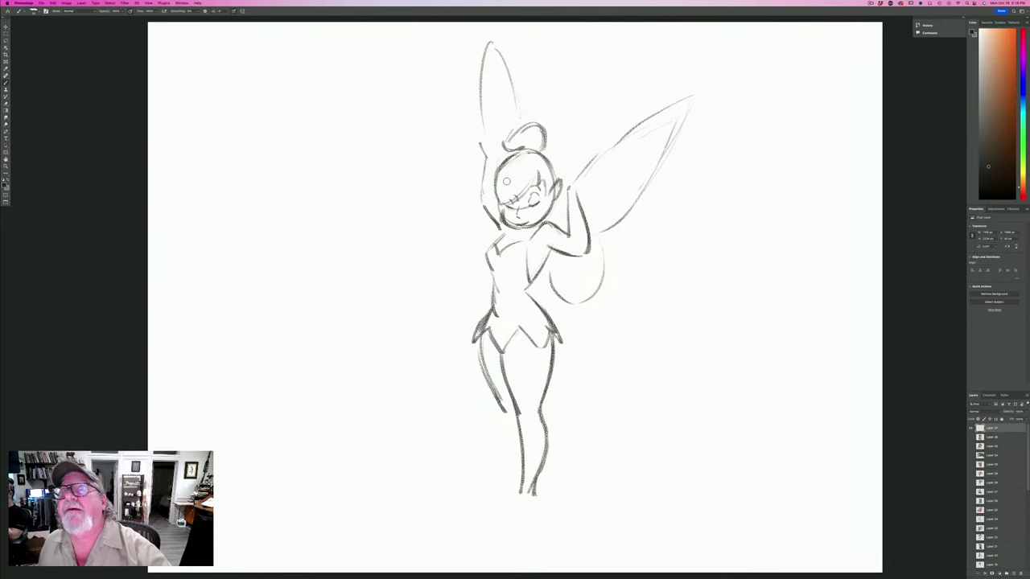
Darken the hair contour beside the far side of the face and sketch the back leg's lower part behind the front leg.
{"action": "left_click_drag", "start_coordinate": [501, 170], "coordinate": [495, 204]}
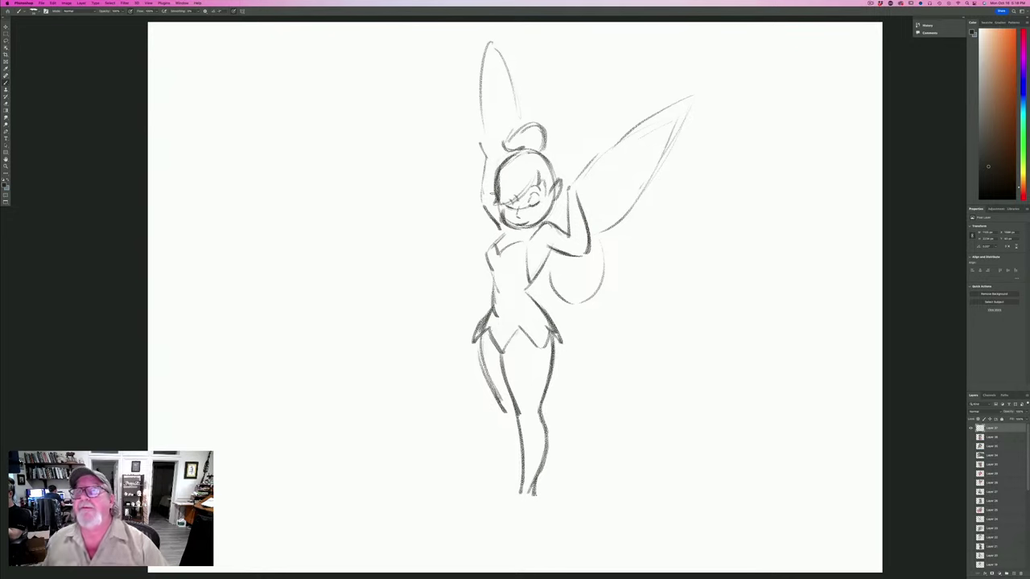
{"action": "left_click_drag", "start_coordinate": [488, 377], "coordinate": [510, 418]}
{"action": "mouse_move", "coordinate": [487, 371]}
{"action": "left_mouse_down"}
{"action": "mouse_move", "coordinate": [517, 428]}
{"action": "mouse_move", "coordinate": [548, 455]}
{"action": "mouse_move", "coordinate": [552, 492]}
{"action": "left_mouse_up"}
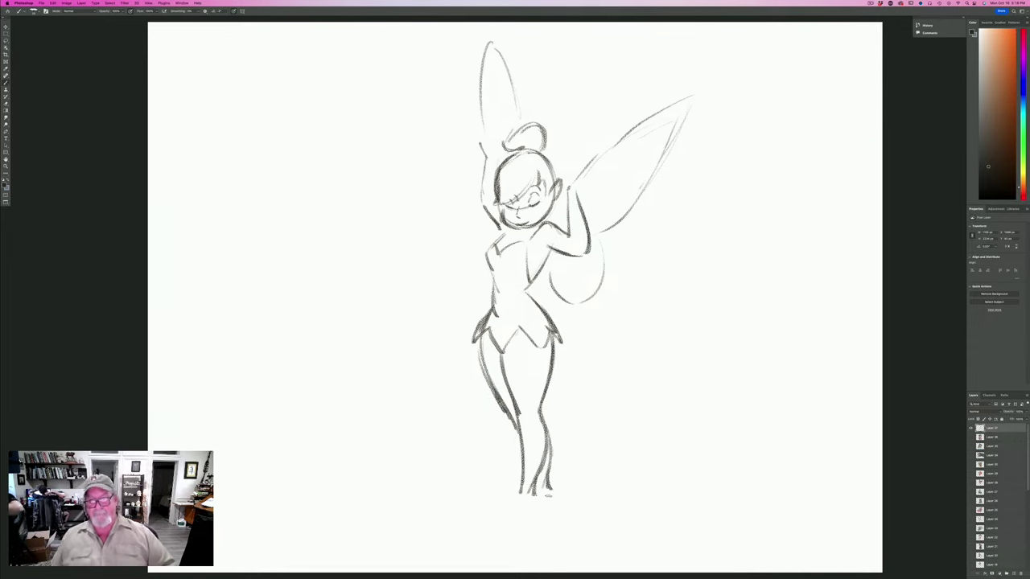
Sketch the front foot below the ankle with a round pom-pom, a raised heel and a downward-pointing toe.
{"action": "key", "text": "super+="}
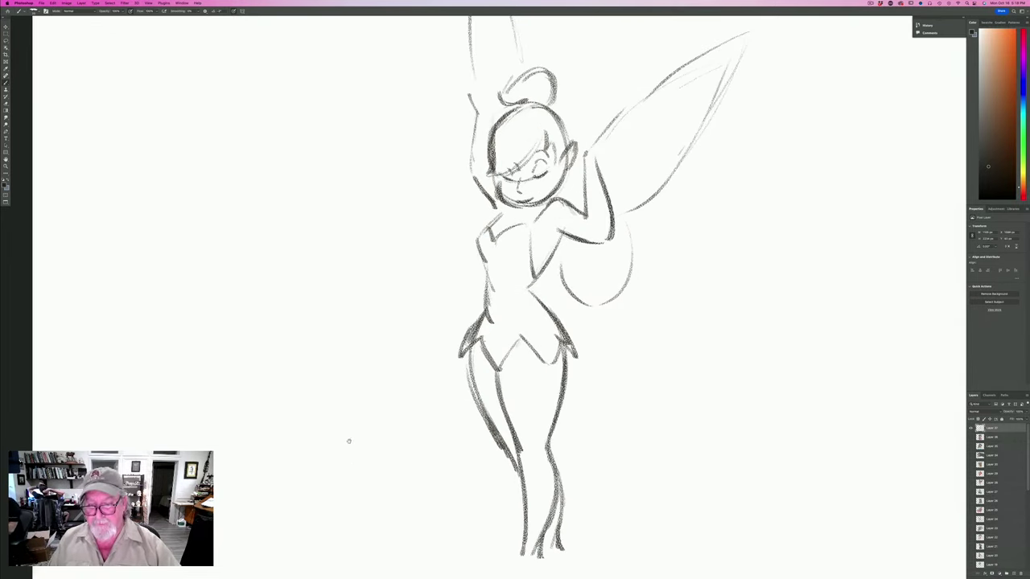
{"action": "left_click_drag", "start_coordinate": [350, 440], "coordinate": [315, 223]}
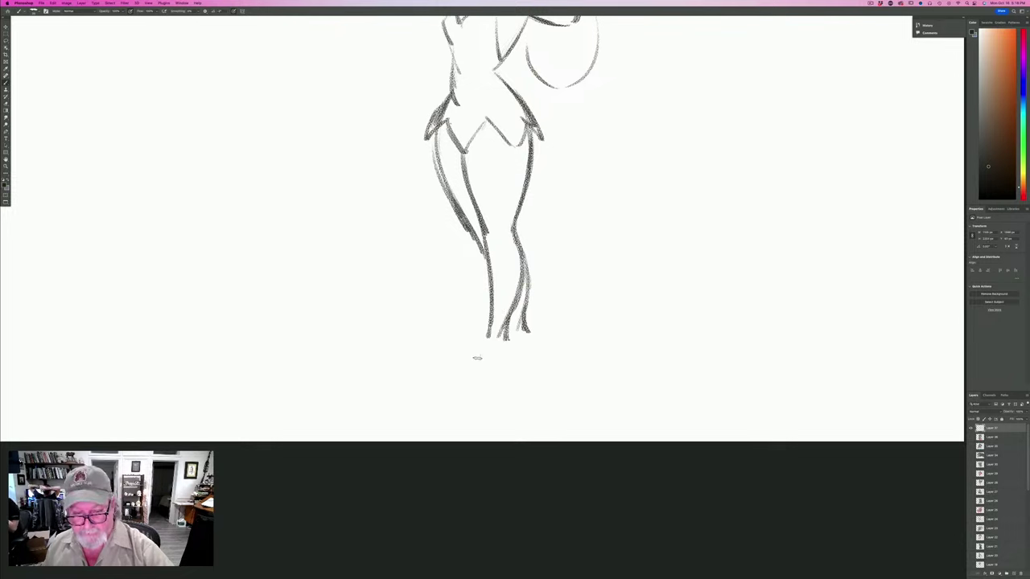
{"action": "mouse_move", "coordinate": [475, 362]}
{"action": "left_mouse_down"}
{"action": "mouse_move", "coordinate": [490, 327]}
{"action": "mouse_move", "coordinate": [512, 354]}
{"action": "mouse_move", "coordinate": [484, 376]}
{"action": "mouse_move", "coordinate": [457, 376]}
{"action": "mouse_move", "coordinate": [479, 346]}
{"action": "mouse_move", "coordinate": [455, 369]}
{"action": "left_mouse_up"}
{"action": "left_click_drag", "start_coordinate": [505, 337], "coordinate": [474, 390]}
{"action": "left_click_drag", "start_coordinate": [469, 377], "coordinate": [475, 391]}
{"action": "left_click_drag", "start_coordinate": [504, 341], "coordinate": [481, 361]}
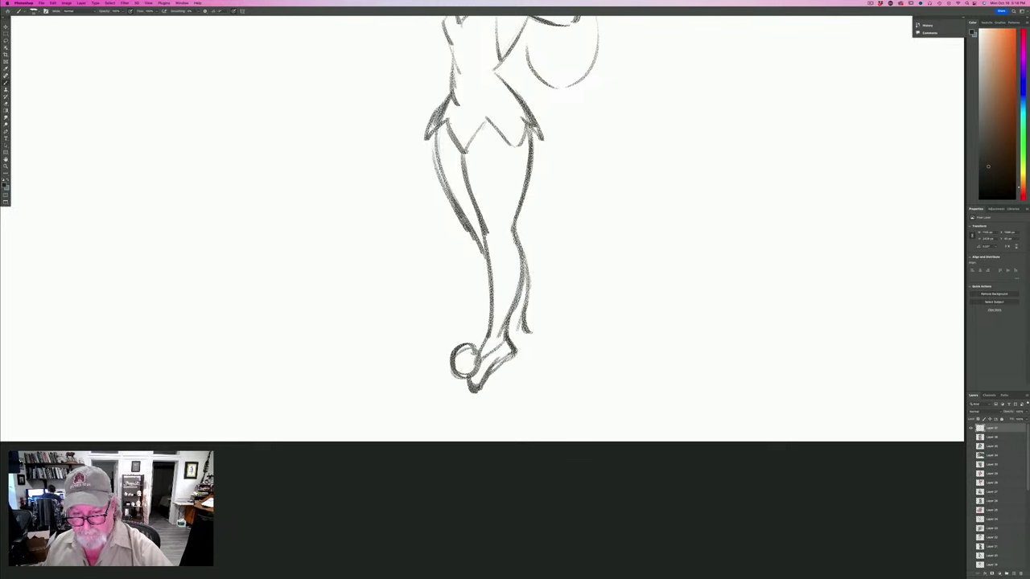
Sketch the back foot behind the front one and darken both slipper tips into sharp points.
{"action": "left_click_drag", "start_coordinate": [524, 328], "coordinate": [497, 383]}
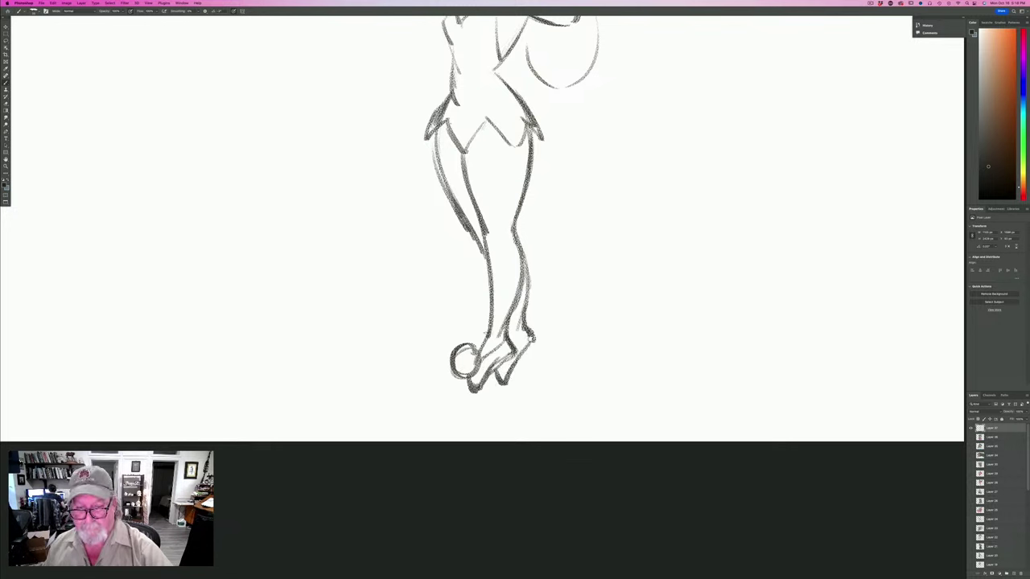
{"action": "left_click_drag", "start_coordinate": [489, 332], "coordinate": [468, 397]}
{"action": "left_click_drag", "start_coordinate": [505, 369], "coordinate": [496, 393]}
{"action": "left_click_drag", "start_coordinate": [524, 346], "coordinate": [506, 390]}
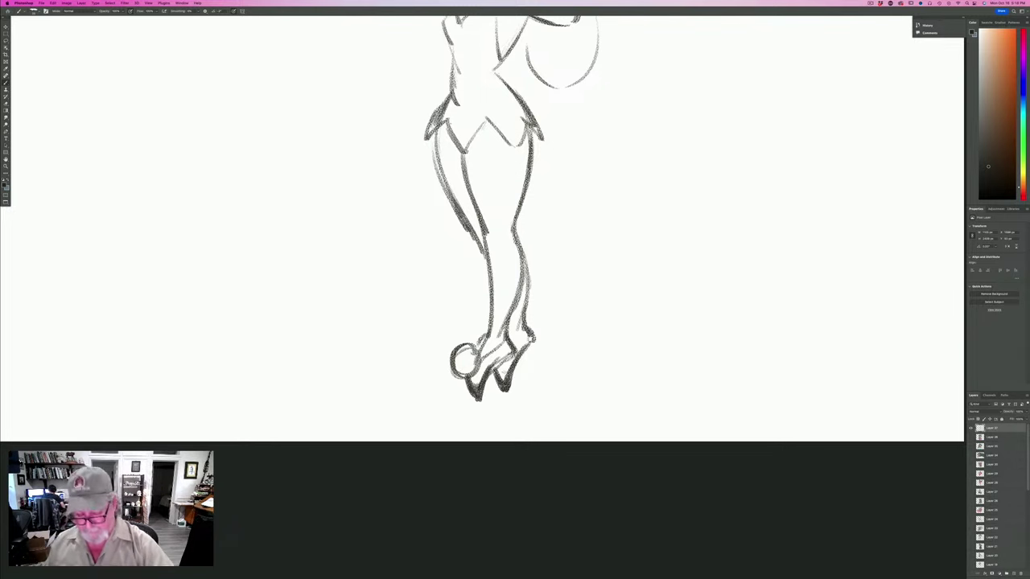
Strengthen the far side of the chest and waist and redraw the curved neckline and near edge of the bodice.
{"action": "key", "text": "super+minus"}
{"action": "key", "text": "super+minus"}
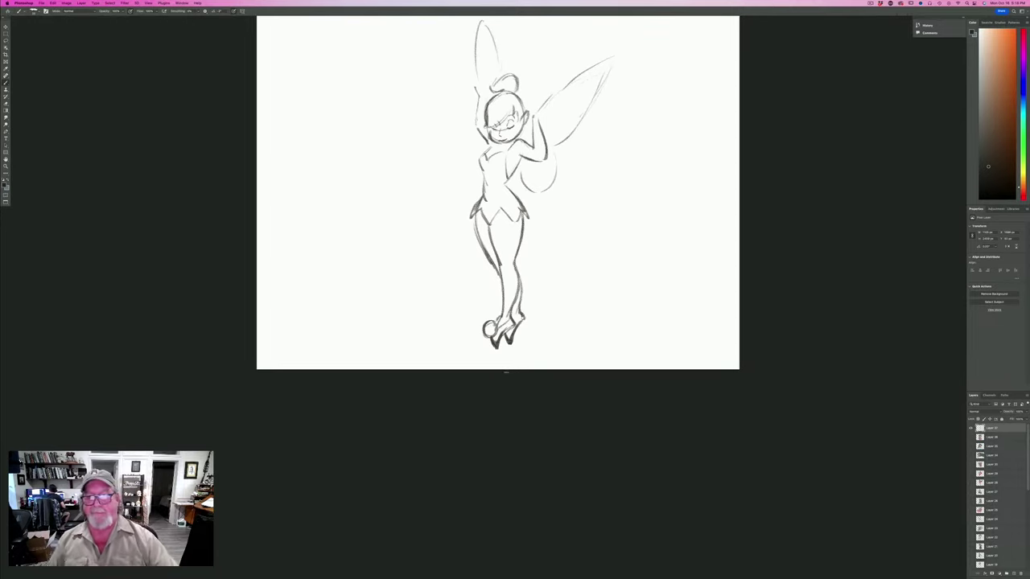
{"action": "scroll", "coordinate": [229, 365], "scroll_direction": "up", "scroll_amount": 3}
{"action": "key", "text": "super+plus"}
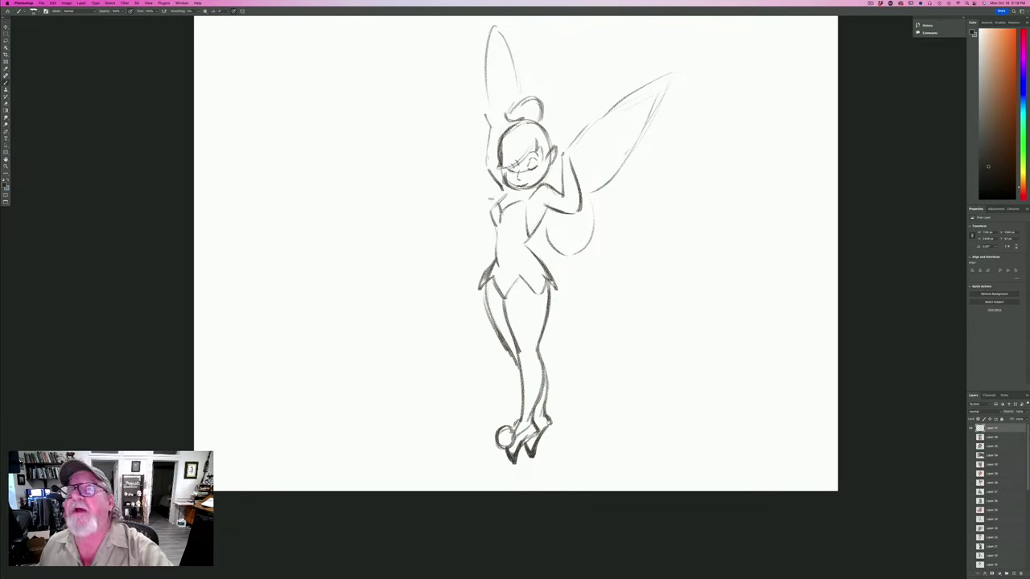
{"action": "mouse_move", "coordinate": [499, 195]}
{"action": "left_mouse_down"}
{"action": "mouse_move", "coordinate": [490, 225]}
{"action": "mouse_move", "coordinate": [497, 259]}
{"action": "left_mouse_up"}
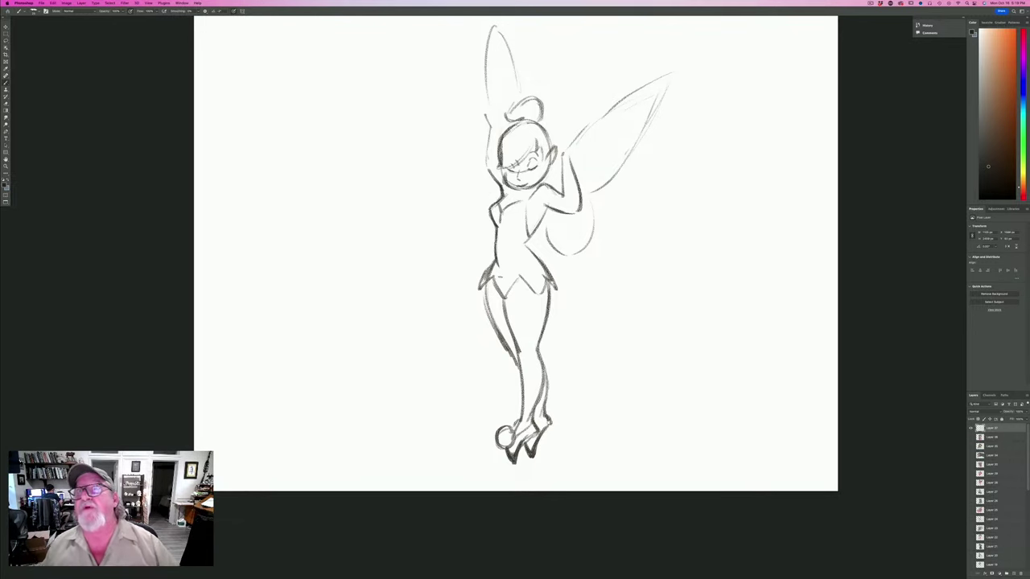
{"action": "mouse_move", "coordinate": [503, 210]}
{"action": "left_mouse_down"}
{"action": "mouse_move", "coordinate": [500, 221]}
{"action": "mouse_move", "coordinate": [502, 210]}
{"action": "mouse_move", "coordinate": [527, 215]}
{"action": "mouse_move", "coordinate": [528, 233]}
{"action": "left_mouse_up"}
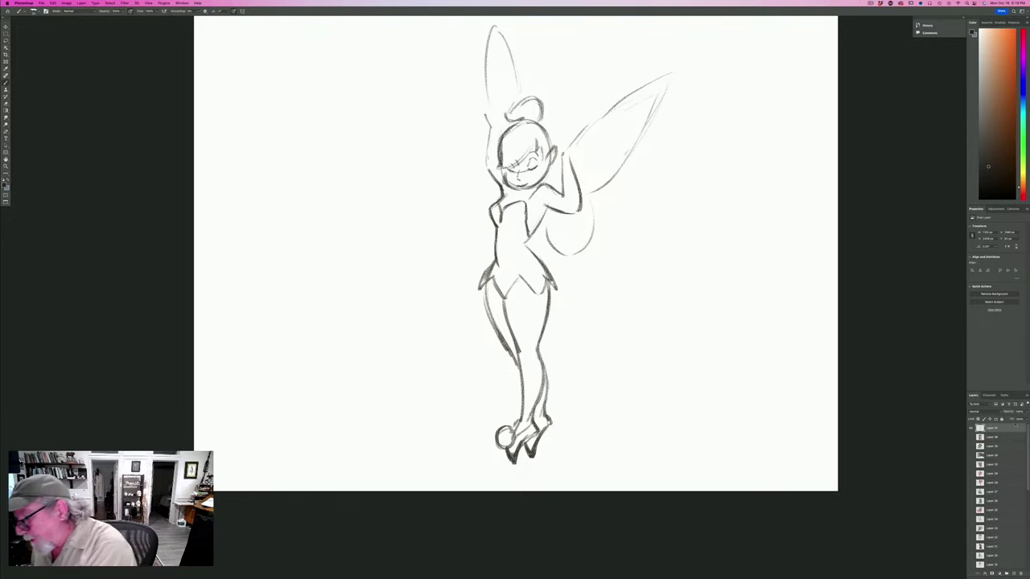
Lower the rough fairy sketch layer's opacity to a faint grey and add a new layer above it.
{"action": "left_click", "coordinate": [1025, 411]}
{"action": "left_click", "coordinate": [1011, 420]}
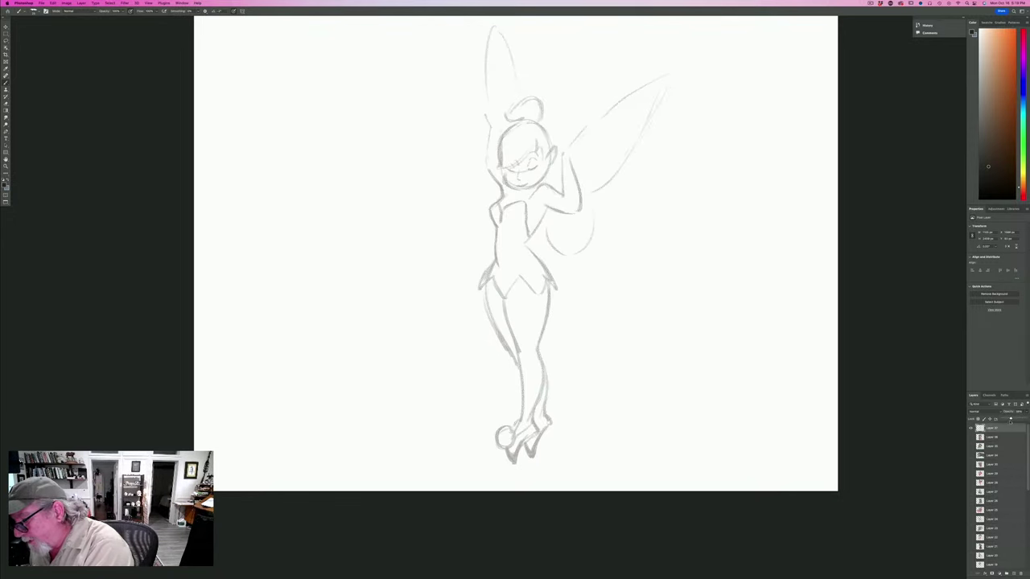
{"action": "left_click", "coordinate": [1013, 573]}
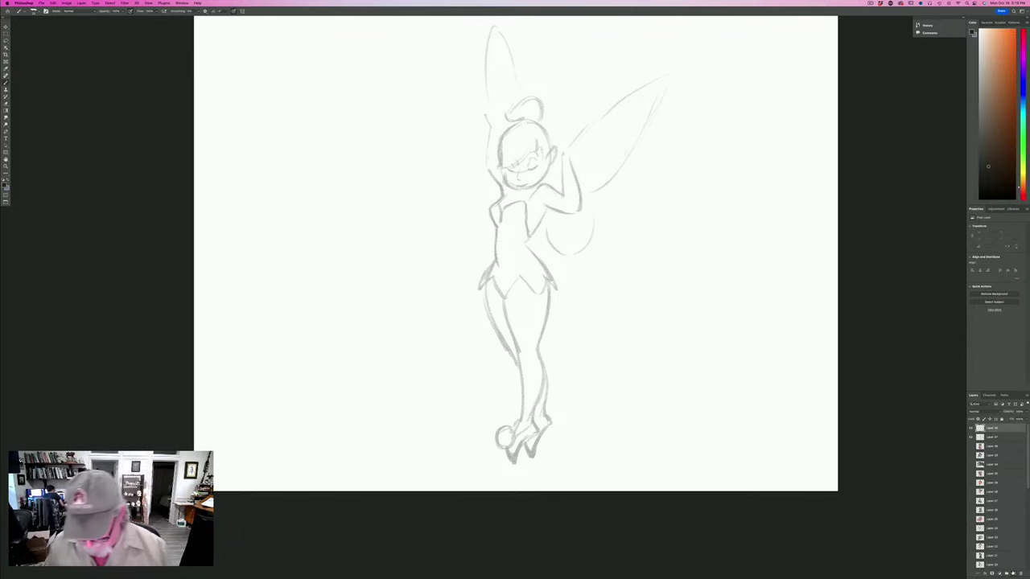
Trace the fairy's pointed ear in dark strokes on the new layer, following the faint sketch.
{"action": "key", "text": "super+="}
{"action": "left_click_drag", "start_coordinate": [267, 285], "coordinate": [246, 354]}
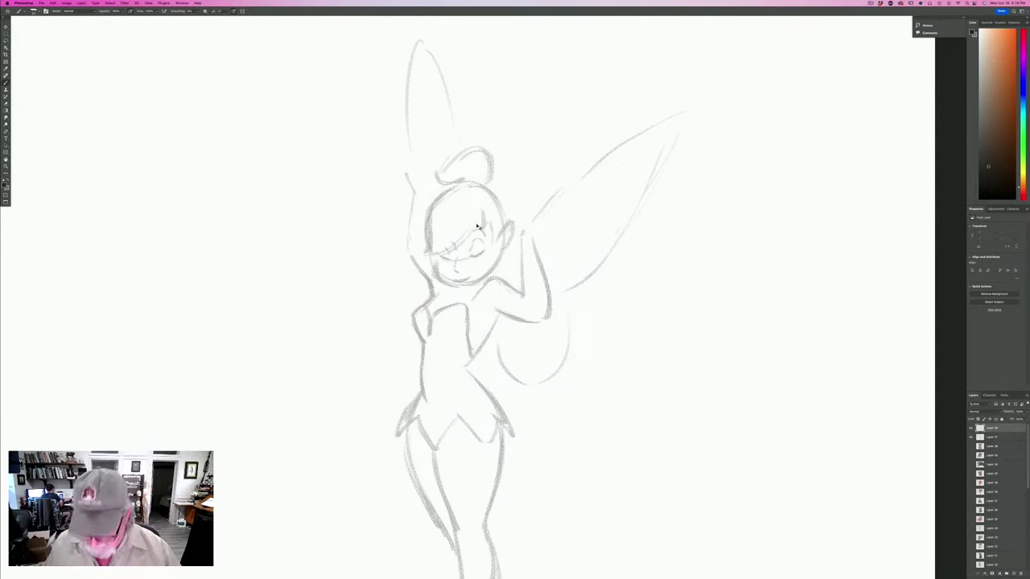
{"action": "key", "text": "super+plus"}
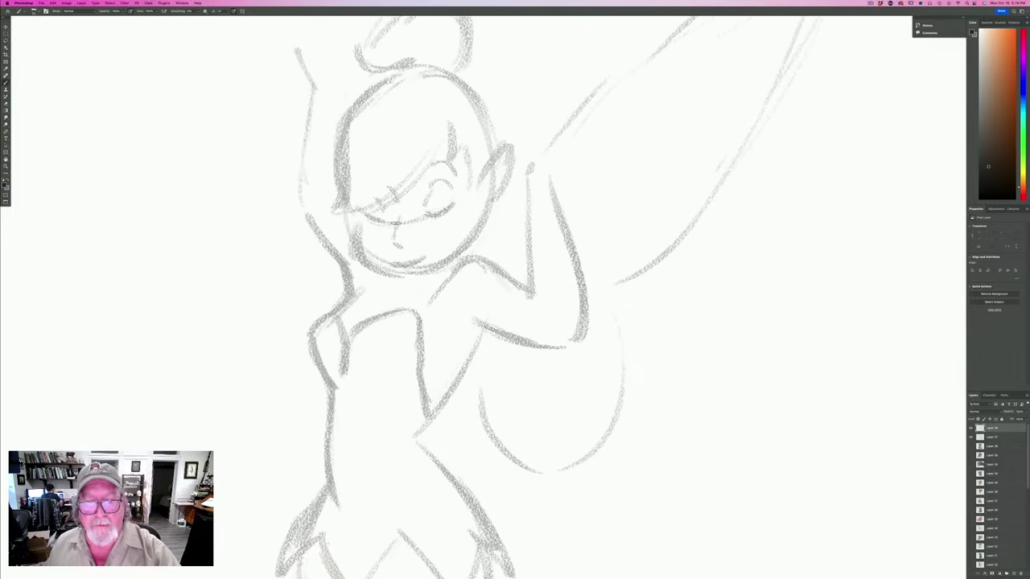
{"action": "key", "text": "super+minus"}
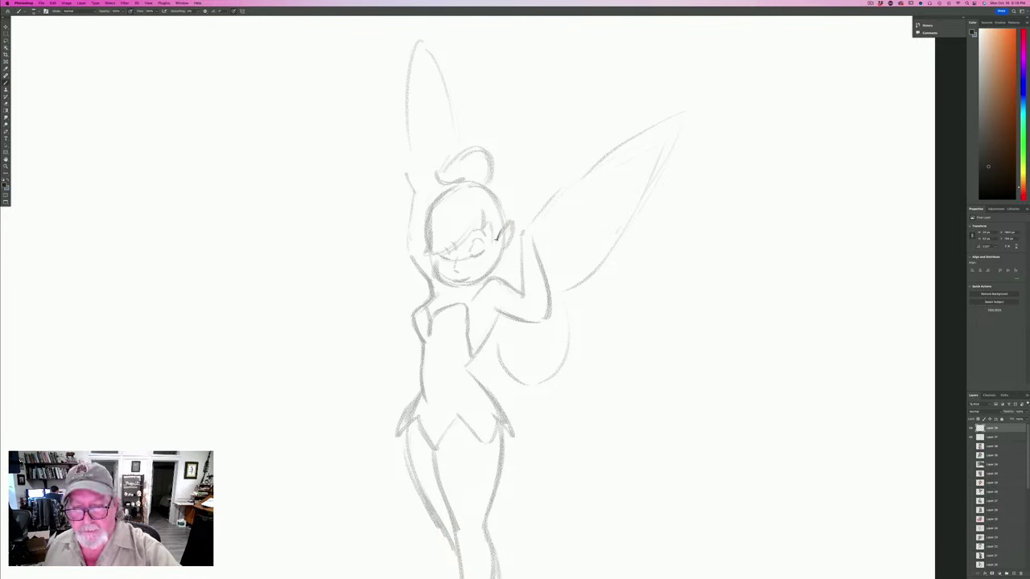
{"action": "mouse_move", "coordinate": [497, 235]}
{"action": "left_mouse_down"}
{"action": "mouse_move", "coordinate": [502, 219]}
{"action": "mouse_move", "coordinate": [499, 247]}
{"action": "left_mouse_up"}
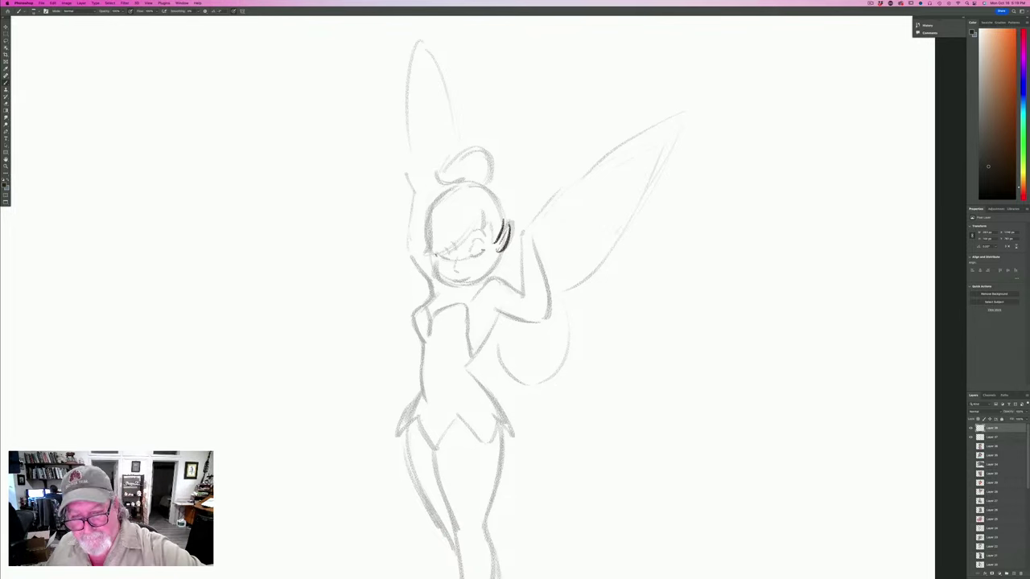
Trace the closed eyes, rounded jawline, small smile and nose over the faint face sketch.
{"action": "mouse_move", "coordinate": [484, 250]}
{"action": "left_mouse_down"}
{"action": "mouse_move", "coordinate": [439, 260]}
{"action": "mouse_move", "coordinate": [434, 269]}
{"action": "mouse_move", "coordinate": [455, 278]}
{"action": "left_mouse_up"}
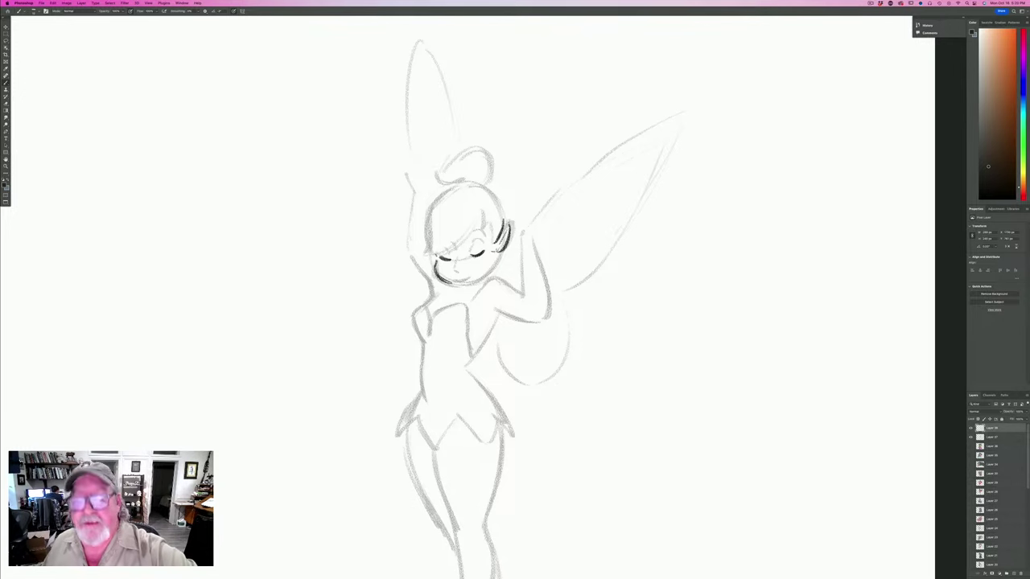
{"action": "left_click_drag", "start_coordinate": [500, 252], "coordinate": [468, 283]}
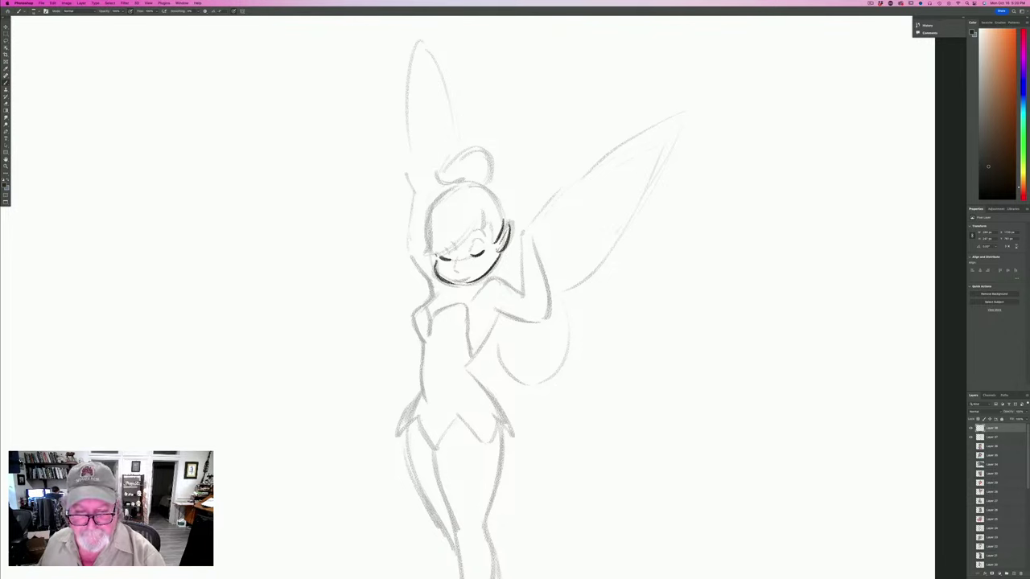
{"action": "mouse_move", "coordinate": [471, 276]}
{"action": "left_mouse_down"}
{"action": "mouse_move", "coordinate": [457, 280]}
{"action": "mouse_move", "coordinate": [467, 279]}
{"action": "left_mouse_up"}
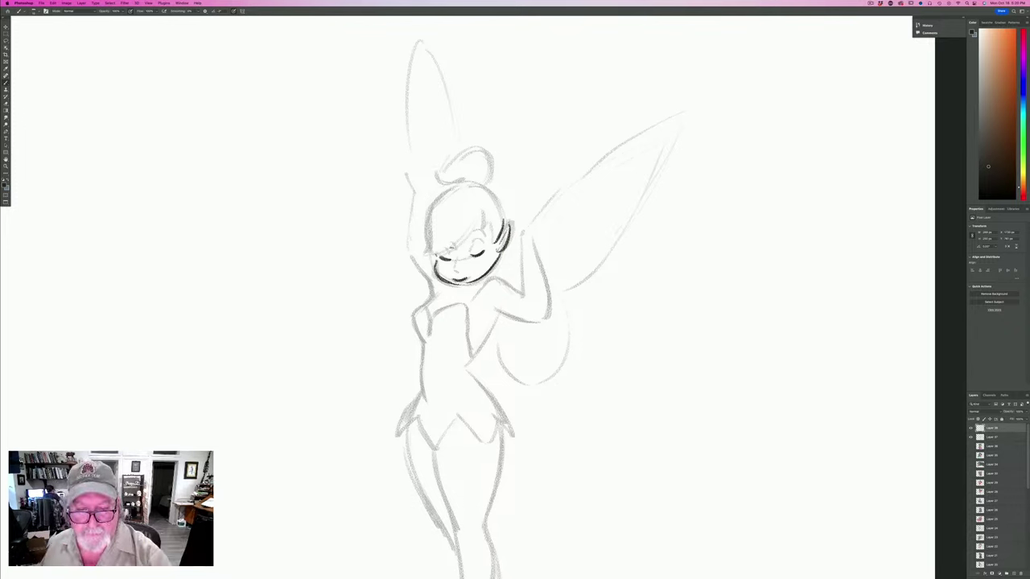
{"action": "left_click_drag", "start_coordinate": [453, 248], "coordinate": [454, 267]}
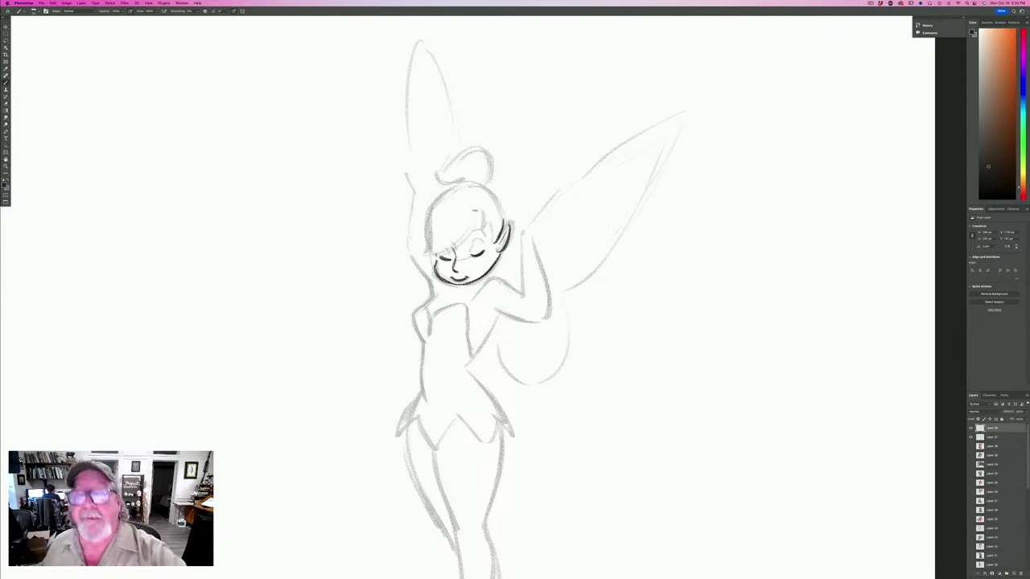
Trace the swept fringe, the hair contour around the head and the round bun on top.
{"action": "mouse_move", "coordinate": [484, 209]}
{"action": "left_mouse_down"}
{"action": "mouse_move", "coordinate": [481, 229]}
{"action": "mouse_move", "coordinate": [426, 255]}
{"action": "left_mouse_up"}
{"action": "mouse_move", "coordinate": [454, 186]}
{"action": "left_mouse_down"}
{"action": "mouse_move", "coordinate": [433, 207]}
{"action": "mouse_move", "coordinate": [426, 252]}
{"action": "left_mouse_up"}
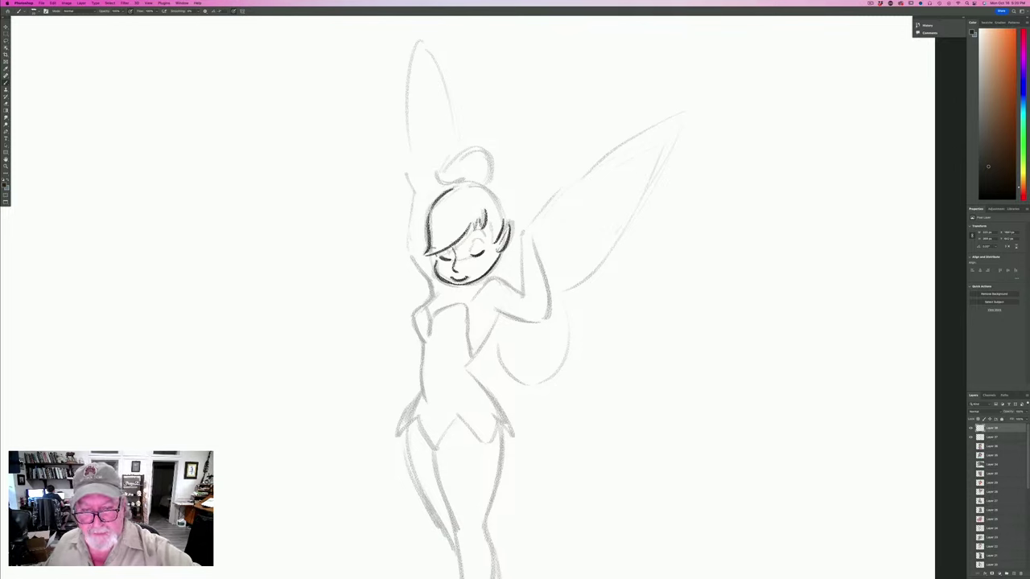
{"action": "left_click_drag", "start_coordinate": [486, 219], "coordinate": [494, 241]}
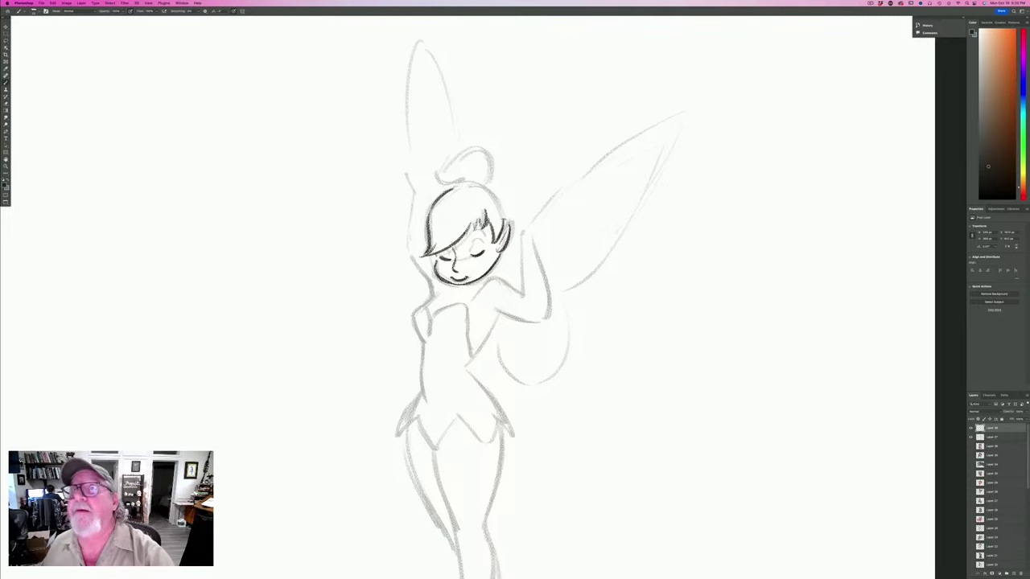
{"action": "mouse_move", "coordinate": [470, 184]}
{"action": "left_mouse_down"}
{"action": "mouse_move", "coordinate": [498, 199]}
{"action": "mouse_move", "coordinate": [503, 227]}
{"action": "left_mouse_up"}
{"action": "mouse_move", "coordinate": [459, 188]}
{"action": "left_mouse_down"}
{"action": "mouse_move", "coordinate": [482, 182]}
{"action": "mouse_move", "coordinate": [439, 167]}
{"action": "left_mouse_up"}
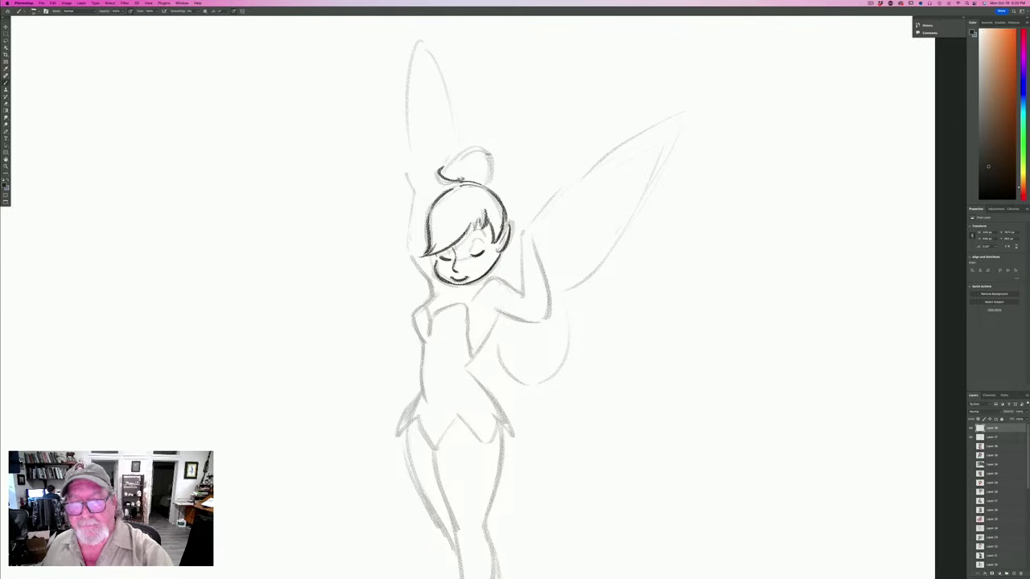
{"action": "mouse_move", "coordinate": [486, 152]}
{"action": "left_mouse_down"}
{"action": "mouse_move", "coordinate": [492, 182]}
{"action": "mouse_move", "coordinate": [481, 148]}
{"action": "mouse_move", "coordinate": [447, 165]}
{"action": "left_mouse_up"}
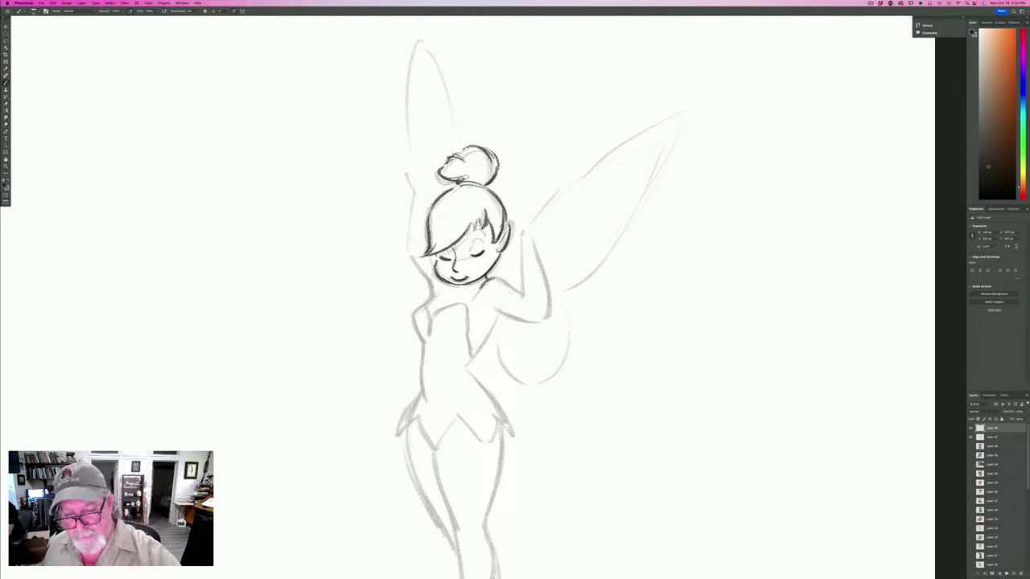
Trace the near shoulder, then draw the far raised arm with a small hand and fingers.
{"action": "left_click_drag", "start_coordinate": [487, 276], "coordinate": [522, 294]}
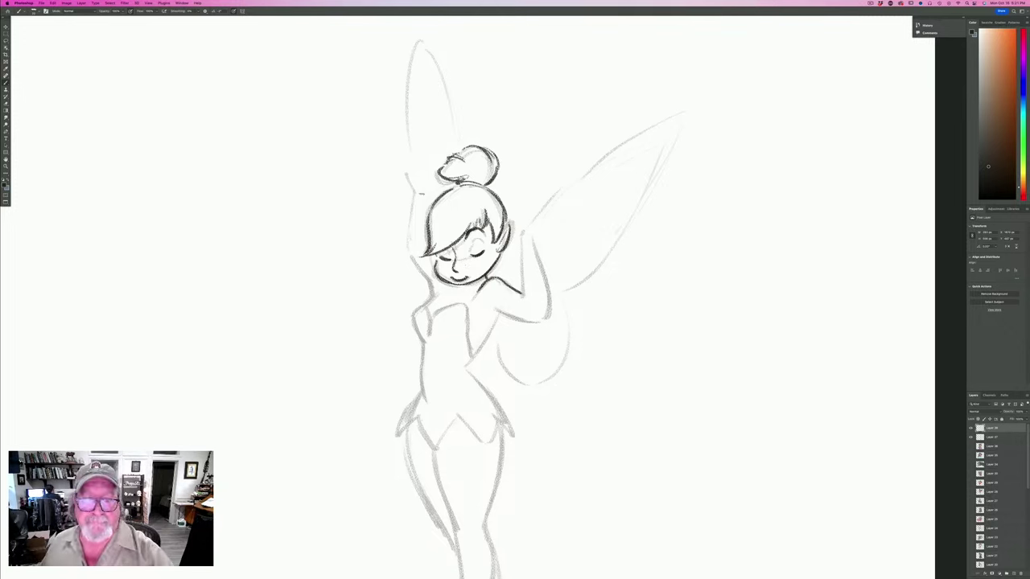
{"action": "mouse_move", "coordinate": [427, 193]}
{"action": "left_mouse_down"}
{"action": "mouse_move", "coordinate": [406, 155]}
{"action": "mouse_move", "coordinate": [416, 197]}
{"action": "left_mouse_up"}
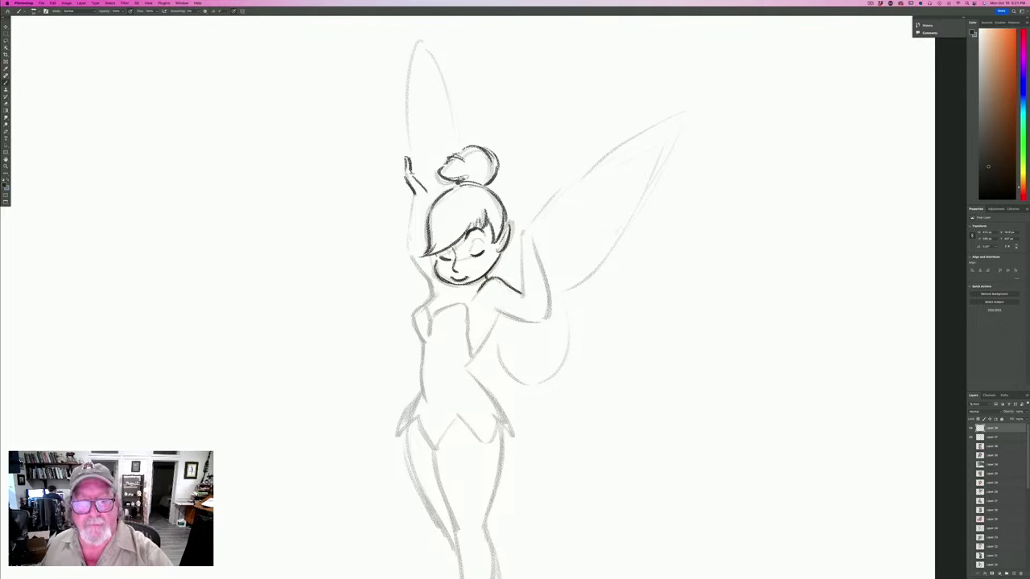
{"action": "mouse_move", "coordinate": [412, 159]}
{"action": "left_mouse_down"}
{"action": "mouse_move", "coordinate": [416, 172]}
{"action": "mouse_move", "coordinate": [402, 177]}
{"action": "mouse_move", "coordinate": [430, 201]}
{"action": "mouse_move", "coordinate": [413, 211]}
{"action": "mouse_move", "coordinate": [410, 256]}
{"action": "mouse_move", "coordinate": [435, 305]}
{"action": "left_mouse_up"}
Trace the sweetheart bodice neckline, the far side of the waist and the line below the near underarm.
{"action": "mouse_move", "coordinate": [466, 308]}
{"action": "left_mouse_down"}
{"action": "mouse_move", "coordinate": [467, 336]}
{"action": "mouse_move", "coordinate": [431, 315]}
{"action": "mouse_move", "coordinate": [428, 332]}
{"action": "mouse_move", "coordinate": [410, 313]}
{"action": "mouse_move", "coordinate": [425, 402]}
{"action": "left_mouse_up"}
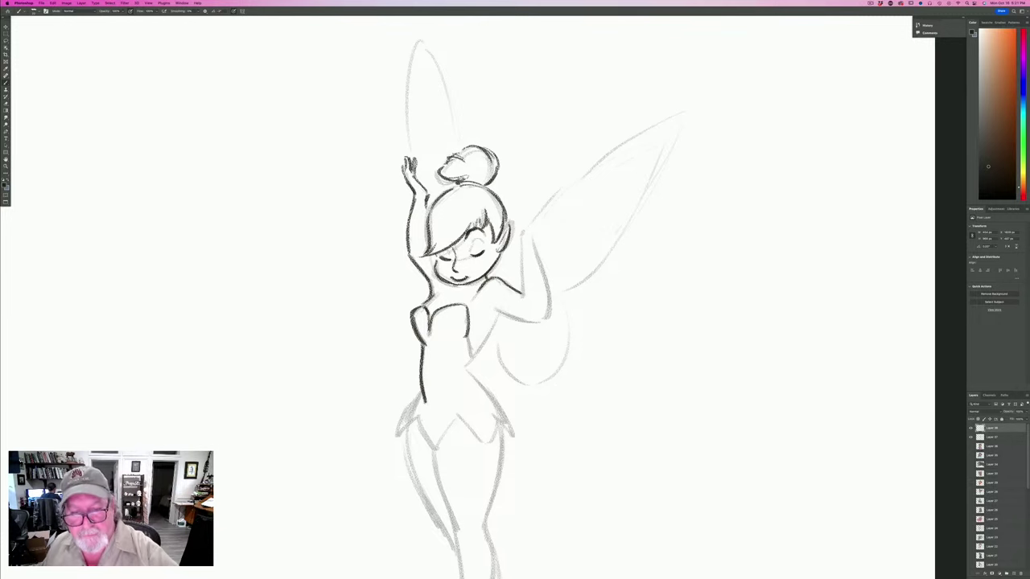
{"action": "left_click", "coordinate": [459, 286]}
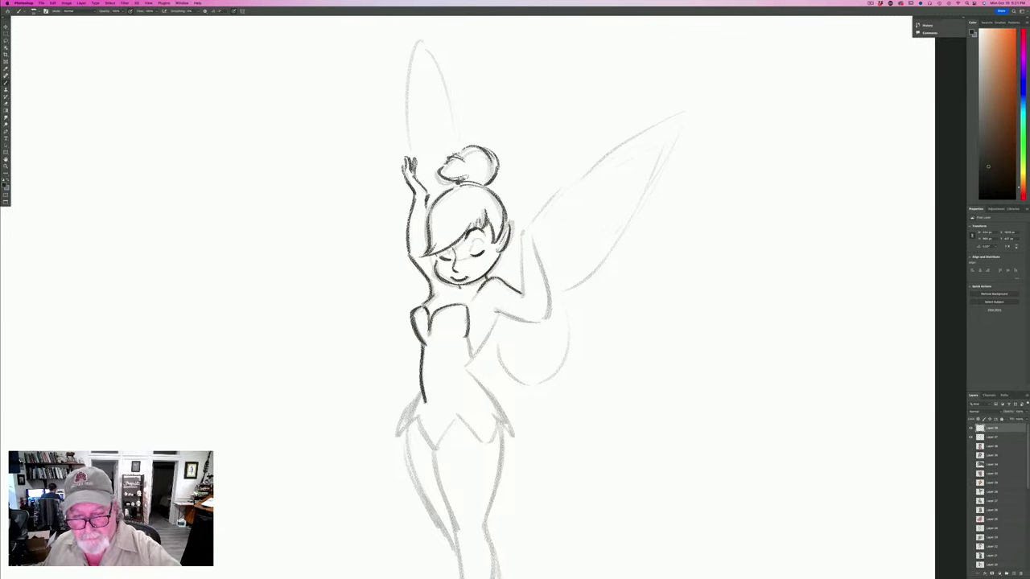
{"action": "left_click_drag", "start_coordinate": [499, 312], "coordinate": [480, 347]}
Trace the near arm bent sharply at the elbow and draw its raised hand with separate fingers.
{"action": "left_click_drag", "start_coordinate": [522, 235], "coordinate": [526, 298]}
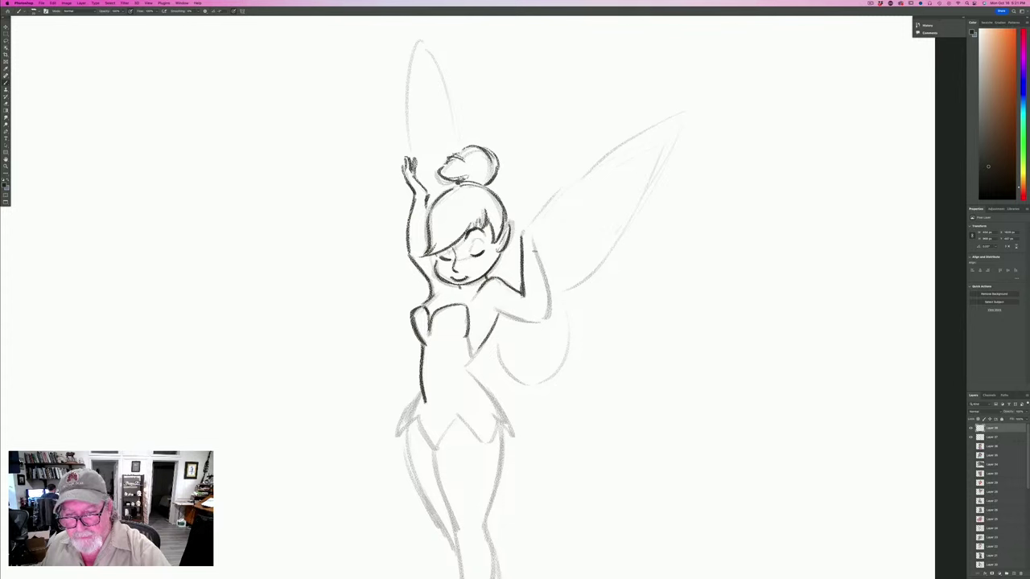
{"action": "mouse_move", "coordinate": [533, 240]}
{"action": "left_mouse_down"}
{"action": "mouse_move", "coordinate": [551, 317]}
{"action": "mouse_move", "coordinate": [502, 314]}
{"action": "left_mouse_up"}
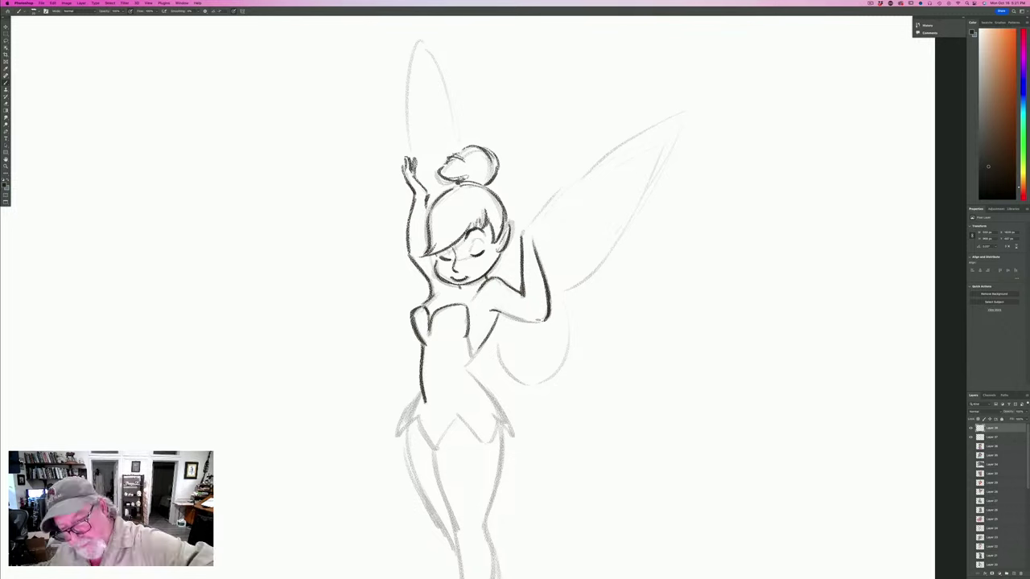
{"action": "left_click_drag", "start_coordinate": [504, 319], "coordinate": [541, 323]}
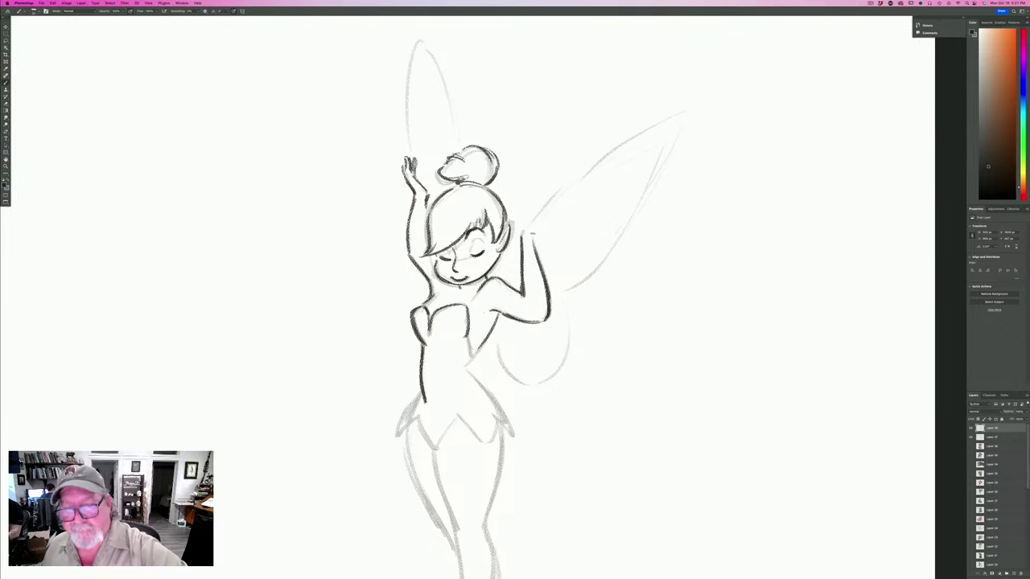
{"action": "mouse_move", "coordinate": [541, 226]}
{"action": "left_mouse_down"}
{"action": "mouse_move", "coordinate": [532, 237]}
{"action": "mouse_move", "coordinate": [544, 191]}
{"action": "left_mouse_up"}
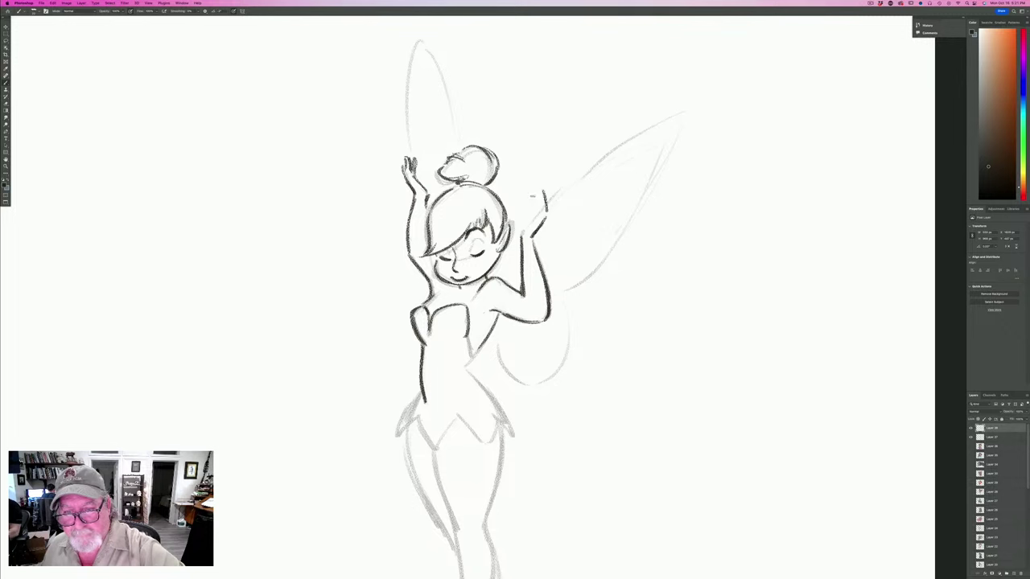
{"action": "mouse_move", "coordinate": [522, 235]}
{"action": "left_mouse_down"}
{"action": "mouse_move", "coordinate": [534, 188]}
{"action": "mouse_move", "coordinate": [547, 209]}
{"action": "left_mouse_up"}
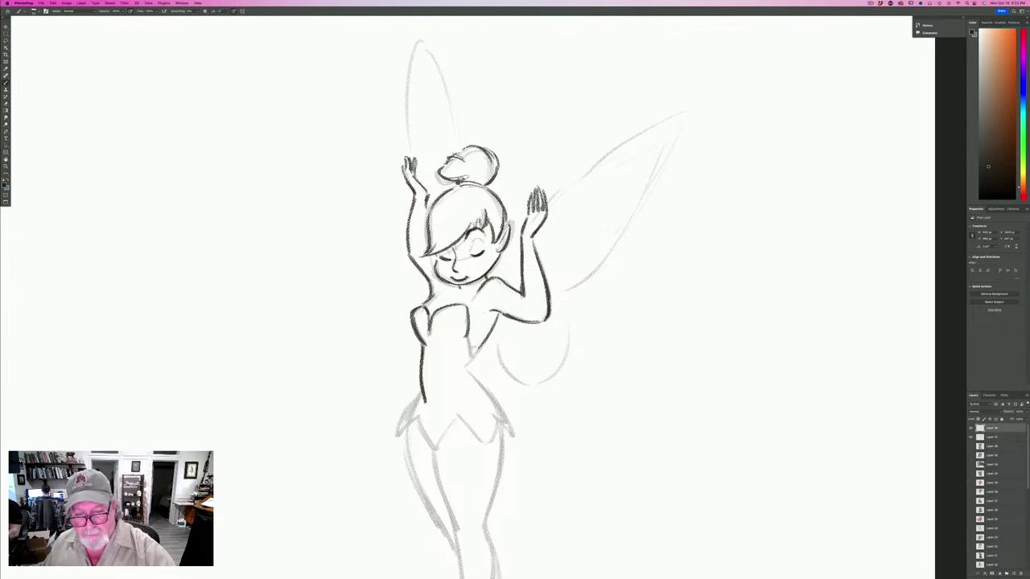
Trace the near side of the bodice into the waist and out along the hip to the dress hem.
{"action": "mouse_move", "coordinate": [468, 336]}
{"action": "left_mouse_down"}
{"action": "mouse_move", "coordinate": [470, 367]}
{"action": "mouse_move", "coordinate": [509, 425]}
{"action": "left_mouse_up"}
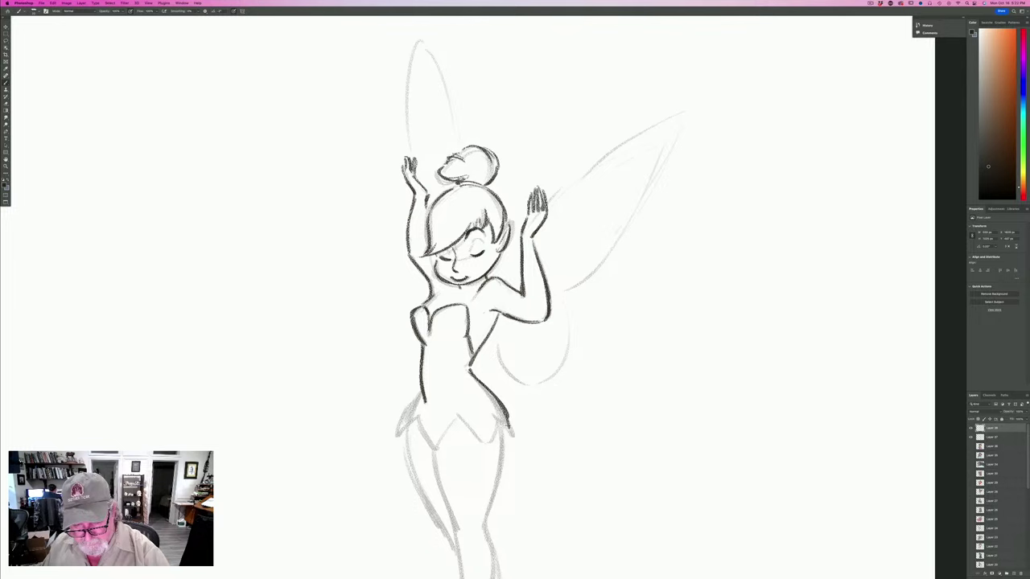
{"action": "left_click_drag", "start_coordinate": [476, 377], "coordinate": [510, 433]}
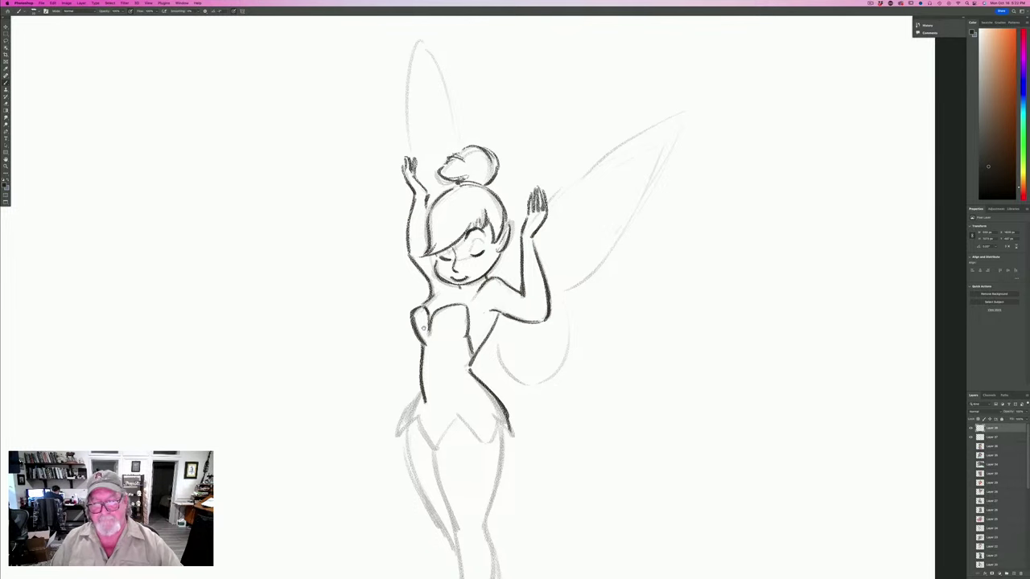
View the earlier coloured WALL-E robot drawing on the whole canvas with the fairy layers hidden.
{"action": "scroll", "coordinate": [361, 246], "scroll_direction": "down", "scroll_amount": 5}
{"action": "mouse_move", "coordinate": [464, 203]}
{"action": "left_mouse_down"}
{"action": "mouse_move", "coordinate": [437, 248]}
{"action": "mouse_move", "coordinate": [451, 219]}
{"action": "left_mouse_up"}
{"action": "mouse_move", "coordinate": [542, 227]}
{"action": "left_mouse_down"}
{"action": "mouse_move", "coordinate": [554, 249]}
{"action": "mouse_move", "coordinate": [477, 262]}
{"action": "mouse_move", "coordinate": [439, 251]}
{"action": "left_mouse_up"}
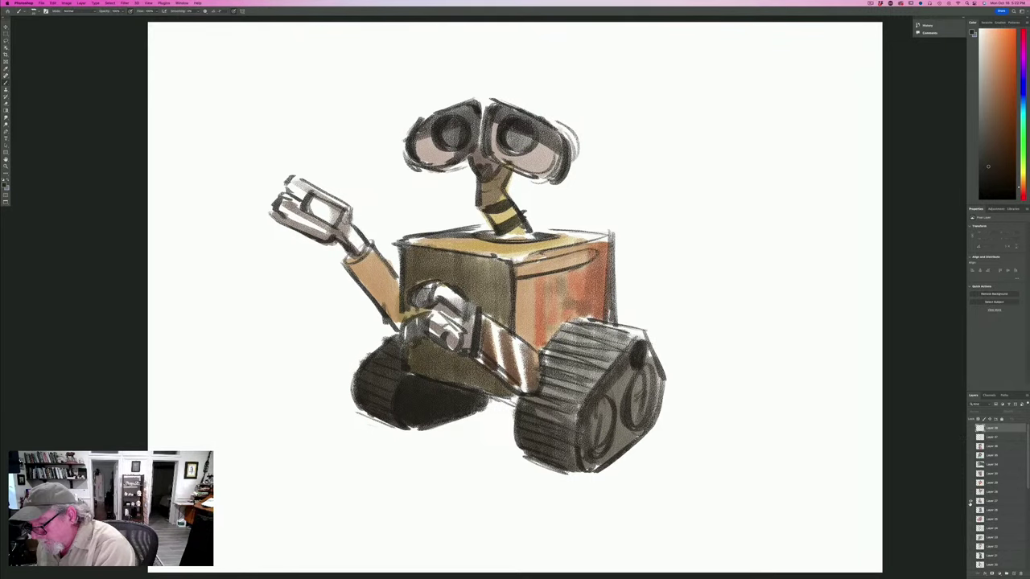
Hide the WALL-E robot layer and show the two fairy sketch layers again.
{"action": "left_click", "coordinate": [970, 500]}
{"action": "left_click", "coordinate": [970, 428]}
{"action": "left_click", "coordinate": [971, 437]}
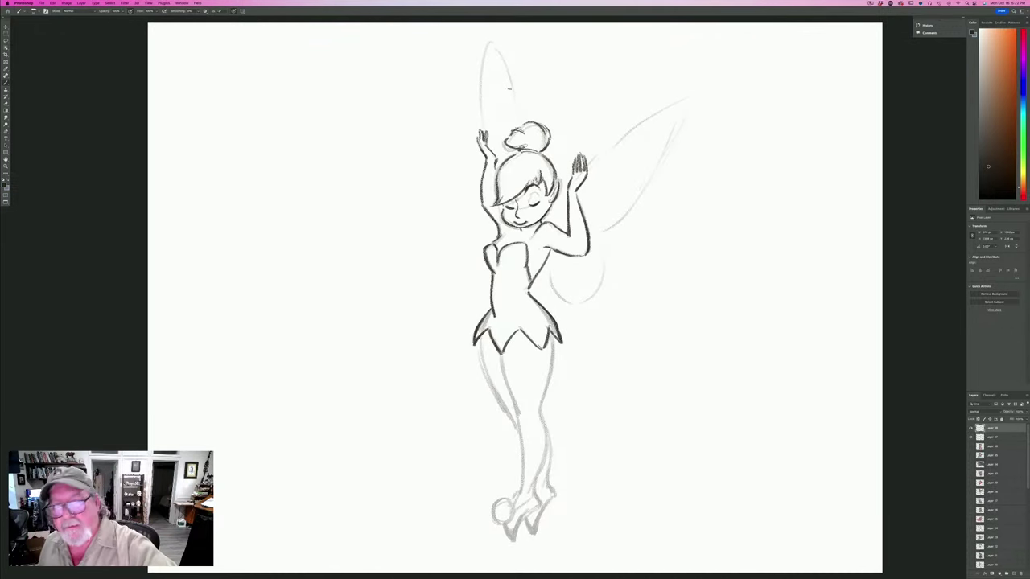
Trace the narrow far wing, the large upper near wing and the rounded lower wing behind the arm.
{"action": "mouse_move", "coordinate": [516, 110]}
{"action": "left_mouse_down"}
{"action": "mouse_move", "coordinate": [480, 81]}
{"action": "mouse_move", "coordinate": [476, 121]}
{"action": "left_mouse_up"}
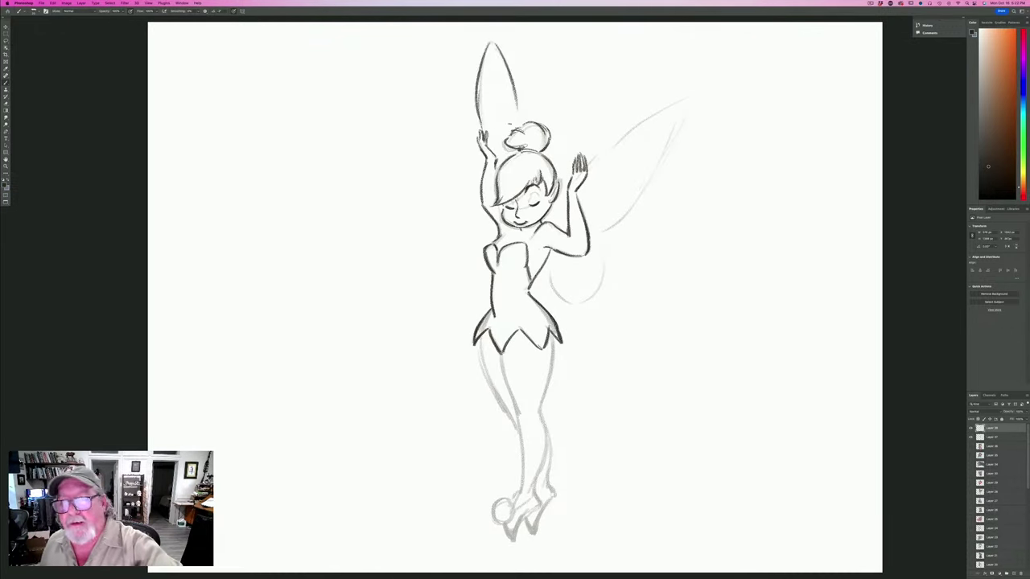
{"action": "mouse_move", "coordinate": [588, 161]}
{"action": "left_mouse_down"}
{"action": "mouse_move", "coordinate": [686, 96]}
{"action": "mouse_move", "coordinate": [625, 210]}
{"action": "mouse_move", "coordinate": [602, 228]}
{"action": "mouse_move", "coordinate": [573, 309]}
{"action": "left_mouse_up"}
{"action": "mouse_move", "coordinate": [552, 258]}
{"action": "left_mouse_down"}
{"action": "mouse_move", "coordinate": [547, 286]}
{"action": "mouse_move", "coordinate": [573, 310]}
{"action": "left_mouse_up"}
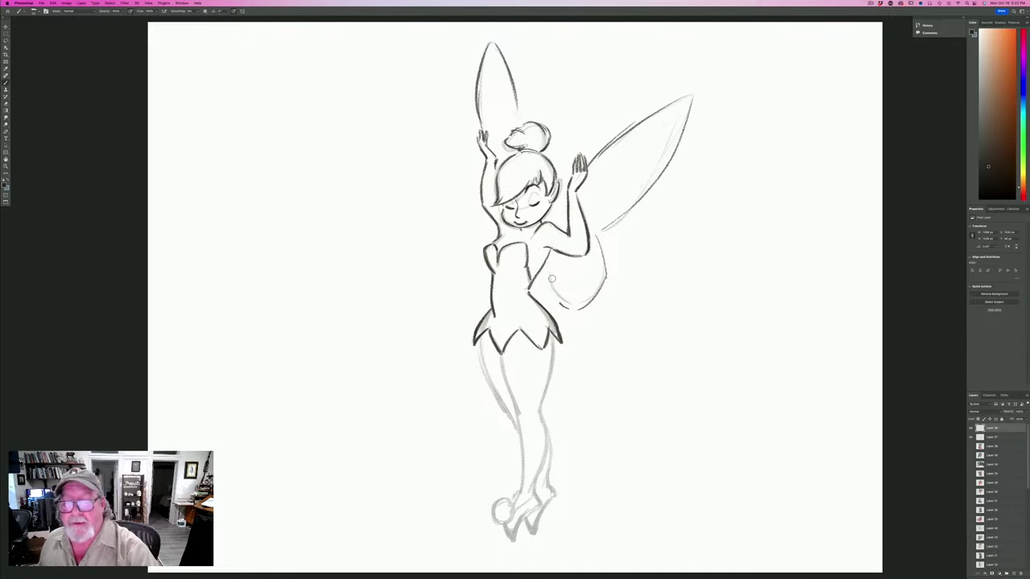
{"action": "left_click_drag", "start_coordinate": [539, 277], "coordinate": [560, 302]}
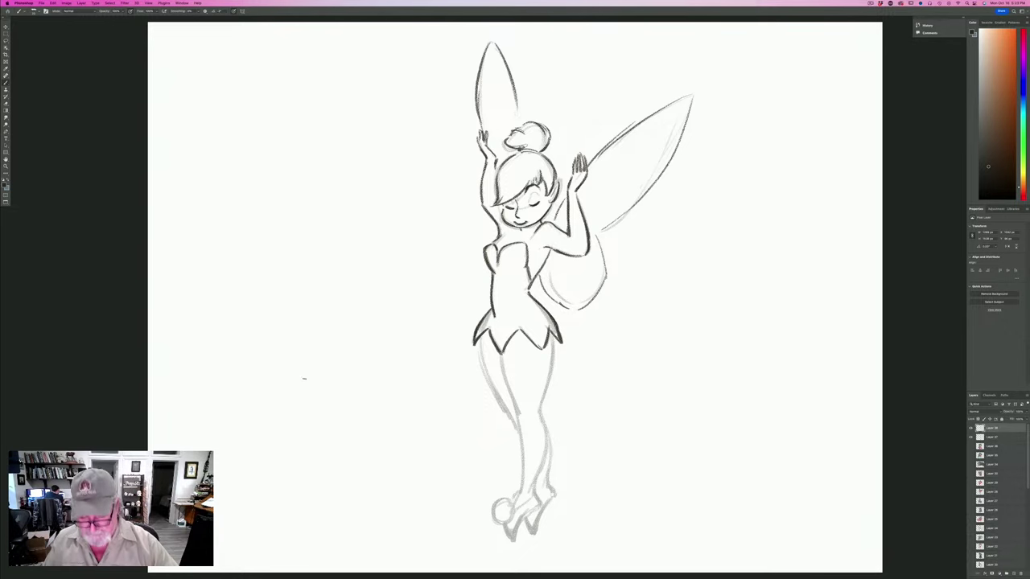
Trace both legs below the dress hem, the two pointed high-heeled shoes and the round pom-pom on the front shoe.
{"action": "left_click_drag", "start_coordinate": [298, 375], "coordinate": [286, 324]}
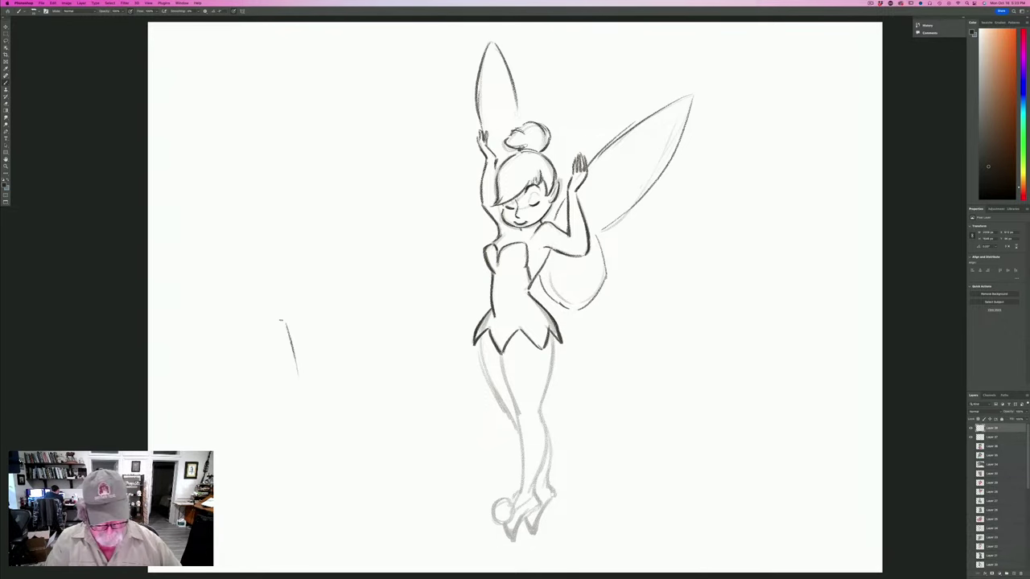
{"action": "key", "text": "super+z"}
{"action": "left_click_drag", "start_coordinate": [281, 321], "coordinate": [209, 186]}
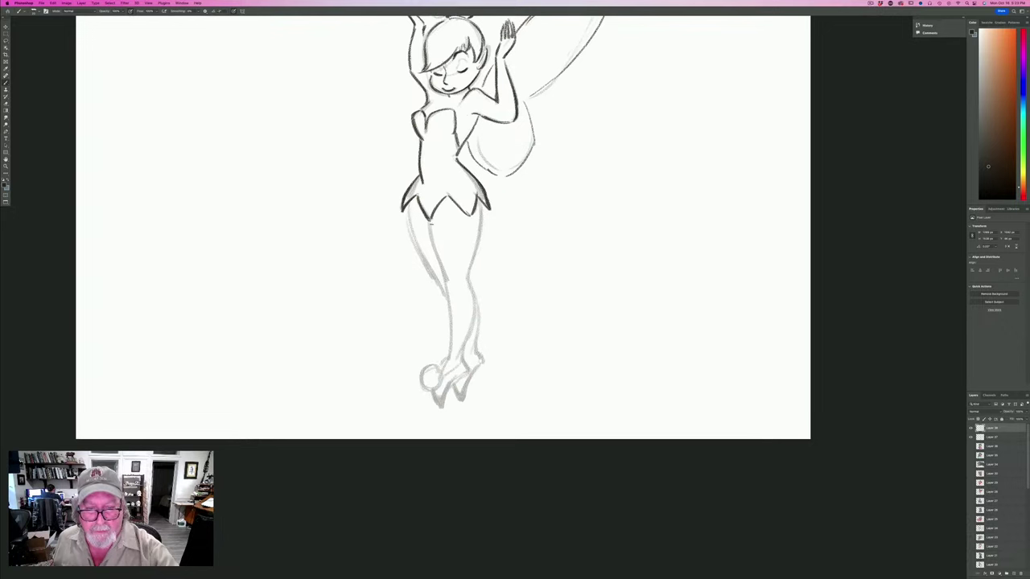
{"action": "mouse_move", "coordinate": [431, 220]}
{"action": "left_mouse_down"}
{"action": "mouse_move", "coordinate": [451, 288]}
{"action": "mouse_move", "coordinate": [449, 359]}
{"action": "left_mouse_up"}
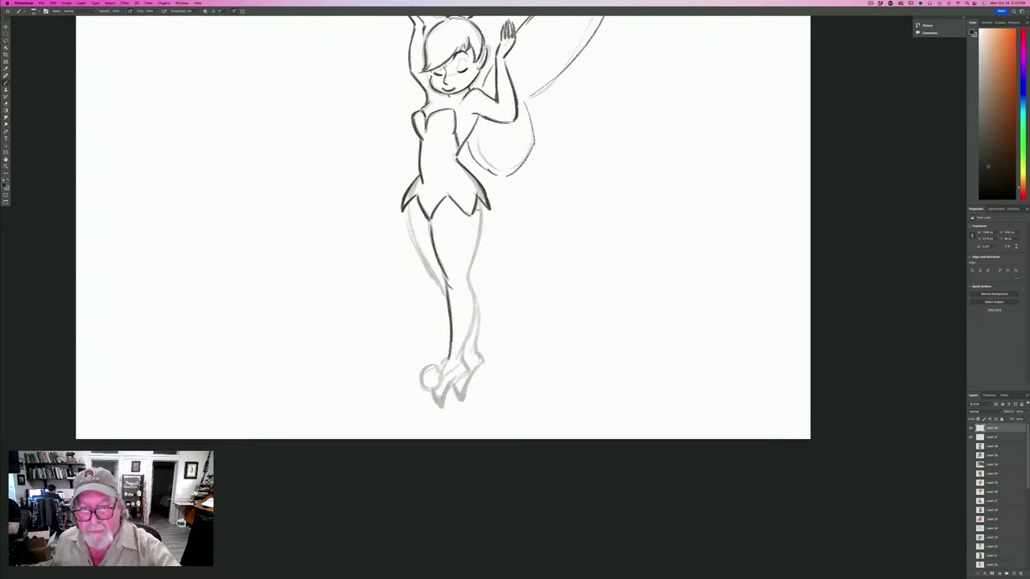
{"action": "left_click_drag", "start_coordinate": [483, 206], "coordinate": [463, 353]}
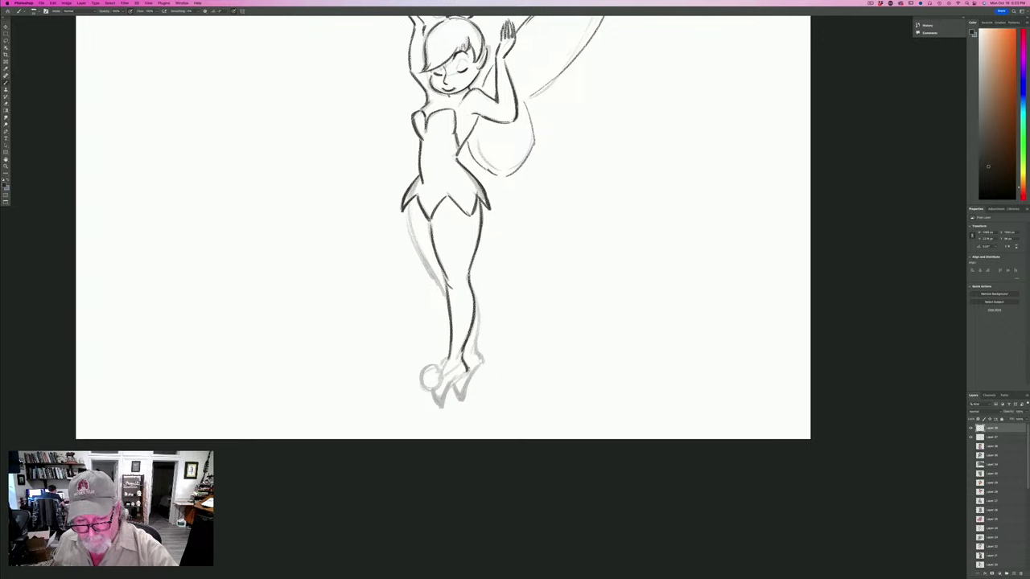
{"action": "left_click_drag", "start_coordinate": [447, 387], "coordinate": [441, 412]}
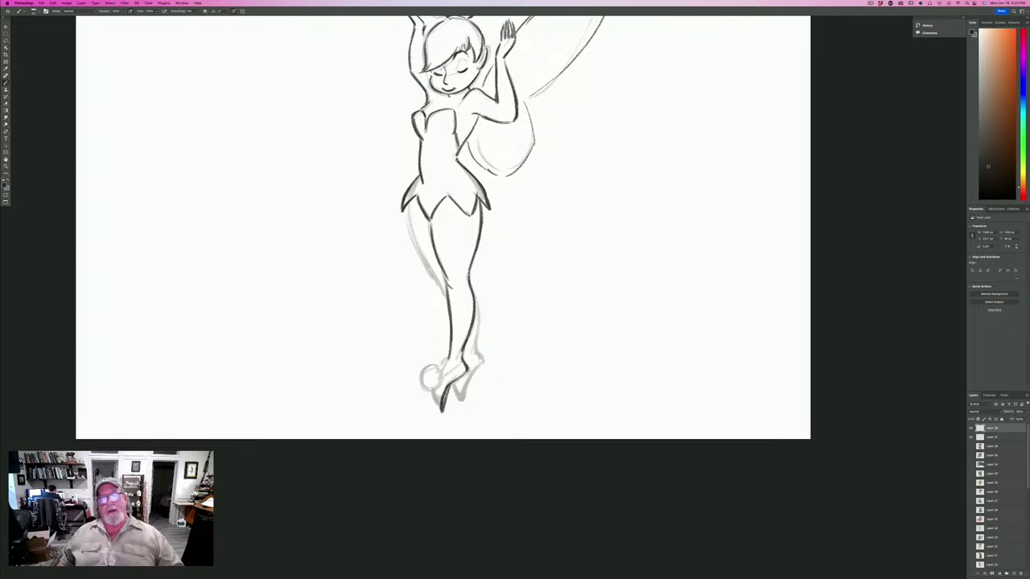
{"action": "mouse_move", "coordinate": [408, 204]}
{"action": "left_mouse_down"}
{"action": "mouse_move", "coordinate": [448, 306]}
{"action": "mouse_move", "coordinate": [473, 318]}
{"action": "mouse_move", "coordinate": [483, 365]}
{"action": "mouse_move", "coordinate": [454, 405]}
{"action": "left_mouse_up"}
{"action": "mouse_move", "coordinate": [476, 354]}
{"action": "left_mouse_down"}
{"action": "mouse_move", "coordinate": [417, 385]}
{"action": "mouse_move", "coordinate": [428, 377]}
{"action": "left_mouse_up"}
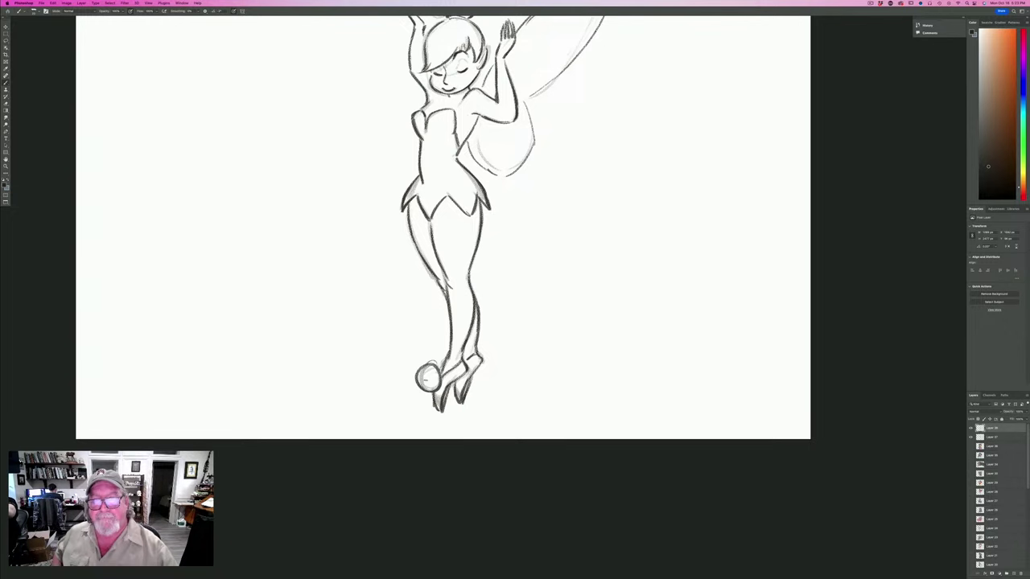
Choose a light tan skin tone as the foreground colour and add a new layer beneath the two sketch layers.
{"action": "key", "text": "super+minus"}
{"action": "key", "text": "super+minus"}
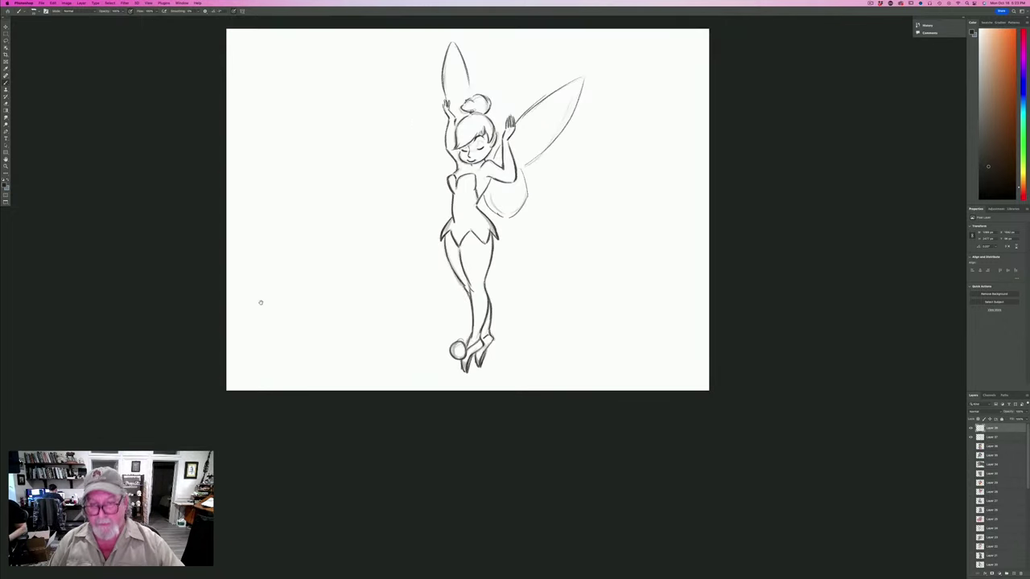
{"action": "left_click_drag", "start_coordinate": [257, 294], "coordinate": [269, 344]}
{"action": "key", "text": "super+plus"}
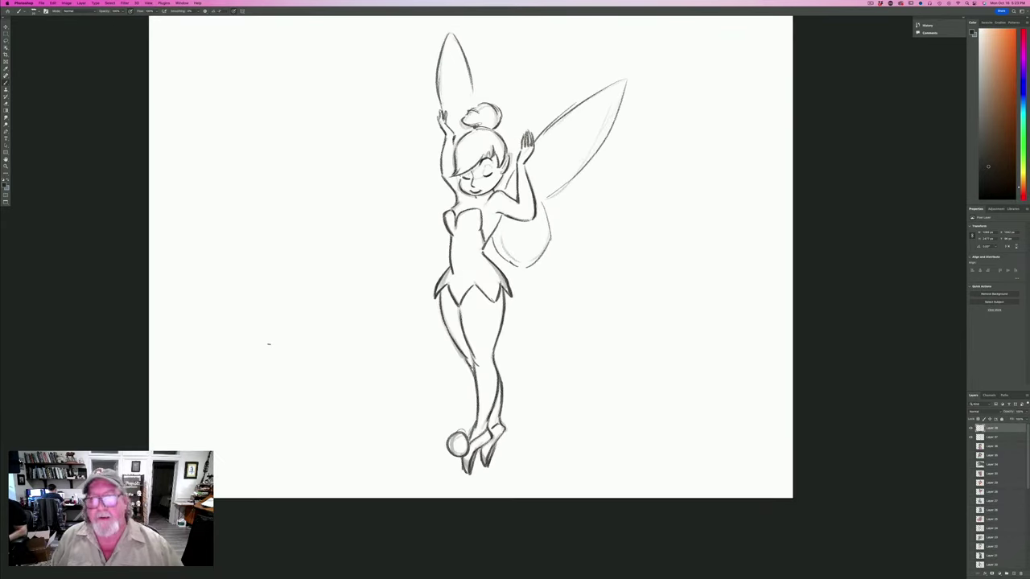
{"action": "left_click", "coordinate": [5, 184]}
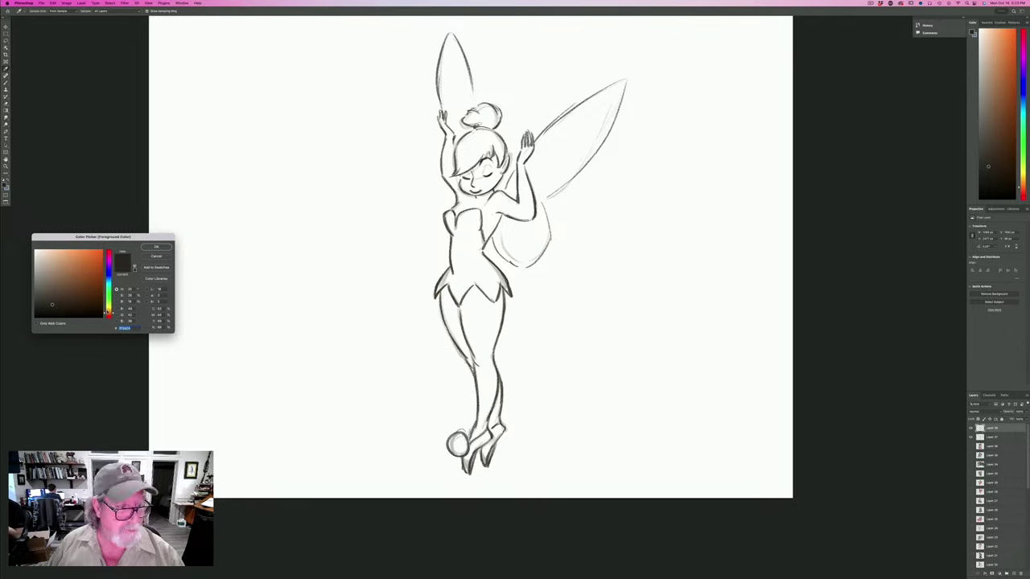
{"action": "left_click", "coordinate": [108, 311]}
{"action": "left_click", "coordinate": [63, 260]}
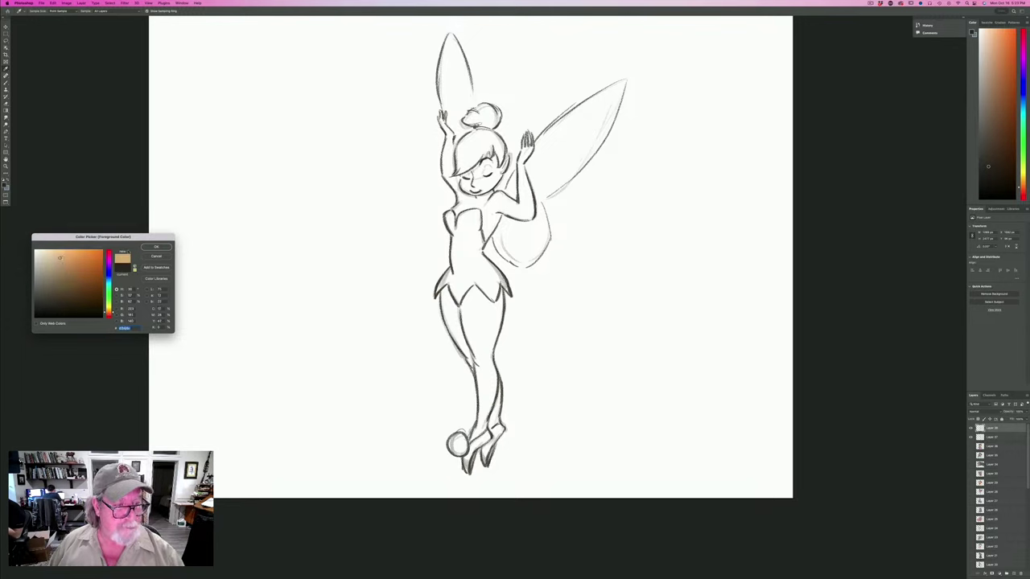
{"action": "key", "text": "Return"}
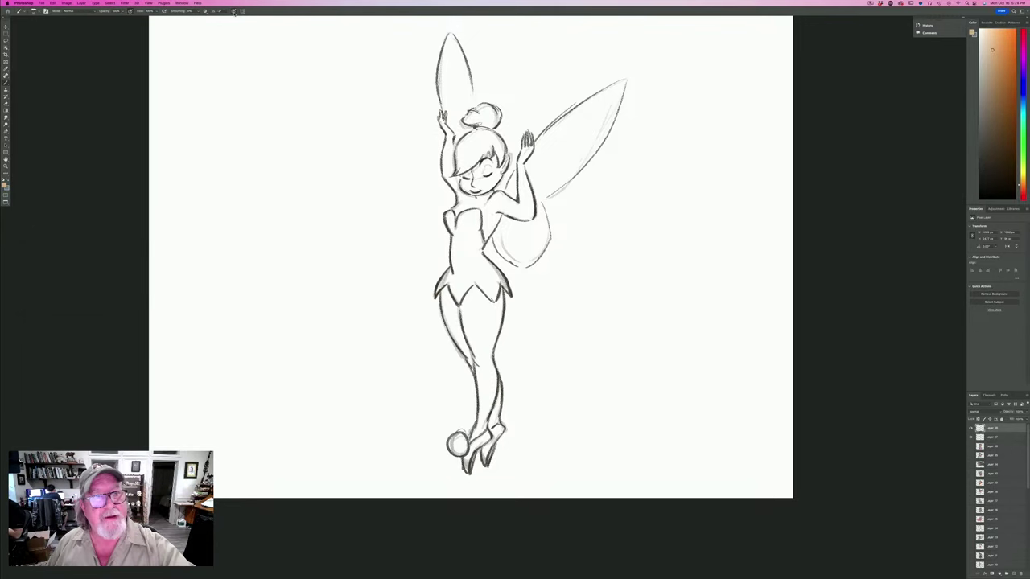
{"action": "left_click", "coordinate": [991, 446]}
{"action": "left_click", "coordinate": [1012, 574]}
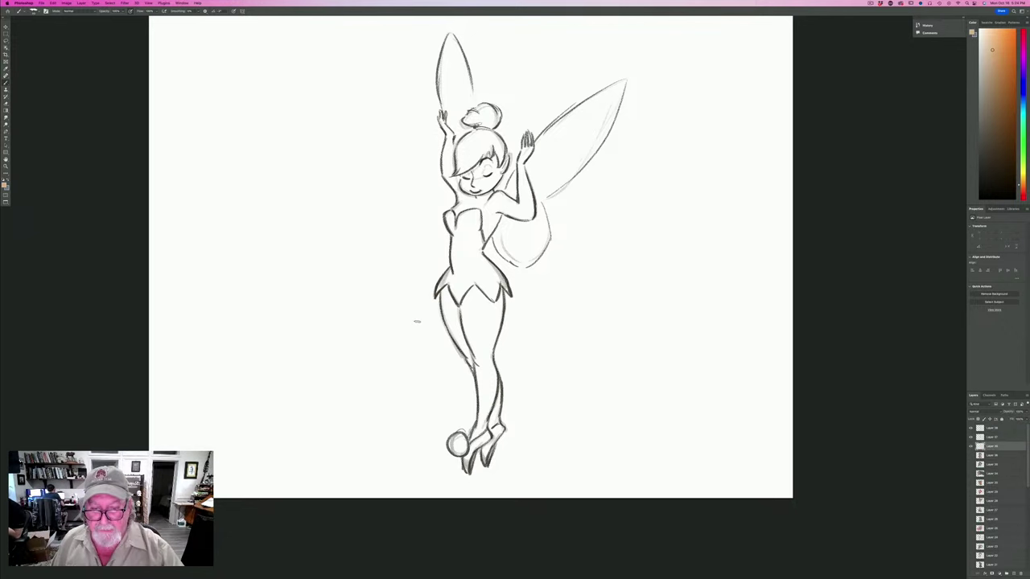
Paint the legs, both arms and hands, the shoulders and the face with the tan skin tone.
{"action": "mouse_move", "coordinate": [497, 326]}
{"action": "left_mouse_down"}
{"action": "mouse_move", "coordinate": [483, 299]}
{"action": "mouse_move", "coordinate": [471, 308]}
{"action": "mouse_move", "coordinate": [490, 360]}
{"action": "mouse_move", "coordinate": [444, 300]}
{"action": "mouse_move", "coordinate": [462, 351]}
{"action": "mouse_move", "coordinate": [496, 391]}
{"action": "mouse_move", "coordinate": [494, 424]}
{"action": "mouse_move", "coordinate": [480, 382]}
{"action": "left_mouse_up"}
{"action": "left_click_drag", "start_coordinate": [481, 418], "coordinate": [473, 438]}
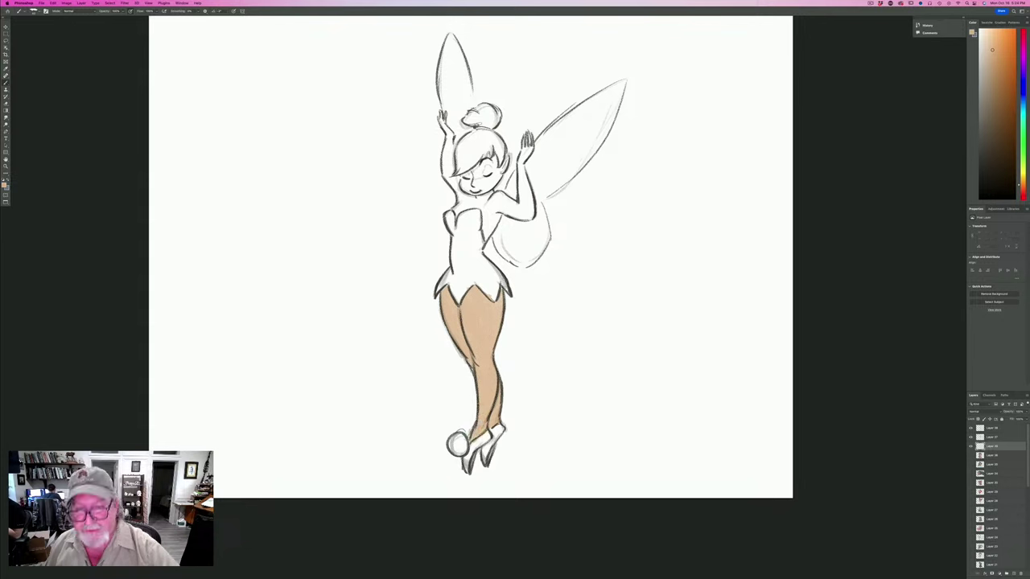
{"action": "mouse_move", "coordinate": [526, 141]}
{"action": "left_mouse_down"}
{"action": "mouse_move", "coordinate": [525, 214]}
{"action": "mouse_move", "coordinate": [520, 177]}
{"action": "mouse_move", "coordinate": [488, 235]}
{"action": "mouse_move", "coordinate": [489, 191]}
{"action": "mouse_move", "coordinate": [476, 185]}
{"action": "mouse_move", "coordinate": [455, 224]}
{"action": "left_mouse_up"}
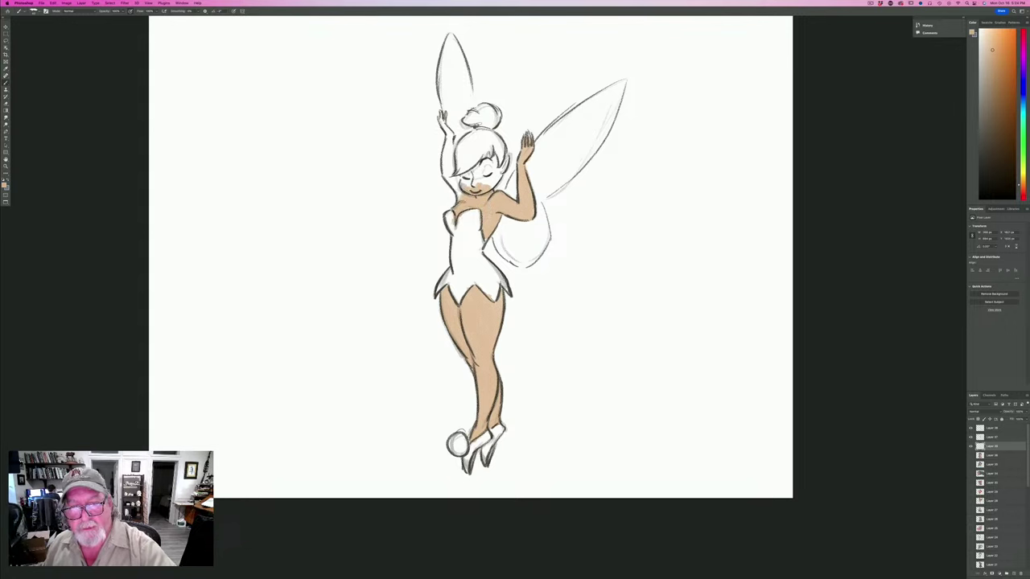
{"action": "left_click_drag", "start_coordinate": [447, 150], "coordinate": [456, 197]}
{"action": "mouse_move", "coordinate": [443, 119]}
{"action": "left_mouse_down"}
{"action": "mouse_move", "coordinate": [451, 167]}
{"action": "mouse_move", "coordinate": [503, 167]}
{"action": "left_mouse_up"}
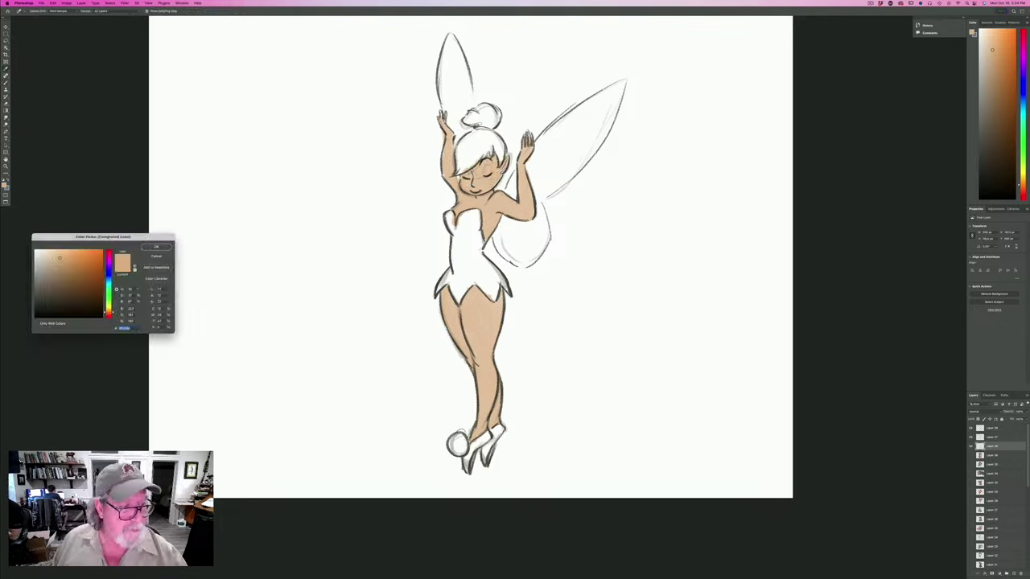
Switch the foreground colour to a soft yellow and paint the hair and the bun.
{"action": "left_click_drag", "start_coordinate": [108, 313], "coordinate": [107, 308]}
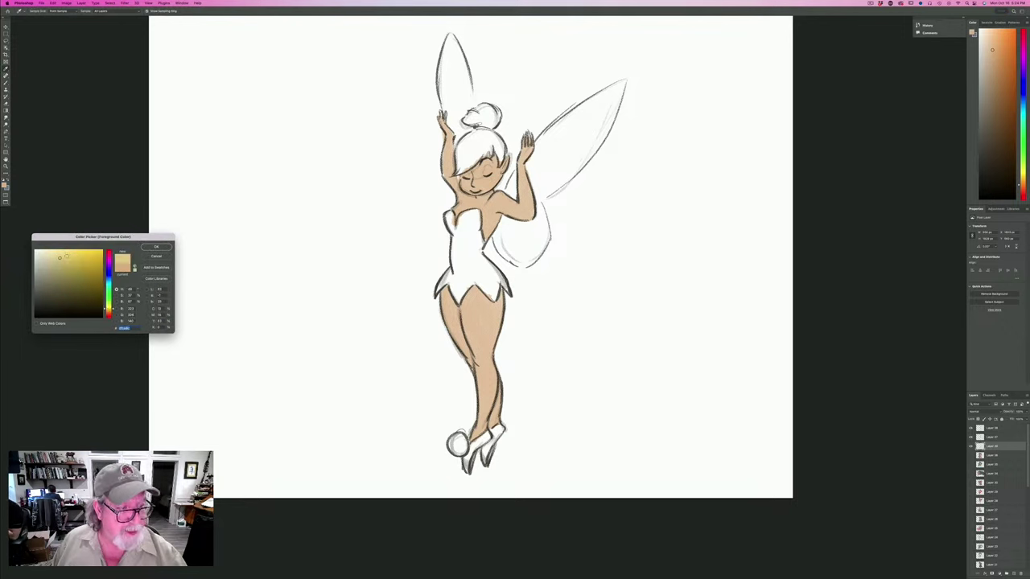
{"action": "left_click", "coordinate": [156, 246]}
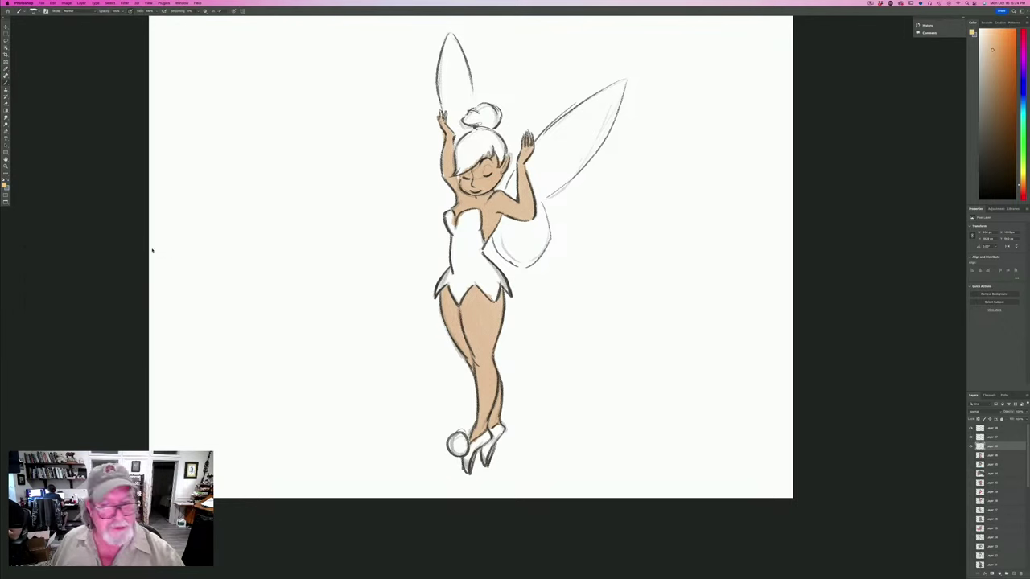
{"action": "mouse_move", "coordinate": [501, 147]}
{"action": "left_mouse_down"}
{"action": "mouse_move", "coordinate": [463, 151]}
{"action": "mouse_move", "coordinate": [487, 126]}
{"action": "mouse_move", "coordinate": [483, 111]}
{"action": "left_mouse_up"}
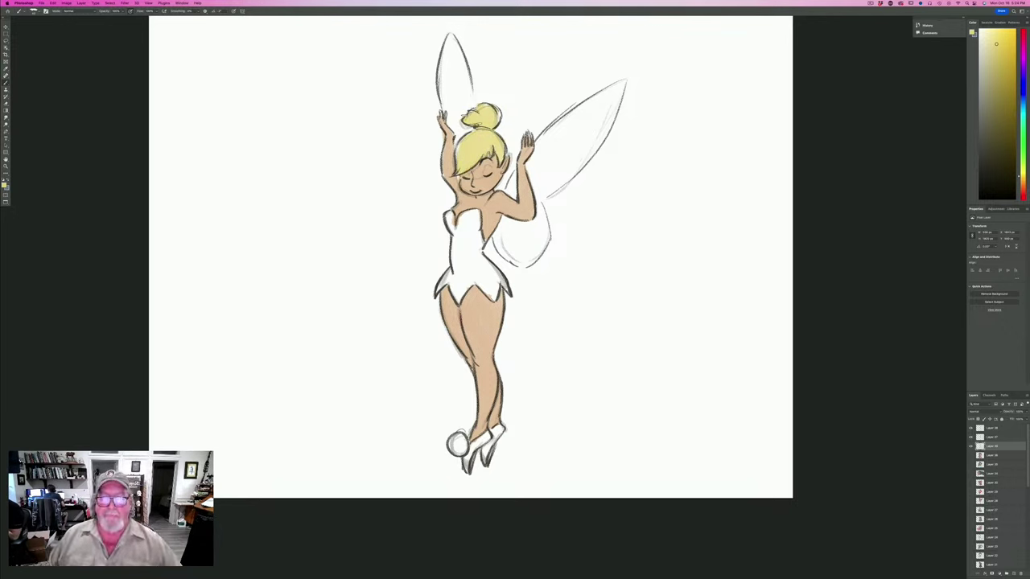
Switch the foreground colour to a light yellow-green and paint the dress and both shoes.
{"action": "left_click", "coordinate": [5, 184]}
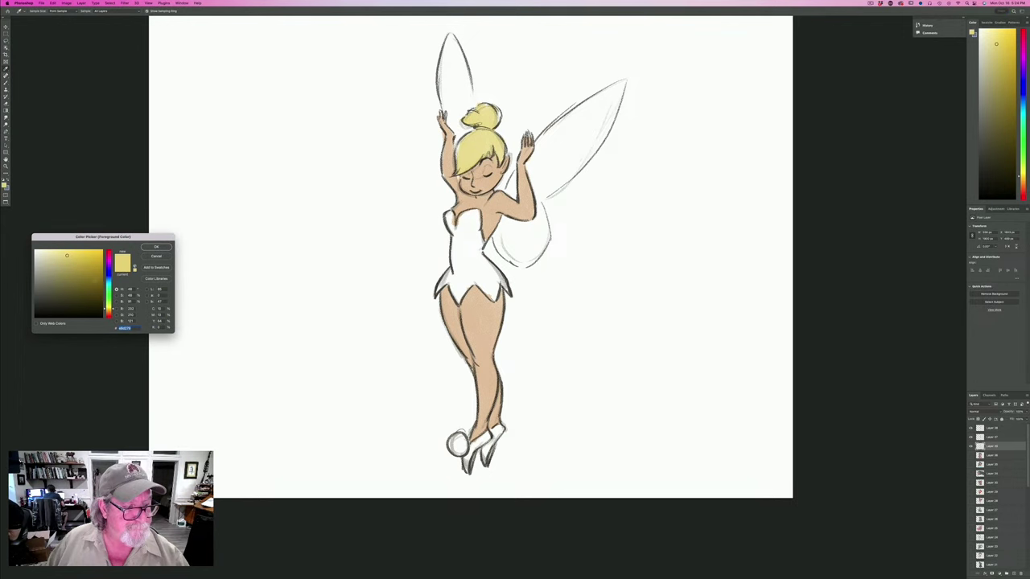
{"action": "left_click_drag", "start_coordinate": [107, 308], "coordinate": [107, 304]}
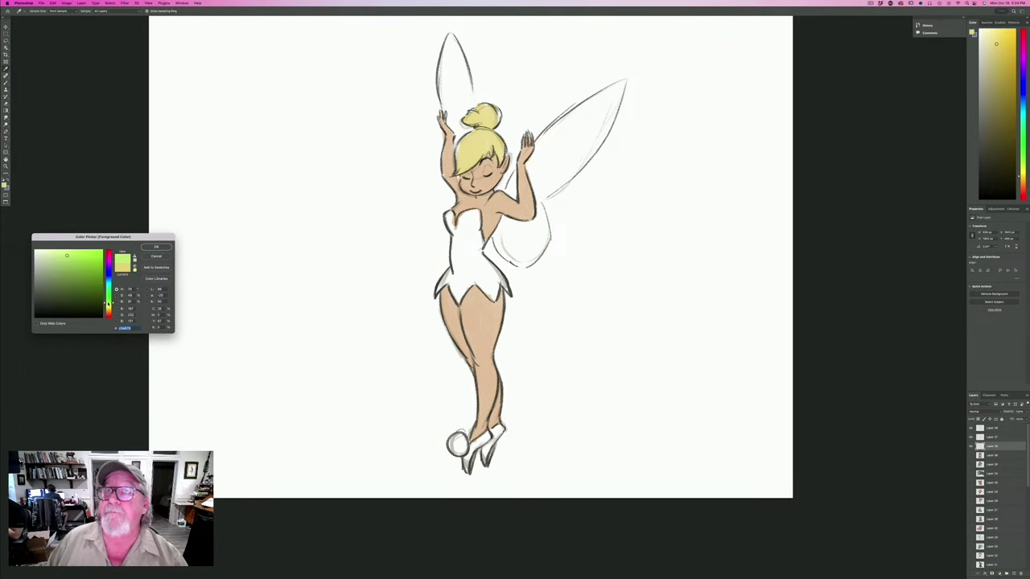
{"action": "left_click_drag", "start_coordinate": [67, 256], "coordinate": [57, 256]}
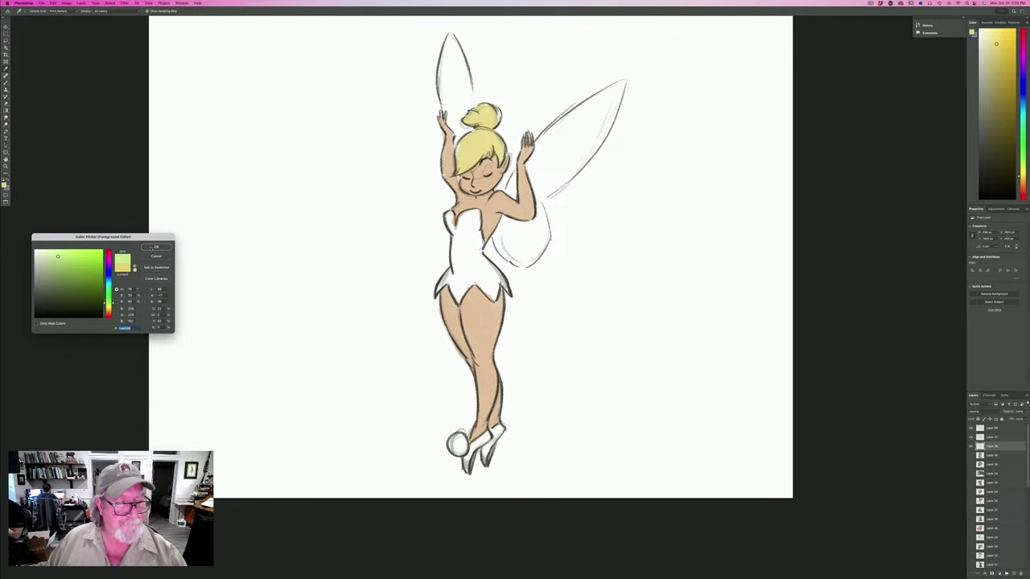
{"action": "left_click", "coordinate": [153, 247]}
{"action": "mouse_move", "coordinate": [473, 231]}
{"action": "left_mouse_down"}
{"action": "mouse_move", "coordinate": [449, 217]}
{"action": "mouse_move", "coordinate": [454, 262]}
{"action": "mouse_move", "coordinate": [479, 238]}
{"action": "mouse_move", "coordinate": [503, 283]}
{"action": "mouse_move", "coordinate": [467, 290]}
{"action": "mouse_move", "coordinate": [454, 278]}
{"action": "mouse_move", "coordinate": [451, 297]}
{"action": "mouse_move", "coordinate": [439, 282]}
{"action": "left_mouse_up"}
{"action": "mouse_move", "coordinate": [495, 429]}
{"action": "left_mouse_down"}
{"action": "mouse_move", "coordinate": [483, 450]}
{"action": "mouse_move", "coordinate": [473, 443]}
{"action": "mouse_move", "coordinate": [468, 465]}
{"action": "left_mouse_up"}
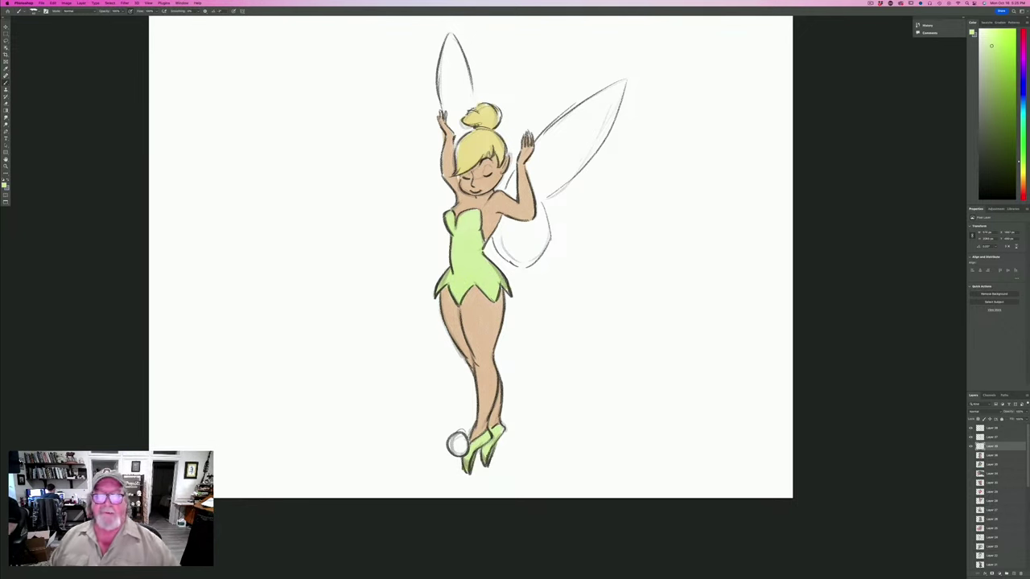
Switch the foreground colour to a pale grey-teal and paint the near upper wing, the lower wing and the far wing.
{"action": "left_click", "coordinate": [4, 185]}
{"action": "left_click", "coordinate": [109, 282]}
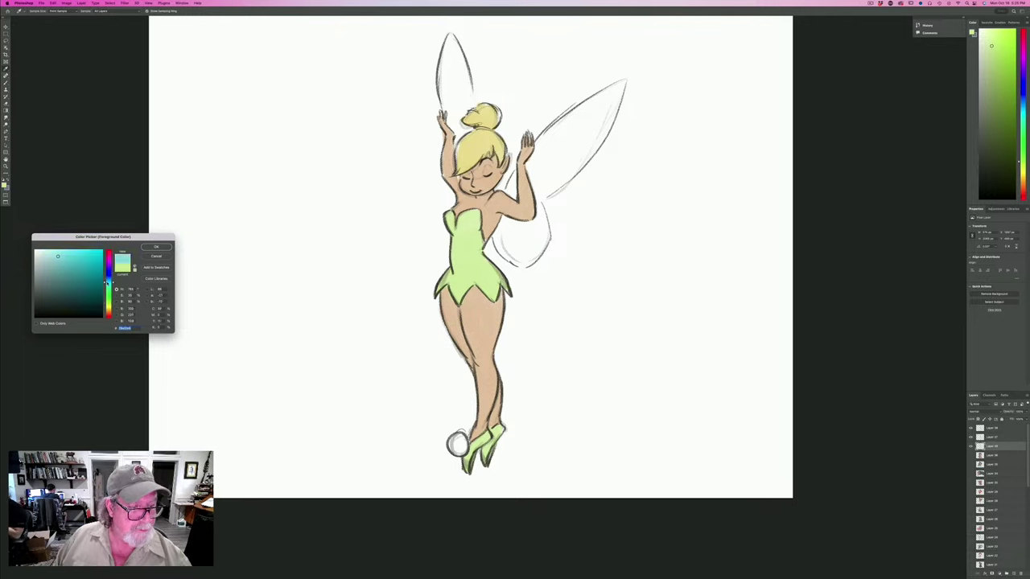
{"action": "left_click", "coordinate": [46, 259]}
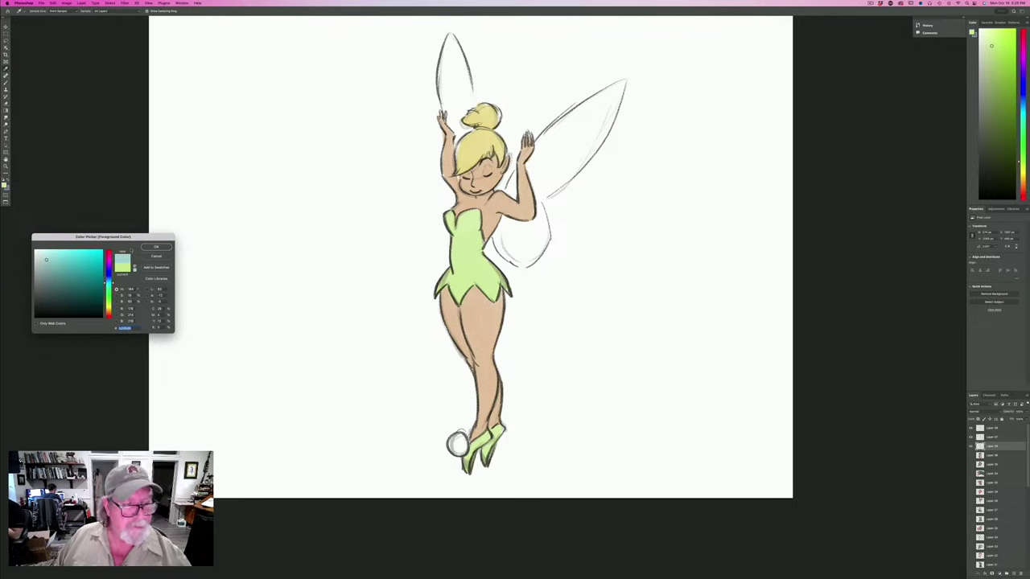
{"action": "left_click", "coordinate": [156, 246]}
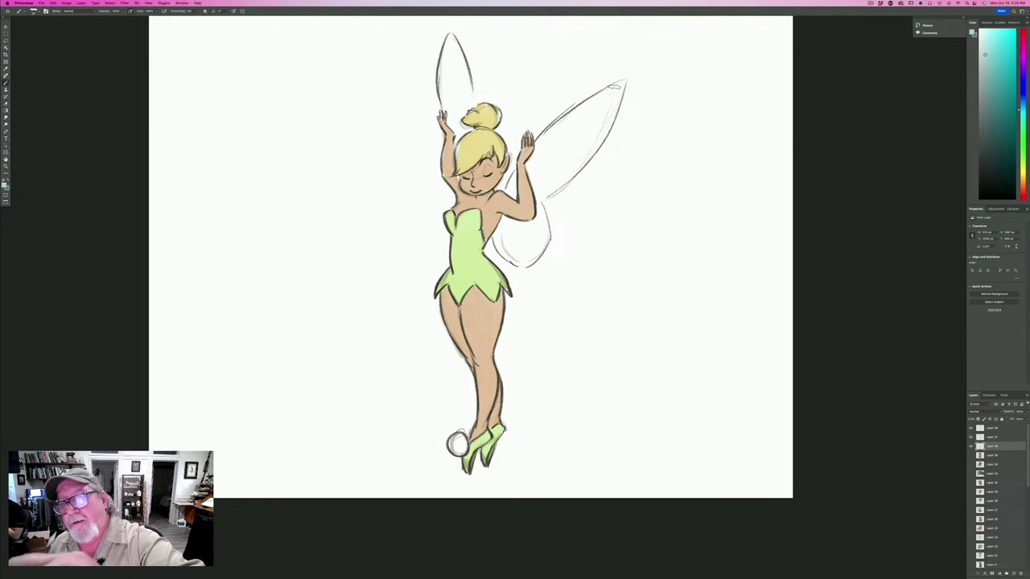
{"action": "mouse_move", "coordinate": [594, 143]}
{"action": "left_mouse_down"}
{"action": "mouse_move", "coordinate": [564, 122]}
{"action": "mouse_move", "coordinate": [543, 146]}
{"action": "mouse_move", "coordinate": [541, 175]}
{"action": "mouse_move", "coordinate": [586, 148]}
{"action": "mouse_move", "coordinate": [546, 197]}
{"action": "left_mouse_up"}
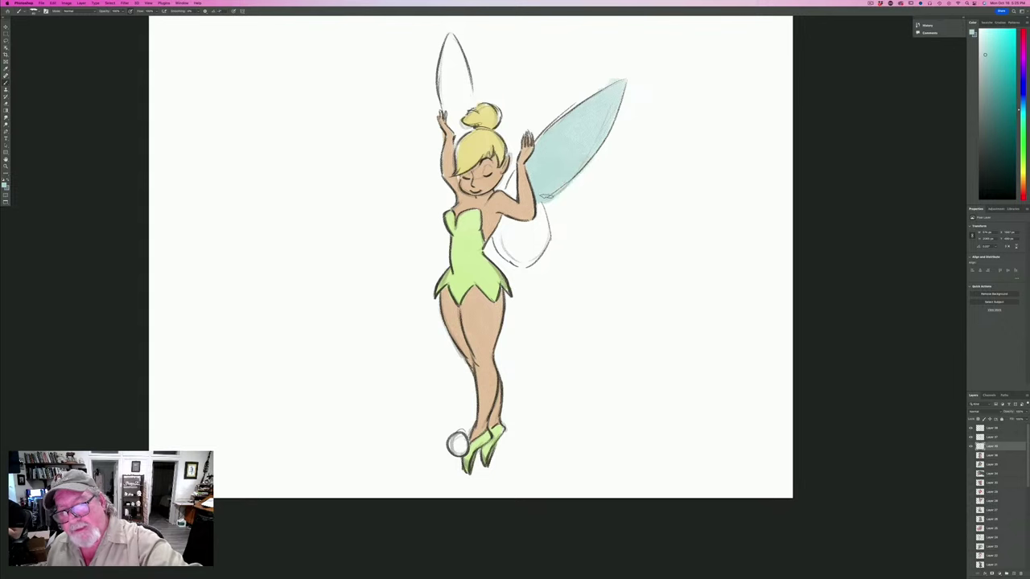
{"action": "mouse_move", "coordinate": [532, 231]}
{"action": "left_mouse_down"}
{"action": "mouse_move", "coordinate": [506, 241]}
{"action": "mouse_move", "coordinate": [505, 211]}
{"action": "left_mouse_up"}
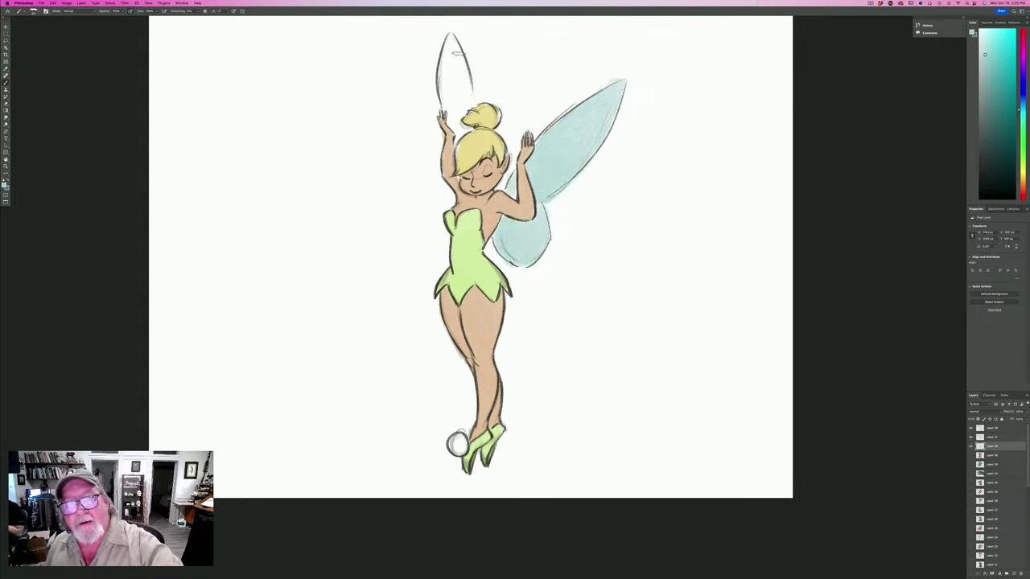
{"action": "mouse_move", "coordinate": [459, 54]}
{"action": "left_mouse_down"}
{"action": "mouse_move", "coordinate": [448, 53]}
{"action": "mouse_move", "coordinate": [461, 127]}
{"action": "left_mouse_up"}
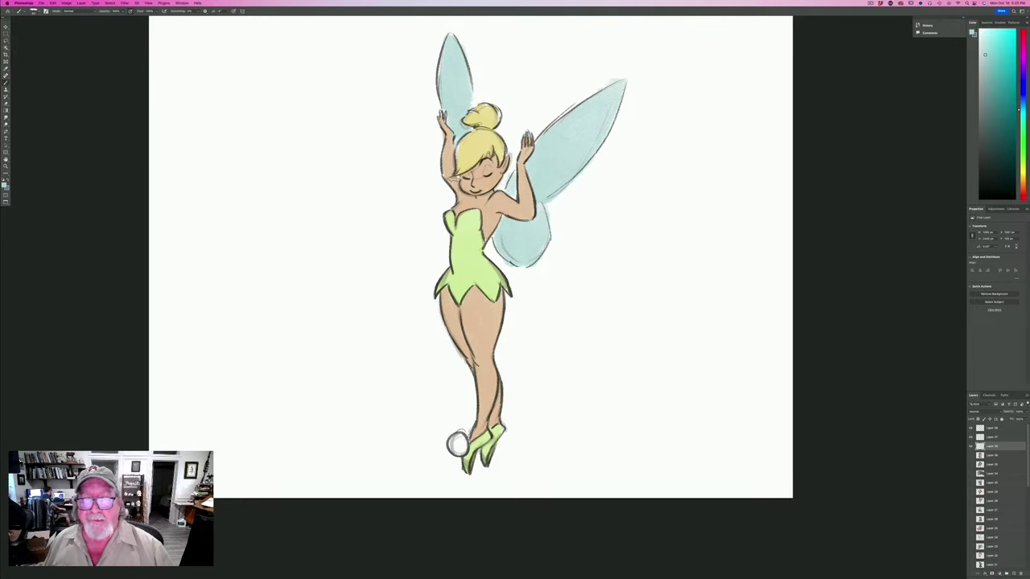
{"action": "key", "text": "super+minus"}
{"action": "key", "text": "super+minus"}
{"action": "key", "text": "super+minus"}
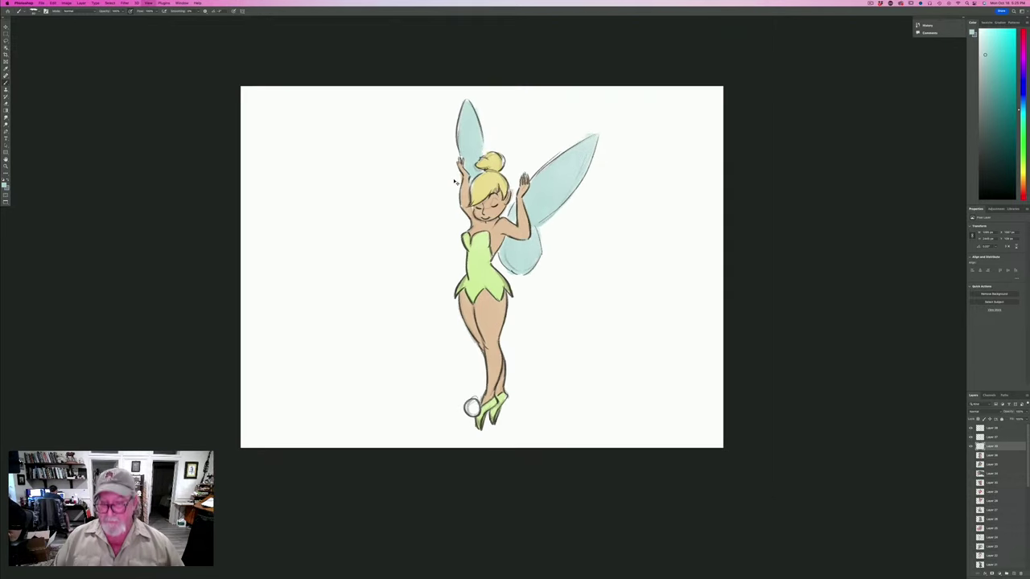
{"action": "key", "text": "super+plus"}
{"action": "key", "text": "super+plus"}
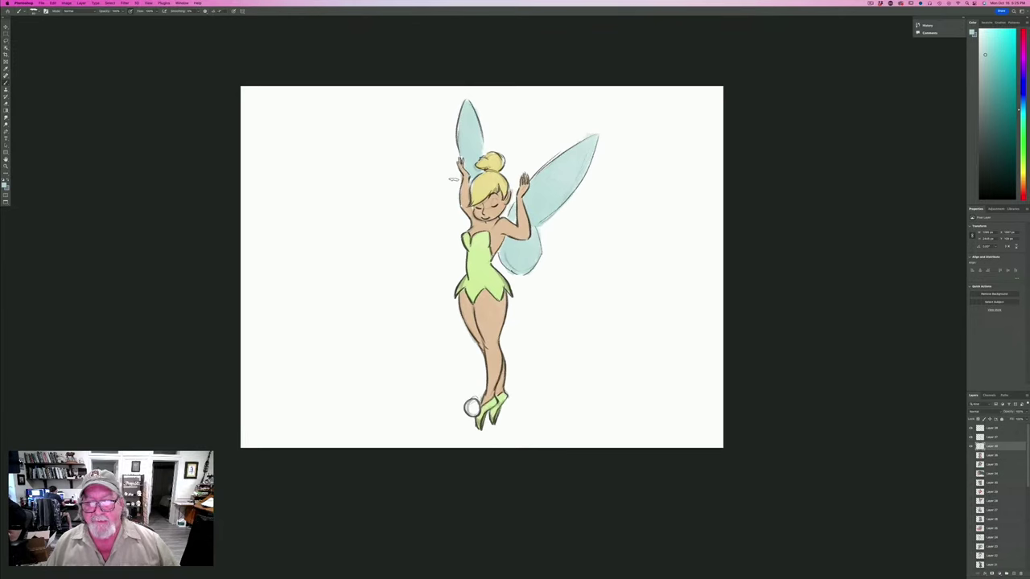
{"action": "key", "text": "super+plus"}
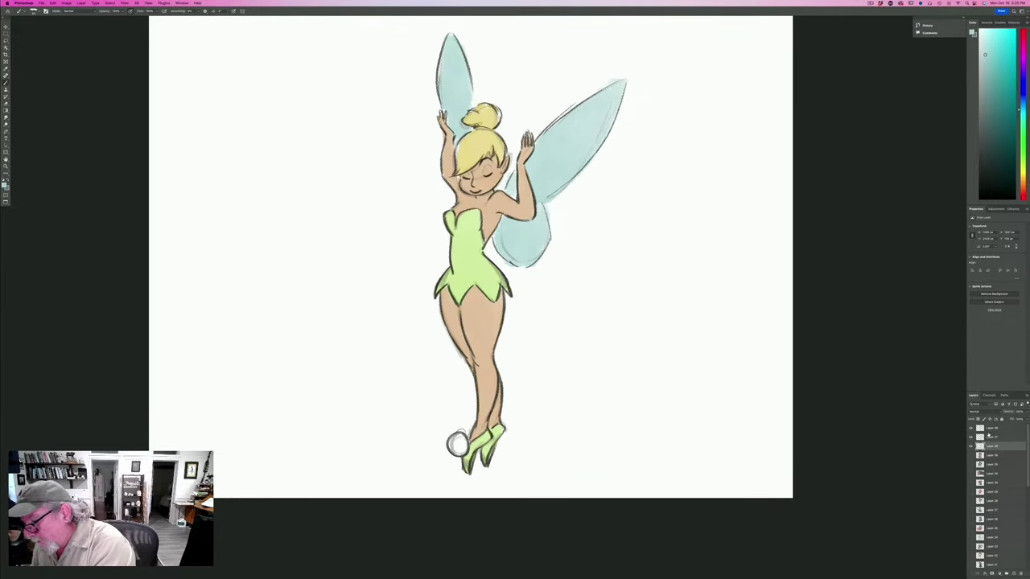
Merge the three visible Tinker Bell layers into a single layer.
{"action": "left_click", "coordinate": [981, 429], "text": "shift"}
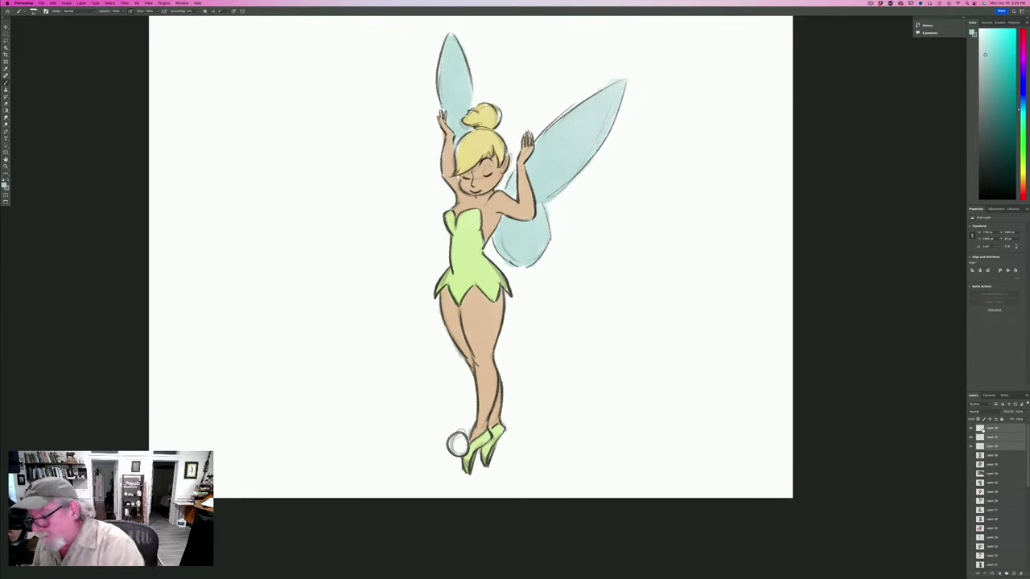
{"action": "left_click", "coordinate": [81, 3]}
{"action": "left_click", "coordinate": [85, 195]}
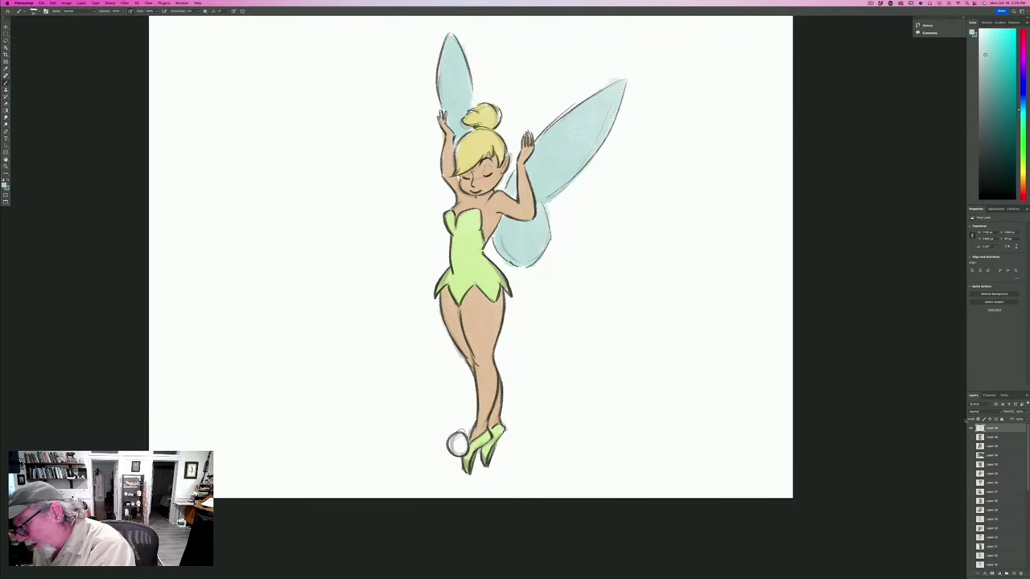
Hide the merged Tinker Bell layer and add a new empty layer above it.
{"action": "left_click", "coordinate": [970, 428]}
{"action": "left_click", "coordinate": [1012, 574]}
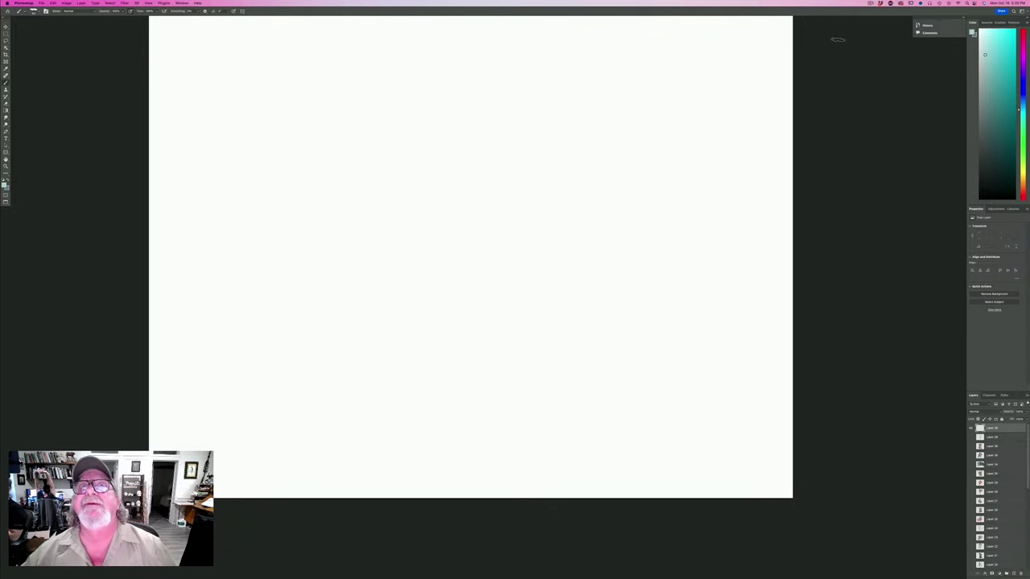
{"action": "key", "text": "Tab"}
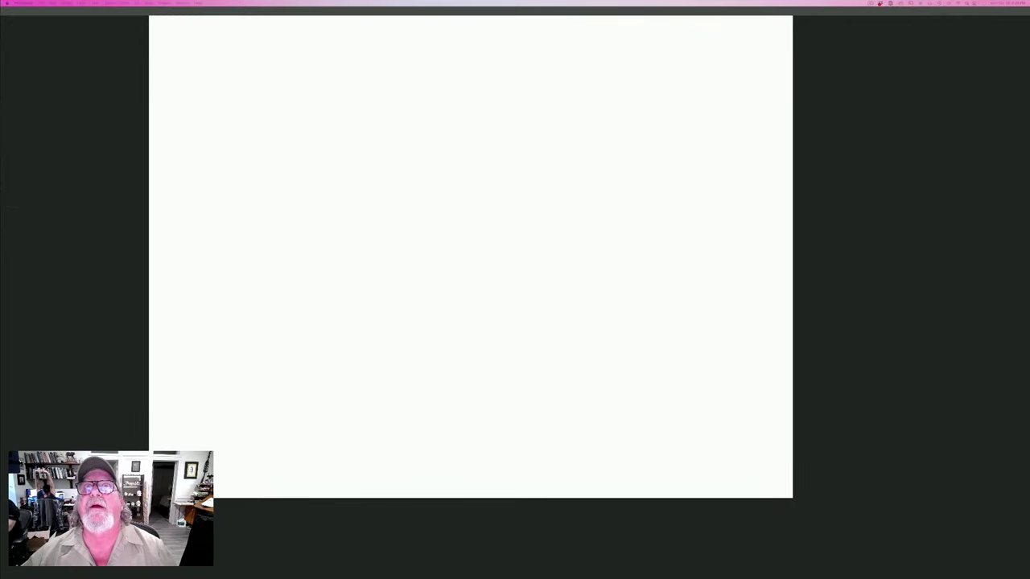
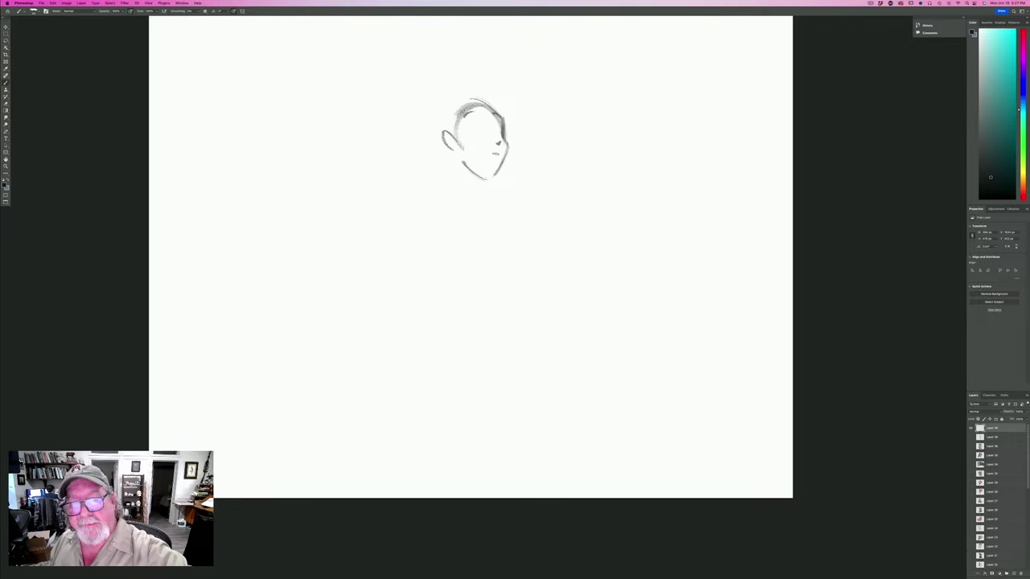
Sketch the open smiling mouth, both eyes and the outline of the hair over the crown.
{"action": "left_click_drag", "start_coordinate": [481, 157], "coordinate": [493, 151]}
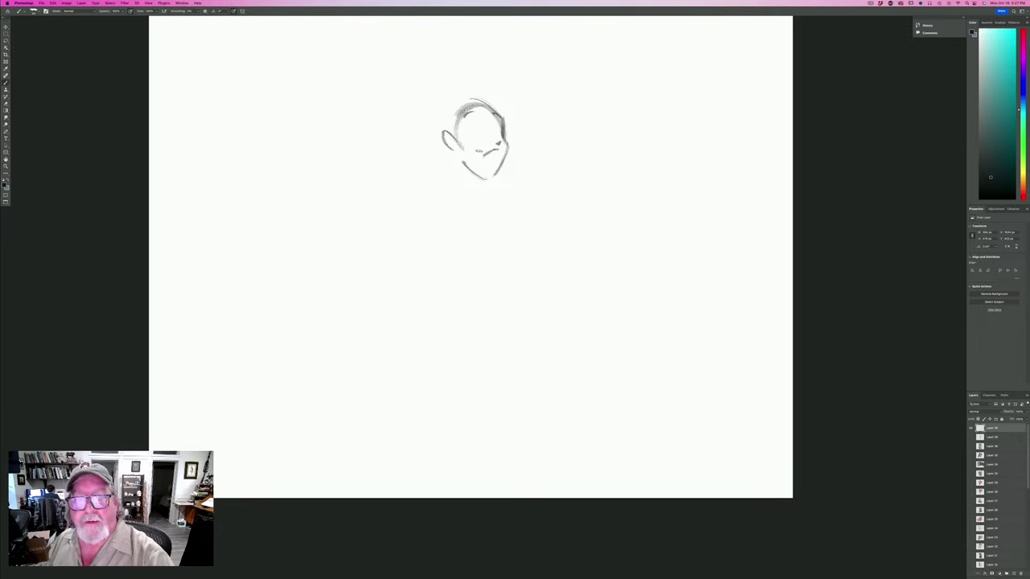
{"action": "mouse_move", "coordinate": [497, 150]}
{"action": "left_mouse_down"}
{"action": "mouse_move", "coordinate": [486, 163]}
{"action": "mouse_move", "coordinate": [482, 127]}
{"action": "mouse_move", "coordinate": [472, 126]}
{"action": "mouse_move", "coordinate": [508, 136]}
{"action": "left_mouse_up"}
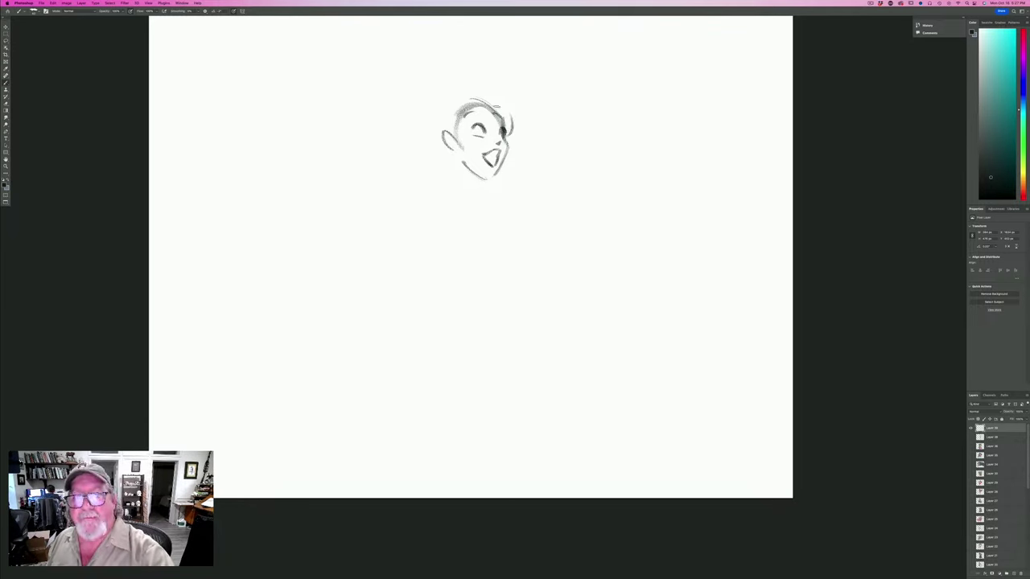
{"action": "left_click_drag", "start_coordinate": [498, 101], "coordinate": [477, 84]}
{"action": "mouse_move", "coordinate": [474, 79]}
{"action": "left_mouse_down"}
{"action": "mouse_move", "coordinate": [496, 95]}
{"action": "mouse_move", "coordinate": [446, 96]}
{"action": "left_mouse_up"}
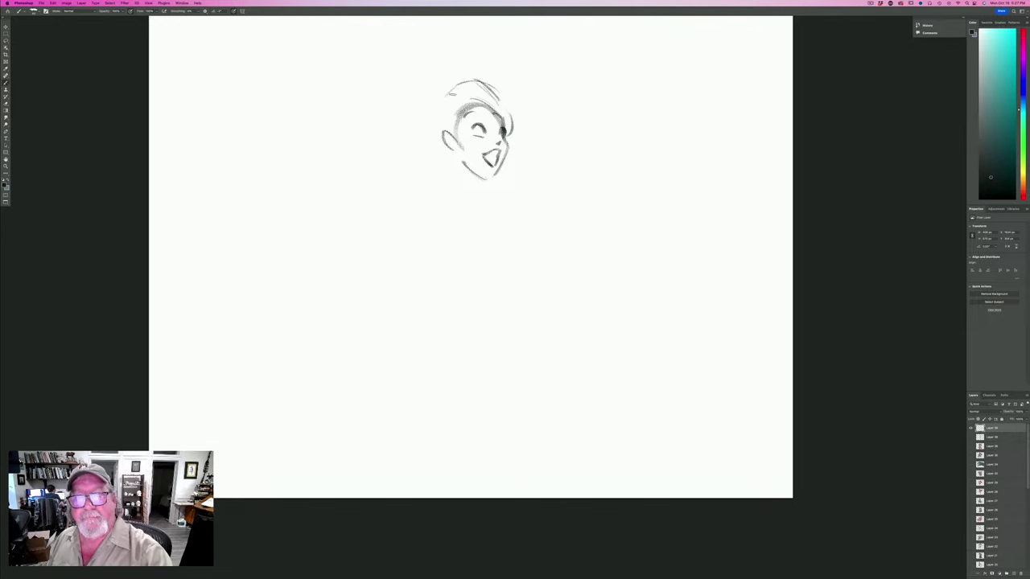
Draw the neck lines, firm up the jaw and ear, and darken the inside of the mouth and the near eye's pupil.
{"action": "left_click_drag", "start_coordinate": [468, 179], "coordinate": [480, 180]}
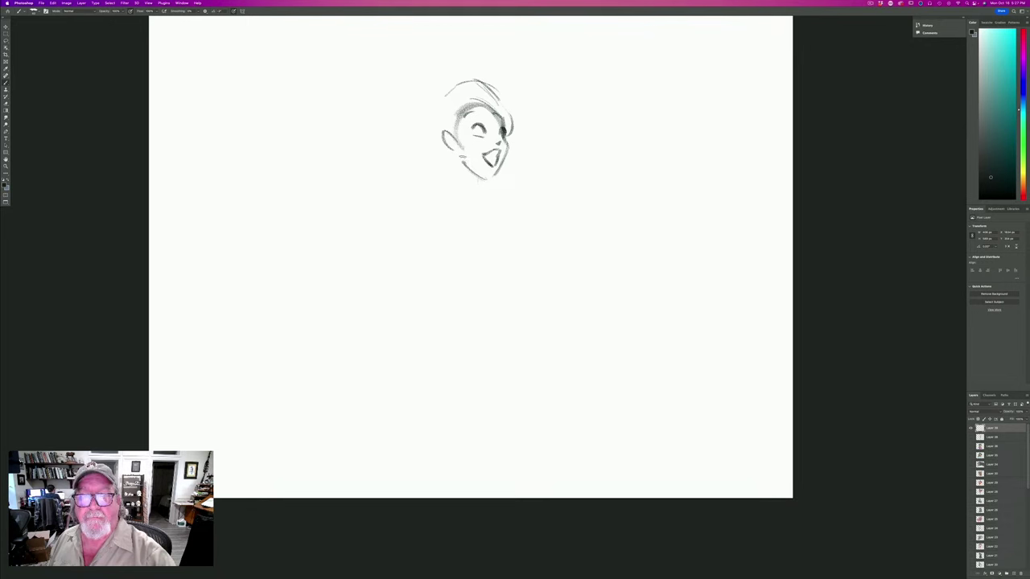
{"action": "mouse_move", "coordinate": [463, 158]}
{"action": "left_mouse_down"}
{"action": "mouse_move", "coordinate": [468, 166]}
{"action": "mouse_move", "coordinate": [439, 131]}
{"action": "mouse_move", "coordinate": [457, 179]}
{"action": "mouse_move", "coordinate": [497, 175]}
{"action": "mouse_move", "coordinate": [479, 188]}
{"action": "left_mouse_up"}
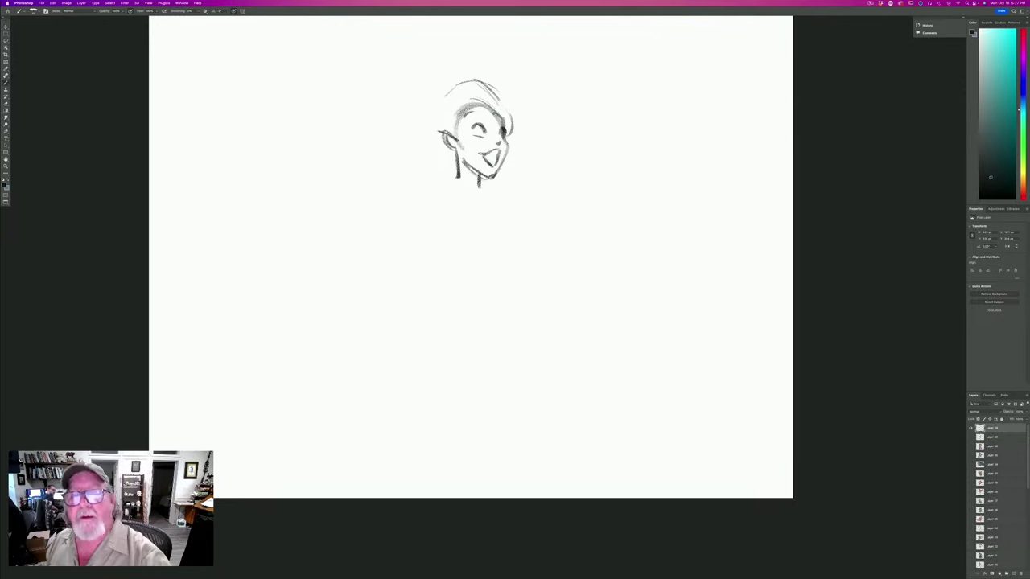
{"action": "left_click_drag", "start_coordinate": [495, 149], "coordinate": [482, 163]}
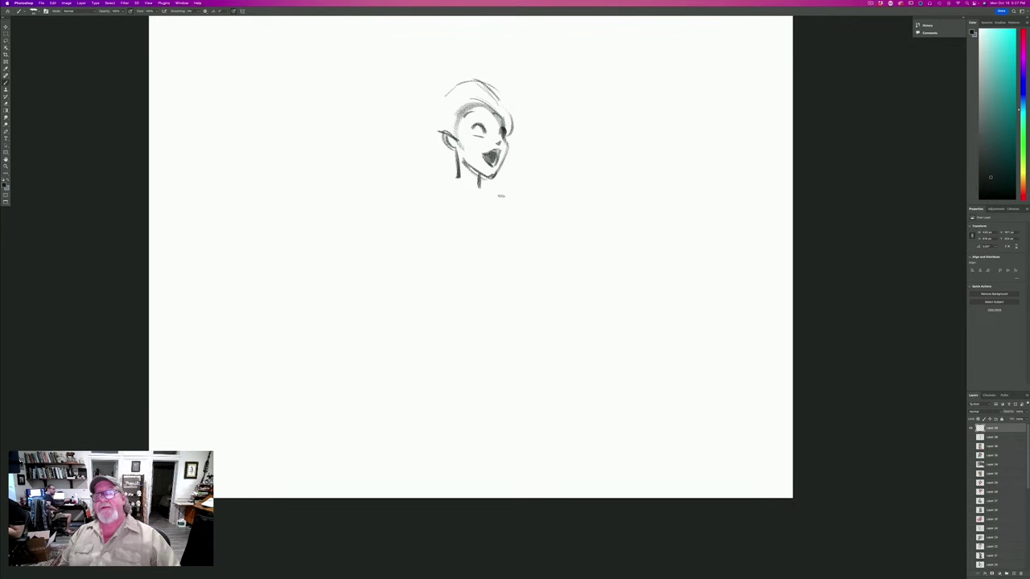
{"action": "left_click_drag", "start_coordinate": [473, 125], "coordinate": [477, 130]}
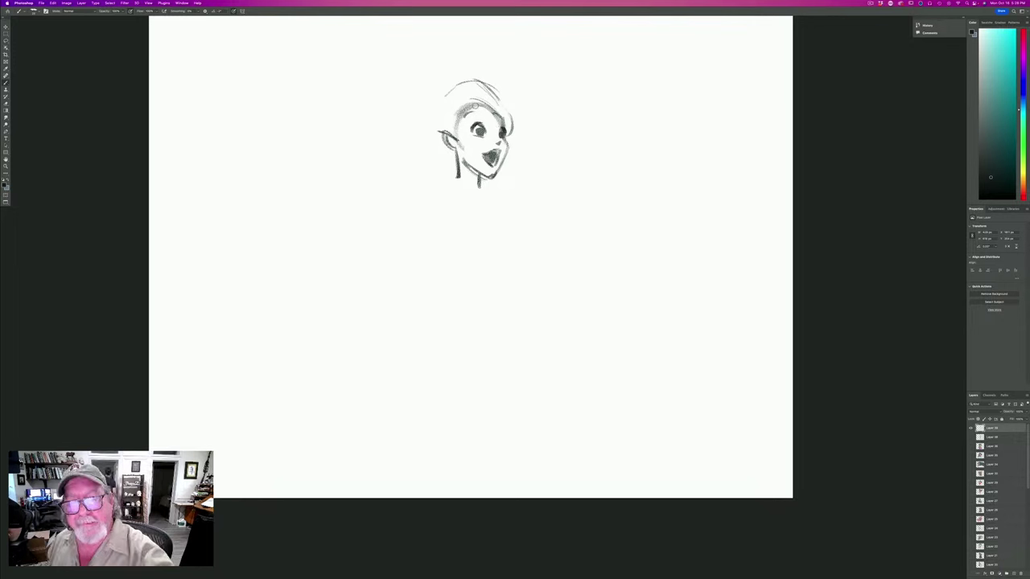
Erase the dark shading along the hairline and sketch the swept fringe falling over the far side of the forehead.
{"action": "mouse_move", "coordinate": [486, 106]}
{"action": "left_mouse_down"}
{"action": "mouse_move", "coordinate": [467, 105]}
{"action": "mouse_move", "coordinate": [455, 124]}
{"action": "left_mouse_up"}
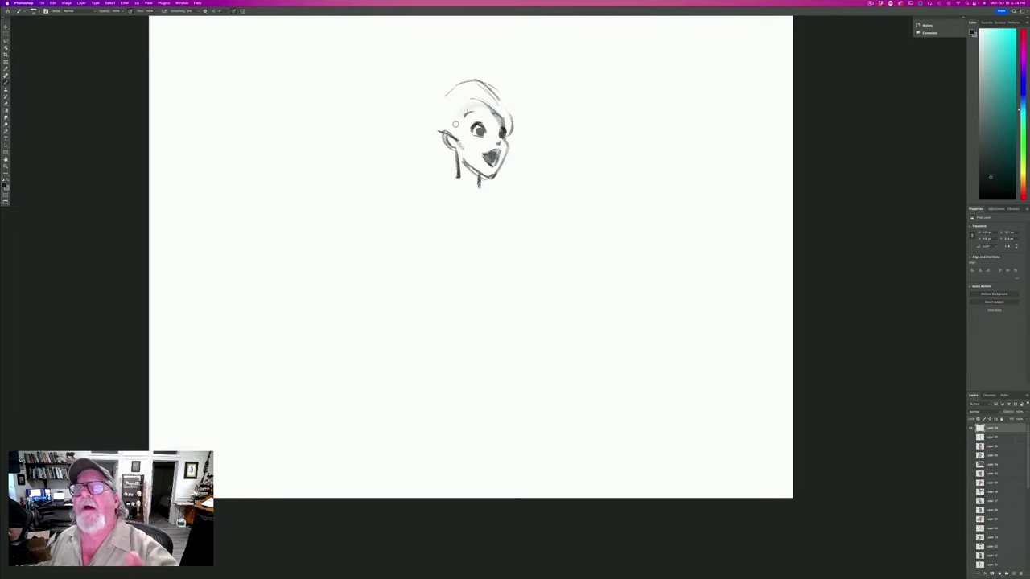
{"action": "mouse_move", "coordinate": [461, 110]}
{"action": "left_mouse_down"}
{"action": "mouse_move", "coordinate": [485, 102]}
{"action": "mouse_move", "coordinate": [504, 117]}
{"action": "mouse_move", "coordinate": [494, 82]}
{"action": "mouse_move", "coordinate": [513, 114]}
{"action": "mouse_move", "coordinate": [513, 103]}
{"action": "left_mouse_up"}
{"action": "left_click_drag", "start_coordinate": [510, 98], "coordinate": [517, 134]}
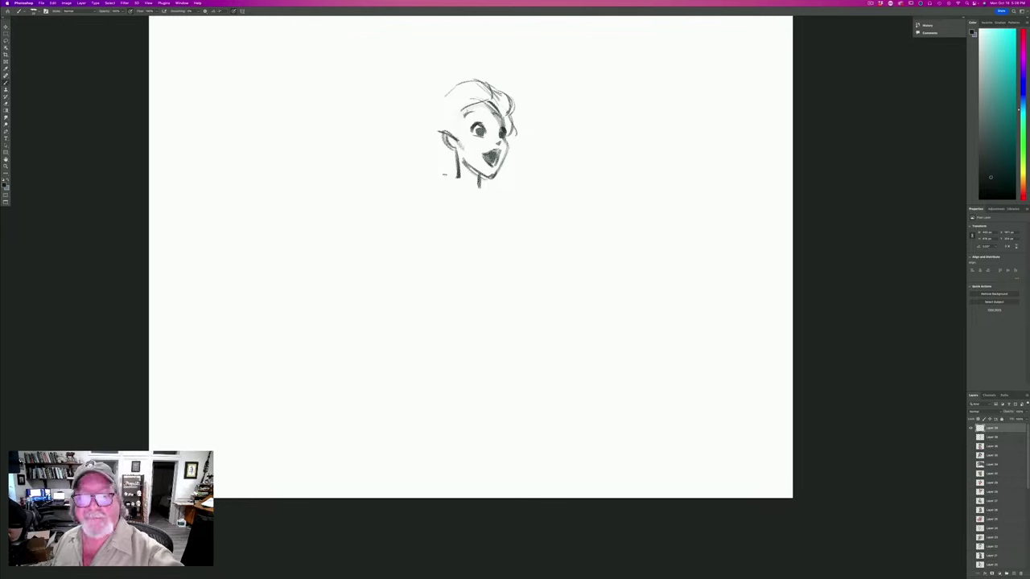
Sketch both shoulders, the two sides of the torso and the long curve of the near hip.
{"action": "left_click_drag", "start_coordinate": [449, 176], "coordinate": [419, 193]}
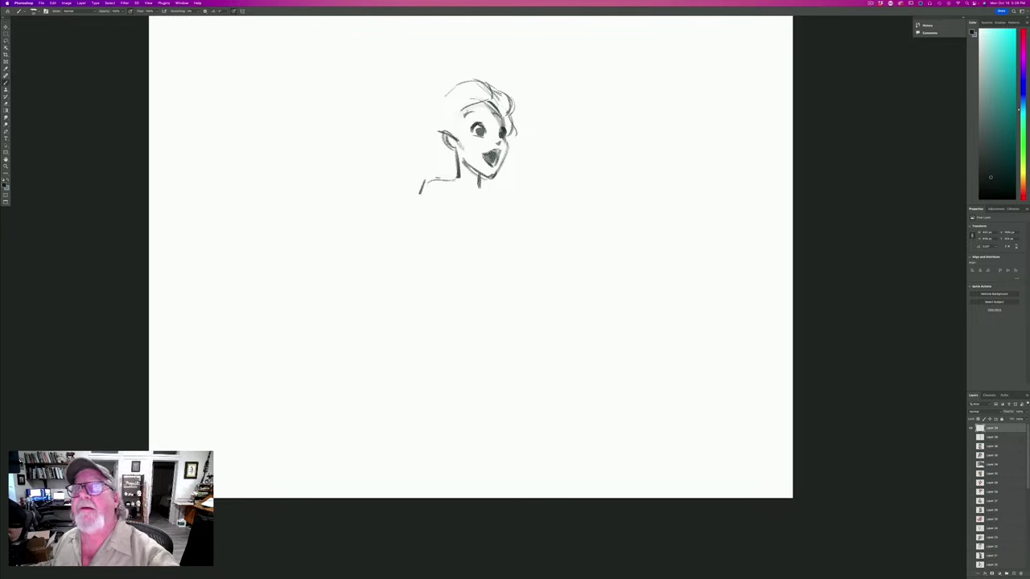
{"action": "mouse_move", "coordinate": [484, 182]}
{"action": "left_mouse_down"}
{"action": "mouse_move", "coordinate": [504, 196]}
{"action": "mouse_move", "coordinate": [501, 215]}
{"action": "left_mouse_up"}
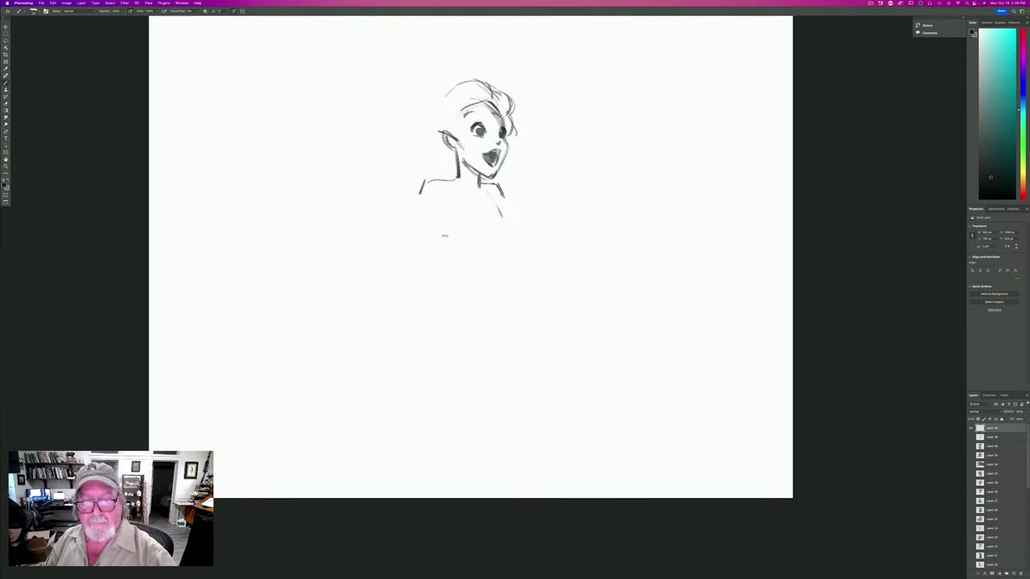
{"action": "left_click_drag", "start_coordinate": [431, 219], "coordinate": [456, 257]}
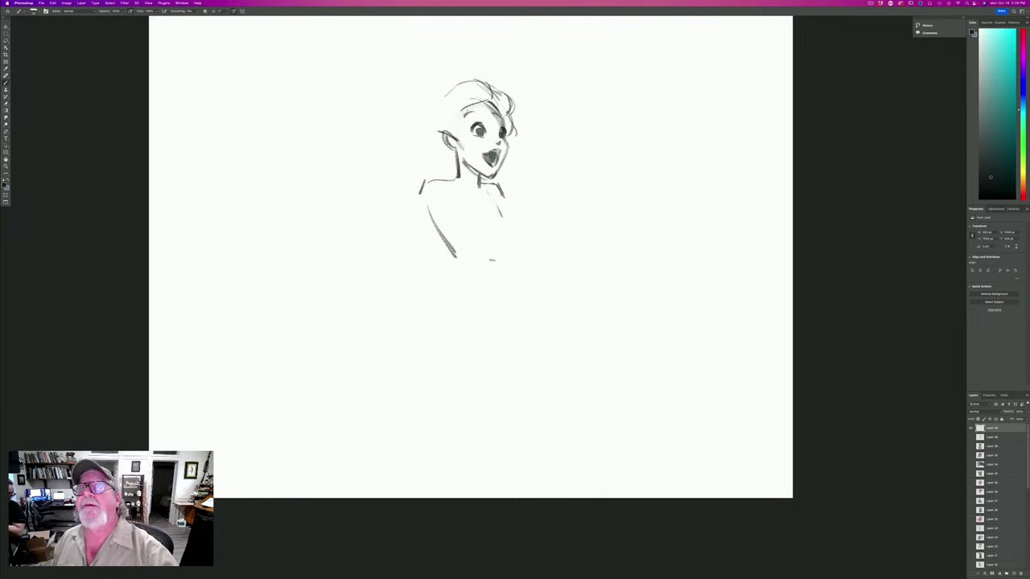
{"action": "left_click_drag", "start_coordinate": [500, 214], "coordinate": [485, 320]}
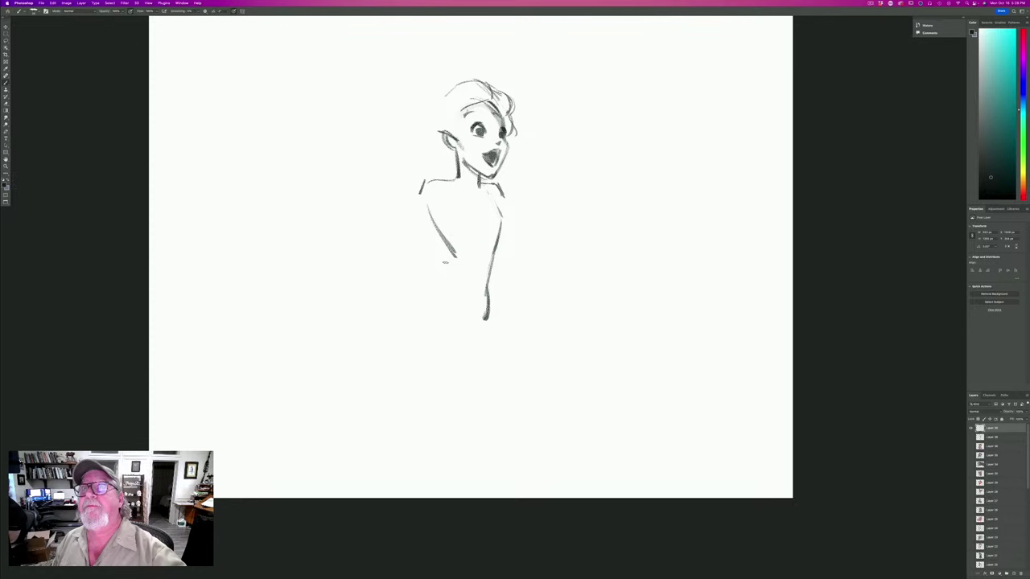
{"action": "mouse_move", "coordinate": [454, 259]}
{"action": "left_mouse_down"}
{"action": "mouse_move", "coordinate": [400, 300]}
{"action": "mouse_move", "coordinate": [371, 362]}
{"action": "left_mouse_up"}
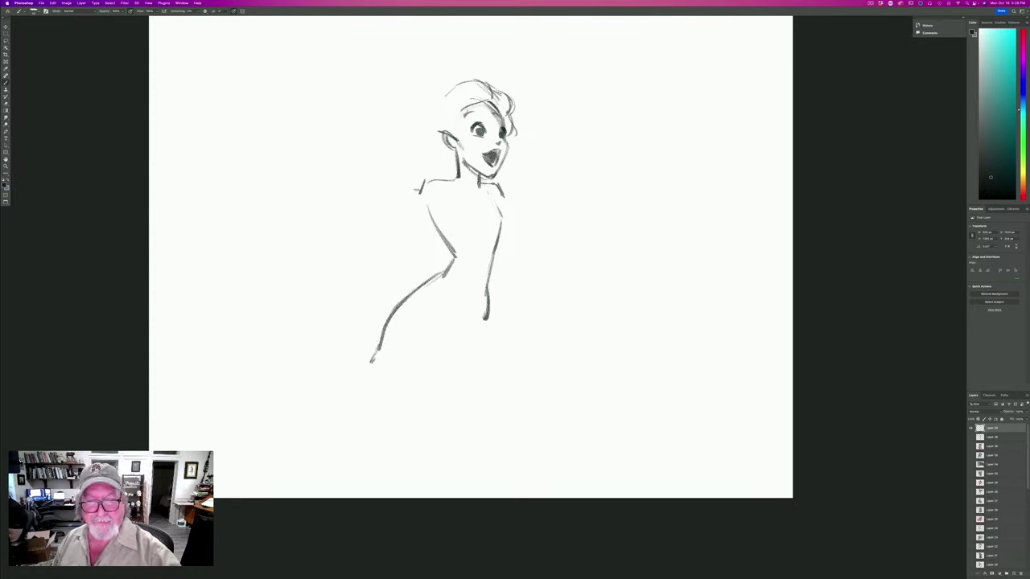
Draw the near arm reaching down past the hip and the far arm straight down beside the torso.
{"action": "left_click_drag", "start_coordinate": [420, 181], "coordinate": [421, 244]}
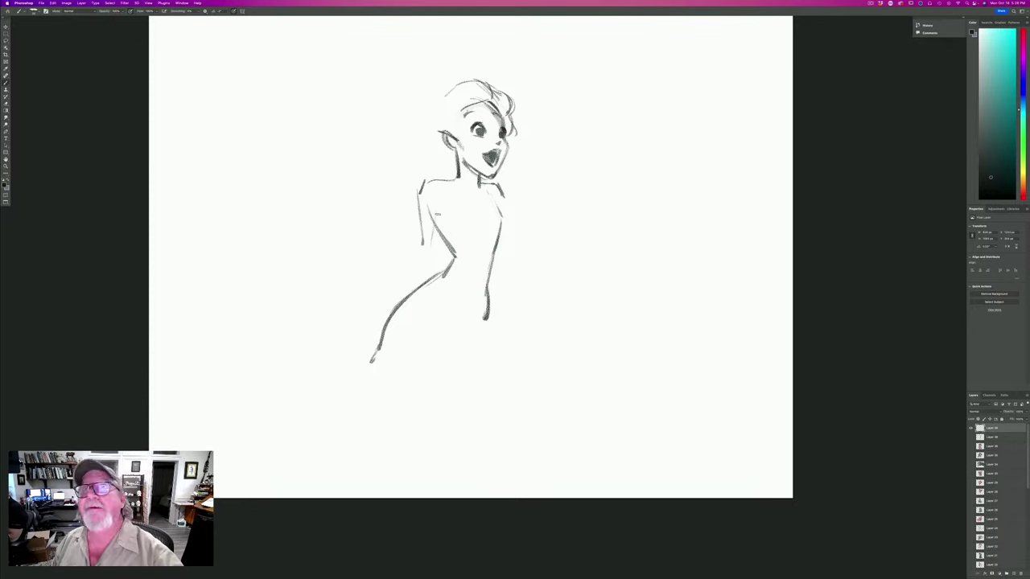
{"action": "left_click_drag", "start_coordinate": [436, 210], "coordinate": [431, 263]}
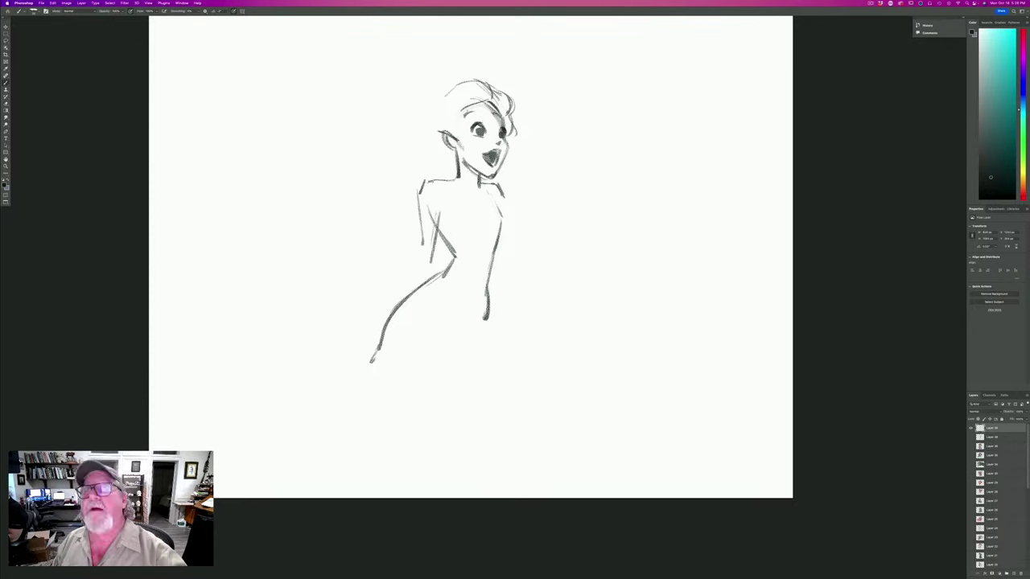
{"action": "mouse_move", "coordinate": [422, 182]}
{"action": "left_mouse_down"}
{"action": "mouse_move", "coordinate": [422, 251]}
{"action": "mouse_move", "coordinate": [404, 327]}
{"action": "left_mouse_up"}
{"action": "left_click_drag", "start_coordinate": [430, 264], "coordinate": [403, 339]}
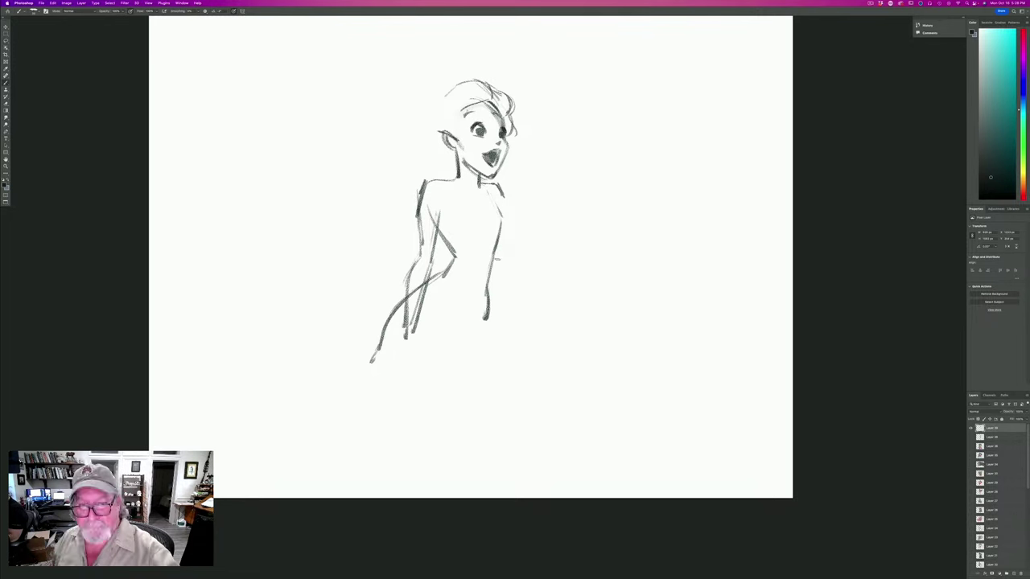
{"action": "left_click_drag", "start_coordinate": [501, 191], "coordinate": [506, 315]}
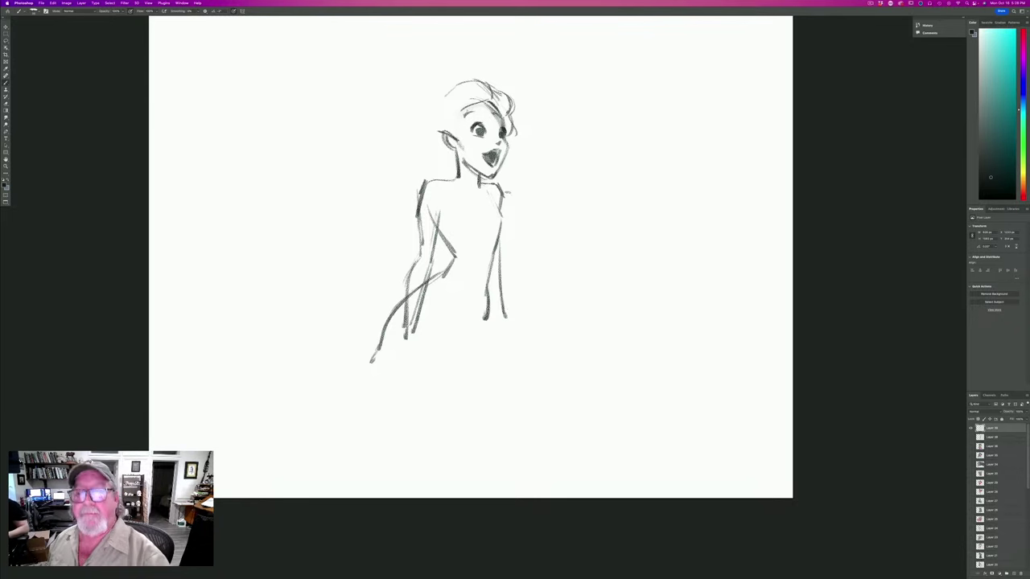
Draw the two shell-shaped bust cups, strengthen the near waist line and mark the navel.
{"action": "mouse_move", "coordinate": [490, 202]}
{"action": "left_mouse_down"}
{"action": "mouse_move", "coordinate": [510, 227]}
{"action": "mouse_move", "coordinate": [497, 241]}
{"action": "left_mouse_up"}
{"action": "mouse_move", "coordinate": [458, 202]}
{"action": "left_mouse_down"}
{"action": "mouse_move", "coordinate": [481, 218]}
{"action": "mouse_move", "coordinate": [465, 239]}
{"action": "left_mouse_up"}
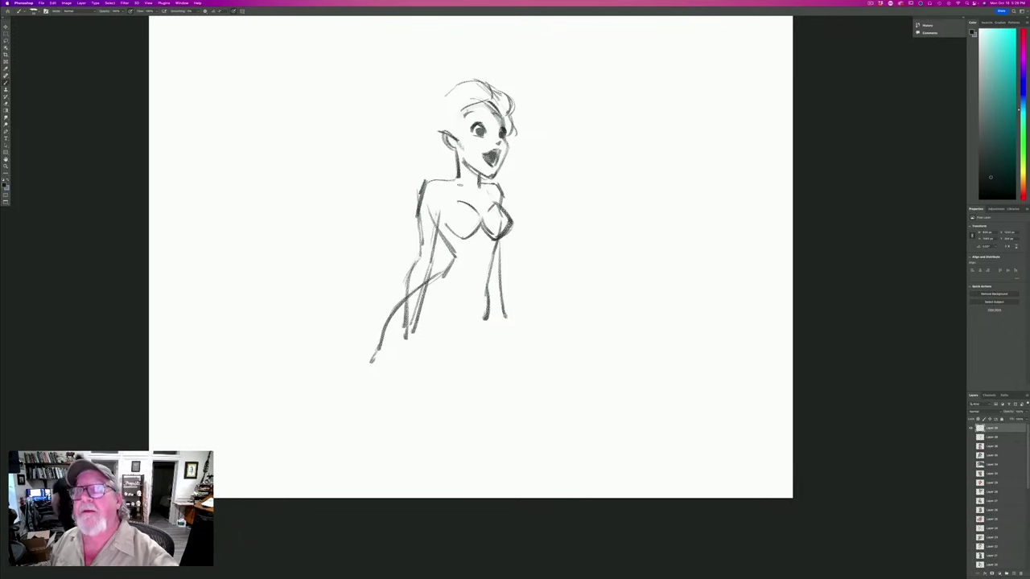
{"action": "mouse_move", "coordinate": [449, 205]}
{"action": "left_mouse_down"}
{"action": "mouse_move", "coordinate": [443, 228]}
{"action": "mouse_move", "coordinate": [466, 241]}
{"action": "mouse_move", "coordinate": [448, 248]}
{"action": "mouse_move", "coordinate": [441, 275]}
{"action": "left_mouse_up"}
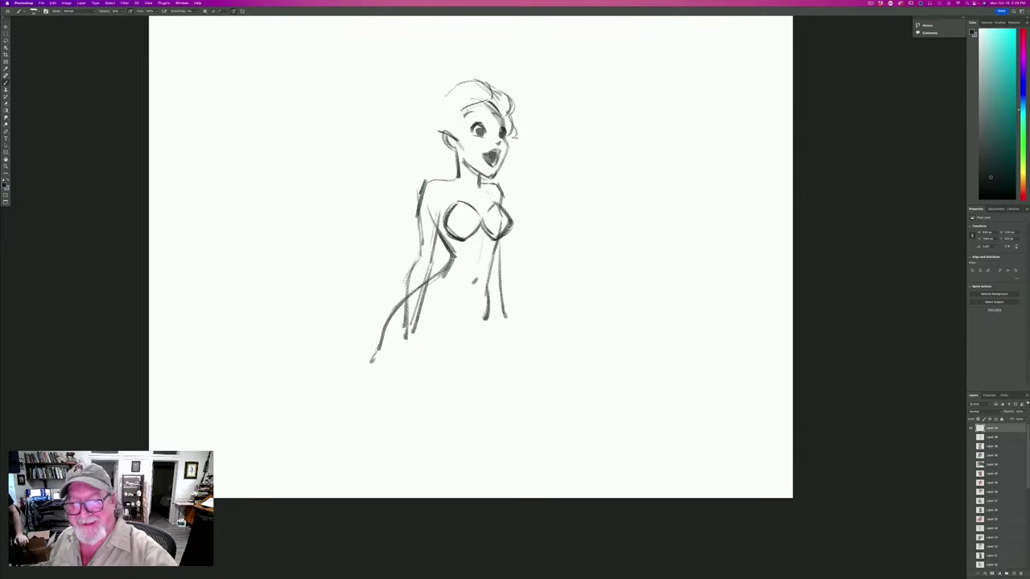
Sketch the front lock and the long windblown hair behind the head, and add the collarbone and temple lines.
{"action": "mouse_move", "coordinate": [513, 138]}
{"action": "left_mouse_down"}
{"action": "mouse_move", "coordinate": [540, 171]}
{"action": "mouse_move", "coordinate": [511, 200]}
{"action": "mouse_move", "coordinate": [541, 183]}
{"action": "left_mouse_up"}
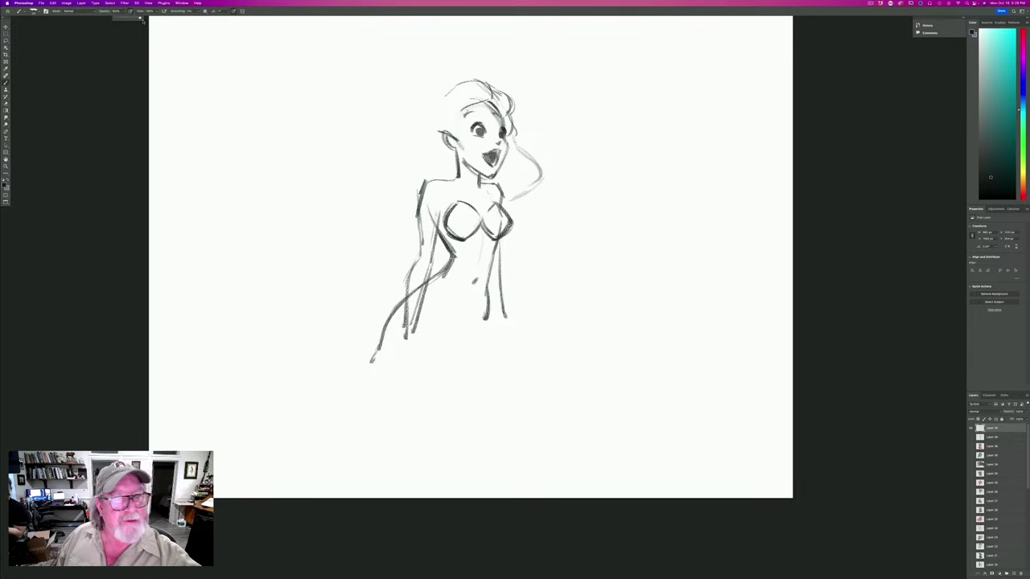
{"action": "key", "text": "ctrl+z"}
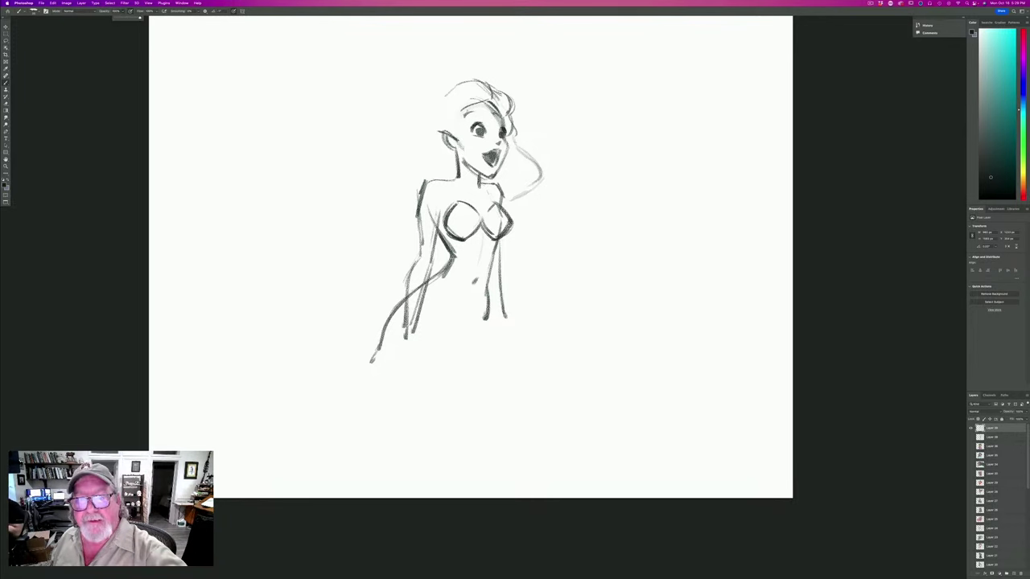
{"action": "mouse_move", "coordinate": [487, 83]}
{"action": "left_mouse_down"}
{"action": "mouse_move", "coordinate": [496, 99]}
{"action": "mouse_move", "coordinate": [431, 106]}
{"action": "mouse_move", "coordinate": [375, 131]}
{"action": "mouse_move", "coordinate": [378, 148]}
{"action": "mouse_move", "coordinate": [288, 139]}
{"action": "mouse_move", "coordinate": [298, 164]}
{"action": "mouse_move", "coordinate": [408, 233]}
{"action": "mouse_move", "coordinate": [375, 222]}
{"action": "left_mouse_up"}
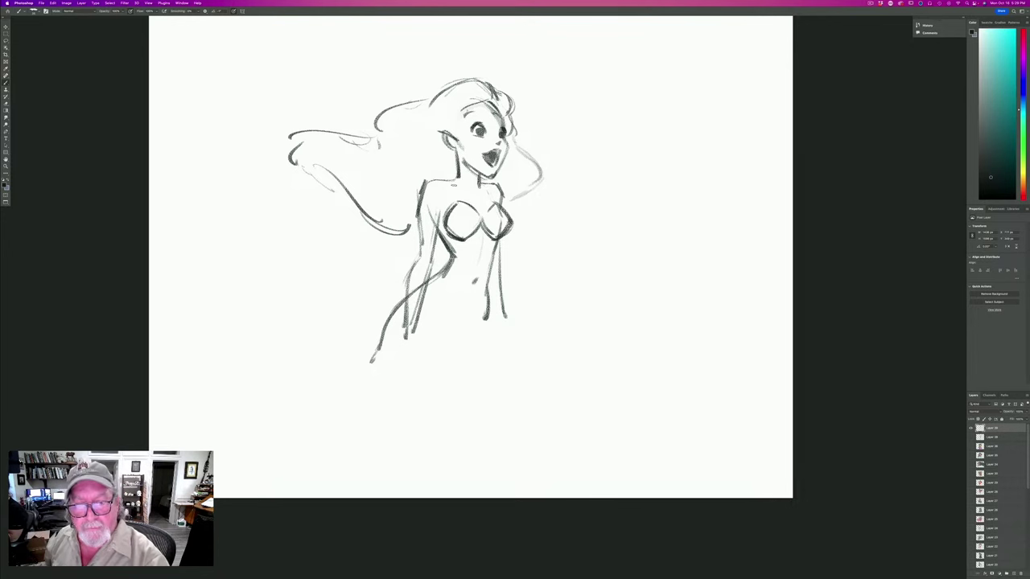
{"action": "mouse_move", "coordinate": [454, 185]}
{"action": "left_mouse_down"}
{"action": "mouse_move", "coordinate": [477, 193]}
{"action": "mouse_move", "coordinate": [440, 174]}
{"action": "left_mouse_up"}
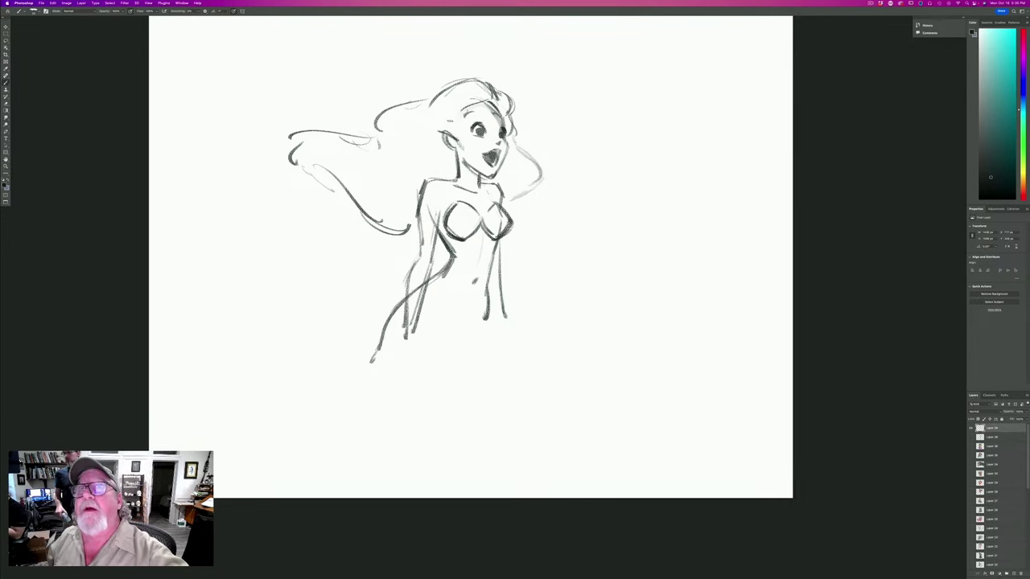
{"action": "left_click_drag", "start_coordinate": [459, 115], "coordinate": [457, 138]}
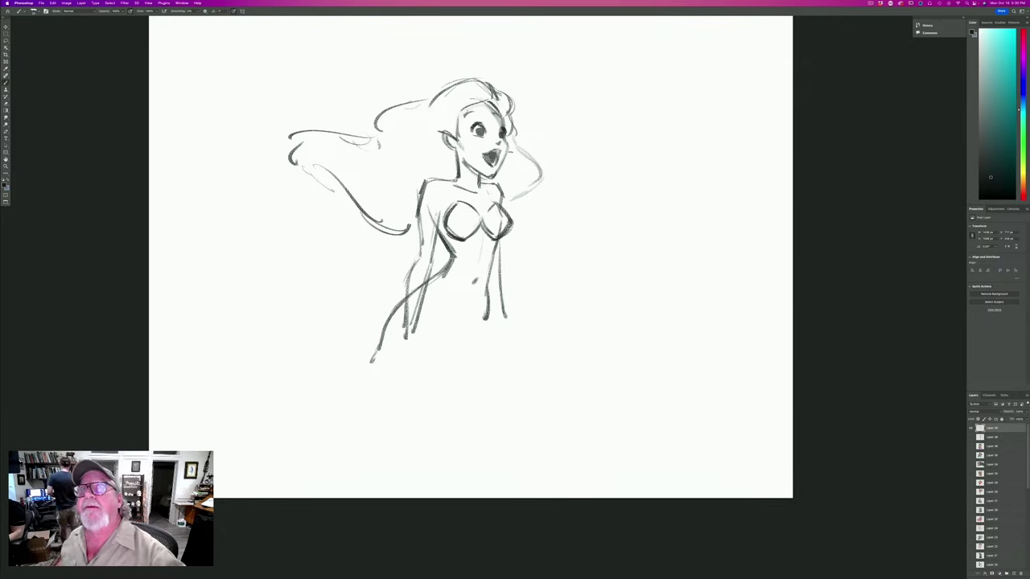
Draw the V-shaped waistline and lower hip edge, and outline the large rock beneath the figure.
{"action": "mouse_move", "coordinate": [439, 277]}
{"action": "left_mouse_down"}
{"action": "mouse_move", "coordinate": [455, 327]}
{"action": "mouse_move", "coordinate": [488, 288]}
{"action": "left_mouse_up"}
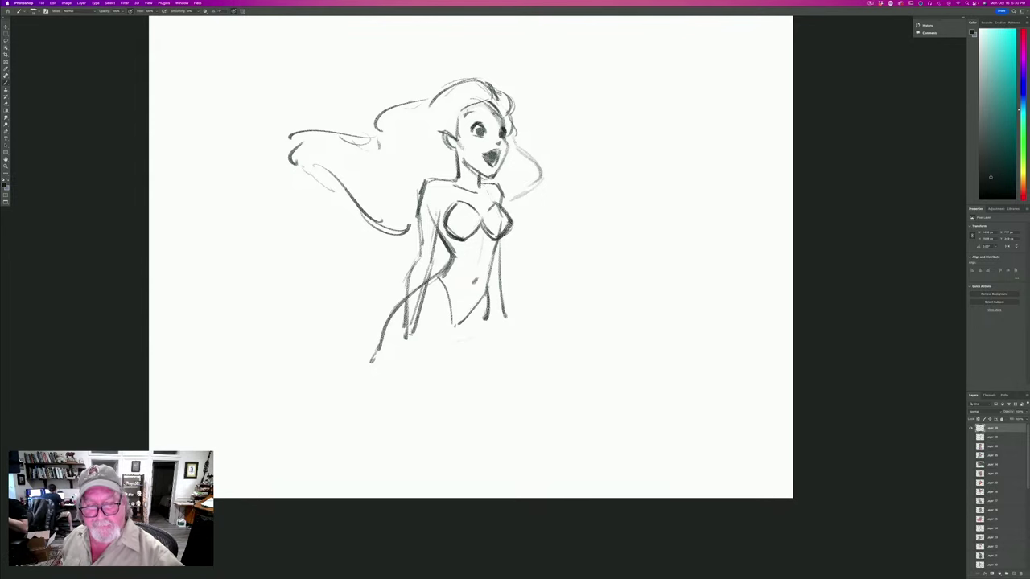
{"action": "mouse_move", "coordinate": [417, 336]}
{"action": "left_mouse_down"}
{"action": "mouse_move", "coordinate": [390, 351]}
{"action": "mouse_move", "coordinate": [382, 342]}
{"action": "mouse_move", "coordinate": [372, 363]}
{"action": "left_mouse_up"}
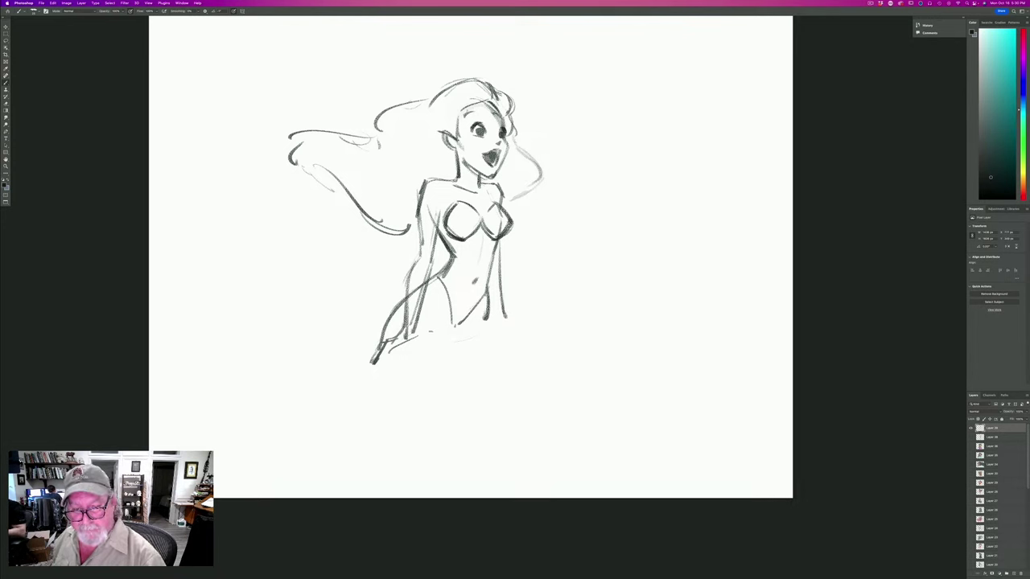
{"action": "mouse_move", "coordinate": [430, 331]}
{"action": "left_mouse_down"}
{"action": "mouse_move", "coordinate": [558, 309]}
{"action": "mouse_move", "coordinate": [592, 314]}
{"action": "mouse_move", "coordinate": [615, 364]}
{"action": "mouse_move", "coordinate": [604, 395]}
{"action": "left_mouse_up"}
{"action": "left_click_drag", "start_coordinate": [357, 372], "coordinate": [320, 422]}
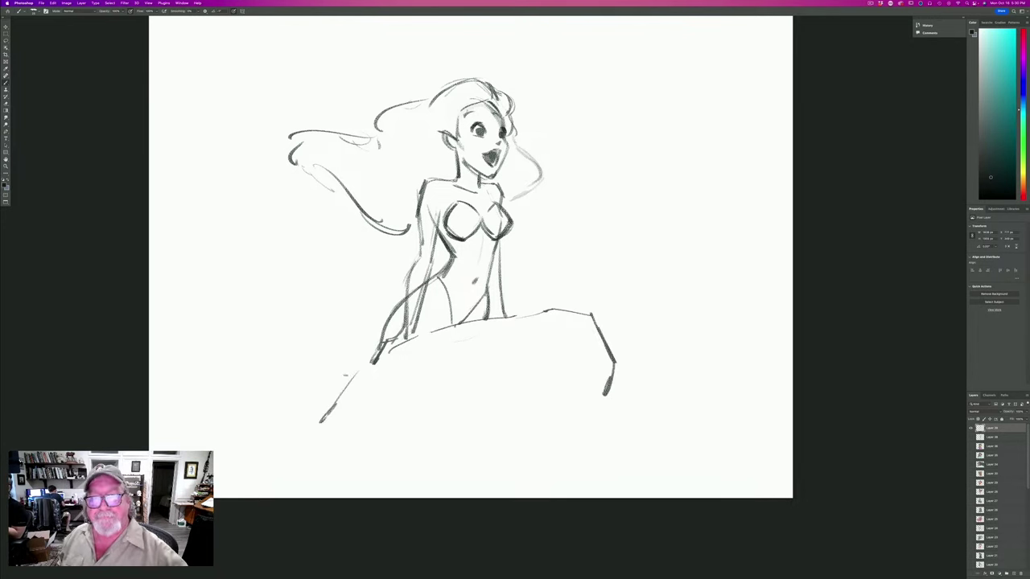
Darken the front lock and far waist line, clear the construction lines crossing the near arm, and connect the hair to the arm.
{"action": "mouse_move", "coordinate": [511, 136]}
{"action": "left_mouse_down"}
{"action": "mouse_move", "coordinate": [540, 167]}
{"action": "mouse_move", "coordinate": [535, 193]}
{"action": "mouse_move", "coordinate": [485, 213]}
{"action": "mouse_move", "coordinate": [485, 319]}
{"action": "left_mouse_up"}
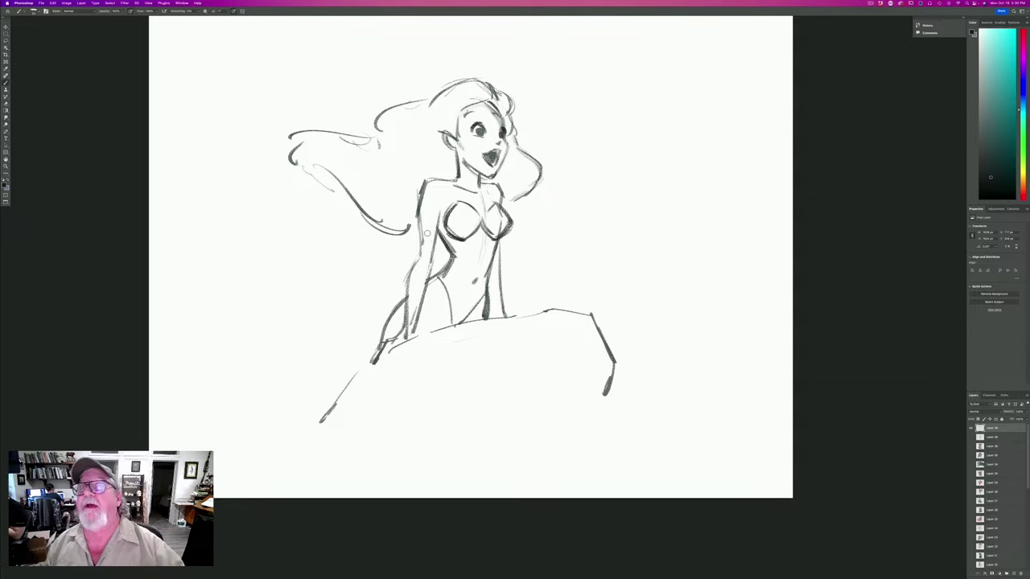
{"action": "left_click_drag", "start_coordinate": [420, 228], "coordinate": [382, 233]}
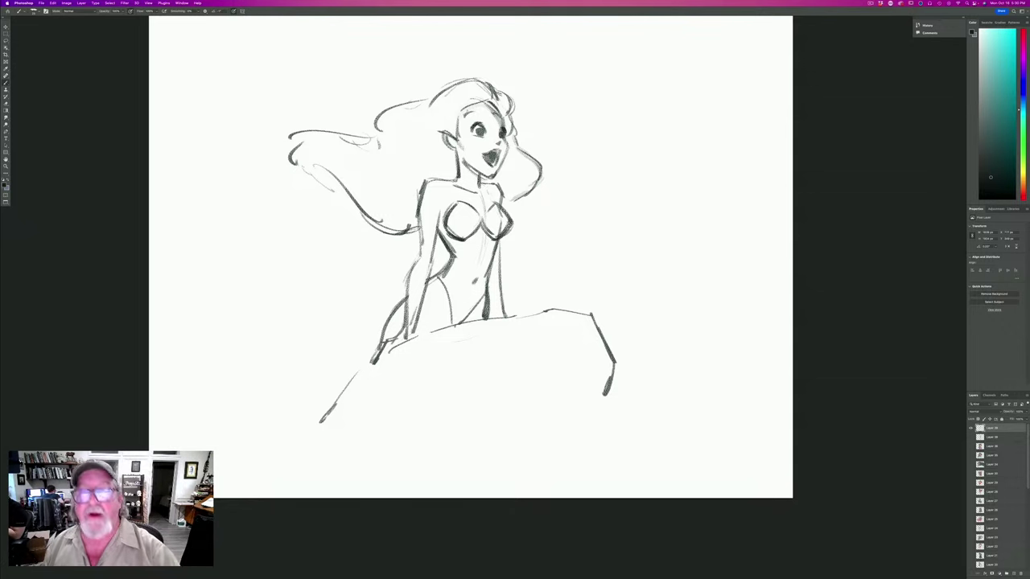
Sketch the curled lower end of the windblown hair and the torso's centre line from the bust down to the waist.
{"action": "mouse_move", "coordinate": [345, 175]}
{"action": "left_mouse_down"}
{"action": "mouse_move", "coordinate": [302, 188]}
{"action": "mouse_move", "coordinate": [294, 169]}
{"action": "mouse_move", "coordinate": [304, 188]}
{"action": "mouse_move", "coordinate": [343, 206]}
{"action": "left_mouse_up"}
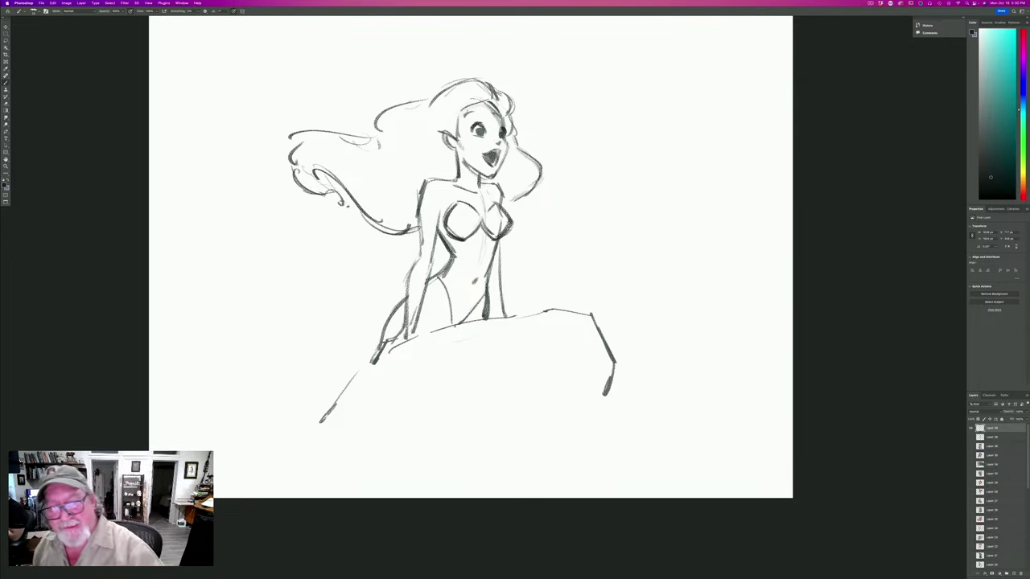
{"action": "mouse_move", "coordinate": [483, 216]}
{"action": "left_mouse_down"}
{"action": "mouse_move", "coordinate": [464, 203]}
{"action": "mouse_move", "coordinate": [449, 213]}
{"action": "left_mouse_up"}
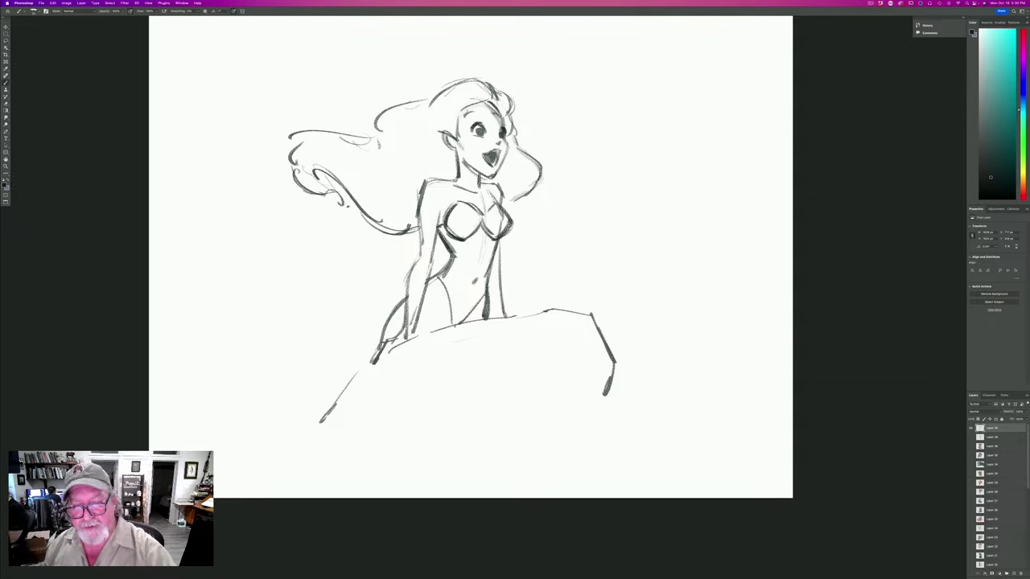
{"action": "left_click_drag", "start_coordinate": [486, 241], "coordinate": [465, 308]}
{"action": "left_click_drag", "start_coordinate": [479, 262], "coordinate": [462, 314]}
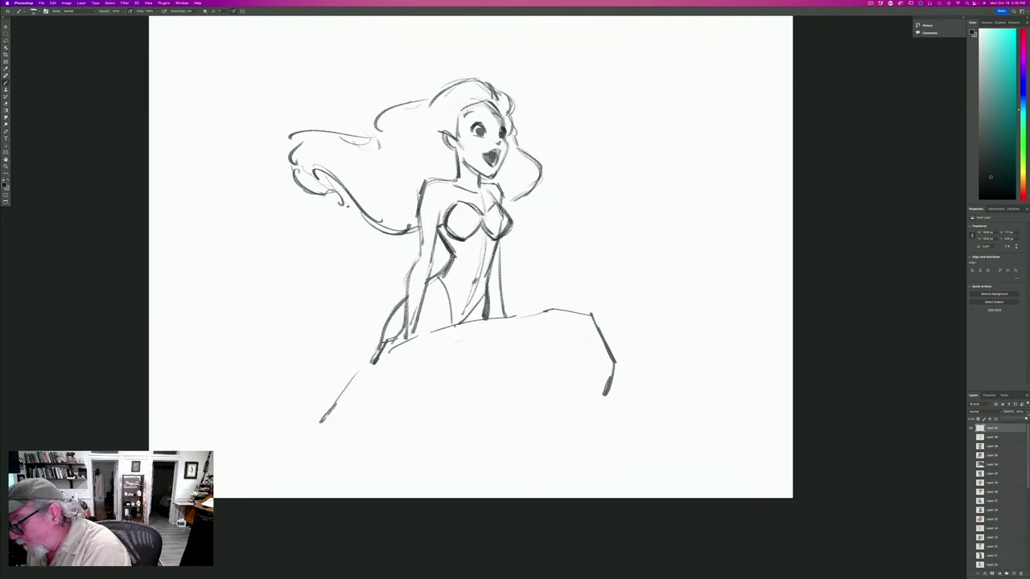
Lower the opacity of the rough mermaid sketch layer to a faint grey and add a new layer above it for clean line work.
{"action": "left_click_drag", "start_coordinate": [1025, 419], "coordinate": [1008, 419]}
{"action": "left_click", "coordinate": [1007, 573]}
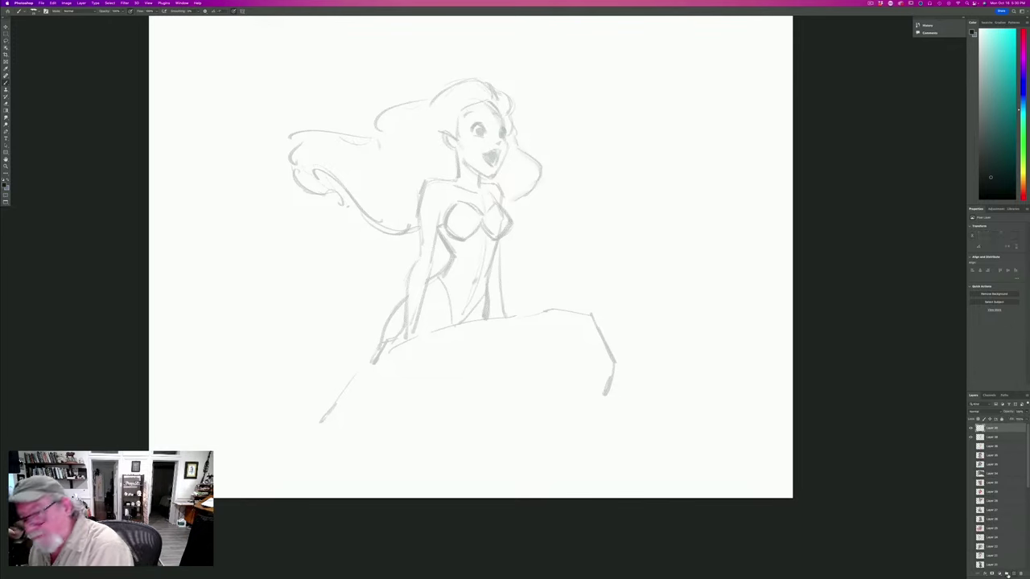
{"action": "key", "text": "super+plus"}
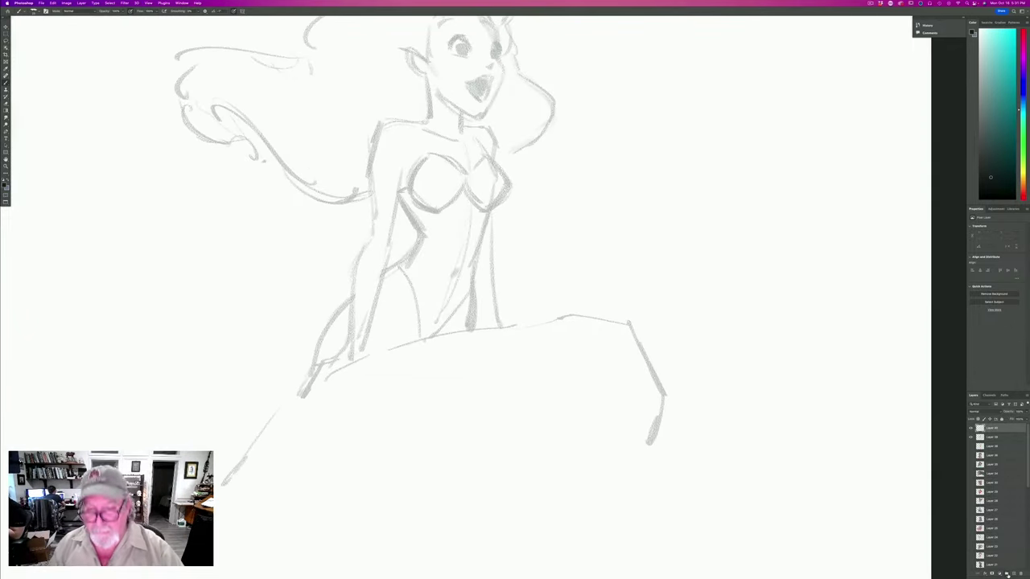
{"action": "left_click_drag", "start_coordinate": [302, 257], "coordinate": [272, 402]}
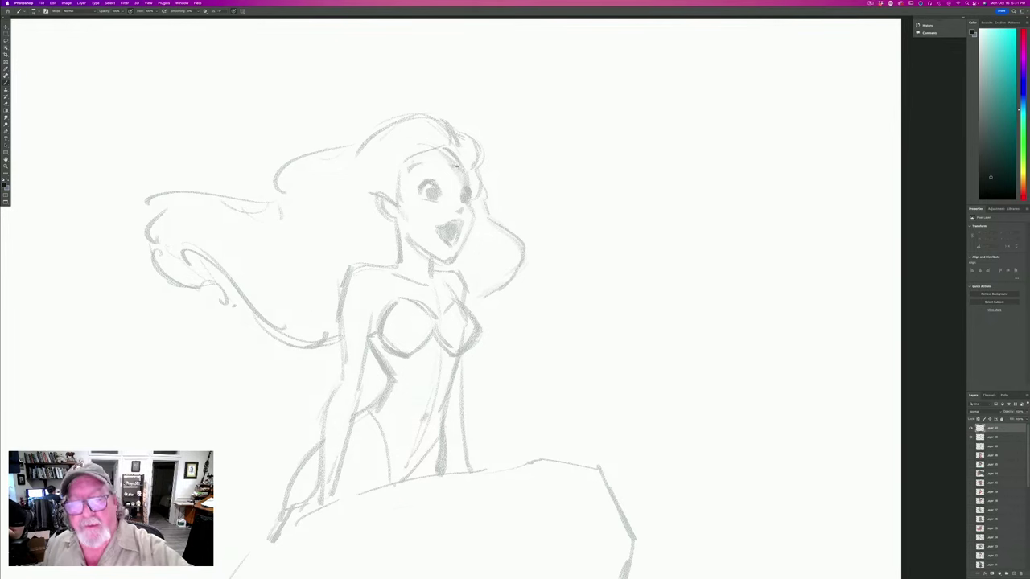
Ink the nose, the dark open mouth, and the cheek and jaw contour over the faded sketch.
{"action": "left_click_drag", "start_coordinate": [459, 205], "coordinate": [457, 214]}
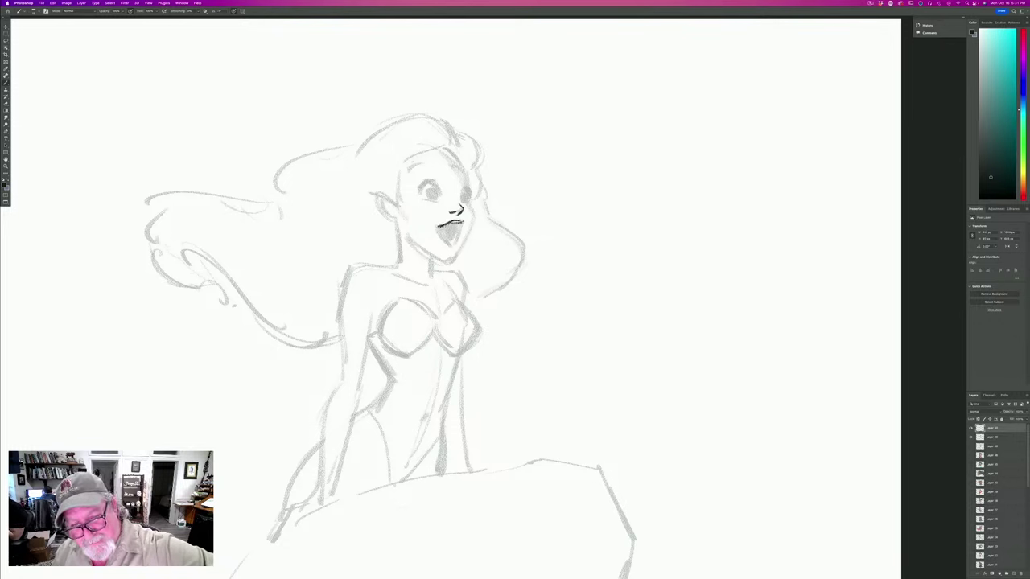
{"action": "mouse_move", "coordinate": [459, 230]}
{"action": "left_mouse_down"}
{"action": "mouse_move", "coordinate": [453, 243]}
{"action": "mouse_move", "coordinate": [440, 230]}
{"action": "left_mouse_up"}
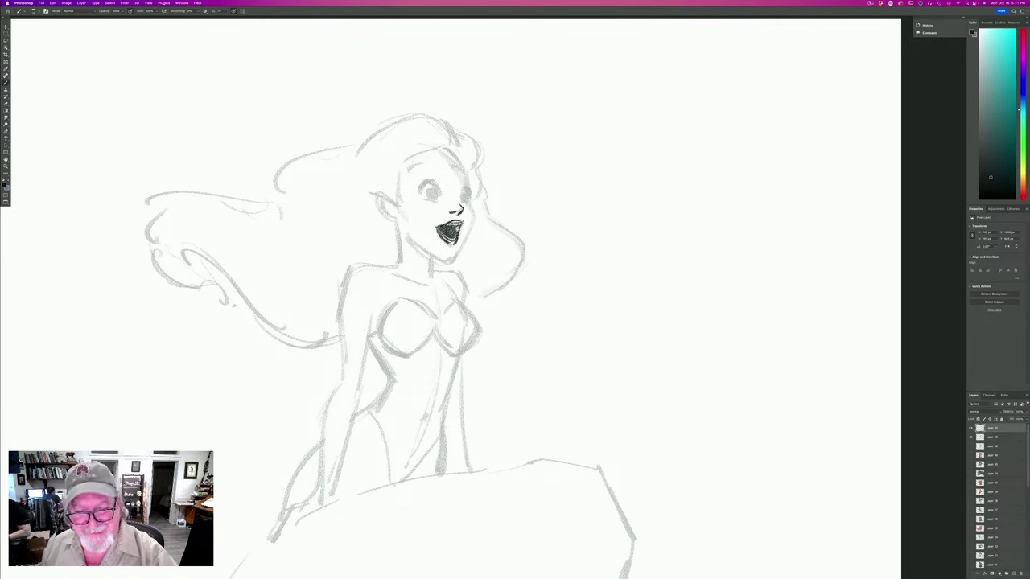
{"action": "mouse_move", "coordinate": [470, 204]}
{"action": "left_mouse_down"}
{"action": "mouse_move", "coordinate": [473, 233]}
{"action": "mouse_move", "coordinate": [445, 262]}
{"action": "left_mouse_up"}
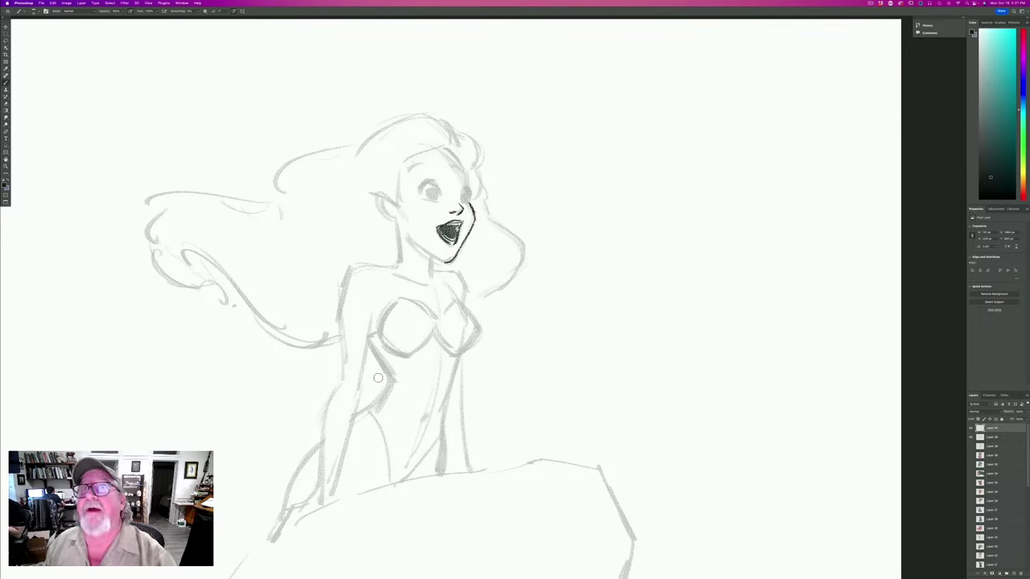
{"action": "mouse_move", "coordinate": [414, 243]}
{"action": "left_mouse_down"}
{"action": "mouse_move", "coordinate": [449, 264]}
{"action": "mouse_move", "coordinate": [422, 252]}
{"action": "left_mouse_up"}
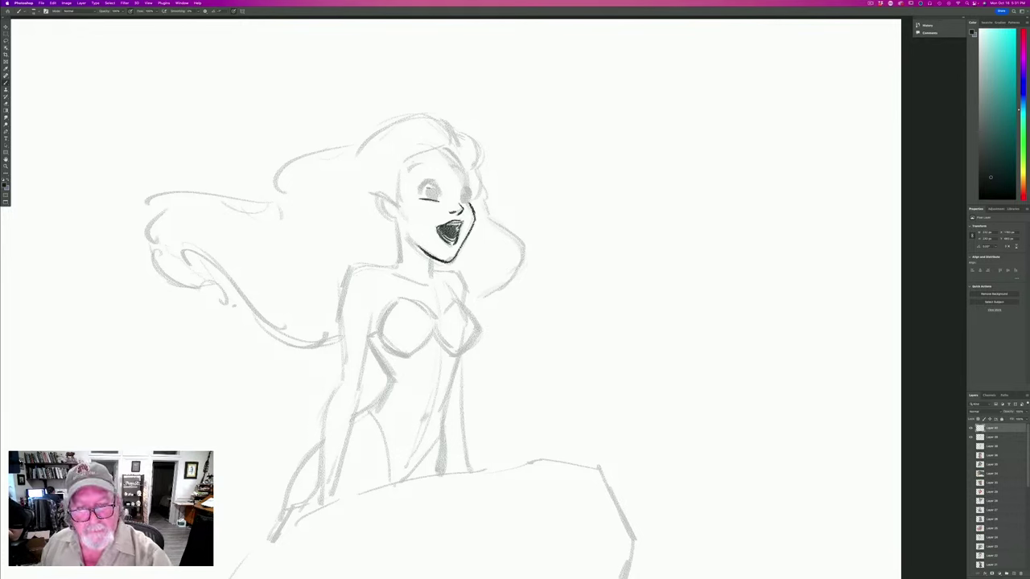
Ink both wide eyes with dark pupils and upper lashes, and add the eyebrows and far forehead line.
{"action": "left_click_drag", "start_coordinate": [439, 188], "coordinate": [441, 200]}
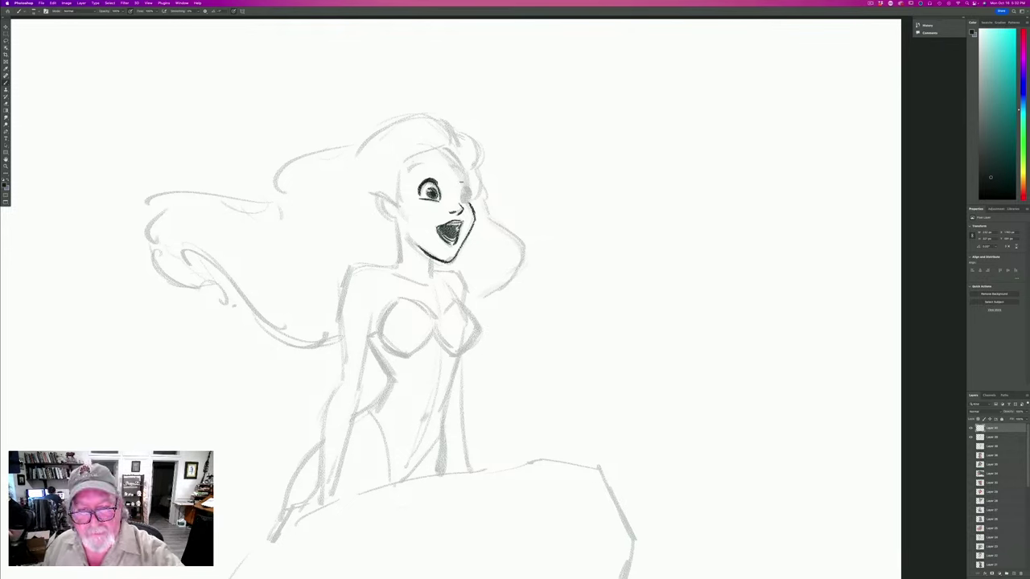
{"action": "mouse_move", "coordinate": [459, 191]}
{"action": "left_mouse_down"}
{"action": "mouse_move", "coordinate": [460, 201]}
{"action": "mouse_move", "coordinate": [469, 190]}
{"action": "left_mouse_up"}
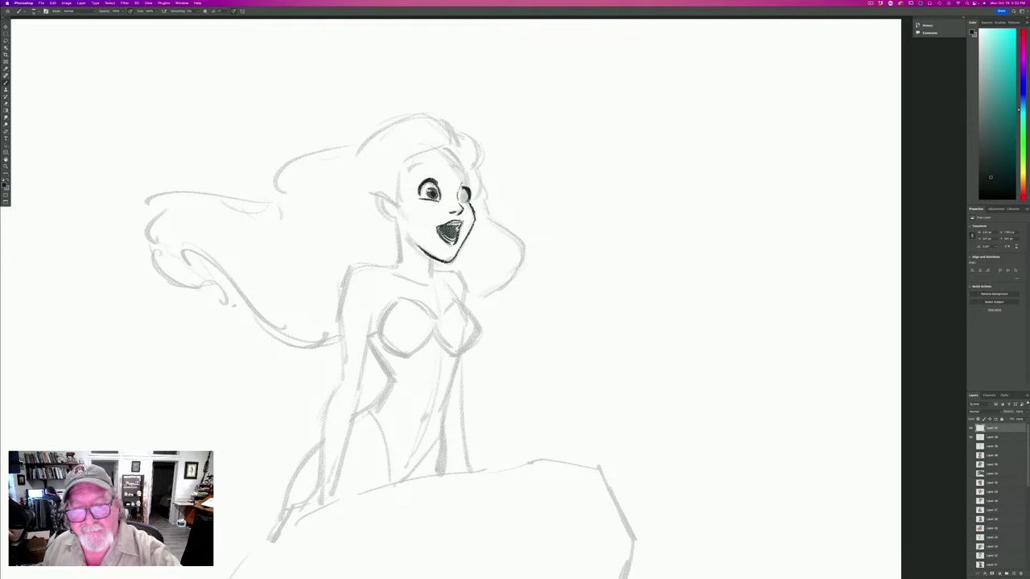
{"action": "left_click_drag", "start_coordinate": [465, 185], "coordinate": [469, 197]}
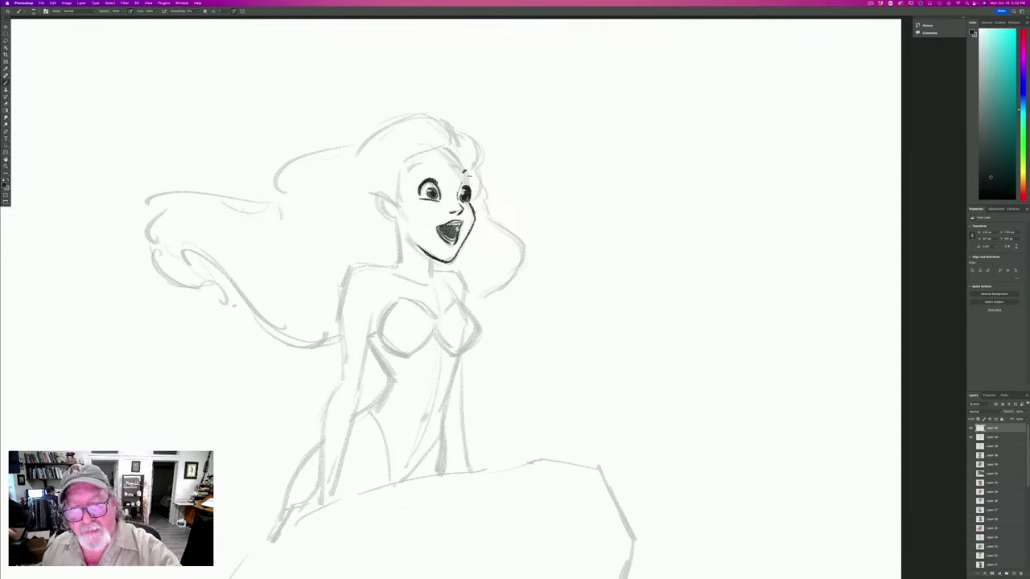
{"action": "mouse_move", "coordinate": [465, 171]}
{"action": "left_mouse_down"}
{"action": "mouse_move", "coordinate": [470, 183]}
{"action": "mouse_move", "coordinate": [463, 159]}
{"action": "mouse_move", "coordinate": [415, 164]}
{"action": "mouse_move", "coordinate": [408, 177]}
{"action": "left_mouse_up"}
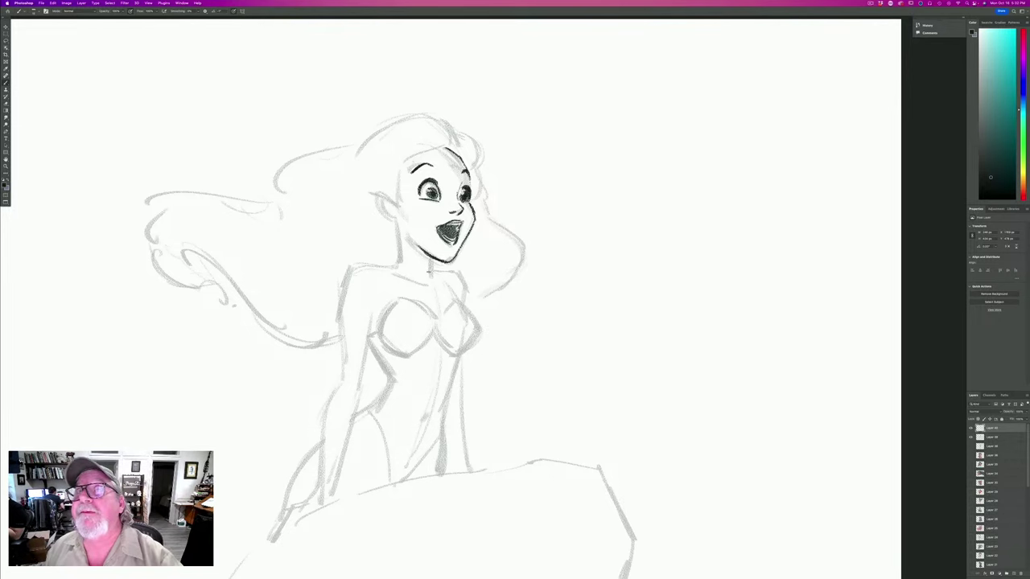
Ink the neck lines and near ear, and draw the hairline across the forehead and down the temple.
{"action": "left_click_drag", "start_coordinate": [431, 258], "coordinate": [430, 282]}
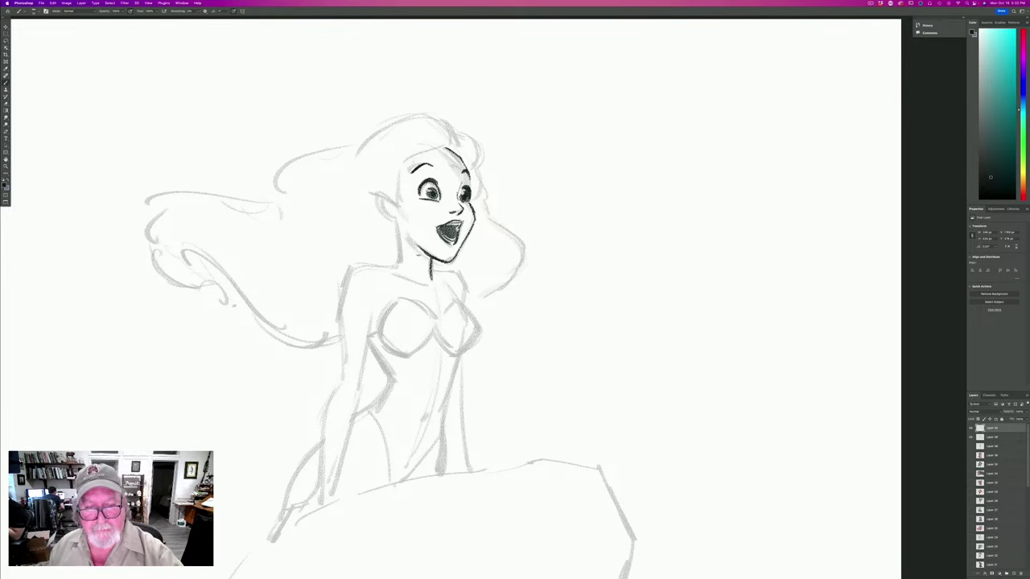
{"action": "left_click_drag", "start_coordinate": [396, 219], "coordinate": [400, 260]}
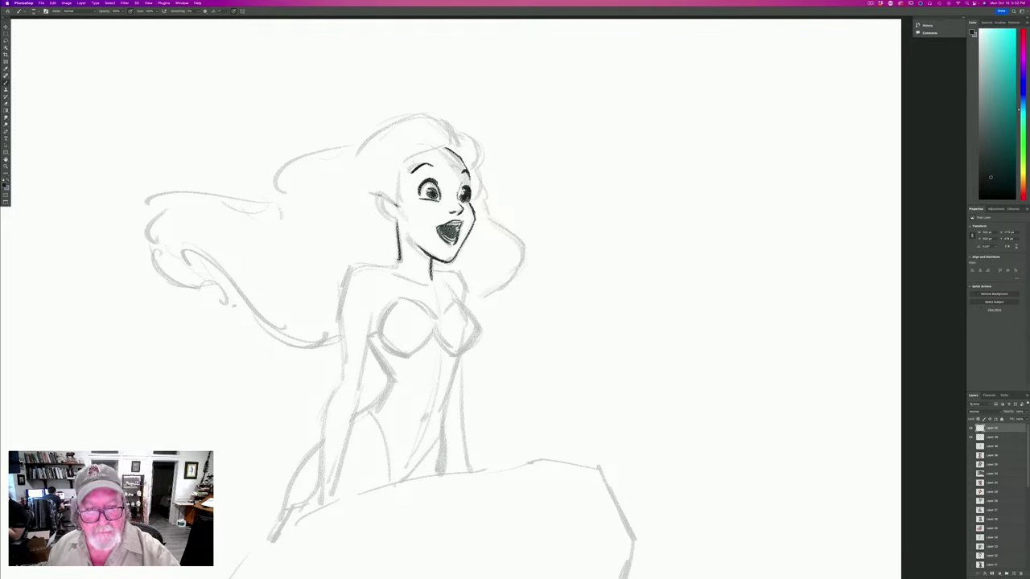
{"action": "mouse_move", "coordinate": [391, 194]}
{"action": "left_mouse_down"}
{"action": "mouse_move", "coordinate": [382, 208]}
{"action": "mouse_move", "coordinate": [401, 222]}
{"action": "left_mouse_up"}
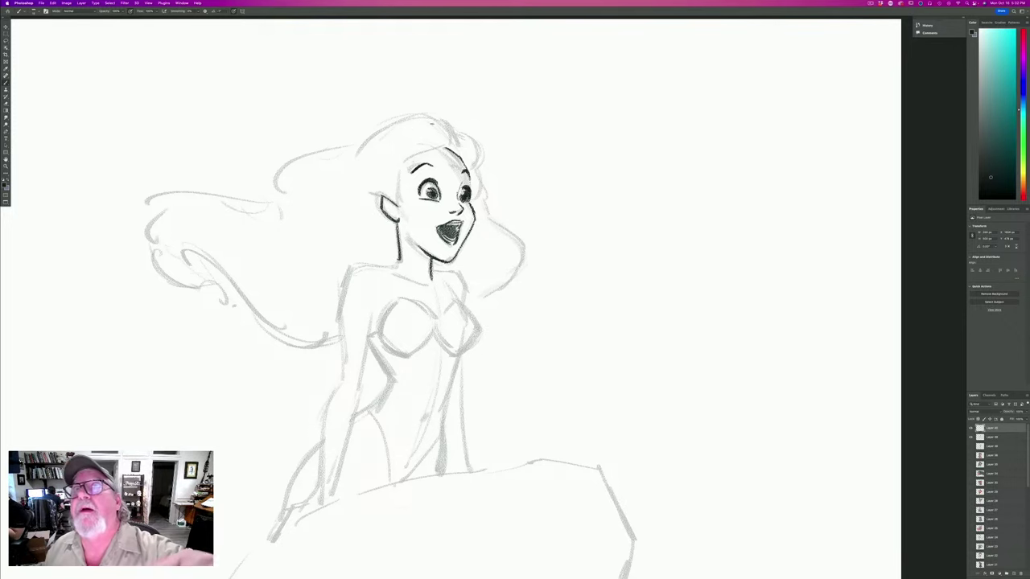
{"action": "mouse_move", "coordinate": [447, 147]}
{"action": "left_mouse_down"}
{"action": "mouse_move", "coordinate": [407, 148]}
{"action": "mouse_move", "coordinate": [414, 157]}
{"action": "mouse_move", "coordinate": [396, 162]}
{"action": "left_mouse_up"}
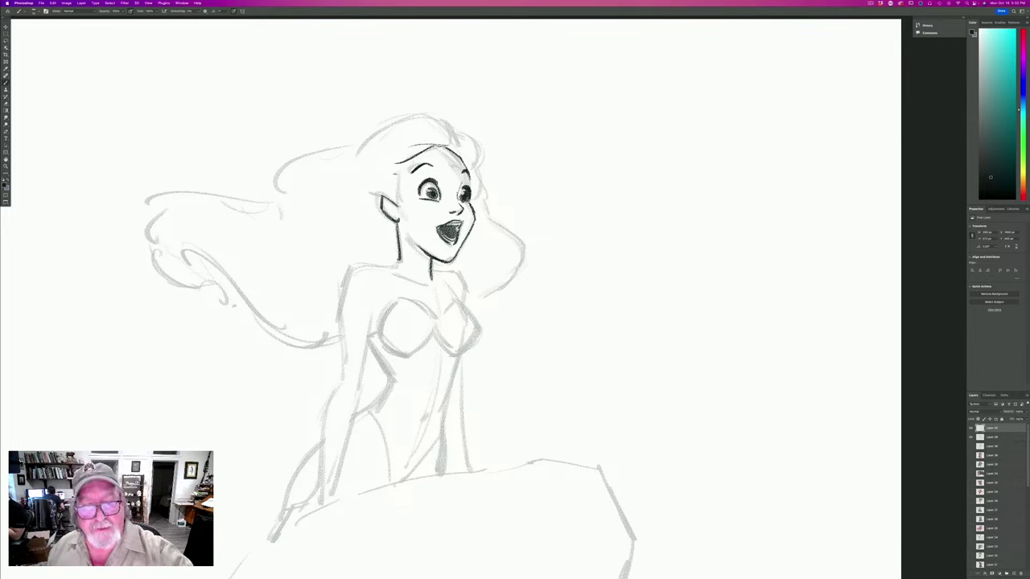
{"action": "mouse_move", "coordinate": [400, 164]}
{"action": "left_mouse_down"}
{"action": "mouse_move", "coordinate": [339, 224]}
{"action": "mouse_move", "coordinate": [402, 210]}
{"action": "left_mouse_up"}
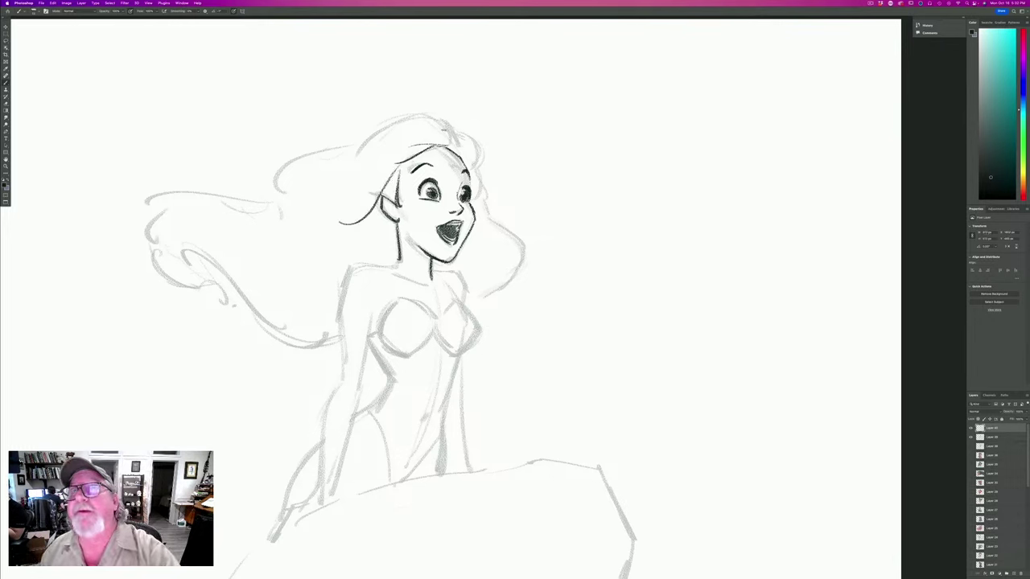
Ink the front lock and far-side hair down to the chest, and outline the crown and upper wave behind the head.
{"action": "mouse_move", "coordinate": [451, 131]}
{"action": "left_mouse_down"}
{"action": "mouse_move", "coordinate": [456, 147]}
{"action": "mouse_move", "coordinate": [480, 154]}
{"action": "mouse_move", "coordinate": [473, 182]}
{"action": "mouse_move", "coordinate": [483, 178]}
{"action": "mouse_move", "coordinate": [487, 211]}
{"action": "left_mouse_up"}
{"action": "mouse_move", "coordinate": [485, 207]}
{"action": "left_mouse_down"}
{"action": "mouse_move", "coordinate": [523, 270]}
{"action": "mouse_move", "coordinate": [474, 302]}
{"action": "left_mouse_up"}
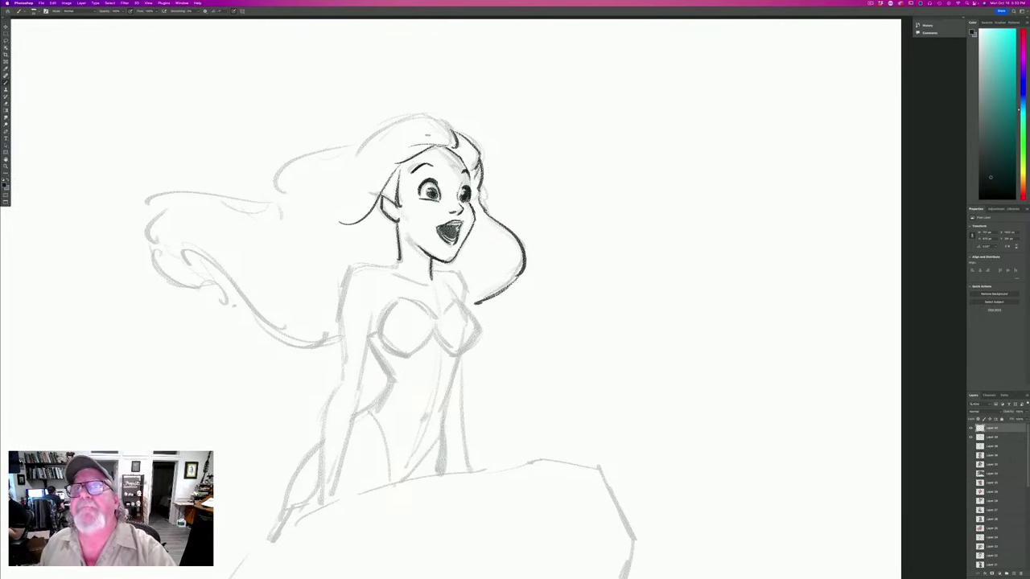
{"action": "mouse_move", "coordinate": [407, 121]}
{"action": "left_mouse_down"}
{"action": "mouse_move", "coordinate": [453, 137]}
{"action": "mouse_move", "coordinate": [451, 127]}
{"action": "mouse_move", "coordinate": [310, 172]}
{"action": "left_mouse_up"}
{"action": "left_click_drag", "start_coordinate": [356, 145], "coordinate": [260, 203]}
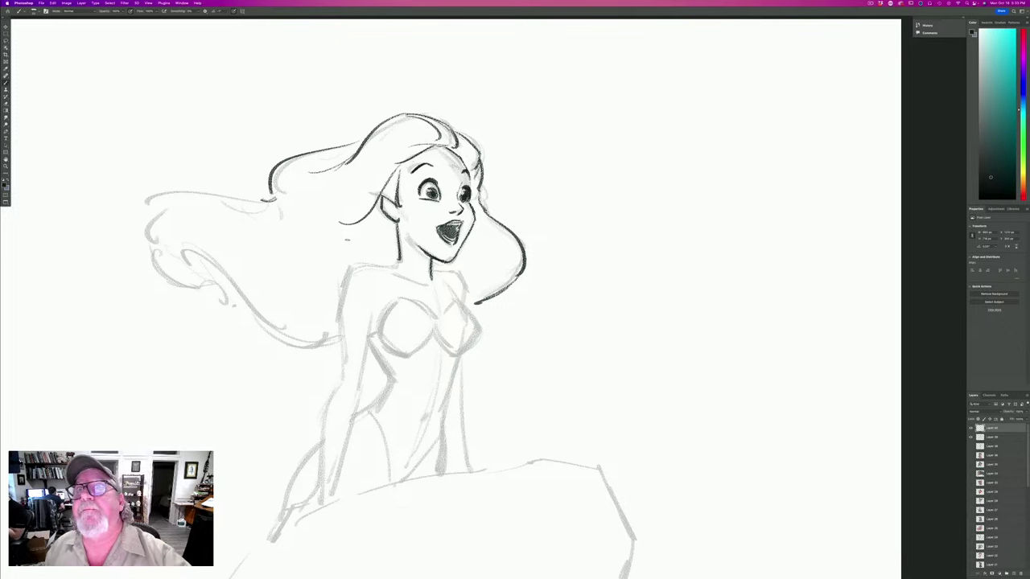
Ink the inner hair strands beside the neck and the near shoulder and arm down to the hand on the rock.
{"action": "mouse_move", "coordinate": [354, 193]}
{"action": "left_mouse_down"}
{"action": "mouse_move", "coordinate": [316, 219]}
{"action": "mouse_move", "coordinate": [368, 264]}
{"action": "mouse_move", "coordinate": [395, 266]}
{"action": "mouse_move", "coordinate": [348, 273]}
{"action": "mouse_move", "coordinate": [339, 379]}
{"action": "left_mouse_up"}
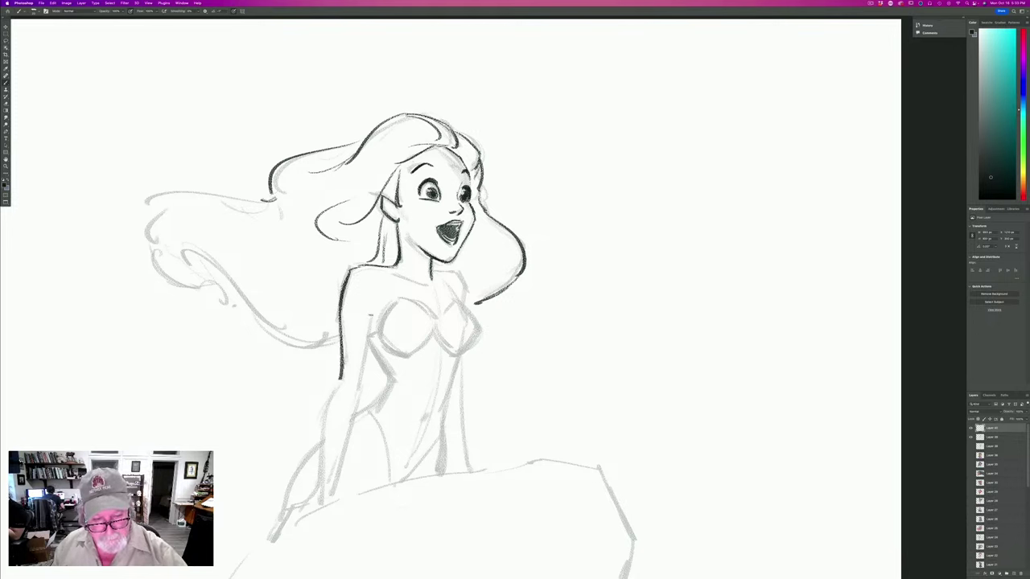
{"action": "left_click_drag", "start_coordinate": [372, 312], "coordinate": [334, 492]}
{"action": "mouse_move", "coordinate": [341, 380]}
{"action": "left_mouse_down"}
{"action": "mouse_move", "coordinate": [325, 417]}
{"action": "mouse_move", "coordinate": [320, 493]}
{"action": "mouse_move", "coordinate": [294, 502]}
{"action": "mouse_move", "coordinate": [287, 520]}
{"action": "left_mouse_up"}
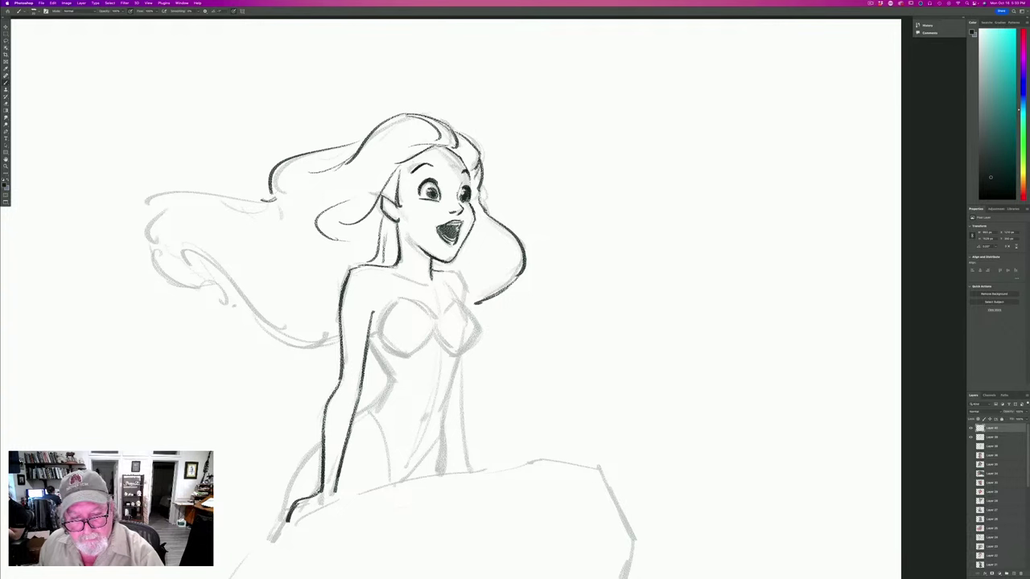
Ink the far shoulder and the two ribbed shell cups, and trace the contours on both sides of the waist.
{"action": "left_click_drag", "start_coordinate": [449, 272], "coordinate": [471, 317]}
{"action": "mouse_move", "coordinate": [470, 316]}
{"action": "left_mouse_down"}
{"action": "mouse_move", "coordinate": [480, 327]}
{"action": "mouse_move", "coordinate": [454, 355]}
{"action": "mouse_move", "coordinate": [448, 312]}
{"action": "mouse_move", "coordinate": [437, 320]}
{"action": "mouse_move", "coordinate": [453, 354]}
{"action": "left_mouse_up"}
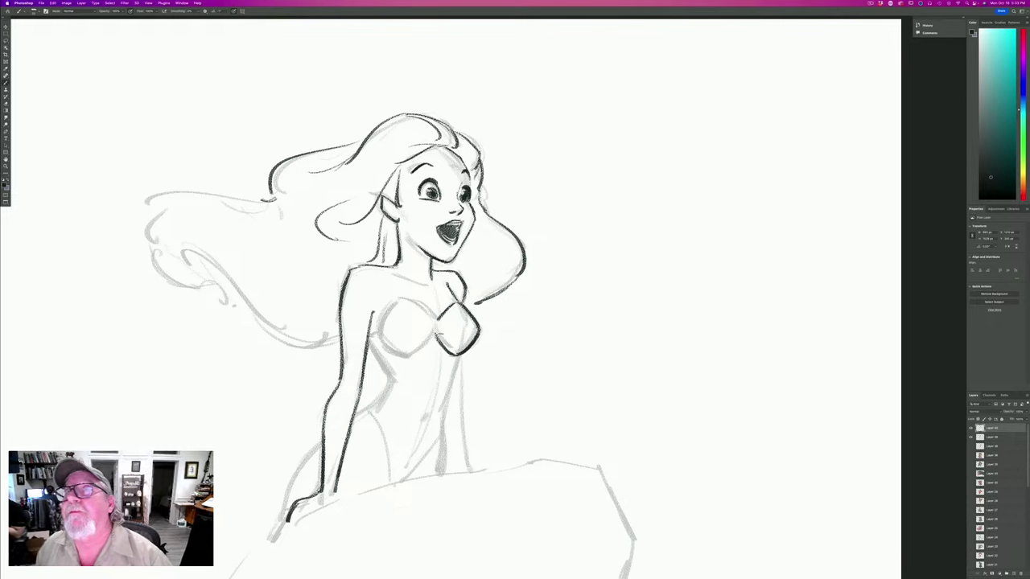
{"action": "left_click_drag", "start_coordinate": [441, 310], "coordinate": [467, 325]}
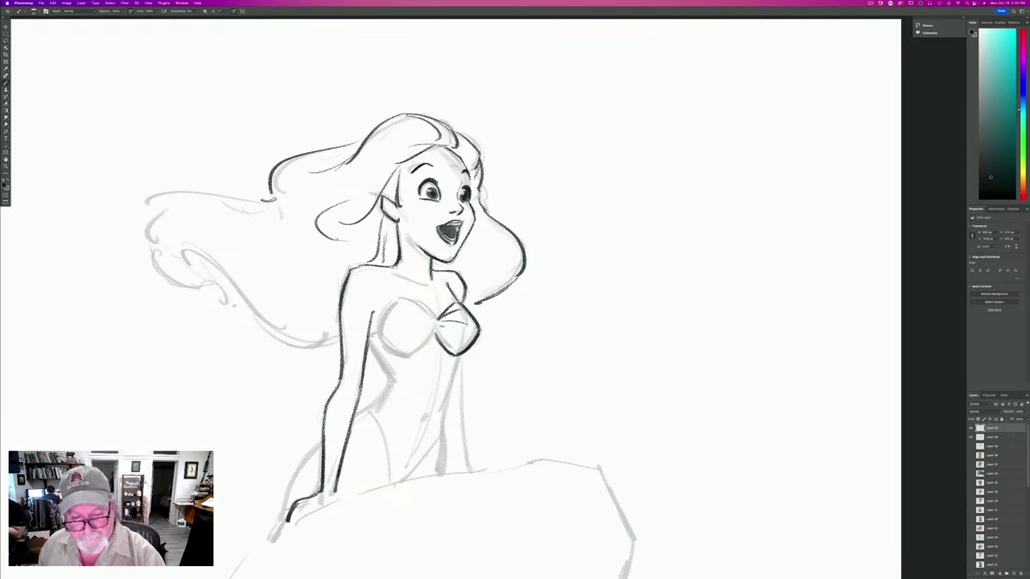
{"action": "mouse_move", "coordinate": [399, 299]}
{"action": "left_mouse_down"}
{"action": "mouse_move", "coordinate": [435, 318]}
{"action": "mouse_move", "coordinate": [390, 308]}
{"action": "mouse_move", "coordinate": [379, 334]}
{"action": "mouse_move", "coordinate": [396, 355]}
{"action": "left_mouse_up"}
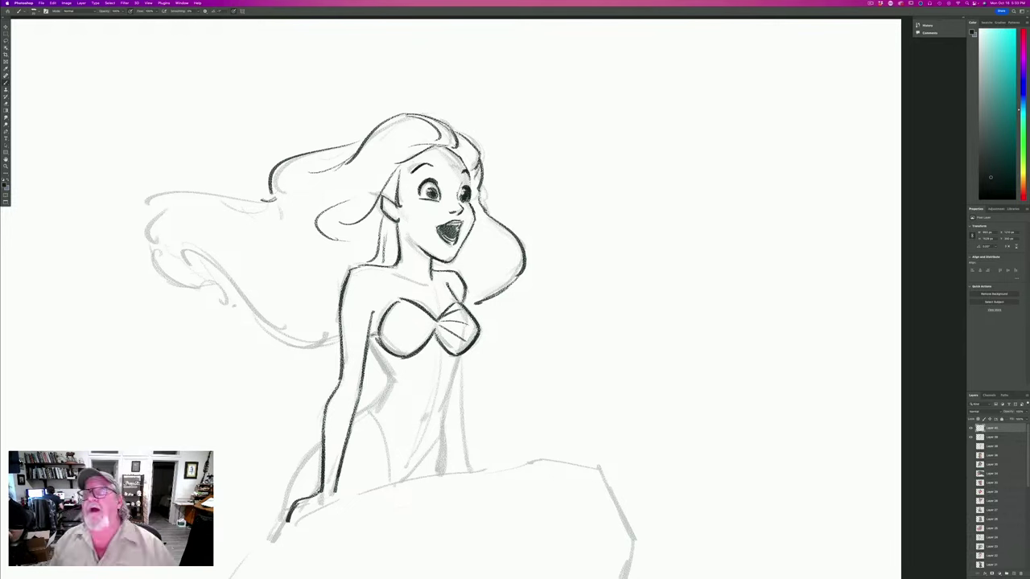
{"action": "mouse_move", "coordinate": [395, 308]}
{"action": "left_mouse_down"}
{"action": "mouse_move", "coordinate": [431, 320]}
{"action": "mouse_move", "coordinate": [382, 338]}
{"action": "mouse_move", "coordinate": [388, 348]}
{"action": "left_mouse_up"}
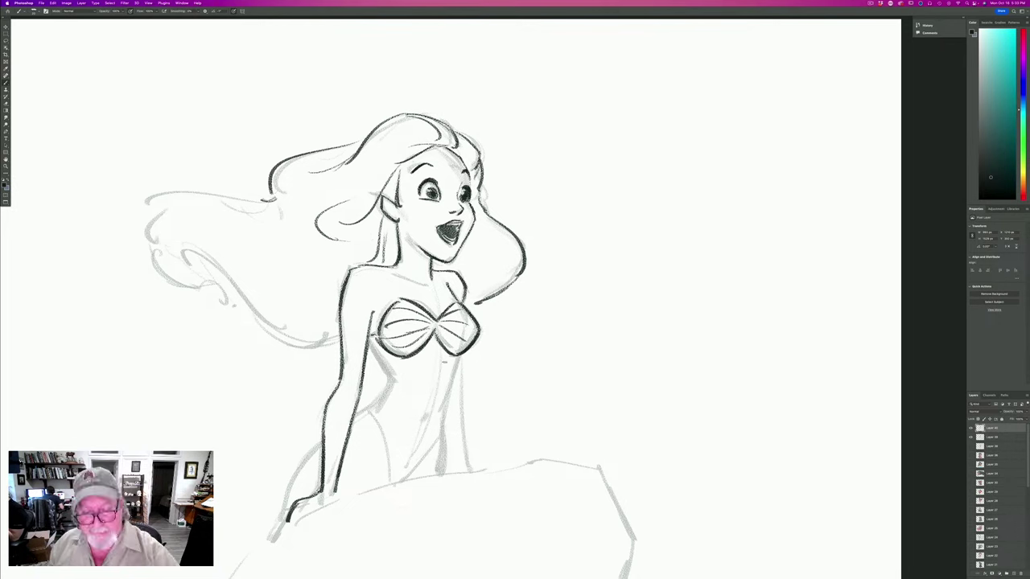
{"action": "mouse_move", "coordinate": [462, 352]}
{"action": "left_mouse_down"}
{"action": "mouse_move", "coordinate": [441, 403]}
{"action": "mouse_move", "coordinate": [440, 473]}
{"action": "left_mouse_up"}
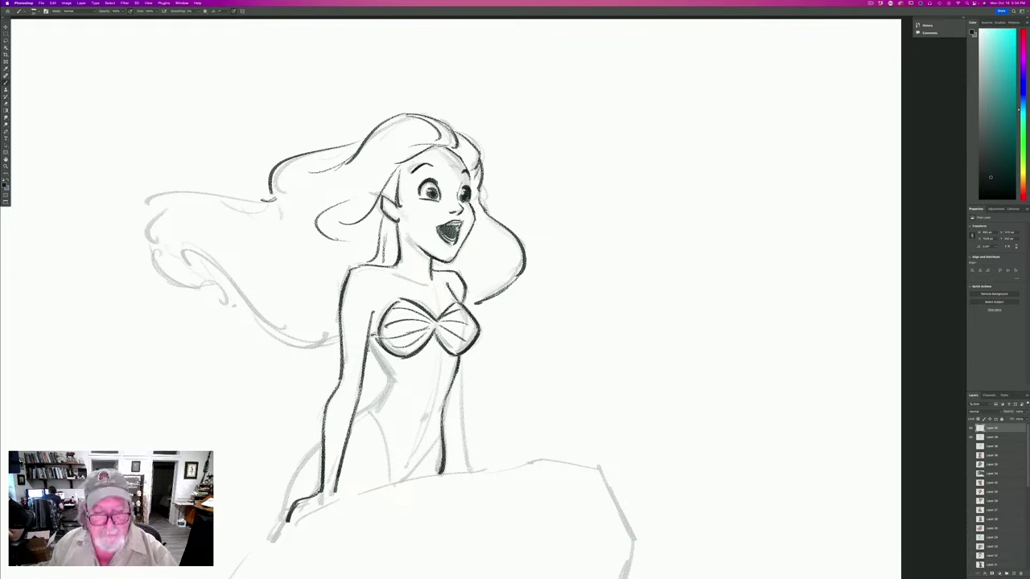
{"action": "mouse_move", "coordinate": [368, 343]}
{"action": "left_mouse_down"}
{"action": "mouse_move", "coordinate": [390, 385]}
{"action": "mouse_move", "coordinate": [353, 417]}
{"action": "left_mouse_up"}
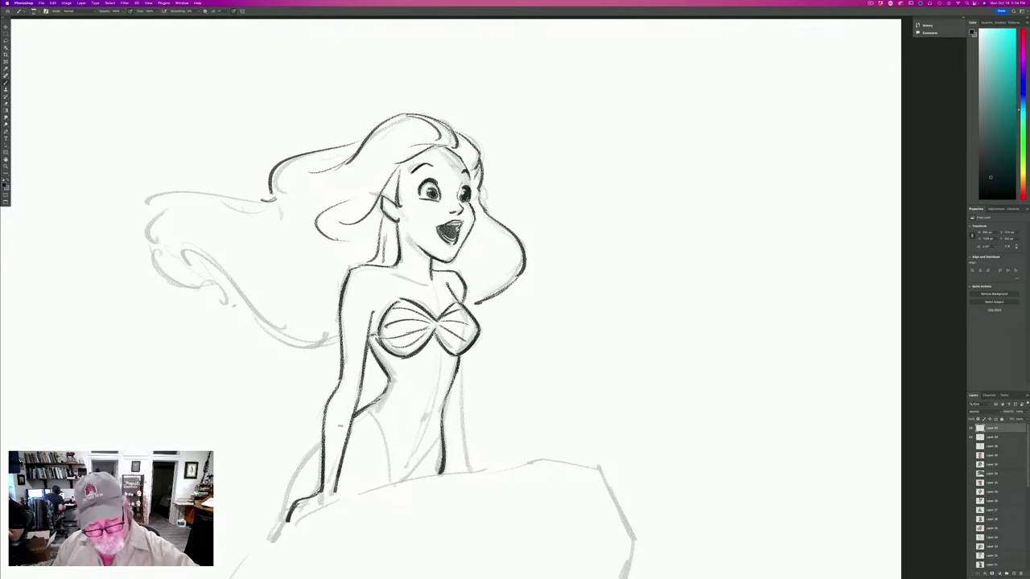
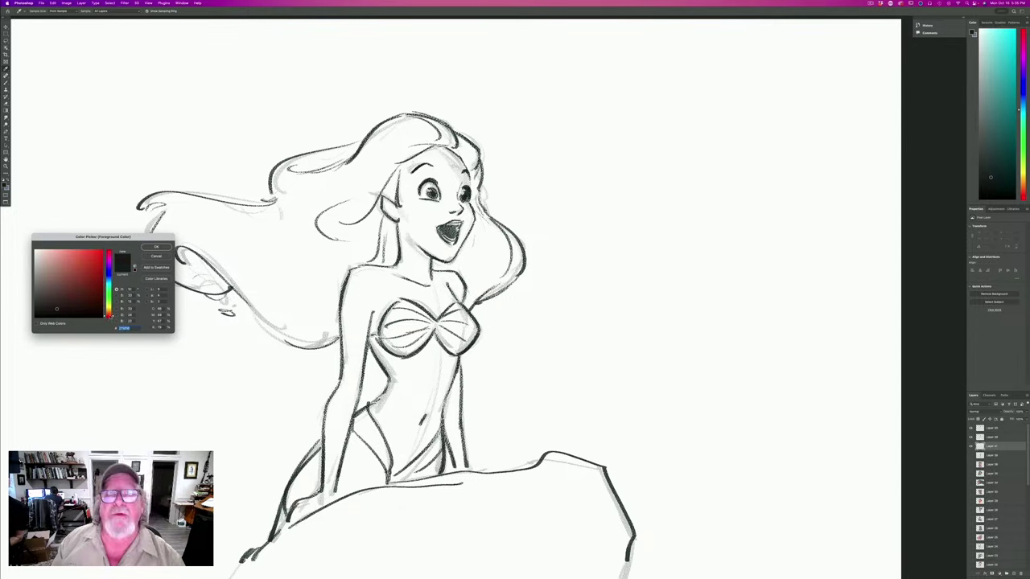
Choose a bright red foreground colour and paint the whole mass of hair with it on the layer beneath the line art.
{"action": "left_click", "coordinate": [91, 255]}
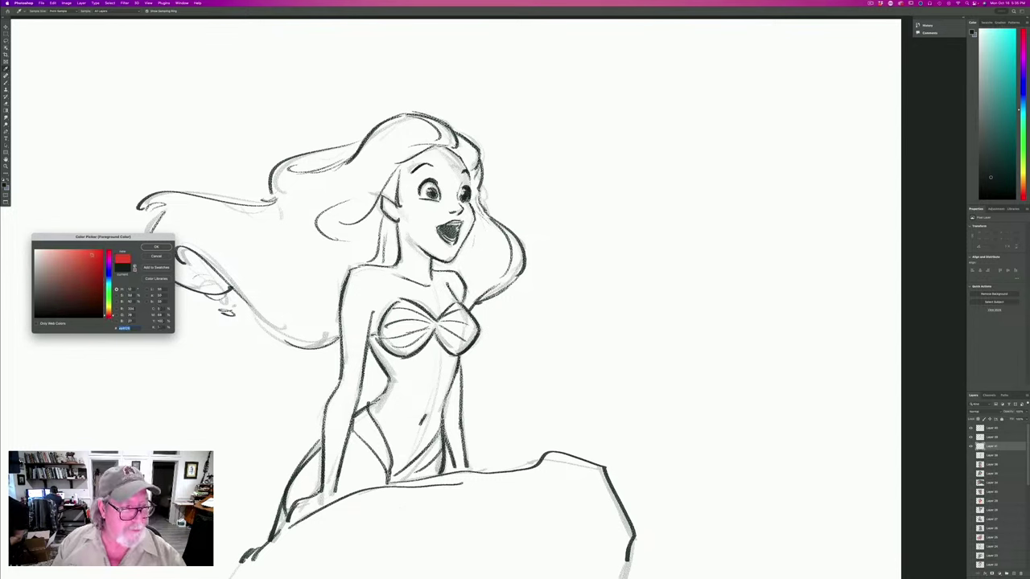
{"action": "key", "text": "Return"}
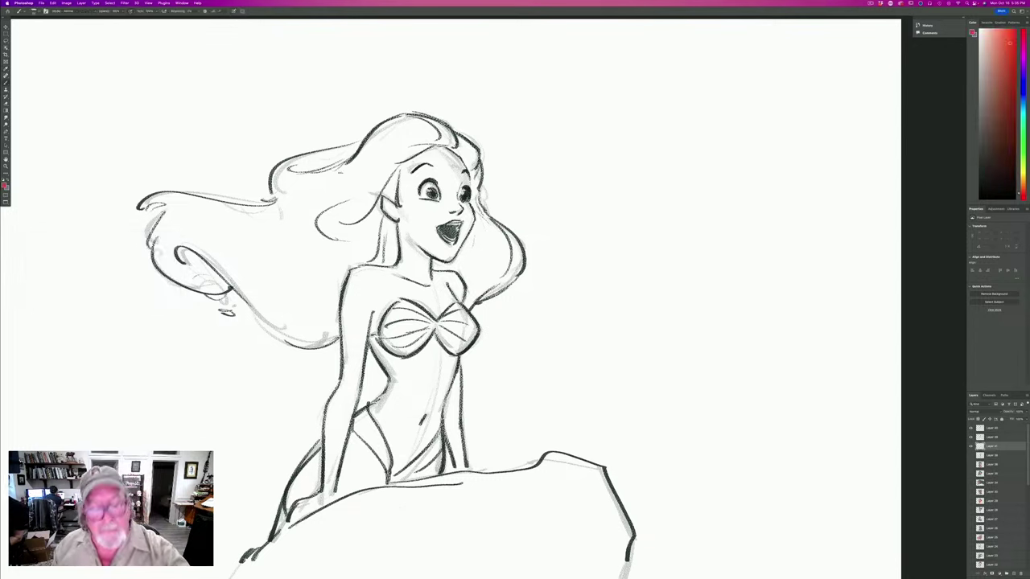
{"action": "mouse_move", "coordinate": [474, 183]}
{"action": "left_mouse_down"}
{"action": "mouse_move", "coordinate": [489, 229]}
{"action": "mouse_move", "coordinate": [508, 243]}
{"action": "mouse_move", "coordinate": [509, 278]}
{"action": "mouse_move", "coordinate": [493, 278]}
{"action": "mouse_move", "coordinate": [474, 241]}
{"action": "mouse_move", "coordinate": [466, 257]}
{"action": "mouse_move", "coordinate": [435, 259]}
{"action": "mouse_move", "coordinate": [467, 267]}
{"action": "mouse_move", "coordinate": [475, 302]}
{"action": "left_mouse_up"}
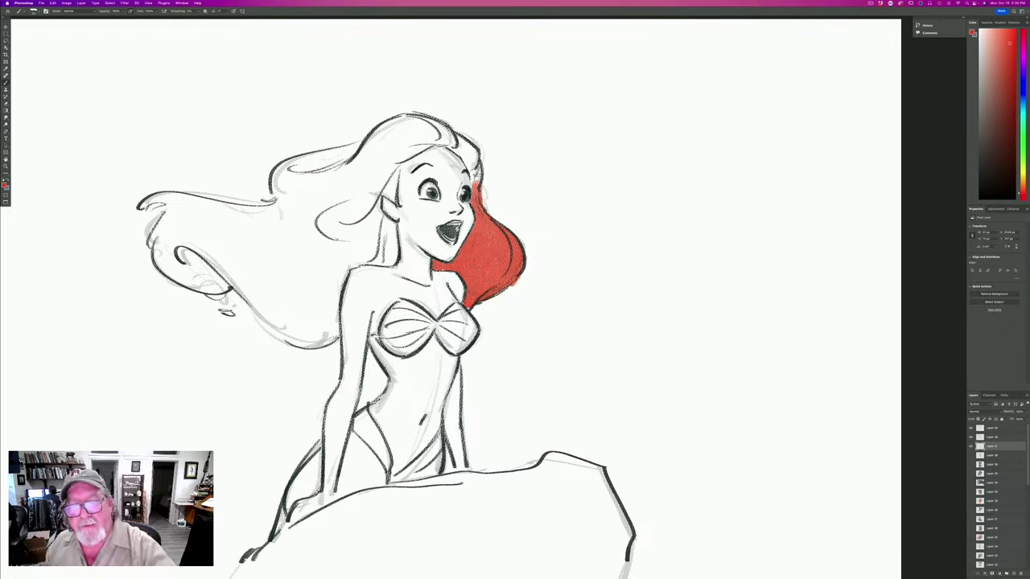
{"action": "mouse_move", "coordinate": [478, 190]}
{"action": "left_mouse_down"}
{"action": "mouse_move", "coordinate": [459, 143]}
{"action": "mouse_move", "coordinate": [409, 117]}
{"action": "mouse_move", "coordinate": [384, 144]}
{"action": "mouse_move", "coordinate": [394, 198]}
{"action": "mouse_move", "coordinate": [379, 193]}
{"action": "mouse_move", "coordinate": [372, 133]}
{"action": "mouse_move", "coordinate": [351, 177]}
{"action": "mouse_move", "coordinate": [354, 197]}
{"action": "mouse_move", "coordinate": [370, 239]}
{"action": "mouse_move", "coordinate": [394, 256]}
{"action": "mouse_move", "coordinate": [378, 256]}
{"action": "mouse_move", "coordinate": [354, 225]}
{"action": "mouse_move", "coordinate": [350, 253]}
{"action": "mouse_move", "coordinate": [386, 264]}
{"action": "mouse_move", "coordinate": [354, 266]}
{"action": "mouse_move", "coordinate": [332, 297]}
{"action": "mouse_move", "coordinate": [329, 338]}
{"action": "mouse_move", "coordinate": [278, 326]}
{"action": "mouse_move", "coordinate": [181, 251]}
{"action": "mouse_move", "coordinate": [175, 278]}
{"action": "mouse_move", "coordinate": [161, 250]}
{"action": "mouse_move", "coordinate": [171, 197]}
{"action": "mouse_move", "coordinate": [193, 242]}
{"action": "mouse_move", "coordinate": [209, 233]}
{"action": "mouse_move", "coordinate": [231, 243]}
{"action": "mouse_move", "coordinate": [245, 273]}
{"action": "mouse_move", "coordinate": [255, 249]}
{"action": "mouse_move", "coordinate": [259, 285]}
{"action": "mouse_move", "coordinate": [302, 266]}
{"action": "left_mouse_up"}
{"action": "mouse_move", "coordinate": [309, 217]}
{"action": "left_mouse_down"}
{"action": "mouse_move", "coordinate": [328, 299]}
{"action": "mouse_move", "coordinate": [265, 303]}
{"action": "mouse_move", "coordinate": [235, 280]}
{"action": "left_mouse_up"}
{"action": "left_click_drag", "start_coordinate": [291, 302], "coordinate": [314, 310]}
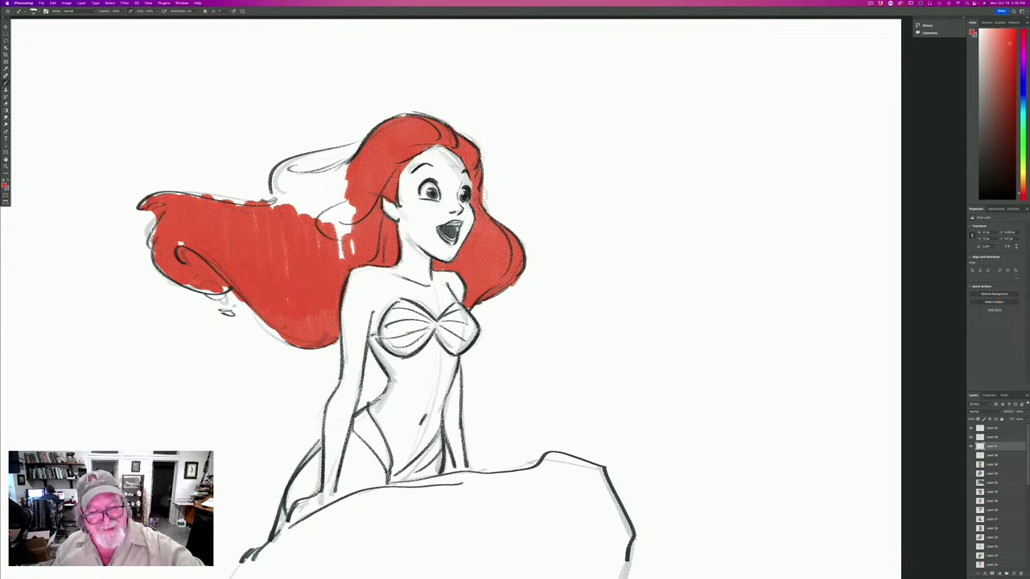
{"action": "mouse_move", "coordinate": [342, 257]}
{"action": "left_mouse_down"}
{"action": "mouse_move", "coordinate": [352, 211]}
{"action": "mouse_move", "coordinate": [286, 187]}
{"action": "mouse_move", "coordinate": [282, 170]}
{"action": "mouse_move", "coordinate": [354, 148]}
{"action": "mouse_move", "coordinate": [325, 158]}
{"action": "mouse_move", "coordinate": [320, 182]}
{"action": "mouse_move", "coordinate": [334, 198]}
{"action": "left_mouse_up"}
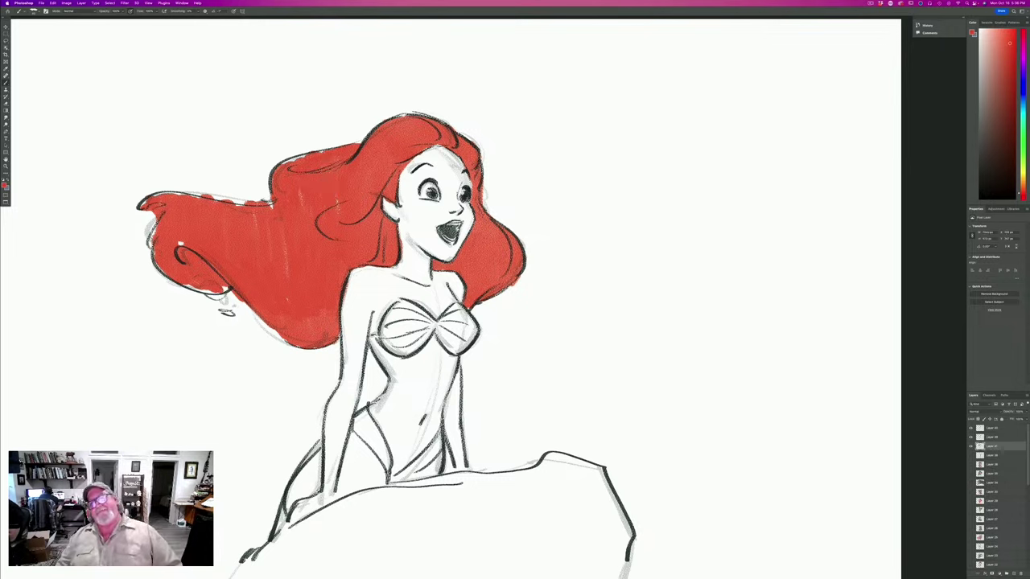
Choose a peach skin tone and paint the mermaid's face, neck, shoulders, both arms and bare midriff with it.
{"action": "left_click", "coordinate": [5, 185]}
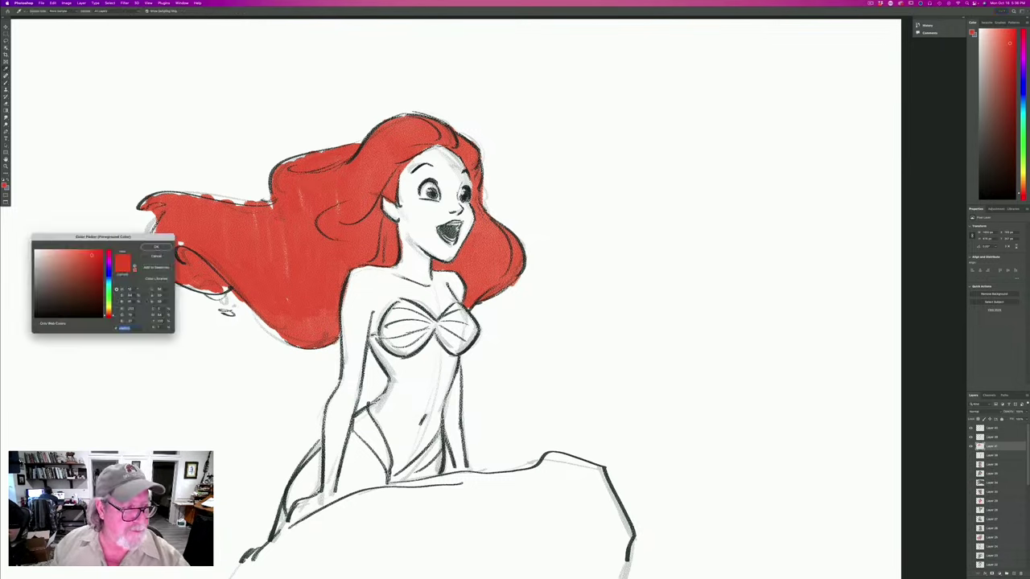
{"action": "left_click", "coordinate": [109, 313]}
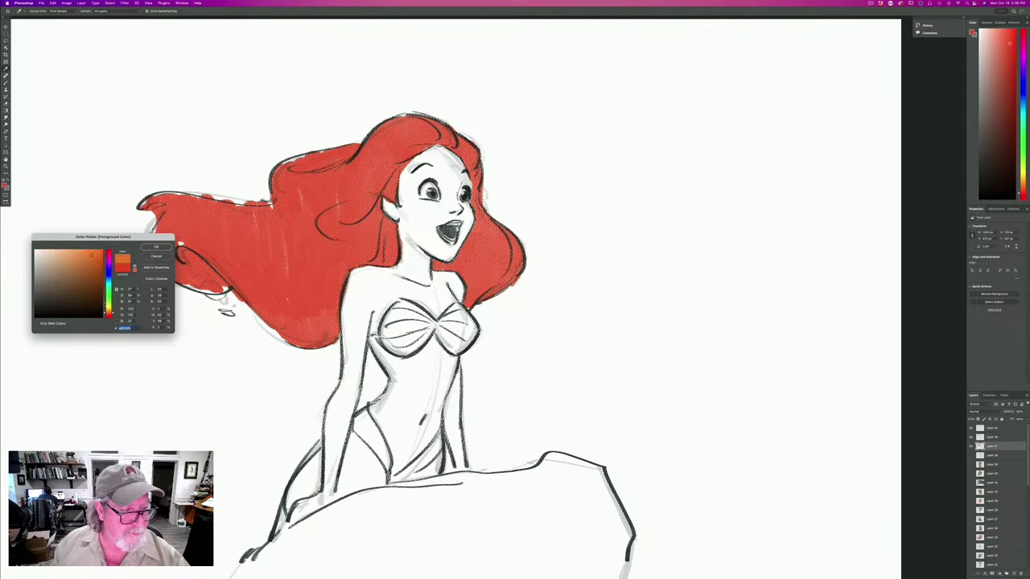
{"action": "left_click", "coordinate": [60, 252]}
{"action": "left_click", "coordinate": [156, 247]}
{"action": "mouse_move", "coordinate": [451, 164]}
{"action": "left_mouse_down"}
{"action": "mouse_move", "coordinate": [453, 196]}
{"action": "mouse_move", "coordinate": [467, 179]}
{"action": "mouse_move", "coordinate": [434, 146]}
{"action": "mouse_move", "coordinate": [409, 173]}
{"action": "mouse_move", "coordinate": [419, 202]}
{"action": "mouse_move", "coordinate": [457, 209]}
{"action": "mouse_move", "coordinate": [461, 238]}
{"action": "mouse_move", "coordinate": [452, 254]}
{"action": "mouse_move", "coordinate": [433, 256]}
{"action": "mouse_move", "coordinate": [405, 219]}
{"action": "mouse_move", "coordinate": [414, 242]}
{"action": "left_mouse_up"}
{"action": "mouse_move", "coordinate": [386, 201]}
{"action": "left_mouse_down"}
{"action": "mouse_move", "coordinate": [417, 224]}
{"action": "mouse_move", "coordinate": [458, 220]}
{"action": "mouse_move", "coordinate": [418, 274]}
{"action": "mouse_move", "coordinate": [459, 299]}
{"action": "mouse_move", "coordinate": [452, 317]}
{"action": "left_mouse_up"}
{"action": "mouse_move", "coordinate": [426, 269]}
{"action": "left_mouse_down"}
{"action": "mouse_move", "coordinate": [361, 312]}
{"action": "mouse_move", "coordinate": [350, 273]}
{"action": "mouse_move", "coordinate": [354, 325]}
{"action": "mouse_move", "coordinate": [344, 333]}
{"action": "mouse_move", "coordinate": [357, 387]}
{"action": "mouse_move", "coordinate": [346, 423]}
{"action": "mouse_move", "coordinate": [336, 402]}
{"action": "mouse_move", "coordinate": [317, 503]}
{"action": "left_mouse_up"}
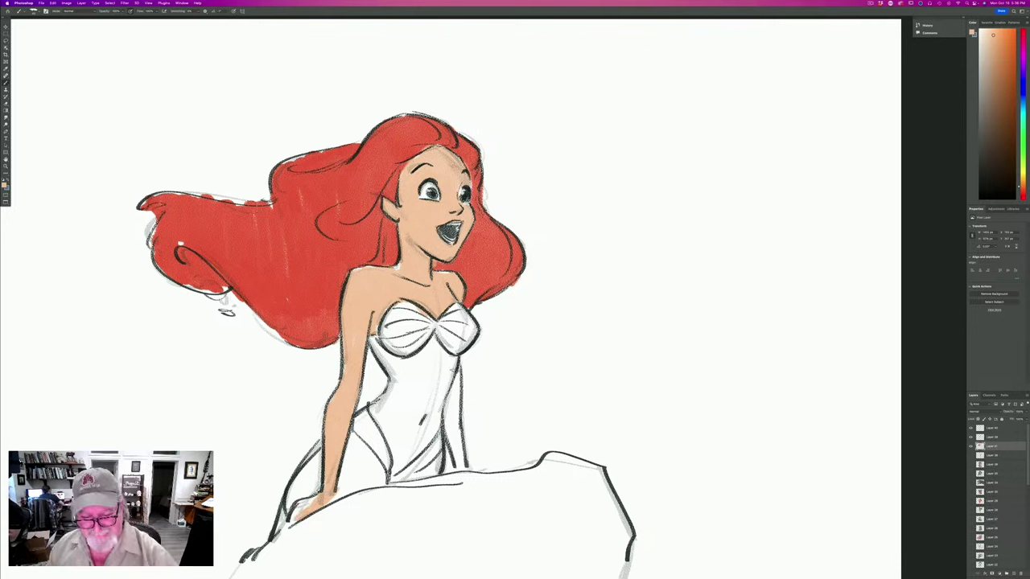
{"action": "left_click_drag", "start_coordinate": [455, 364], "coordinate": [450, 422]}
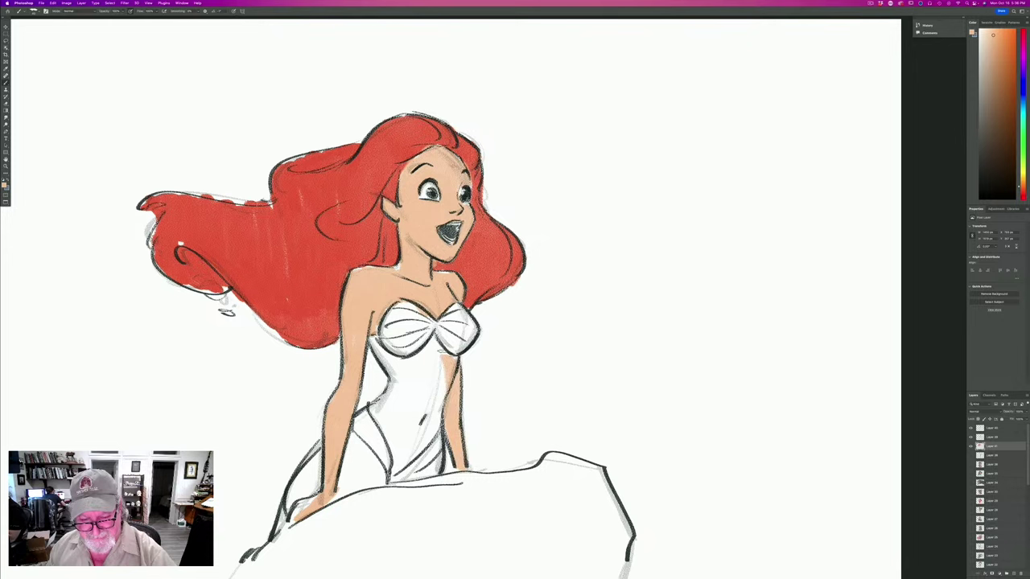
{"action": "mouse_move", "coordinate": [449, 338]}
{"action": "left_mouse_down"}
{"action": "mouse_move", "coordinate": [418, 367]}
{"action": "mouse_move", "coordinate": [435, 402]}
{"action": "mouse_move", "coordinate": [431, 424]}
{"action": "mouse_move", "coordinate": [398, 451]}
{"action": "mouse_move", "coordinate": [401, 408]}
{"action": "left_mouse_up"}
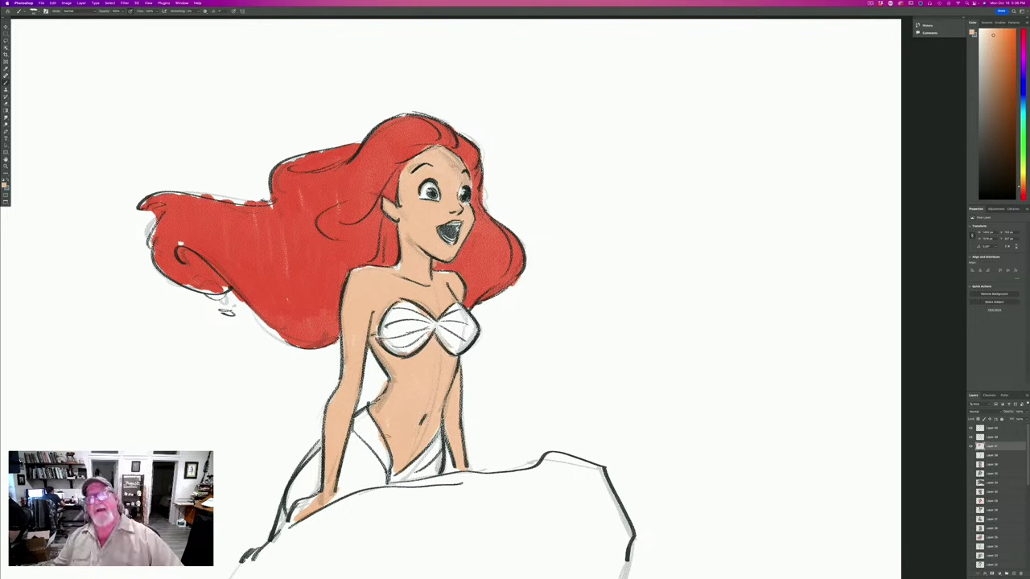
Choose a light purple foreground colour and paint both shell cups with it.
{"action": "left_click", "coordinate": [5, 184]}
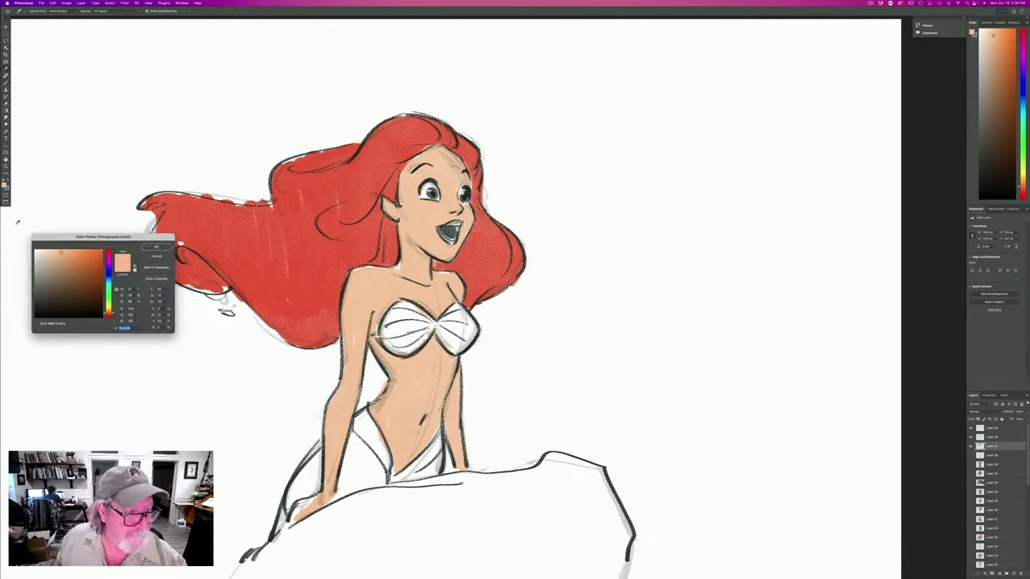
{"action": "left_click", "coordinate": [109, 265]}
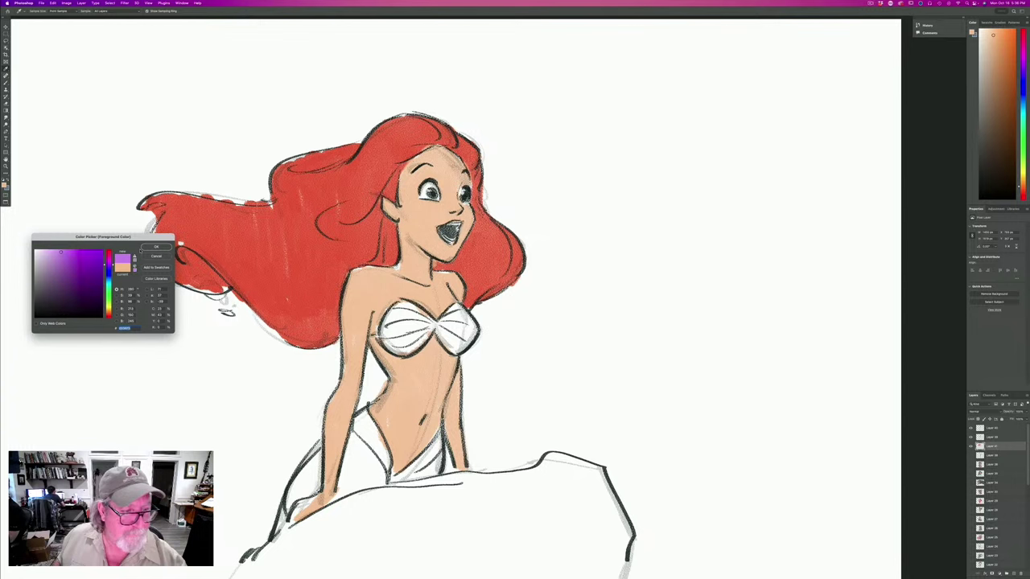
{"action": "key", "text": "Return"}
{"action": "mouse_move", "coordinate": [427, 321]}
{"action": "left_mouse_down"}
{"action": "mouse_move", "coordinate": [399, 329]}
{"action": "mouse_move", "coordinate": [405, 349]}
{"action": "left_mouse_up"}
{"action": "mouse_move", "coordinate": [389, 315]}
{"action": "left_mouse_down"}
{"action": "mouse_move", "coordinate": [450, 341]}
{"action": "mouse_move", "coordinate": [469, 330]}
{"action": "mouse_move", "coordinate": [458, 348]}
{"action": "left_mouse_up"}
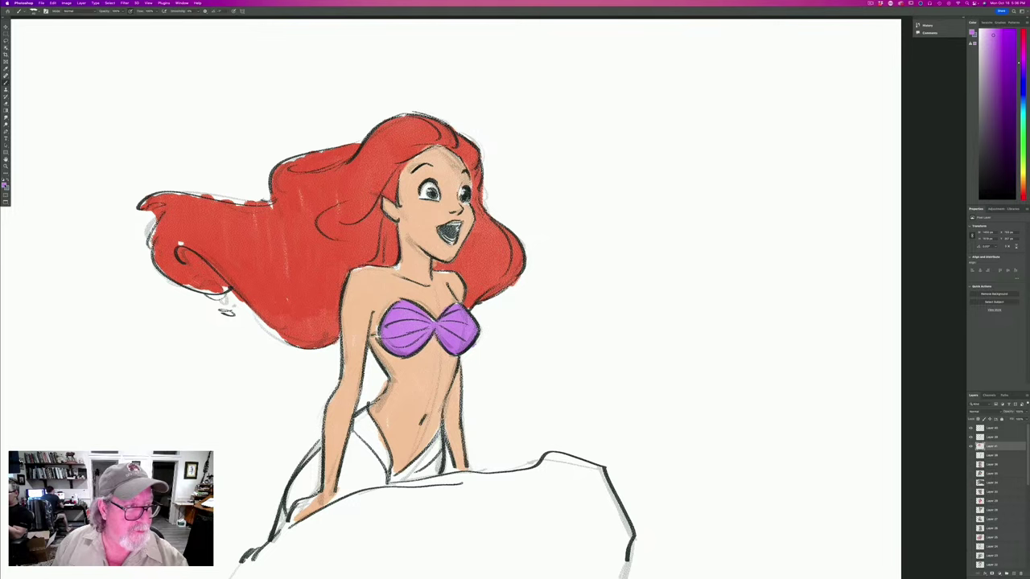
Choose a deep red foreground colour and paint the inside of the open mouth with it.
{"action": "left_click", "coordinate": [5, 185]}
{"action": "left_click", "coordinate": [109, 316]}
{"action": "left_click", "coordinate": [180, 243]}
{"action": "key", "text": "Return"}
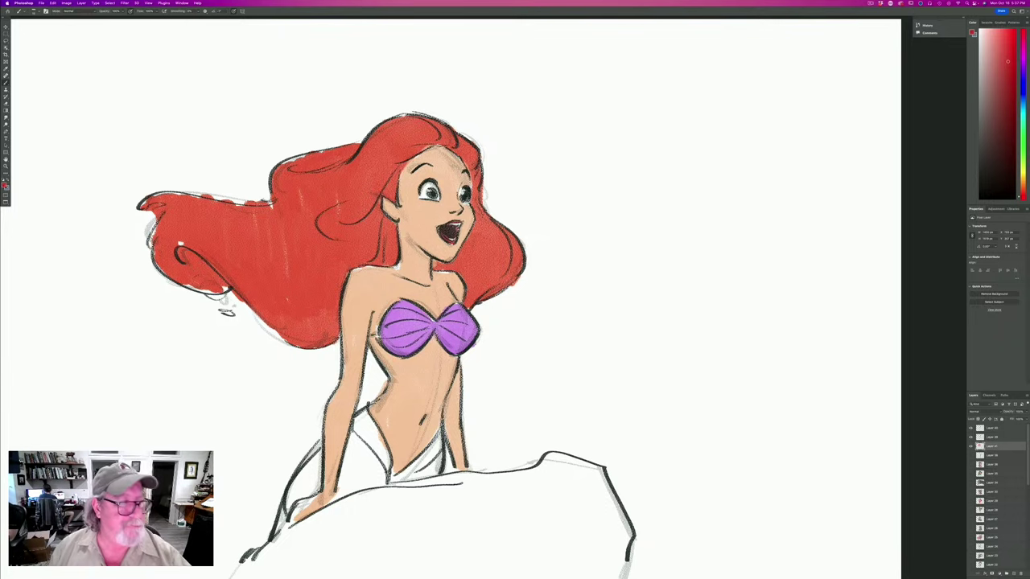
Choose a medium blue foreground colour and tint the irises of both eyes with it.
{"action": "left_click", "coordinate": [5, 185]}
{"action": "left_click", "coordinate": [108, 278]}
{"action": "left_click", "coordinate": [79, 257]}
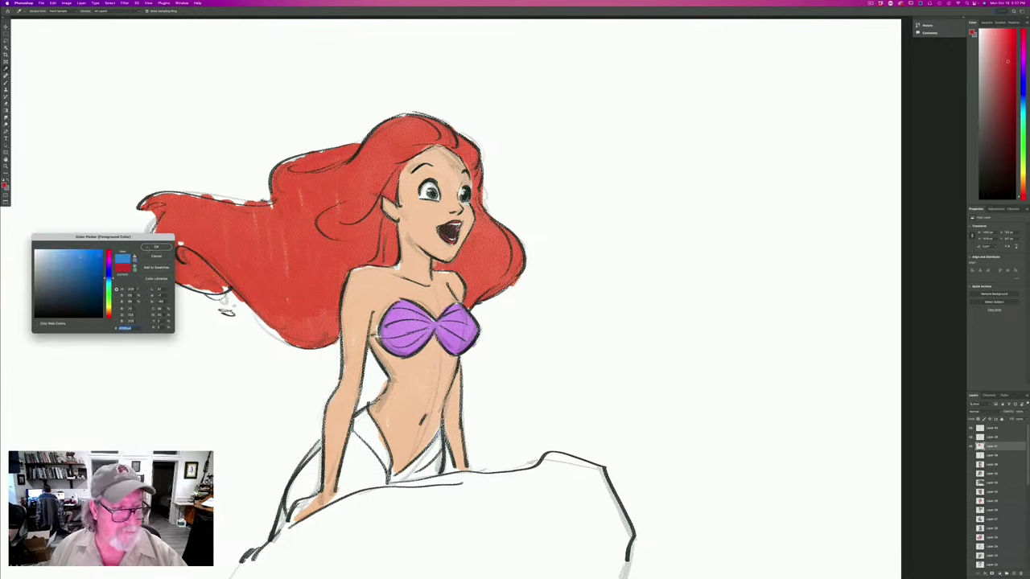
{"action": "left_click", "coordinate": [156, 247]}
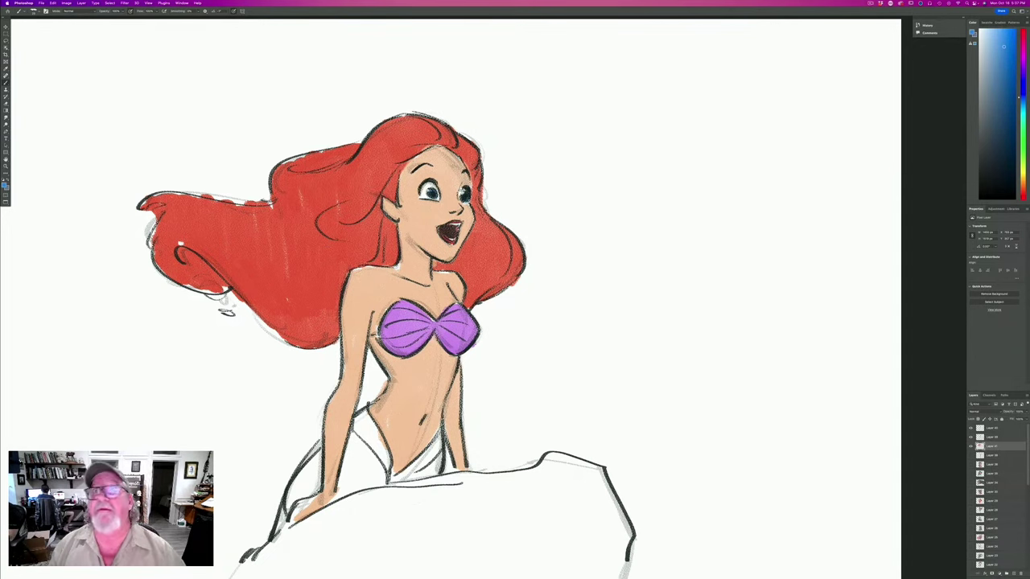
Choose a bright mint green foreground colour and paint the visible hips and tail with it.
{"action": "left_click", "coordinate": [6, 185]}
{"action": "left_click_drag", "start_coordinate": [109, 270], "coordinate": [109, 290]}
{"action": "key", "text": "Return"}
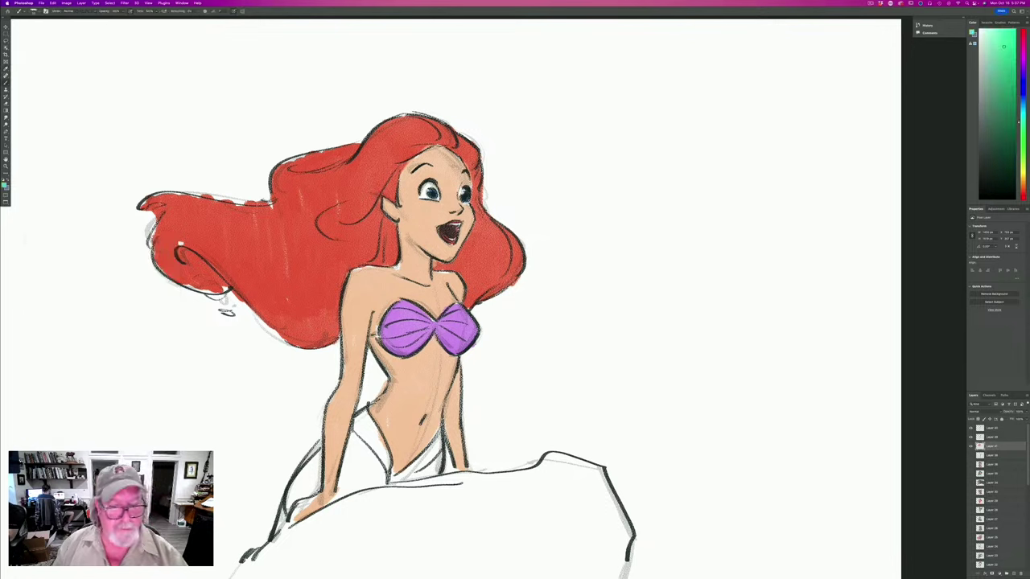
{"action": "mouse_move", "coordinate": [441, 441]}
{"action": "left_mouse_down"}
{"action": "mouse_move", "coordinate": [422, 471]}
{"action": "mouse_move", "coordinate": [378, 483]}
{"action": "left_mouse_up"}
{"action": "mouse_move", "coordinate": [366, 420]}
{"action": "left_mouse_down"}
{"action": "mouse_move", "coordinate": [377, 470]}
{"action": "mouse_move", "coordinate": [360, 435]}
{"action": "mouse_move", "coordinate": [341, 482]}
{"action": "mouse_move", "coordinate": [313, 468]}
{"action": "mouse_move", "coordinate": [281, 521]}
{"action": "left_mouse_up"}
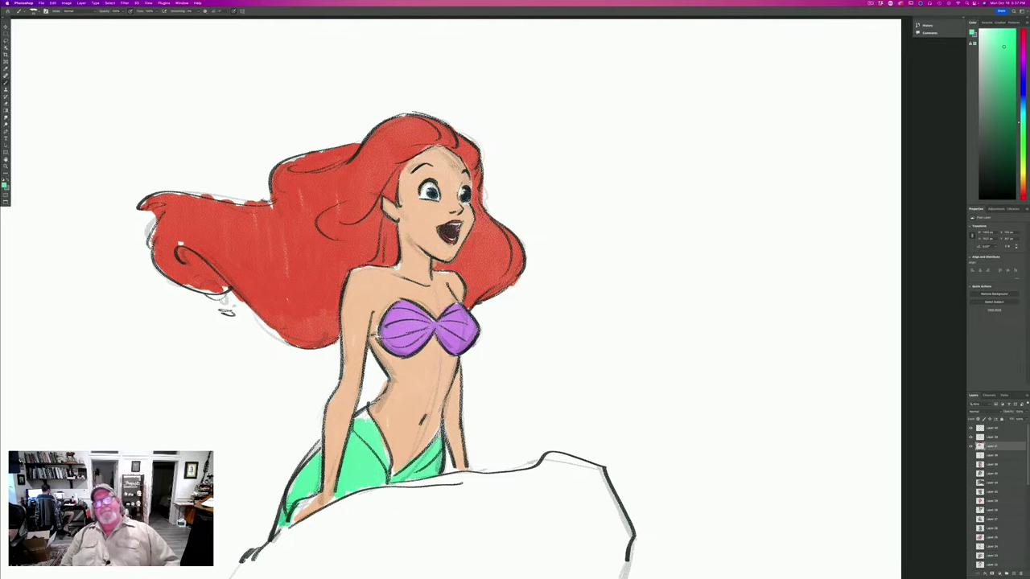
Choose a dark brownish grey and fill the upper part of the rock with loose zigzag strokes.
{"action": "left_click", "coordinate": [5, 184]}
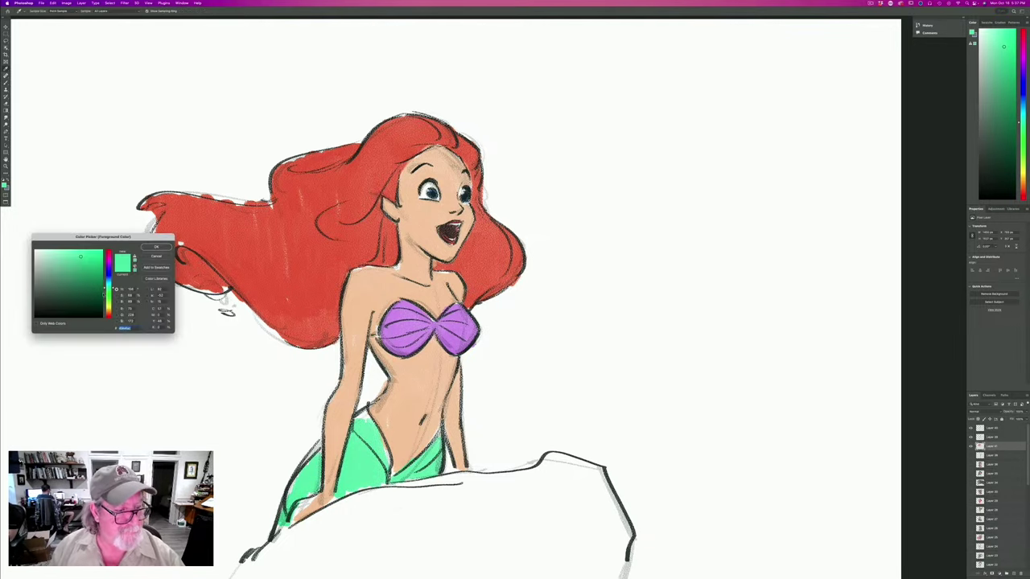
{"action": "left_click", "coordinate": [109, 315]}
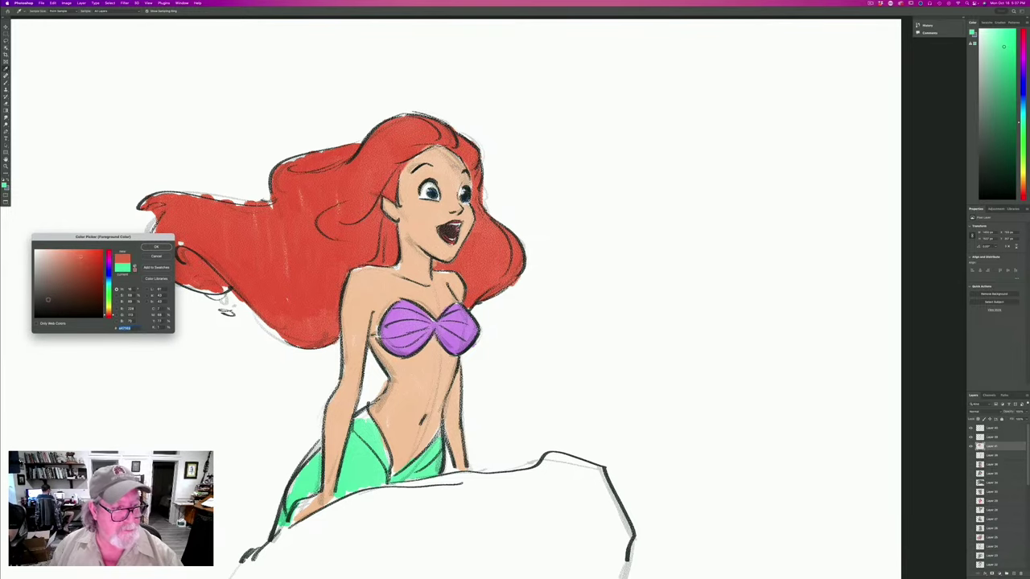
{"action": "key", "text": "Return"}
{"action": "scroll", "coordinate": [169, 338], "scroll_direction": "down", "scroll_amount": 5}
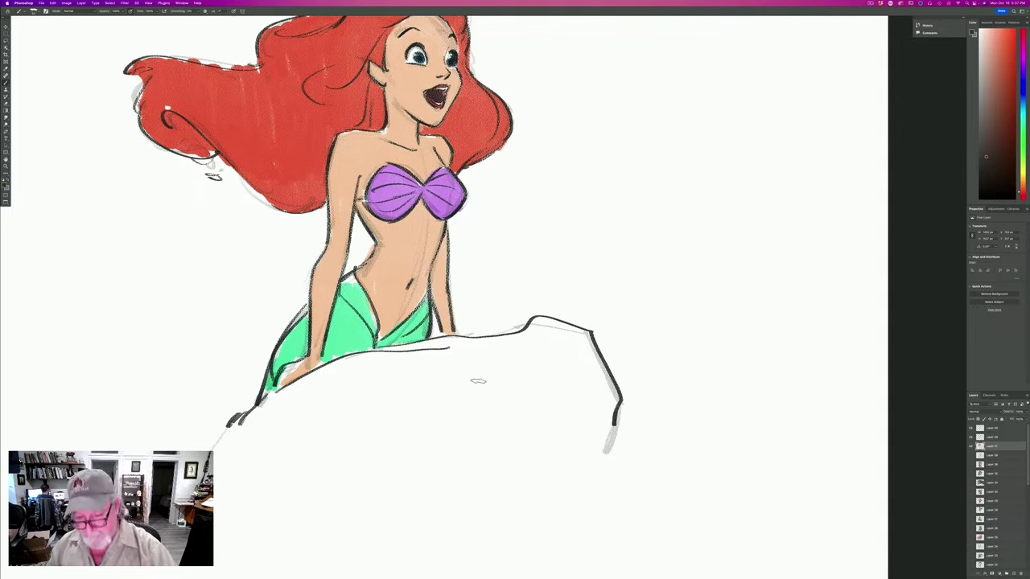
{"action": "mouse_move", "coordinate": [575, 333]}
{"action": "left_mouse_down"}
{"action": "mouse_move", "coordinate": [545, 347]}
{"action": "mouse_move", "coordinate": [530, 331]}
{"action": "mouse_move", "coordinate": [514, 346]}
{"action": "mouse_move", "coordinate": [314, 367]}
{"action": "mouse_move", "coordinate": [235, 424]}
{"action": "mouse_move", "coordinate": [264, 432]}
{"action": "mouse_move", "coordinate": [426, 368]}
{"action": "mouse_move", "coordinate": [531, 373]}
{"action": "mouse_move", "coordinate": [496, 426]}
{"action": "mouse_move", "coordinate": [418, 387]}
{"action": "mouse_move", "coordinate": [402, 413]}
{"action": "mouse_move", "coordinate": [404, 440]}
{"action": "mouse_move", "coordinate": [227, 487]}
{"action": "left_mouse_up"}
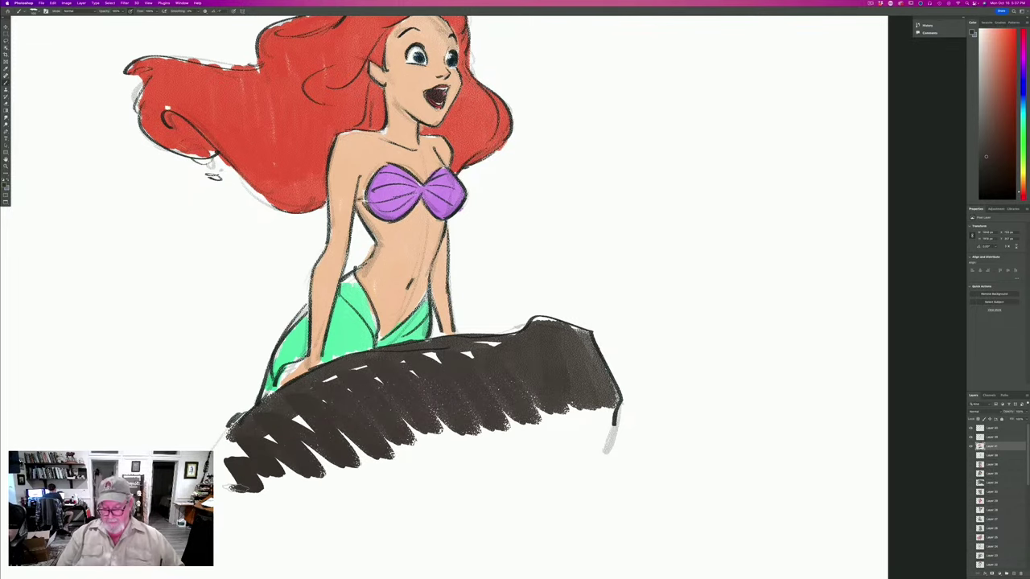
Choose a soft teal foreground colour and add a new layer beneath the mermaid's colour layer.
{"action": "scroll", "coordinate": [230, 489], "scroll_direction": "down", "scroll_amount": 5}
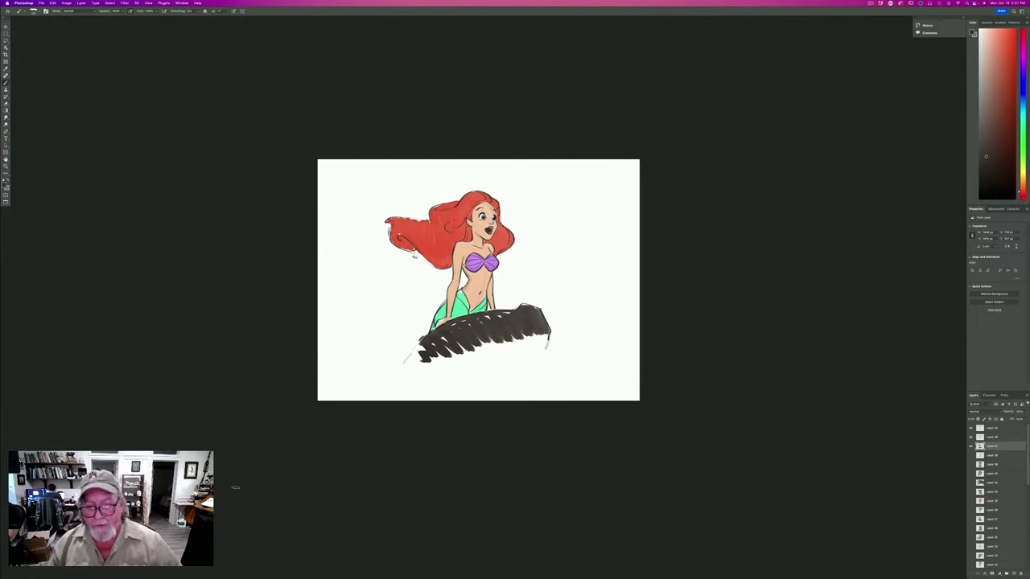
{"action": "scroll", "coordinate": [237, 490], "scroll_direction": "up", "scroll_amount": 5}
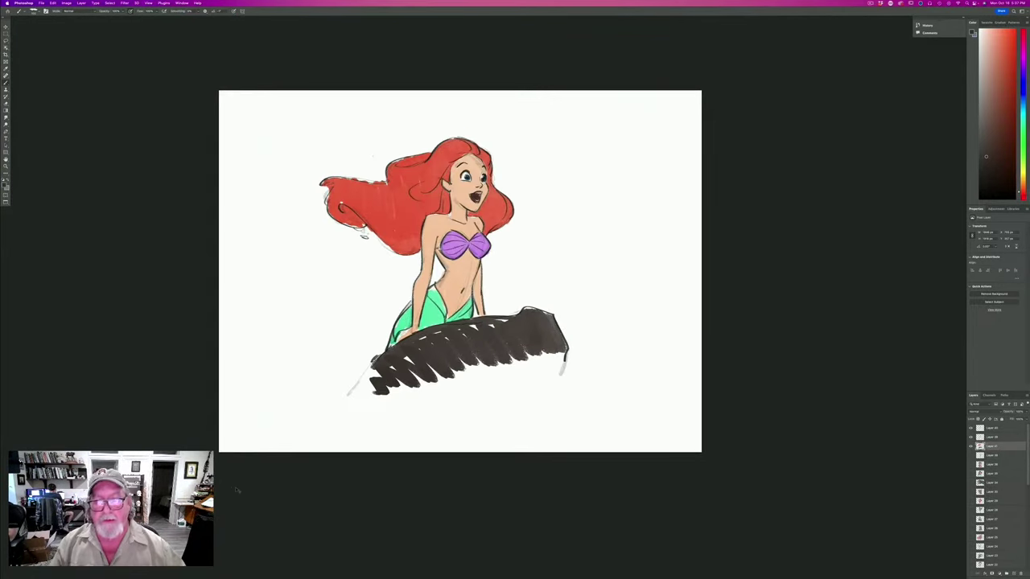
{"action": "left_click_drag", "start_coordinate": [145, 362], "coordinate": [204, 394]}
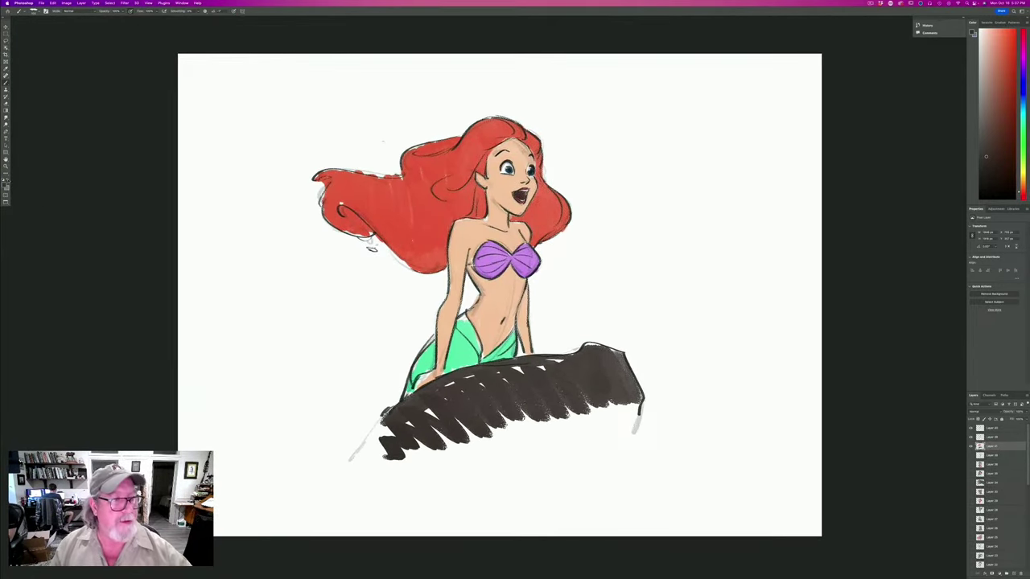
{"action": "left_click", "coordinate": [5, 185]}
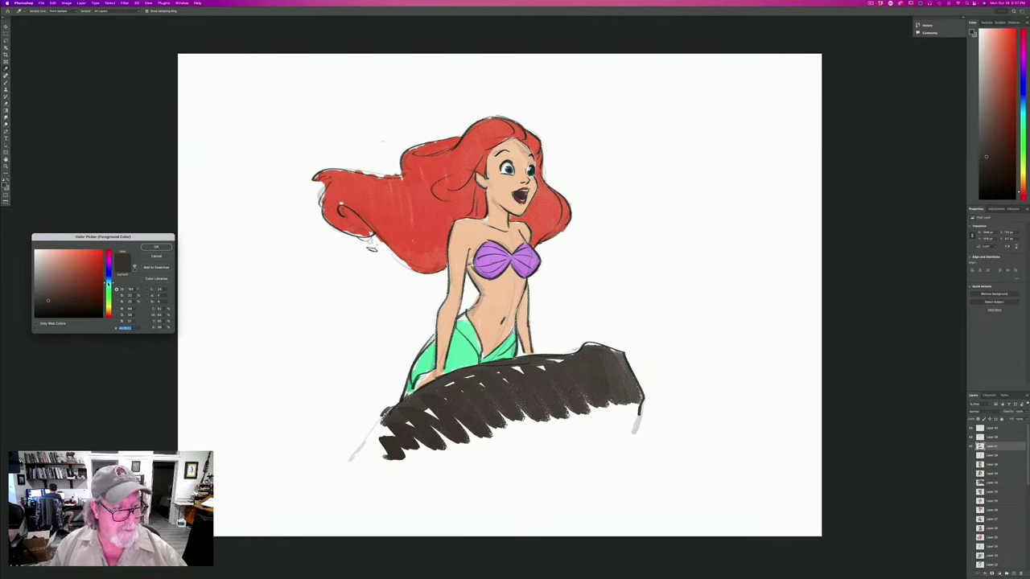
{"action": "left_click", "coordinate": [108, 283]}
{"action": "left_click_drag", "start_coordinate": [108, 282], "coordinate": [108, 285]}
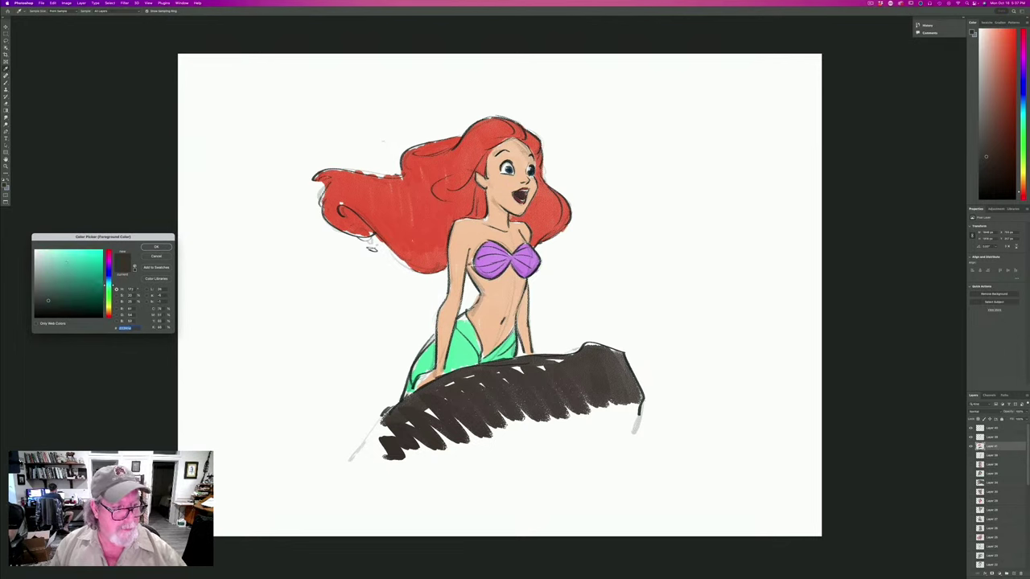
{"action": "left_click", "coordinate": [66, 262]}
{"action": "left_click", "coordinate": [156, 247]}
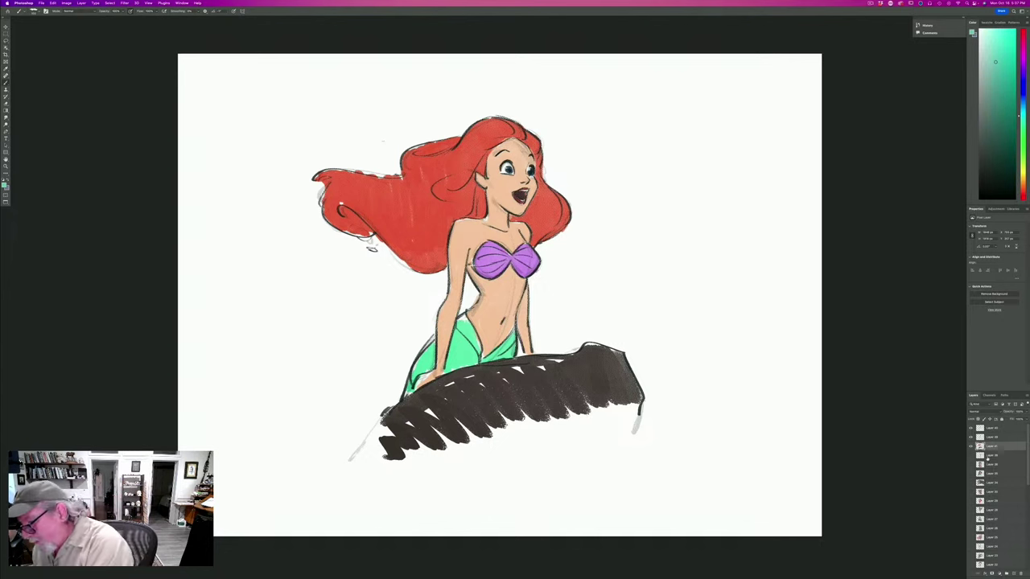
{"action": "left_click", "coordinate": [989, 456]}
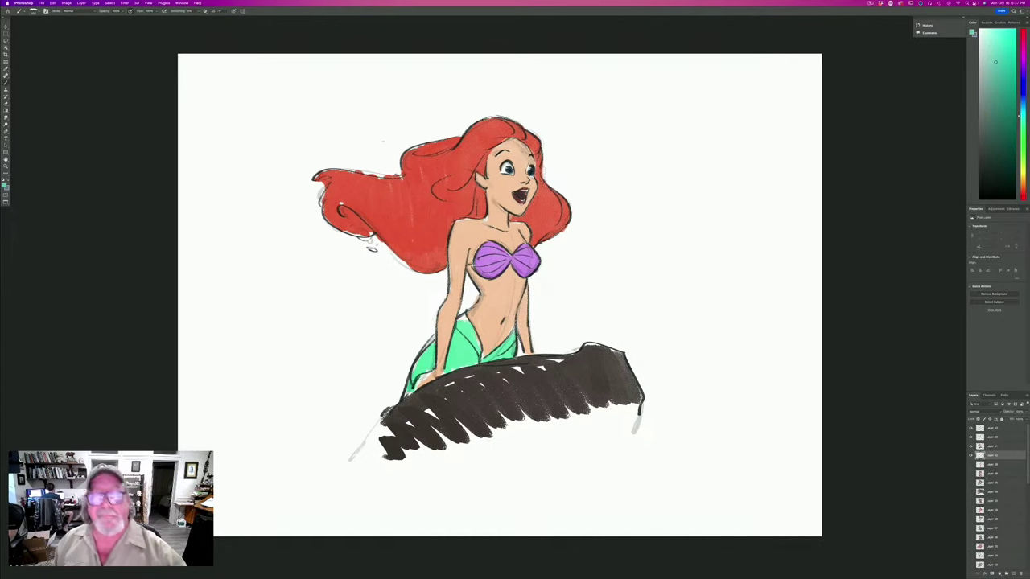
Paint a loose teal water splash with radiating streaks and droplets behind the mermaid and the rock.
{"action": "mouse_move", "coordinate": [399, 312]}
{"action": "left_mouse_down"}
{"action": "mouse_move", "coordinate": [426, 326]}
{"action": "mouse_move", "coordinate": [382, 268]}
{"action": "mouse_move", "coordinate": [366, 306]}
{"action": "mouse_move", "coordinate": [229, 173]}
{"action": "left_mouse_up"}
{"action": "mouse_move", "coordinate": [286, 217]}
{"action": "left_mouse_down"}
{"action": "mouse_move", "coordinate": [350, 269]}
{"action": "mouse_move", "coordinate": [440, 278]}
{"action": "mouse_move", "coordinate": [461, 302]}
{"action": "mouse_move", "coordinate": [413, 299]}
{"action": "mouse_move", "coordinate": [399, 320]}
{"action": "mouse_move", "coordinate": [277, 289]}
{"action": "mouse_move", "coordinate": [298, 249]}
{"action": "mouse_move", "coordinate": [230, 261]}
{"action": "mouse_move", "coordinate": [276, 338]}
{"action": "mouse_move", "coordinate": [354, 322]}
{"action": "mouse_move", "coordinate": [399, 366]}
{"action": "mouse_move", "coordinate": [387, 395]}
{"action": "mouse_move", "coordinate": [300, 371]}
{"action": "mouse_move", "coordinate": [253, 375]}
{"action": "left_mouse_up"}
{"action": "mouse_move", "coordinate": [318, 169]}
{"action": "left_mouse_down"}
{"action": "mouse_move", "coordinate": [388, 152]}
{"action": "mouse_move", "coordinate": [374, 96]}
{"action": "mouse_move", "coordinate": [396, 121]}
{"action": "mouse_move", "coordinate": [398, 133]}
{"action": "mouse_move", "coordinate": [329, 106]}
{"action": "mouse_move", "coordinate": [294, 66]}
{"action": "mouse_move", "coordinate": [363, 73]}
{"action": "mouse_move", "coordinate": [446, 105]}
{"action": "mouse_move", "coordinate": [499, 94]}
{"action": "mouse_move", "coordinate": [569, 101]}
{"action": "mouse_move", "coordinate": [557, 183]}
{"action": "mouse_move", "coordinate": [666, 113]}
{"action": "mouse_move", "coordinate": [657, 120]}
{"action": "mouse_move", "coordinate": [667, 81]}
{"action": "mouse_move", "coordinate": [590, 161]}
{"action": "mouse_move", "coordinate": [633, 176]}
{"action": "mouse_move", "coordinate": [625, 207]}
{"action": "mouse_move", "coordinate": [586, 167]}
{"action": "mouse_move", "coordinate": [566, 192]}
{"action": "mouse_move", "coordinate": [586, 217]}
{"action": "mouse_move", "coordinate": [567, 250]}
{"action": "mouse_move", "coordinate": [557, 243]}
{"action": "mouse_move", "coordinate": [547, 259]}
{"action": "mouse_move", "coordinate": [547, 280]}
{"action": "mouse_move", "coordinate": [604, 218]}
{"action": "mouse_move", "coordinate": [615, 246]}
{"action": "mouse_move", "coordinate": [638, 257]}
{"action": "mouse_move", "coordinate": [690, 228]}
{"action": "mouse_move", "coordinate": [703, 235]}
{"action": "mouse_move", "coordinate": [699, 180]}
{"action": "mouse_move", "coordinate": [657, 266]}
{"action": "mouse_move", "coordinate": [658, 301]}
{"action": "mouse_move", "coordinate": [617, 259]}
{"action": "mouse_move", "coordinate": [592, 317]}
{"action": "mouse_move", "coordinate": [569, 318]}
{"action": "mouse_move", "coordinate": [546, 286]}
{"action": "mouse_move", "coordinate": [694, 408]}
{"action": "left_mouse_up"}
{"action": "left_click_drag", "start_coordinate": [464, 108], "coordinate": [425, 61]}
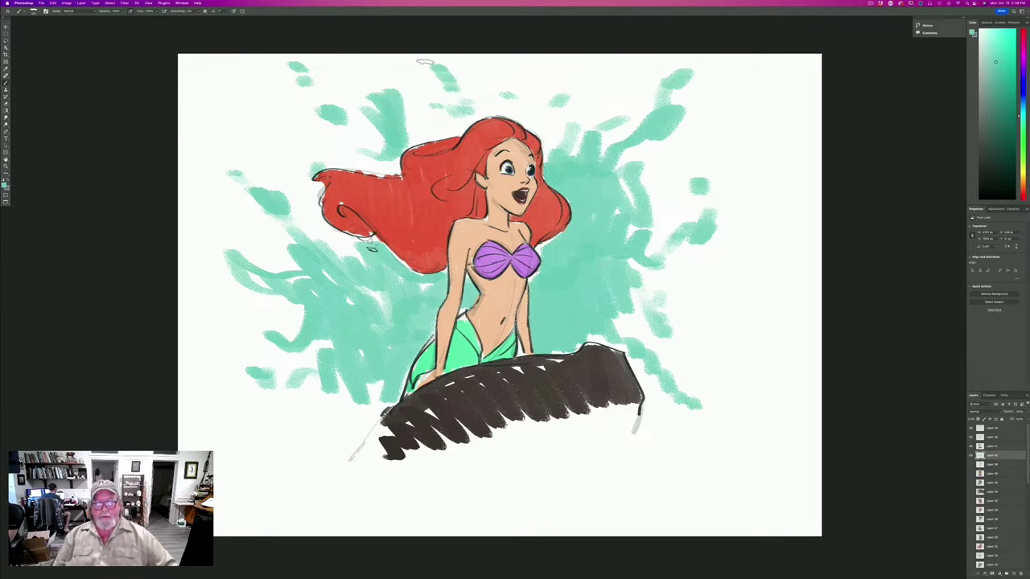
{"action": "mouse_move", "coordinate": [423, 290]}
{"action": "left_mouse_down"}
{"action": "mouse_move", "coordinate": [412, 360]}
{"action": "mouse_move", "coordinate": [370, 415]}
{"action": "left_mouse_up"}
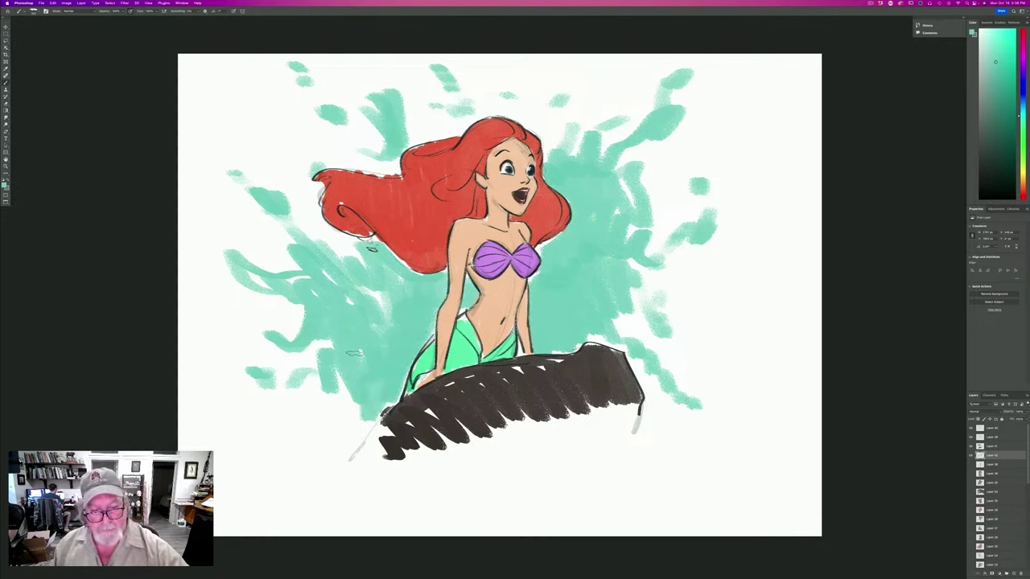
{"action": "mouse_move", "coordinate": [354, 353]}
{"action": "left_mouse_down"}
{"action": "mouse_move", "coordinate": [350, 402]}
{"action": "mouse_move", "coordinate": [306, 395]}
{"action": "left_mouse_up"}
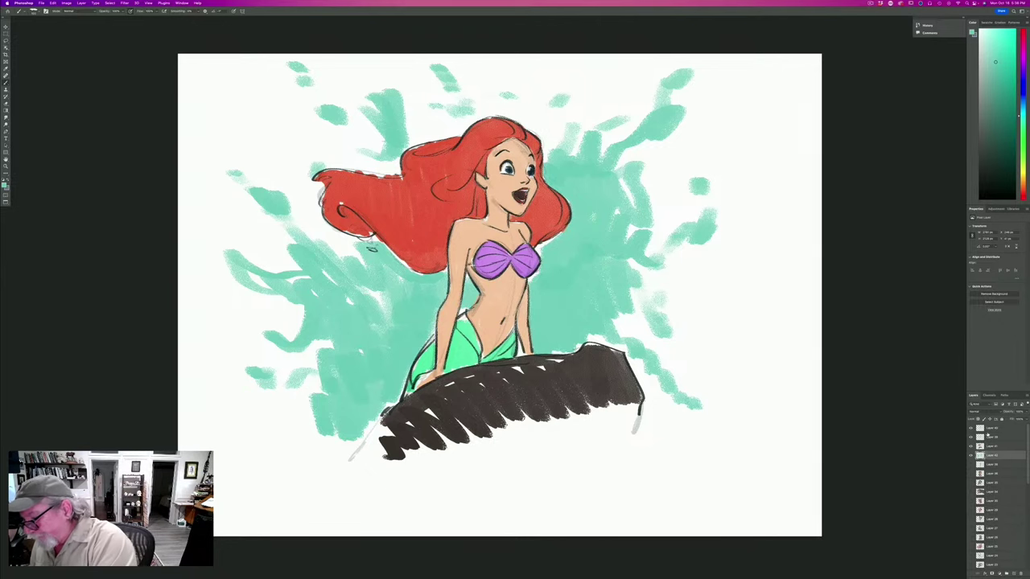
Select the four visible mermaid layers, from the line art down to the splash, and merge them into one layer.
{"action": "left_click", "coordinate": [981, 428], "text": "shift"}
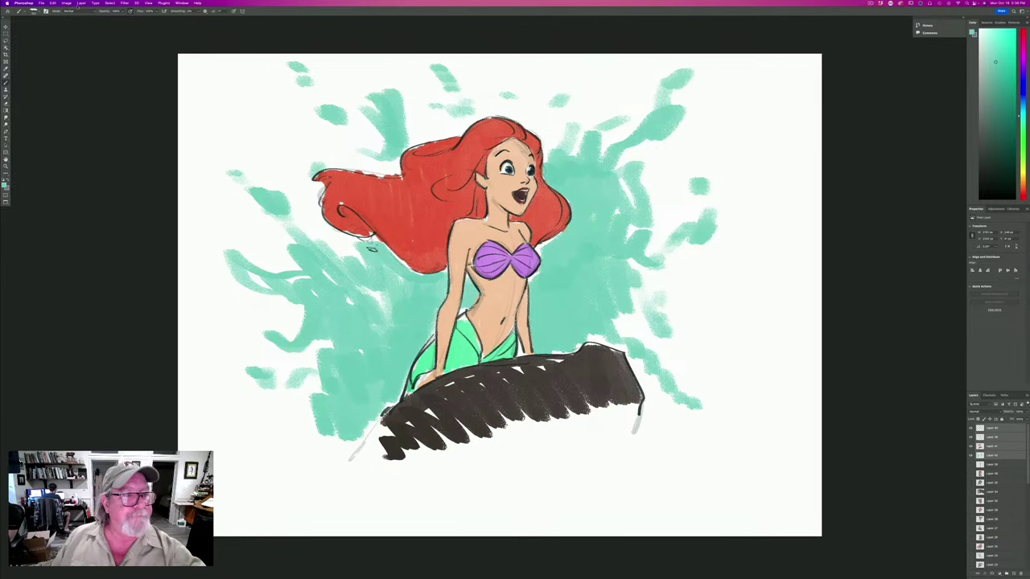
{"action": "left_click", "coordinate": [80, 3]}
{"action": "left_click", "coordinate": [87, 196]}
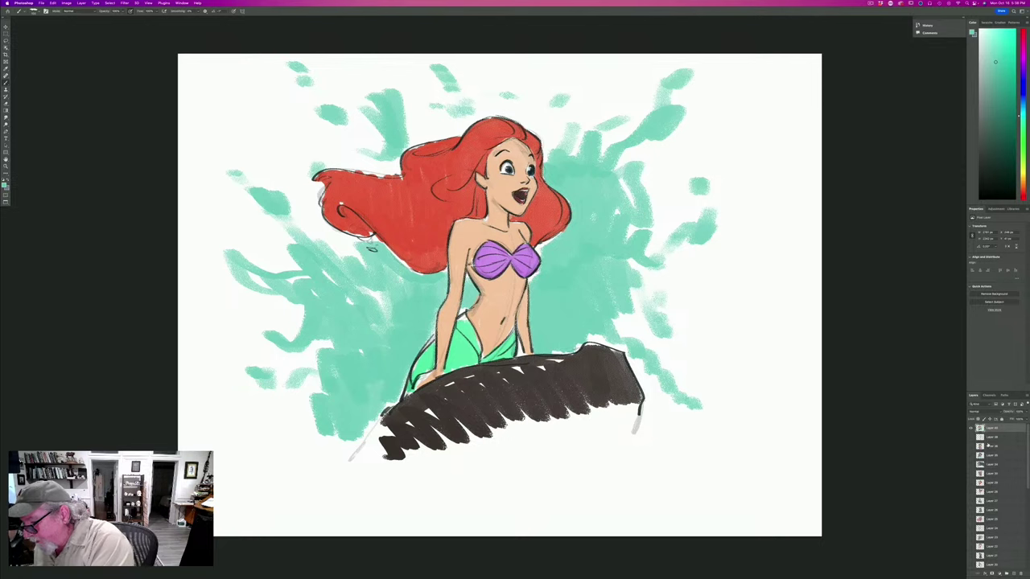
{"action": "scroll", "coordinate": [1022, 483], "scroll_direction": "down", "scroll_amount": 5}
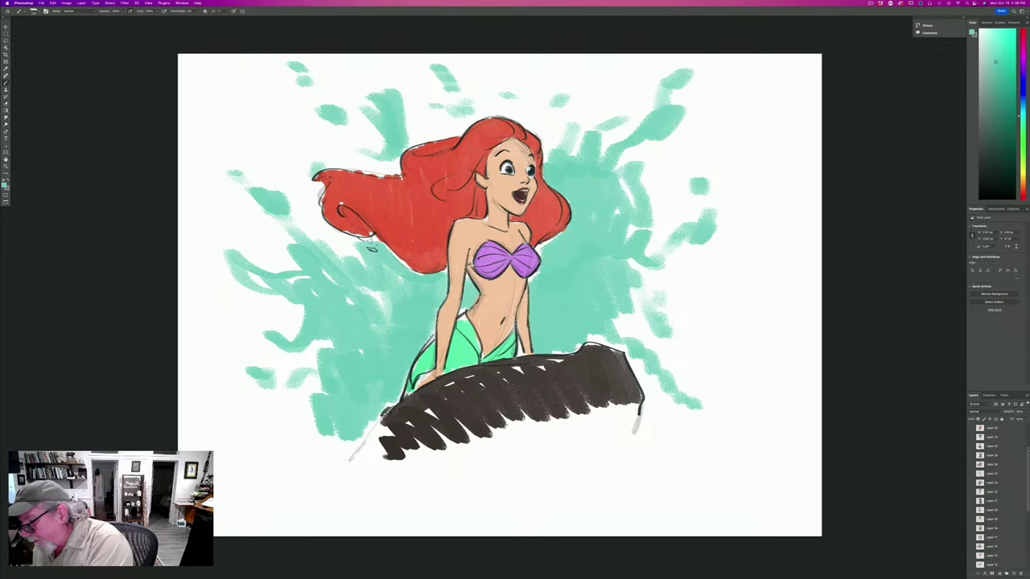
{"action": "scroll", "coordinate": [997, 491], "scroll_direction": "up", "scroll_amount": 5}
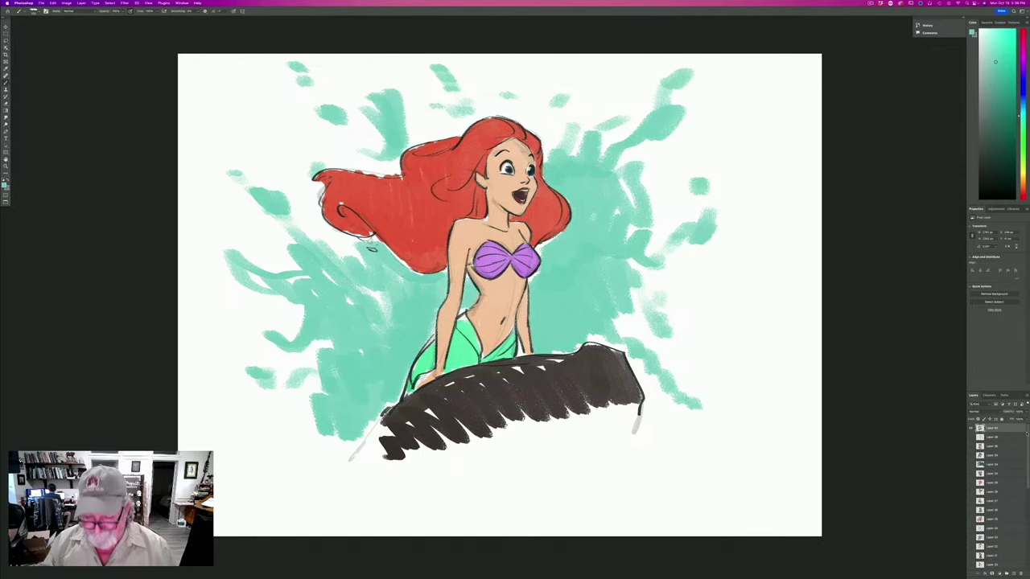
{"action": "key", "text": "super+minus"}
{"action": "key", "text": "super+minus"}
{"action": "key", "text": "super+minus"}
{"action": "key", "text": "super+plus"}
{"action": "key", "text": "super+plus"}
{"action": "key", "text": "super+plus"}
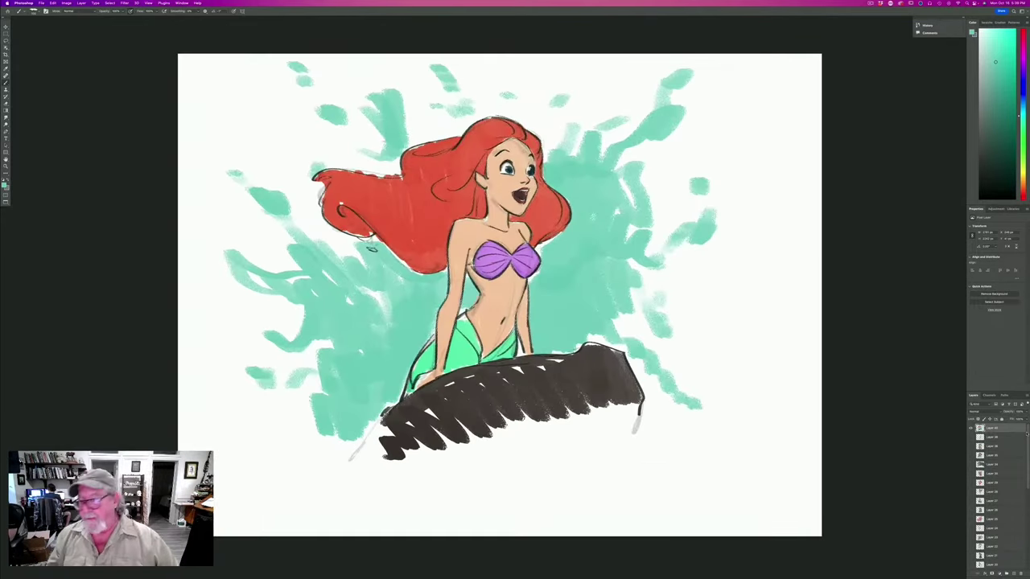
Hide the merged mermaid layer and show the Mickey Mouse head drawing near the end of the layer stack.
{"action": "left_click", "coordinate": [970, 429]}
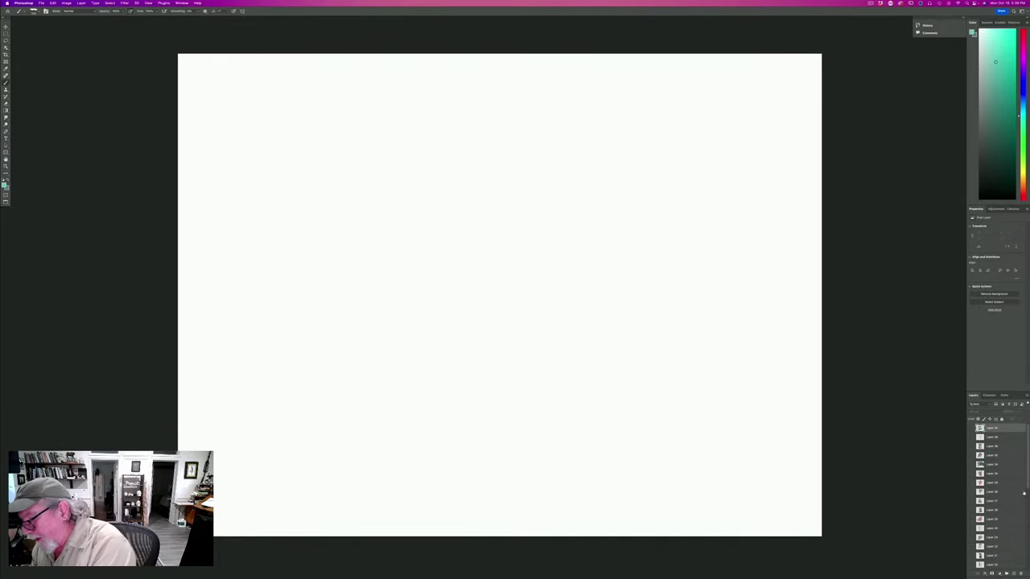
{"action": "scroll", "coordinate": [994, 491], "scroll_direction": "down", "scroll_amount": 5}
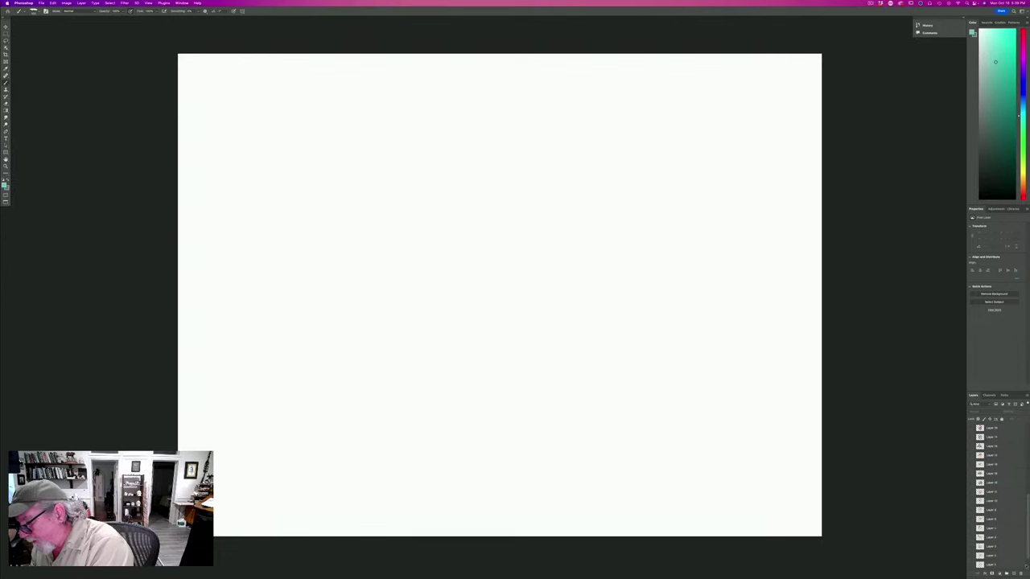
{"action": "left_click", "coordinate": [970, 556]}
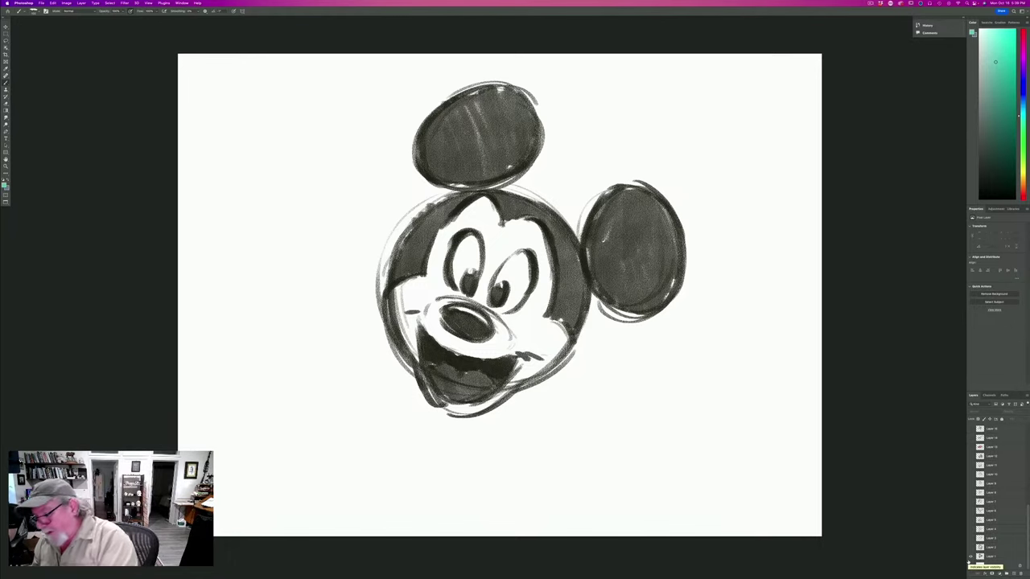
Hide the Mickey Mouse layer, and view the maned lion, lioness cub and lion cub drawings above it one at a time.
{"action": "left_click", "coordinate": [970, 557]}
{"action": "left_click", "coordinate": [971, 547]}
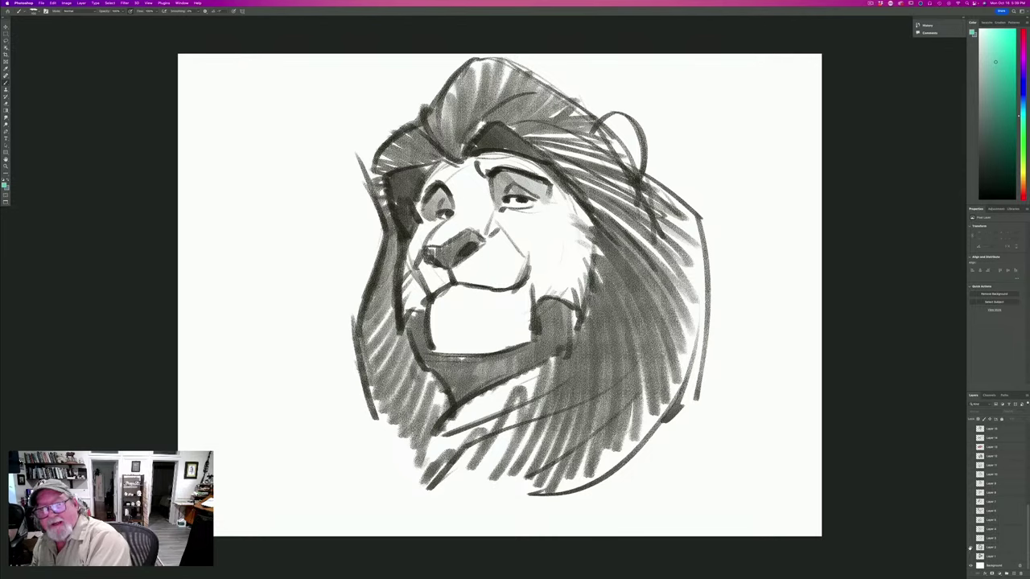
{"action": "left_click", "coordinate": [970, 547]}
{"action": "left_click", "coordinate": [970, 538]}
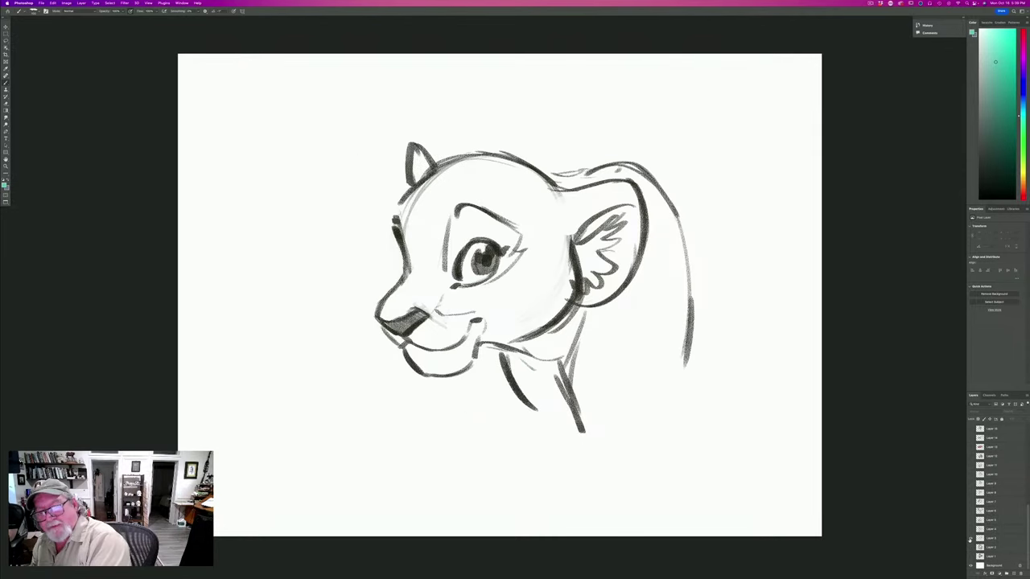
{"action": "left_click", "coordinate": [970, 539]}
{"action": "left_click", "coordinate": [970, 528]}
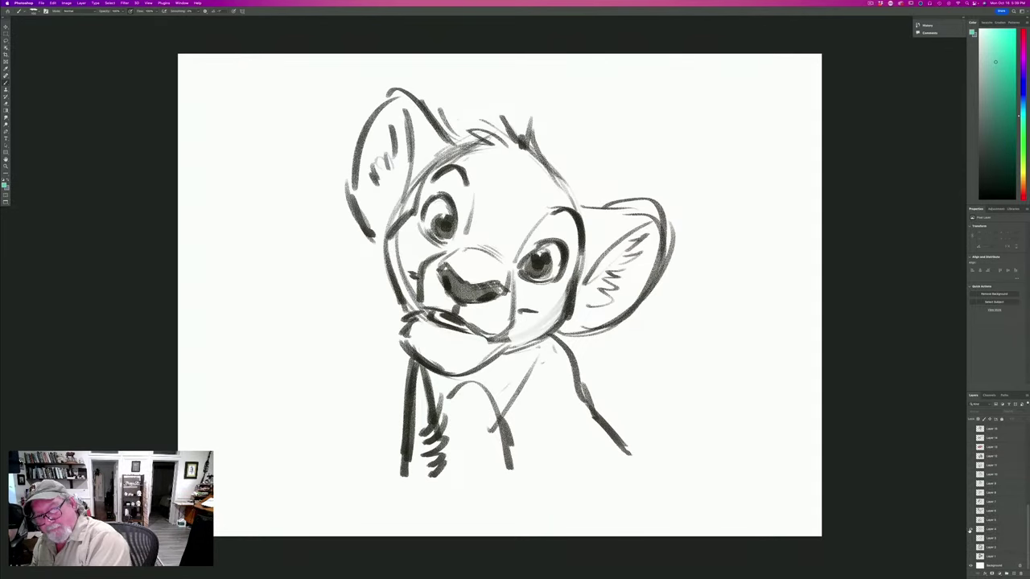
{"action": "left_click", "coordinate": [971, 528]}
View the Pluto, Stitch and Snow White drawings one at a time, hiding each before showing the next layer up.
{"action": "left_click", "coordinate": [970, 520]}
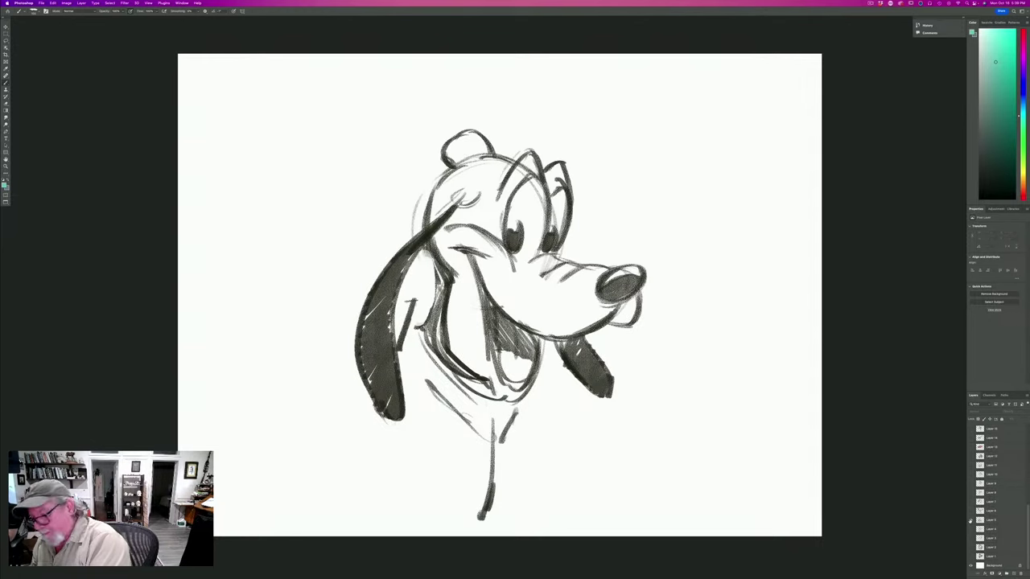
{"action": "left_click", "coordinate": [971, 519]}
{"action": "left_click", "coordinate": [970, 510]}
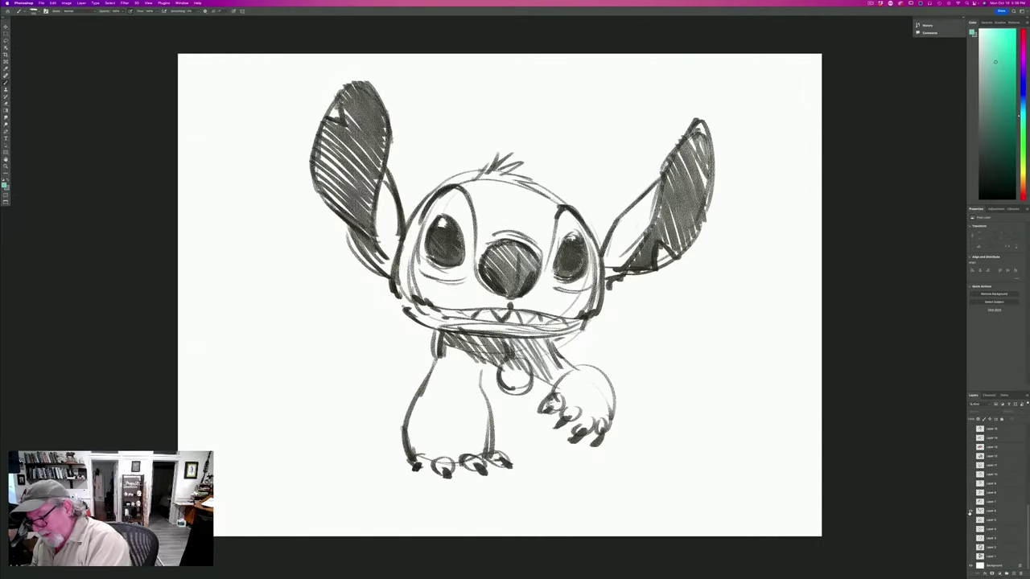
{"action": "left_click", "coordinate": [970, 510]}
{"action": "left_click", "coordinate": [971, 501]}
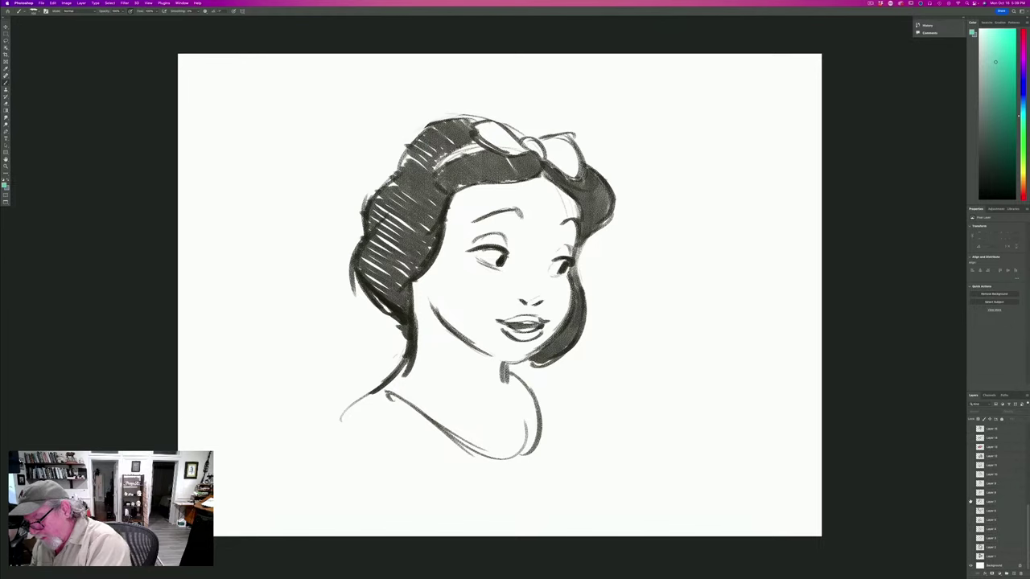
{"action": "left_click", "coordinate": [970, 501]}
Briefly show and hide each of the three layers directly above the Snow White drawing.
{"action": "left_click", "coordinate": [970, 493]}
{"action": "left_click", "coordinate": [970, 492]}
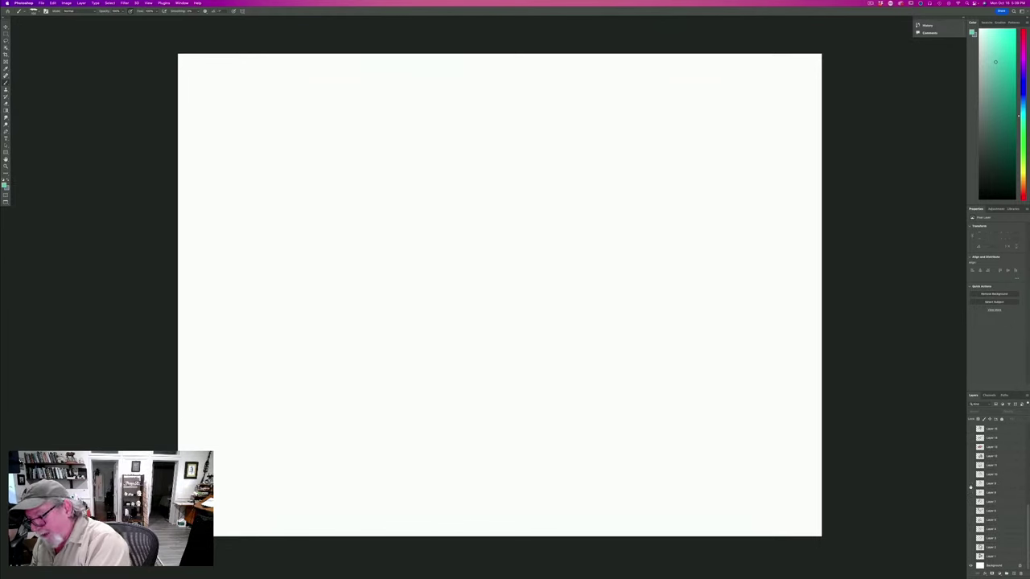
{"action": "left_click", "coordinate": [970, 483]}
{"action": "left_click", "coordinate": [970, 483]}
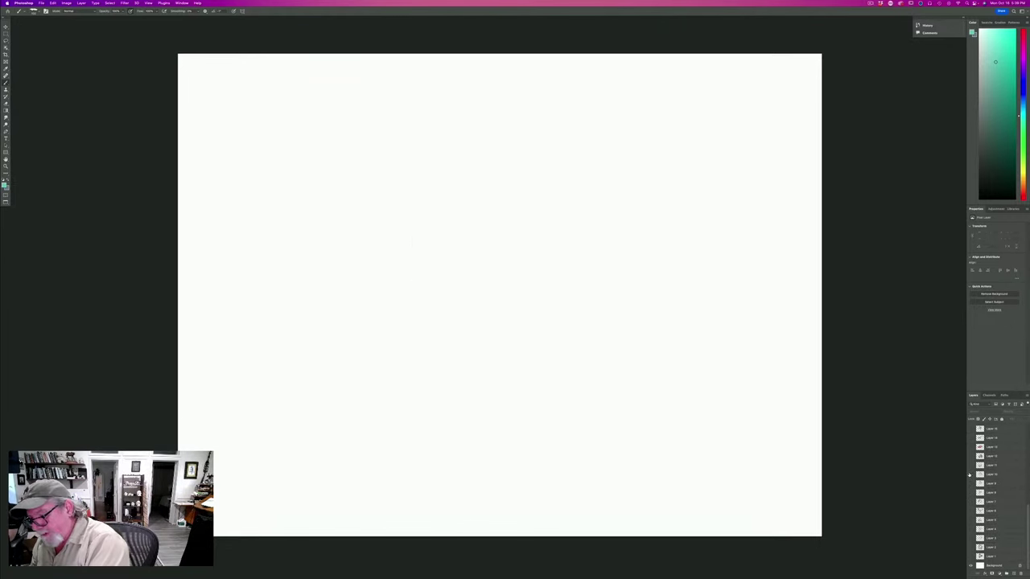
{"action": "left_click", "coordinate": [970, 474]}
{"action": "left_click", "coordinate": [970, 473]}
Show and hide the horned Beast drawing, and do the same with the layer directly above it.
{"action": "left_click", "coordinate": [970, 465]}
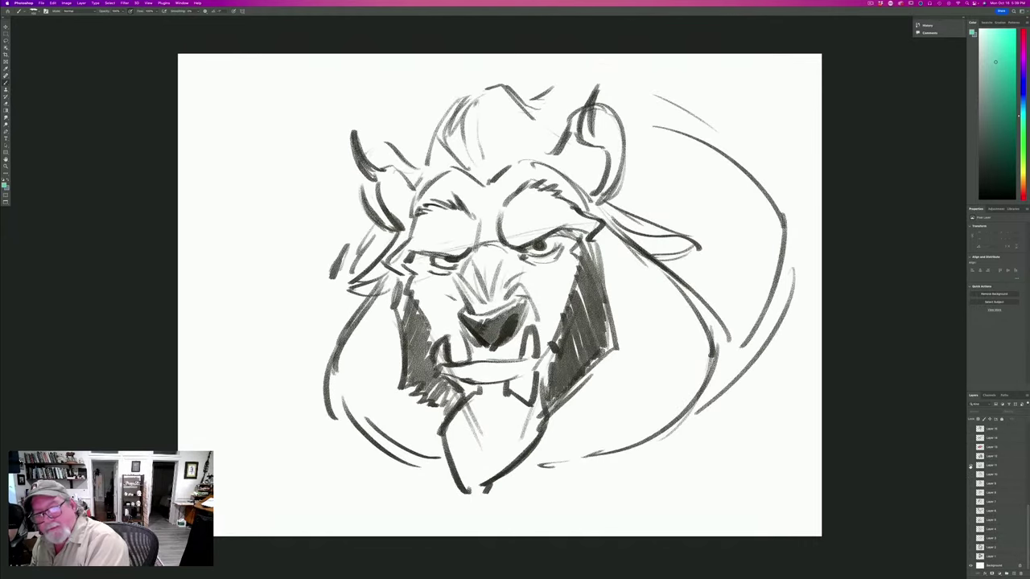
{"action": "left_click", "coordinate": [970, 465]}
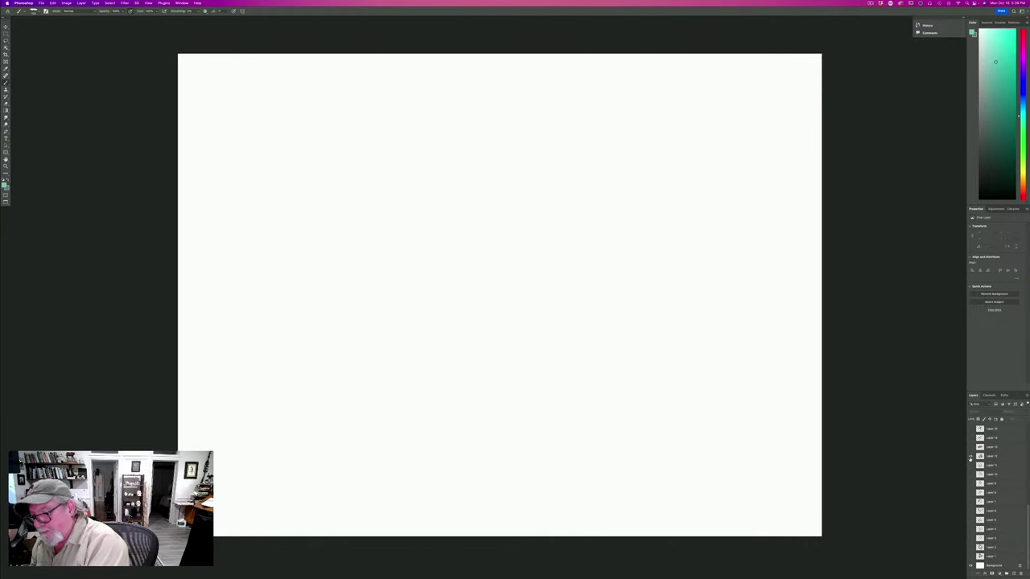
{"action": "left_click", "coordinate": [970, 456]}
{"action": "left_click", "coordinate": [971, 457]}
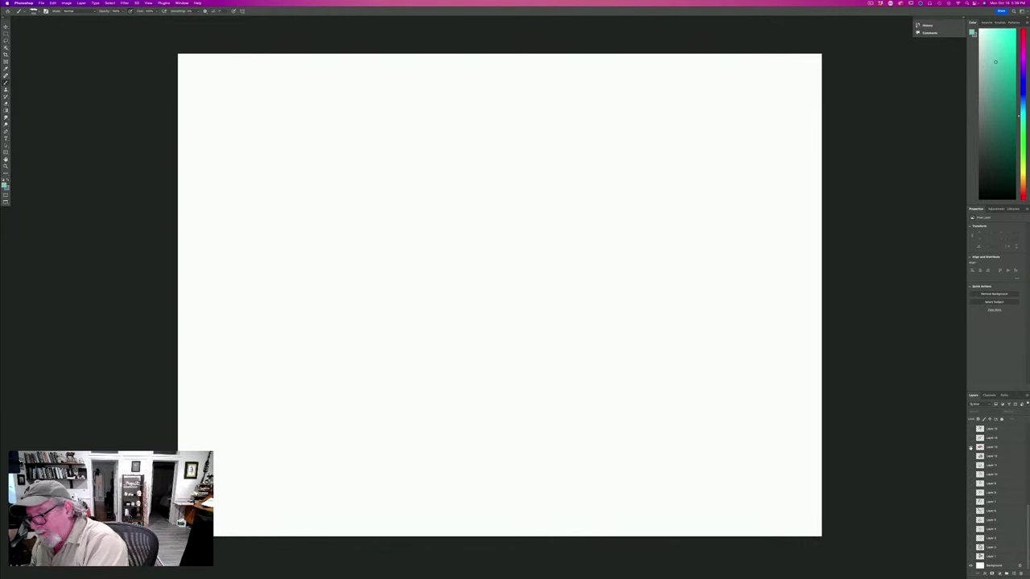
View the red race car drawing and the fox with the feathered hat in turn, hiding each one after viewing.
{"action": "left_click", "coordinate": [970, 447]}
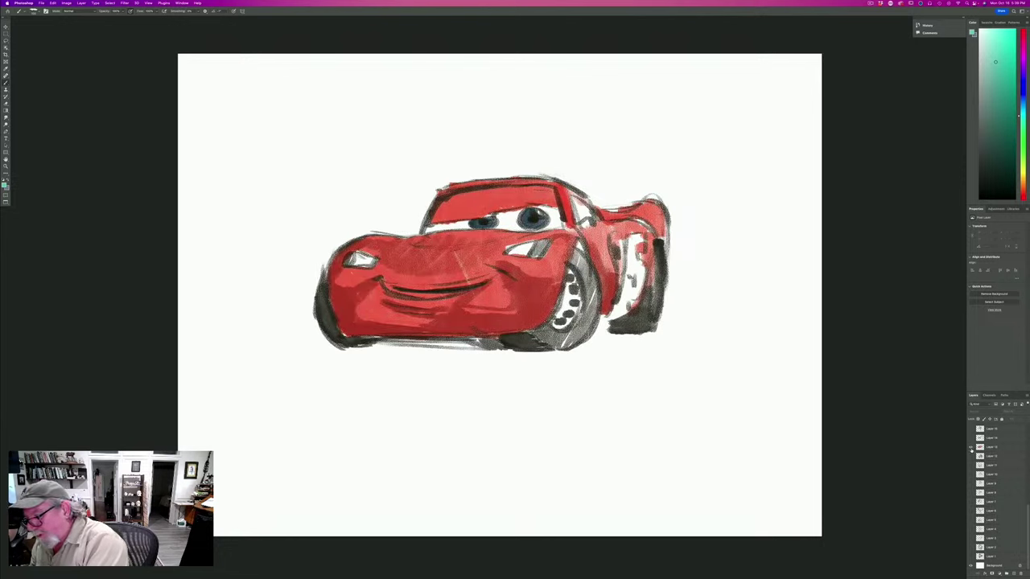
{"action": "scroll", "coordinate": [1024, 508], "scroll_direction": "up", "scroll_amount": 3}
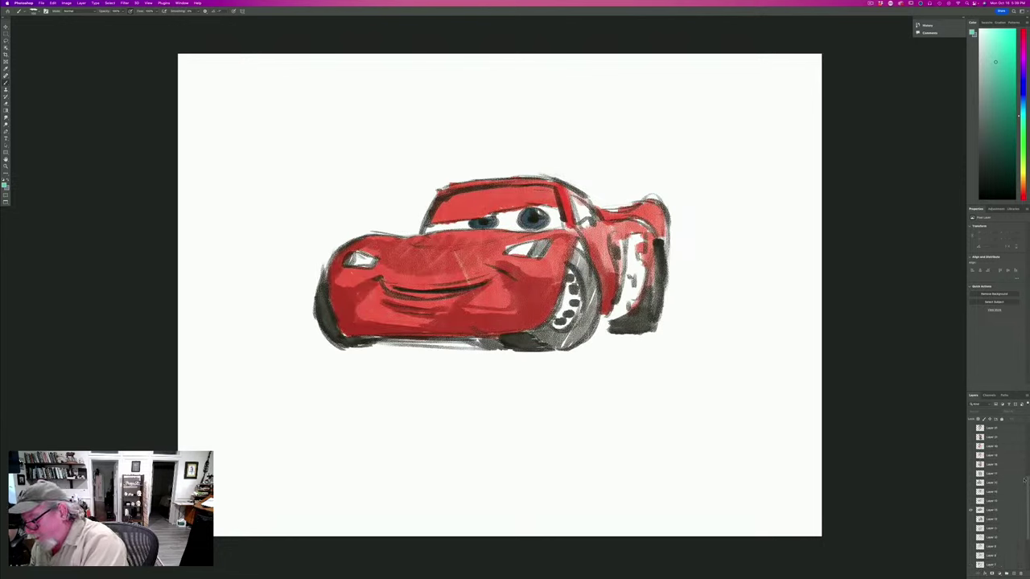
{"action": "left_click", "coordinate": [970, 521]}
{"action": "left_click", "coordinate": [970, 512]}
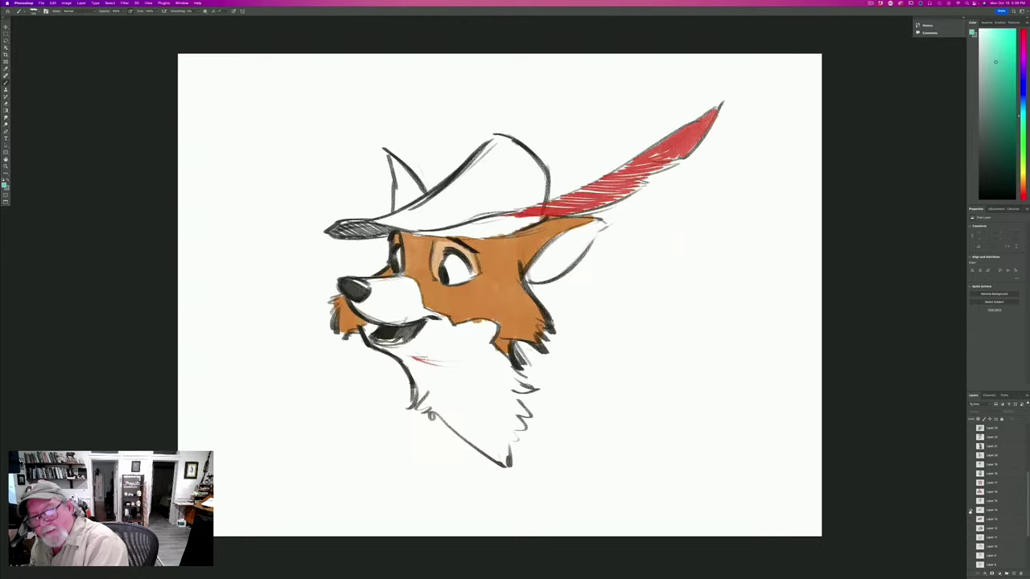
{"action": "left_click", "coordinate": [970, 512]}
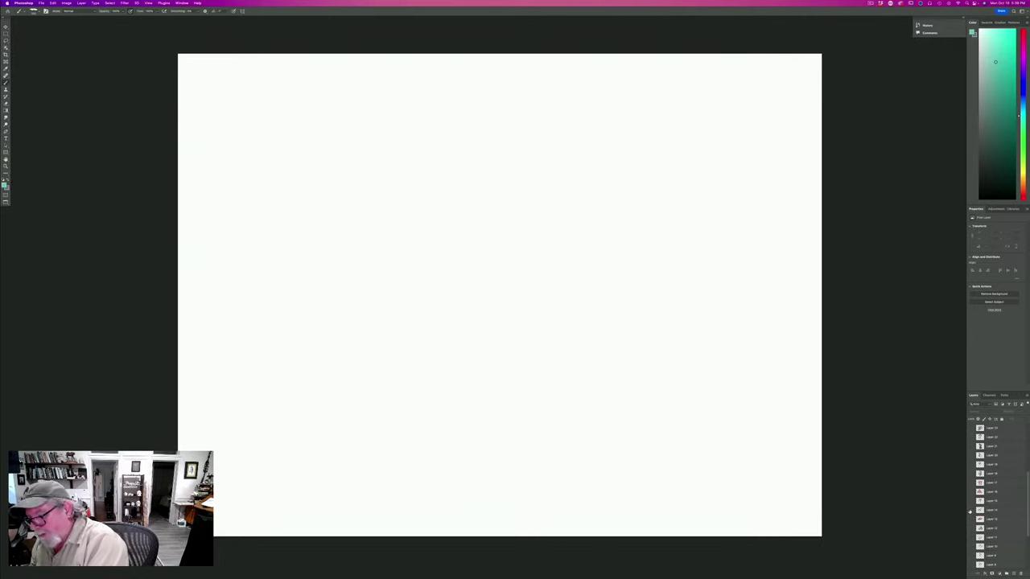
Show and hide the layer above the feathered-hat fox, and do the same with the orange clownfish drawing.
{"action": "left_click", "coordinate": [970, 502]}
{"action": "left_click", "coordinate": [970, 502]}
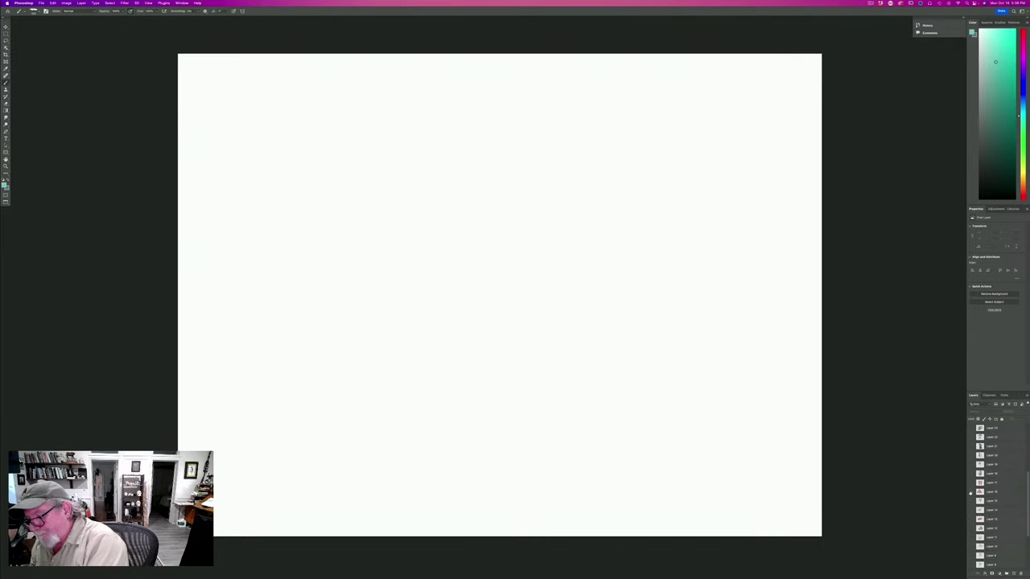
{"action": "left_click", "coordinate": [970, 492]}
{"action": "left_click_drag", "start_coordinate": [1028, 498], "coordinate": [1027, 485]}
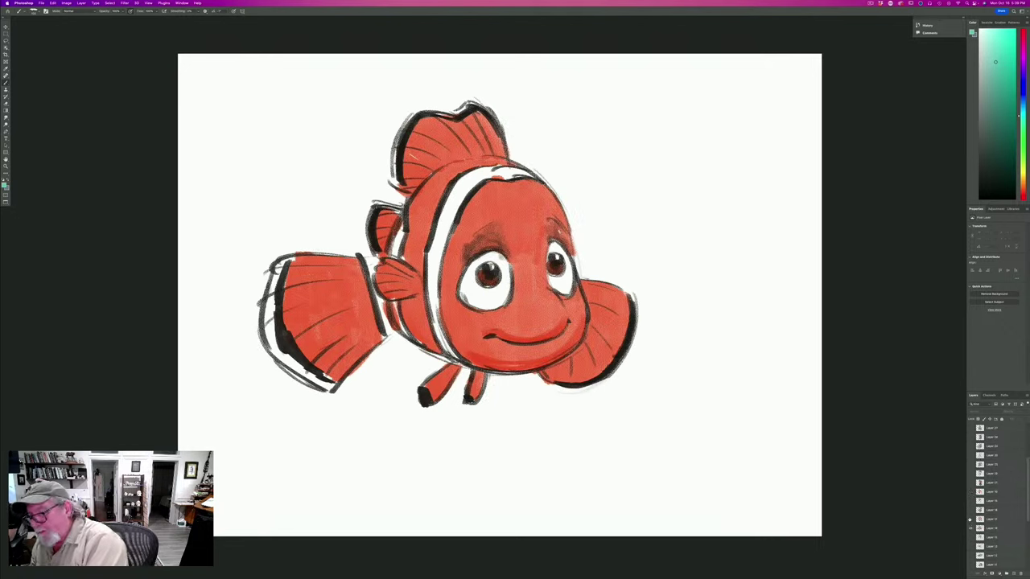
{"action": "left_click", "coordinate": [971, 529]}
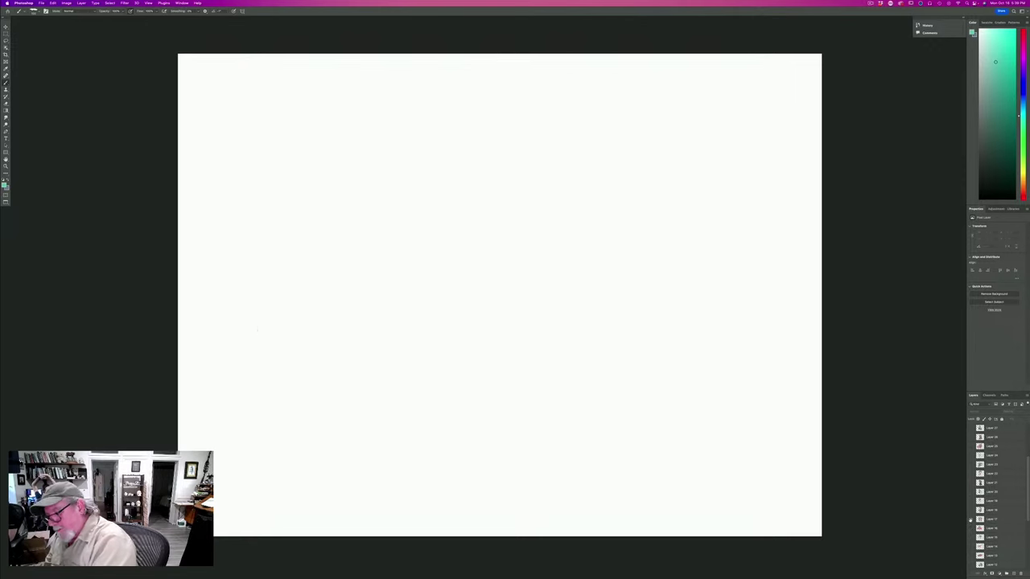
View the tiger, the black-maned lion and the turbaned Jafar drawings one at a time, hiding each after viewing.
{"action": "left_click", "coordinate": [970, 519]}
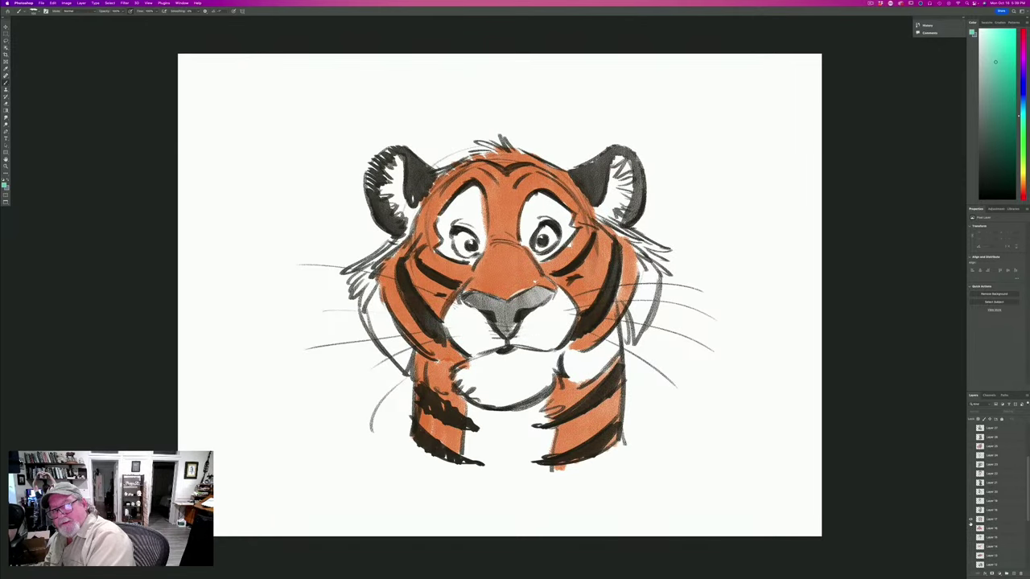
{"action": "left_click", "coordinate": [971, 519]}
{"action": "left_click", "coordinate": [970, 510]}
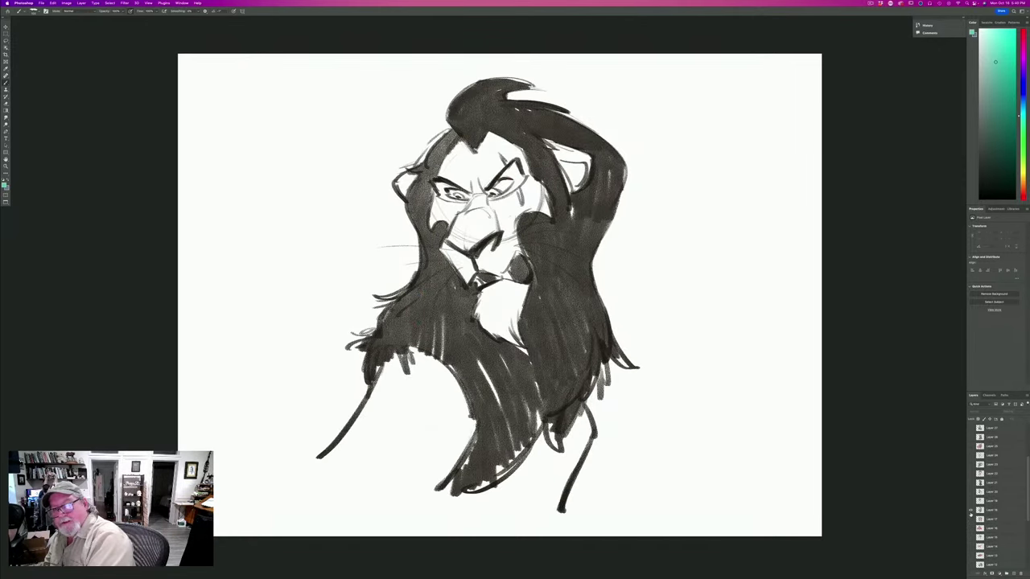
{"action": "left_click", "coordinate": [970, 510]}
{"action": "left_click", "coordinate": [970, 501]}
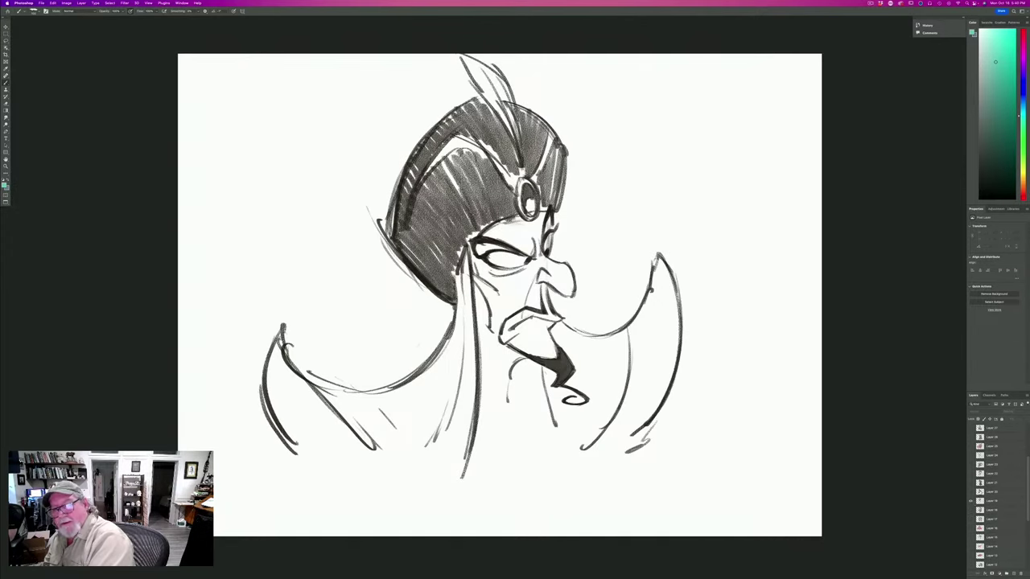
{"action": "left_click", "coordinate": [971, 500]}
View the top-knot man, the black and purple dragon and the black-haired Max drawings one at a time, hiding each after viewing.
{"action": "left_click", "coordinate": [970, 491]}
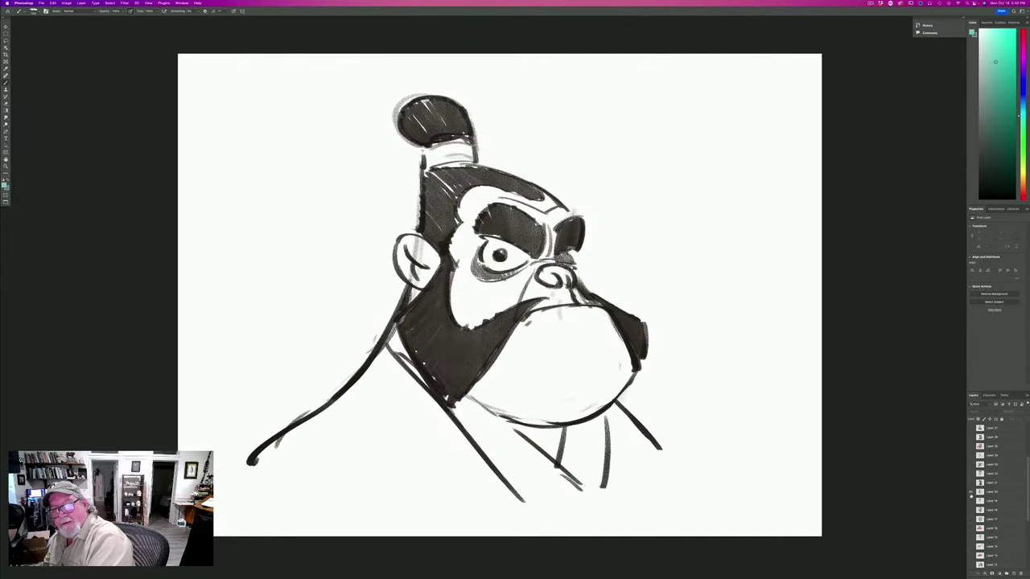
{"action": "left_click", "coordinate": [970, 492]}
{"action": "left_click", "coordinate": [970, 482]}
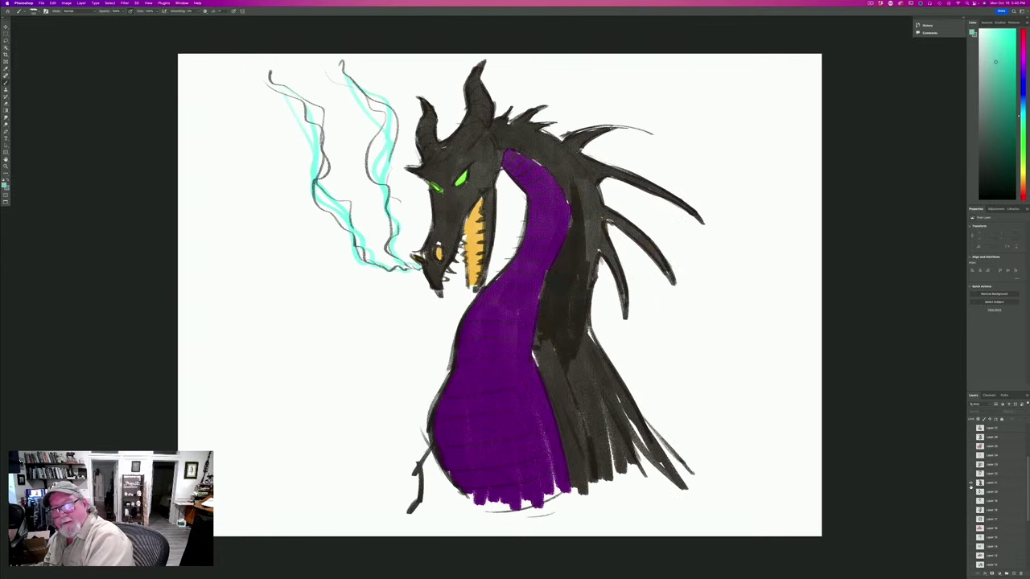
{"action": "left_click", "coordinate": [970, 483]}
{"action": "left_click", "coordinate": [970, 473]}
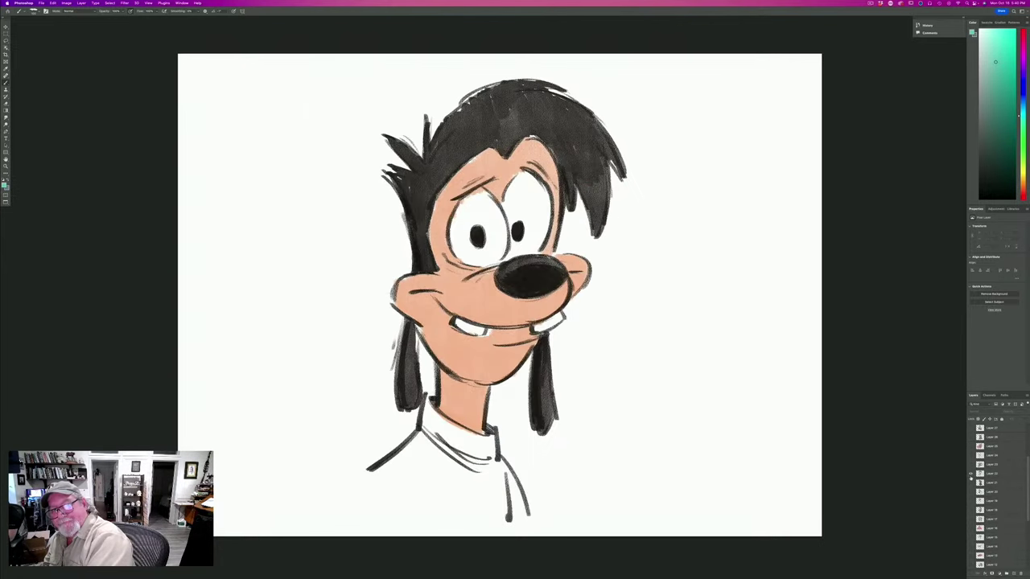
{"action": "left_click", "coordinate": [970, 473]}
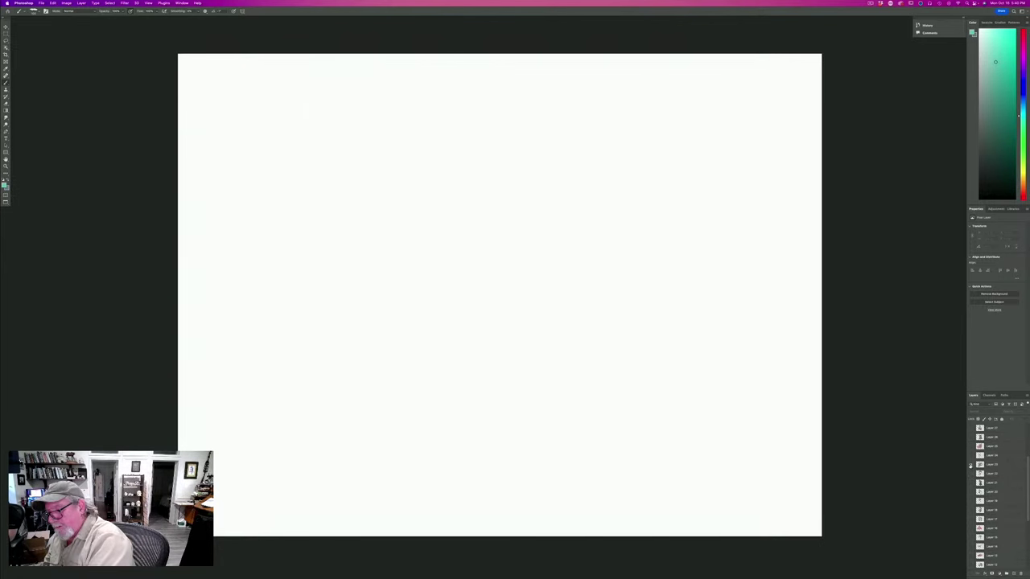
View the blue rat and the white dog with the red collar in turn, hiding each one after viewing.
{"action": "left_click", "coordinate": [971, 464]}
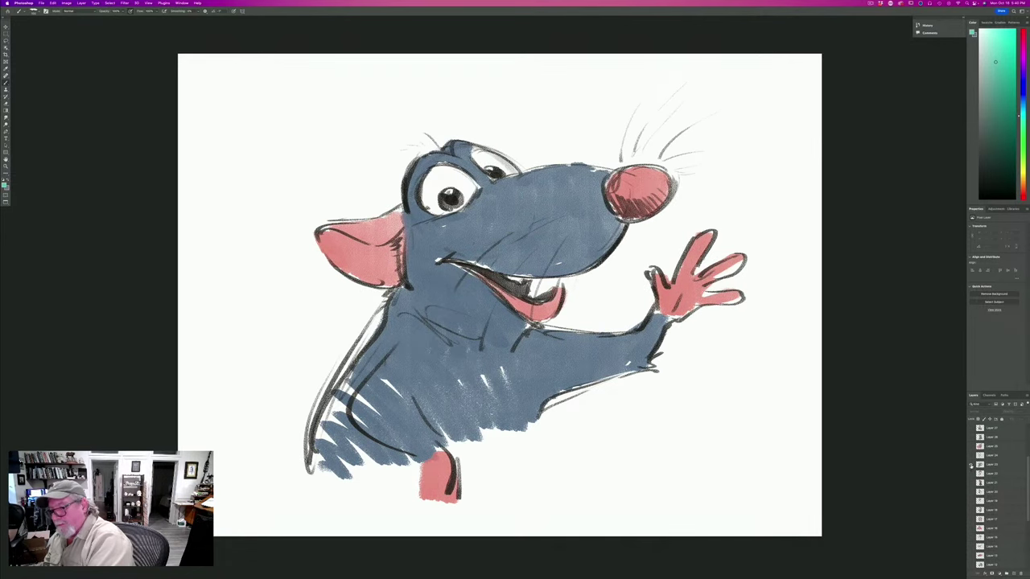
{"action": "left_click", "coordinate": [970, 464]}
{"action": "left_click", "coordinate": [970, 455]}
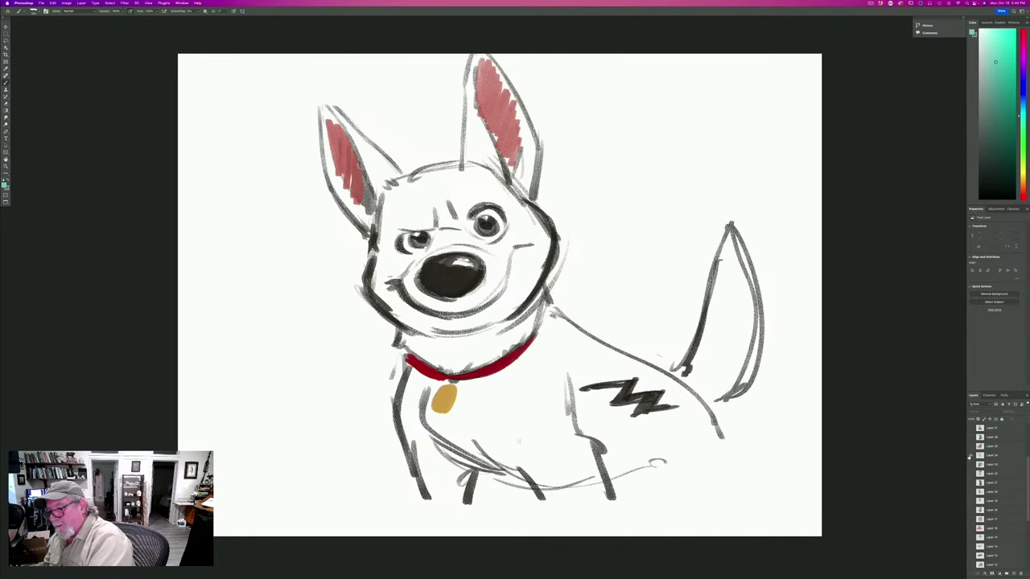
{"action": "left_click", "coordinate": [970, 455]}
View the Dumbo, grey bear and WALL-E drawings one at a time, hiding each after viewing.
{"action": "left_click", "coordinate": [970, 446]}
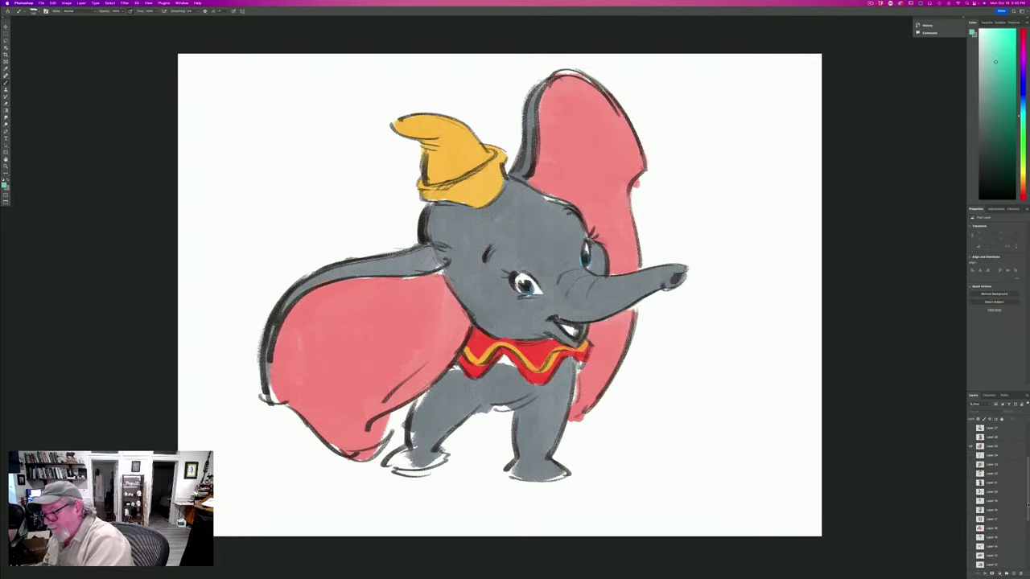
{"action": "scroll", "coordinate": [994, 491], "scroll_direction": "up", "scroll_amount": 3}
{"action": "scroll", "coordinate": [994, 495], "scroll_direction": "up", "scroll_amount": 1}
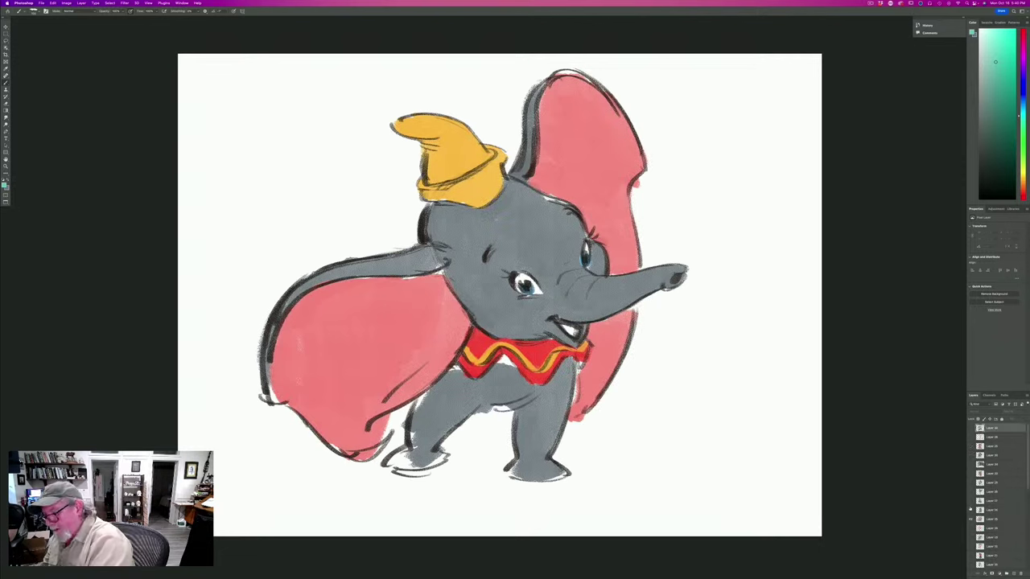
{"action": "left_click", "coordinate": [971, 519]}
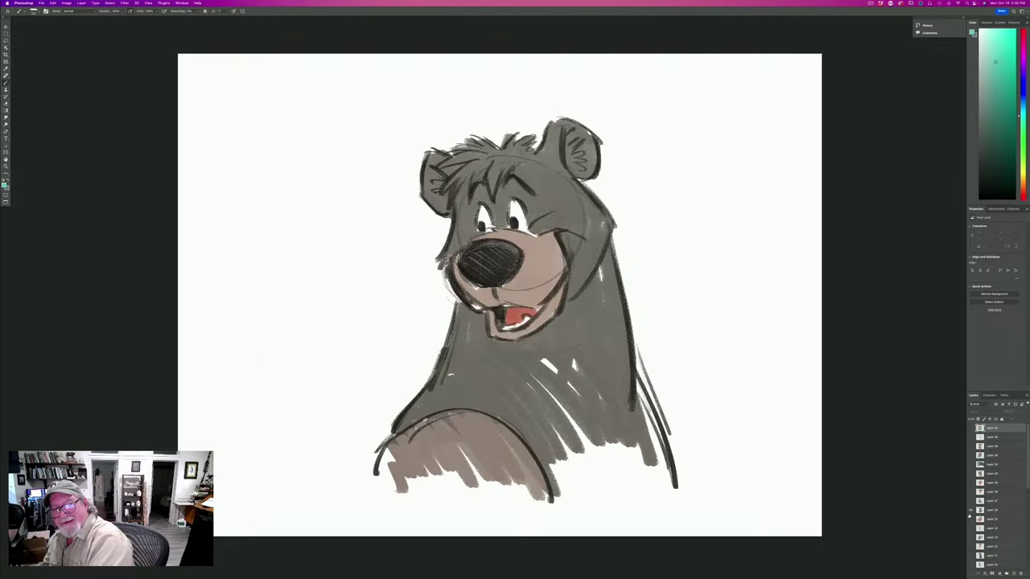
{"action": "left_click", "coordinate": [971, 502]}
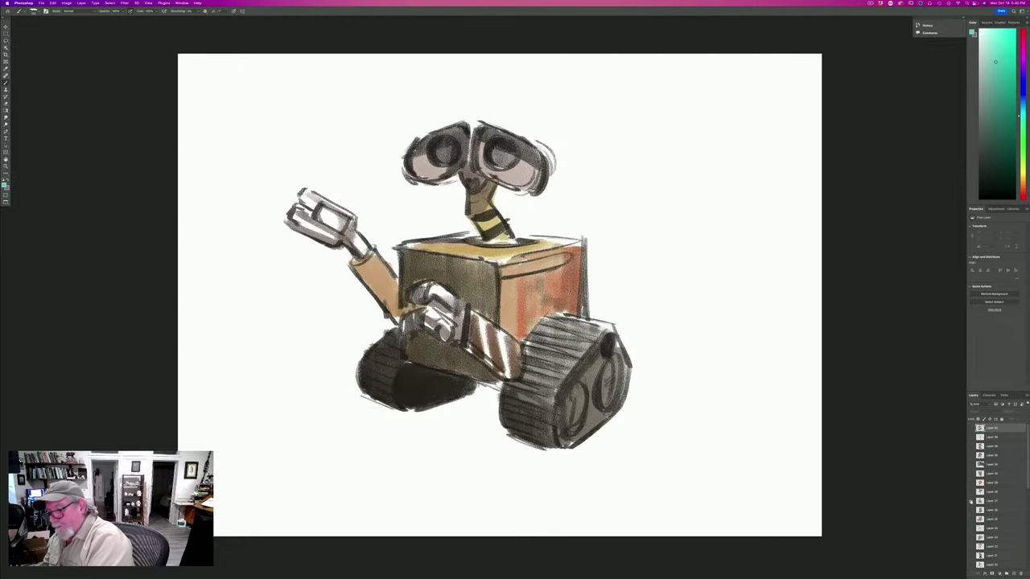
{"action": "left_click", "coordinate": [971, 501]}
View the Bambi and red dragon drawings in turn, hide them, and show the brown bear cub drawing.
{"action": "left_click", "coordinate": [971, 491]}
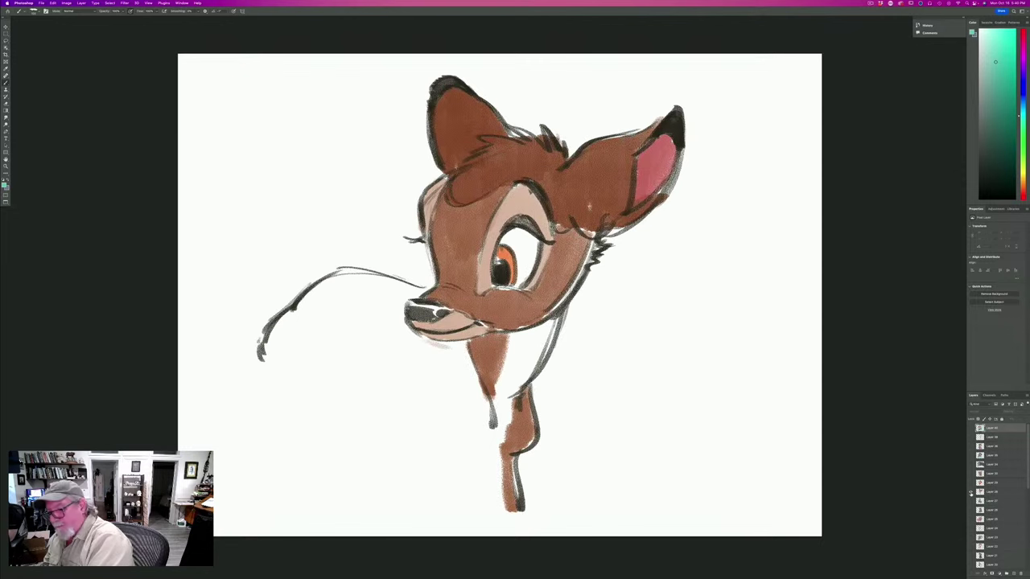
{"action": "left_click", "coordinate": [971, 491]}
{"action": "left_click", "coordinate": [971, 483]}
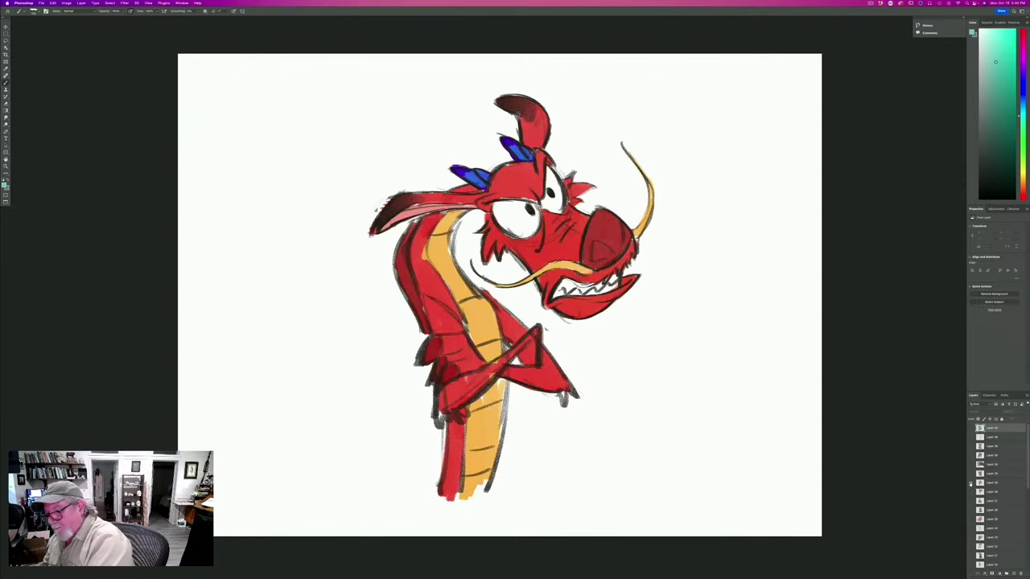
{"action": "left_click", "coordinate": [971, 483]}
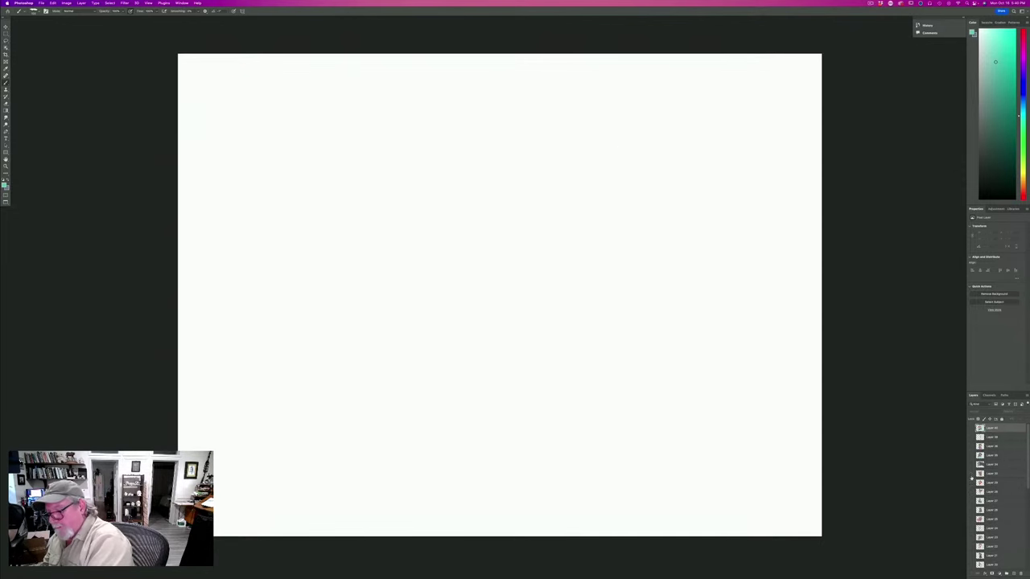
{"action": "left_click", "coordinate": [971, 474]}
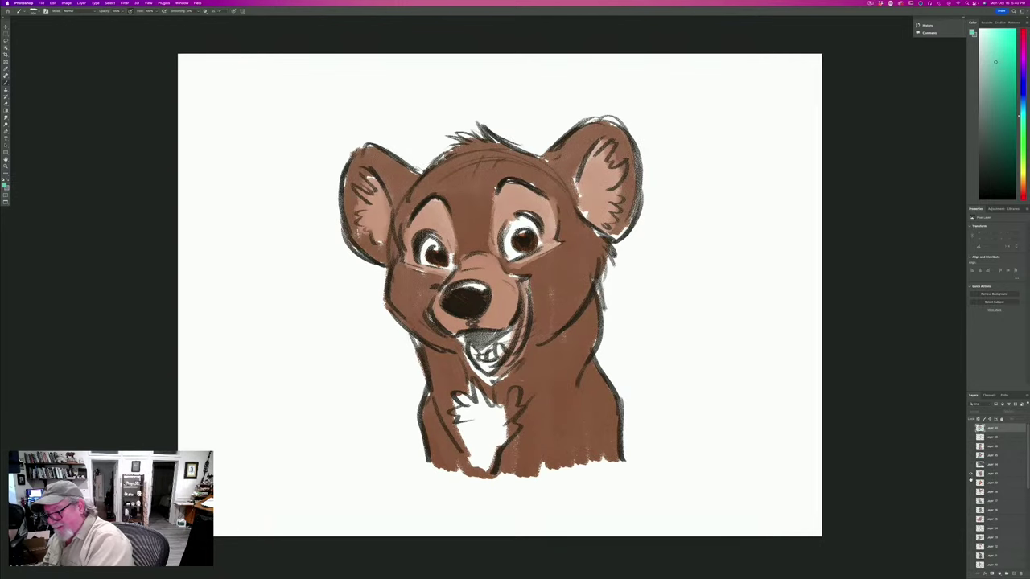
Hide the brown bear cub, view the Pocahontas and Jasmine drawings in turn, and show the Aladdin drawing.
{"action": "left_click", "coordinate": [971, 474]}
{"action": "left_click", "coordinate": [971, 465]}
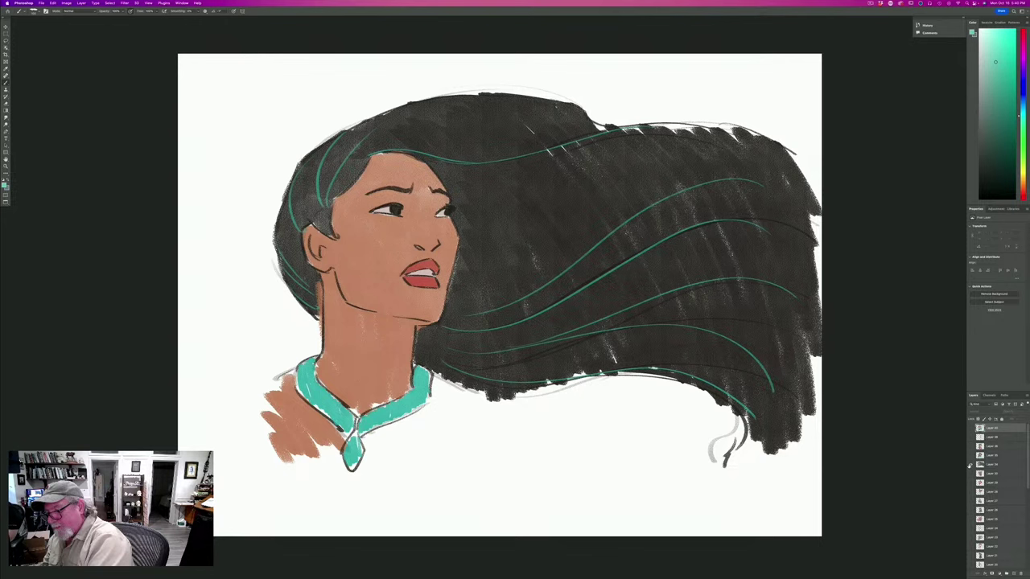
{"action": "left_click", "coordinate": [971, 465]}
{"action": "left_click", "coordinate": [971, 456]}
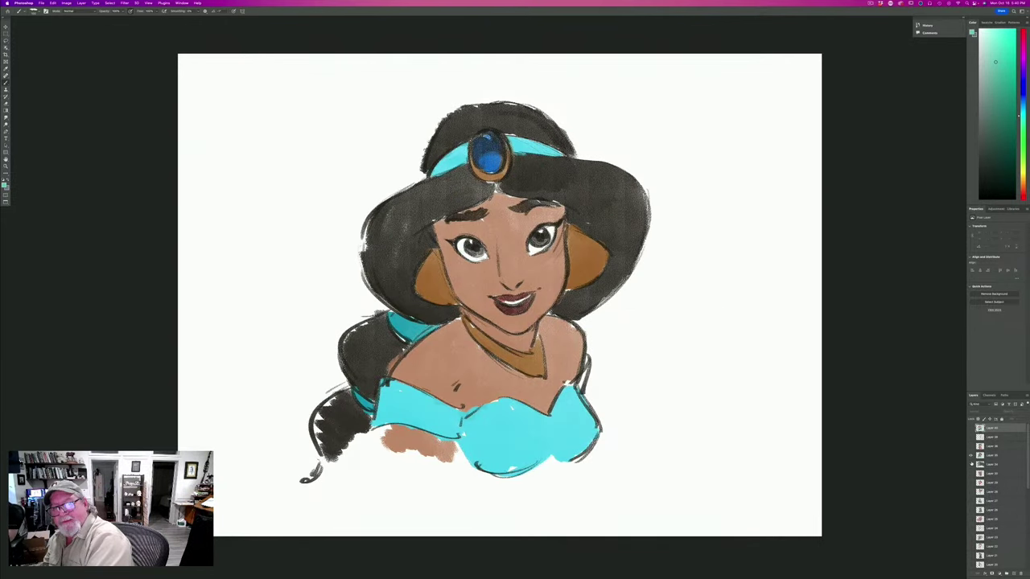
{"action": "left_click", "coordinate": [971, 456]}
{"action": "left_click", "coordinate": [971, 446]}
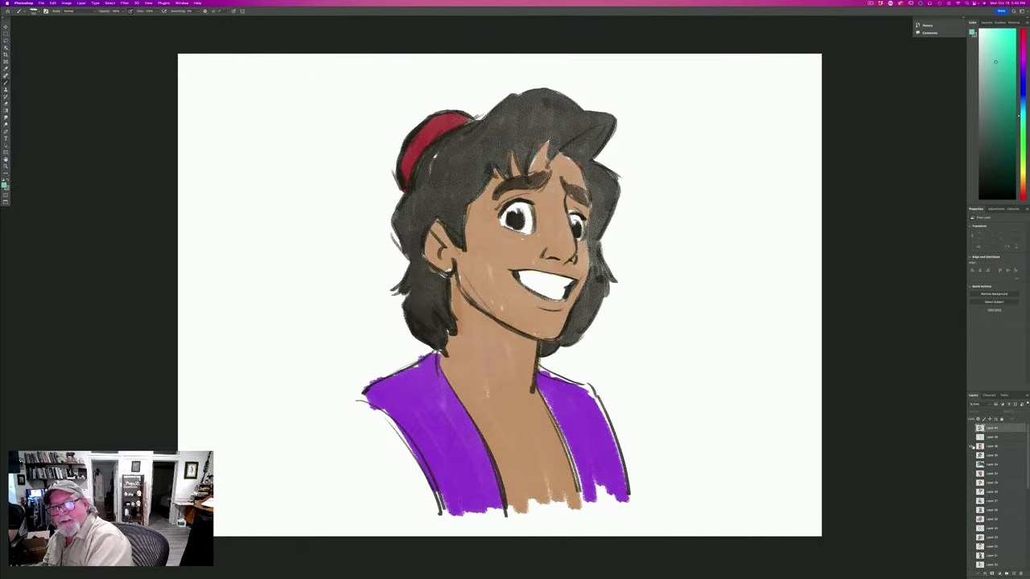
View the Tinker Bell and mermaid drawings in turn in place of Aladdin, hiding each after viewing.
{"action": "left_click", "coordinate": [971, 437]}
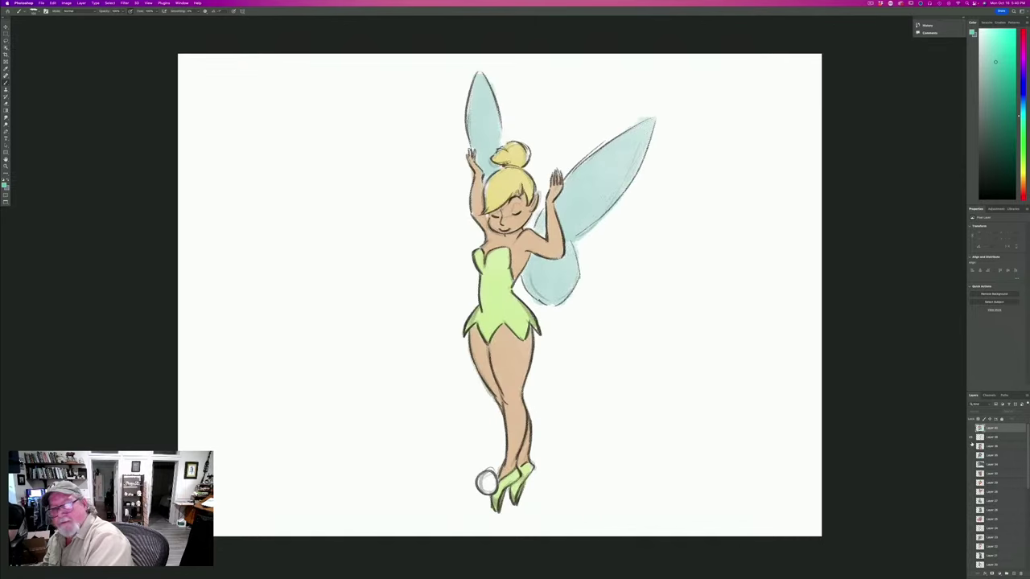
{"action": "left_click", "coordinate": [971, 436]}
{"action": "left_click", "coordinate": [971, 428]}
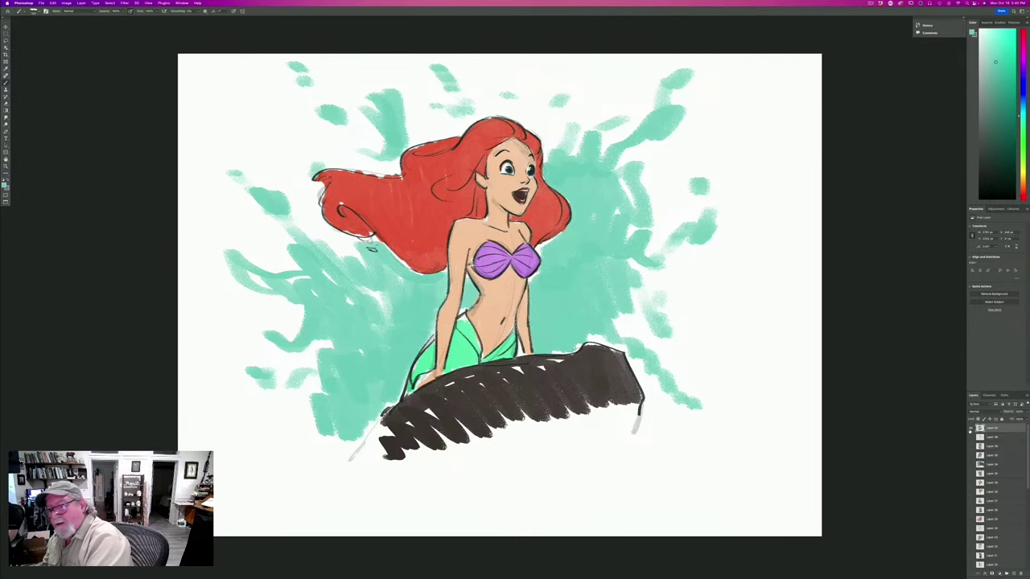
{"action": "left_click", "coordinate": [971, 428]}
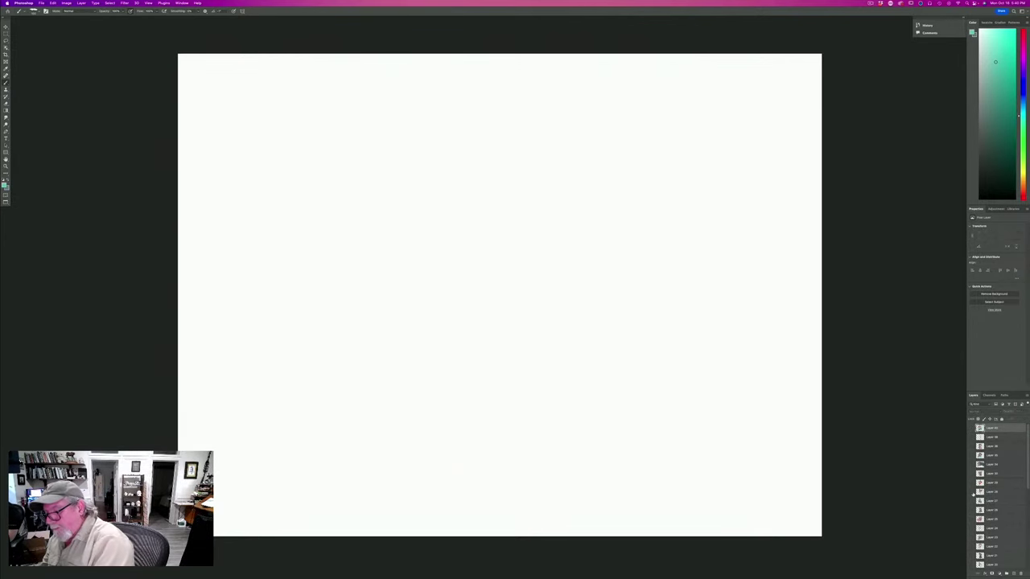
Add a new blank layer above the drawings and set the foreground colour to a near-black brown.
{"action": "left_click", "coordinate": [1013, 574]}
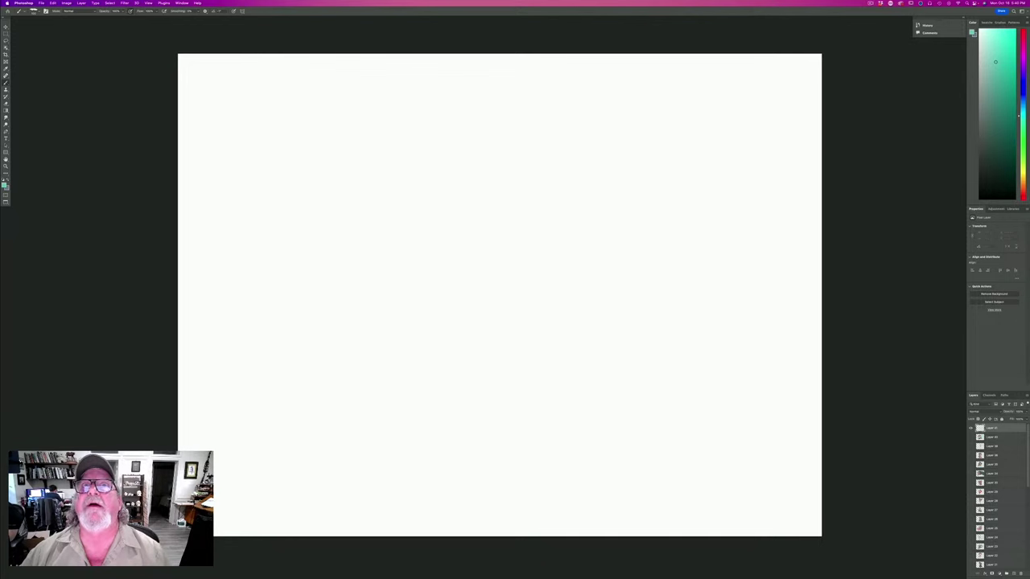
{"action": "key", "text": "Tab"}
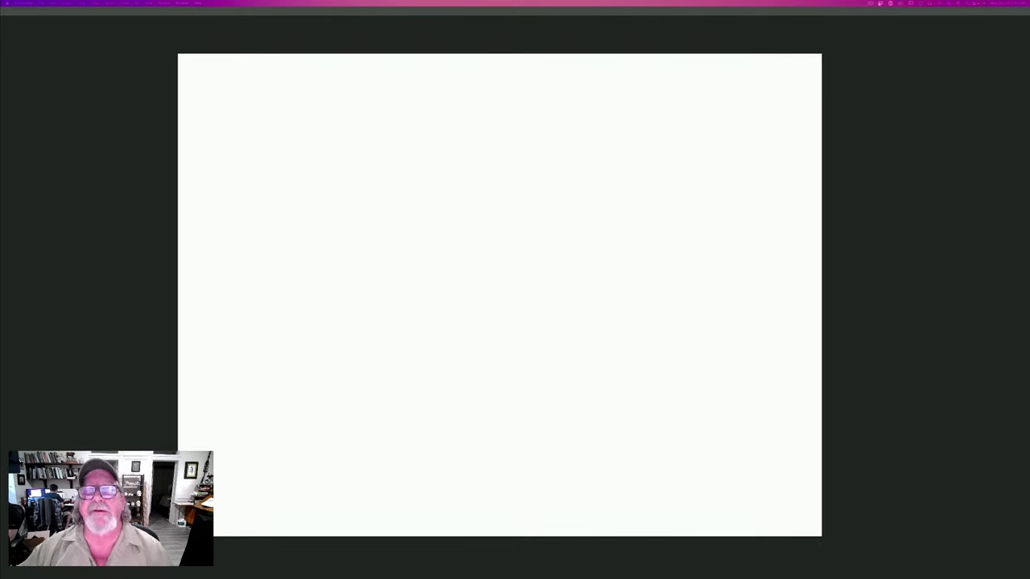
{"action": "key", "text": "Tab"}
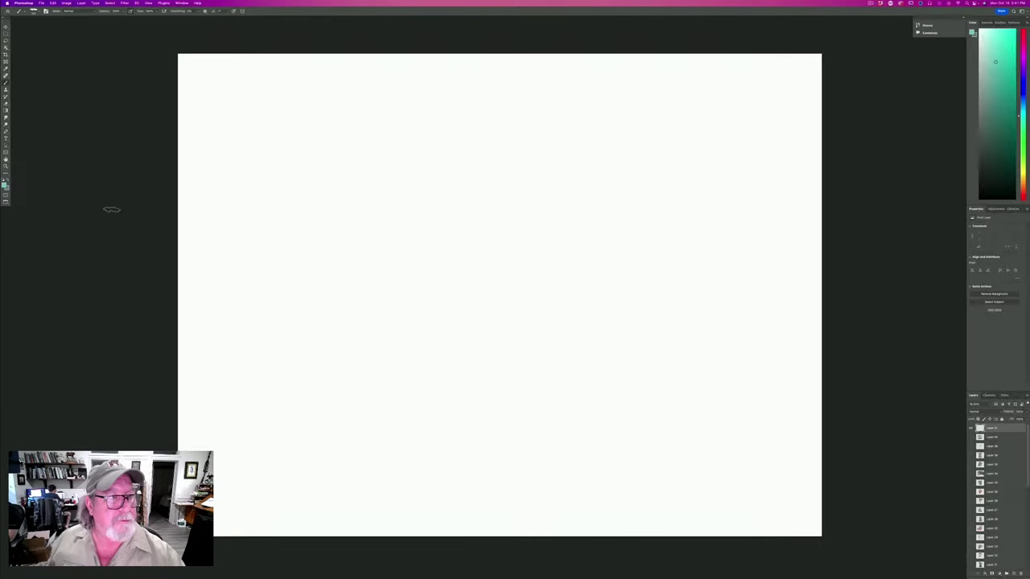
{"action": "left_click", "coordinate": [5, 185]}
{"action": "left_click", "coordinate": [109, 310]}
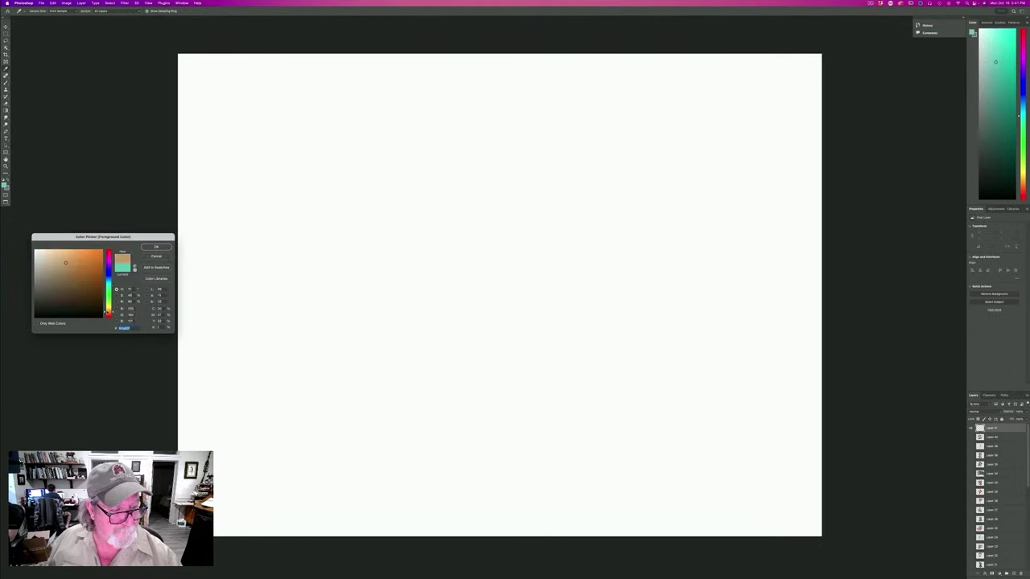
{"action": "left_click", "coordinate": [156, 247]}
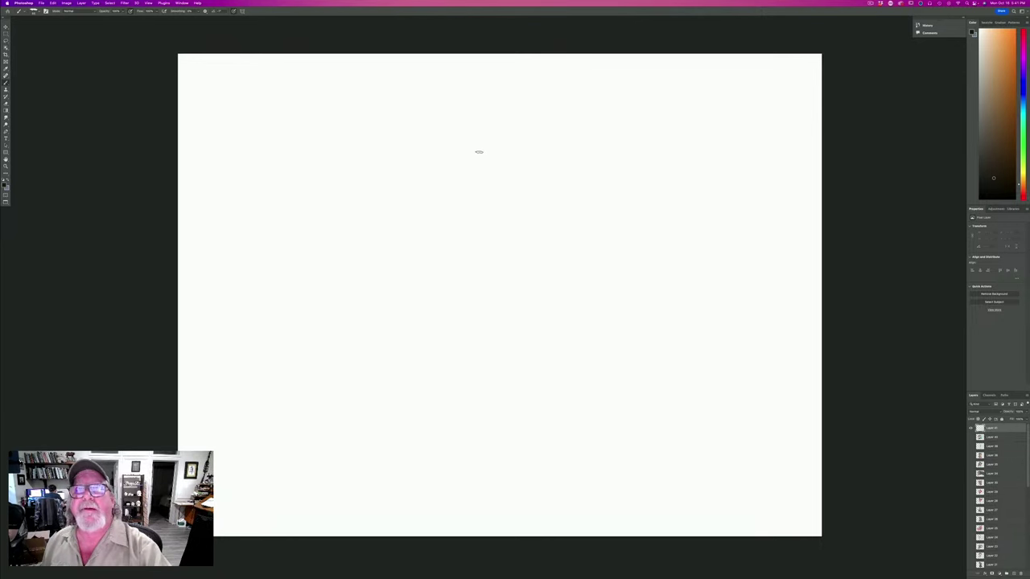
Sketch a lioness head from a construction circle, with the crown contour, far eye socket, nose bridge and nose outline.
{"action": "mouse_move", "coordinate": [522, 168]}
{"action": "left_mouse_down"}
{"action": "mouse_move", "coordinate": [500, 290]}
{"action": "mouse_move", "coordinate": [516, 146]}
{"action": "mouse_move", "coordinate": [513, 292]}
{"action": "mouse_move", "coordinate": [532, 147]}
{"action": "mouse_move", "coordinate": [469, 274]}
{"action": "left_mouse_up"}
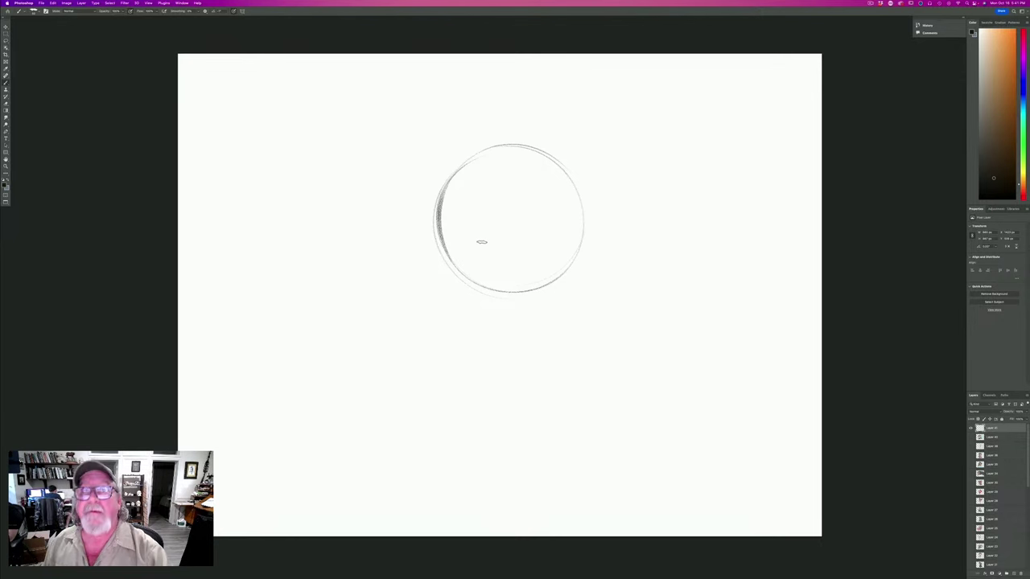
{"action": "left_click_drag", "start_coordinate": [579, 167], "coordinate": [470, 161]}
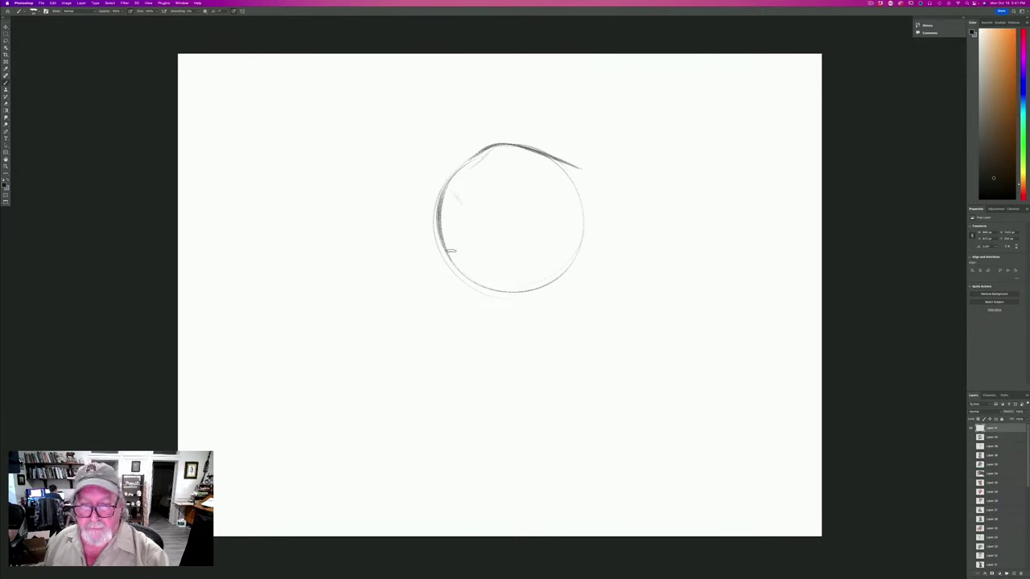
{"action": "mouse_move", "coordinate": [452, 263]}
{"action": "left_mouse_down"}
{"action": "mouse_move", "coordinate": [469, 213]}
{"action": "mouse_move", "coordinate": [455, 195]}
{"action": "mouse_move", "coordinate": [469, 213]}
{"action": "mouse_move", "coordinate": [453, 267]}
{"action": "left_mouse_up"}
{"action": "mouse_move", "coordinate": [514, 216]}
{"action": "left_mouse_down"}
{"action": "mouse_move", "coordinate": [504, 258]}
{"action": "mouse_move", "coordinate": [505, 243]}
{"action": "mouse_move", "coordinate": [484, 268]}
{"action": "mouse_move", "coordinate": [449, 271]}
{"action": "mouse_move", "coordinate": [507, 270]}
{"action": "left_mouse_up"}
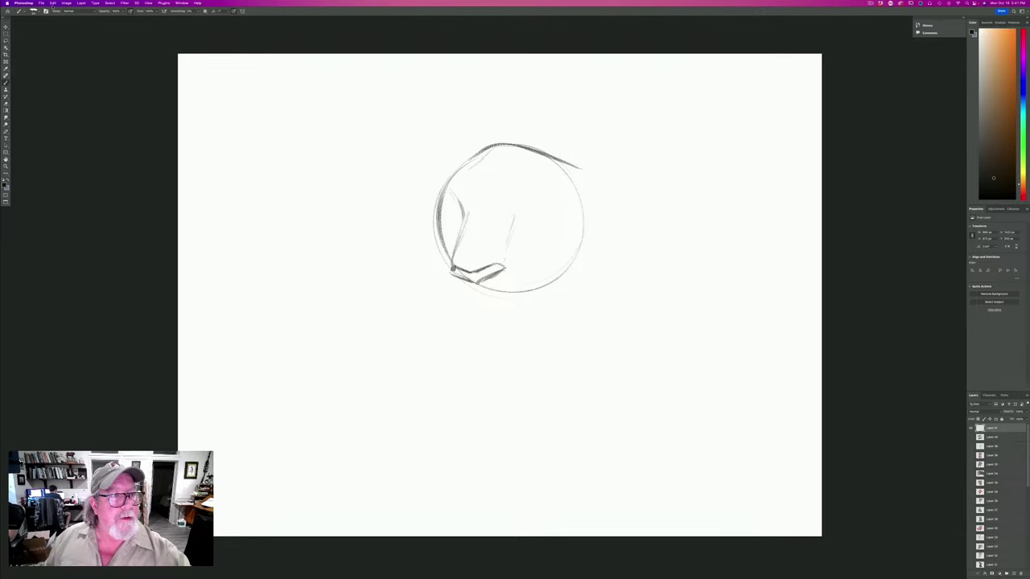
Enlarge the head sketch slightly with a transform, stretching it toward the upper left, and return to the Brush tool.
{"action": "left_click", "coordinate": [52, 3]}
{"action": "left_click_drag", "start_coordinate": [423, 135], "coordinate": [402, 113]}
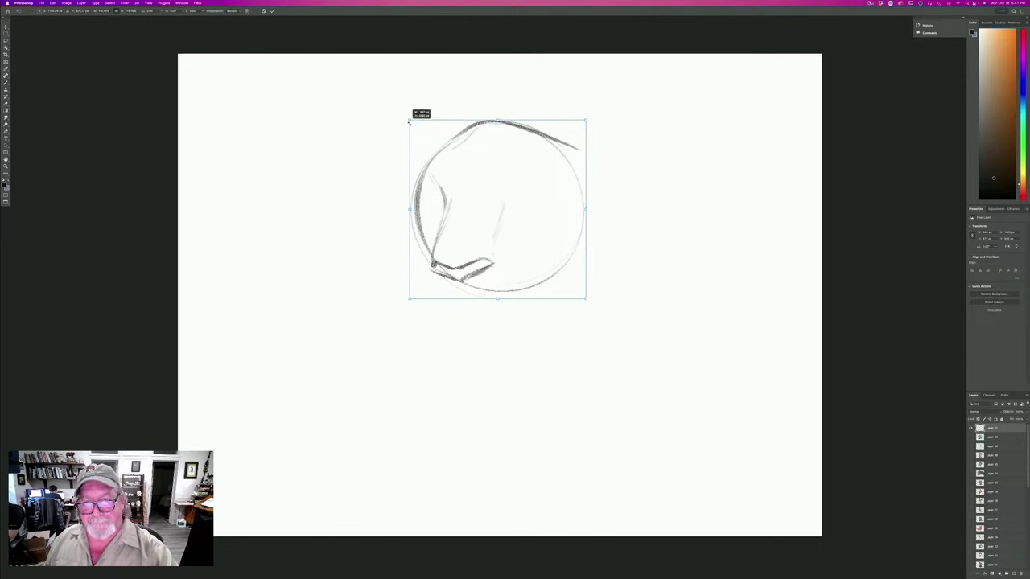
{"action": "key", "text": "Return"}
{"action": "key", "text": "b"}
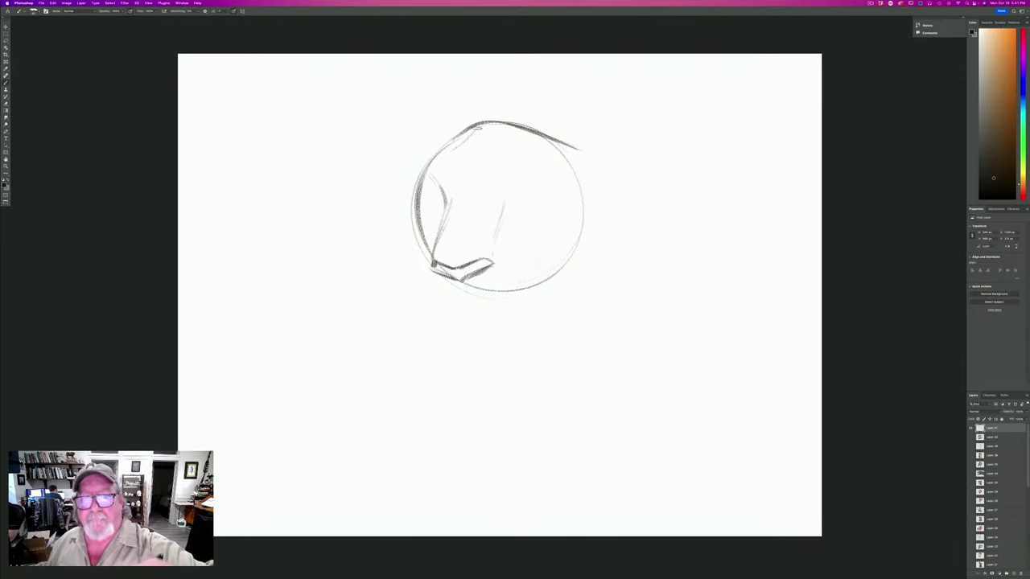
Strengthen the forehead contour, mark the near ear's base, and sketch the far eye plus the near eye's lower lid and brow.
{"action": "mouse_move", "coordinate": [563, 143]}
{"action": "left_mouse_down"}
{"action": "mouse_move", "coordinate": [478, 126]}
{"action": "mouse_move", "coordinate": [441, 150]}
{"action": "left_mouse_up"}
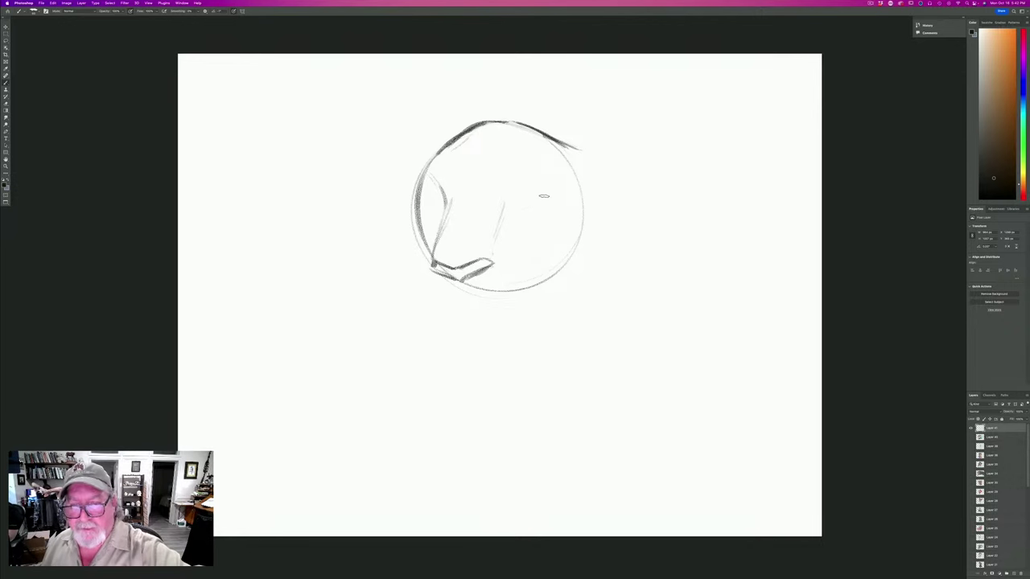
{"action": "left_click_drag", "start_coordinate": [542, 201], "coordinate": [511, 212]}
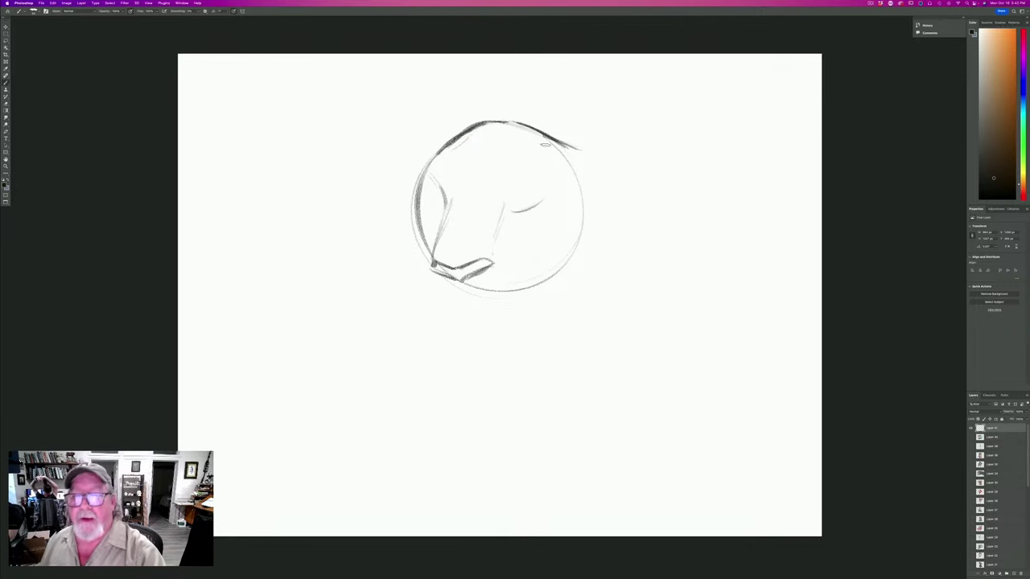
{"action": "left_click_drag", "start_coordinate": [587, 177], "coordinate": [611, 210]}
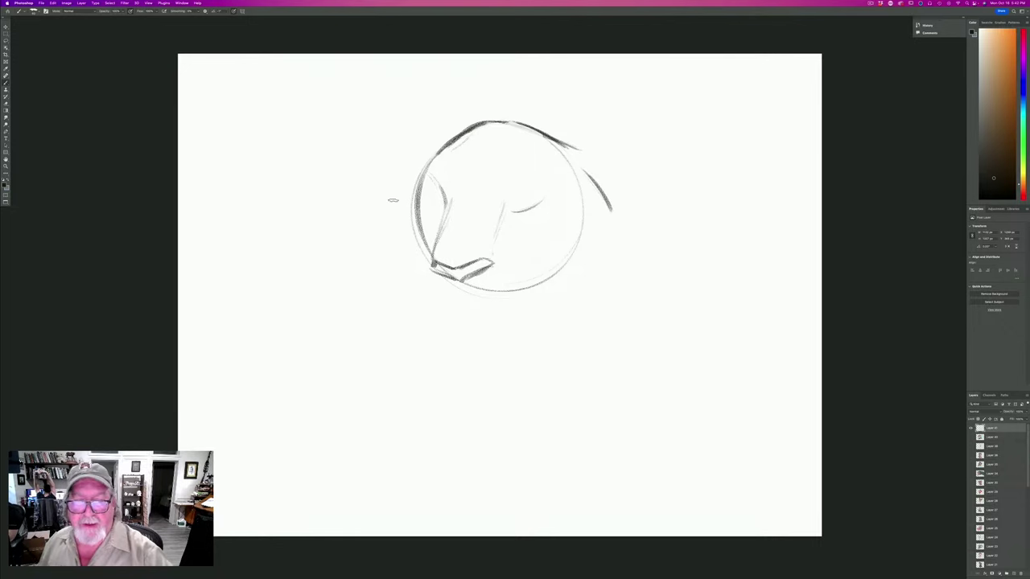
{"action": "left_click_drag", "start_coordinate": [428, 210], "coordinate": [440, 217]}
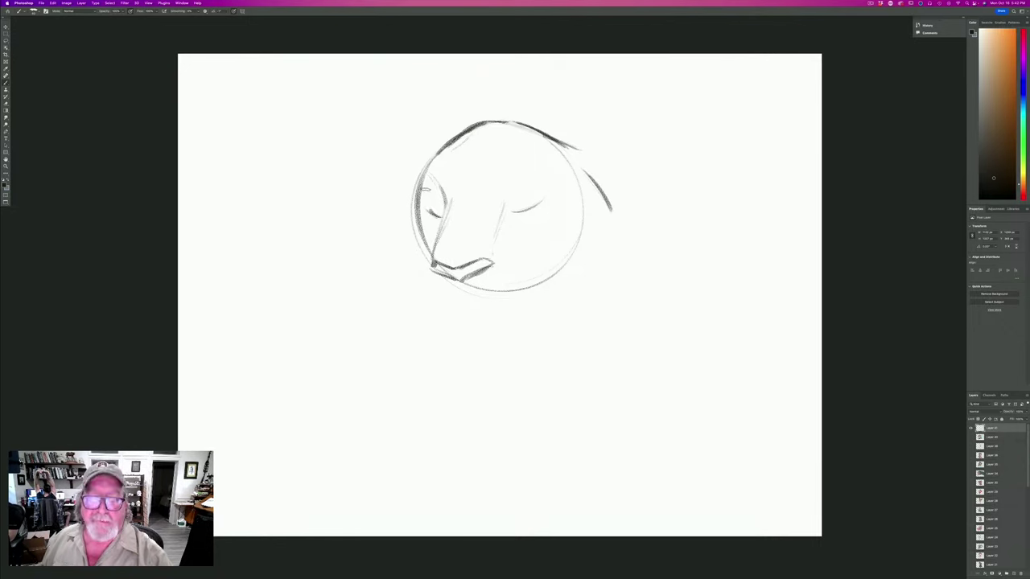
{"action": "mouse_move", "coordinate": [441, 193]}
{"action": "left_mouse_down"}
{"action": "mouse_move", "coordinate": [421, 198]}
{"action": "mouse_move", "coordinate": [428, 174]}
{"action": "mouse_move", "coordinate": [413, 200]}
{"action": "left_mouse_up"}
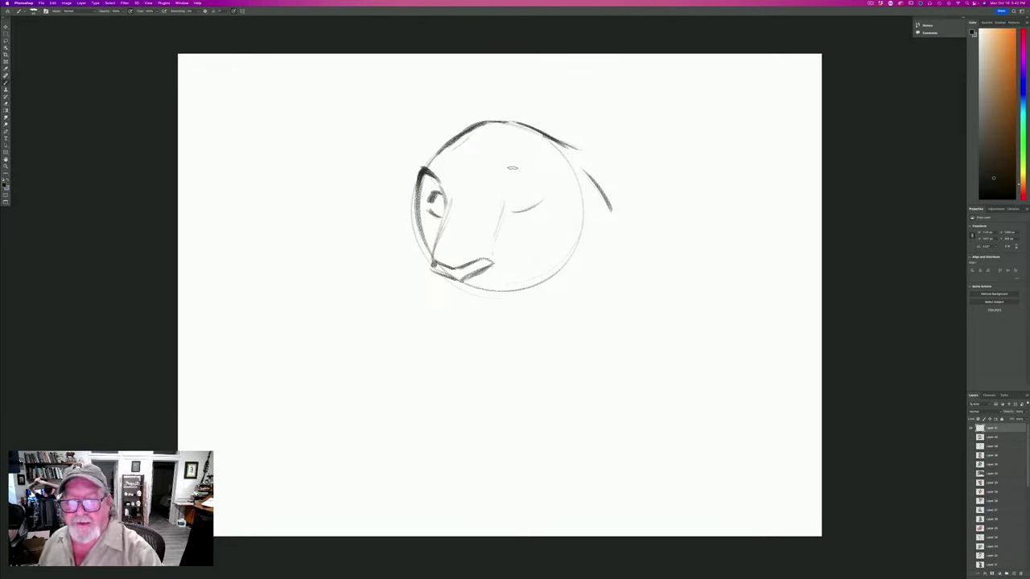
{"action": "mouse_move", "coordinate": [512, 172]}
{"action": "left_mouse_down"}
{"action": "mouse_move", "coordinate": [547, 167]}
{"action": "mouse_move", "coordinate": [521, 158]}
{"action": "mouse_move", "coordinate": [511, 173]}
{"action": "left_mouse_up"}
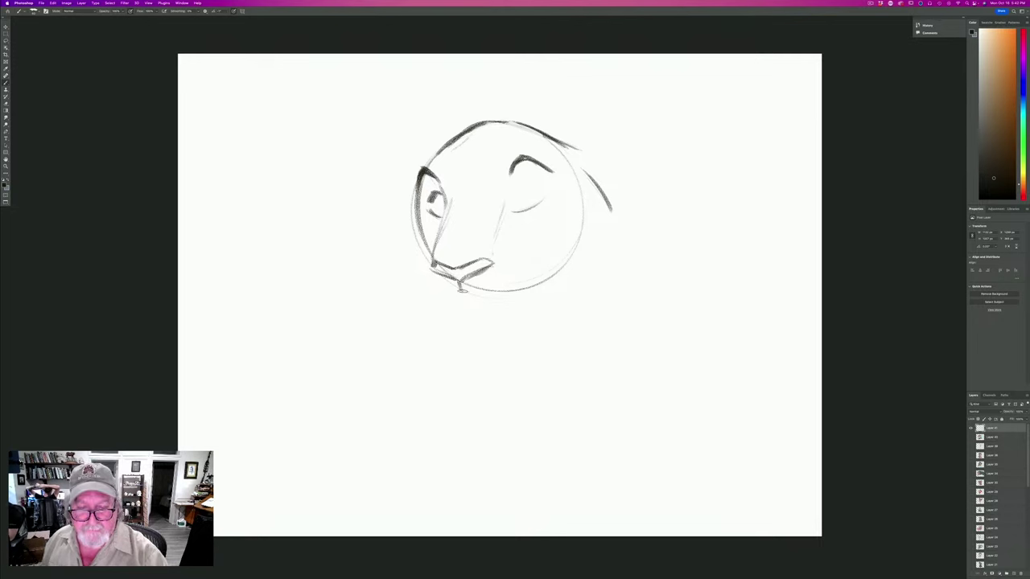
Shade in the nose and draw the muzzle and mouth line beneath it.
{"action": "mouse_move", "coordinate": [490, 260]}
{"action": "left_mouse_down"}
{"action": "mouse_move", "coordinate": [451, 278]}
{"action": "mouse_move", "coordinate": [434, 269]}
{"action": "left_mouse_up"}
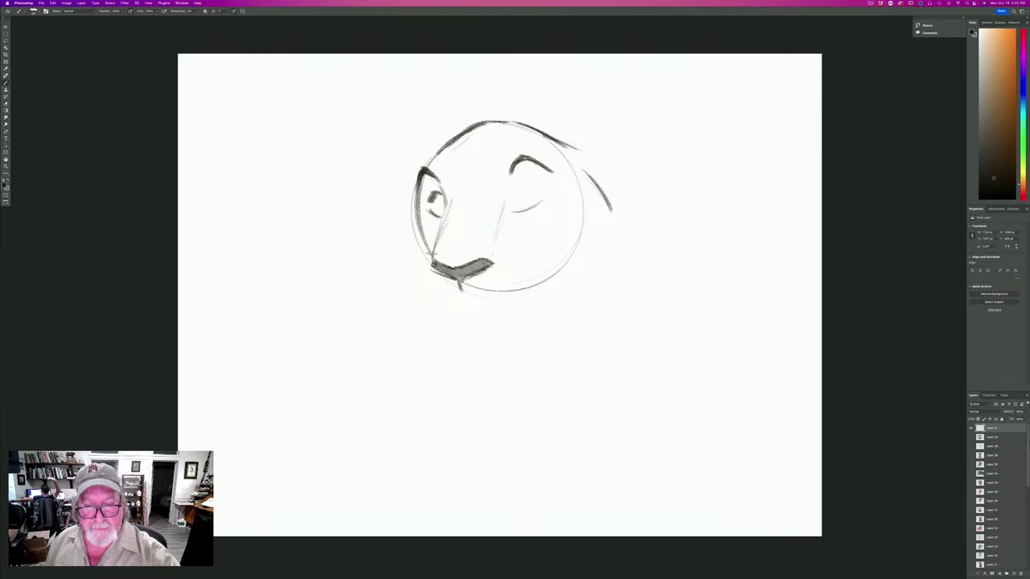
{"action": "mouse_move", "coordinate": [438, 215]}
{"action": "left_mouse_down"}
{"action": "mouse_move", "coordinate": [435, 289]}
{"action": "mouse_move", "coordinate": [460, 298]}
{"action": "mouse_move", "coordinate": [431, 288]}
{"action": "mouse_move", "coordinate": [441, 298]}
{"action": "mouse_move", "coordinate": [494, 298]}
{"action": "mouse_move", "coordinate": [532, 279]}
{"action": "left_mouse_up"}
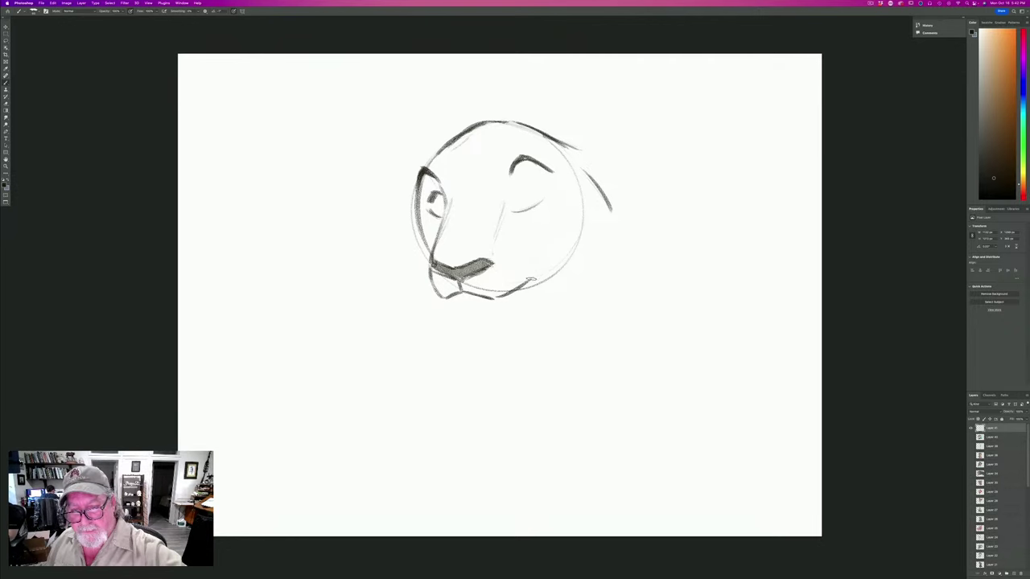
Draw the near eye's outline with a heavy upper lid, a lid crease and the inner corner.
{"action": "left_click_drag", "start_coordinate": [545, 192], "coordinate": [510, 211]}
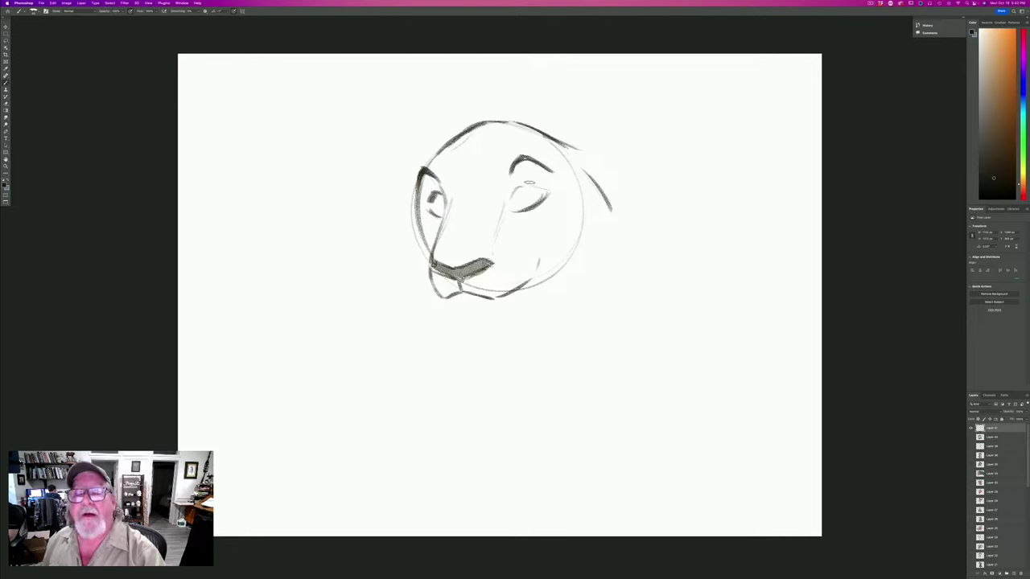
{"action": "mouse_move", "coordinate": [548, 192]}
{"action": "left_mouse_down"}
{"action": "mouse_move", "coordinate": [523, 184]}
{"action": "mouse_move", "coordinate": [508, 196]}
{"action": "left_mouse_up"}
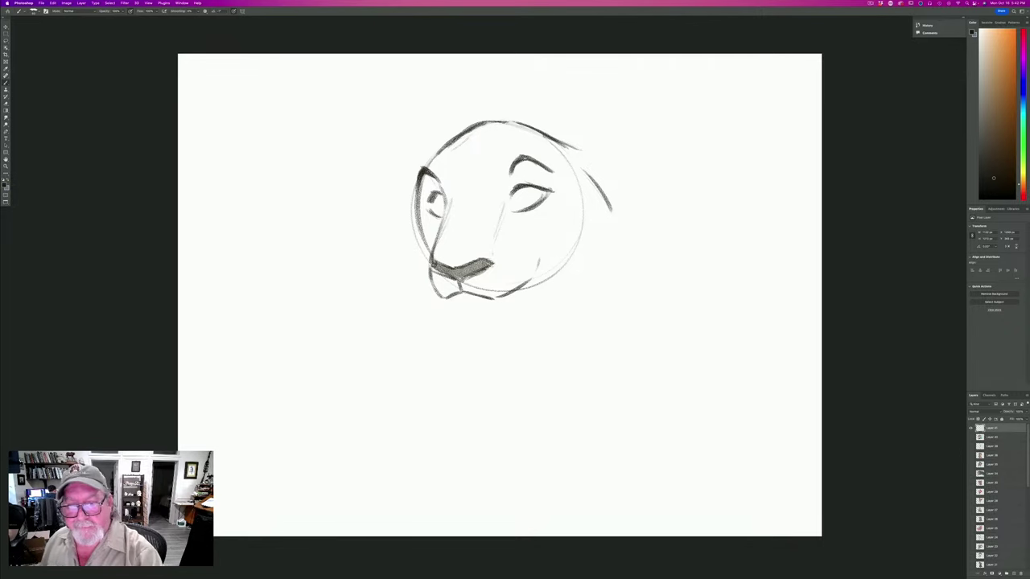
{"action": "mouse_move", "coordinate": [550, 192]}
{"action": "left_mouse_down"}
{"action": "mouse_move", "coordinate": [516, 191]}
{"action": "mouse_move", "coordinate": [550, 190]}
{"action": "left_mouse_up"}
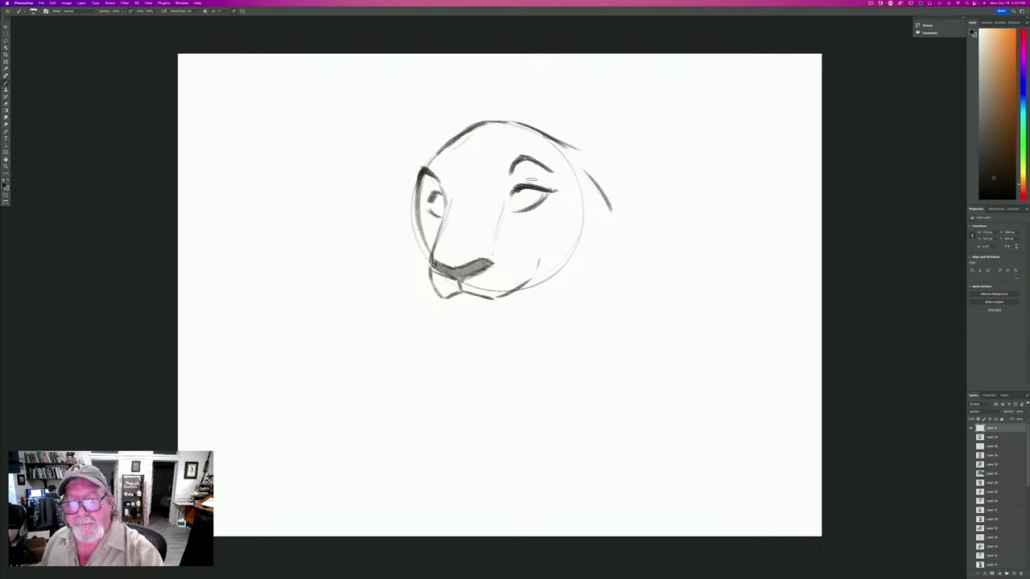
{"action": "mouse_move", "coordinate": [531, 180]}
{"action": "left_mouse_down"}
{"action": "mouse_move", "coordinate": [547, 185]}
{"action": "mouse_move", "coordinate": [518, 179]}
{"action": "mouse_move", "coordinate": [505, 216]}
{"action": "left_mouse_up"}
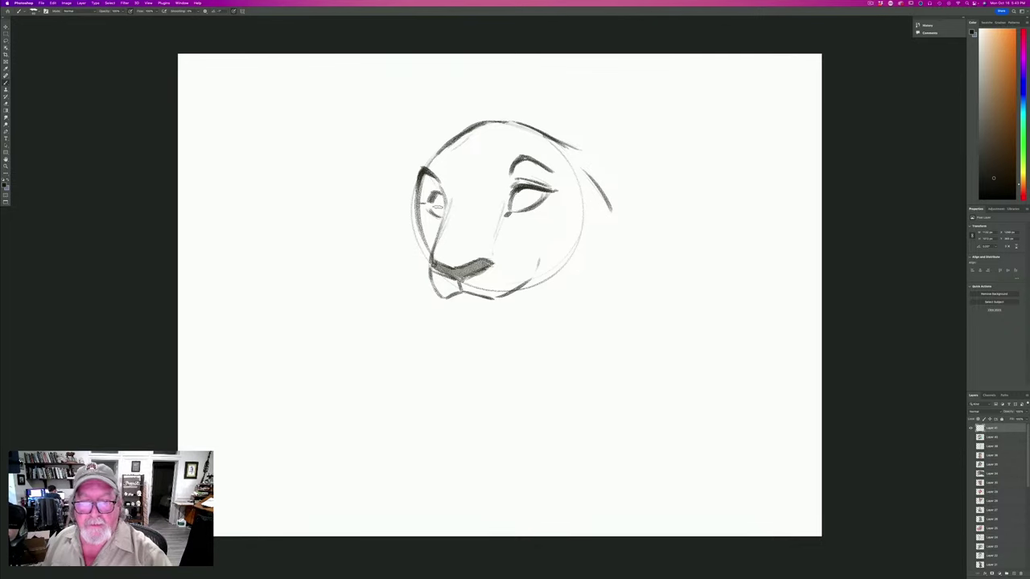
Draw the far cheek contour and shade the irises and pupils of both eyes, refining the far eye and nose bridge.
{"action": "left_click_drag", "start_coordinate": [431, 193], "coordinate": [429, 206]}
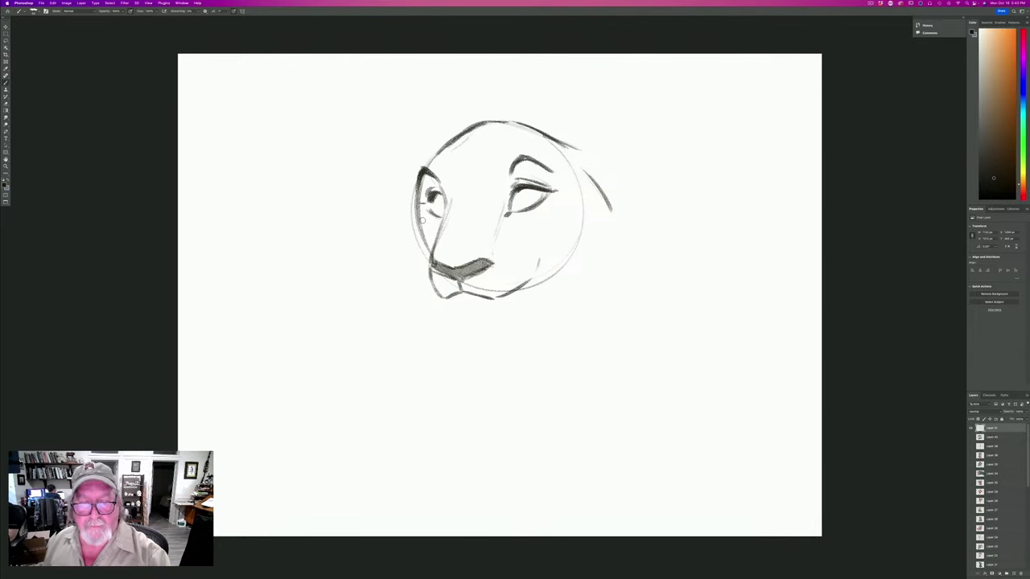
{"action": "mouse_move", "coordinate": [418, 223]}
{"action": "left_mouse_down"}
{"action": "mouse_move", "coordinate": [412, 199]}
{"action": "mouse_move", "coordinate": [417, 233]}
{"action": "mouse_move", "coordinate": [411, 199]}
{"action": "mouse_move", "coordinate": [405, 241]}
{"action": "mouse_move", "coordinate": [428, 272]}
{"action": "left_mouse_up"}
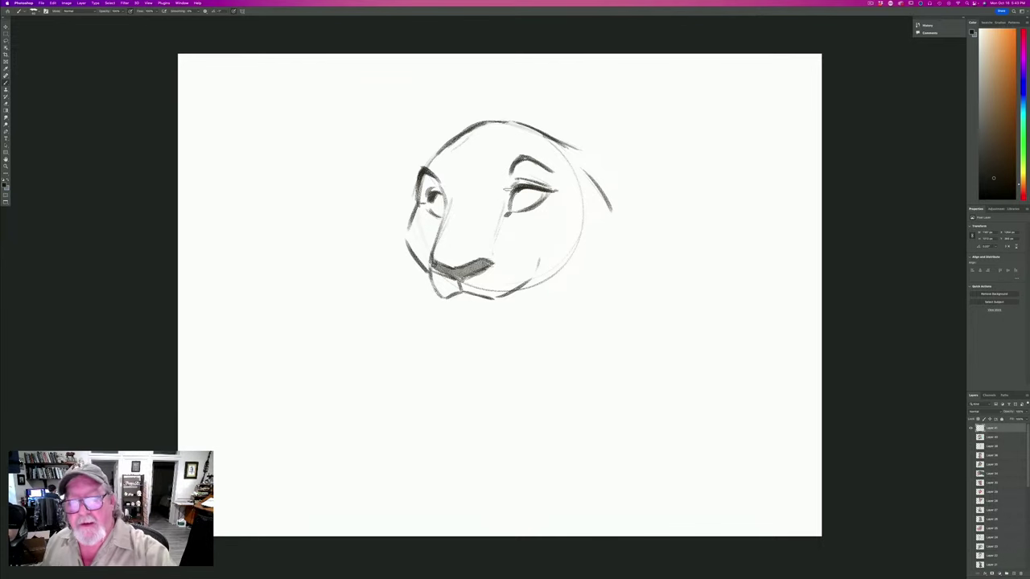
{"action": "mouse_move", "coordinate": [526, 192]}
{"action": "left_mouse_down"}
{"action": "mouse_move", "coordinate": [527, 207]}
{"action": "mouse_move", "coordinate": [514, 207]}
{"action": "mouse_move", "coordinate": [518, 193]}
{"action": "mouse_move", "coordinate": [516, 205]}
{"action": "left_mouse_up"}
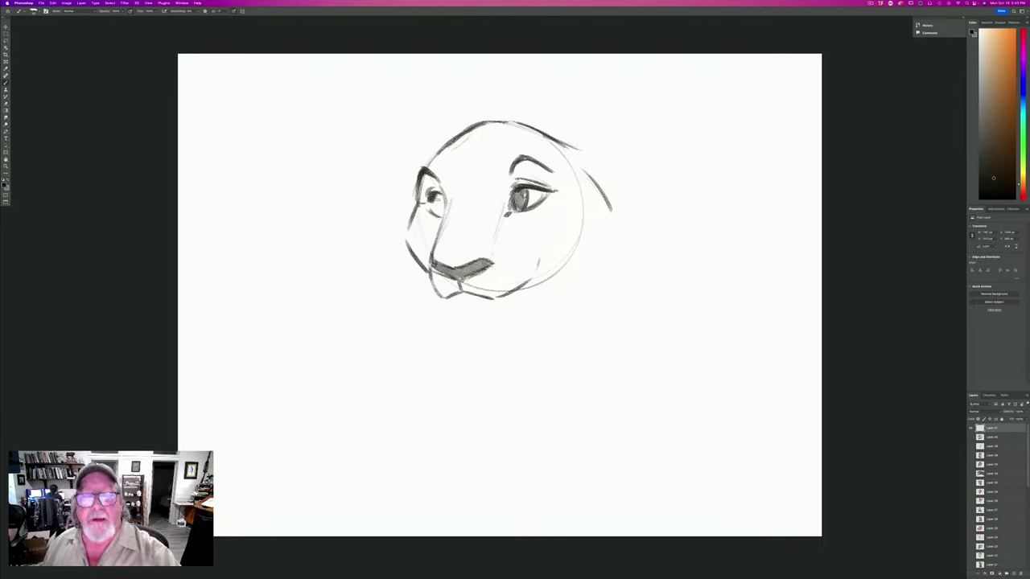
{"action": "left_click_drag", "start_coordinate": [441, 197], "coordinate": [438, 243]}
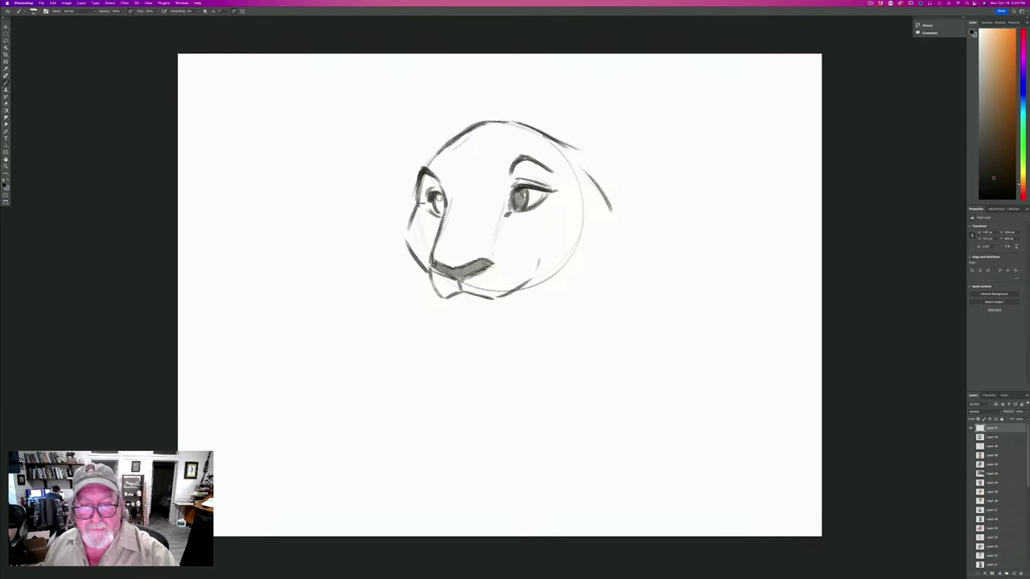
{"action": "left_click_drag", "start_coordinate": [439, 199], "coordinate": [441, 205]}
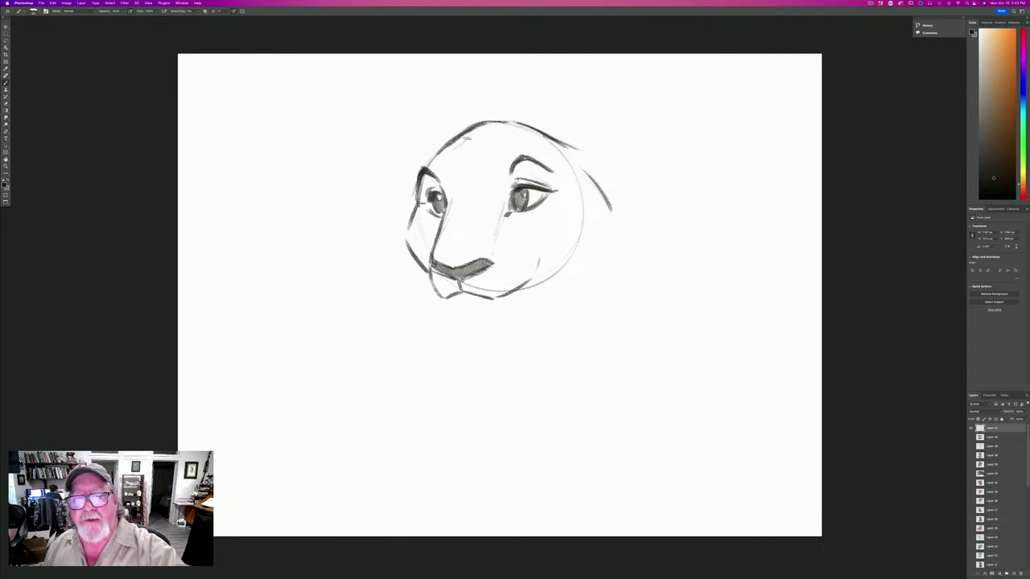
Darken the top contour of the head and draw the rounded outline of the near ear.
{"action": "mouse_move", "coordinate": [540, 136]}
{"action": "left_mouse_down"}
{"action": "mouse_move", "coordinate": [505, 122]}
{"action": "mouse_move", "coordinate": [478, 128]}
{"action": "left_mouse_up"}
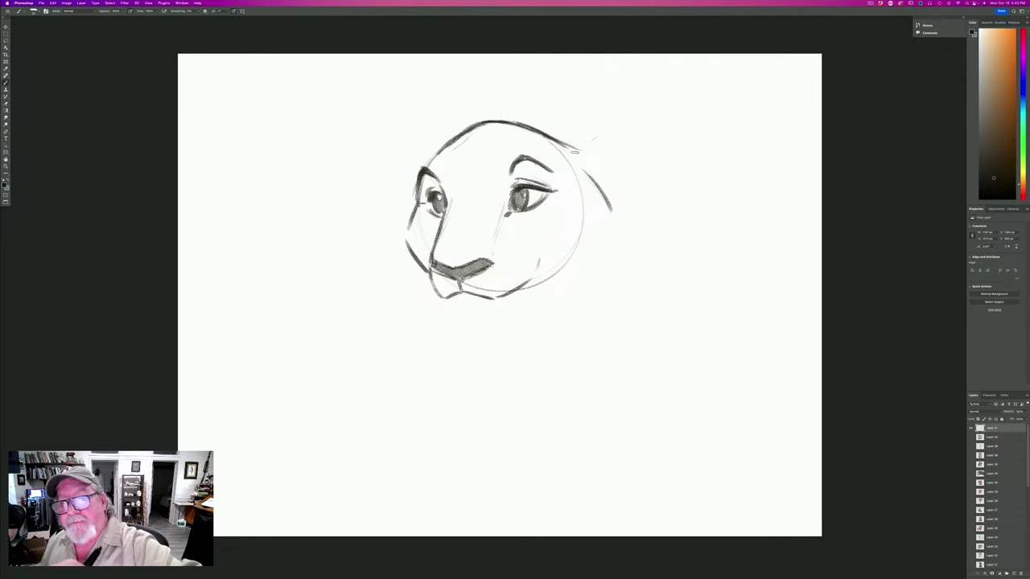
{"action": "mouse_move", "coordinate": [575, 152]}
{"action": "left_mouse_down"}
{"action": "mouse_move", "coordinate": [615, 130]}
{"action": "mouse_move", "coordinate": [592, 126]}
{"action": "mouse_move", "coordinate": [630, 133]}
{"action": "mouse_move", "coordinate": [646, 181]}
{"action": "mouse_move", "coordinate": [611, 211]}
{"action": "left_mouse_up"}
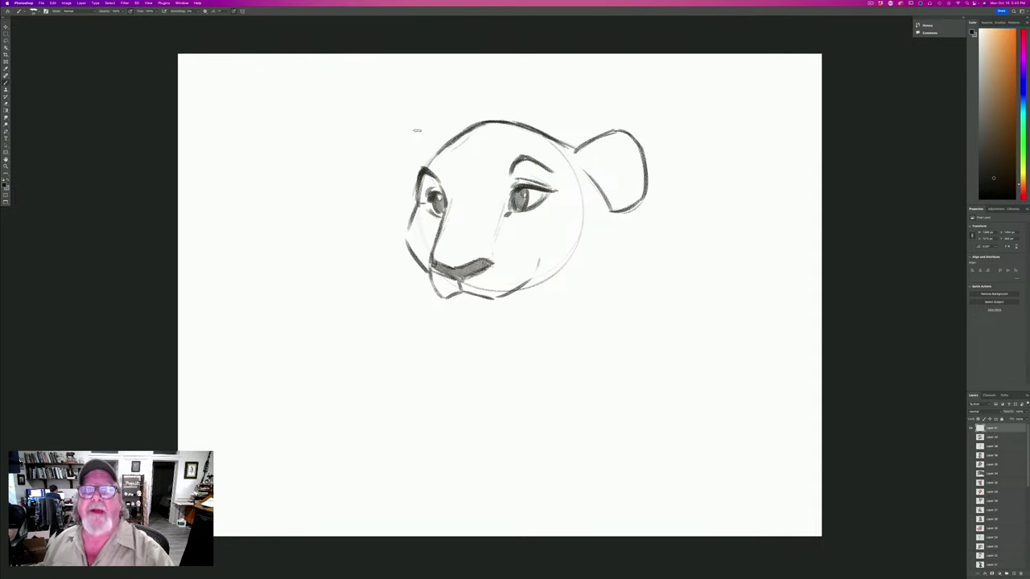
Draw the far ear's outline and the angular crease from beside the nose to the near corner of the mouth.
{"action": "mouse_move", "coordinate": [434, 148]}
{"action": "left_mouse_down"}
{"action": "mouse_move", "coordinate": [409, 141]}
{"action": "mouse_move", "coordinate": [396, 151]}
{"action": "mouse_move", "coordinate": [412, 202]}
{"action": "left_mouse_up"}
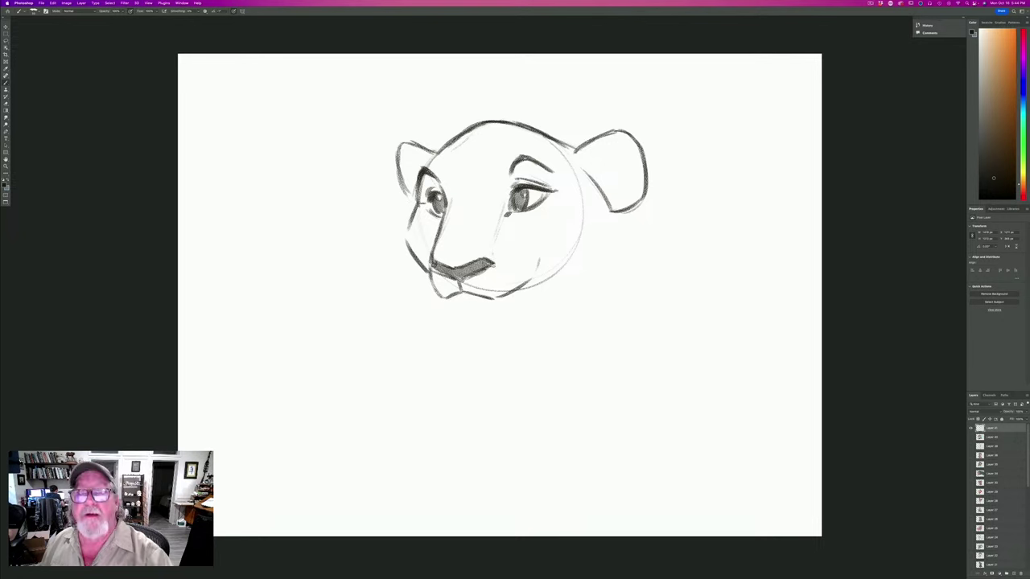
{"action": "mouse_move", "coordinate": [497, 242]}
{"action": "left_mouse_down"}
{"action": "mouse_move", "coordinate": [501, 228]}
{"action": "mouse_move", "coordinate": [546, 262]}
{"action": "left_mouse_up"}
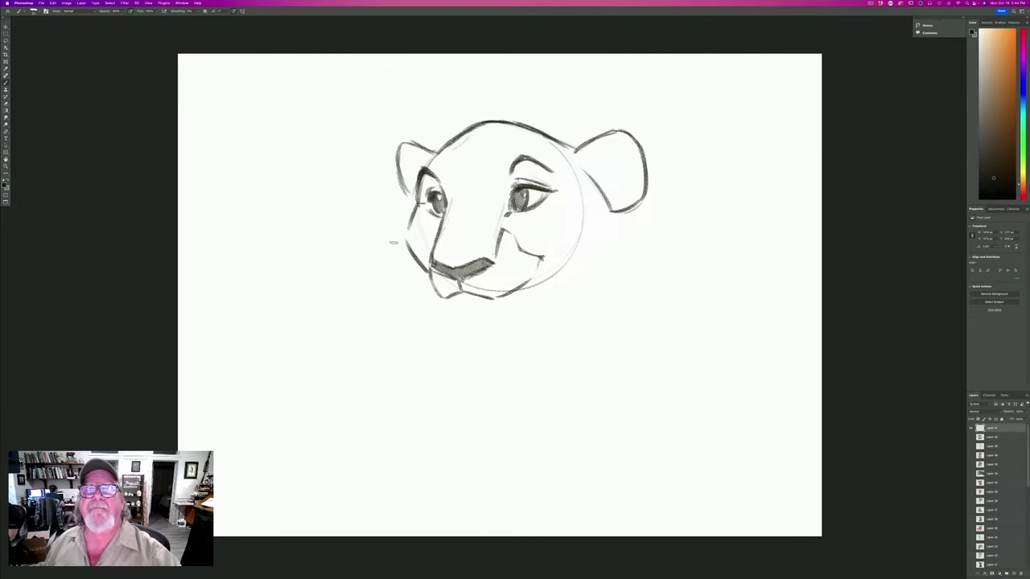
Draw the rounded chin and lower jaw beneath the mouth, connecting up to the near mouth corner.
{"action": "left_click_drag", "start_coordinate": [426, 276], "coordinate": [462, 329]}
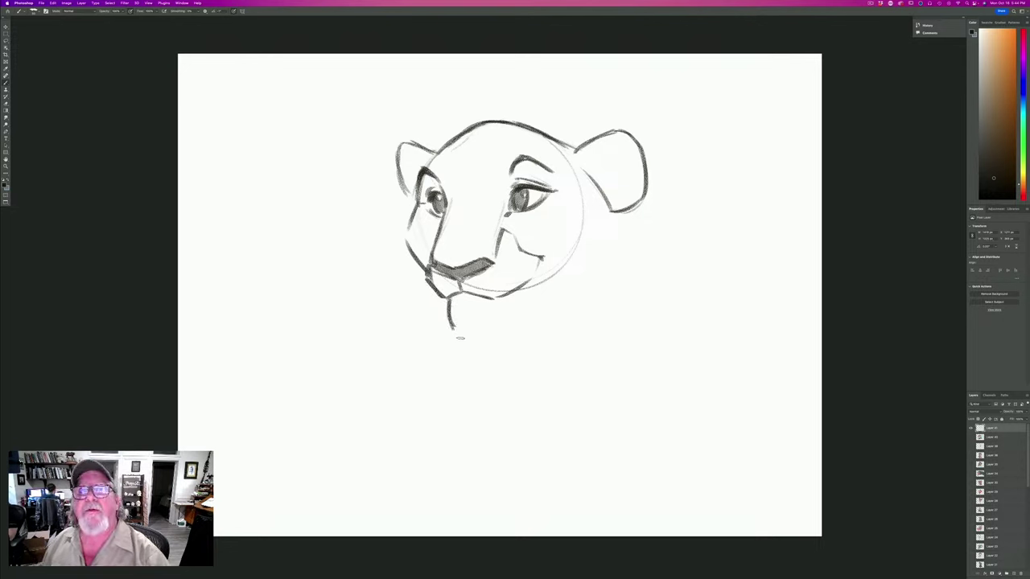
{"action": "left_click_drag", "start_coordinate": [543, 256], "coordinate": [539, 312]}
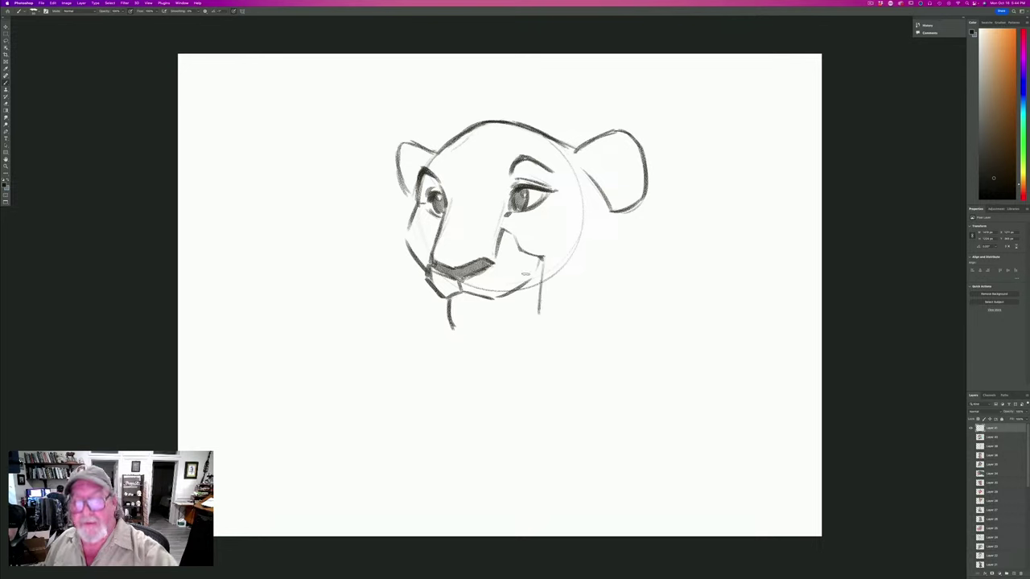
{"action": "mouse_move", "coordinate": [541, 265]}
{"action": "left_mouse_down"}
{"action": "mouse_move", "coordinate": [541, 311]}
{"action": "mouse_move", "coordinate": [512, 336]}
{"action": "mouse_move", "coordinate": [460, 338]}
{"action": "left_mouse_up"}
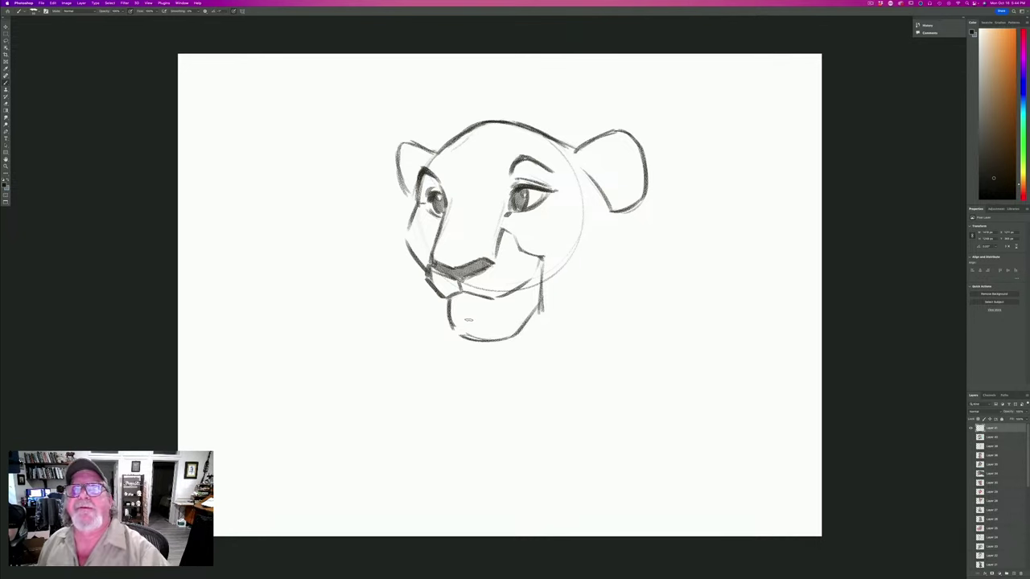
Draw the near cheek line below the ear and the back of the neck running down to the shoulder.
{"action": "left_click_drag", "start_coordinate": [605, 234], "coordinate": [567, 283]}
{"action": "left_click_drag", "start_coordinate": [617, 227], "coordinate": [631, 343]}
{"action": "mouse_move", "coordinate": [613, 388]}
{"action": "left_mouse_down"}
{"action": "mouse_move", "coordinate": [630, 344]}
{"action": "mouse_move", "coordinate": [644, 396]}
{"action": "left_mouse_up"}
{"action": "left_click_drag", "start_coordinate": [631, 334], "coordinate": [636, 424]}
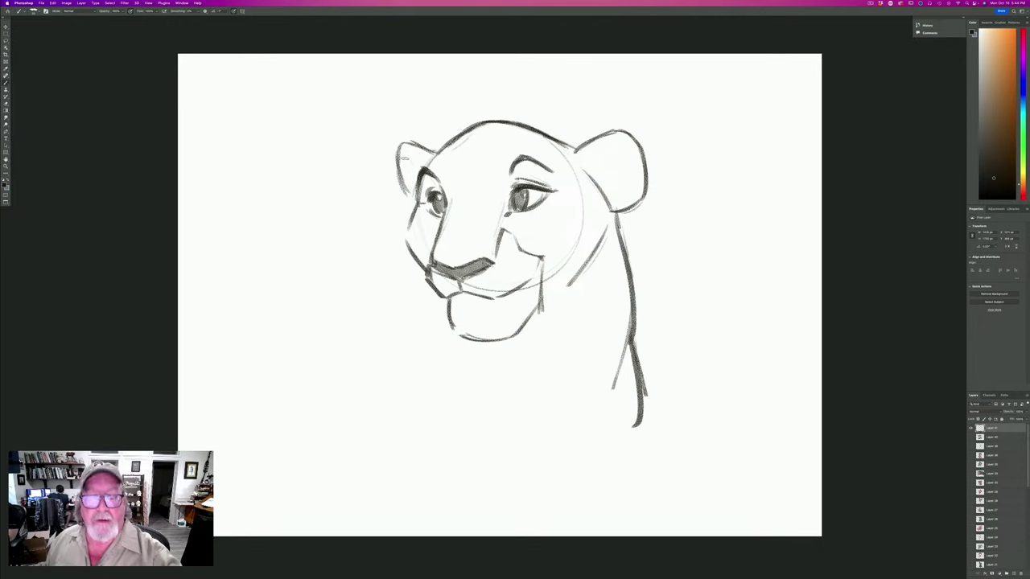
Add the inner contours of both ears and shade the near ear's outer rim.
{"action": "mouse_move", "coordinate": [403, 154]}
{"action": "left_mouse_down"}
{"action": "mouse_move", "coordinate": [417, 172]}
{"action": "mouse_move", "coordinate": [399, 166]}
{"action": "left_mouse_up"}
{"action": "mouse_move", "coordinate": [596, 173]}
{"action": "left_mouse_down"}
{"action": "mouse_move", "coordinate": [634, 151]}
{"action": "mouse_move", "coordinate": [638, 185]}
{"action": "mouse_move", "coordinate": [619, 212]}
{"action": "left_mouse_up"}
{"action": "mouse_move", "coordinate": [642, 174]}
{"action": "left_mouse_down"}
{"action": "mouse_move", "coordinate": [614, 211]}
{"action": "mouse_move", "coordinate": [624, 202]}
{"action": "left_mouse_up"}
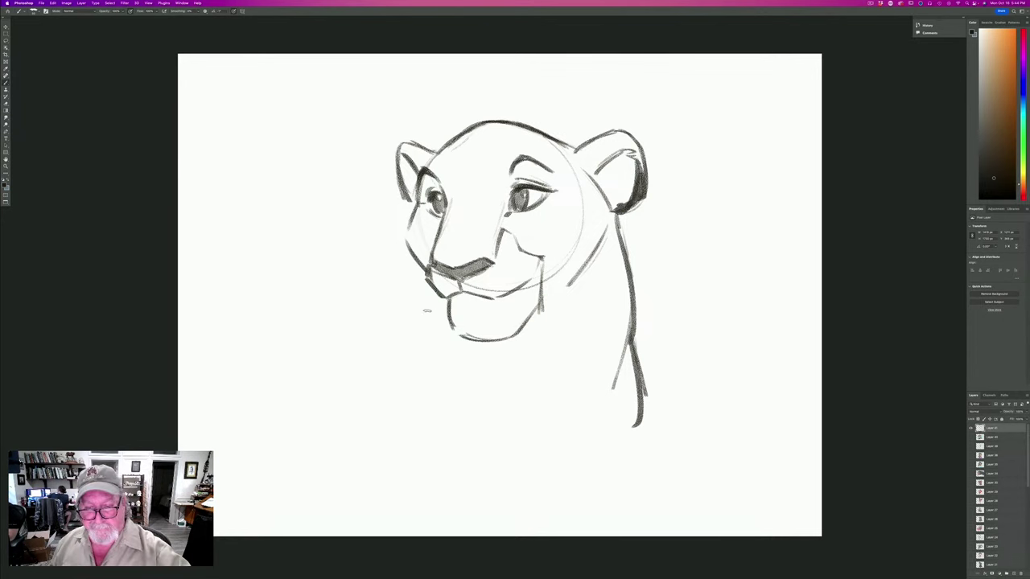
Sketch the chest, shoulder and front-leg lines below the head, plus the far body line sloping outward.
{"action": "left_click_drag", "start_coordinate": [438, 303], "coordinate": [384, 404]}
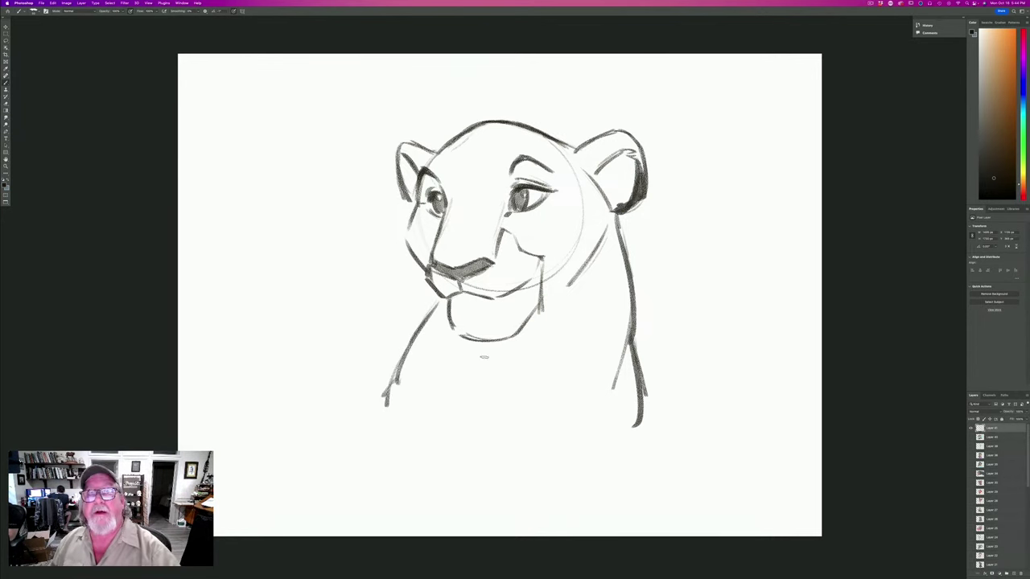
{"action": "mouse_move", "coordinate": [501, 344]}
{"action": "left_mouse_down"}
{"action": "mouse_move", "coordinate": [552, 415]}
{"action": "mouse_move", "coordinate": [569, 471]}
{"action": "left_mouse_up"}
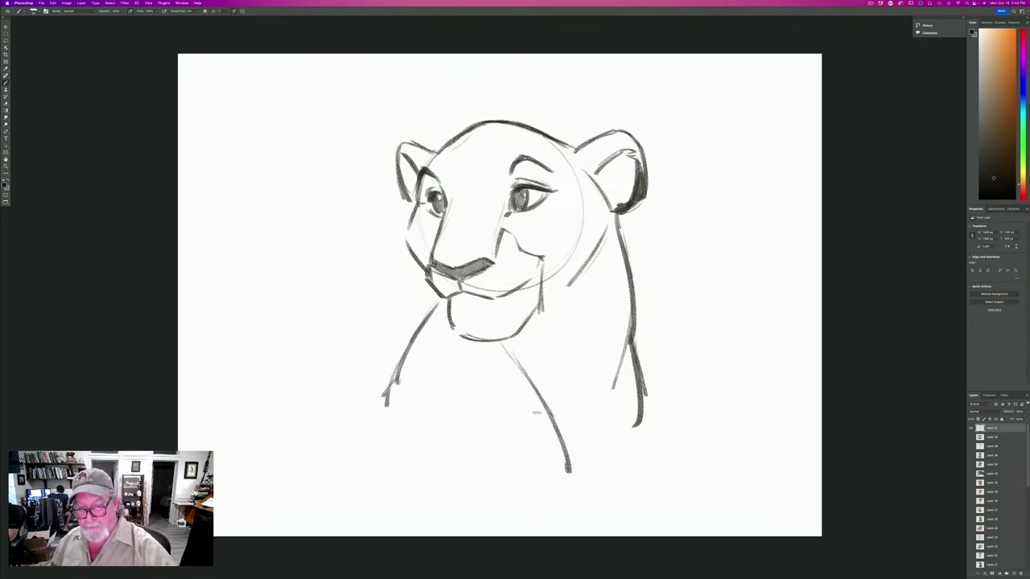
{"action": "left_click_drag", "start_coordinate": [514, 387], "coordinate": [547, 489]}
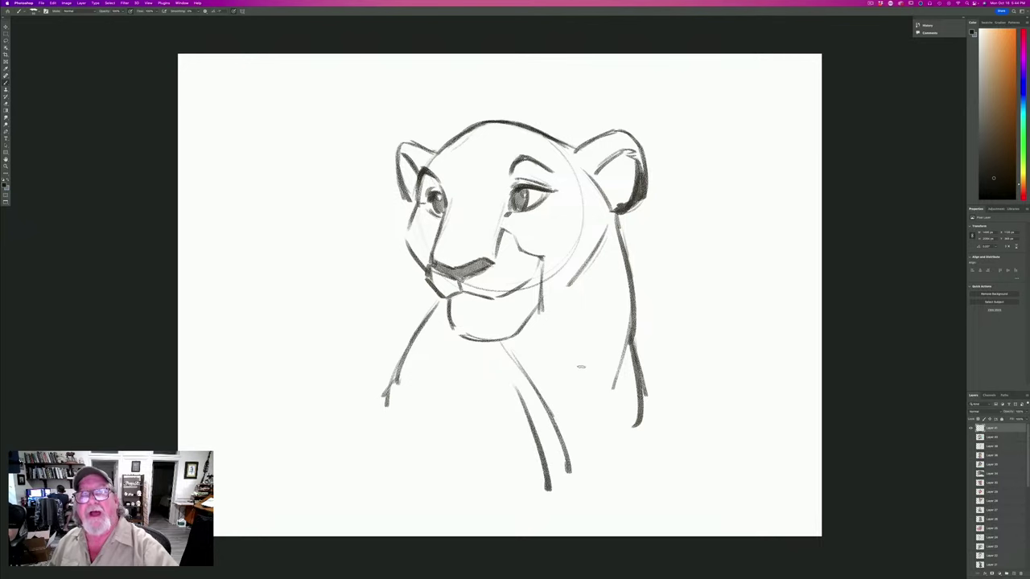
{"action": "mouse_move", "coordinate": [544, 299]}
{"action": "left_mouse_down"}
{"action": "mouse_move", "coordinate": [613, 395]}
{"action": "mouse_move", "coordinate": [596, 467]}
{"action": "left_mouse_up"}
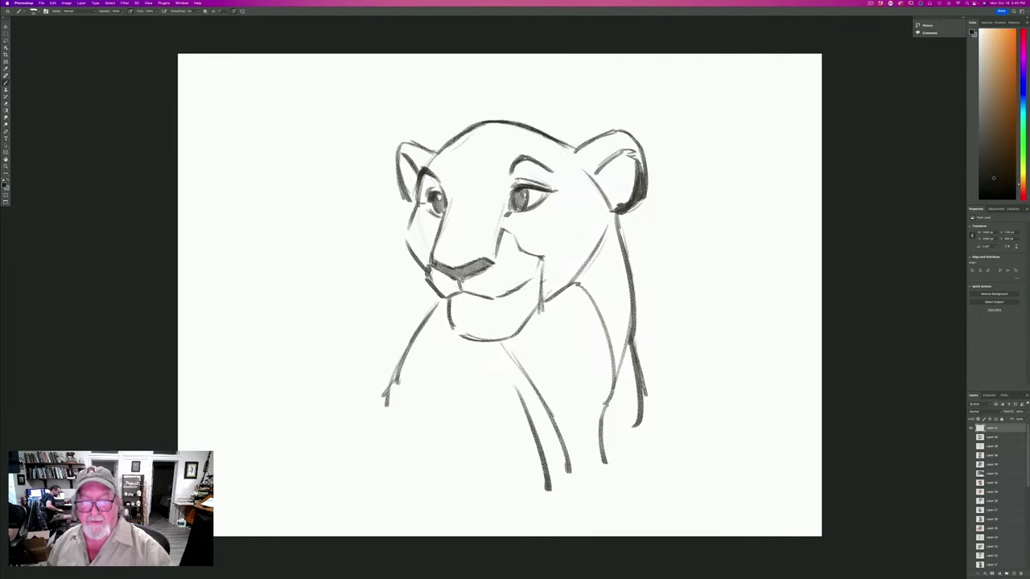
{"action": "left_click_drag", "start_coordinate": [439, 272], "coordinate": [455, 277]}
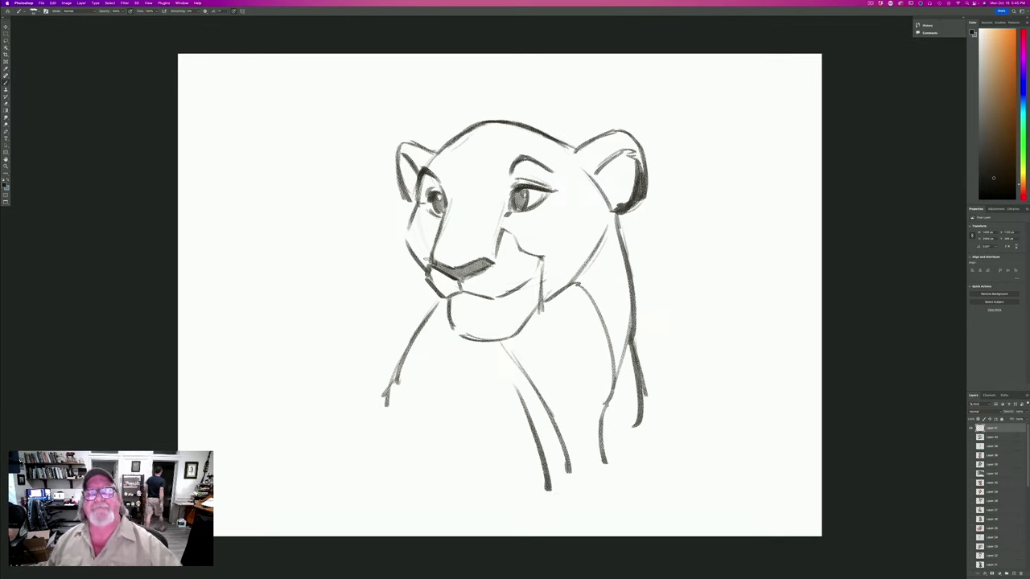
{"action": "left_click_drag", "start_coordinate": [388, 363], "coordinate": [393, 483]}
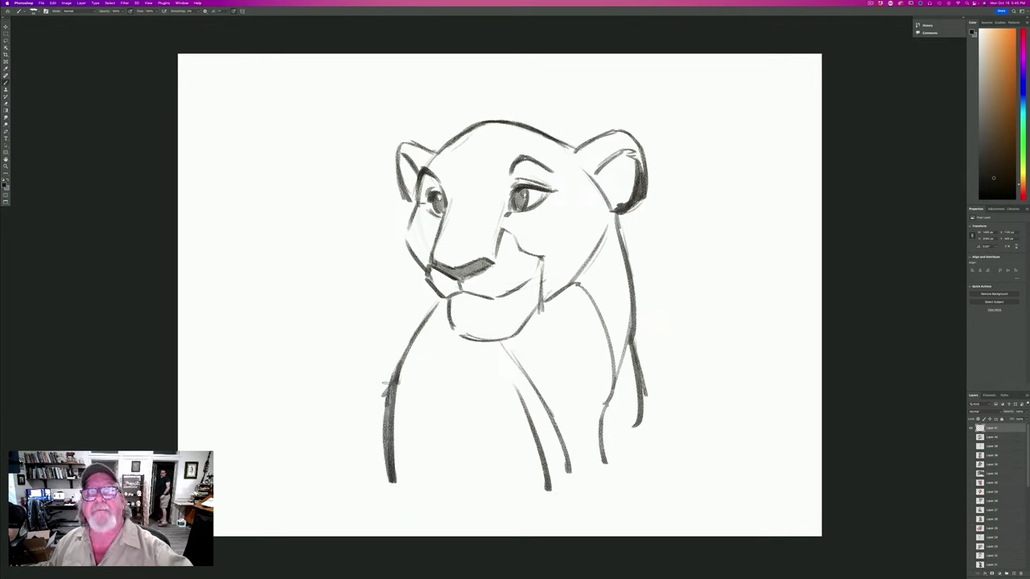
{"action": "left_click_drag", "start_coordinate": [389, 383], "coordinate": [301, 469]}
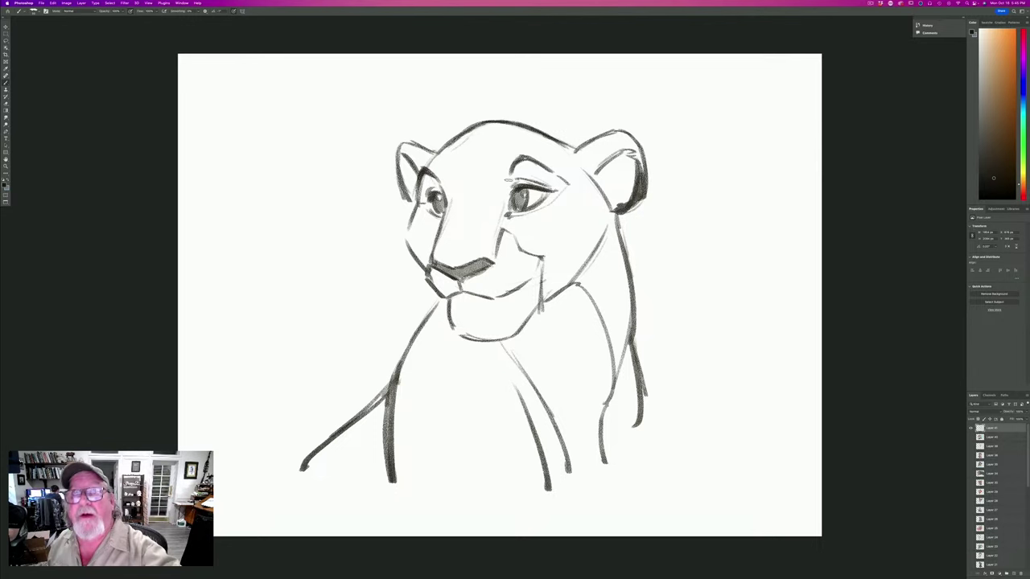
Extend the brow contours around both eyes and add a light crease across the top of the nose bridge.
{"action": "left_click_drag", "start_coordinate": [509, 170], "coordinate": [507, 214]}
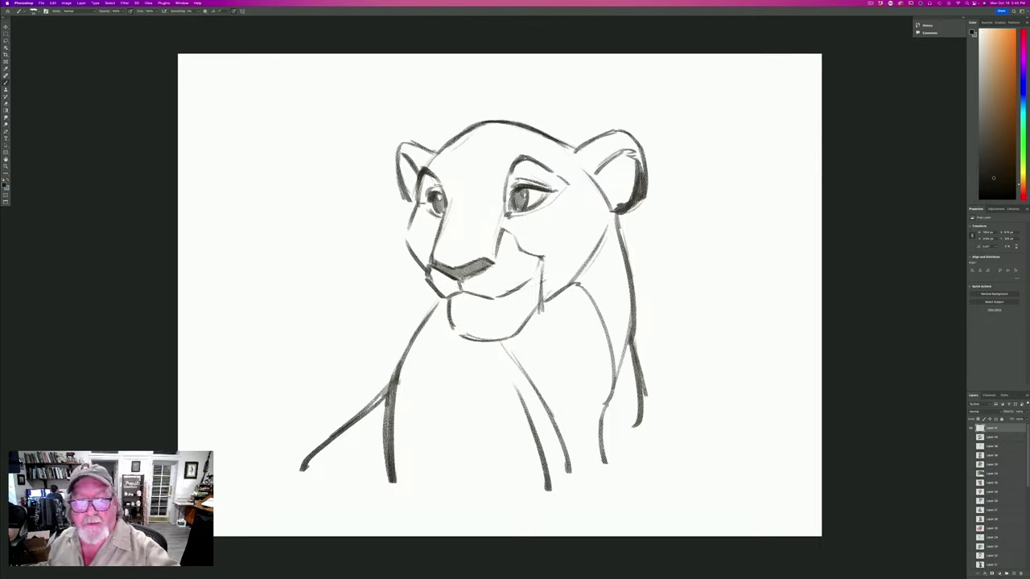
{"action": "left_click_drag", "start_coordinate": [434, 174], "coordinate": [452, 197]}
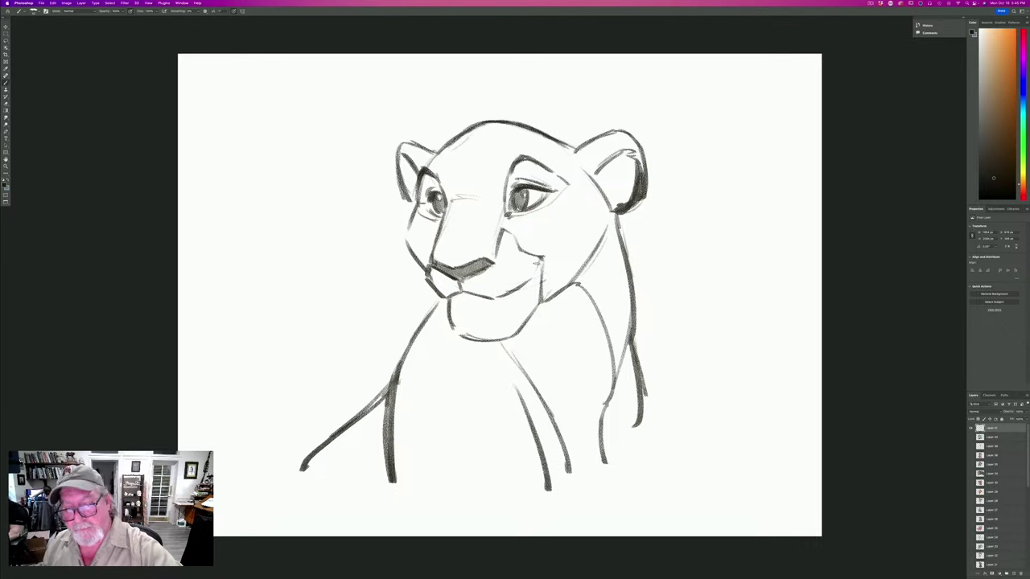
Darken the outlines of the nose, smile, jaw and chin, and the crease beside the muzzle.
{"action": "mouse_move", "coordinate": [545, 257]}
{"action": "left_mouse_down"}
{"action": "mouse_move", "coordinate": [492, 297]}
{"action": "mouse_move", "coordinate": [447, 297]}
{"action": "mouse_move", "coordinate": [462, 291]}
{"action": "mouse_move", "coordinate": [462, 276]}
{"action": "mouse_move", "coordinate": [493, 271]}
{"action": "mouse_move", "coordinate": [431, 266]}
{"action": "mouse_move", "coordinate": [458, 277]}
{"action": "mouse_move", "coordinate": [461, 290]}
{"action": "mouse_move", "coordinate": [428, 278]}
{"action": "mouse_move", "coordinate": [448, 299]}
{"action": "mouse_move", "coordinate": [453, 332]}
{"action": "left_mouse_up"}
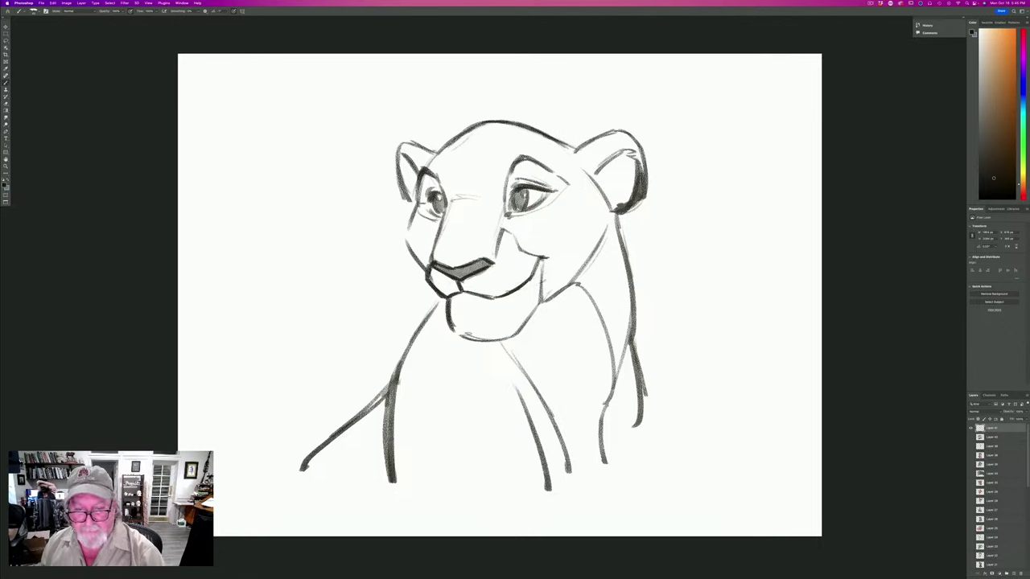
{"action": "mouse_move", "coordinate": [543, 261]}
{"action": "left_mouse_down"}
{"action": "mouse_move", "coordinate": [545, 302]}
{"action": "mouse_move", "coordinate": [510, 338]}
{"action": "left_mouse_up"}
{"action": "left_click_drag", "start_coordinate": [539, 304], "coordinate": [510, 338]}
{"action": "left_click_drag", "start_coordinate": [512, 337], "coordinate": [452, 336]}
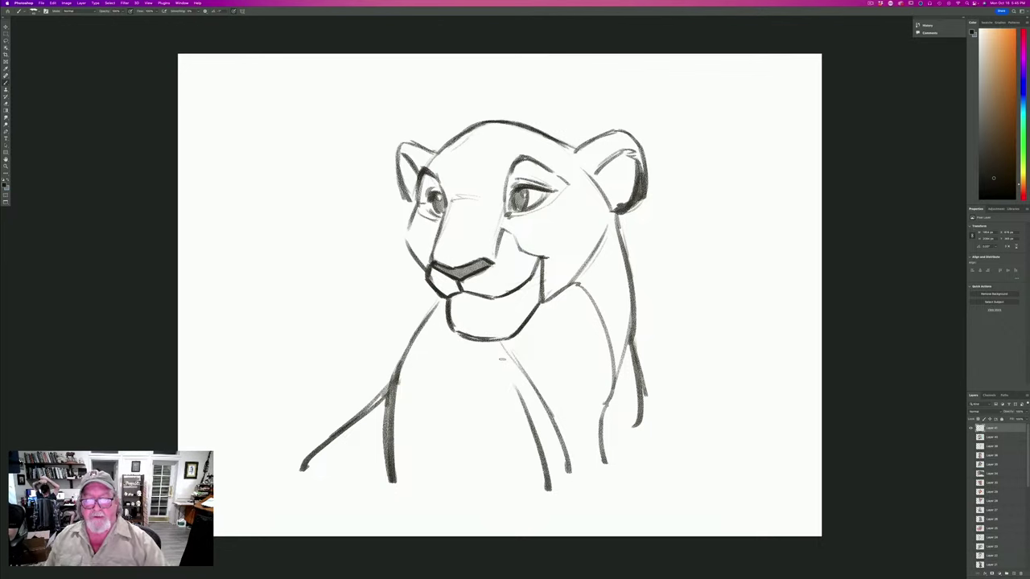
{"action": "left_click_drag", "start_coordinate": [513, 233], "coordinate": [523, 255]}
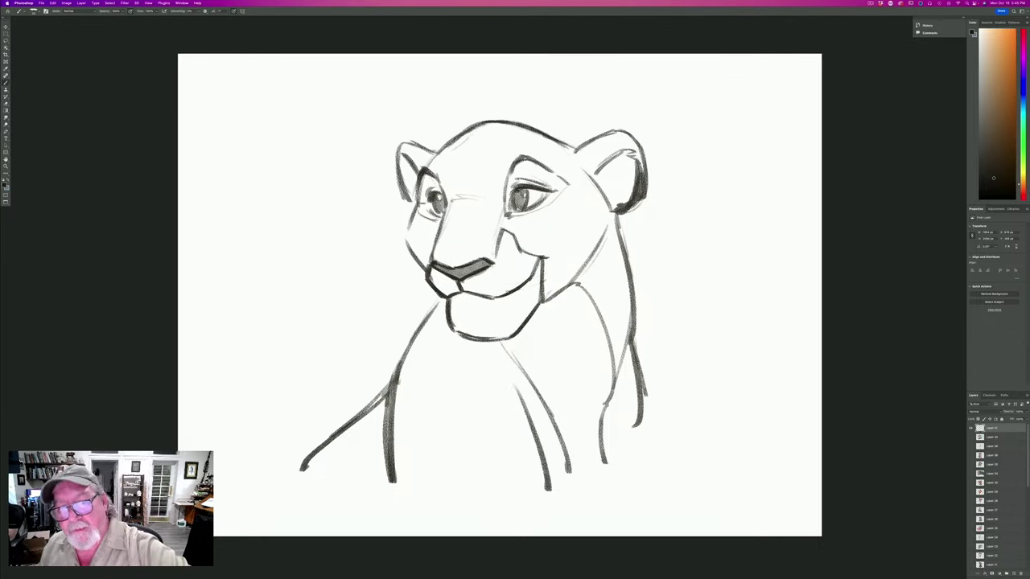
Darken the pupils of both eyes and extend the light crease across the nose bridge.
{"action": "mouse_move", "coordinate": [515, 193]}
{"action": "left_mouse_down"}
{"action": "mouse_move", "coordinate": [509, 209]}
{"action": "mouse_move", "coordinate": [539, 201]}
{"action": "mouse_move", "coordinate": [510, 211]}
{"action": "left_mouse_up"}
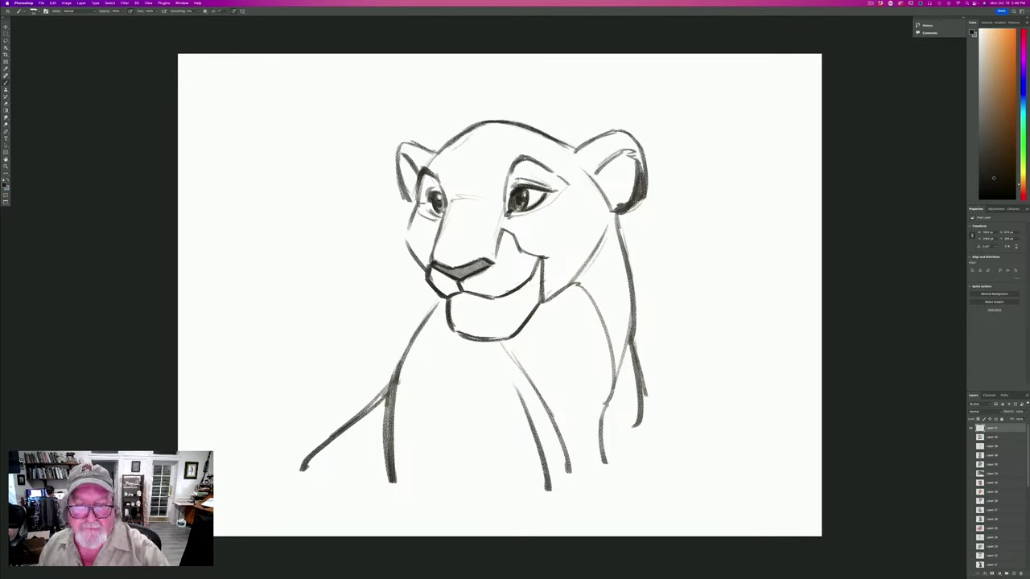
{"action": "left_click_drag", "start_coordinate": [438, 194], "coordinate": [444, 203]}
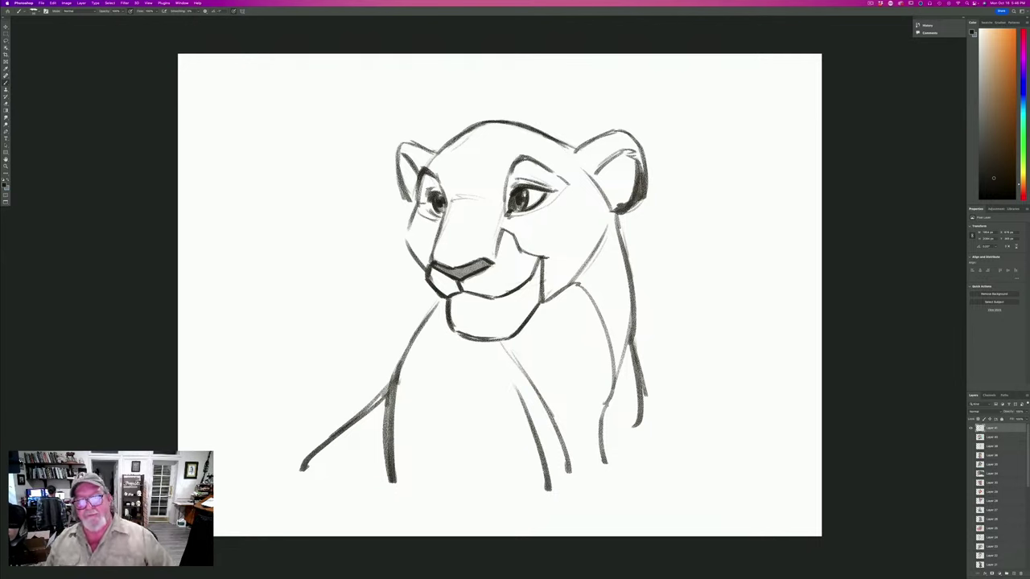
{"action": "left_click_drag", "start_coordinate": [489, 198], "coordinate": [478, 192]}
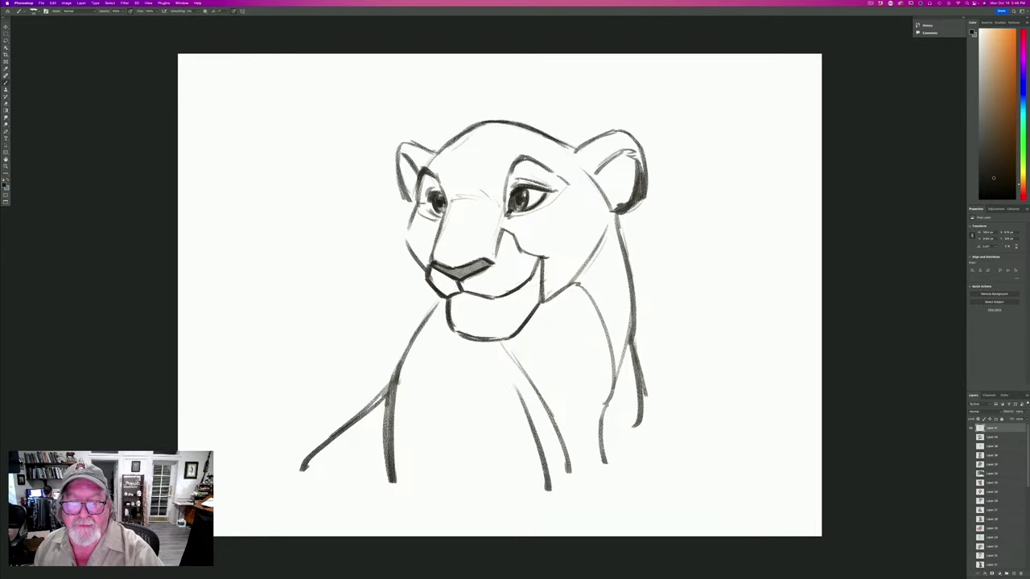
Fill the outer rims of both ears with solid dark shading.
{"action": "mouse_move", "coordinate": [430, 151]}
{"action": "left_mouse_down"}
{"action": "mouse_move", "coordinate": [401, 144]}
{"action": "mouse_move", "coordinate": [395, 176]}
{"action": "mouse_move", "coordinate": [408, 201]}
{"action": "left_mouse_up"}
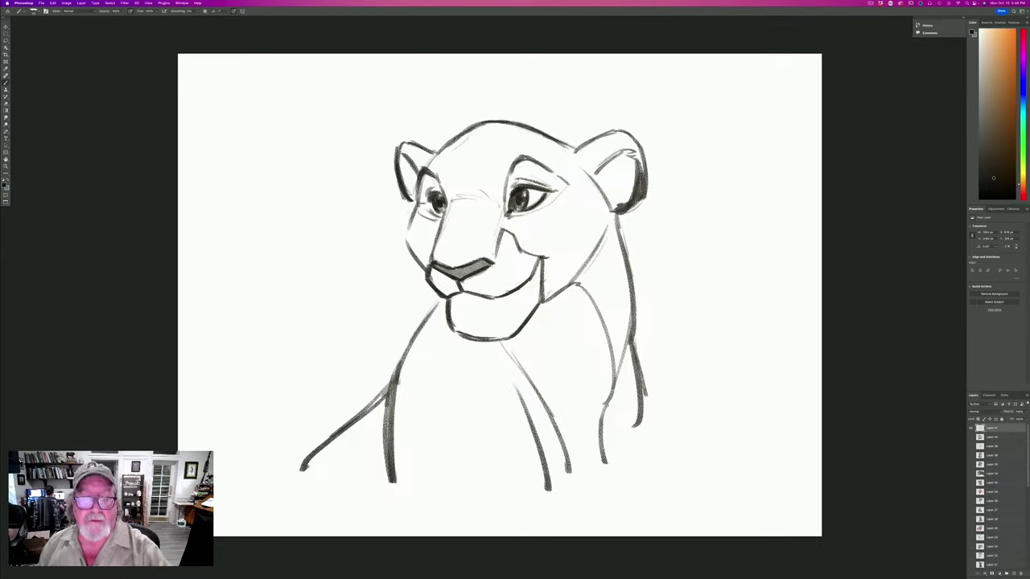
{"action": "left_click_drag", "start_coordinate": [399, 161], "coordinate": [409, 201]}
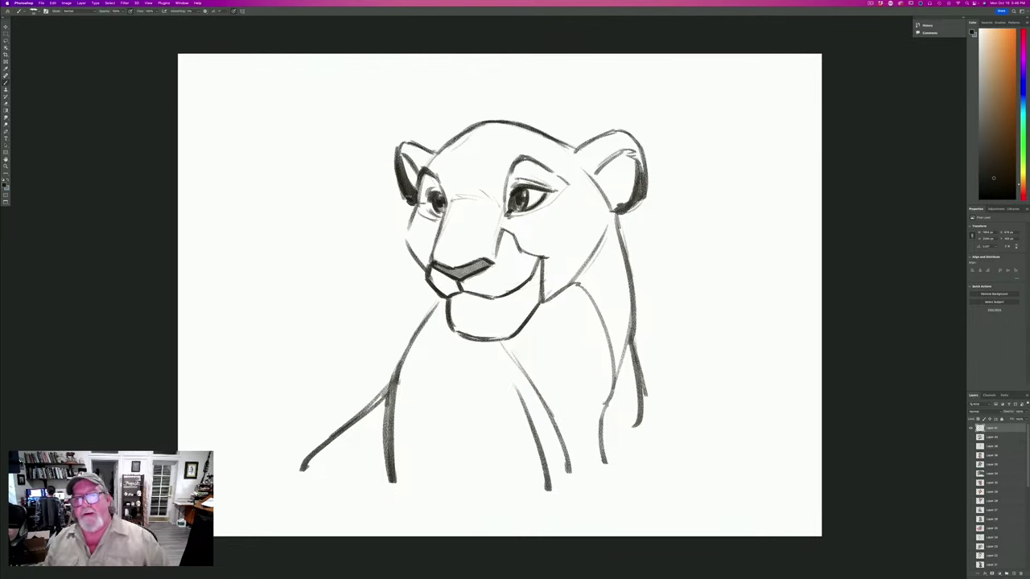
{"action": "mouse_move", "coordinate": [643, 172]}
{"action": "left_mouse_down"}
{"action": "mouse_move", "coordinate": [640, 206]}
{"action": "mouse_move", "coordinate": [619, 210]}
{"action": "mouse_move", "coordinate": [632, 206]}
{"action": "left_mouse_up"}
{"action": "left_click_drag", "start_coordinate": [640, 164], "coordinate": [616, 217]}
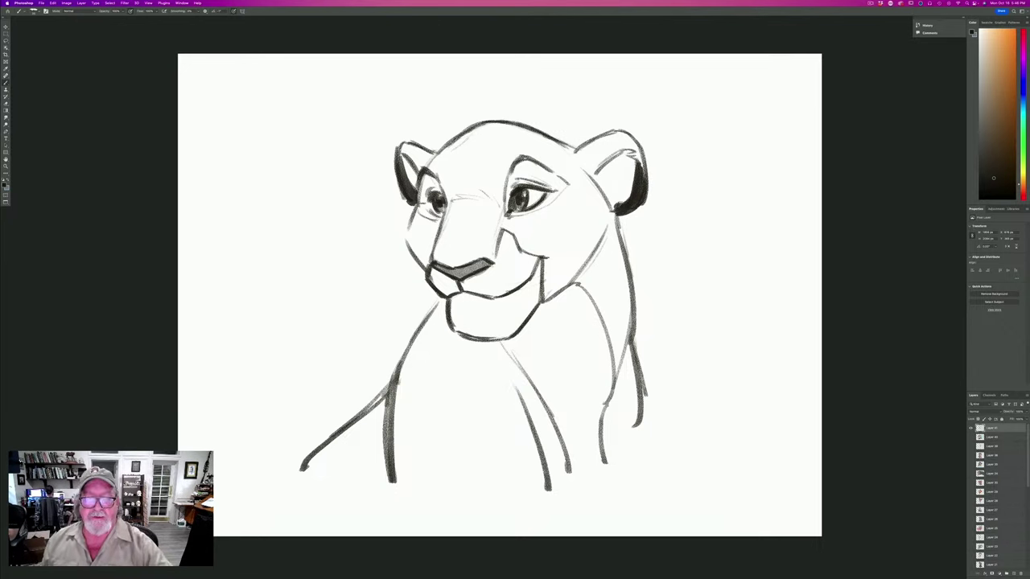
Darken both cheek contours and the far neck line down to the chest.
{"action": "left_click_drag", "start_coordinate": [407, 208], "coordinate": [423, 278]}
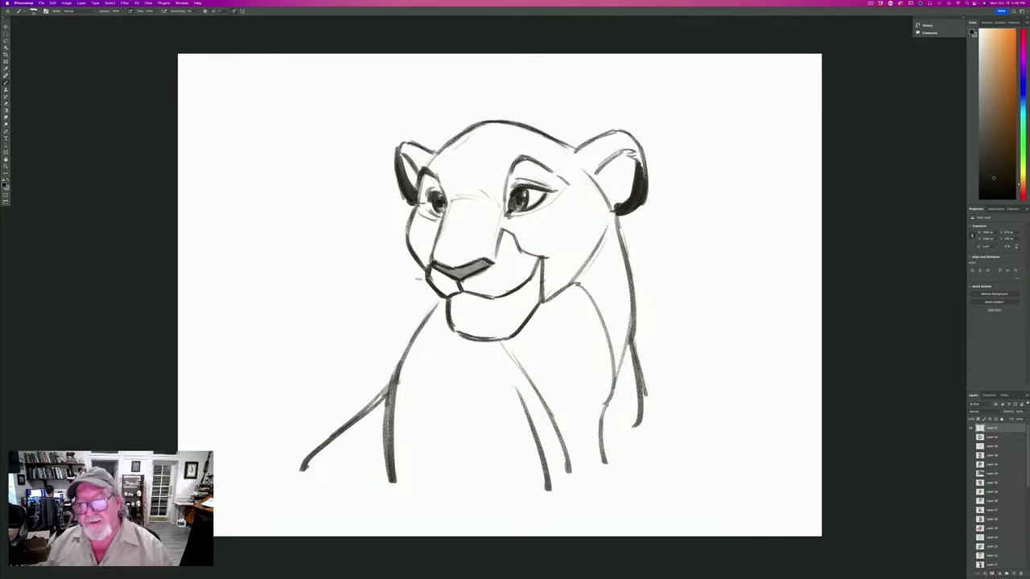
{"action": "mouse_move", "coordinate": [609, 210]}
{"action": "left_mouse_down"}
{"action": "mouse_move", "coordinate": [606, 232]}
{"action": "mouse_move", "coordinate": [562, 285]}
{"action": "left_mouse_up"}
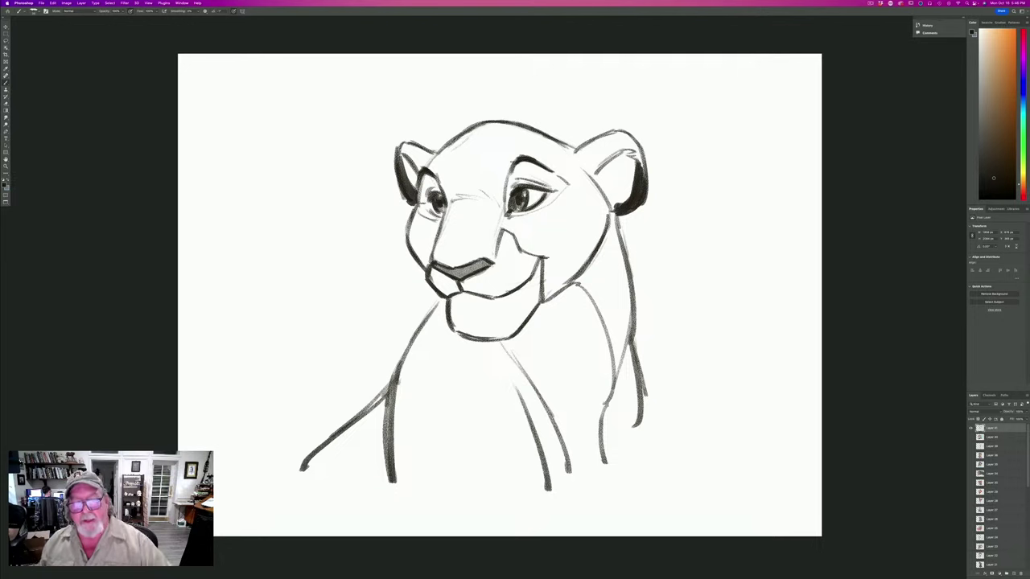
{"action": "left_click_drag", "start_coordinate": [439, 300], "coordinate": [392, 377]}
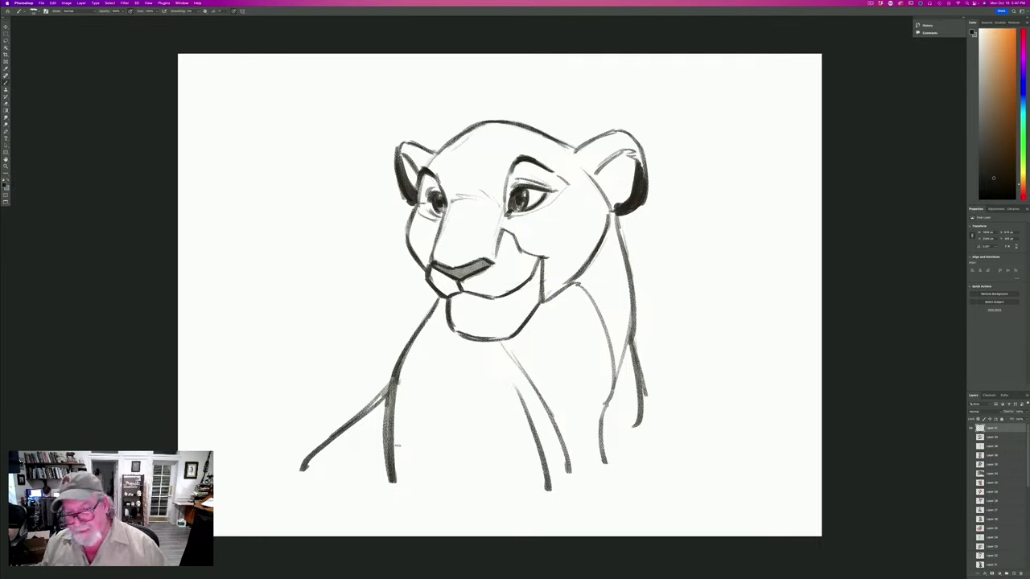
Strengthen the shoulder, chest and leg lines, adding fur tufts below the near cheek and inside the near ear.
{"action": "mouse_move", "coordinate": [576, 287]}
{"action": "left_mouse_down"}
{"action": "mouse_move", "coordinate": [613, 371]}
{"action": "mouse_move", "coordinate": [604, 468]}
{"action": "left_mouse_up"}
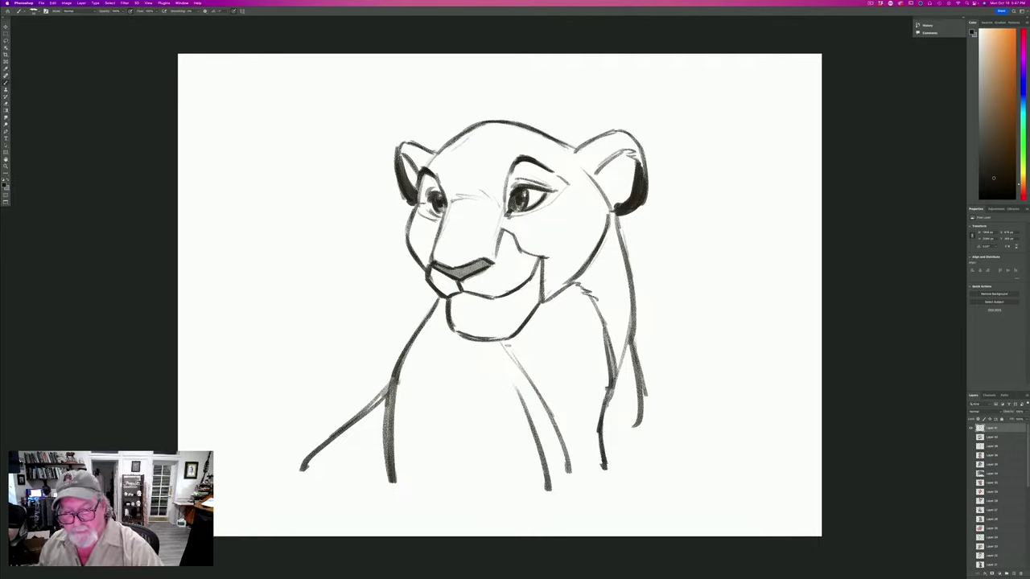
{"action": "mouse_move", "coordinate": [505, 345]}
{"action": "left_mouse_down"}
{"action": "mouse_move", "coordinate": [568, 472]}
{"action": "mouse_move", "coordinate": [554, 498]}
{"action": "left_mouse_up"}
{"action": "left_click_drag", "start_coordinate": [545, 430], "coordinate": [548, 503]}
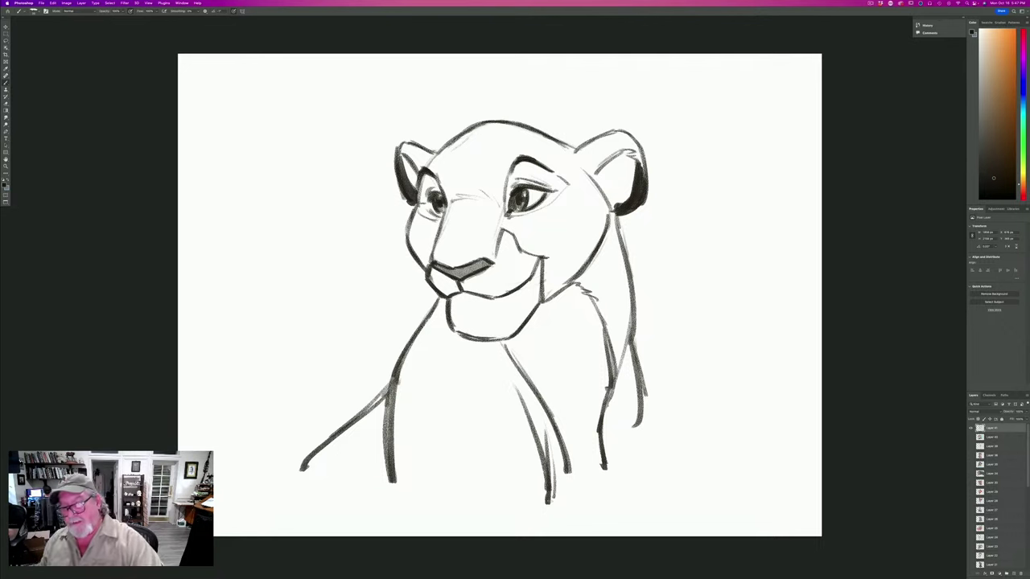
{"action": "left_click_drag", "start_coordinate": [632, 346], "coordinate": [636, 454]}
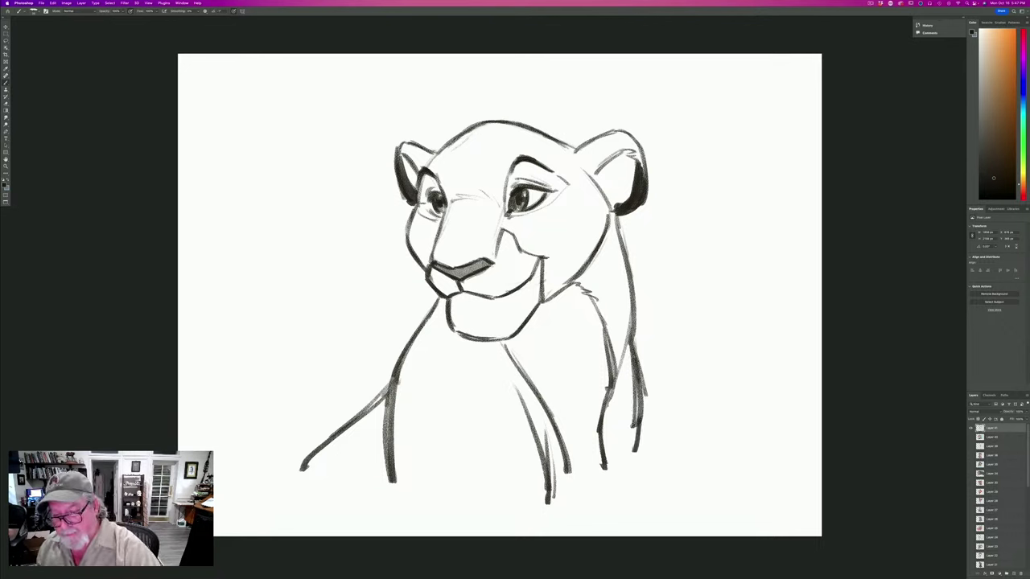
{"action": "left_click_drag", "start_coordinate": [640, 360], "coordinate": [636, 452]}
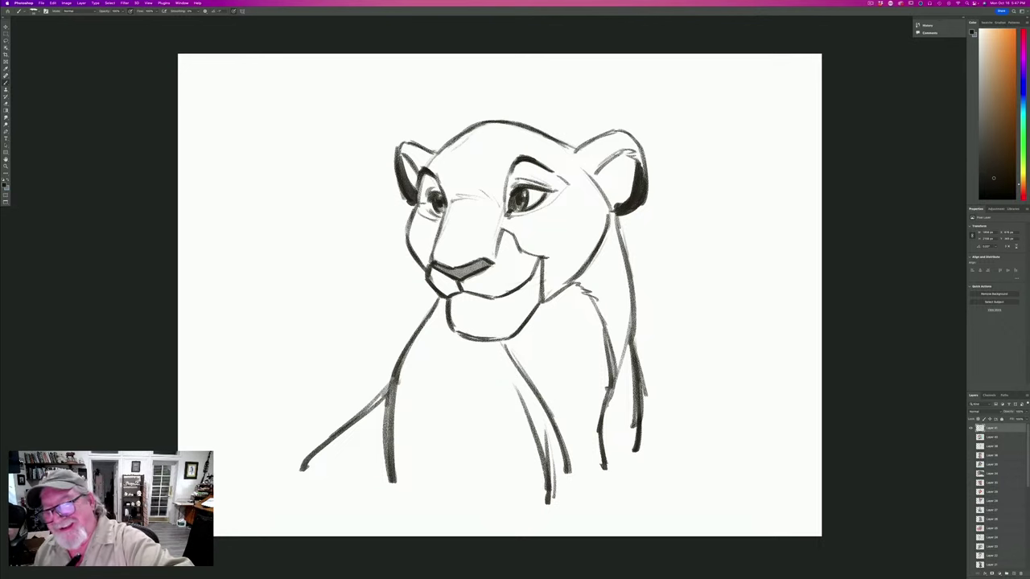
{"action": "mouse_move", "coordinate": [626, 152]}
{"action": "left_mouse_down"}
{"action": "mouse_move", "coordinate": [595, 172]}
{"action": "mouse_move", "coordinate": [635, 163]}
{"action": "left_mouse_up"}
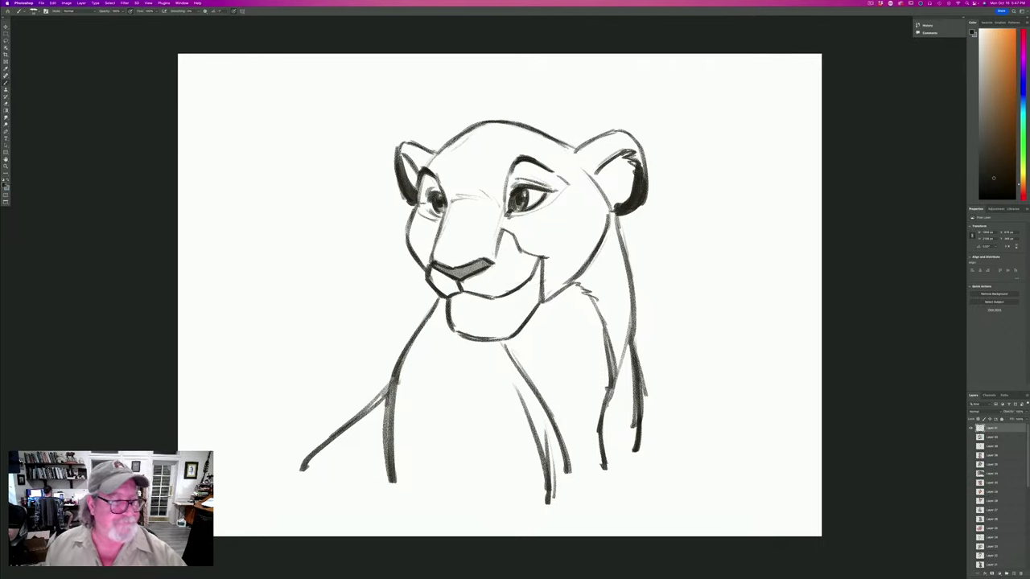
On a new layer beneath the line art, paint the lioness's body, legs, neck, head and ears in a medium brown.
{"action": "left_click", "coordinate": [5, 182]}
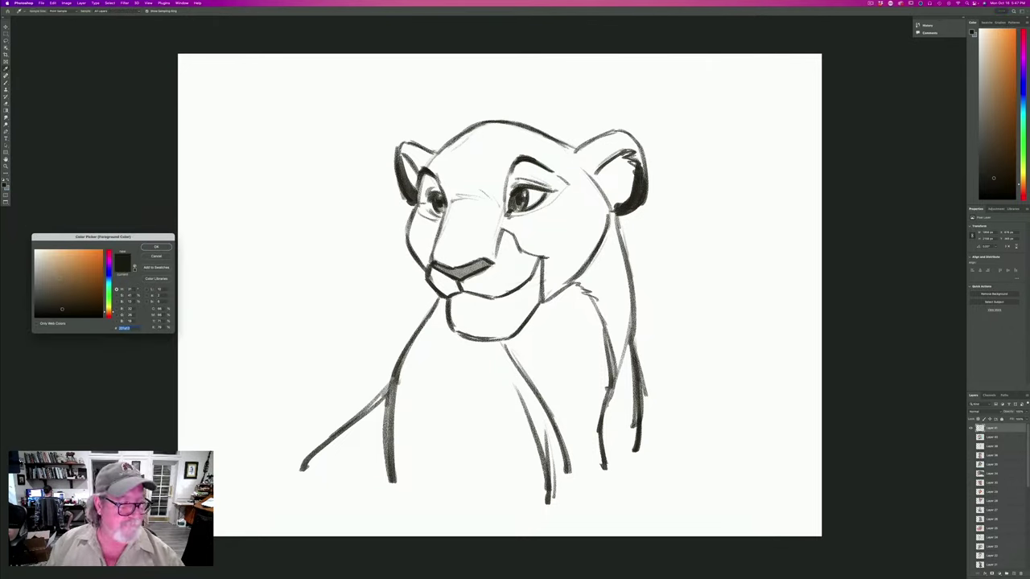
{"action": "left_click", "coordinate": [56, 275]}
{"action": "left_click", "coordinate": [66, 268]}
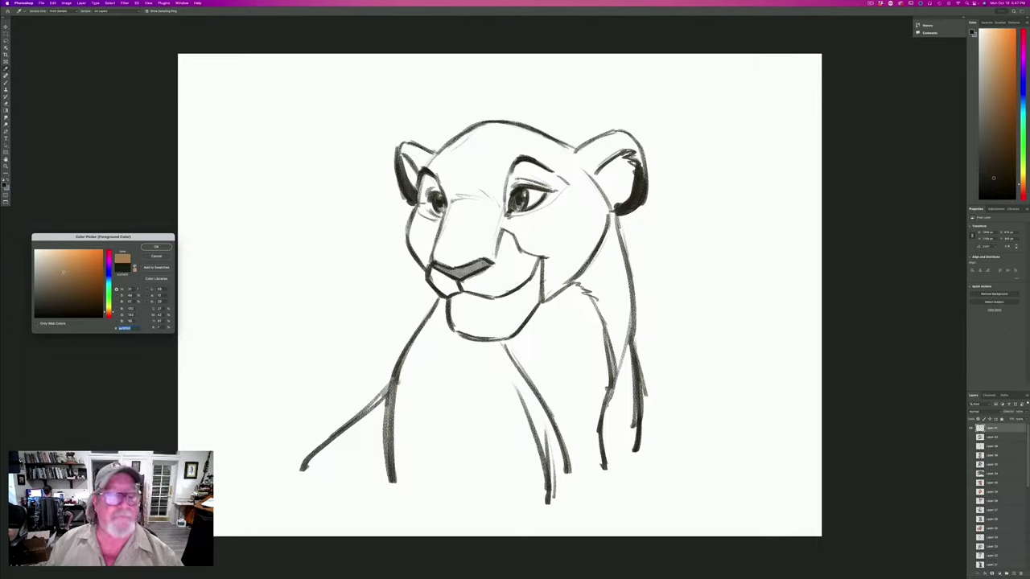
{"action": "left_click", "coordinate": [156, 246]}
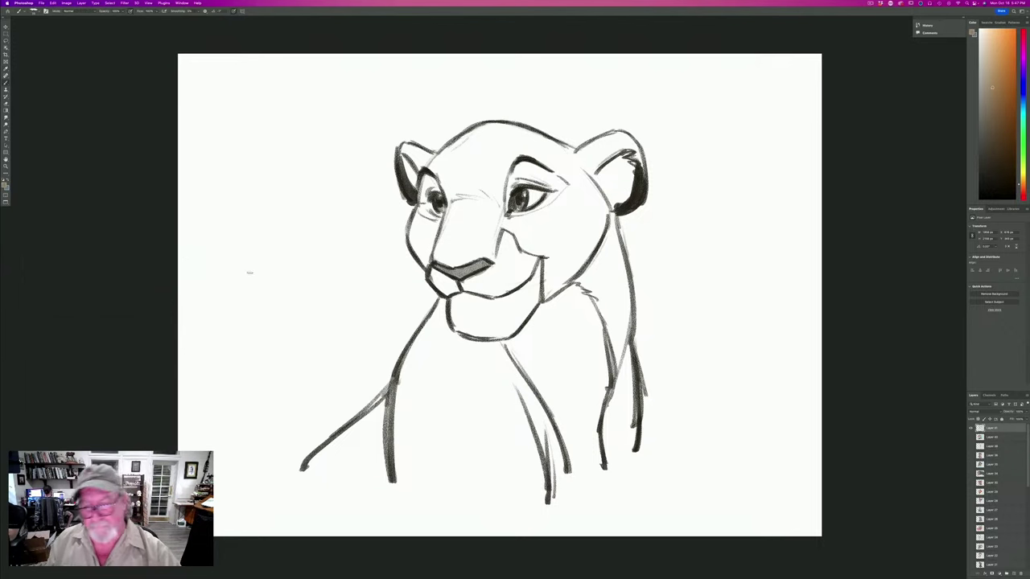
{"action": "left_click", "coordinate": [990, 437]}
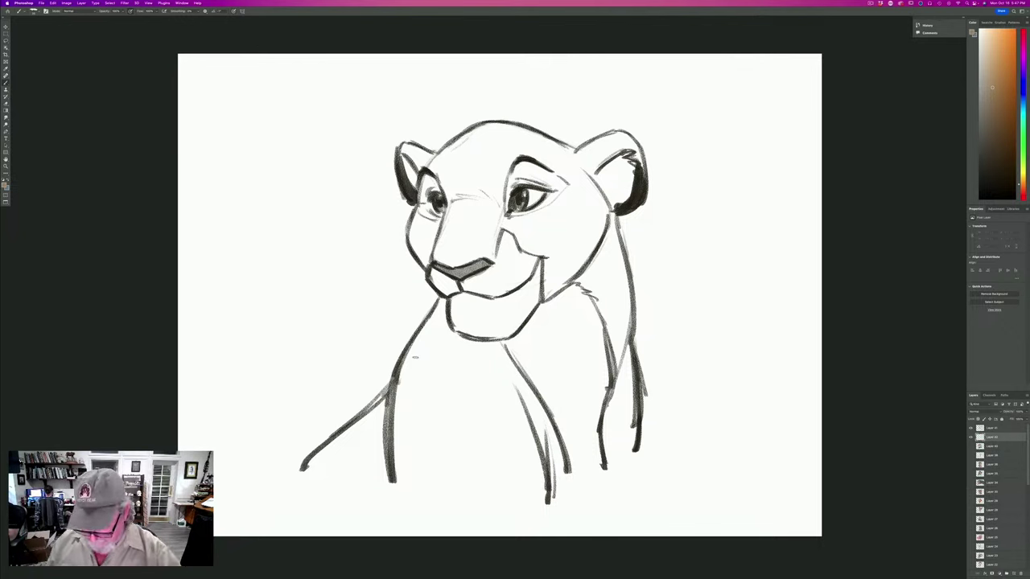
{"action": "mouse_move", "coordinate": [602, 222]}
{"action": "left_mouse_down"}
{"action": "mouse_move", "coordinate": [613, 259]}
{"action": "mouse_move", "coordinate": [595, 234]}
{"action": "mouse_move", "coordinate": [587, 281]}
{"action": "mouse_move", "coordinate": [571, 277]}
{"action": "mouse_move", "coordinate": [607, 326]}
{"action": "mouse_move", "coordinate": [624, 265]}
{"action": "mouse_move", "coordinate": [627, 438]}
{"action": "mouse_move", "coordinate": [618, 463]}
{"action": "mouse_move", "coordinate": [609, 446]}
{"action": "mouse_move", "coordinate": [632, 475]}
{"action": "left_mouse_up"}
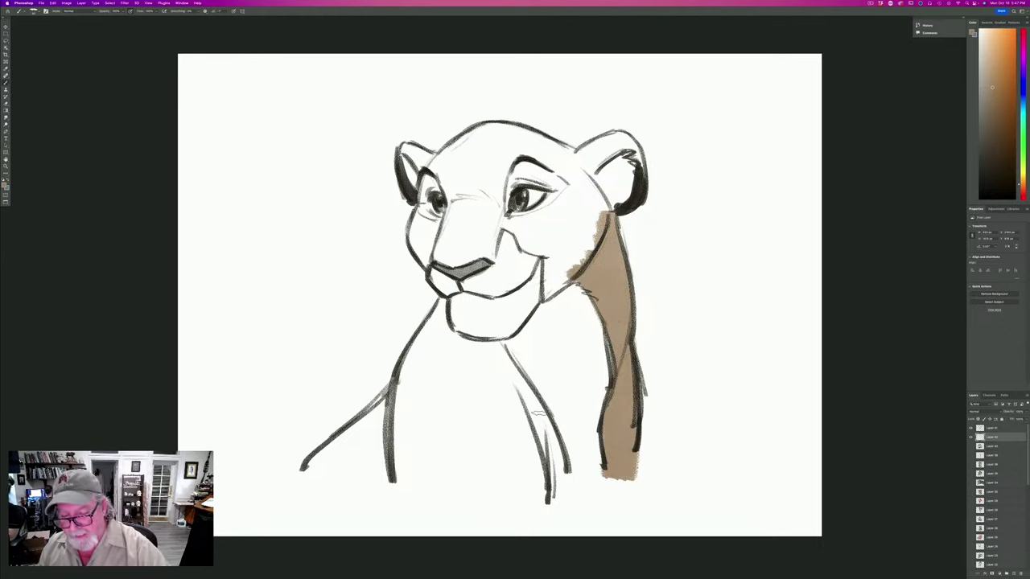
{"action": "mouse_move", "coordinate": [539, 412]}
{"action": "left_mouse_down"}
{"action": "mouse_move", "coordinate": [559, 483]}
{"action": "mouse_move", "coordinate": [499, 403]}
{"action": "mouse_move", "coordinate": [462, 482]}
{"action": "mouse_move", "coordinate": [427, 386]}
{"action": "mouse_move", "coordinate": [412, 477]}
{"action": "mouse_move", "coordinate": [380, 410]}
{"action": "mouse_move", "coordinate": [360, 466]}
{"action": "mouse_move", "coordinate": [322, 450]}
{"action": "mouse_move", "coordinate": [306, 466]}
{"action": "mouse_move", "coordinate": [366, 450]}
{"action": "mouse_move", "coordinate": [385, 476]}
{"action": "mouse_move", "coordinate": [402, 431]}
{"action": "left_mouse_up"}
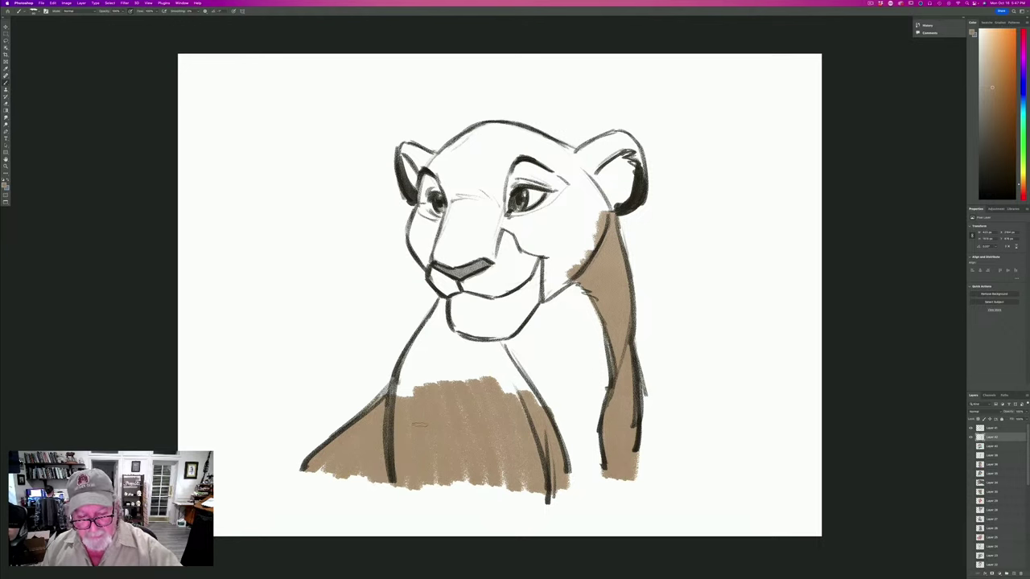
{"action": "mouse_move", "coordinate": [465, 454]}
{"action": "left_mouse_down"}
{"action": "mouse_move", "coordinate": [501, 451]}
{"action": "mouse_move", "coordinate": [511, 412]}
{"action": "mouse_move", "coordinate": [438, 327]}
{"action": "mouse_move", "coordinate": [433, 304]}
{"action": "mouse_move", "coordinate": [404, 385]}
{"action": "mouse_move", "coordinate": [416, 391]}
{"action": "mouse_move", "coordinate": [424, 370]}
{"action": "mouse_move", "coordinate": [445, 375]}
{"action": "mouse_move", "coordinate": [476, 358]}
{"action": "left_mouse_up"}
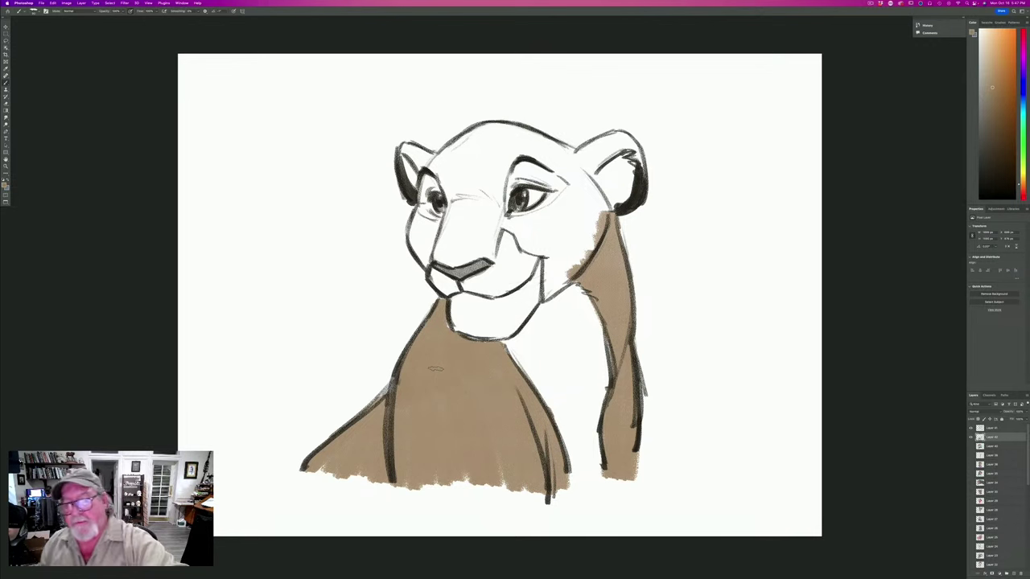
{"action": "mouse_move", "coordinate": [595, 193]}
{"action": "left_mouse_down"}
{"action": "mouse_move", "coordinate": [564, 282]}
{"action": "mouse_move", "coordinate": [545, 238]}
{"action": "mouse_move", "coordinate": [567, 197]}
{"action": "mouse_move", "coordinate": [604, 185]}
{"action": "mouse_move", "coordinate": [599, 201]}
{"action": "mouse_move", "coordinate": [587, 157]}
{"action": "mouse_move", "coordinate": [632, 138]}
{"action": "mouse_move", "coordinate": [644, 165]}
{"action": "mouse_move", "coordinate": [602, 208]}
{"action": "mouse_move", "coordinate": [563, 152]}
{"action": "mouse_move", "coordinate": [535, 141]}
{"action": "mouse_move", "coordinate": [567, 193]}
{"action": "mouse_move", "coordinate": [502, 227]}
{"action": "mouse_move", "coordinate": [539, 241]}
{"action": "mouse_move", "coordinate": [536, 251]}
{"action": "mouse_move", "coordinate": [500, 219]}
{"action": "mouse_move", "coordinate": [481, 257]}
{"action": "mouse_move", "coordinate": [462, 217]}
{"action": "mouse_move", "coordinate": [435, 249]}
{"action": "mouse_move", "coordinate": [414, 222]}
{"action": "mouse_move", "coordinate": [426, 262]}
{"action": "mouse_move", "coordinate": [447, 245]}
{"action": "mouse_move", "coordinate": [452, 193]}
{"action": "mouse_move", "coordinate": [439, 165]}
{"action": "mouse_move", "coordinate": [400, 157]}
{"action": "mouse_move", "coordinate": [406, 150]}
{"action": "mouse_move", "coordinate": [436, 157]}
{"action": "mouse_move", "coordinate": [481, 211]}
{"action": "mouse_move", "coordinate": [501, 161]}
{"action": "mouse_move", "coordinate": [526, 149]}
{"action": "mouse_move", "coordinate": [525, 135]}
{"action": "mouse_move", "coordinate": [495, 128]}
{"action": "mouse_move", "coordinate": [483, 157]}
{"action": "mouse_move", "coordinate": [471, 132]}
{"action": "mouse_move", "coordinate": [450, 154]}
{"action": "left_mouse_up"}
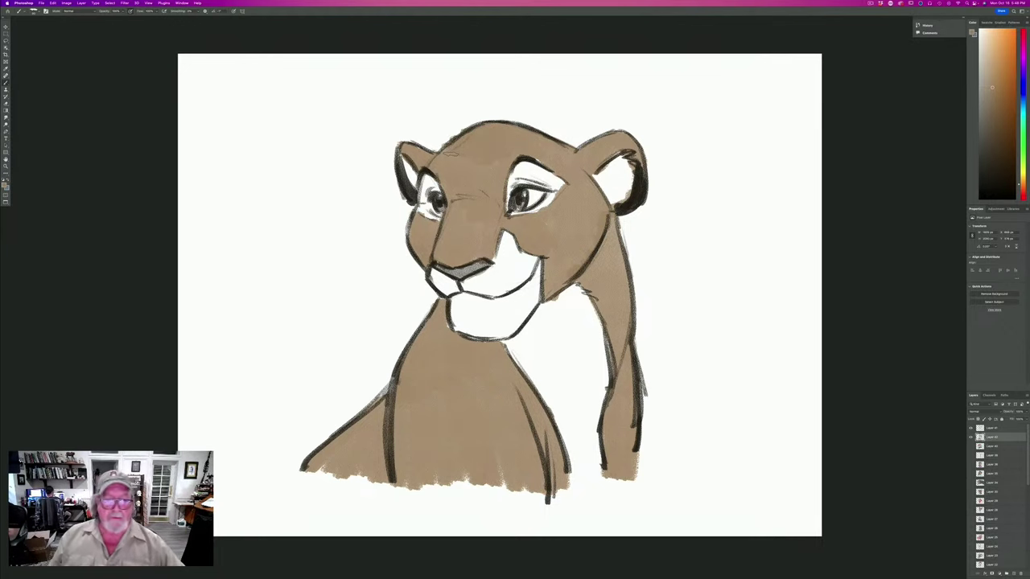
Paint the inner ears, eye surrounds, muzzle, chin and the area between the chest and far shoulder in light beige.
{"action": "left_click", "coordinate": [6, 185]}
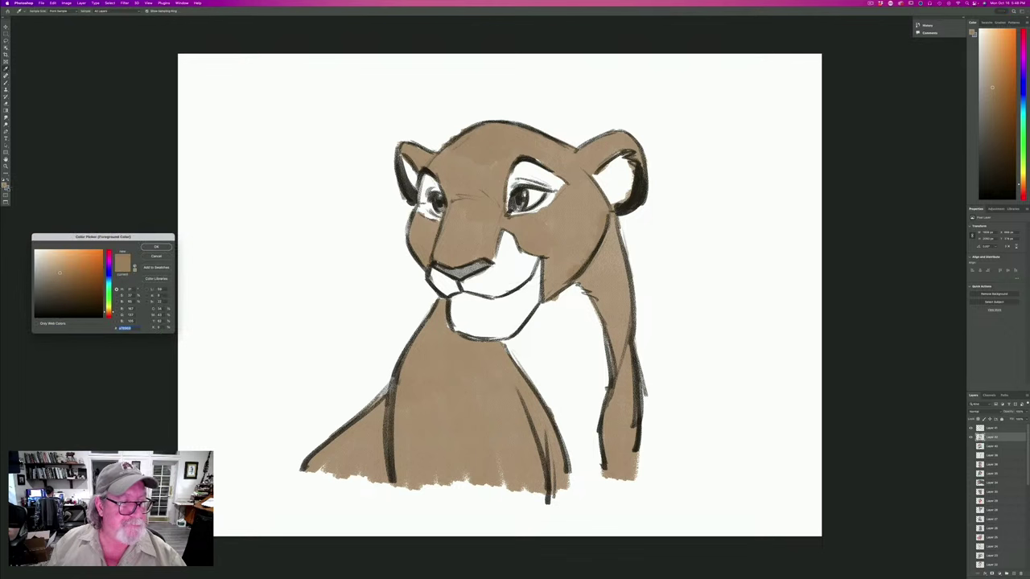
{"action": "left_click", "coordinate": [156, 246]}
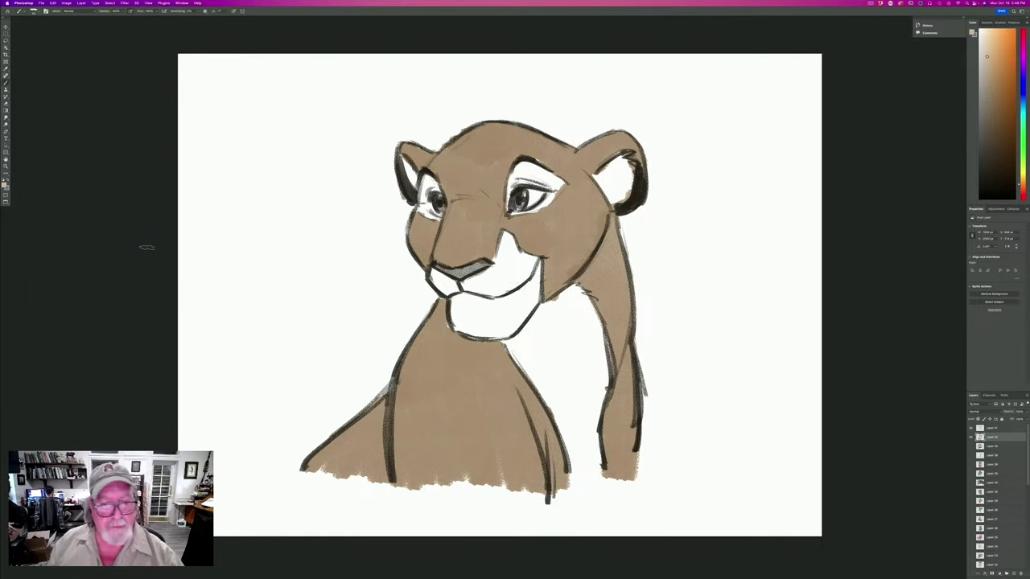
{"action": "mouse_move", "coordinate": [433, 178]}
{"action": "left_mouse_down"}
{"action": "mouse_move", "coordinate": [421, 196]}
{"action": "mouse_move", "coordinate": [428, 215]}
{"action": "mouse_move", "coordinate": [438, 213]}
{"action": "left_mouse_up"}
{"action": "left_click_drag", "start_coordinate": [403, 160], "coordinate": [414, 184]}
{"action": "mouse_move", "coordinate": [624, 161]}
{"action": "left_mouse_down"}
{"action": "mouse_move", "coordinate": [619, 193]}
{"action": "mouse_move", "coordinate": [608, 179]}
{"action": "mouse_move", "coordinate": [551, 184]}
{"action": "mouse_move", "coordinate": [519, 171]}
{"action": "mouse_move", "coordinate": [511, 190]}
{"action": "mouse_move", "coordinate": [552, 198]}
{"action": "left_mouse_up"}
{"action": "left_click_drag", "start_coordinate": [523, 258], "coordinate": [525, 297]}
{"action": "mouse_move", "coordinate": [507, 242]}
{"action": "left_mouse_down"}
{"action": "mouse_move", "coordinate": [481, 283]}
{"action": "mouse_move", "coordinate": [441, 286]}
{"action": "mouse_move", "coordinate": [468, 316]}
{"action": "mouse_move", "coordinate": [502, 317]}
{"action": "mouse_move", "coordinate": [509, 306]}
{"action": "mouse_move", "coordinate": [523, 362]}
{"action": "mouse_move", "coordinate": [557, 298]}
{"action": "mouse_move", "coordinate": [576, 291]}
{"action": "mouse_move", "coordinate": [592, 307]}
{"action": "mouse_move", "coordinate": [601, 354]}
{"action": "mouse_move", "coordinate": [594, 408]}
{"action": "mouse_move", "coordinate": [563, 431]}
{"action": "mouse_move", "coordinate": [555, 478]}
{"action": "mouse_move", "coordinate": [576, 506]}
{"action": "left_mouse_up"}
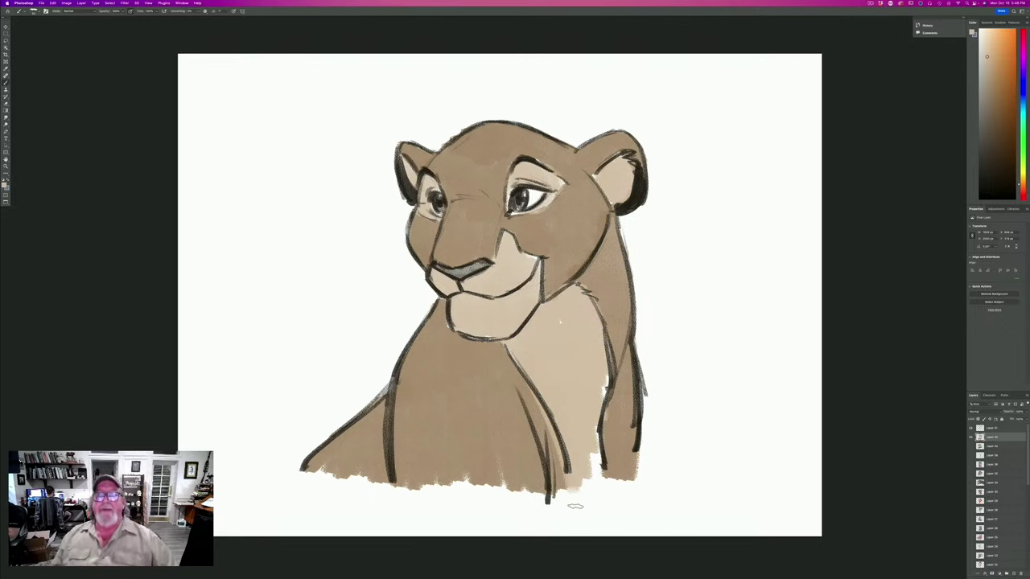
Colour the eyeballs of both eyes around the irises in pale yellow.
{"action": "left_click", "coordinate": [4, 185]}
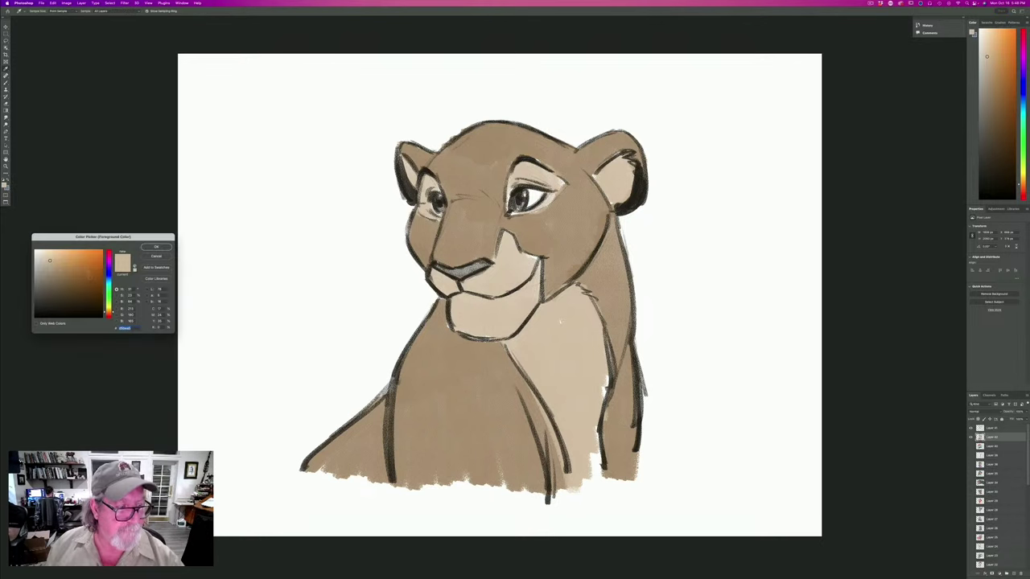
{"action": "left_click_drag", "start_coordinate": [108, 309], "coordinate": [107, 305]}
{"action": "left_click", "coordinate": [60, 252]}
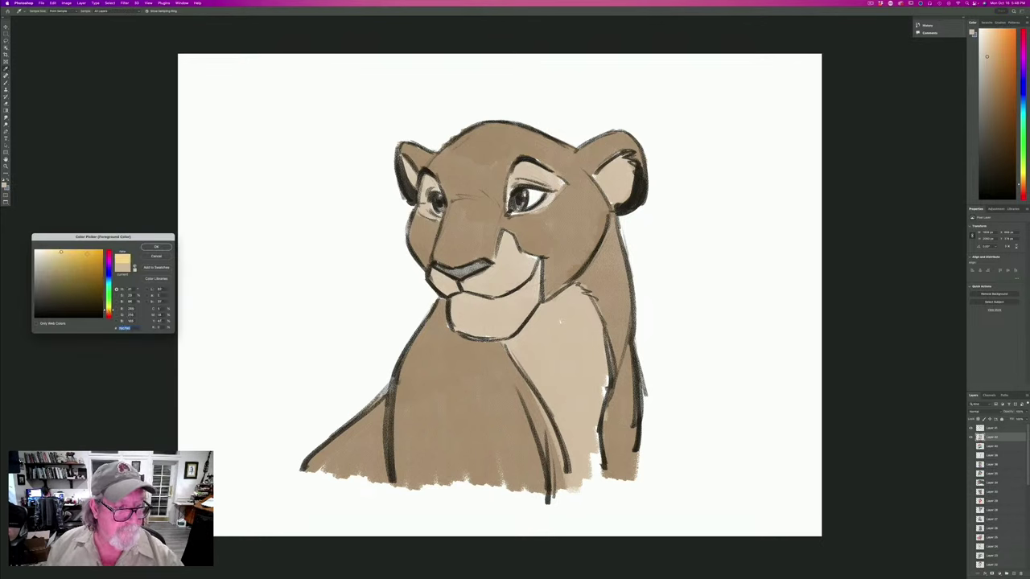
{"action": "left_click", "coordinate": [157, 246]}
{"action": "left_click_drag", "start_coordinate": [530, 196], "coordinate": [531, 204]}
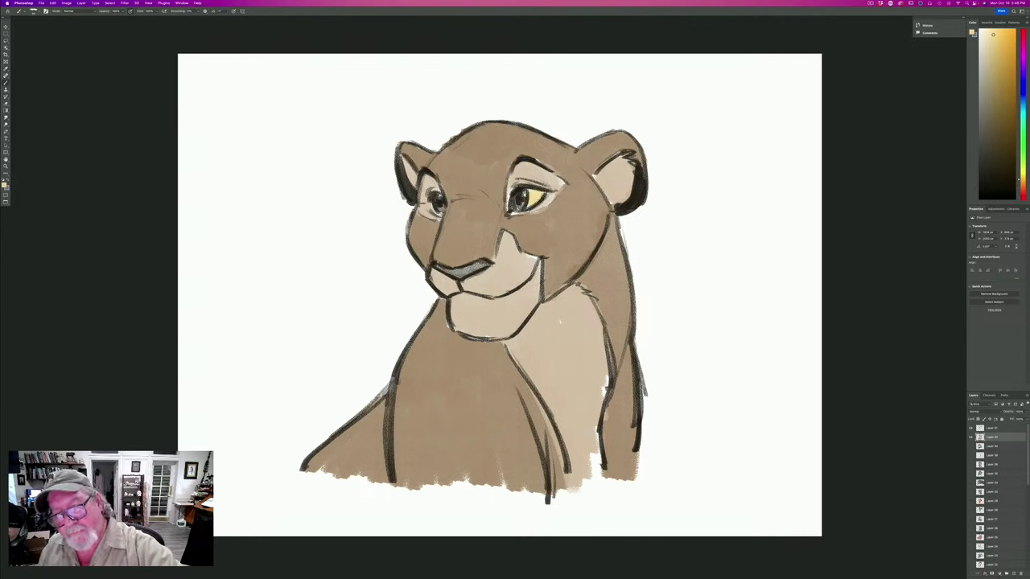
{"action": "left_click_drag", "start_coordinate": [428, 206], "coordinate": [434, 211]}
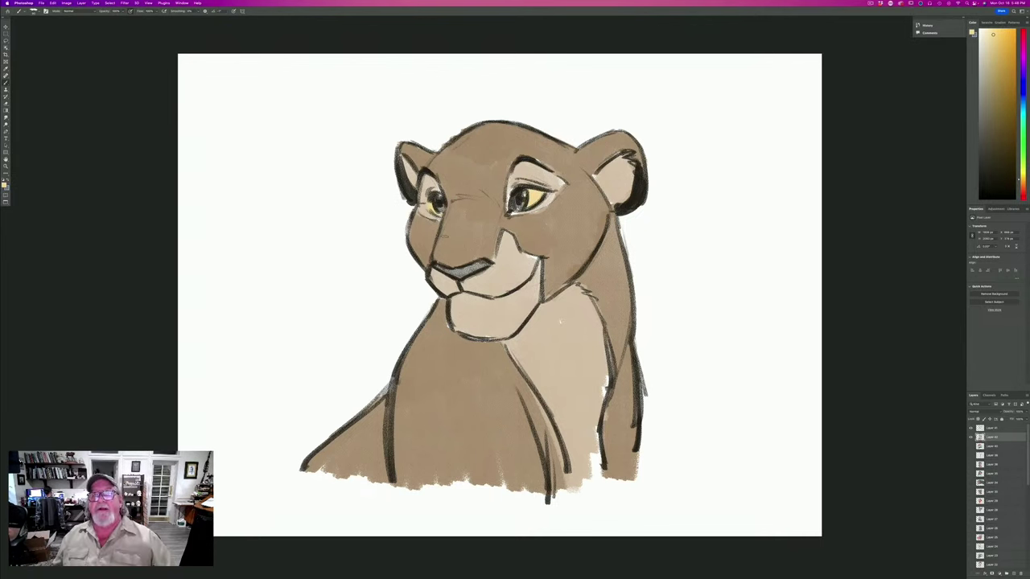
Tint the irises of both eyes with an orange-red.
{"action": "left_click", "coordinate": [4, 185]}
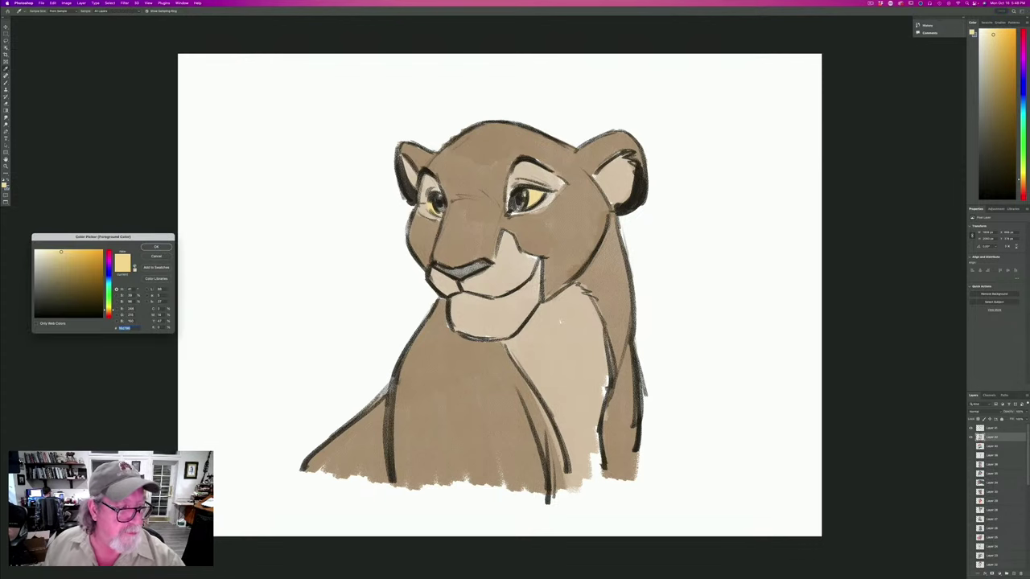
{"action": "left_click_drag", "start_coordinate": [107, 308], "coordinate": [108, 315]}
{"action": "left_click", "coordinate": [88, 259]}
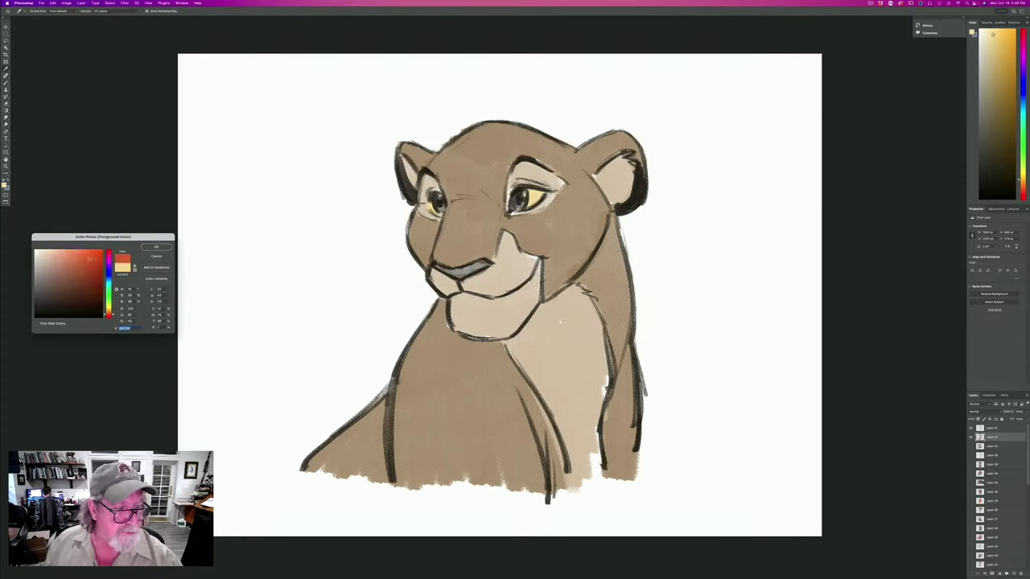
{"action": "left_click", "coordinate": [156, 247]}
{"action": "left_click_drag", "start_coordinate": [522, 202], "coordinate": [519, 195]}
{"action": "left_click_drag", "start_coordinate": [440, 205], "coordinate": [436, 201]}
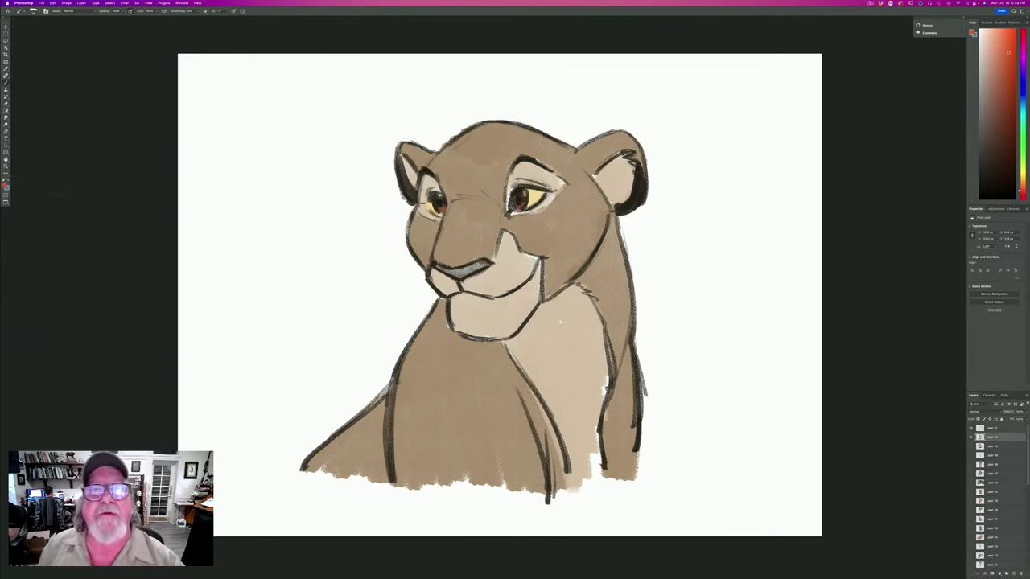
Colour the lioness's nose in a muted dull red.
{"action": "left_click", "coordinate": [6, 185]}
{"action": "left_click_drag", "start_coordinate": [73, 279], "coordinate": [67, 274]}
{"action": "left_click", "coordinate": [164, 249]}
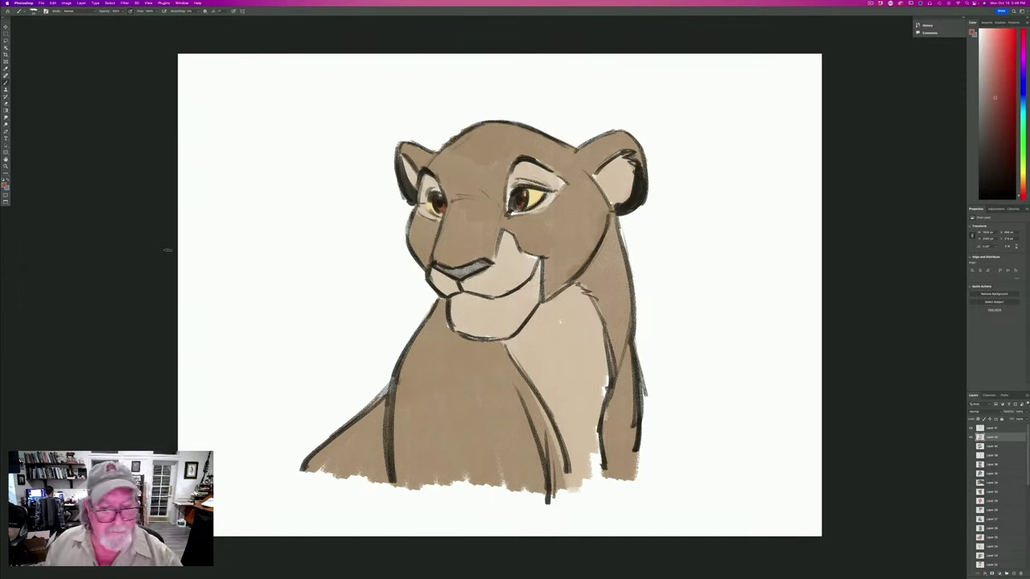
{"action": "mouse_move", "coordinate": [483, 264]}
{"action": "left_mouse_down"}
{"action": "mouse_move", "coordinate": [453, 274]}
{"action": "mouse_move", "coordinate": [439, 267]}
{"action": "left_mouse_up"}
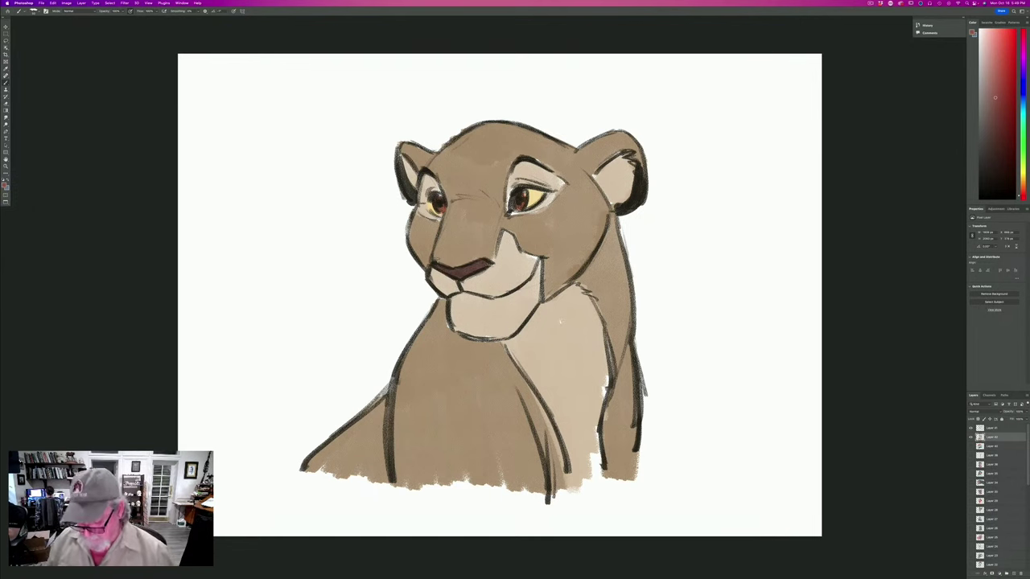
Merge the lioness's line art layer and colour layer into a single layer.
{"action": "left_click", "coordinate": [989, 430], "text": "shift"}
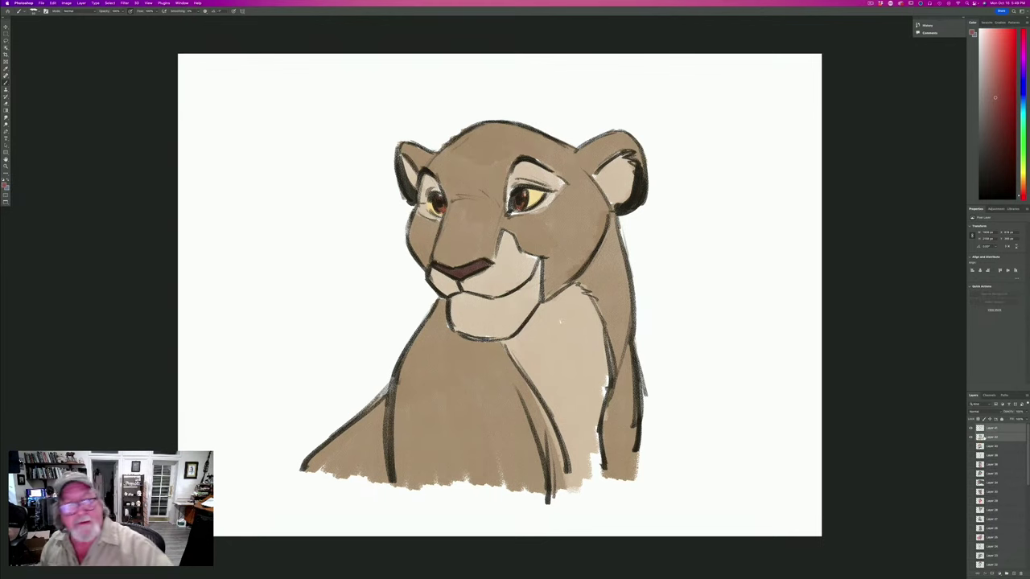
{"action": "left_click", "coordinate": [77, 4]}
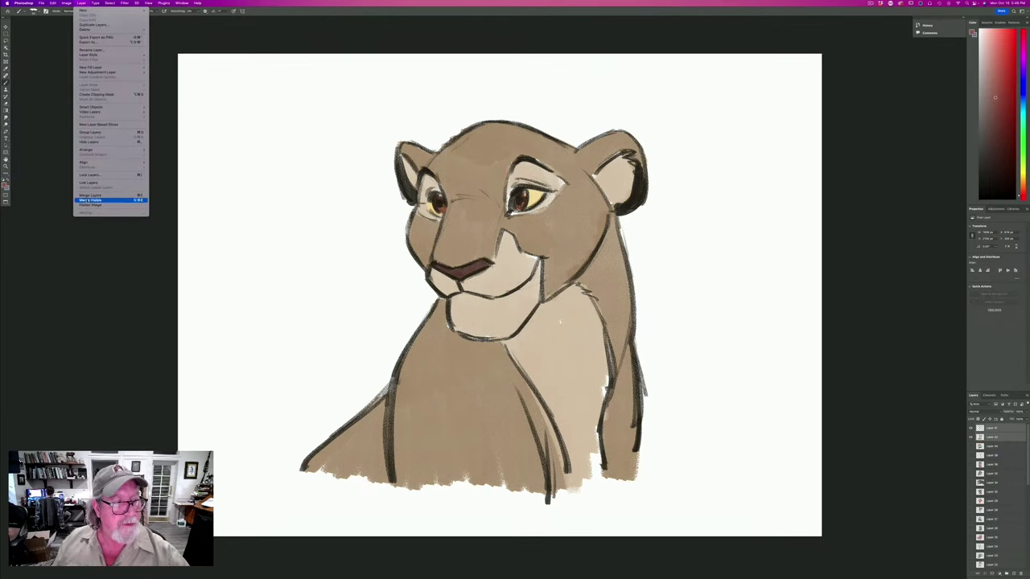
{"action": "left_click", "coordinate": [87, 200]}
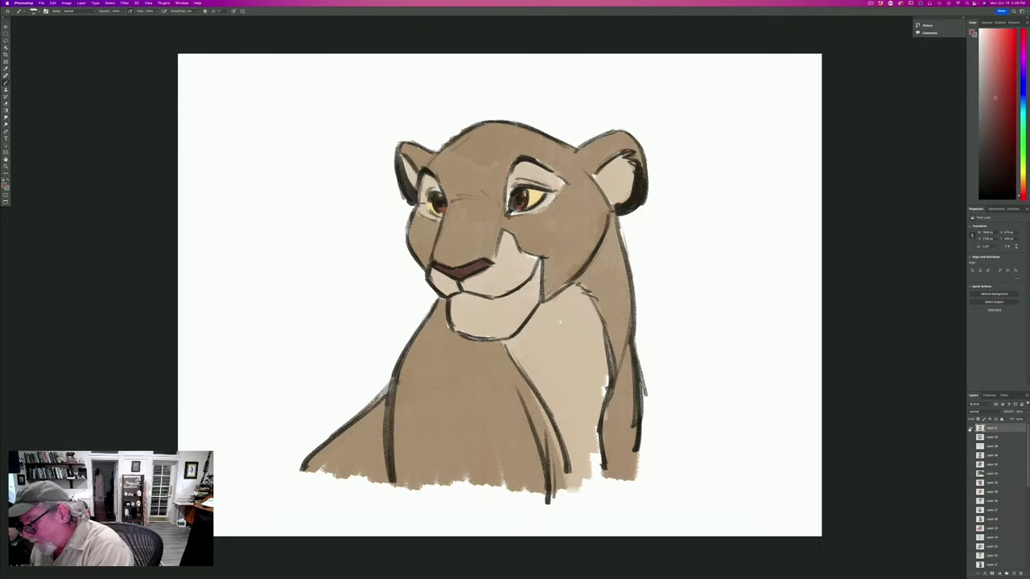
Hide the merged lioness layer and add a new empty layer above it.
{"action": "left_click", "coordinate": [970, 429]}
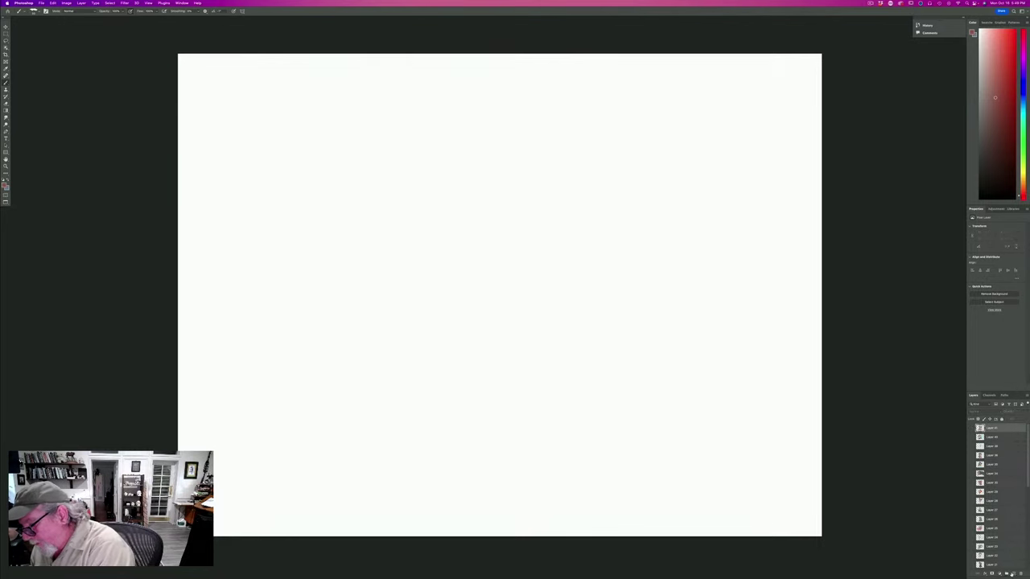
{"action": "left_click", "coordinate": [1013, 573]}
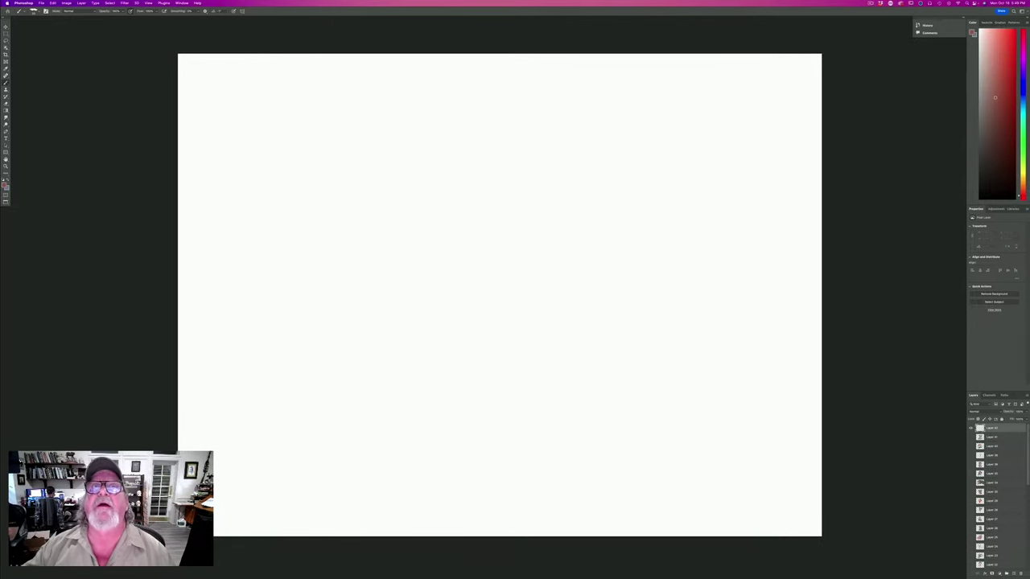
{"action": "key", "text": "Tab"}
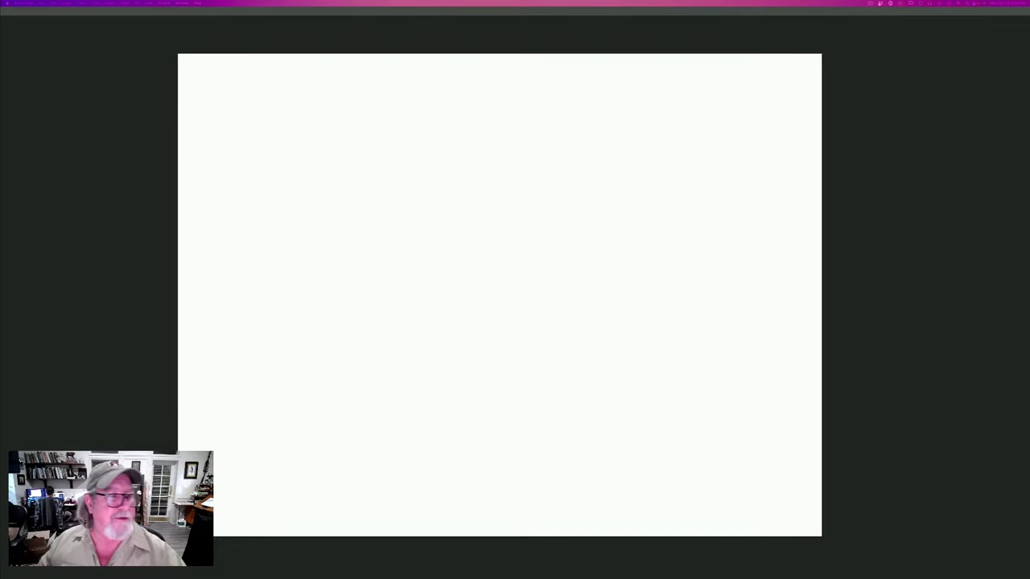
{"action": "key", "text": "Tab"}
With a near-black brush colour, lightly sketch a round construction circle for a new head in the upper middle of the canvas.
{"action": "left_click", "coordinate": [5, 185]}
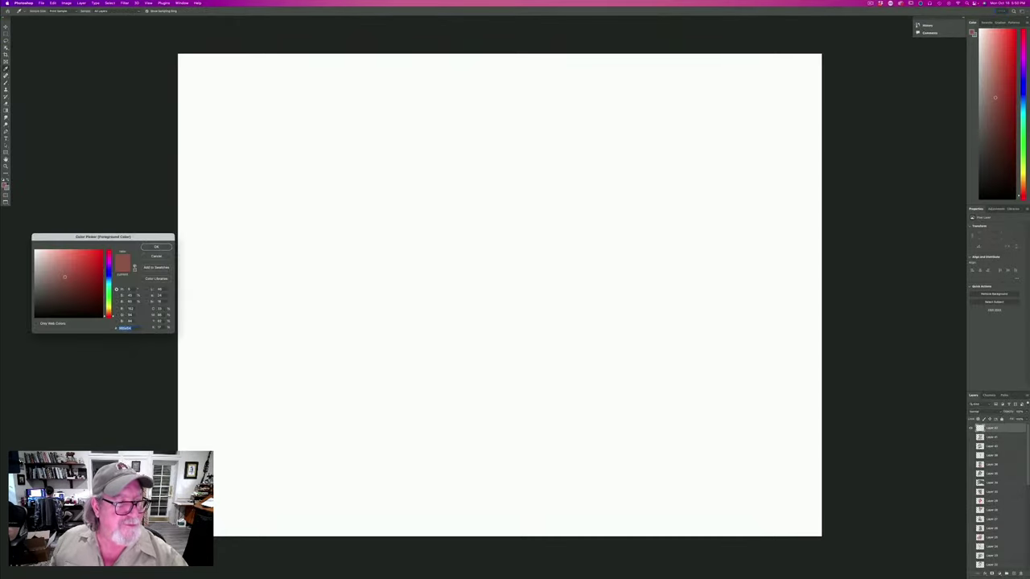
{"action": "left_click", "coordinate": [57, 308]}
{"action": "left_click", "coordinate": [156, 247]}
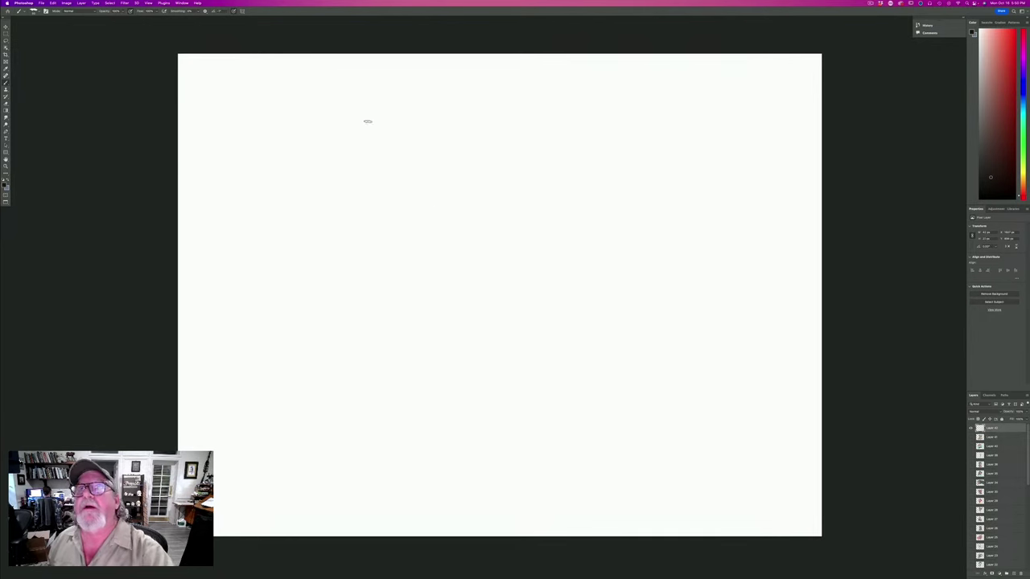
{"action": "left_click_drag", "start_coordinate": [499, 145], "coordinate": [458, 216]}
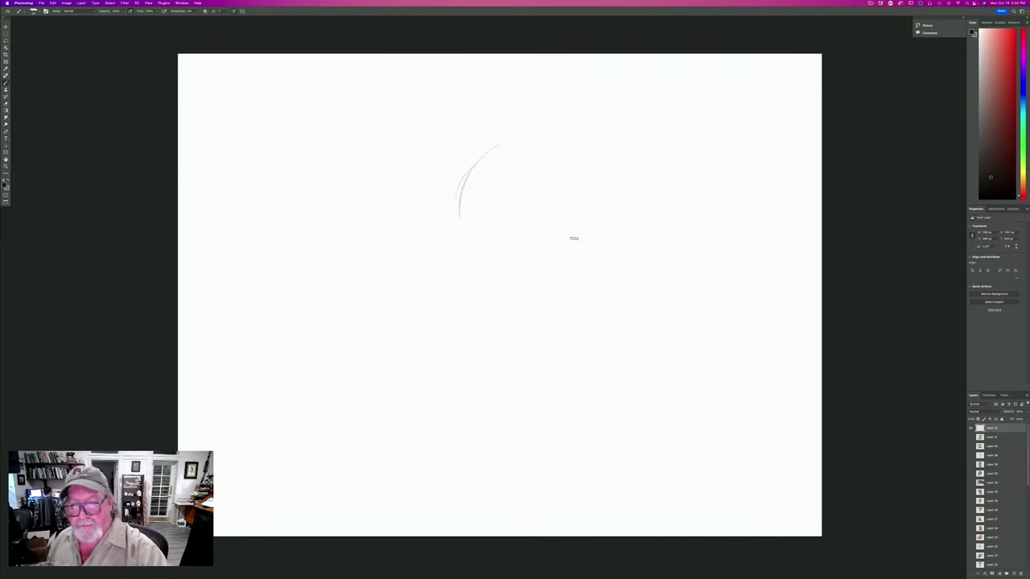
{"action": "mouse_move", "coordinate": [574, 238]}
{"action": "left_mouse_down"}
{"action": "mouse_move", "coordinate": [458, 200]}
{"action": "mouse_move", "coordinate": [529, 275]}
{"action": "mouse_move", "coordinate": [483, 144]}
{"action": "mouse_move", "coordinate": [491, 276]}
{"action": "mouse_move", "coordinate": [575, 236]}
{"action": "mouse_move", "coordinate": [480, 204]}
{"action": "left_mouse_up"}
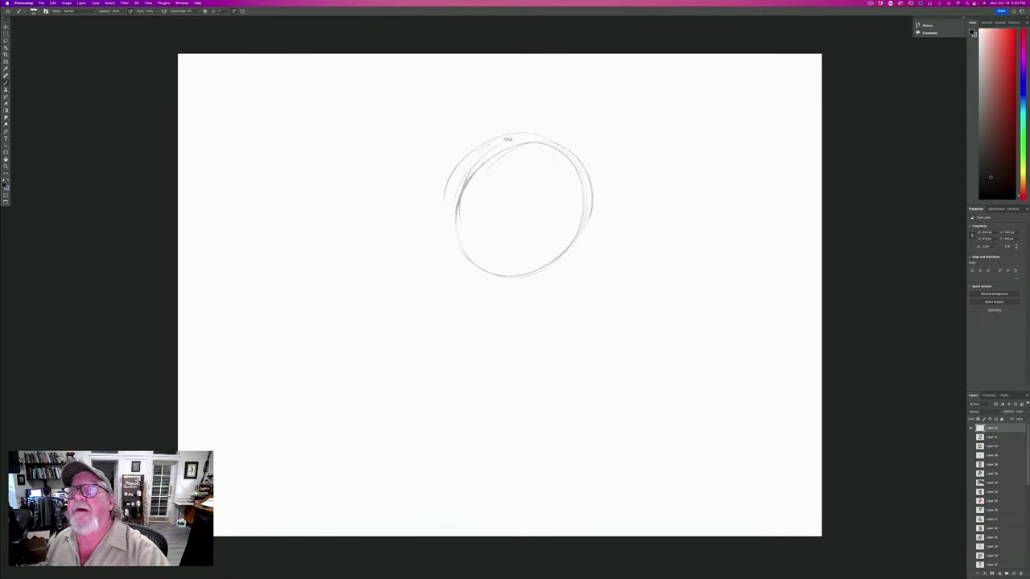
Sketch the pointed cheek tufts on both sides of the circle and the jaw and flat chin line below it.
{"action": "mouse_move", "coordinate": [587, 220]}
{"action": "left_mouse_down"}
{"action": "mouse_move", "coordinate": [576, 260]}
{"action": "mouse_move", "coordinate": [567, 258]}
{"action": "mouse_move", "coordinate": [579, 276]}
{"action": "mouse_move", "coordinate": [562, 292]}
{"action": "mouse_move", "coordinate": [589, 284]}
{"action": "mouse_move", "coordinate": [543, 324]}
{"action": "left_mouse_up"}
{"action": "mouse_move", "coordinate": [490, 329]}
{"action": "left_mouse_down"}
{"action": "mouse_move", "coordinate": [559, 328]}
{"action": "mouse_move", "coordinate": [483, 328]}
{"action": "left_mouse_up"}
{"action": "left_click_drag", "start_coordinate": [548, 325], "coordinate": [487, 326]}
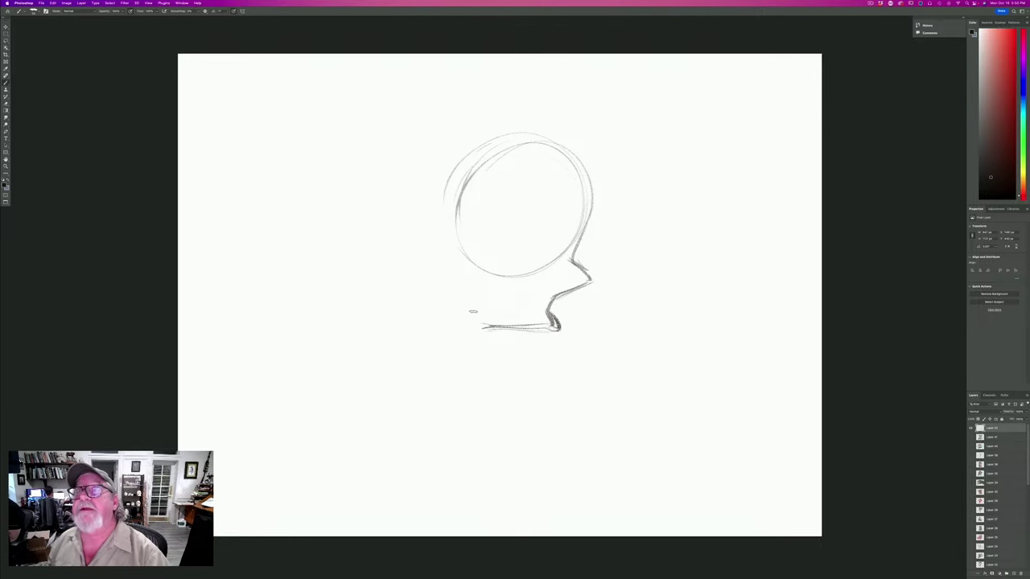
{"action": "left_click_drag", "start_coordinate": [455, 272], "coordinate": [473, 327]}
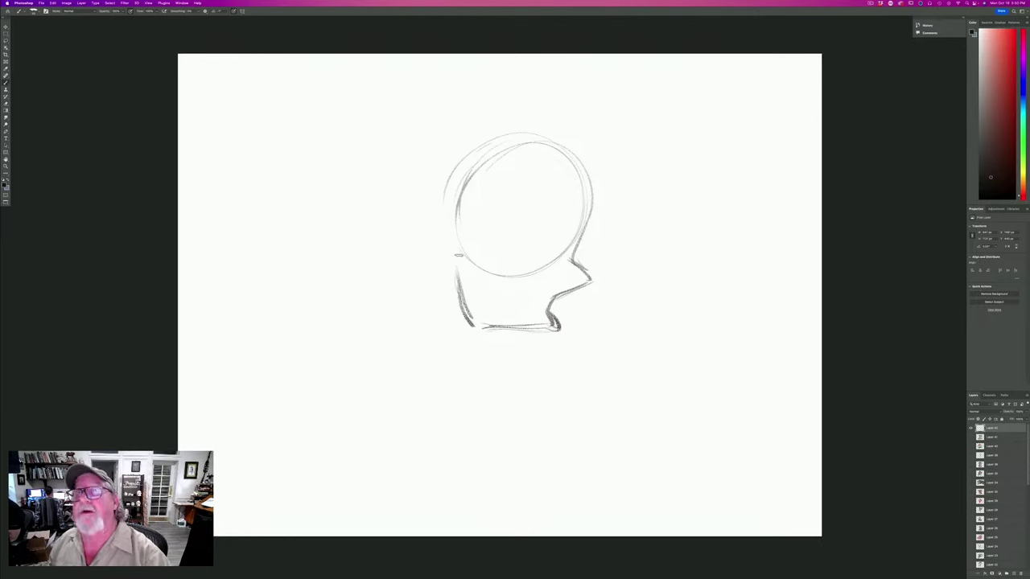
{"action": "mouse_move", "coordinate": [457, 239]}
{"action": "left_mouse_down"}
{"action": "mouse_move", "coordinate": [436, 249]}
{"action": "mouse_move", "coordinate": [462, 281]}
{"action": "left_mouse_up"}
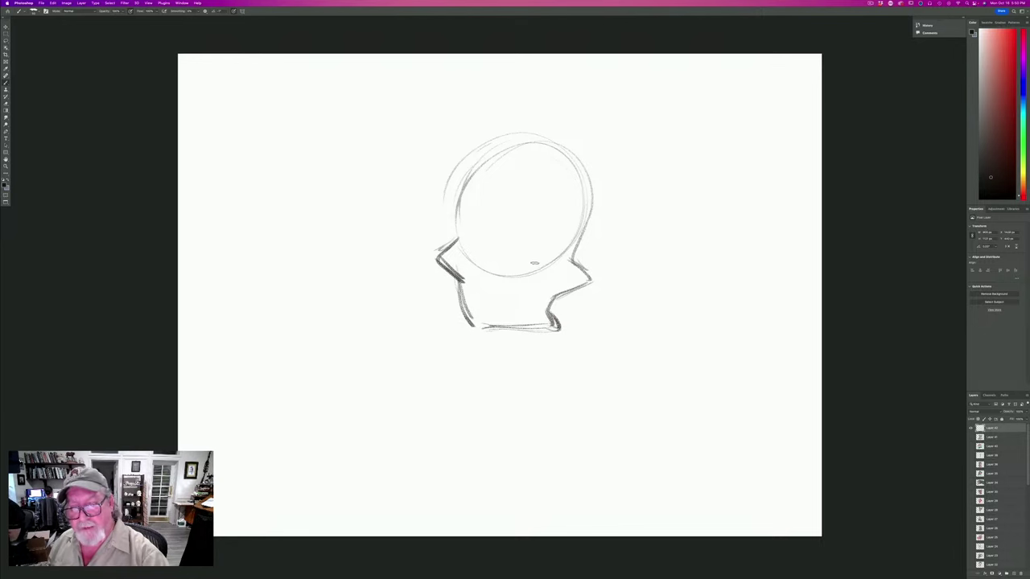
Draw the nose with two nostrils at the circle's lower edge and a tall arch above each eye position.
{"action": "mouse_move", "coordinate": [528, 253]}
{"action": "left_mouse_down"}
{"action": "mouse_move", "coordinate": [535, 276]}
{"action": "mouse_move", "coordinate": [522, 263]}
{"action": "mouse_move", "coordinate": [524, 275]}
{"action": "mouse_move", "coordinate": [504, 262]}
{"action": "mouse_move", "coordinate": [492, 273]}
{"action": "mouse_move", "coordinate": [483, 258]}
{"action": "mouse_move", "coordinate": [519, 267]}
{"action": "left_mouse_up"}
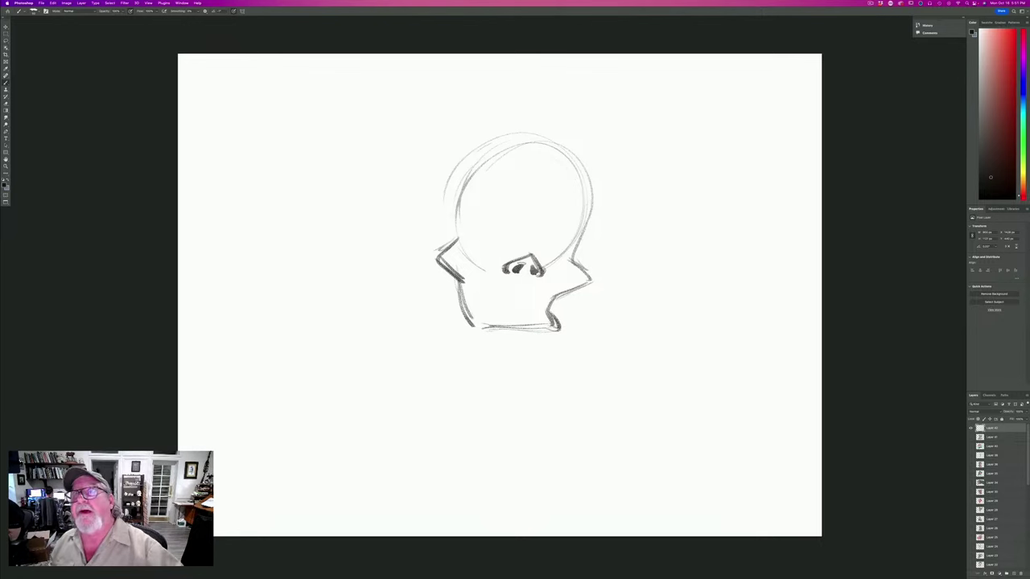
{"action": "mouse_move", "coordinate": [581, 235]}
{"action": "left_mouse_down"}
{"action": "mouse_move", "coordinate": [570, 210]}
{"action": "mouse_move", "coordinate": [552, 226]}
{"action": "mouse_move", "coordinate": [512, 193]}
{"action": "mouse_move", "coordinate": [477, 212]}
{"action": "mouse_move", "coordinate": [512, 196]}
{"action": "mouse_move", "coordinate": [502, 181]}
{"action": "left_mouse_up"}
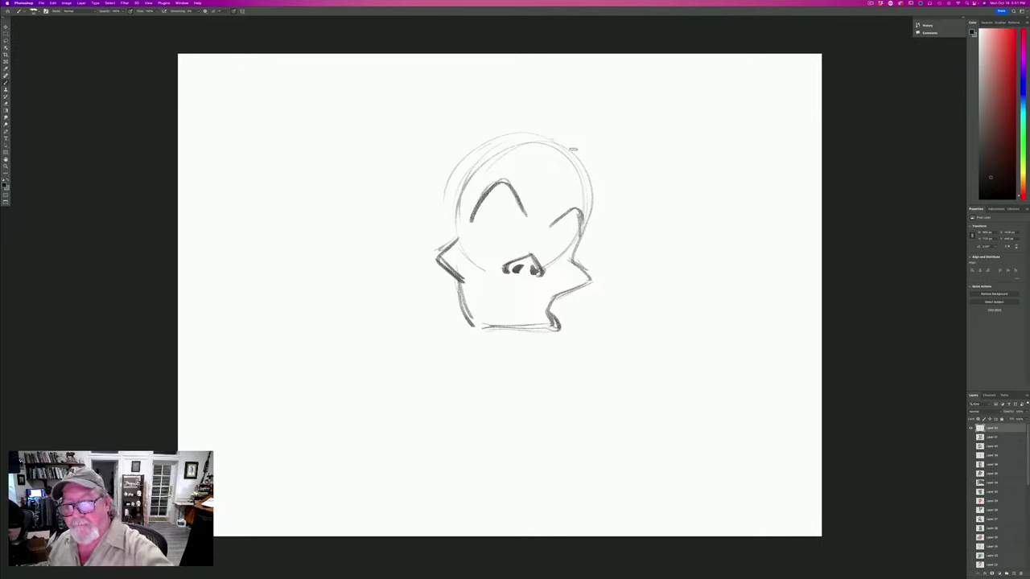
Sketch the spiky hair tuft above the head's right side and the long hair contour falling past the right cheek.
{"action": "mouse_move", "coordinate": [552, 140]}
{"action": "left_mouse_down"}
{"action": "mouse_move", "coordinate": [589, 165]}
{"action": "mouse_move", "coordinate": [589, 210]}
{"action": "mouse_move", "coordinate": [588, 161]}
{"action": "mouse_move", "coordinate": [552, 139]}
{"action": "mouse_move", "coordinate": [553, 110]}
{"action": "mouse_move", "coordinate": [613, 84]}
{"action": "mouse_move", "coordinate": [608, 116]}
{"action": "mouse_move", "coordinate": [639, 116]}
{"action": "mouse_move", "coordinate": [621, 143]}
{"action": "mouse_move", "coordinate": [623, 237]}
{"action": "left_mouse_up"}
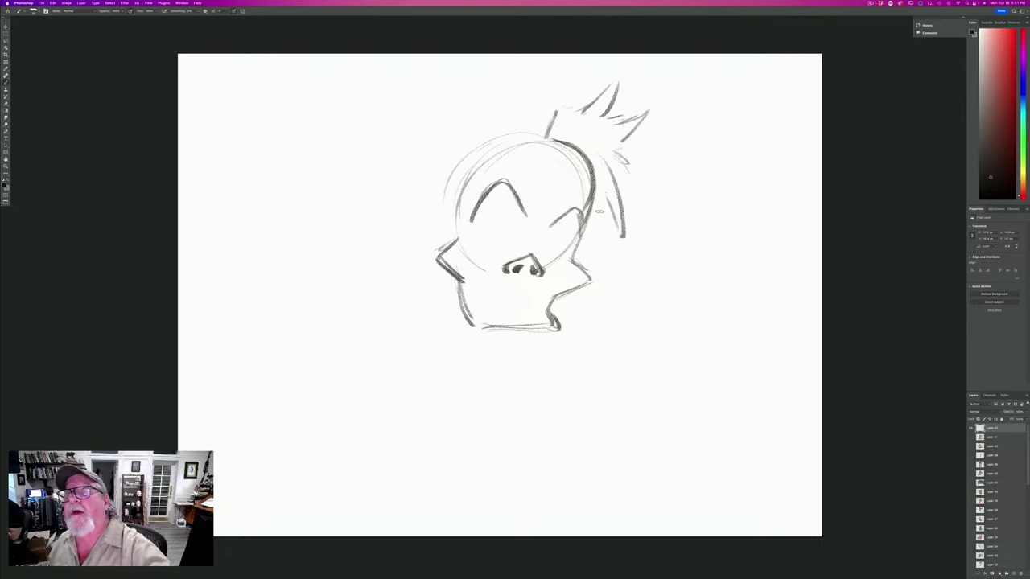
{"action": "mouse_move", "coordinate": [608, 183]}
{"action": "left_mouse_down"}
{"action": "mouse_move", "coordinate": [590, 326]}
{"action": "mouse_move", "coordinate": [578, 342]}
{"action": "left_mouse_up"}
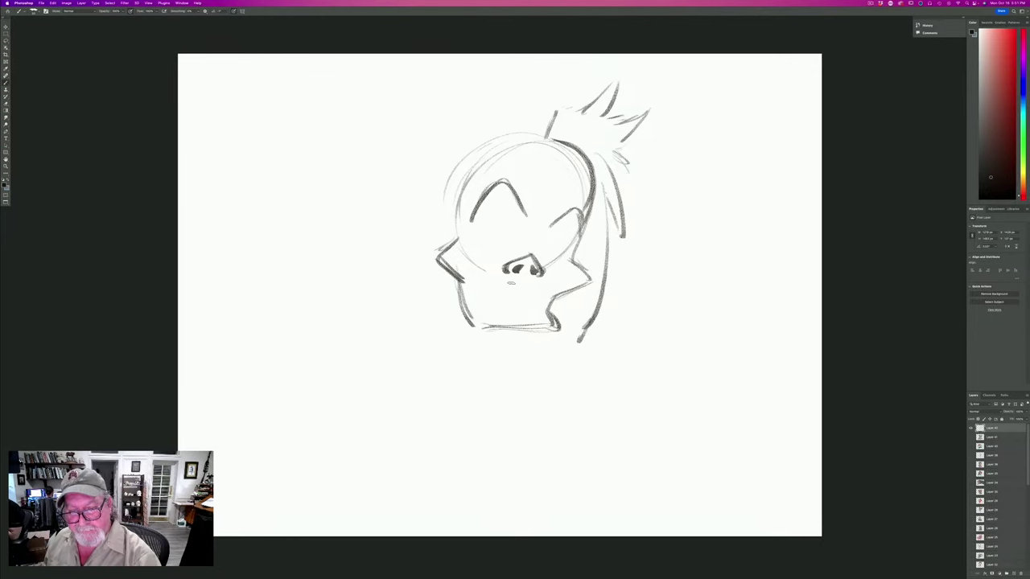
Draw a wide, grinning mouth below the nose and strengthen the chin corner and flat jaw line.
{"action": "mouse_move", "coordinate": [493, 278]}
{"action": "left_mouse_down"}
{"action": "mouse_move", "coordinate": [559, 286]}
{"action": "mouse_move", "coordinate": [540, 303]}
{"action": "mouse_move", "coordinate": [494, 299]}
{"action": "mouse_move", "coordinate": [479, 274]}
{"action": "left_mouse_up"}
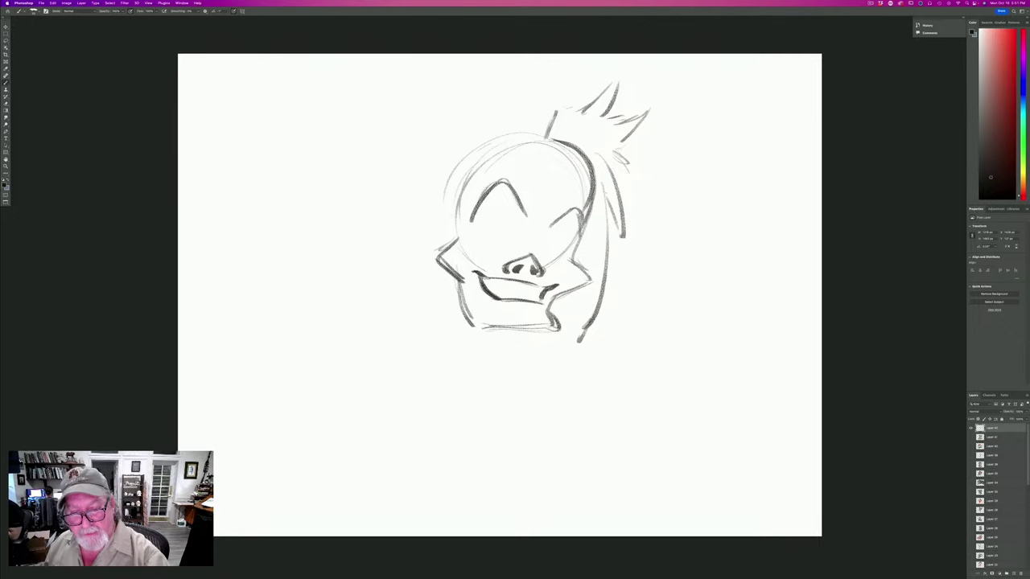
{"action": "left_click_drag", "start_coordinate": [554, 313], "coordinate": [555, 330]}
{"action": "mouse_move", "coordinate": [544, 325]}
{"action": "left_mouse_down"}
{"action": "mouse_move", "coordinate": [521, 333]}
{"action": "mouse_move", "coordinate": [468, 317]}
{"action": "left_mouse_up"}
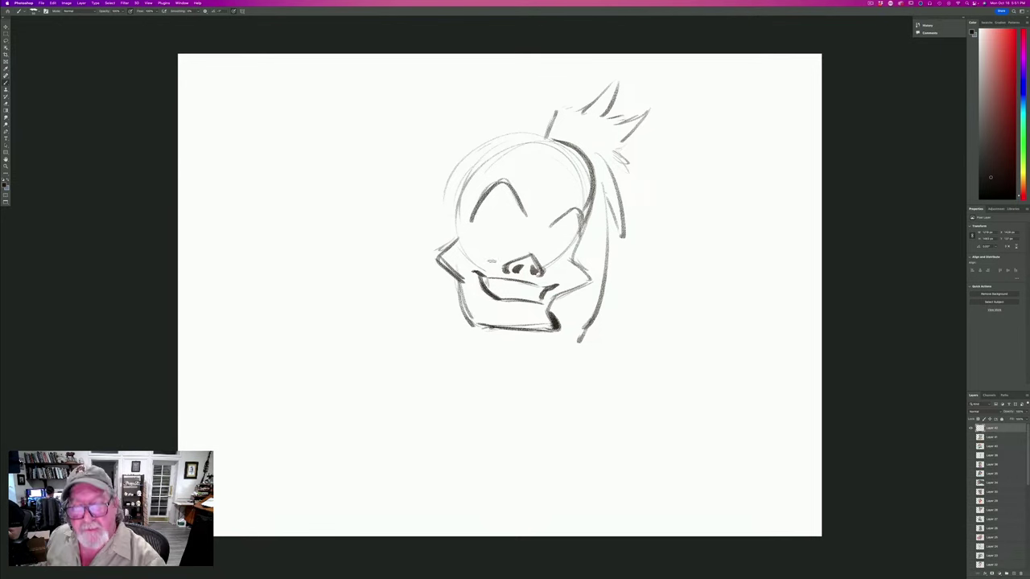
Draw the two half-closed eyes with tall arched lids under the brows, and add a tooth line inside the grin.
{"action": "left_click_drag", "start_coordinate": [478, 247], "coordinate": [504, 251]}
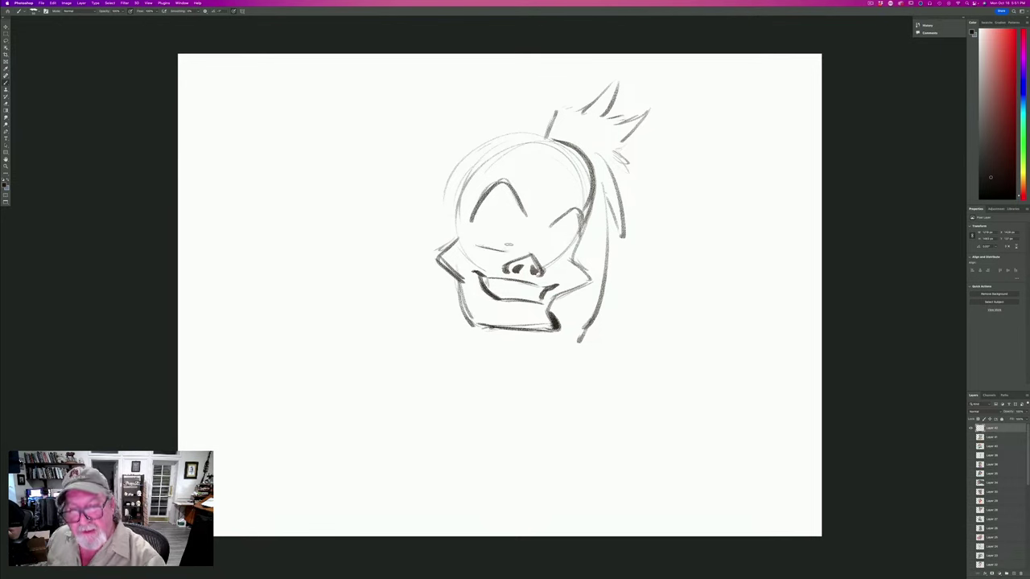
{"action": "mouse_move", "coordinate": [506, 209]}
{"action": "left_mouse_down"}
{"action": "mouse_move", "coordinate": [514, 245]}
{"action": "mouse_move", "coordinate": [506, 211]}
{"action": "mouse_move", "coordinate": [479, 240]}
{"action": "mouse_move", "coordinate": [513, 249]}
{"action": "mouse_move", "coordinate": [465, 244]}
{"action": "mouse_move", "coordinate": [497, 245]}
{"action": "left_mouse_up"}
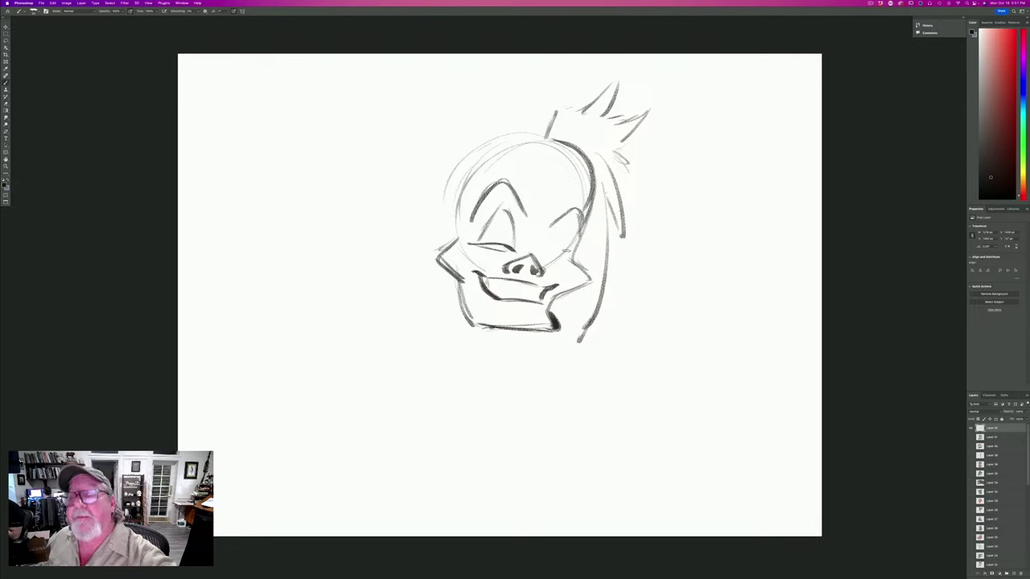
{"action": "mouse_move", "coordinate": [575, 233]}
{"action": "left_mouse_down"}
{"action": "mouse_move", "coordinate": [566, 262]}
{"action": "mouse_move", "coordinate": [566, 229]}
{"action": "mouse_move", "coordinate": [576, 263]}
{"action": "left_mouse_up"}
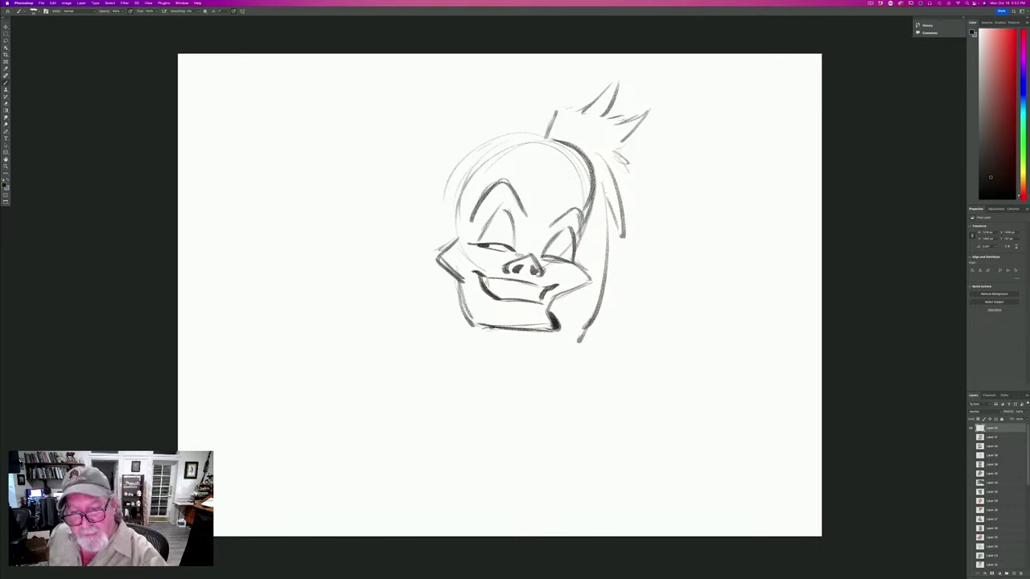
{"action": "left_click_drag", "start_coordinate": [539, 259], "coordinate": [554, 259]}
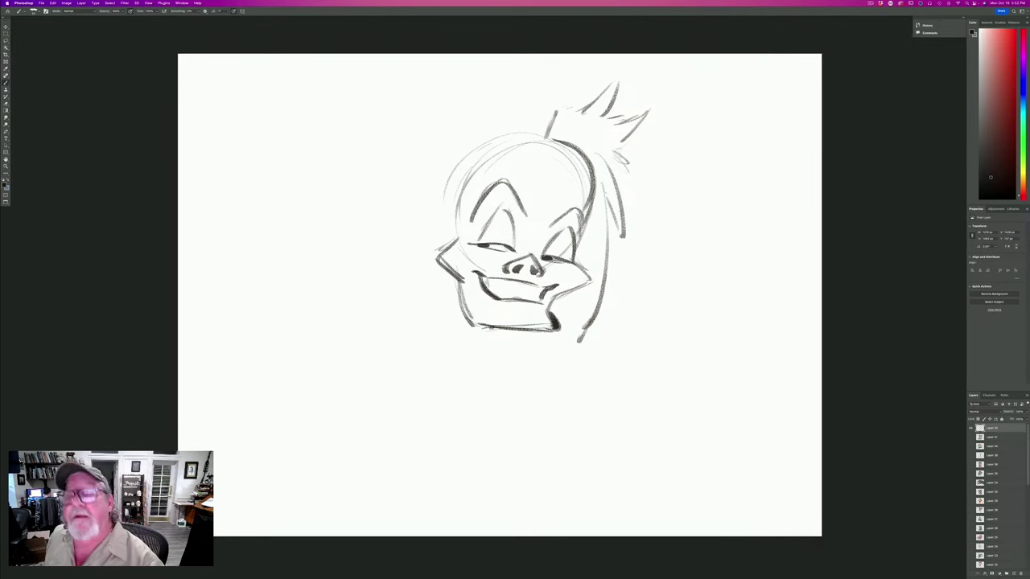
{"action": "left_click_drag", "start_coordinate": [538, 296], "coordinate": [487, 288]}
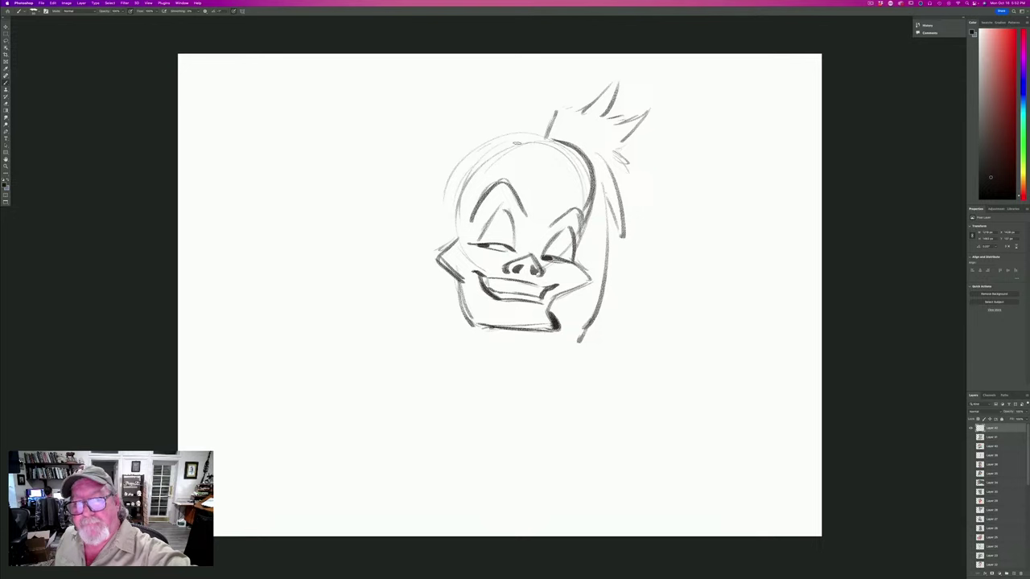
Sketch the hairline, the feathery tufts above the head's left side and the long hair contour sweeping down past the left cheek.
{"action": "left_click_drag", "start_coordinate": [507, 149], "coordinate": [541, 136]}
{"action": "left_click_drag", "start_coordinate": [491, 168], "coordinate": [507, 143]}
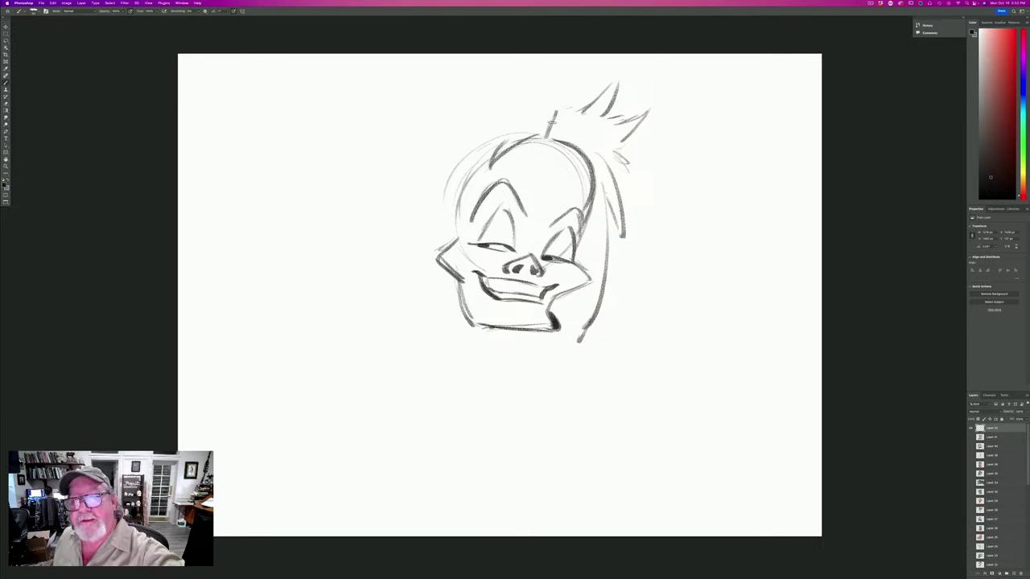
{"action": "mouse_move", "coordinate": [531, 69]}
{"action": "left_mouse_down"}
{"action": "mouse_move", "coordinate": [551, 105]}
{"action": "mouse_move", "coordinate": [506, 62]}
{"action": "mouse_move", "coordinate": [521, 84]}
{"action": "left_mouse_up"}
{"action": "mouse_move", "coordinate": [492, 77]}
{"action": "left_mouse_down"}
{"action": "mouse_move", "coordinate": [522, 86]}
{"action": "mouse_move", "coordinate": [455, 99]}
{"action": "mouse_move", "coordinate": [467, 148]}
{"action": "left_mouse_up"}
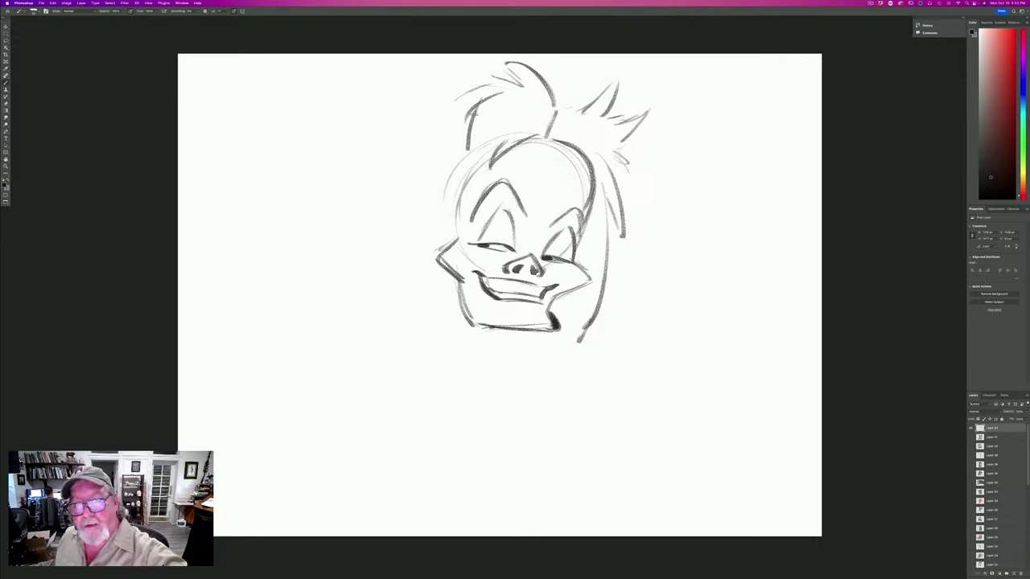
{"action": "mouse_move", "coordinate": [481, 102]}
{"action": "left_mouse_down"}
{"action": "mouse_move", "coordinate": [468, 142]}
{"action": "mouse_move", "coordinate": [424, 193]}
{"action": "mouse_move", "coordinate": [404, 266]}
{"action": "mouse_move", "coordinate": [458, 357]}
{"action": "left_mouse_up"}
{"action": "left_click_drag", "start_coordinate": [415, 312], "coordinate": [474, 381]}
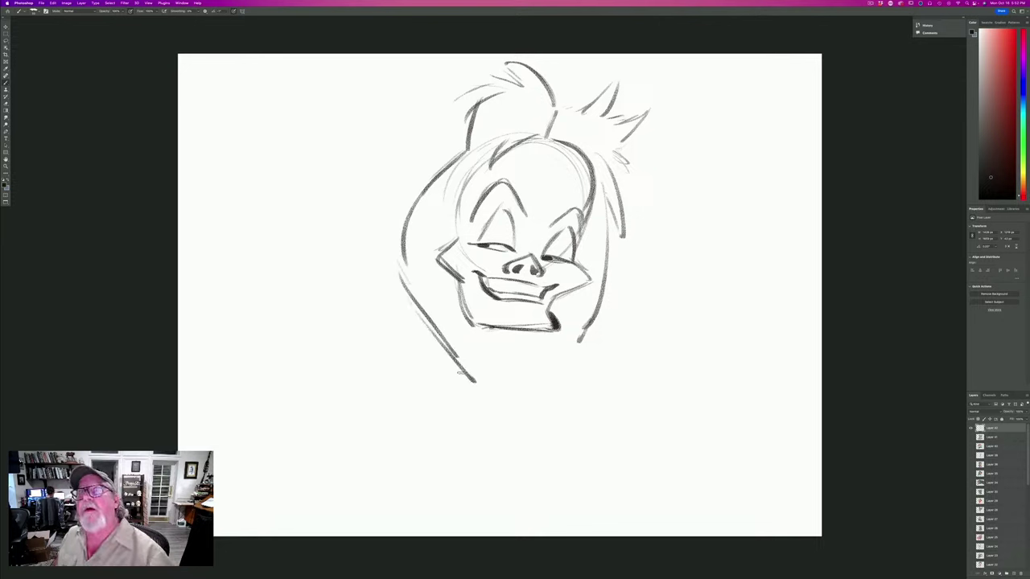
Draw an oval earring beside the left cheek and sketch short neck lines below the chin and jaw corner.
{"action": "mouse_move", "coordinate": [452, 280]}
{"action": "left_mouse_down"}
{"action": "mouse_move", "coordinate": [441, 291]}
{"action": "mouse_move", "coordinate": [449, 301]}
{"action": "left_mouse_up"}
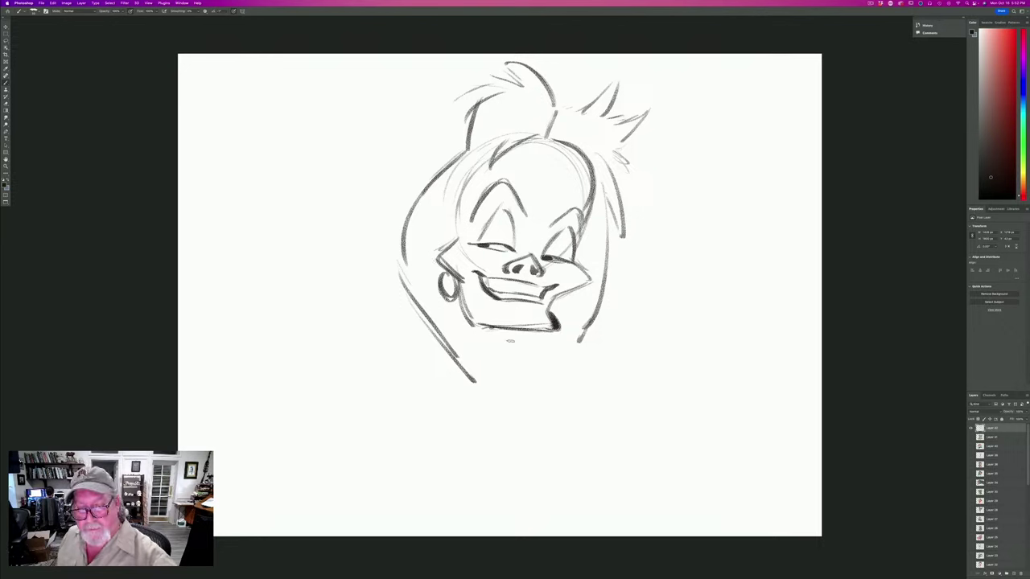
{"action": "left_click_drag", "start_coordinate": [515, 332], "coordinate": [503, 366]}
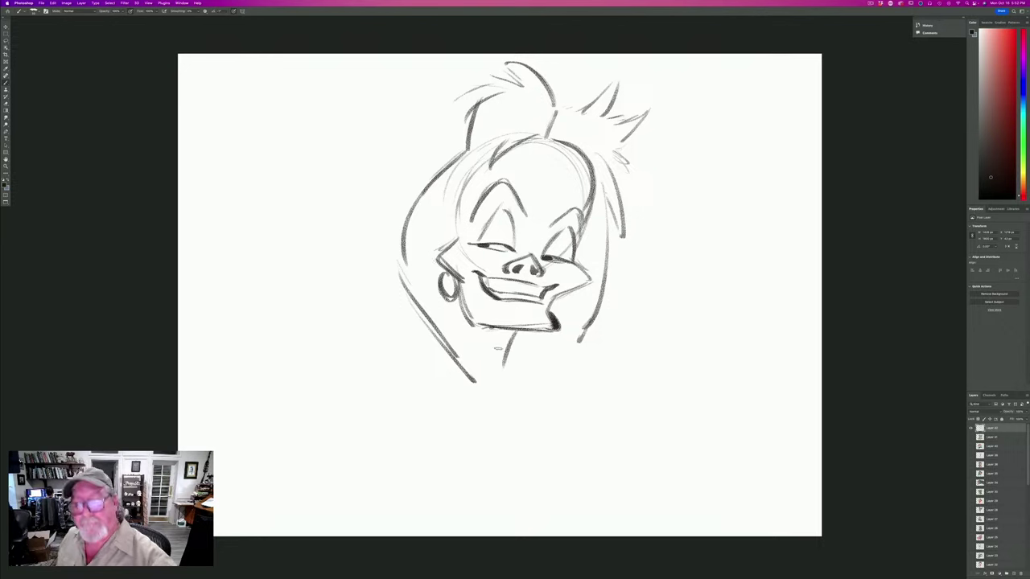
{"action": "left_click_drag", "start_coordinate": [516, 332], "coordinate": [499, 383]}
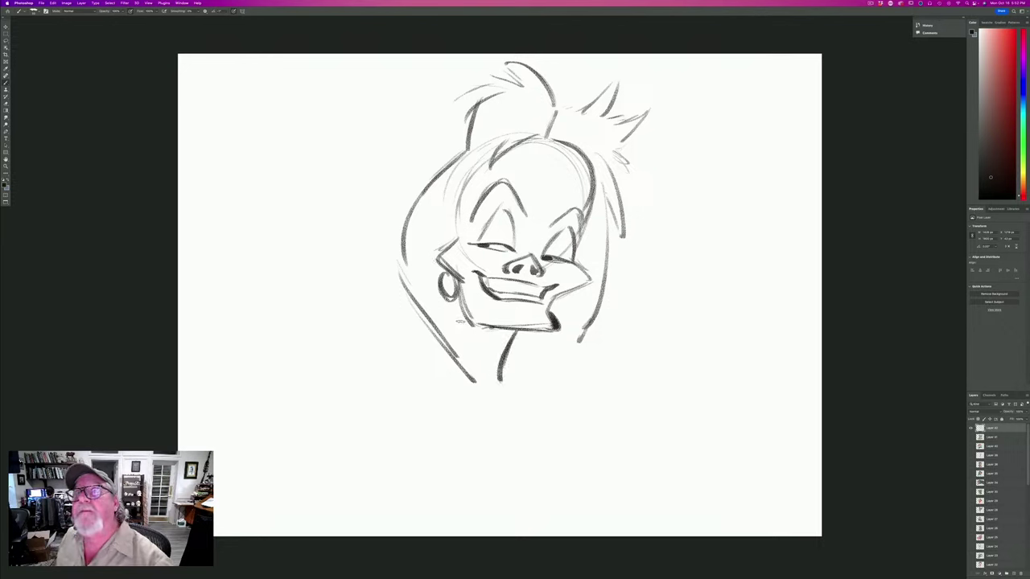
{"action": "left_click_drag", "start_coordinate": [463, 310], "coordinate": [457, 324]}
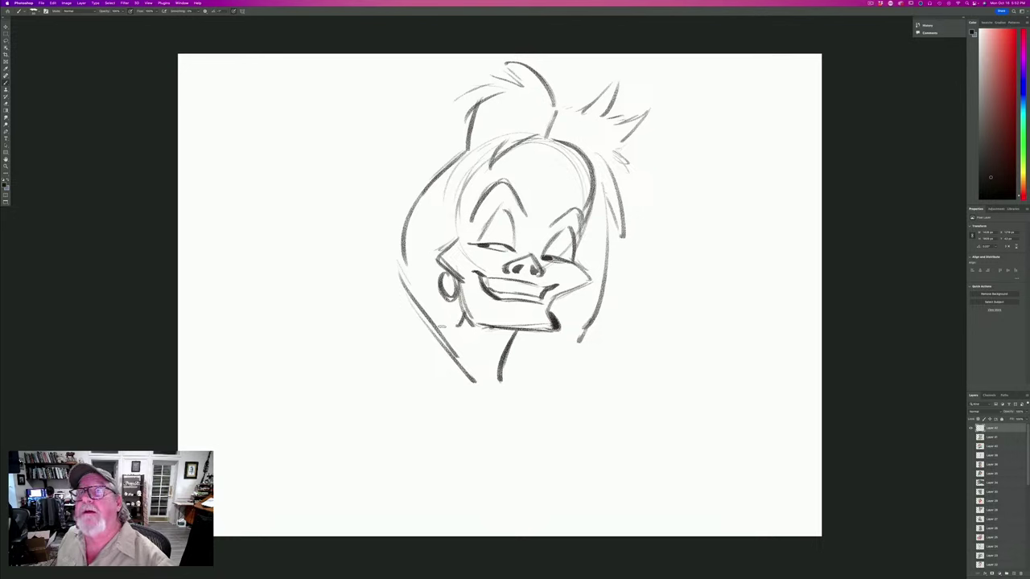
Shape the pointed hair ends on both sides of the neck and add tapering shading strokes under the chin.
{"action": "left_click_drag", "start_coordinate": [396, 288], "coordinate": [479, 394]}
{"action": "left_click_drag", "start_coordinate": [447, 301], "coordinate": [477, 381]}
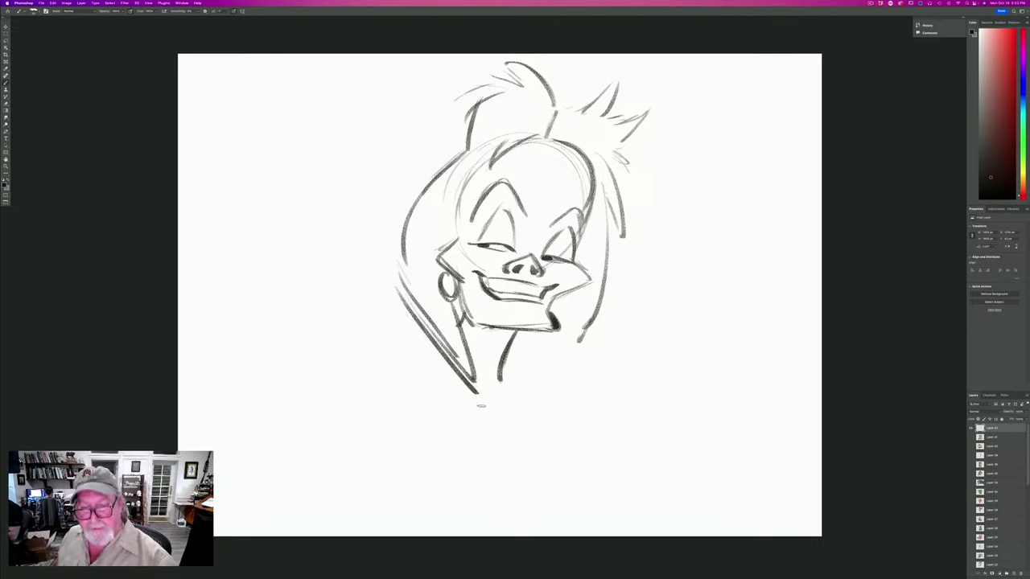
{"action": "mouse_move", "coordinate": [589, 322]}
{"action": "left_mouse_down"}
{"action": "mouse_move", "coordinate": [561, 372]}
{"action": "mouse_move", "coordinate": [561, 333]}
{"action": "mouse_move", "coordinate": [540, 398]}
{"action": "left_mouse_up"}
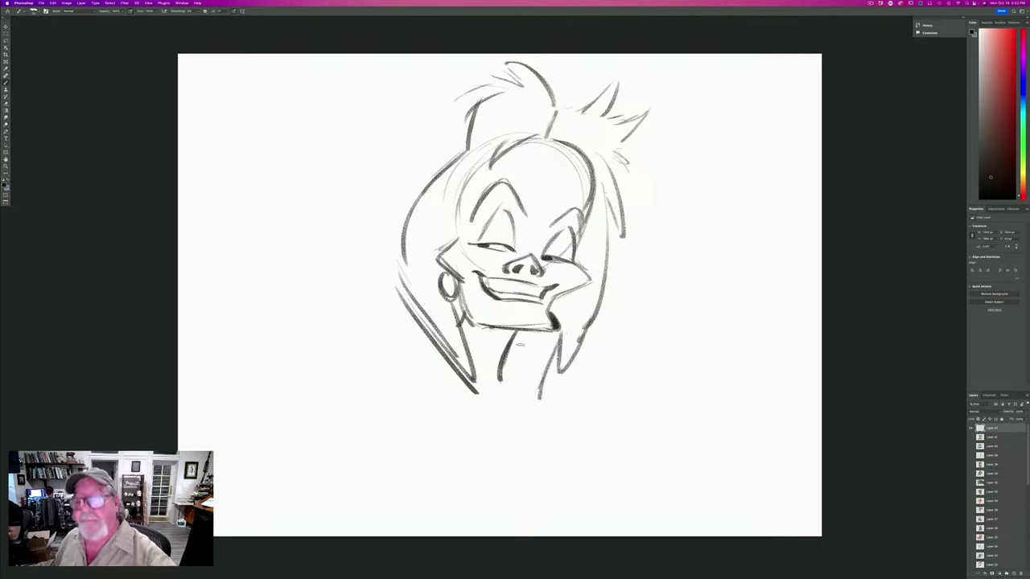
{"action": "left_click_drag", "start_coordinate": [520, 338], "coordinate": [526, 392]}
{"action": "left_click_drag", "start_coordinate": [516, 345], "coordinate": [521, 402]}
{"action": "mouse_move", "coordinate": [534, 354]}
{"action": "left_mouse_down"}
{"action": "mouse_move", "coordinate": [531, 404]}
{"action": "mouse_move", "coordinate": [543, 405]}
{"action": "left_mouse_up"}
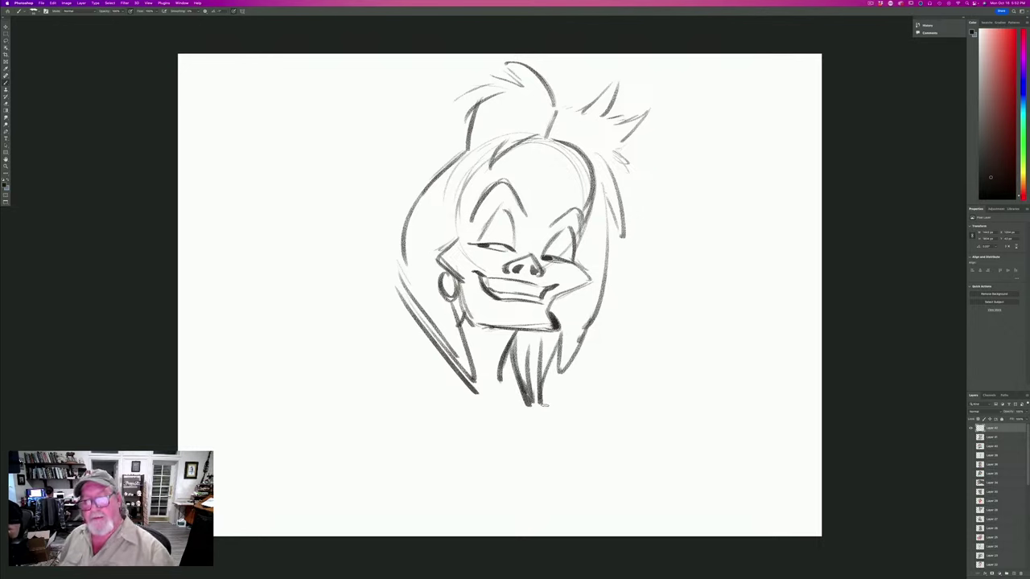
{"action": "left_click_drag", "start_coordinate": [398, 227], "coordinate": [415, 318]}
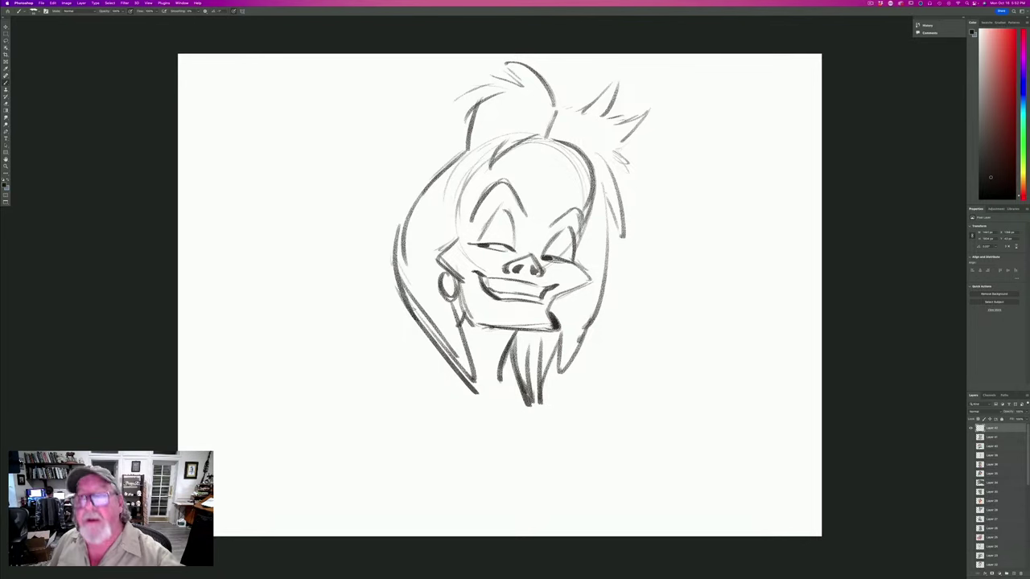
Sketch the ragged fur coat shoulders sloping down from the hair on both sides.
{"action": "mouse_move", "coordinate": [408, 218]}
{"action": "left_mouse_down"}
{"action": "mouse_move", "coordinate": [376, 185]}
{"action": "mouse_move", "coordinate": [341, 215]}
{"action": "mouse_move", "coordinate": [349, 231]}
{"action": "mouse_move", "coordinate": [303, 263]}
{"action": "left_mouse_up"}
{"action": "mouse_move", "coordinate": [359, 243]}
{"action": "left_mouse_down"}
{"action": "mouse_move", "coordinate": [294, 274]}
{"action": "mouse_move", "coordinate": [273, 343]}
{"action": "left_mouse_up"}
{"action": "mouse_move", "coordinate": [296, 298]}
{"action": "left_mouse_down"}
{"action": "mouse_move", "coordinate": [272, 344]}
{"action": "mouse_move", "coordinate": [273, 333]}
{"action": "left_mouse_up"}
{"action": "mouse_move", "coordinate": [605, 305]}
{"action": "left_mouse_down"}
{"action": "mouse_move", "coordinate": [621, 309]}
{"action": "mouse_move", "coordinate": [658, 404]}
{"action": "left_mouse_up"}
{"action": "left_click_drag", "start_coordinate": [631, 359], "coordinate": [649, 390]}
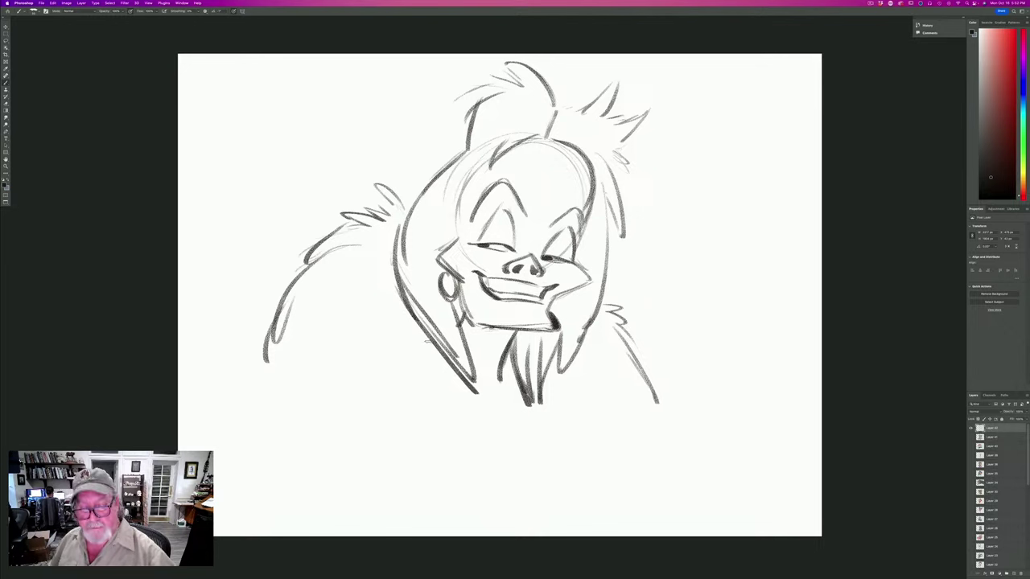
Draw a deep V neckline below the neck and the coat's front edges on either side of it.
{"action": "left_click_drag", "start_coordinate": [447, 364], "coordinate": [492, 482]}
{"action": "left_click_drag", "start_coordinate": [510, 372], "coordinate": [490, 481]}
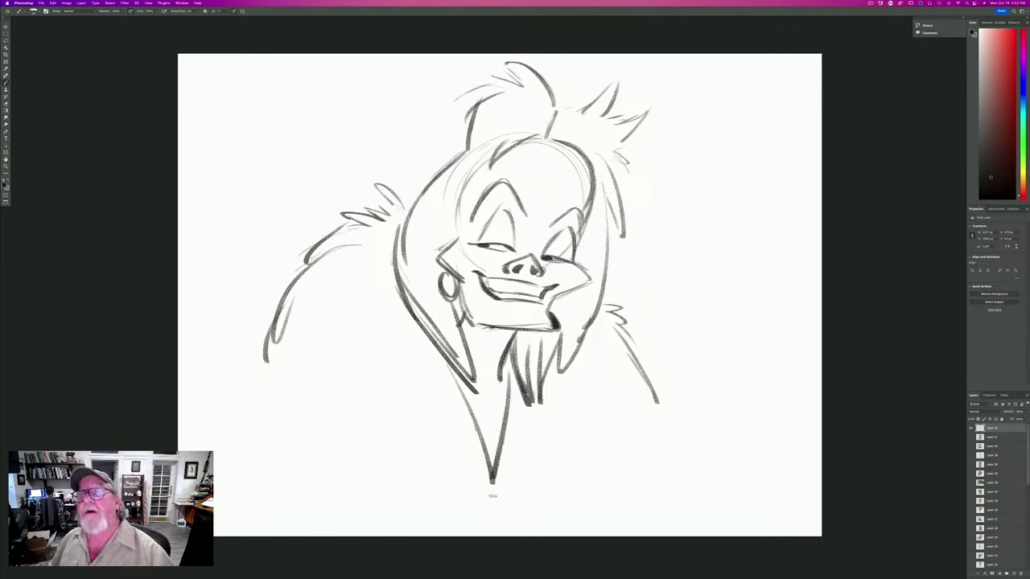
{"action": "mouse_move", "coordinate": [370, 277]}
{"action": "left_mouse_down"}
{"action": "mouse_move", "coordinate": [428, 343]}
{"action": "mouse_move", "coordinate": [447, 394]}
{"action": "left_mouse_up"}
{"action": "left_click_drag", "start_coordinate": [398, 288], "coordinate": [444, 482]}
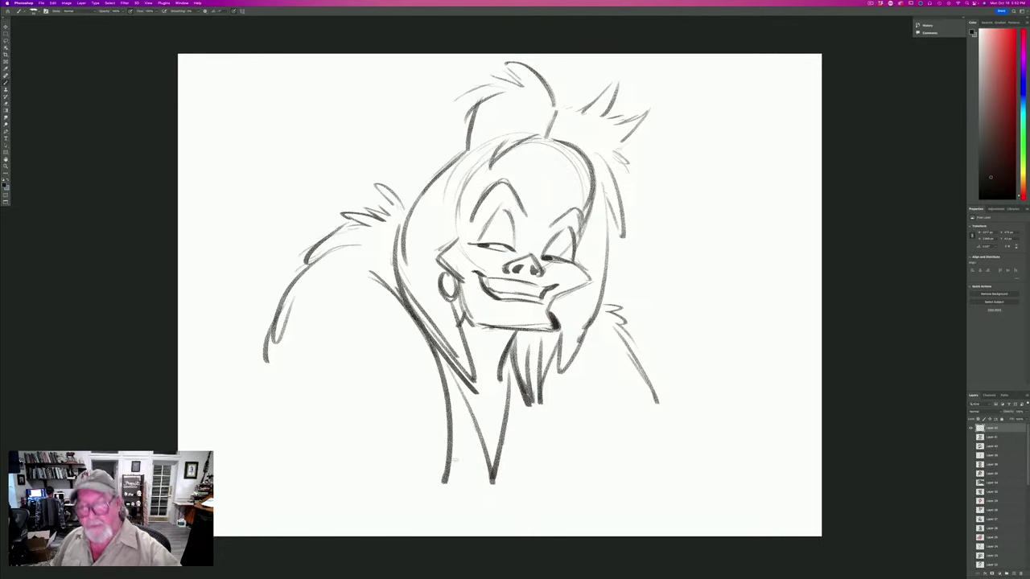
{"action": "left_click_drag", "start_coordinate": [536, 403], "coordinate": [531, 501]}
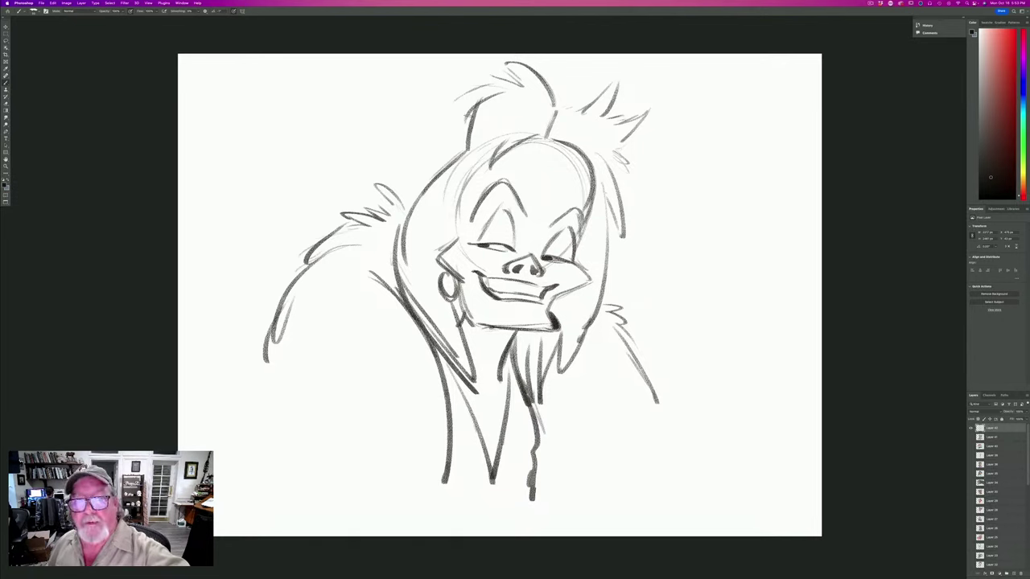
Darken the left hair tuft and forehead contour, and thicken both arched eyebrows.
{"action": "left_click_drag", "start_coordinate": [473, 115], "coordinate": [455, 156]}
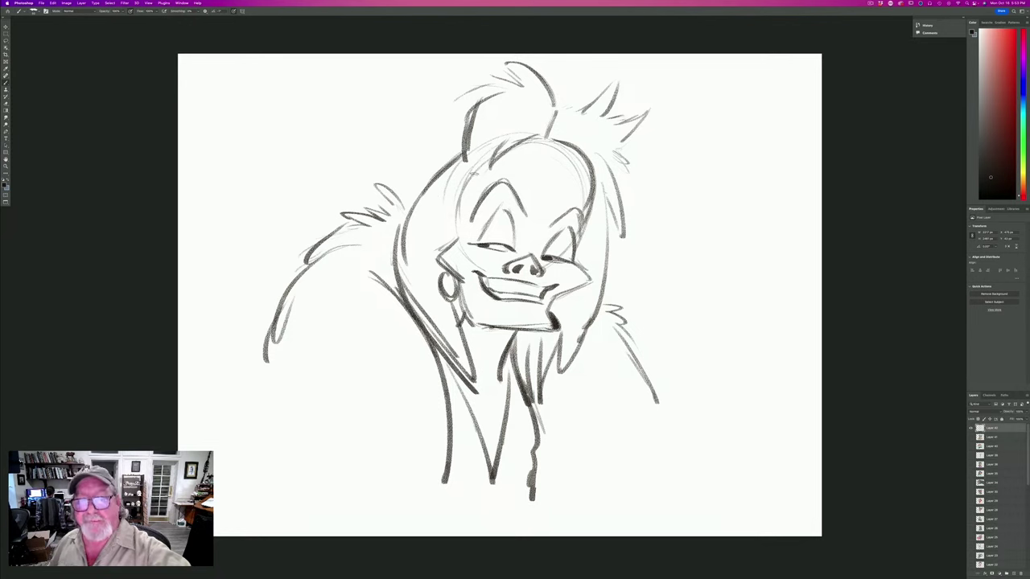
{"action": "mouse_move", "coordinate": [492, 153]}
{"action": "left_mouse_down"}
{"action": "mouse_move", "coordinate": [460, 194]}
{"action": "mouse_move", "coordinate": [456, 236]}
{"action": "left_mouse_up"}
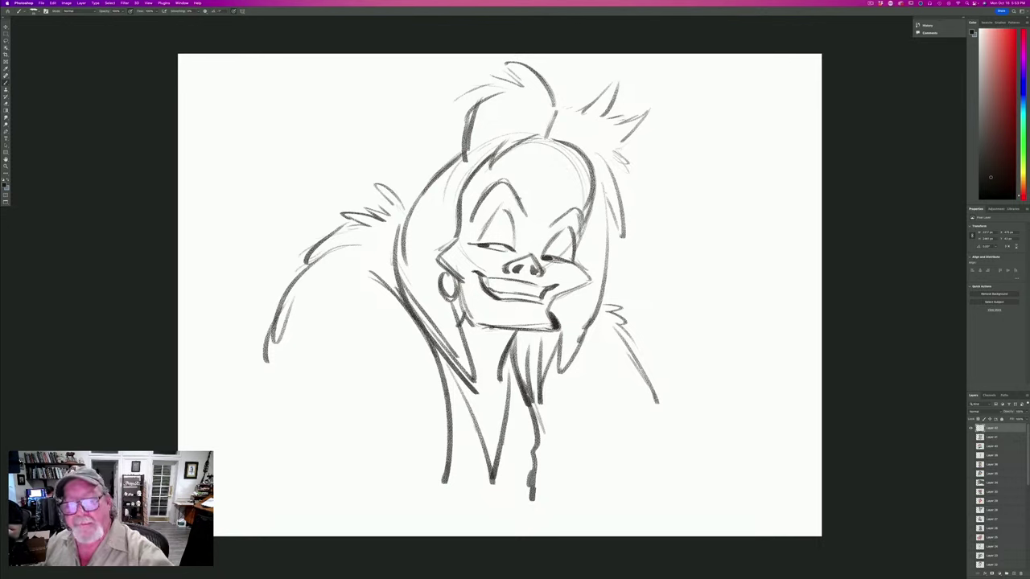
{"action": "mouse_move", "coordinate": [518, 193]}
{"action": "left_mouse_down"}
{"action": "mouse_move", "coordinate": [502, 180]}
{"action": "mouse_move", "coordinate": [491, 188]}
{"action": "mouse_move", "coordinate": [507, 177]}
{"action": "mouse_move", "coordinate": [491, 187]}
{"action": "left_mouse_up"}
{"action": "left_click_drag", "start_coordinate": [494, 184], "coordinate": [505, 173]}
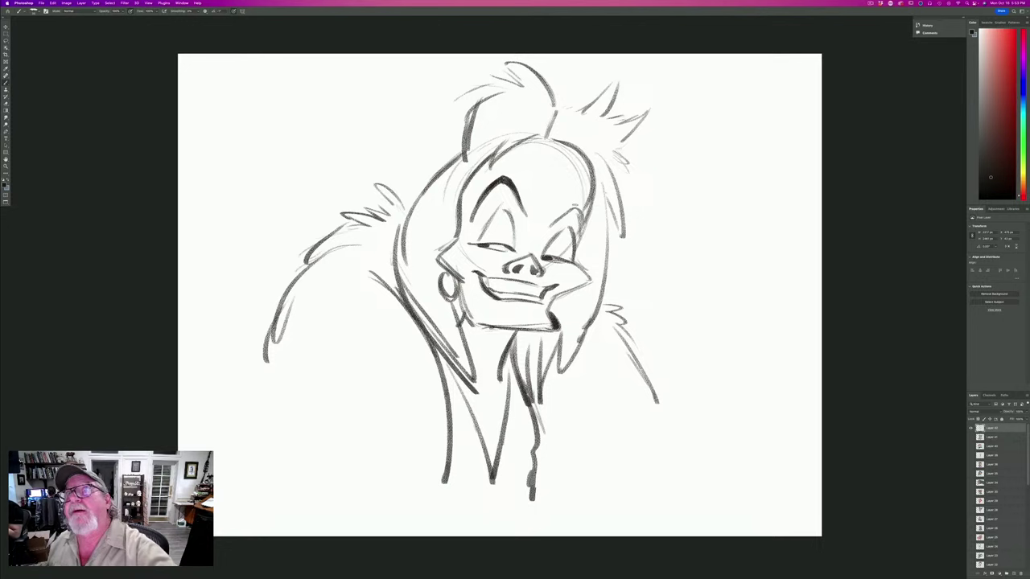
{"action": "mouse_move", "coordinate": [570, 205]}
{"action": "left_mouse_down"}
{"action": "mouse_move", "coordinate": [578, 199]}
{"action": "mouse_move", "coordinate": [584, 221]}
{"action": "mouse_move", "coordinate": [552, 225]}
{"action": "left_mouse_up"}
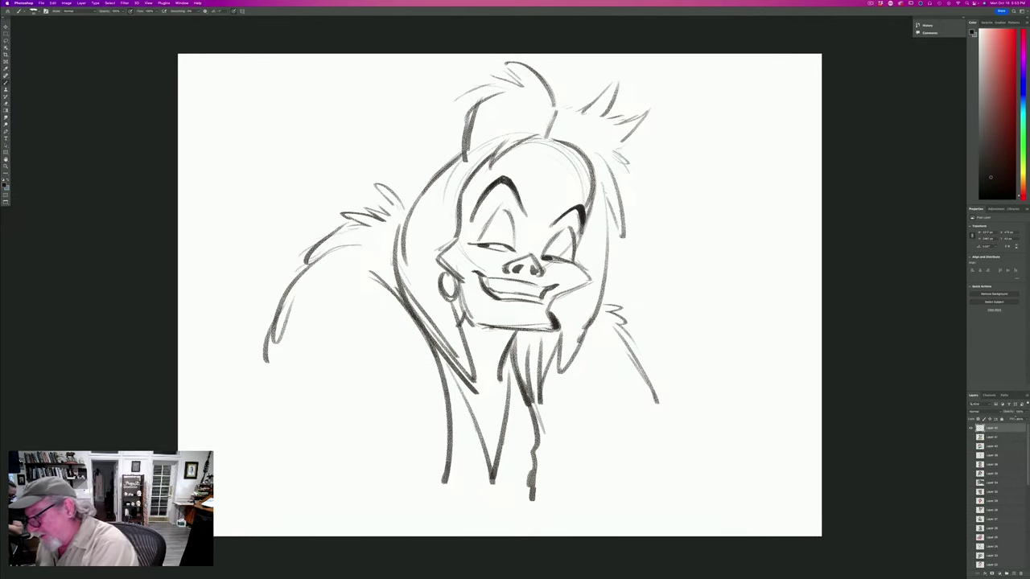
Lower the sketch layer's opacity to a faint grey and add a new empty layer above it.
{"action": "left_click", "coordinate": [1010, 418]}
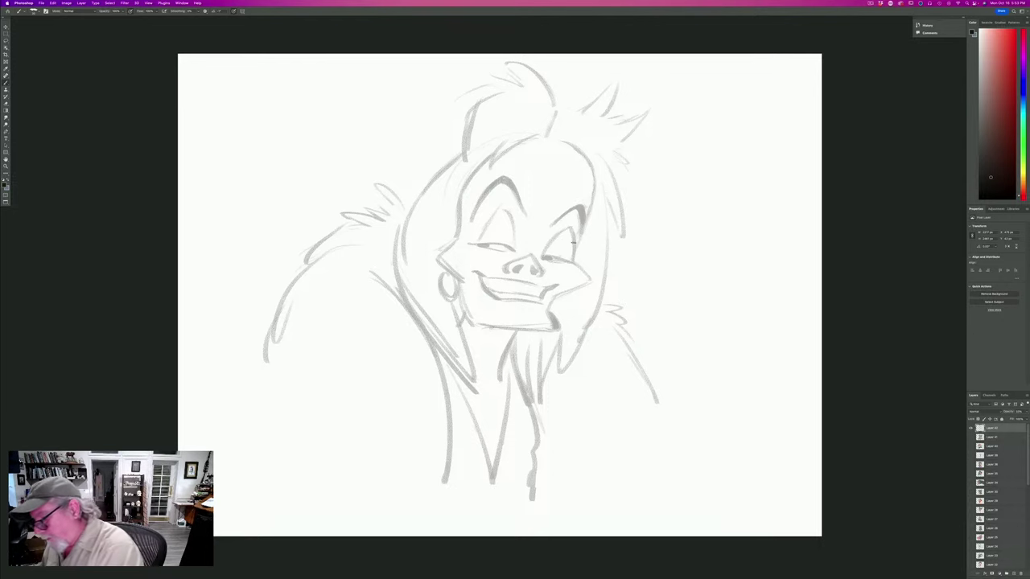
{"action": "left_click", "coordinate": [1014, 574]}
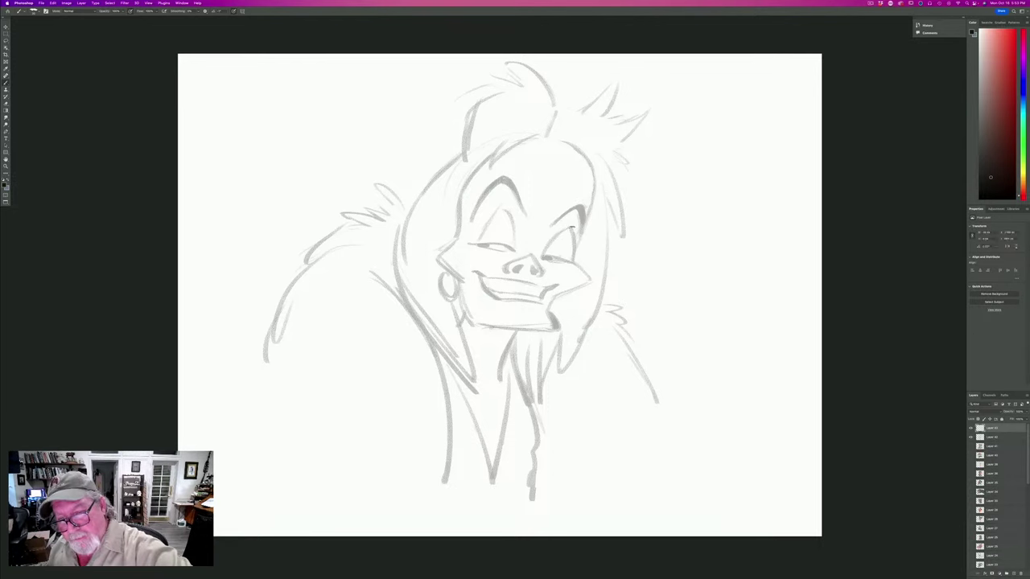
On the new layer, ink the right eye's arched lid, dark lash line and pupil over the faded sketch.
{"action": "mouse_move", "coordinate": [573, 228]}
{"action": "left_mouse_down"}
{"action": "mouse_move", "coordinate": [544, 247]}
{"action": "mouse_move", "coordinate": [567, 231]}
{"action": "mouse_move", "coordinate": [561, 258]}
{"action": "mouse_move", "coordinate": [574, 256]}
{"action": "mouse_move", "coordinate": [541, 258]}
{"action": "mouse_move", "coordinate": [572, 262]}
{"action": "left_mouse_up"}
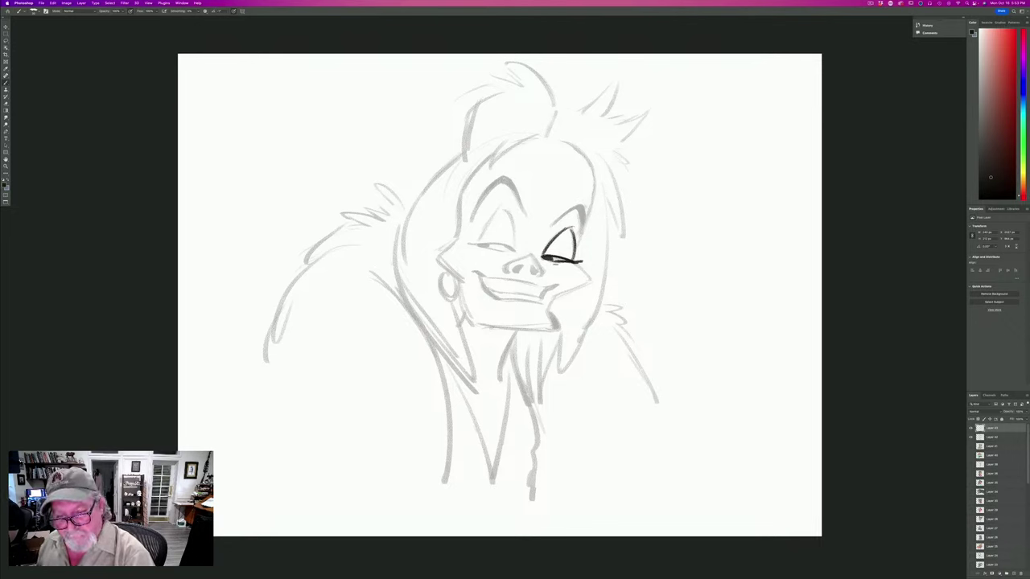
{"action": "left_click_drag", "start_coordinate": [544, 260], "coordinate": [553, 266]}
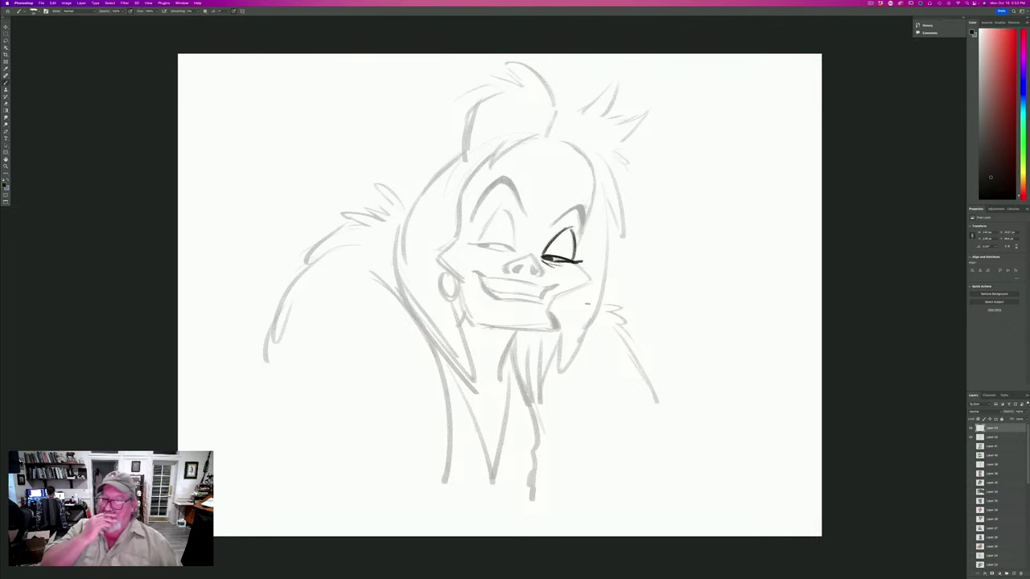
Ink the left-hand eye in black over the sketch, tracing the pointed upper lid and the heavy lower lash line.
{"action": "left_click_drag", "start_coordinate": [510, 220], "coordinate": [513, 248]}
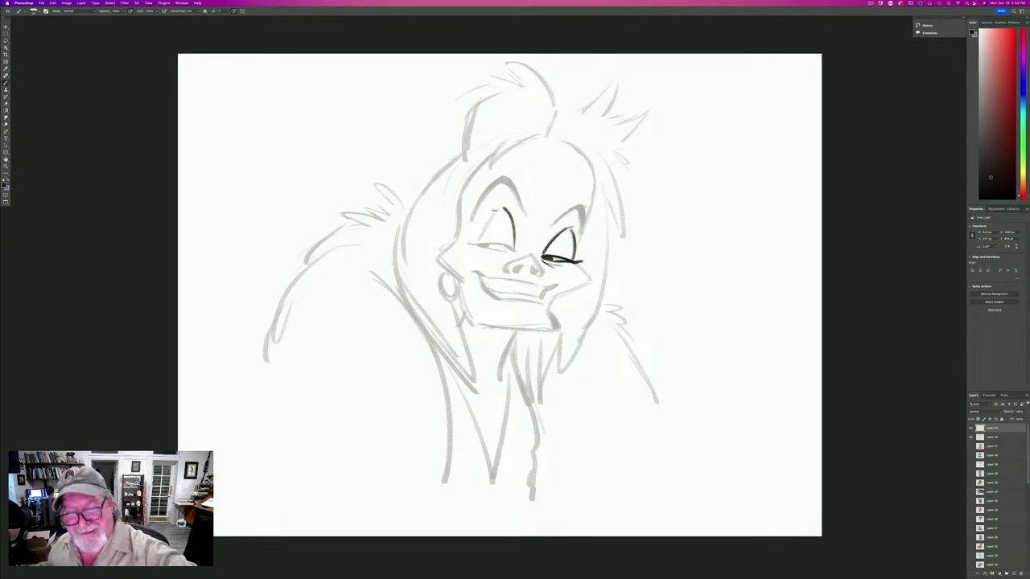
{"action": "mouse_move", "coordinate": [502, 208]}
{"action": "left_mouse_down"}
{"action": "mouse_move", "coordinate": [474, 241]}
{"action": "mouse_move", "coordinate": [503, 246]}
{"action": "mouse_move", "coordinate": [470, 243]}
{"action": "mouse_move", "coordinate": [486, 246]}
{"action": "mouse_move", "coordinate": [477, 249]}
{"action": "left_mouse_up"}
{"action": "left_click_drag", "start_coordinate": [505, 253], "coordinate": [484, 250]}
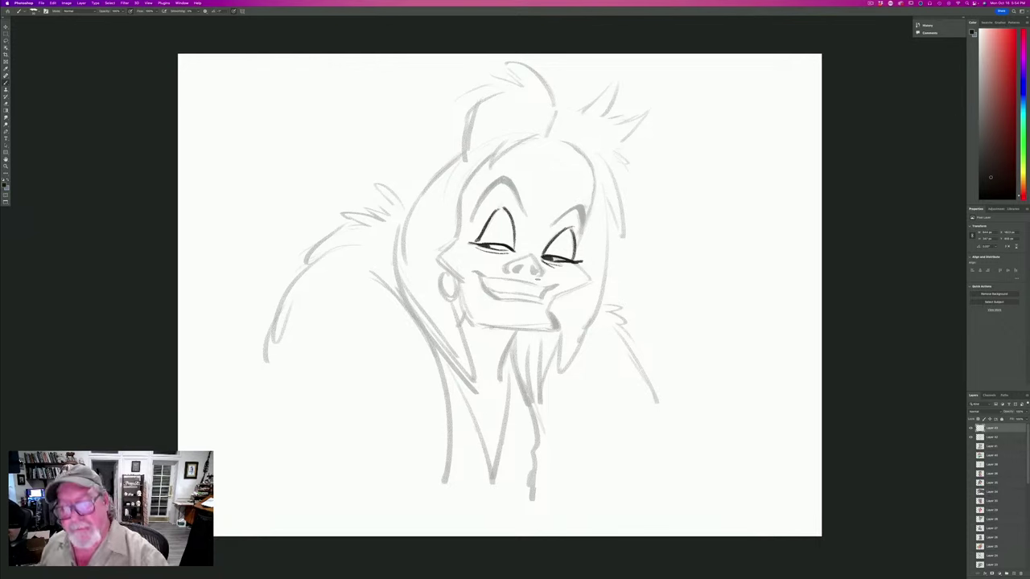
Ink the nose with two filled nostrils and both thick, arched eyebrows over the sketch lines.
{"action": "left_click_drag", "start_coordinate": [531, 256], "coordinate": [537, 266]}
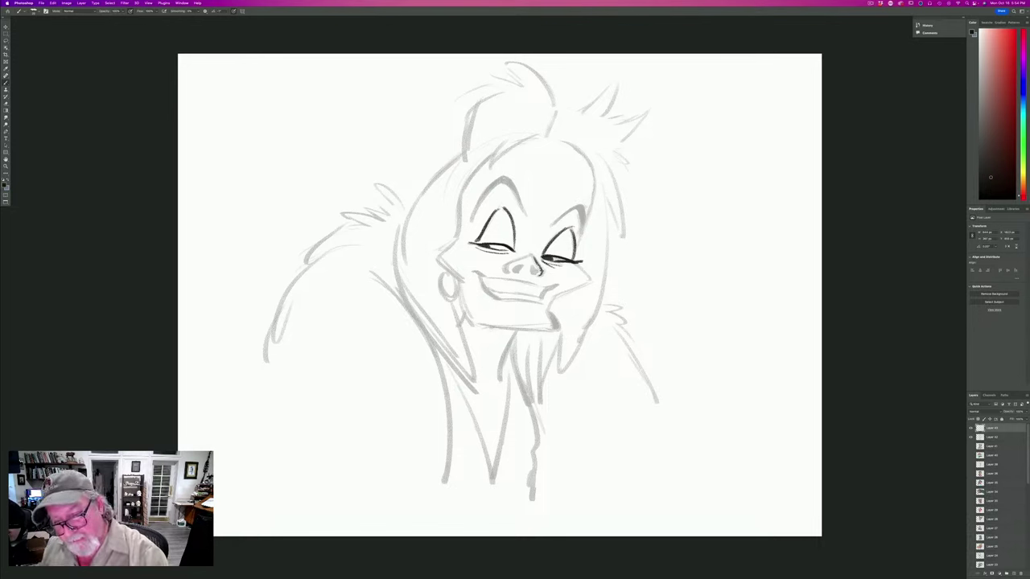
{"action": "left_click_drag", "start_coordinate": [541, 271], "coordinate": [535, 276]}
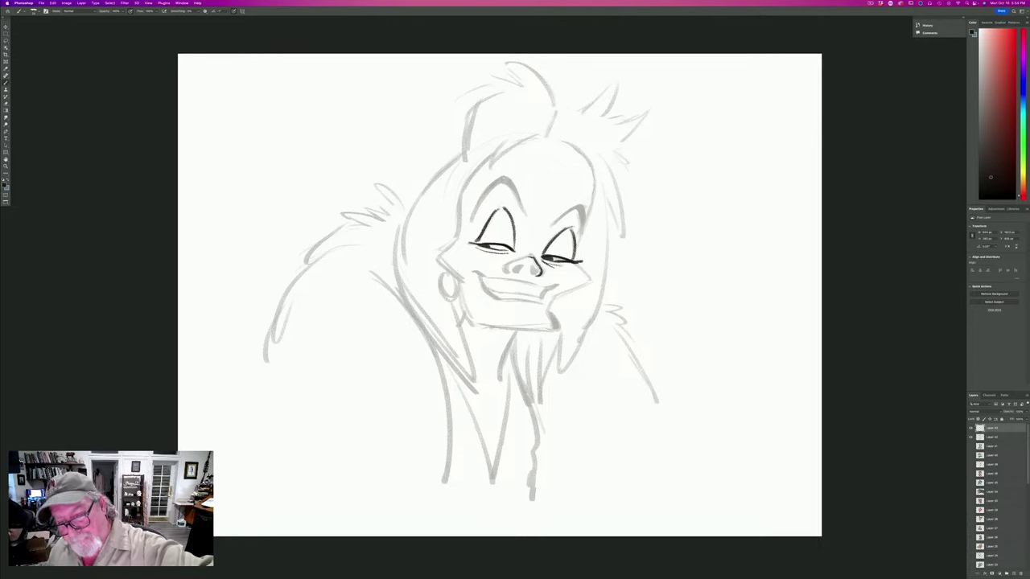
{"action": "mouse_move", "coordinate": [526, 256]}
{"action": "left_mouse_down"}
{"action": "mouse_move", "coordinate": [534, 258]}
{"action": "mouse_move", "coordinate": [510, 264]}
{"action": "left_mouse_up"}
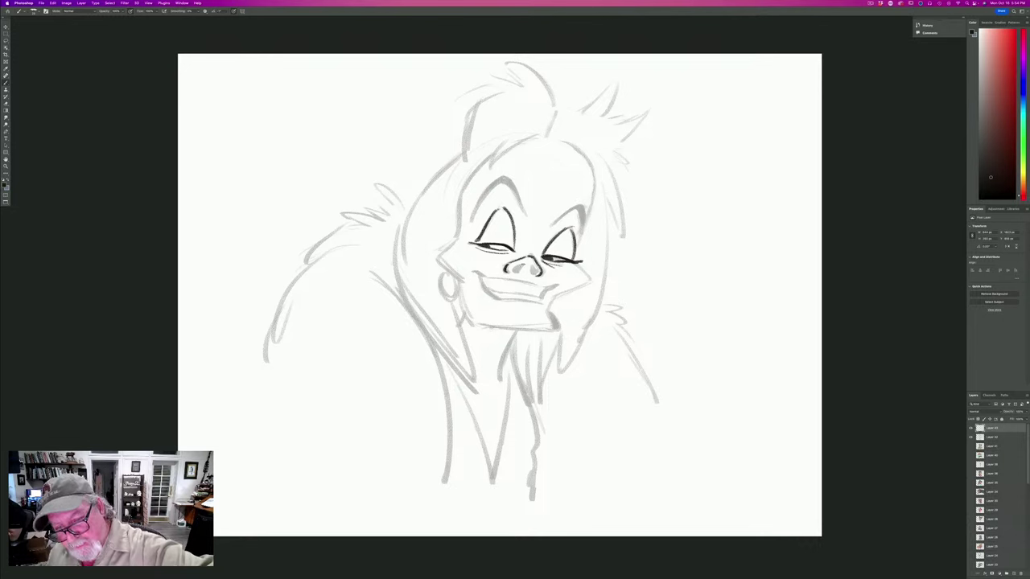
{"action": "left_click_drag", "start_coordinate": [522, 265], "coordinate": [519, 268]}
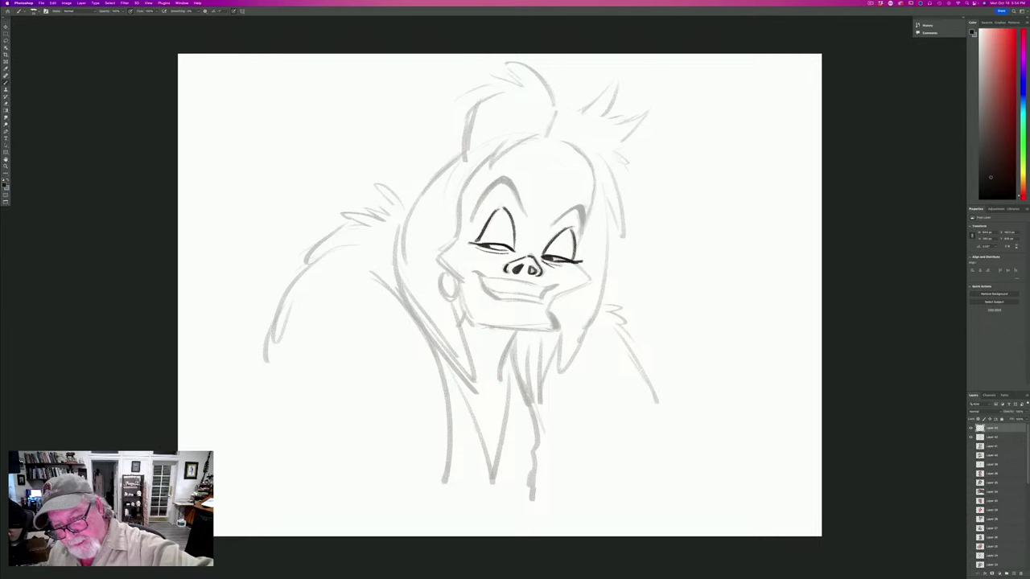
{"action": "left_click_drag", "start_coordinate": [535, 264], "coordinate": [531, 273]}
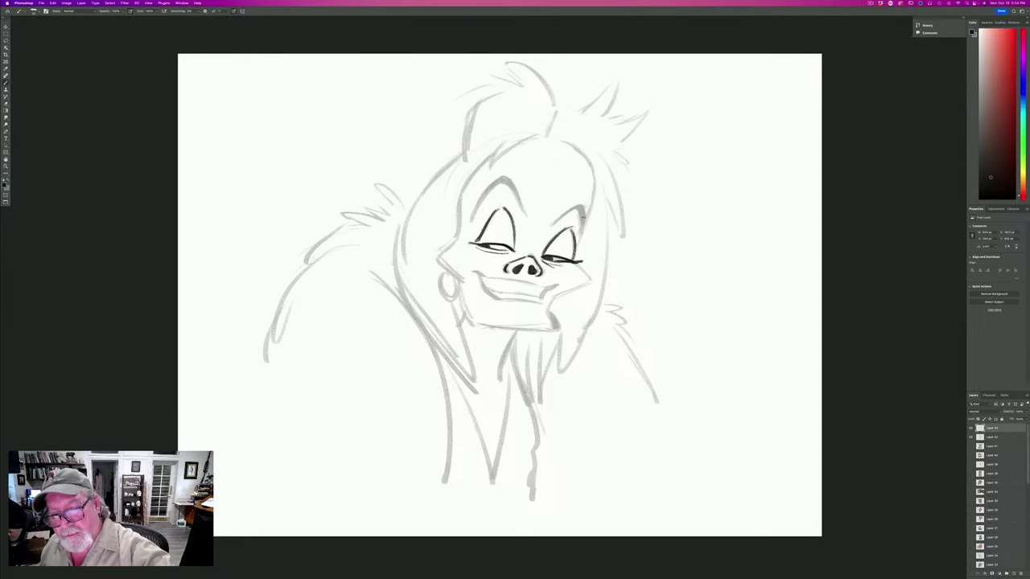
{"action": "mouse_move", "coordinate": [583, 217]}
{"action": "left_mouse_down"}
{"action": "mouse_move", "coordinate": [580, 241]}
{"action": "mouse_move", "coordinate": [571, 210]}
{"action": "mouse_move", "coordinate": [555, 224]}
{"action": "left_mouse_up"}
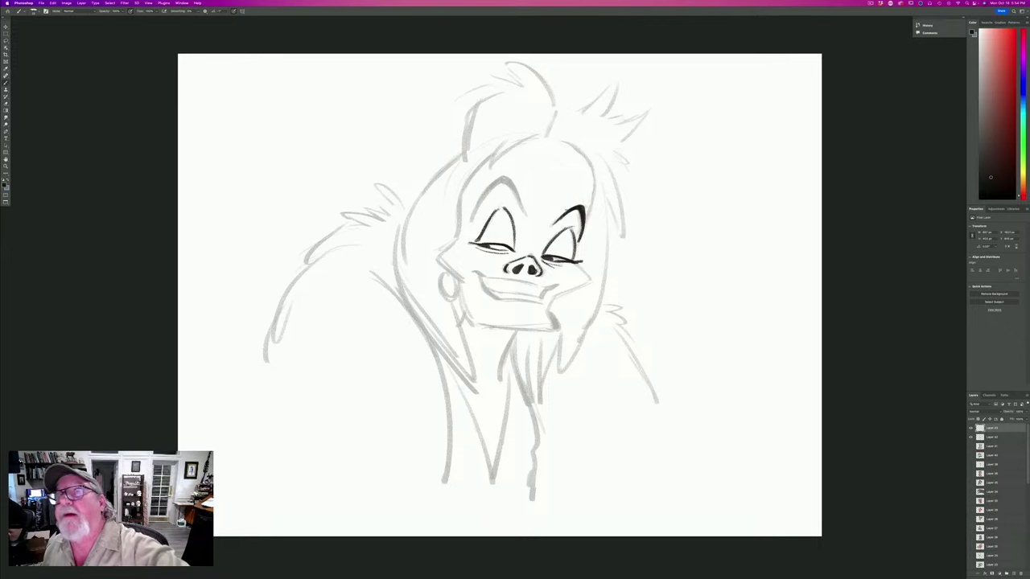
{"action": "mouse_move", "coordinate": [505, 179]}
{"action": "left_mouse_down"}
{"action": "mouse_move", "coordinate": [524, 222]}
{"action": "mouse_move", "coordinate": [510, 185]}
{"action": "mouse_move", "coordinate": [493, 185]}
{"action": "mouse_move", "coordinate": [473, 217]}
{"action": "left_mouse_up"}
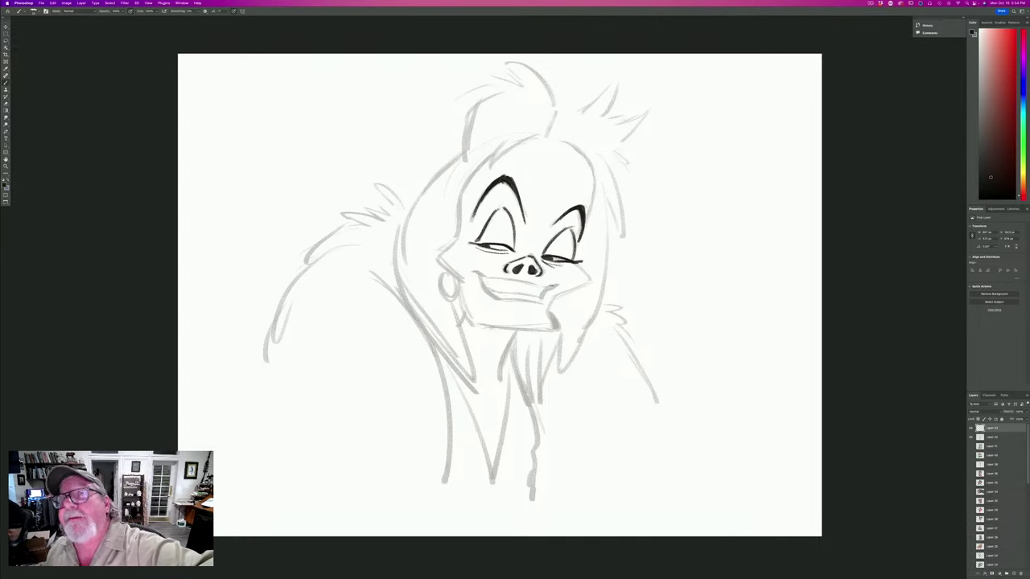
Ink the wide smiling mouth, tracing the upper lip, the dark mouth corners and the curved lower lip.
{"action": "left_click_drag", "start_coordinate": [556, 284], "coordinate": [474, 273]}
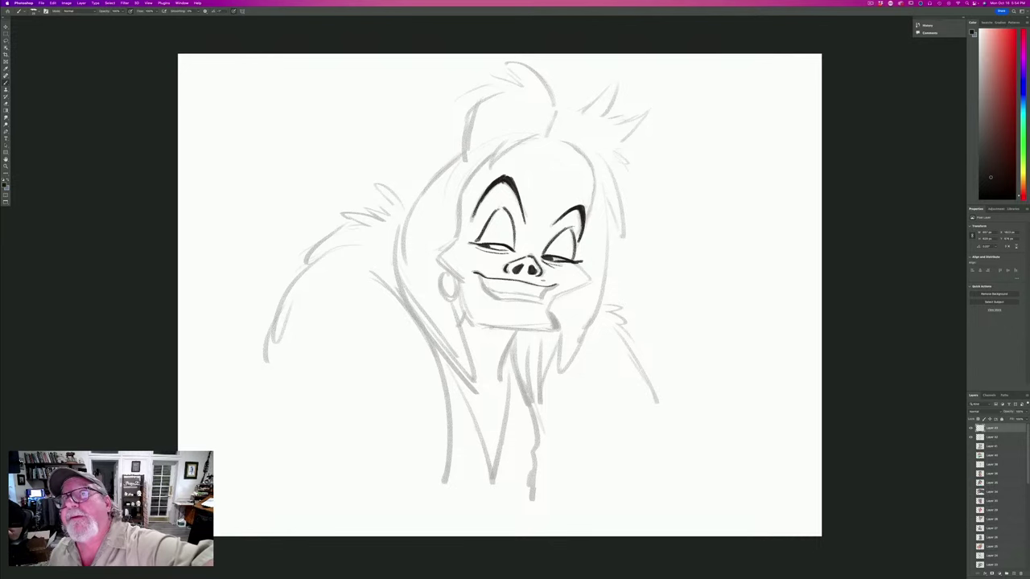
{"action": "left_click_drag", "start_coordinate": [544, 286], "coordinate": [483, 277]}
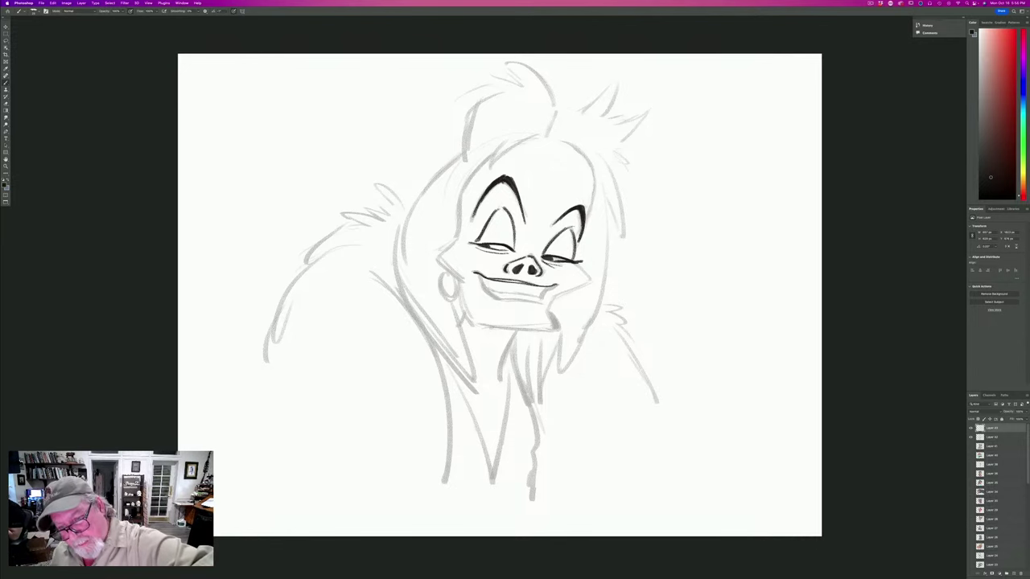
{"action": "left_click_drag", "start_coordinate": [554, 284], "coordinate": [540, 296]}
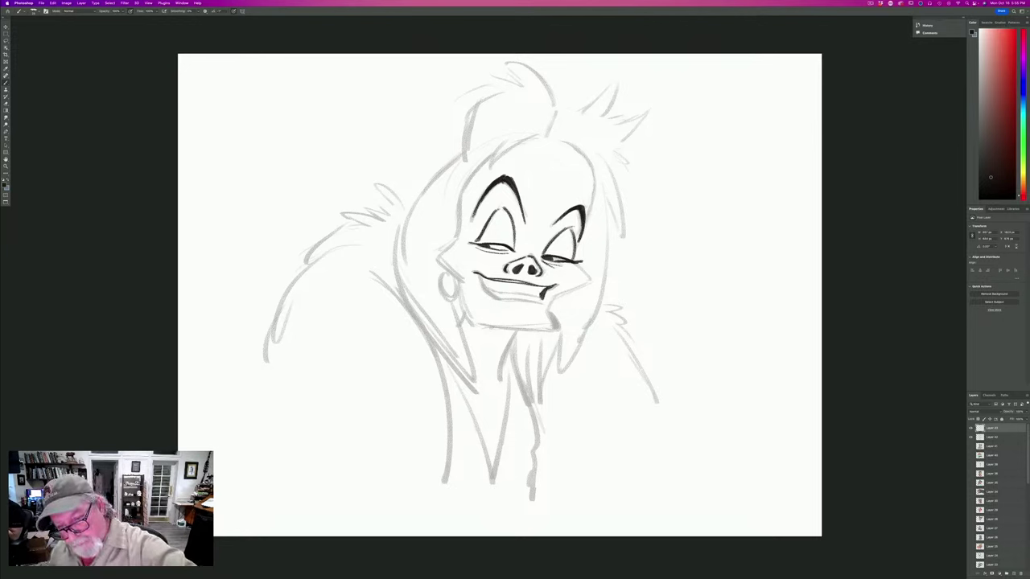
{"action": "mouse_move", "coordinate": [479, 275]}
{"action": "left_mouse_down"}
{"action": "mouse_move", "coordinate": [487, 288]}
{"action": "mouse_move", "coordinate": [544, 303]}
{"action": "mouse_move", "coordinate": [498, 297]}
{"action": "left_mouse_up"}
{"action": "mouse_move", "coordinate": [489, 294]}
{"action": "left_mouse_down"}
{"action": "mouse_move", "coordinate": [528, 304]}
{"action": "mouse_move", "coordinate": [487, 288]}
{"action": "left_mouse_up"}
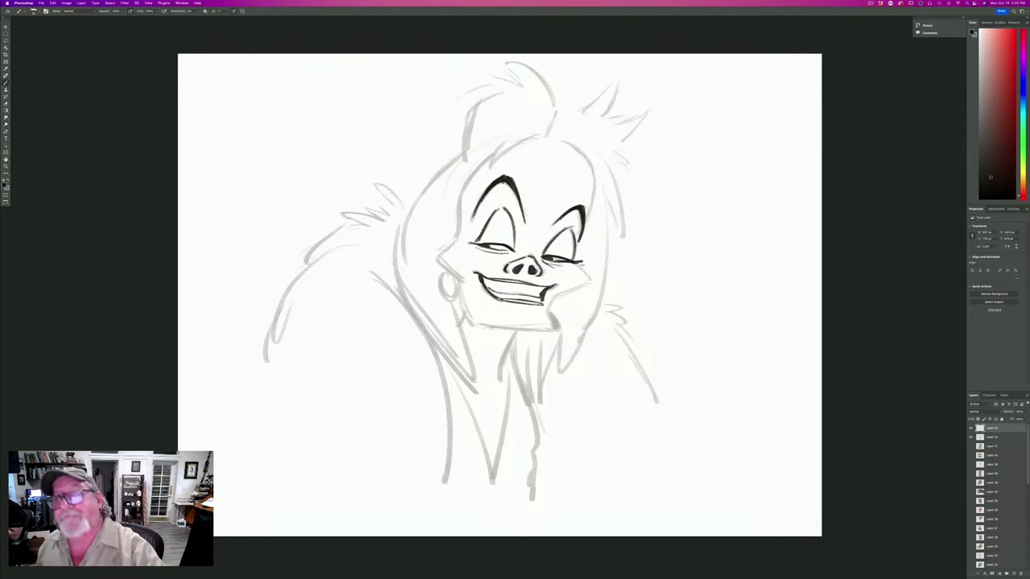
Ink the lower face outline with both pointed cheeks, the chin and jaw, and add the oval earring.
{"action": "mouse_move", "coordinate": [575, 259]}
{"action": "left_mouse_down"}
{"action": "mouse_move", "coordinate": [575, 242]}
{"action": "mouse_move", "coordinate": [592, 281]}
{"action": "mouse_move", "coordinate": [555, 296]}
{"action": "mouse_move", "coordinate": [556, 330]}
{"action": "mouse_move", "coordinate": [497, 329]}
{"action": "left_mouse_up"}
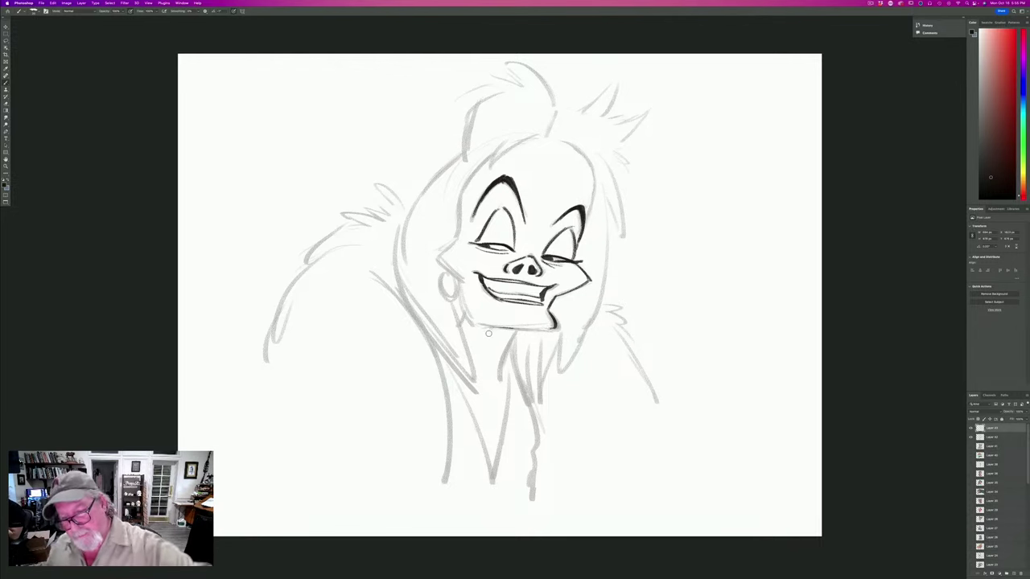
{"action": "left_click_drag", "start_coordinate": [555, 328], "coordinate": [485, 327]}
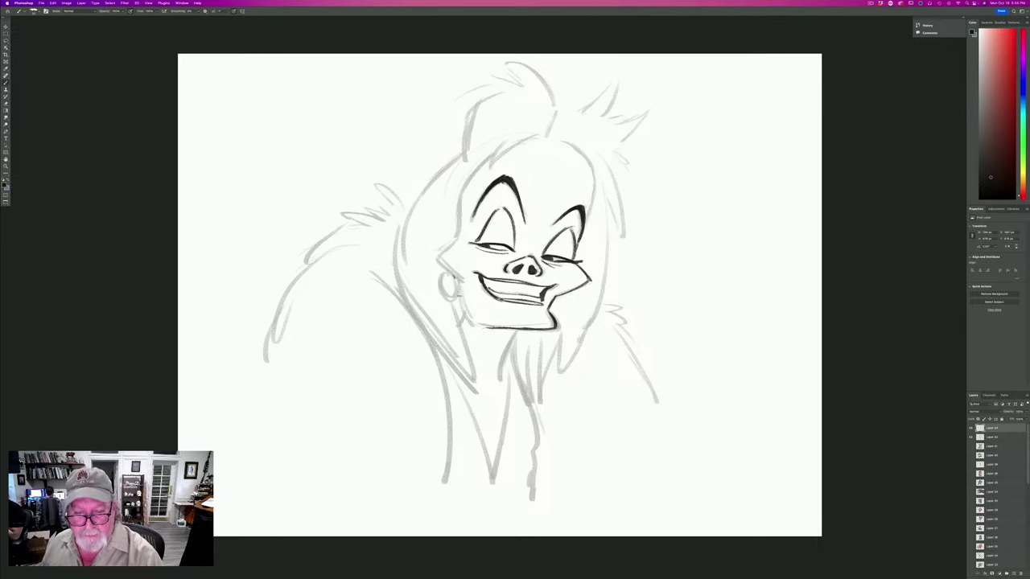
{"action": "left_click_drag", "start_coordinate": [455, 278], "coordinate": [485, 327]}
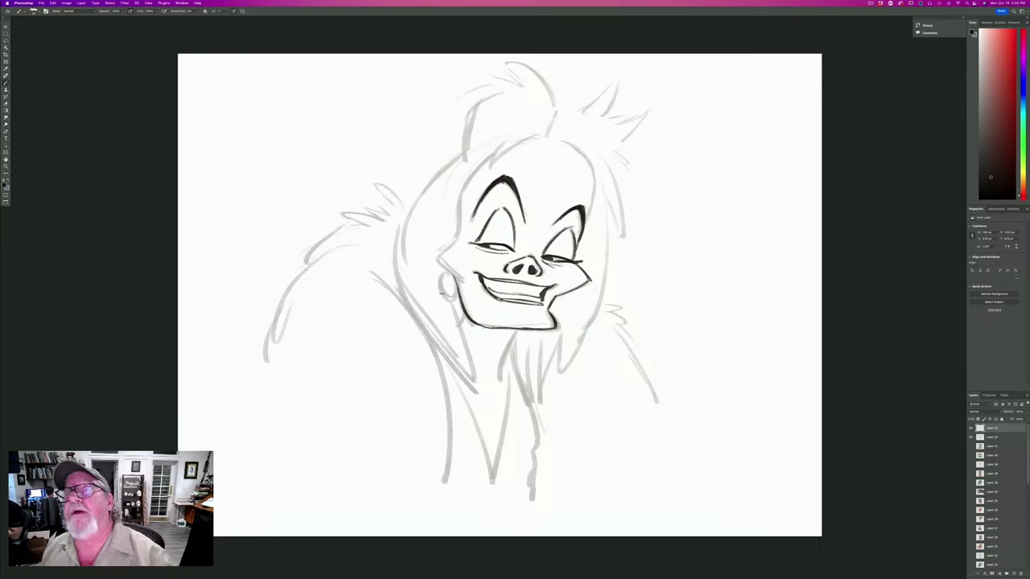
{"action": "mouse_move", "coordinate": [457, 239]}
{"action": "left_mouse_down"}
{"action": "mouse_move", "coordinate": [437, 257]}
{"action": "mouse_move", "coordinate": [466, 288]}
{"action": "mouse_move", "coordinate": [444, 295]}
{"action": "left_mouse_up"}
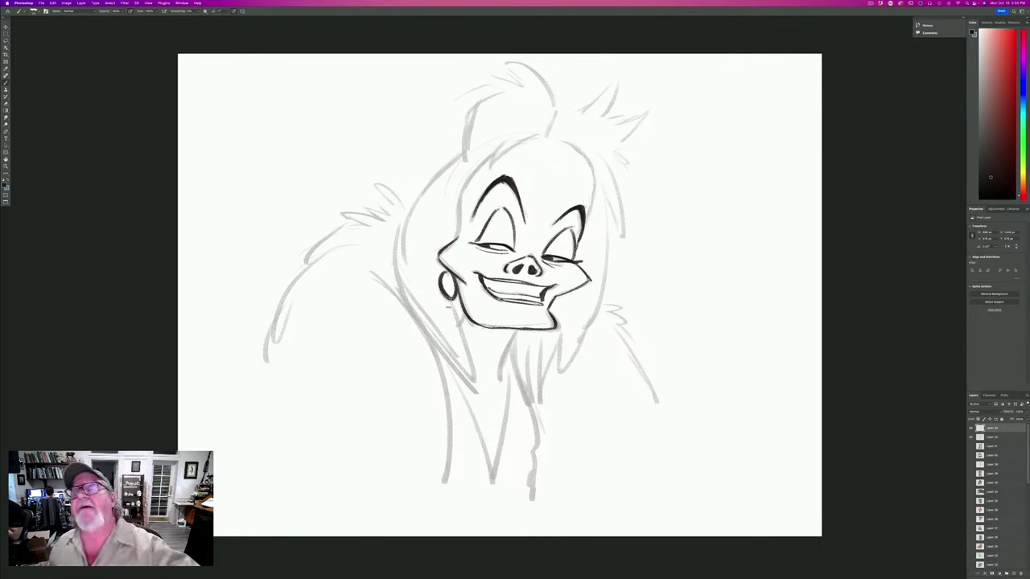
Ink the face's left edge from the cheekbone up along the temple and hairline to the top of the forehead.
{"action": "mouse_move", "coordinate": [488, 157]}
{"action": "left_mouse_down"}
{"action": "mouse_move", "coordinate": [466, 185]}
{"action": "mouse_move", "coordinate": [462, 219]}
{"action": "left_mouse_up"}
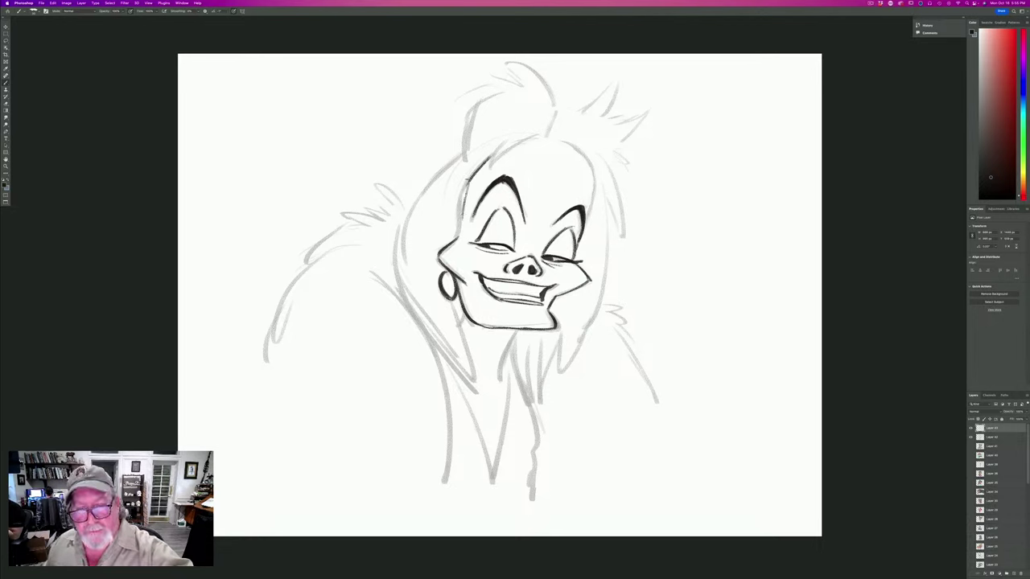
{"action": "left_click_drag", "start_coordinate": [470, 179], "coordinate": [456, 239]}
{"action": "left_click_drag", "start_coordinate": [540, 138], "coordinate": [495, 161]}
Ink the left half of the hair, from the tuft at the parting down the long lock to its tip below the jaw.
{"action": "mouse_move", "coordinate": [555, 133]}
{"action": "left_mouse_down"}
{"action": "mouse_move", "coordinate": [551, 89]}
{"action": "mouse_move", "coordinate": [554, 109]}
{"action": "mouse_move", "coordinate": [512, 63]}
{"action": "left_mouse_up"}
{"action": "mouse_move", "coordinate": [550, 92]}
{"action": "left_mouse_down"}
{"action": "mouse_move", "coordinate": [505, 62]}
{"action": "mouse_move", "coordinate": [529, 89]}
{"action": "mouse_move", "coordinate": [481, 77]}
{"action": "mouse_move", "coordinate": [457, 149]}
{"action": "mouse_move", "coordinate": [465, 155]}
{"action": "mouse_move", "coordinate": [416, 201]}
{"action": "left_mouse_up"}
{"action": "mouse_move", "coordinate": [451, 165]}
{"action": "left_mouse_down"}
{"action": "mouse_move", "coordinate": [403, 223]}
{"action": "mouse_move", "coordinate": [398, 288]}
{"action": "mouse_move", "coordinate": [416, 314]}
{"action": "mouse_move", "coordinate": [465, 324]}
{"action": "mouse_move", "coordinate": [473, 378]}
{"action": "left_mouse_up"}
{"action": "mouse_move", "coordinate": [450, 341]}
{"action": "left_mouse_down"}
{"action": "mouse_move", "coordinate": [473, 389]}
{"action": "mouse_move", "coordinate": [465, 383]}
{"action": "left_mouse_up"}
{"action": "left_click_drag", "start_coordinate": [414, 310], "coordinate": [465, 386]}
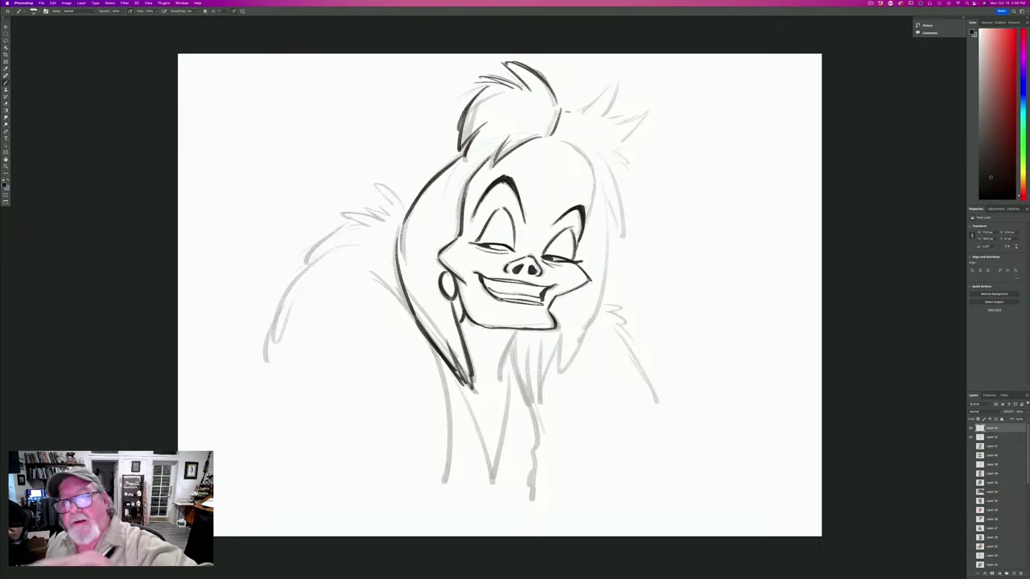
Ink the right half of the hair with spiky tufts on top and a long lock tapering beside the chin.
{"action": "left_click_drag", "start_coordinate": [563, 109], "coordinate": [601, 88]}
{"action": "mouse_move", "coordinate": [599, 90]}
{"action": "left_mouse_down"}
{"action": "mouse_move", "coordinate": [612, 79]}
{"action": "mouse_move", "coordinate": [604, 120]}
{"action": "mouse_move", "coordinate": [644, 111]}
{"action": "mouse_move", "coordinate": [615, 150]}
{"action": "mouse_move", "coordinate": [626, 164]}
{"action": "mouse_move", "coordinate": [621, 235]}
{"action": "left_mouse_up"}
{"action": "left_click_drag", "start_coordinate": [608, 199], "coordinate": [619, 236]}
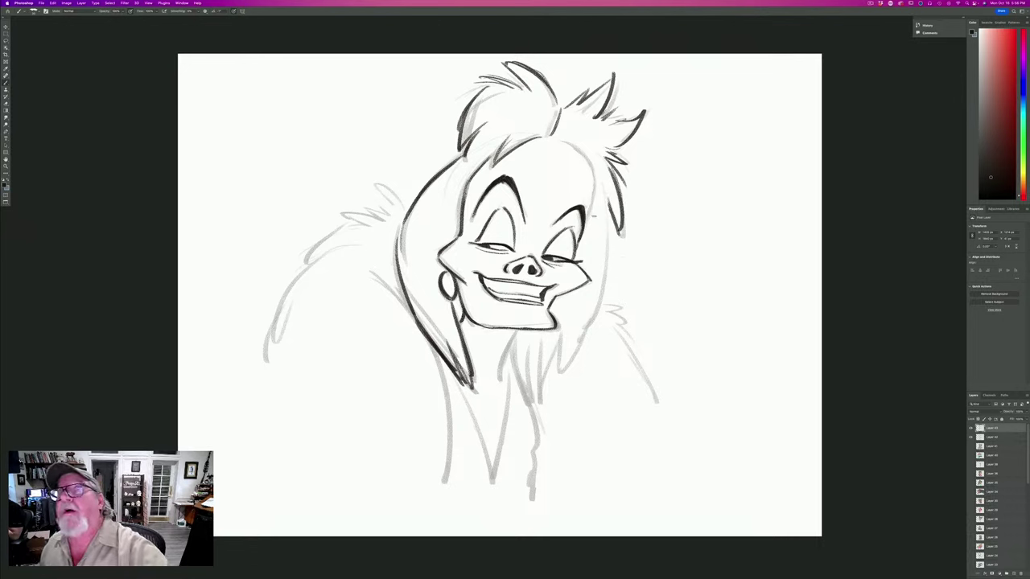
{"action": "left_click_drag", "start_coordinate": [608, 188], "coordinate": [575, 349]}
{"action": "left_click_drag", "start_coordinate": [601, 280], "coordinate": [562, 365]}
{"action": "left_click_drag", "start_coordinate": [596, 299], "coordinate": [560, 372]}
Ink the pointed tuft of tapering strands under the chin and the neck line beside it.
{"action": "mouse_move", "coordinate": [562, 327]}
{"action": "left_mouse_down"}
{"action": "mouse_move", "coordinate": [560, 371]}
{"action": "mouse_move", "coordinate": [539, 385]}
{"action": "left_mouse_up"}
{"action": "mouse_move", "coordinate": [552, 348]}
{"action": "left_mouse_down"}
{"action": "mouse_move", "coordinate": [534, 399]}
{"action": "mouse_move", "coordinate": [518, 401]}
{"action": "left_mouse_up"}
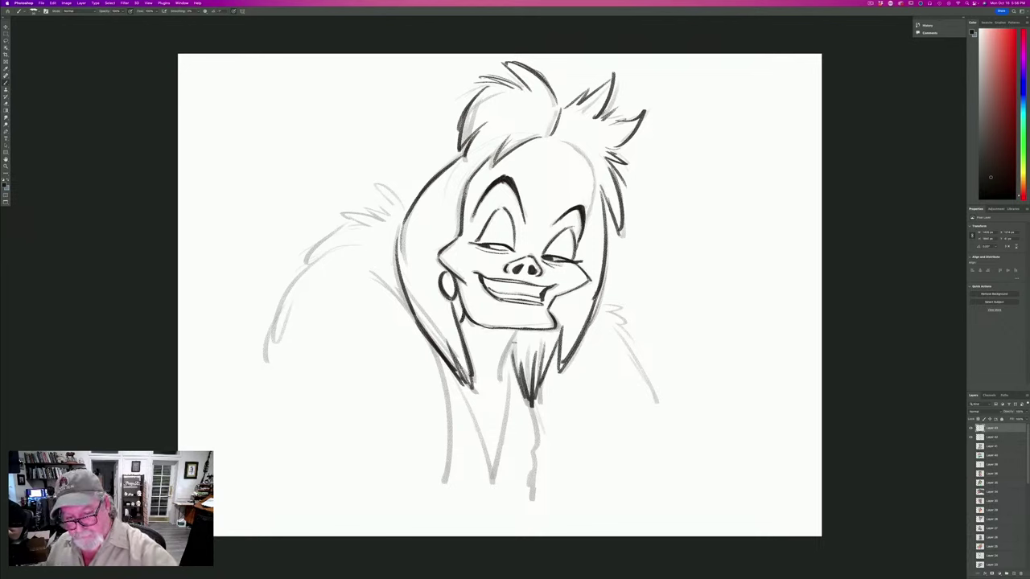
{"action": "mouse_move", "coordinate": [520, 343]}
{"action": "left_mouse_down"}
{"action": "mouse_move", "coordinate": [515, 391]}
{"action": "mouse_move", "coordinate": [502, 367]}
{"action": "mouse_move", "coordinate": [498, 386]}
{"action": "left_mouse_up"}
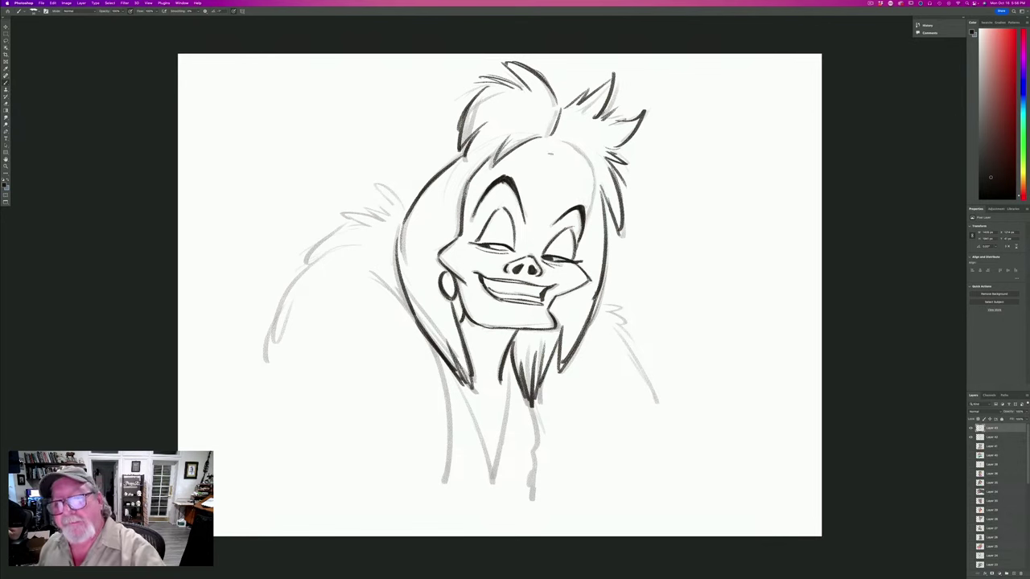
Ink the forehead's rounded top and right side down to the right-hand eyebrow.
{"action": "mouse_move", "coordinate": [540, 136]}
{"action": "left_mouse_down"}
{"action": "mouse_move", "coordinate": [578, 148]}
{"action": "mouse_move", "coordinate": [595, 169]}
{"action": "mouse_move", "coordinate": [590, 202]}
{"action": "left_mouse_up"}
{"action": "left_click_drag", "start_coordinate": [595, 161], "coordinate": [592, 206]}
{"action": "left_click_drag", "start_coordinate": [594, 181], "coordinate": [584, 222]}
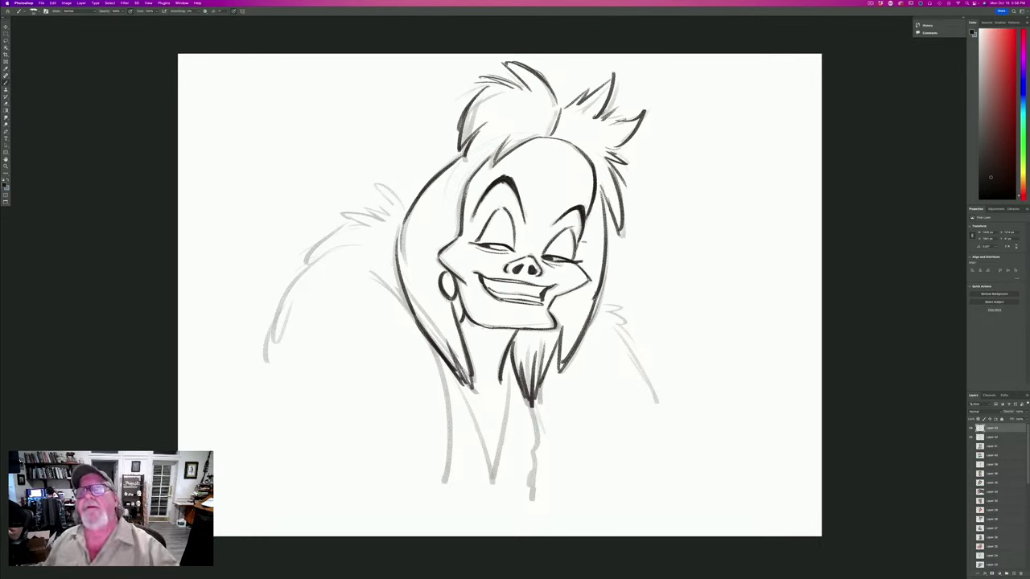
Ink the furry left shoulder of the coat with jagged tufts and a curved outline running down the arm.
{"action": "mouse_move", "coordinate": [412, 201]}
{"action": "left_mouse_down"}
{"action": "mouse_move", "coordinate": [382, 187]}
{"action": "mouse_move", "coordinate": [350, 214]}
{"action": "left_mouse_up"}
{"action": "left_click_drag", "start_coordinate": [375, 216], "coordinate": [343, 225]}
{"action": "mouse_move", "coordinate": [367, 222]}
{"action": "left_mouse_down"}
{"action": "mouse_move", "coordinate": [325, 228]}
{"action": "mouse_move", "coordinate": [285, 289]}
{"action": "left_mouse_up"}
{"action": "mouse_move", "coordinate": [323, 258]}
{"action": "left_mouse_down"}
{"action": "mouse_move", "coordinate": [273, 308]}
{"action": "mouse_move", "coordinate": [262, 372]}
{"action": "left_mouse_up"}
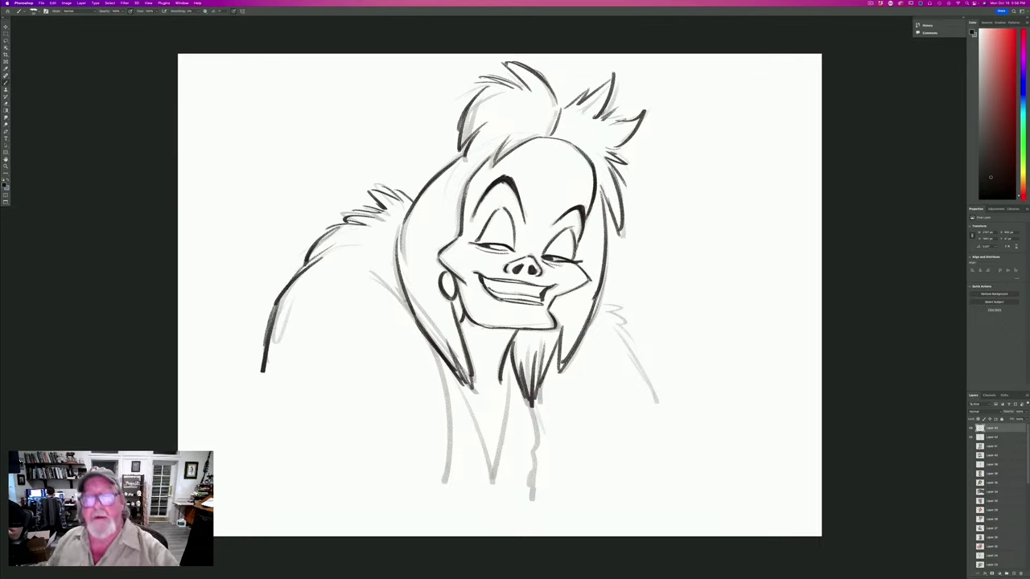
Ink the coat's left front edge from the collar, past the tip of the hair, down to the lower chest.
{"action": "left_click_drag", "start_coordinate": [378, 273], "coordinate": [433, 348]}
{"action": "left_click_drag", "start_coordinate": [393, 292], "coordinate": [415, 321]}
{"action": "left_click_drag", "start_coordinate": [415, 323], "coordinate": [456, 394]}
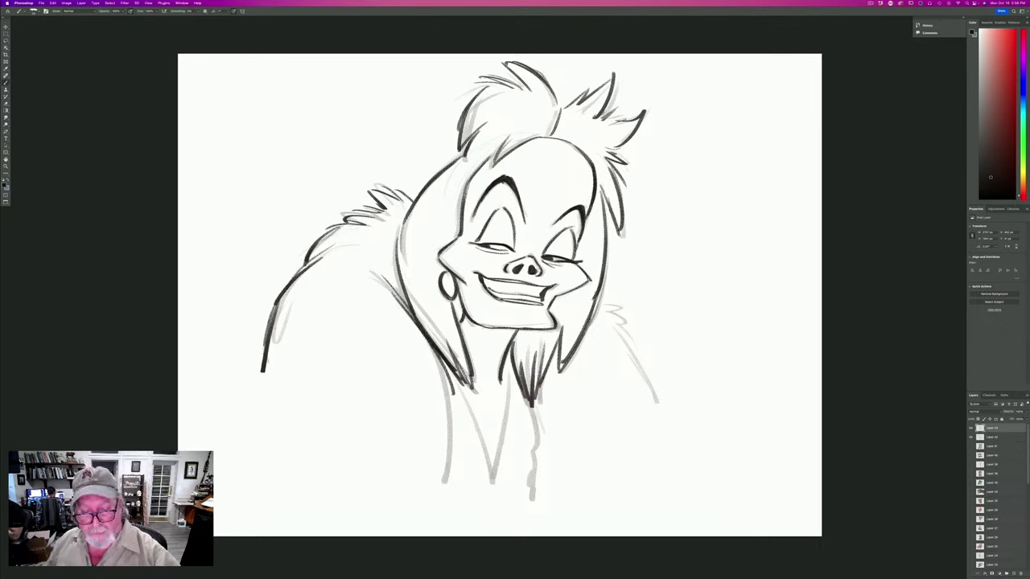
{"action": "left_click_drag", "start_coordinate": [433, 352], "coordinate": [442, 482]}
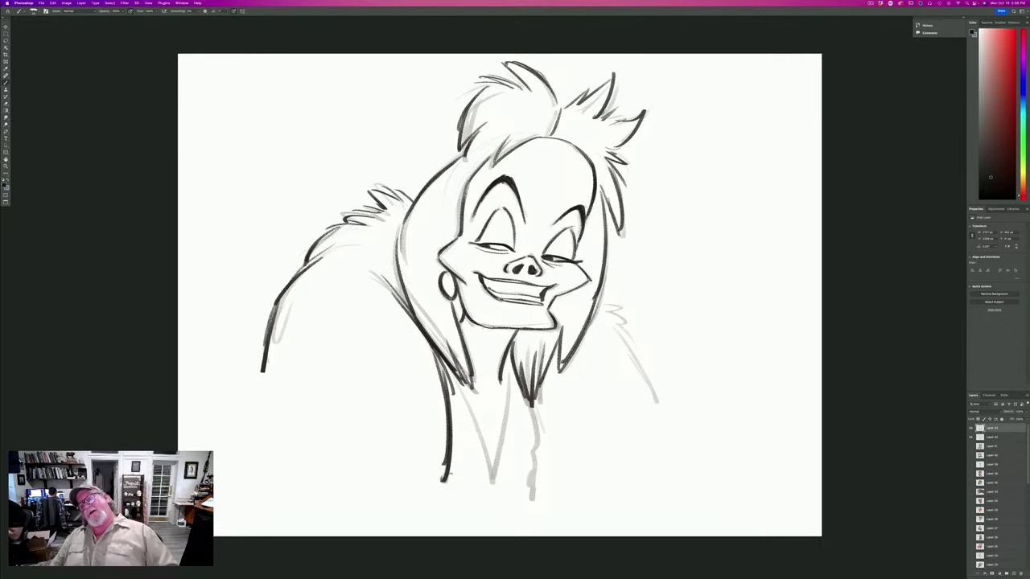
Ink the furry right shoulder outline and darken the hair line at the parting.
{"action": "mouse_move", "coordinate": [597, 286]}
{"action": "left_mouse_down"}
{"action": "mouse_move", "coordinate": [616, 291]}
{"action": "mouse_move", "coordinate": [645, 353]}
{"action": "mouse_move", "coordinate": [658, 417]}
{"action": "left_mouse_up"}
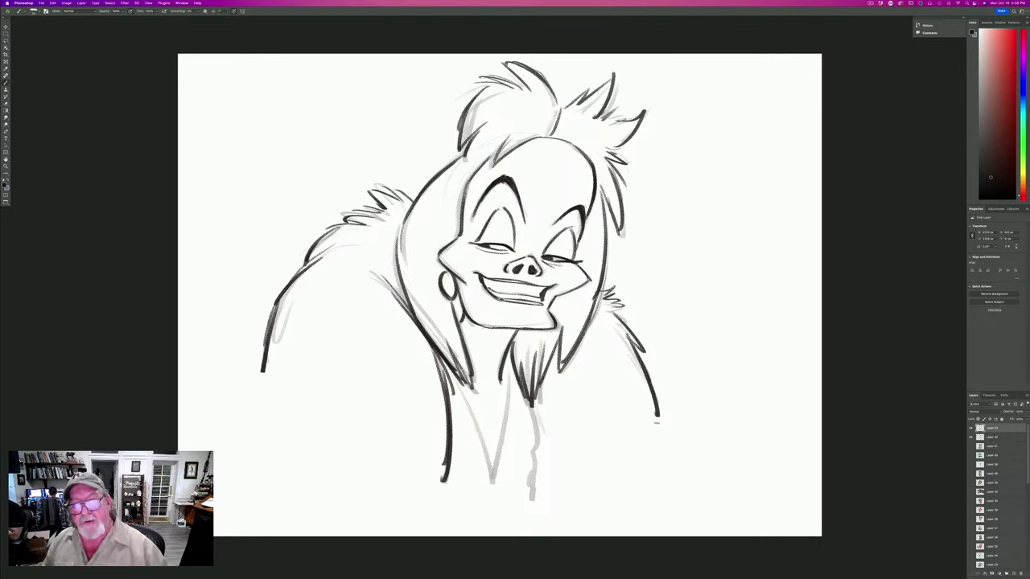
{"action": "left_click_drag", "start_coordinate": [555, 89], "coordinate": [560, 111]}
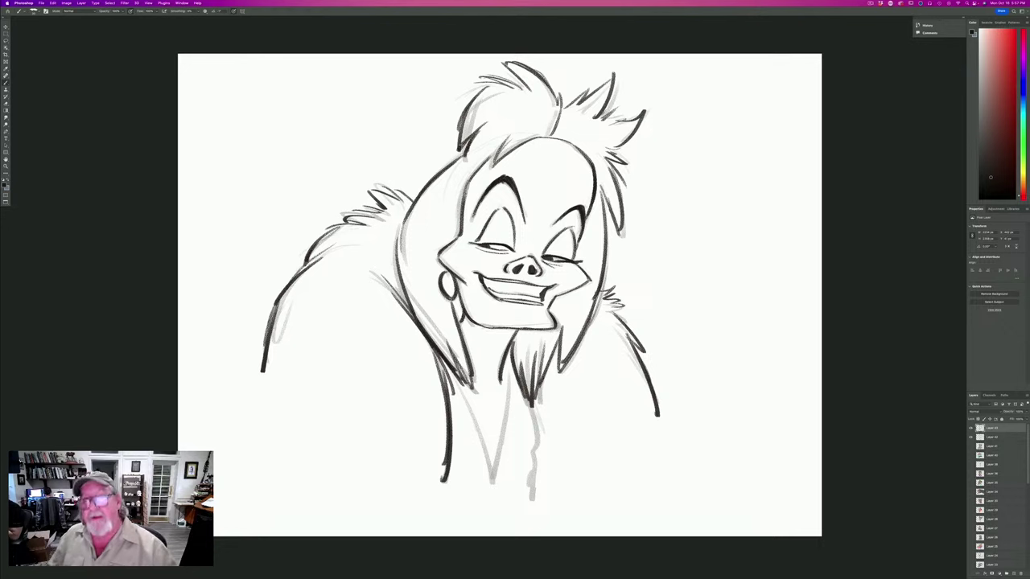
Ink the deep V-shaped neckline and both edges of the strip hanging below the chin tuft.
{"action": "left_click_drag", "start_coordinate": [442, 358], "coordinate": [480, 444]}
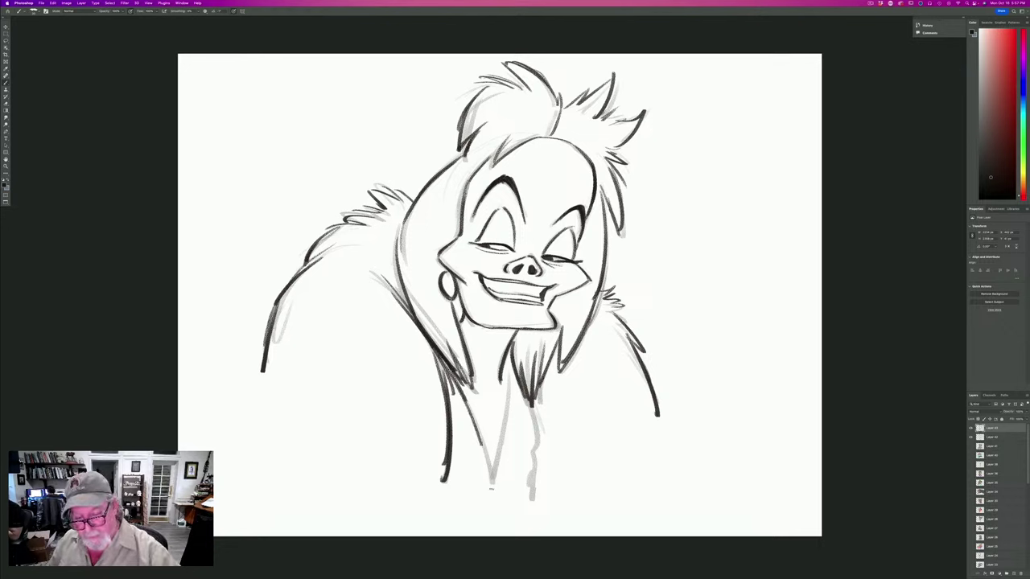
{"action": "left_click_drag", "start_coordinate": [467, 402], "coordinate": [491, 490]}
{"action": "left_click_drag", "start_coordinate": [506, 366], "coordinate": [491, 487]}
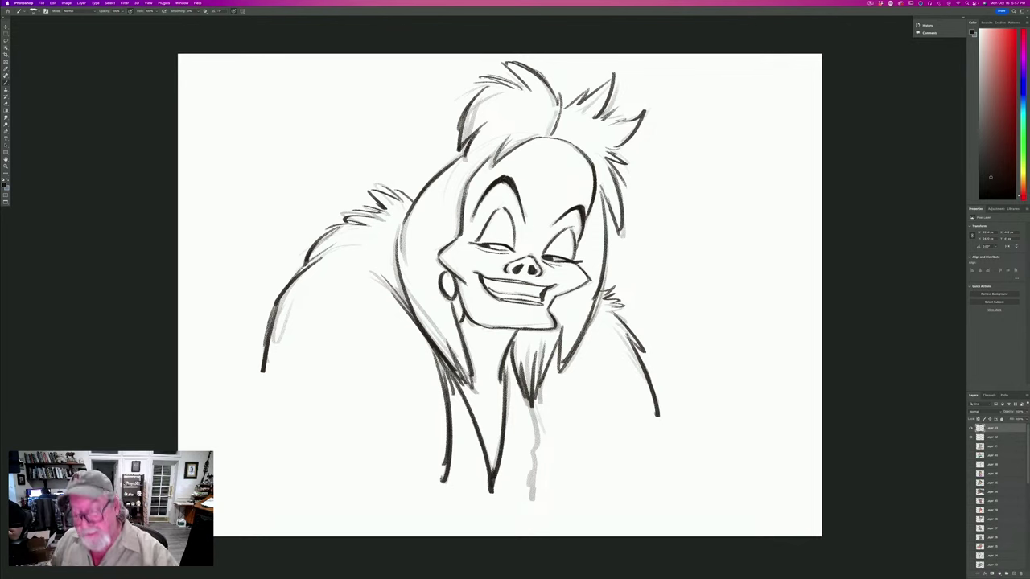
{"action": "left_click_drag", "start_coordinate": [527, 391], "coordinate": [528, 509]}
{"action": "mouse_move", "coordinate": [555, 388]}
{"action": "left_mouse_down"}
{"action": "mouse_move", "coordinate": [540, 512]}
{"action": "mouse_move", "coordinate": [553, 424]}
{"action": "mouse_move", "coordinate": [537, 388]}
{"action": "left_mouse_up"}
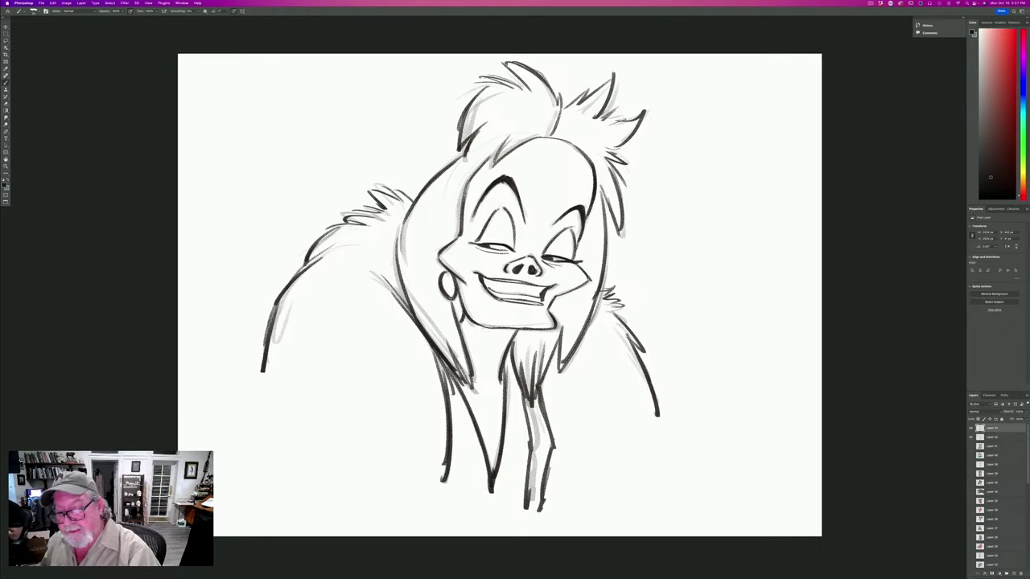
Add short fur strokes along the right shoulder and across the top of the left shoulder.
{"action": "left_click_drag", "start_coordinate": [608, 299], "coordinate": [631, 325]}
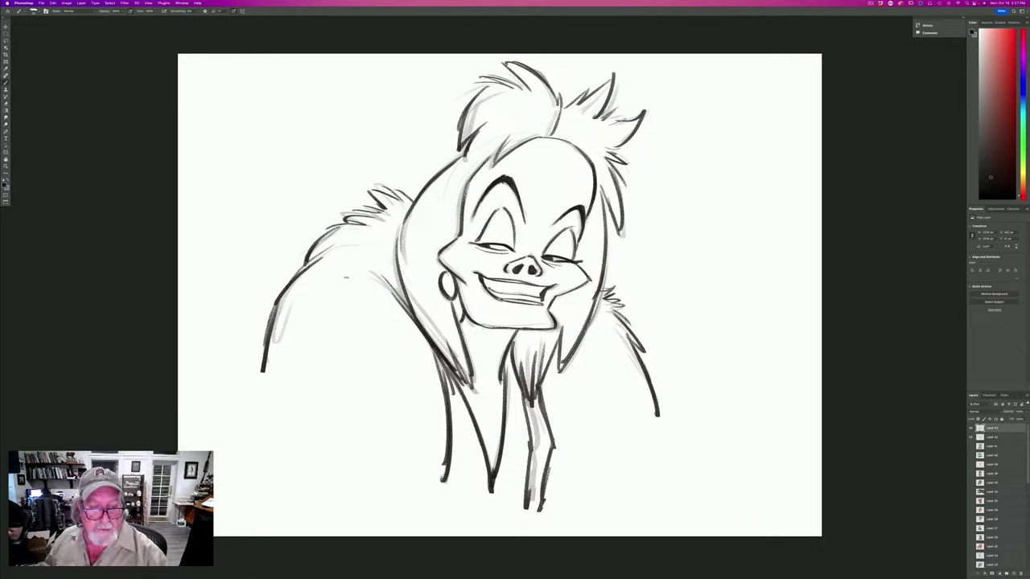
{"action": "left_click_drag", "start_coordinate": [347, 277], "coordinate": [365, 286]}
{"action": "left_click_drag", "start_coordinate": [322, 274], "coordinate": [309, 281]}
{"action": "left_click_drag", "start_coordinate": [336, 284], "coordinate": [298, 298]}
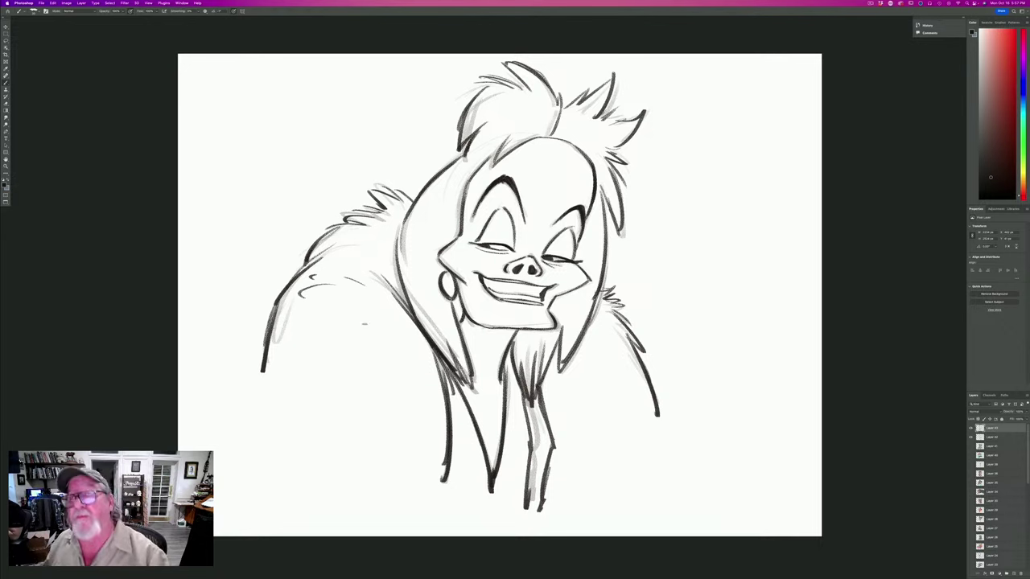
Thicken the coat's left front edge and draw the peaked, double-lined contour at the drawing's lower left.
{"action": "mouse_move", "coordinate": [425, 342]}
{"action": "left_mouse_down"}
{"action": "mouse_move", "coordinate": [451, 428]}
{"action": "mouse_move", "coordinate": [444, 408]}
{"action": "left_mouse_up"}
{"action": "mouse_move", "coordinate": [399, 506]}
{"action": "left_mouse_down"}
{"action": "mouse_move", "coordinate": [300, 395]}
{"action": "mouse_move", "coordinate": [262, 460]}
{"action": "left_mouse_up"}
{"action": "left_click_drag", "start_coordinate": [368, 486], "coordinate": [299, 395]}
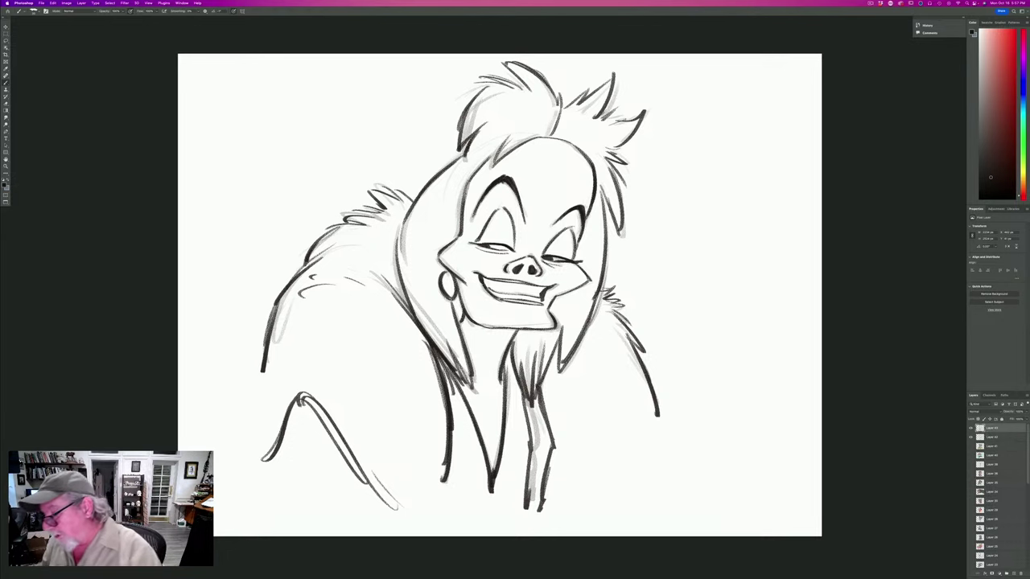
Add a new empty layer directly beneath the rough sketch layer.
{"action": "left_click", "coordinate": [989, 446]}
{"action": "left_click", "coordinate": [1011, 573]}
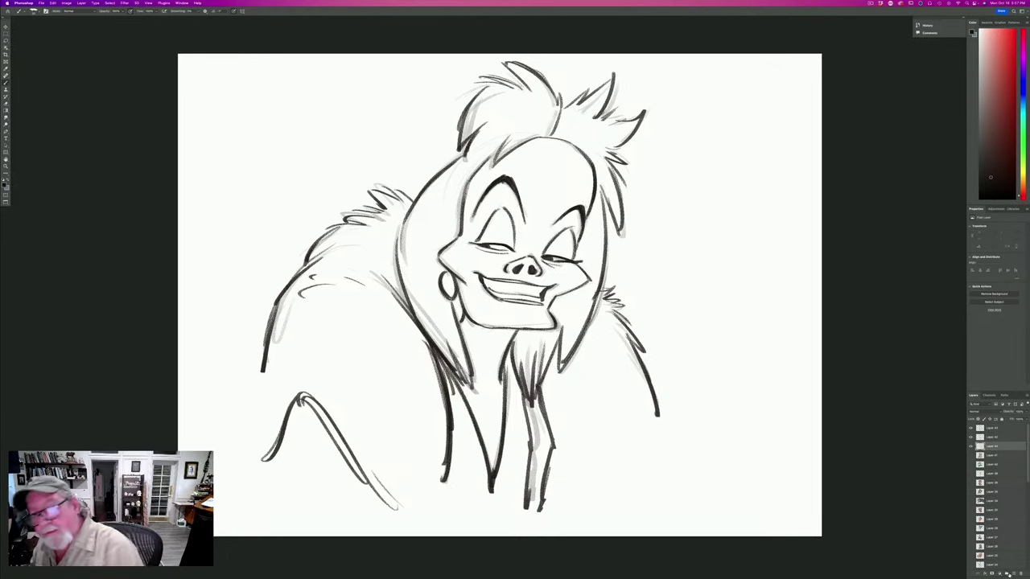
Choose a near-black foreground color and fill the dark tuft of hair on top of the head.
{"action": "left_click", "coordinate": [4, 185]}
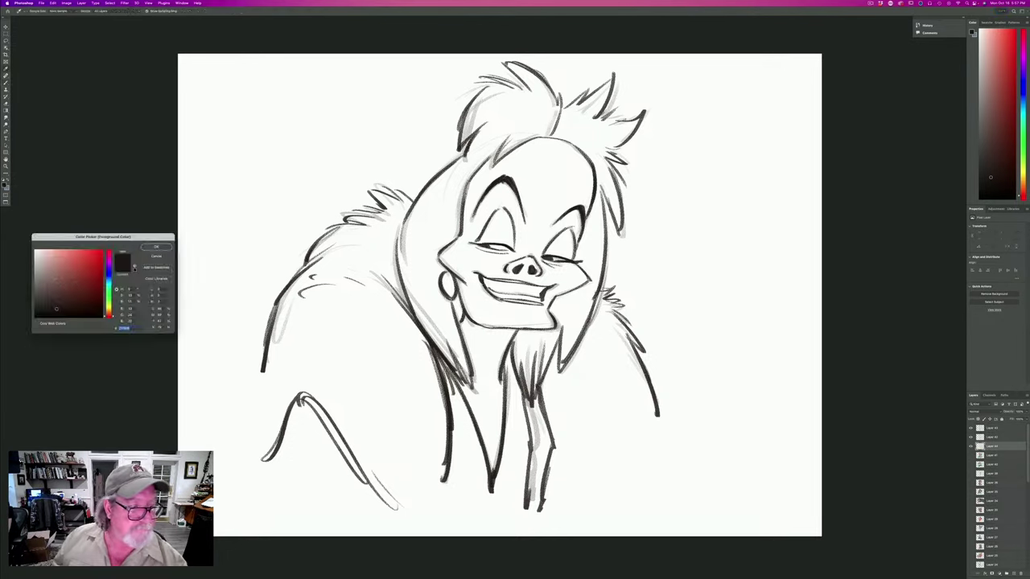
{"action": "left_click", "coordinate": [156, 247]}
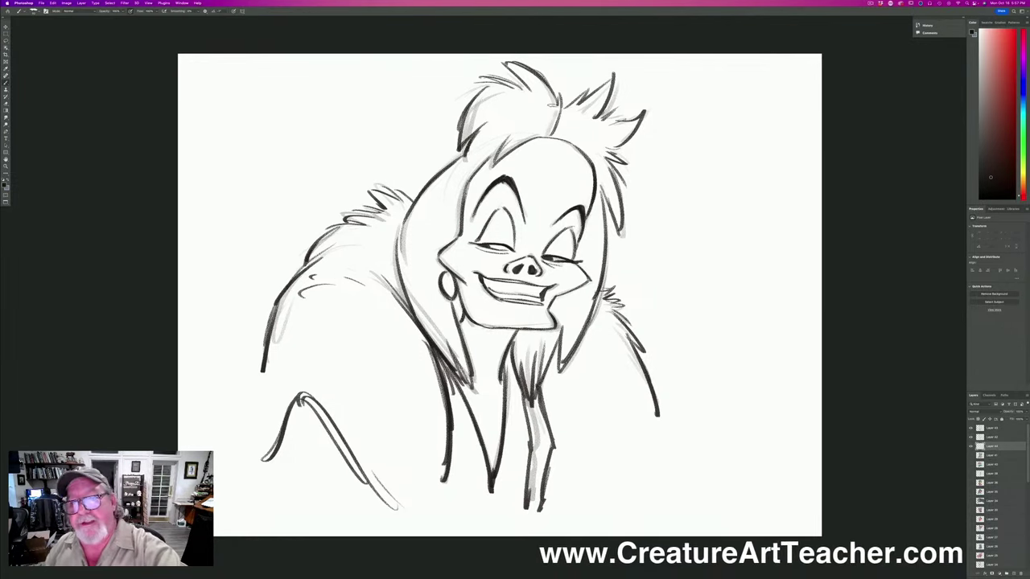
{"action": "mouse_move", "coordinate": [556, 101]}
{"action": "left_mouse_down"}
{"action": "mouse_move", "coordinate": [547, 130]}
{"action": "mouse_move", "coordinate": [547, 103]}
{"action": "mouse_move", "coordinate": [514, 67]}
{"action": "mouse_move", "coordinate": [531, 100]}
{"action": "mouse_move", "coordinate": [487, 79]}
{"action": "mouse_move", "coordinate": [499, 91]}
{"action": "mouse_move", "coordinate": [462, 131]}
{"action": "left_mouse_up"}
{"action": "mouse_move", "coordinate": [497, 98]}
{"action": "left_mouse_down"}
{"action": "mouse_move", "coordinate": [457, 139]}
{"action": "mouse_move", "coordinate": [473, 135]}
{"action": "left_mouse_up"}
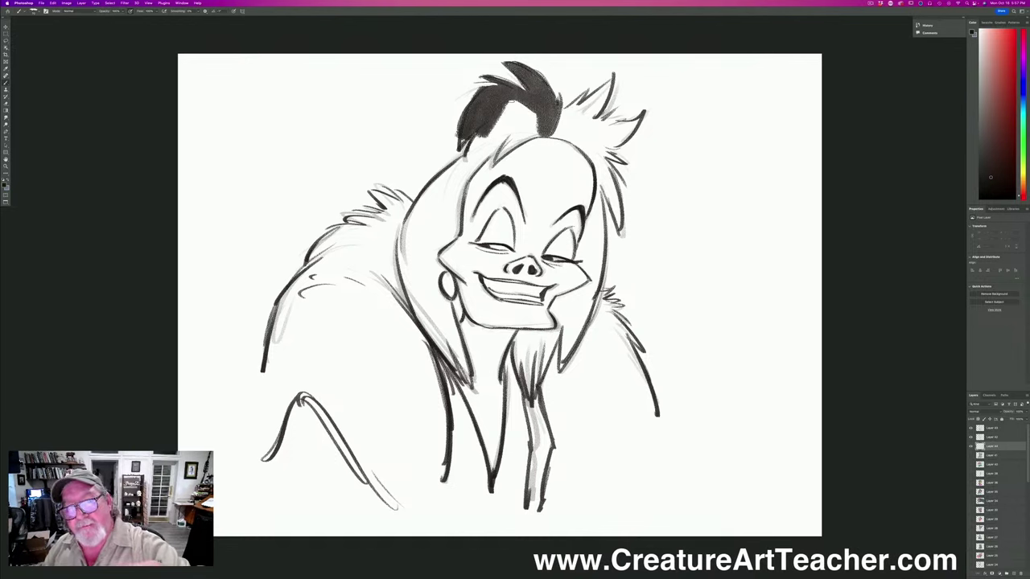
{"action": "mouse_move", "coordinate": [529, 99]}
{"action": "left_mouse_down"}
{"action": "mouse_move", "coordinate": [483, 138]}
{"action": "mouse_move", "coordinate": [538, 138]}
{"action": "mouse_move", "coordinate": [463, 170]}
{"action": "left_mouse_up"}
Fill the dark half of the hair in near-black, from the temple past the earring to the pointed end beside the neck.
{"action": "left_click_drag", "start_coordinate": [492, 137], "coordinate": [414, 209]}
{"action": "mouse_move", "coordinate": [469, 175]}
{"action": "left_mouse_down"}
{"action": "mouse_move", "coordinate": [428, 212]}
{"action": "mouse_move", "coordinate": [452, 211]}
{"action": "mouse_move", "coordinate": [429, 252]}
{"action": "left_mouse_up"}
{"action": "mouse_move", "coordinate": [449, 208]}
{"action": "left_mouse_down"}
{"action": "mouse_move", "coordinate": [422, 253]}
{"action": "mouse_move", "coordinate": [407, 235]}
{"action": "left_mouse_up"}
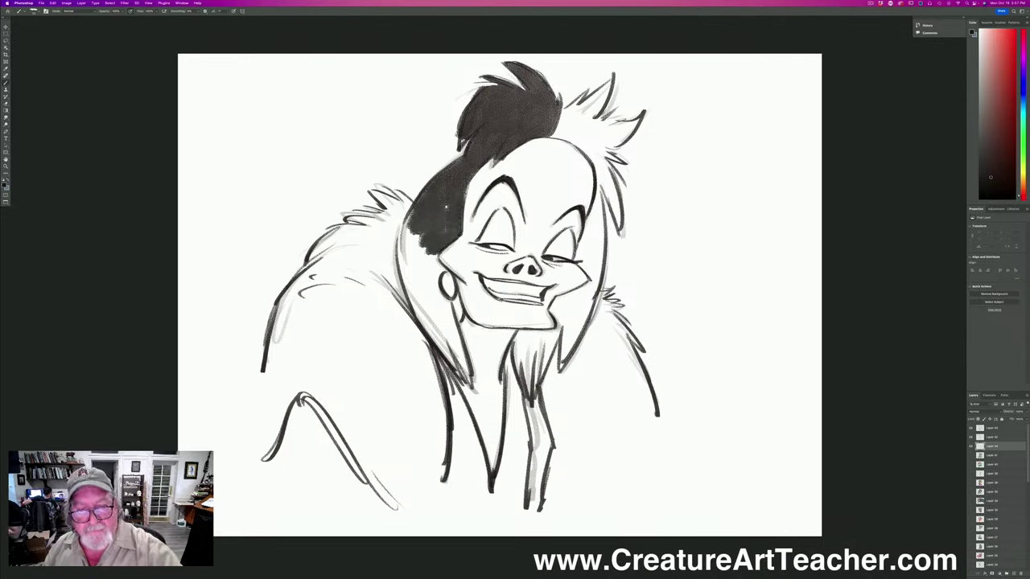
{"action": "mouse_move", "coordinate": [423, 195]}
{"action": "left_mouse_down"}
{"action": "mouse_move", "coordinate": [401, 241]}
{"action": "mouse_move", "coordinate": [410, 266]}
{"action": "mouse_move", "coordinate": [399, 267]}
{"action": "left_mouse_up"}
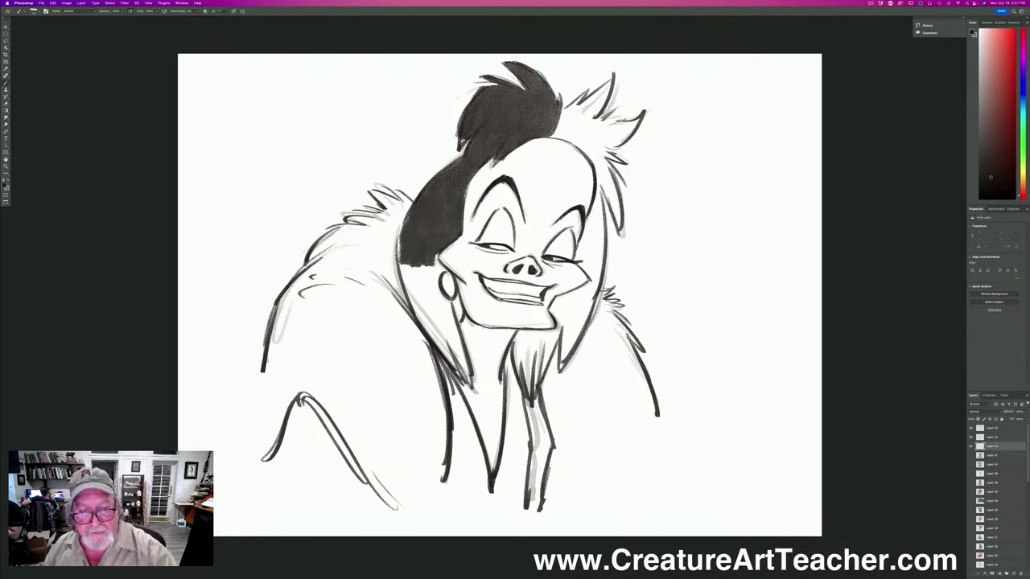
{"action": "left_click_drag", "start_coordinate": [411, 211], "coordinate": [397, 274]}
{"action": "mouse_move", "coordinate": [418, 240]}
{"action": "left_mouse_down"}
{"action": "mouse_move", "coordinate": [409, 303]}
{"action": "mouse_move", "coordinate": [417, 298]}
{"action": "left_mouse_up"}
{"action": "mouse_move", "coordinate": [440, 254]}
{"action": "left_mouse_down"}
{"action": "mouse_move", "coordinate": [431, 299]}
{"action": "mouse_move", "coordinate": [445, 304]}
{"action": "mouse_move", "coordinate": [458, 354]}
{"action": "left_mouse_up"}
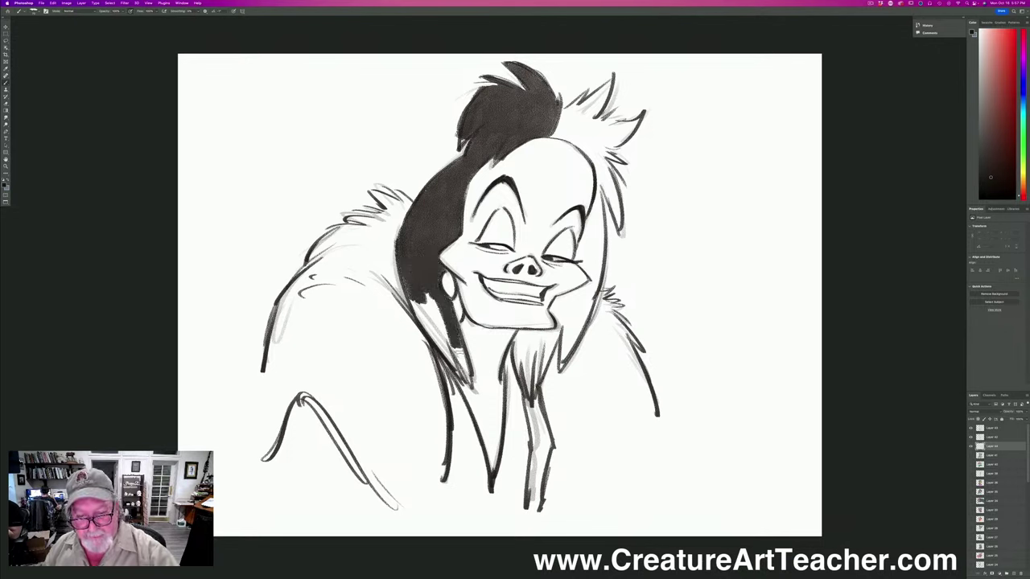
{"action": "mouse_move", "coordinate": [439, 296]}
{"action": "left_mouse_down"}
{"action": "mouse_move", "coordinate": [466, 377]}
{"action": "mouse_move", "coordinate": [426, 359]}
{"action": "mouse_move", "coordinate": [418, 334]}
{"action": "left_mouse_up"}
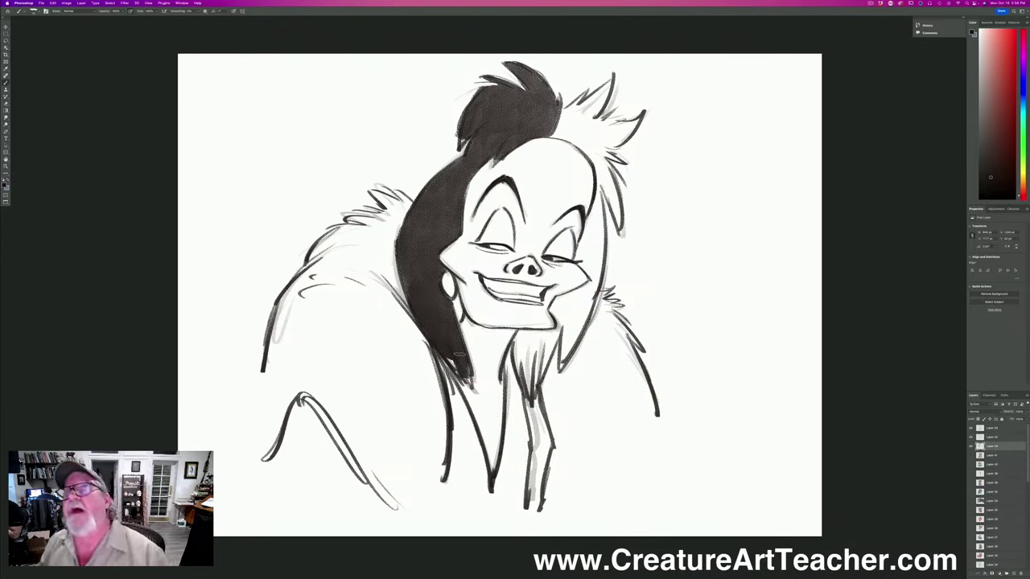
Choose a pale greyish-pink color and paint the face and neck, leaving the eyelids, eyes and teeth unpainted.
{"action": "left_click", "coordinate": [4, 184]}
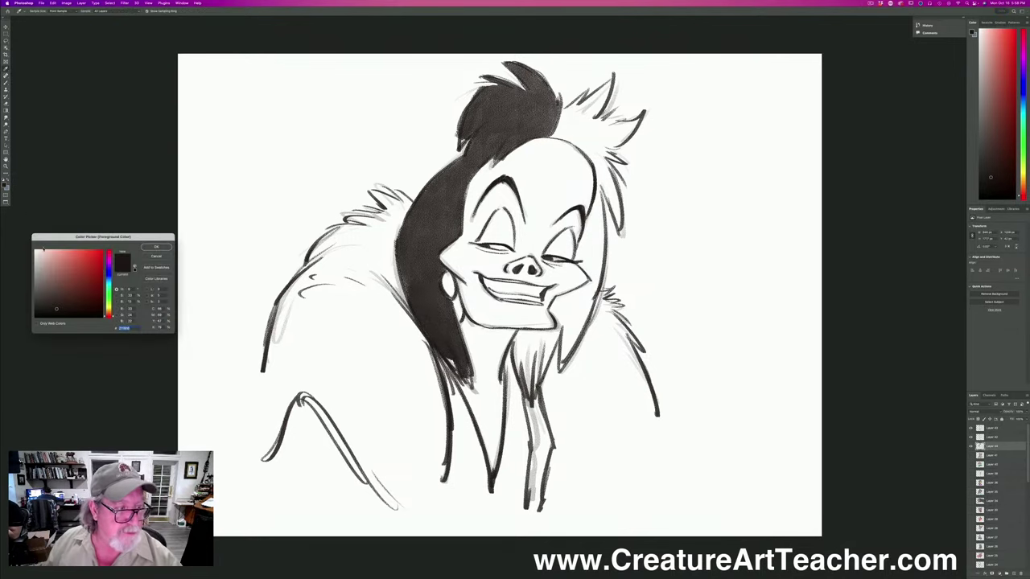
{"action": "left_click", "coordinate": [45, 280]}
{"action": "left_click_drag", "start_coordinate": [41, 279], "coordinate": [41, 264]}
{"action": "left_click", "coordinate": [156, 247]}
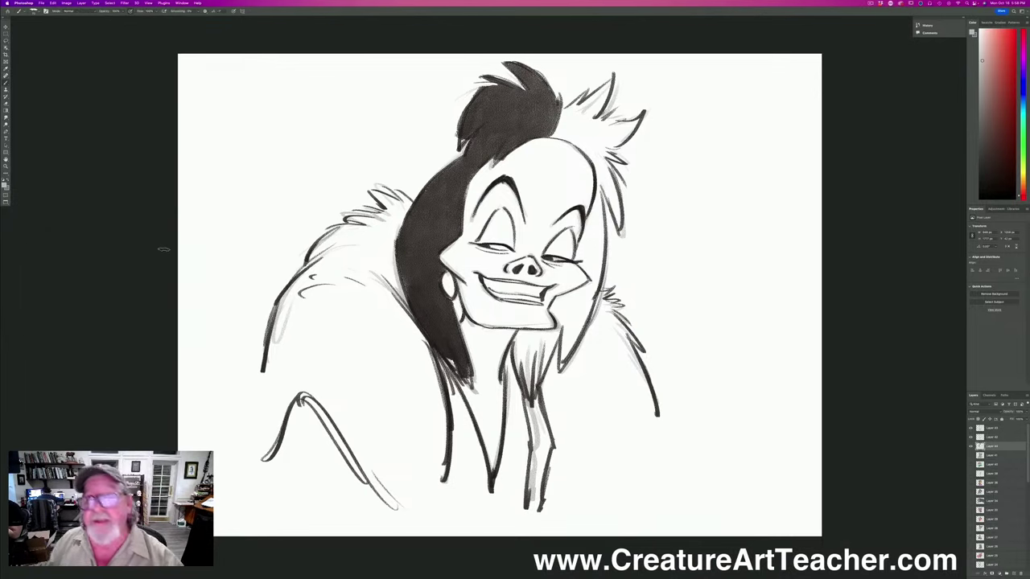
{"action": "mouse_move", "coordinate": [576, 164]}
{"action": "left_mouse_down"}
{"action": "mouse_move", "coordinate": [590, 200]}
{"action": "mouse_move", "coordinate": [567, 162]}
{"action": "mouse_move", "coordinate": [545, 181]}
{"action": "mouse_move", "coordinate": [535, 153]}
{"action": "left_mouse_up"}
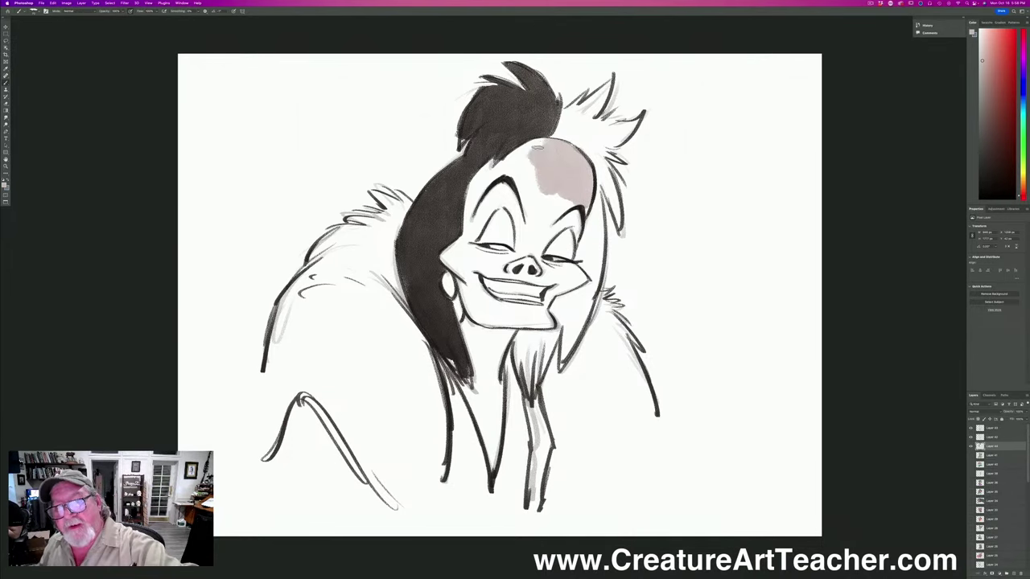
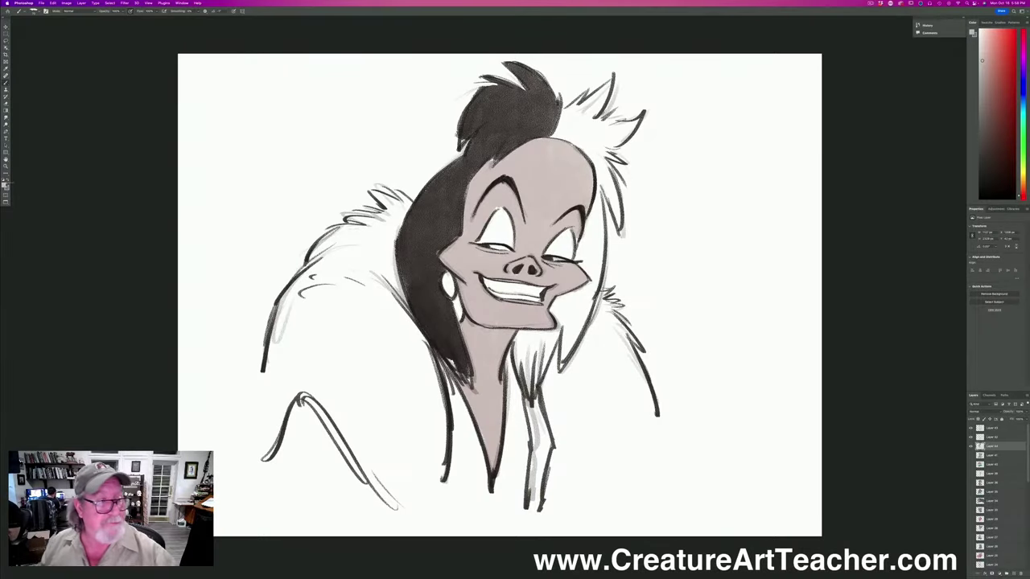
Choose a light tan color and fill the fur coat on both sides of the figure down to ragged lower edges.
{"action": "left_click", "coordinate": [6, 185]}
{"action": "left_click_drag", "start_coordinate": [108, 315], "coordinate": [109, 311]}
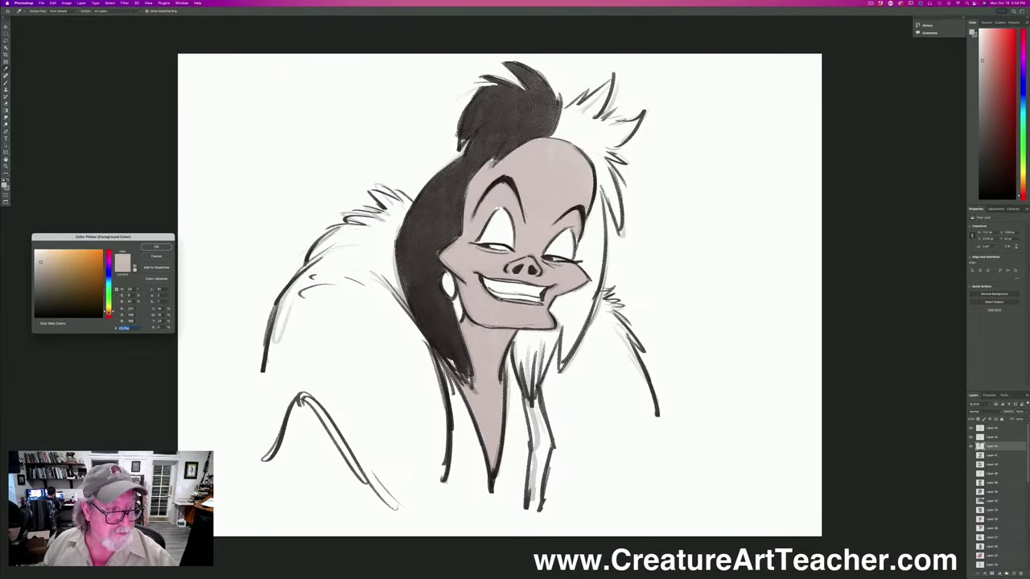
{"action": "left_click_drag", "start_coordinate": [65, 257], "coordinate": [60, 254]}
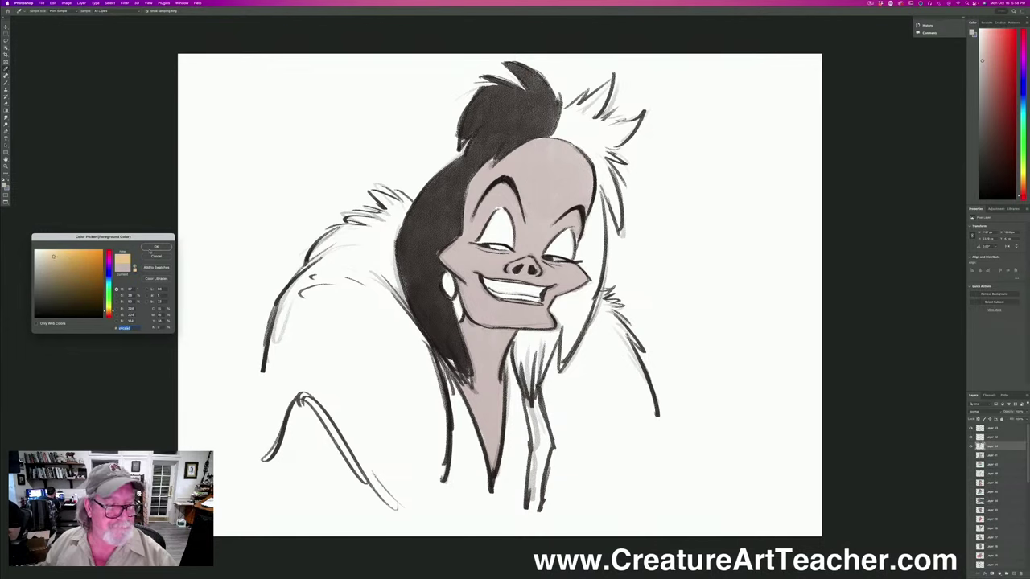
{"action": "left_click", "coordinate": [156, 247]}
{"action": "mouse_move", "coordinate": [395, 219]}
{"action": "left_mouse_down"}
{"action": "mouse_move", "coordinate": [402, 194]}
{"action": "mouse_move", "coordinate": [378, 201]}
{"action": "mouse_move", "coordinate": [392, 216]}
{"action": "mouse_move", "coordinate": [372, 235]}
{"action": "mouse_move", "coordinate": [387, 250]}
{"action": "left_mouse_up"}
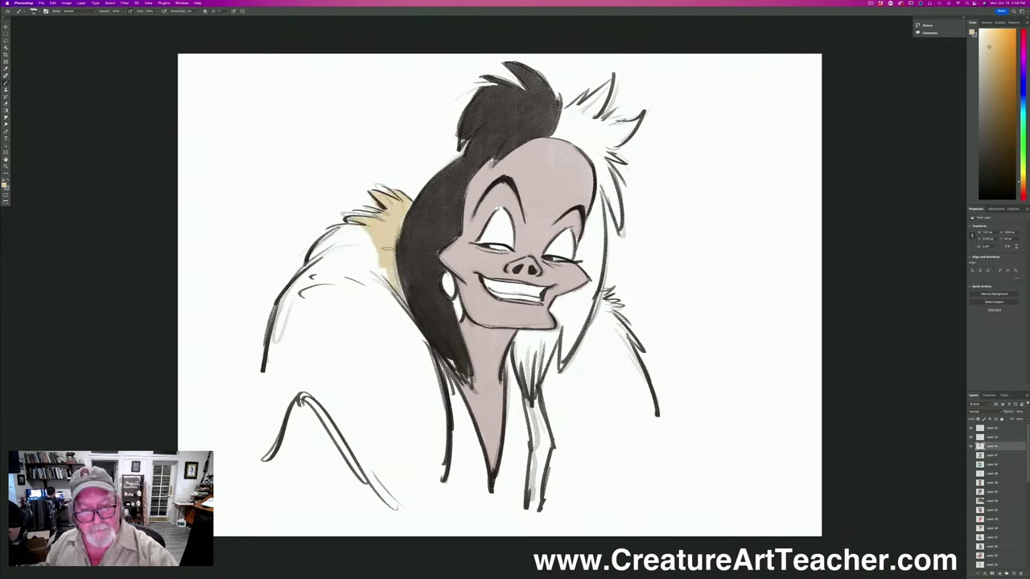
{"action": "mouse_move", "coordinate": [398, 291]}
{"action": "left_mouse_down"}
{"action": "mouse_move", "coordinate": [362, 234]}
{"action": "mouse_move", "coordinate": [338, 241]}
{"action": "mouse_move", "coordinate": [294, 290]}
{"action": "mouse_move", "coordinate": [269, 383]}
{"action": "mouse_move", "coordinate": [314, 351]}
{"action": "mouse_move", "coordinate": [338, 298]}
{"action": "mouse_move", "coordinate": [374, 354]}
{"action": "mouse_move", "coordinate": [401, 349]}
{"action": "mouse_move", "coordinate": [426, 378]}
{"action": "mouse_move", "coordinate": [444, 467]}
{"action": "mouse_move", "coordinate": [419, 413]}
{"action": "mouse_move", "coordinate": [394, 450]}
{"action": "mouse_move", "coordinate": [330, 402]}
{"action": "mouse_move", "coordinate": [306, 362]}
{"action": "mouse_move", "coordinate": [286, 418]}
{"action": "mouse_move", "coordinate": [274, 462]}
{"action": "mouse_move", "coordinate": [362, 478]}
{"action": "left_mouse_up"}
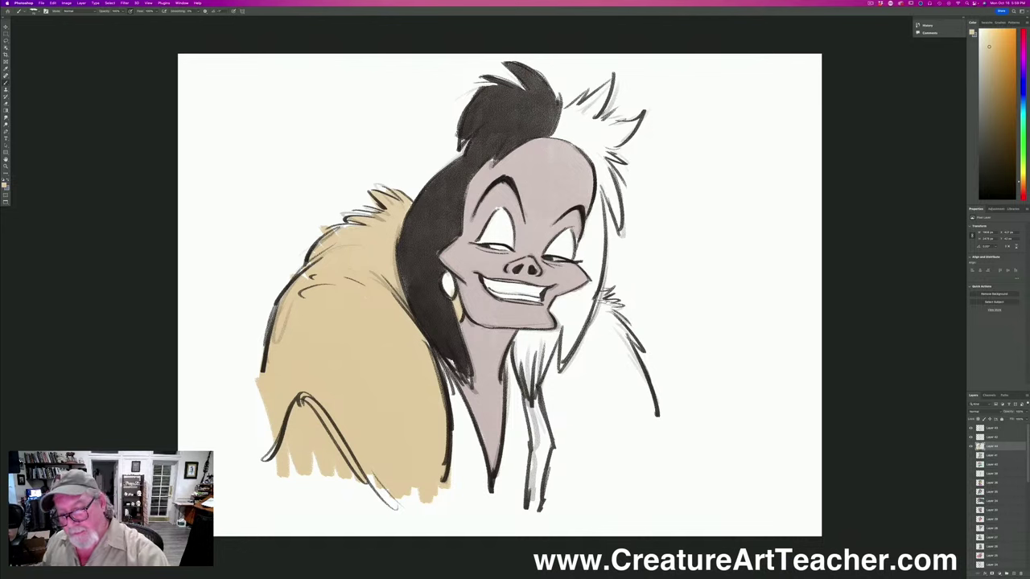
{"action": "mouse_move", "coordinate": [601, 302]}
{"action": "left_mouse_down"}
{"action": "mouse_move", "coordinate": [589, 342]}
{"action": "mouse_move", "coordinate": [609, 309]}
{"action": "mouse_move", "coordinate": [605, 295]}
{"action": "mouse_move", "coordinate": [573, 364]}
{"action": "mouse_move", "coordinate": [550, 385]}
{"action": "mouse_move", "coordinate": [555, 351]}
{"action": "mouse_move", "coordinate": [550, 420]}
{"action": "mouse_move", "coordinate": [570, 378]}
{"action": "mouse_move", "coordinate": [620, 322]}
{"action": "mouse_move", "coordinate": [643, 386]}
{"action": "mouse_move", "coordinate": [615, 478]}
{"action": "left_mouse_up"}
{"action": "mouse_move", "coordinate": [592, 355]}
{"action": "left_mouse_down"}
{"action": "mouse_move", "coordinate": [592, 482]}
{"action": "mouse_move", "coordinate": [567, 499]}
{"action": "mouse_move", "coordinate": [551, 483]}
{"action": "mouse_move", "coordinate": [558, 509]}
{"action": "left_mouse_up"}
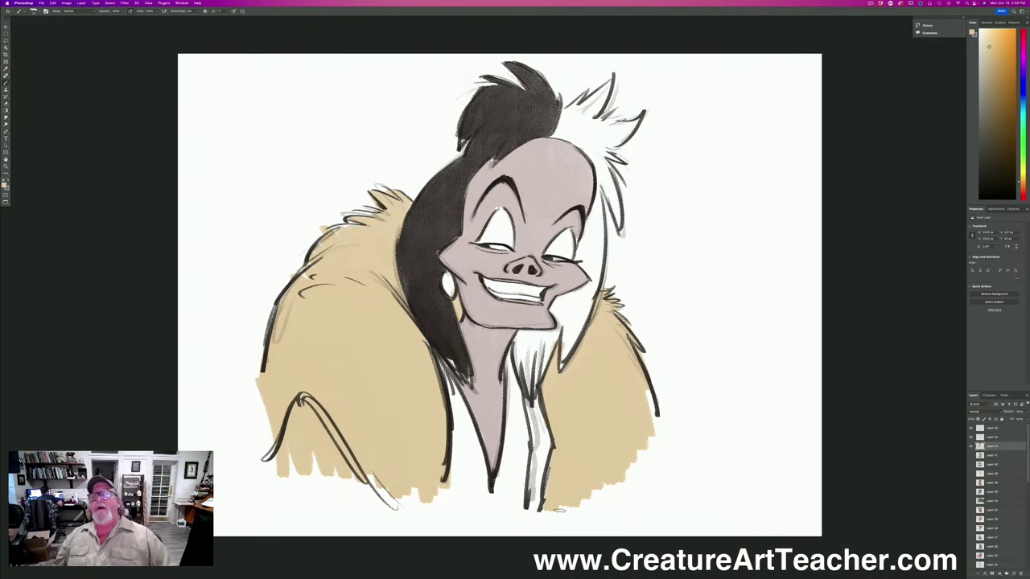
Choose a bright red color and fill the narrow strip hanging below the white hair along the coat's inner edge.
{"action": "left_click", "coordinate": [5, 185]}
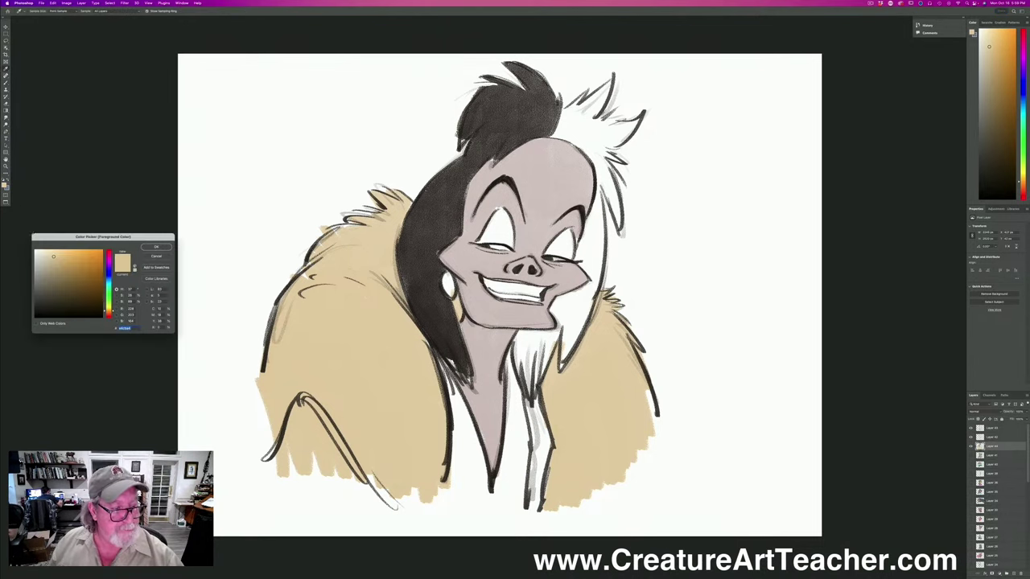
{"action": "left_click_drag", "start_coordinate": [105, 313], "coordinate": [106, 316]}
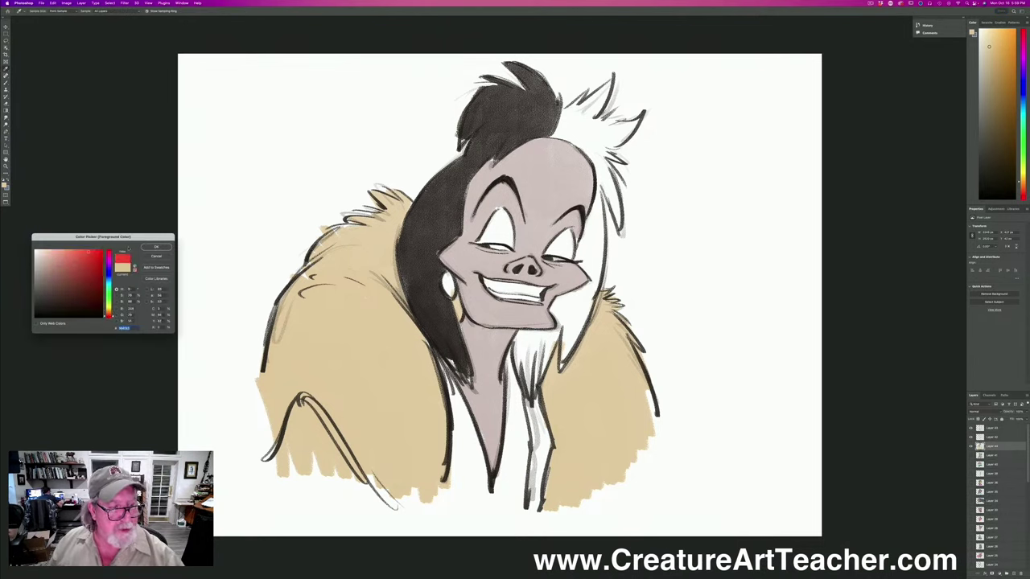
{"action": "left_click", "coordinate": [156, 247]}
{"action": "mouse_move", "coordinate": [531, 406]}
{"action": "left_mouse_down"}
{"action": "mouse_move", "coordinate": [541, 475]}
{"action": "mouse_move", "coordinate": [532, 503]}
{"action": "left_mouse_up"}
{"action": "left_click_drag", "start_coordinate": [532, 441], "coordinate": [529, 503]}
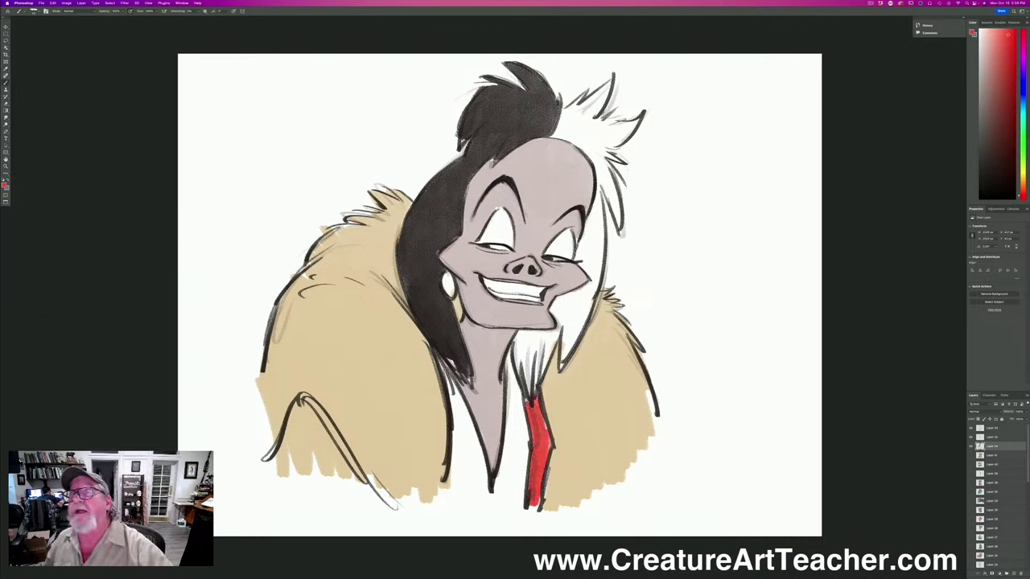
Switch to a near-black color and fill the dress on both sides of the V-shaped neckline.
{"action": "left_click", "coordinate": [4, 185]}
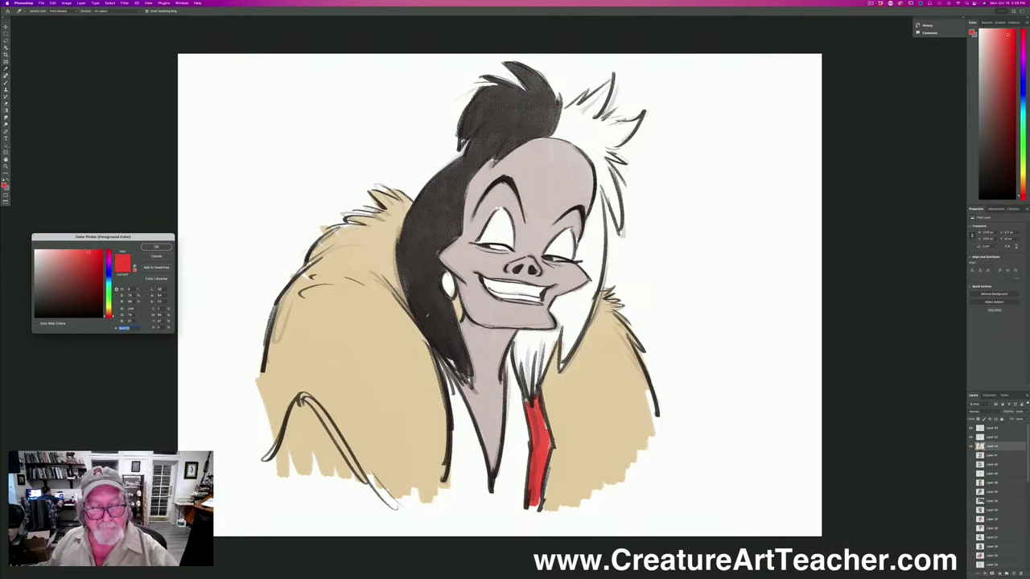
{"action": "left_click", "coordinate": [156, 247]}
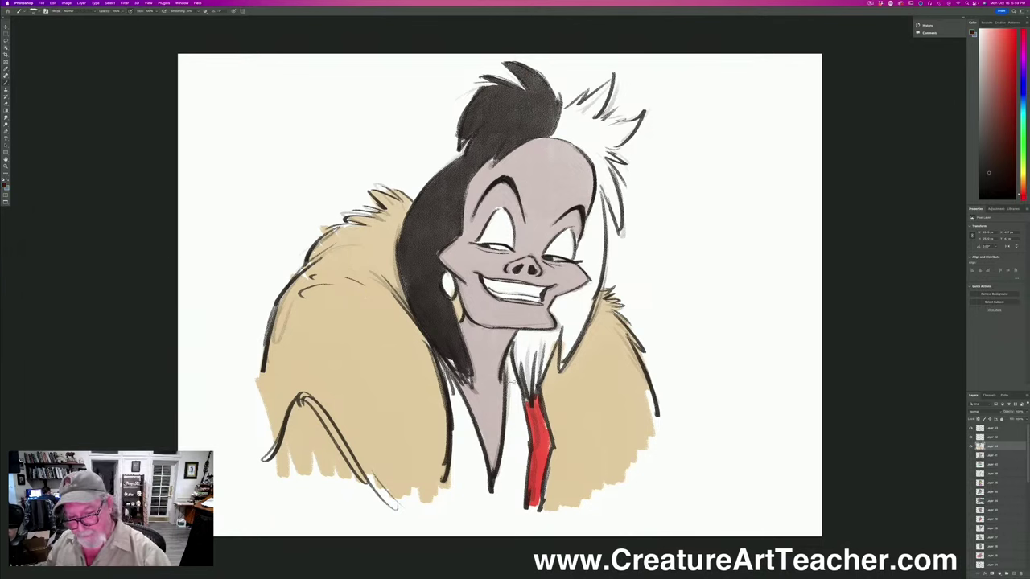
{"action": "mouse_move", "coordinate": [512, 347]}
{"action": "left_mouse_down"}
{"action": "mouse_move", "coordinate": [510, 410]}
{"action": "mouse_move", "coordinate": [523, 451]}
{"action": "left_mouse_up"}
{"action": "mouse_move", "coordinate": [512, 390]}
{"action": "left_mouse_down"}
{"action": "mouse_move", "coordinate": [506, 463]}
{"action": "mouse_move", "coordinate": [492, 498]}
{"action": "left_mouse_up"}
{"action": "mouse_move", "coordinate": [515, 450]}
{"action": "left_mouse_down"}
{"action": "mouse_move", "coordinate": [522, 502]}
{"action": "mouse_move", "coordinate": [491, 519]}
{"action": "left_mouse_up"}
{"action": "mouse_move", "coordinate": [483, 443]}
{"action": "left_mouse_down"}
{"action": "mouse_move", "coordinate": [475, 506]}
{"action": "mouse_move", "coordinate": [455, 389]}
{"action": "mouse_move", "coordinate": [451, 497]}
{"action": "mouse_move", "coordinate": [472, 500]}
{"action": "left_mouse_up"}
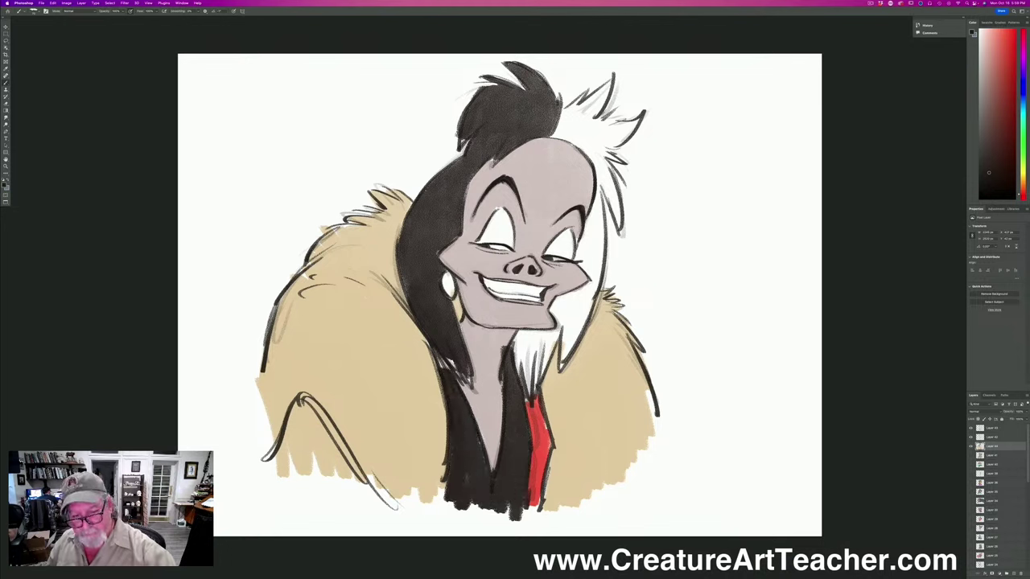
Fill the remaining gaps in the lower dark hair and along its outer edge with near-black.
{"action": "mouse_move", "coordinate": [444, 370]}
{"action": "left_mouse_down"}
{"action": "mouse_move", "coordinate": [439, 352]}
{"action": "mouse_move", "coordinate": [472, 384]}
{"action": "mouse_move", "coordinate": [459, 380]}
{"action": "mouse_move", "coordinate": [427, 314]}
{"action": "mouse_move", "coordinate": [435, 293]}
{"action": "left_mouse_up"}
{"action": "left_click_drag", "start_coordinate": [460, 334], "coordinate": [455, 322]}
{"action": "left_click_drag", "start_coordinate": [425, 283], "coordinate": [415, 252]}
{"action": "left_click_drag", "start_coordinate": [412, 273], "coordinate": [394, 223]}
Choose a medium emerald green color and fill the oval earring.
{"action": "left_click", "coordinate": [5, 183]}
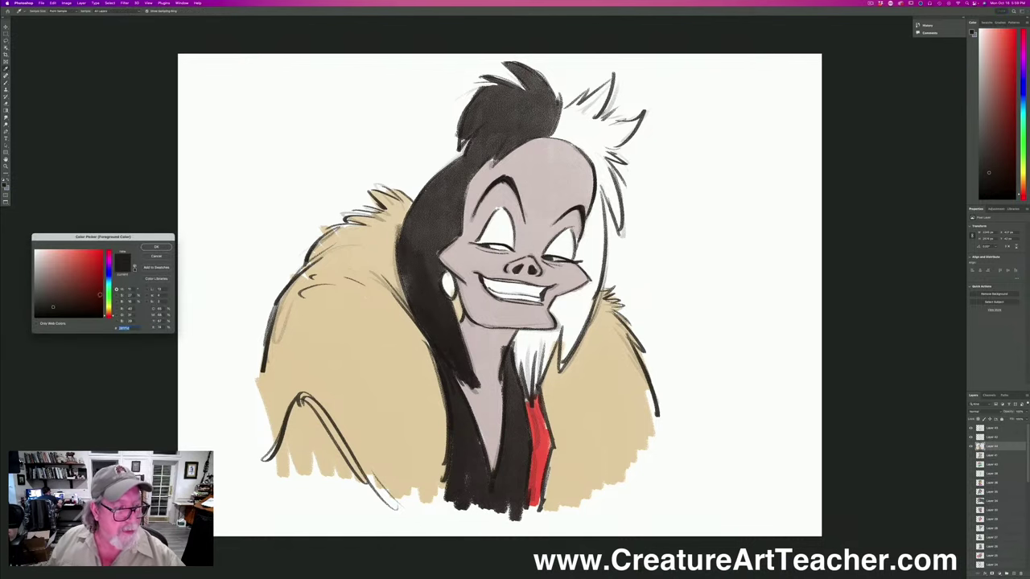
{"action": "left_click", "coordinate": [108, 303]}
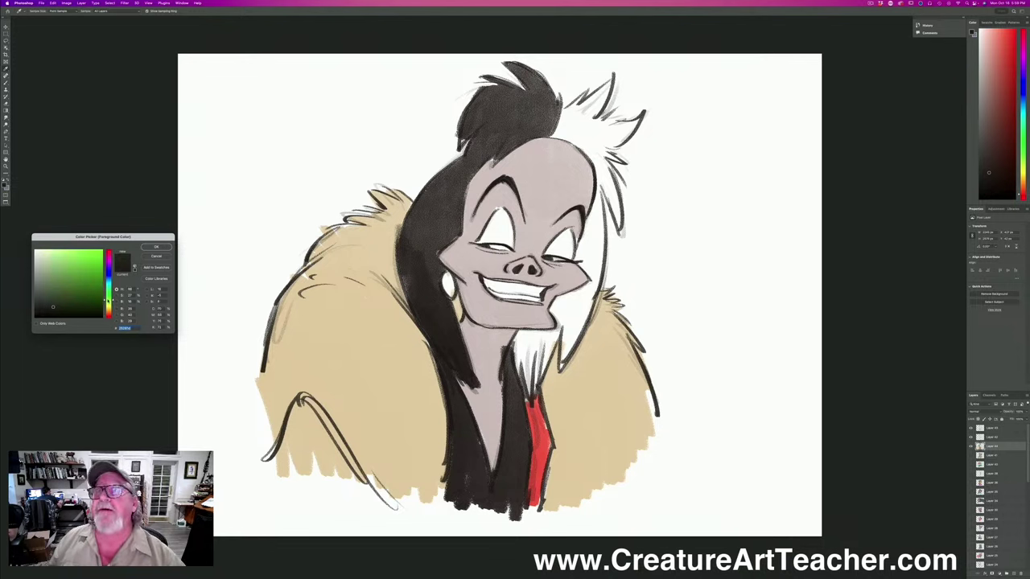
{"action": "left_click", "coordinate": [108, 293]}
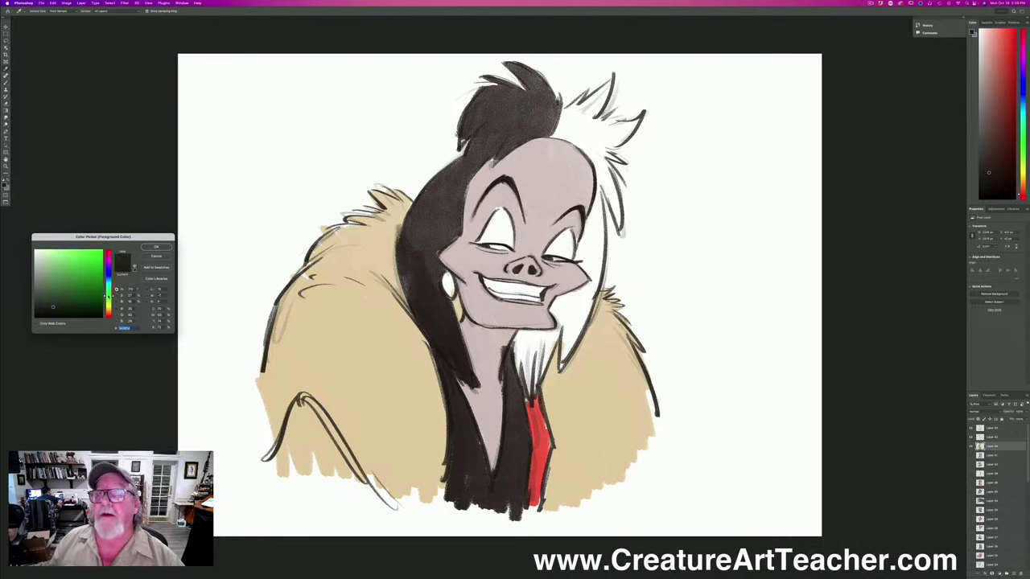
{"action": "left_click_drag", "start_coordinate": [110, 290], "coordinate": [107, 286]}
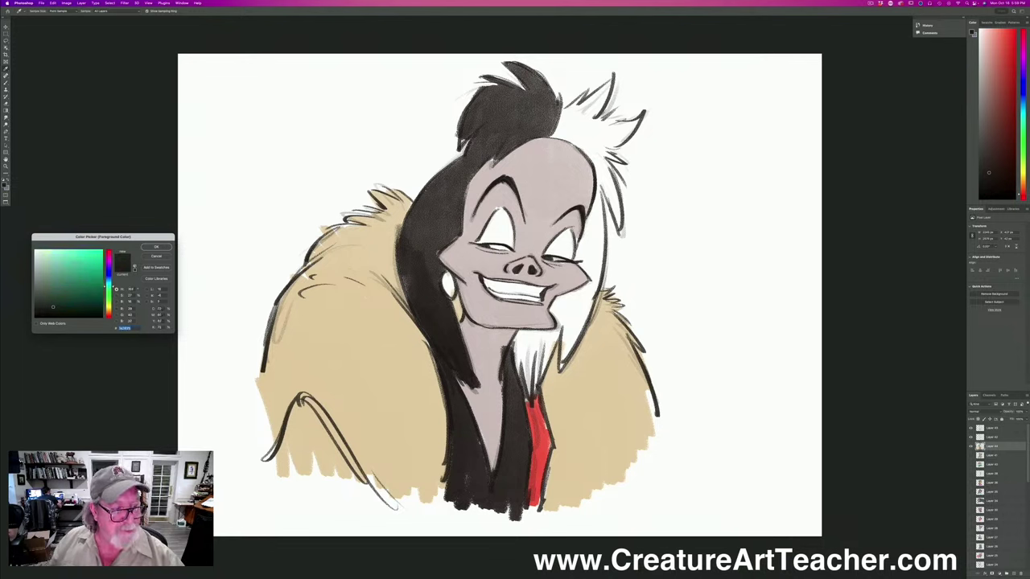
{"action": "left_click", "coordinate": [157, 247]}
{"action": "left_click_drag", "start_coordinate": [447, 277], "coordinate": [448, 291]}
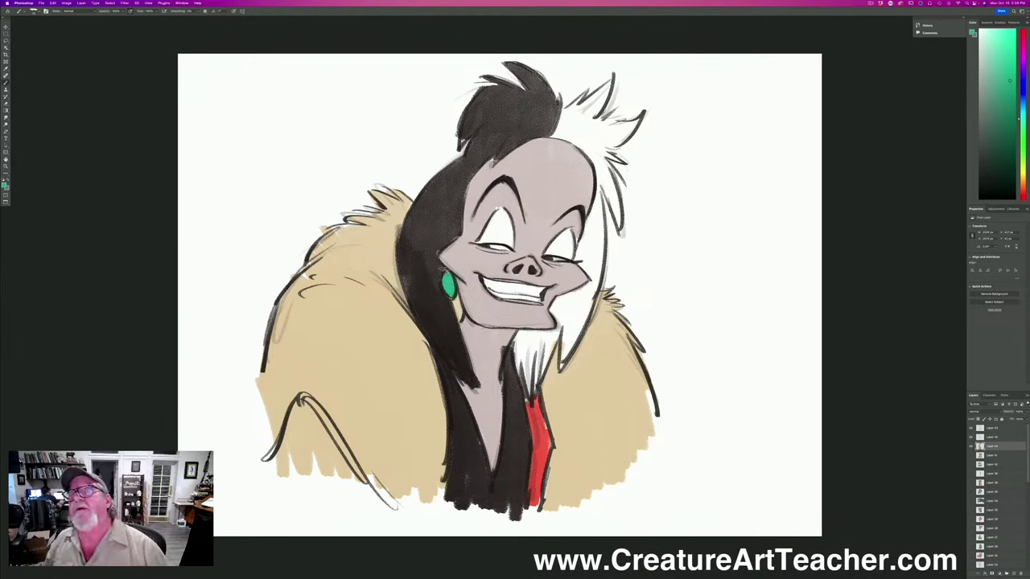
Choose a brighter, lighter green color and fill both upper eyelids.
{"action": "left_click", "coordinate": [5, 184]}
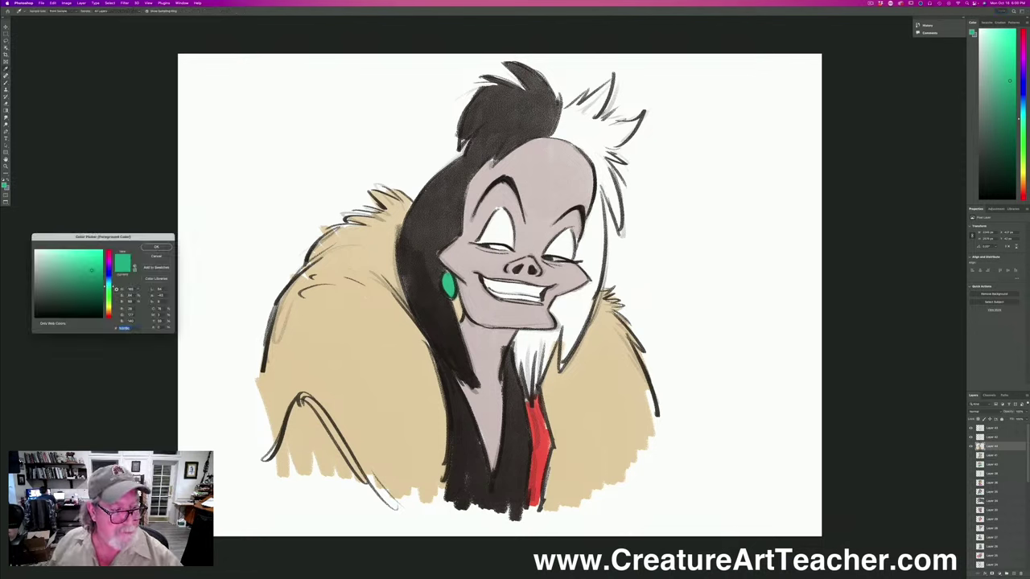
{"action": "left_click_drag", "start_coordinate": [90, 270], "coordinate": [77, 263]}
{"action": "left_click", "coordinate": [156, 247]}
{"action": "mouse_move", "coordinate": [502, 214]}
{"action": "left_mouse_down"}
{"action": "mouse_move", "coordinate": [508, 245]}
{"action": "mouse_move", "coordinate": [491, 240]}
{"action": "mouse_move", "coordinate": [495, 216]}
{"action": "mouse_move", "coordinate": [481, 241]}
{"action": "mouse_move", "coordinate": [511, 244]}
{"action": "mouse_move", "coordinate": [502, 214]}
{"action": "left_mouse_up"}
{"action": "mouse_move", "coordinate": [558, 230]}
{"action": "left_mouse_down"}
{"action": "mouse_move", "coordinate": [569, 254]}
{"action": "mouse_move", "coordinate": [563, 241]}
{"action": "mouse_move", "coordinate": [553, 248]}
{"action": "left_mouse_up"}
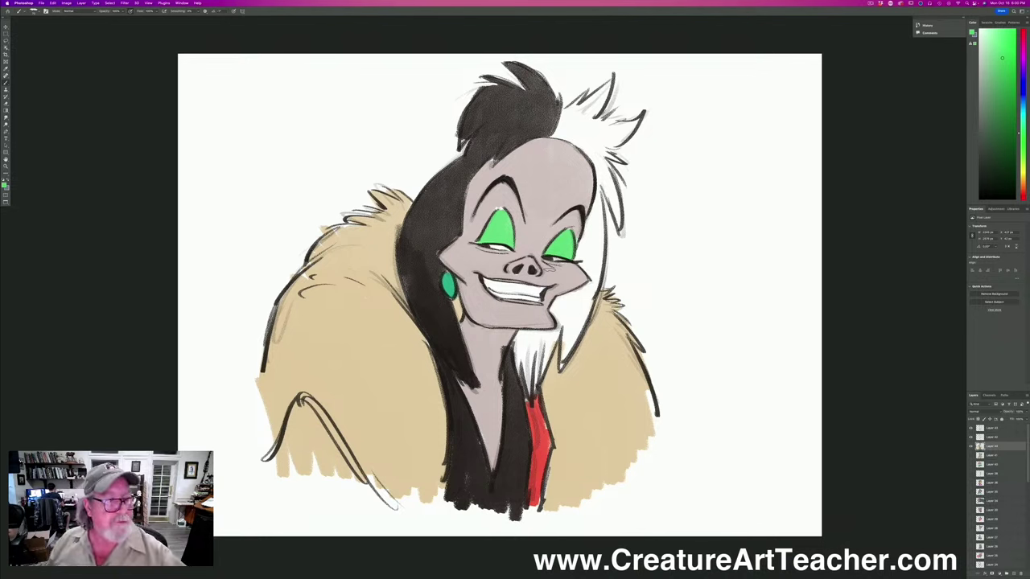
Choose a deep red color and paint the upper and lower lips around the grin on the topmost layer.
{"action": "left_click", "coordinate": [6, 185]}
{"action": "left_click", "coordinate": [107, 316]}
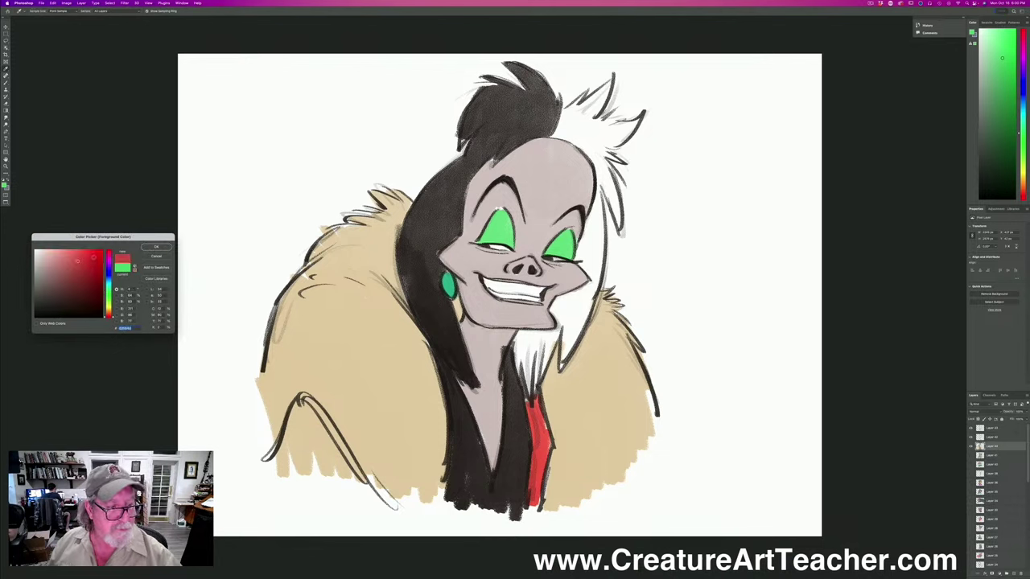
{"action": "key", "text": "Return"}
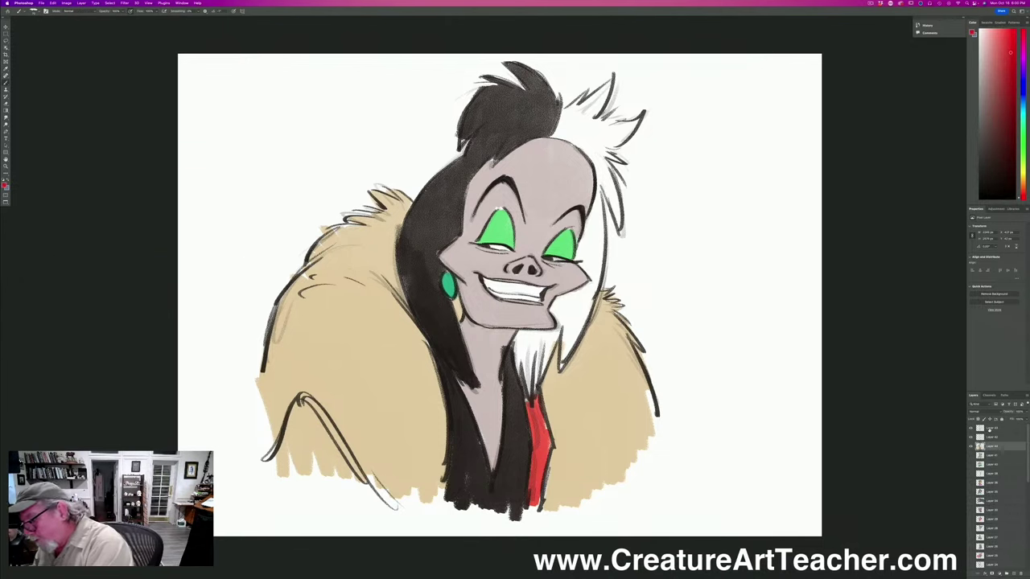
{"action": "left_click", "coordinate": [991, 429]}
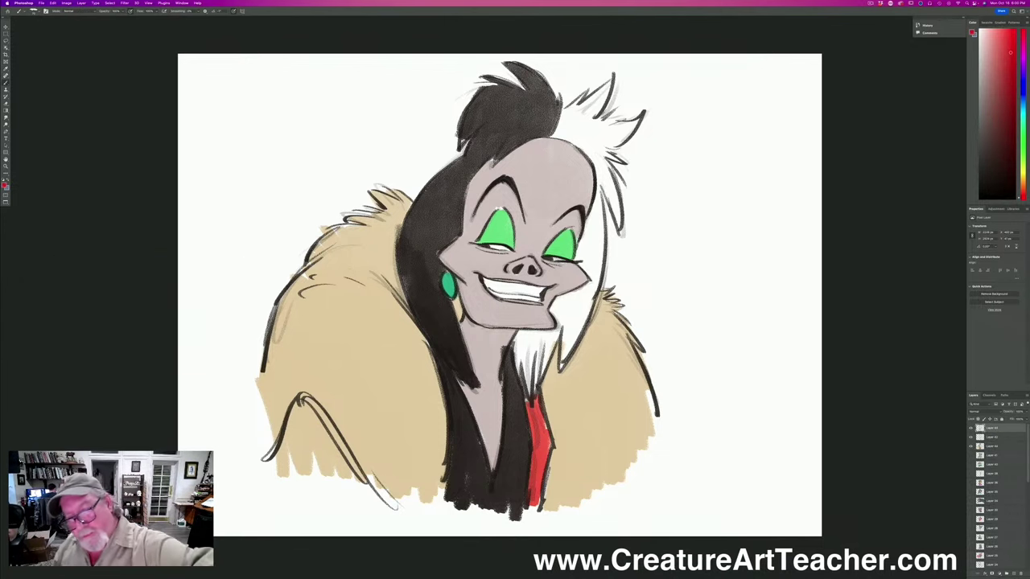
{"action": "left_click_drag", "start_coordinate": [555, 285], "coordinate": [543, 287]}
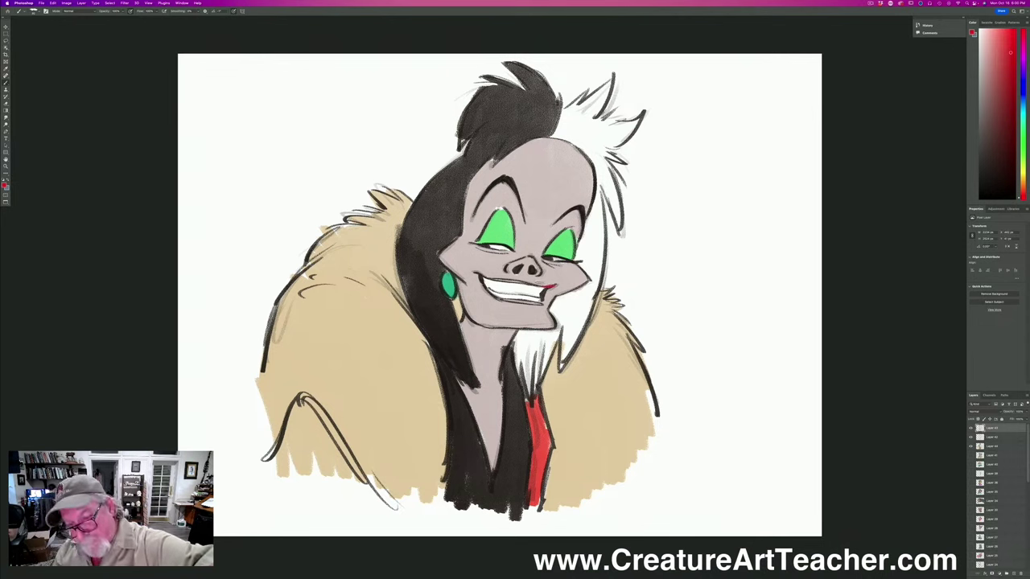
{"action": "mouse_move", "coordinate": [545, 284]}
{"action": "left_mouse_down"}
{"action": "mouse_move", "coordinate": [481, 281]}
{"action": "mouse_move", "coordinate": [529, 303]}
{"action": "mouse_move", "coordinate": [499, 298]}
{"action": "left_mouse_up"}
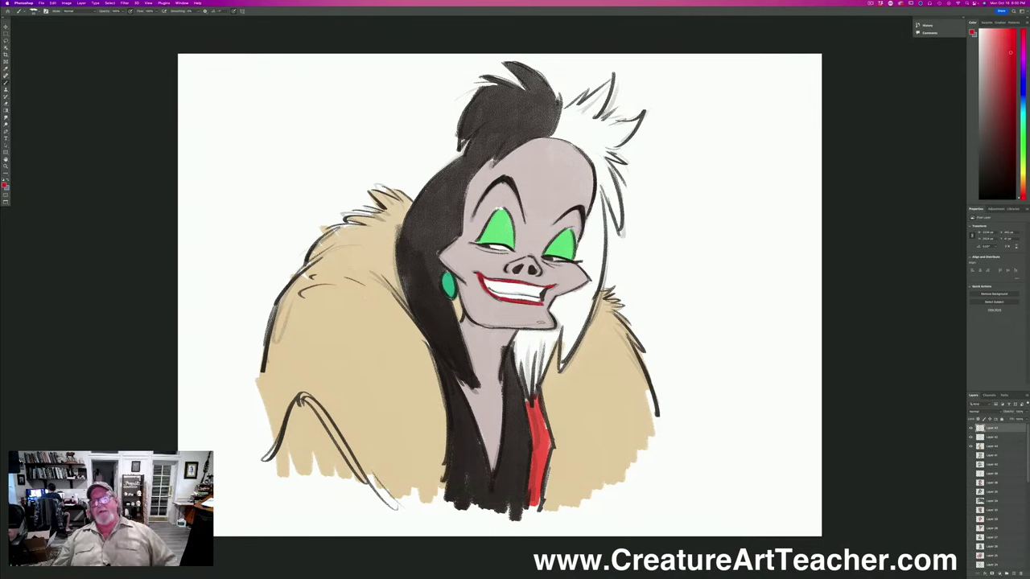
{"action": "key", "text": "super+minus"}
{"action": "key", "text": "super+minus"}
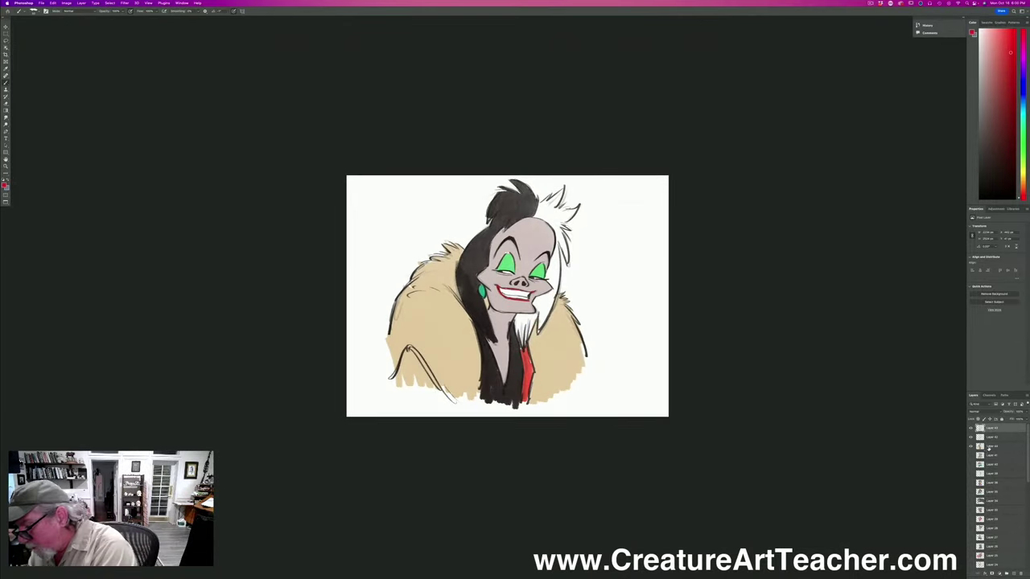
Merge the three visible layers of the colored fur-coat woman drawing into a single layer.
{"action": "left_click", "coordinate": [986, 447], "text": "shift"}
{"action": "left_click", "coordinate": [82, 3]}
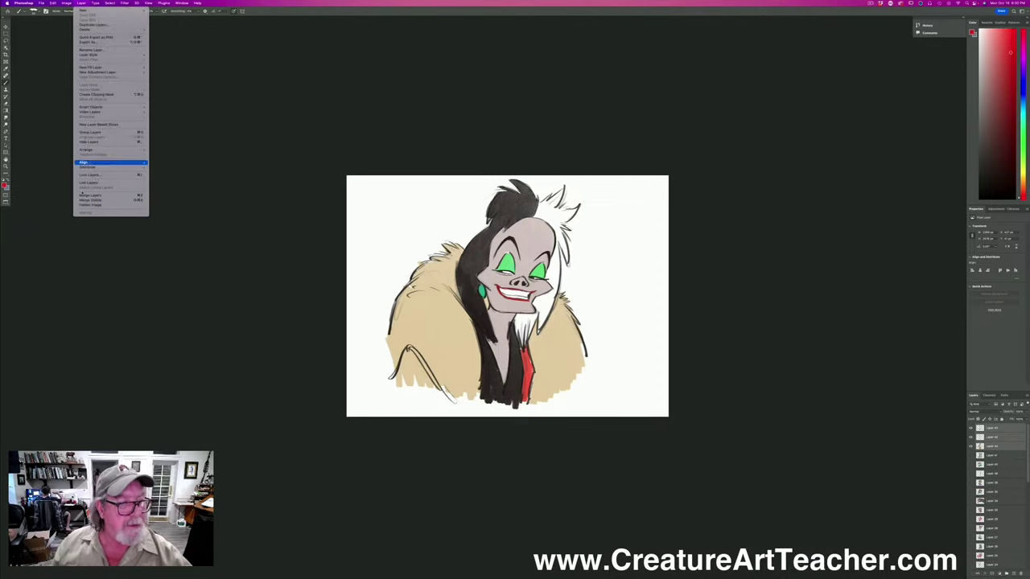
{"action": "left_click", "coordinate": [88, 199]}
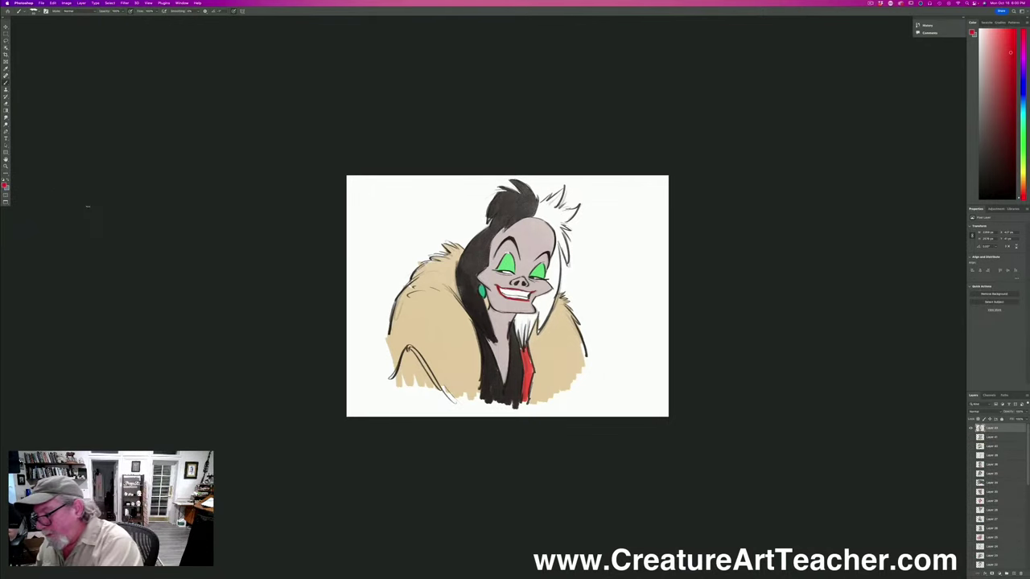
Switch briefly to the lioness drawing on the layer below, and return to the merged woman drawing.
{"action": "left_click", "coordinate": [970, 428]}
{"action": "left_click", "coordinate": [970, 437]}
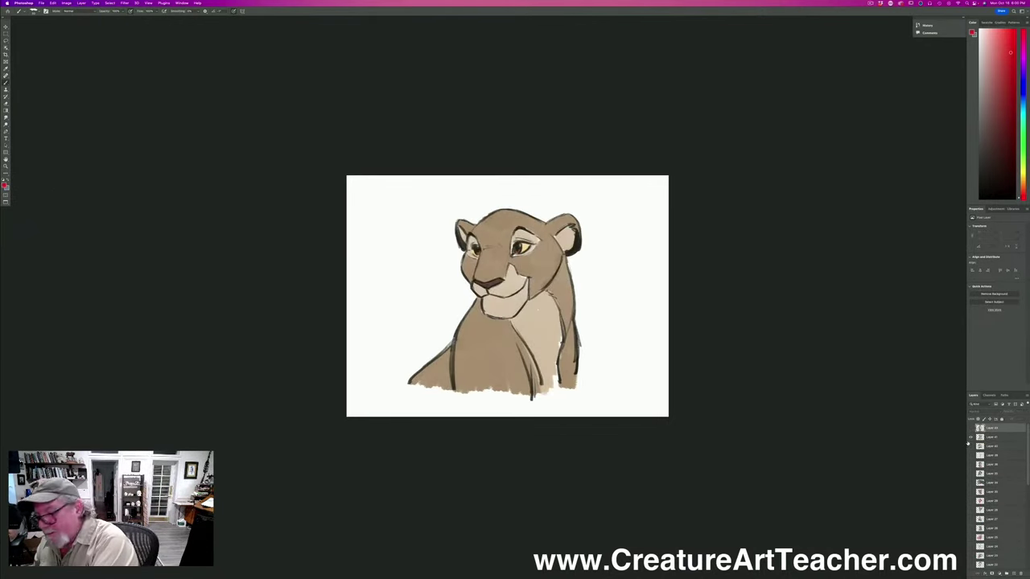
{"action": "left_click", "coordinate": [970, 437]}
{"action": "left_click", "coordinate": [970, 428]}
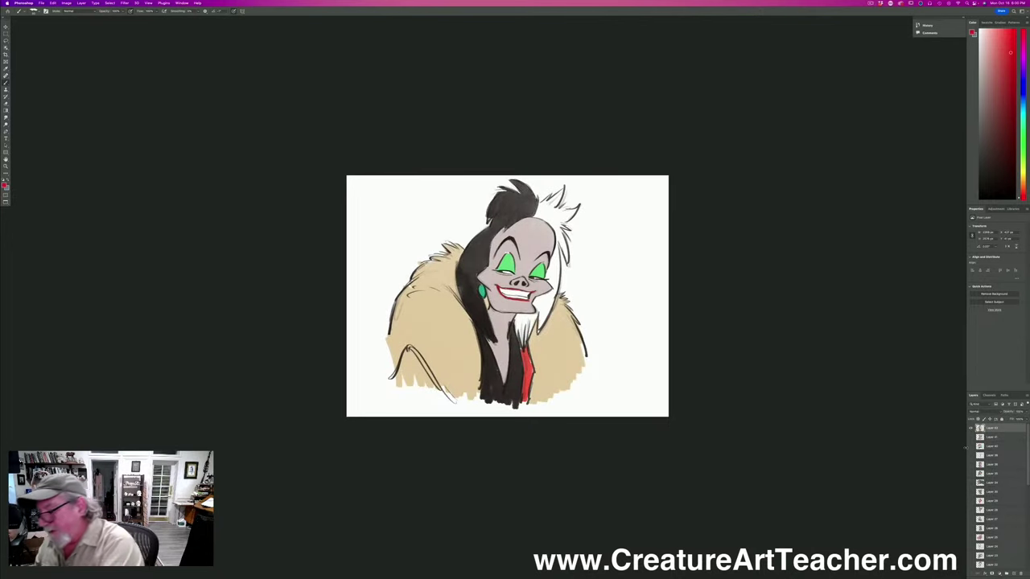
Hide the merged woman drawing and add a new empty layer above it.
{"action": "left_click", "coordinate": [971, 428]}
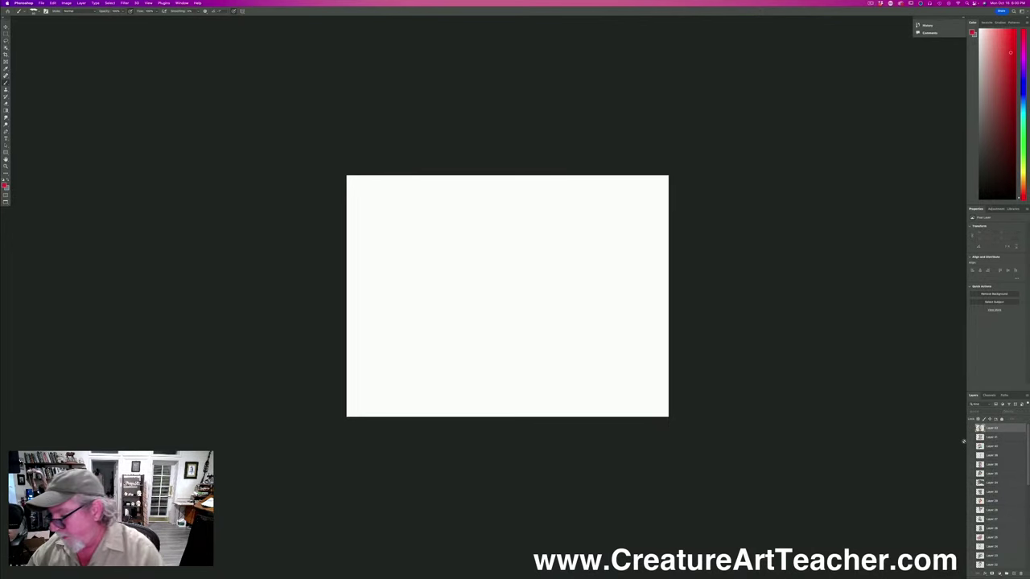
{"action": "left_click", "coordinate": [1013, 573]}
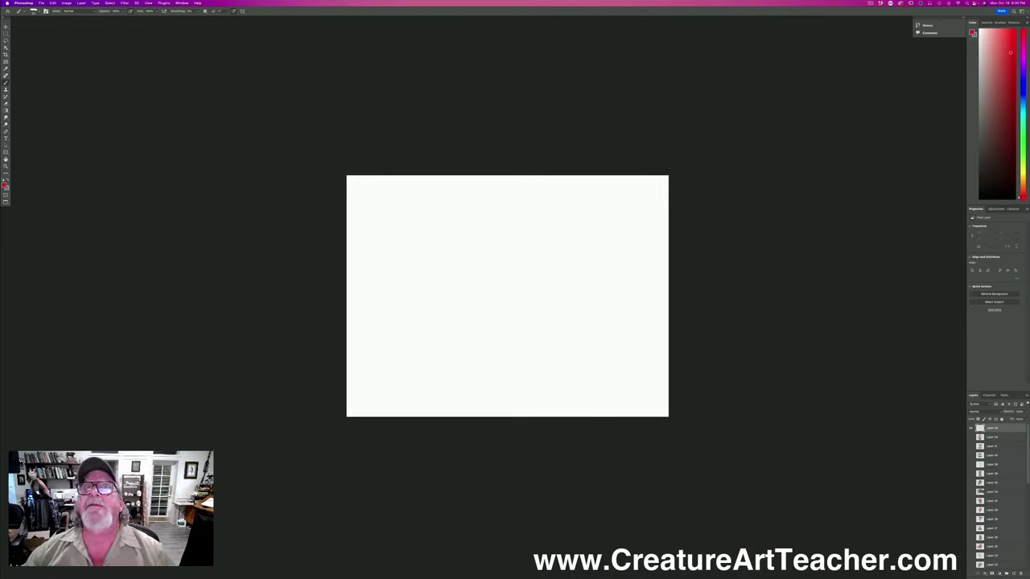
{"action": "key", "text": "Tab"}
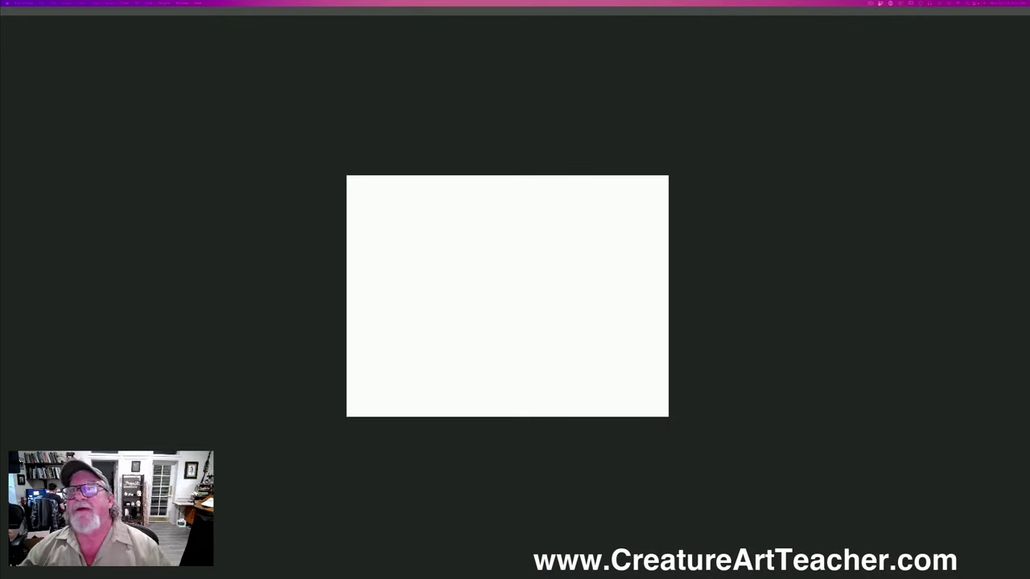
{"action": "key", "text": "Tab"}
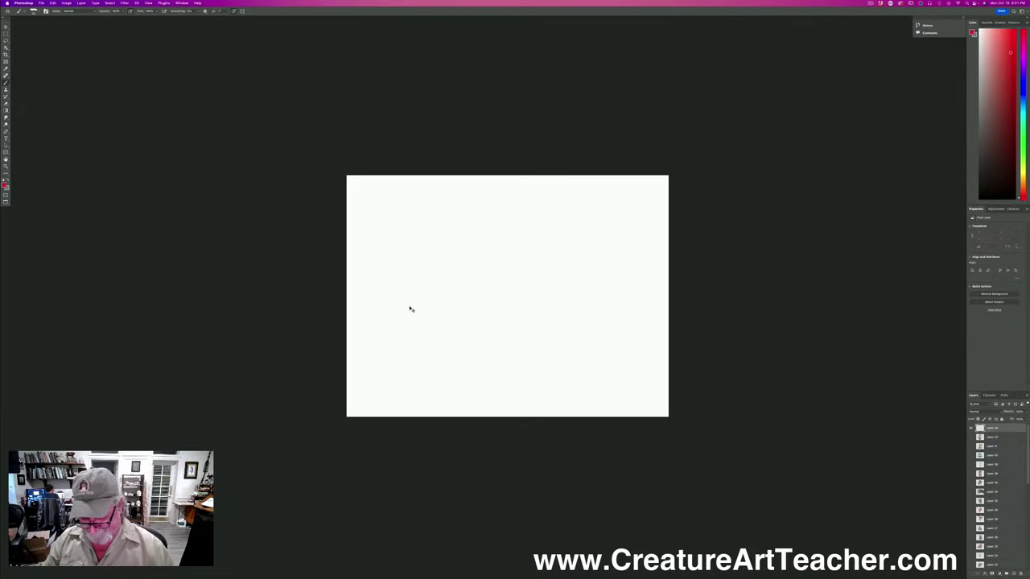
Choose a near-black color and sketch a rough head circle in the canvas's upper middle, with a curved hat-brim line across its top.
{"action": "key", "text": "super+equal"}
{"action": "left_click_drag", "start_coordinate": [208, 387], "coordinate": [183, 344]}
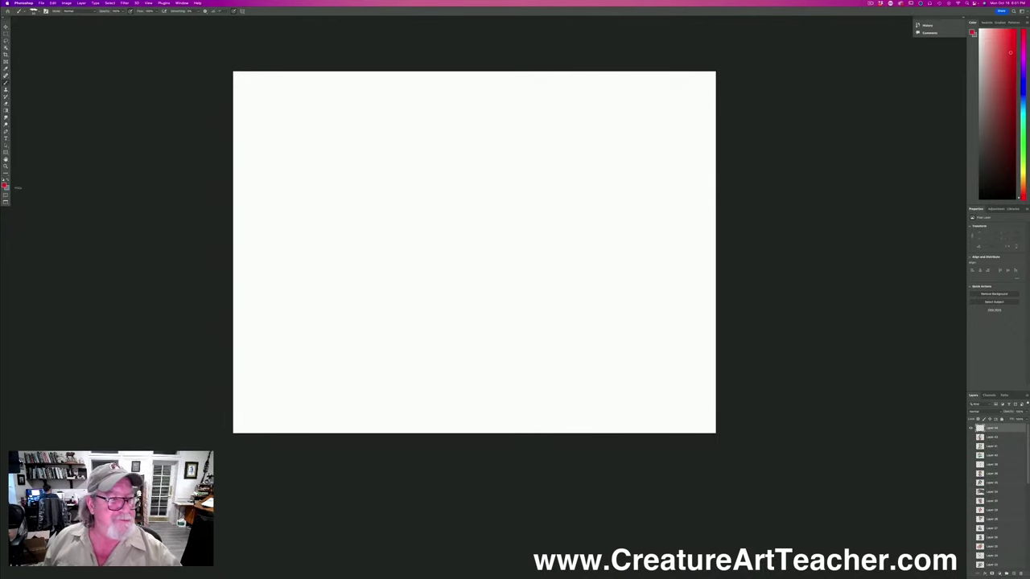
{"action": "left_click", "coordinate": [6, 186]}
{"action": "key", "text": "Return"}
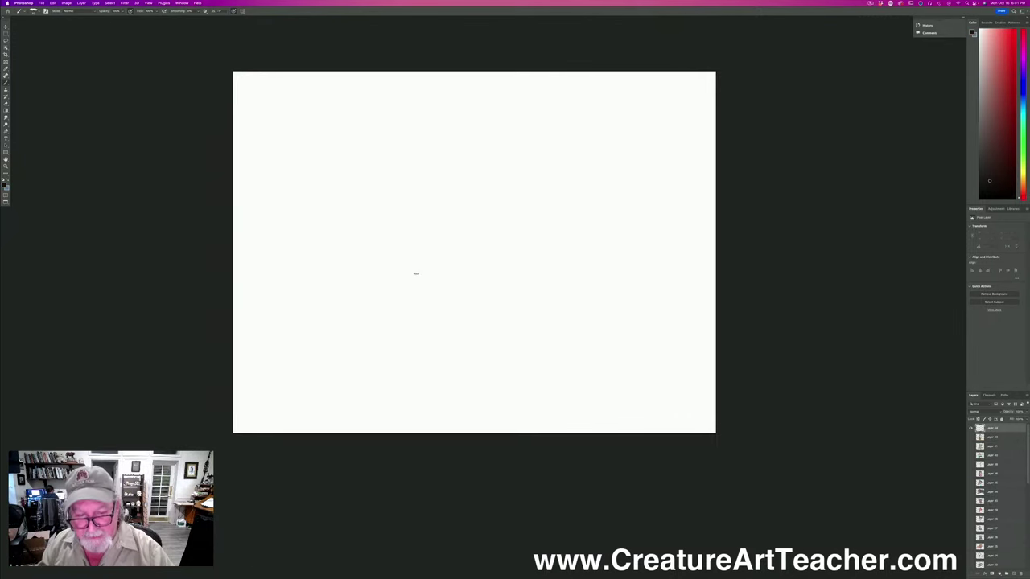
{"action": "key", "text": "super+plus"}
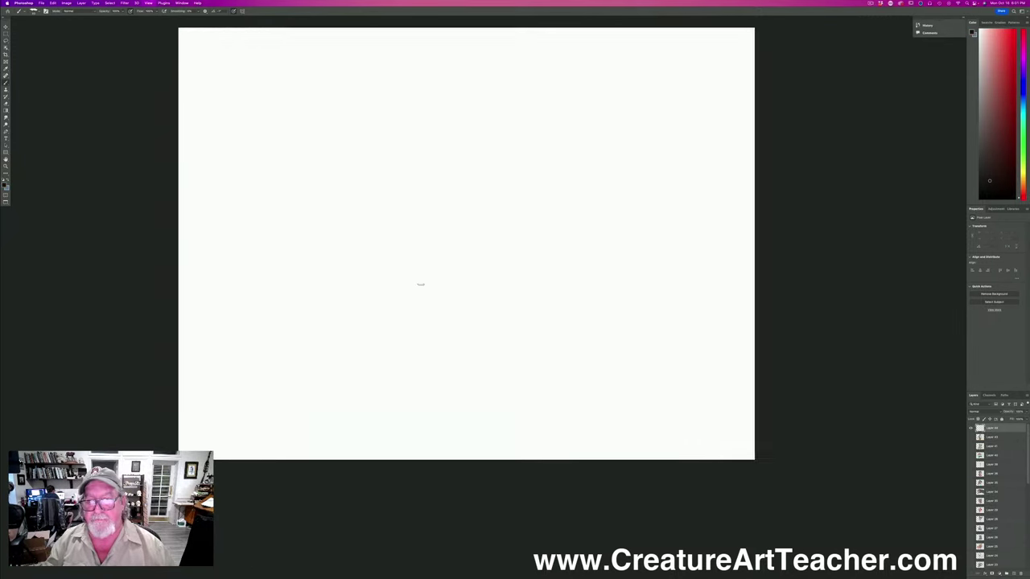
{"action": "left_click_drag", "start_coordinate": [155, 375], "coordinate": [161, 401]}
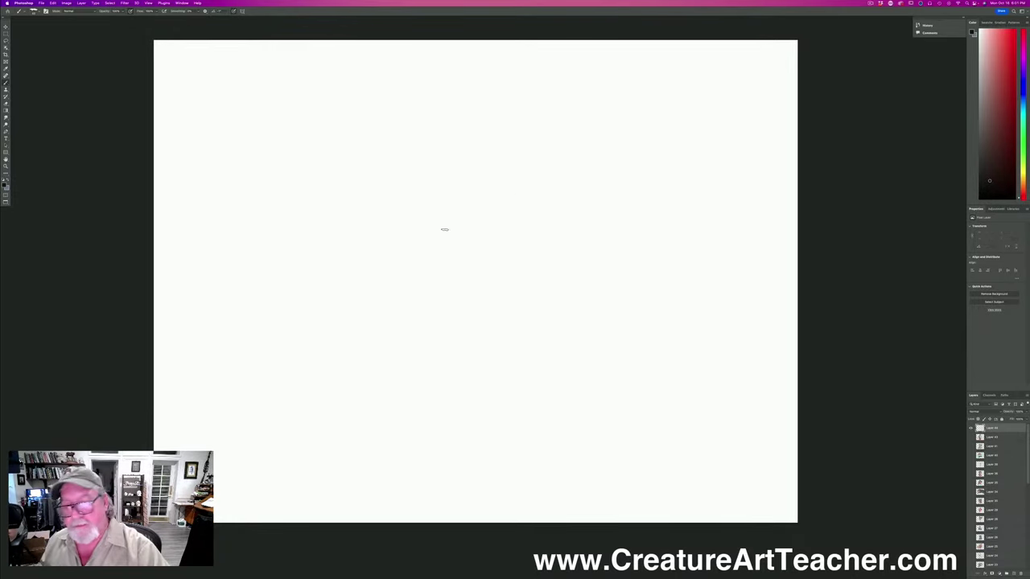
{"action": "mouse_move", "coordinate": [479, 162]}
{"action": "left_mouse_down"}
{"action": "mouse_move", "coordinate": [520, 231]}
{"action": "mouse_move", "coordinate": [450, 264]}
{"action": "mouse_move", "coordinate": [420, 223]}
{"action": "mouse_move", "coordinate": [455, 158]}
{"action": "mouse_move", "coordinate": [526, 212]}
{"action": "mouse_move", "coordinate": [503, 173]}
{"action": "mouse_move", "coordinate": [458, 153]}
{"action": "mouse_move", "coordinate": [525, 158]}
{"action": "left_mouse_up"}
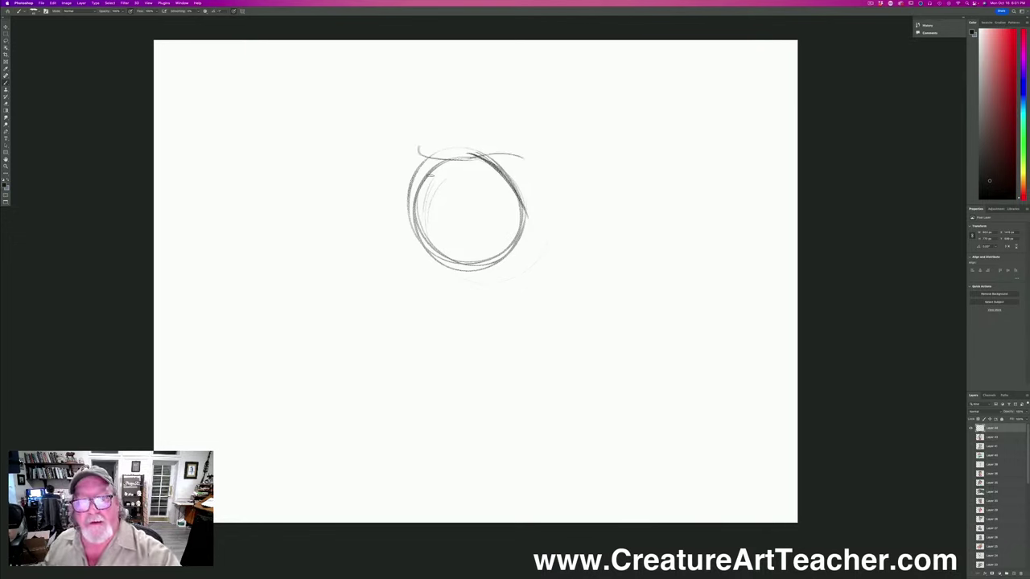
Darken the forehead edge, sketch the far cheek and jaw bulging outward, and erase the surplus lower and outer circle lines.
{"action": "left_click_drag", "start_coordinate": [438, 164], "coordinate": [417, 190]}
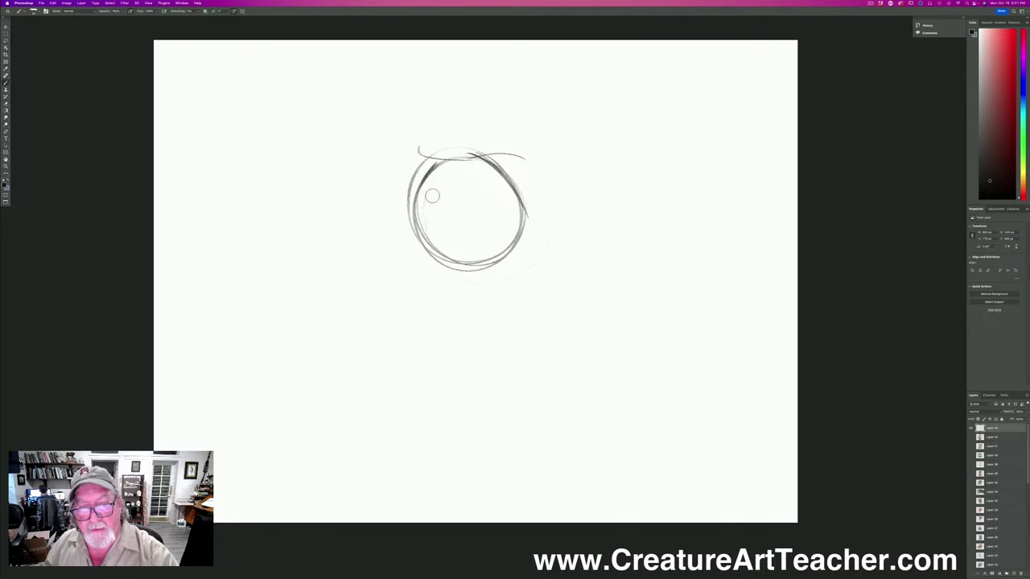
{"action": "mouse_move", "coordinate": [428, 237]}
{"action": "left_mouse_down"}
{"action": "mouse_move", "coordinate": [451, 262]}
{"action": "mouse_move", "coordinate": [484, 263]}
{"action": "left_mouse_up"}
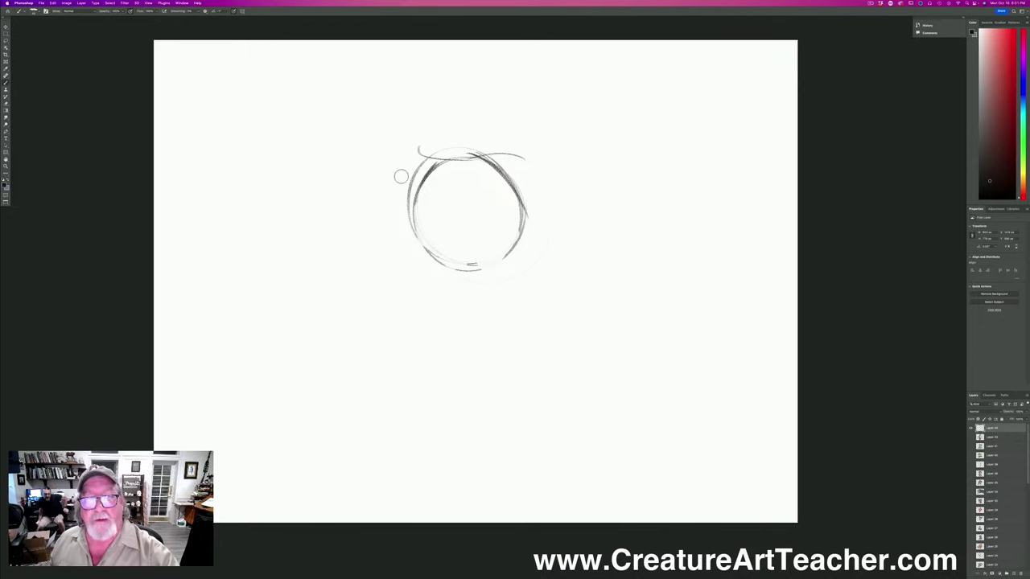
{"action": "mouse_move", "coordinate": [402, 177]}
{"action": "left_mouse_down"}
{"action": "mouse_move", "coordinate": [413, 171]}
{"action": "mouse_move", "coordinate": [405, 217]}
{"action": "left_mouse_up"}
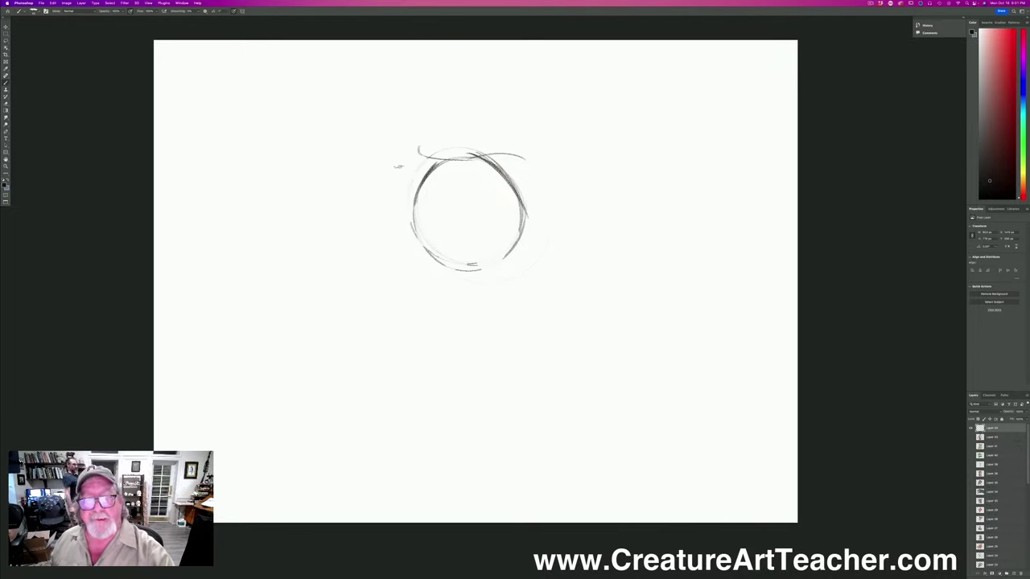
{"action": "mouse_move", "coordinate": [397, 206]}
{"action": "left_mouse_down"}
{"action": "mouse_move", "coordinate": [414, 198]}
{"action": "mouse_move", "coordinate": [428, 264]}
{"action": "mouse_move", "coordinate": [445, 279]}
{"action": "left_mouse_up"}
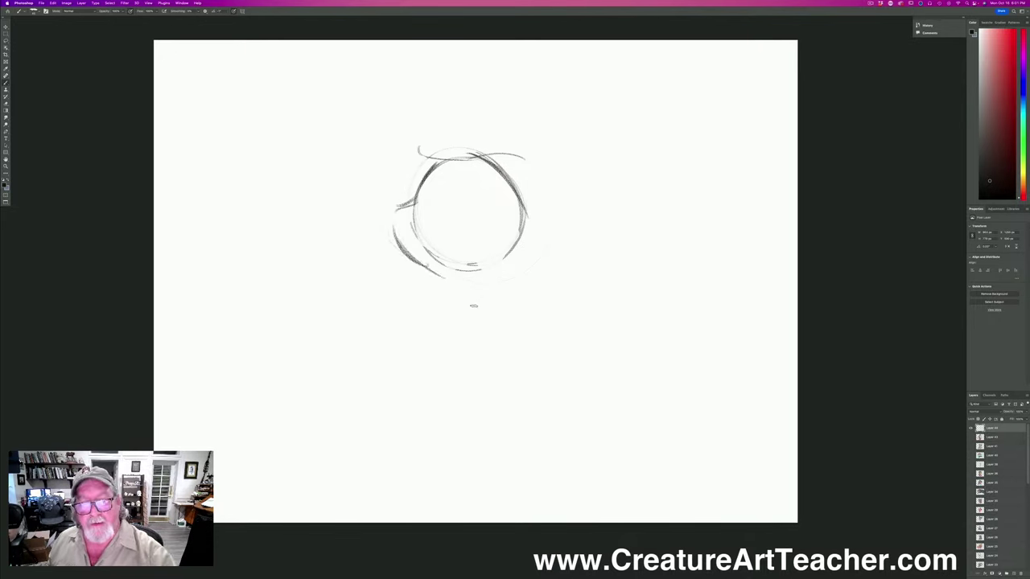
{"action": "key", "text": "e"}
{"action": "mouse_move", "coordinate": [406, 210]}
{"action": "left_mouse_down"}
{"action": "mouse_move", "coordinate": [447, 261]}
{"action": "mouse_move", "coordinate": [475, 272]}
{"action": "left_mouse_up"}
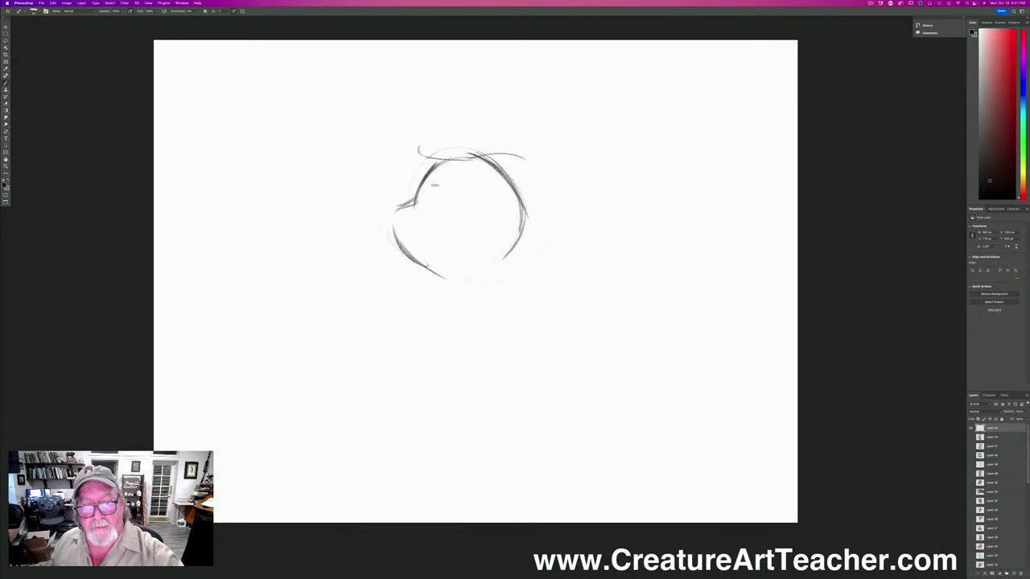
Draw the curved muzzle line with a small smiling mouth and lower lip, and add an oval nose.
{"action": "mouse_move", "coordinate": [434, 186]}
{"action": "left_mouse_down"}
{"action": "mouse_move", "coordinate": [427, 213]}
{"action": "mouse_move", "coordinate": [426, 200]}
{"action": "mouse_move", "coordinate": [412, 209]}
{"action": "mouse_move", "coordinate": [429, 211]}
{"action": "mouse_move", "coordinate": [415, 214]}
{"action": "mouse_move", "coordinate": [417, 232]}
{"action": "mouse_move", "coordinate": [413, 216]}
{"action": "mouse_move", "coordinate": [424, 240]}
{"action": "mouse_move", "coordinate": [410, 221]}
{"action": "mouse_move", "coordinate": [426, 240]}
{"action": "mouse_move", "coordinate": [421, 229]}
{"action": "mouse_move", "coordinate": [416, 242]}
{"action": "mouse_move", "coordinate": [461, 244]}
{"action": "mouse_move", "coordinate": [431, 256]}
{"action": "left_mouse_up"}
{"action": "mouse_move", "coordinate": [436, 254]}
{"action": "left_mouse_down"}
{"action": "mouse_move", "coordinate": [446, 256]}
{"action": "mouse_move", "coordinate": [425, 257]}
{"action": "left_mouse_up"}
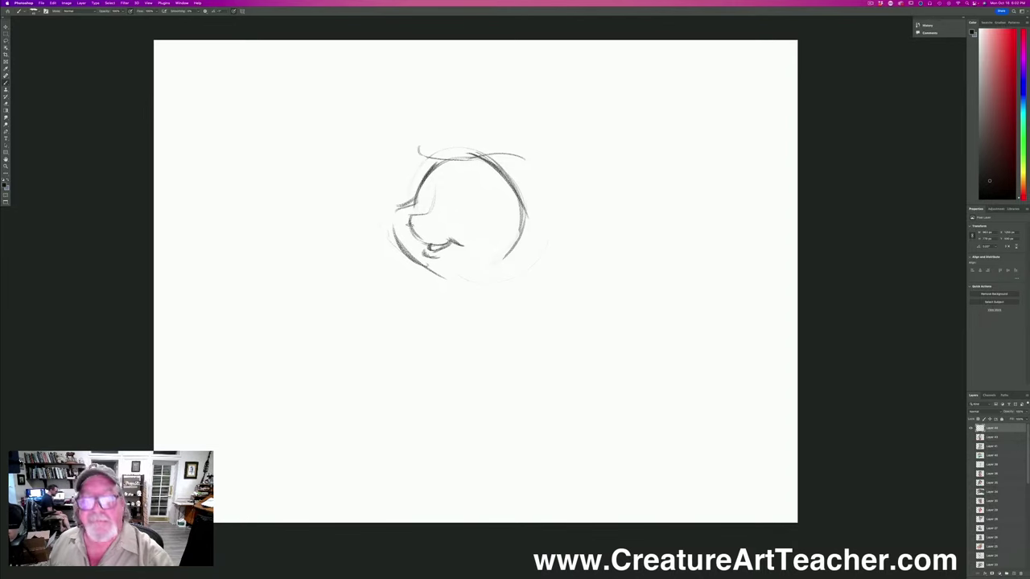
{"action": "mouse_move", "coordinate": [427, 215]}
{"action": "left_mouse_down"}
{"action": "mouse_move", "coordinate": [407, 218]}
{"action": "mouse_move", "coordinate": [411, 226]}
{"action": "mouse_move", "coordinate": [430, 219]}
{"action": "left_mouse_up"}
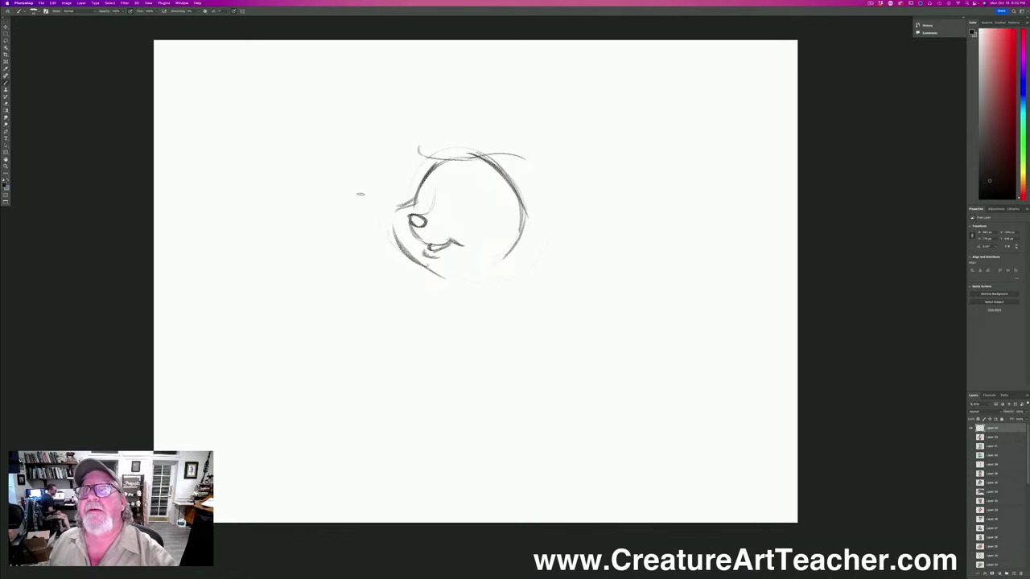
Strengthen the far brow line, outline the narrow far eye, and add fur tufts to the far cheek contour.
{"action": "left_click_drag", "start_coordinate": [418, 193], "coordinate": [398, 206]}
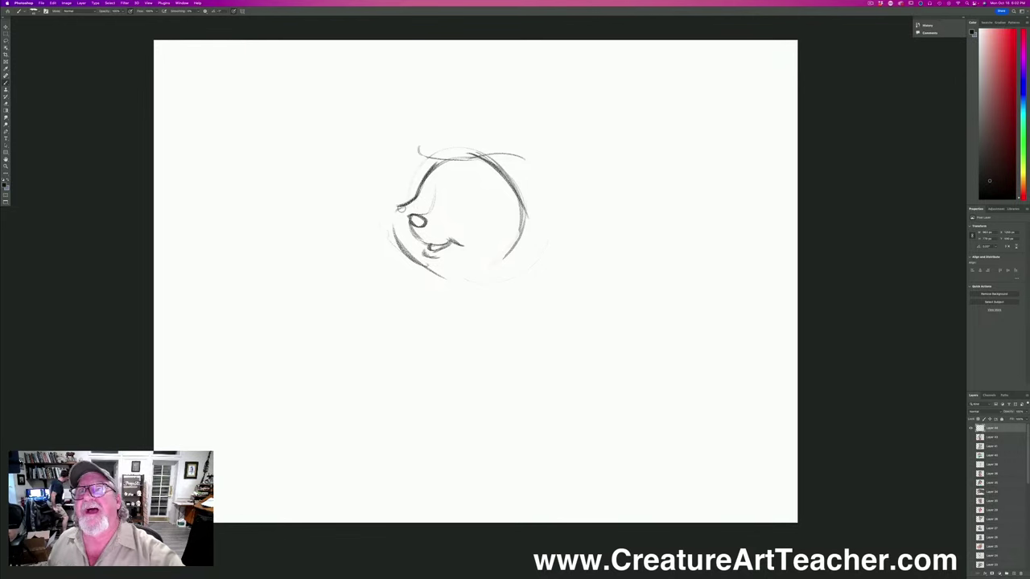
{"action": "left_click_drag", "start_coordinate": [431, 181], "coordinate": [433, 197]}
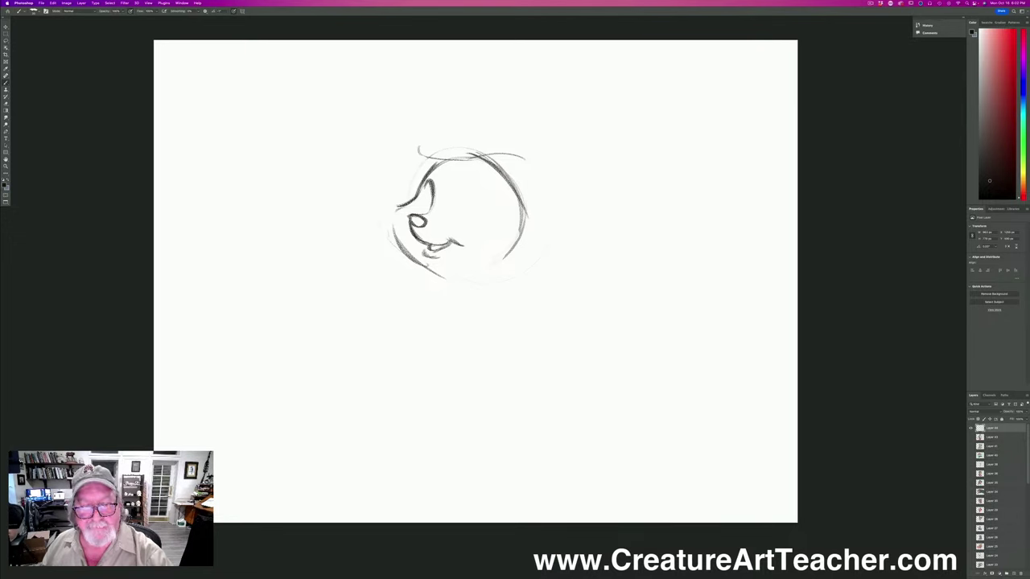
{"action": "mouse_move", "coordinate": [398, 209]}
{"action": "left_mouse_down"}
{"action": "mouse_move", "coordinate": [387, 219]}
{"action": "mouse_move", "coordinate": [420, 265]}
{"action": "left_mouse_up"}
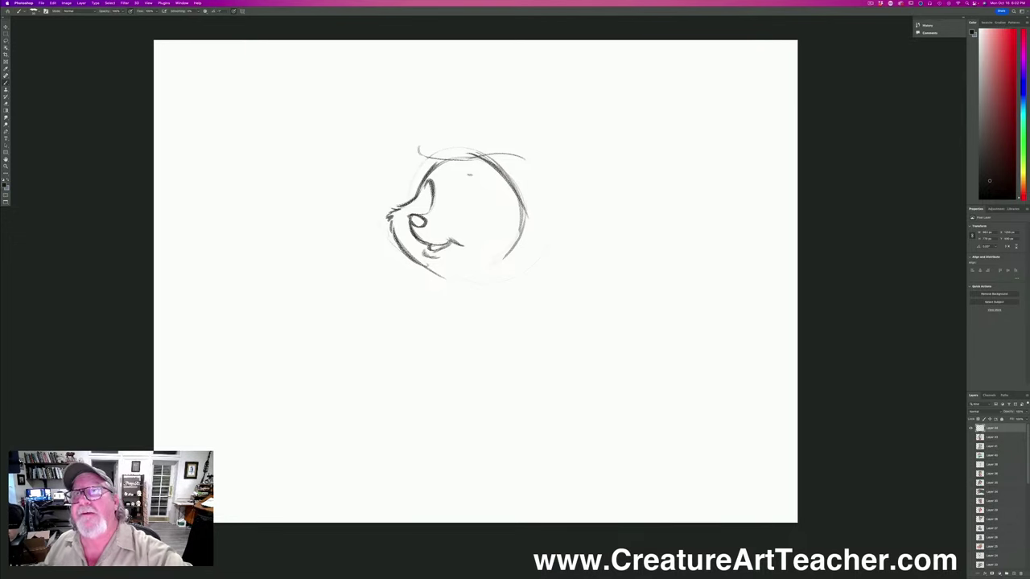
Draw the near eye, shade dark pupils in both eyes, and add the eyebrow and small forehead hair tufts.
{"action": "mouse_move", "coordinate": [454, 219]}
{"action": "left_mouse_down"}
{"action": "mouse_move", "coordinate": [474, 216]}
{"action": "mouse_move", "coordinate": [455, 215]}
{"action": "mouse_move", "coordinate": [478, 210]}
{"action": "mouse_move", "coordinate": [473, 190]}
{"action": "mouse_move", "coordinate": [430, 190]}
{"action": "mouse_move", "coordinate": [420, 209]}
{"action": "mouse_move", "coordinate": [457, 217]}
{"action": "left_mouse_up"}
{"action": "mouse_move", "coordinate": [462, 198]}
{"action": "left_mouse_down"}
{"action": "mouse_move", "coordinate": [460, 218]}
{"action": "mouse_move", "coordinate": [428, 199]}
{"action": "mouse_move", "coordinate": [420, 211]}
{"action": "left_mouse_up"}
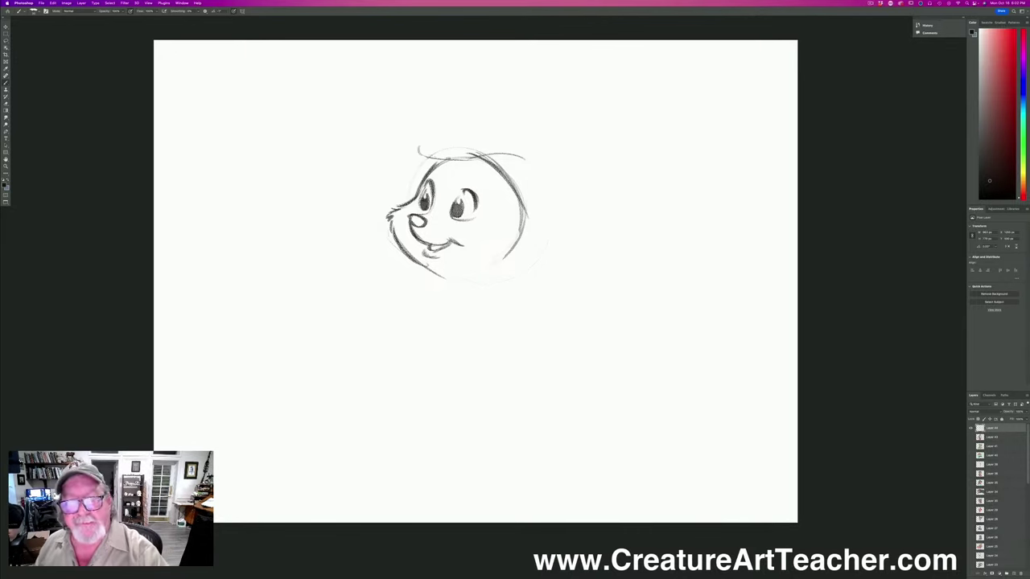
{"action": "mouse_move", "coordinate": [446, 158]}
{"action": "left_mouse_down"}
{"action": "mouse_move", "coordinate": [424, 154]}
{"action": "mouse_move", "coordinate": [419, 171]}
{"action": "mouse_move", "coordinate": [515, 193]}
{"action": "mouse_move", "coordinate": [521, 213]}
{"action": "left_mouse_up"}
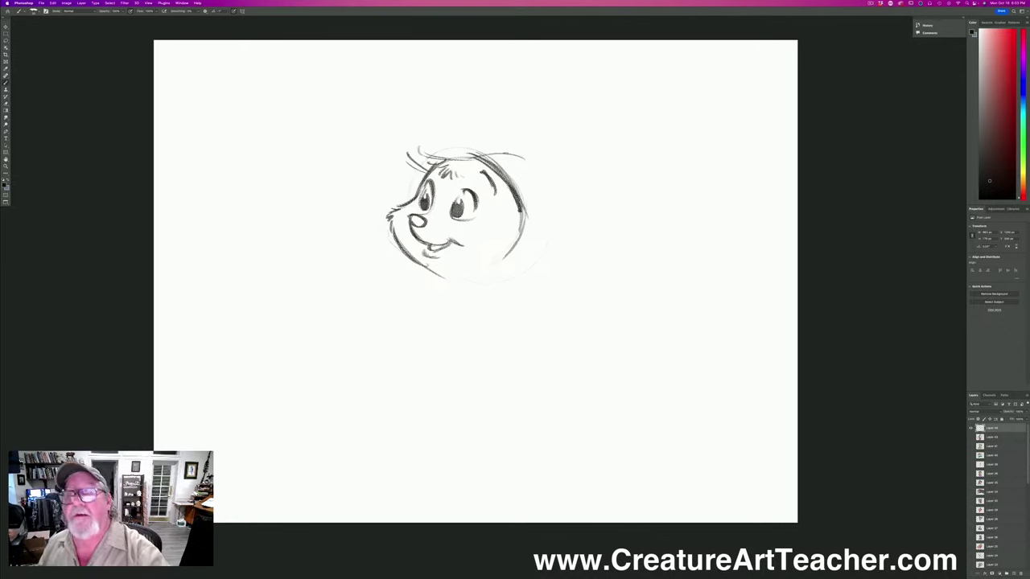
Draw the hat band and a large rounded ear, add fur tufts in front of it, and close the jawline to the chin.
{"action": "mouse_move", "coordinate": [502, 154]}
{"action": "left_mouse_down"}
{"action": "mouse_move", "coordinate": [533, 206]}
{"action": "mouse_move", "coordinate": [521, 209]}
{"action": "mouse_move", "coordinate": [578, 207]}
{"action": "mouse_move", "coordinate": [556, 253]}
{"action": "left_mouse_up"}
{"action": "mouse_move", "coordinate": [580, 208]}
{"action": "left_mouse_down"}
{"action": "mouse_move", "coordinate": [576, 228]}
{"action": "mouse_move", "coordinate": [542, 257]}
{"action": "left_mouse_up"}
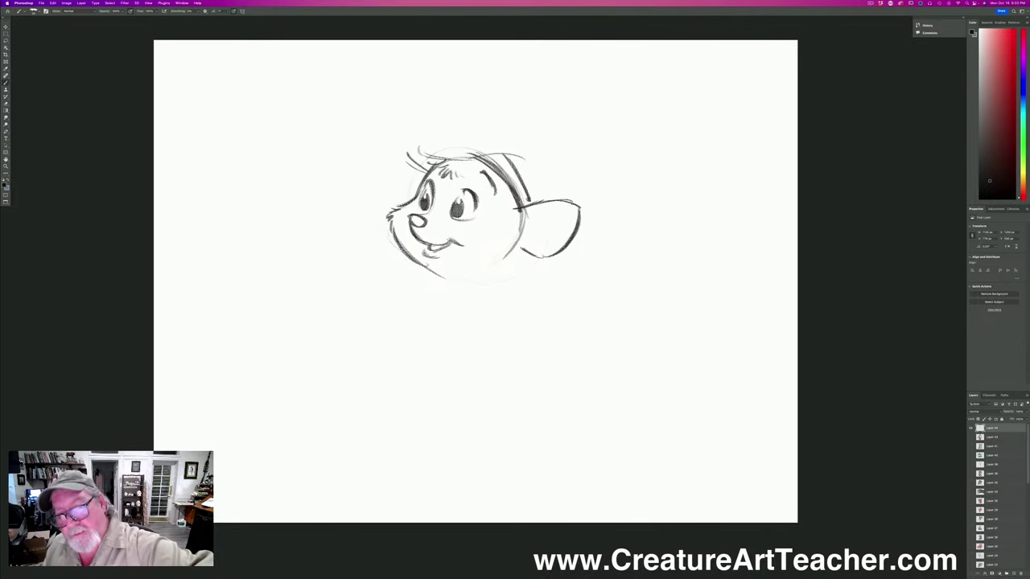
{"action": "mouse_move", "coordinate": [571, 204]}
{"action": "left_mouse_down"}
{"action": "mouse_move", "coordinate": [522, 220]}
{"action": "mouse_move", "coordinate": [523, 249]}
{"action": "left_mouse_up"}
{"action": "mouse_move", "coordinate": [525, 243]}
{"action": "left_mouse_down"}
{"action": "mouse_move", "coordinate": [513, 260]}
{"action": "mouse_move", "coordinate": [433, 279]}
{"action": "left_mouse_up"}
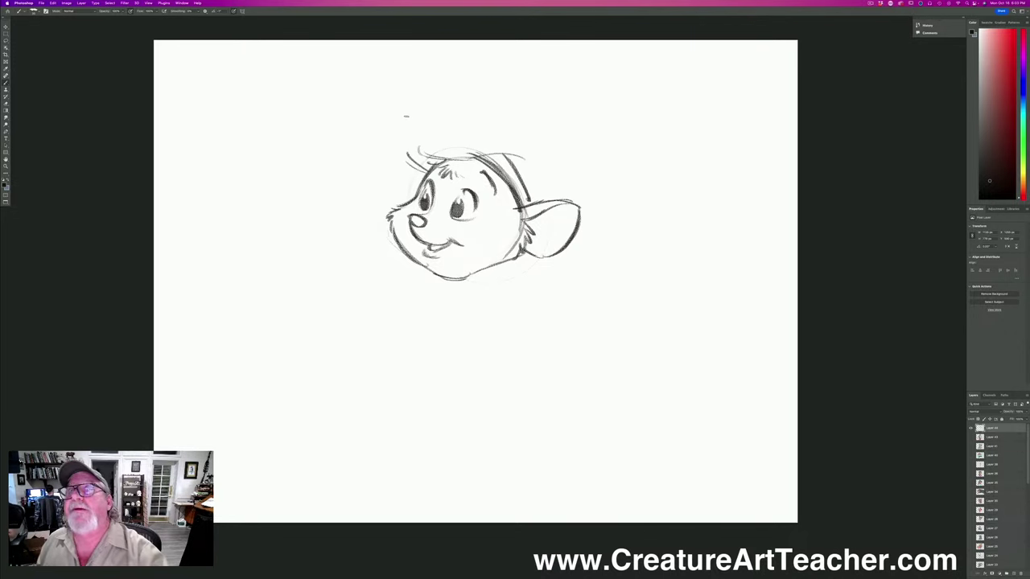
Sketch a puffy cap above the head, redo its back curve, and darken the outline from the ear around to the front.
{"action": "mouse_move", "coordinate": [401, 129]}
{"action": "left_mouse_down"}
{"action": "mouse_move", "coordinate": [406, 153]}
{"action": "mouse_move", "coordinate": [428, 118]}
{"action": "mouse_move", "coordinate": [517, 113]}
{"action": "mouse_move", "coordinate": [573, 196]}
{"action": "left_mouse_up"}
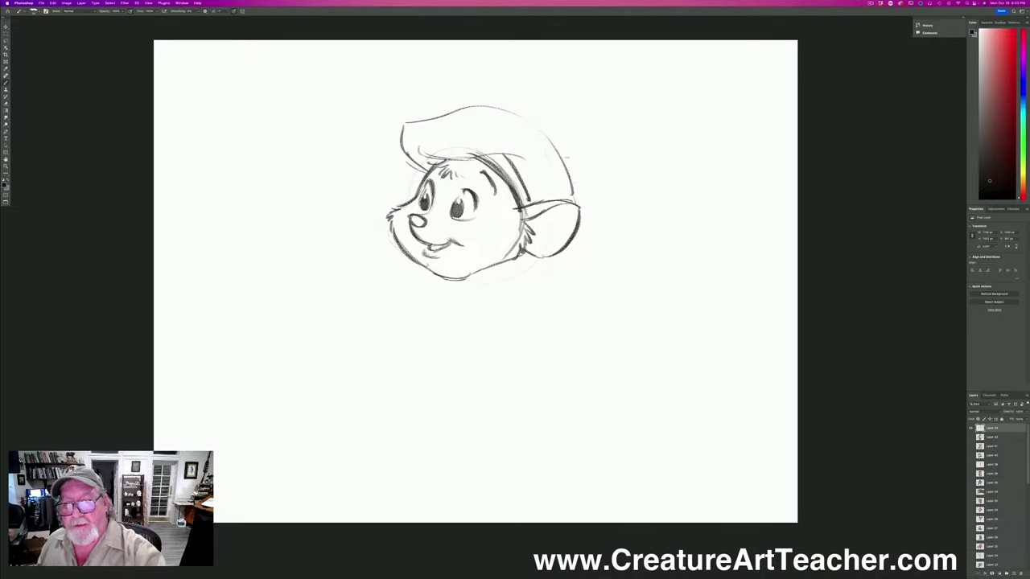
{"action": "left_click_drag", "start_coordinate": [551, 135], "coordinate": [575, 201]}
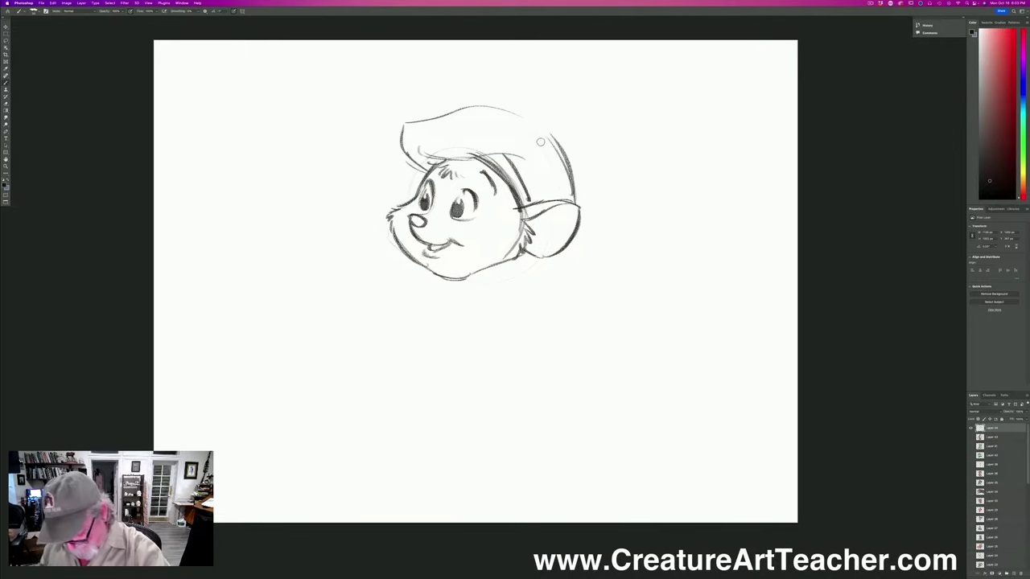
{"action": "key", "text": "super+z"}
{"action": "key", "text": "super+z"}
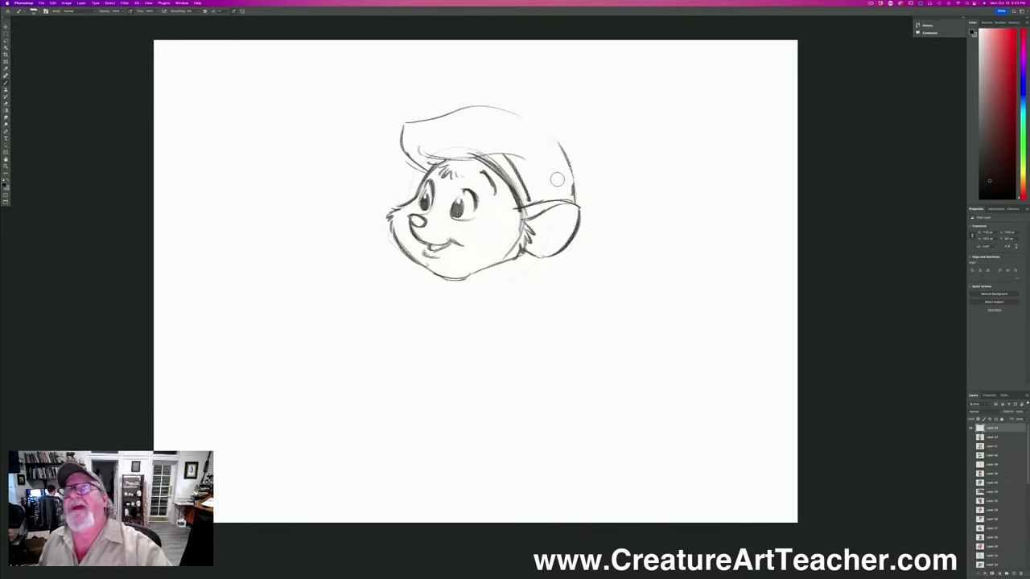
{"action": "mouse_move", "coordinate": [574, 201]}
{"action": "left_mouse_down"}
{"action": "mouse_move", "coordinate": [552, 127]}
{"action": "mouse_move", "coordinate": [502, 105]}
{"action": "mouse_move", "coordinate": [457, 103]}
{"action": "left_mouse_up"}
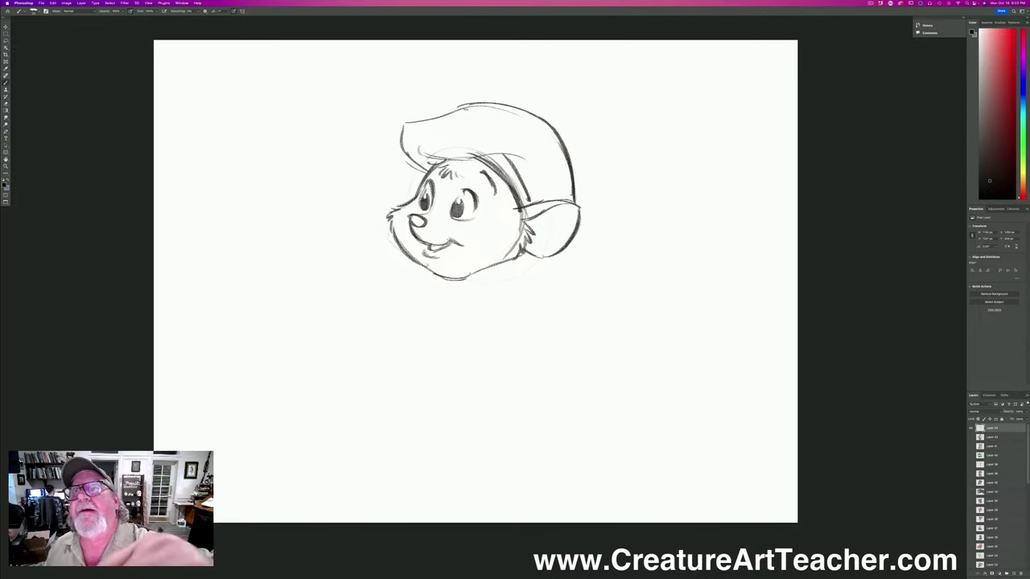
{"action": "mouse_move", "coordinate": [471, 105]}
{"action": "left_mouse_down"}
{"action": "mouse_move", "coordinate": [406, 122]}
{"action": "mouse_move", "coordinate": [401, 156]}
{"action": "mouse_move", "coordinate": [423, 171]}
{"action": "left_mouse_up"}
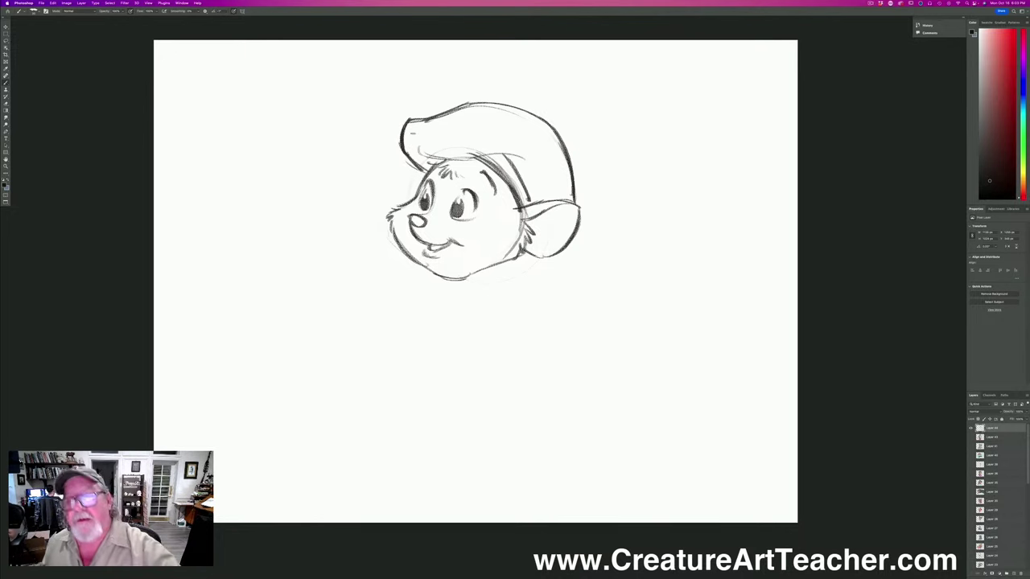
Add a fluffy pom-pom to the back of the cap and extend the cap's outline behind and beneath the ear.
{"action": "mouse_move", "coordinate": [526, 111]}
{"action": "left_mouse_down"}
{"action": "mouse_move", "coordinate": [560, 82]}
{"action": "mouse_move", "coordinate": [575, 86]}
{"action": "mouse_move", "coordinate": [595, 121]}
{"action": "mouse_move", "coordinate": [571, 149]}
{"action": "left_mouse_up"}
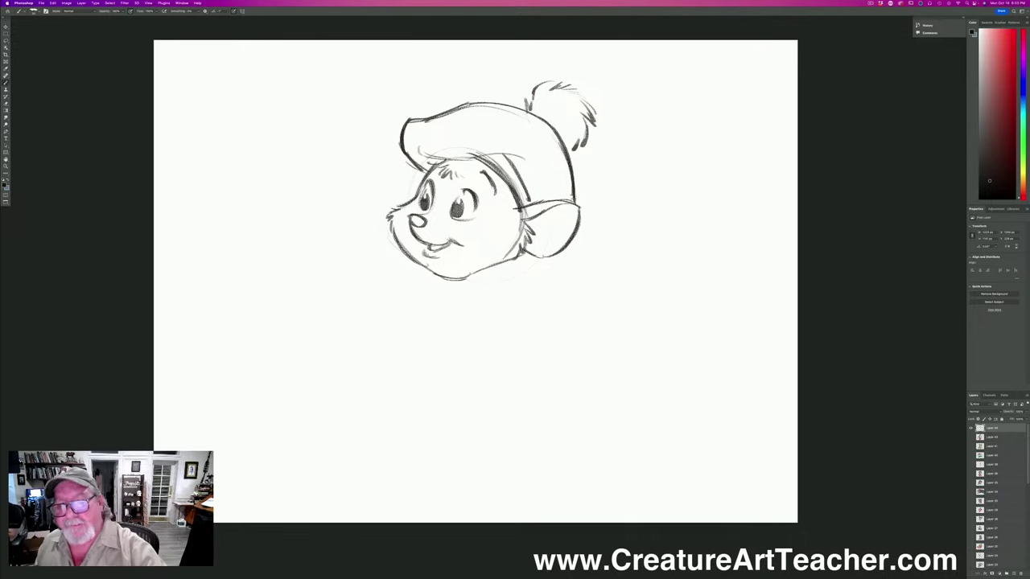
{"action": "left_click_drag", "start_coordinate": [576, 232], "coordinate": [569, 266]}
{"action": "left_click_drag", "start_coordinate": [577, 185], "coordinate": [575, 205]}
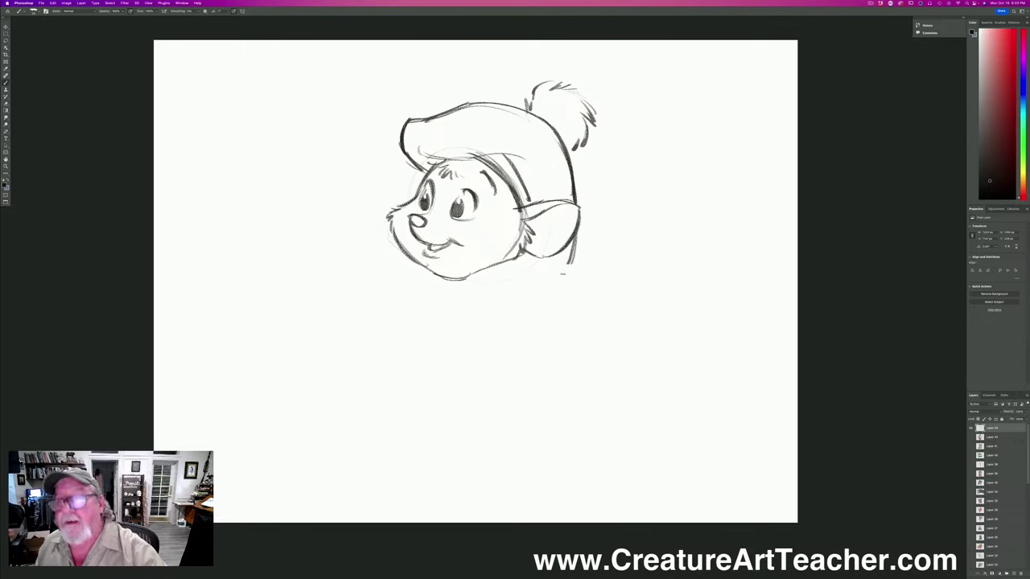
{"action": "left_click_drag", "start_coordinate": [564, 261], "coordinate": [534, 266]}
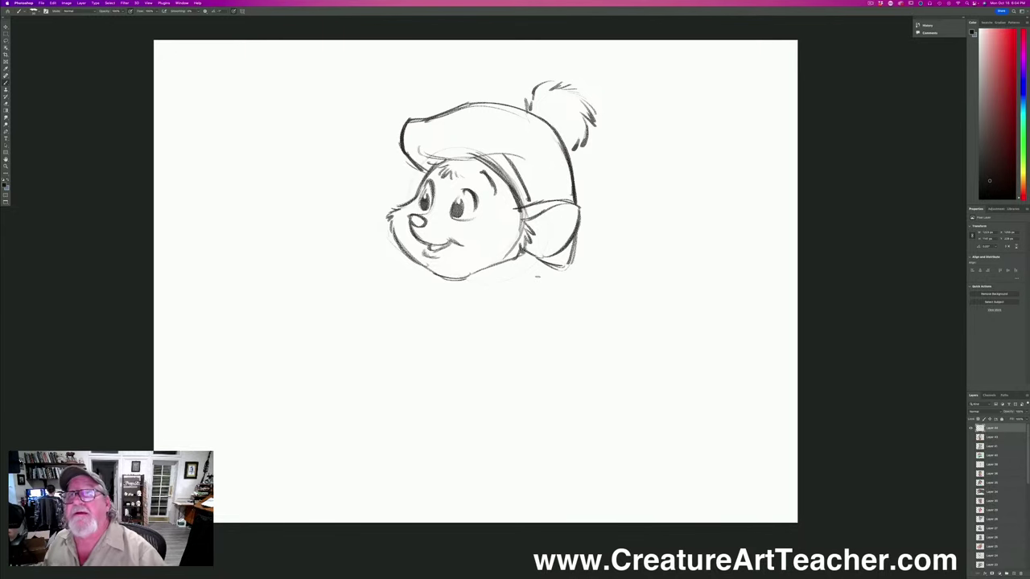
Sketch the coat collar beneath the mouse's chin and a long scarf hanging down the front of the body.
{"action": "mouse_move", "coordinate": [533, 248]}
{"action": "left_mouse_down"}
{"action": "mouse_move", "coordinate": [524, 260]}
{"action": "mouse_move", "coordinate": [536, 275]}
{"action": "mouse_move", "coordinate": [475, 316]}
{"action": "left_mouse_up"}
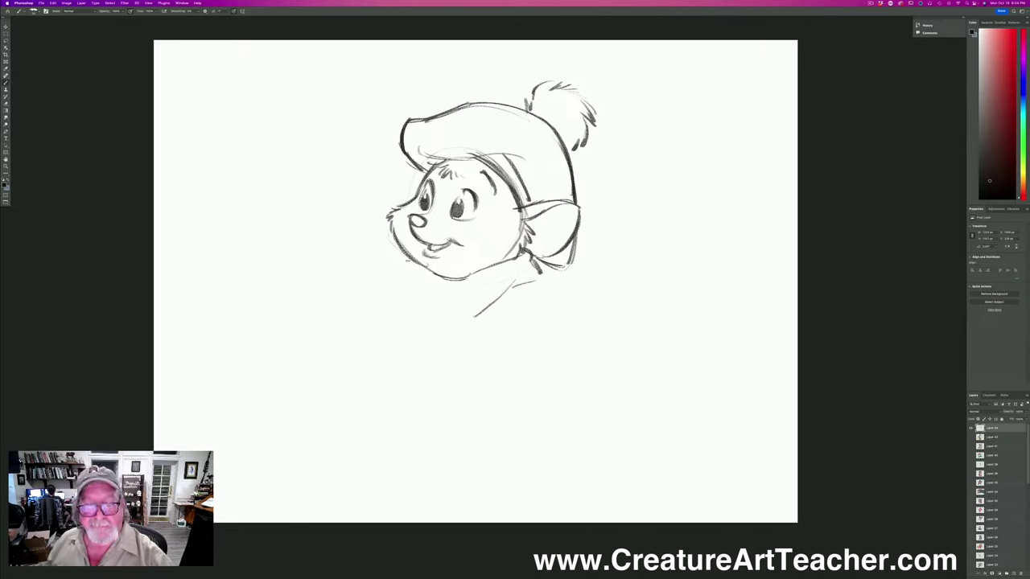
{"action": "left_click_drag", "start_coordinate": [410, 258], "coordinate": [438, 330]}
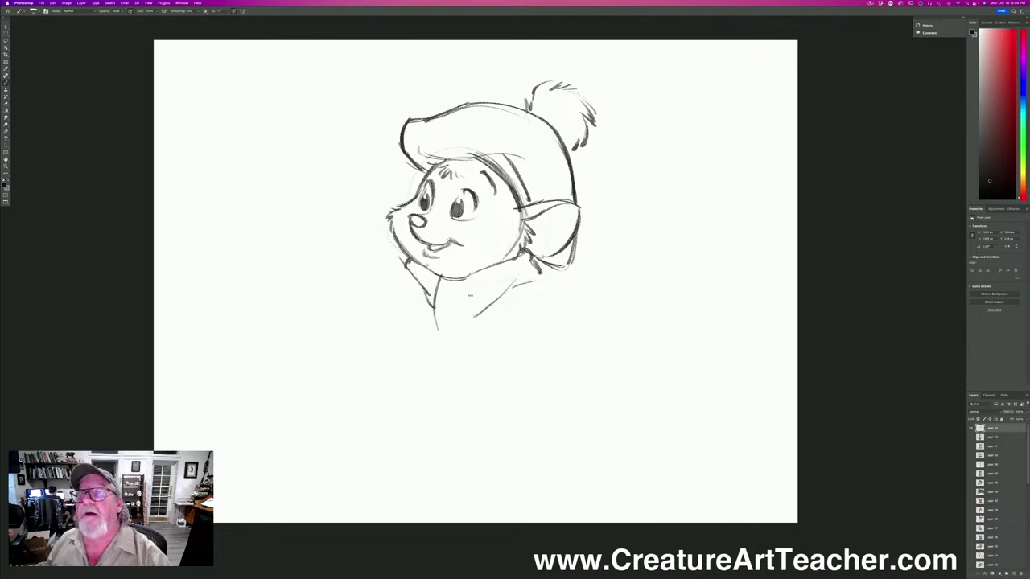
{"action": "left_click_drag", "start_coordinate": [473, 271], "coordinate": [482, 346]}
{"action": "left_click_drag", "start_coordinate": [476, 274], "coordinate": [486, 364]}
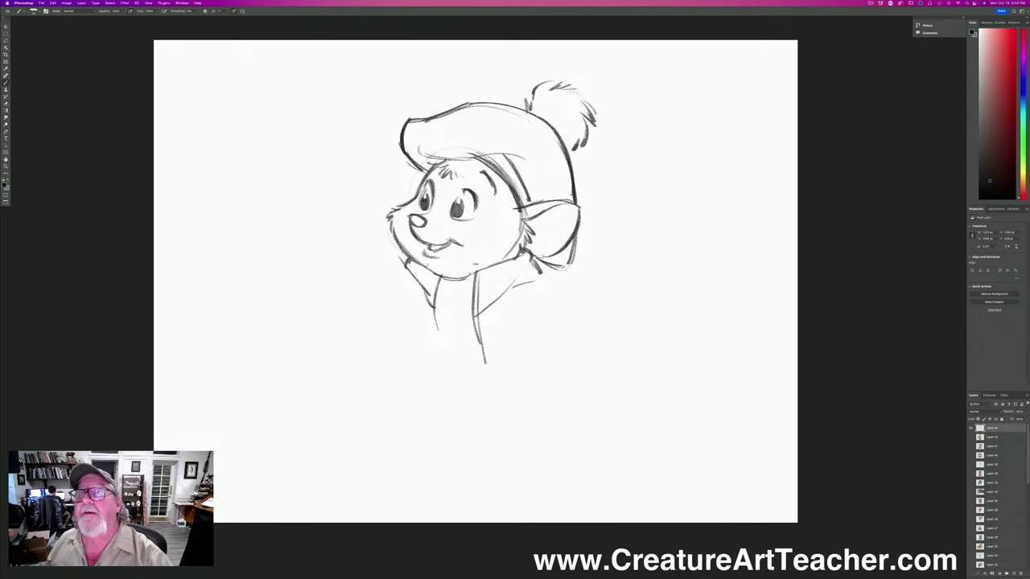
{"action": "left_click_drag", "start_coordinate": [481, 266], "coordinate": [453, 288]}
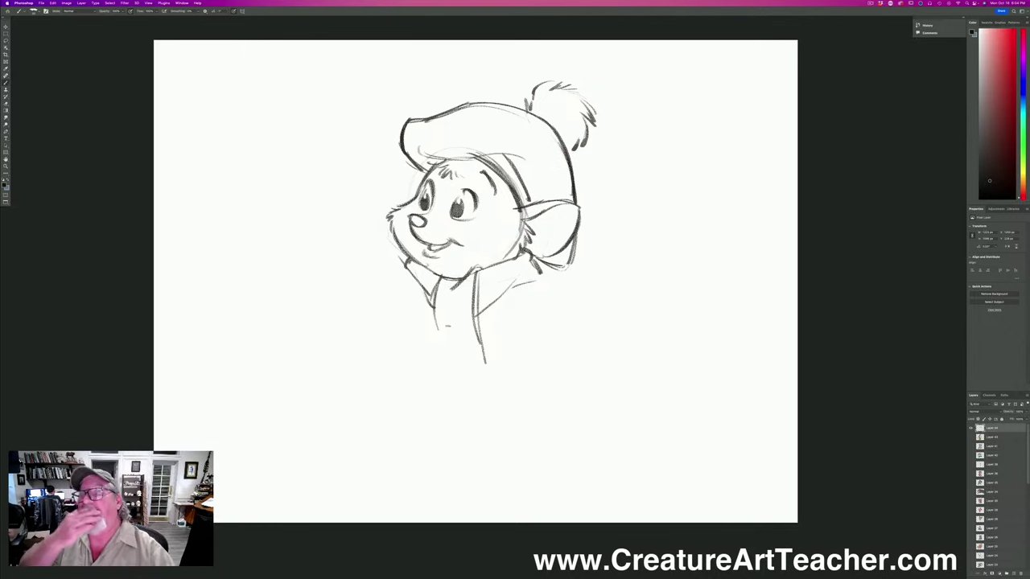
{"action": "mouse_move", "coordinate": [450, 325]}
{"action": "left_mouse_down"}
{"action": "mouse_move", "coordinate": [462, 285]}
{"action": "mouse_move", "coordinate": [444, 408]}
{"action": "mouse_move", "coordinate": [494, 375]}
{"action": "mouse_move", "coordinate": [510, 419]}
{"action": "left_mouse_up"}
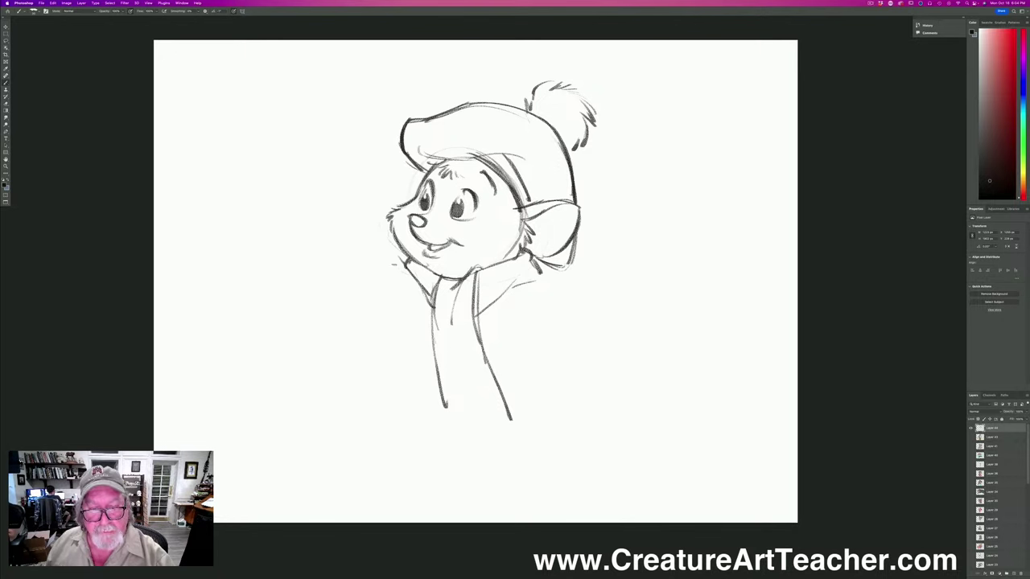
Draw the far arm reaching forward with a wide cuffed sleeve and an open hand with spread fingers.
{"action": "mouse_move", "coordinate": [407, 265]}
{"action": "left_mouse_down"}
{"action": "mouse_move", "coordinate": [393, 269]}
{"action": "mouse_move", "coordinate": [401, 302]}
{"action": "left_mouse_up"}
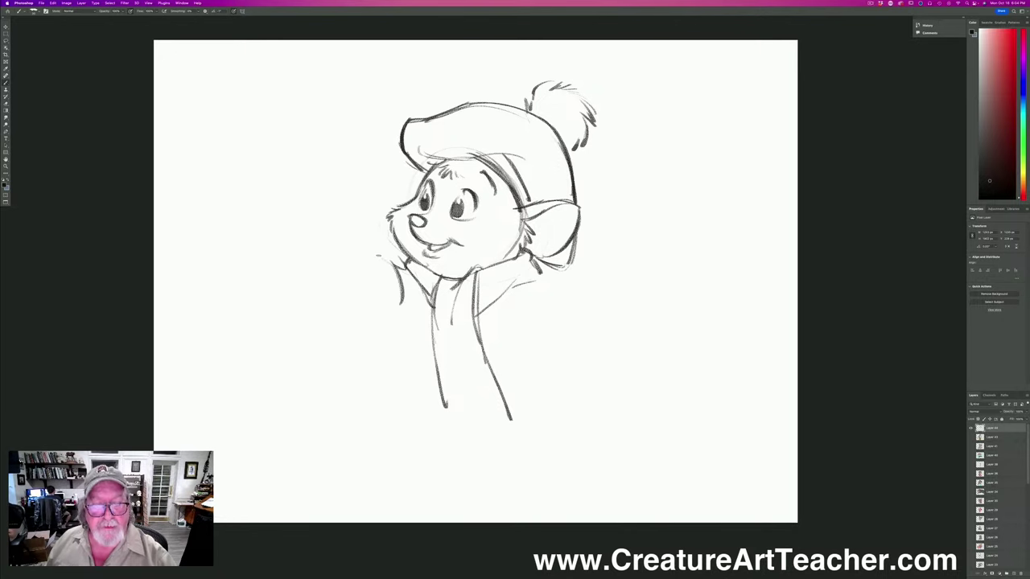
{"action": "mouse_move", "coordinate": [394, 262]}
{"action": "left_mouse_down"}
{"action": "mouse_move", "coordinate": [349, 254]}
{"action": "mouse_move", "coordinate": [365, 304]}
{"action": "left_mouse_up"}
{"action": "mouse_move", "coordinate": [360, 260]}
{"action": "left_mouse_down"}
{"action": "mouse_move", "coordinate": [367, 307]}
{"action": "mouse_move", "coordinate": [410, 330]}
{"action": "left_mouse_up"}
{"action": "left_click_drag", "start_coordinate": [415, 279], "coordinate": [431, 324]}
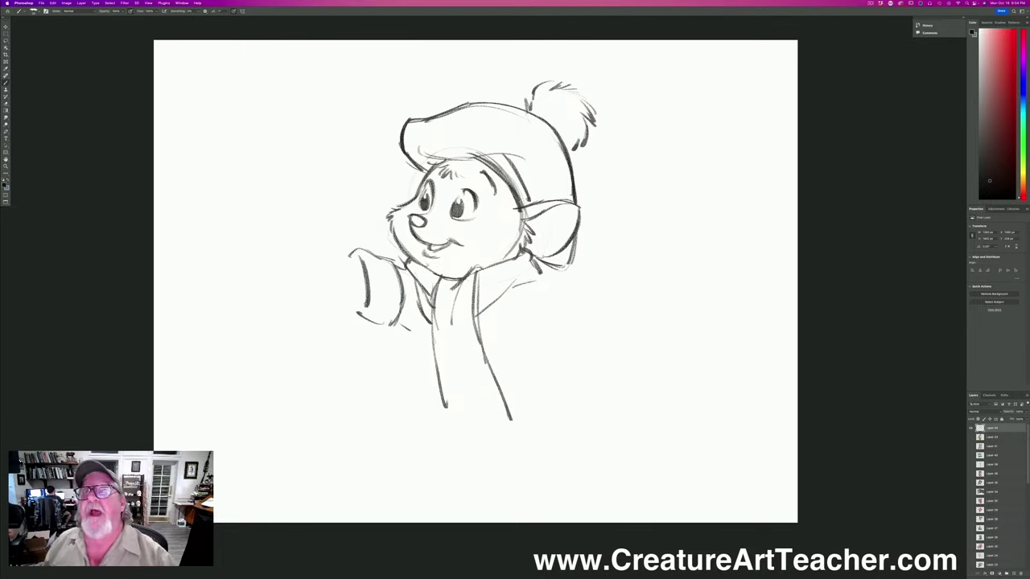
{"action": "mouse_move", "coordinate": [357, 262]}
{"action": "left_mouse_down"}
{"action": "mouse_move", "coordinate": [320, 218]}
{"action": "mouse_move", "coordinate": [341, 265]}
{"action": "mouse_move", "coordinate": [334, 276]}
{"action": "mouse_move", "coordinate": [349, 260]}
{"action": "mouse_move", "coordinate": [362, 269]}
{"action": "mouse_move", "coordinate": [330, 278]}
{"action": "mouse_move", "coordinate": [365, 287]}
{"action": "left_mouse_up"}
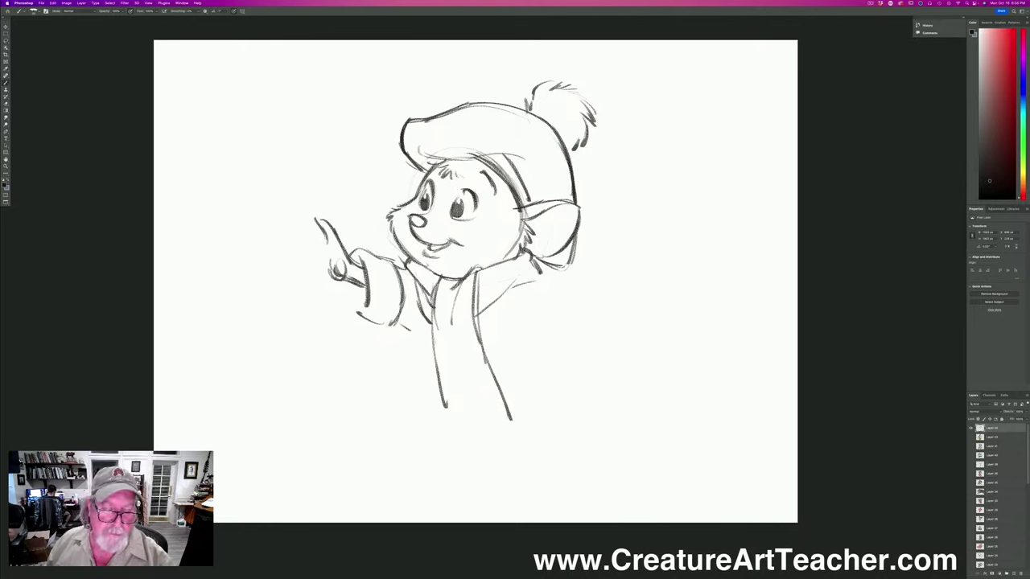
{"action": "mouse_move", "coordinate": [319, 245]}
{"action": "left_mouse_down"}
{"action": "mouse_move", "coordinate": [330, 252]}
{"action": "mouse_move", "coordinate": [302, 222]}
{"action": "mouse_move", "coordinate": [334, 278]}
{"action": "left_mouse_up"}
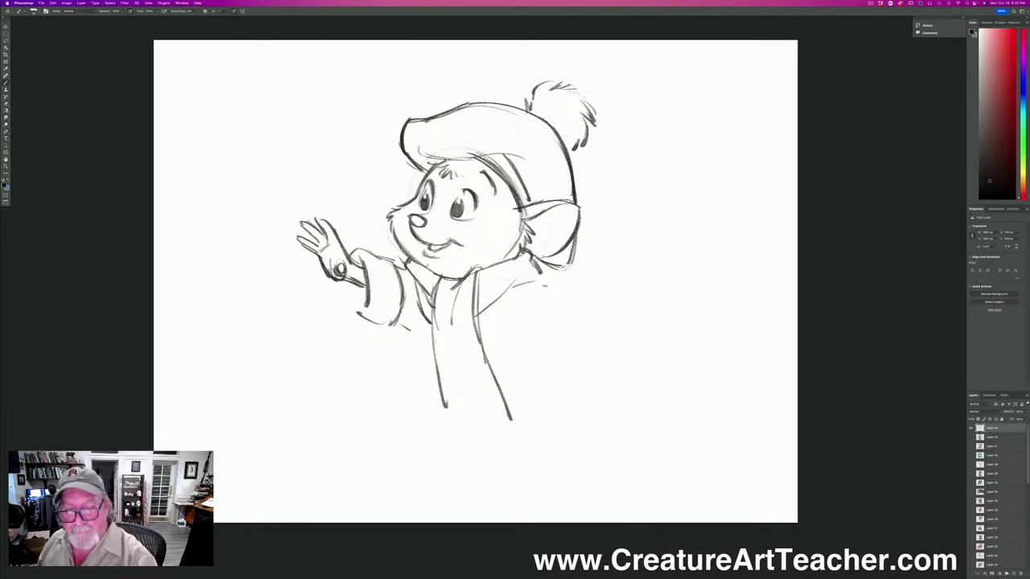
Draw the near shoulder and bent arm with a wide cuff, the hand resting at the scarf, and the coat's back line.
{"action": "mouse_move", "coordinate": [539, 274]}
{"action": "left_mouse_down"}
{"action": "mouse_move", "coordinate": [579, 303]}
{"action": "mouse_move", "coordinate": [593, 338]}
{"action": "mouse_move", "coordinate": [567, 370]}
{"action": "left_mouse_up"}
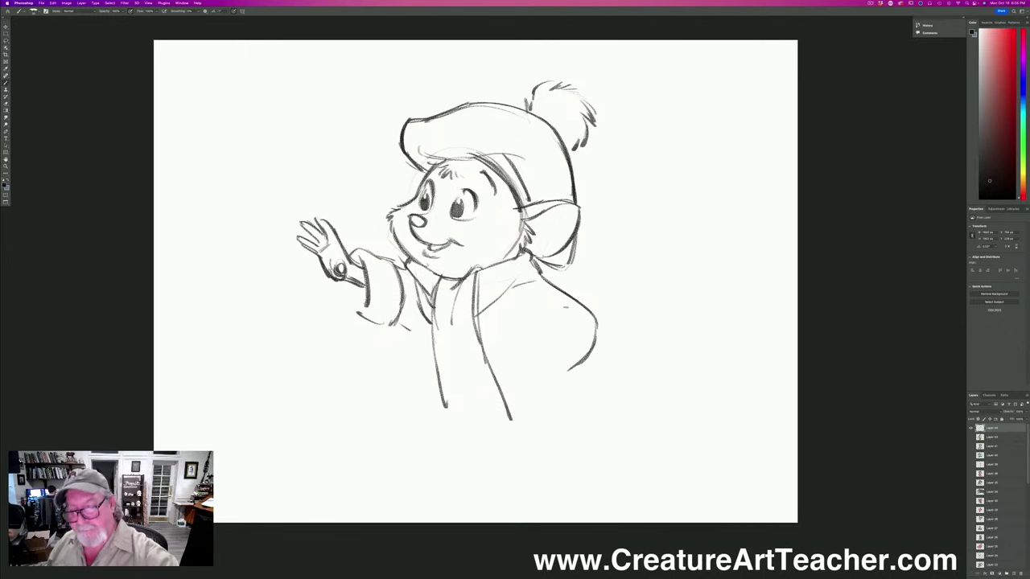
{"action": "mouse_move", "coordinate": [575, 312]}
{"action": "left_mouse_down"}
{"action": "mouse_move", "coordinate": [533, 325]}
{"action": "mouse_move", "coordinate": [570, 375]}
{"action": "left_mouse_up"}
{"action": "mouse_move", "coordinate": [526, 334]}
{"action": "left_mouse_down"}
{"action": "mouse_move", "coordinate": [534, 374]}
{"action": "mouse_move", "coordinate": [543, 315]}
{"action": "left_mouse_up"}
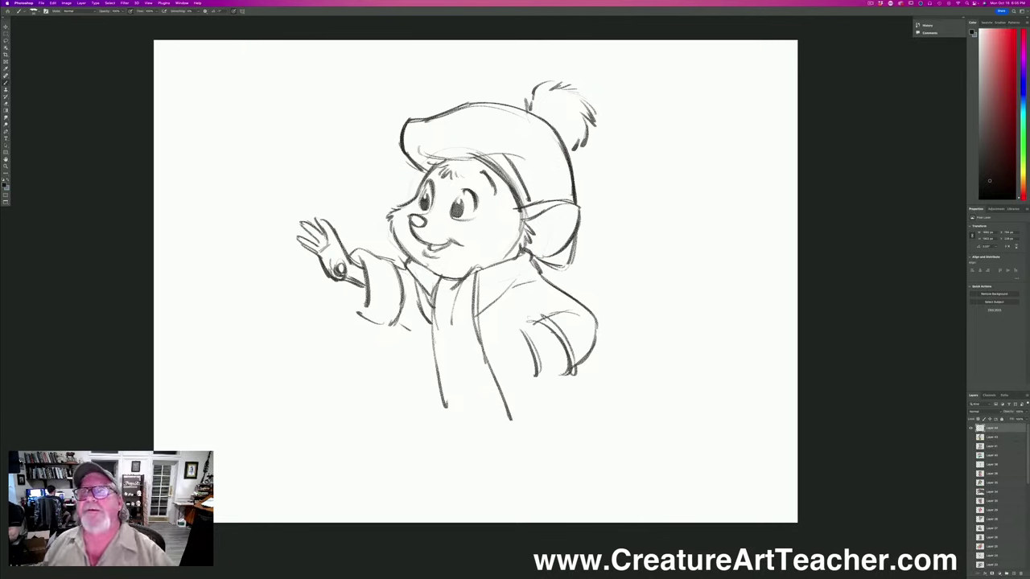
{"action": "mouse_move", "coordinate": [405, 291]}
{"action": "left_mouse_down"}
{"action": "mouse_move", "coordinate": [425, 314]}
{"action": "mouse_move", "coordinate": [414, 332]}
{"action": "left_mouse_up"}
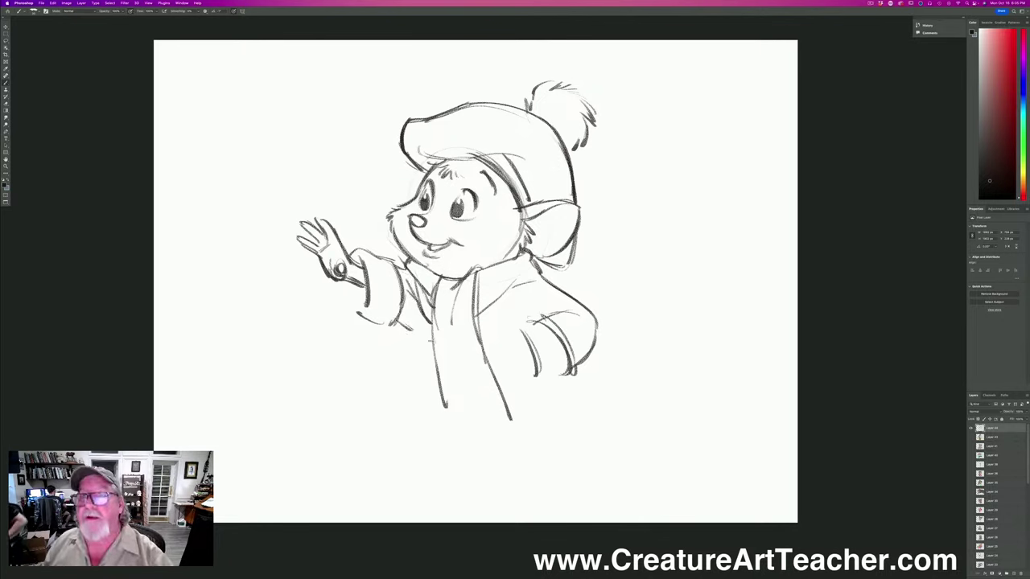
{"action": "left_click_drag", "start_coordinate": [539, 354], "coordinate": [536, 386]}
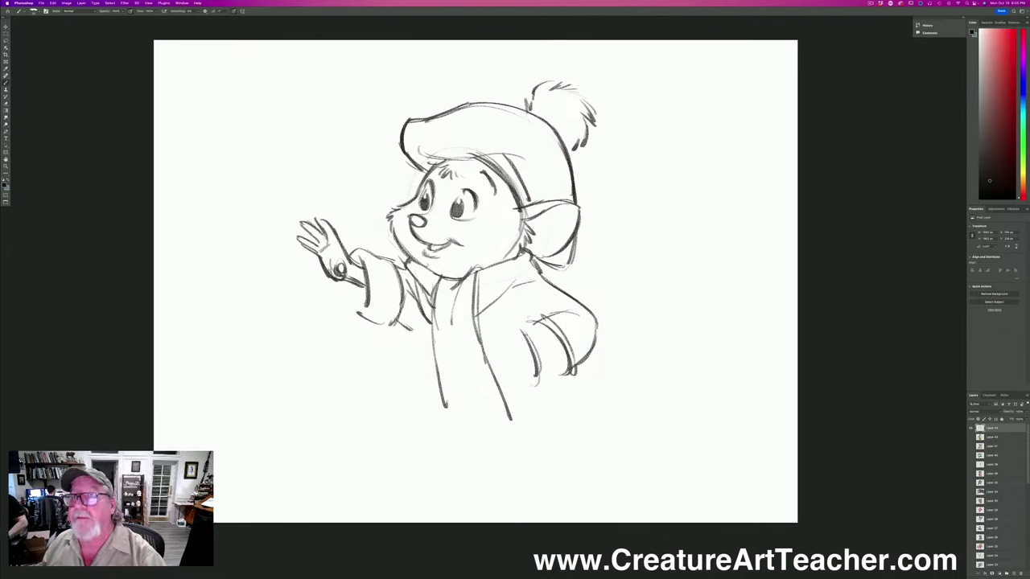
{"action": "mouse_move", "coordinate": [527, 337]}
{"action": "left_mouse_down"}
{"action": "mouse_move", "coordinate": [493, 302]}
{"action": "mouse_move", "coordinate": [502, 348]}
{"action": "mouse_move", "coordinate": [526, 350]}
{"action": "mouse_move", "coordinate": [490, 333]}
{"action": "mouse_move", "coordinate": [498, 335]}
{"action": "mouse_move", "coordinate": [510, 307]}
{"action": "mouse_move", "coordinate": [487, 311]}
{"action": "left_mouse_up"}
{"action": "left_click_drag", "start_coordinate": [481, 316], "coordinate": [489, 306]}
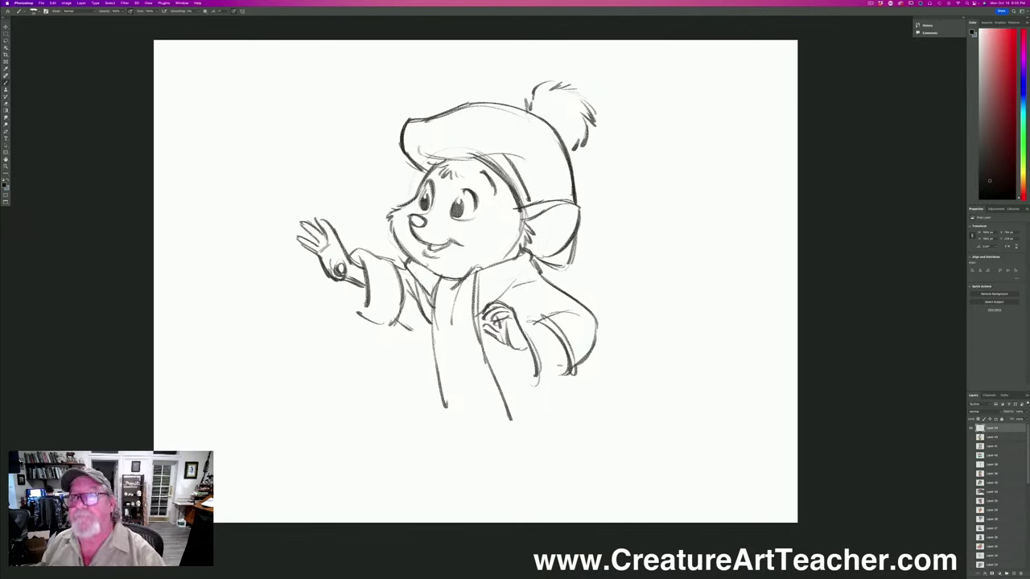
{"action": "mouse_move", "coordinate": [591, 339]}
{"action": "left_mouse_down"}
{"action": "mouse_move", "coordinate": [609, 363]}
{"action": "mouse_move", "coordinate": [602, 454]}
{"action": "left_mouse_up"}
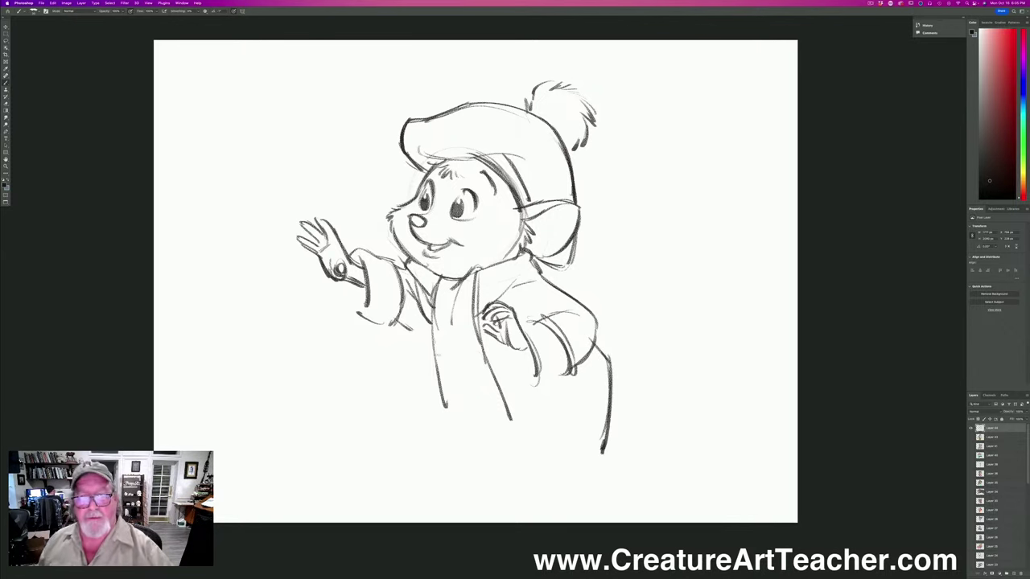
Add fold lines down the scarf and finish its lower end with a row of fringe strands.
{"action": "left_click_drag", "start_coordinate": [434, 367], "coordinate": [440, 400]}
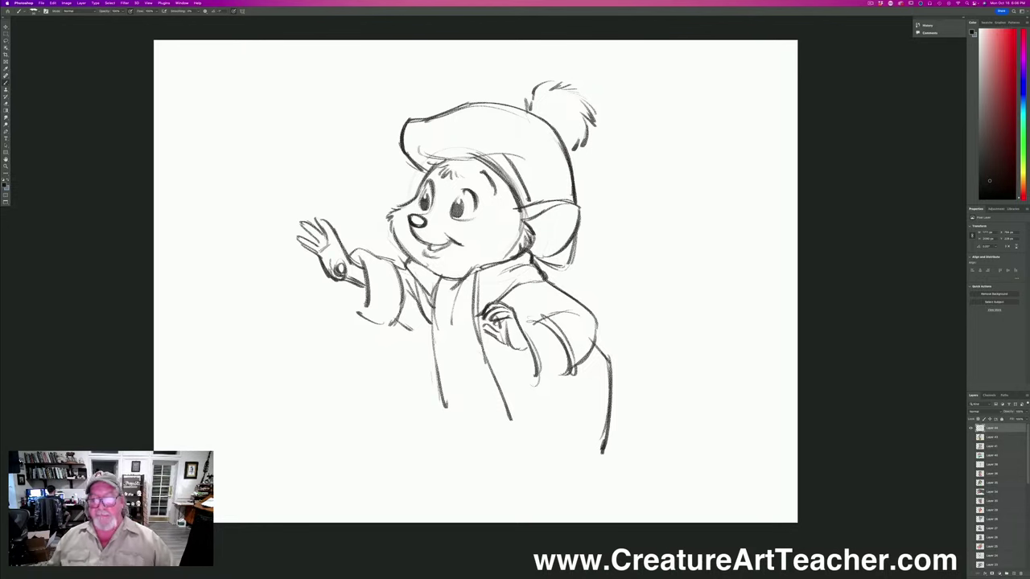
{"action": "left_click_drag", "start_coordinate": [450, 286], "coordinate": [453, 334]}
{"action": "left_click_drag", "start_coordinate": [462, 372], "coordinate": [472, 420]}
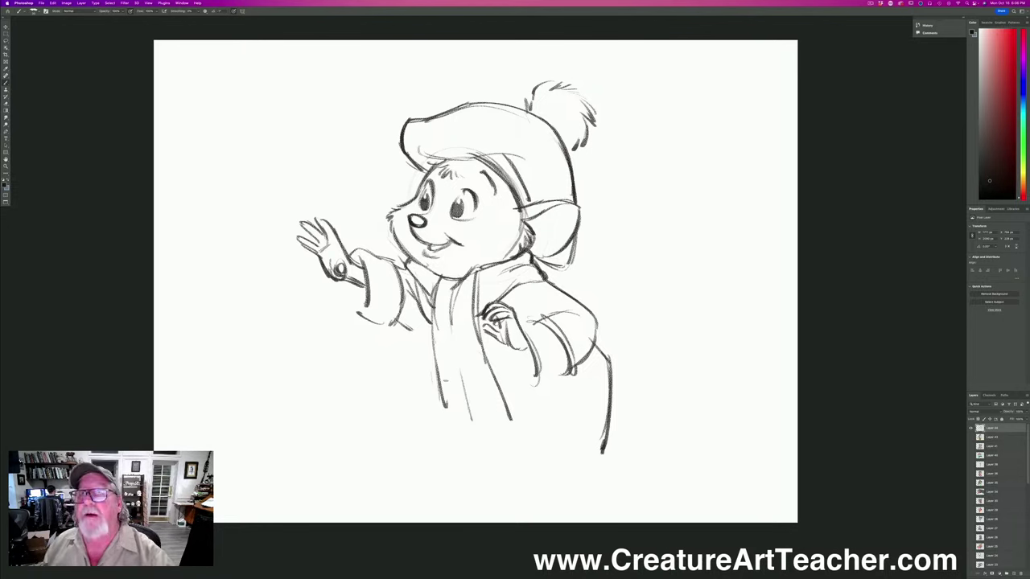
{"action": "left_click_drag", "start_coordinate": [441, 385], "coordinate": [462, 444]}
{"action": "mouse_move", "coordinate": [462, 397]}
{"action": "left_mouse_down"}
{"action": "mouse_move", "coordinate": [473, 443]}
{"action": "mouse_move", "coordinate": [496, 444]}
{"action": "left_mouse_up"}
{"action": "left_click_drag", "start_coordinate": [493, 407], "coordinate": [515, 448]}
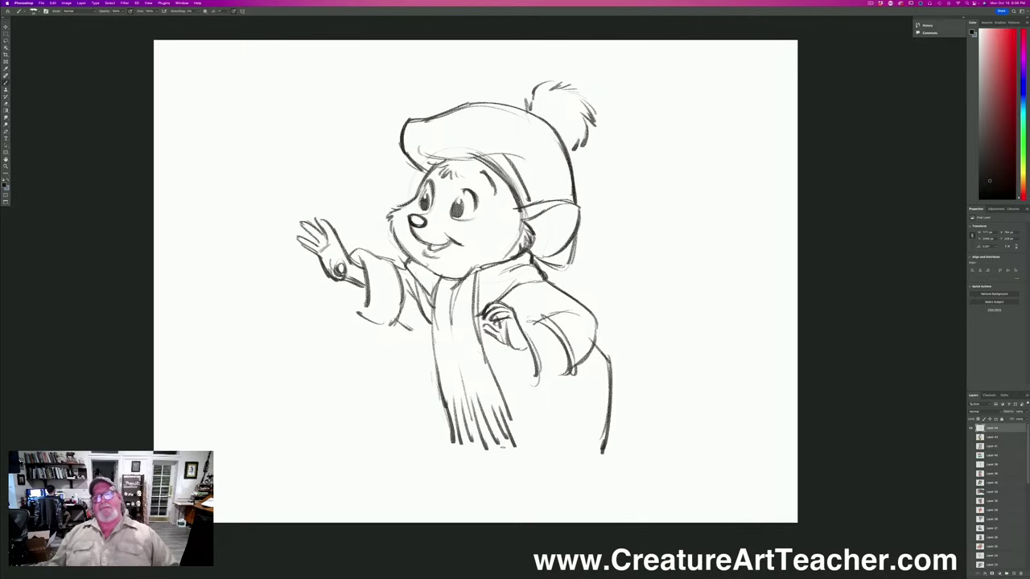
Darken the scarf's front edge, connect the far sleeve's underside to it, and sketch a rounded form beside the fringe.
{"action": "left_click_drag", "start_coordinate": [413, 330], "coordinate": [424, 334]}
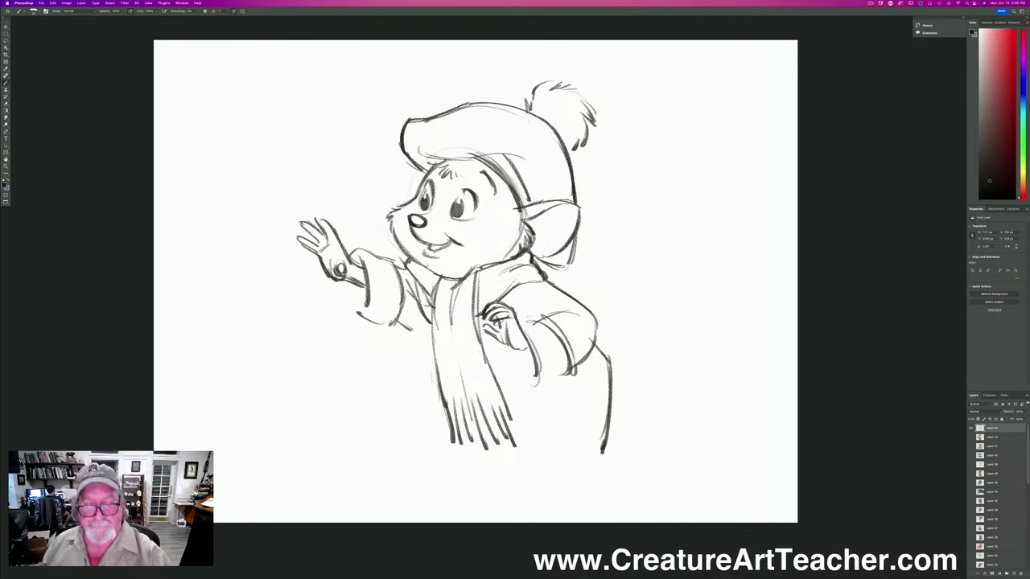
{"action": "left_click_drag", "start_coordinate": [435, 289], "coordinate": [425, 376]}
{"action": "left_click_drag", "start_coordinate": [428, 310], "coordinate": [442, 394]}
{"action": "left_click_drag", "start_coordinate": [402, 322], "coordinate": [427, 340]}
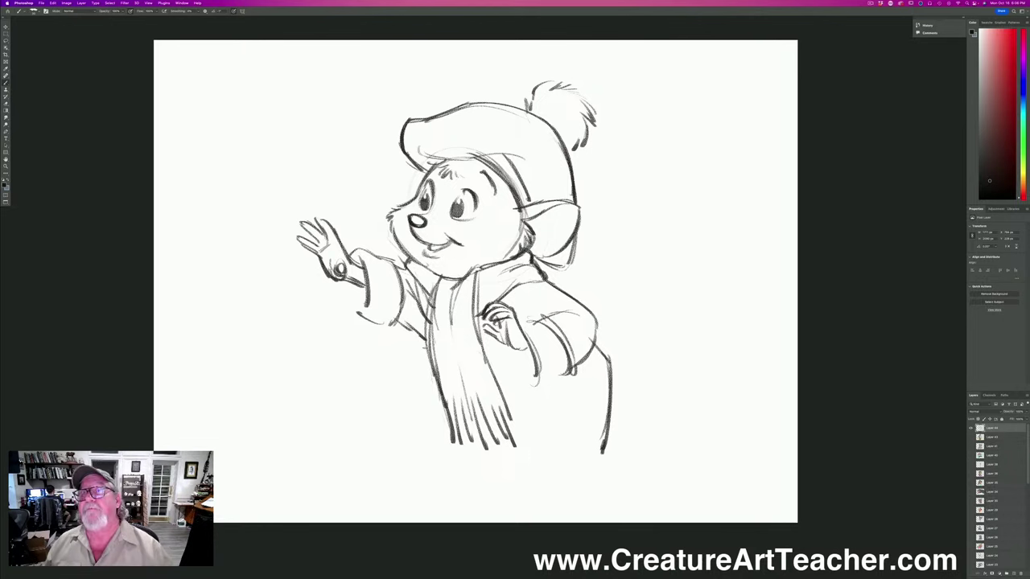
{"action": "mouse_move", "coordinate": [442, 421]}
{"action": "left_mouse_down"}
{"action": "mouse_move", "coordinate": [412, 449]}
{"action": "mouse_move", "coordinate": [444, 457]}
{"action": "mouse_move", "coordinate": [408, 451]}
{"action": "left_mouse_up"}
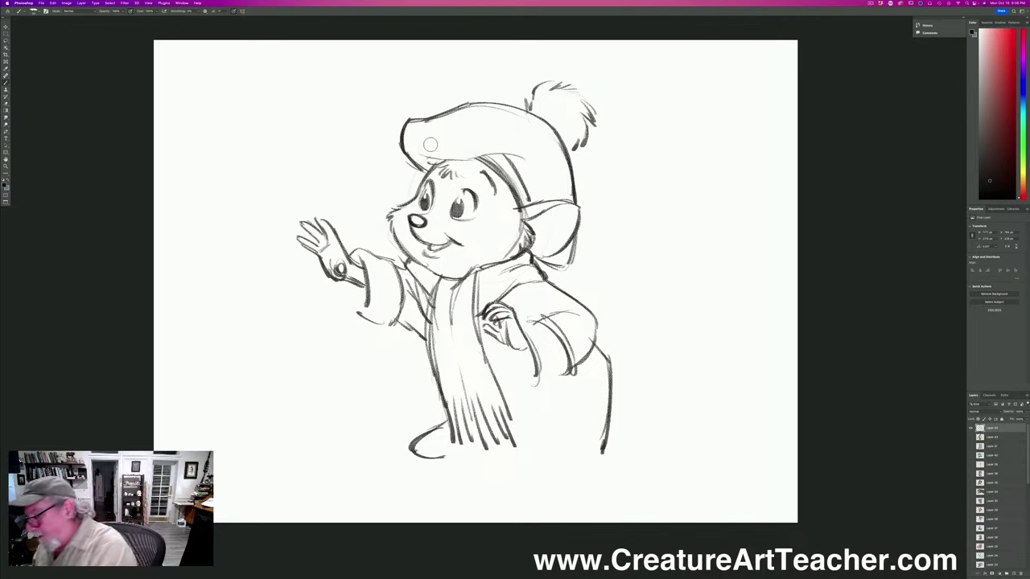
Fade the mouse sketch by lowering its layer opacity and add a new layer above it for clean lines.
{"action": "left_click", "coordinate": [1011, 419]}
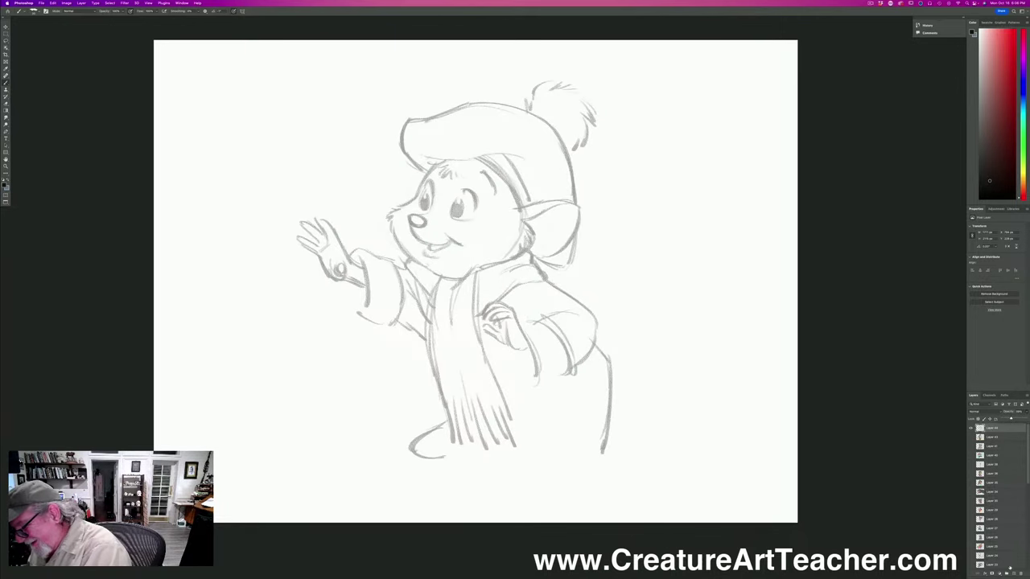
{"action": "left_click", "coordinate": [1012, 568]}
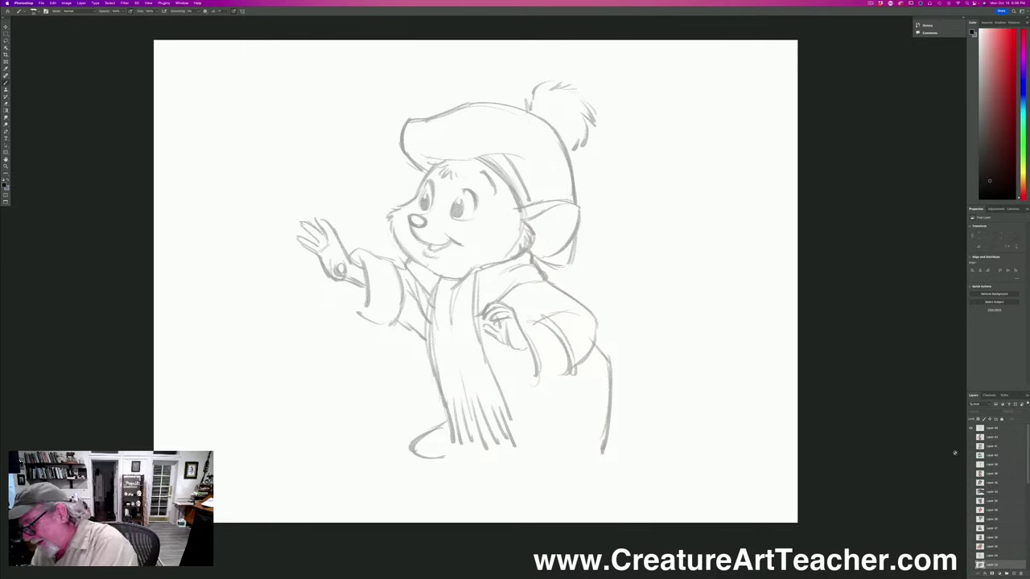
{"action": "left_click", "coordinate": [1013, 573]}
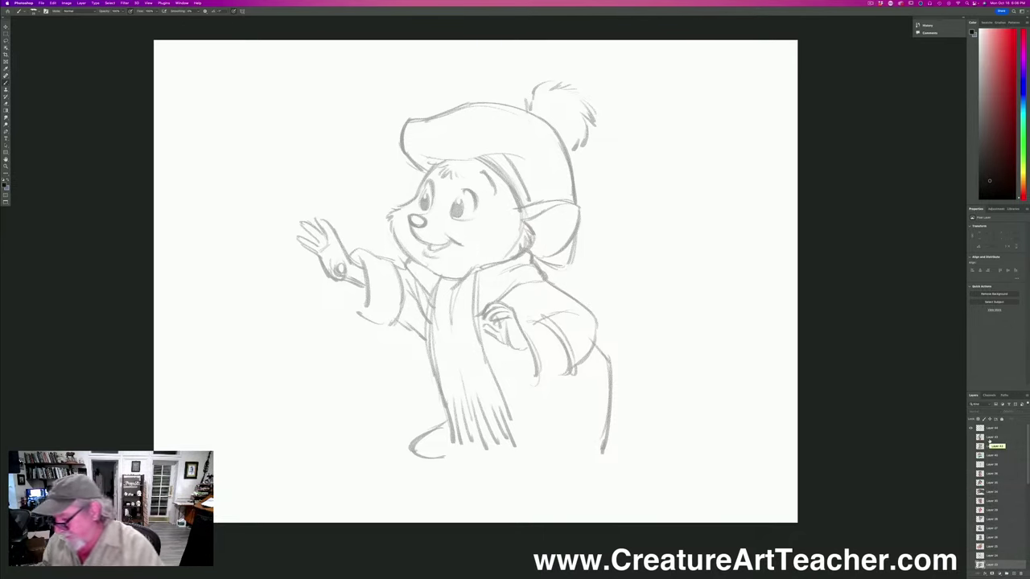
{"action": "left_click", "coordinate": [991, 428]}
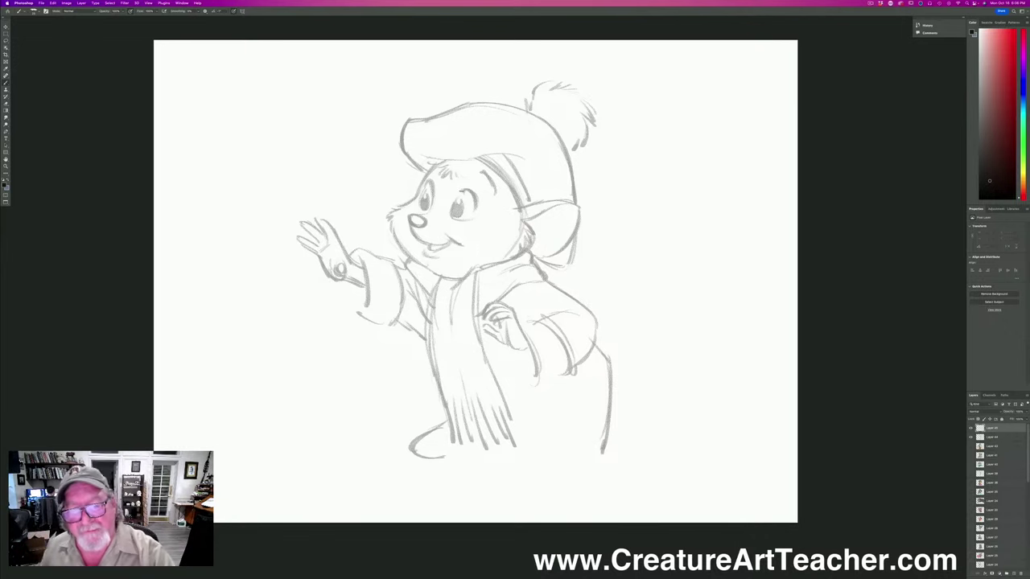
Trace the eyes, nose, smiling mouth, eyebrow, forehead tufts and front face contour in dark lines on the new layer.
{"action": "mouse_move", "coordinate": [465, 191]}
{"action": "left_mouse_down"}
{"action": "mouse_move", "coordinate": [476, 213]}
{"action": "mouse_move", "coordinate": [464, 191]}
{"action": "mouse_move", "coordinate": [475, 196]}
{"action": "left_mouse_up"}
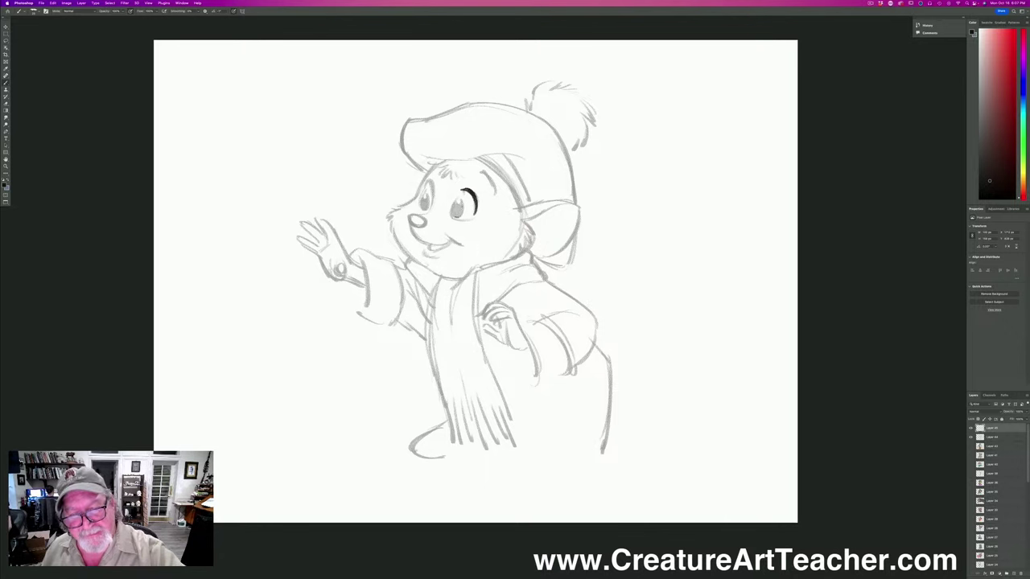
{"action": "left_click_drag", "start_coordinate": [453, 206], "coordinate": [459, 221]}
{"action": "mouse_move", "coordinate": [428, 181]}
{"action": "left_mouse_down"}
{"action": "mouse_move", "coordinate": [428, 211]}
{"action": "mouse_move", "coordinate": [409, 222]}
{"action": "mouse_move", "coordinate": [426, 222]}
{"action": "mouse_move", "coordinate": [417, 238]}
{"action": "mouse_move", "coordinate": [452, 243]}
{"action": "mouse_move", "coordinate": [442, 246]}
{"action": "mouse_move", "coordinate": [459, 237]}
{"action": "mouse_move", "coordinate": [428, 257]}
{"action": "left_mouse_up"}
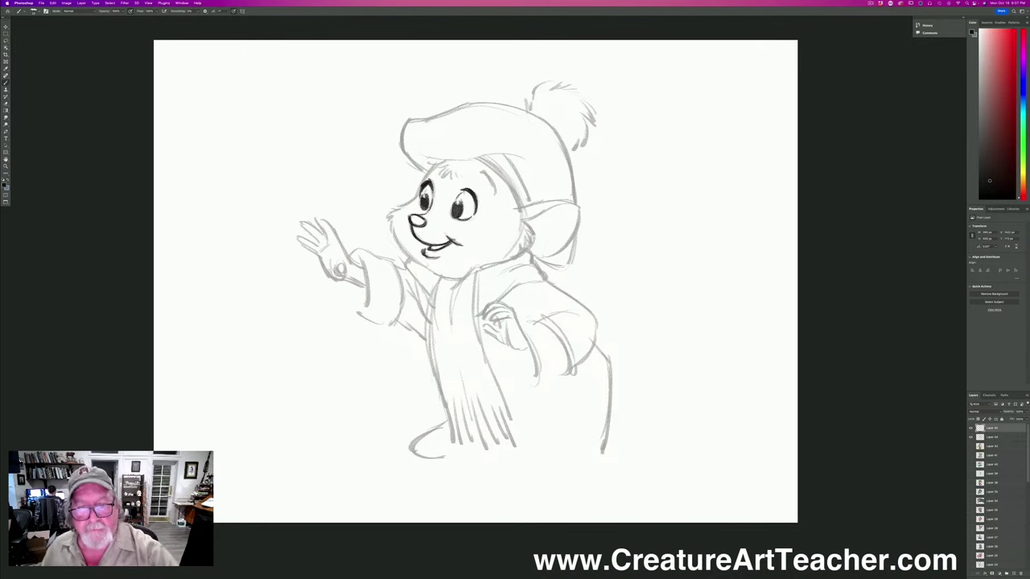
{"action": "left_click_drag", "start_coordinate": [490, 182], "coordinate": [492, 190]}
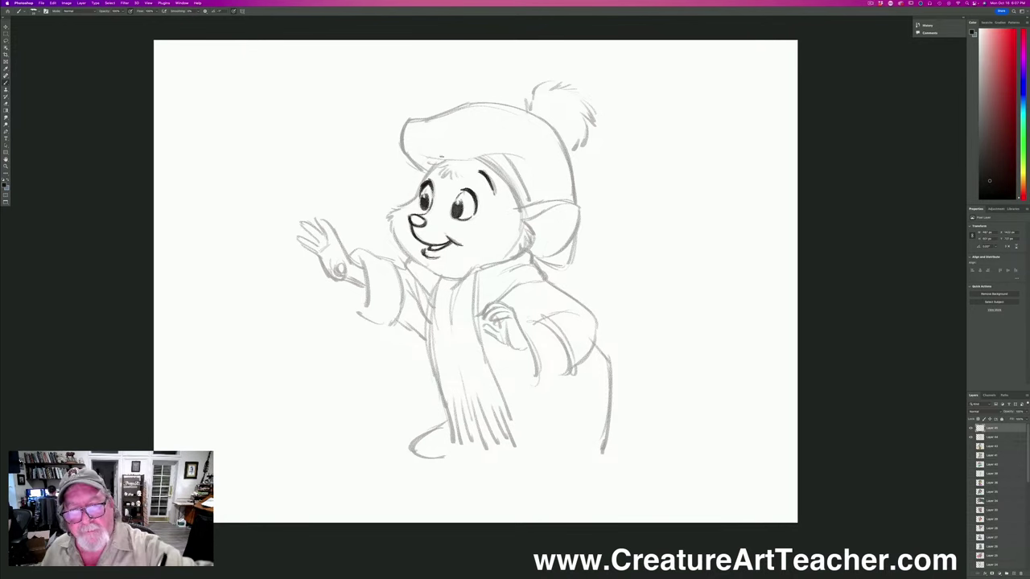
{"action": "mouse_move", "coordinate": [433, 164]}
{"action": "left_mouse_down"}
{"action": "mouse_move", "coordinate": [444, 161]}
{"action": "mouse_move", "coordinate": [455, 182]}
{"action": "mouse_move", "coordinate": [421, 182]}
{"action": "mouse_move", "coordinate": [387, 215]}
{"action": "mouse_move", "coordinate": [402, 249]}
{"action": "mouse_move", "coordinate": [442, 274]}
{"action": "left_mouse_up"}
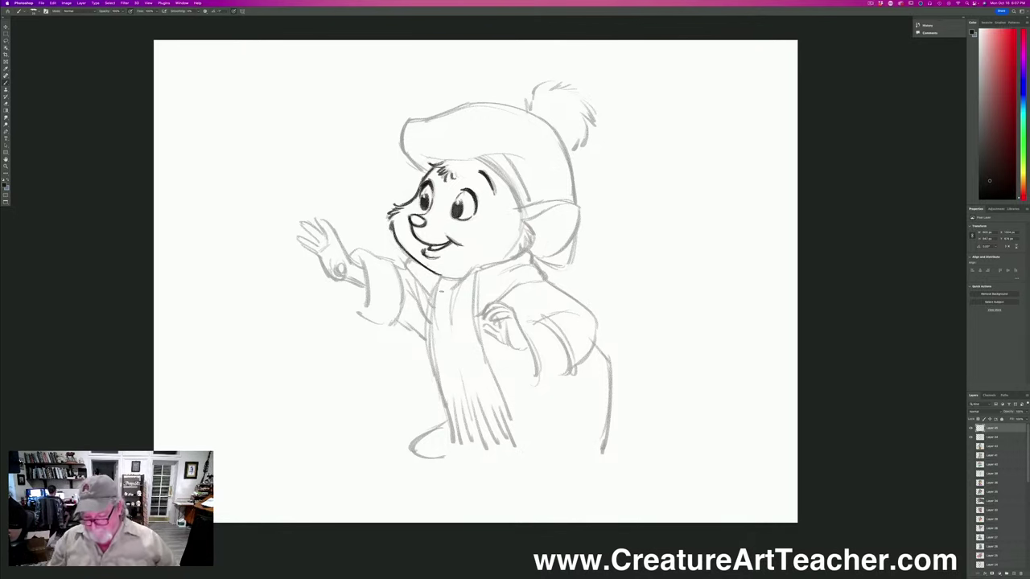
{"action": "left_click_drag", "start_coordinate": [431, 188], "coordinate": [433, 203]}
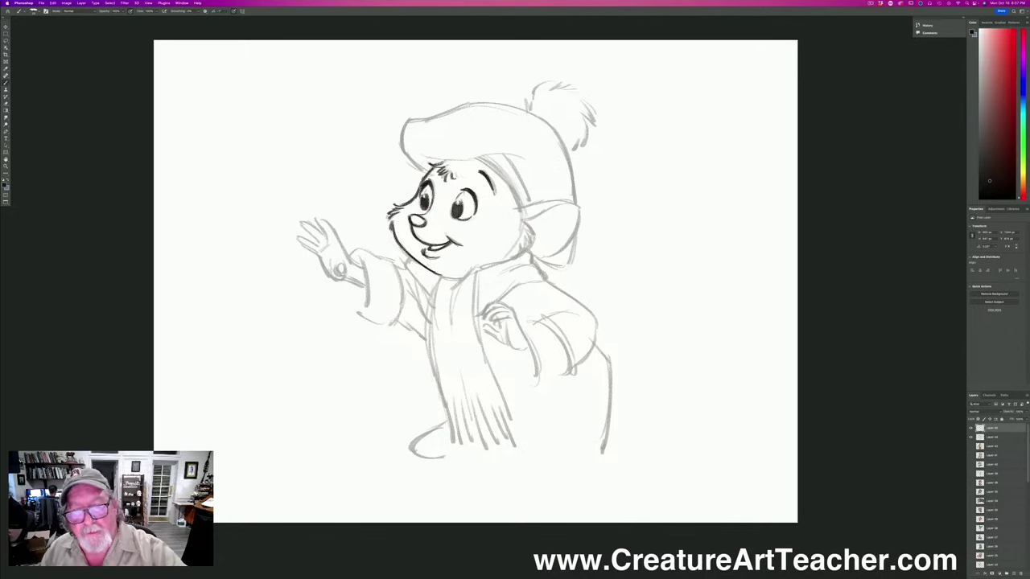
Trace the hat band, the full outline of the puffy cap, and the large rounded ear in dark lines.
{"action": "left_click_drag", "start_coordinate": [510, 189], "coordinate": [520, 206]}
{"action": "mouse_move", "coordinate": [498, 172]}
{"action": "left_mouse_down"}
{"action": "mouse_move", "coordinate": [519, 207]}
{"action": "mouse_move", "coordinate": [499, 175]}
{"action": "mouse_move", "coordinate": [529, 201]}
{"action": "left_mouse_up"}
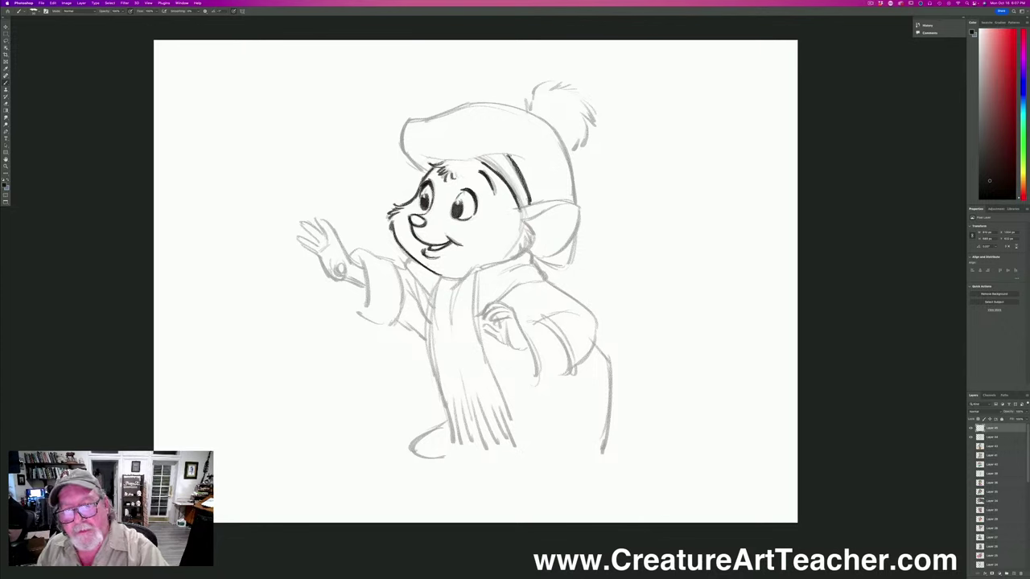
{"action": "mouse_move", "coordinate": [492, 164]}
{"action": "left_mouse_down"}
{"action": "mouse_move", "coordinate": [526, 155]}
{"action": "mouse_move", "coordinate": [427, 156]}
{"action": "left_mouse_up"}
{"action": "mouse_move", "coordinate": [457, 106]}
{"action": "left_mouse_down"}
{"action": "mouse_move", "coordinate": [407, 122]}
{"action": "mouse_move", "coordinate": [401, 145]}
{"action": "left_mouse_up"}
{"action": "mouse_move", "coordinate": [402, 126]}
{"action": "left_mouse_down"}
{"action": "mouse_move", "coordinate": [404, 150]}
{"action": "mouse_move", "coordinate": [427, 171]}
{"action": "left_mouse_up"}
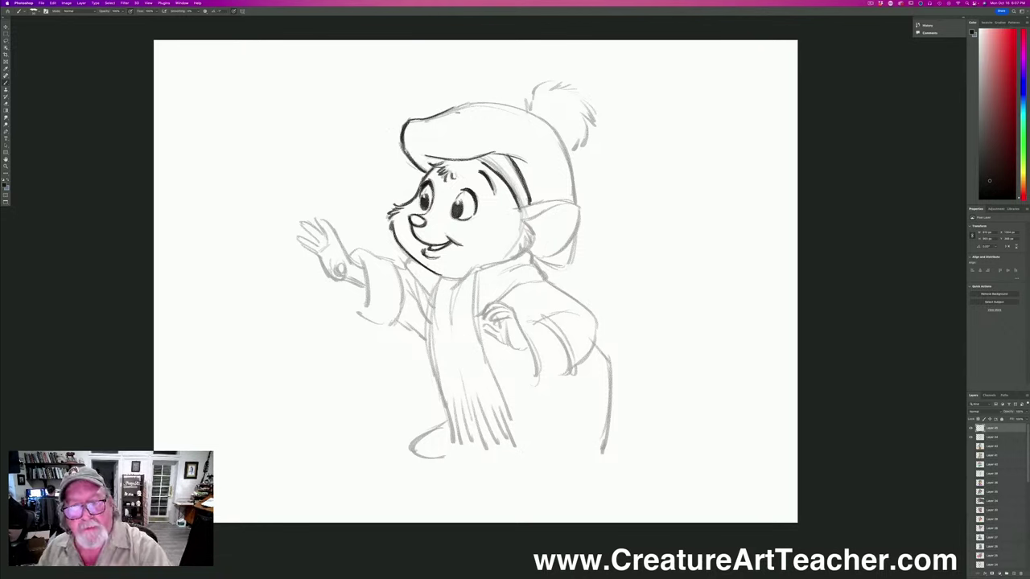
{"action": "mouse_move", "coordinate": [455, 105]}
{"action": "left_mouse_down"}
{"action": "mouse_move", "coordinate": [514, 103]}
{"action": "mouse_move", "coordinate": [566, 154]}
{"action": "mouse_move", "coordinate": [571, 185]}
{"action": "left_mouse_up"}
{"action": "mouse_move", "coordinate": [561, 137]}
{"action": "left_mouse_down"}
{"action": "mouse_move", "coordinate": [574, 194]}
{"action": "mouse_move", "coordinate": [514, 208]}
{"action": "left_mouse_up"}
{"action": "mouse_move", "coordinate": [579, 208]}
{"action": "left_mouse_down"}
{"action": "mouse_move", "coordinate": [565, 250]}
{"action": "mouse_move", "coordinate": [529, 256]}
{"action": "left_mouse_up"}
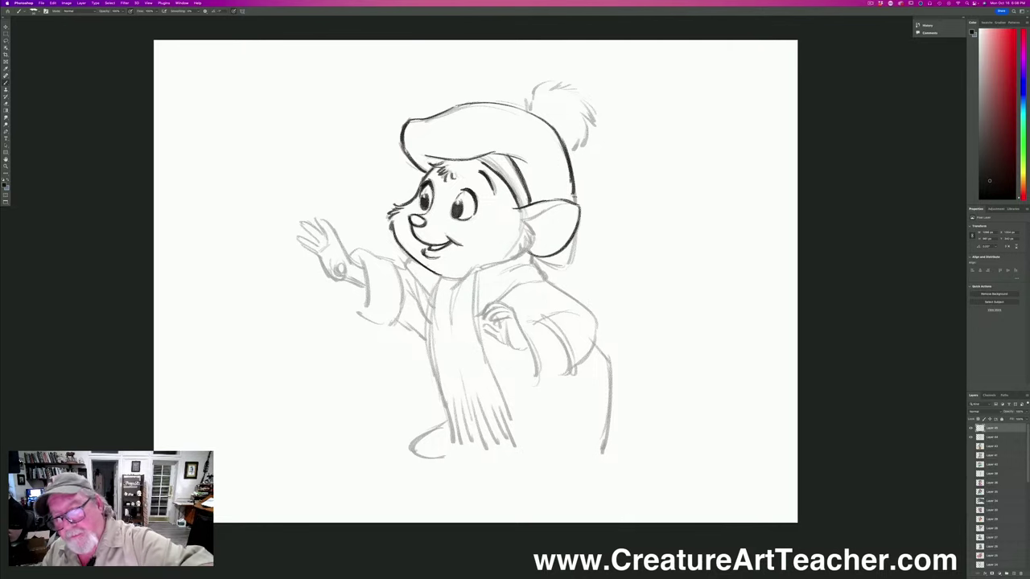
Trace the cheek fur and jawline, then outline both long edges of the hanging scarf in dark lines.
{"action": "mouse_move", "coordinate": [562, 206]}
{"action": "left_mouse_down"}
{"action": "mouse_move", "coordinate": [522, 221]}
{"action": "mouse_move", "coordinate": [533, 230]}
{"action": "mouse_move", "coordinate": [520, 235]}
{"action": "mouse_move", "coordinate": [516, 256]}
{"action": "mouse_move", "coordinate": [468, 268]}
{"action": "mouse_move", "coordinate": [448, 292]}
{"action": "mouse_move", "coordinate": [440, 282]}
{"action": "mouse_move", "coordinate": [427, 346]}
{"action": "mouse_move", "coordinate": [445, 431]}
{"action": "left_mouse_up"}
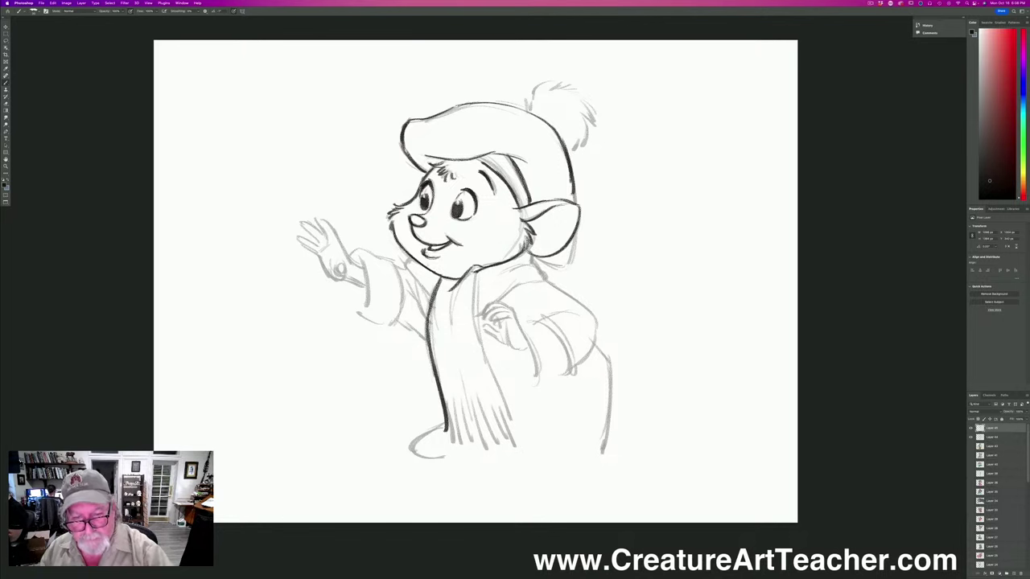
{"action": "left_click_drag", "start_coordinate": [473, 267], "coordinate": [479, 345]}
{"action": "left_click_drag", "start_coordinate": [474, 302], "coordinate": [508, 431]}
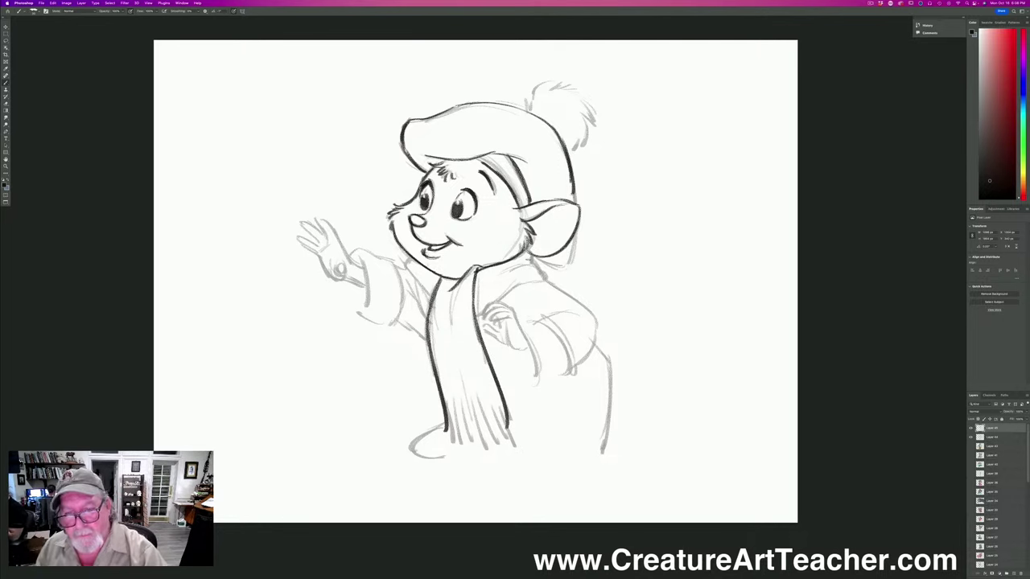
Trace the near arm's sleeve, its wide cuff and the small hand beside the scarf in dark lines.
{"action": "mouse_move", "coordinate": [526, 250]}
{"action": "left_mouse_down"}
{"action": "mouse_move", "coordinate": [532, 262]}
{"action": "mouse_move", "coordinate": [512, 270]}
{"action": "mouse_move", "coordinate": [542, 270]}
{"action": "mouse_move", "coordinate": [550, 280]}
{"action": "mouse_move", "coordinate": [499, 300]}
{"action": "mouse_move", "coordinate": [572, 299]}
{"action": "left_mouse_up"}
{"action": "left_click_drag", "start_coordinate": [597, 321], "coordinate": [579, 362]}
{"action": "mouse_move", "coordinate": [571, 304]}
{"action": "left_mouse_down"}
{"action": "mouse_move", "coordinate": [528, 322]}
{"action": "mouse_move", "coordinate": [572, 369]}
{"action": "left_mouse_up"}
{"action": "left_click_drag", "start_coordinate": [544, 323], "coordinate": [573, 370]}
{"action": "mouse_move", "coordinate": [528, 323]}
{"action": "left_mouse_down"}
{"action": "mouse_move", "coordinate": [548, 320]}
{"action": "mouse_move", "coordinate": [517, 325]}
{"action": "mouse_move", "coordinate": [533, 374]}
{"action": "mouse_move", "coordinate": [562, 382]}
{"action": "left_mouse_up"}
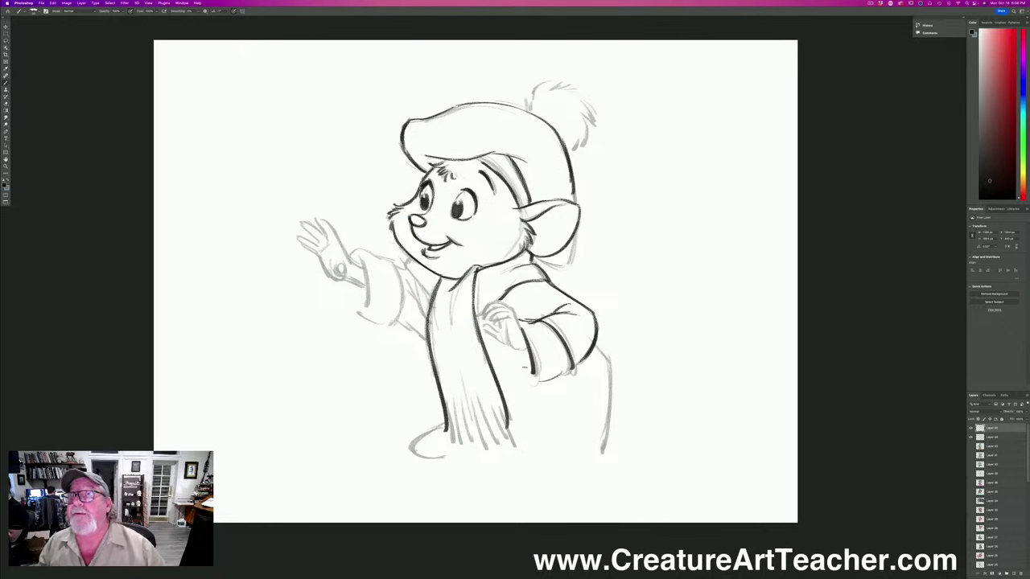
{"action": "left_click_drag", "start_coordinate": [506, 346], "coordinate": [530, 383]}
{"action": "mouse_move", "coordinate": [514, 363]}
{"action": "left_mouse_down"}
{"action": "mouse_move", "coordinate": [537, 380]}
{"action": "mouse_move", "coordinate": [532, 374]}
{"action": "left_mouse_up"}
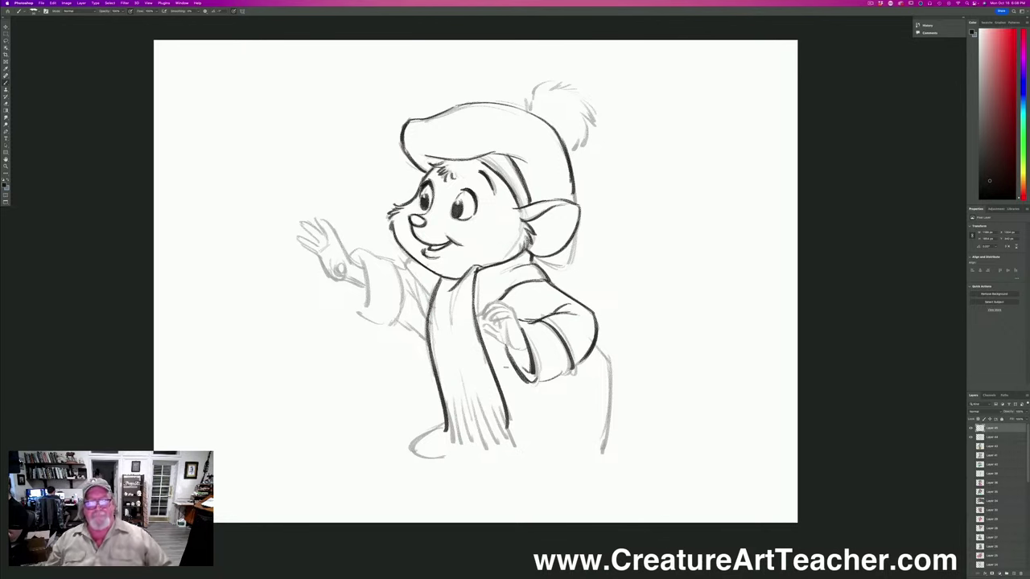
{"action": "mouse_move", "coordinate": [513, 312]}
{"action": "left_mouse_down"}
{"action": "mouse_move", "coordinate": [522, 330]}
{"action": "mouse_move", "coordinate": [512, 309]}
{"action": "left_mouse_up"}
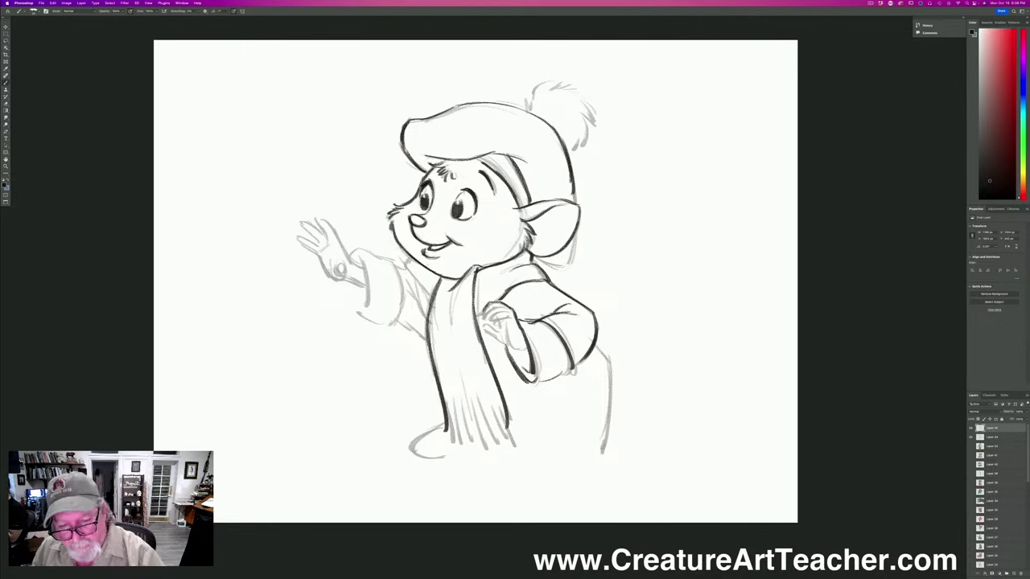
{"action": "mouse_move", "coordinate": [503, 307]}
{"action": "left_mouse_down"}
{"action": "mouse_move", "coordinate": [482, 318]}
{"action": "mouse_move", "coordinate": [523, 350]}
{"action": "mouse_move", "coordinate": [483, 329]}
{"action": "left_mouse_up"}
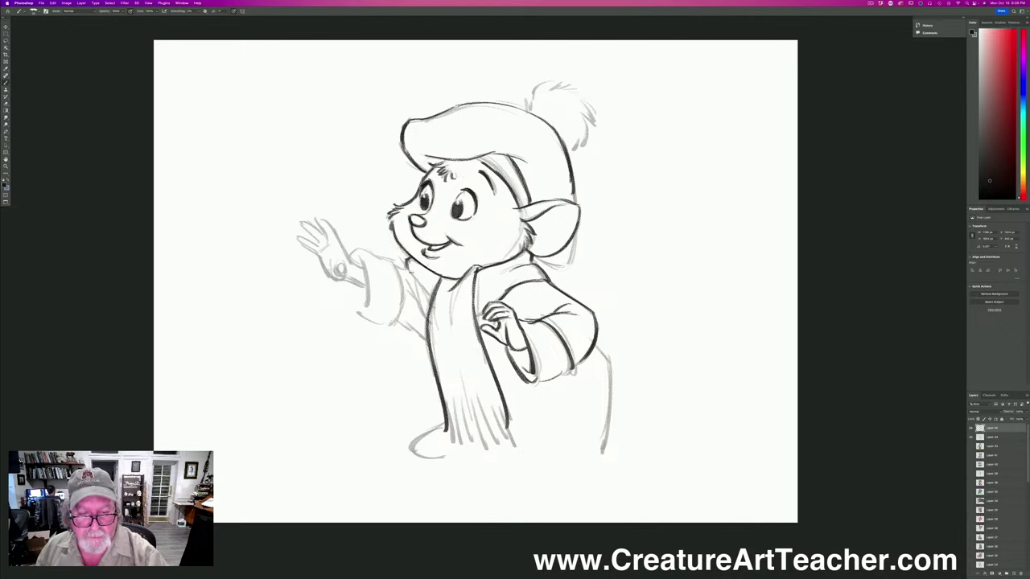
Trace the scarf's far neck edge, then the raised arm's sleeve, cuff and open hand in dark lines.
{"action": "mouse_move", "coordinate": [407, 262]}
{"action": "left_mouse_down"}
{"action": "mouse_move", "coordinate": [429, 293]}
{"action": "mouse_move", "coordinate": [419, 304]}
{"action": "mouse_move", "coordinate": [426, 320]}
{"action": "left_mouse_up"}
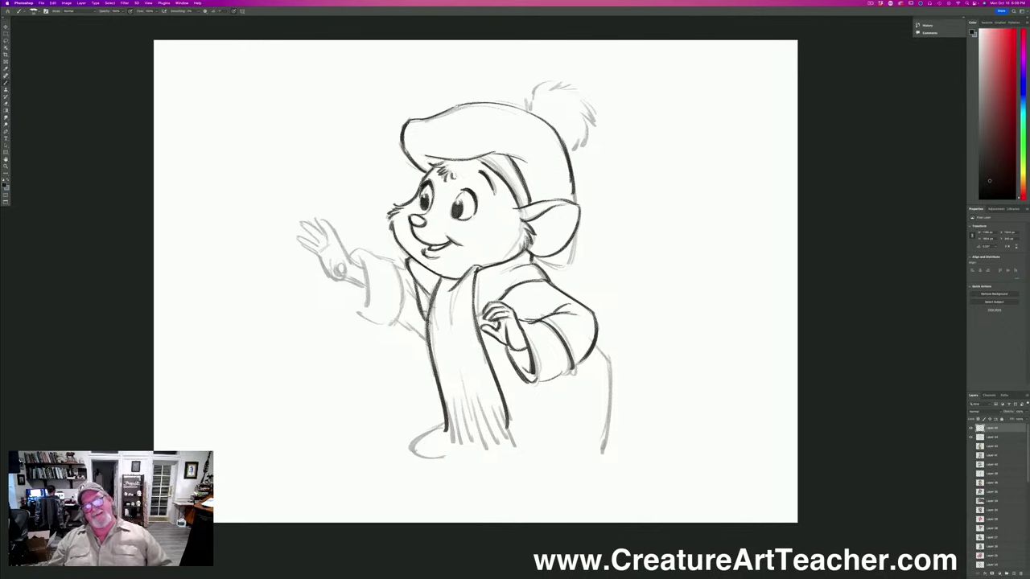
{"action": "mouse_move", "coordinate": [407, 265]}
{"action": "left_mouse_down"}
{"action": "mouse_move", "coordinate": [395, 264]}
{"action": "mouse_move", "coordinate": [394, 324]}
{"action": "left_mouse_up"}
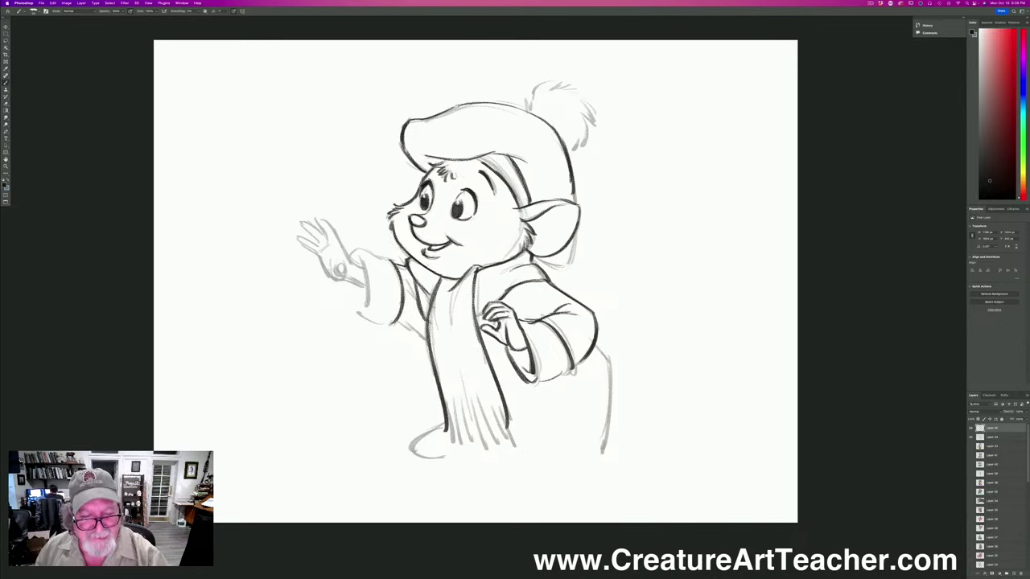
{"action": "mouse_move", "coordinate": [395, 264]}
{"action": "left_mouse_down"}
{"action": "mouse_move", "coordinate": [348, 249]}
{"action": "mouse_move", "coordinate": [368, 295]}
{"action": "mouse_move", "coordinate": [361, 315]}
{"action": "mouse_move", "coordinate": [423, 341]}
{"action": "left_mouse_up"}
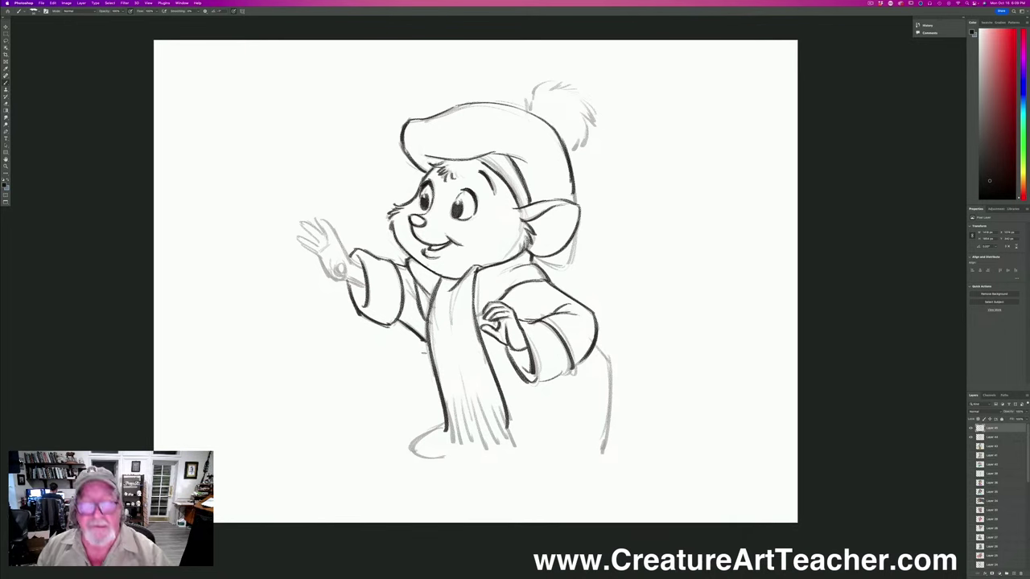
{"action": "mouse_move", "coordinate": [357, 264]}
{"action": "left_mouse_down"}
{"action": "mouse_move", "coordinate": [320, 216]}
{"action": "mouse_move", "coordinate": [326, 237]}
{"action": "mouse_move", "coordinate": [301, 226]}
{"action": "mouse_move", "coordinate": [333, 280]}
{"action": "mouse_move", "coordinate": [351, 267]}
{"action": "mouse_move", "coordinate": [365, 286]}
{"action": "left_mouse_up"}
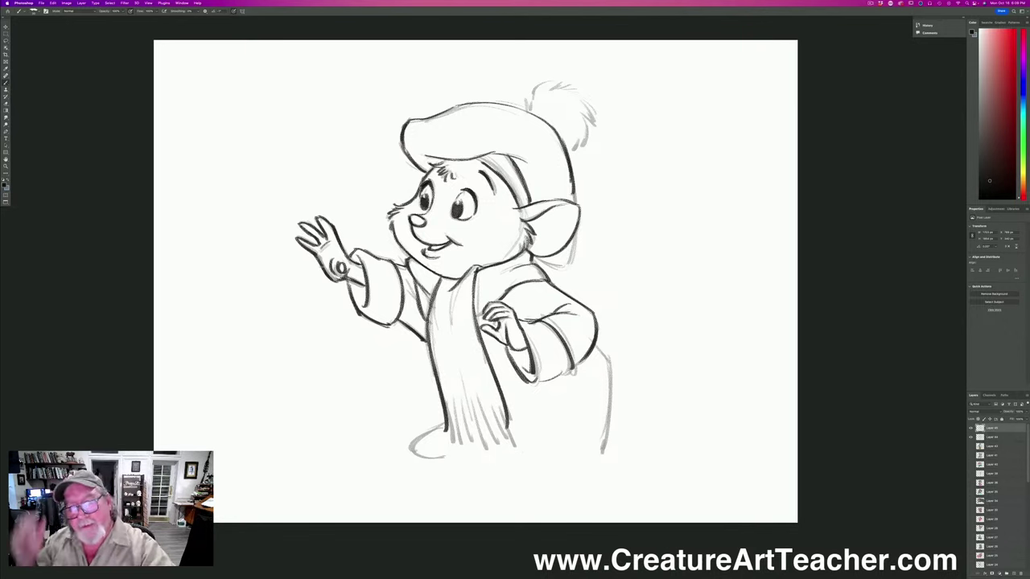
Trace the cap's edge behind the ear, the shaggy pom-pom and the coat's back line in dark lines.
{"action": "mouse_move", "coordinate": [575, 180]}
{"action": "left_mouse_down"}
{"action": "mouse_move", "coordinate": [563, 269]}
{"action": "mouse_move", "coordinate": [537, 267]}
{"action": "left_mouse_up"}
{"action": "mouse_move", "coordinate": [526, 106]}
{"action": "left_mouse_down"}
{"action": "mouse_move", "coordinate": [529, 85]}
{"action": "mouse_move", "coordinate": [547, 79]}
{"action": "mouse_move", "coordinate": [587, 96]}
{"action": "mouse_move", "coordinate": [595, 114]}
{"action": "mouse_move", "coordinate": [569, 158]}
{"action": "left_mouse_up"}
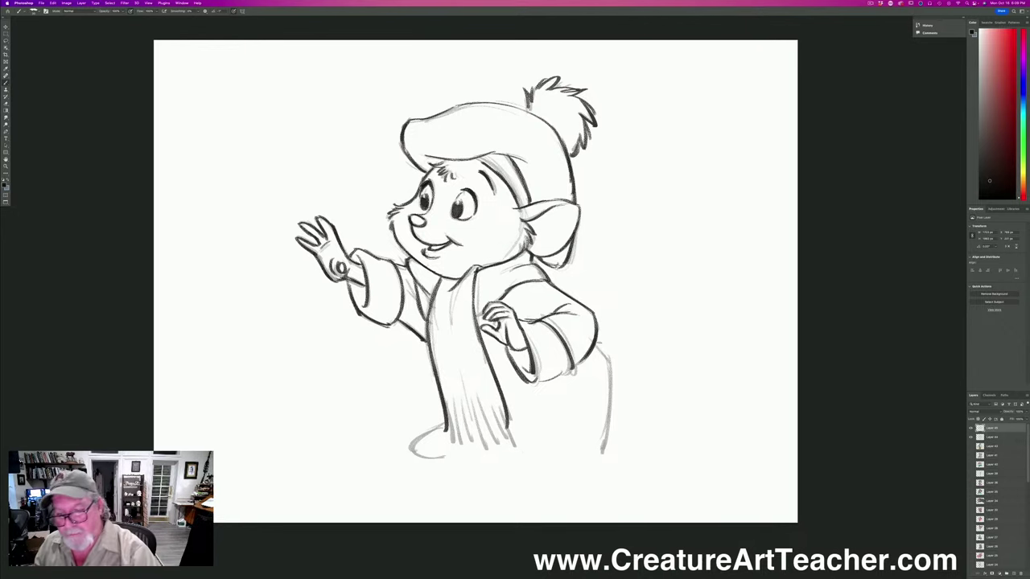
{"action": "mouse_move", "coordinate": [595, 347]}
{"action": "left_mouse_down"}
{"action": "mouse_move", "coordinate": [608, 366]}
{"action": "mouse_move", "coordinate": [600, 450]}
{"action": "left_mouse_up"}
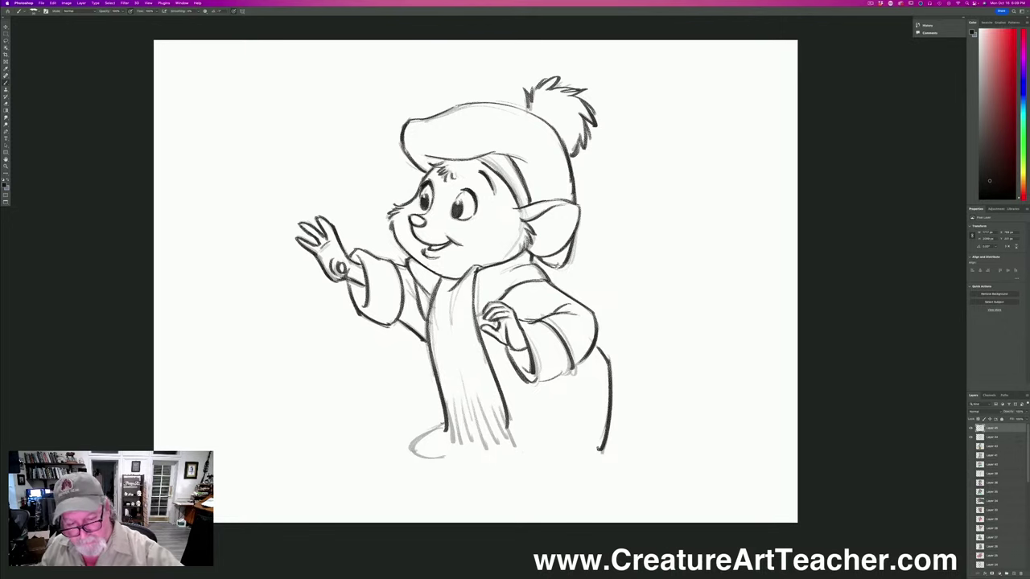
Trace the scarf fringe, neck wrap and lower coat edges in dark lines, then strengthen the cap's upper outline.
{"action": "mouse_move", "coordinate": [444, 424]}
{"action": "left_mouse_down"}
{"action": "mouse_move", "coordinate": [408, 455]}
{"action": "mouse_move", "coordinate": [447, 452]}
{"action": "left_mouse_up"}
{"action": "mouse_move", "coordinate": [450, 400]}
{"action": "left_mouse_down"}
{"action": "mouse_move", "coordinate": [452, 436]}
{"action": "mouse_move", "coordinate": [512, 445]}
{"action": "mouse_move", "coordinate": [494, 441]}
{"action": "left_mouse_up"}
{"action": "mouse_move", "coordinate": [487, 402]}
{"action": "left_mouse_down"}
{"action": "mouse_move", "coordinate": [494, 442]}
{"action": "mouse_move", "coordinate": [478, 428]}
{"action": "mouse_move", "coordinate": [474, 444]}
{"action": "left_mouse_up"}
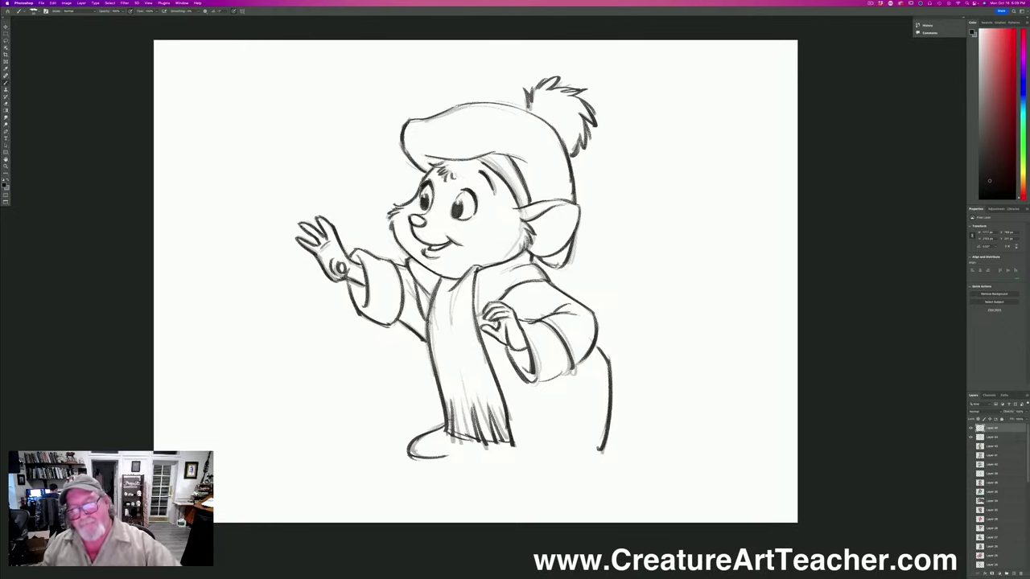
{"action": "left_click_drag", "start_coordinate": [534, 258], "coordinate": [478, 293]}
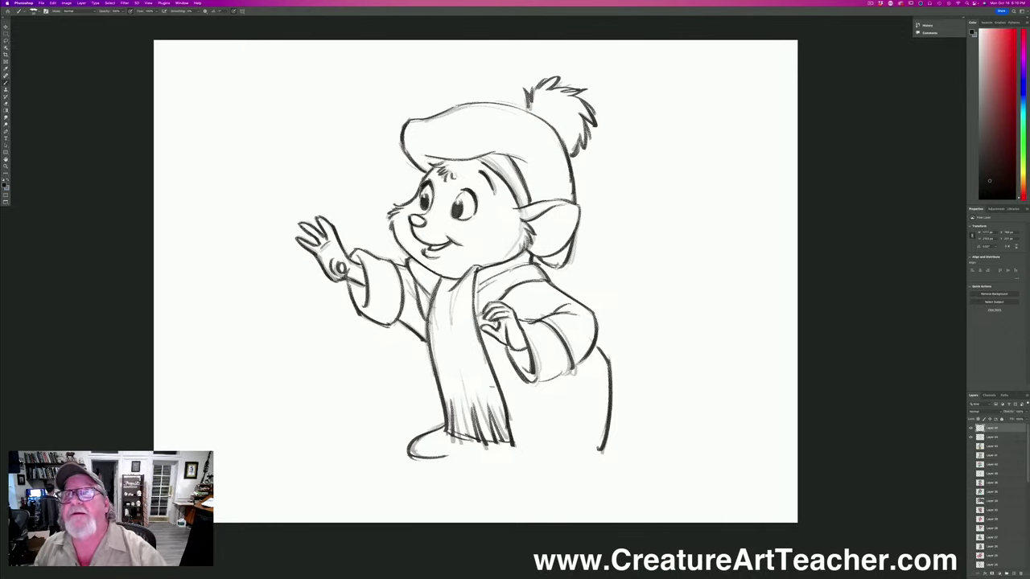
{"action": "left_click_drag", "start_coordinate": [487, 346], "coordinate": [531, 433]}
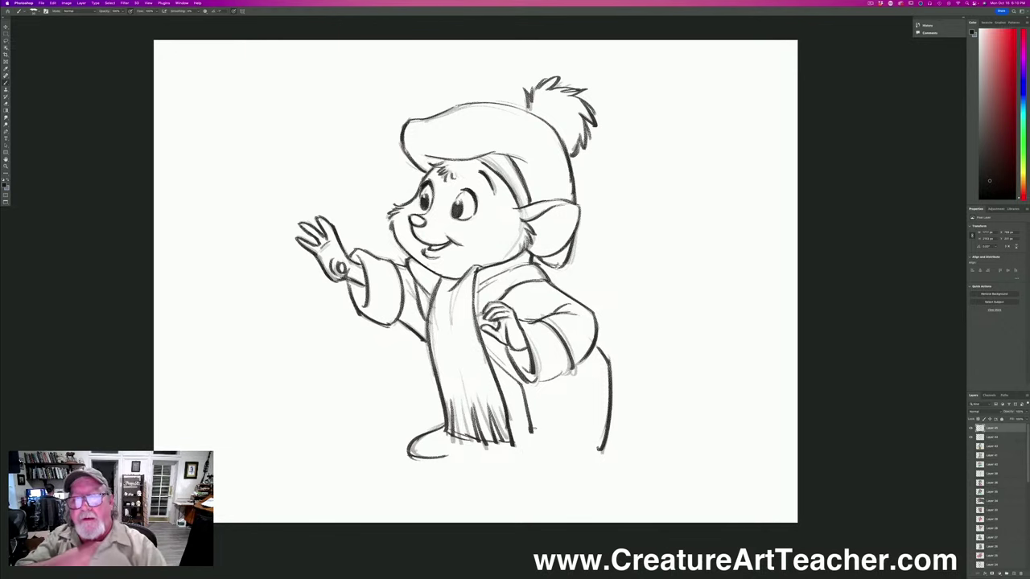
{"action": "mouse_move", "coordinate": [558, 135]}
{"action": "left_mouse_down"}
{"action": "mouse_move", "coordinate": [515, 105]}
{"action": "mouse_move", "coordinate": [454, 103]}
{"action": "left_mouse_up"}
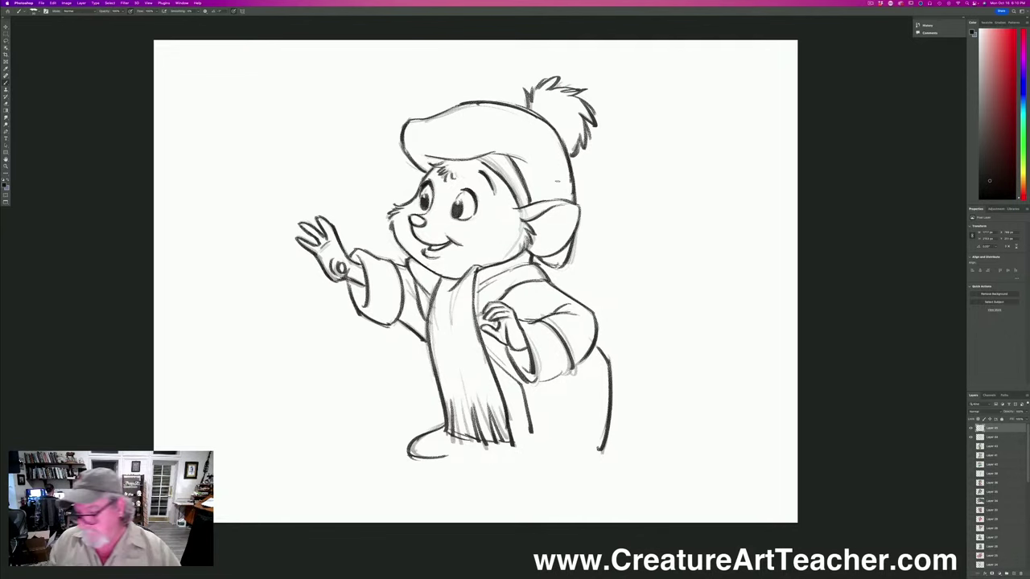
Add a layer beneath the line and sketch layers and paint the hands, face and ear rim orange-brown.
{"action": "left_click", "coordinate": [991, 446]}
{"action": "left_click", "coordinate": [1013, 573]}
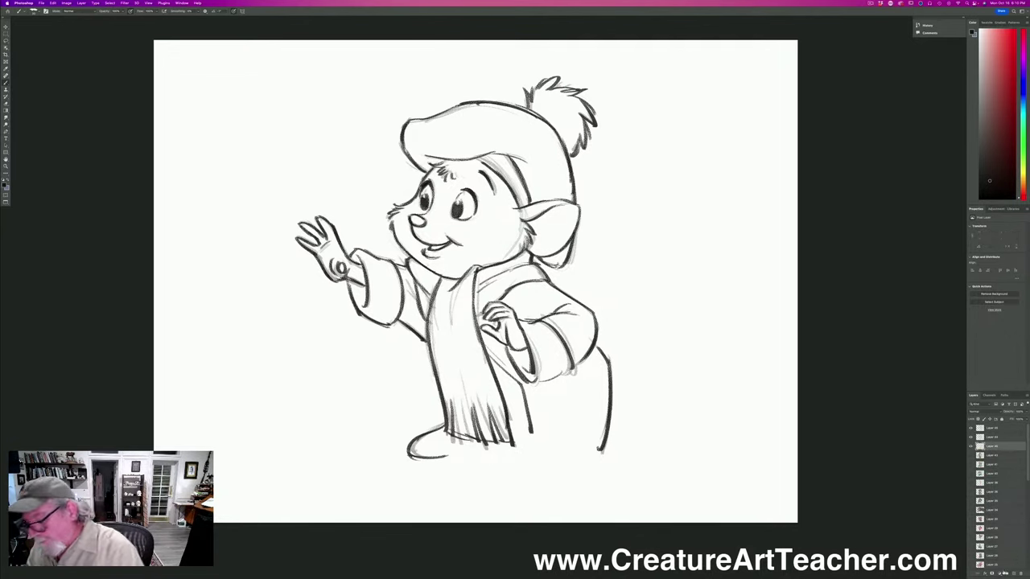
{"action": "left_click", "coordinate": [5, 184]}
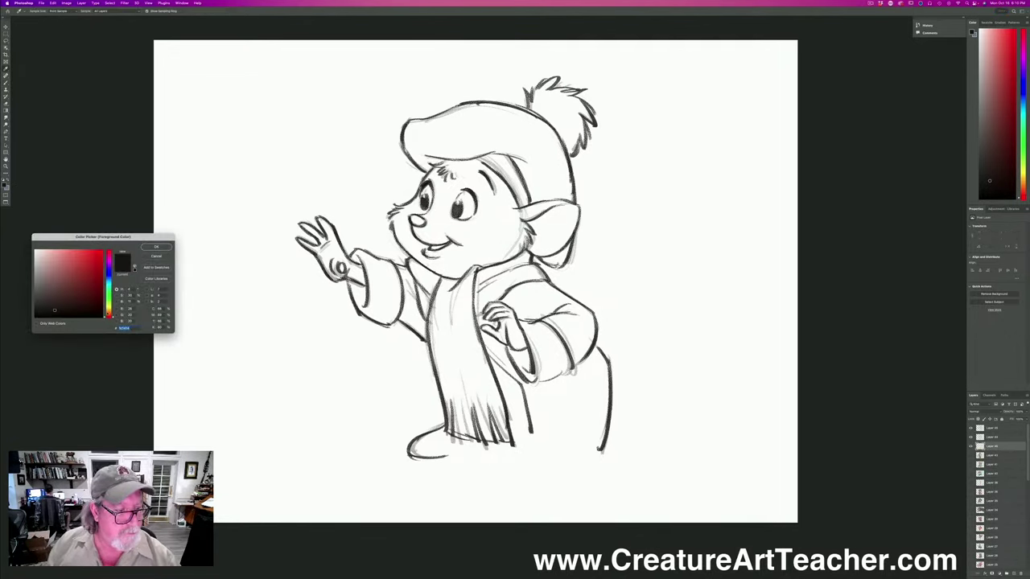
{"action": "left_click_drag", "start_coordinate": [108, 315], "coordinate": [108, 312]}
{"action": "left_click", "coordinate": [71, 266]}
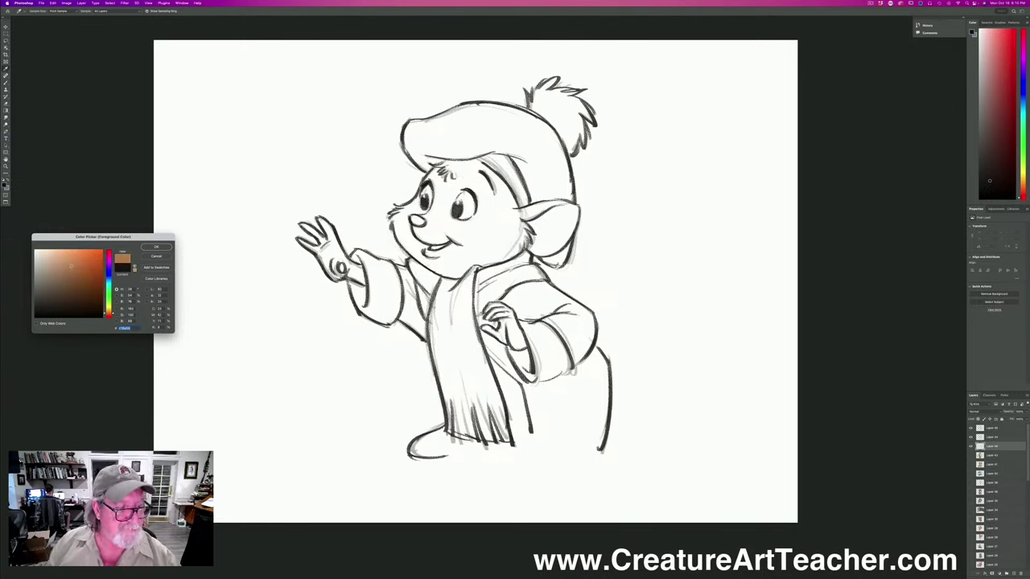
{"action": "left_click", "coordinate": [155, 247]}
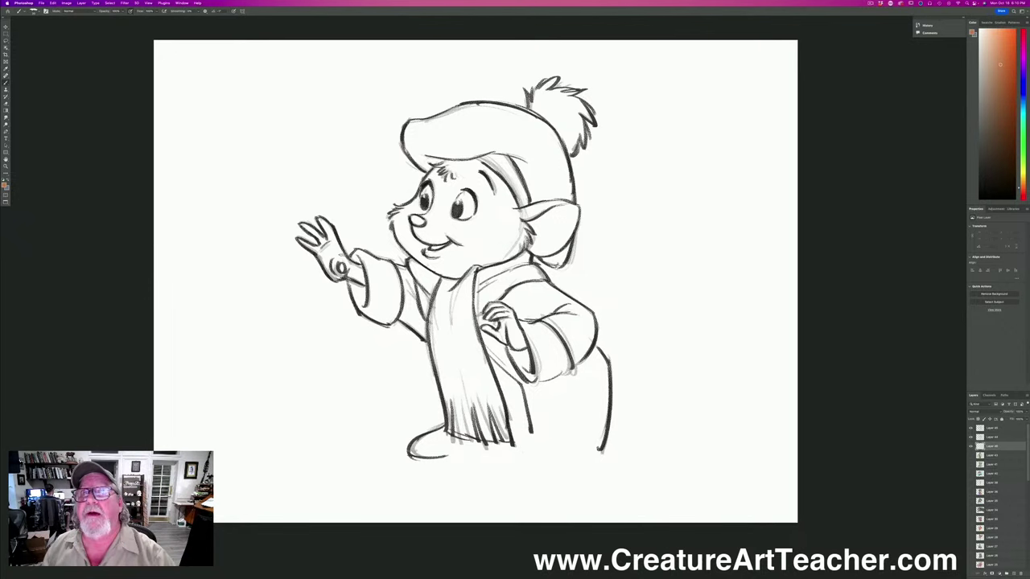
{"action": "mouse_move", "coordinate": [344, 261]}
{"action": "left_mouse_down"}
{"action": "mouse_move", "coordinate": [304, 242]}
{"action": "mouse_move", "coordinate": [308, 231]}
{"action": "mouse_move", "coordinate": [330, 253]}
{"action": "mouse_move", "coordinate": [323, 229]}
{"action": "mouse_move", "coordinate": [309, 229]}
{"action": "mouse_move", "coordinate": [312, 241]}
{"action": "mouse_move", "coordinate": [346, 244]}
{"action": "left_mouse_up"}
{"action": "mouse_move", "coordinate": [511, 331]}
{"action": "left_mouse_down"}
{"action": "mouse_move", "coordinate": [519, 342]}
{"action": "mouse_move", "coordinate": [489, 312]}
{"action": "mouse_move", "coordinate": [503, 306]}
{"action": "mouse_move", "coordinate": [503, 336]}
{"action": "mouse_move", "coordinate": [487, 333]}
{"action": "left_mouse_up"}
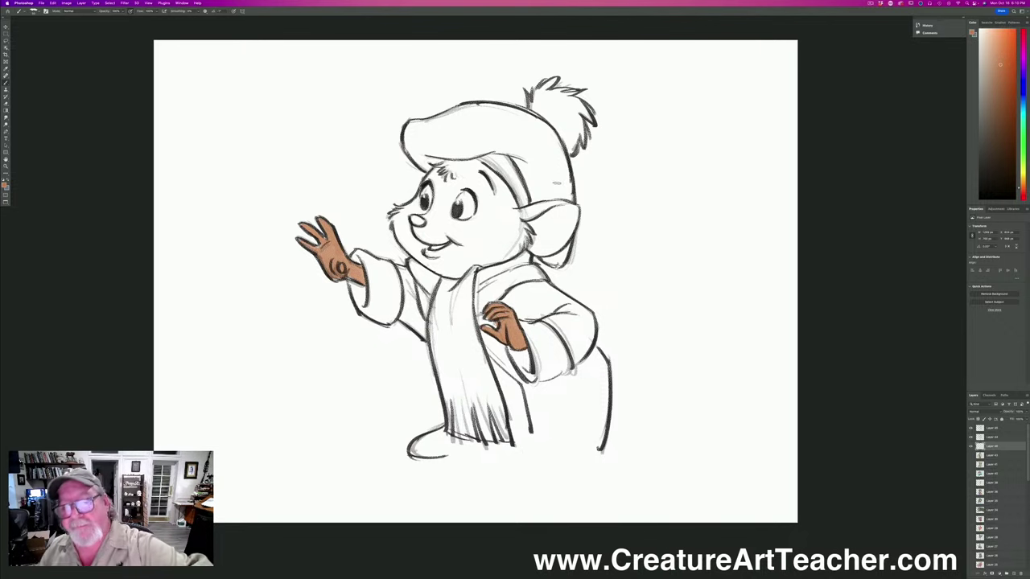
{"action": "mouse_move", "coordinate": [557, 202]}
{"action": "left_mouse_down"}
{"action": "mouse_move", "coordinate": [527, 215]}
{"action": "mouse_move", "coordinate": [474, 165]}
{"action": "mouse_move", "coordinate": [431, 178]}
{"action": "mouse_move", "coordinate": [439, 212]}
{"action": "mouse_move", "coordinate": [441, 193]}
{"action": "mouse_move", "coordinate": [459, 198]}
{"action": "mouse_move", "coordinate": [448, 229]}
{"action": "mouse_move", "coordinate": [410, 203]}
{"action": "mouse_move", "coordinate": [399, 210]}
{"action": "mouse_move", "coordinate": [407, 240]}
{"action": "mouse_move", "coordinate": [422, 246]}
{"action": "mouse_move", "coordinate": [412, 252]}
{"action": "mouse_move", "coordinate": [452, 267]}
{"action": "mouse_move", "coordinate": [455, 248]}
{"action": "mouse_move", "coordinate": [417, 231]}
{"action": "mouse_move", "coordinate": [471, 222]}
{"action": "mouse_move", "coordinate": [483, 196]}
{"action": "mouse_move", "coordinate": [521, 234]}
{"action": "mouse_move", "coordinate": [500, 259]}
{"action": "mouse_move", "coordinate": [489, 201]}
{"action": "mouse_move", "coordinate": [482, 265]}
{"action": "mouse_move", "coordinate": [460, 271]}
{"action": "mouse_move", "coordinate": [486, 266]}
{"action": "left_mouse_up"}
{"action": "mouse_move", "coordinate": [514, 205]}
{"action": "left_mouse_down"}
{"action": "mouse_move", "coordinate": [476, 164]}
{"action": "mouse_move", "coordinate": [452, 171]}
{"action": "left_mouse_up"}
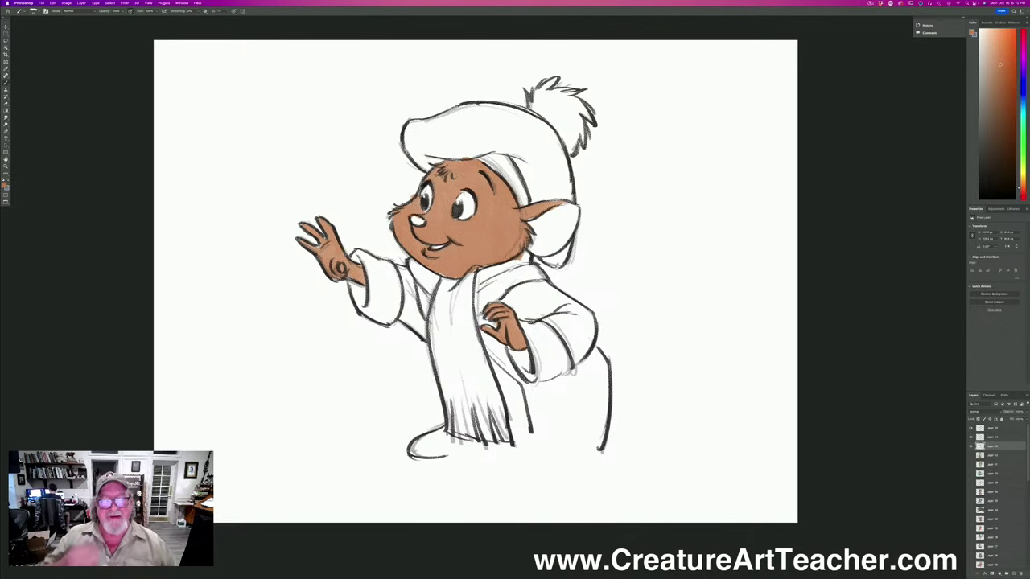
Choose a dark red and paint the nose and the pom-pom.
{"action": "left_click", "coordinate": [4, 186]}
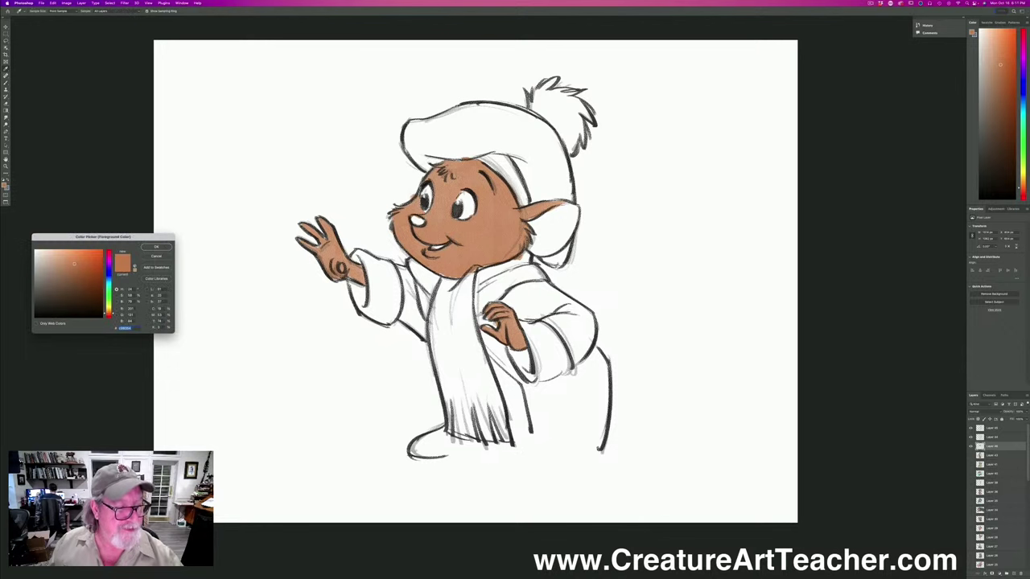
{"action": "left_click_drag", "start_coordinate": [108, 314], "coordinate": [108, 317]}
{"action": "left_click", "coordinate": [94, 272]}
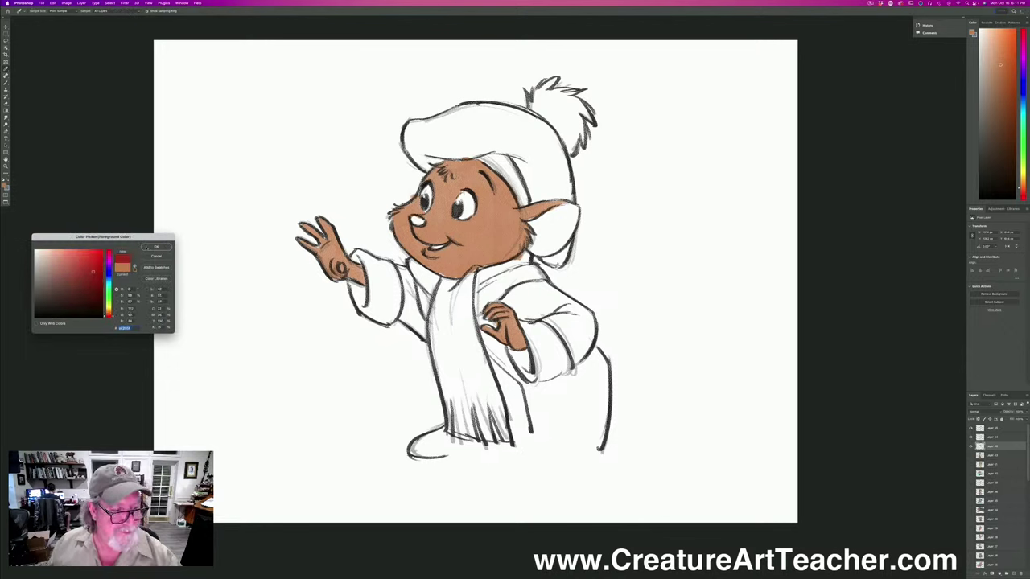
{"action": "left_click", "coordinate": [156, 247]}
{"action": "left_click_drag", "start_coordinate": [411, 219], "coordinate": [419, 222]}
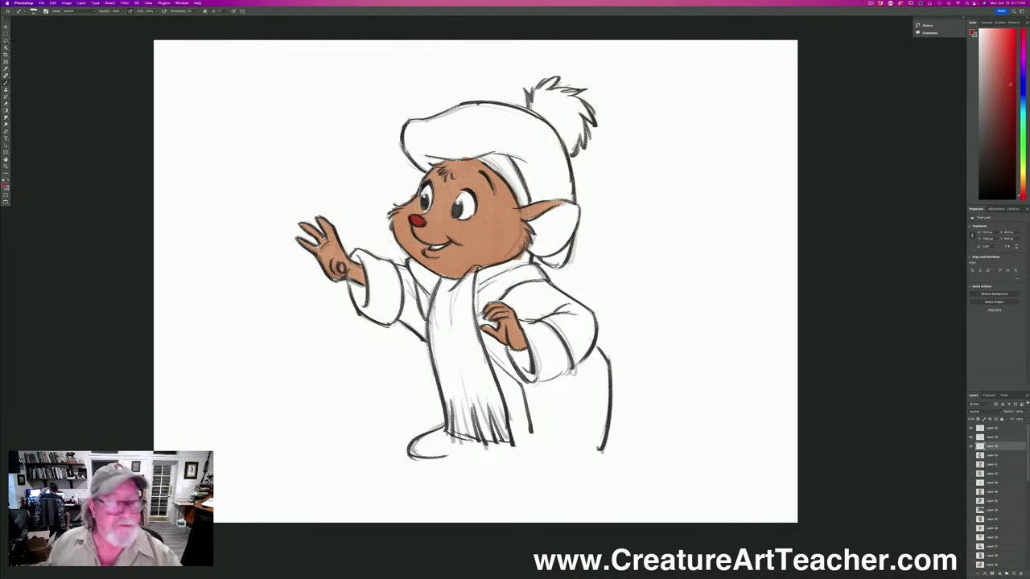
{"action": "mouse_move", "coordinate": [545, 138]}
{"action": "left_mouse_down"}
{"action": "mouse_move", "coordinate": [576, 121]}
{"action": "mouse_move", "coordinate": [572, 147]}
{"action": "mouse_move", "coordinate": [536, 113]}
{"action": "mouse_move", "coordinate": [555, 81]}
{"action": "mouse_move", "coordinate": [567, 100]}
{"action": "mouse_move", "coordinate": [576, 87]}
{"action": "mouse_move", "coordinate": [588, 121]}
{"action": "mouse_move", "coordinate": [581, 144]}
{"action": "left_mouse_up"}
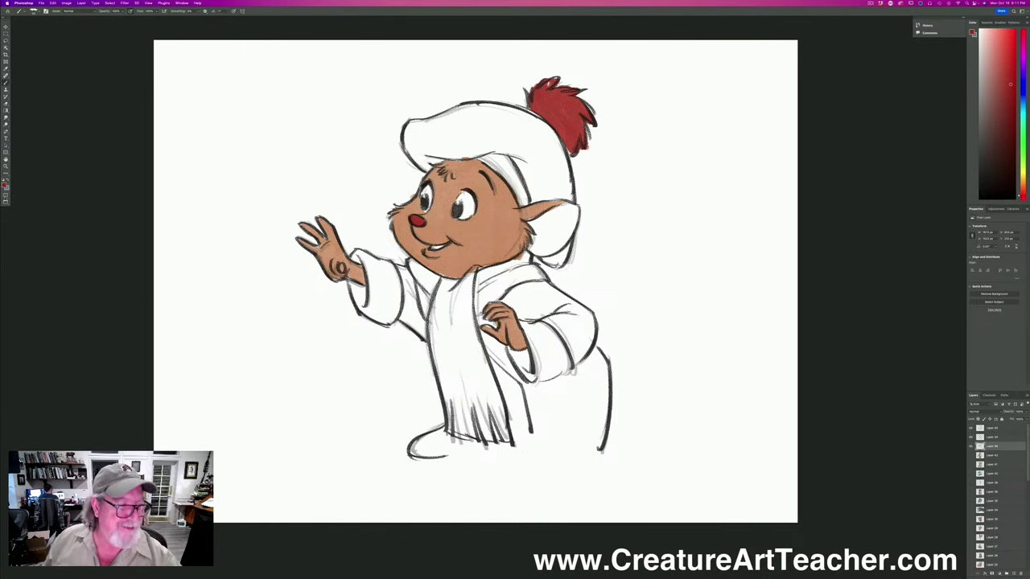
Choose a muted slate blue and fill the puffy cap, including the part behind the ear.
{"action": "left_click", "coordinate": [5, 184]}
{"action": "left_click", "coordinate": [109, 278]}
{"action": "left_click", "coordinate": [92, 271]}
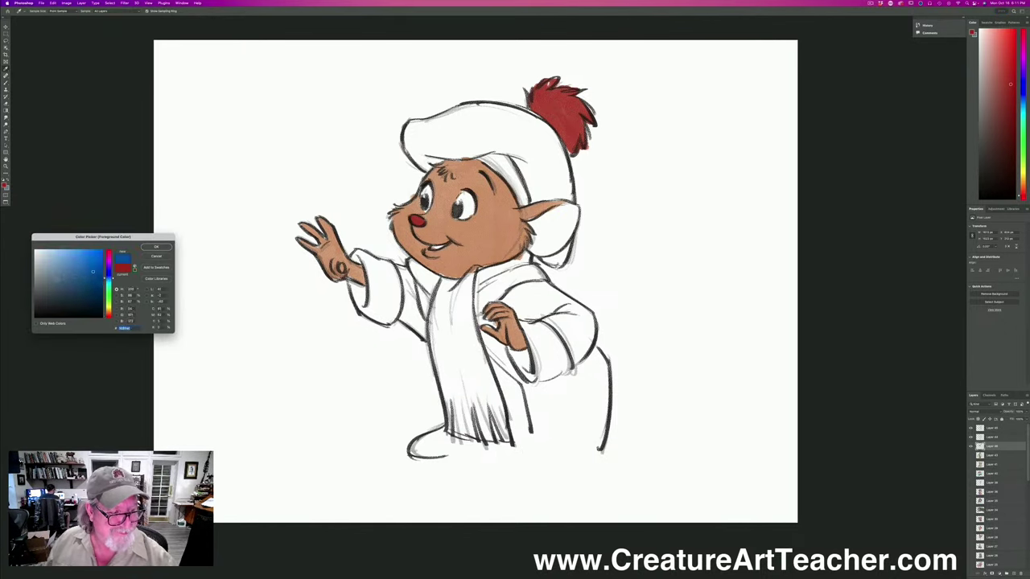
{"action": "left_click", "coordinate": [56, 284]}
{"action": "left_click", "coordinate": [152, 247]}
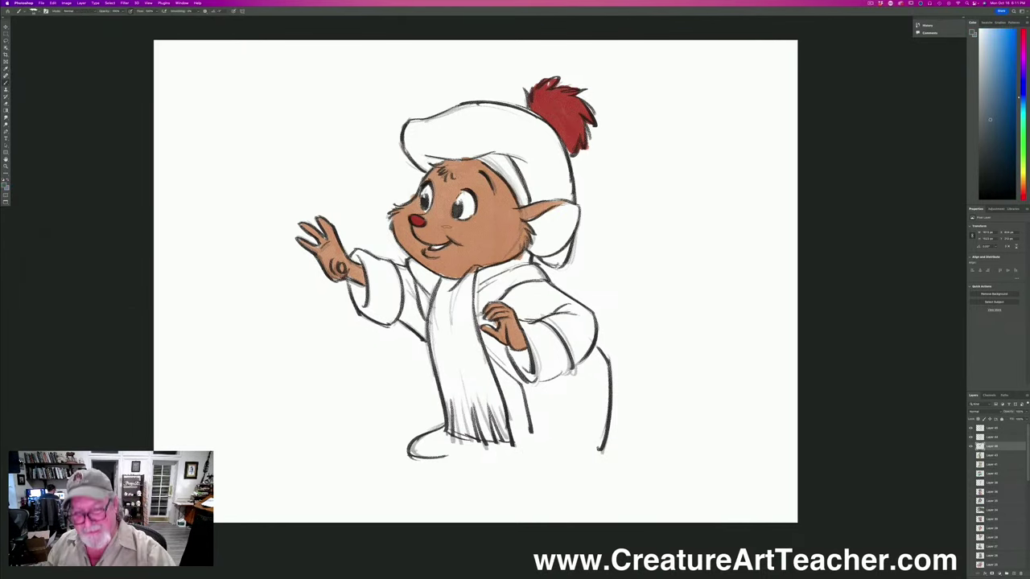
{"action": "mouse_move", "coordinate": [556, 264]}
{"action": "left_mouse_down"}
{"action": "mouse_move", "coordinate": [559, 250]}
{"action": "mouse_move", "coordinate": [554, 256]}
{"action": "left_mouse_up"}
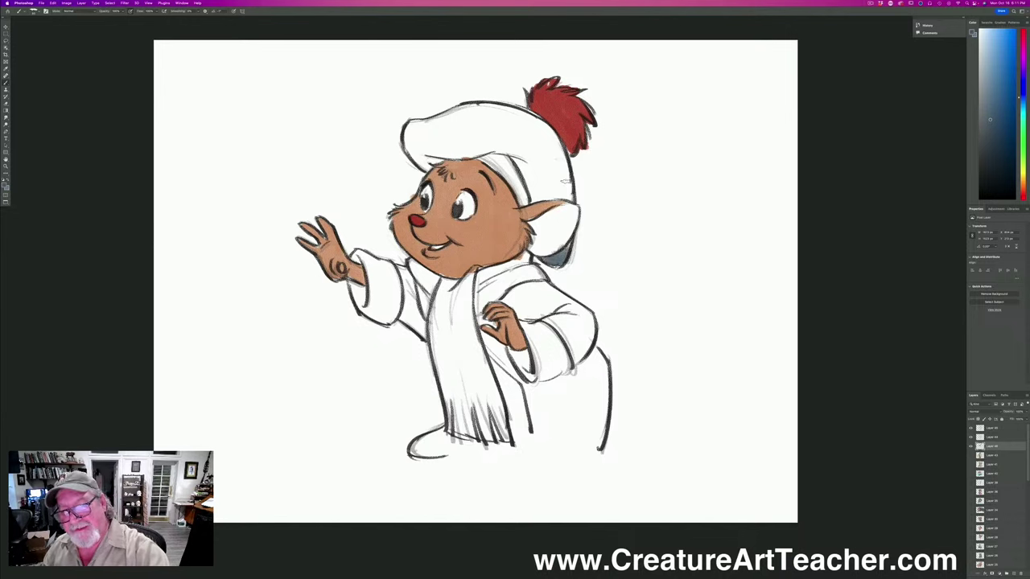
{"action": "mouse_move", "coordinate": [566, 181]}
{"action": "left_mouse_down"}
{"action": "mouse_move", "coordinate": [527, 177]}
{"action": "mouse_move", "coordinate": [539, 197]}
{"action": "mouse_move", "coordinate": [519, 137]}
{"action": "mouse_move", "coordinate": [555, 136]}
{"action": "mouse_move", "coordinate": [523, 113]}
{"action": "mouse_move", "coordinate": [483, 109]}
{"action": "mouse_move", "coordinate": [495, 141]}
{"action": "mouse_move", "coordinate": [475, 129]}
{"action": "mouse_move", "coordinate": [426, 136]}
{"action": "mouse_move", "coordinate": [414, 125]}
{"action": "mouse_move", "coordinate": [410, 151]}
{"action": "mouse_move", "coordinate": [442, 161]}
{"action": "mouse_move", "coordinate": [415, 165]}
{"action": "mouse_move", "coordinate": [406, 135]}
{"action": "left_mouse_up"}
{"action": "left_click_drag", "start_coordinate": [471, 155], "coordinate": [504, 157]}
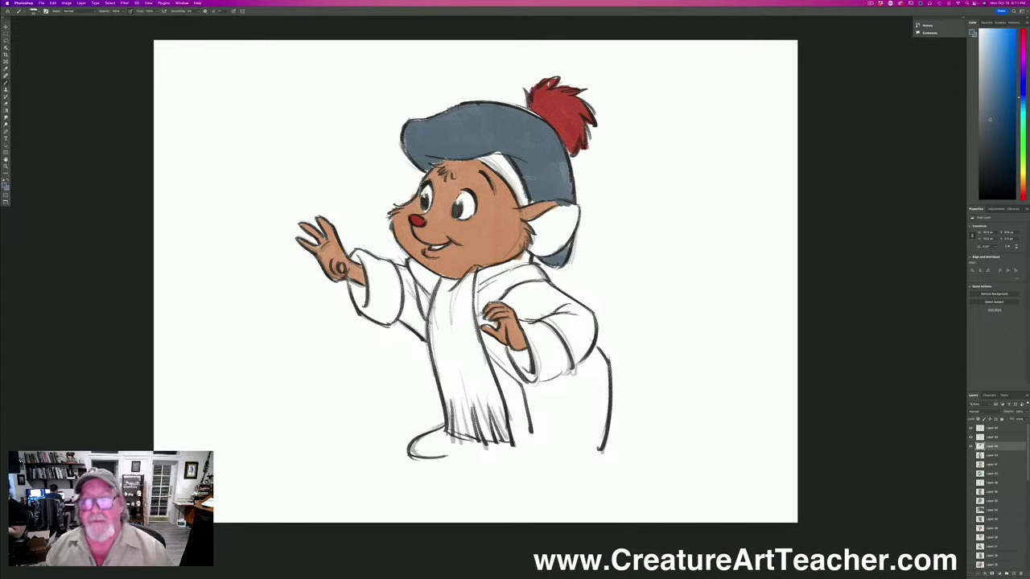
Paint both sleeves and the body of the coat in the same slate blue, going around the scarf and hands.
{"action": "mouse_move", "coordinate": [537, 315]}
{"action": "left_mouse_down"}
{"action": "mouse_move", "coordinate": [555, 372]}
{"action": "mouse_move", "coordinate": [530, 379]}
{"action": "mouse_move", "coordinate": [505, 316]}
{"action": "mouse_move", "coordinate": [549, 282]}
{"action": "mouse_move", "coordinate": [576, 299]}
{"action": "mouse_move", "coordinate": [592, 354]}
{"action": "left_mouse_up"}
{"action": "mouse_move", "coordinate": [586, 307]}
{"action": "left_mouse_down"}
{"action": "mouse_move", "coordinate": [563, 362]}
{"action": "mouse_move", "coordinate": [541, 293]}
{"action": "mouse_move", "coordinate": [523, 315]}
{"action": "left_mouse_up"}
{"action": "mouse_move", "coordinate": [570, 361]}
{"action": "left_mouse_down"}
{"action": "mouse_move", "coordinate": [594, 376]}
{"action": "mouse_move", "coordinate": [594, 434]}
{"action": "mouse_move", "coordinate": [573, 378]}
{"action": "mouse_move", "coordinate": [539, 427]}
{"action": "mouse_move", "coordinate": [515, 354]}
{"action": "mouse_move", "coordinate": [487, 342]}
{"action": "mouse_move", "coordinate": [510, 364]}
{"action": "mouse_move", "coordinate": [503, 426]}
{"action": "left_mouse_up"}
{"action": "left_click_drag", "start_coordinate": [515, 378], "coordinate": [527, 426]}
{"action": "left_click_drag", "start_coordinate": [487, 343], "coordinate": [488, 320]}
{"action": "mouse_move", "coordinate": [418, 291]}
{"action": "left_mouse_down"}
{"action": "mouse_move", "coordinate": [424, 316]}
{"action": "mouse_move", "coordinate": [408, 328]}
{"action": "mouse_move", "coordinate": [418, 305]}
{"action": "mouse_move", "coordinate": [402, 315]}
{"action": "mouse_move", "coordinate": [351, 285]}
{"action": "left_mouse_up"}
{"action": "mouse_move", "coordinate": [367, 314]}
{"action": "left_mouse_down"}
{"action": "mouse_move", "coordinate": [393, 322]}
{"action": "mouse_move", "coordinate": [389, 274]}
{"action": "mouse_move", "coordinate": [357, 256]}
{"action": "mouse_move", "coordinate": [399, 269]}
{"action": "mouse_move", "coordinate": [407, 307]}
{"action": "left_mouse_up"}
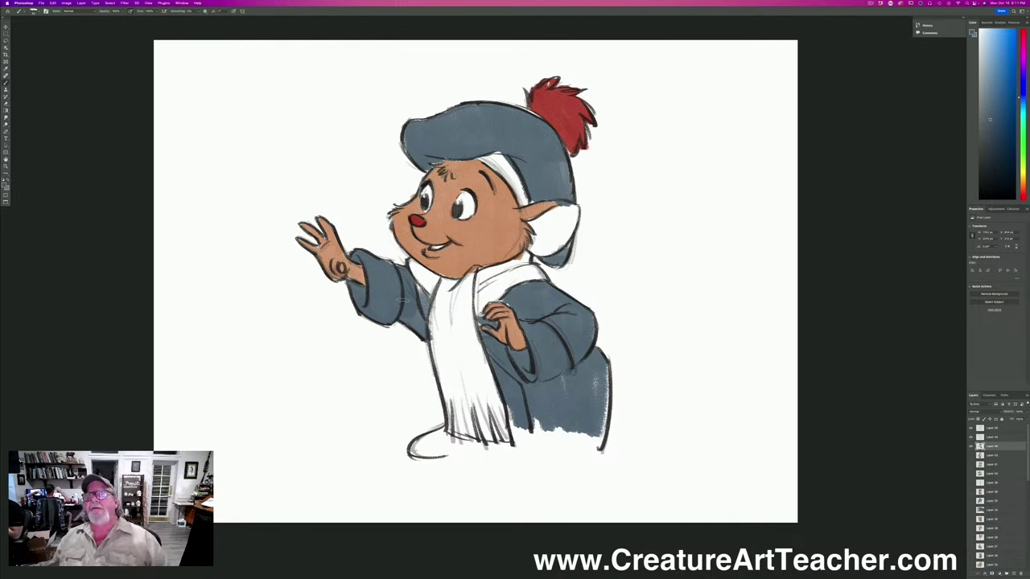
Choose a bright turquoise and paint the scarf from the neck wrap down to the fringe.
{"action": "left_click", "coordinate": [5, 184]}
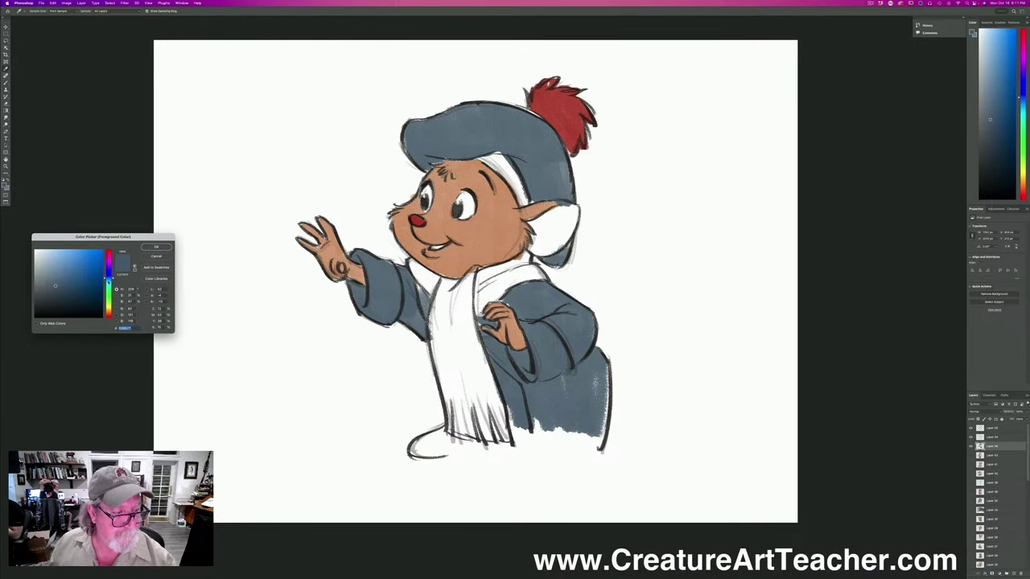
{"action": "left_click", "coordinate": [108, 283]}
{"action": "left_click", "coordinate": [78, 262]}
{"action": "left_click", "coordinate": [156, 247]}
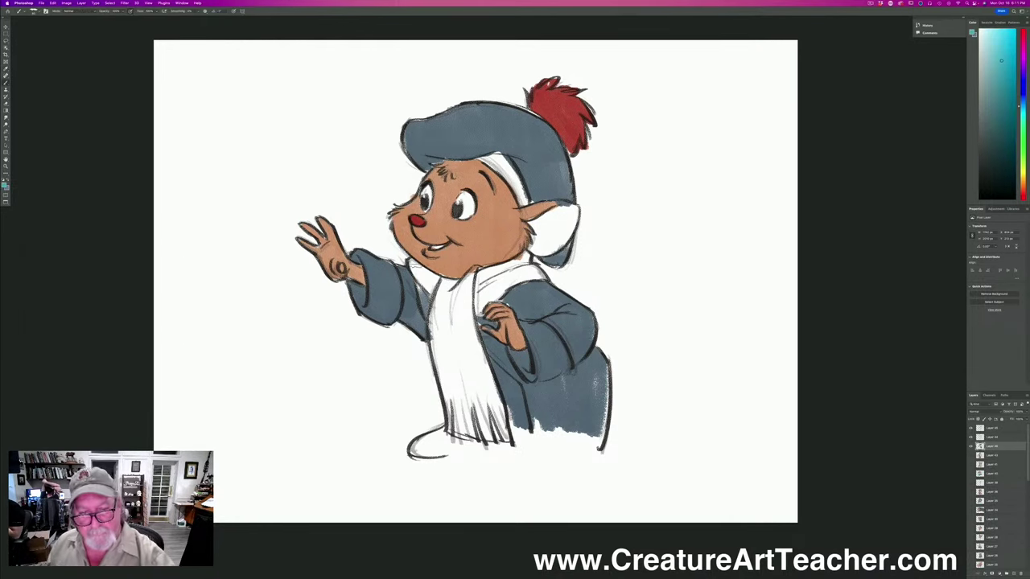
{"action": "mouse_move", "coordinate": [412, 266]}
{"action": "left_mouse_down"}
{"action": "mouse_move", "coordinate": [433, 290]}
{"action": "mouse_move", "coordinate": [441, 282]}
{"action": "mouse_move", "coordinate": [436, 336]}
{"action": "mouse_move", "coordinate": [449, 371]}
{"action": "mouse_move", "coordinate": [499, 424]}
{"action": "mouse_move", "coordinate": [486, 441]}
{"action": "mouse_move", "coordinate": [463, 434]}
{"action": "mouse_move", "coordinate": [454, 317]}
{"action": "mouse_move", "coordinate": [463, 305]}
{"action": "mouse_move", "coordinate": [478, 346]}
{"action": "mouse_move", "coordinate": [480, 293]}
{"action": "mouse_move", "coordinate": [485, 310]}
{"action": "mouse_move", "coordinate": [540, 270]}
{"action": "mouse_move", "coordinate": [483, 278]}
{"action": "mouse_move", "coordinate": [527, 256]}
{"action": "mouse_move", "coordinate": [474, 276]}
{"action": "mouse_move", "coordinate": [488, 286]}
{"action": "mouse_move", "coordinate": [527, 281]}
{"action": "mouse_move", "coordinate": [500, 281]}
{"action": "left_mouse_up"}
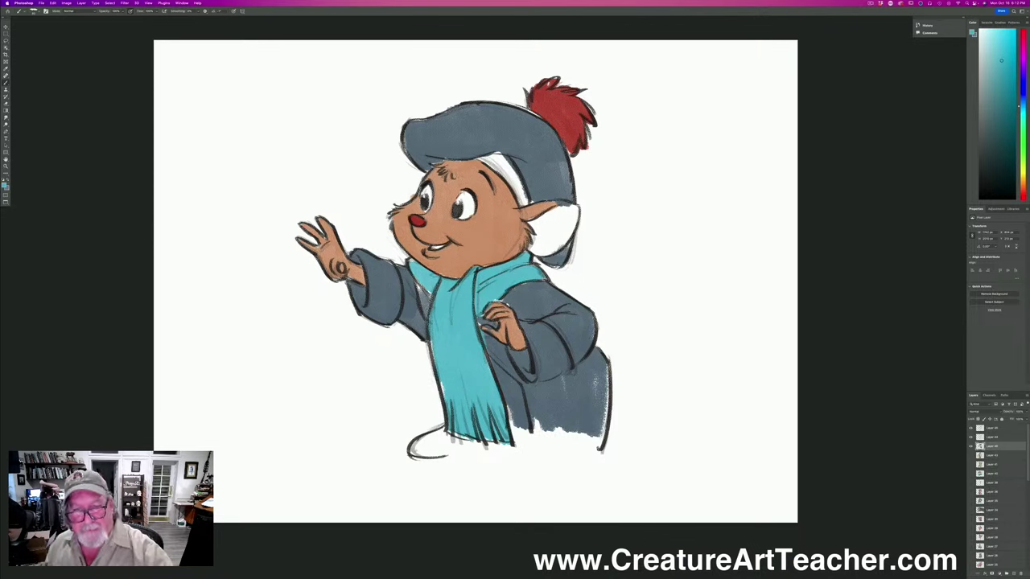
Paint the hat band dark brown, the inner ear pink and the ear's upper rim light tan.
{"action": "left_click", "coordinate": [4, 185]}
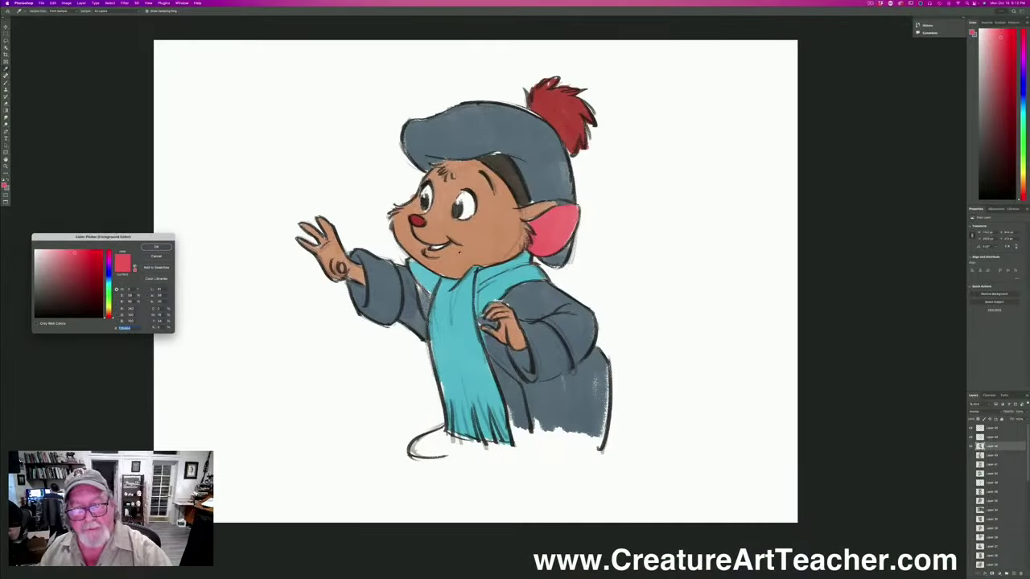
{"action": "left_click_drag", "start_coordinate": [564, 203], "coordinate": [551, 201]}
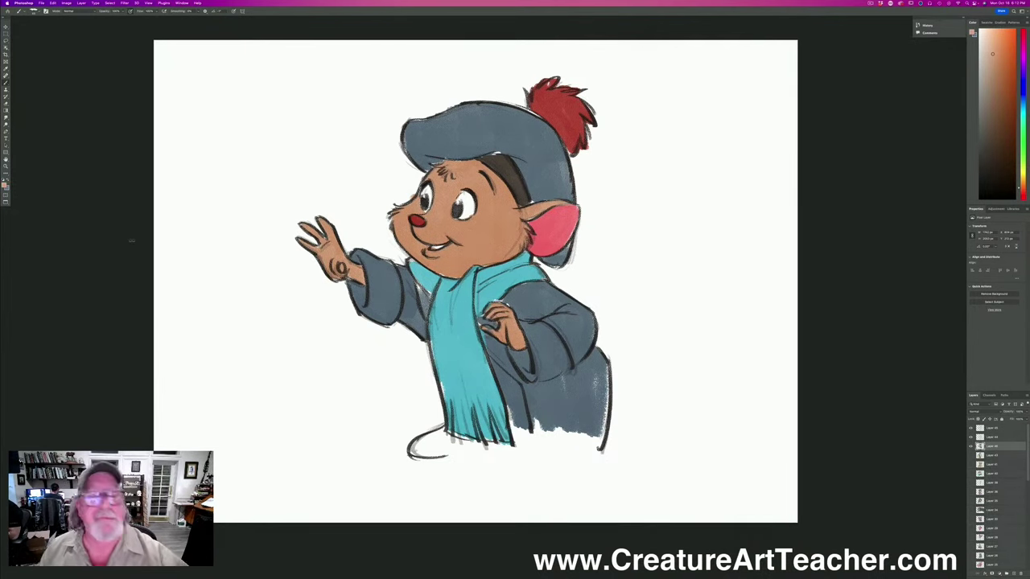
Choose a deep red and paint thin plaid stripes along and across the turquoise scarf, including the neck wrap.
{"action": "left_click", "coordinate": [5, 185]}
{"action": "left_click", "coordinate": [108, 316]}
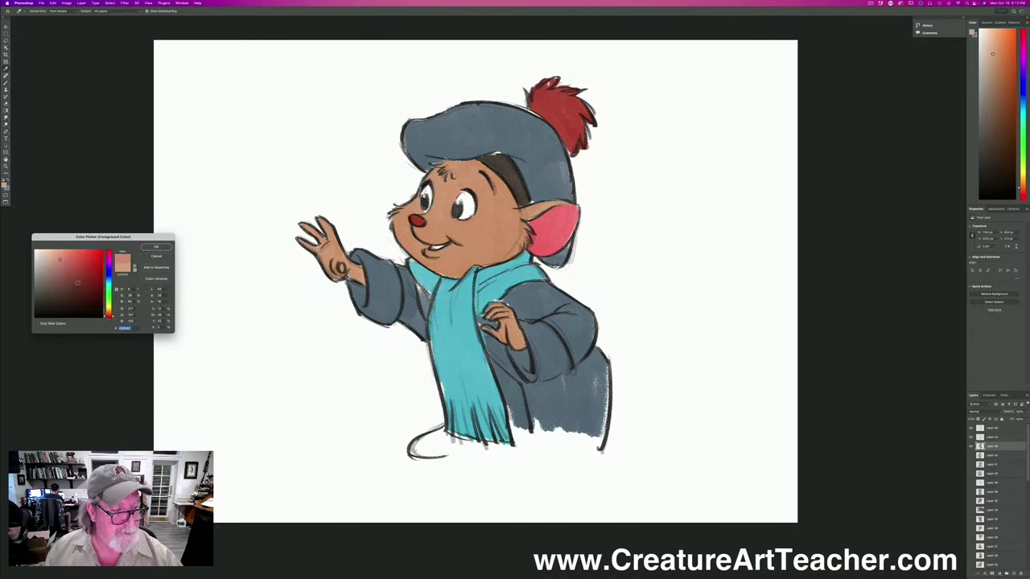
{"action": "left_click", "coordinate": [88, 272]}
{"action": "left_click", "coordinate": [156, 247]}
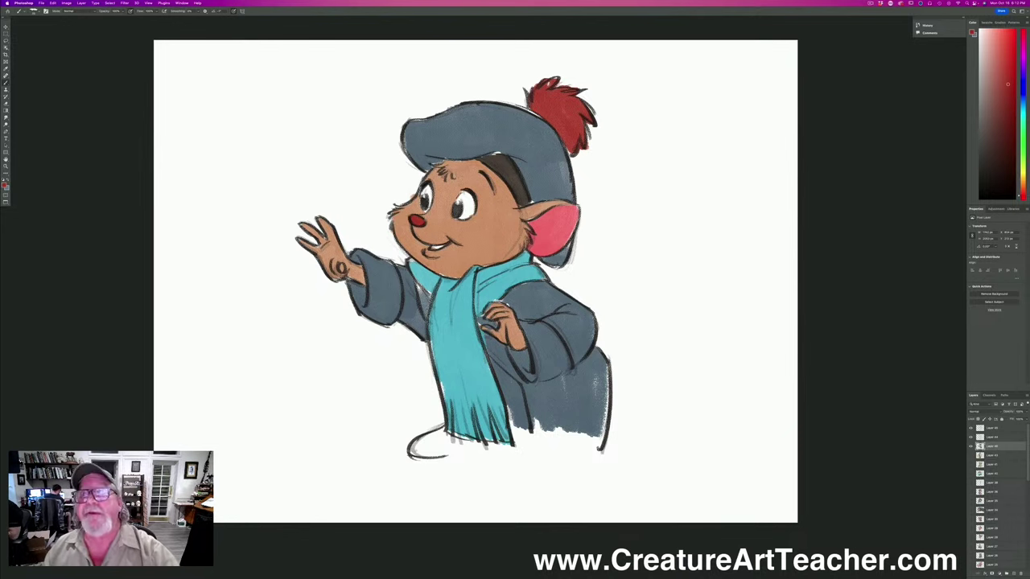
{"action": "left_click_drag", "start_coordinate": [449, 285], "coordinate": [466, 425]}
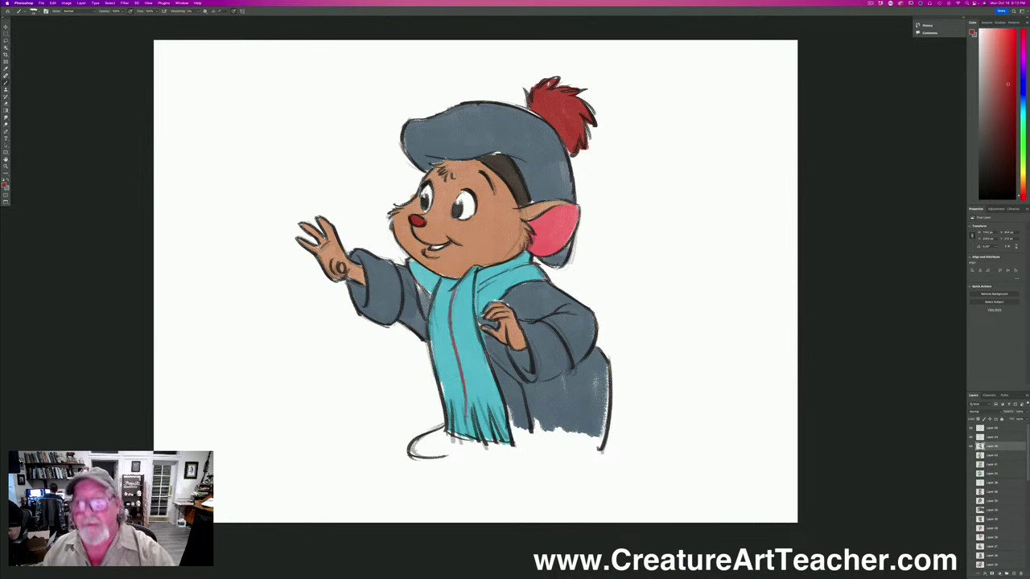
{"action": "mouse_move", "coordinate": [453, 330]}
{"action": "left_mouse_down"}
{"action": "mouse_move", "coordinate": [473, 326]}
{"action": "mouse_move", "coordinate": [450, 328]}
{"action": "left_mouse_up"}
{"action": "mouse_move", "coordinate": [456, 370]}
{"action": "left_mouse_down"}
{"action": "mouse_move", "coordinate": [488, 369]}
{"action": "mouse_move", "coordinate": [460, 365]}
{"action": "left_mouse_up"}
{"action": "left_click_drag", "start_coordinate": [443, 404], "coordinate": [489, 399]}
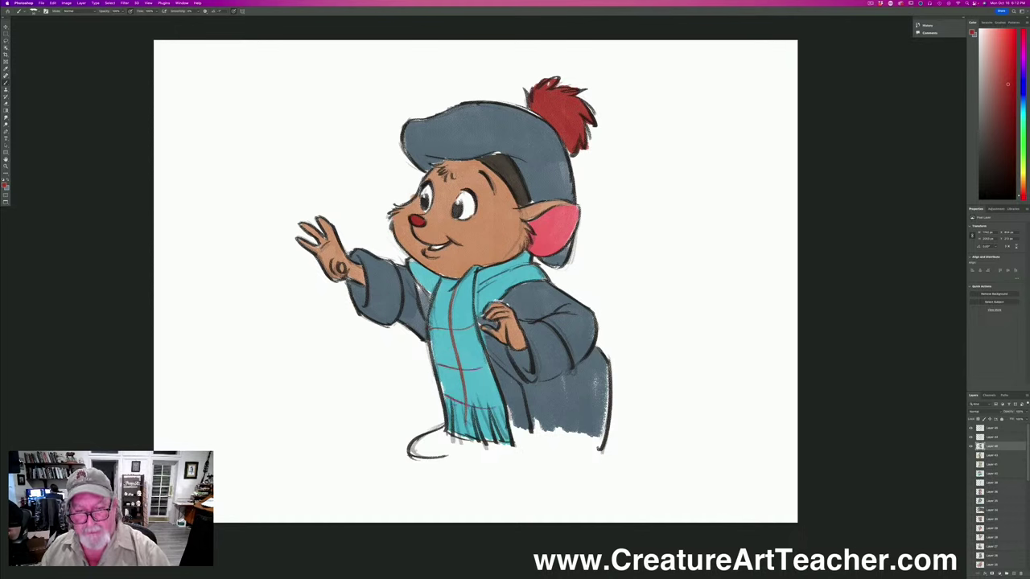
{"action": "mouse_move", "coordinate": [421, 272]}
{"action": "left_mouse_down"}
{"action": "mouse_move", "coordinate": [427, 315]}
{"action": "mouse_move", "coordinate": [433, 295]}
{"action": "left_mouse_up"}
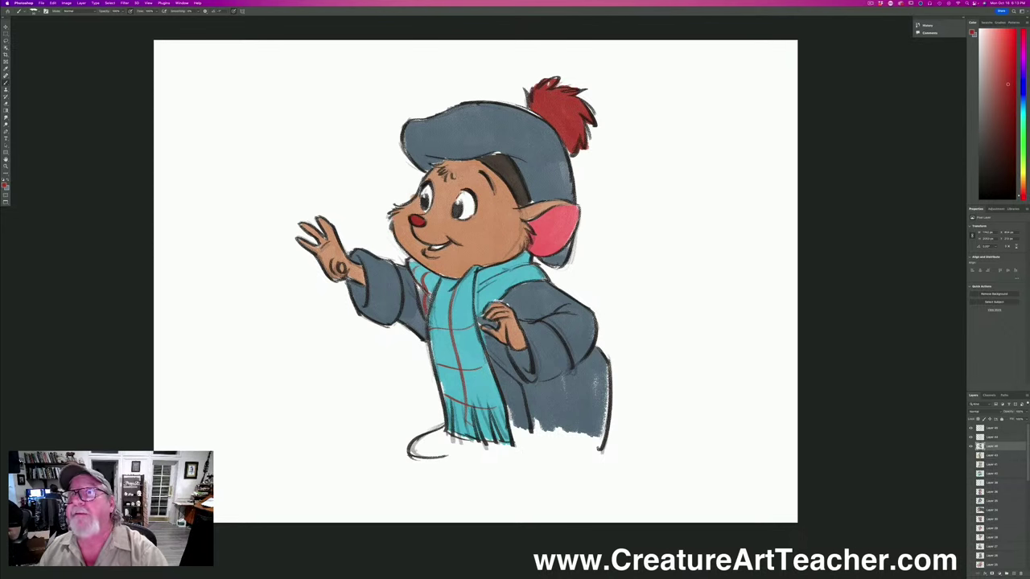
{"action": "mouse_move", "coordinate": [516, 262]}
{"action": "left_mouse_down"}
{"action": "mouse_move", "coordinate": [524, 280]}
{"action": "mouse_move", "coordinate": [491, 298]}
{"action": "mouse_move", "coordinate": [529, 272]}
{"action": "left_mouse_up"}
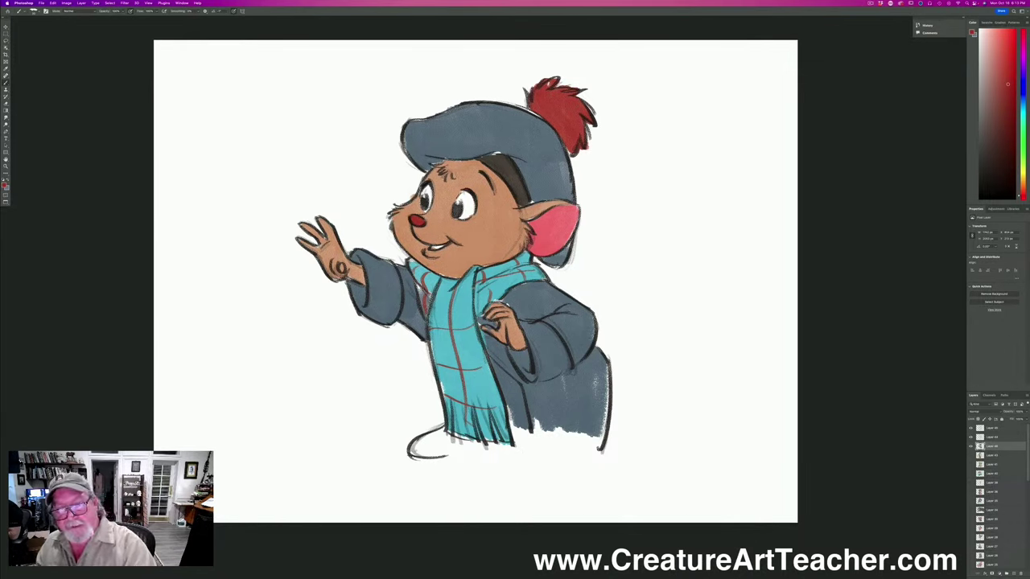
Select the mouse's line and colour layers together and merge them into one layer.
{"action": "left_click", "coordinate": [989, 429], "text": "shift"}
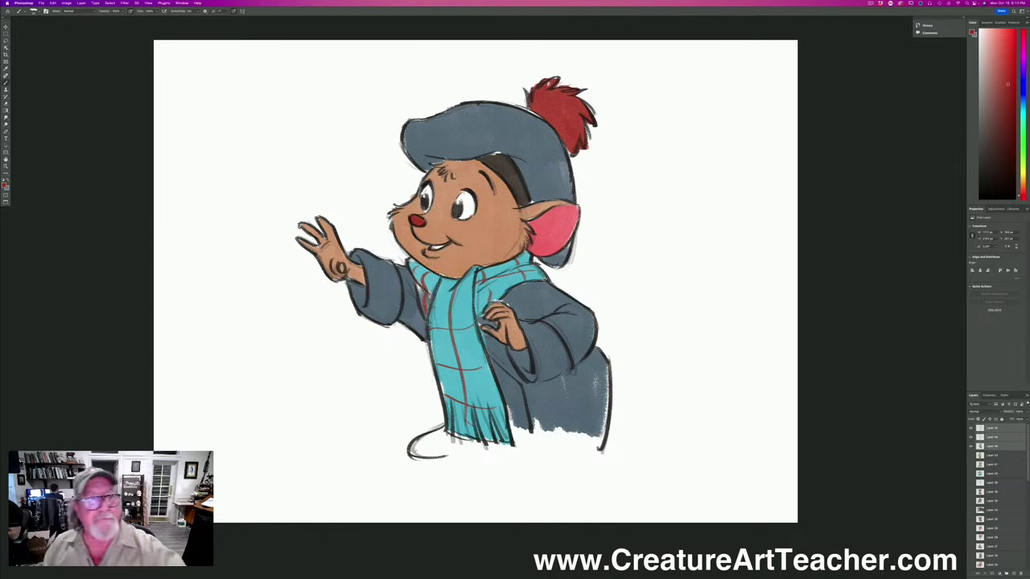
{"action": "left_click", "coordinate": [73, 8]}
{"action": "left_click", "coordinate": [95, 205]}
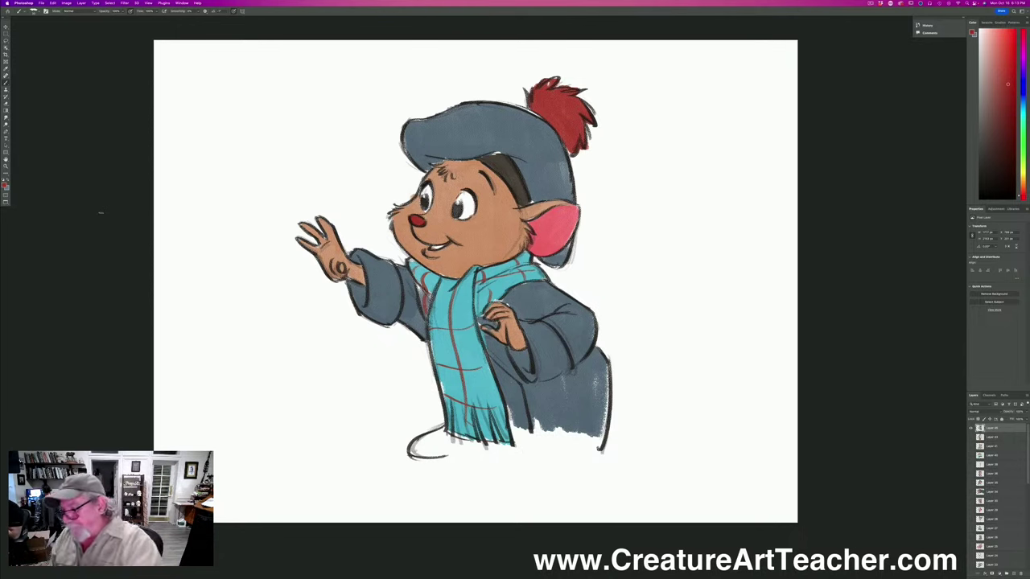
Hide the merged mouse layer and add a new empty layer for the next drawing, with the interface panels hidden.
{"action": "left_click", "coordinate": [969, 428]}
{"action": "left_click", "coordinate": [1013, 572]}
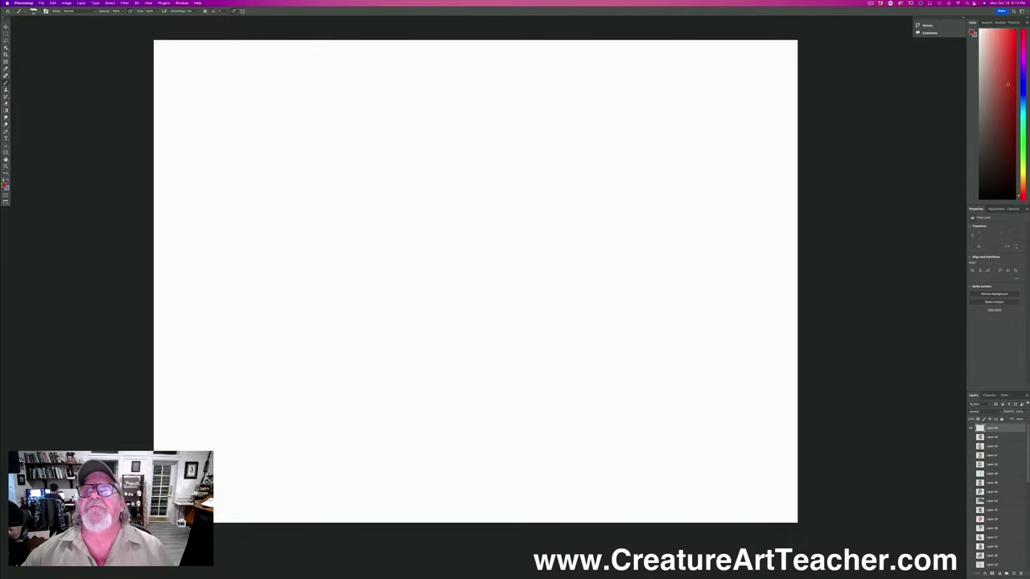
{"action": "key", "text": "Tab"}
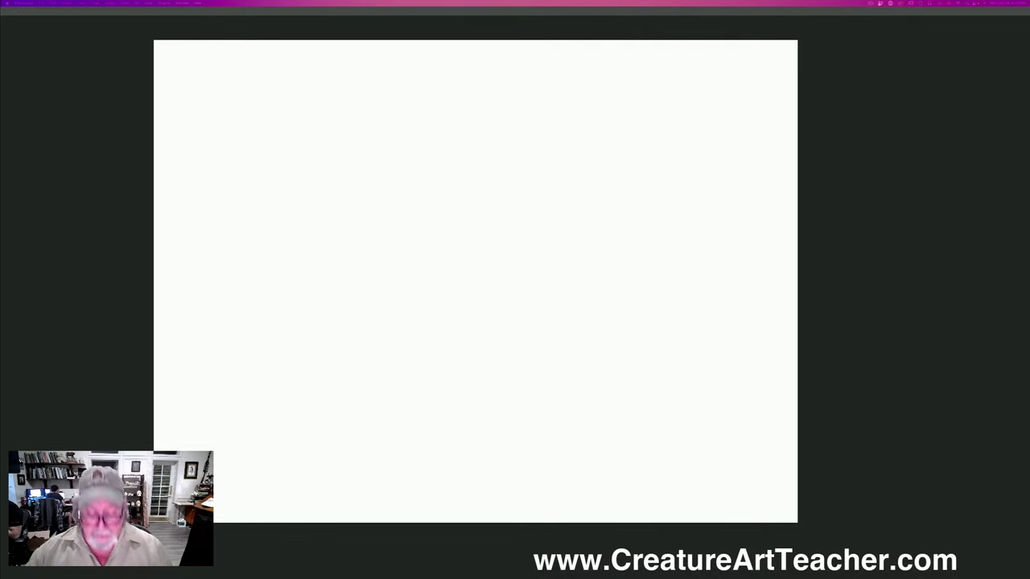
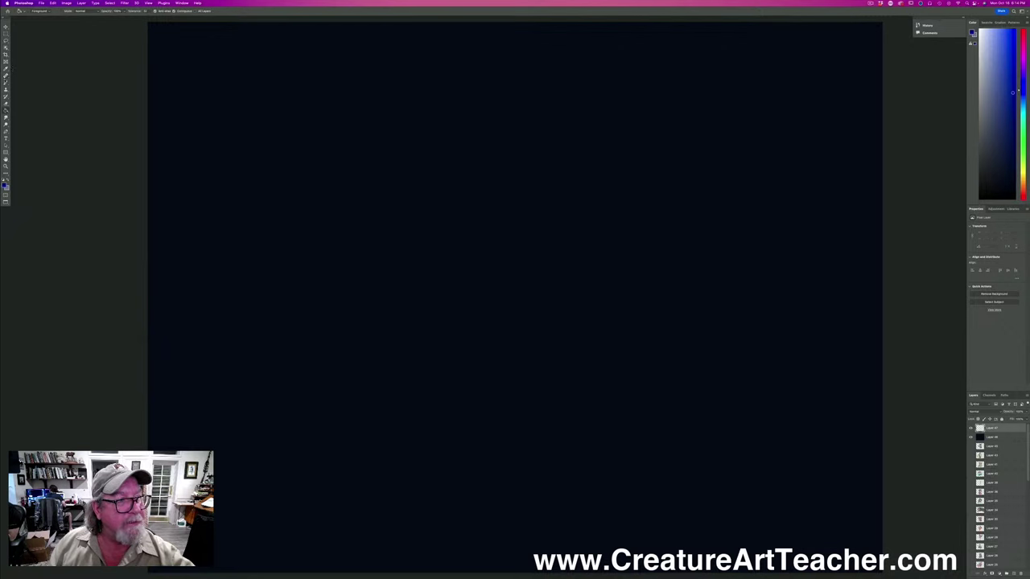
Brush a deep blue rim light on the near-black canvas for the curved horns, brow, ear edges and mouth area.
{"action": "key", "text": "b"}
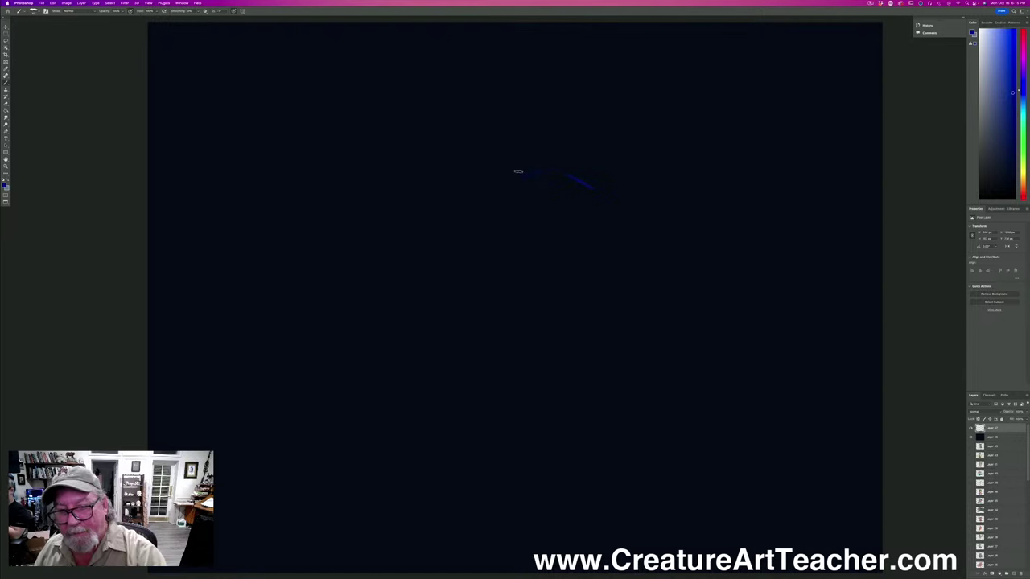
{"action": "mouse_move", "coordinate": [544, 179]}
{"action": "left_mouse_down"}
{"action": "mouse_move", "coordinate": [506, 180]}
{"action": "mouse_move", "coordinate": [518, 174]}
{"action": "mouse_move", "coordinate": [479, 127]}
{"action": "mouse_move", "coordinate": [478, 158]}
{"action": "mouse_move", "coordinate": [482, 148]}
{"action": "mouse_move", "coordinate": [512, 177]}
{"action": "mouse_move", "coordinate": [500, 178]}
{"action": "mouse_move", "coordinate": [593, 183]}
{"action": "mouse_move", "coordinate": [611, 172]}
{"action": "mouse_move", "coordinate": [635, 182]}
{"action": "left_mouse_up"}
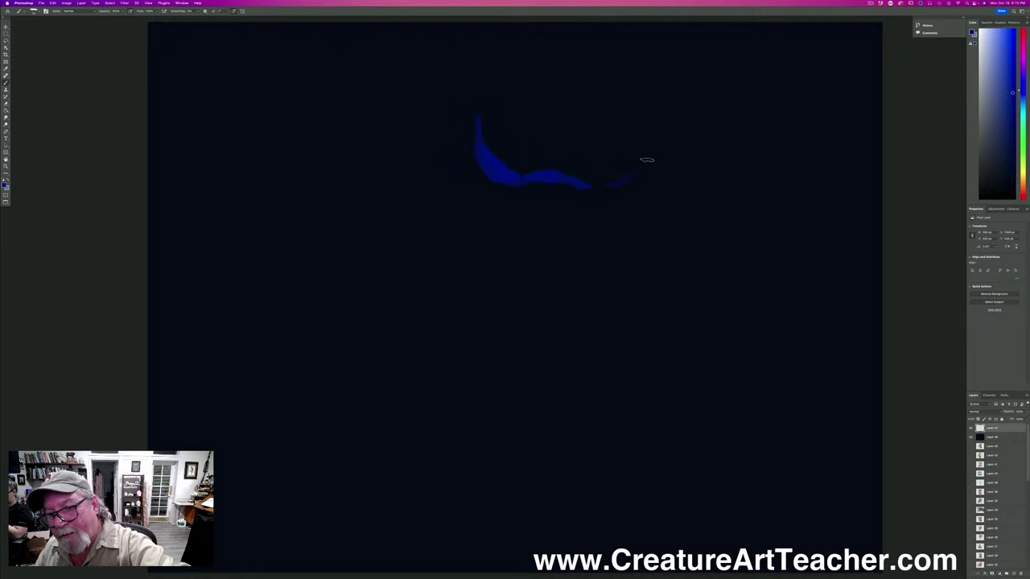
{"action": "mouse_move", "coordinate": [653, 148]}
{"action": "left_mouse_down"}
{"action": "mouse_move", "coordinate": [632, 190]}
{"action": "mouse_move", "coordinate": [648, 160]}
{"action": "mouse_move", "coordinate": [615, 181]}
{"action": "left_mouse_up"}
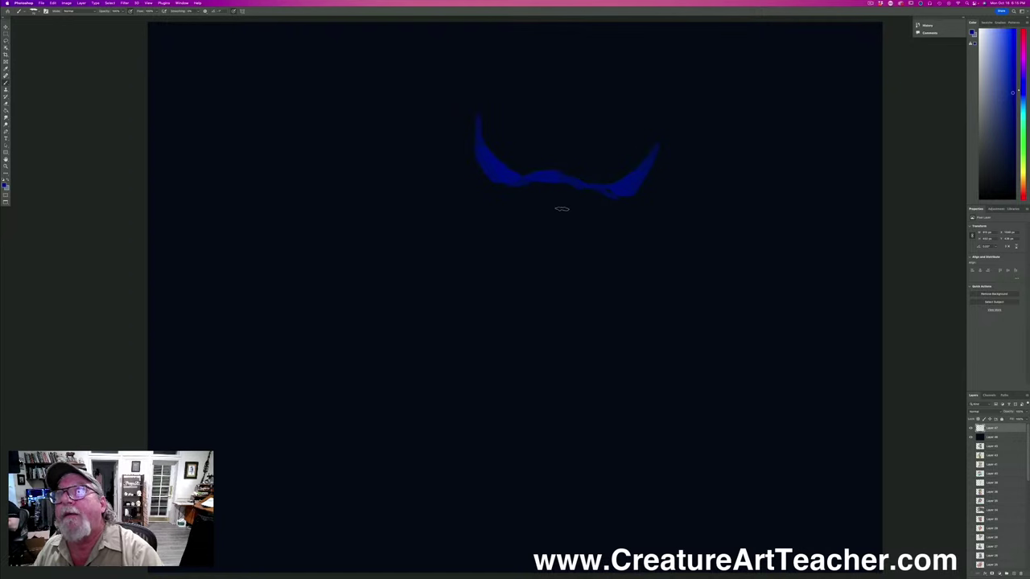
{"action": "mouse_move", "coordinate": [548, 251]}
{"action": "left_mouse_down"}
{"action": "mouse_move", "coordinate": [579, 254]}
{"action": "mouse_move", "coordinate": [555, 267]}
{"action": "mouse_move", "coordinate": [533, 251]}
{"action": "mouse_move", "coordinate": [568, 256]}
{"action": "mouse_move", "coordinate": [544, 251]}
{"action": "left_mouse_up"}
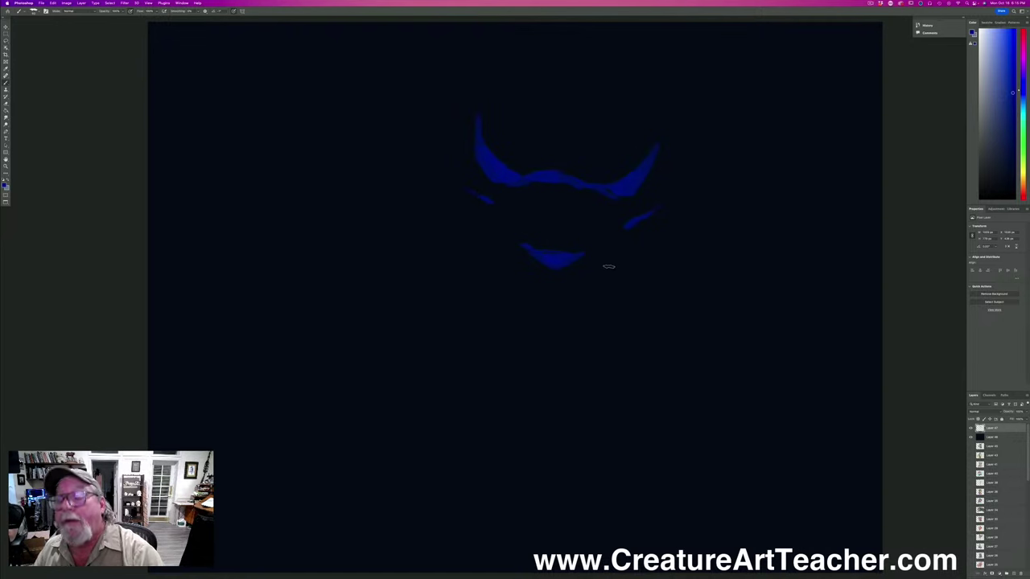
Paint blue rim light down both sides of the neck, along the collar area and over both rounded shoulders.
{"action": "left_click_drag", "start_coordinate": [607, 255], "coordinate": [611, 308]}
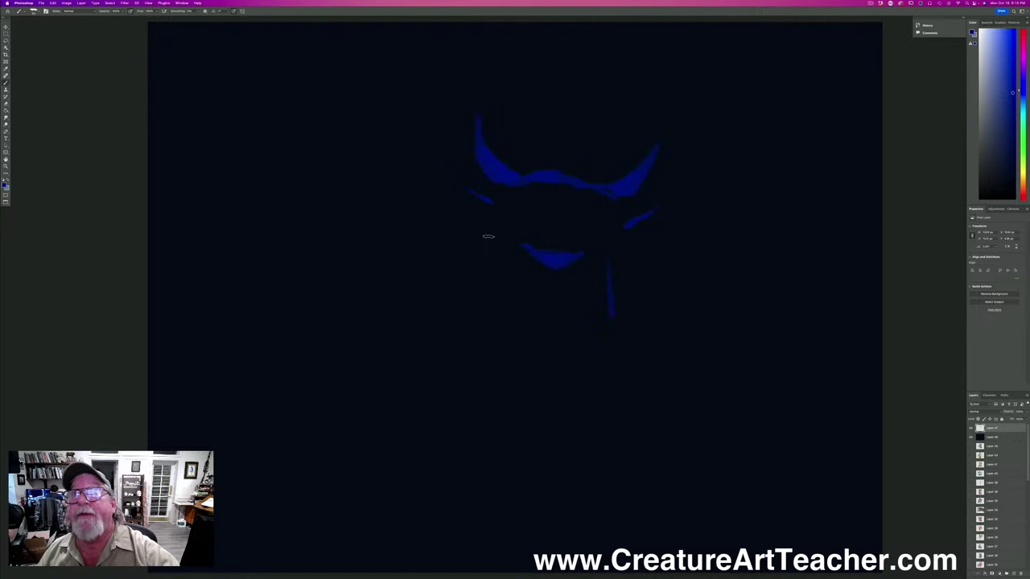
{"action": "left_click_drag", "start_coordinate": [497, 234], "coordinate": [480, 274]}
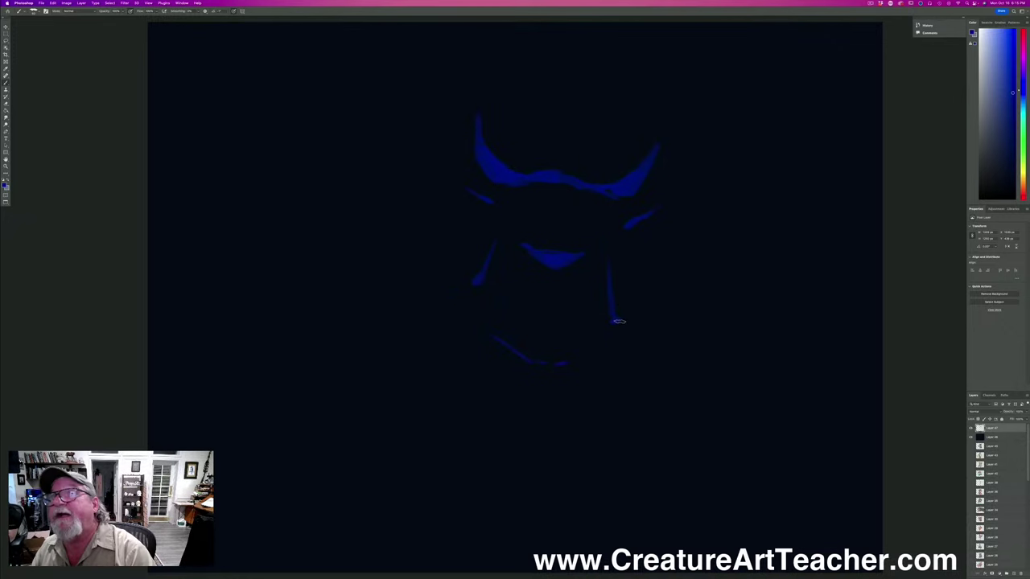
{"action": "left_click_drag", "start_coordinate": [624, 319], "coordinate": [641, 330]}
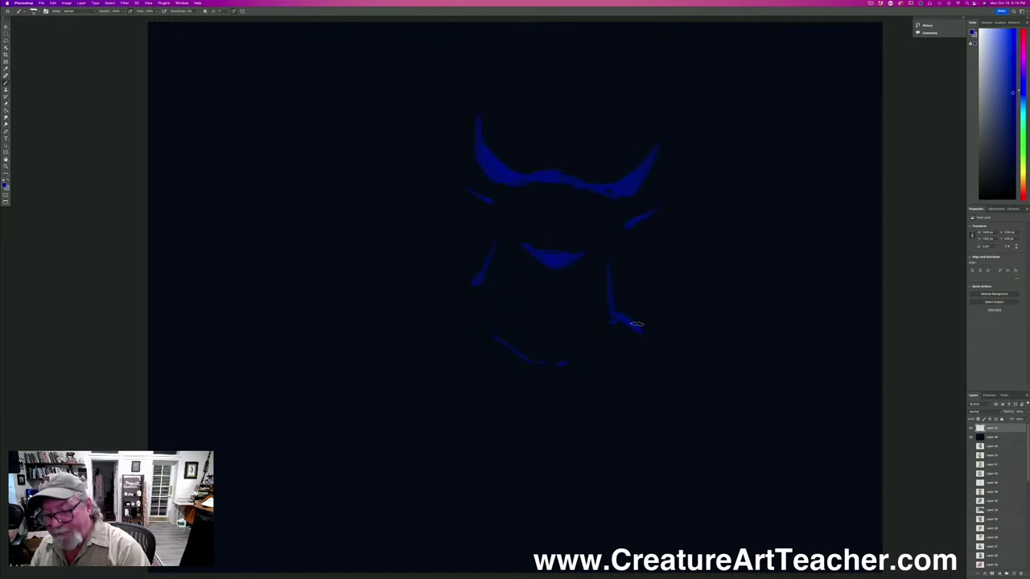
{"action": "mouse_move", "coordinate": [641, 329]}
{"action": "left_mouse_down"}
{"action": "mouse_move", "coordinate": [699, 351]}
{"action": "mouse_move", "coordinate": [731, 421]}
{"action": "left_mouse_up"}
{"action": "mouse_move", "coordinate": [704, 368]}
{"action": "left_mouse_down"}
{"action": "mouse_move", "coordinate": [730, 430]}
{"action": "mouse_move", "coordinate": [714, 382]}
{"action": "mouse_move", "coordinate": [669, 341]}
{"action": "left_mouse_up"}
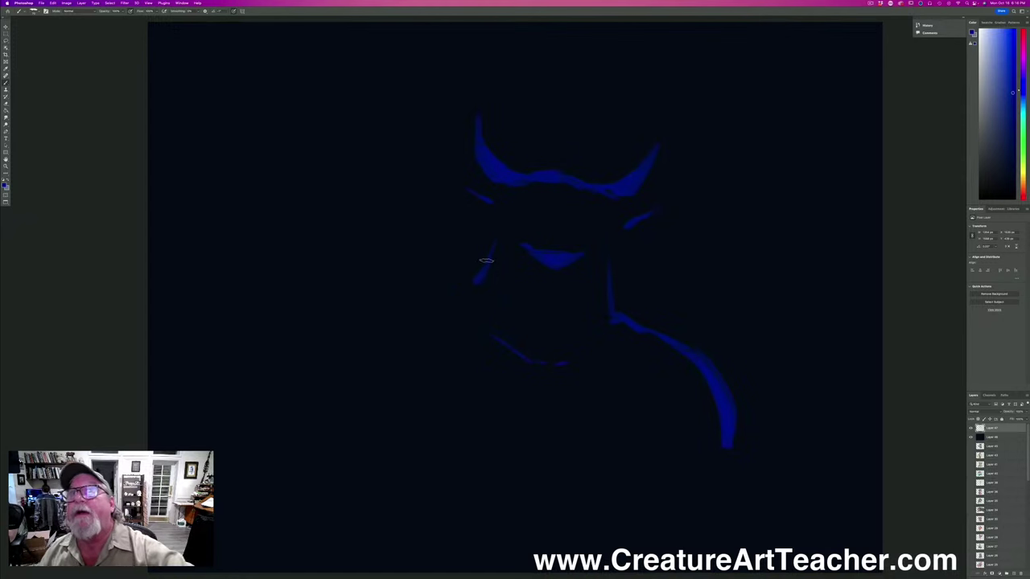
{"action": "mouse_move", "coordinate": [454, 293]}
{"action": "left_mouse_down"}
{"action": "mouse_move", "coordinate": [474, 281]}
{"action": "mouse_move", "coordinate": [395, 301]}
{"action": "mouse_move", "coordinate": [363, 325]}
{"action": "mouse_move", "coordinate": [375, 311]}
{"action": "mouse_move", "coordinate": [337, 362]}
{"action": "mouse_move", "coordinate": [330, 381]}
{"action": "mouse_move", "coordinate": [341, 380]}
{"action": "mouse_move", "coordinate": [328, 370]}
{"action": "mouse_move", "coordinate": [320, 386]}
{"action": "left_mouse_up"}
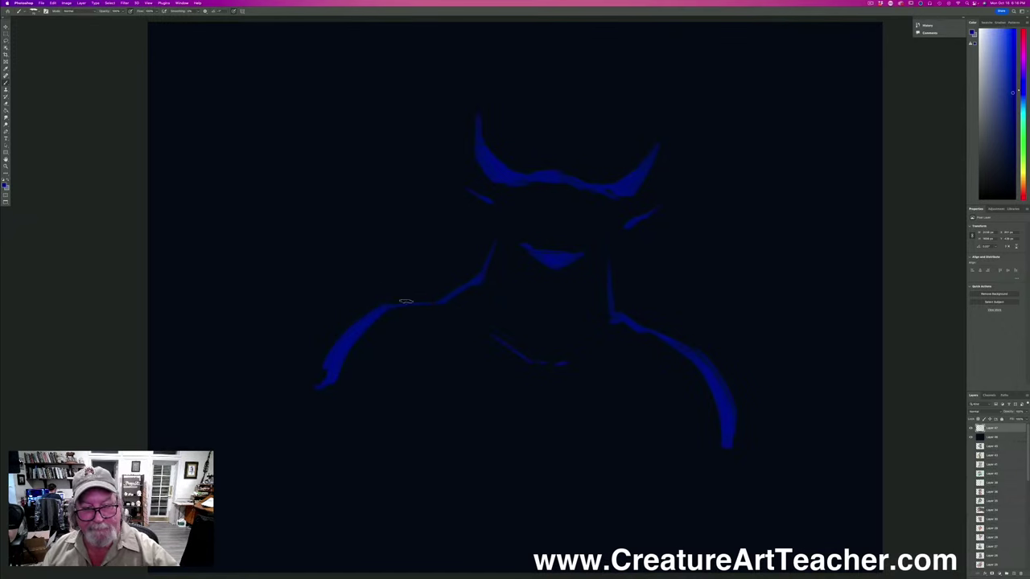
Paint the long upper edges of both wings rising from the shoulders and add faint fold strokes in the membranes.
{"action": "mouse_move", "coordinate": [407, 301]}
{"action": "left_mouse_down"}
{"action": "mouse_move", "coordinate": [314, 189]}
{"action": "mouse_move", "coordinate": [333, 216]}
{"action": "mouse_move", "coordinate": [262, 39]}
{"action": "mouse_move", "coordinate": [332, 224]}
{"action": "mouse_move", "coordinate": [357, 238]}
{"action": "left_mouse_up"}
{"action": "mouse_move", "coordinate": [306, 154]}
{"action": "left_mouse_down"}
{"action": "mouse_move", "coordinate": [344, 241]}
{"action": "mouse_move", "coordinate": [415, 294]}
{"action": "left_mouse_up"}
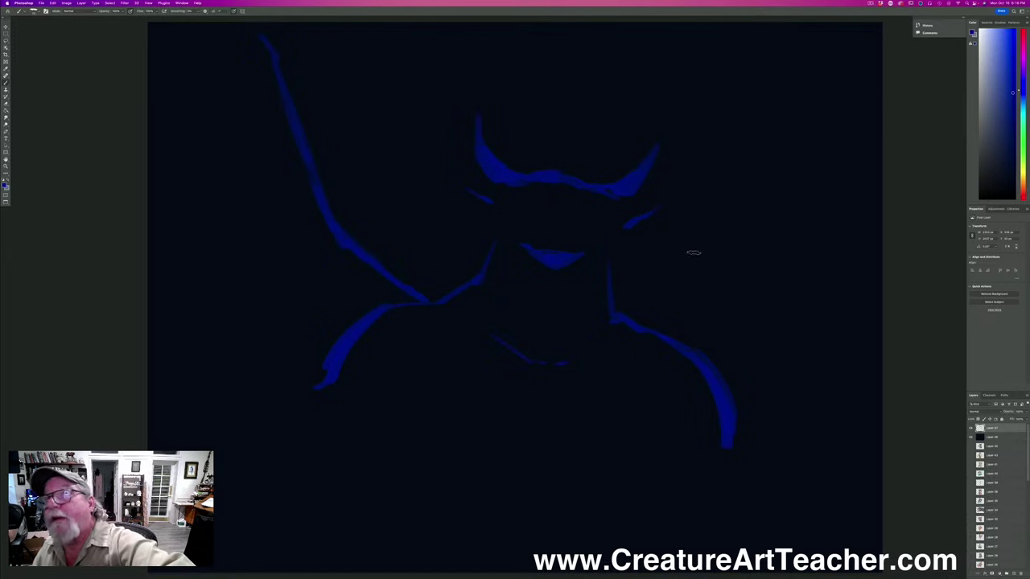
{"action": "mouse_move", "coordinate": [658, 320]}
{"action": "left_mouse_down"}
{"action": "mouse_move", "coordinate": [714, 296]}
{"action": "mouse_move", "coordinate": [842, 107]}
{"action": "mouse_move", "coordinate": [773, 235]}
{"action": "mouse_move", "coordinate": [726, 294]}
{"action": "left_mouse_up"}
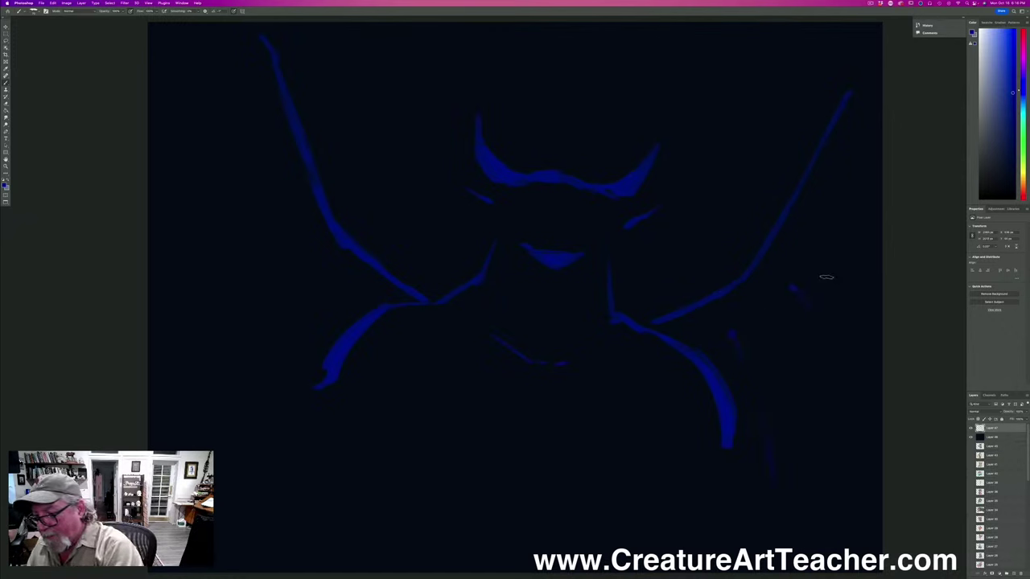
{"action": "left_click_drag", "start_coordinate": [835, 228], "coordinate": [857, 242]}
{"action": "left_click_drag", "start_coordinate": [309, 280], "coordinate": [219, 382]}
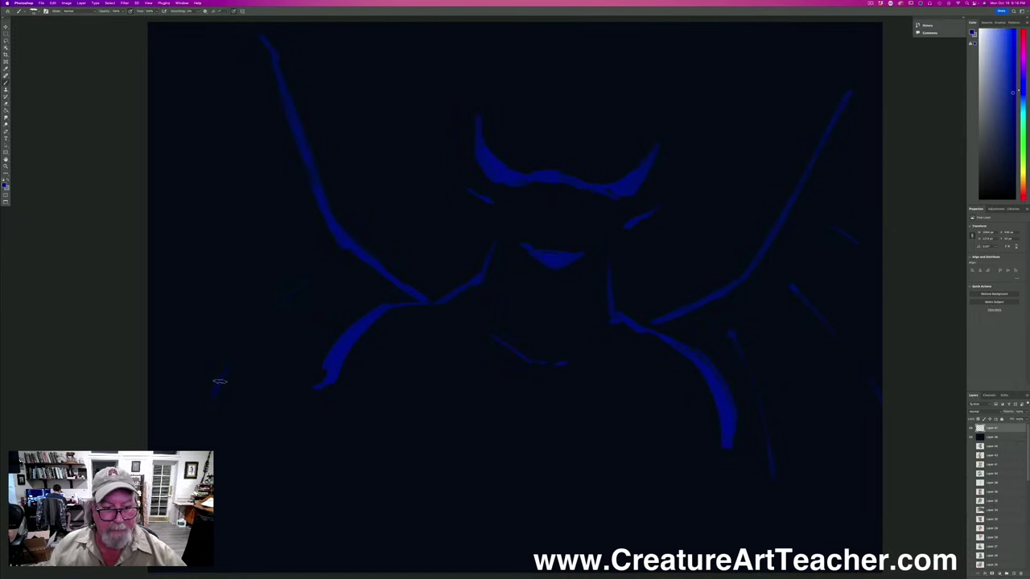
{"action": "left_click_drag", "start_coordinate": [242, 222], "coordinate": [190, 251]}
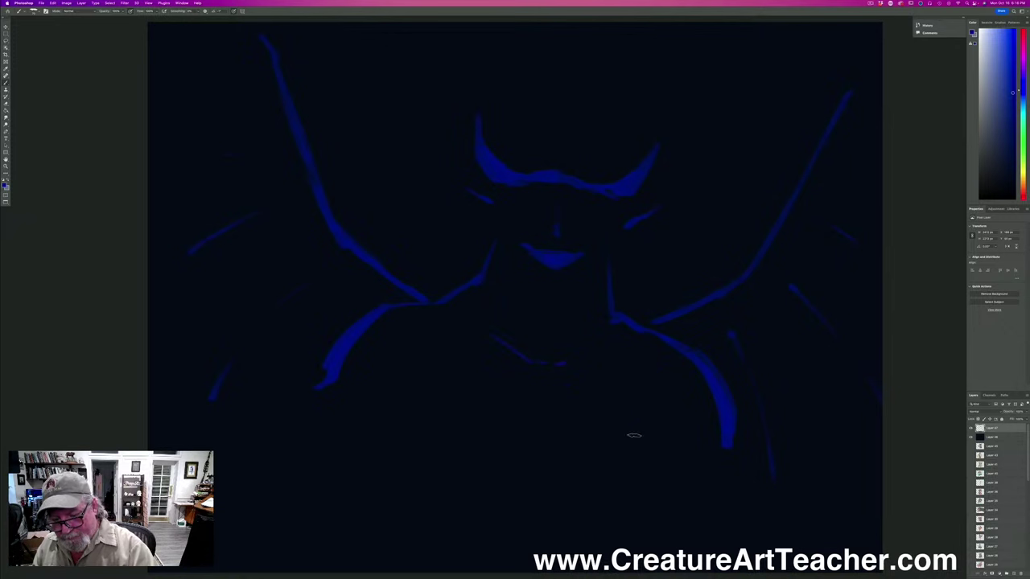
Paint the bent hand below the chest in blue, with its curled fingers, thumb and forearm edge.
{"action": "mouse_move", "coordinate": [633, 435]}
{"action": "left_mouse_down"}
{"action": "mouse_move", "coordinate": [595, 393]}
{"action": "mouse_move", "coordinate": [593, 404]}
{"action": "mouse_move", "coordinate": [543, 408]}
{"action": "mouse_move", "coordinate": [510, 448]}
{"action": "left_mouse_up"}
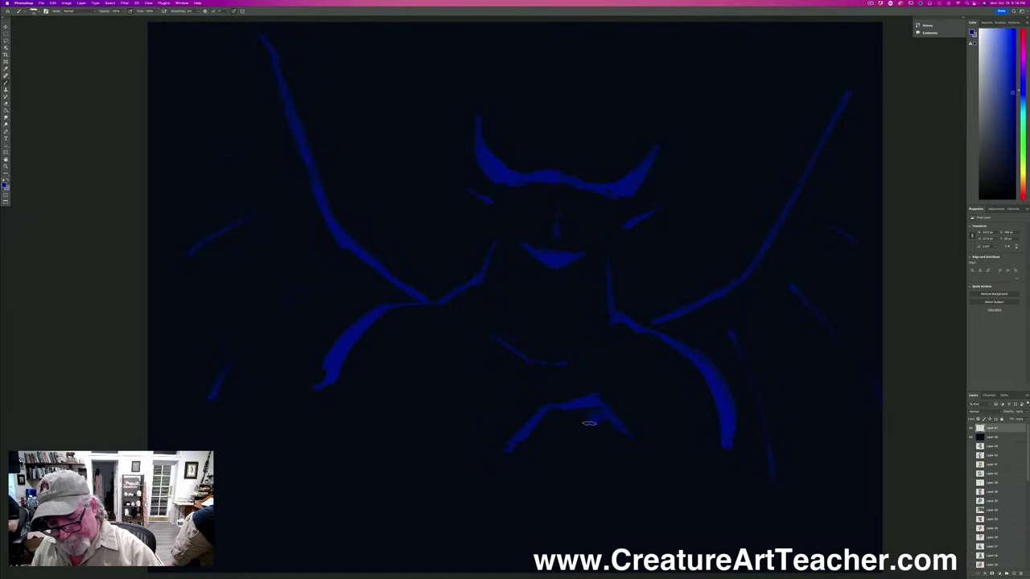
{"action": "mouse_move", "coordinate": [587, 422]}
{"action": "left_mouse_down"}
{"action": "mouse_move", "coordinate": [552, 432]}
{"action": "mouse_move", "coordinate": [533, 485]}
{"action": "left_mouse_up"}
{"action": "left_click_drag", "start_coordinate": [604, 444], "coordinate": [585, 489]}
{"action": "mouse_move", "coordinate": [613, 421]}
{"action": "left_mouse_down"}
{"action": "mouse_move", "coordinate": [617, 449]}
{"action": "mouse_move", "coordinate": [700, 489]}
{"action": "mouse_move", "coordinate": [739, 521]}
{"action": "left_mouse_up"}
{"action": "left_click_drag", "start_coordinate": [701, 485], "coordinate": [670, 483]}
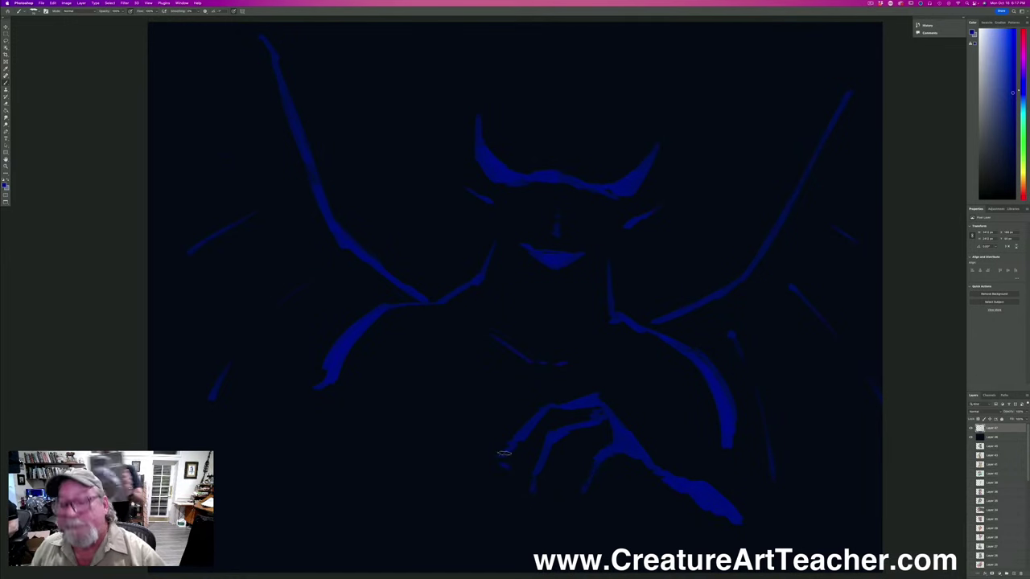
{"action": "mouse_move", "coordinate": [511, 432]}
{"action": "left_mouse_down"}
{"action": "mouse_move", "coordinate": [465, 451]}
{"action": "mouse_move", "coordinate": [458, 446]}
{"action": "mouse_move", "coordinate": [479, 454]}
{"action": "mouse_move", "coordinate": [448, 442]}
{"action": "left_mouse_up"}
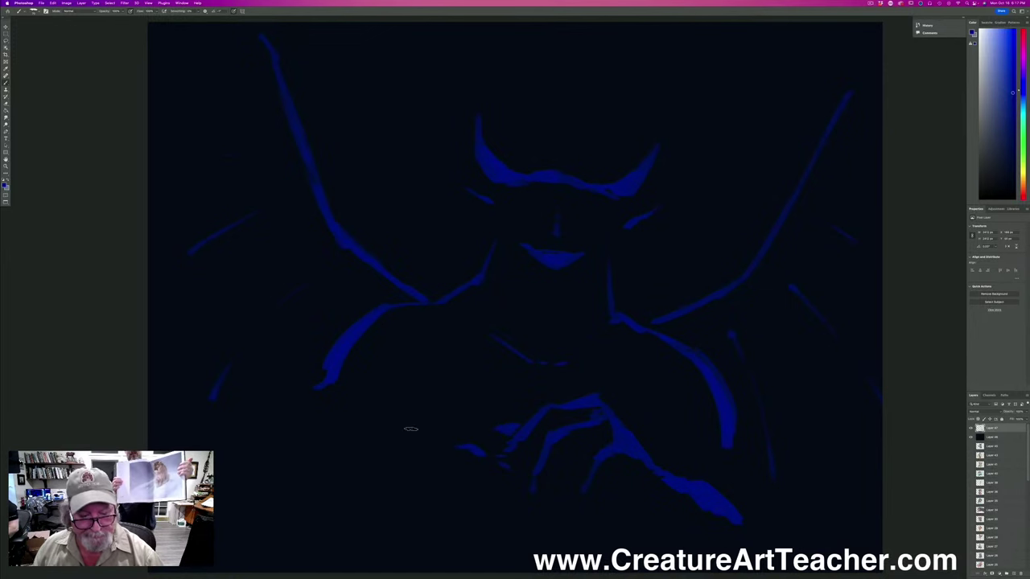
Paint the other forearm and drooping hand with its fingers, and extend that side's upper arm down to the elbow.
{"action": "mouse_move", "coordinate": [343, 411]}
{"action": "left_mouse_down"}
{"action": "mouse_move", "coordinate": [402, 422]}
{"action": "mouse_move", "coordinate": [417, 438]}
{"action": "left_mouse_up"}
{"action": "mouse_move", "coordinate": [347, 412]}
{"action": "left_mouse_down"}
{"action": "mouse_move", "coordinate": [473, 448]}
{"action": "mouse_move", "coordinate": [514, 474]}
{"action": "mouse_move", "coordinate": [532, 509]}
{"action": "left_mouse_up"}
{"action": "mouse_move", "coordinate": [497, 474]}
{"action": "left_mouse_down"}
{"action": "mouse_move", "coordinate": [434, 470]}
{"action": "mouse_move", "coordinate": [428, 497]}
{"action": "mouse_move", "coordinate": [480, 486]}
{"action": "mouse_move", "coordinate": [511, 521]}
{"action": "mouse_move", "coordinate": [496, 489]}
{"action": "mouse_move", "coordinate": [519, 554]}
{"action": "left_mouse_up"}
{"action": "left_click_drag", "start_coordinate": [473, 505], "coordinate": [480, 540]}
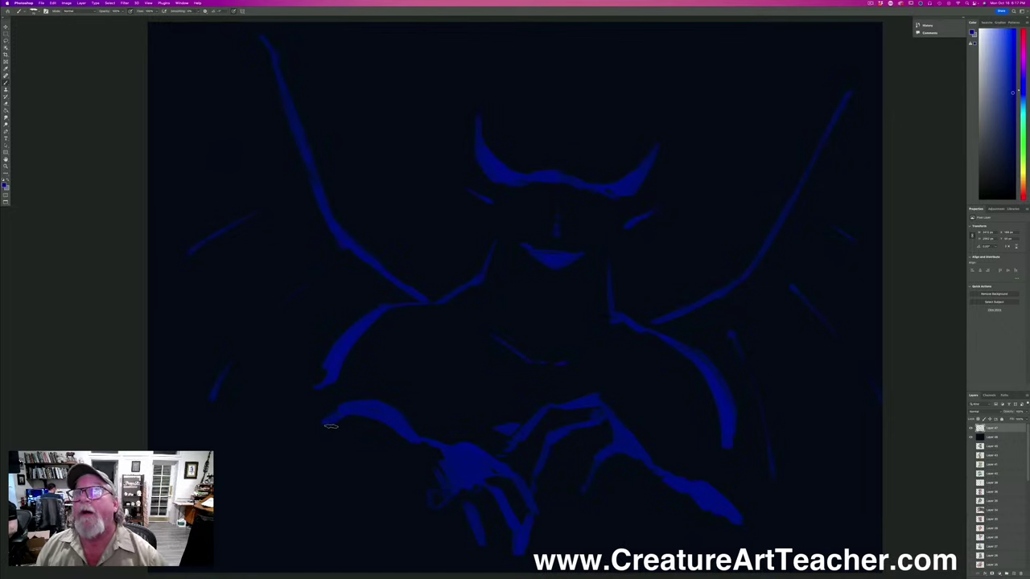
{"action": "mouse_move", "coordinate": [320, 373]}
{"action": "left_mouse_down"}
{"action": "mouse_move", "coordinate": [280, 421]}
{"action": "mouse_move", "coordinate": [267, 460]}
{"action": "left_mouse_up"}
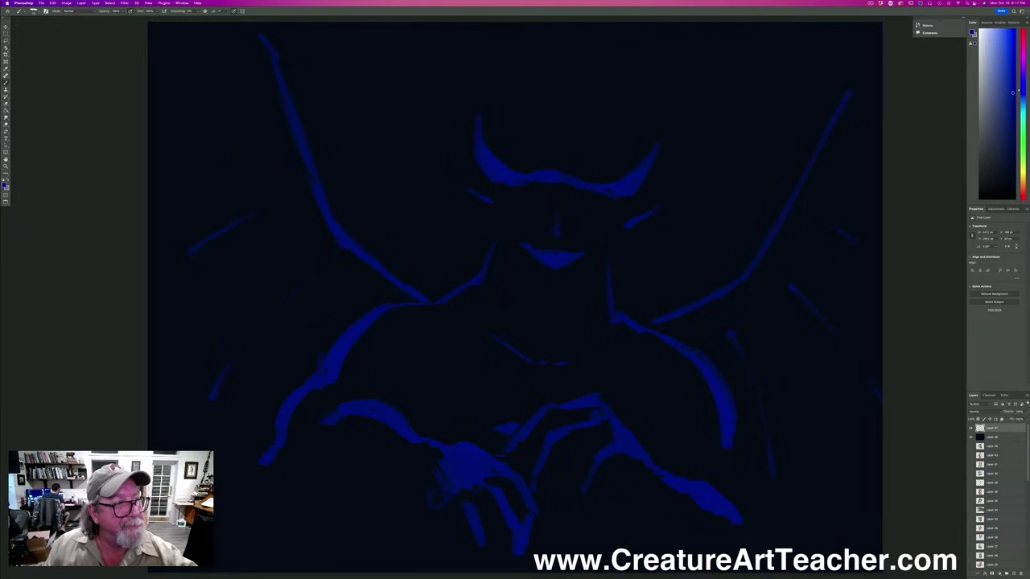
Lasso the drooping hand and its forearm, move them down and outward from the other hand, and deselect.
{"action": "left_click", "coordinate": [8, 48]}
{"action": "mouse_move", "coordinate": [320, 485]}
{"action": "left_mouse_down"}
{"action": "mouse_move", "coordinate": [306, 421]}
{"action": "mouse_move", "coordinate": [351, 389]}
{"action": "mouse_move", "coordinate": [398, 395]}
{"action": "mouse_move", "coordinate": [489, 446]}
{"action": "mouse_move", "coordinate": [529, 483]}
{"action": "mouse_move", "coordinate": [546, 524]}
{"action": "mouse_move", "coordinate": [524, 565]}
{"action": "mouse_move", "coordinate": [464, 570]}
{"action": "mouse_move", "coordinate": [333, 512]}
{"action": "mouse_move", "coordinate": [304, 452]}
{"action": "left_mouse_up"}
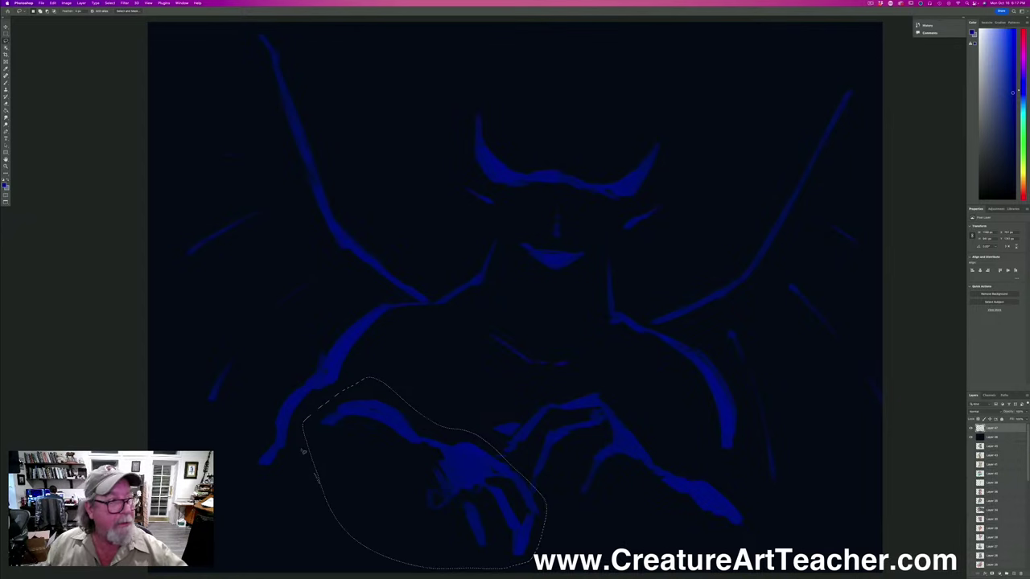
{"action": "key", "text": "v"}
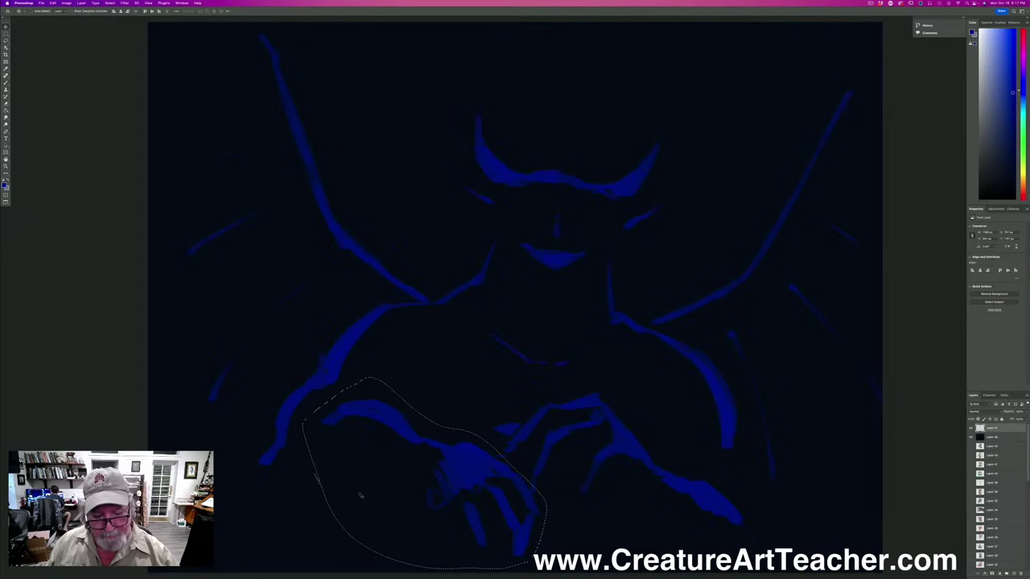
{"action": "left_click_drag", "start_coordinate": [361, 494], "coordinate": [339, 525]}
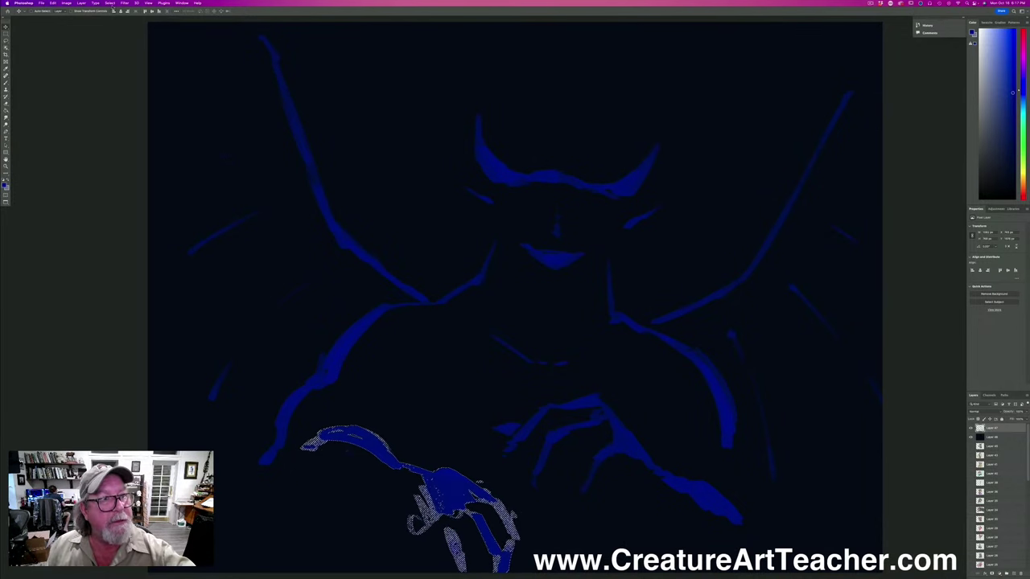
{"action": "left_click", "coordinate": [110, 3]}
{"action": "left_click", "coordinate": [120, 20]}
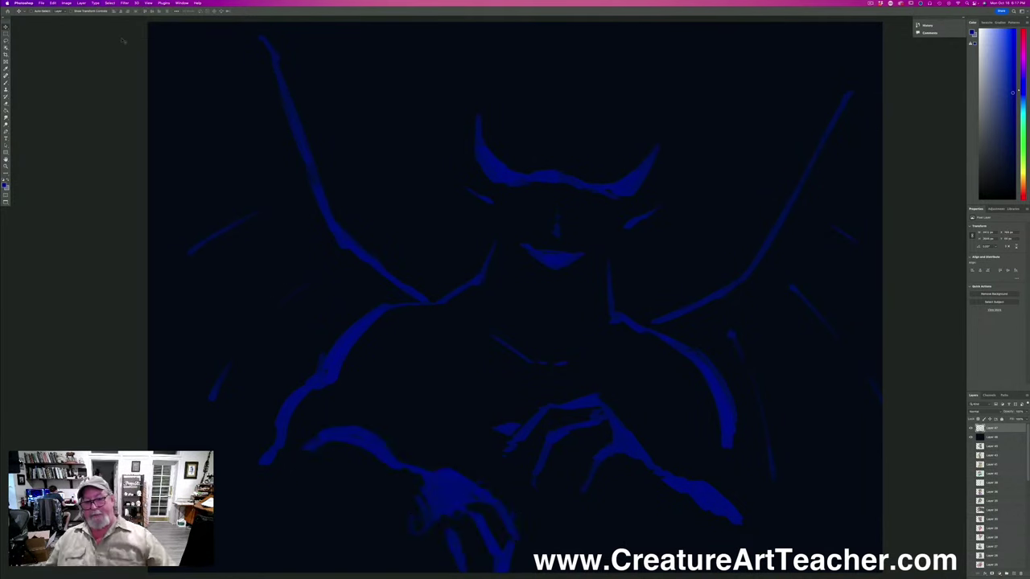
Set the foreground colour to a golden orange and paint two slanted, filled eyes below the demon's brow.
{"action": "left_click", "coordinate": [4, 184]}
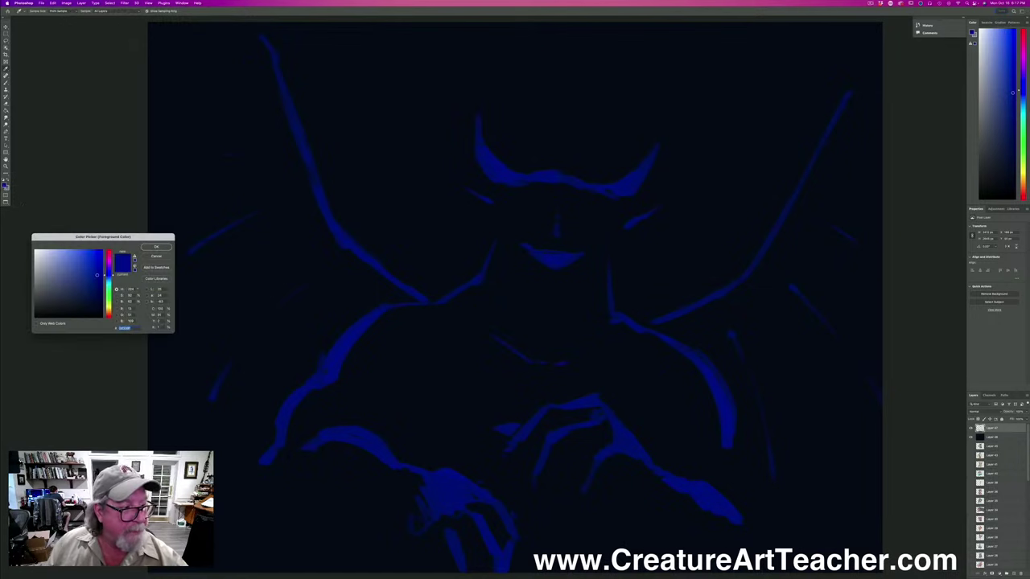
{"action": "left_click", "coordinate": [108, 309]}
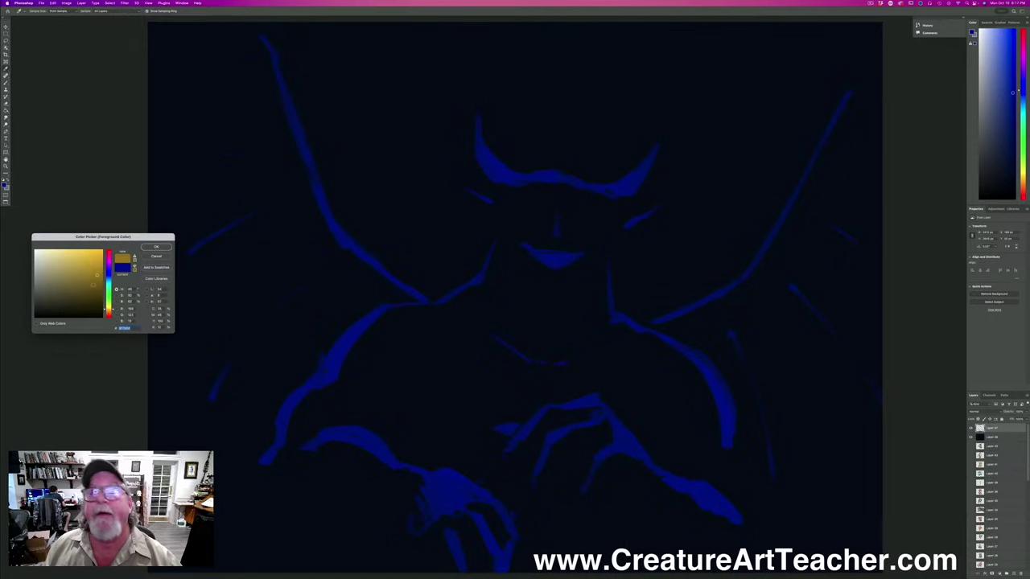
{"action": "left_click_drag", "start_coordinate": [107, 310], "coordinate": [107, 313]}
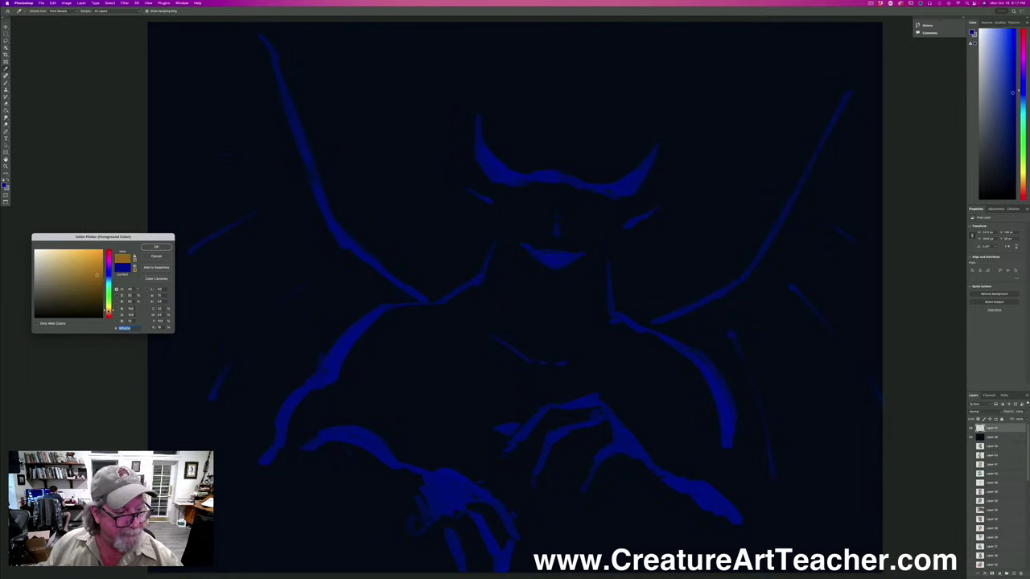
{"action": "left_click", "coordinate": [156, 247]}
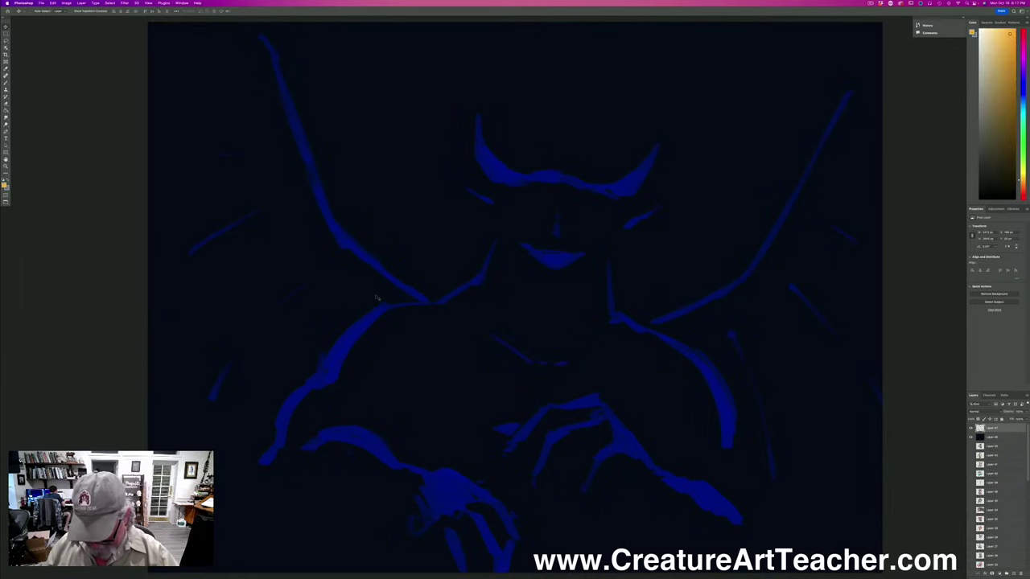
{"action": "left_click", "coordinate": [6, 85]}
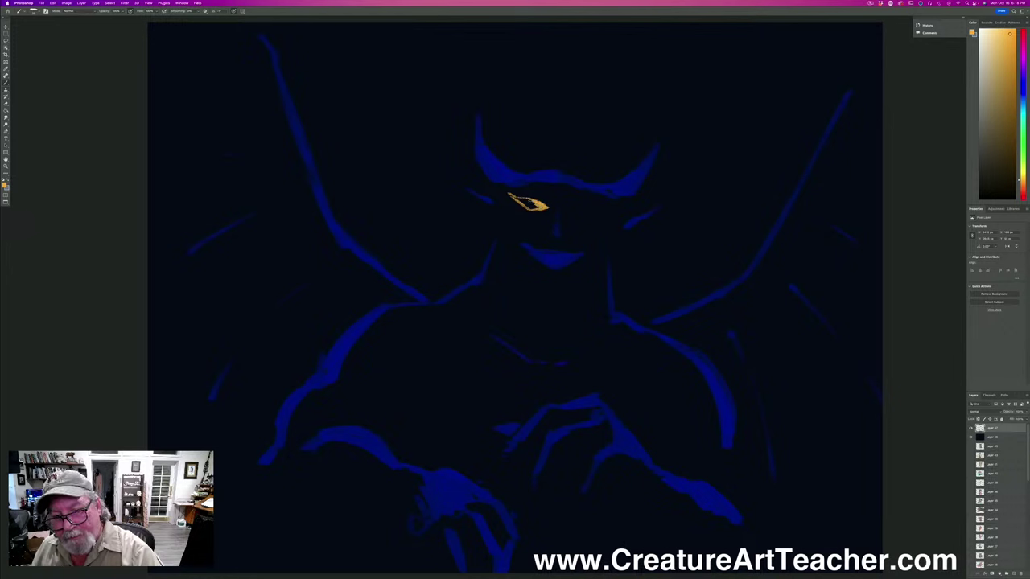
{"action": "left_click_drag", "start_coordinate": [536, 206], "coordinate": [527, 201]}
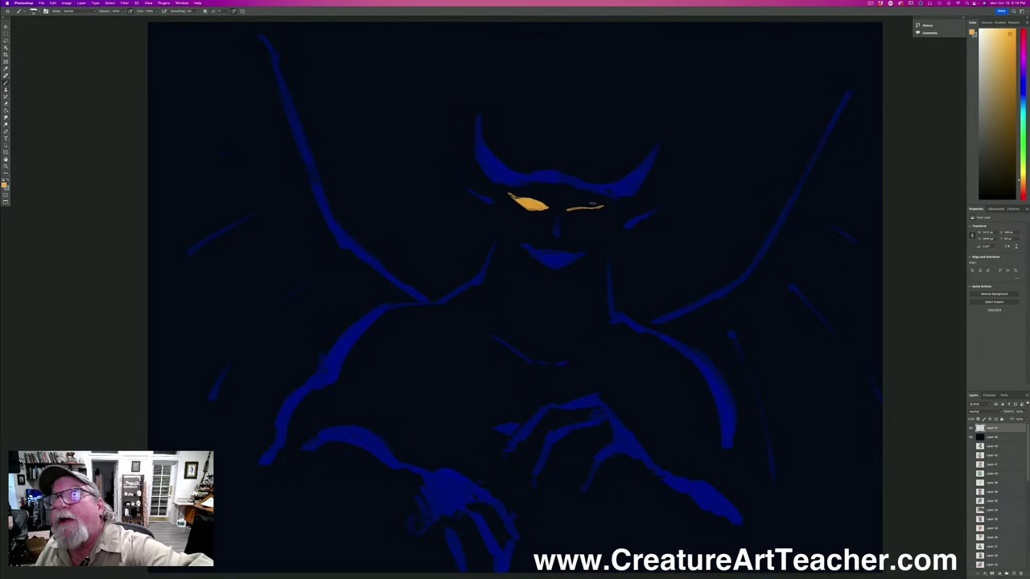
{"action": "left_click_drag", "start_coordinate": [602, 207], "coordinate": [576, 213]}
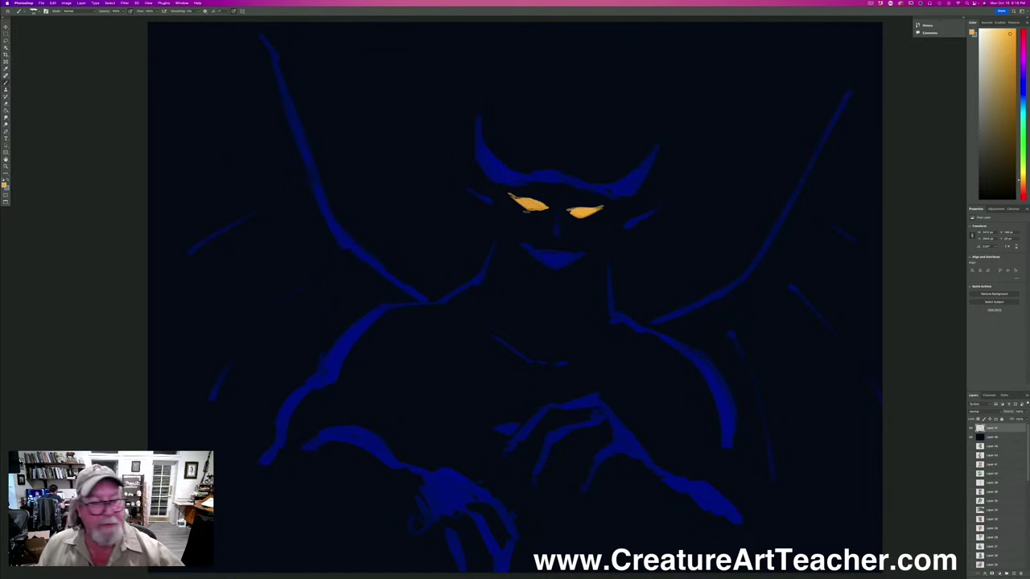
Paint a faint orange glow around both eyes with the Soft Round brush.
{"action": "left_click", "coordinate": [33, 10]}
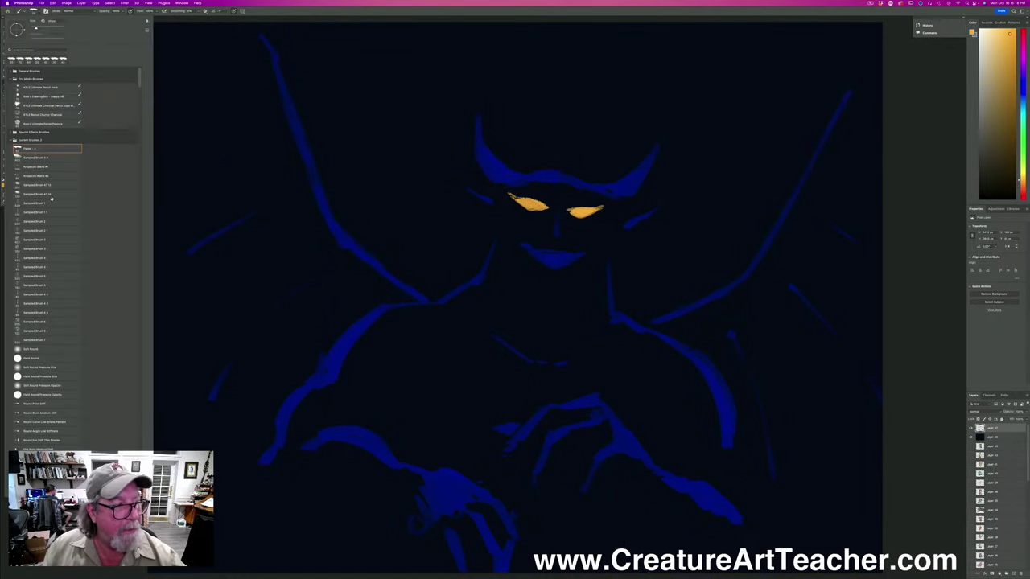
{"action": "left_click", "coordinate": [30, 349]}
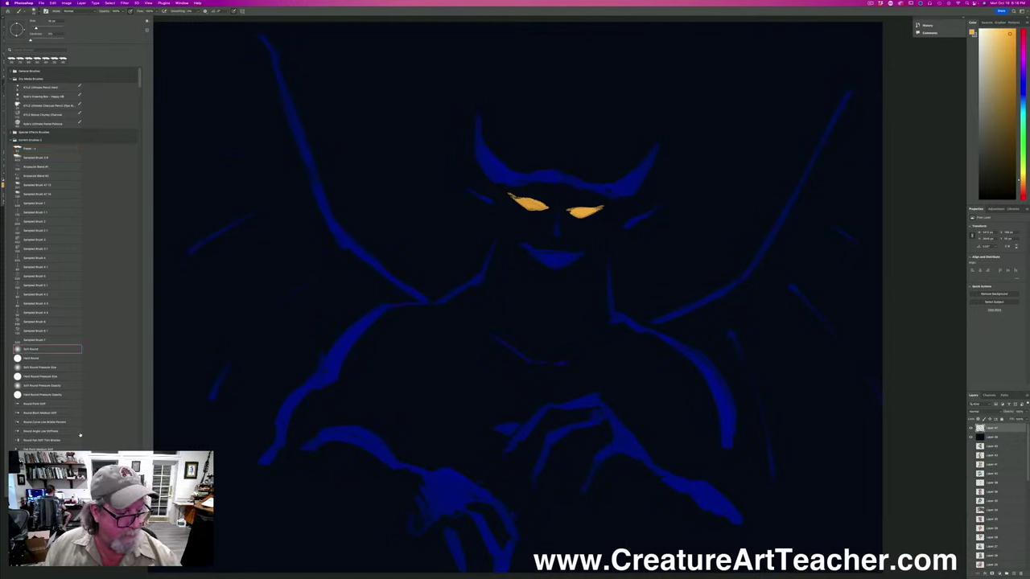
{"action": "key", "text": "Return"}
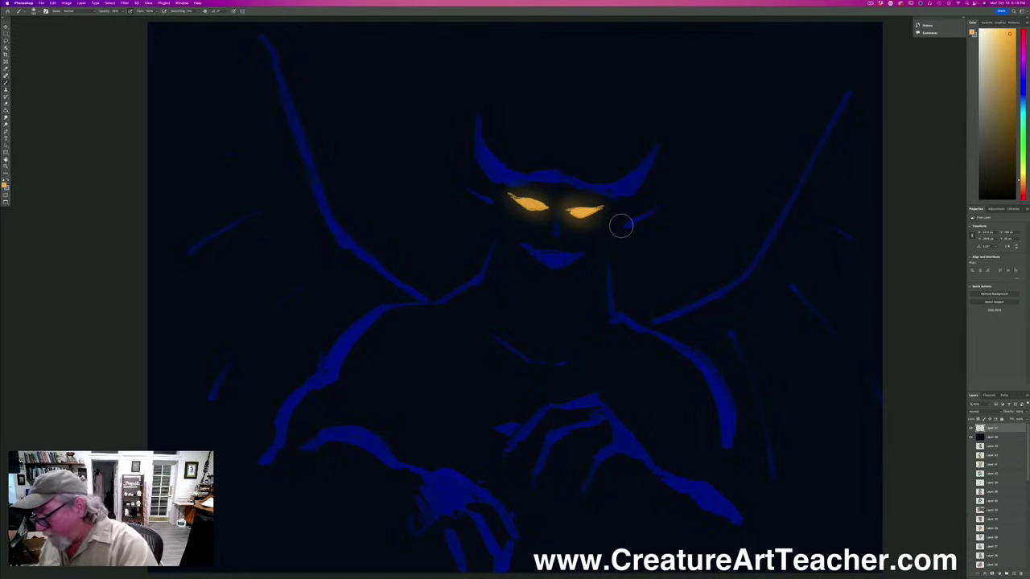
Sample the head's blue as the foreground colour and remove both horns from the demon's brow.
{"action": "left_click", "coordinate": [5, 184]}
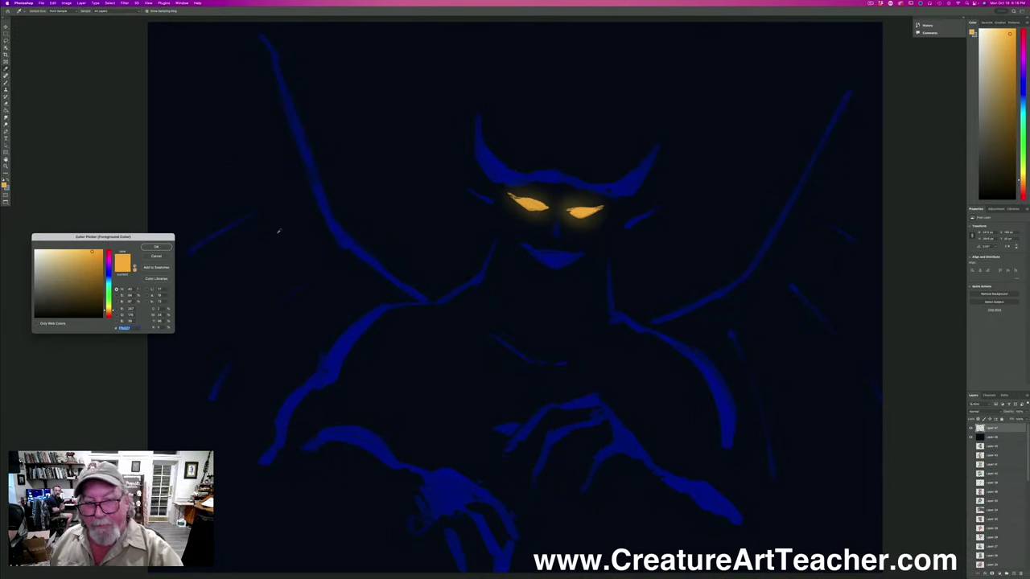
{"action": "left_click", "coordinate": [506, 173]}
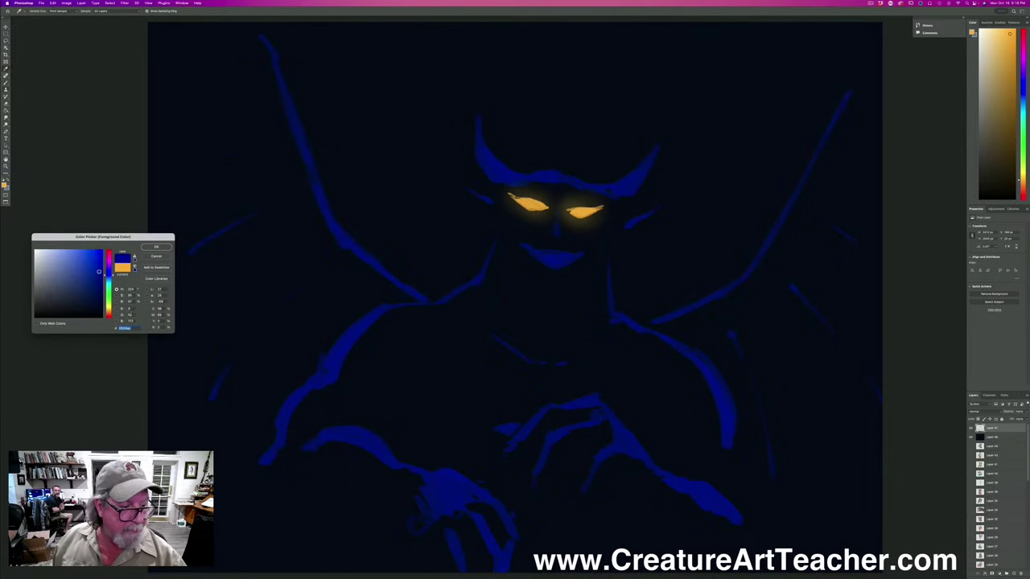
{"action": "left_click", "coordinate": [156, 246]}
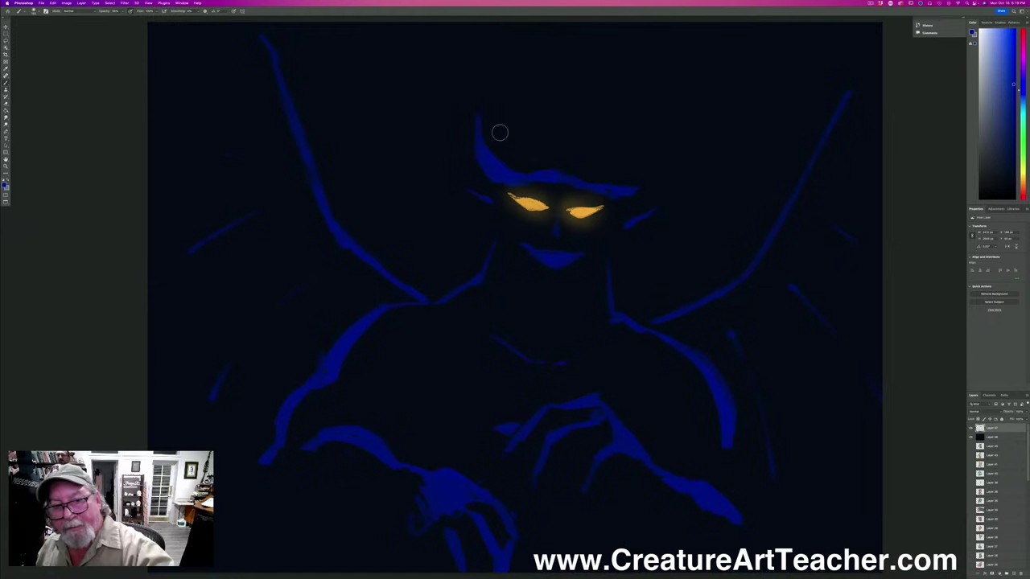
{"action": "key", "text": "ctrl+z"}
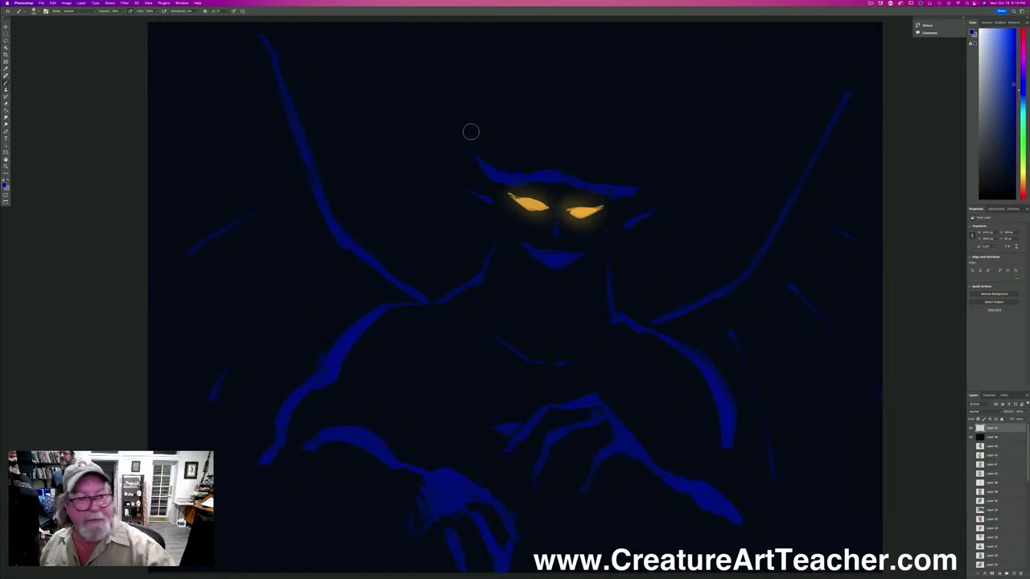
Paint wider curved horns on both sides of the brow in darker blue with the textured brush, and add muscle strokes across shoulders and upper chest.
{"action": "left_click", "coordinate": [5, 184]}
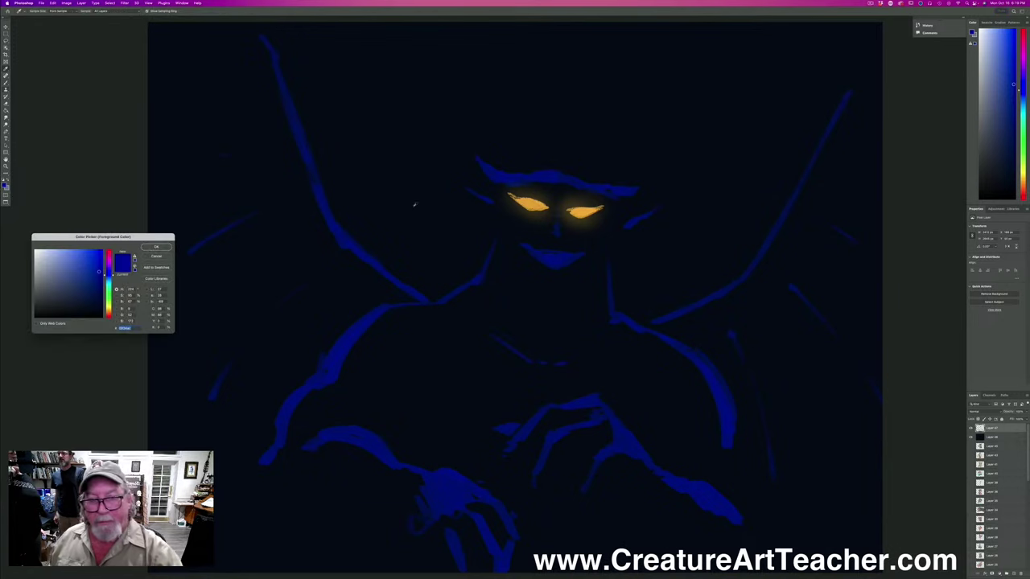
{"action": "left_click", "coordinate": [157, 246]}
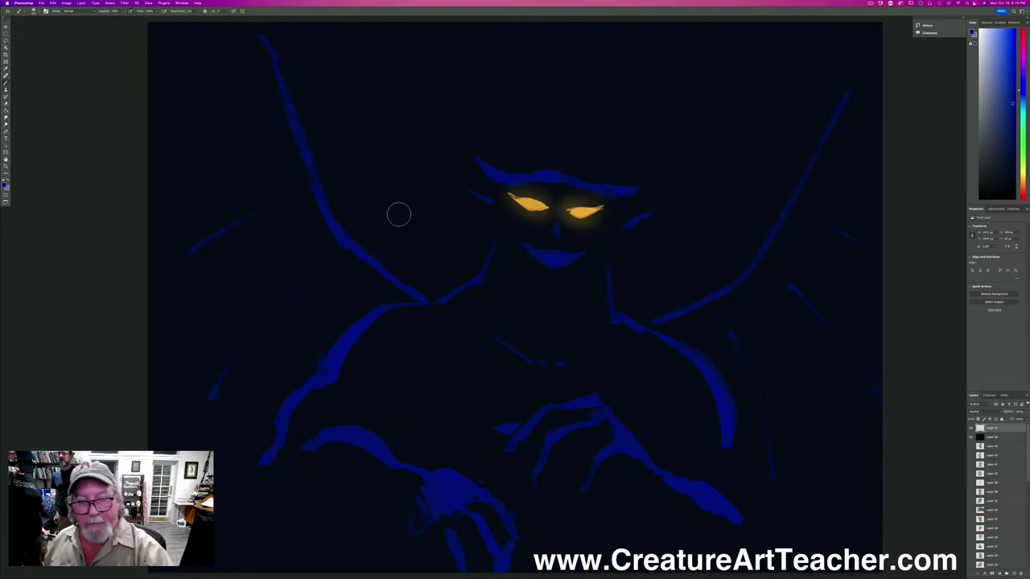
{"action": "left_click", "coordinate": [35, 10]}
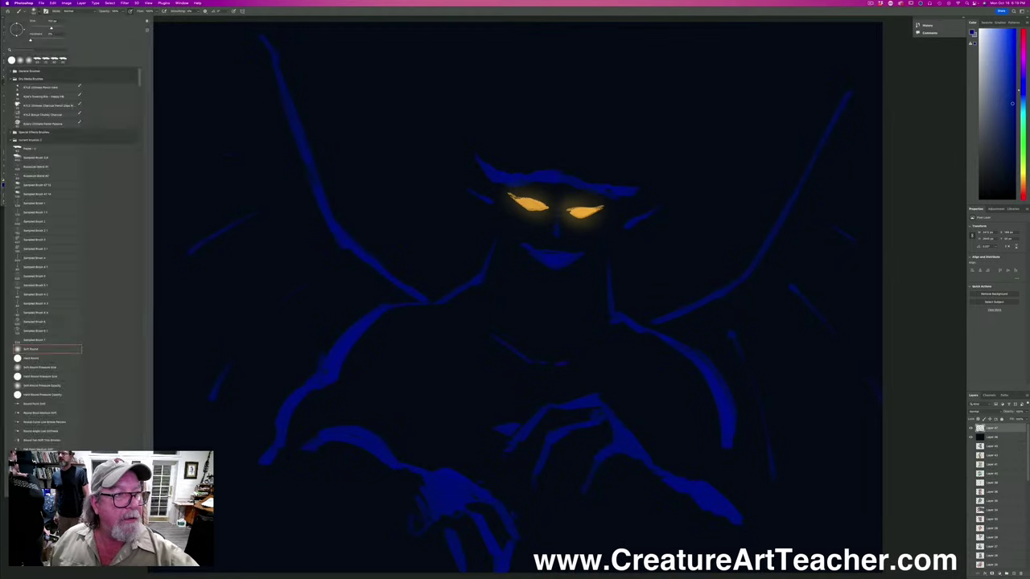
{"action": "left_click", "coordinate": [31, 150]}
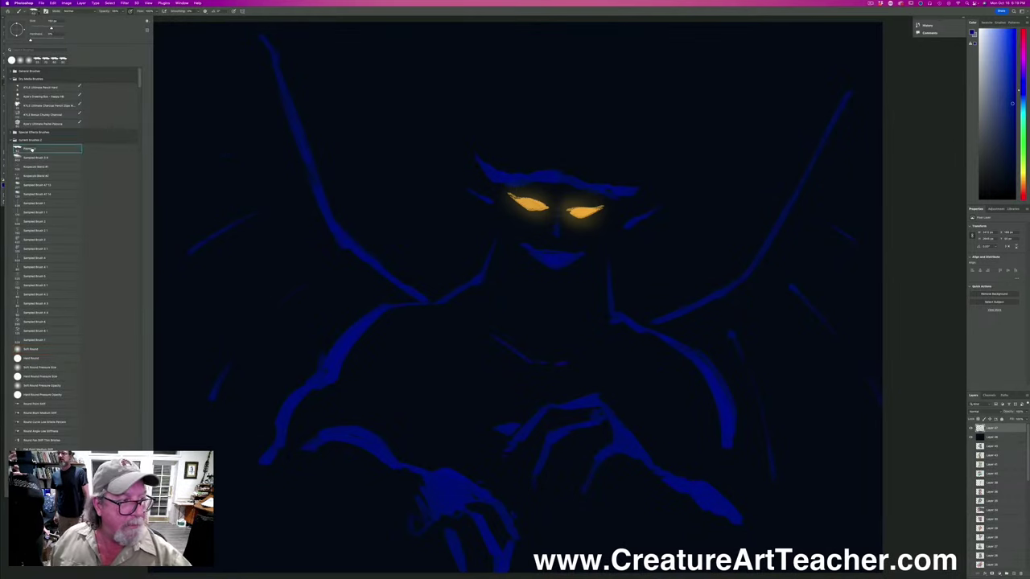
{"action": "left_click", "coordinate": [509, 174]}
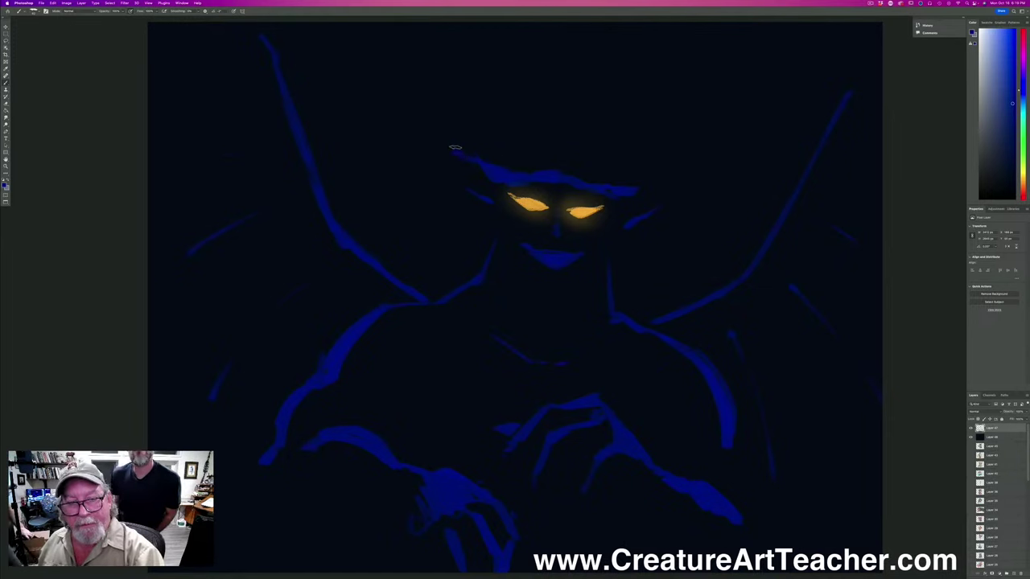
{"action": "left_click_drag", "start_coordinate": [454, 147], "coordinate": [447, 116]}
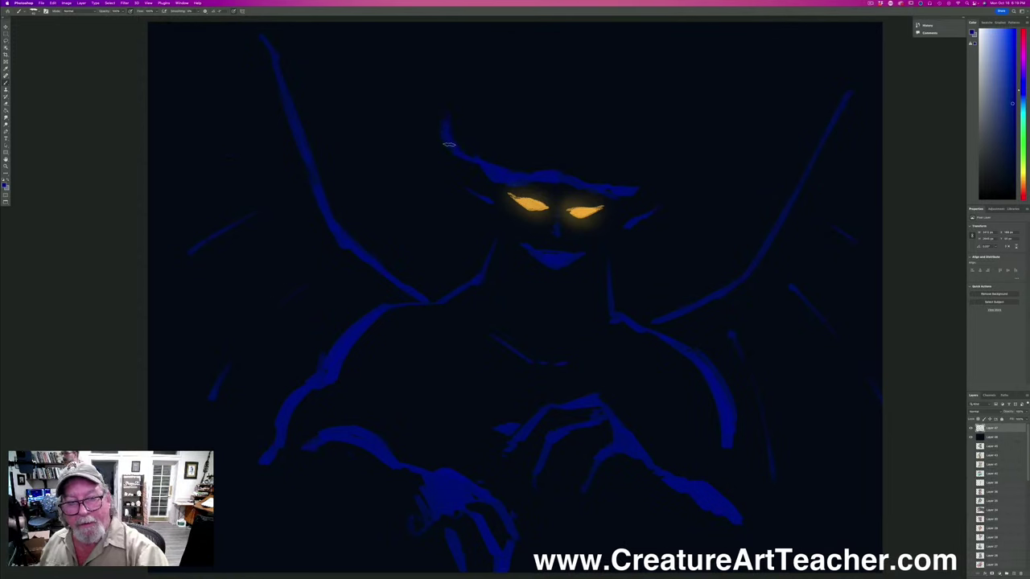
{"action": "mouse_move", "coordinate": [449, 144]}
{"action": "left_mouse_down"}
{"action": "mouse_move", "coordinate": [483, 178]}
{"action": "mouse_move", "coordinate": [505, 180]}
{"action": "left_mouse_up"}
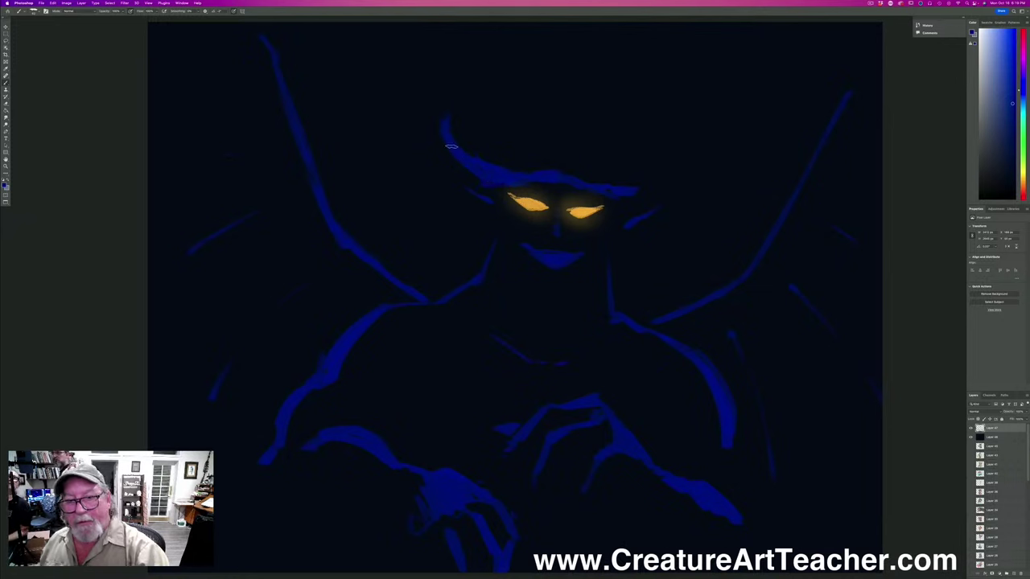
{"action": "mouse_move", "coordinate": [684, 161]}
{"action": "left_mouse_down"}
{"action": "mouse_move", "coordinate": [666, 180]}
{"action": "mouse_move", "coordinate": [624, 191]}
{"action": "mouse_move", "coordinate": [661, 184]}
{"action": "mouse_move", "coordinate": [685, 151]}
{"action": "left_mouse_up"}
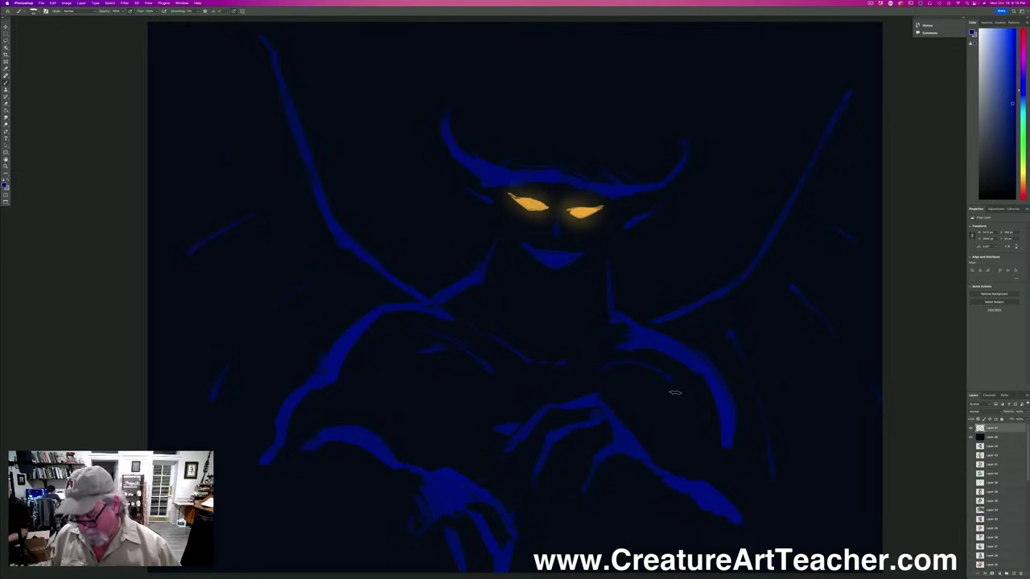
Merge the demon's layer with the near-black background layer beneath it.
{"action": "left_click", "coordinate": [989, 437], "text": "shift"}
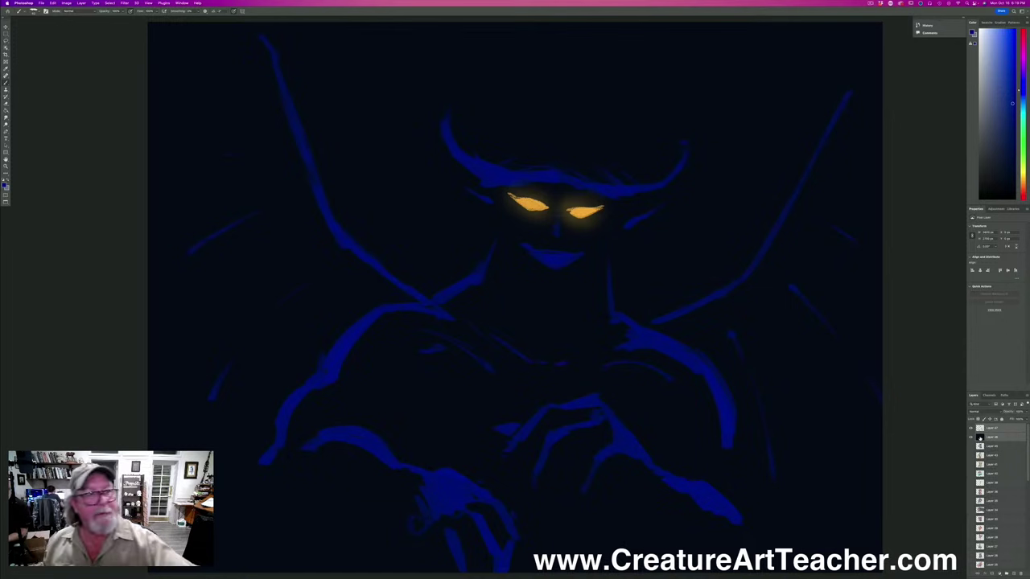
{"action": "left_click", "coordinate": [81, 3]}
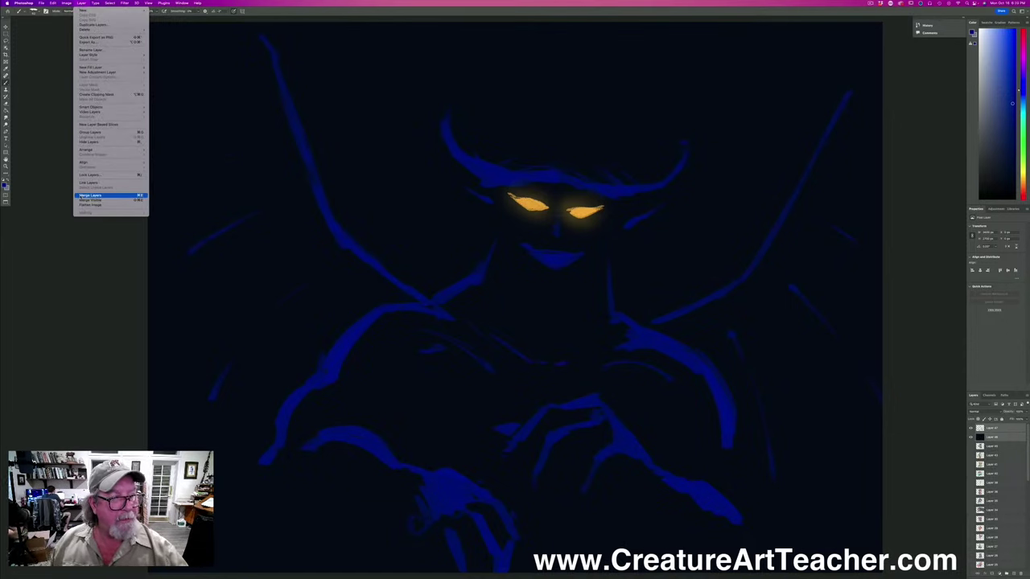
{"action": "left_click", "coordinate": [88, 195]}
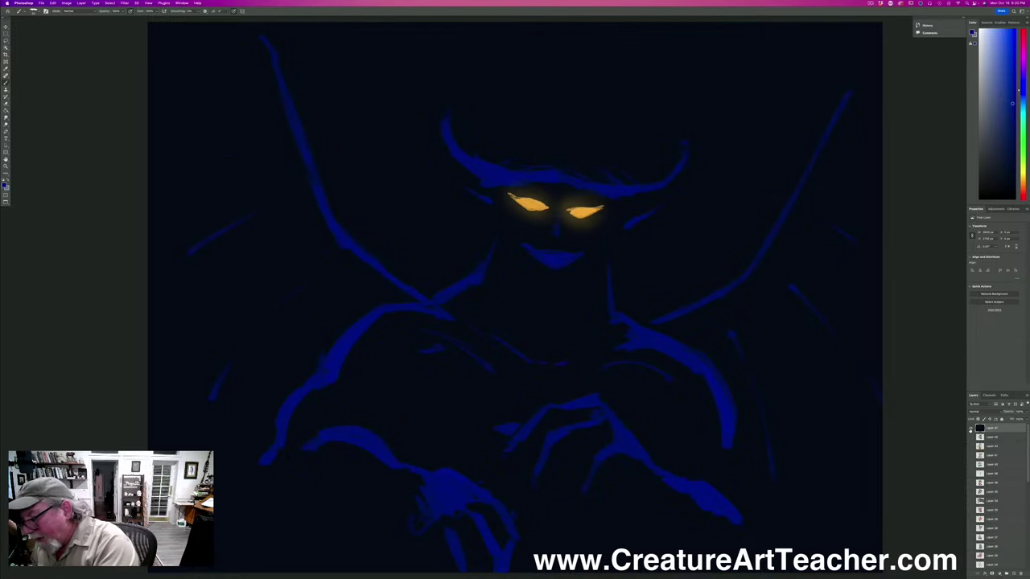
Hide the merged demon layer and add a blank layer with a near-black brown foreground colour for sketching.
{"action": "left_click", "coordinate": [970, 429]}
{"action": "left_click", "coordinate": [1013, 573]}
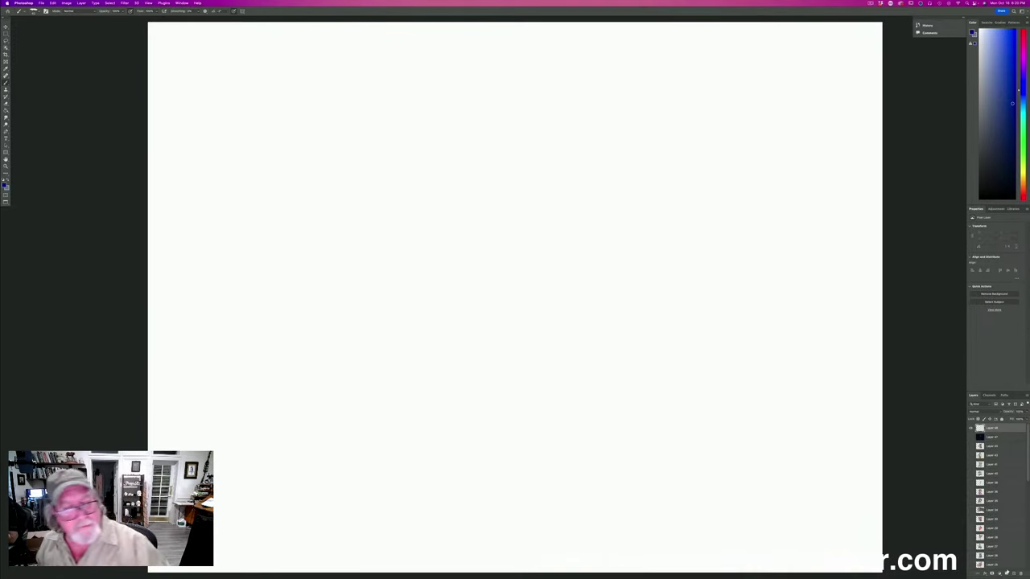
{"action": "left_click", "coordinate": [5, 185]}
{"action": "left_click", "coordinate": [107, 313]}
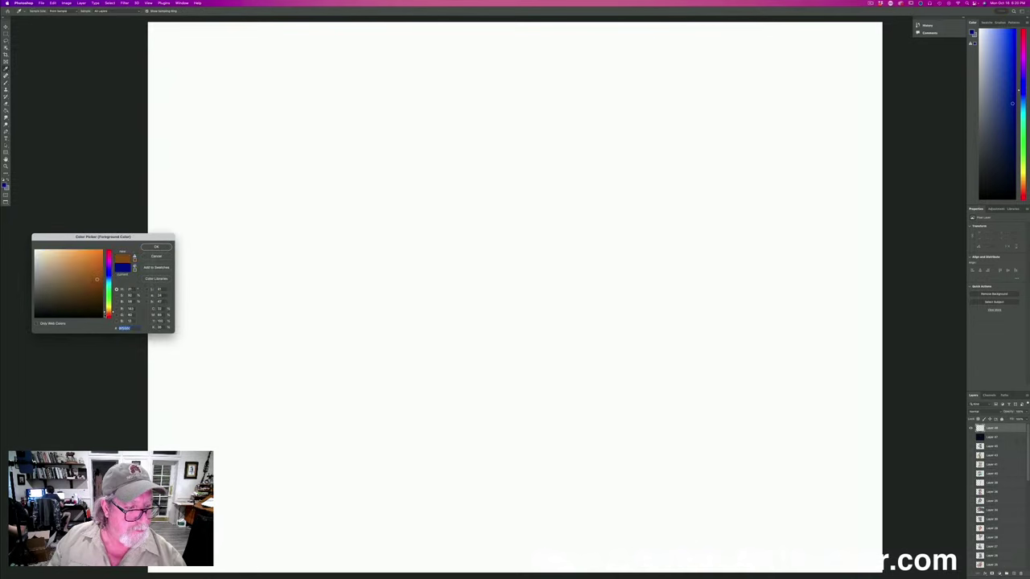
{"action": "left_click", "coordinate": [156, 247]}
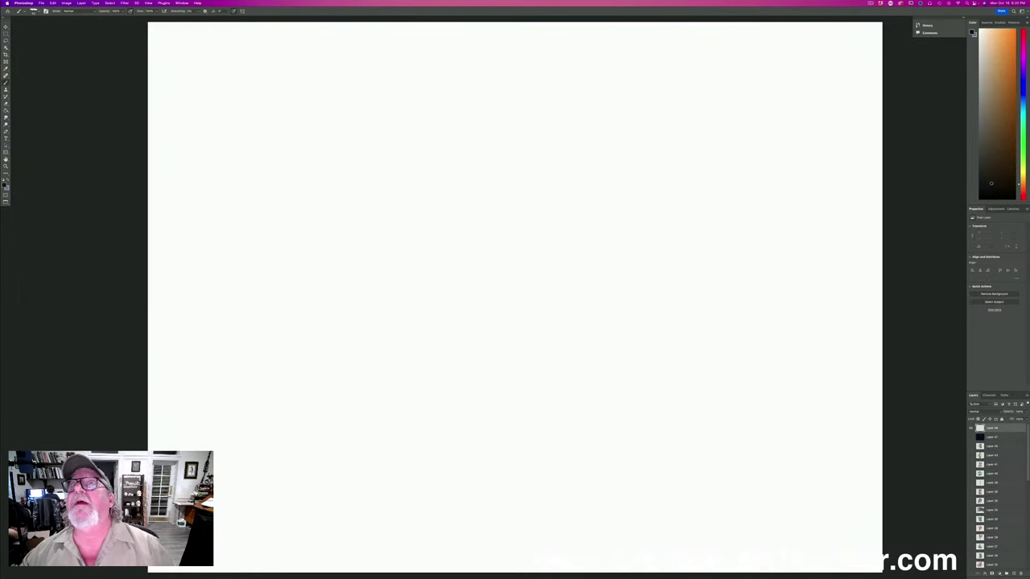
{"action": "key", "text": "Tab"}
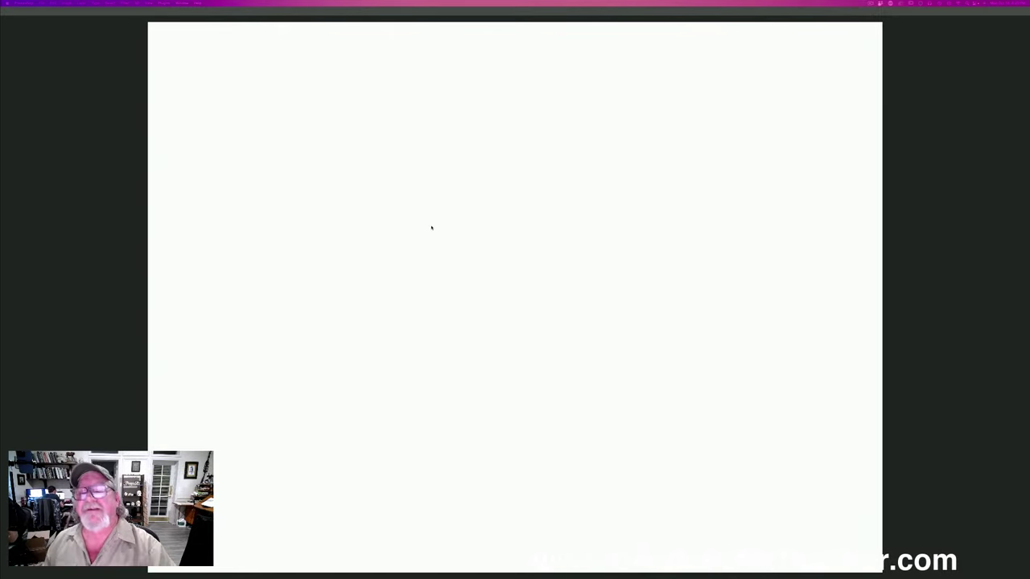
{"action": "key", "text": "Tab"}
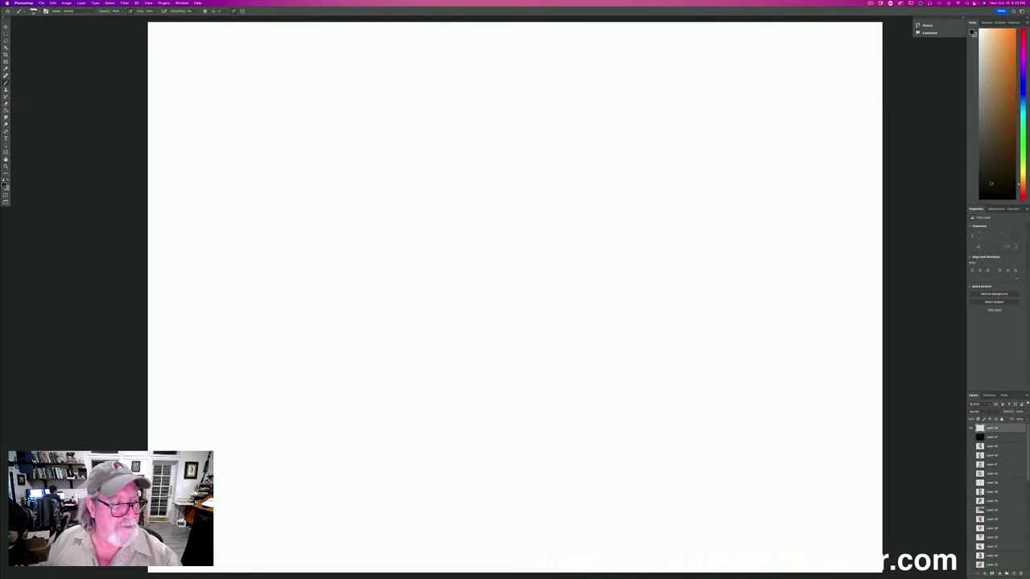
{"action": "left_click", "coordinate": [5, 184]}
{"action": "left_click", "coordinate": [153, 247]}
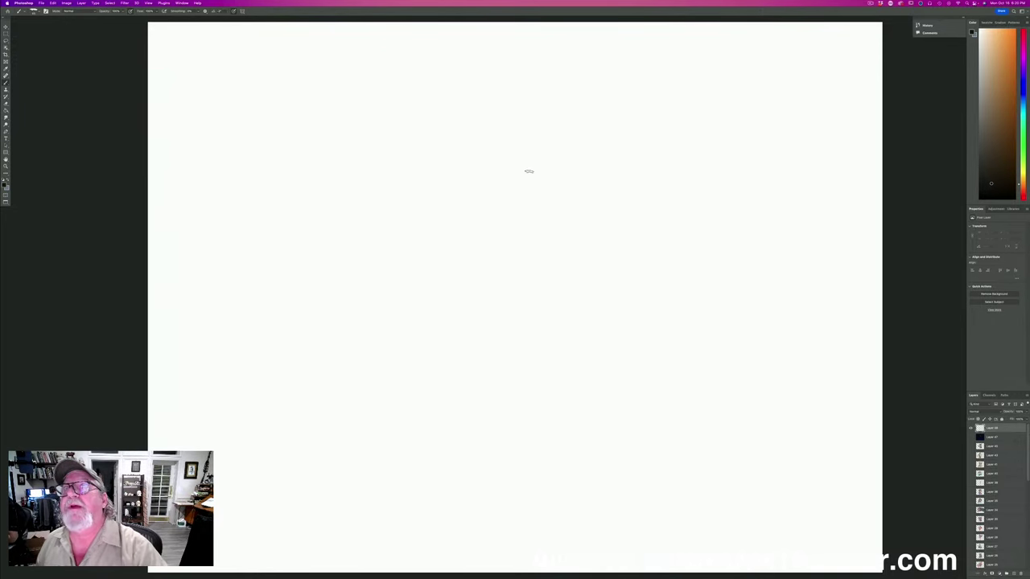
Sketch the cartoon tiger's tilted head with curved strokes for the crown, back and inner face, plus a rounded lower ear.
{"action": "mouse_move", "coordinate": [513, 153]}
{"action": "left_mouse_down"}
{"action": "mouse_move", "coordinate": [585, 187]}
{"action": "mouse_move", "coordinate": [500, 170]}
{"action": "mouse_move", "coordinate": [601, 305]}
{"action": "left_mouse_up"}
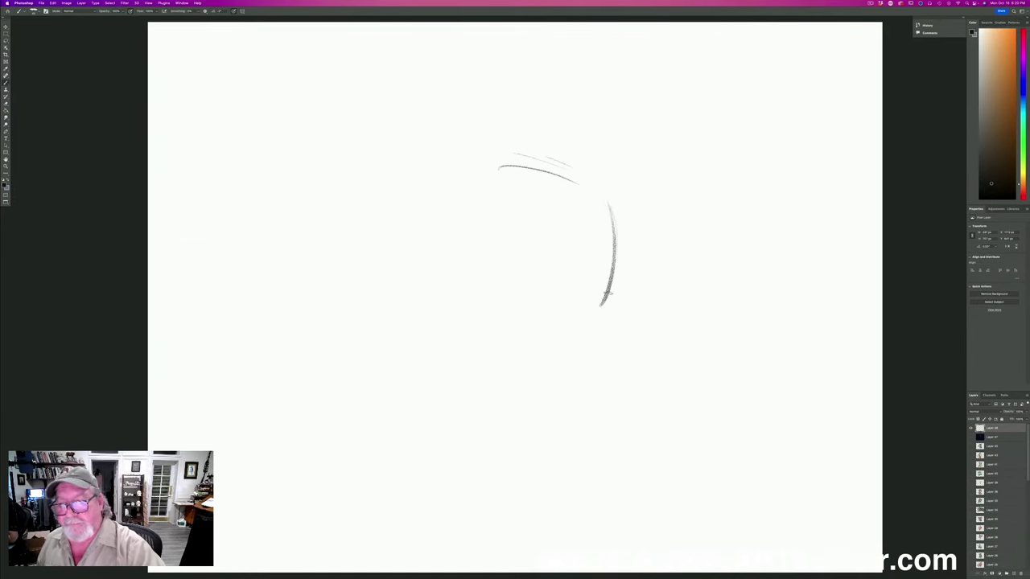
{"action": "mouse_move", "coordinate": [611, 208]}
{"action": "left_mouse_down"}
{"action": "mouse_move", "coordinate": [591, 314]}
{"action": "mouse_move", "coordinate": [485, 164]}
{"action": "mouse_move", "coordinate": [527, 251]}
{"action": "left_mouse_up"}
{"action": "left_click_drag", "start_coordinate": [481, 187], "coordinate": [523, 249]}
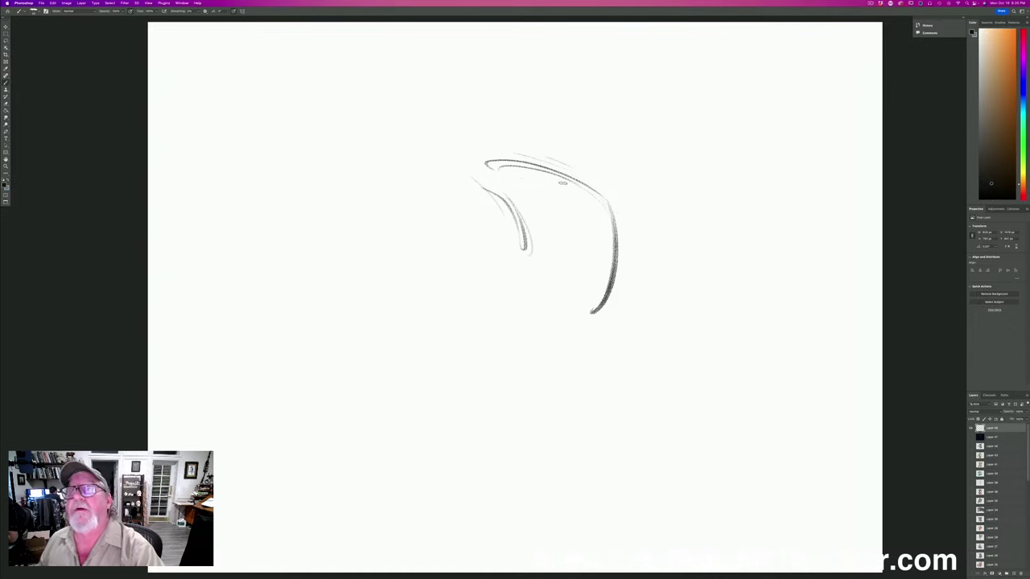
{"action": "mouse_move", "coordinate": [602, 195]}
{"action": "left_mouse_down"}
{"action": "mouse_move", "coordinate": [505, 163]}
{"action": "mouse_move", "coordinate": [517, 168]}
{"action": "left_mouse_up"}
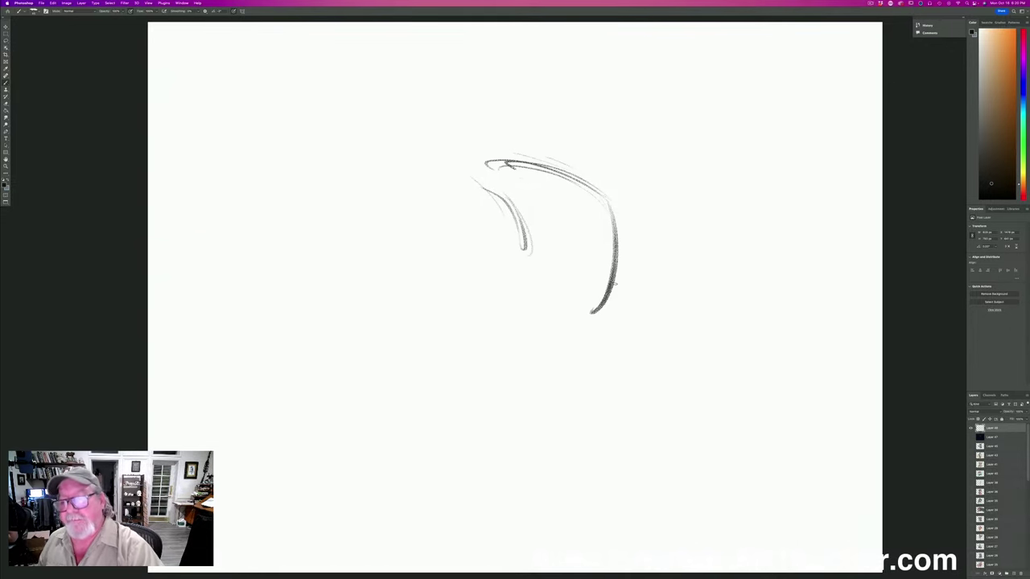
{"action": "mouse_move", "coordinate": [513, 321]}
{"action": "left_mouse_down"}
{"action": "mouse_move", "coordinate": [632, 337]}
{"action": "mouse_move", "coordinate": [608, 372]}
{"action": "mouse_move", "coordinate": [562, 354]}
{"action": "mouse_move", "coordinate": [605, 376]}
{"action": "mouse_move", "coordinate": [630, 353]}
{"action": "left_mouse_up"}
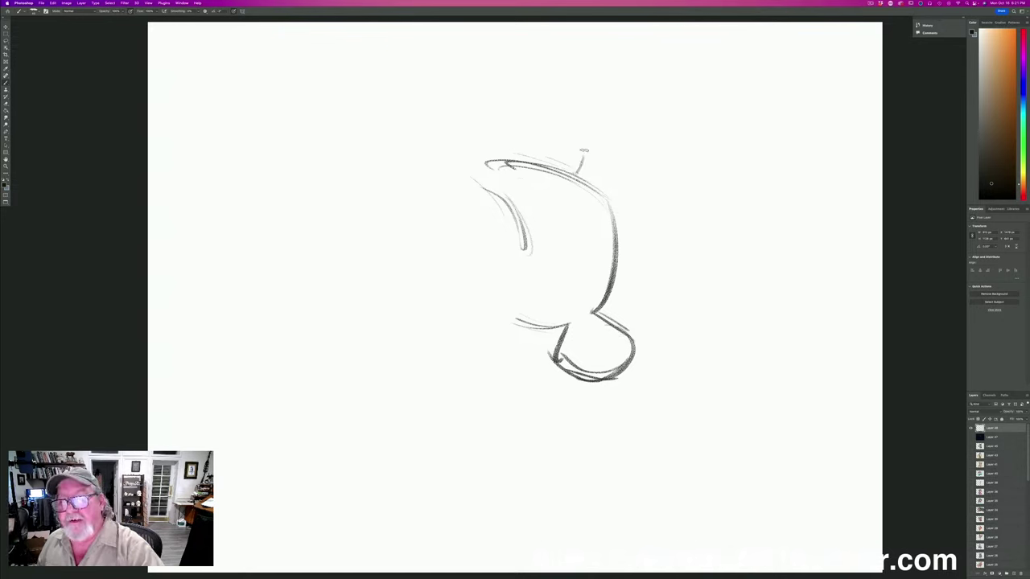
Add a rounded upper ear on top of the head and draw the curved eye-patch contour across the face.
{"action": "left_click_drag", "start_coordinate": [583, 149], "coordinate": [578, 173]}
{"action": "mouse_move", "coordinate": [544, 129]}
{"action": "left_mouse_down"}
{"action": "mouse_move", "coordinate": [584, 149]}
{"action": "mouse_move", "coordinate": [530, 130]}
{"action": "mouse_move", "coordinate": [532, 163]}
{"action": "mouse_move", "coordinate": [522, 132]}
{"action": "mouse_move", "coordinate": [576, 148]}
{"action": "left_mouse_up"}
{"action": "mouse_move", "coordinate": [500, 173]}
{"action": "left_mouse_down"}
{"action": "mouse_move", "coordinate": [495, 188]}
{"action": "mouse_move", "coordinate": [599, 198]}
{"action": "left_mouse_up"}
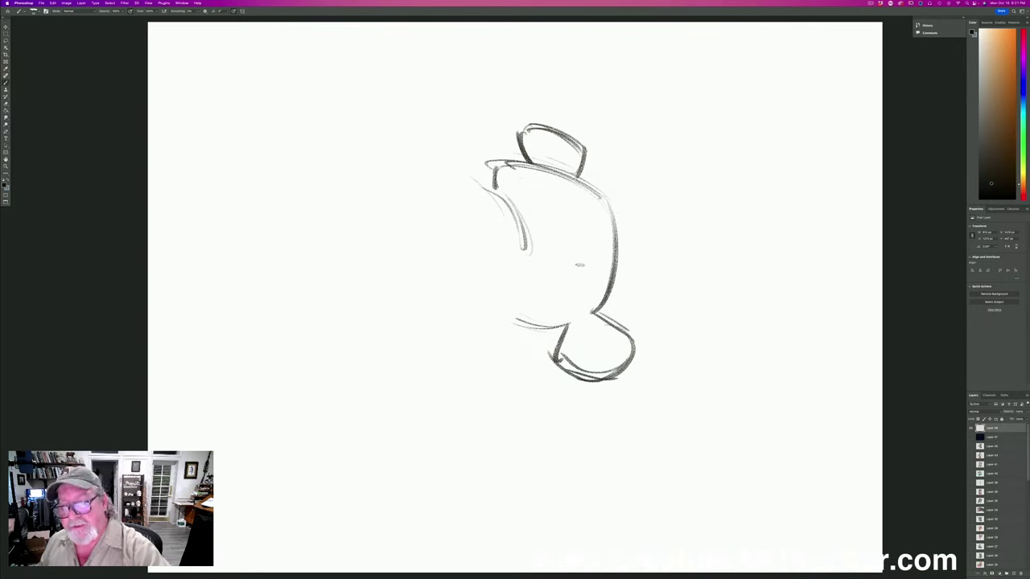
{"action": "mouse_move", "coordinate": [577, 264]}
{"action": "left_mouse_down"}
{"action": "mouse_move", "coordinate": [603, 217]}
{"action": "mouse_move", "coordinate": [564, 273]}
{"action": "left_mouse_up"}
{"action": "left_click_drag", "start_coordinate": [526, 240], "coordinate": [573, 275]}
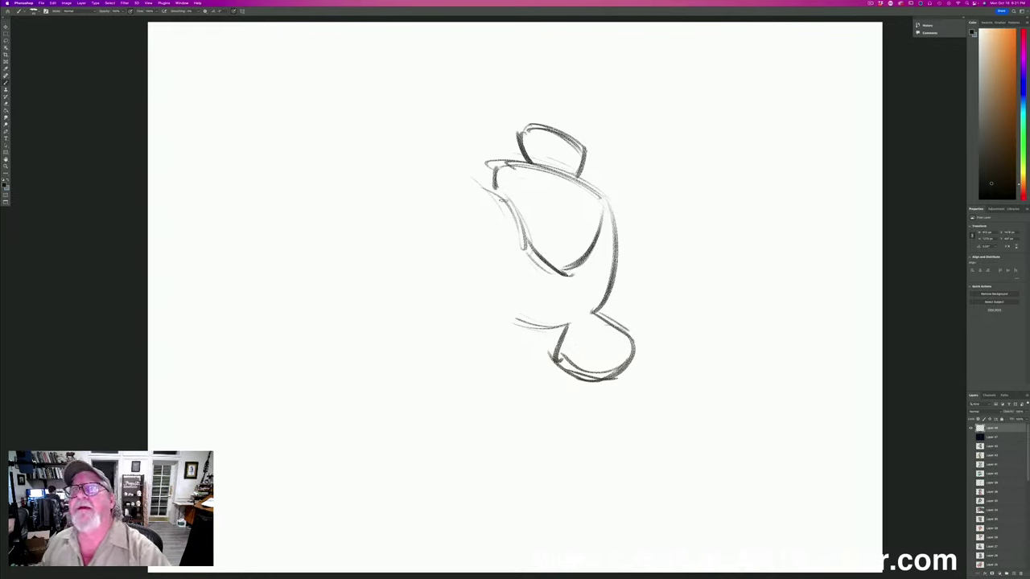
Sketch a large upturned oval nose with a bridge line joining the face, and start the muzzle's outer edge beside it.
{"action": "mouse_move", "coordinate": [507, 210]}
{"action": "left_mouse_down"}
{"action": "mouse_move", "coordinate": [471, 178]}
{"action": "mouse_move", "coordinate": [484, 206]}
{"action": "left_mouse_up"}
{"action": "mouse_move", "coordinate": [442, 148]}
{"action": "left_mouse_down"}
{"action": "mouse_move", "coordinate": [479, 197]}
{"action": "mouse_move", "coordinate": [478, 178]}
{"action": "mouse_move", "coordinate": [462, 182]}
{"action": "mouse_move", "coordinate": [503, 204]}
{"action": "left_mouse_up"}
{"action": "mouse_move", "coordinate": [439, 147]}
{"action": "left_mouse_down"}
{"action": "mouse_move", "coordinate": [470, 173]}
{"action": "mouse_move", "coordinate": [409, 180]}
{"action": "mouse_move", "coordinate": [410, 220]}
{"action": "left_mouse_up"}
{"action": "left_click_drag", "start_coordinate": [415, 164], "coordinate": [420, 234]}
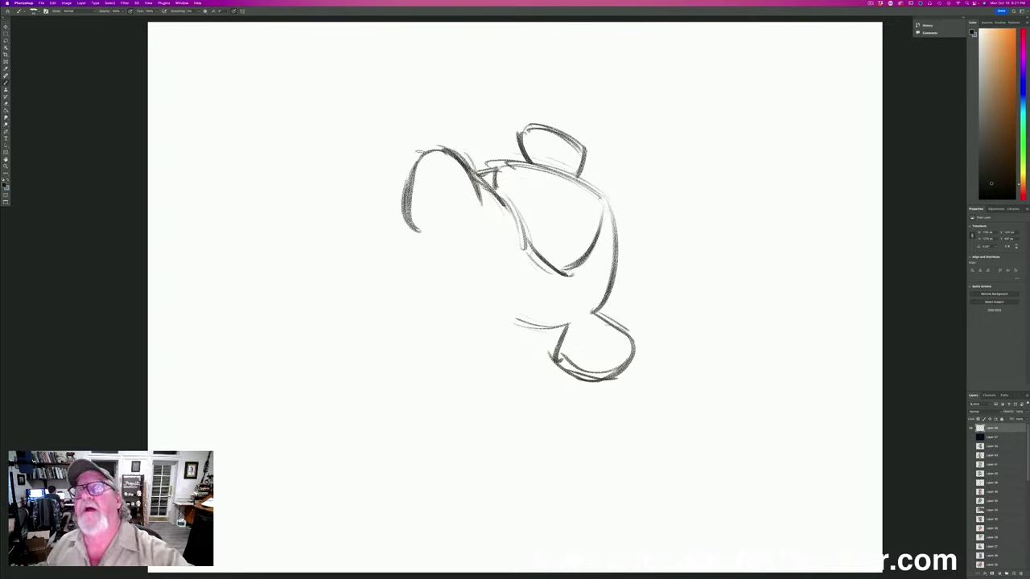
{"action": "mouse_move", "coordinate": [428, 149]}
{"action": "left_mouse_down"}
{"action": "mouse_move", "coordinate": [403, 203]}
{"action": "mouse_move", "coordinate": [415, 227]}
{"action": "left_mouse_up"}
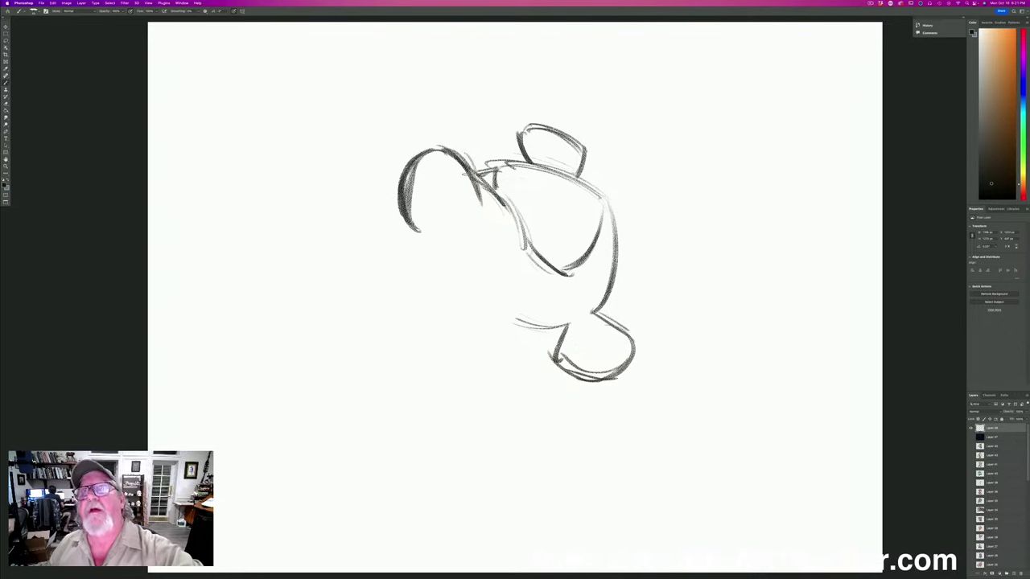
{"action": "mouse_move", "coordinate": [474, 214]}
{"action": "left_mouse_down"}
{"action": "mouse_move", "coordinate": [402, 223]}
{"action": "mouse_move", "coordinate": [455, 227]}
{"action": "mouse_move", "coordinate": [449, 158]}
{"action": "left_mouse_up"}
{"action": "mouse_move", "coordinate": [414, 217]}
{"action": "left_mouse_down"}
{"action": "mouse_move", "coordinate": [446, 159]}
{"action": "mouse_move", "coordinate": [486, 206]}
{"action": "left_mouse_up"}
{"action": "mouse_move", "coordinate": [437, 146]}
{"action": "left_mouse_down"}
{"action": "mouse_move", "coordinate": [479, 201]}
{"action": "mouse_move", "coordinate": [406, 170]}
{"action": "mouse_move", "coordinate": [380, 229]}
{"action": "left_mouse_up"}
{"action": "left_click_drag", "start_coordinate": [398, 178], "coordinate": [378, 240]}
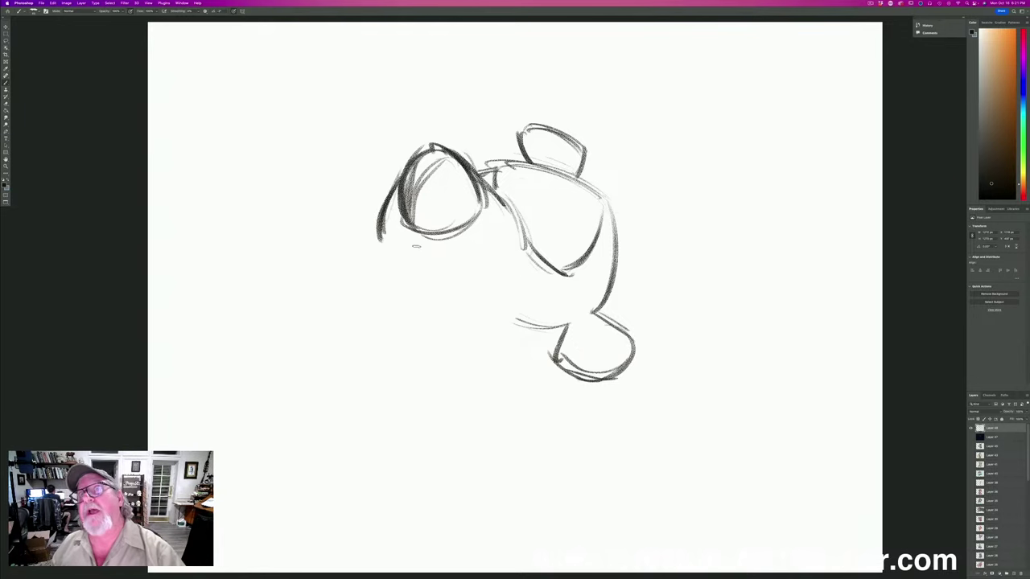
Outline the bulging muzzle and the open mouth below the nose, and place two small solid black eyes beside the bridge.
{"action": "mouse_move", "coordinate": [479, 211]}
{"action": "left_mouse_down"}
{"action": "mouse_move", "coordinate": [511, 261]}
{"action": "mouse_move", "coordinate": [508, 290]}
{"action": "mouse_move", "coordinate": [449, 291]}
{"action": "mouse_move", "coordinate": [515, 286]}
{"action": "mouse_move", "coordinate": [438, 292]}
{"action": "left_mouse_up"}
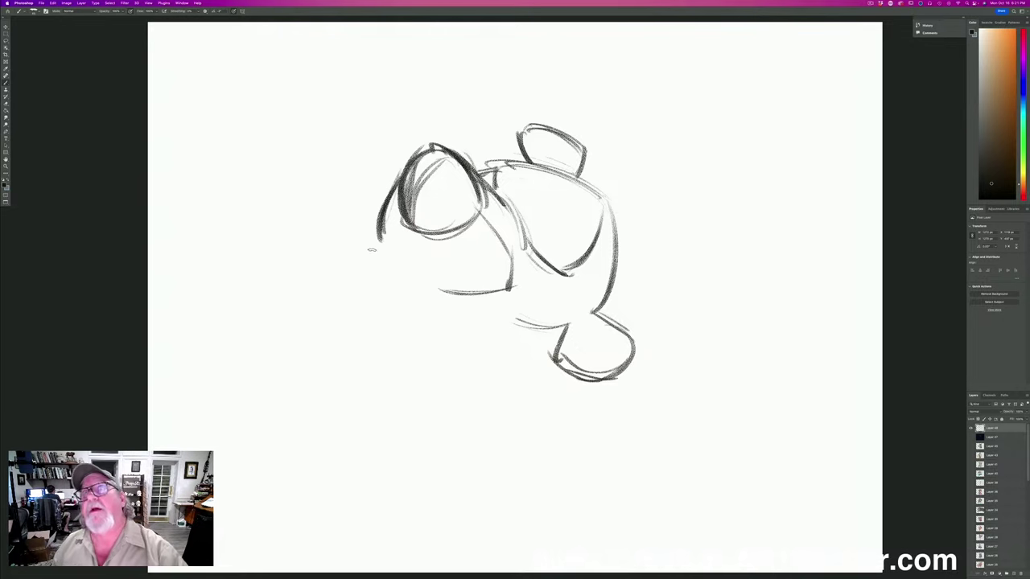
{"action": "left_click_drag", "start_coordinate": [378, 233], "coordinate": [395, 263]}
{"action": "mouse_move", "coordinate": [402, 219]}
{"action": "left_mouse_down"}
{"action": "mouse_move", "coordinate": [394, 272]}
{"action": "mouse_move", "coordinate": [456, 294]}
{"action": "left_mouse_up"}
{"action": "mouse_move", "coordinate": [395, 274]}
{"action": "left_mouse_down"}
{"action": "mouse_move", "coordinate": [520, 288]}
{"action": "mouse_move", "coordinate": [401, 316]}
{"action": "left_mouse_up"}
{"action": "left_click_drag", "start_coordinate": [486, 296], "coordinate": [324, 314]}
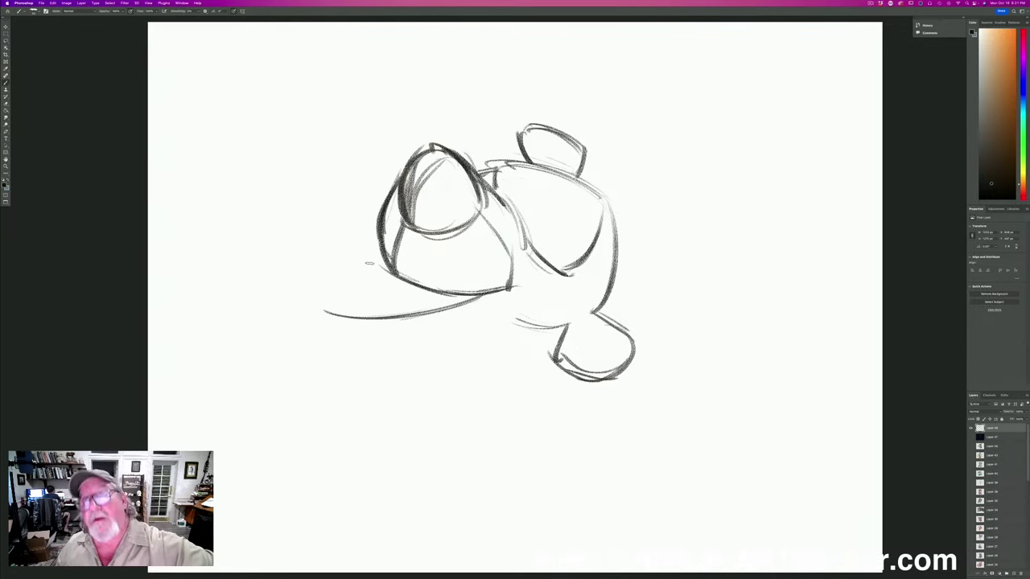
{"action": "mouse_move", "coordinate": [377, 259]}
{"action": "left_mouse_down"}
{"action": "mouse_move", "coordinate": [322, 285]}
{"action": "mouse_move", "coordinate": [319, 304]}
{"action": "mouse_move", "coordinate": [441, 315]}
{"action": "left_mouse_up"}
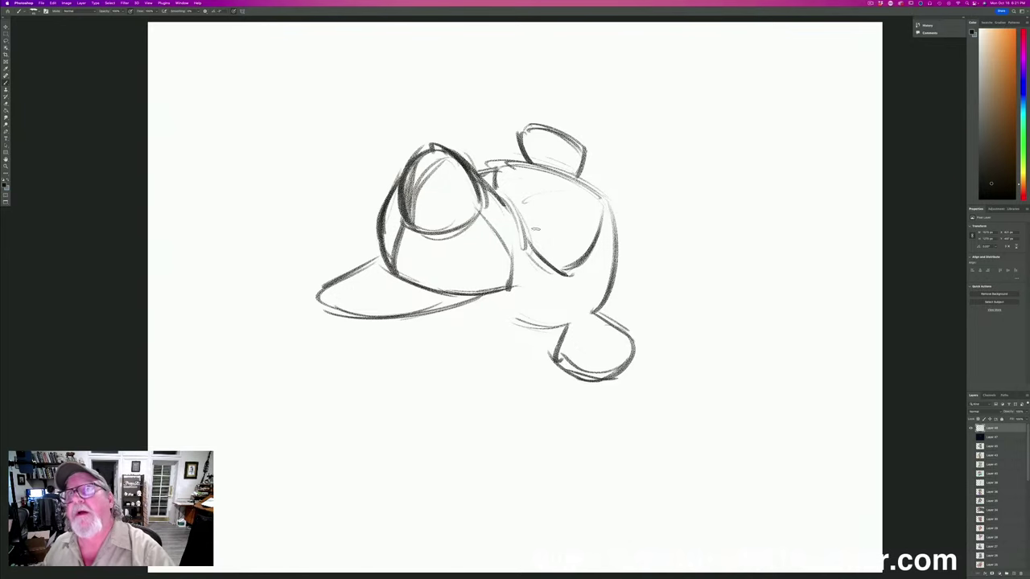
{"action": "mouse_move", "coordinate": [523, 212]}
{"action": "left_mouse_down"}
{"action": "mouse_move", "coordinate": [531, 225]}
{"action": "mouse_move", "coordinate": [510, 183]}
{"action": "left_mouse_up"}
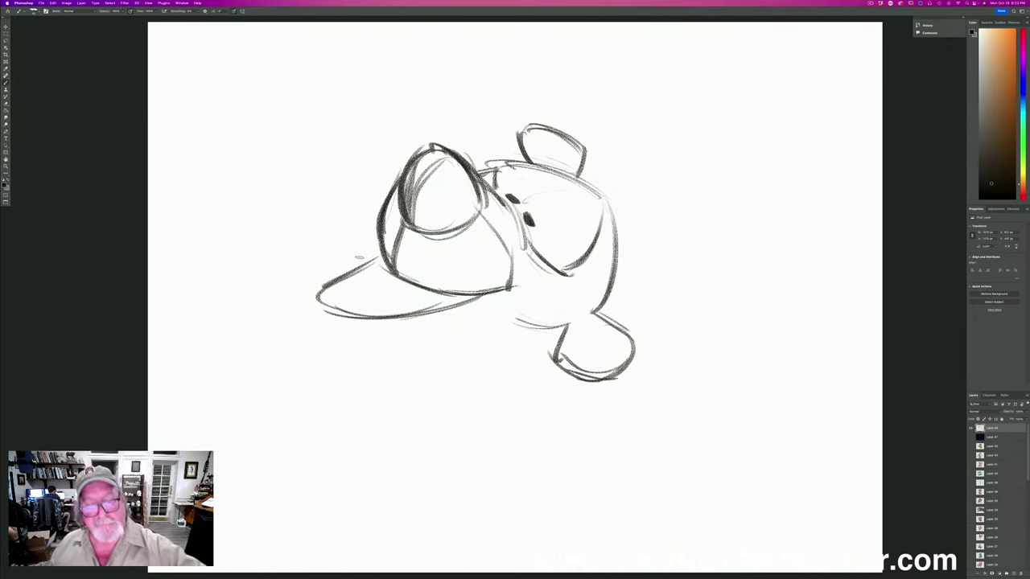
Draw the big jutting jaw around the open mouth, reinforcing its lip line, lower contour and thick front edge.
{"action": "mouse_move", "coordinate": [377, 256]}
{"action": "left_mouse_down"}
{"action": "mouse_move", "coordinate": [318, 289]}
{"action": "mouse_move", "coordinate": [292, 320]}
{"action": "left_mouse_up"}
{"action": "left_click_drag", "start_coordinate": [325, 281], "coordinate": [286, 329]}
{"action": "left_click_drag", "start_coordinate": [309, 292], "coordinate": [299, 367]}
{"action": "left_click_drag", "start_coordinate": [485, 329], "coordinate": [312, 380]}
{"action": "left_click_drag", "start_coordinate": [325, 272], "coordinate": [294, 380]}
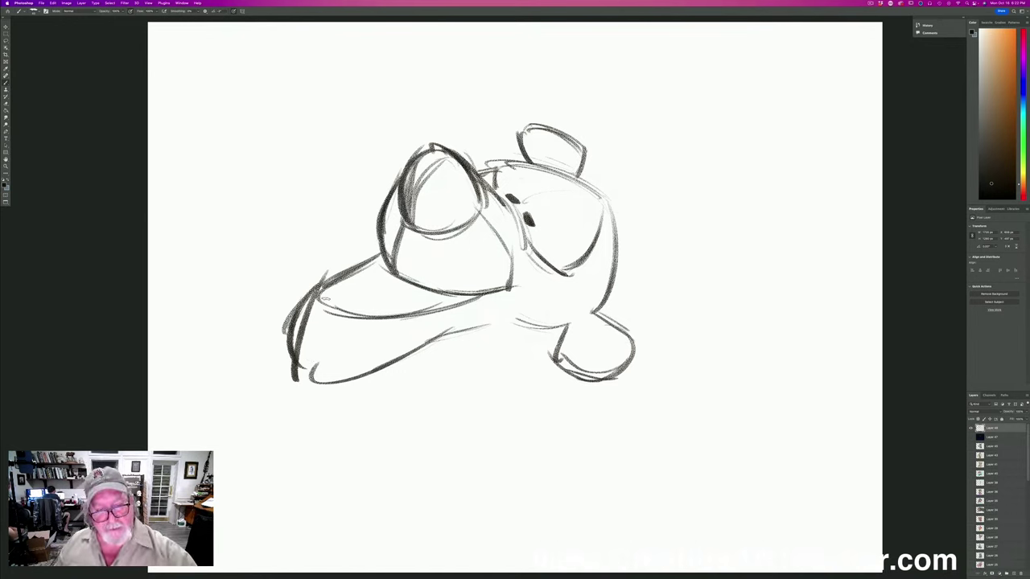
{"action": "mouse_move", "coordinate": [332, 285]}
{"action": "left_mouse_down"}
{"action": "mouse_move", "coordinate": [345, 310]}
{"action": "mouse_move", "coordinate": [367, 312]}
{"action": "mouse_move", "coordinate": [470, 300]}
{"action": "mouse_move", "coordinate": [374, 302]}
{"action": "left_mouse_up"}
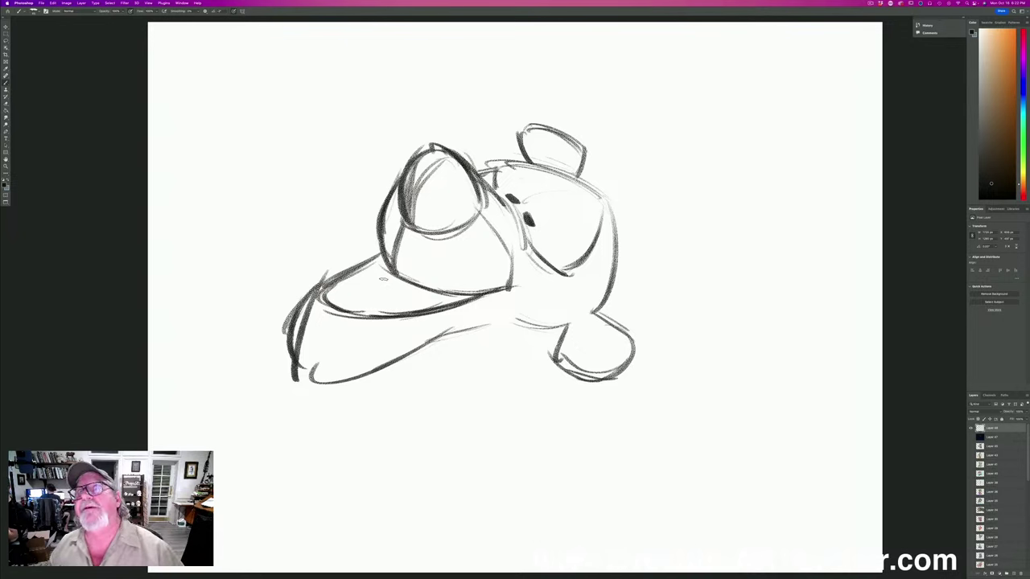
{"action": "left_click_drag", "start_coordinate": [475, 328], "coordinate": [309, 394]}
{"action": "left_click_drag", "start_coordinate": [407, 366], "coordinate": [298, 391]}
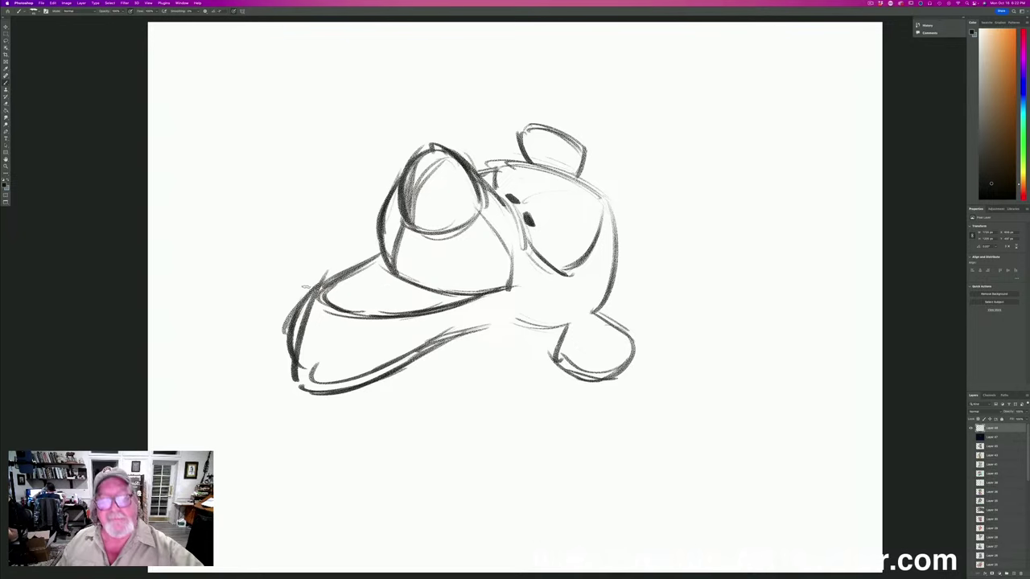
{"action": "left_click_drag", "start_coordinate": [313, 283], "coordinate": [291, 383]}
{"action": "left_click_drag", "start_coordinate": [298, 336], "coordinate": [294, 389]}
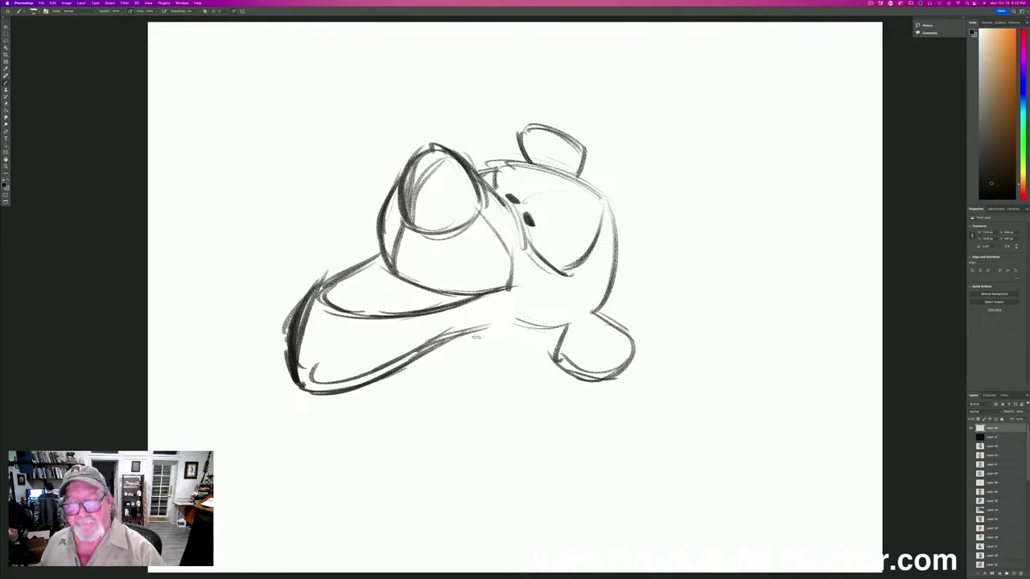
Connect the jaw to the lower ear, add inner lines to both ears, and paint black stripes at the back of the head.
{"action": "mouse_move", "coordinate": [462, 330]}
{"action": "left_mouse_down"}
{"action": "mouse_move", "coordinate": [567, 324]}
{"action": "mouse_move", "coordinate": [537, 327]}
{"action": "mouse_move", "coordinate": [611, 372]}
{"action": "left_mouse_up"}
{"action": "left_click_drag", "start_coordinate": [568, 321], "coordinate": [616, 374]}
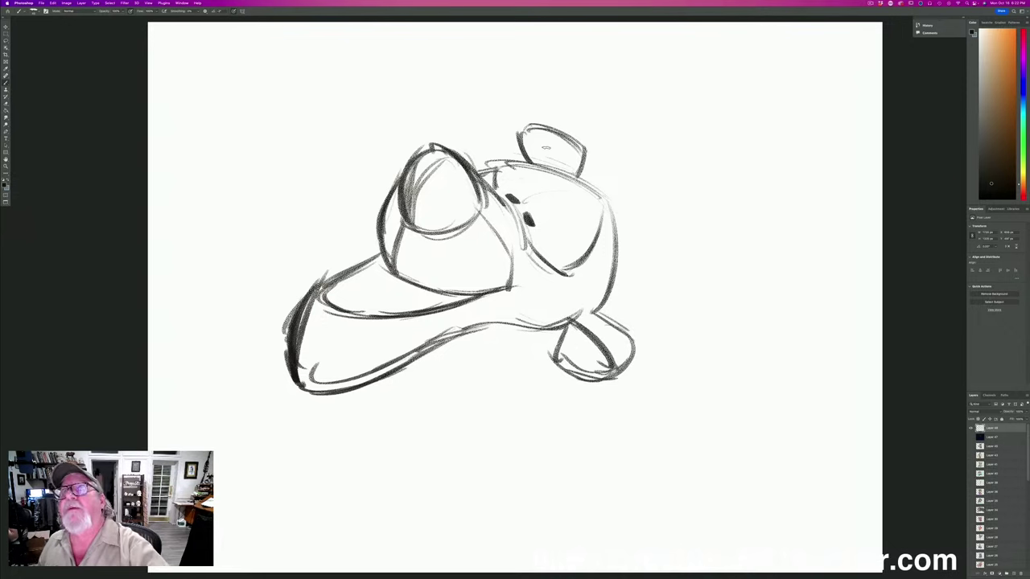
{"action": "mouse_move", "coordinate": [563, 169]}
{"action": "left_mouse_down"}
{"action": "mouse_move", "coordinate": [531, 129]}
{"action": "mouse_move", "coordinate": [605, 201]}
{"action": "mouse_move", "coordinate": [615, 252]}
{"action": "mouse_move", "coordinate": [597, 306]}
{"action": "left_mouse_up"}
{"action": "mouse_move", "coordinate": [607, 220]}
{"action": "left_mouse_down"}
{"action": "mouse_move", "coordinate": [568, 272]}
{"action": "mouse_move", "coordinate": [606, 210]}
{"action": "mouse_move", "coordinate": [597, 248]}
{"action": "mouse_move", "coordinate": [564, 271]}
{"action": "mouse_move", "coordinate": [571, 296]}
{"action": "mouse_move", "coordinate": [587, 294]}
{"action": "mouse_move", "coordinate": [580, 283]}
{"action": "left_mouse_up"}
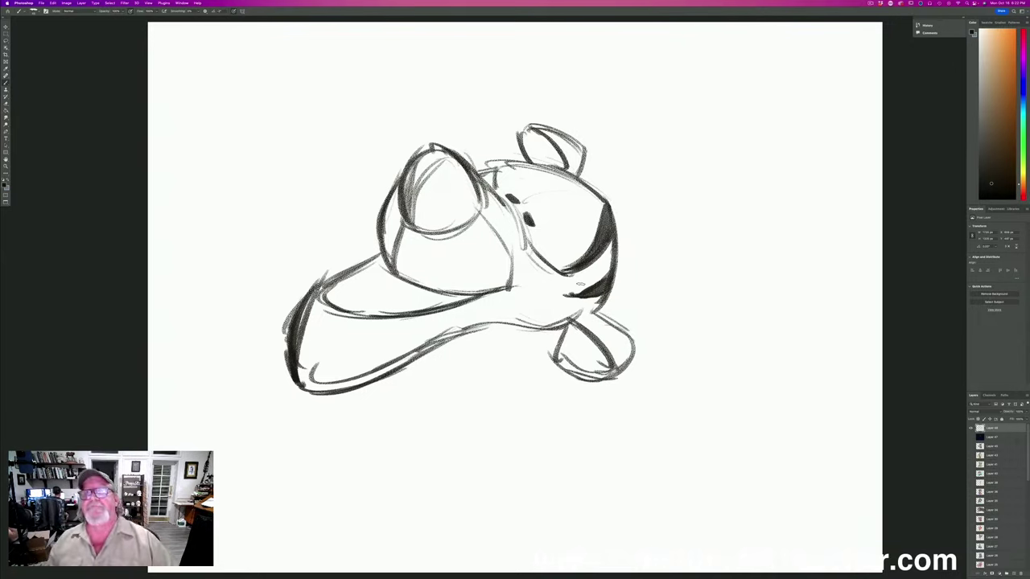
Shade the inside of the open mouth dark and add short curved brow marks next to the eyes.
{"action": "left_click_drag", "start_coordinate": [474, 299], "coordinate": [396, 274]}
{"action": "mouse_move", "coordinate": [428, 308]}
{"action": "left_mouse_down"}
{"action": "mouse_move", "coordinate": [378, 267]}
{"action": "mouse_move", "coordinate": [418, 297]}
{"action": "mouse_move", "coordinate": [358, 277]}
{"action": "mouse_move", "coordinate": [346, 296]}
{"action": "mouse_move", "coordinate": [322, 302]}
{"action": "left_mouse_up"}
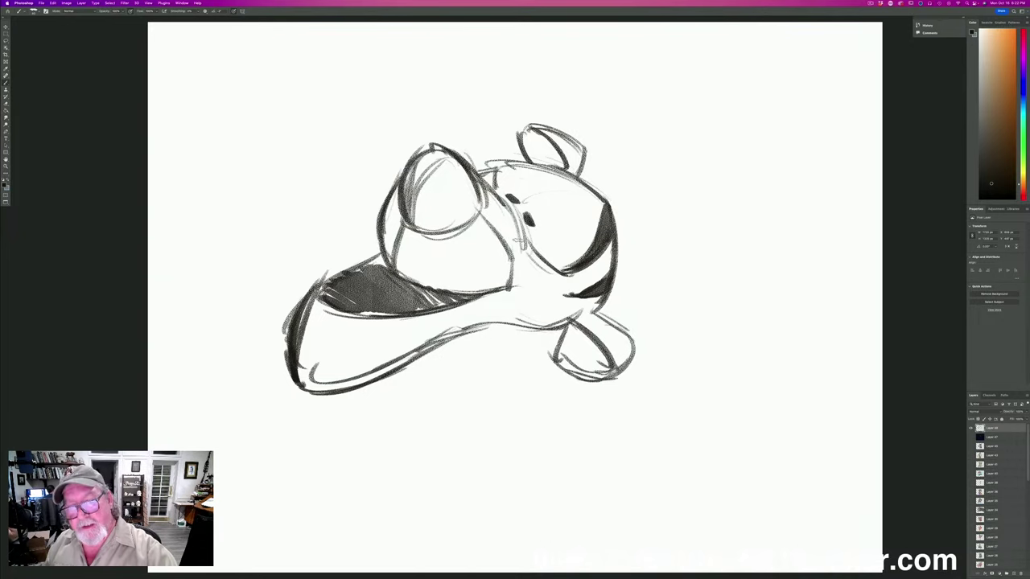
{"action": "mouse_move", "coordinate": [545, 209]}
{"action": "left_mouse_down"}
{"action": "mouse_move", "coordinate": [560, 221]}
{"action": "mouse_move", "coordinate": [508, 178]}
{"action": "left_mouse_up"}
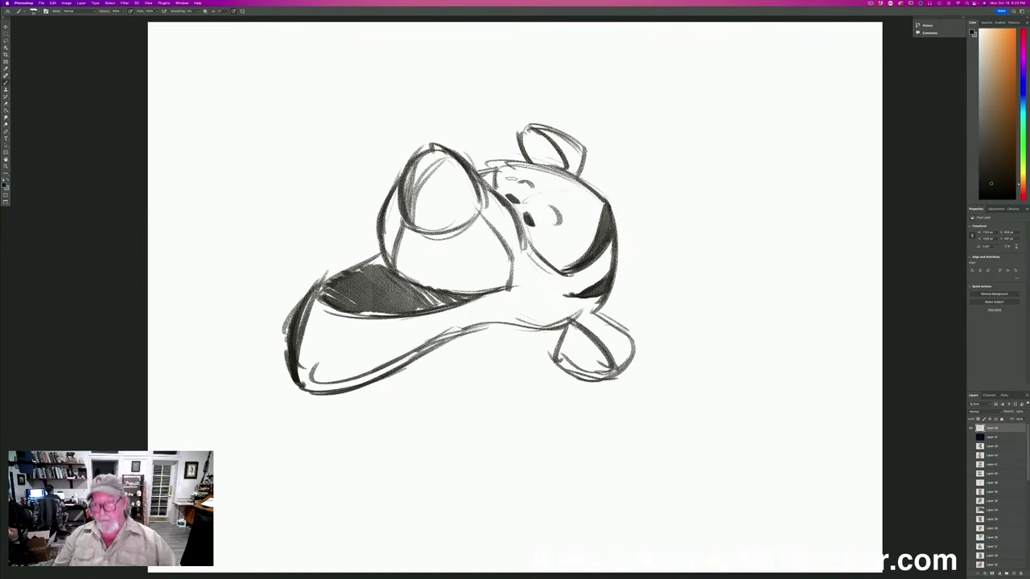
Sketch the neck and chest lines below the head, and block in a raised shoulder and rounded hand with a thumb.
{"action": "mouse_move", "coordinate": [447, 335]}
{"action": "left_mouse_down"}
{"action": "mouse_move", "coordinate": [469, 366]}
{"action": "mouse_move", "coordinate": [468, 451]}
{"action": "left_mouse_up"}
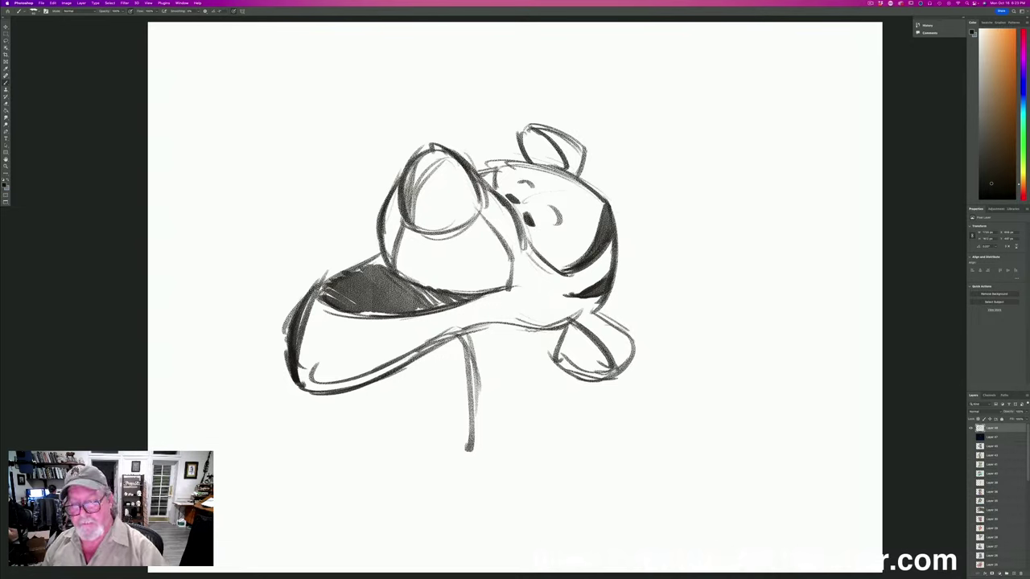
{"action": "mouse_move", "coordinate": [531, 330]}
{"action": "left_mouse_down"}
{"action": "mouse_move", "coordinate": [537, 386]}
{"action": "mouse_move", "coordinate": [560, 424]}
{"action": "left_mouse_up"}
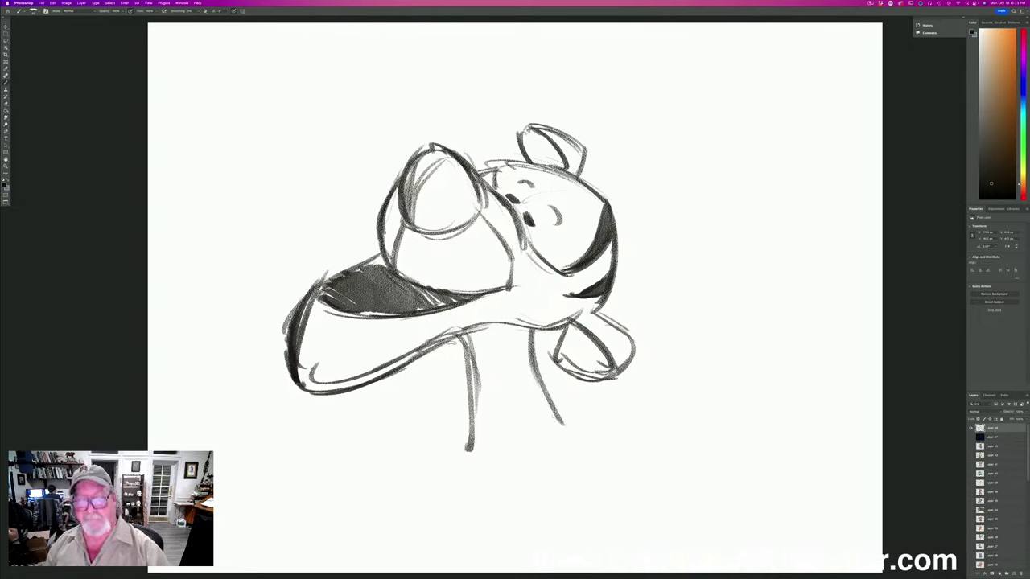
{"action": "mouse_move", "coordinate": [450, 338]}
{"action": "left_mouse_down"}
{"action": "mouse_move", "coordinate": [465, 404]}
{"action": "mouse_move", "coordinate": [452, 442]}
{"action": "left_mouse_up"}
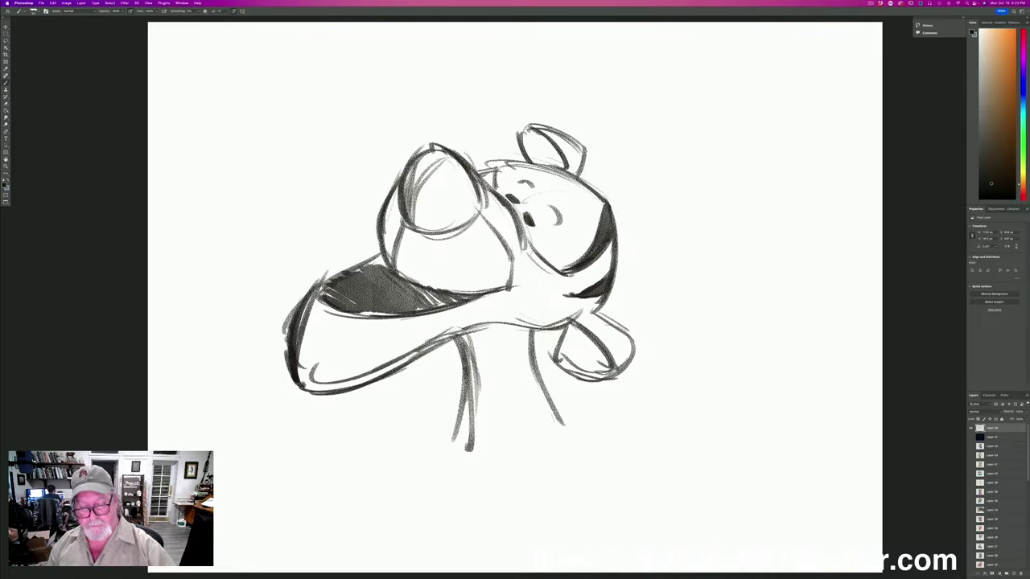
{"action": "left_click_drag", "start_coordinate": [465, 374], "coordinate": [396, 560]}
{"action": "mouse_move", "coordinate": [610, 399]}
{"action": "left_mouse_down"}
{"action": "mouse_move", "coordinate": [550, 475]}
{"action": "mouse_move", "coordinate": [756, 503]}
{"action": "mouse_move", "coordinate": [596, 419]}
{"action": "left_mouse_up"}
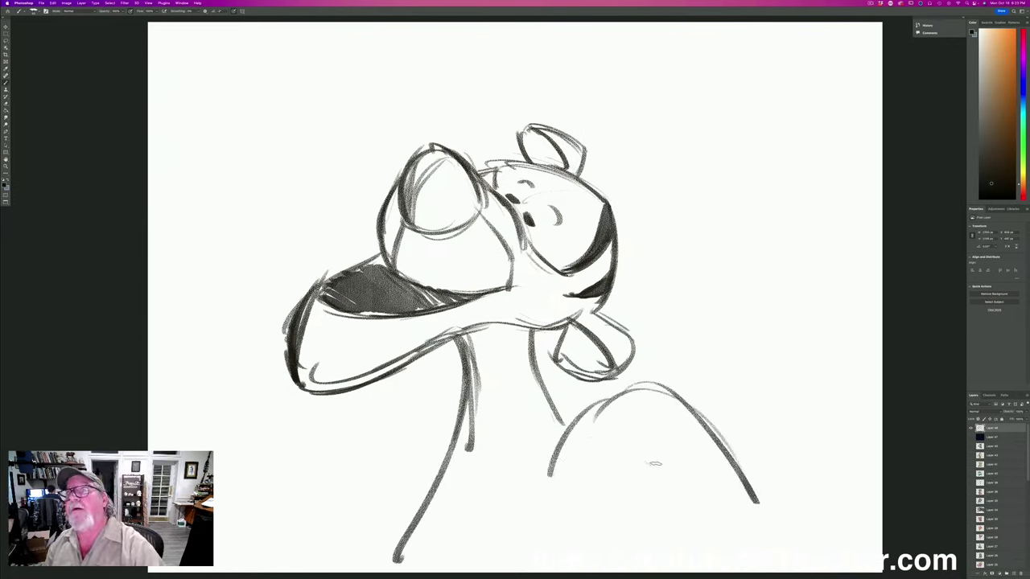
{"action": "mouse_move", "coordinate": [672, 462]}
{"action": "left_mouse_down"}
{"action": "mouse_move", "coordinate": [563, 457]}
{"action": "mouse_move", "coordinate": [551, 523]}
{"action": "left_mouse_up"}
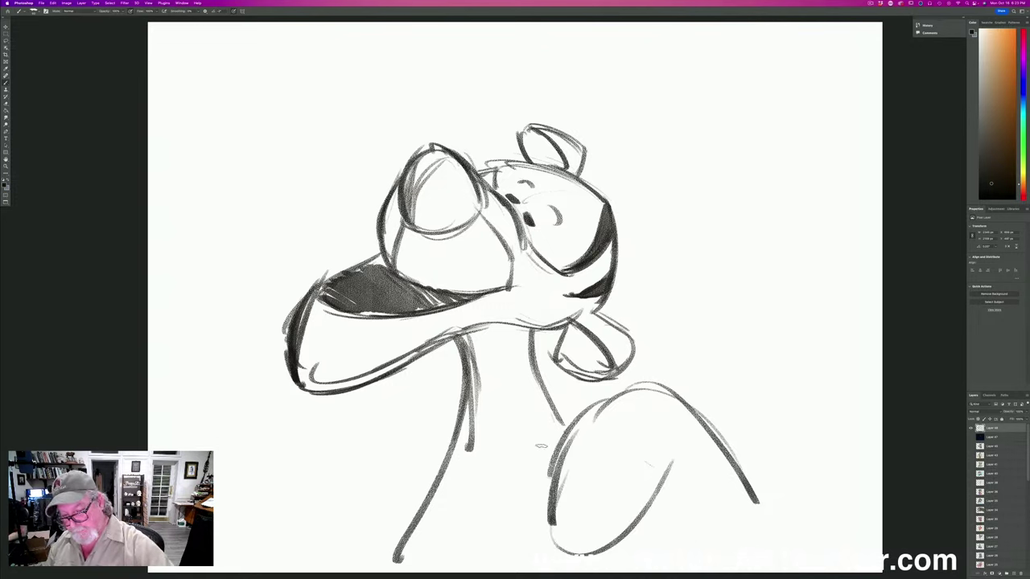
{"action": "mouse_move", "coordinate": [573, 431]}
{"action": "left_mouse_down"}
{"action": "mouse_move", "coordinate": [509, 462]}
{"action": "mouse_move", "coordinate": [553, 474]}
{"action": "left_mouse_up"}
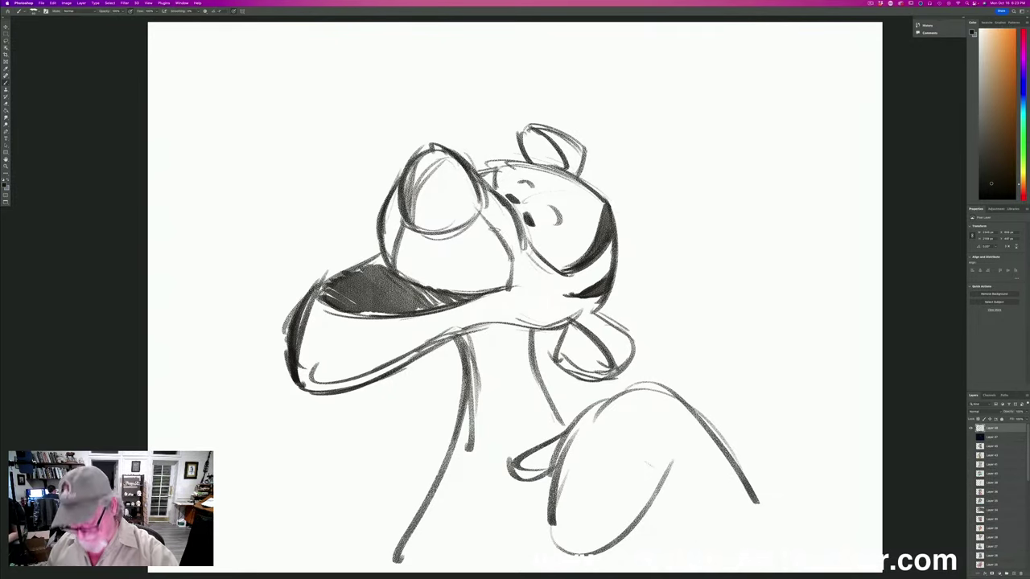
Paint black stripes on the muzzle and cheek, crease the lower ear, and thicken the contour along the back of the head.
{"action": "mouse_move", "coordinate": [498, 221]}
{"action": "left_mouse_down"}
{"action": "mouse_move", "coordinate": [489, 242]}
{"action": "mouse_move", "coordinate": [499, 213]}
{"action": "mouse_move", "coordinate": [502, 245]}
{"action": "mouse_move", "coordinate": [494, 239]}
{"action": "mouse_move", "coordinate": [523, 274]}
{"action": "mouse_move", "coordinate": [568, 284]}
{"action": "left_mouse_up"}
{"action": "mouse_move", "coordinate": [499, 305]}
{"action": "left_mouse_down"}
{"action": "mouse_move", "coordinate": [560, 292]}
{"action": "mouse_move", "coordinate": [510, 305]}
{"action": "mouse_move", "coordinate": [501, 298]}
{"action": "left_mouse_up"}
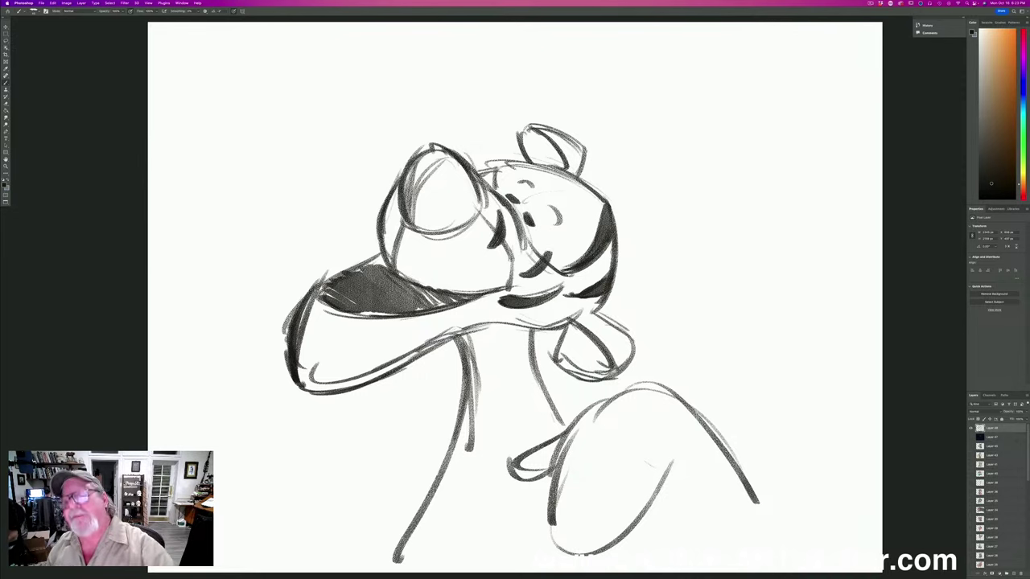
{"action": "left_click_drag", "start_coordinate": [576, 329], "coordinate": [586, 362]}
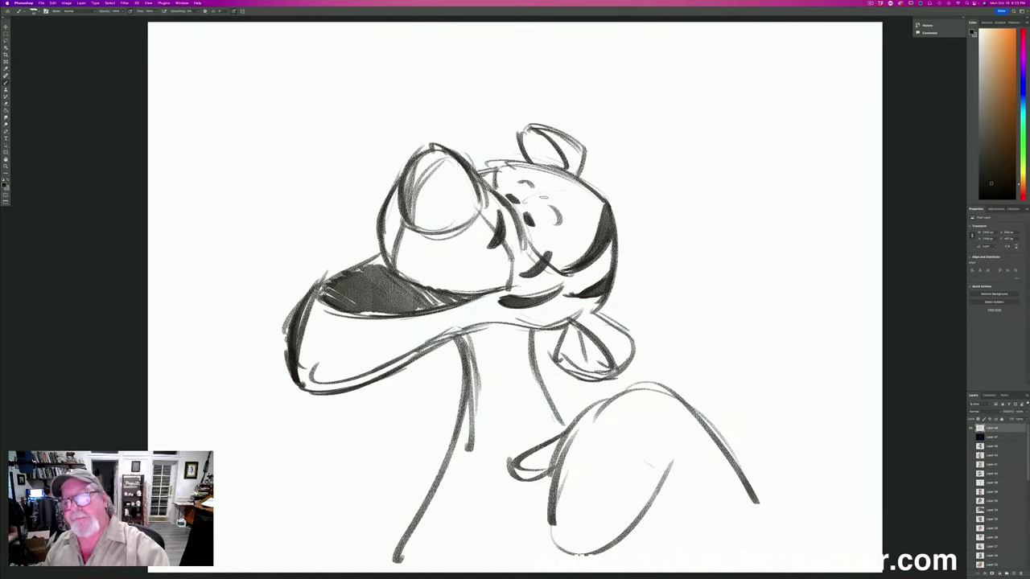
{"action": "mouse_move", "coordinate": [602, 223]}
{"action": "left_mouse_down"}
{"action": "mouse_move", "coordinate": [582, 194]}
{"action": "mouse_move", "coordinate": [609, 202]}
{"action": "mouse_move", "coordinate": [521, 165]}
{"action": "left_mouse_up"}
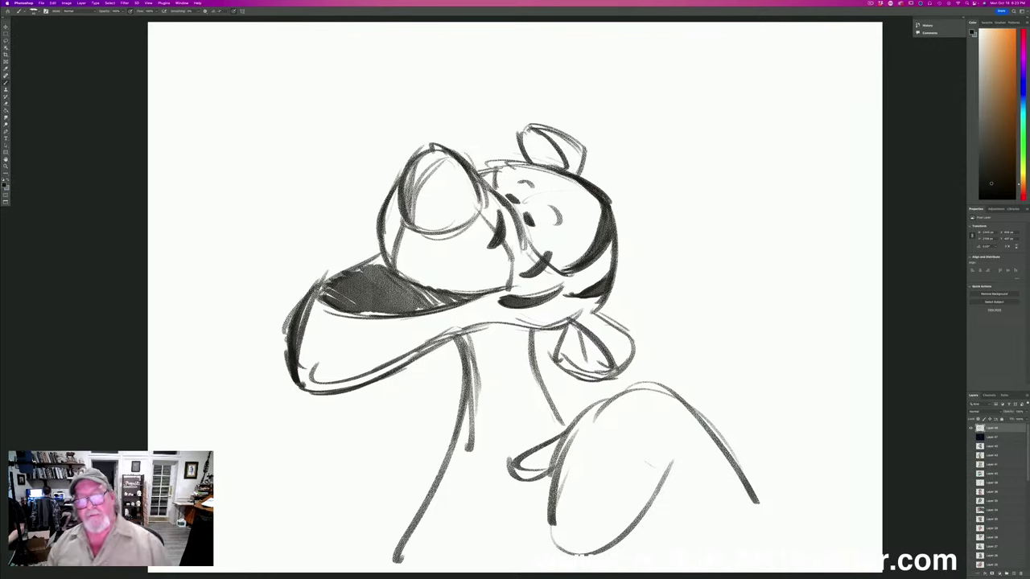
Paint tapered black stripes along both sides of the neck and chest, and darken the jaw's underside and upper mouth edge.
{"action": "mouse_move", "coordinate": [465, 334]}
{"action": "left_mouse_down"}
{"action": "mouse_move", "coordinate": [507, 371]}
{"action": "mouse_move", "coordinate": [479, 378]}
{"action": "mouse_move", "coordinate": [510, 425]}
{"action": "left_mouse_up"}
{"action": "mouse_move", "coordinate": [470, 385]}
{"action": "left_mouse_down"}
{"action": "mouse_move", "coordinate": [512, 428]}
{"action": "mouse_move", "coordinate": [485, 428]}
{"action": "mouse_move", "coordinate": [509, 487]}
{"action": "left_mouse_up"}
{"action": "left_click_drag", "start_coordinate": [449, 452], "coordinate": [494, 481]}
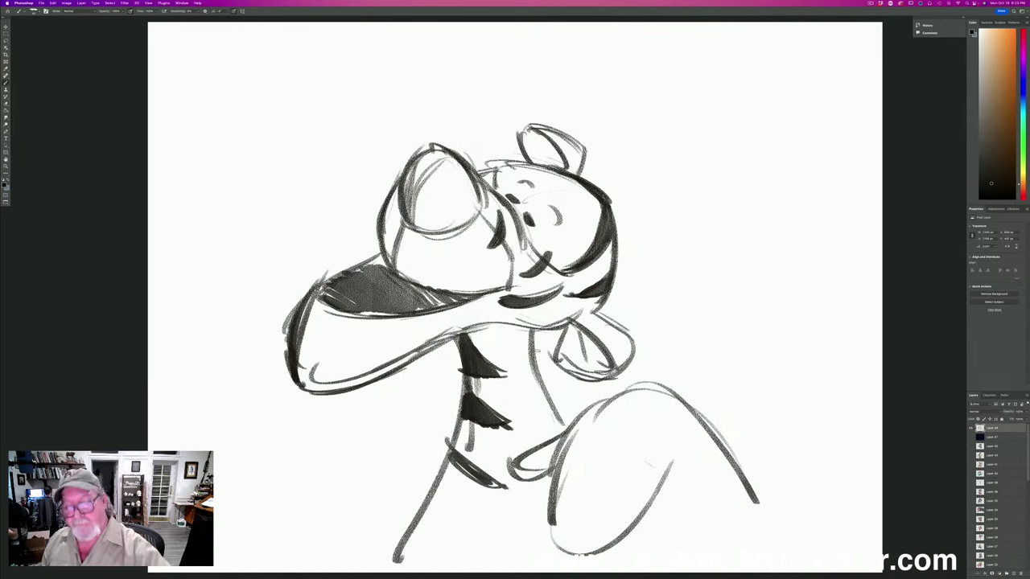
{"action": "mouse_move", "coordinate": [544, 380]}
{"action": "left_mouse_down"}
{"action": "mouse_move", "coordinate": [504, 396]}
{"action": "mouse_move", "coordinate": [523, 396]}
{"action": "mouse_move", "coordinate": [529, 436]}
{"action": "left_mouse_up"}
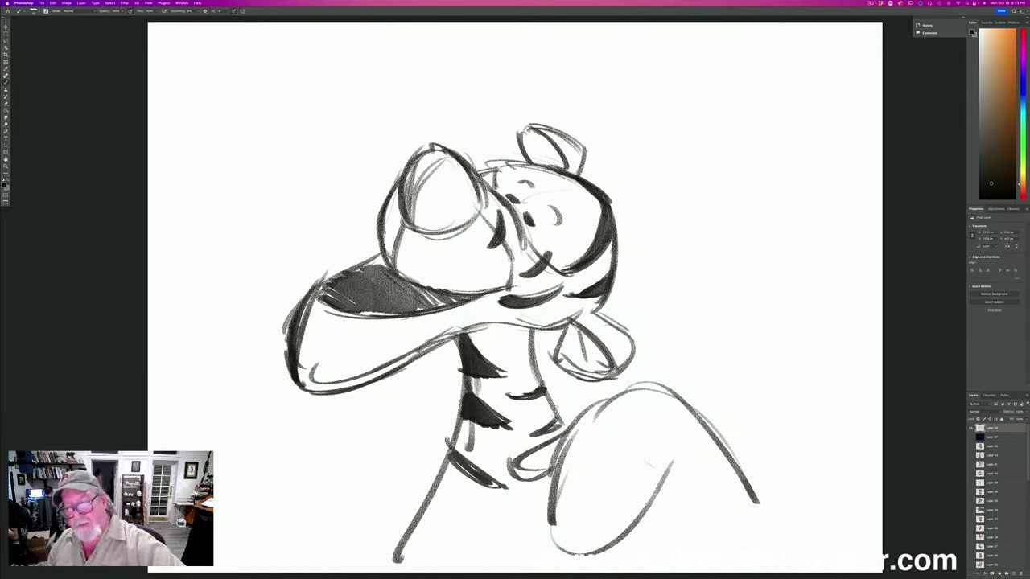
{"action": "left_click_drag", "start_coordinate": [531, 329], "coordinate": [532, 358]}
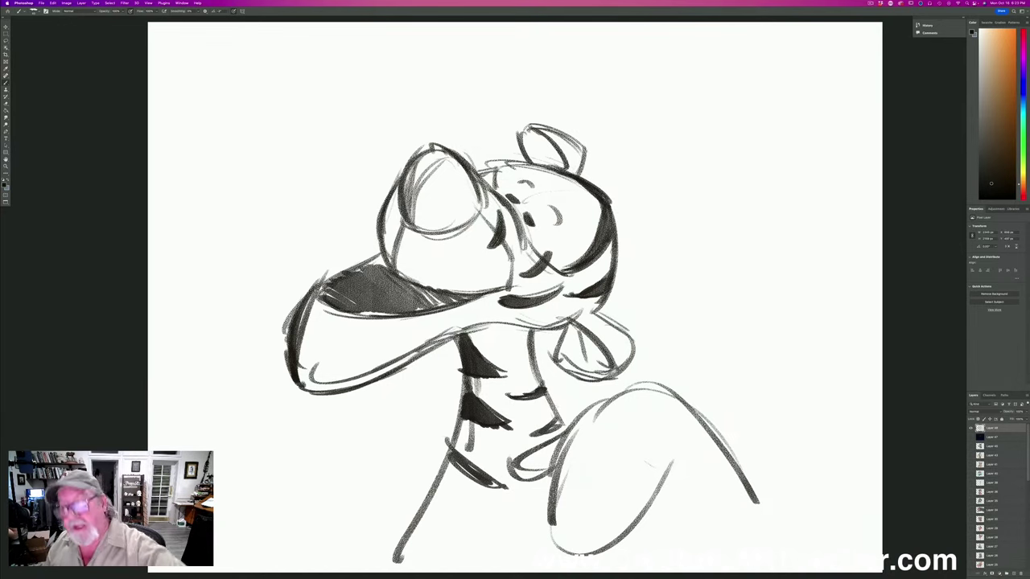
{"action": "mouse_move", "coordinate": [583, 322]}
{"action": "left_mouse_down"}
{"action": "mouse_move", "coordinate": [478, 325]}
{"action": "mouse_move", "coordinate": [318, 389]}
{"action": "left_mouse_up"}
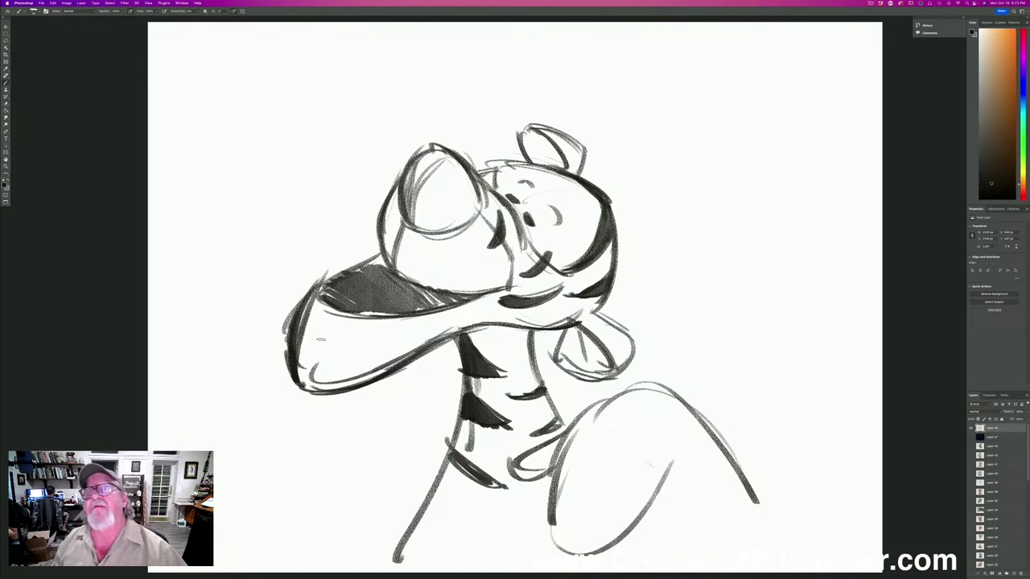
{"action": "mouse_move", "coordinate": [382, 261]}
{"action": "left_mouse_down"}
{"action": "mouse_move", "coordinate": [320, 282]}
{"action": "mouse_move", "coordinate": [291, 341]}
{"action": "left_mouse_up"}
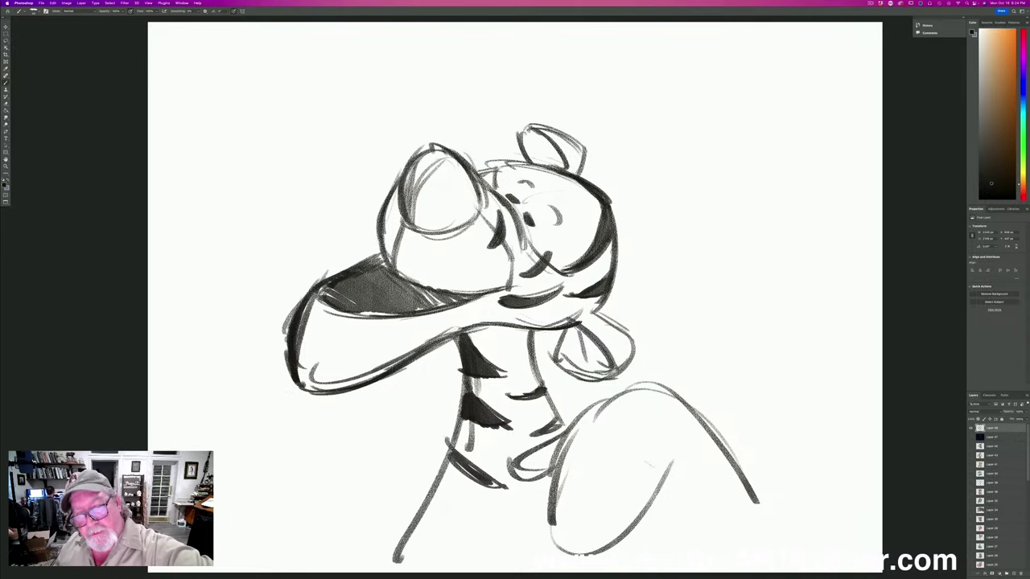
Thicken the outline around the tiger's nose and darken the forehead edge just behind it.
{"action": "mouse_move", "coordinate": [480, 195]}
{"action": "left_mouse_down"}
{"action": "mouse_move", "coordinate": [454, 230]}
{"action": "mouse_move", "coordinate": [409, 233]}
{"action": "left_mouse_up"}
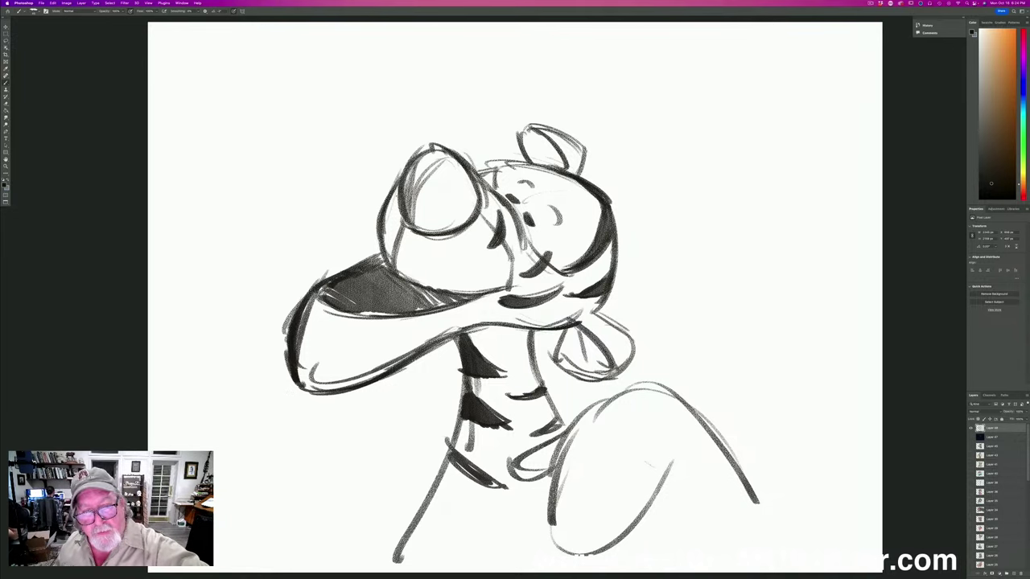
{"action": "left_click_drag", "start_coordinate": [409, 168], "coordinate": [404, 226]}
{"action": "left_click_drag", "start_coordinate": [436, 148], "coordinate": [408, 167]}
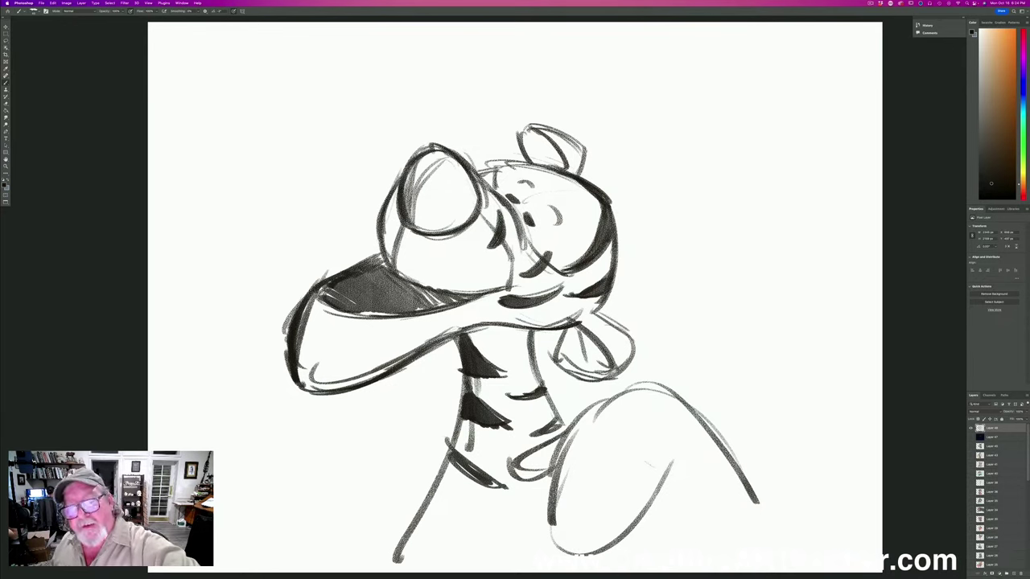
{"action": "mouse_move", "coordinate": [501, 167]}
{"action": "left_mouse_down"}
{"action": "mouse_move", "coordinate": [495, 188]}
{"action": "mouse_move", "coordinate": [527, 166]}
{"action": "mouse_move", "coordinate": [478, 175]}
{"action": "left_mouse_up"}
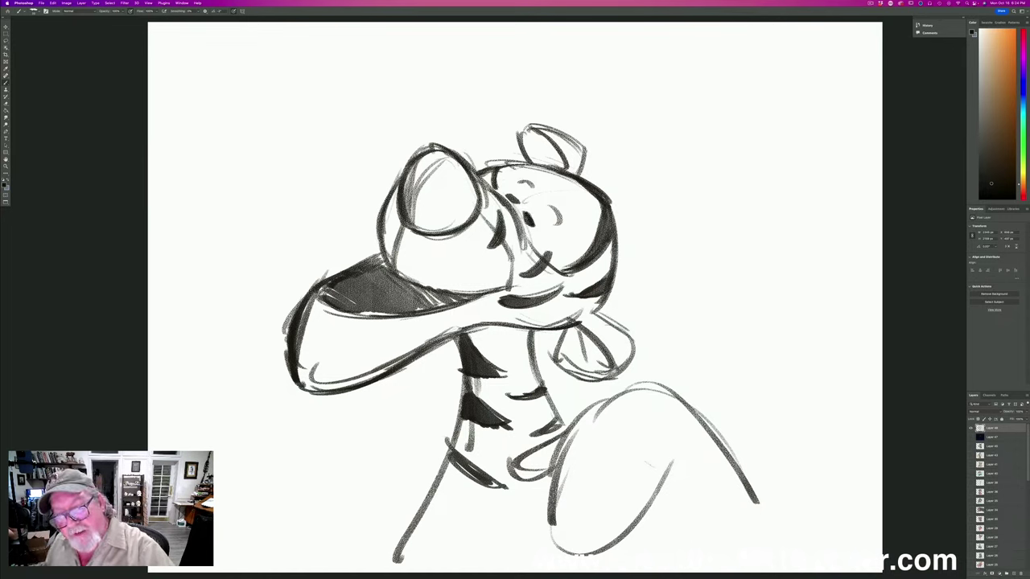
Darken the eyes, brow marks and upper muzzle line, and thicken the outline of the lower ear.
{"action": "mouse_move", "coordinate": [523, 213]}
{"action": "left_mouse_down"}
{"action": "mouse_move", "coordinate": [527, 225]}
{"action": "mouse_move", "coordinate": [514, 204]}
{"action": "mouse_move", "coordinate": [558, 212]}
{"action": "mouse_move", "coordinate": [553, 224]}
{"action": "left_mouse_up"}
{"action": "mouse_move", "coordinate": [520, 185]}
{"action": "left_mouse_down"}
{"action": "mouse_move", "coordinate": [531, 186]}
{"action": "mouse_move", "coordinate": [525, 181]}
{"action": "mouse_move", "coordinate": [496, 230]}
{"action": "left_mouse_up"}
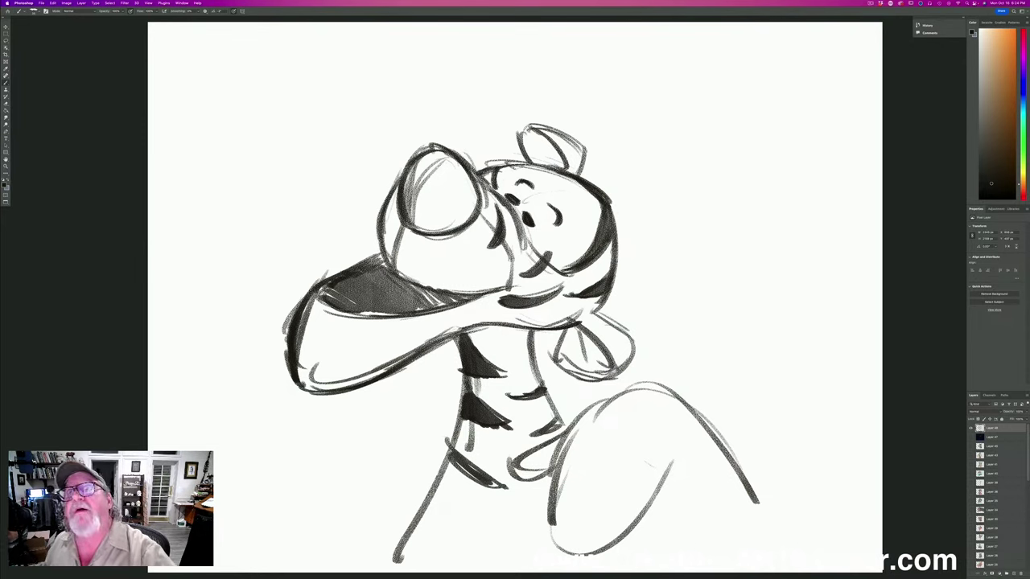
{"action": "left_click_drag", "start_coordinate": [478, 176], "coordinate": [487, 187]}
{"action": "left_click_drag", "start_coordinate": [514, 223], "coordinate": [519, 243]}
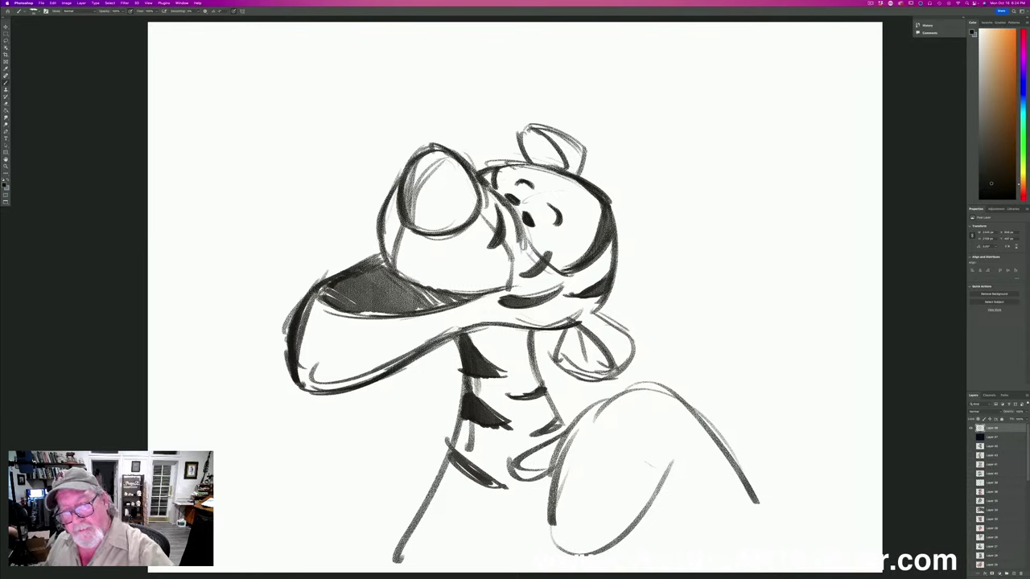
{"action": "left_click_drag", "start_coordinate": [506, 205], "coordinate": [517, 229]}
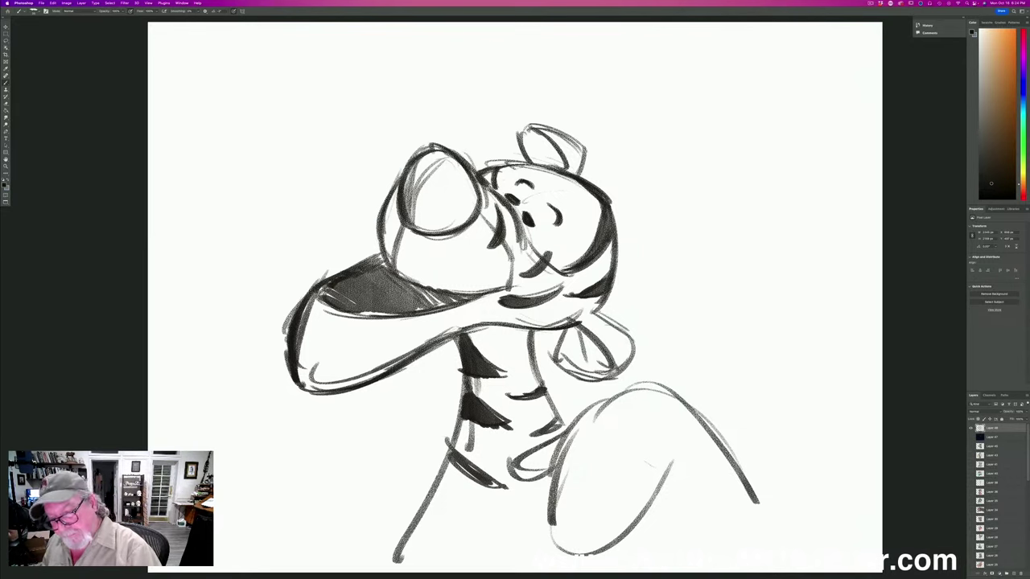
{"action": "mouse_move", "coordinate": [595, 314]}
{"action": "left_mouse_down"}
{"action": "mouse_move", "coordinate": [632, 342]}
{"action": "mouse_move", "coordinate": [612, 375]}
{"action": "mouse_move", "coordinate": [591, 378]}
{"action": "left_mouse_up"}
{"action": "mouse_move", "coordinate": [582, 330]}
{"action": "left_mouse_down"}
{"action": "mouse_move", "coordinate": [603, 347]}
{"action": "mouse_move", "coordinate": [605, 377]}
{"action": "left_mouse_up"}
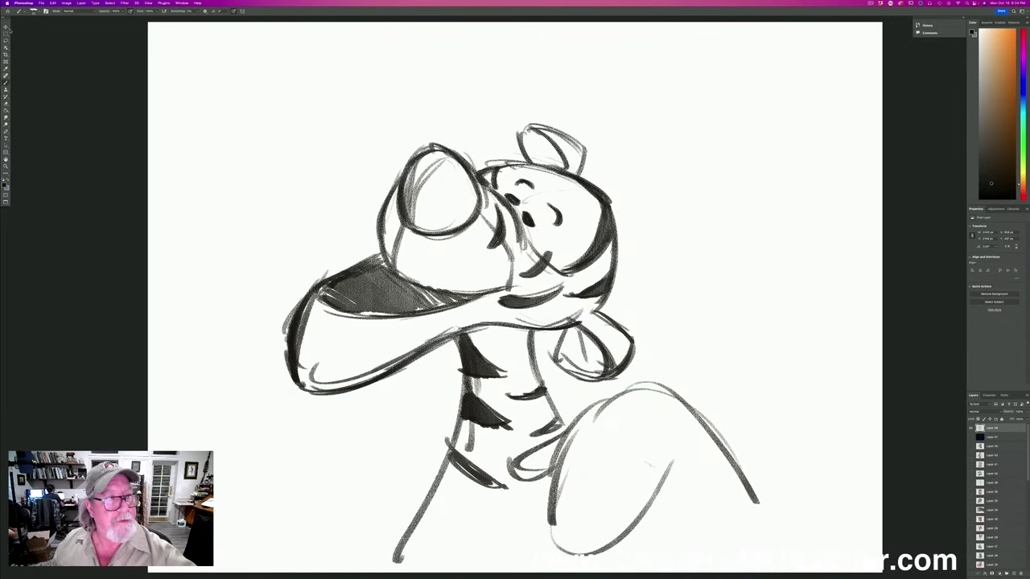
Move the tiger sketch up and to the right on the canvas, and erase the inner line along the chin.
{"action": "key", "text": "v"}
{"action": "left_click_drag", "start_coordinate": [330, 417], "coordinate": [340, 399]}
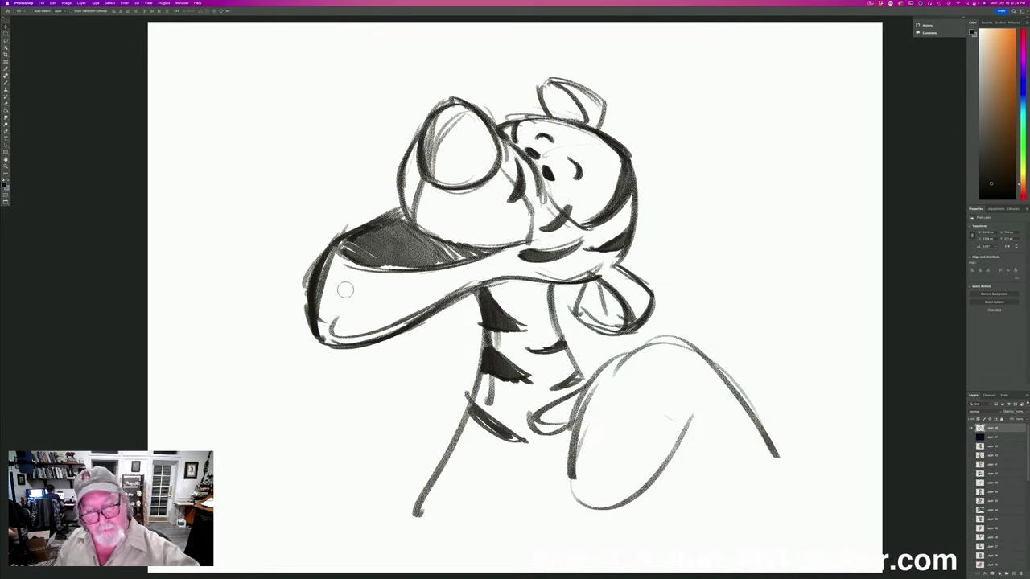
{"action": "left_click_drag", "start_coordinate": [330, 330], "coordinate": [334, 318]}
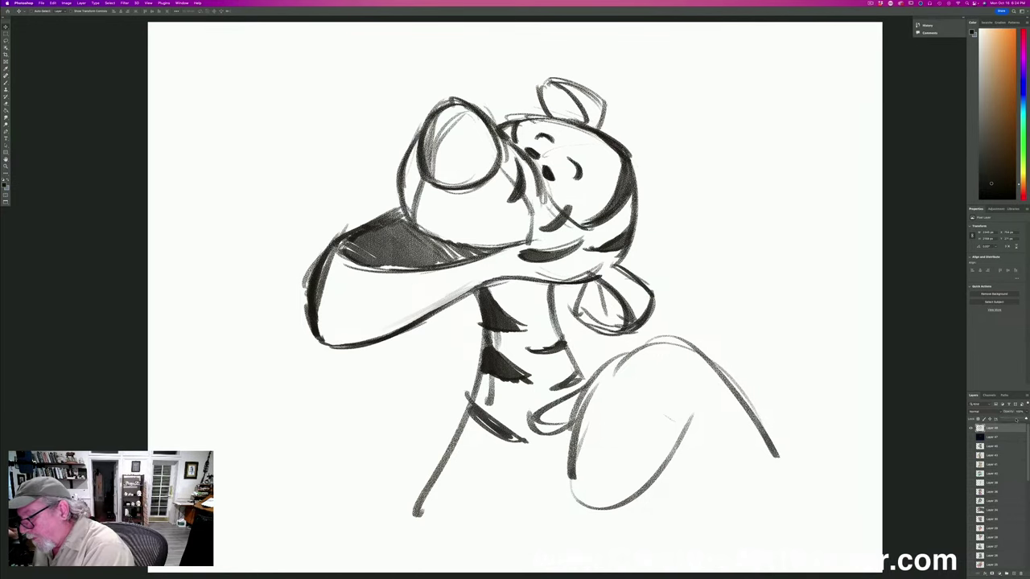
Fade the sketch layer to light grey by lowering its opacity, and add a new layer above it for brush inking.
{"action": "left_click_drag", "start_coordinate": [1009, 418], "coordinate": [1011, 418]}
{"action": "left_click", "coordinate": [1013, 574]}
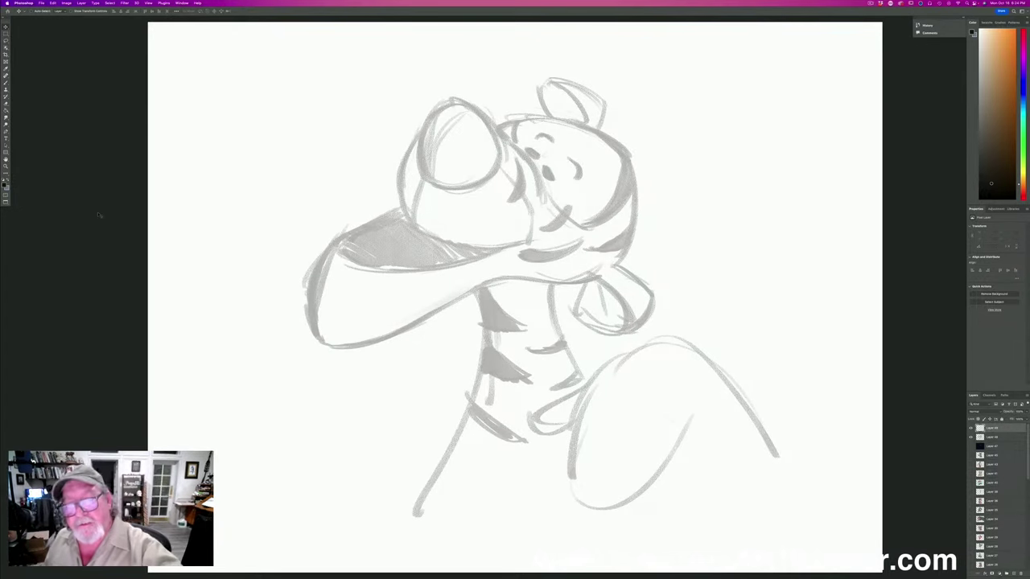
{"action": "left_click", "coordinate": [7, 82]}
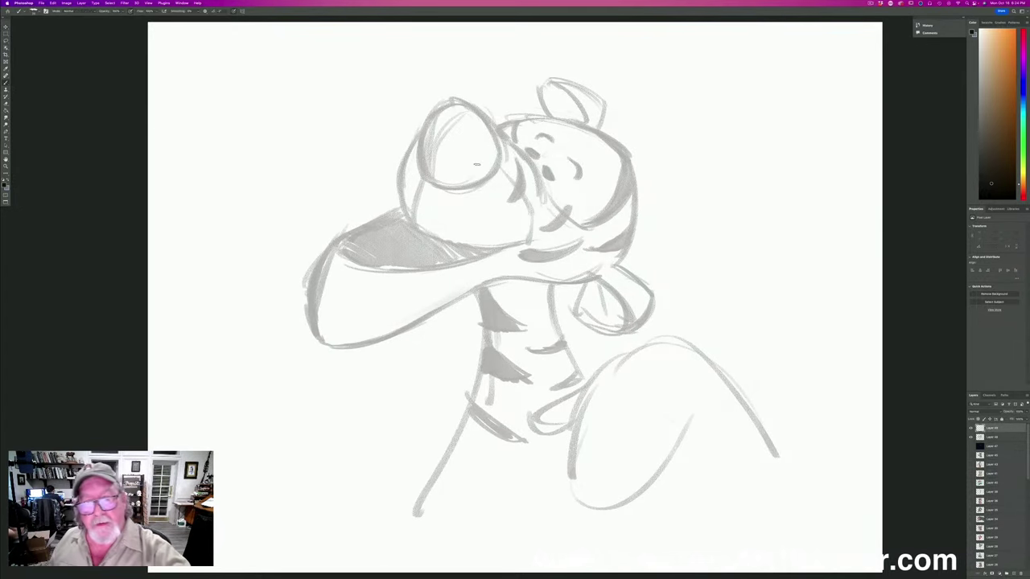
Ink the nose, muzzle front and upper lip over the faded sketch, and fill in the black eyes beside the muzzle bridge.
{"action": "mouse_move", "coordinate": [497, 151]}
{"action": "left_mouse_down"}
{"action": "mouse_move", "coordinate": [474, 107]}
{"action": "mouse_move", "coordinate": [439, 98]}
{"action": "mouse_move", "coordinate": [423, 122]}
{"action": "mouse_move", "coordinate": [418, 176]}
{"action": "left_mouse_up"}
{"action": "mouse_move", "coordinate": [499, 151]}
{"action": "left_mouse_down"}
{"action": "mouse_move", "coordinate": [465, 186]}
{"action": "mouse_move", "coordinate": [426, 179]}
{"action": "mouse_move", "coordinate": [449, 186]}
{"action": "mouse_move", "coordinate": [412, 222]}
{"action": "left_mouse_up"}
{"action": "left_click_drag", "start_coordinate": [423, 177], "coordinate": [414, 215]}
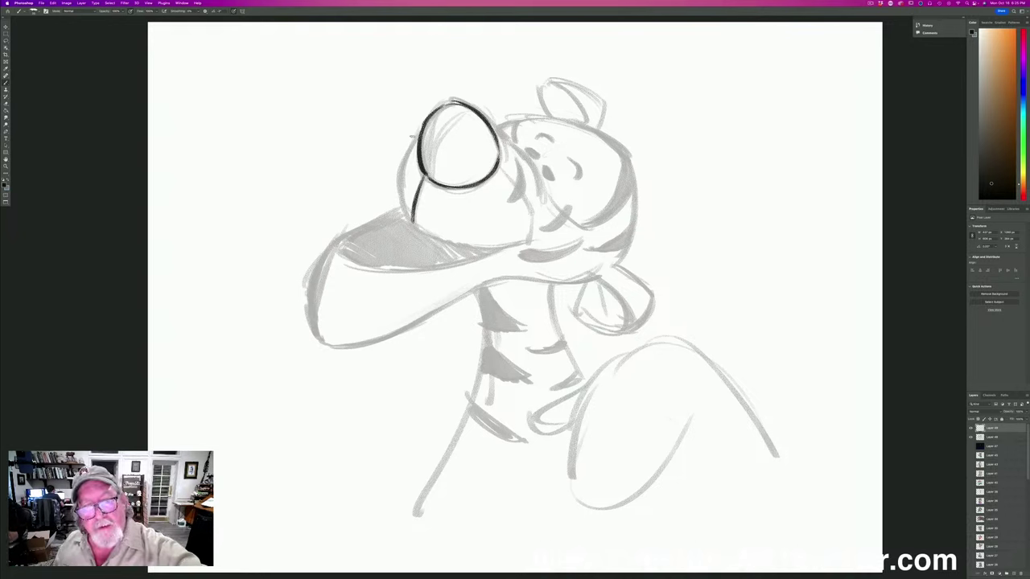
{"action": "left_click_drag", "start_coordinate": [421, 128], "coordinate": [402, 201]}
{"action": "left_click_drag", "start_coordinate": [407, 159], "coordinate": [406, 222]}
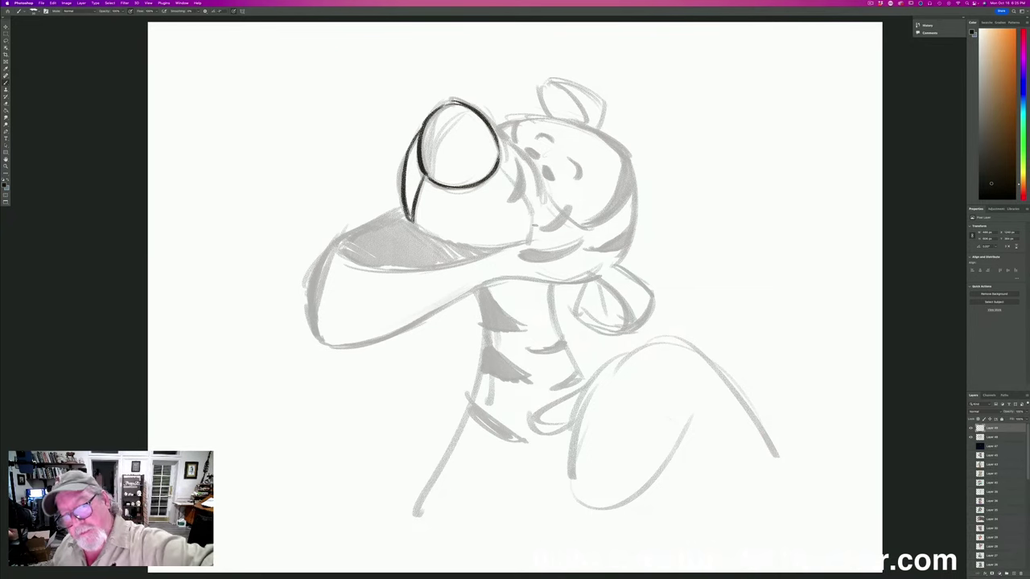
{"action": "mouse_move", "coordinate": [535, 238]}
{"action": "left_mouse_down"}
{"action": "mouse_move", "coordinate": [460, 247]}
{"action": "mouse_move", "coordinate": [409, 220]}
{"action": "left_mouse_up"}
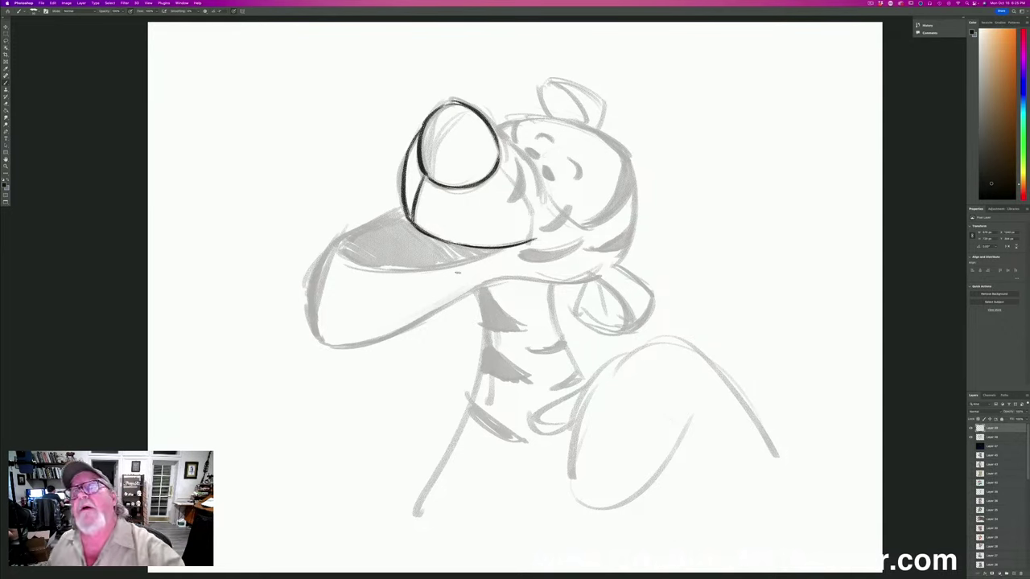
{"action": "mouse_move", "coordinate": [526, 157]}
{"action": "left_mouse_down"}
{"action": "mouse_move", "coordinate": [541, 194]}
{"action": "mouse_move", "coordinate": [551, 180]}
{"action": "mouse_move", "coordinate": [527, 157]}
{"action": "left_mouse_up"}
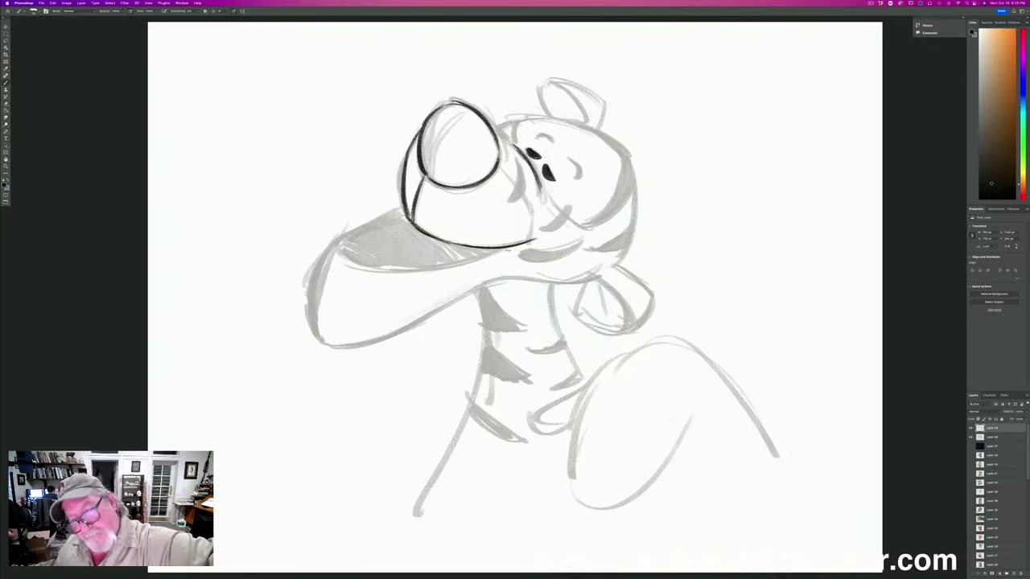
Ink the edge of the open mouth and the outer contour of the big lower jaw.
{"action": "left_click_drag", "start_coordinate": [509, 249], "coordinate": [373, 269]}
{"action": "mouse_move", "coordinate": [436, 267]}
{"action": "left_mouse_down"}
{"action": "mouse_move", "coordinate": [362, 269]}
{"action": "mouse_move", "coordinate": [382, 269]}
{"action": "left_mouse_up"}
{"action": "mouse_move", "coordinate": [400, 210]}
{"action": "left_mouse_down"}
{"action": "mouse_move", "coordinate": [342, 249]}
{"action": "mouse_move", "coordinate": [400, 269]}
{"action": "left_mouse_up"}
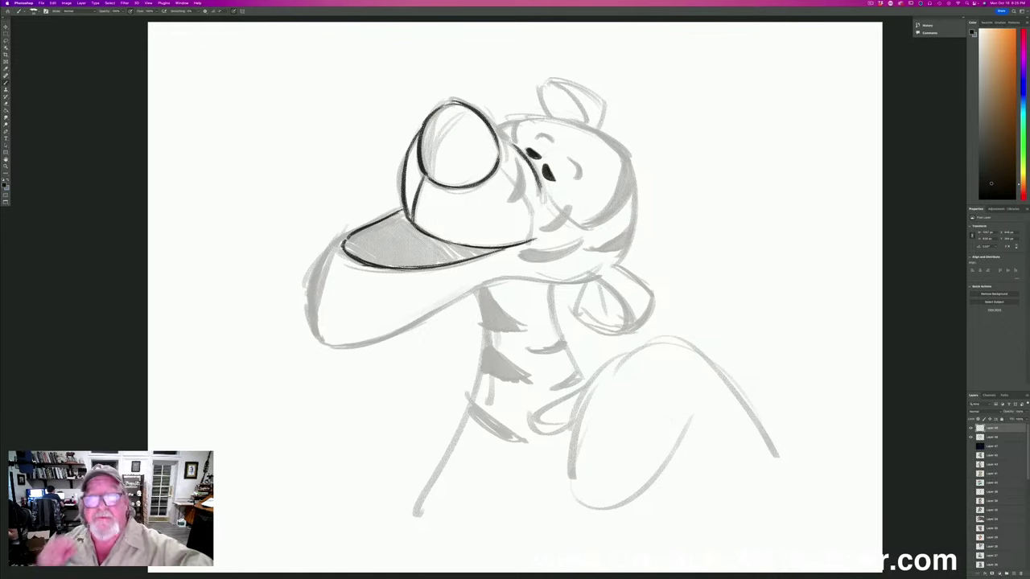
{"action": "mouse_move", "coordinate": [369, 223]}
{"action": "left_mouse_down"}
{"action": "mouse_move", "coordinate": [400, 207]}
{"action": "mouse_move", "coordinate": [349, 229]}
{"action": "mouse_move", "coordinate": [328, 254]}
{"action": "mouse_move", "coordinate": [313, 328]}
{"action": "left_mouse_up"}
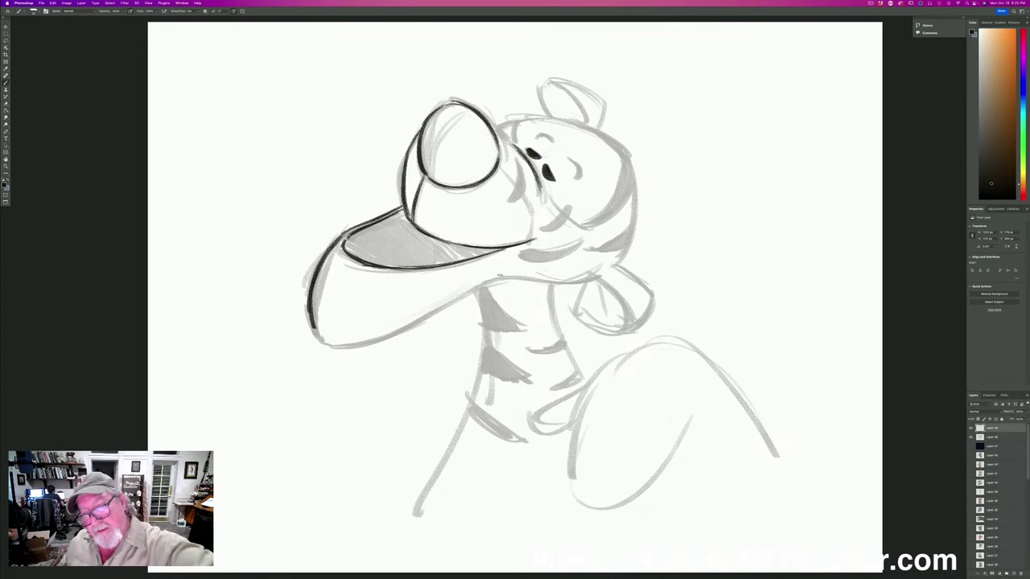
{"action": "mouse_move", "coordinate": [534, 278]}
{"action": "left_mouse_down"}
{"action": "mouse_move", "coordinate": [467, 291]}
{"action": "mouse_move", "coordinate": [399, 333]}
{"action": "mouse_move", "coordinate": [338, 350]}
{"action": "mouse_move", "coordinate": [313, 343]}
{"action": "mouse_move", "coordinate": [346, 337]}
{"action": "left_mouse_up"}
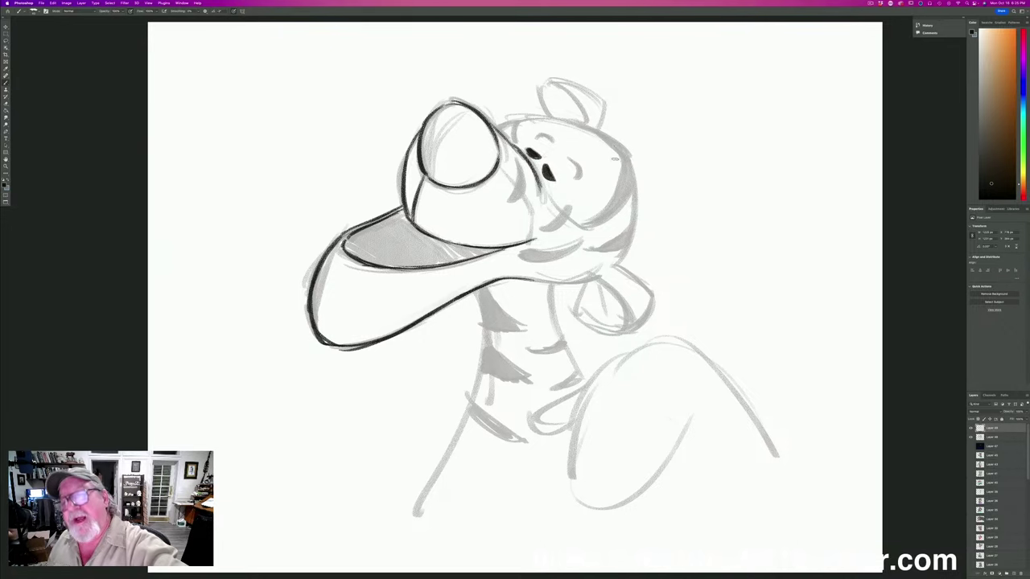
Ink the outline of the face patch around the eyes, and the muzzle's back edge down to the mouth corner.
{"action": "mouse_move", "coordinate": [624, 157]}
{"action": "left_mouse_down"}
{"action": "mouse_move", "coordinate": [626, 205]}
{"action": "mouse_move", "coordinate": [585, 225]}
{"action": "left_mouse_up"}
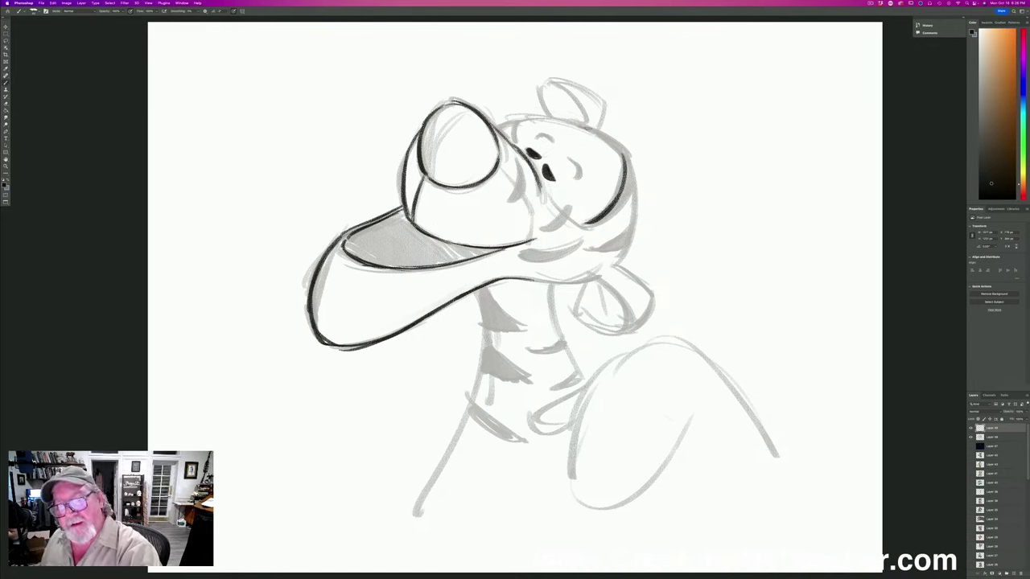
{"action": "mouse_move", "coordinate": [621, 152]}
{"action": "left_mouse_down"}
{"action": "mouse_move", "coordinate": [563, 119]}
{"action": "mouse_move", "coordinate": [529, 121]}
{"action": "mouse_move", "coordinate": [513, 141]}
{"action": "left_mouse_up"}
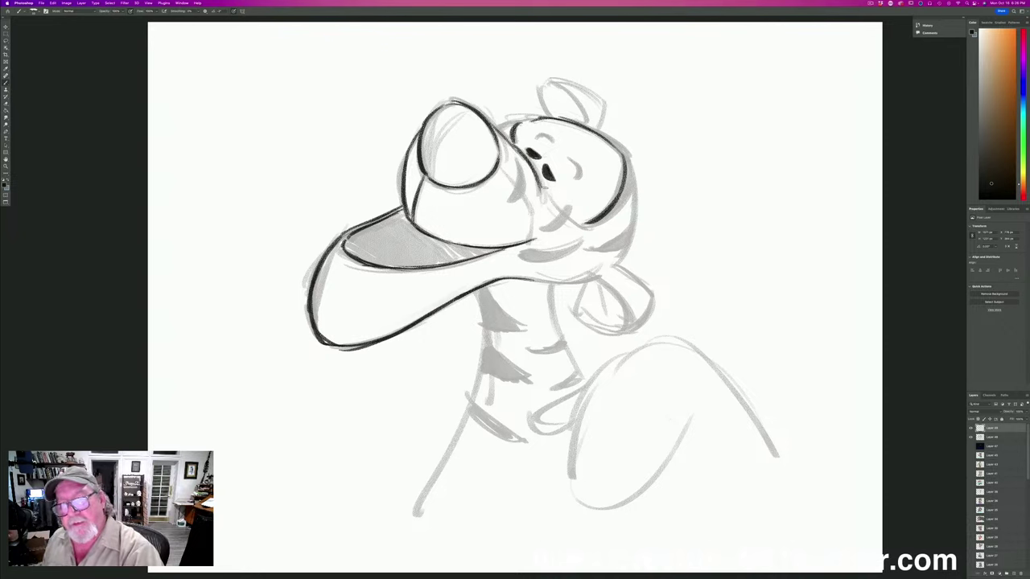
{"action": "left_click_drag", "start_coordinate": [543, 188], "coordinate": [584, 223]}
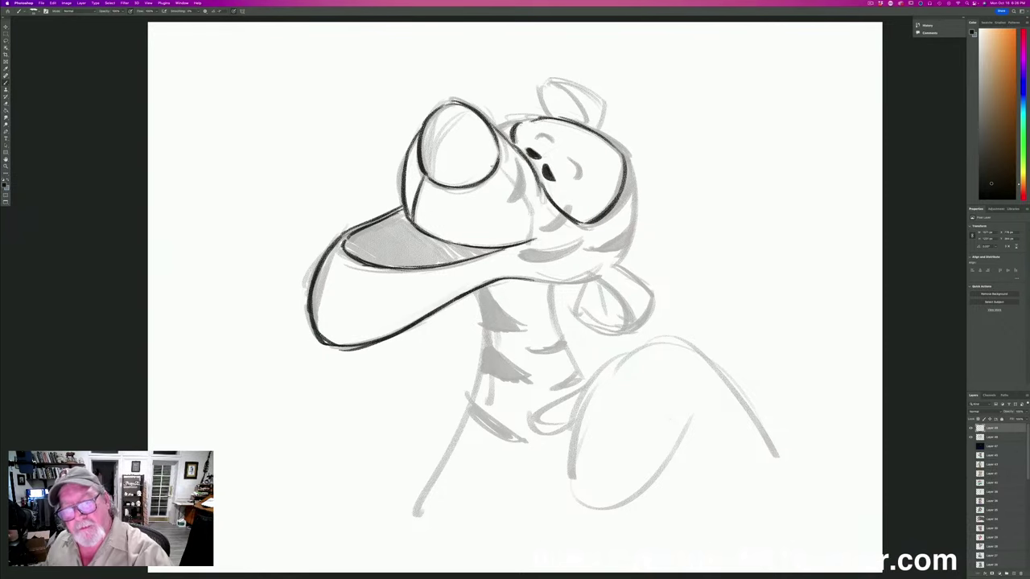
{"action": "mouse_move", "coordinate": [495, 166]}
{"action": "left_mouse_down"}
{"action": "mouse_move", "coordinate": [545, 239]}
{"action": "mouse_move", "coordinate": [513, 271]}
{"action": "left_mouse_up"}
{"action": "left_click_drag", "start_coordinate": [543, 244], "coordinate": [499, 279]}
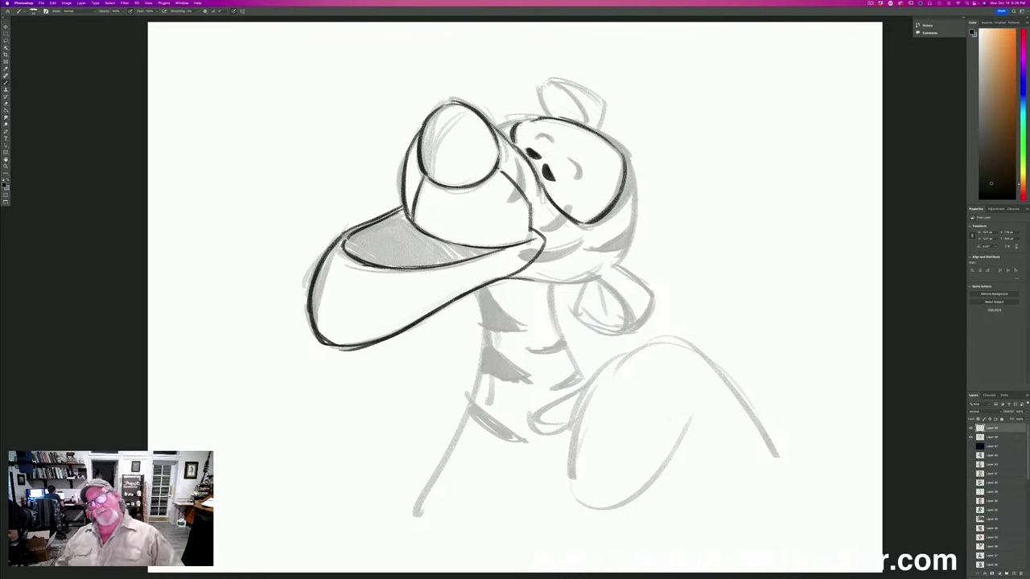
{"action": "left_click_drag", "start_coordinate": [498, 141], "coordinate": [490, 171]}
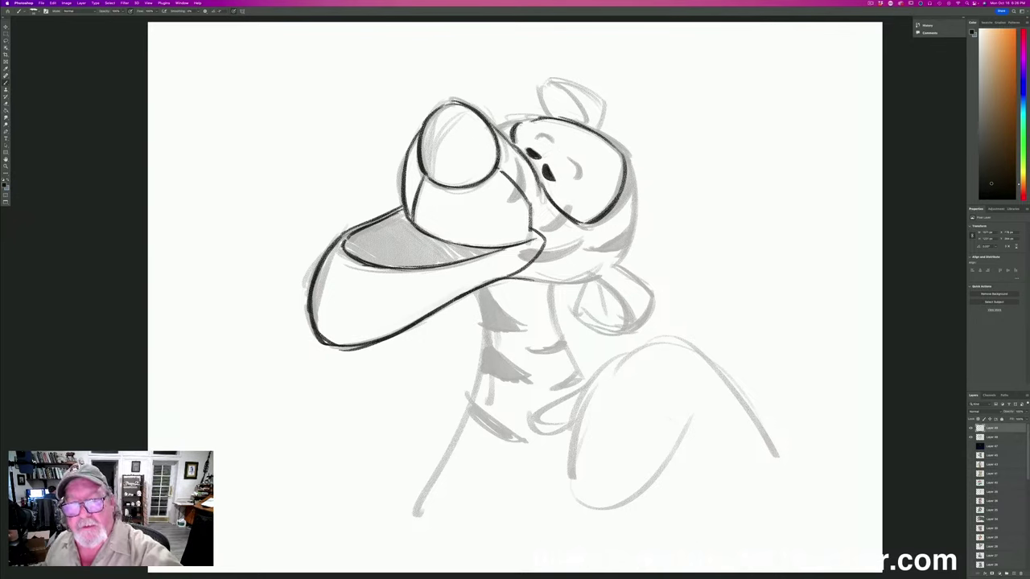
{"action": "left_click_drag", "start_coordinate": [479, 112], "coordinate": [497, 142]}
Ink the outer contours and inner folds of the upper and lower ears.
{"action": "left_click_drag", "start_coordinate": [600, 100], "coordinate": [599, 130]}
{"action": "mouse_move", "coordinate": [567, 81]}
{"action": "left_mouse_down"}
{"action": "mouse_move", "coordinate": [603, 103]}
{"action": "mouse_move", "coordinate": [548, 81]}
{"action": "mouse_move", "coordinate": [538, 108]}
{"action": "mouse_move", "coordinate": [555, 115]}
{"action": "left_mouse_up"}
{"action": "mouse_move", "coordinate": [546, 83]}
{"action": "left_mouse_down"}
{"action": "mouse_move", "coordinate": [560, 85]}
{"action": "mouse_move", "coordinate": [590, 121]}
{"action": "left_mouse_up"}
{"action": "mouse_move", "coordinate": [613, 267]}
{"action": "left_mouse_down"}
{"action": "mouse_move", "coordinate": [654, 300]}
{"action": "mouse_move", "coordinate": [650, 320]}
{"action": "mouse_move", "coordinate": [616, 332]}
{"action": "left_mouse_up"}
{"action": "mouse_move", "coordinate": [601, 281]}
{"action": "left_mouse_down"}
{"action": "mouse_move", "coordinate": [627, 314]}
{"action": "mouse_move", "coordinate": [621, 331]}
{"action": "left_mouse_up"}
{"action": "mouse_move", "coordinate": [587, 283]}
{"action": "left_mouse_down"}
{"action": "mouse_move", "coordinate": [578, 319]}
{"action": "mouse_move", "coordinate": [615, 334]}
{"action": "left_mouse_up"}
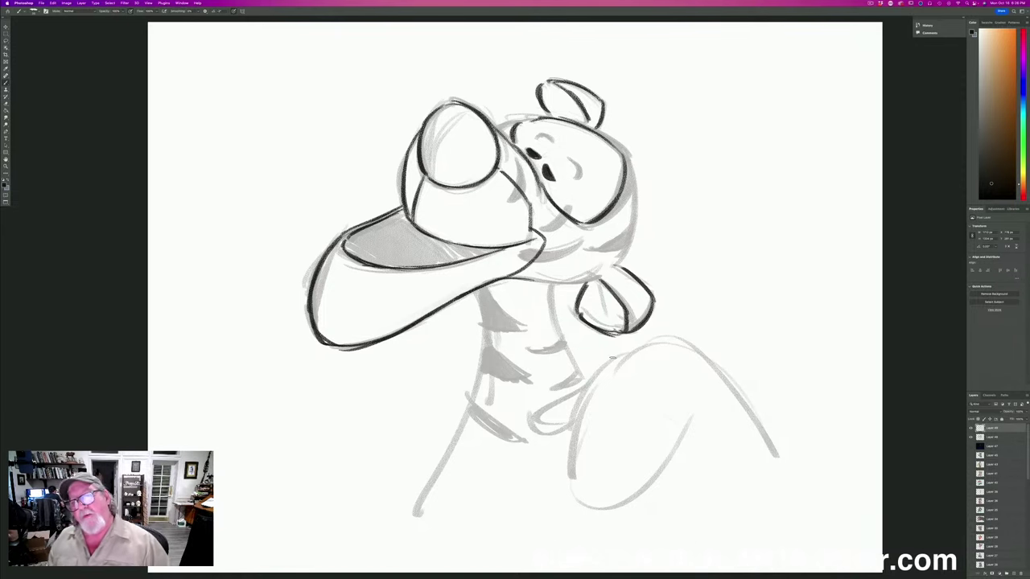
Ink the back and top of the head, and fill the black band and stripe along the back of the head.
{"action": "mouse_move", "coordinate": [627, 150]}
{"action": "left_mouse_down"}
{"action": "mouse_move", "coordinate": [634, 222]}
{"action": "mouse_move", "coordinate": [611, 267]}
{"action": "left_mouse_up"}
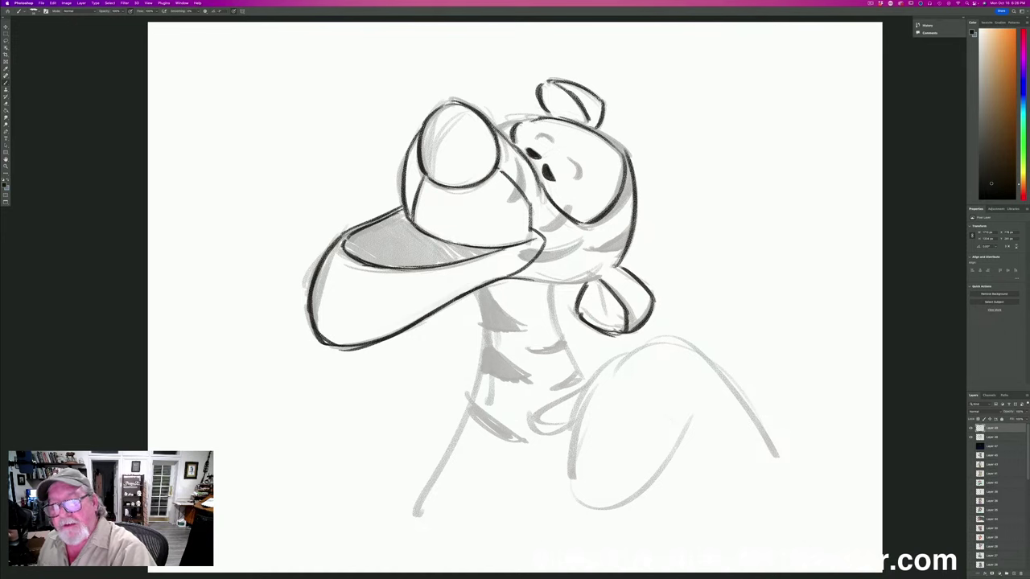
{"action": "mouse_move", "coordinate": [578, 122]}
{"action": "left_mouse_down"}
{"action": "mouse_move", "coordinate": [629, 156]}
{"action": "mouse_move", "coordinate": [562, 119]}
{"action": "mouse_move", "coordinate": [529, 118]}
{"action": "left_mouse_up"}
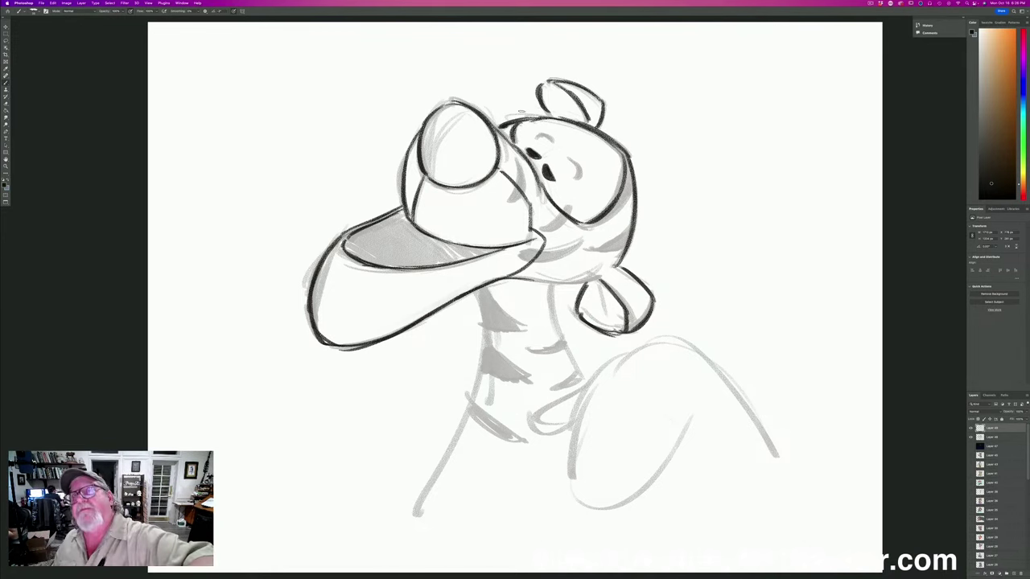
{"action": "left_click_drag", "start_coordinate": [629, 190], "coordinate": [588, 225]}
{"action": "mouse_move", "coordinate": [629, 162]}
{"action": "left_mouse_down"}
{"action": "mouse_move", "coordinate": [625, 198]}
{"action": "mouse_move", "coordinate": [594, 224]}
{"action": "left_mouse_up"}
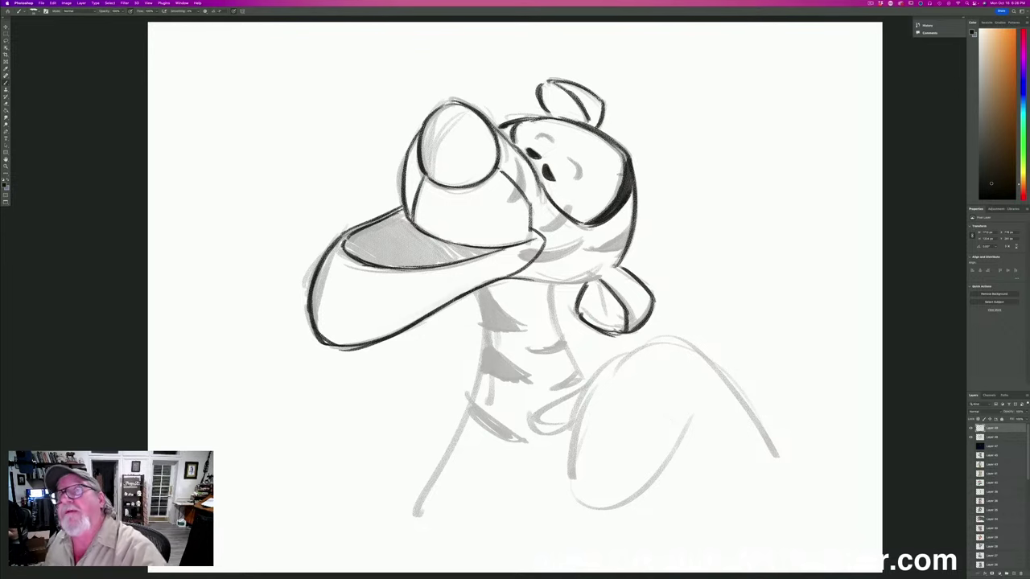
{"action": "left_click_drag", "start_coordinate": [625, 154], "coordinate": [608, 140]}
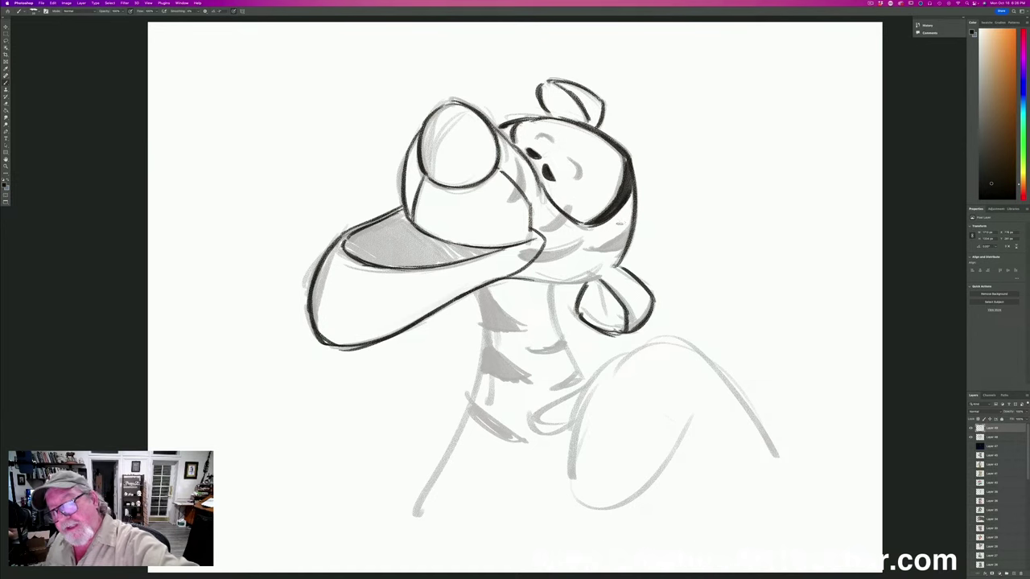
{"action": "mouse_move", "coordinate": [629, 219]}
{"action": "left_mouse_down"}
{"action": "mouse_move", "coordinate": [601, 246]}
{"action": "mouse_move", "coordinate": [620, 247]}
{"action": "mouse_move", "coordinate": [591, 249]}
{"action": "mouse_move", "coordinate": [623, 228]}
{"action": "left_mouse_up"}
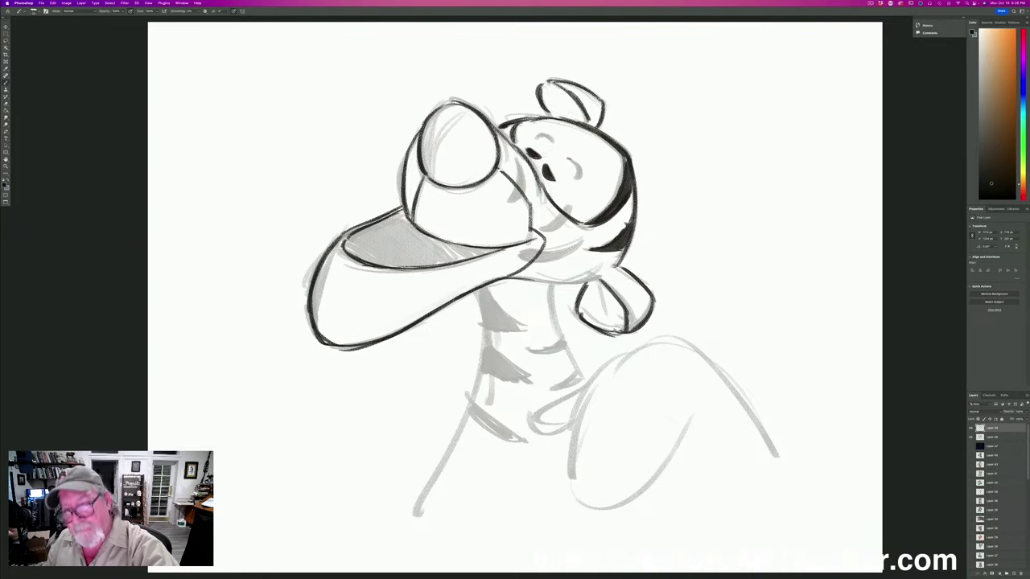
Ink the curved brows, the muzzle and cheek stripes, and the neck's back contour.
{"action": "left_click_drag", "start_coordinate": [569, 159], "coordinate": [575, 179]}
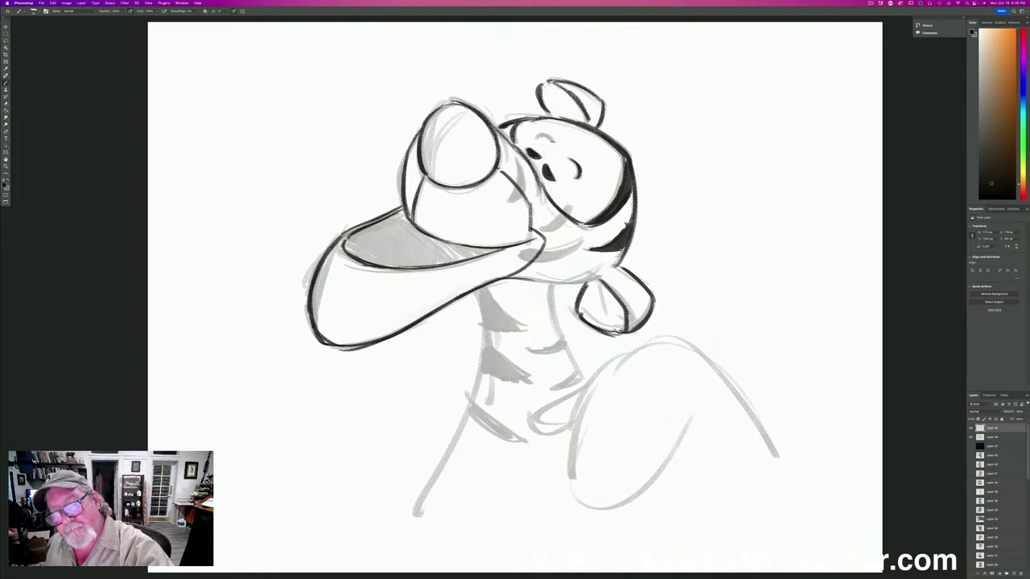
{"action": "mouse_move", "coordinate": [539, 142]}
{"action": "left_mouse_down"}
{"action": "mouse_move", "coordinate": [552, 139]}
{"action": "mouse_move", "coordinate": [509, 199]}
{"action": "left_mouse_up"}
{"action": "left_click_drag", "start_coordinate": [526, 165], "coordinate": [509, 198]}
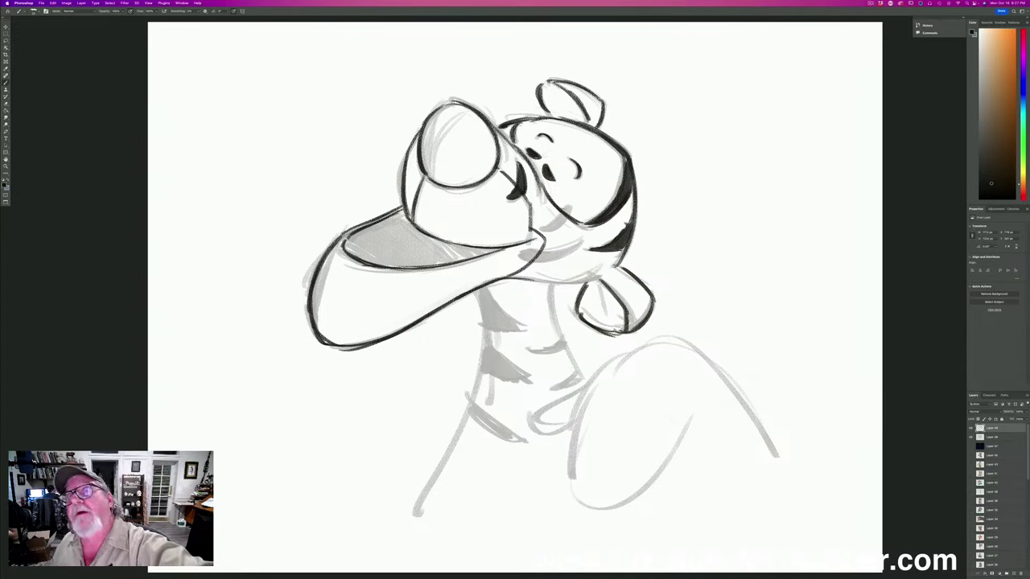
{"action": "mouse_move", "coordinate": [565, 203]}
{"action": "left_mouse_down"}
{"action": "mouse_move", "coordinate": [540, 230]}
{"action": "mouse_move", "coordinate": [536, 261]}
{"action": "mouse_move", "coordinate": [550, 259]}
{"action": "mouse_move", "coordinate": [540, 259]}
{"action": "mouse_move", "coordinate": [551, 315]}
{"action": "mouse_move", "coordinate": [579, 374]}
{"action": "left_mouse_up"}
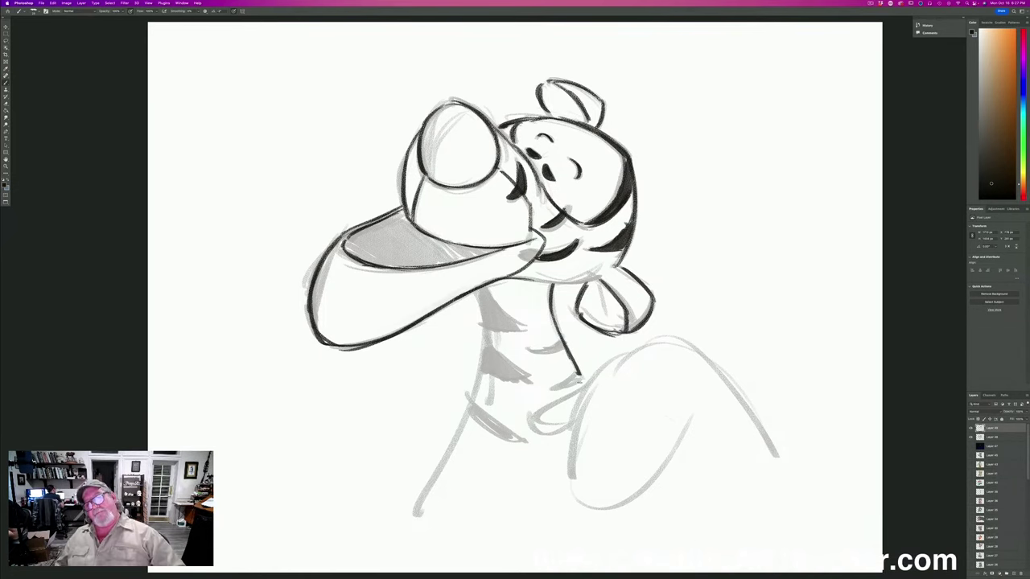
Ink the line under the cheek and the front of the neck and chest, with three tapered black stripes along it.
{"action": "left_click_drag", "start_coordinate": [605, 276], "coordinate": [521, 280]}
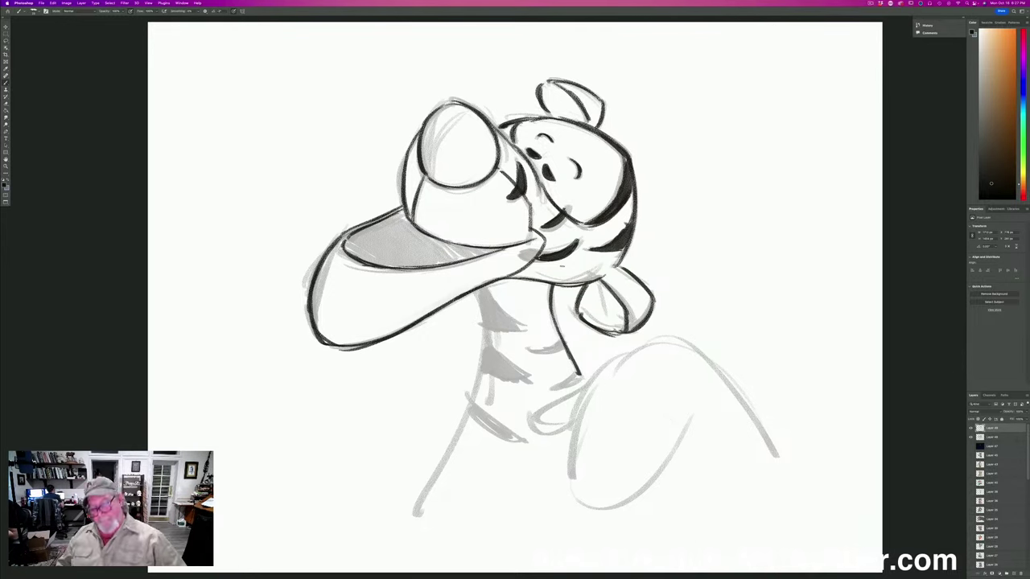
{"action": "mouse_move", "coordinate": [483, 290]}
{"action": "left_mouse_down"}
{"action": "mouse_move", "coordinate": [481, 370]}
{"action": "mouse_move", "coordinate": [418, 510]}
{"action": "left_mouse_up"}
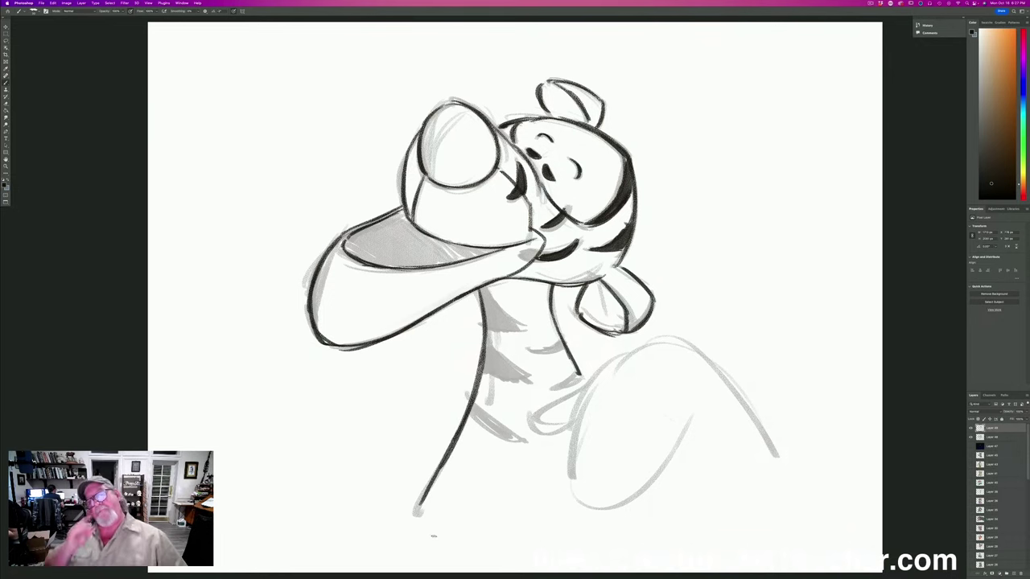
{"action": "mouse_move", "coordinate": [483, 289]}
{"action": "left_mouse_down"}
{"action": "mouse_move", "coordinate": [520, 326]}
{"action": "mouse_move", "coordinate": [486, 330]}
{"action": "mouse_move", "coordinate": [523, 377]}
{"action": "mouse_move", "coordinate": [485, 372]}
{"action": "left_mouse_up"}
{"action": "mouse_move", "coordinate": [482, 411]}
{"action": "left_mouse_down"}
{"action": "mouse_move", "coordinate": [519, 438]}
{"action": "mouse_move", "coordinate": [480, 435]}
{"action": "mouse_move", "coordinate": [573, 427]}
{"action": "left_mouse_up"}
Ink the large bent arm with the small shape beside it and the front arm's inner edge, and add black stripes along the neck's back edge.
{"action": "mouse_move", "coordinate": [586, 383]}
{"action": "left_mouse_down"}
{"action": "mouse_move", "coordinate": [536, 410]}
{"action": "mouse_move", "coordinate": [537, 424]}
{"action": "left_mouse_up"}
{"action": "mouse_move", "coordinate": [629, 352]}
{"action": "left_mouse_down"}
{"action": "mouse_move", "coordinate": [580, 407]}
{"action": "mouse_move", "coordinate": [570, 468]}
{"action": "left_mouse_up"}
{"action": "left_click_drag", "start_coordinate": [684, 423], "coordinate": [628, 508]}
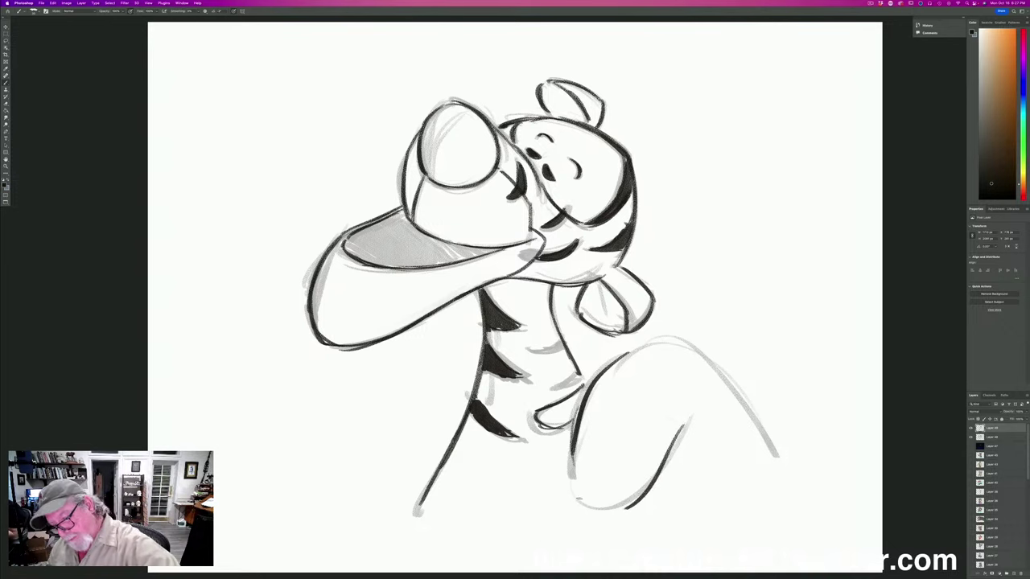
{"action": "left_click_drag", "start_coordinate": [576, 473], "coordinate": [628, 513]}
{"action": "mouse_move", "coordinate": [627, 356]}
{"action": "left_mouse_down"}
{"action": "mouse_move", "coordinate": [675, 338]}
{"action": "mouse_move", "coordinate": [777, 443]}
{"action": "left_mouse_up"}
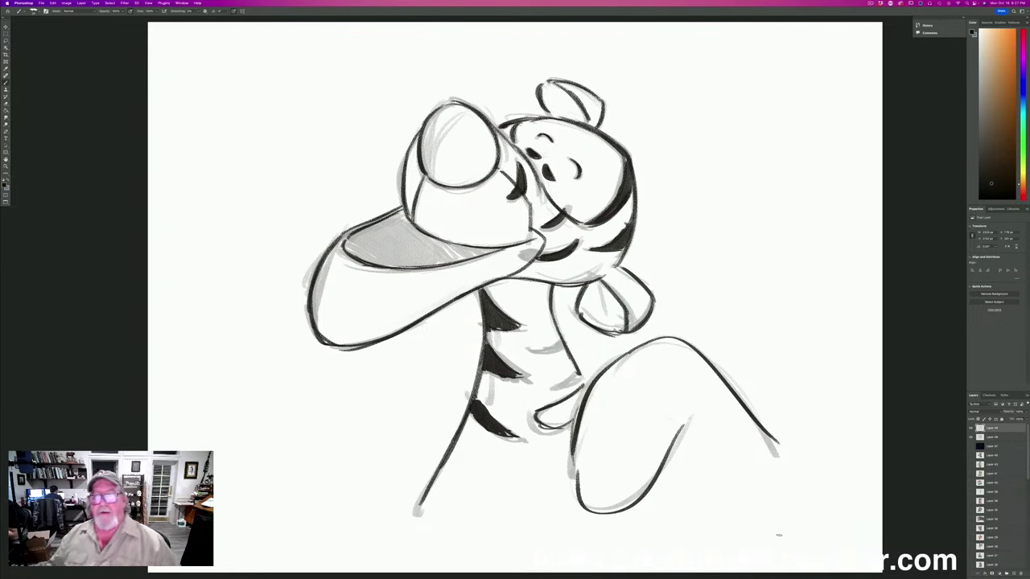
{"action": "mouse_move", "coordinate": [562, 341]}
{"action": "left_mouse_down"}
{"action": "mouse_move", "coordinate": [521, 352]}
{"action": "mouse_move", "coordinate": [551, 352]}
{"action": "mouse_move", "coordinate": [534, 352]}
{"action": "mouse_move", "coordinate": [547, 390]}
{"action": "mouse_move", "coordinate": [572, 377]}
{"action": "mouse_move", "coordinate": [527, 392]}
{"action": "mouse_move", "coordinate": [465, 543]}
{"action": "left_mouse_up"}
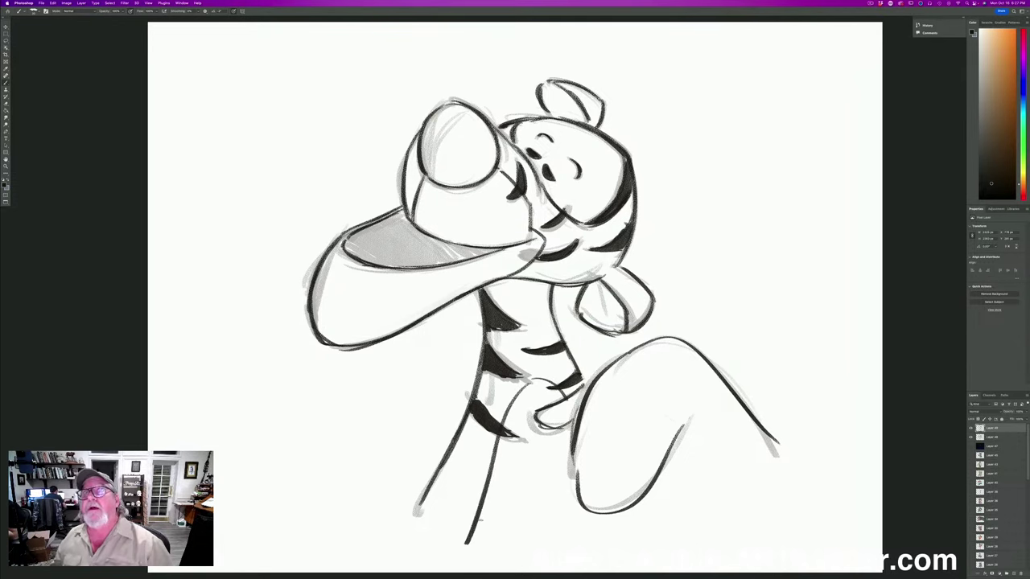
{"action": "left_click_drag", "start_coordinate": [484, 467], "coordinate": [467, 535]}
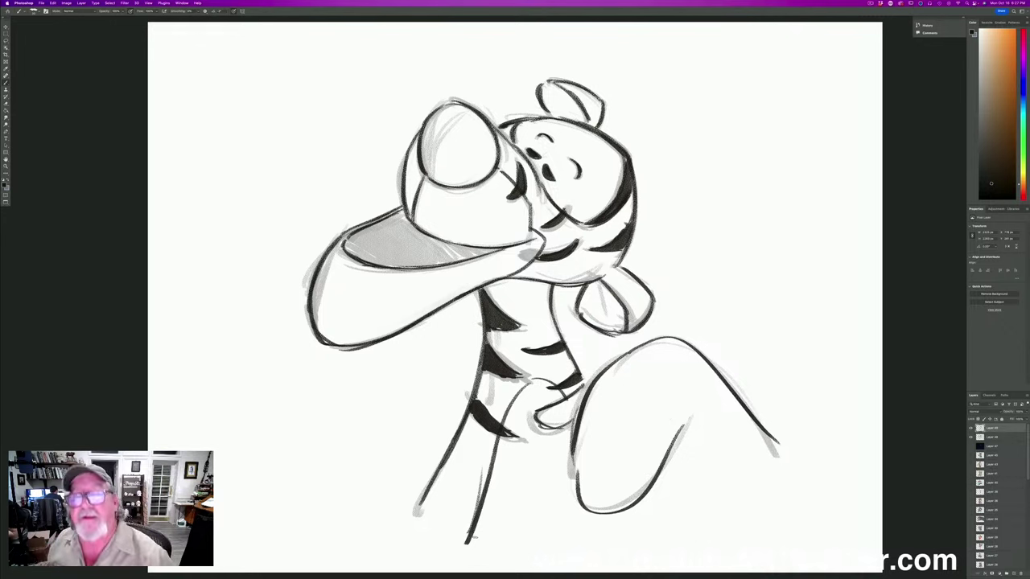
Draw thin curved whiskers fanning out above the nose on the far side and down from the near cheek across the neck.
{"action": "left_click_drag", "start_coordinate": [420, 70], "coordinate": [435, 104]}
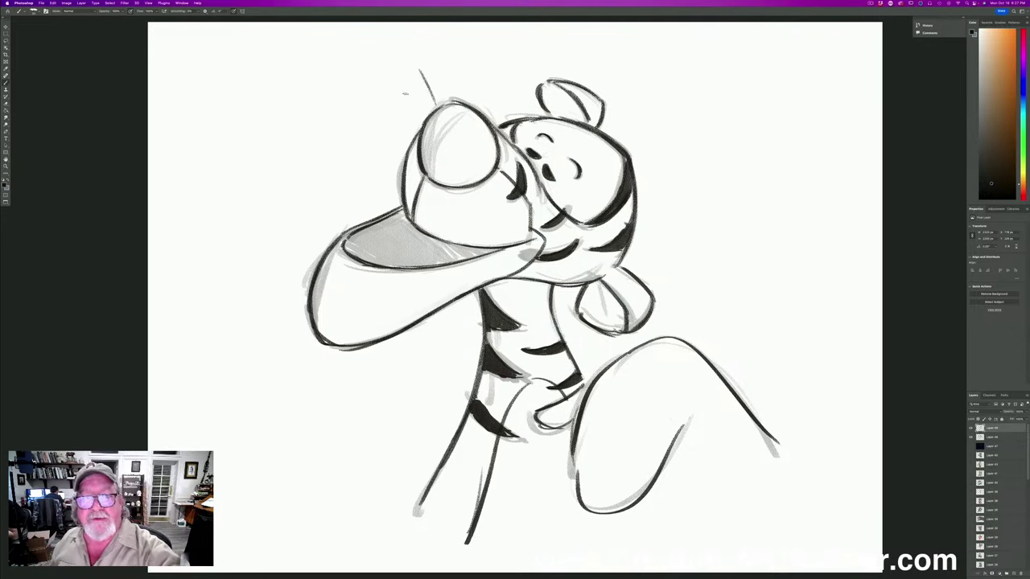
{"action": "left_click_drag", "start_coordinate": [327, 37], "coordinate": [417, 113]}
{"action": "left_click_drag", "start_coordinate": [323, 68], "coordinate": [405, 117]}
{"action": "left_click_drag", "start_coordinate": [390, 127], "coordinate": [312, 115]}
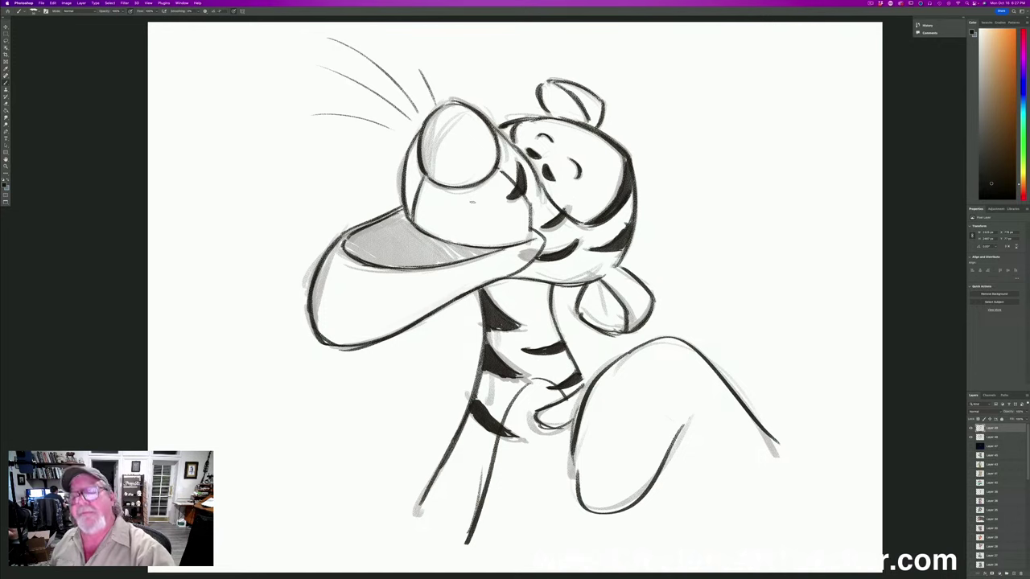
{"action": "left_click_drag", "start_coordinate": [501, 212], "coordinate": [561, 328]}
{"action": "left_click_drag", "start_coordinate": [523, 250], "coordinate": [508, 350]}
{"action": "left_click_drag", "start_coordinate": [481, 314], "coordinate": [460, 376]}
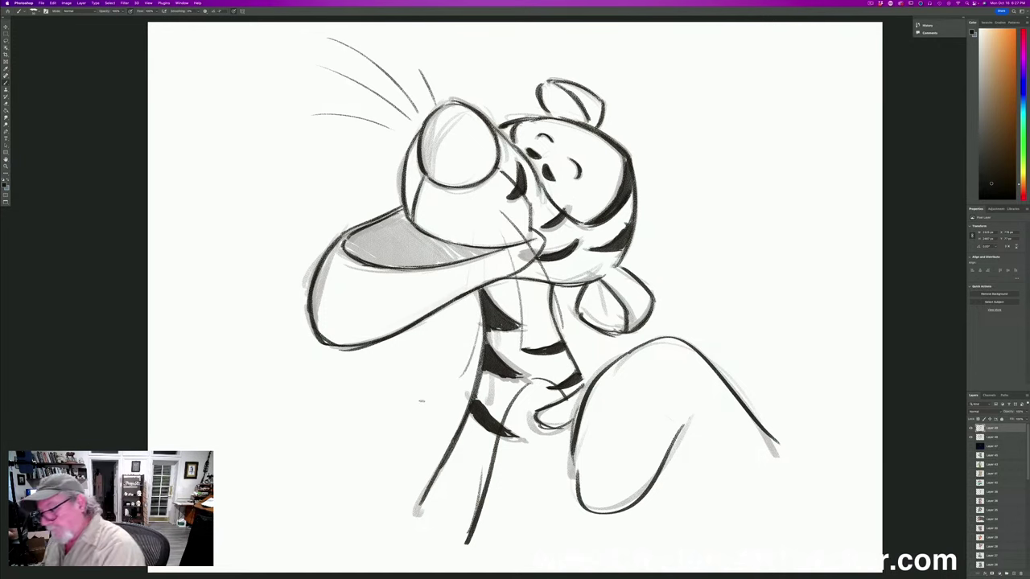
Add a new layer beneath the line and sketch layers and set the foreground colour to a bright orange.
{"action": "left_click", "coordinate": [990, 447]}
{"action": "left_click", "coordinate": [1012, 574]}
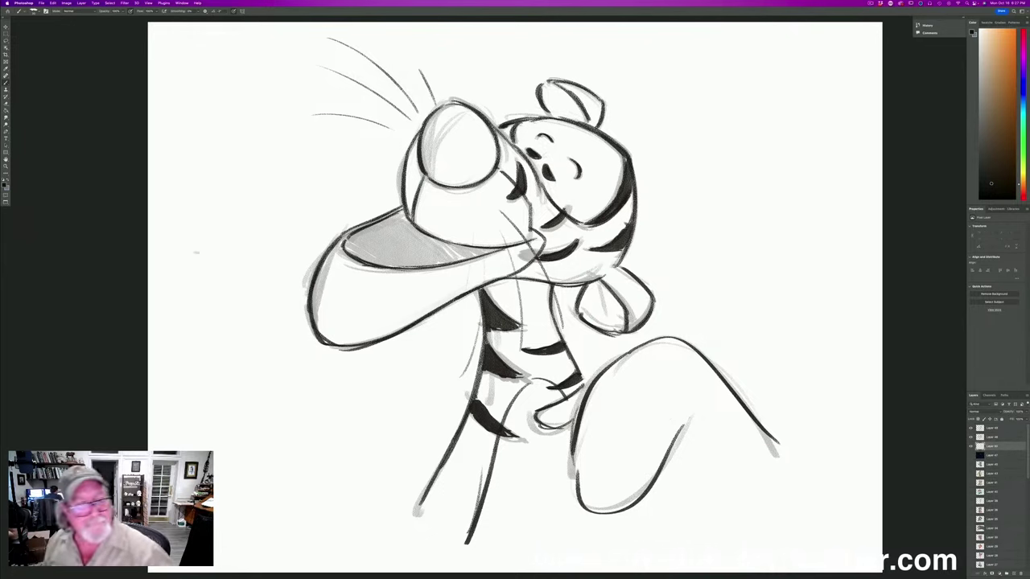
{"action": "left_click", "coordinate": [5, 183]}
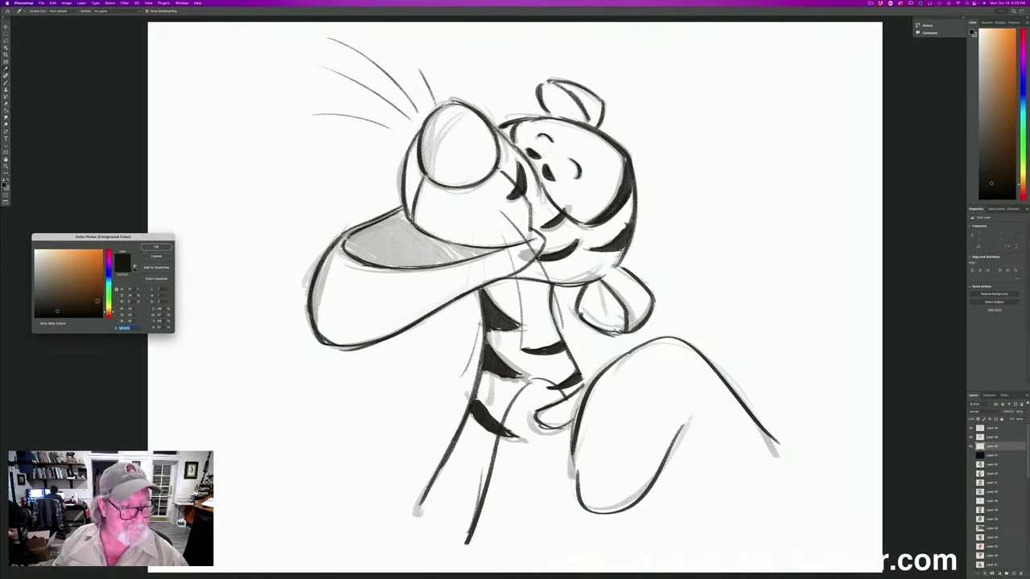
{"action": "left_click", "coordinate": [108, 314]}
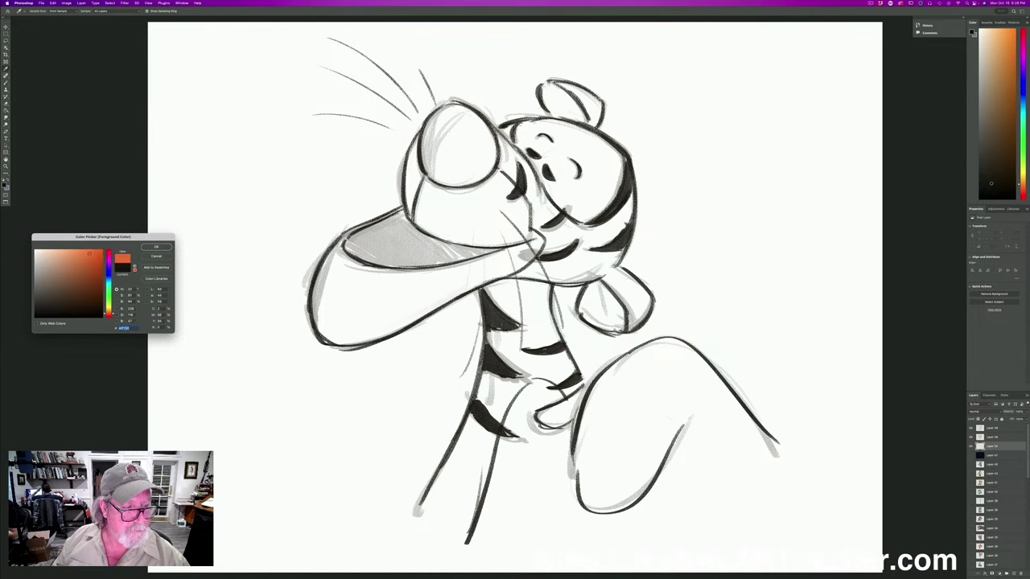
{"action": "left_click", "coordinate": [156, 247]}
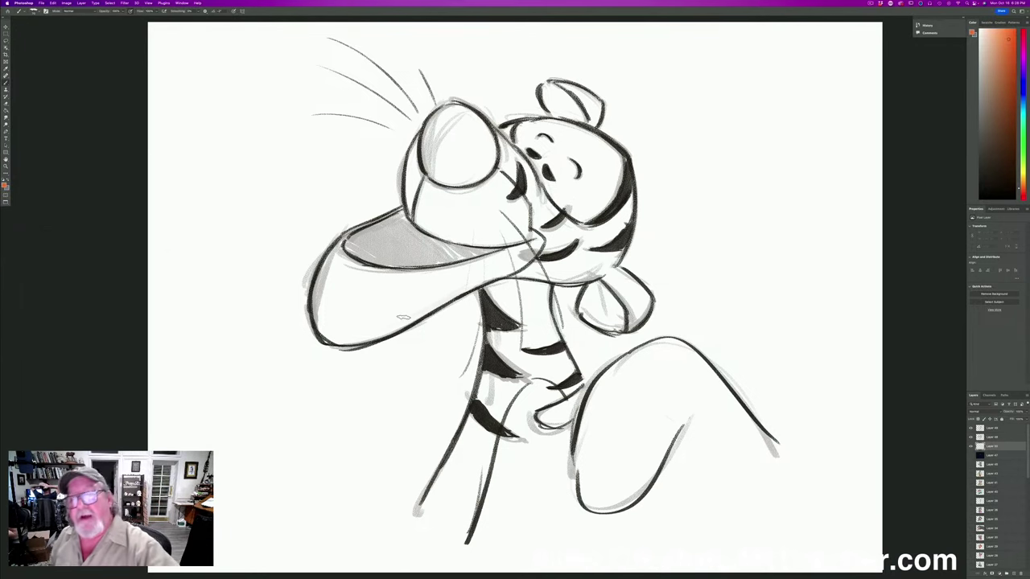
Paint the tiger's head, cheek, muzzle bridge and the outer parts of both ears orange, leaving the eye area and inner ears white.
{"action": "mouse_move", "coordinate": [625, 192]}
{"action": "left_mouse_down"}
{"action": "mouse_move", "coordinate": [602, 259]}
{"action": "mouse_move", "coordinate": [593, 233]}
{"action": "mouse_move", "coordinate": [539, 198]}
{"action": "mouse_move", "coordinate": [500, 128]}
{"action": "left_mouse_up"}
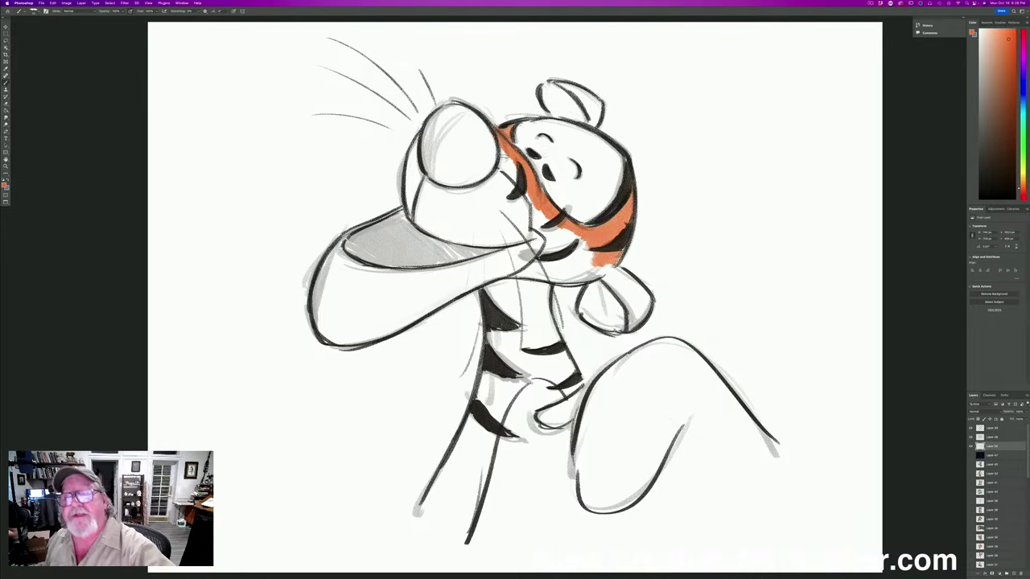
{"action": "left_click_drag", "start_coordinate": [504, 187], "coordinate": [505, 160]}
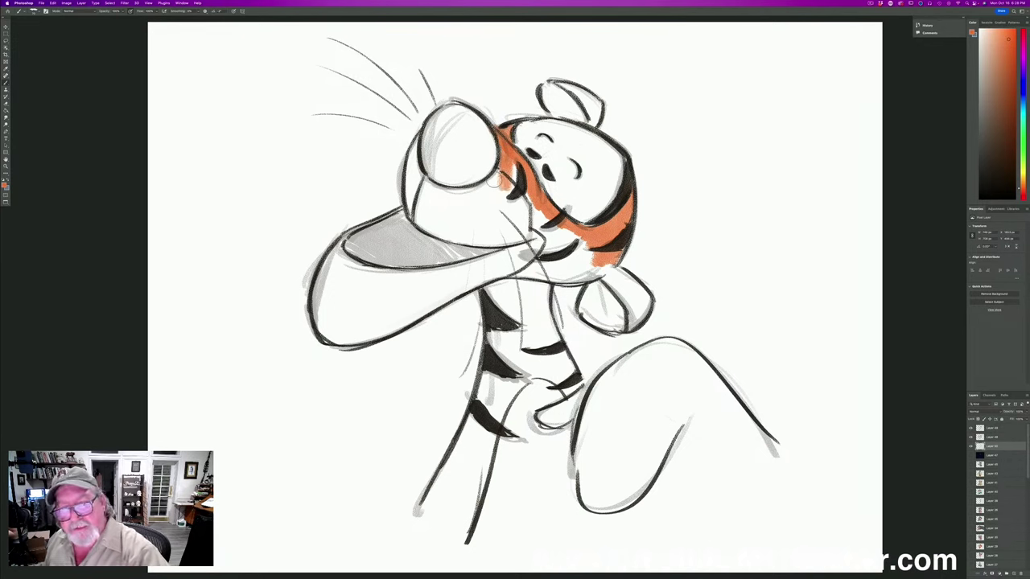
{"action": "mouse_move", "coordinate": [503, 153]}
{"action": "left_mouse_down"}
{"action": "mouse_move", "coordinate": [550, 230]}
{"action": "mouse_move", "coordinate": [599, 257]}
{"action": "mouse_move", "coordinate": [613, 229]}
{"action": "mouse_move", "coordinate": [588, 261]}
{"action": "mouse_move", "coordinate": [540, 242]}
{"action": "mouse_move", "coordinate": [544, 272]}
{"action": "mouse_move", "coordinate": [523, 270]}
{"action": "mouse_move", "coordinate": [599, 278]}
{"action": "mouse_move", "coordinate": [570, 278]}
{"action": "mouse_move", "coordinate": [631, 294]}
{"action": "mouse_move", "coordinate": [644, 277]}
{"action": "mouse_move", "coordinate": [644, 318]}
{"action": "mouse_move", "coordinate": [631, 326]}
{"action": "mouse_move", "coordinate": [608, 278]}
{"action": "mouse_move", "coordinate": [643, 298]}
{"action": "mouse_move", "coordinate": [636, 310]}
{"action": "left_mouse_up"}
{"action": "left_click_drag", "start_coordinate": [591, 253], "coordinate": [549, 275]}
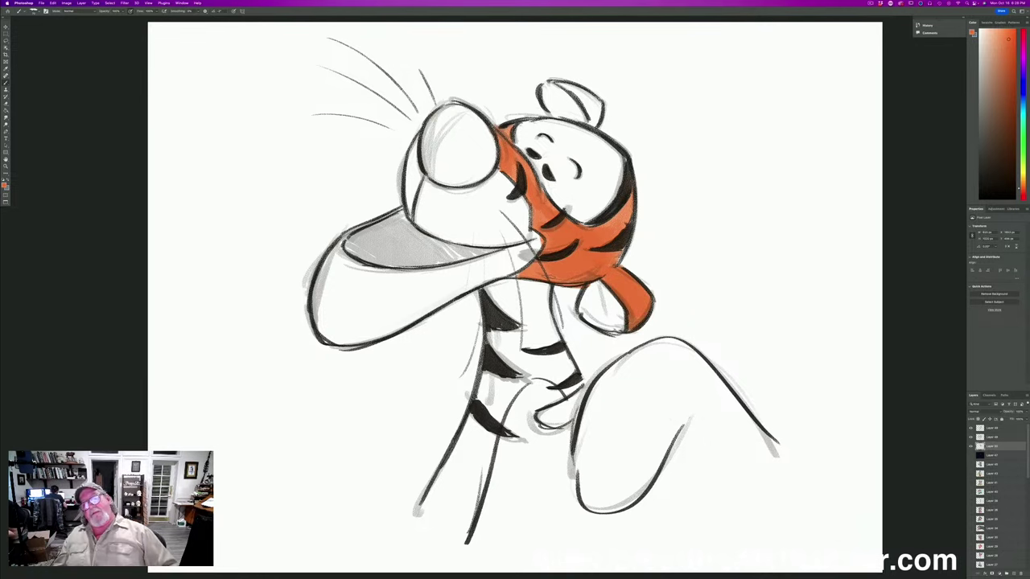
{"action": "mouse_move", "coordinate": [604, 100]}
{"action": "left_mouse_down"}
{"action": "mouse_move", "coordinate": [580, 101]}
{"action": "mouse_move", "coordinate": [599, 122]}
{"action": "mouse_move", "coordinate": [578, 90]}
{"action": "mouse_move", "coordinate": [554, 82]}
{"action": "left_mouse_up"}
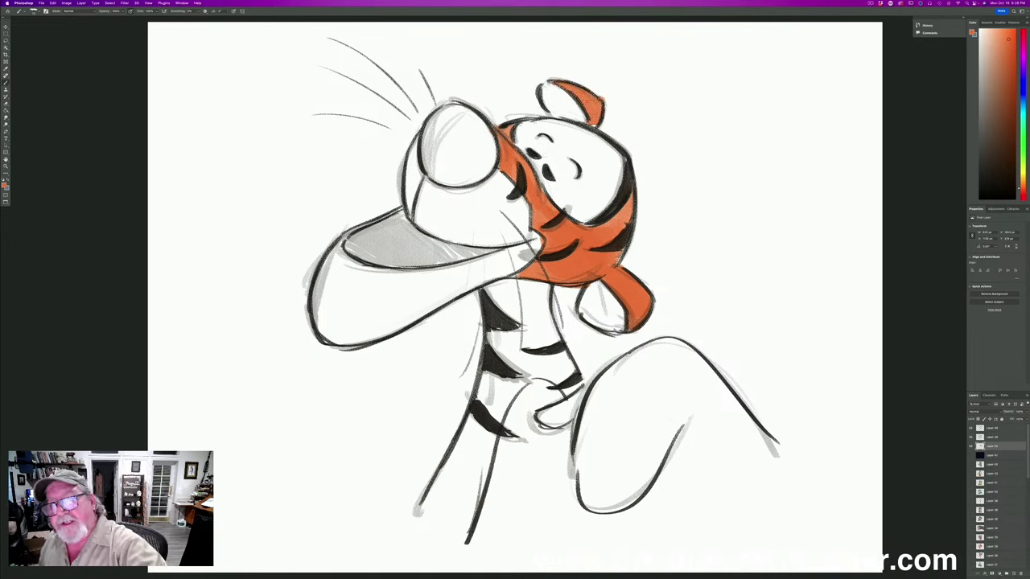
{"action": "mouse_move", "coordinate": [602, 123]}
{"action": "left_mouse_down"}
{"action": "mouse_move", "coordinate": [588, 126]}
{"action": "mouse_move", "coordinate": [574, 83]}
{"action": "left_mouse_up"}
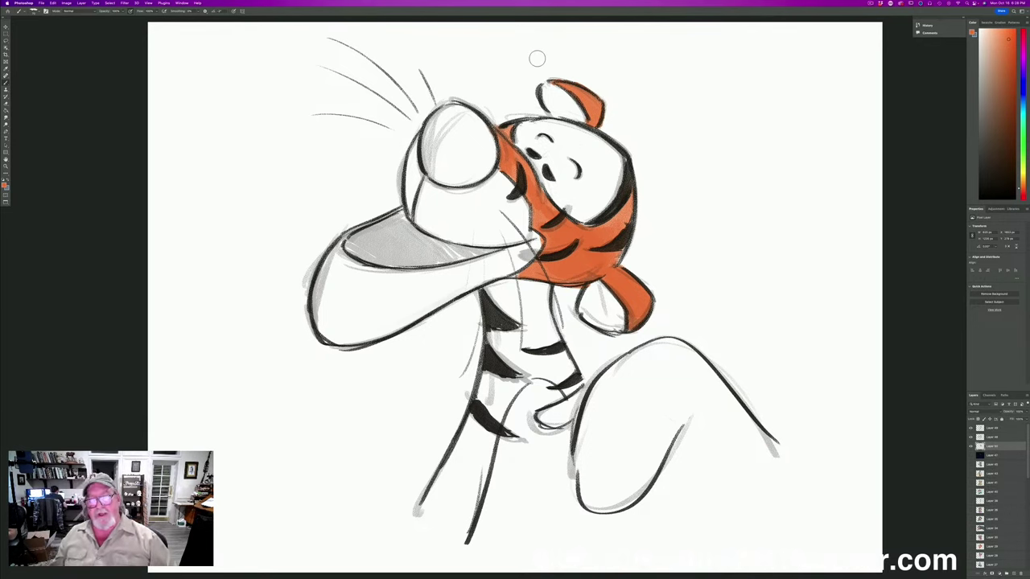
Paint the neck, the front arm and the large bent arm orange, with ragged lower ends.
{"action": "mouse_move", "coordinate": [540, 285]}
{"action": "left_mouse_down"}
{"action": "mouse_move", "coordinate": [580, 386]}
{"action": "mouse_move", "coordinate": [555, 379]}
{"action": "mouse_move", "coordinate": [537, 290]}
{"action": "mouse_move", "coordinate": [521, 277]}
{"action": "mouse_move", "coordinate": [486, 287]}
{"action": "mouse_move", "coordinate": [493, 336]}
{"action": "mouse_move", "coordinate": [519, 292]}
{"action": "mouse_move", "coordinate": [535, 380]}
{"action": "mouse_move", "coordinate": [495, 398]}
{"action": "left_mouse_up"}
{"action": "mouse_move", "coordinate": [493, 346]}
{"action": "left_mouse_down"}
{"action": "mouse_move", "coordinate": [481, 402]}
{"action": "mouse_move", "coordinate": [499, 406]}
{"action": "mouse_move", "coordinate": [487, 458]}
{"action": "mouse_move", "coordinate": [451, 487]}
{"action": "mouse_move", "coordinate": [438, 450]}
{"action": "mouse_move", "coordinate": [425, 505]}
{"action": "mouse_move", "coordinate": [460, 474]}
{"action": "mouse_move", "coordinate": [462, 519]}
{"action": "mouse_move", "coordinate": [470, 507]}
{"action": "left_mouse_up"}
{"action": "mouse_move", "coordinate": [583, 388]}
{"action": "left_mouse_down"}
{"action": "mouse_move", "coordinate": [567, 414]}
{"action": "mouse_move", "coordinate": [547, 417]}
{"action": "mouse_move", "coordinate": [592, 402]}
{"action": "mouse_move", "coordinate": [594, 489]}
{"action": "mouse_move", "coordinate": [620, 505]}
{"action": "mouse_move", "coordinate": [648, 502]}
{"action": "mouse_move", "coordinate": [668, 430]}
{"action": "mouse_move", "coordinate": [607, 390]}
{"action": "mouse_move", "coordinate": [644, 352]}
{"action": "mouse_move", "coordinate": [636, 379]}
{"action": "mouse_move", "coordinate": [668, 346]}
{"action": "mouse_move", "coordinate": [680, 358]}
{"action": "mouse_move", "coordinate": [679, 339]}
{"action": "mouse_move", "coordinate": [780, 454]}
{"action": "mouse_move", "coordinate": [700, 378]}
{"action": "mouse_move", "coordinate": [643, 447]}
{"action": "left_mouse_up"}
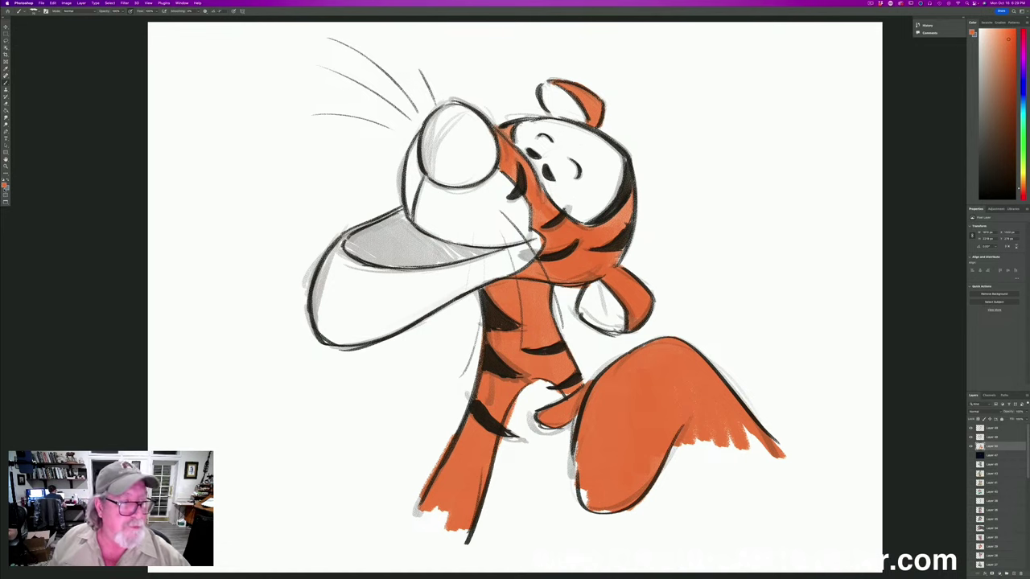
Set the foreground colour to a pinkish red and fill the large oval nose with it.
{"action": "left_click", "coordinate": [4, 185]}
{"action": "left_click_drag", "start_coordinate": [109, 314], "coordinate": [108, 317]}
{"action": "left_click", "coordinate": [74, 254]}
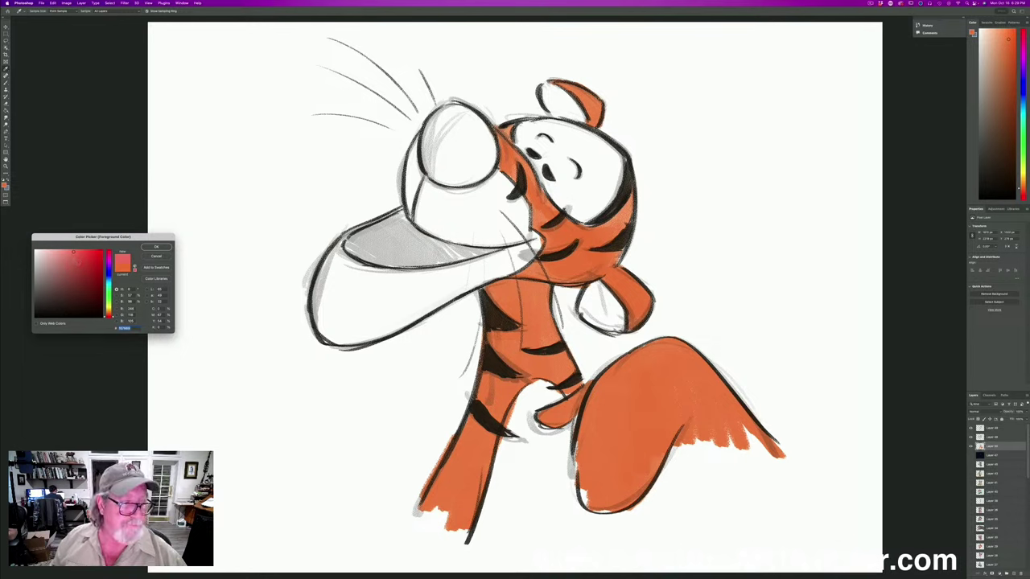
{"action": "left_click", "coordinate": [154, 247]}
{"action": "mouse_move", "coordinate": [472, 121]}
{"action": "left_mouse_down"}
{"action": "mouse_move", "coordinate": [482, 172]}
{"action": "mouse_move", "coordinate": [455, 109]}
{"action": "mouse_move", "coordinate": [477, 122]}
{"action": "mouse_move", "coordinate": [435, 112]}
{"action": "mouse_move", "coordinate": [429, 147]}
{"action": "mouse_move", "coordinate": [469, 177]}
{"action": "mouse_move", "coordinate": [441, 177]}
{"action": "mouse_move", "coordinate": [419, 150]}
{"action": "left_mouse_up"}
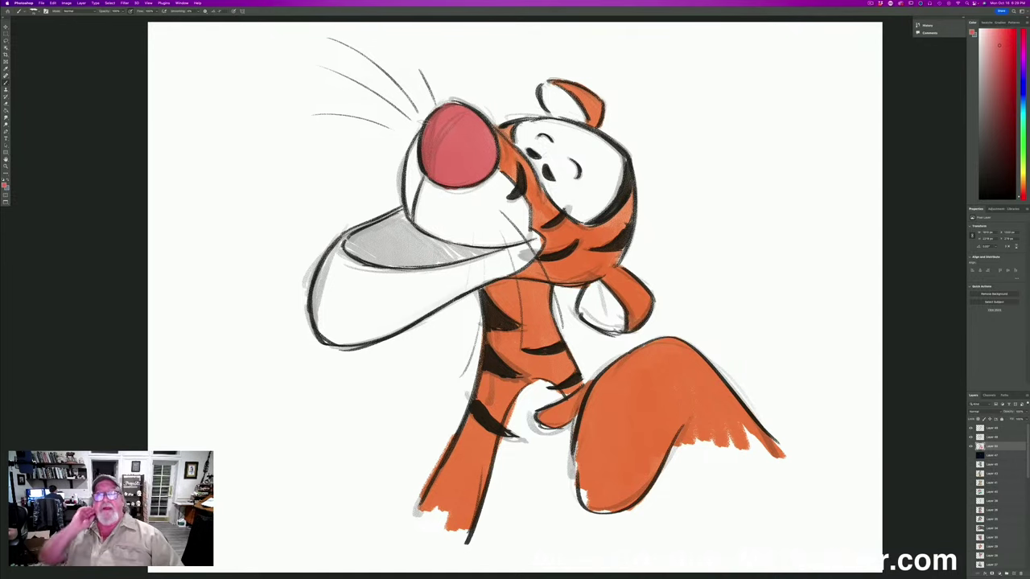
Set the foreground colour to a dark red and paint the inside of the open mouth.
{"action": "left_click", "coordinate": [4, 185]}
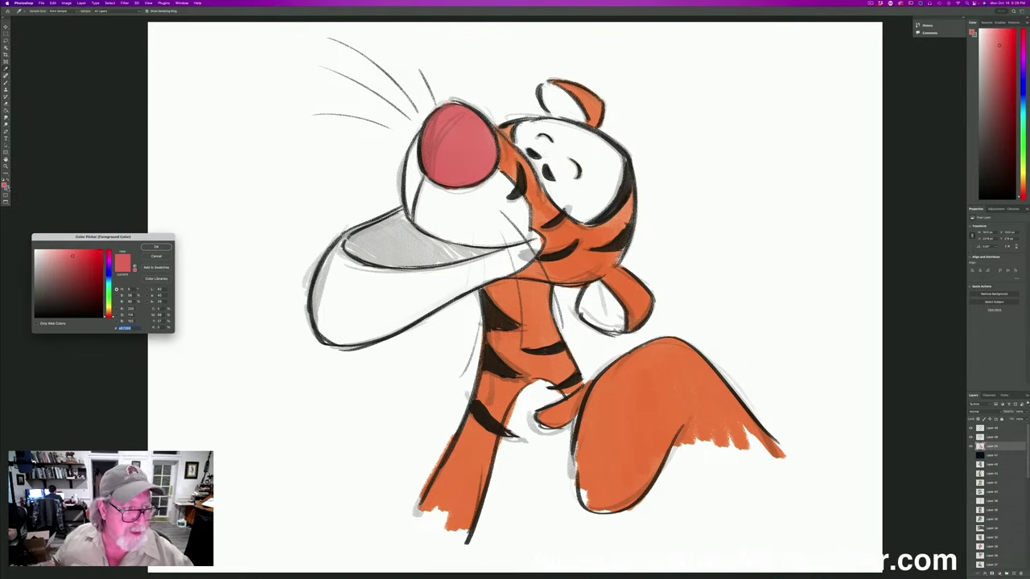
{"action": "left_click", "coordinate": [89, 280]}
{"action": "left_click", "coordinate": [156, 246]}
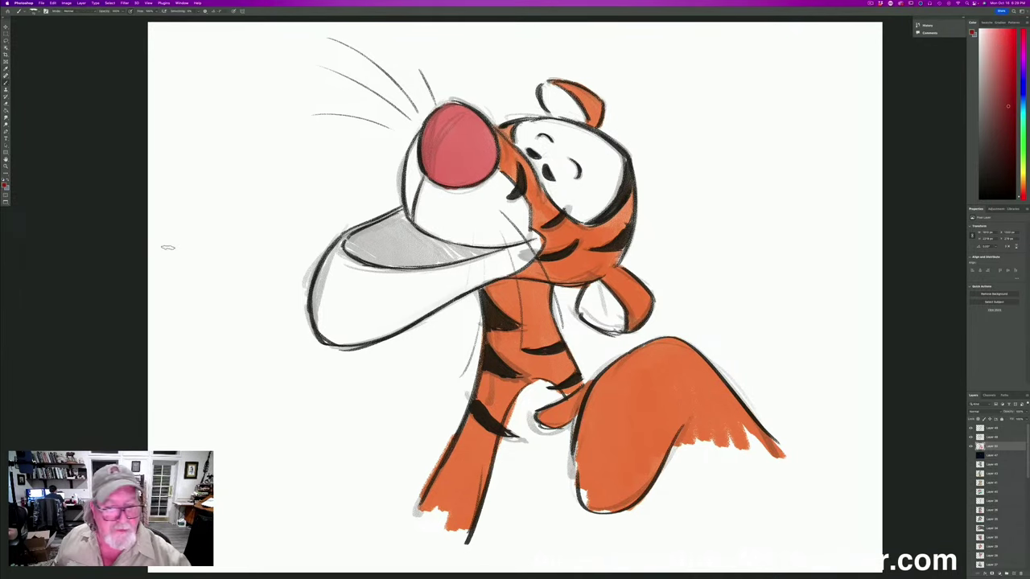
{"action": "mouse_move", "coordinate": [502, 251]}
{"action": "left_mouse_down"}
{"action": "mouse_move", "coordinate": [446, 249]}
{"action": "mouse_move", "coordinate": [435, 259]}
{"action": "mouse_move", "coordinate": [399, 249]}
{"action": "mouse_move", "coordinate": [423, 237]}
{"action": "mouse_move", "coordinate": [404, 212]}
{"action": "mouse_move", "coordinate": [378, 225]}
{"action": "mouse_move", "coordinate": [388, 250]}
{"action": "mouse_move", "coordinate": [370, 256]}
{"action": "mouse_move", "coordinate": [349, 241]}
{"action": "mouse_move", "coordinate": [357, 254]}
{"action": "mouse_move", "coordinate": [410, 266]}
{"action": "mouse_move", "coordinate": [386, 266]}
{"action": "mouse_move", "coordinate": [449, 263]}
{"action": "left_mouse_up"}
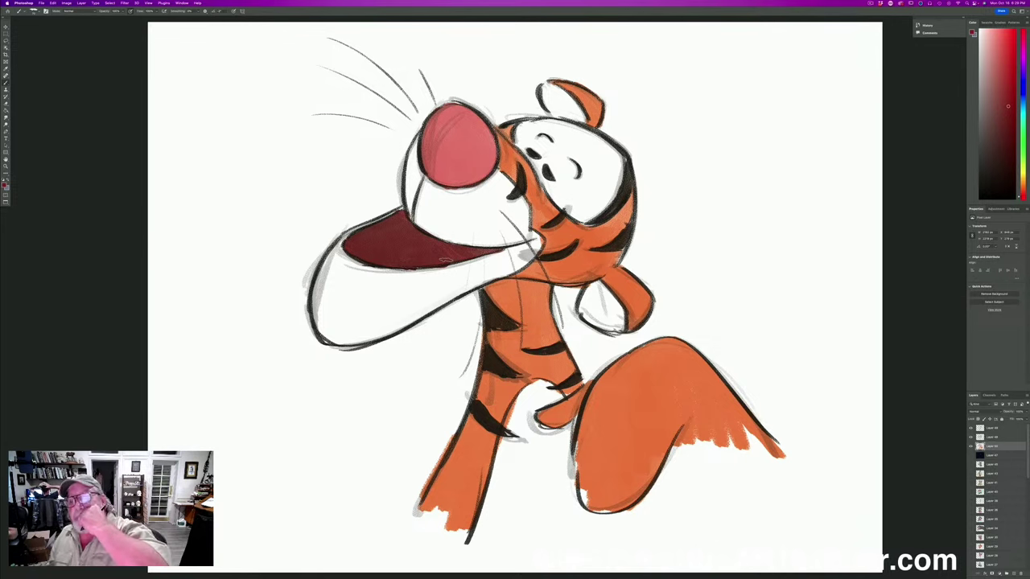
Switch the foreground colour to near-black and draw a short fold line inside the lower ear.
{"action": "left_click", "coordinate": [4, 185]}
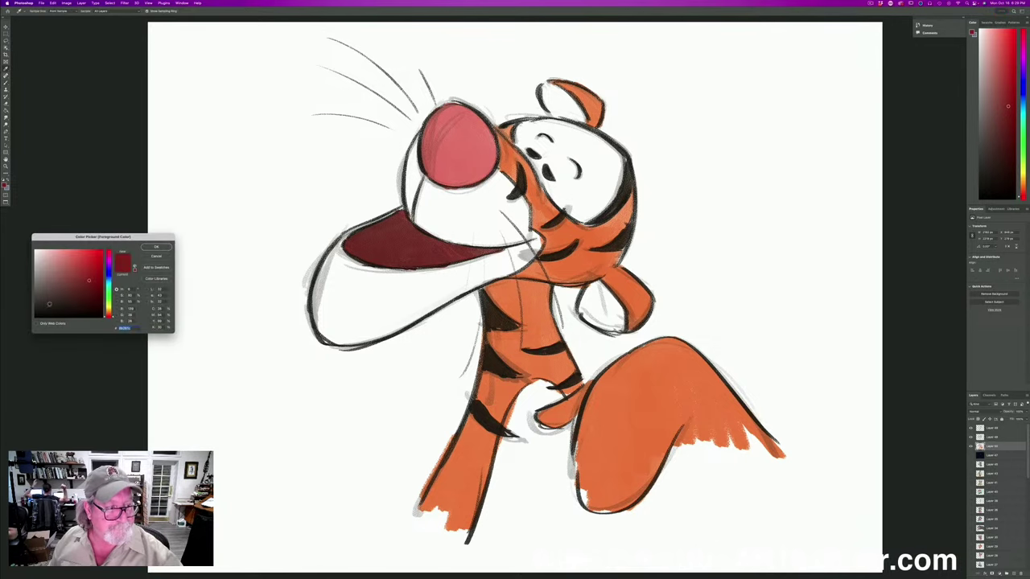
{"action": "left_click", "coordinate": [53, 312]}
{"action": "left_click", "coordinate": [155, 246]}
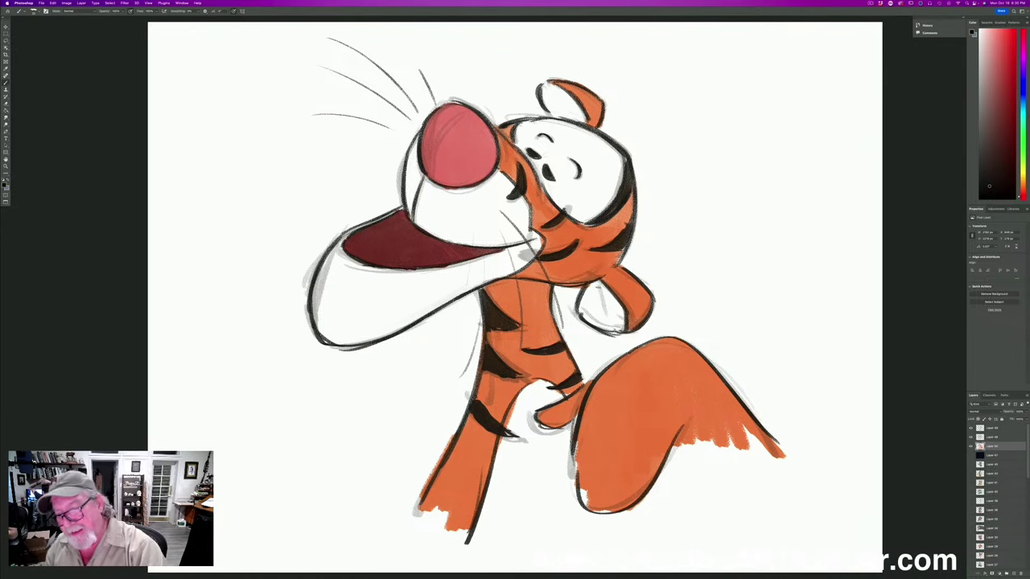
{"action": "left_click_drag", "start_coordinate": [598, 283], "coordinate": [609, 319]}
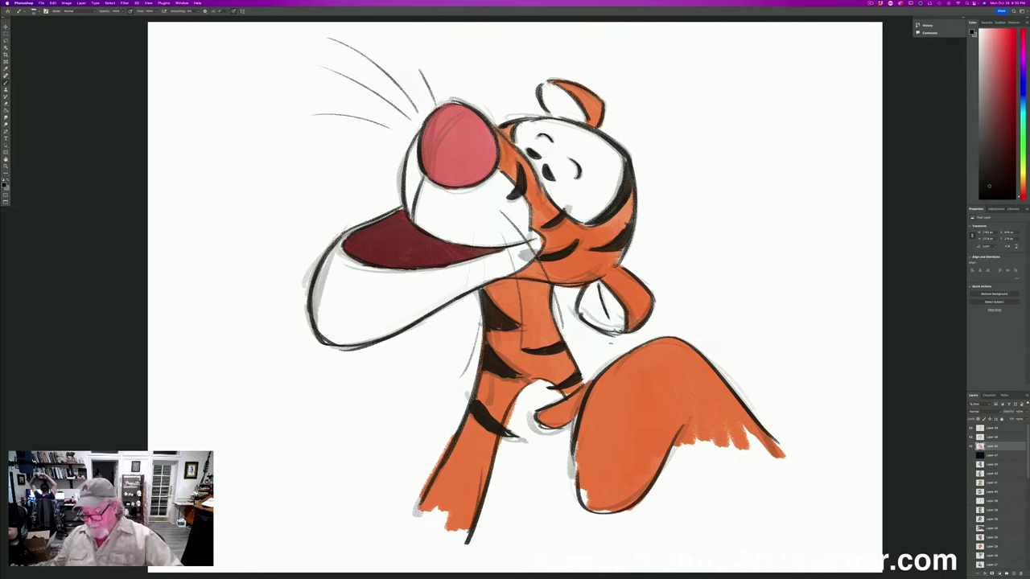
Merge the tiger's ink, sketch and colour layers into a single layer.
{"action": "left_click", "coordinate": [986, 429], "text": "shift"}
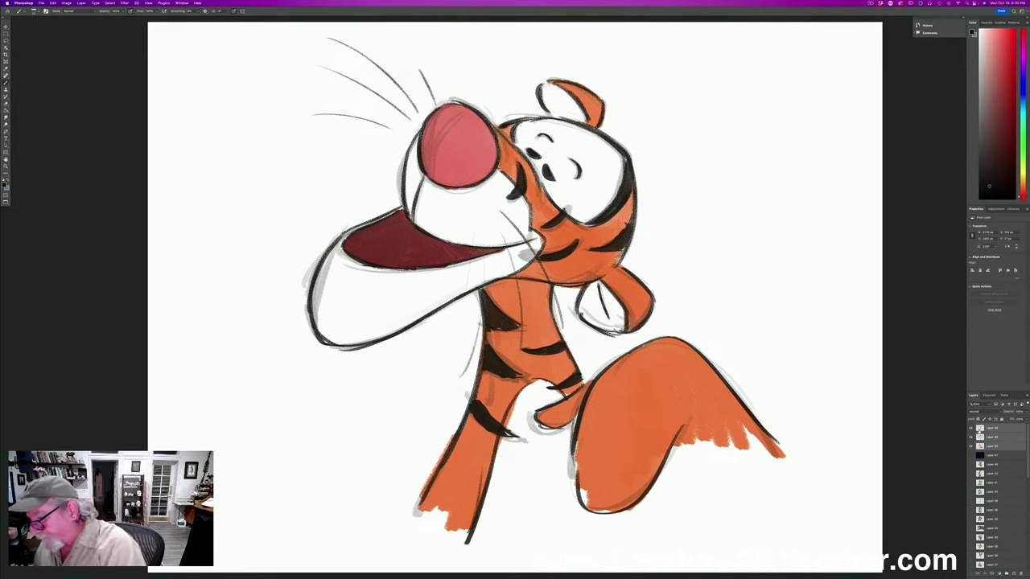
{"action": "left_click", "coordinate": [81, 4]}
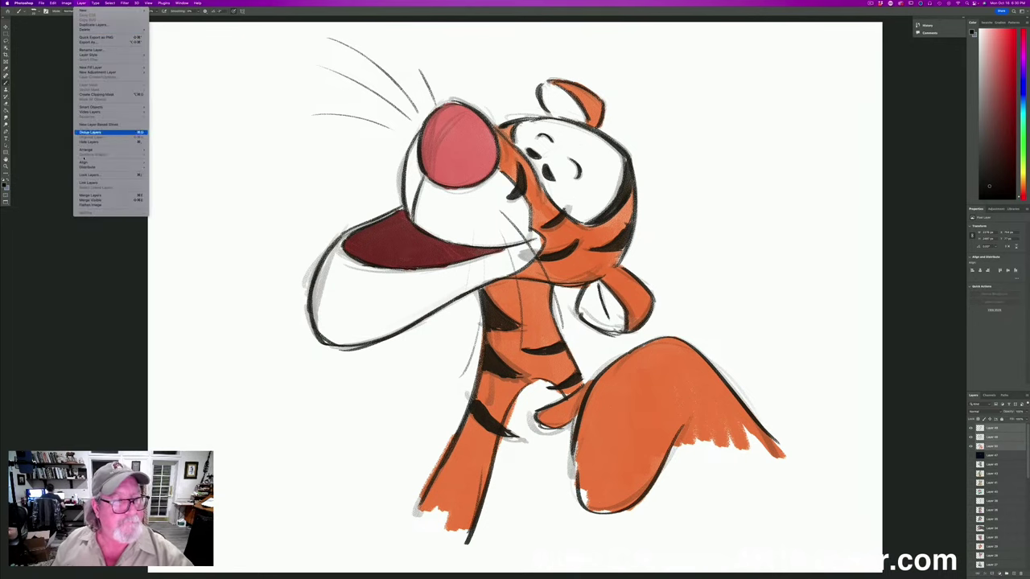
{"action": "left_click", "coordinate": [109, 194]}
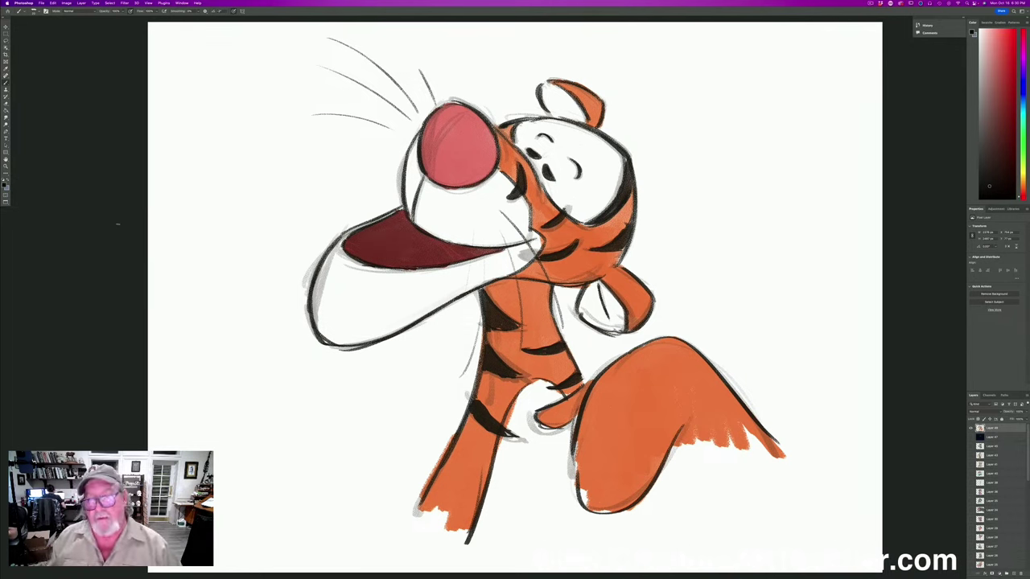
Hide the merged tiger layer, add a new blank layer above it, and set the foreground colour to a warm near-black brown.
{"action": "left_click", "coordinate": [970, 428]}
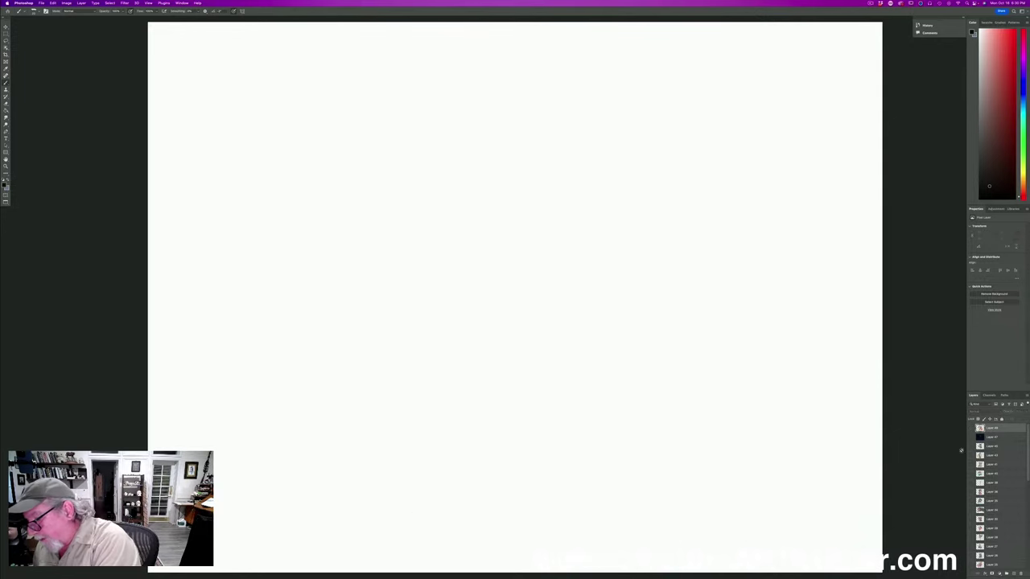
{"action": "left_click", "coordinate": [1009, 572]}
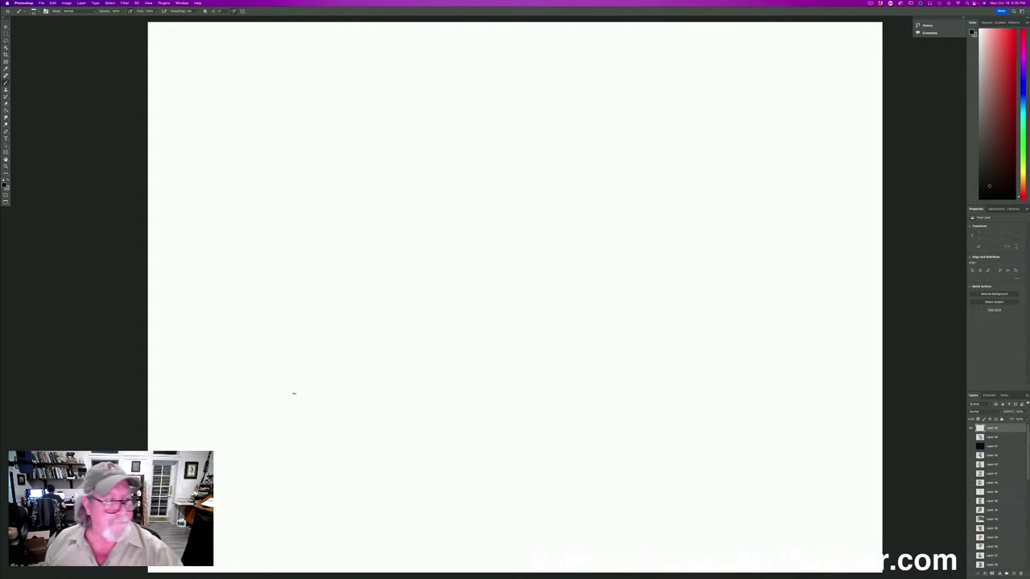
{"action": "left_click", "coordinate": [4, 184]}
{"action": "left_click", "coordinate": [109, 312]}
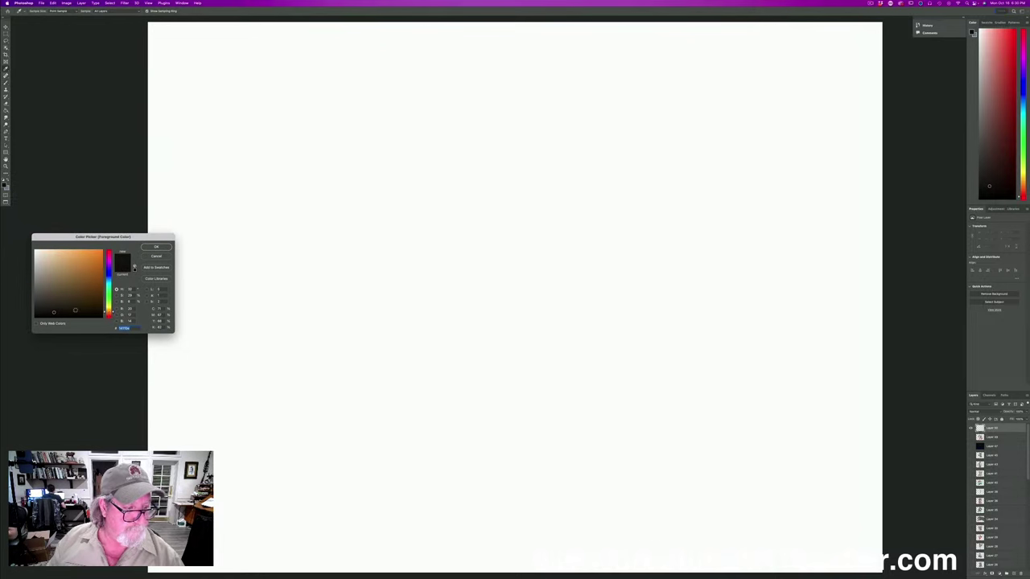
{"action": "left_click", "coordinate": [156, 246]}
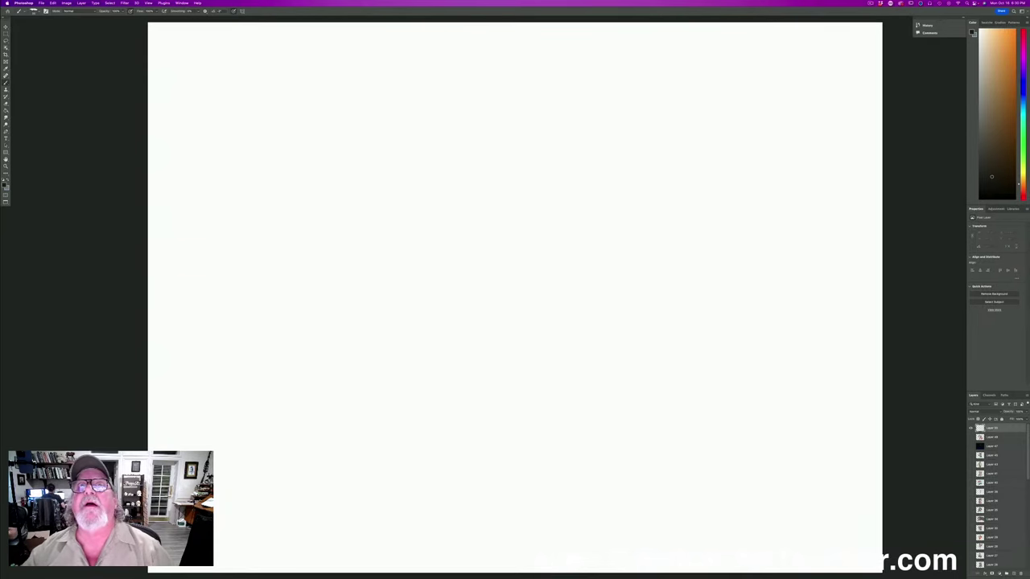
Hide the interface panels around the blank canvas.
{"action": "key", "text": "Tab"}
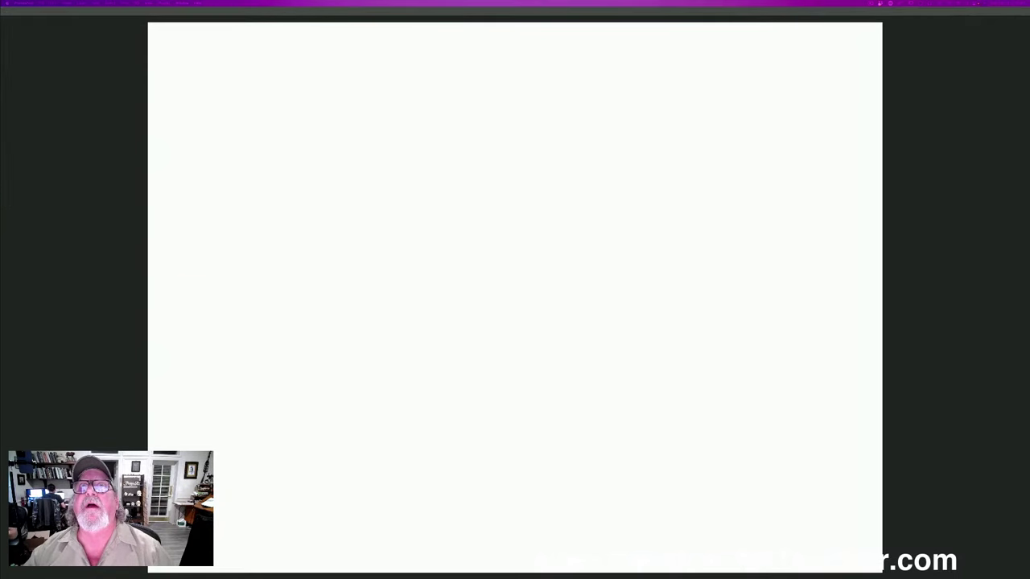
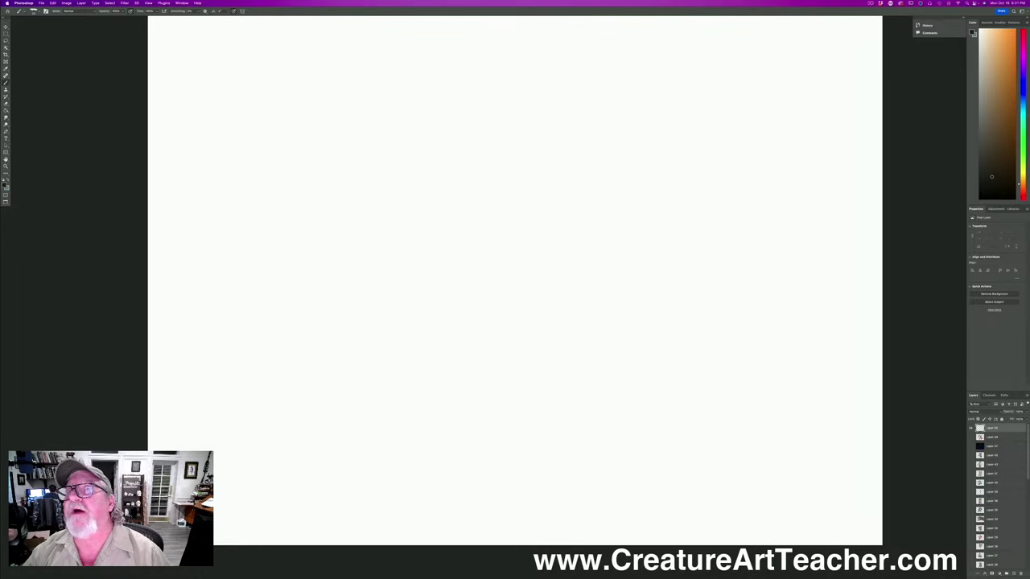
{"action": "key", "text": "Tab"}
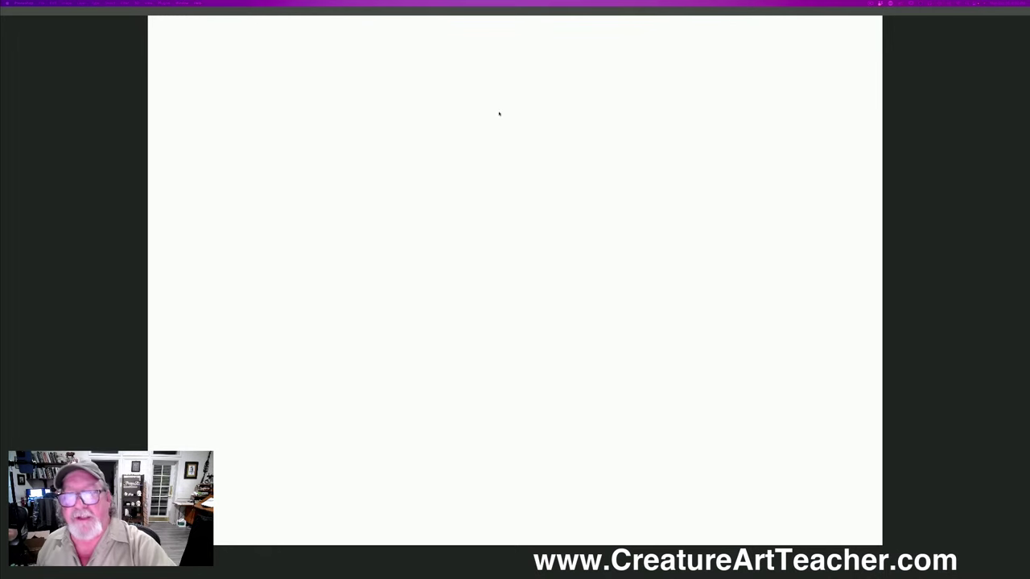
Restore the interface panels and sketch a rounded skull-shaped head outline near the canvas's upper middle.
{"action": "key", "text": "Tab"}
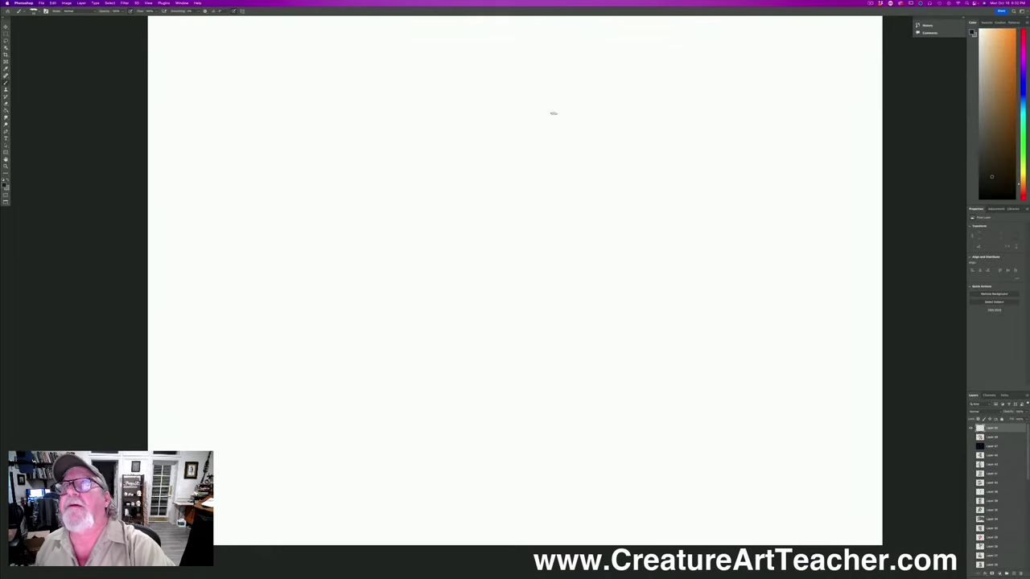
{"action": "mouse_move", "coordinate": [516, 141]}
{"action": "left_mouse_down"}
{"action": "mouse_move", "coordinate": [553, 99]}
{"action": "mouse_move", "coordinate": [513, 67]}
{"action": "mouse_move", "coordinate": [541, 78]}
{"action": "mouse_move", "coordinate": [500, 67]}
{"action": "left_mouse_up"}
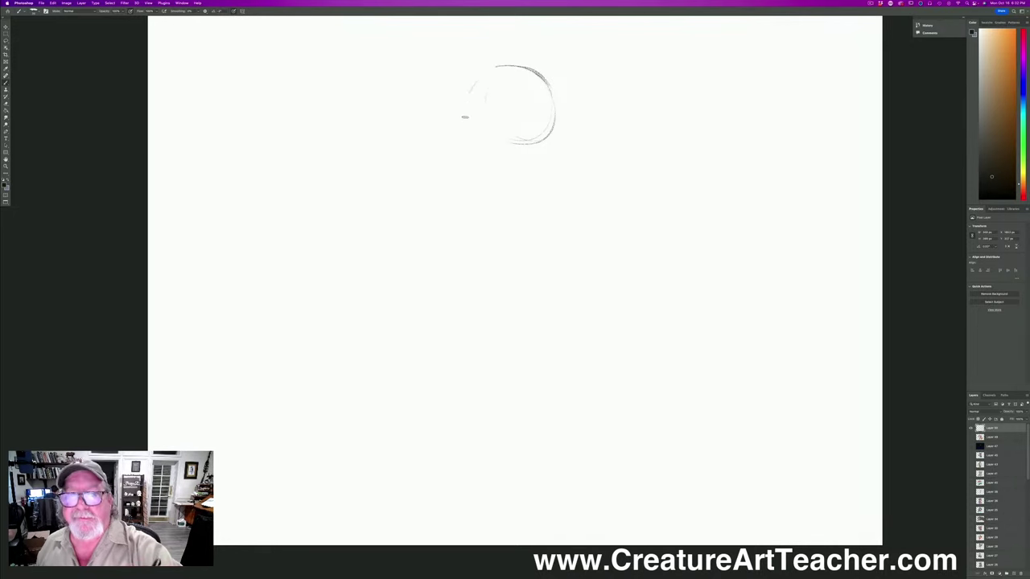
{"action": "mouse_move", "coordinate": [464, 117]}
{"action": "left_mouse_down"}
{"action": "mouse_move", "coordinate": [485, 77]}
{"action": "mouse_move", "coordinate": [466, 130]}
{"action": "left_mouse_up"}
{"action": "mouse_move", "coordinate": [489, 71]}
{"action": "left_mouse_down"}
{"action": "mouse_move", "coordinate": [540, 74]}
{"action": "mouse_move", "coordinate": [561, 113]}
{"action": "left_mouse_up"}
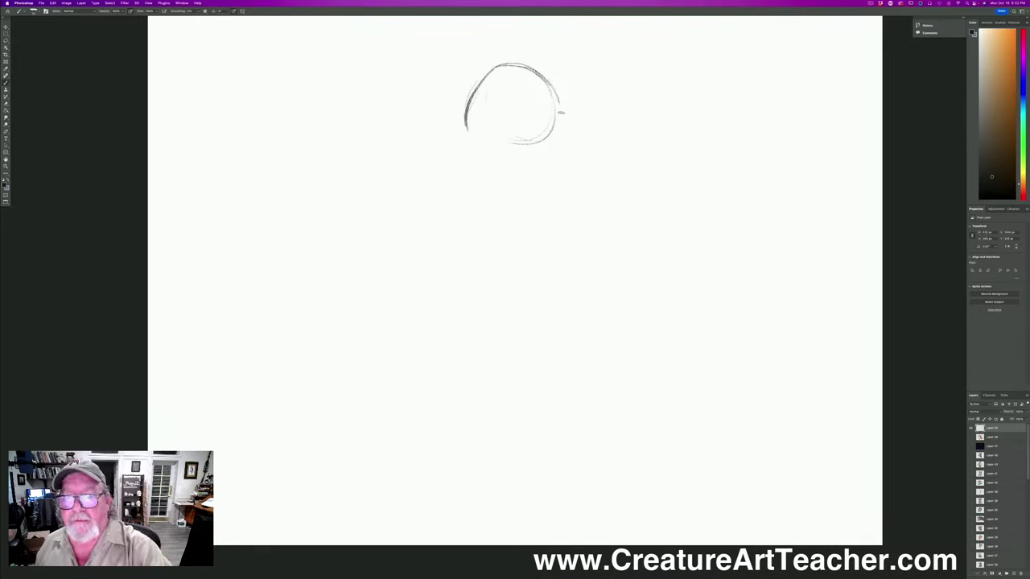
{"action": "mouse_move", "coordinate": [523, 66]}
{"action": "left_mouse_down"}
{"action": "mouse_move", "coordinate": [559, 105]}
{"action": "mouse_move", "coordinate": [505, 64]}
{"action": "mouse_move", "coordinate": [469, 140]}
{"action": "left_mouse_up"}
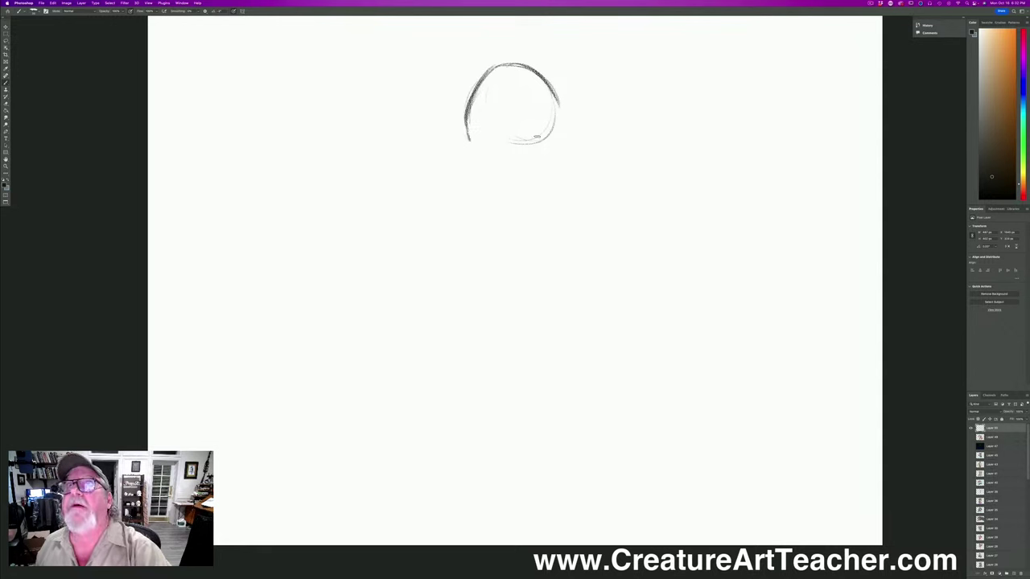
{"action": "mouse_move", "coordinate": [555, 90]}
{"action": "left_mouse_down"}
{"action": "mouse_move", "coordinate": [553, 134]}
{"action": "mouse_move", "coordinate": [560, 126]}
{"action": "left_mouse_up"}
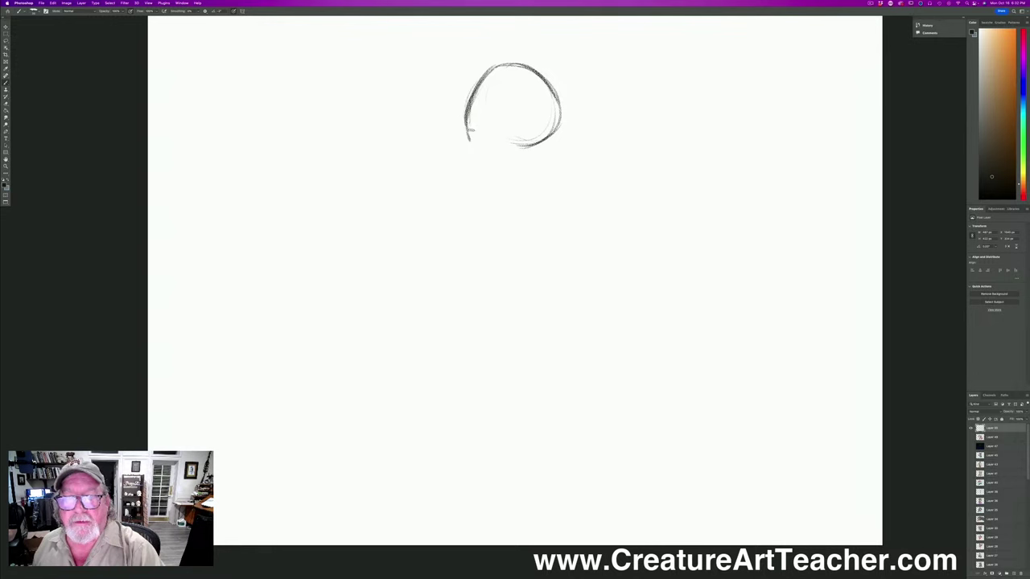
{"action": "left_click_drag", "start_coordinate": [468, 128], "coordinate": [519, 147]}
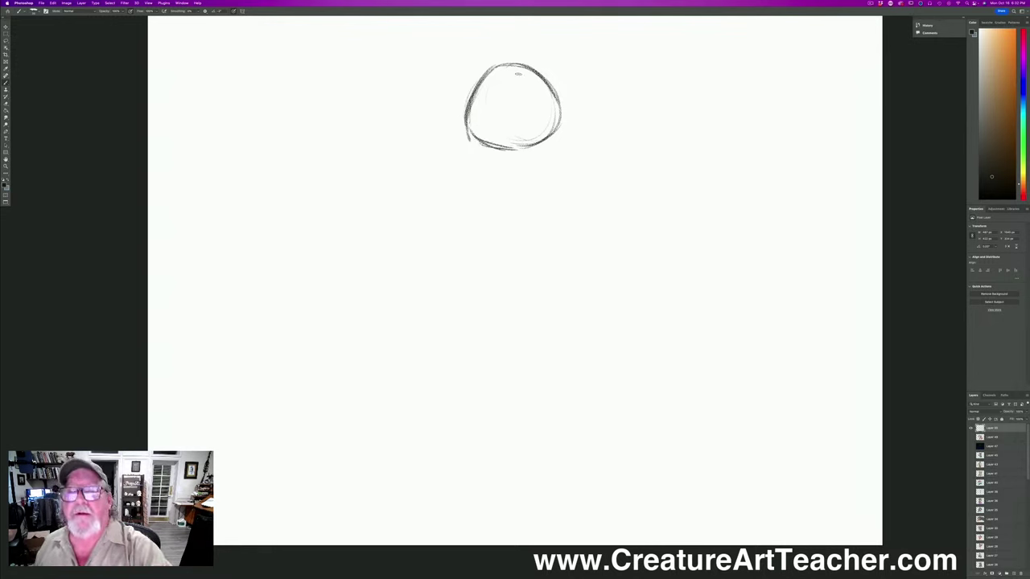
Draw dark oval eye sockets, two nostril slits and a wide stitched mouth on the skull, and darken the head outline.
{"action": "mouse_move", "coordinate": [519, 80]}
{"action": "left_mouse_down"}
{"action": "mouse_move", "coordinate": [524, 72]}
{"action": "mouse_move", "coordinate": [543, 100]}
{"action": "mouse_move", "coordinate": [533, 72]}
{"action": "mouse_move", "coordinate": [537, 93]}
{"action": "mouse_move", "coordinate": [526, 97]}
{"action": "mouse_move", "coordinate": [499, 76]}
{"action": "mouse_move", "coordinate": [500, 106]}
{"action": "mouse_move", "coordinate": [481, 80]}
{"action": "mouse_move", "coordinate": [486, 105]}
{"action": "mouse_move", "coordinate": [491, 88]}
{"action": "mouse_move", "coordinate": [485, 111]}
{"action": "mouse_move", "coordinate": [492, 95]}
{"action": "mouse_move", "coordinate": [485, 106]}
{"action": "mouse_move", "coordinate": [479, 90]}
{"action": "mouse_move", "coordinate": [520, 103]}
{"action": "mouse_move", "coordinate": [507, 104]}
{"action": "mouse_move", "coordinate": [525, 122]}
{"action": "mouse_move", "coordinate": [477, 127]}
{"action": "mouse_move", "coordinate": [510, 139]}
{"action": "left_mouse_up"}
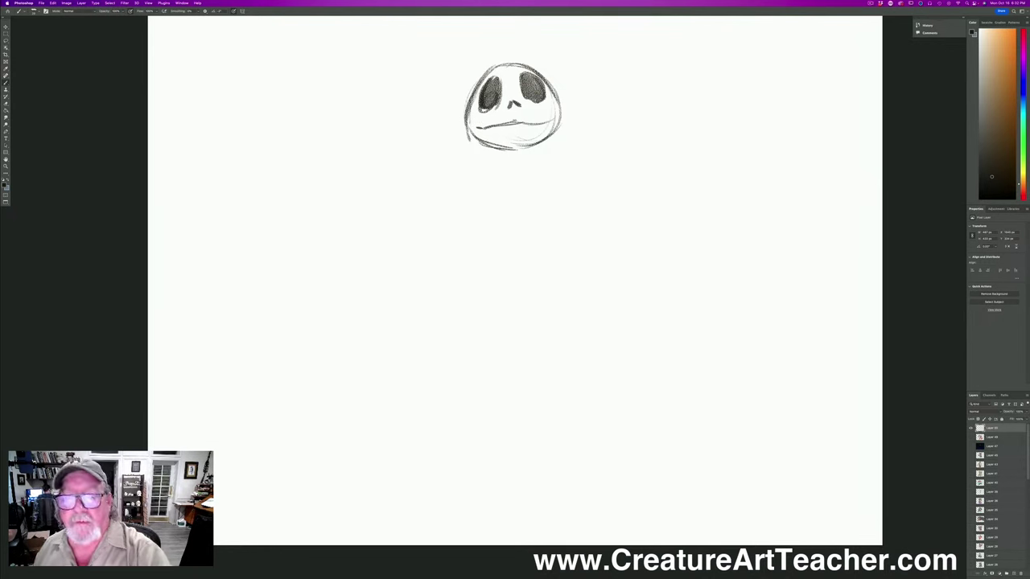
{"action": "mouse_move", "coordinate": [514, 120]}
{"action": "left_mouse_down"}
{"action": "mouse_move", "coordinate": [554, 126]}
{"action": "mouse_move", "coordinate": [475, 129]}
{"action": "left_mouse_up"}
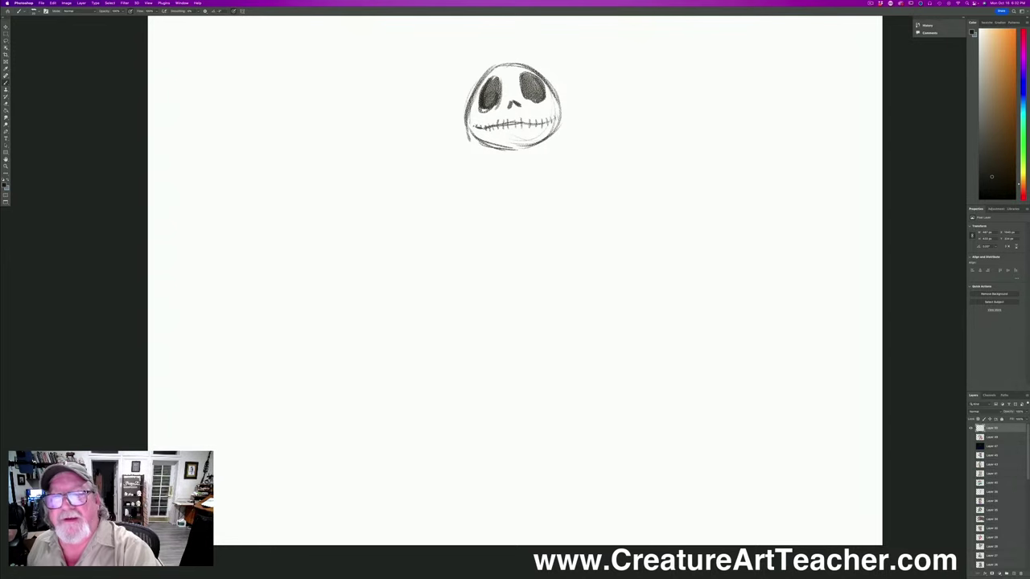
{"action": "mouse_move", "coordinate": [539, 72]}
{"action": "left_mouse_down"}
{"action": "mouse_move", "coordinate": [496, 66]}
{"action": "mouse_move", "coordinate": [473, 89]}
{"action": "left_mouse_up"}
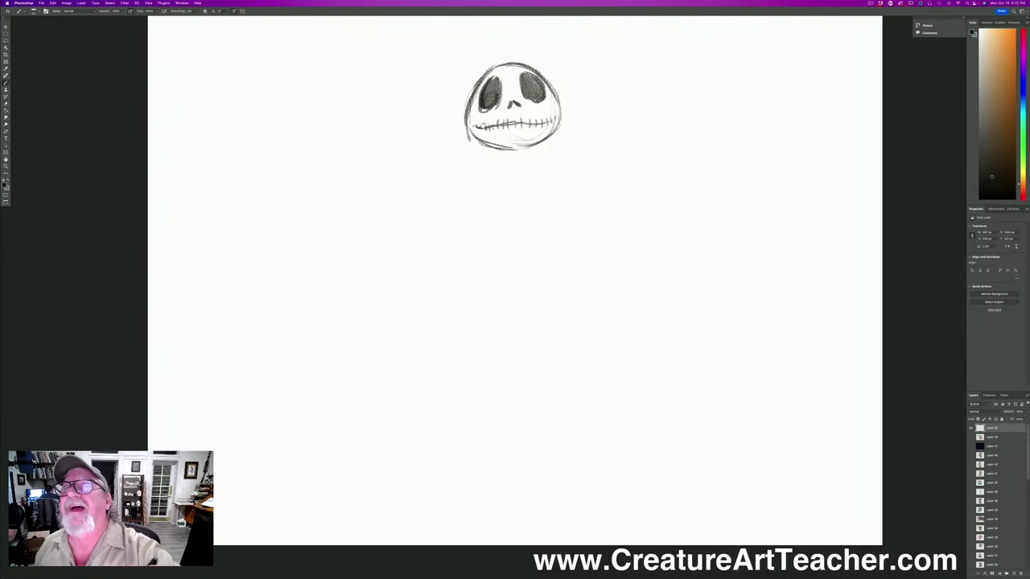
{"action": "left_click_drag", "start_coordinate": [557, 101], "coordinate": [546, 141]}
Draw a thin neck with long pointed collar spikes fanning out on both sides, and shade the neck beneath the chin.
{"action": "left_click_drag", "start_coordinate": [466, 115], "coordinate": [531, 187]}
{"action": "mouse_move", "coordinate": [510, 148]}
{"action": "left_mouse_down"}
{"action": "mouse_move", "coordinate": [515, 184]}
{"action": "mouse_move", "coordinate": [530, 185]}
{"action": "left_mouse_up"}
{"action": "left_click_drag", "start_coordinate": [573, 149], "coordinate": [603, 135]}
{"action": "mouse_move", "coordinate": [602, 136]}
{"action": "left_mouse_down"}
{"action": "mouse_move", "coordinate": [563, 167]}
{"action": "mouse_move", "coordinate": [678, 152]}
{"action": "mouse_move", "coordinate": [566, 177]}
{"action": "mouse_move", "coordinate": [643, 182]}
{"action": "left_mouse_up"}
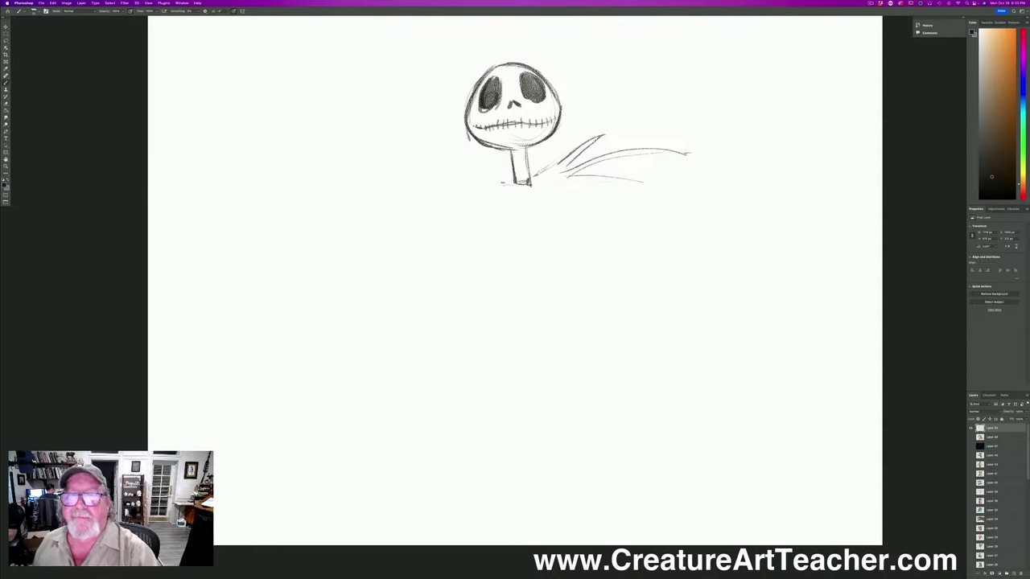
{"action": "mouse_move", "coordinate": [508, 182]}
{"action": "left_mouse_down"}
{"action": "mouse_move", "coordinate": [477, 158]}
{"action": "mouse_move", "coordinate": [490, 180]}
{"action": "mouse_move", "coordinate": [479, 157]}
{"action": "mouse_move", "coordinate": [460, 166]}
{"action": "mouse_move", "coordinate": [464, 175]}
{"action": "mouse_move", "coordinate": [419, 162]}
{"action": "mouse_move", "coordinate": [468, 182]}
{"action": "mouse_move", "coordinate": [420, 189]}
{"action": "left_mouse_up"}
{"action": "left_click_drag", "start_coordinate": [420, 190], "coordinate": [512, 188]}
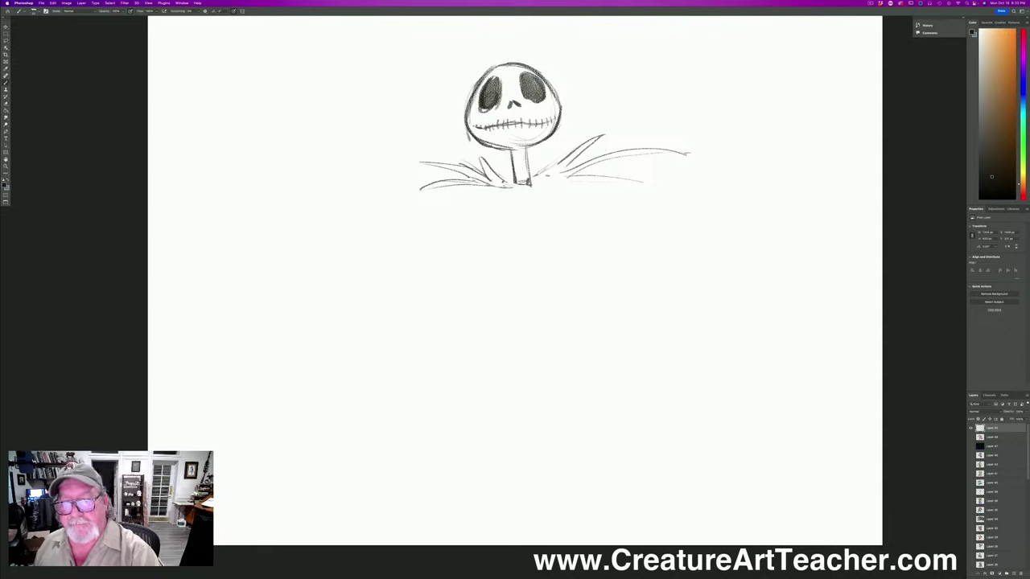
{"action": "mouse_move", "coordinate": [548, 176]}
{"action": "left_mouse_down"}
{"action": "mouse_move", "coordinate": [536, 189]}
{"action": "mouse_move", "coordinate": [565, 195]}
{"action": "left_mouse_up"}
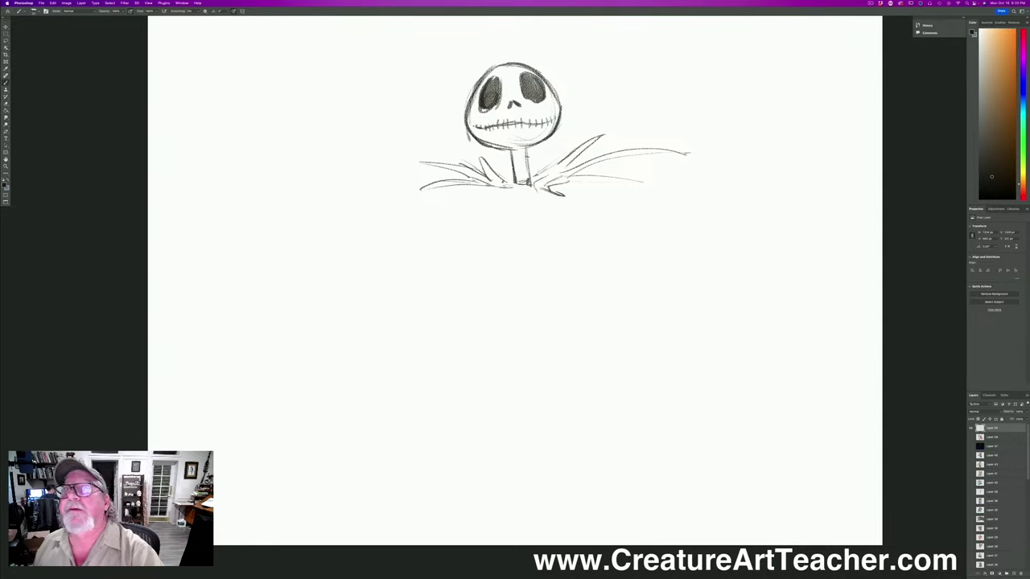
{"action": "mouse_move", "coordinate": [527, 150]}
{"action": "left_mouse_down"}
{"action": "mouse_move", "coordinate": [528, 180]}
{"action": "mouse_move", "coordinate": [522, 161]}
{"action": "mouse_move", "coordinate": [508, 160]}
{"action": "left_mouse_up"}
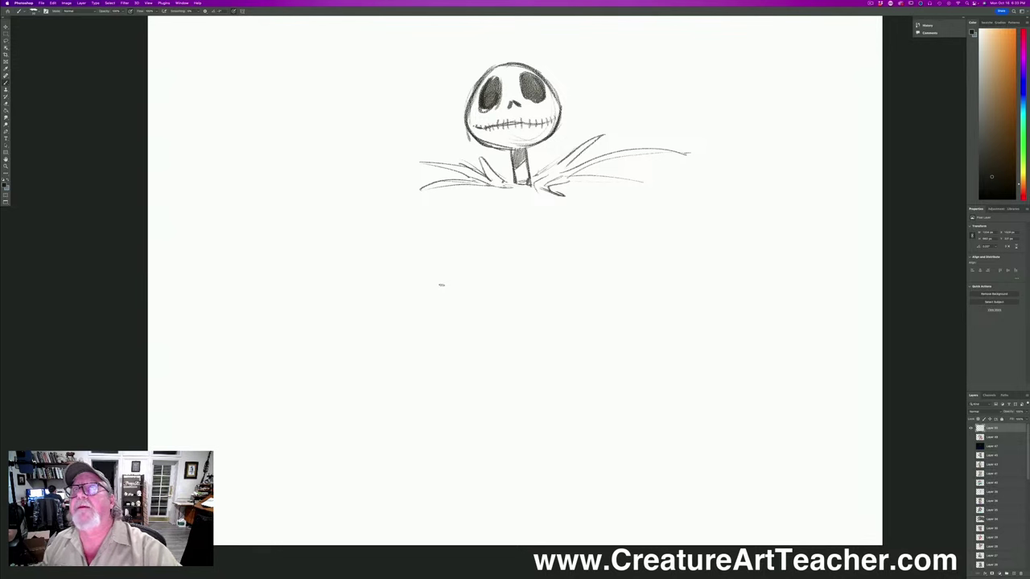
Outline the sloping shoulders, the tapered torso with its narrow waist, and the upper arm on the viewer's right.
{"action": "mouse_move", "coordinate": [499, 188]}
{"action": "left_mouse_down"}
{"action": "mouse_move", "coordinate": [485, 197]}
{"action": "mouse_move", "coordinate": [575, 204]}
{"action": "mouse_move", "coordinate": [568, 230]}
{"action": "mouse_move", "coordinate": [592, 290]}
{"action": "left_mouse_up"}
{"action": "left_click_drag", "start_coordinate": [581, 233], "coordinate": [572, 285]}
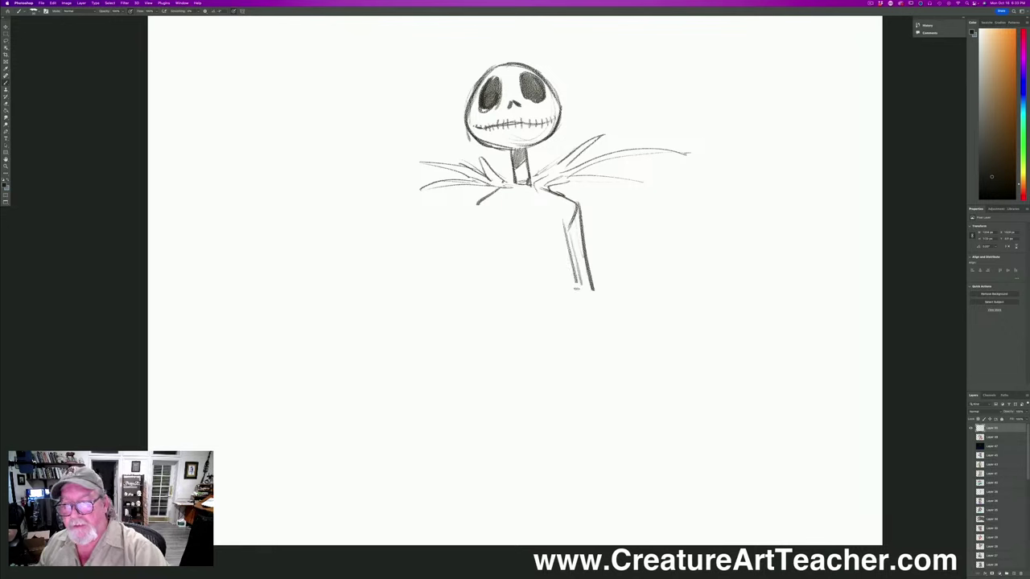
{"action": "left_click_drag", "start_coordinate": [563, 219], "coordinate": [578, 299]}
{"action": "mouse_move", "coordinate": [560, 248]}
{"action": "left_mouse_down"}
{"action": "mouse_move", "coordinate": [531, 276]}
{"action": "mouse_move", "coordinate": [515, 268]}
{"action": "mouse_move", "coordinate": [533, 287]}
{"action": "mouse_move", "coordinate": [535, 277]}
{"action": "mouse_move", "coordinate": [538, 346]}
{"action": "left_mouse_up"}
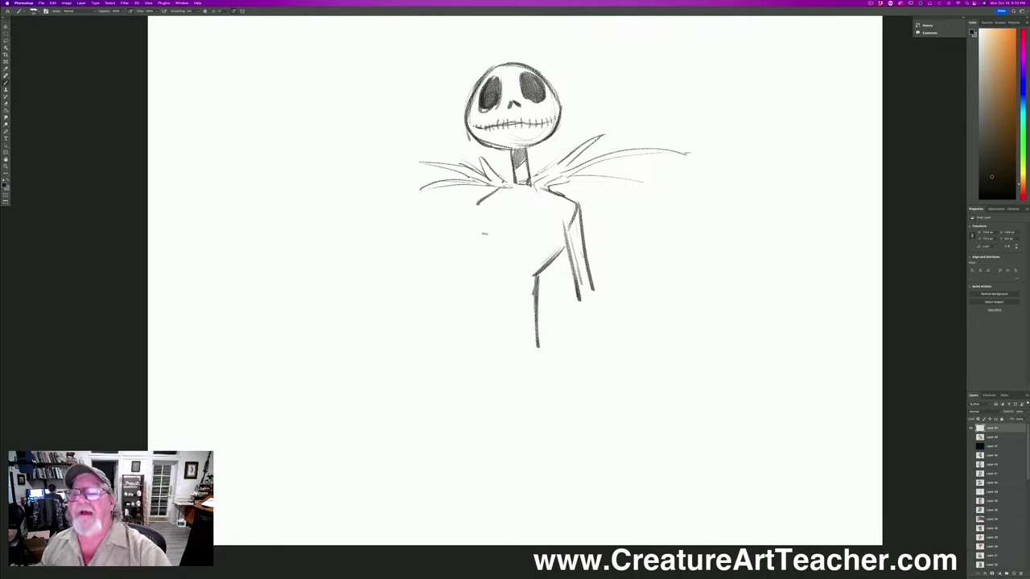
{"action": "mouse_move", "coordinate": [490, 195]}
{"action": "left_mouse_down"}
{"action": "mouse_move", "coordinate": [469, 227]}
{"action": "mouse_move", "coordinate": [470, 213]}
{"action": "mouse_move", "coordinate": [497, 372]}
{"action": "left_mouse_up"}
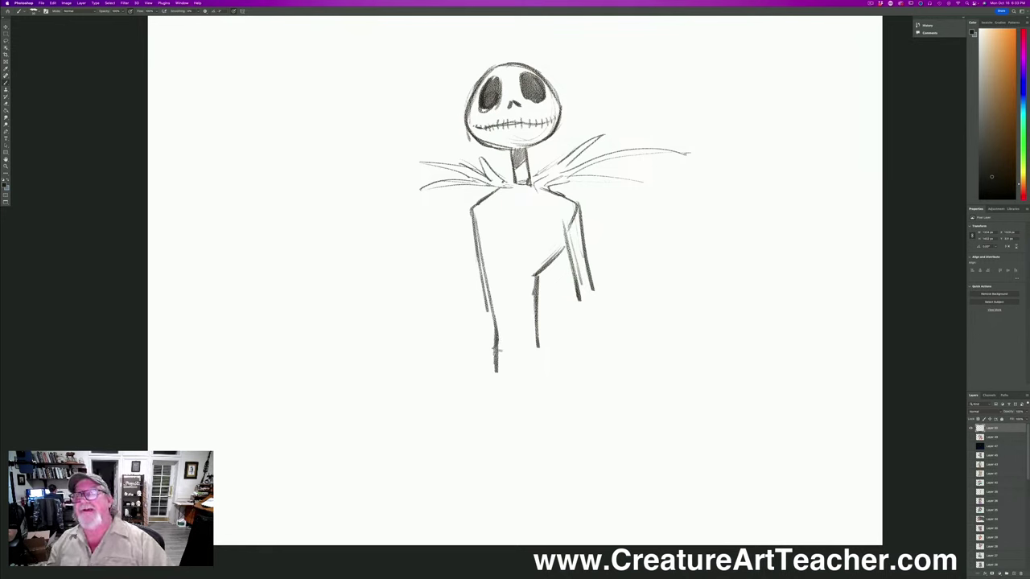
Extend the arm on the viewer's right past the elbow into a long, outward-angled forearm ending in a cuff.
{"action": "left_click_drag", "start_coordinate": [571, 249], "coordinate": [581, 346]}
{"action": "mouse_move", "coordinate": [576, 291]}
{"action": "left_mouse_down"}
{"action": "mouse_move", "coordinate": [585, 364]}
{"action": "mouse_move", "coordinate": [604, 360]}
{"action": "mouse_move", "coordinate": [641, 457]}
{"action": "left_mouse_up"}
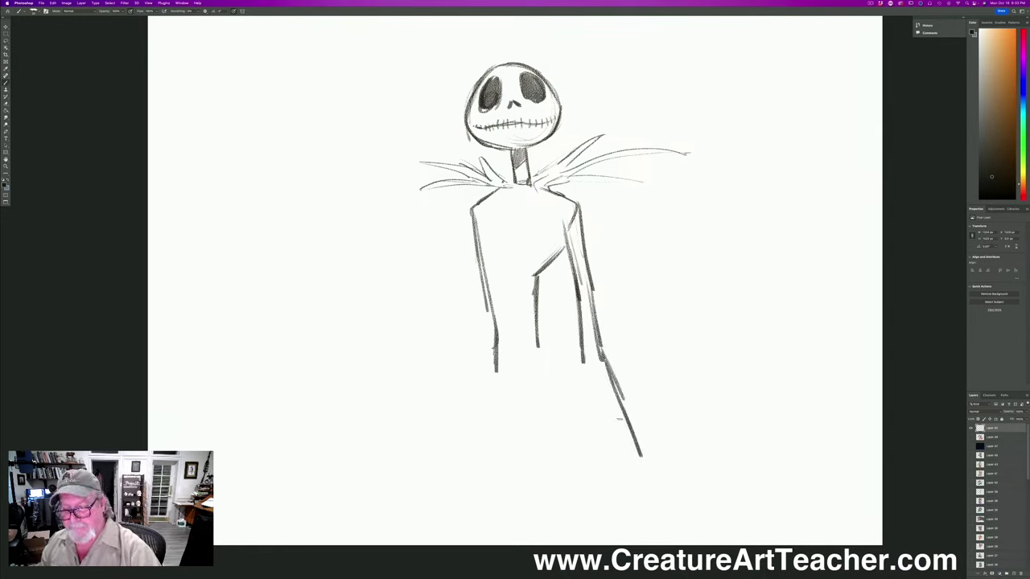
{"action": "left_click_drag", "start_coordinate": [584, 363], "coordinate": [631, 494]}
{"action": "left_click_drag", "start_coordinate": [641, 457], "coordinate": [661, 488]}
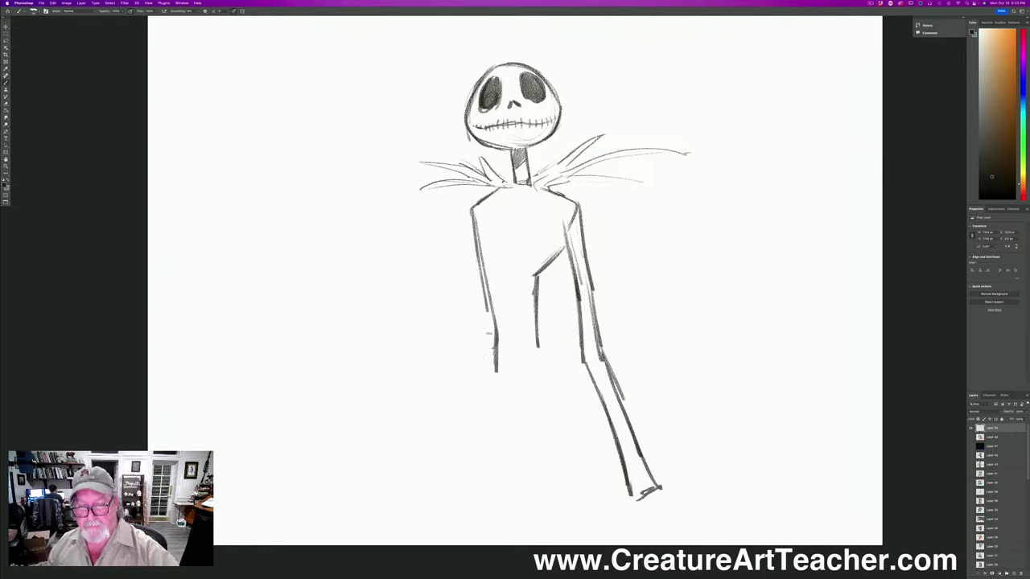
Draw the elbow bend on the viewer's left and a long vertical leg line descending from it.
{"action": "left_click_drag", "start_coordinate": [488, 336], "coordinate": [481, 364]}
{"action": "mouse_move", "coordinate": [485, 254]}
{"action": "left_mouse_down"}
{"action": "mouse_move", "coordinate": [487, 326]}
{"action": "mouse_move", "coordinate": [472, 343]}
{"action": "left_mouse_up"}
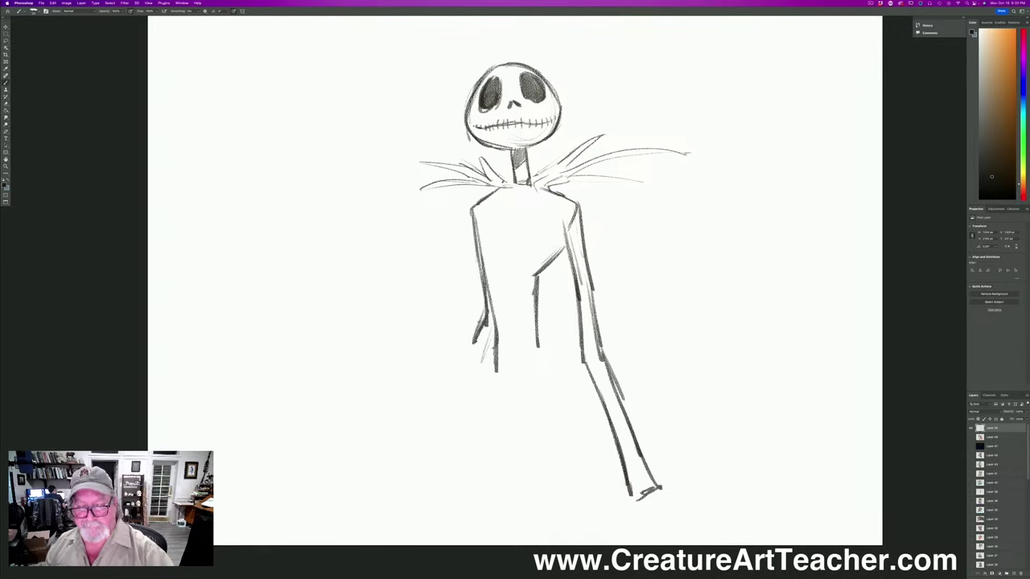
{"action": "left_click_drag", "start_coordinate": [487, 301], "coordinate": [470, 413]}
{"action": "left_click_drag", "start_coordinate": [479, 341], "coordinate": [475, 515]}
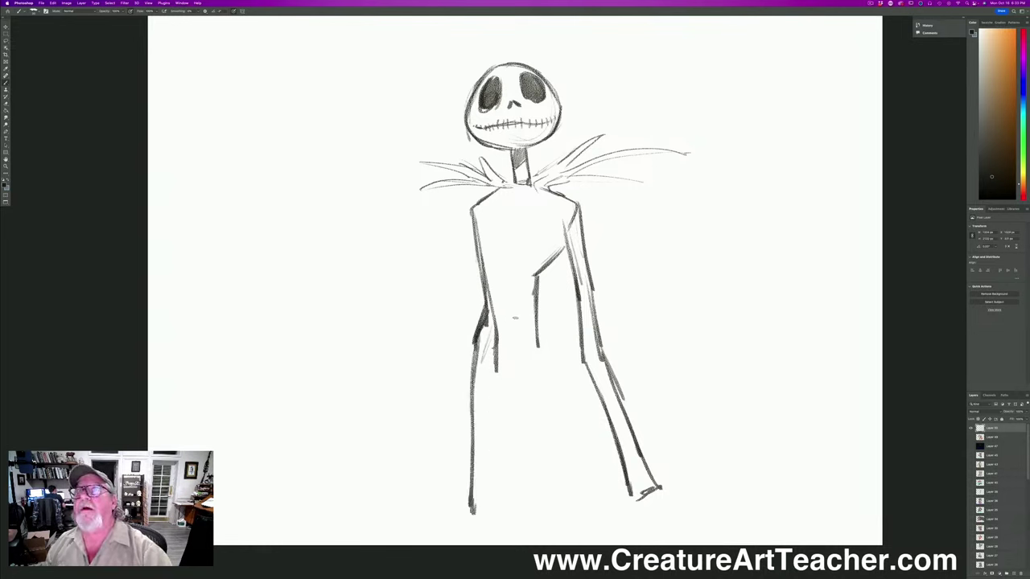
Draw the pointed coat tail and the inner leg lines below the waist on the viewer's right.
{"action": "left_click_drag", "start_coordinate": [550, 350], "coordinate": [552, 370]}
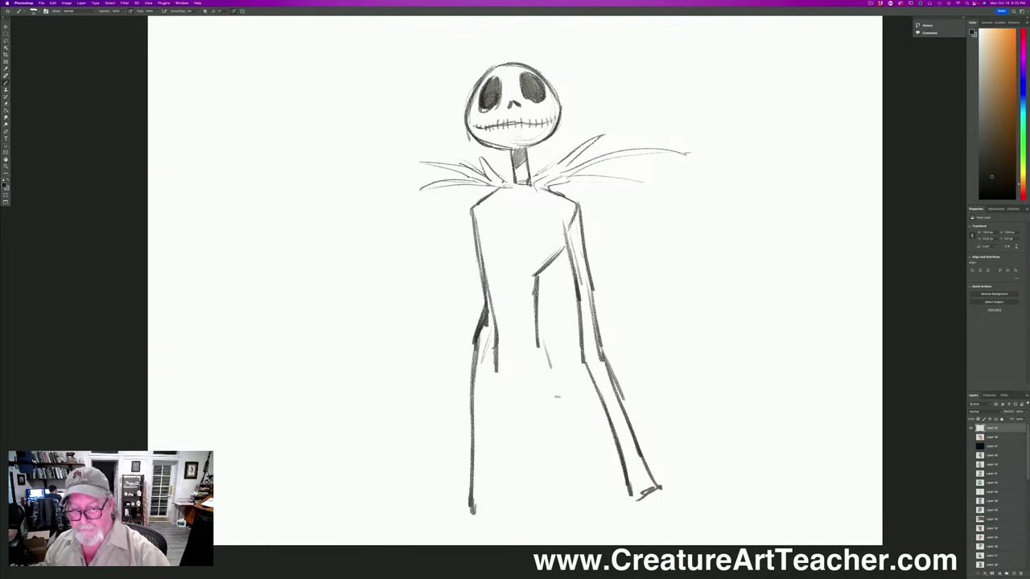
{"action": "left_click_drag", "start_coordinate": [536, 320], "coordinate": [605, 487]}
{"action": "left_click_drag", "start_coordinate": [559, 410], "coordinate": [610, 488]}
{"action": "left_click_drag", "start_coordinate": [541, 375], "coordinate": [564, 494]}
{"action": "left_click_drag", "start_coordinate": [547, 426], "coordinate": [561, 477]}
{"action": "left_click_drag", "start_coordinate": [549, 432], "coordinate": [538, 416]}
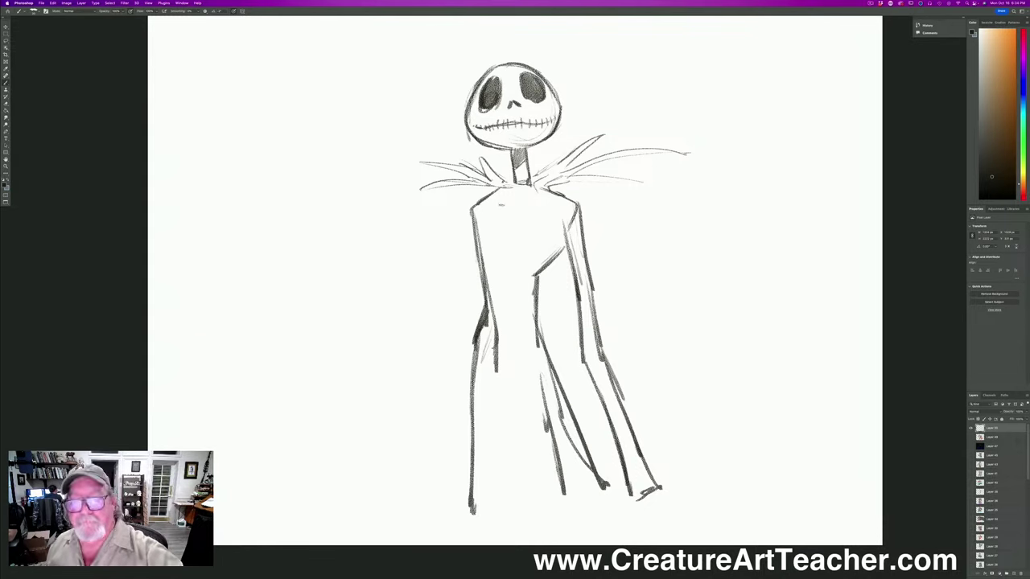
Draw the jacket's crossing lapel lines, a small round button and the coat edges curving away below it.
{"action": "left_click_drag", "start_coordinate": [537, 193], "coordinate": [502, 256]}
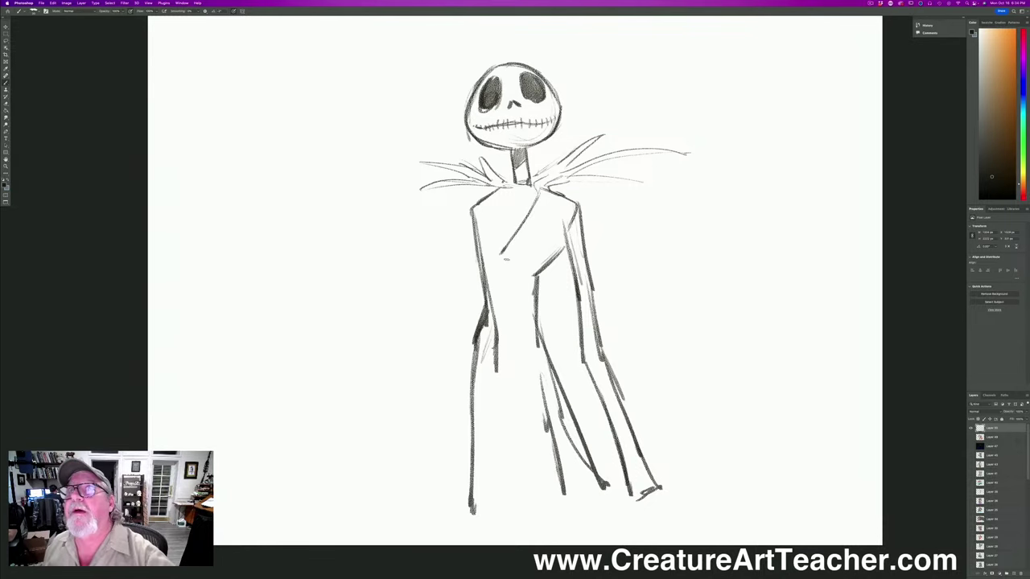
{"action": "mouse_move", "coordinate": [473, 204]}
{"action": "left_mouse_down"}
{"action": "mouse_move", "coordinate": [497, 270]}
{"action": "mouse_move", "coordinate": [487, 267]}
{"action": "mouse_move", "coordinate": [534, 318]}
{"action": "left_mouse_up"}
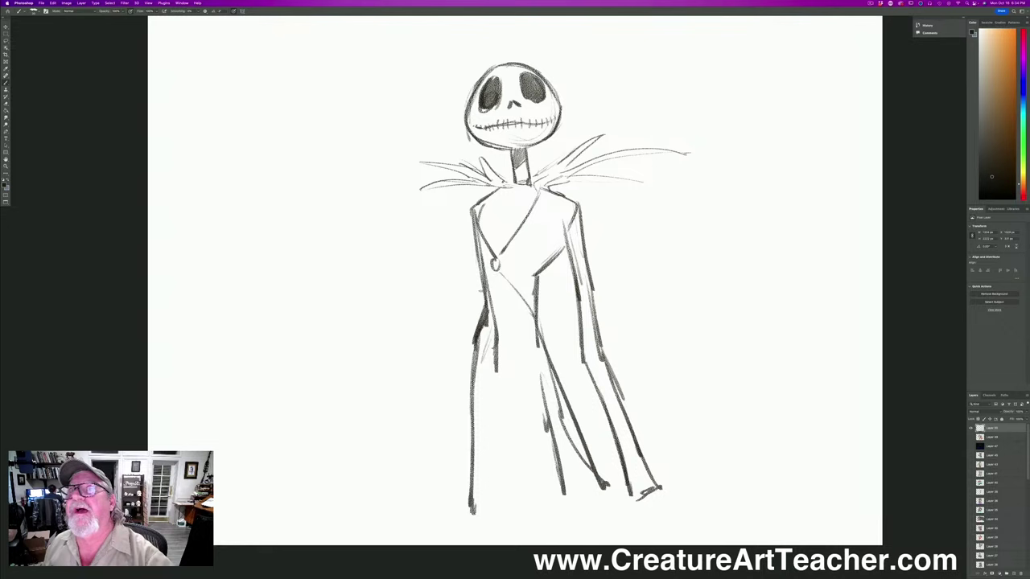
{"action": "left_click_drag", "start_coordinate": [494, 277], "coordinate": [484, 292]}
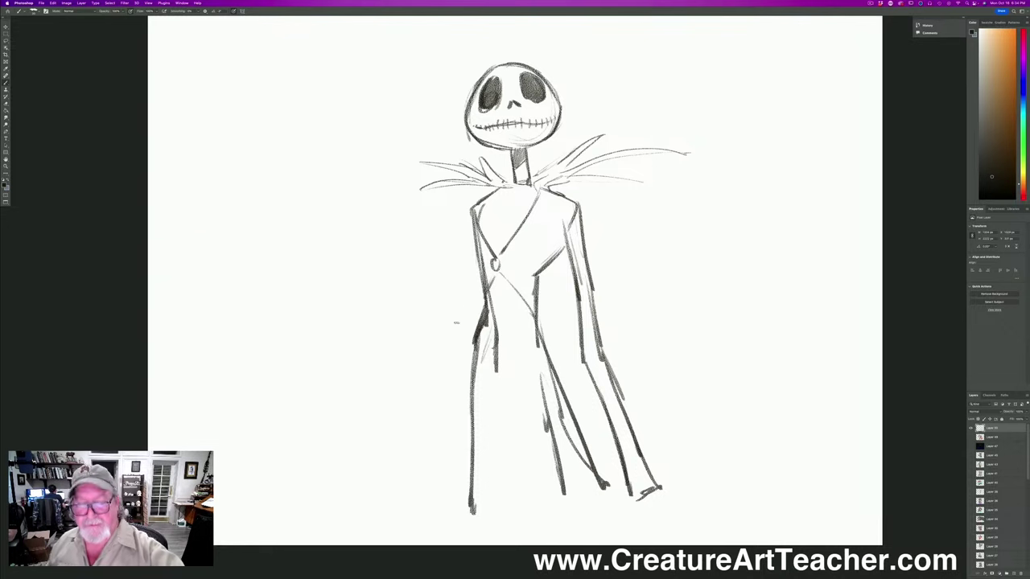
Draw the forearm and cuff angling outward on the viewer's left, and add an inner line along that shoulder.
{"action": "left_click_drag", "start_coordinate": [473, 341], "coordinate": [403, 438]}
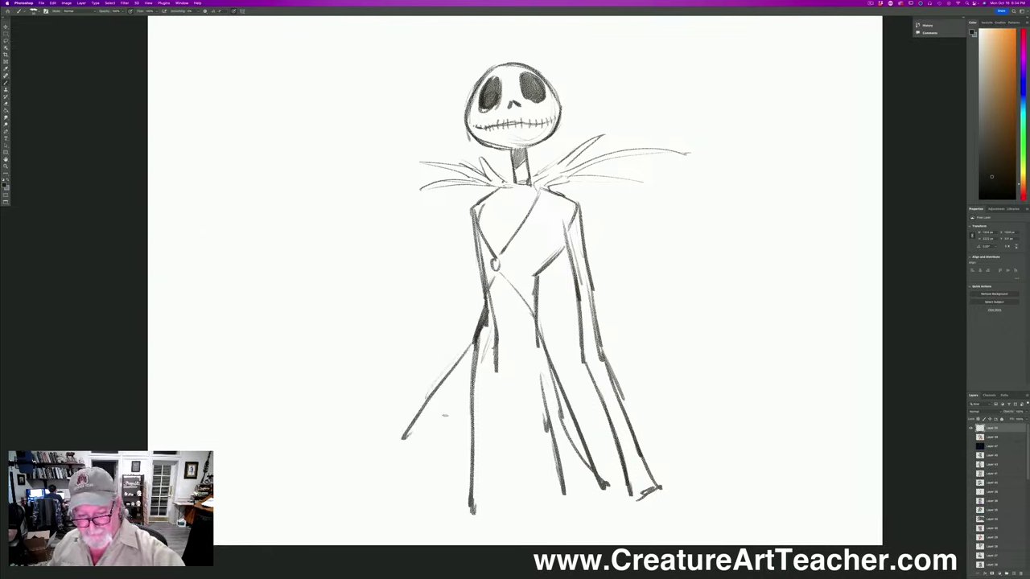
{"action": "mouse_move", "coordinate": [471, 372]}
{"action": "left_mouse_down"}
{"action": "mouse_move", "coordinate": [427, 447]}
{"action": "mouse_move", "coordinate": [405, 459]}
{"action": "left_mouse_up"}
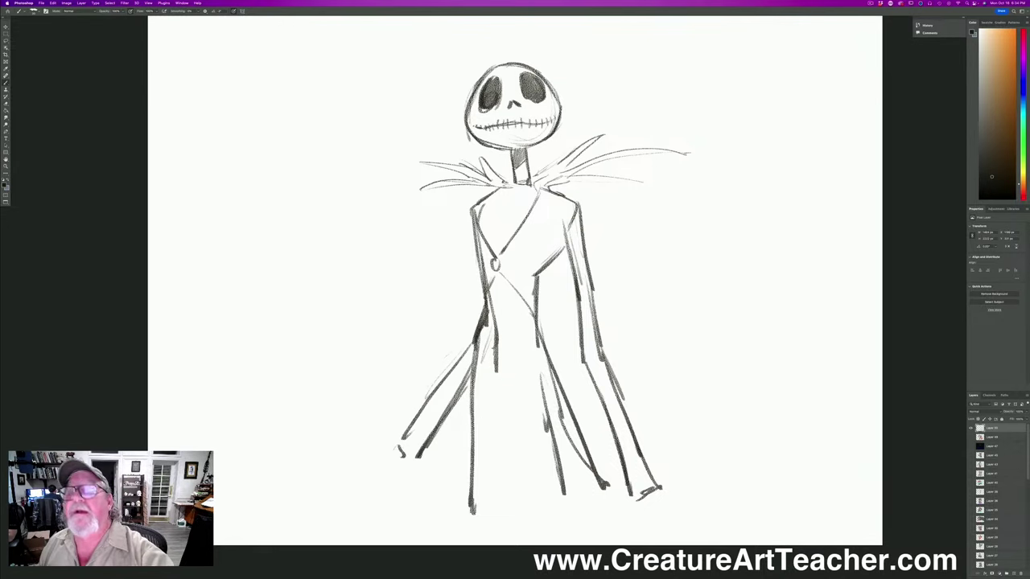
{"action": "left_click_drag", "start_coordinate": [504, 187], "coordinate": [477, 211]}
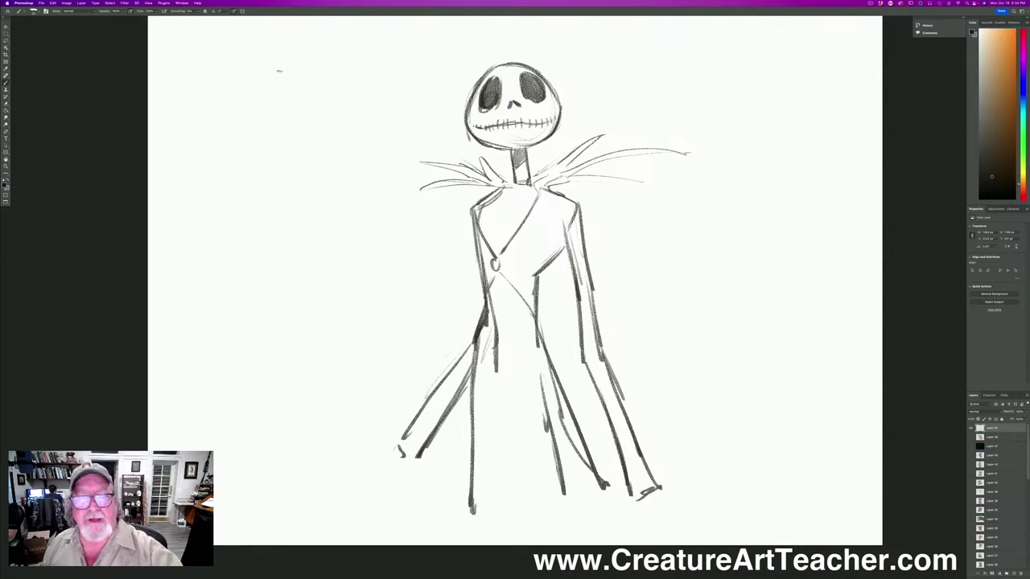
Fill the collar spikes on both sides solid near-black and sharpen the lower tip on the viewer's left.
{"action": "mouse_move", "coordinate": [481, 159]}
{"action": "left_mouse_down"}
{"action": "mouse_move", "coordinate": [502, 183]}
{"action": "mouse_move", "coordinate": [480, 159]}
{"action": "mouse_move", "coordinate": [426, 162]}
{"action": "mouse_move", "coordinate": [481, 185]}
{"action": "mouse_move", "coordinate": [421, 189]}
{"action": "mouse_move", "coordinate": [538, 184]}
{"action": "mouse_move", "coordinate": [498, 190]}
{"action": "mouse_move", "coordinate": [507, 185]}
{"action": "left_mouse_up"}
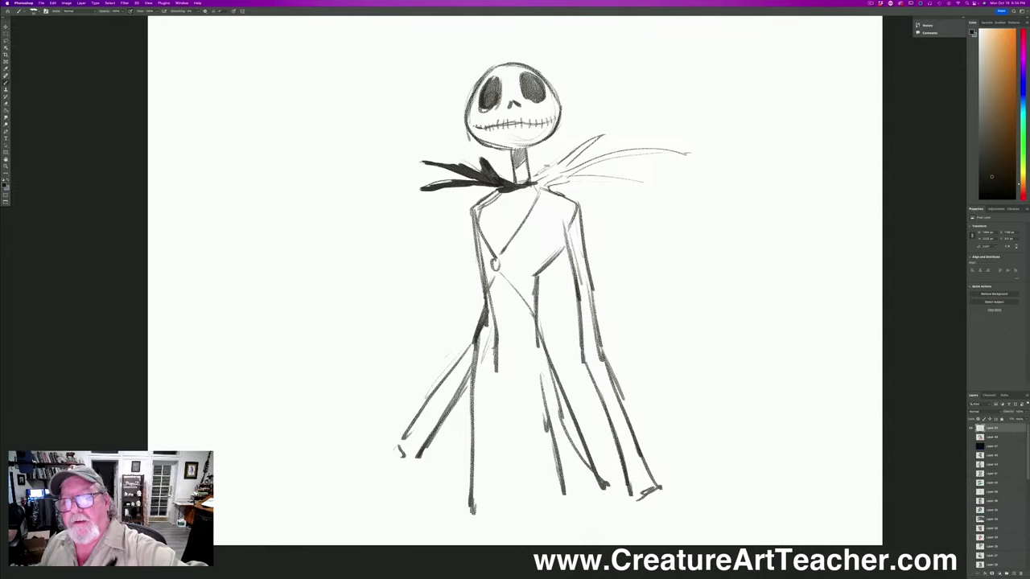
{"action": "left_click_drag", "start_coordinate": [597, 137], "coordinate": [531, 185]}
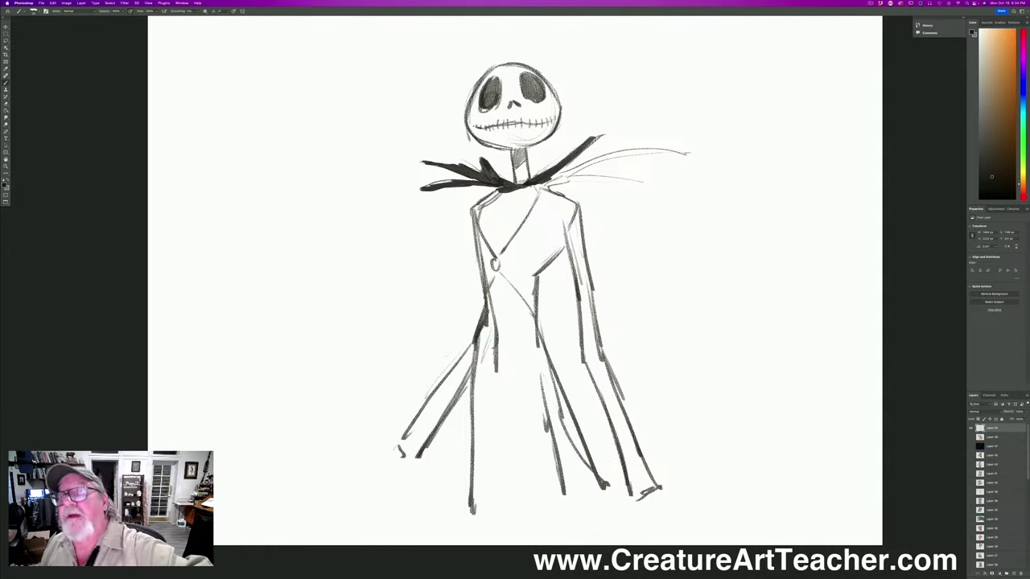
{"action": "left_click_drag", "start_coordinate": [661, 149], "coordinate": [554, 182]}
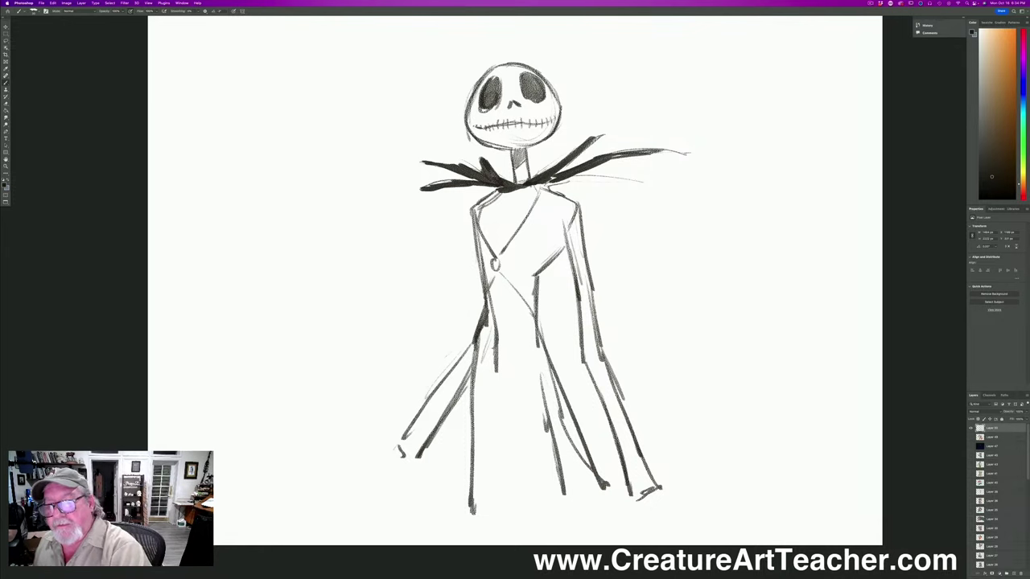
{"action": "mouse_move", "coordinate": [673, 150]}
{"action": "left_mouse_down"}
{"action": "mouse_move", "coordinate": [590, 161]}
{"action": "mouse_move", "coordinate": [604, 177]}
{"action": "mouse_move", "coordinate": [630, 182]}
{"action": "mouse_move", "coordinate": [538, 185]}
{"action": "mouse_move", "coordinate": [552, 189]}
{"action": "mouse_move", "coordinate": [556, 168]}
{"action": "mouse_move", "coordinate": [510, 187]}
{"action": "left_mouse_up"}
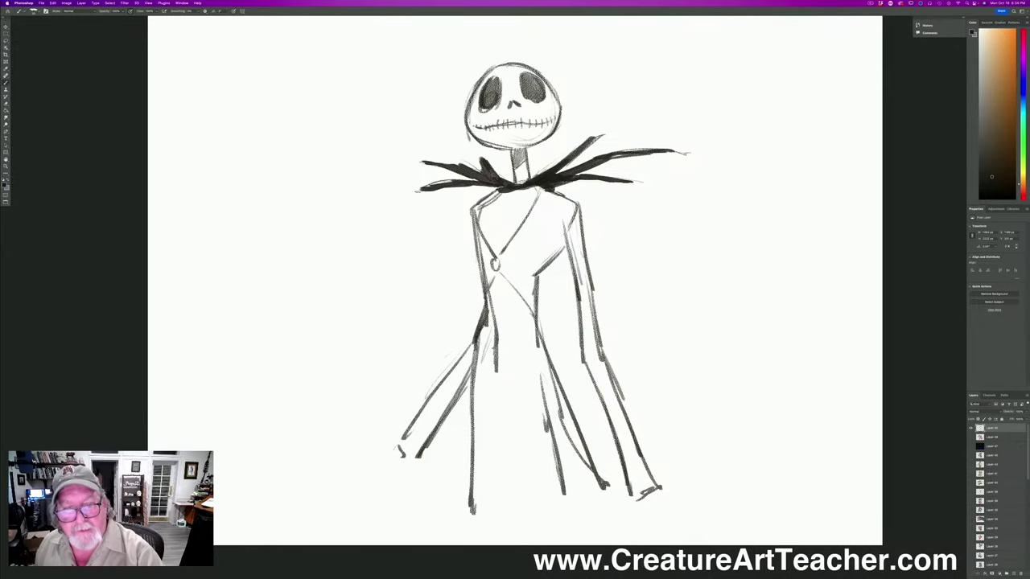
{"action": "left_click_drag", "start_coordinate": [424, 189], "coordinate": [412, 192]}
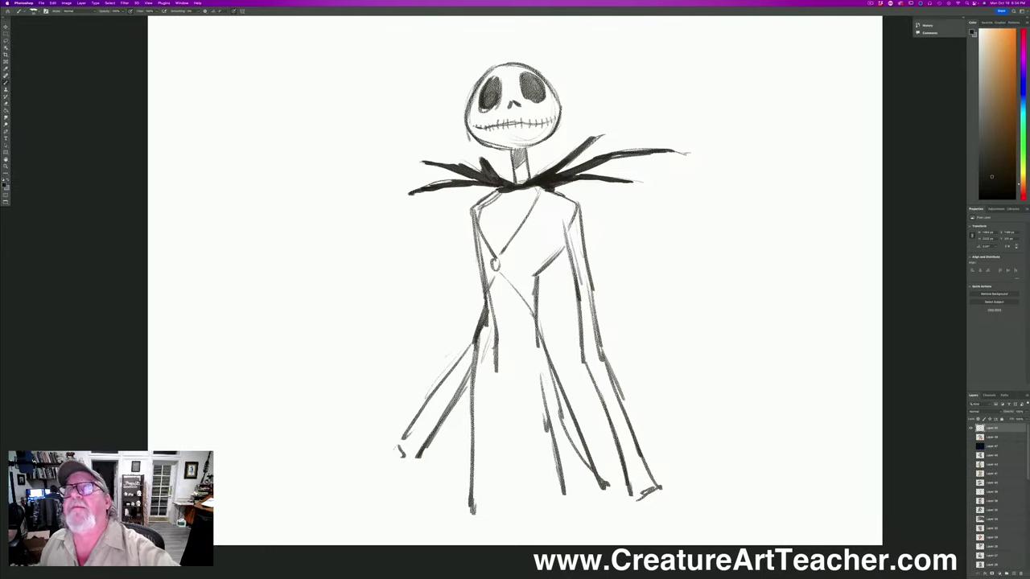
Fill the shoulder and jacket side on the viewer's left solid near-black, leaving the small button white.
{"action": "mouse_move", "coordinate": [485, 202]}
{"action": "left_mouse_down"}
{"action": "mouse_move", "coordinate": [501, 191]}
{"action": "mouse_move", "coordinate": [477, 207]}
{"action": "mouse_move", "coordinate": [476, 226]}
{"action": "mouse_move", "coordinate": [473, 216]}
{"action": "mouse_move", "coordinate": [492, 251]}
{"action": "mouse_move", "coordinate": [488, 271]}
{"action": "mouse_move", "coordinate": [475, 231]}
{"action": "left_mouse_up"}
{"action": "left_click_drag", "start_coordinate": [482, 272], "coordinate": [494, 287]}
{"action": "left_click_drag", "start_coordinate": [486, 246], "coordinate": [483, 292]}
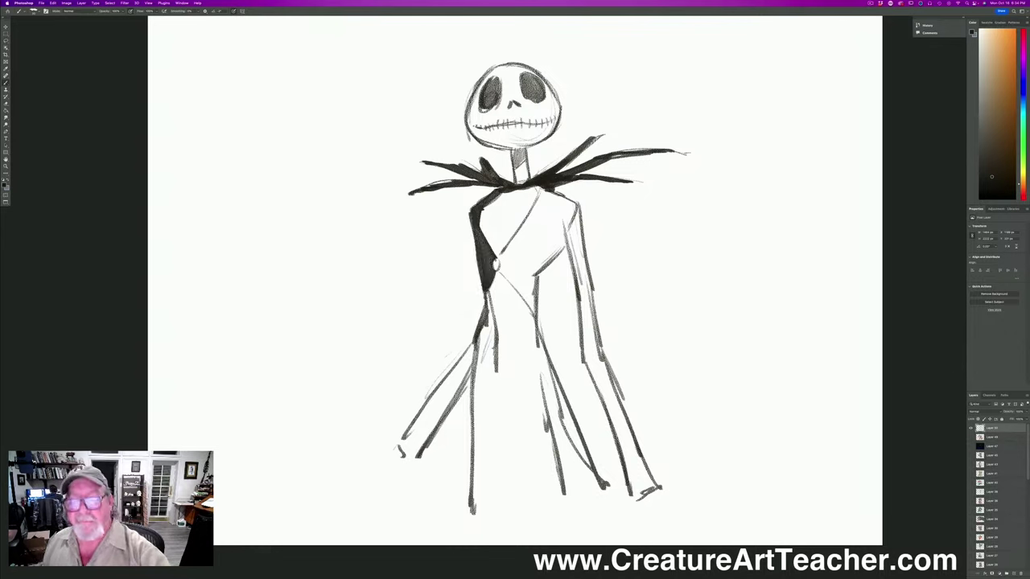
Darken the collar base and fill the shoulder and entire sleeve on the viewer's right near-black down to the cuff.
{"action": "left_click_drag", "start_coordinate": [547, 189], "coordinate": [524, 185]}
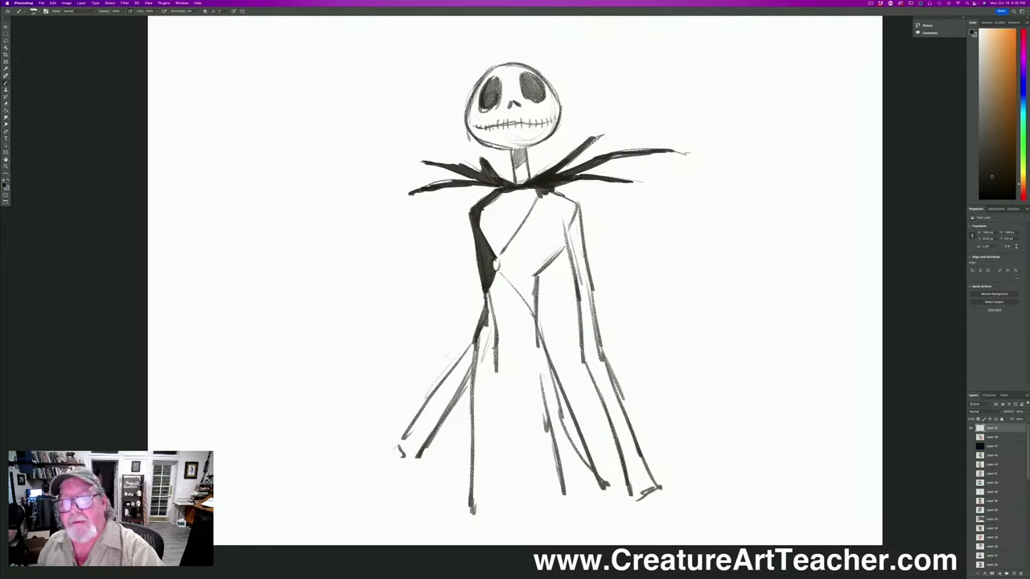
{"action": "left_click_drag", "start_coordinate": [541, 190], "coordinate": [576, 208]}
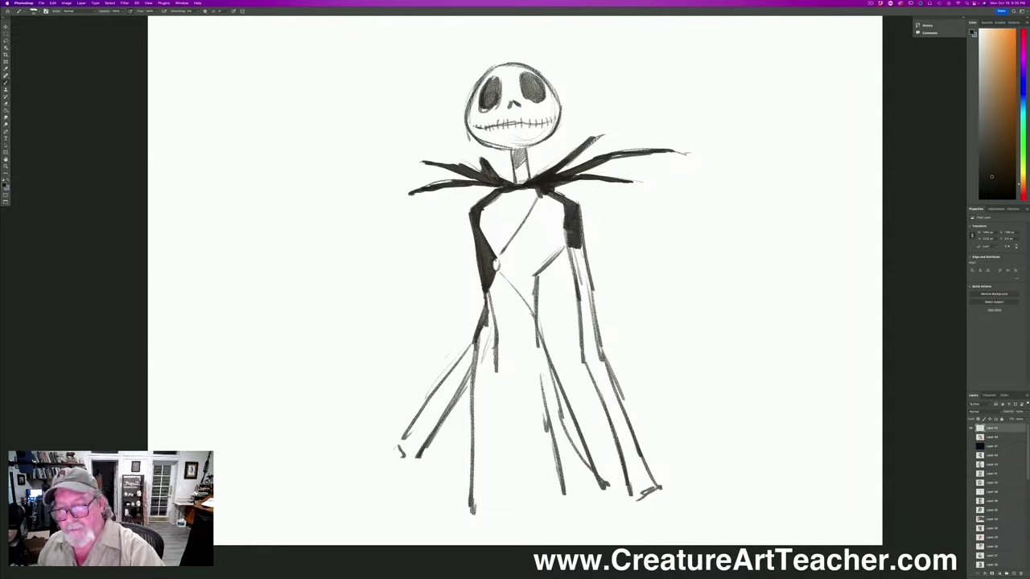
{"action": "mouse_move", "coordinate": [567, 232]}
{"action": "left_mouse_down"}
{"action": "mouse_move", "coordinate": [592, 330]}
{"action": "mouse_move", "coordinate": [582, 301]}
{"action": "left_mouse_up"}
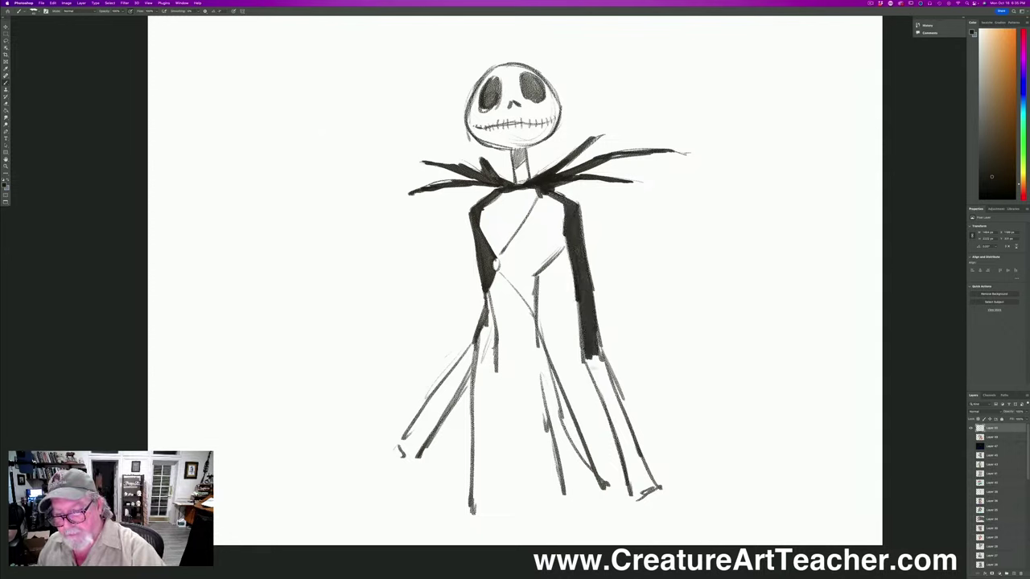
{"action": "mouse_move", "coordinate": [592, 358]}
{"action": "left_mouse_down"}
{"action": "mouse_move", "coordinate": [630, 470]}
{"action": "mouse_move", "coordinate": [621, 402]}
{"action": "mouse_move", "coordinate": [647, 481]}
{"action": "left_mouse_up"}
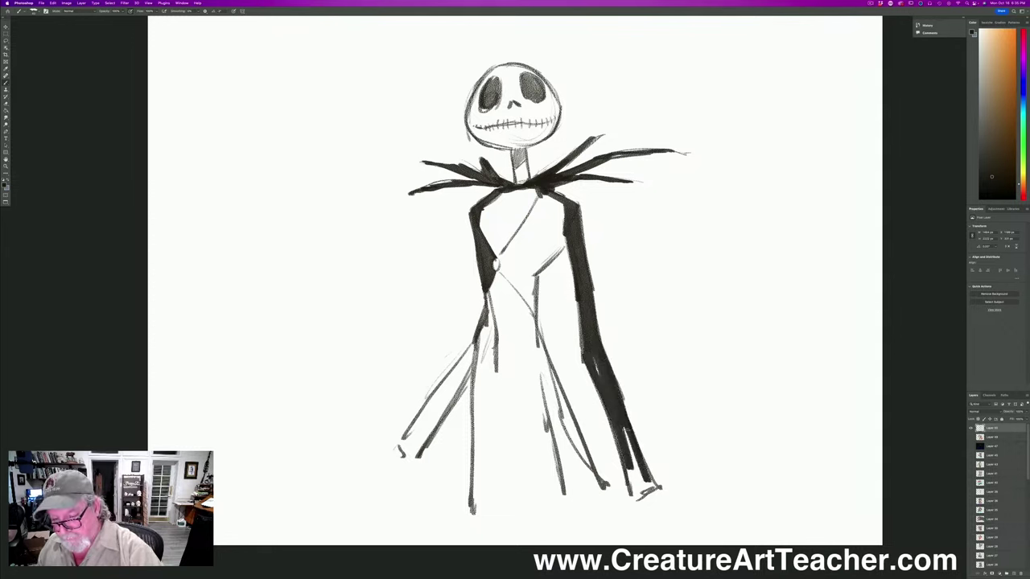
{"action": "mouse_move", "coordinate": [620, 438]}
{"action": "left_mouse_down"}
{"action": "mouse_move", "coordinate": [640, 495]}
{"action": "mouse_move", "coordinate": [590, 343]}
{"action": "left_mouse_up"}
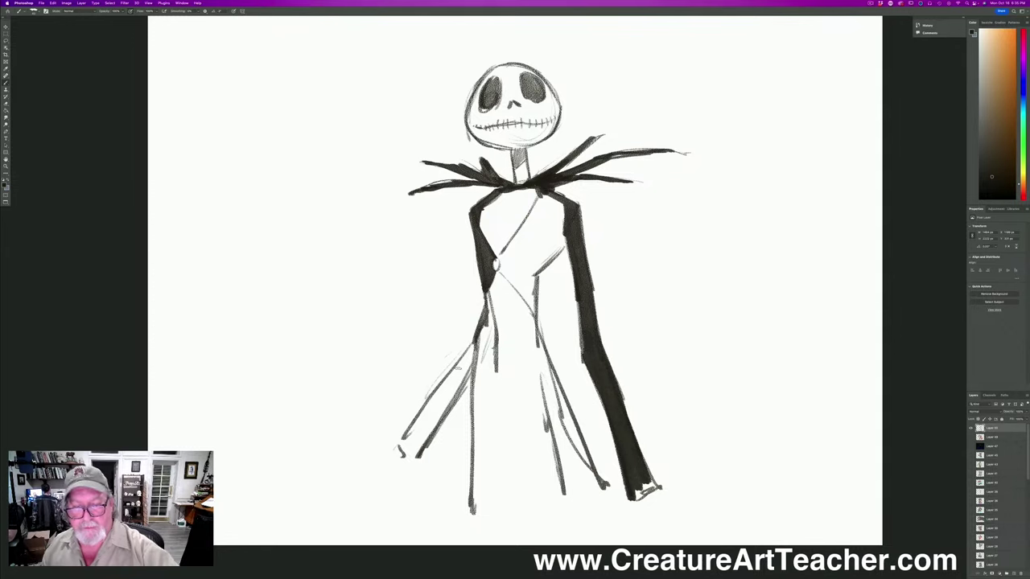